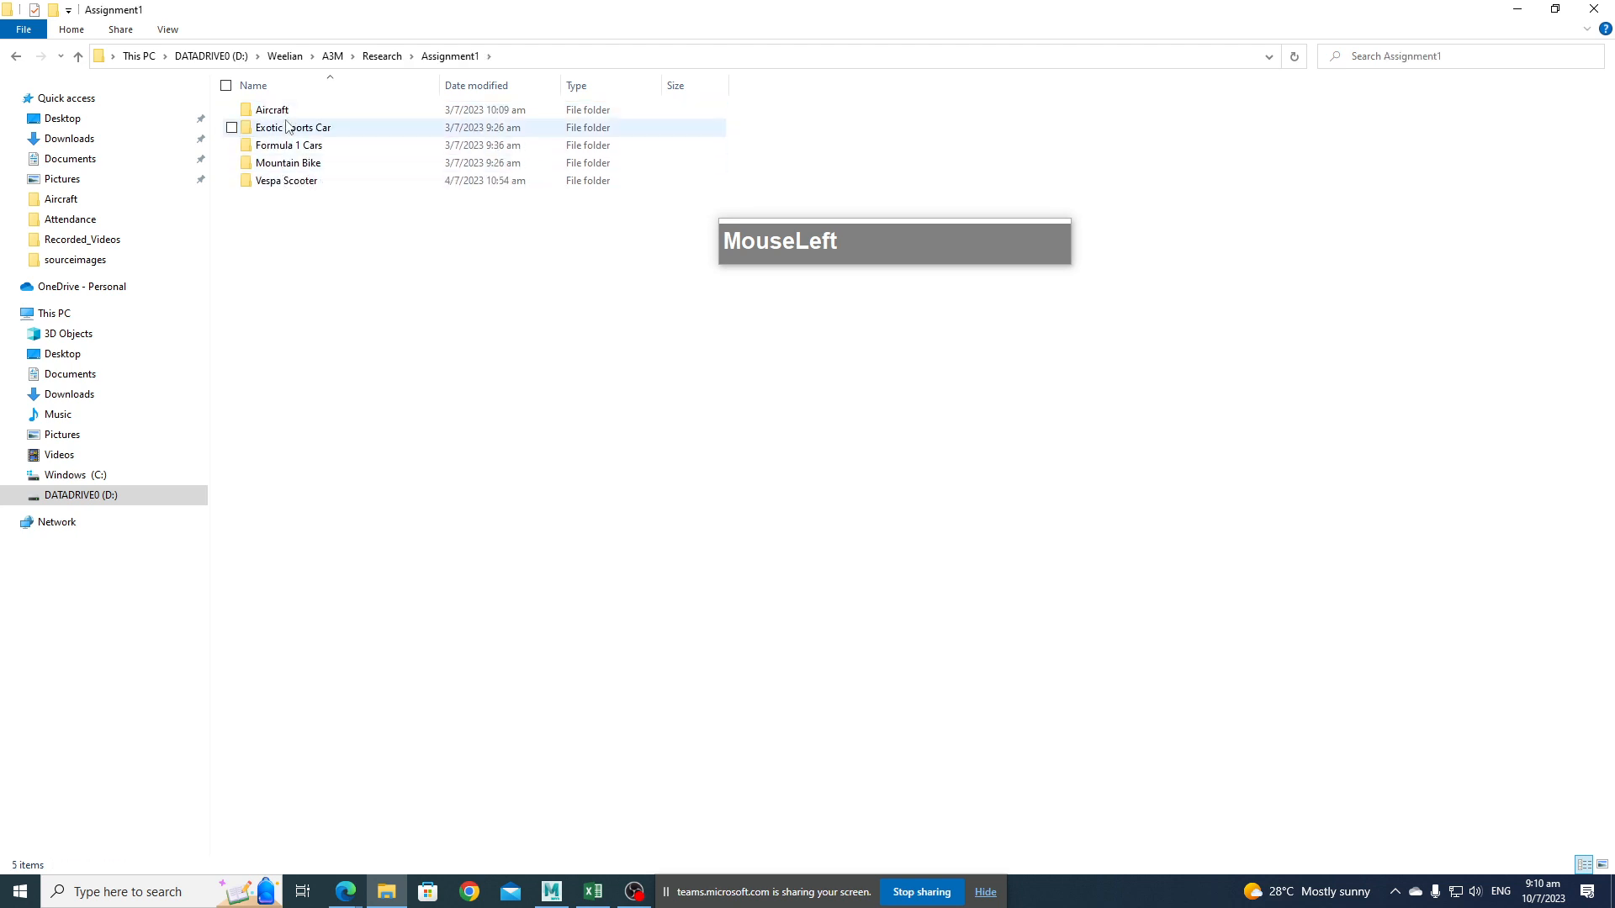
Open the yf23load three-view drawing from the Aircraft folder in Photoshop.
double_click(271, 110)
scroll(703, 539, "down", 5)
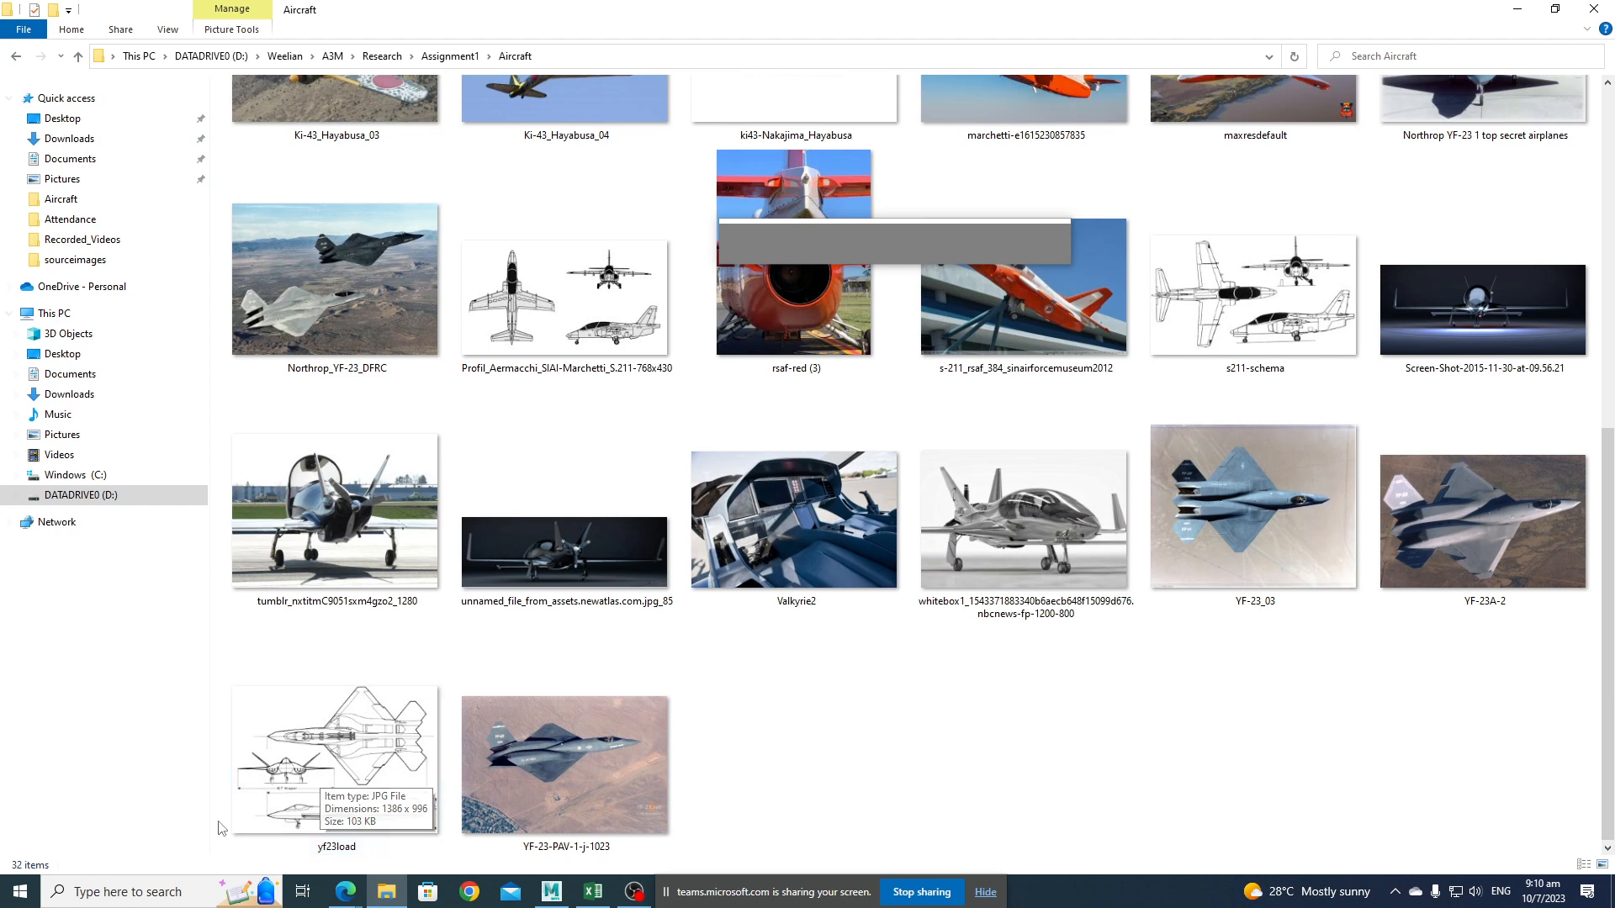
left_click(353, 759)
right_click(364, 741)
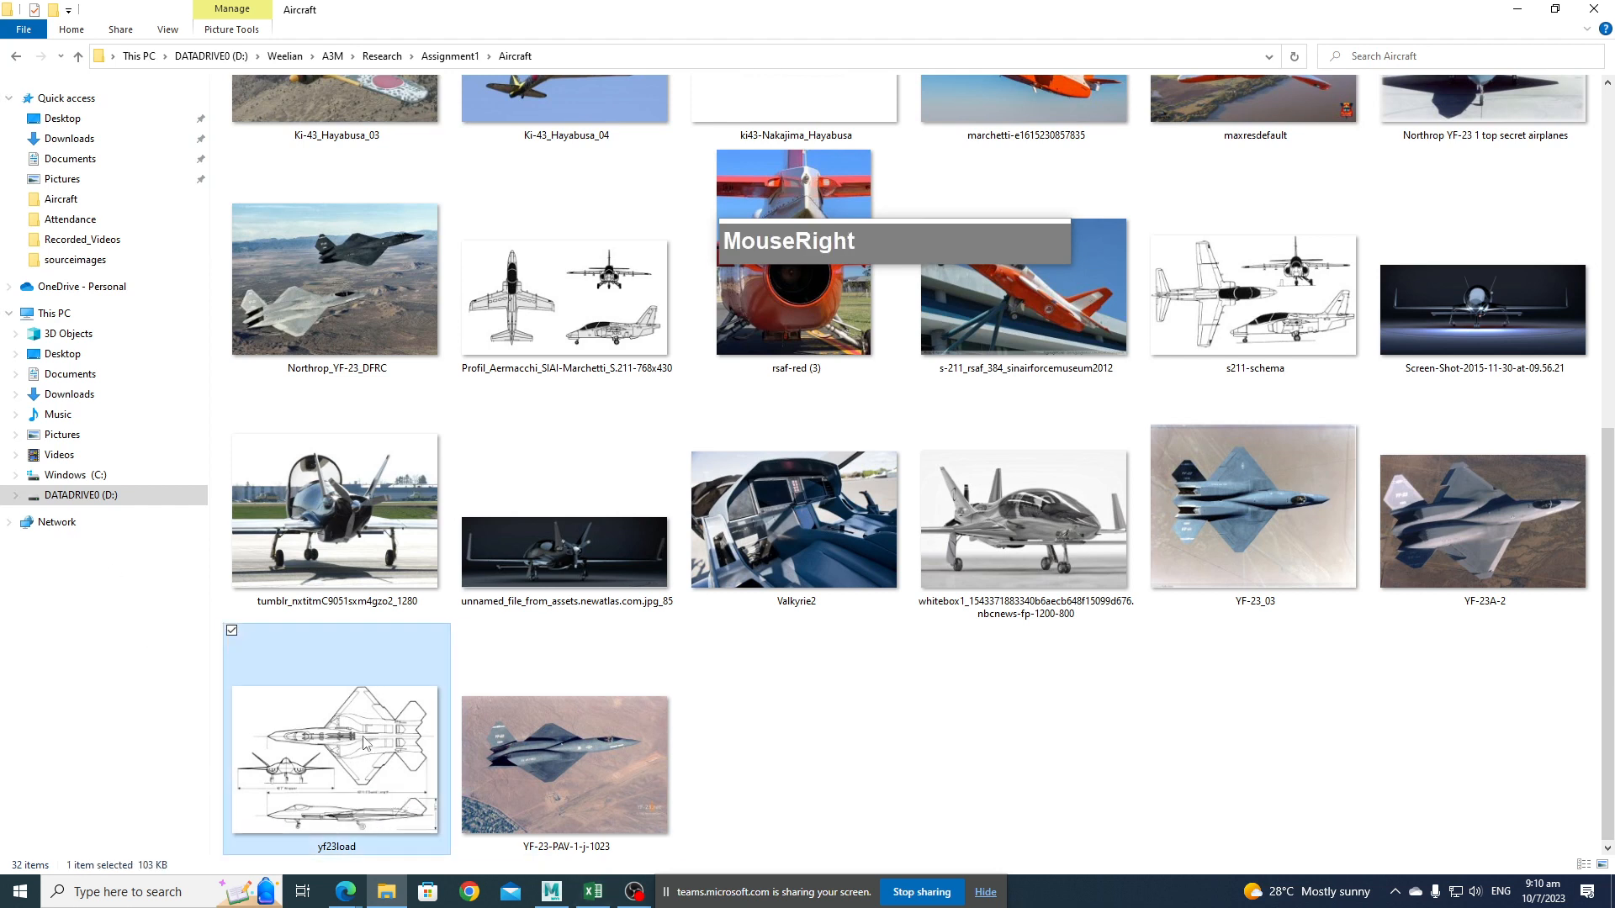
left_click(442, 476)
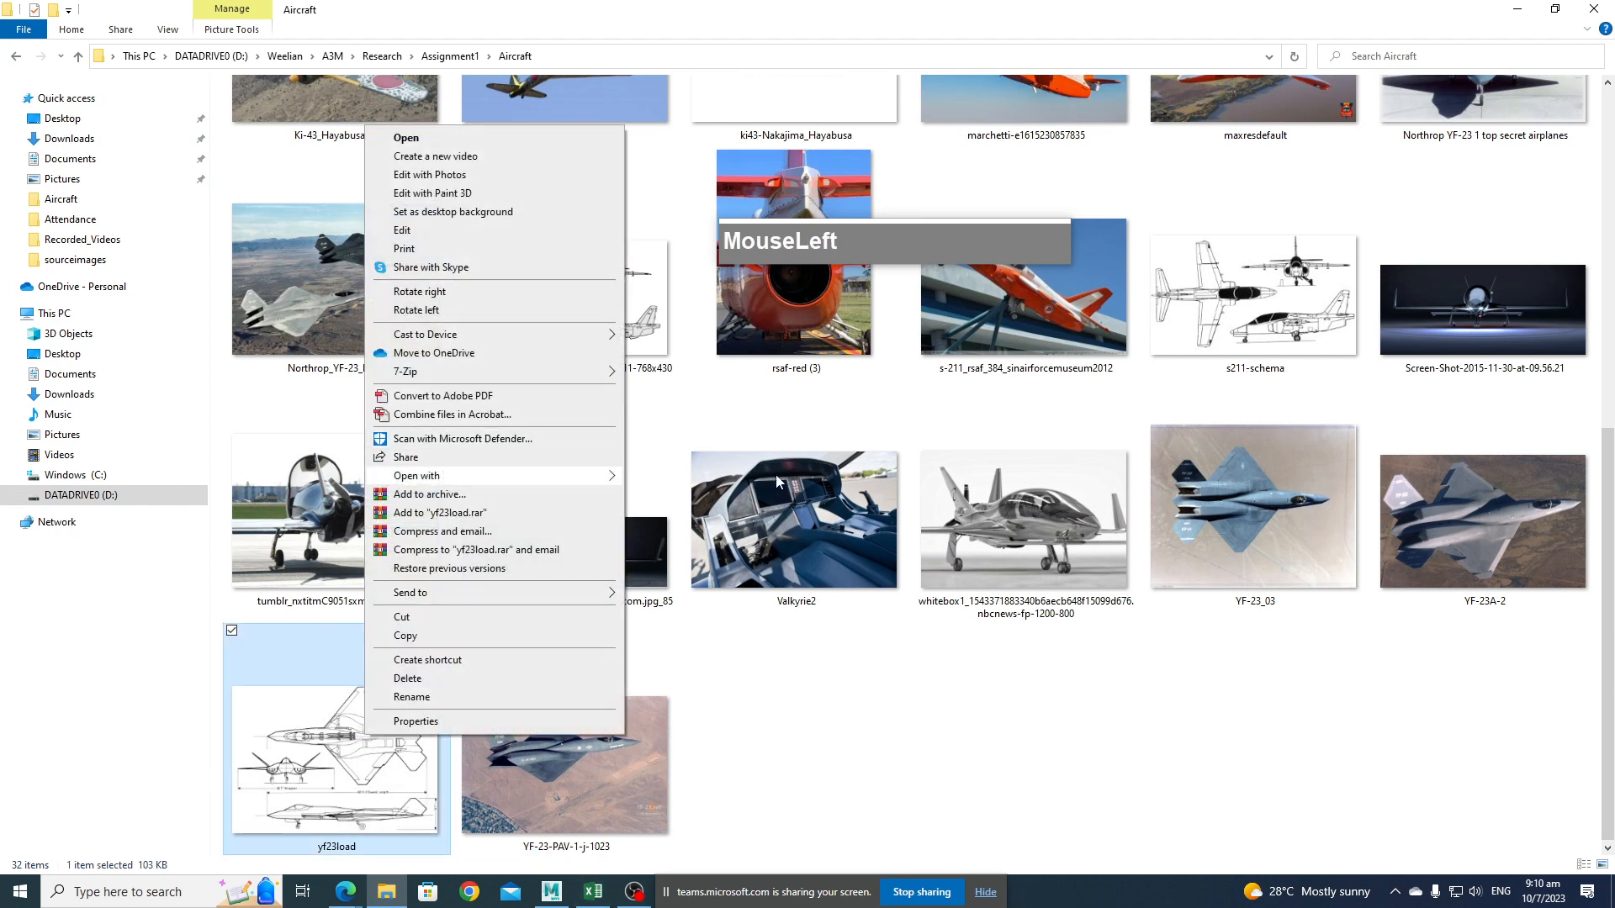
left_click(697, 515)
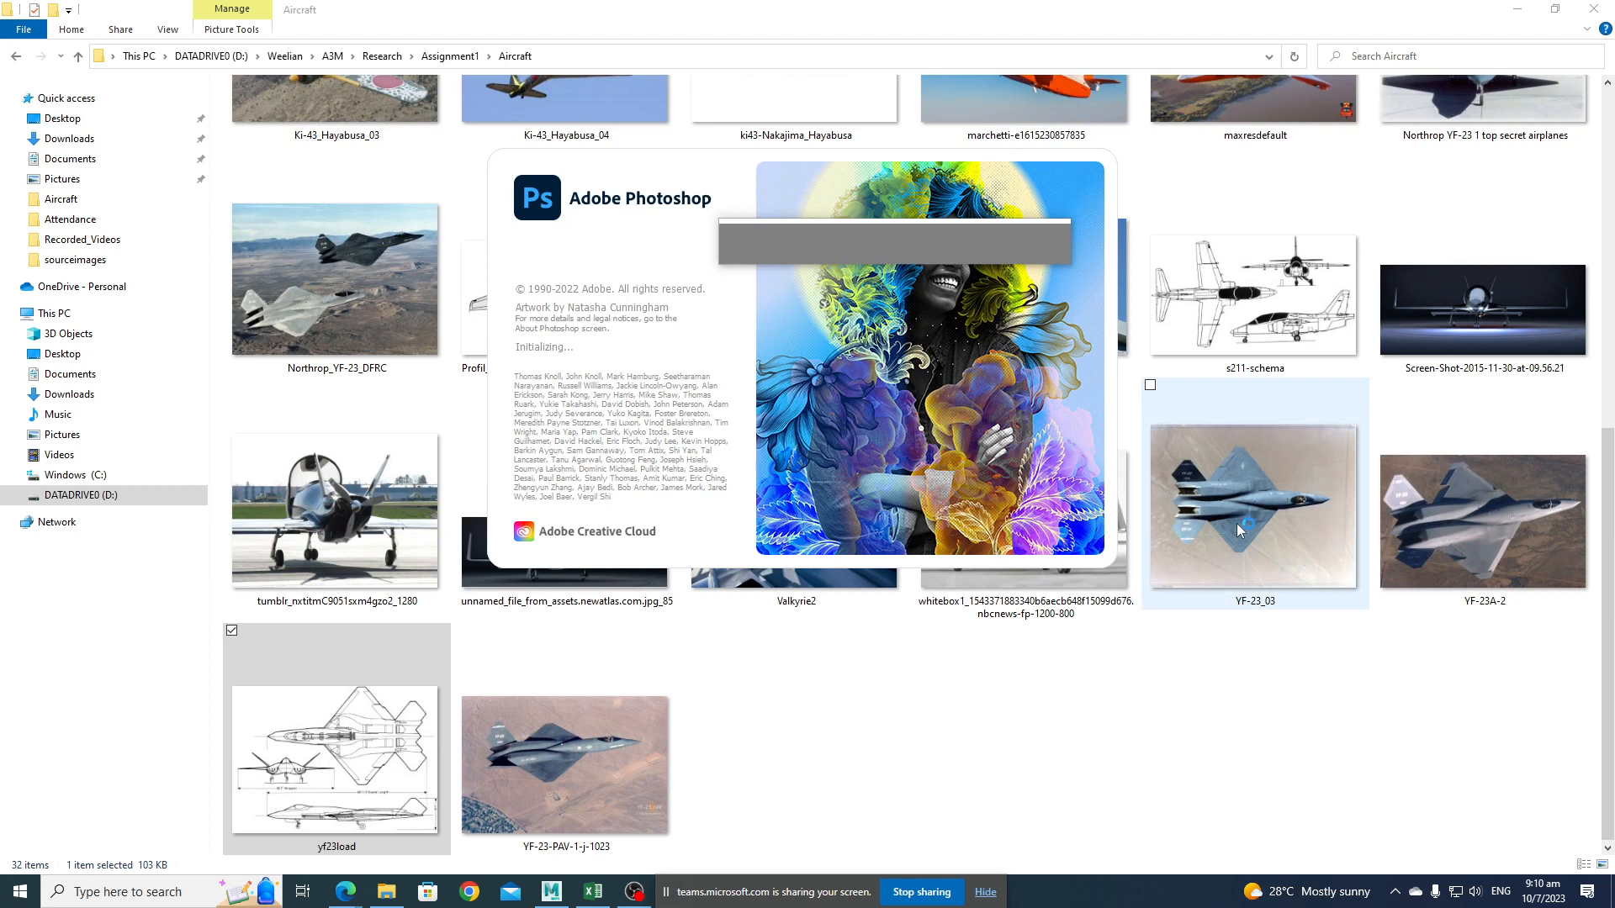
Open the YF-23_03 photo in a maximized viewer and outline the aircraft's forward fuselage in red with screen annotation.
double_click(1288, 506)
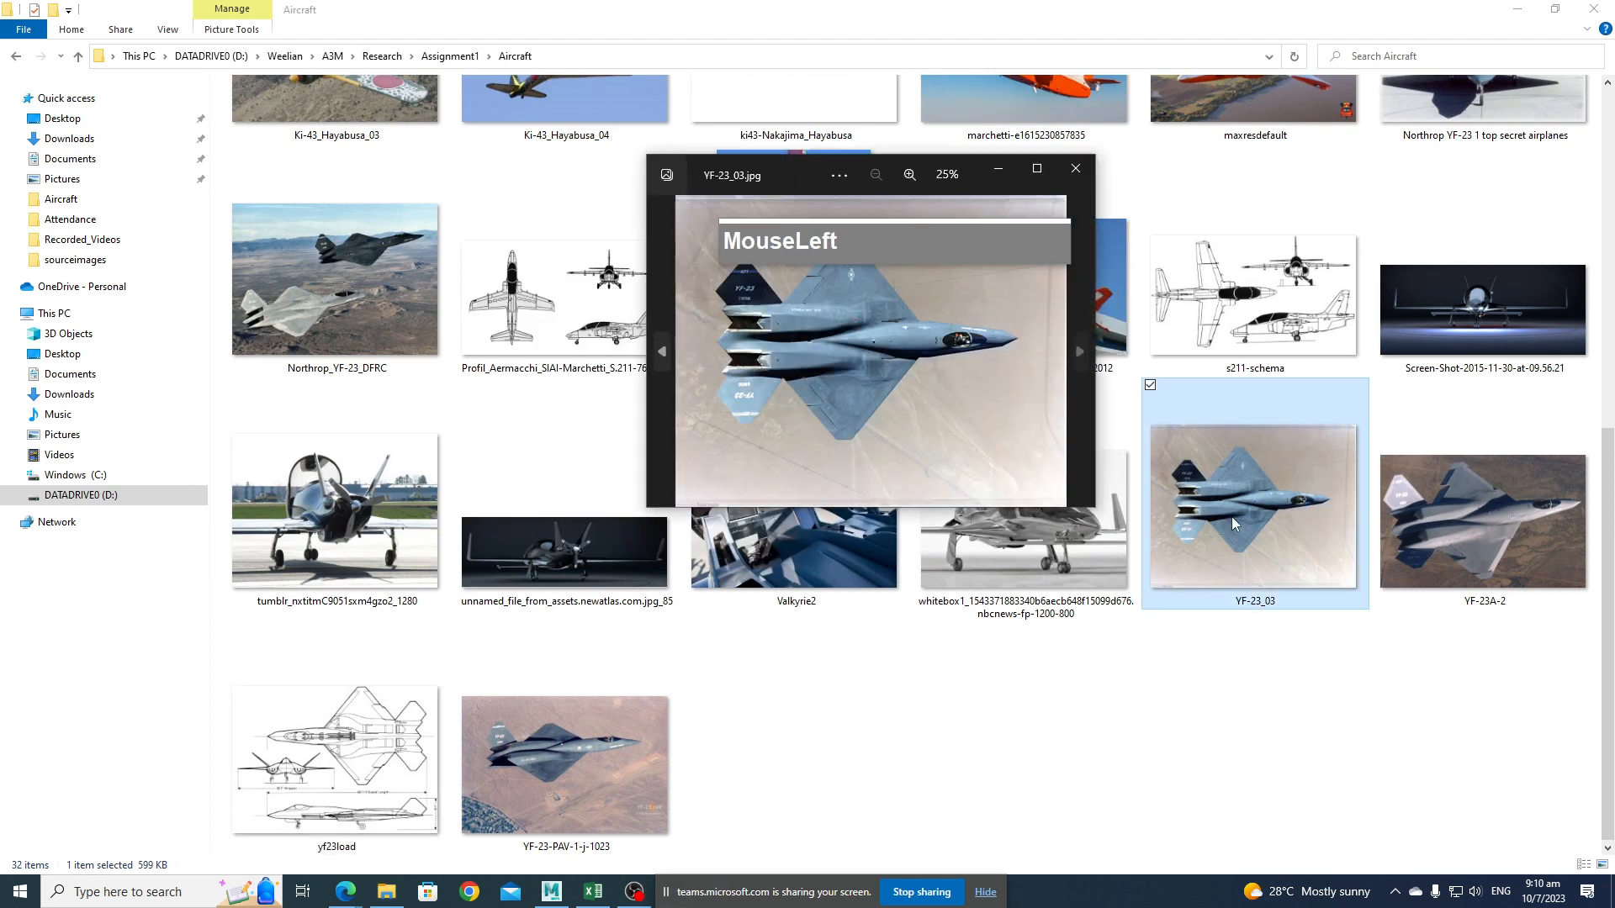
left_click(1037, 168)
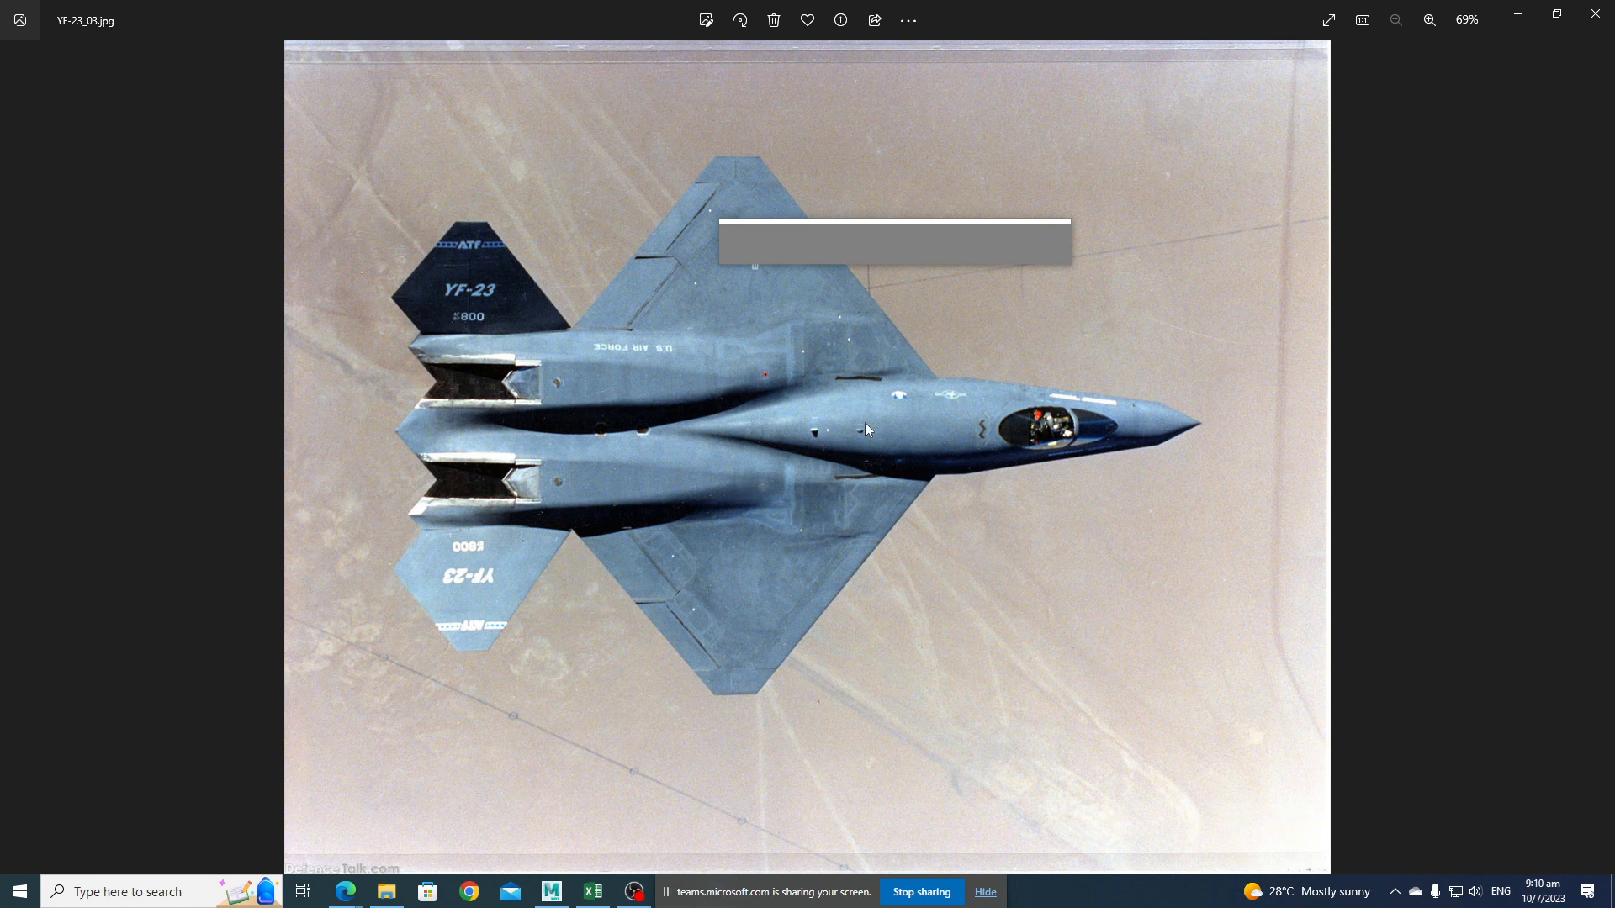
left_click(931, 446)
key("ctrl+1")
mouse_move(997, 386)
left_mouse_down()
mouse_move(588, 427)
mouse_move(1027, 525)
mouse_move(1465, 454)
mouse_move(873, 404)
left_mouse_up()
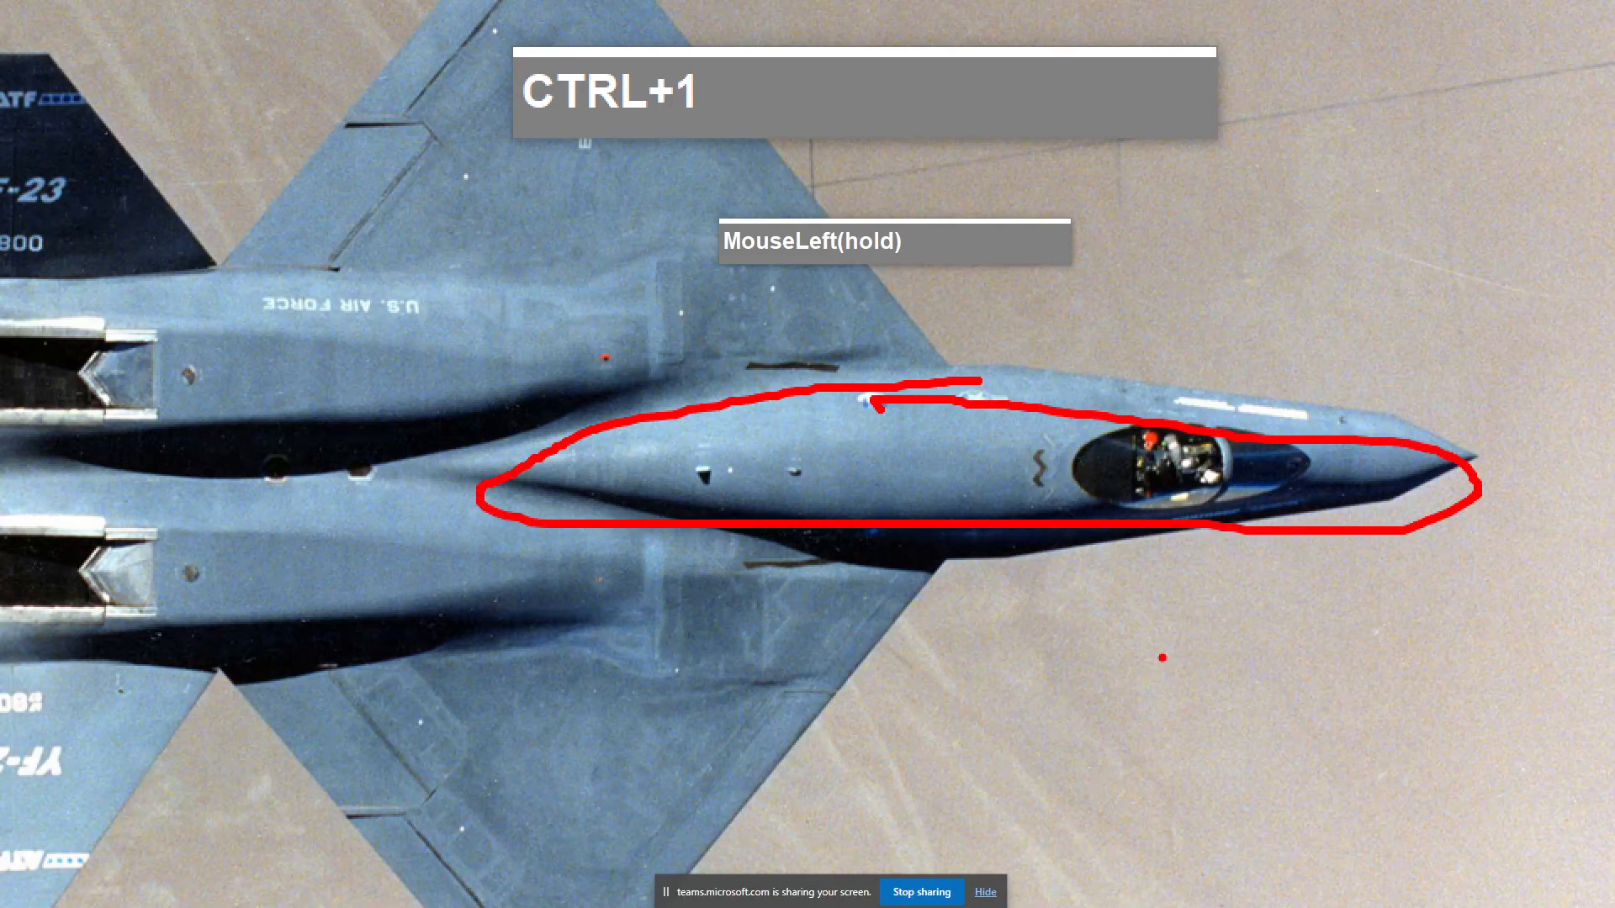
Annotate the photo with a diamond, an arrow near the nose and two open trapezoid profiles, and clear the annotations.
mouse_move(1204, 605)
left_mouse_down()
mouse_move(1125, 733)
mouse_move(1328, 787)
left_mouse_up()
mouse_move(1129, 746)
left_mouse_down()
mouse_move(1204, 873)
mouse_move(1319, 772)
left_mouse_up()
left_click_drag(1600, 549, 1447, 566)
left_click_drag(1518, 535, 1473, 571)
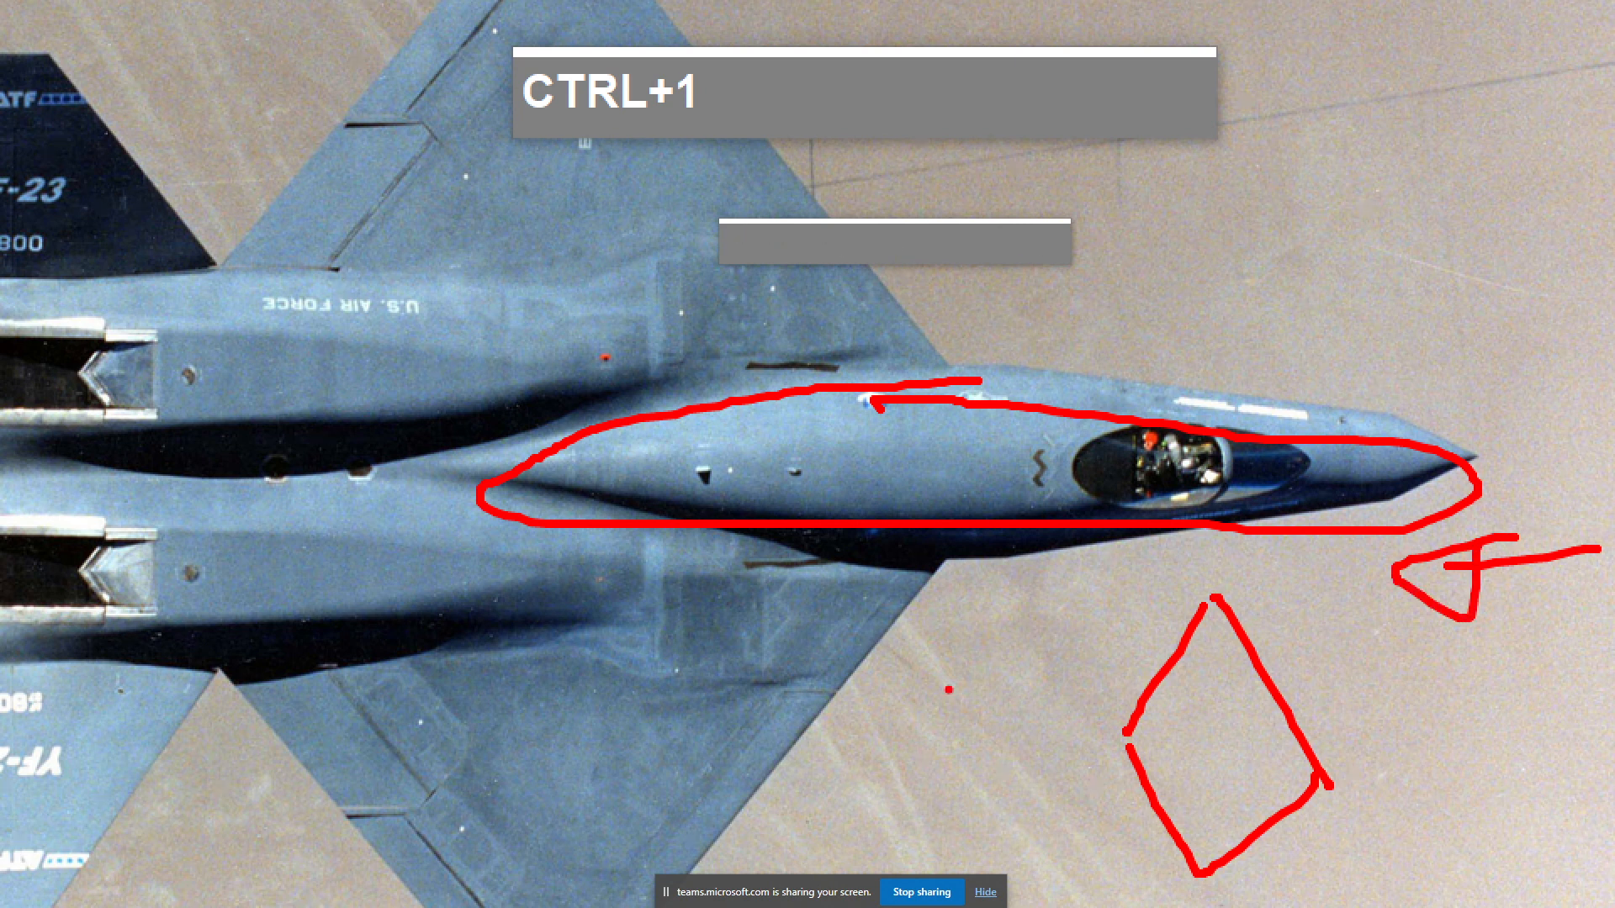
mouse_move(915, 753)
left_mouse_down()
mouse_move(942, 682)
mouse_move(1024, 650)
mouse_move(1096, 758)
left_mouse_up()
mouse_move(1360, 767)
left_mouse_down()
mouse_move(1508, 678)
mouse_move(1552, 774)
left_mouse_up()
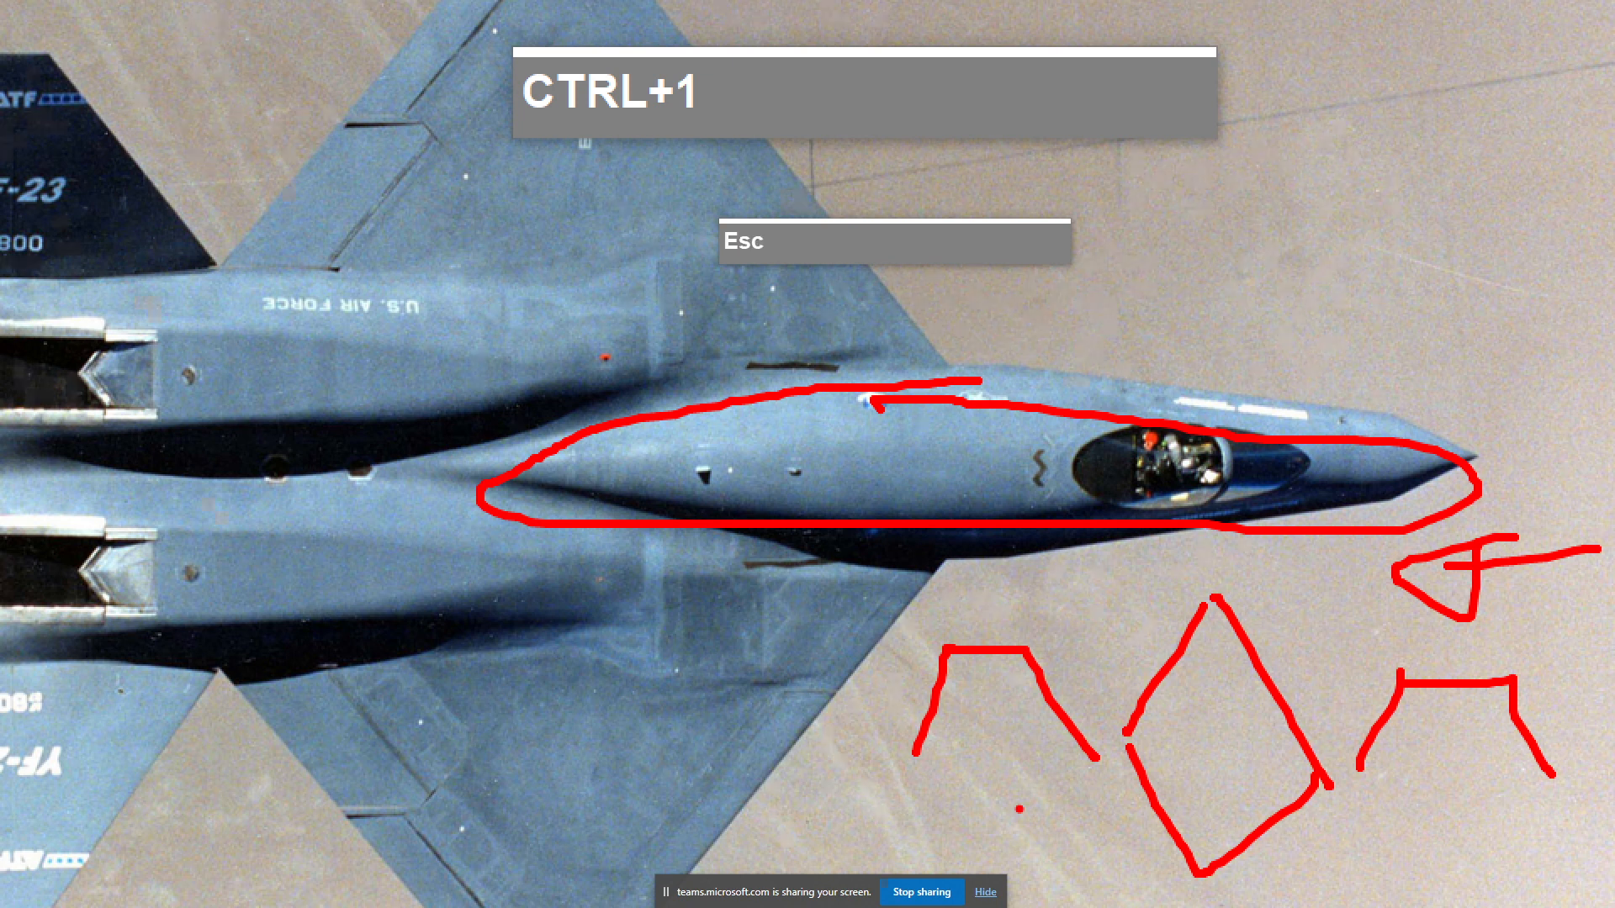
key("Escape")
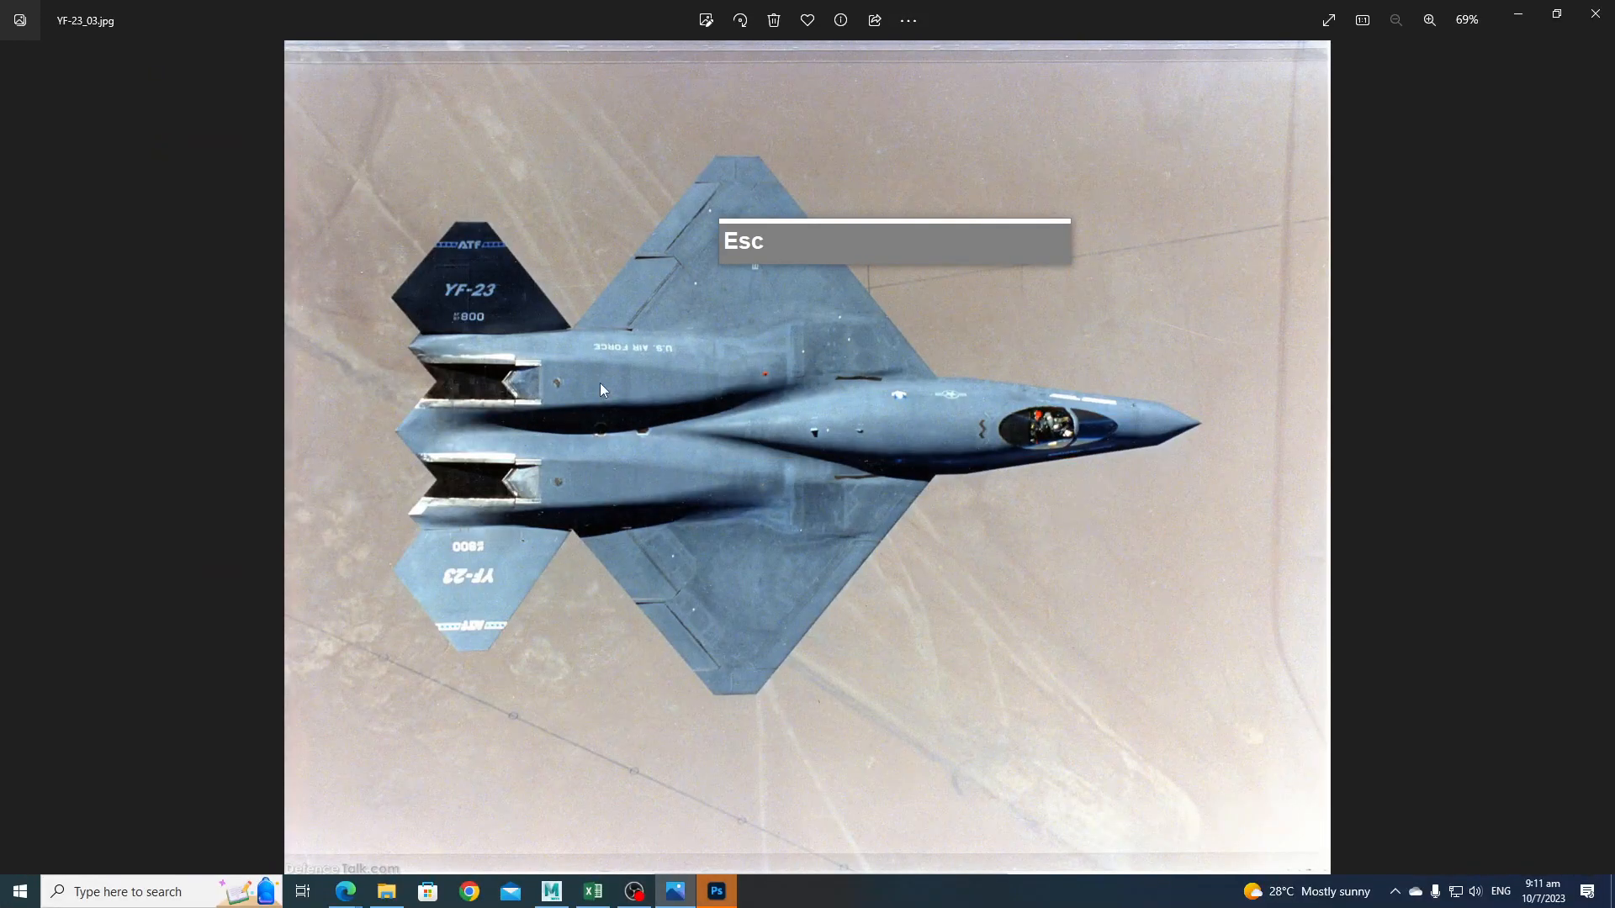
Switch to Photoshop and examine the top, front and side views in the yf23load drawing.
left_click(715, 890)
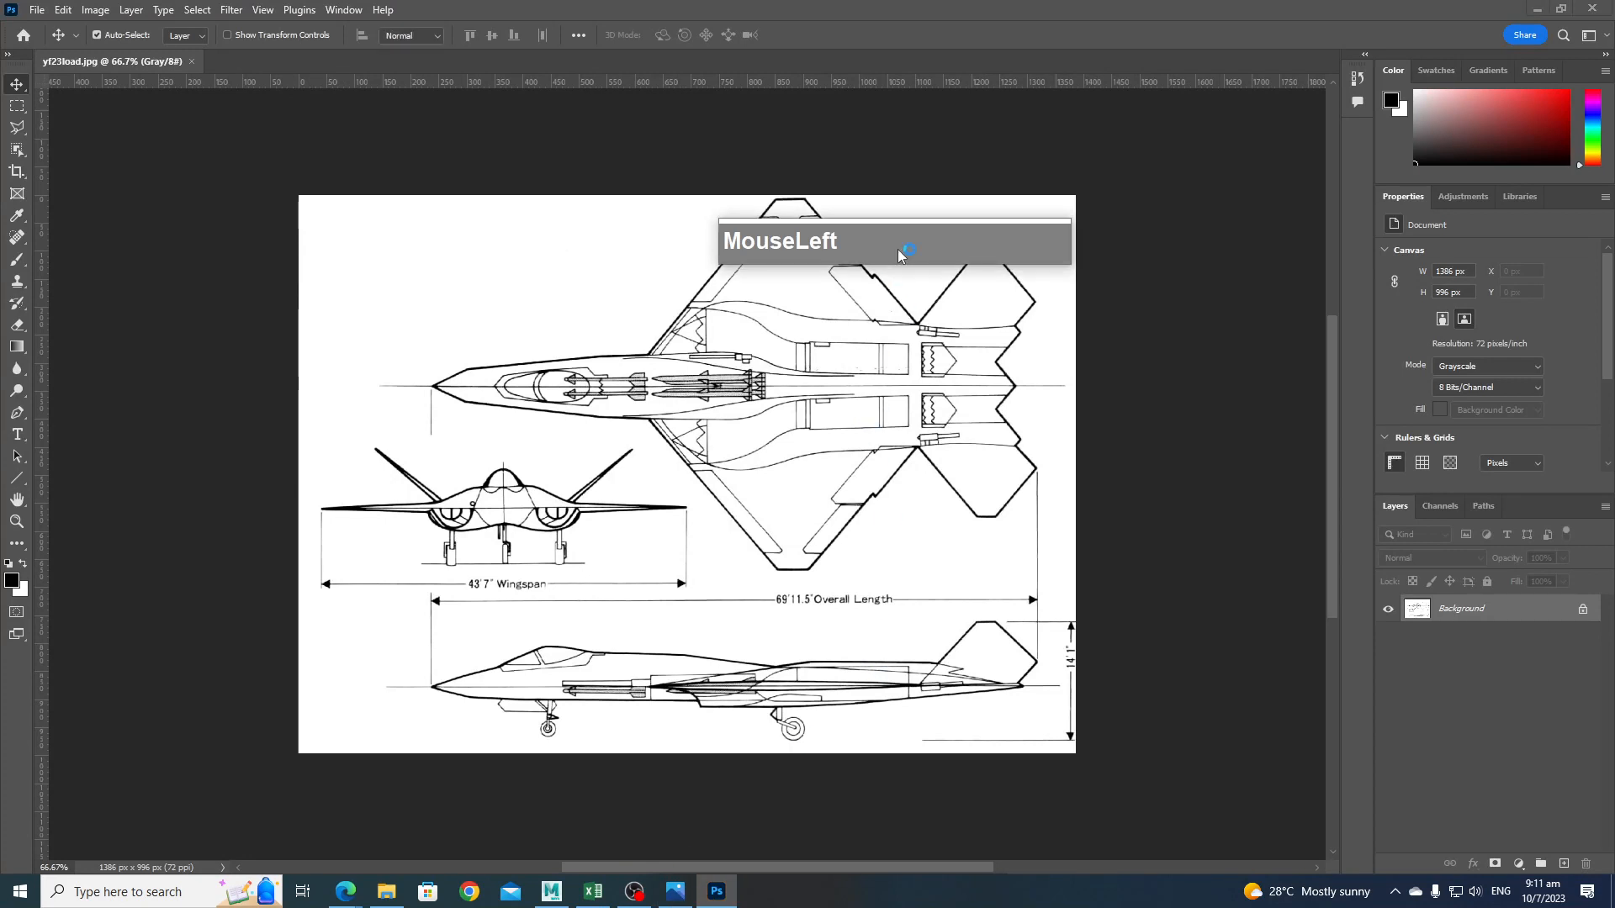
right_click_drag(896, 249, 1027, 135)
mouse_move(1027, 135)
left_mouse_down()
mouse_move(879, 347)
mouse_move(1074, 180)
left_mouse_up()
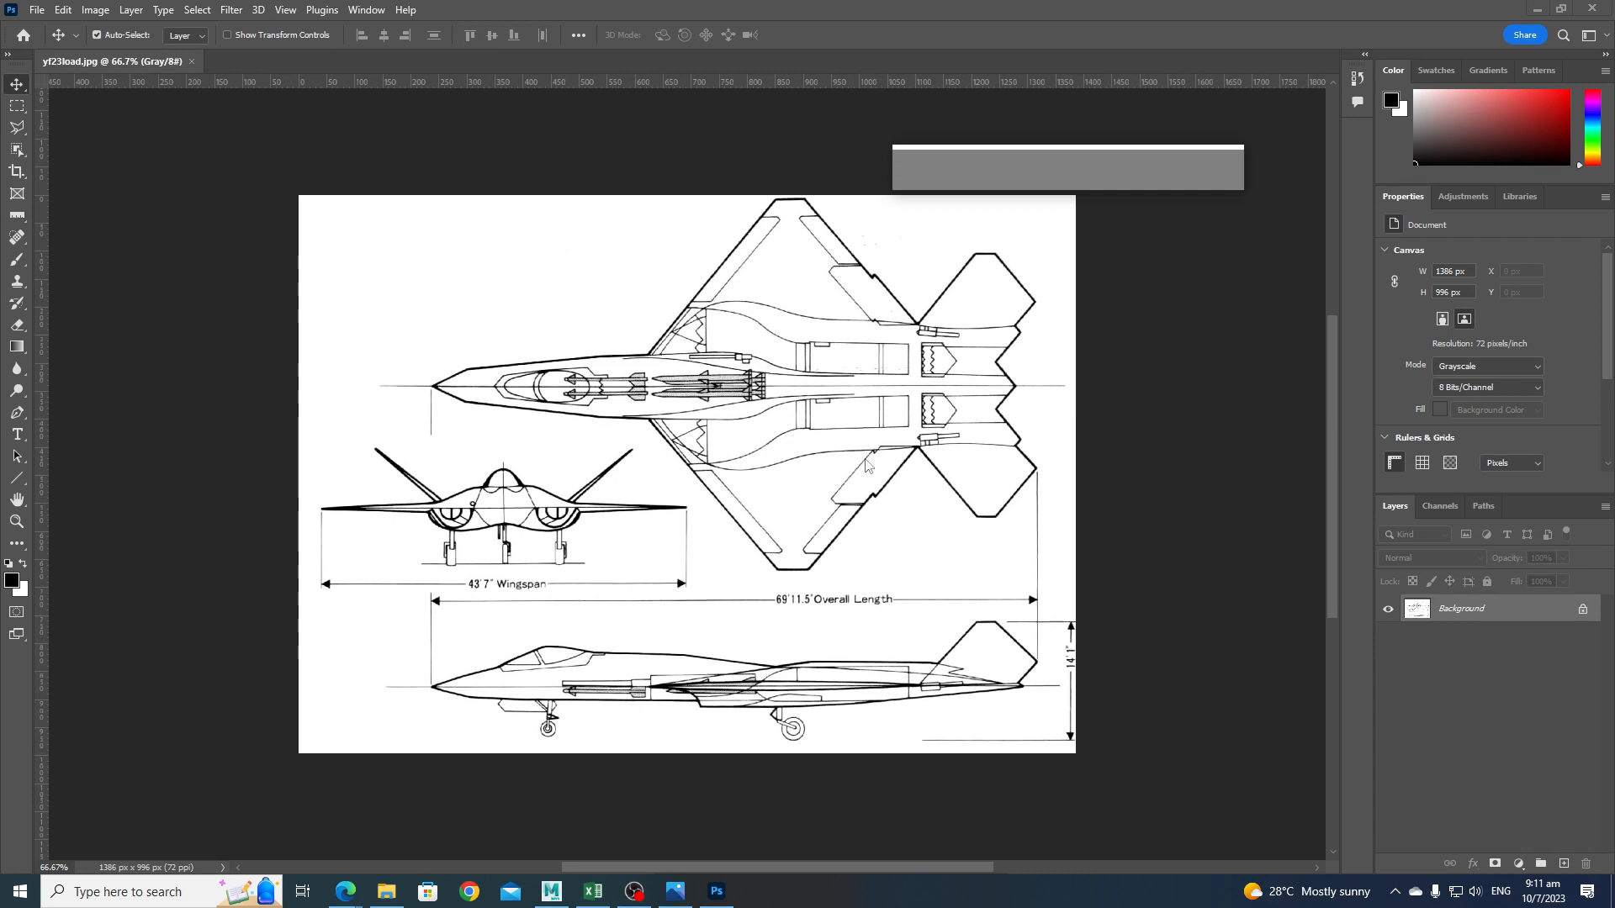
left_click_drag(995, 191, 997, 170)
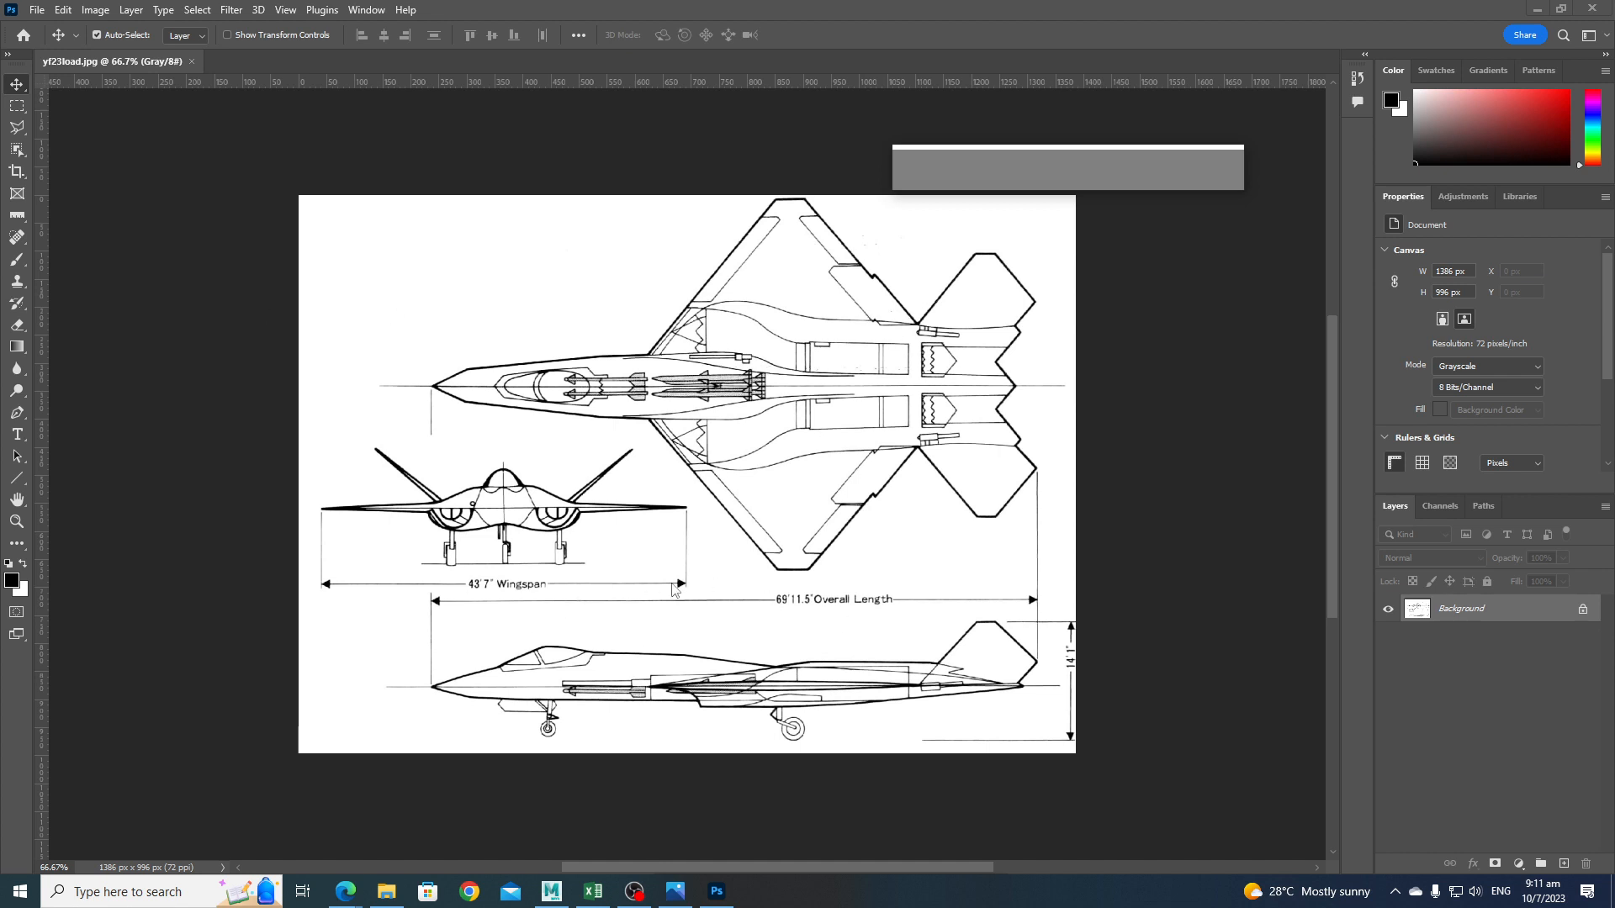
Switch to the Edge browser and run a Google image search for "YF-23 blueprints" in a new tab.
left_click(346, 894)
left_click(419, 829)
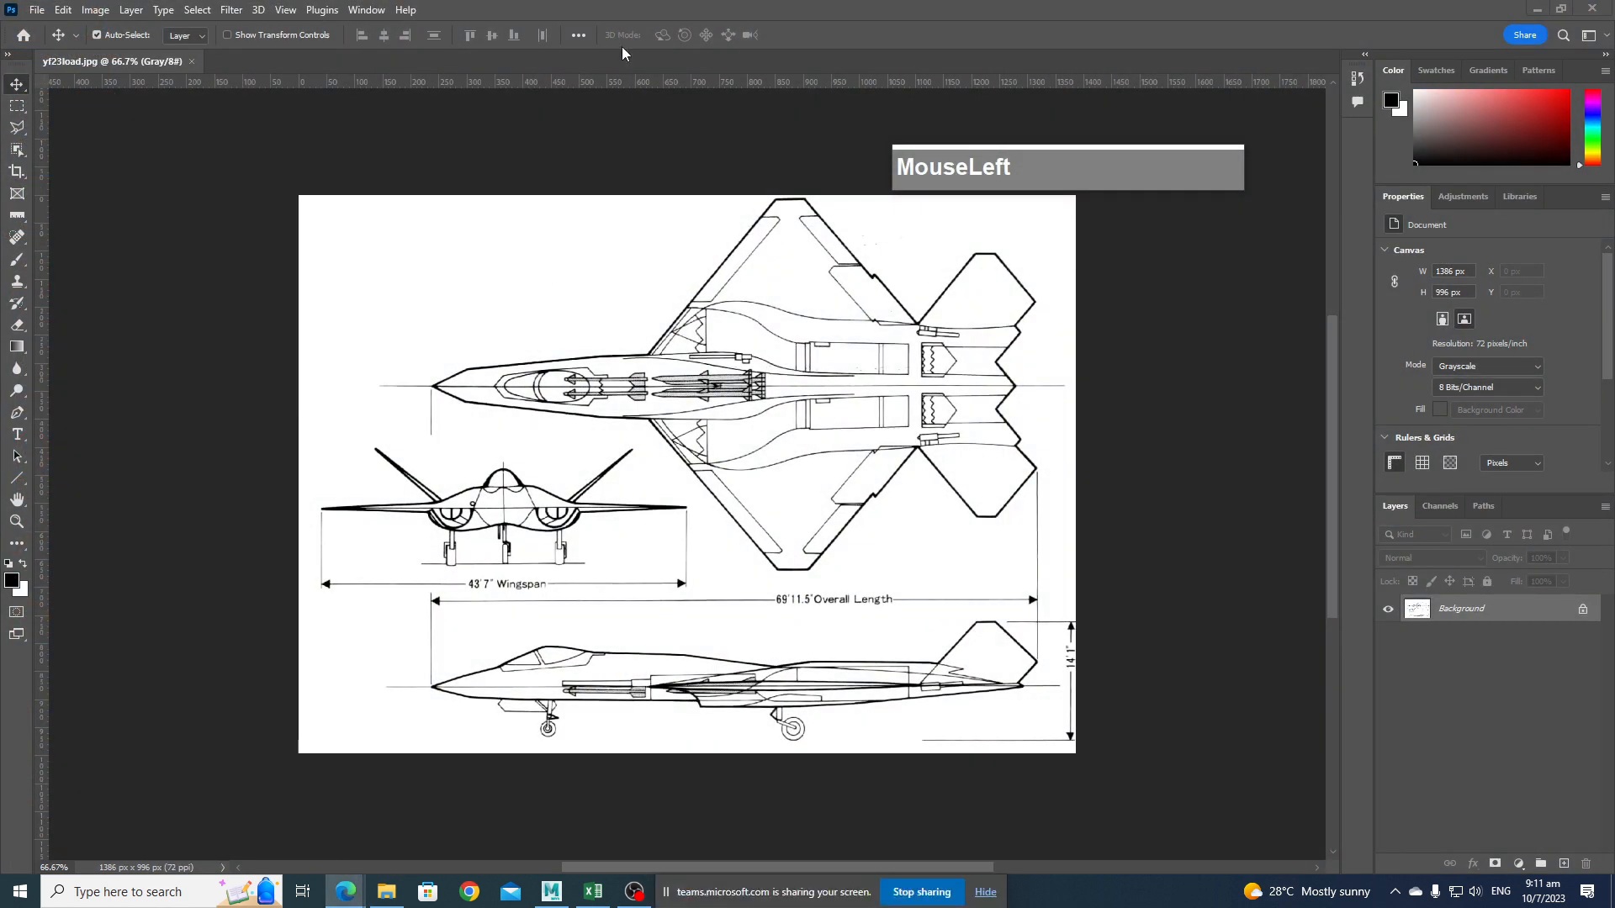
mouse_move(346, 893)
left_click(244, 811)
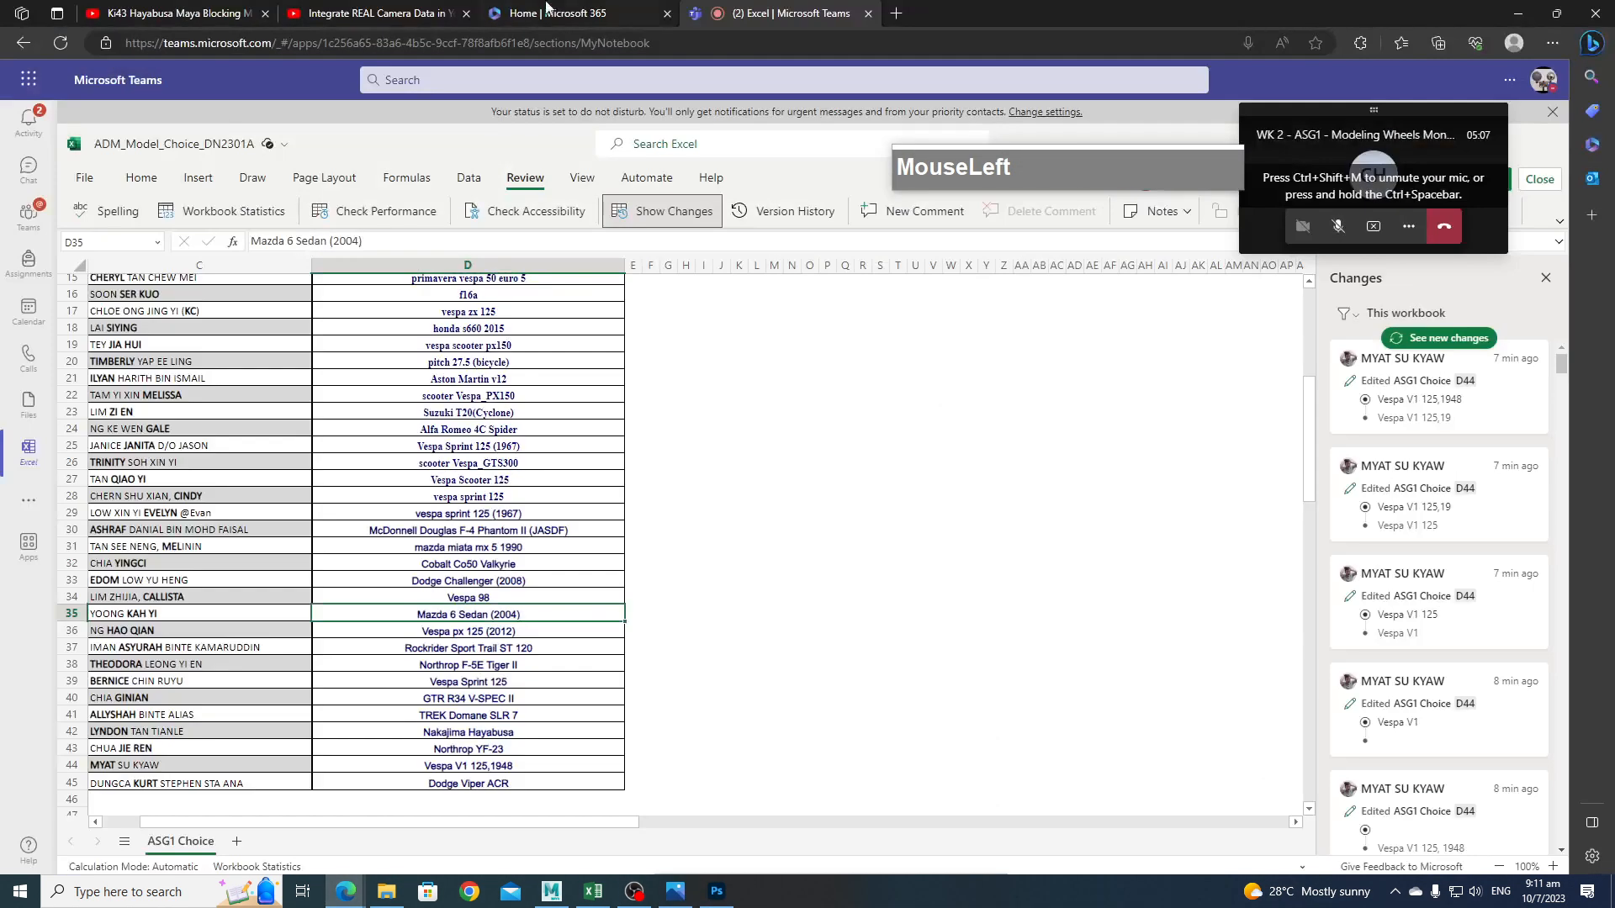
left_click(896, 13)
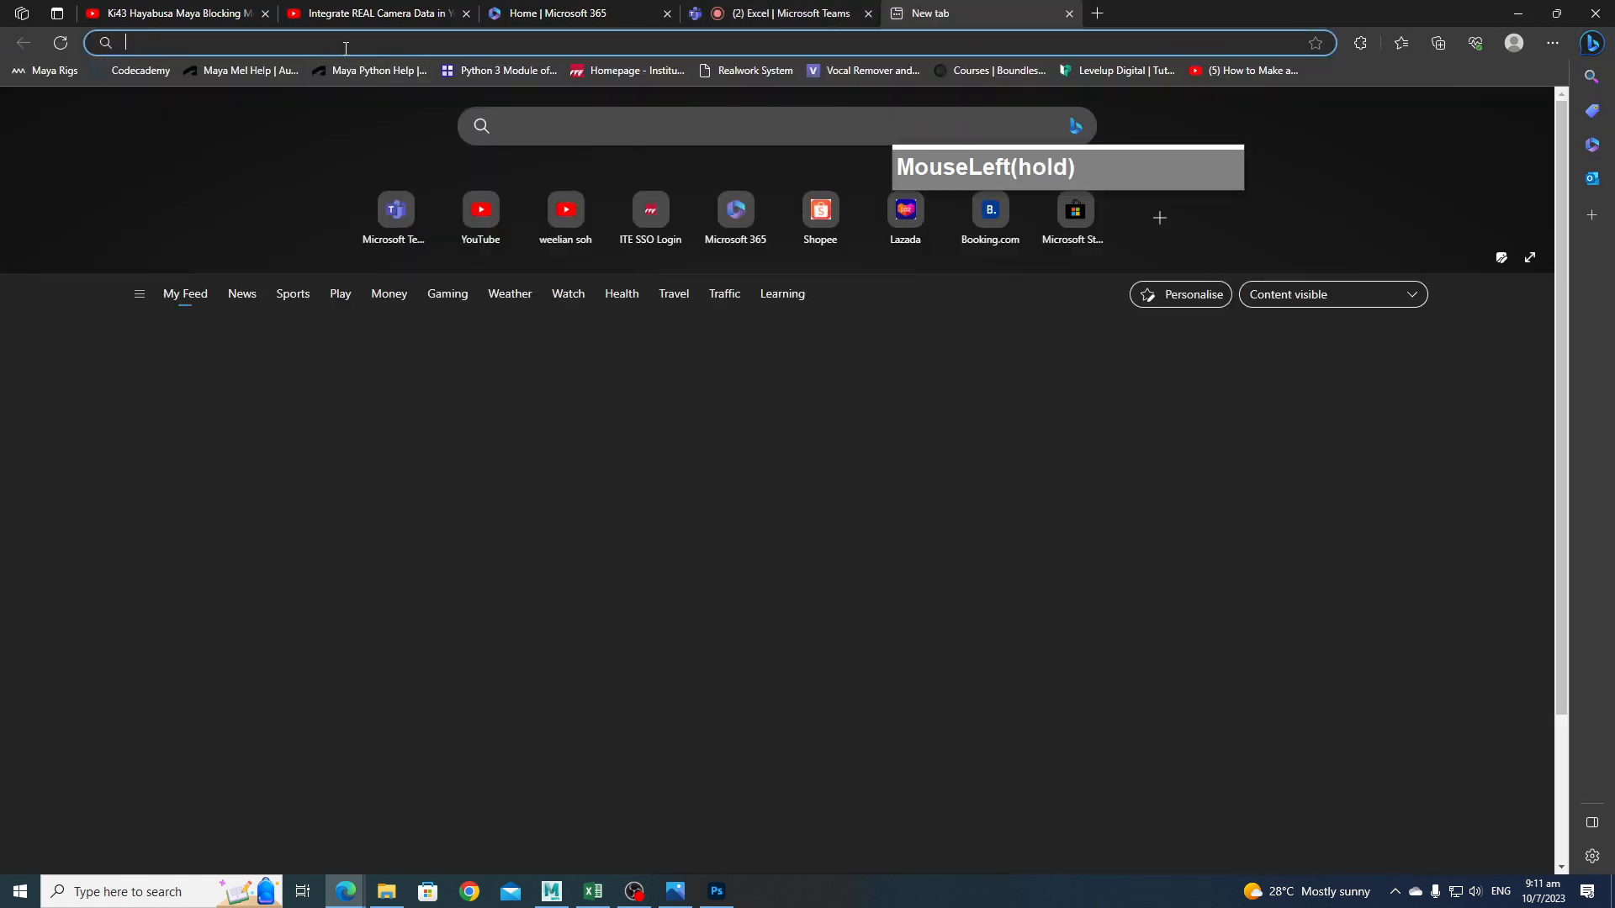
type("YF")
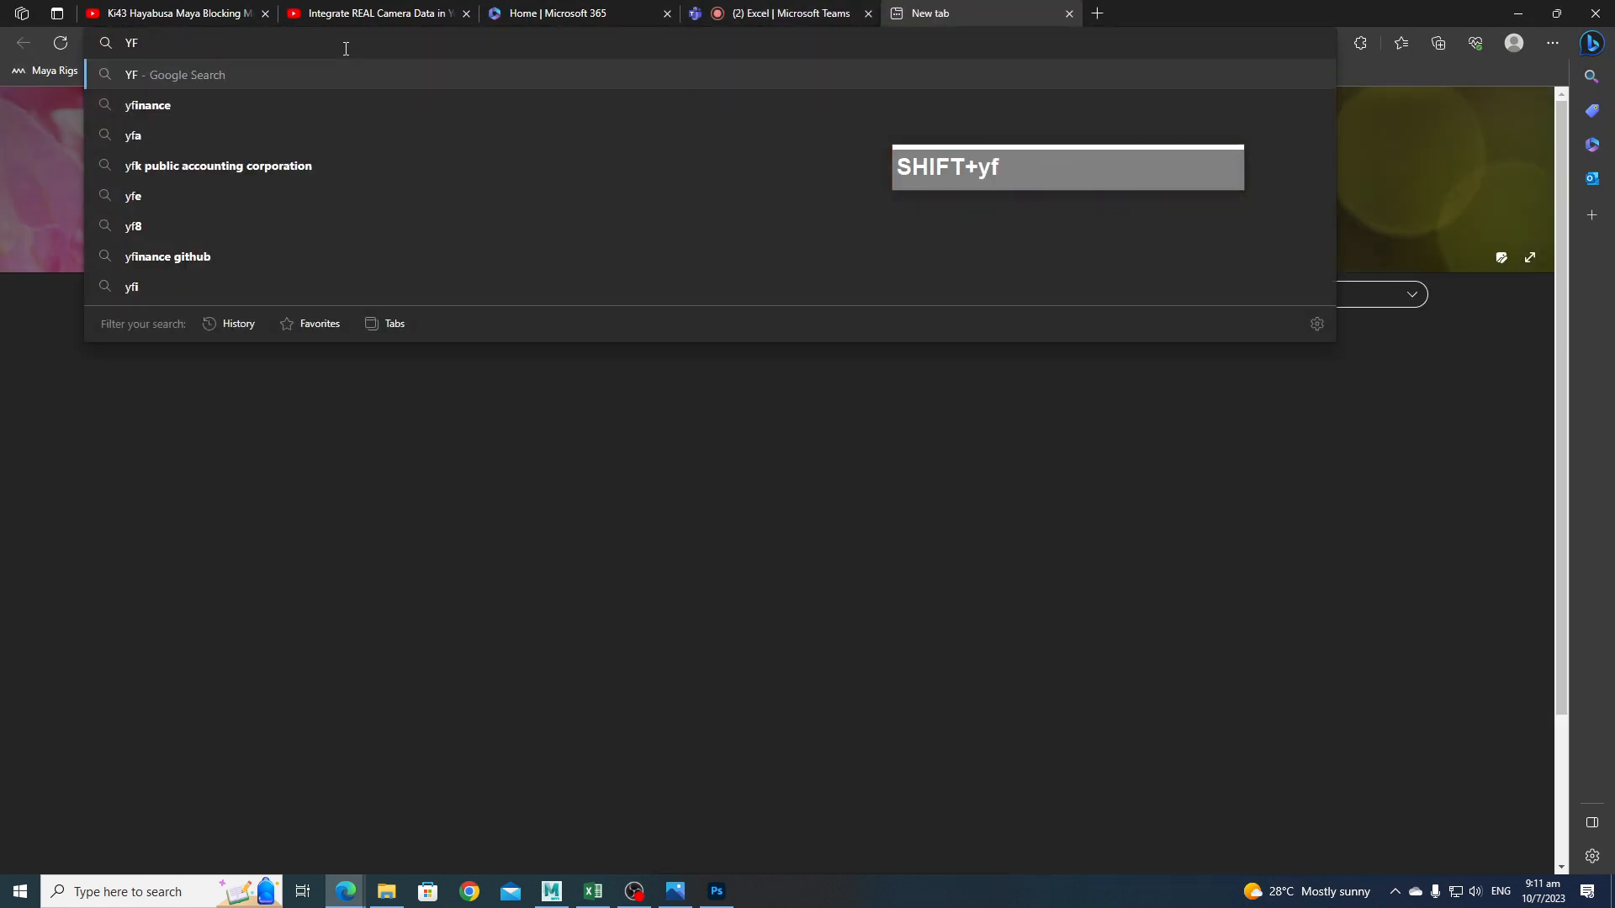
type("-23 blueprints")
key("Return")
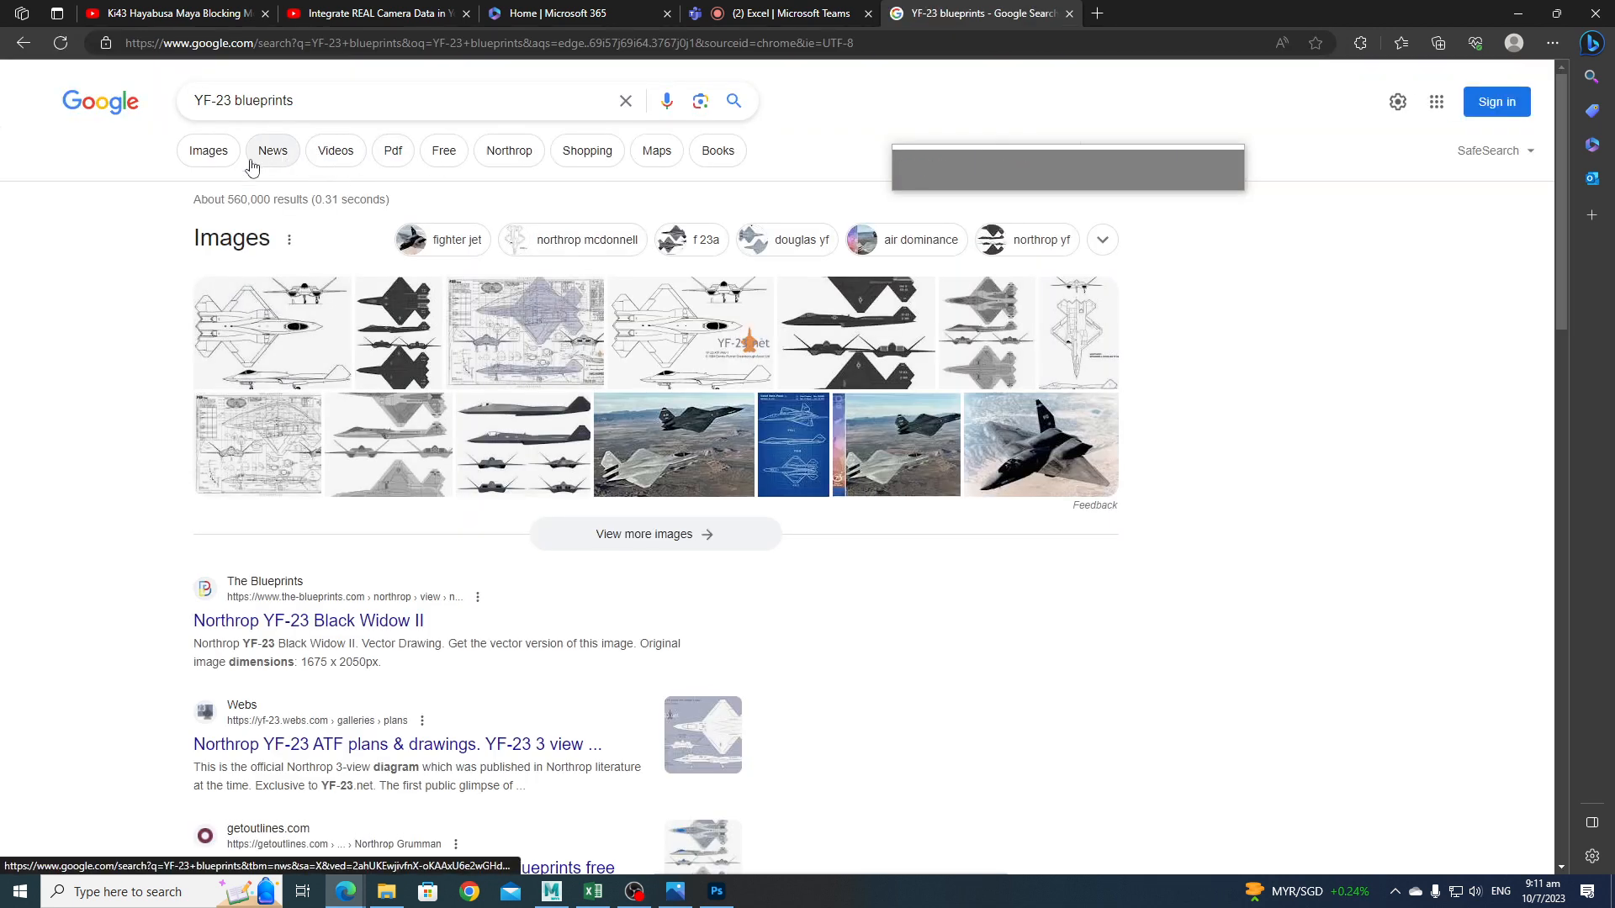
left_click(210, 154)
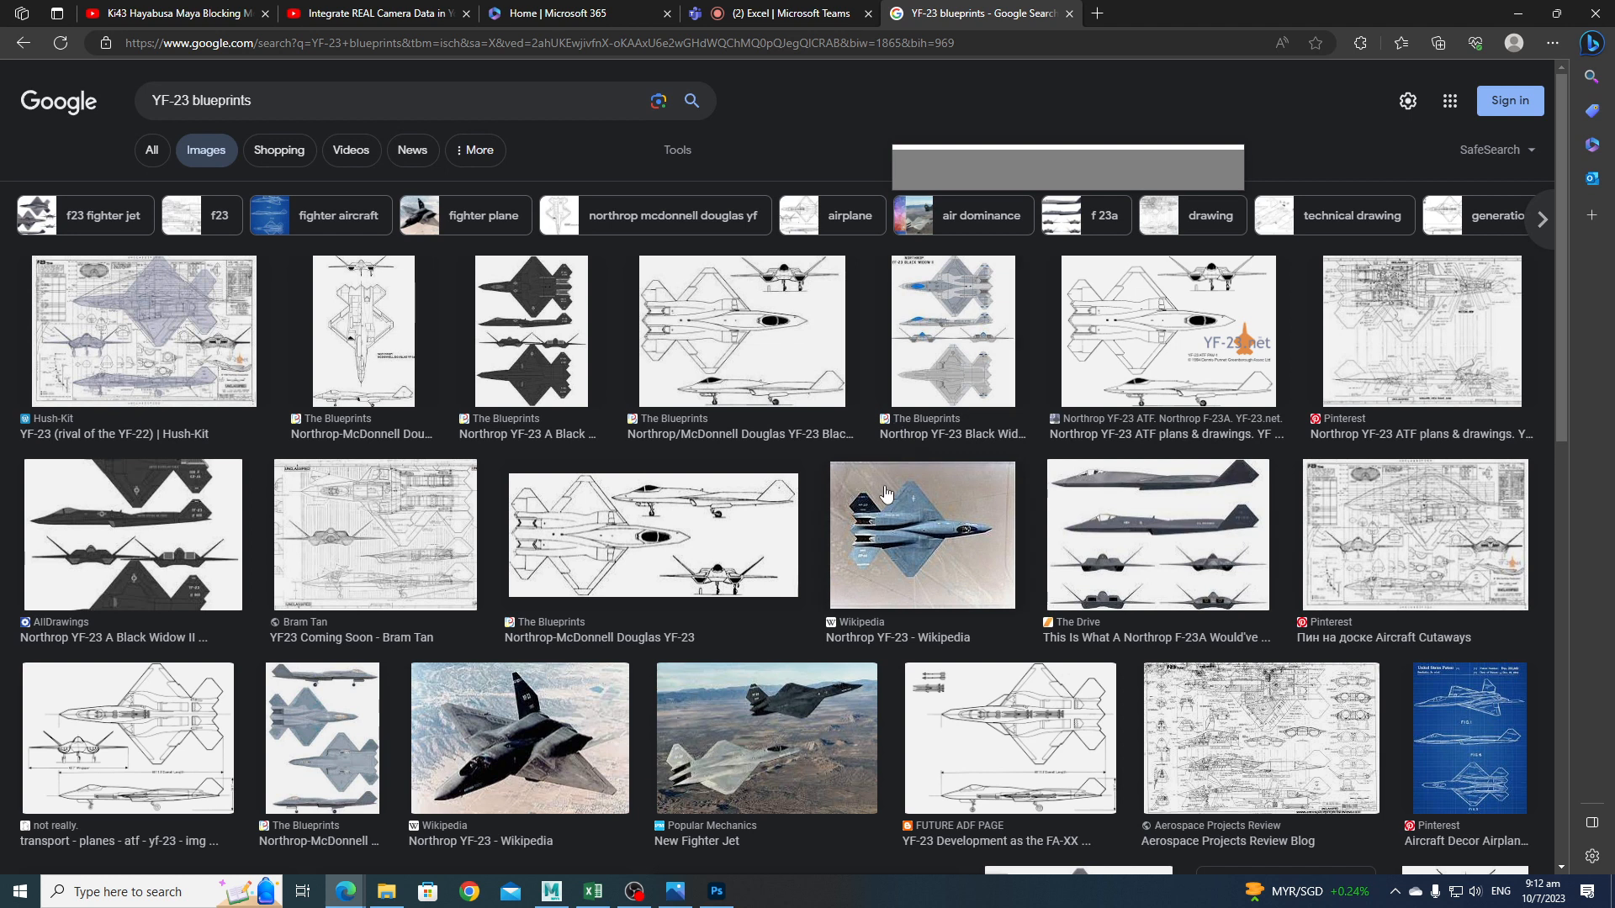
Preview the Northrop/McDonnell Douglas YF-23 line drawing and The Drive's two multi-view F-23A images.
left_click(778, 370)
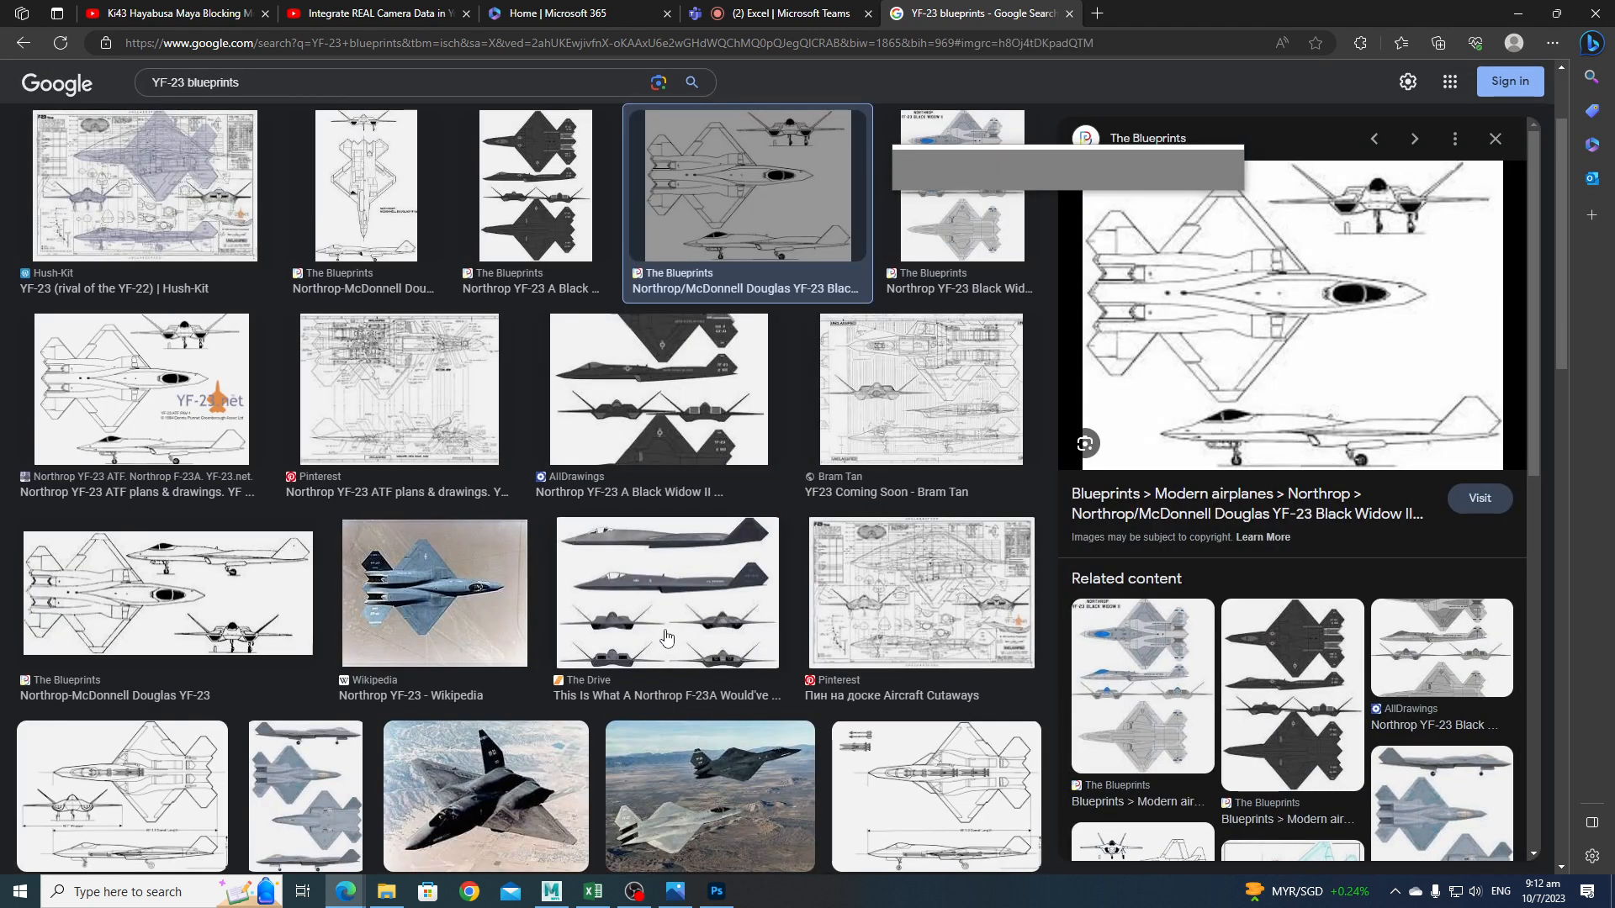
left_click(666, 637)
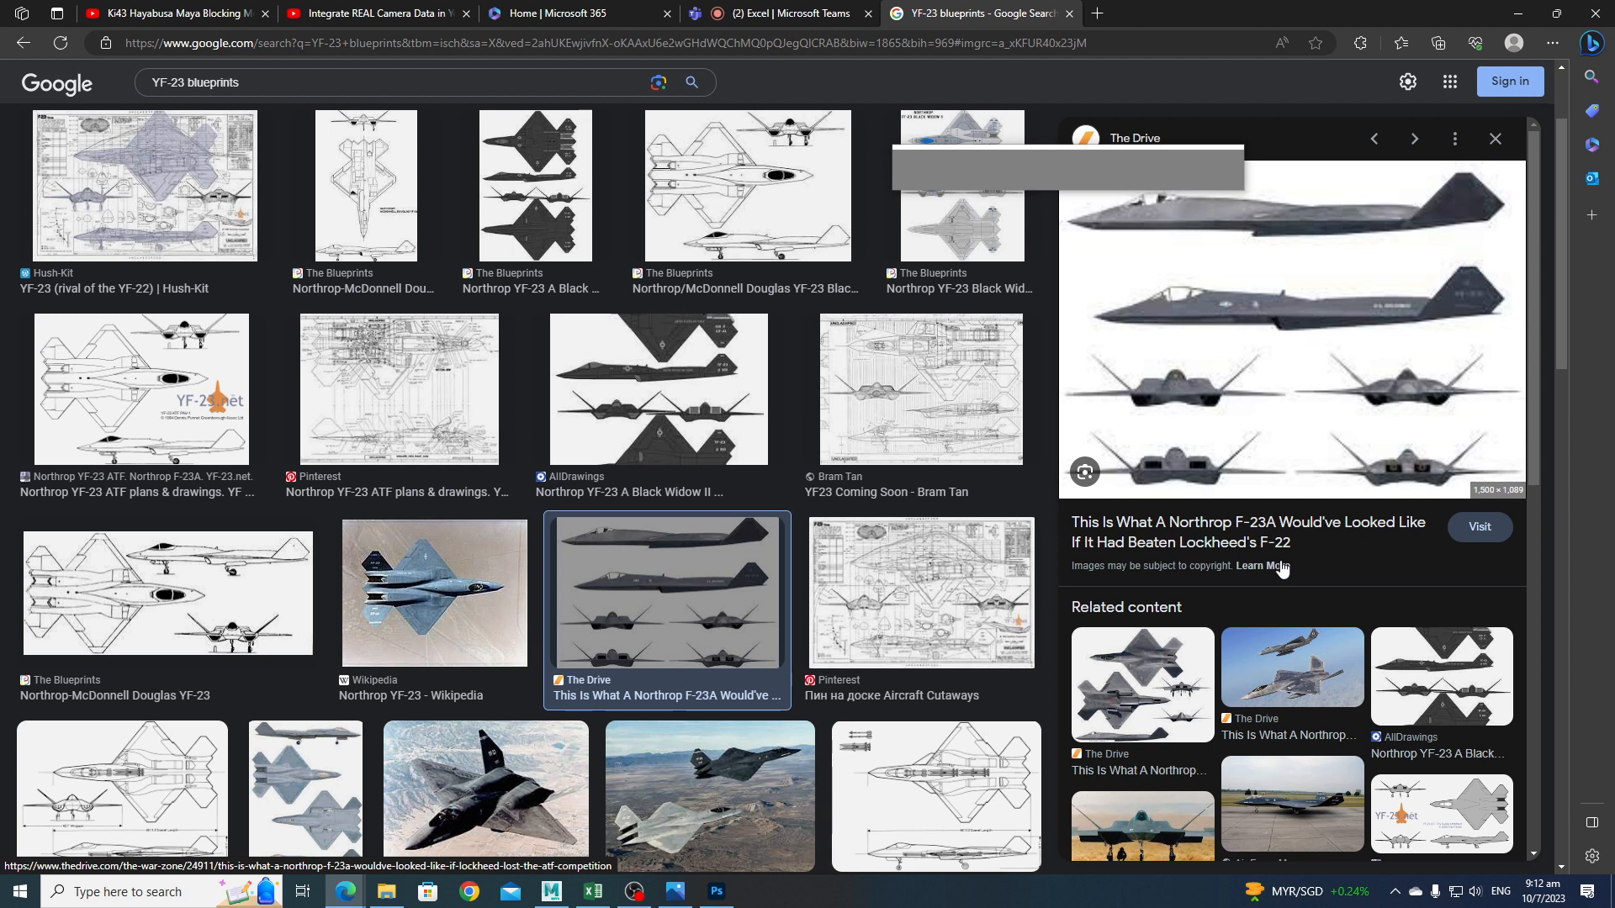
left_click(1183, 685)
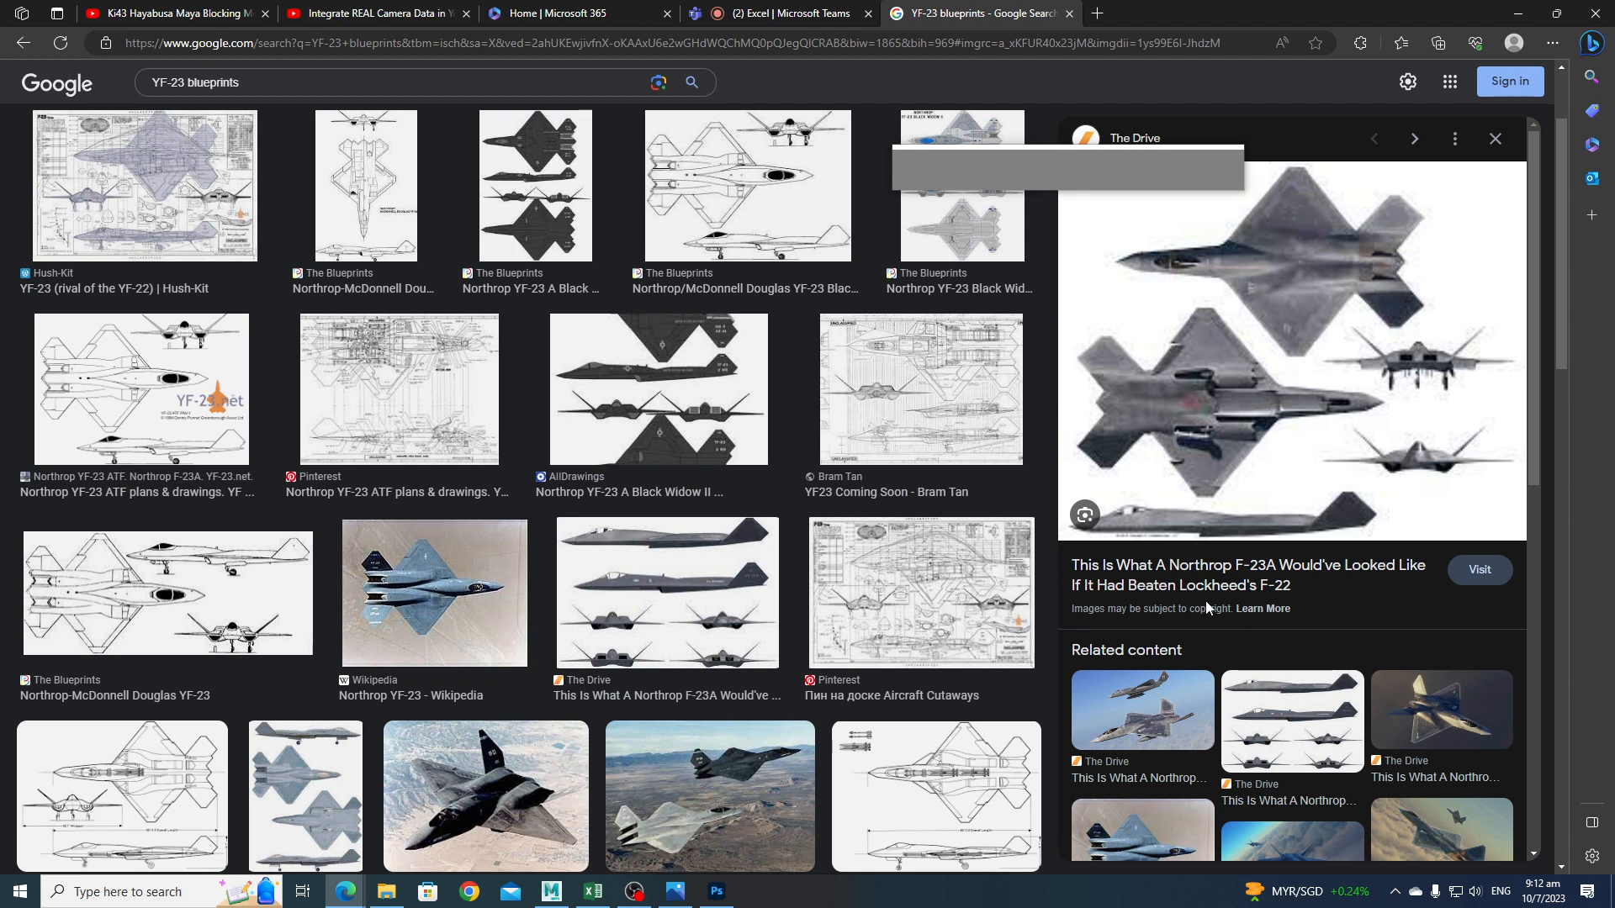
Filter the blueprint image results to the Large size.
scroll(597, 155, "up", 2)
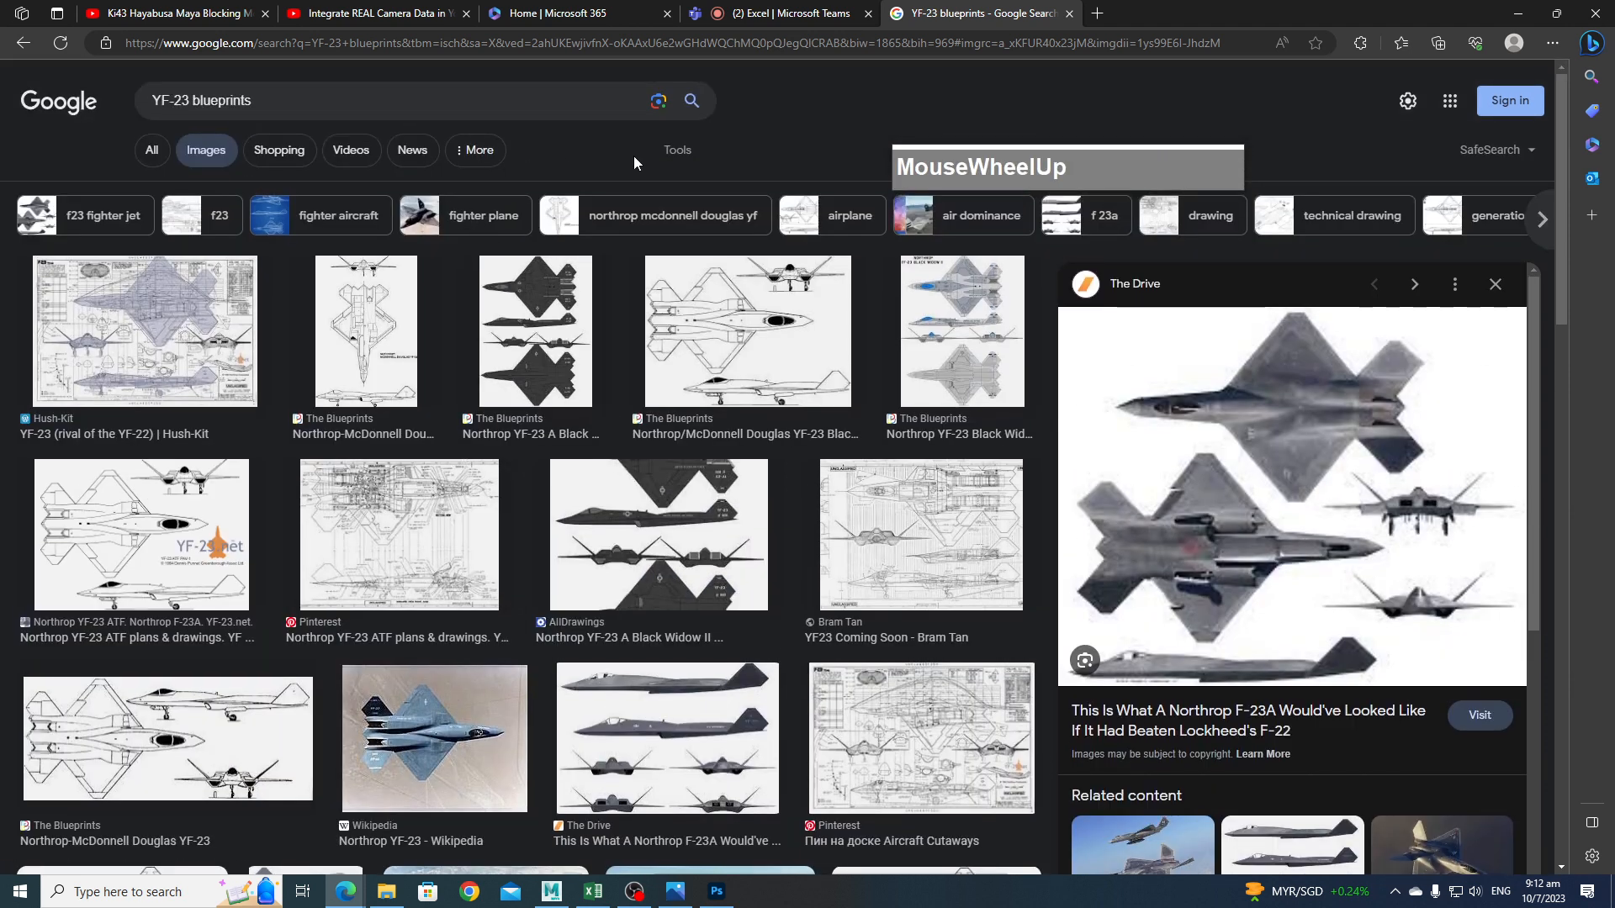
left_click(494, 155)
left_click(672, 152)
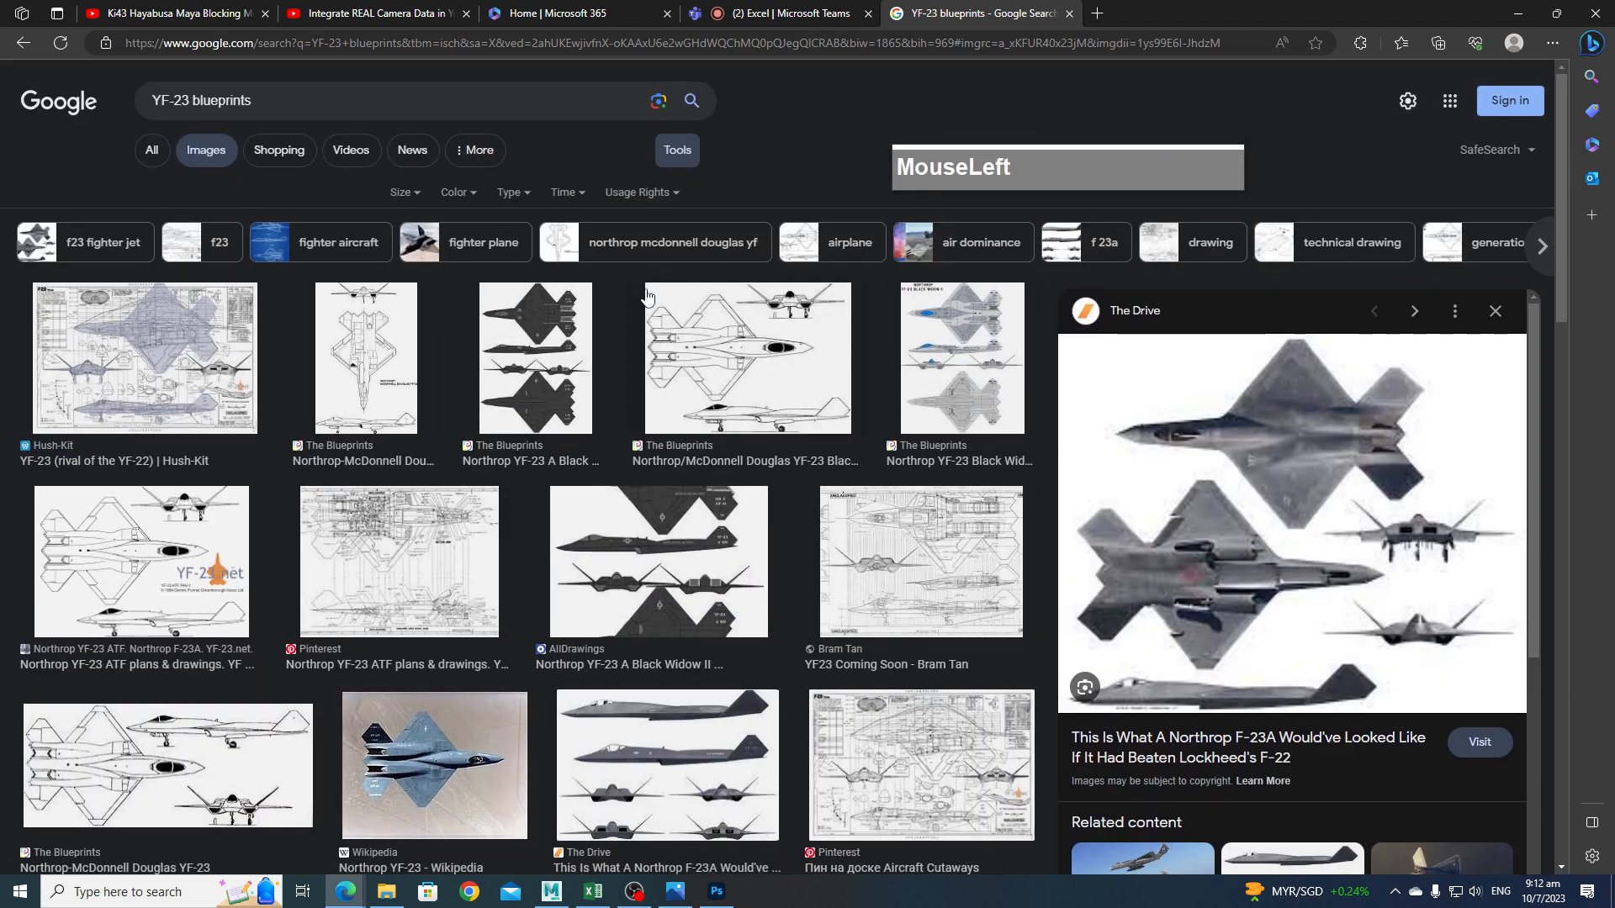
left_click(405, 191)
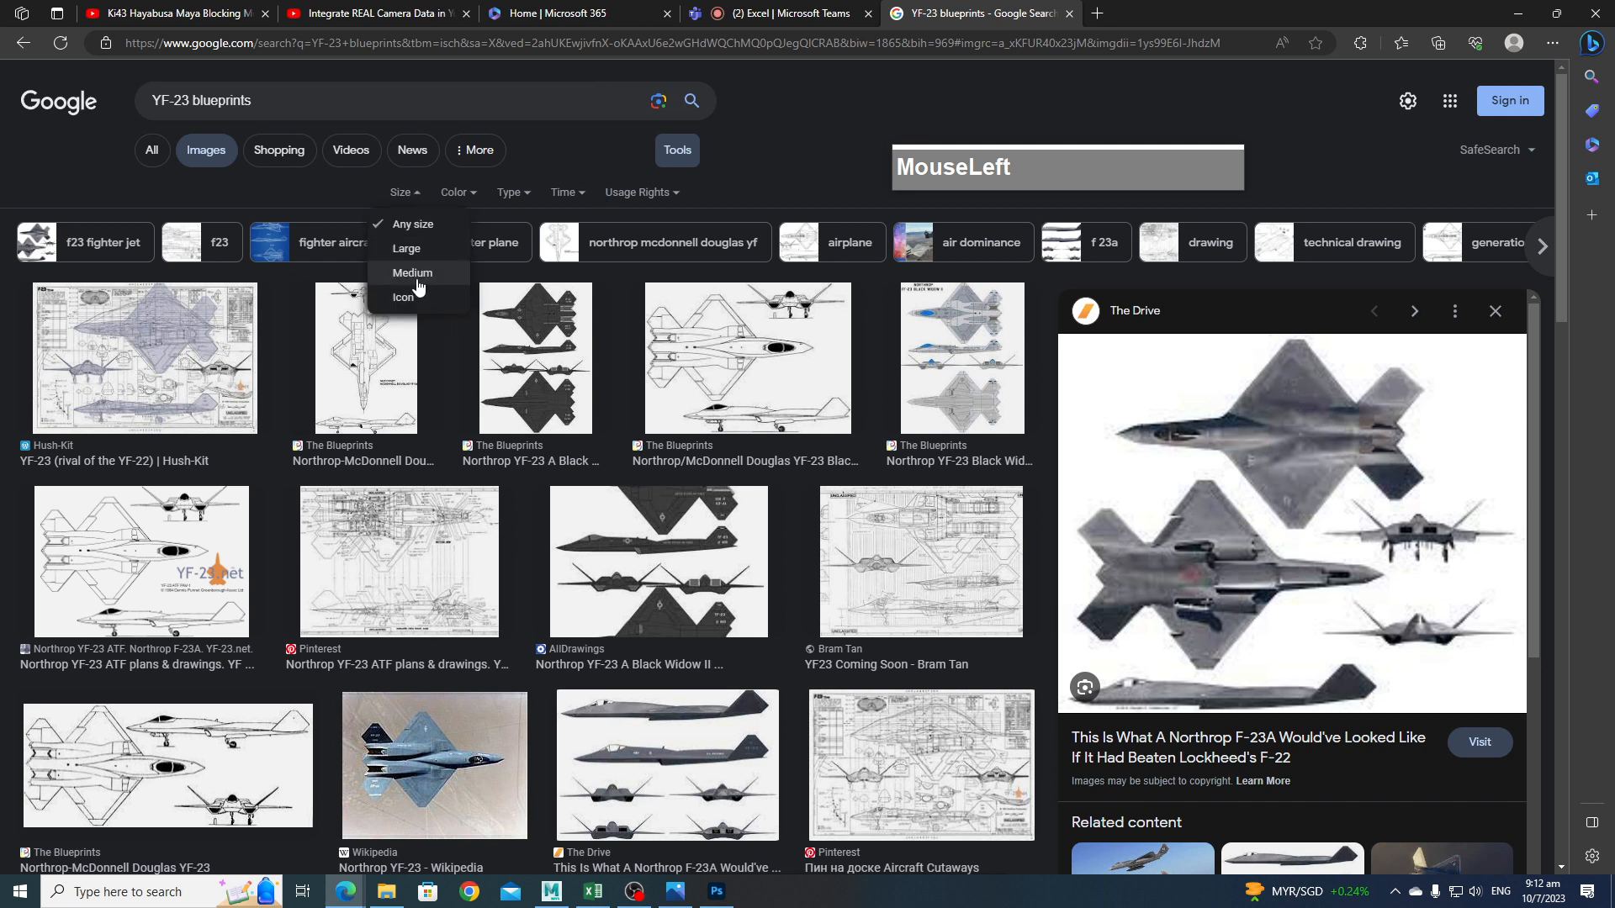
left_click(416, 253)
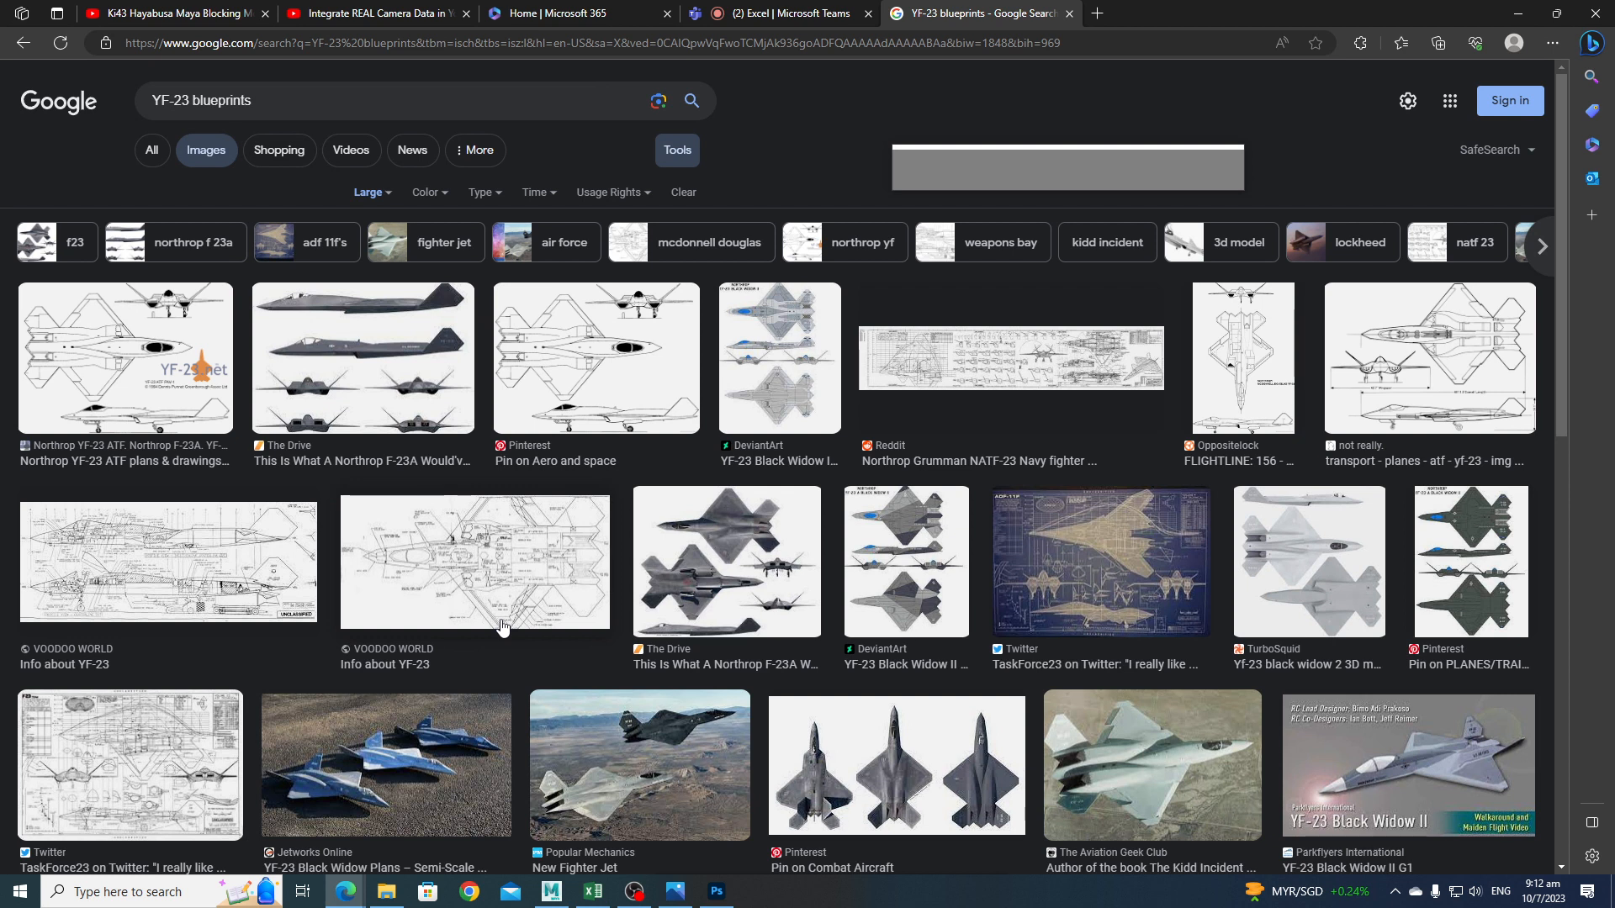
Preview the YF-23.net three-view drawing and view its image in a new browser tab.
left_click(171, 411)
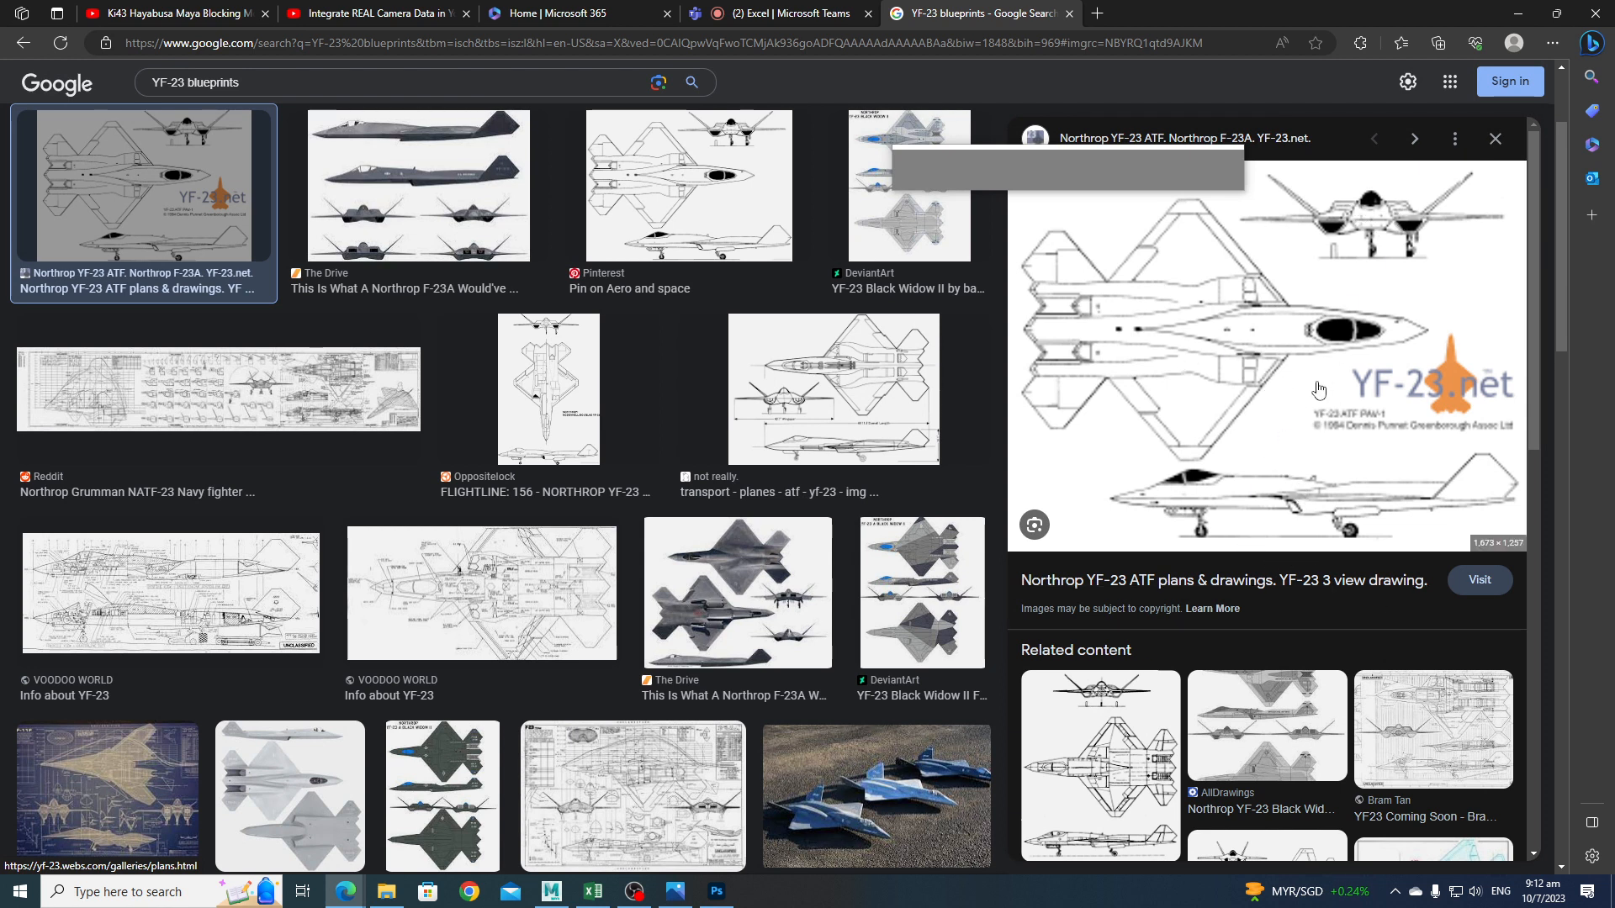
right_click(1265, 368)
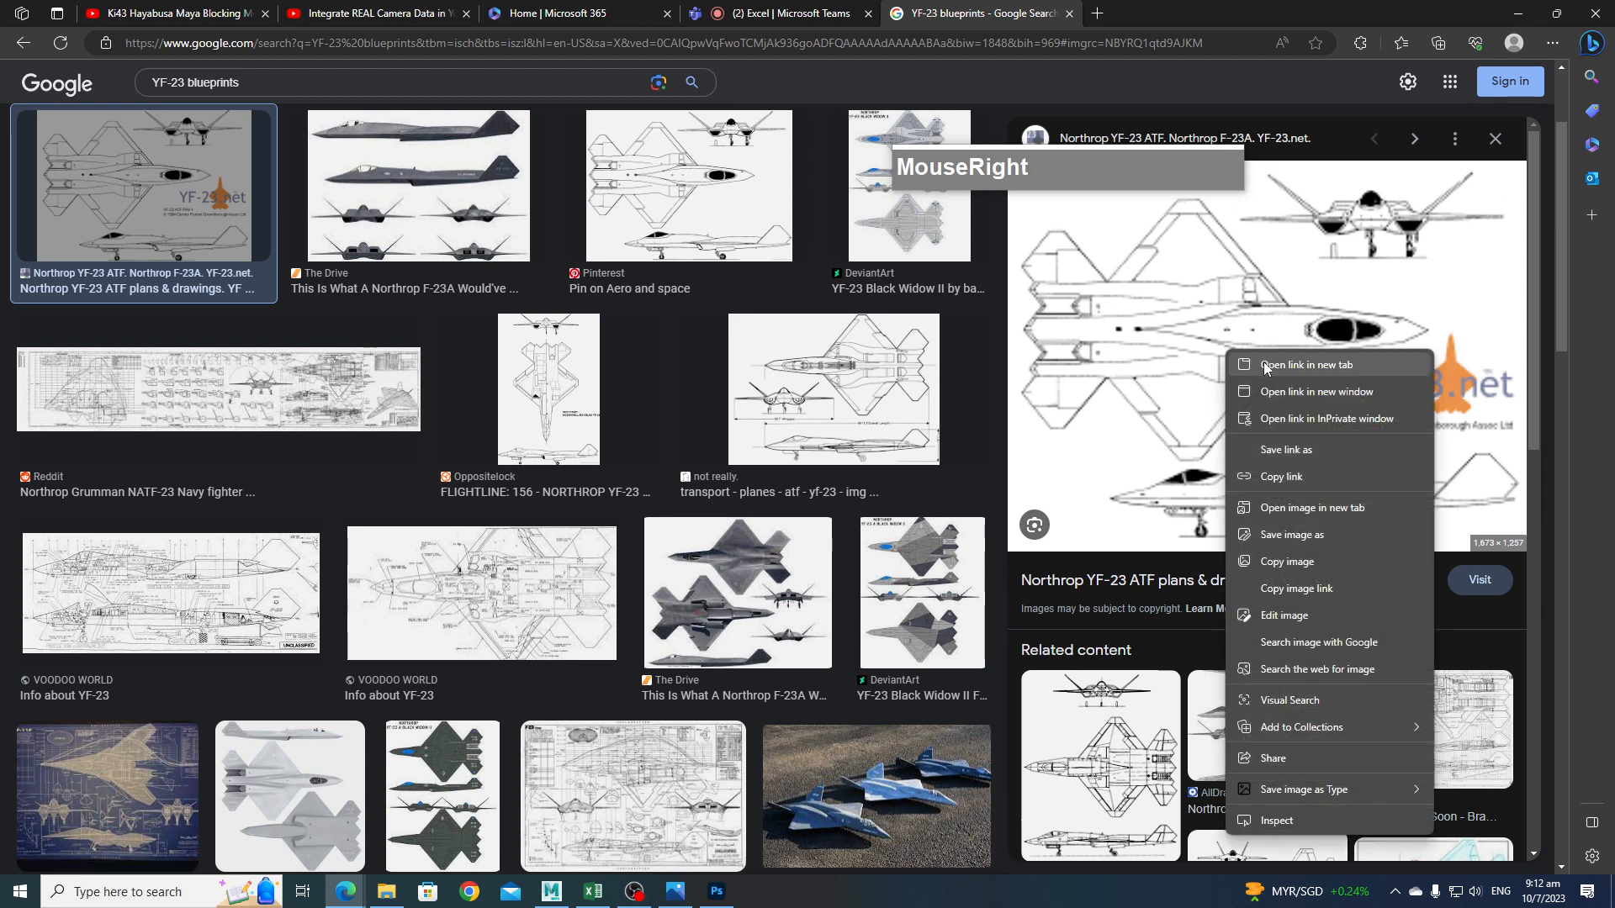
left_click(1278, 507)
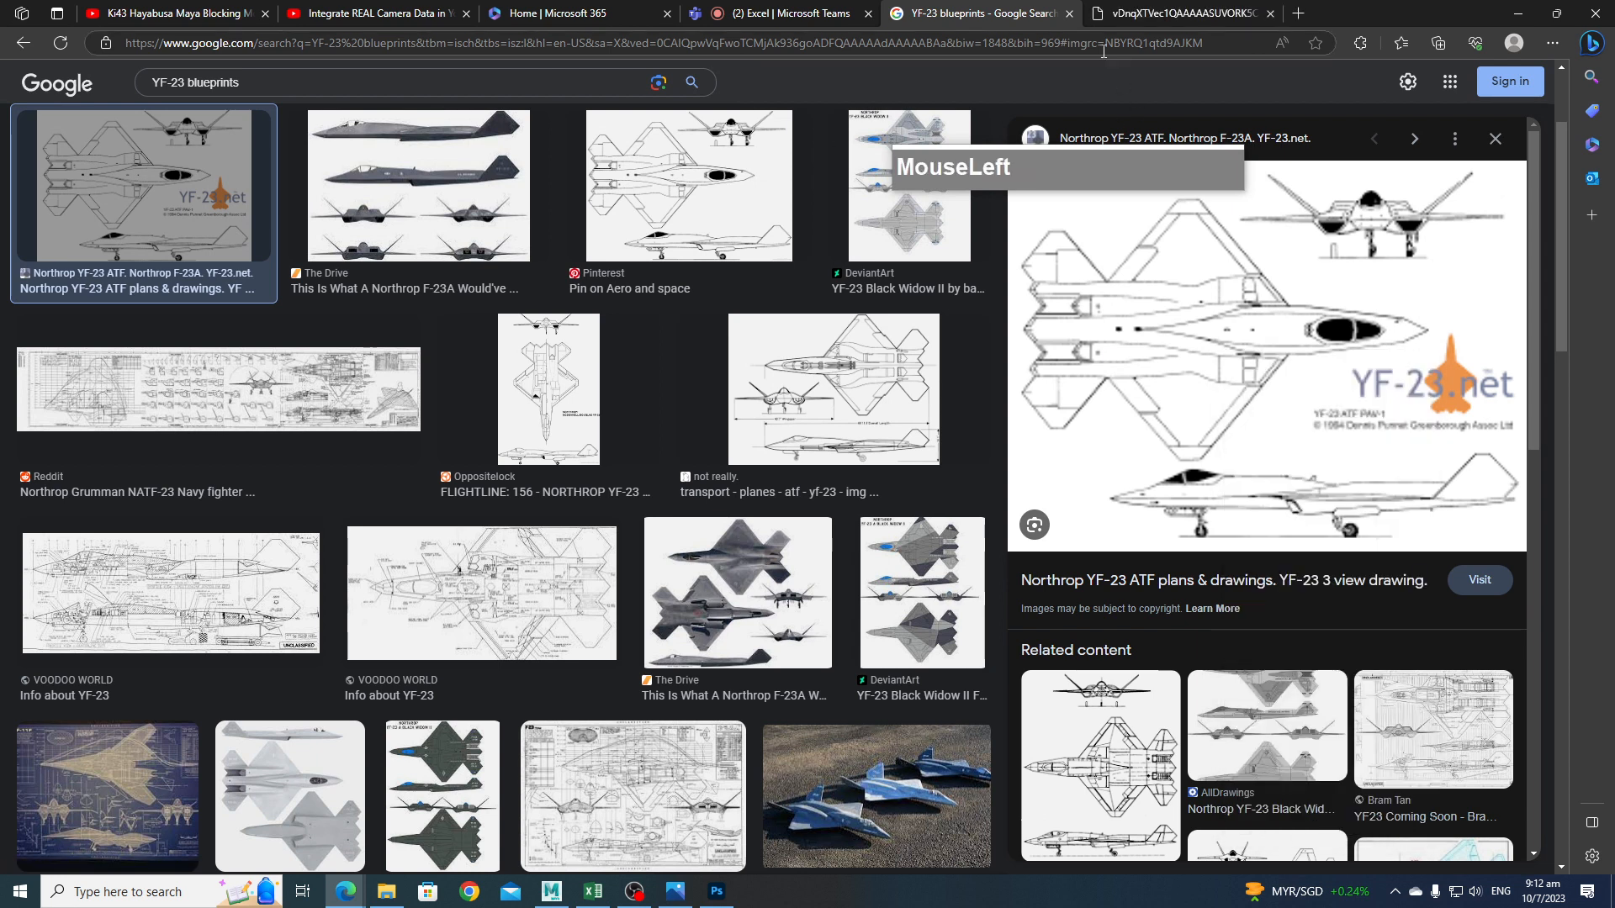
left_click(1134, 14)
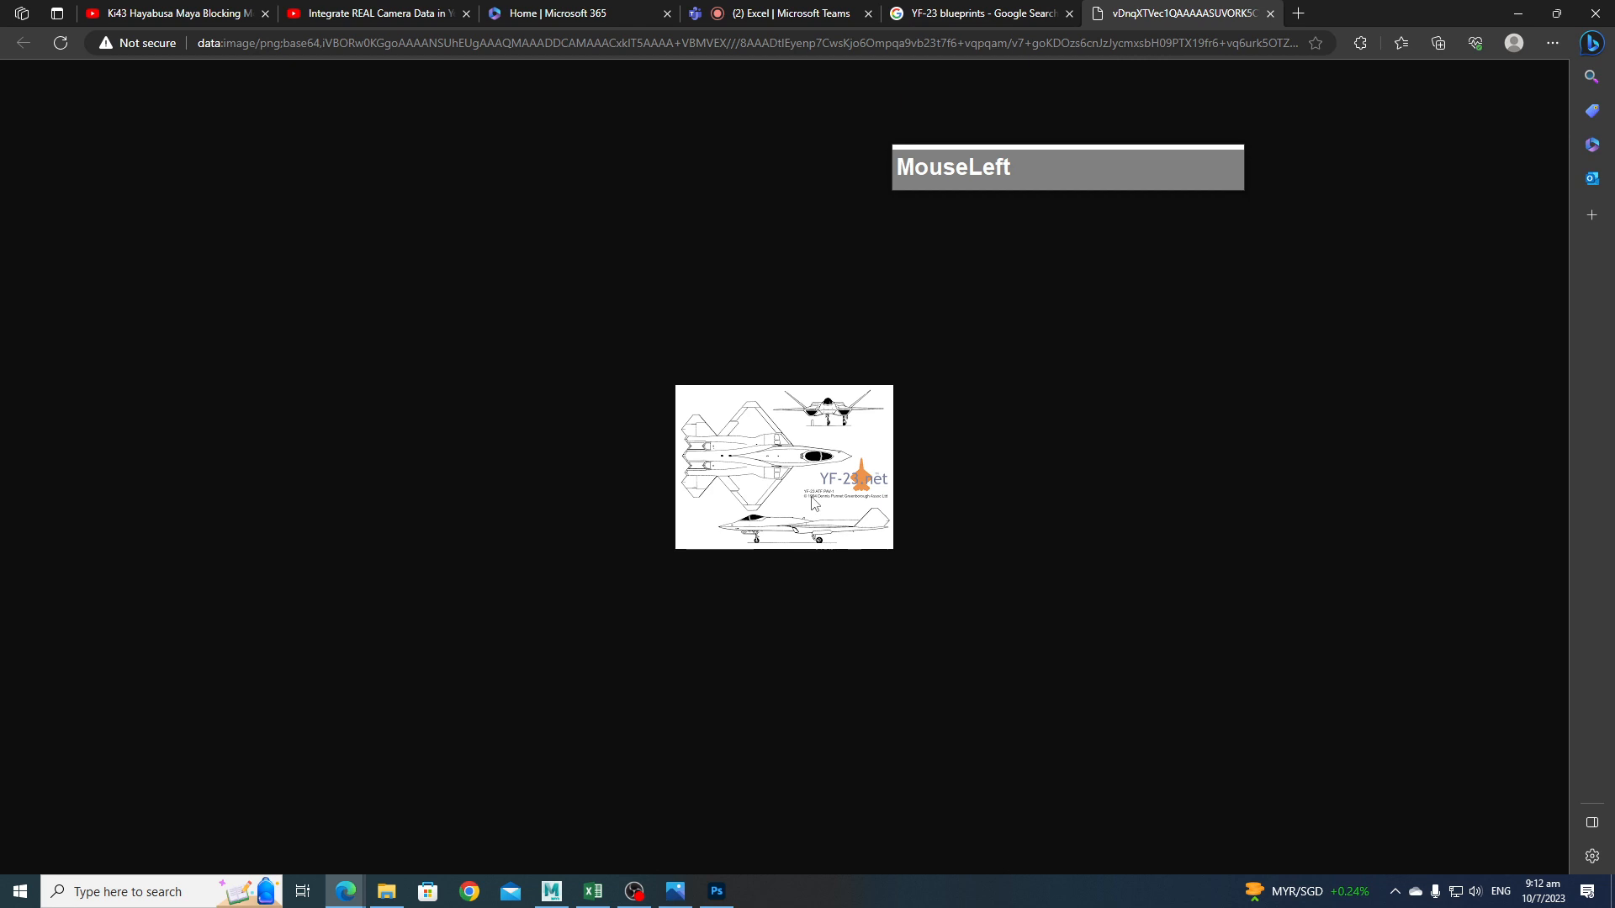
Return to the image results and view the related AllDrawings Northrop YF-23 Black Widow II image in its own tab.
left_click(981, 16)
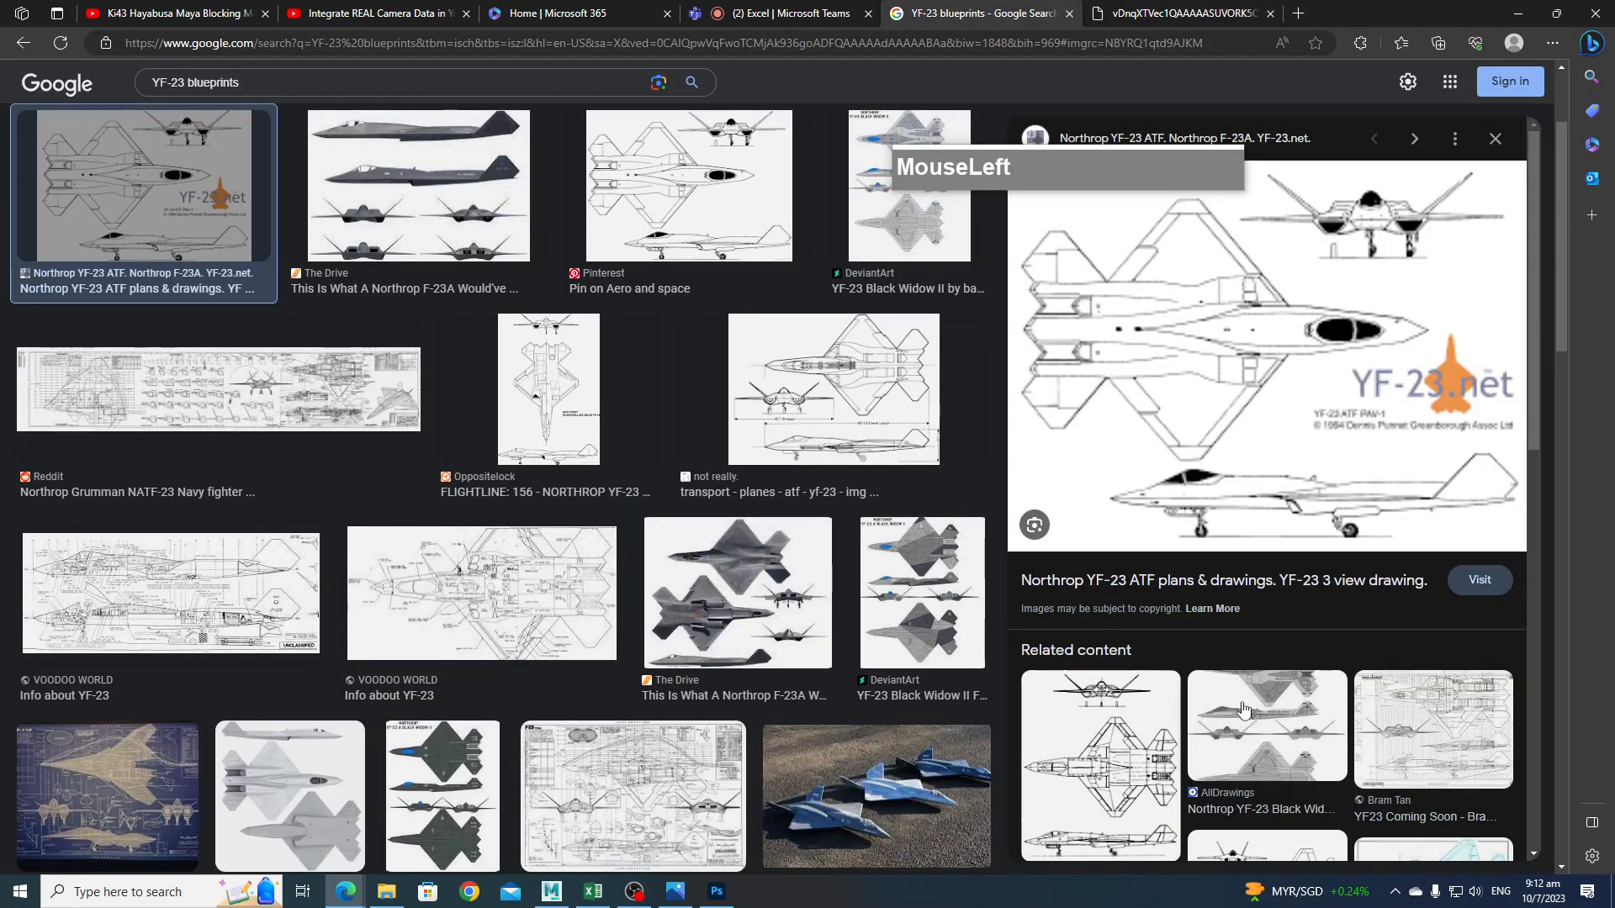
left_click(1255, 750)
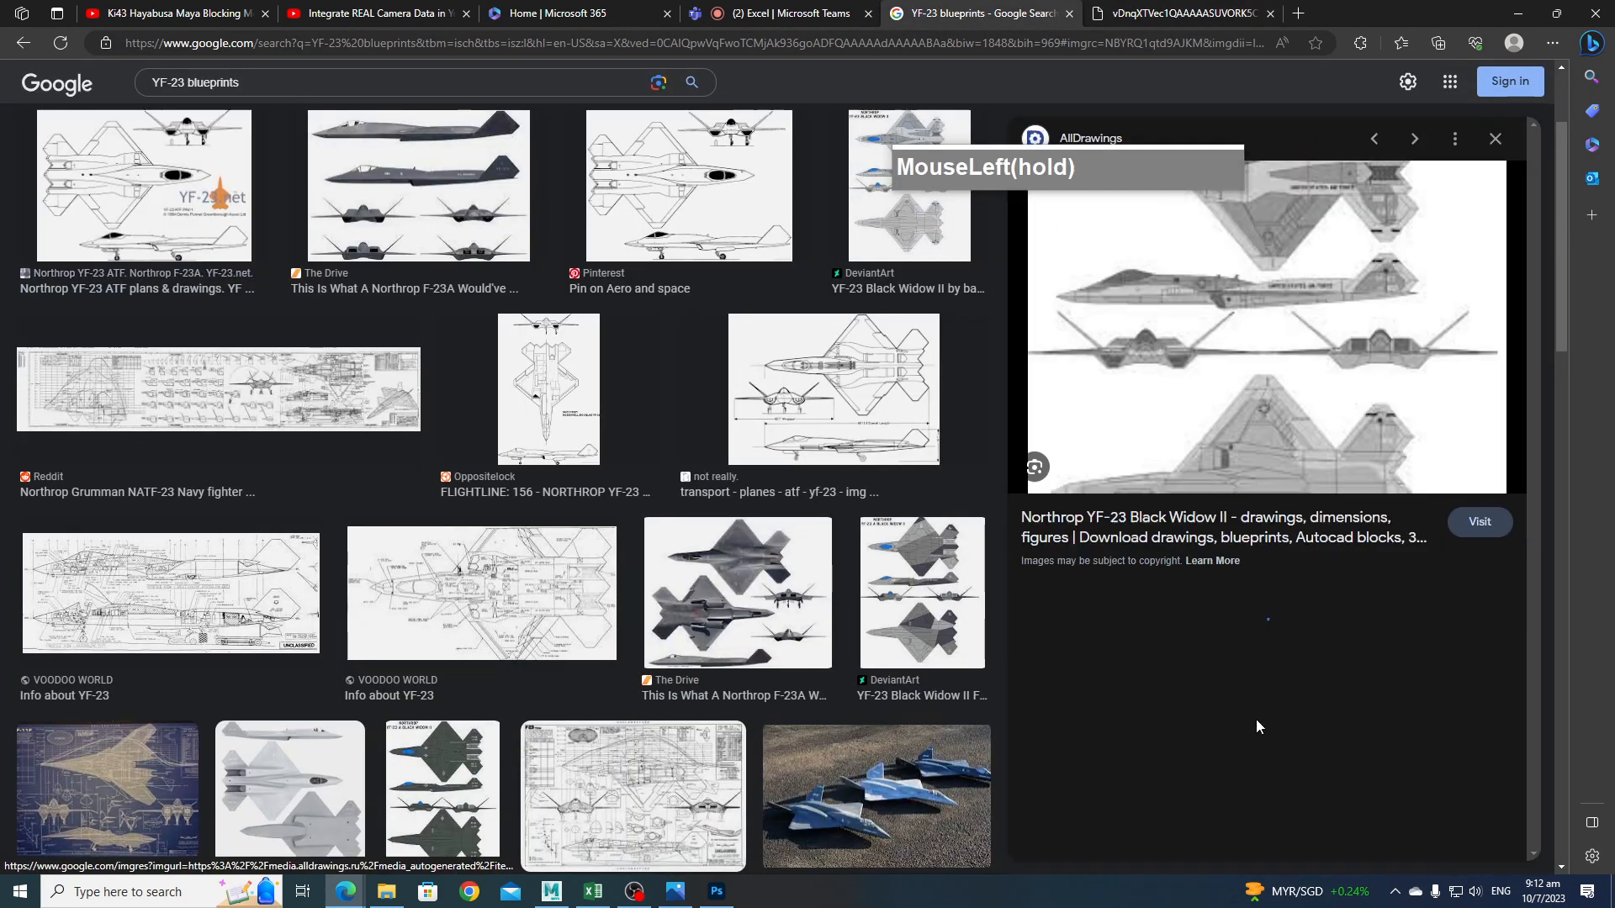
right_click(1243, 387)
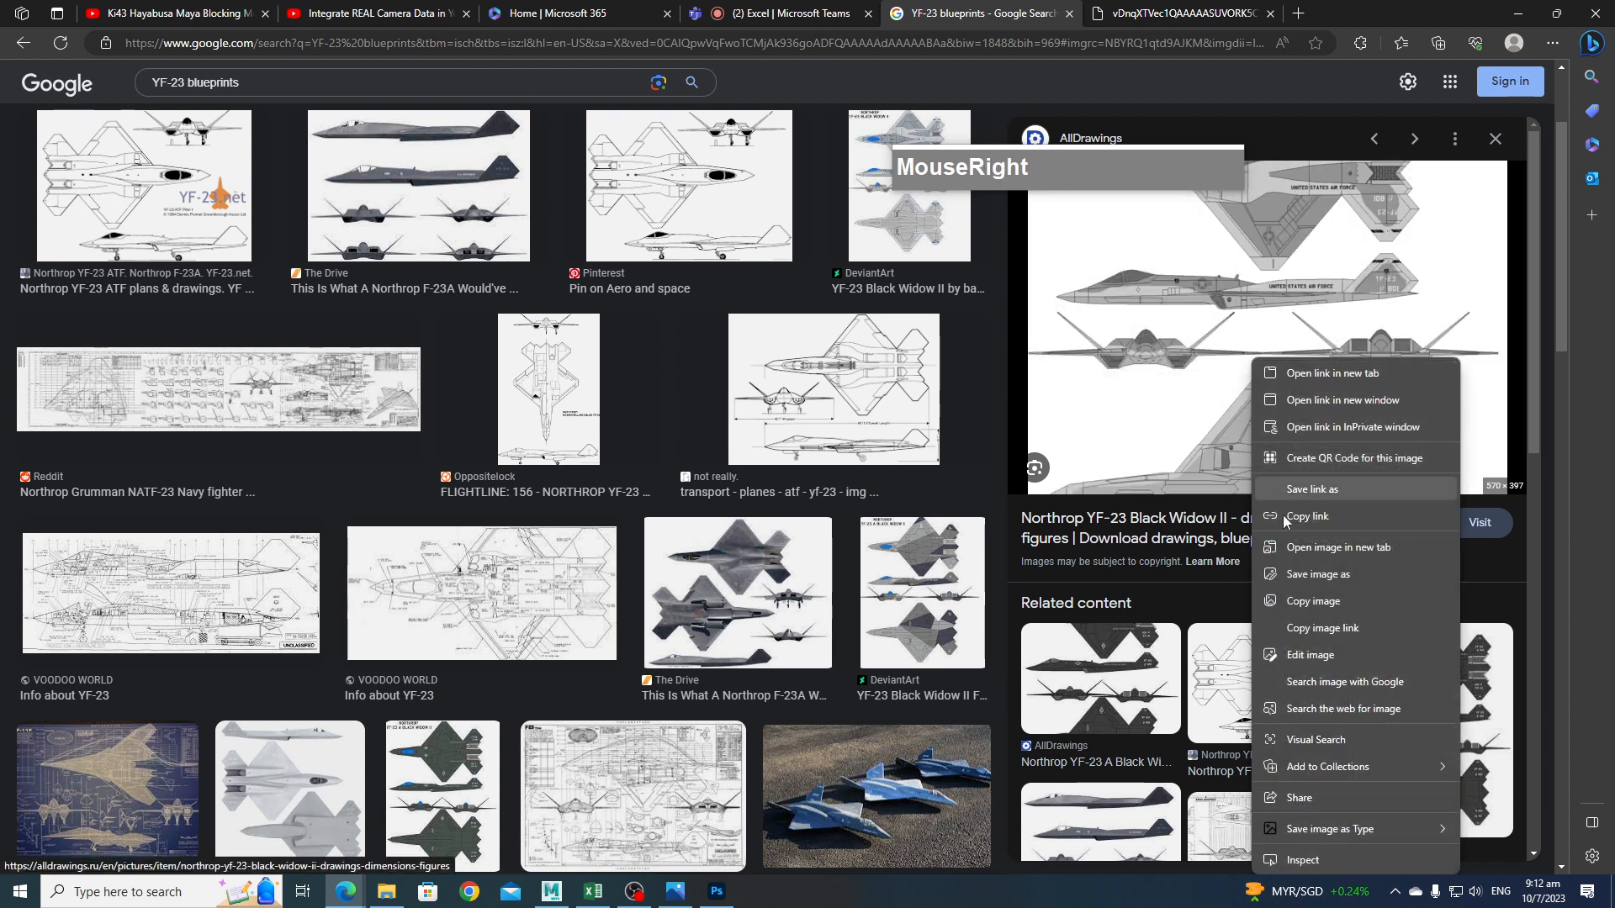
left_click(1314, 548)
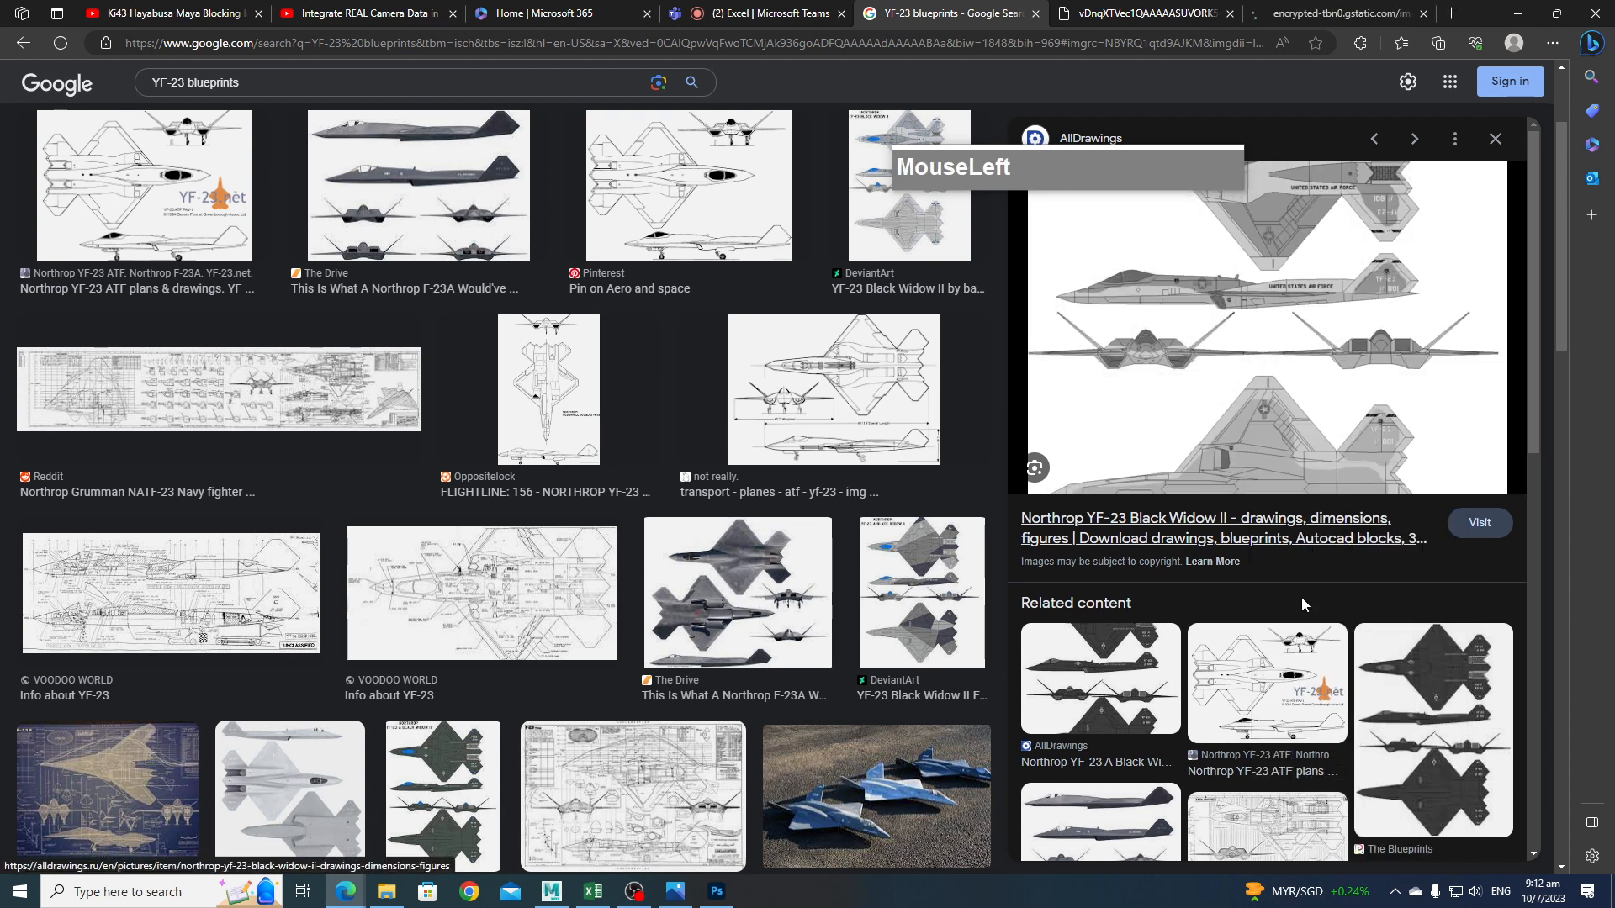
left_click(1322, 22)
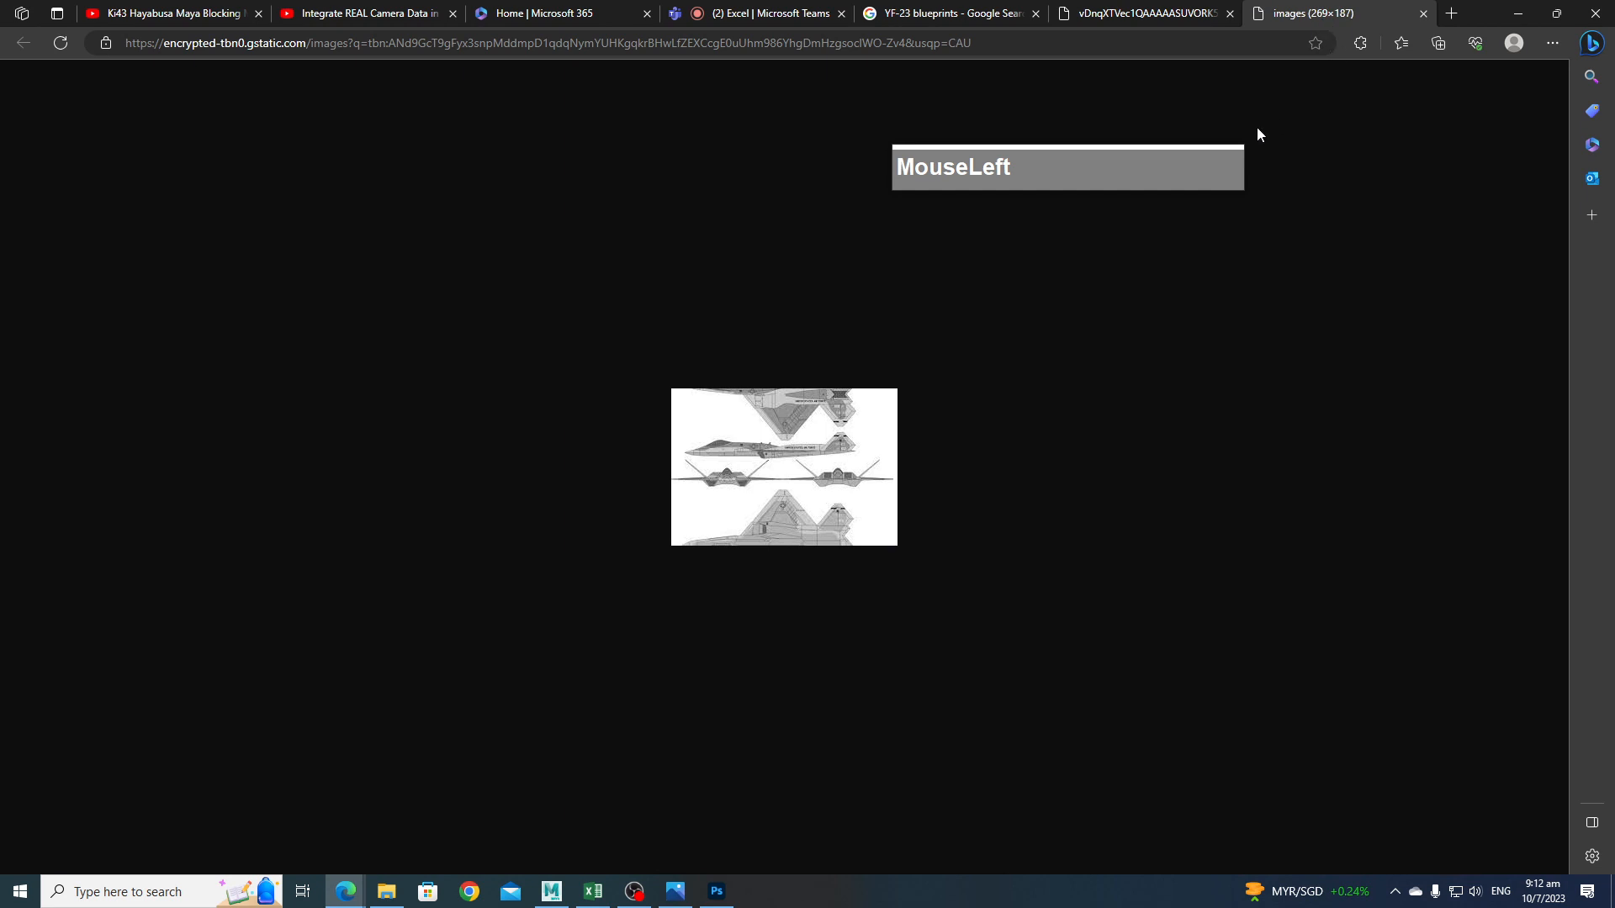
Close the AllDrawings thumbnail image and examine the source page for Northrop YF-23 Black Widow II drawings.
left_click(1423, 14)
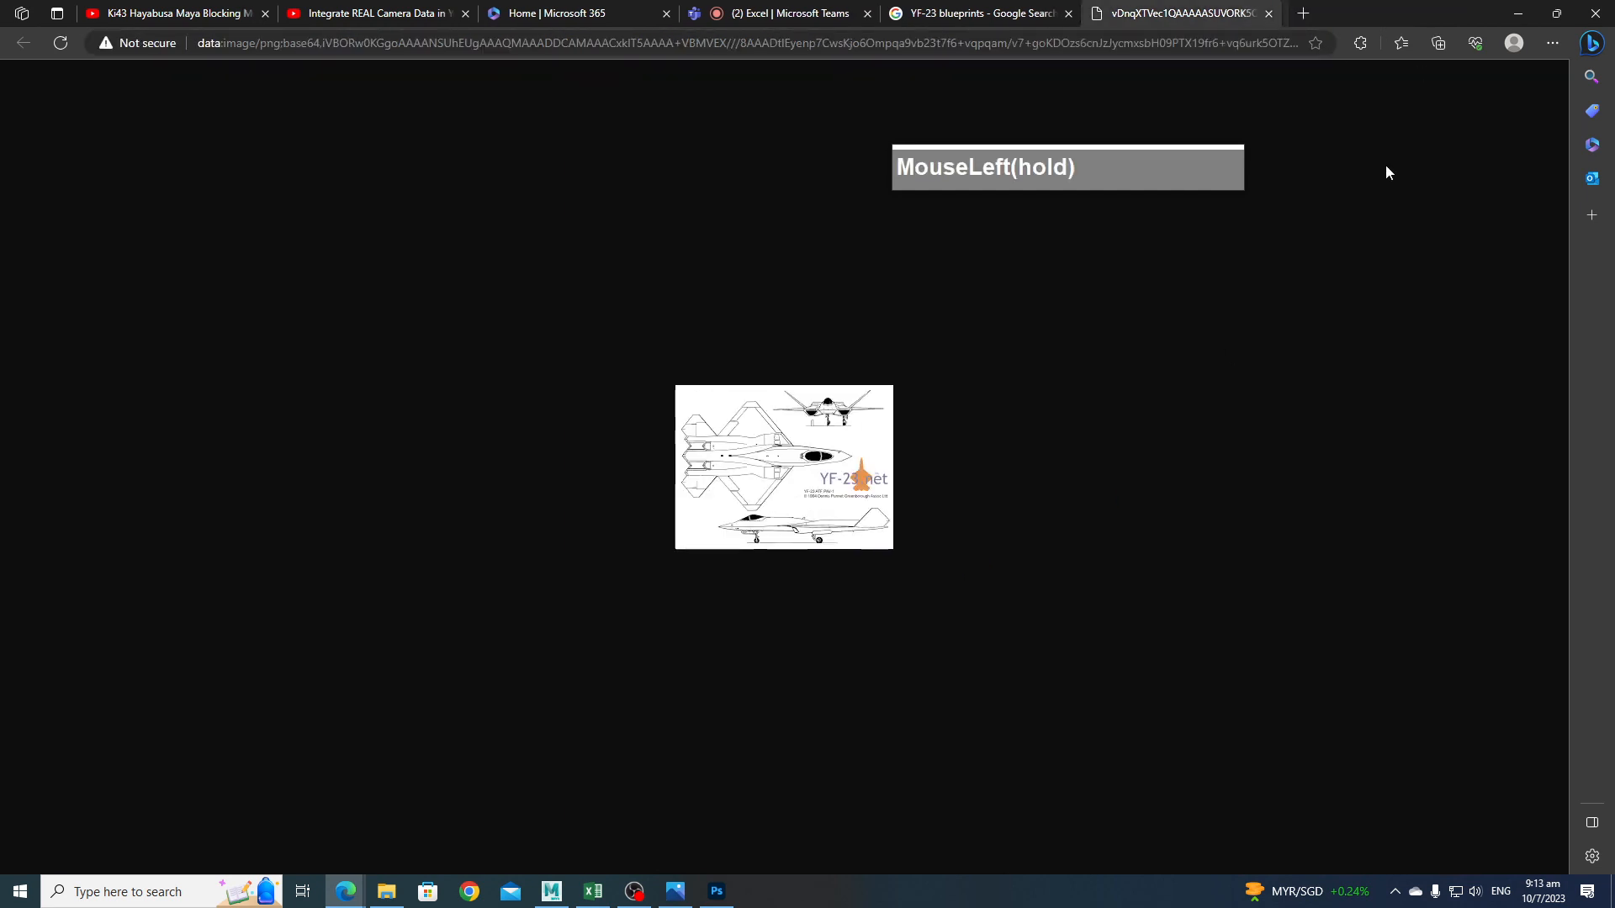
left_click(974, 17)
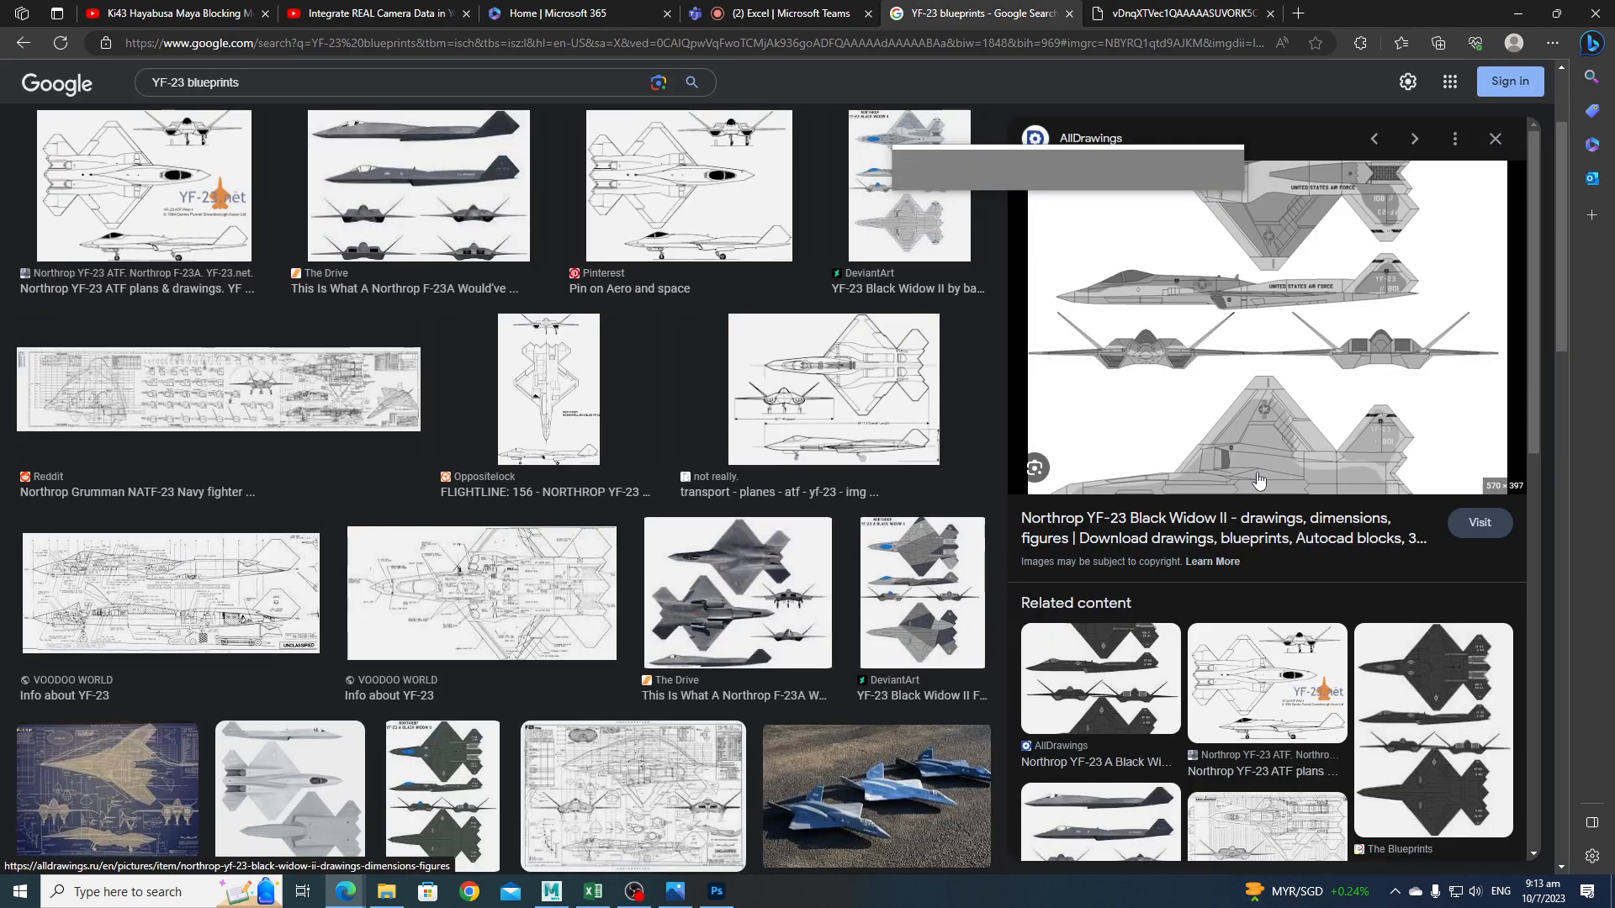
left_click(1254, 521)
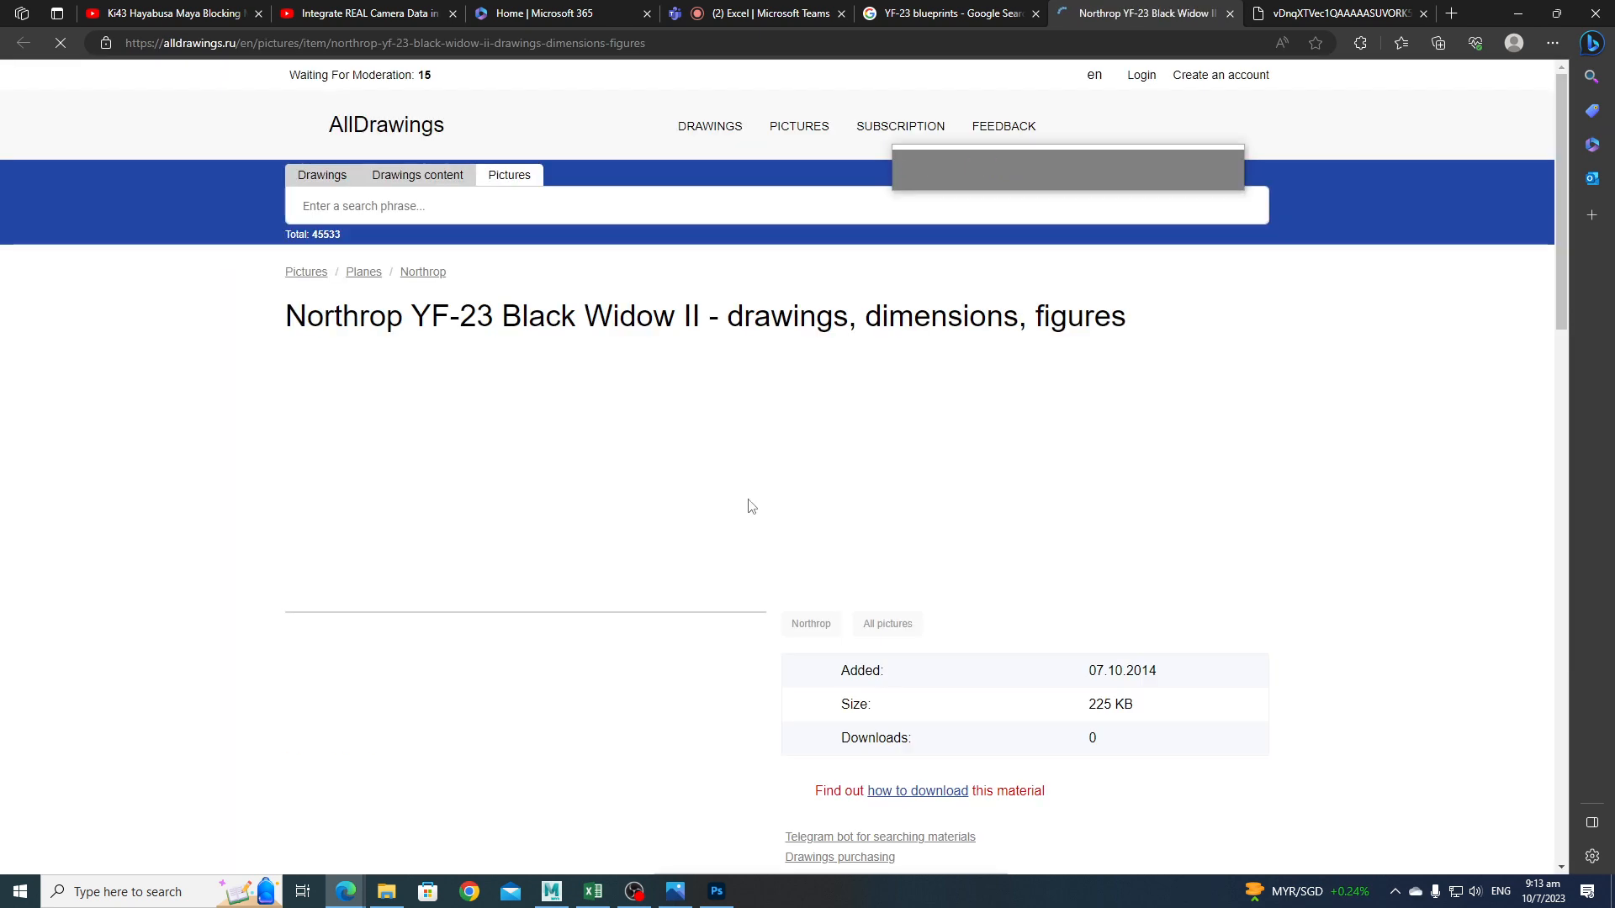
scroll(725, 512, "down", 1)
scroll(726, 513, "down", 4)
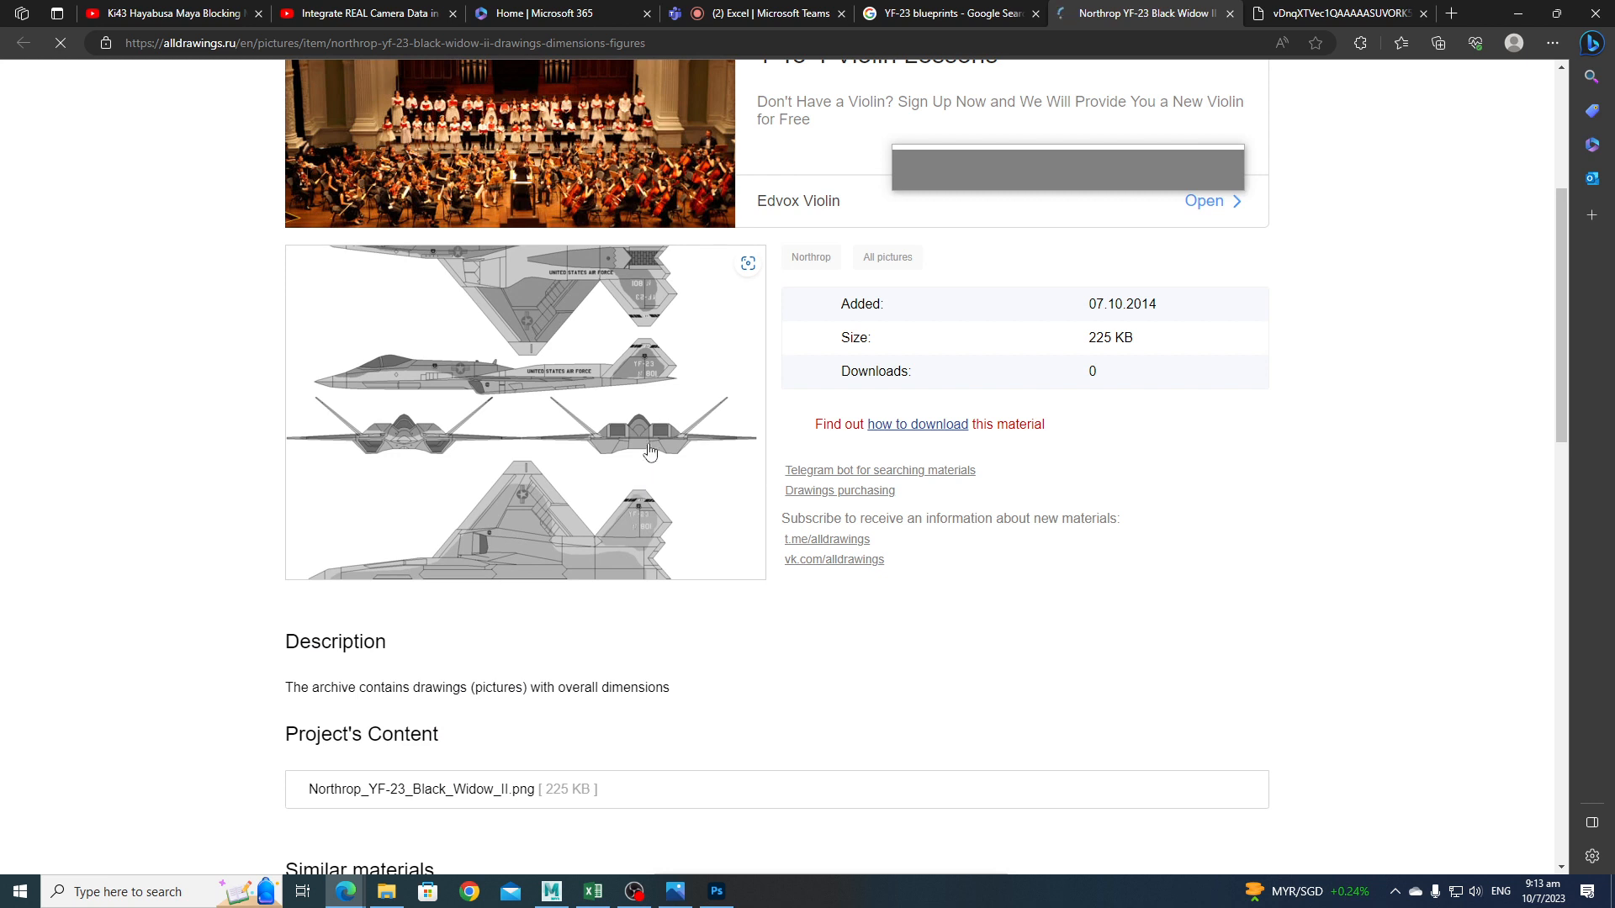
scroll(1052, 451, "down", 3)
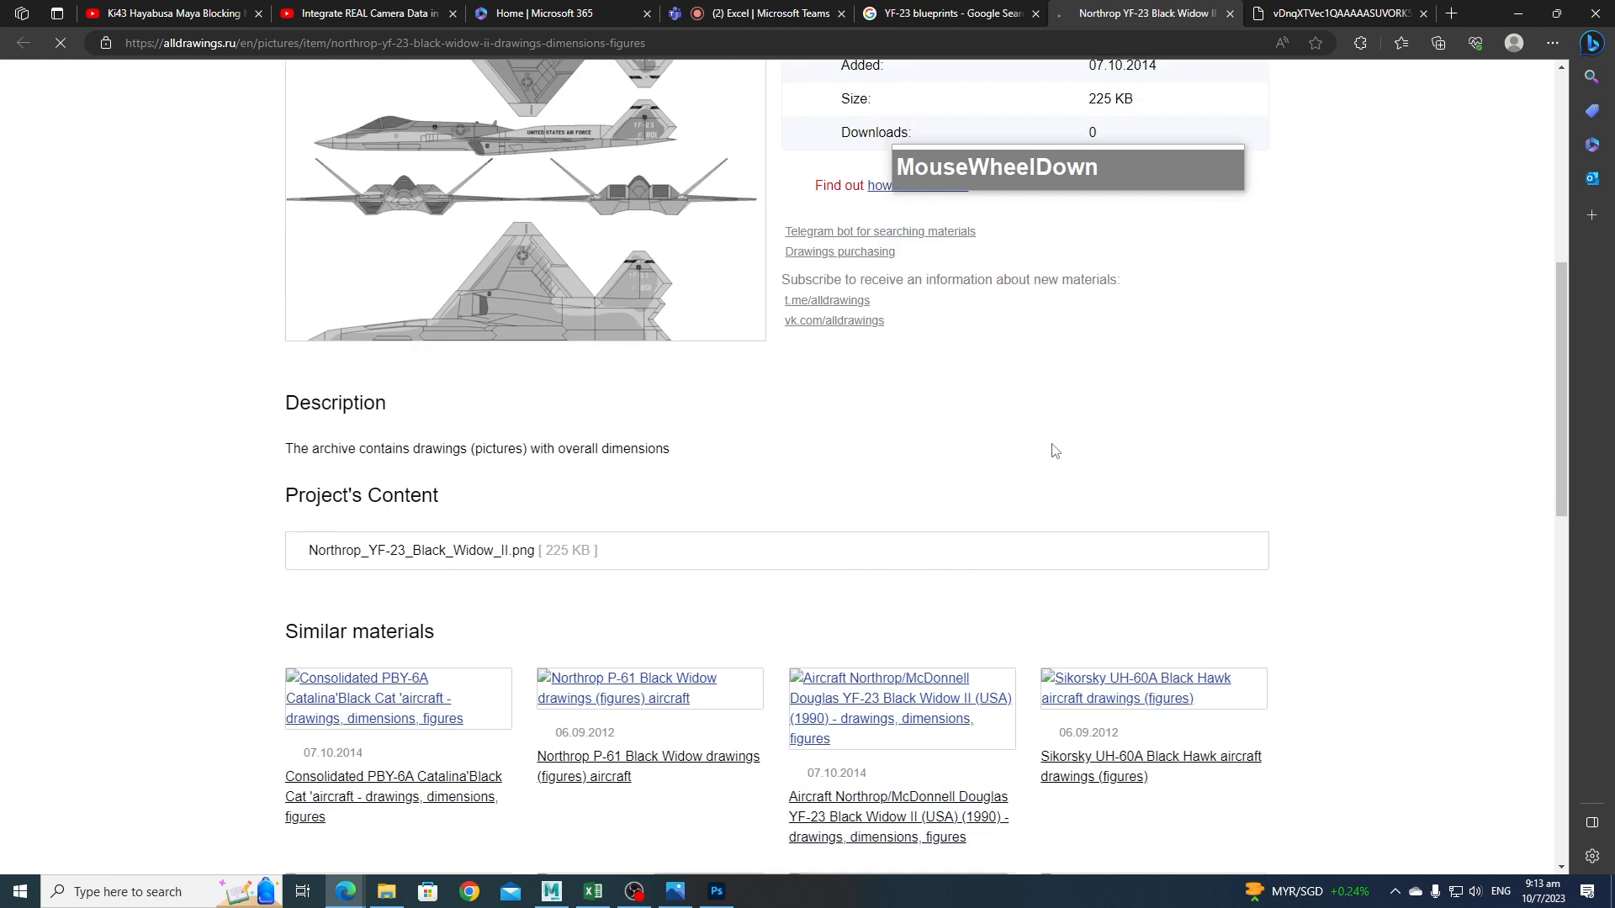
scroll(808, 476, "up", 5)
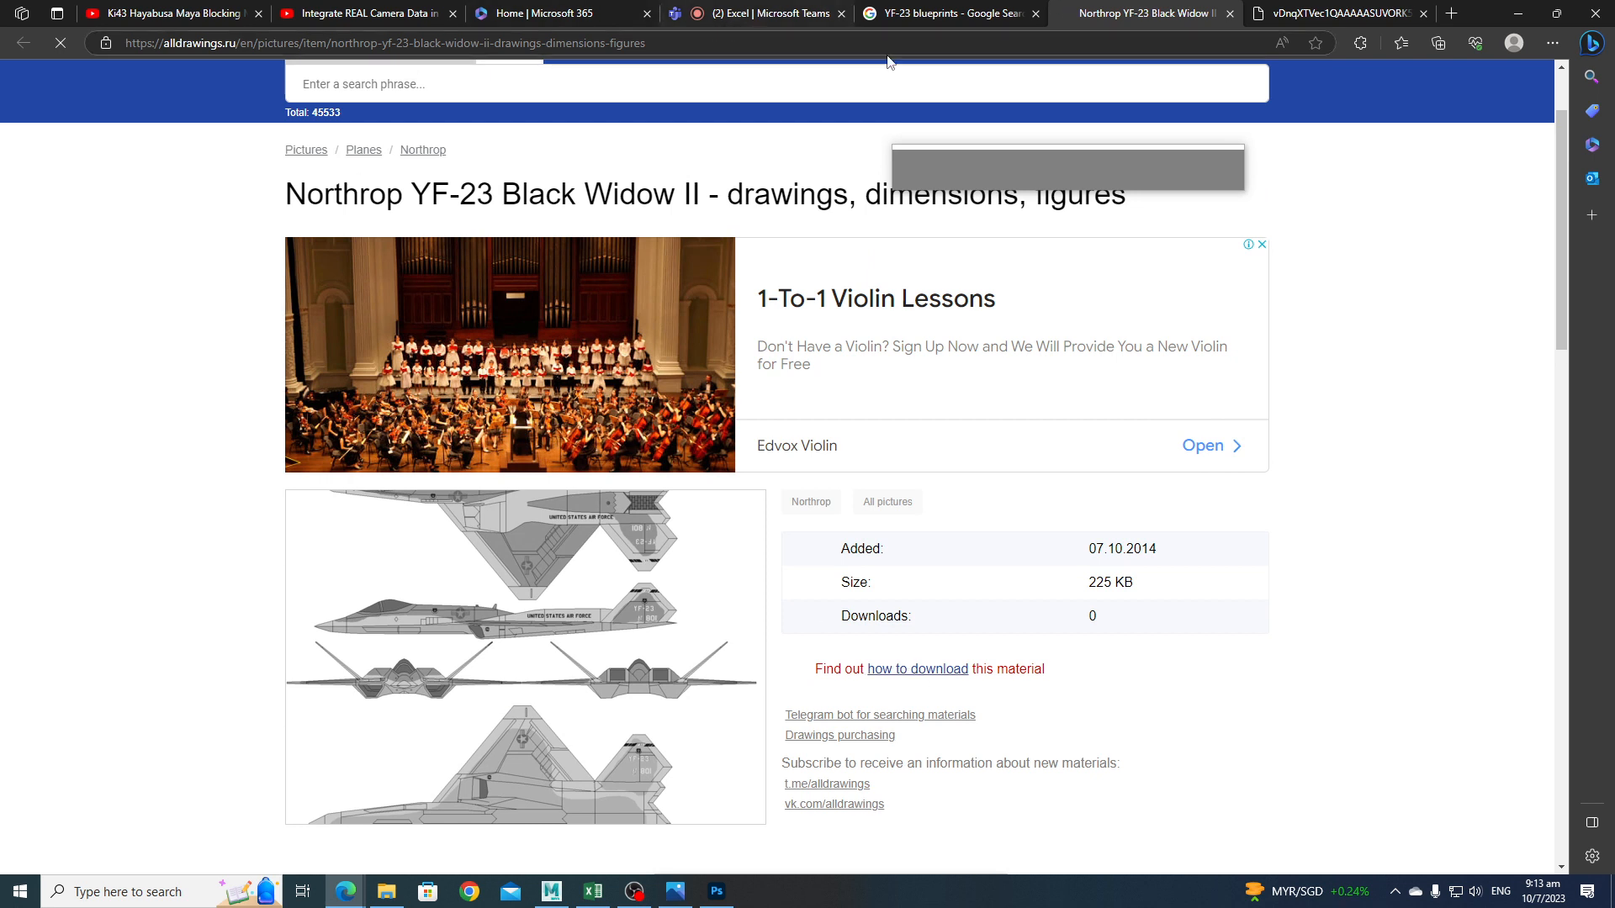
Return to the YF-23 blueprint image results and look through them for other usable large multi-view drawings.
left_click(993, 13)
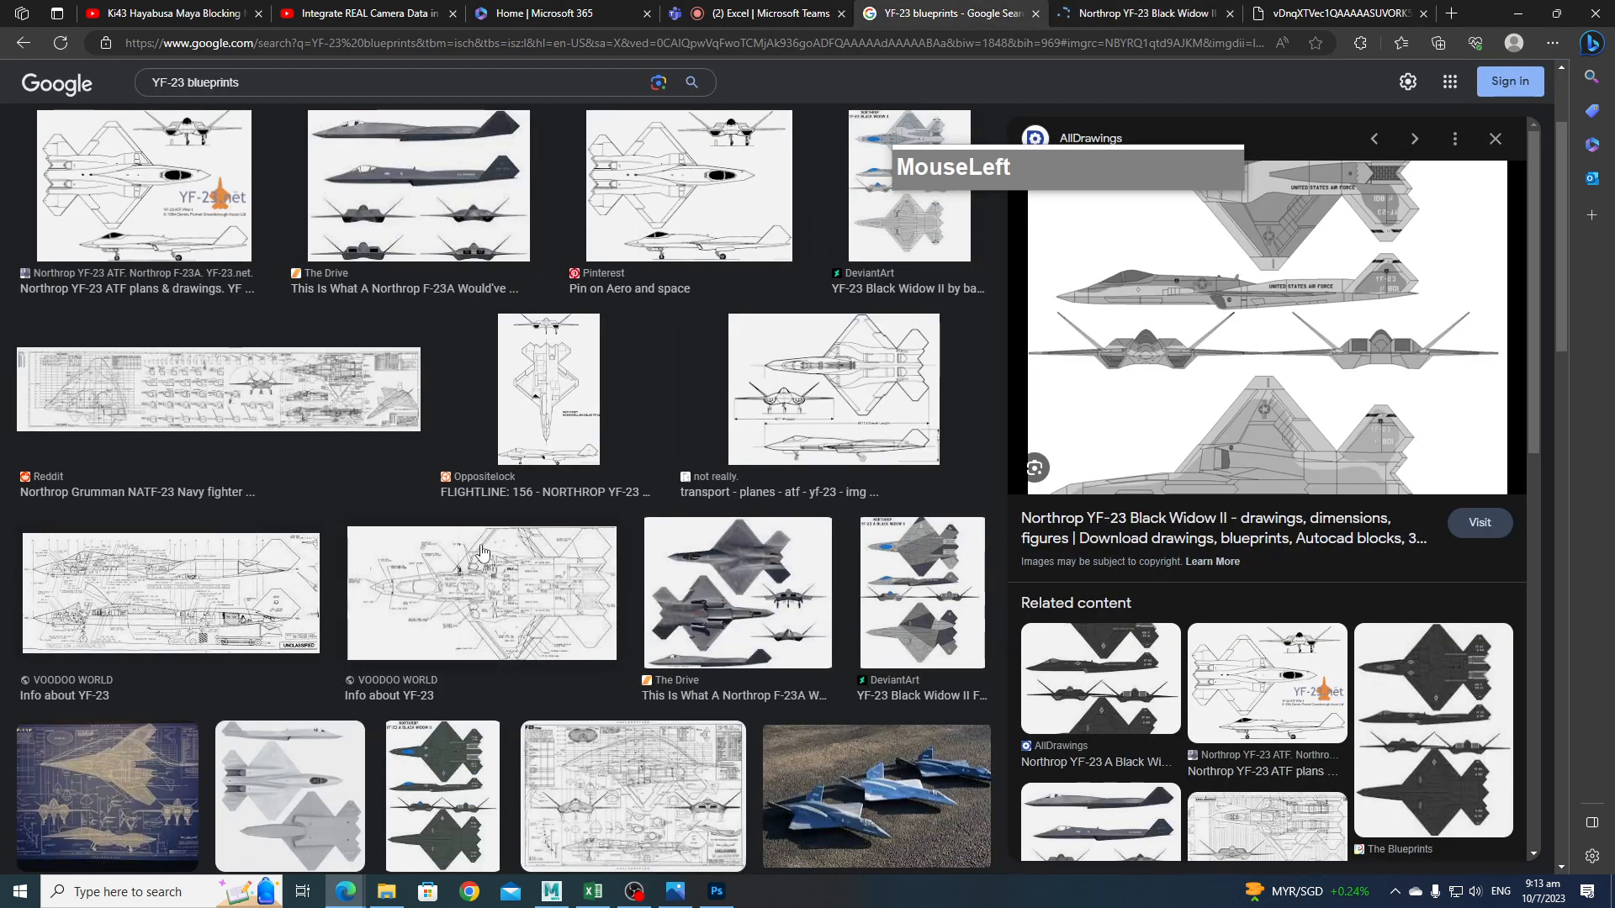
scroll(499, 553, "down", 3)
scroll(502, 555, "down", 5)
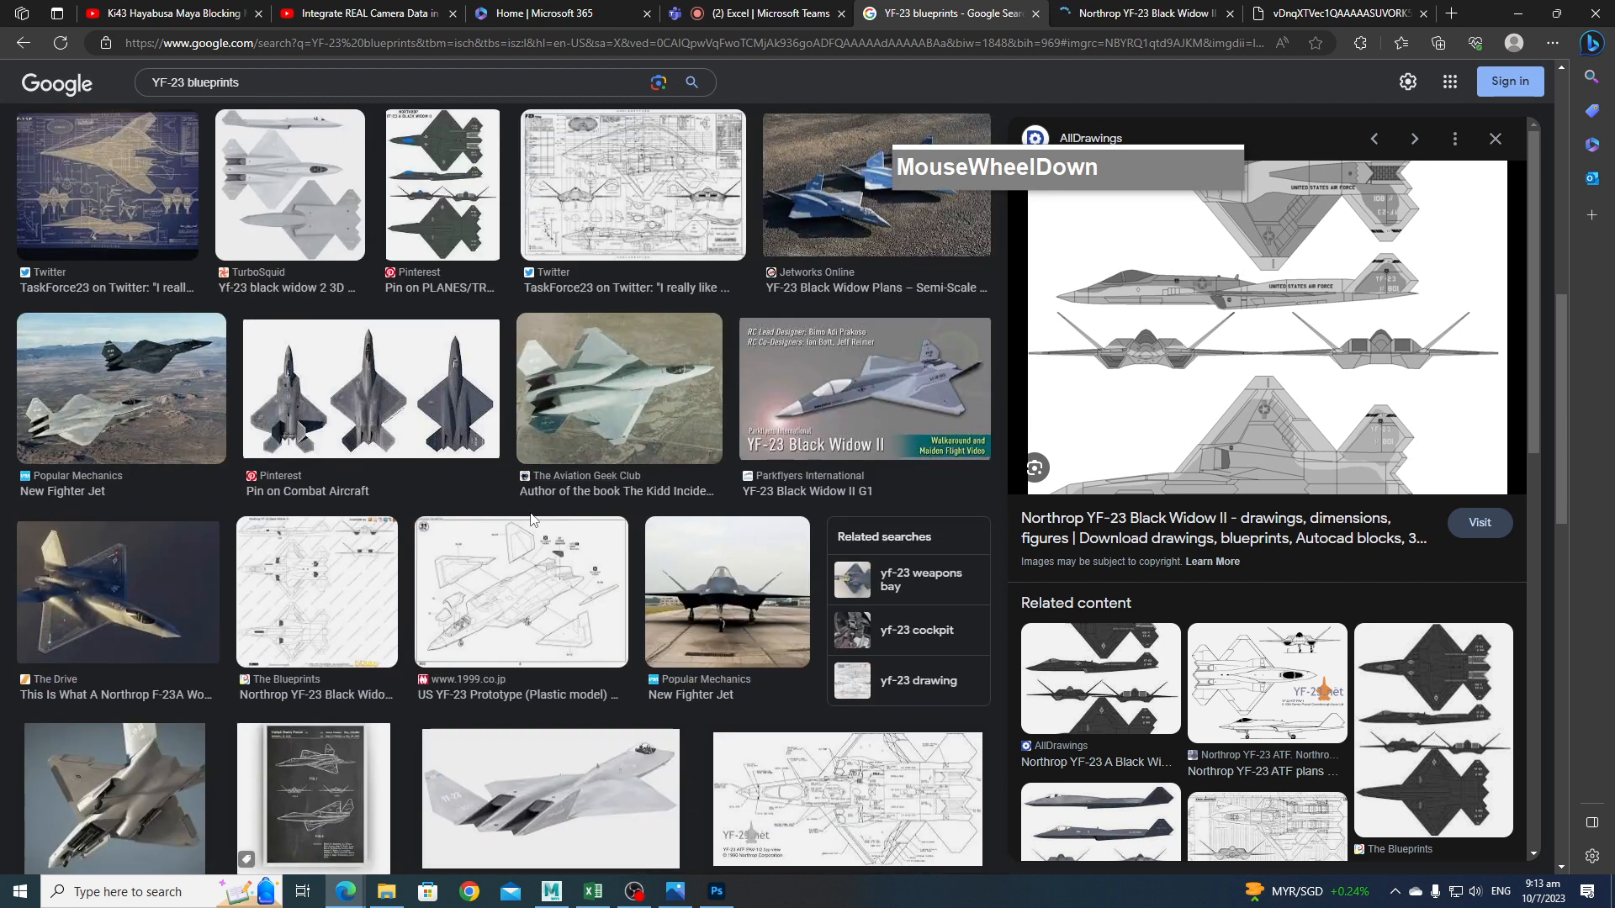
scroll(535, 513, "down", 5)
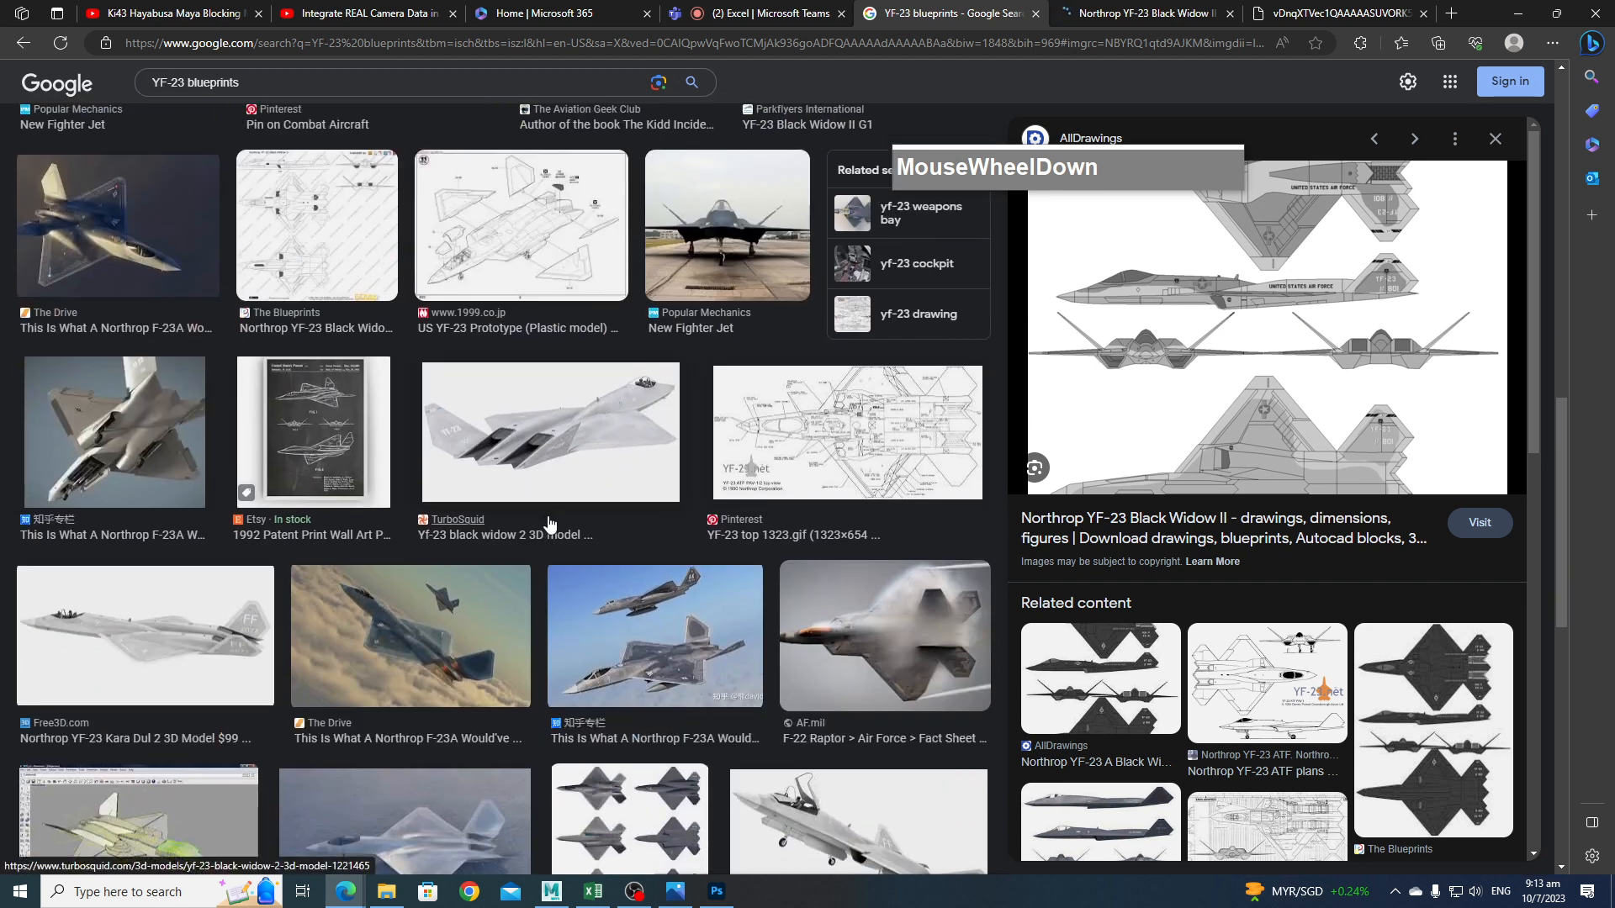
scroll(534, 514, "up", 3)
scroll(533, 514, "down", 5)
scroll(538, 522, "up", 3)
scroll(542, 529, "up", 10)
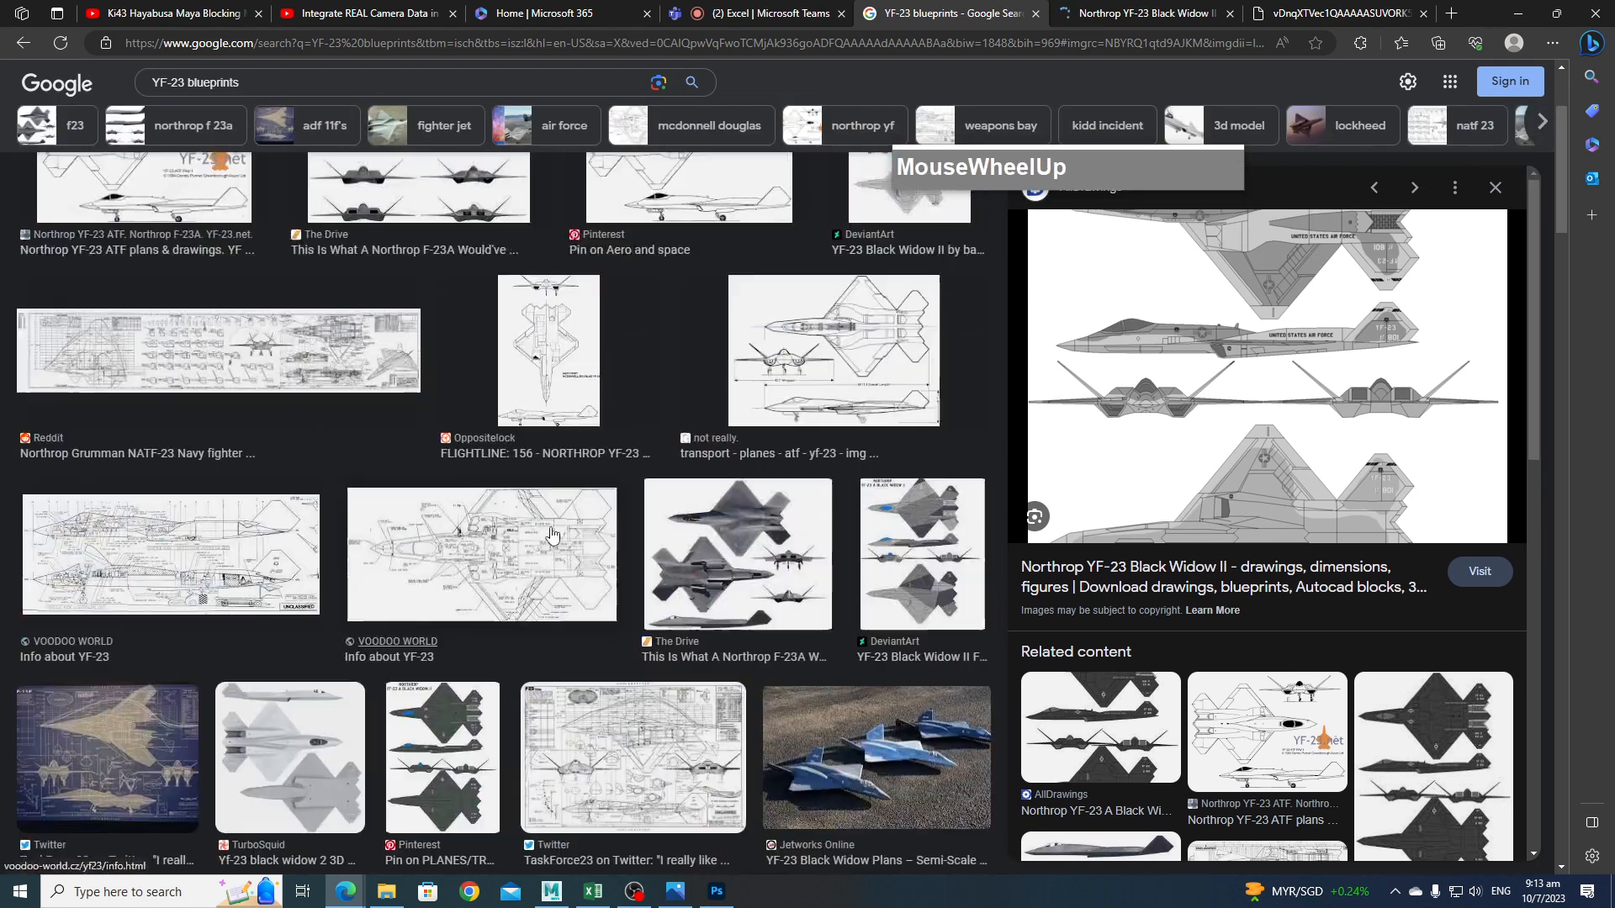
Preview The Drive's multi-view F-23A image and view its related image with top and underside views in a new tab.
left_click(428, 385)
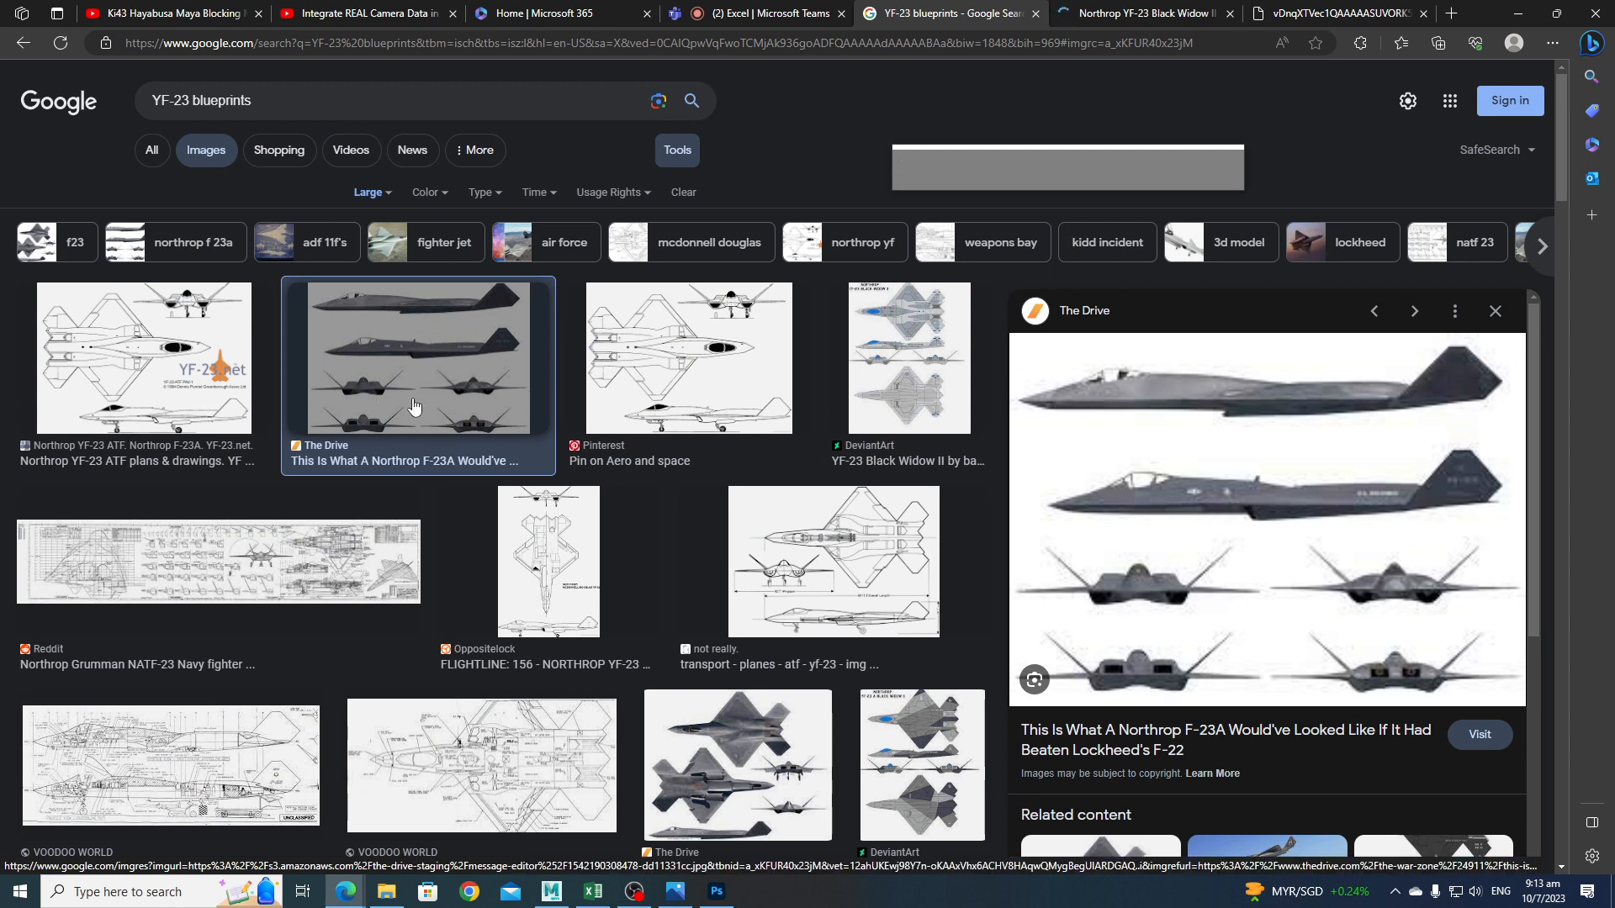
scroll(1241, 621, "down", 2)
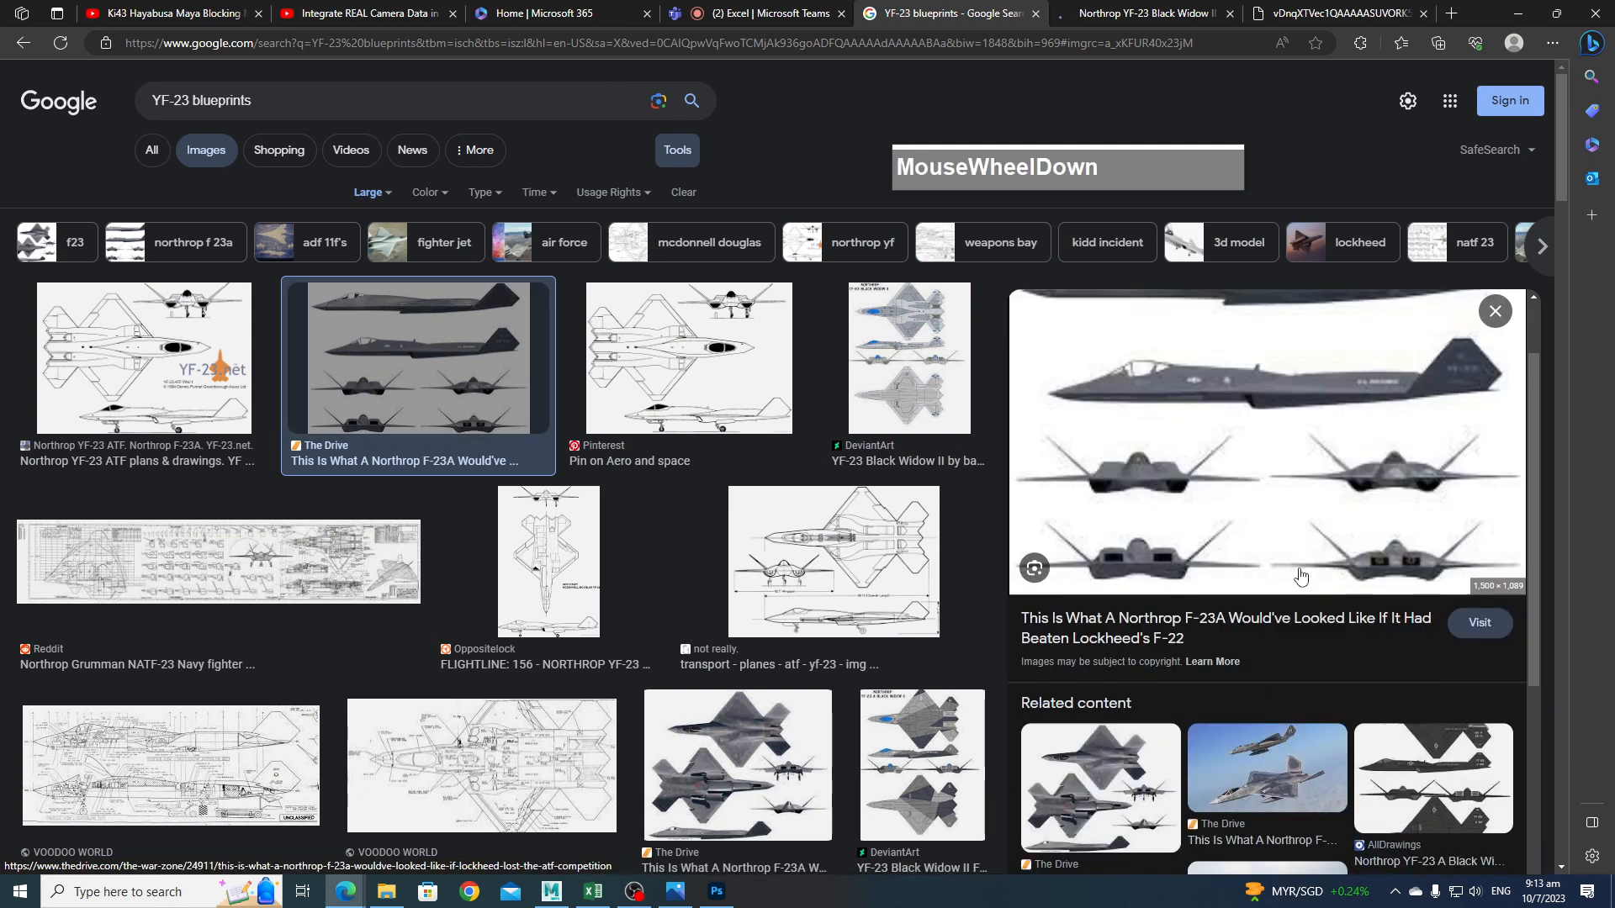
left_click(1110, 786)
scroll(1334, 452, "down", 1)
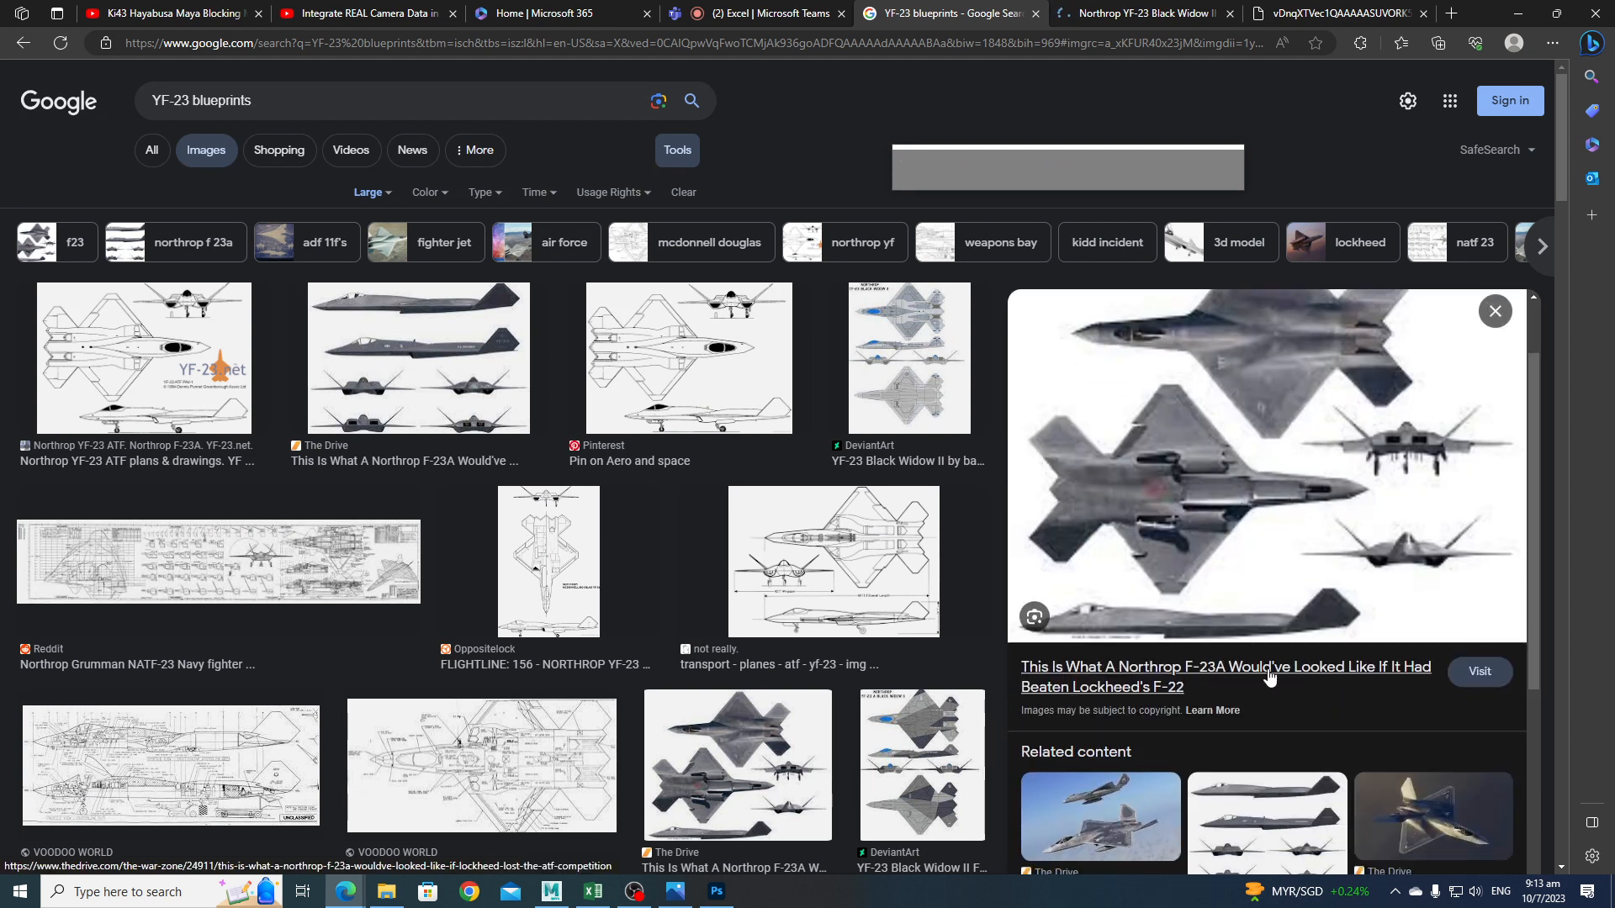
right_click(1283, 496)
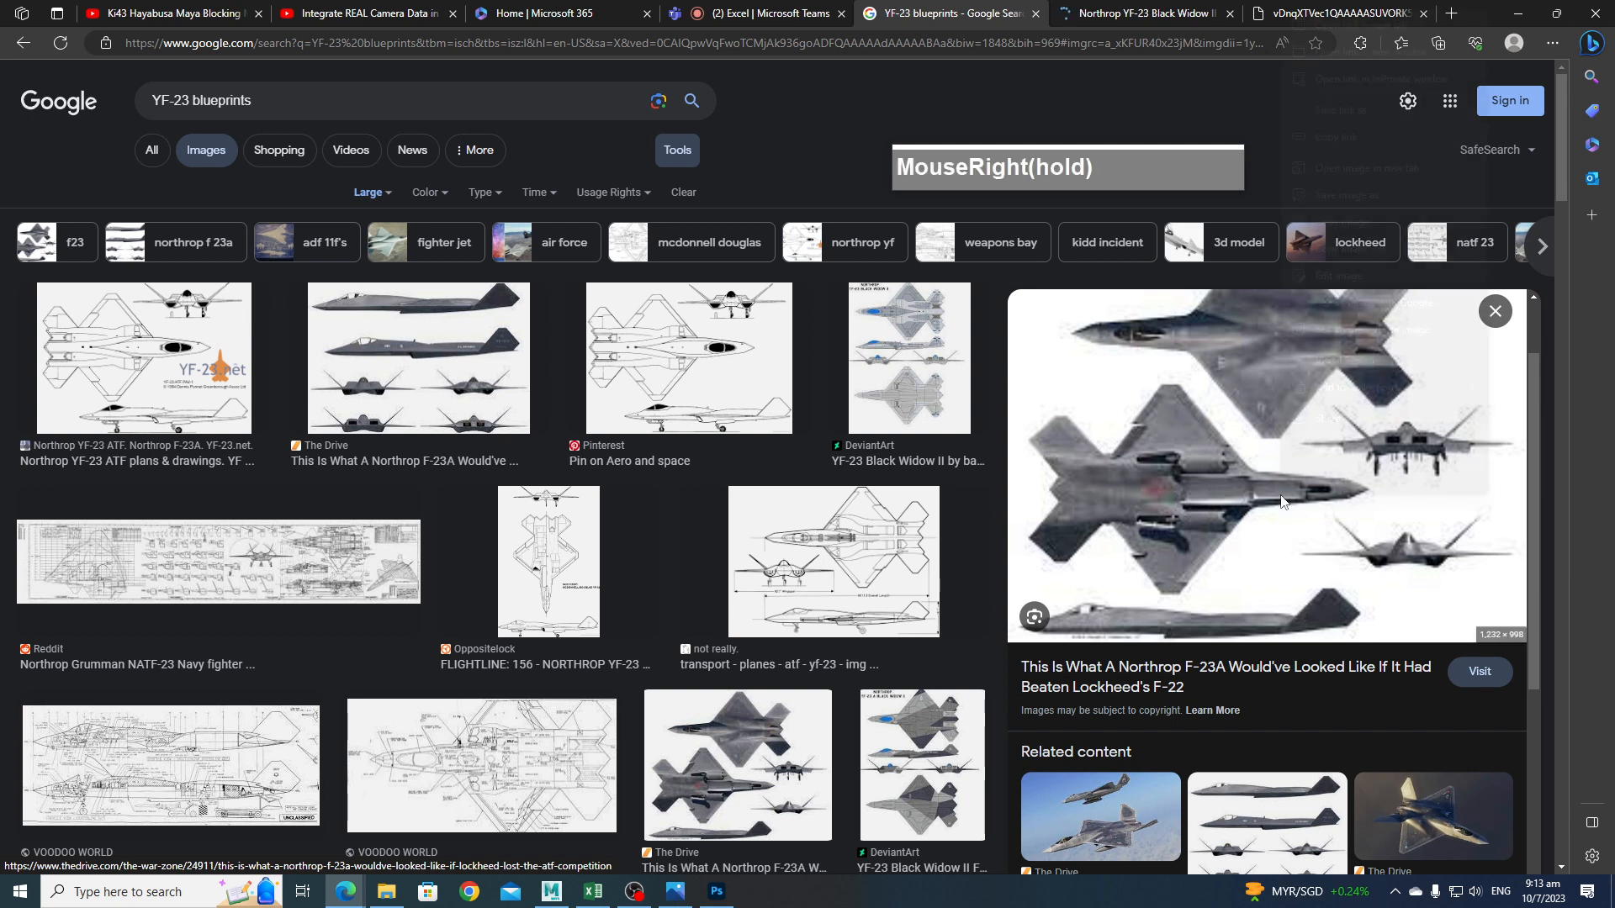
left_click(1364, 168)
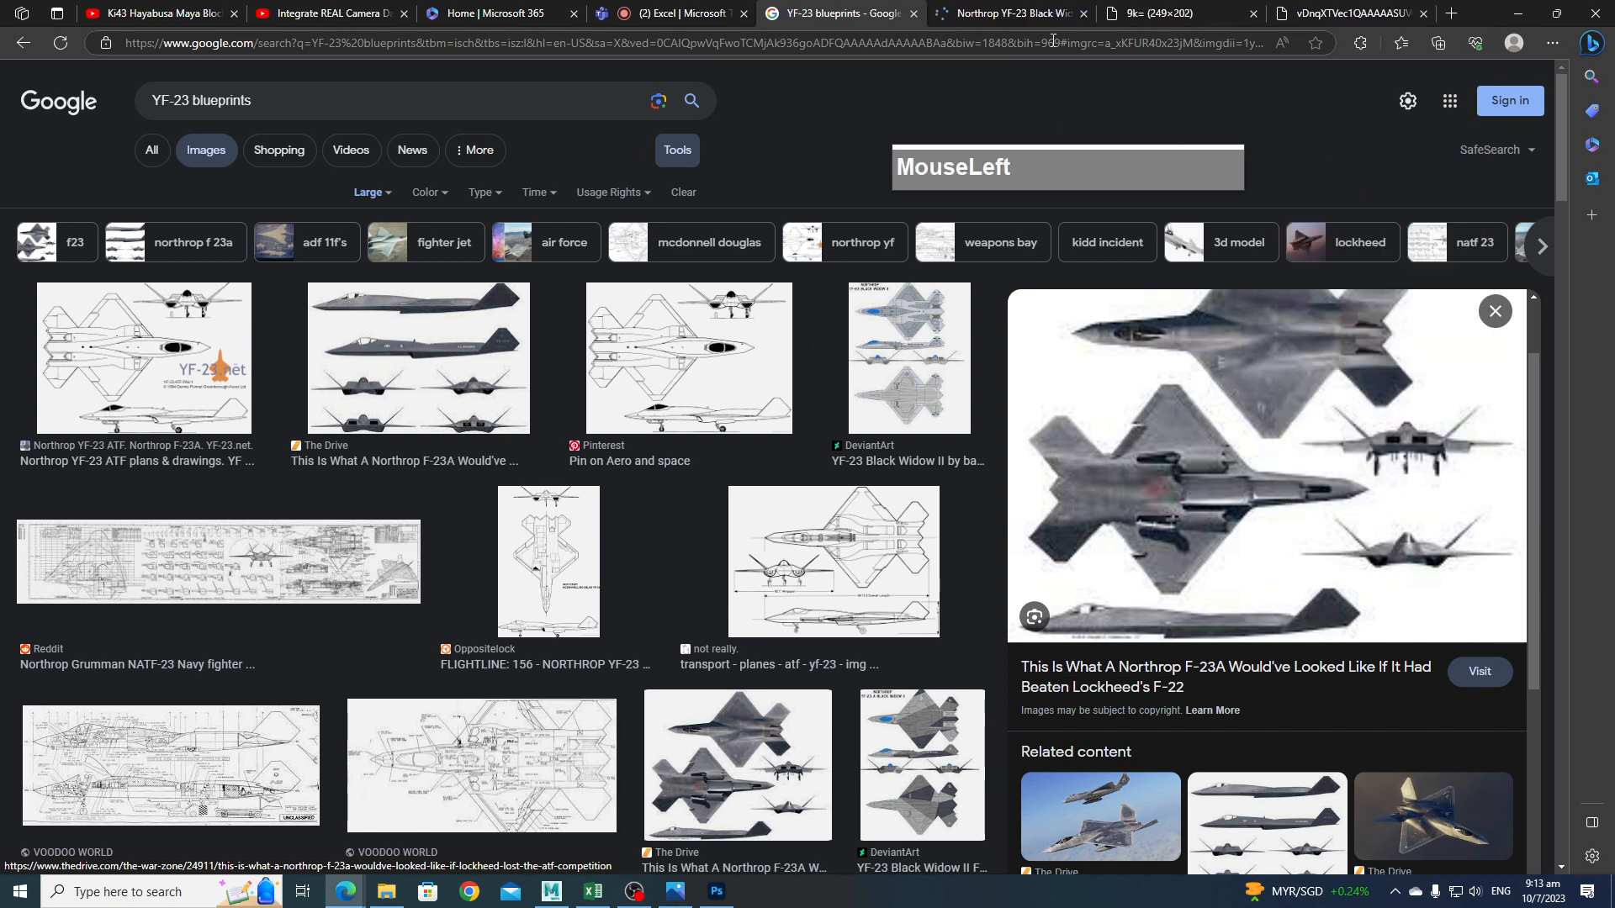
Close the YF-23.net drawing, F-23A image and AllDrawings page, keeping the blueprint image results open.
left_click(1020, 18)
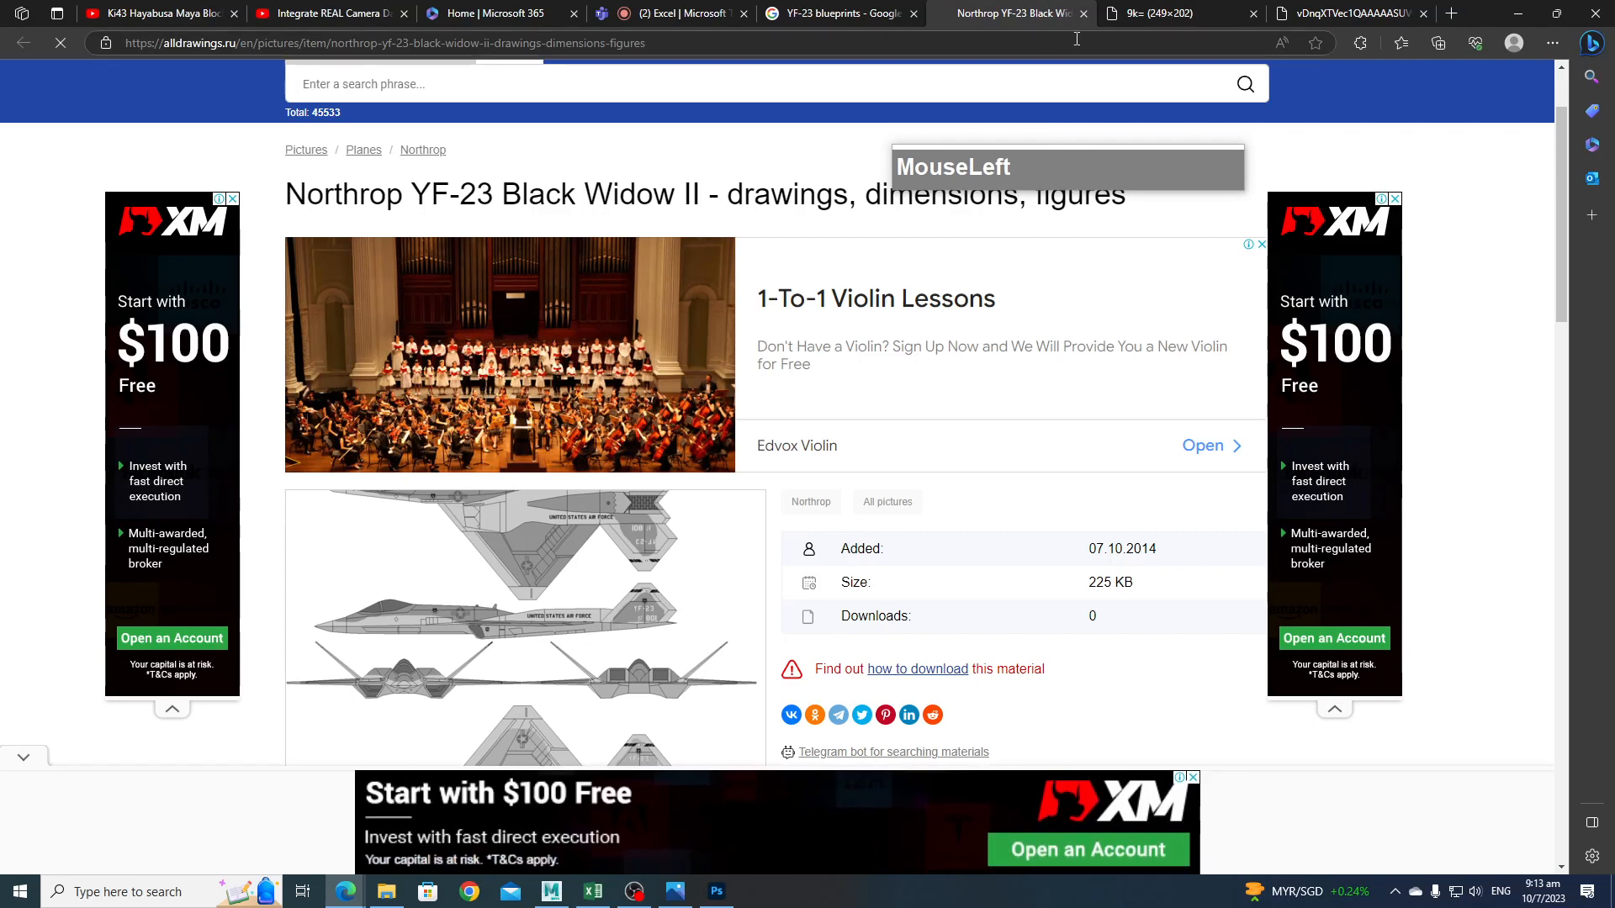
left_click(1313, 24)
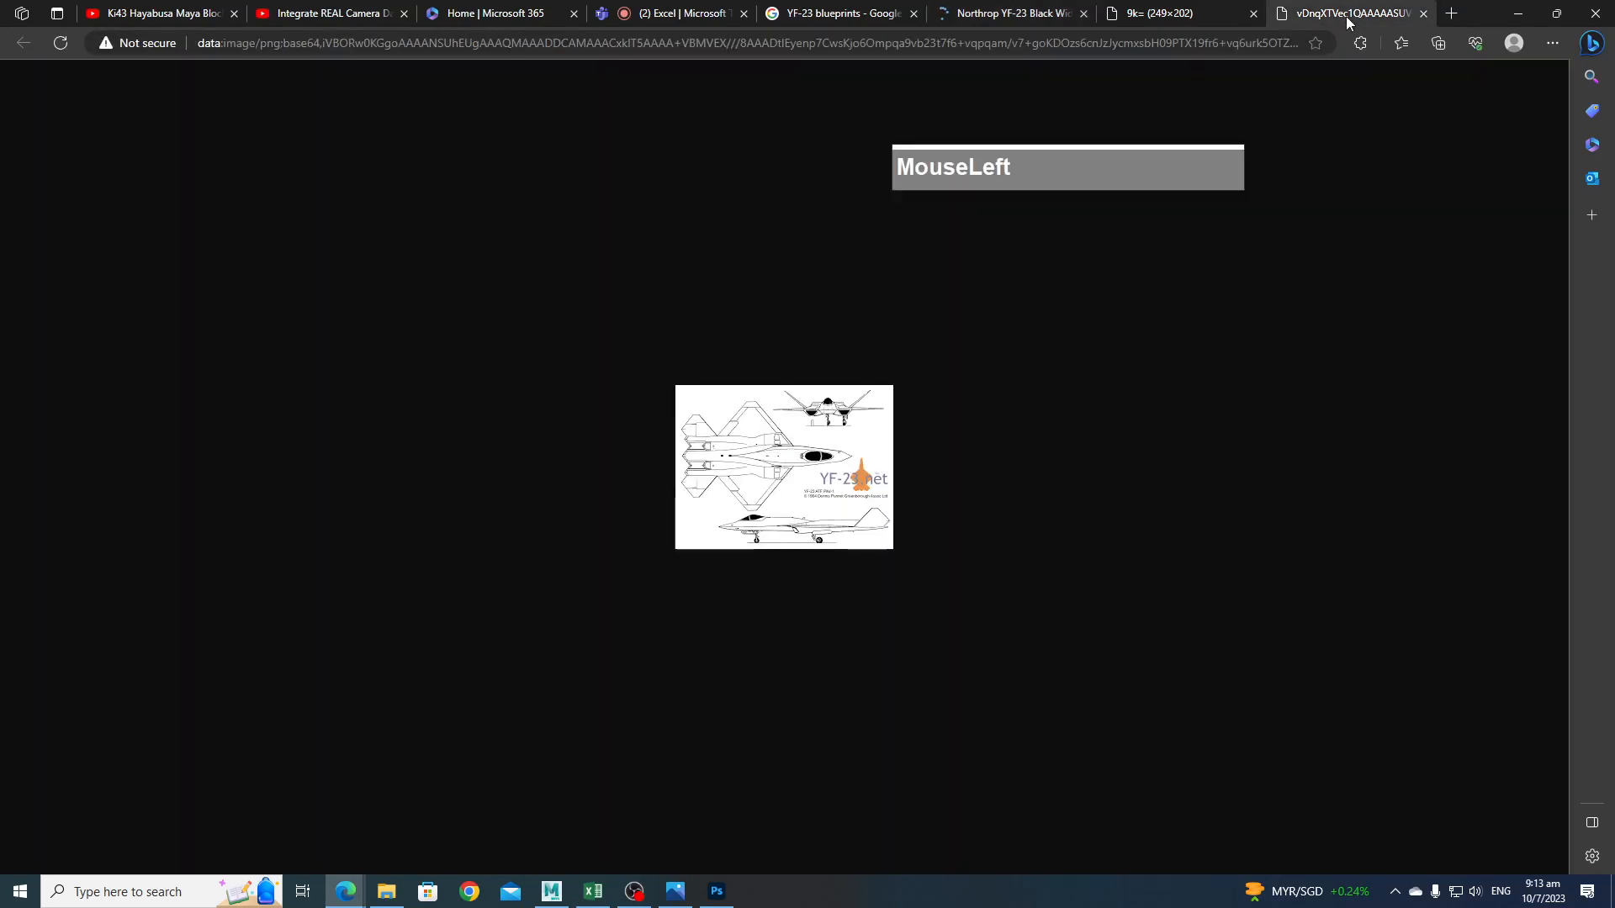
left_click(1421, 14)
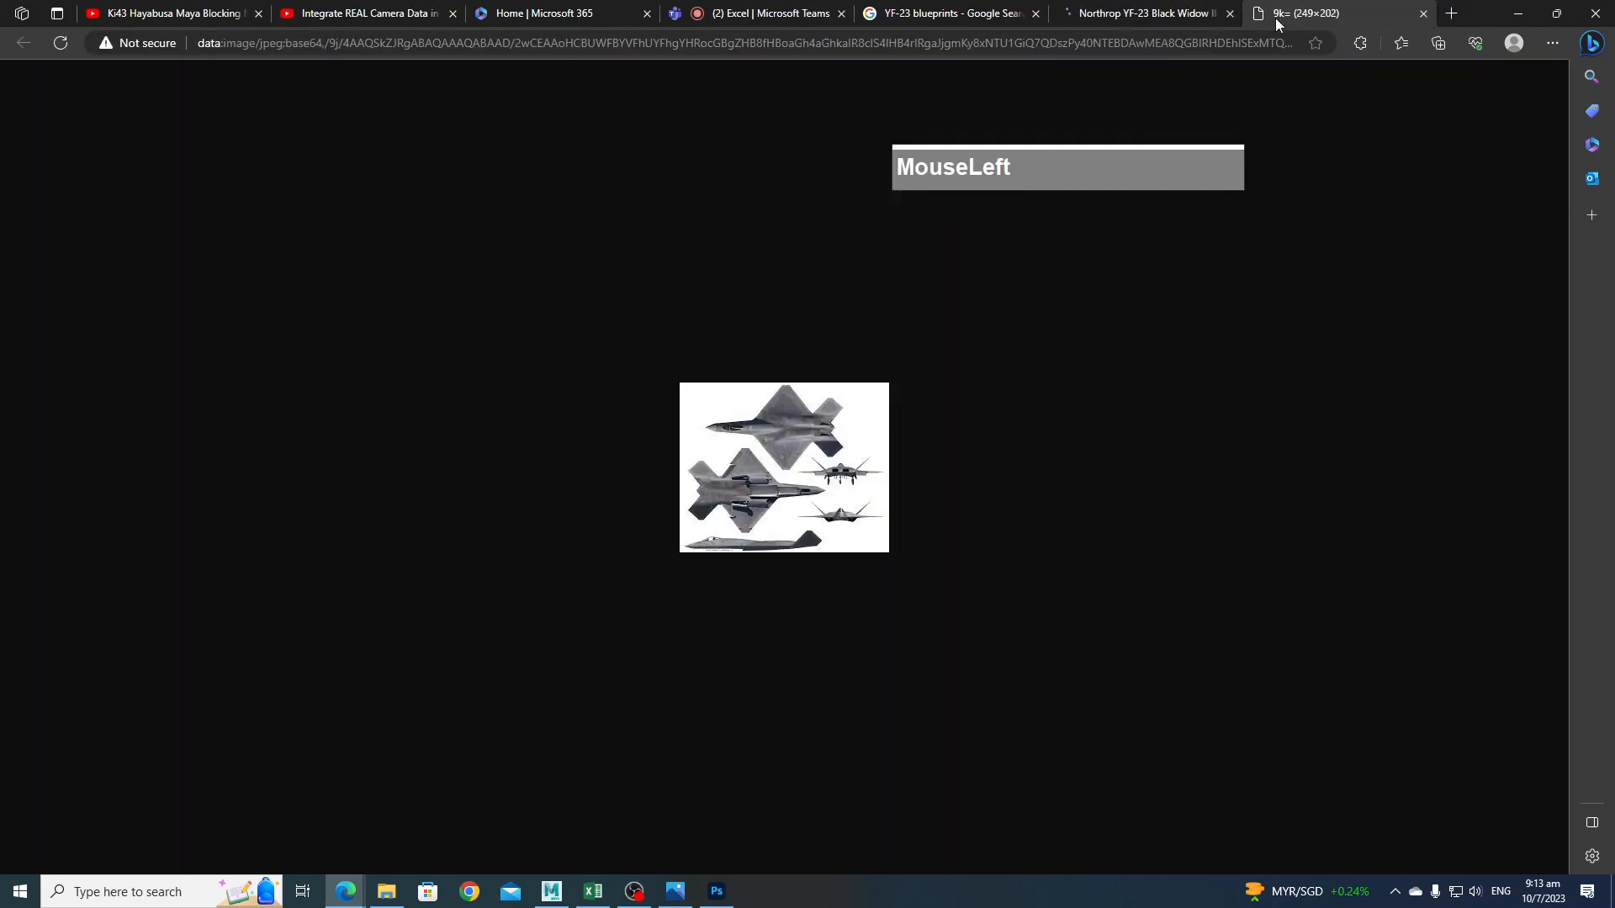
left_click(1423, 14)
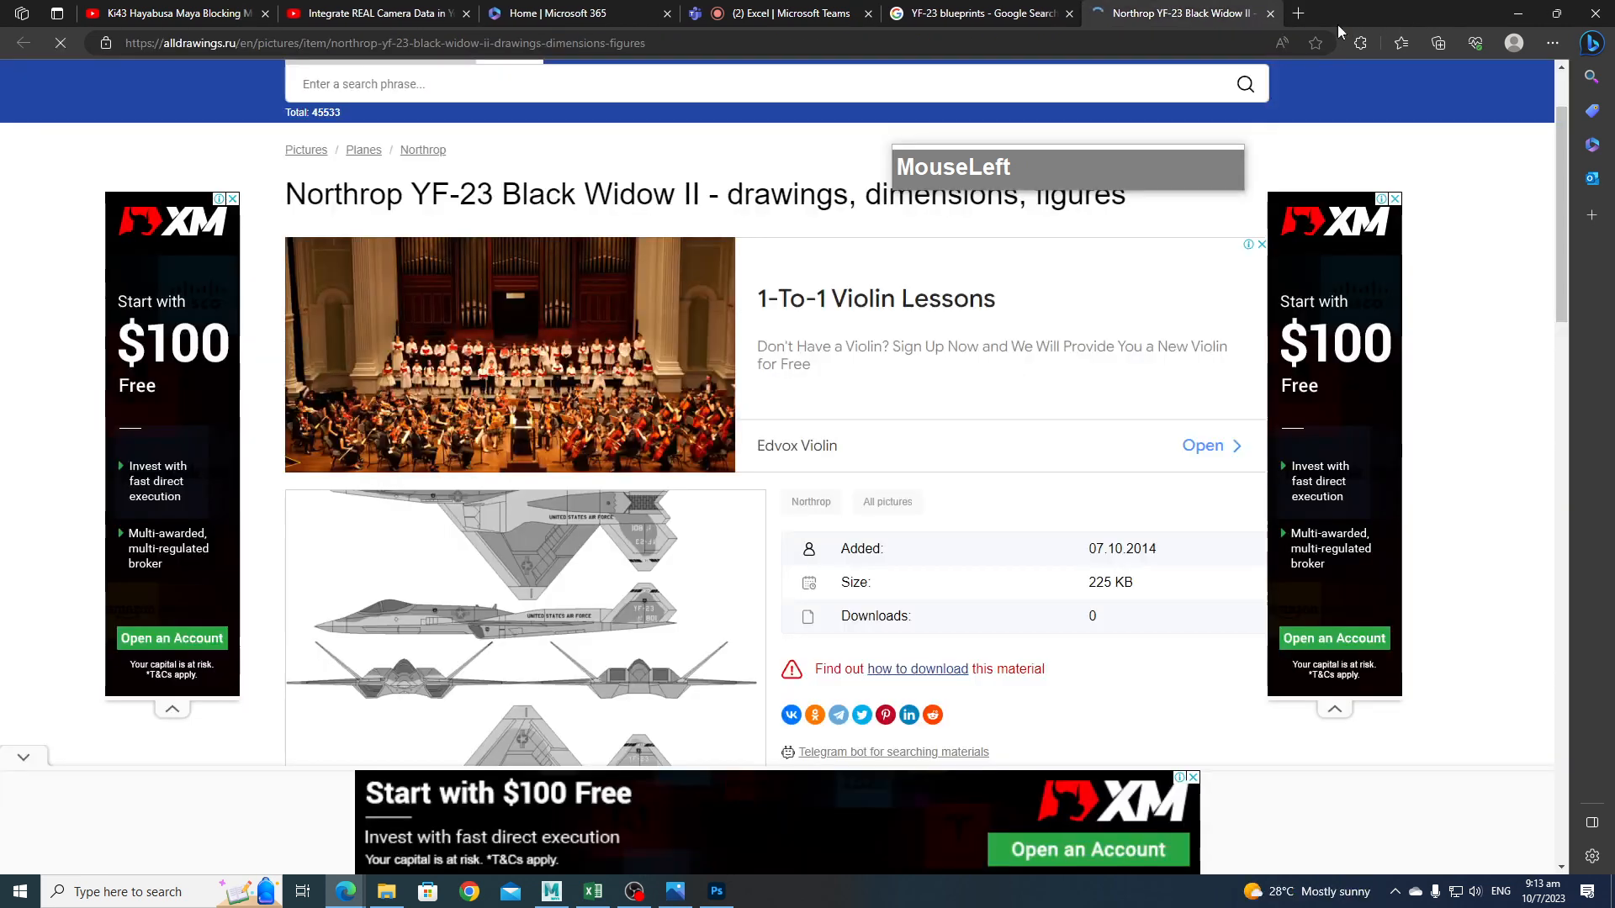
left_click(1229, 14)
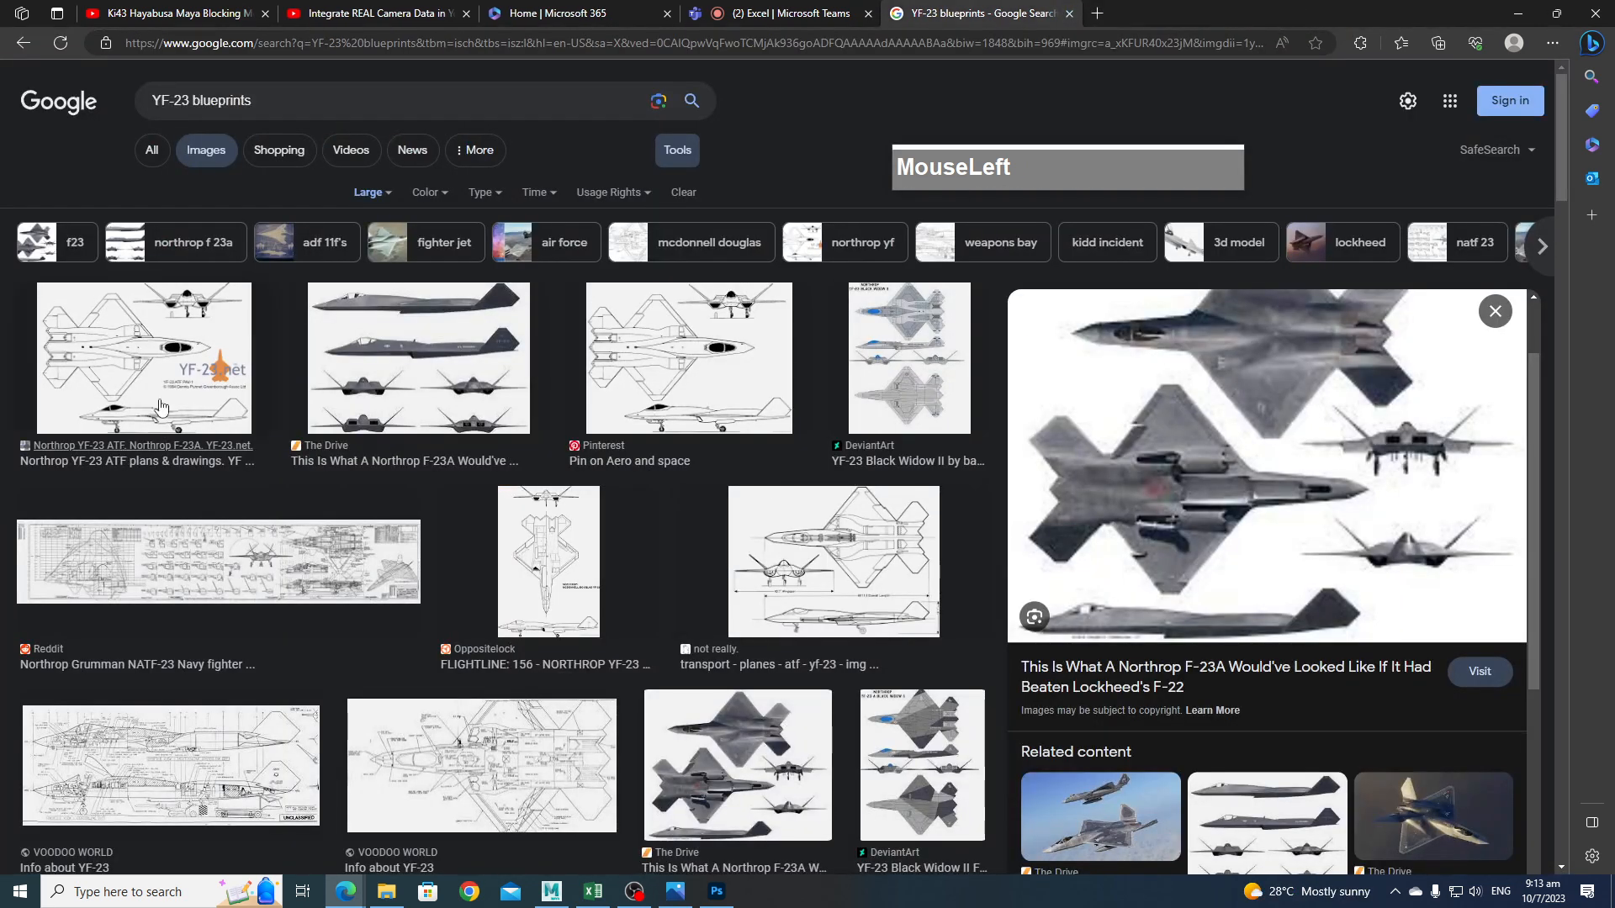
Search Google Images for "YF-23 drawings".
double_click(235, 99)
key("BackSpace")
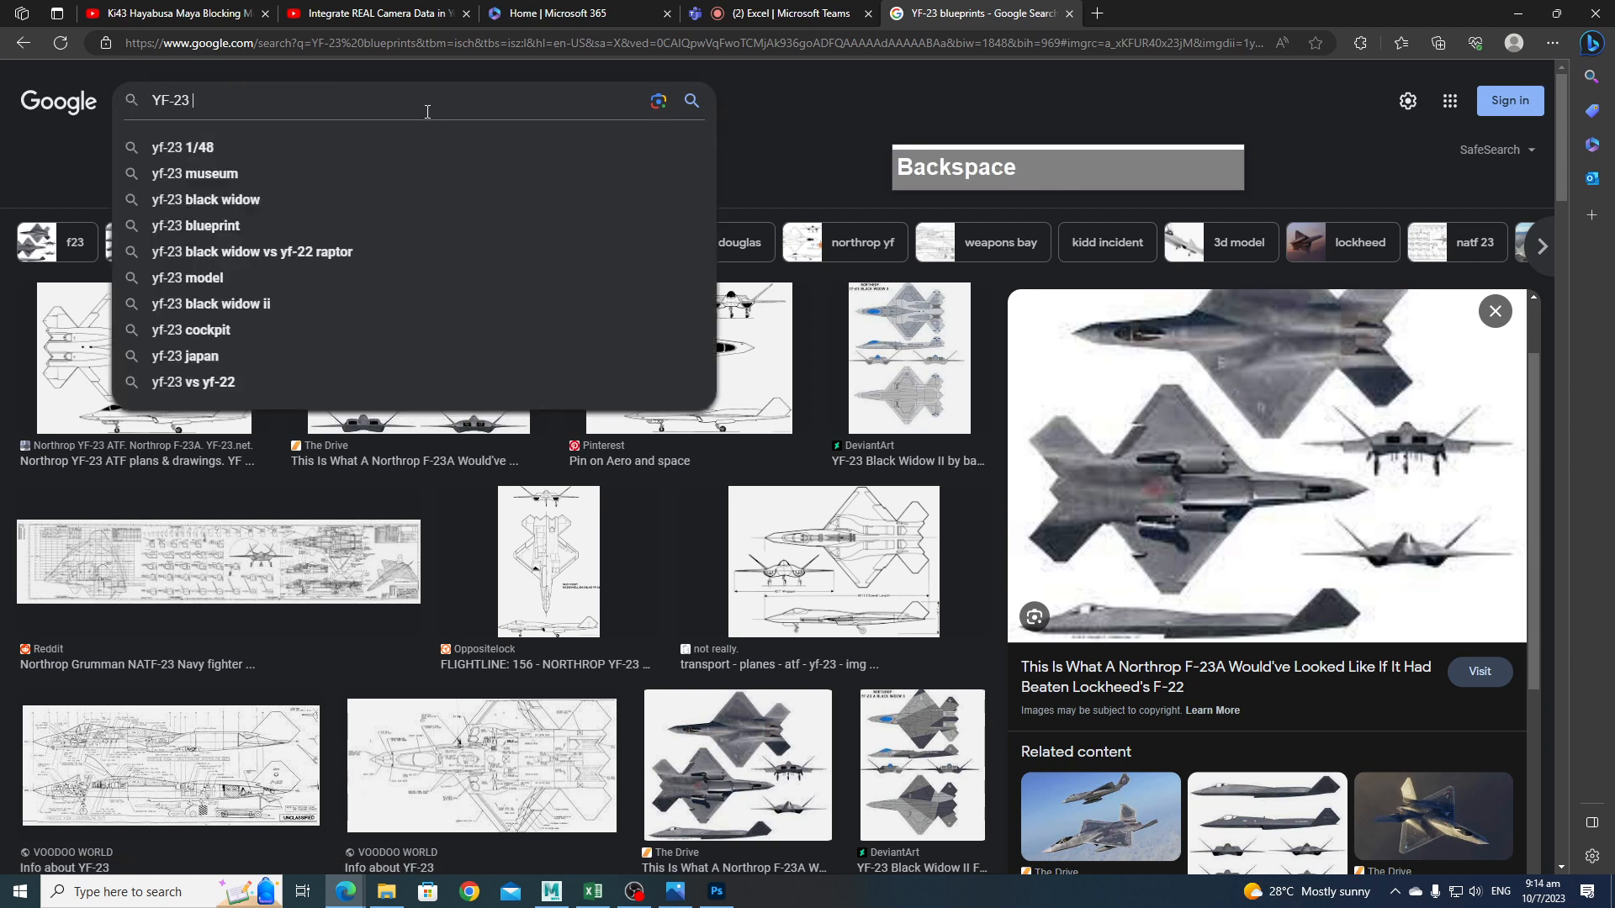
type("drawings")
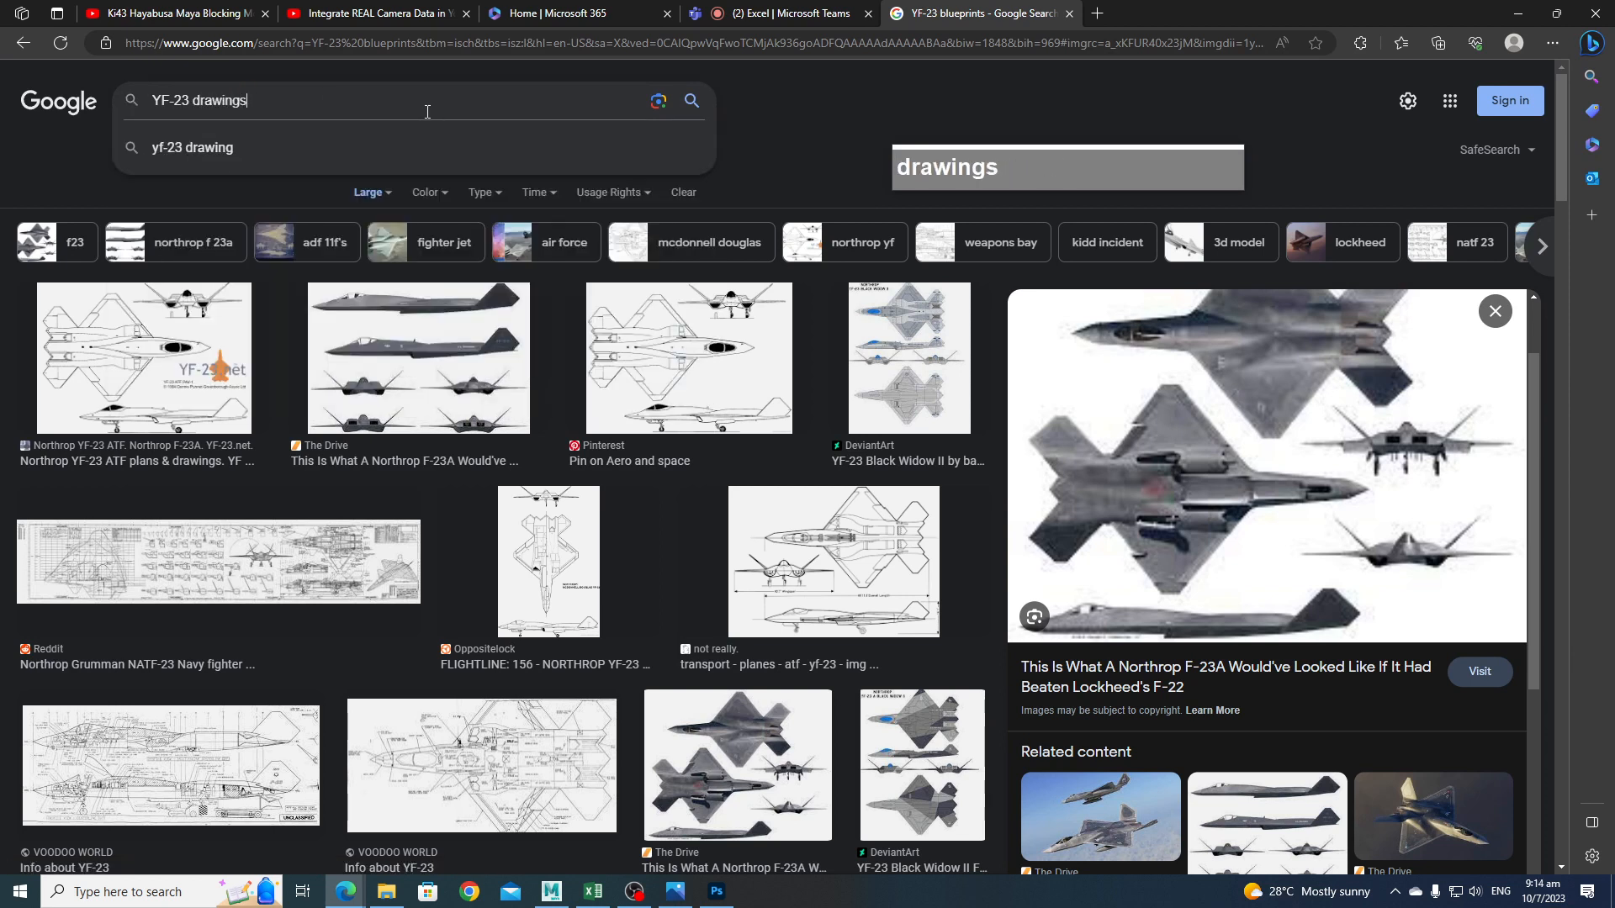
key("Return")
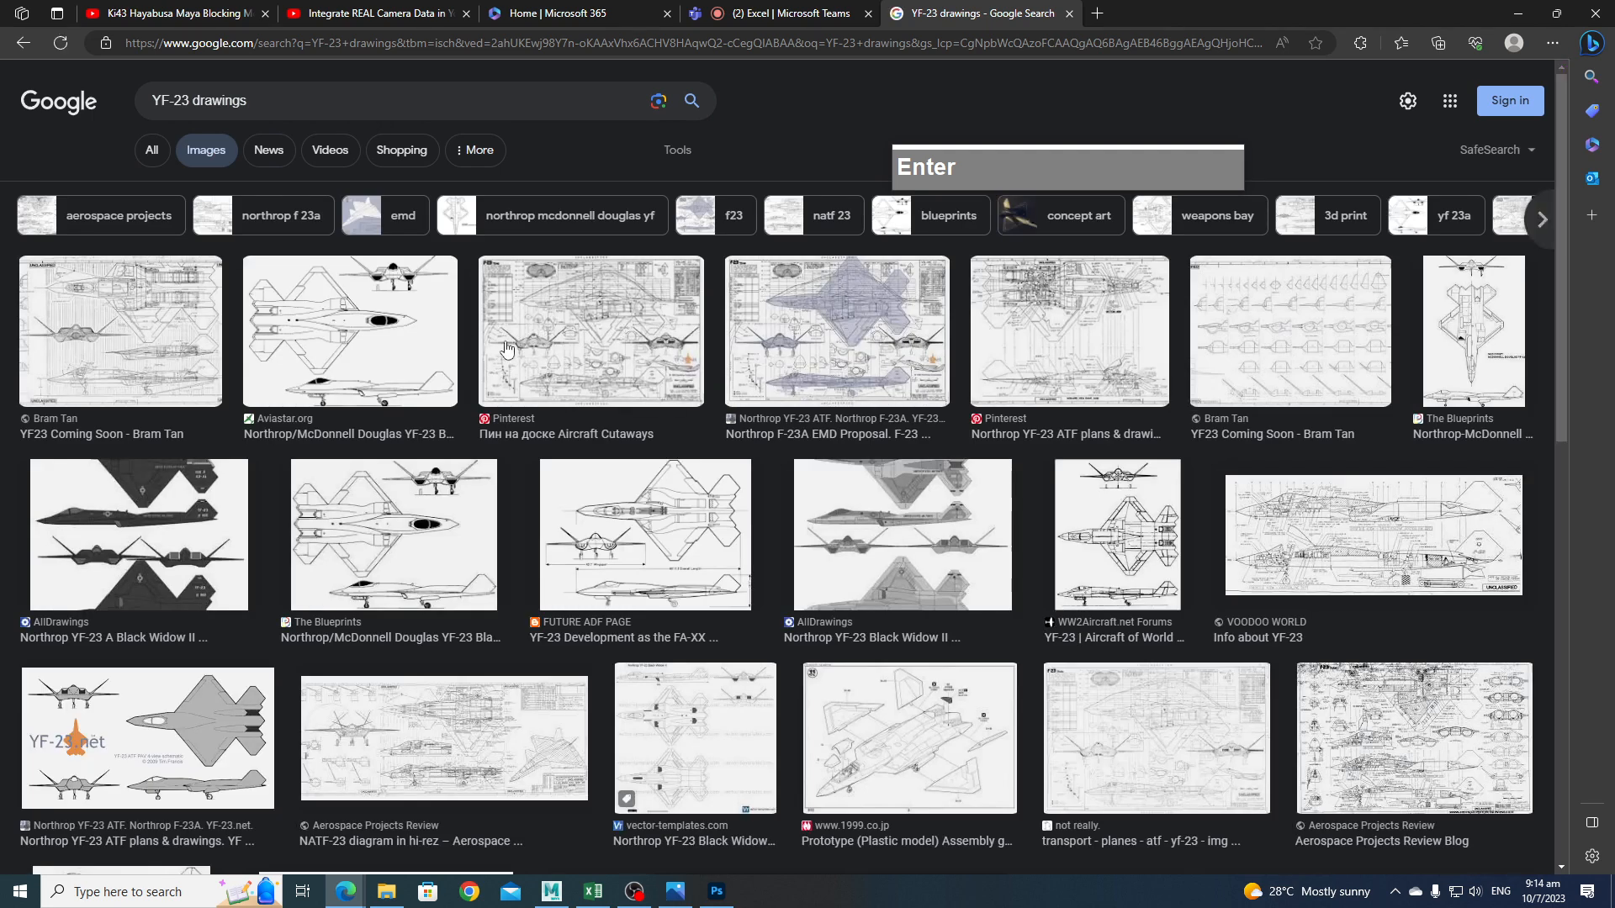
Preview the first two drawing results, open Aviastar's YF-23 Black Widow II image in its own tab and inspect its three views at full size.
left_click(165, 355)
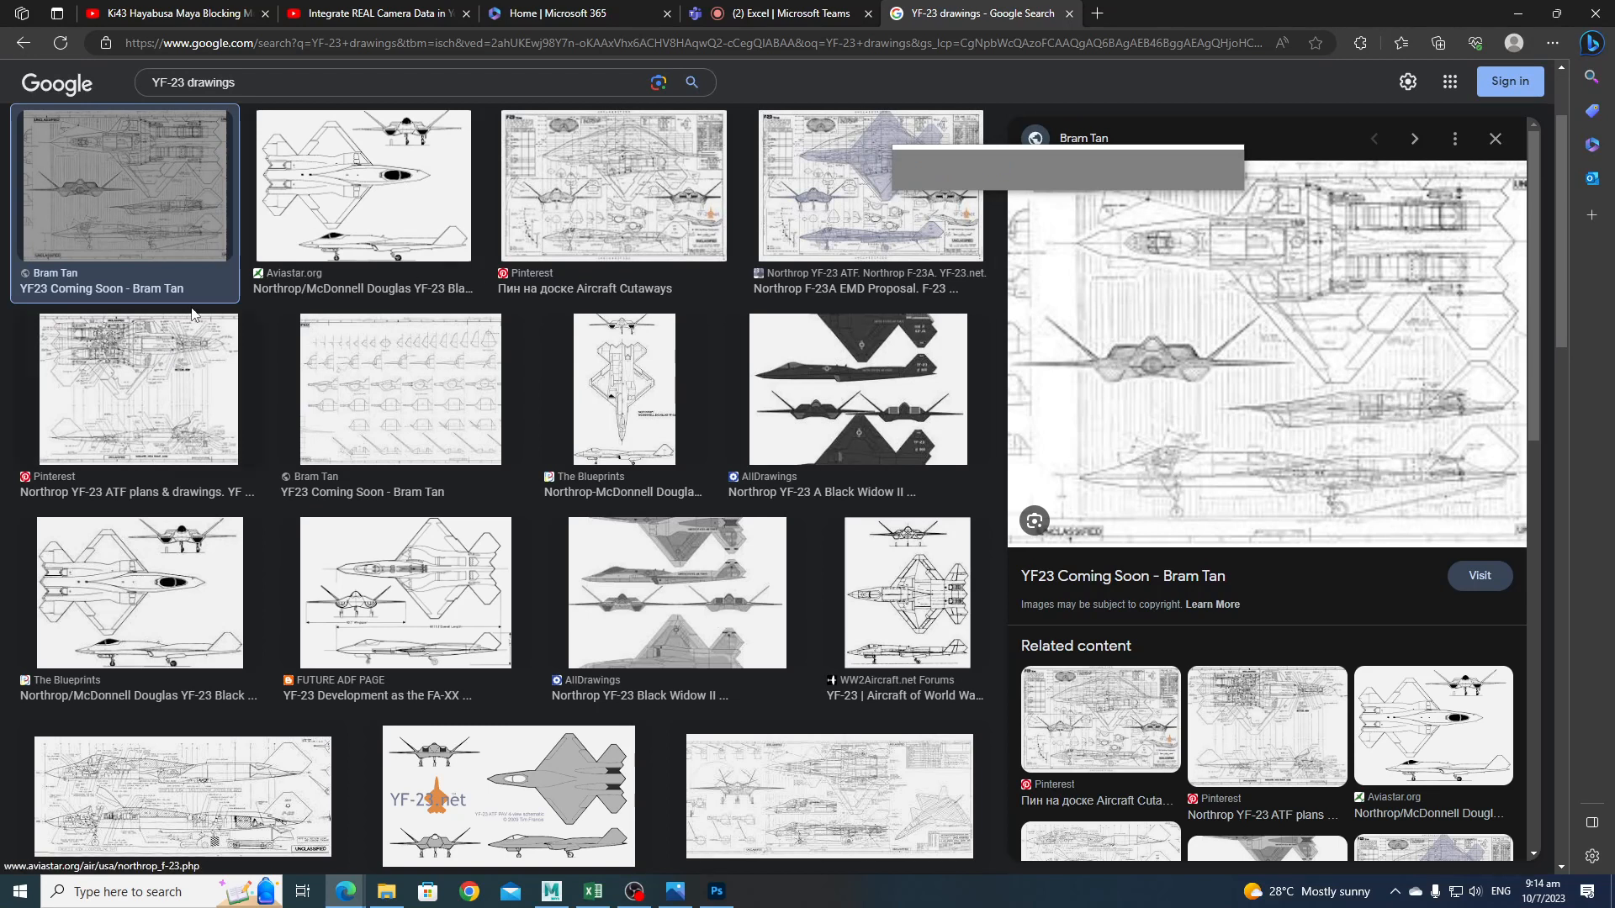
left_click(372, 228)
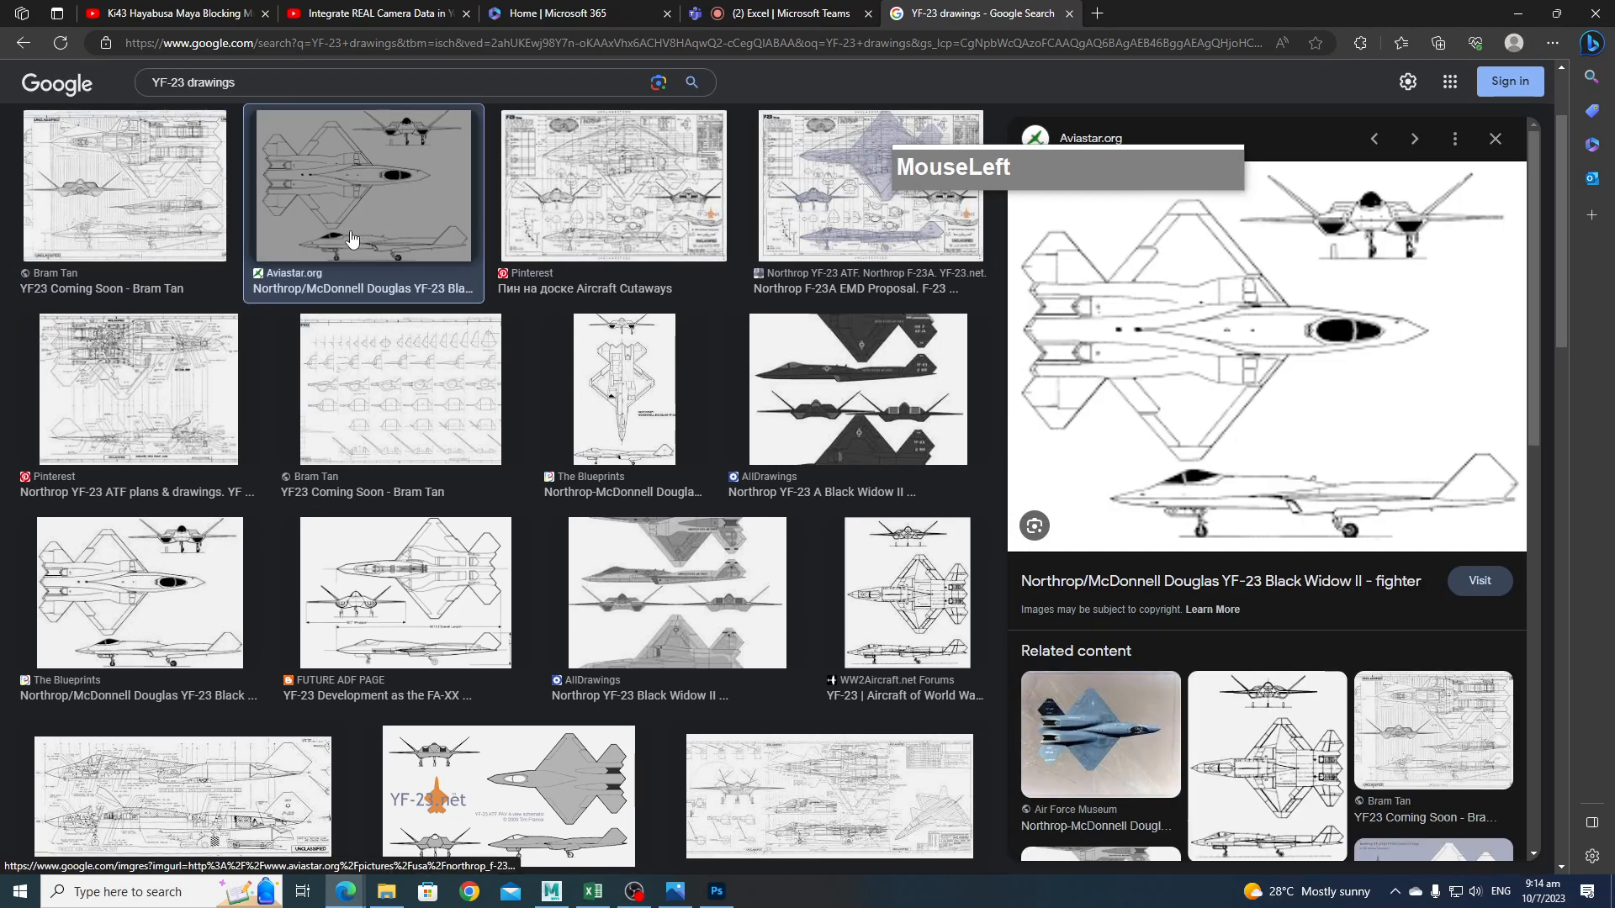
right_click(1168, 295)
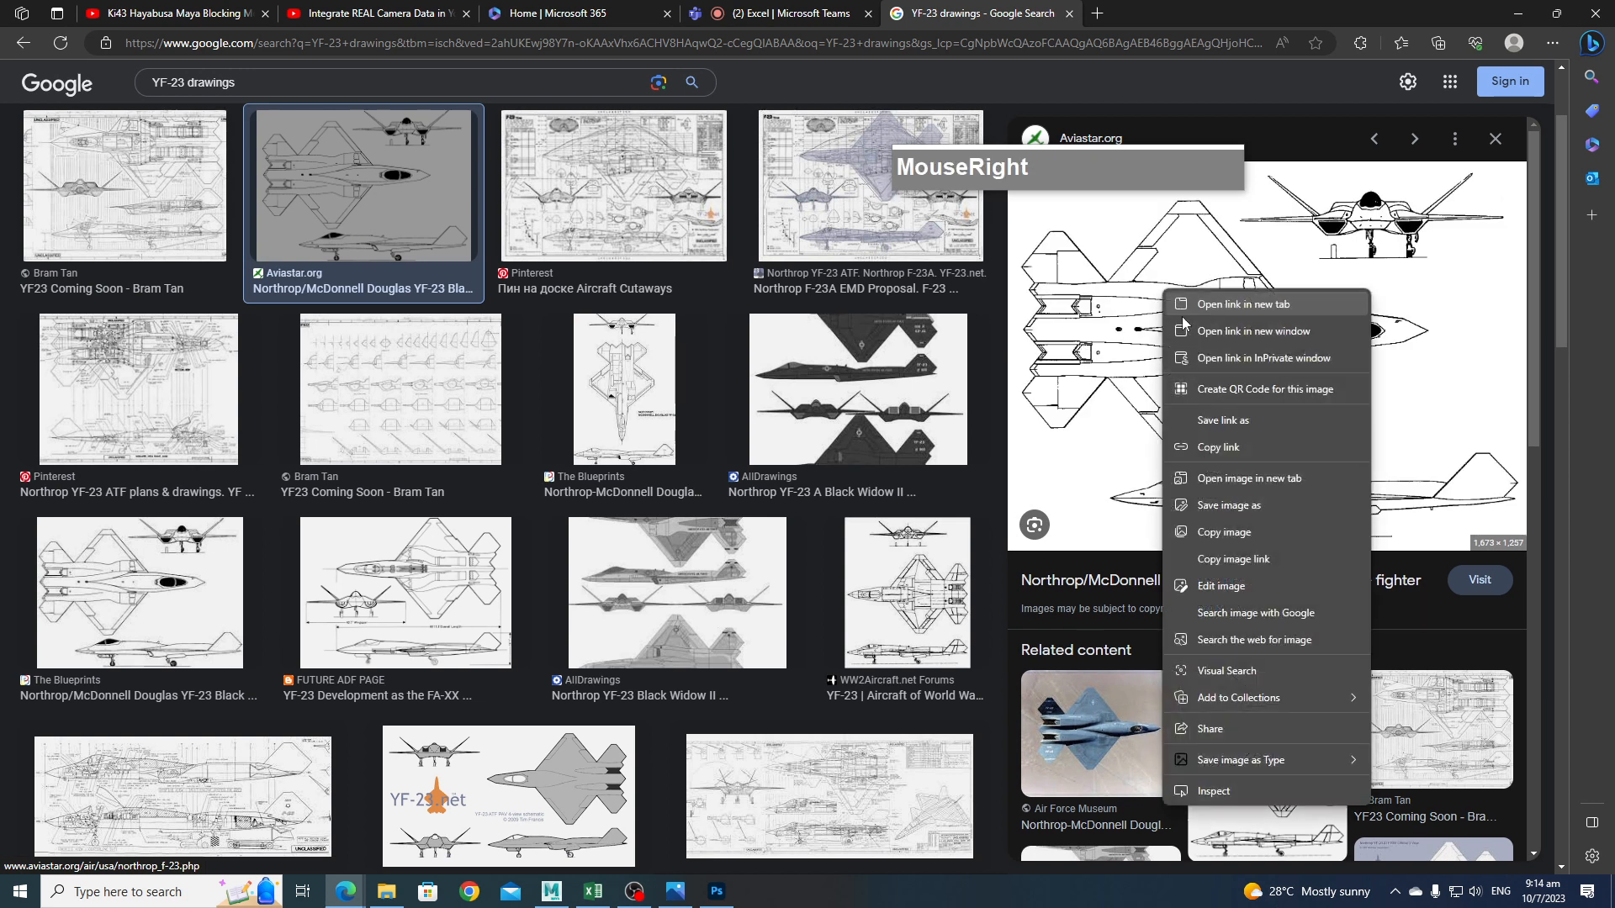
left_click(1276, 479)
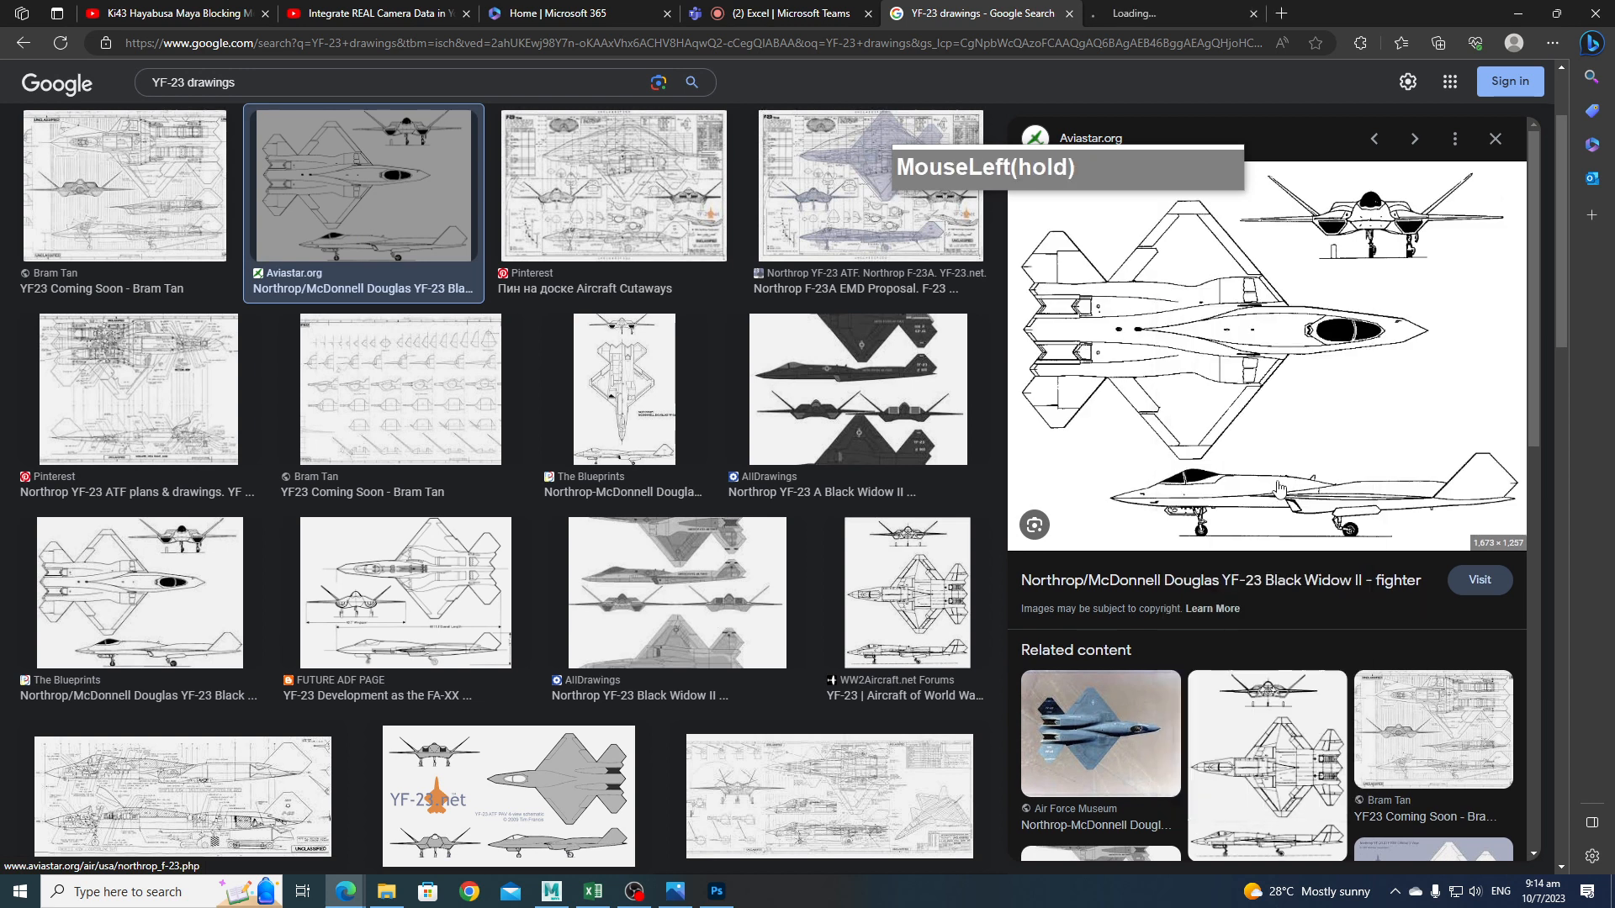
left_click(1173, 15)
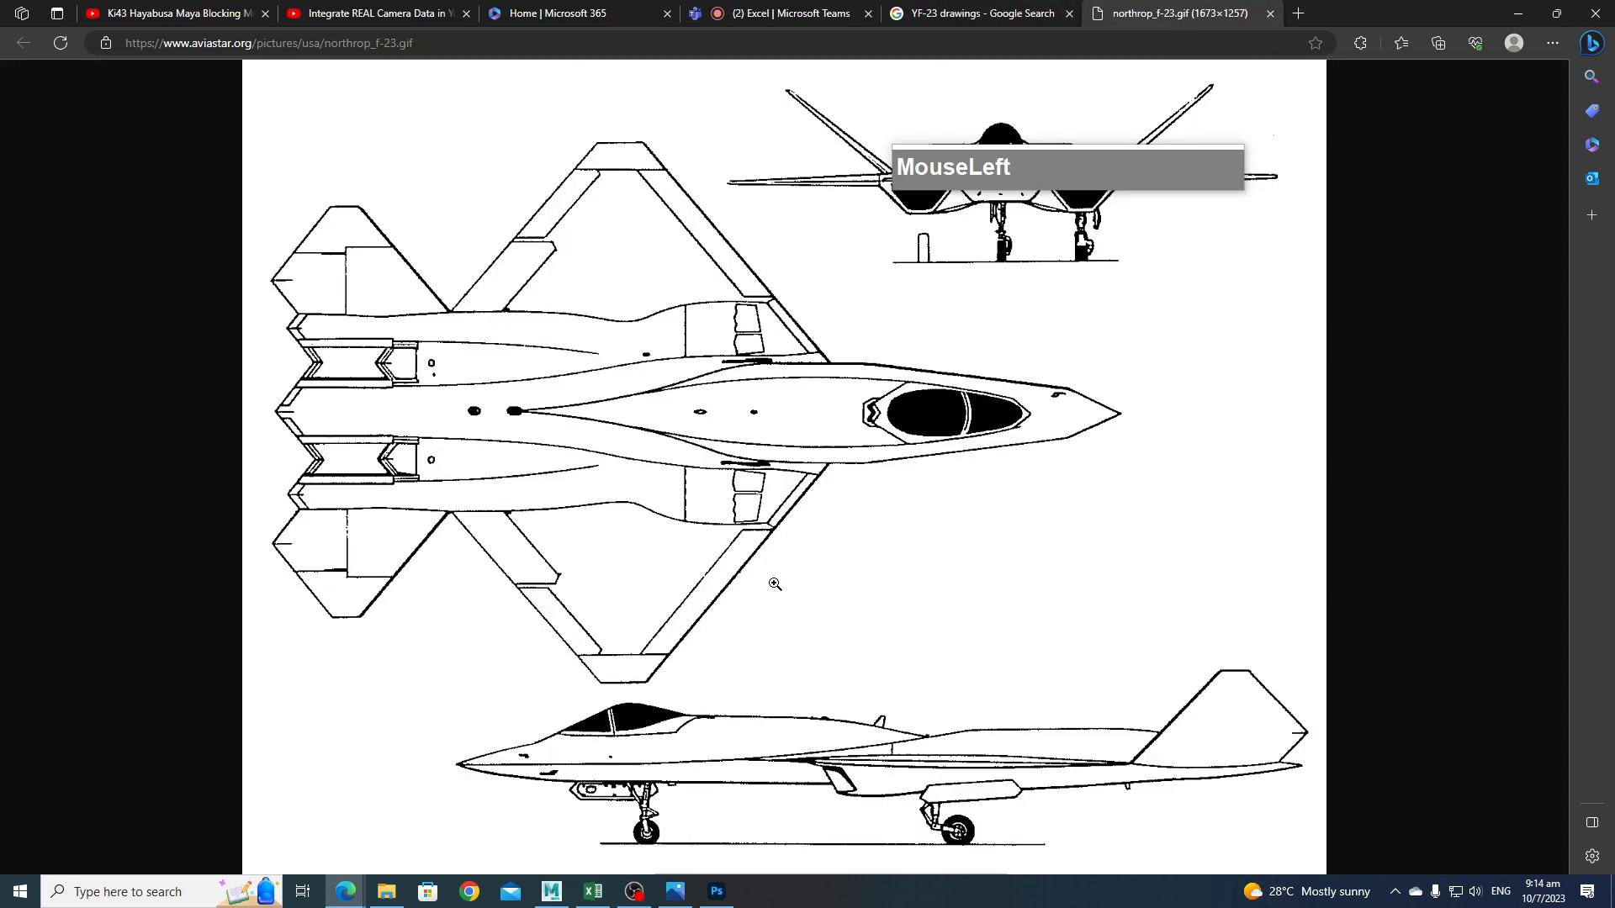
left_click(765, 452)
scroll(938, 553, "down", 2)
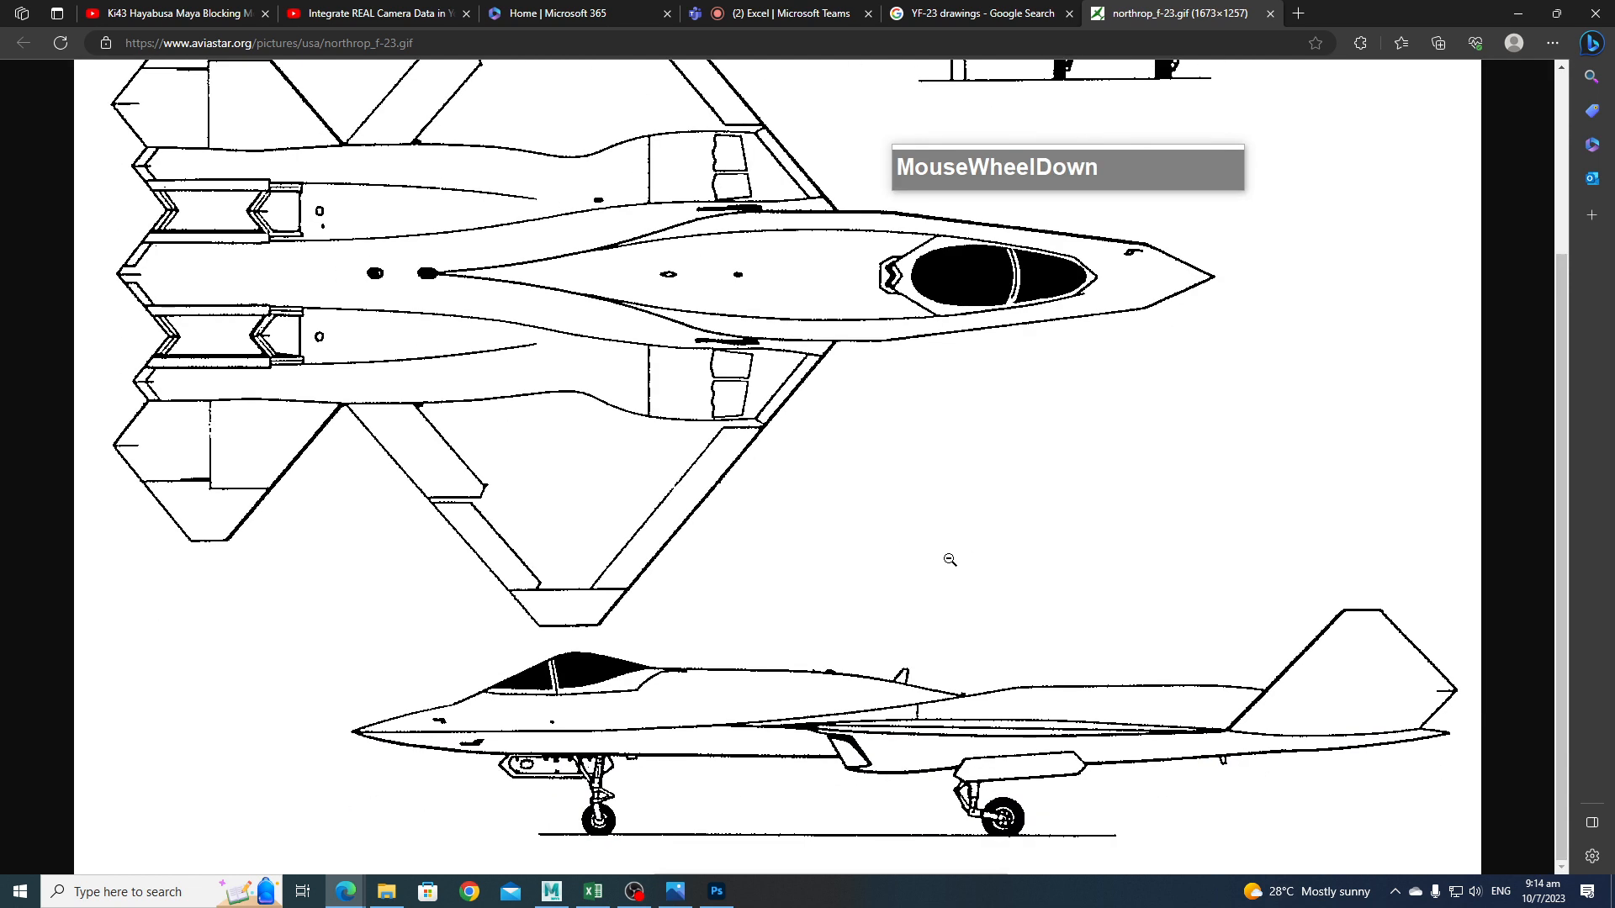
scroll(949, 558, "up", 3)
scroll(766, 606, "down", 3)
scroll(925, 643, "up", 3)
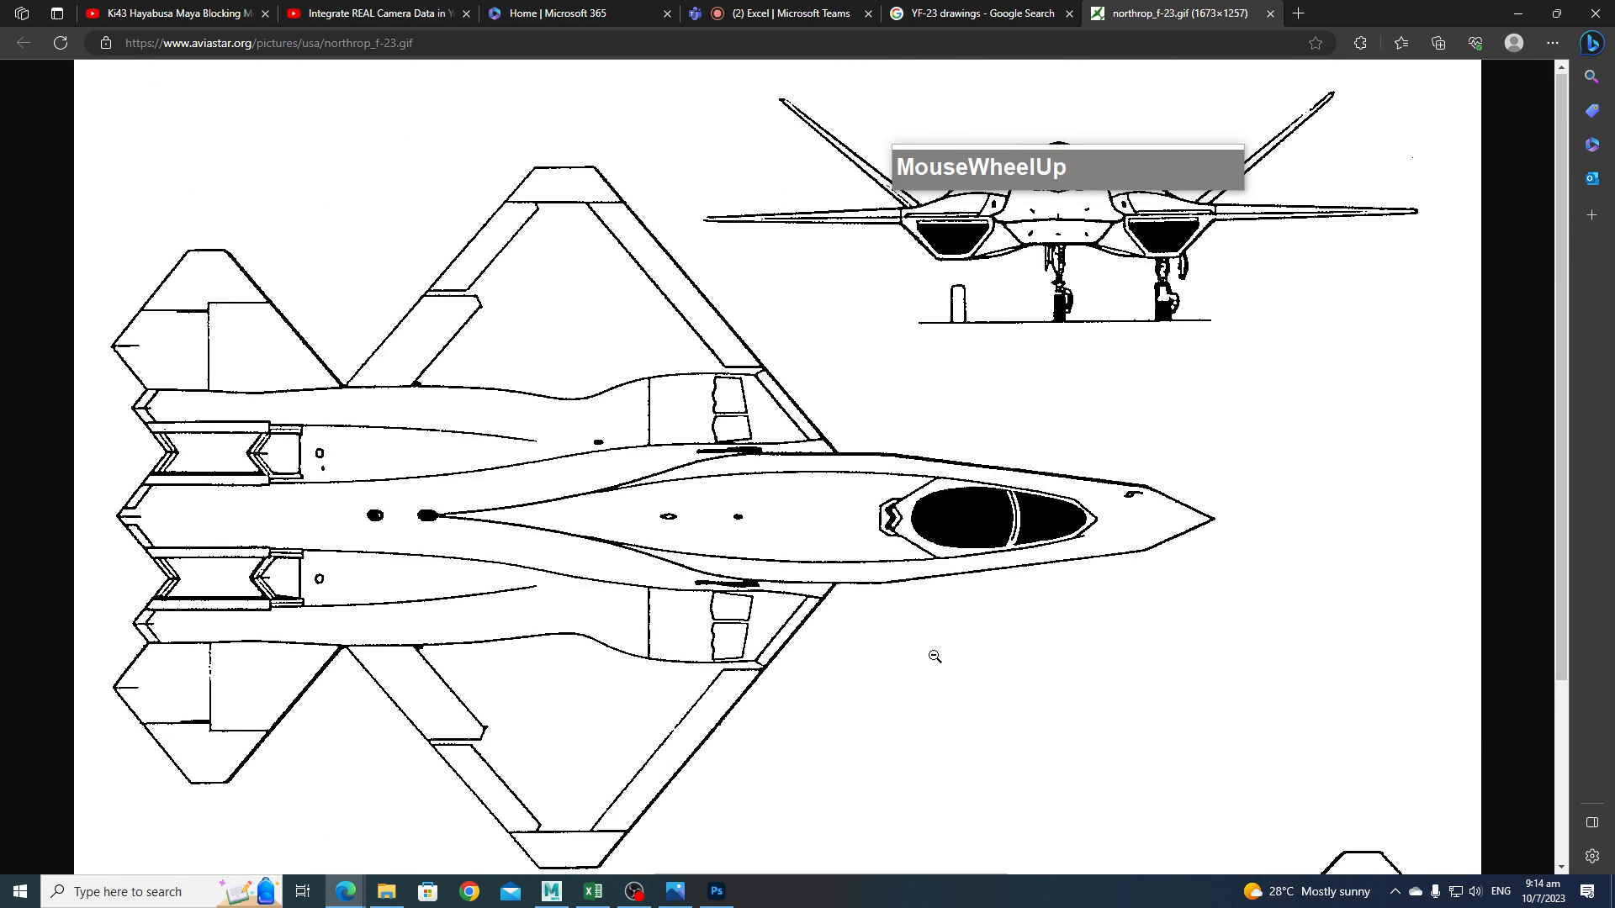
left_click(1104, 154)
right_click_drag(1167, 167, 1363, 59)
left_click(1363, 59)
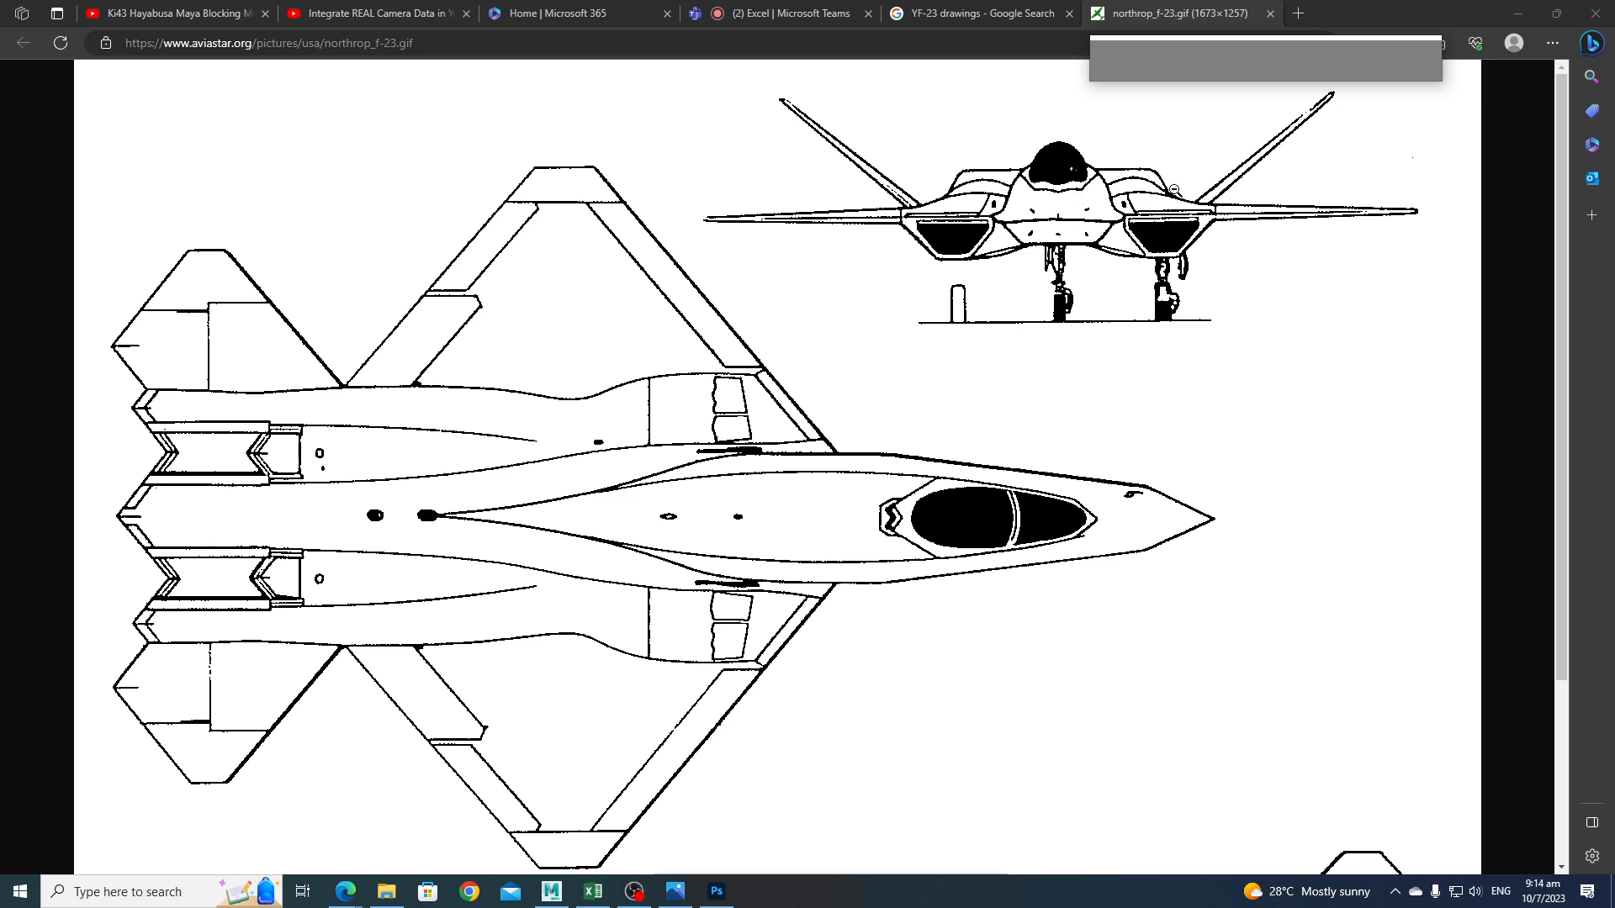
Save the three-view drawing as the GIF image northrop_f-23 in the sourceimages folder of the TXXXXX_Instructor project.
right_click(782, 319)
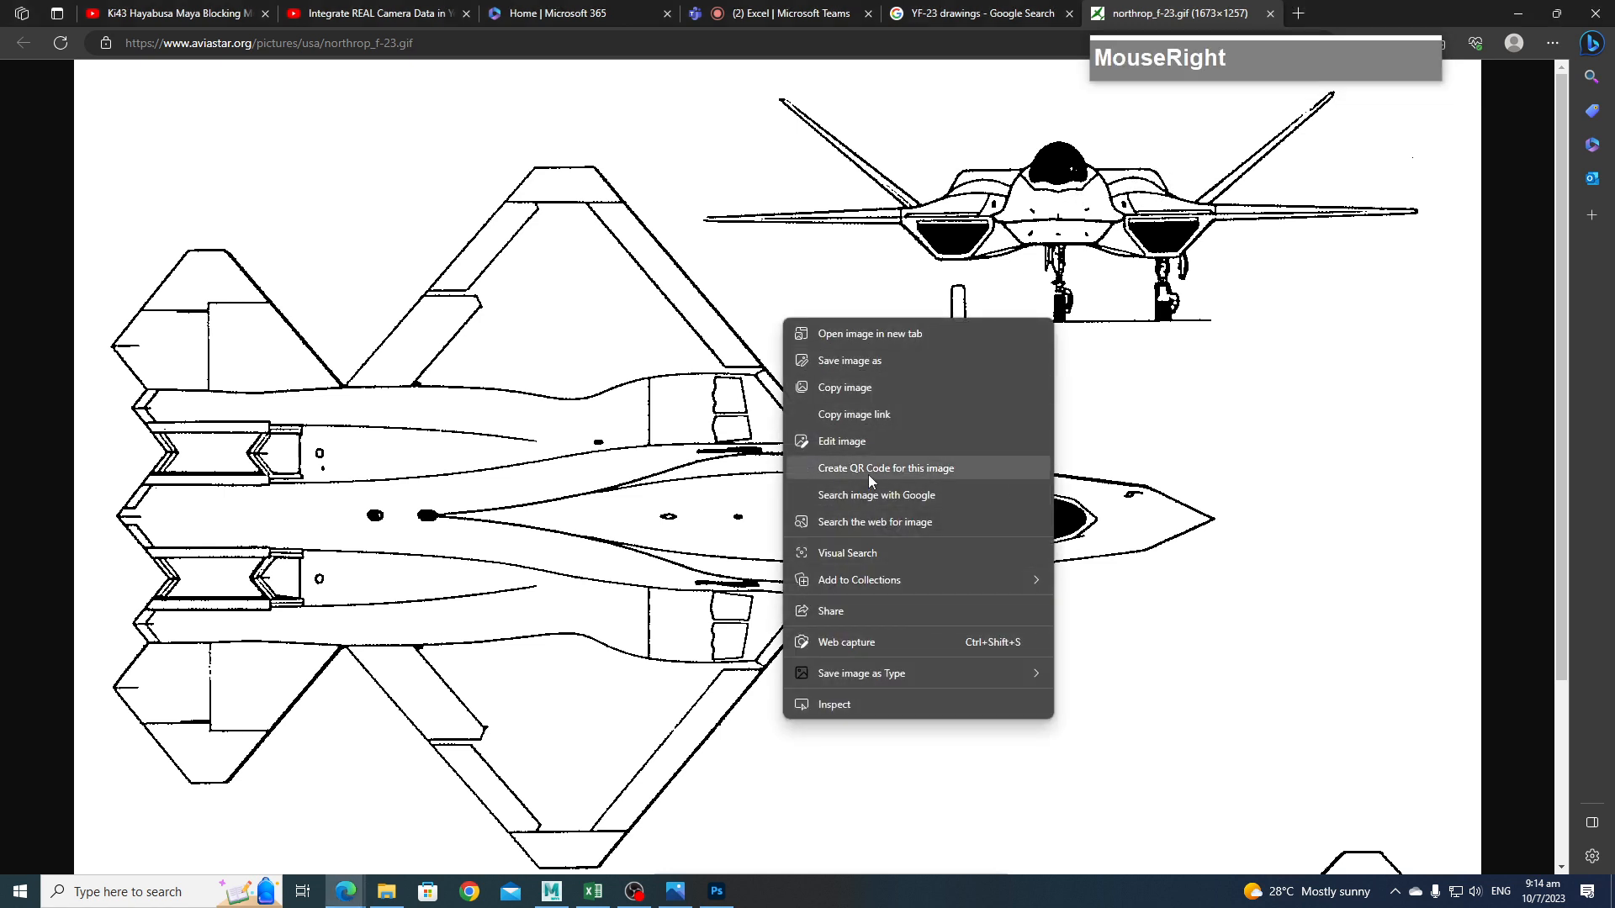
left_click(874, 366)
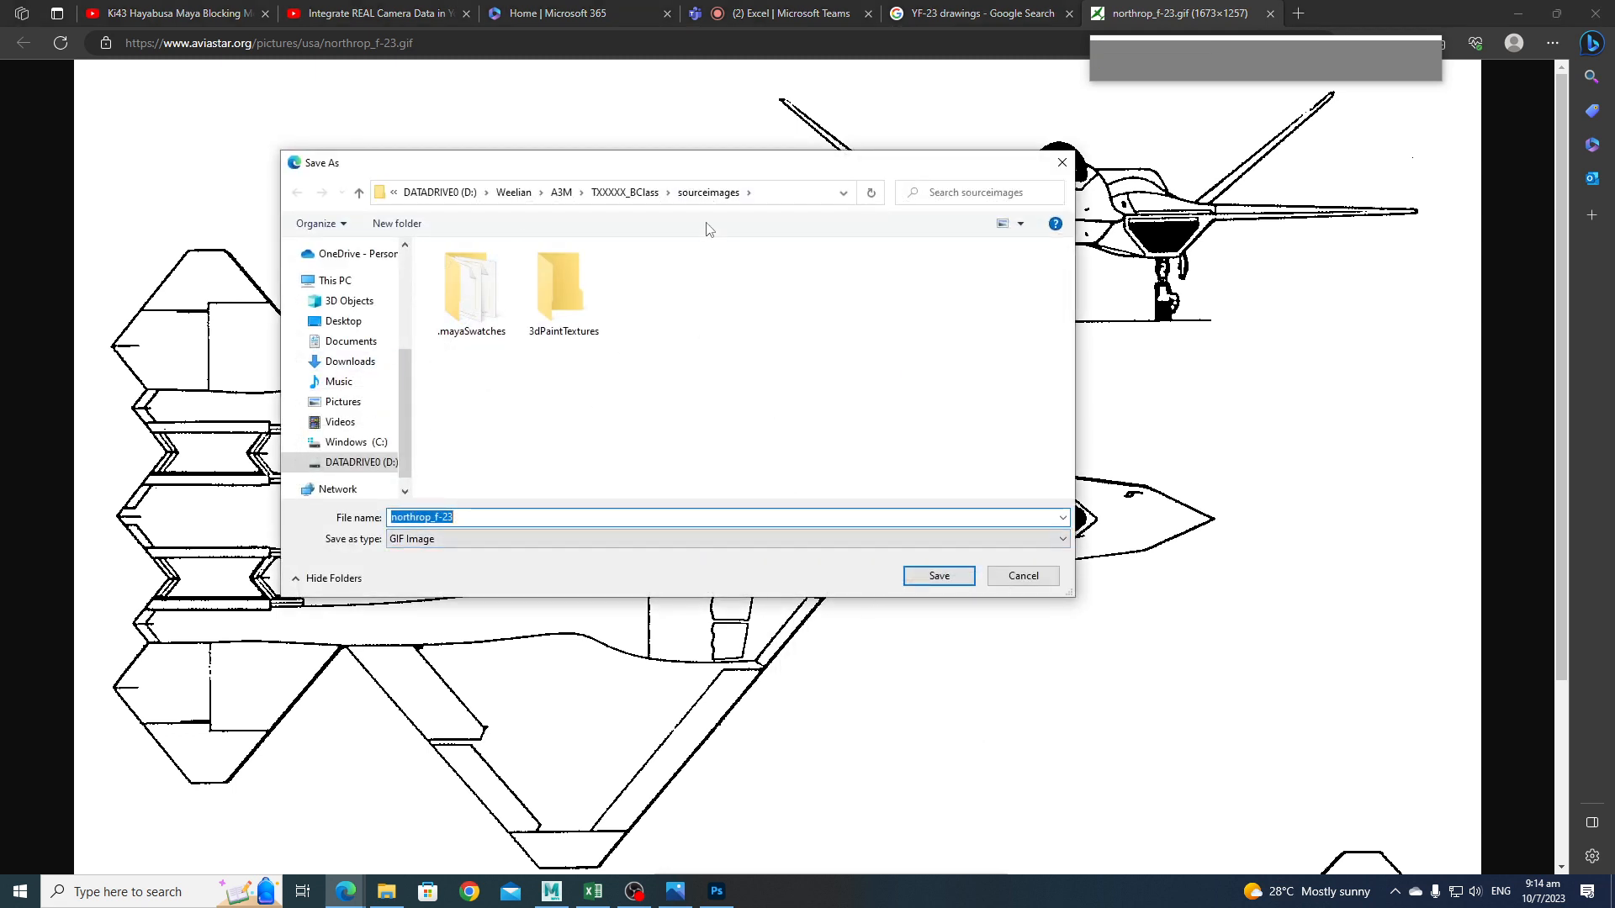
left_click(560, 192)
left_click(481, 290)
left_click(476, 309)
double_click(477, 308)
scroll(487, 467, "down", 3)
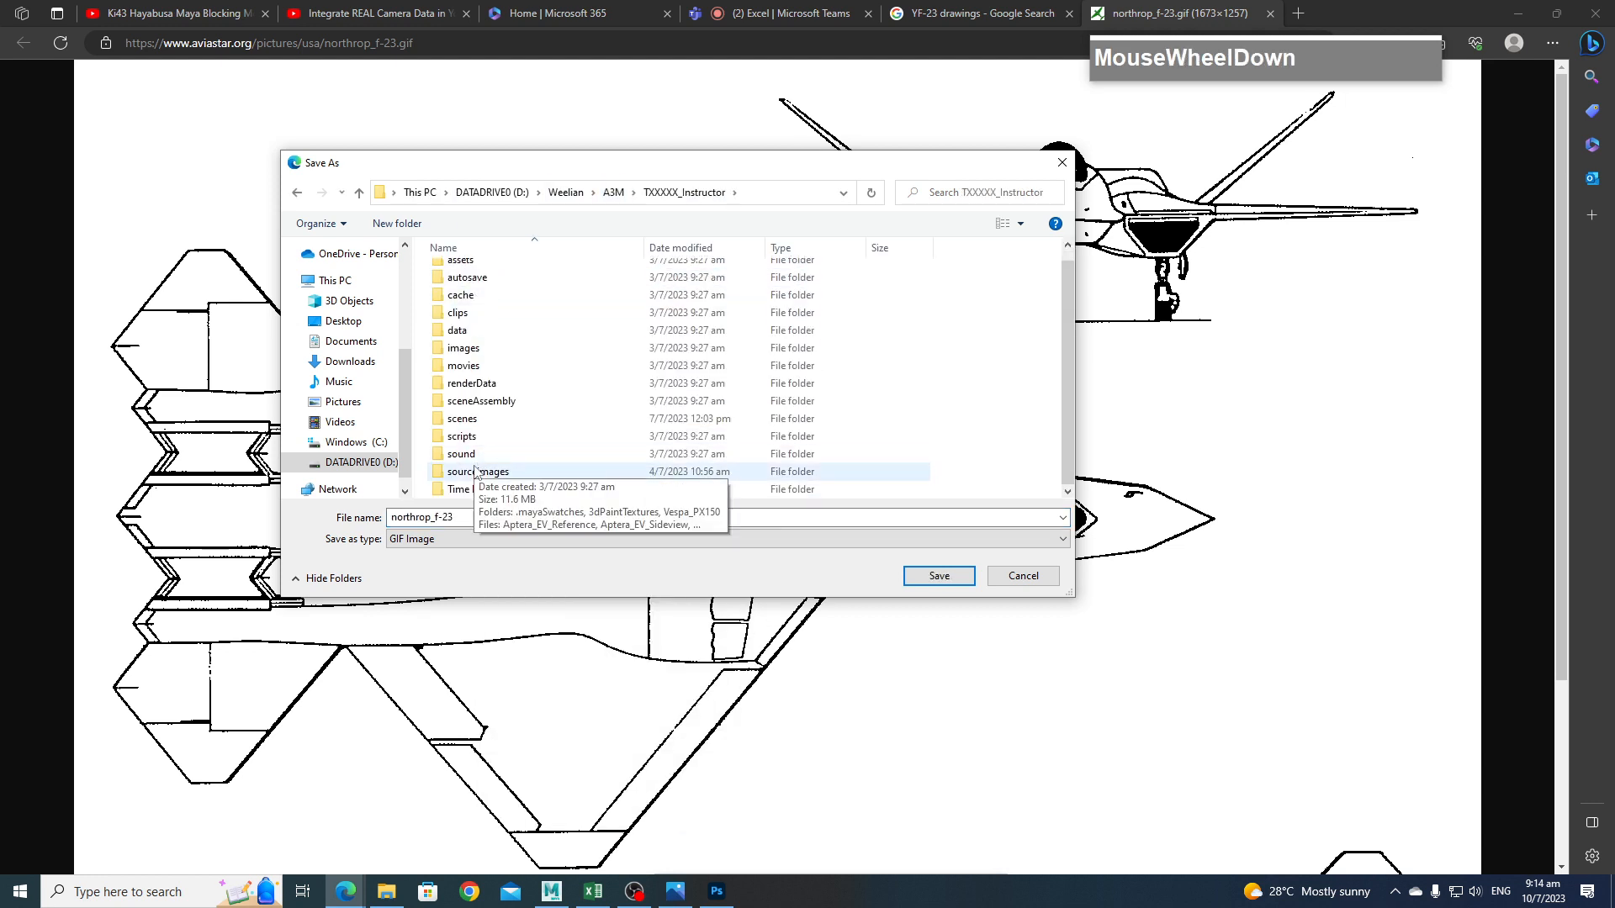
double_click(467, 477)
left_click(939, 576)
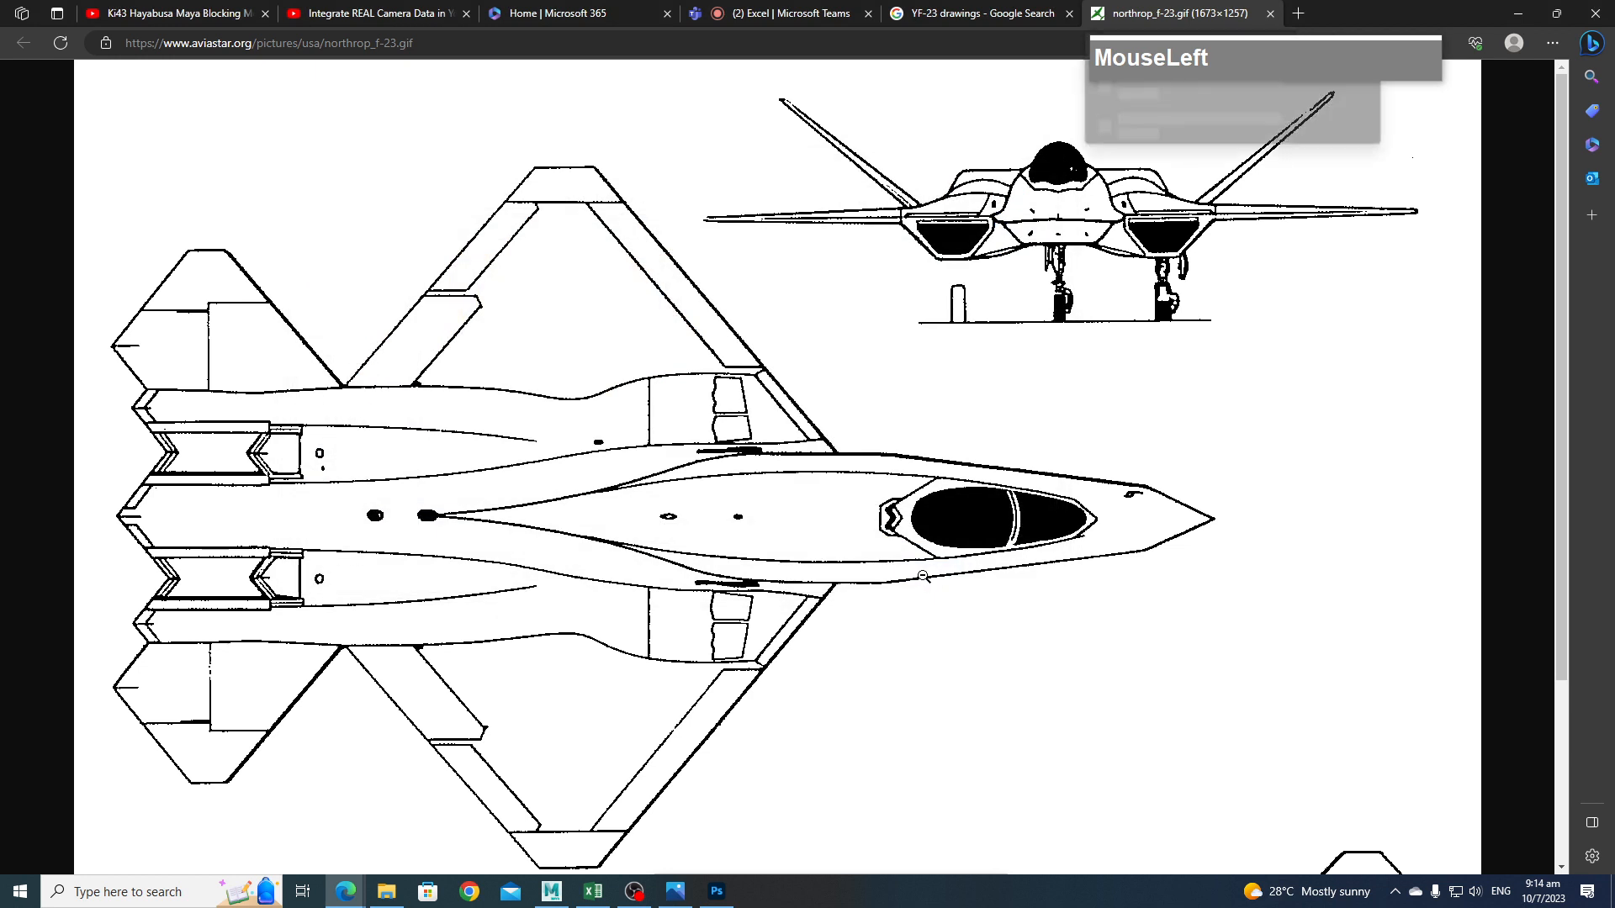
Show the saved northrop_f-23 image in the sourceimages folder and open it with Adobe Photoshop 2022.
left_click(1380, 112)
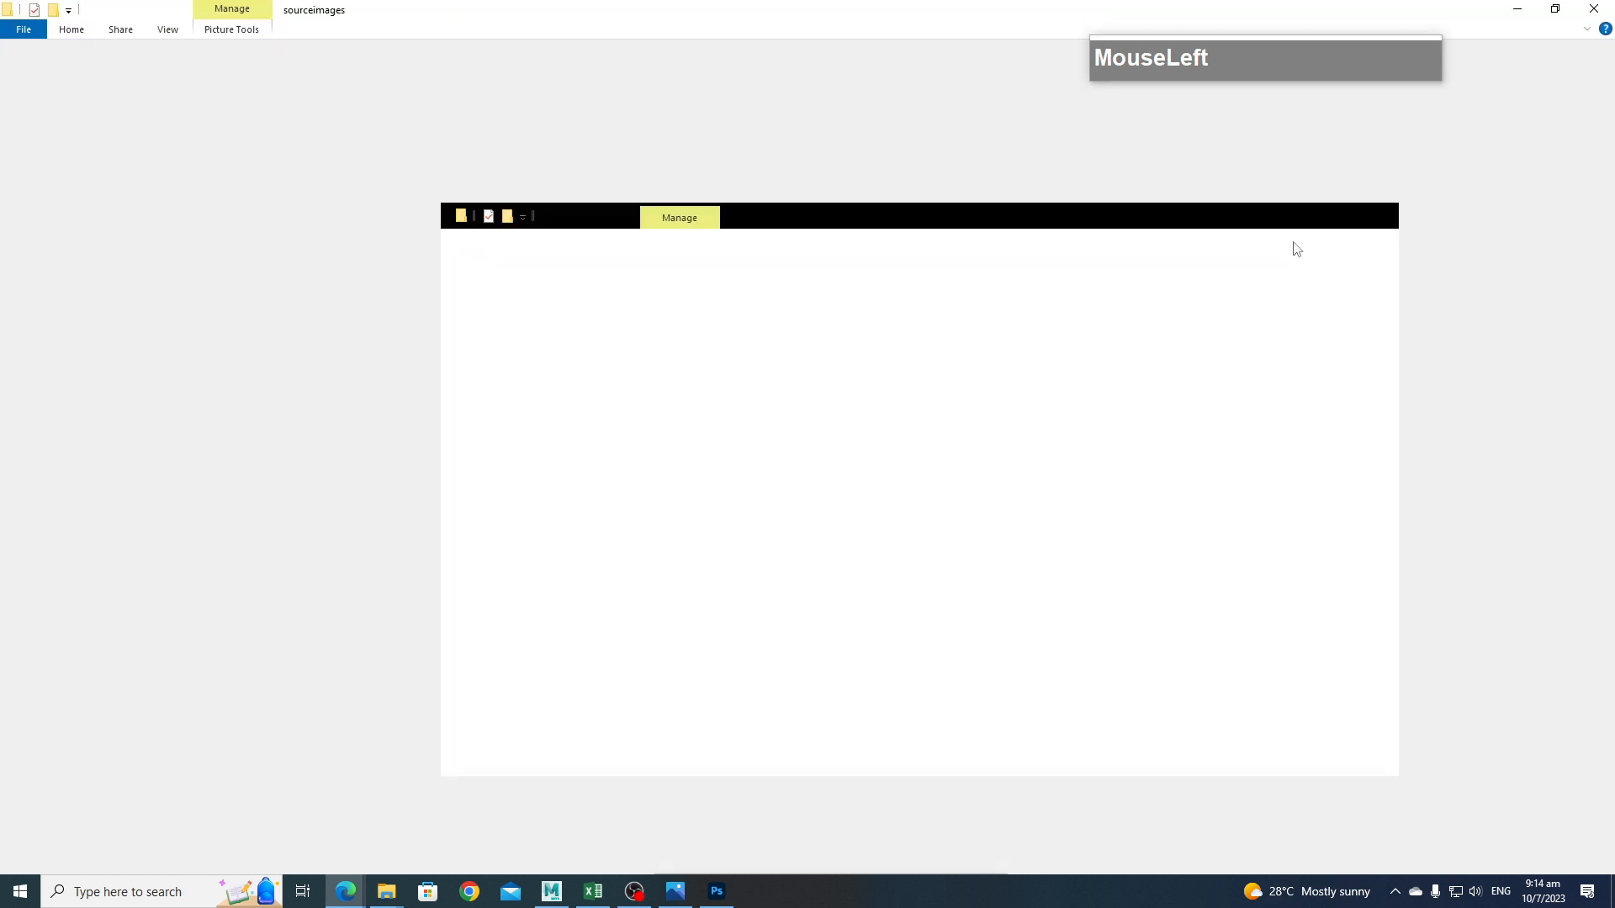
right_click(1244, 151)
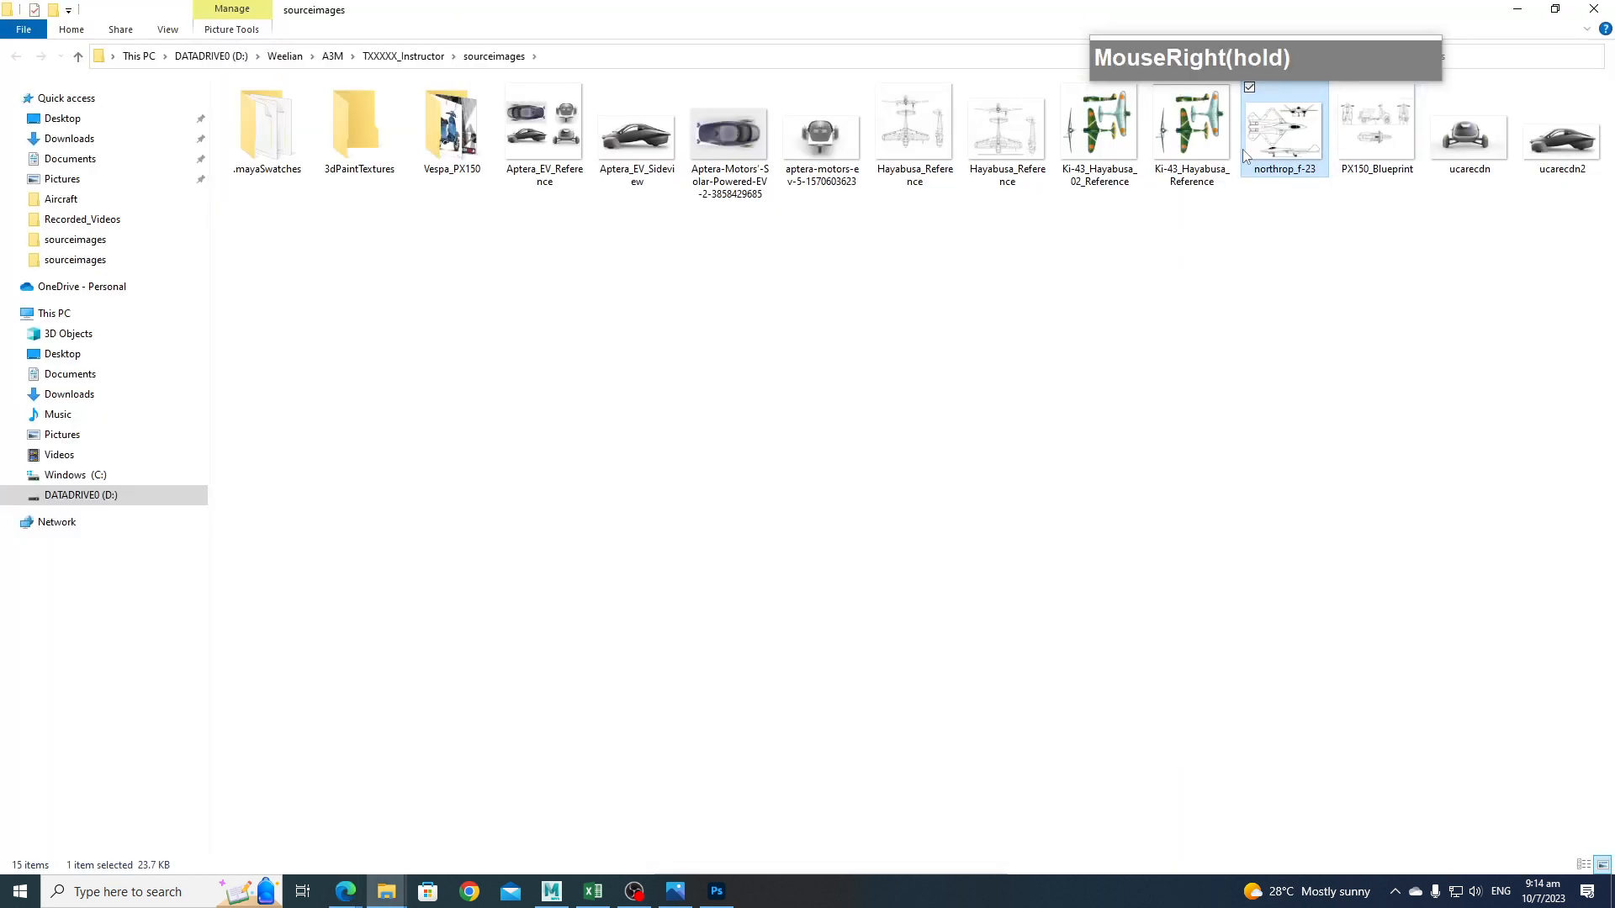
left_click(1362, 458)
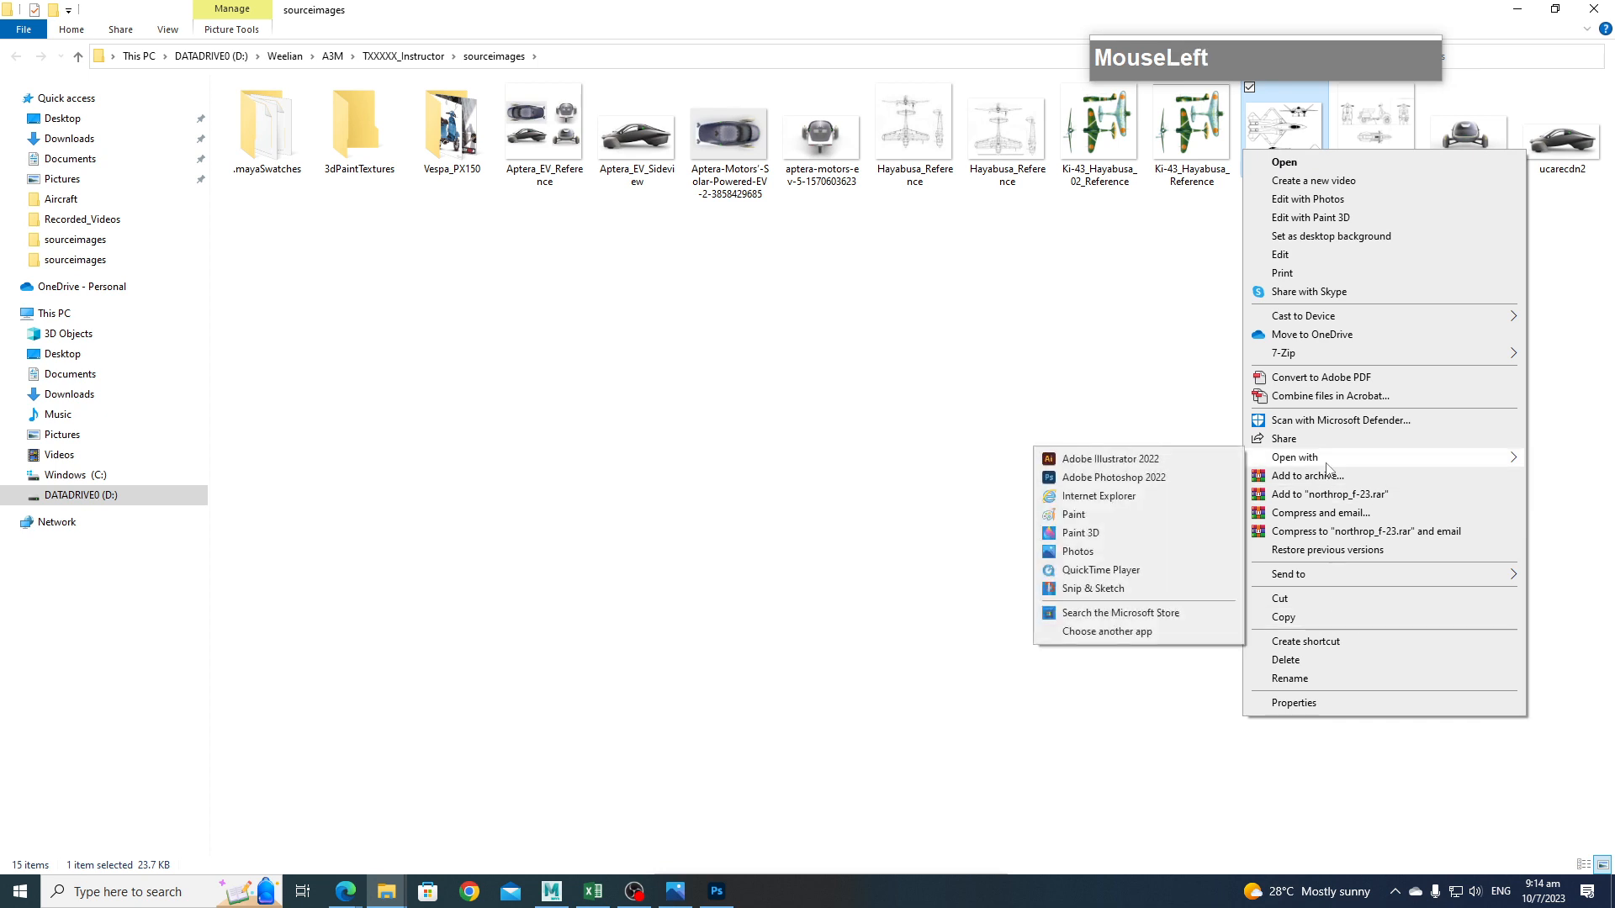
left_click(1113, 478)
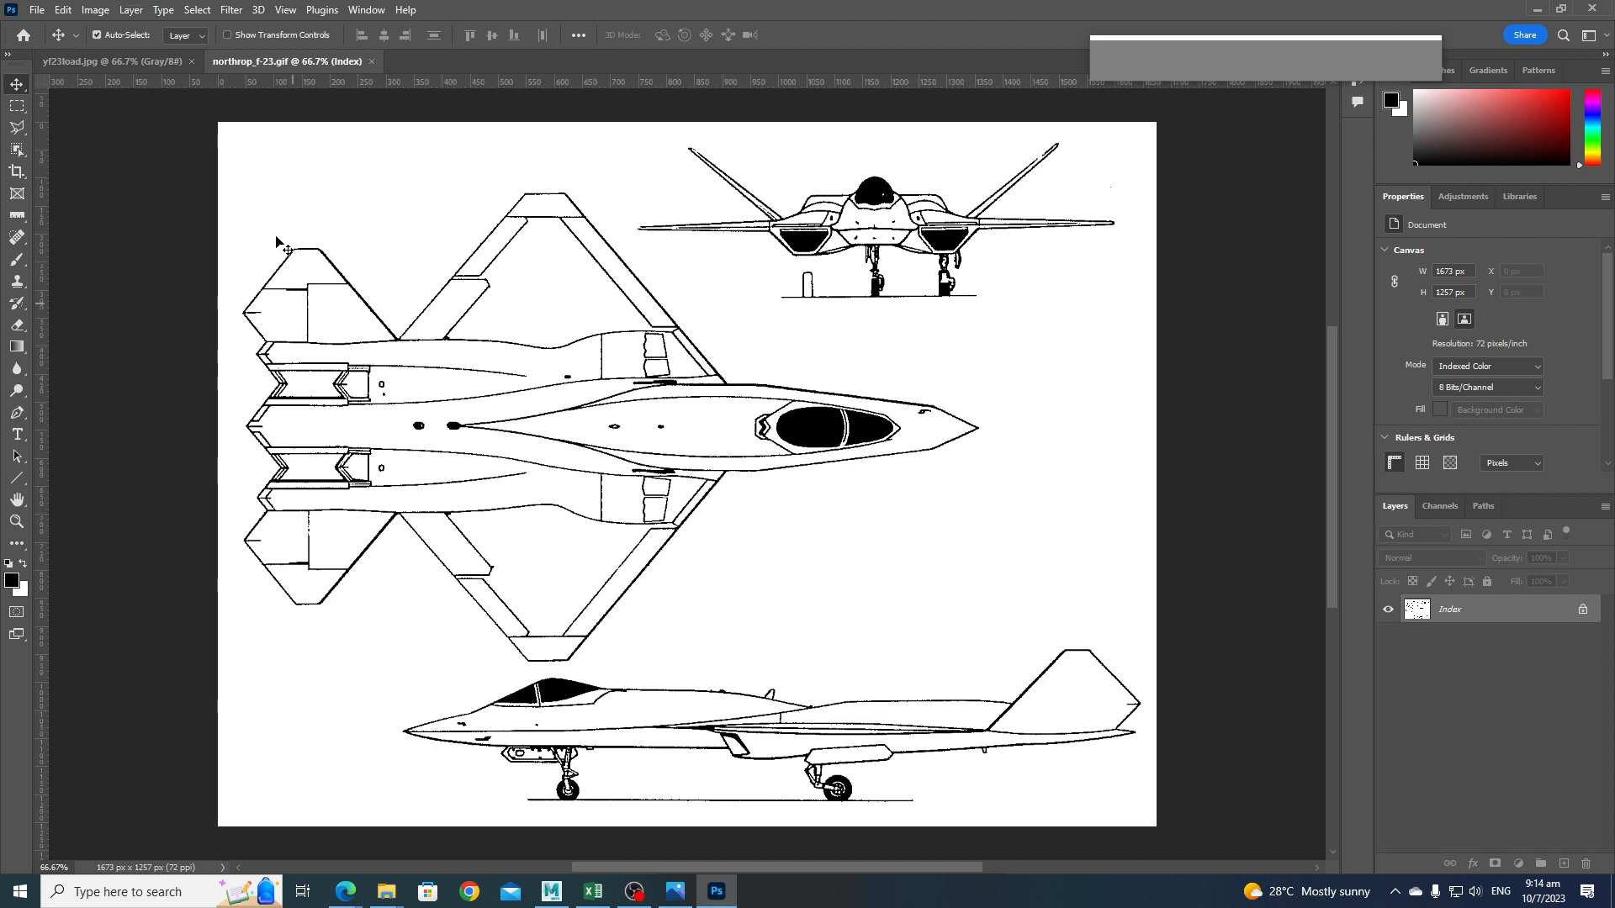
Convert the northrop_f-23 image to RGB Color mode.
left_click(95, 10)
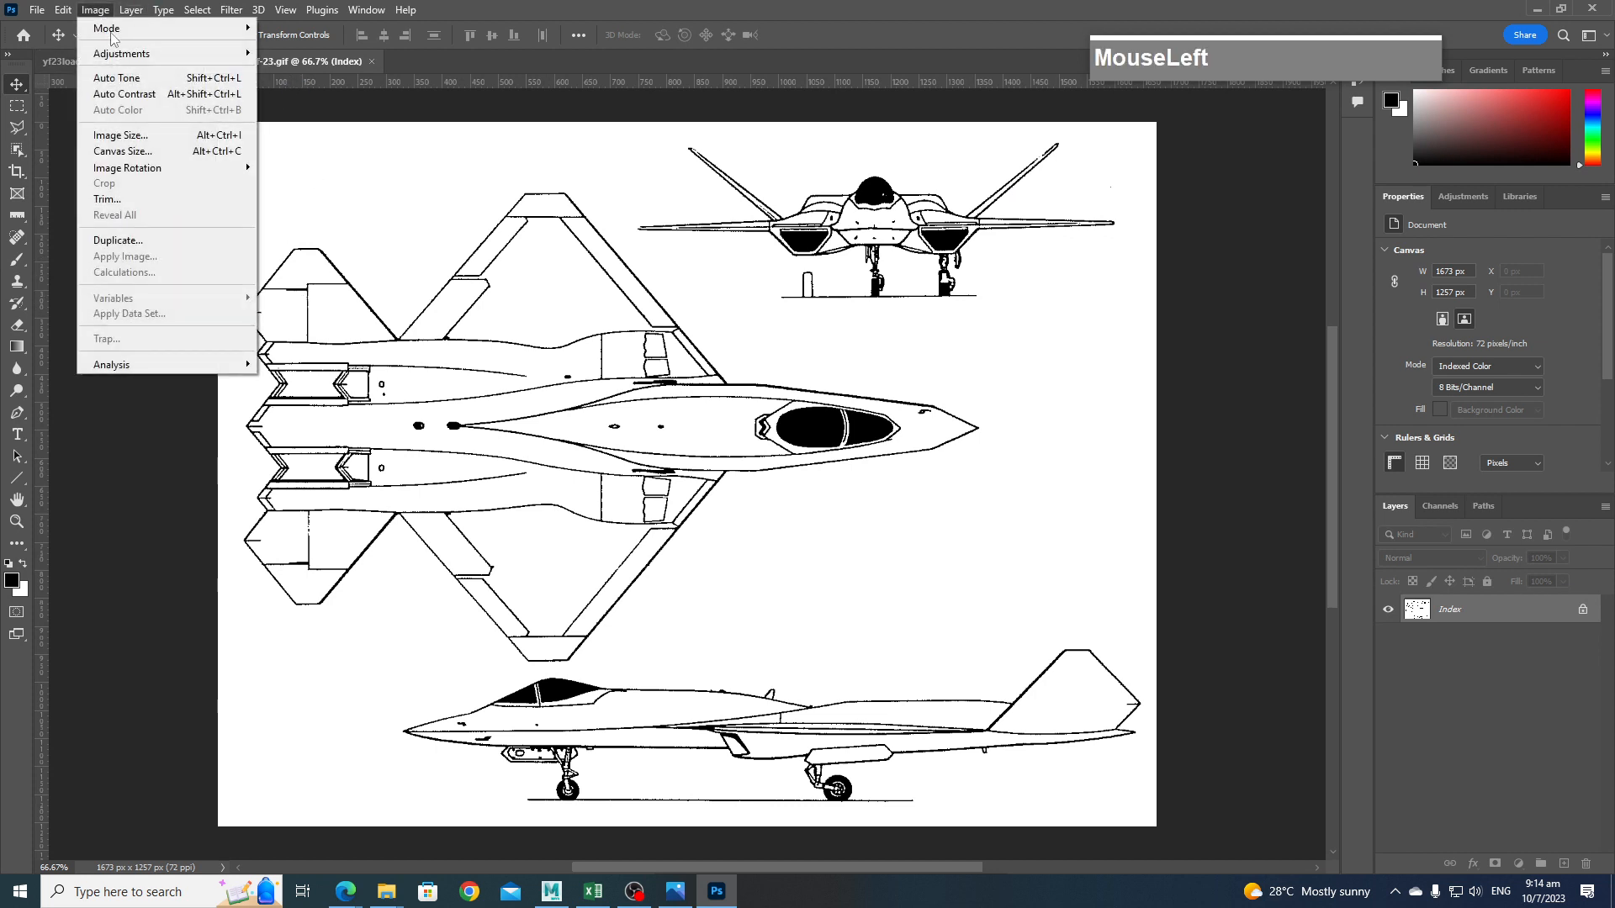
mouse_move(126, 34)
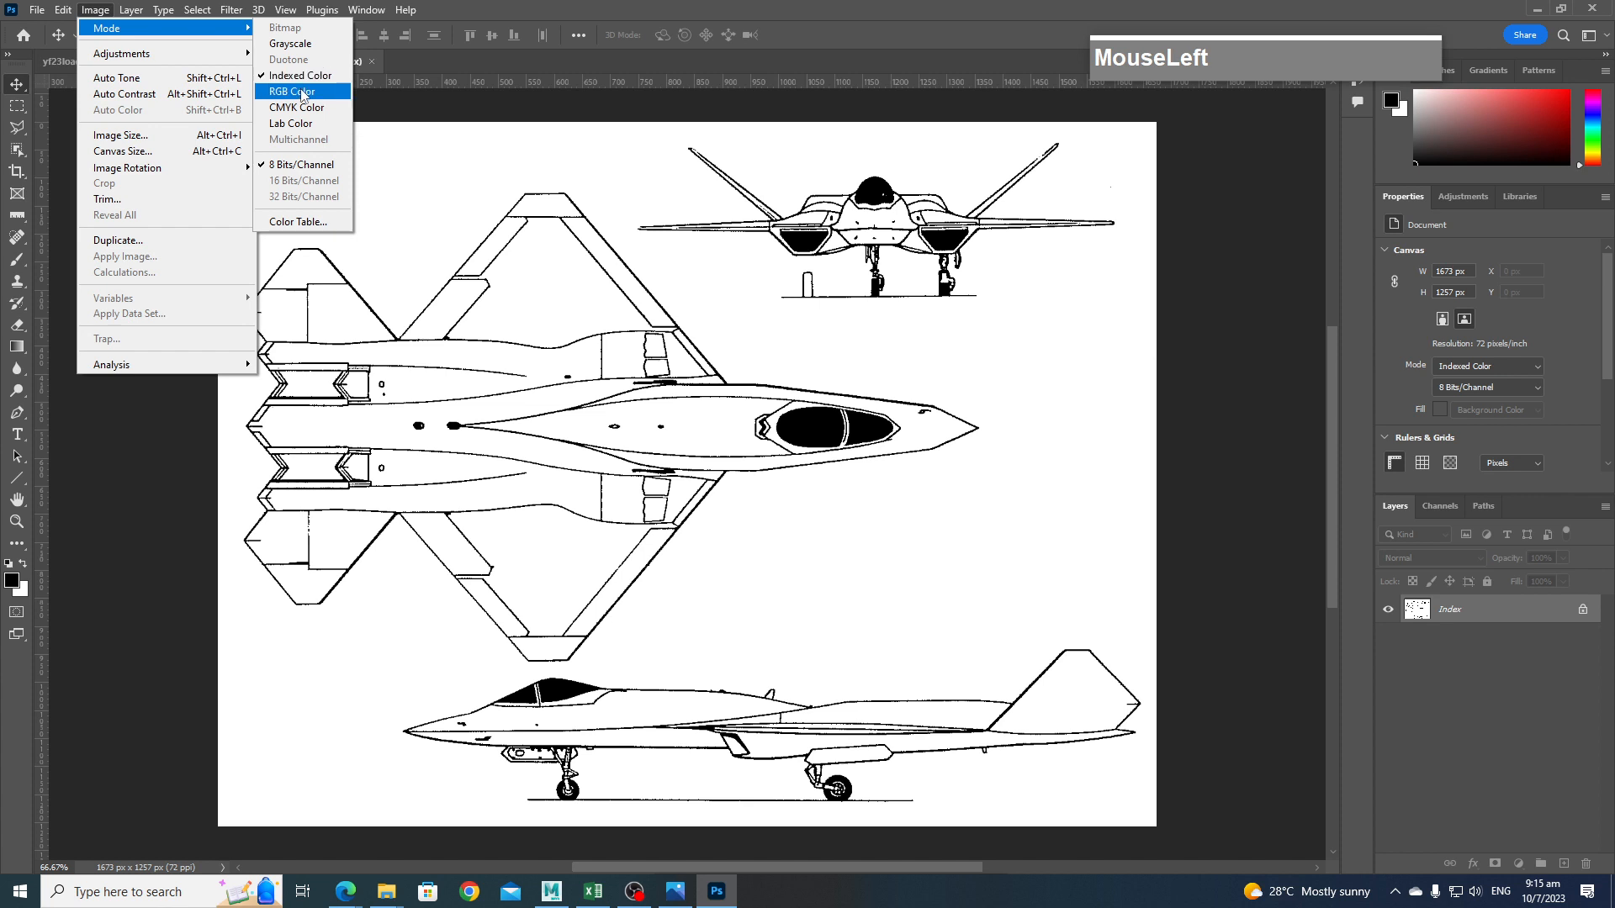
left_click(303, 94)
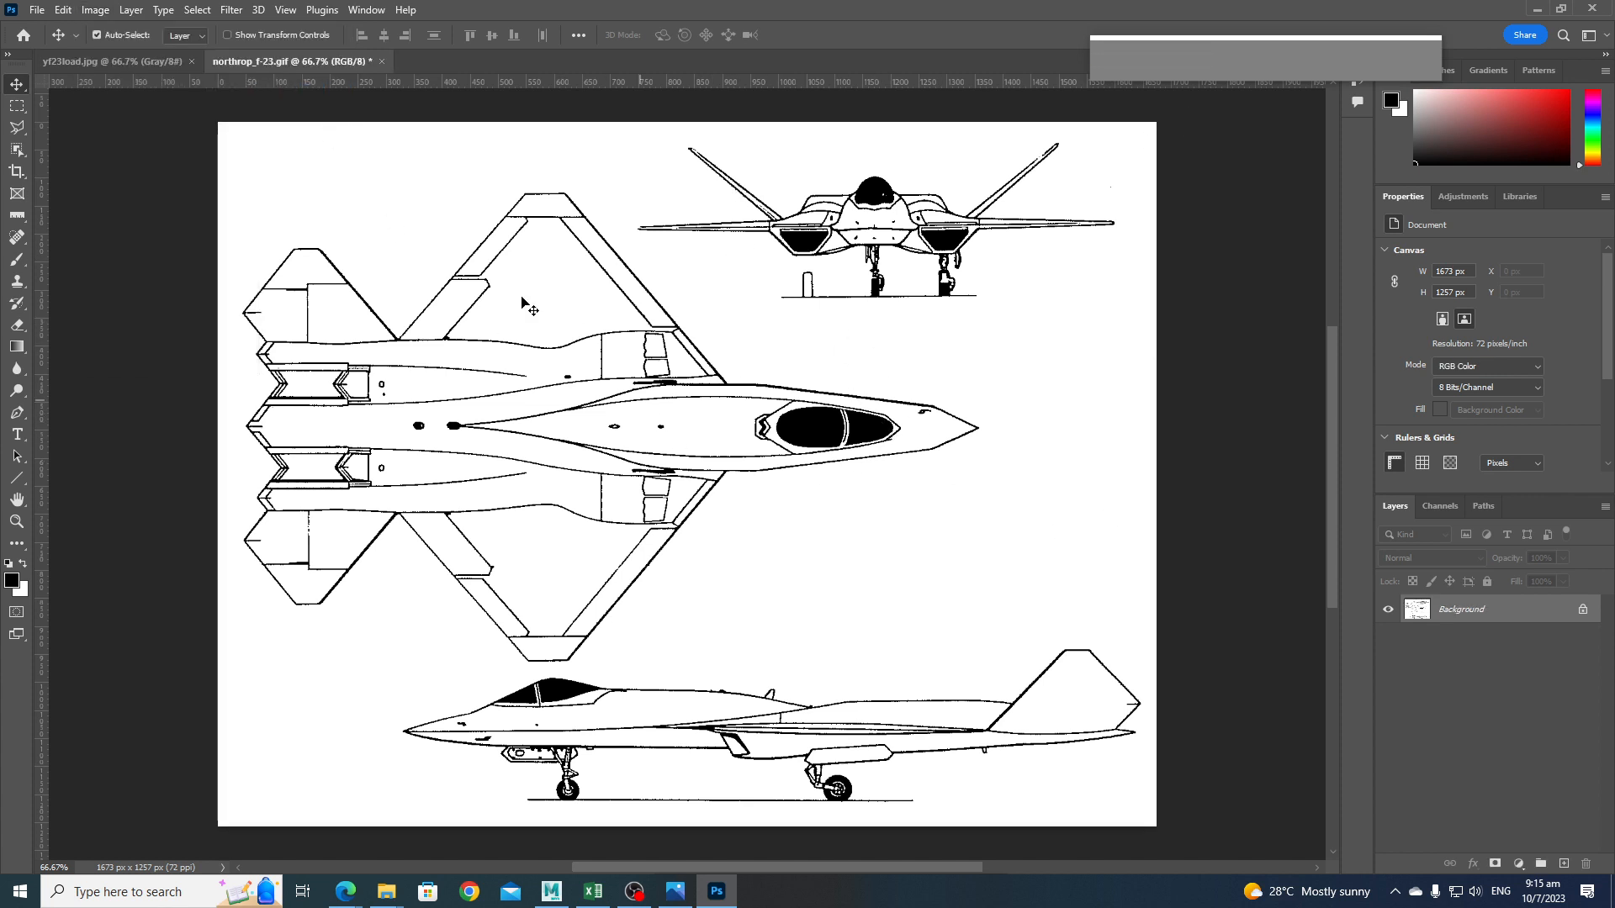
Enlarge the canvas height to 1673 pixels to match the width, keeping the drawing centred.
left_click(95, 9)
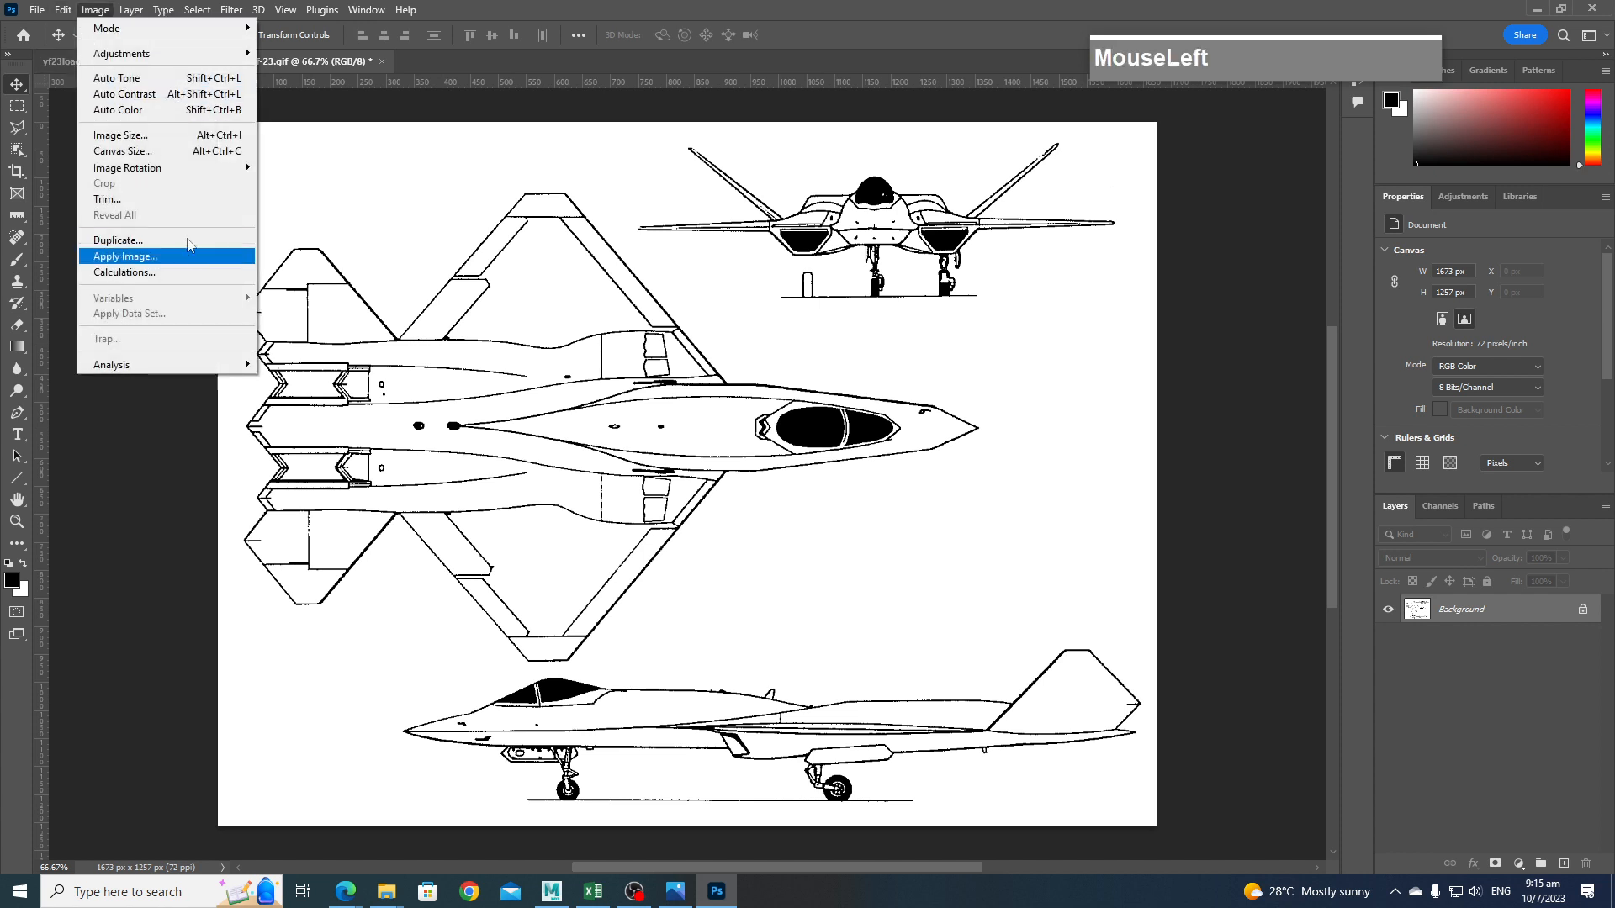
left_click(134, 151)
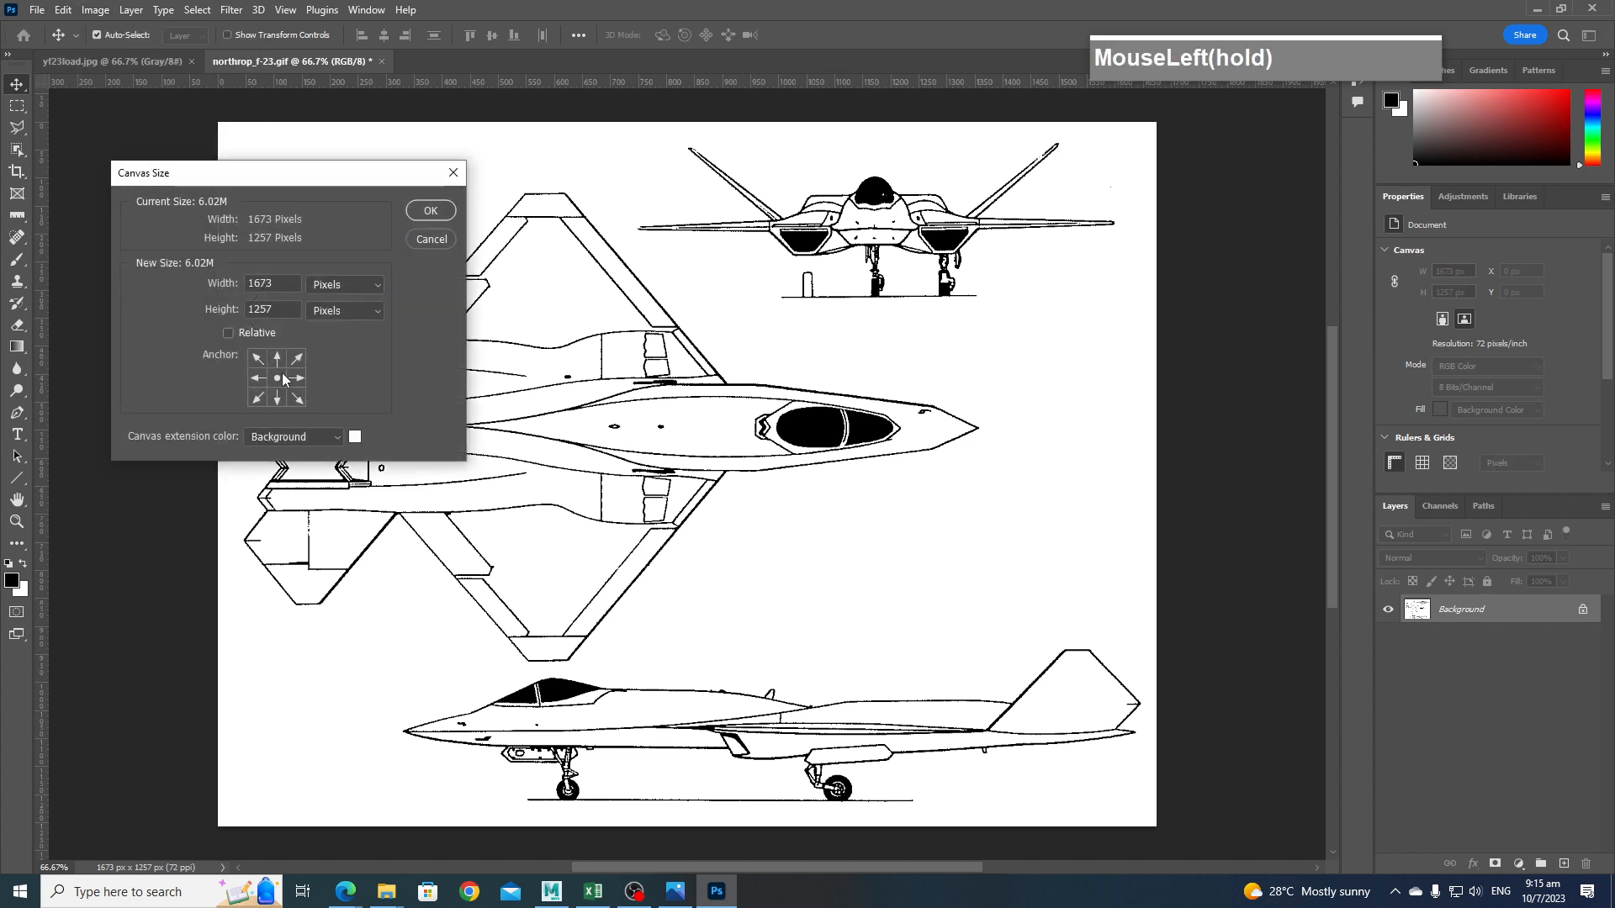
left_click_drag(274, 310, 195, 324)
left_click_drag(280, 278, 199, 317)
right_click(260, 281)
left_click(283, 335)
key("ctrl+v")
left_click(446, 211)
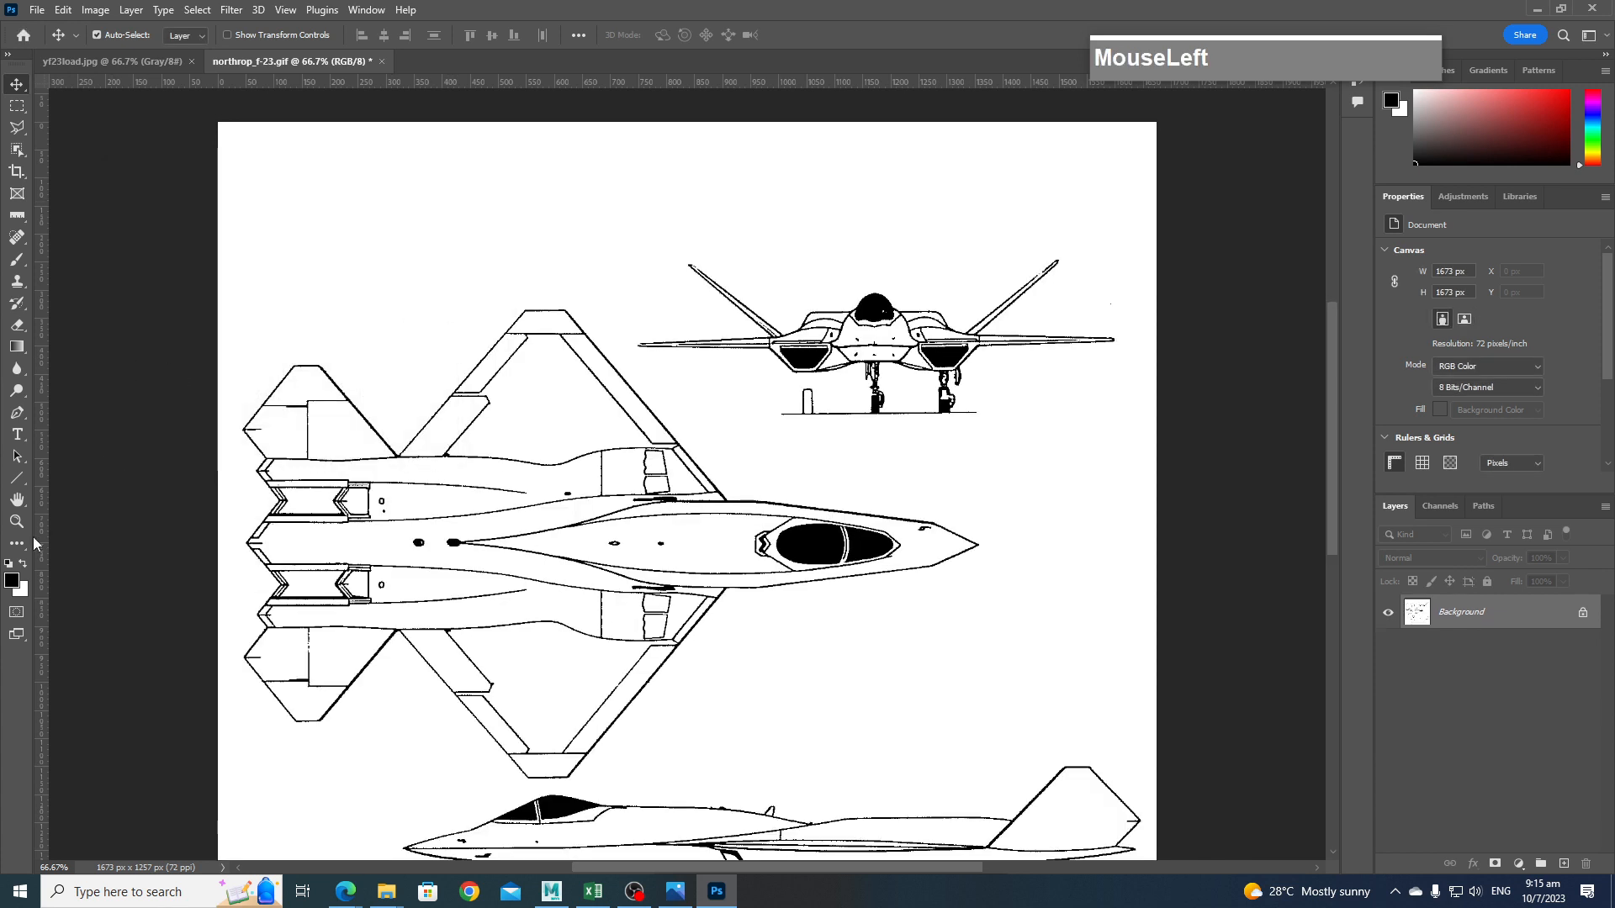
Place a horizontal guide at the ground line under the front view's landing gear and compare the line with it up close.
left_click(17, 521)
right_click(632, 399)
left_click(665, 406)
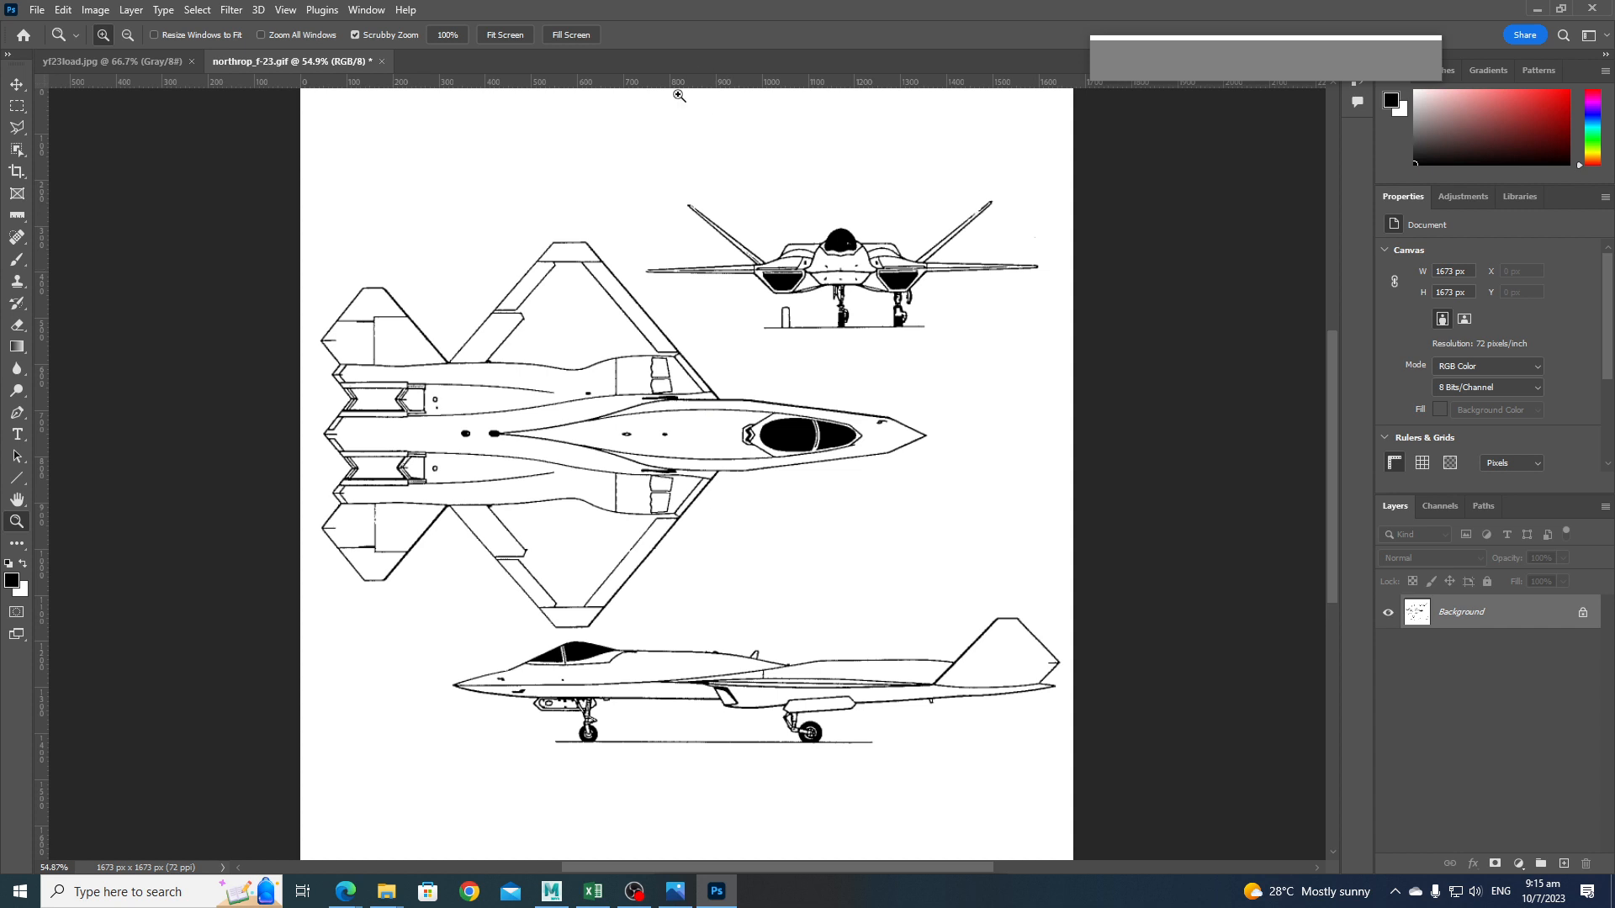
left_click_drag(690, 86, 1042, 331)
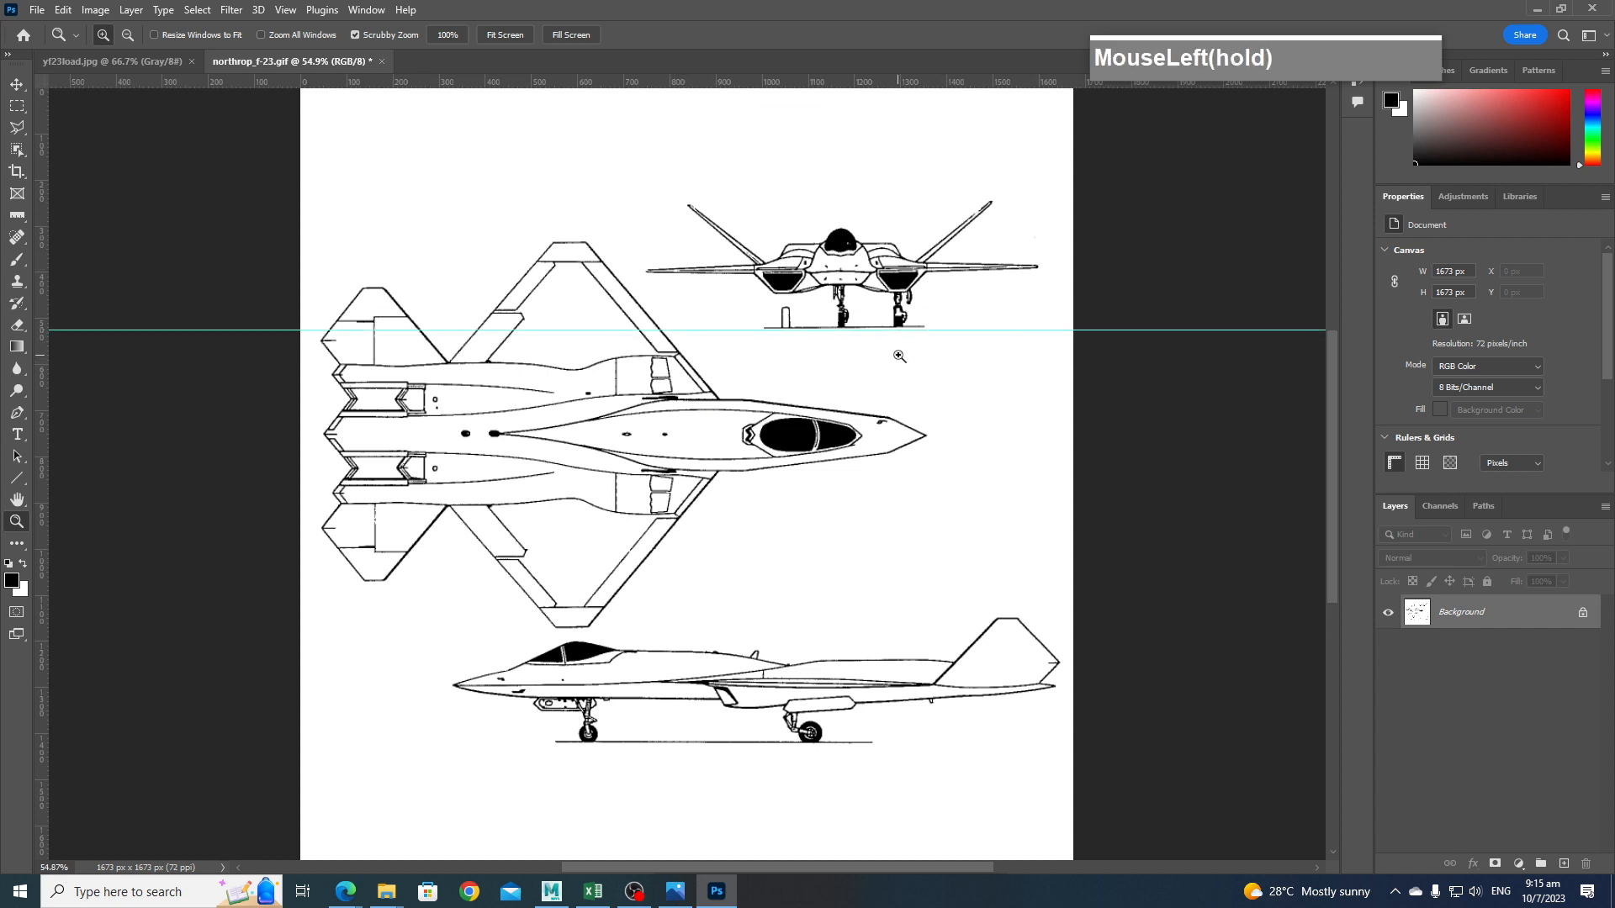
left_click_drag(889, 331, 593, 355)
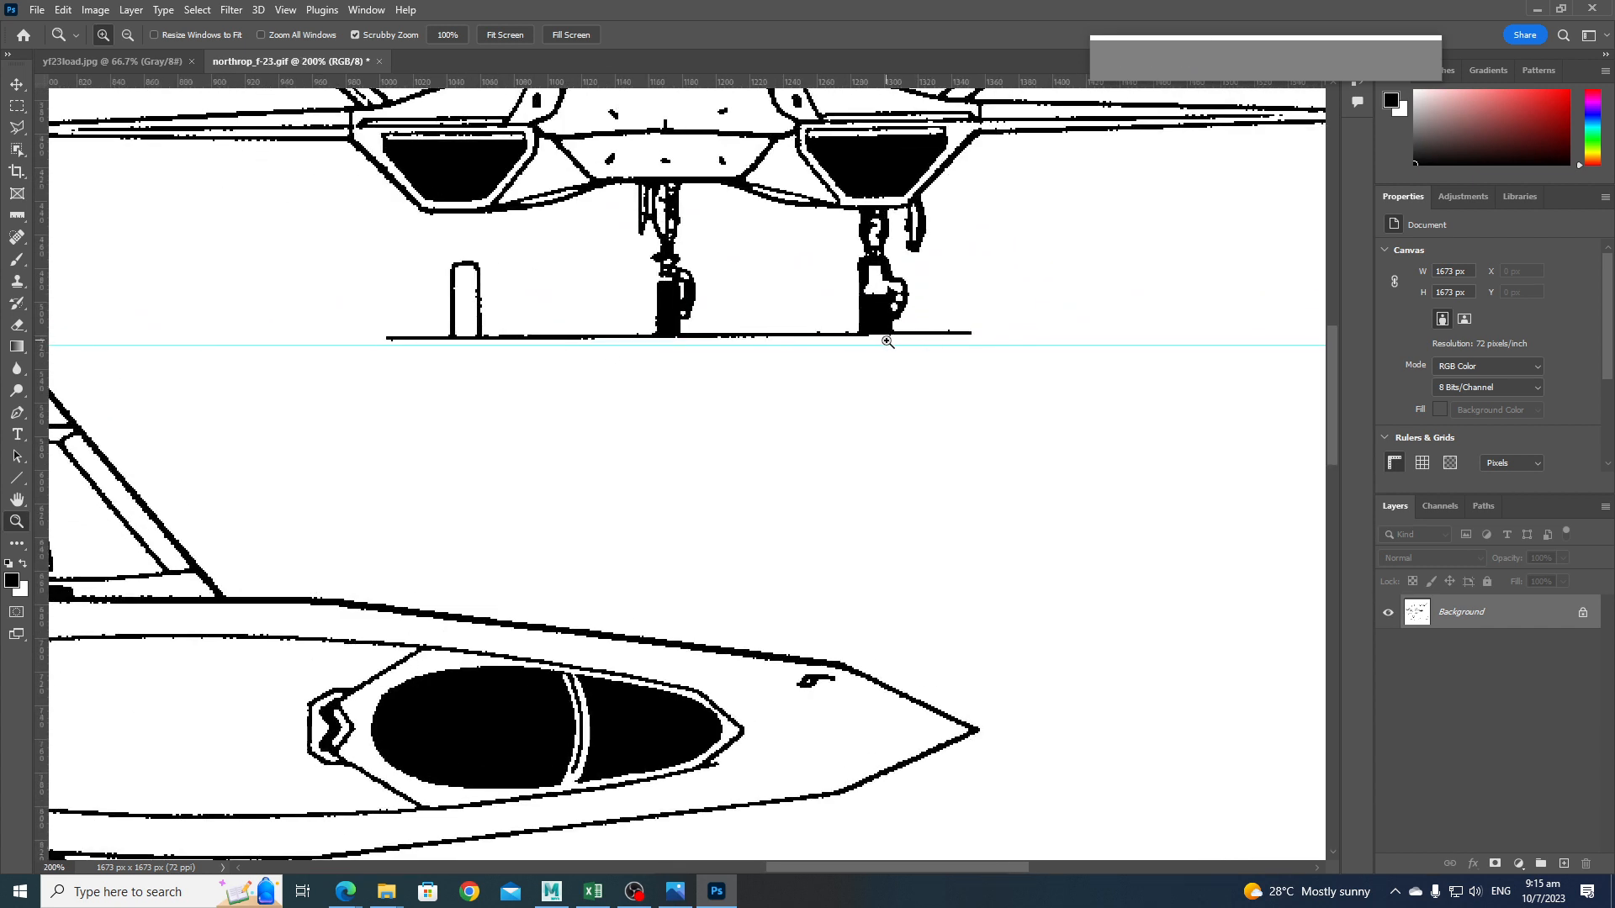
left_click(756, 345, "alt")
left_click(765, 353, "alt")
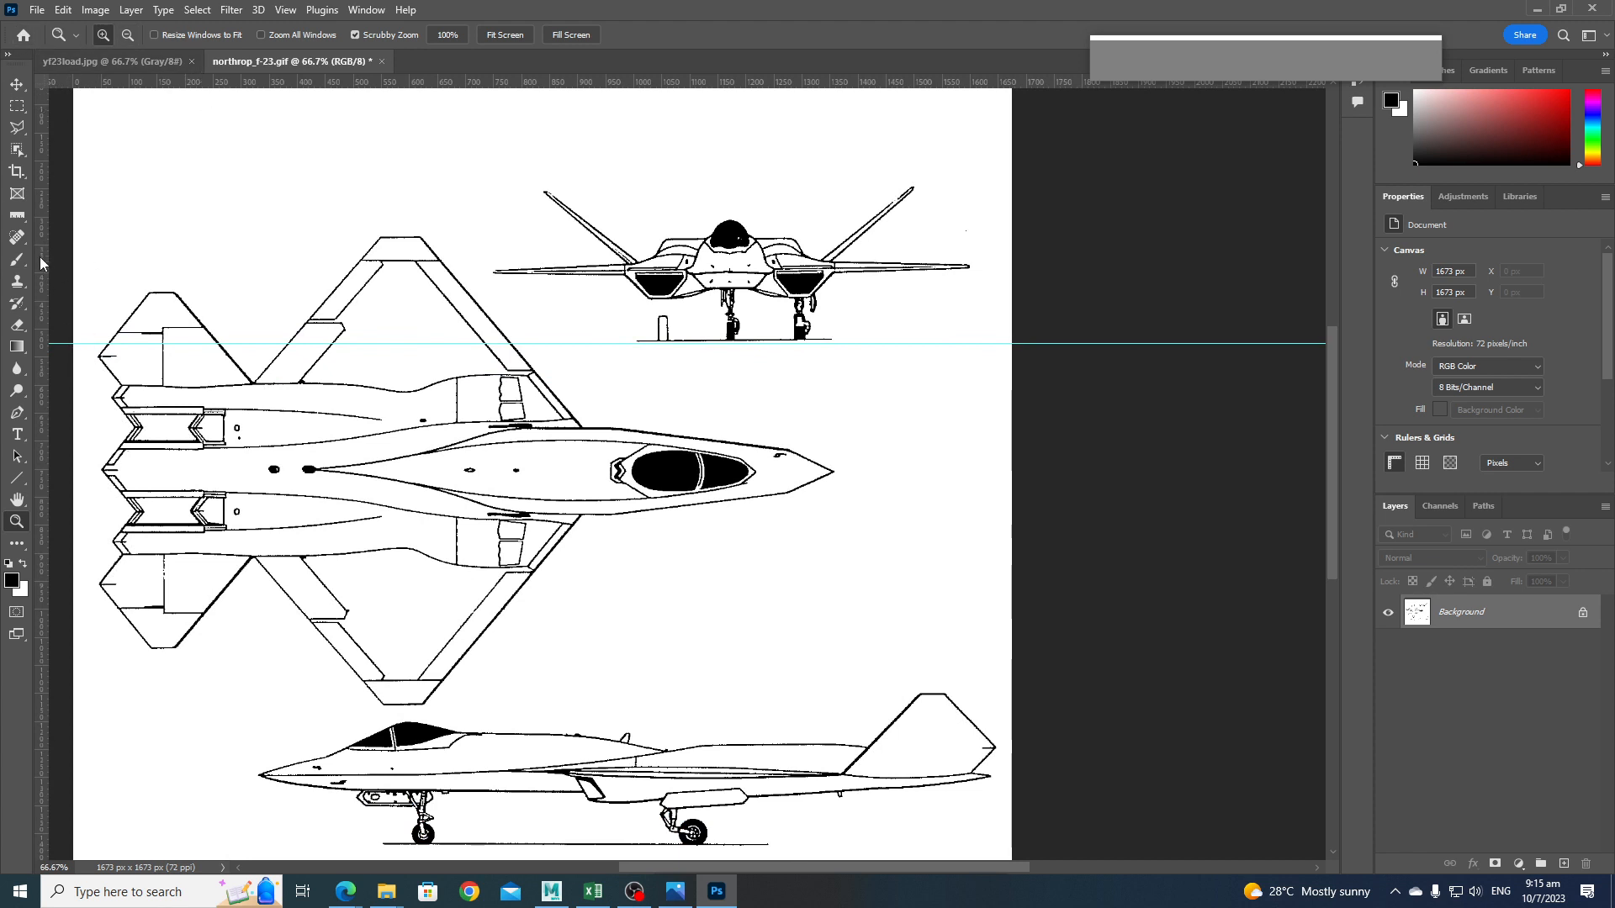
Measure the front view's ground line with the Ruler tool, extending the ruler line along its slope to about 480 px.
left_click(22, 221)
left_click_drag(20, 220, 65, 275)
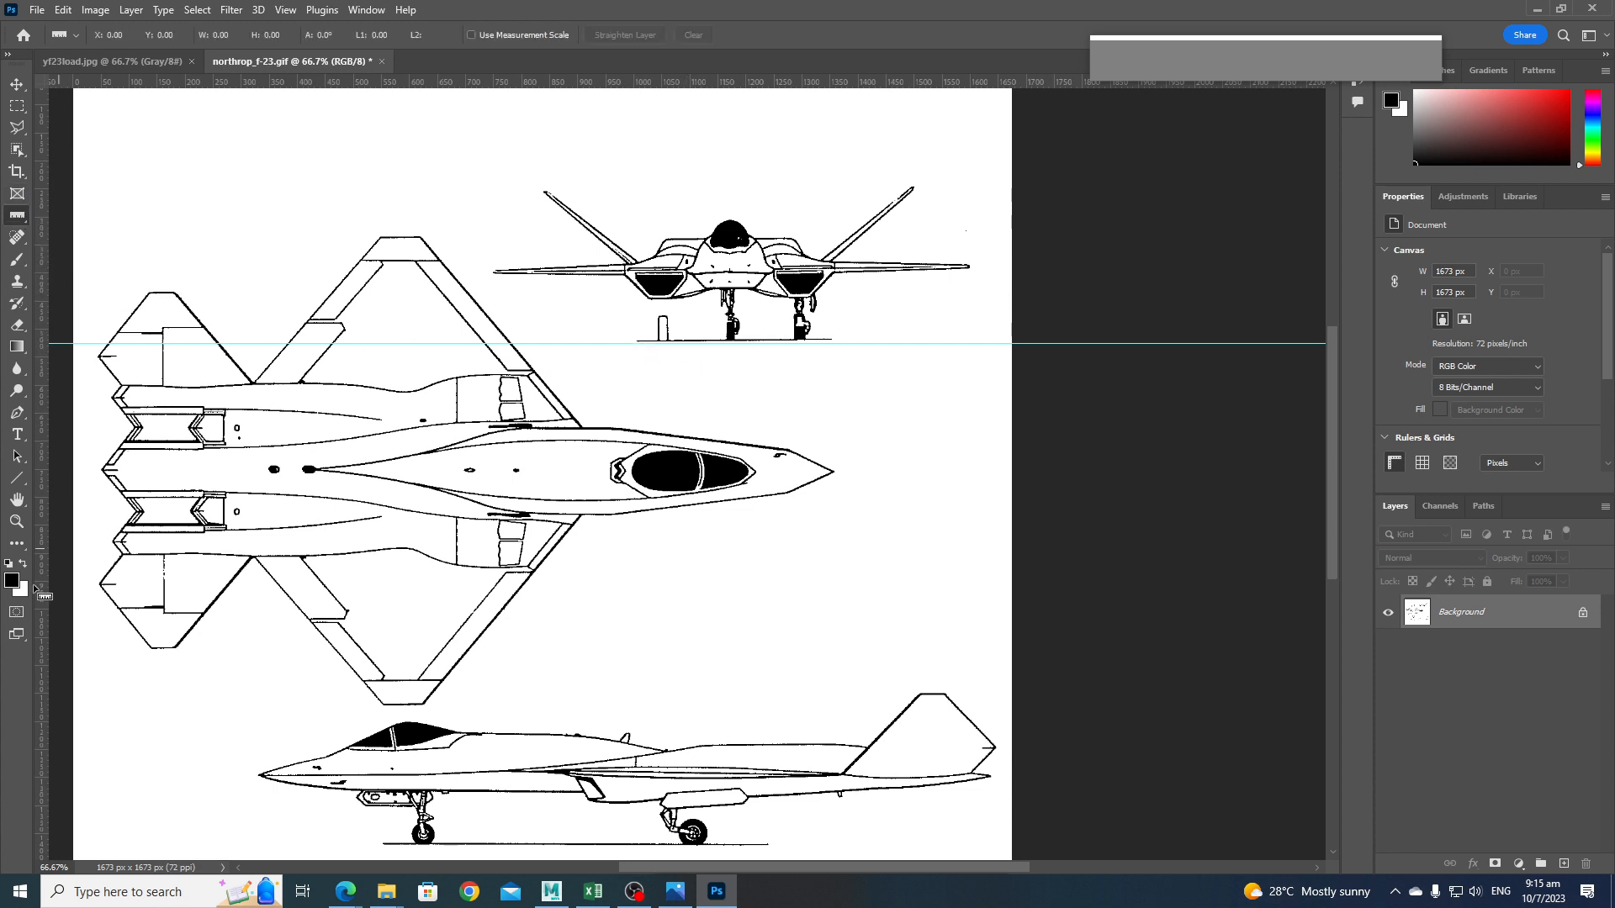
left_click(17, 521)
left_click(747, 321)
left_click(768, 312)
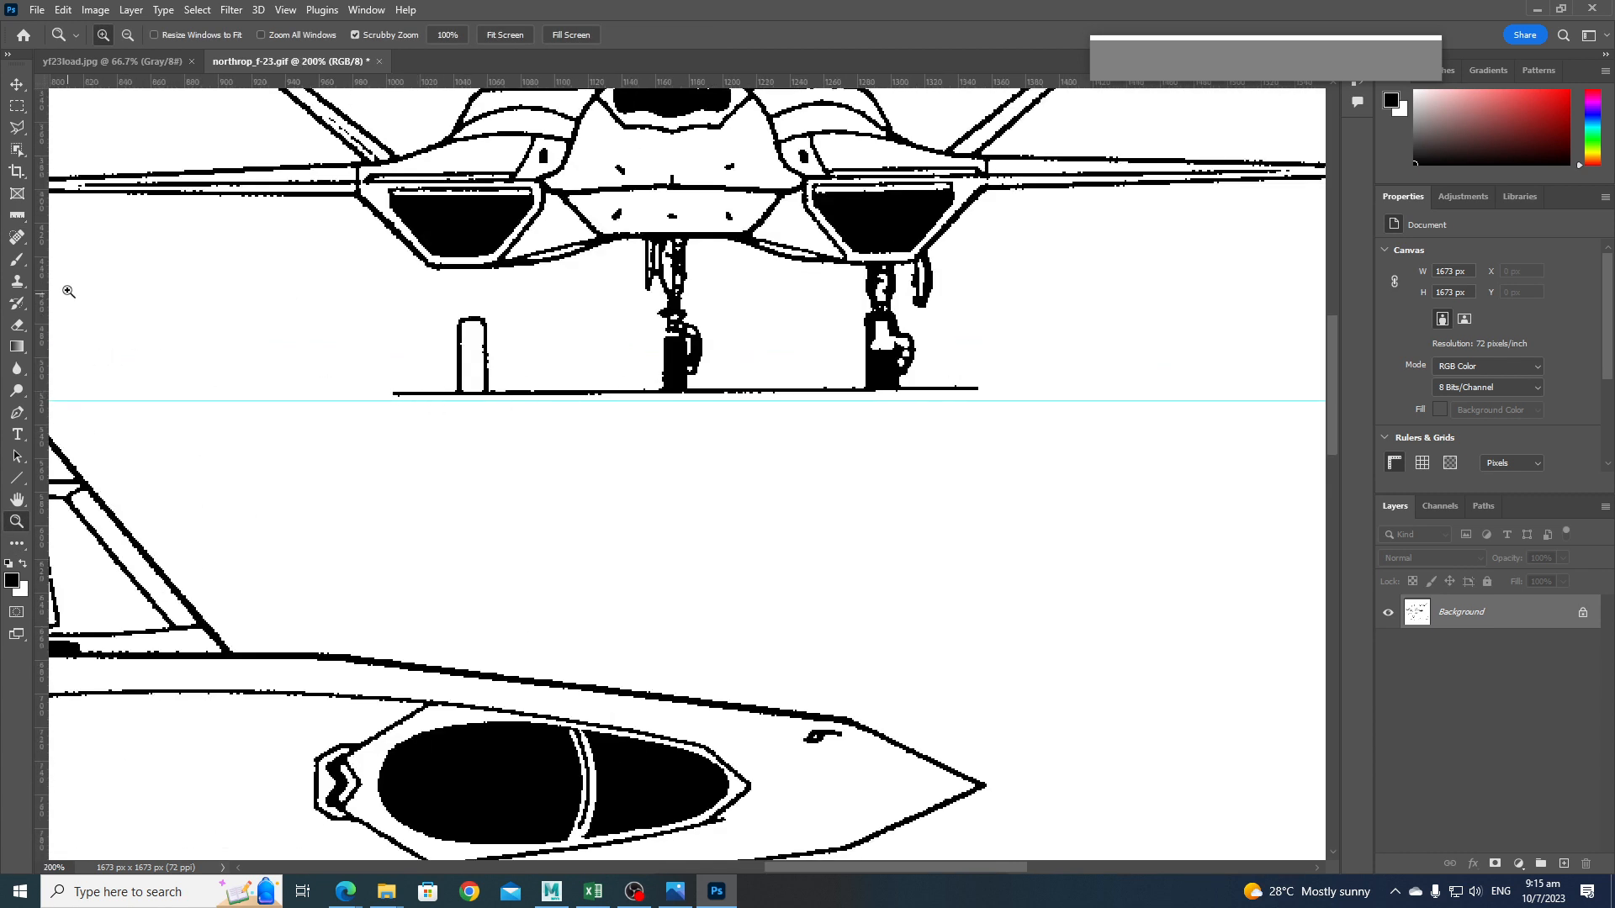
left_click(17, 216)
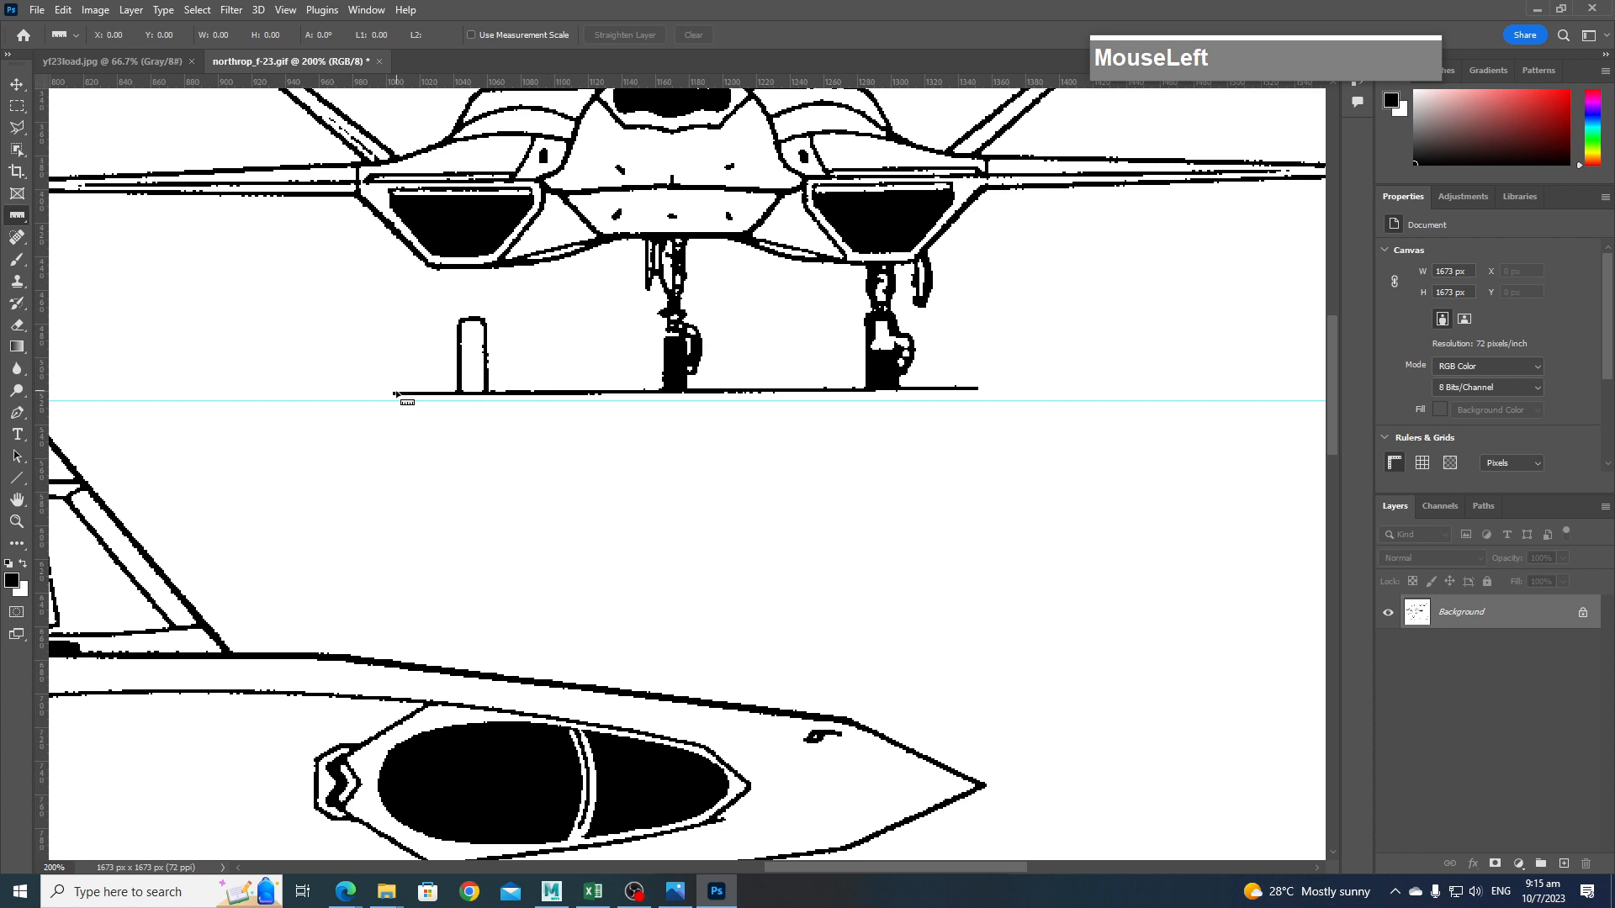
left_click_drag(395, 396, 1201, 389)
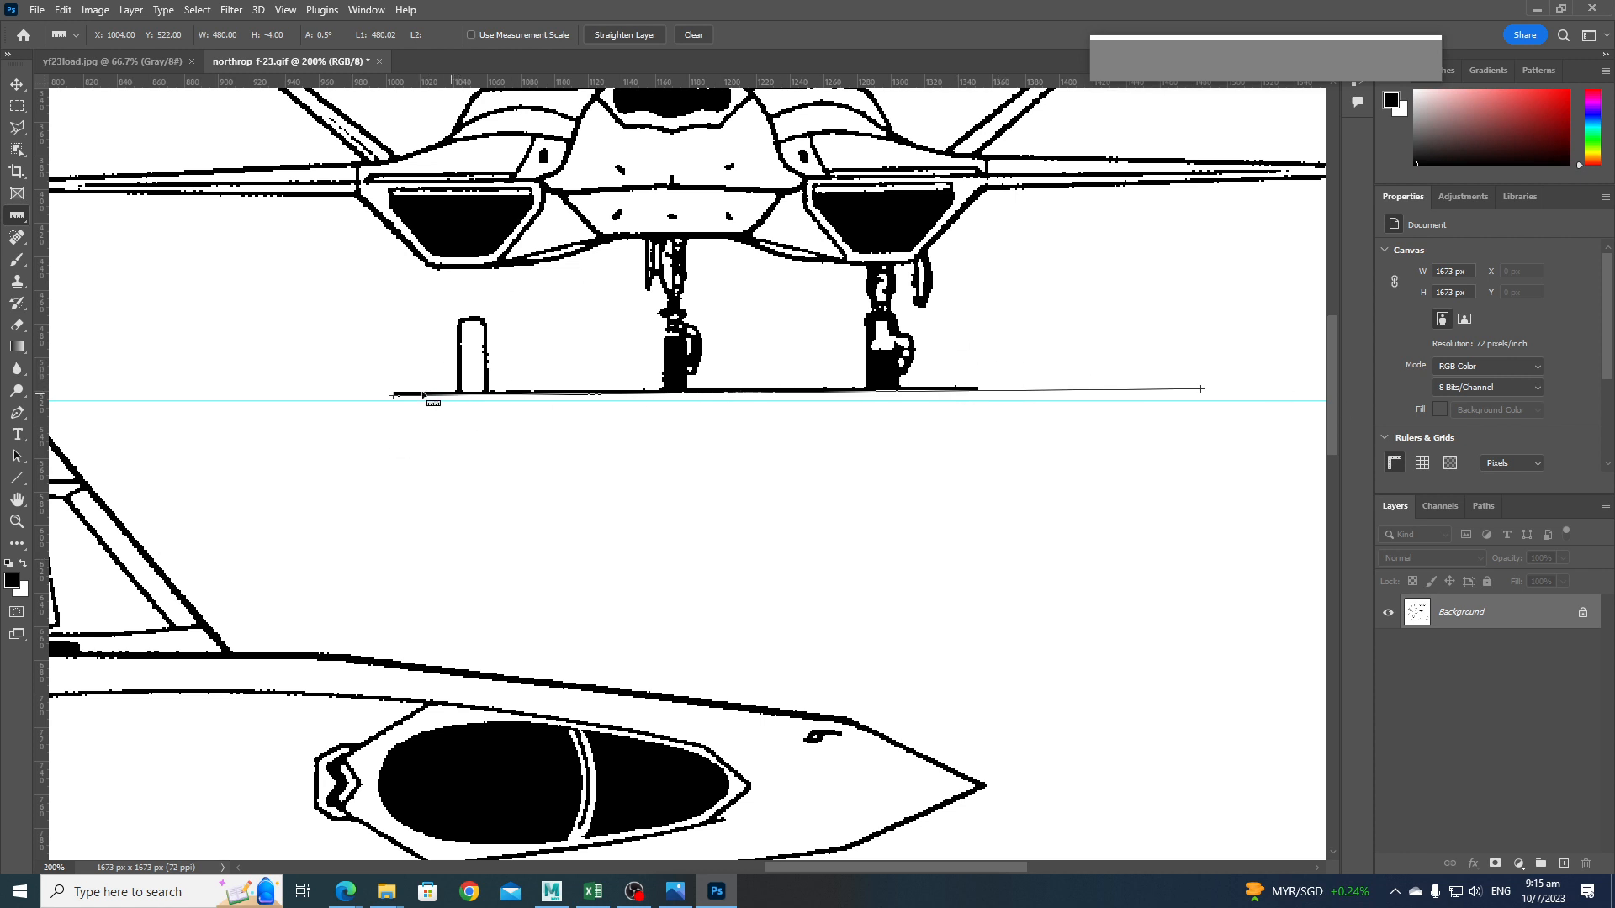
Rotate the whole canvas 0.48° clockwise to level the measured ground line.
left_click(95, 10)
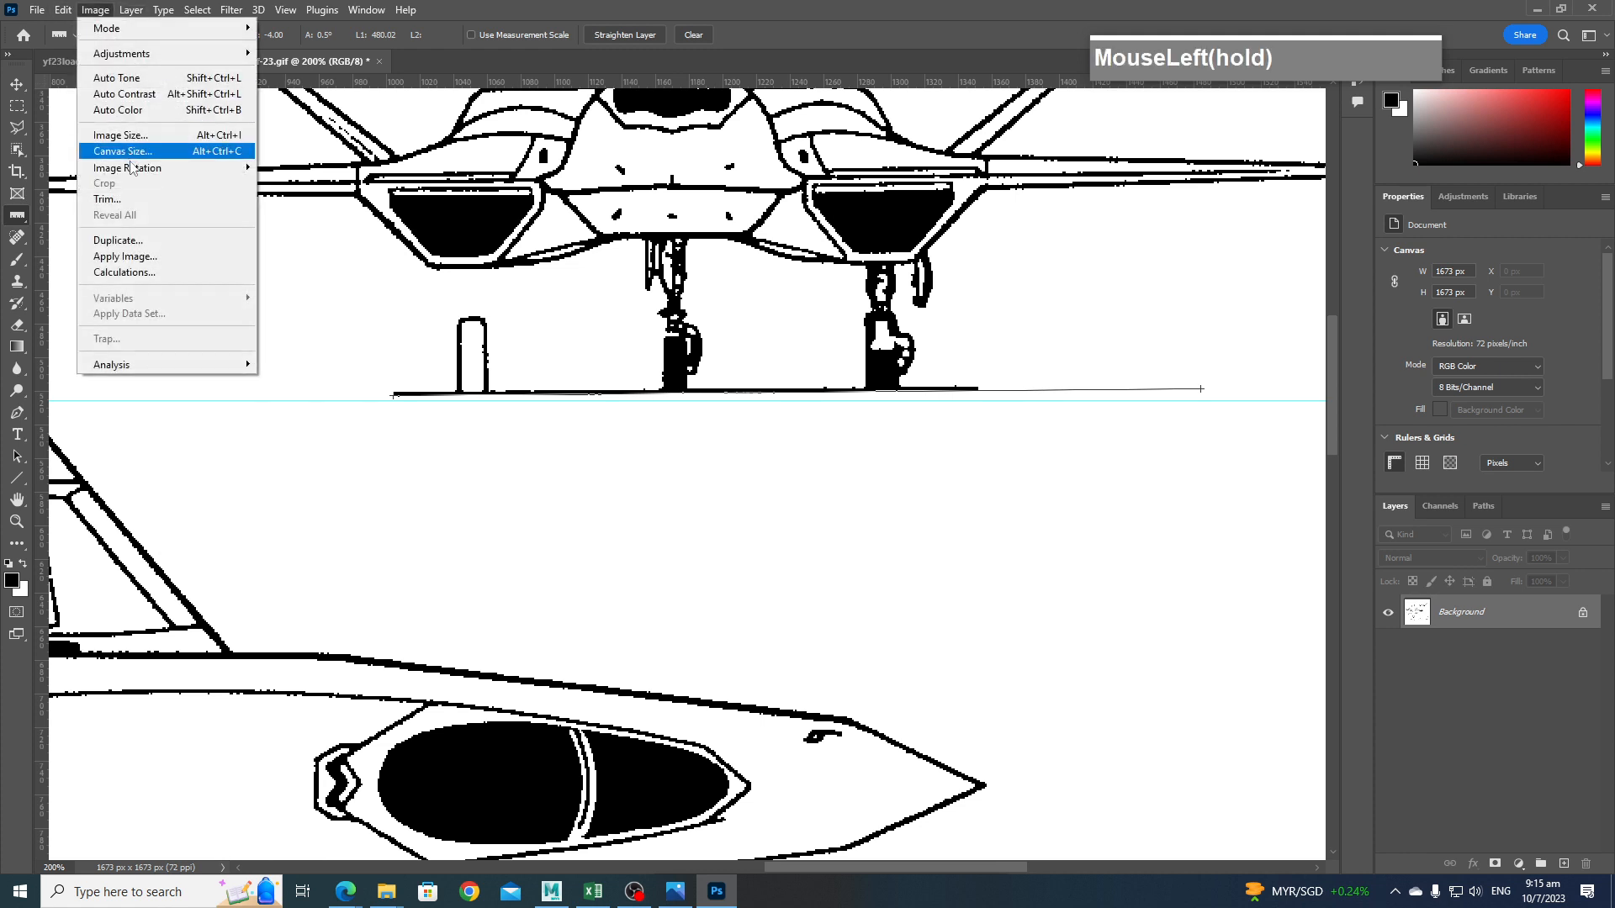
mouse_move(135, 167)
left_click(345, 217)
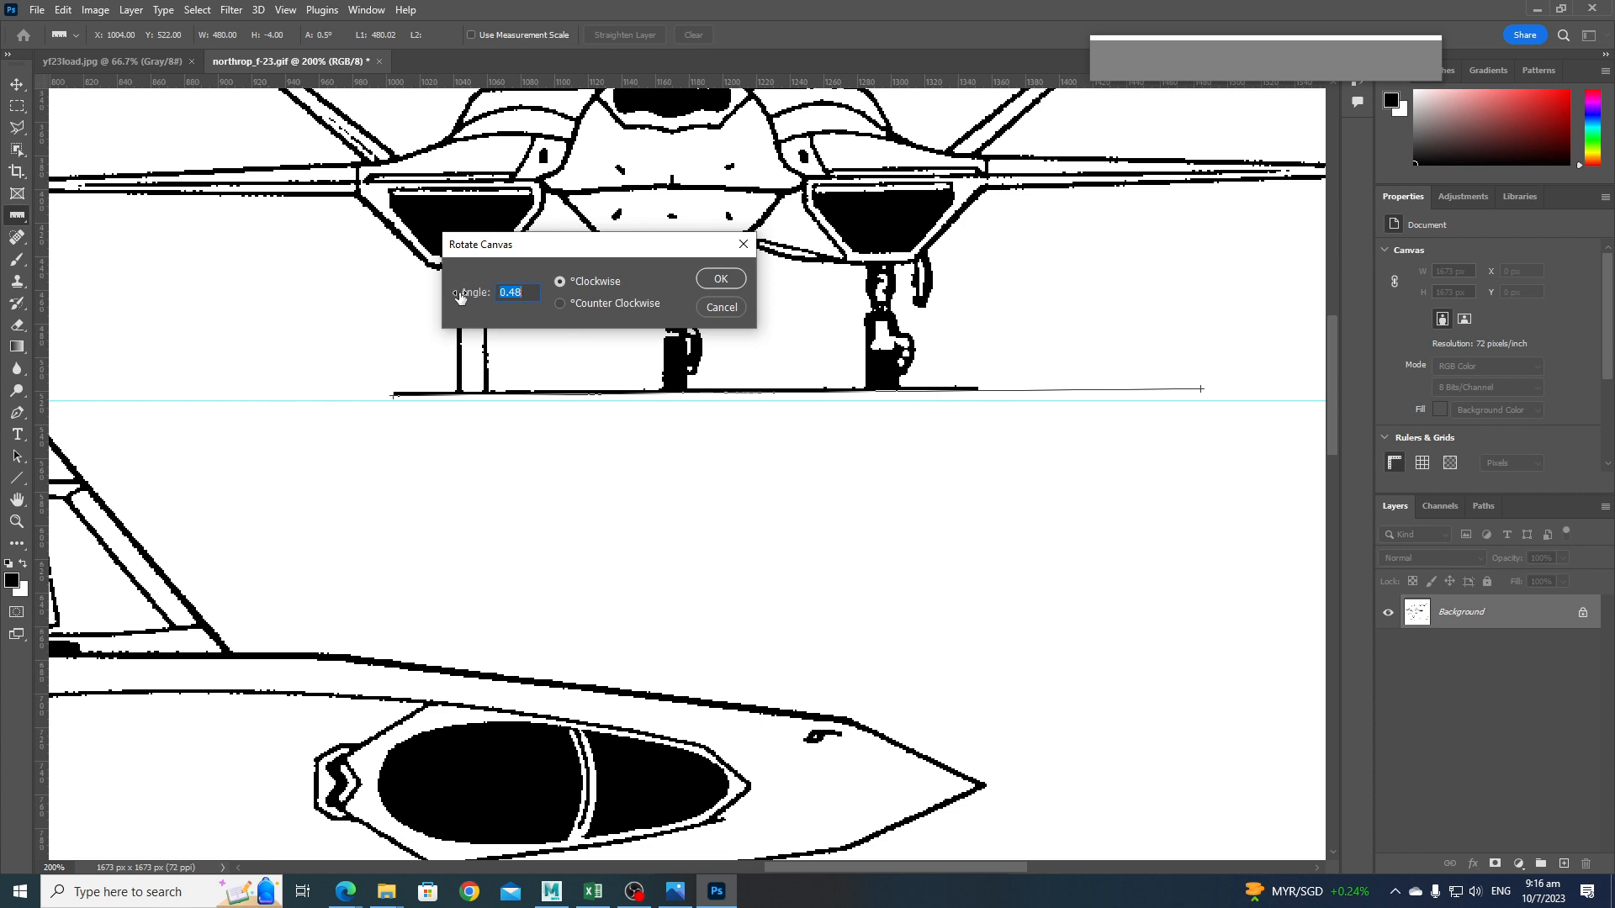
left_click(728, 285)
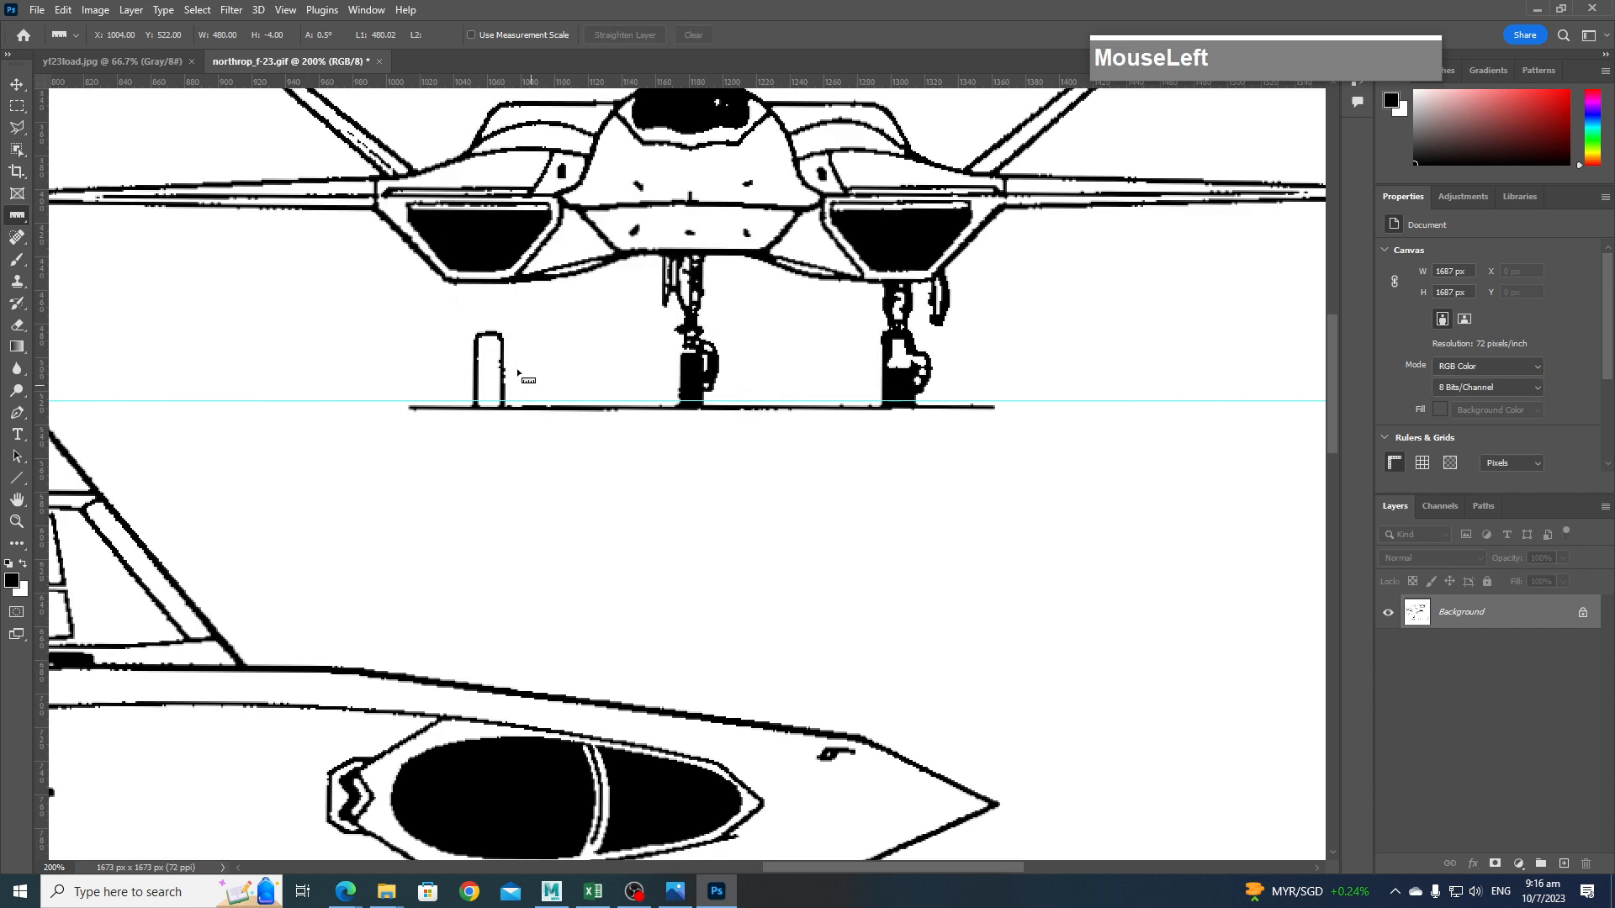
Place two vertical guides at the top view's tail end and nose tip to mark the aircraft's length.
left_click(17, 521)
right_click(340, 441)
left_click(362, 449)
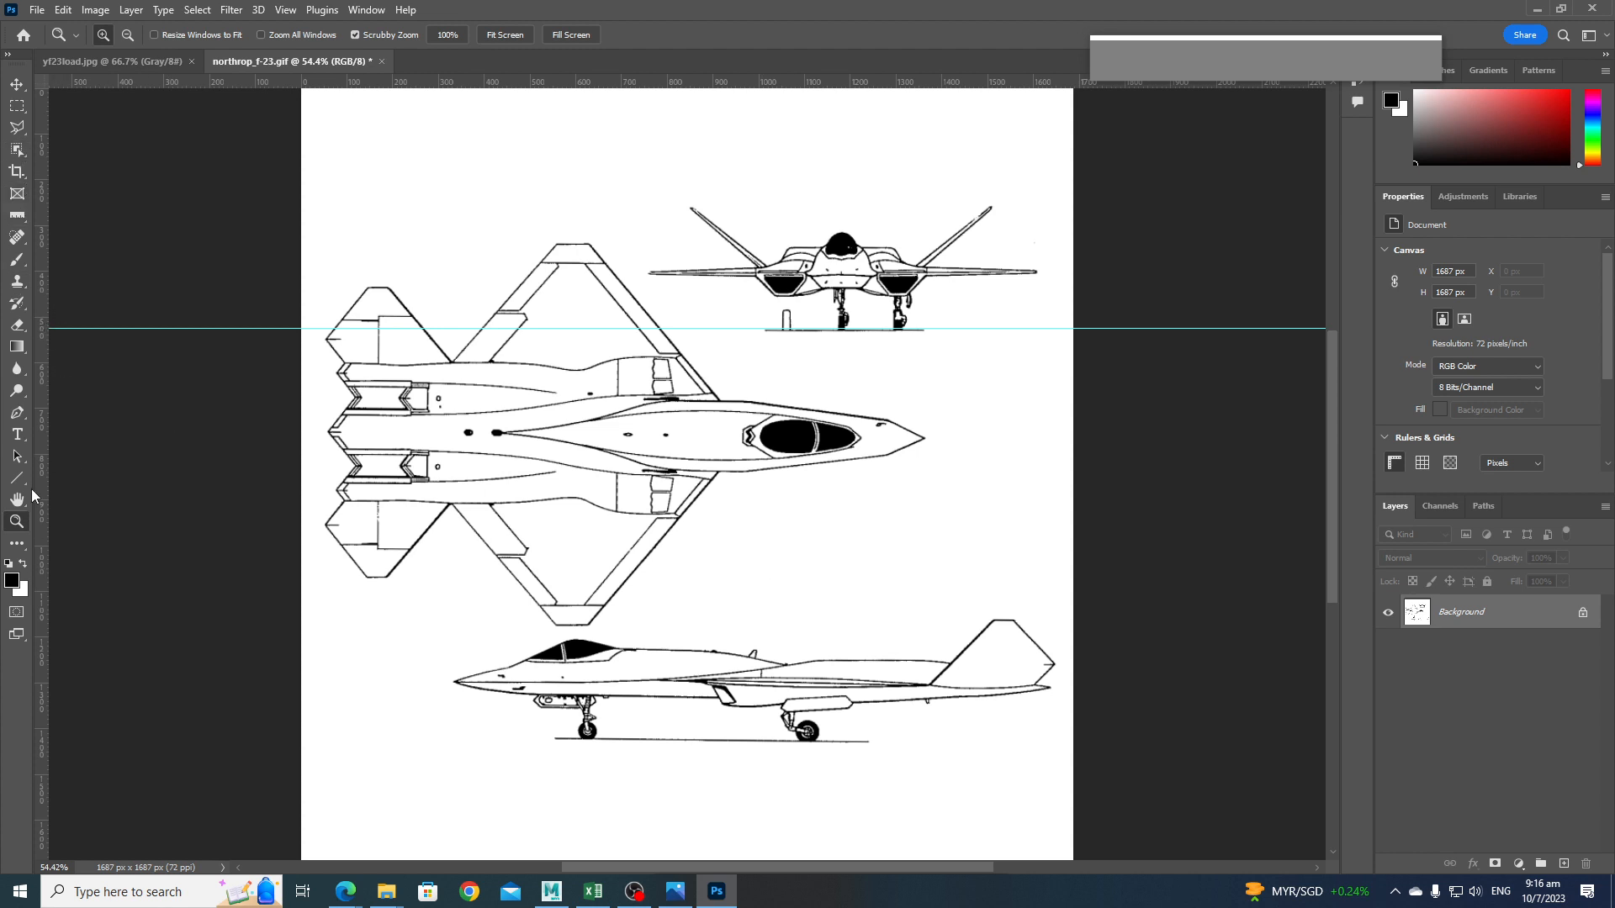
left_click_drag(43, 502, 325, 553)
left_click_drag(44, 557, 926, 606)
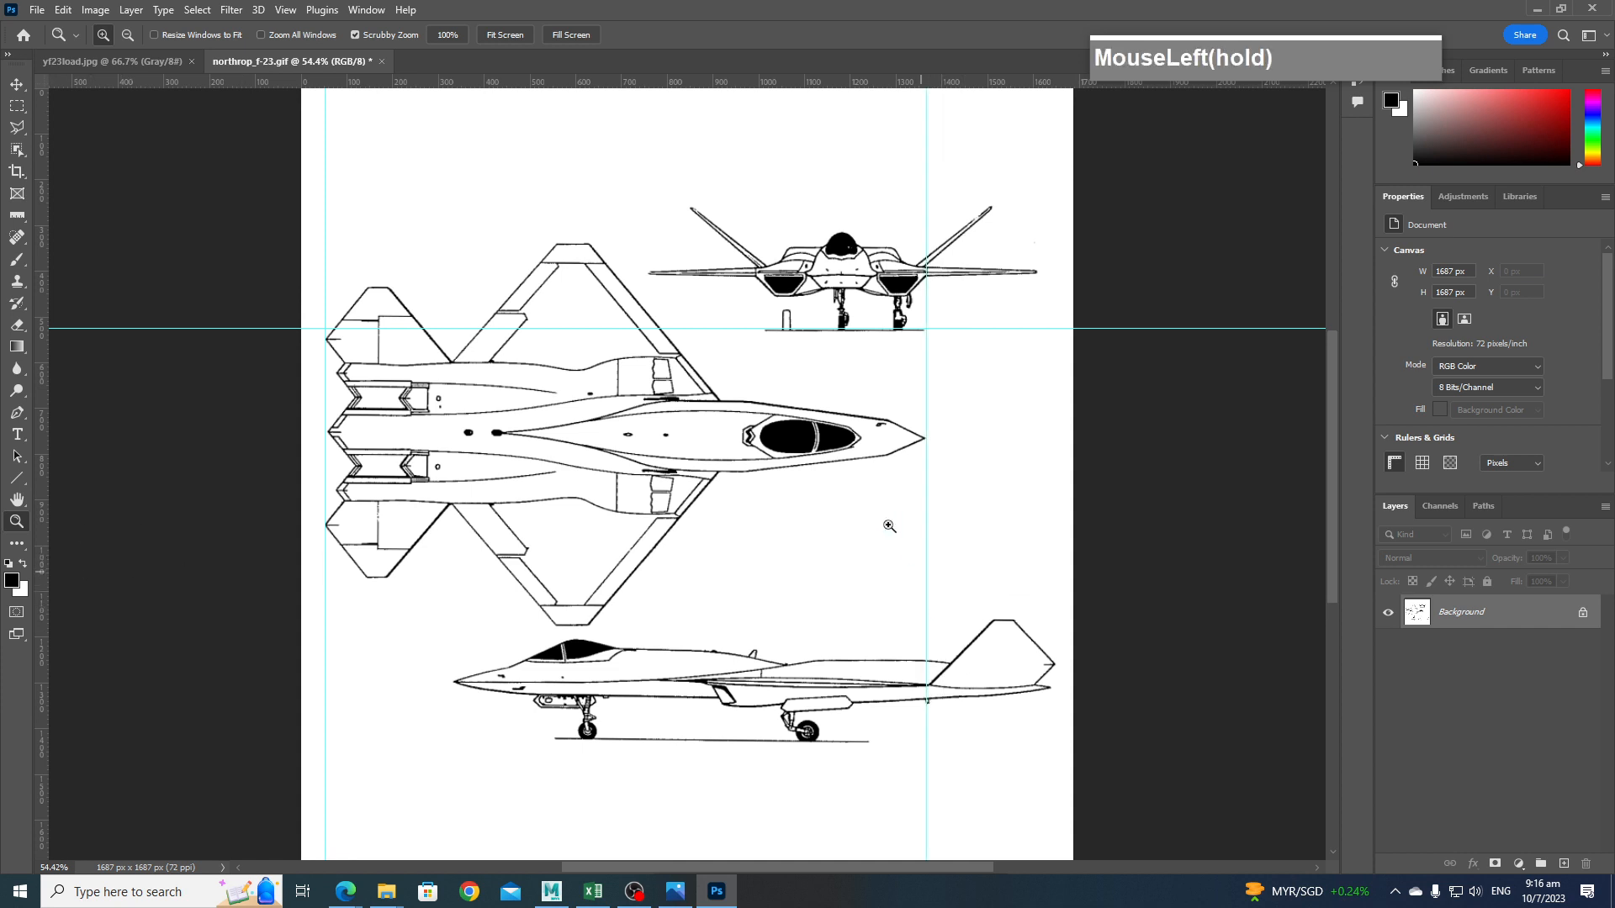
left_click(299, 12)
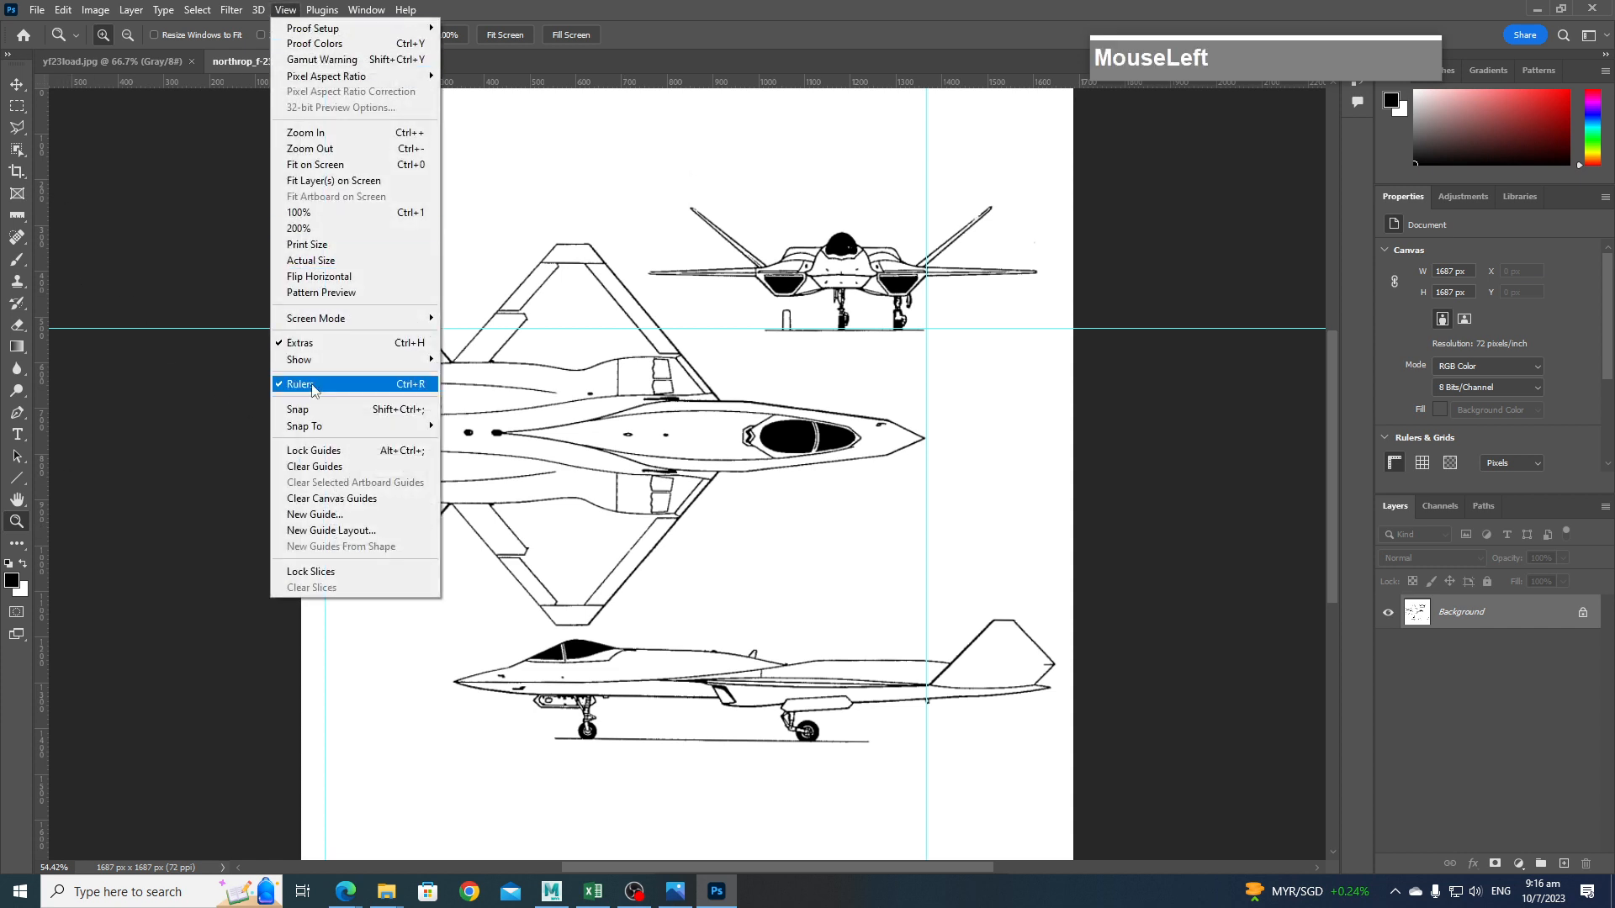
left_click(865, 32)
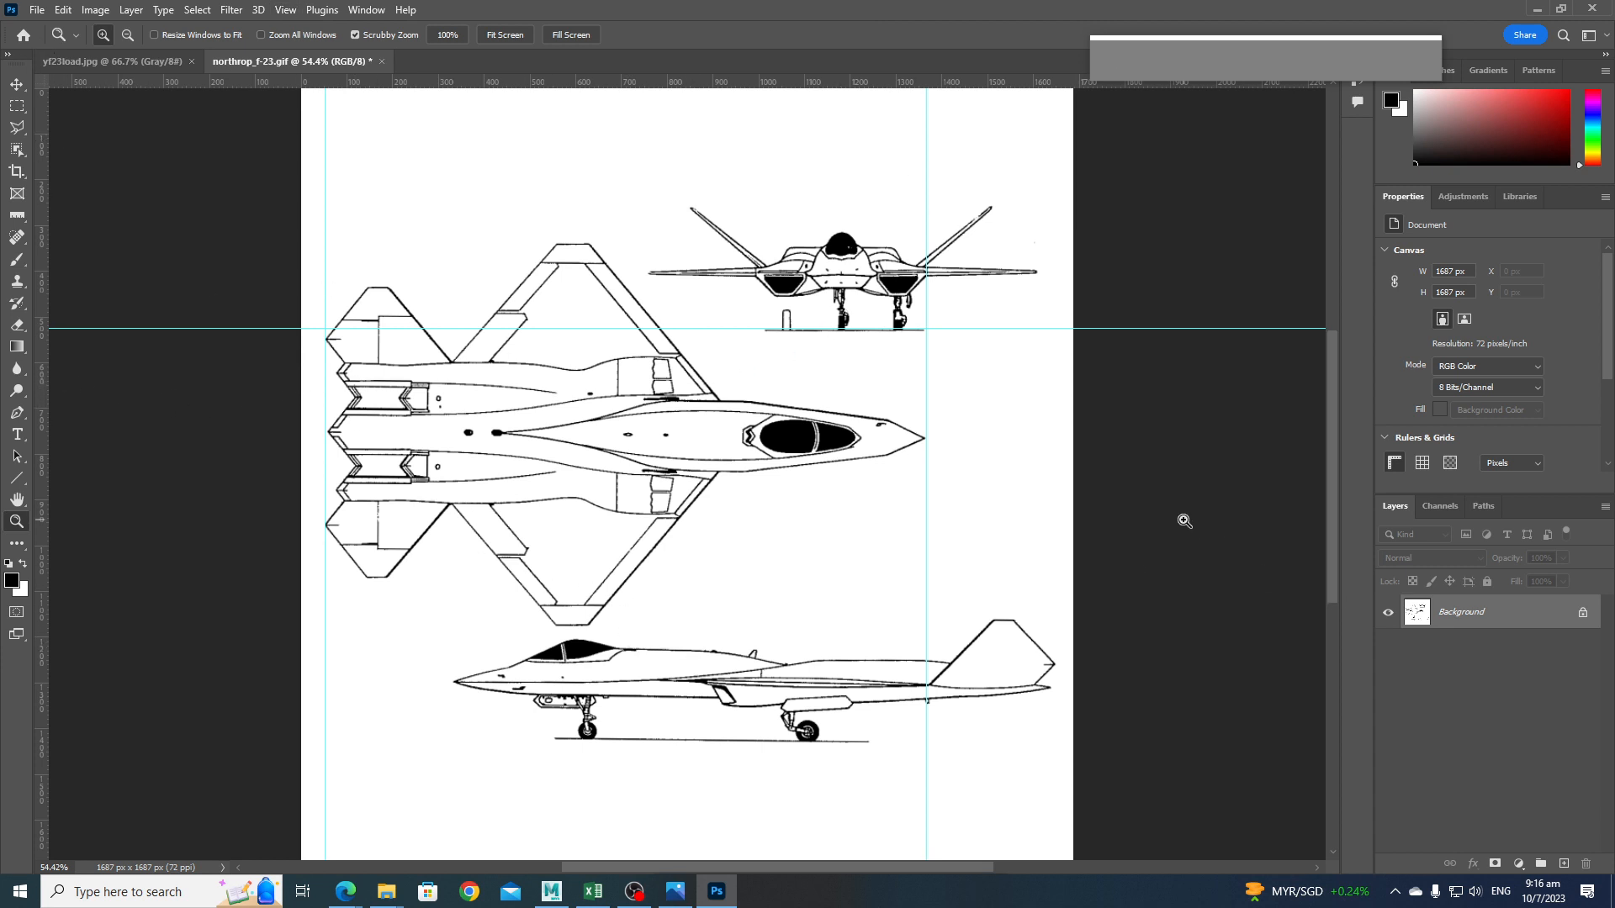
Select the side view with a closed Polygonal Lasso outline that includes its tail fin and landing gear.
left_click(17, 105)
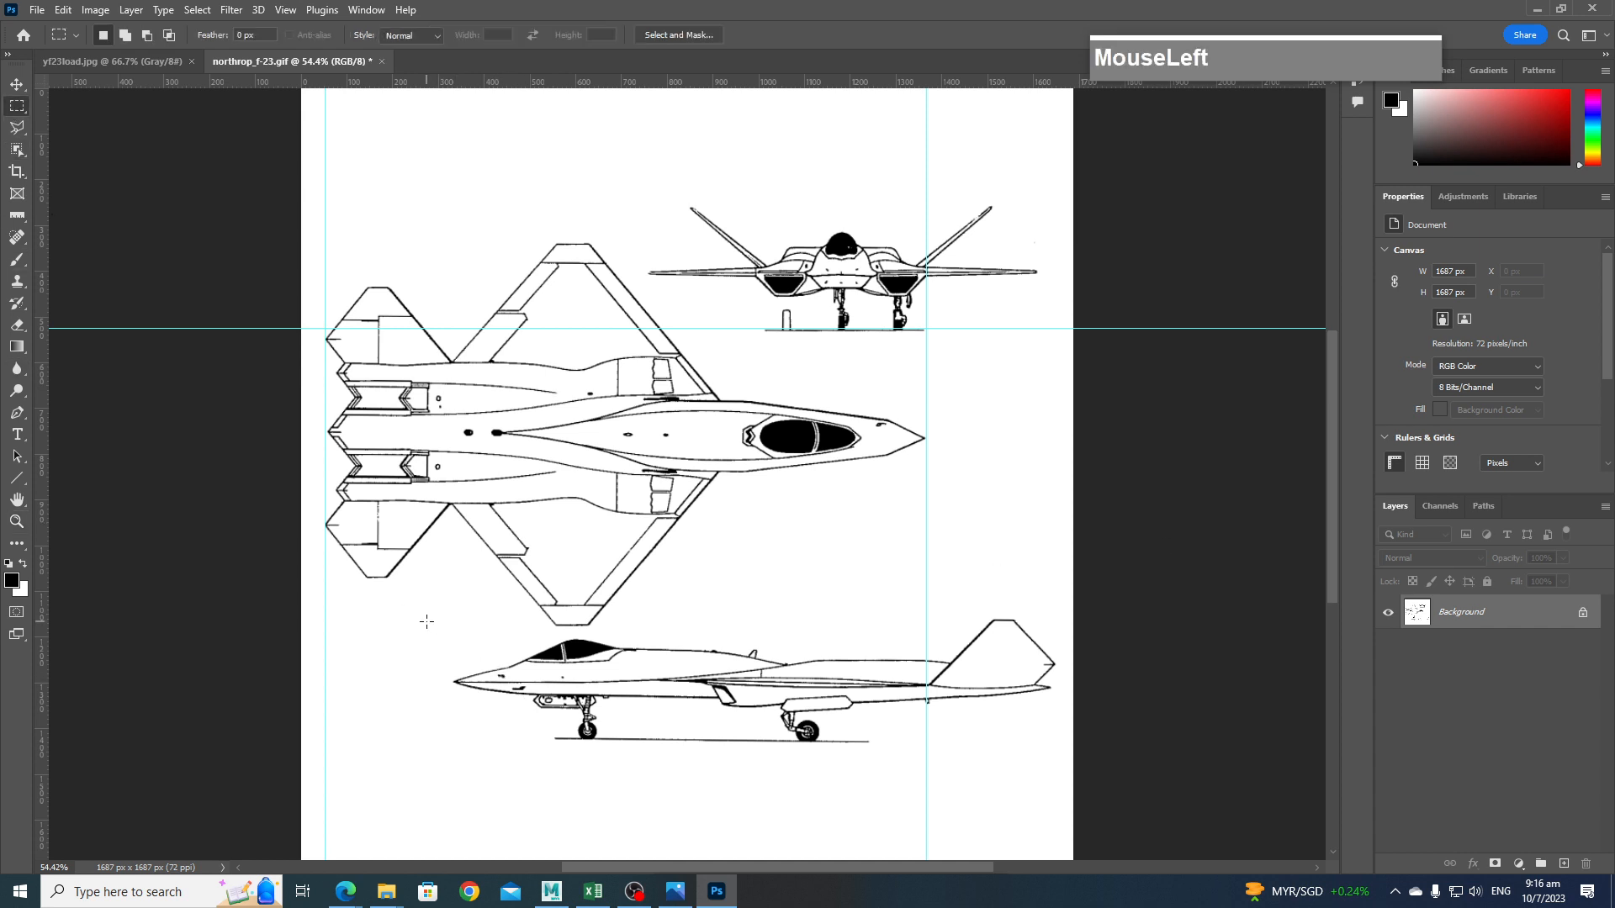
left_click_drag(427, 623, 1006, 789)
left_click(16, 129)
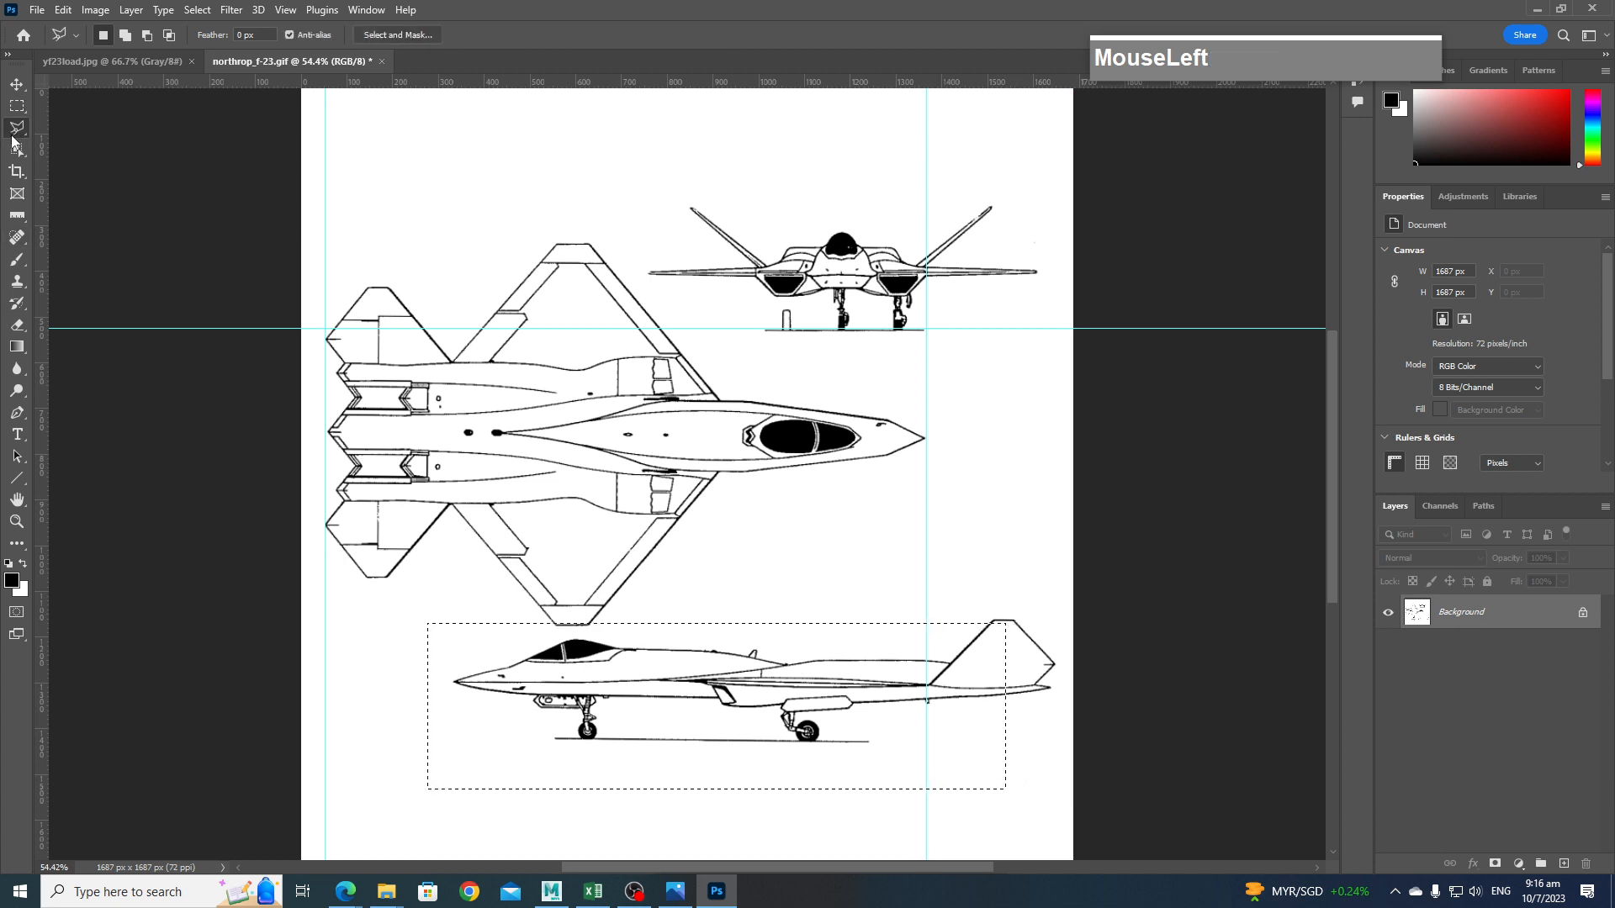
left_click_drag(13, 139, 84, 148)
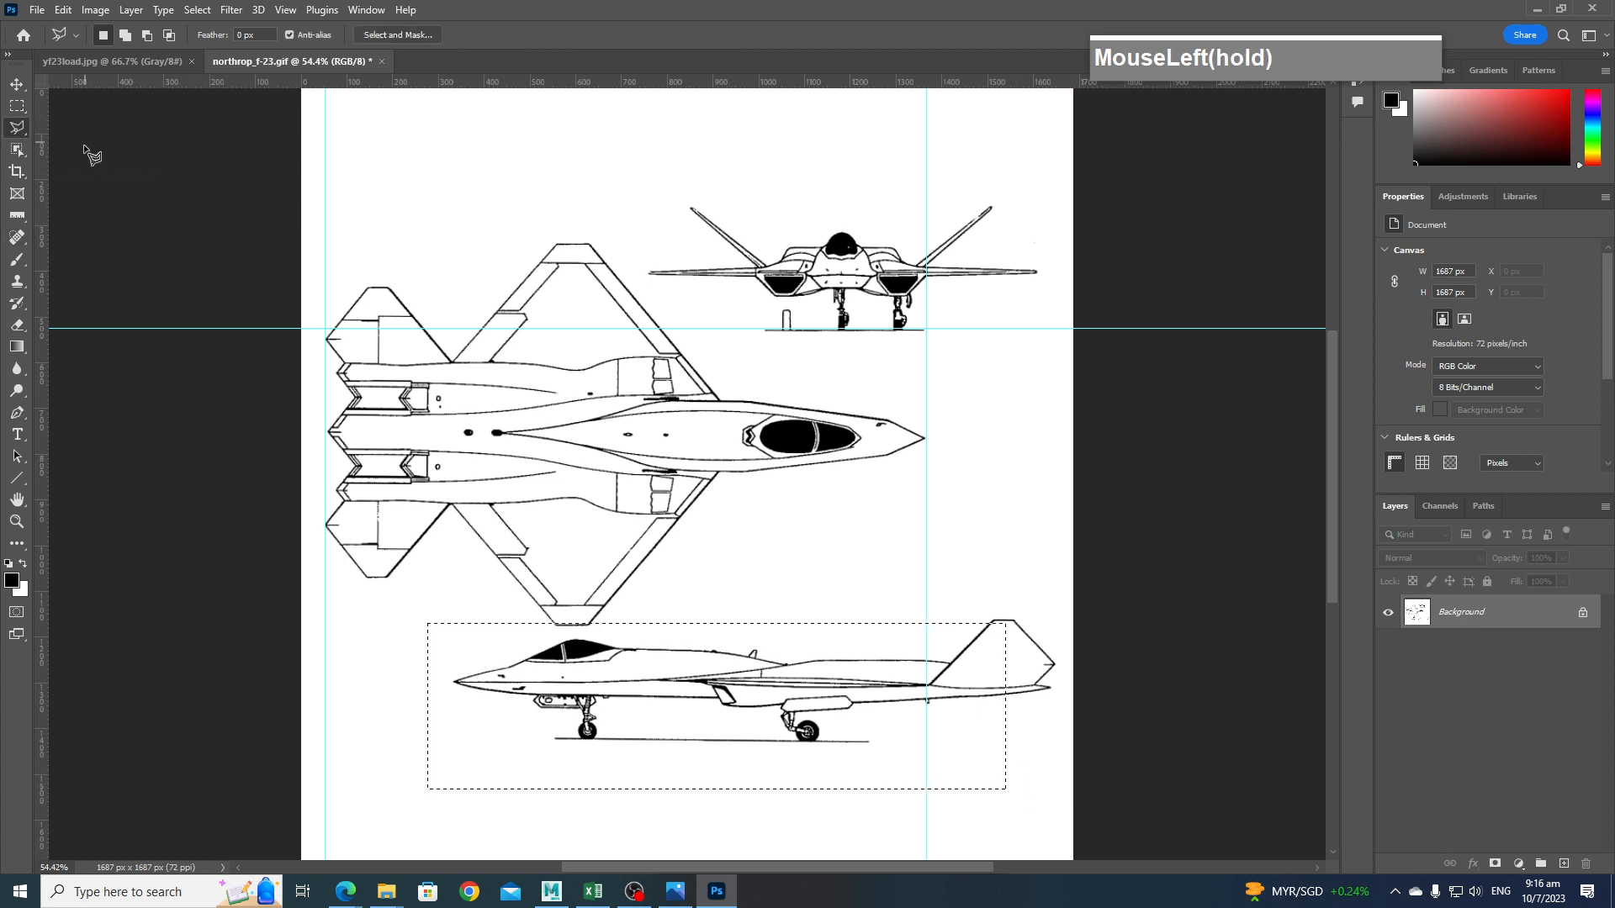
left_click(908, 607)
left_click(748, 638)
left_click(586, 629)
left_click(511, 639)
left_click(430, 666)
left_click(413, 719)
left_click(475, 757)
left_click(1022, 786)
left_click(1063, 721)
left_click(1067, 646)
left_click(1020, 606)
left_click(908, 607)
Move the selected side view to the left until it fits between the two vertical guides under the top view.
left_click(17, 84)
left_click_drag(733, 713, 678, 735)
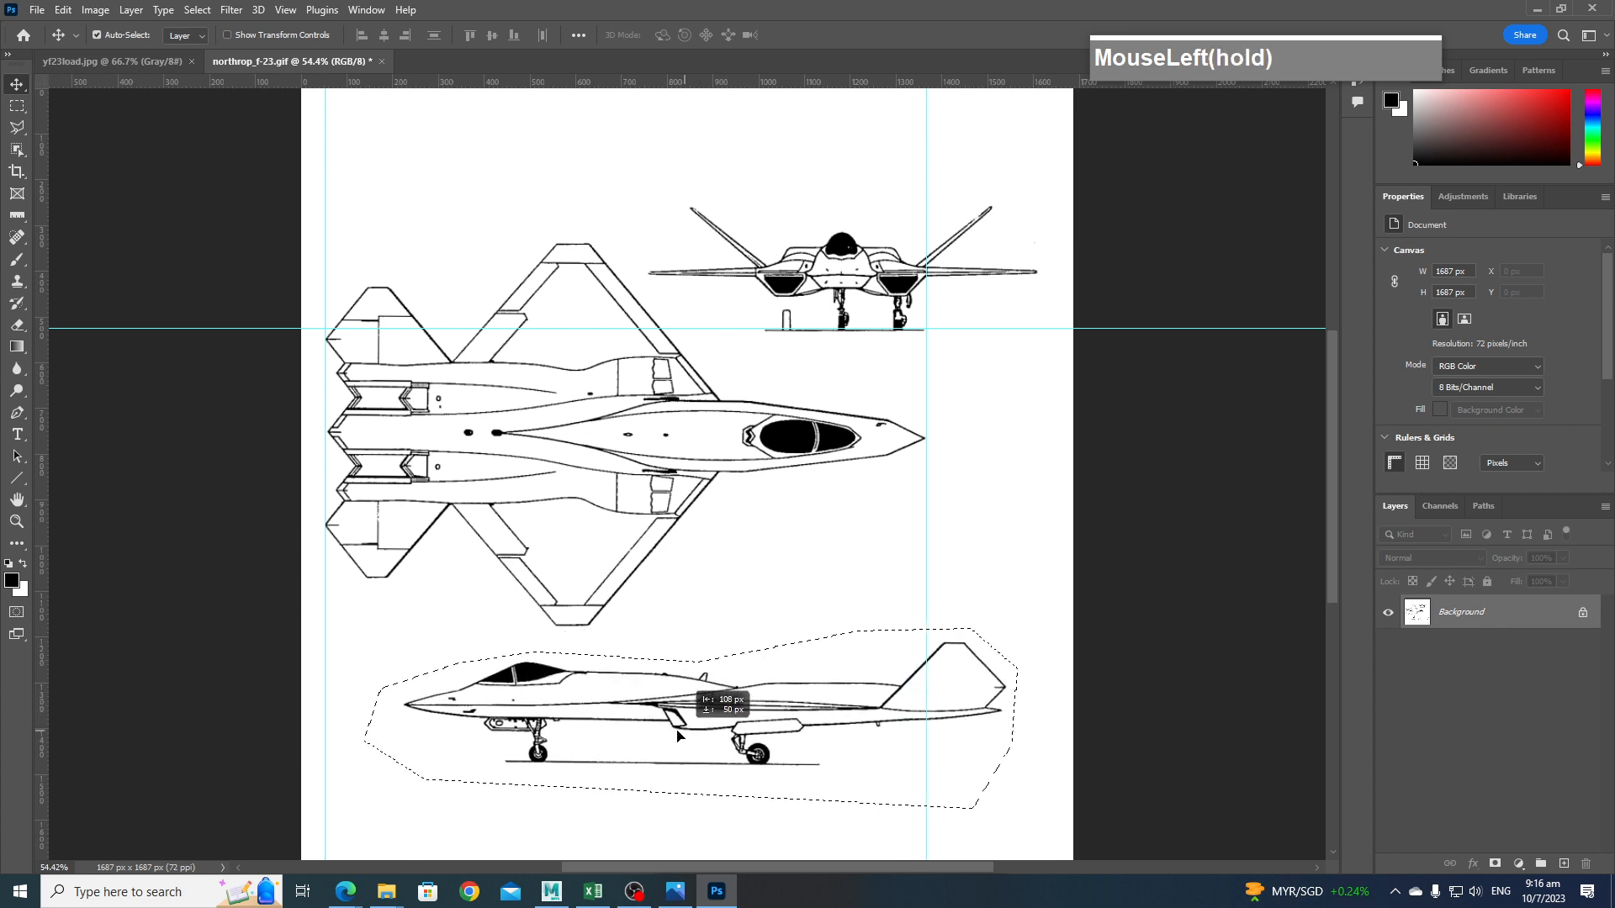
key("Left")
key("Left")
key("Left")
key("Left")
key("Left")
key("Left")
key("Left")
key("Left")
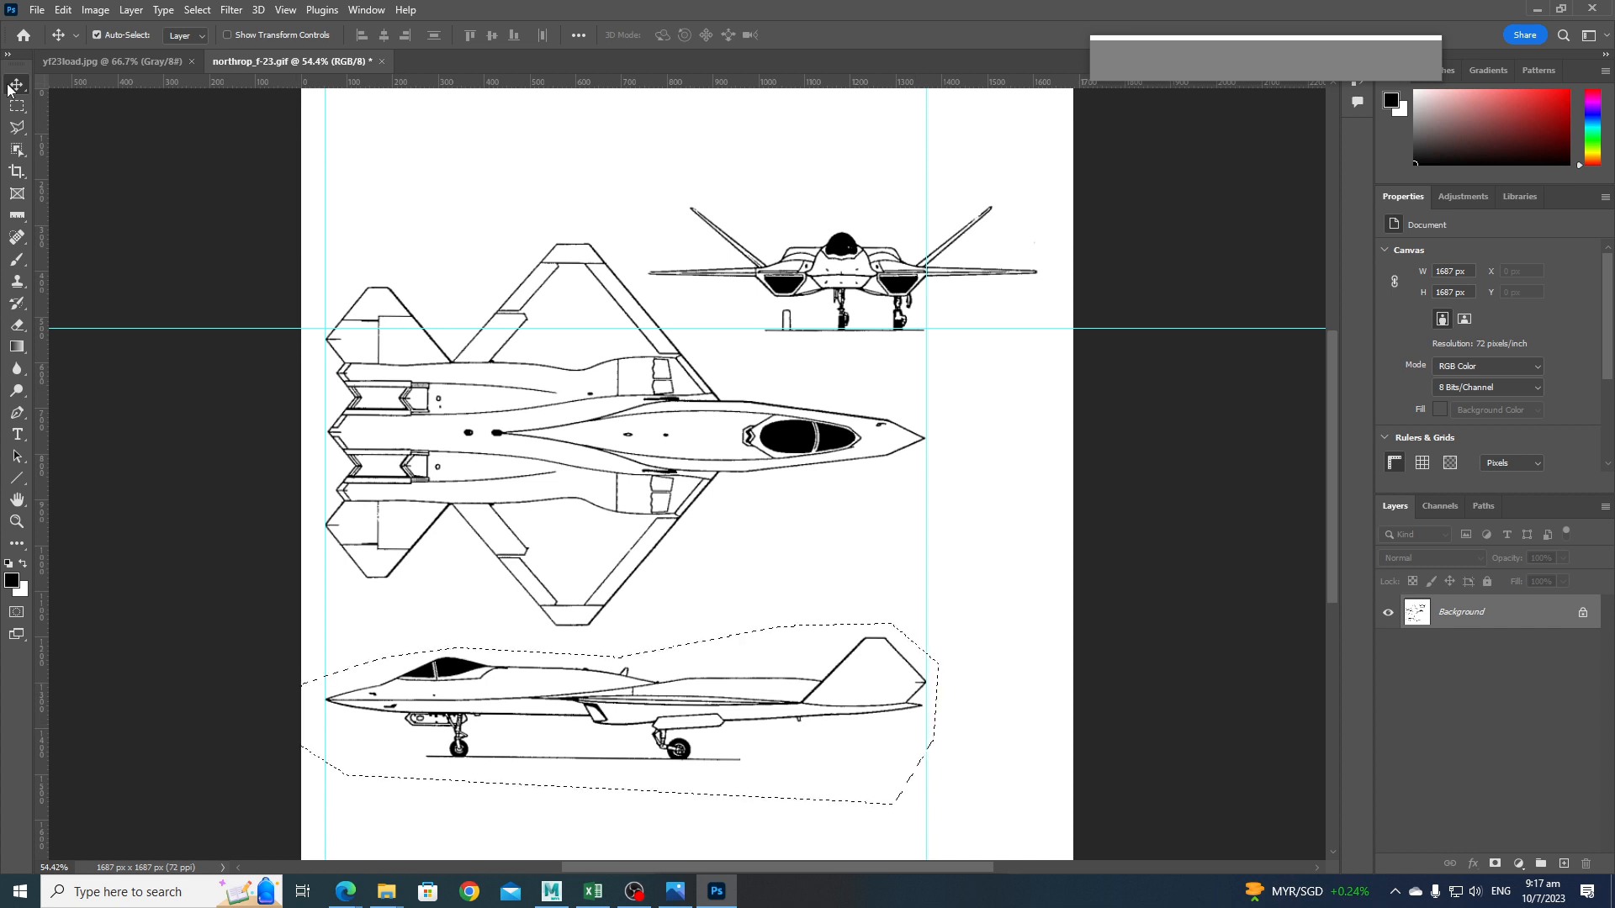
Rotate the selected side view 180° with Free Transform and nudge it until its tail and nose meet the outer vertical guides.
key("ctrl+t")
left_click_drag(966, 625, 317, 779)
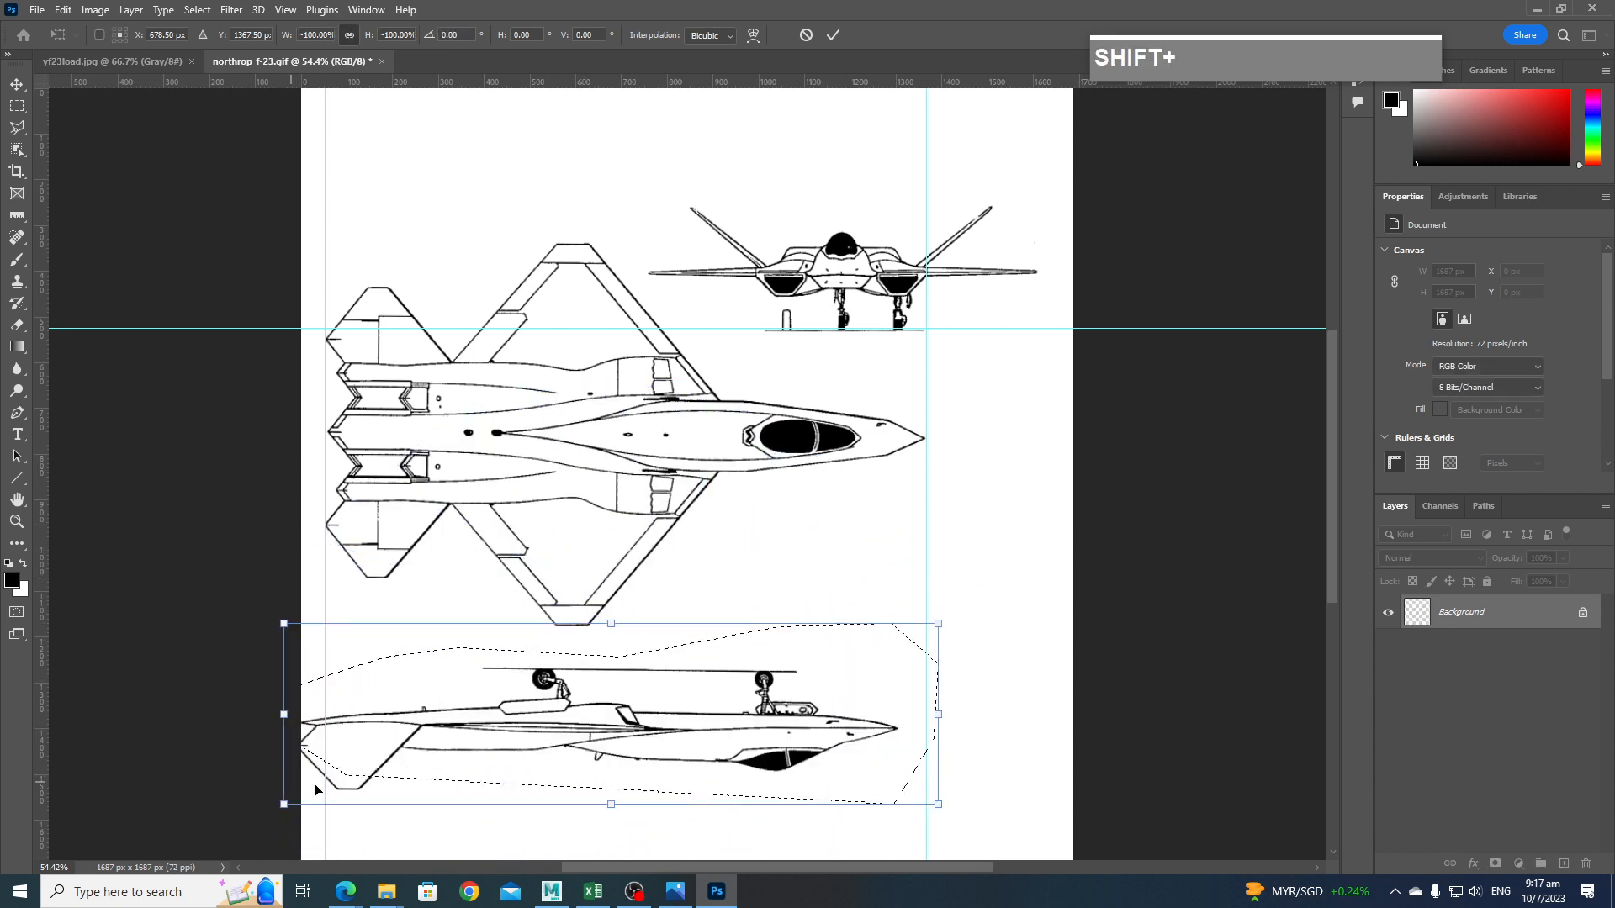
key("Right")
key("Right")
key("Right")
key("Right")
key("Right")
key("Right")
key("Right")
key("Right")
key("Right")
key("Right")
key("Right")
key("Right")
key("Right")
key("Right")
key("Right")
key("Right")
key("Right")
key("Right")
key("Right")
key("Right")
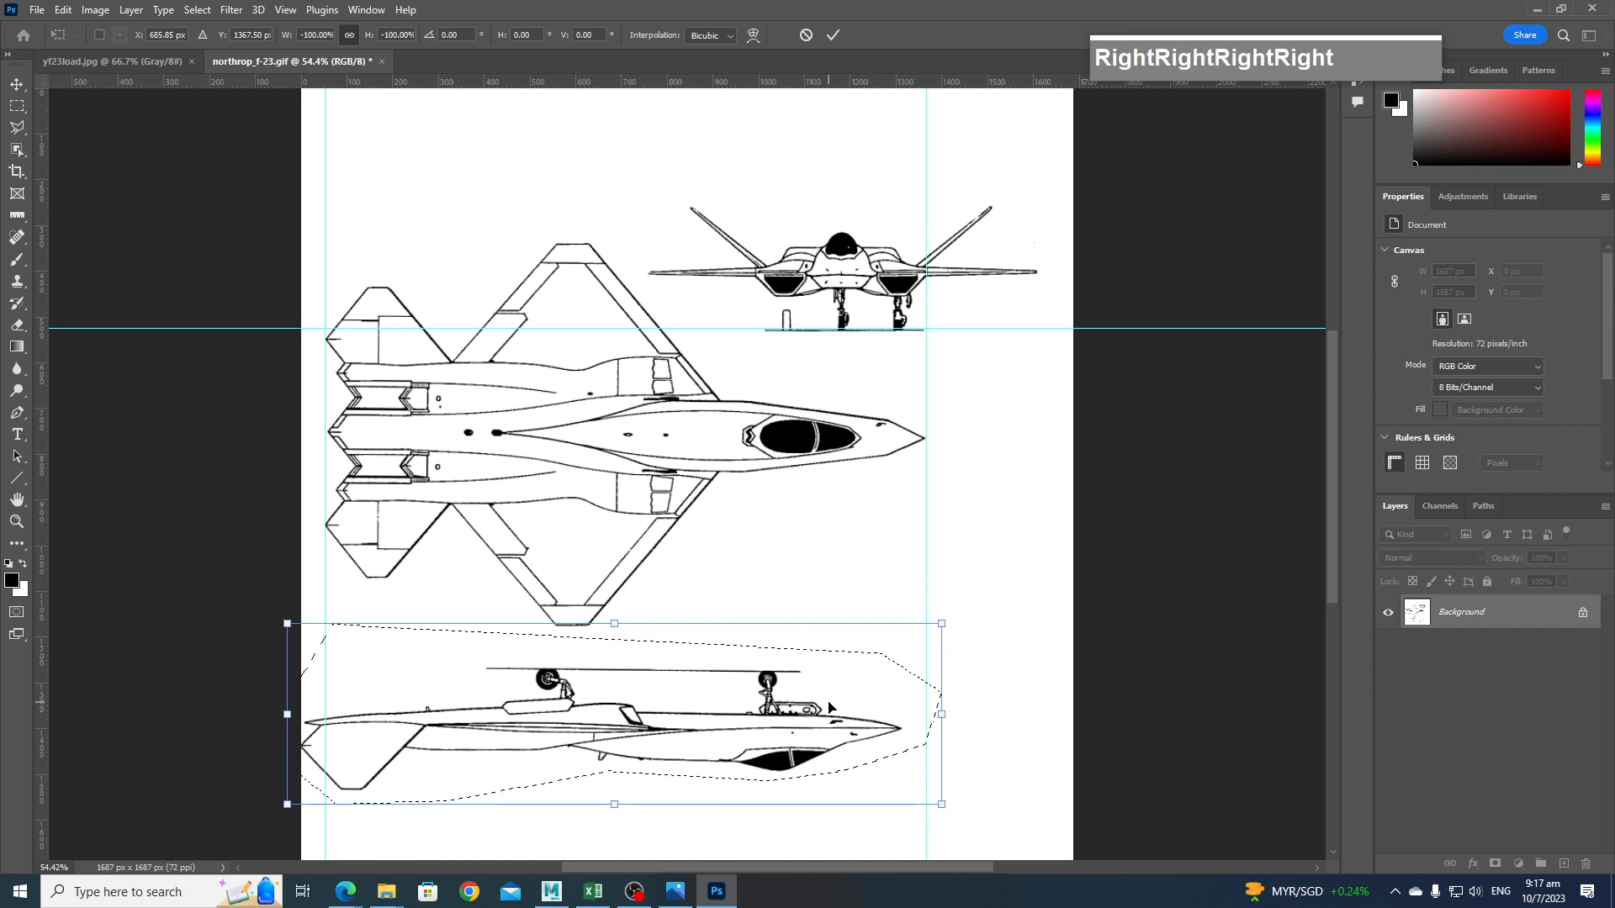
key("Right")
key("Right")
key("Right")
key("Right")
key("Right")
key("Right")
key("Right")
key("Right")
key("Right")
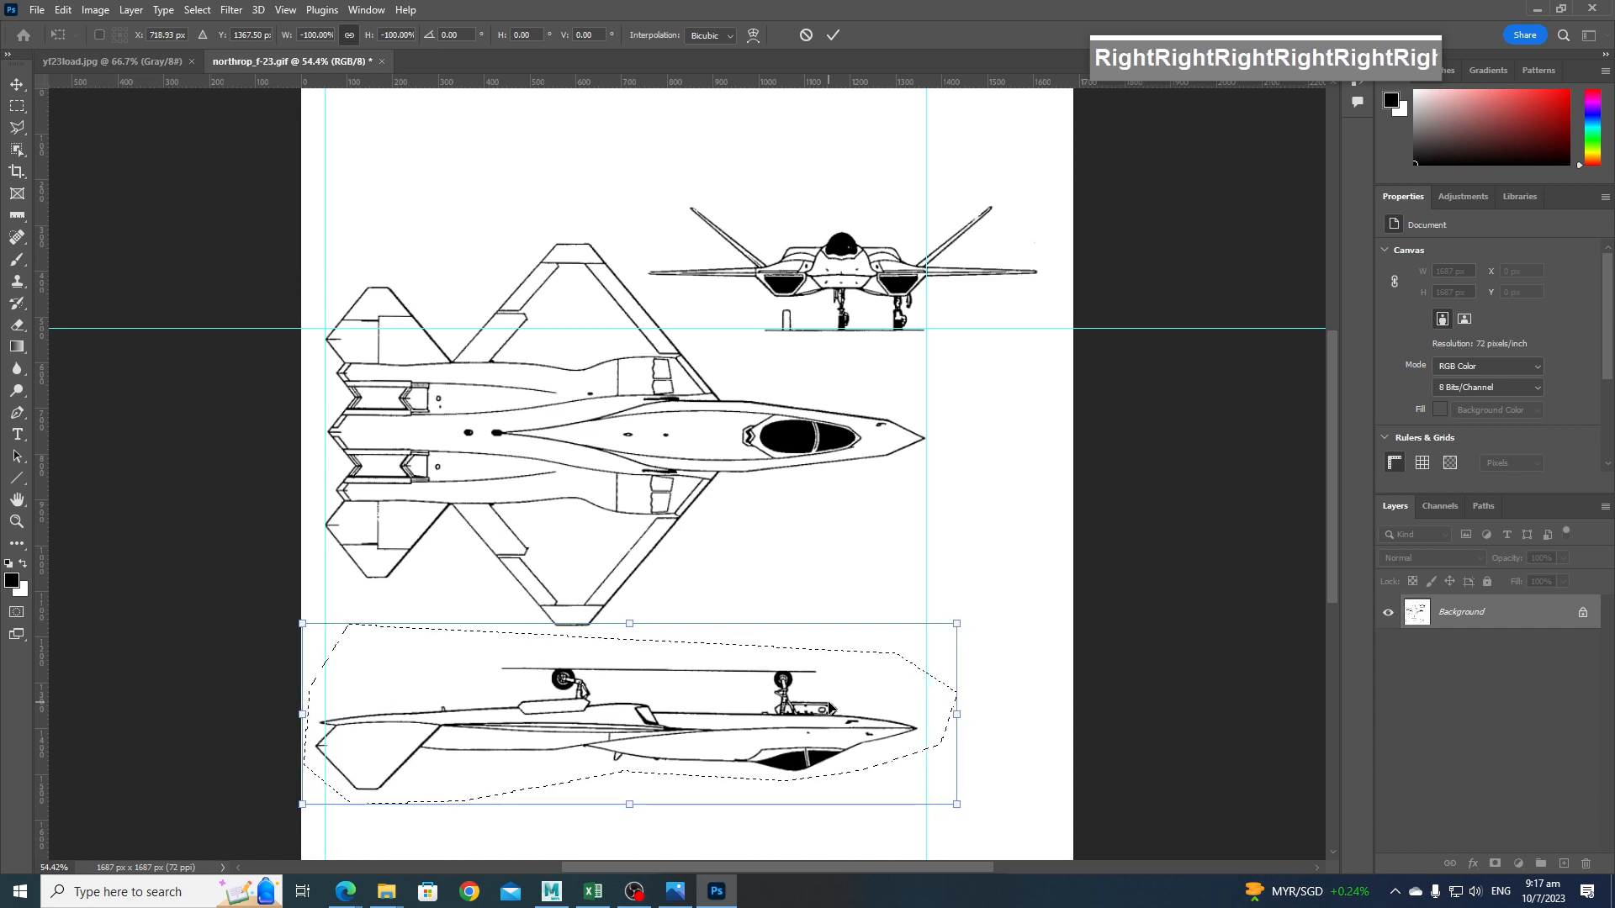
key("Right")
key("Right")
key("Right")
key("Right")
key("Right")
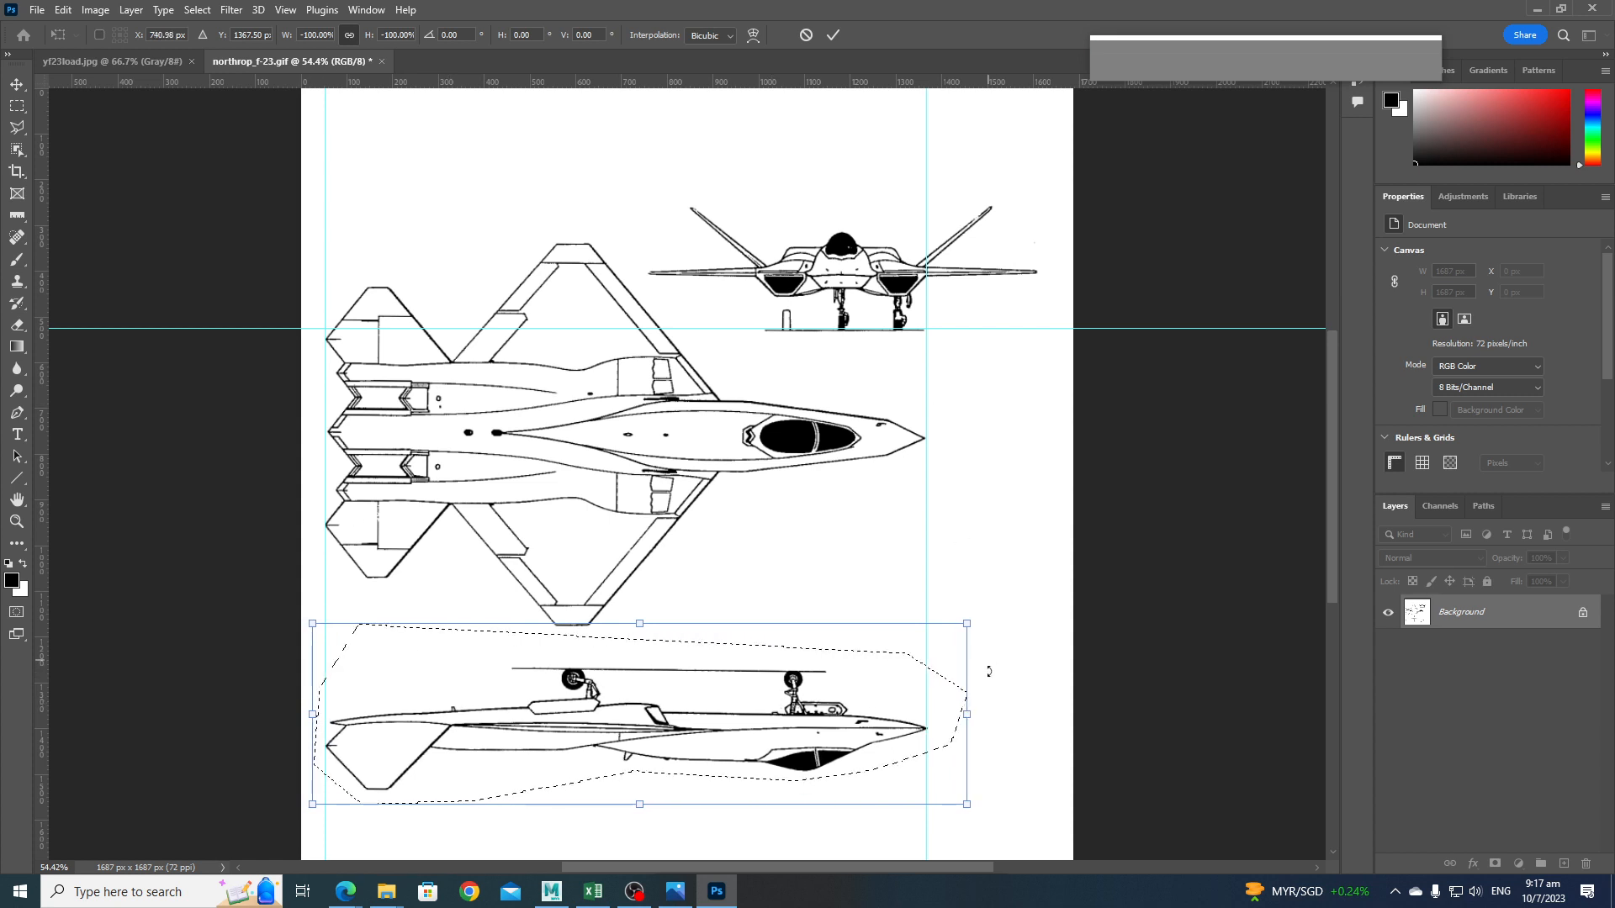
key("Left")
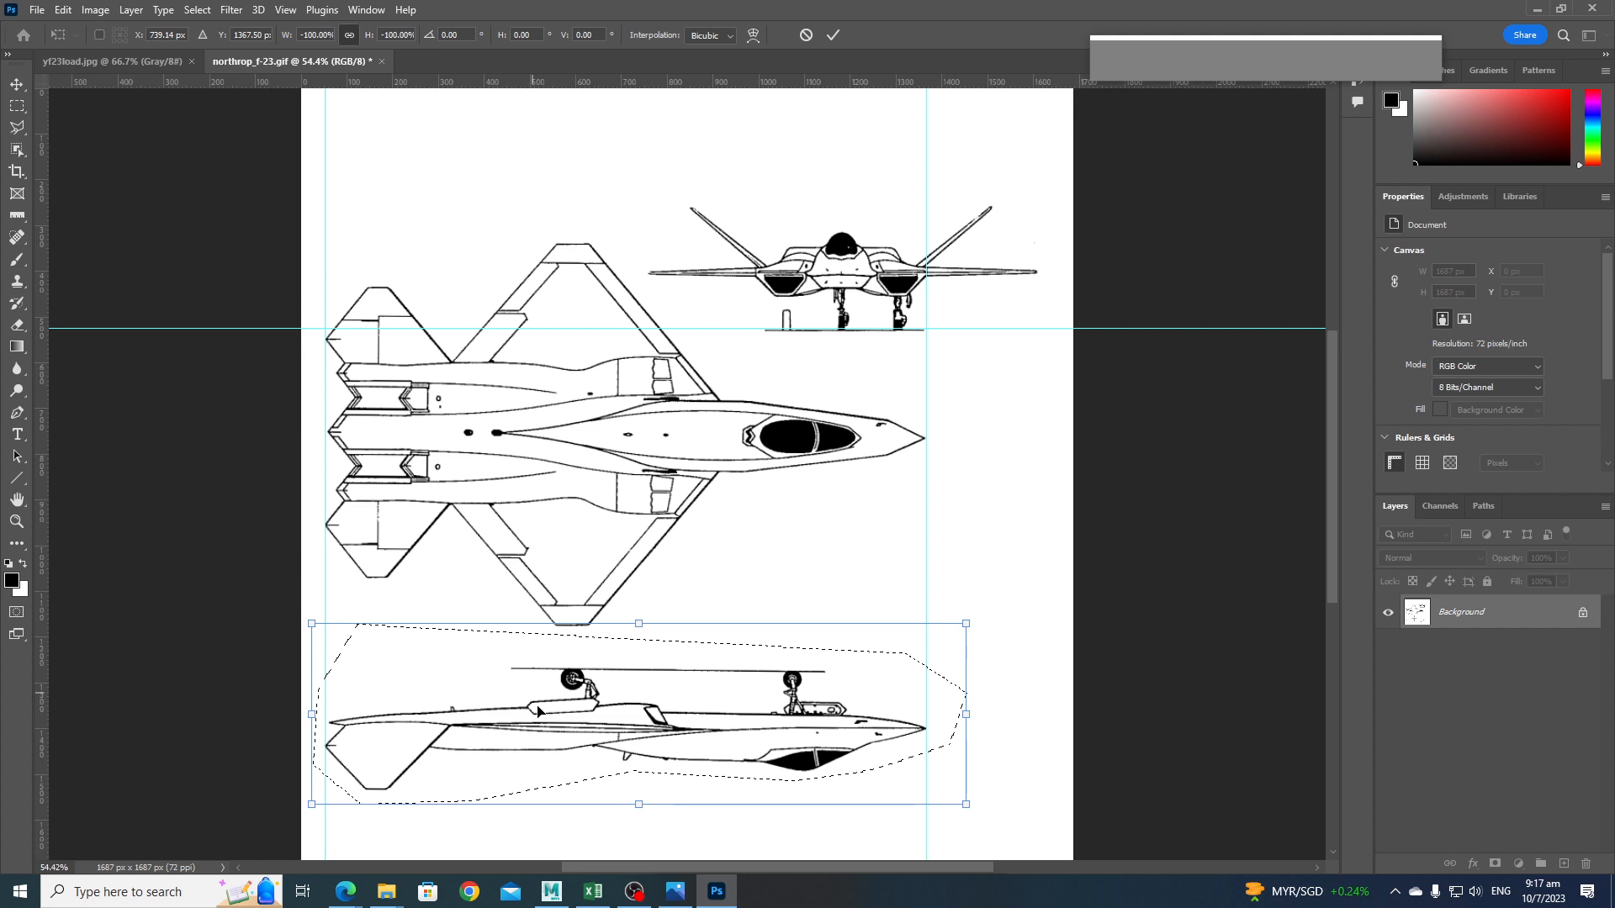
Place two more vertical guides at the front and rear wing roots of the top view and commit the side view's transform.
left_click_drag(40, 561, 723, 692)
left_click_drag(40, 663, 453, 757)
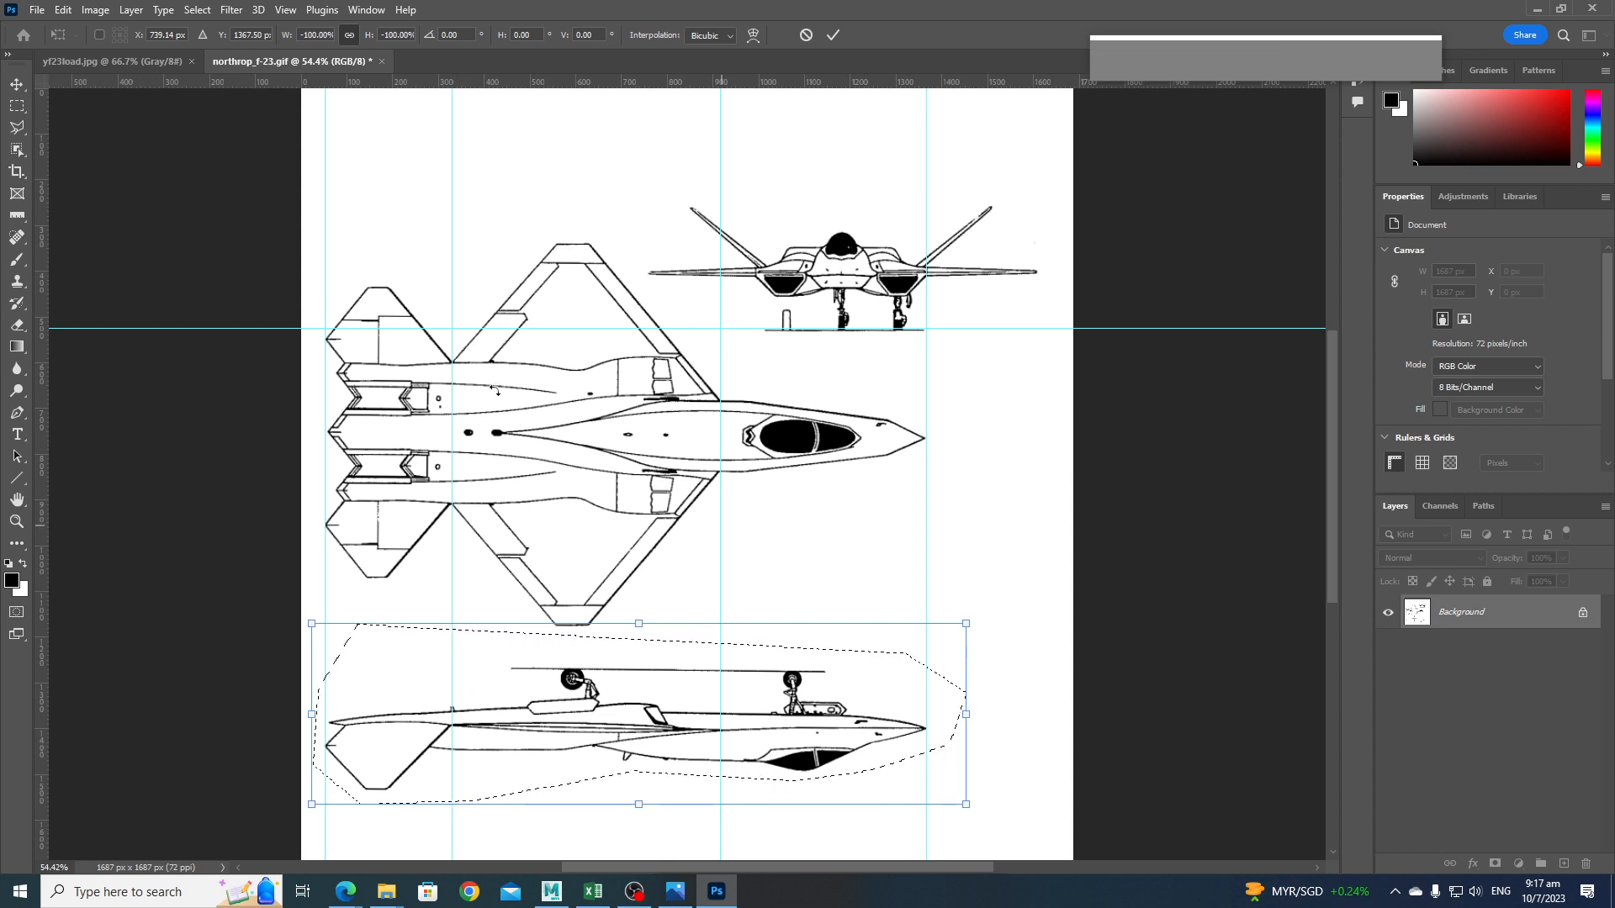
left_click(16, 522)
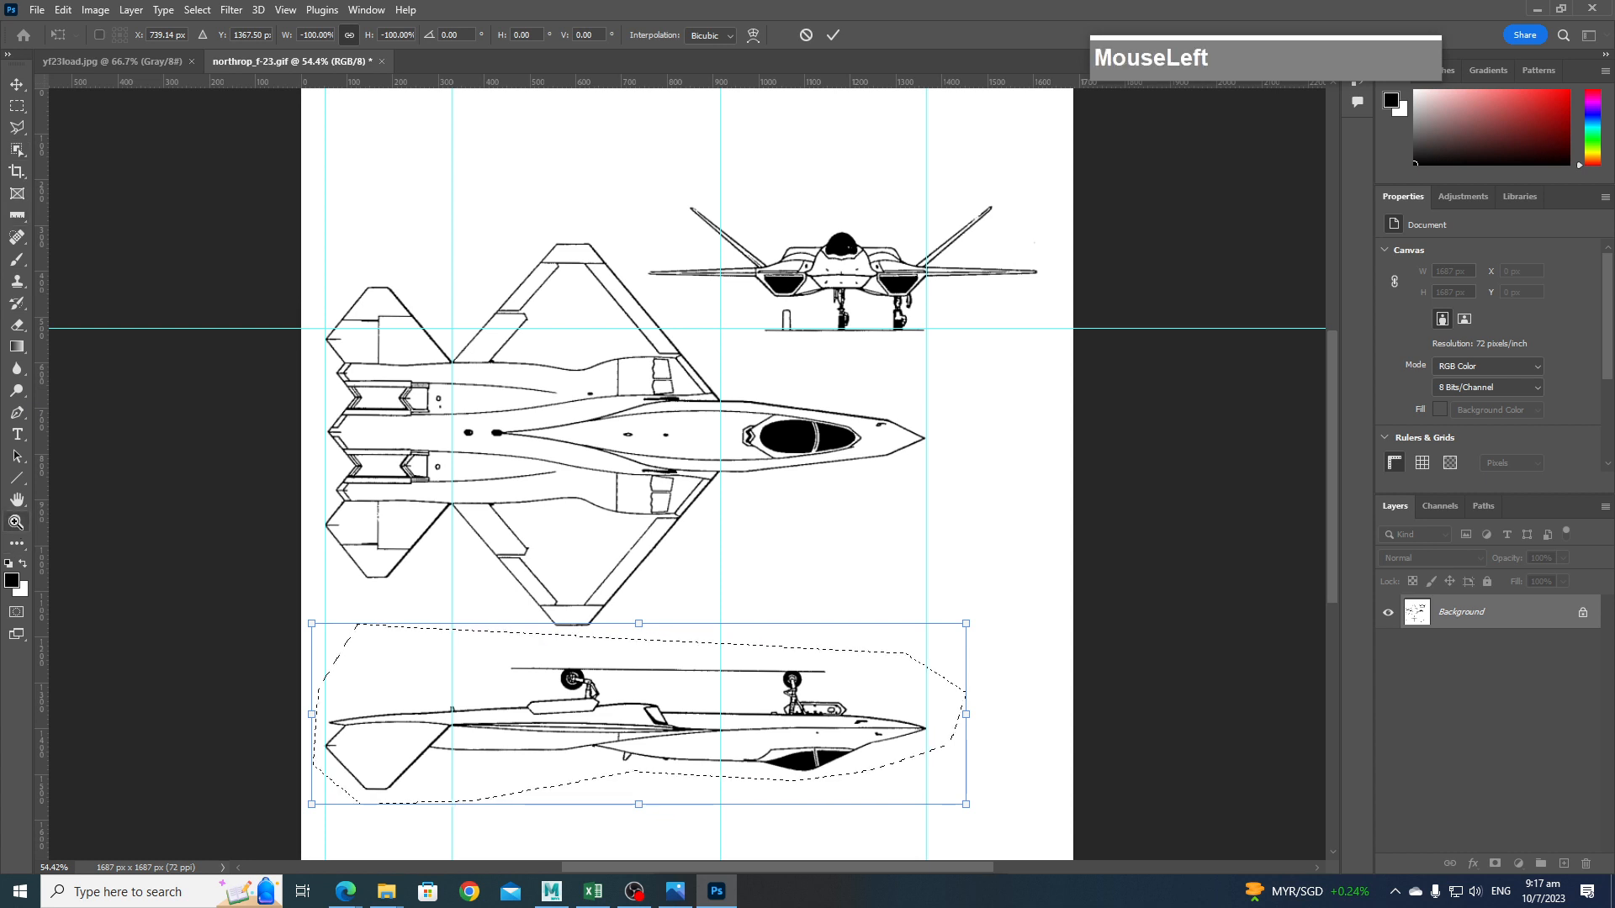
left_click(495, 515, "alt")
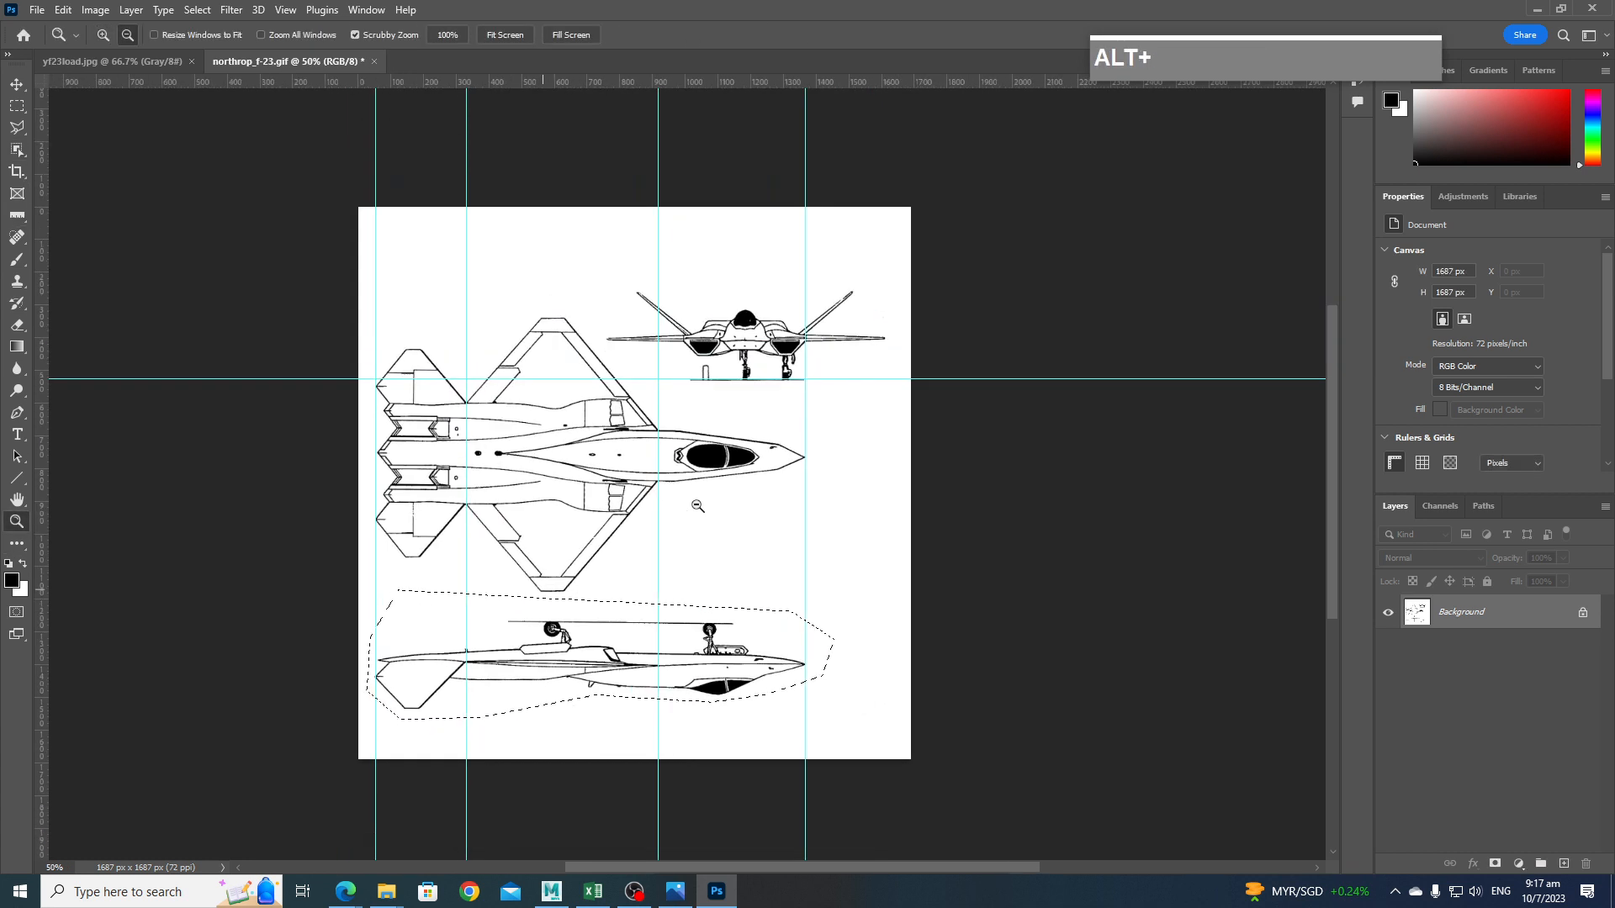
Export the drawing as a JPG at quality 6 and 100% scale, keeping the 1687 × 1687 px size.
left_click(41, 10)
mouse_move(108, 271)
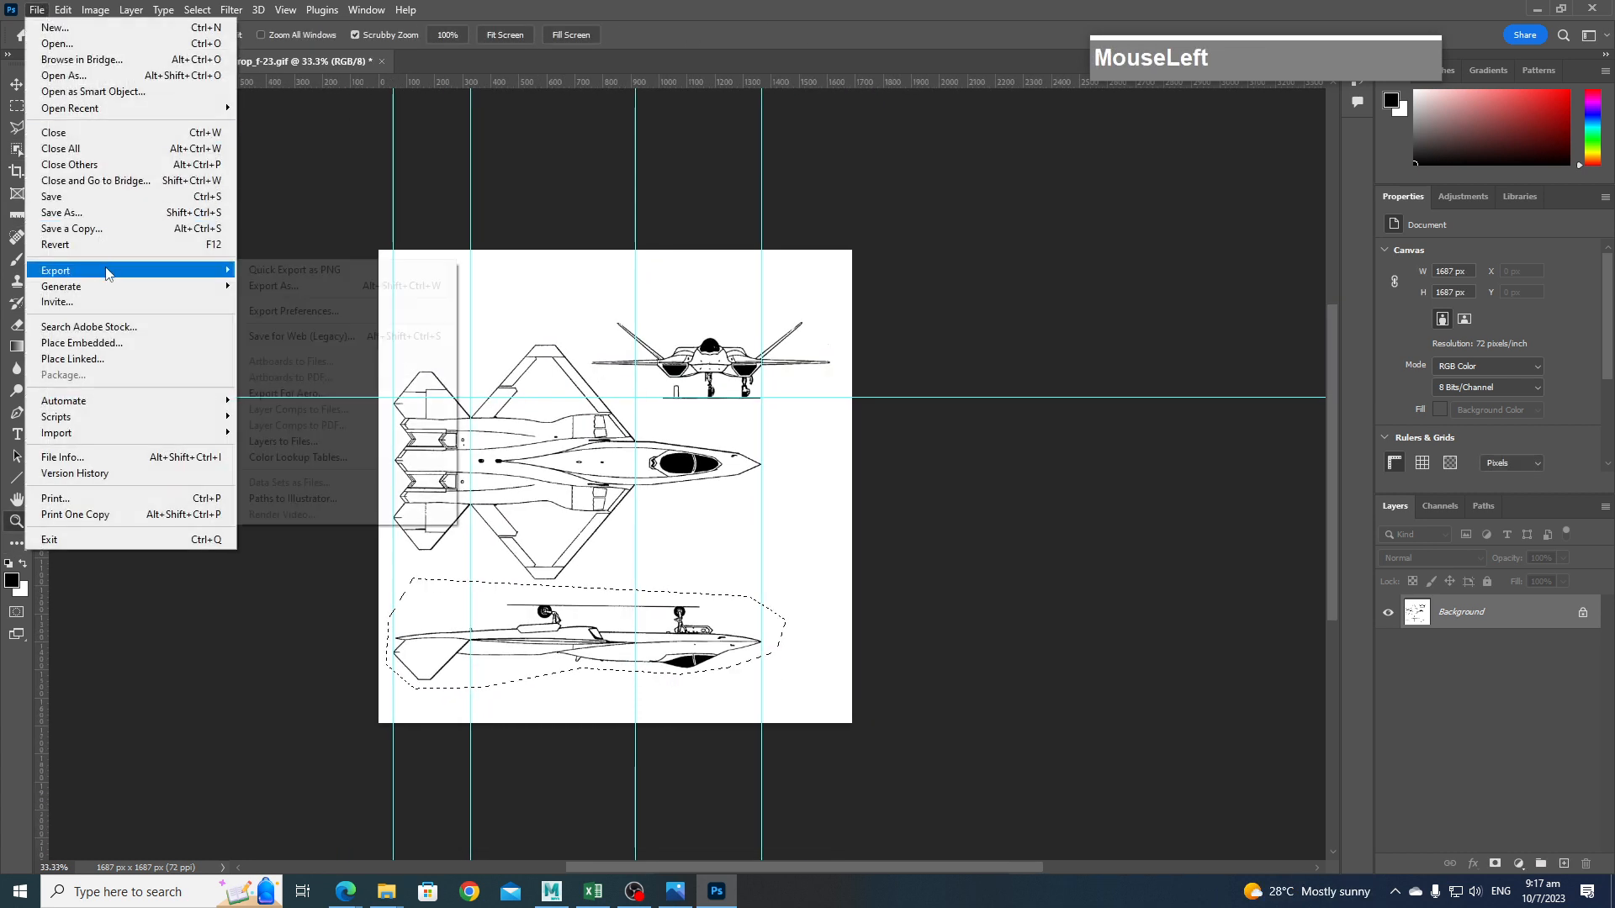
left_click(291, 288)
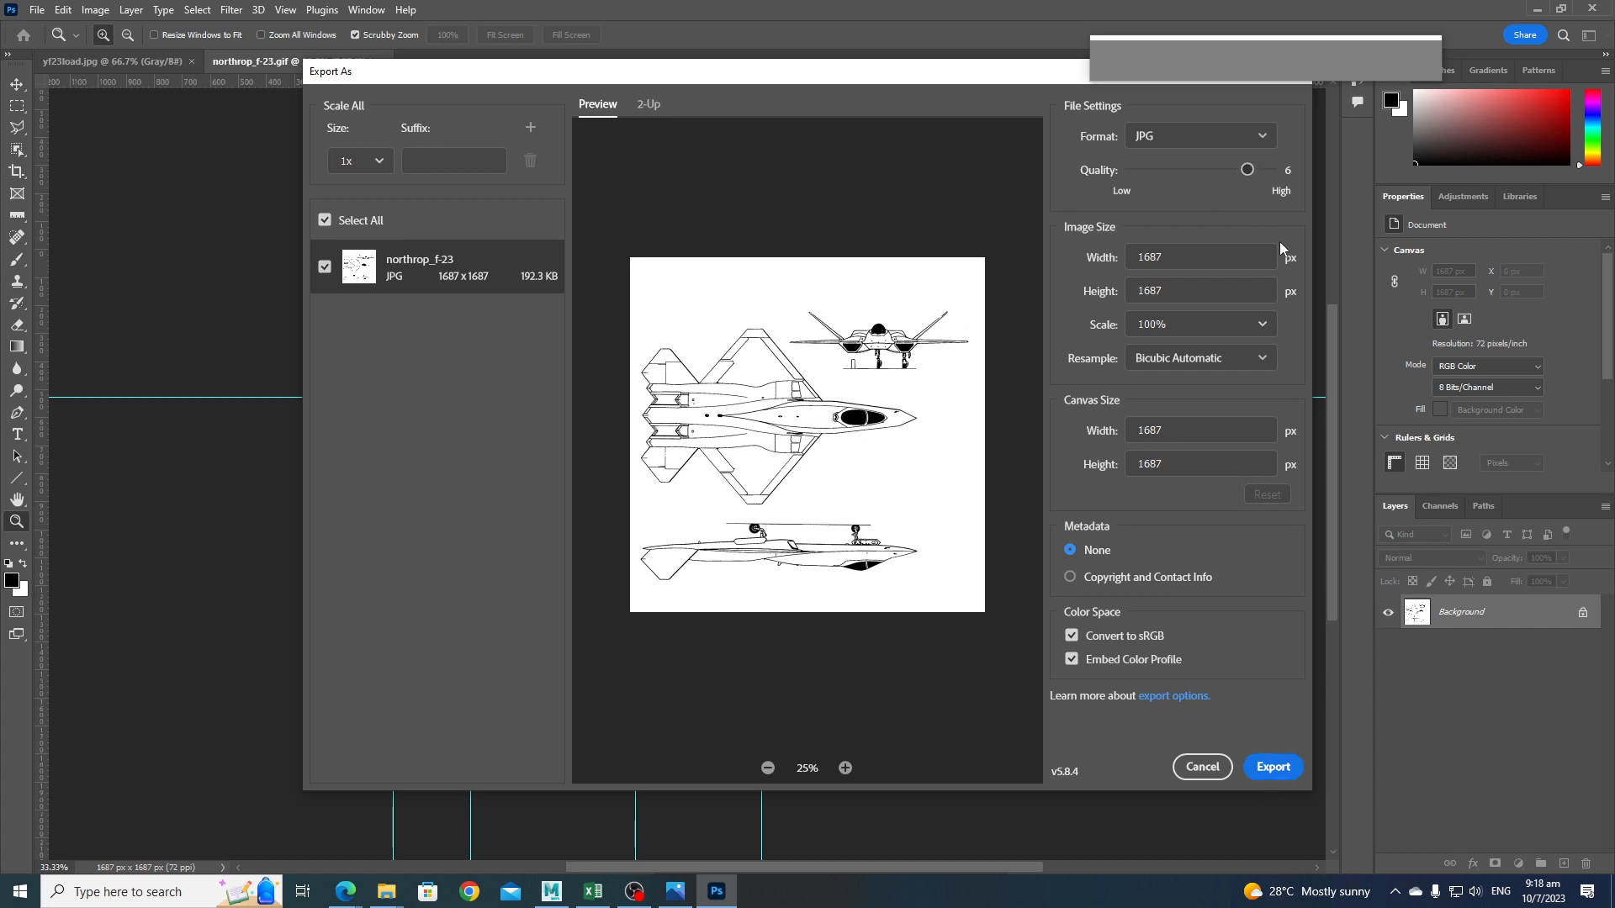
left_click(1248, 171)
mouse_move(1248, 171)
left_mouse_down()
mouse_move(1271, 170)
mouse_move(1251, 172)
left_mouse_up()
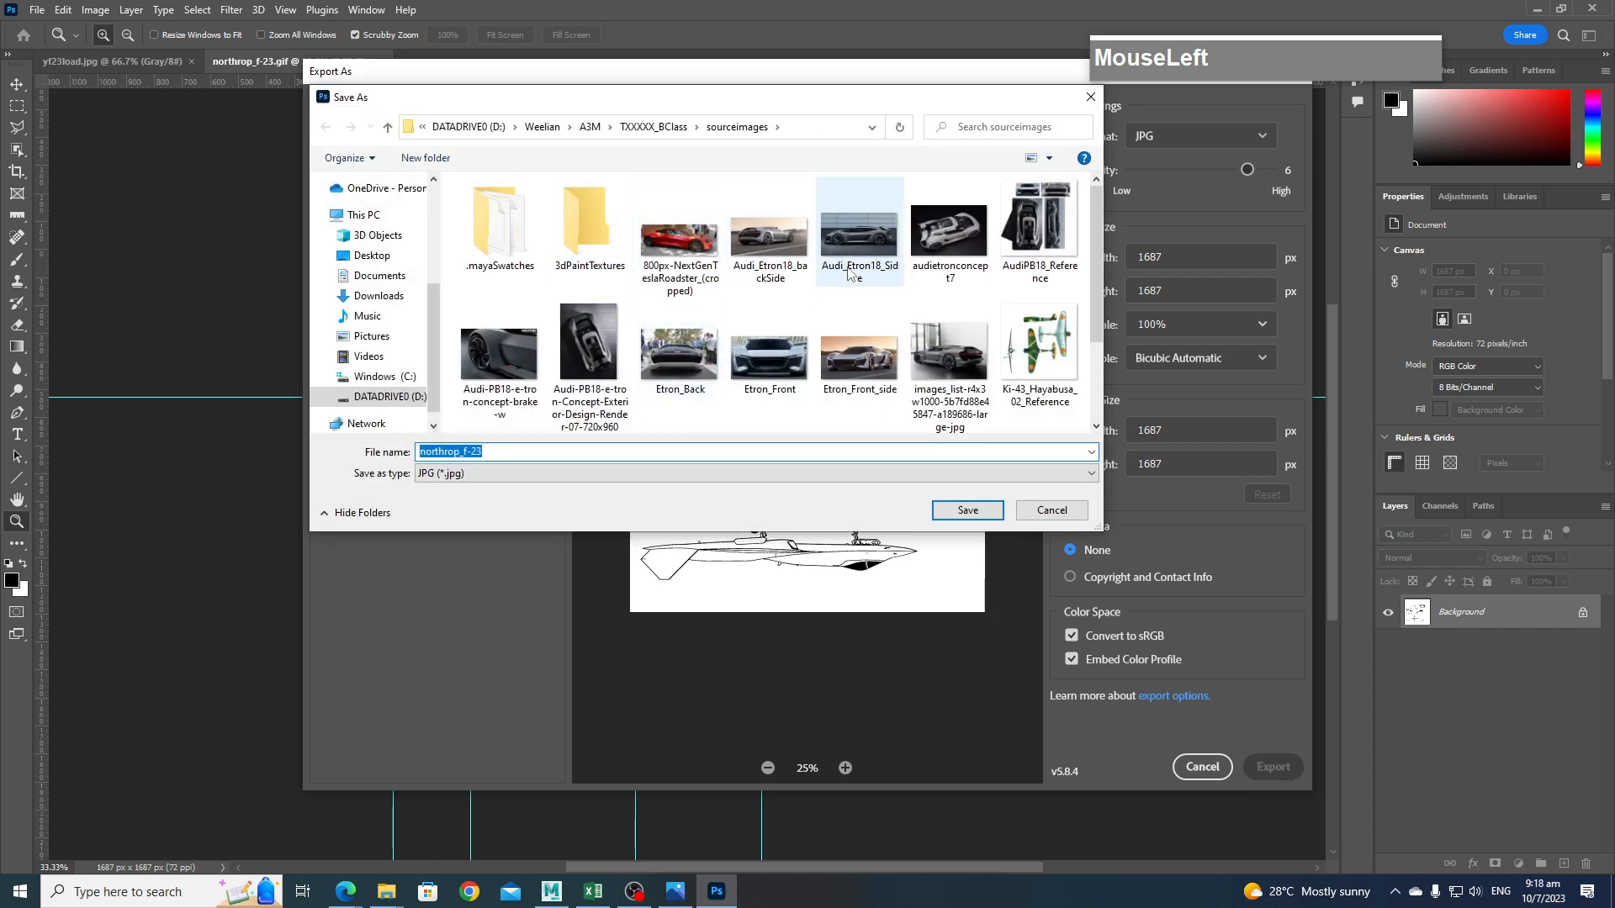
Save the exported northrop_f-23 JPG in the sourceimages folder of the TXXXXX_Instructor project under A3M.
left_click(595, 128)
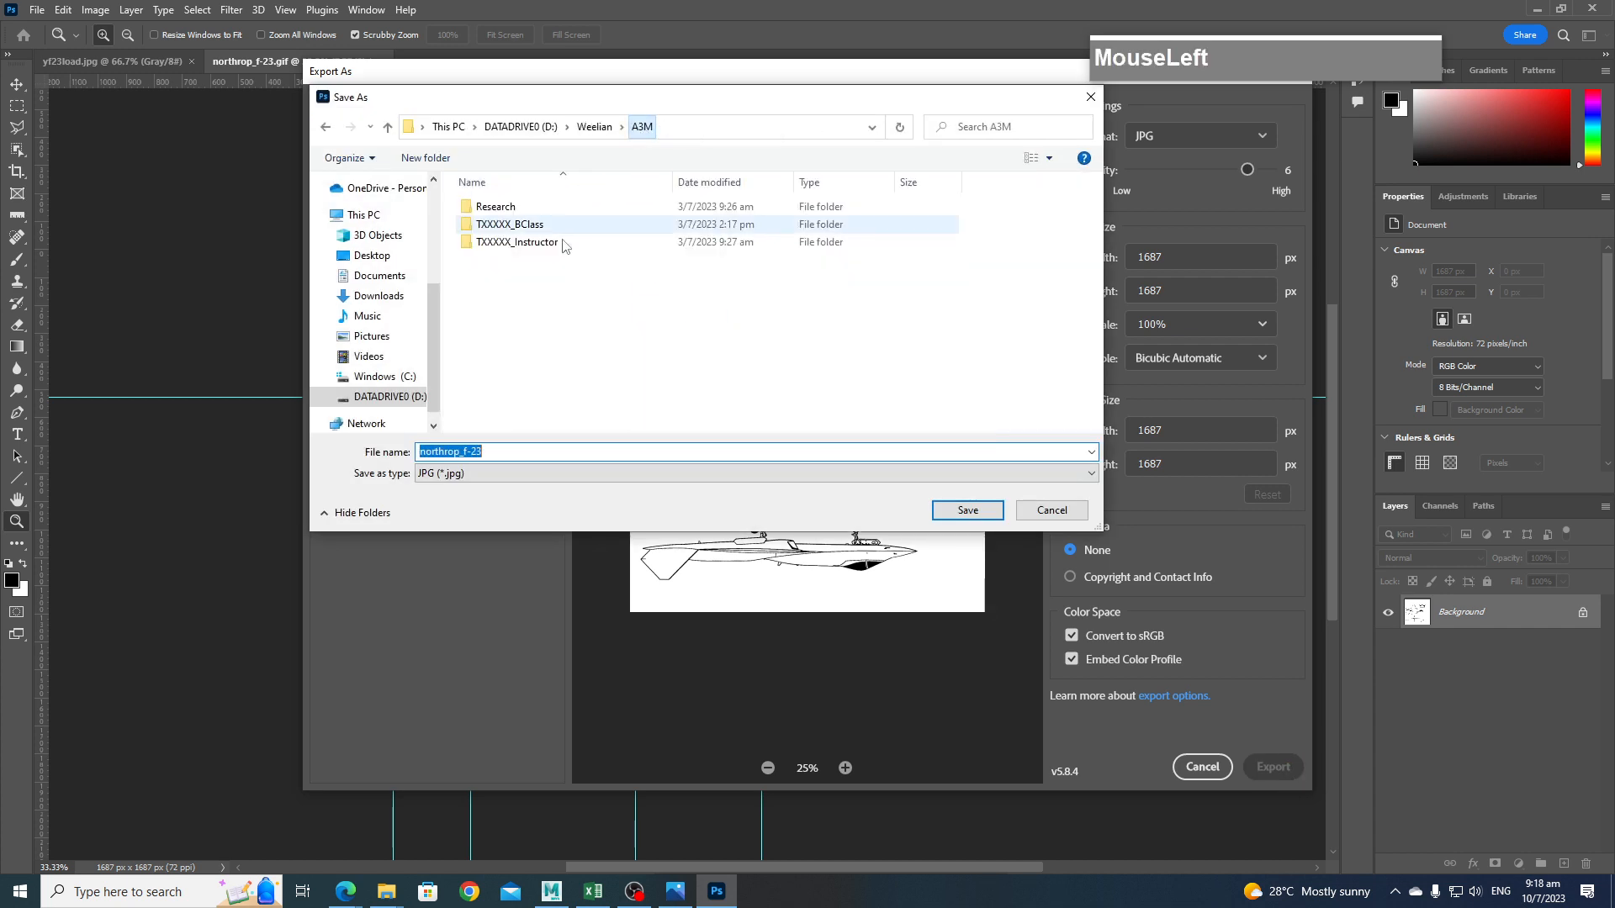
double_click(541, 247)
scroll(505, 345, "down", 2)
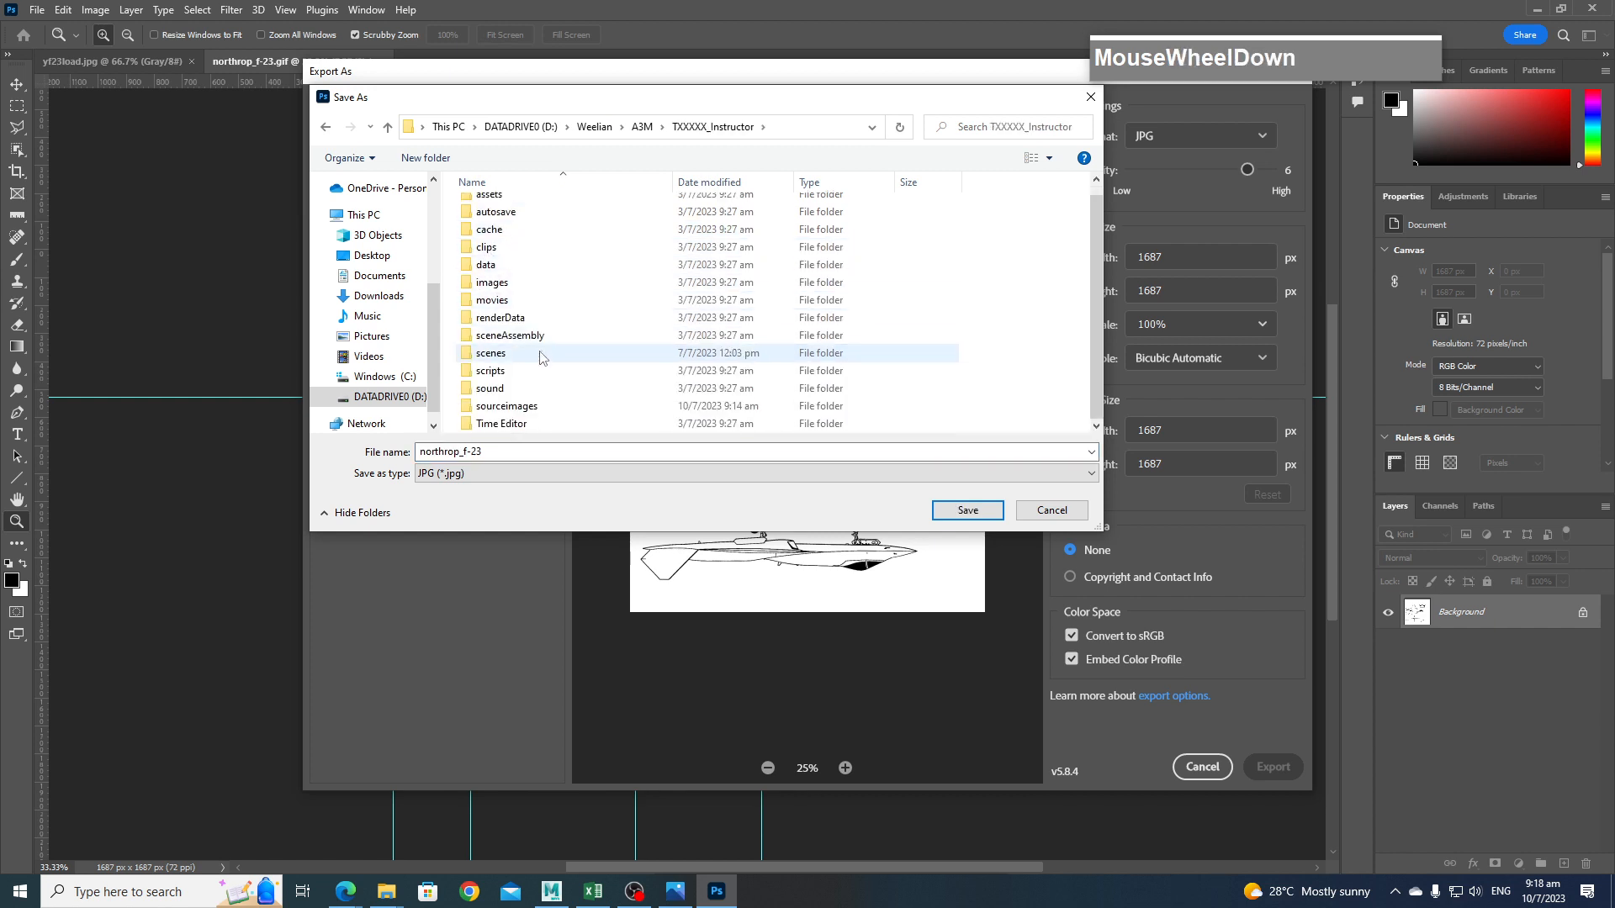
double_click(505, 406)
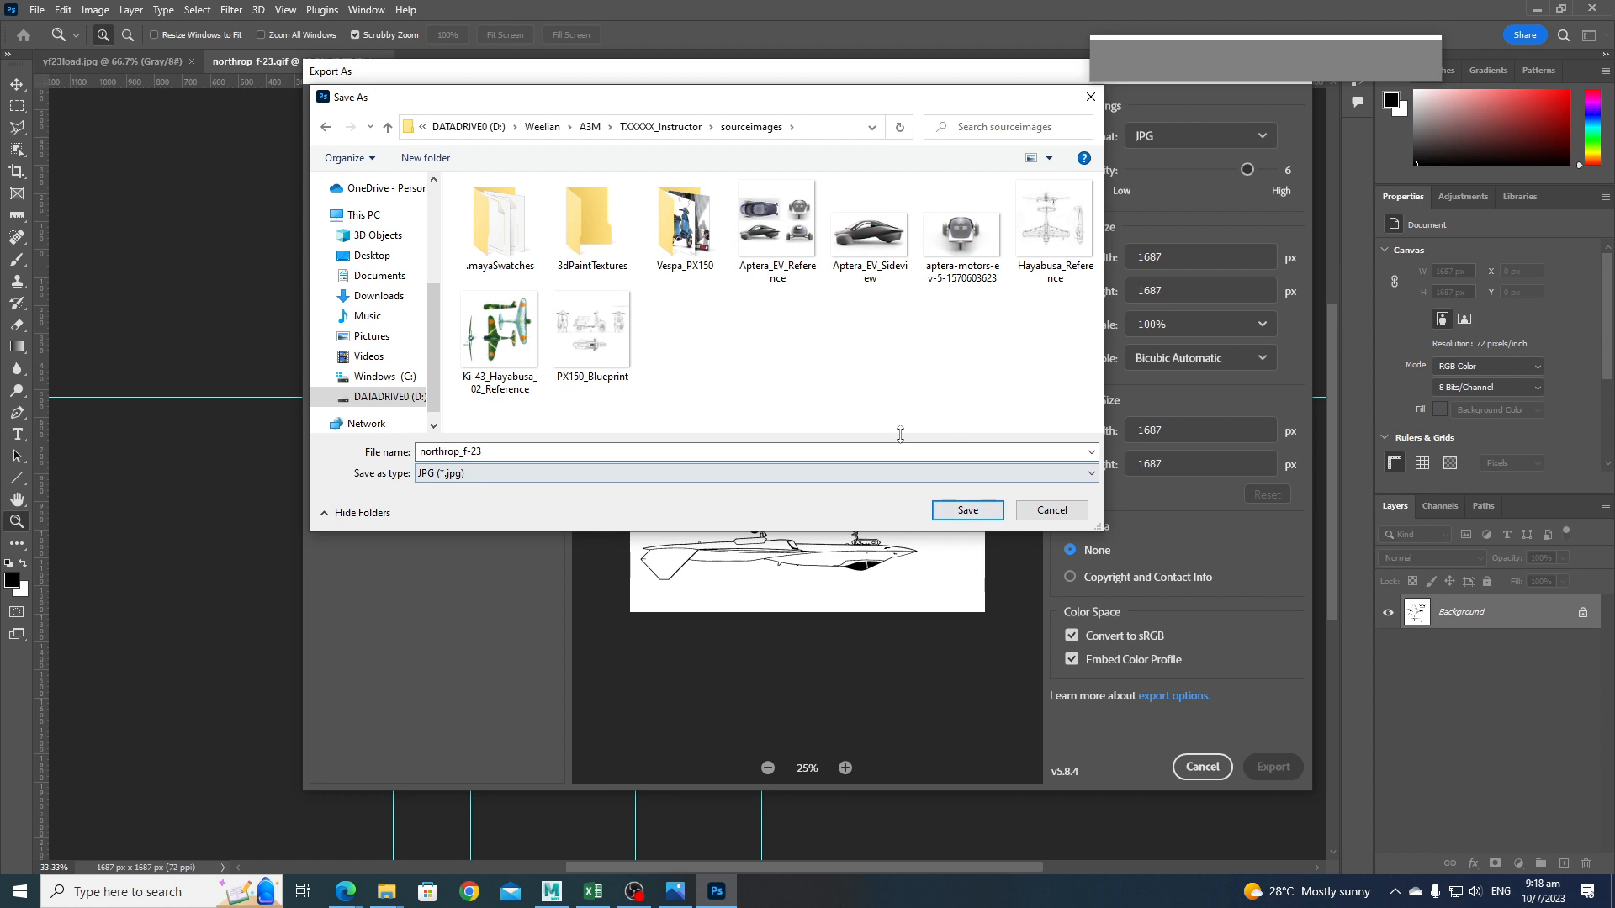
left_click(967, 509)
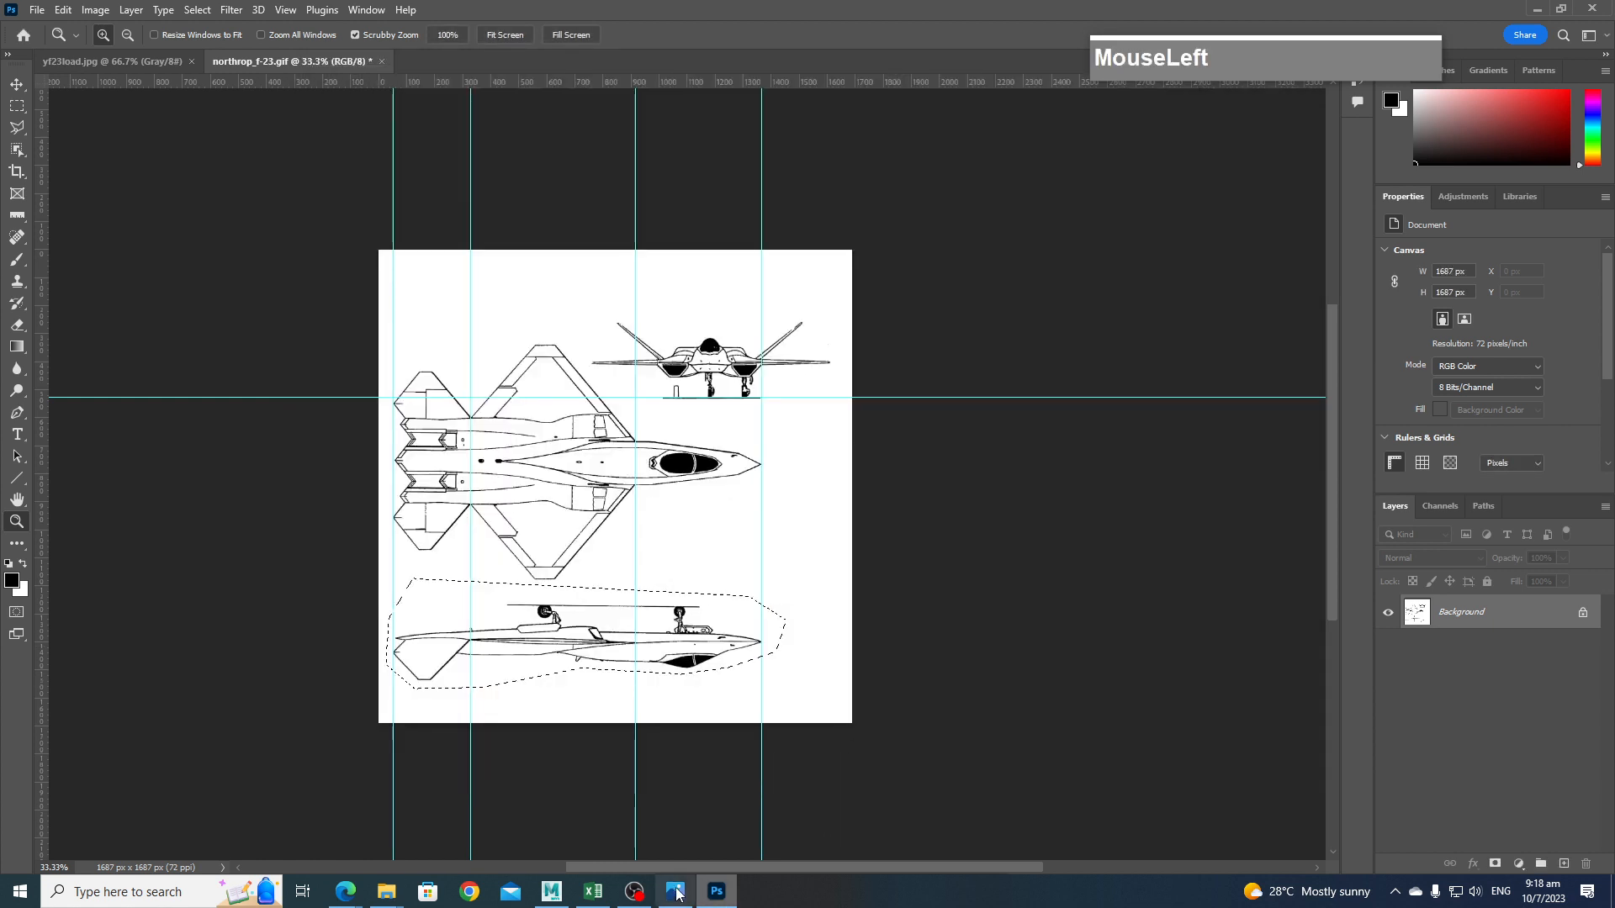
Switch to Maya, minimize the script output window and maximize the main window.
left_click(551, 890)
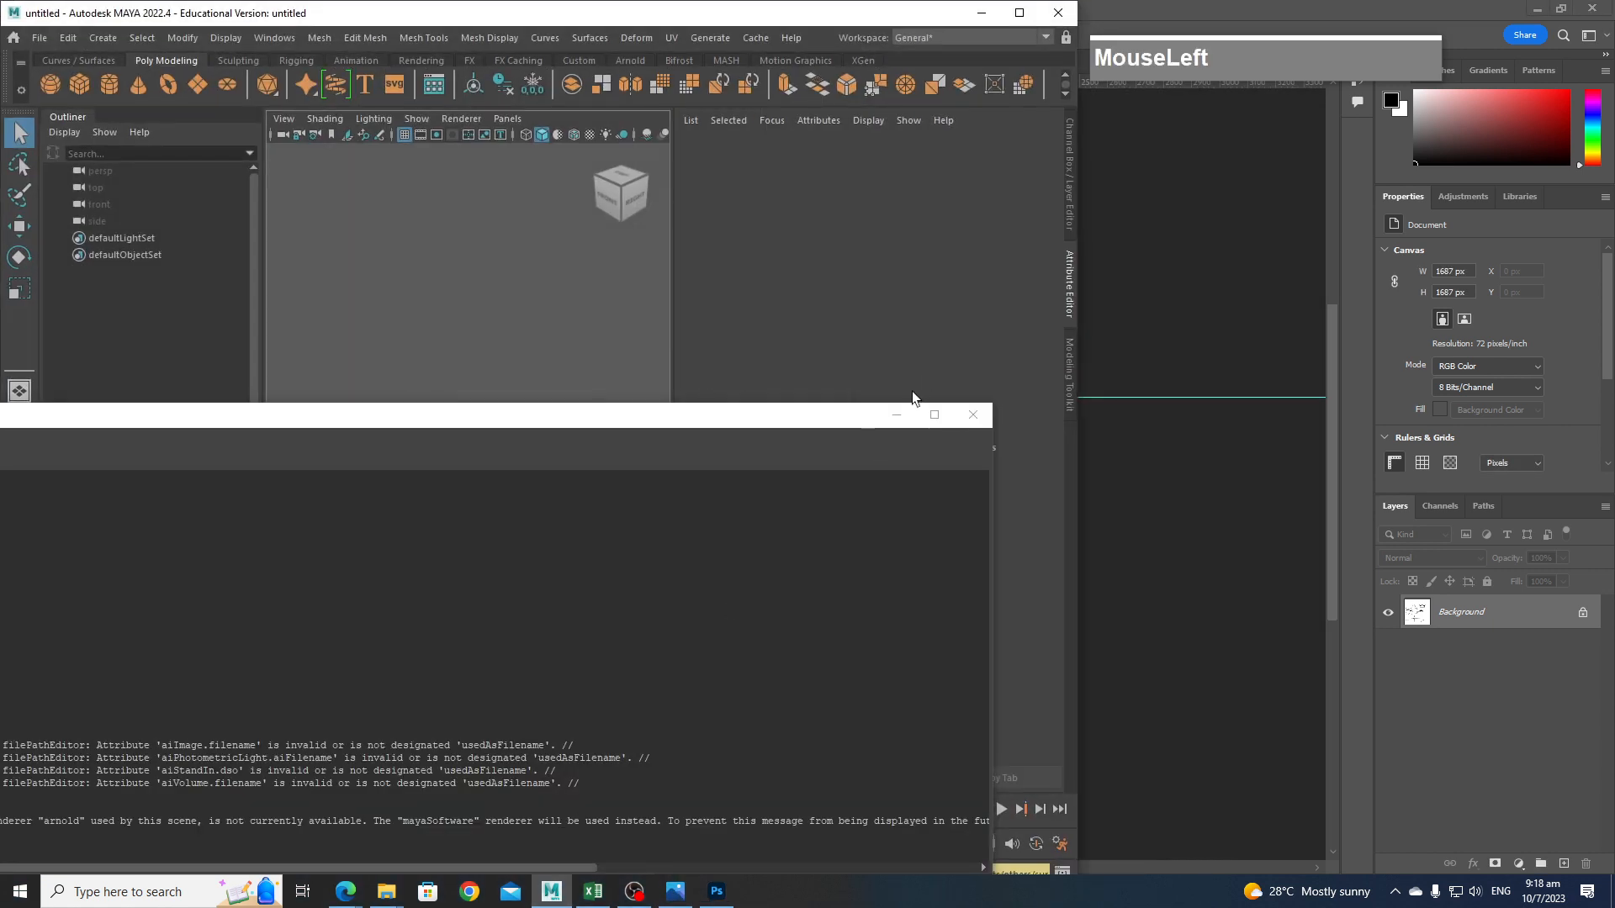
left_click(896, 414)
left_click(1019, 13)
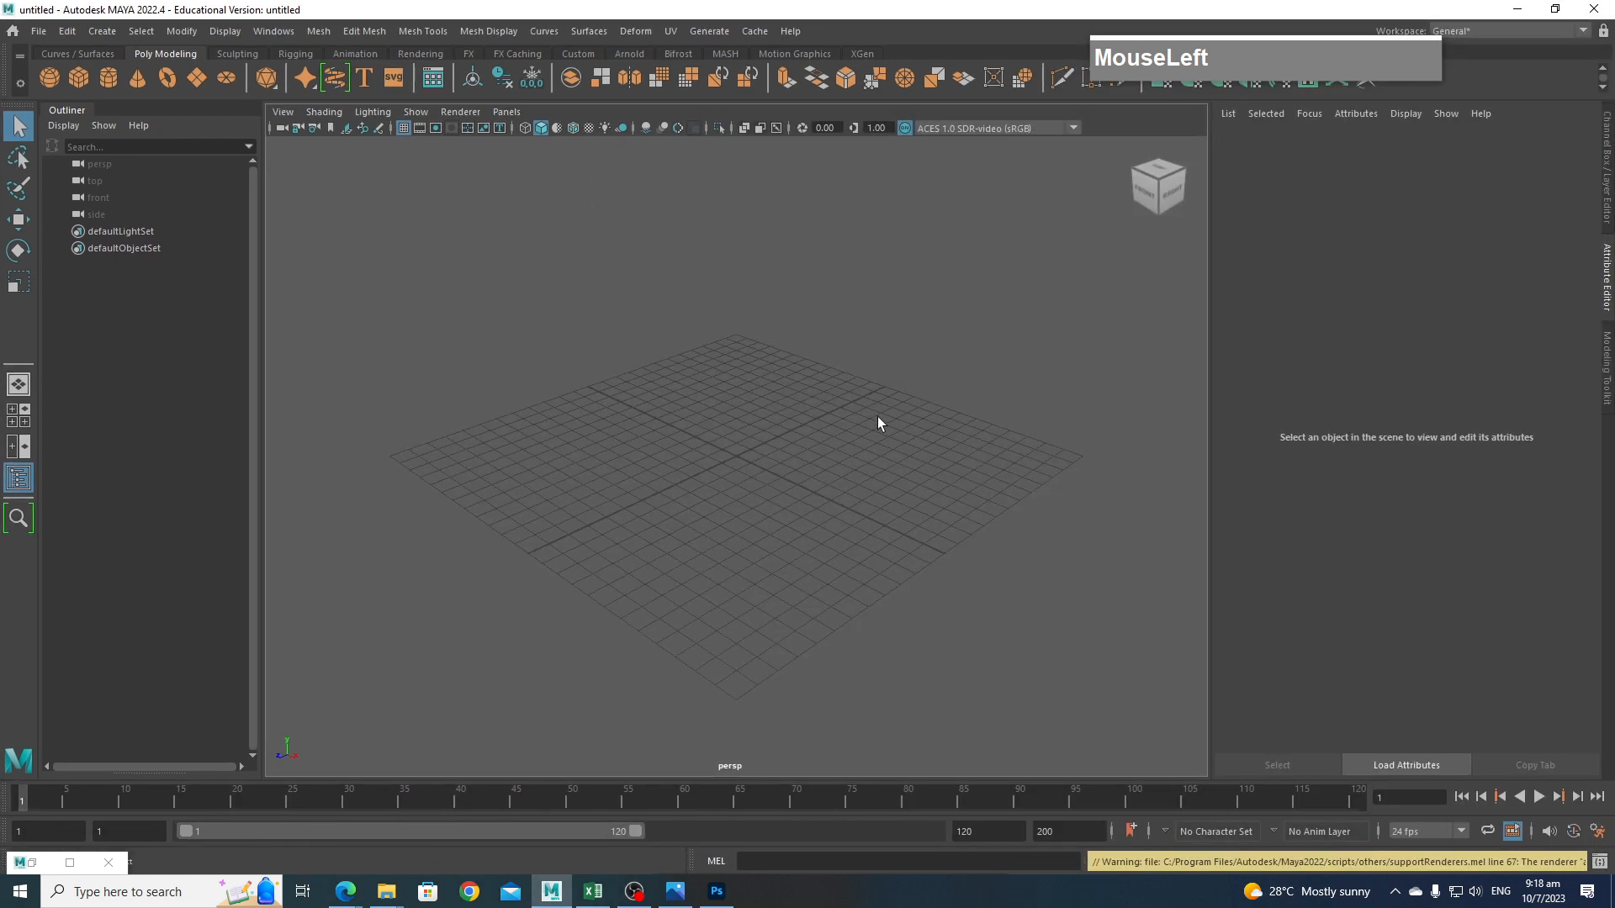
left_click(39, 30)
mouse_move(104, 581)
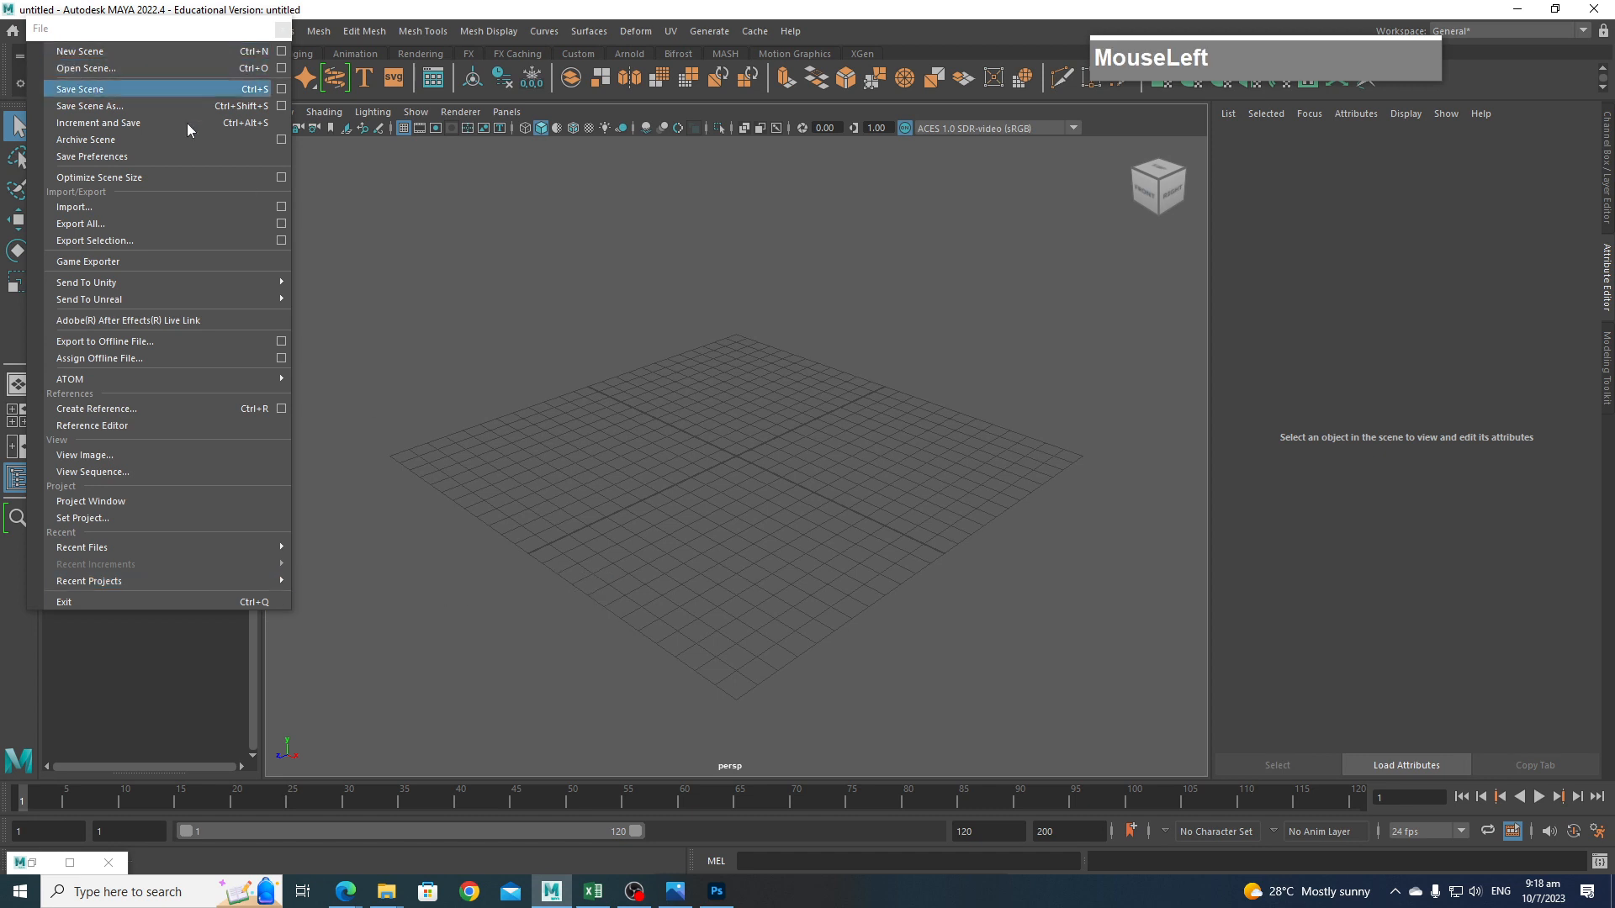
left_click(572, 402)
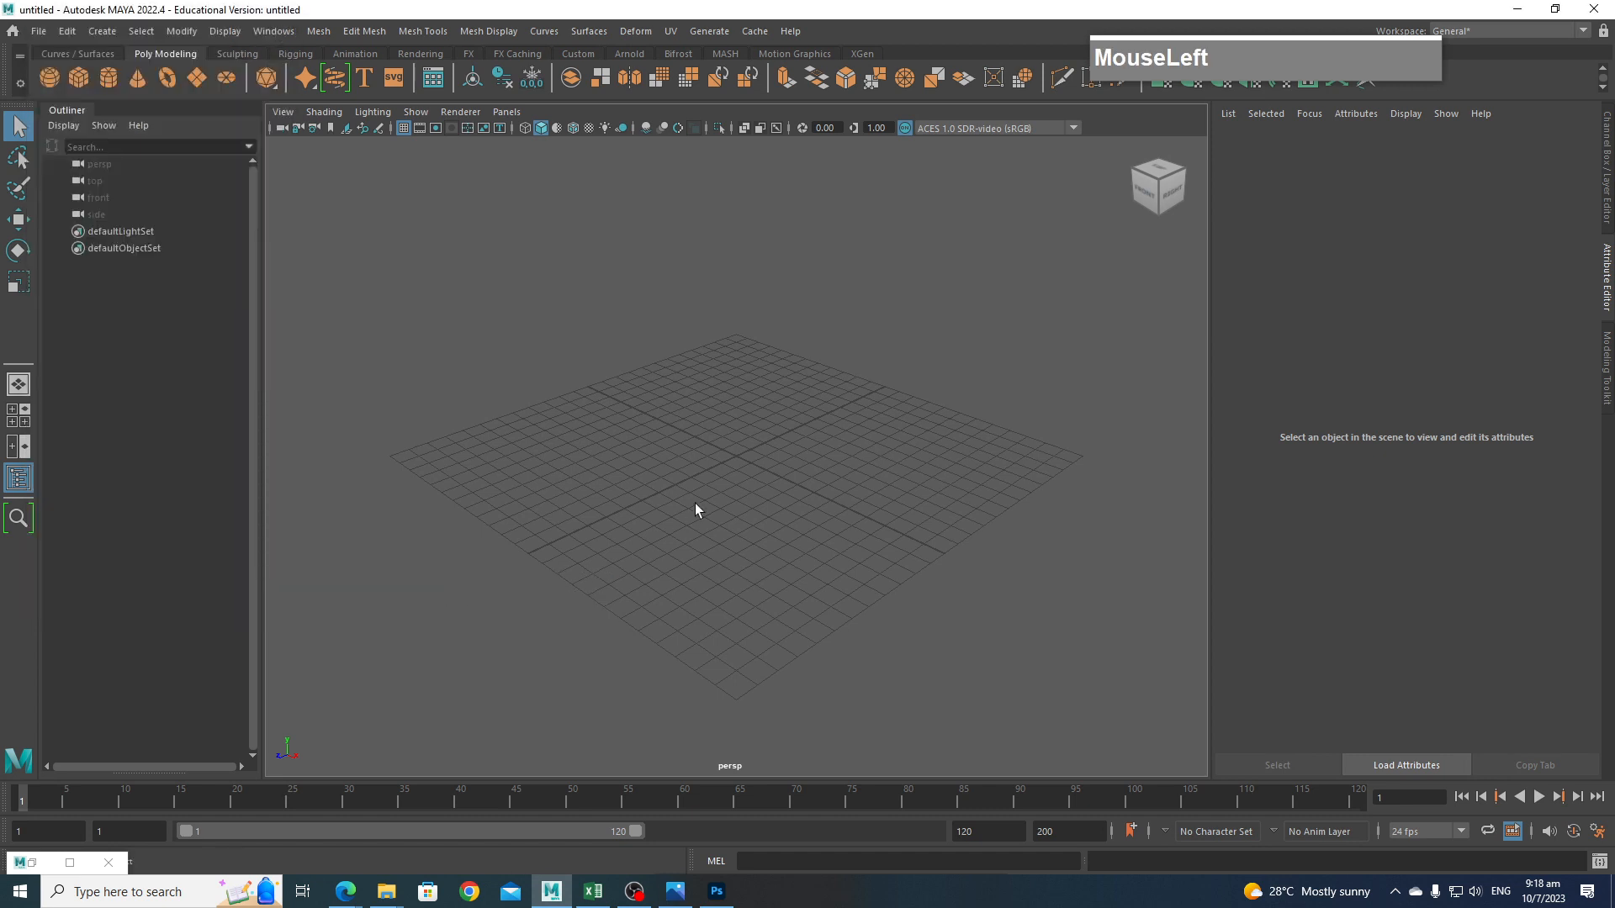
Create a polygon plane at the origin and set its width and height subdivisions to 1.
right_click_drag(739, 447, 673, 436, "shift")
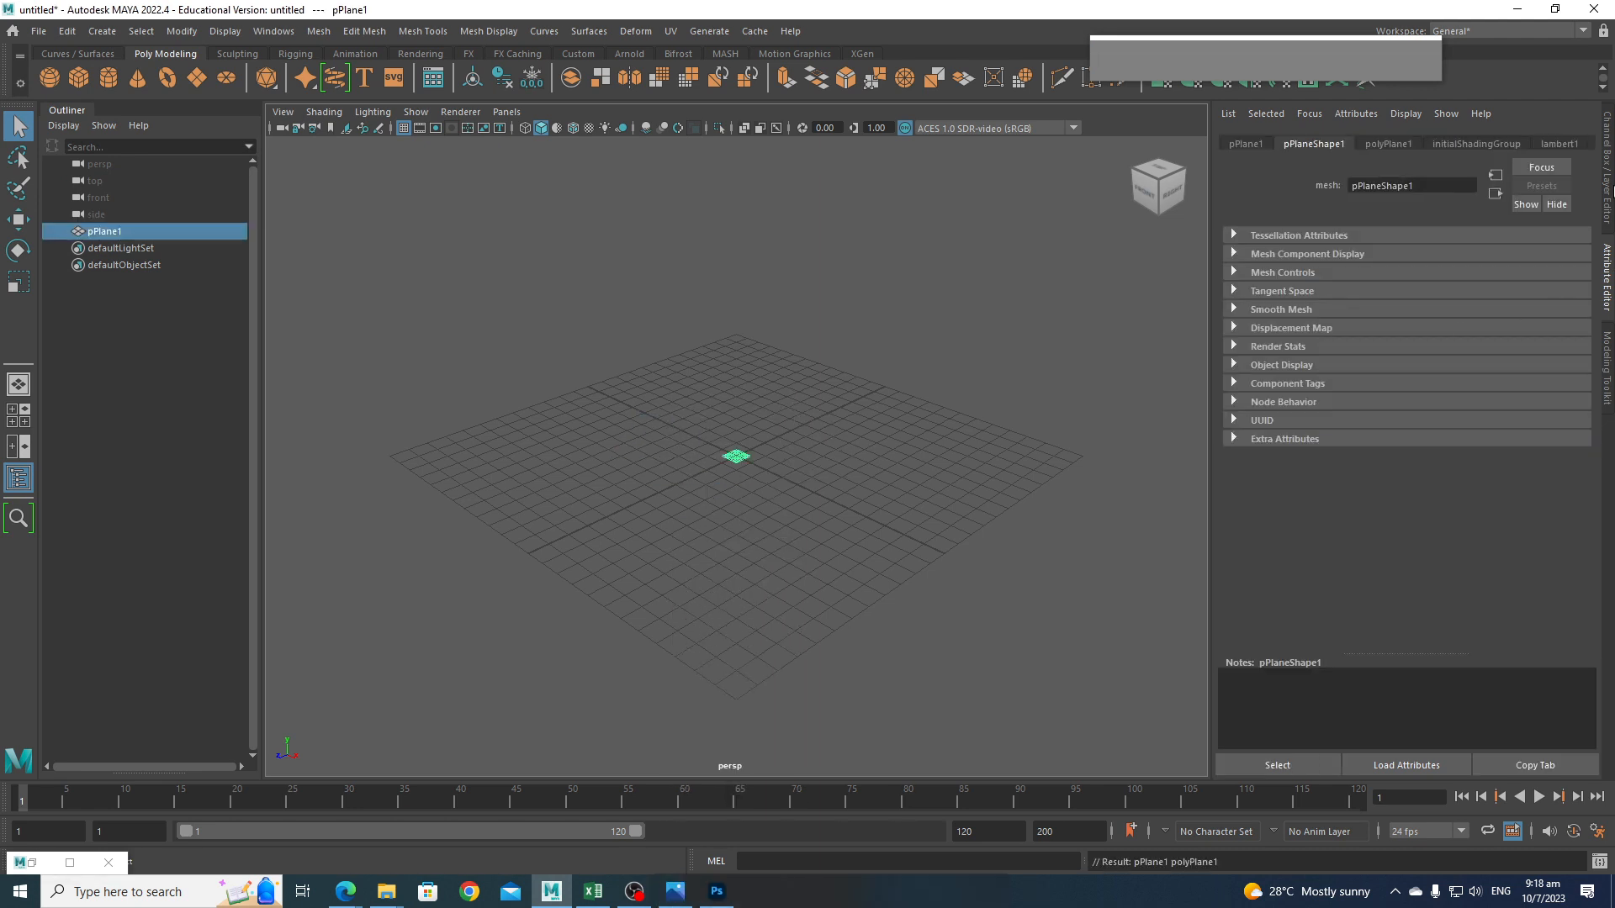
left_click(1607, 186)
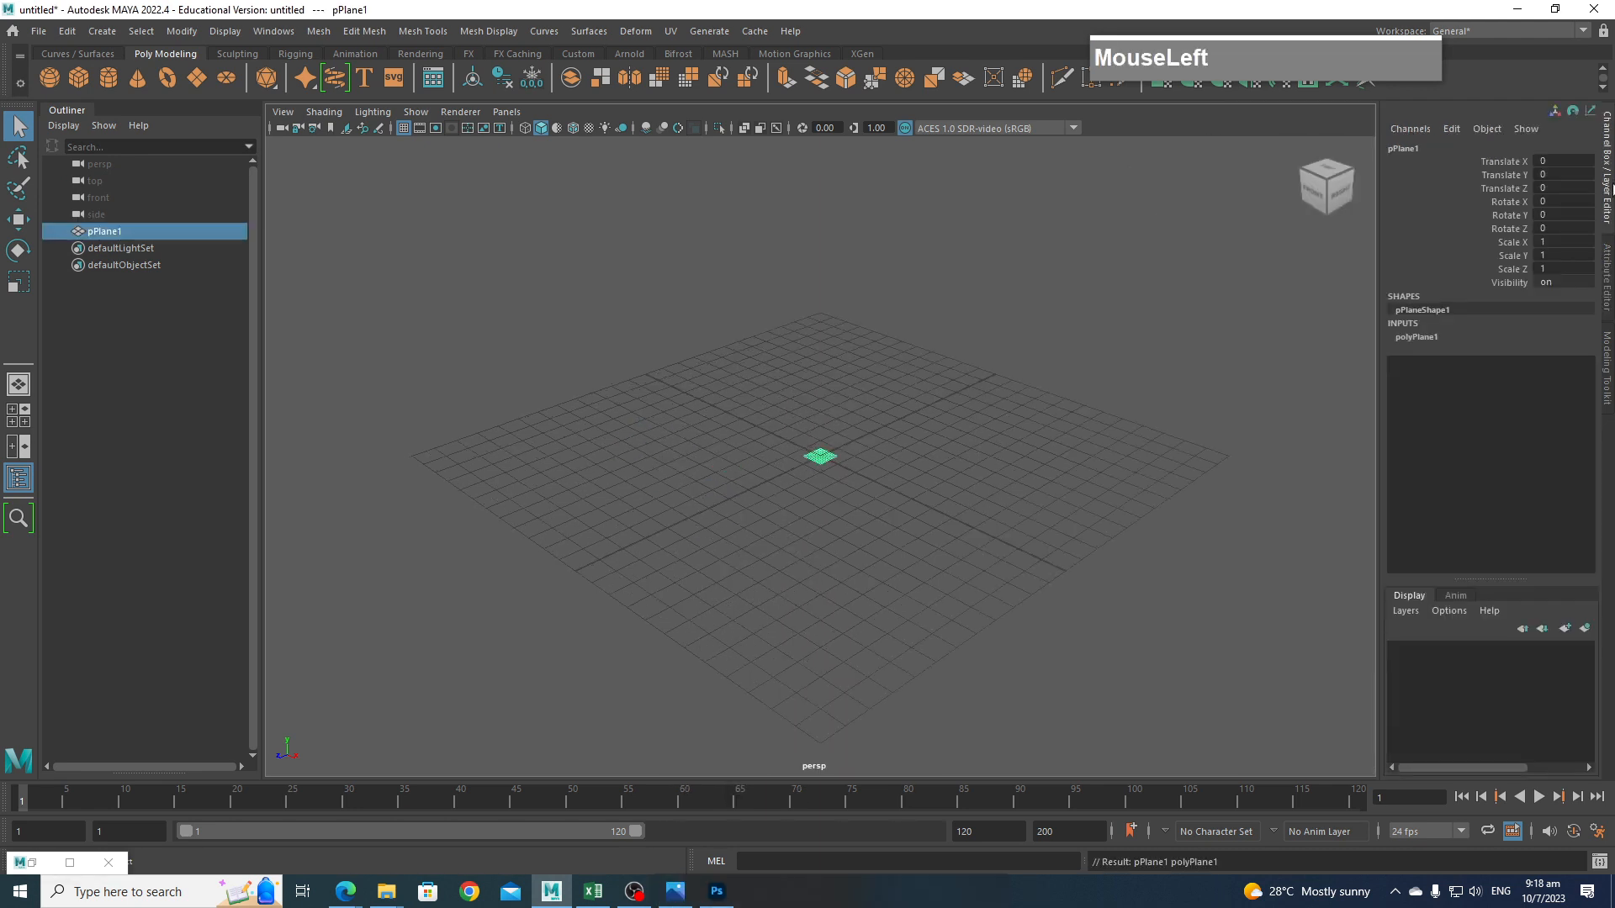
left_click(1403, 338)
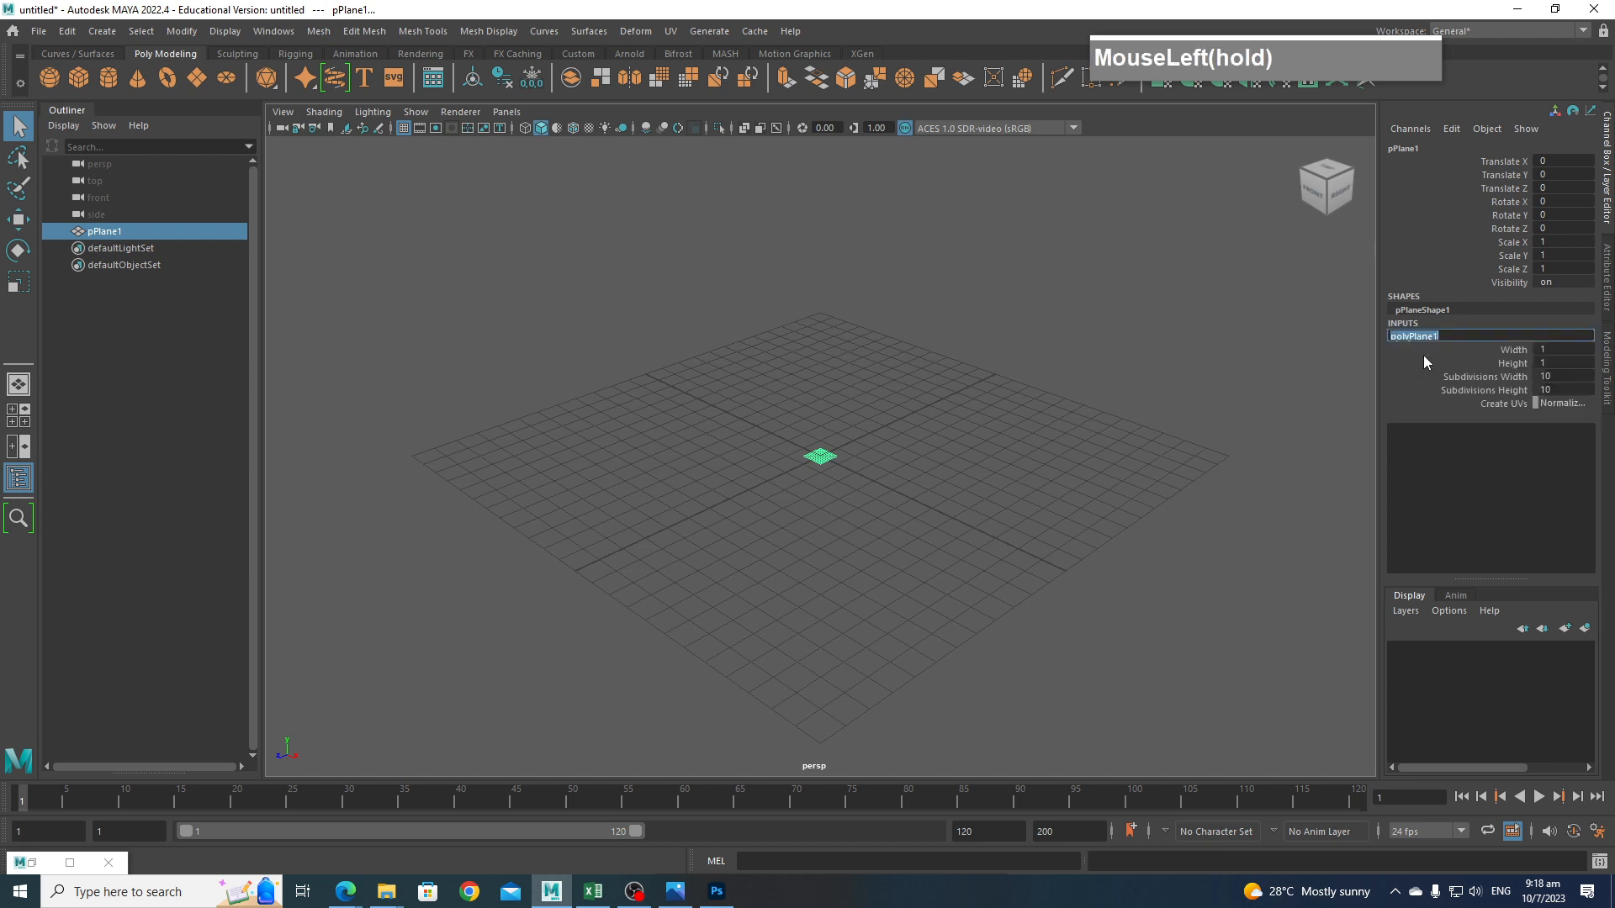
left_click(1492, 381)
left_click(1496, 391, "shift")
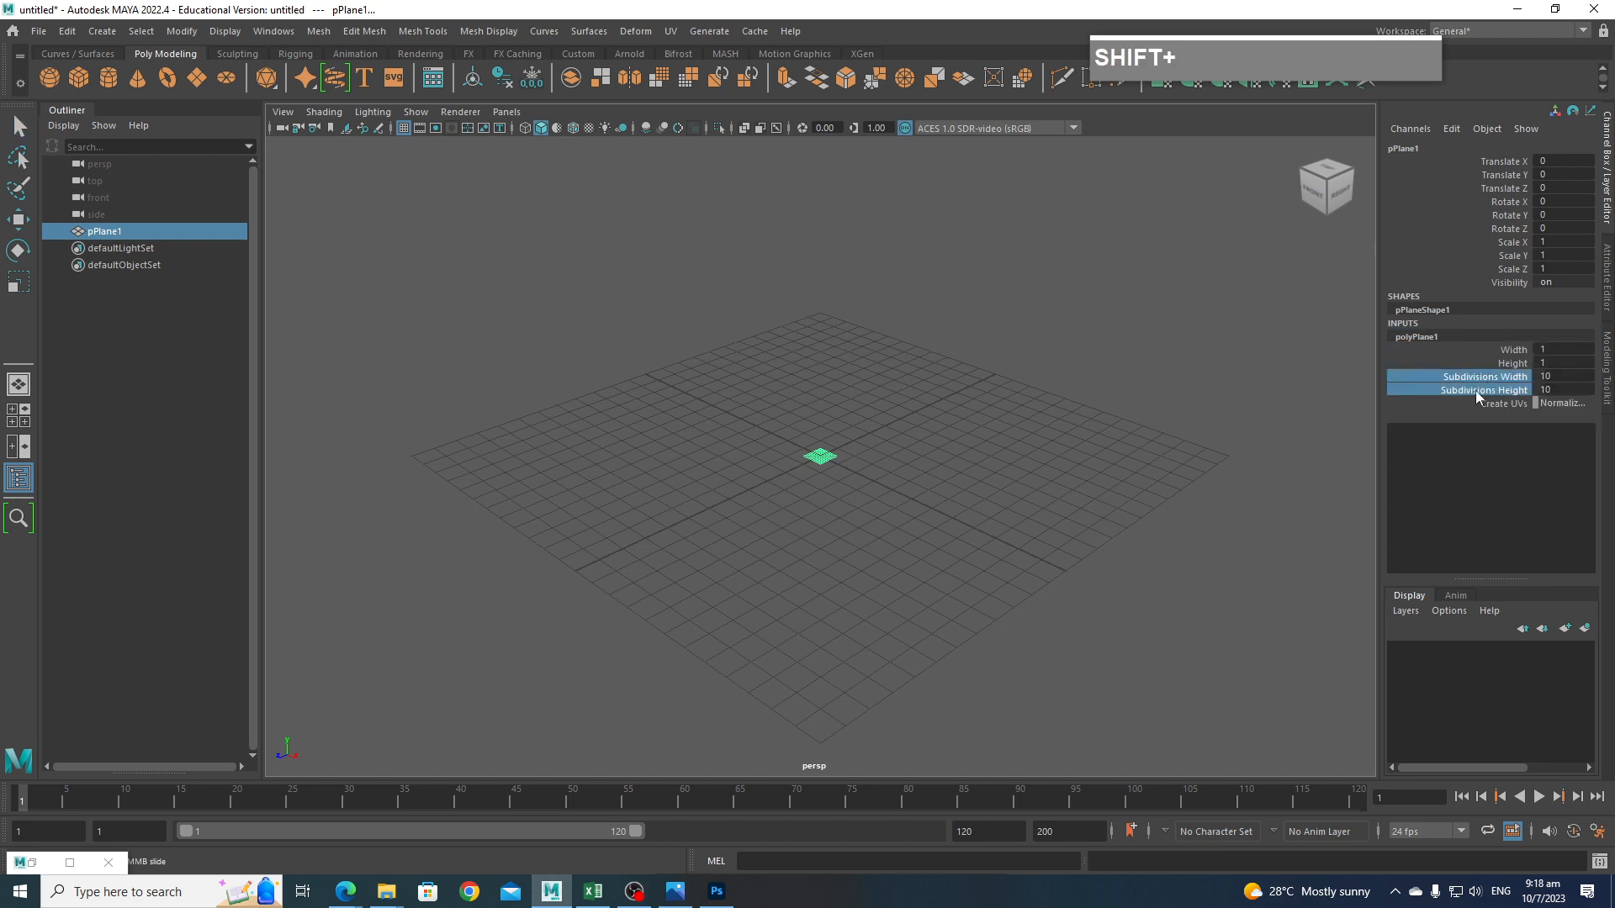
middle_click_drag(1296, 386, 1034, 407)
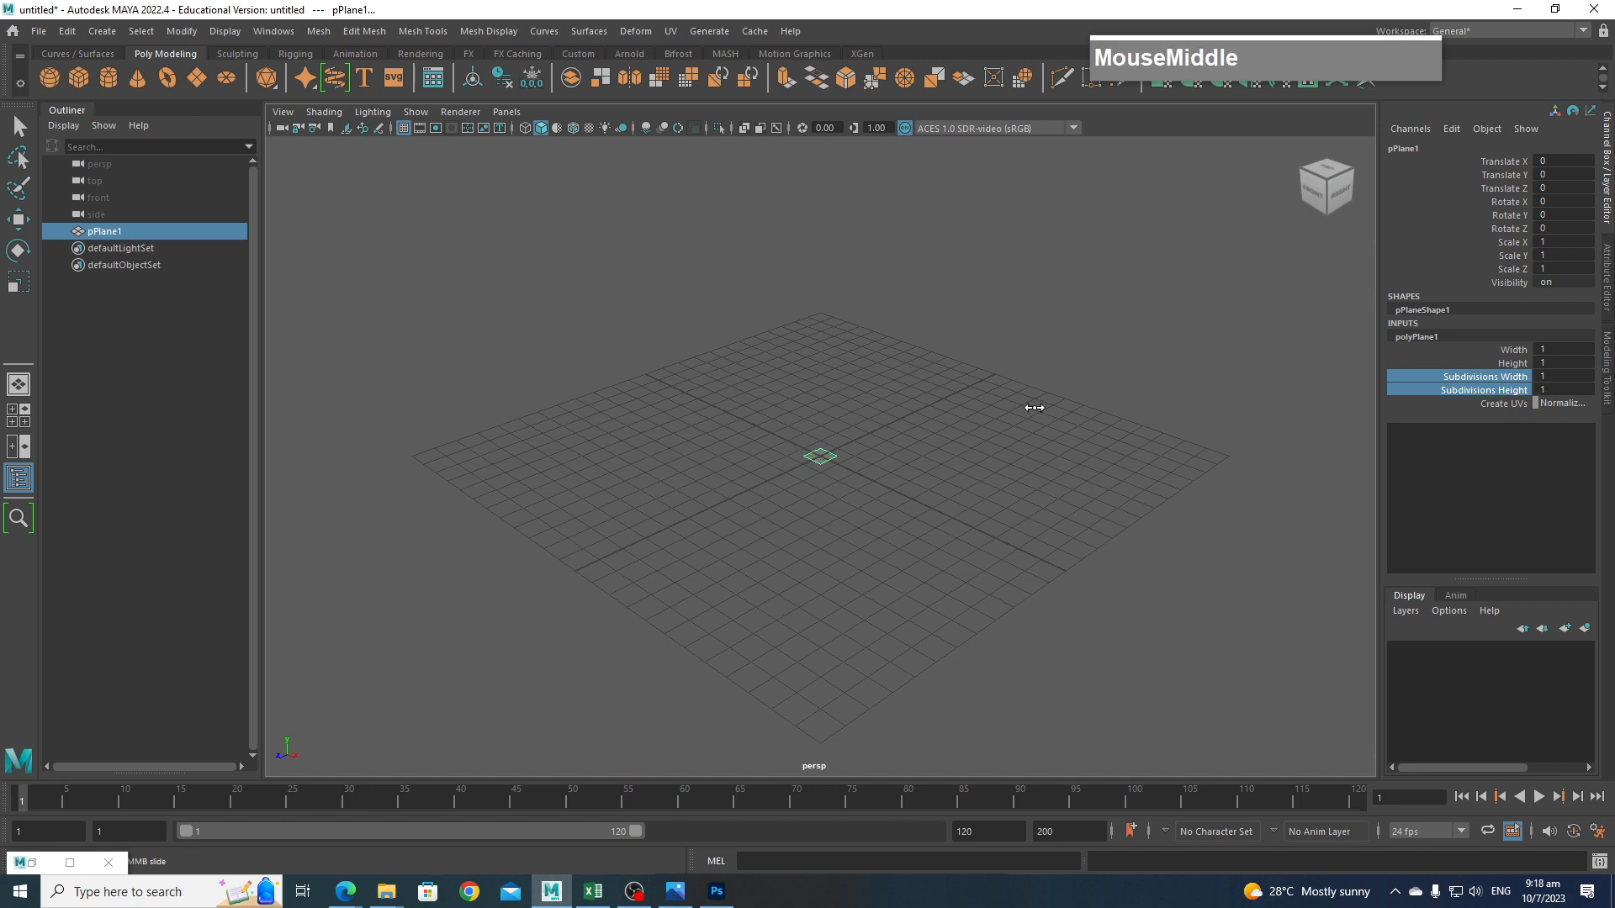
Set the polygon plane's width and height to 42.5.
left_click(1514, 350)
left_click(1526, 364, "shift")
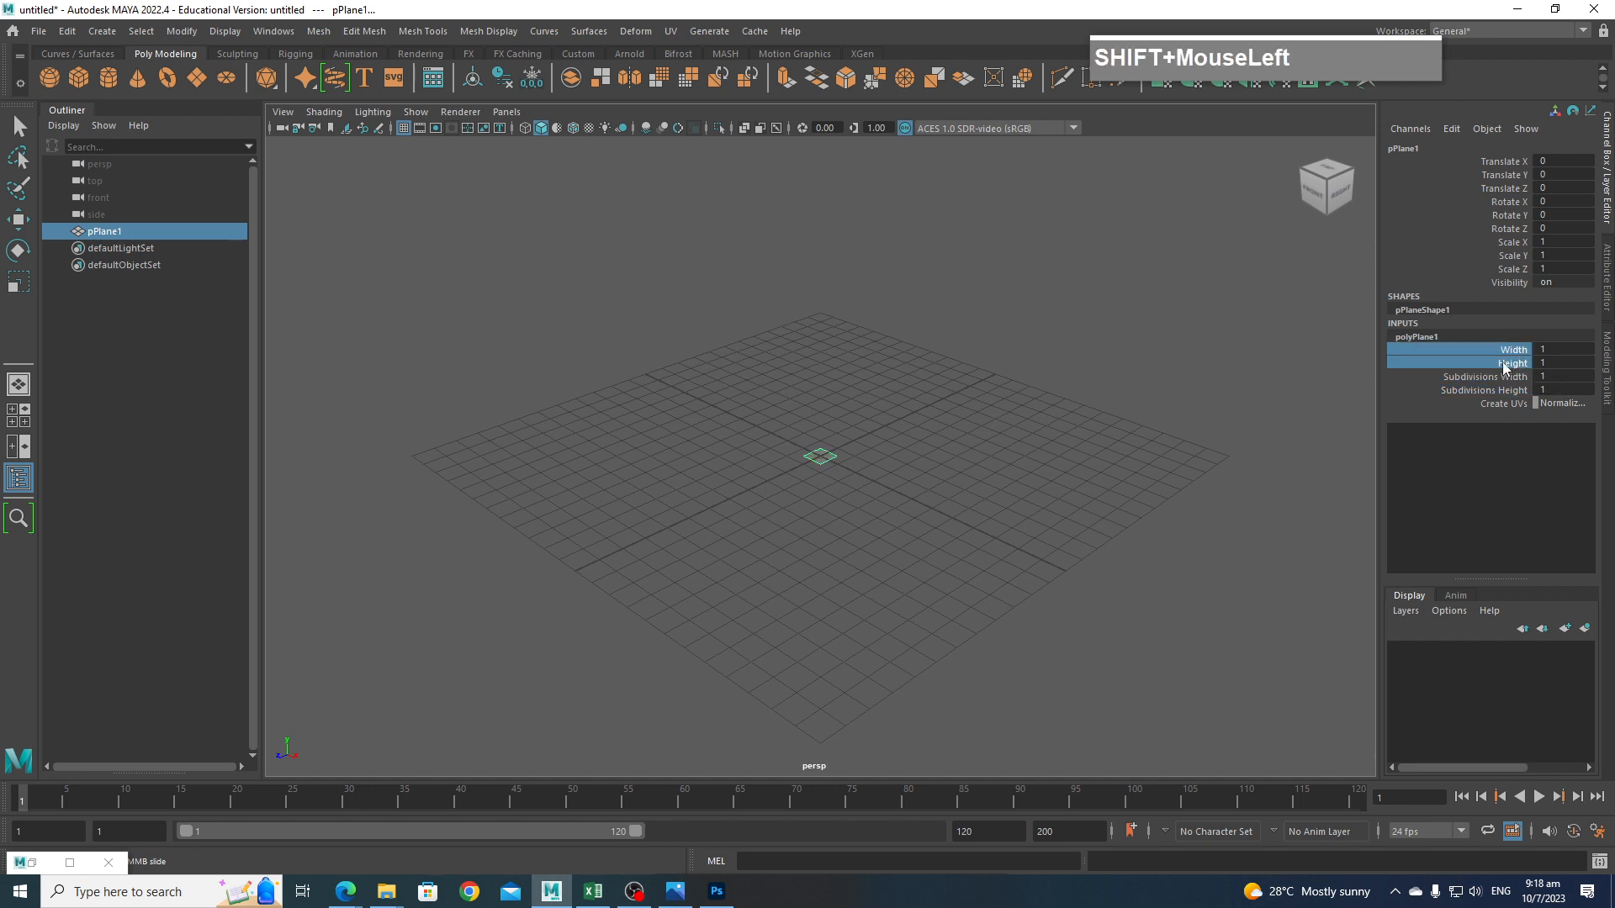
middle_click_drag(883, 417, 1267, 420)
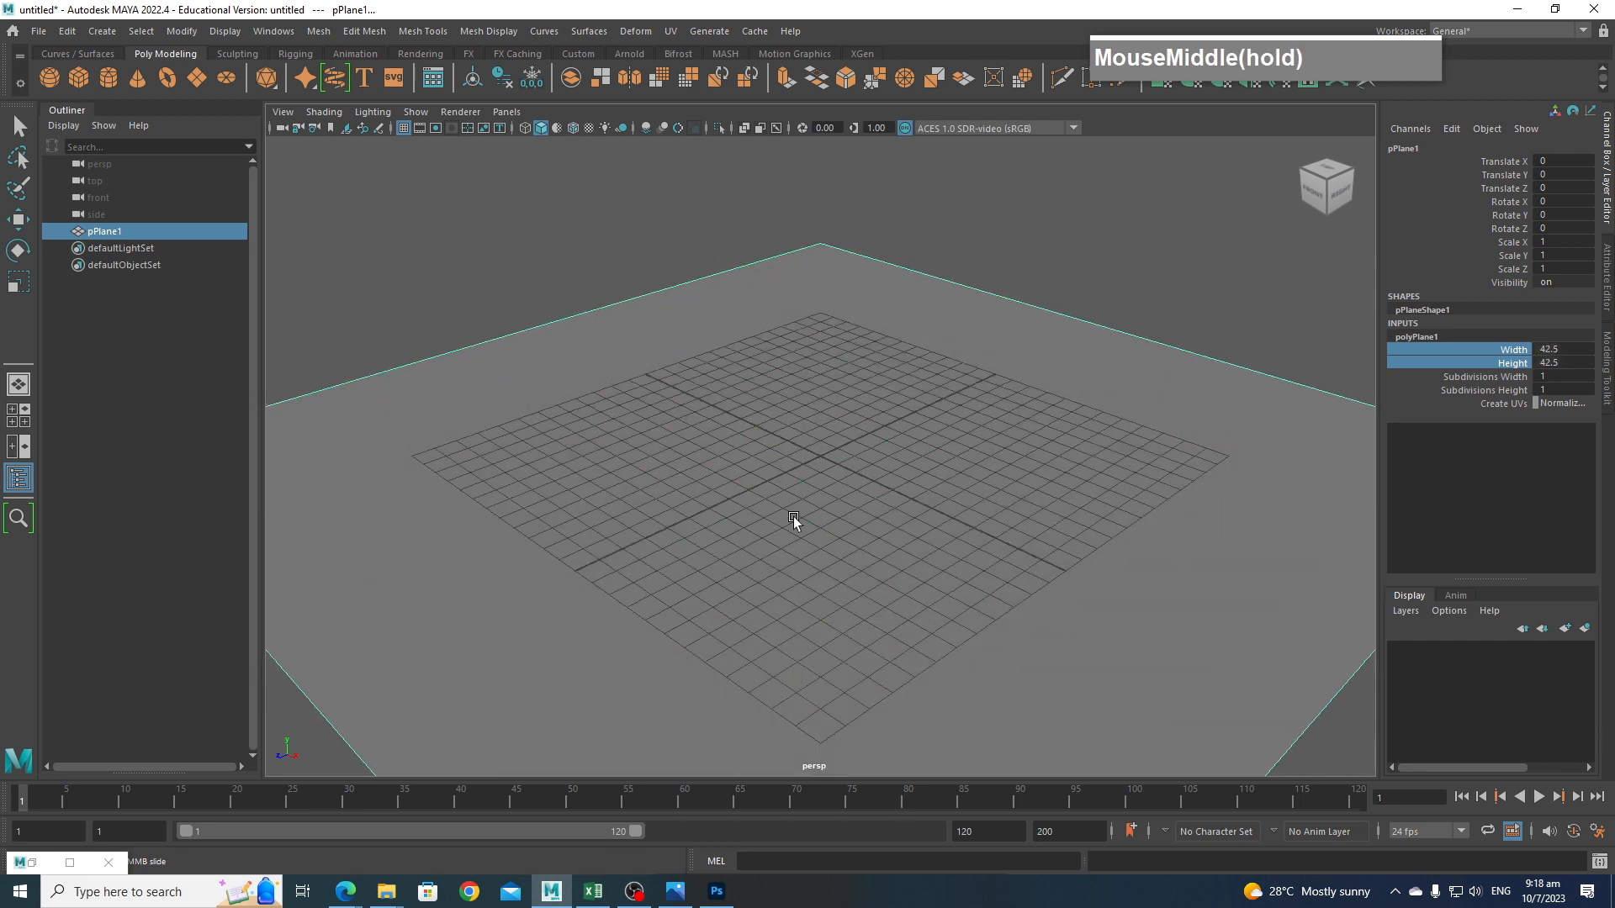
Assign a new Surface Shader material to the plane and turn on textured display in the viewport.
right_click_drag(843, 387, 869, 822)
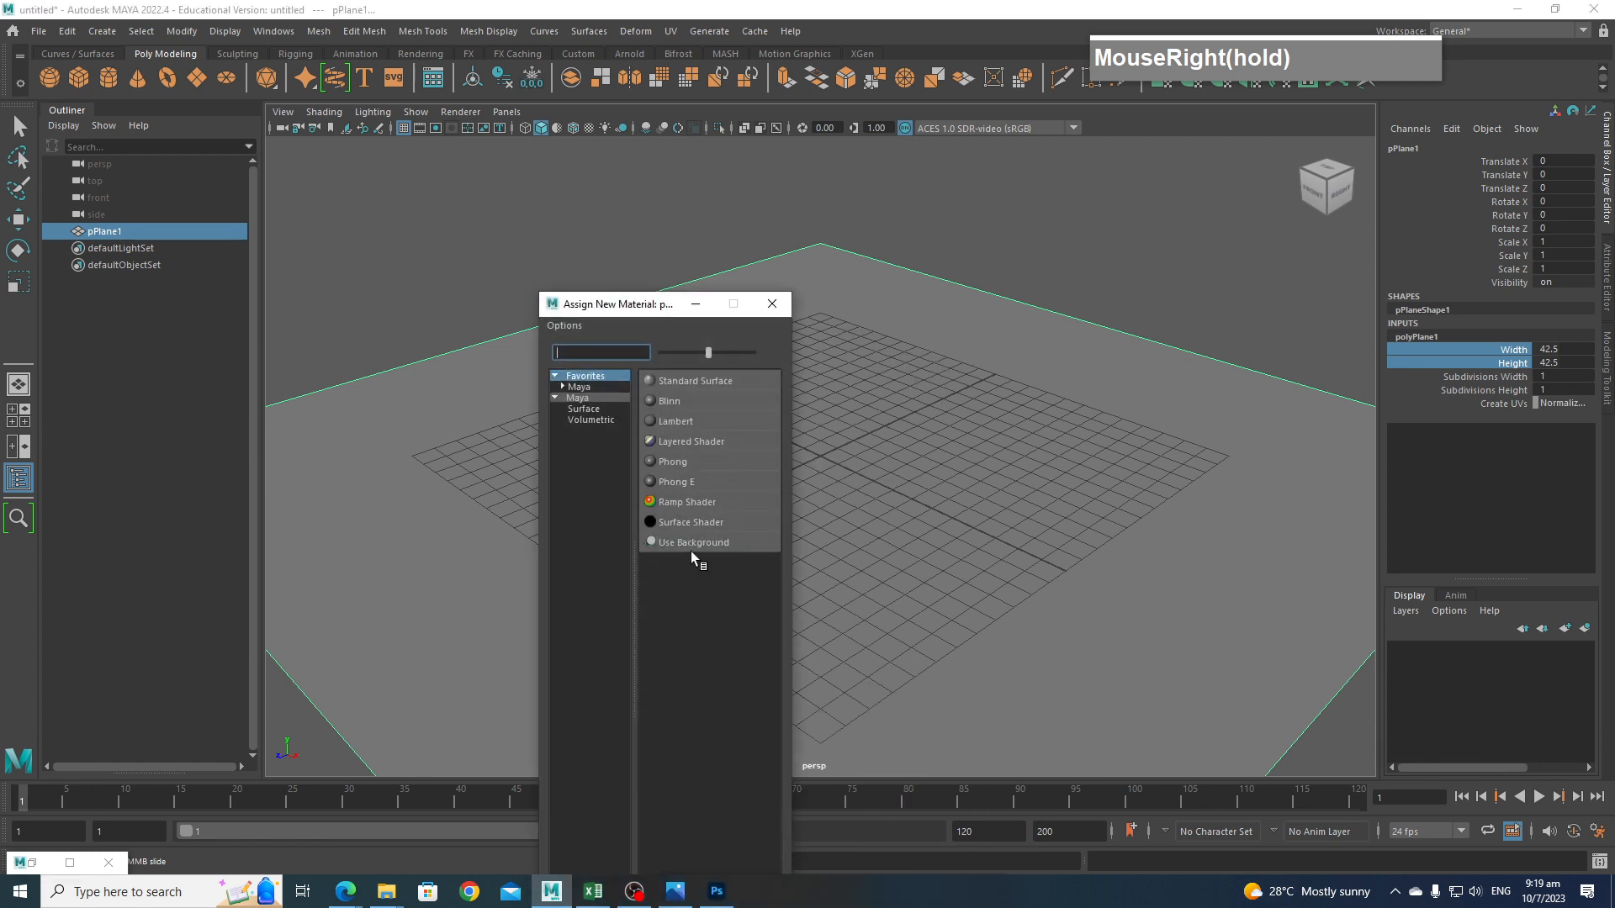
left_click(673, 522)
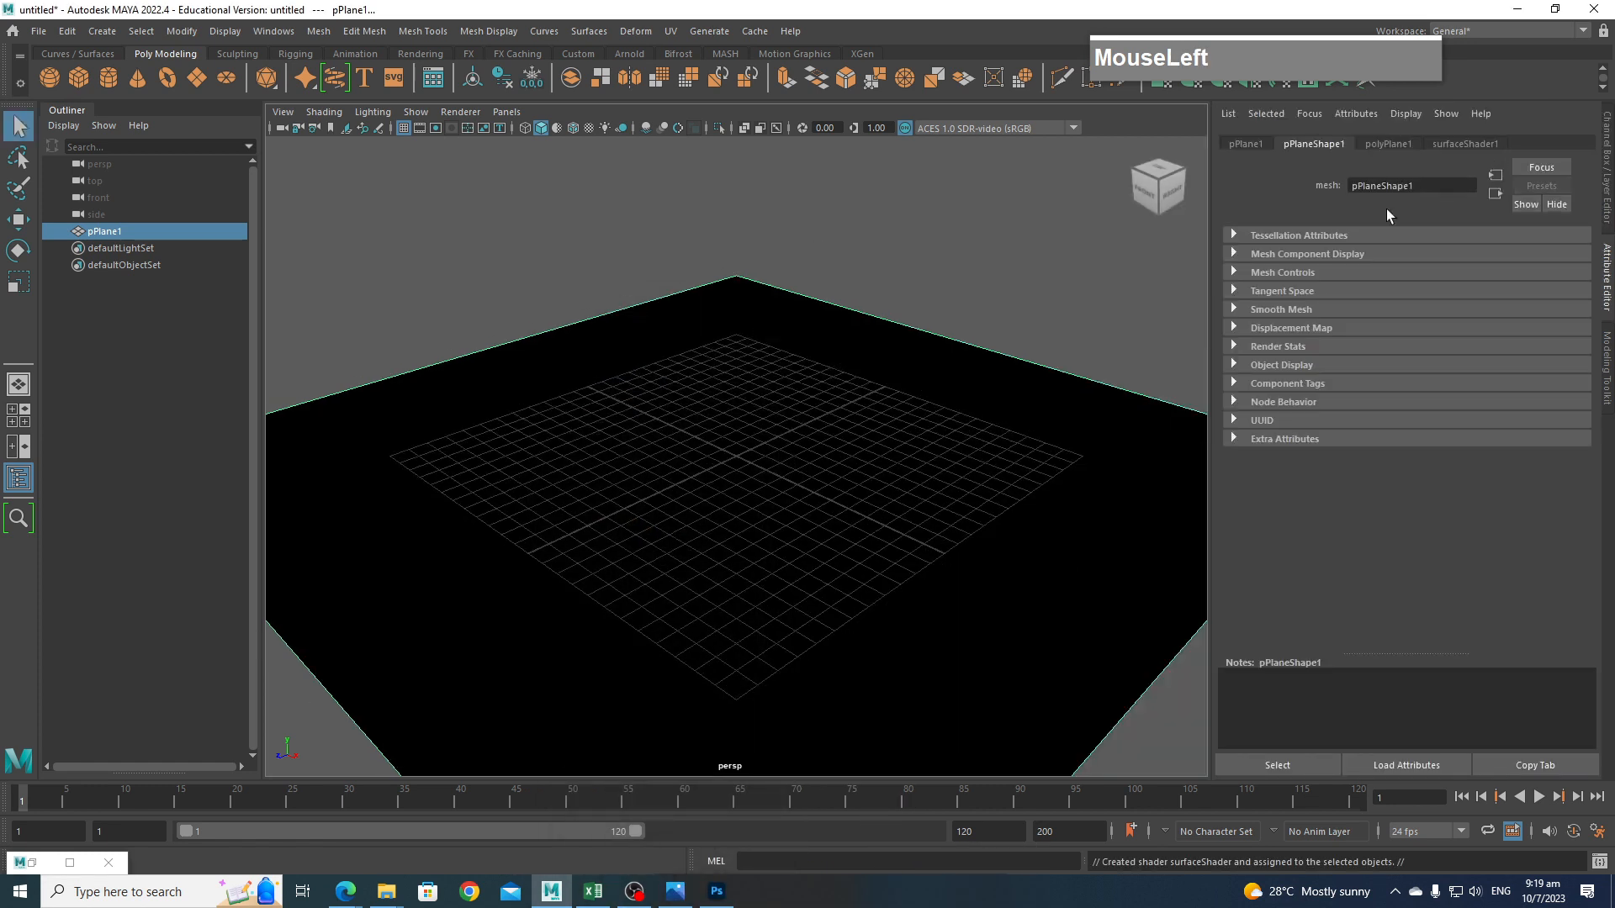
key("6")
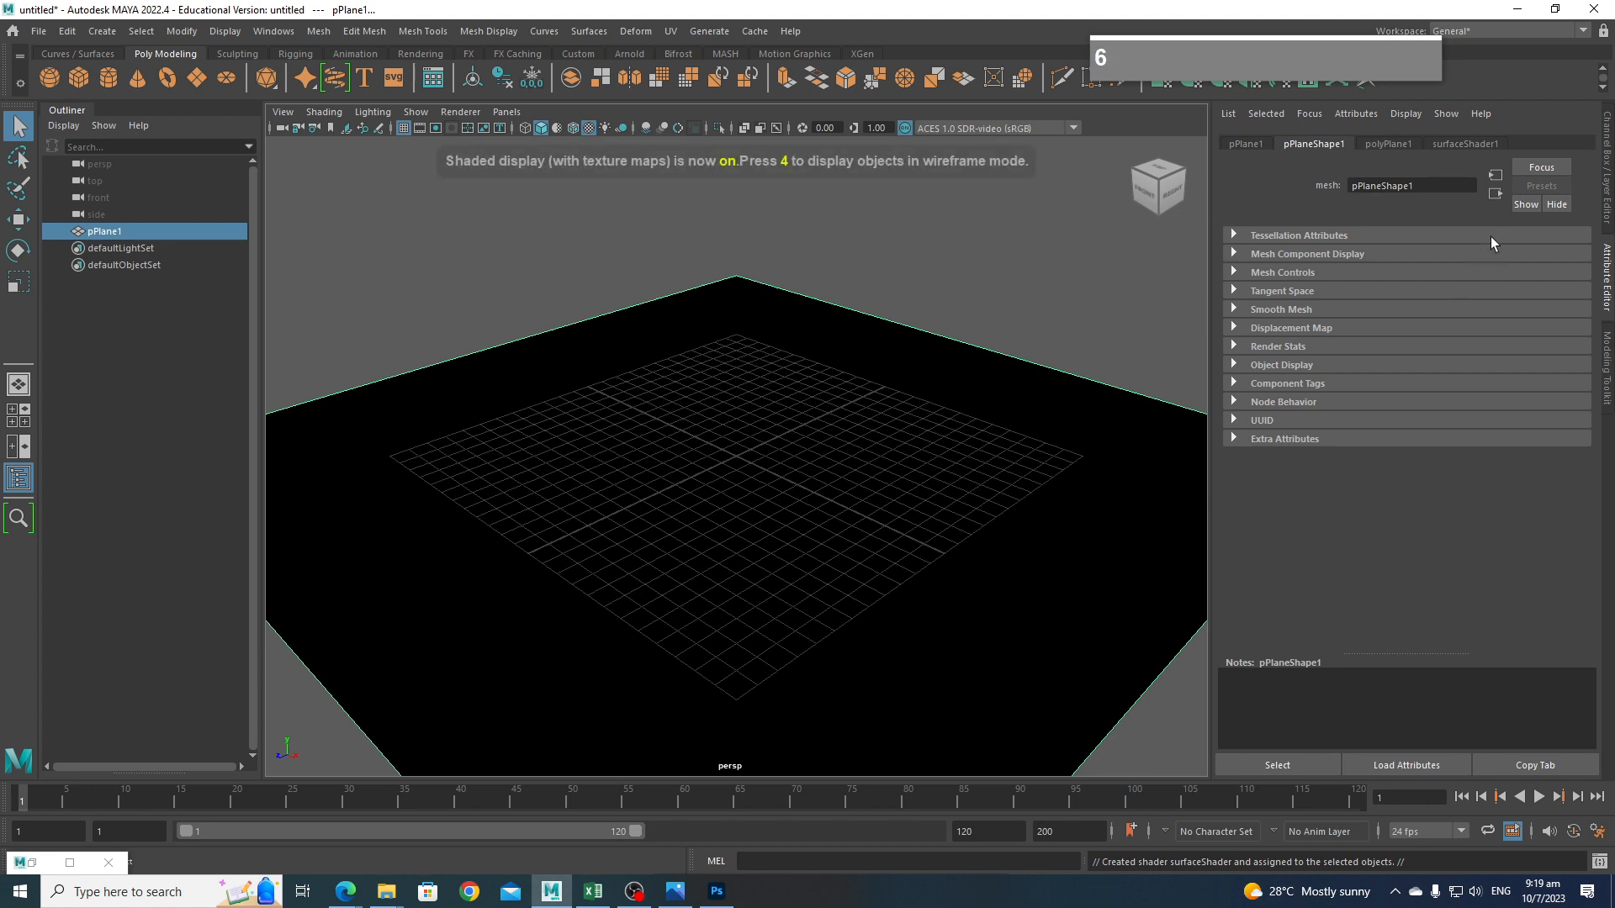
Map a File texture with northrop_f-23.jpg from sourceimages to the surface shader's Out Color, then reselect the plane.
left_click(1467, 143)
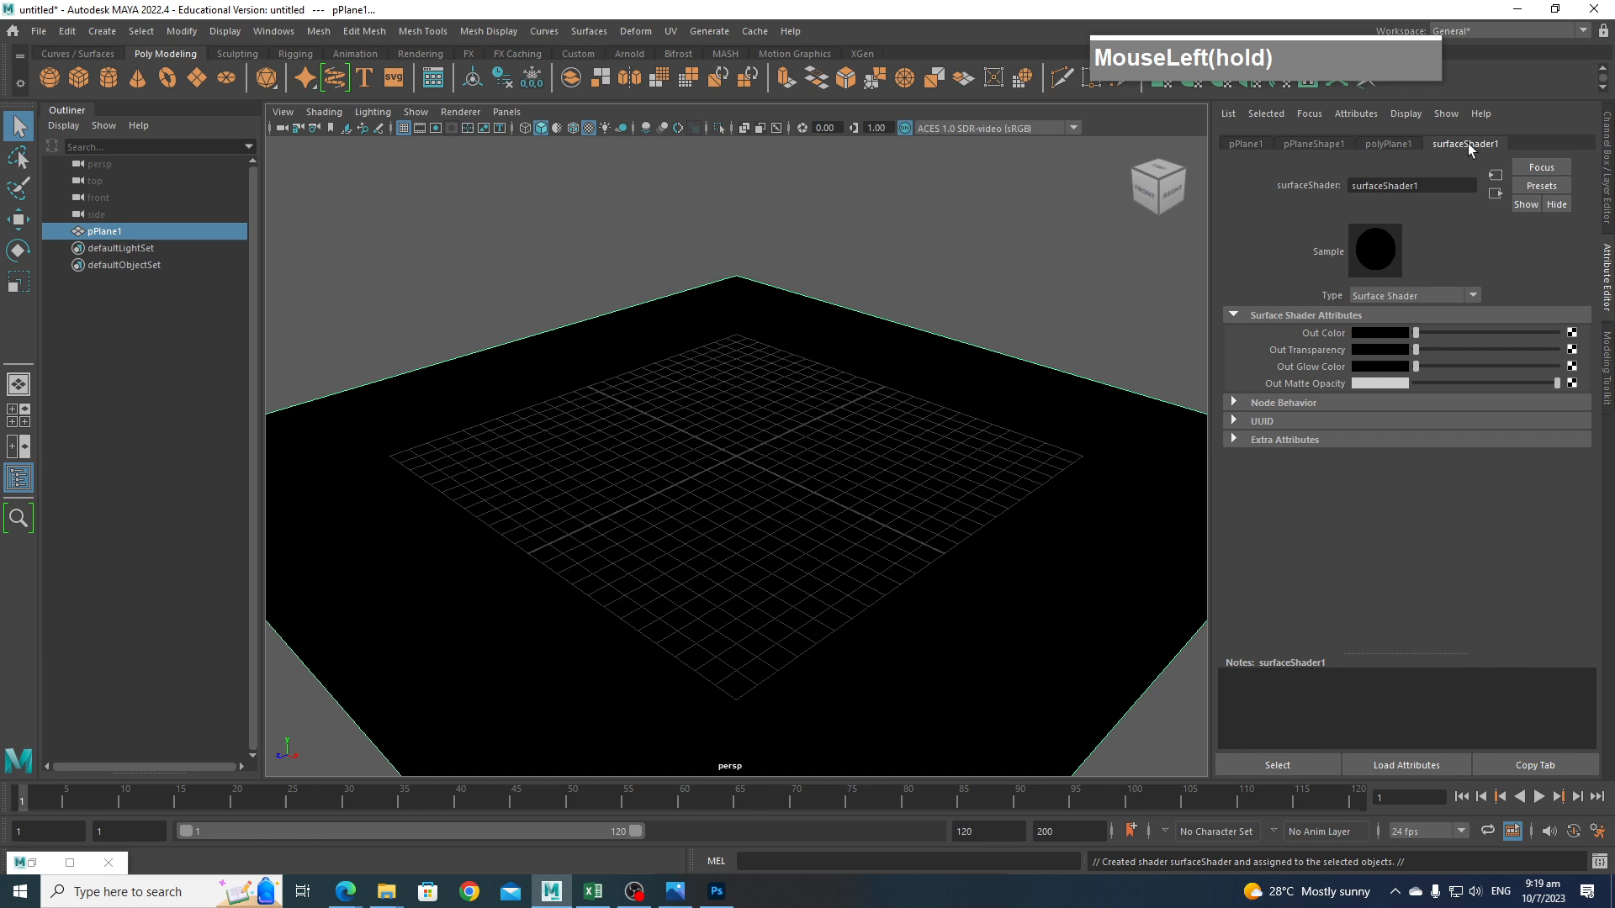
left_click(1568, 334)
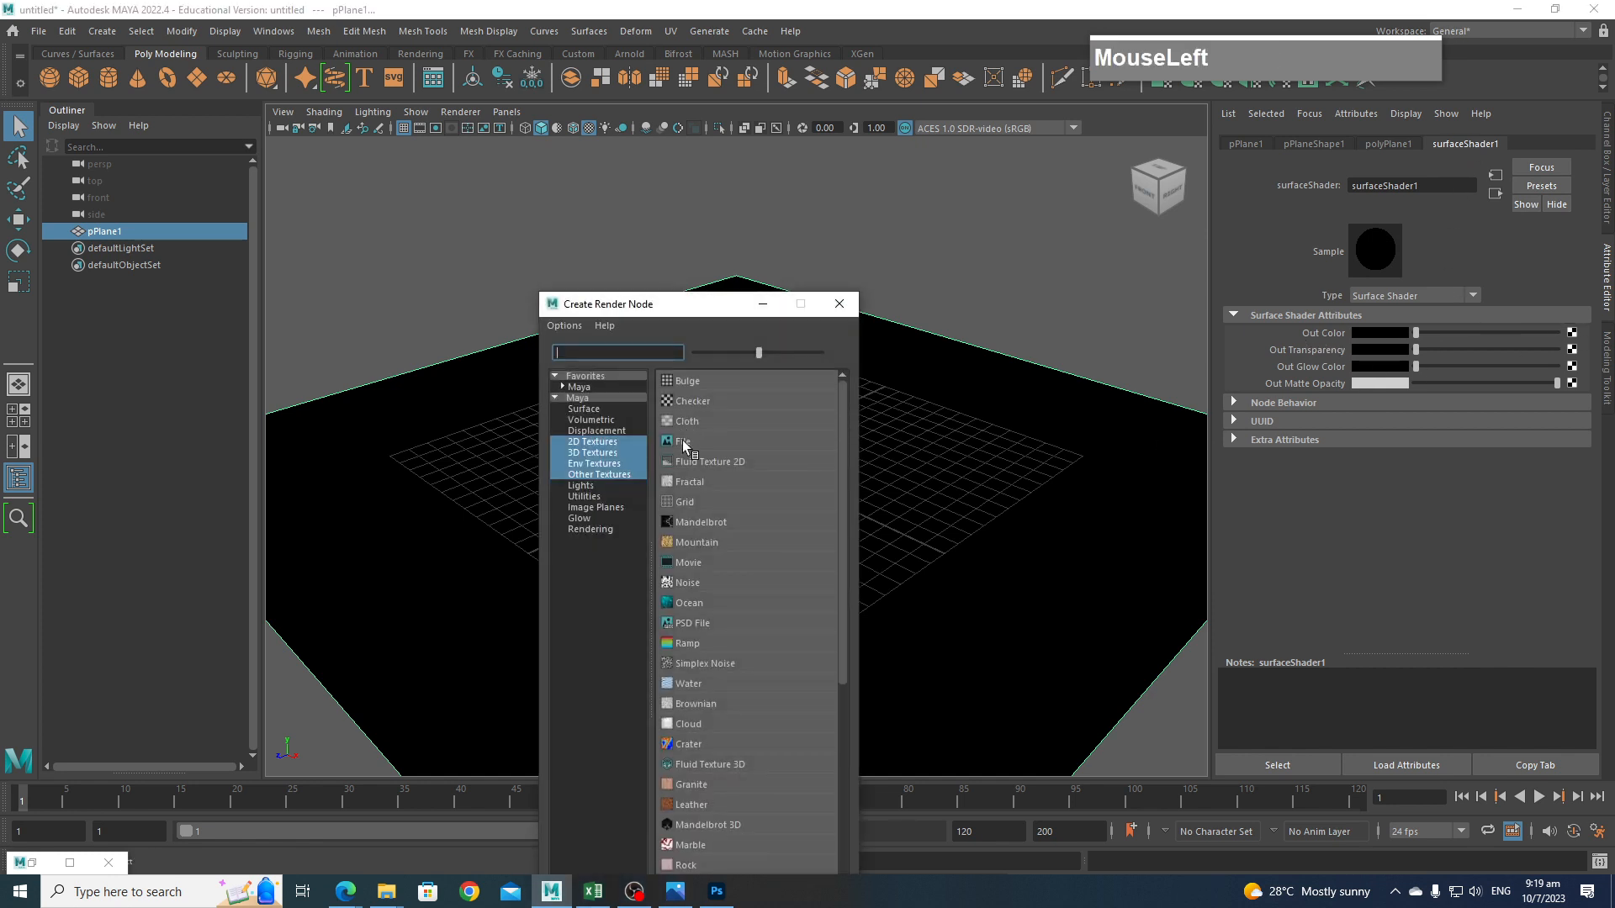
left_click(683, 442)
left_click(1565, 373)
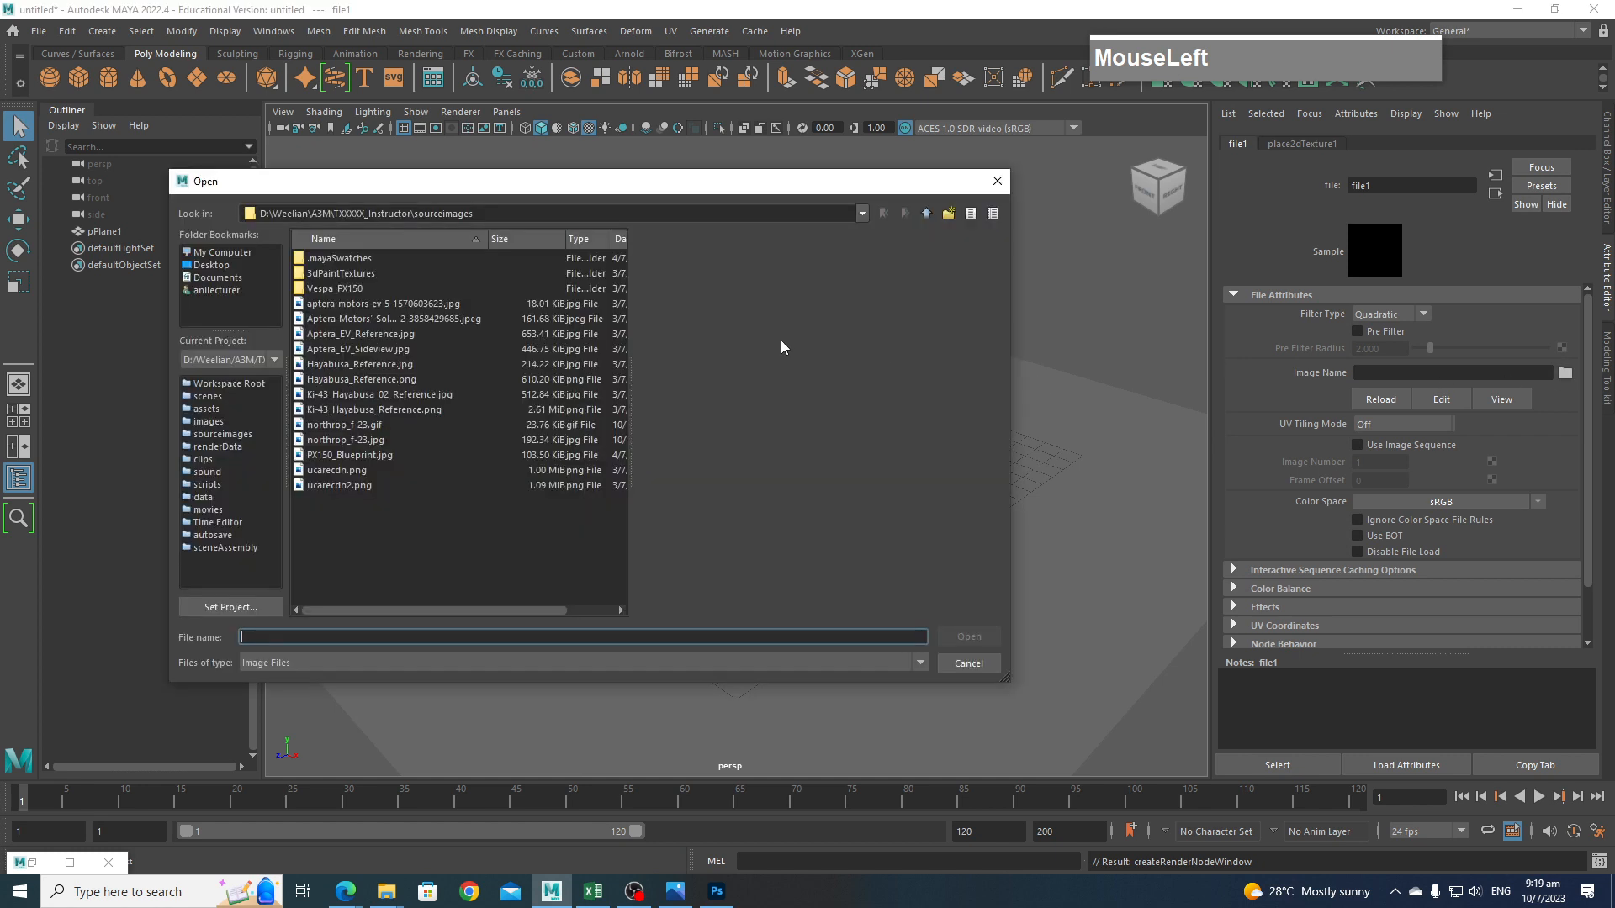
left_click(340, 440)
left_click(969, 637)
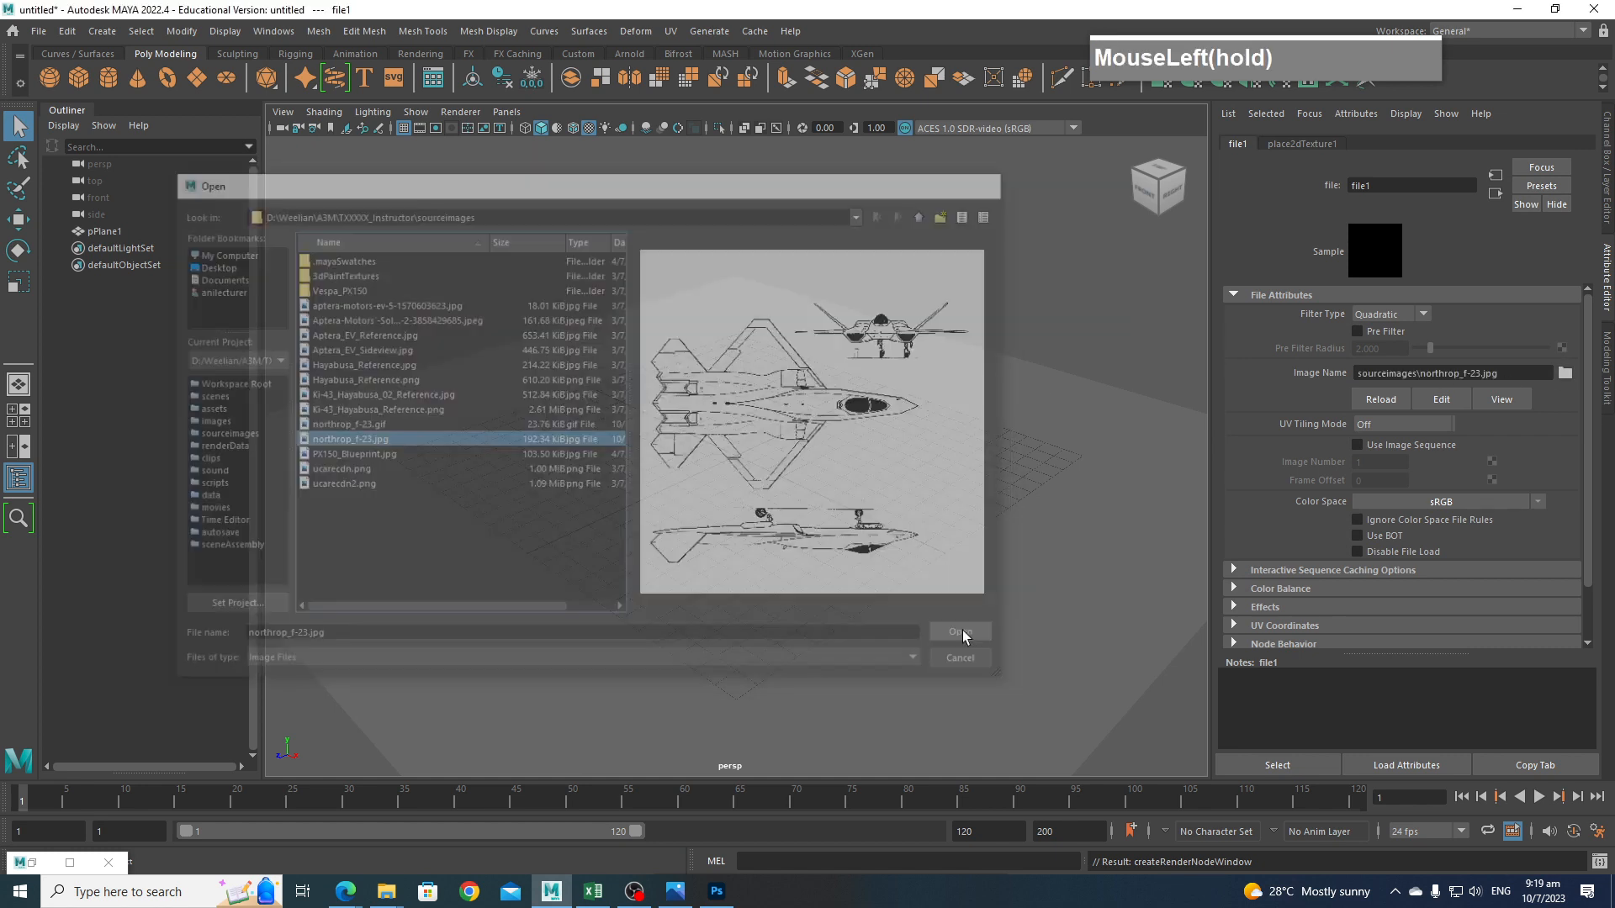
scroll(880, 513, "up", 2)
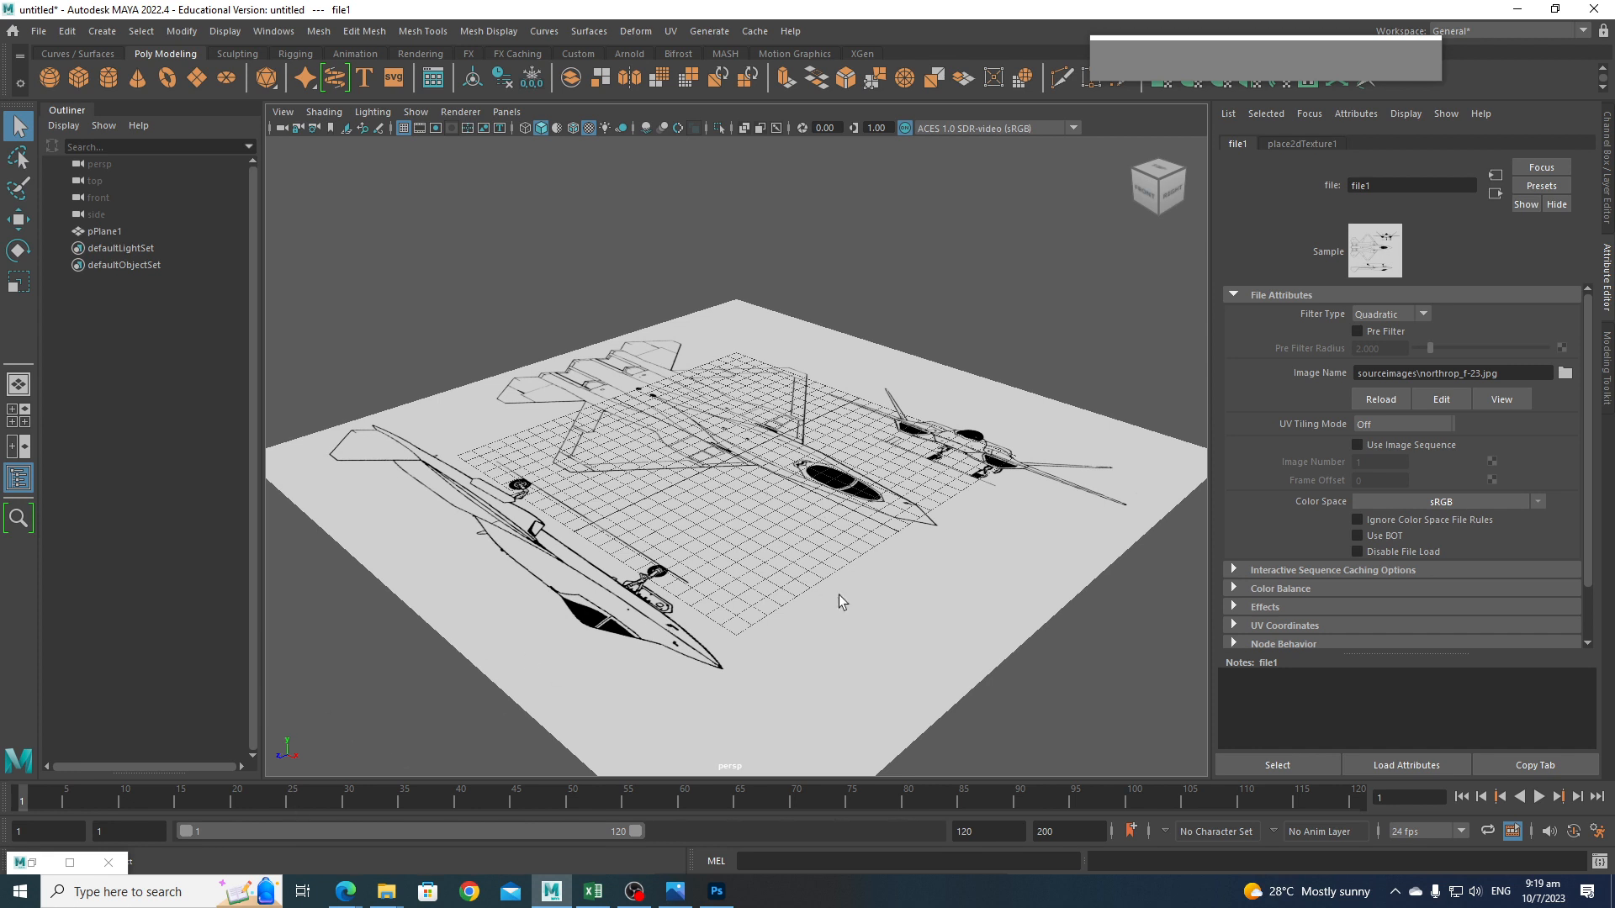
left_click(902, 577)
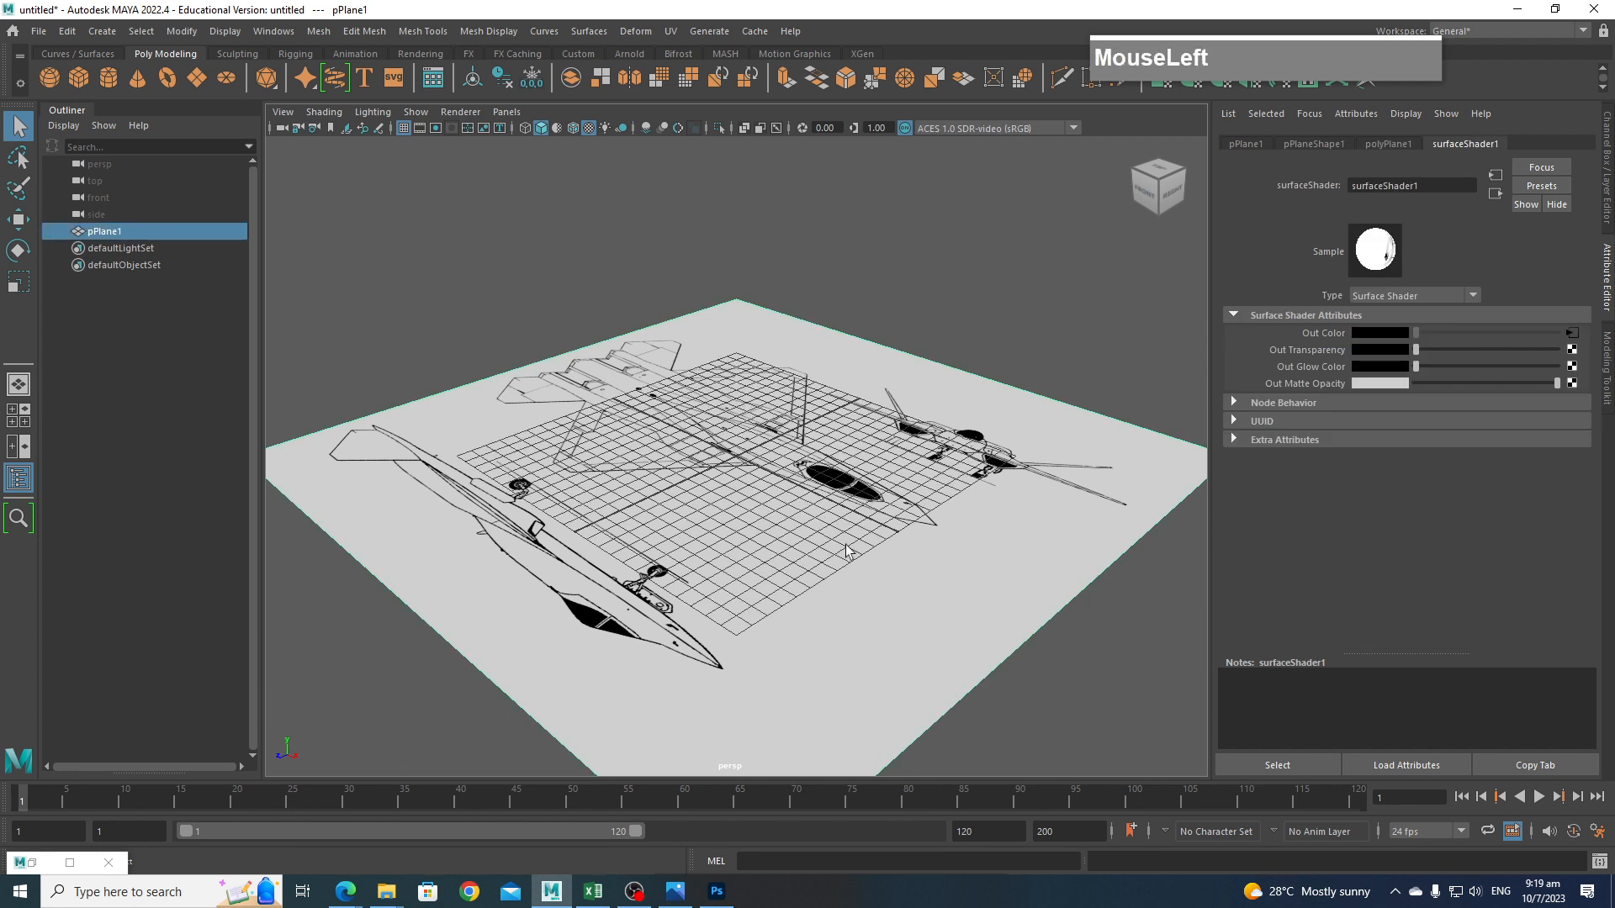
Switch to the top view and rotate the reference plane a quarter turn about Y so the aircraft's nose points along positive Z.
key("space")
left_click_drag(868, 588, 790, 588)
scroll(791, 589, "down", 8)
left_click(915, 346)
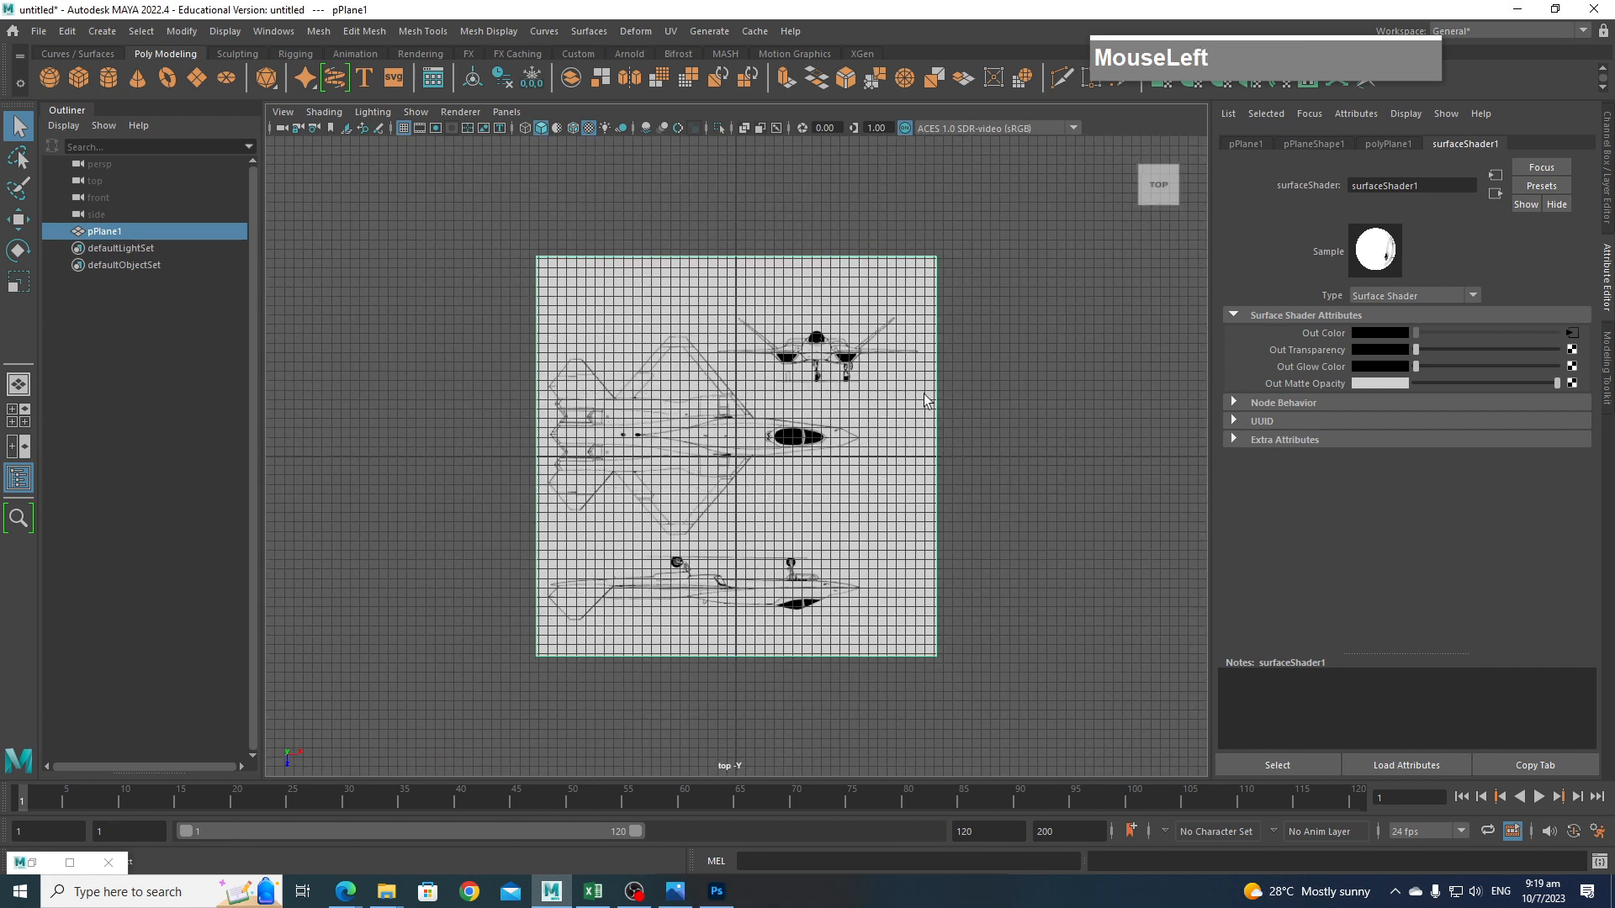
key("e")
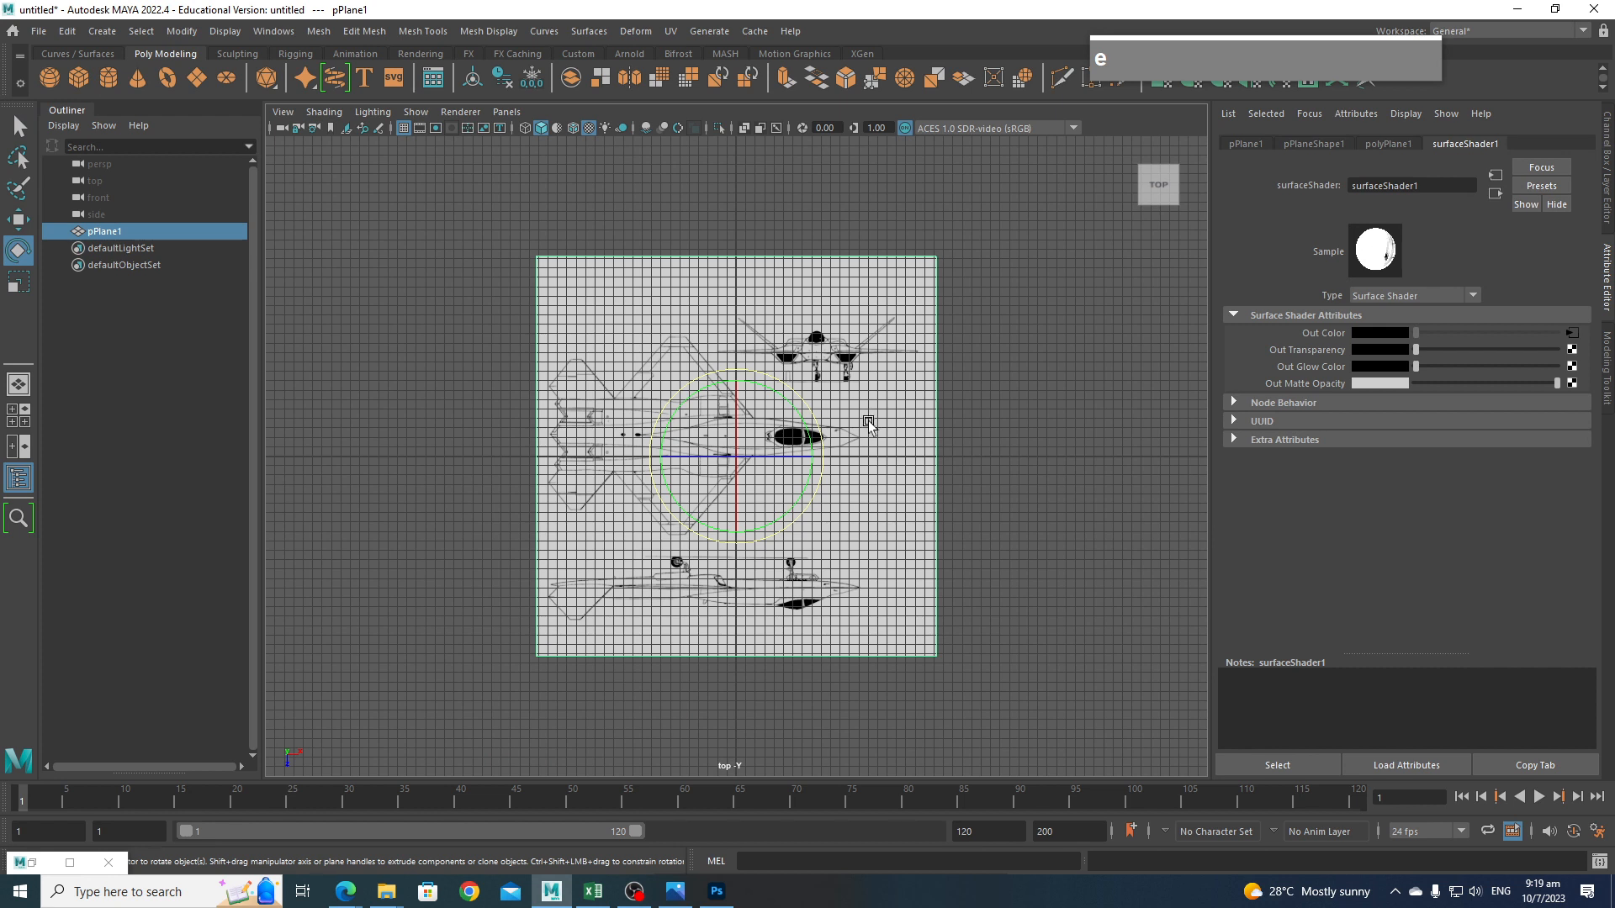
key("j")
left_click_drag(803, 420, 830, 530)
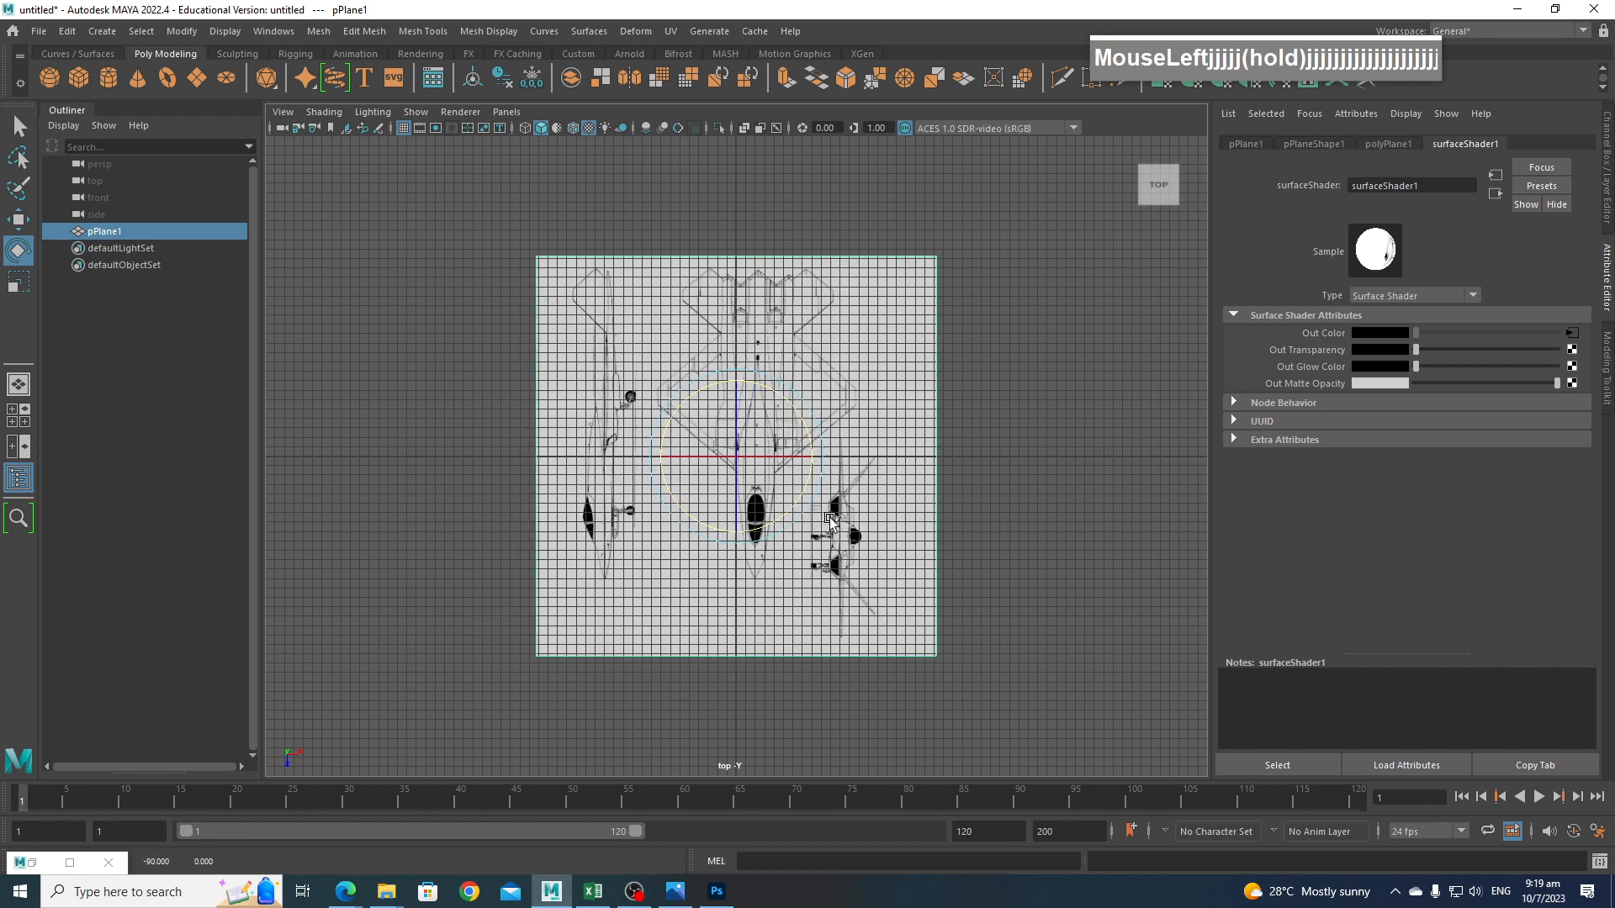
Move the plane along X to bring the top-view aircraft's fuselage centreline onto the grid's central Z line.
key("w")
mouse_move(812, 459)
left_mouse_down()
mouse_move(782, 459)
mouse_move(790, 473)
left_mouse_up()
scroll(766, 469, "up", 5)
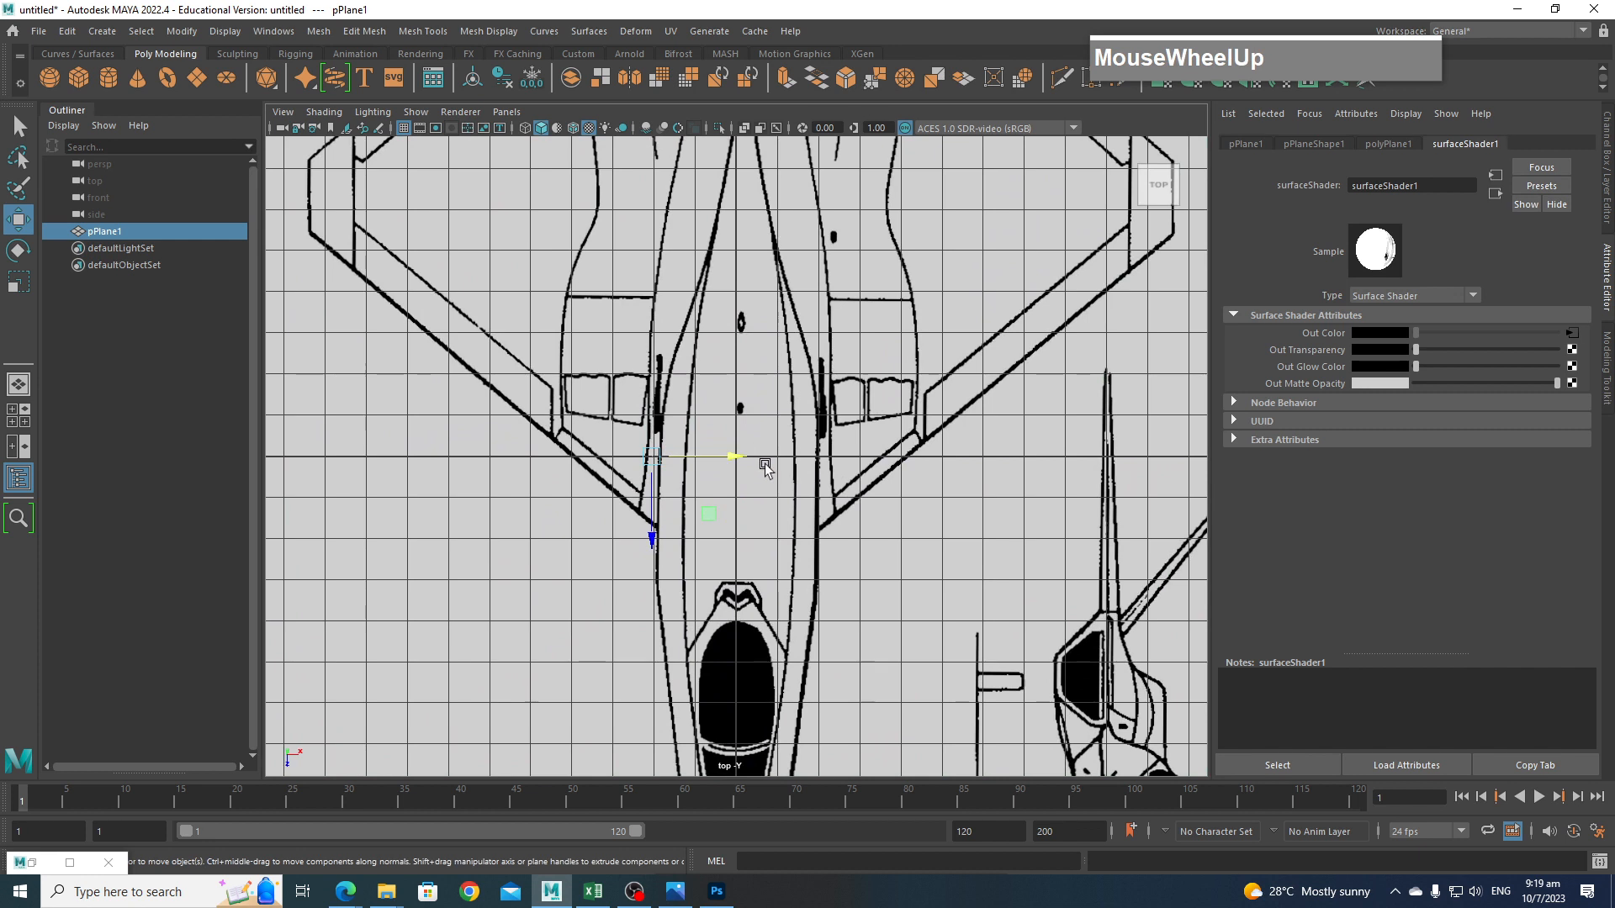
scroll(765, 468, "down", 4)
scroll(779, 479, "down", 4)
scroll(781, 476, "up", 2)
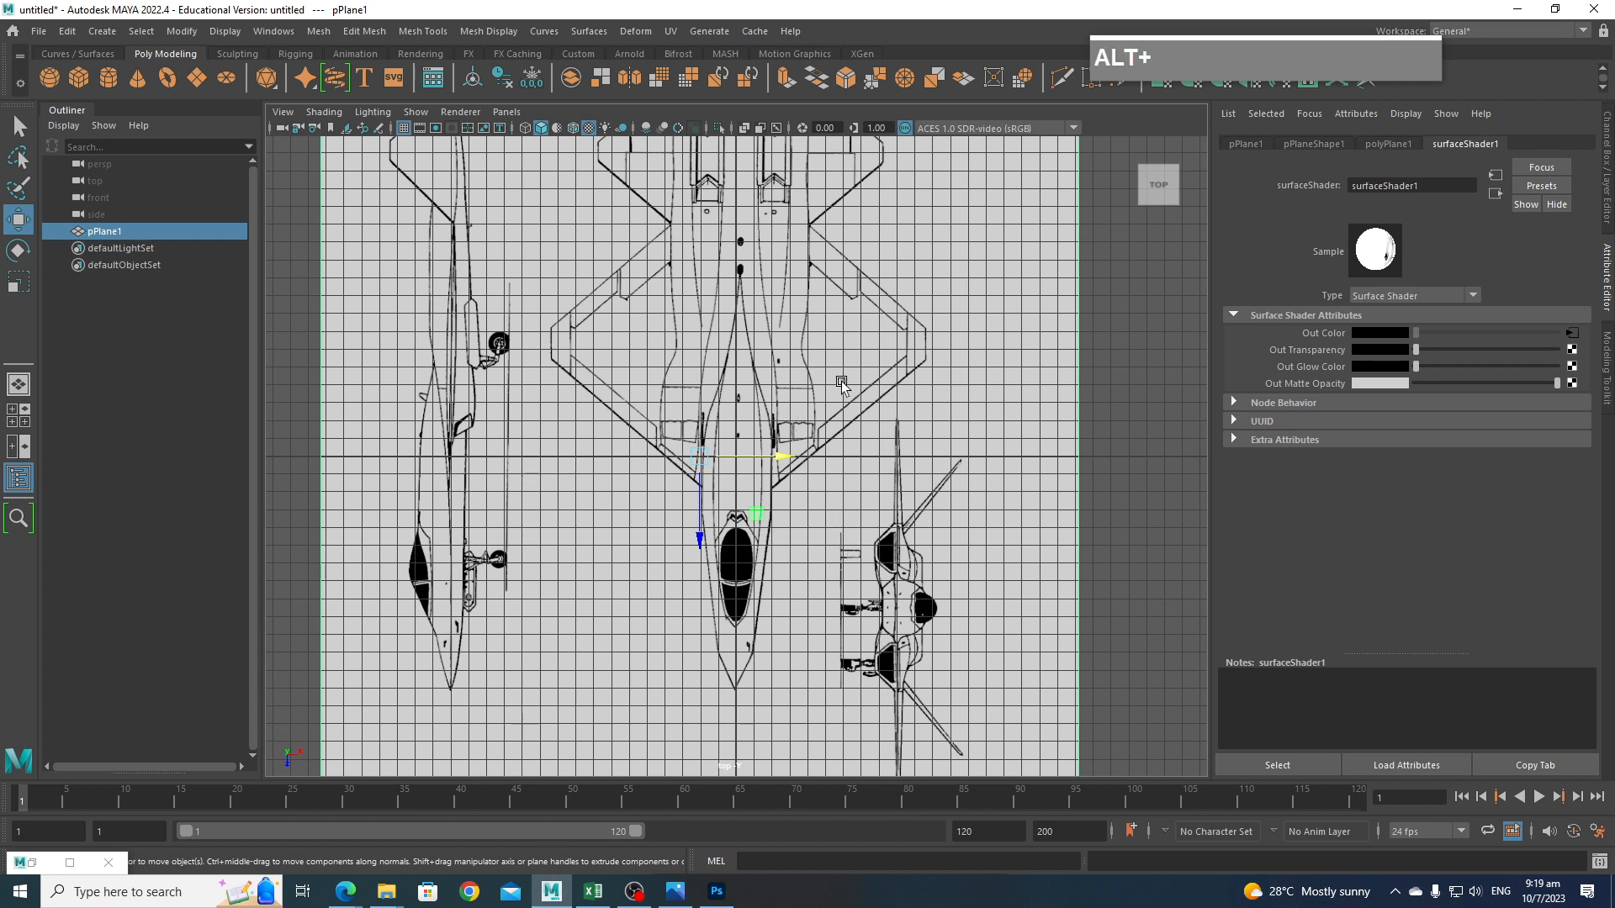
Show the top view full screen and rotate the plane slightly to straighten the fuselage centreline against the grid line.
middle_click_drag(843, 387, 825, 581, "alt")
scroll(841, 496, "up", 3)
middle_click_drag(841, 496, 860, 478, "alt")
scroll(854, 559, "up", 2)
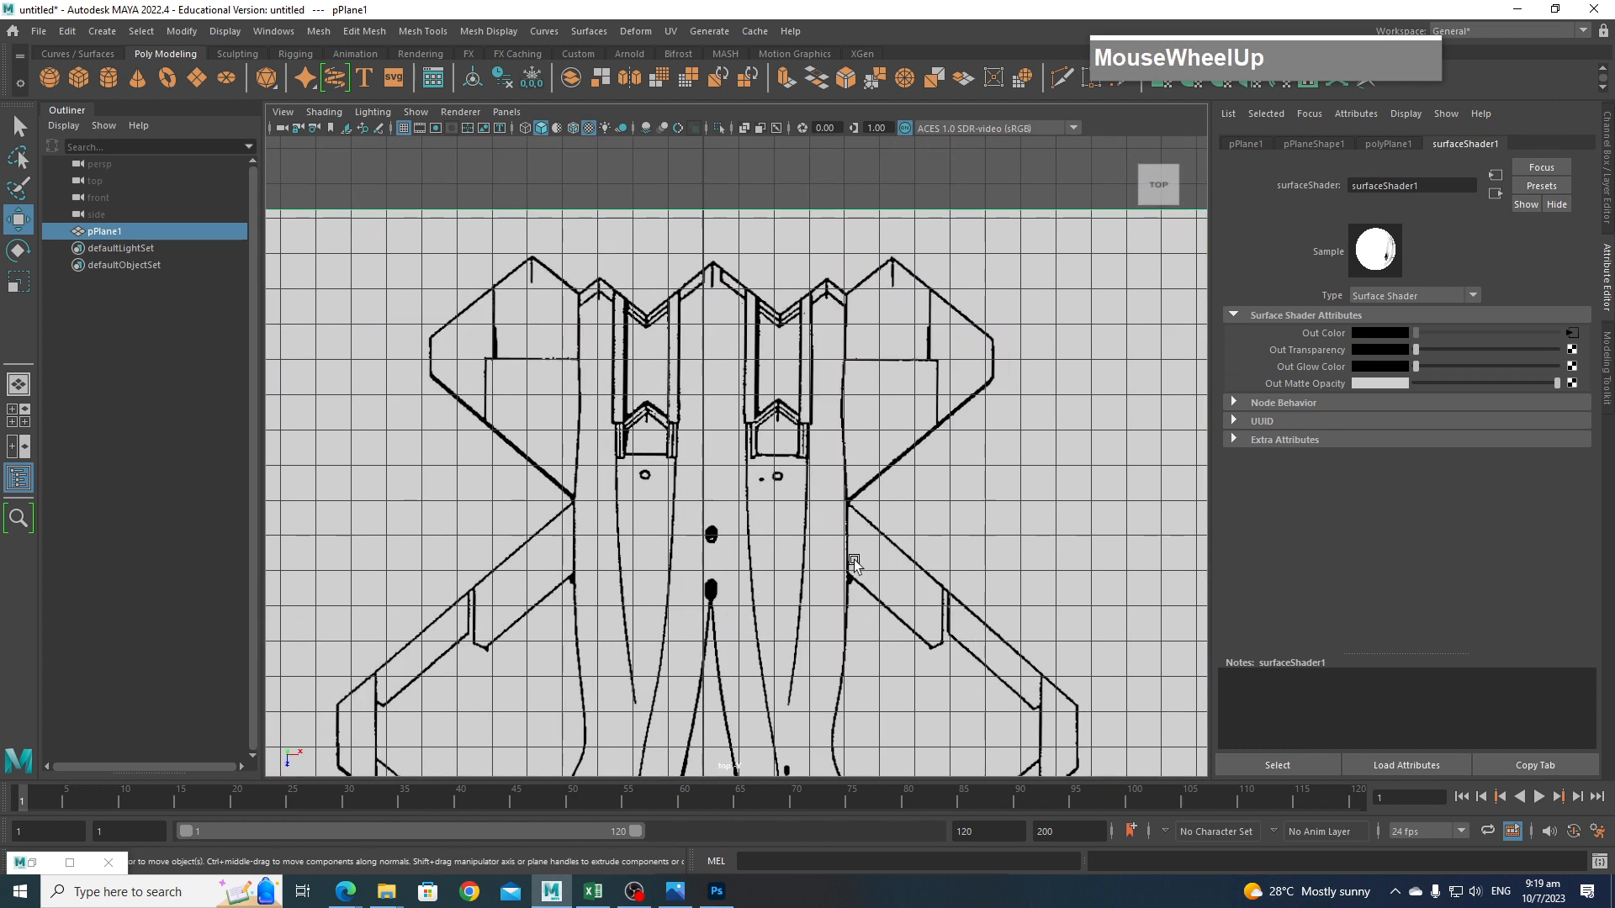
scroll(859, 548, "down", 2)
middle_click_drag(859, 608, 822, 459, "alt")
key("alt+e")
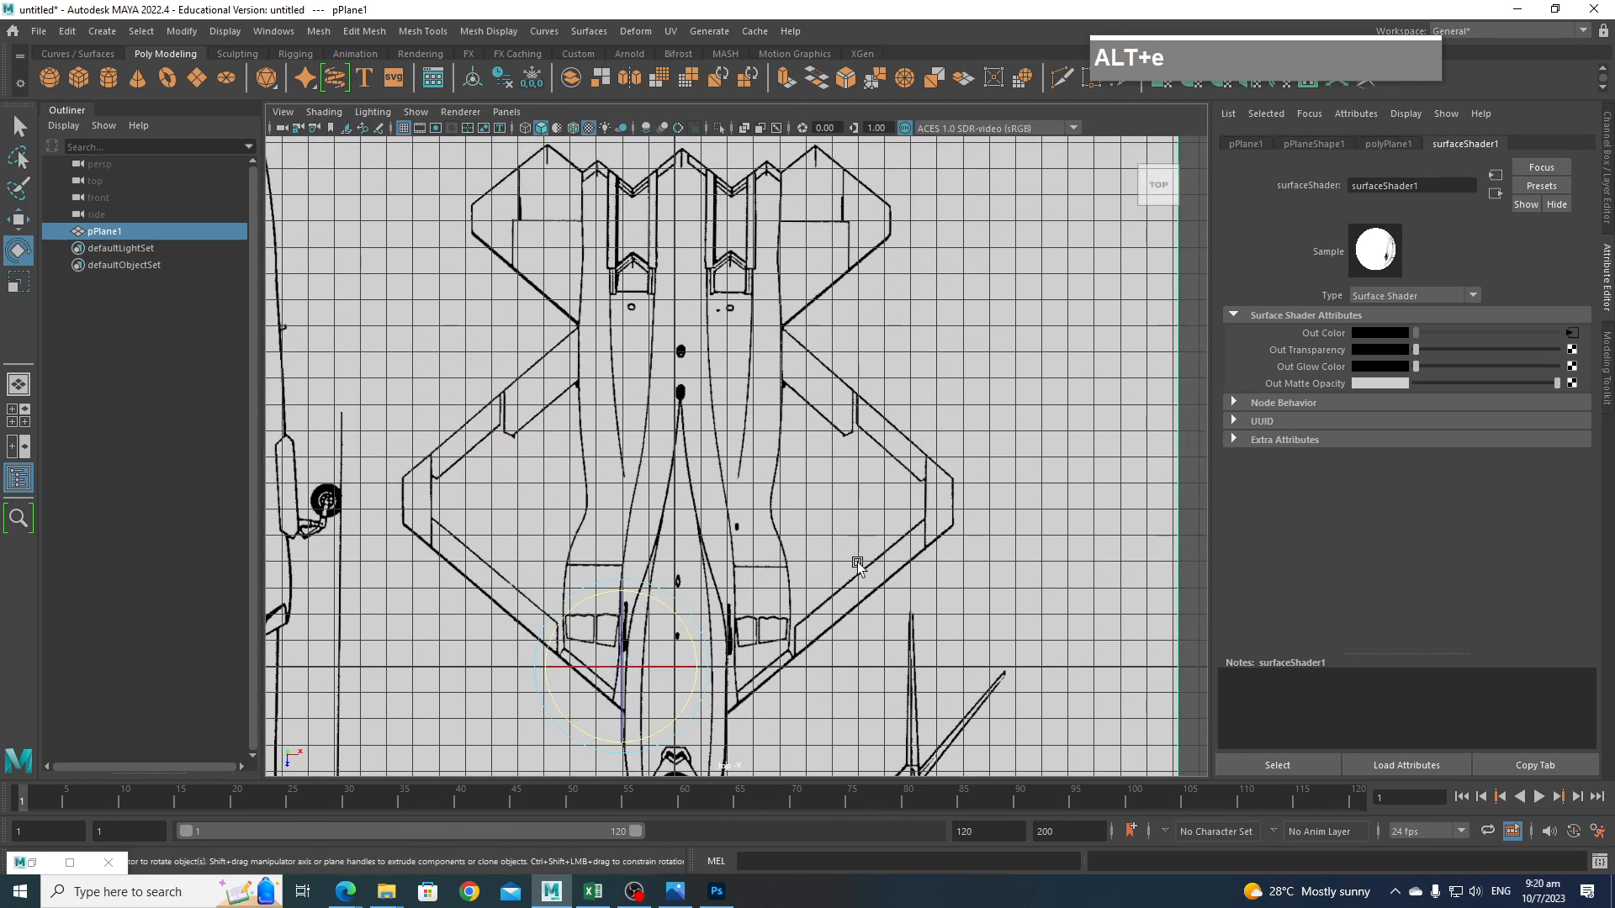
scroll(833, 509, "down", 2)
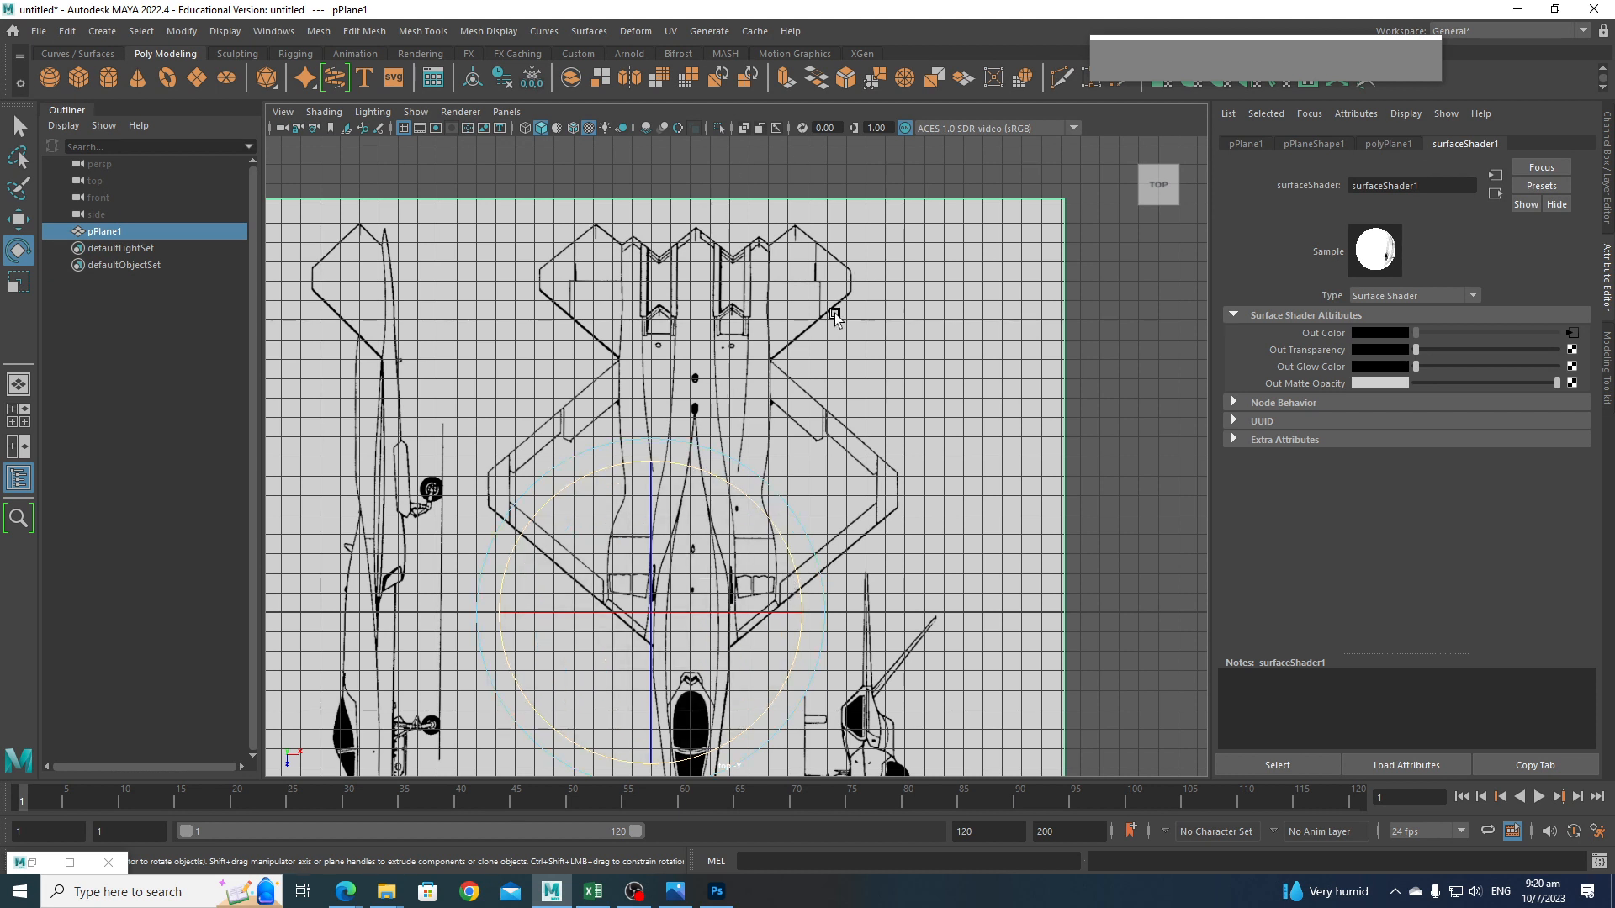
key("ctrl+space")
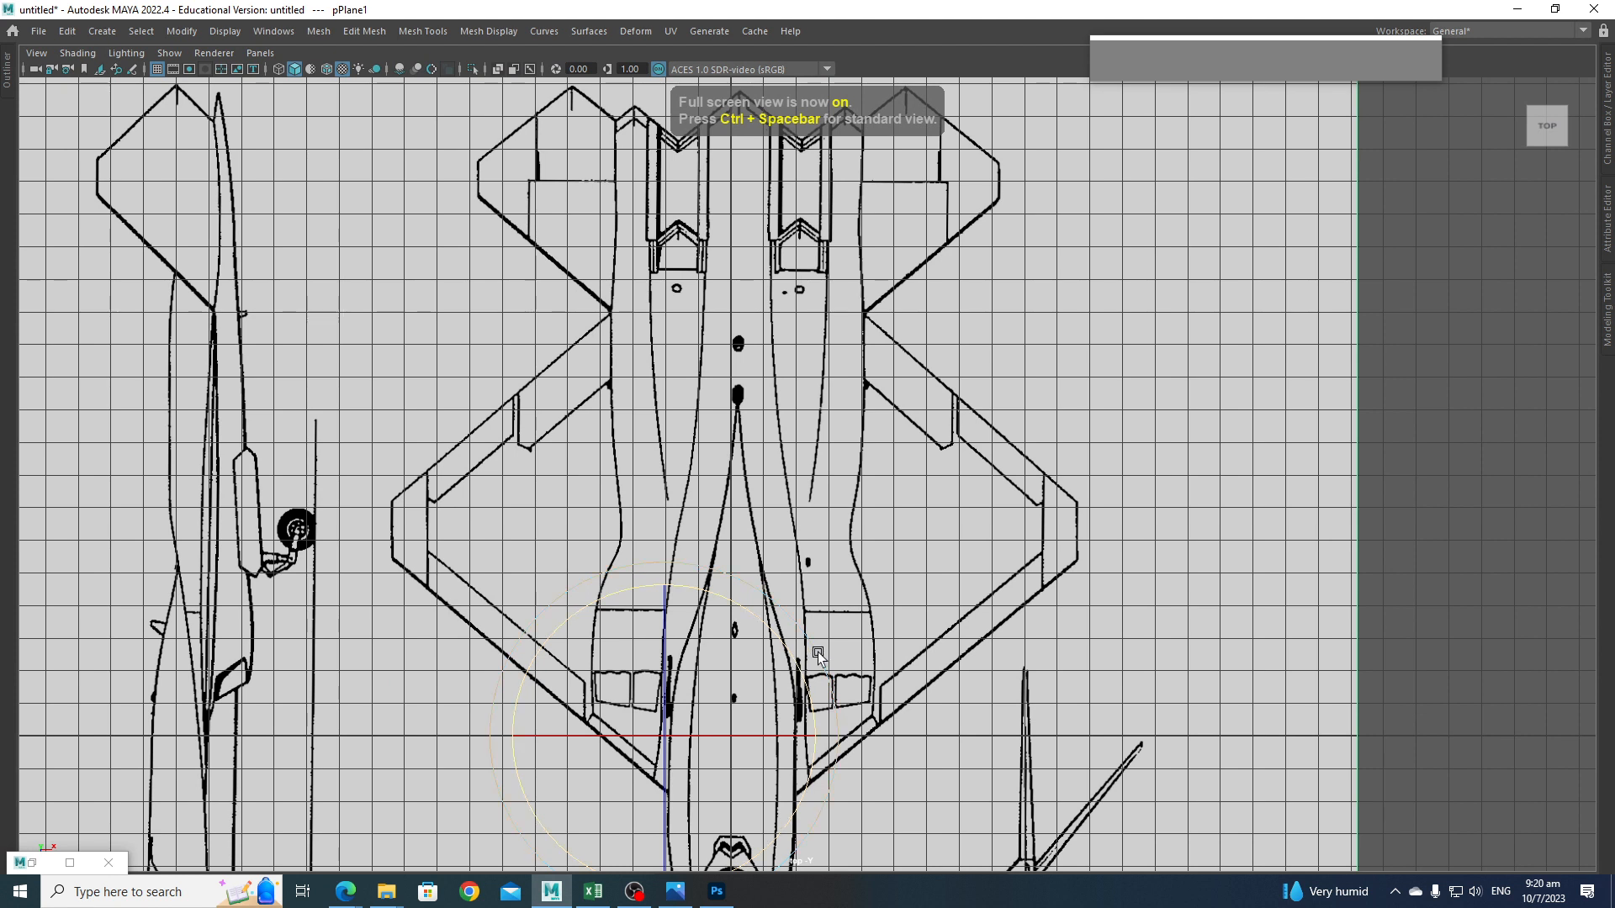
left_click_drag(817, 656, 867, 611)
scroll(850, 651, "down", 1)
middle_click_drag(847, 700, 864, 372, "alt")
middle_click_drag(855, 386, 856, 488, "alt")
Nudge the plane along X in small moves until the tail and nose centres sit on the grid's central line.
key("alt+w")
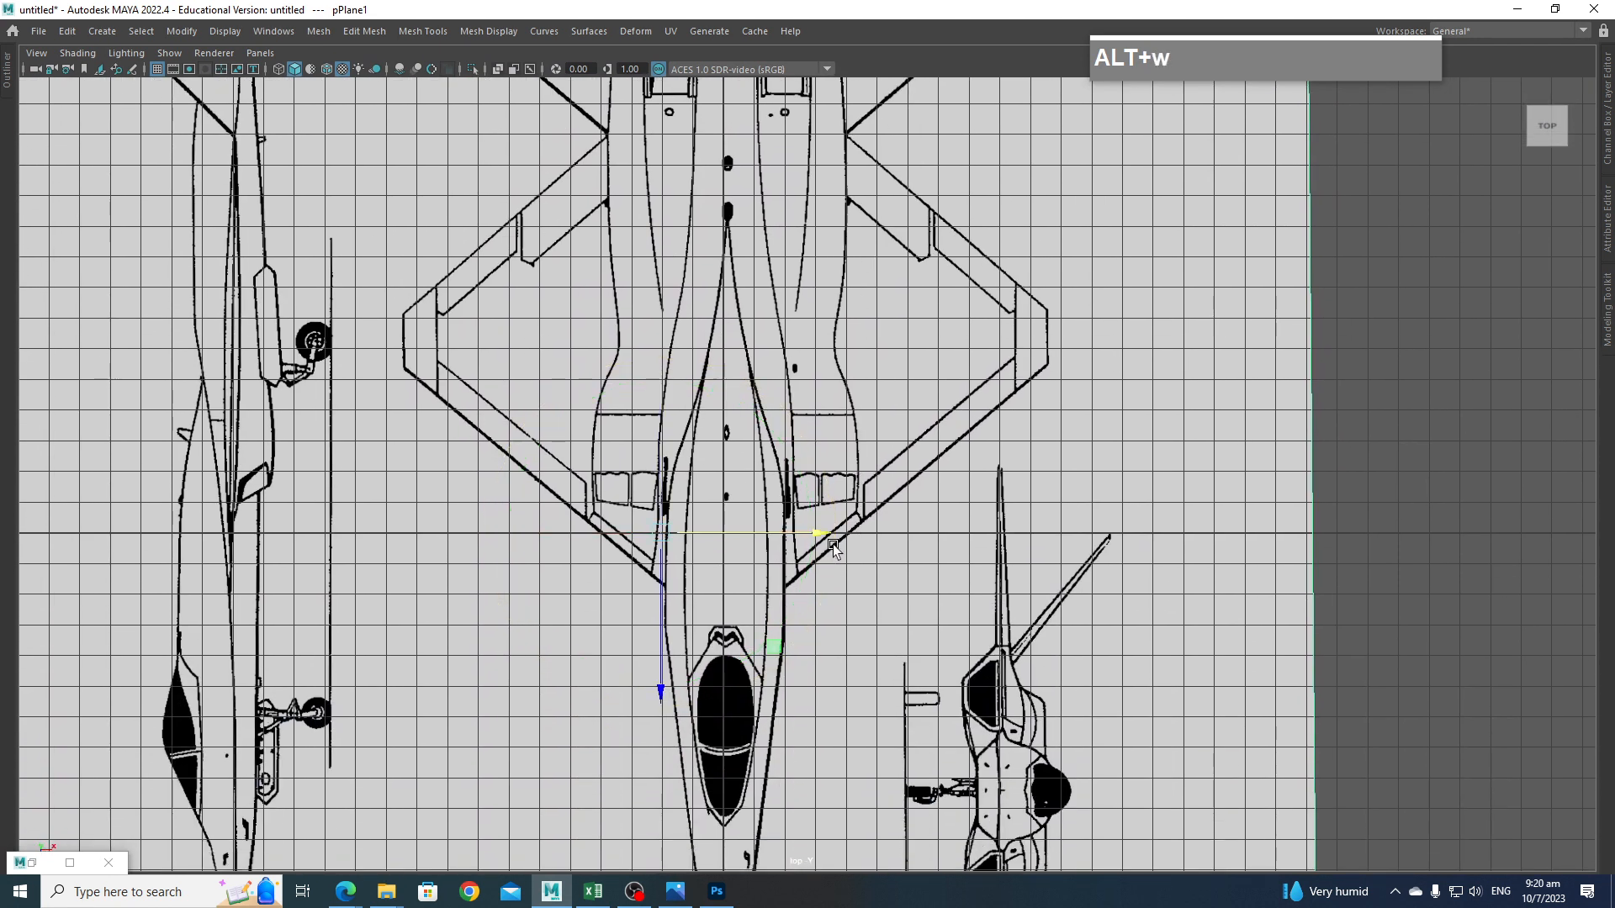
left_click_drag(830, 533, 827, 533)
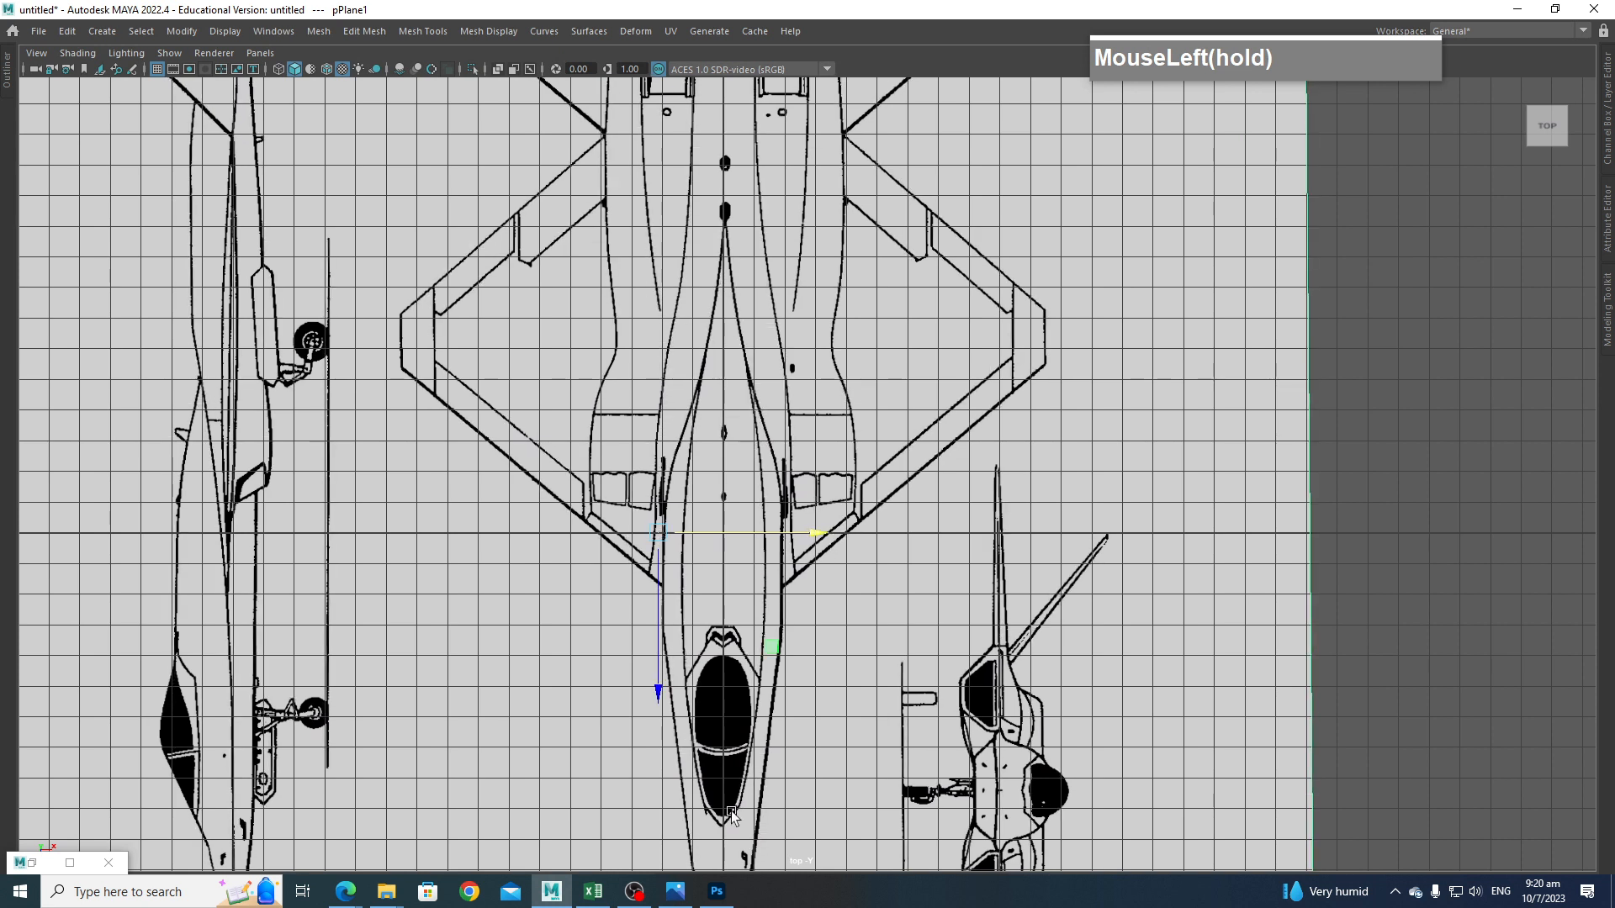
middle_click_drag(805, 382, 807, 582, "alt")
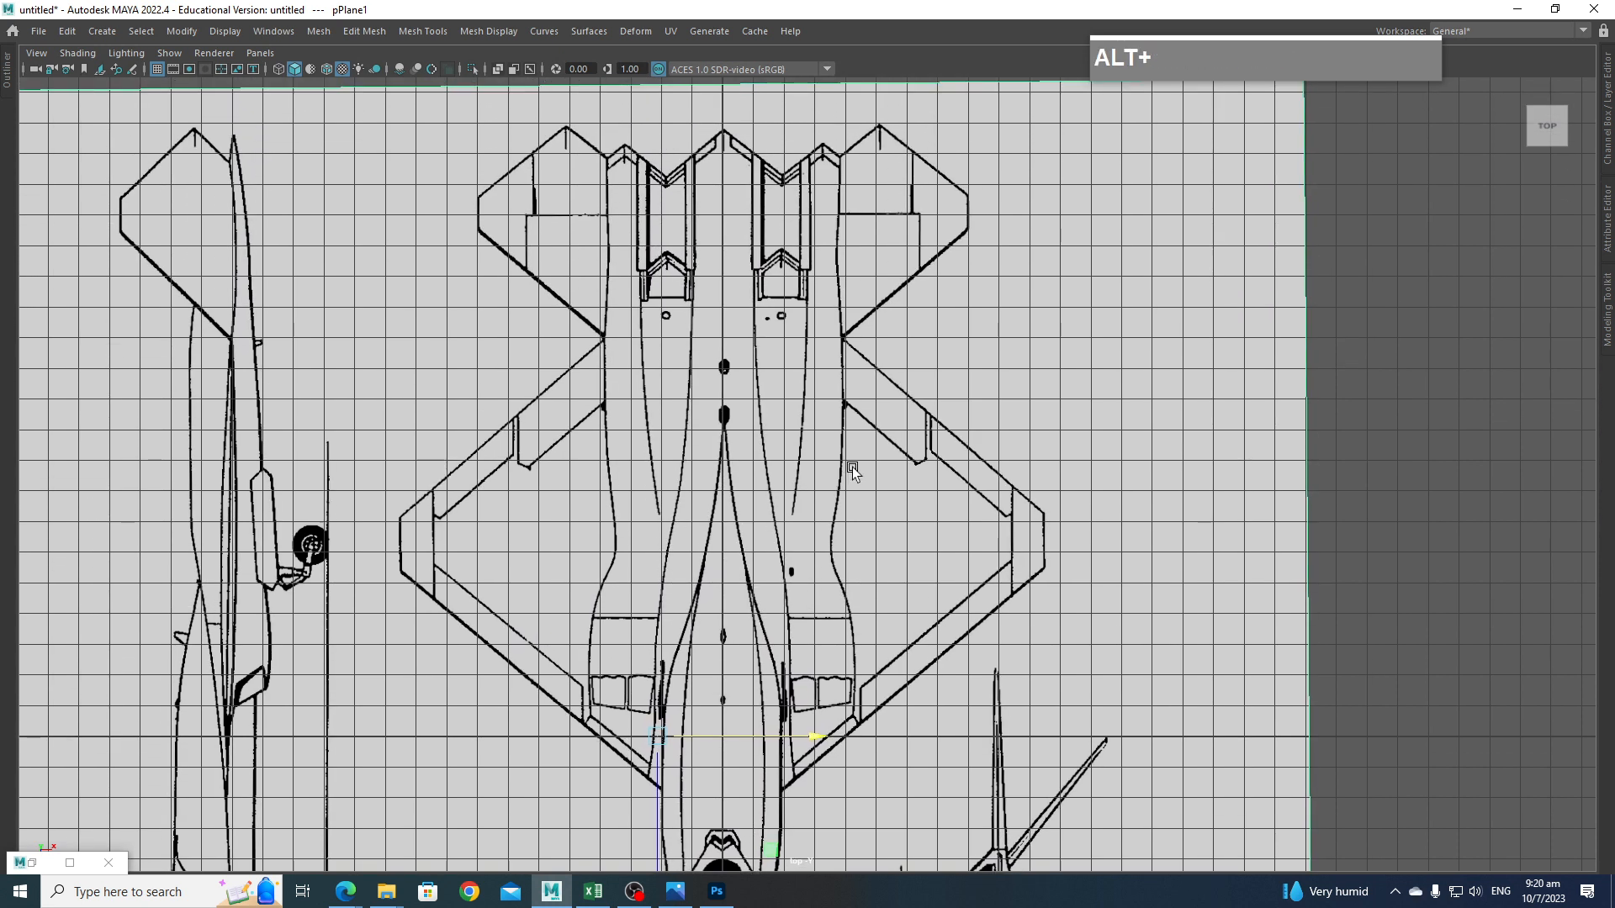
middle_click_drag(893, 523, 904, 215, "alt")
left_click_drag(825, 428, 829, 430)
scroll(815, 428, "up", 5)
middle_click_drag(715, 437, 745, 159, "alt")
scroll(772, 267, "down", 1)
left_click_drag(734, 149, 730, 151)
Examine the fuselage centreline against the central grid line along the whole aircraft from nose to tail.
middle_click_drag(786, 462, 743, 678, "alt")
scroll(777, 257, "down", 1)
scroll(758, 368, "down", 1)
middle_click_drag(758, 366, 743, 664, "alt")
middle_click_drag(740, 173, 735, 391, "alt")
middle_click_drag(795, 807, 822, 197, "alt")
middle_click_drag(856, 377, 818, 557, "alt")
scroll(846, 312, "down", 2)
scroll(824, 475, "down", 2)
Enlarge the manipulator, fine-tune the plane's rotation, and shift it slightly along X to refine the centreline alignment.
key("e")
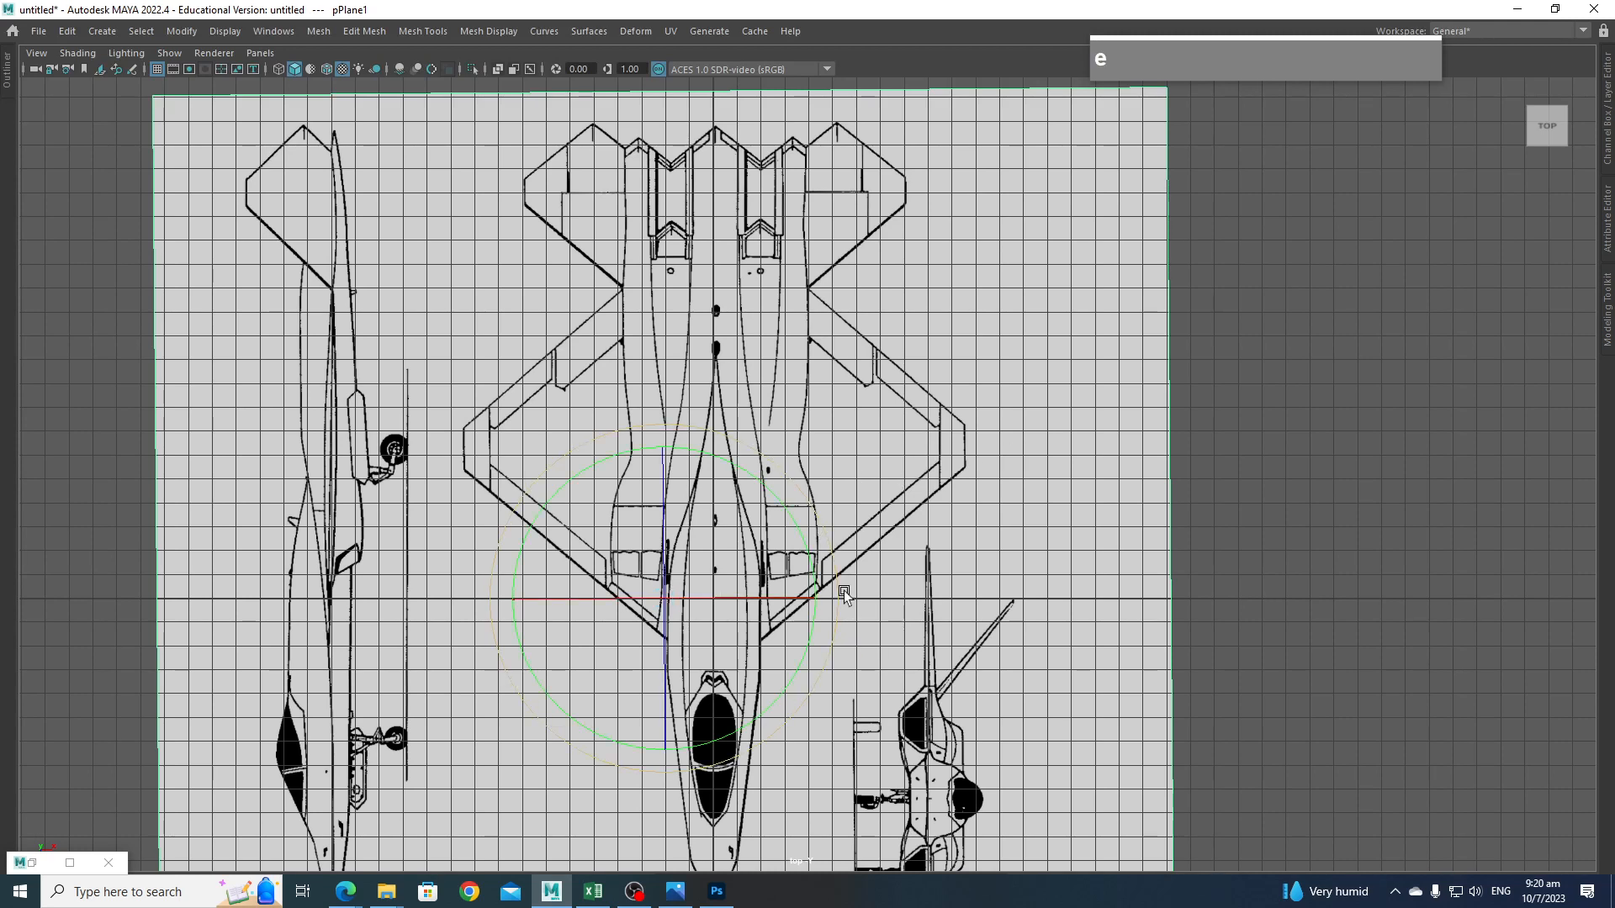
key("equal")
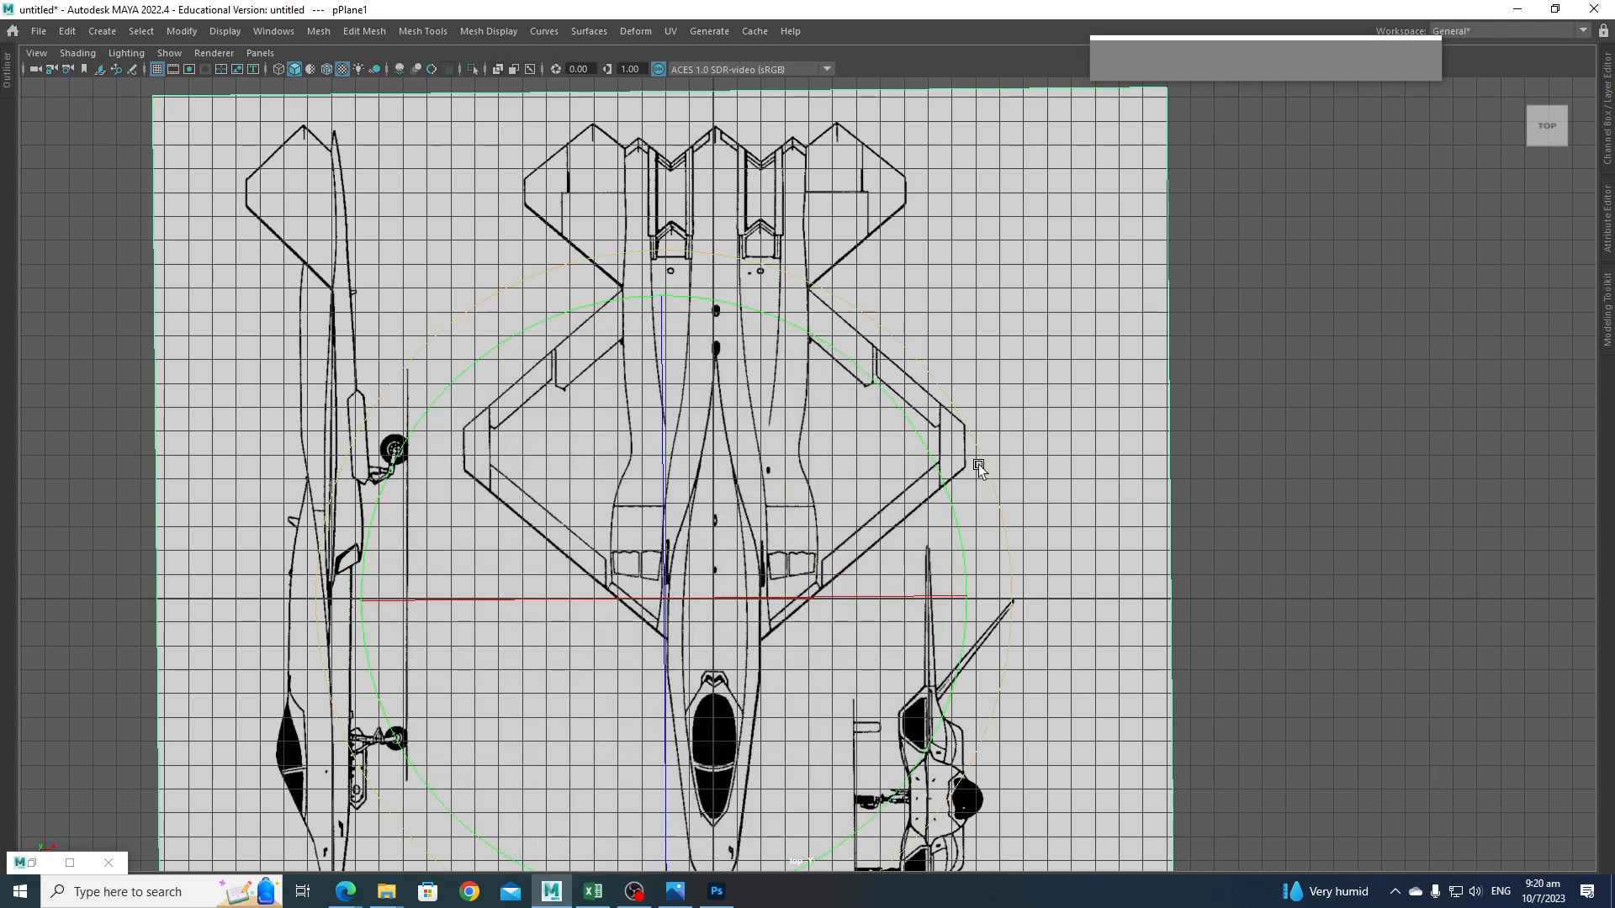
left_click_drag(986, 466, 988, 467)
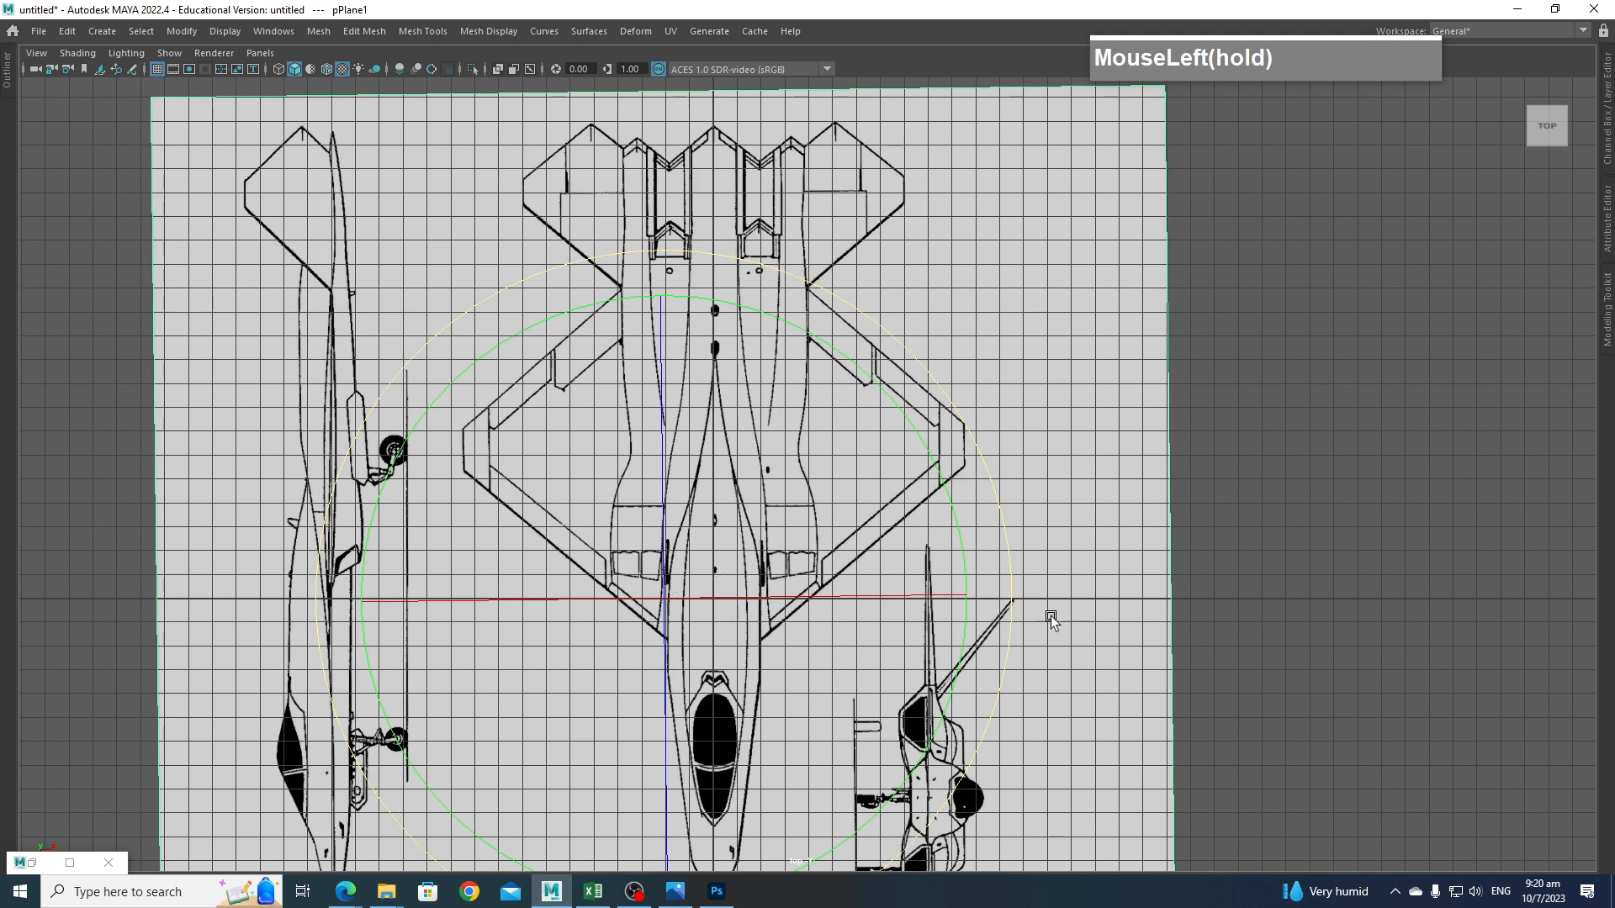
key("r")
left_click_drag(973, 599, 974, 684)
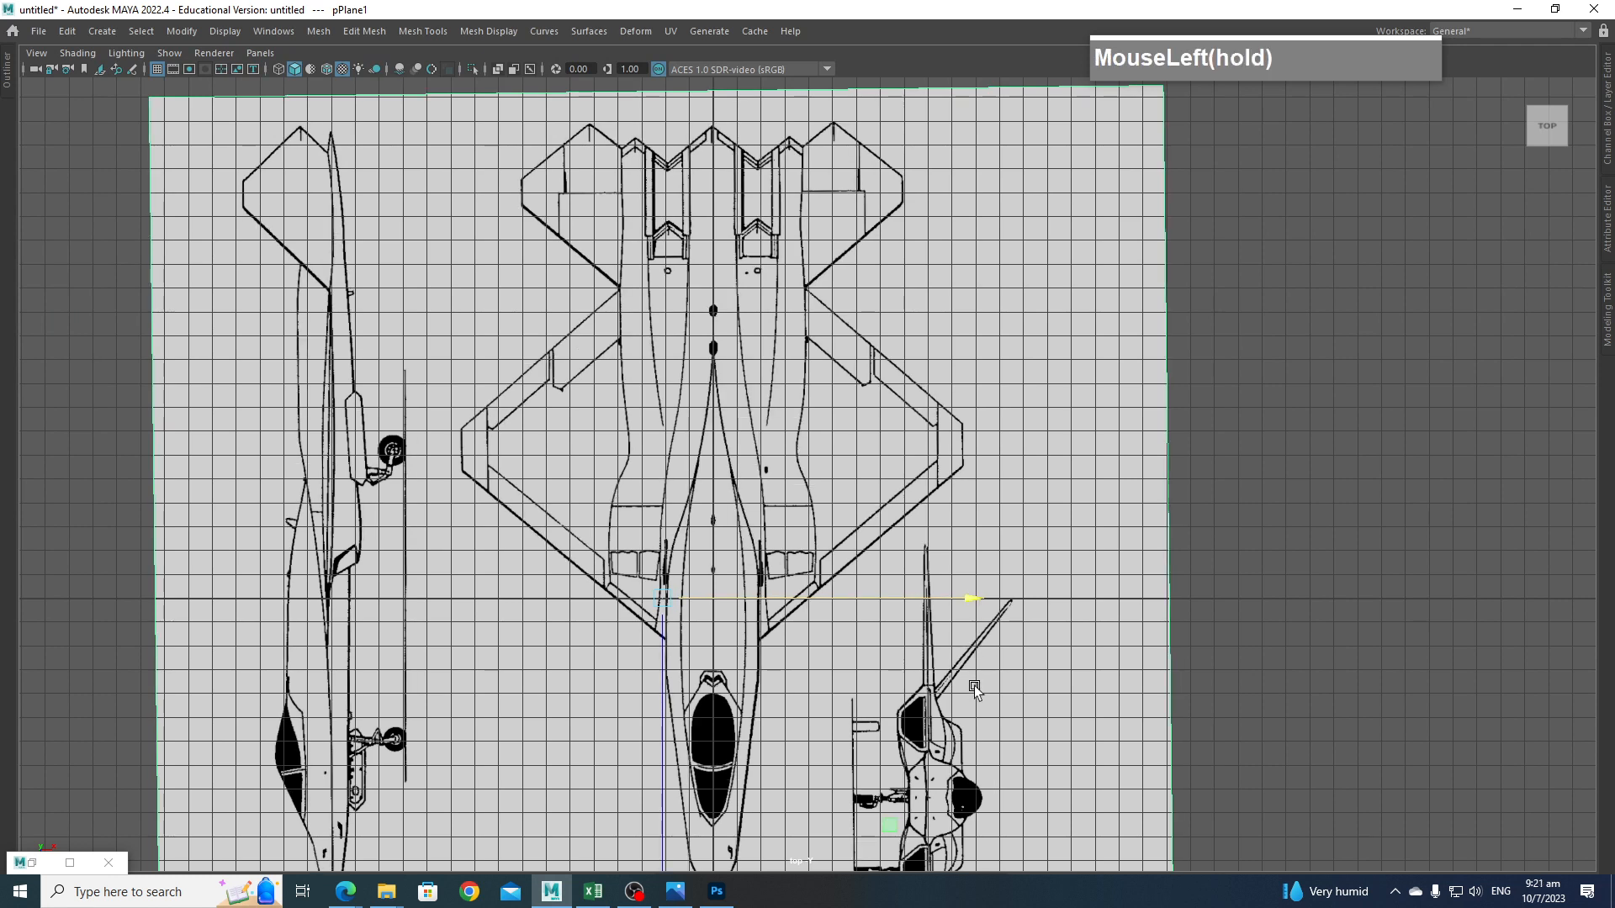
scroll(974, 685, "down", 2)
middle_click_drag(967, 715, 1025, 431, "alt")
scroll(957, 518, "down", 3)
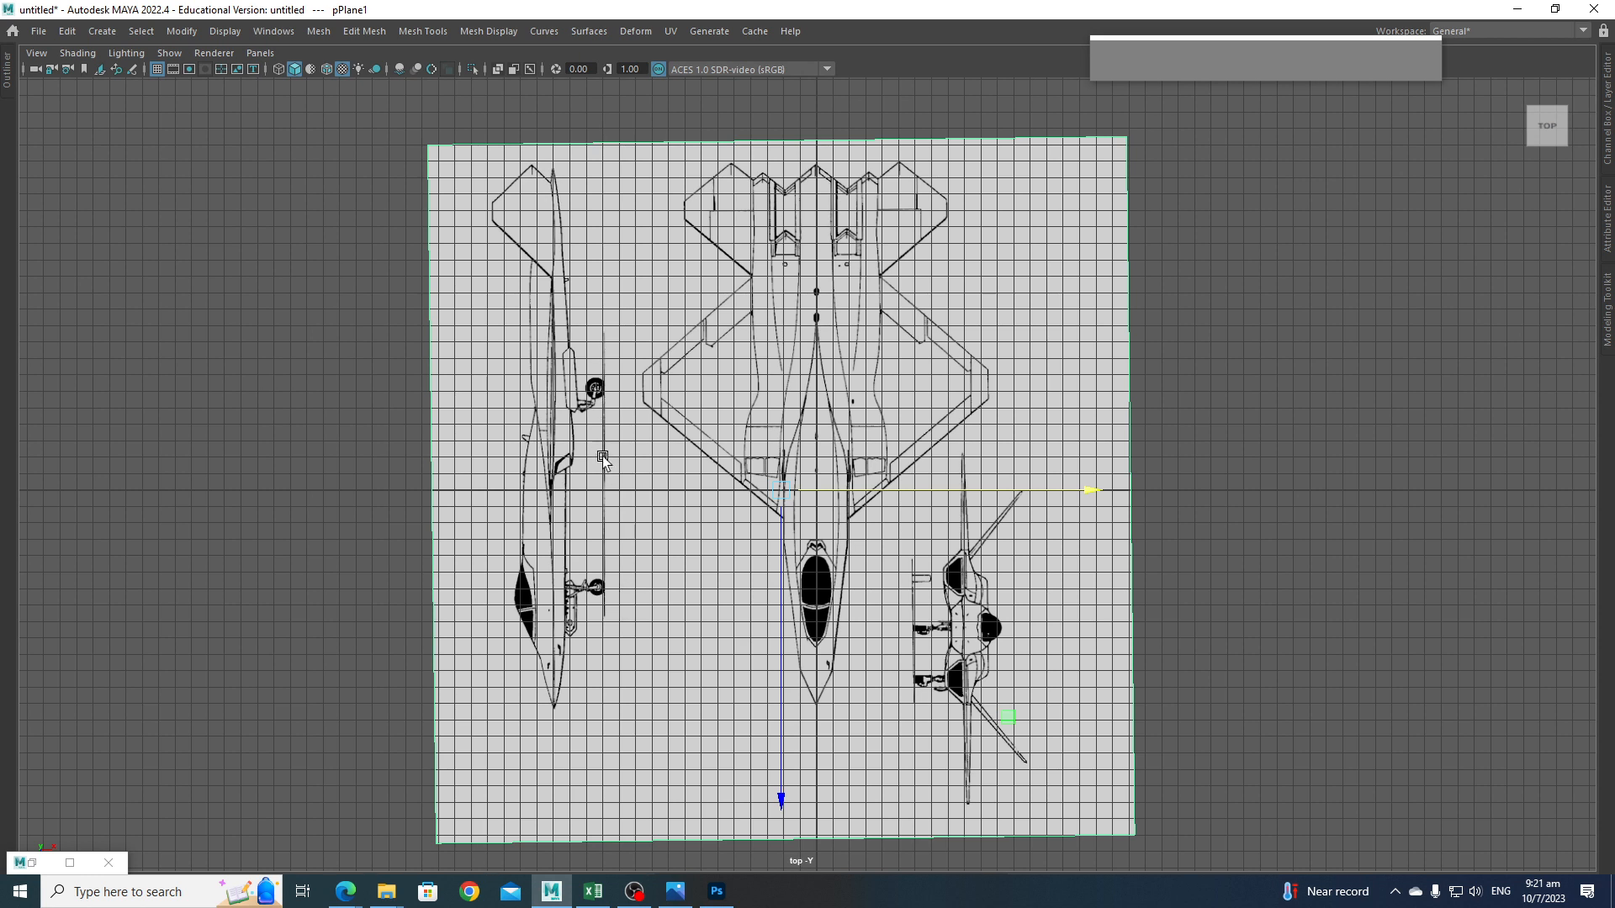
scroll(1131, 377, "down", 1)
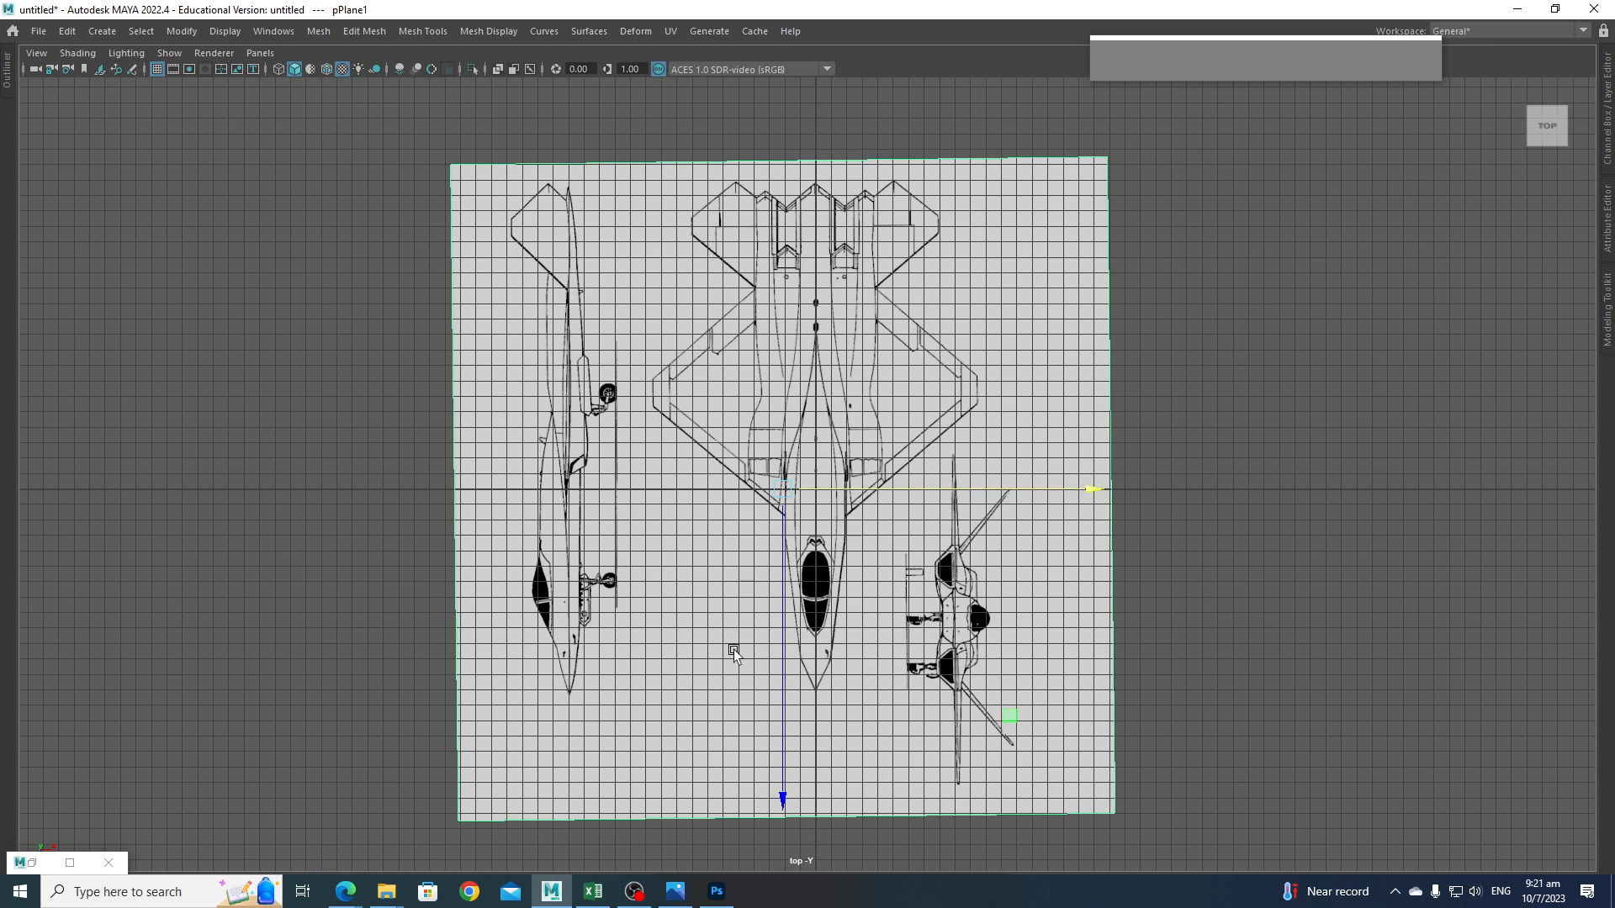
left_click(1171, 695)
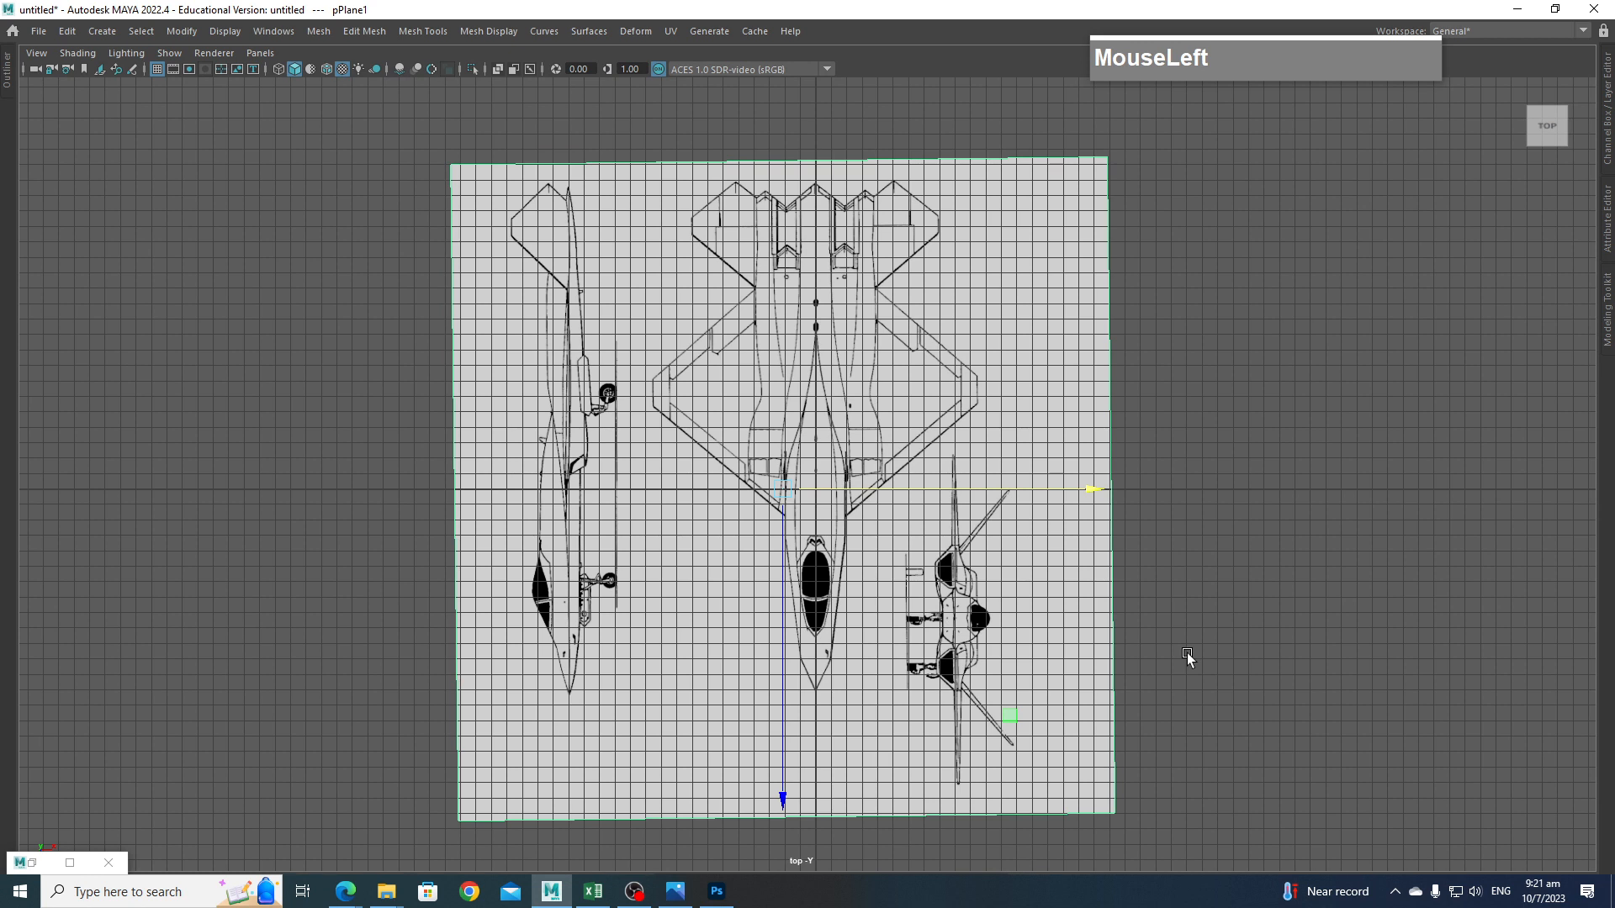
scroll(976, 618, "up", 8)
scroll(910, 585, "down", 2)
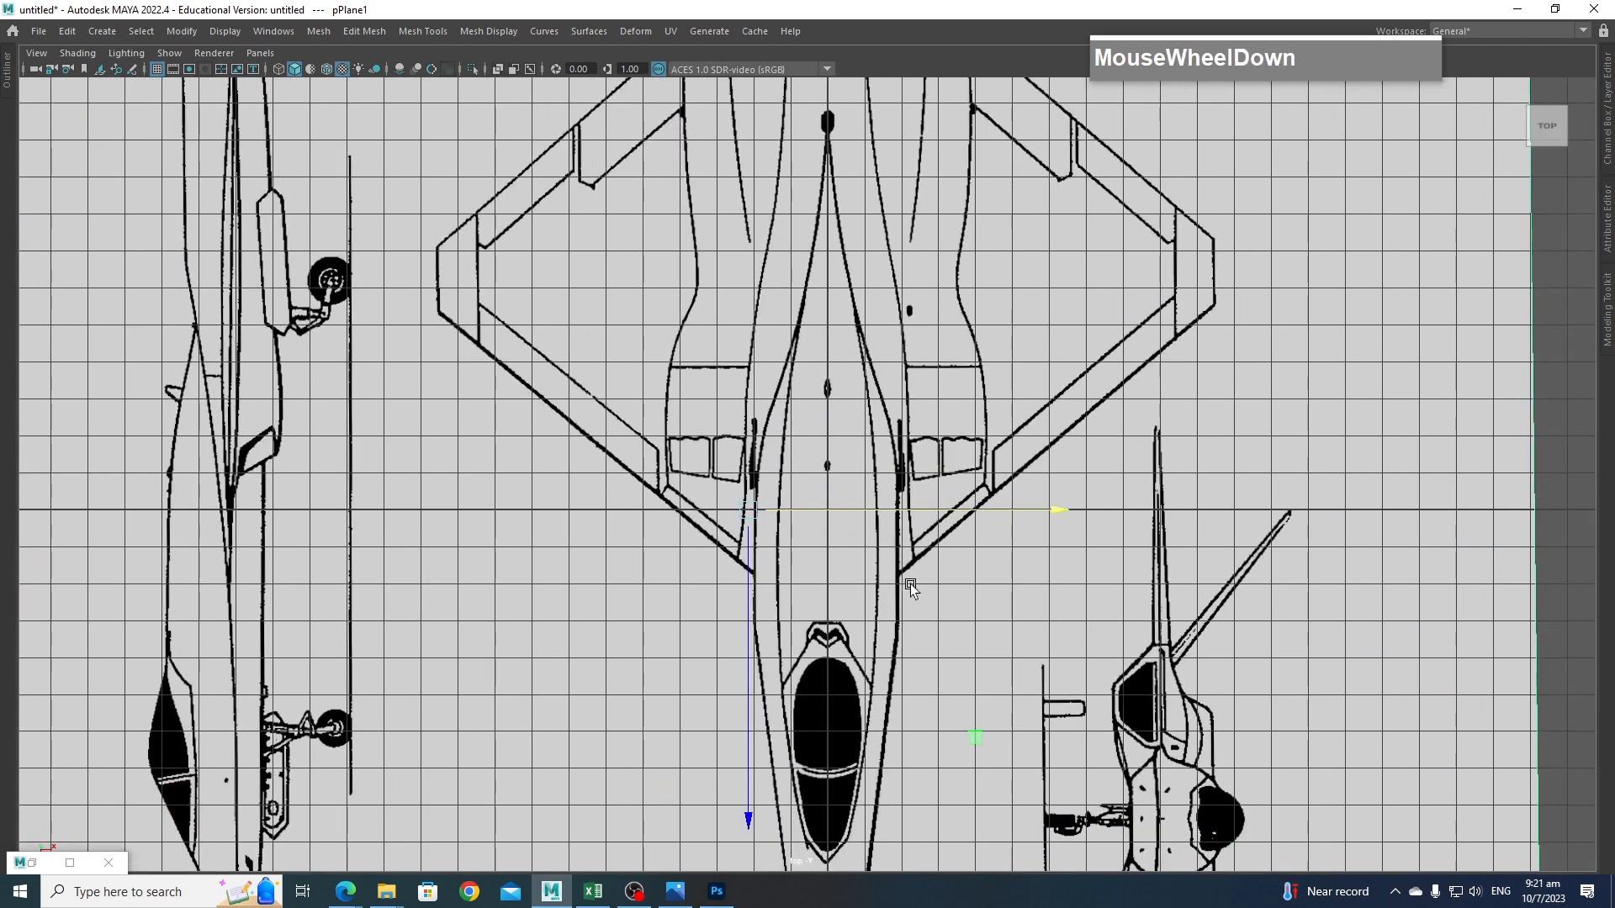
key("d")
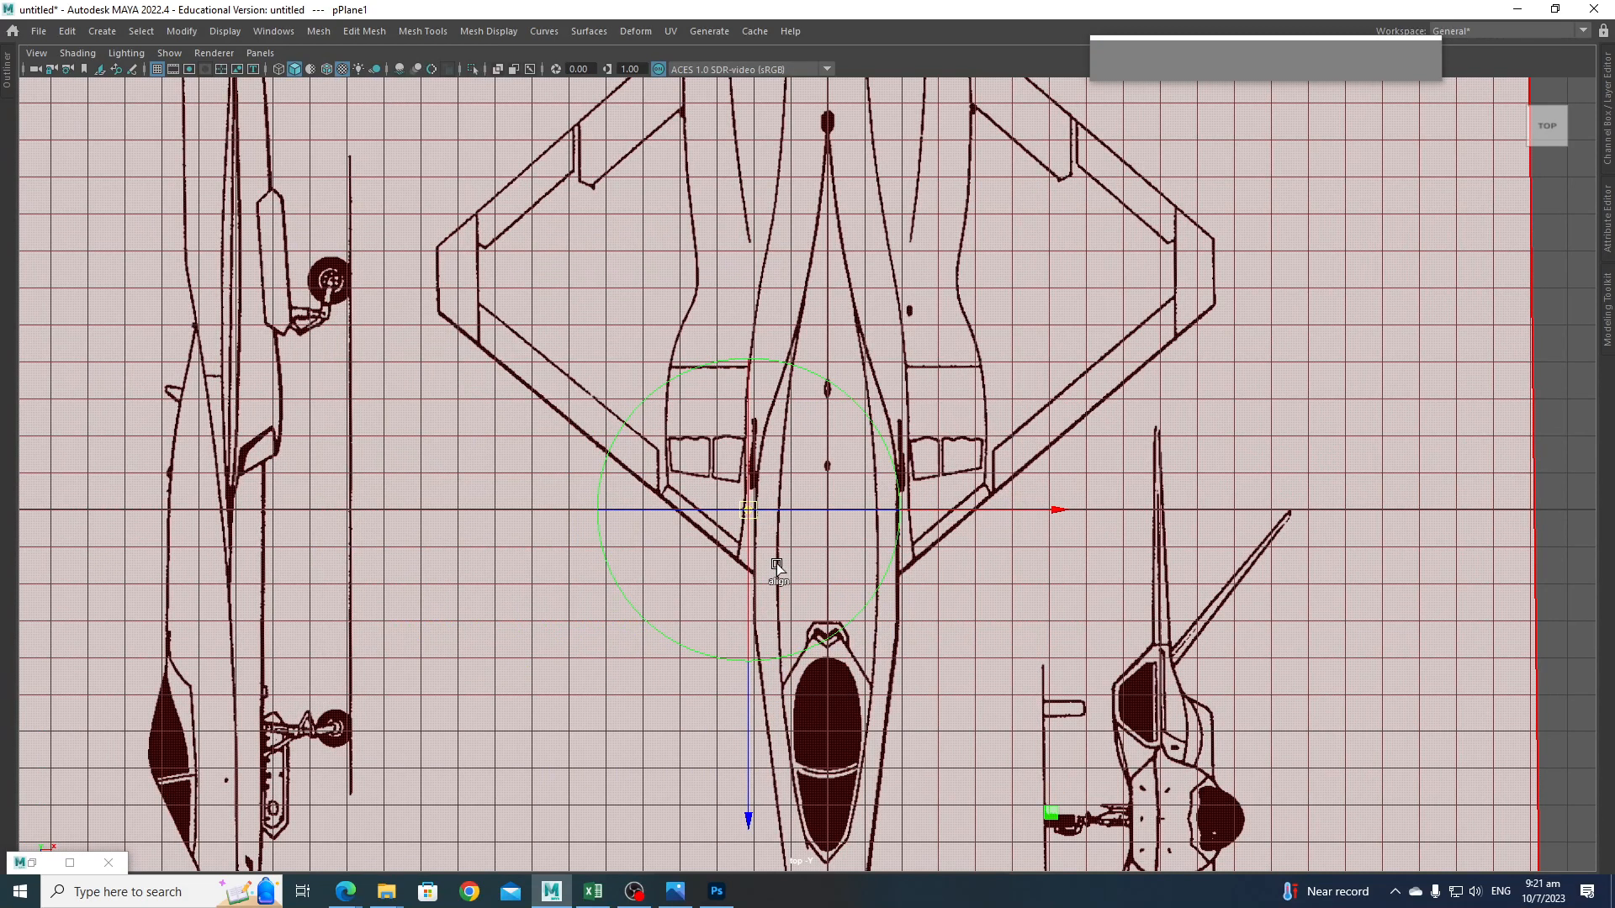
key("x")
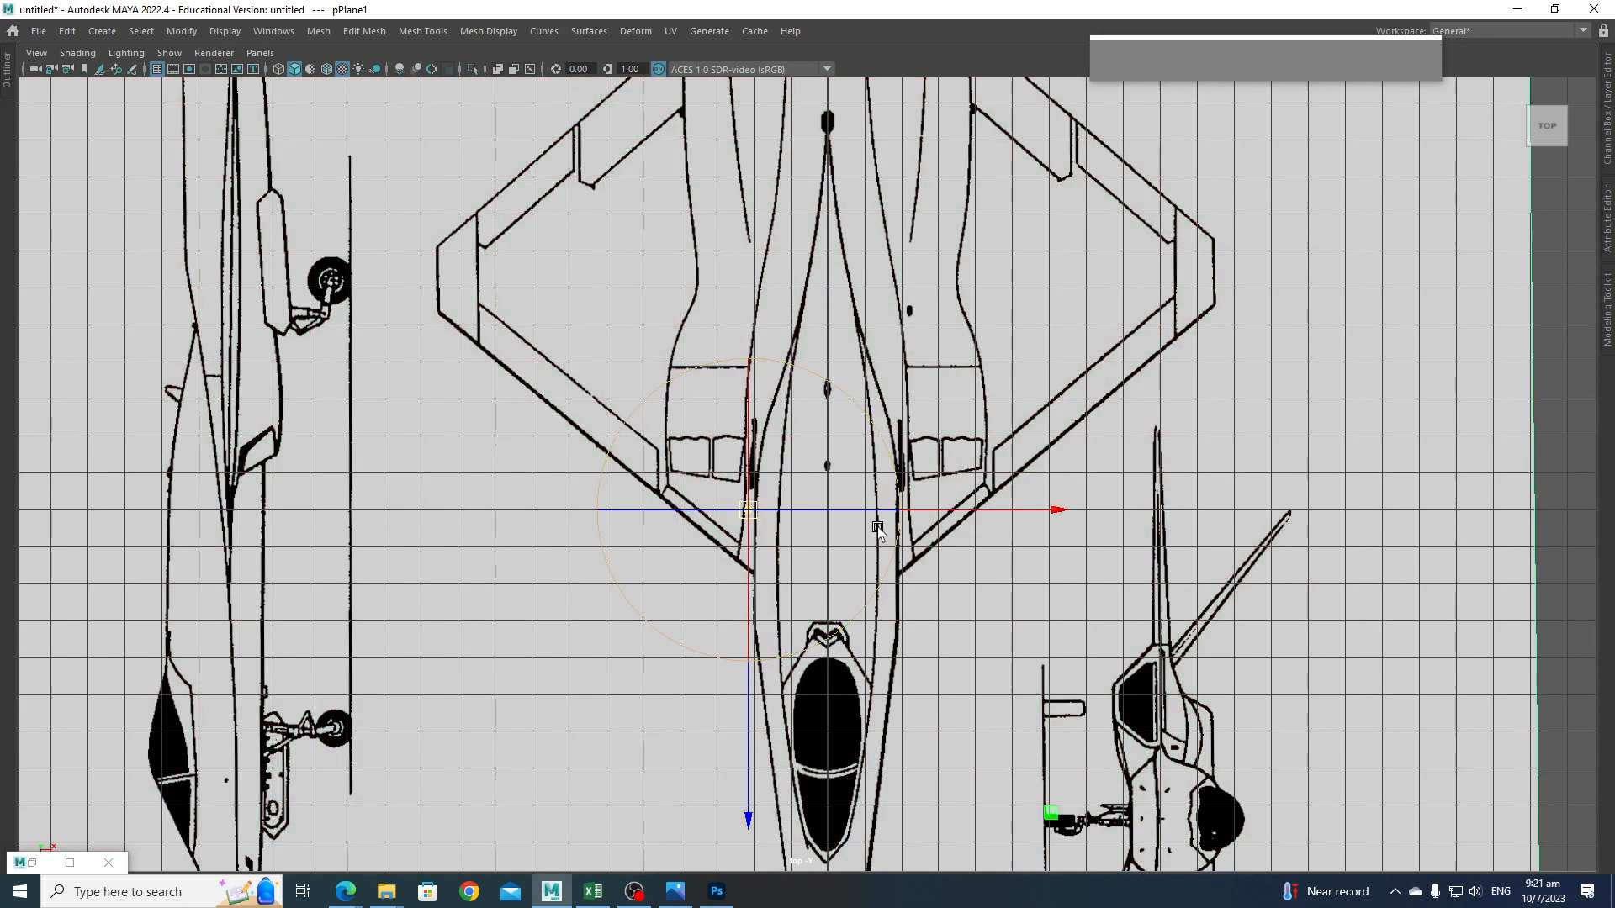
left_click_drag(816, 513, 842, 513)
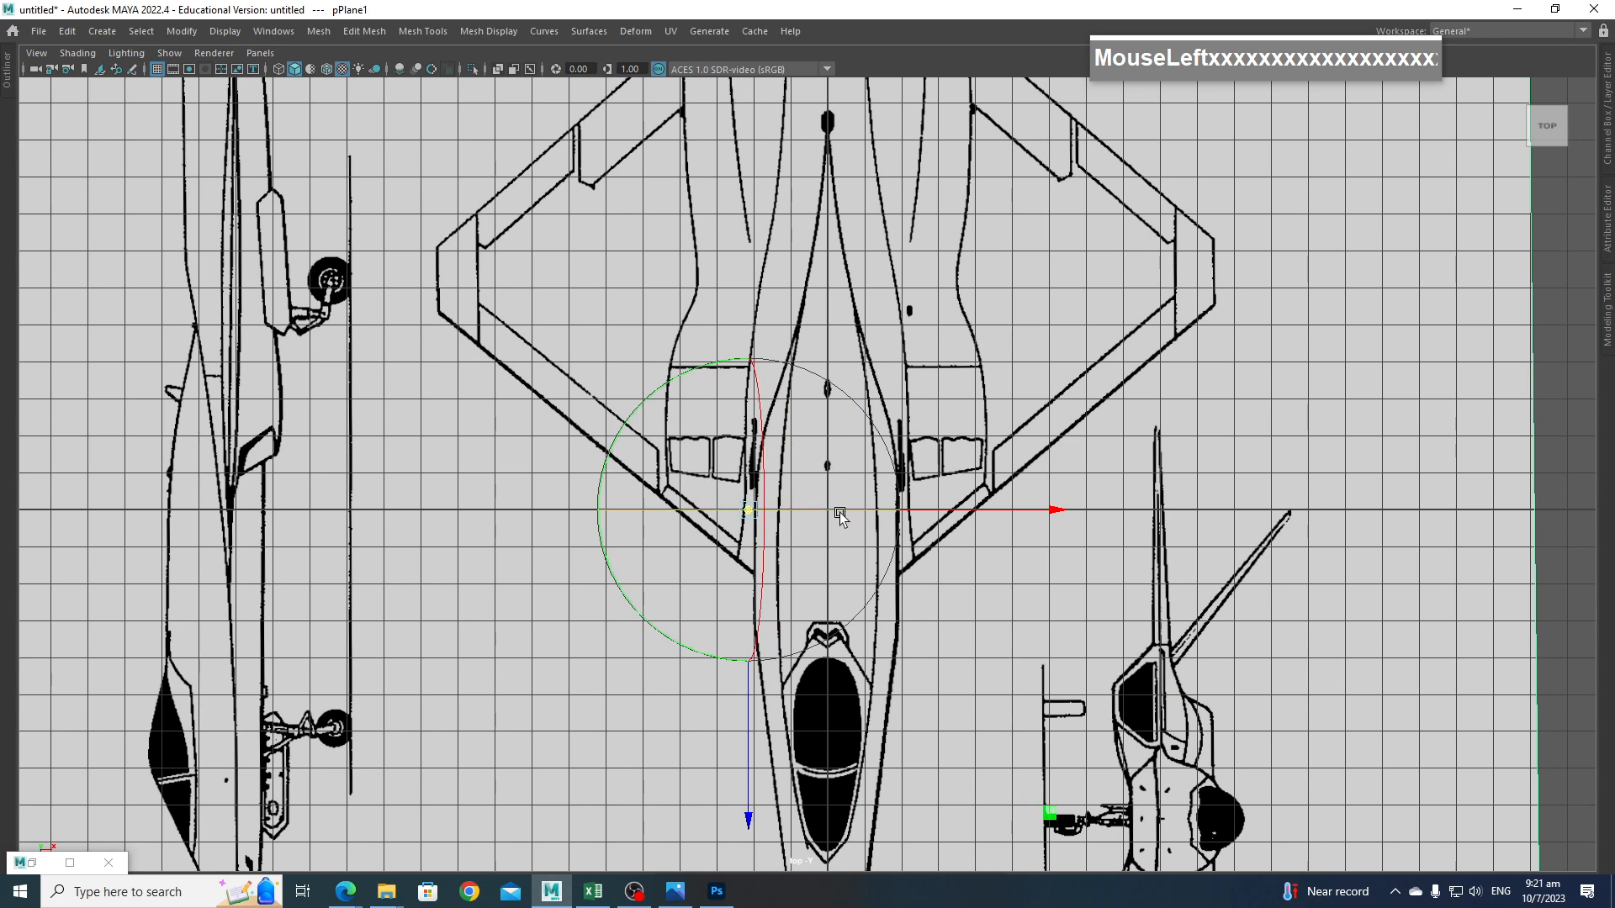
key("ctrl+z")
key("w")
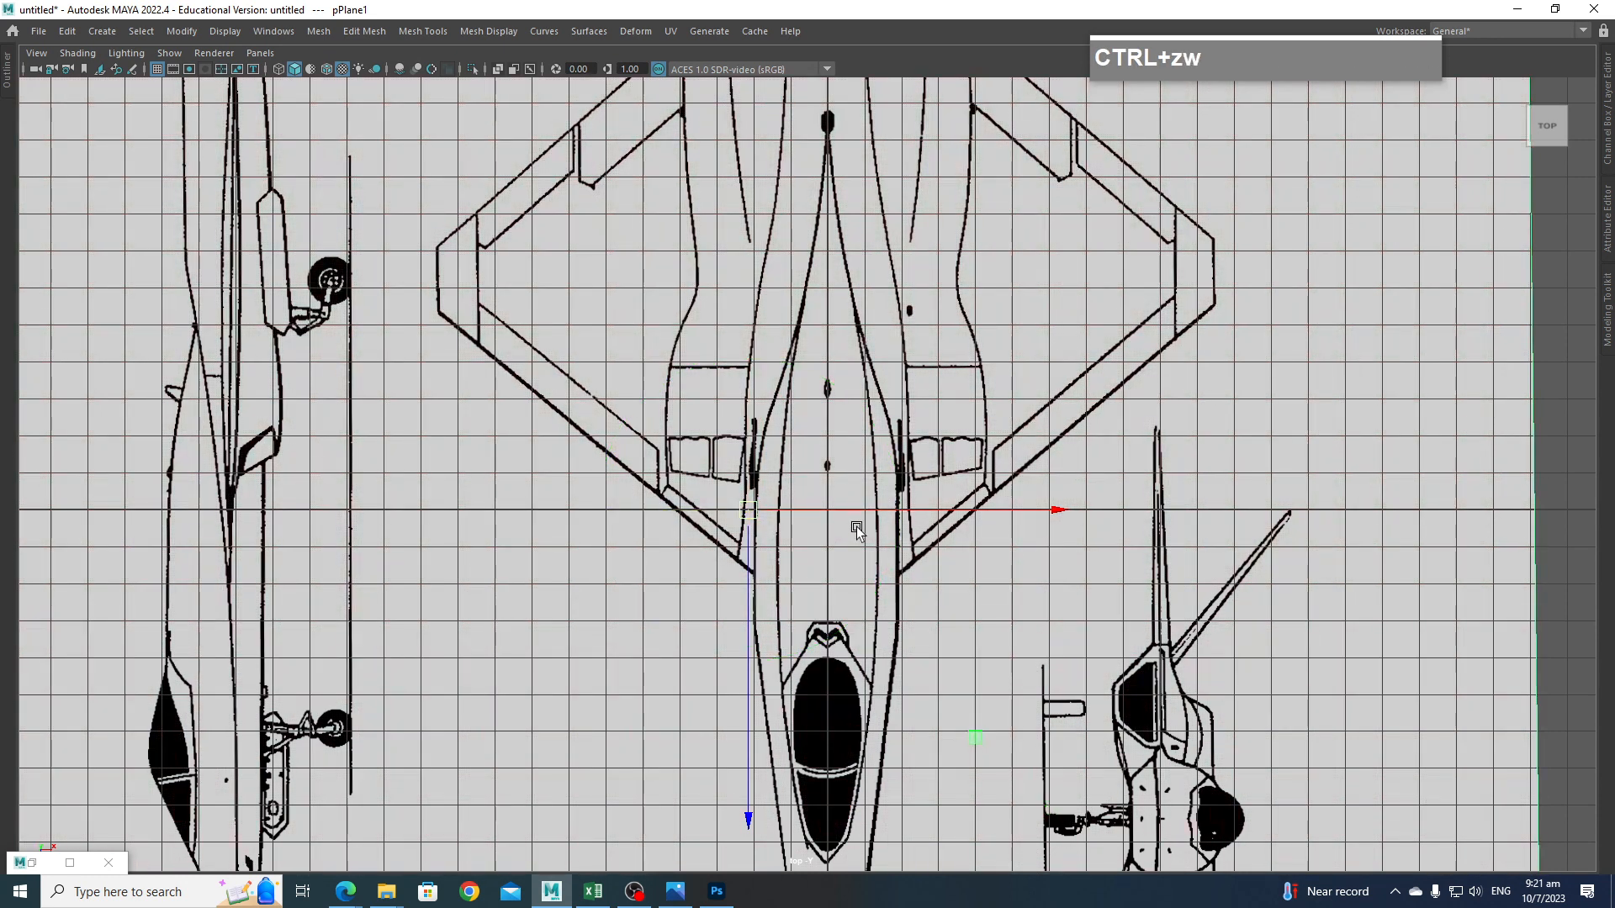
key("d")
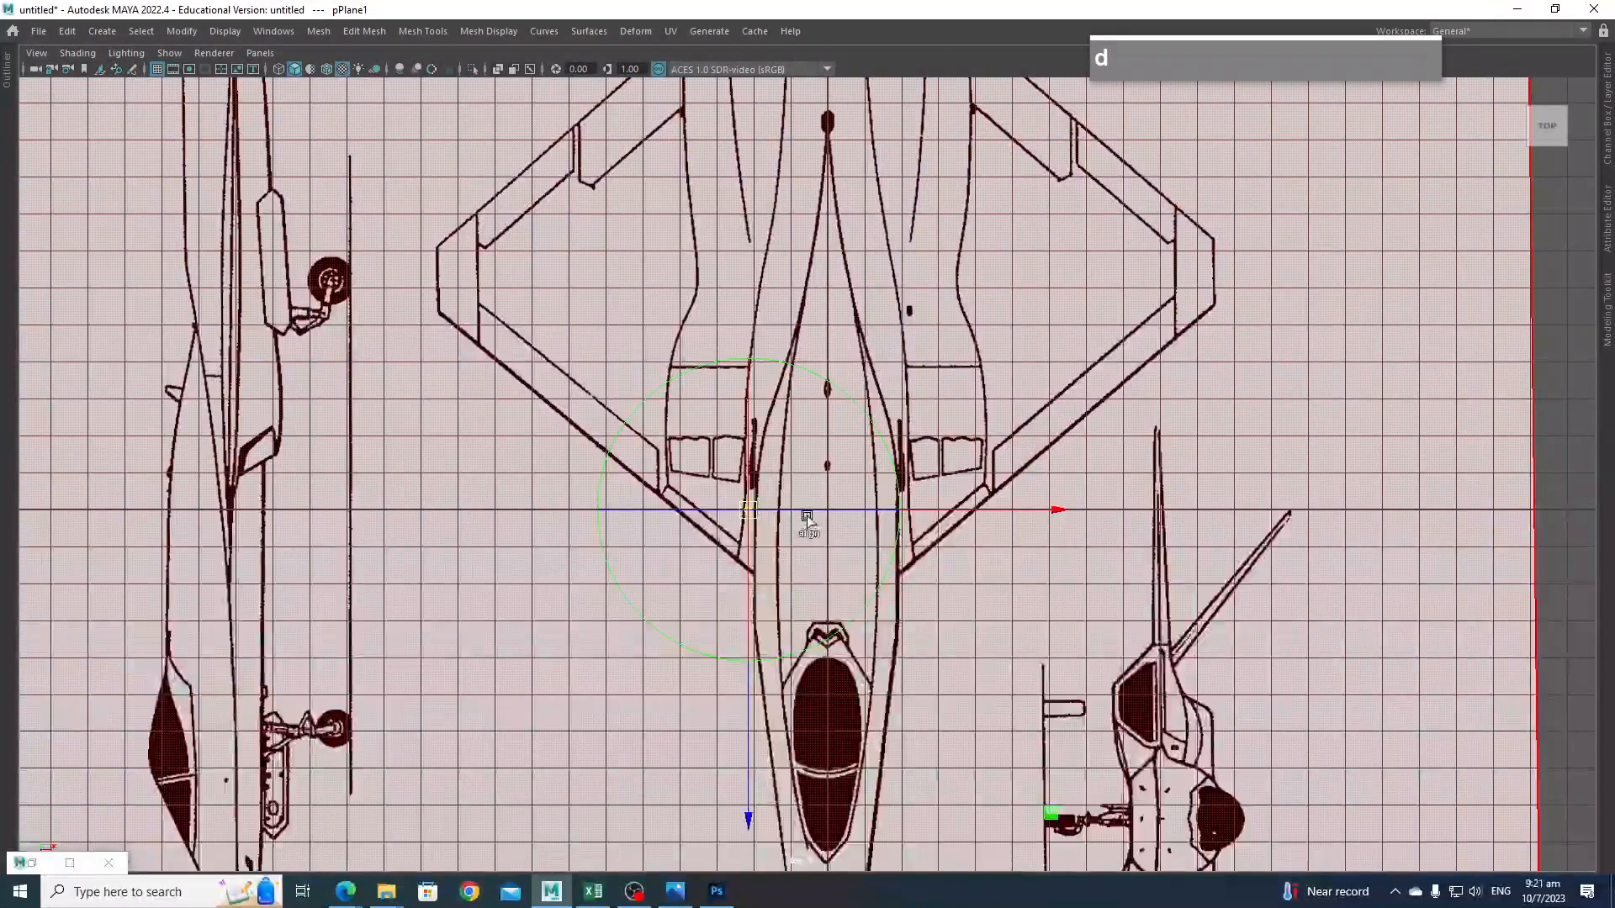
key("x")
mouse_move(806, 512)
left_mouse_down()
mouse_move(844, 514)
mouse_move(828, 516)
left_mouse_up()
key("ctrl+z")
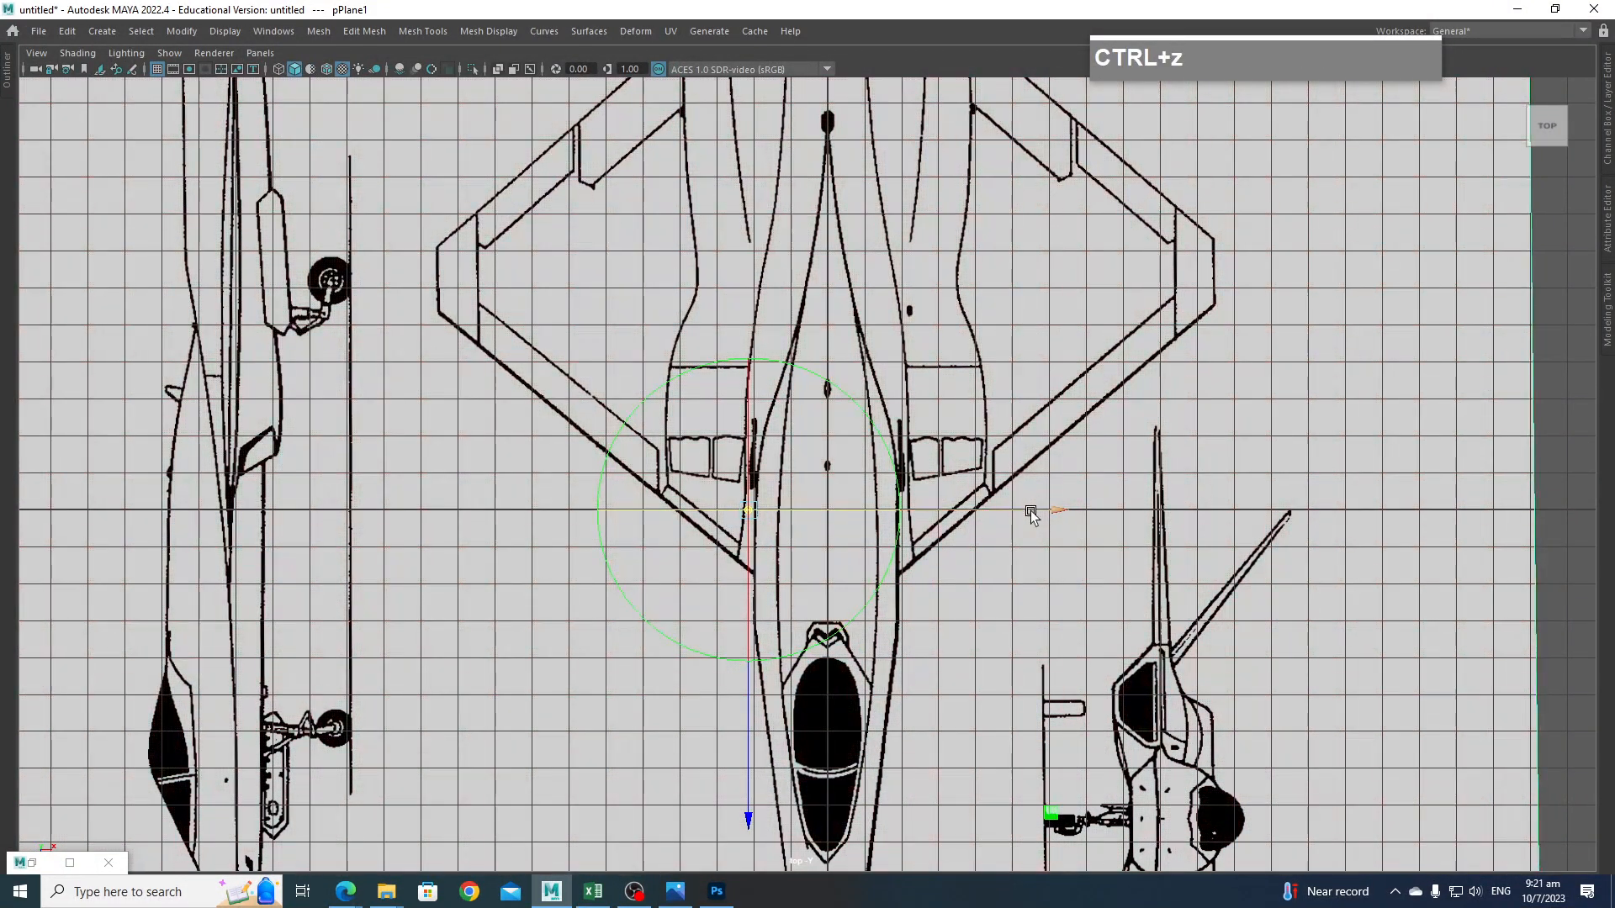
key("w")
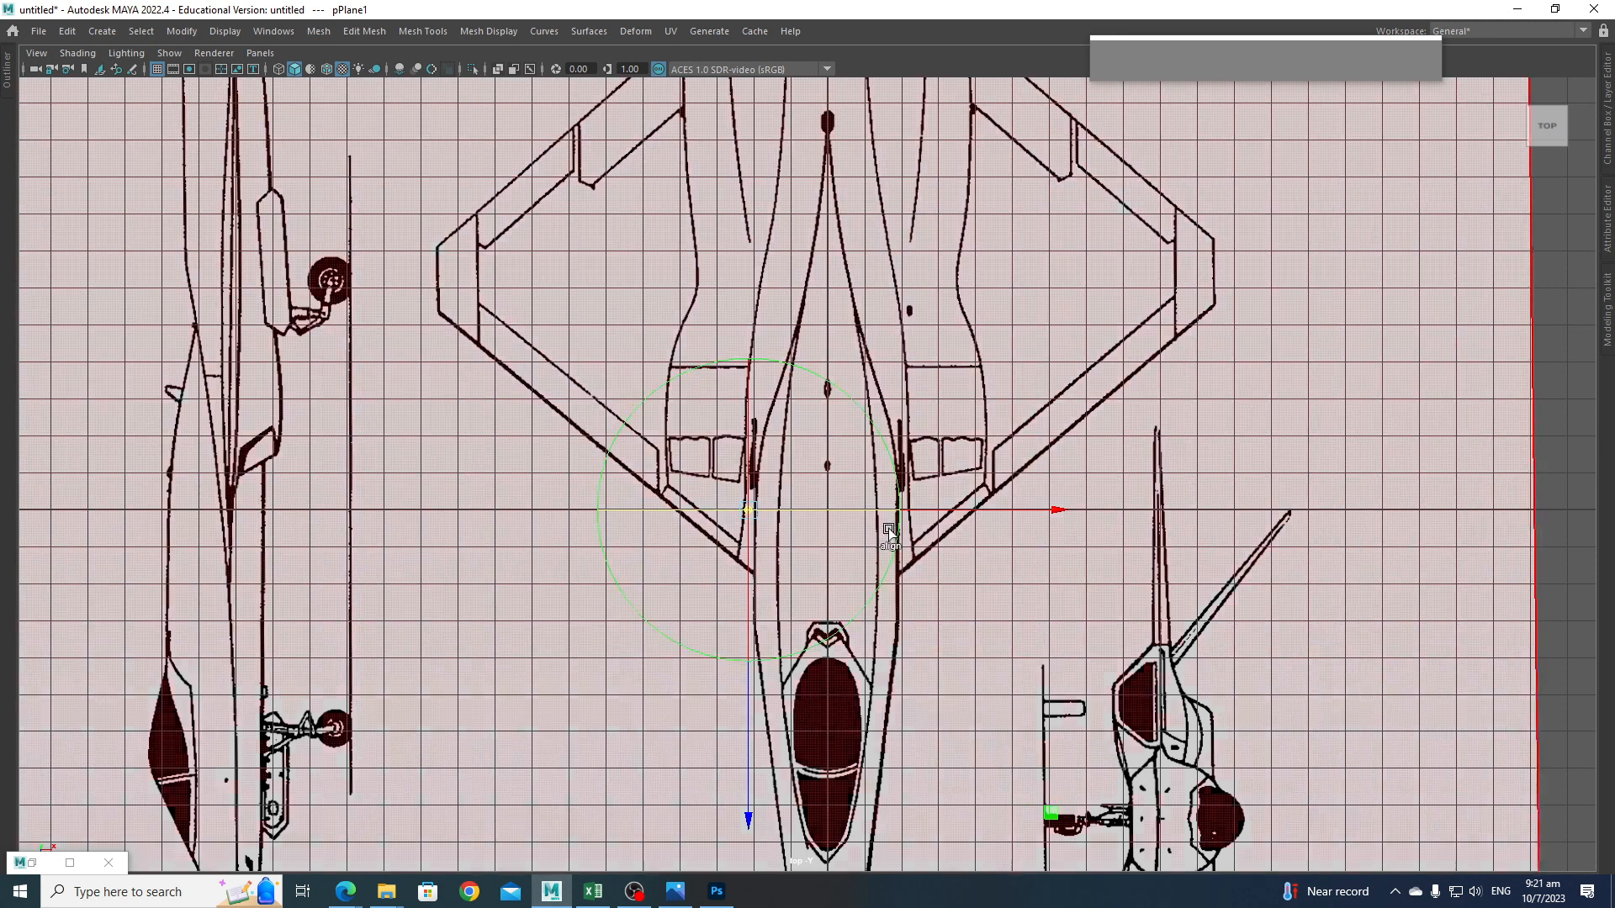
key("x")
mouse_move(840, 508)
left_mouse_down()
mouse_move(874, 510)
mouse_move(818, 517)
left_mouse_up()
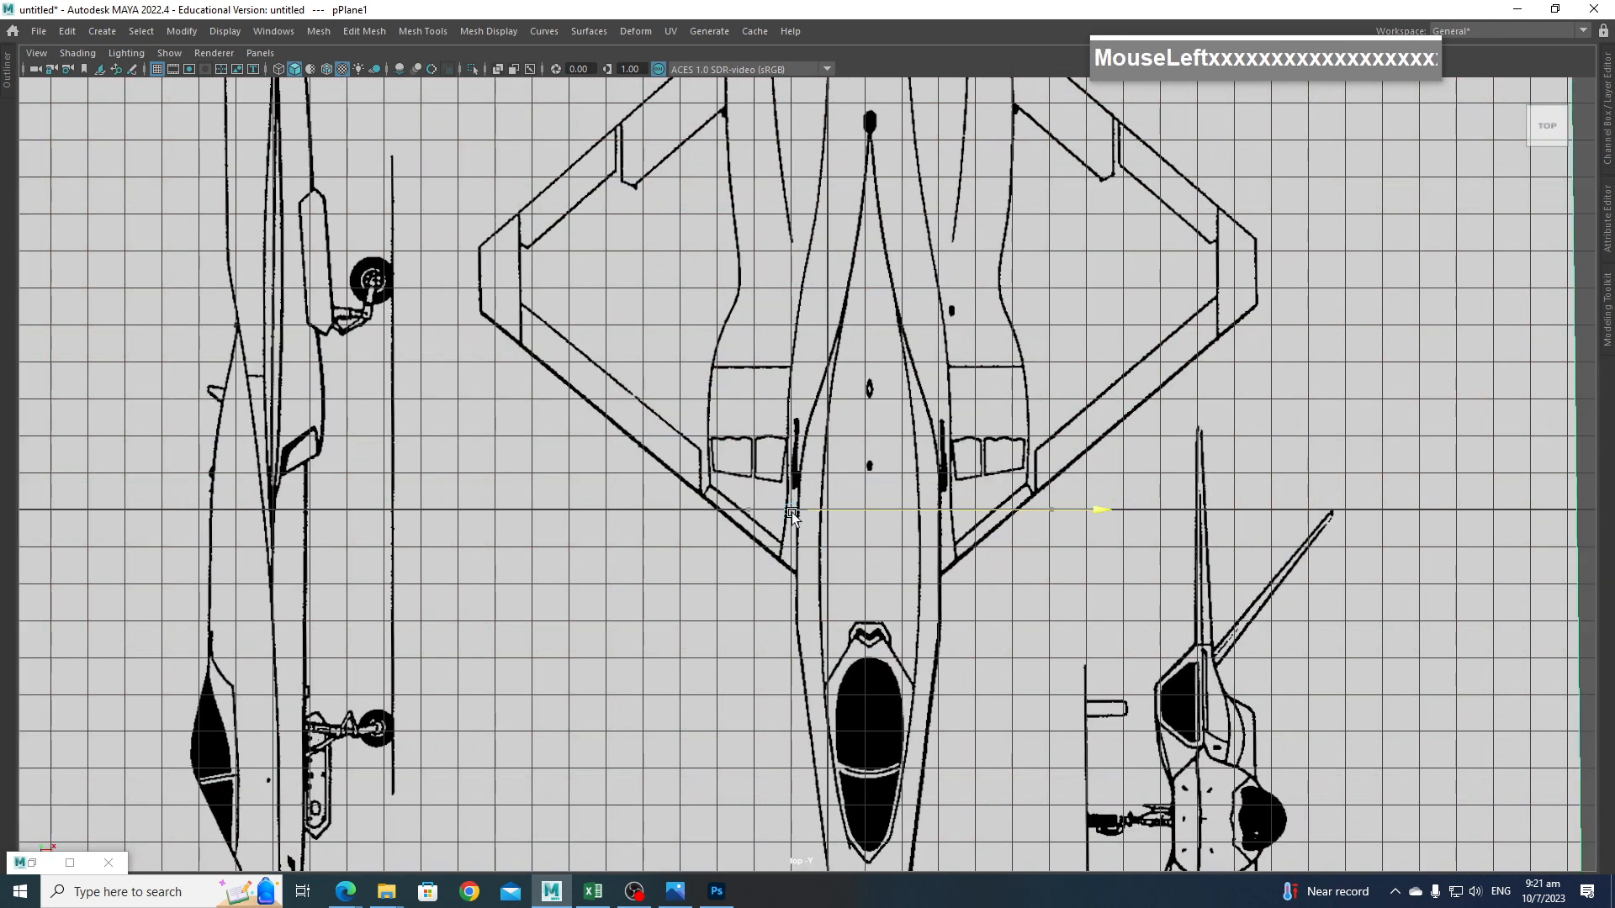
key("ctrl+z")
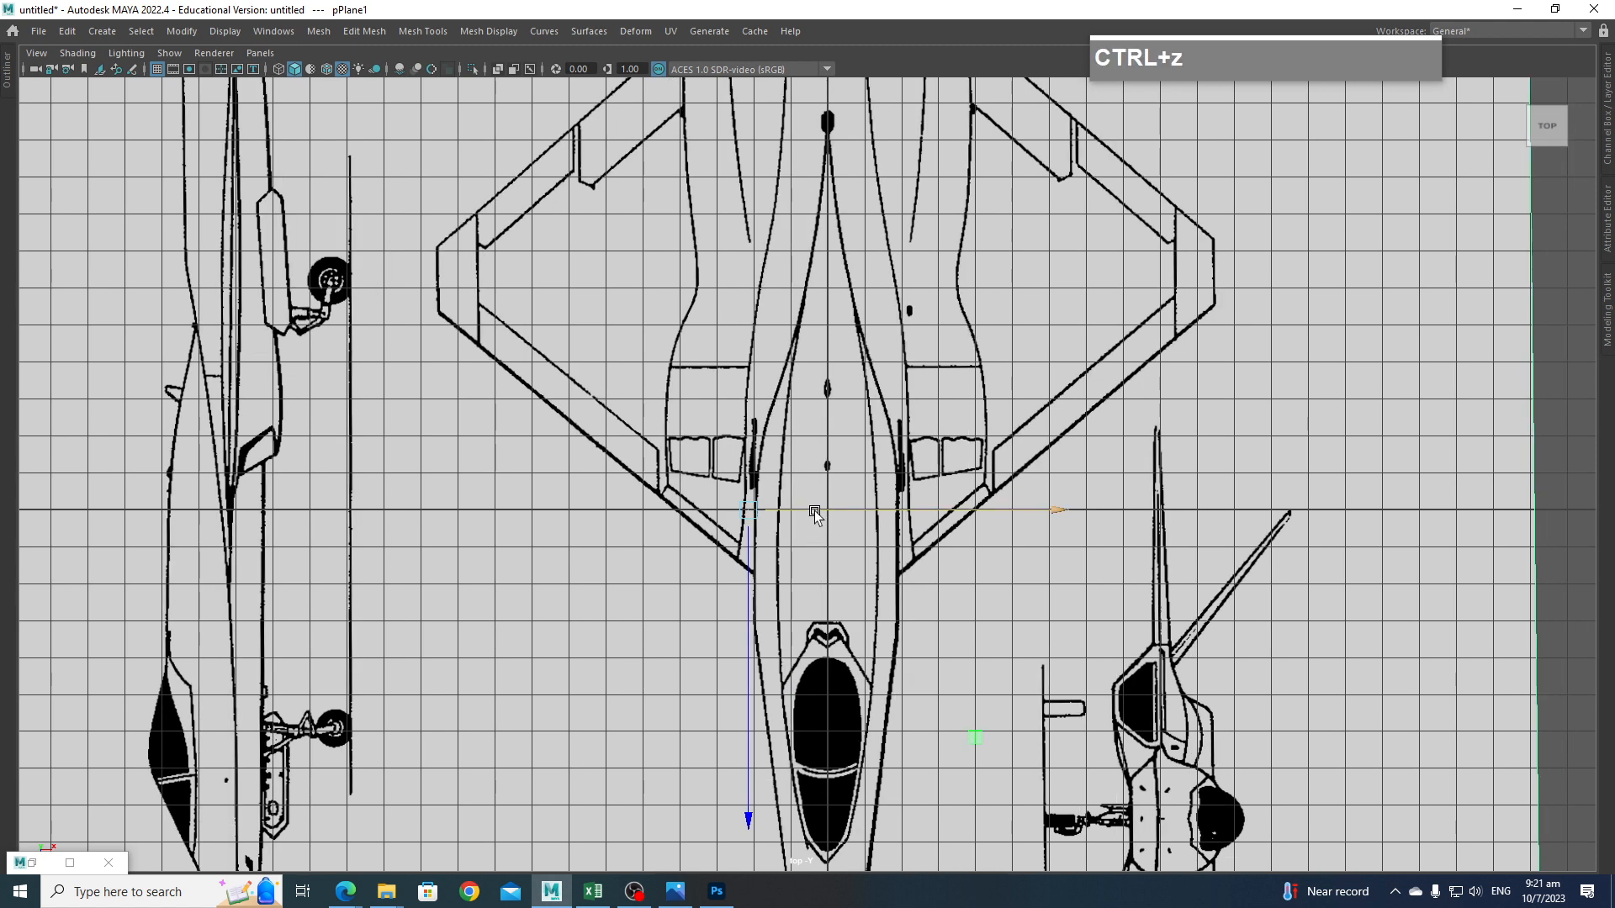
Move only the plane's pivot along X onto the grid's central line, leaving the plane in place.
key("d")
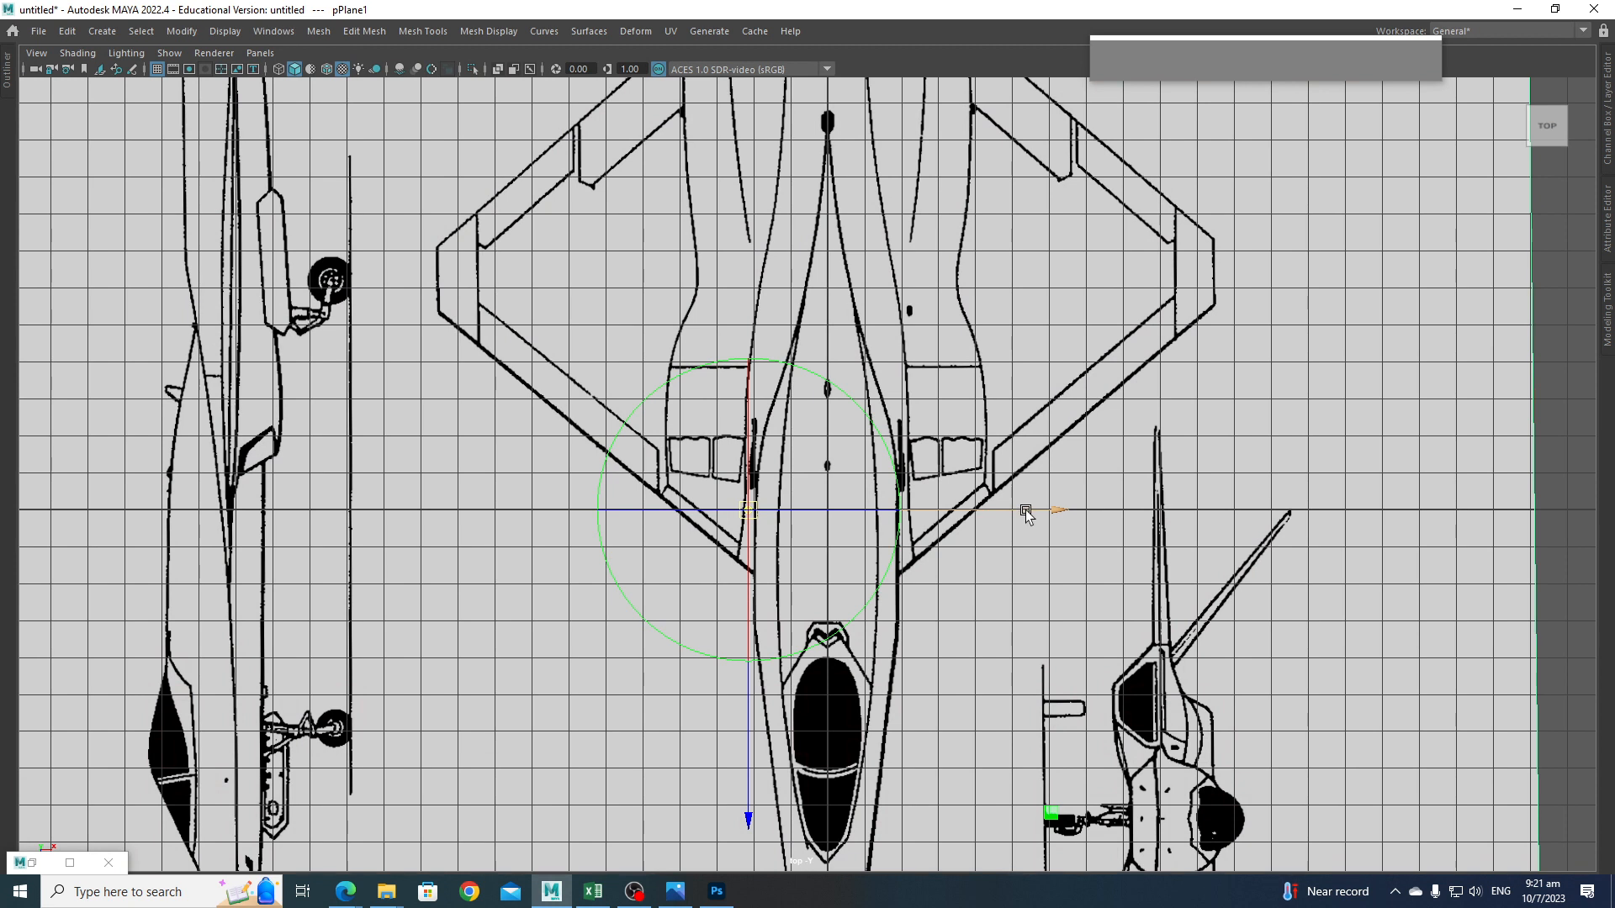
left_click_drag(1026, 514, 834, 514)
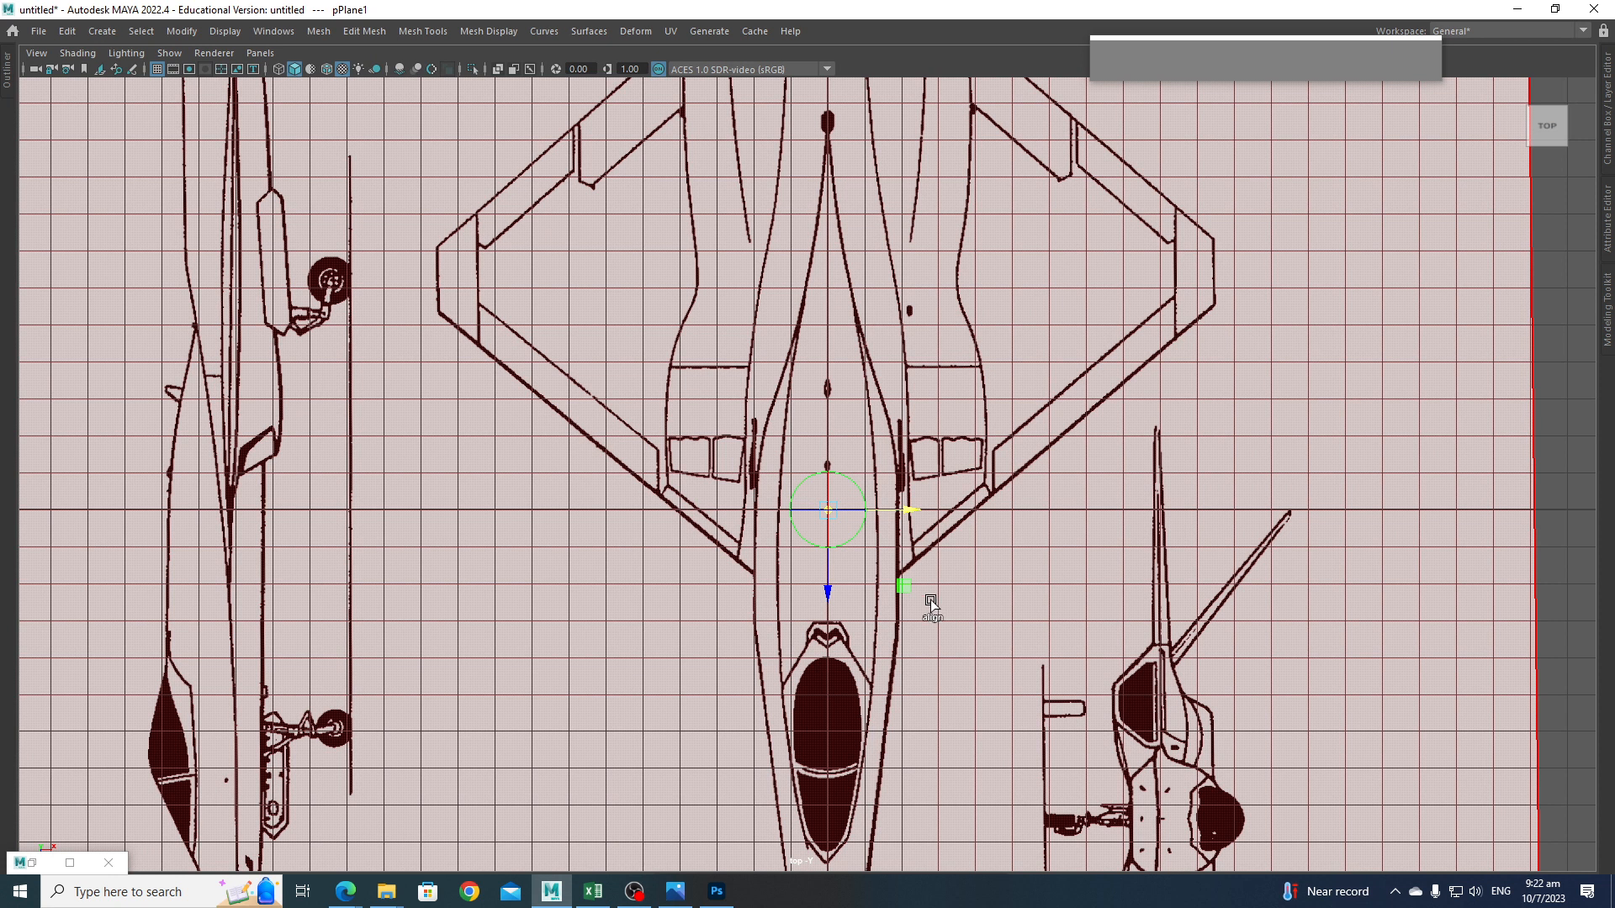
key("d")
scroll(935, 612, "down", 5)
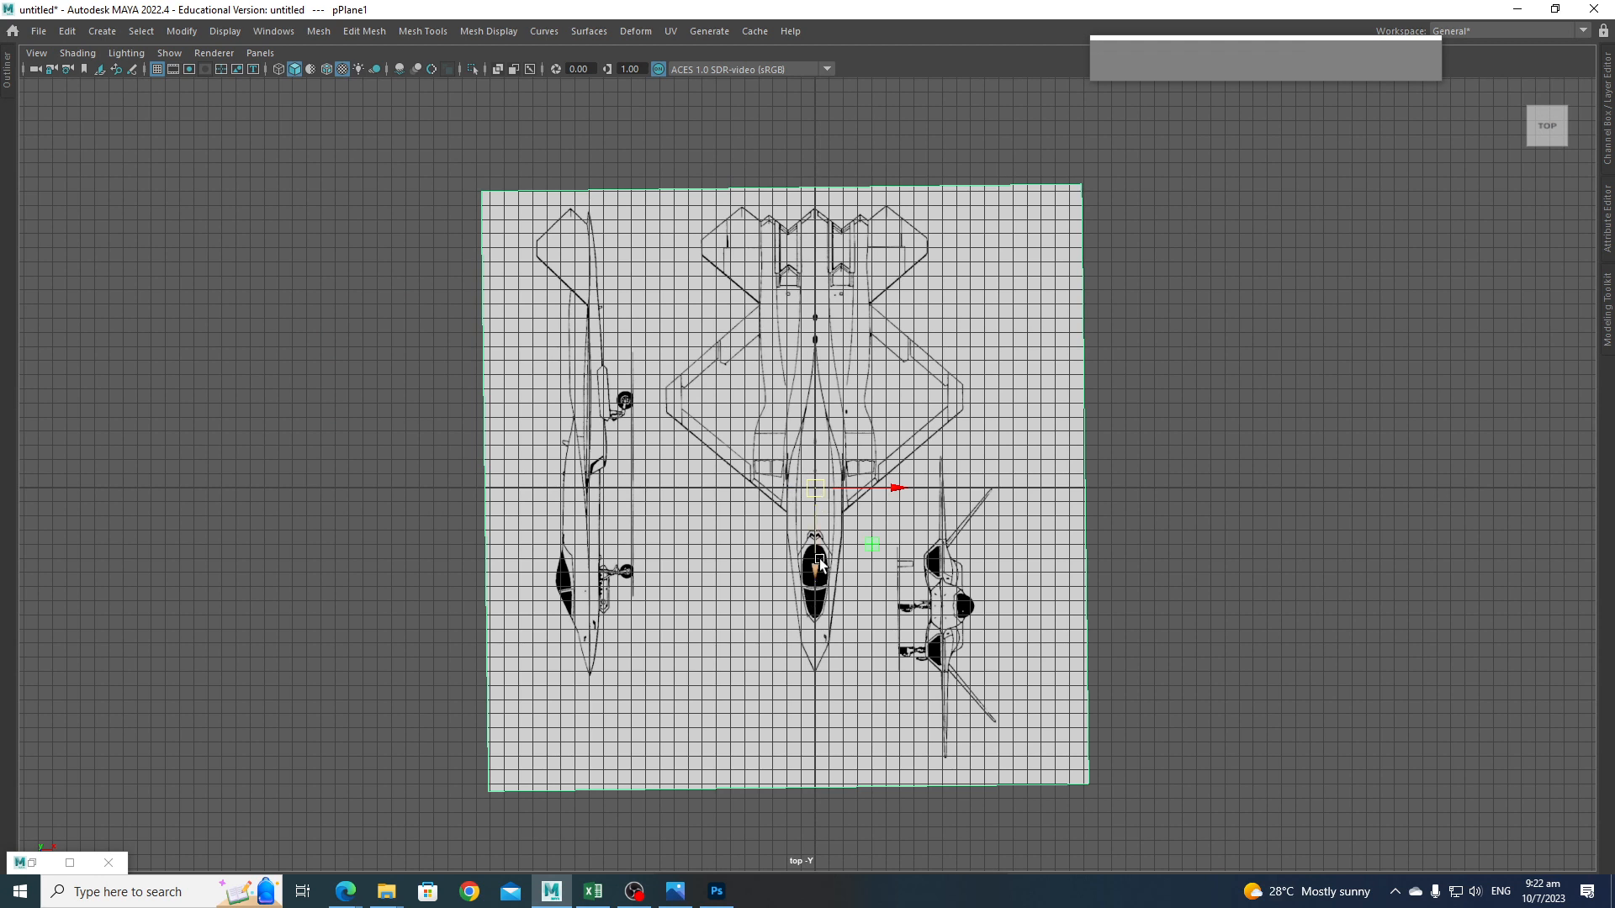
Switch to the perspective view and lower the reference plane along Y below the grid.
key("space")
left_click_drag(957, 607, 974, 591)
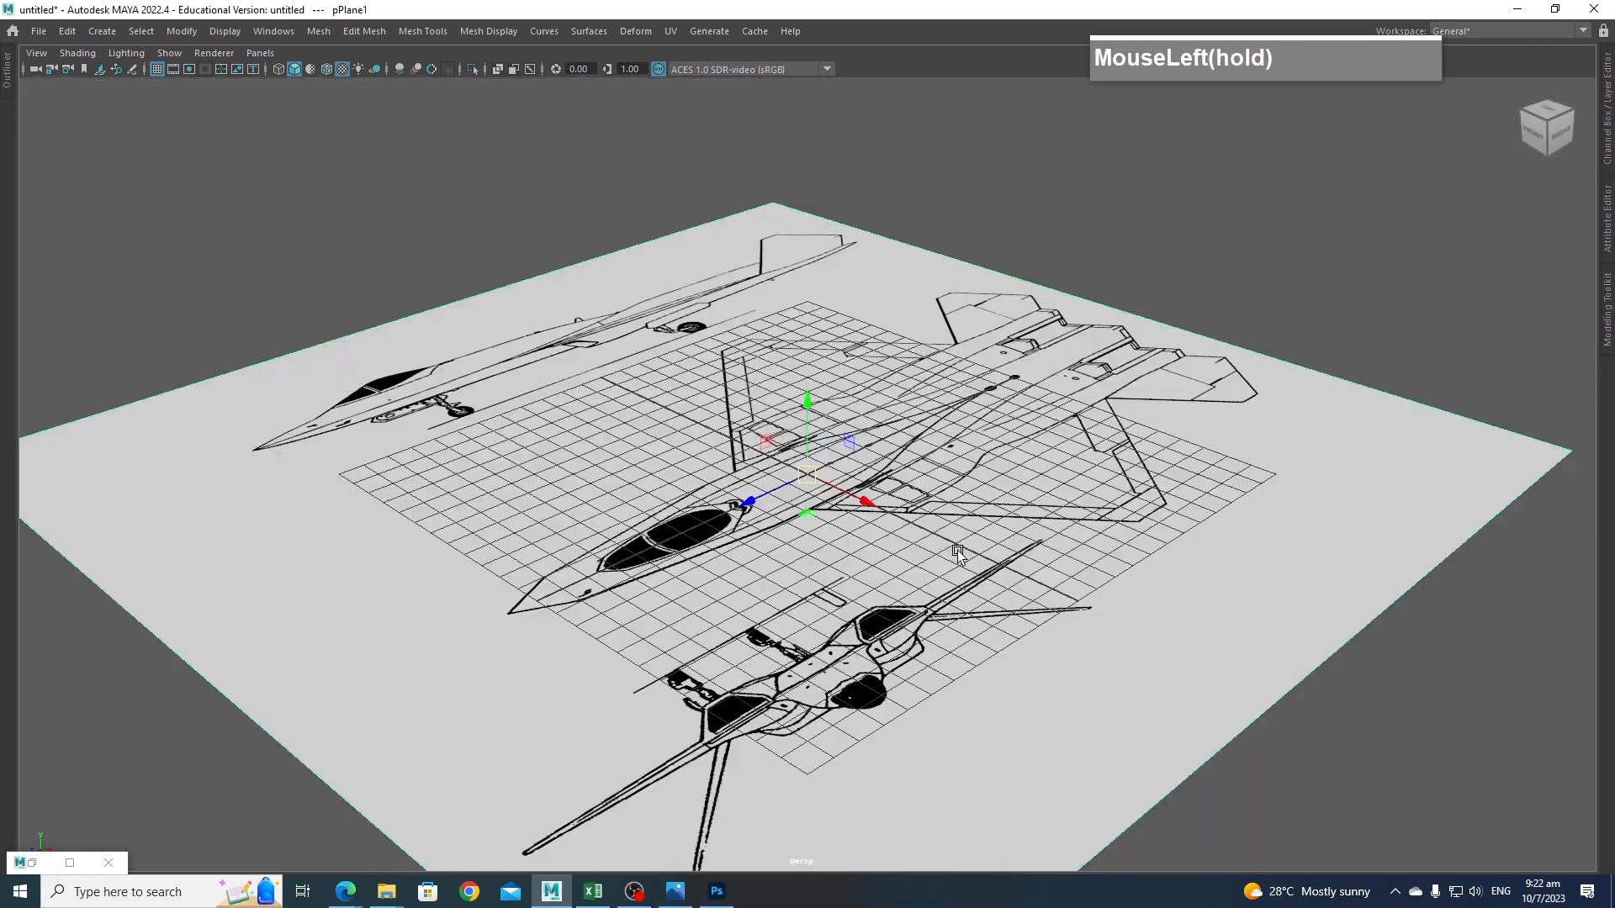
left_click_drag(805, 407, 803, 501)
scroll(927, 367, "down", 5, "alt")
left_click_drag(933, 420, 802, 521, "alt")
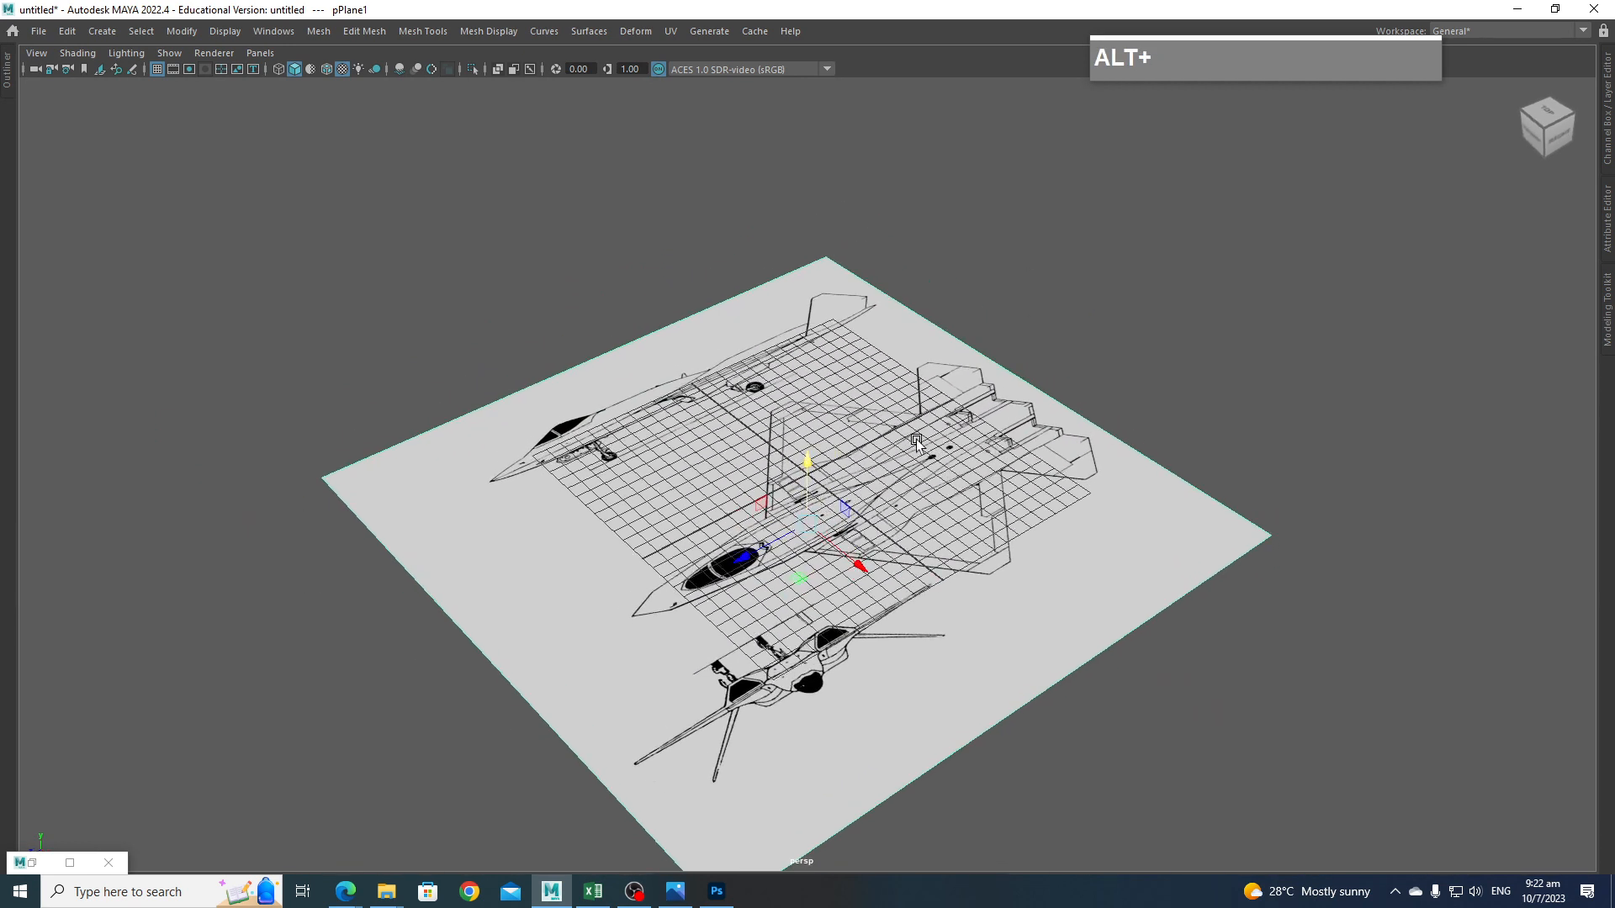
Duplicate the reference plane and raise the copy along Y above the original.
key("shift+d")
left_click_drag(807, 463, 800, 411)
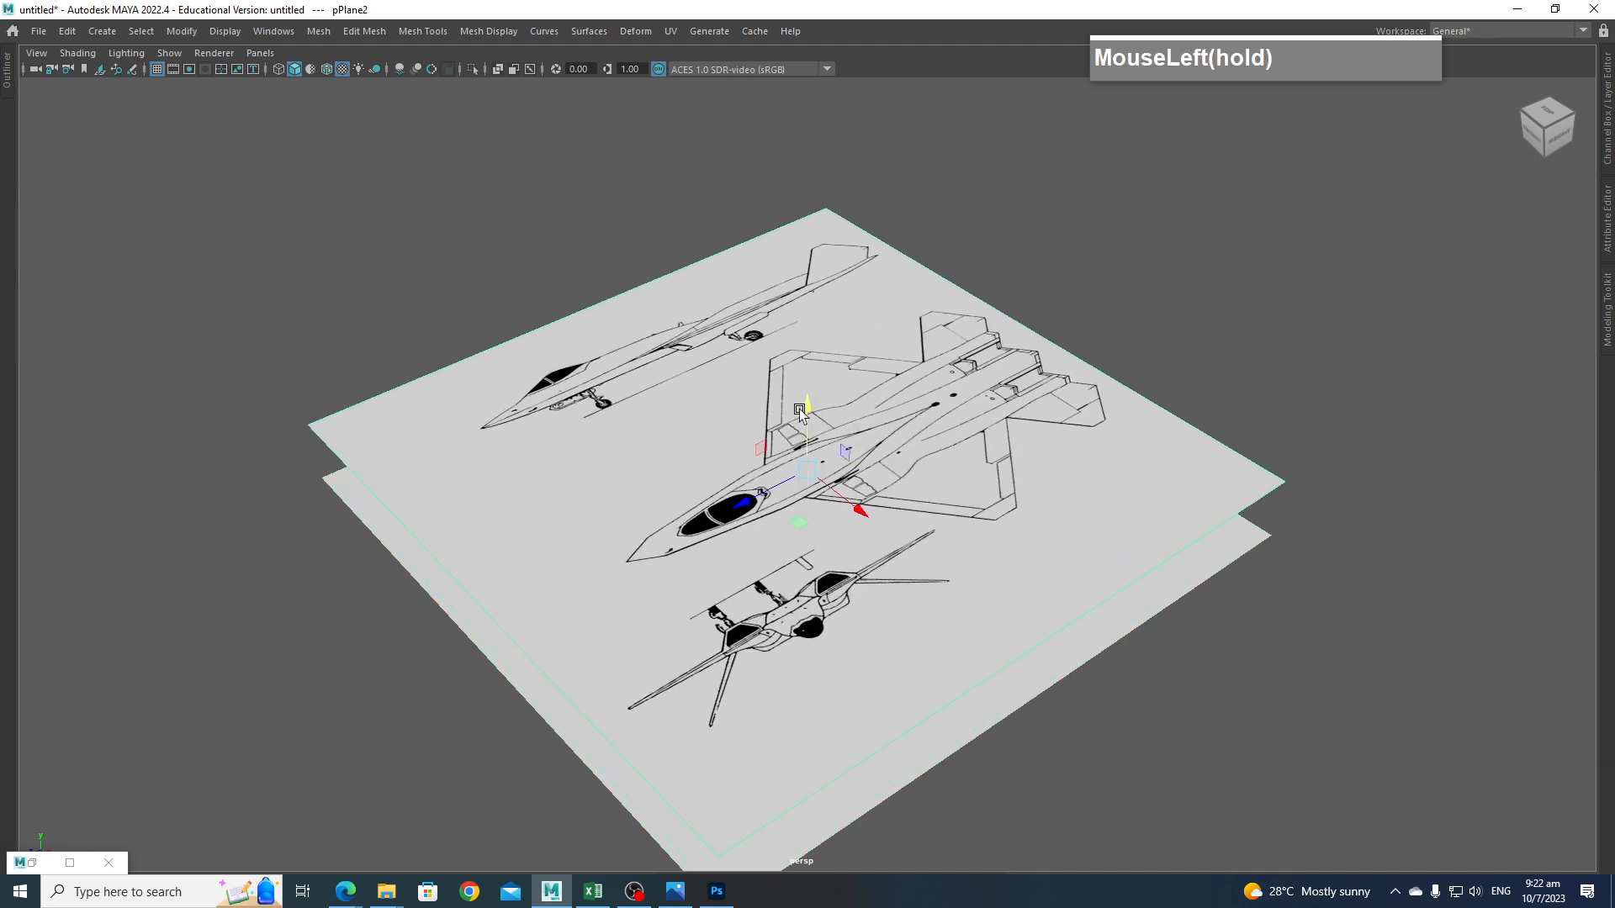
Rotate the duplicated plane 90 degrees with step snapping so it stands upright facing the side view, and check it there.
key("e")
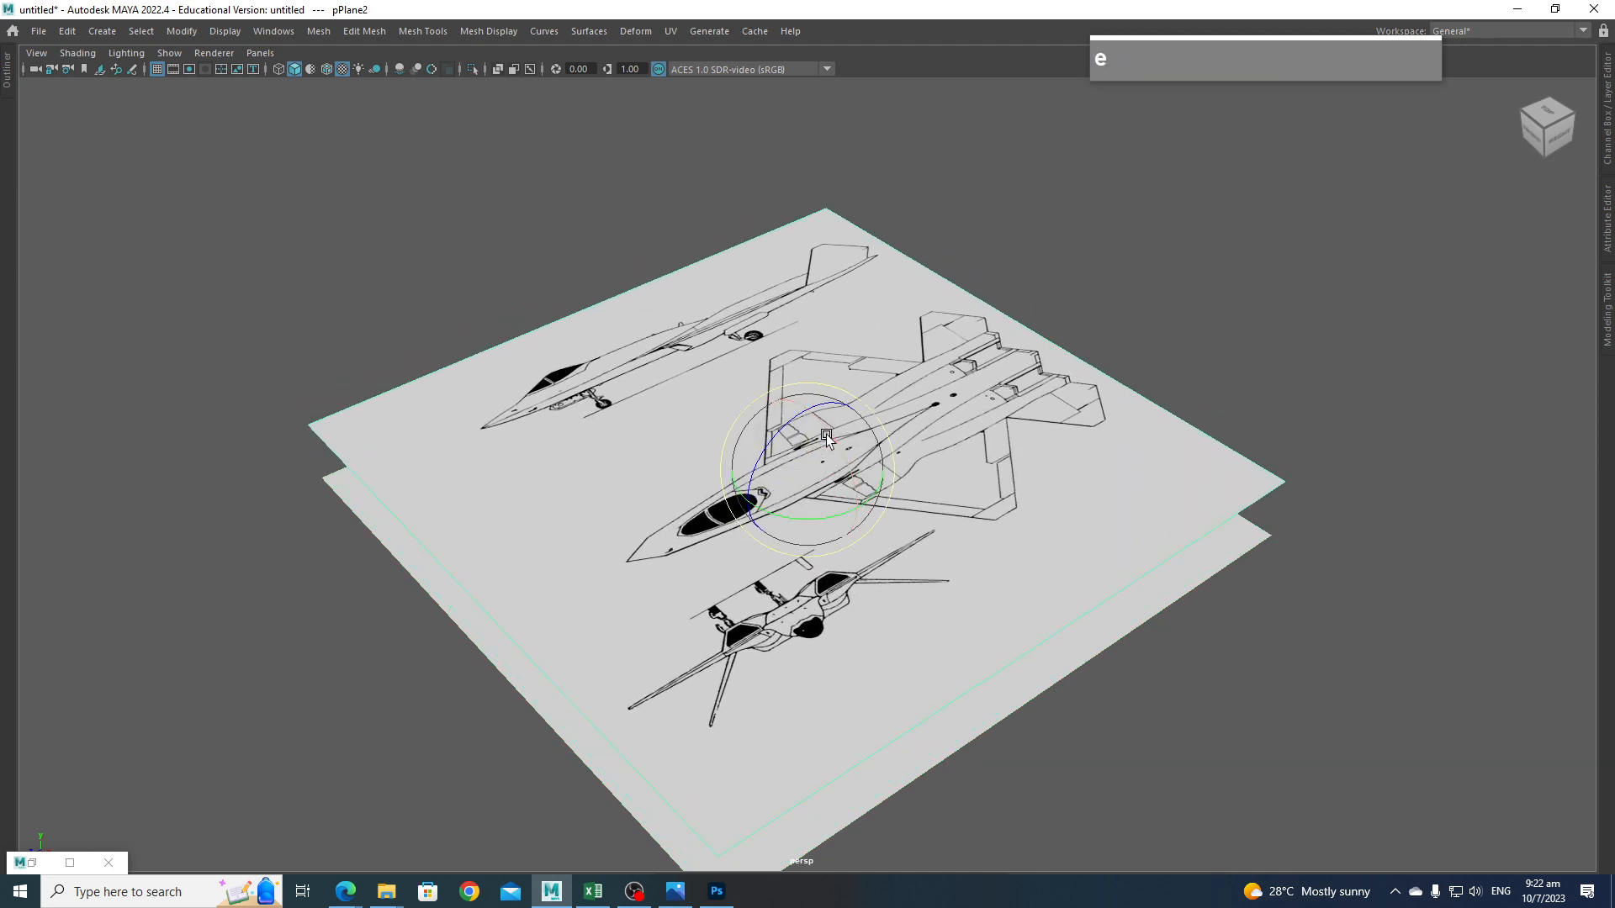
left_click_drag(827, 437, 871, 545)
key("j")
key("space")
left_click_drag(1137, 395, 1186, 391)
scroll(954, 395, "down", 2)
scroll(955, 395, "down", 3)
scroll(794, 183, "up", 1)
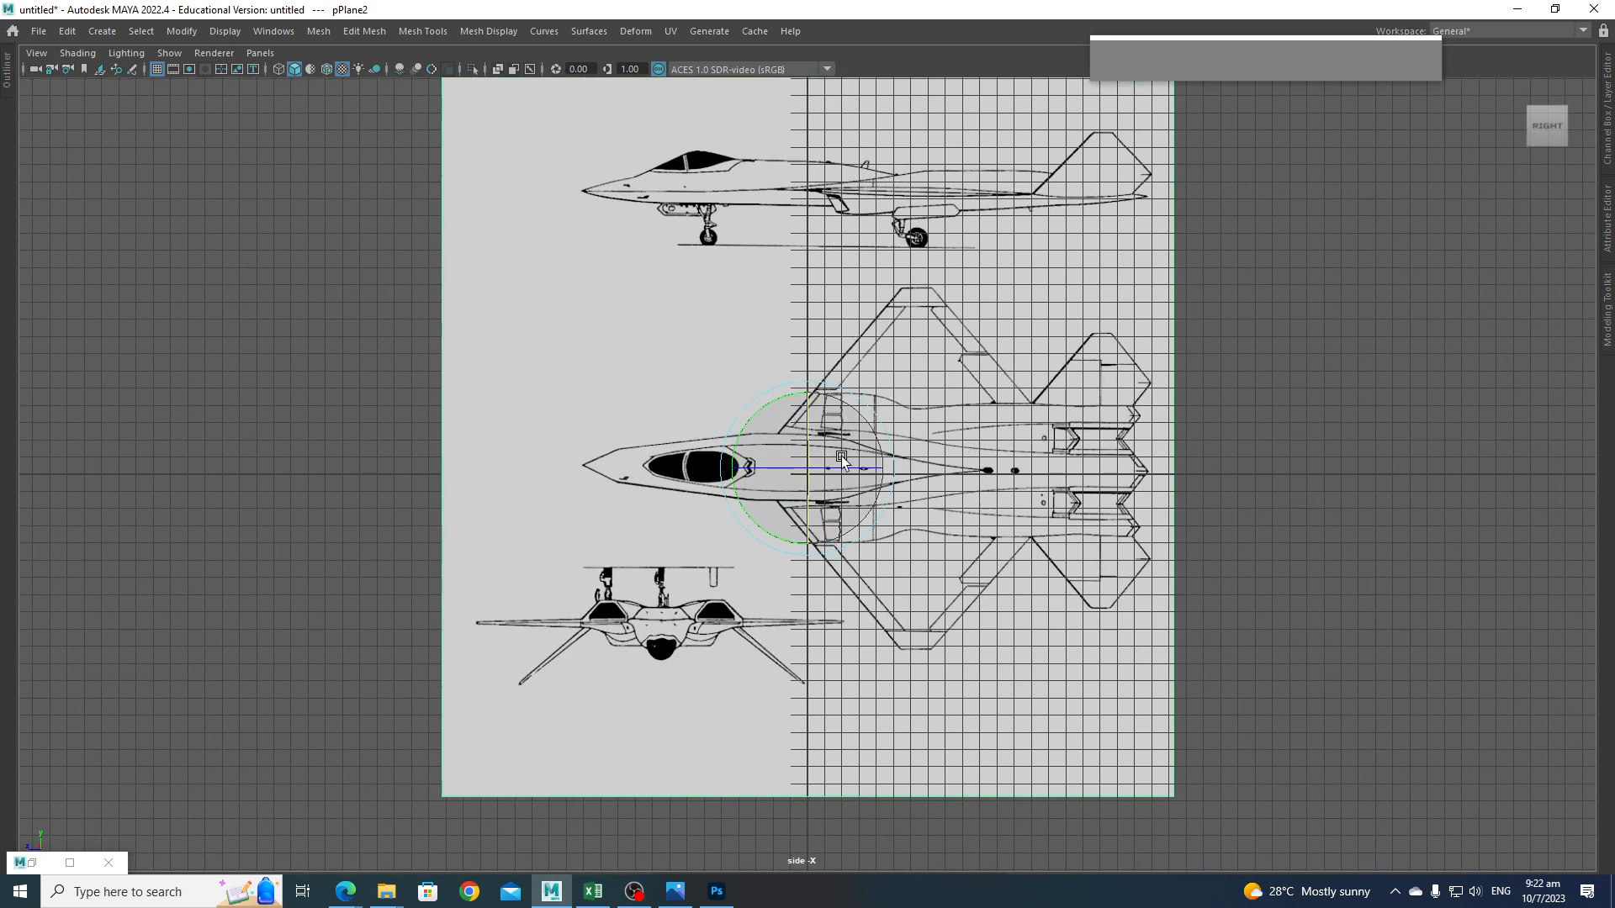
In perspective, move the upright plane along negative X to about -10.425, away from the top-view drawing's centreline.
key("space")
left_click_drag(864, 502, 918, 518)
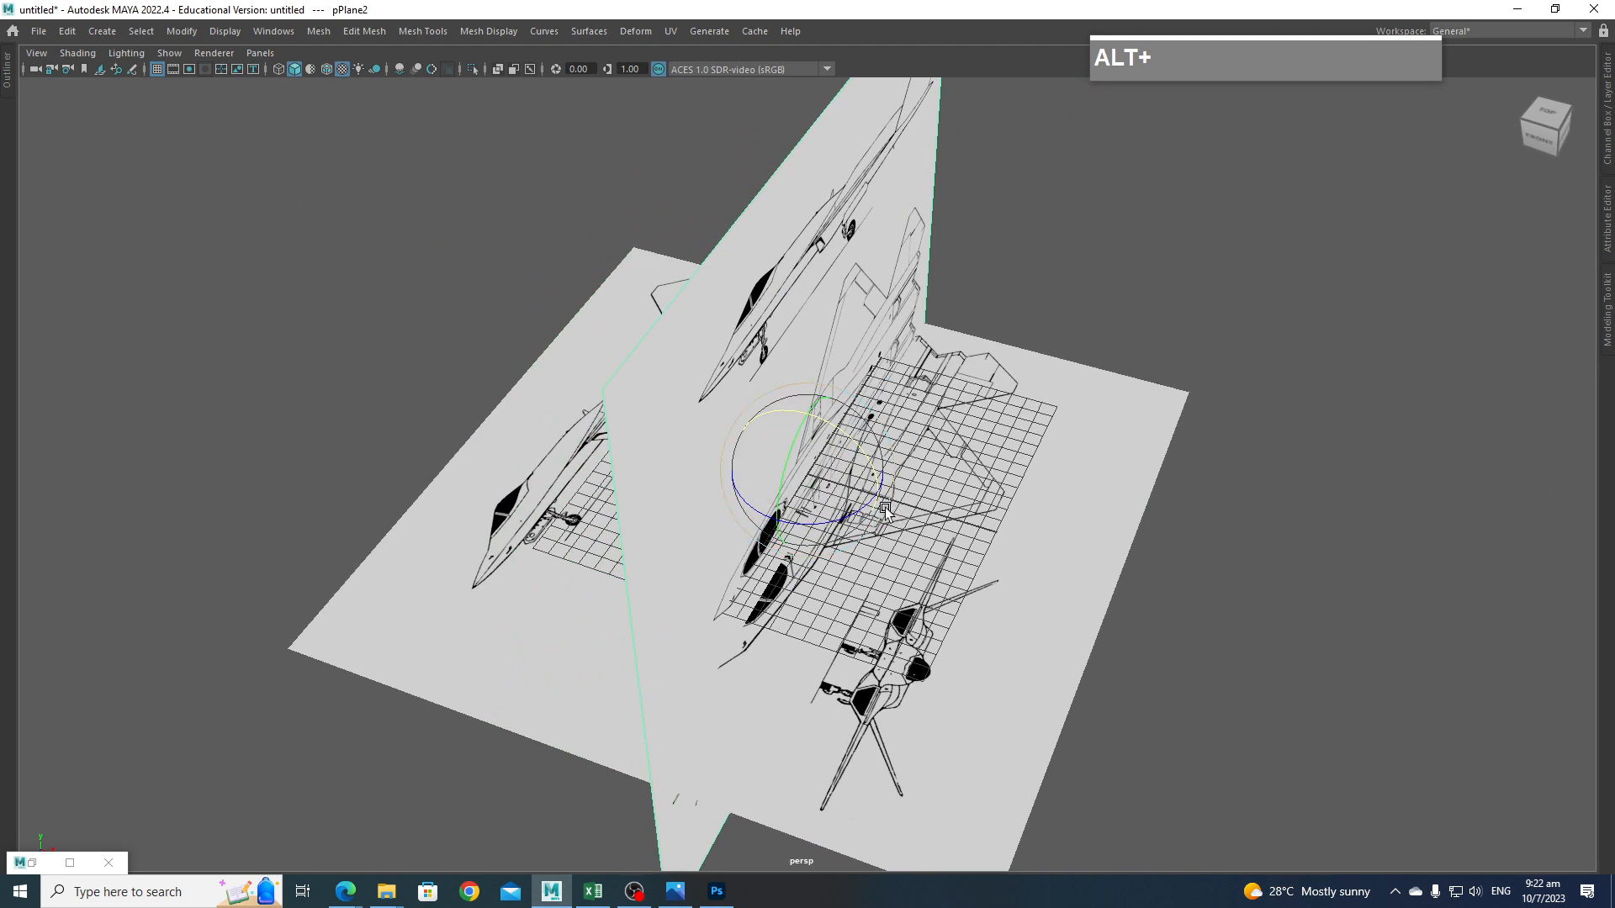
key("w")
left_click_drag(887, 498, 828, 496)
Check the upright plane from the top and straighten it by setting its Rotate Y to -90.
key("space")
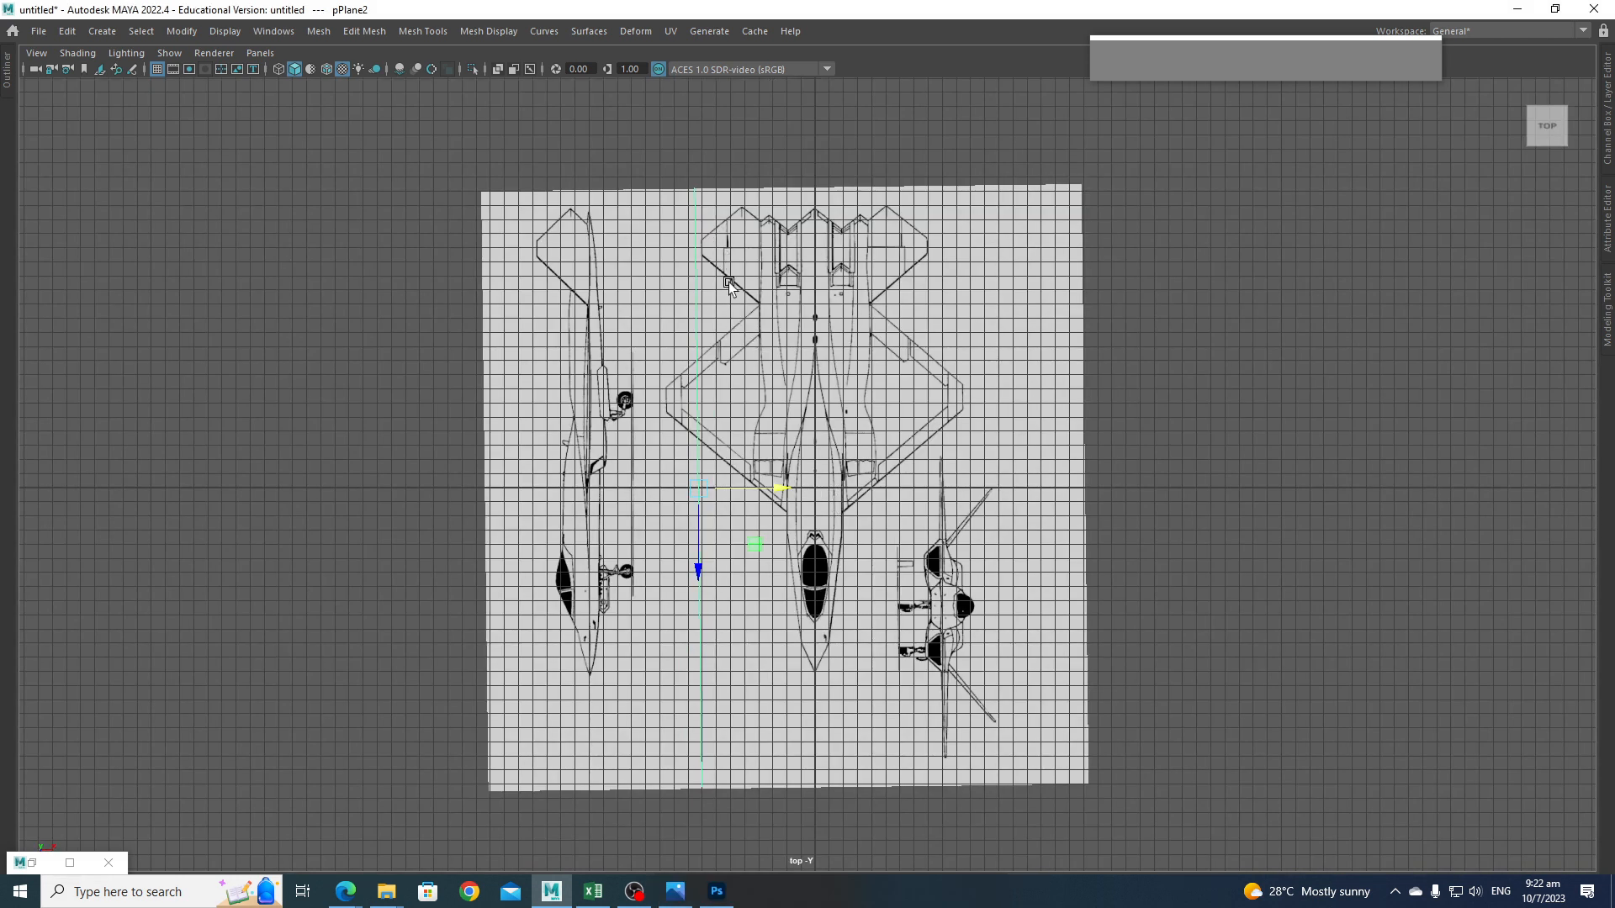
scroll(725, 580, "up", 2)
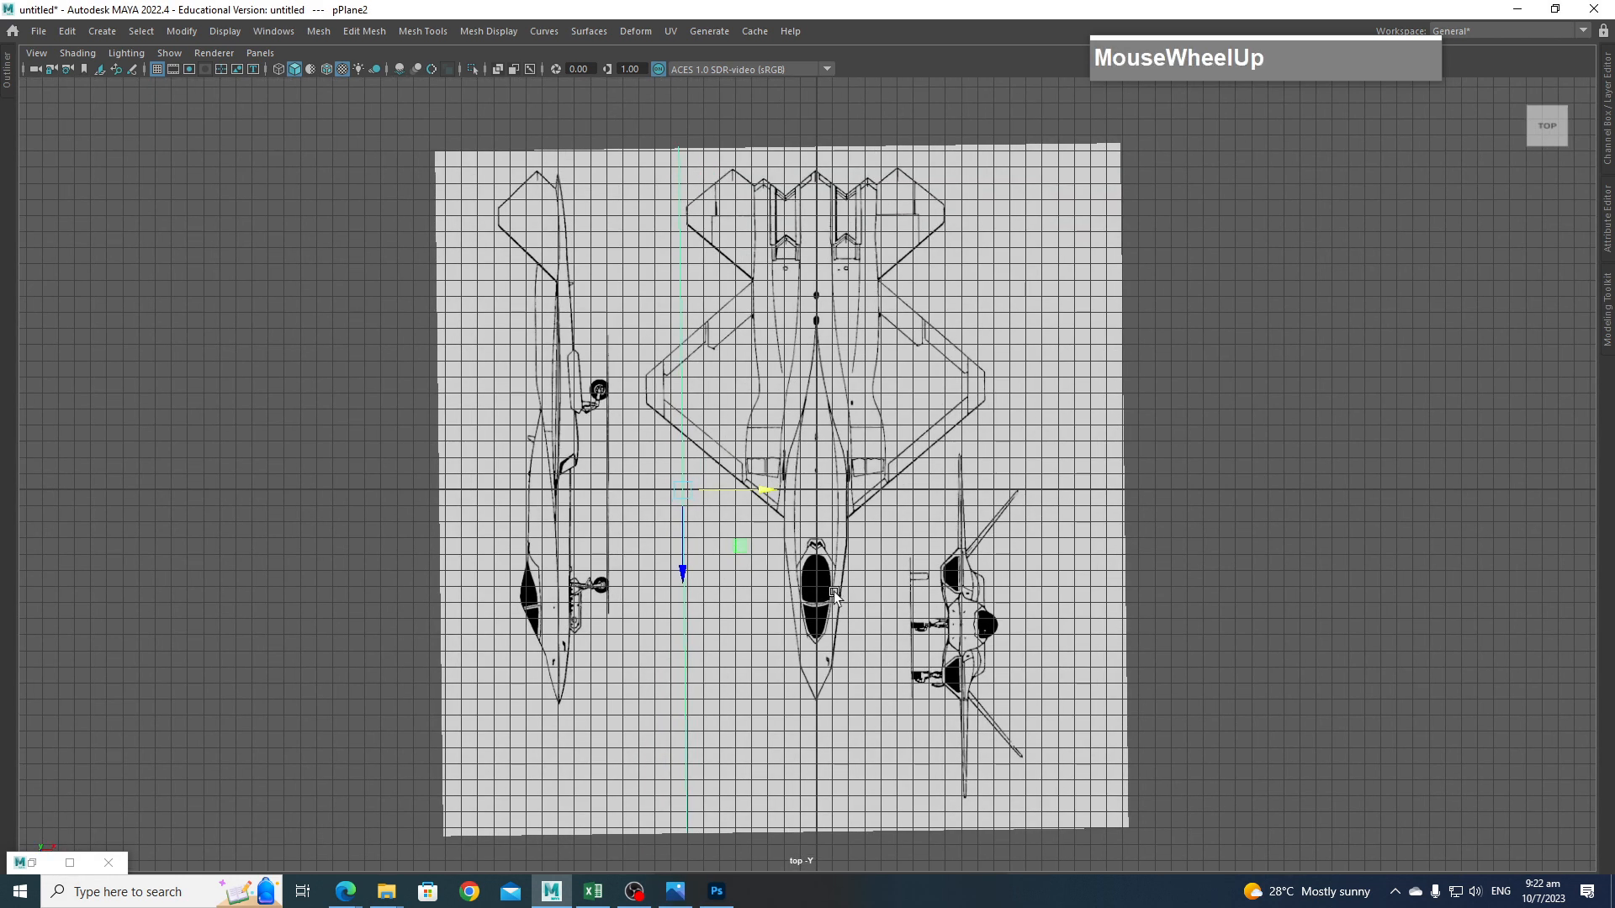
key("e")
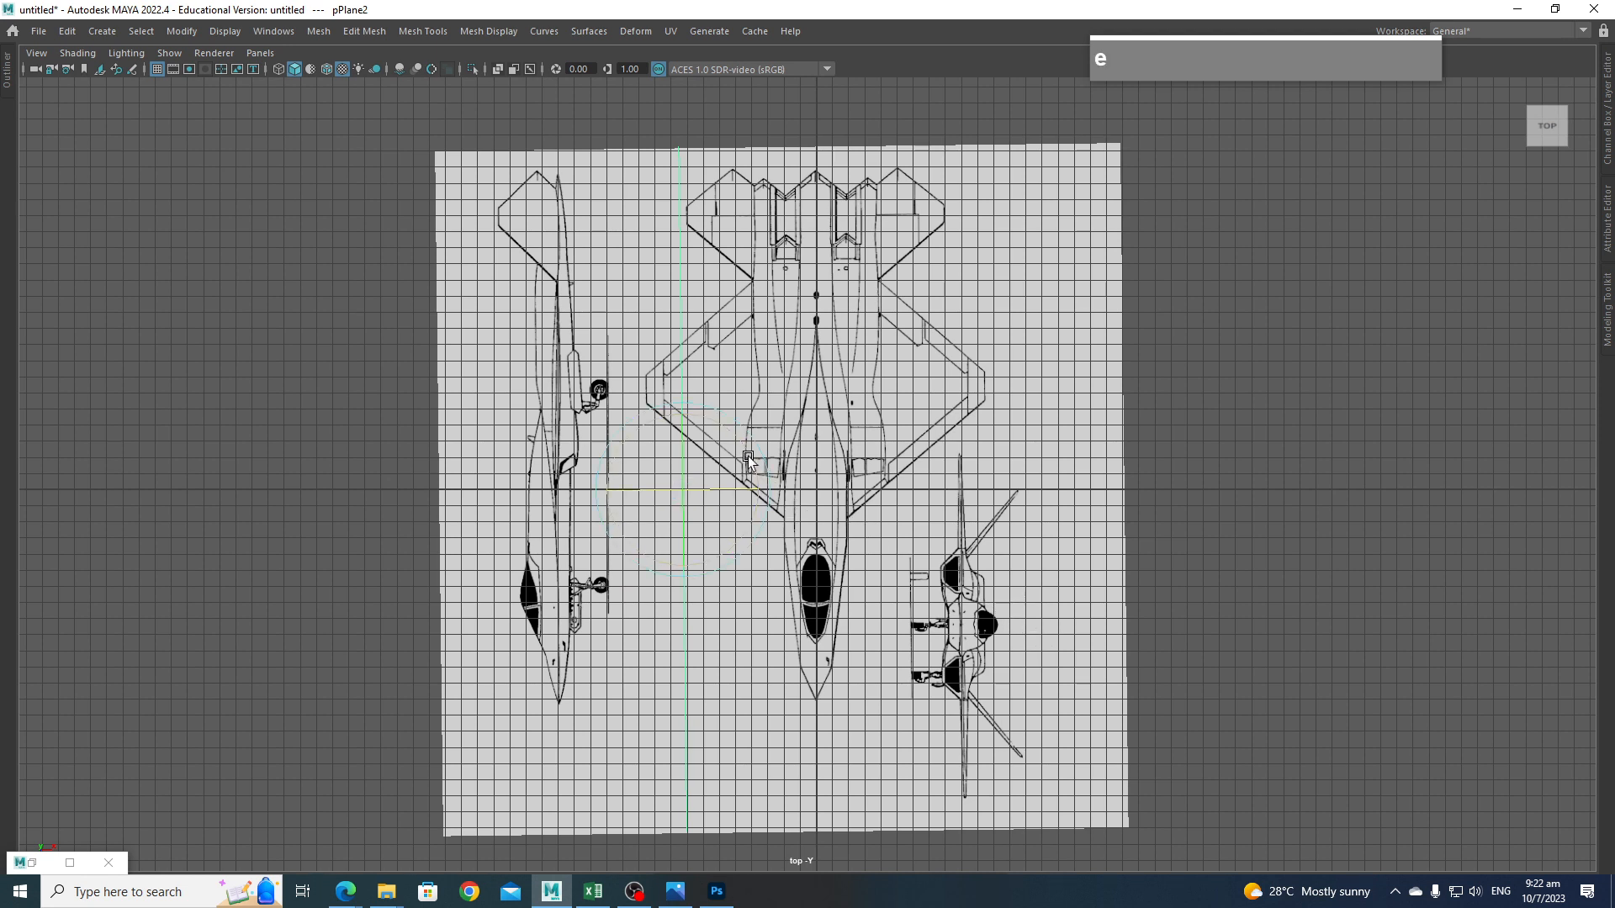
left_click_drag(760, 457, 784, 457)
key("ctrl+space")
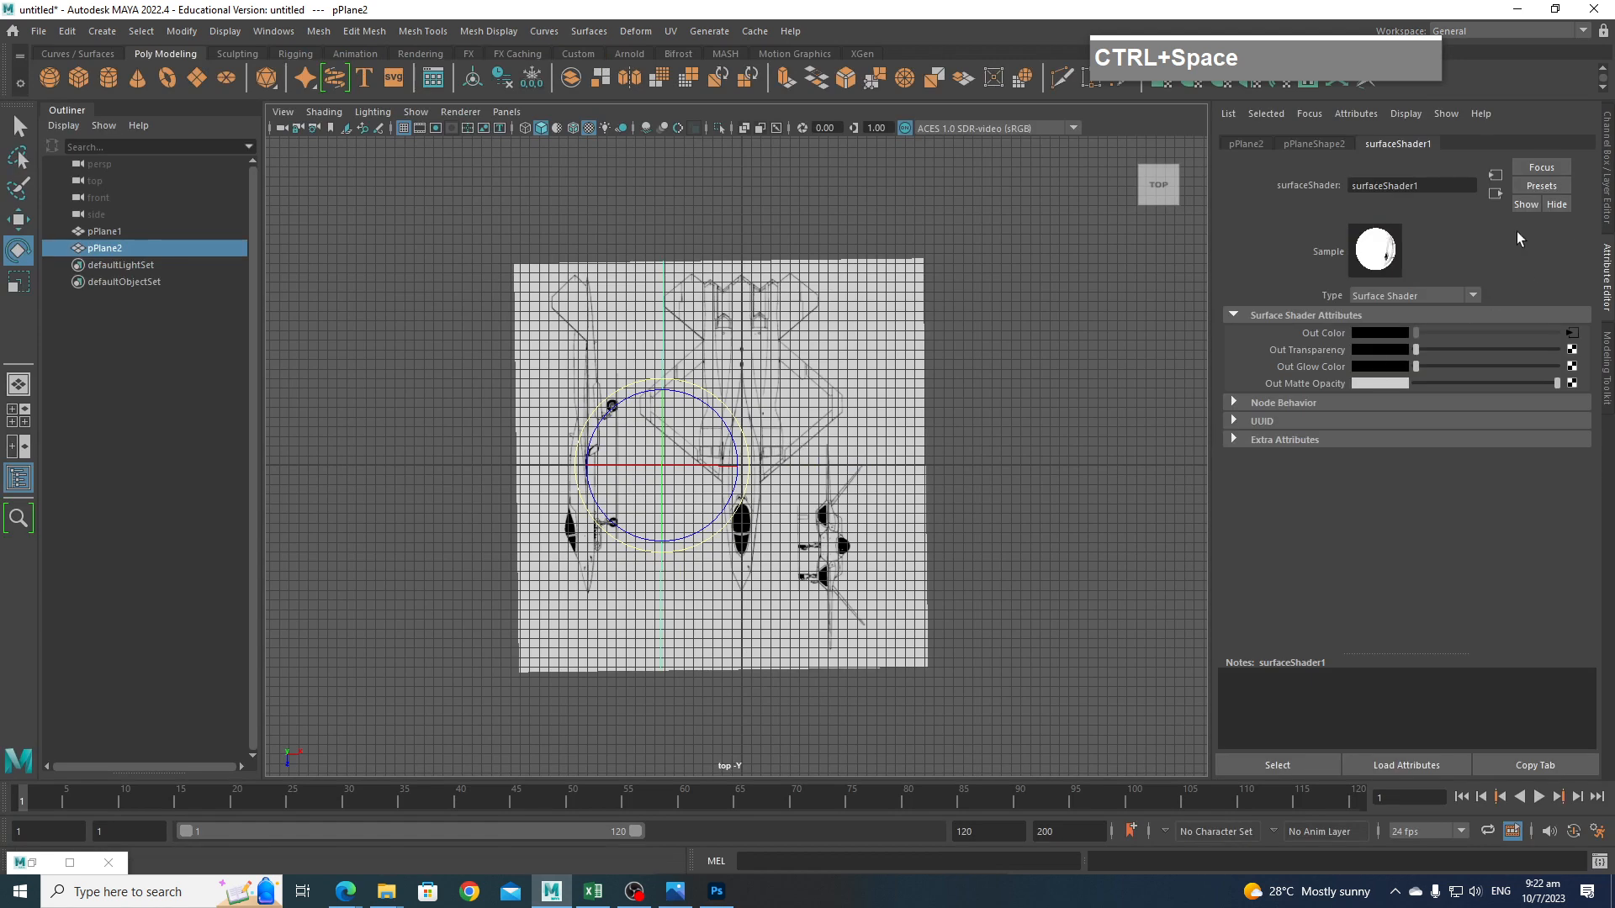
left_click(1607, 172)
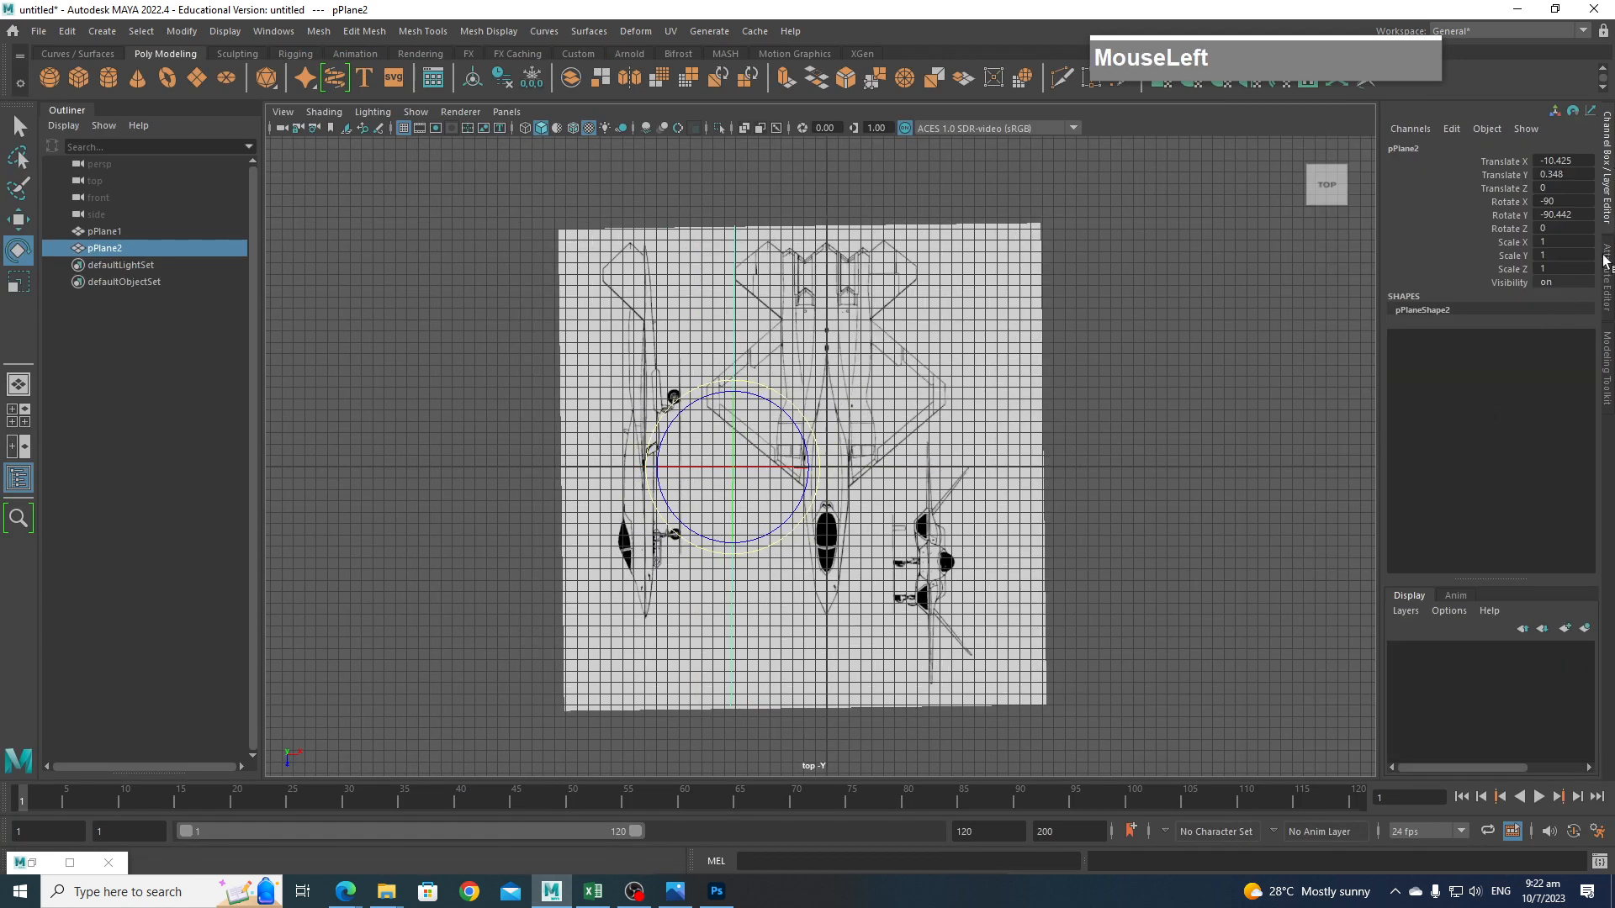
left_click(1579, 214)
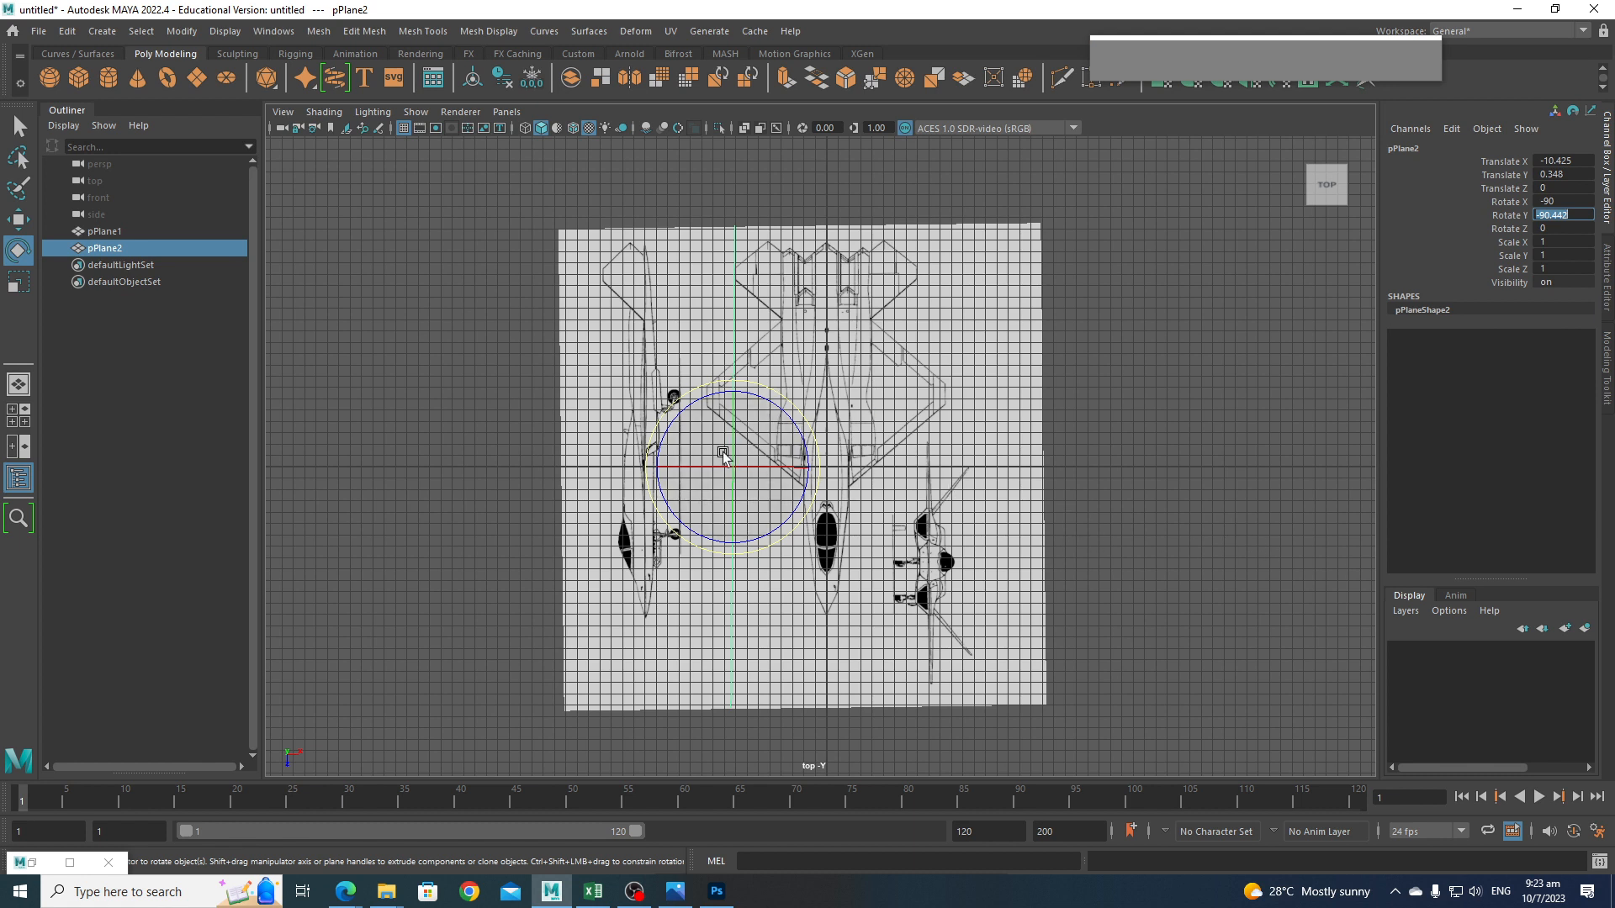
left_click_drag(801, 422, 840, 434)
left_click(1573, 215)
type("-90.")
key("Return")
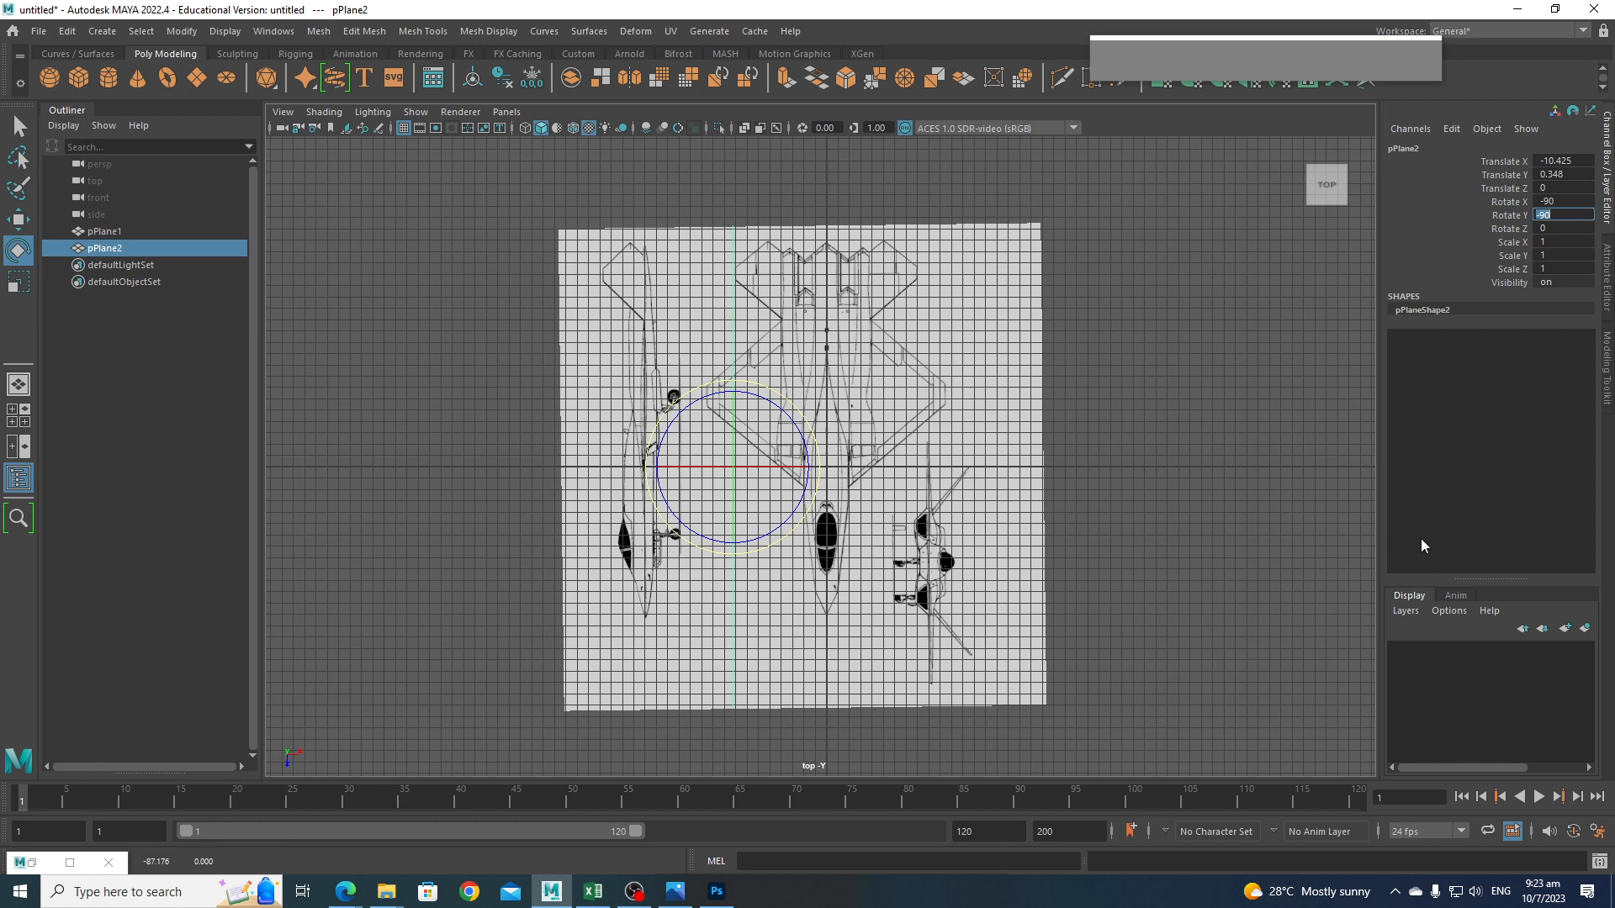
Examine both planes in perspective, and reselect the upright plane and view it from the side.
left_click(1115, 386)
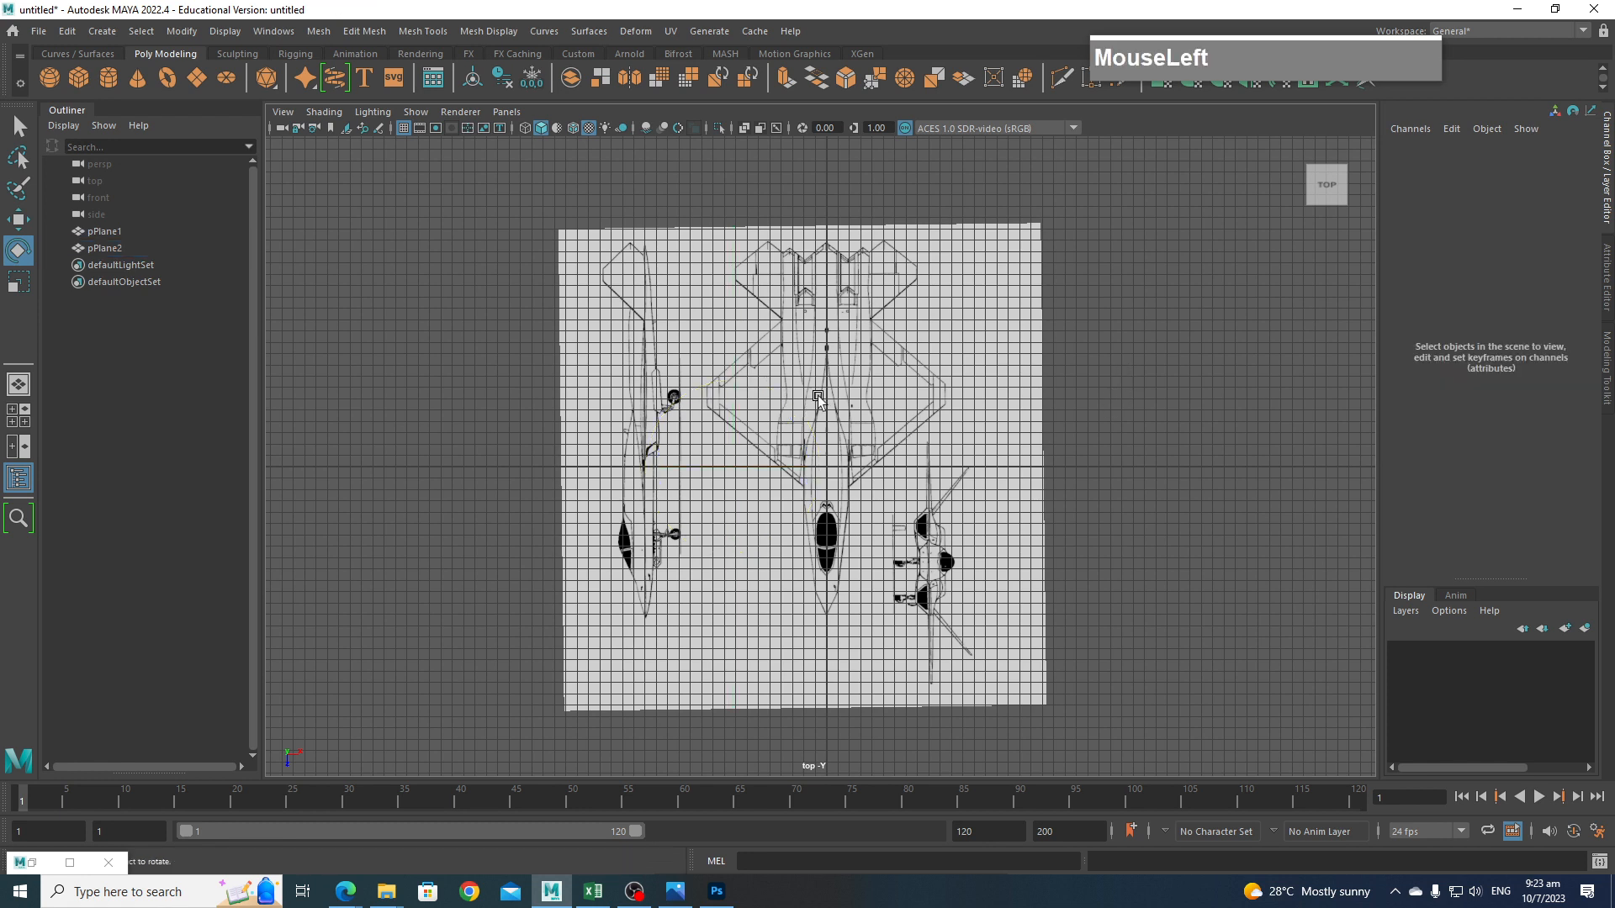
key("space")
left_click_drag(1117, 391, 1115, 353)
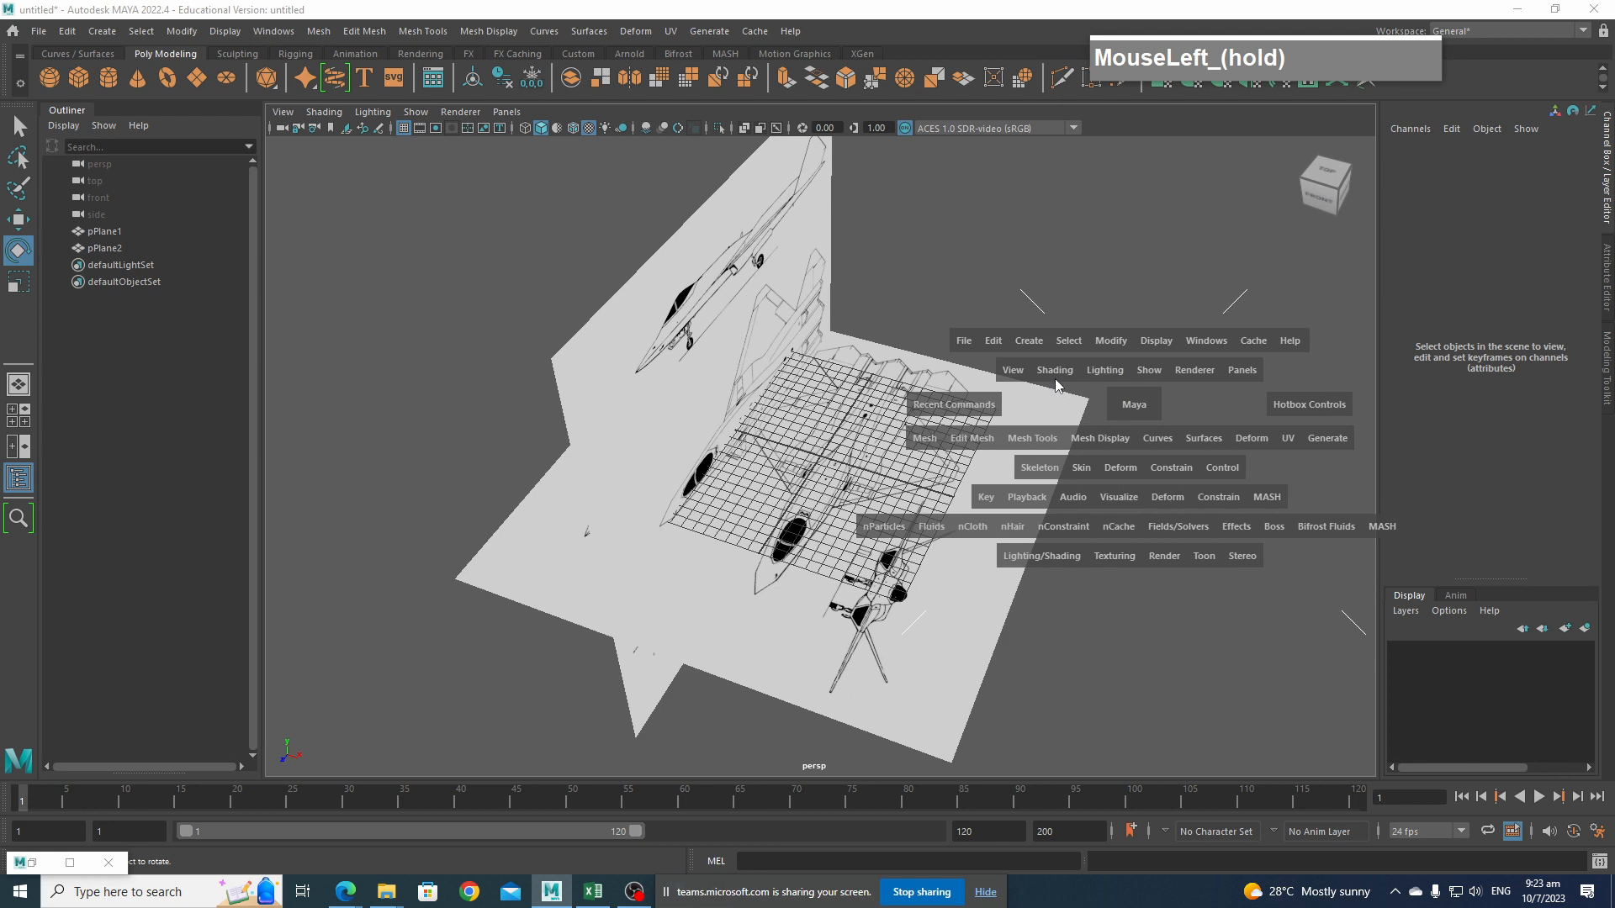
left_click_drag(1132, 447, 1075, 446, "alt")
right_click_drag(955, 357, 930, 262)
key("space")
left_click_drag(1082, 412, 1165, 416)
scroll(955, 470, "up", 6)
middle_click_drag(946, 471, 943, 508, "alt")
scroll(942, 504, "down", 3)
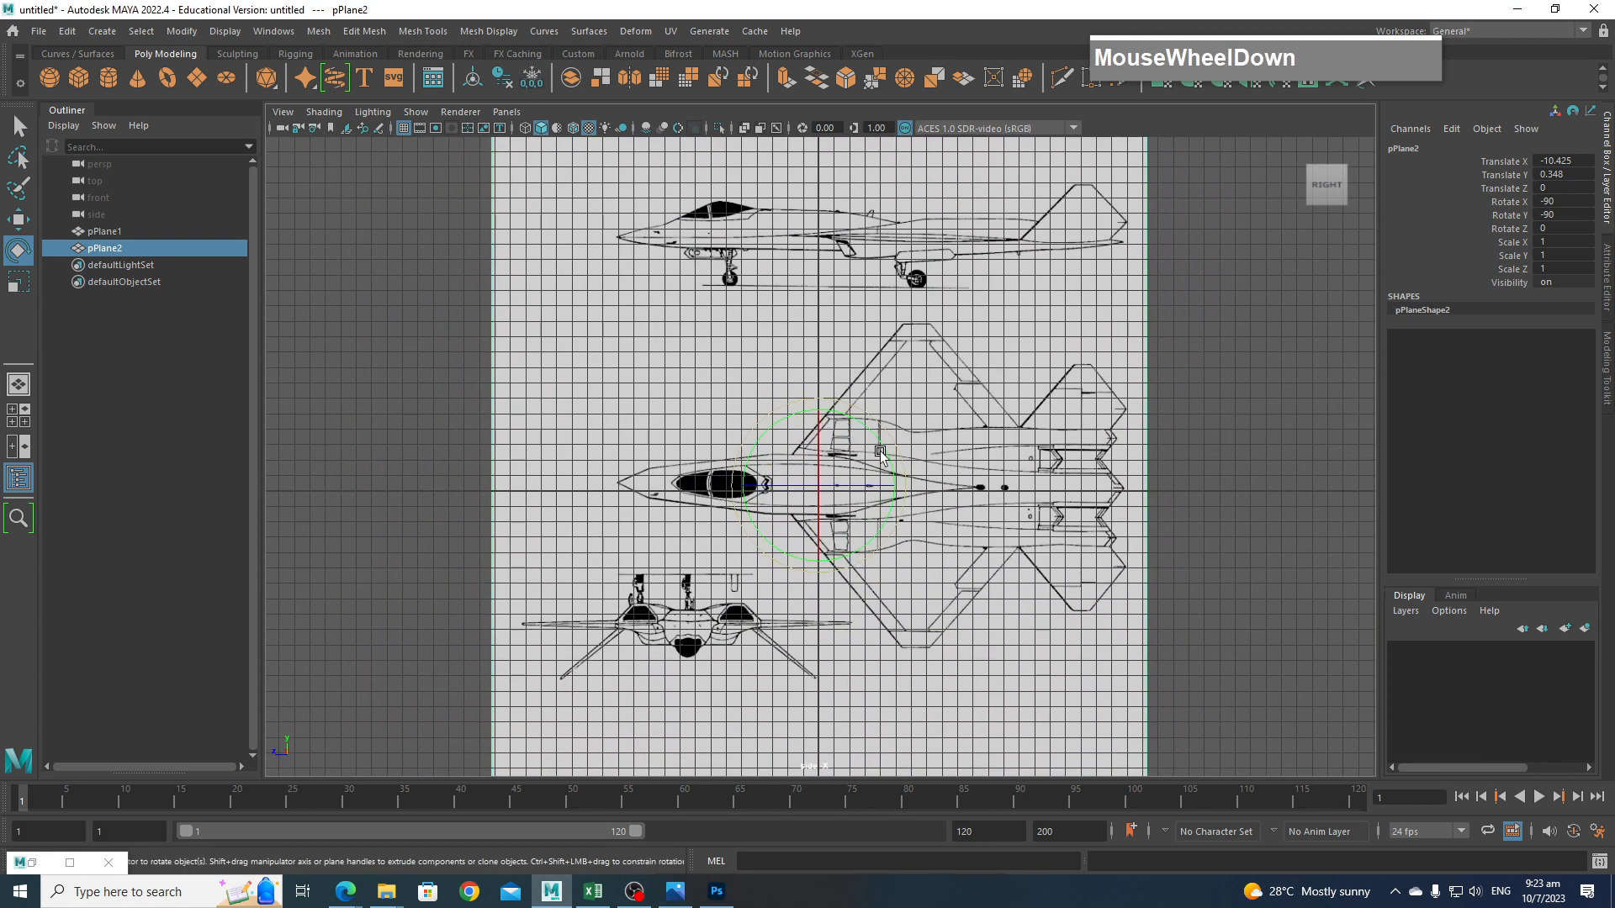
Move the upright plane to about Y -12.58, Z 1.473, bringing the side-view aircraft's wheels near the grid's horizontal axis.
key("w")
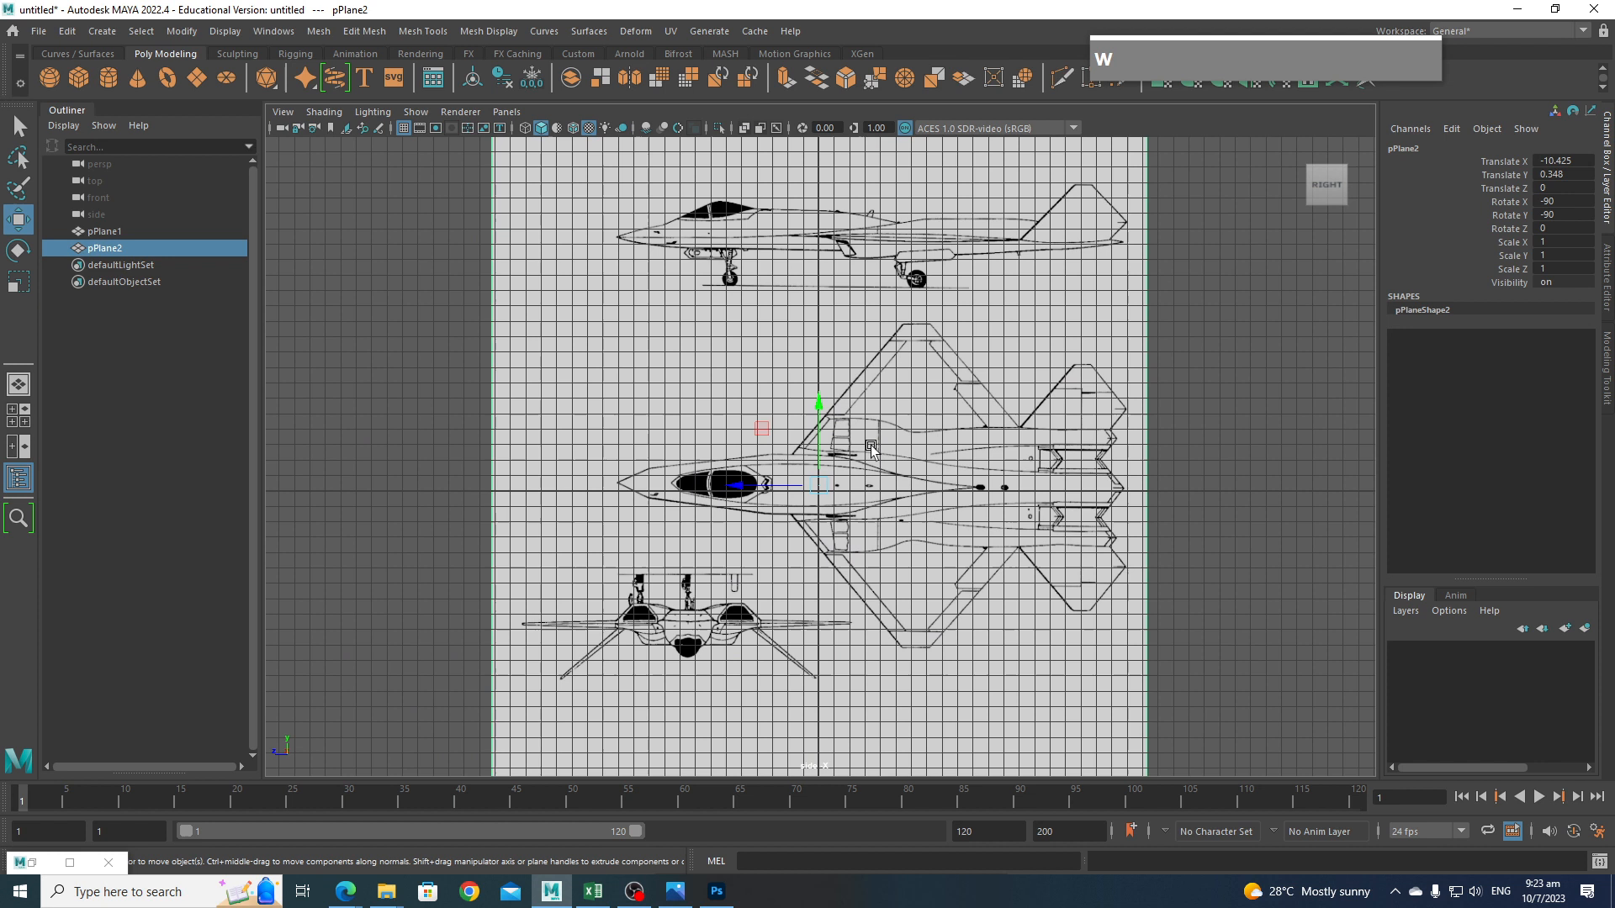
left_click_drag(759, 434, 737, 637)
scroll(847, 592, "up", 5)
middle_click_drag(852, 591, 854, 518, "alt")
scroll(841, 468, "down", 4)
scroll(660, 431, "up", 4)
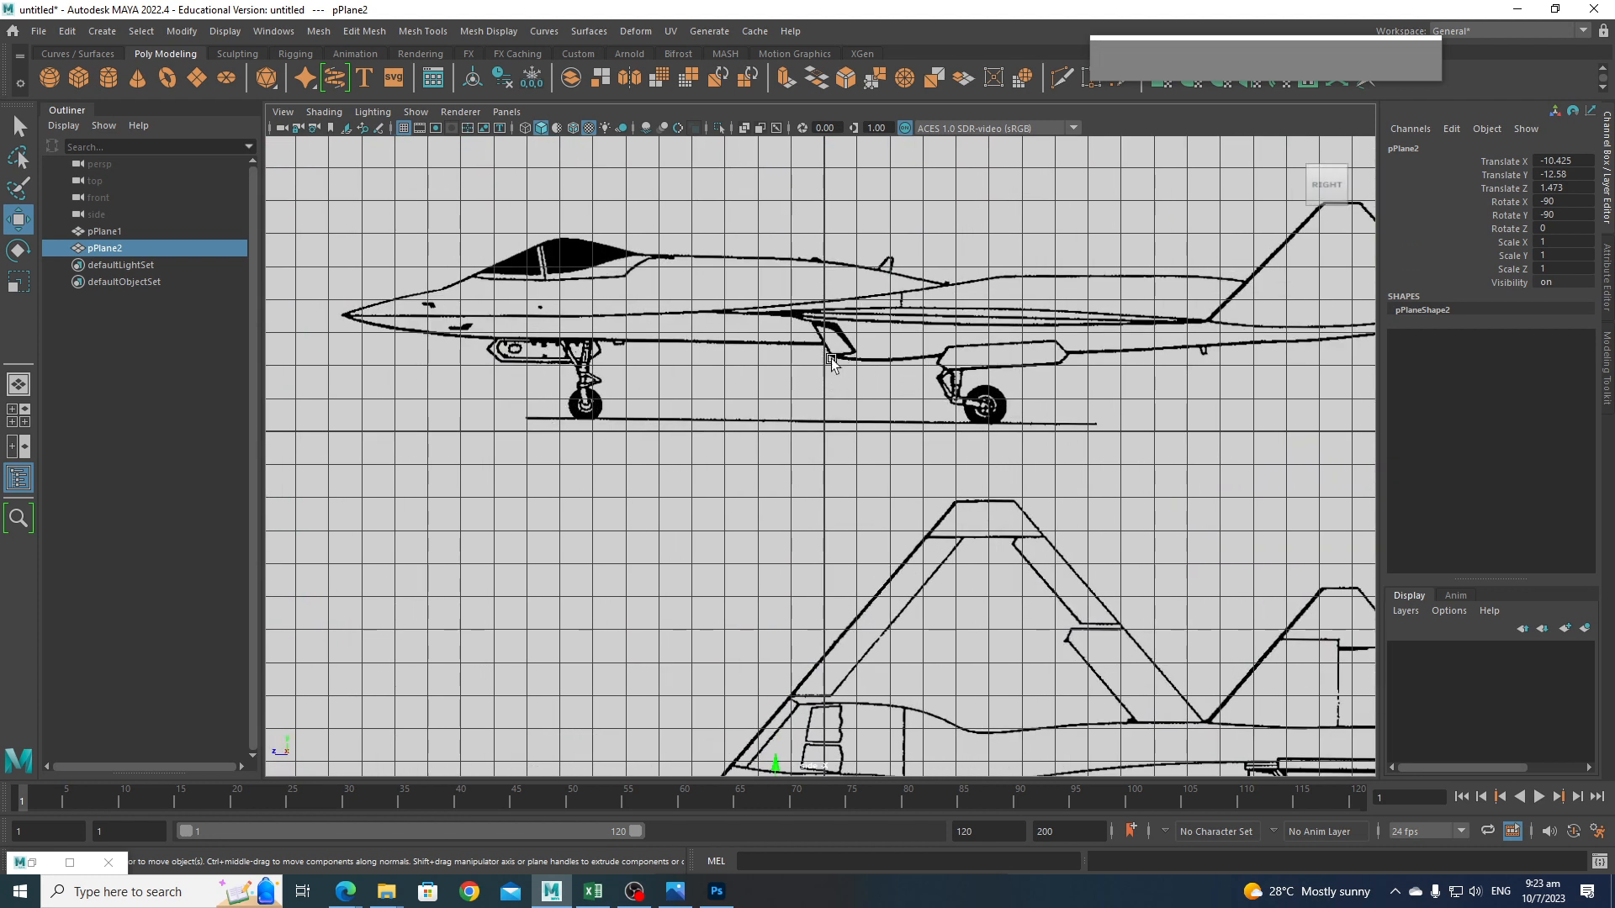
scroll(818, 508, "down", 3)
scroll(845, 528, "up", 2)
scroll(844, 532, "down", 2)
Move only the upright plane's pivot onto the drawing's ground line at the grid's vertical axis.
key("d")
left_click_drag(810, 618, 728, 448)
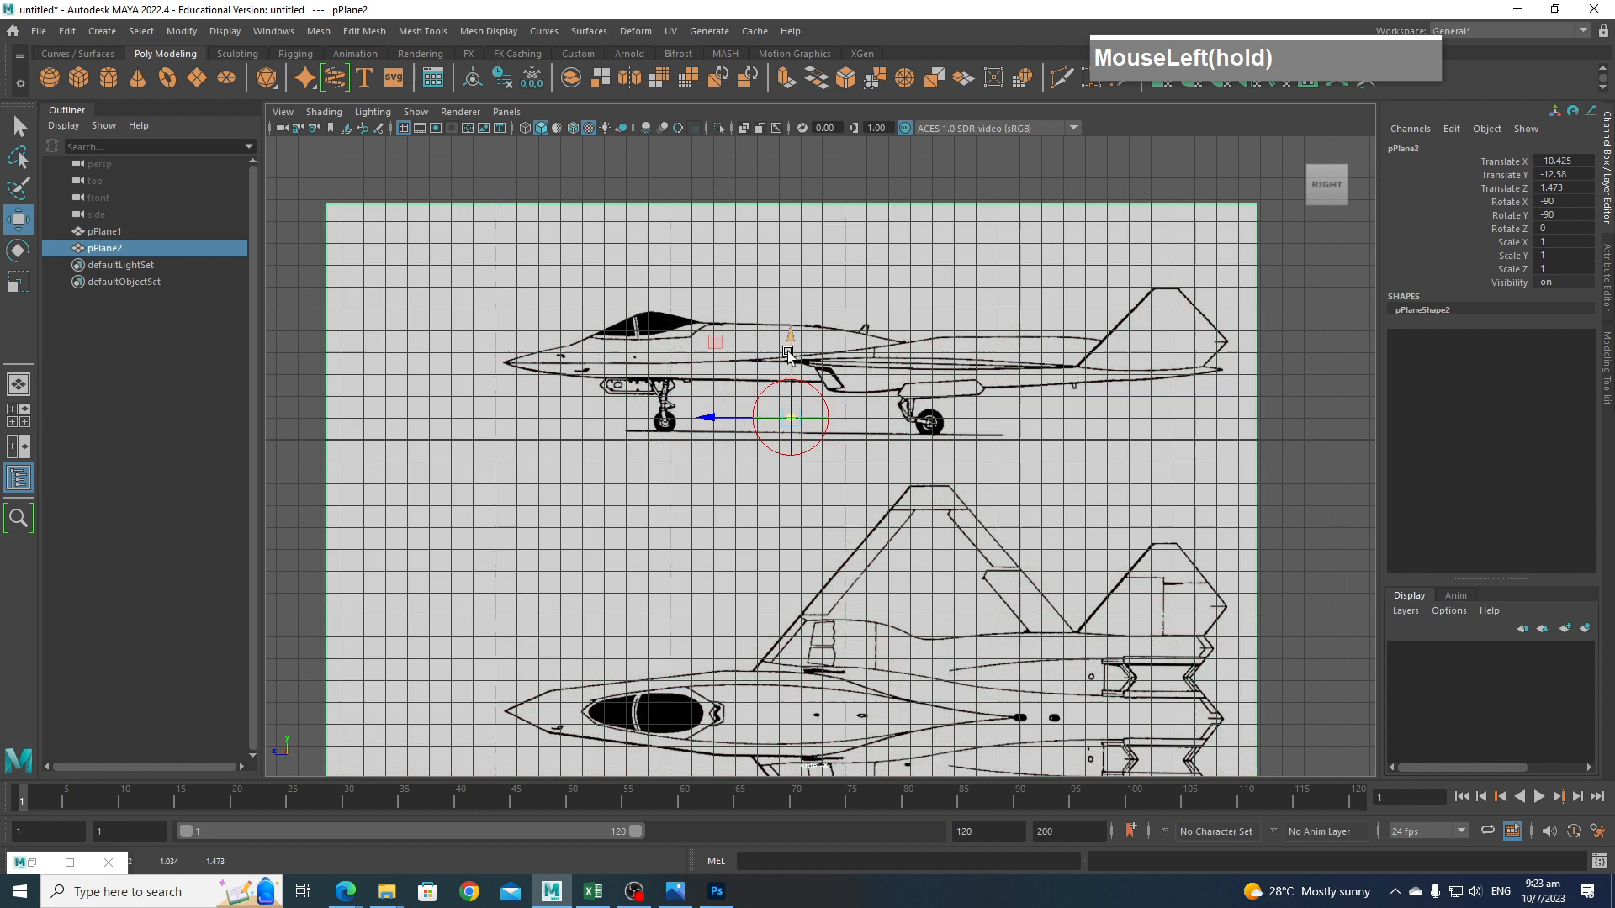
left_click_drag(789, 344, 793, 358)
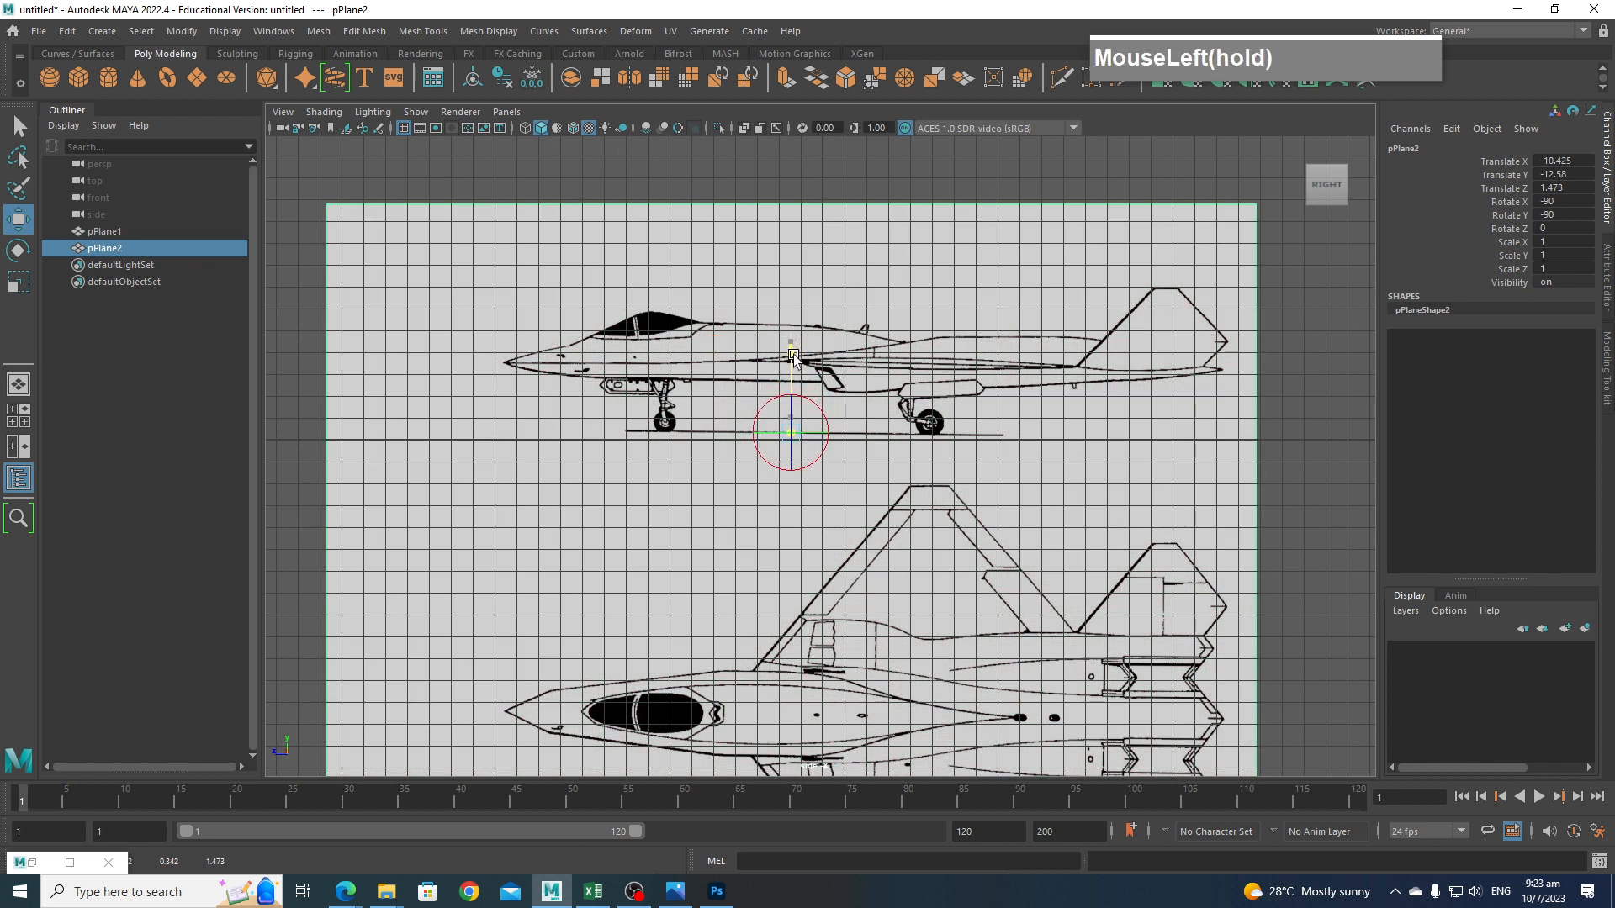
left_click(708, 434)
left_click_drag(708, 434, 739, 435)
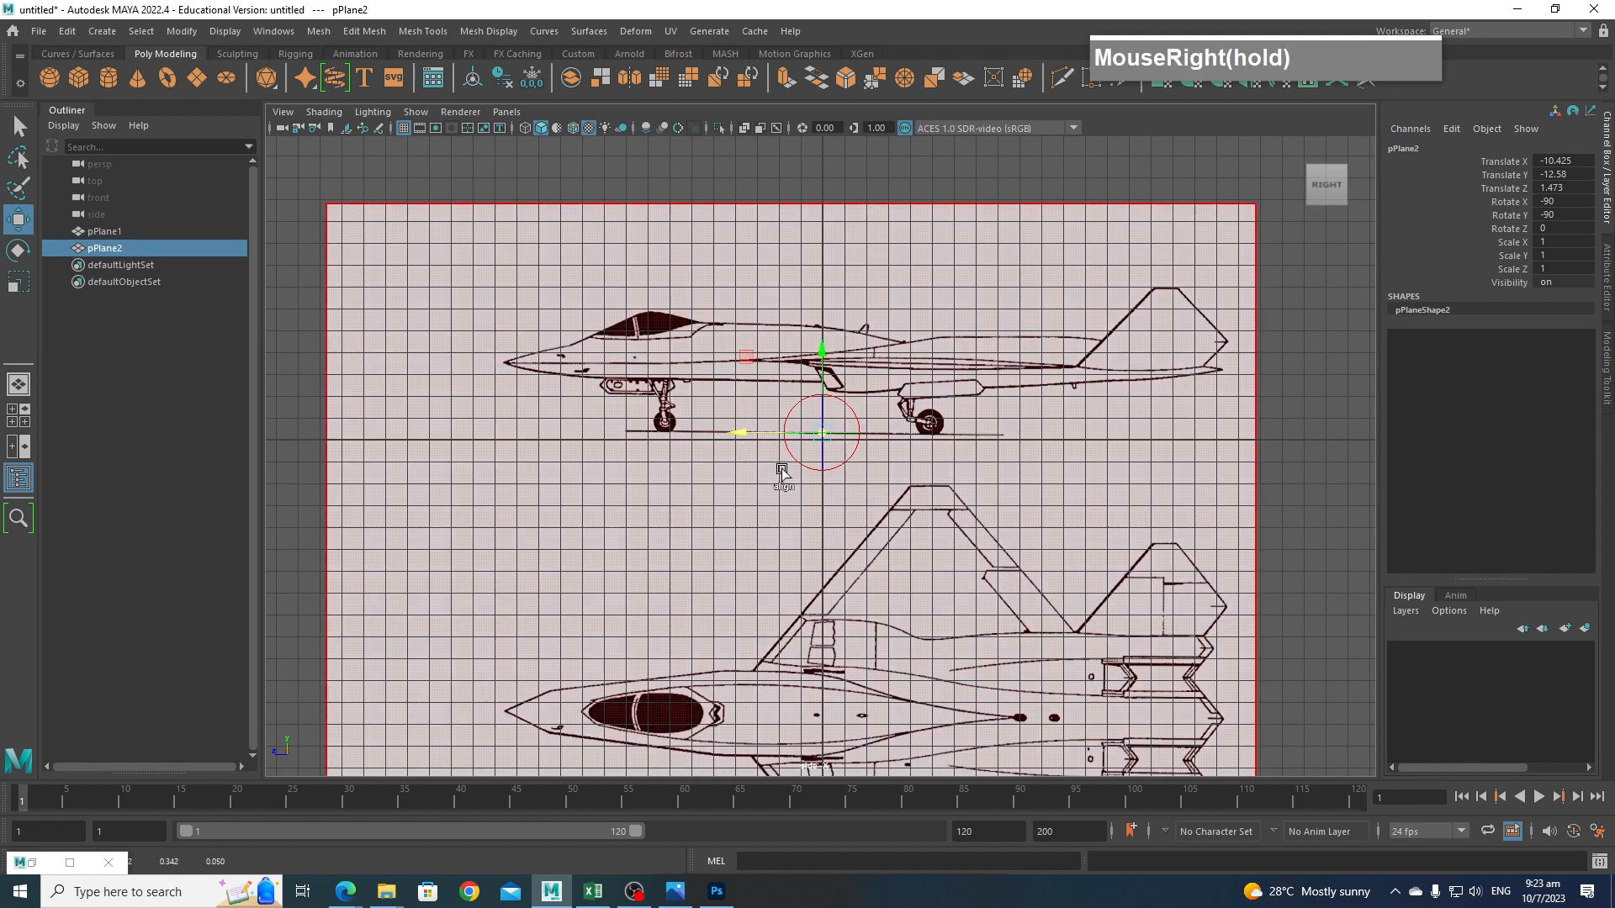
key("d")
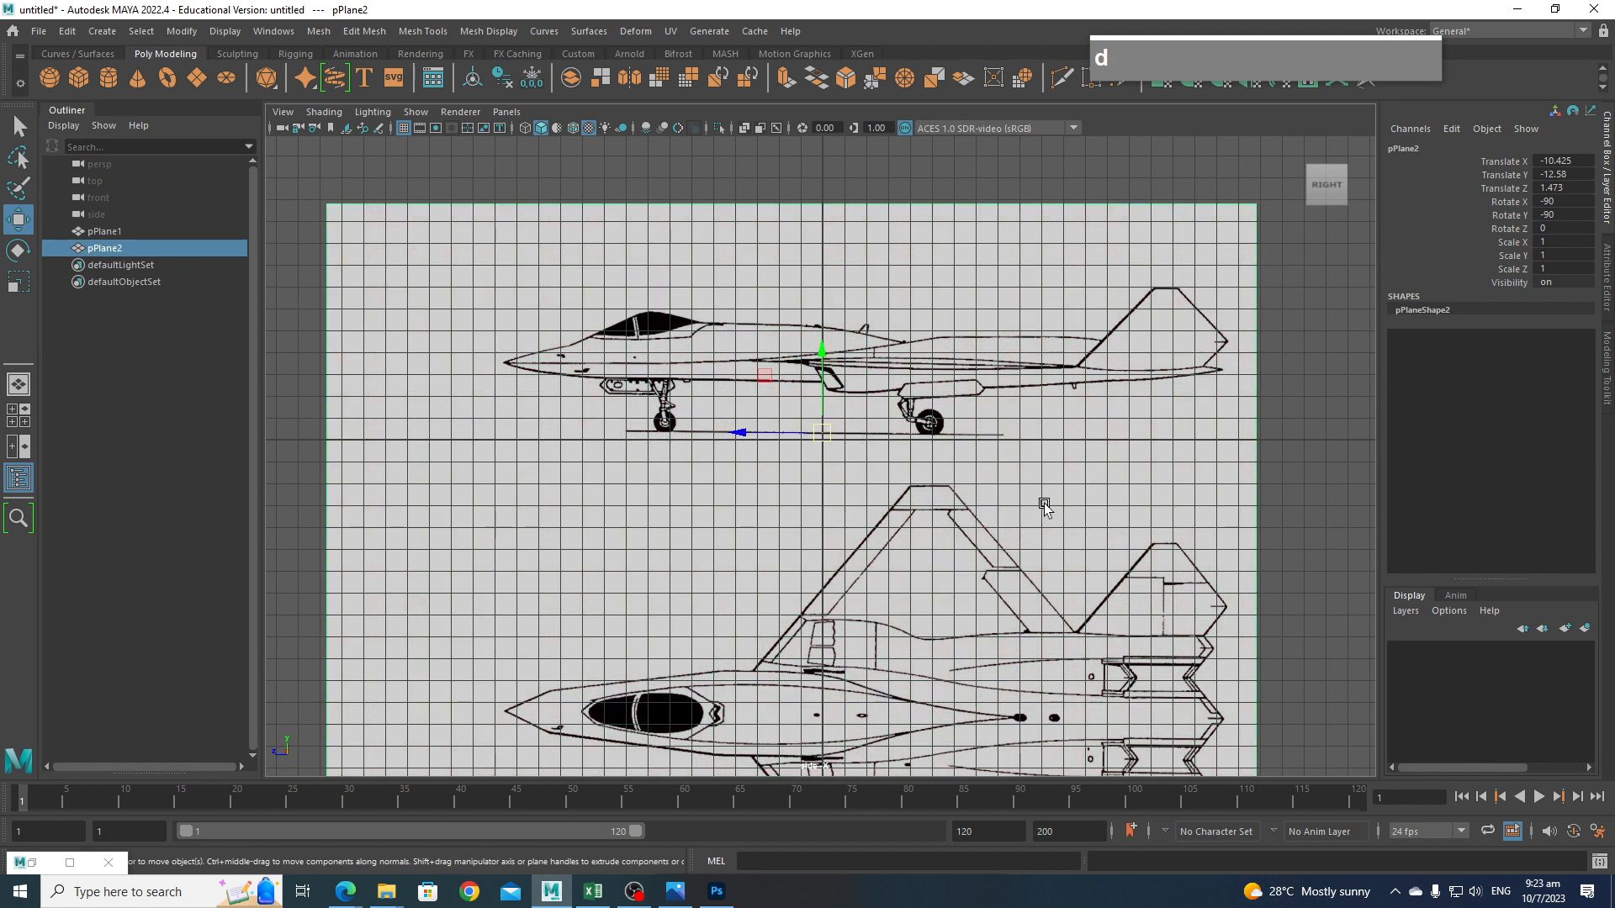
Enlarge the rotate manipulator and tilt the upright plane slightly to level the ground line under the wheels.
key("e")
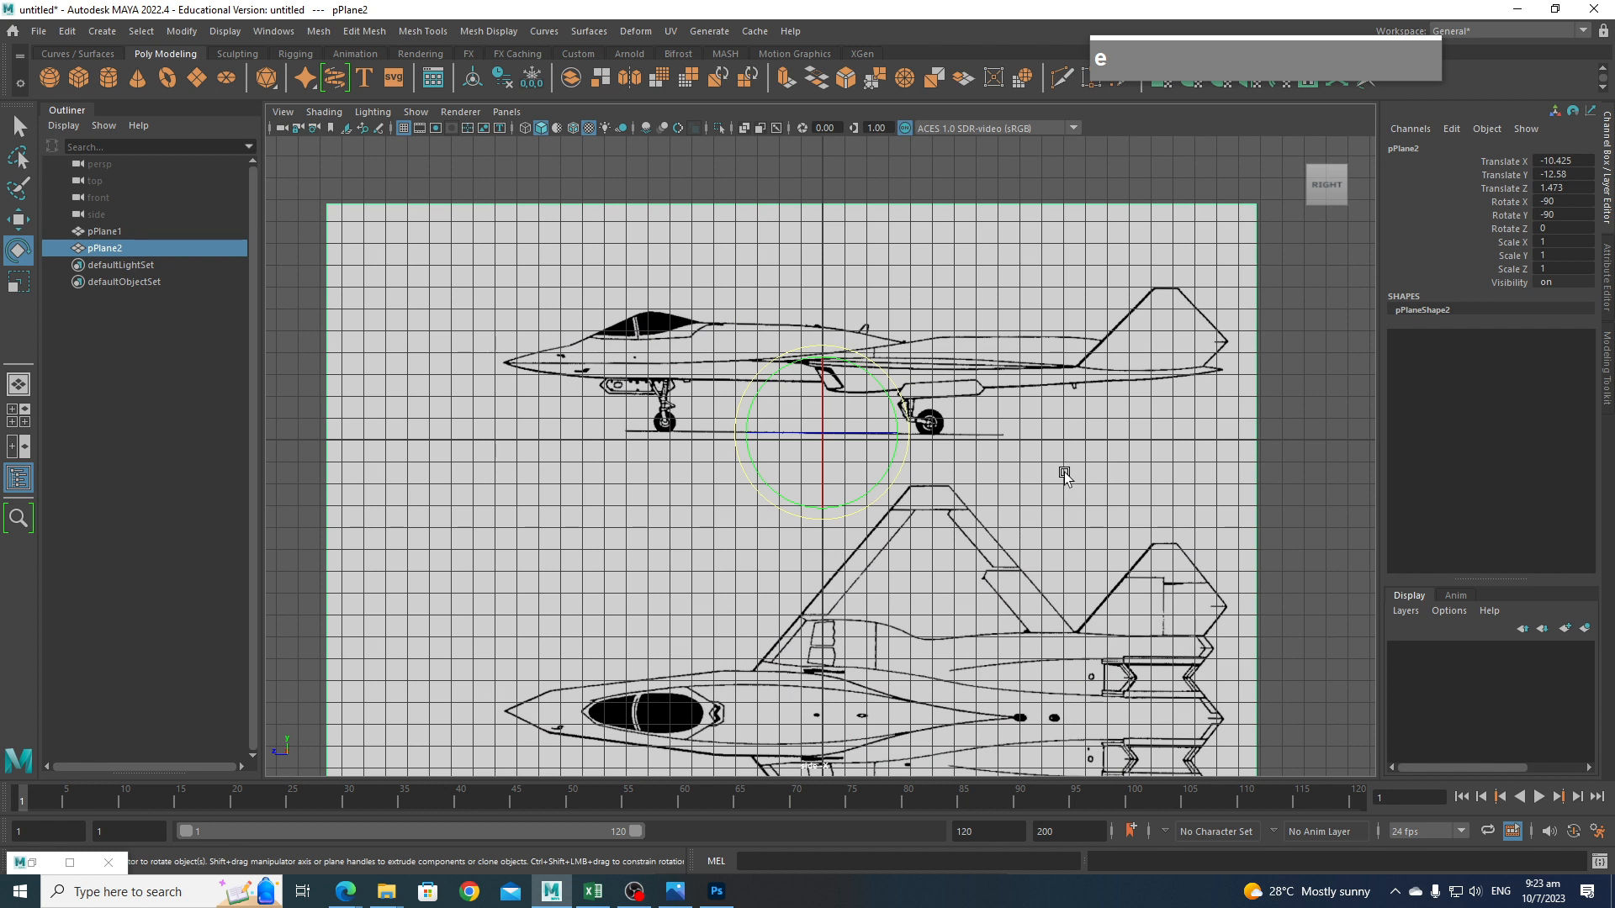
key("=")
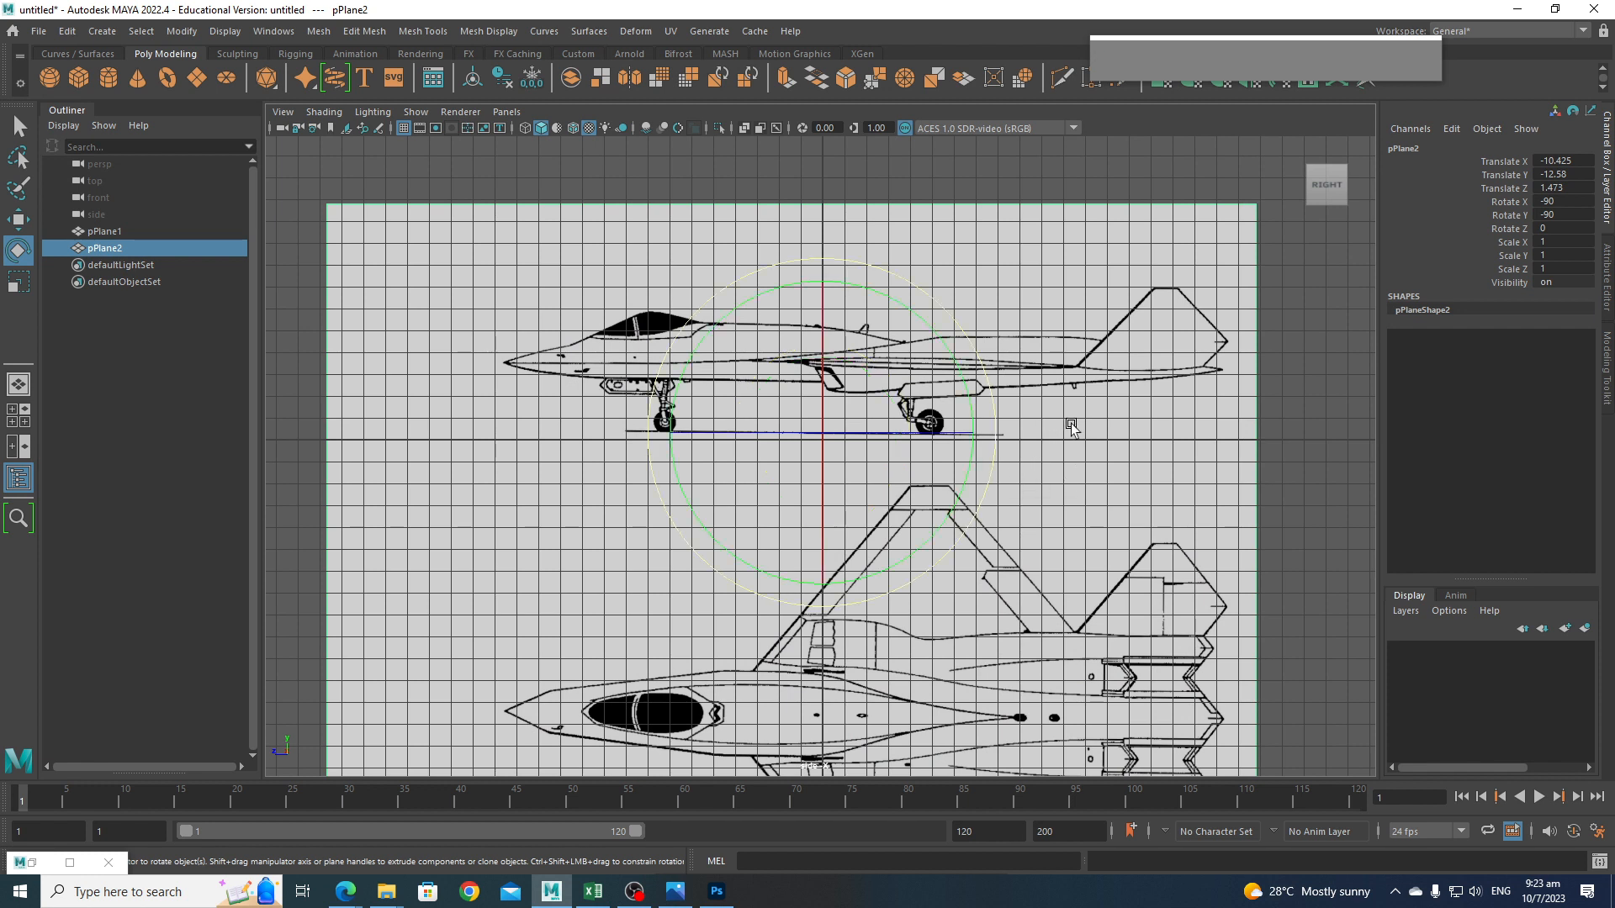
key("=")
left_click_drag(1162, 338, 1160, 336)
Lower the upright plane along Y to about -12.888 so the wheels' ground line sits on the grid's horizontal axis.
key("w")
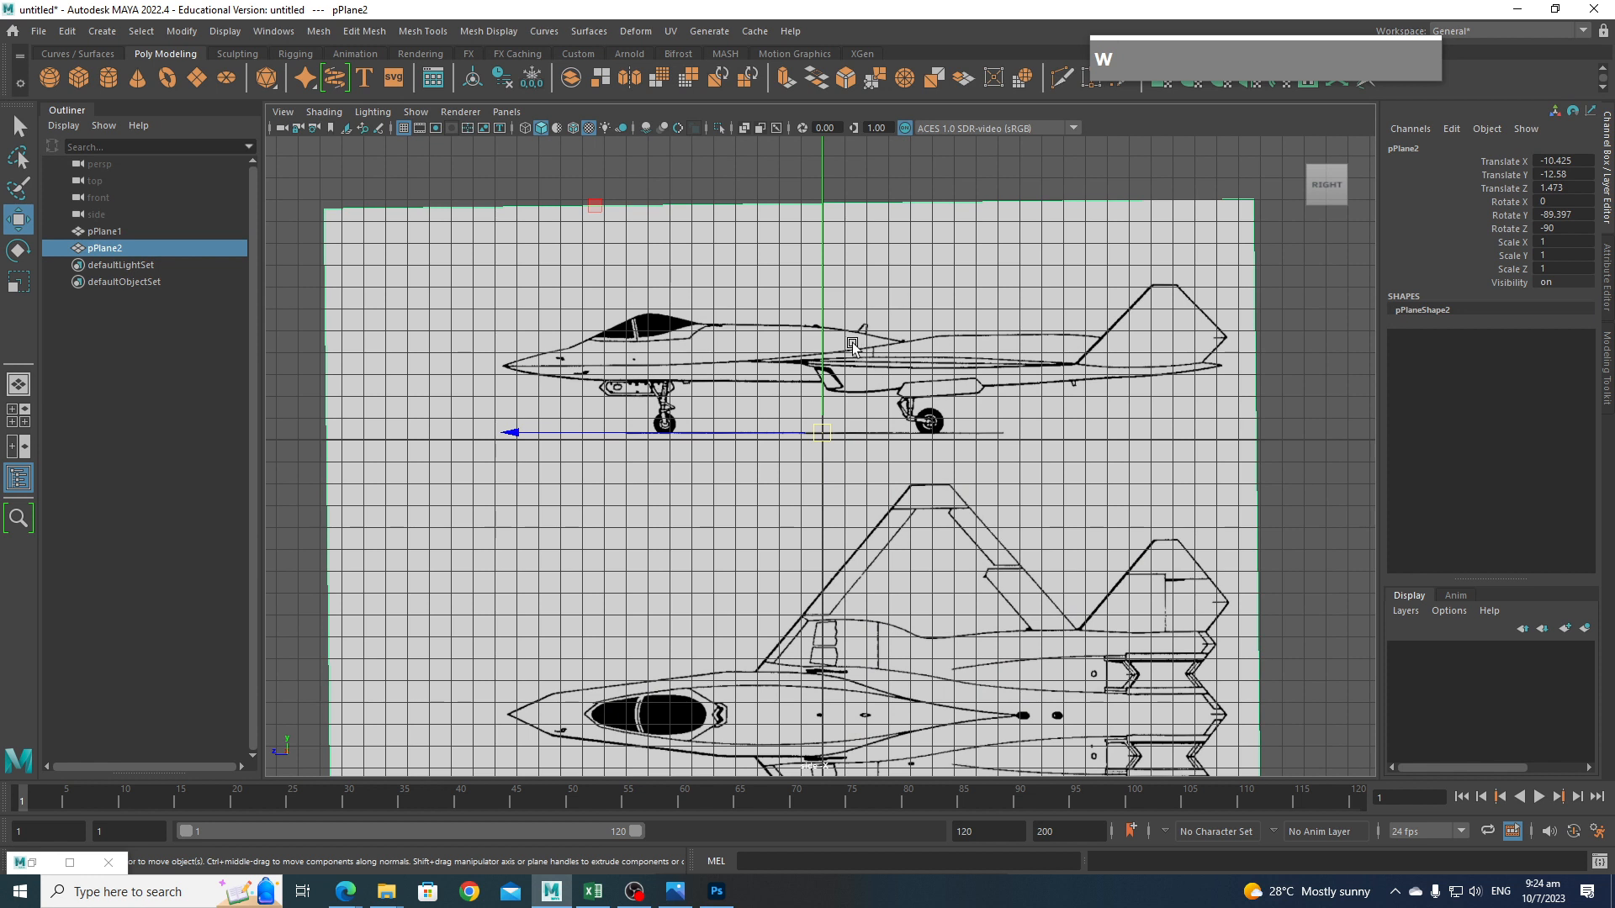
left_click_drag(821, 313, 821, 494)
left_click_drag(620, 437, 846, 444)
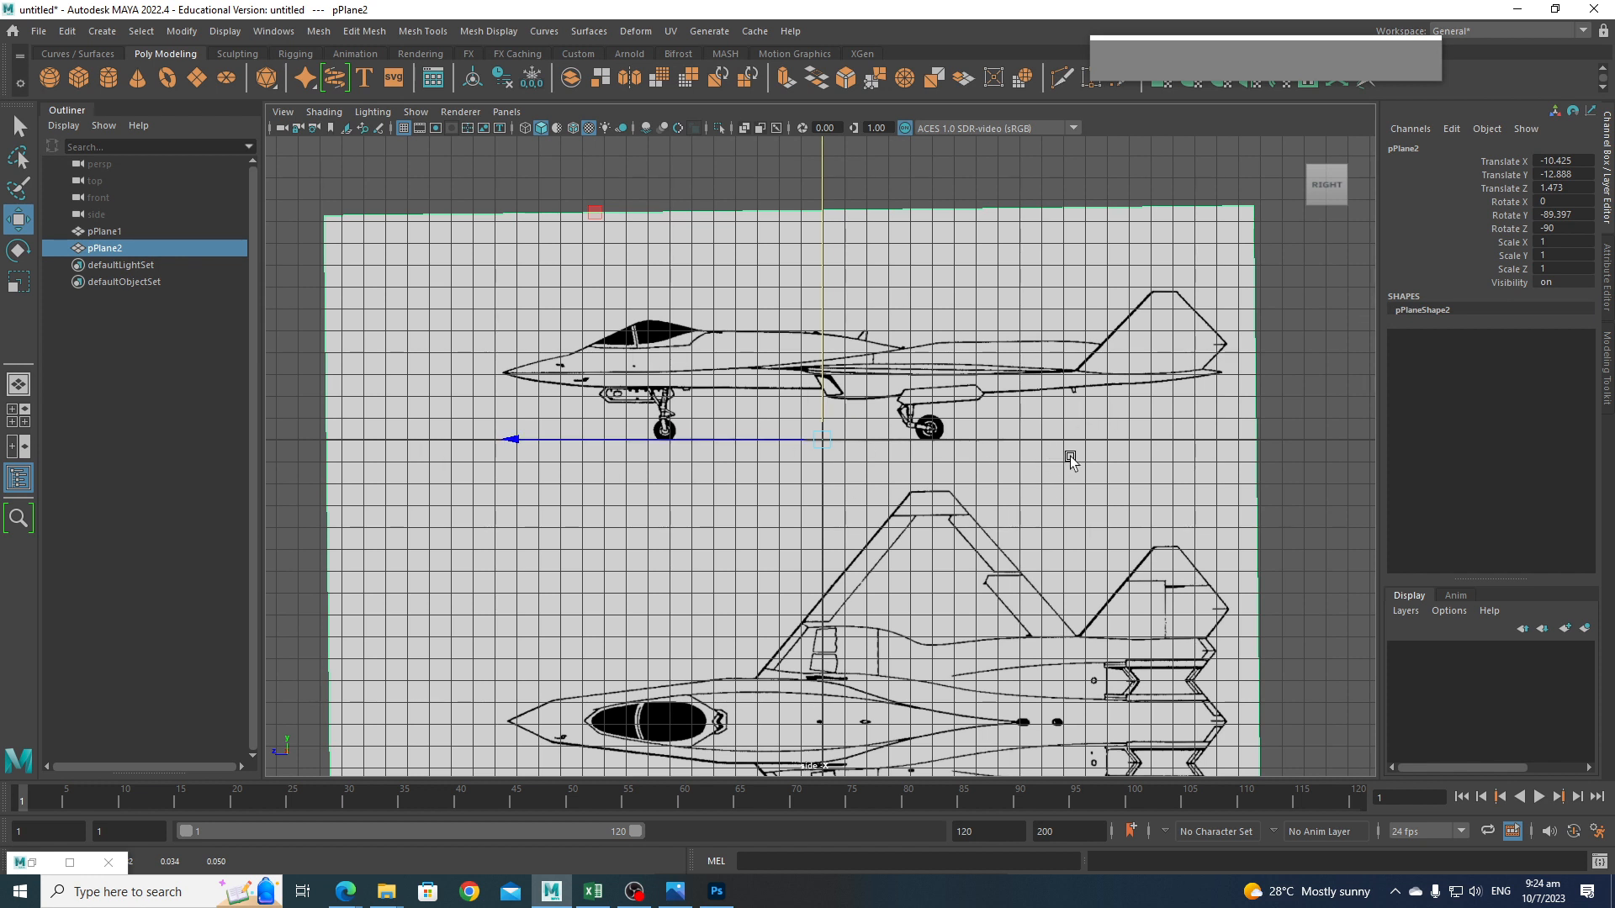
scroll(1083, 452, "down", 6)
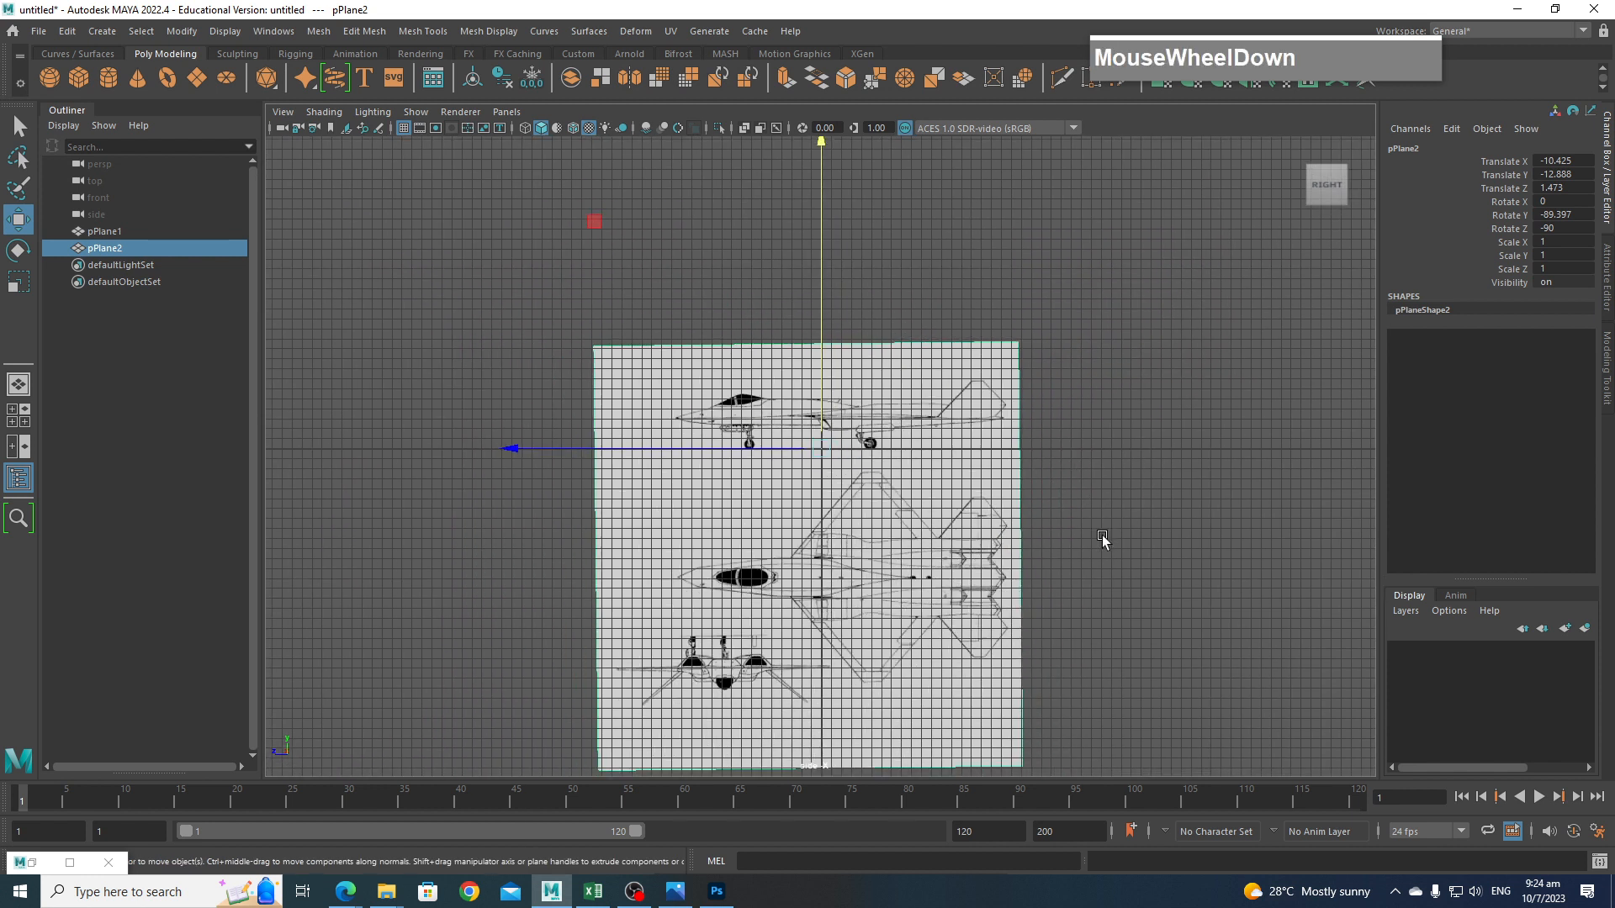
In perspective, duplicate the horizontal top-view plane and raise the copy along Y to about 2.739.
key("space")
left_click_drag(1081, 533, 1083, 481)
left_click_drag(1070, 505, 1102, 523, "alt")
scroll(1005, 562, "up", 2)
left_click(999, 511)
middle_click_drag(1103, 523, 1099, 454, "alt")
left_click_drag(1100, 471, 996, 511, "alt")
key("shift+d")
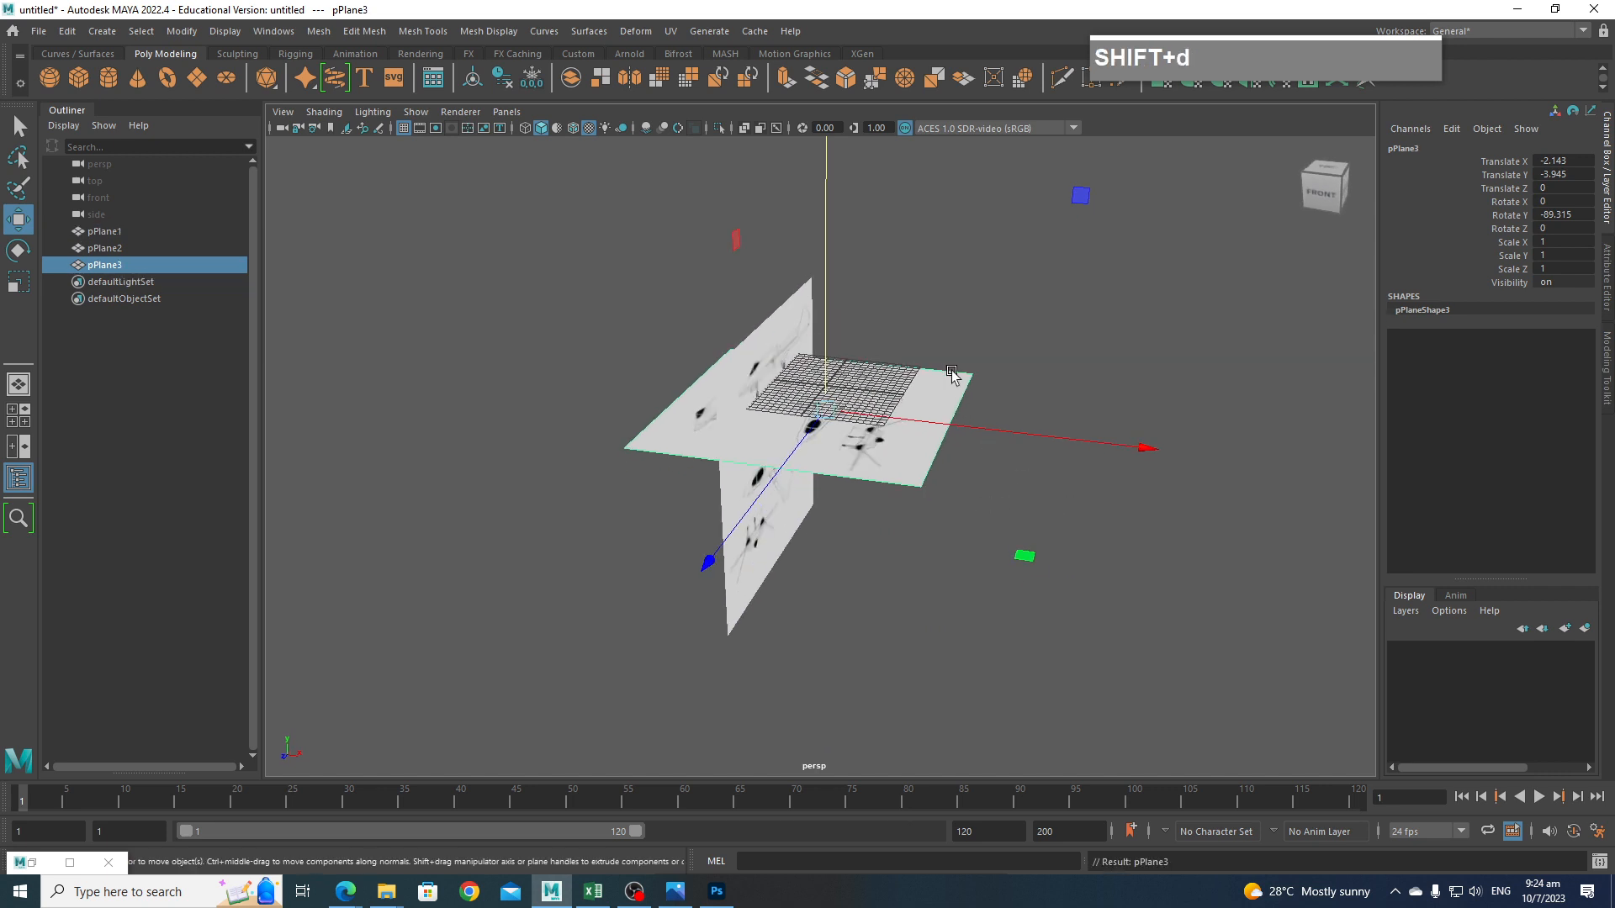
left_click_drag(834, 328, 825, 281)
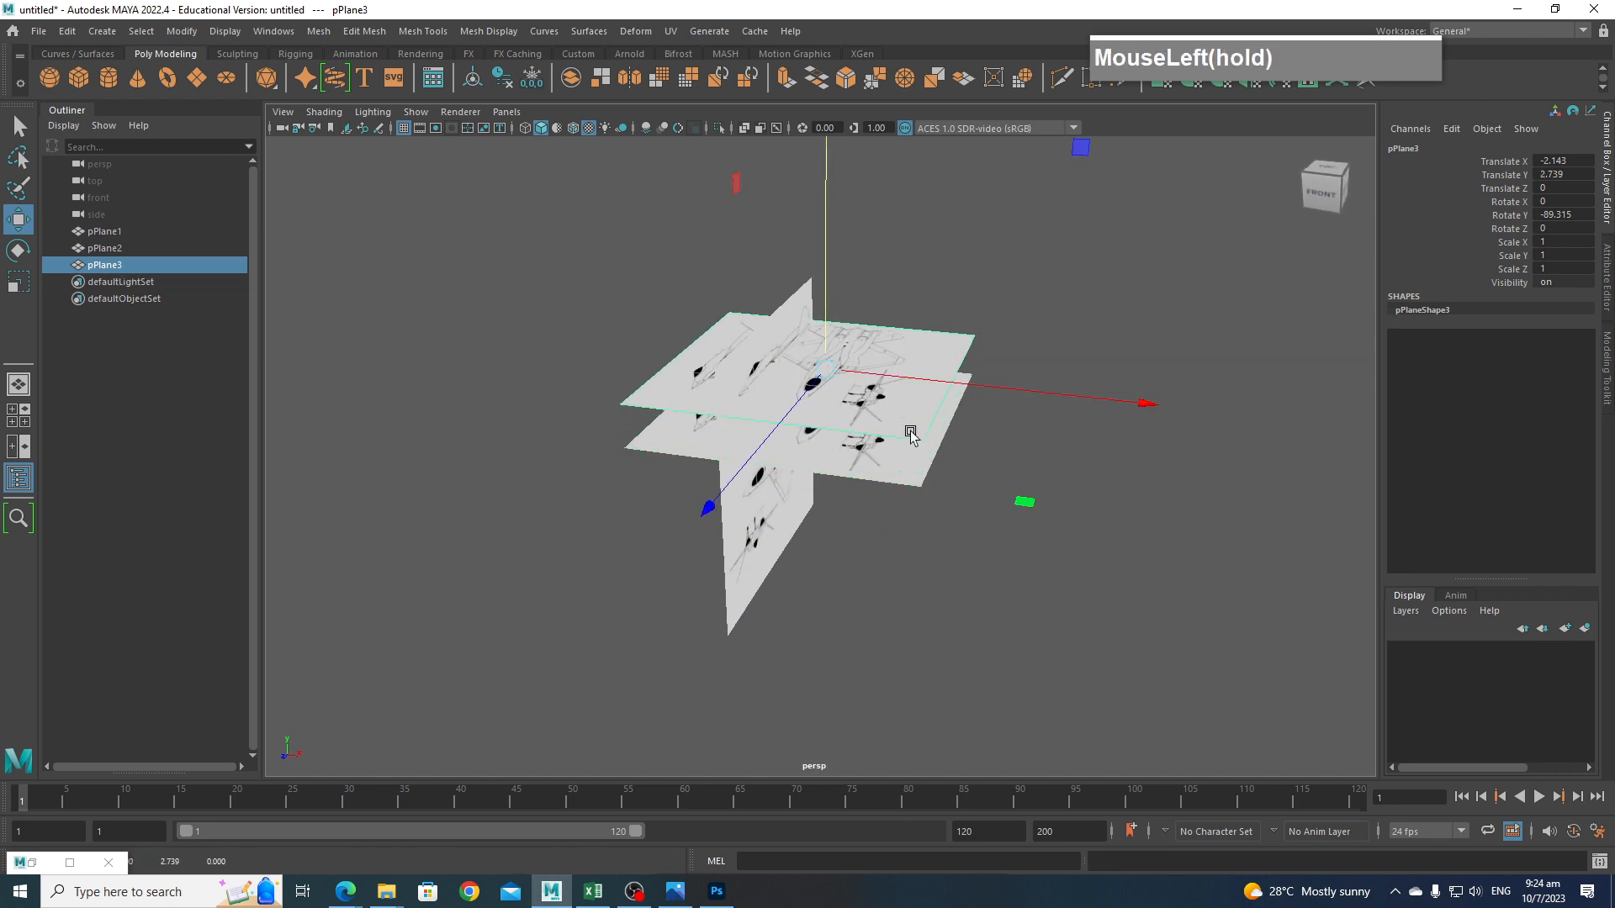
Shrink the manipulator, rotate the new copy upright with snapping to Rotate X 90, and set its Rotate Y to 0.
key("e")
key("minus")
key("minus")
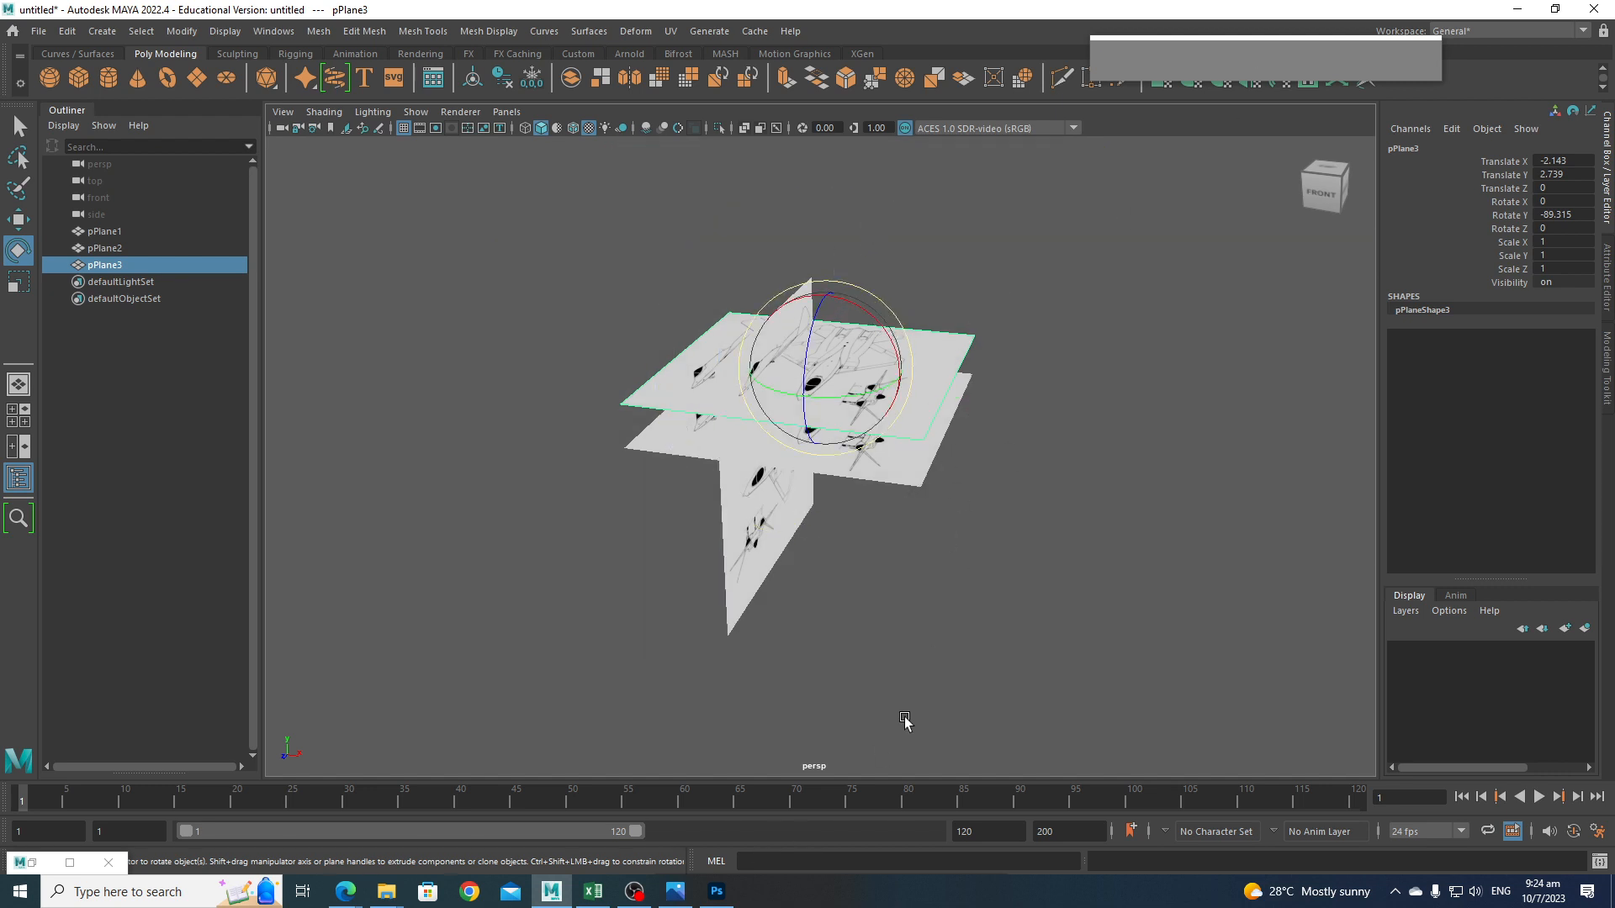
left_click(885, 335)
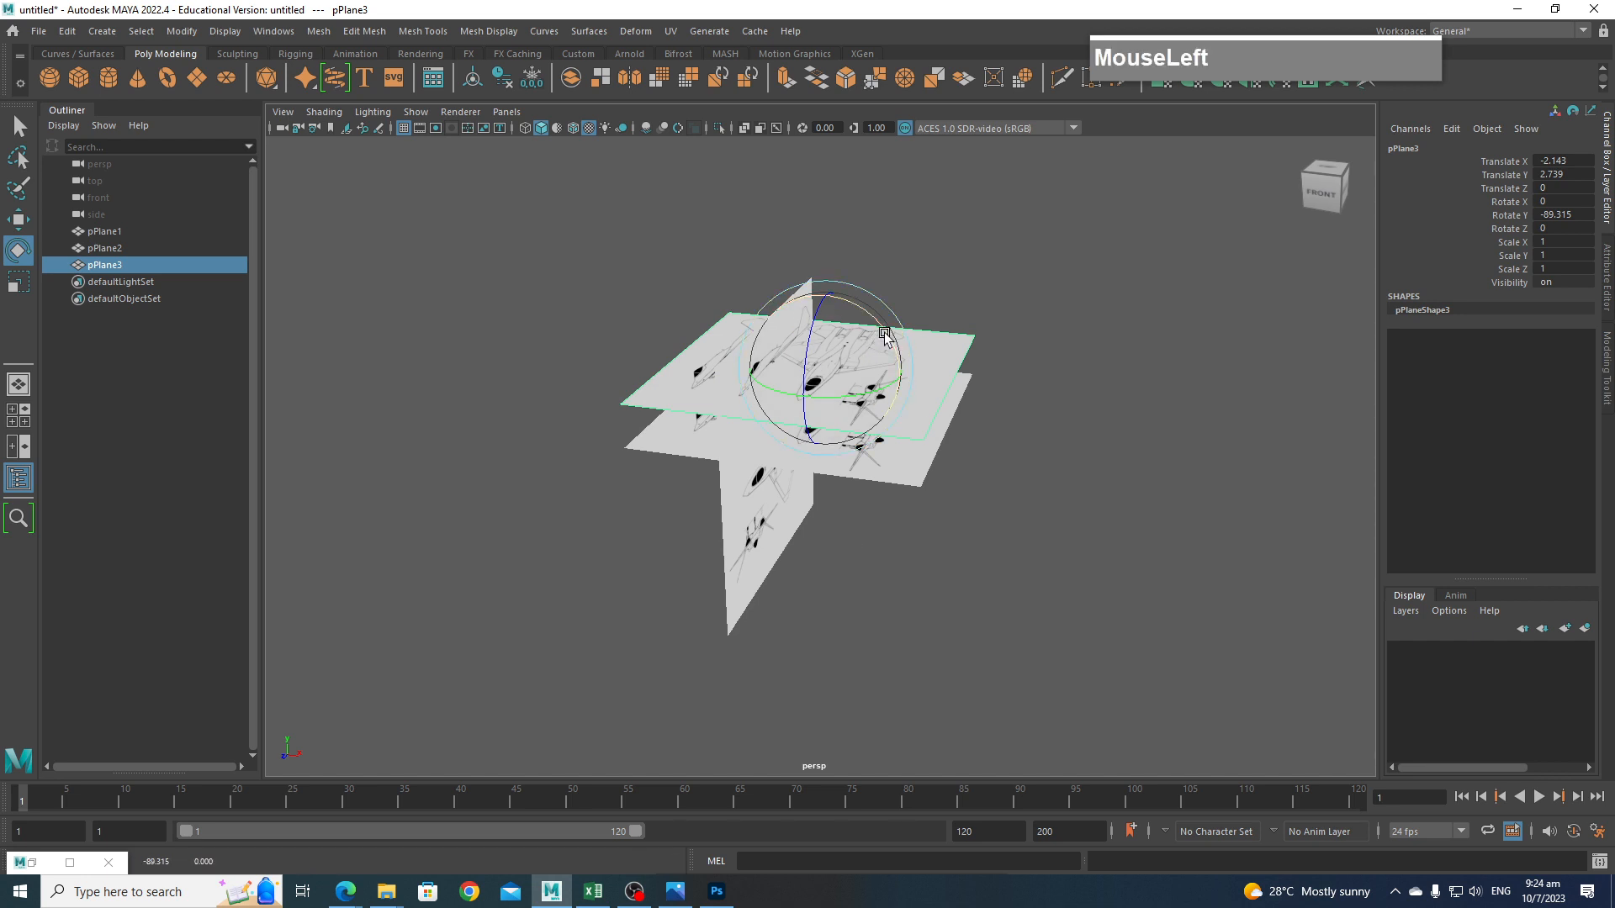
left_click_drag(891, 344, 898, 409)
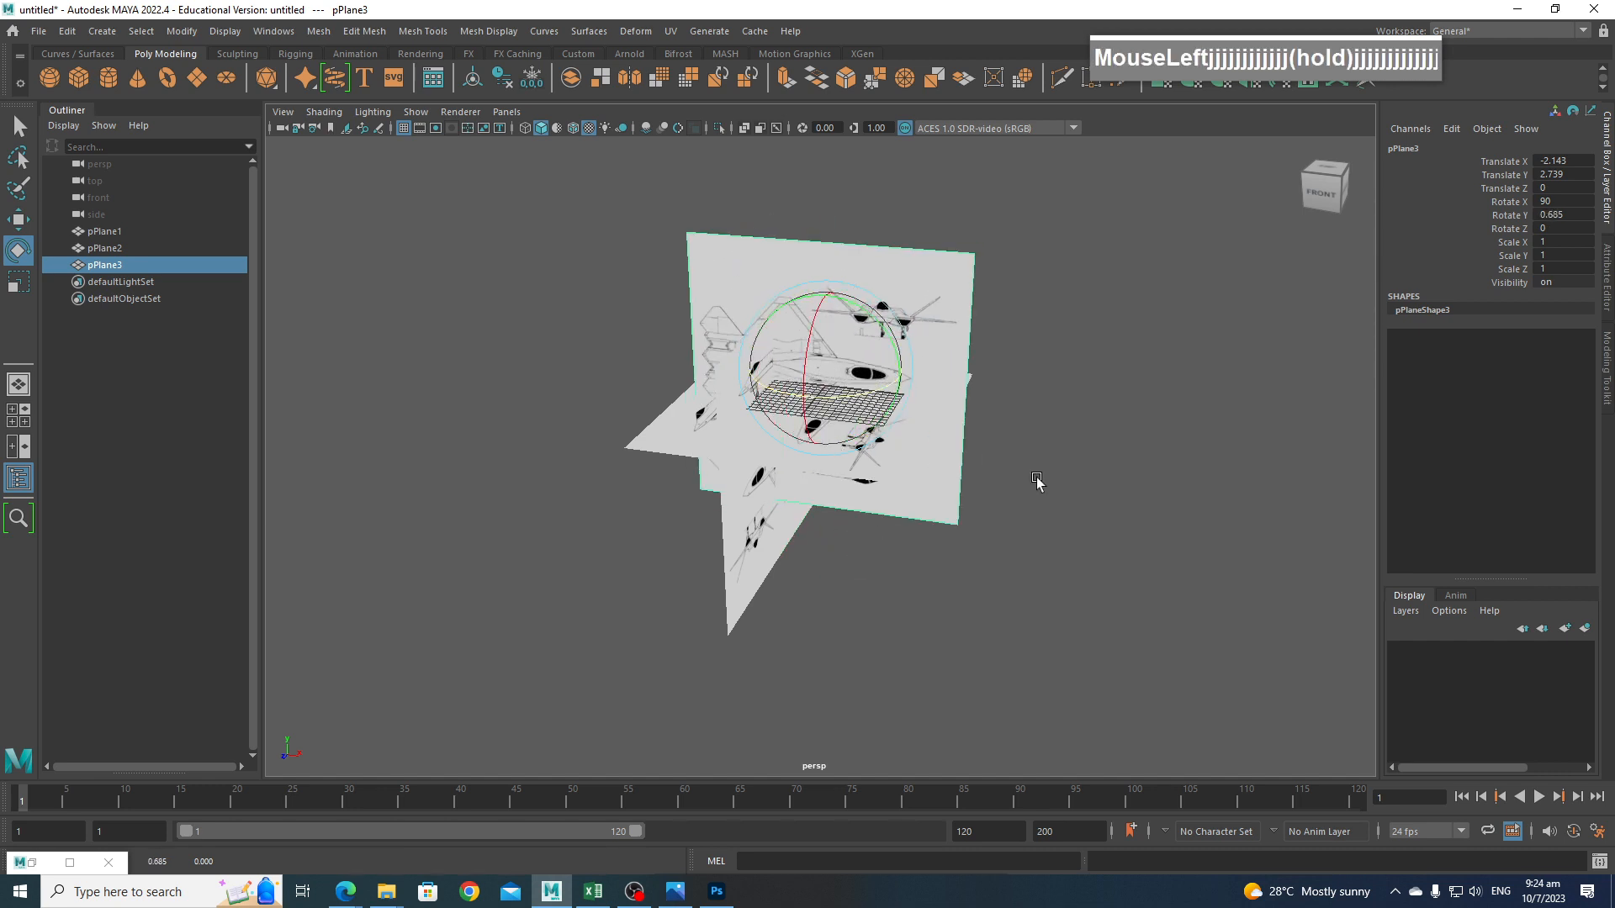
left_click(1572, 215)
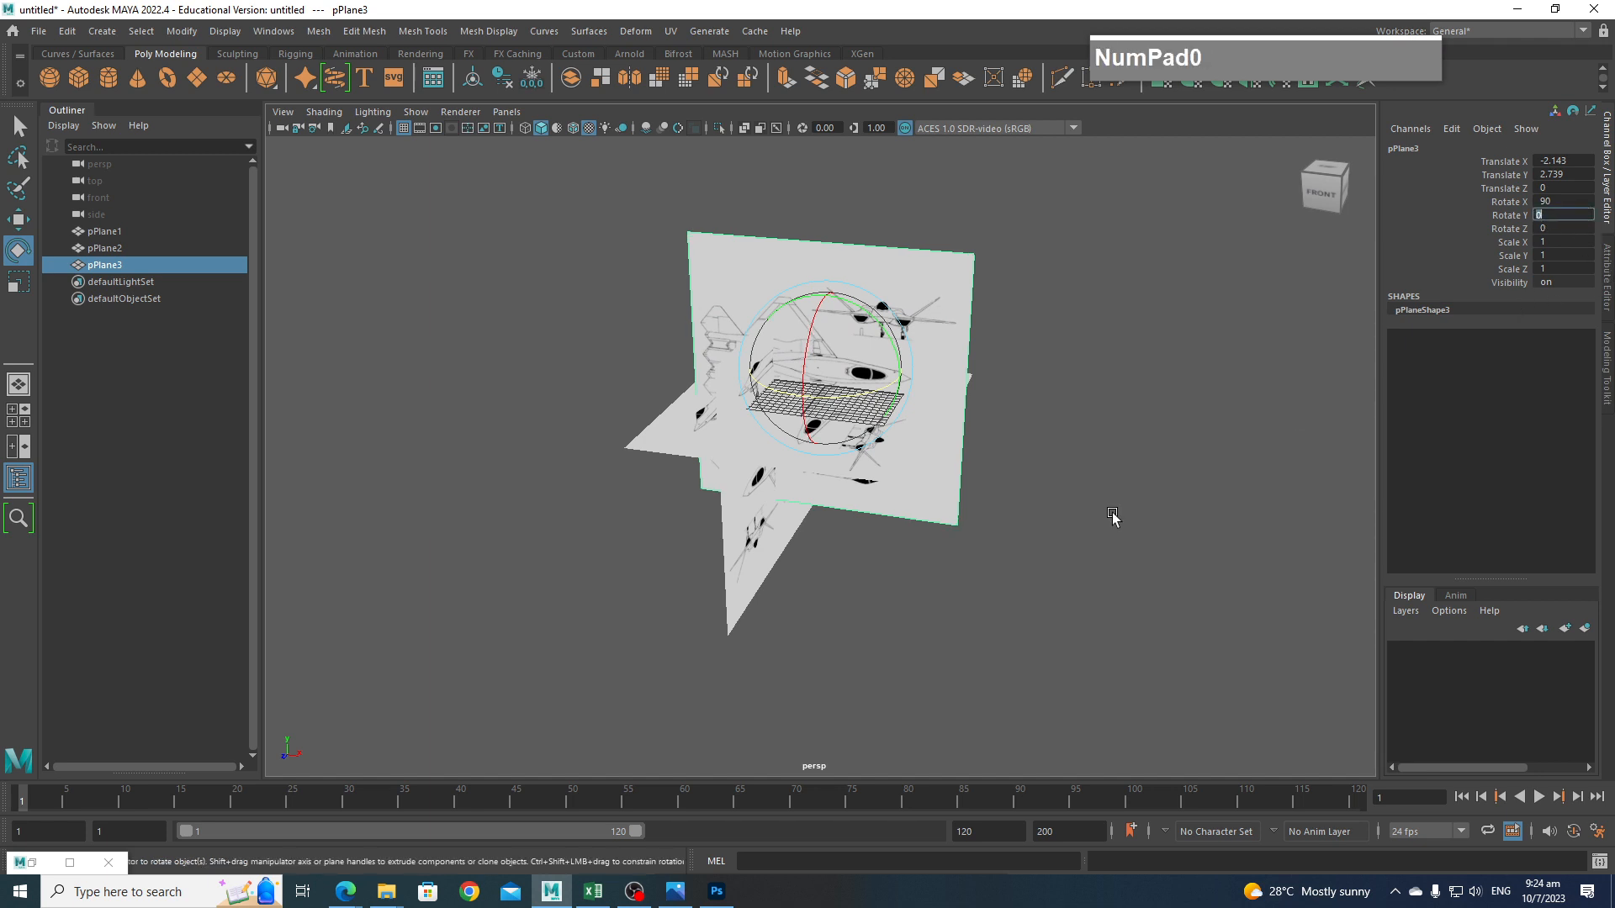
left_click(1109, 400)
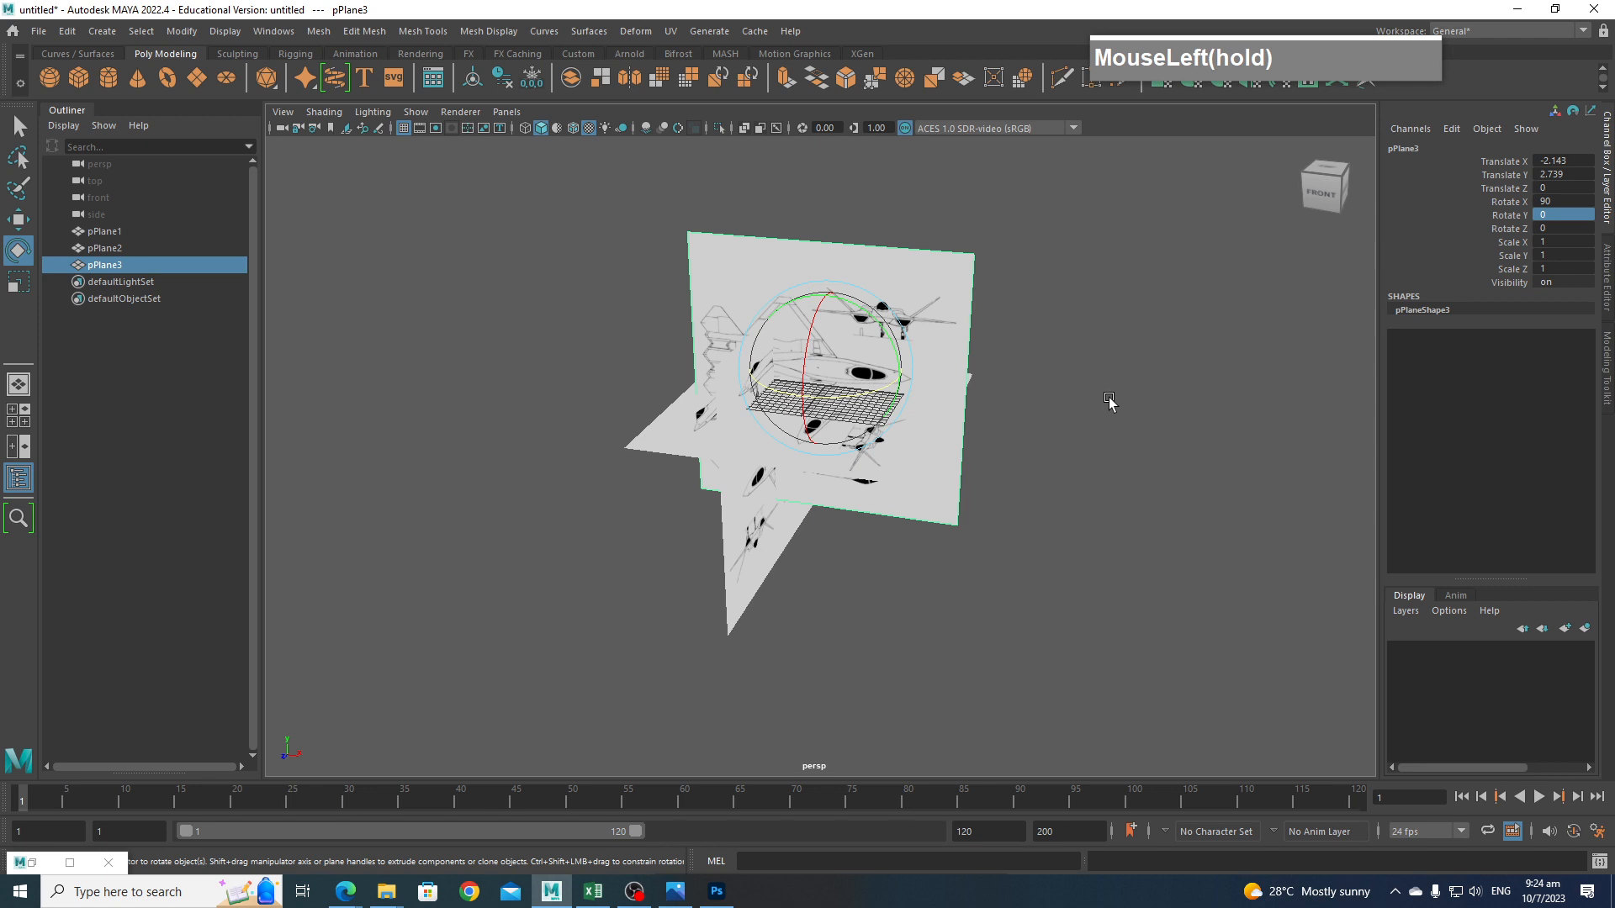
In the front view, move the third plane to about X -10.636, Y -5.754, centring the front-view aircraft with its wheels on the grid's horizontal axis.
key("space")
left_click_drag(1108, 401, 946, 396)
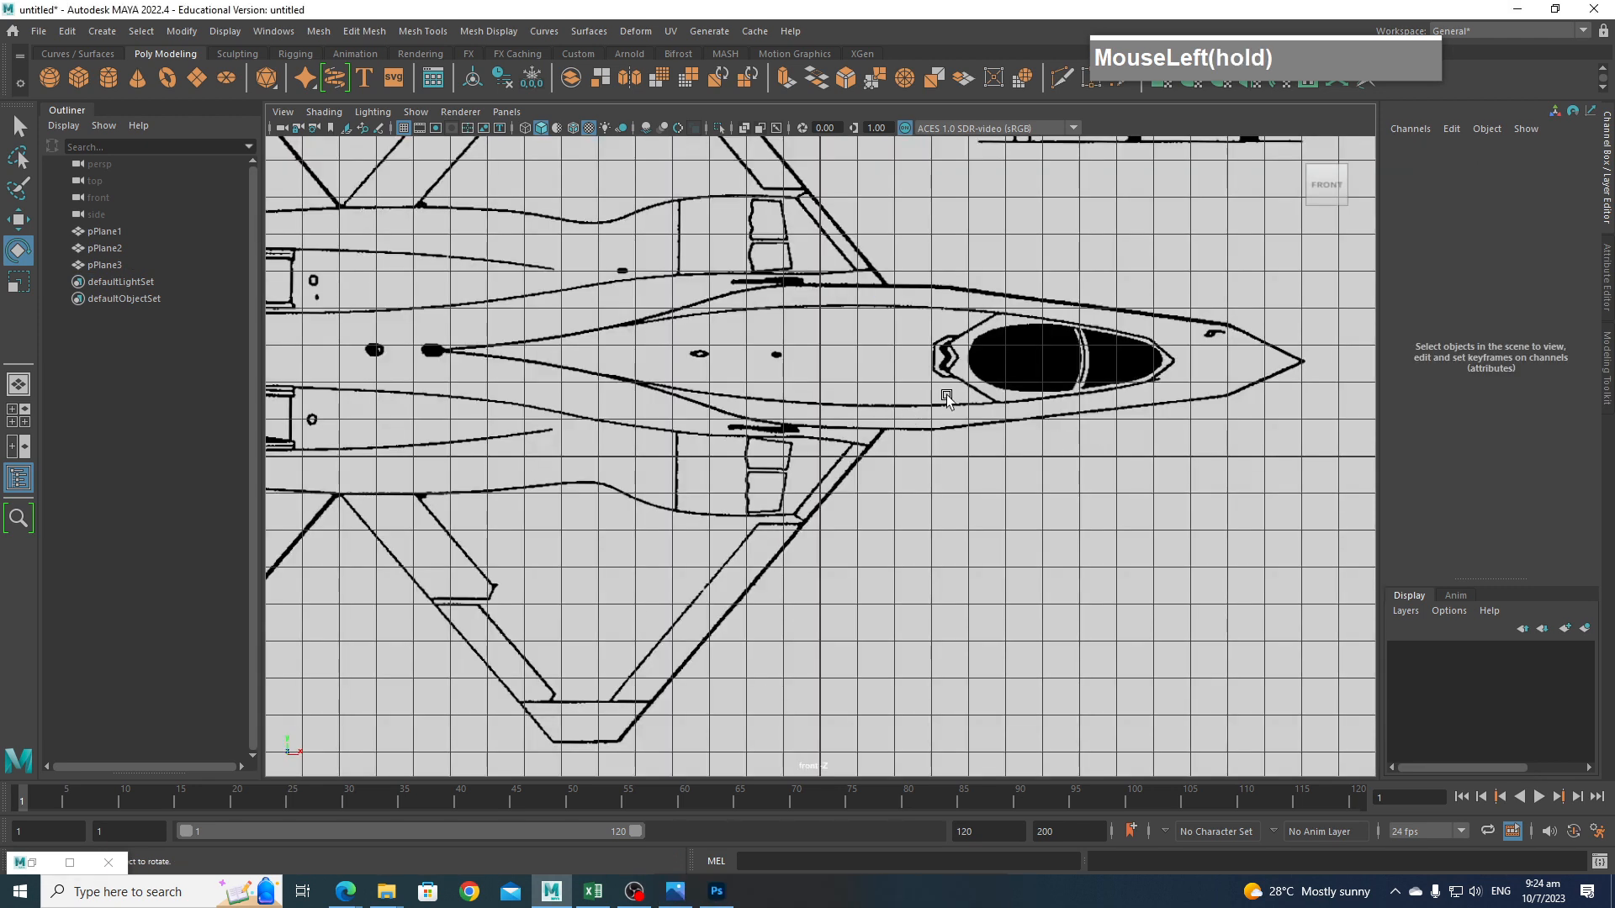
scroll(949, 393, "down", 2)
scroll(949, 394, "down", 1)
scroll(949, 393, "up", 1)
left_click(1038, 382)
scroll(1038, 381, "down", 1)
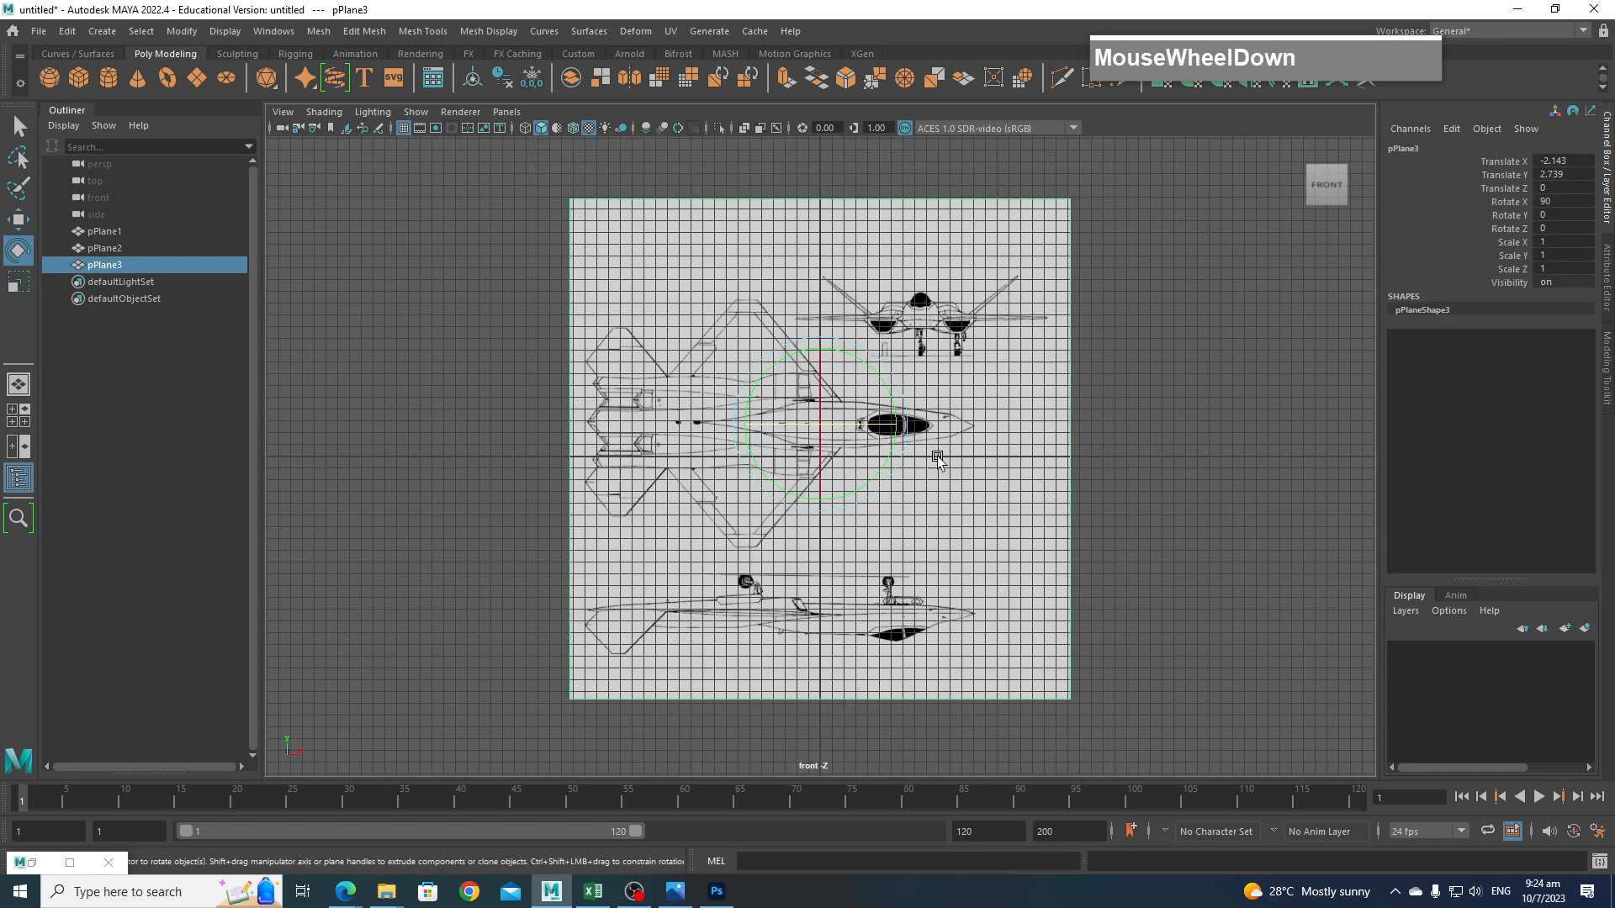
key("w")
left_click_drag(877, 369, 778, 470)
scroll(822, 483, "up", 8)
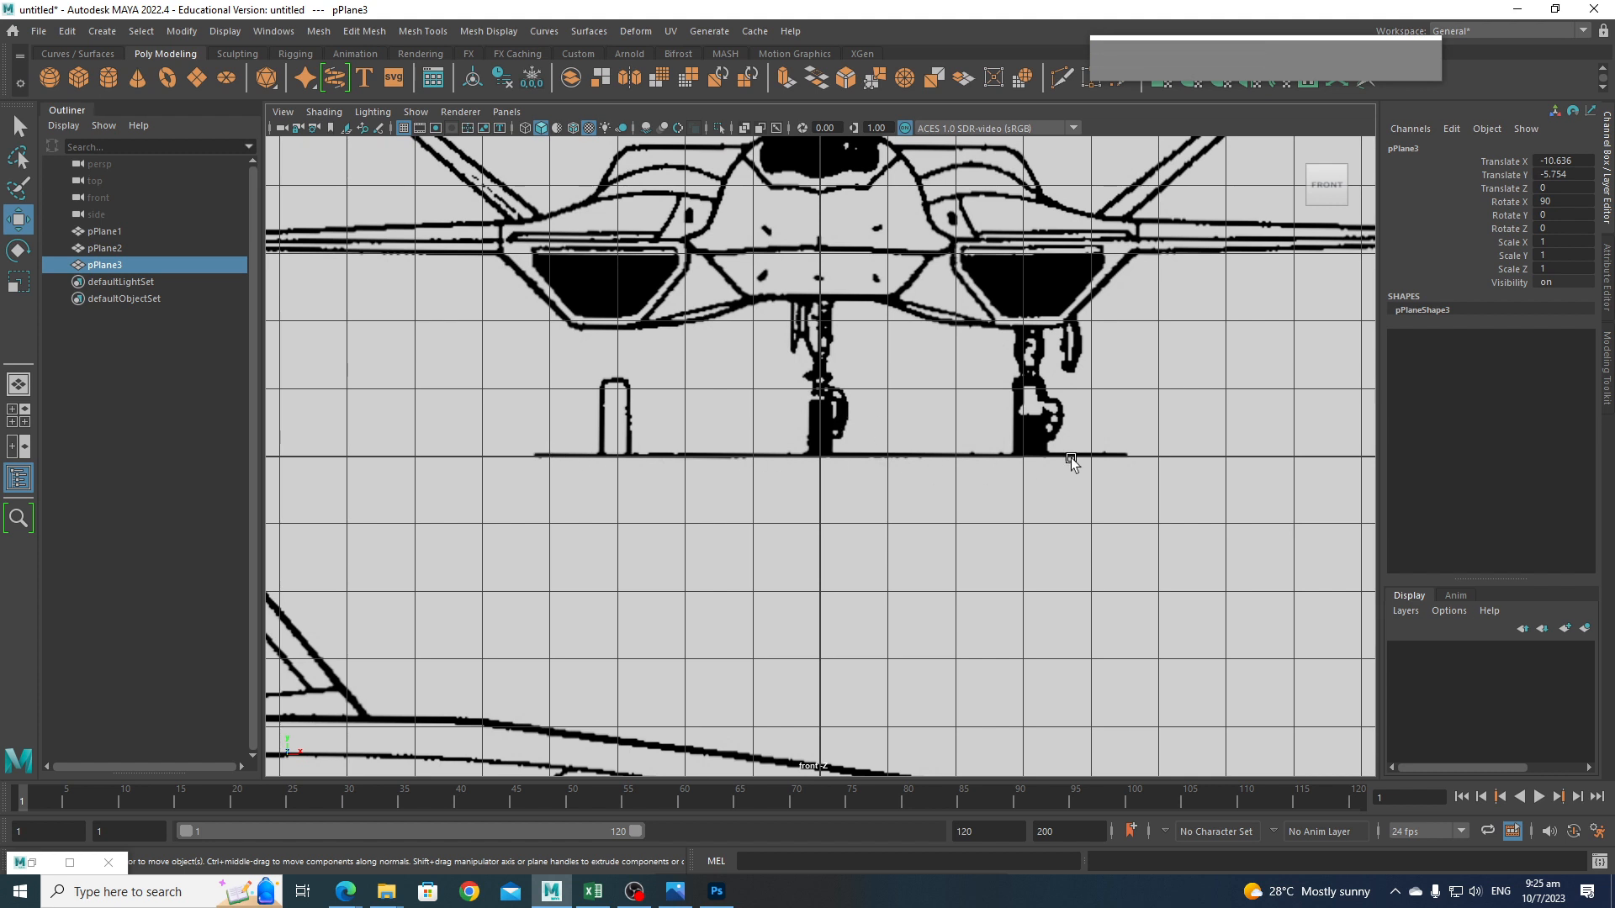
scroll(1192, 458, "down", 8)
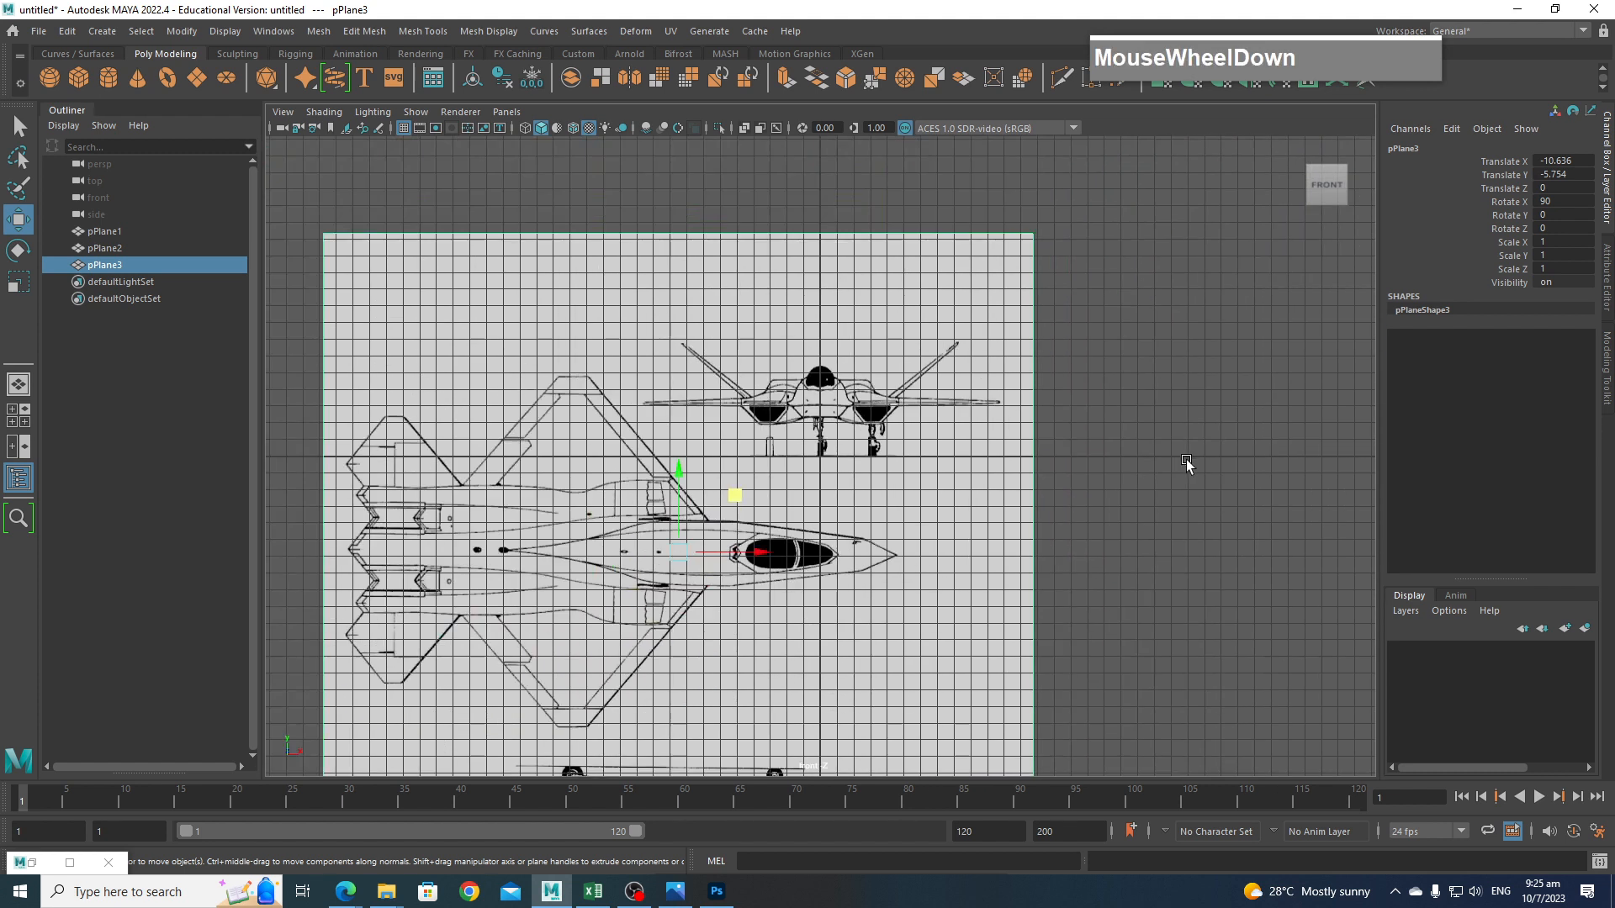
Reposition the third plane's pivot onto the grid centre beneath the front-view aircraft, using grid snapping.
scroll(1073, 444, "down", 3)
scroll(858, 466, "up", 5)
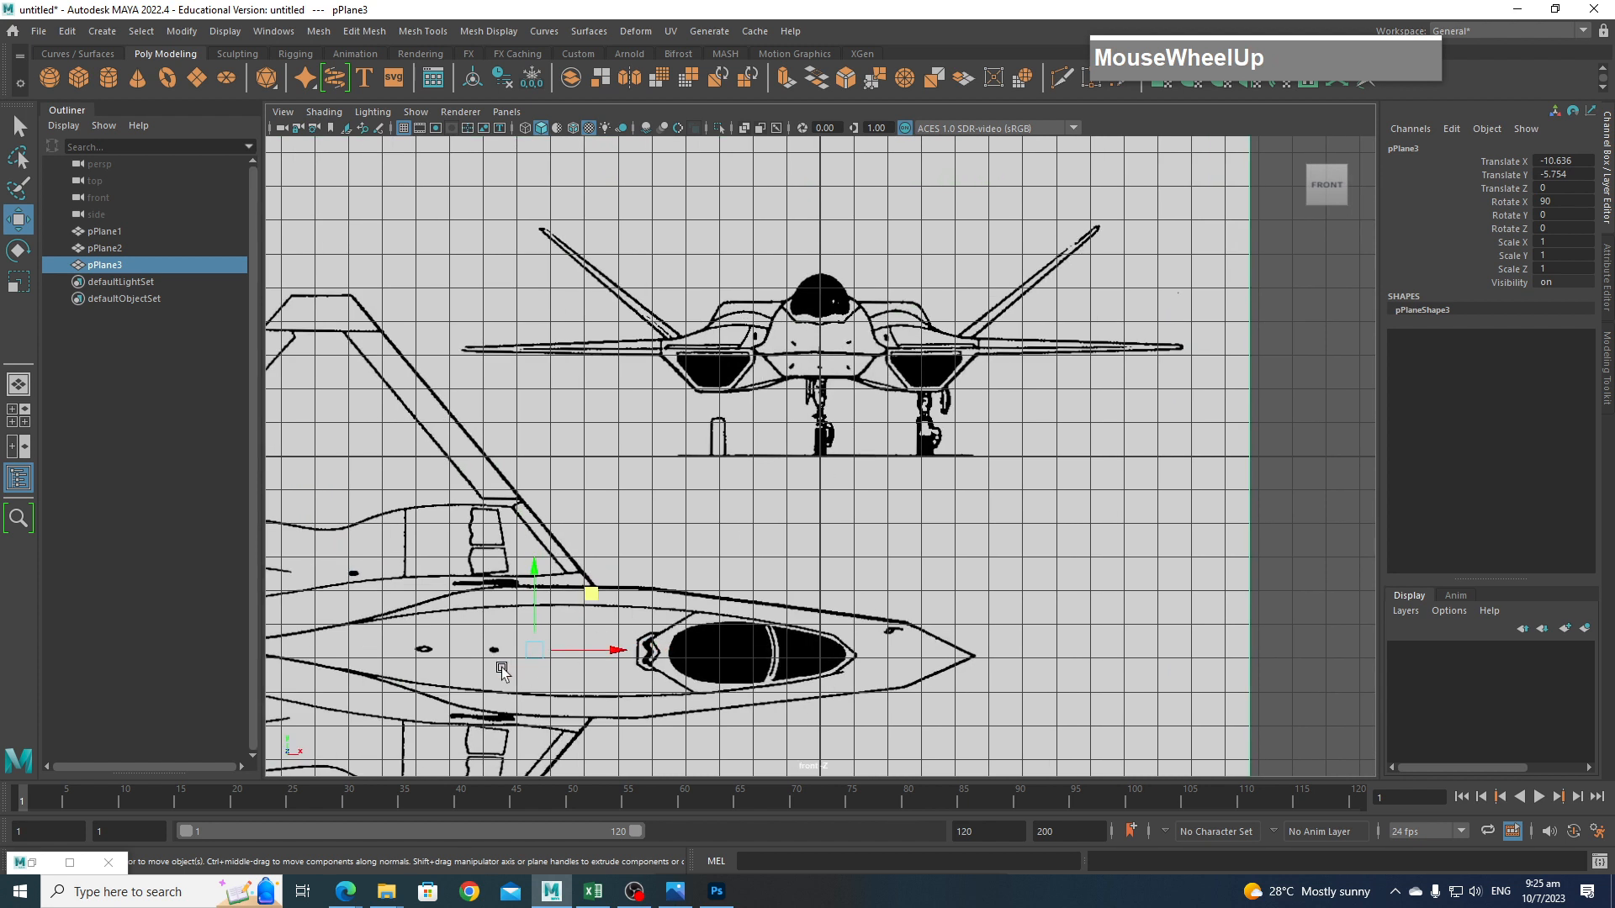
key("d")
left_click_drag(613, 555, 929, 496)
key("x")
key("x")
key("d")
In perspective, push the front-view plane back along Z to about -32.929.
scroll(951, 508, "down", 3)
key("space")
scroll(1006, 476, "down", 4)
left_click_drag(761, 476, 1017, 361)
scroll(871, 456, "up", 5)
Move the side-view plane away from the grid to about X -45.702 and lower the horizontal top-view plane to about Y -29.081.
left_click_drag(931, 517, 885, 478, "alt")
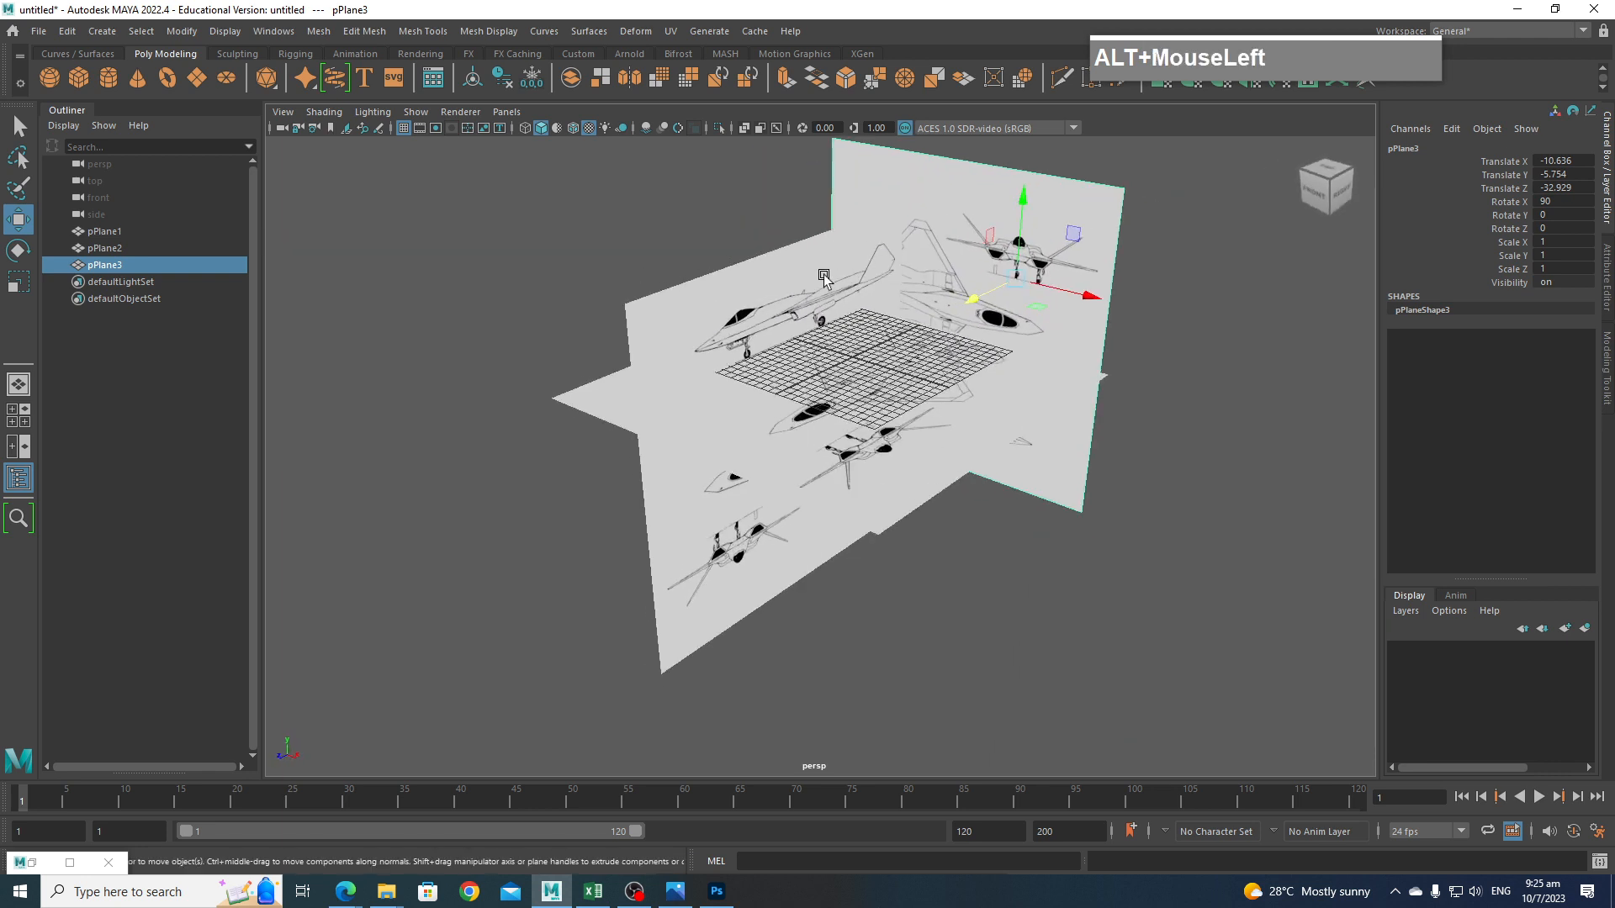
left_click(823, 275)
left_click_drag(892, 379, 641, 289)
left_click(772, 427)
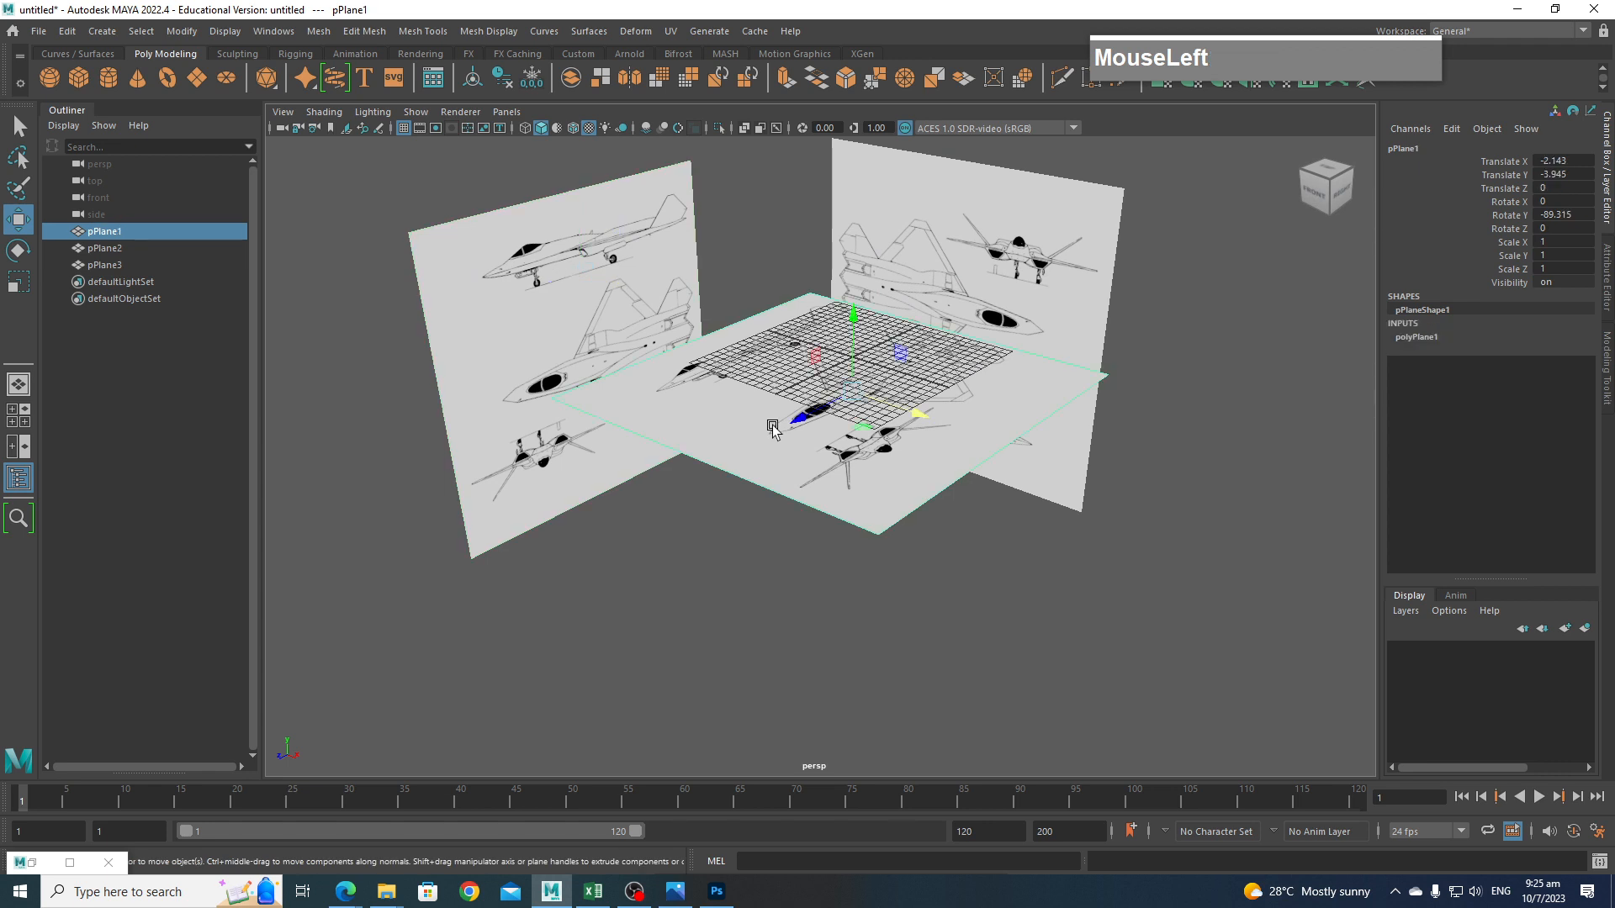
left_click_drag(843, 340, 844, 538)
In the top view, insert edge loops on the horizontal plane along both wingtips and just beyond the nose of the top-view aircraft.
key("space")
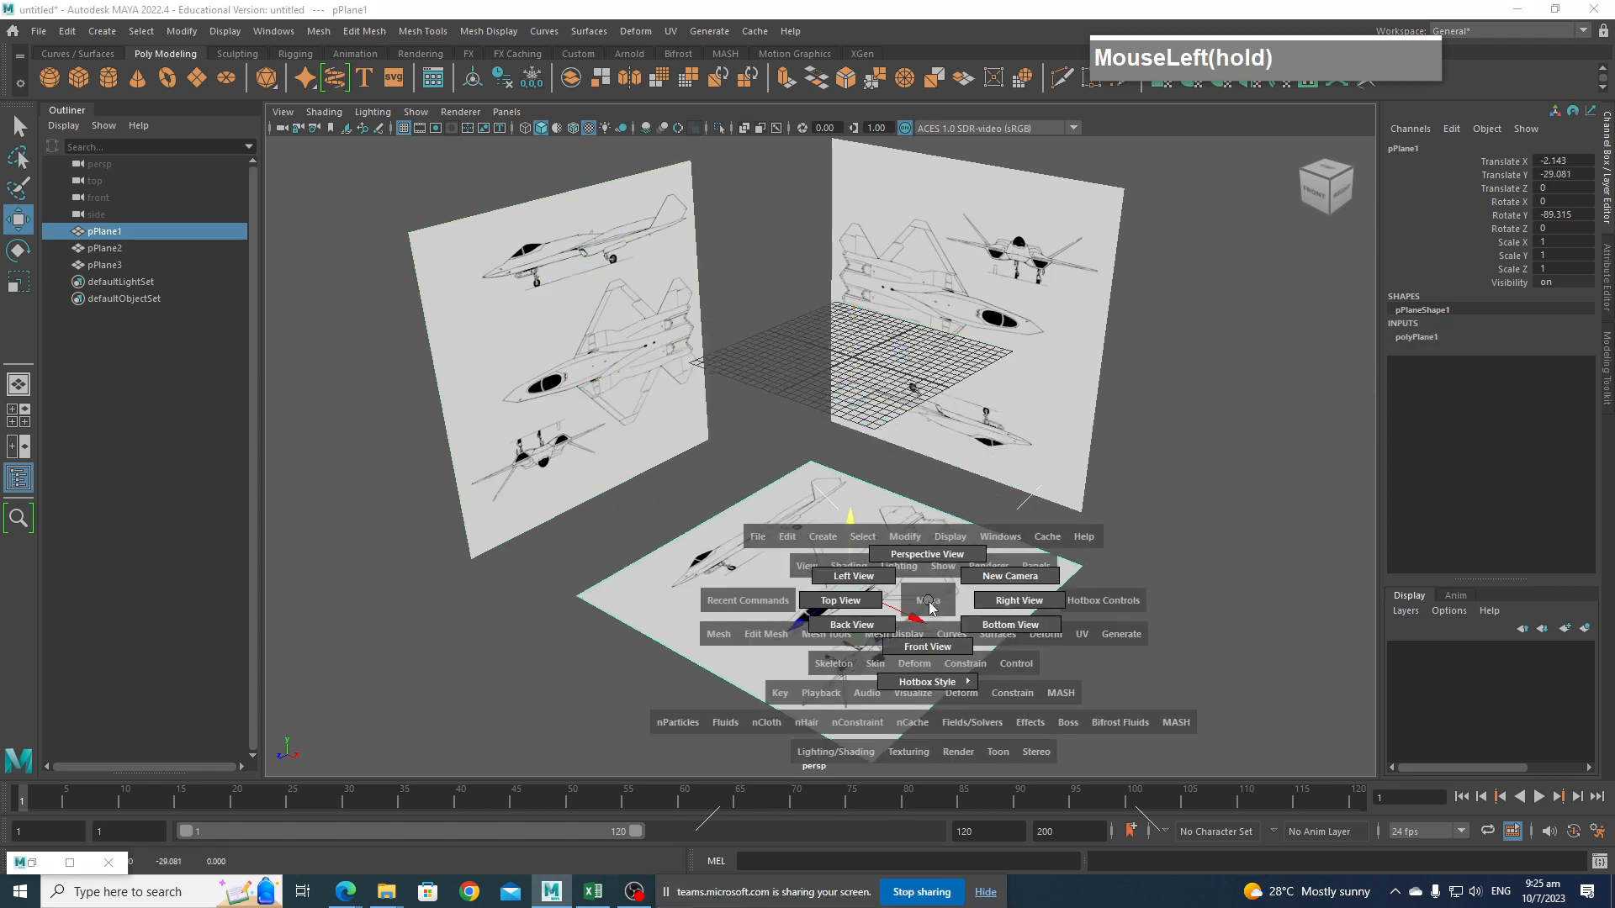
left_click(857, 611)
right_click_drag(1015, 351, 942, 384)
left_click(1011, 376)
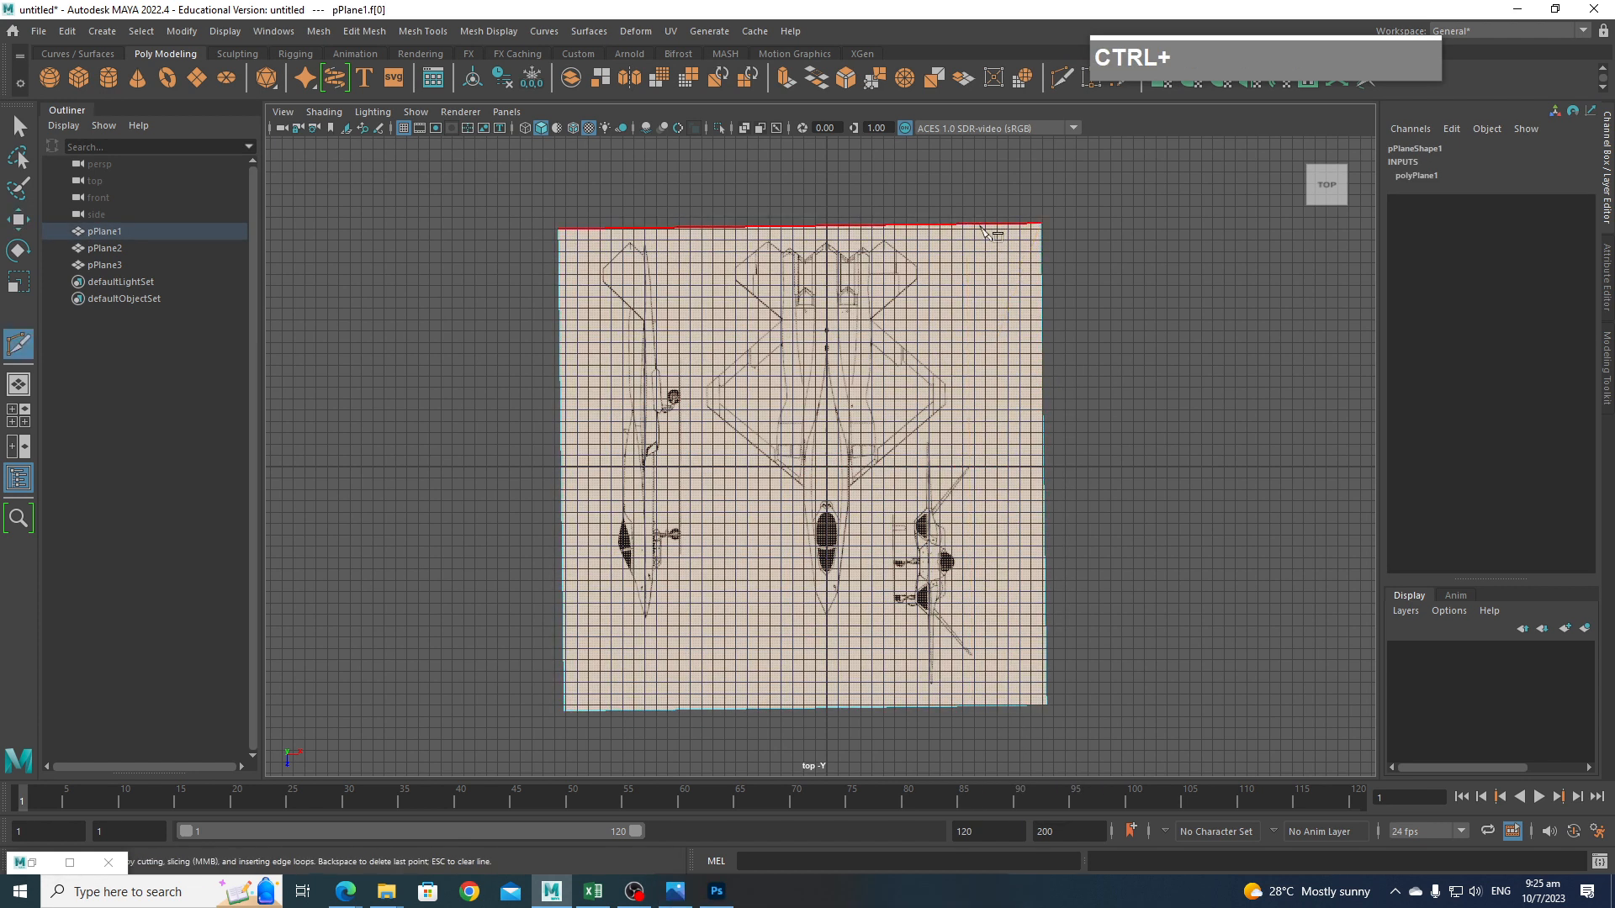
left_click(957, 224, "ctrl")
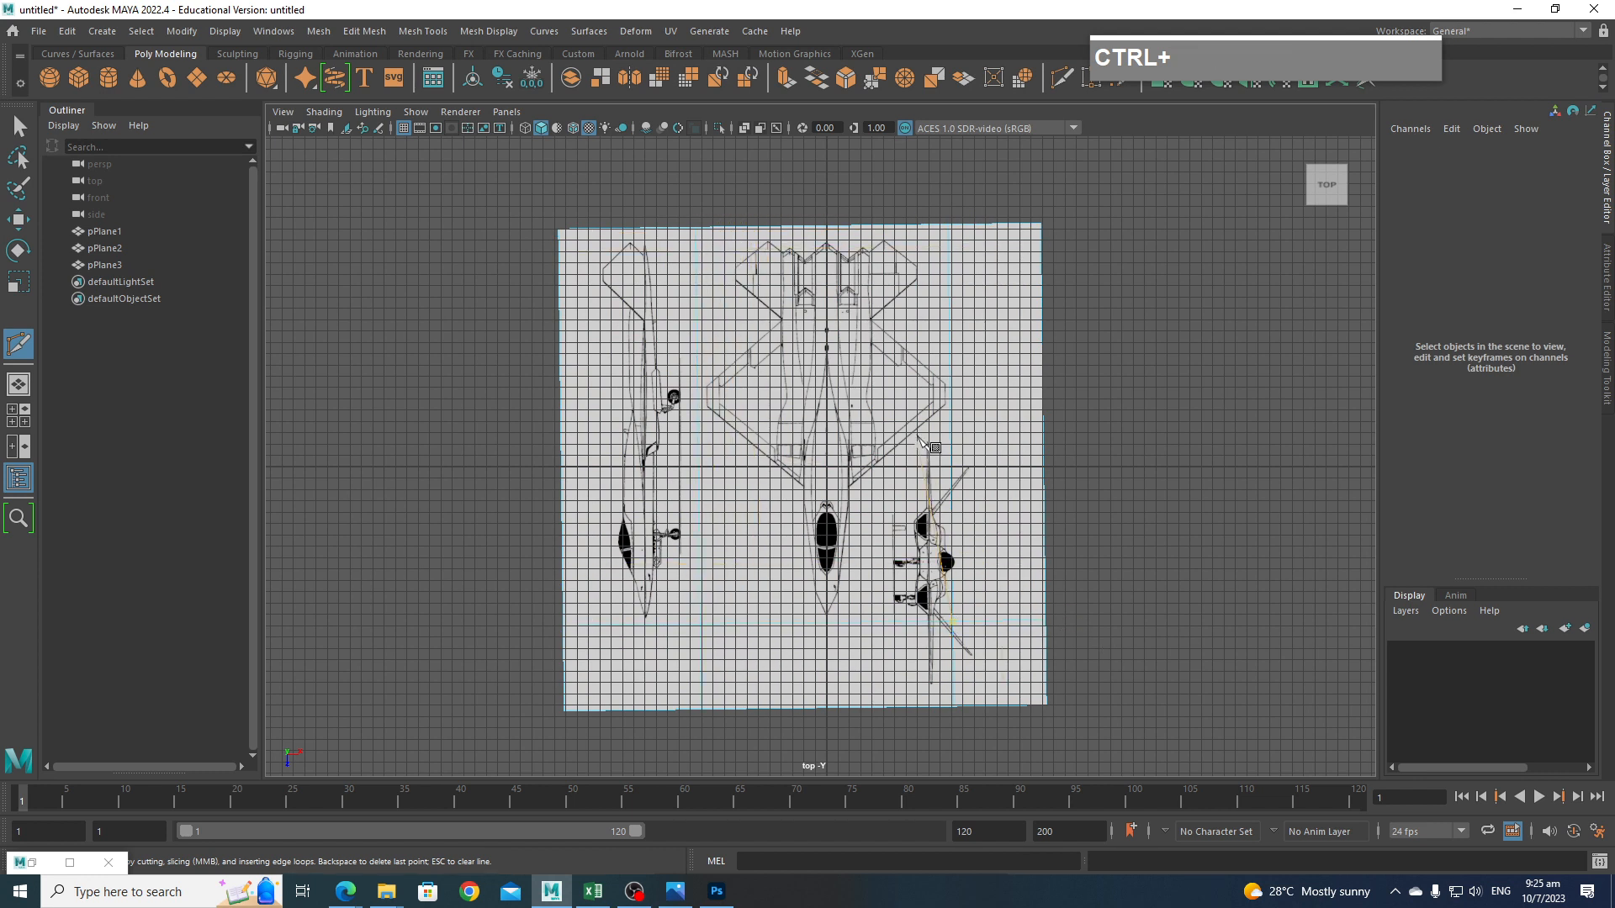
Crop the horizontal plane by deleting every face except the one holding the top-view aircraft, and return to object mode.
key("w")
left_click(871, 409)
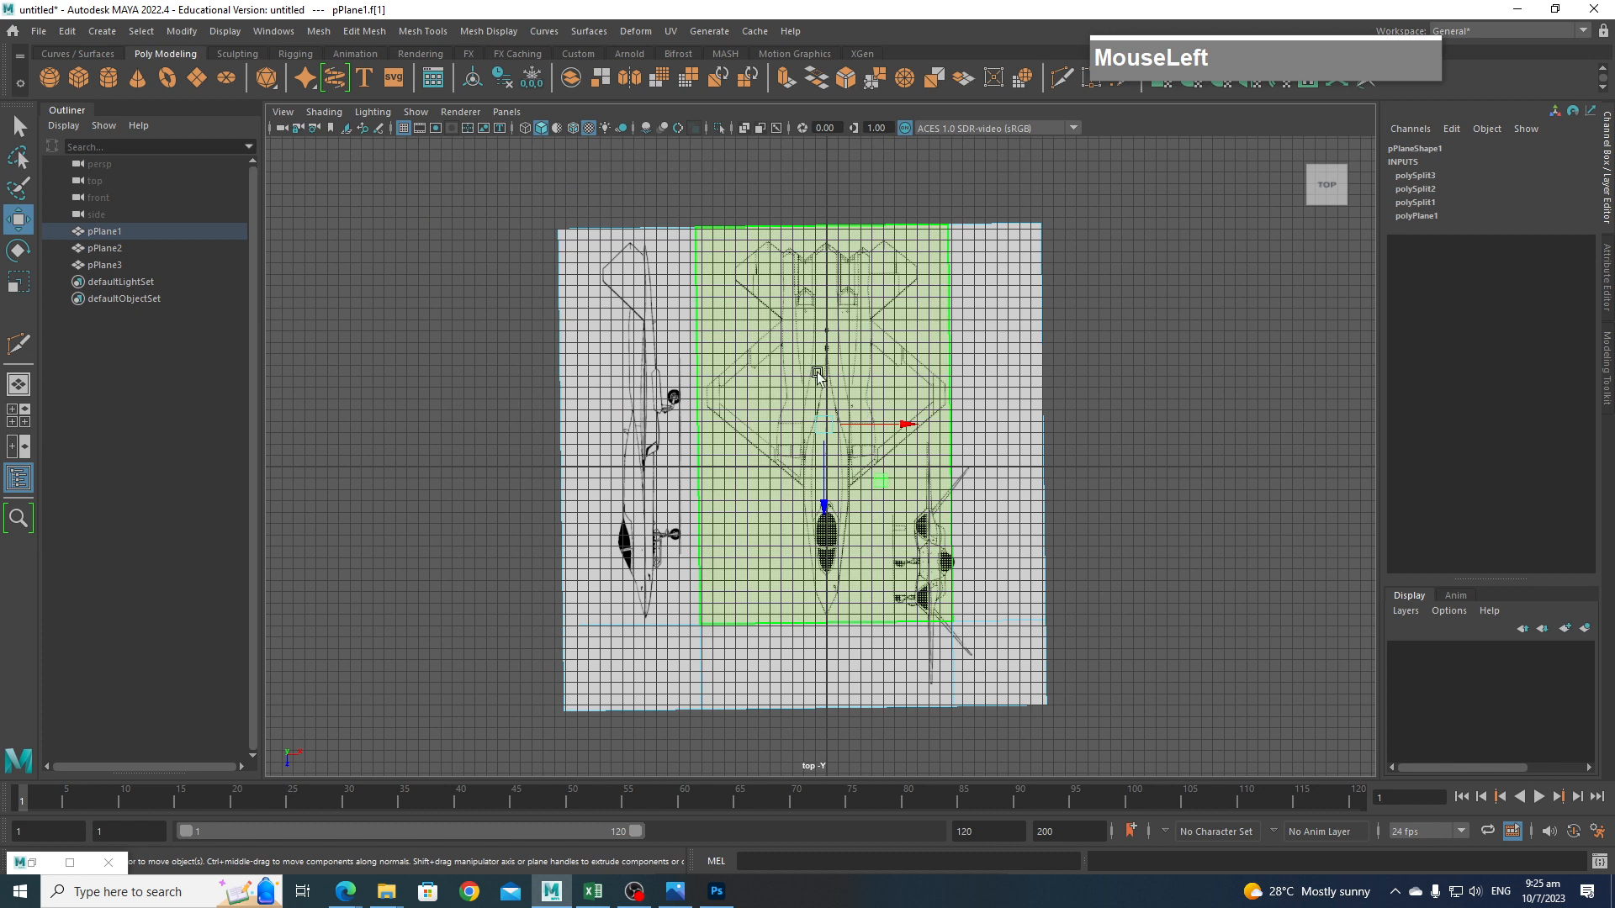
left_click(141, 31)
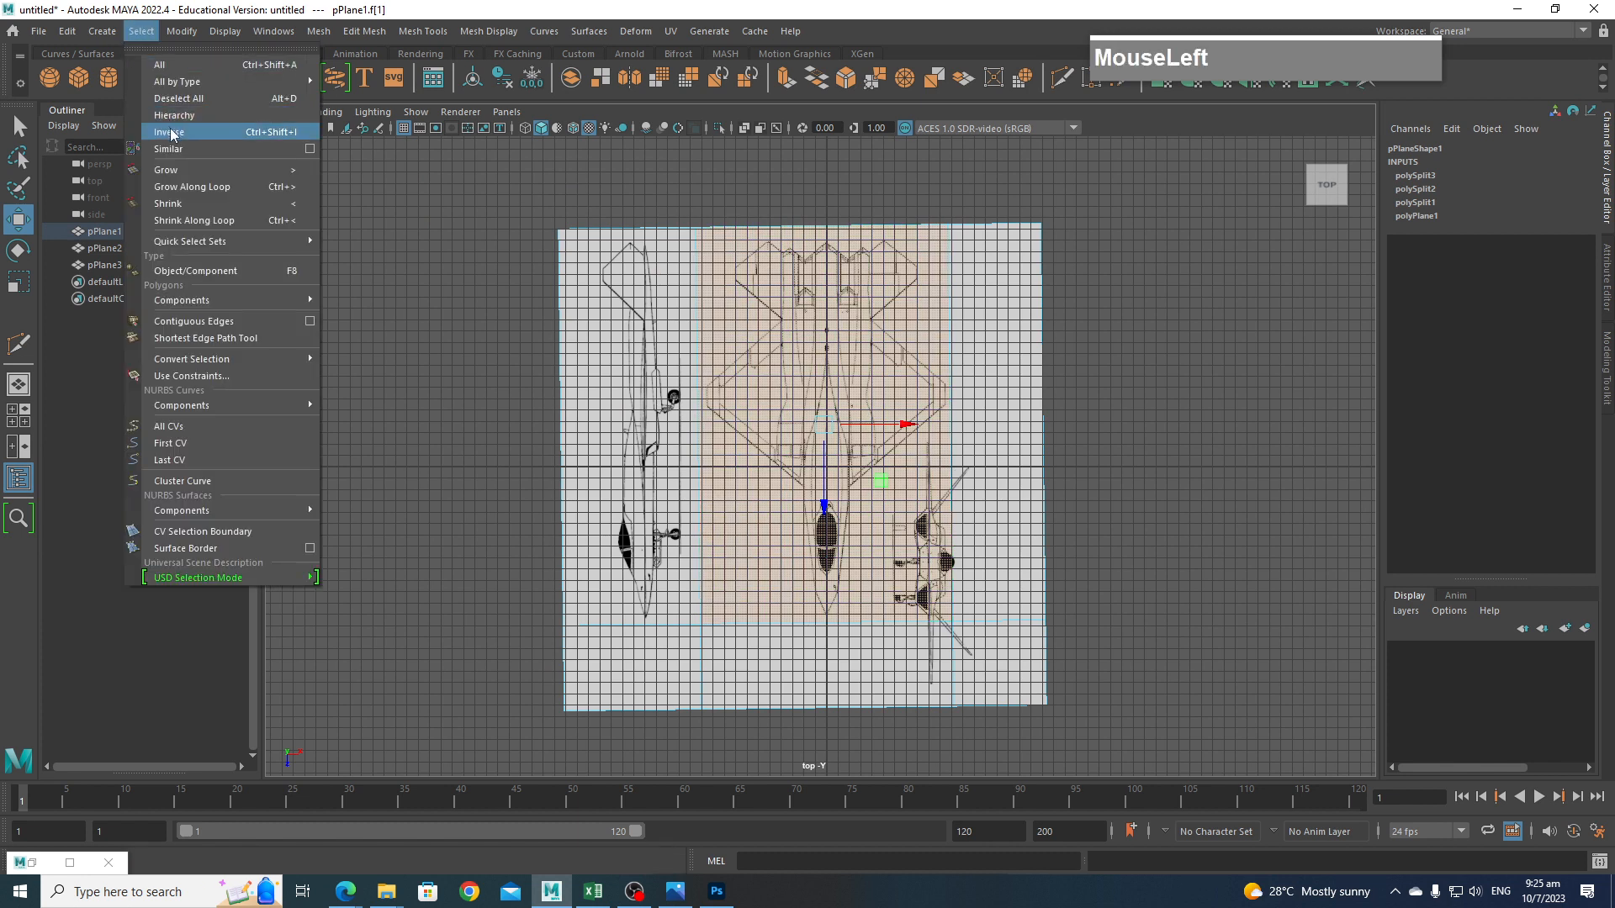
left_click(171, 133)
key("Delete")
right_click_drag(830, 375, 921, 352)
In the right view, insert edge loops on the side-view plane just below the aircraft's wheels and just ahead of its nose.
key("space")
left_click_drag(1031, 360, 1036, 330)
left_click_drag(996, 441, 982, 362, "alt")
left_click(896, 311)
key("space")
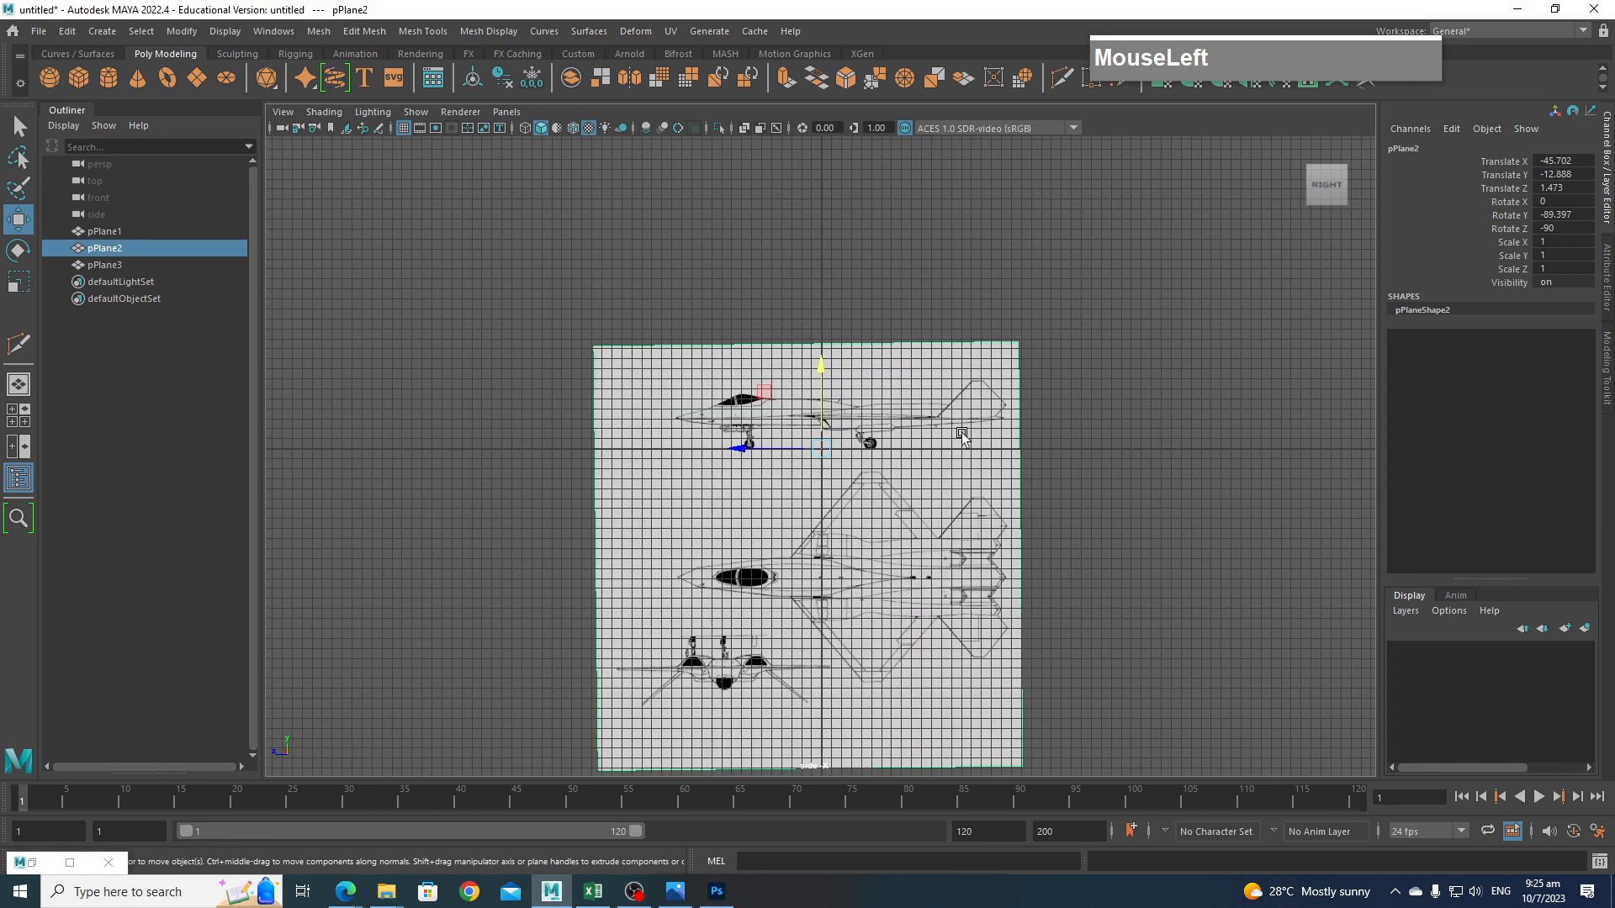
scroll(955, 467, "up", 4)
middle_click_drag(949, 496, 996, 371, "alt")
right_click_drag(996, 372, 905, 372, "shift")
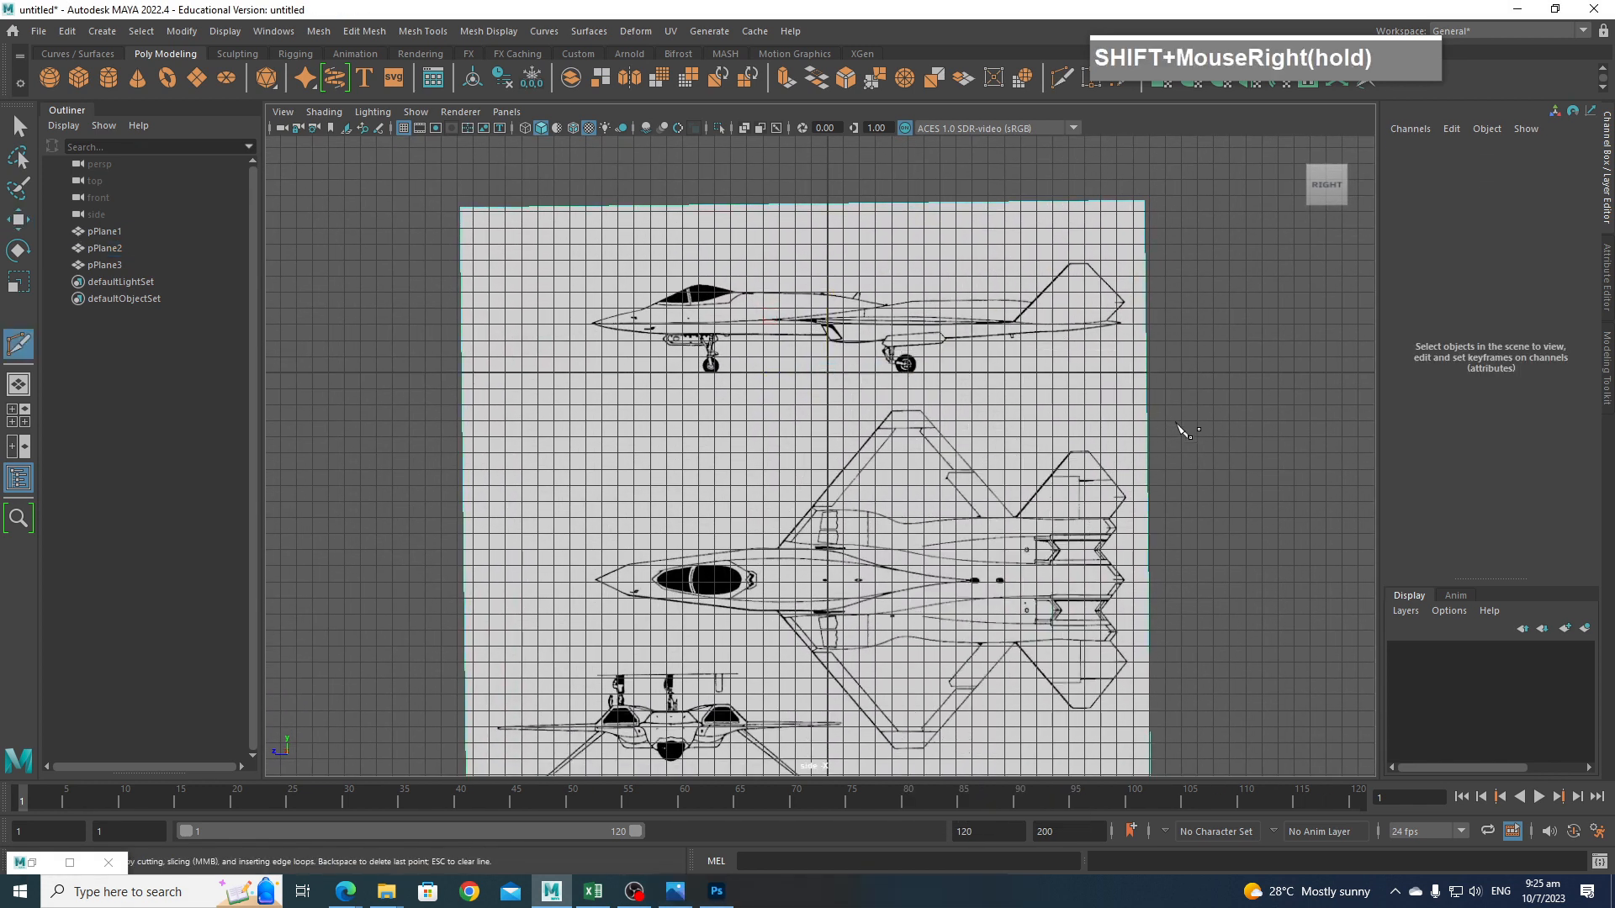
left_click(1131, 387, "ctrl")
left_click(581, 300, "ctrl")
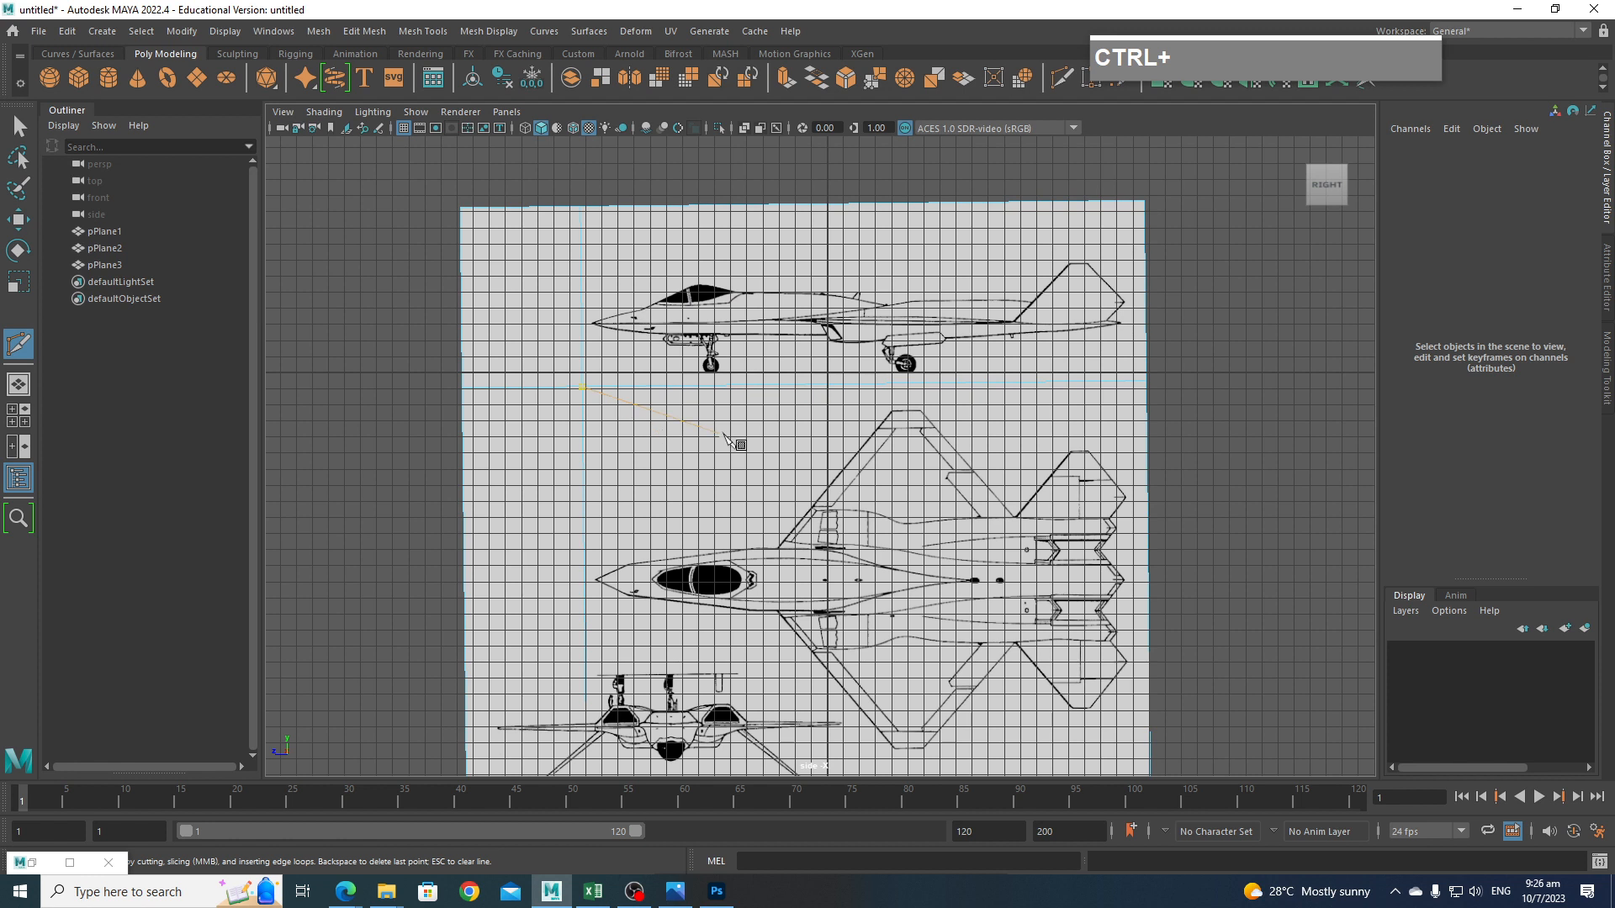
Crop the side plane by deleting every face except the one holding the side-view aircraft, and return to object mode.
key("q")
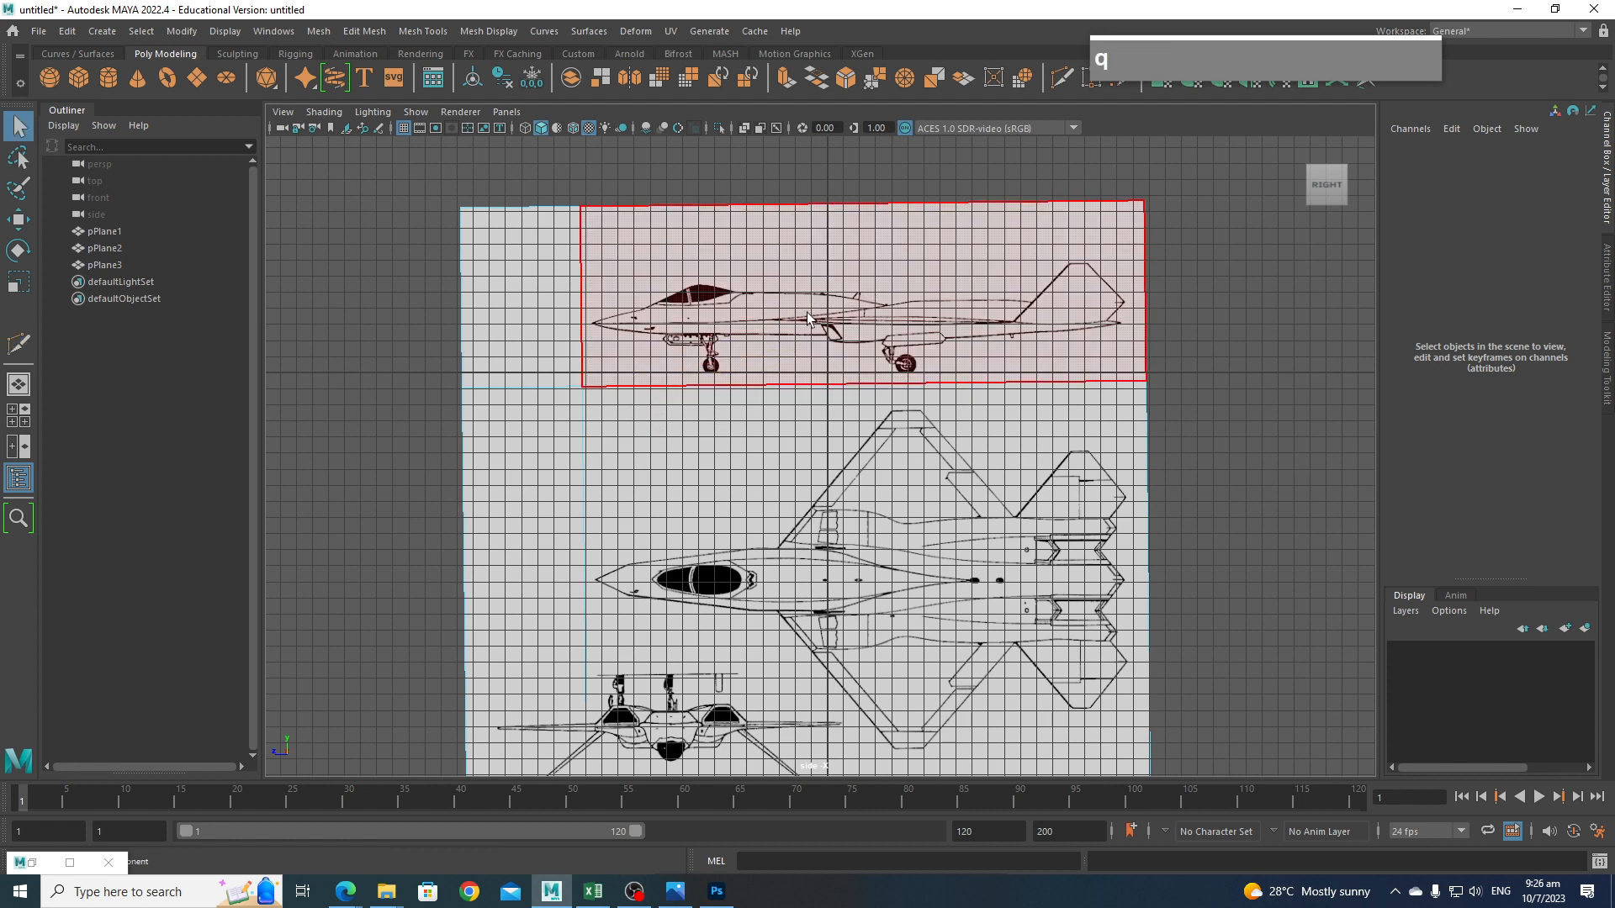
left_click(807, 318)
left_click(139, 31)
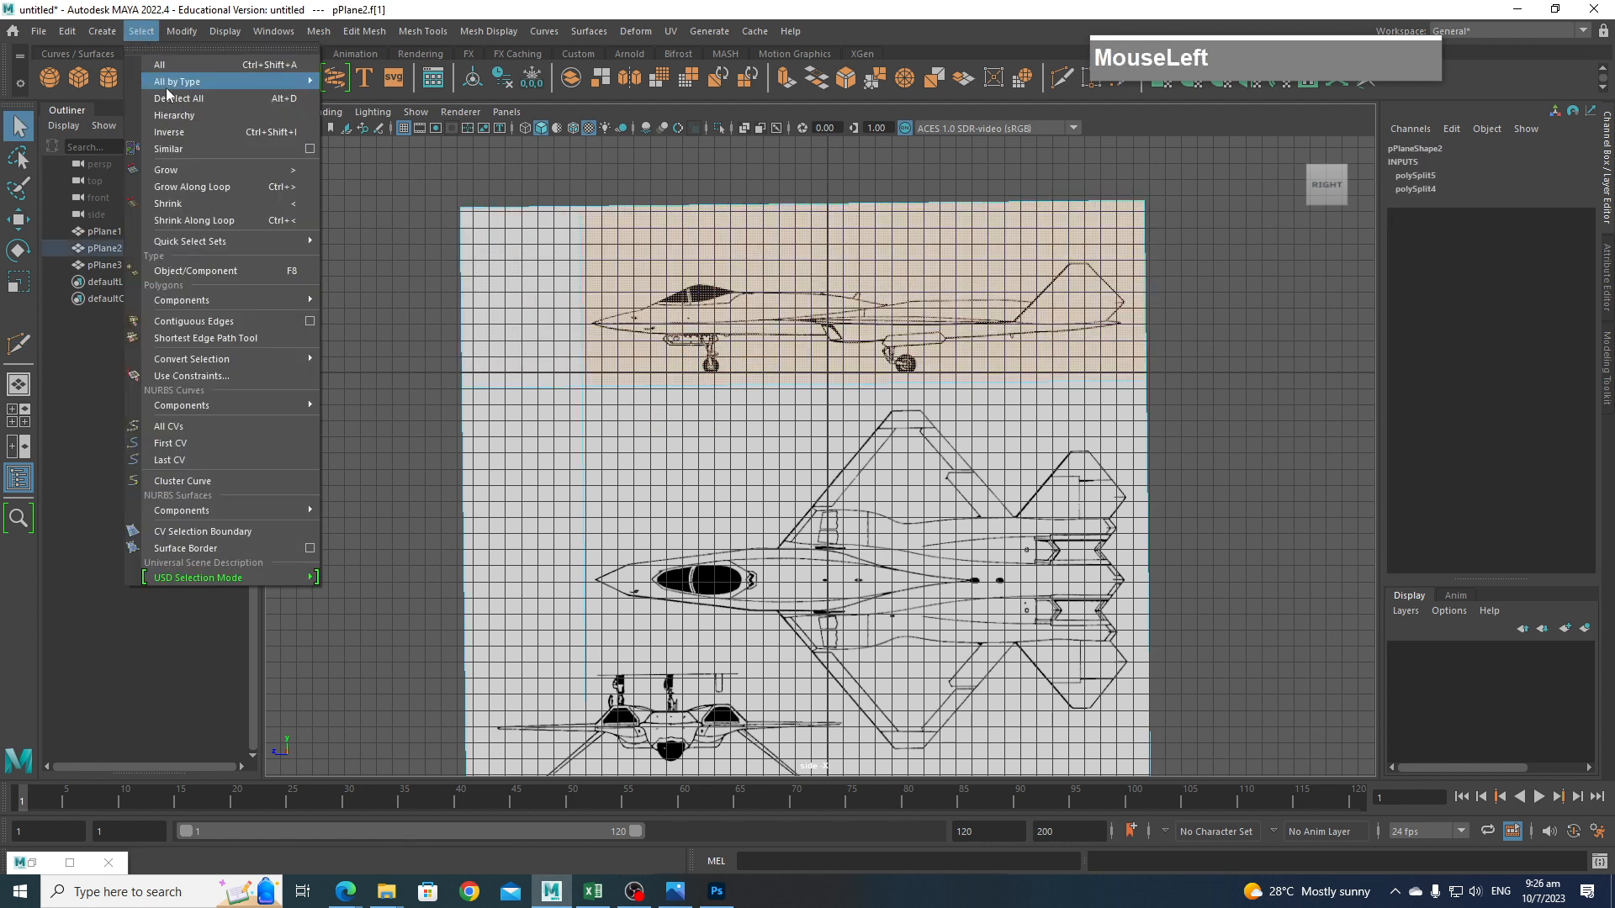
left_click(190, 137)
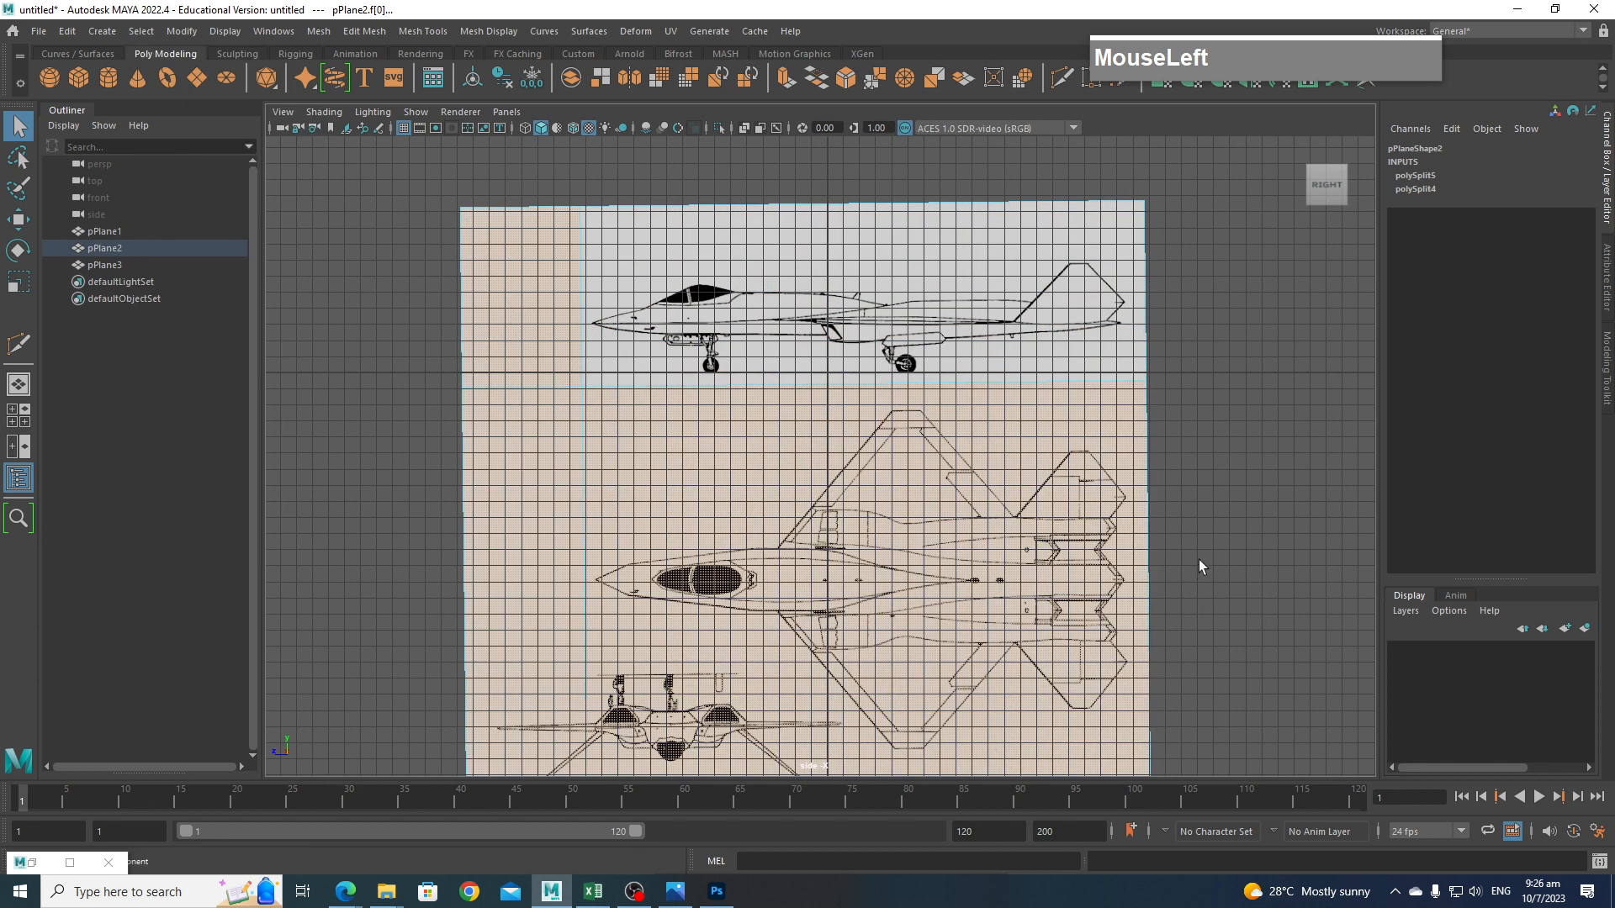
key("Delete")
right_click(905, 234)
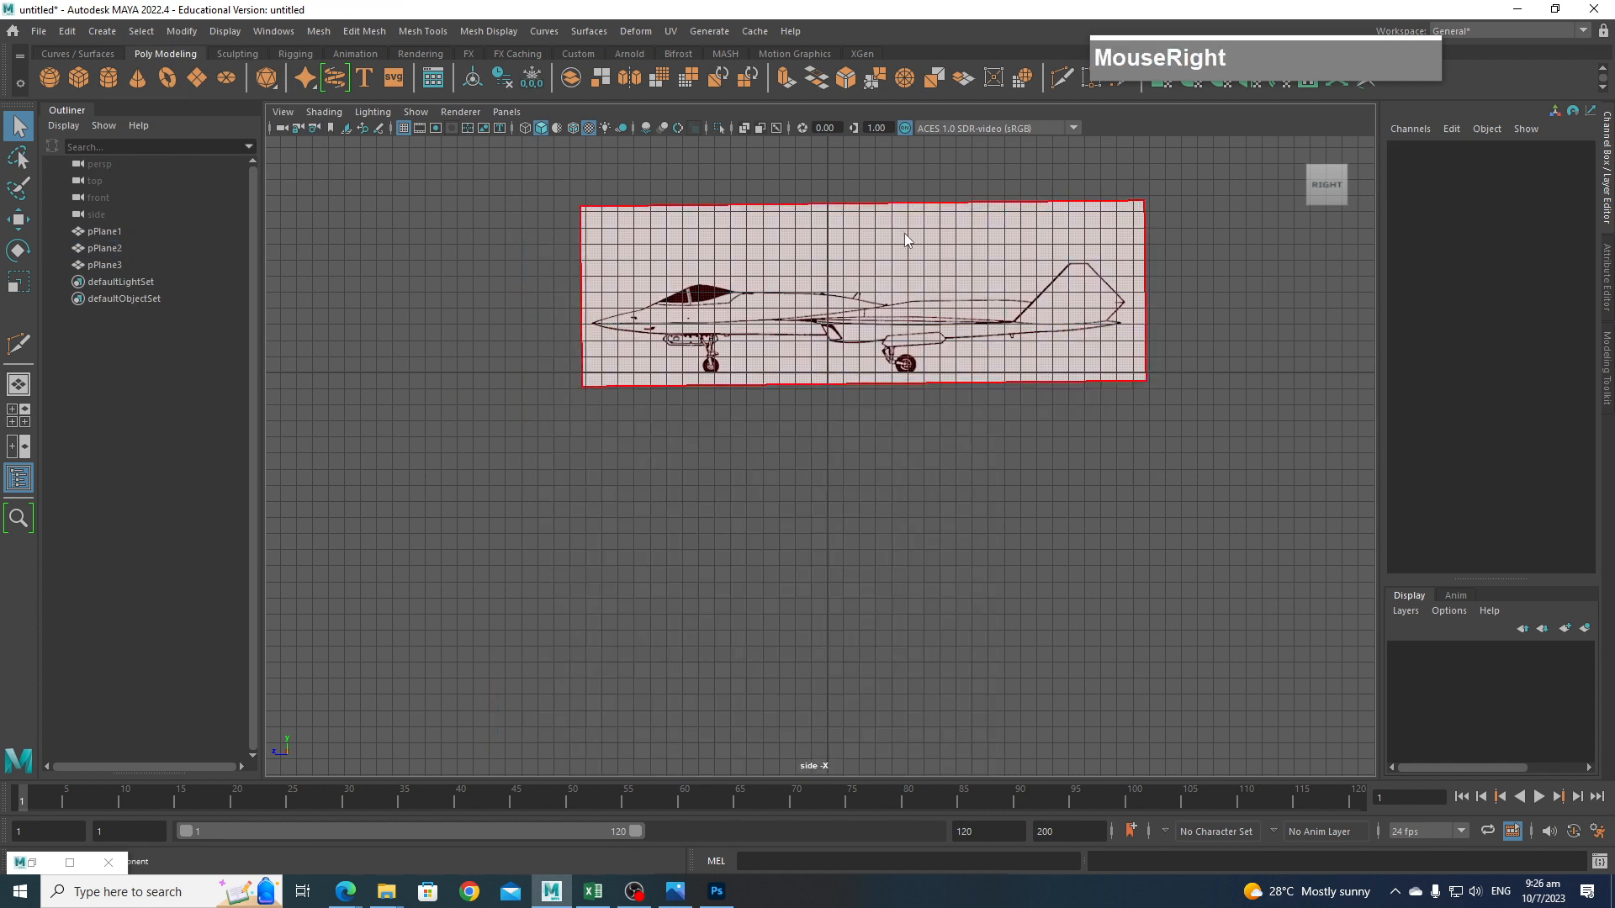
left_click(973, 211)
left_click(1092, 611)
In the front view, insert edge loops on the third plane above, below and at the left-hand wingtip of the front-view aircraft.
key("space")
left_click_drag(990, 574, 1002, 599)
scroll(1025, 598, "up", 2)
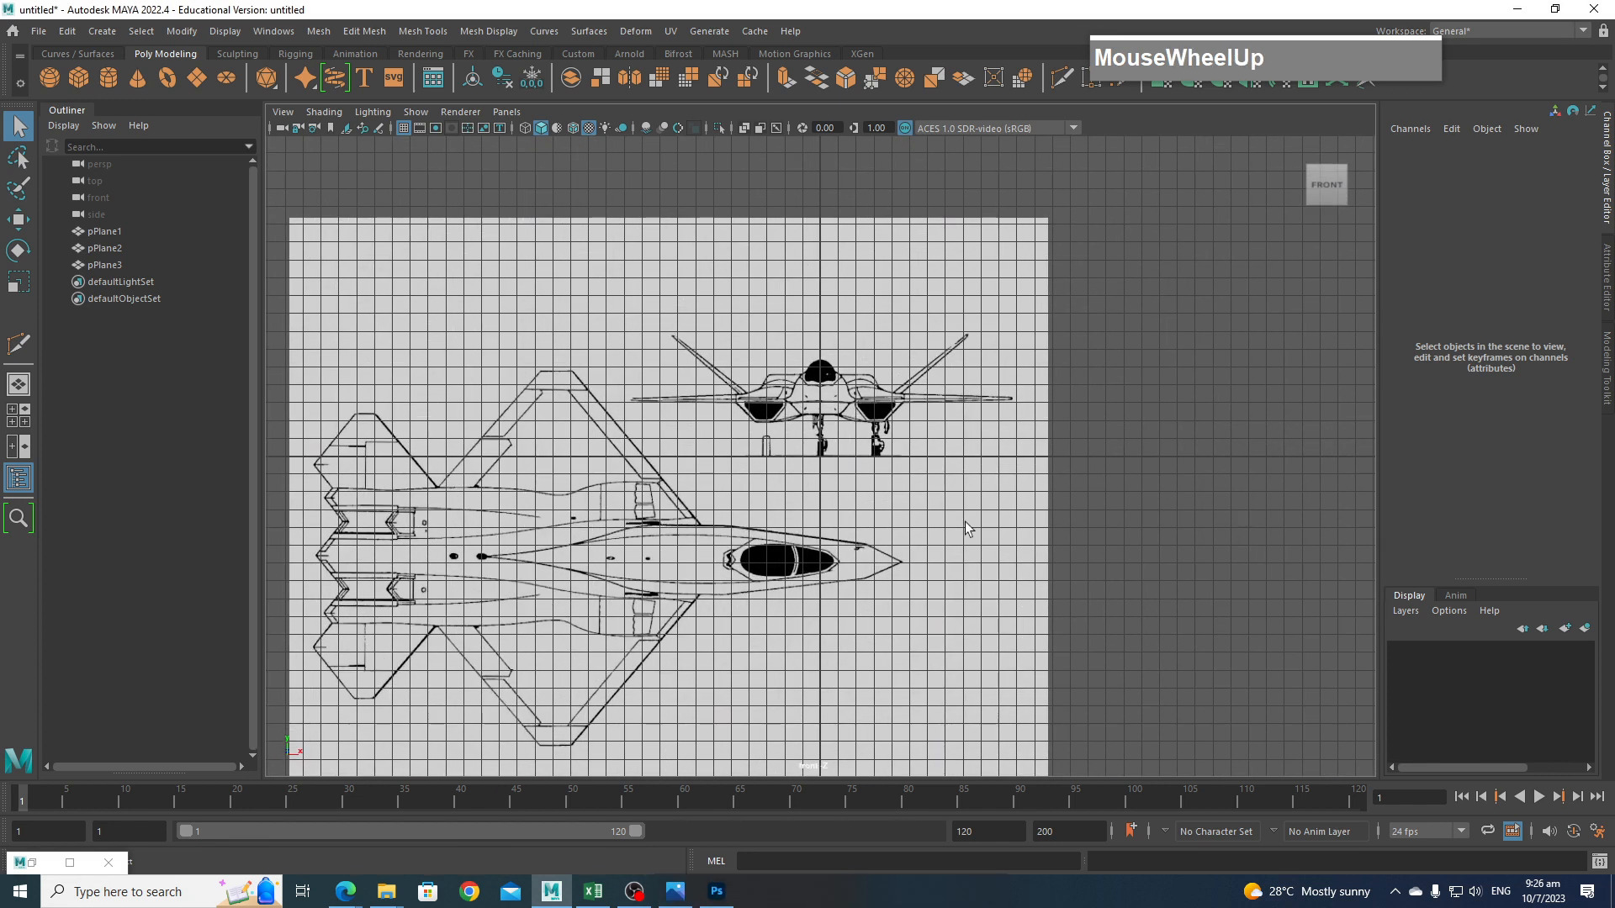
left_click(965, 498)
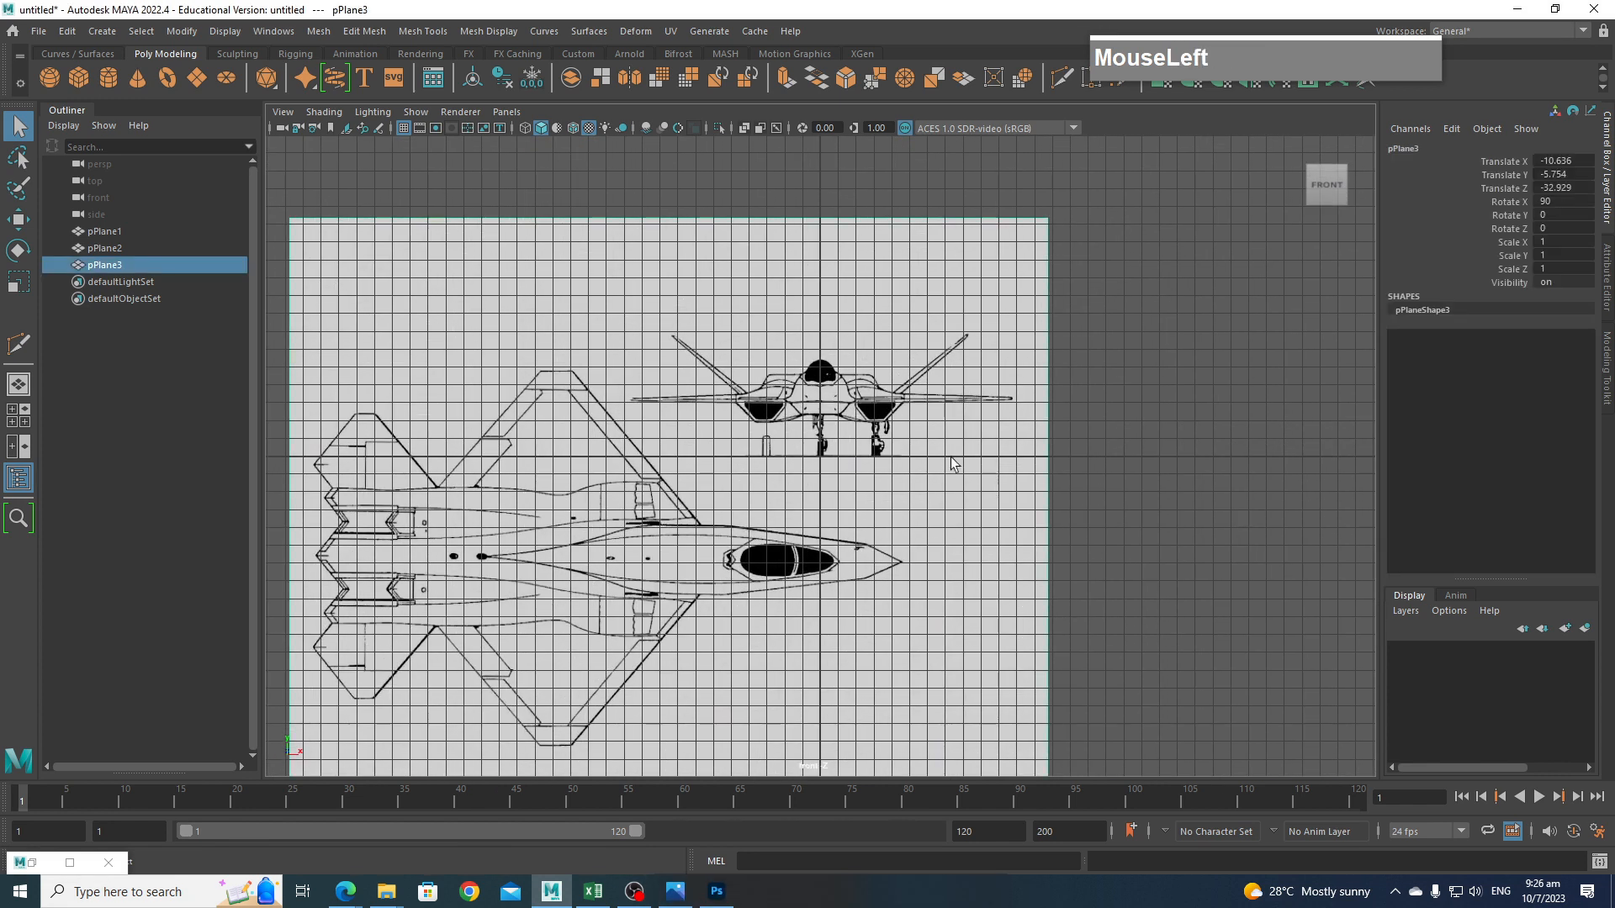
right_click_drag(958, 438, 871, 439, "shift")
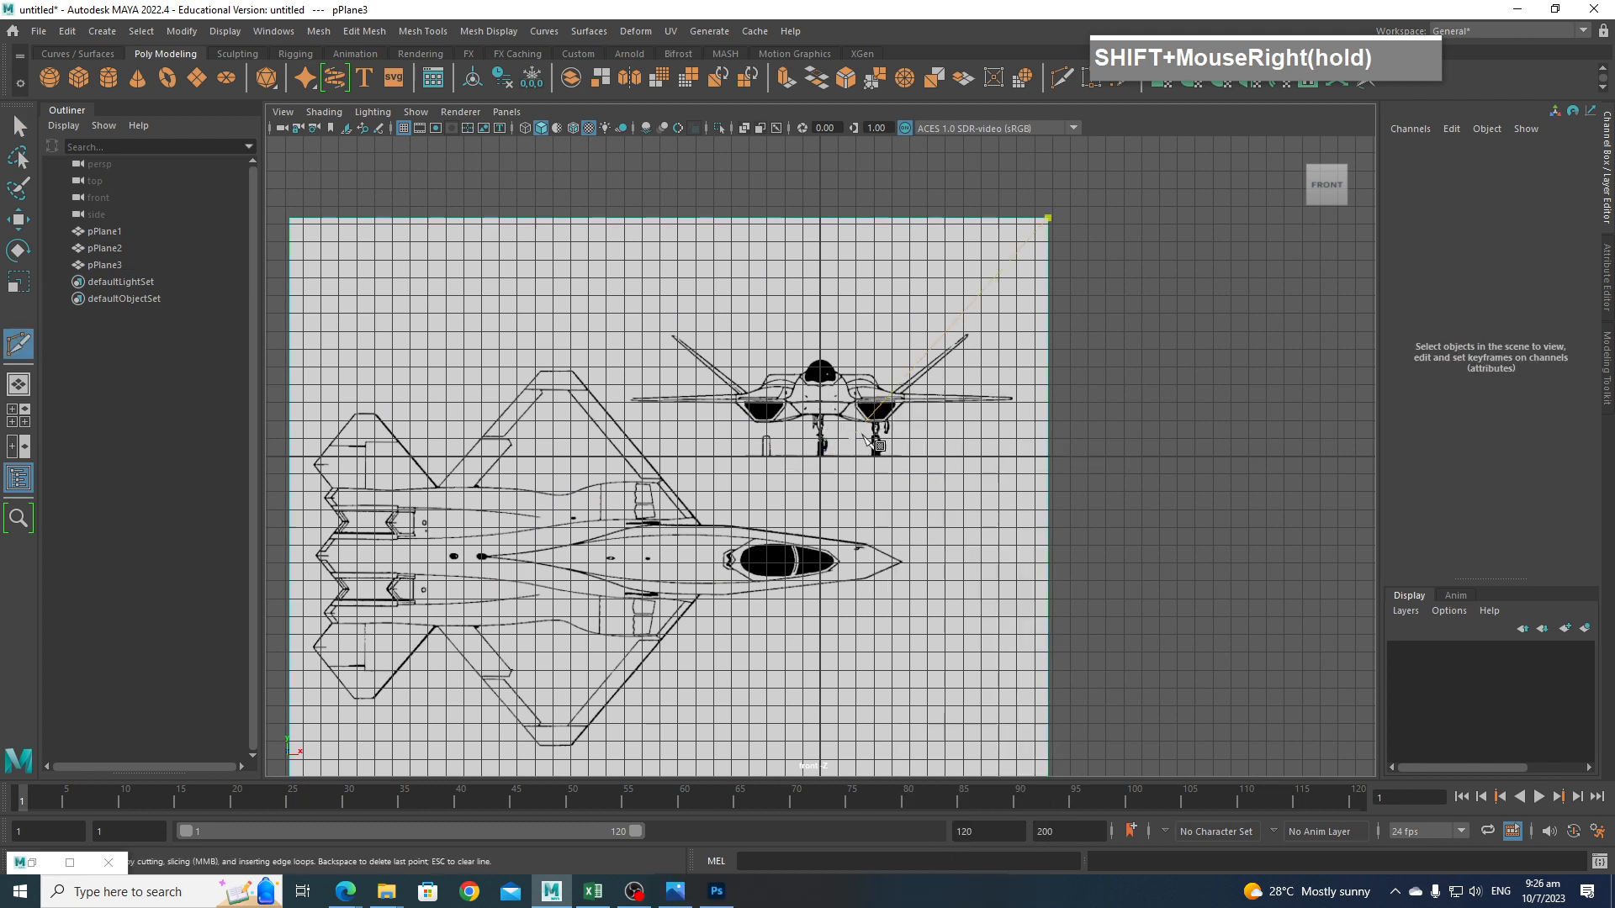
left_click(1048, 312, "ctrl")
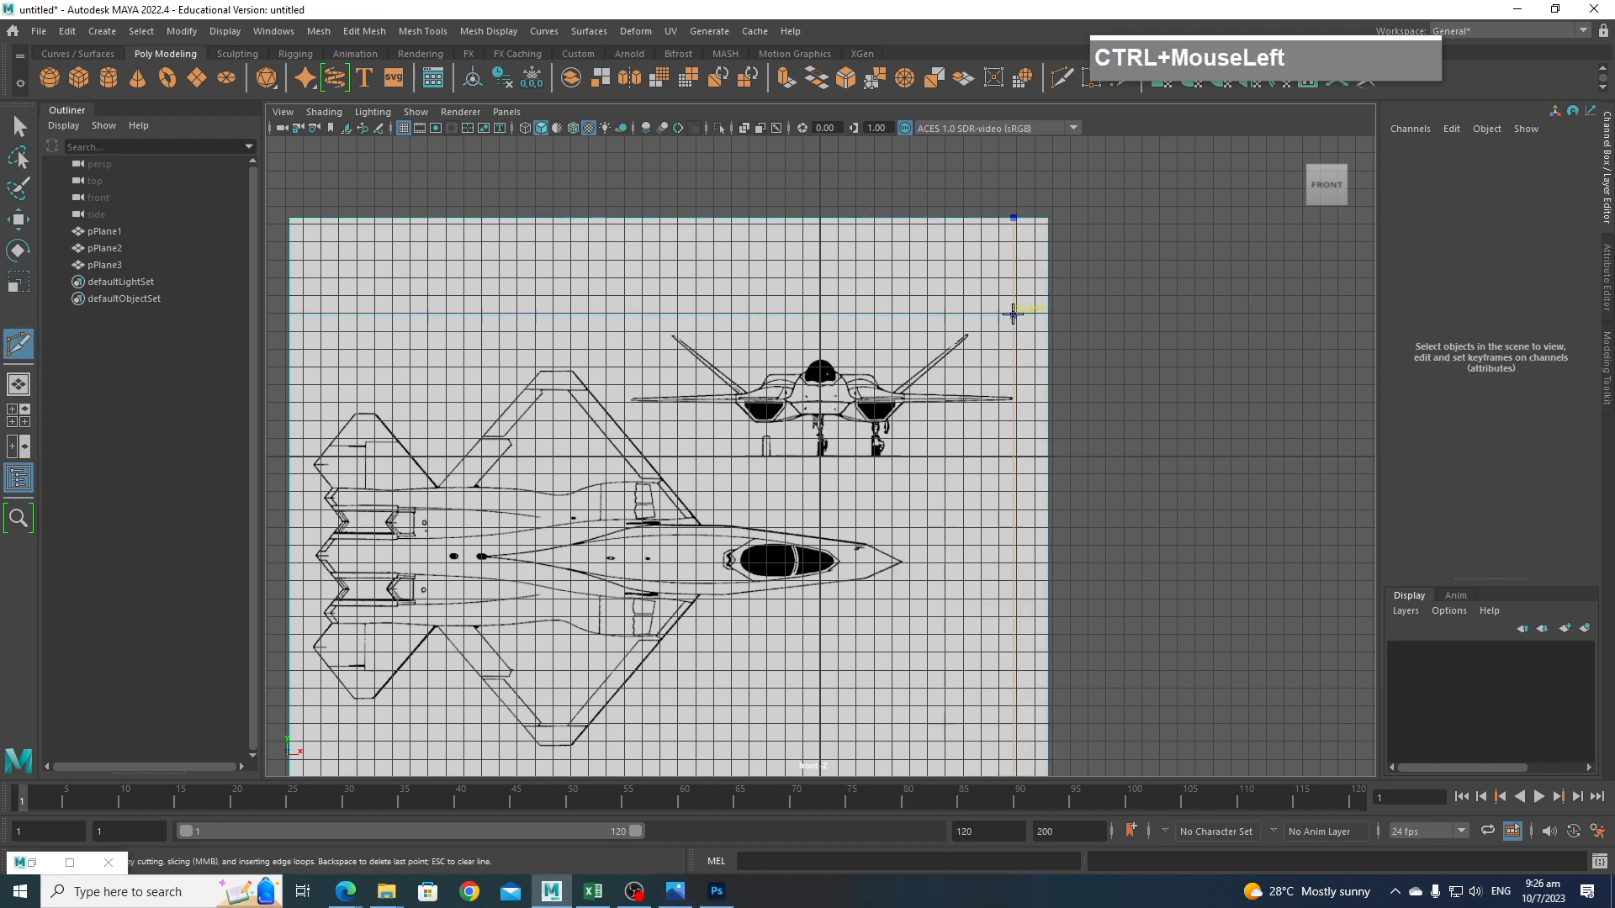
left_click(1038, 474, "ctrl")
left_click(626, 473, "ctrl")
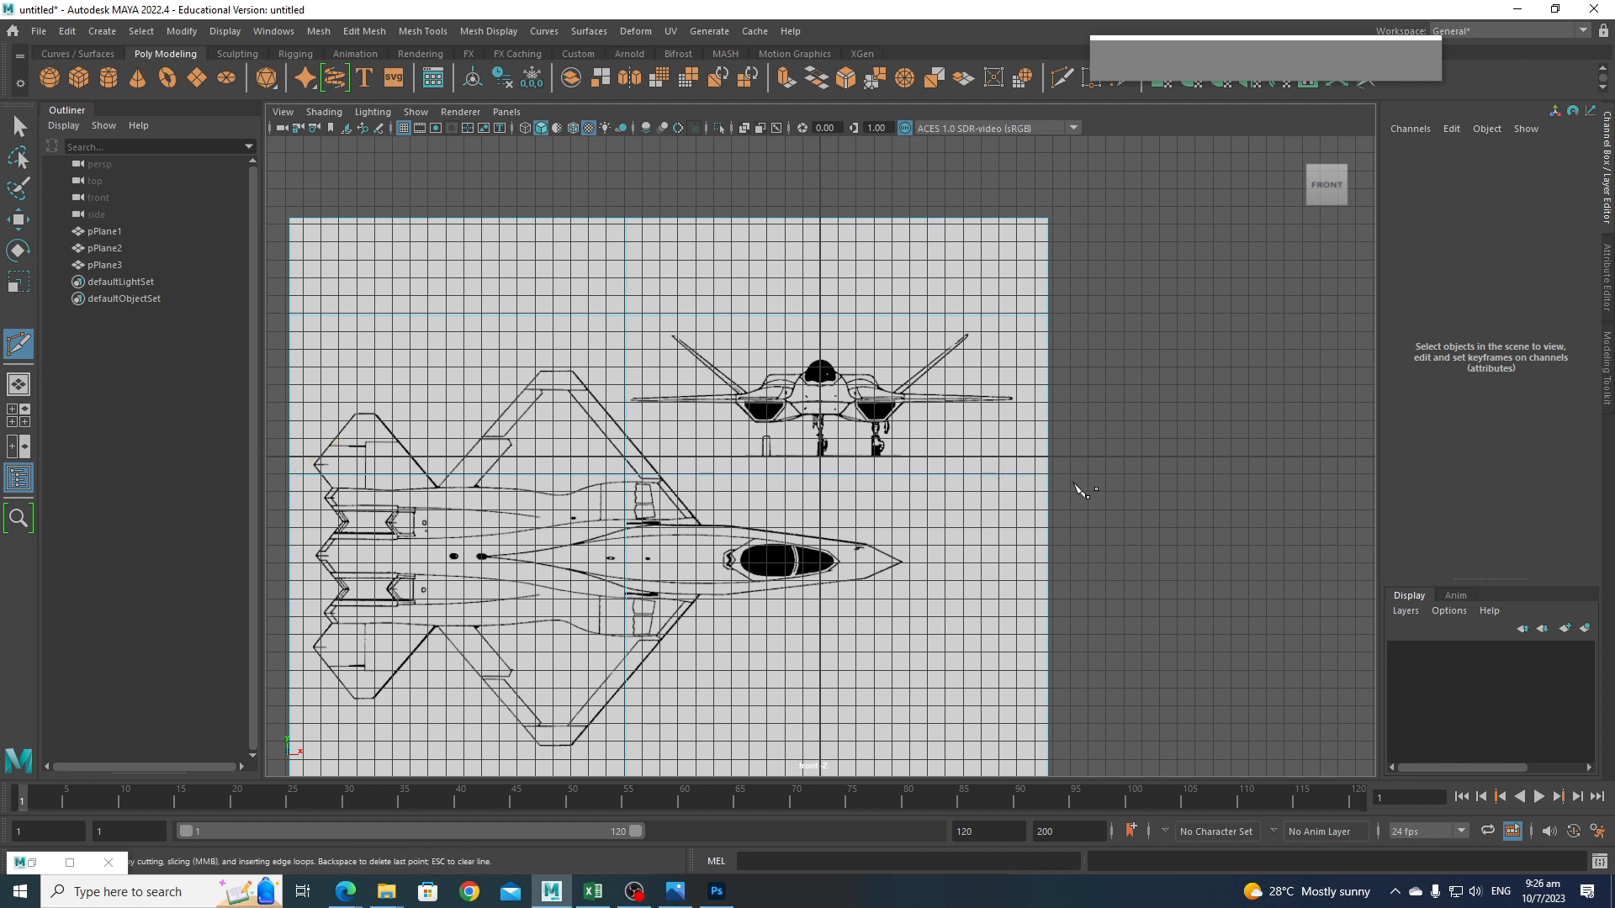
Add one more vertical edge loop on the front-view plane just outside the aircraft's right-hand wingtip.
key("q")
left_click(845, 392)
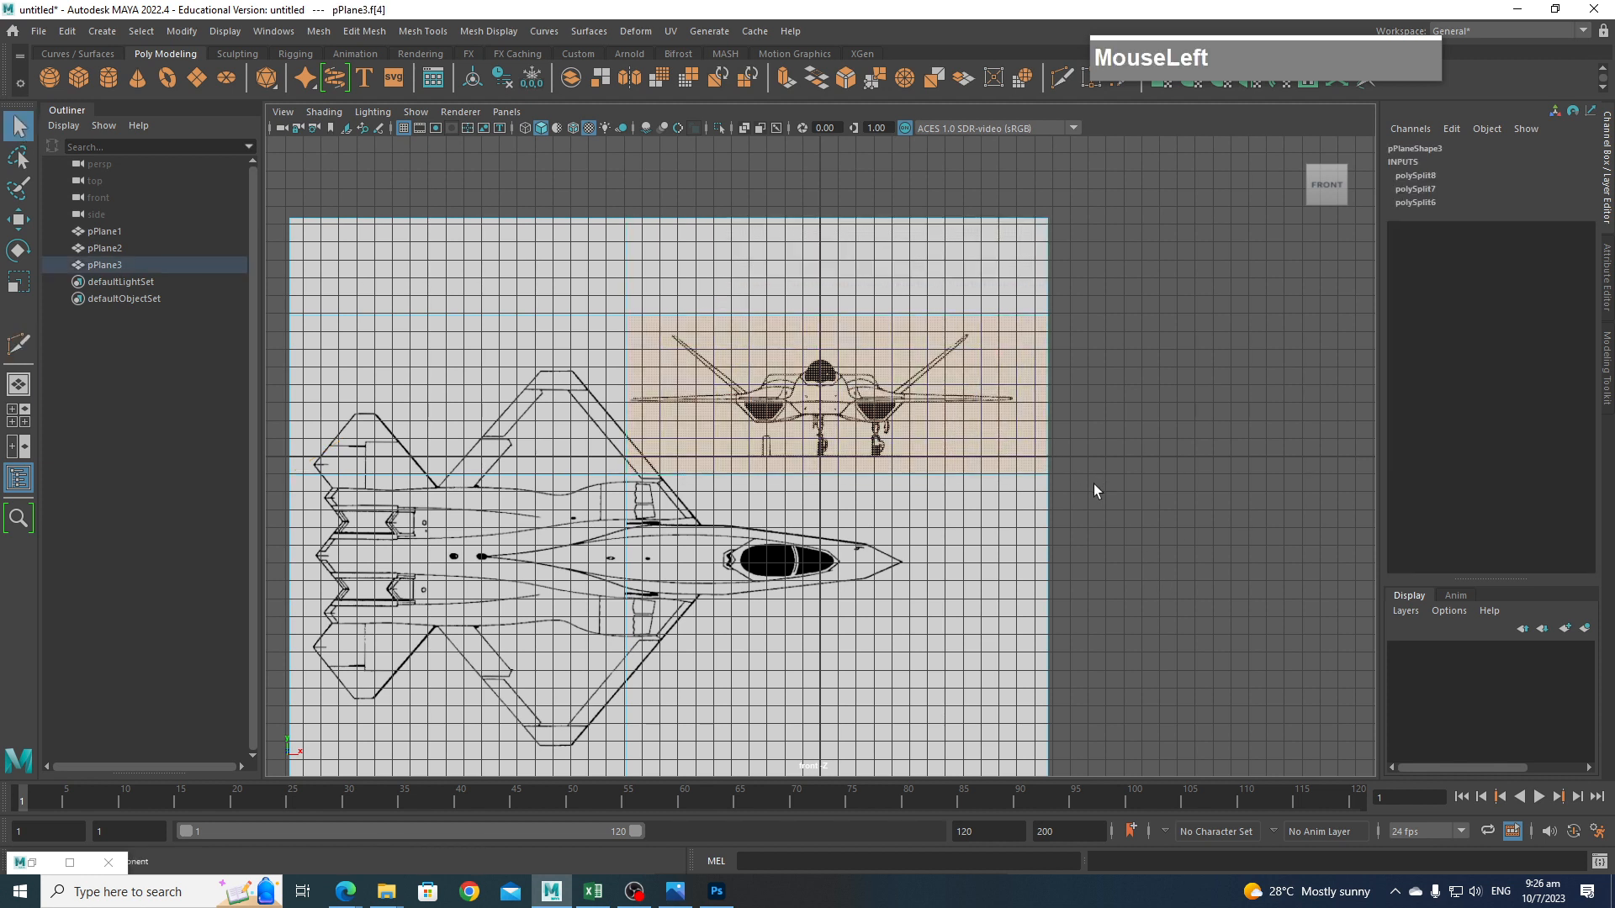
right_click_drag(1031, 369, 934, 352, "ctrl")
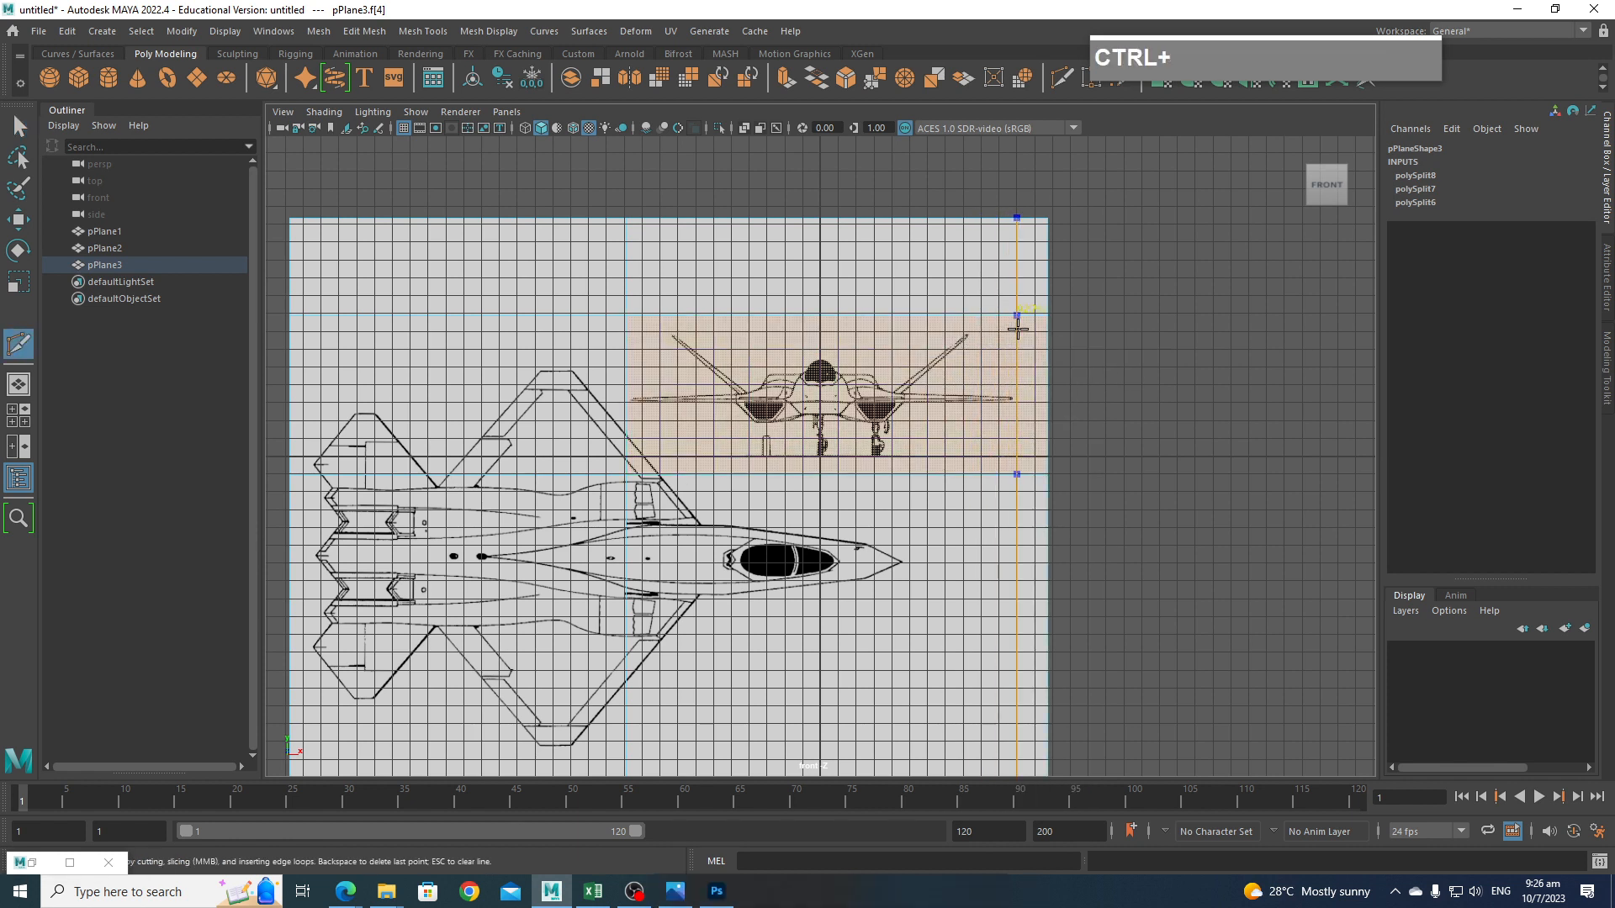
left_click(1018, 329, "ctrl")
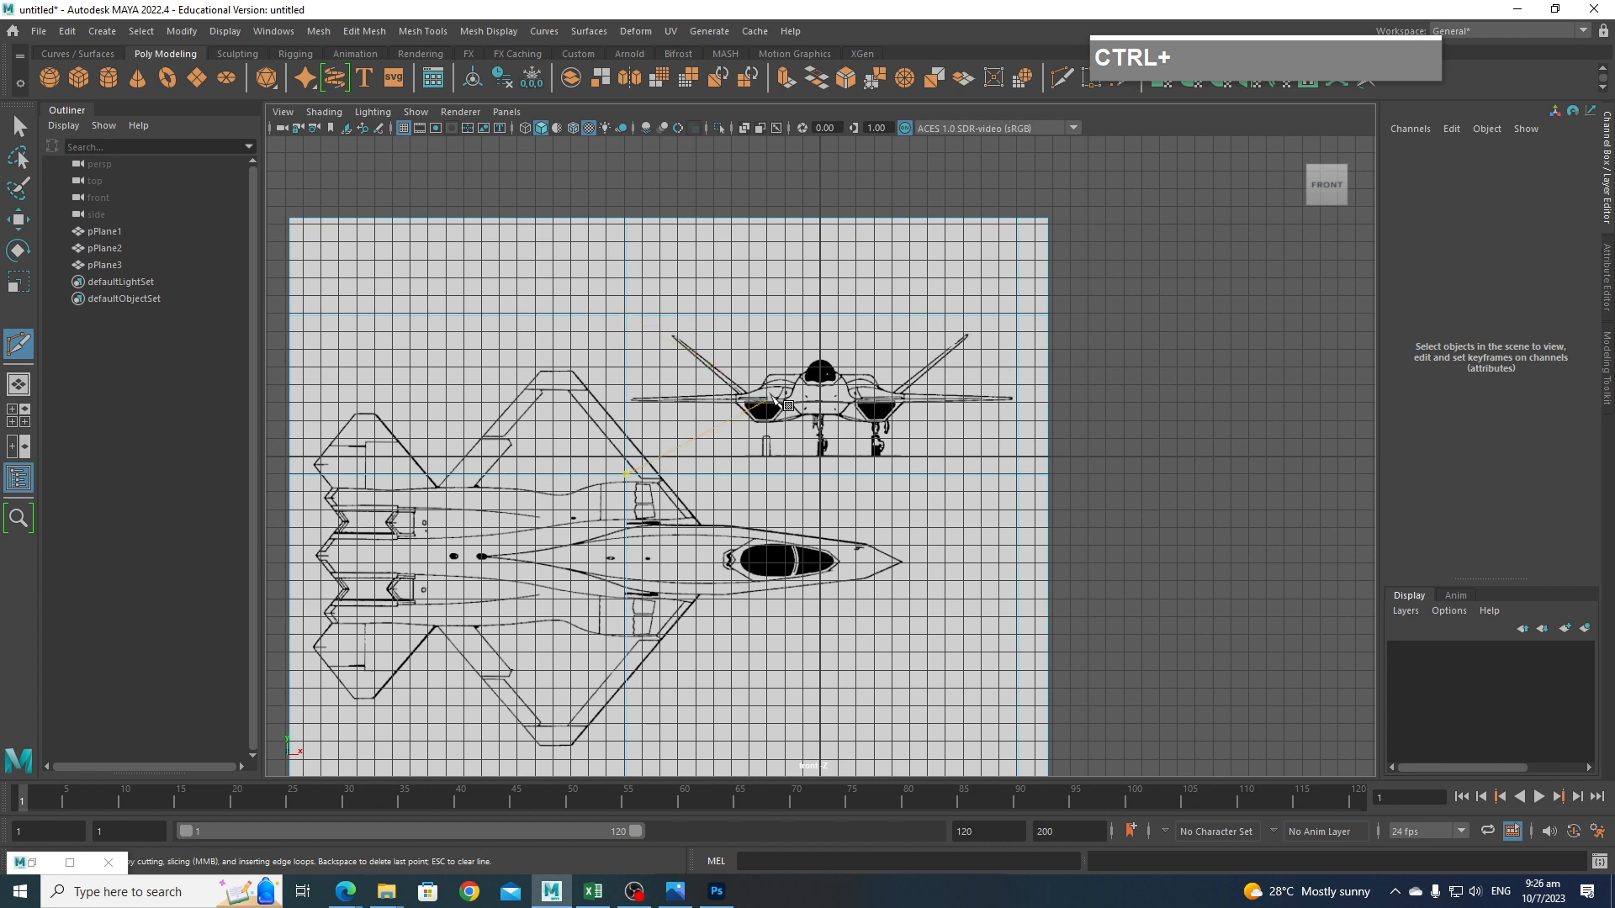
Crop the front plane by deleting every face except the one holding the front-view aircraft, and return to object mode.
key("q")
left_click(812, 372)
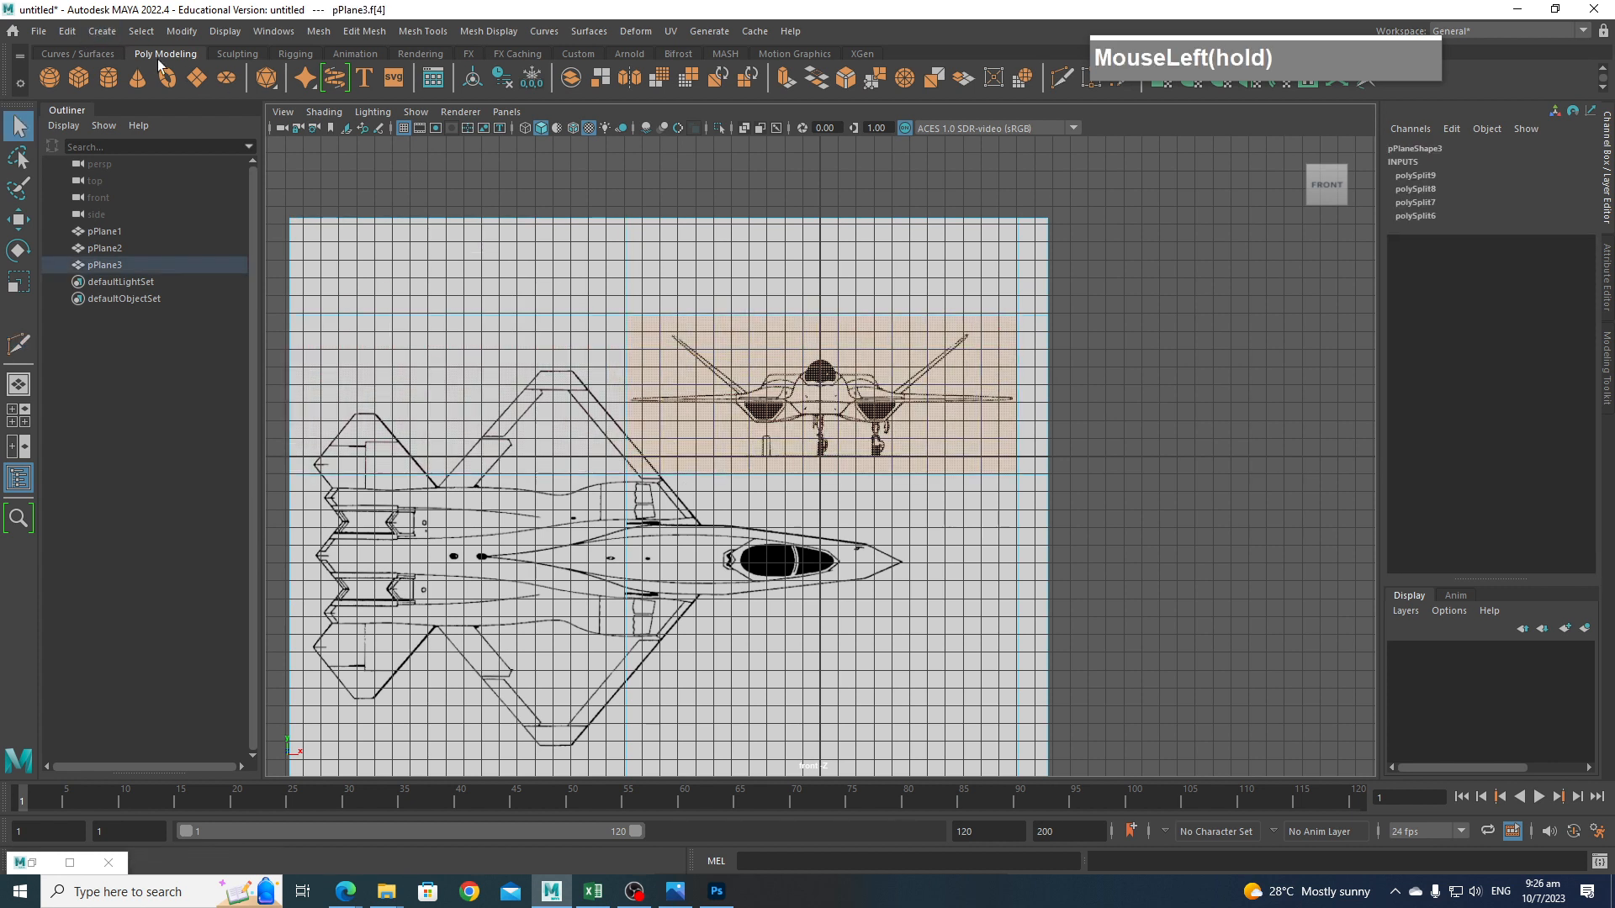
key("ctrl+shift+i")
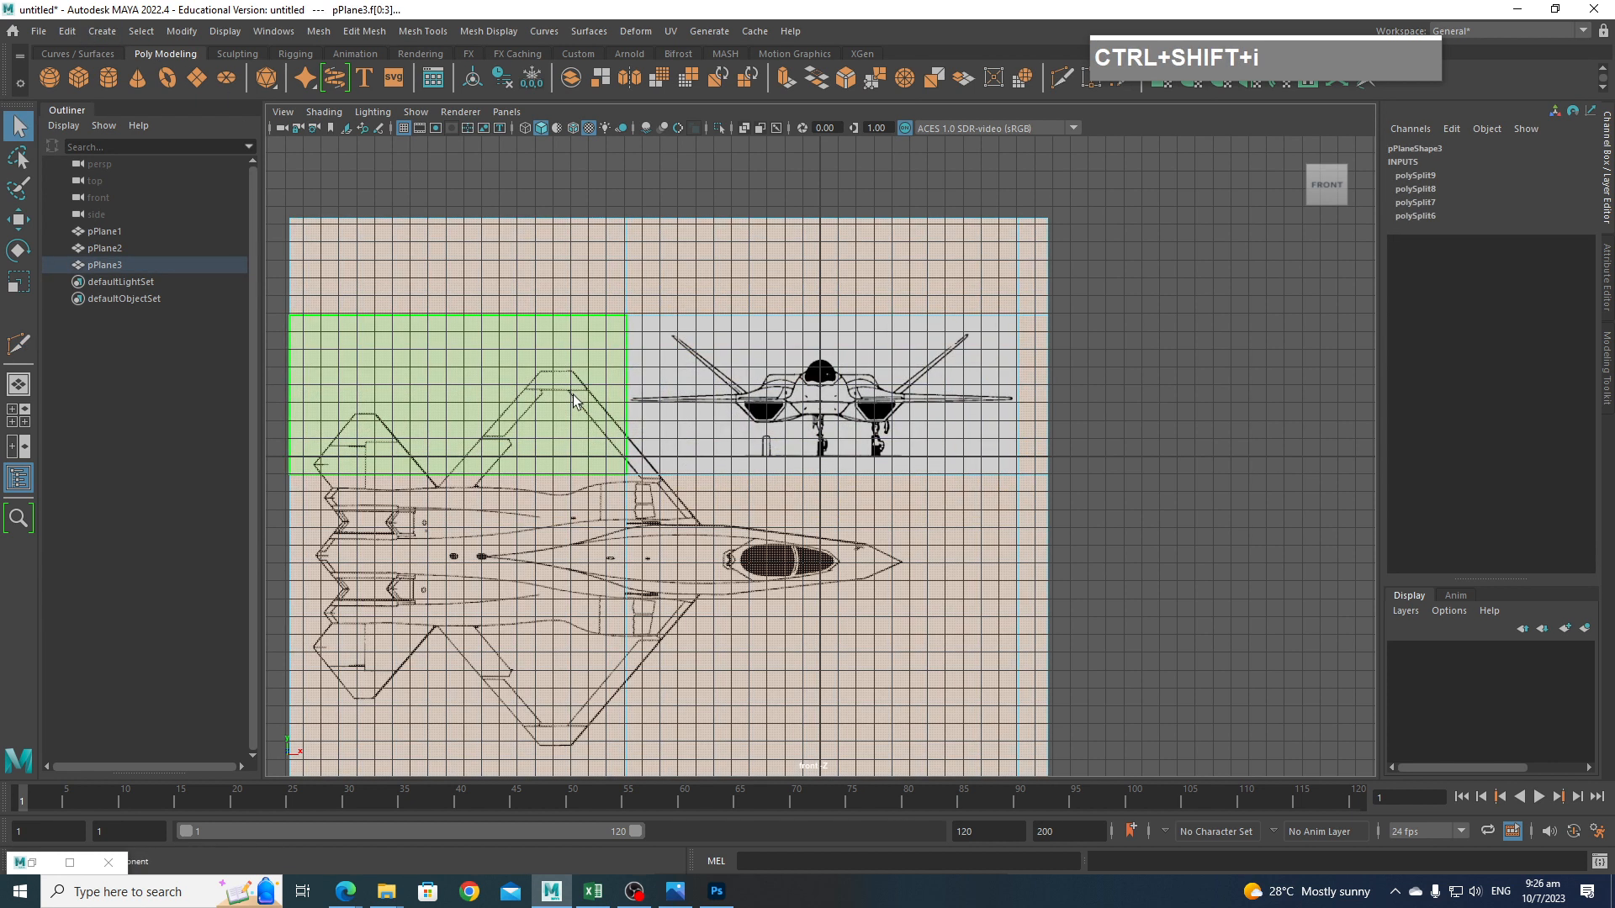
key("Delete")
right_click_drag(714, 375, 797, 355)
left_click(926, 275)
In perspective, raise the cropped top-view plane along Y to about 0.257, back to grid level.
key("space")
left_click_drag(951, 360, 951, 314)
left_click_drag(1012, 479, 971, 603, "alt")
scroll(1072, 531, "up", 4)
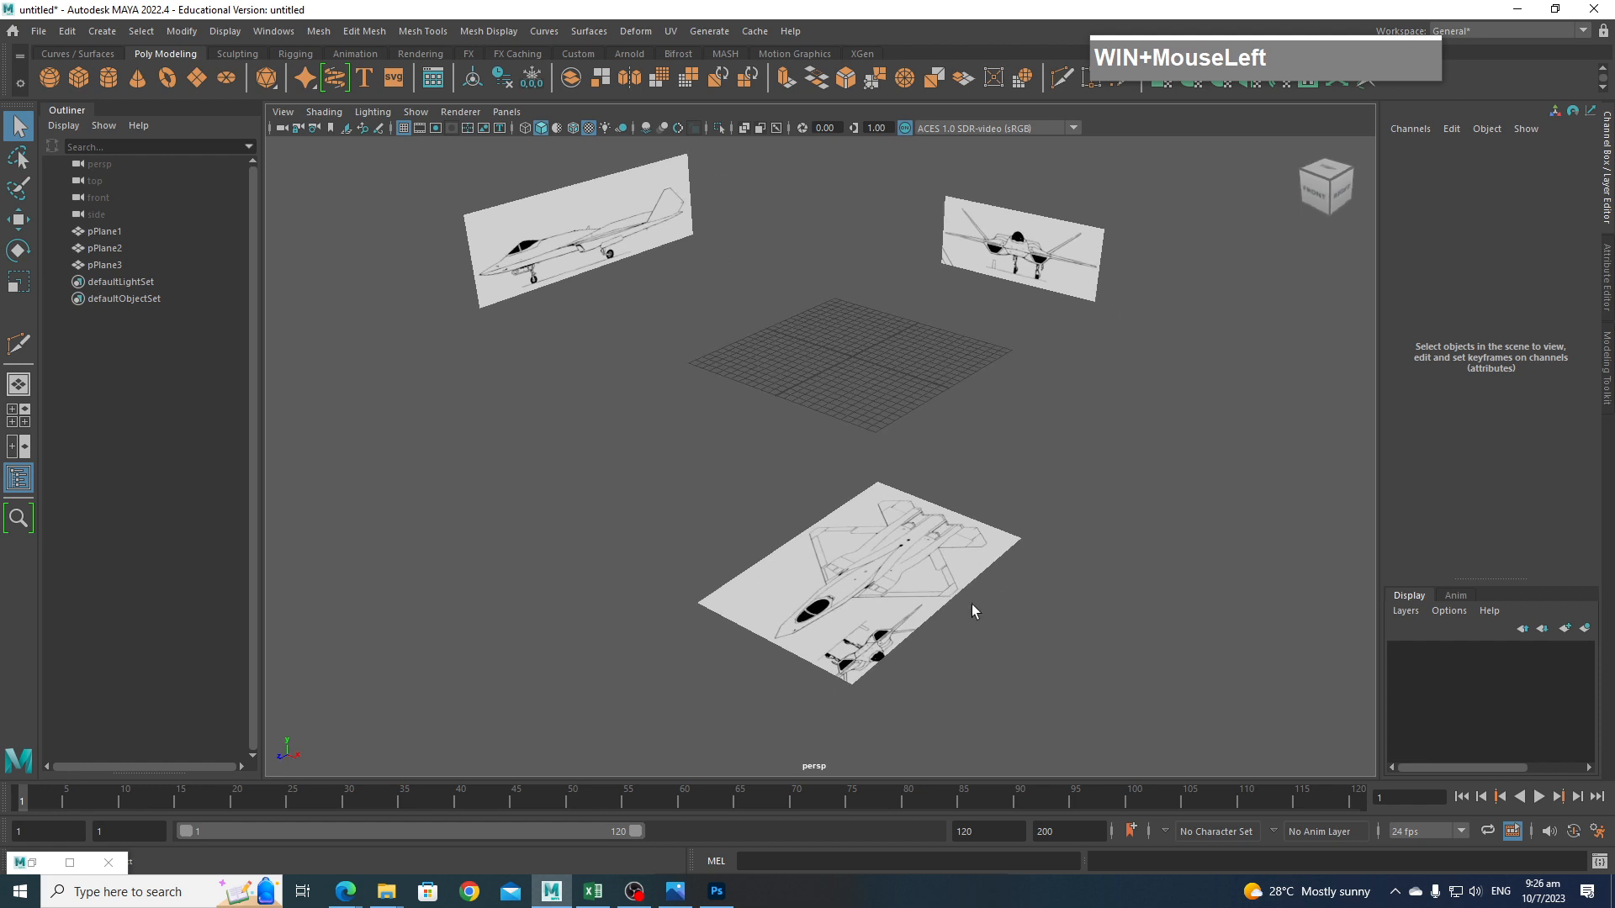
left_click(928, 581)
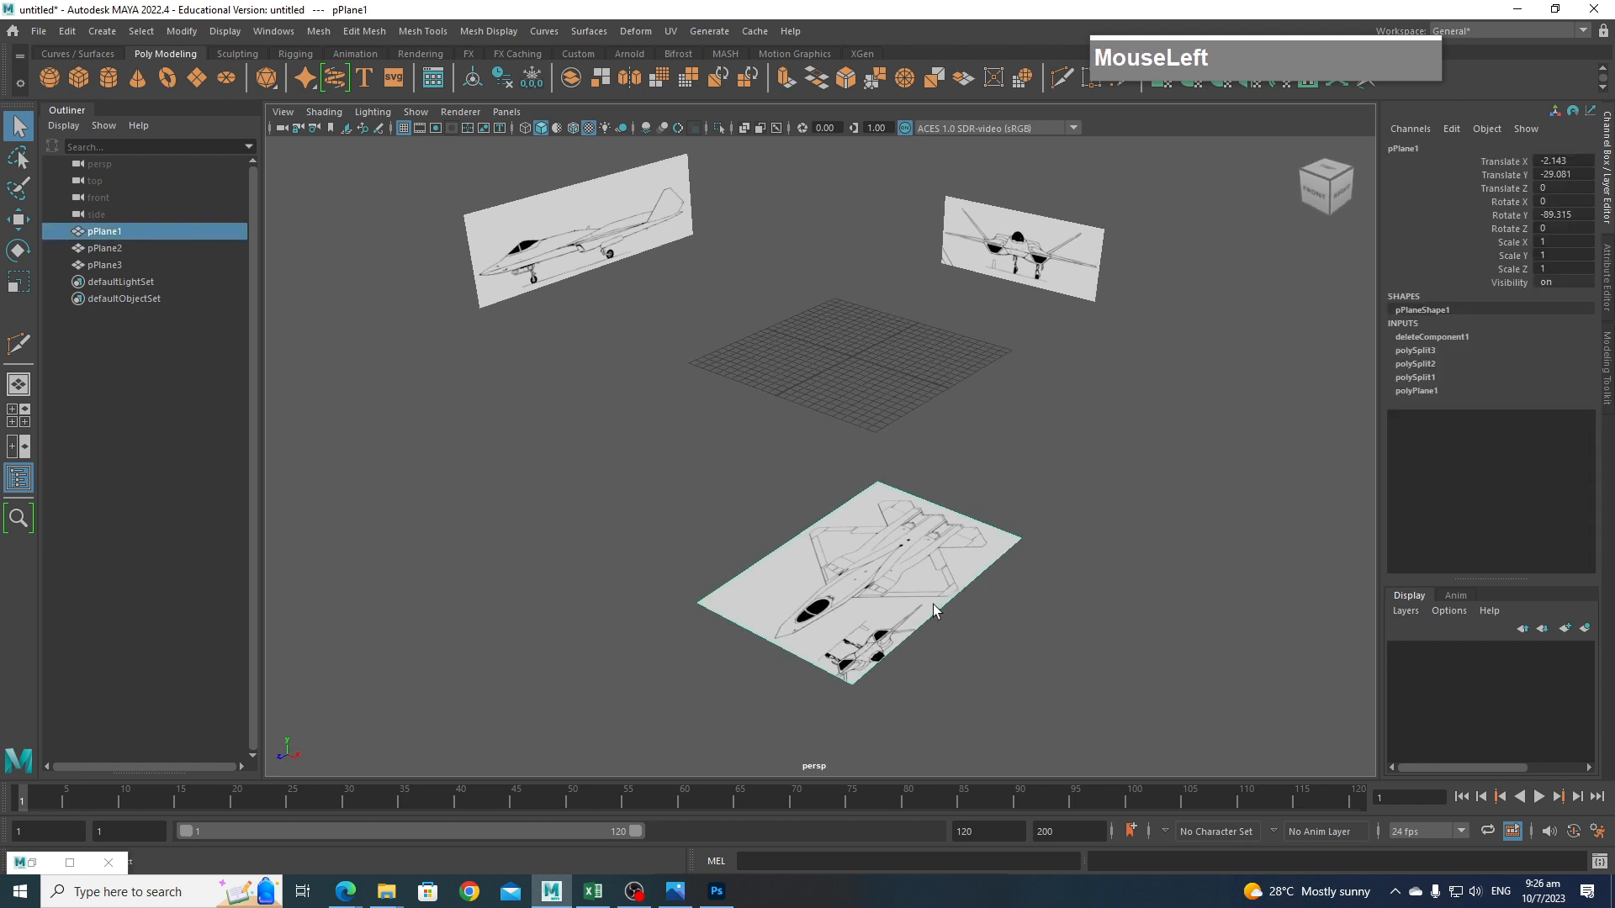
key("w")
left_click_drag(854, 471, 854, 280)
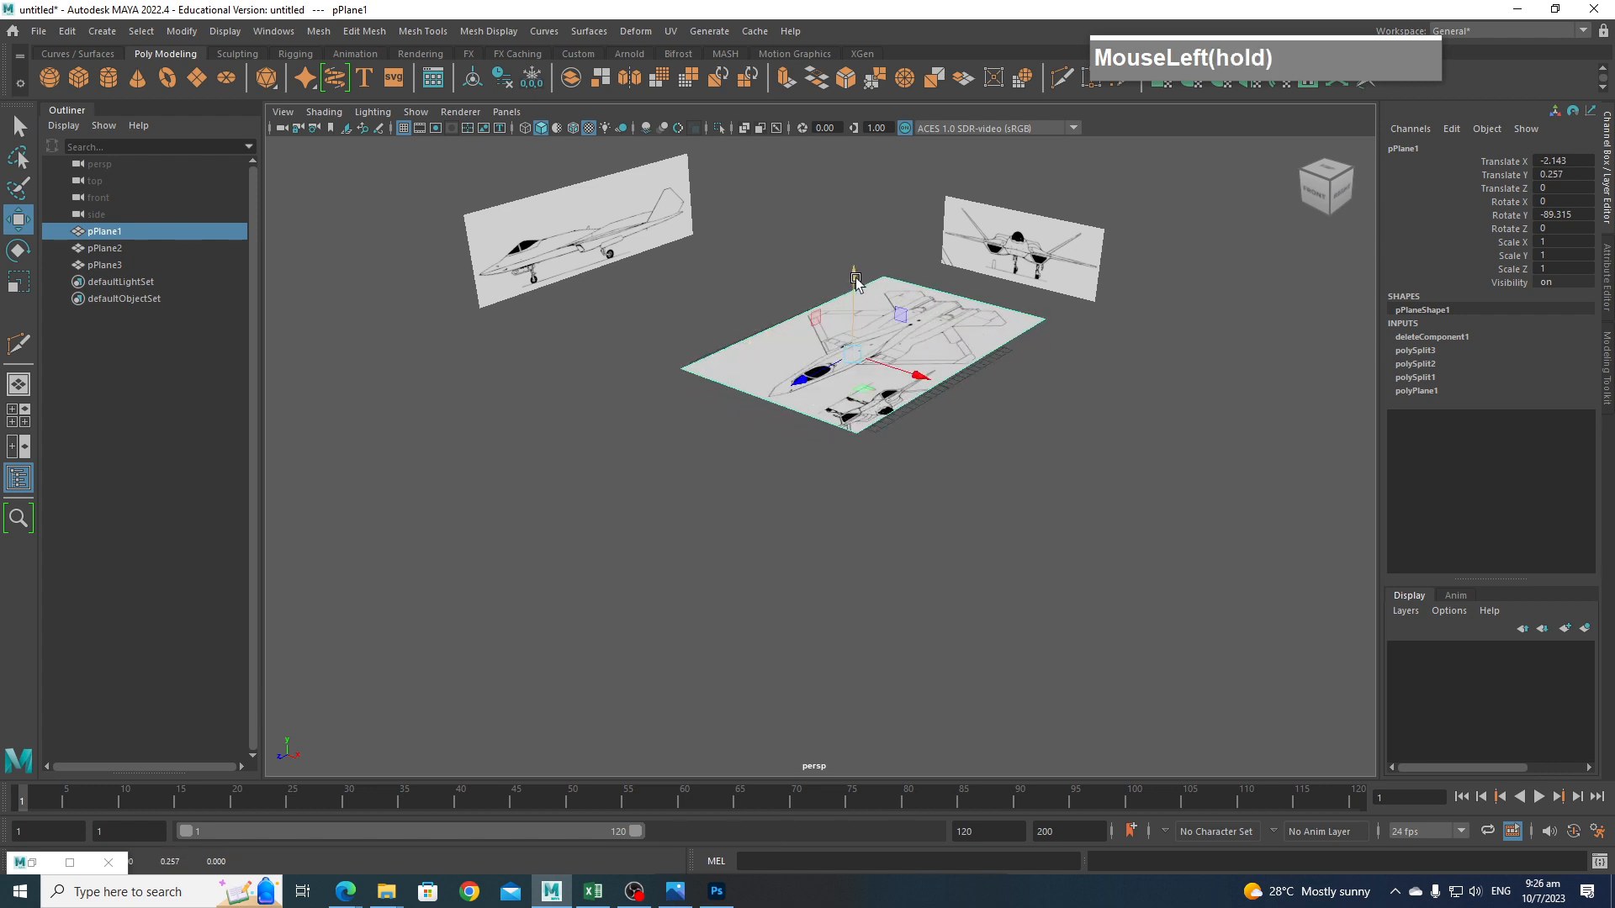
Bring the front-view plane forward along Z across the top-view plane and adjust the top-view plane's height to about Y 1.621.
left_click(1022, 265)
left_click_drag(945, 301, 799, 357)
left_click(839, 336)
left_click_drag(852, 308, 805, 361)
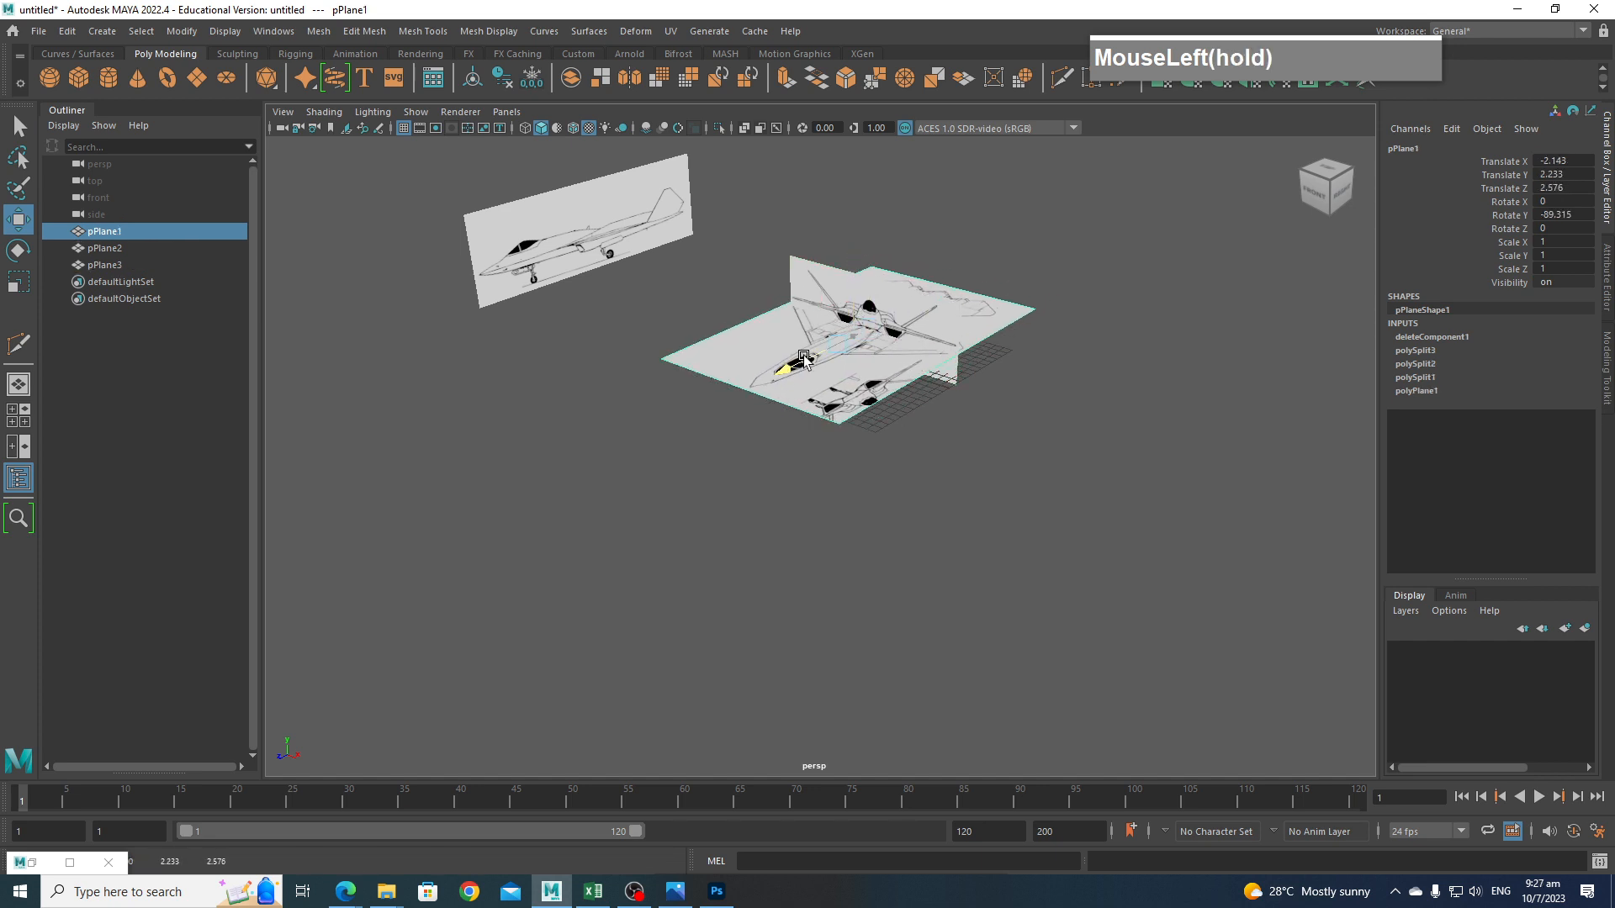
key("ctrl+z")
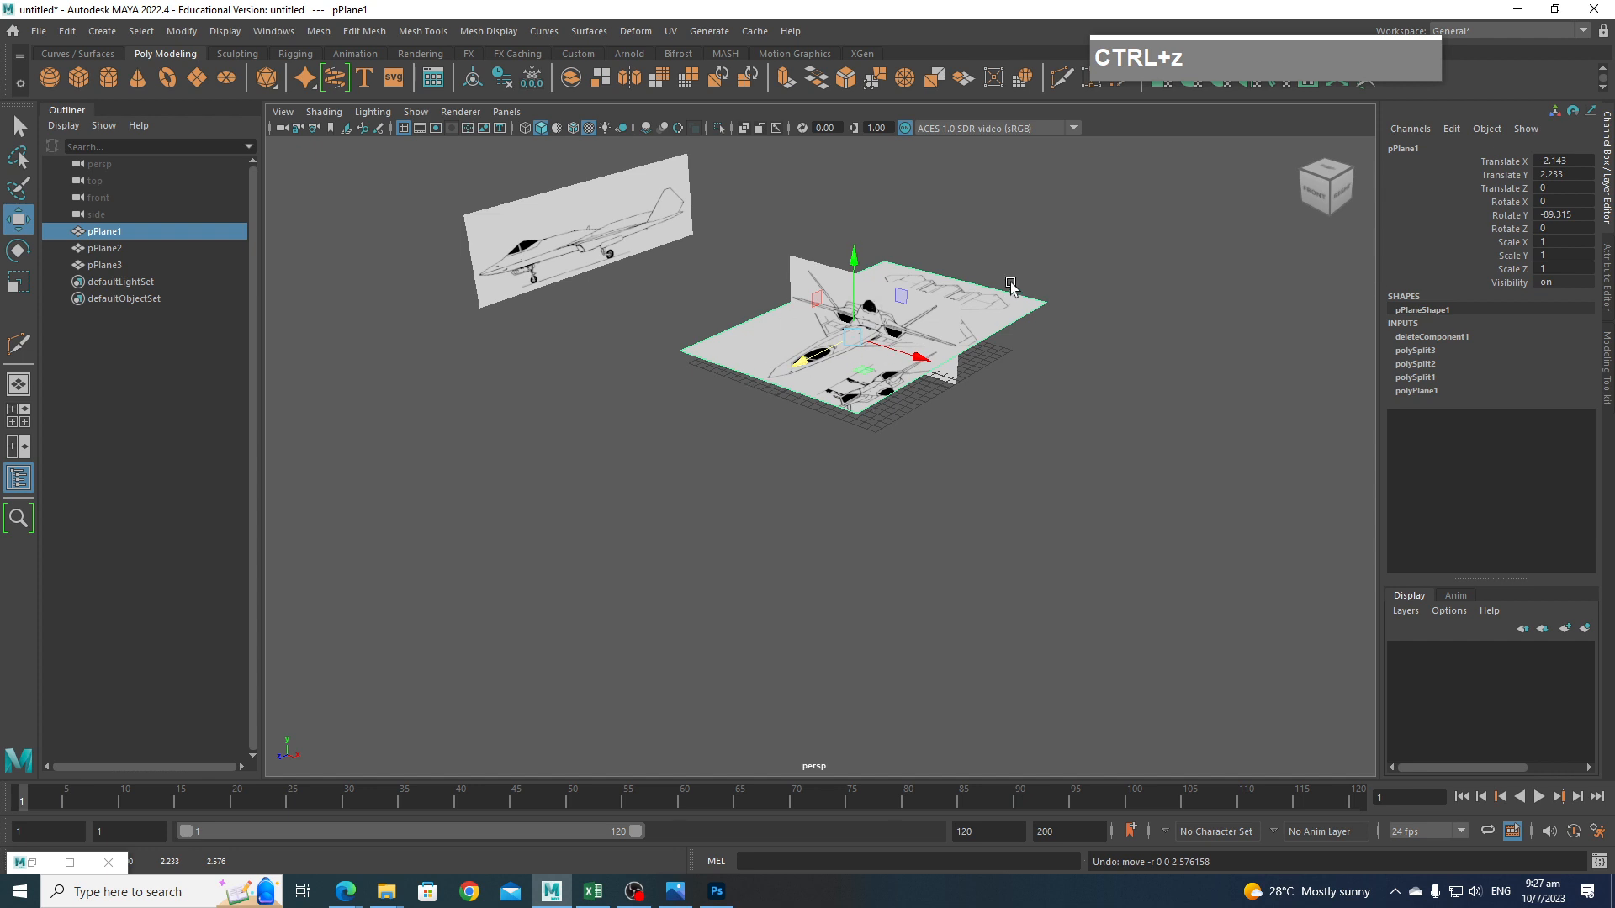
mouse_move(859, 265)
left_mouse_down()
mouse_move(853, 249)
mouse_move(850, 263)
left_mouse_up()
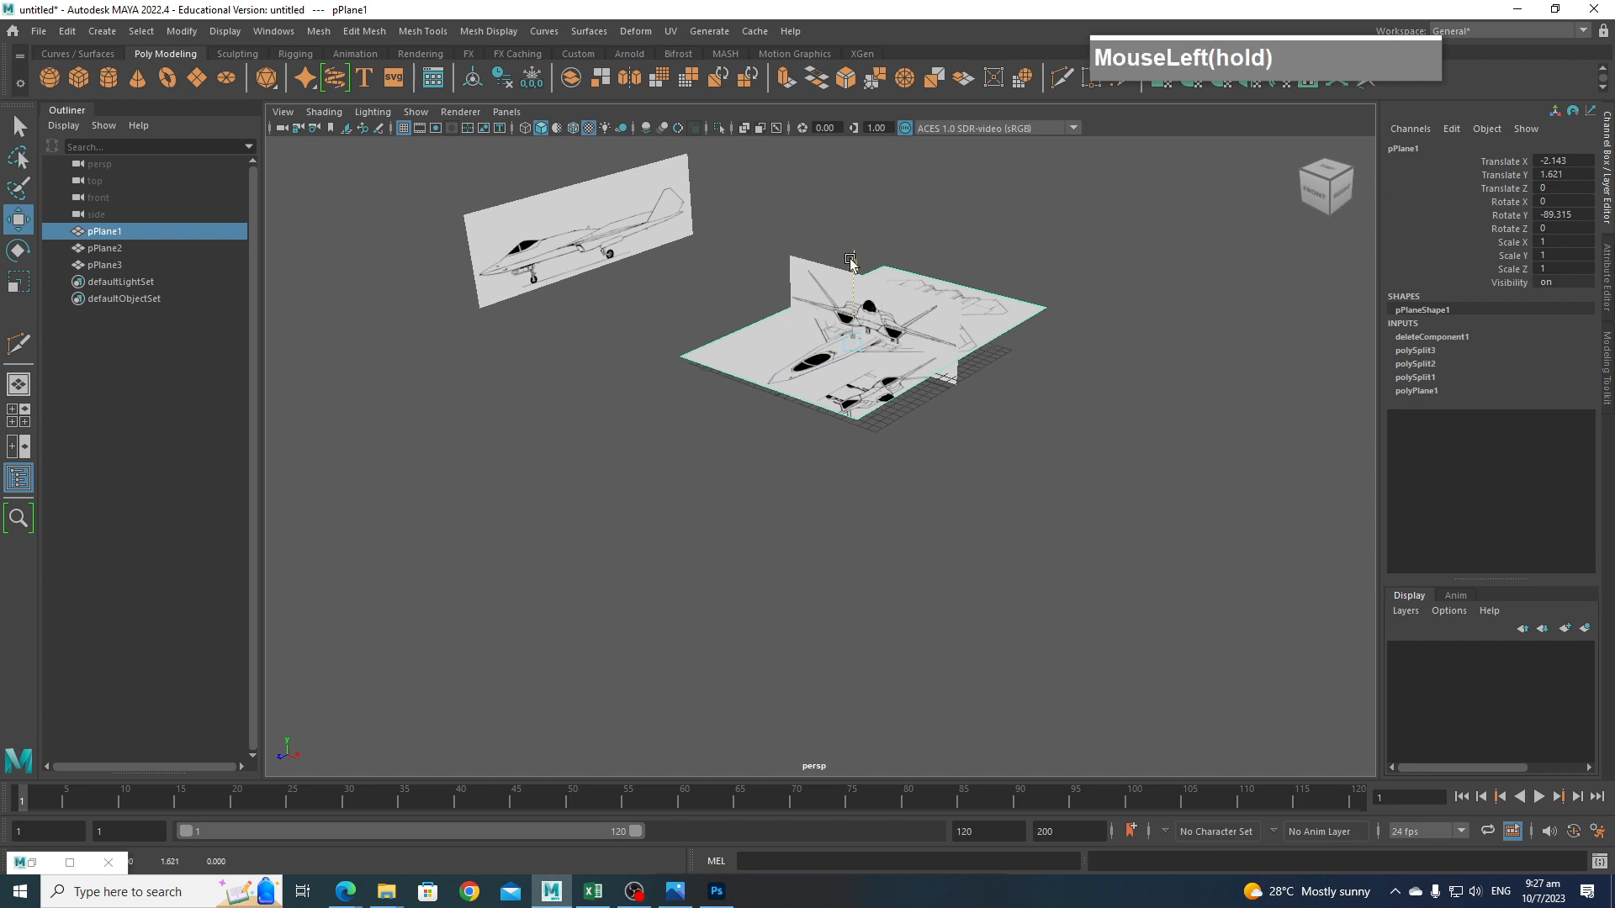
Move the front-view plane to about Z -6.965 and raise the top-view plane to about Y 3.19.
left_click(947, 317)
left_click_drag(813, 376, 837, 367)
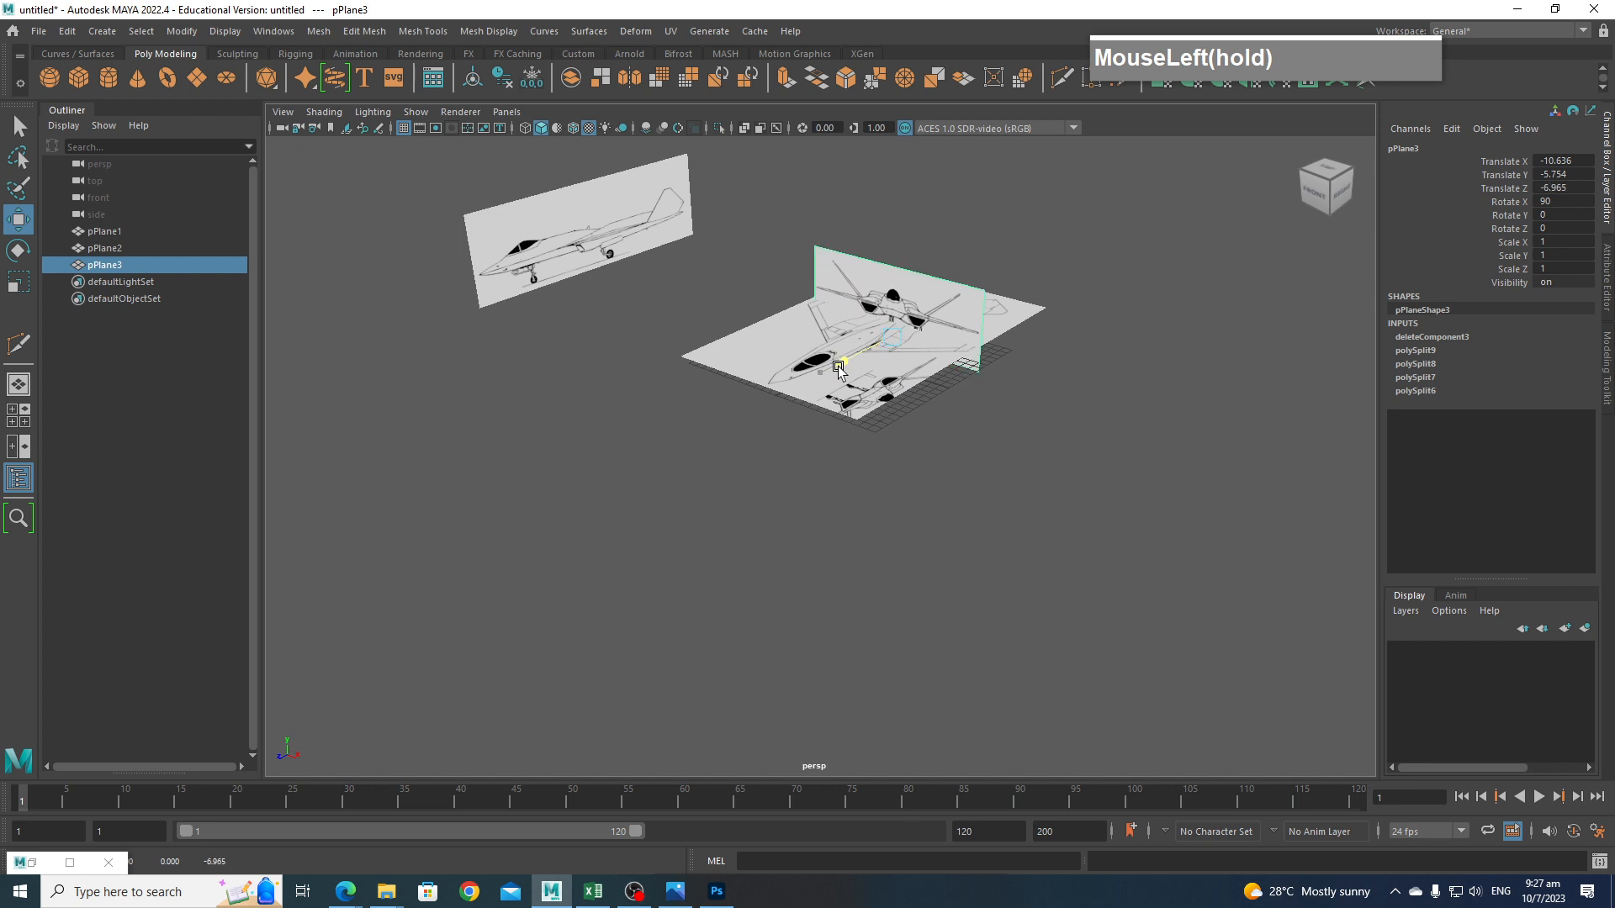
left_click(802, 397)
left_click_drag(849, 282, 851, 256)
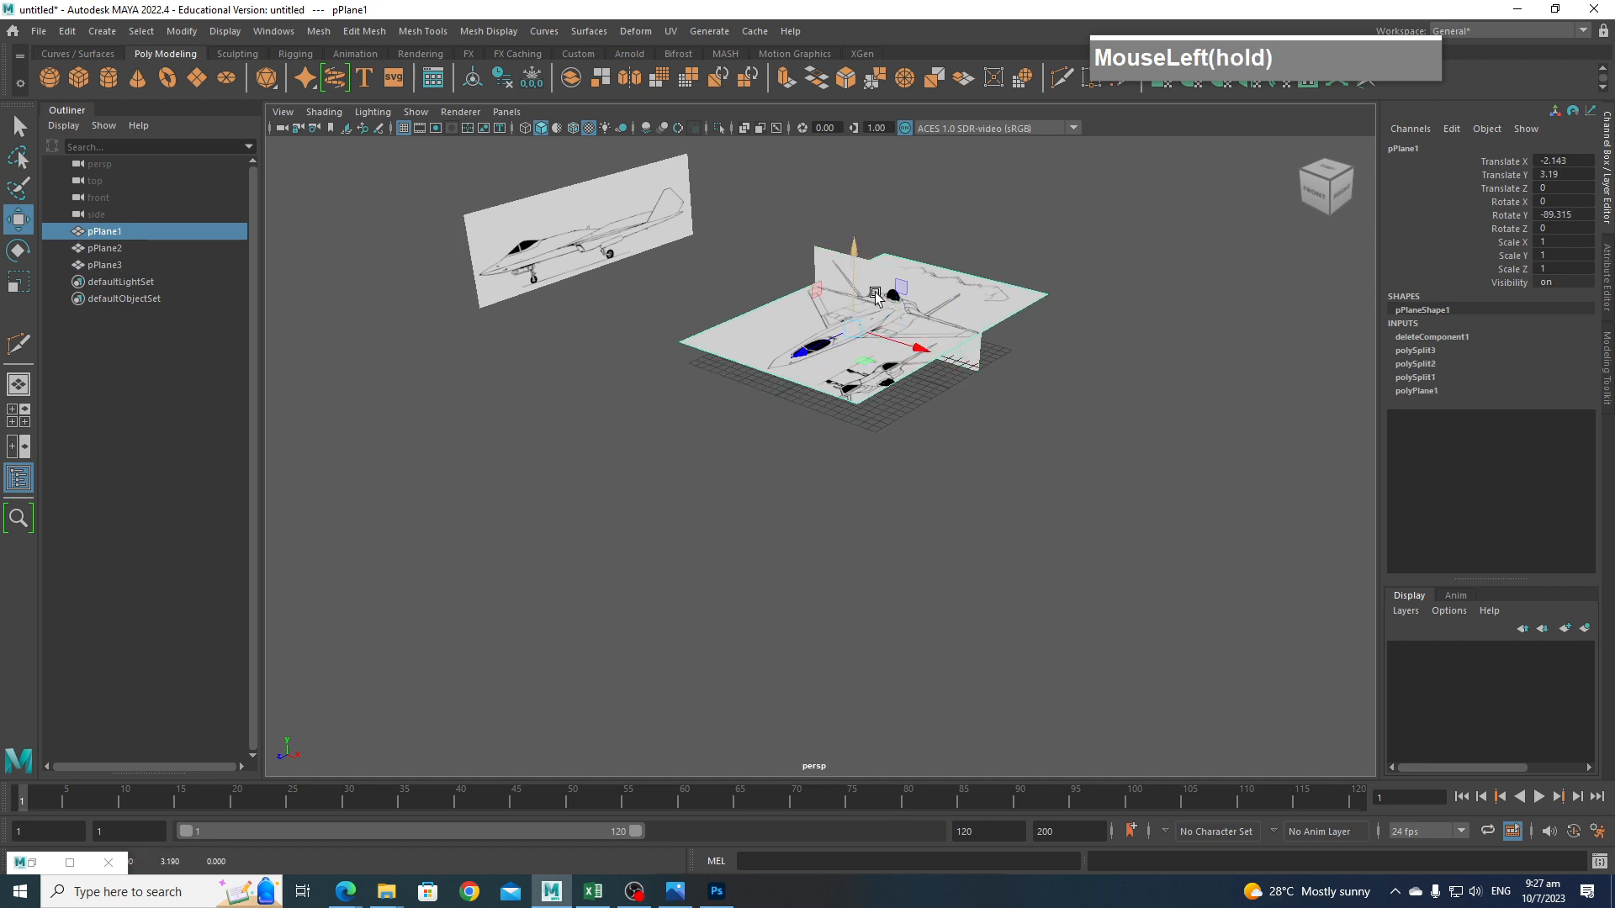
Move the front-view plane back along Z to about -16.981 and undo the trial change to its height.
scroll(1002, 454, "up", 3)
left_click_drag(1002, 454, 1037, 447, "alt")
middle_click_drag(1038, 446, 1074, 634, "alt")
left_click_drag(1074, 634, 959, 479, "alt")
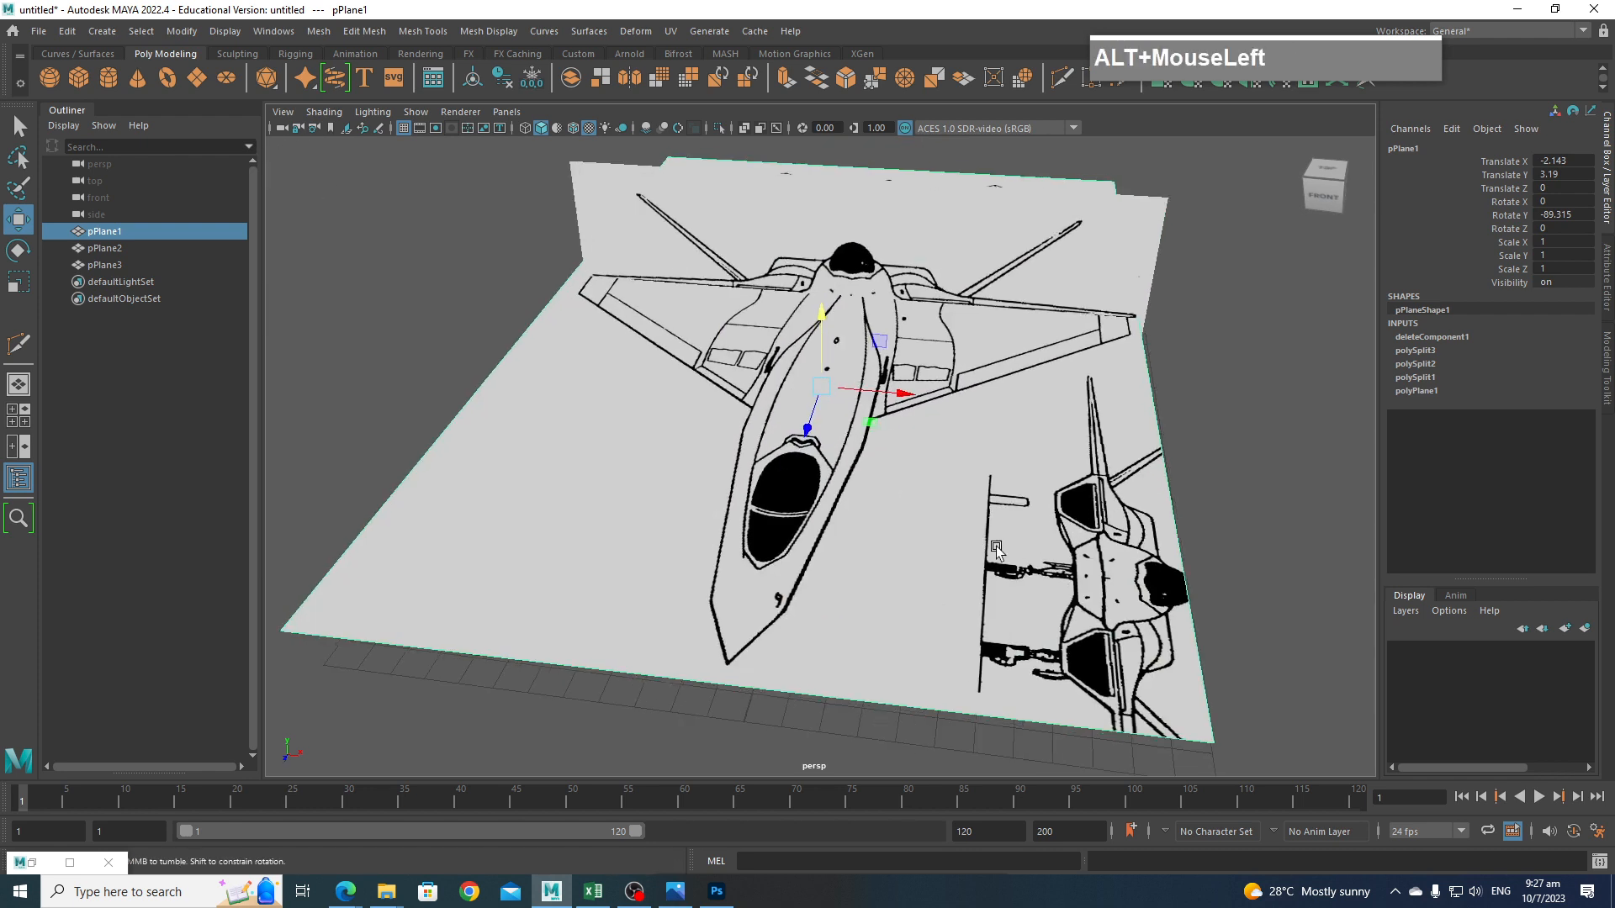
left_click_drag(860, 410, 1105, 499)
left_click(1026, 395)
left_click_drag(1105, 500, 985, 353, "alt")
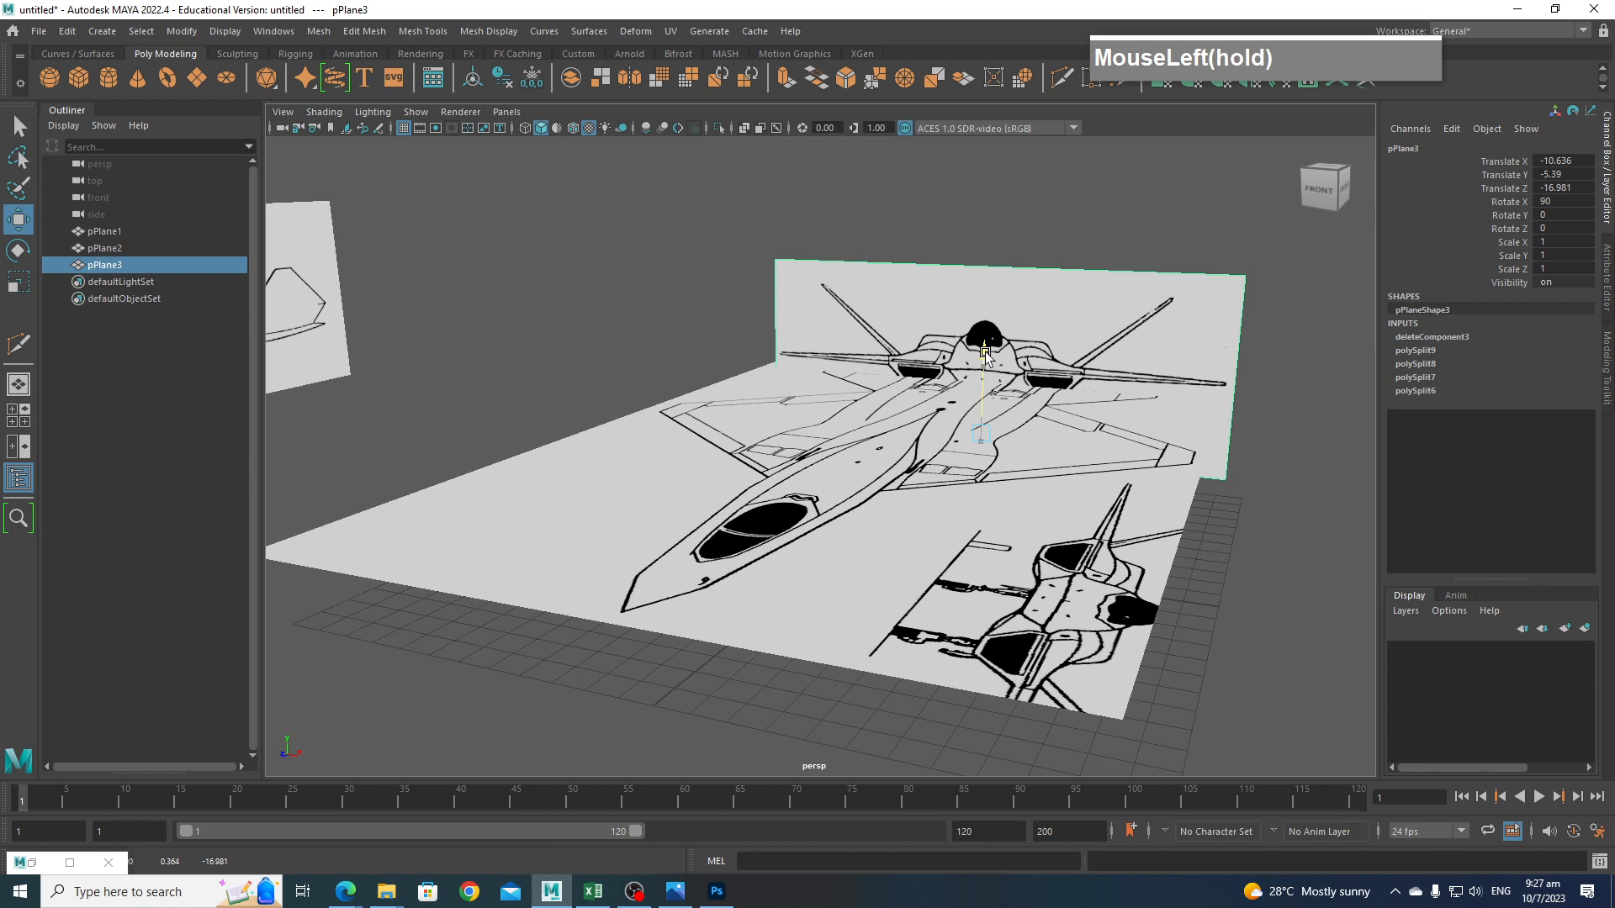
key("ctrl+z")
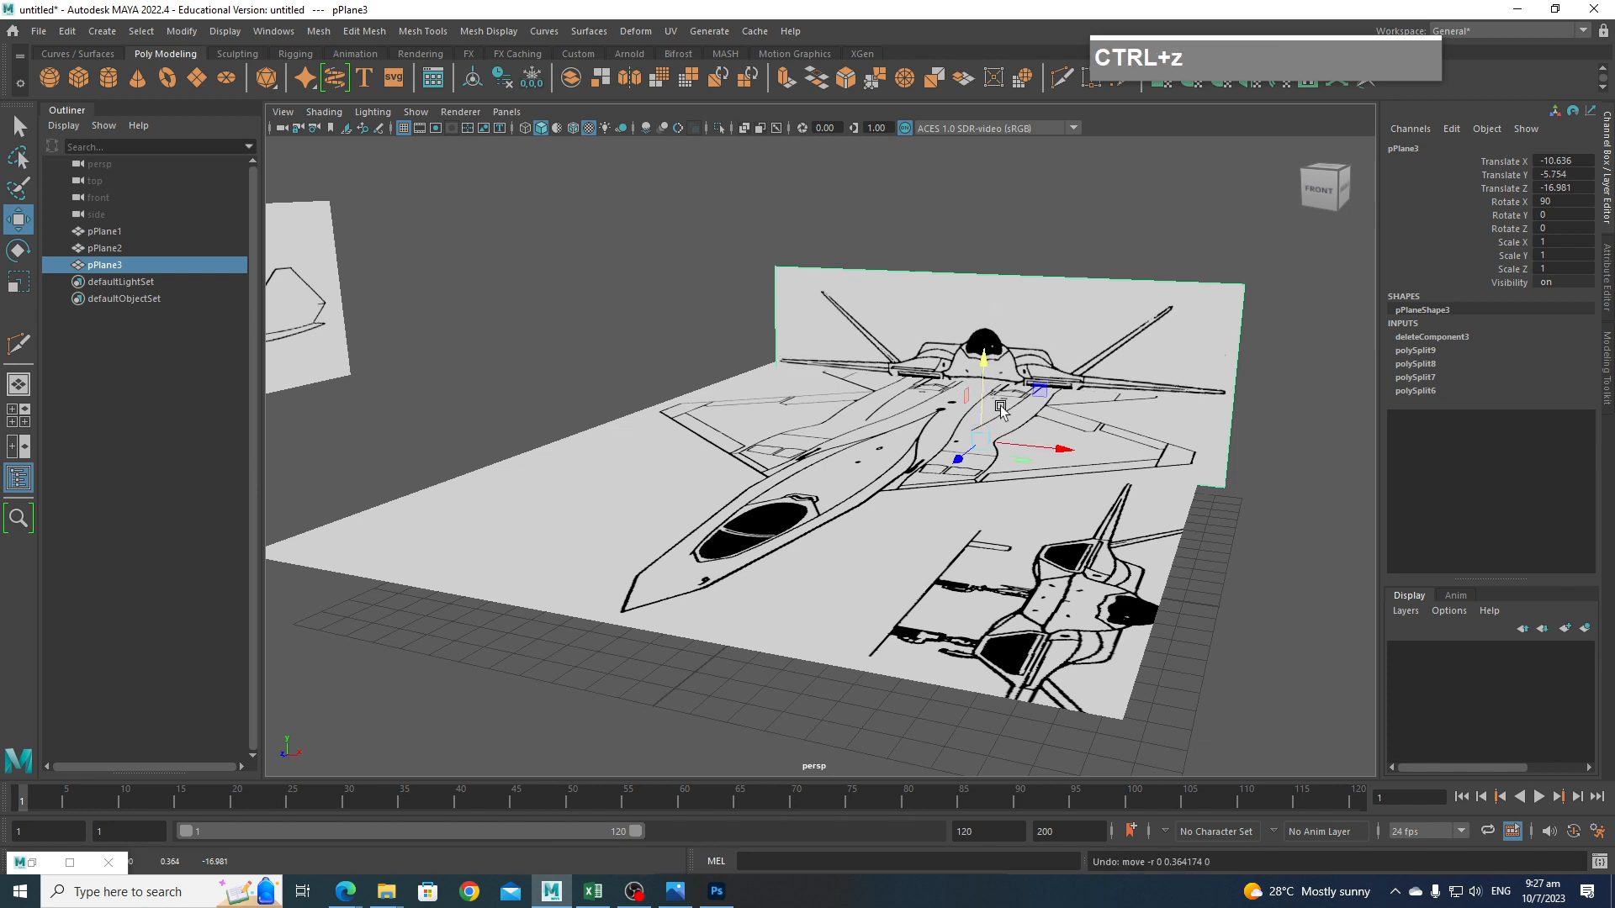
Try the top-view plane at heights of about Y 0.129 and Y 3.729 against the front-view aircraft.
left_click(919, 439)
left_click_drag(846, 385, 1047, 480)
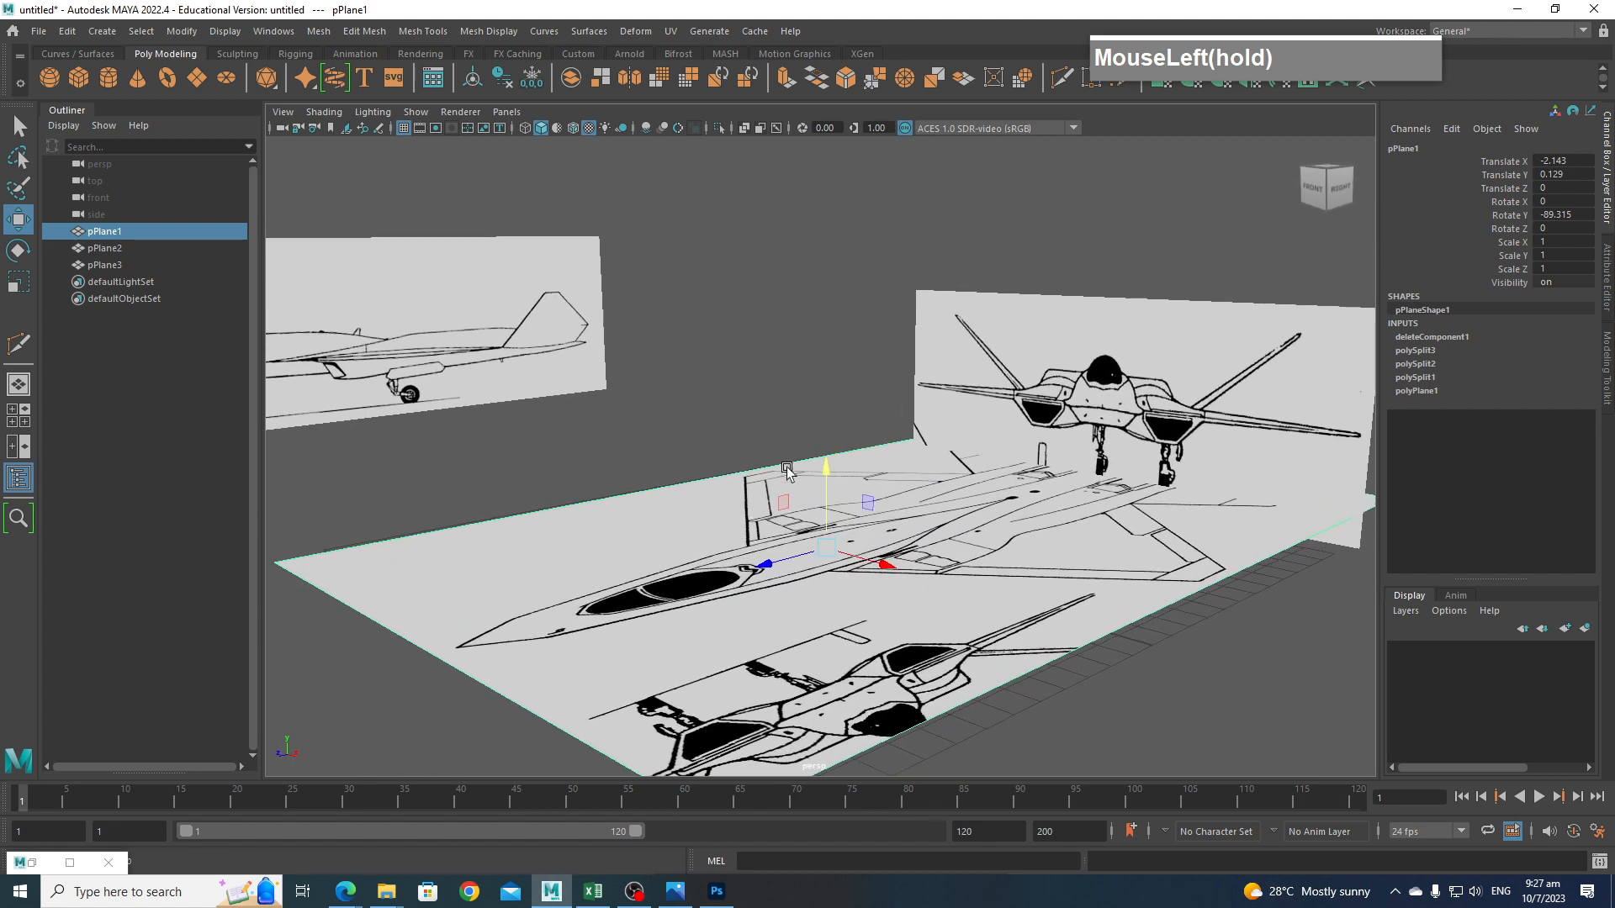
left_click_drag(843, 468, 826, 372)
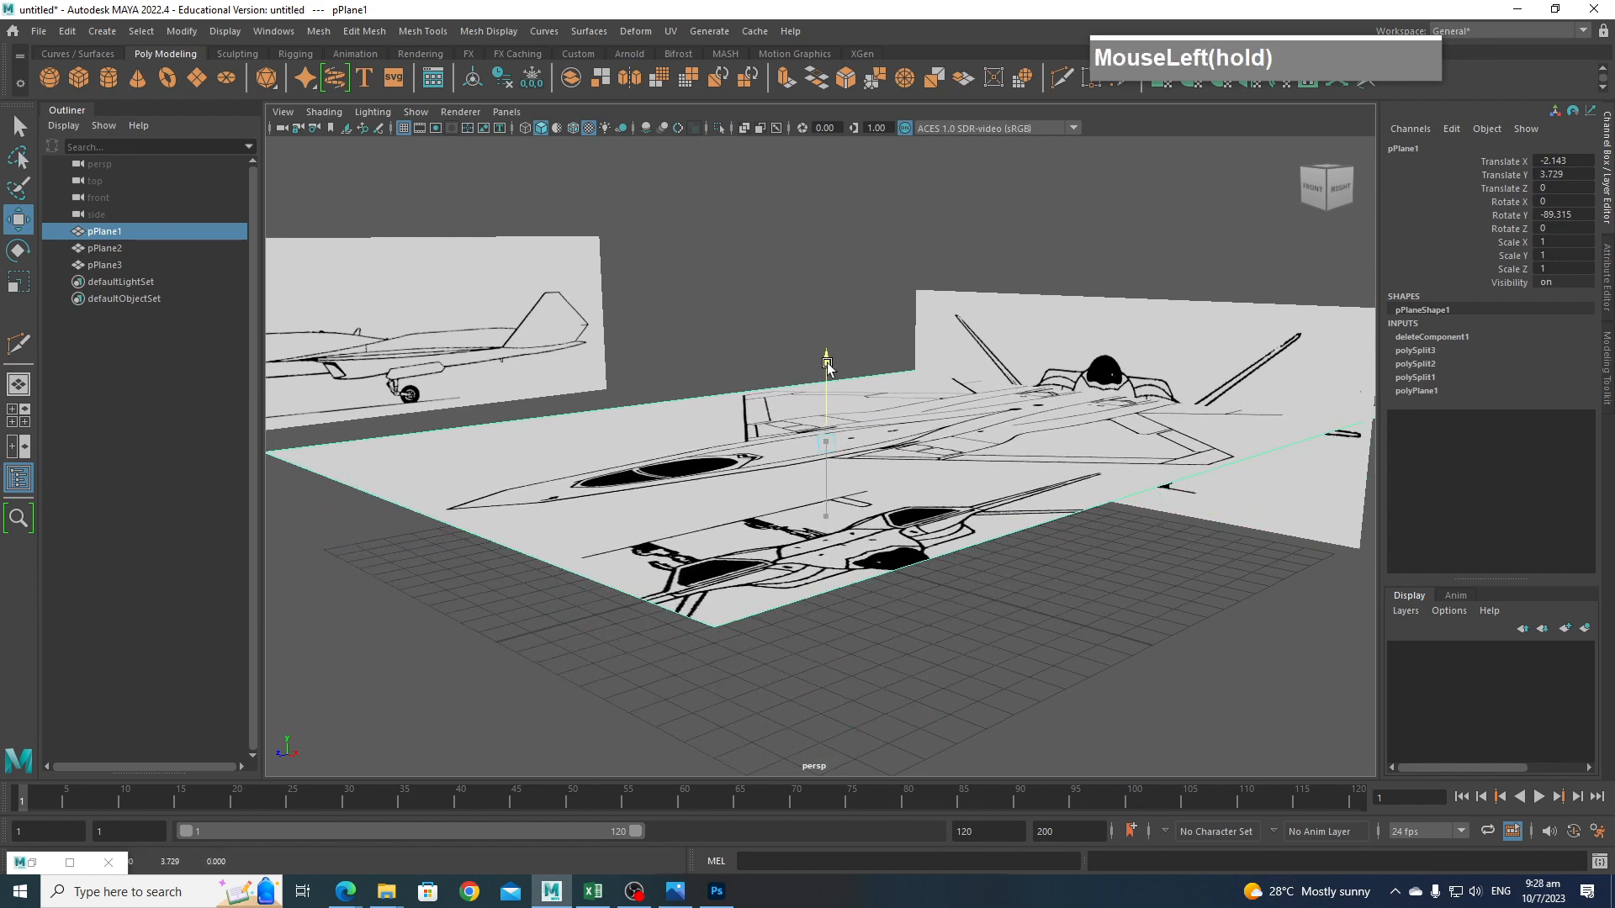
Bring the front-view plane forward across the top-view plane to about Z 2.635 and lower the top-view plane to about Y 2.989.
left_click(1151, 364)
left_click_drag(1061, 471, 711, 538)
left_click(750, 545)
mouse_move(732, 286)
left_mouse_down()
mouse_move(728, 318)
mouse_move(727, 301)
left_mouse_up()
left_click(721, 577)
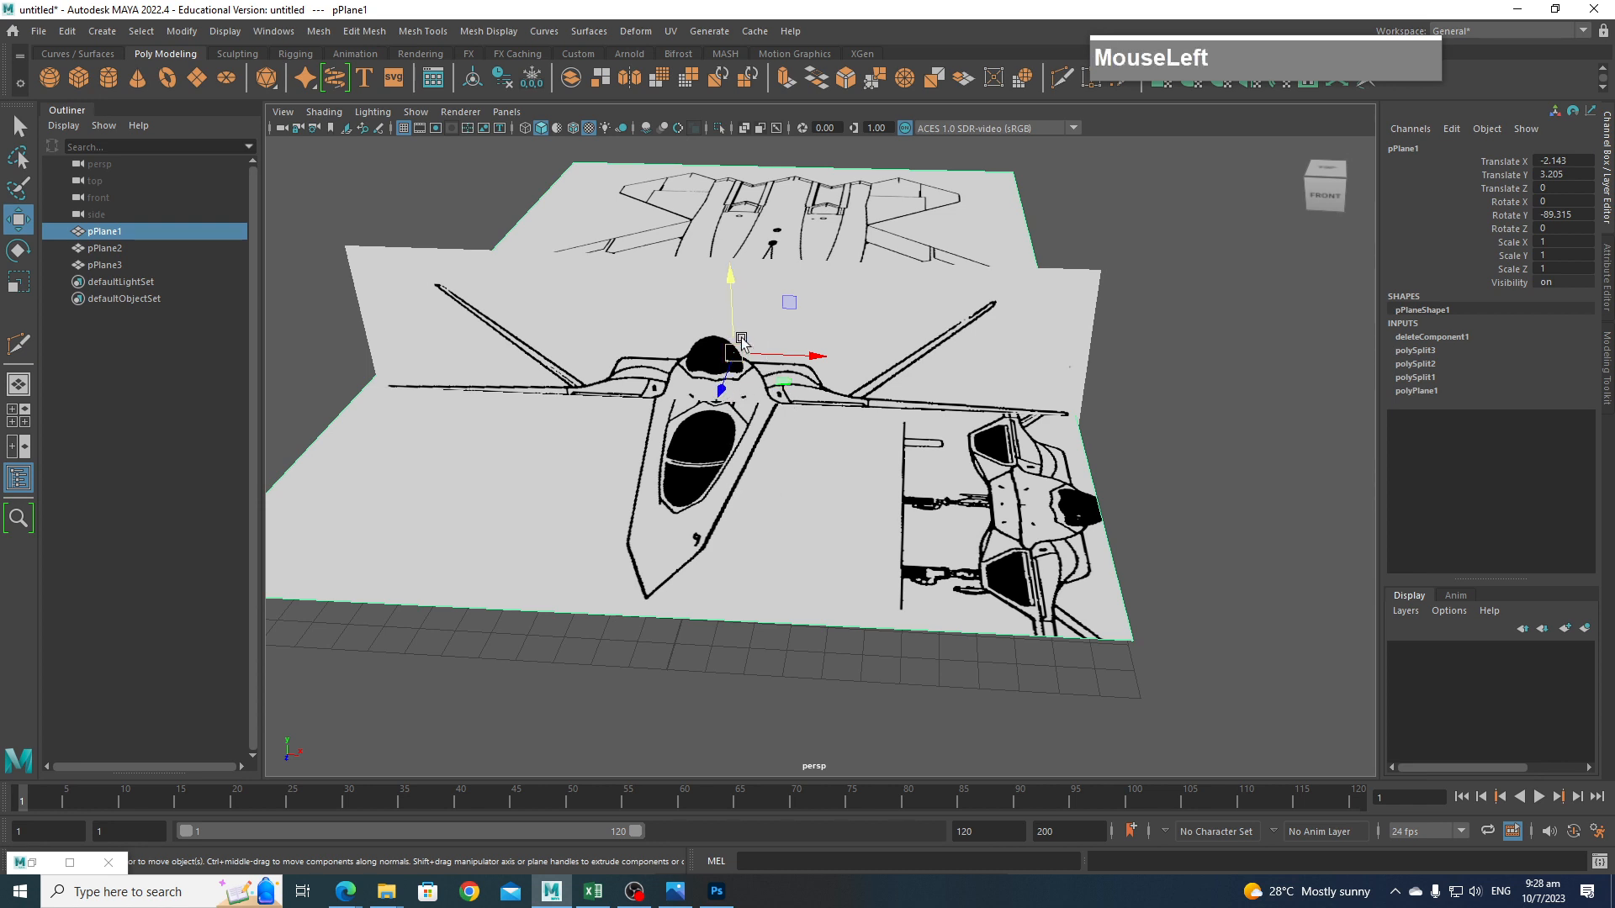
left_click_drag(731, 277, 737, 287)
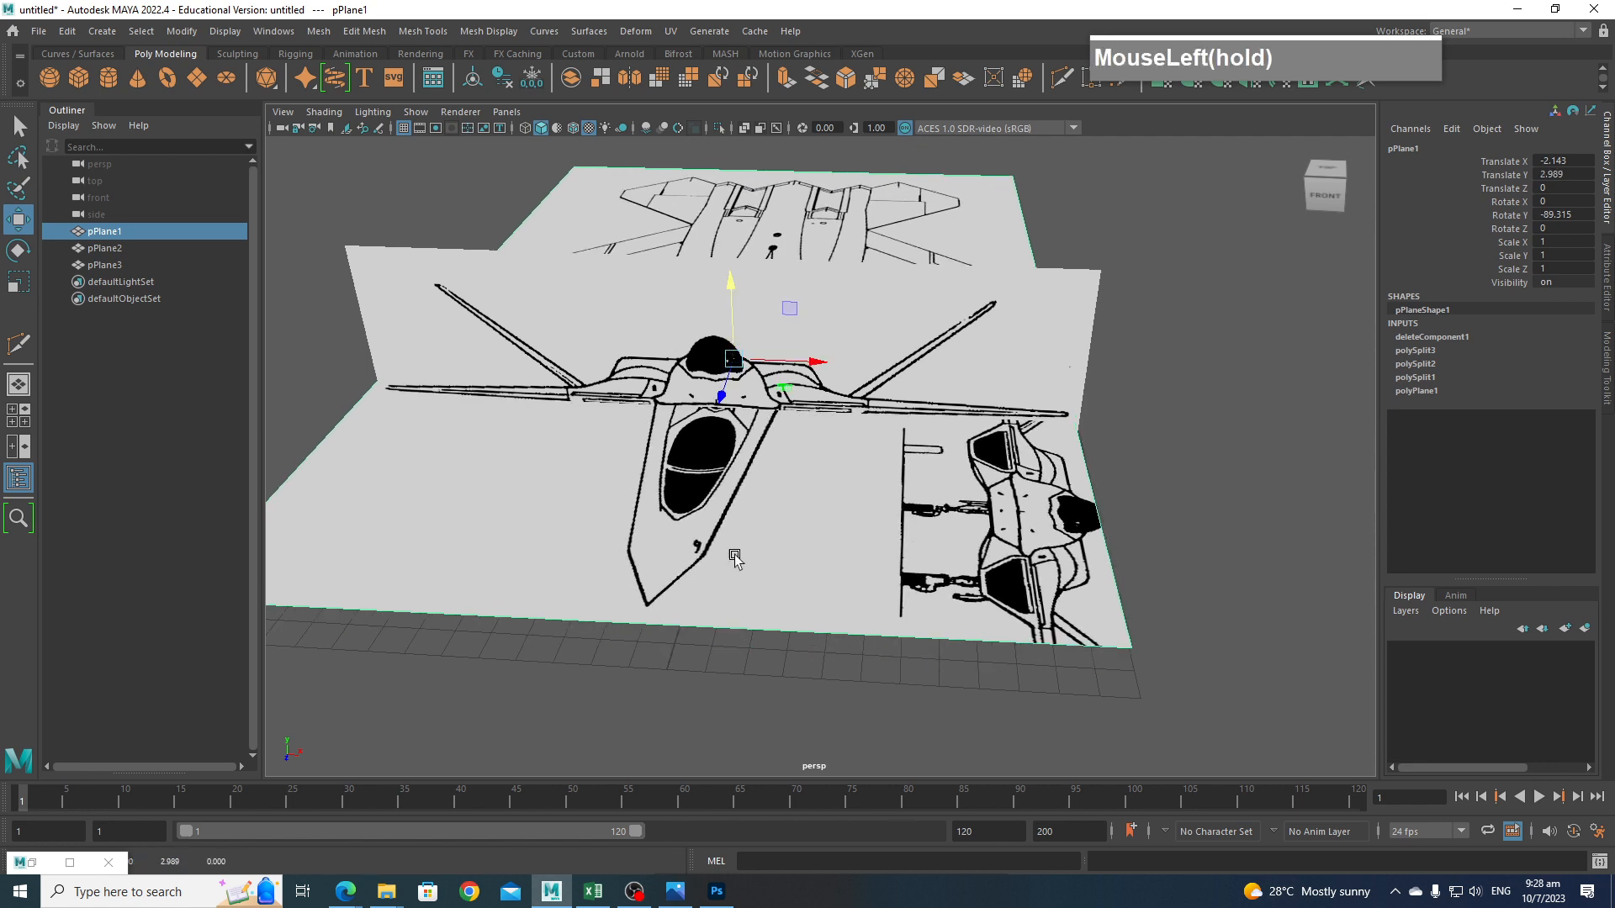
left_click(835, 374)
left_click_drag(716, 528, 713, 514)
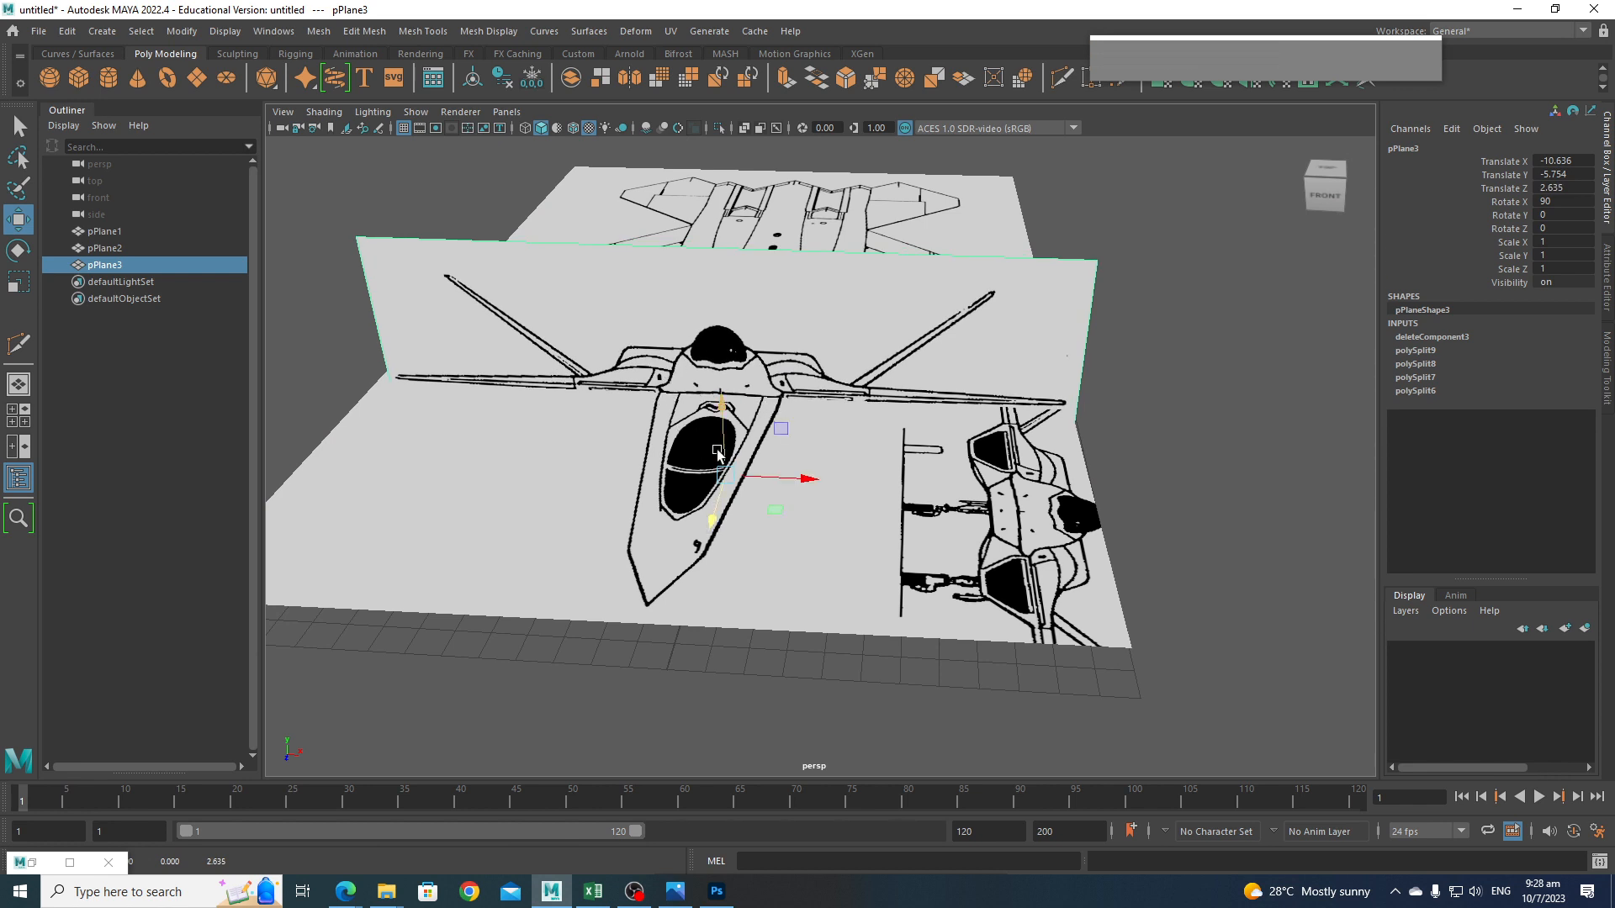
scroll(841, 442, "down", 3)
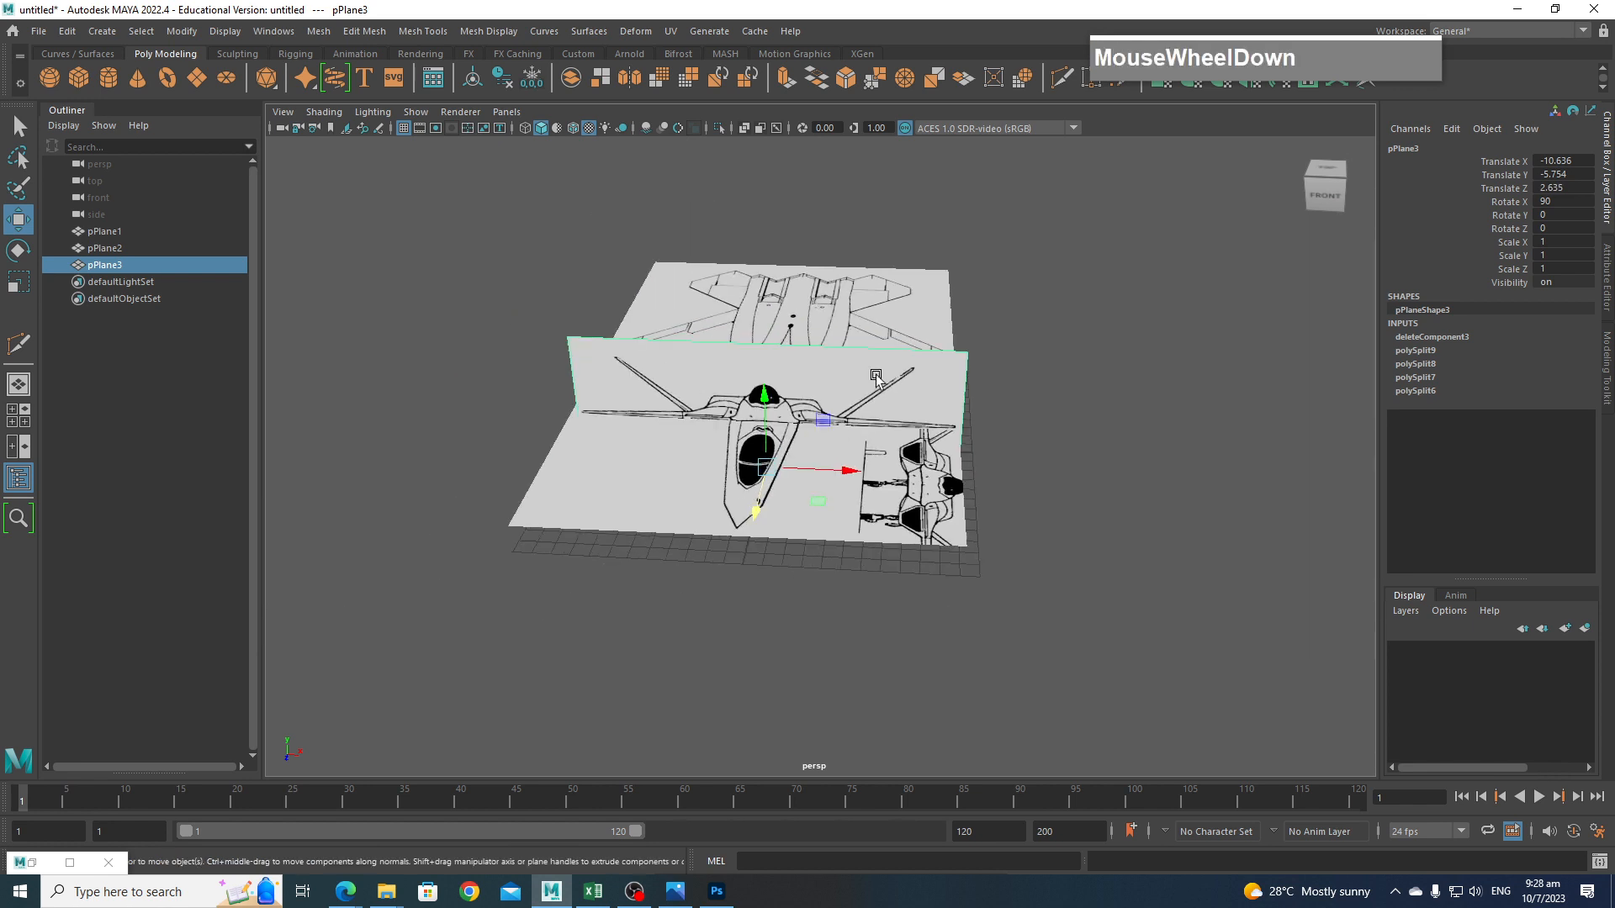
left_click(698, 462)
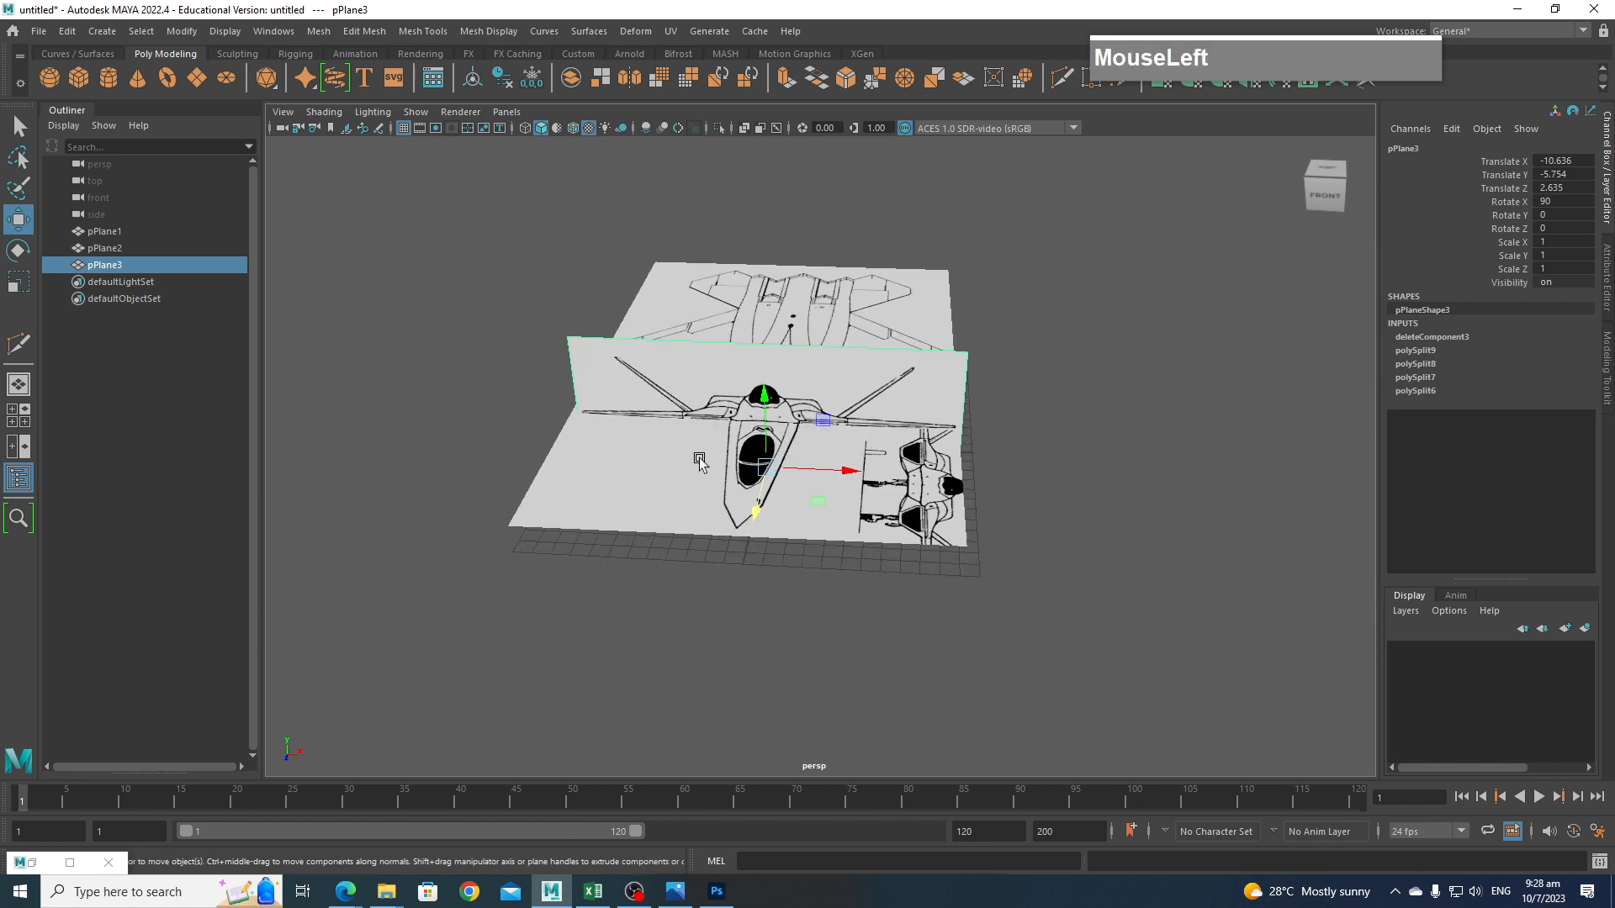
Move the front-view plane back to about Z -29.133 and drop the top-view plane below the grid.
left_click_drag(757, 515, 775, 562)
left_click(813, 414)
left_click(847, 252)
left_click_drag(1013, 493, 951, 508, "alt")
left_click_drag(599, 493, 896, 441, "alt")
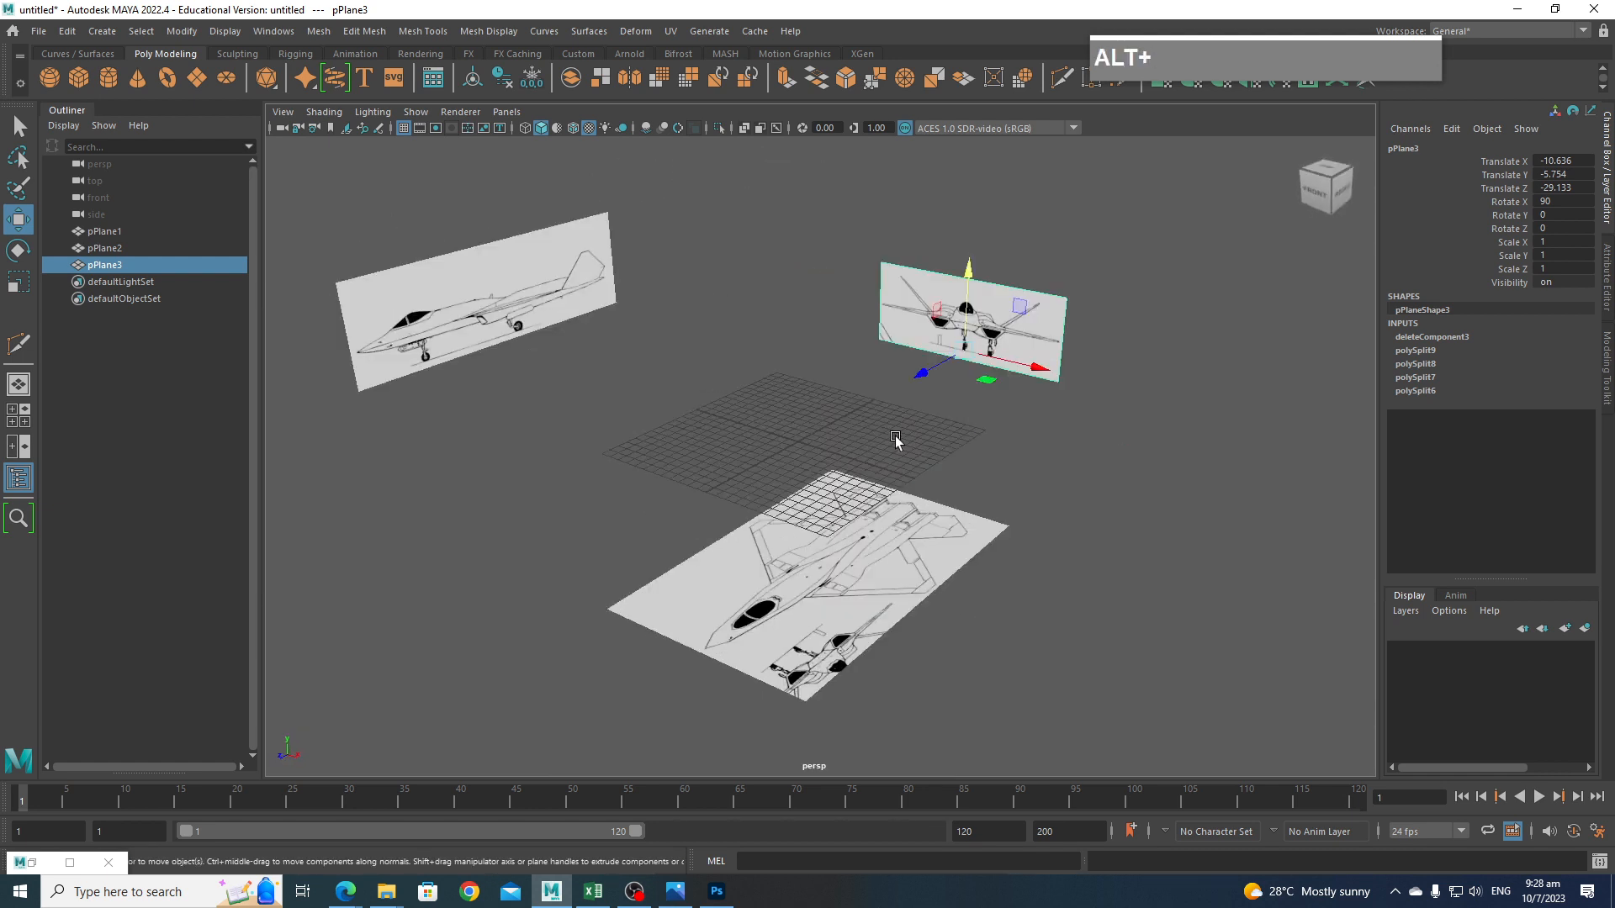
Bring the side-view plane along X to about -6.601 beside the top-view aircraft and raise the top-view plane to about Y 1.686.
left_click(416, 286)
left_click_drag(536, 370, 787, 550)
left_click(904, 627)
left_click_drag(907, 629, 756, 588, "alt")
left_click_drag(811, 507, 811, 364)
left_click_drag(890, 538, 937, 494, "alt")
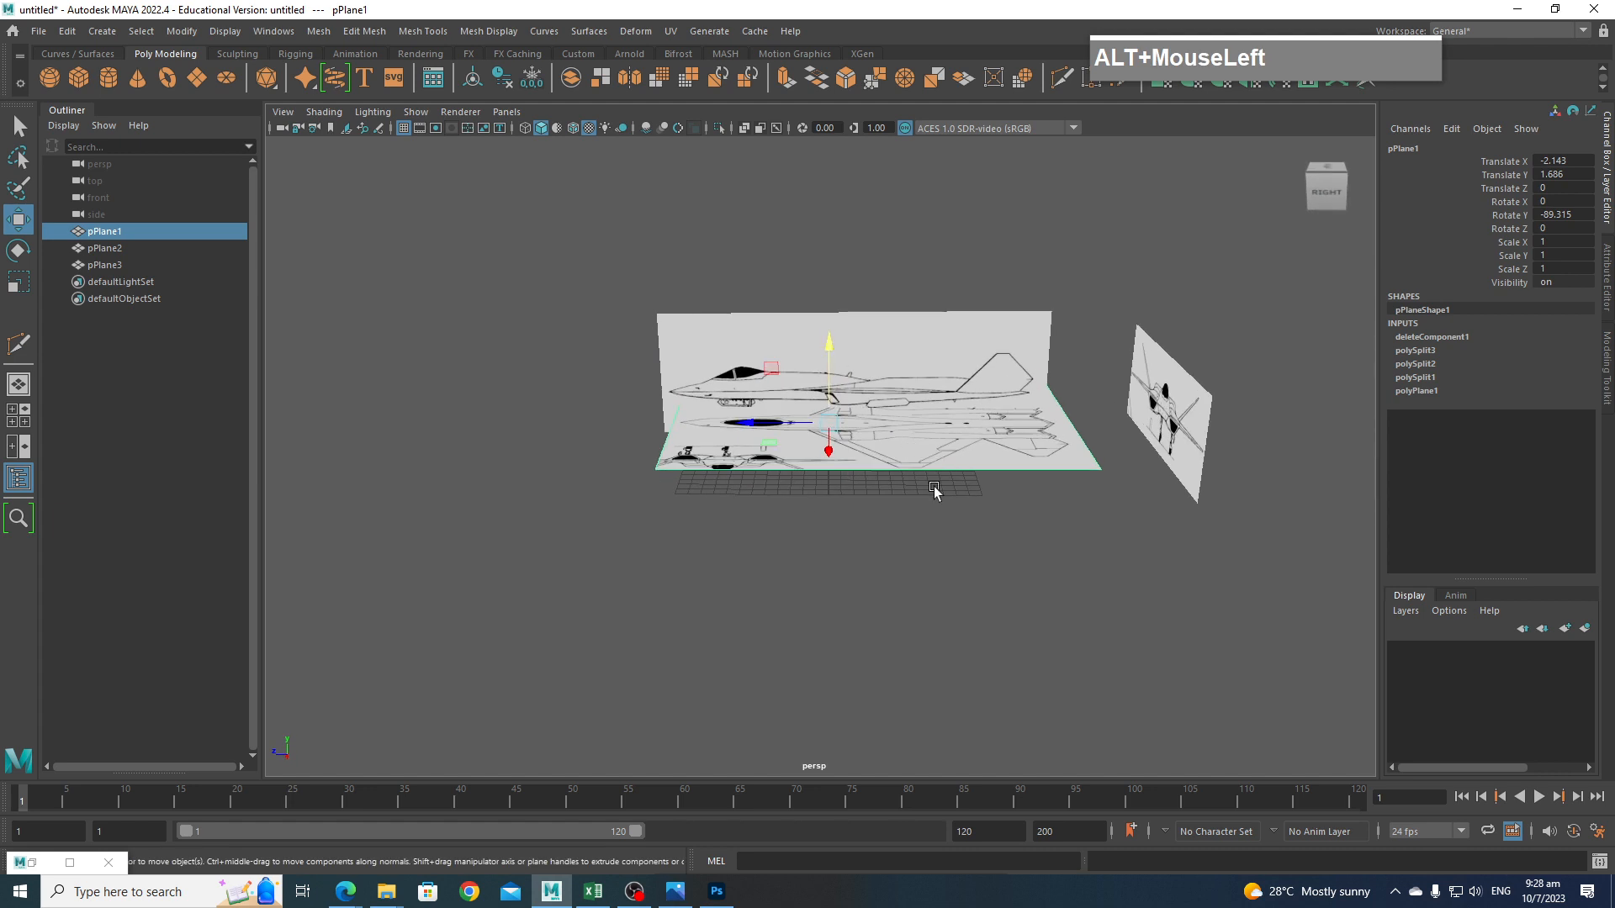
Undo the trial height change on the side-view plane and move it along X to about -2.405, through the top-view plane.
scroll(935, 505, "up", 6)
middle_click_drag(934, 523, 940, 611, "alt")
left_click_drag(940, 610, 925, 656, "alt")
left_click(764, 514)
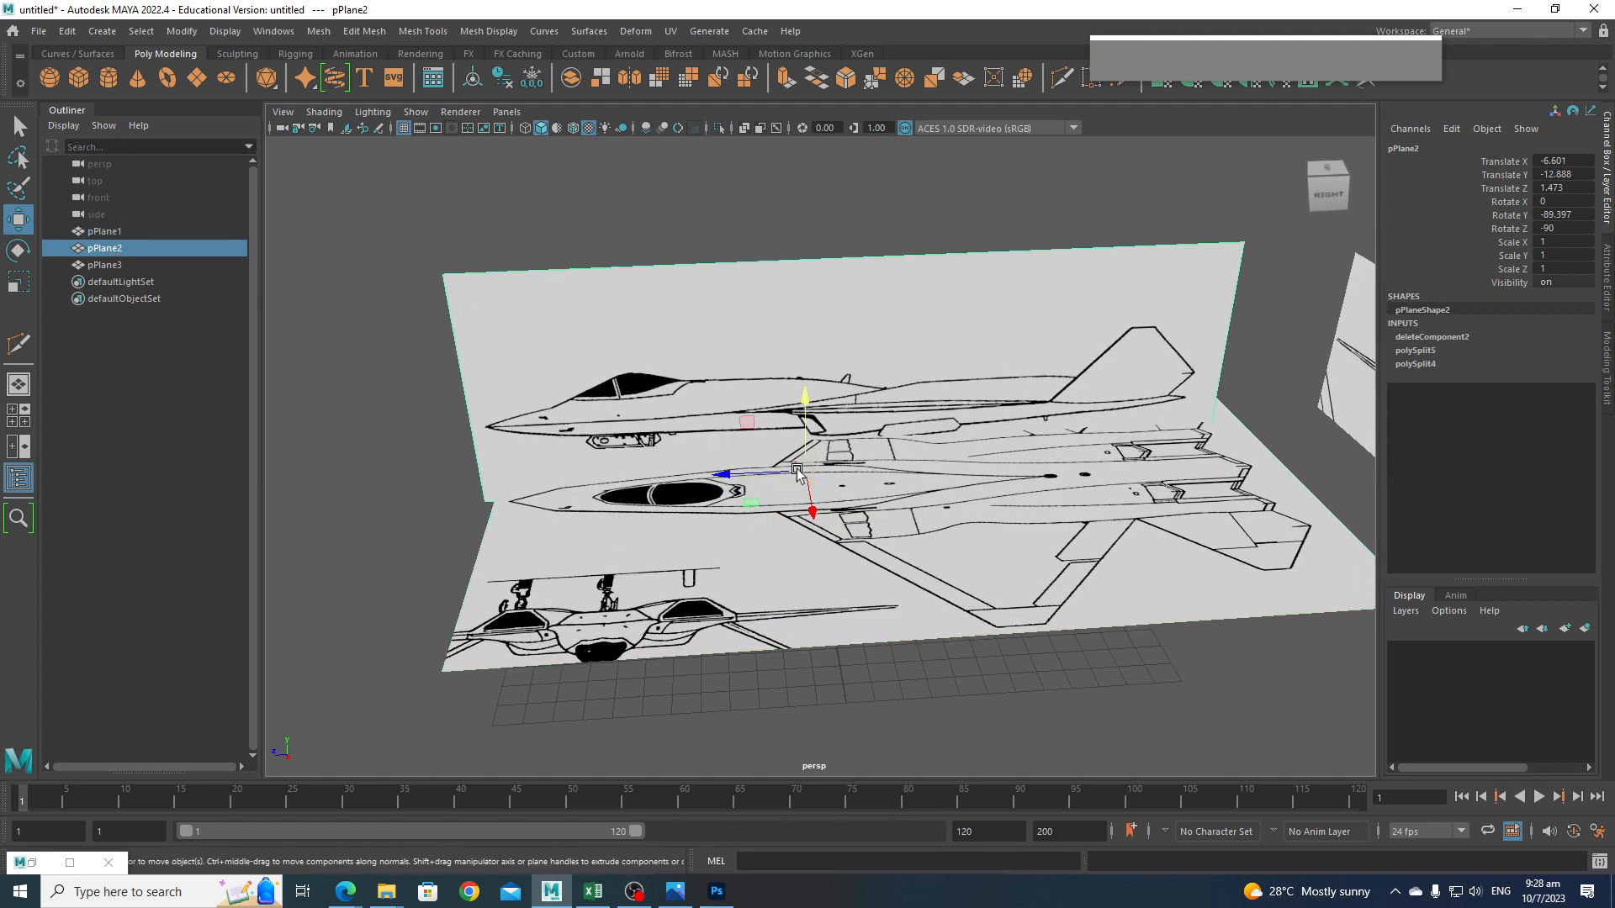
left_click_drag(808, 403, 805, 412)
key("ctrl+z")
left_click_drag(821, 498, 842, 571, "alt")
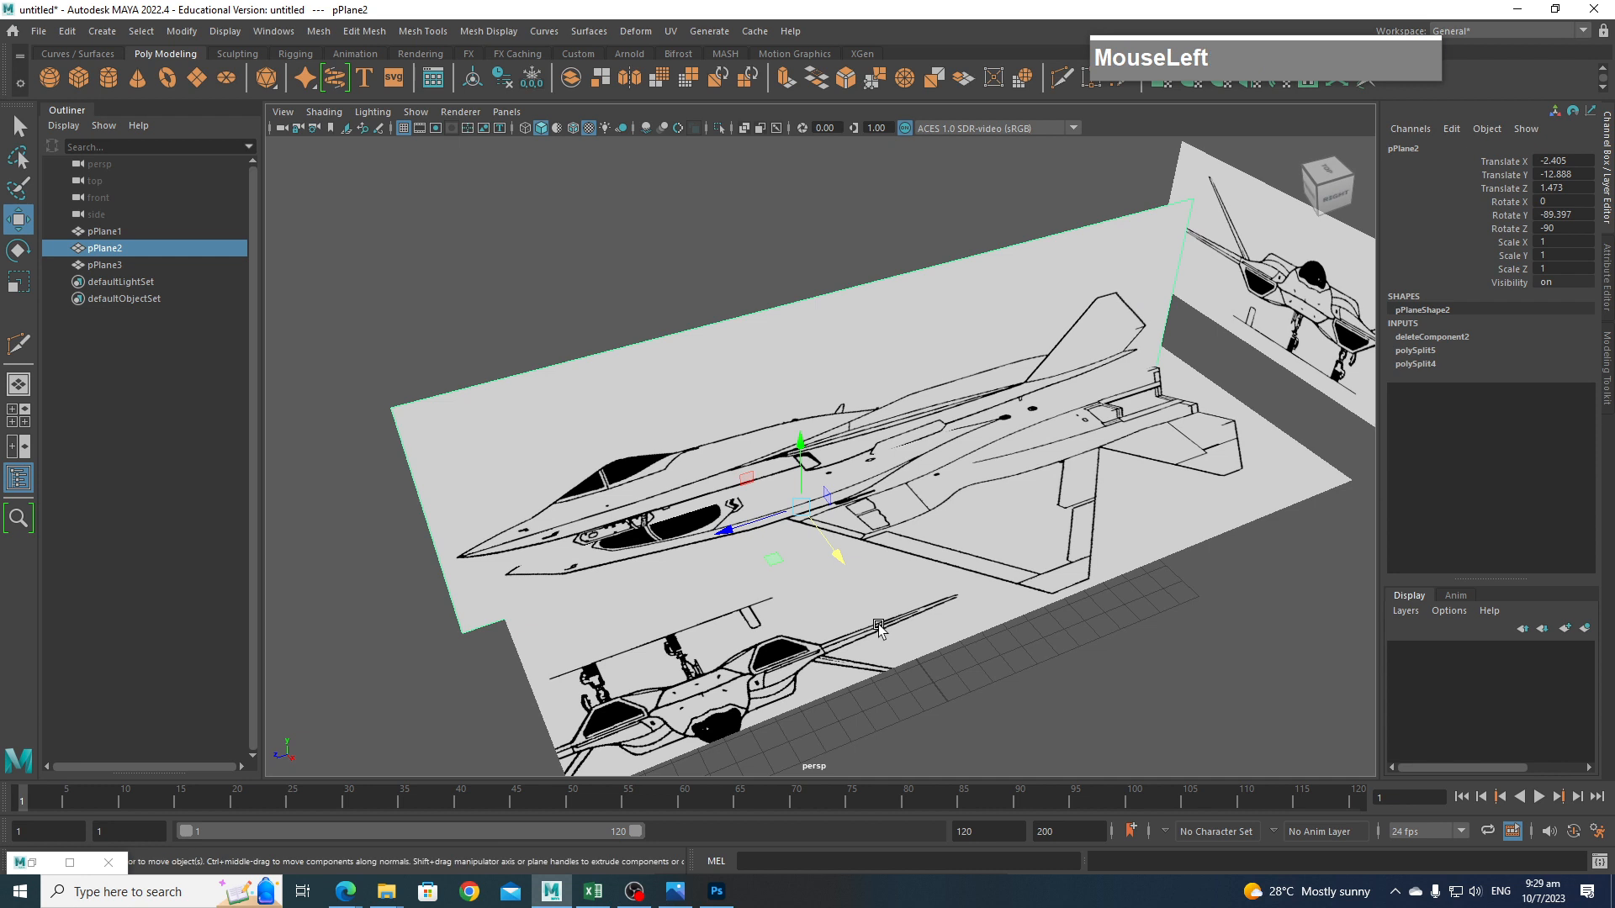
Raise the top-view plane to about Y 3.135 and shift the side-view plane along Z to about 0.072 to line up the noses.
left_click(878, 627)
left_click_drag(801, 412, 806, 393)
left_click(644, 455)
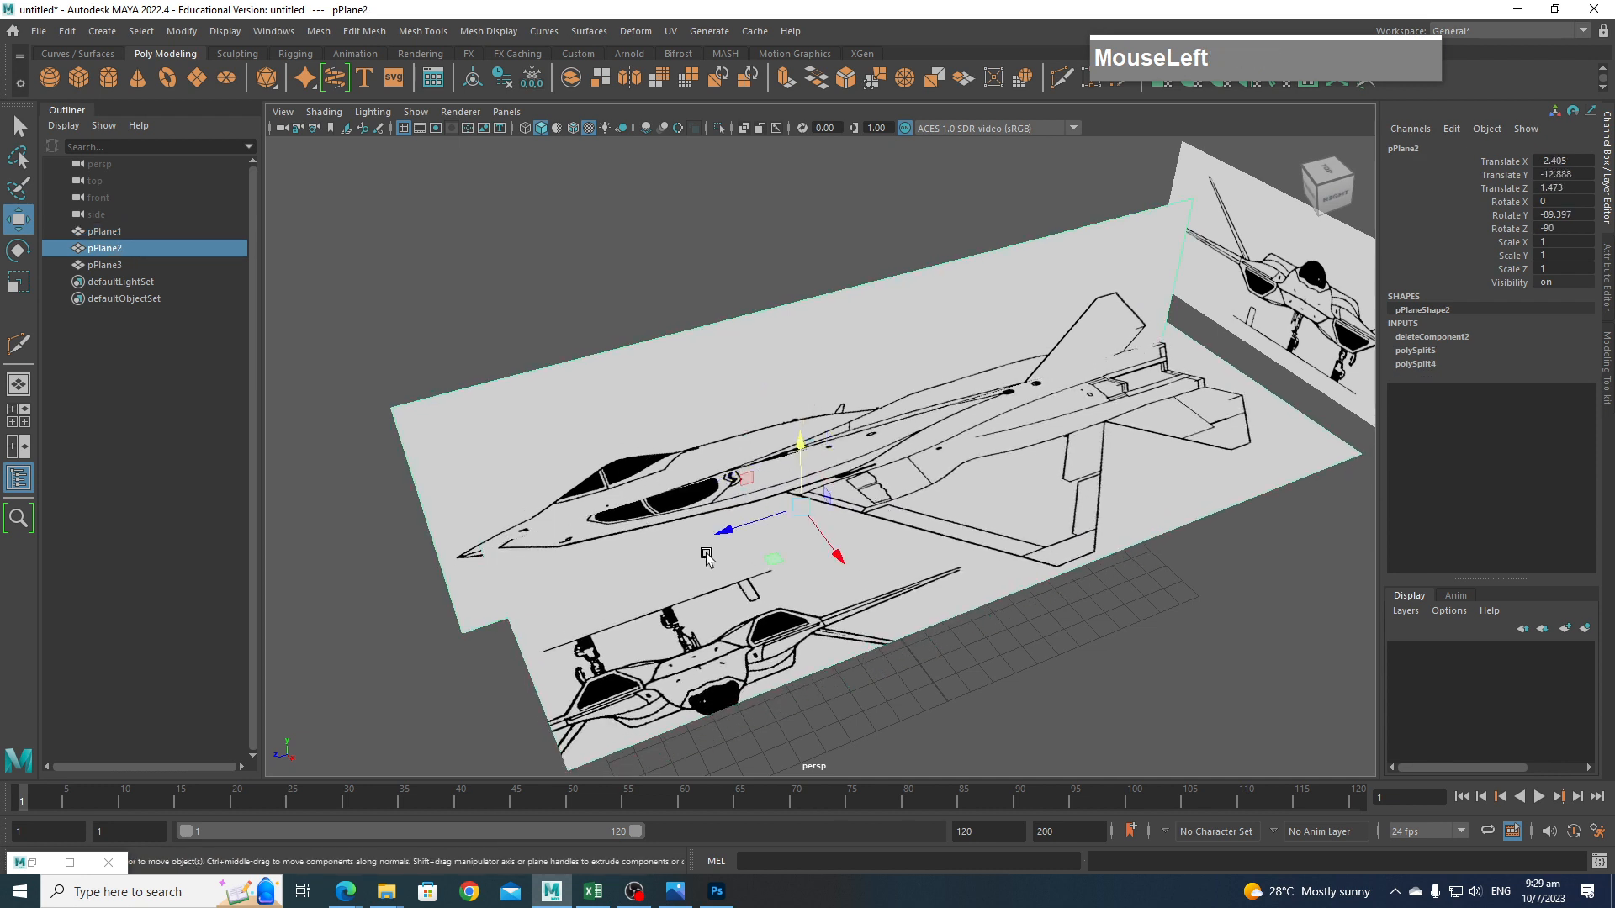
left_click_drag(721, 538, 757, 531)
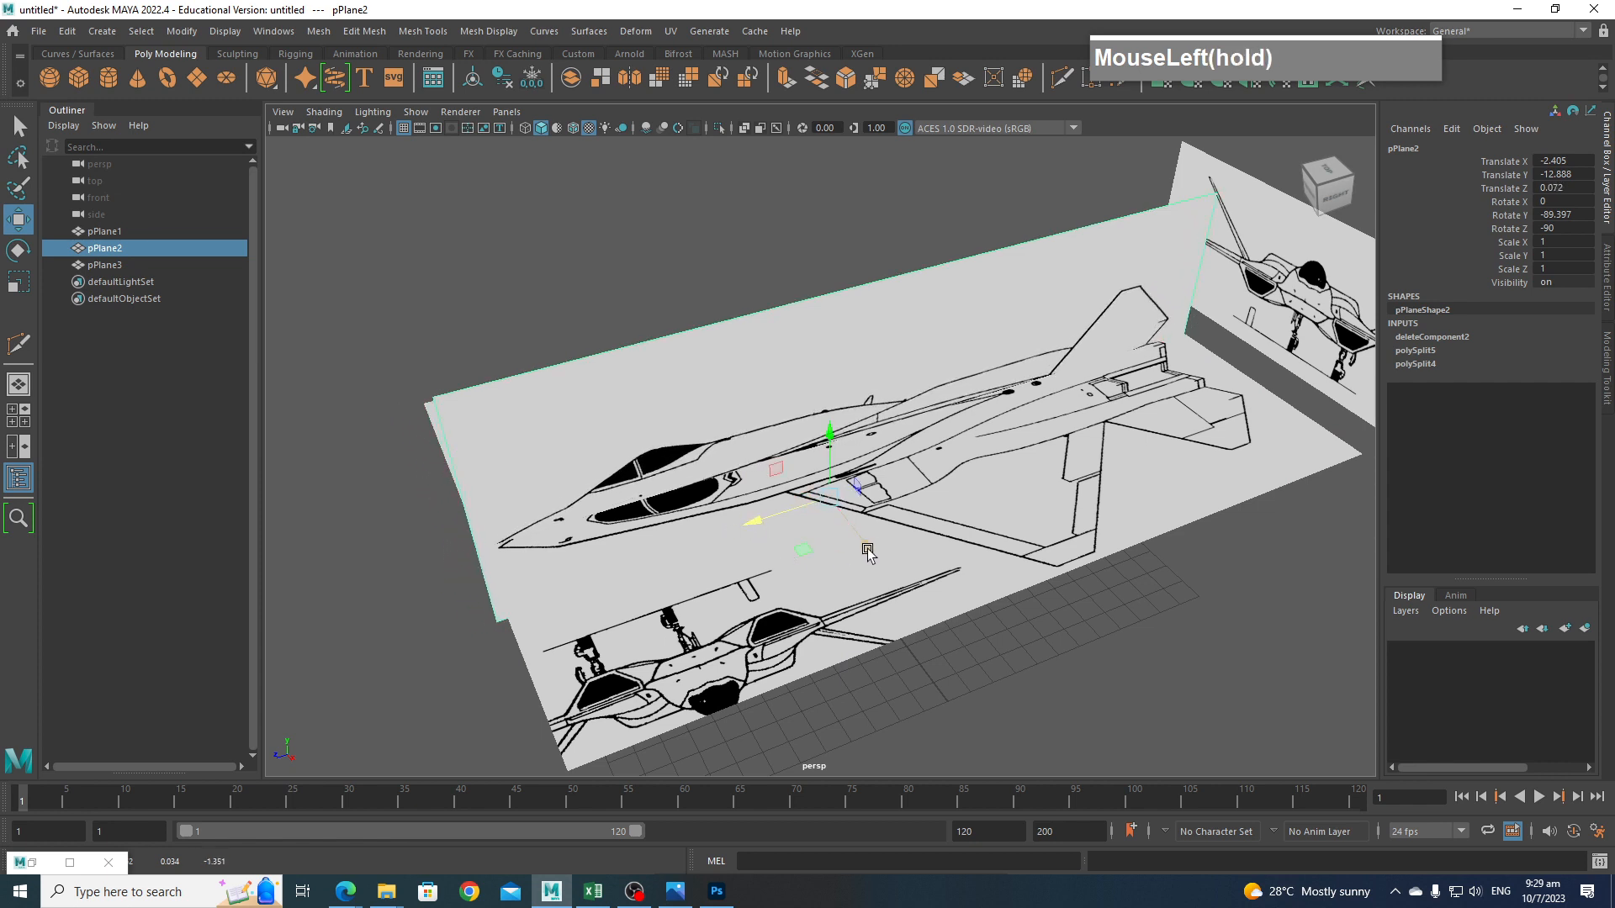
left_click_drag(869, 550, 874, 549)
Adjust the top-view plane's height to about Y 3.099 against the side-view aircraft.
left_click_drag(1107, 642, 1029, 588, "alt")
left_click(1000, 539)
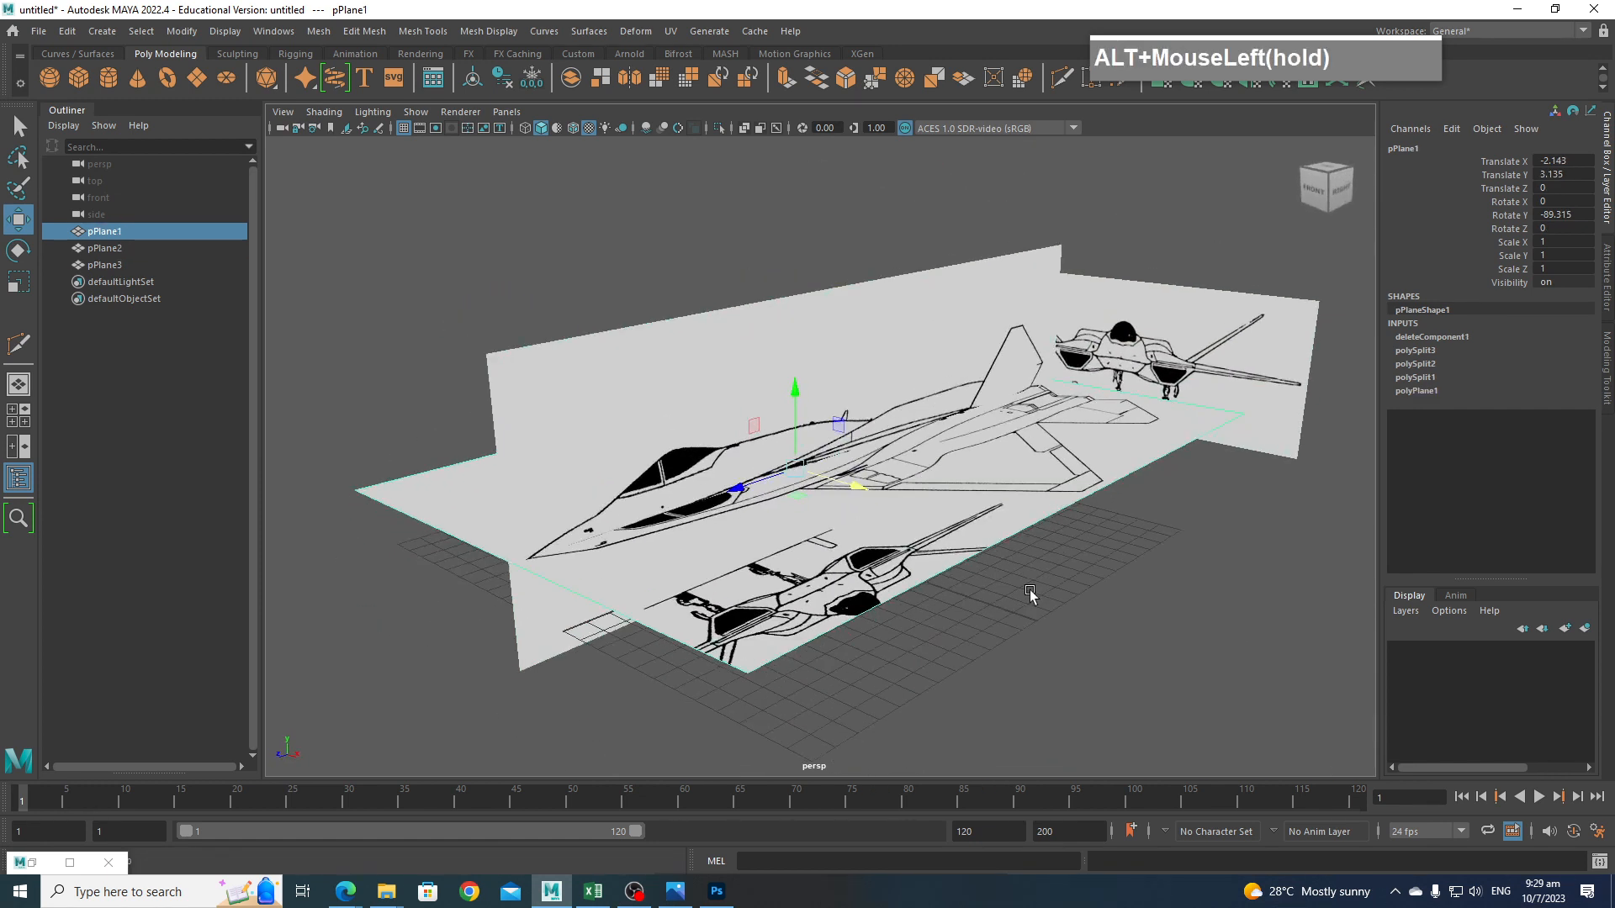
left_click_drag(794, 393, 808, 446)
middle_click_drag(808, 445, 820, 539, "alt")
left_click_drag(820, 539, 1104, 548, "alt")
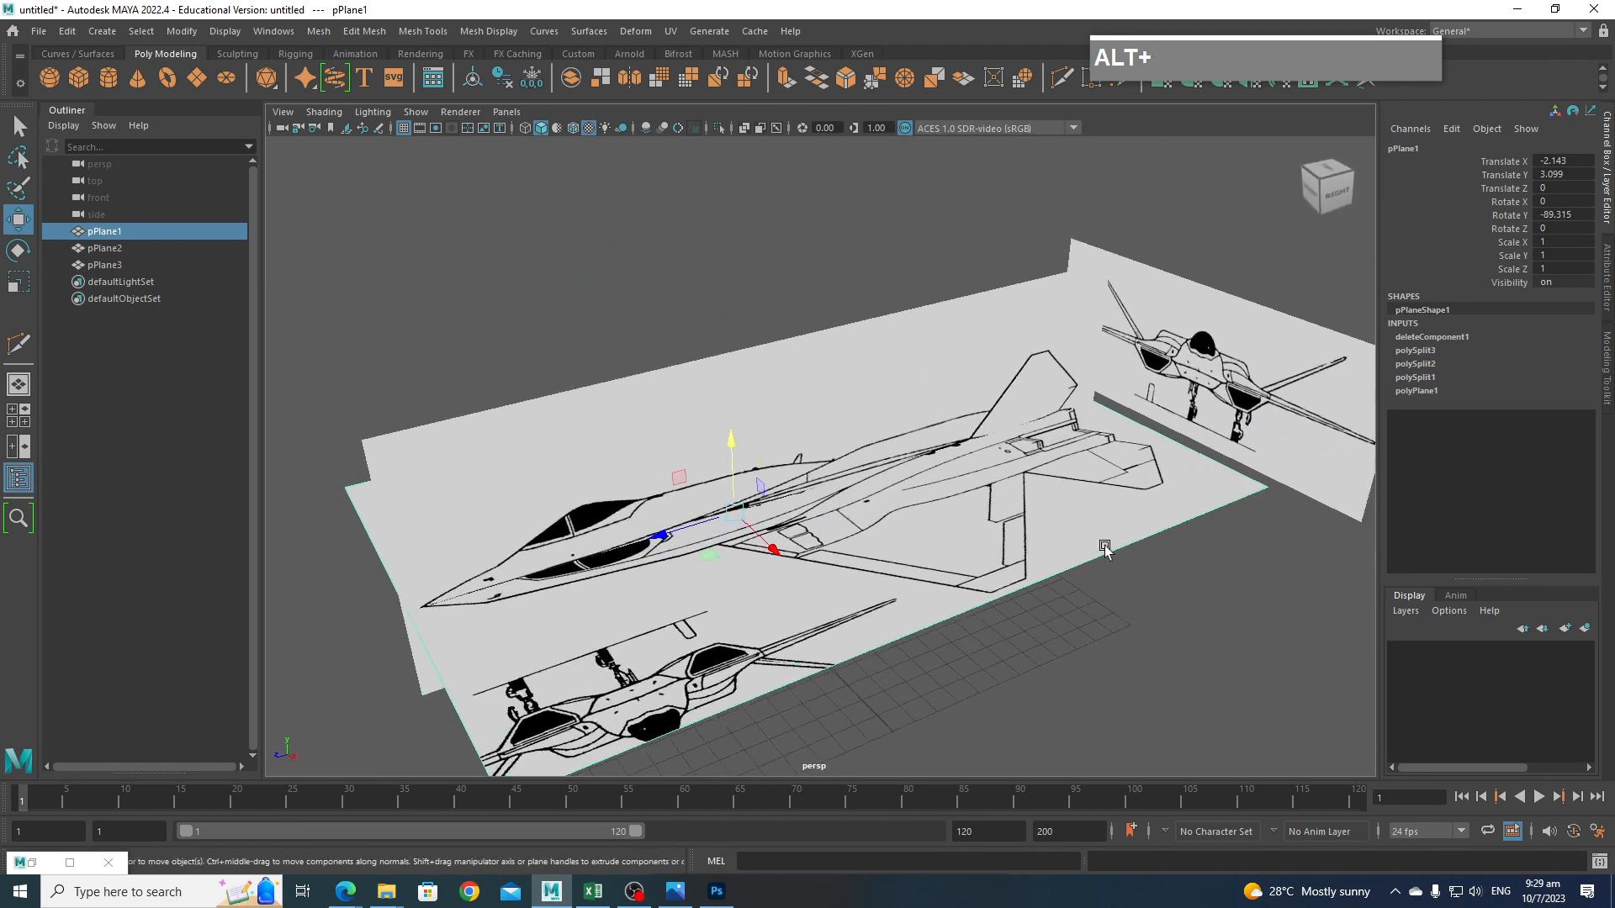
Move the side-view plane away from the top-view plane along X to about -30.809.
mouse_move(919, 599)
left_mouse_down("alt")
mouse_move(847, 692)
mouse_move(883, 580)
mouse_move(930, 593)
left_mouse_up("alt")
left_click_drag(1091, 479, 898, 376, "alt")
left_click(869, 496)
left_click(703, 380)
left_click(763, 428)
left_click_drag(826, 607, 437, 345)
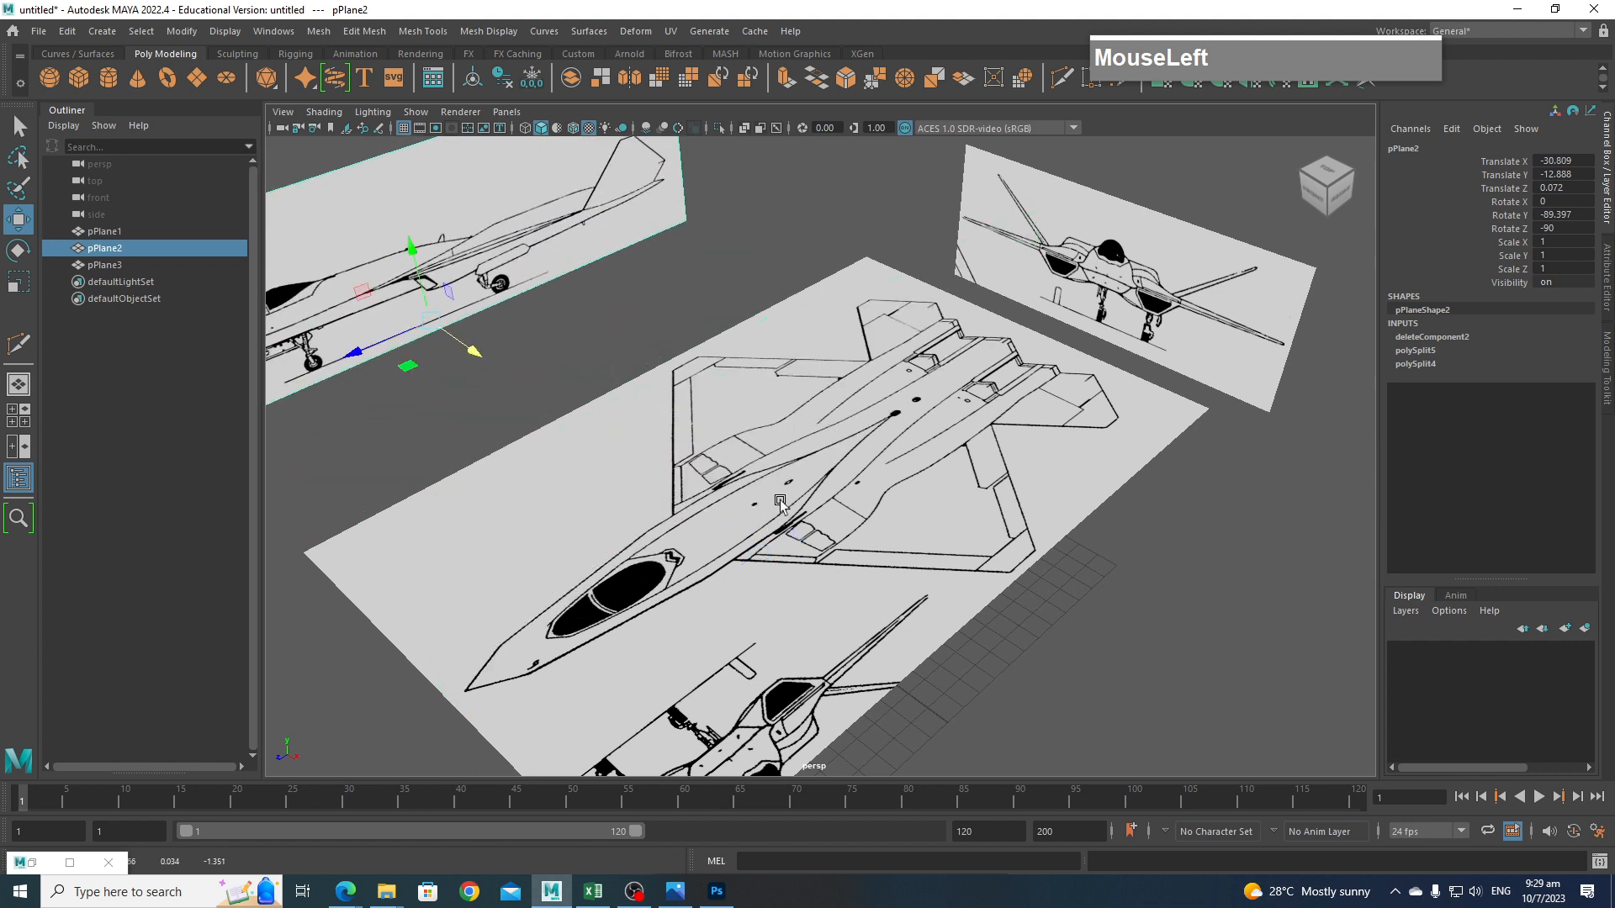
Lower the top-view plane beneath the grid to about Y -15.972.
left_click(803, 481)
left_click_drag(732, 495, 882, 673)
scroll(777, 711, "down", 5)
middle_click_drag(971, 577, 1153, 497, "alt")
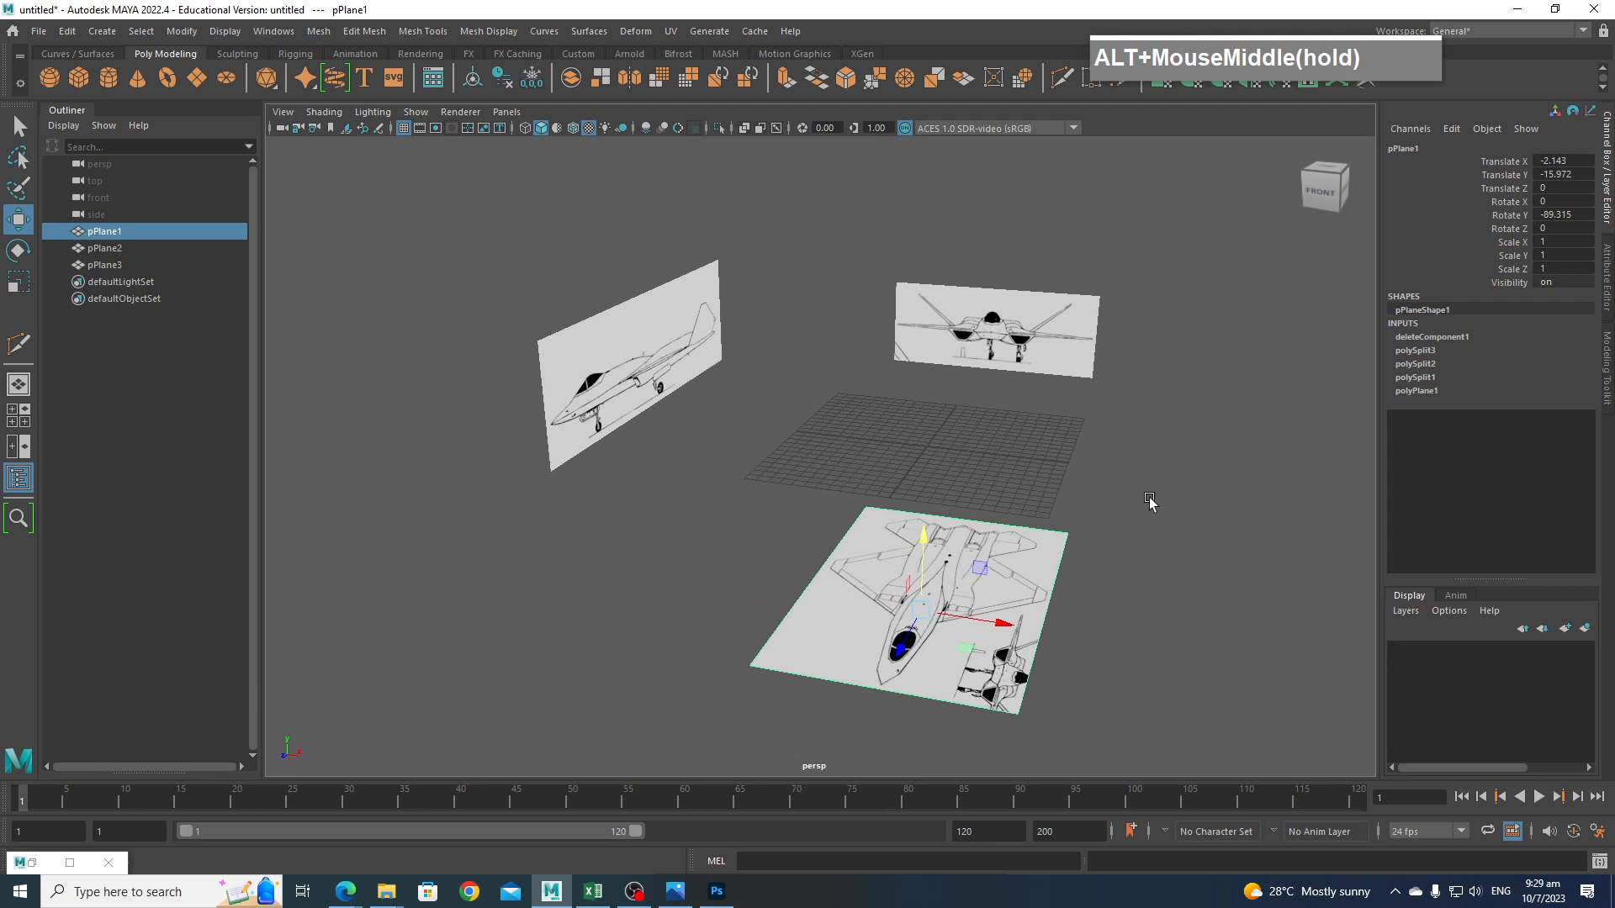
left_click_drag(1153, 497, 1165, 505, "alt")
middle_click_drag(1164, 505, 966, 462, "alt")
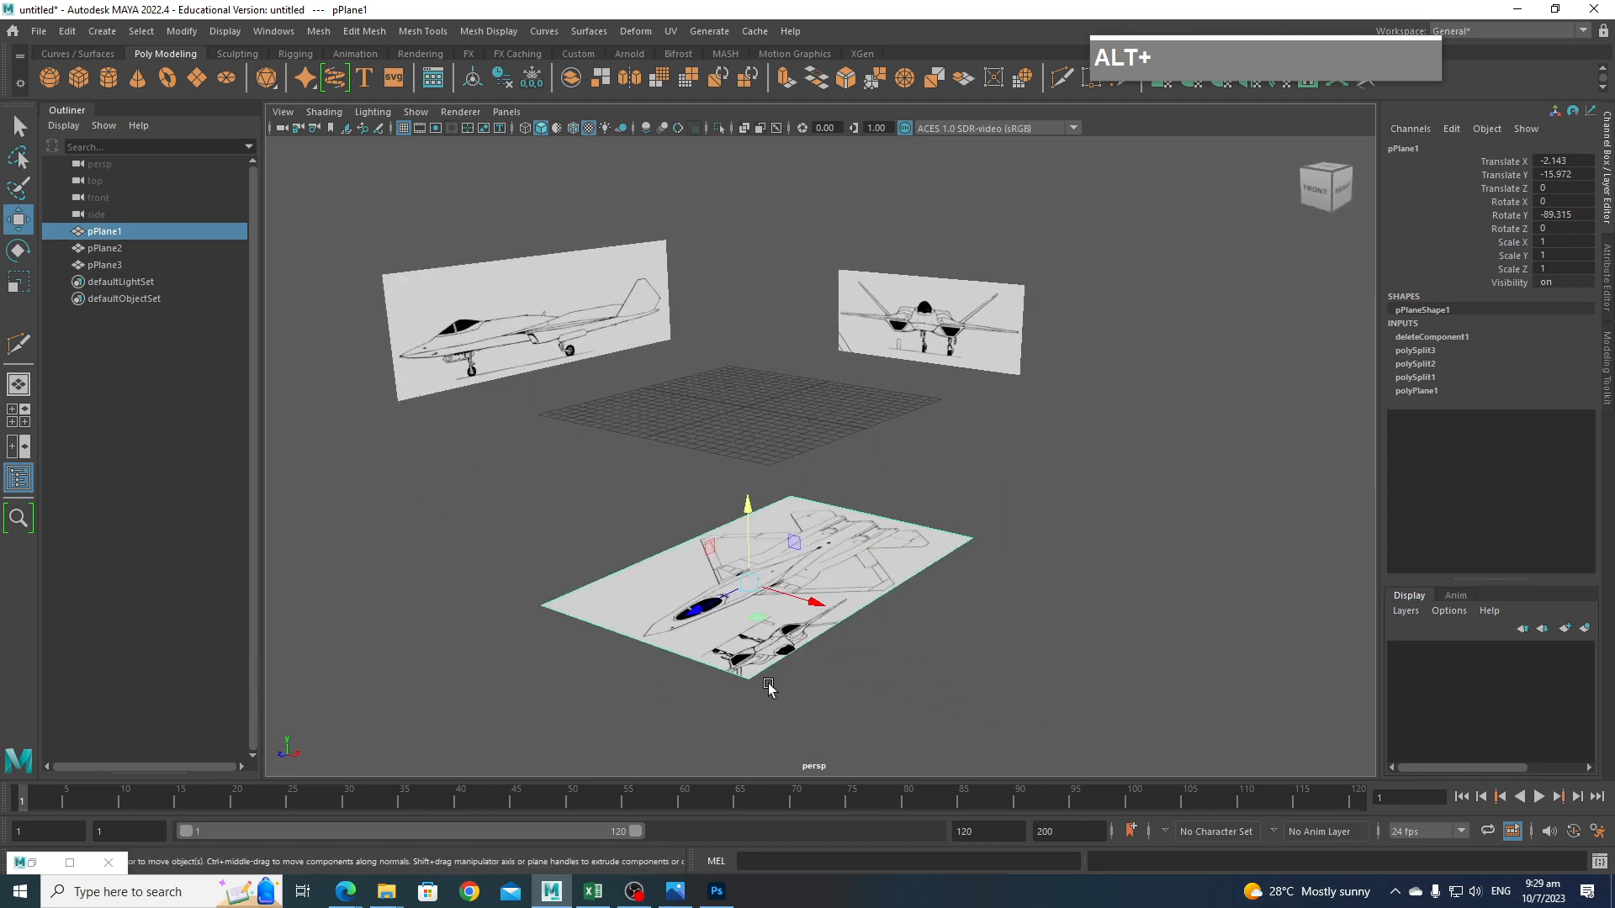
Rename the top-view plane pPlane1 as TopRef and the side-view plane pPlane2 as SideRef.
double_click(117, 233)
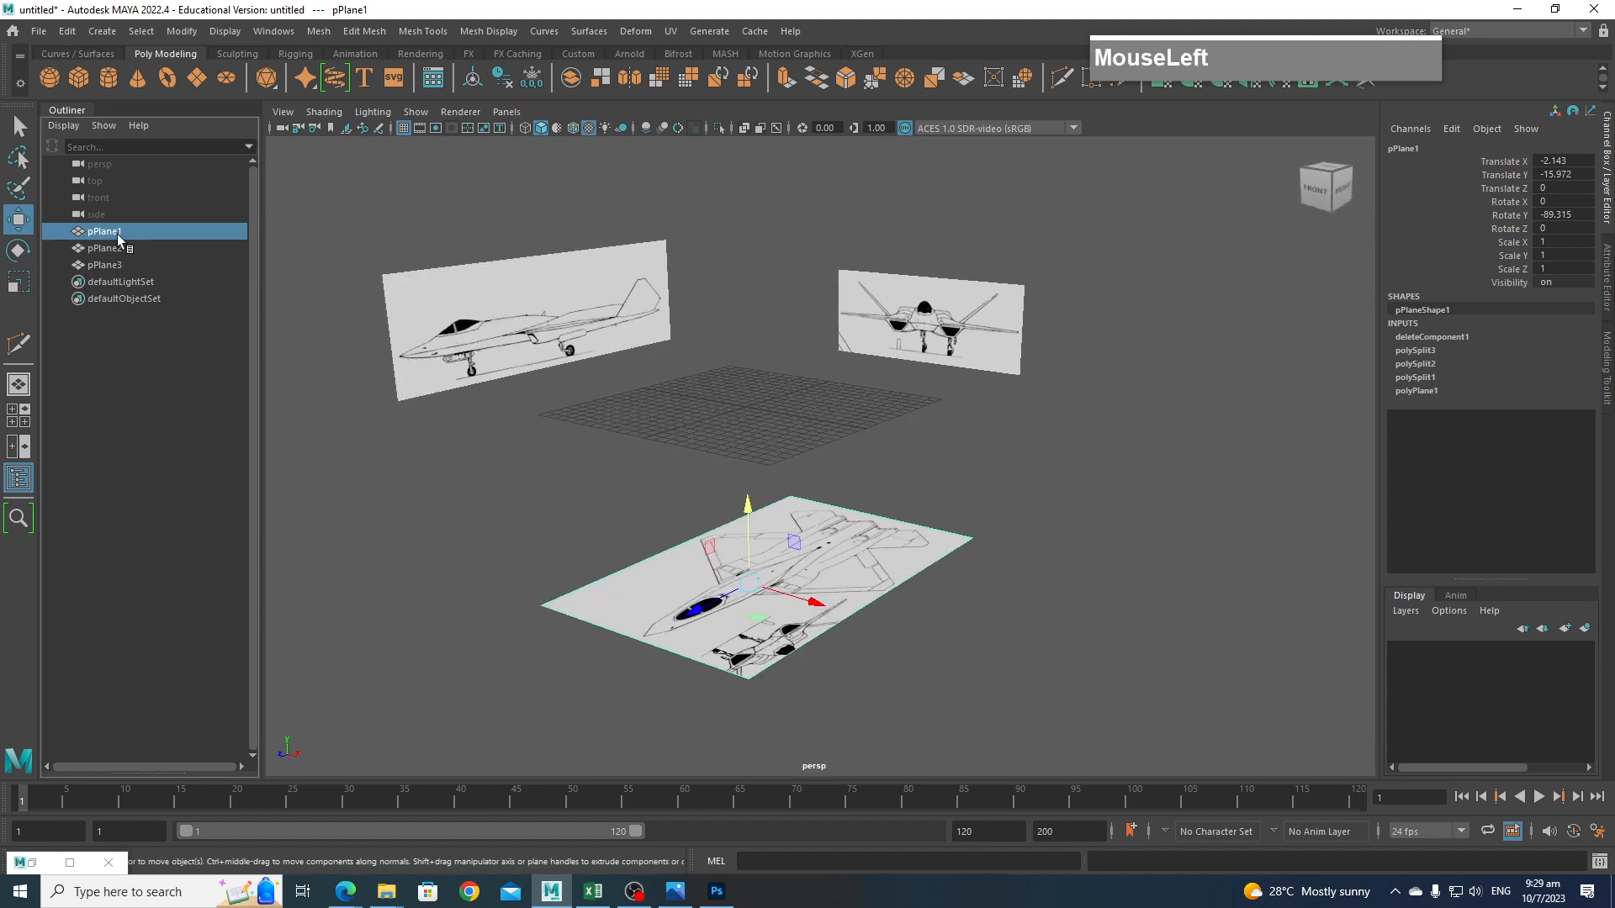
type("TopRef")
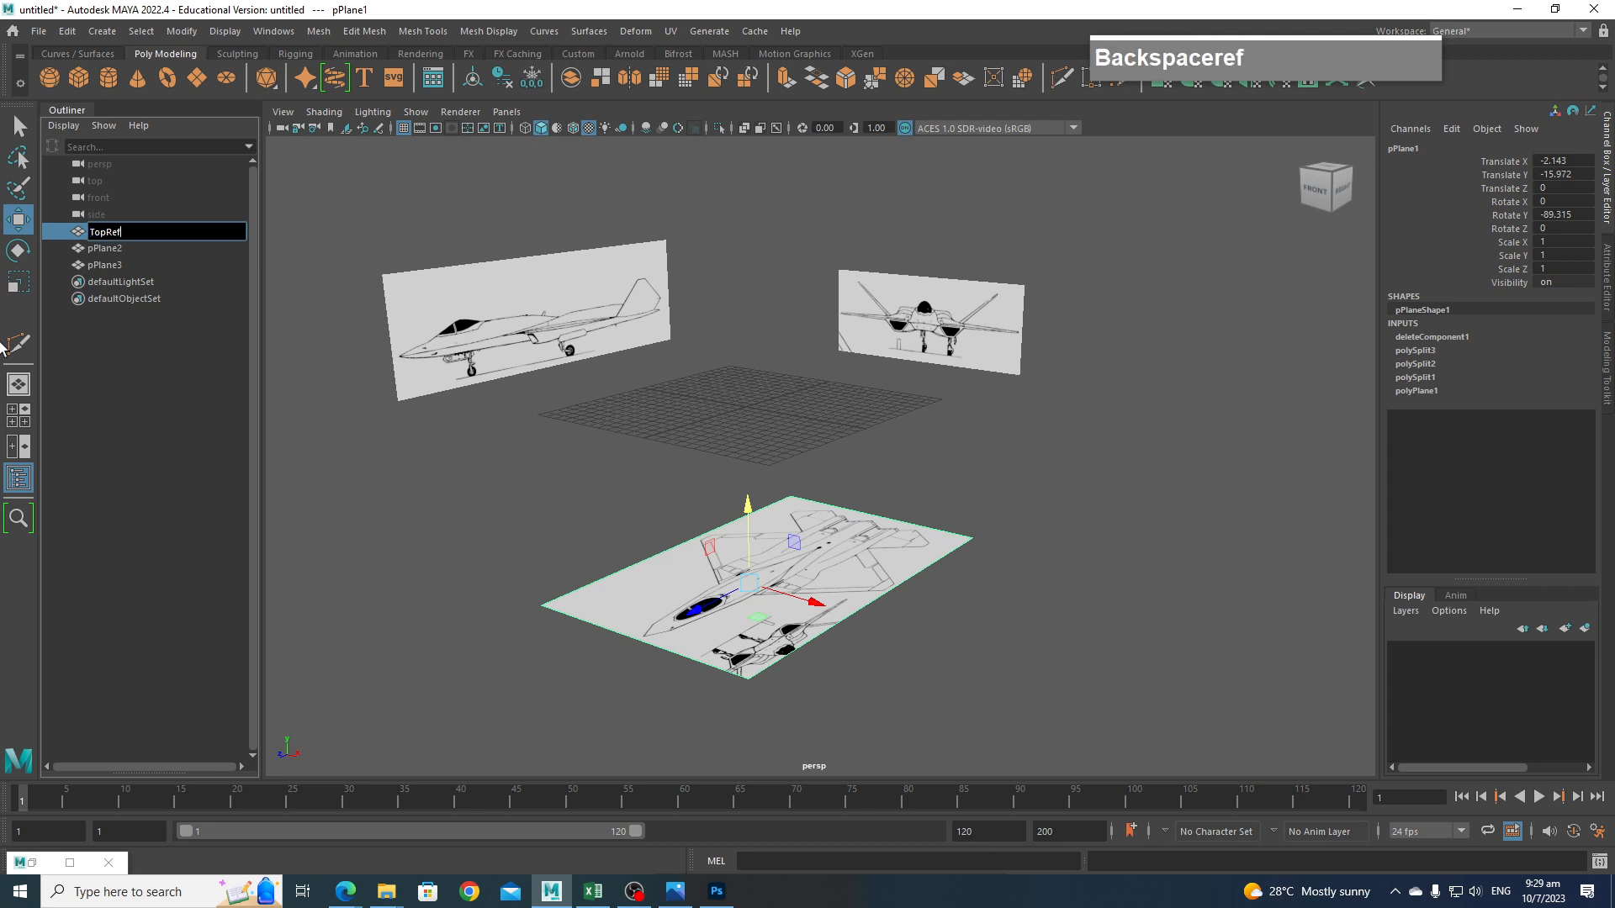
key("Return")
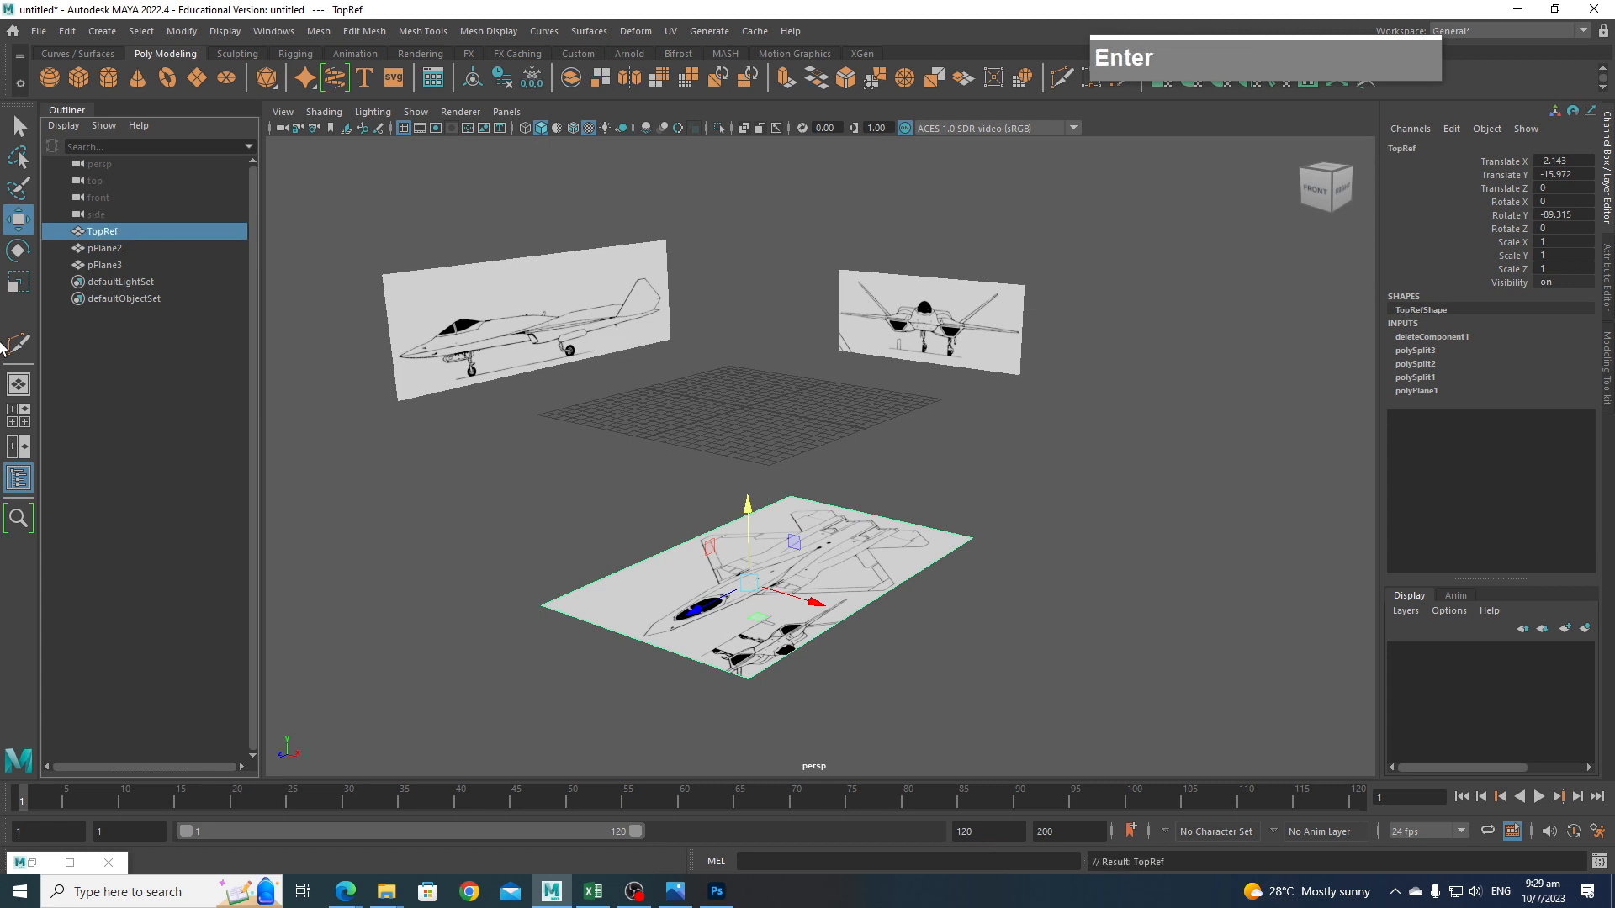
left_click(104, 265)
double_click(105, 248)
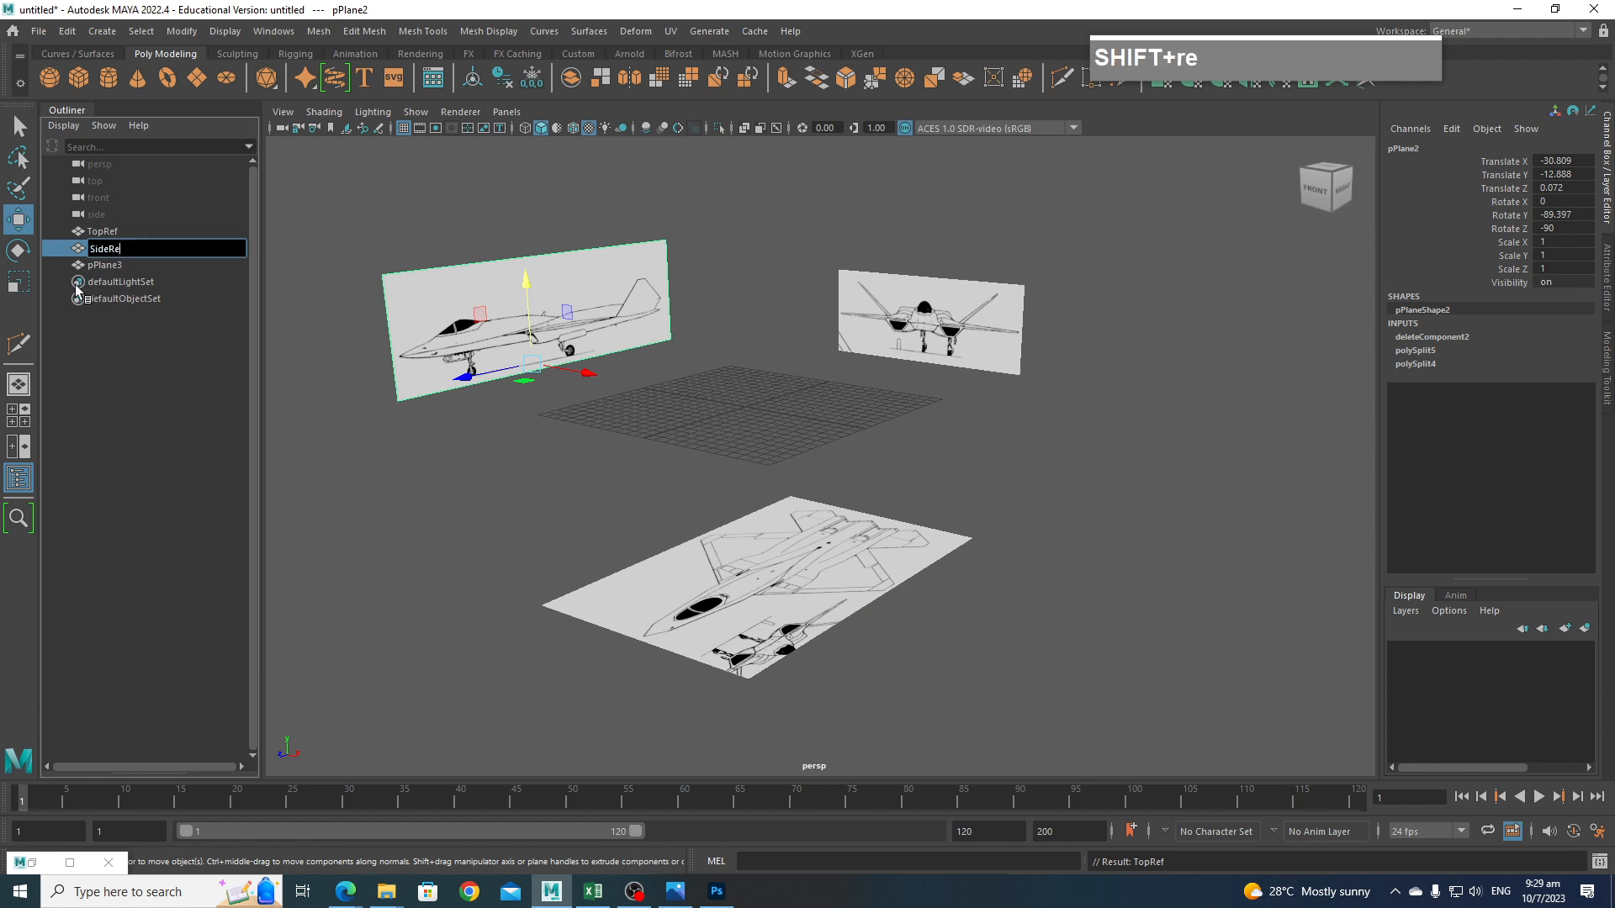
left_click(123, 266)
Rename the front-view plane pPlane3 as FrontRef.
double_click(123, 267)
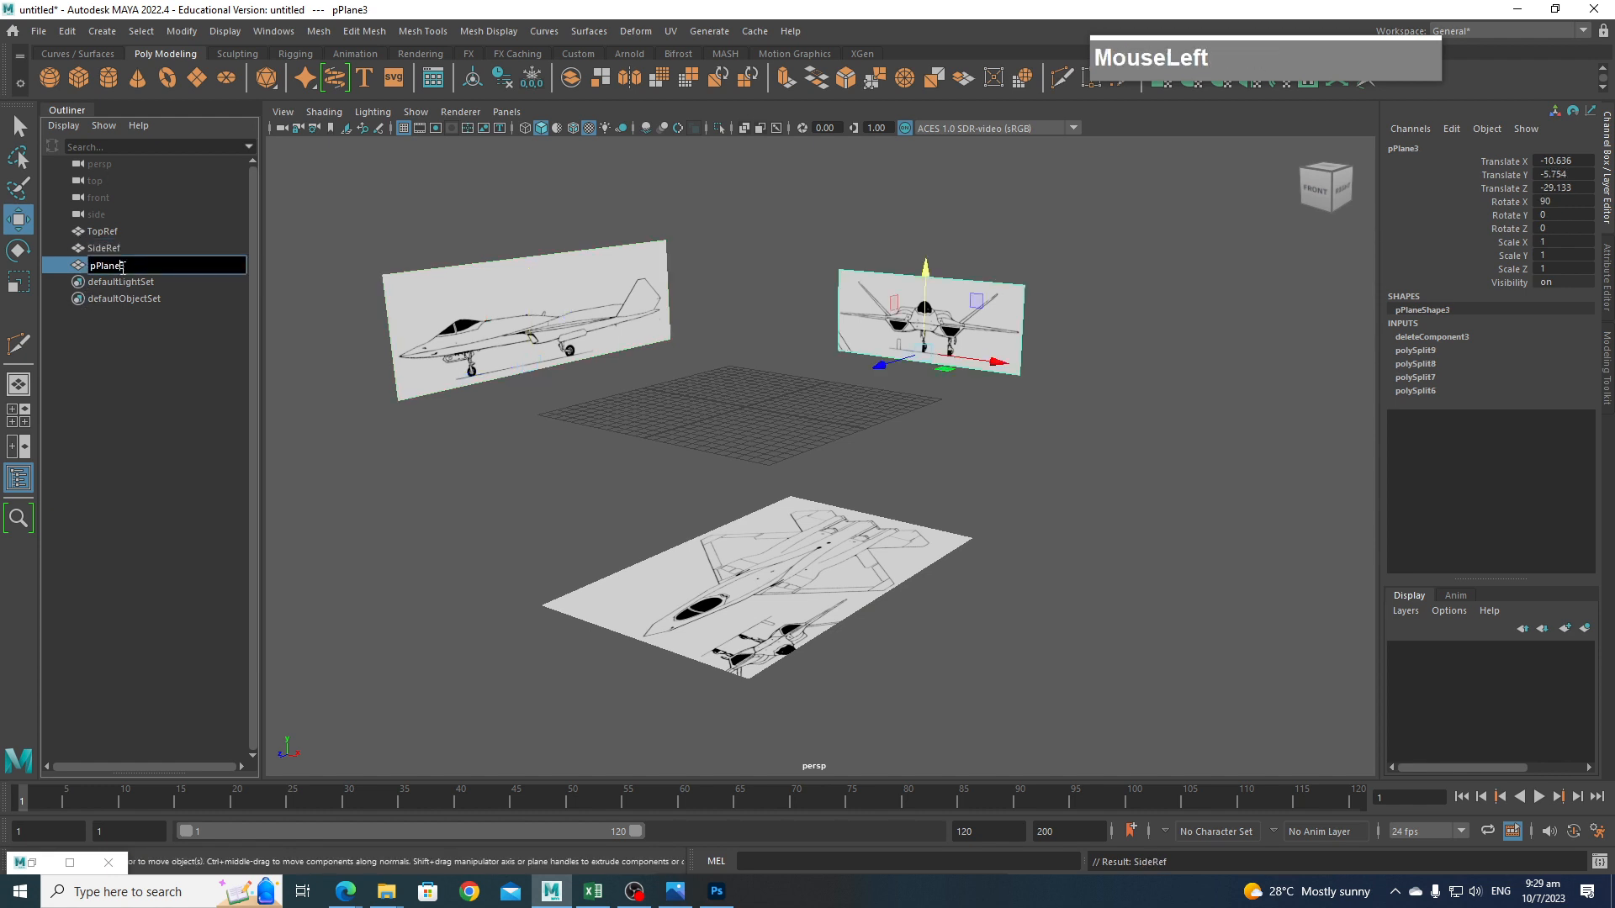
left_click_drag(146, 269, 3, 283)
type("Fr")
type("ontView")
key("BackSpace")
key("BackSpace")
type("REf")
key("BackSpace")
key("BackSpace")
type("ef")
key("Return")
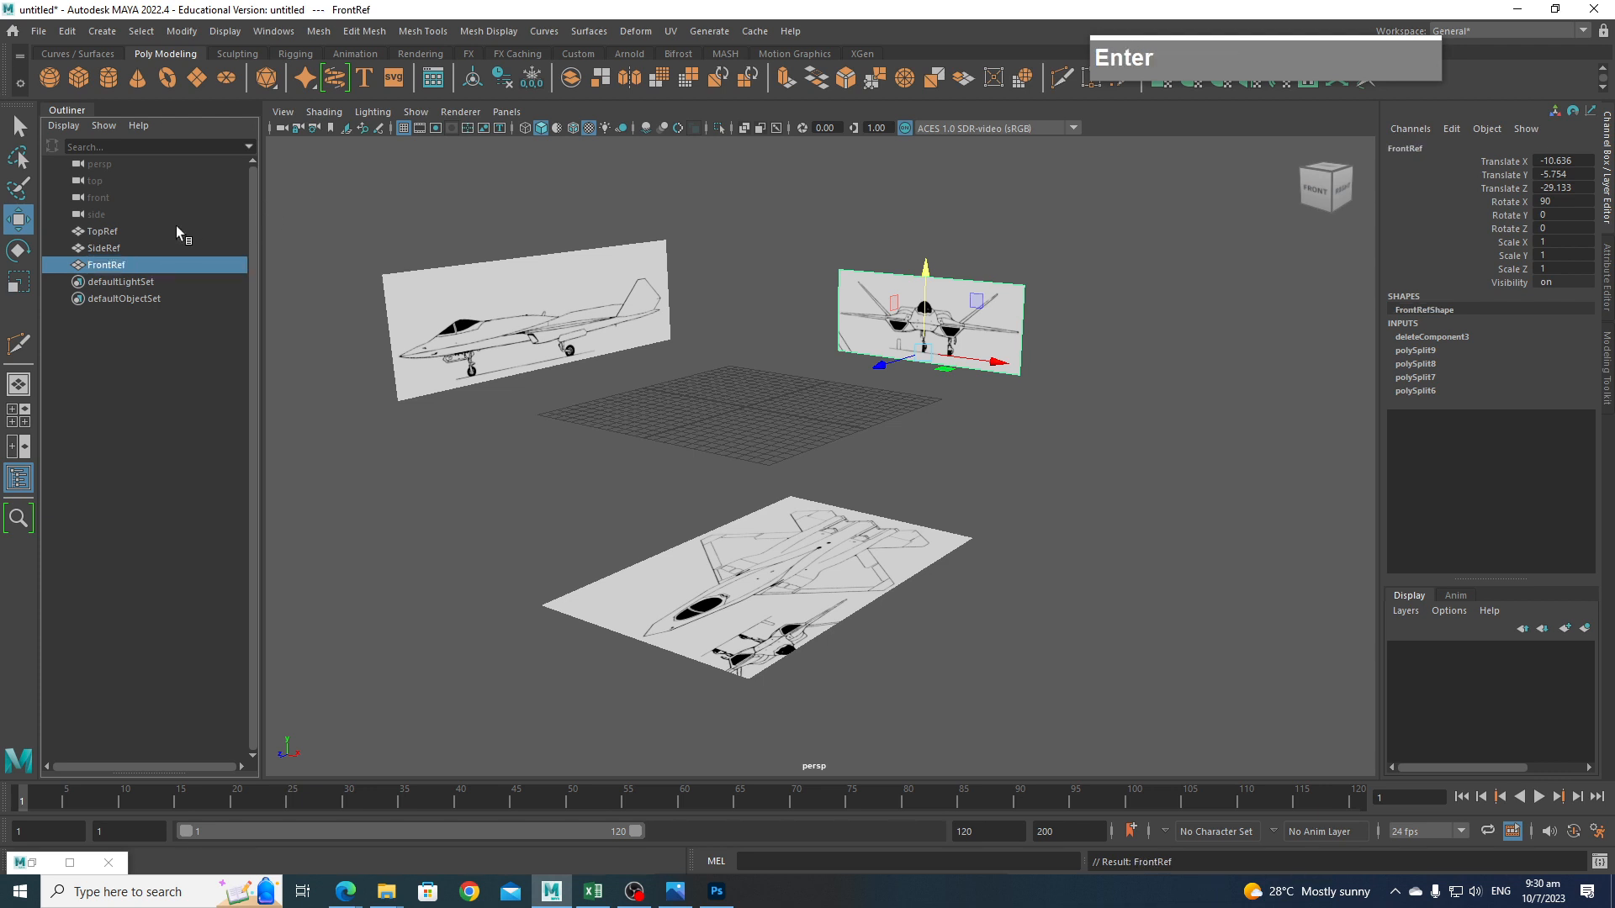
Put TopRef, SideRef and FrontRef in a new display layer named Ref with a blue layer color.
left_click(119, 229)
left_click(124, 262, "shift")
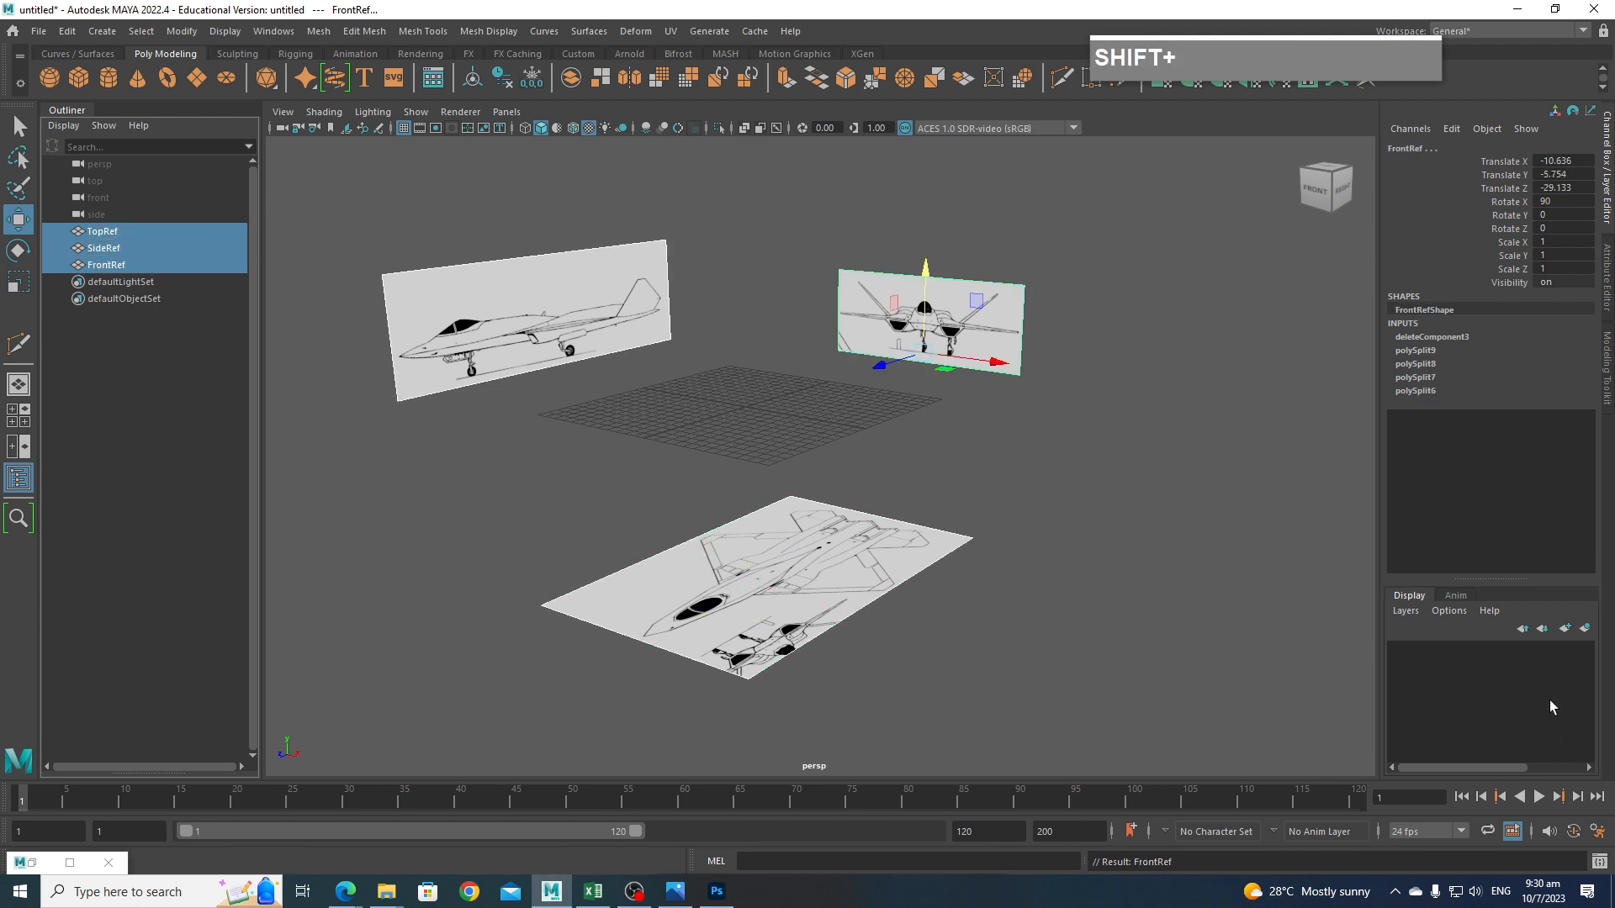
left_click(1585, 630)
double_click(1482, 652)
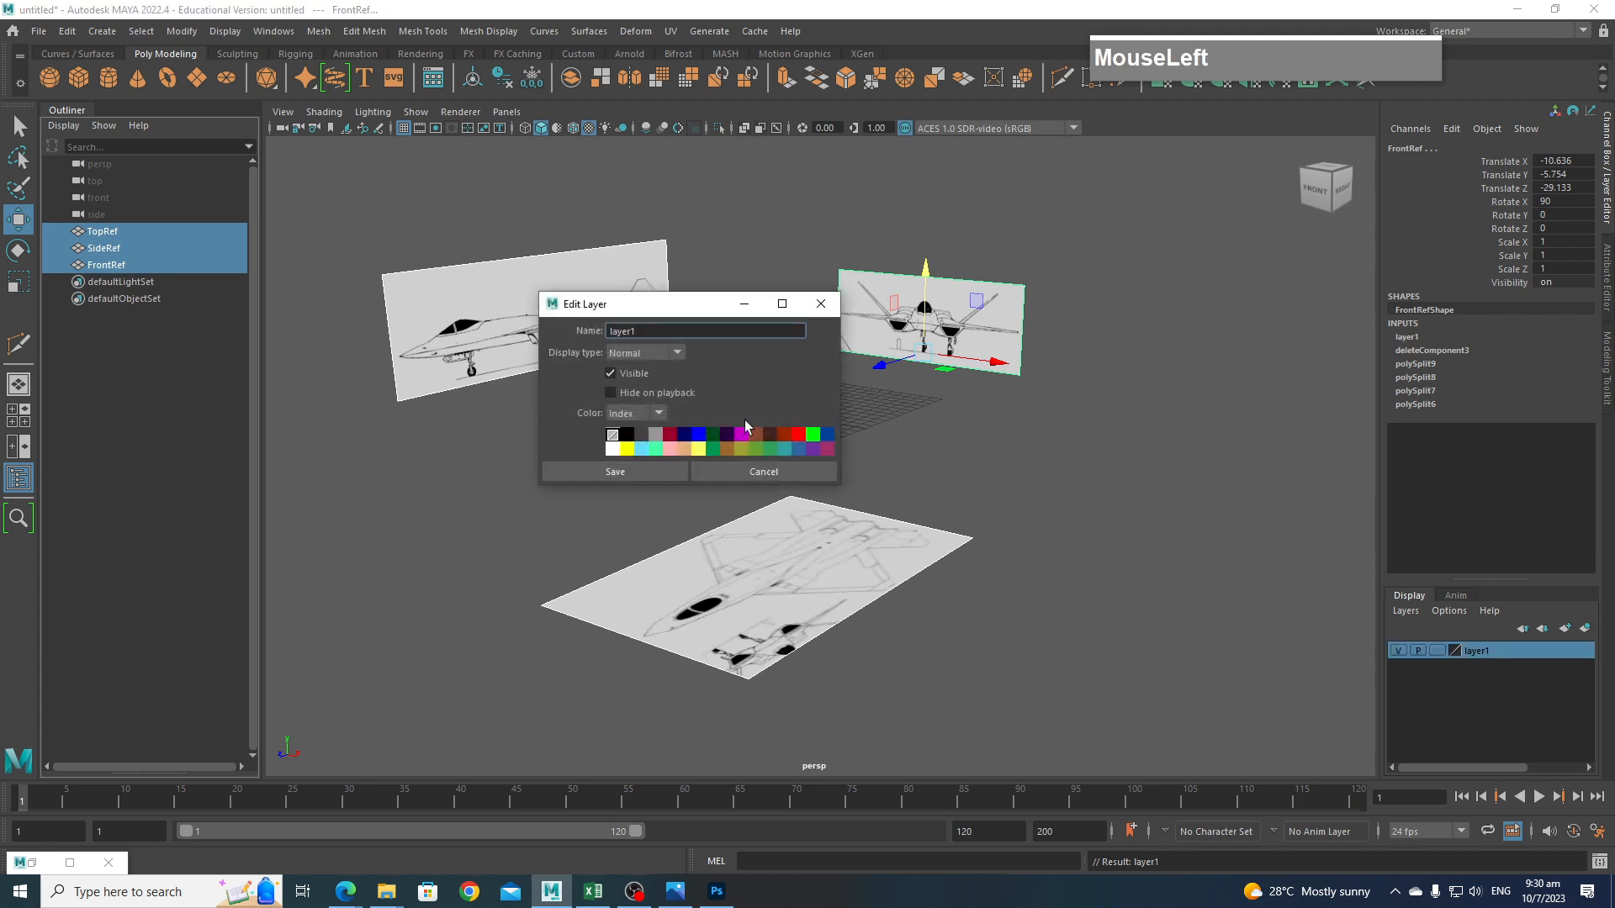
type("Ref")
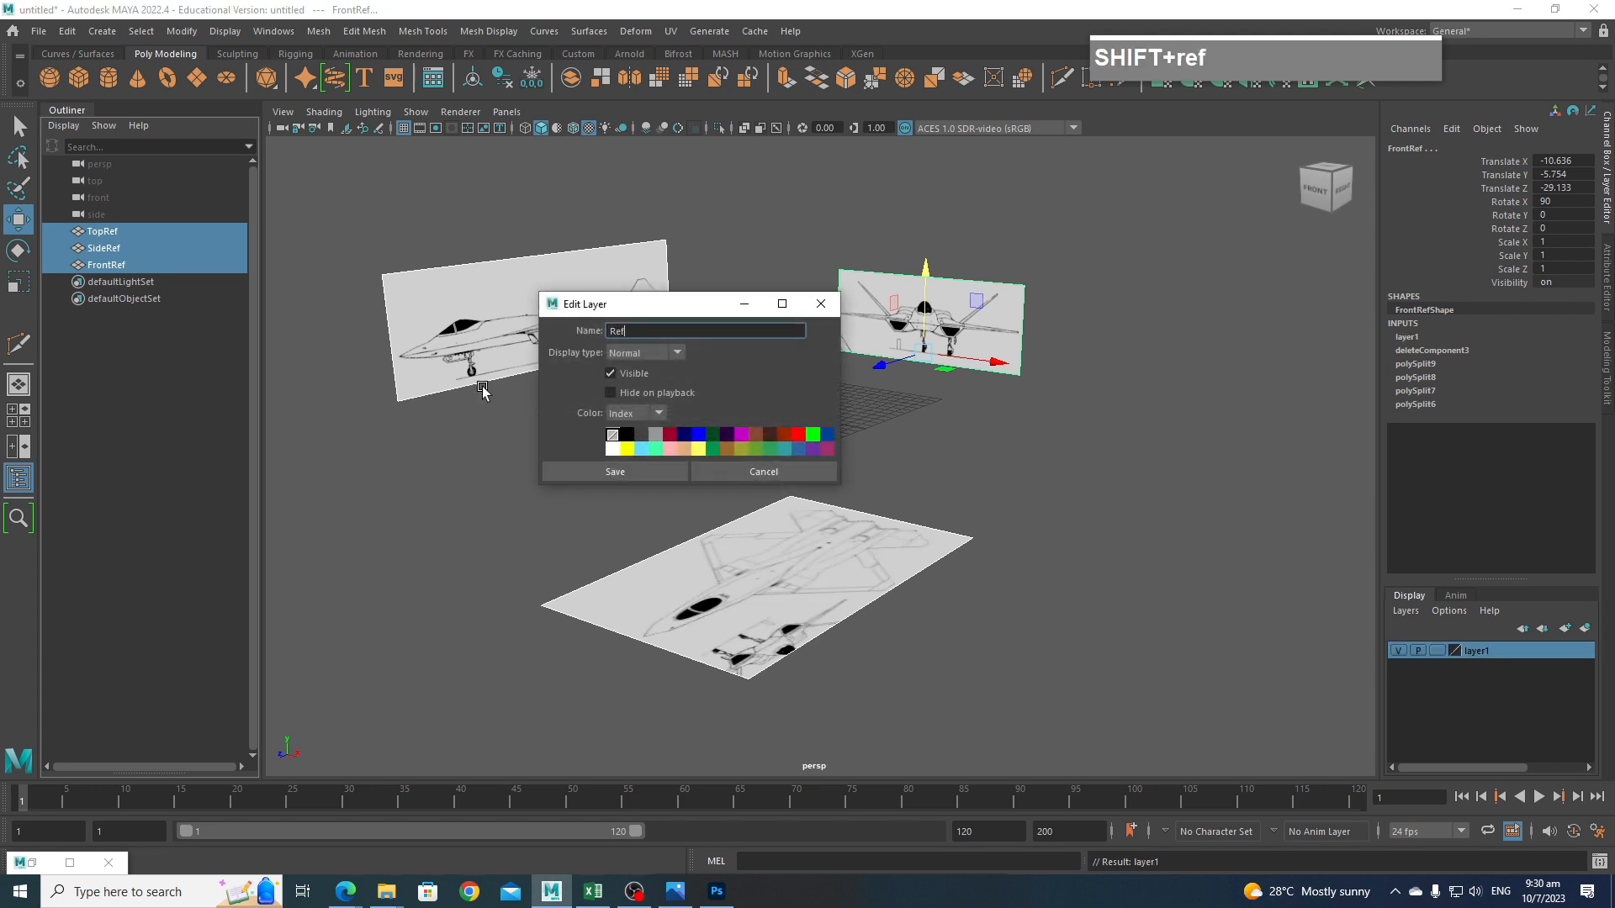
left_click(700, 437)
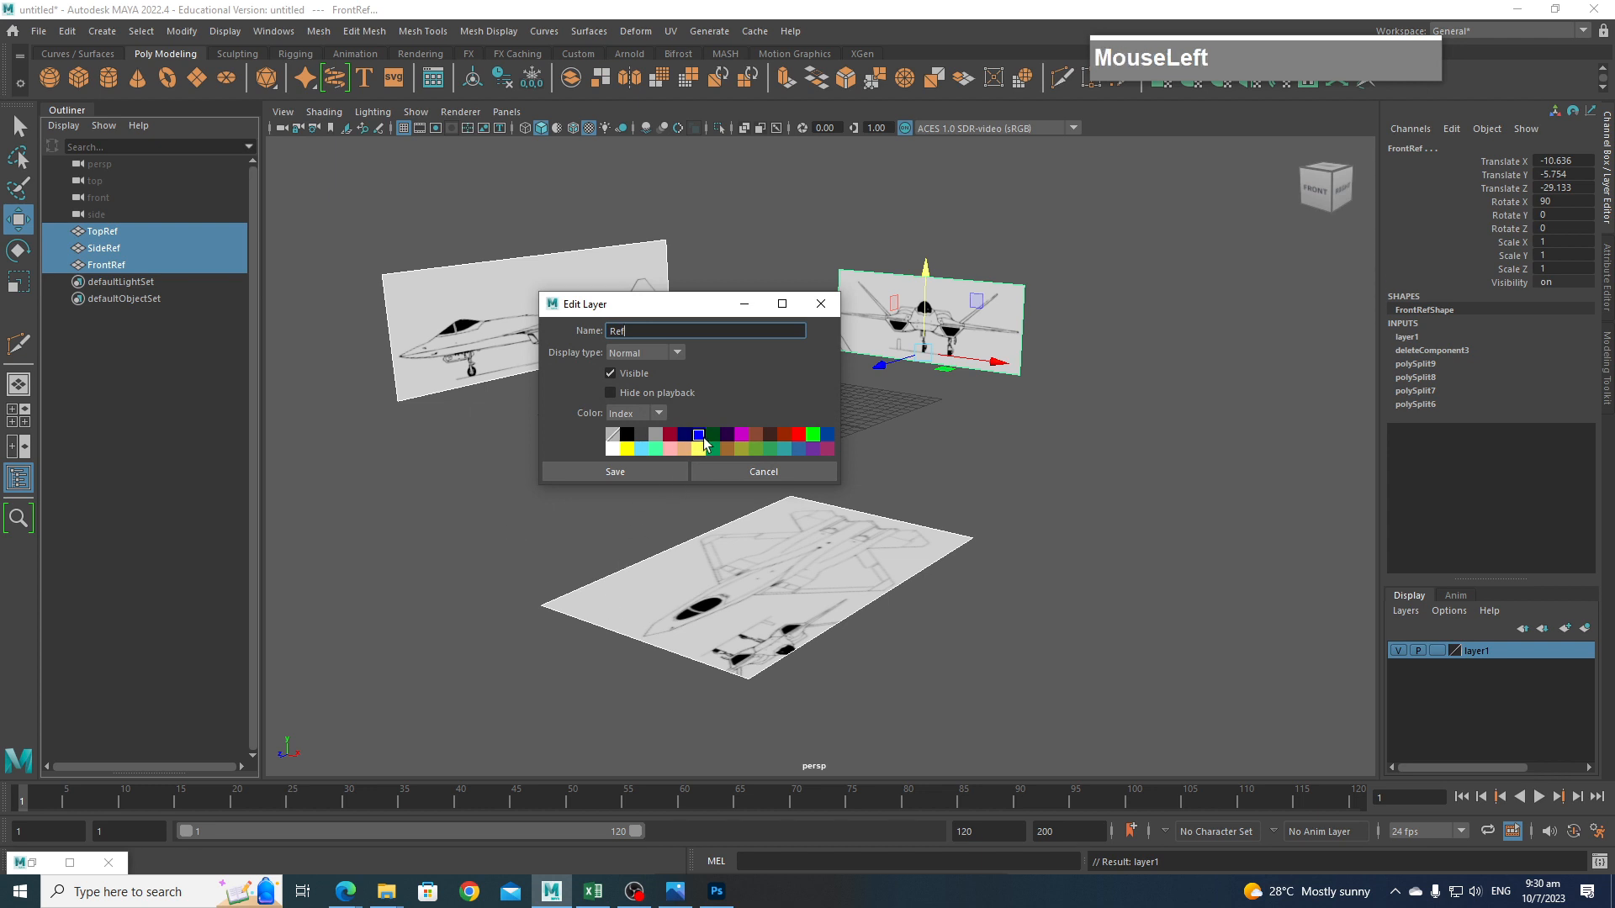
left_click(639, 472)
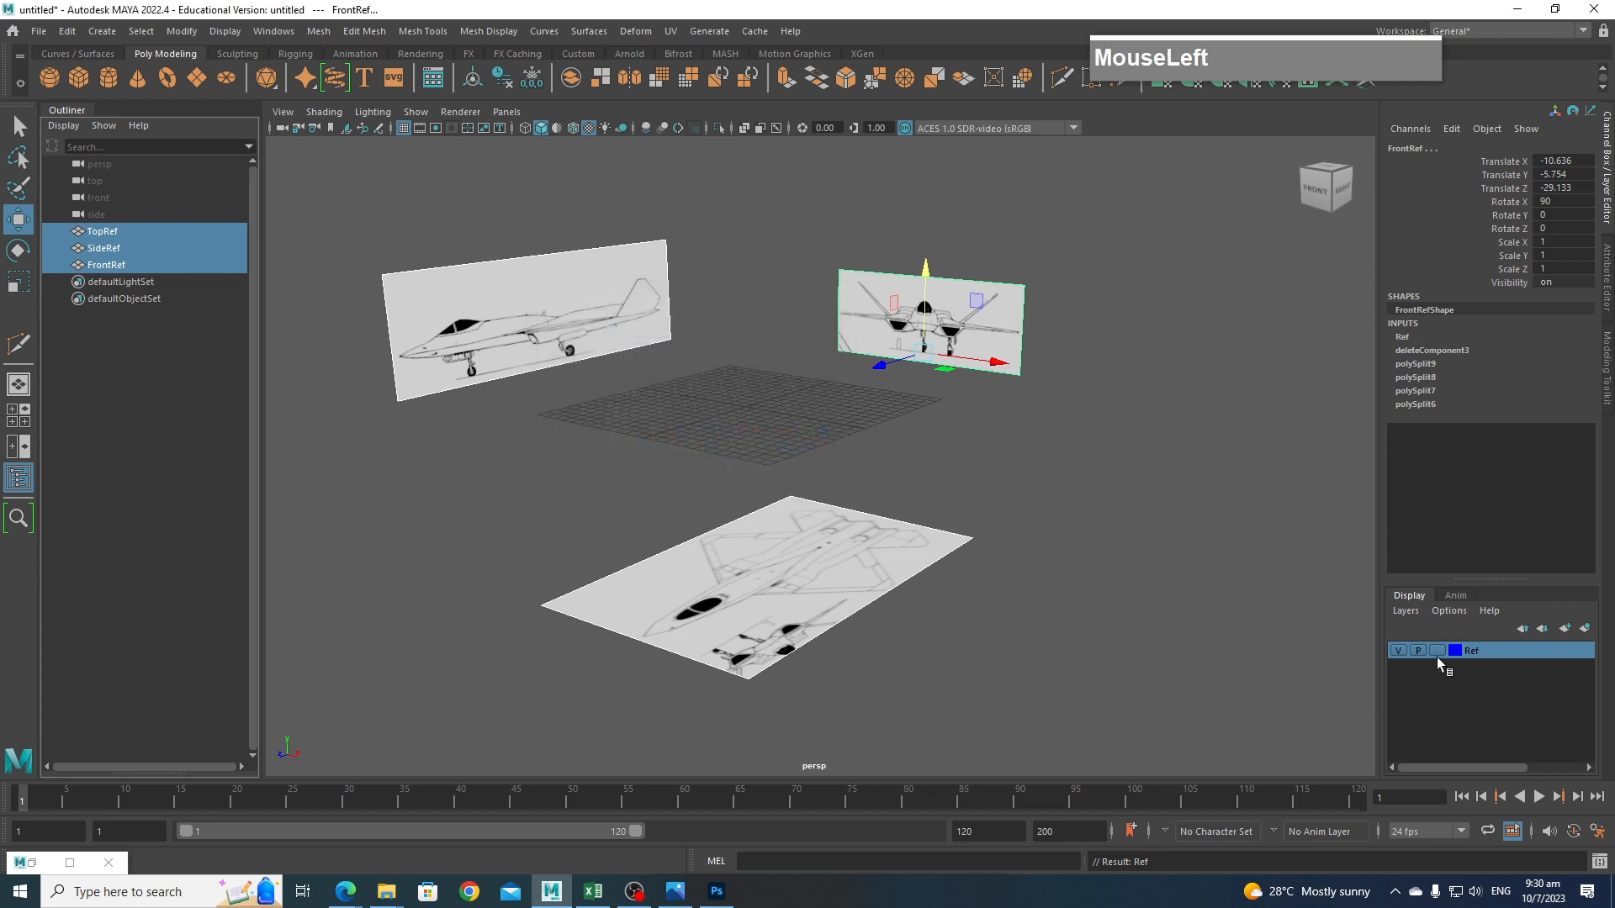
Set the Ref layer to reference display mode and test whether its planes can still be selected in the viewport.
double_click(1437, 655)
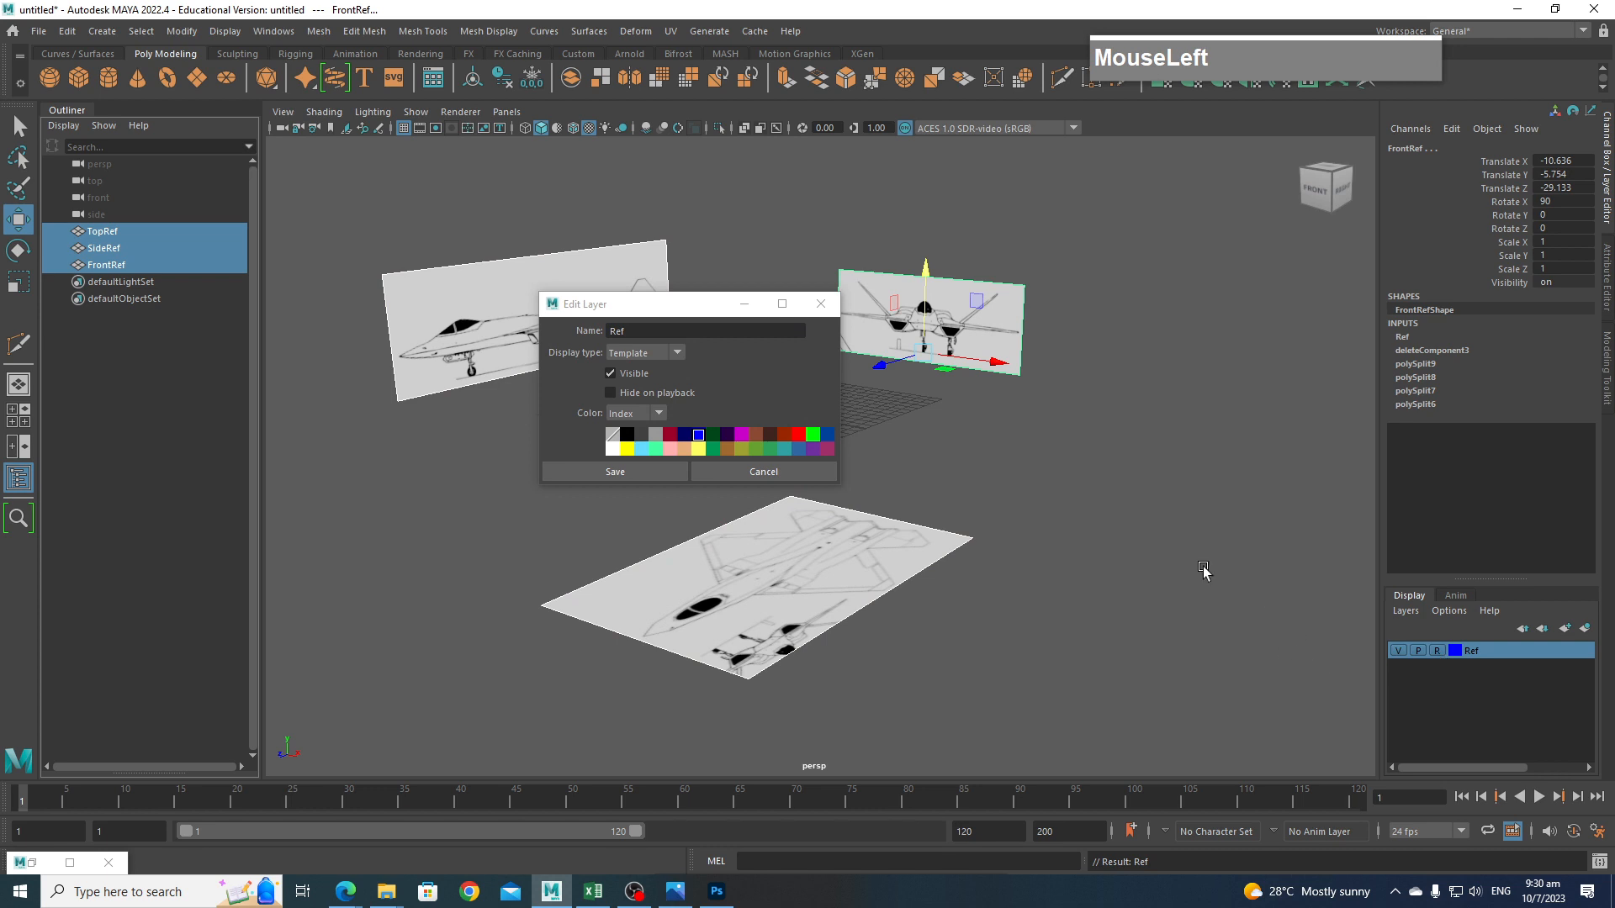
left_click(725, 472)
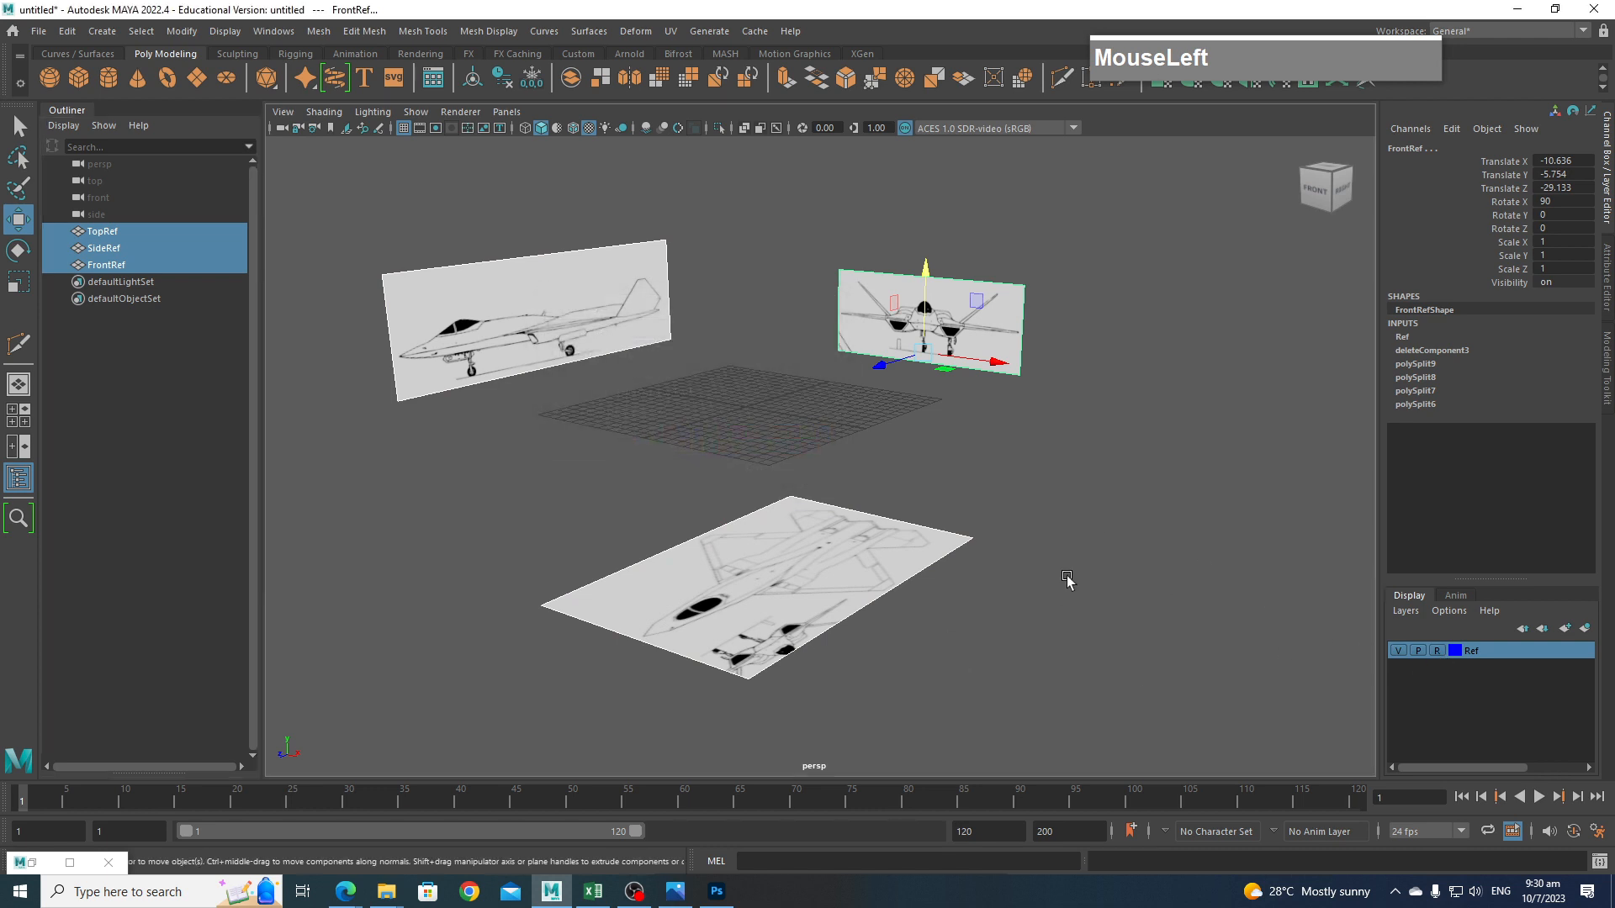
left_click(1035, 395)
left_click_drag(907, 479, 976, 542, "alt")
left_click(630, 308)
left_click(794, 568)
Save the scene under the file name YF23_Blocking as Maya ASCII in the project's scenes folder.
middle_click_drag(976, 542, 1106, 572, "alt")
left_click_drag(1107, 573, 1060, 560, "alt")
middle_click_drag(1059, 560, 1050, 545, "alt")
left_click(39, 31)
left_click(59, 102)
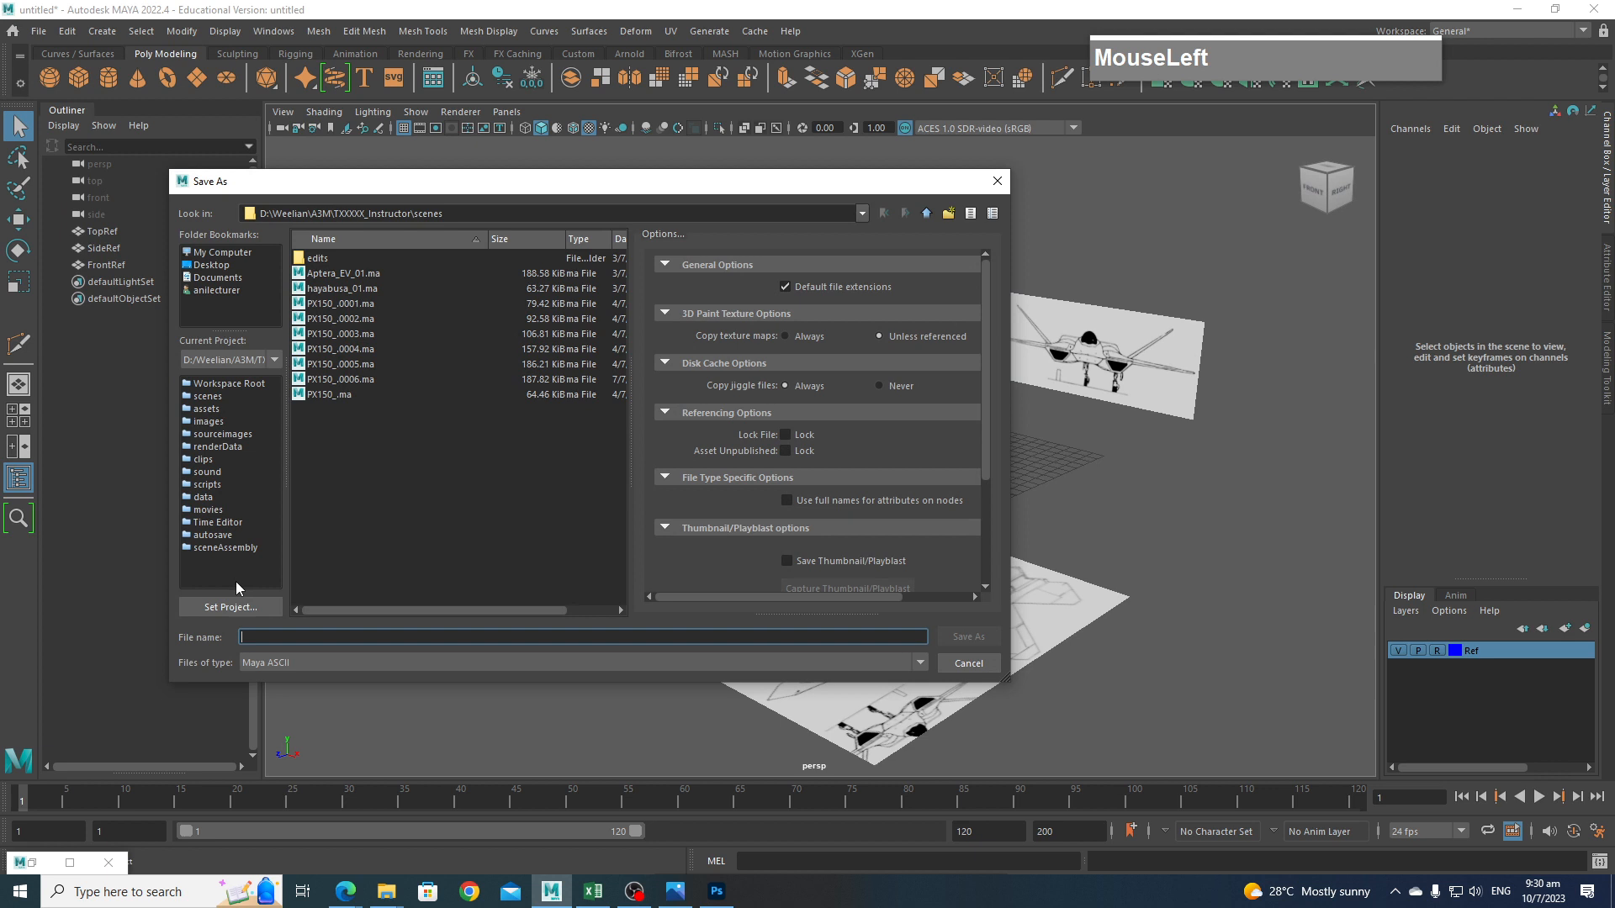
type("YF-2")
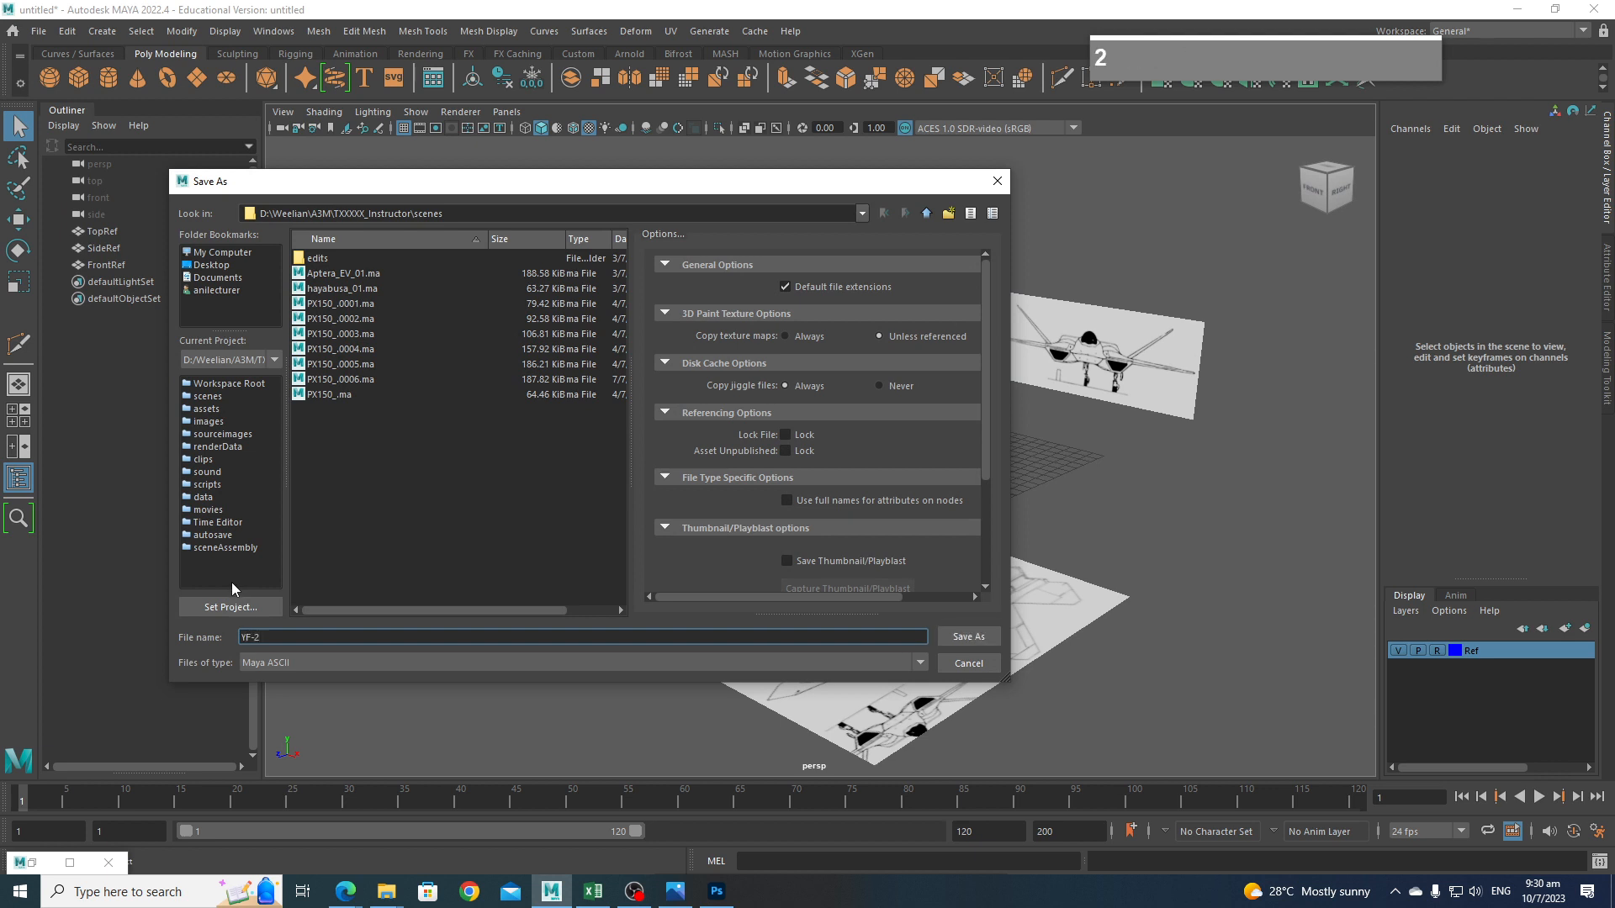
key("BackSpace")
key("BackSpace")
type("2")
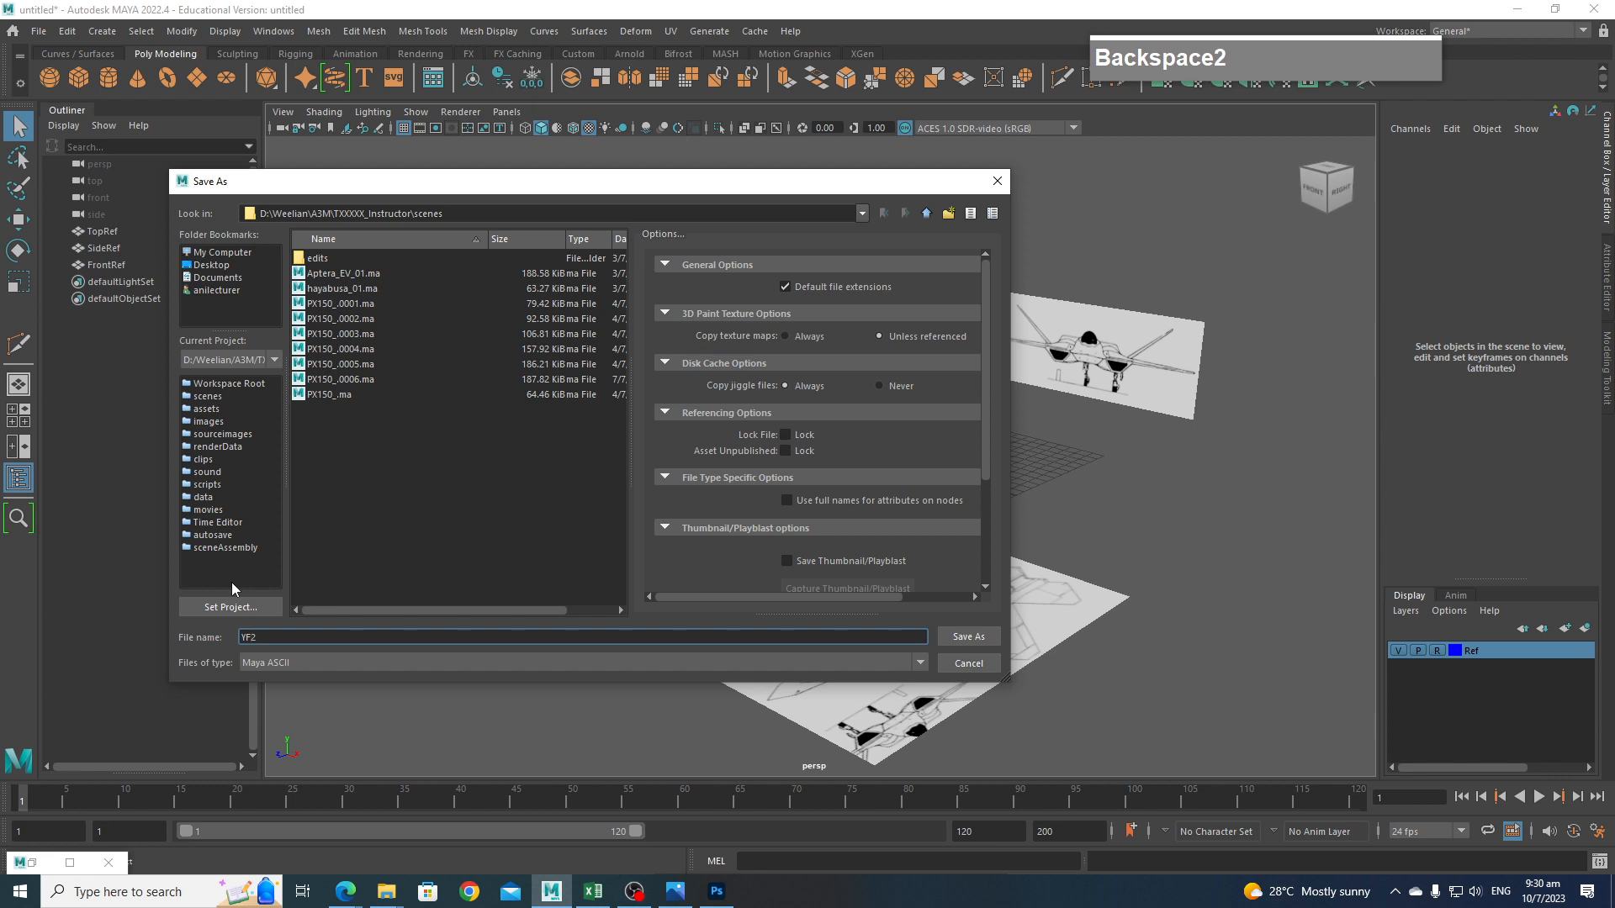
type("_L")
key("BackSpace")
type("Blocking")
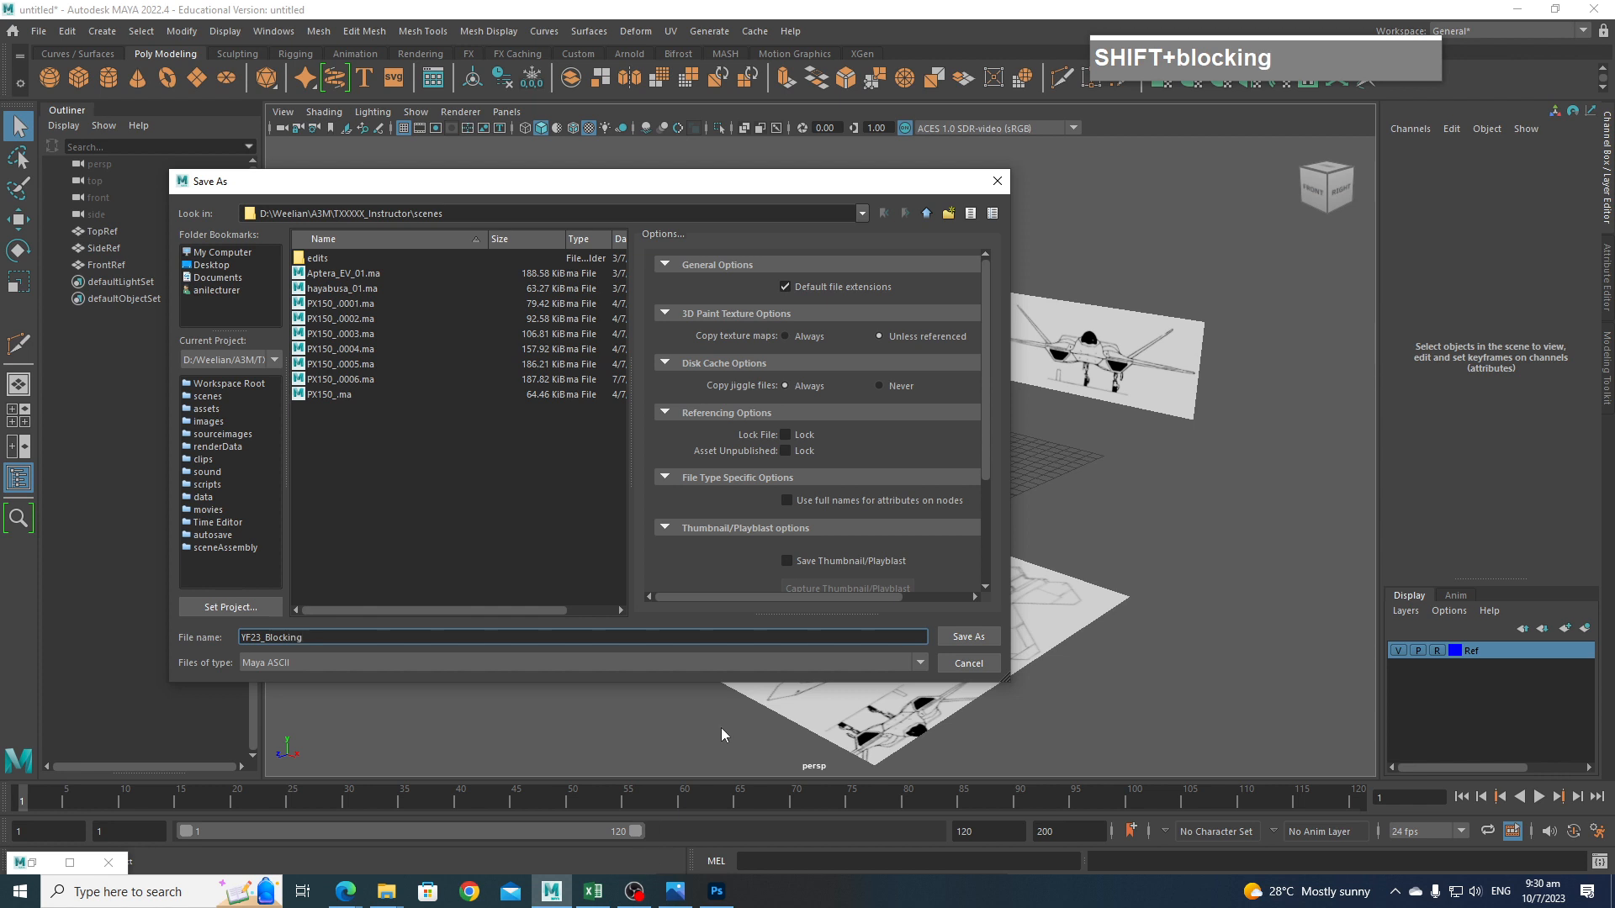
left_click(978, 636)
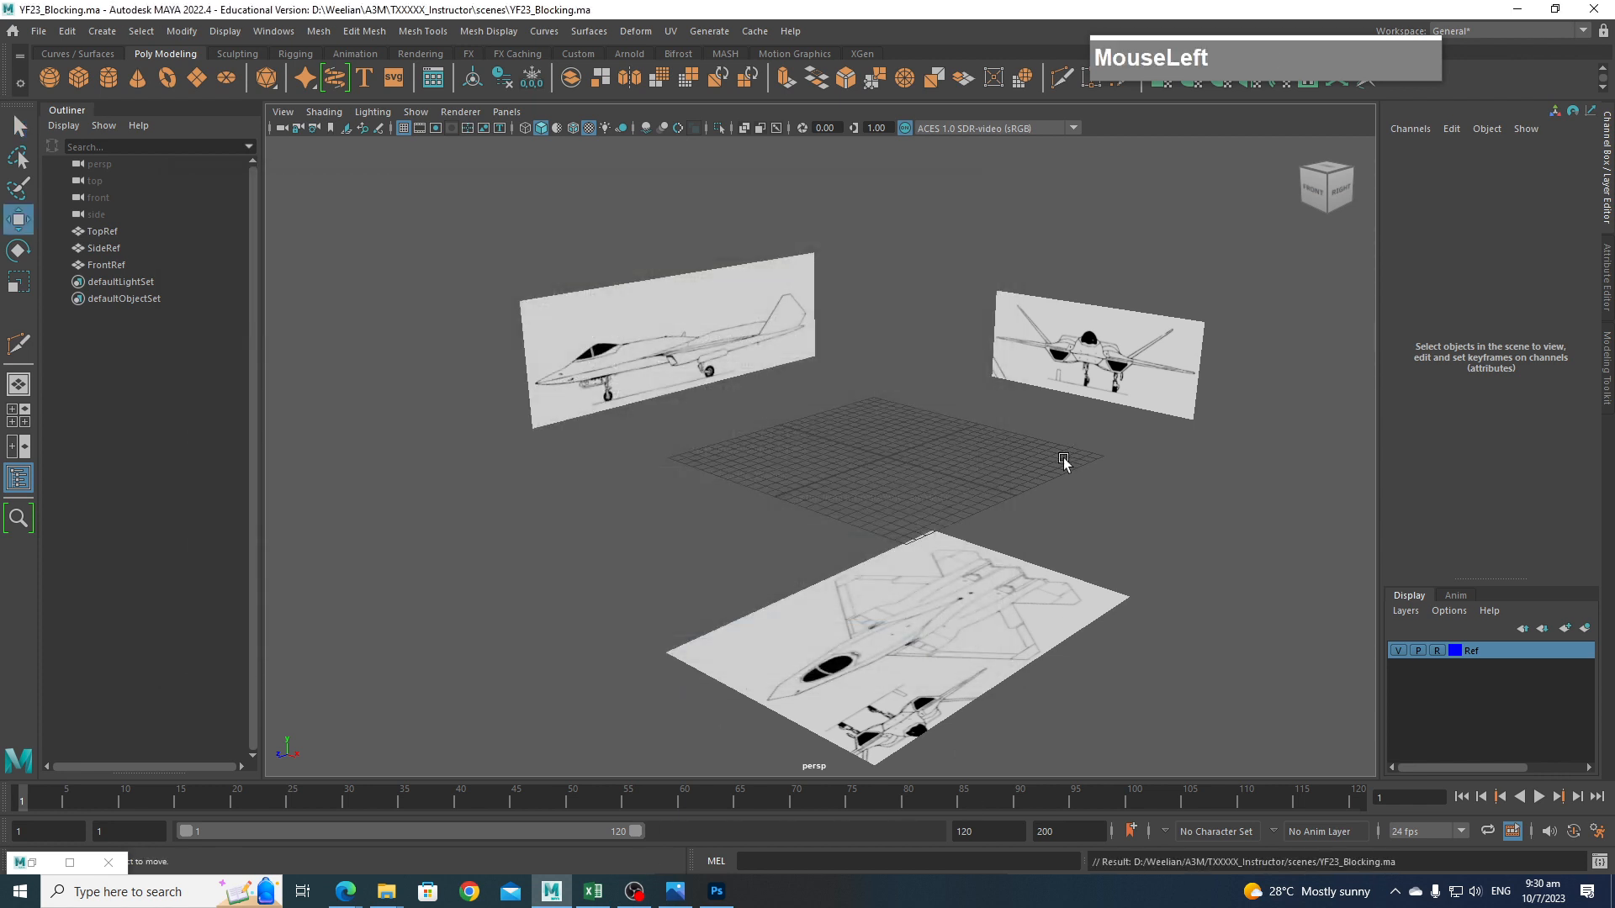
Examine the arrangement of the top, side and front reference planes from above and from the front.
scroll(1049, 451, "down", 2)
scroll(1048, 454, "up", 3)
left_click_drag(1048, 454, 1014, 580, "alt")
middle_click_drag(1013, 580, 1009, 542, "alt")
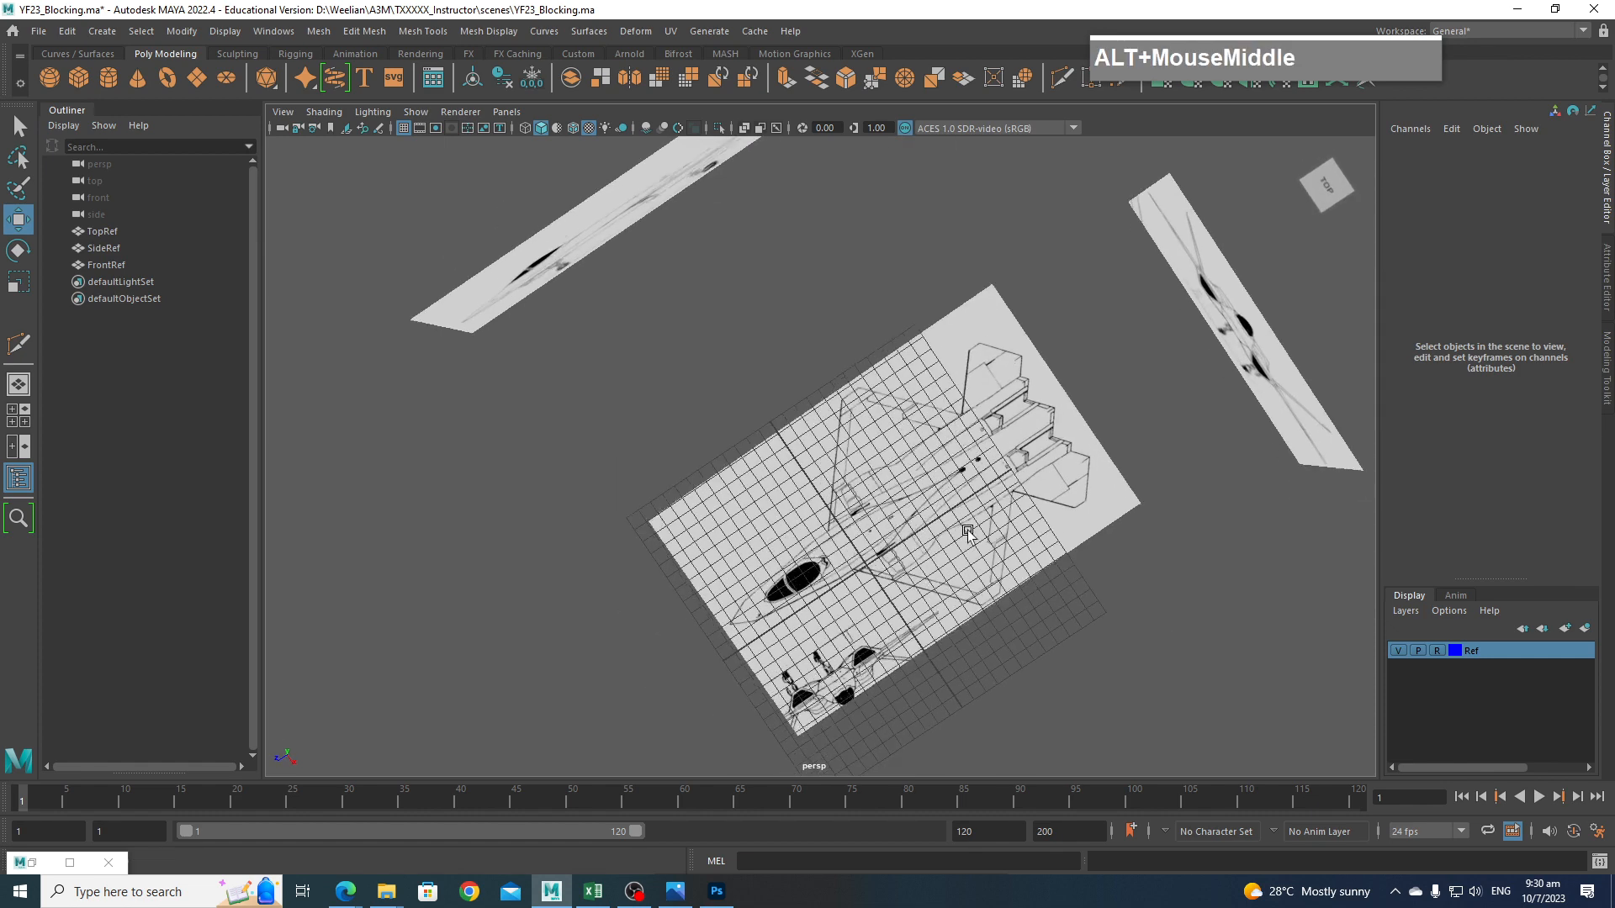
left_click_drag(1009, 543, 979, 437, "alt")
scroll(979, 437, "up", 4)
middle_click_drag(978, 438, 1152, 403, "alt")
left_click_drag(1152, 404, 1099, 421, "alt")
middle_click_drag(1100, 421, 1080, 379, "alt")
left_click_drag(1080, 378, 1036, 401, "alt")
scroll(993, 473, "down", 2)
scroll(992, 472, "up", 2)
mouse_move(784, 649)
left_mouse_down("alt")
mouse_move(919, 572)
mouse_move(875, 674)
mouse_move(714, 674)
mouse_move(799, 671)
left_mouse_up("alt")
middle_click_drag(799, 670, 979, 832, "alt")
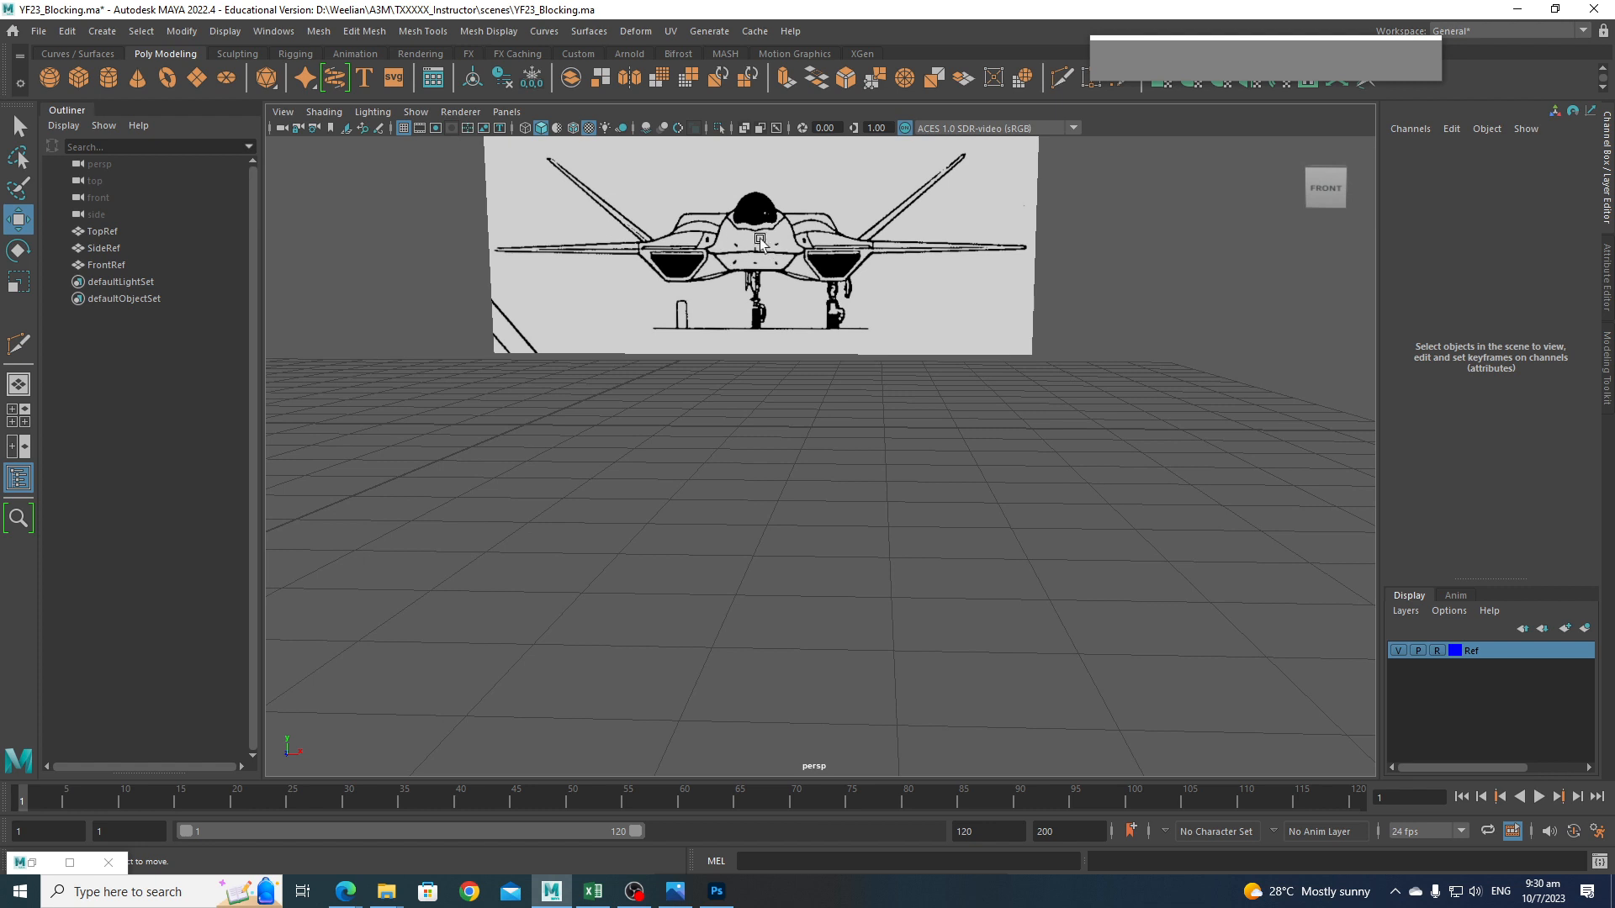
Create a polygon cube at the origin between the three aircraft reference planes.
left_click_drag(751, 262, 925, 317, "alt")
scroll(925, 318, "down", 3)
scroll(925, 318, "up", 3)
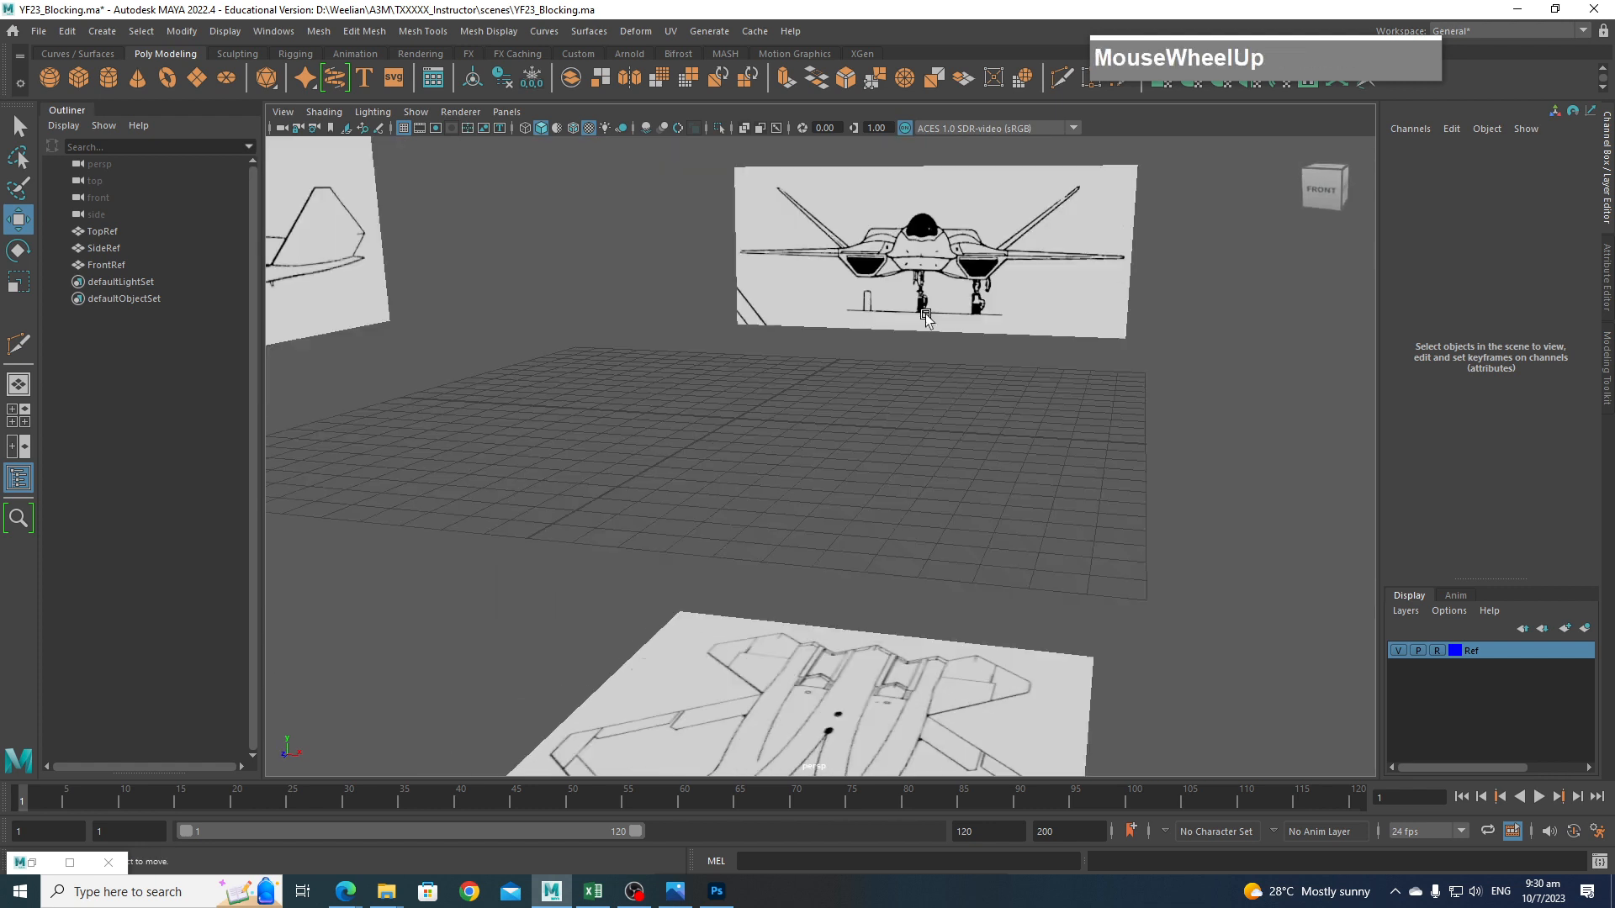
scroll(925, 318, "down", 3)
middle_click_drag(860, 395, 860, 425, "alt")
scroll(861, 429, "down", 5)
left_click_drag(861, 429, 743, 459, "alt")
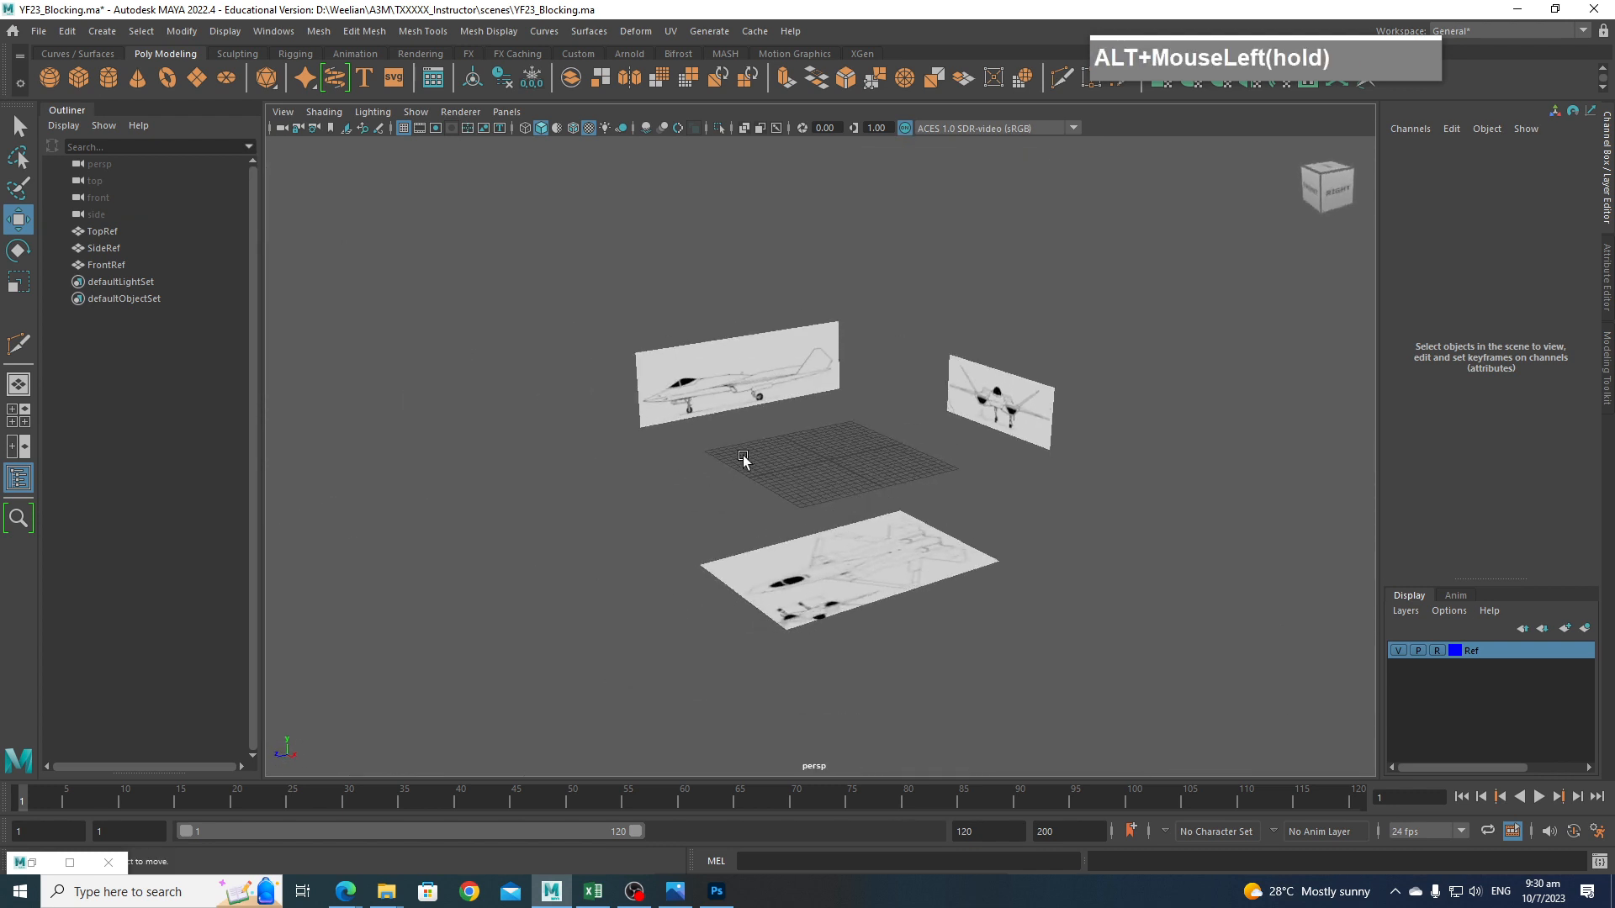
scroll(673, 351, "up", 3)
left_click_drag(946, 543, 829, 333, "alt")
right_click_drag(829, 333, 814, 384, "shift")
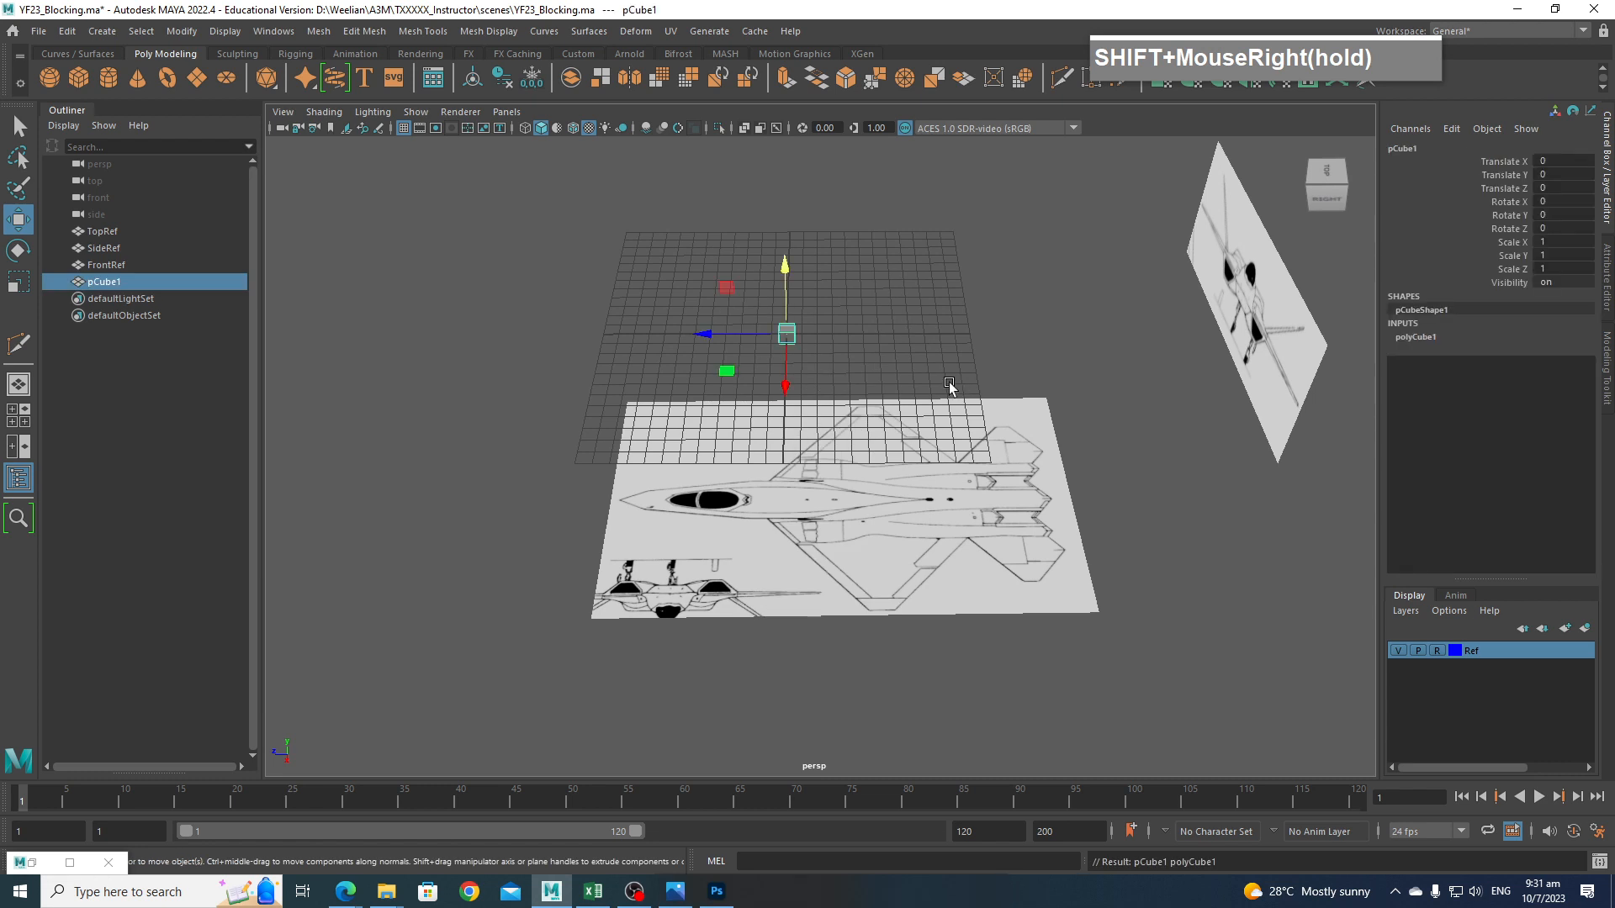
Assign a new Lambert material to the cube.
scroll(942, 396, "up", 2)
scroll(936, 418, "down", 2)
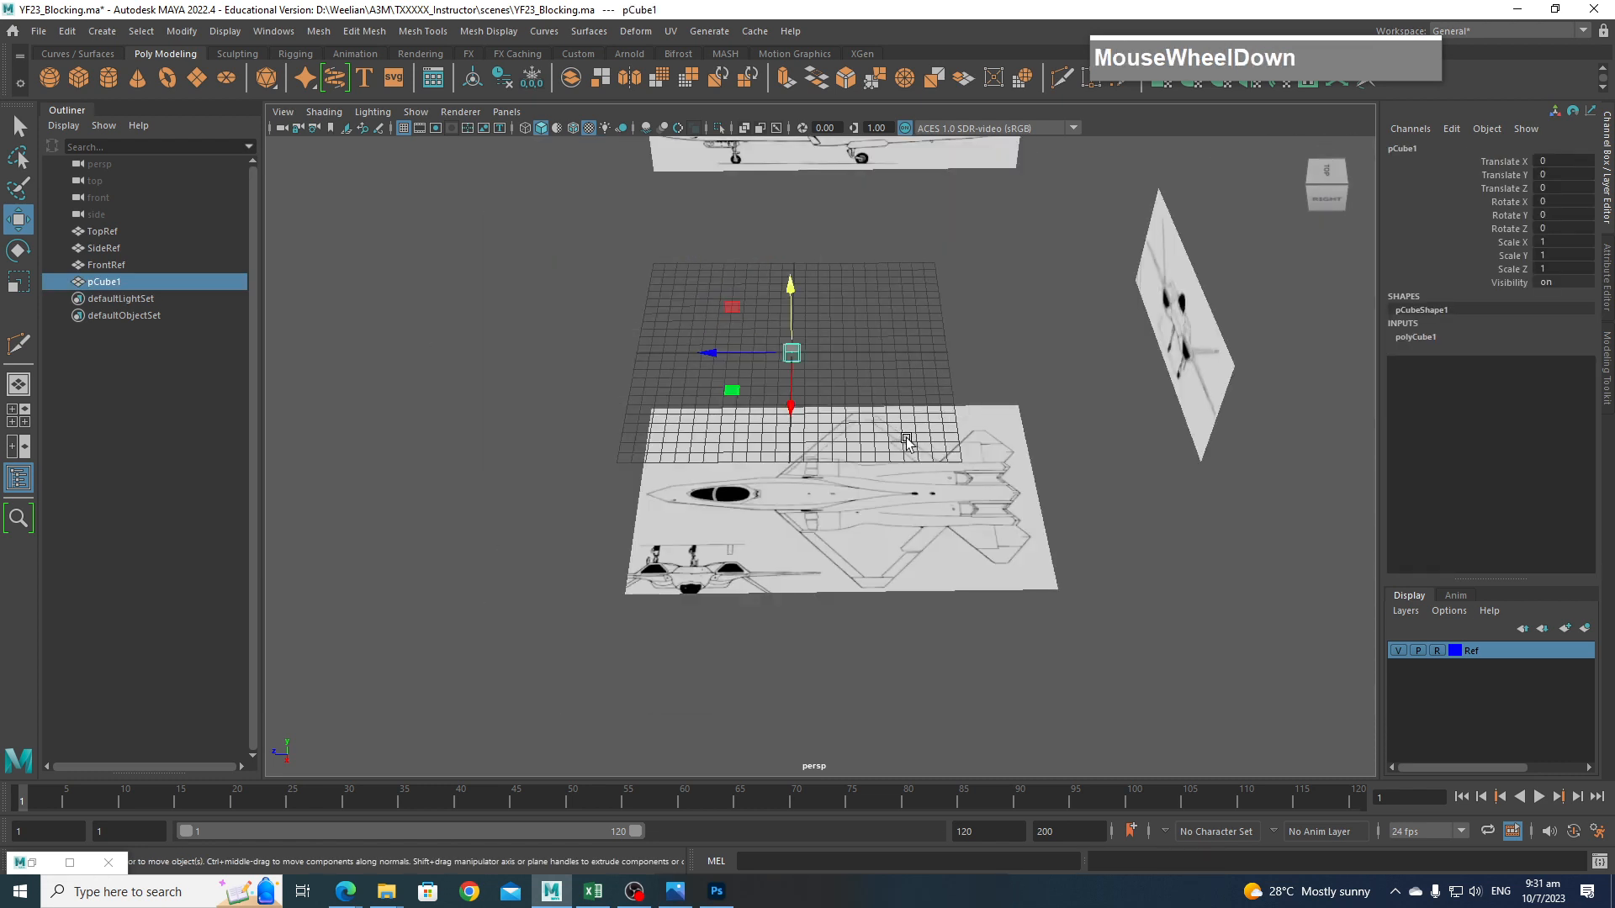
scroll(821, 416, "up", 2)
left_click_drag(821, 416, 805, 370, "alt")
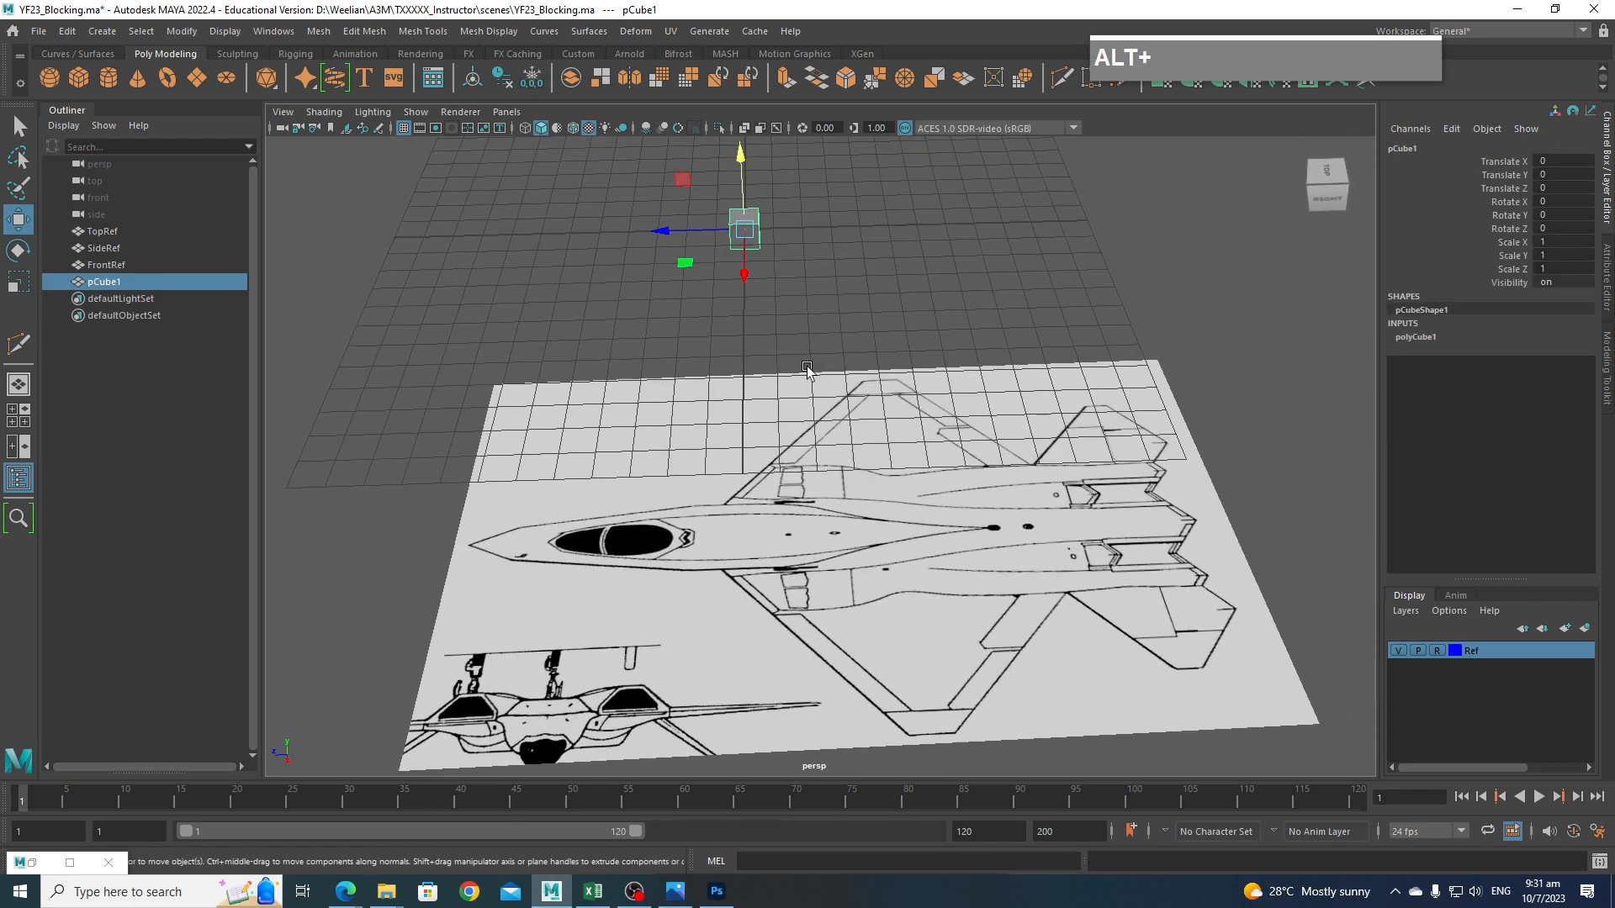
scroll(848, 362, "down", 2)
left_click_drag(843, 317, 926, 424, "alt")
scroll(773, 314, "up", 3, "alt")
scroll(910, 432, "down", 3, "alt")
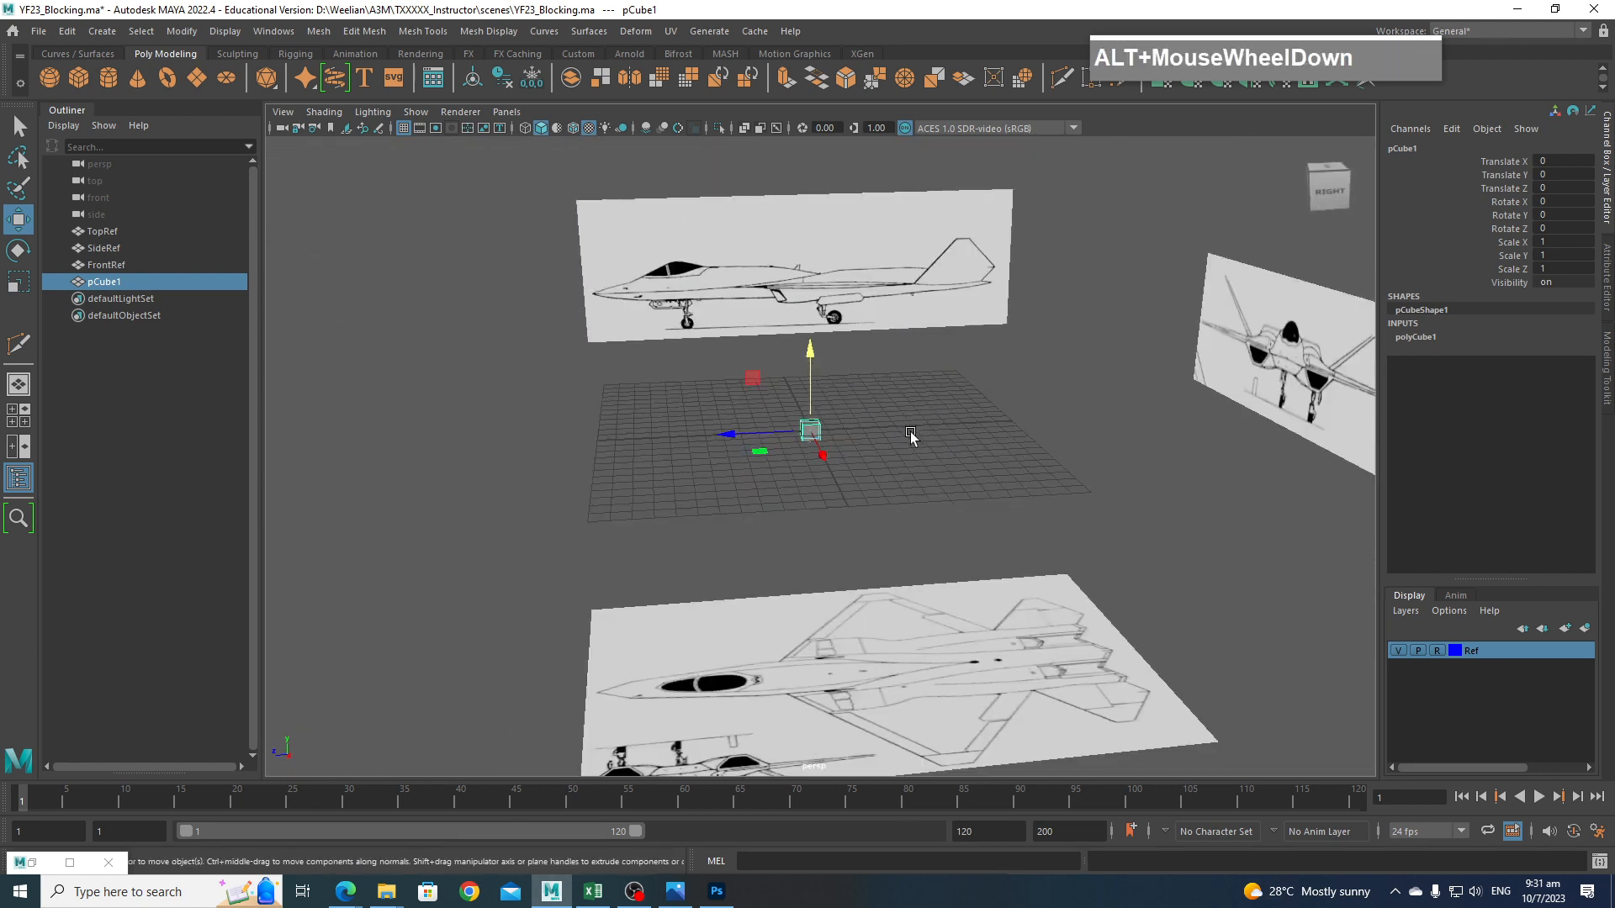
scroll(917, 450, "up", 4)
middle_click_drag(922, 466, 908, 457, "alt")
left_click_drag(909, 457, 895, 417, "alt")
right_click_drag(799, 328, 834, 759)
left_click(686, 422)
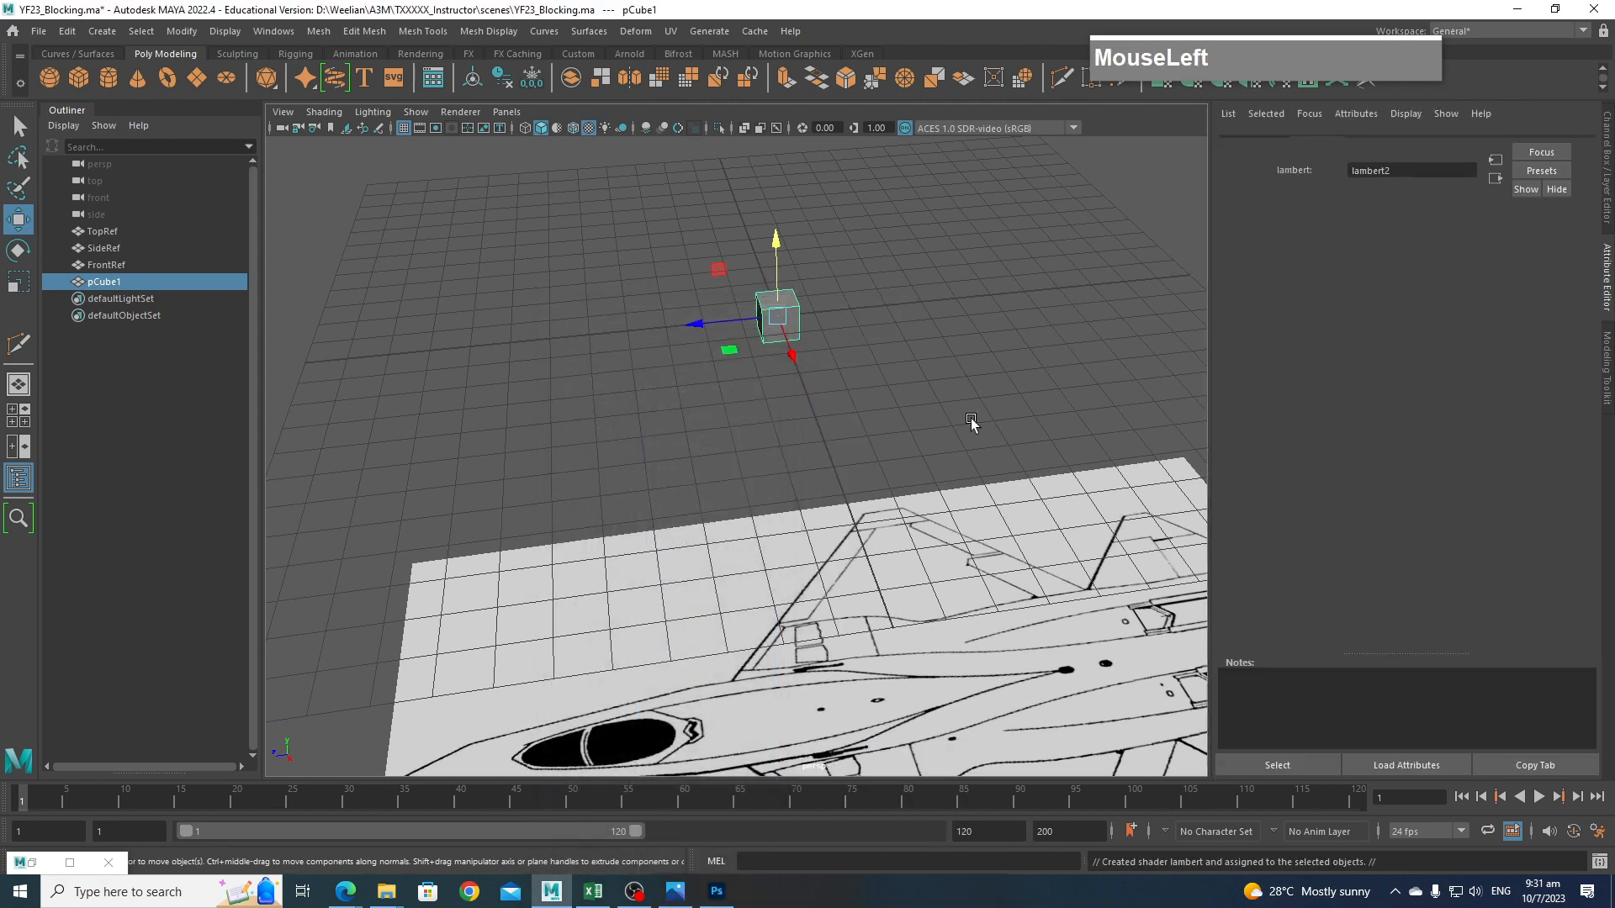
Set the new Lambert material's colour to teal and raise its transparency so the reference drawings show through.
left_click(1449, 145)
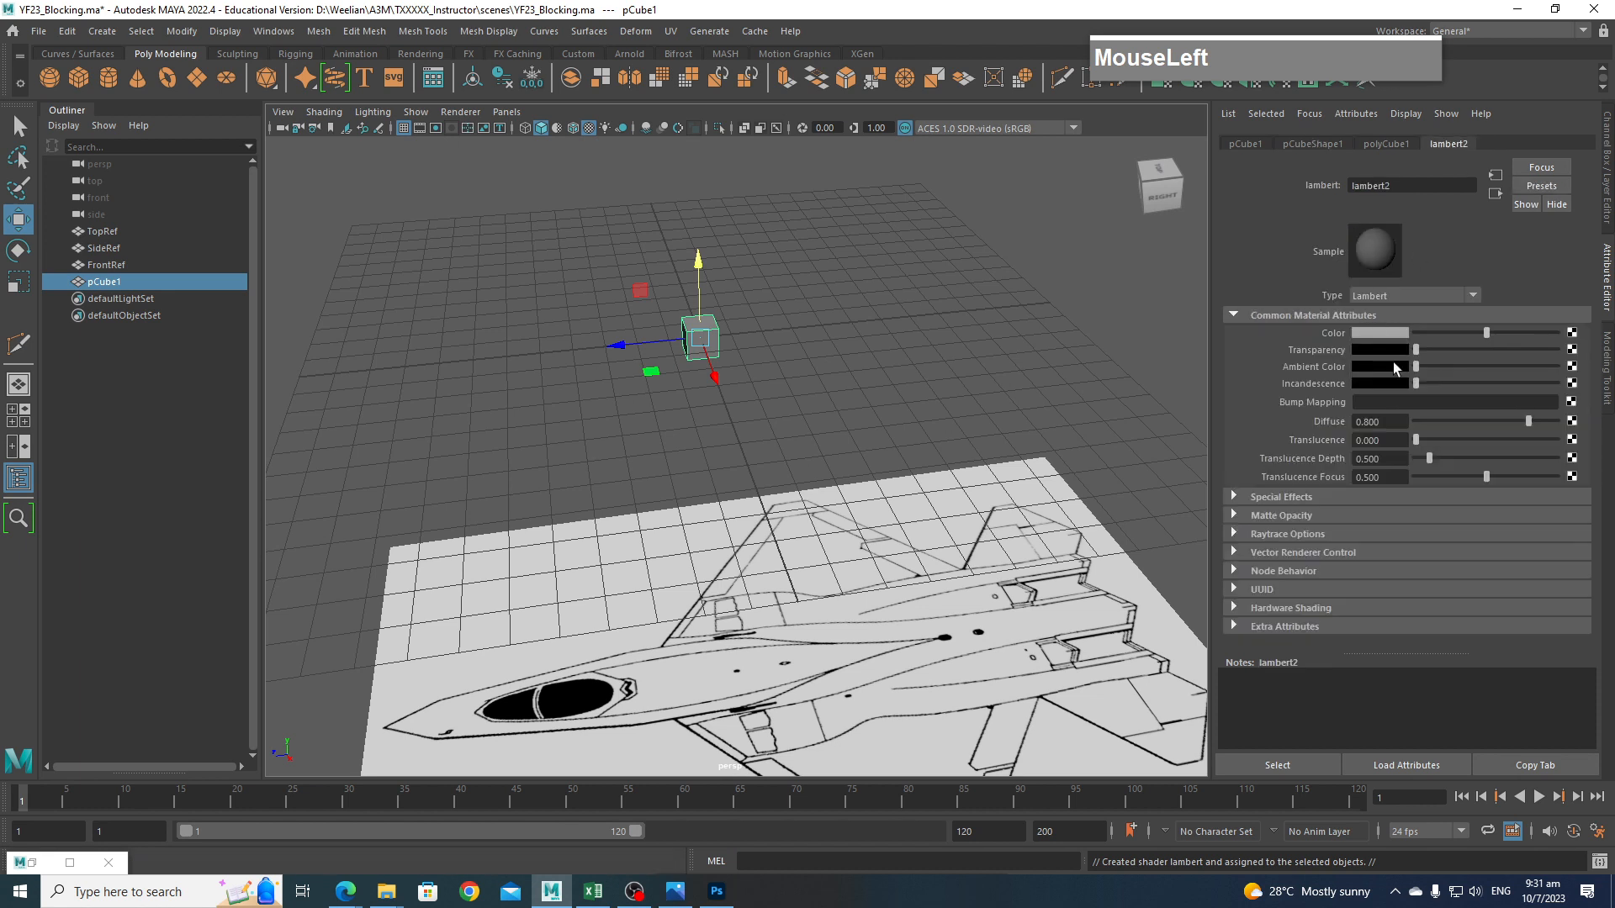
left_click(1380, 331)
left_click(1495, 301)
left_click_drag(1511, 352, 1516, 351)
left_click(1474, 337)
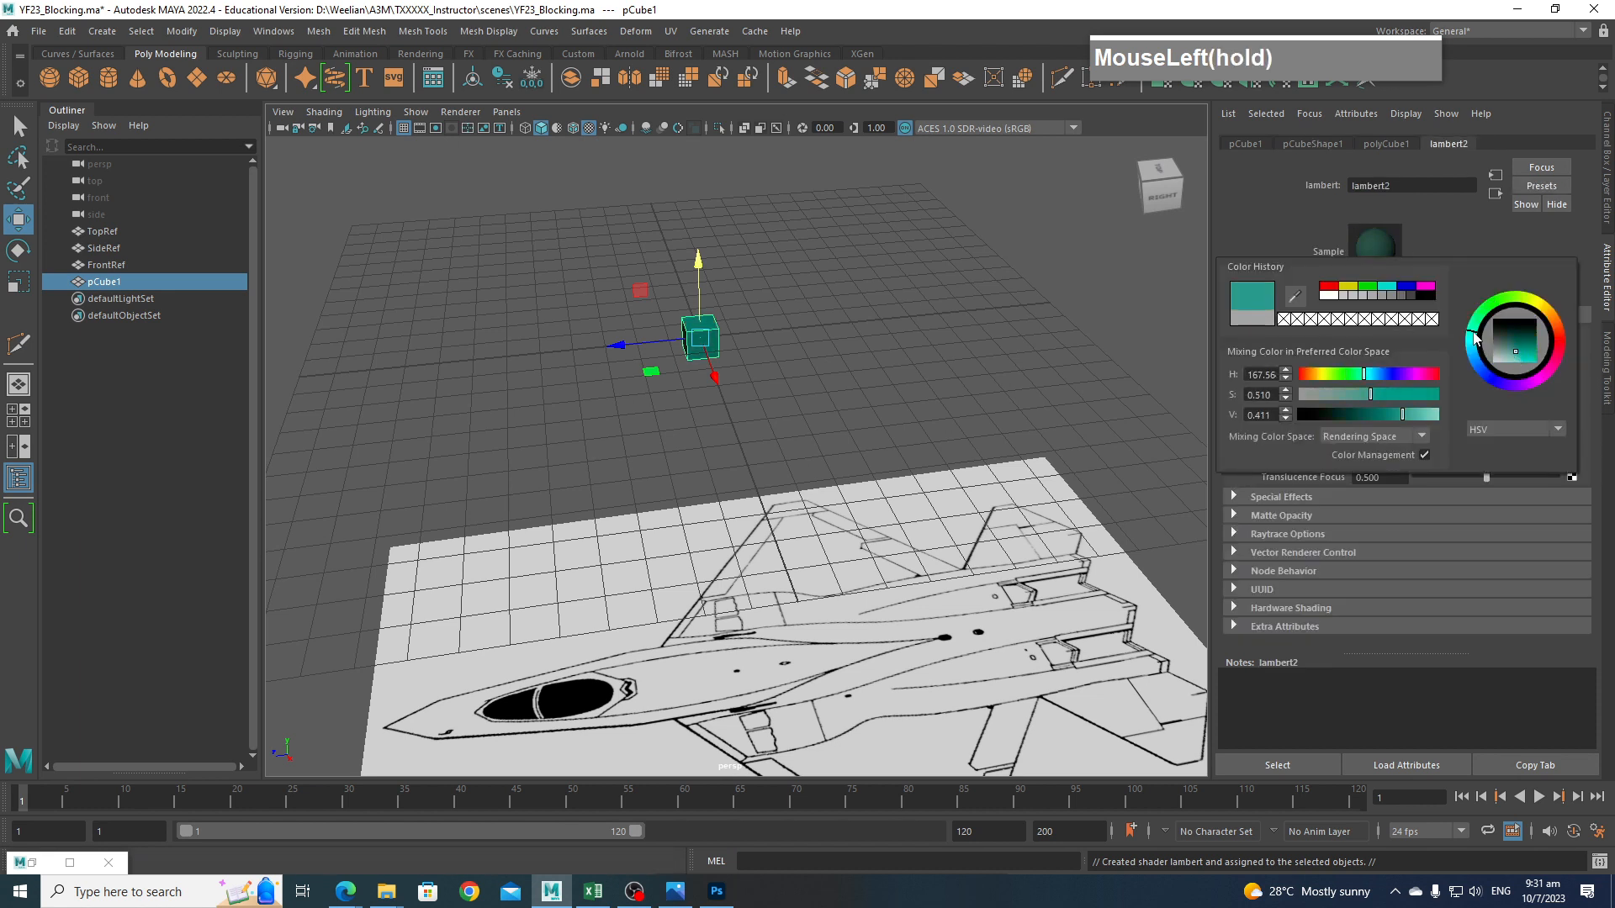
left_click_drag(1416, 355, 1525, 360)
Switch to the top view and frame the cube over the aircraft drawing.
key("space")
left_click_drag(891, 377, 836, 371)
scroll(821, 532, "up", 3)
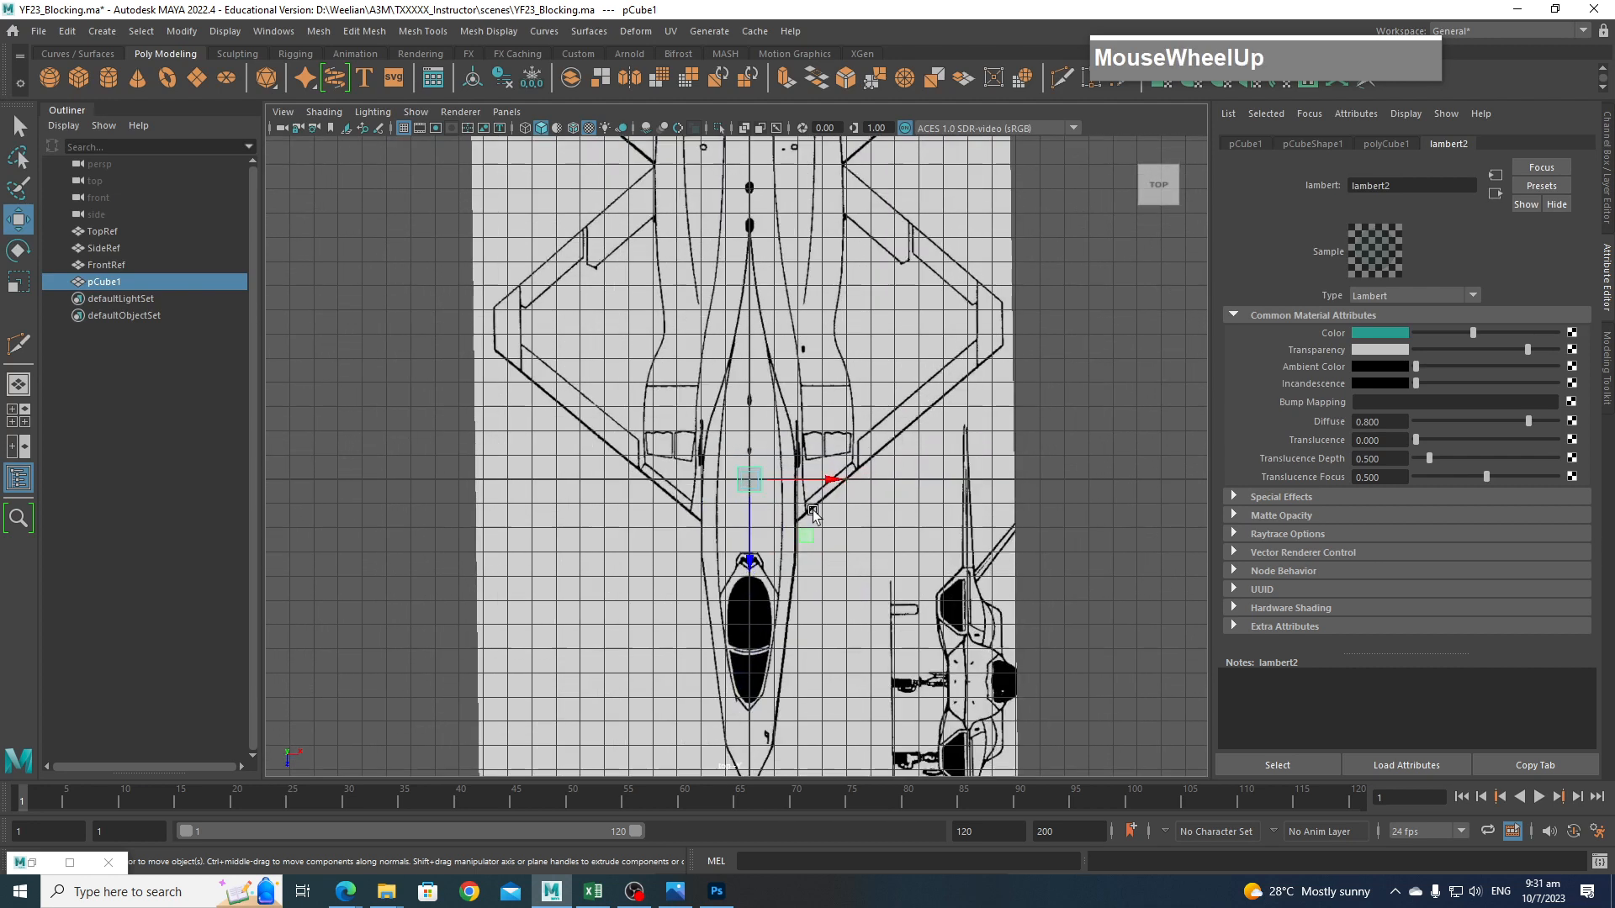
Try to stretch the cube lengthwise along the fuselage at object level.
key("e")
key("r")
left_click_drag(748, 560, 749, 639)
left_click_drag(735, 906, 748, 824)
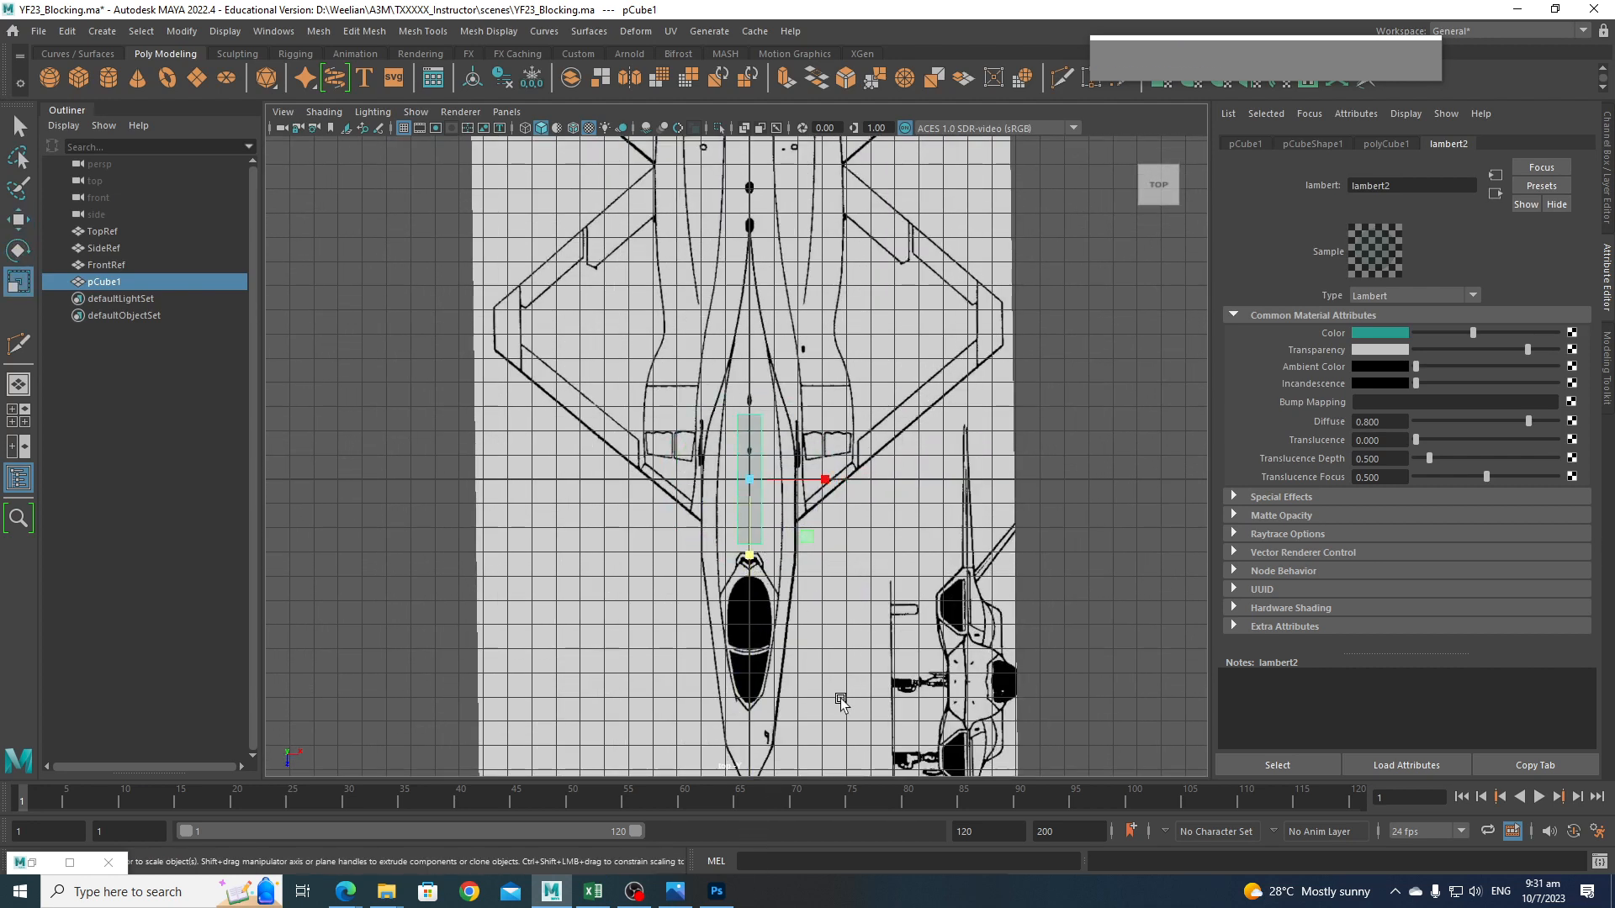
key("ctrl+z")
Stretch the cube lengthwise along the fuselage by scaling all of its vertices.
right_click_drag(751, 486, 710, 439)
left_click_drag(714, 440, 755, 765)
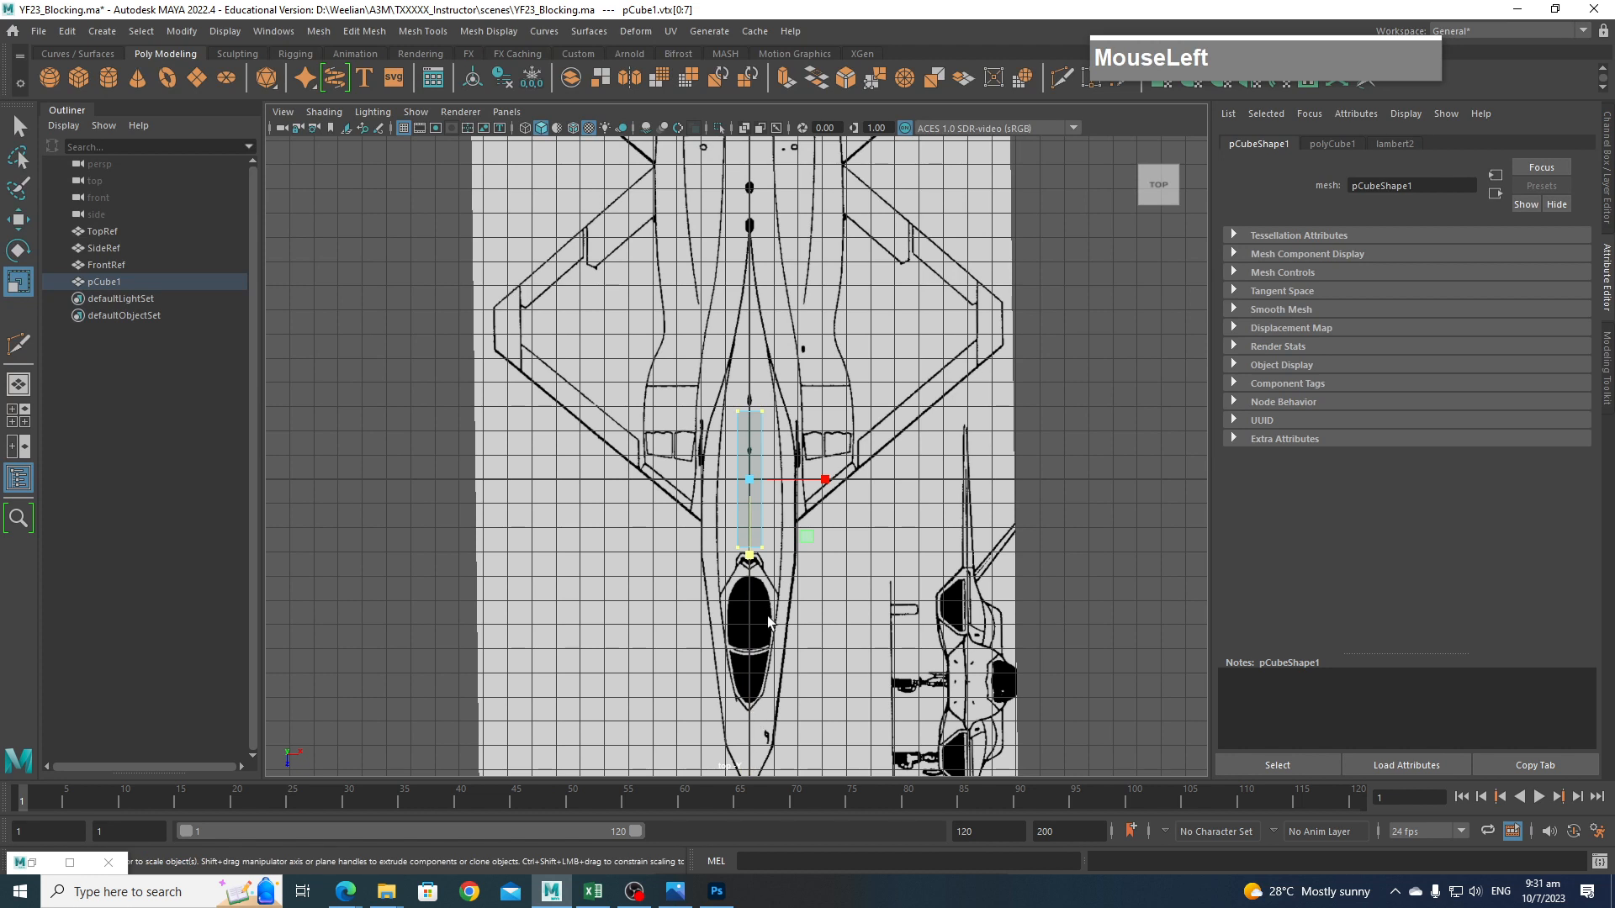
left_click_drag(747, 514, 849, 598)
Raise the box in the side view to the fuselage's height, about 3.37 units up.
key("space")
scroll(775, 516, "down", 4)
scroll(771, 397, "up", 6)
middle_click_drag(770, 397, 832, 532, "alt")
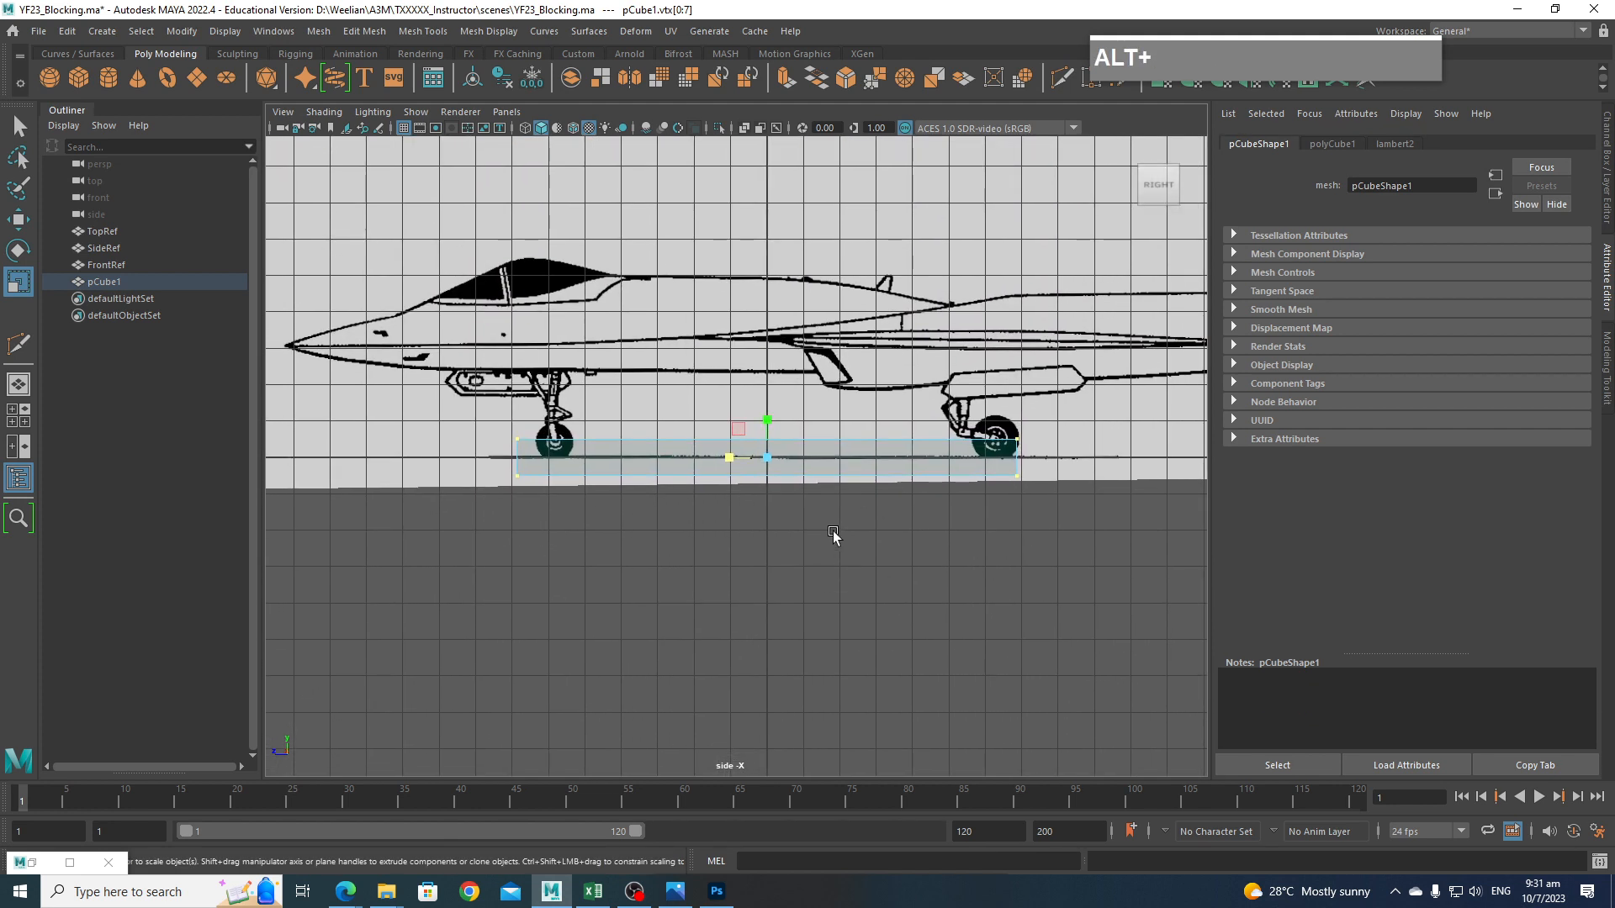
right_click_drag(795, 429, 814, 446)
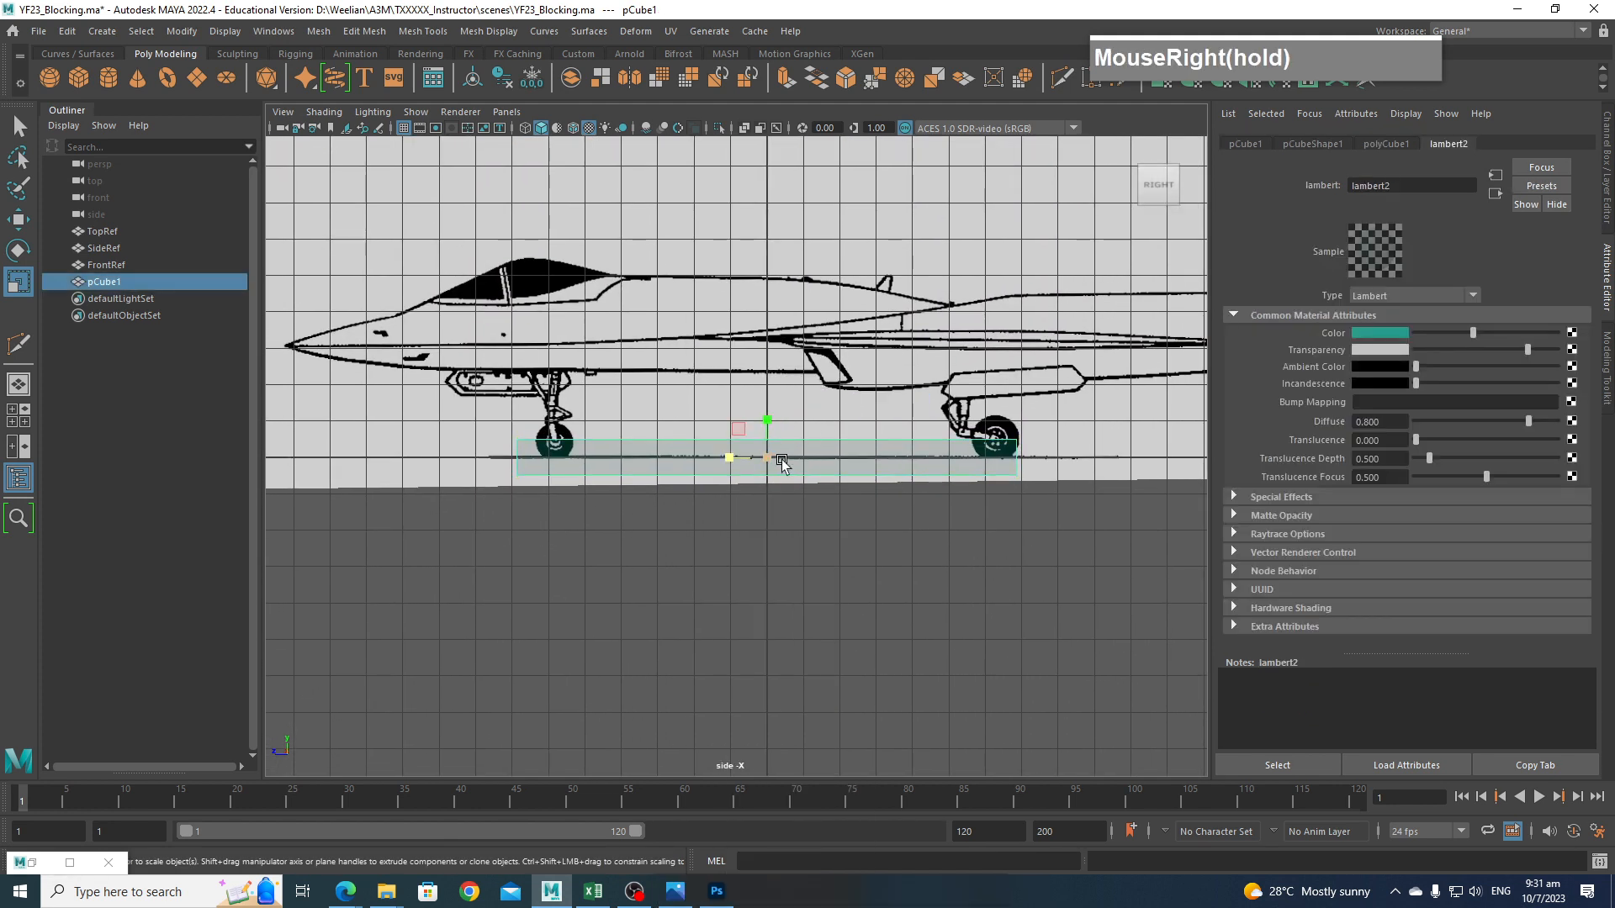
key("w")
left_click_drag(768, 416, 786, 286)
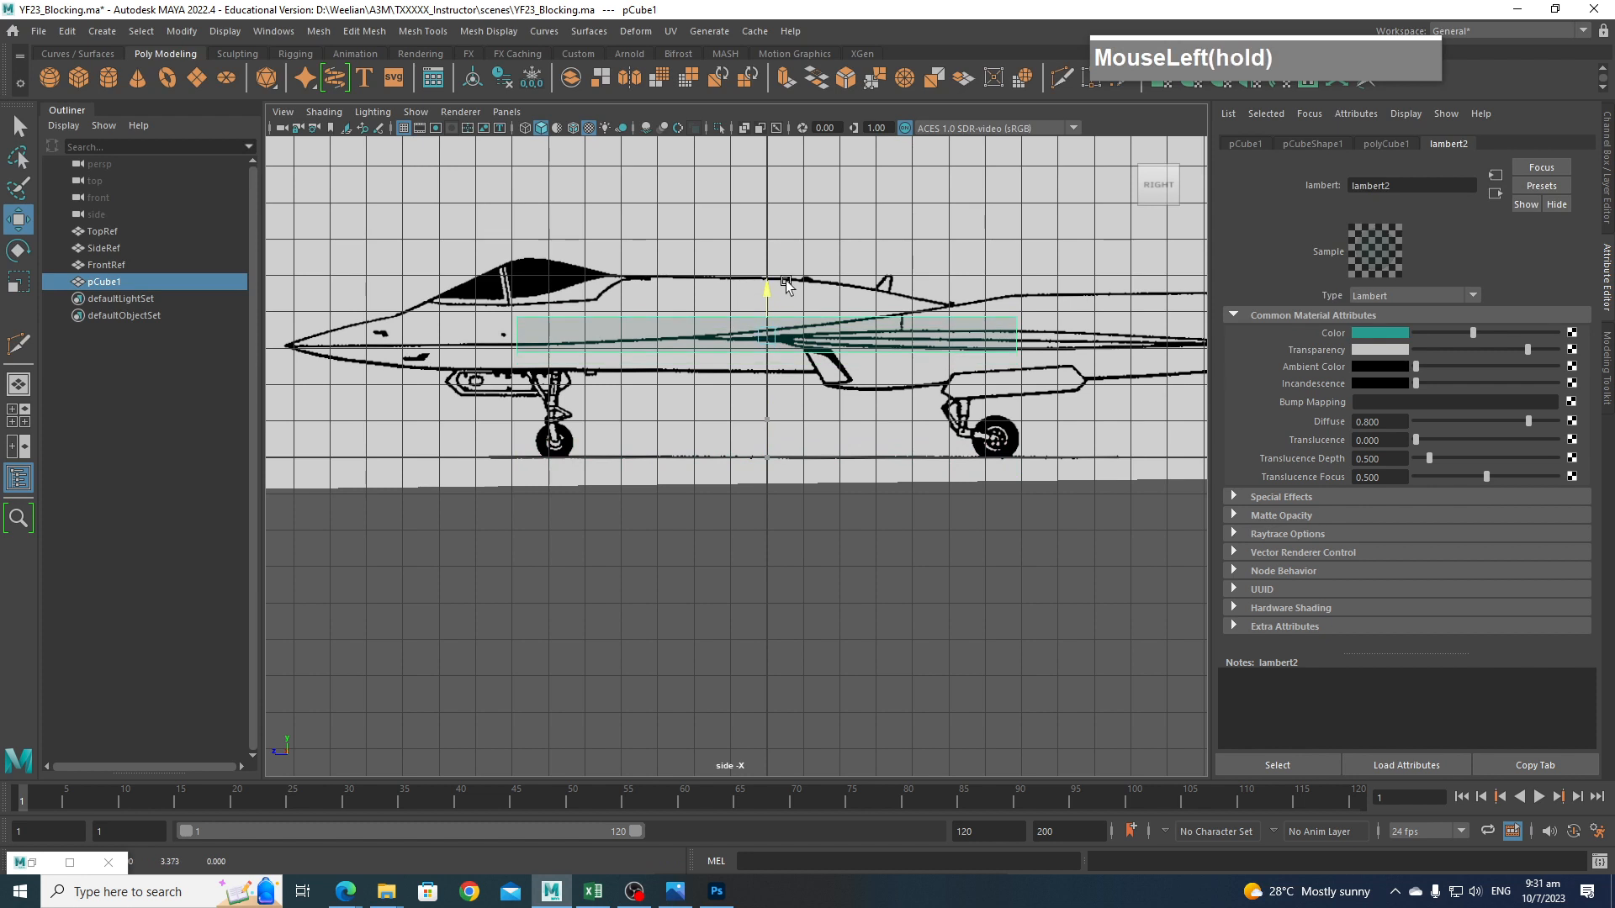
Extend the box's front vertices forward to the tip of the aircraft's nose in the side view.
right_click_drag(571, 336, 530, 333)
left_click_drag(490, 296, 550, 377)
middle_click_drag(656, 366, 740, 367, "alt")
left_click_drag(559, 336, 328, 338)
Extend the box's rear vertices back to the pointed end of the central fuselage, at about -10.02 in Z.
middle_click_drag(677, 418, 496, 401, "alt")
left_click_drag(957, 399, 819, 263)
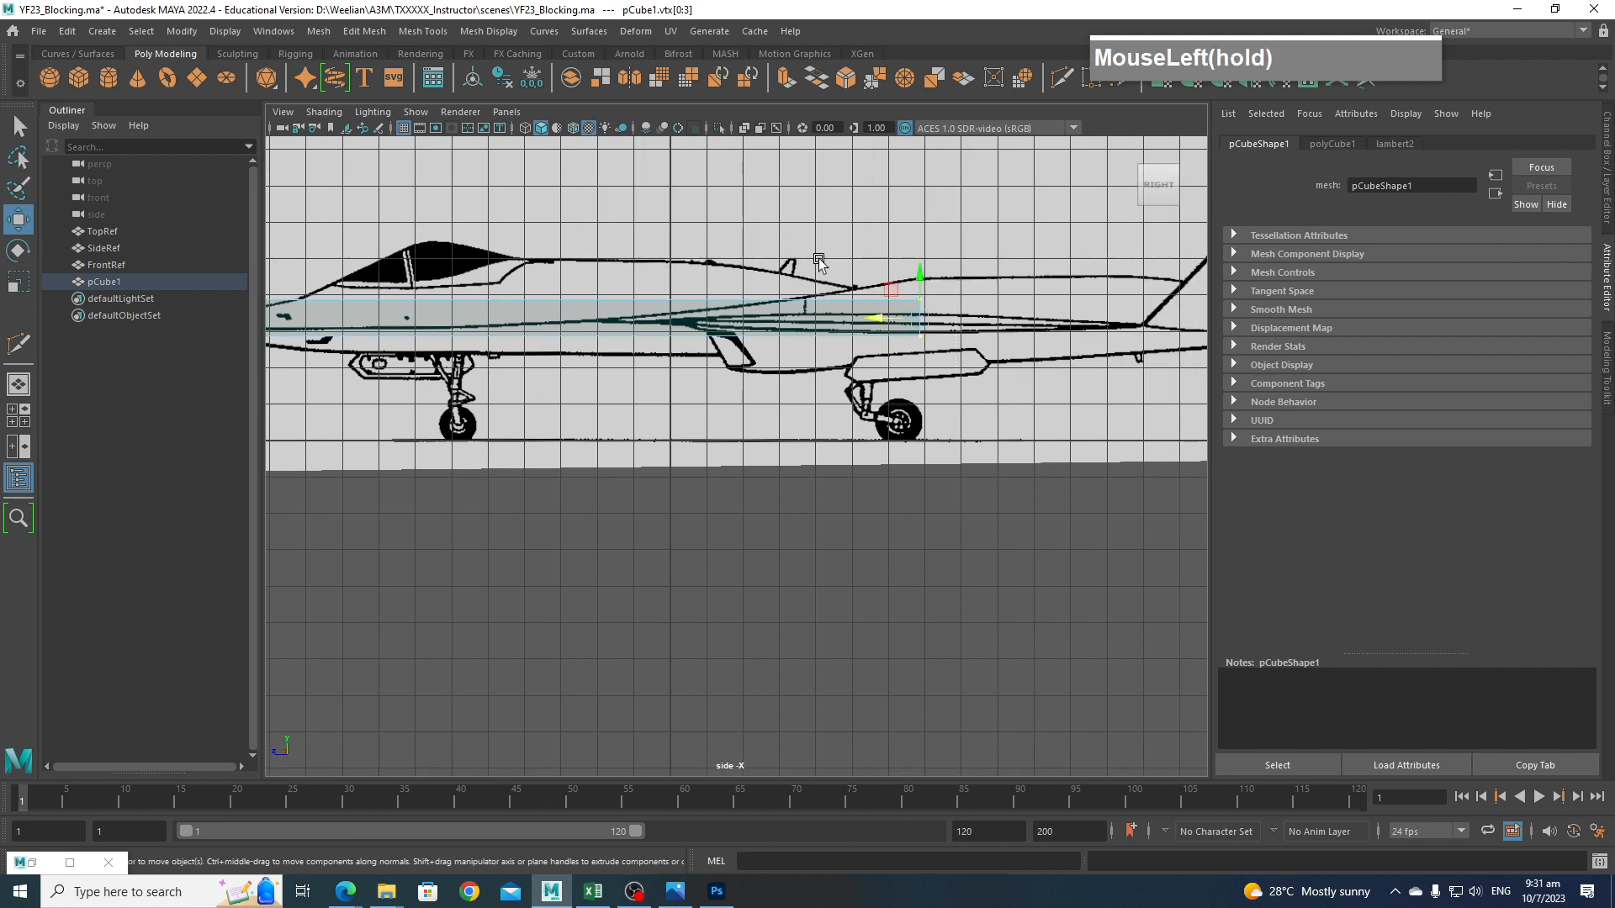
key("space")
left_click_drag(884, 448, 855, 449)
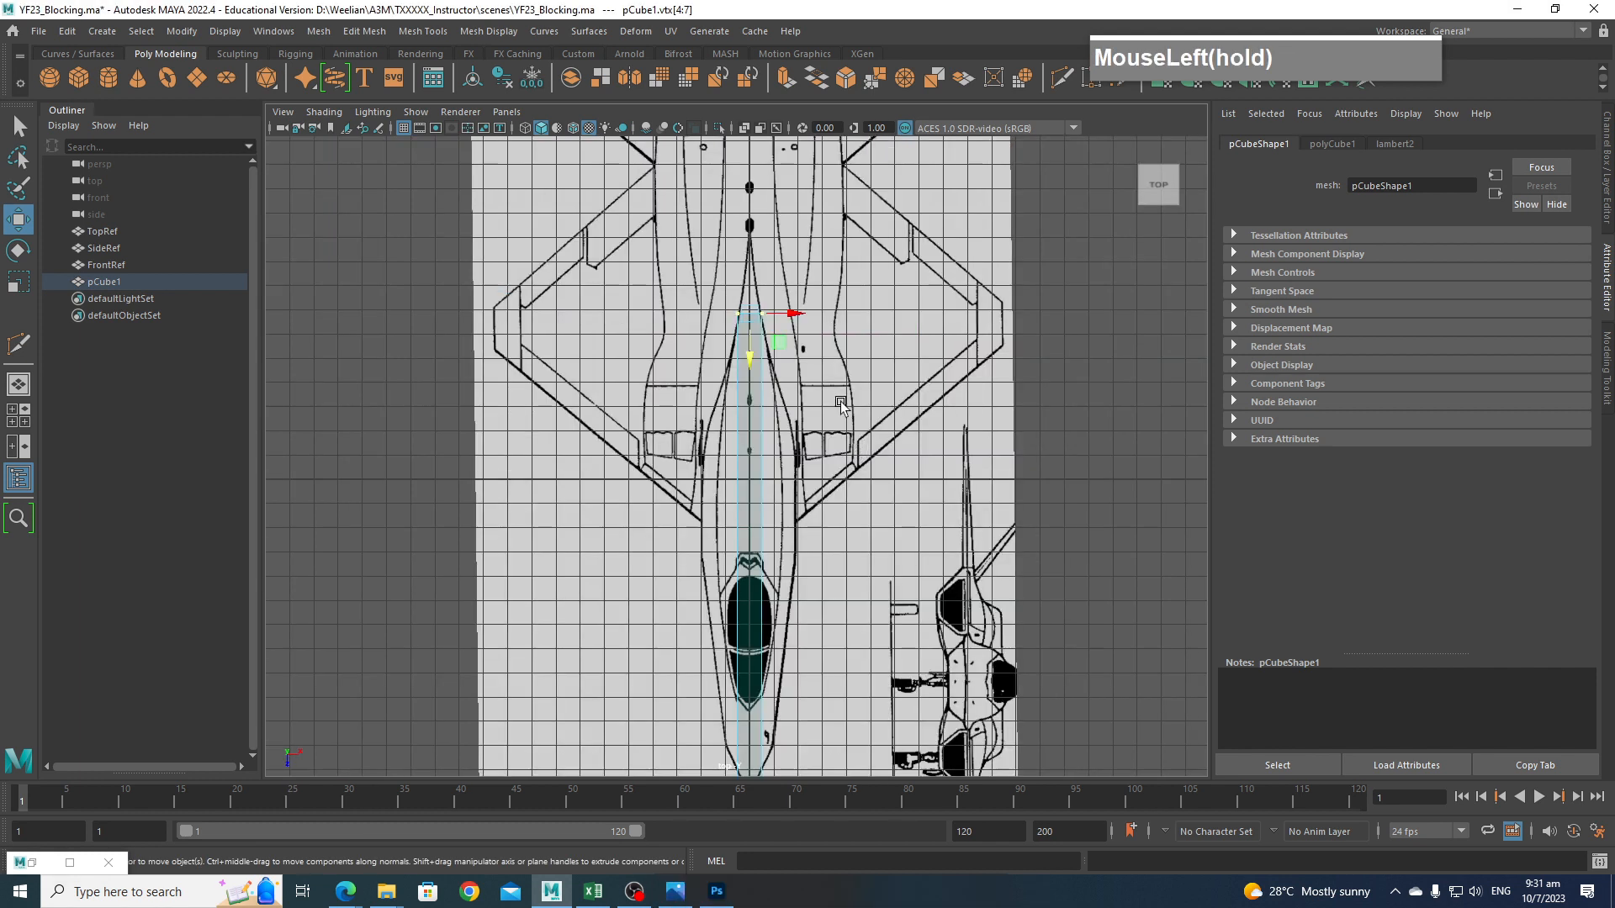
left_click_drag(749, 358, 766, 275)
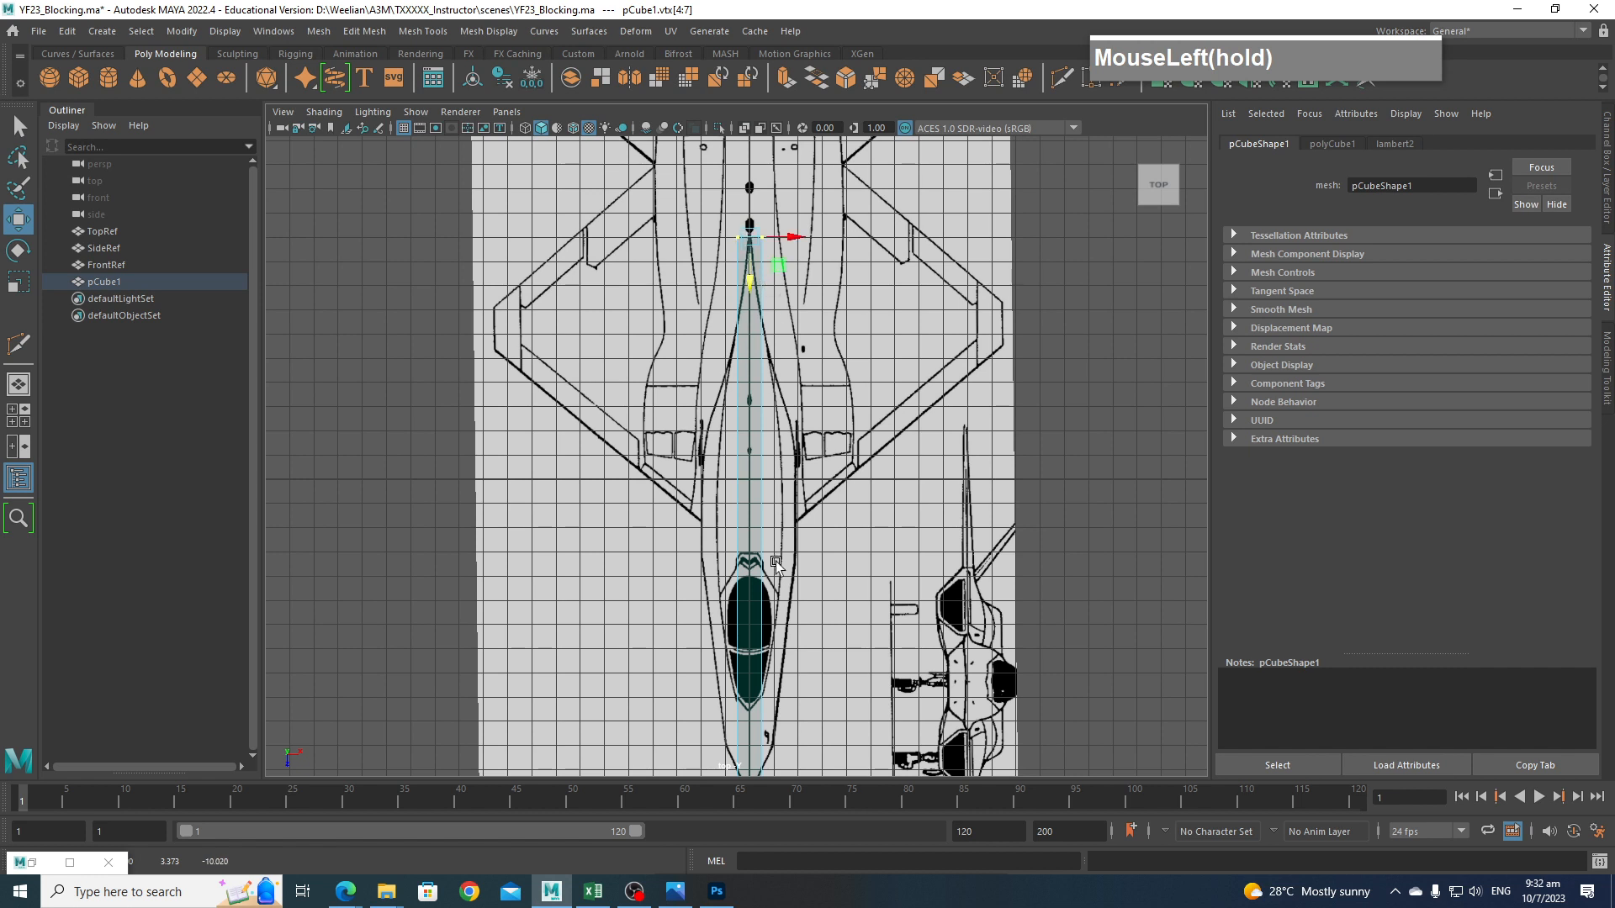
Insert a lengthwise edge loop along the box's centreline with Multi-Cut.
middle_click_drag(864, 544, 871, 452, "alt")
scroll(799, 505, "up", 3)
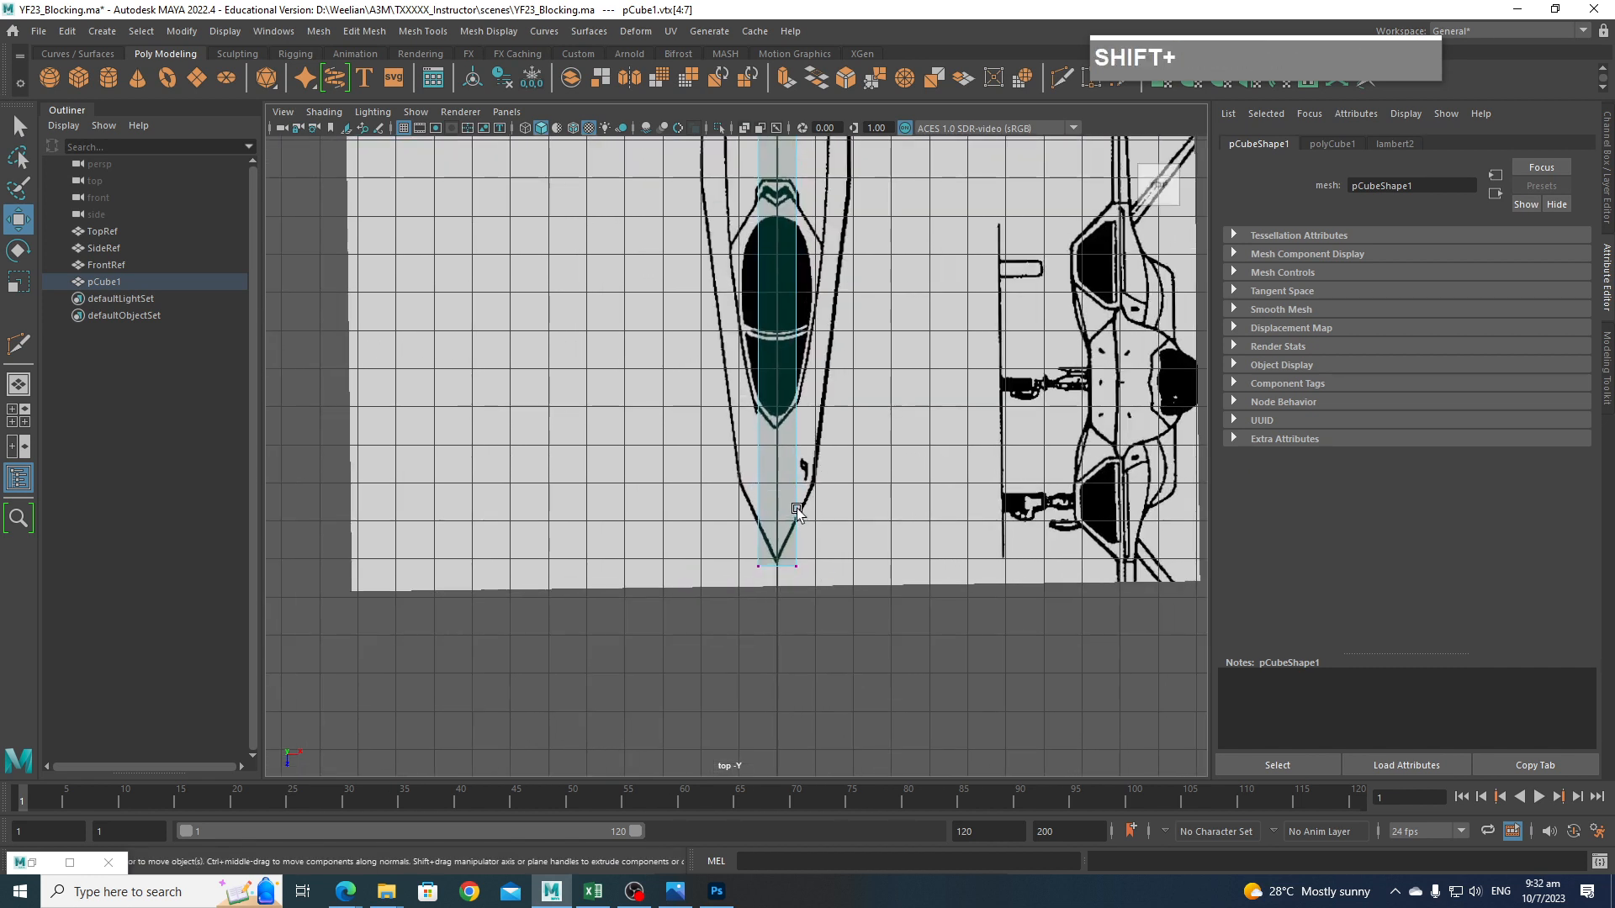
right_click_drag(796, 508, 707, 515, "shift")
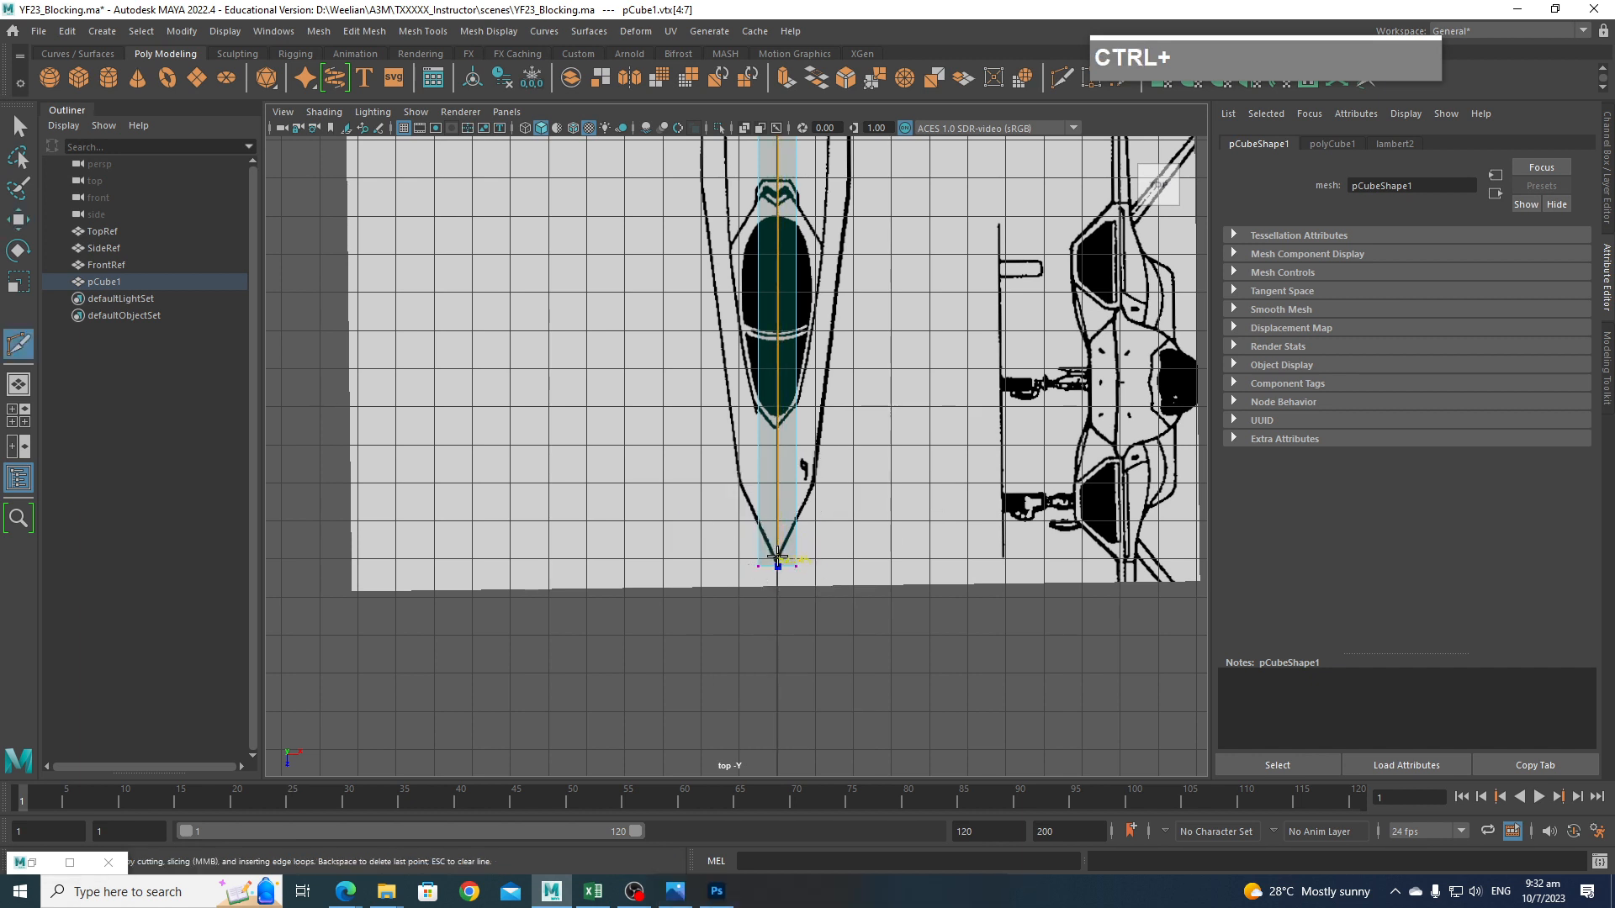
left_click(777, 546, "ctrl")
Delete the faces of the box on the negative X side of the centreline.
scroll(874, 463, "down", 4)
middle_click_drag(775, 259, 775, 394, "alt")
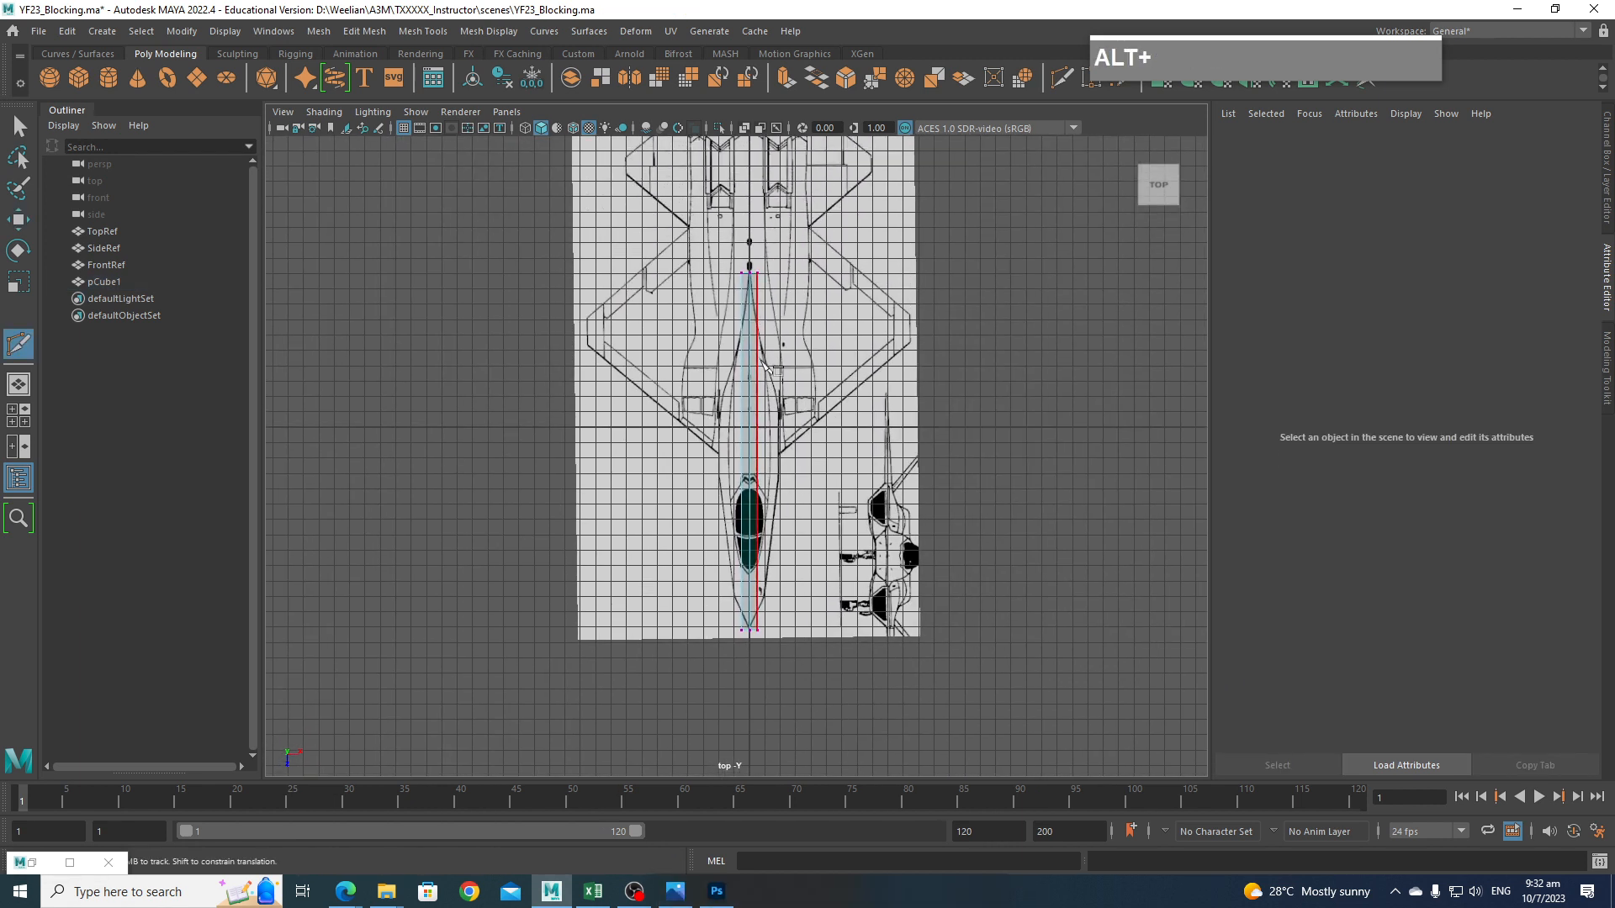
mouse_move(755, 317)
right_mouse_down()
mouse_move(808, 317)
mouse_move(702, 324)
mouse_move(768, 309)
right_mouse_up()
left_click_drag(692, 227, 746, 699)
key("Delete")
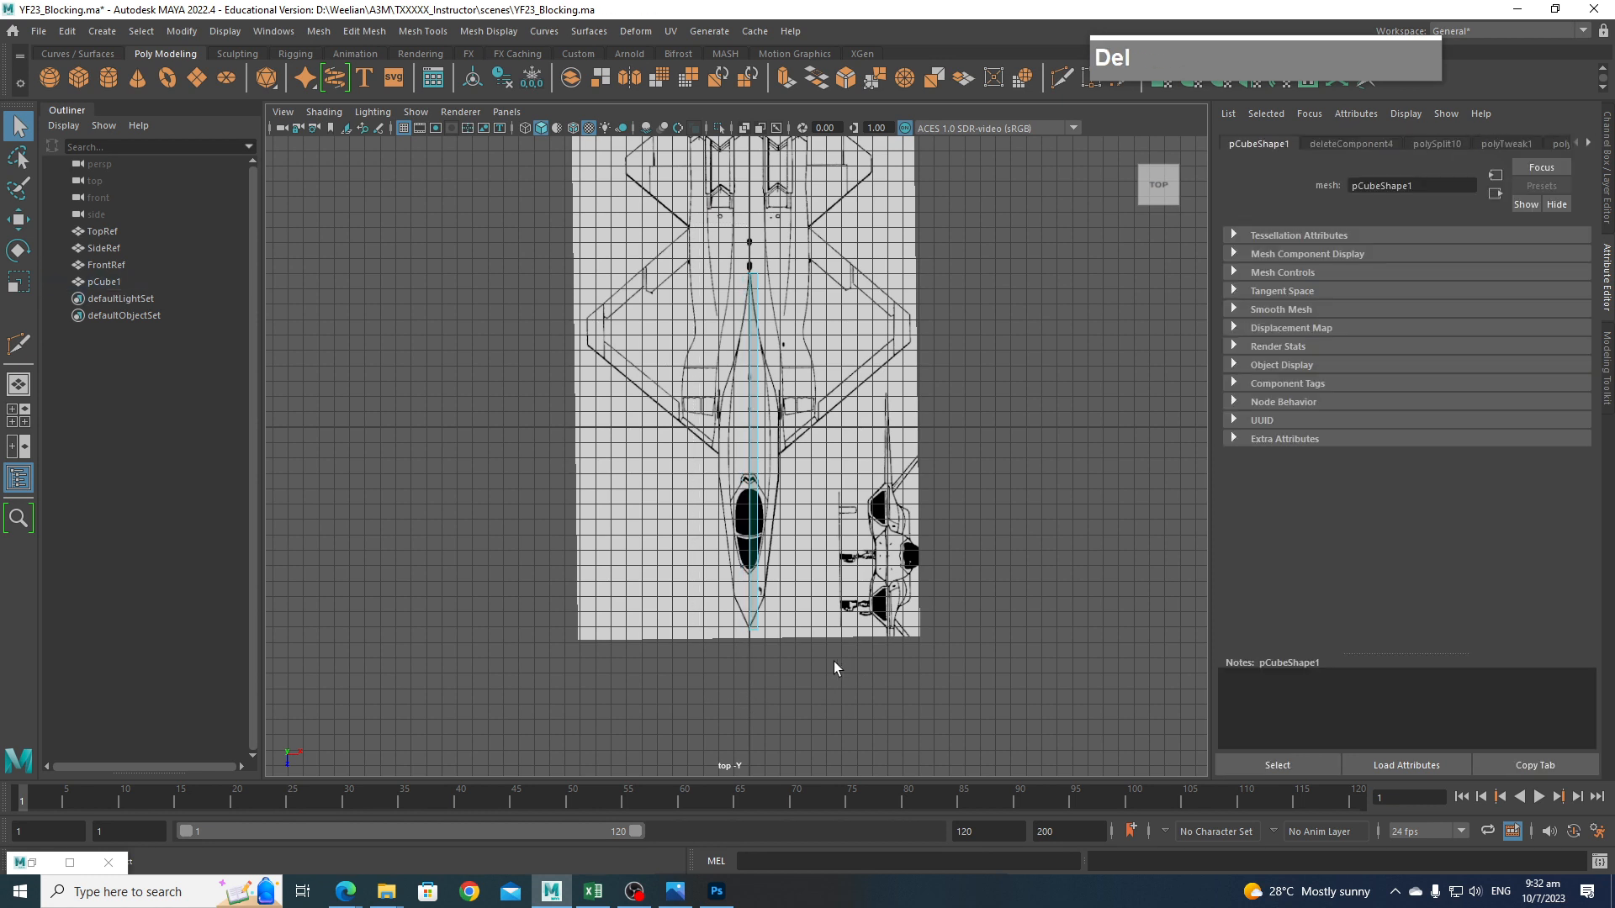
Try to mirror the half box as an instance using Duplicate Special with Scale X at -1.
key("space")
left_click_drag(830, 500, 843, 455)
left_click_drag(844, 458, 844, 523, "alt")
middle_click_drag(950, 580, 1048, 666, "alt")
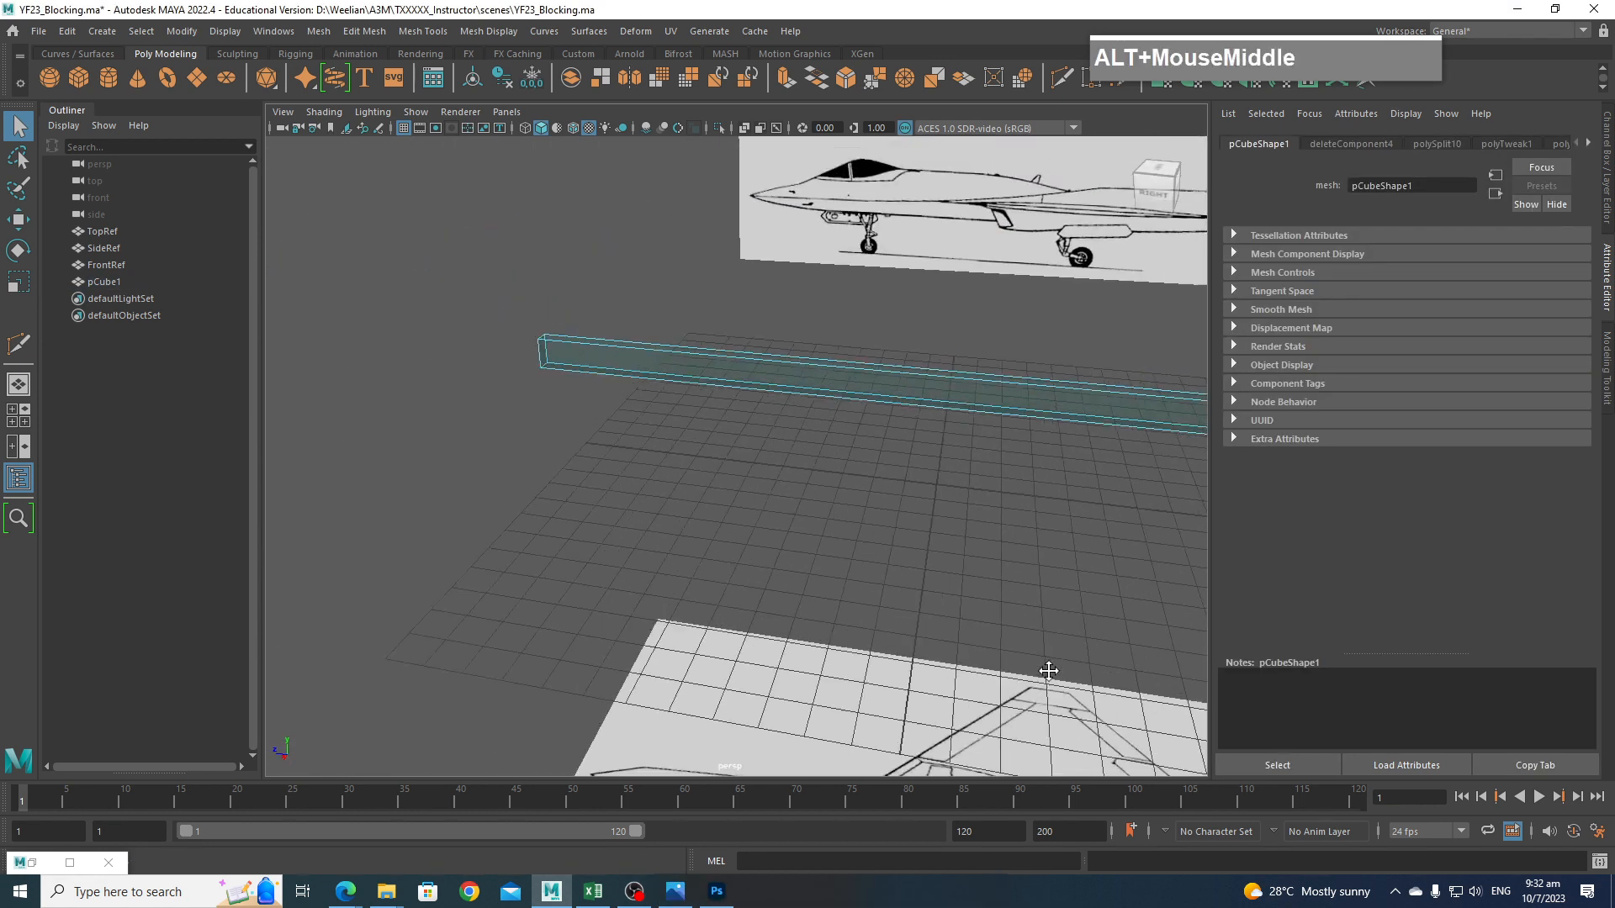
left_click_drag(778, 416, 868, 476, "alt")
left_click_drag(879, 538, 973, 483, "alt")
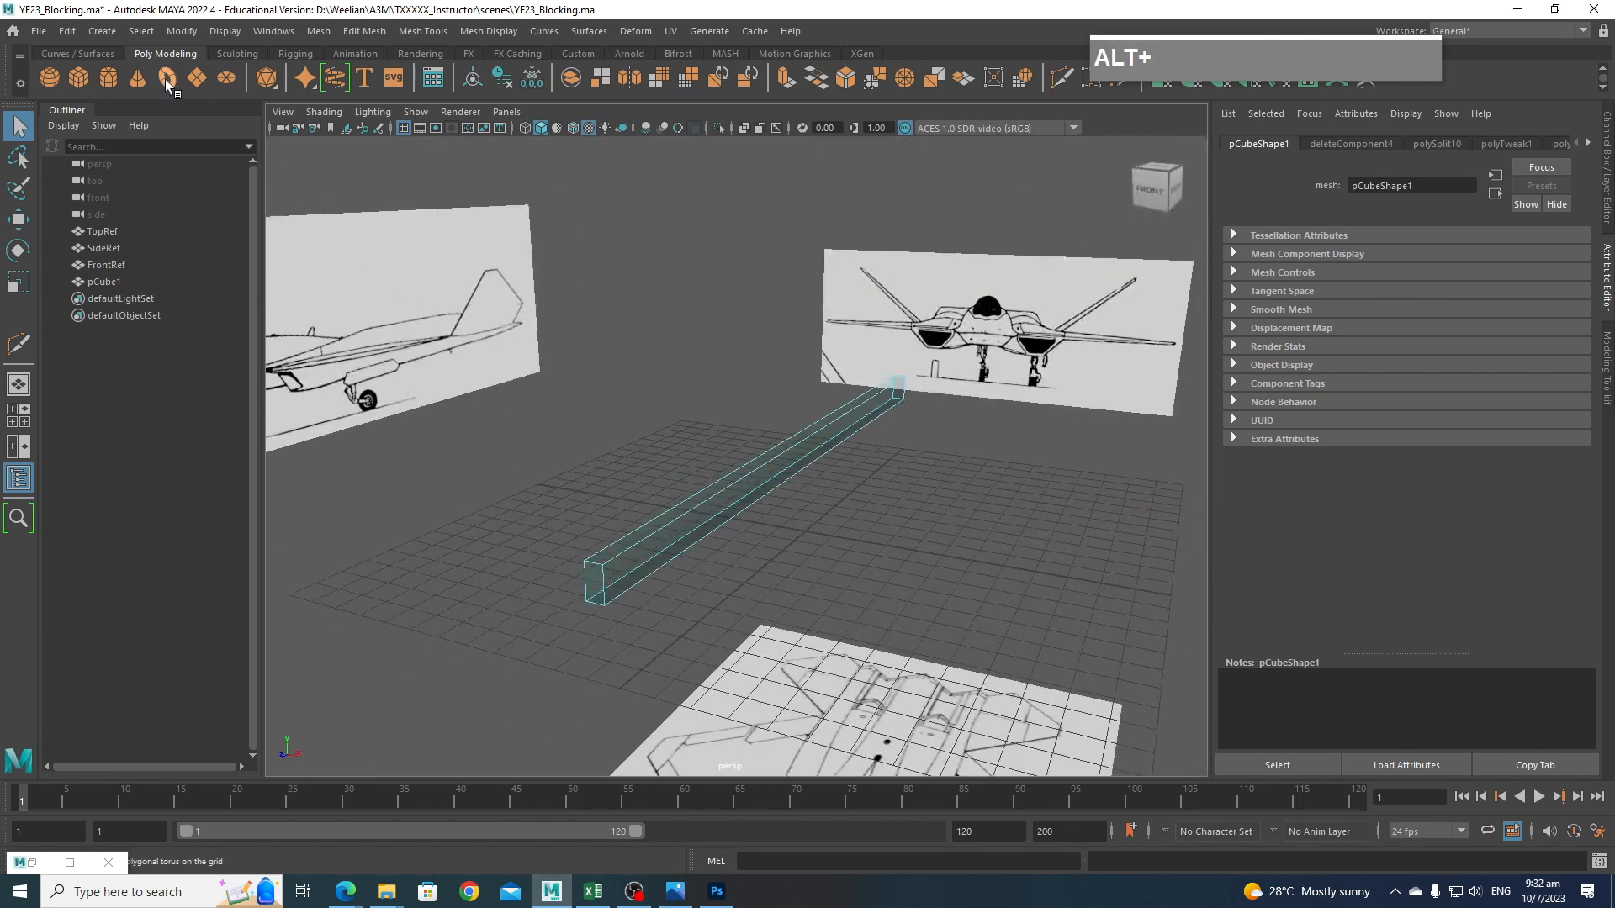
left_click(66, 30)
left_click(277, 299)
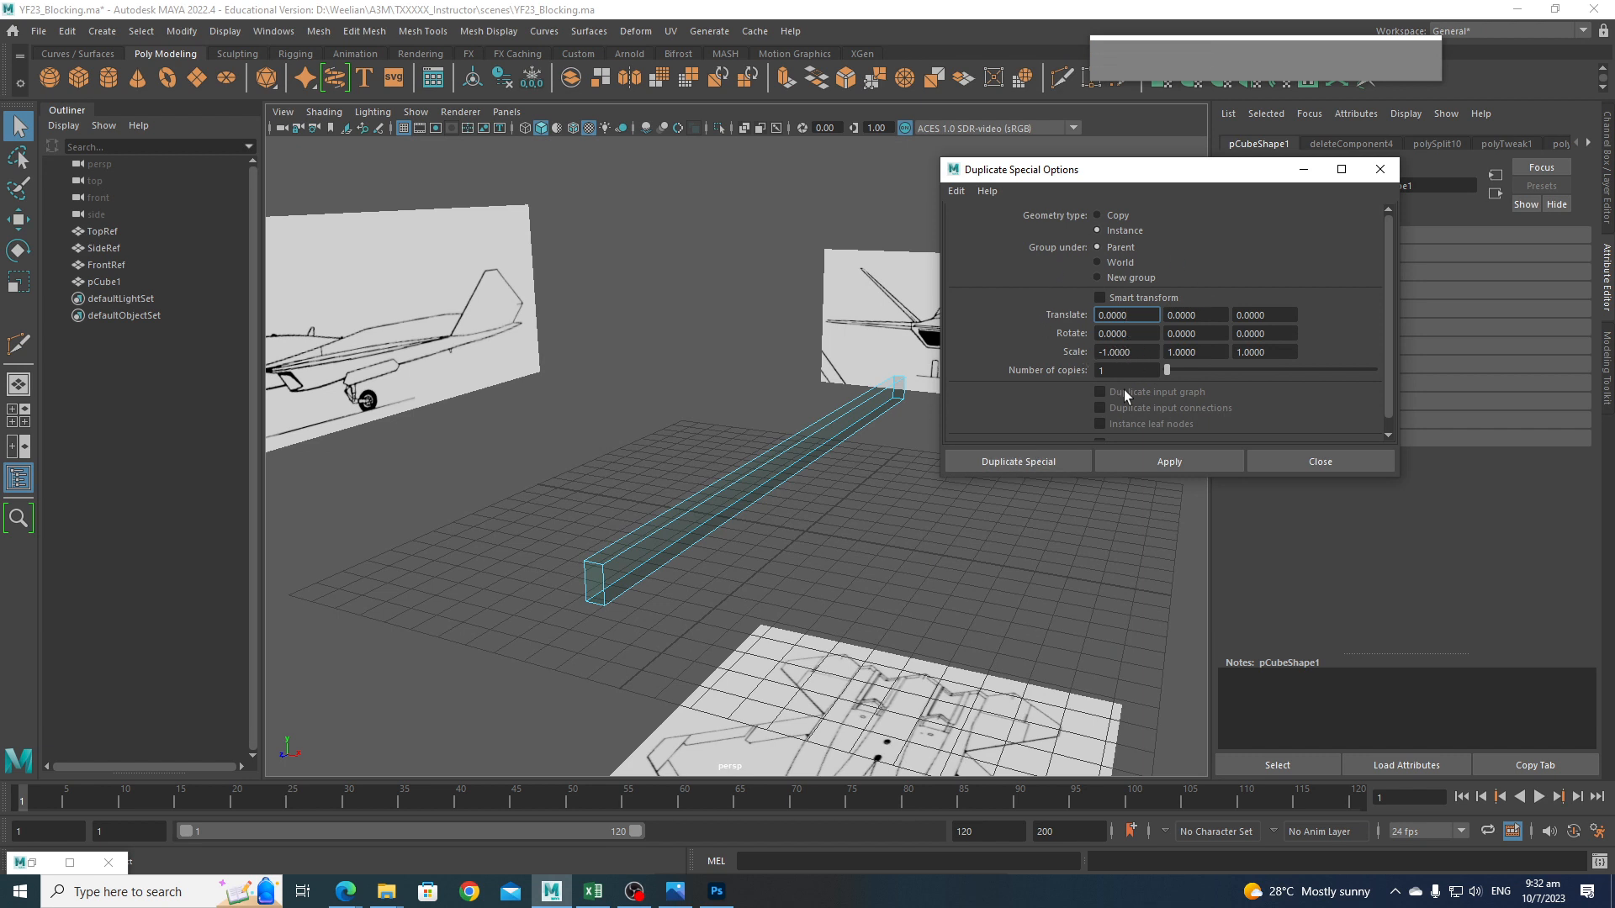
left_click(1008, 462)
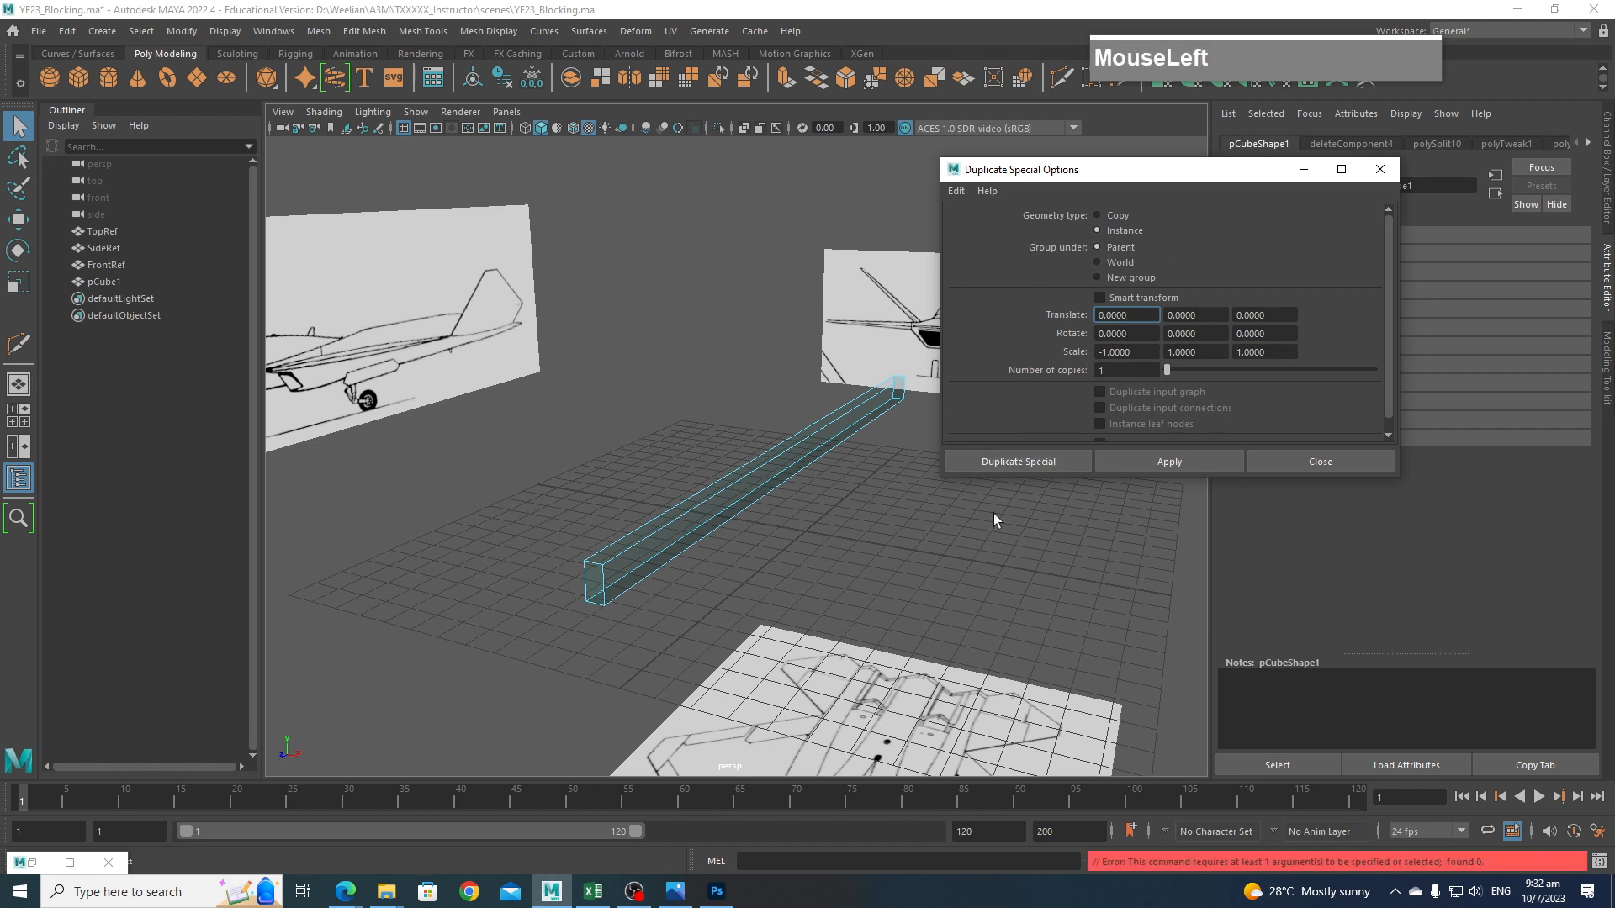
left_click(1337, 461)
Select the half box as an object and create its mirrored instance with Duplicate Special.
right_click_drag(801, 432, 800, 476)
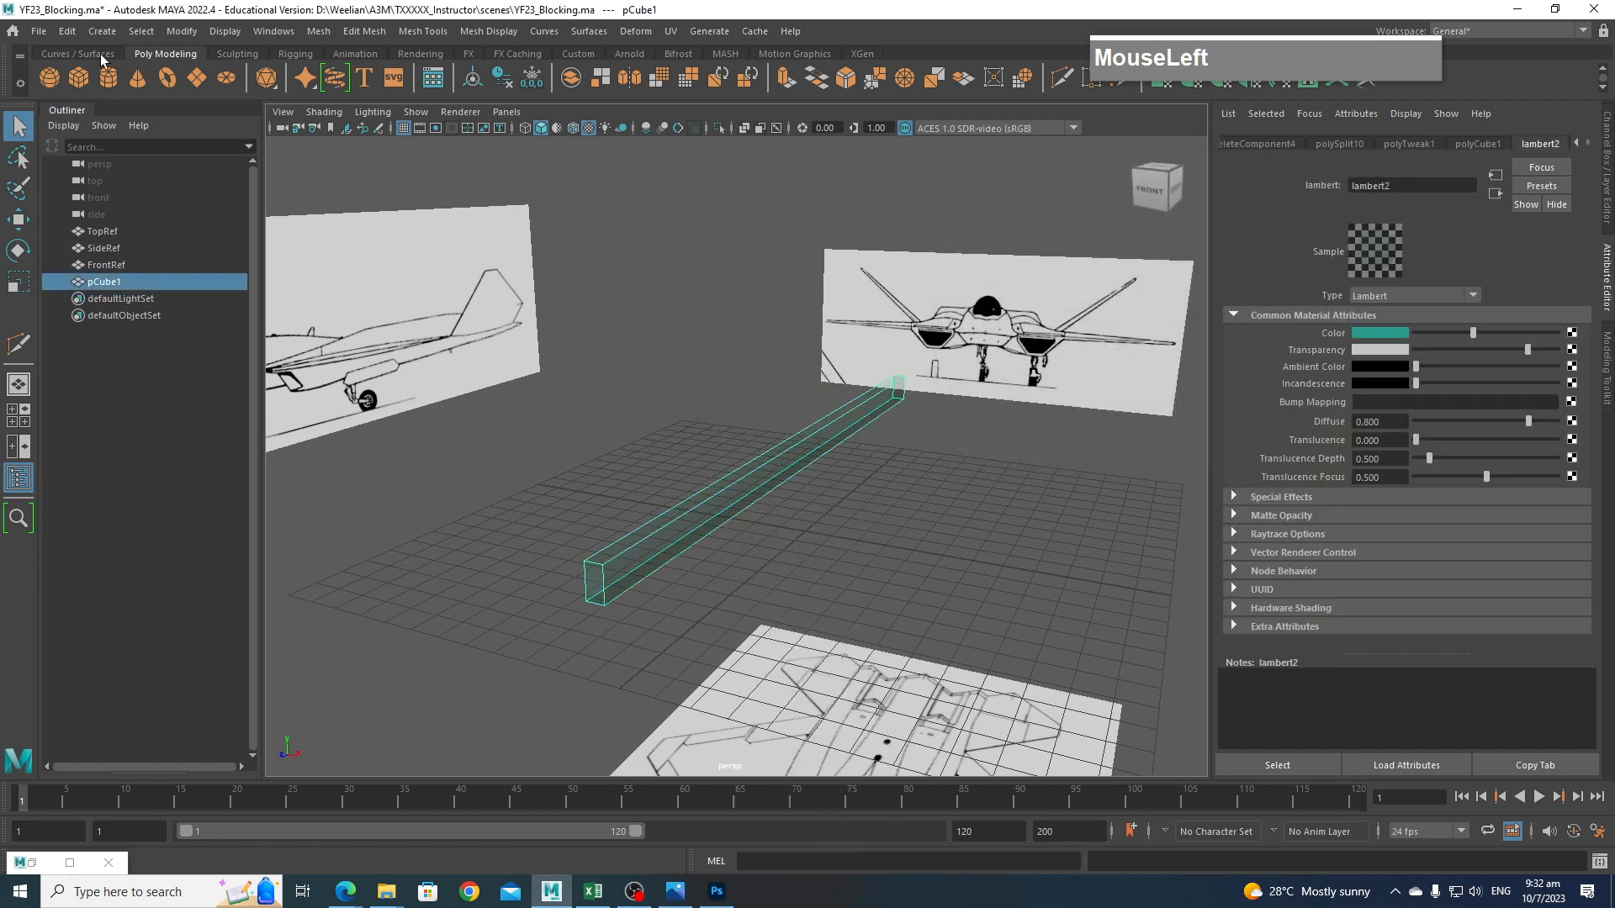
left_click(66, 31)
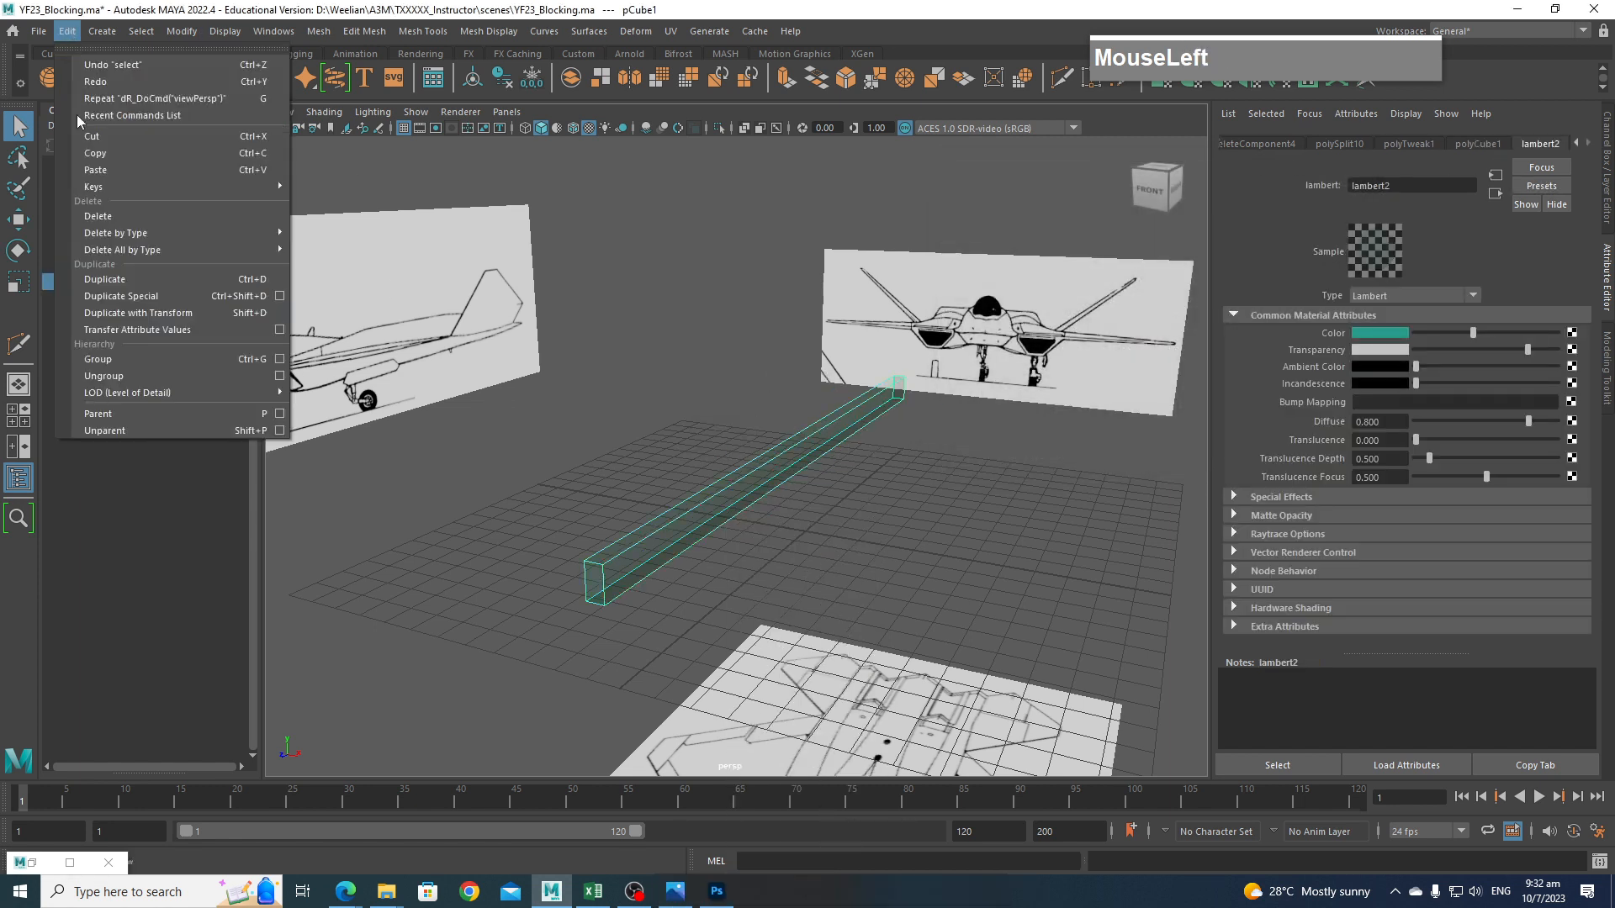
left_click(127, 294)
Scale the half box's vertices vertically and position them in the side view to match the fuselage's height.
left_click_drag(776, 610, 812, 556, "alt")
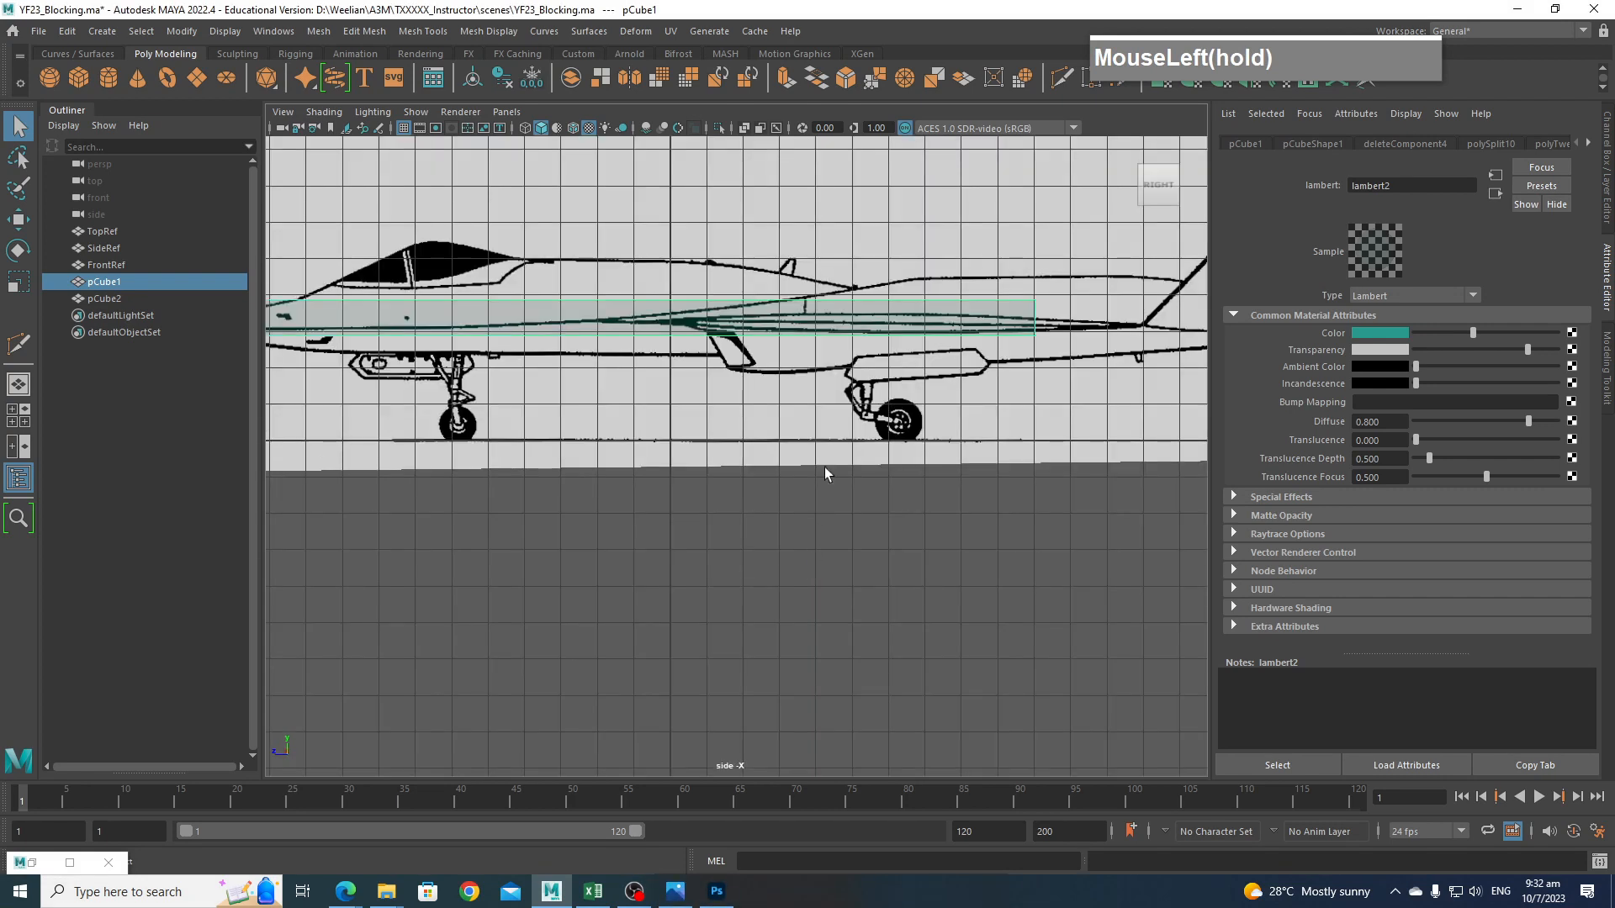
middle_click_drag(824, 467, 944, 458, "alt")
middle_click_drag(839, 434, 790, 378, "alt")
scroll(707, 421, "down", 2)
scroll(797, 373, "down", 3)
right_click_drag(796, 394, 715, 397)
left_click_drag(436, 312, 1192, 485)
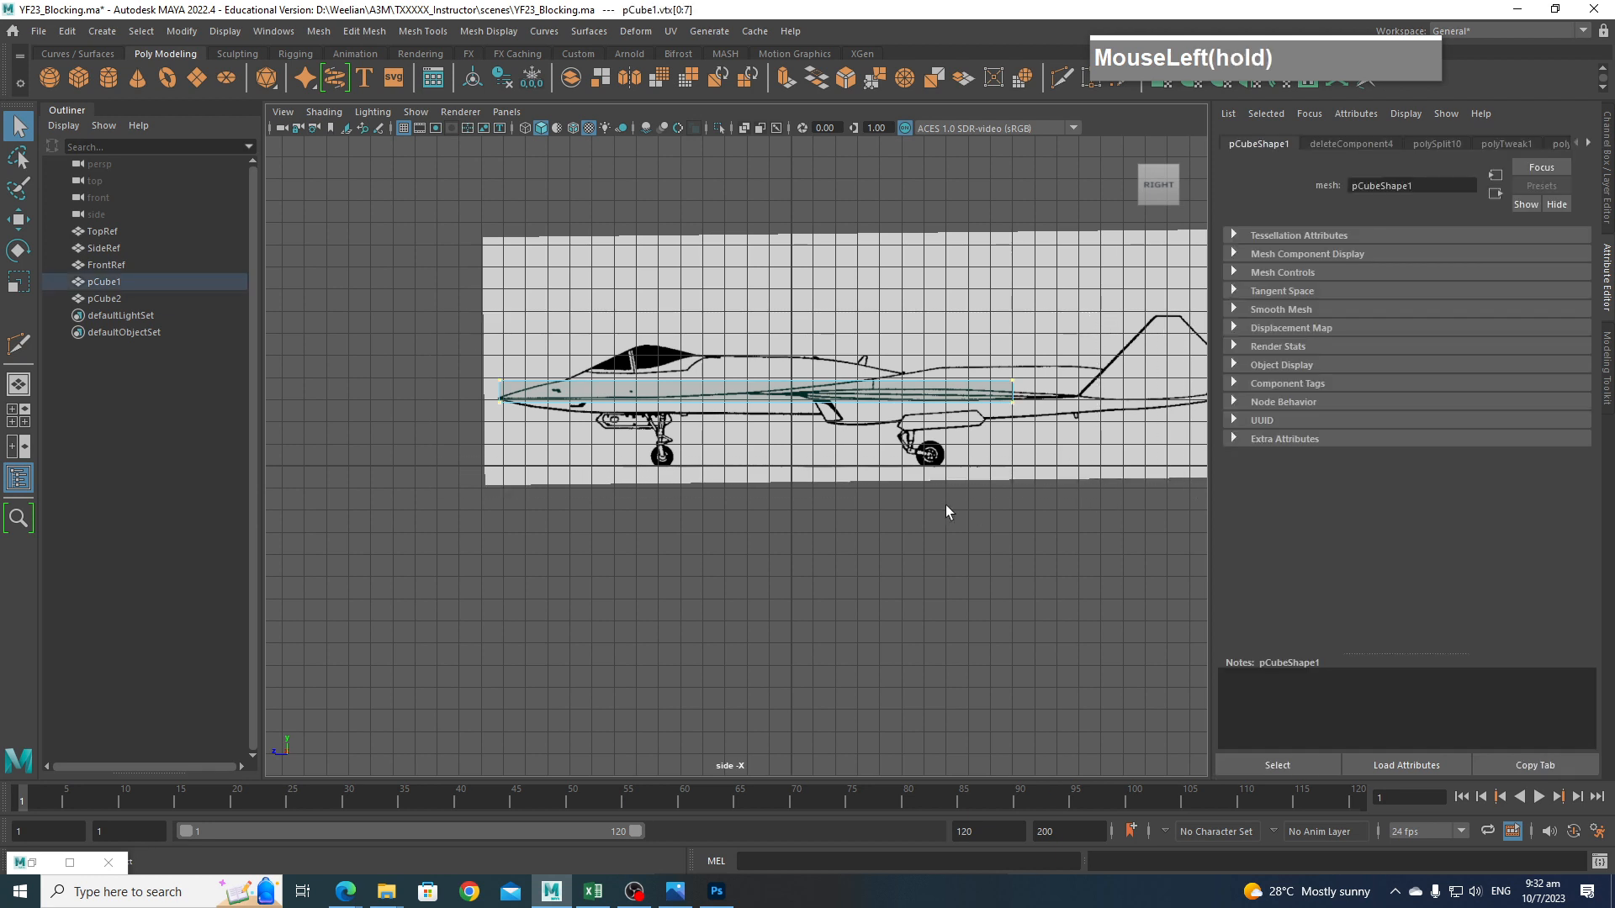
key("r")
mouse_move(757, 357)
left_mouse_down()
mouse_move(764, 281)
mouse_move(761, 338)
left_mouse_up()
key("w")
scroll(909, 387, "up", 4)
mouse_move(911, 389)
middle_mouse_down("alt")
mouse_move(1006, 419)
mouse_move(930, 410)
middle_mouse_up("alt")
mouse_move(793, 430)
middle_mouse_down("alt")
mouse_move(822, 425)
mouse_move(662, 422)
mouse_move(805, 423)
middle_mouse_up("alt")
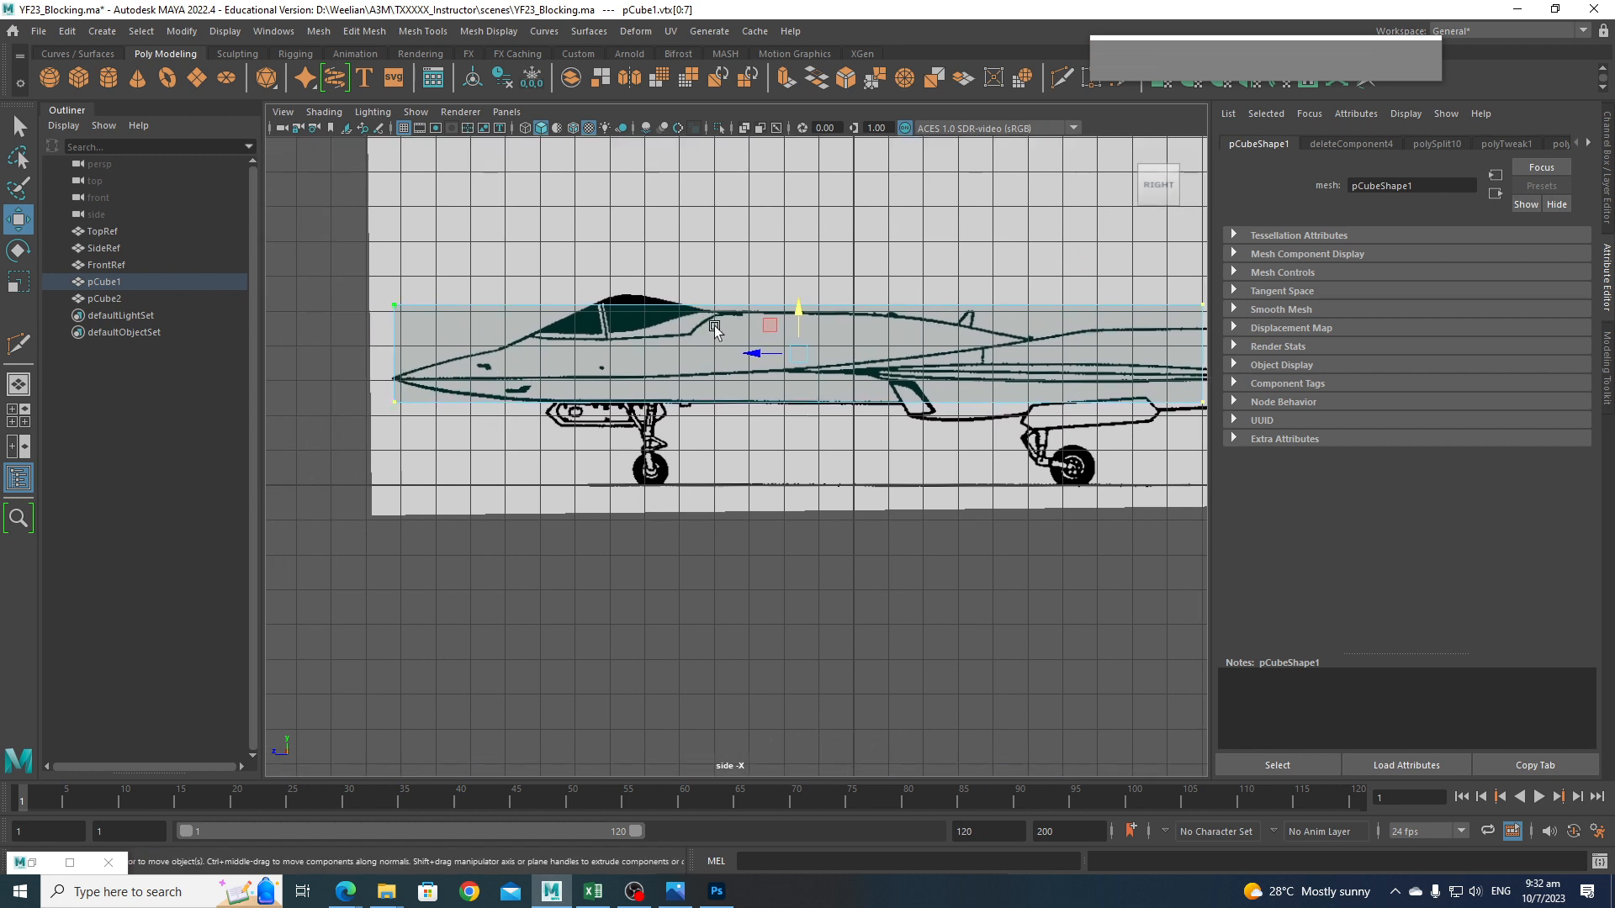
Insert three vertical edge loops with Multi-Cut: ahead of the canopy, just behind it, and midway along the fuselage spine.
right_click_drag(509, 347, 498, 308, "shift")
left_click(503, 310, "ctrl")
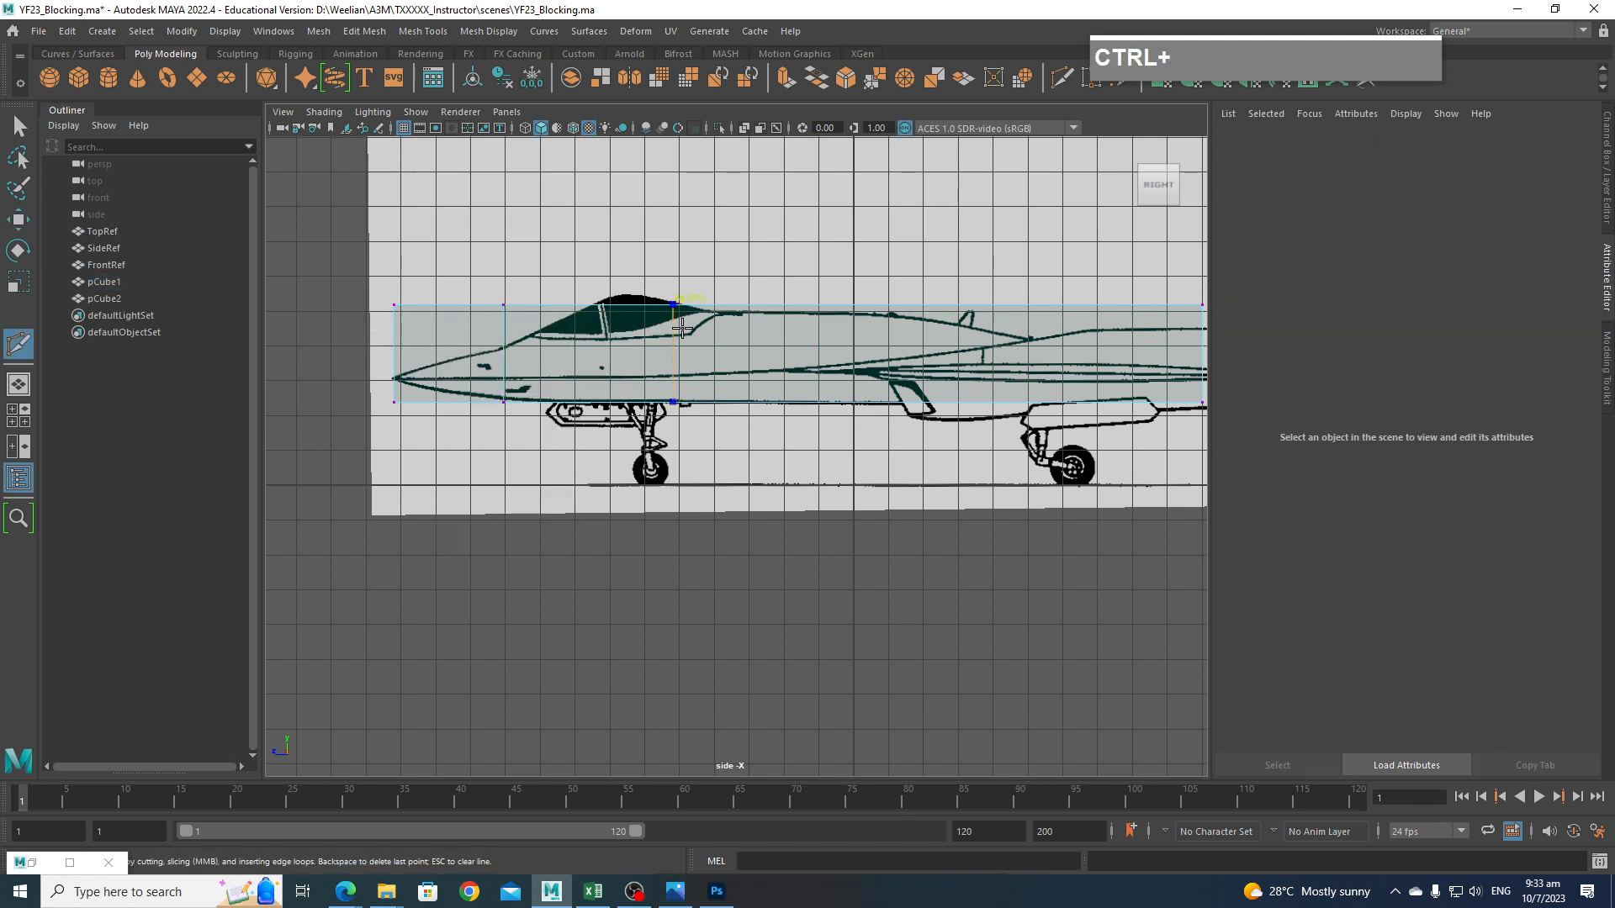
left_click(717, 320, "ctrl")
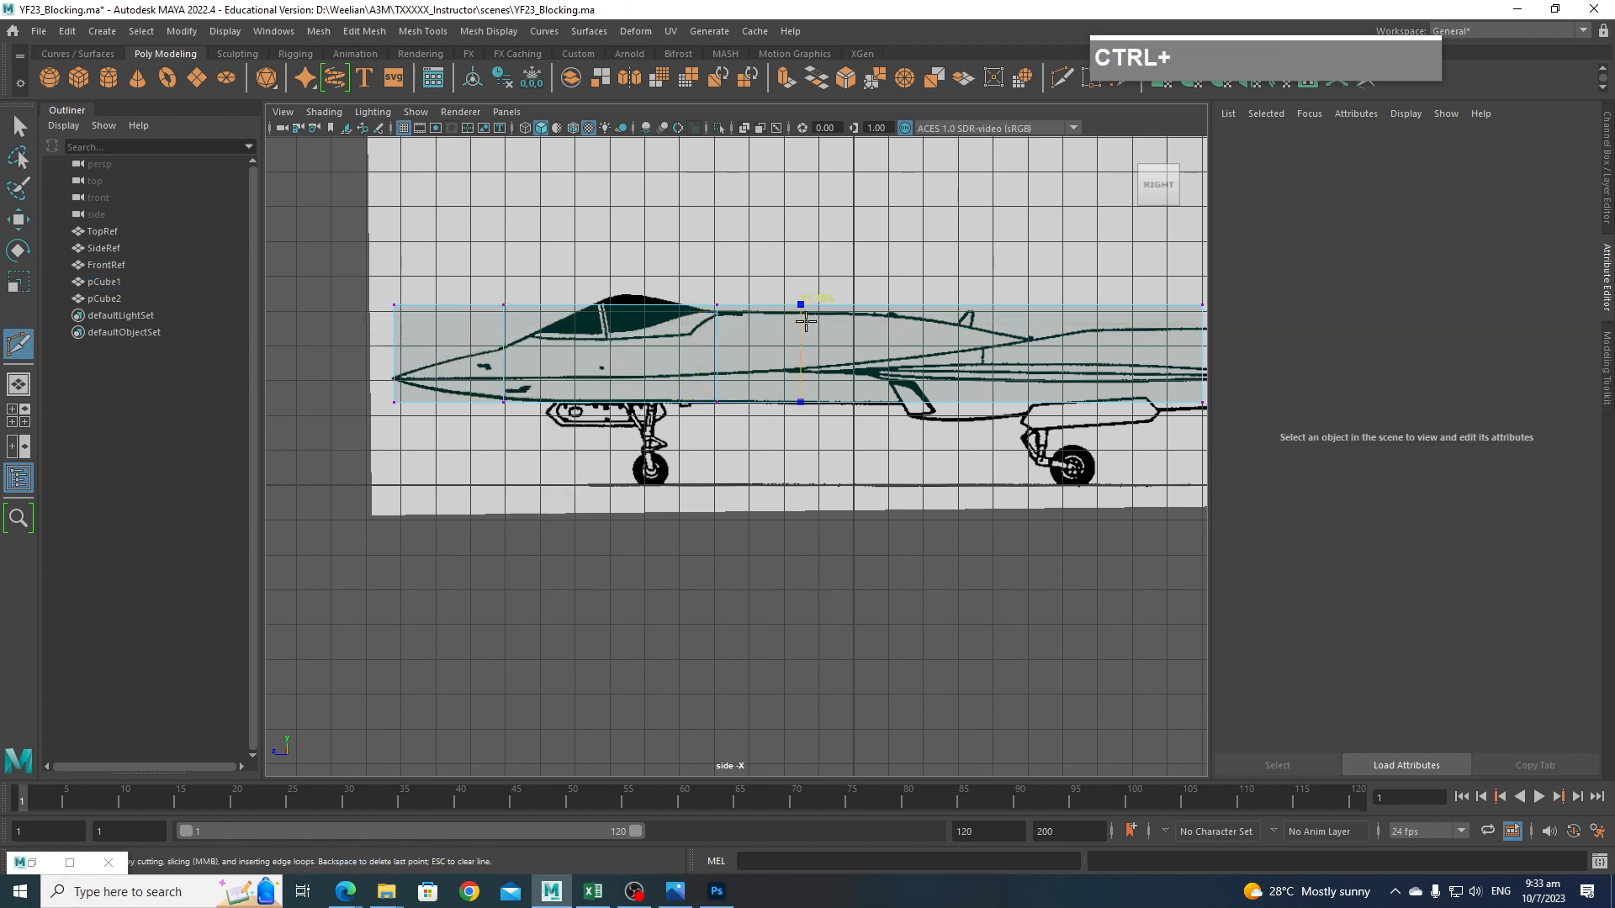
left_click(872, 315, "ctrl")
Lower the top vertices at the rear end and along the spine to follow the aircraft's side profile.
scroll(1009, 555, "down", 2, "alt")
middle_click_drag(967, 393, 782, 391, "alt")
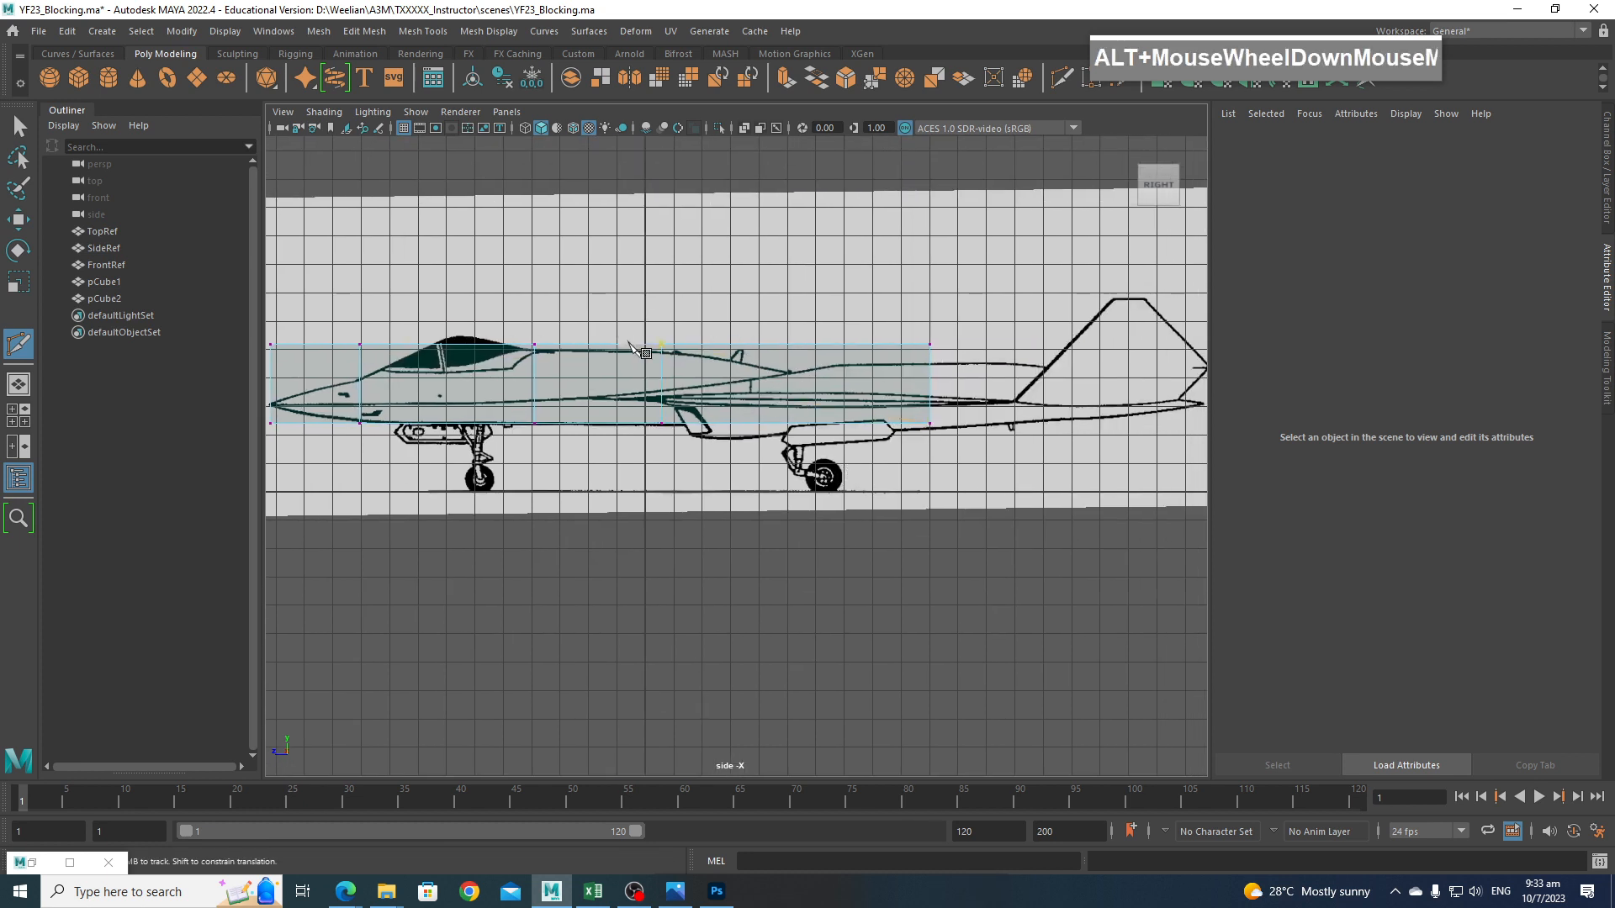
key("q")
right_click_drag(823, 390, 747, 393)
left_click_drag(870, 307, 930, 365)
key("w")
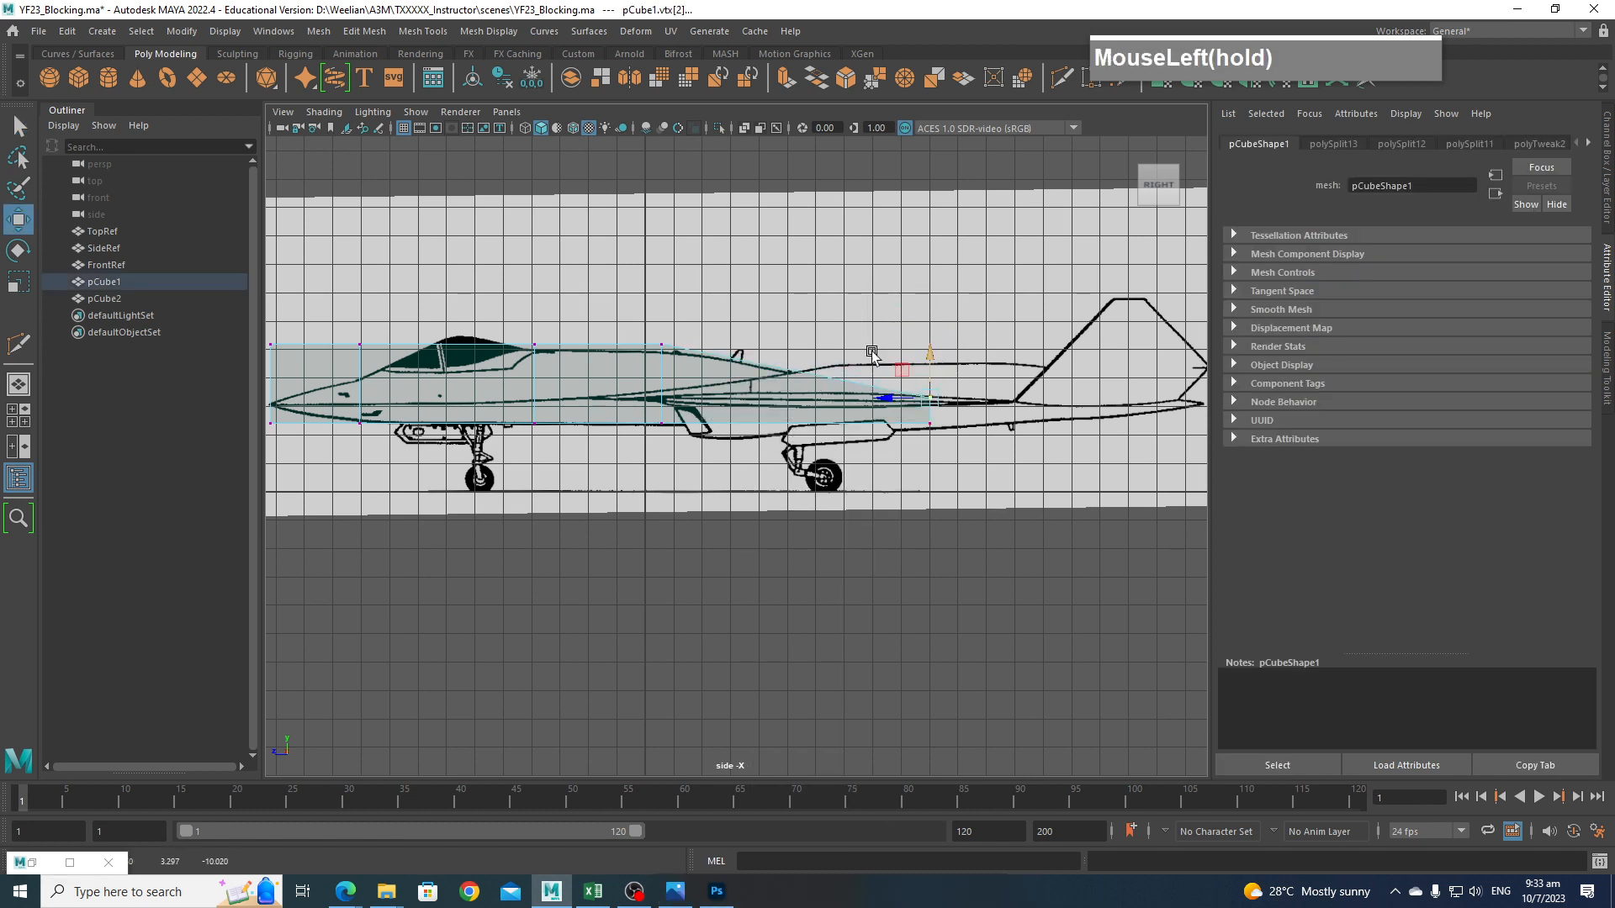
middle_click_drag(593, 351, 721, 341, "alt")
left_click_drag(629, 303, 800, 345)
left_click_drag(727, 294, 725, 302)
Lower the top vertices ahead of the canopy to the nose line and flatten the nose-tip vertices vertically toward the point.
left_click_drag(368, 305, 508, 363)
left_click_drag(441, 304, 440, 337)
left_click_drag(401, 481, 417, 455)
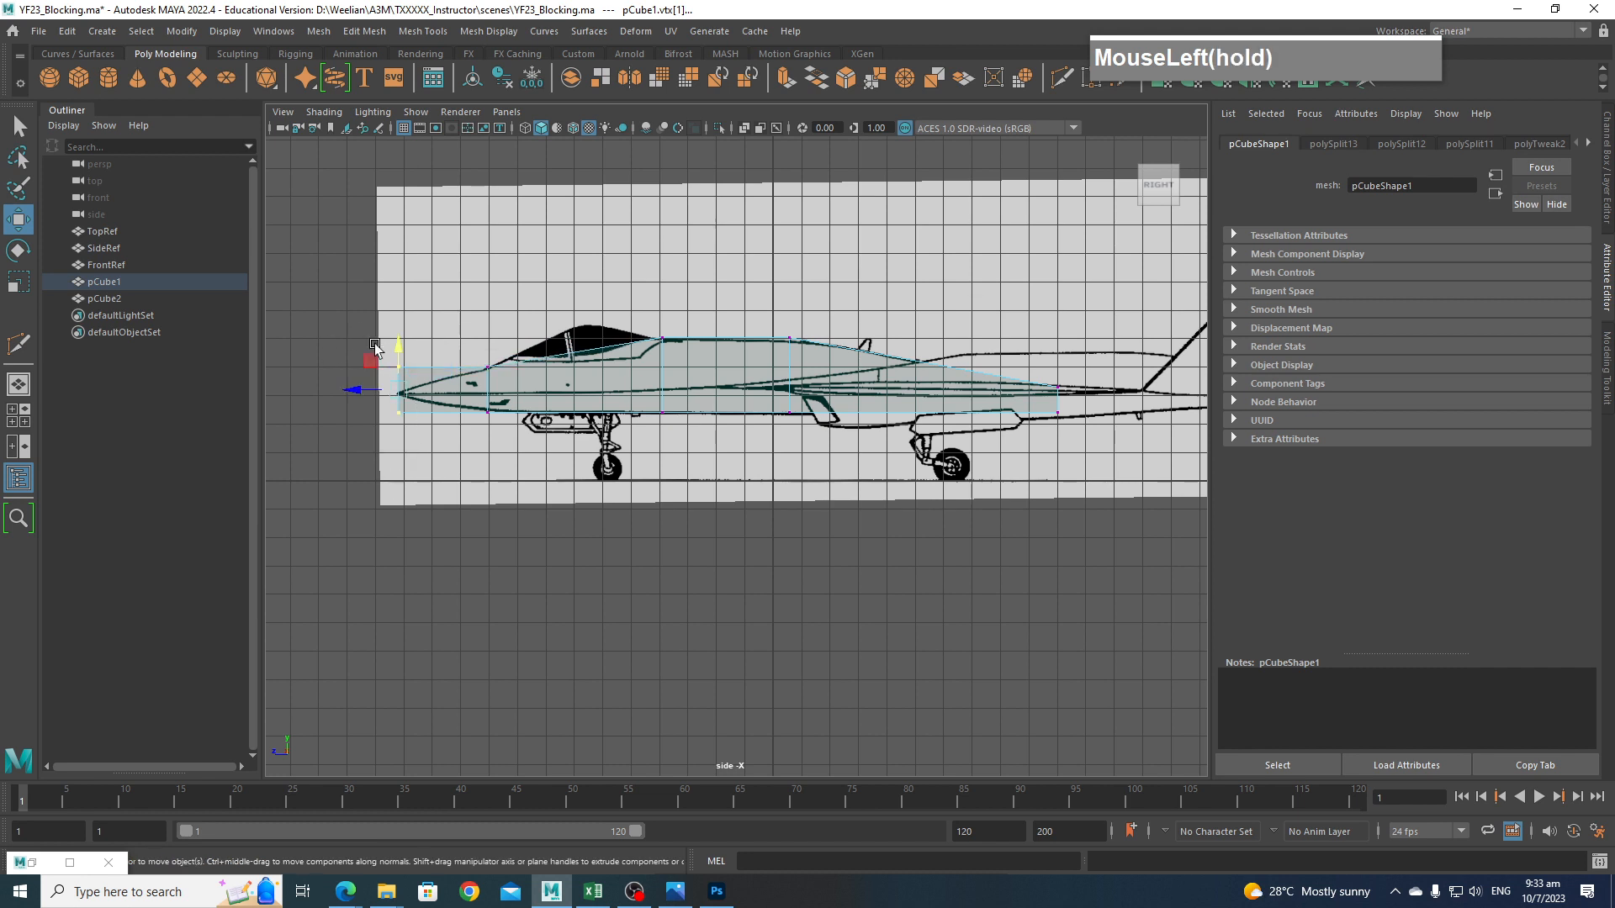
middle_click_drag(445, 443, 500, 452, "alt")
key("r")
left_click_drag(448, 387, 452, 386)
scroll(643, 414, "up", 3)
middle_click_drag(643, 413, 708, 286, "alt")
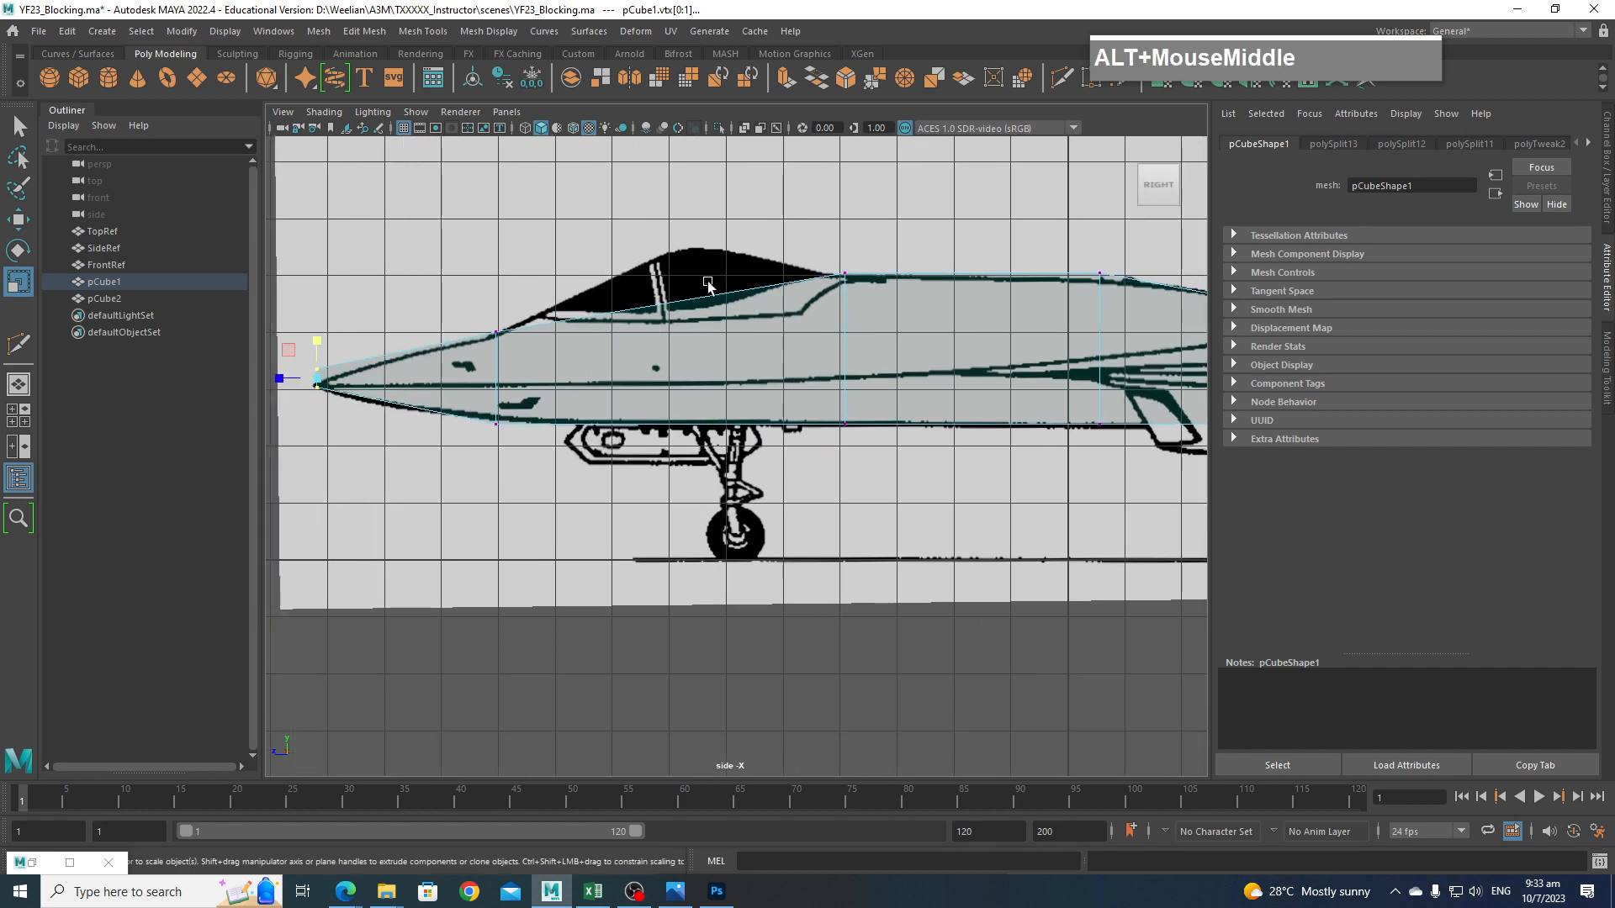
Insert a vertical edge loop at the canopy's highest point and raise its top vertices to the canopy peak.
right_click_drag(689, 255, 694, 240)
right_click_drag(698, 301, 614, 299, "shift")
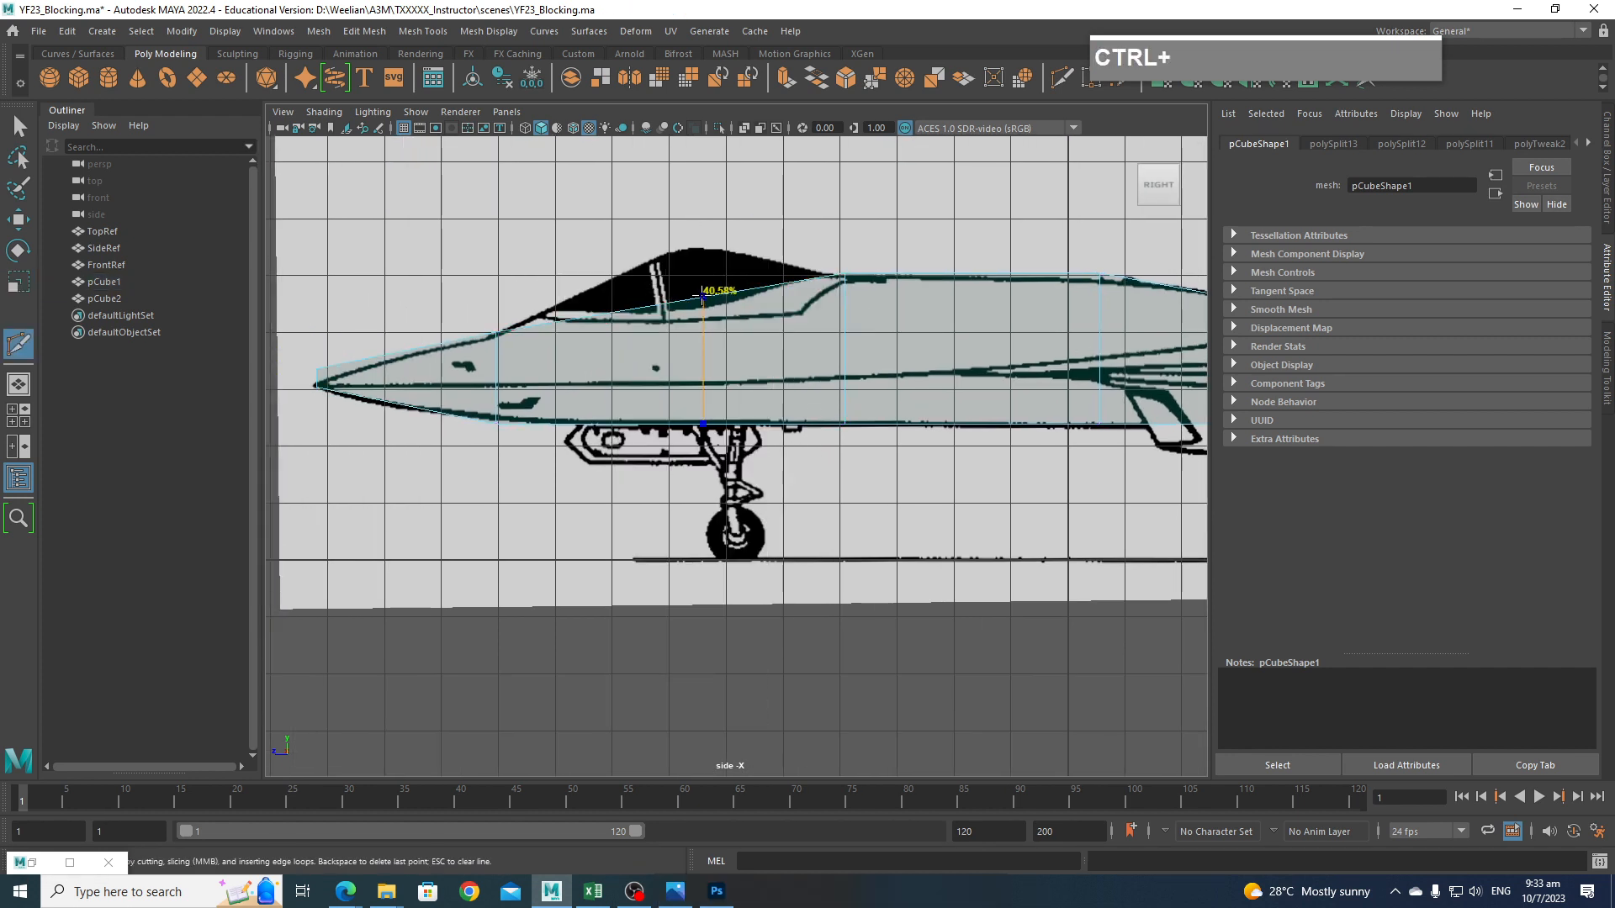
left_click(692, 296, "ctrl")
right_click_drag(718, 315, 654, 312)
left_click_drag(695, 315, 688, 203)
key("w")
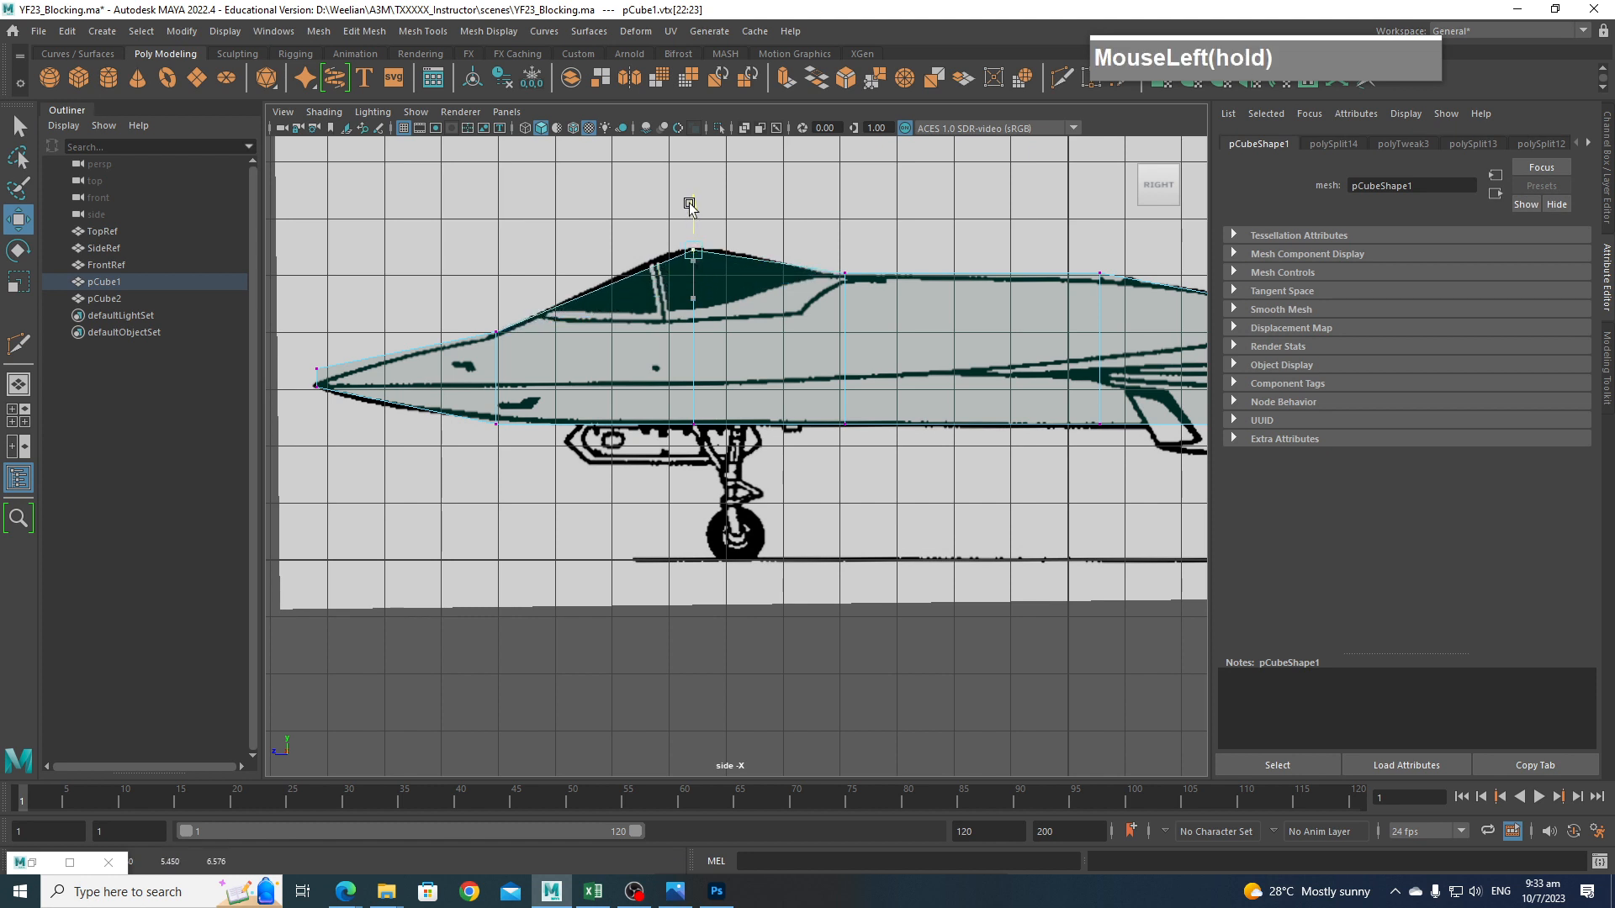
Insert a lengthwise edge loop around the half fuselage at about mid-height with Multi-Cut.
scroll(730, 439, "down", 3)
key("space")
left_click_drag(786, 458, 785, 530)
middle_click_drag(786, 530, 839, 533, "alt")
left_click_drag(839, 533, 867, 551, "alt")
middle_click_drag(869, 557, 902, 550, "alt")
left_click_drag(967, 548, 865, 595, "alt")
key("space")
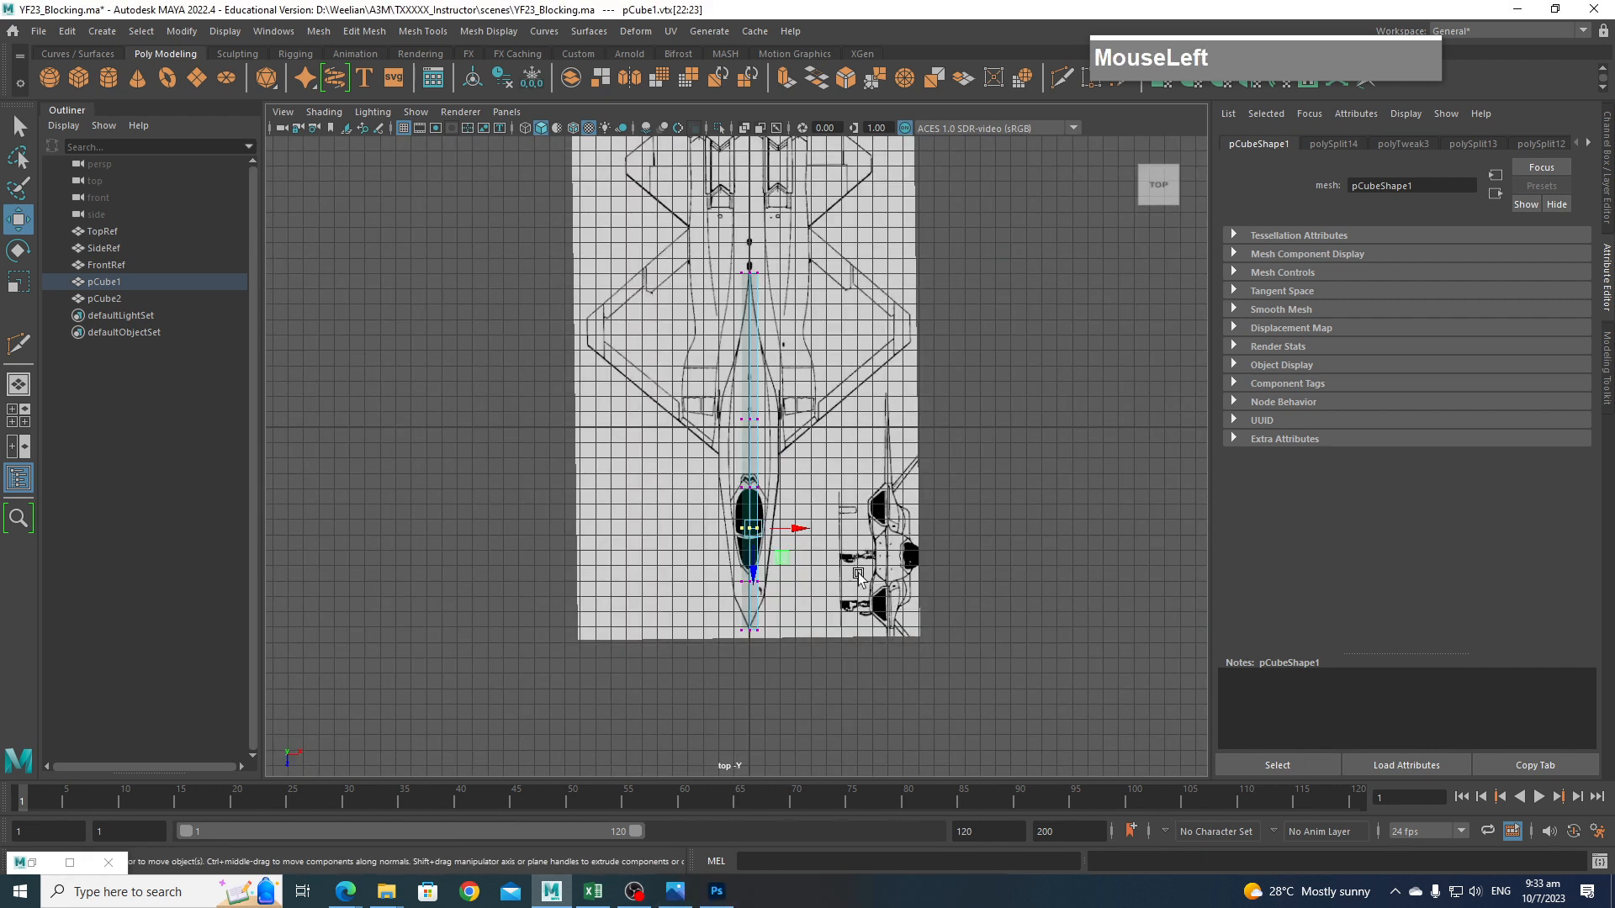
scroll(795, 672, "up", 5)
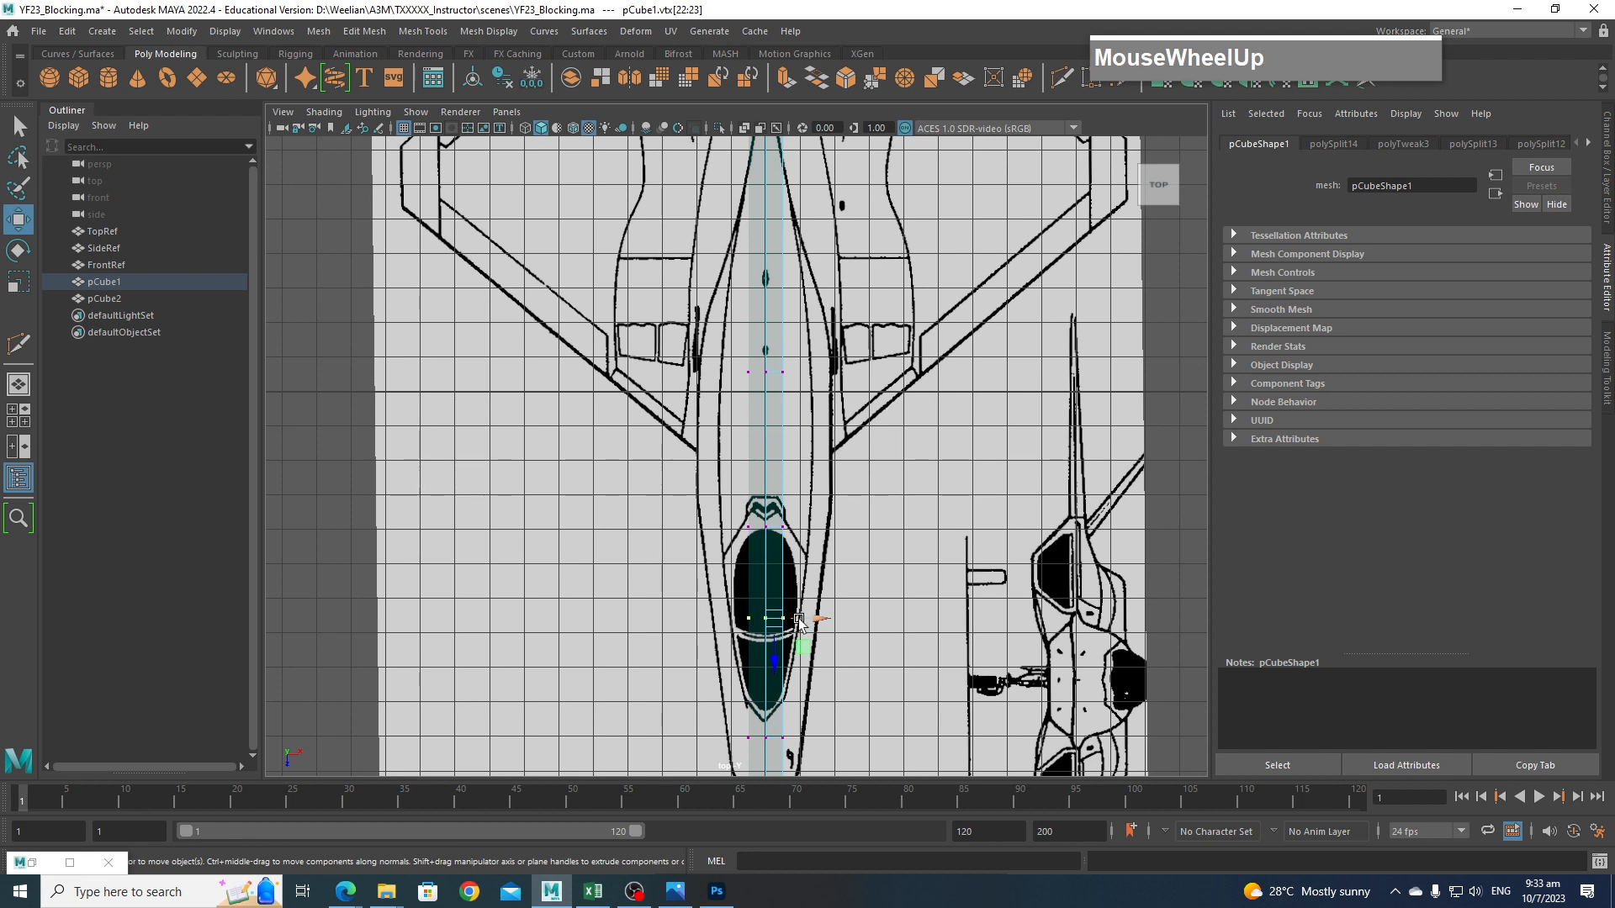
key("space")
left_click_drag(882, 547, 1077, 416)
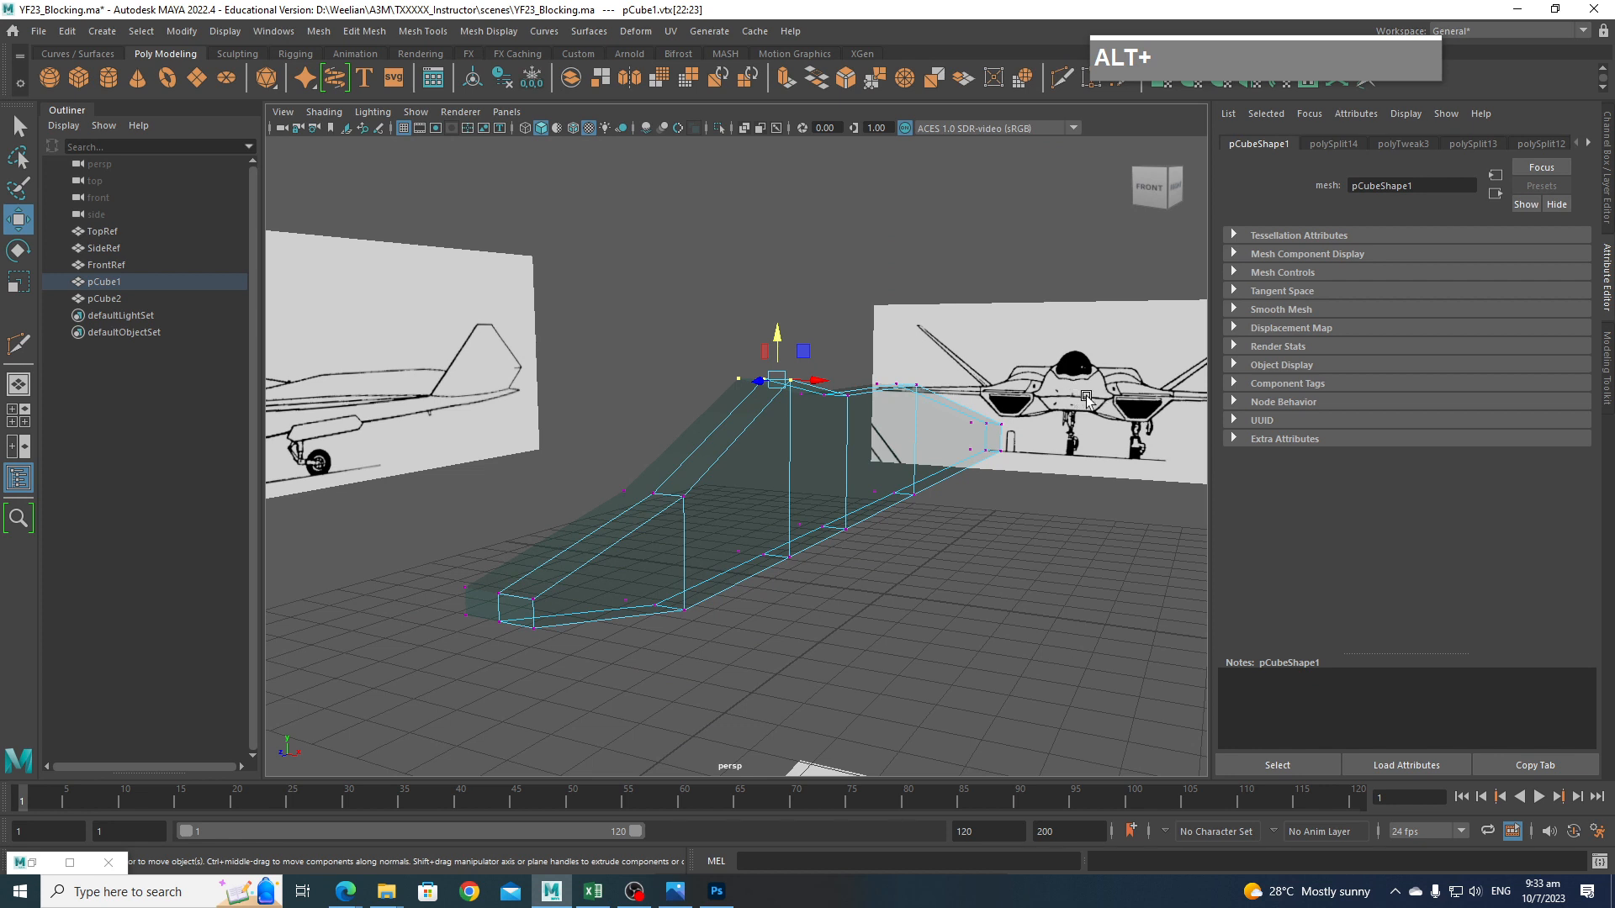
middle_click_drag(750, 554, 779, 498, "alt")
right_click_drag(713, 515, 637, 526, "shift")
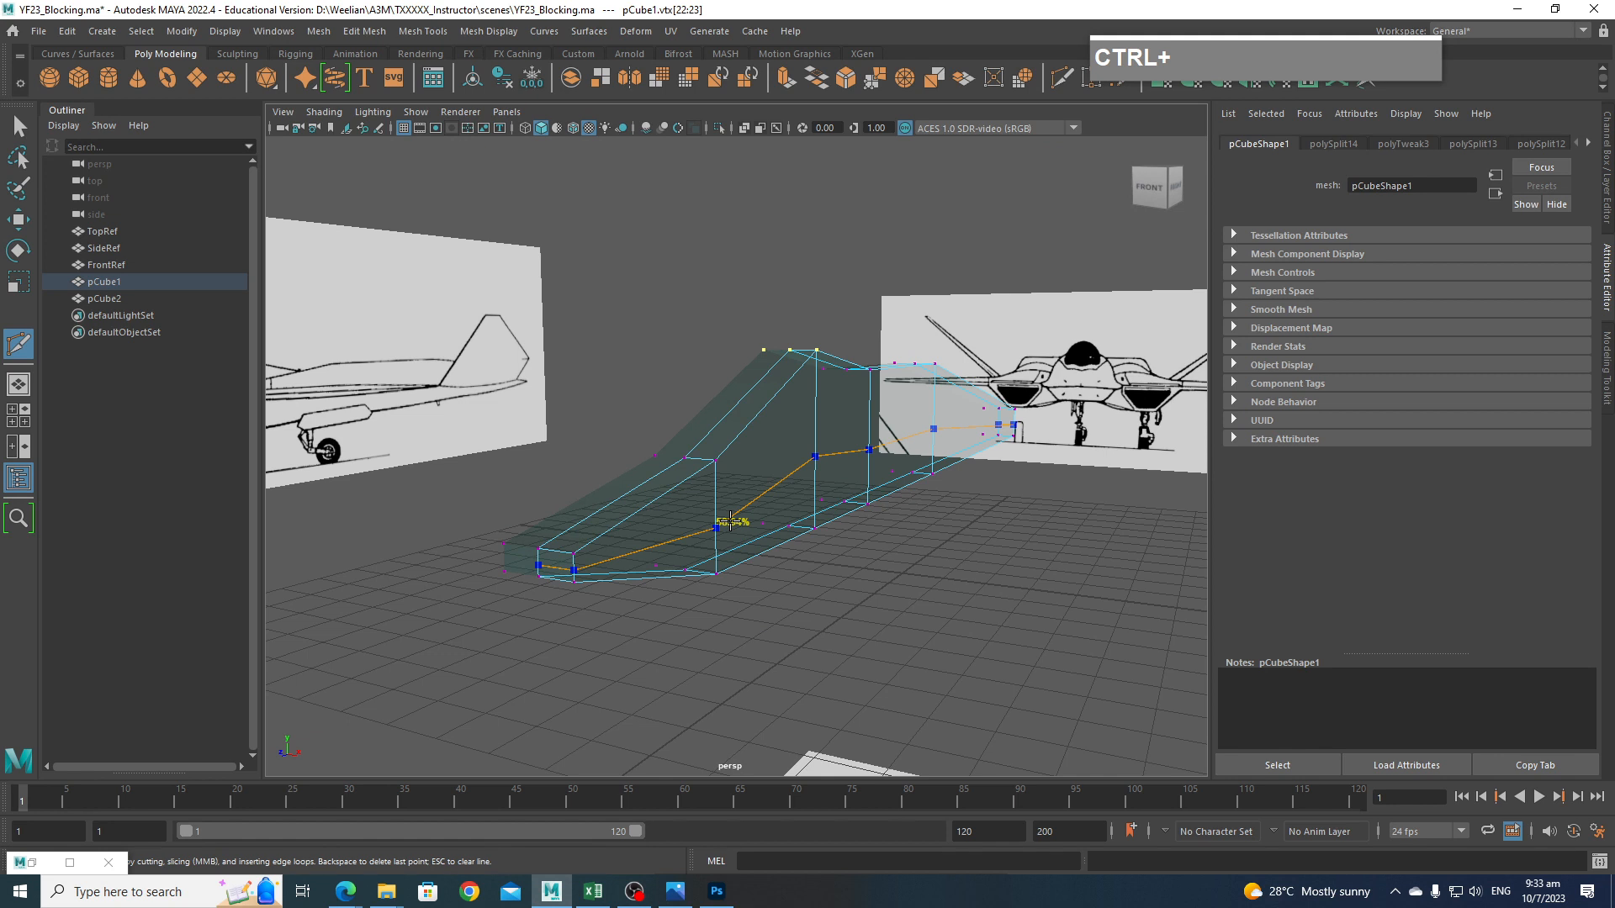
left_click(719, 509, "ctrl")
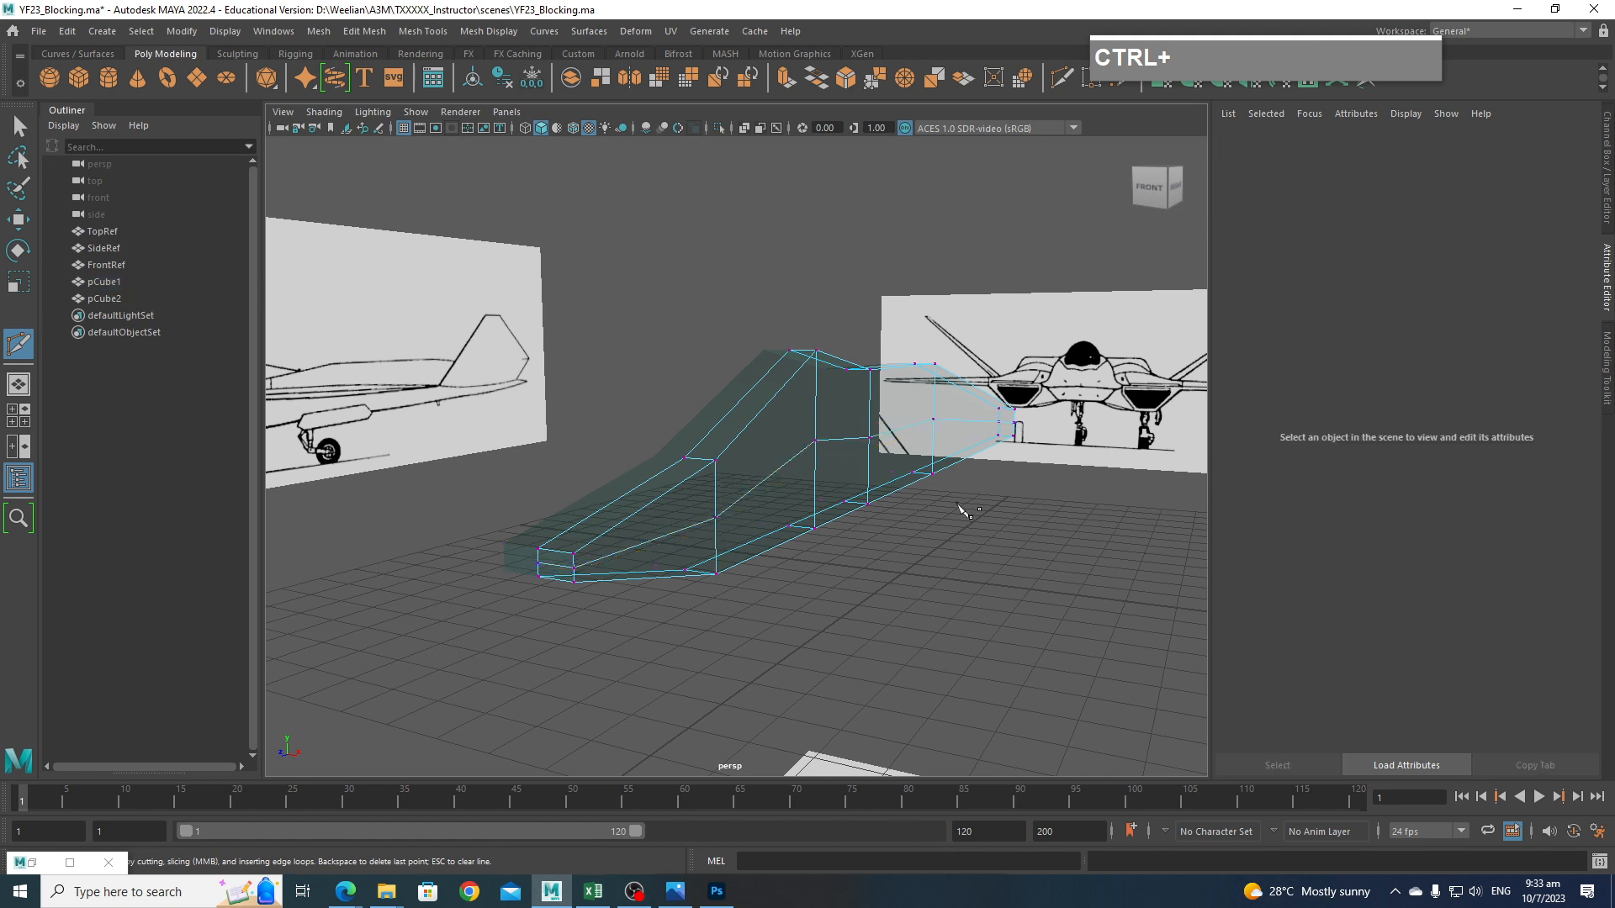
left_click_drag(967, 570, 975, 565, "alt")
middle_click_drag(975, 565, 959, 563, "alt")
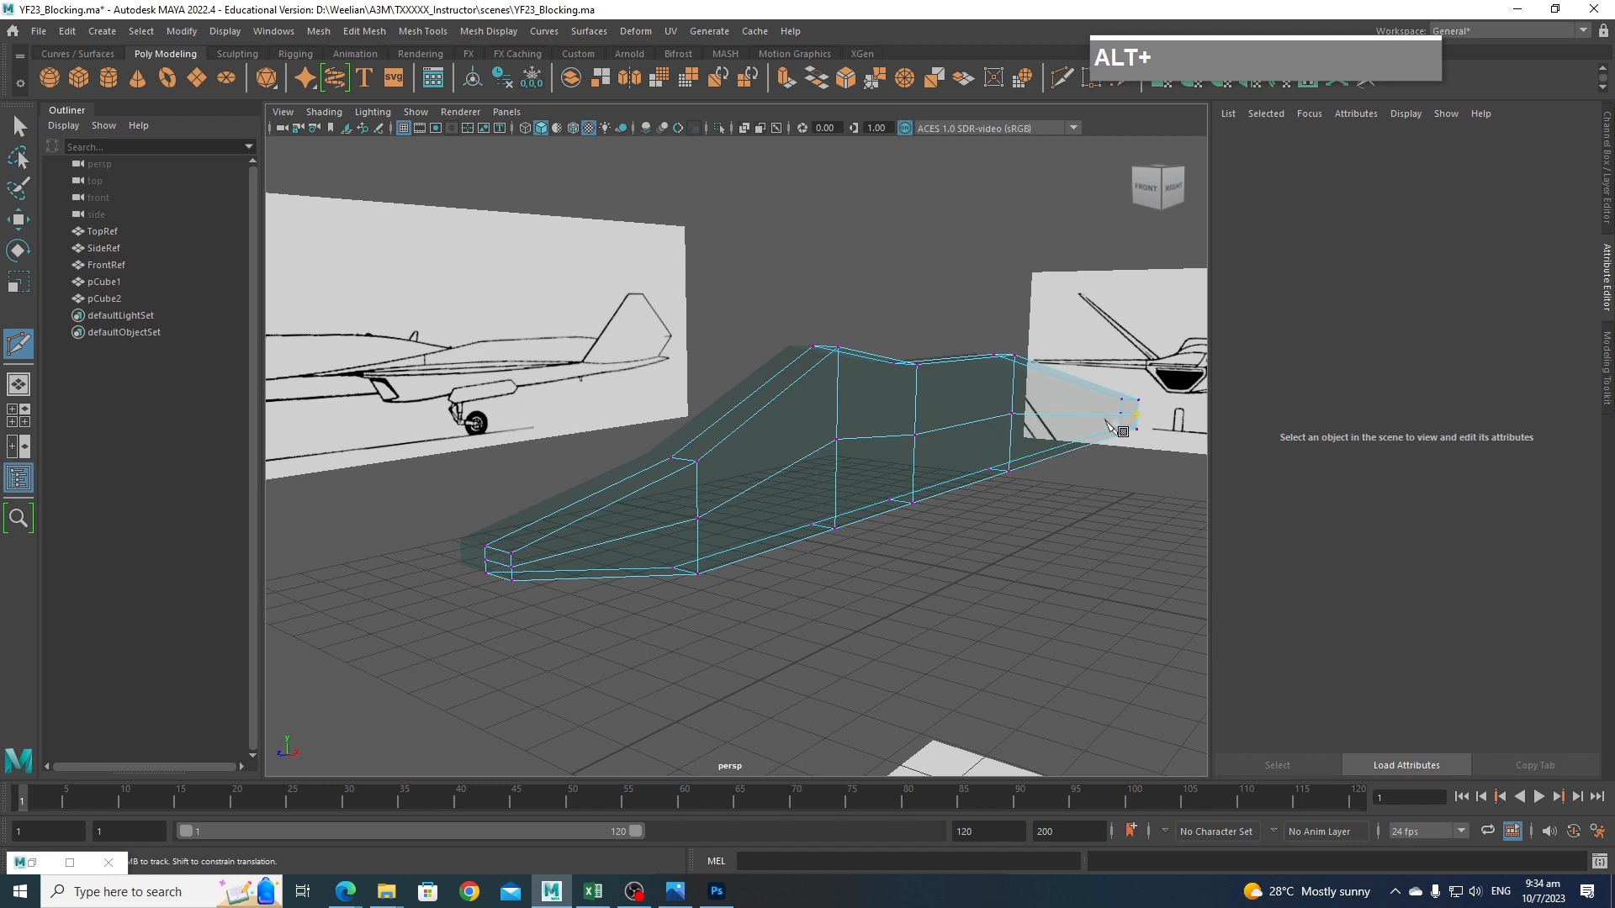
Select the mid-height edge loop and scale it vertically to straighten it along the fuselage.
key("q")
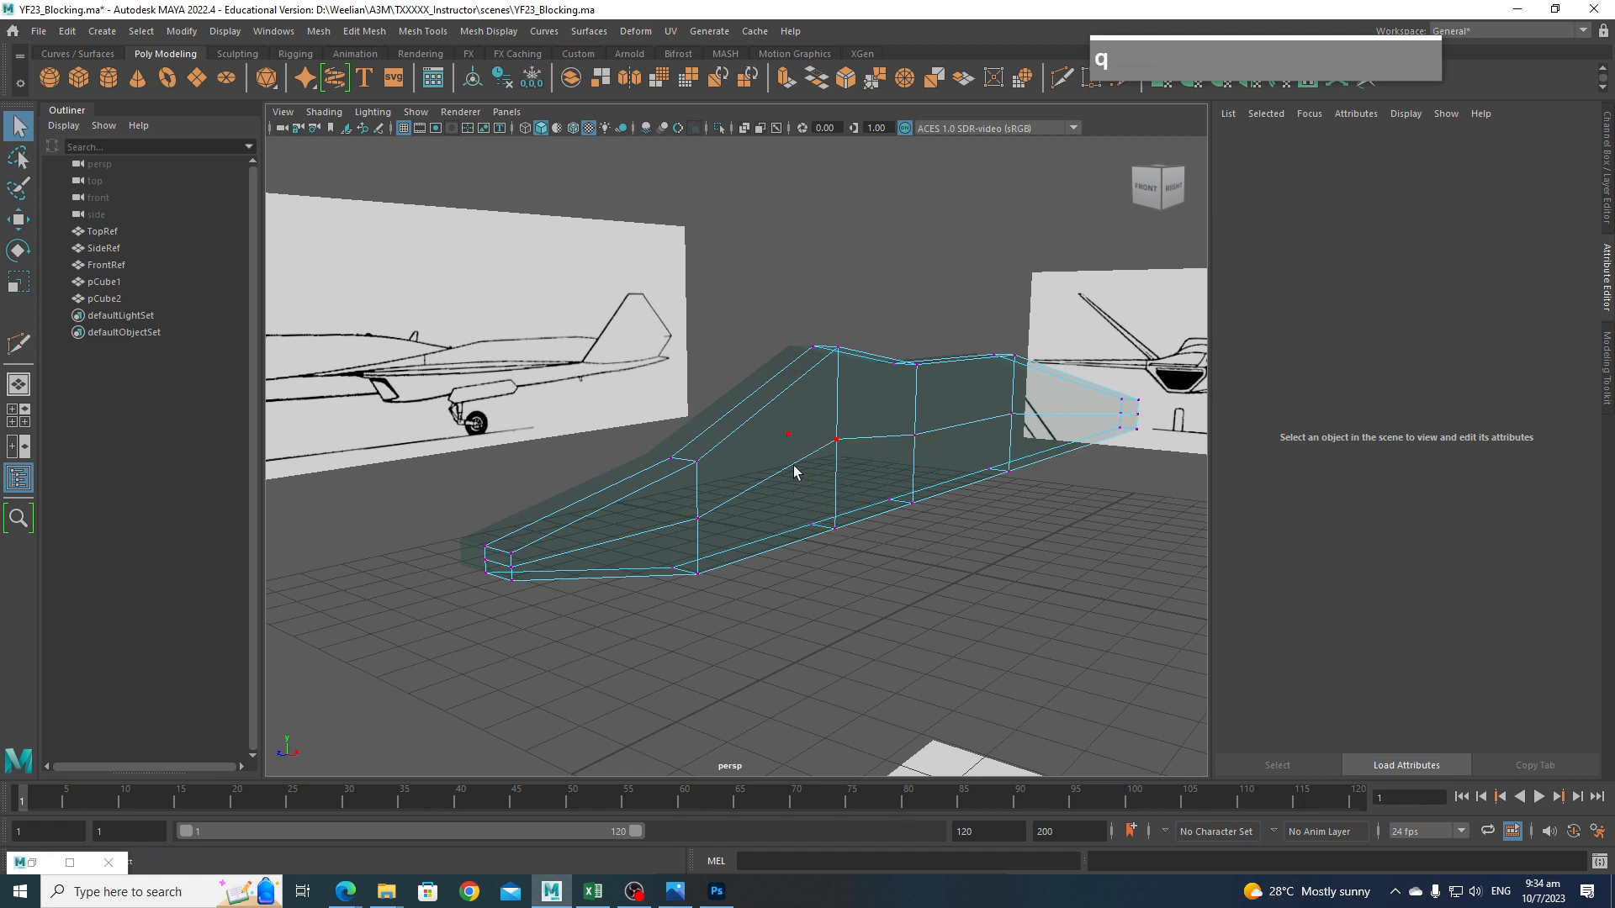
left_click(794, 465)
right_click_drag(794, 465, 807, 388)
double_click(796, 465)
middle_click_drag(1029, 554, 908, 531, "alt")
key("alt+r")
mouse_move(913, 406)
left_mouse_down()
mouse_move(912, 448)
mouse_move(912, 410)
left_mouse_up()
key("w")
Examine the straightened side edges from several angles against the front, side and top reference drawings.
left_click_drag(942, 533, 1061, 521, "alt")
middle_click_drag(967, 492, 715, 475, "alt")
left_click_drag(917, 488, 846, 516, "alt")
scroll(778, 510, "down", 3)
middle_click_drag(846, 516, 823, 572, "alt")
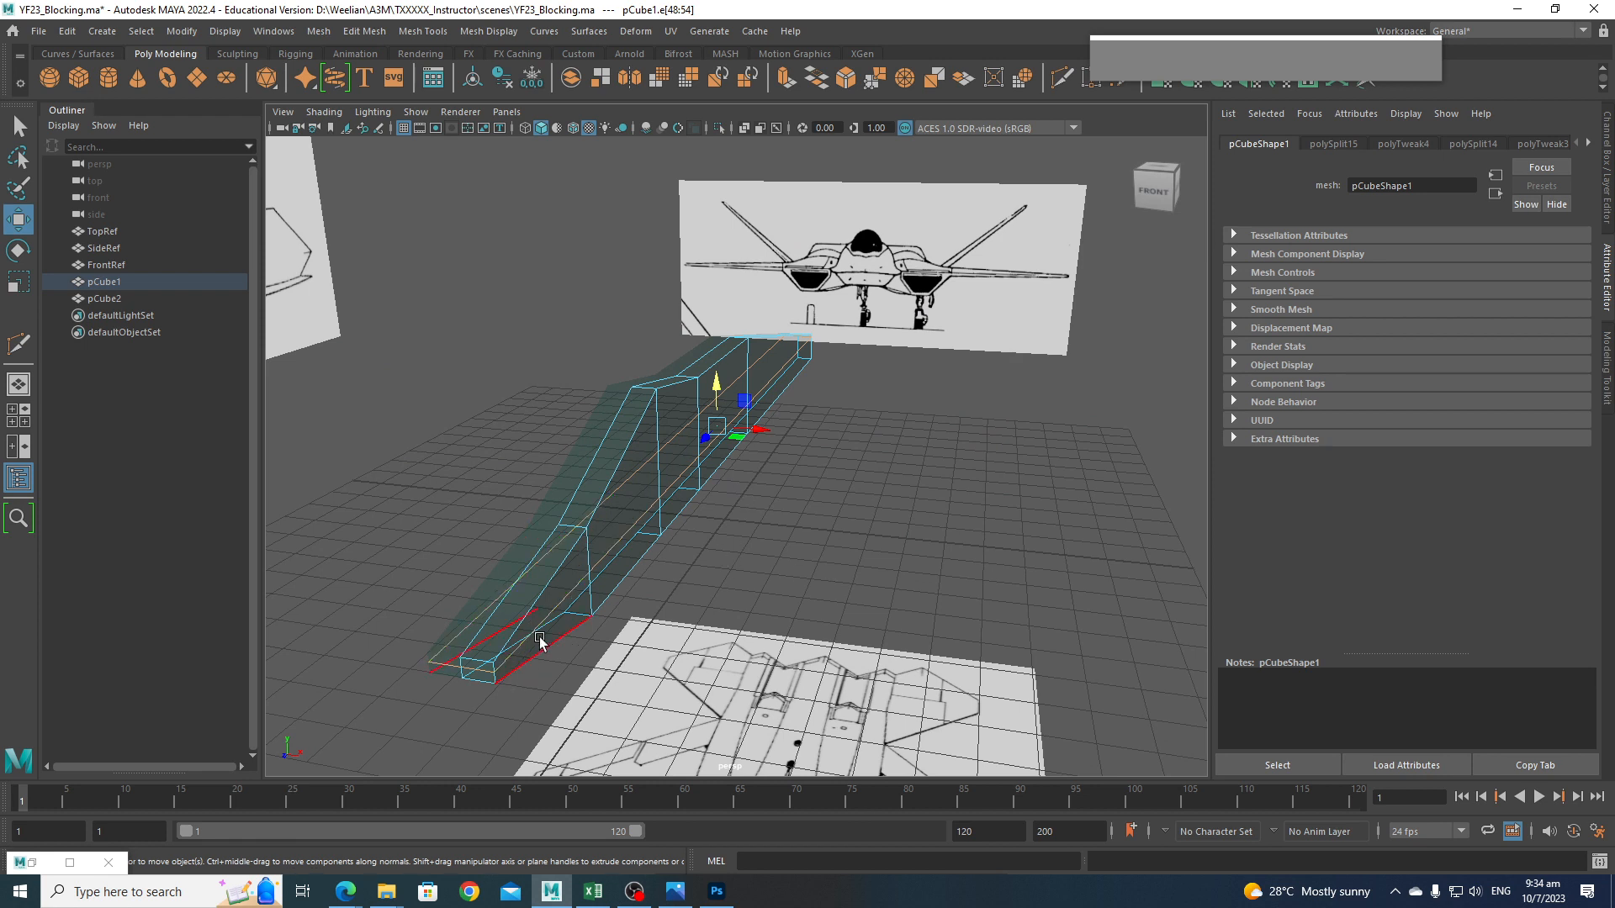
scroll(820, 593, "down", 3)
middle_click_drag(828, 565, 834, 310, "alt")
middle_click_drag(812, 492, 825, 148, "alt")
left_click_drag(720, 668, 780, 454, "alt")
scroll(808, 386, "up", 3)
scroll(793, 509, "down", 4)
middle_click_drag(797, 513, 828, 241, "alt")
left_click_drag(828, 241, 835, 326, "alt")
middle_click_drag(835, 327, 808, 532, "alt")
scroll(808, 532, "up", 3)
Select the mid-height side edges and vertices of the middle sections and pull them outward to widen the fuselage.
right_click_drag(639, 454, 639, 374)
left_click(680, 427)
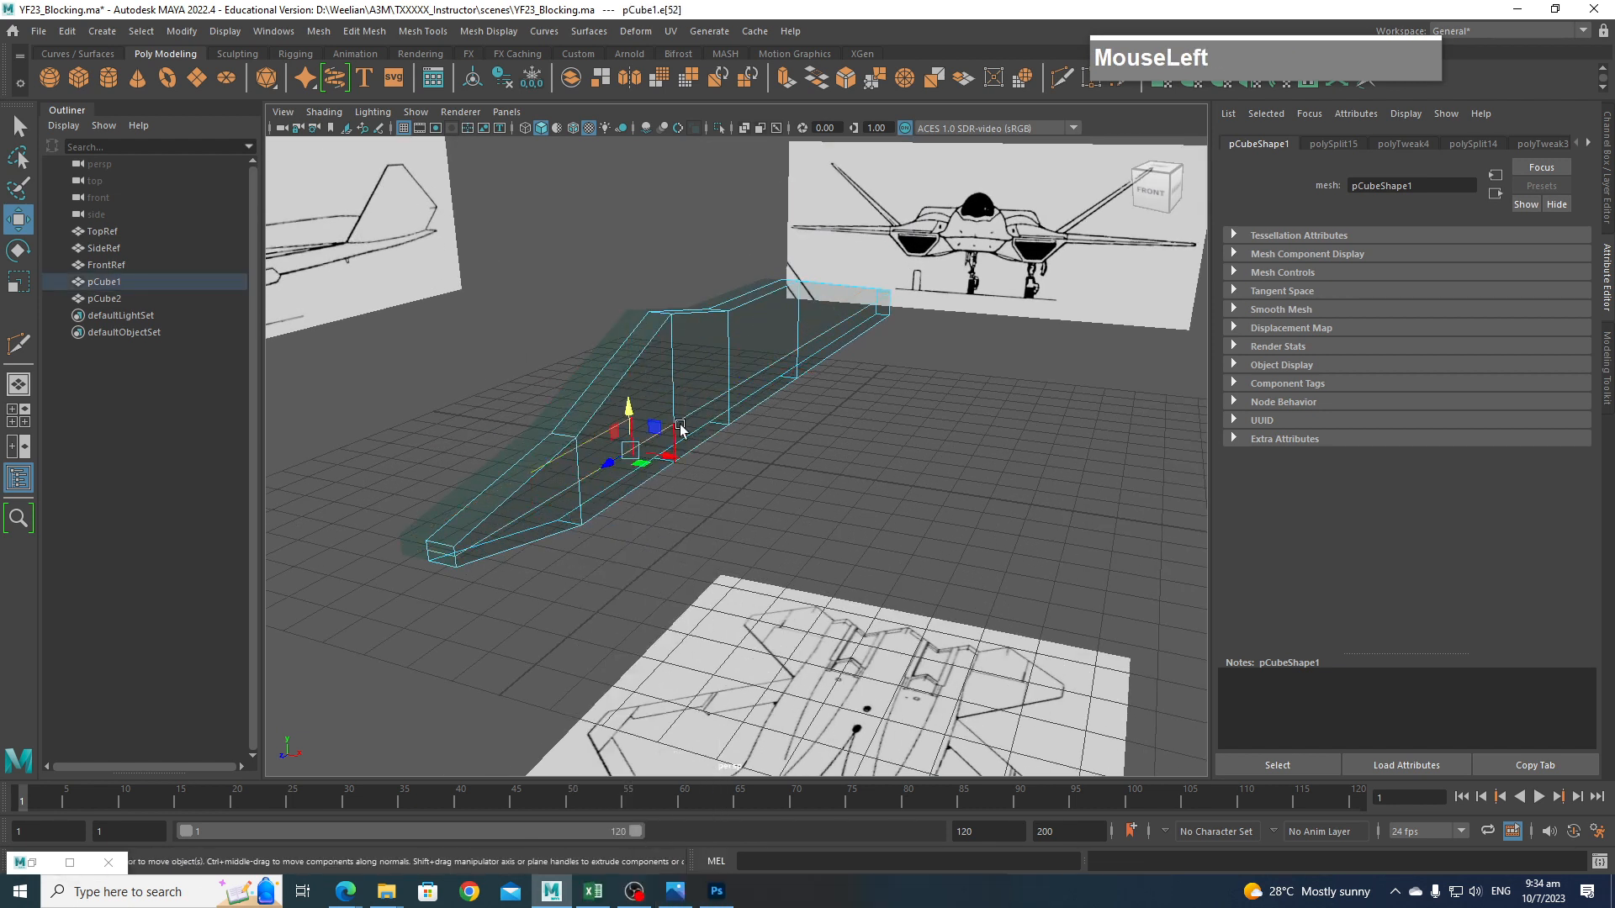
left_click_drag(691, 414, 761, 471, "shift")
middle_click_drag(761, 471, 786, 517, "alt")
left_click_drag(824, 509, 777, 515, "alt")
scroll(777, 515, "down", 3)
middle_click_drag(777, 515, 753, 465, "alt")
right_click_drag(768, 381, 703, 378)
left_click(765, 369)
left_click_drag(800, 385, 793, 512)
Select both fuselage halves as objects and duplicate them as instances using Duplicate Special with Scale X at 1.
key("space")
key("space")
scroll(911, 433, "down", 3)
scroll(795, 517, "up", 3)
right_click_drag(758, 396, 843, 373)
left_click(855, 453)
scroll(809, 486, "down", 4)
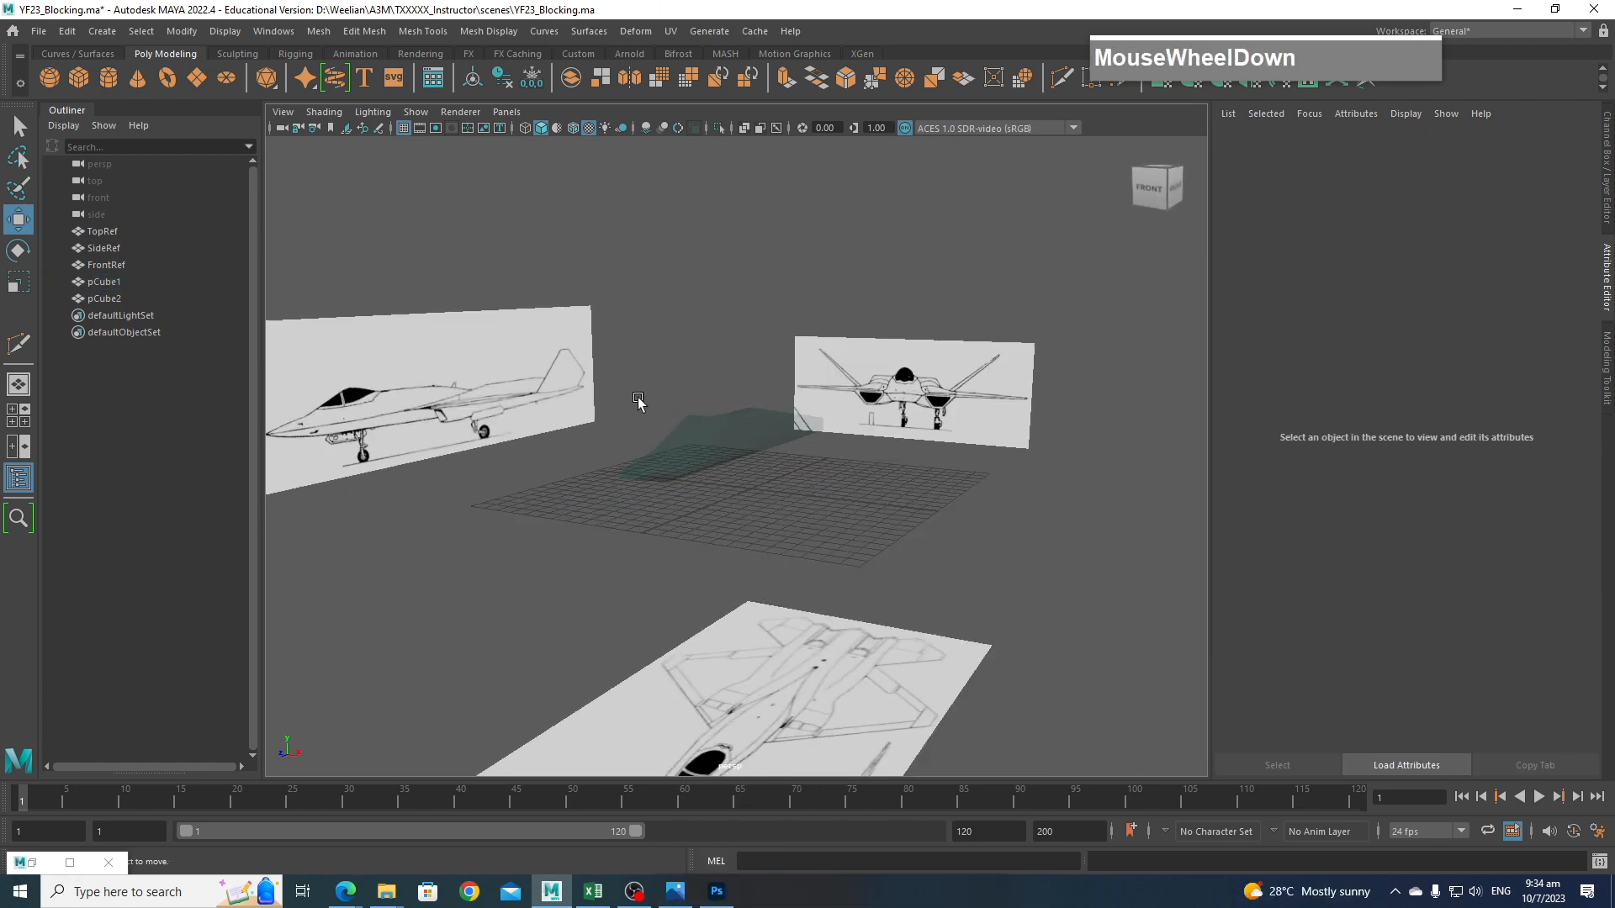
left_click_drag(638, 402, 875, 575)
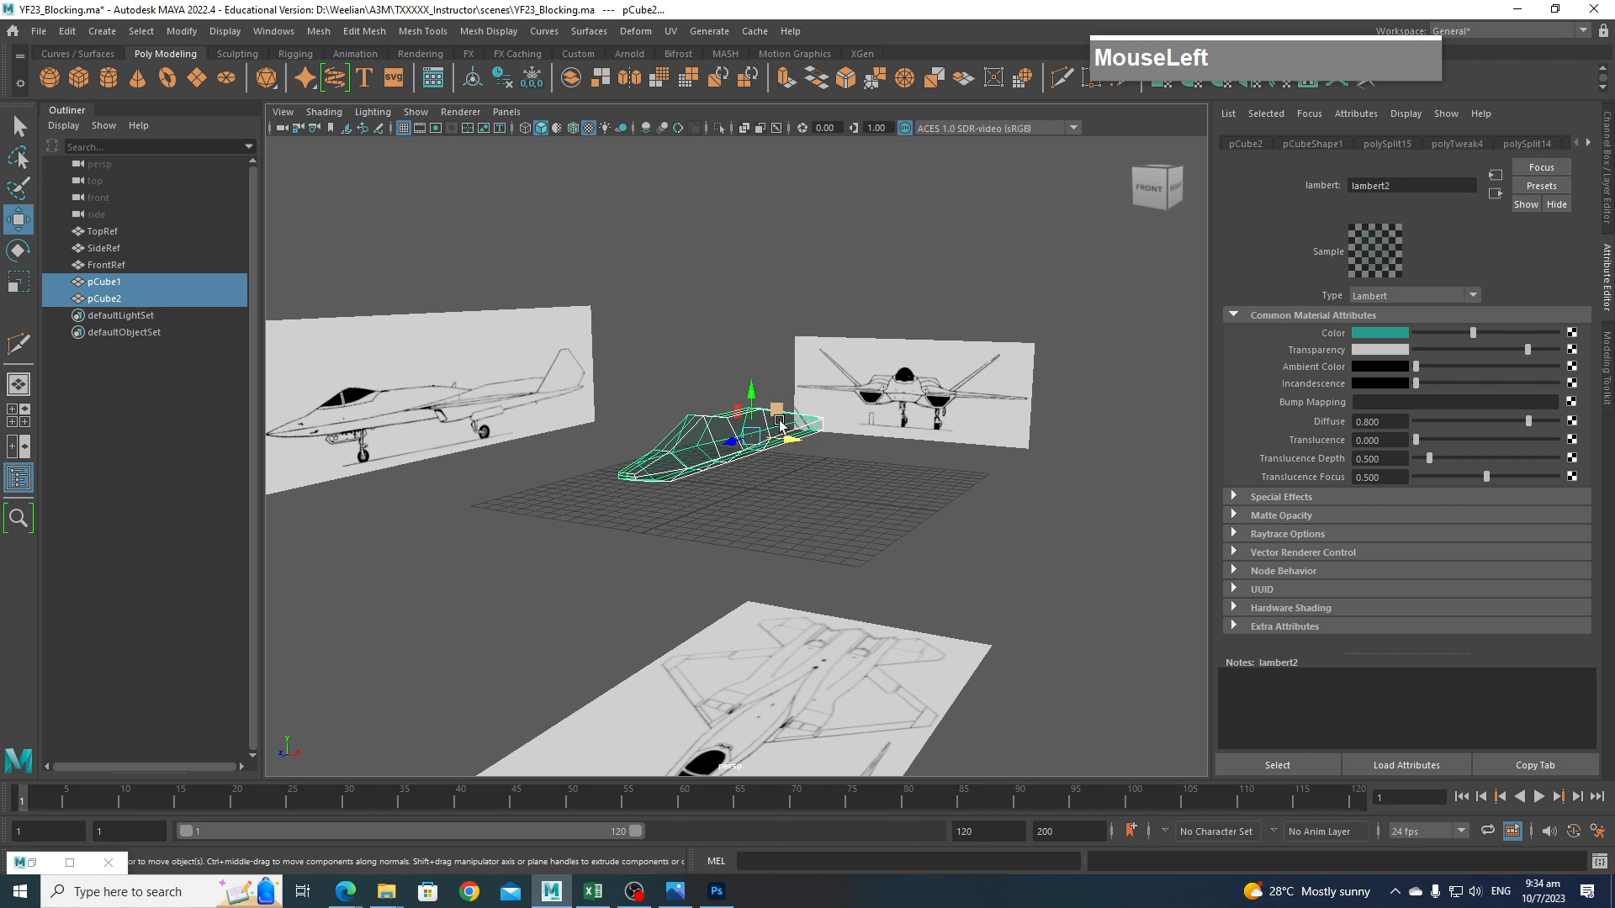
left_click(67, 31)
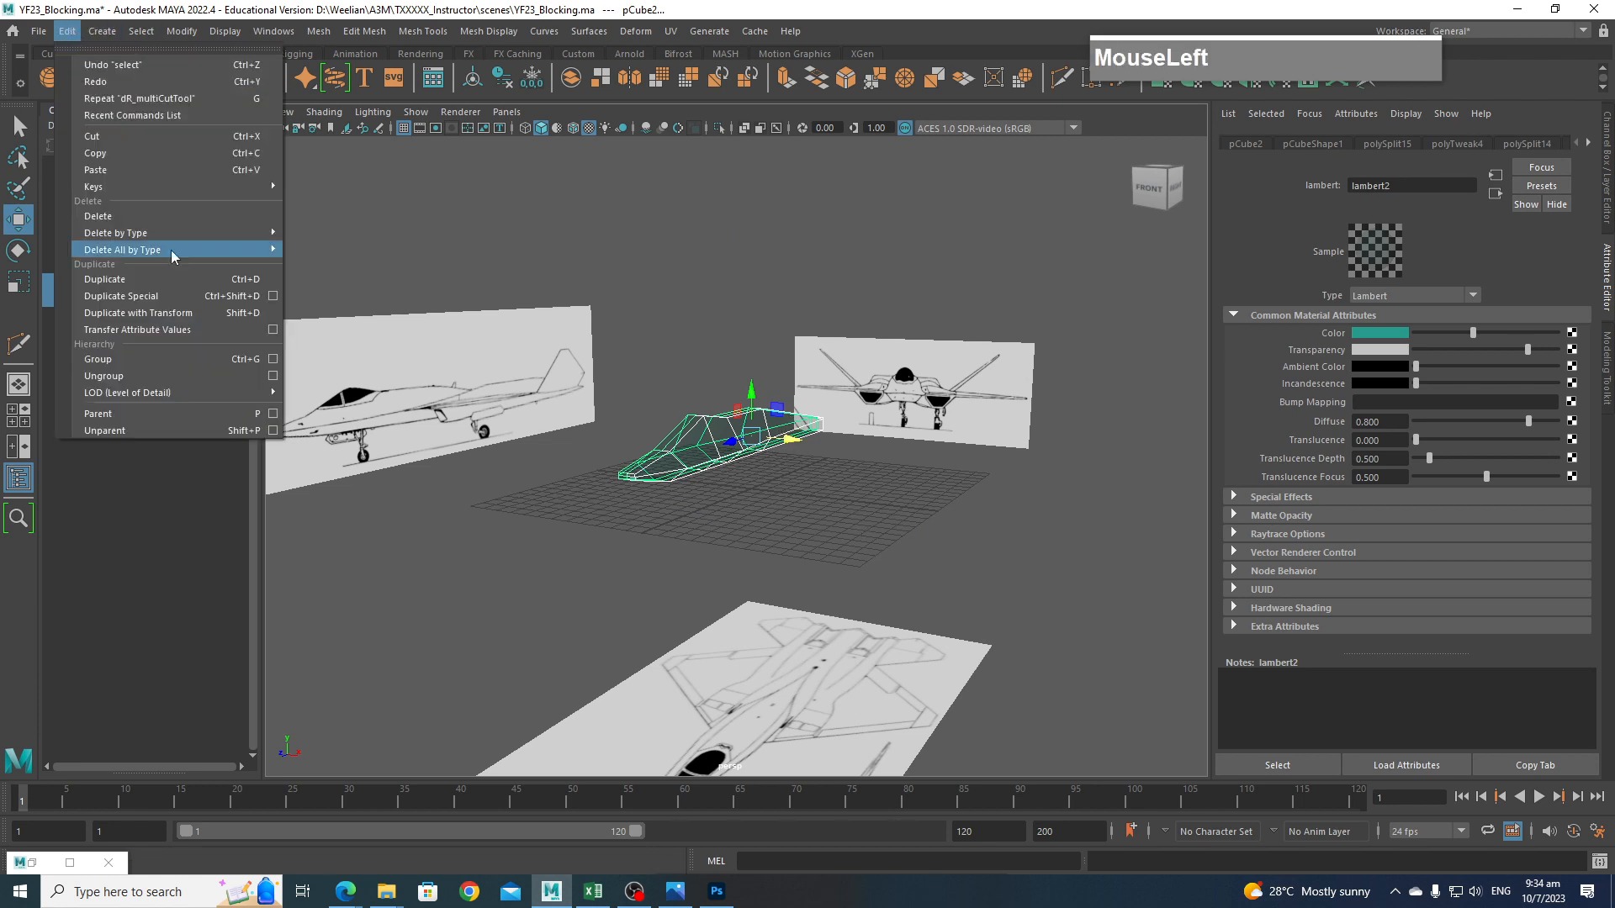
left_click(272, 296)
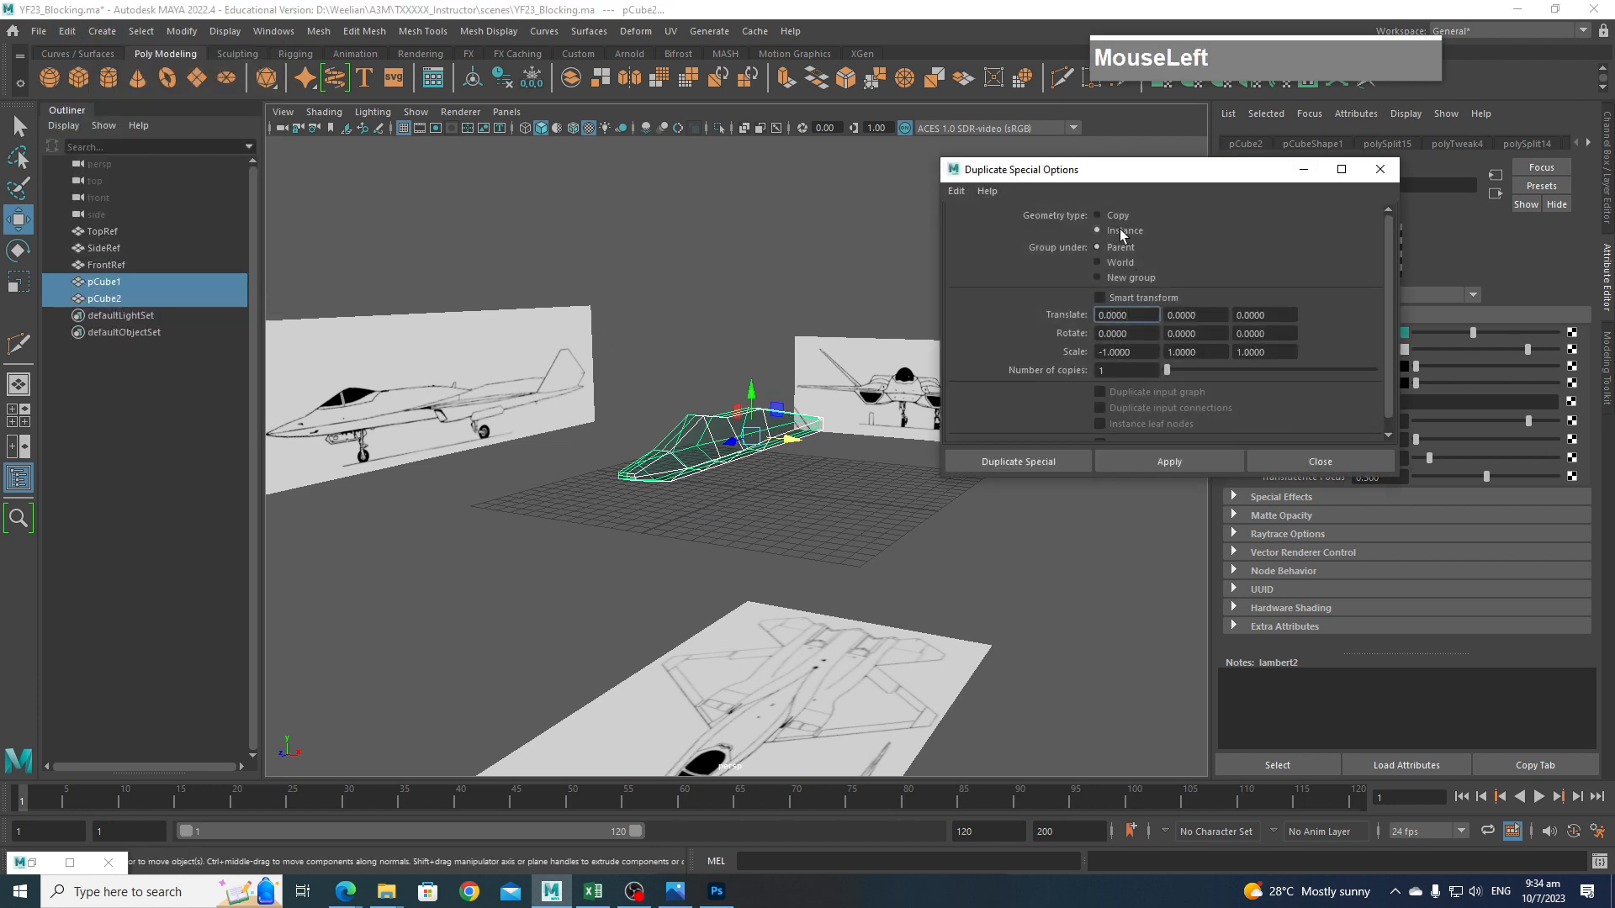
left_click(1143, 353)
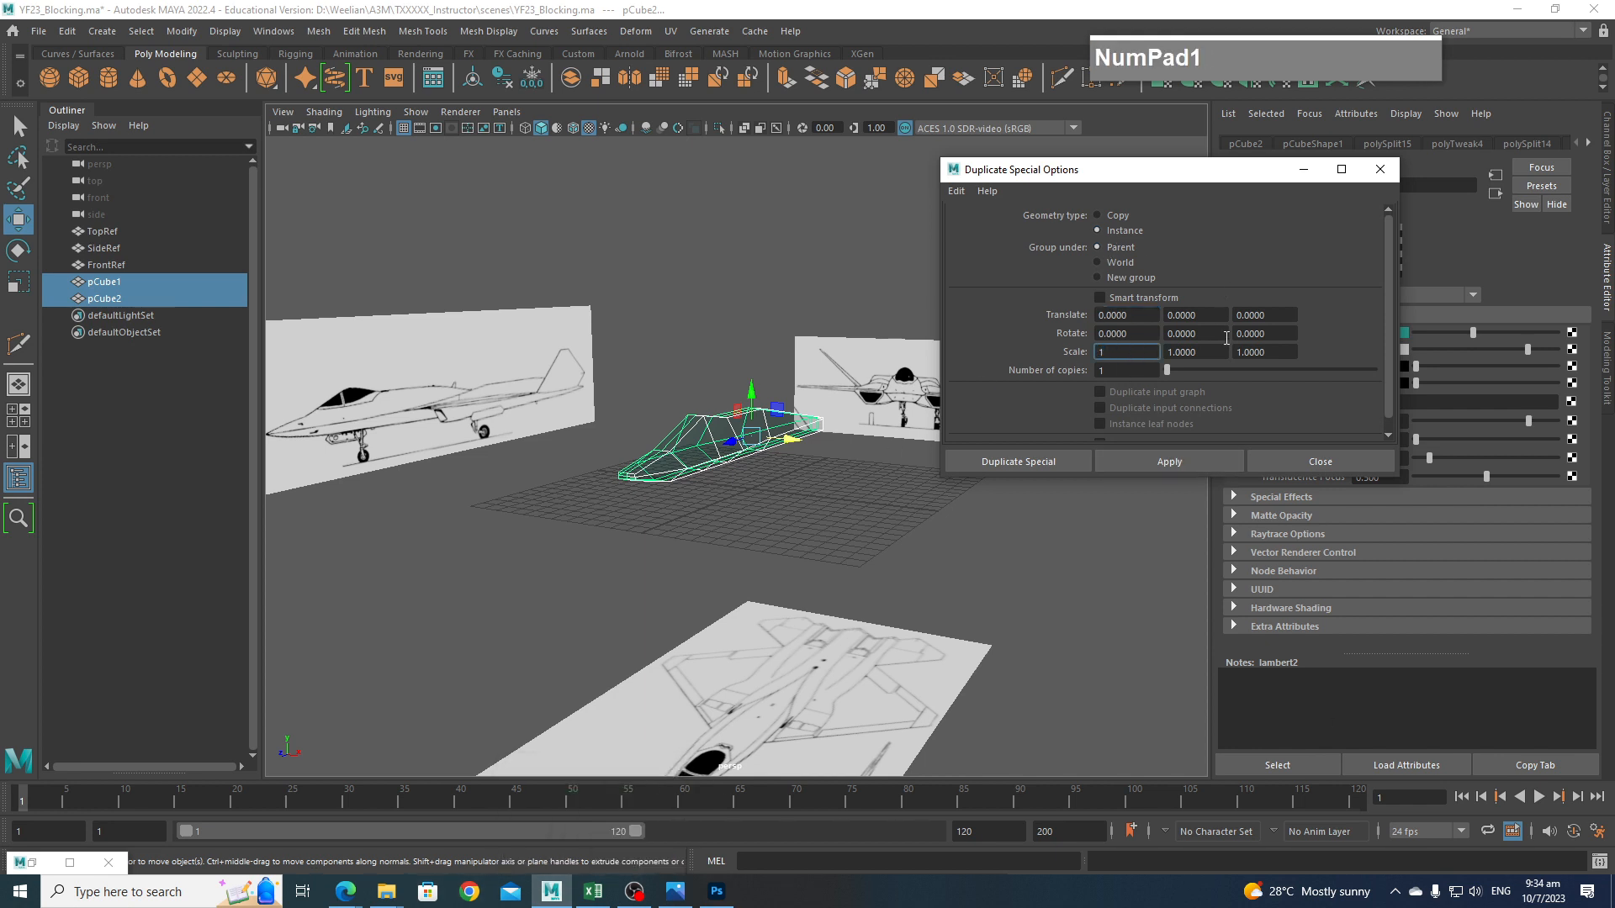
left_click(1030, 461)
Move the instanced fuselage copy up and sideways, clear of the original and the reference drawings.
left_click_drag(751, 393, 784, 190)
middle_click_drag(841, 286, 877, 455, "alt")
left_click_drag(828, 382, 734, 463)
middle_click_drag(733, 463, 878, 547, "alt")
left_click_drag(879, 547, 818, 443, "alt")
scroll(818, 443, "up", 4)
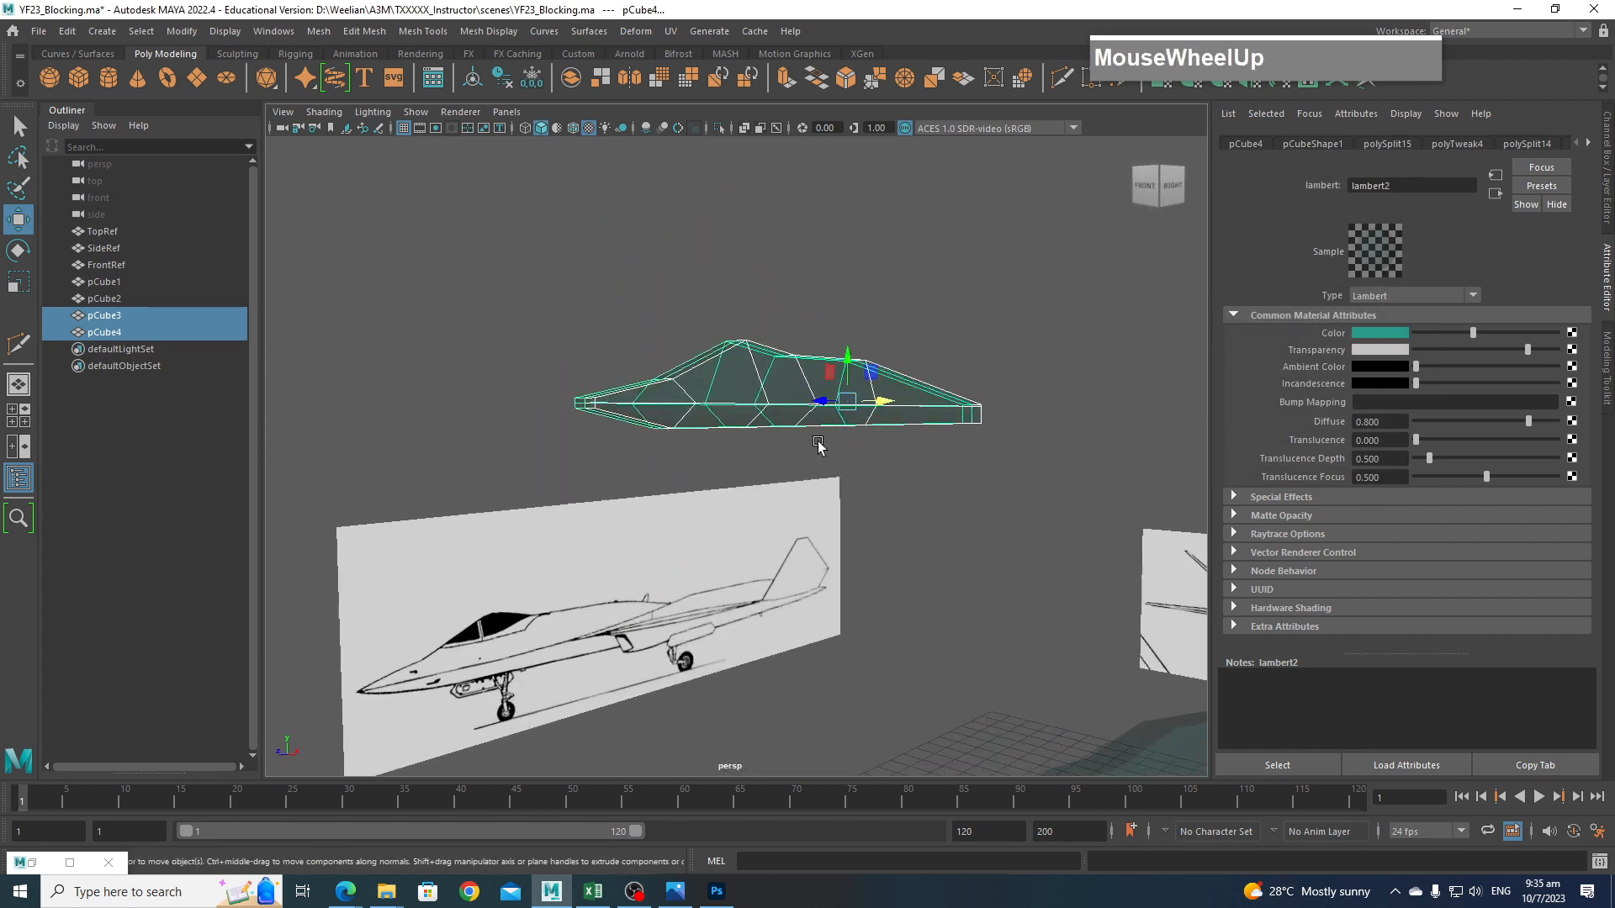
Assign an opaque grey material to the instanced fuselage copy.
right_click(771, 375)
right_click_drag(786, 546, 883, 837)
left_click(988, 527)
middle_click_drag(987, 527, 1031, 629, "alt")
left_click_drag(1032, 629, 956, 516, "alt")
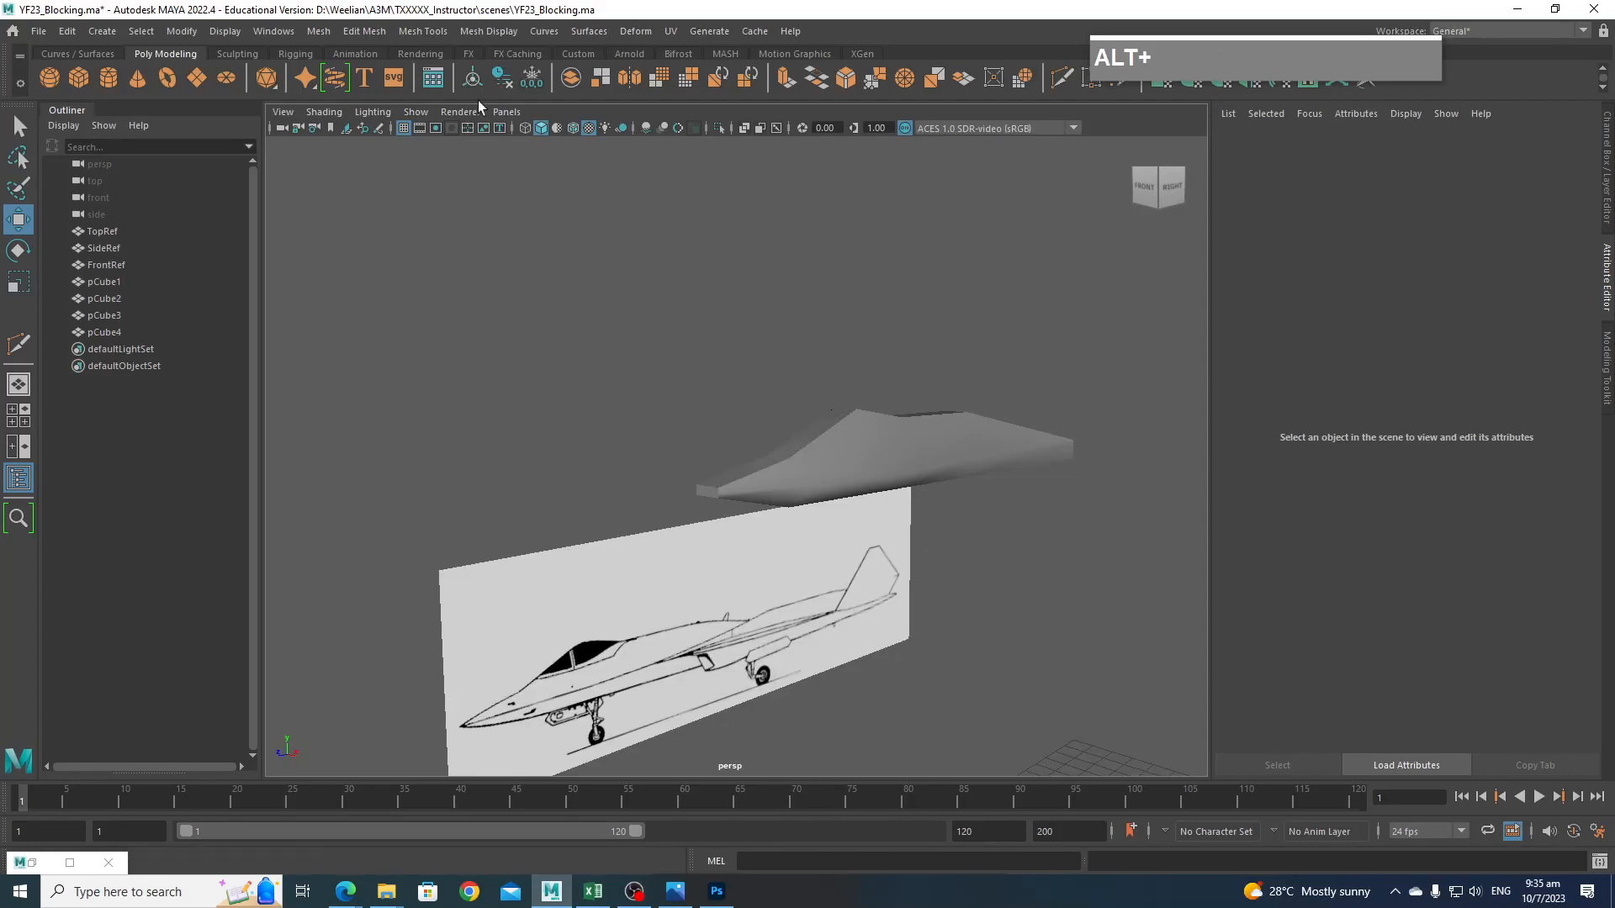
Turn on Wireframe on Shaded in the perspective view.
left_click(573, 128)
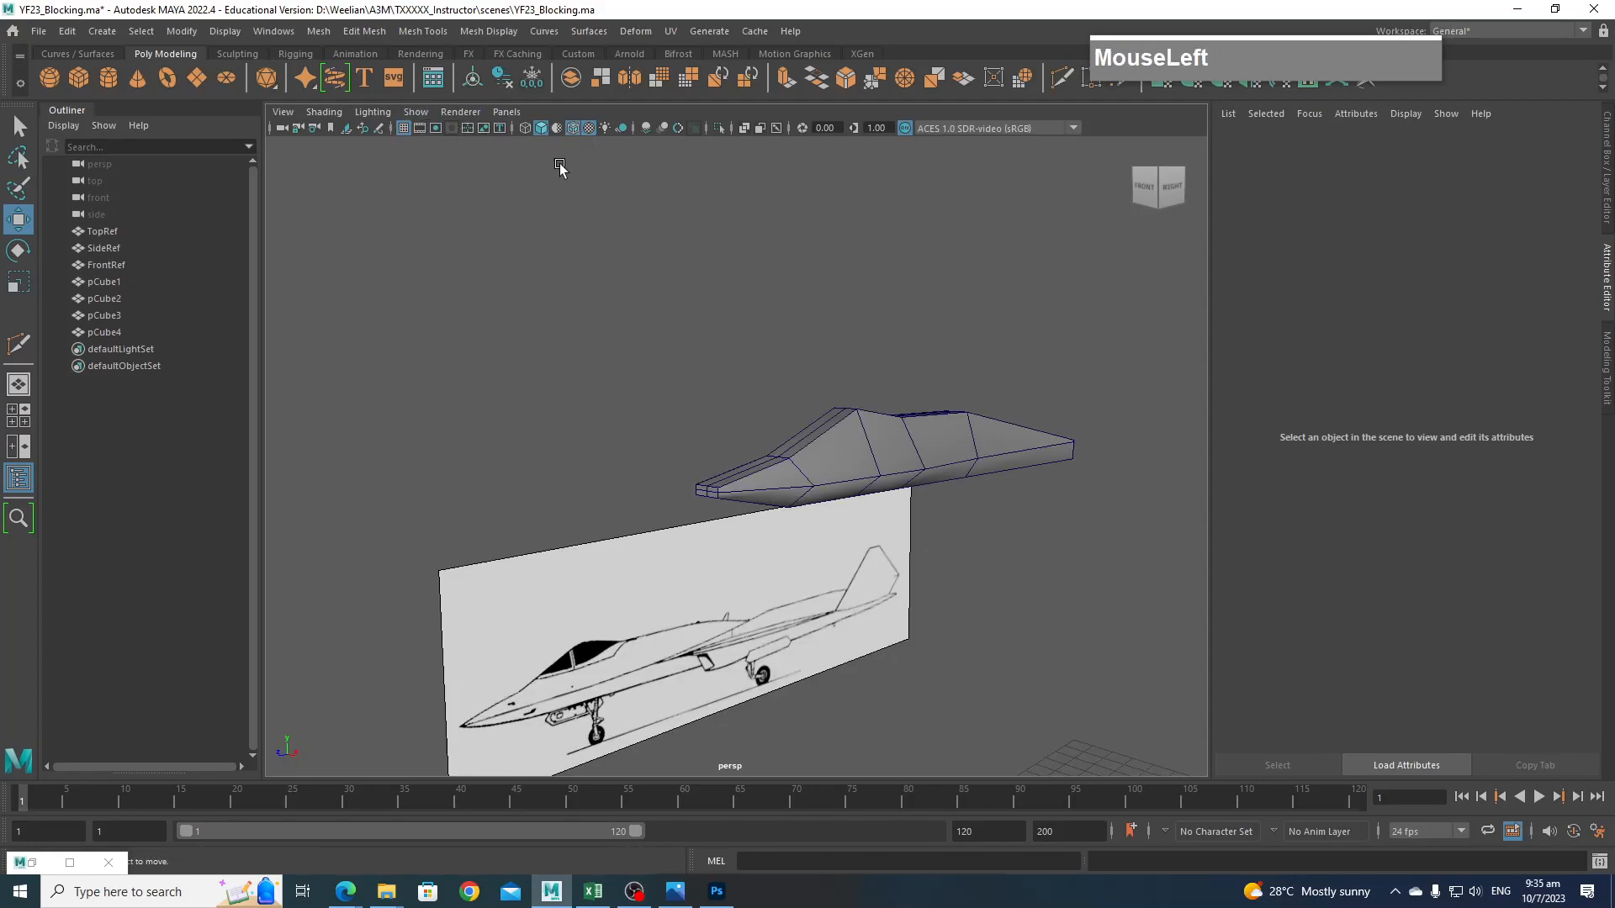
left_click(319, 113)
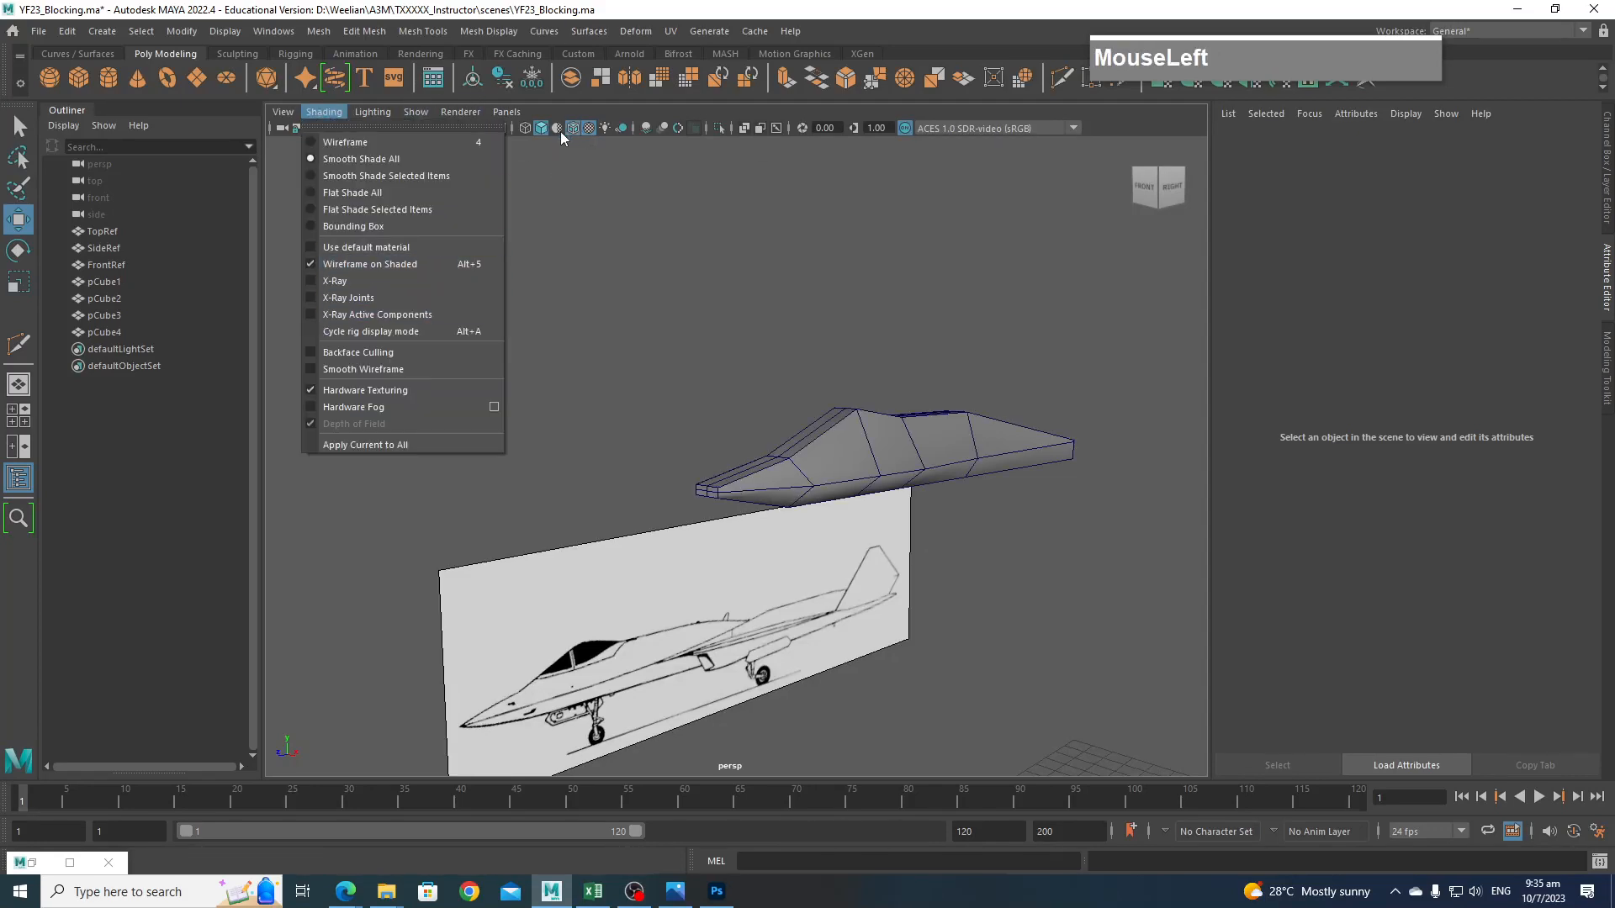
left_click(718, 309)
In the top view, move the side vertices from the nose to just behind the canopy to match the fuselage outline.
scroll(723, 324, "down", 4)
middle_click_drag(853, 656, 748, 450, "alt")
scroll(875, 412, "up", 4)
mouse_move(912, 404)
left_mouse_down("alt")
mouse_move(902, 471)
mouse_move(1001, 370)
mouse_move(855, 370)
mouse_move(926, 461)
mouse_move(883, 466)
left_mouse_up("alt")
key("space")
middle_click_drag(881, 585, 921, 318, "alt")
scroll(909, 424, "up", 3)
middle_click_drag(910, 429, 843, 457, "alt")
right_click_drag(829, 428, 747, 427)
left_click_drag(824, 460, 862, 481)
mouse_move(823, 655)
left_mouse_down()
mouse_move(779, 620)
mouse_move(829, 630)
mouse_move(813, 630)
left_mouse_up()
middle_click_drag(904, 446, 851, 551, "alt")
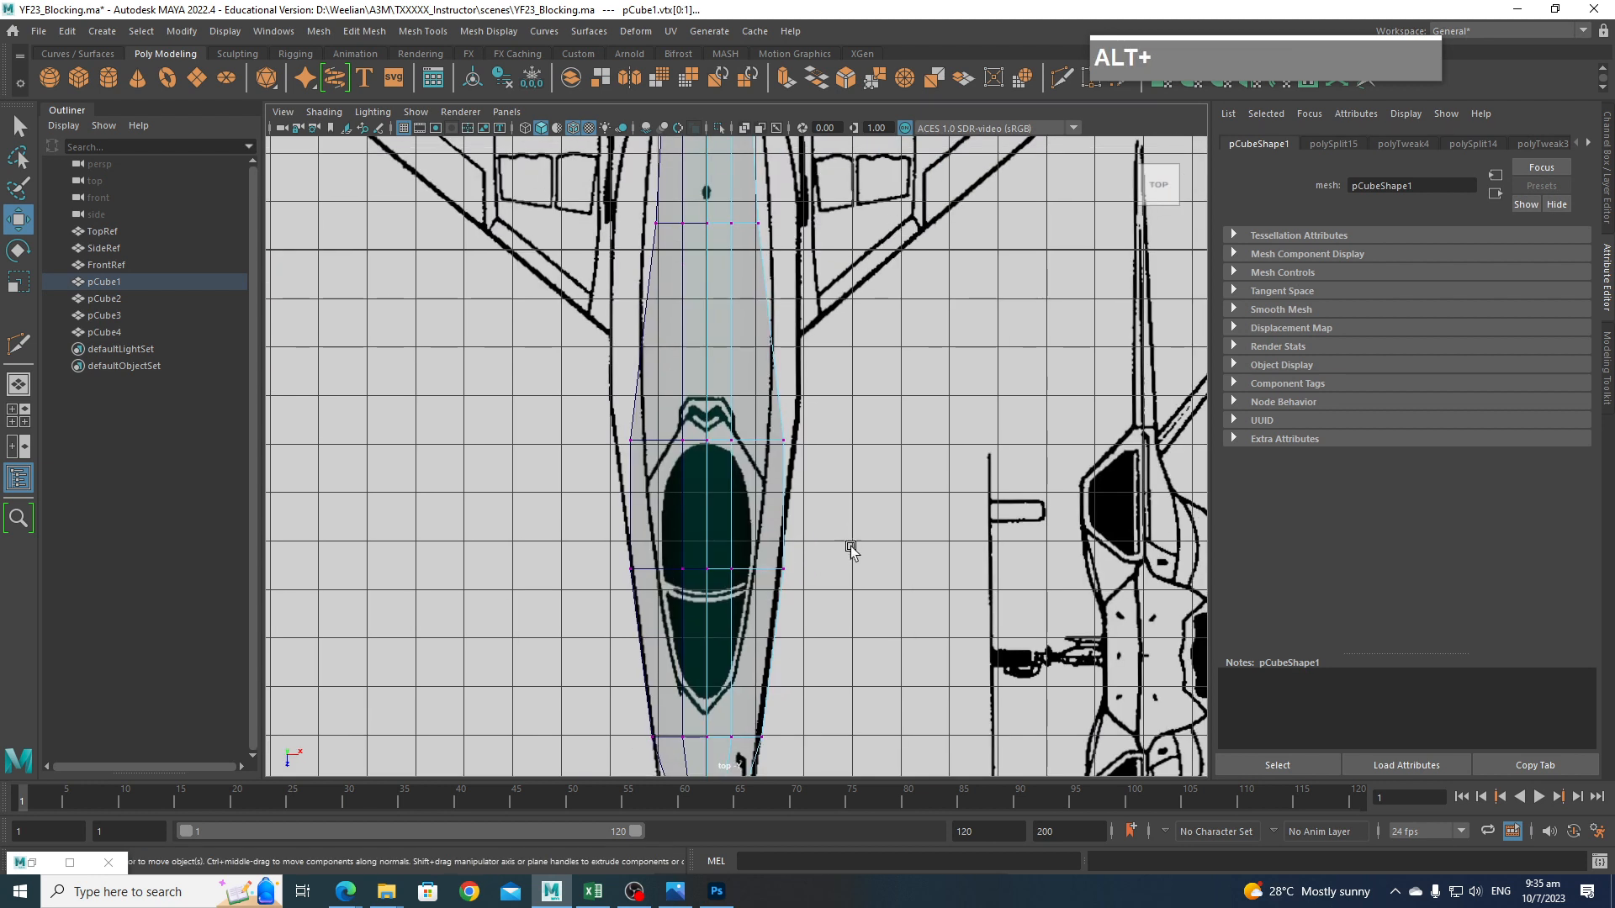
left_click_drag(831, 571, 829, 571)
left_click_drag(764, 414, 844, 443)
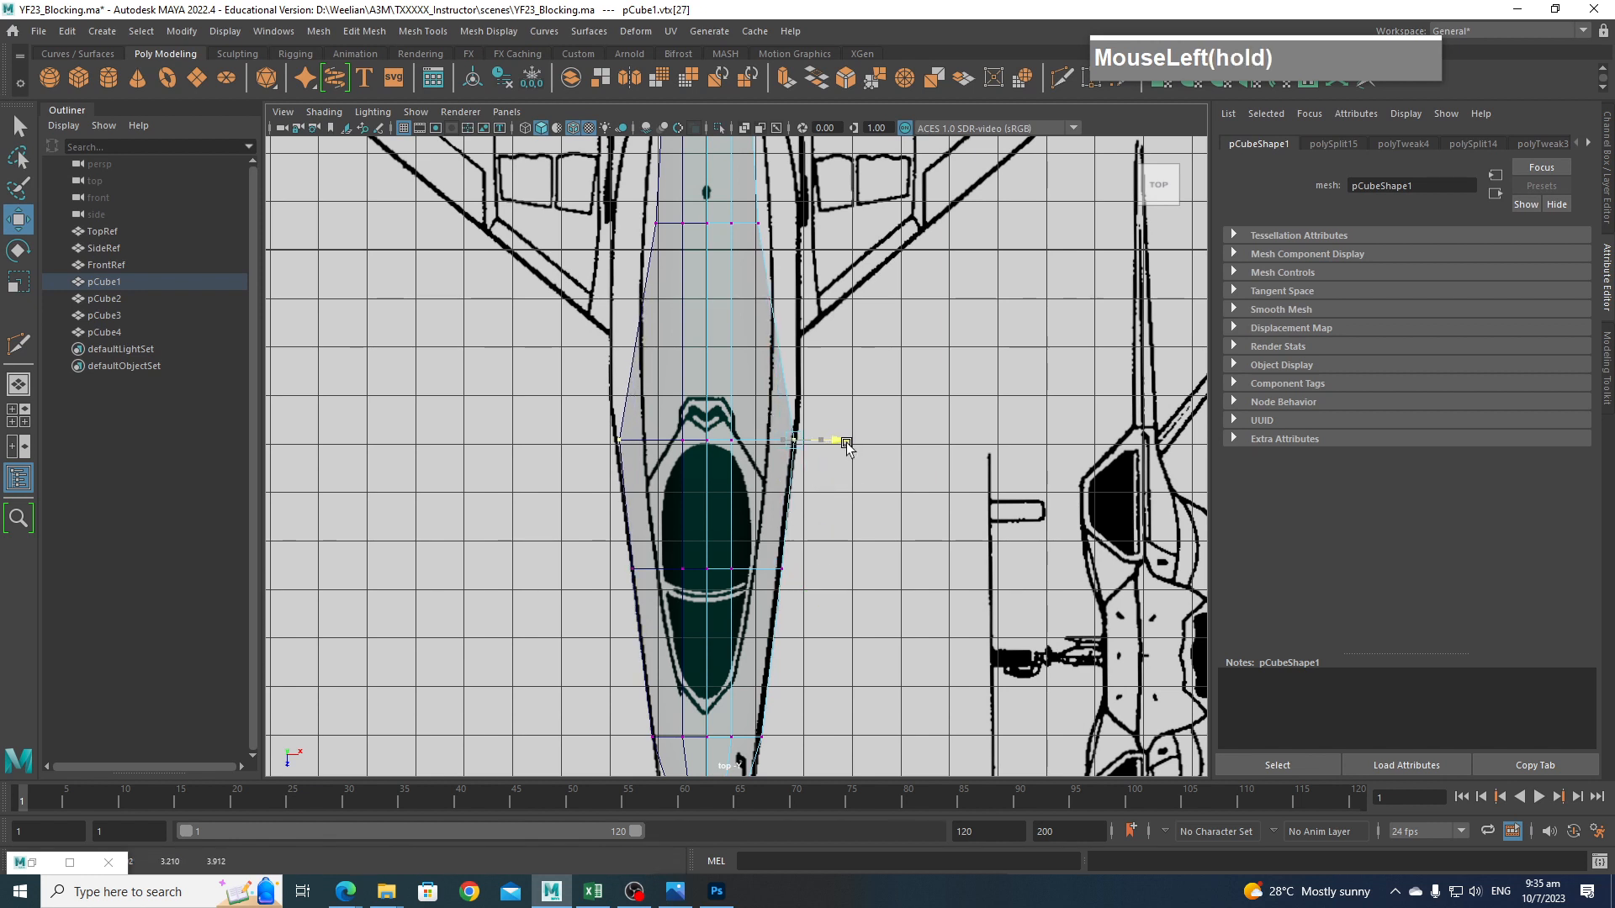
Move the mid-spine side vertices outward to the fuselage outline and draw the tail-end vertices in to the centreline.
middle_click_drag(854, 432, 813, 538, "alt")
left_click_drag(733, 407, 829, 427)
middle_click_drag(847, 429, 879, 643, "alt")
middle_click_drag(851, 362, 858, 451, "alt")
left_click(734, 233)
mouse_move(781, 261)
left_mouse_down()
mouse_move(738, 225)
mouse_move(782, 236)
left_mouse_up()
middle_click_drag(799, 575, 804, 483, "alt")
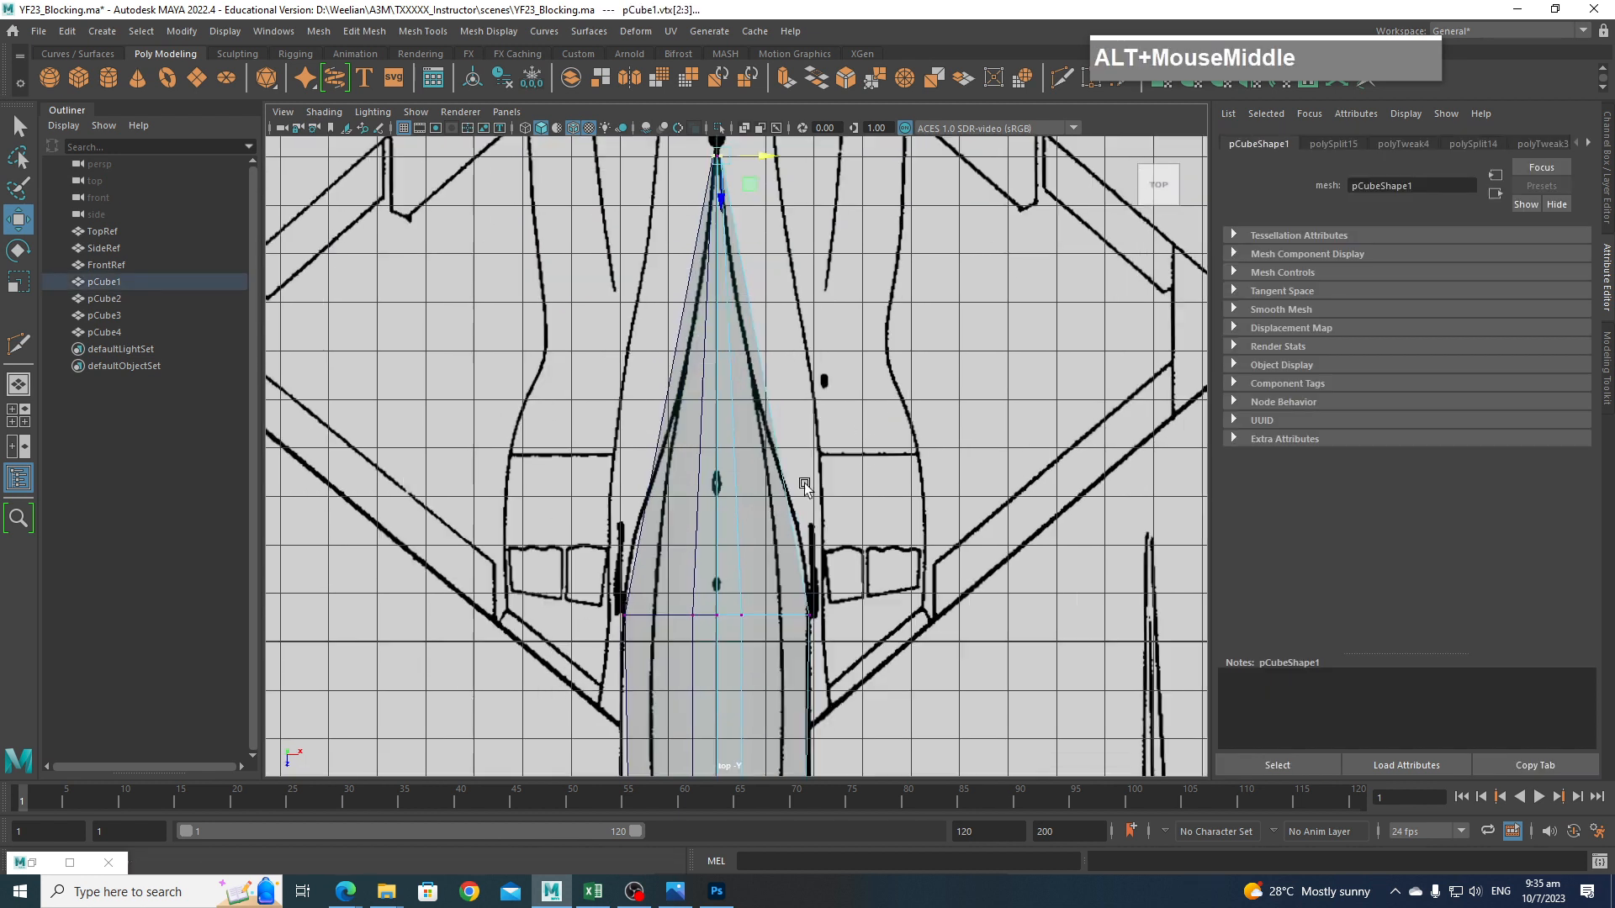
In the front view, move the lower outer vertices outward to match the drawing's underside corner.
scroll(844, 416, "up", 5)
key("space")
left_click_drag(840, 572, 837, 608)
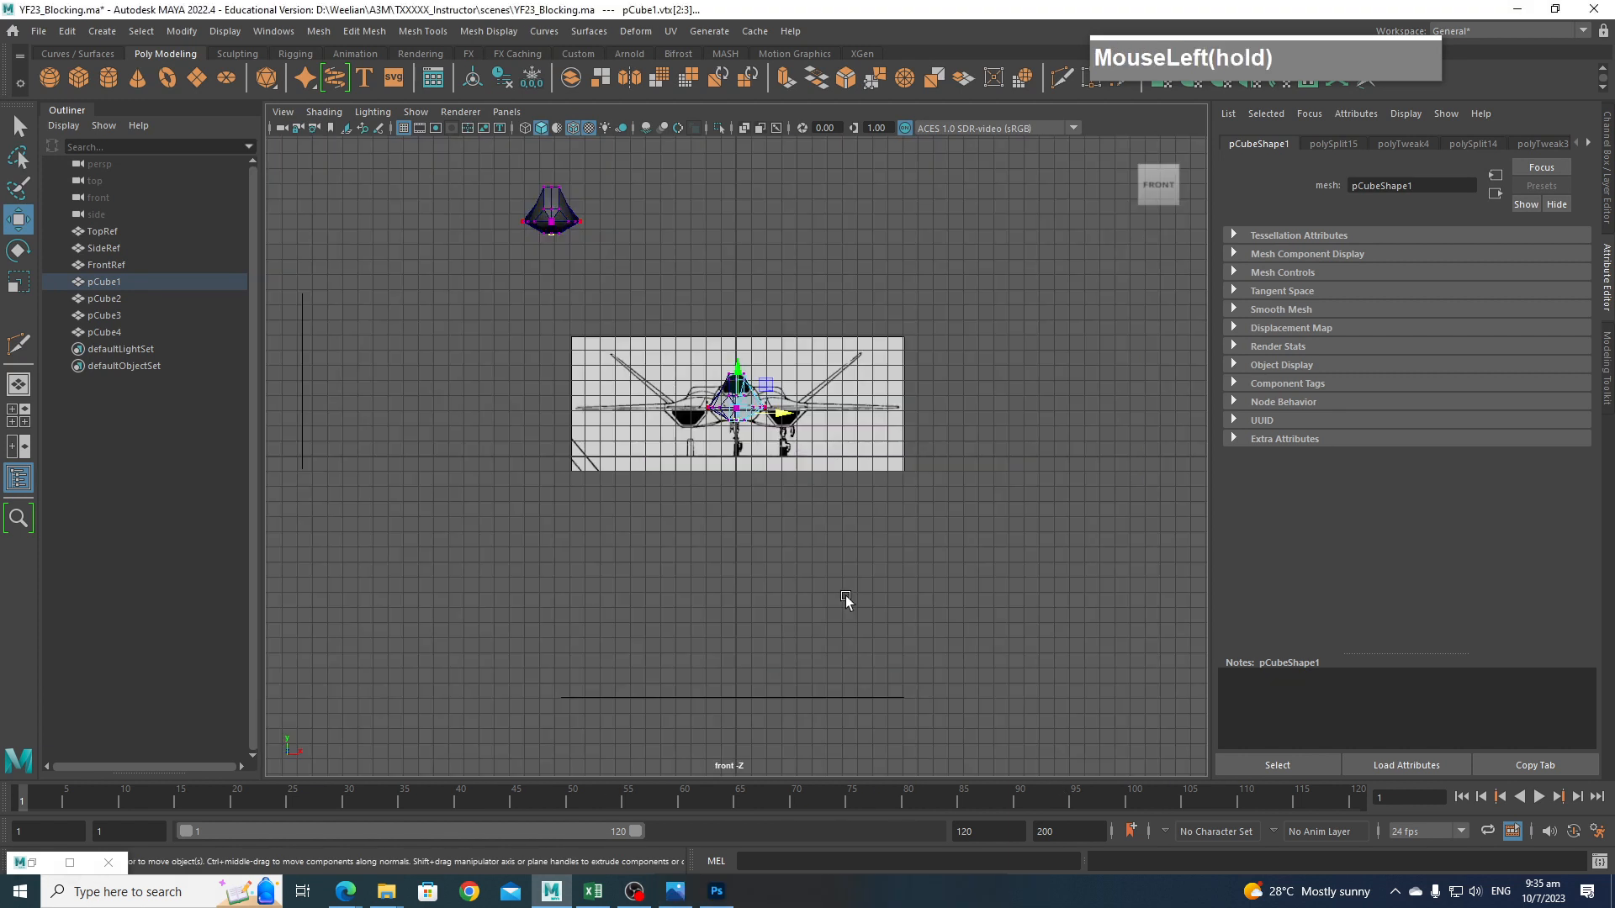
scroll(844, 329, "up", 5)
middle_click_drag(844, 330, 886, 529, "alt")
scroll(867, 496, "up", 3)
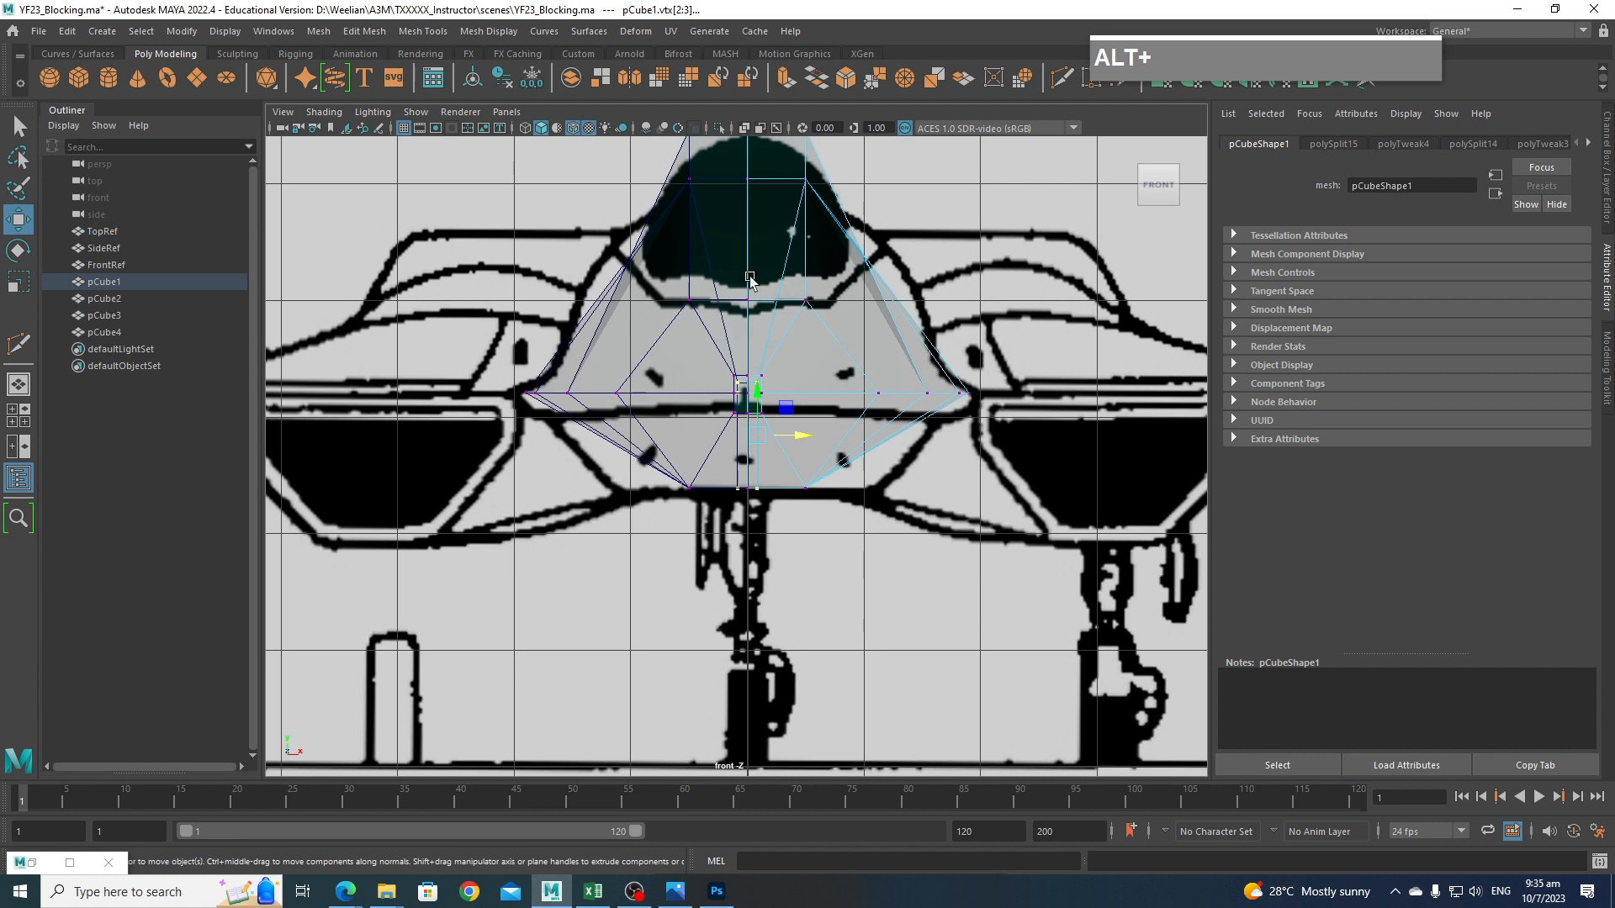
middle_click_drag(749, 277, 832, 406, "alt")
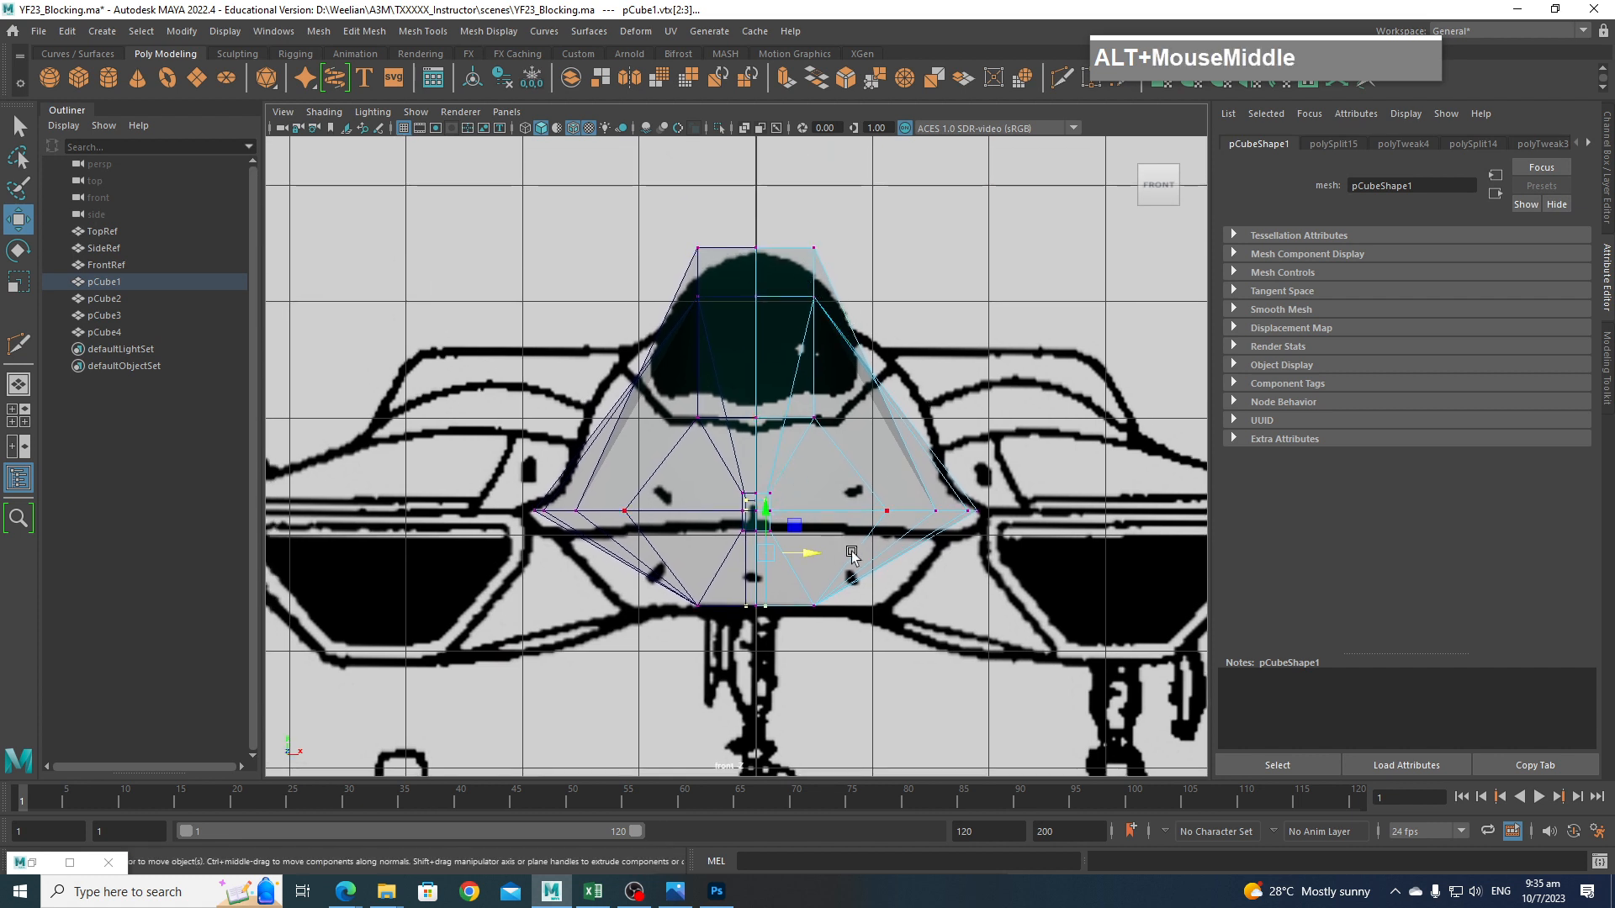
middle_click_drag(851, 555, 887, 424, "alt")
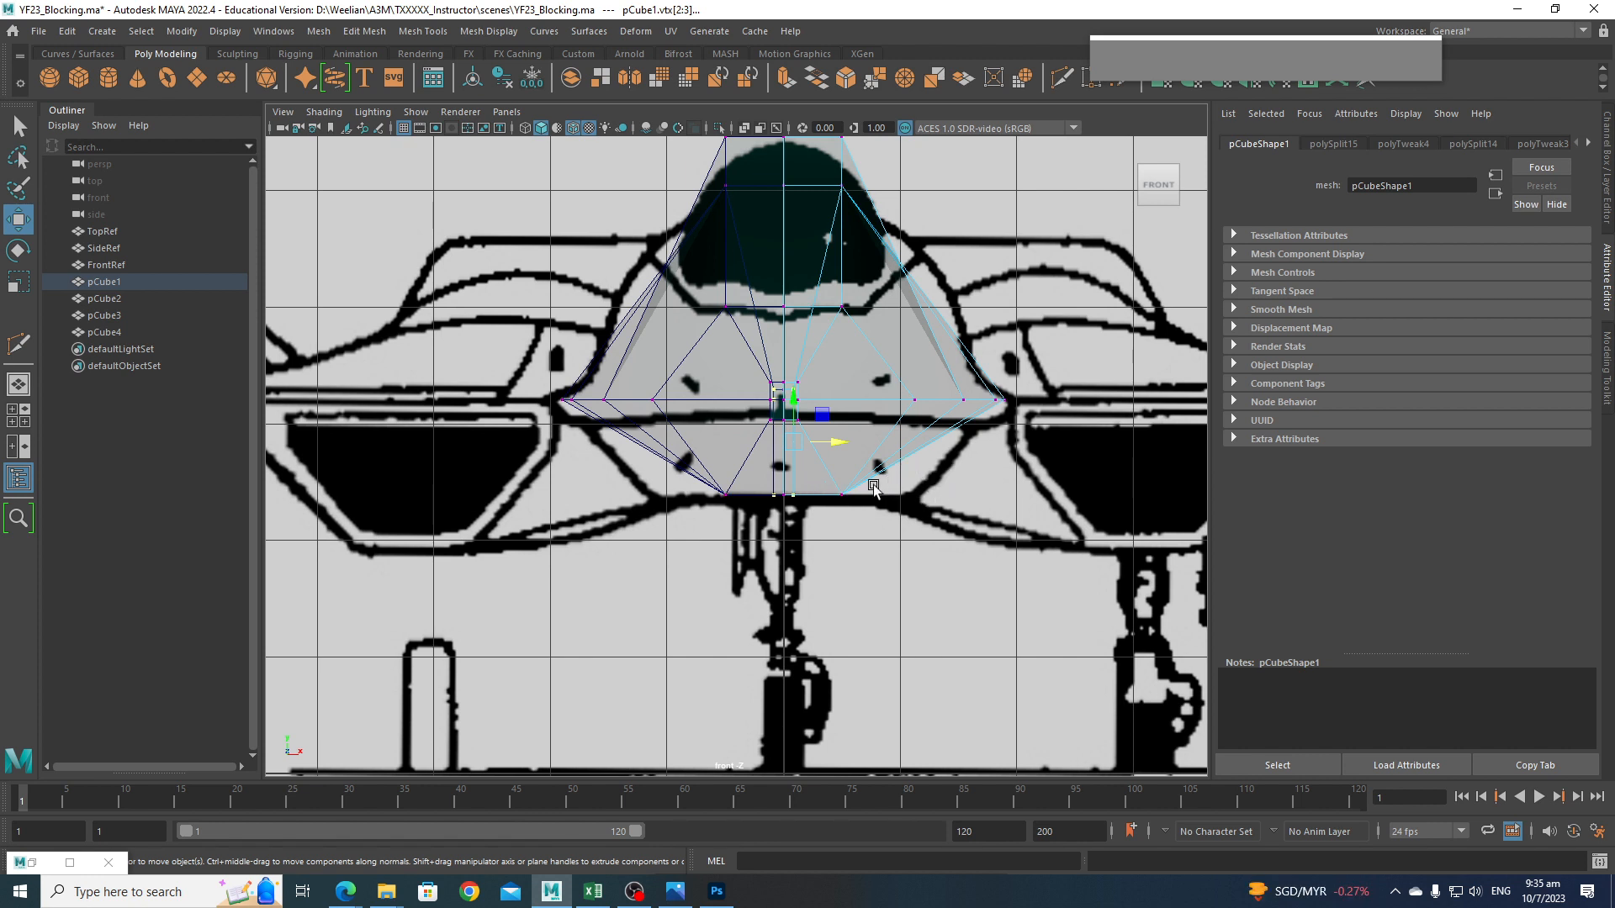
left_click_drag(863, 538, 978, 521)
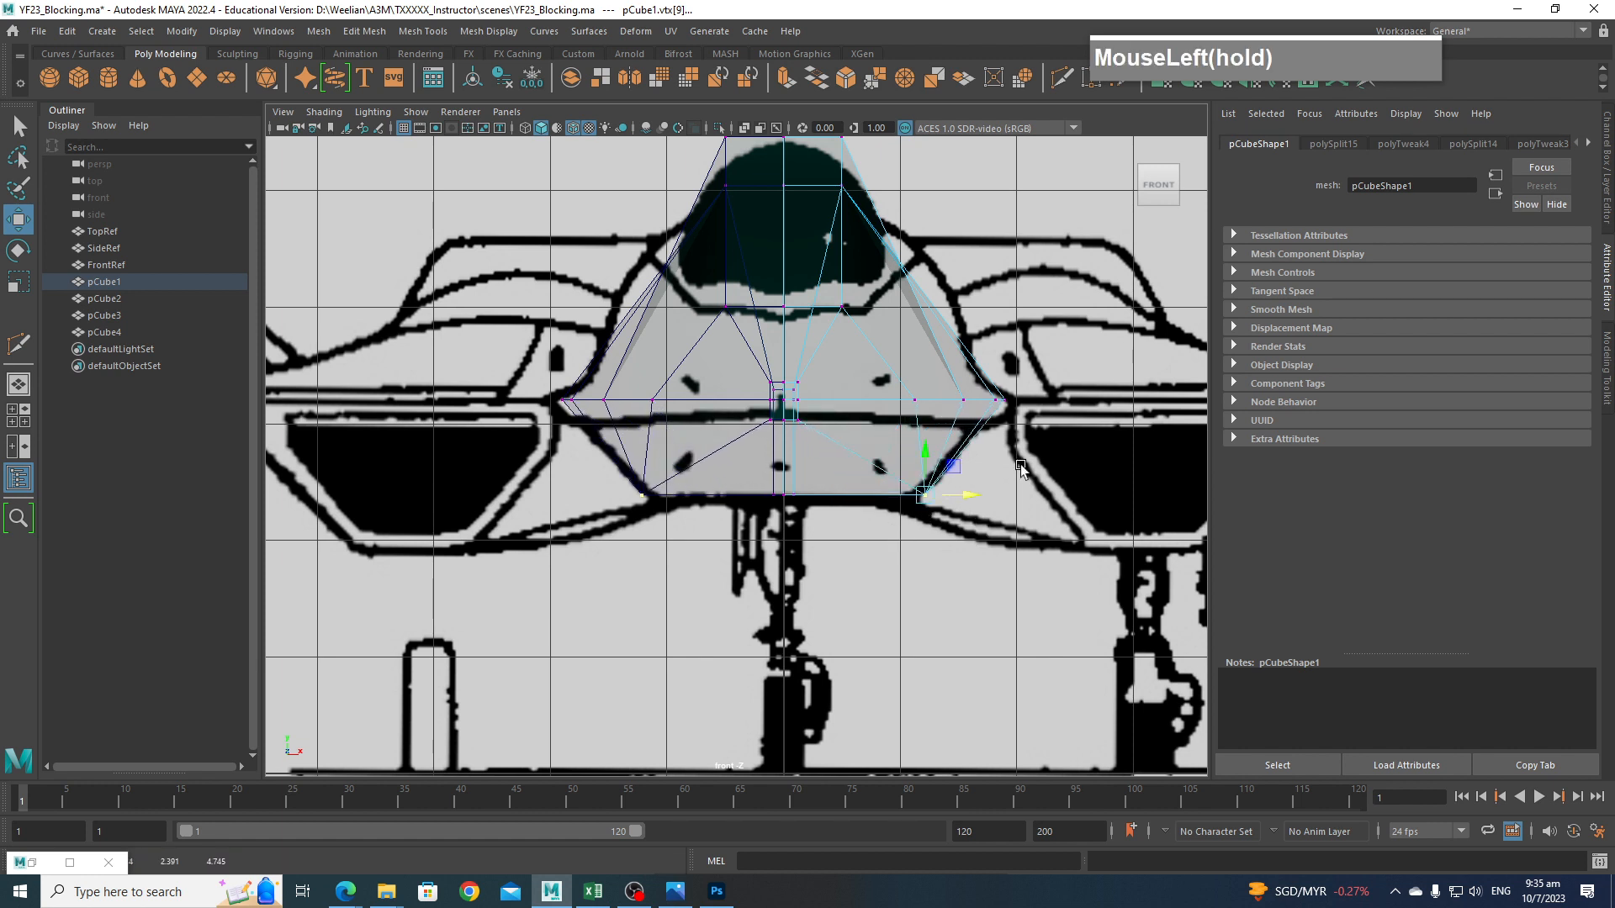
In the top view, move the lower side vertex ahead of the canopy inward to follow the nose outline.
key("space")
left_click_drag(895, 425, 834, 391)
scroll(942, 412, "down", 3)
scroll(1010, 412, "up", 3)
key("space")
left_click_drag(963, 502, 866, 502)
middle_click_drag(913, 560, 911, 414, "alt")
scroll(876, 496, "up", 3)
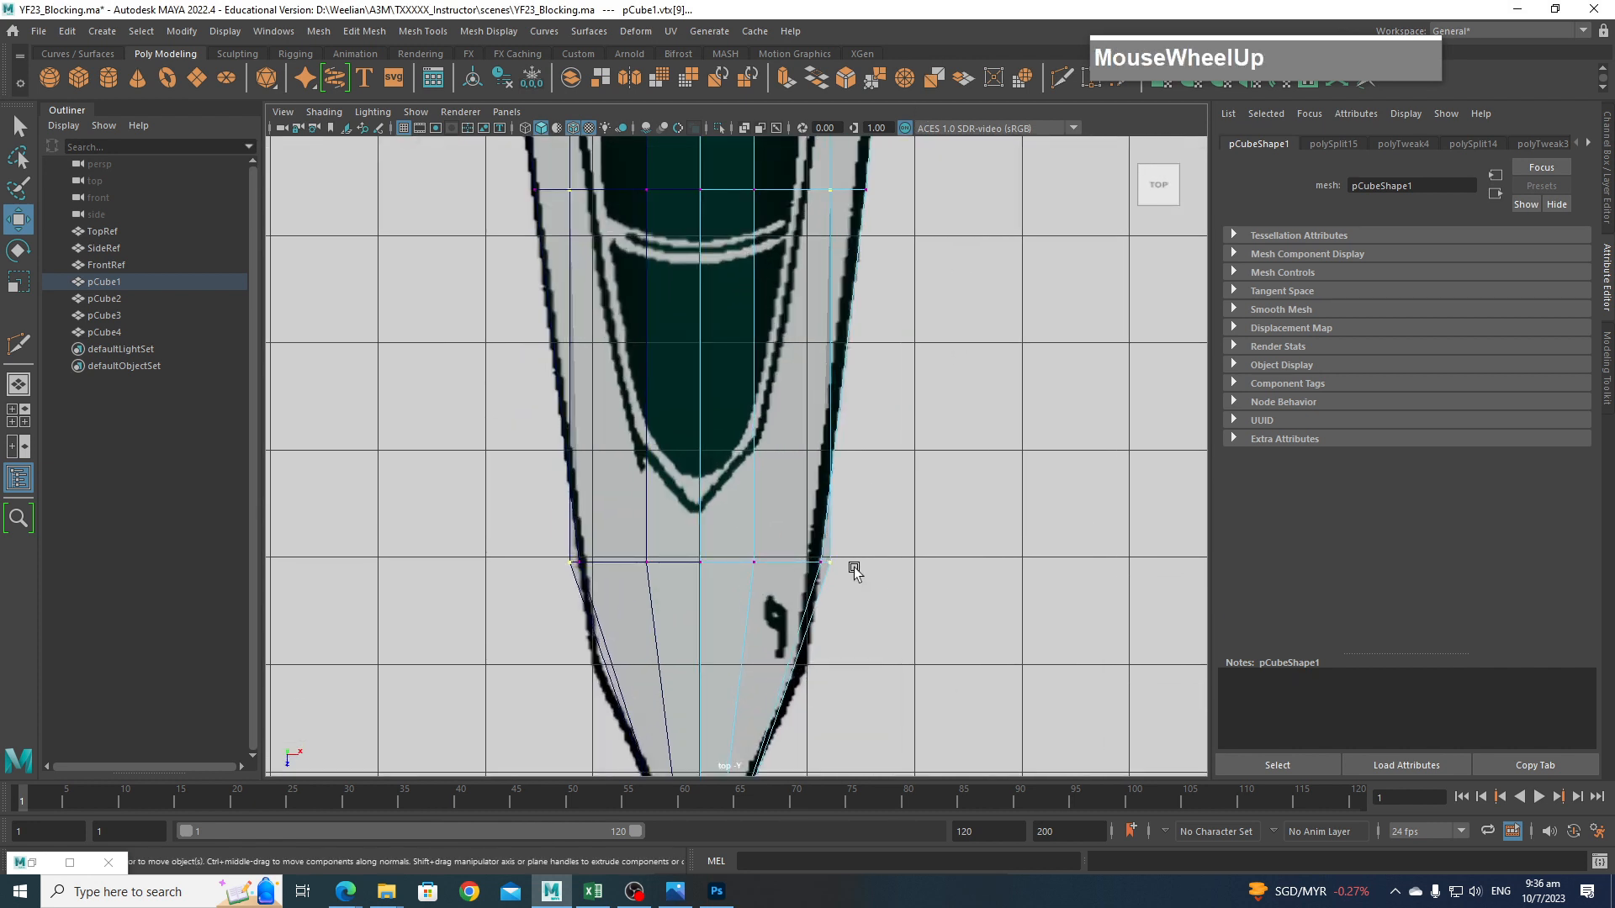
left_click_drag(880, 564, 873, 566)
Examine the fuselage and its opaque copy in perspective from the front, side and below.
key("space")
left_click_drag(912, 628, 914, 587)
left_click_drag(912, 586, 897, 382, "alt")
scroll(745, 419, "up", 4)
scroll(897, 383, "up", 3)
middle_click_drag(897, 382, 875, 385, "alt")
left_click_drag(875, 384, 803, 365, "alt")
scroll(790, 396, "down", 5)
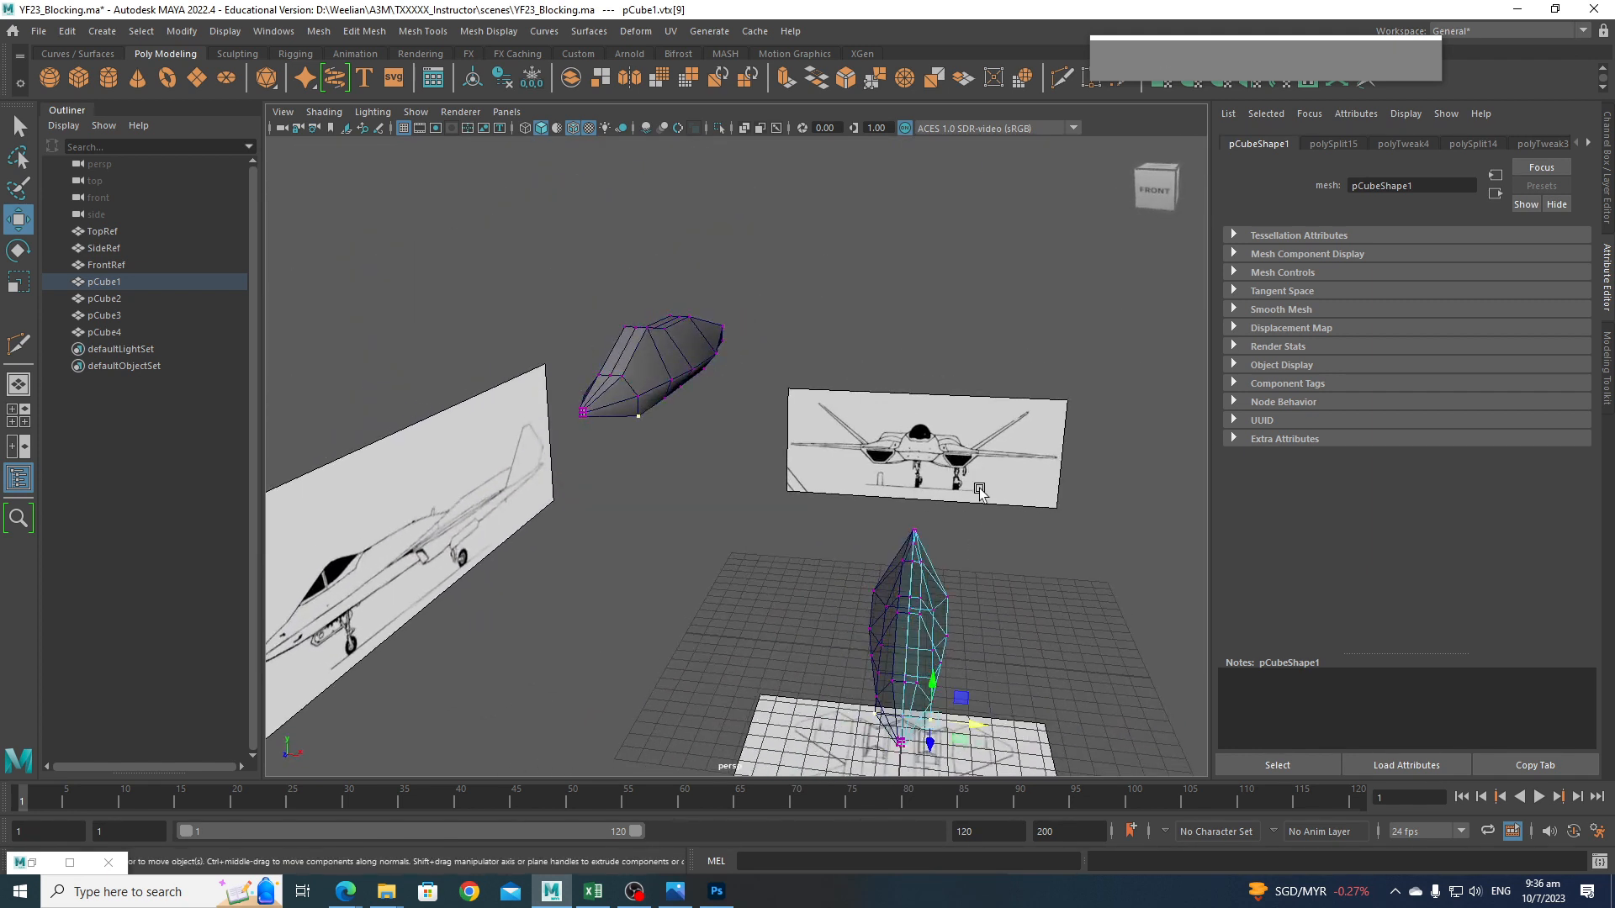
left_click_drag(988, 496, 869, 425, "alt")
middle_click_drag(868, 425, 869, 551, "alt")
left_click_drag(869, 550, 756, 782, "alt")
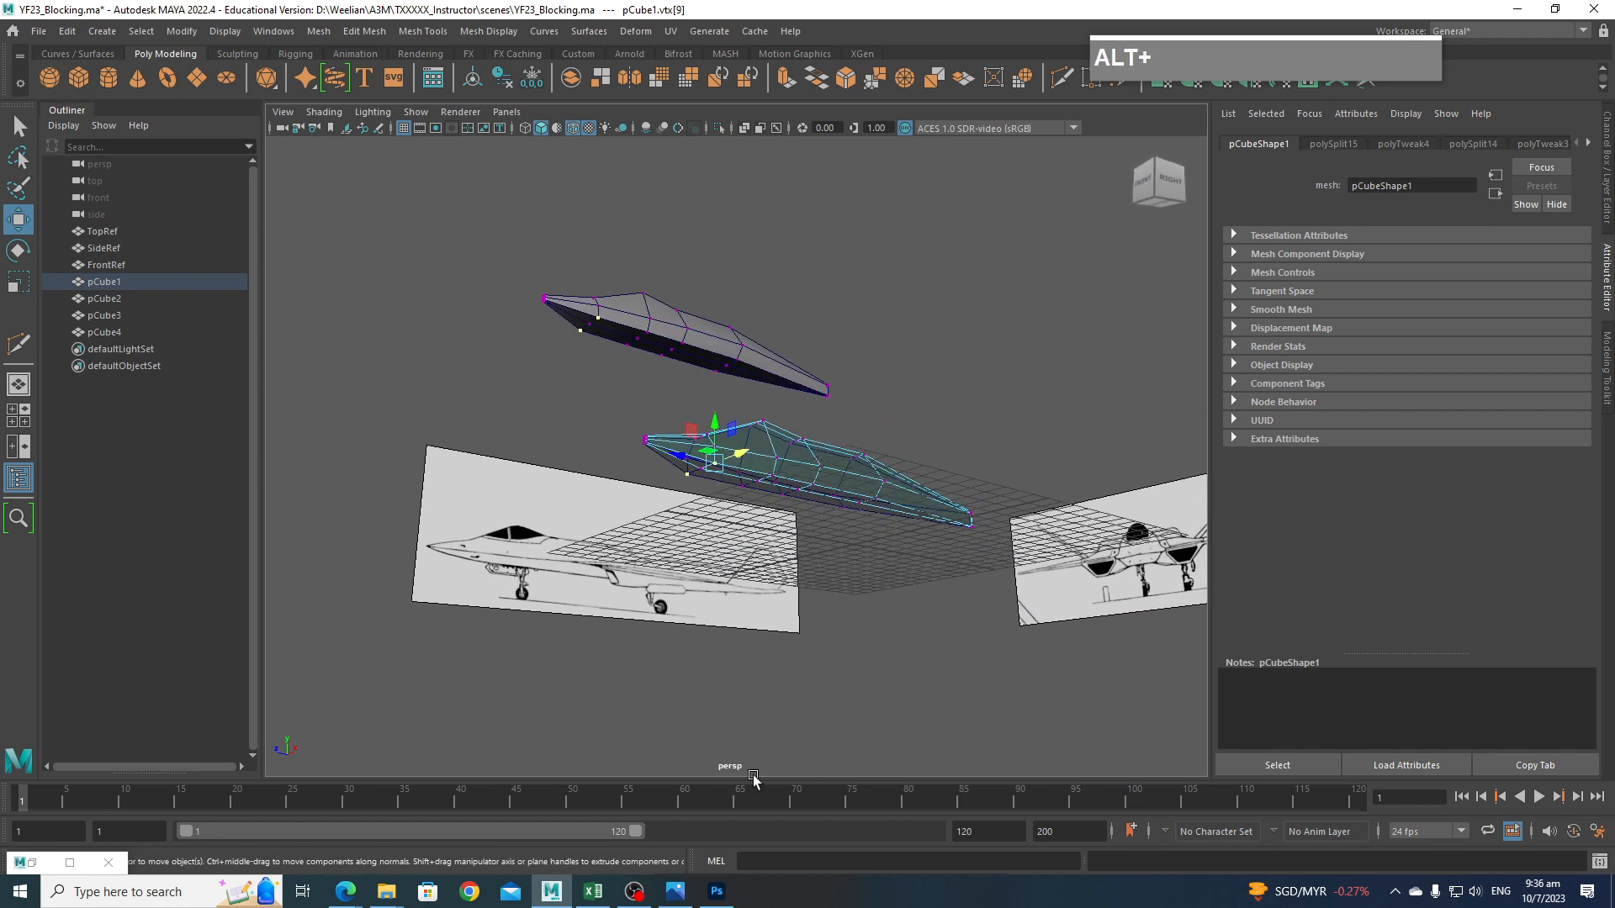
Switch to Microsoft Edge and change the Google image search from drawings to "YF-23 underside".
left_click(344, 891)
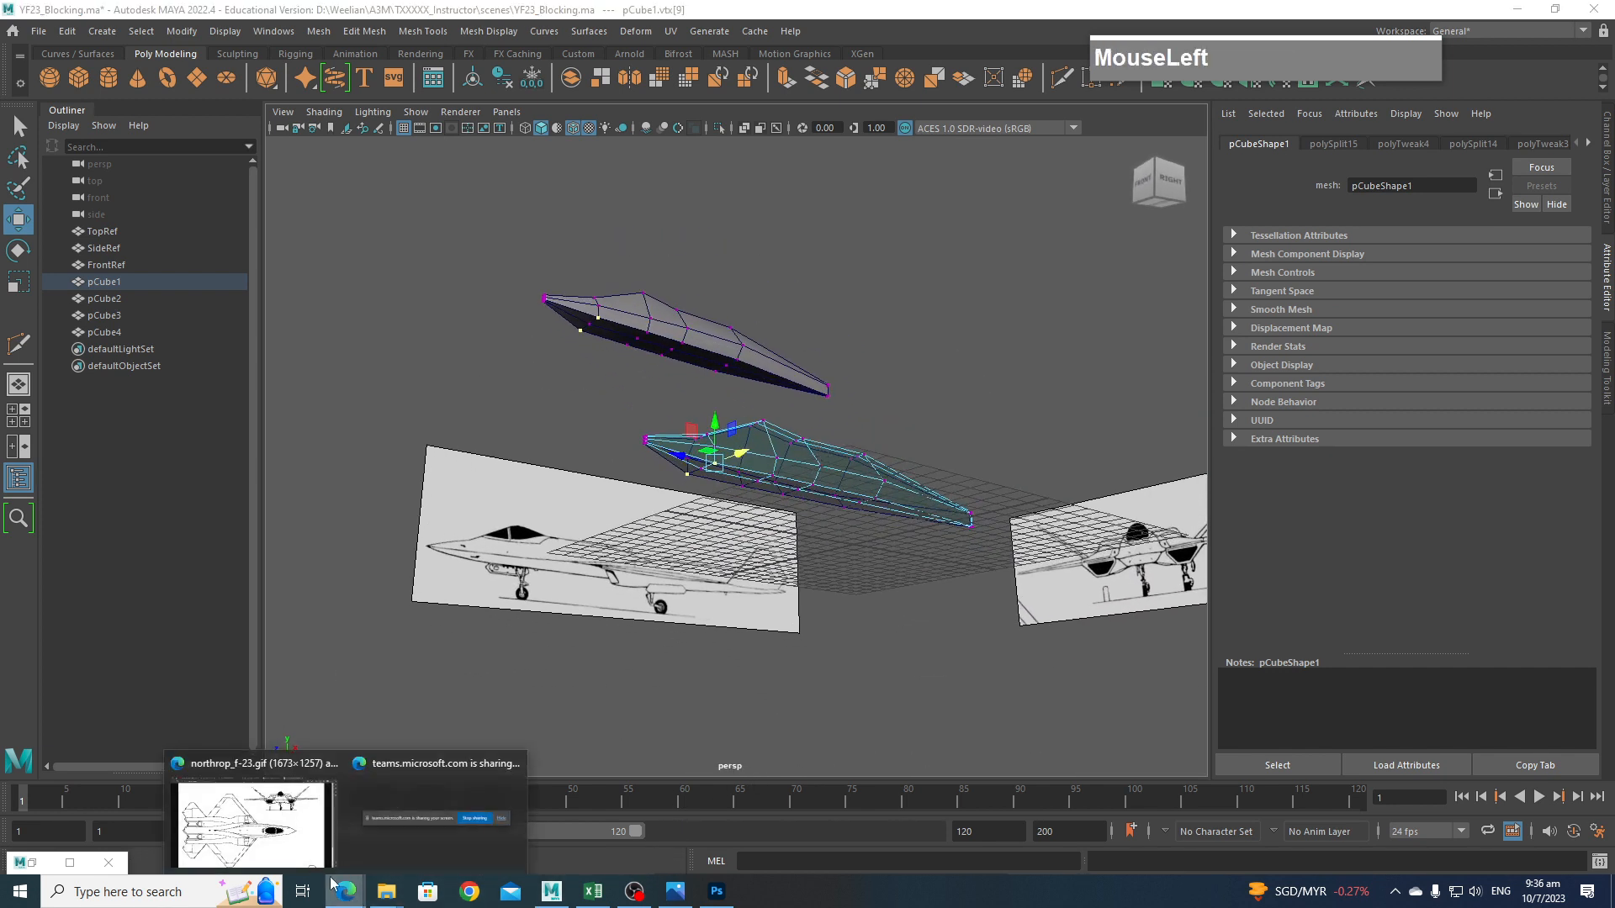
left_click(253, 829)
left_click_drag(476, 46, 61, 47)
left_click(972, 13)
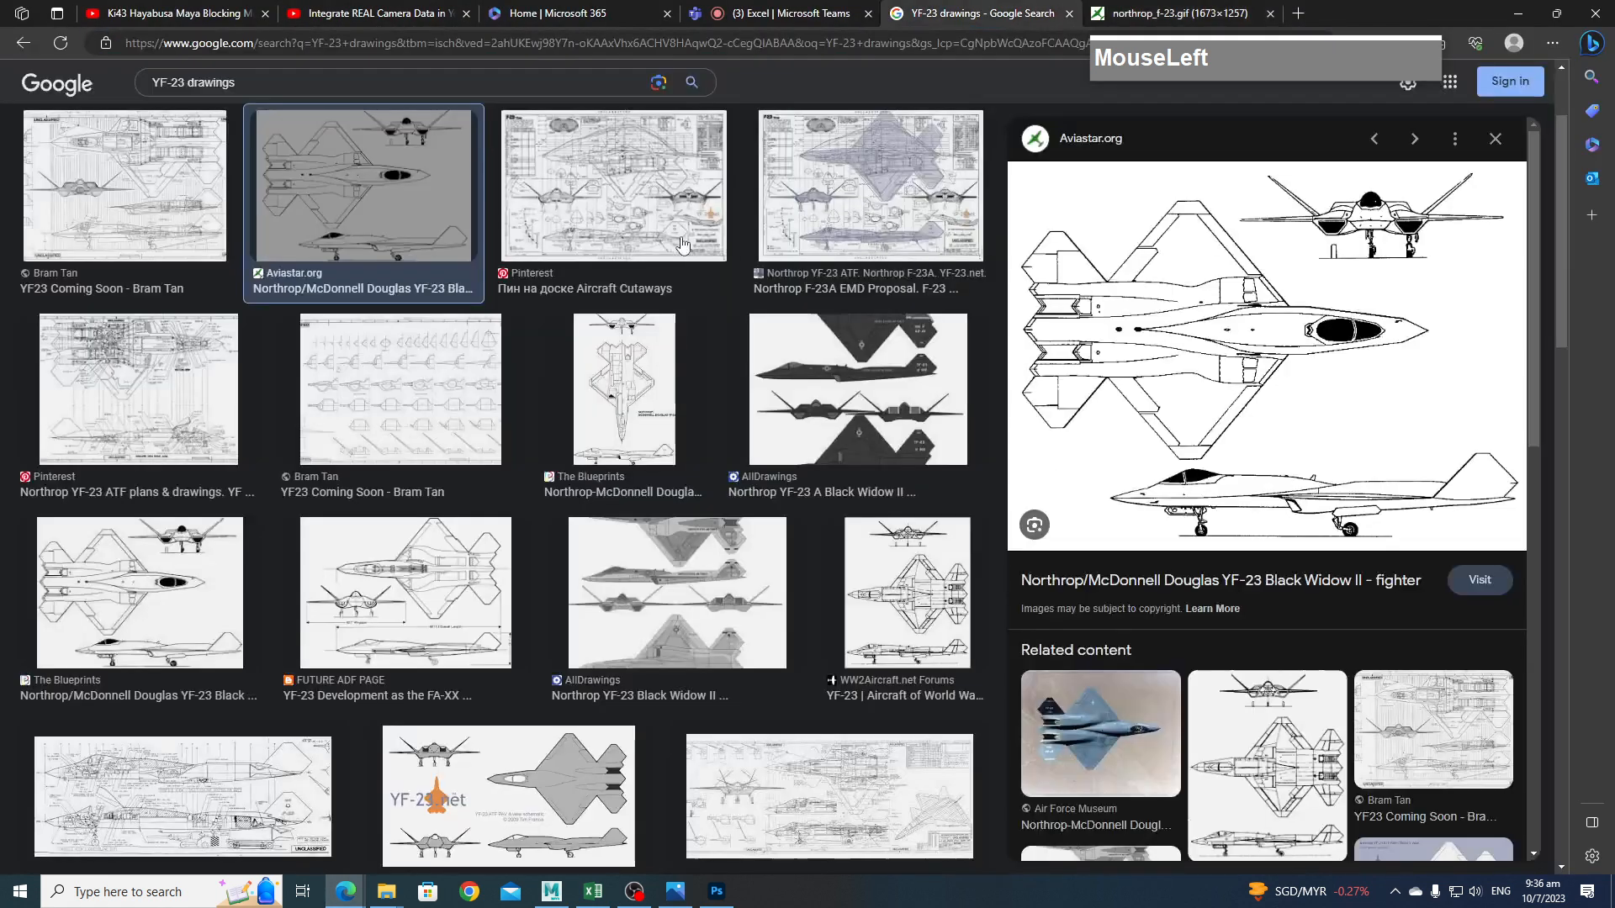
scroll(252, 252, "up", 2)
left_click_drag(248, 100, 40, 67)
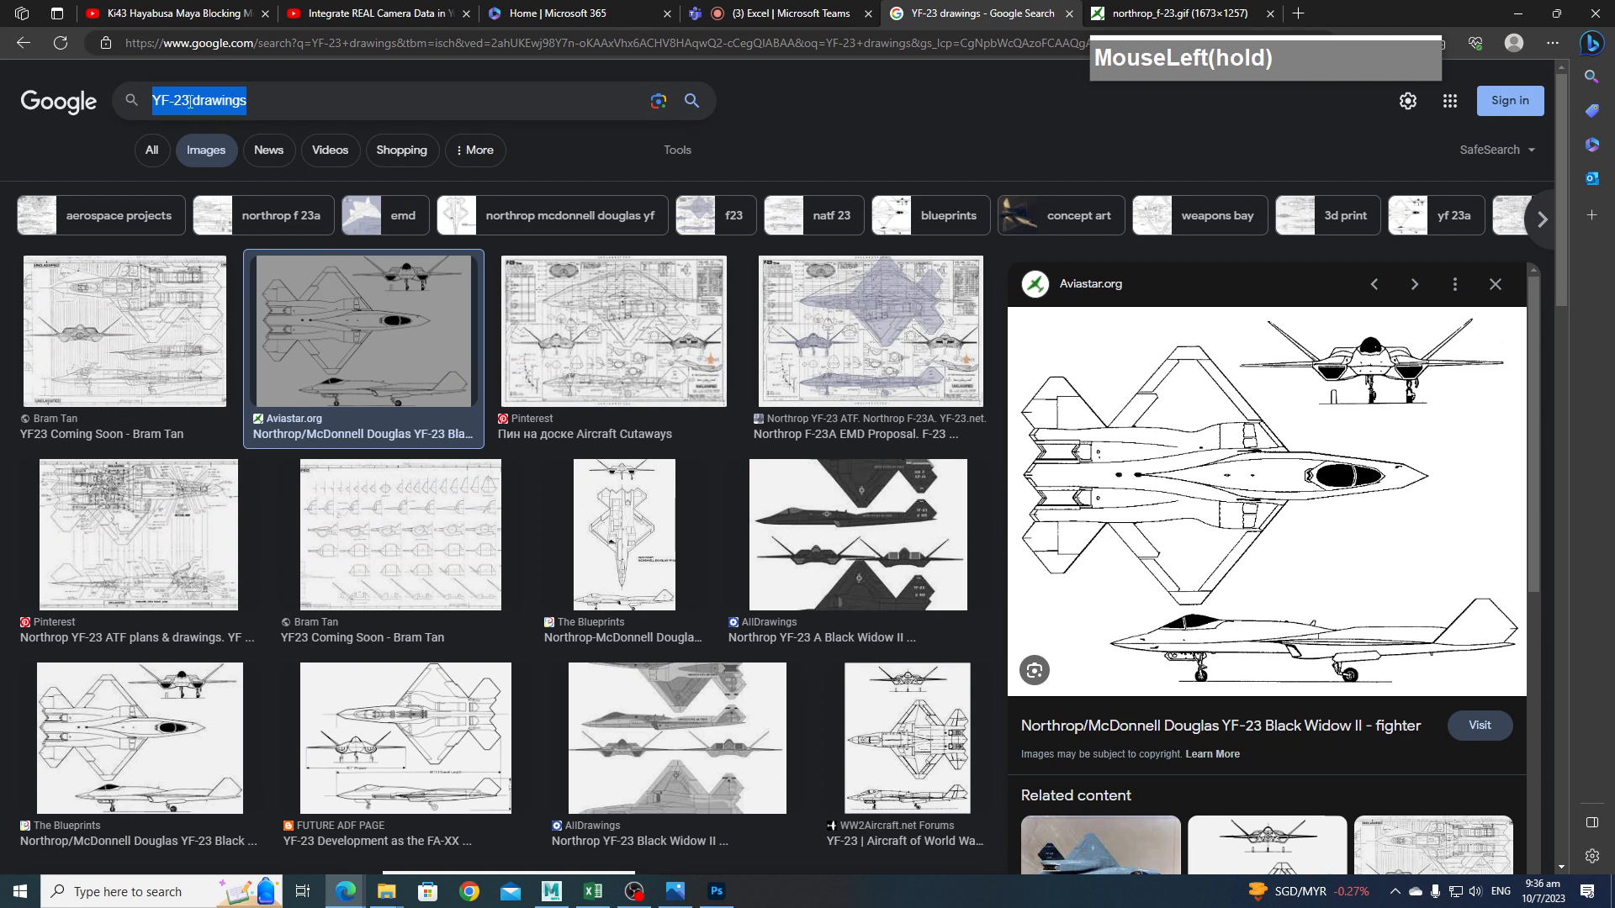
left_click_drag(202, 102, 201, 105)
key("BackSpace")
type("underside")
key("Return")
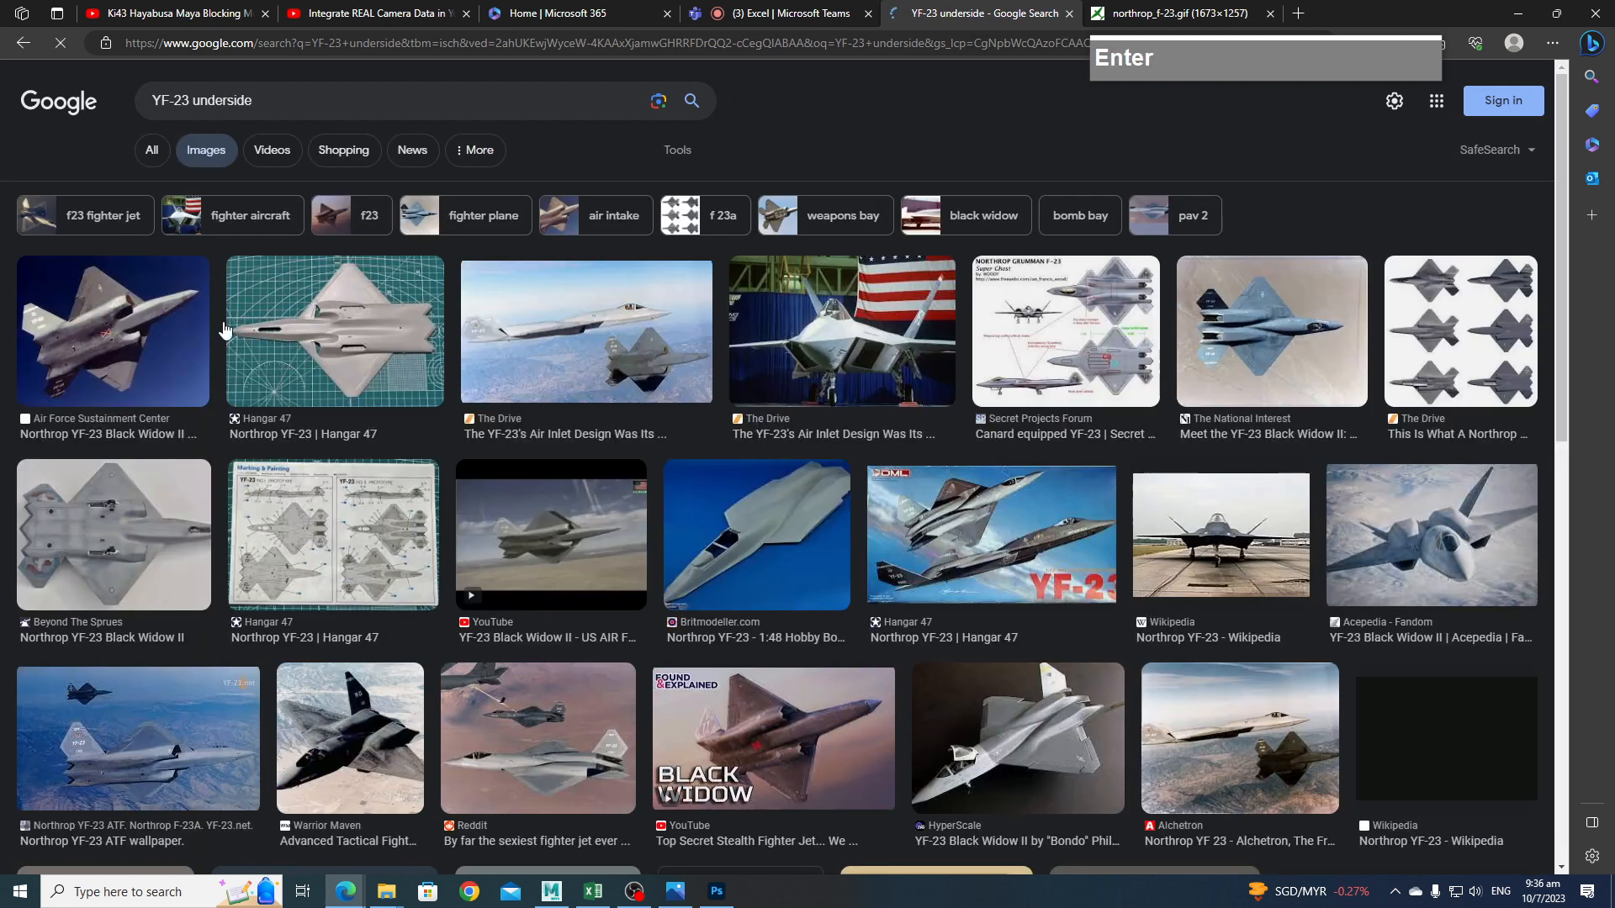
Open the Air Force Sustainment Center article's underside photo at full size and save it as 220201-F-ZS999-003 in PNG format.
left_click(150, 300)
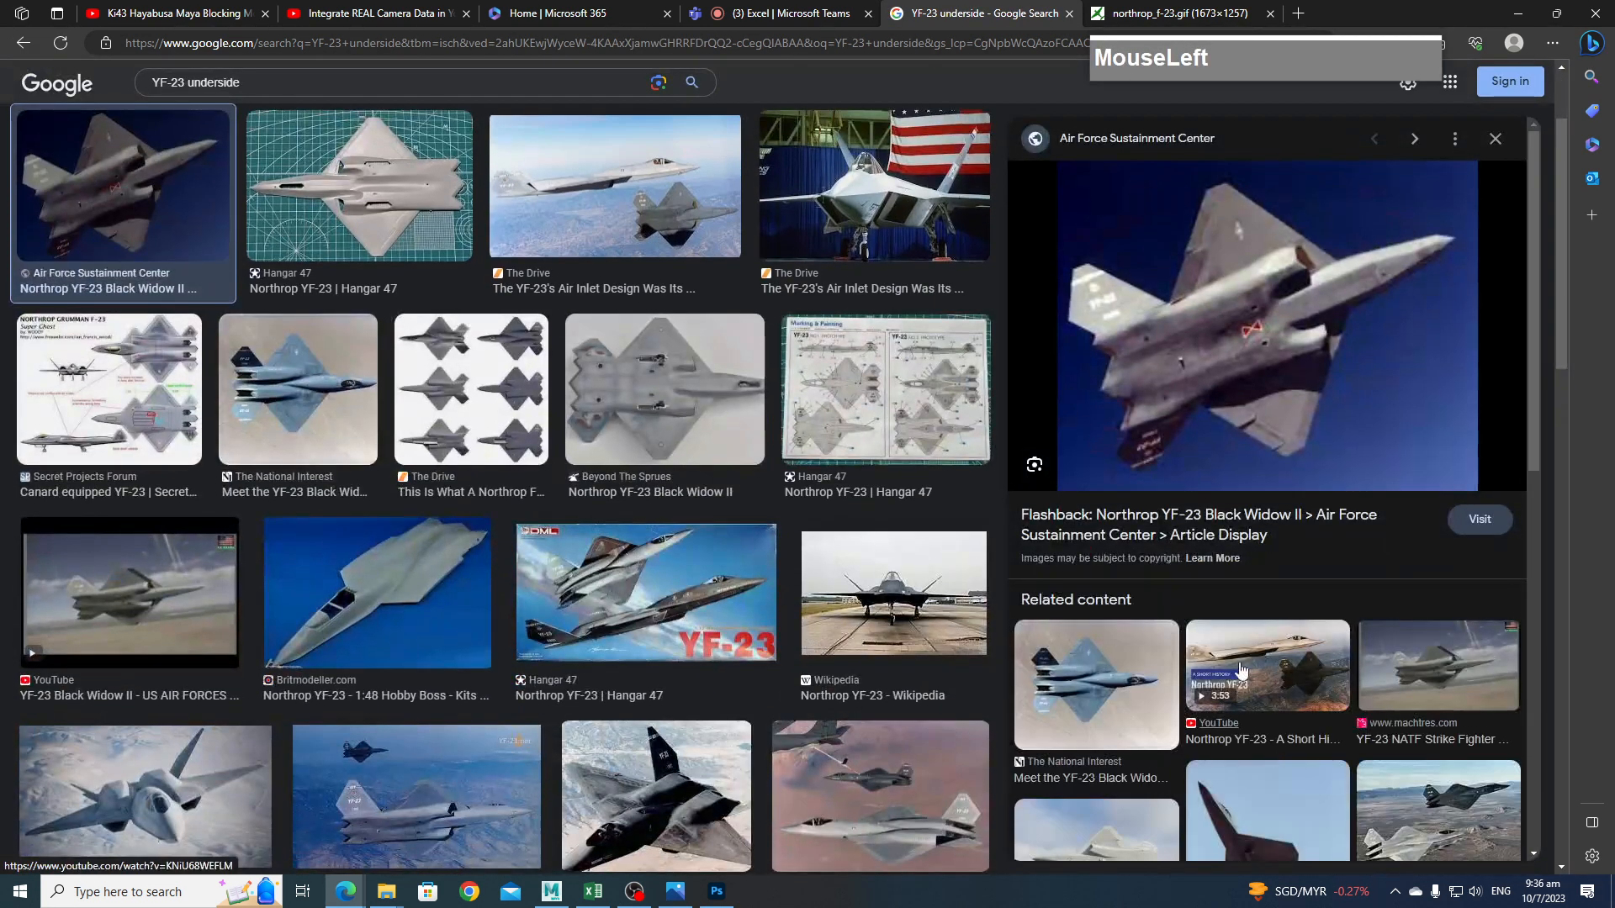
left_click(1485, 555)
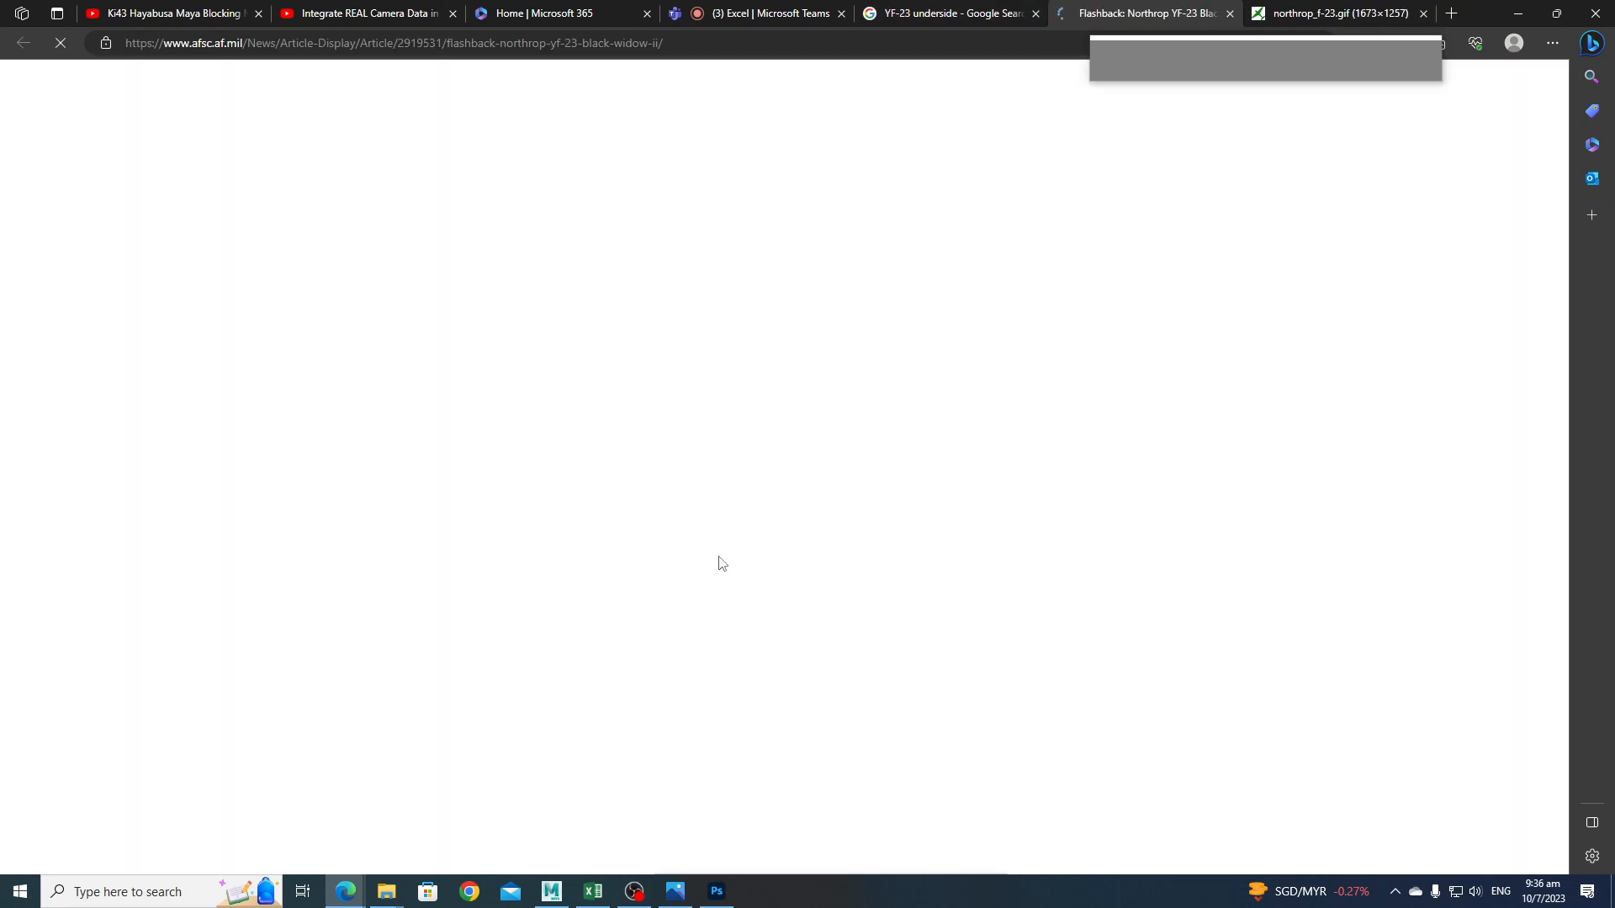
scroll(721, 562, "down", 15)
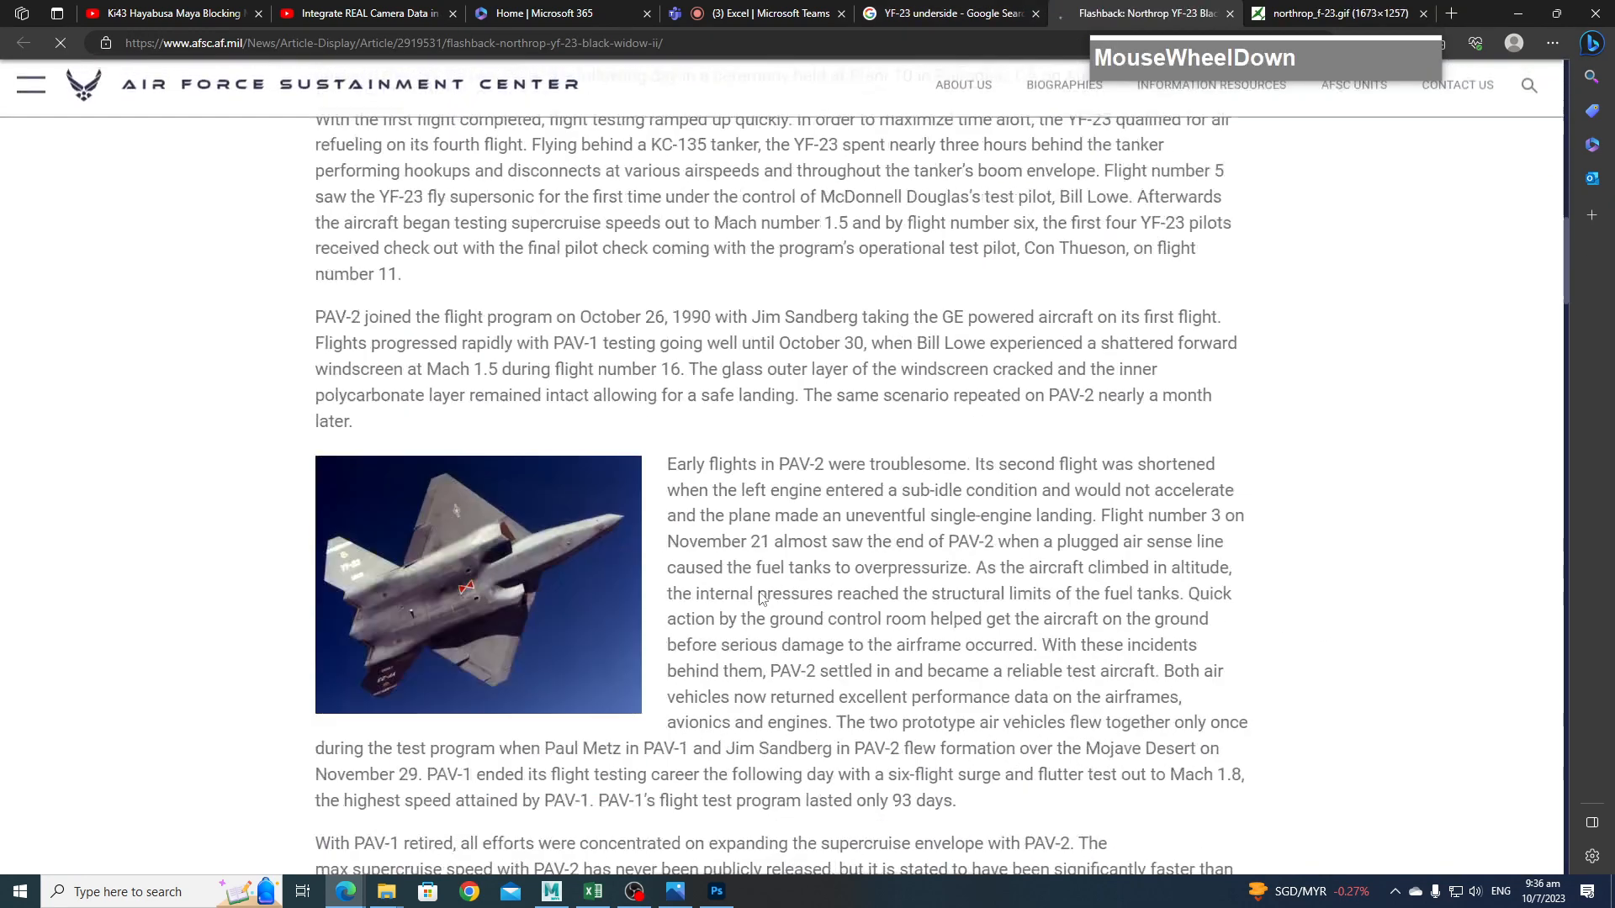
left_click(543, 551)
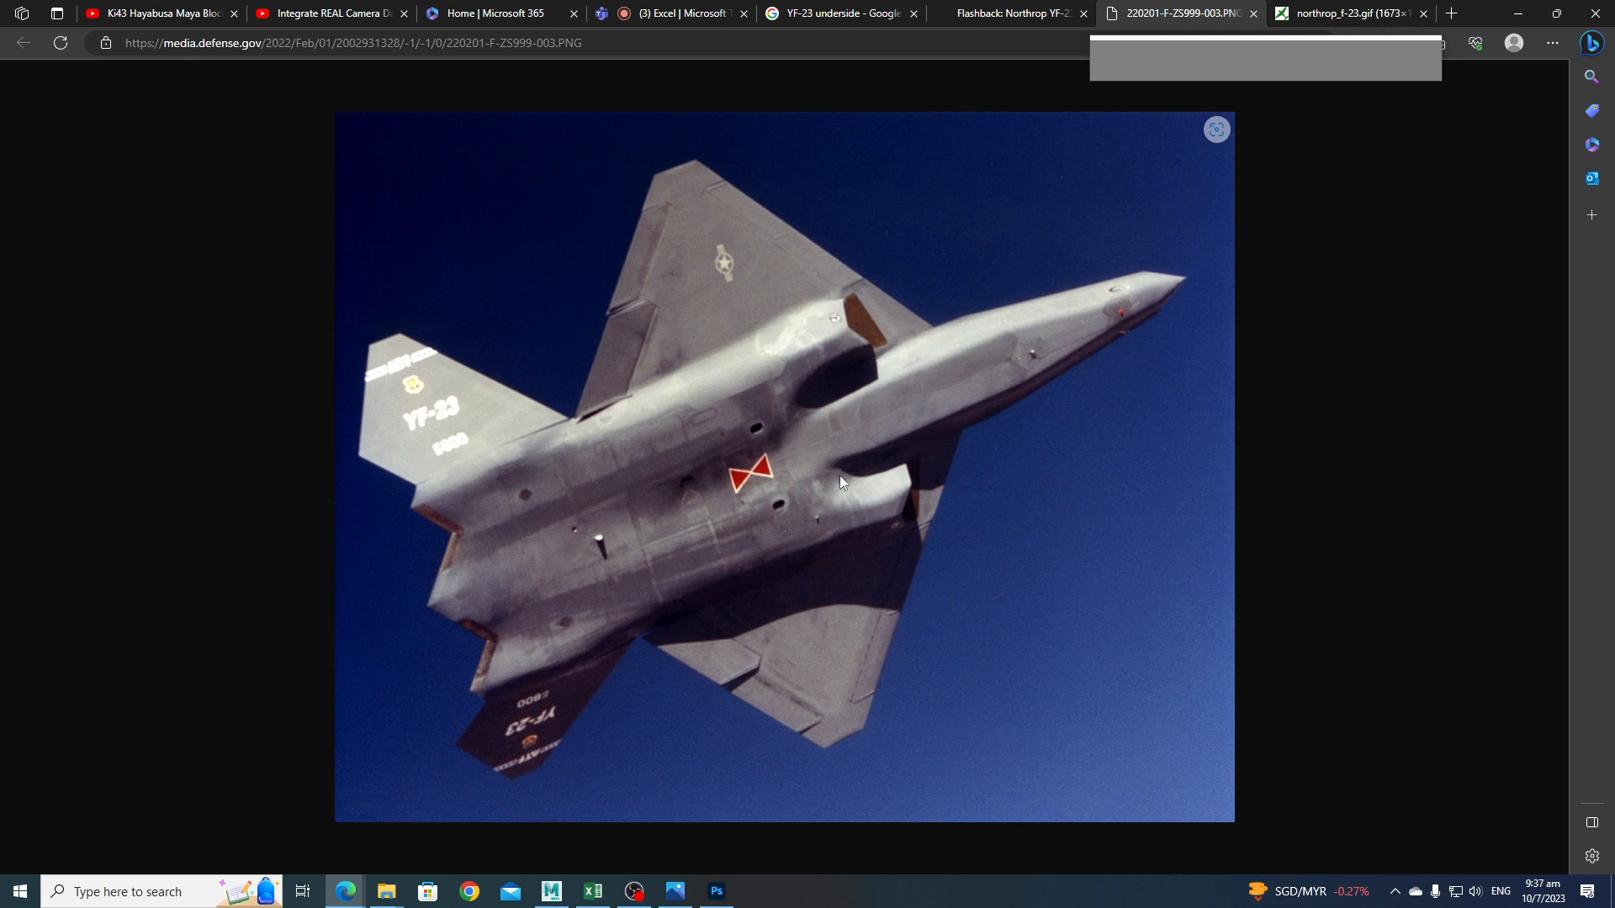
right_click(813, 437)
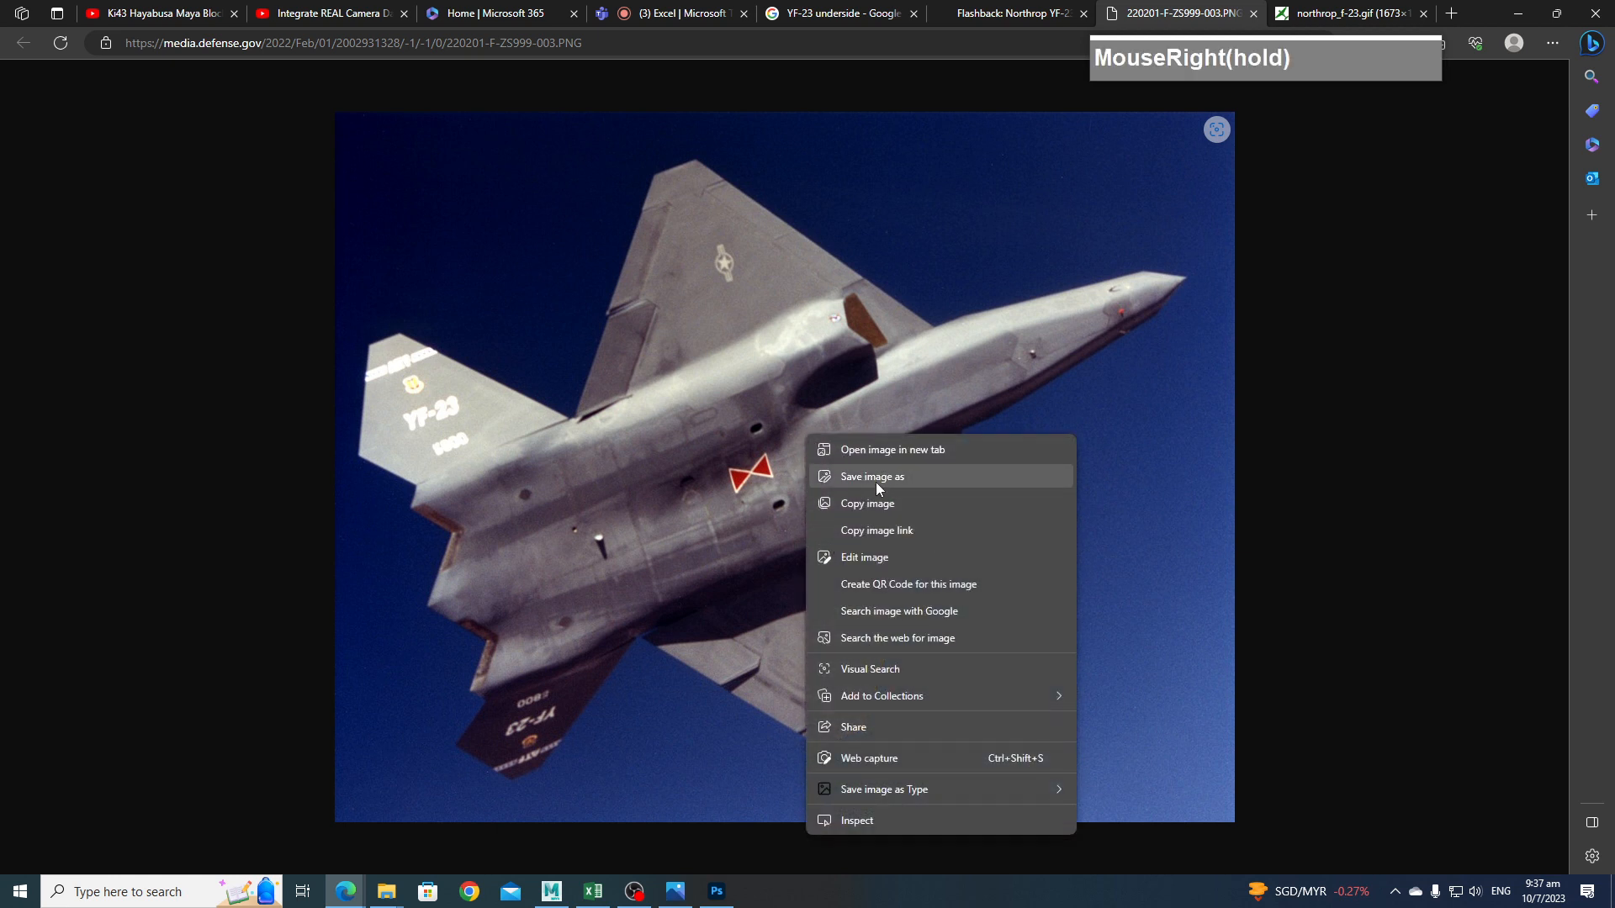
left_click(875, 476)
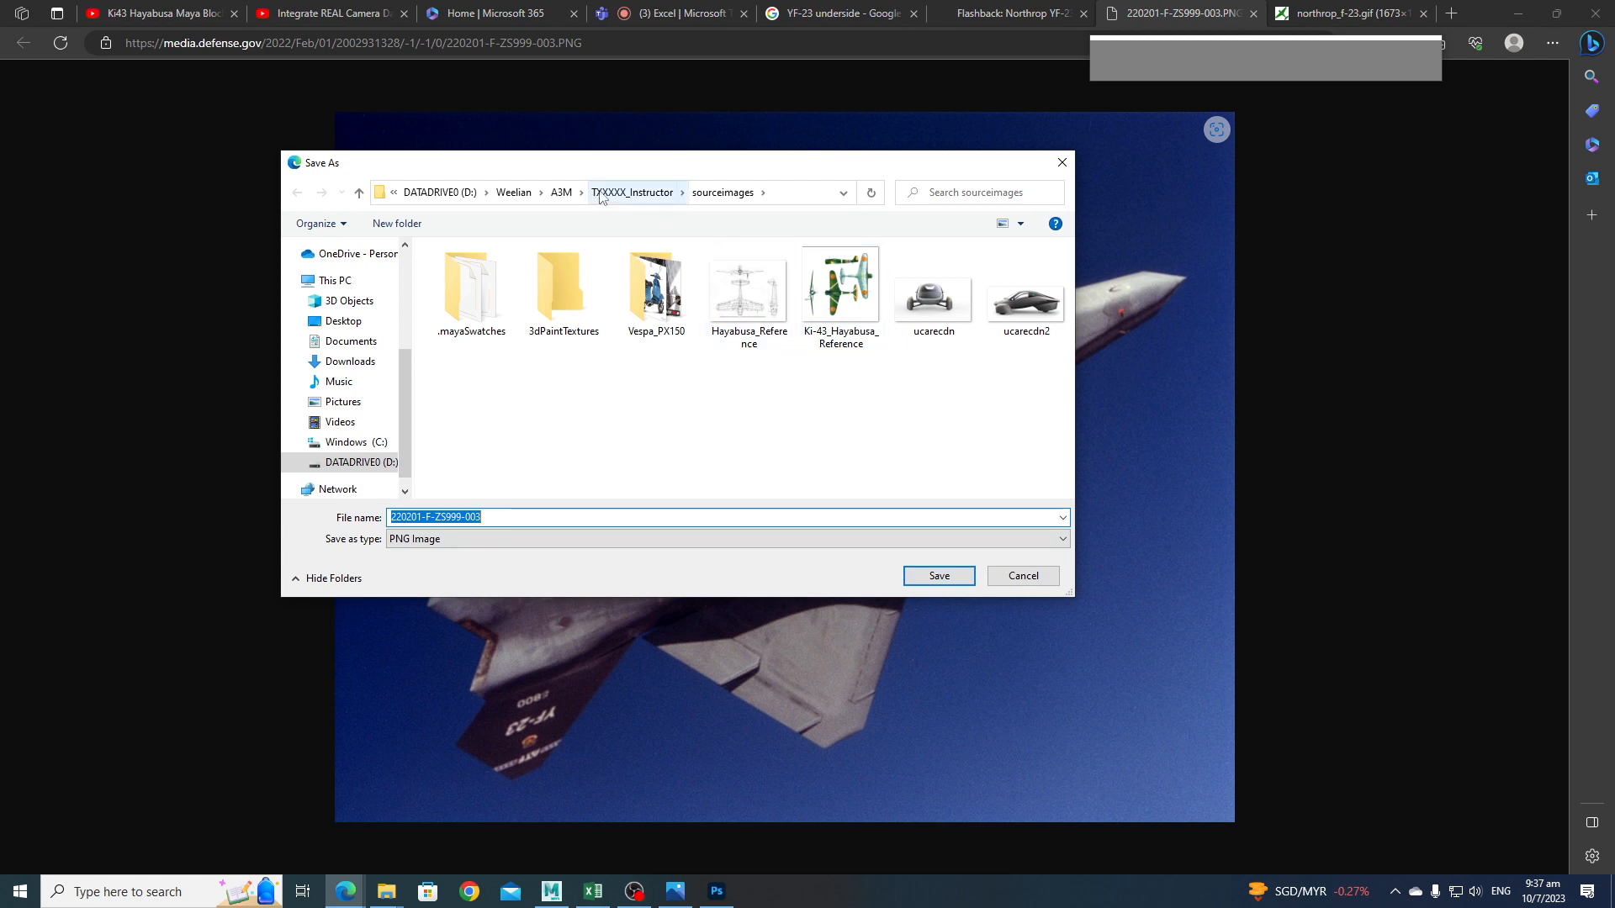
left_click(936, 580)
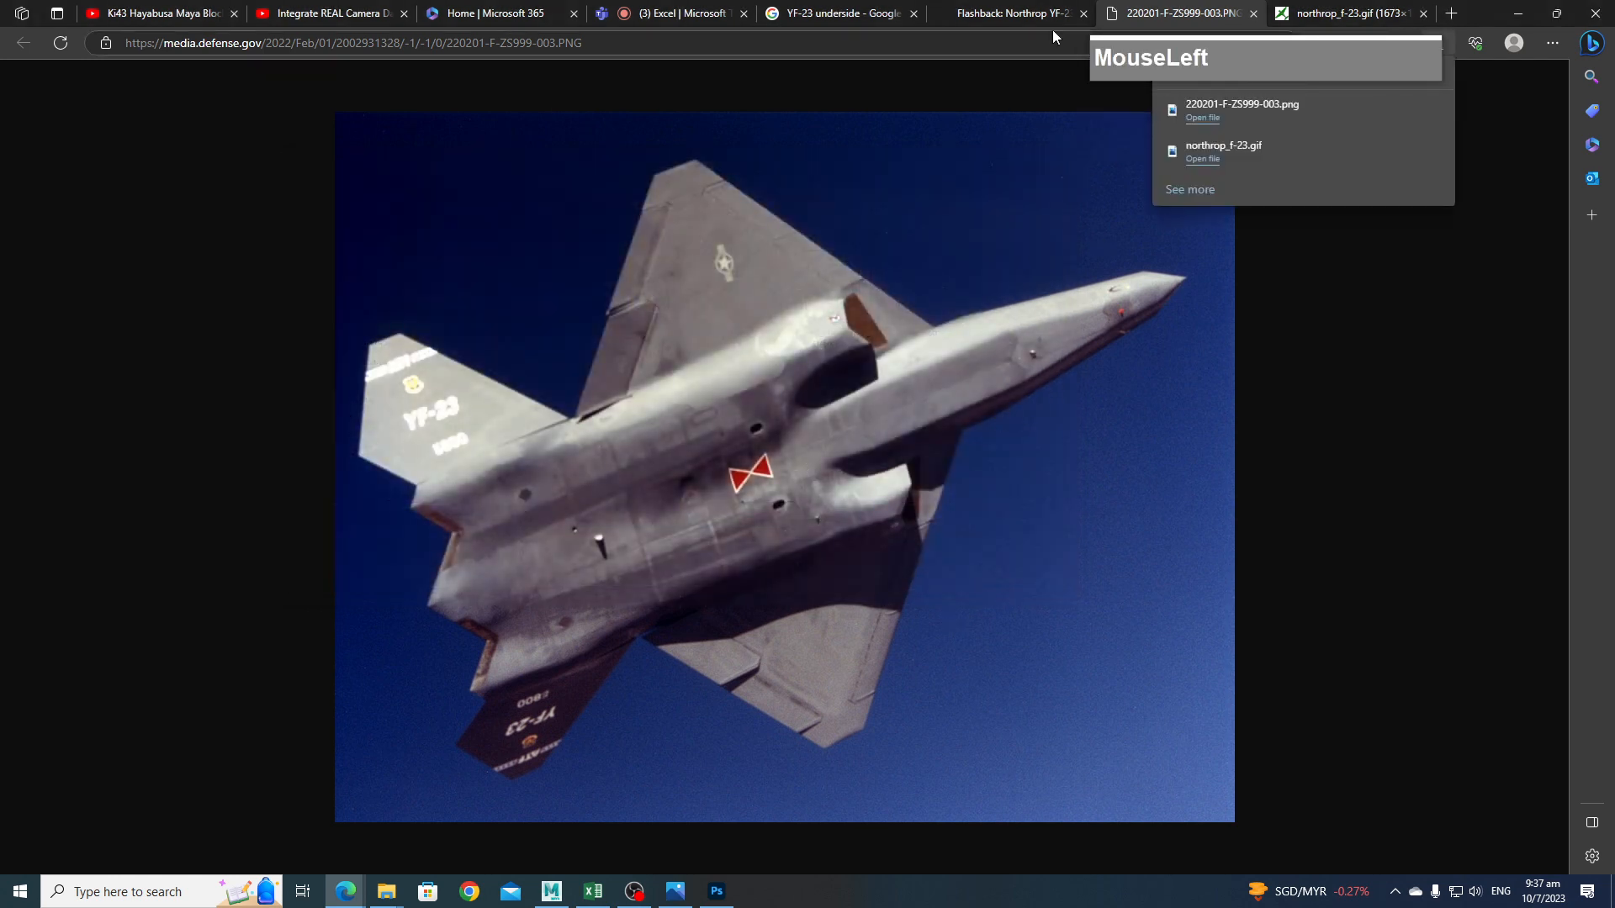
Look through the Air Force Sustainment Center article for further YF-23 photos usable as reference.
left_click(1033, 17)
scroll(797, 439, "down", 5)
scroll(797, 439, "up", 10)
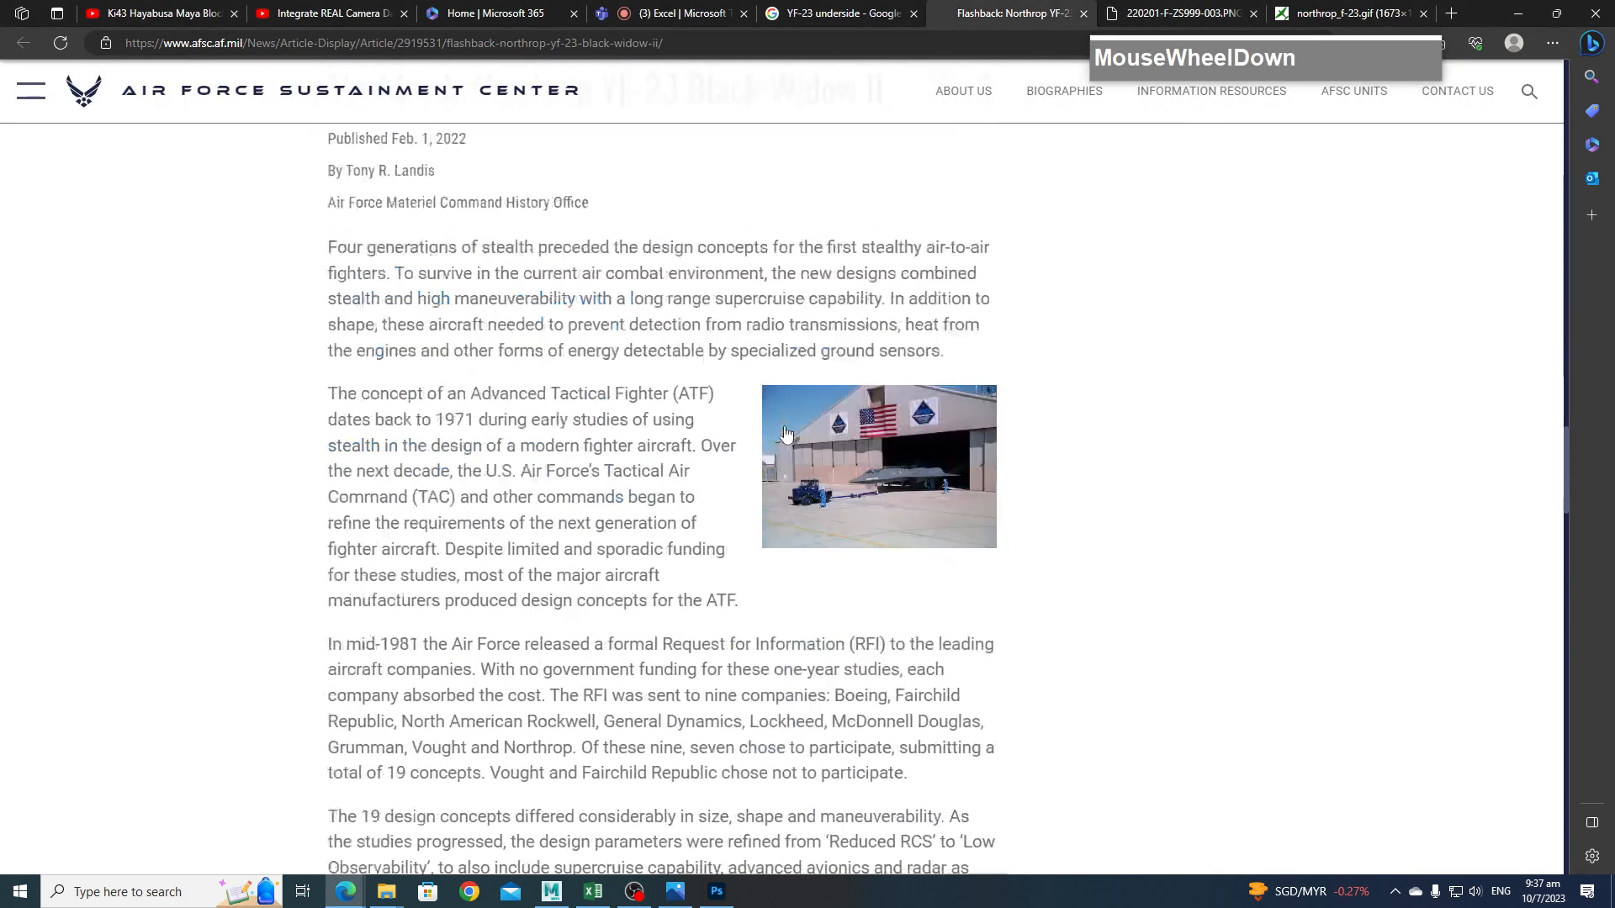
scroll(798, 439, "down", 20)
scroll(824, 452, "up", 18)
scroll(826, 454, "down", 12)
scroll(826, 454, "up", 5)
scroll(825, 458, "down", 15)
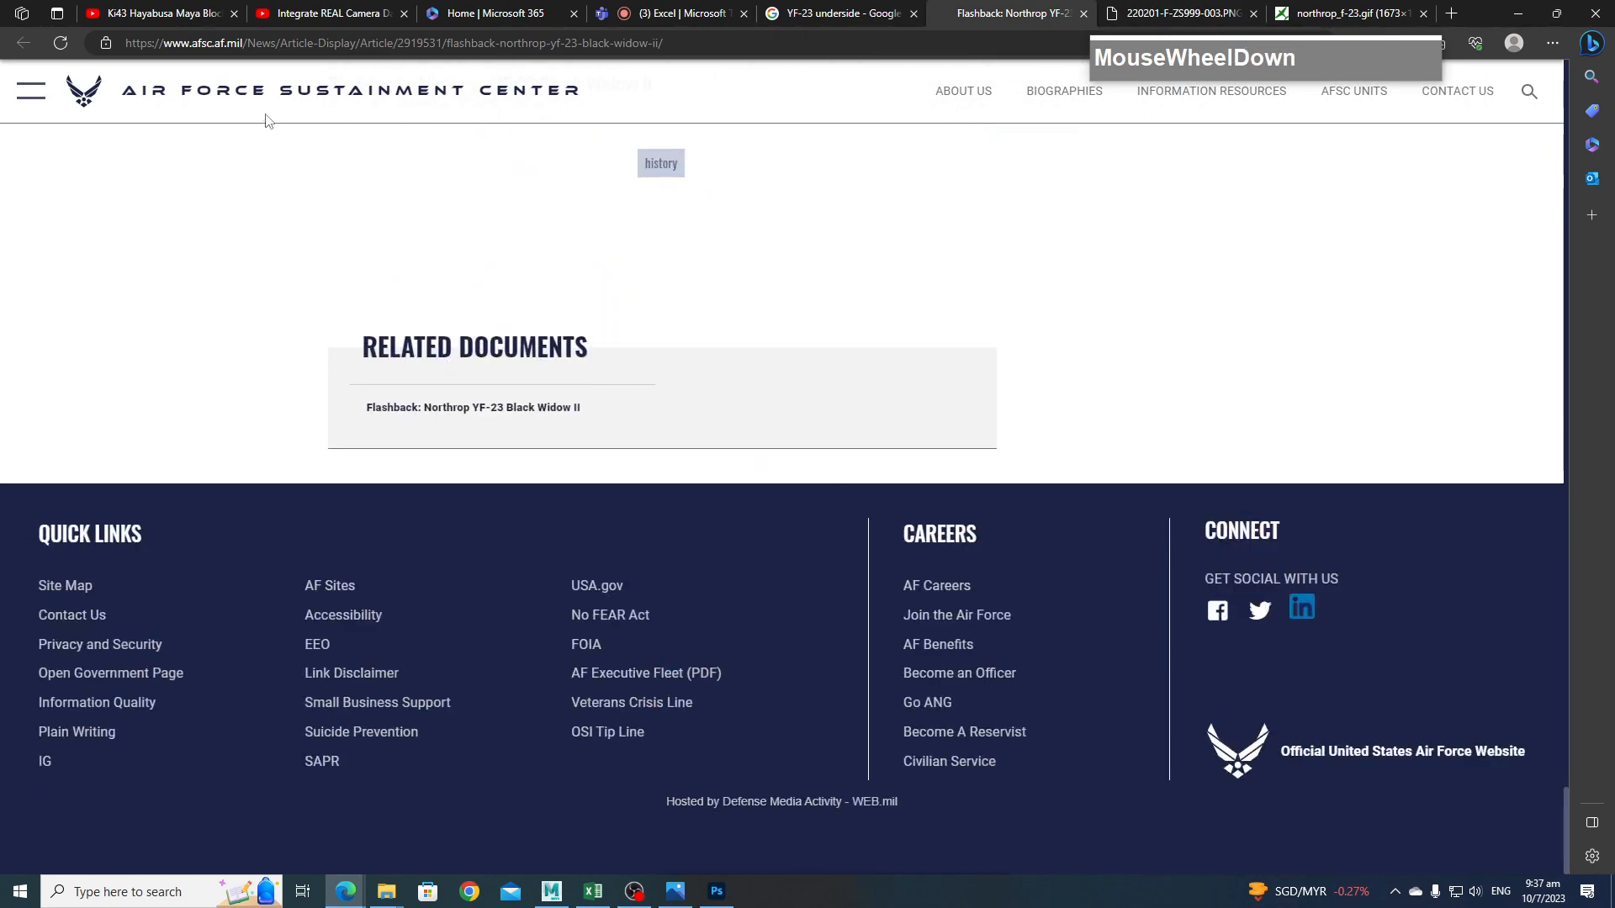
Return to the underside image results and open the HyperScale page of the 1/48 YF-23 Black Widow II model.
left_click(862, 13)
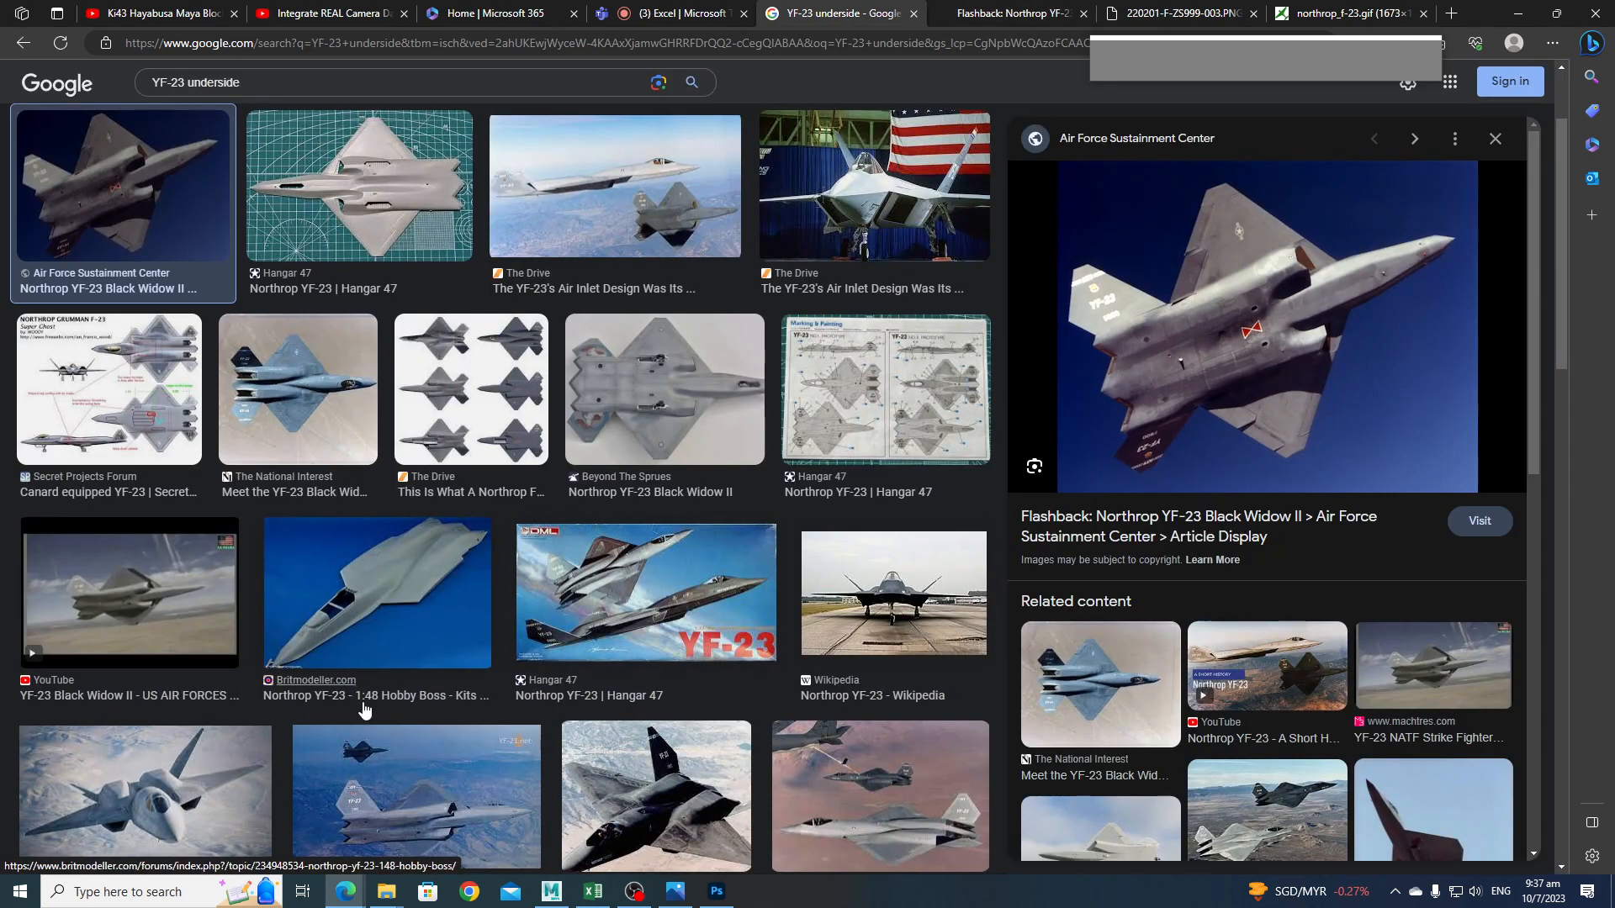
scroll(472, 758, "down", 3)
scroll(472, 757, "down", 1)
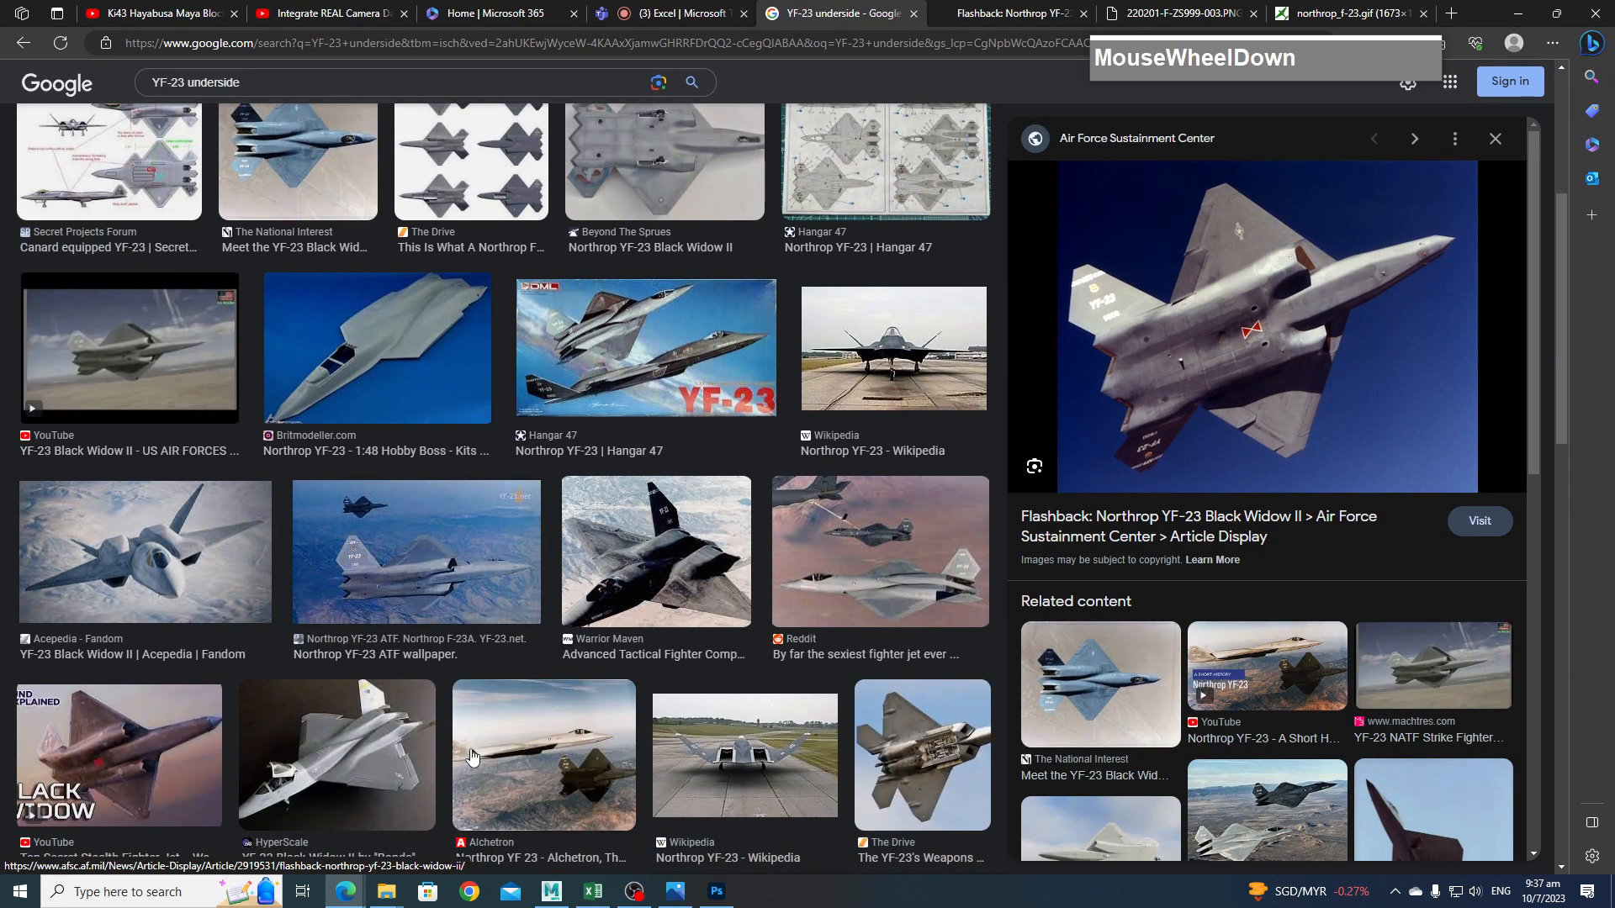
scroll(472, 754, "down", 2)
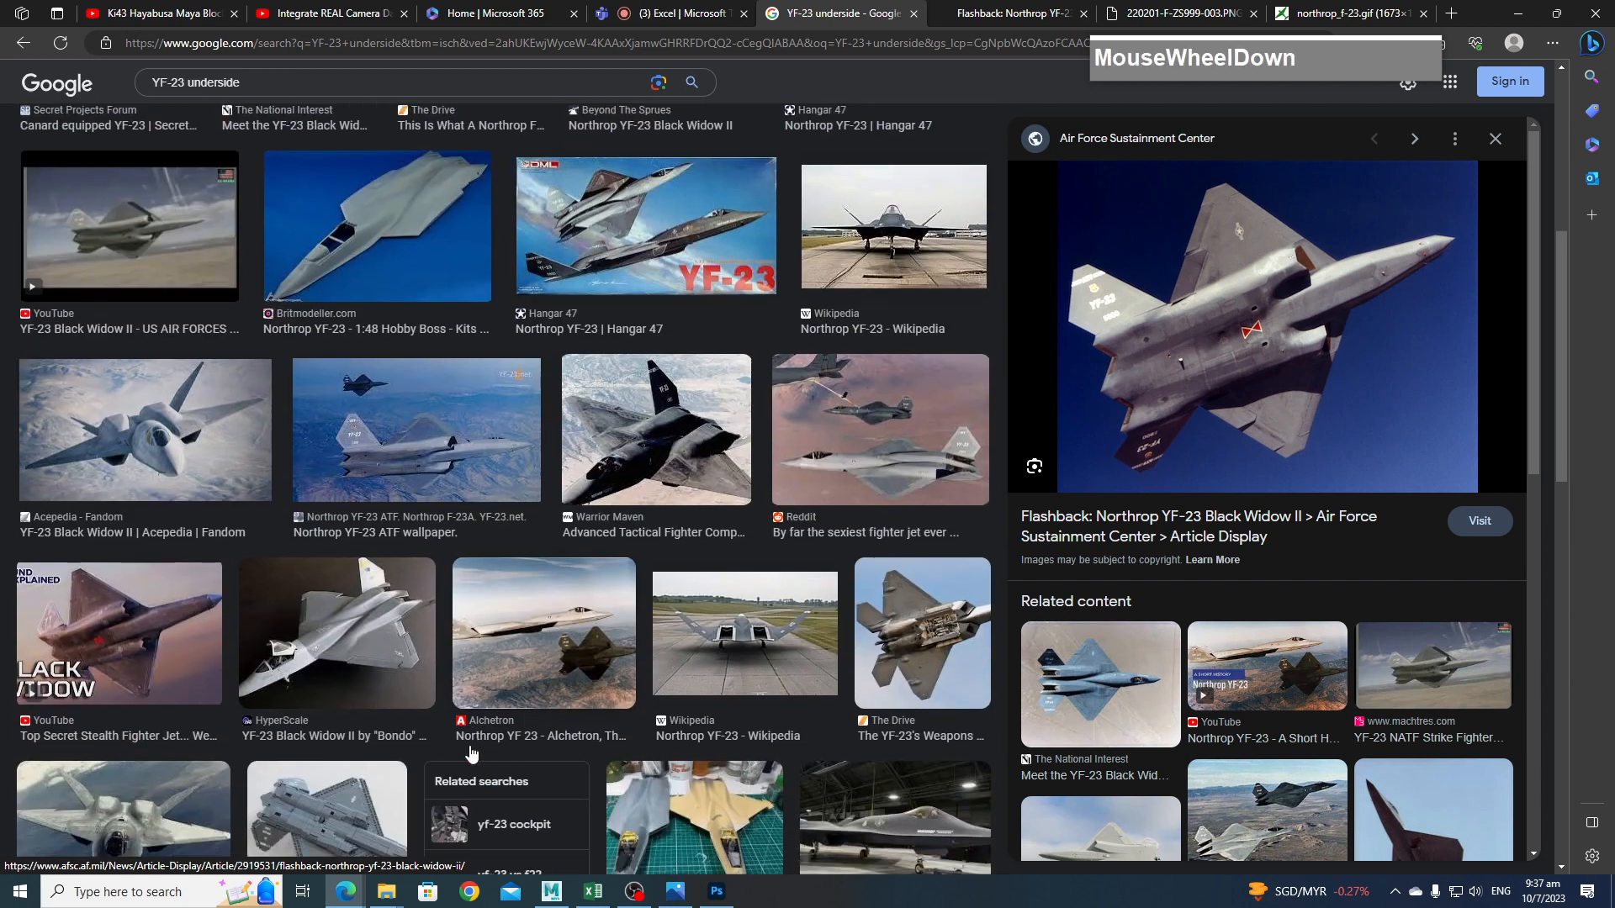
left_click(294, 646)
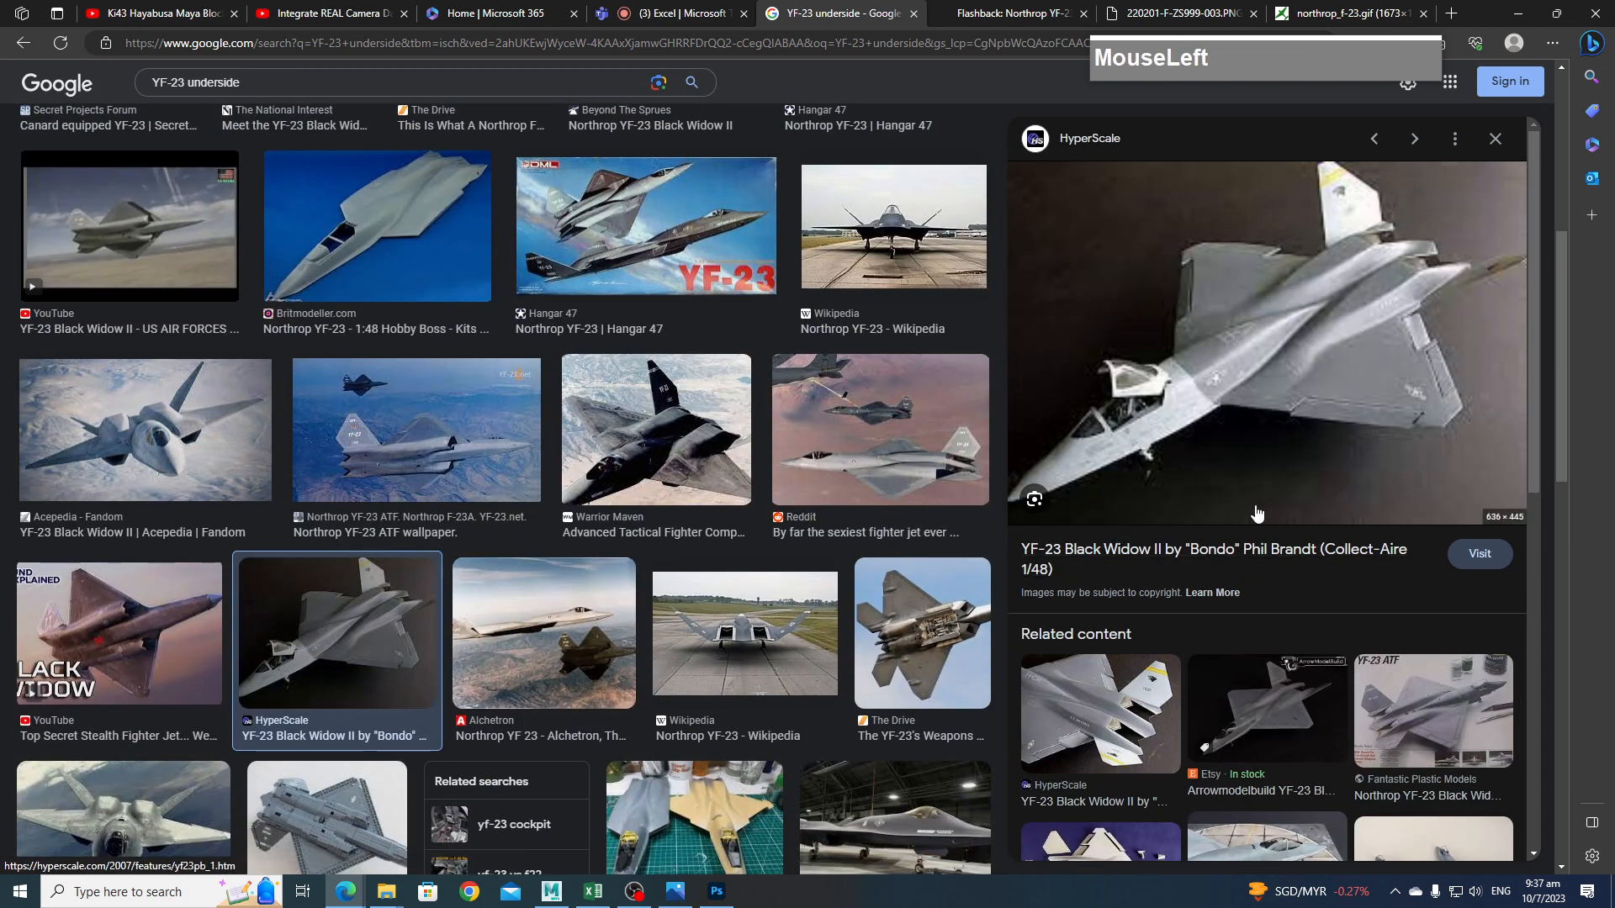
left_click(1244, 383)
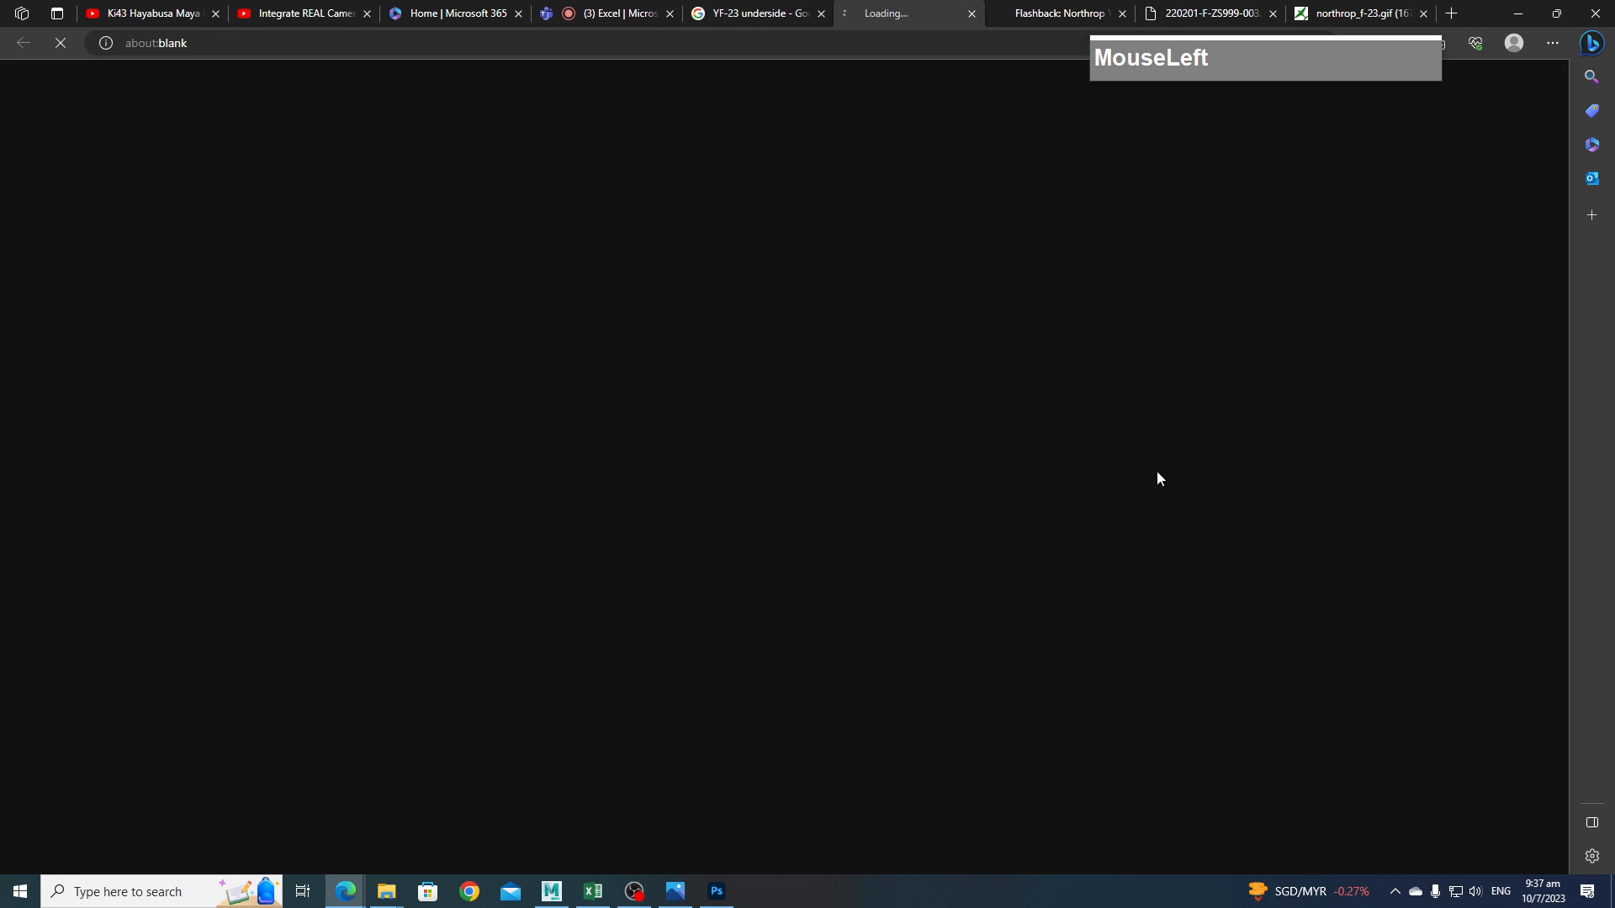
Open the HyperScale page's main model photo in its own tab and save it as YF-23-015aaa.jpg.
right_click(809, 439)
left_click(895, 454)
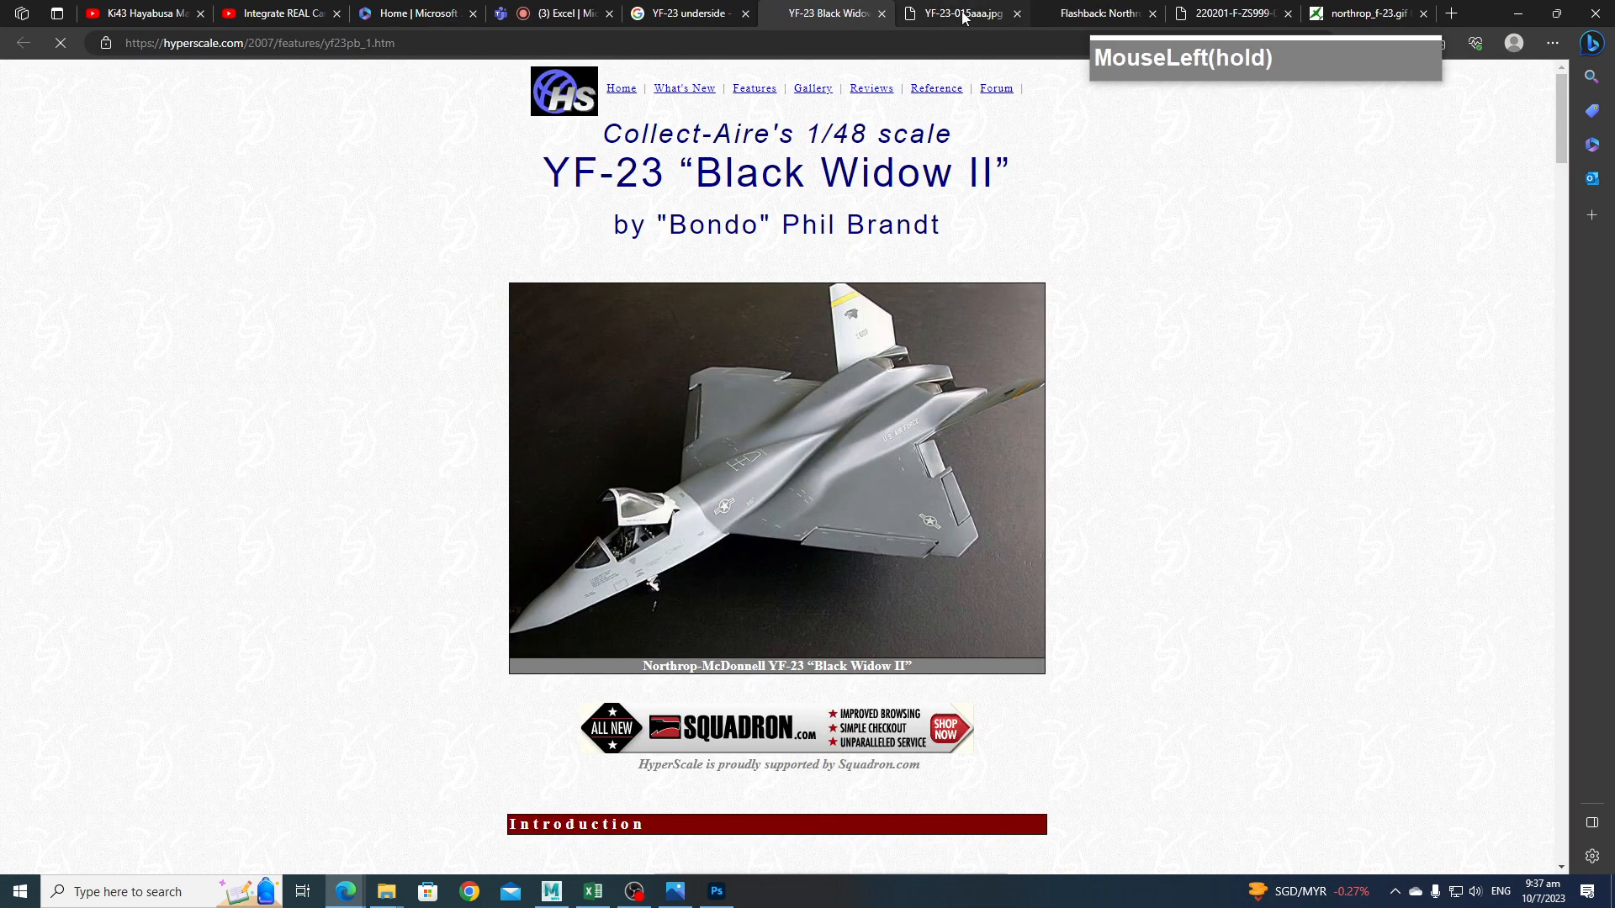
left_click(954, 13)
right_click(806, 441)
left_click(866, 480)
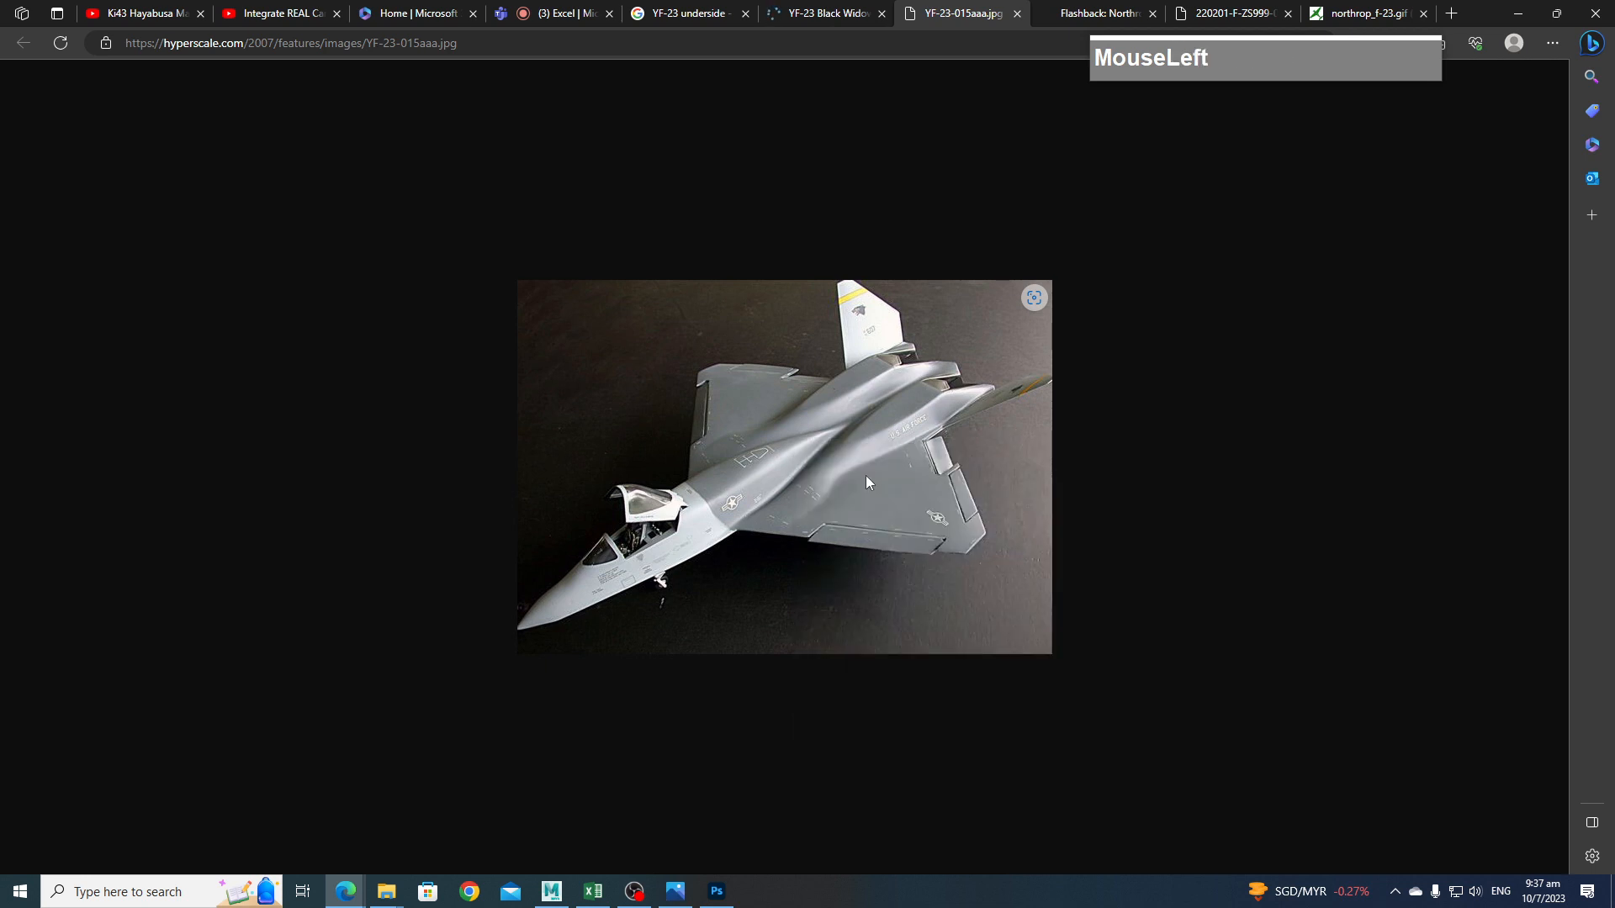
left_click(922, 577)
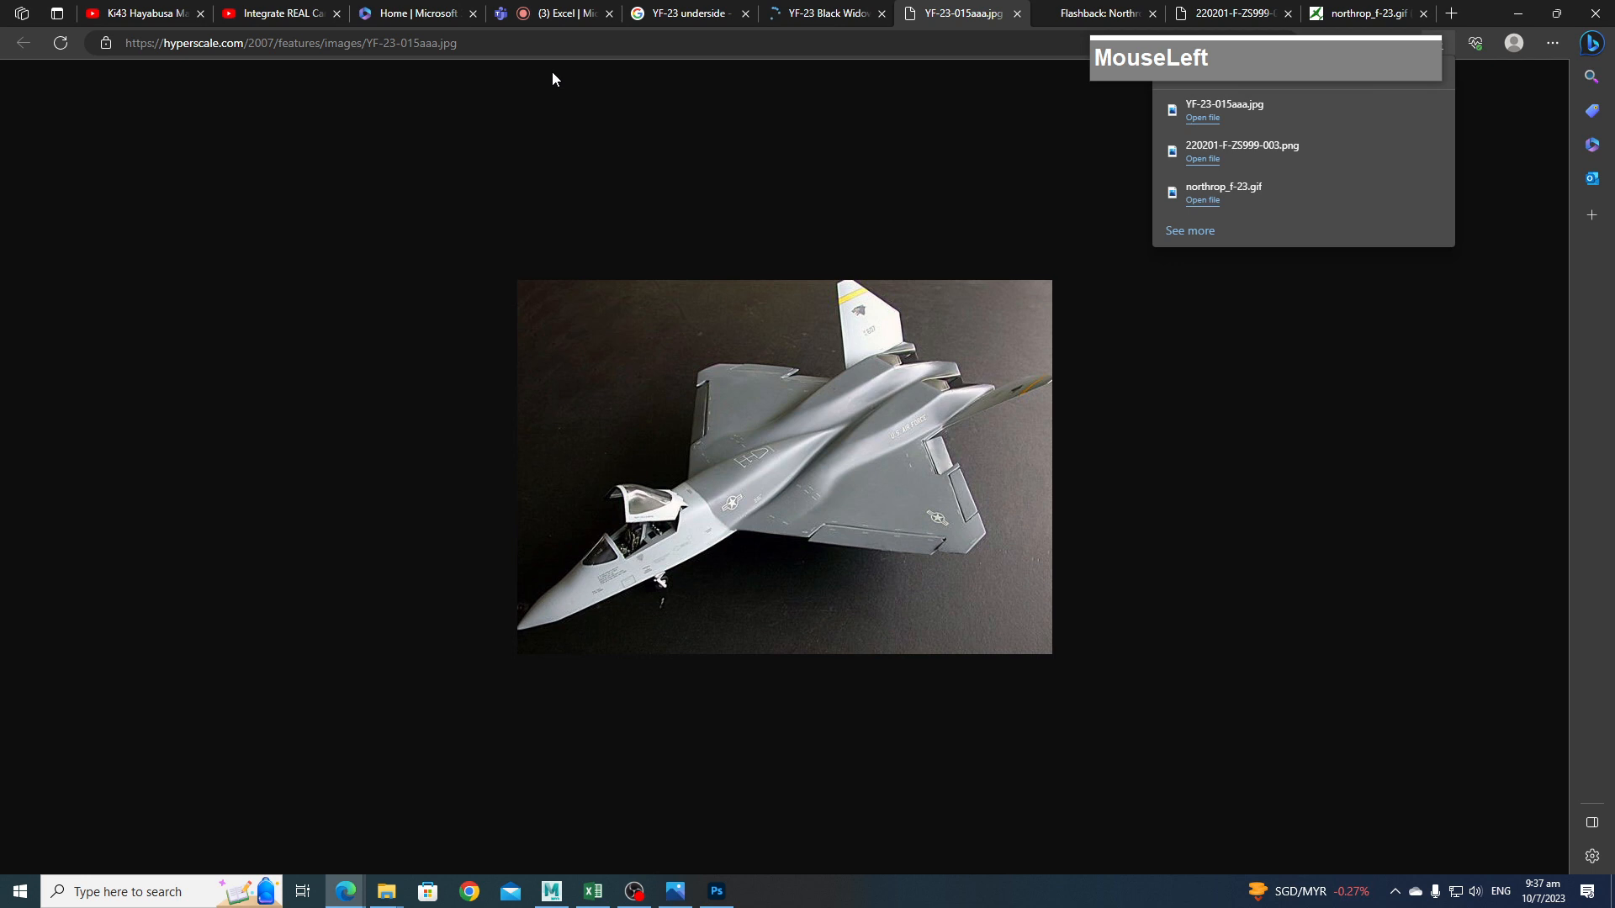
Browse the remaining underside results and preview the Acepedia front-quarter image of the YF-23.
left_click(691, 21)
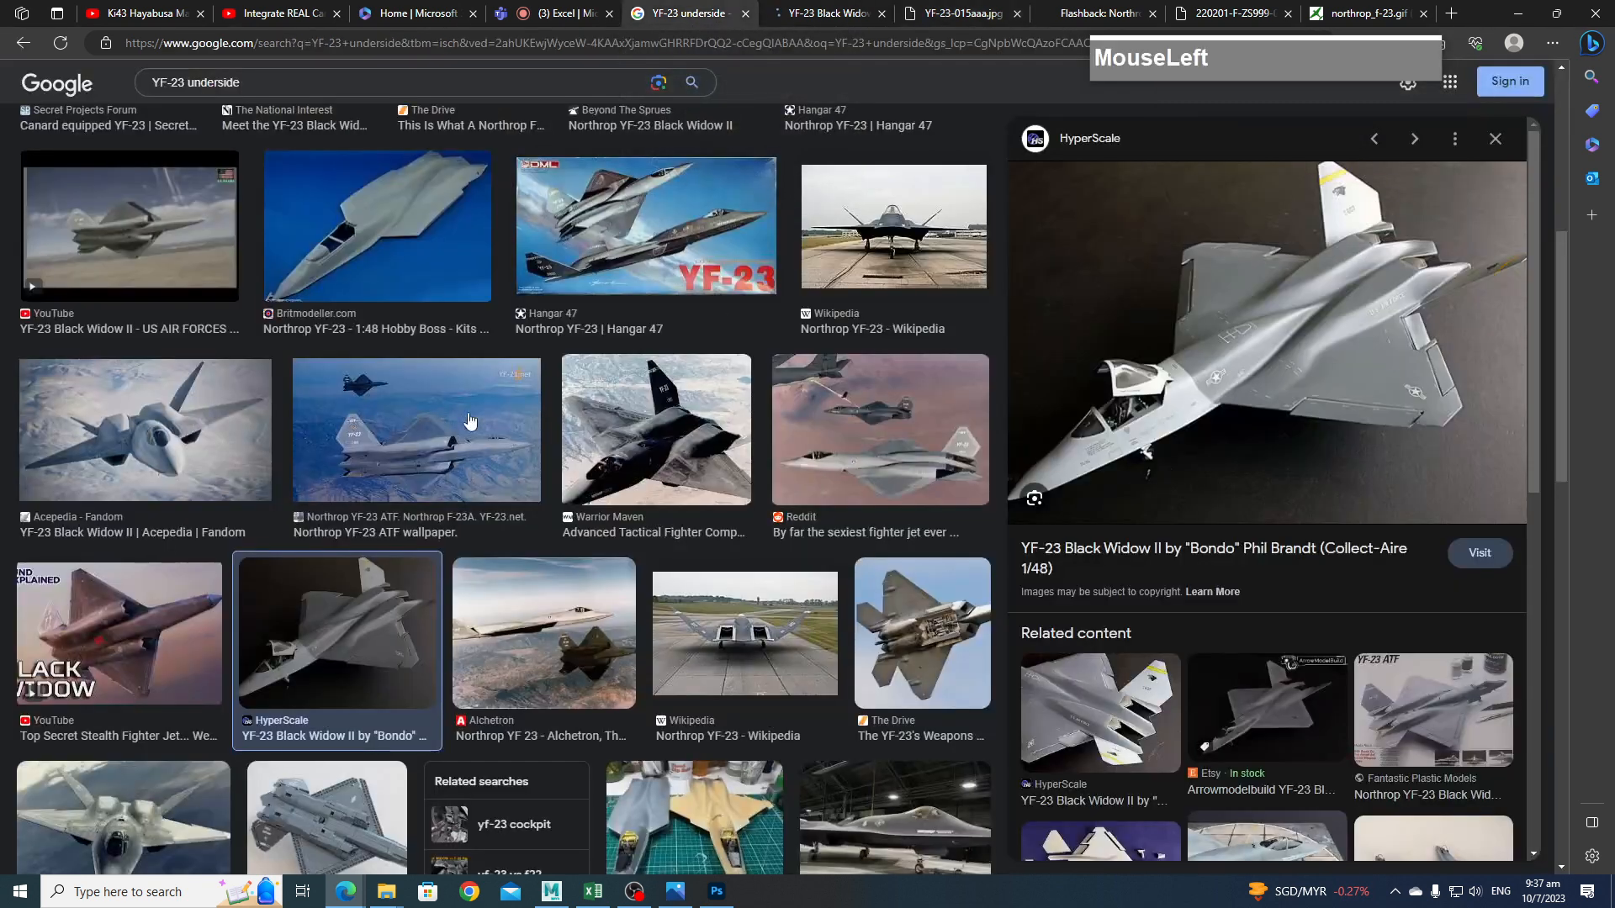
scroll(514, 584, "down", 2)
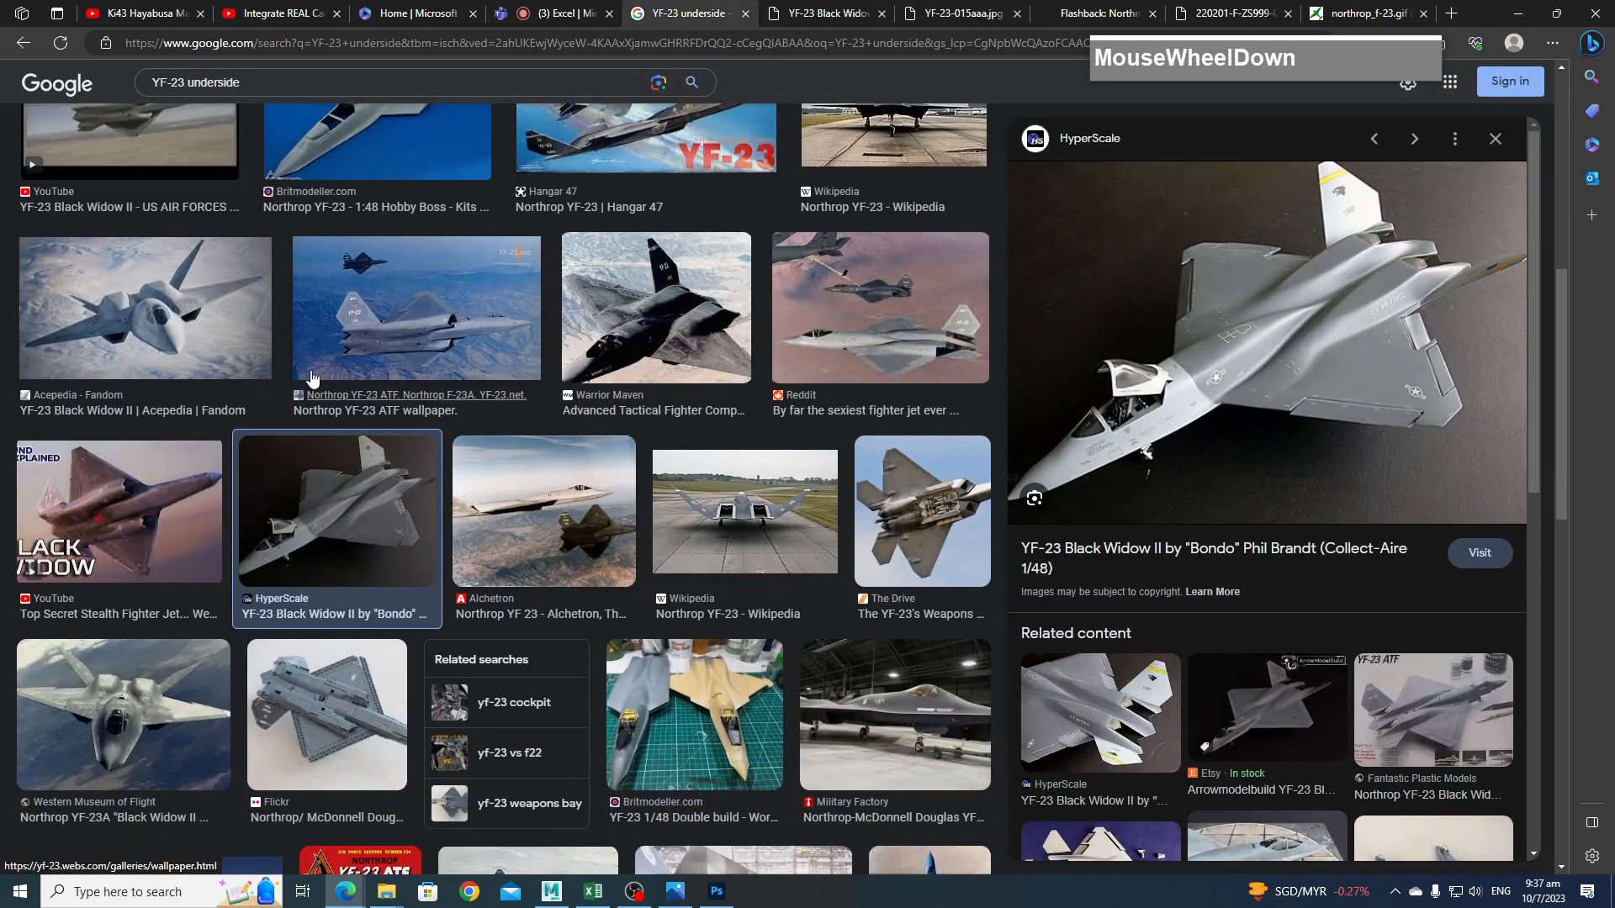
left_click(212, 323)
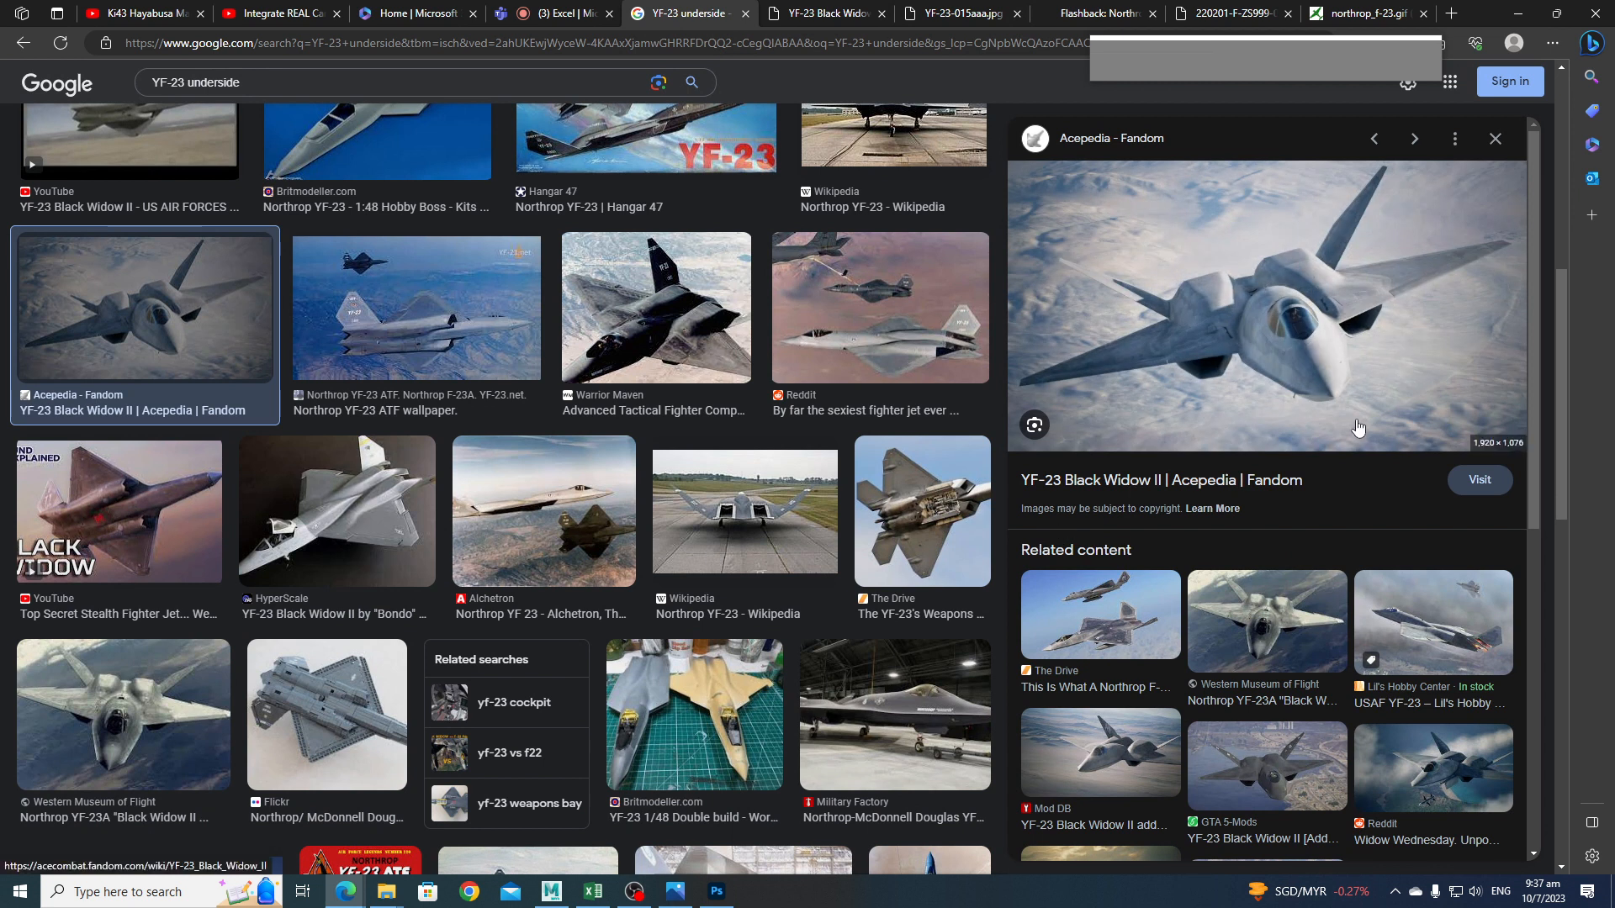
scroll(751, 569, "down", 4)
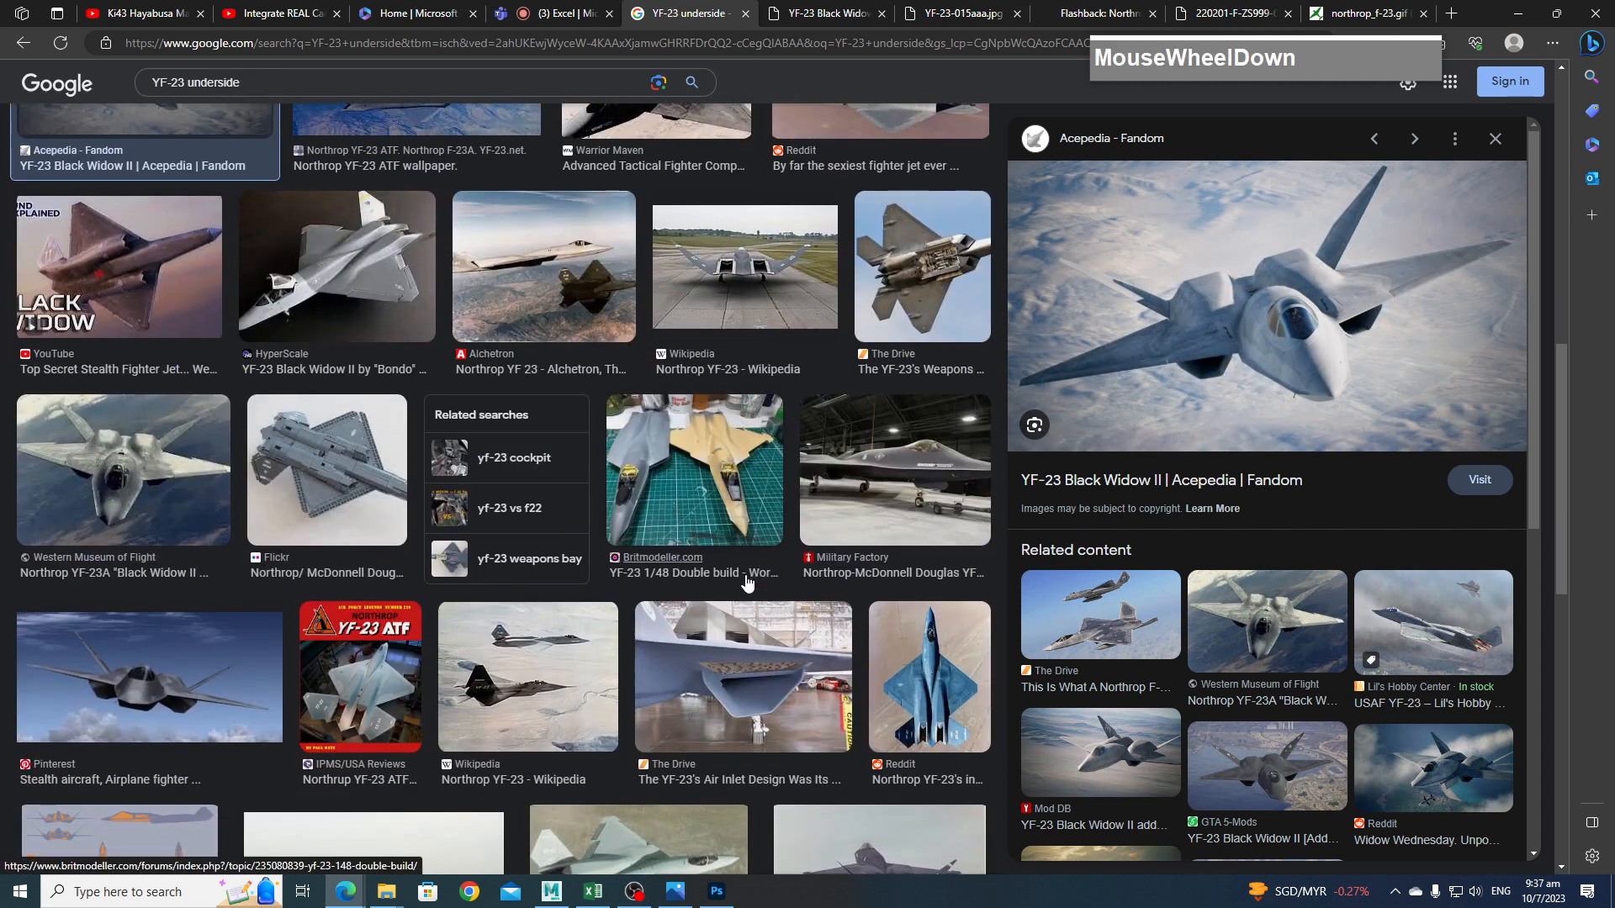
scroll(746, 582, "up", 10)
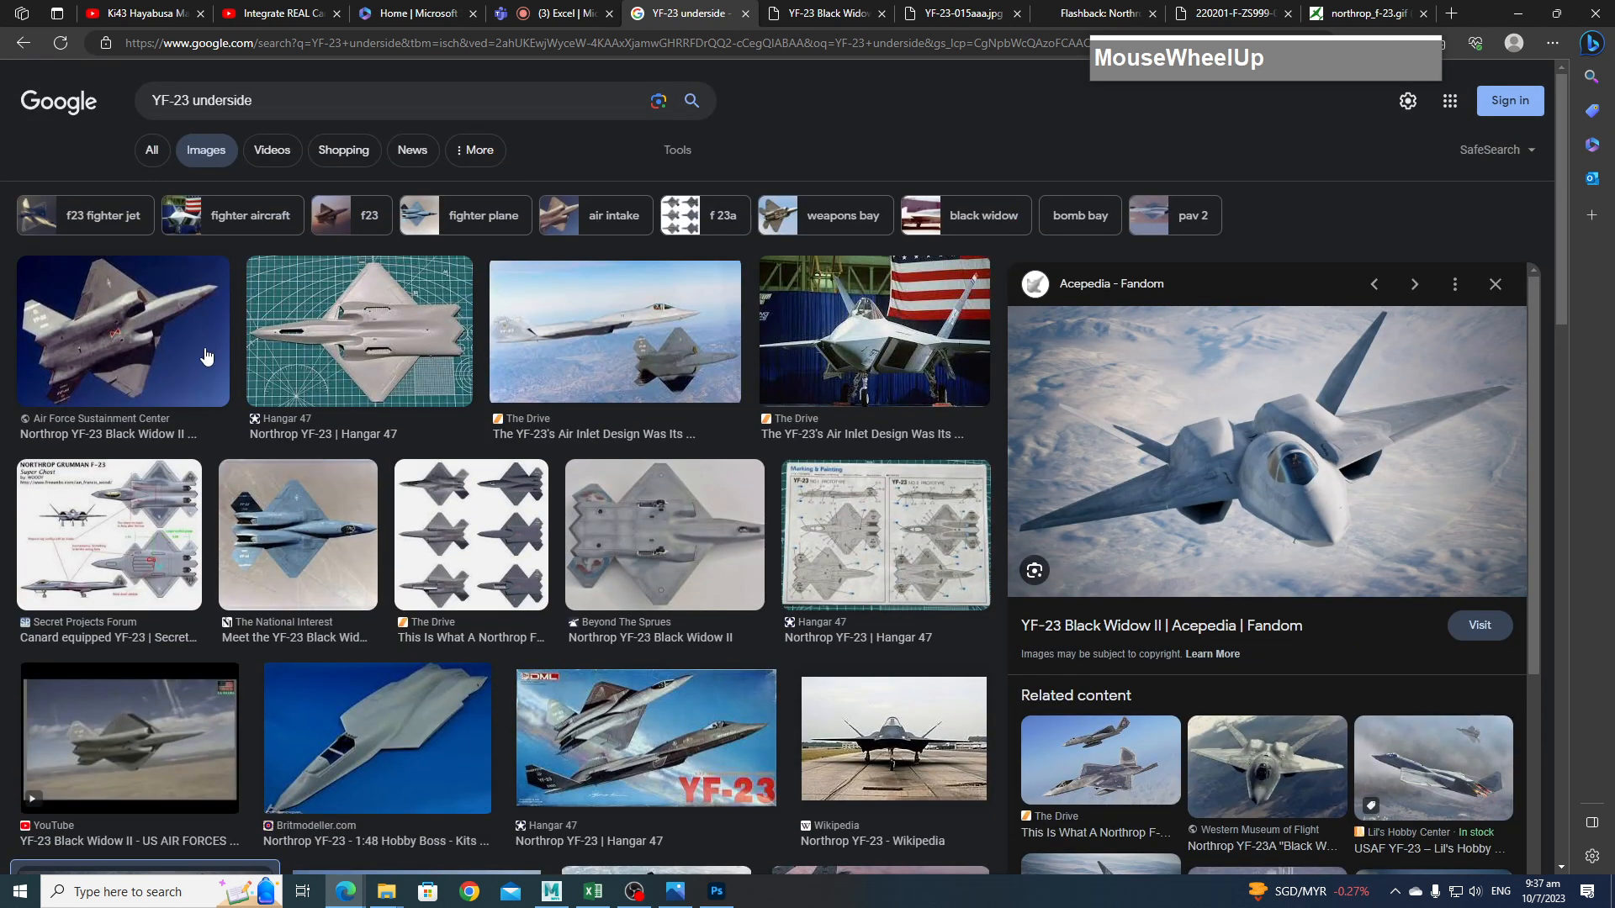
Search images for just "YF-23", open the 19FortyFive article with the head-on photo and save that photo as YF-23.jpg.
left_click_drag(193, 101, 380, 123)
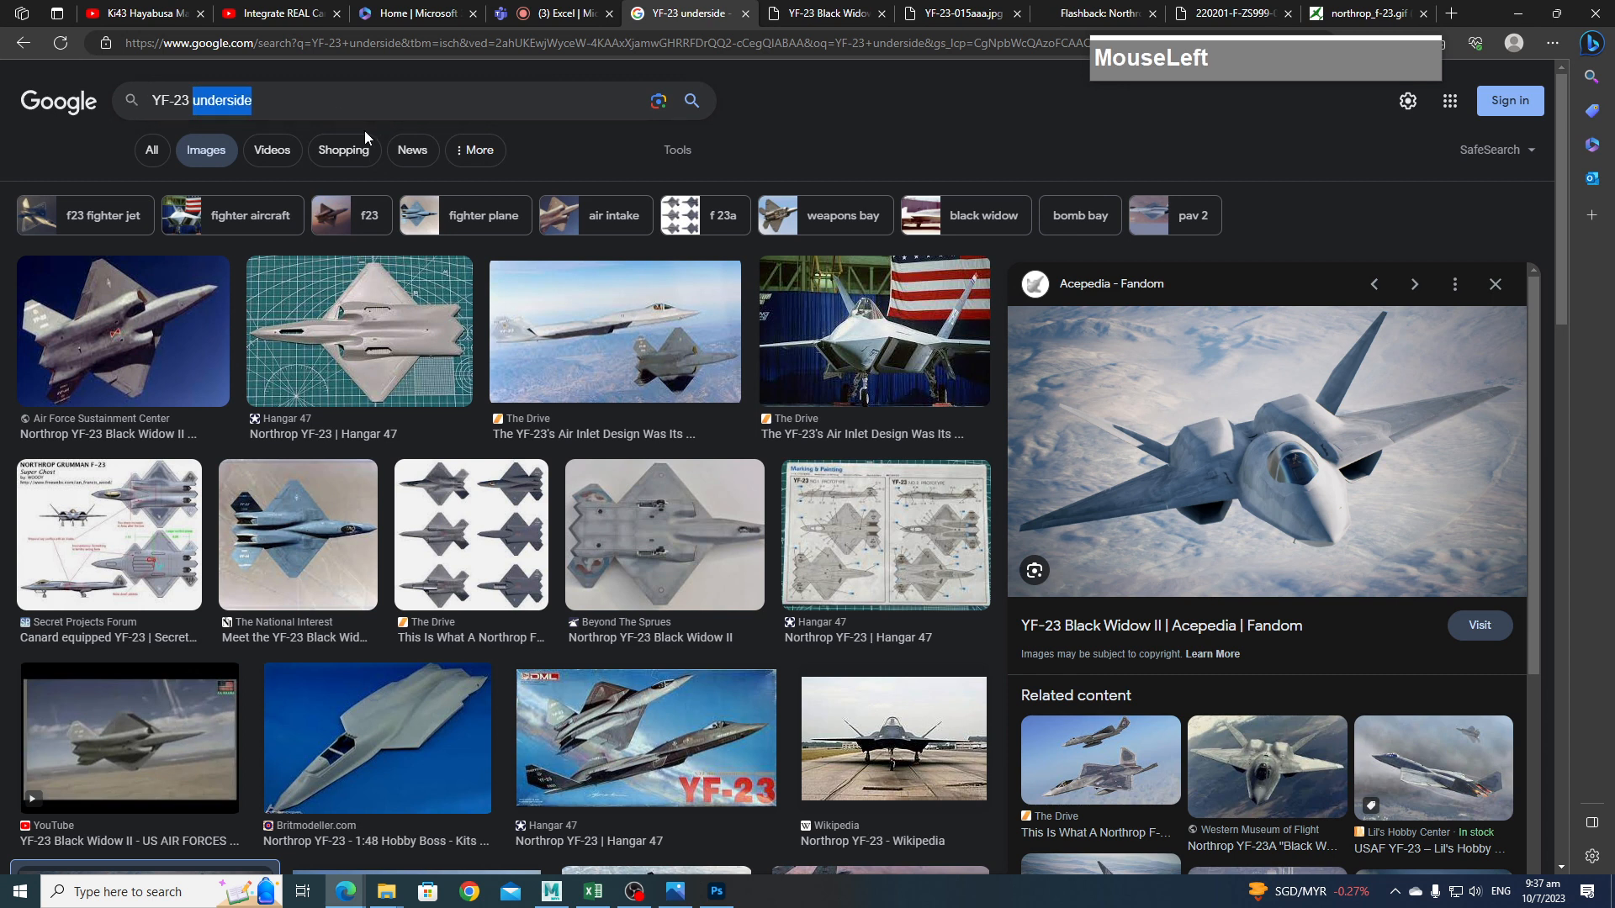
key("BackSpace")
key("Return")
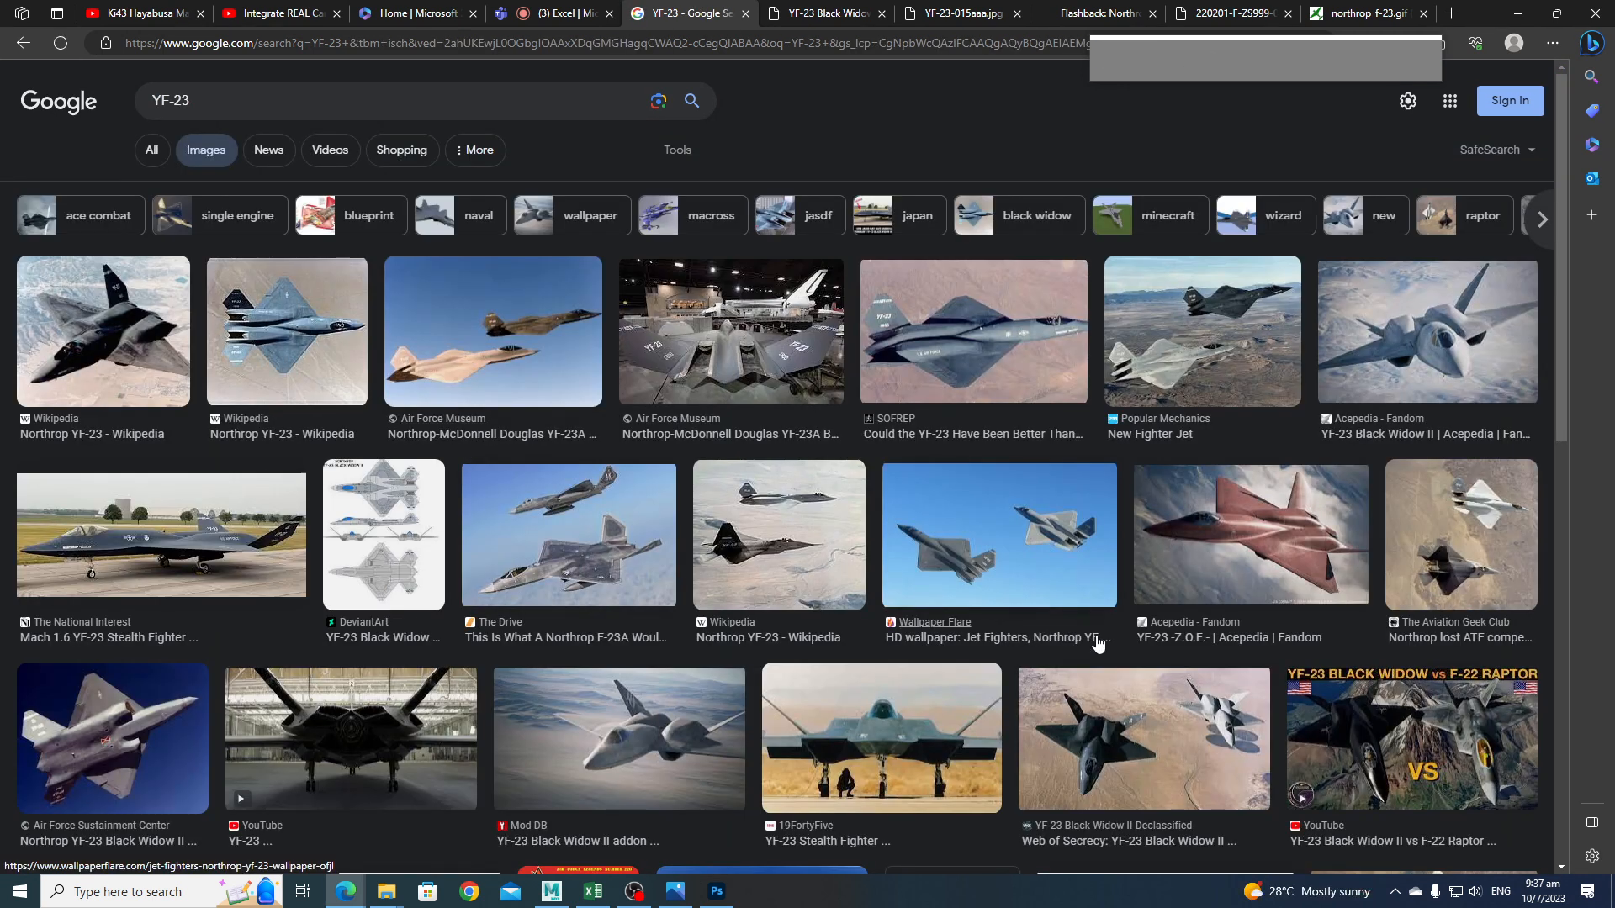
left_click(997, 736)
left_click(1389, 412)
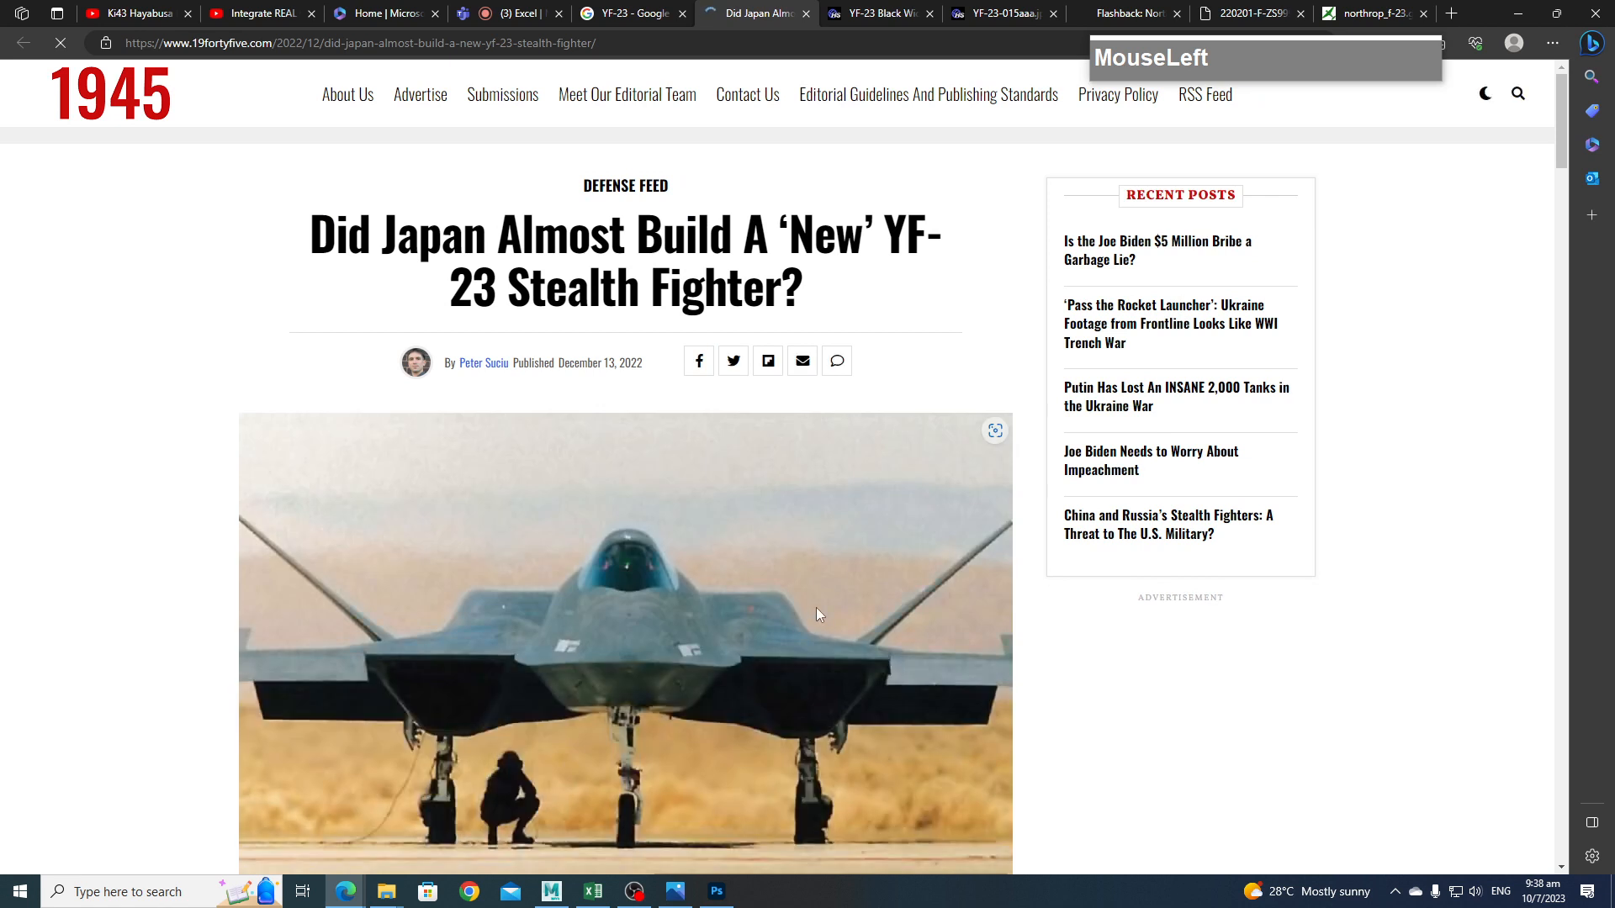
scroll(719, 397, "down", 3)
right_click(717, 391)
left_click(771, 425)
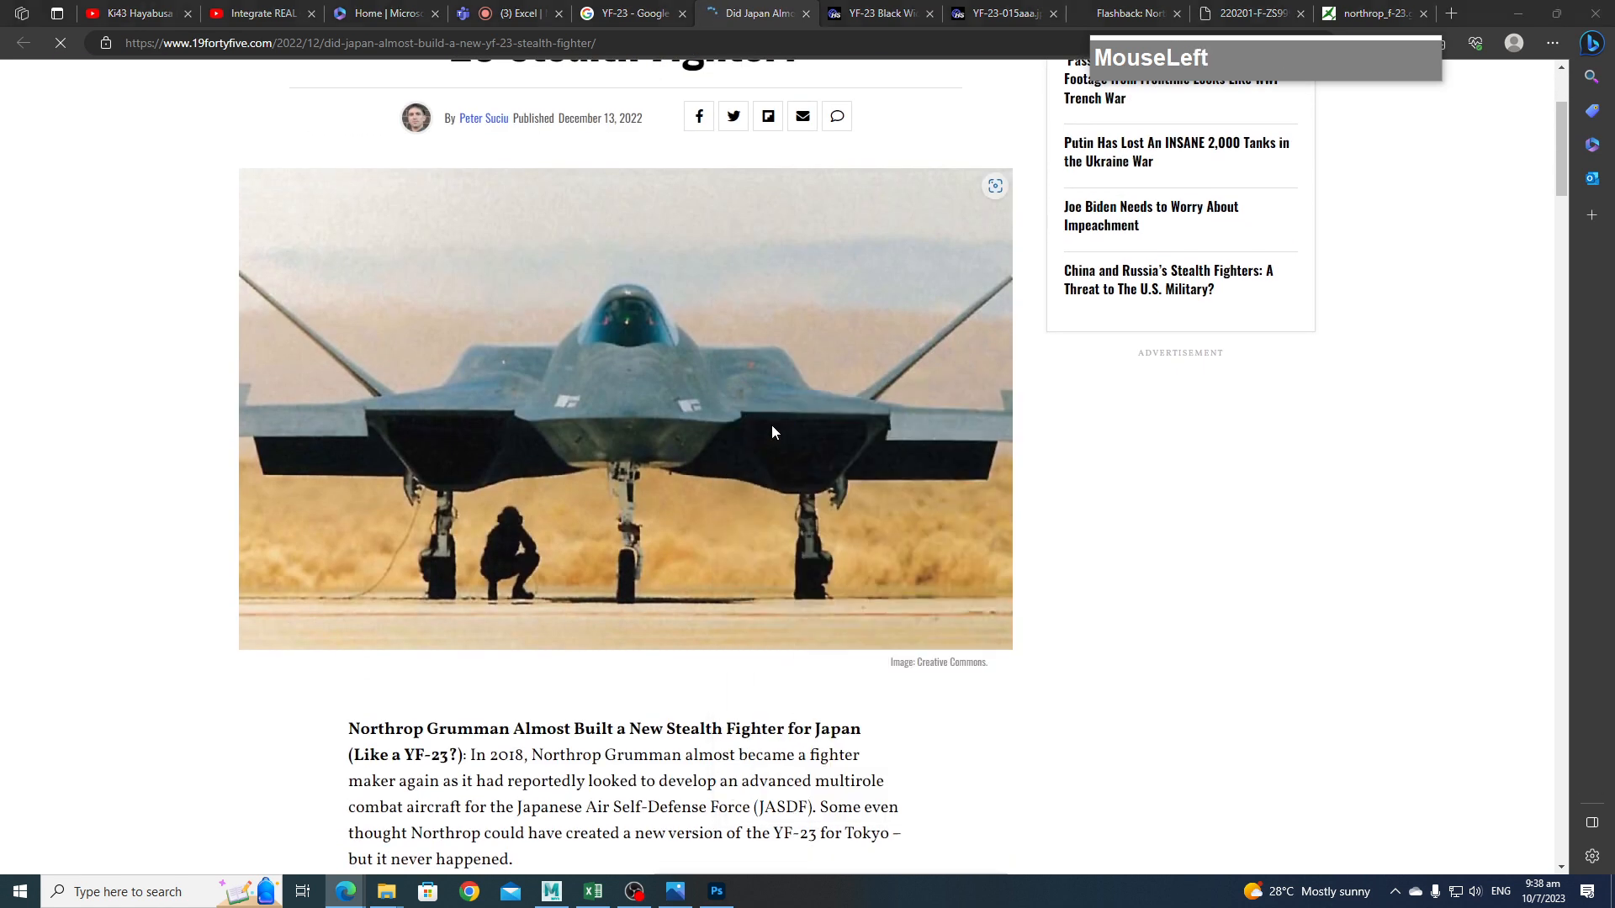
left_click(935, 574)
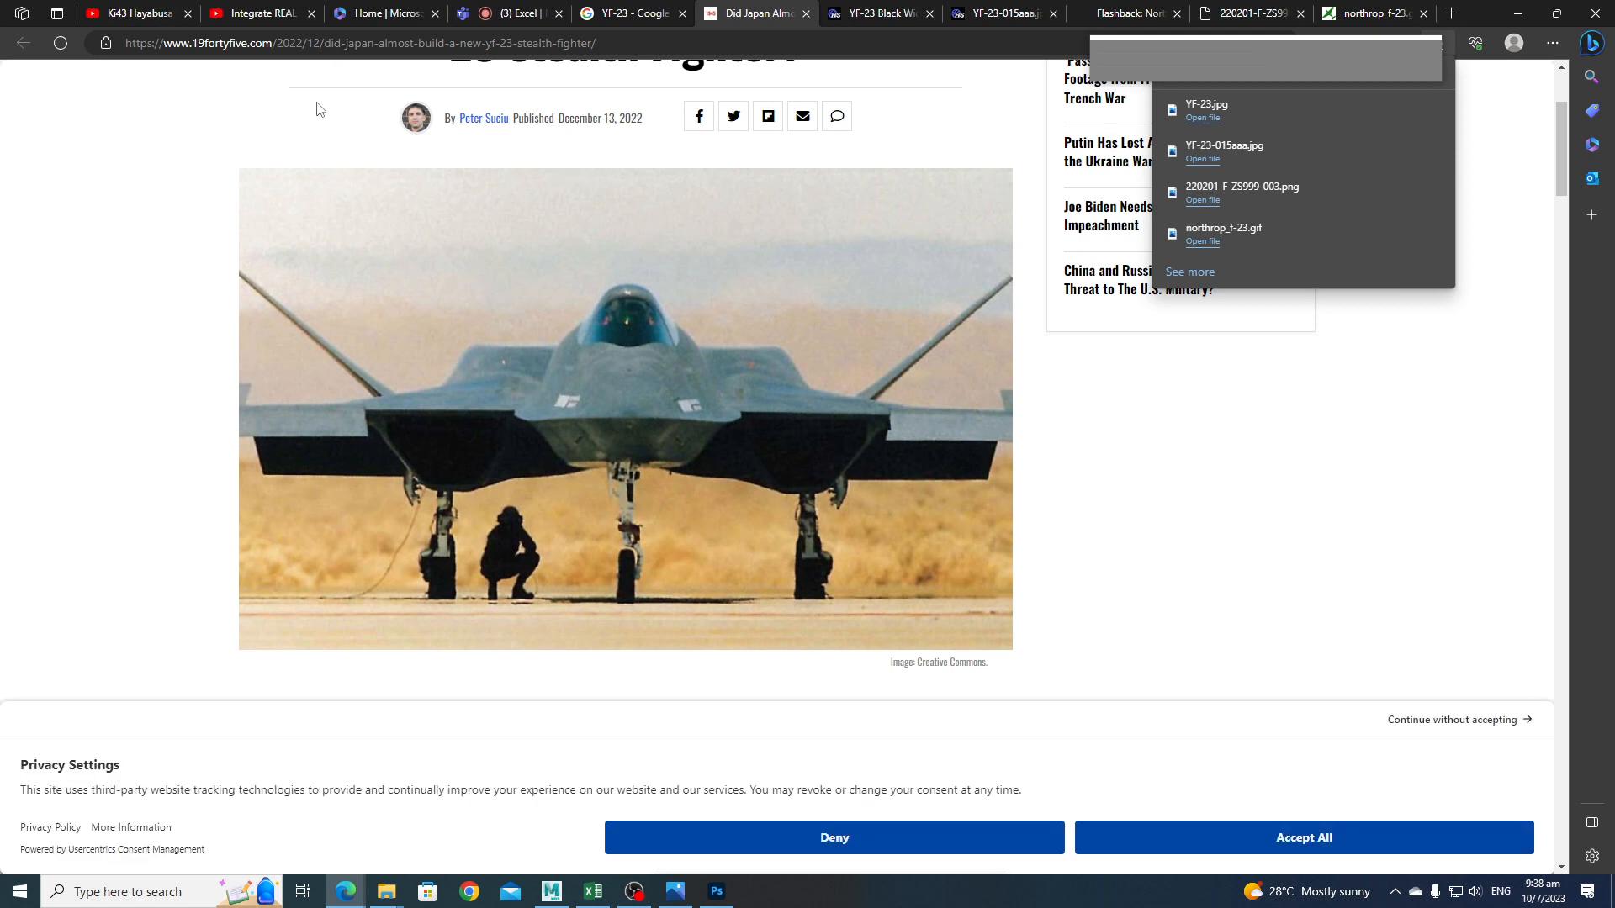
Look through the general YF-23 image results for more views of the aircraft's form.
left_click(633, 18)
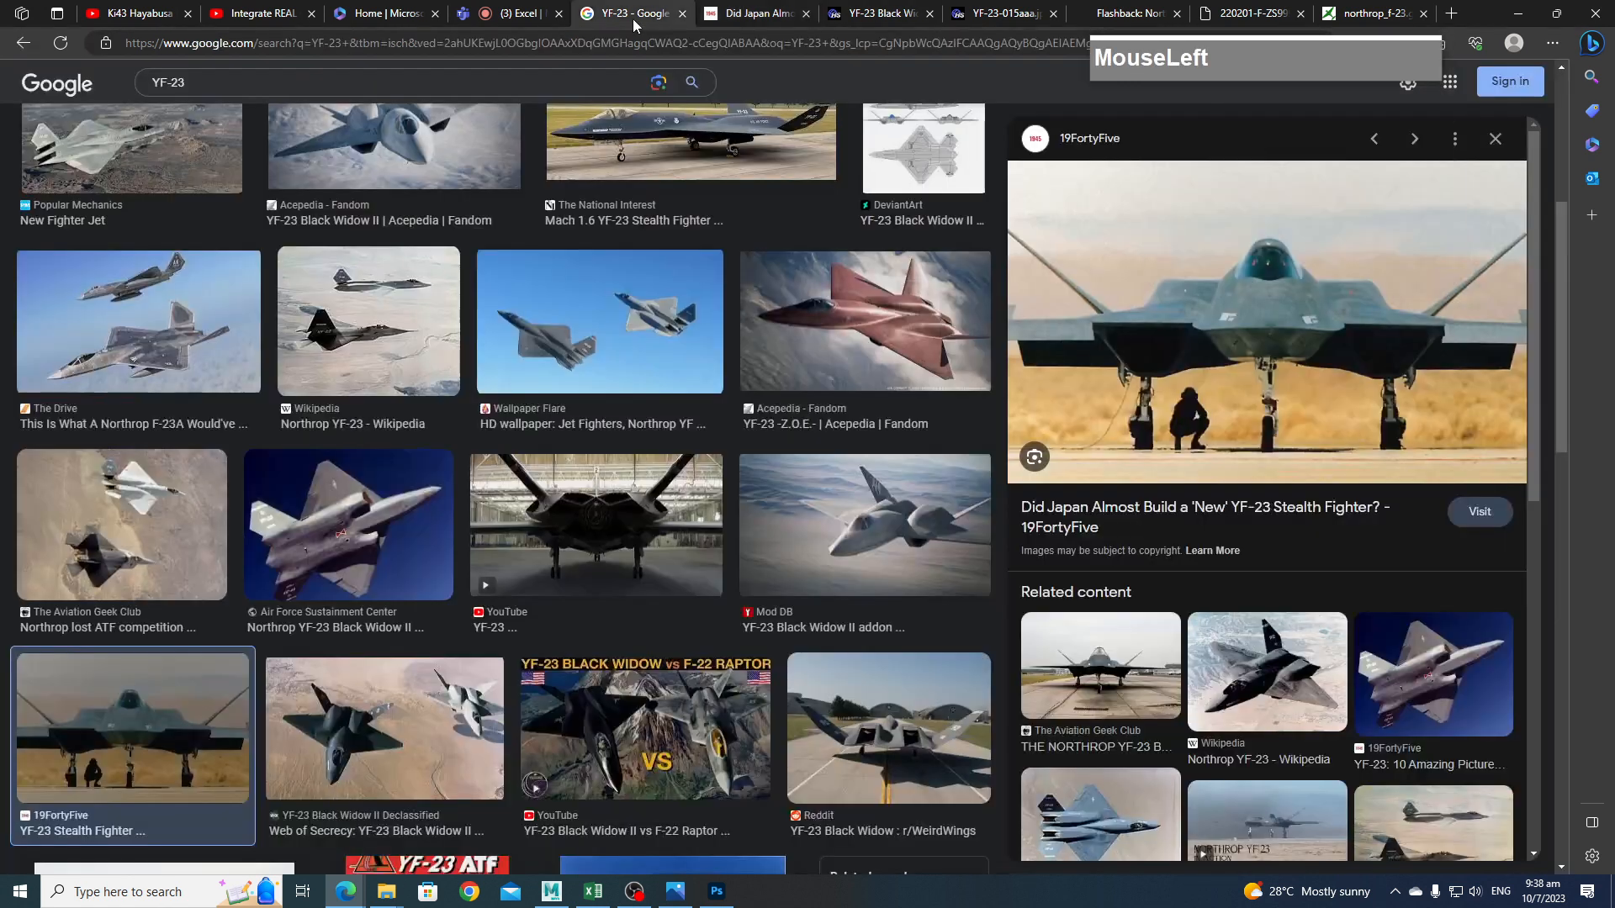
scroll(584, 461, "down", 1)
scroll(583, 461, "down", 10)
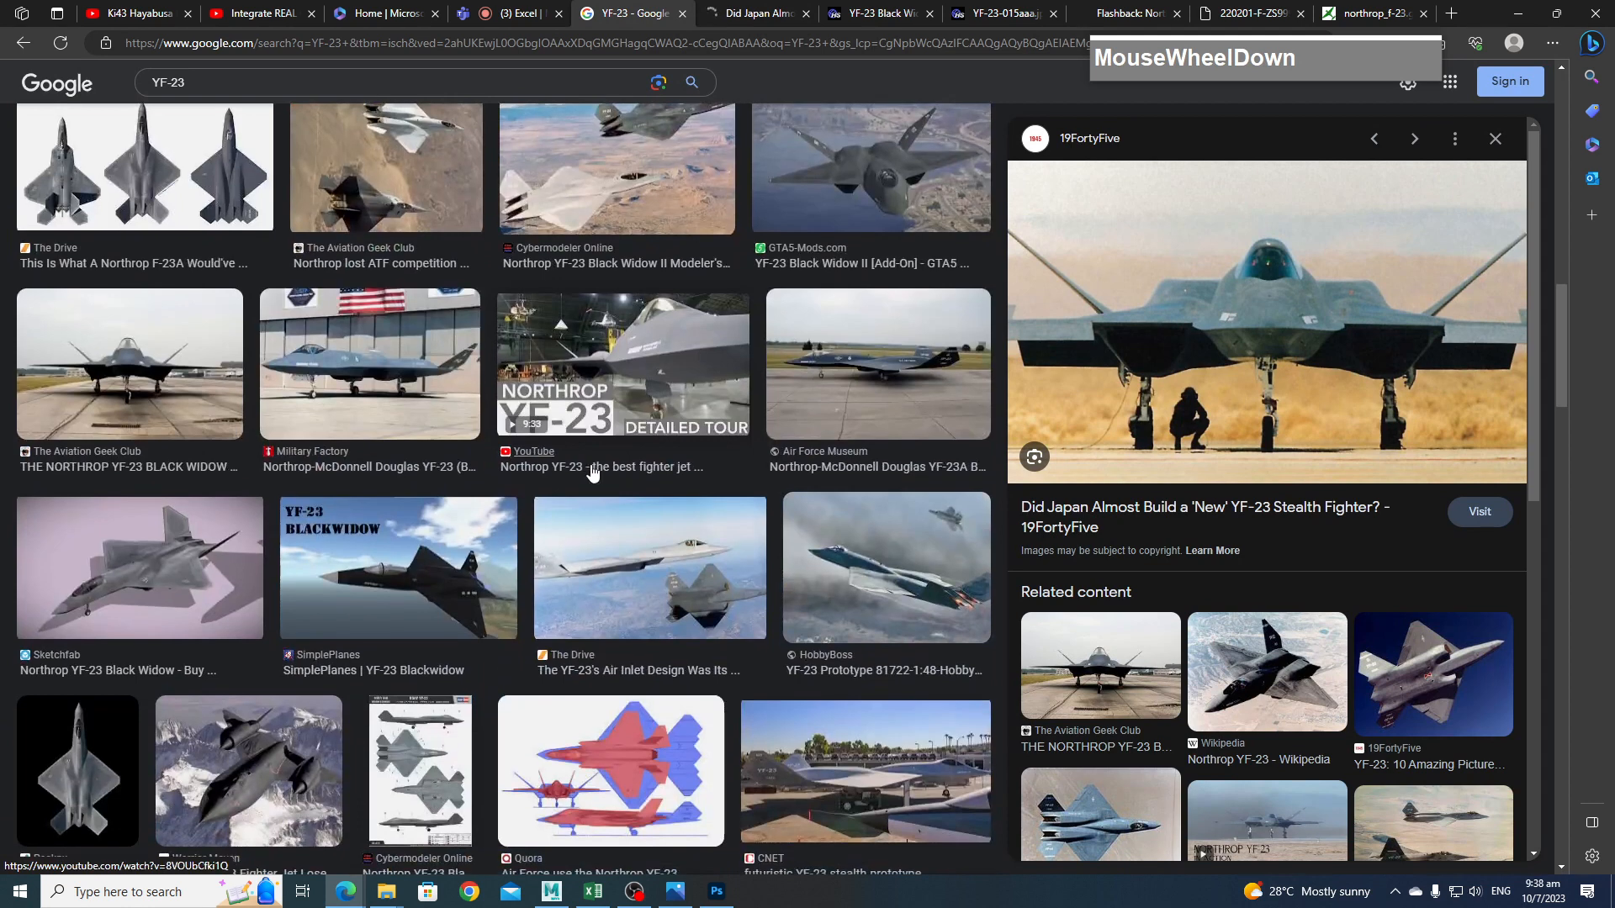
scroll(595, 475, "down", 1)
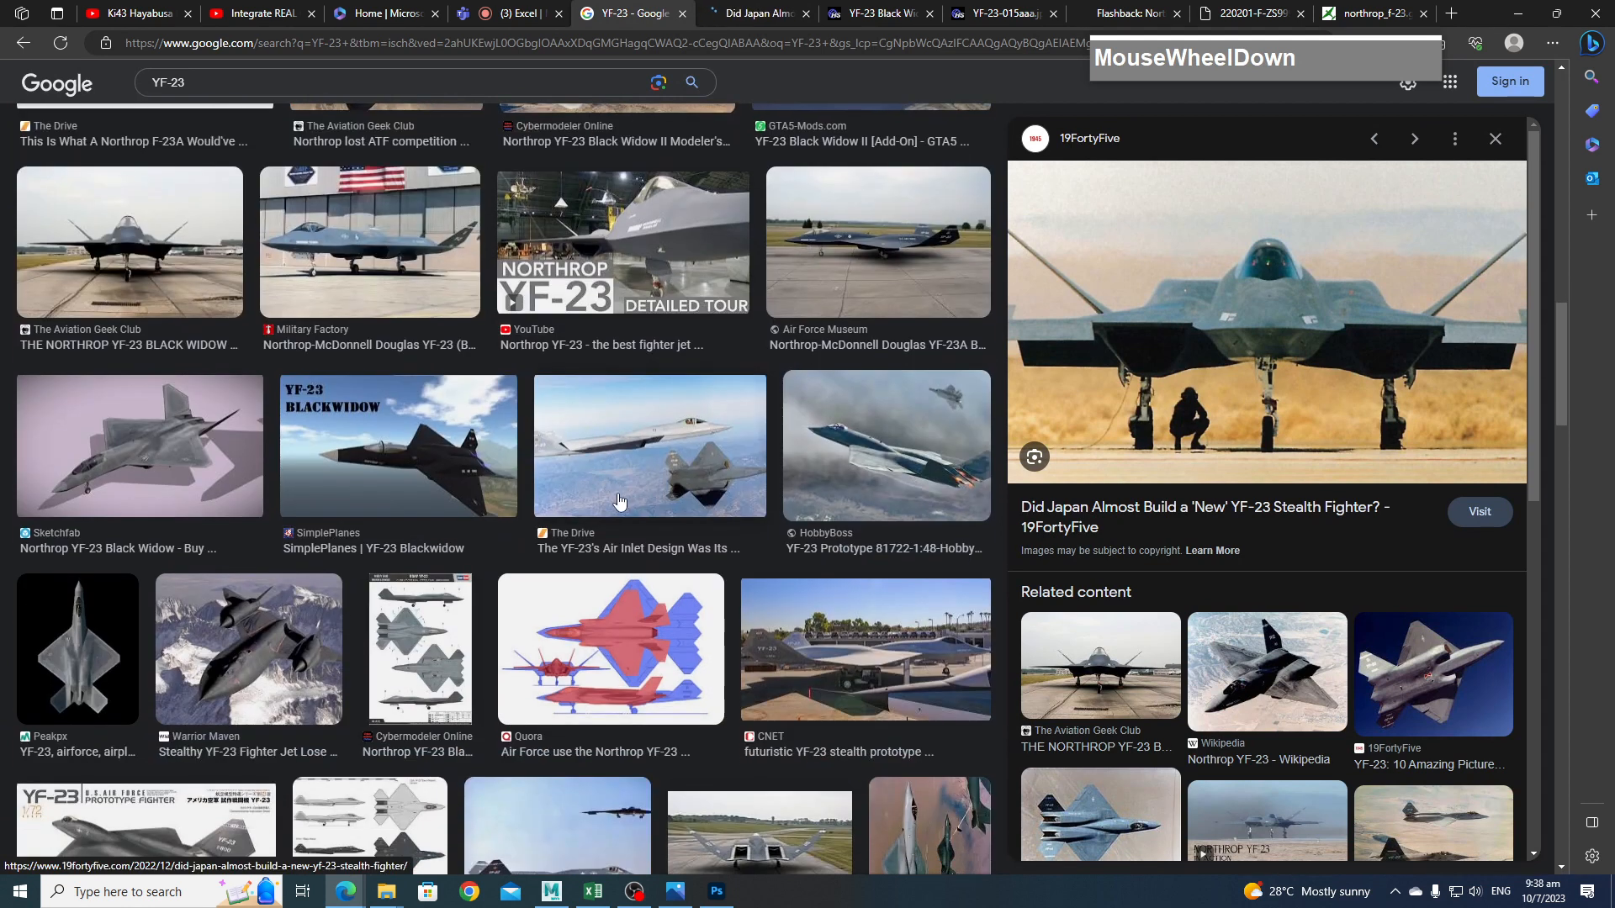
scroll(618, 502, "up", 5)
scroll(1261, 696, "down", 2)
scroll(1261, 696, "down", 5)
scroll(1219, 681, "up", 6)
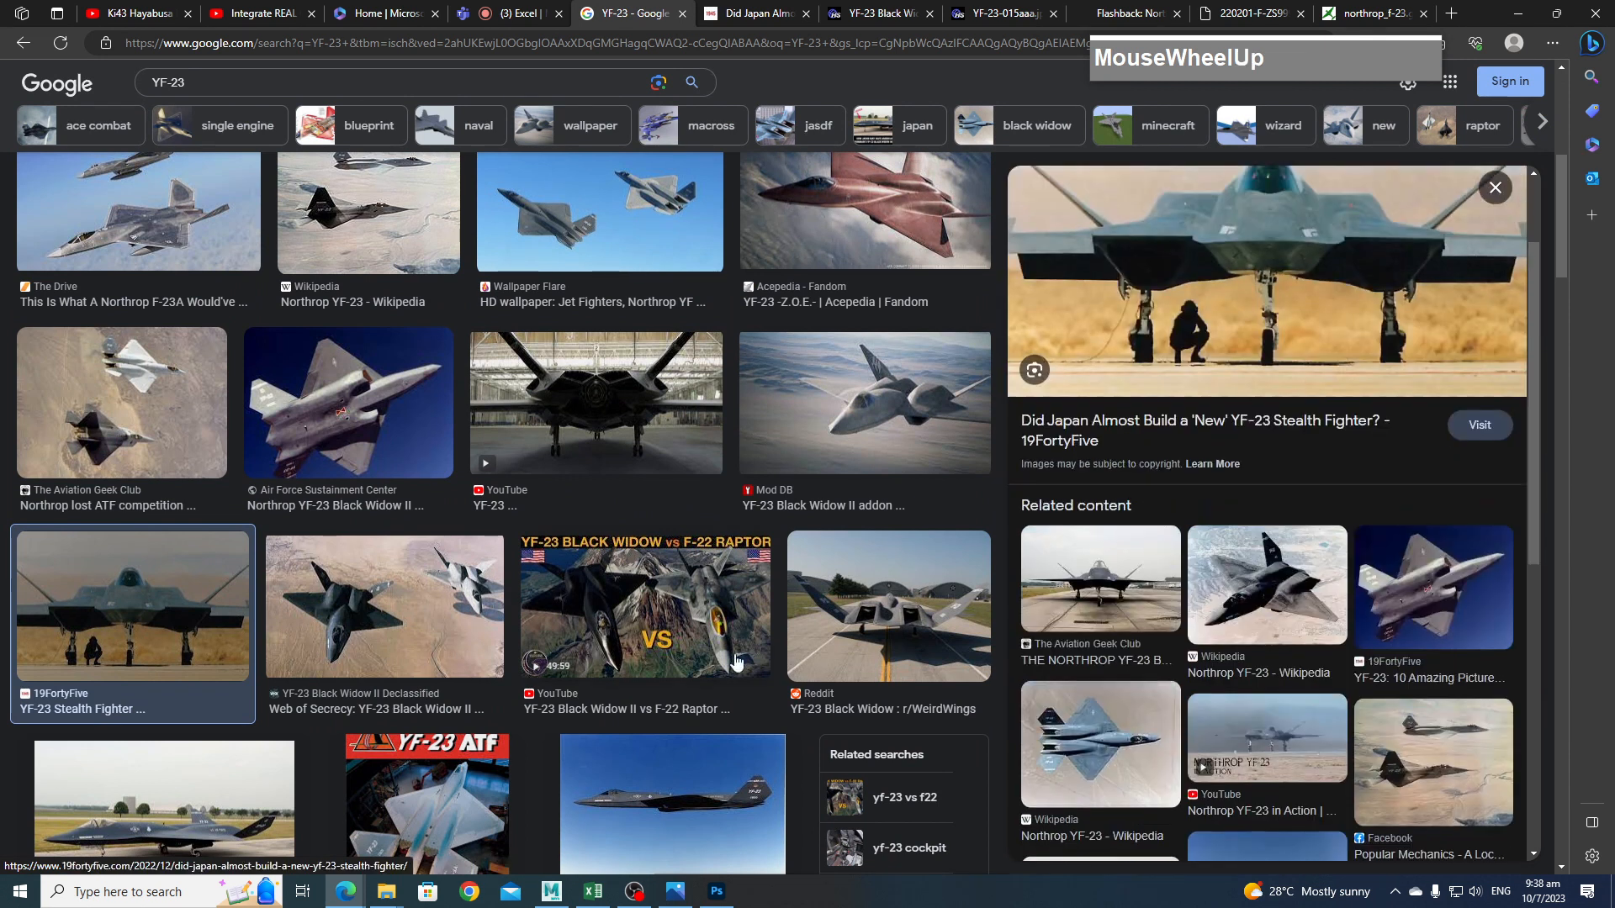
Preview the Wallpaper Flare image of two YF-23s in flight and the Air Force Museum's rear photo of the aircraft.
scroll(689, 622, "up", 4)
left_click(673, 639)
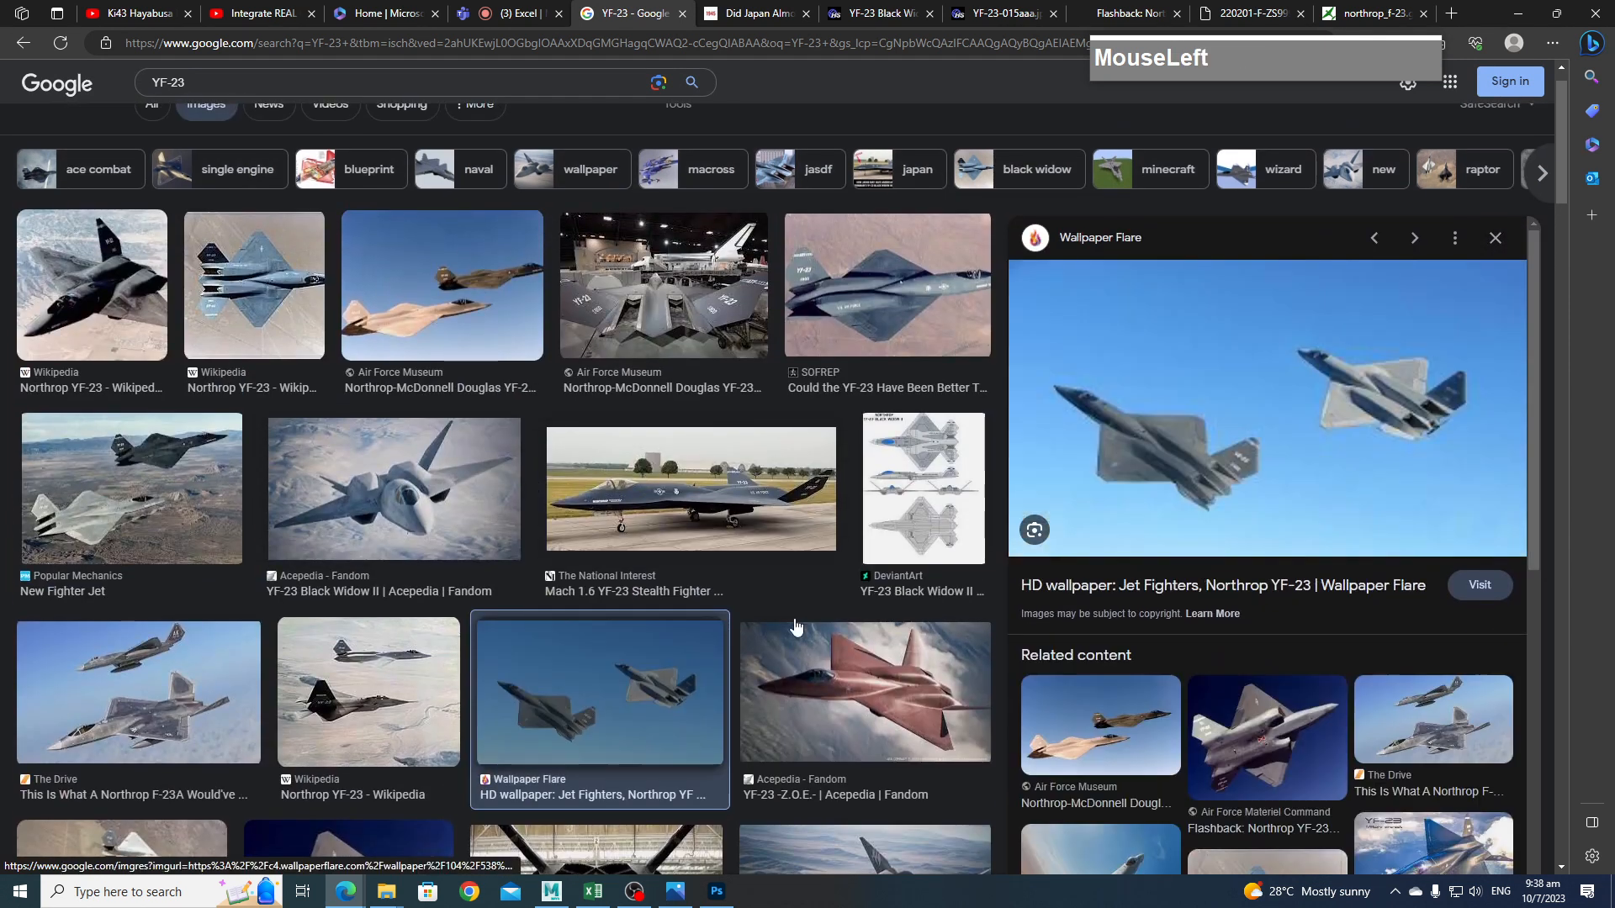
scroll(757, 588, "up", 1)
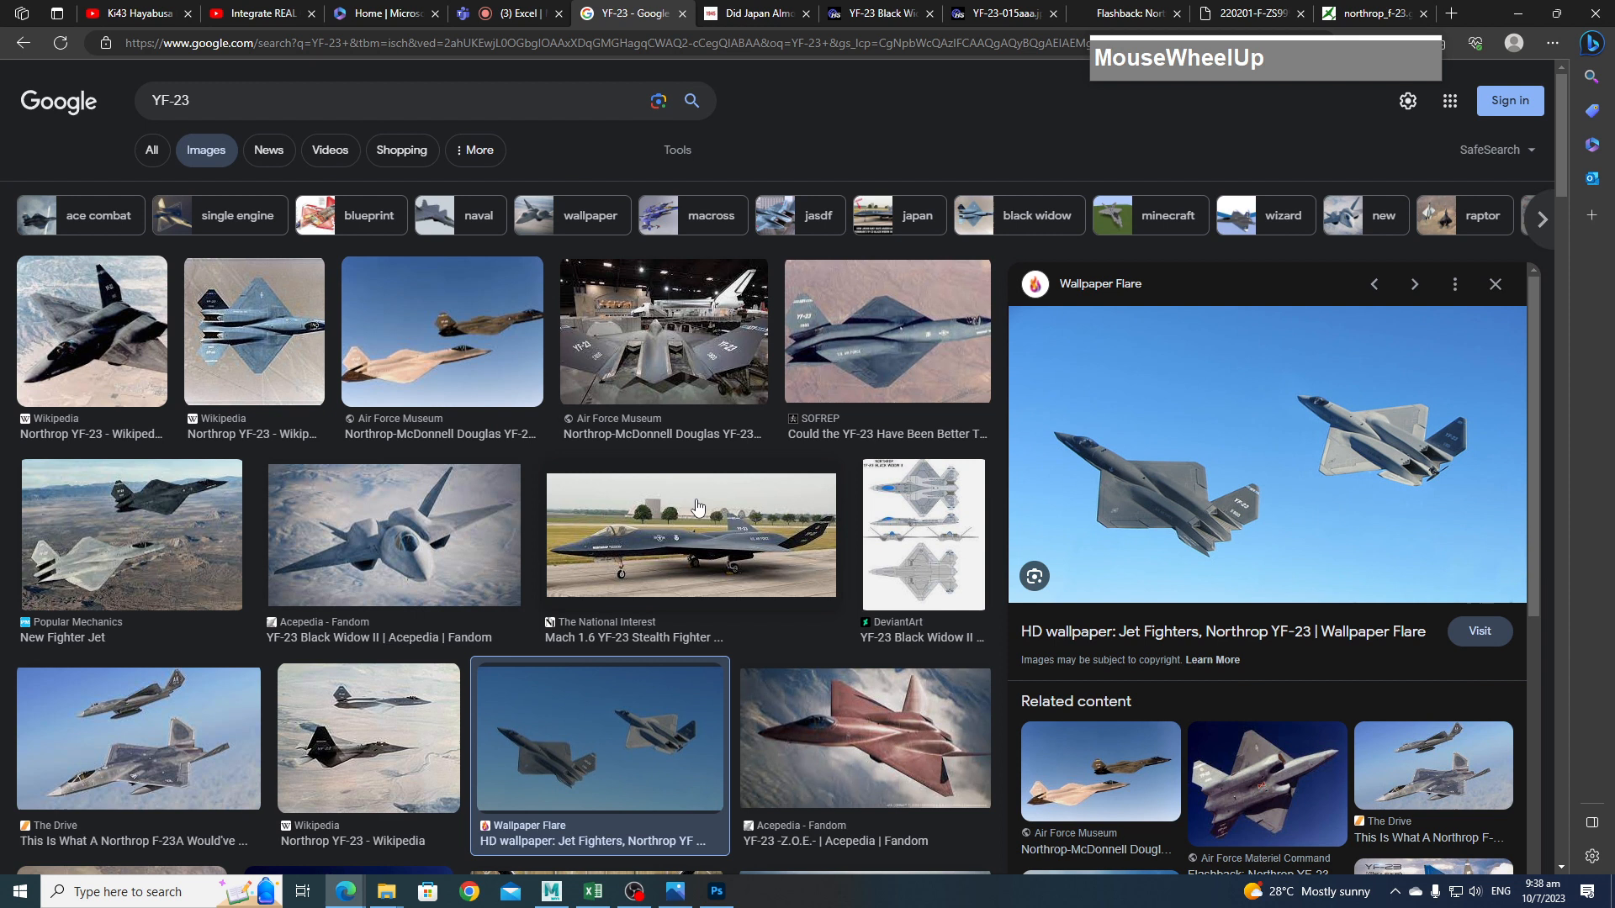
left_click(658, 383)
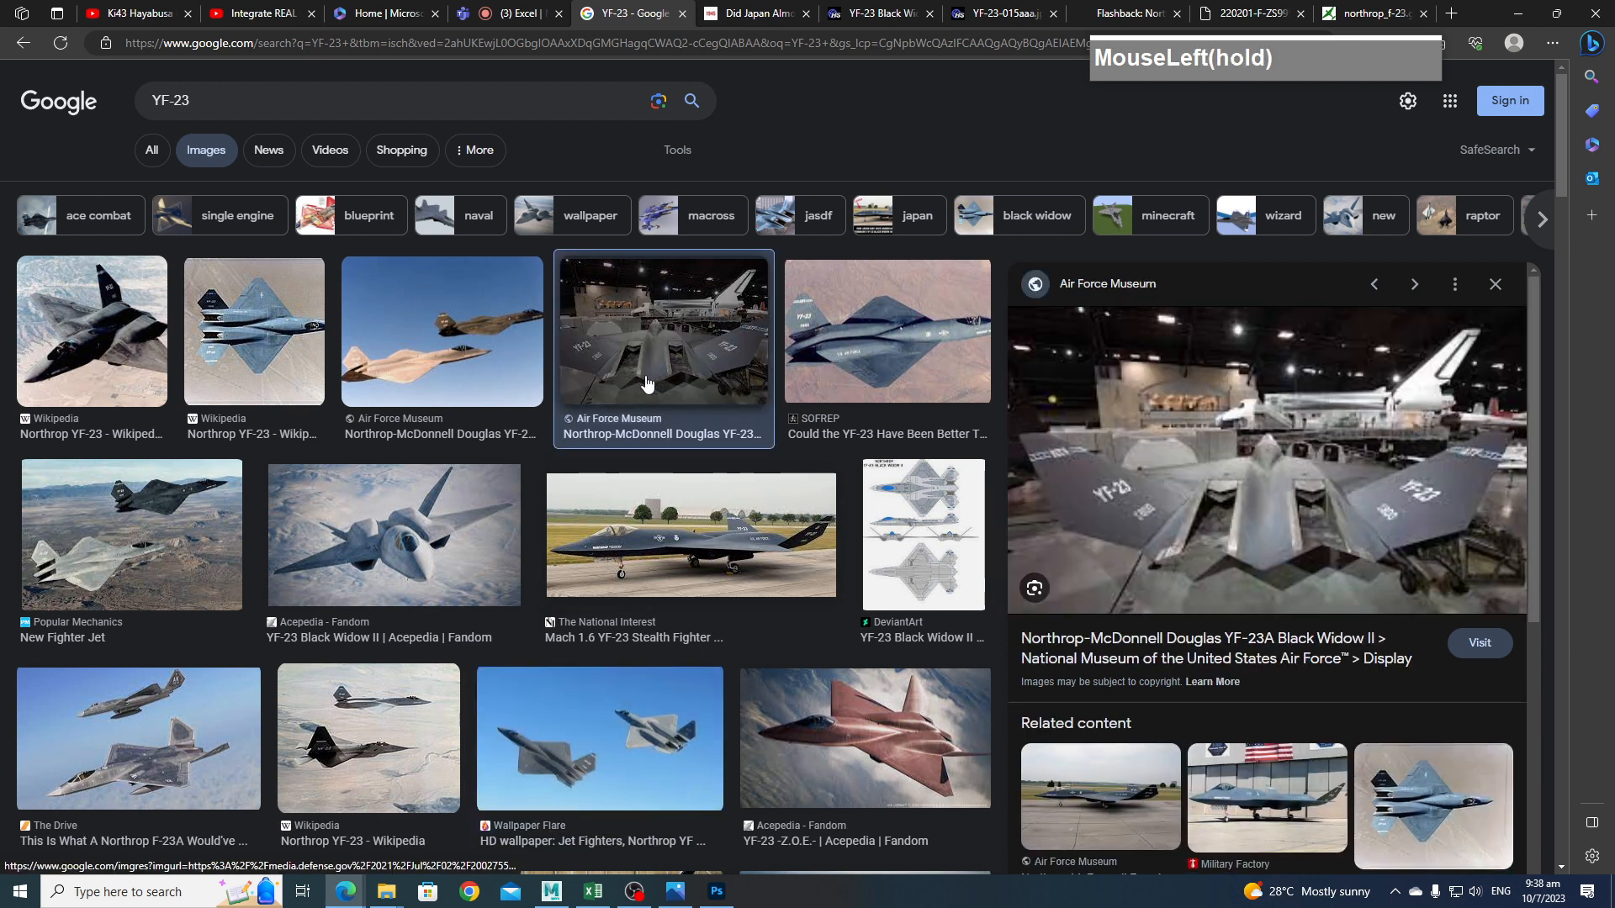
Open the National Museum of the United States Air Force page for the rear photo and look through its contents.
left_click(1337, 398)
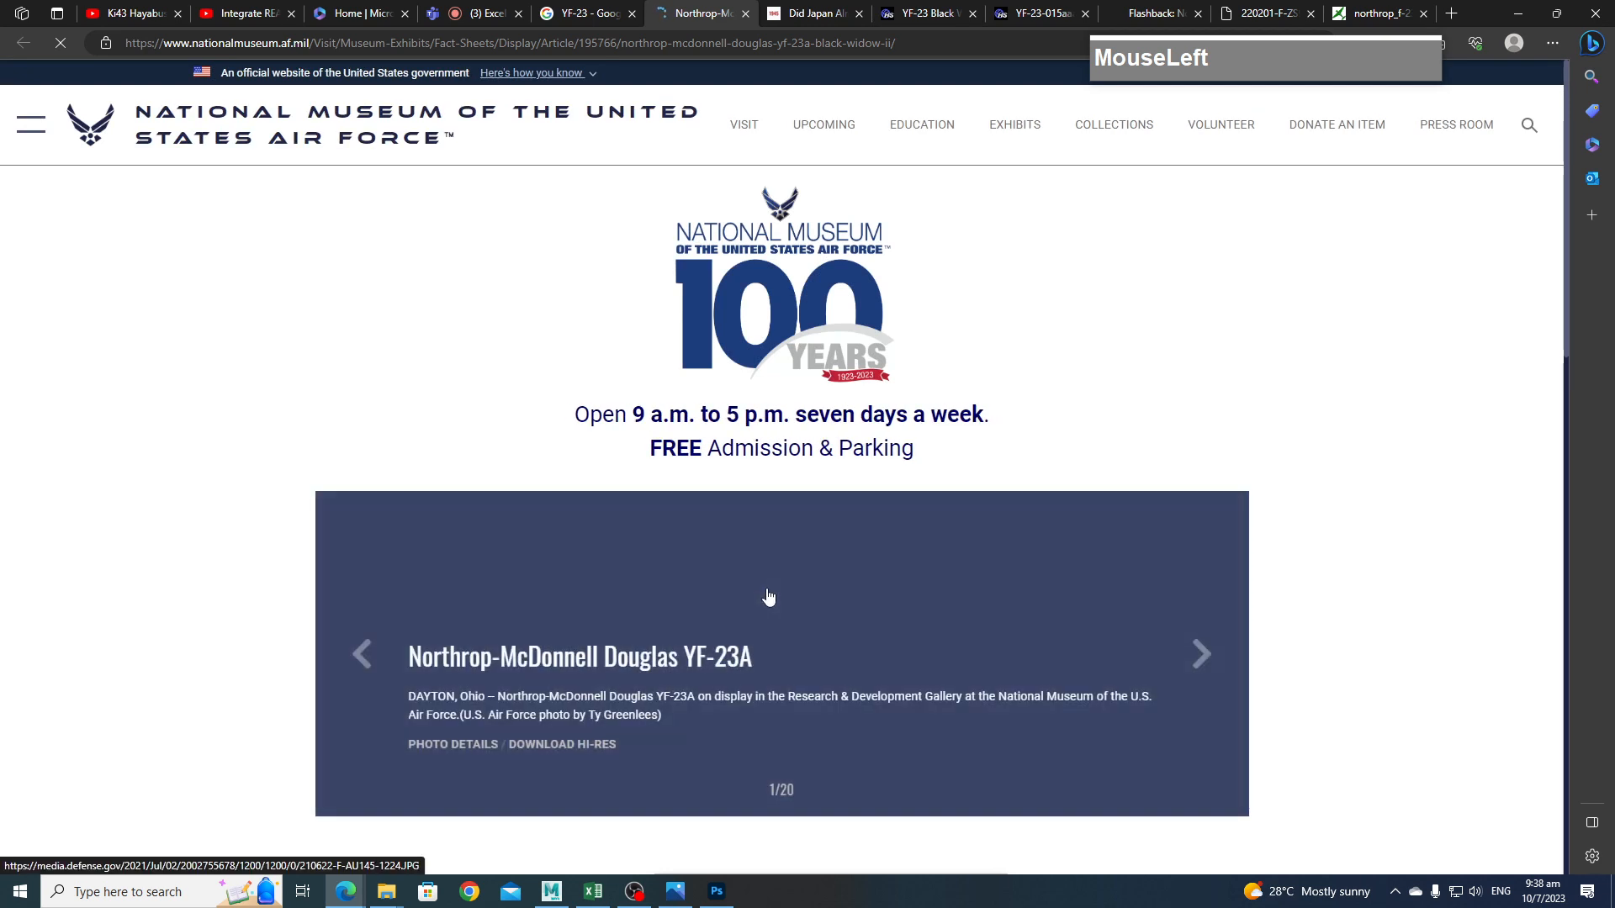
scroll(768, 596, "down", 10)
scroll(768, 597, "up", 5)
scroll(772, 596, "up", 2)
scroll(774, 599, "down", 4)
scroll(778, 604, "down", 4)
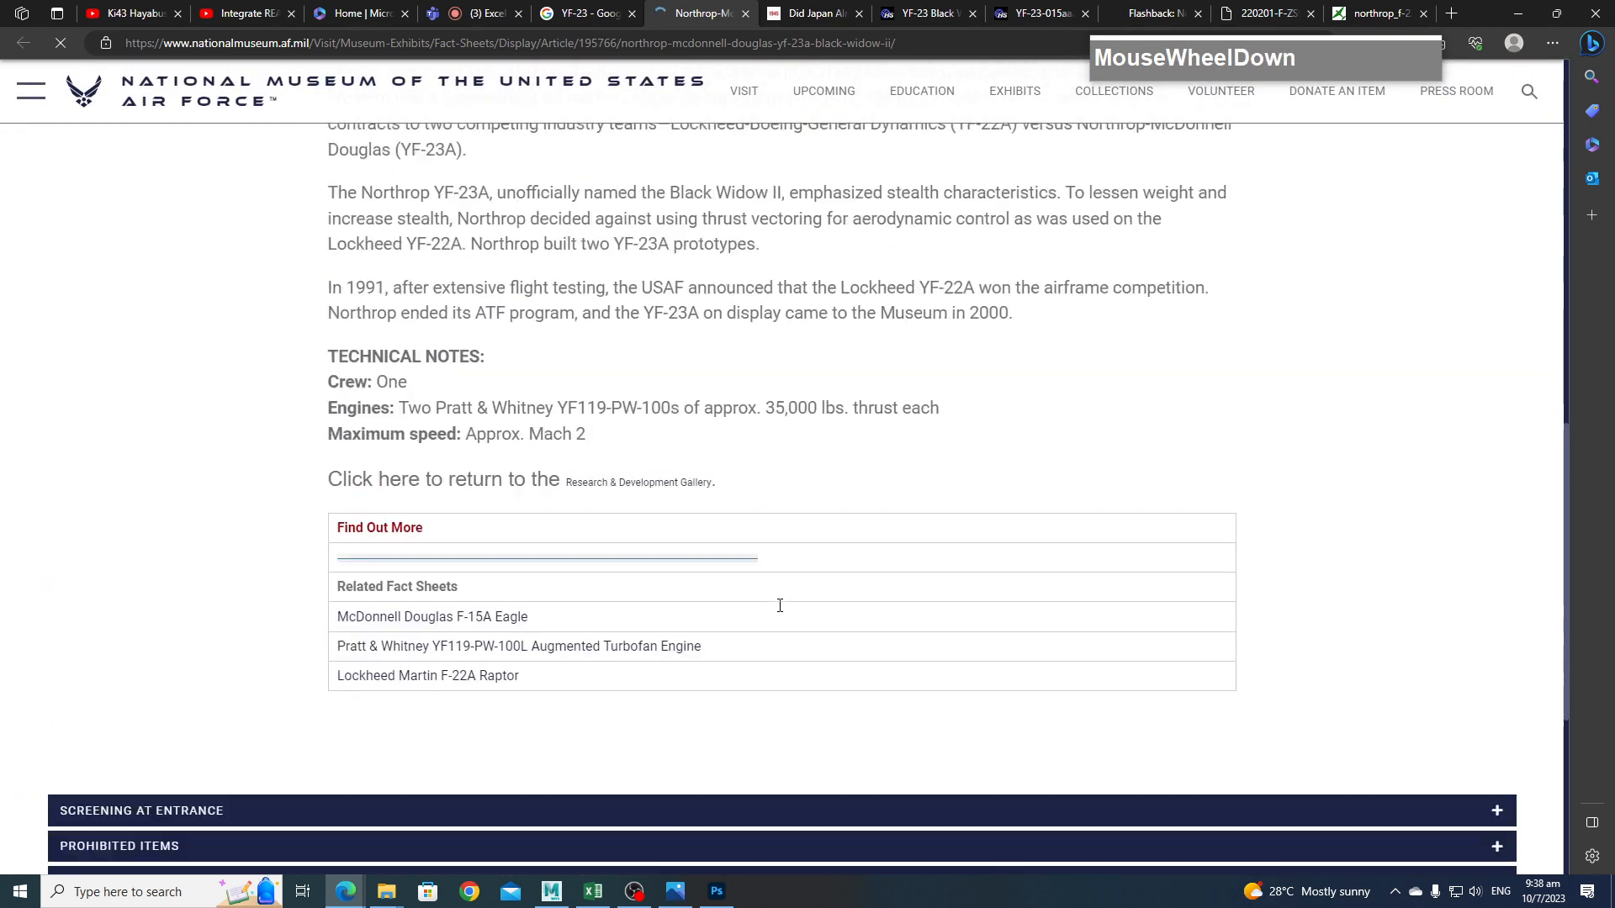
scroll(780, 605, "down", 1)
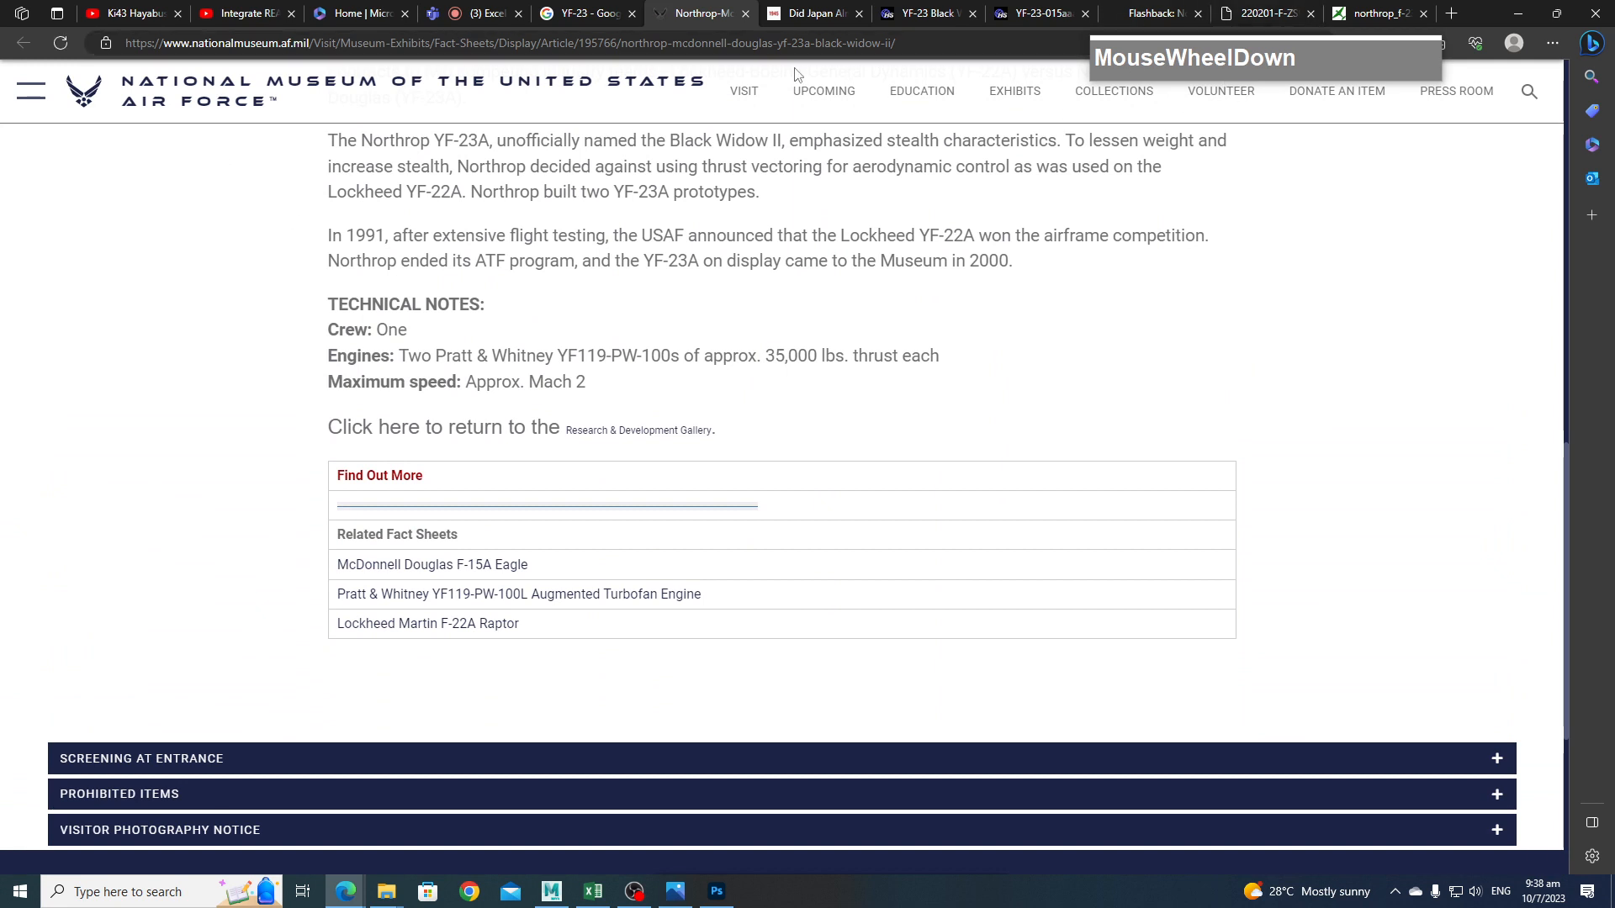
Return to the image results and open the museum's full-size YF-23 rear photo in its own tab.
left_click(604, 14)
right_click(1205, 421)
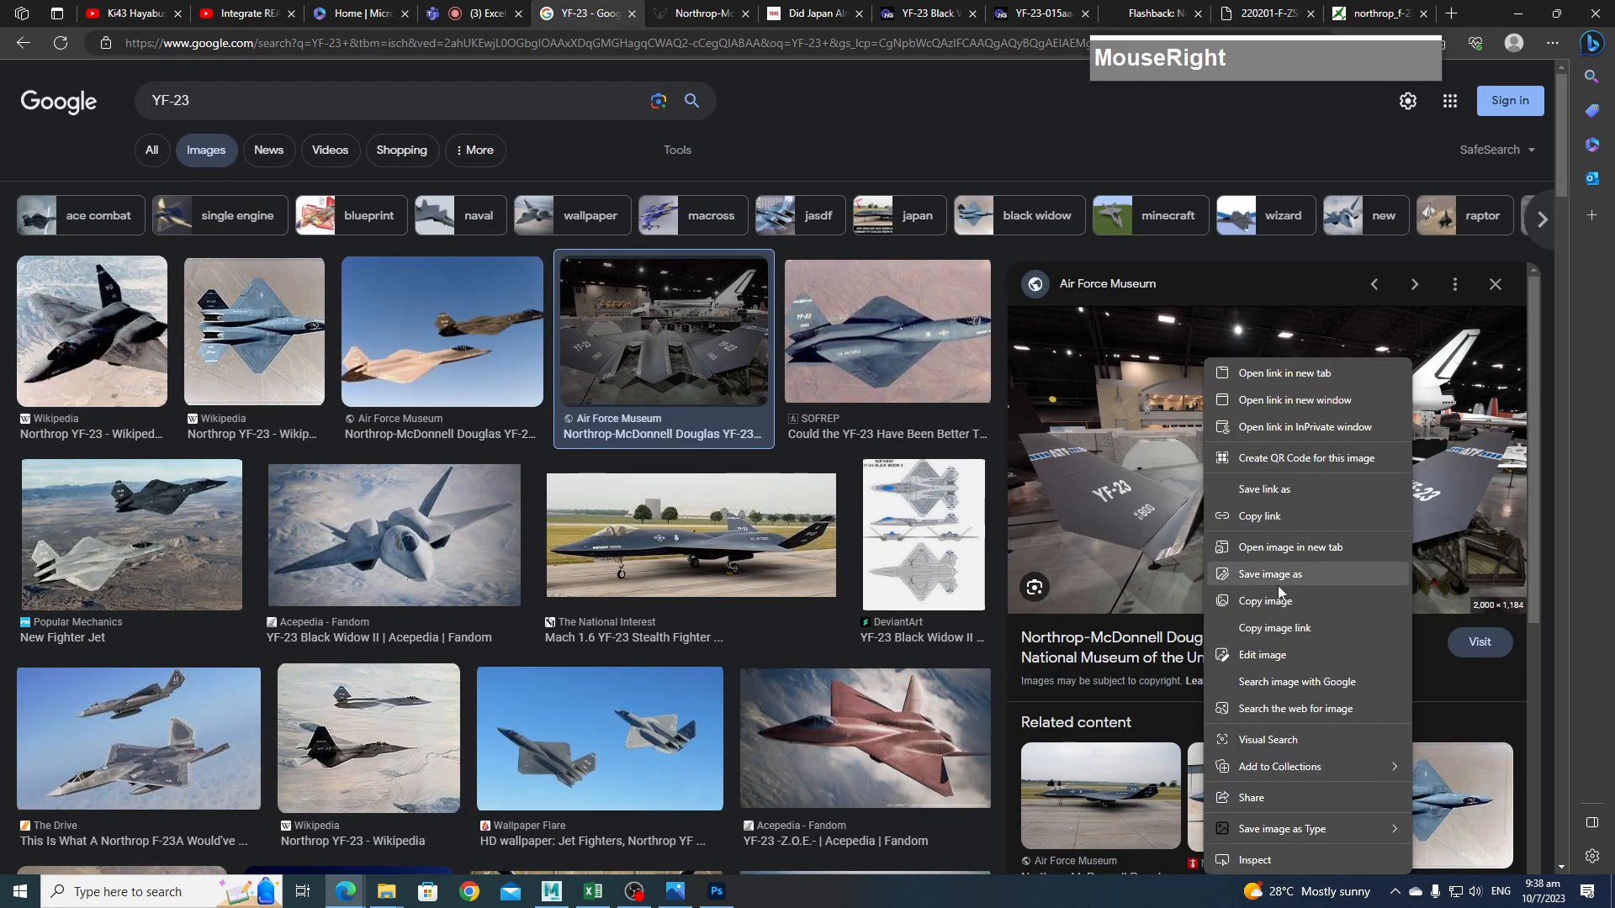
left_click(1282, 547)
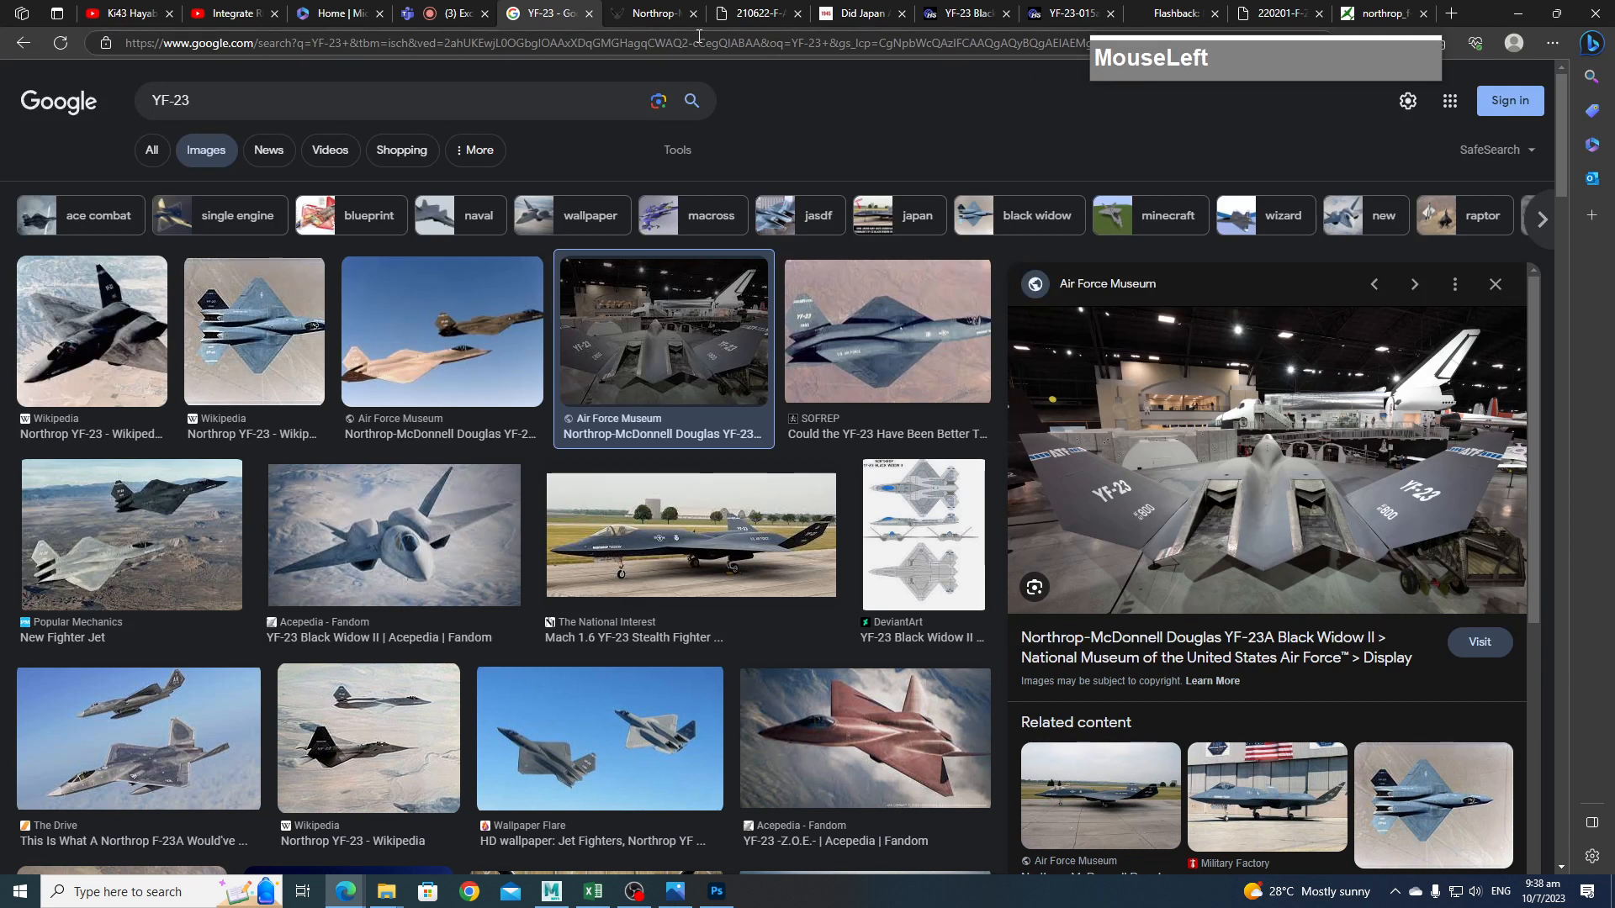
left_click(769, 18)
right_click(756, 303)
left_click(834, 342)
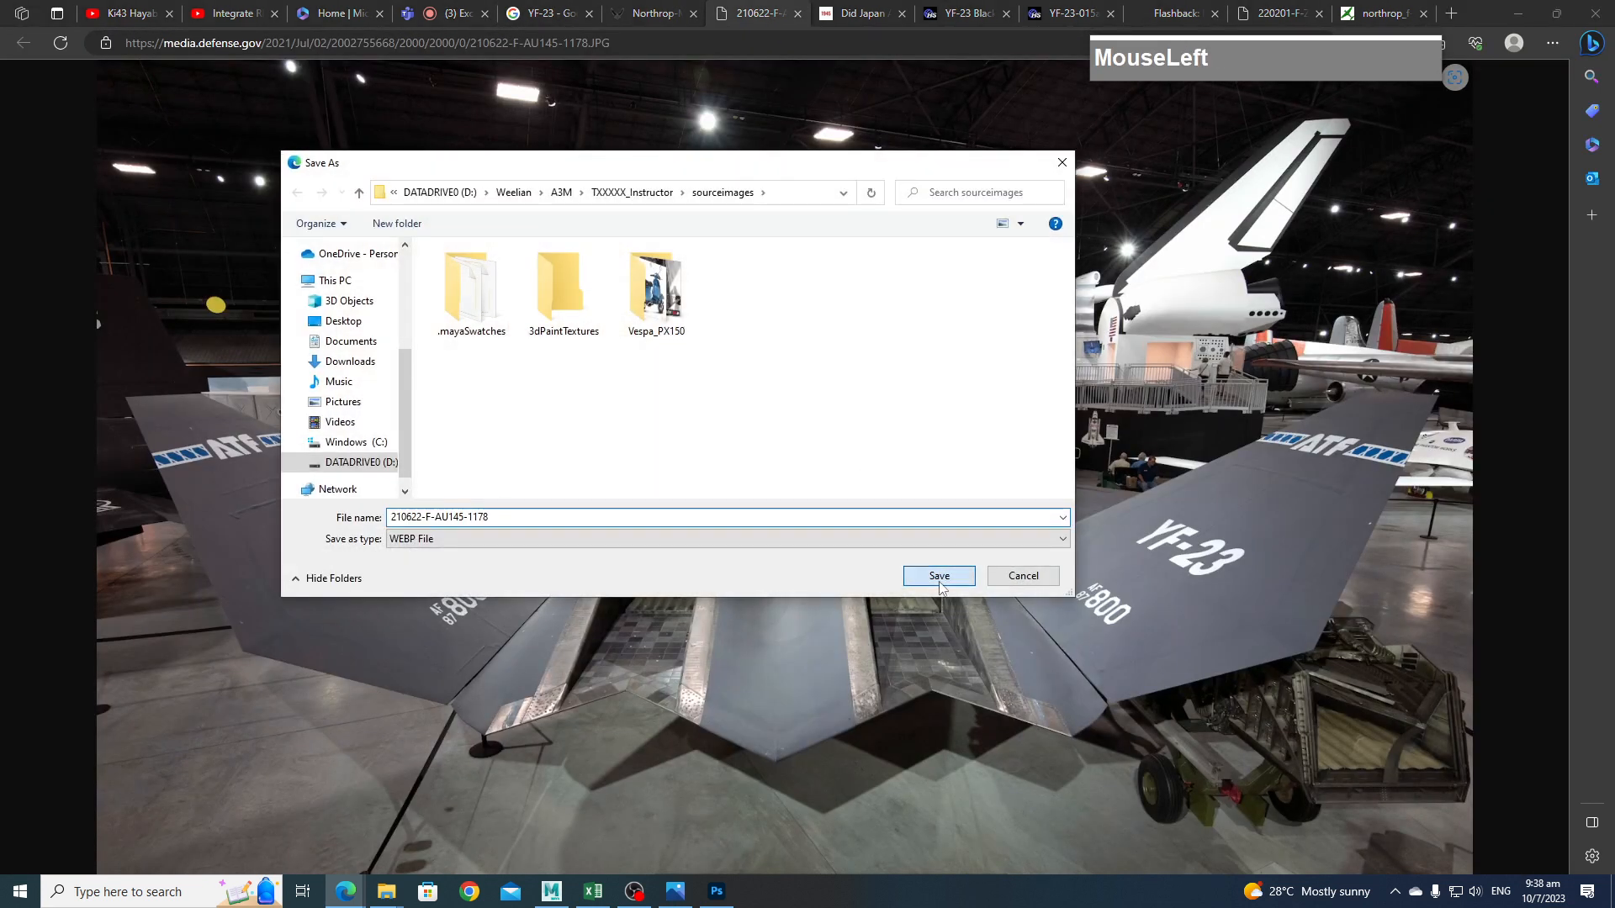
left_click(1023, 576)
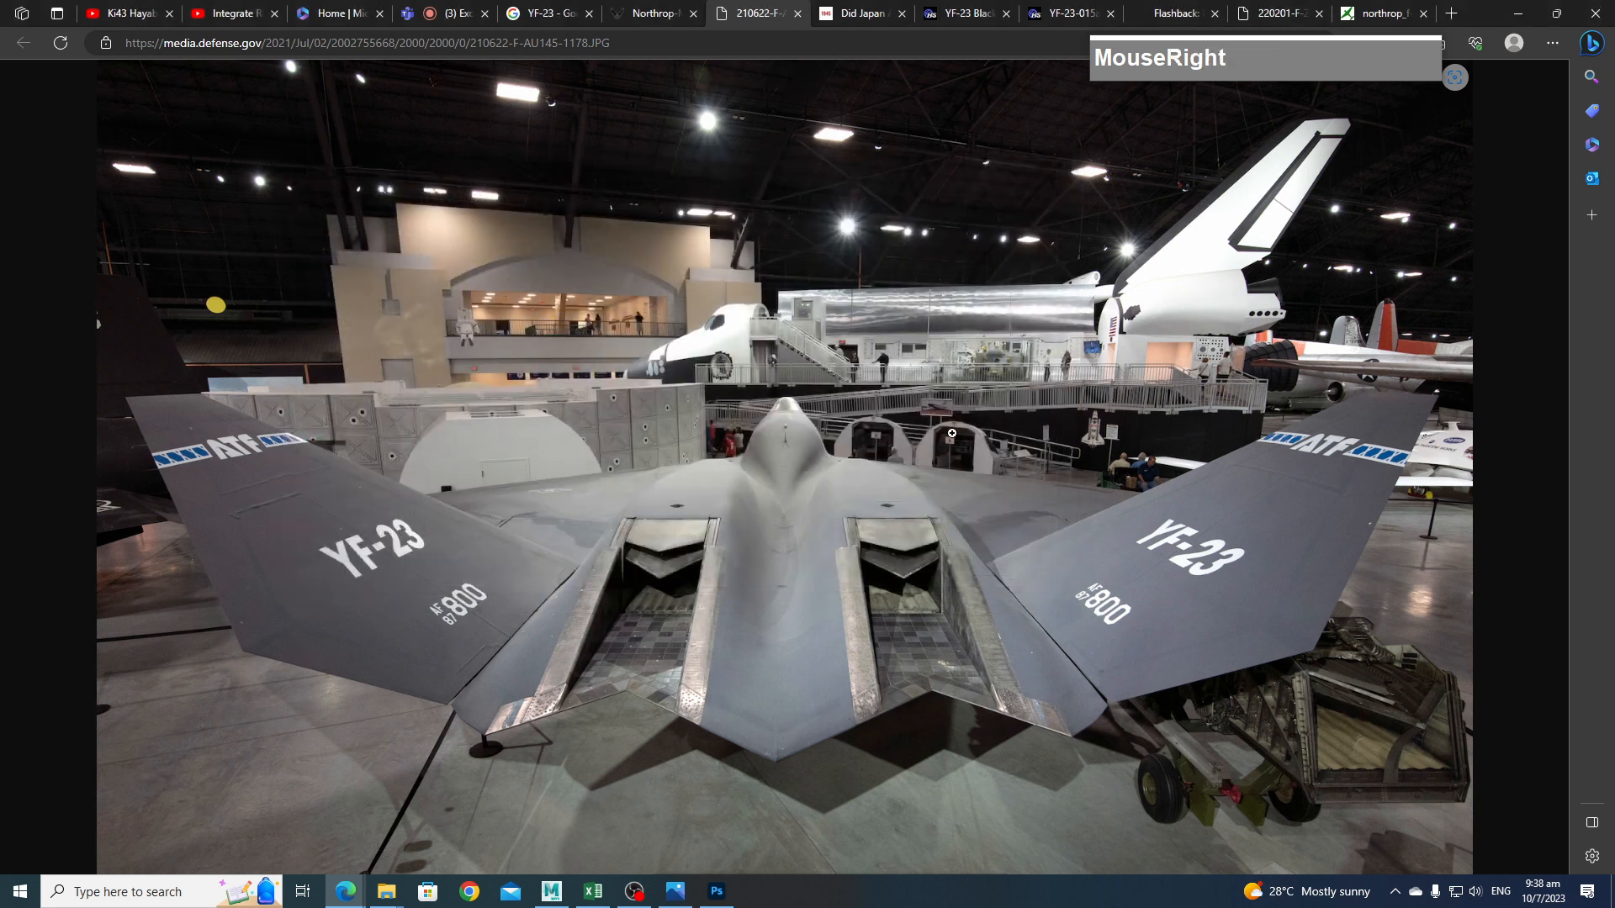
Save the museum rear photo as a JPG named 210622-F-AU145-1178 in the TXXXXX_Instructor project's sourceimages folder.
right_click(955, 437)
left_click(1031, 785)
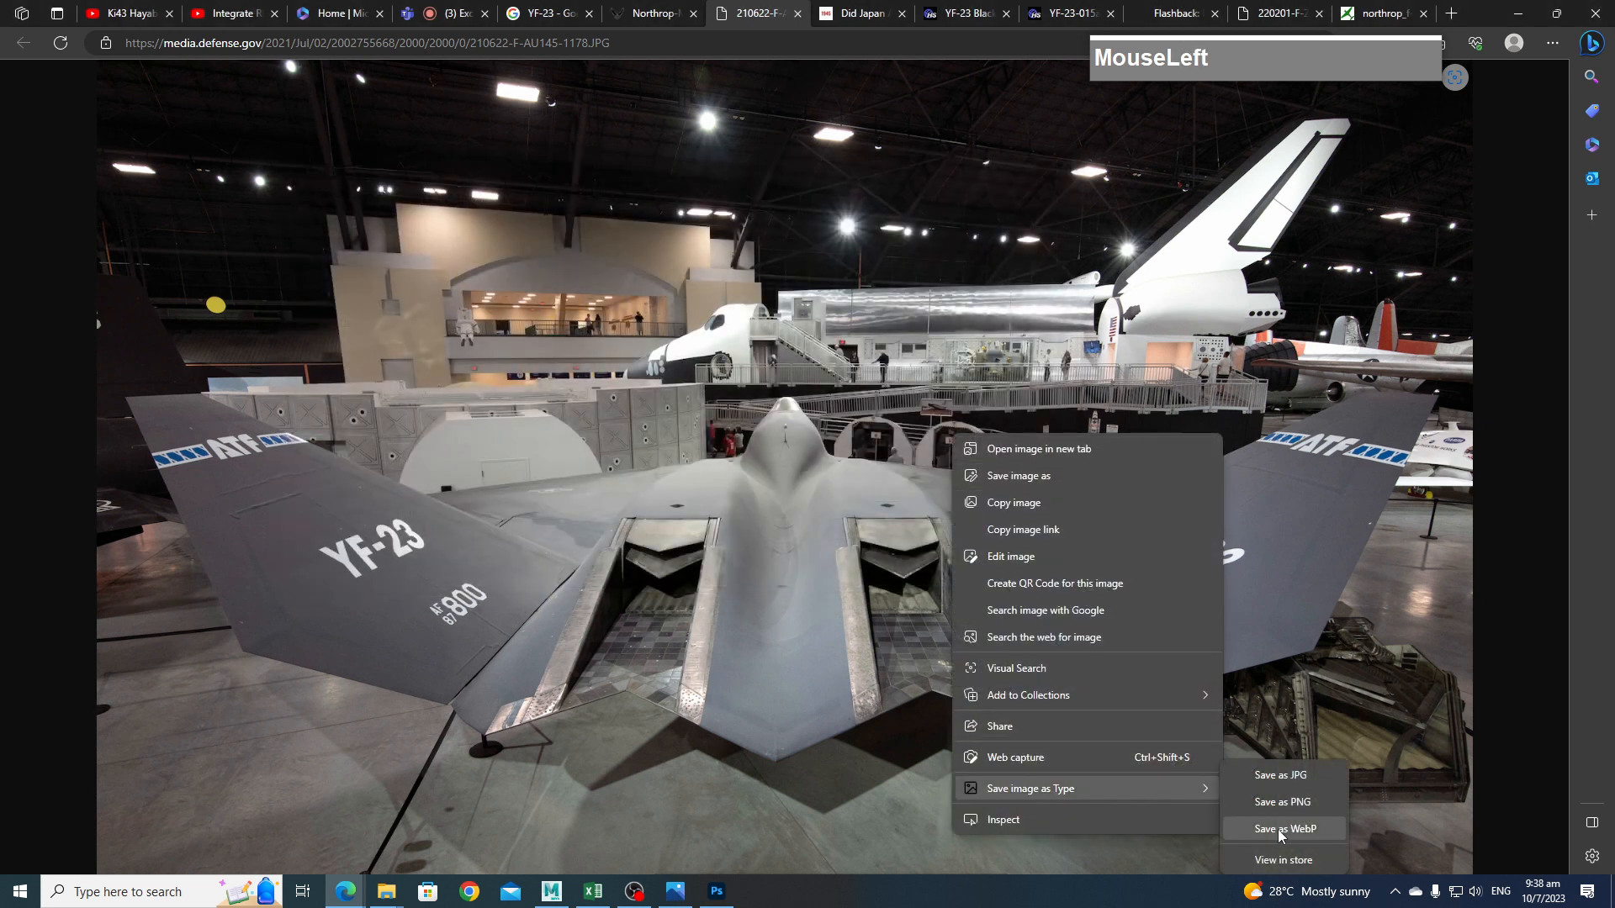
left_click(1284, 778)
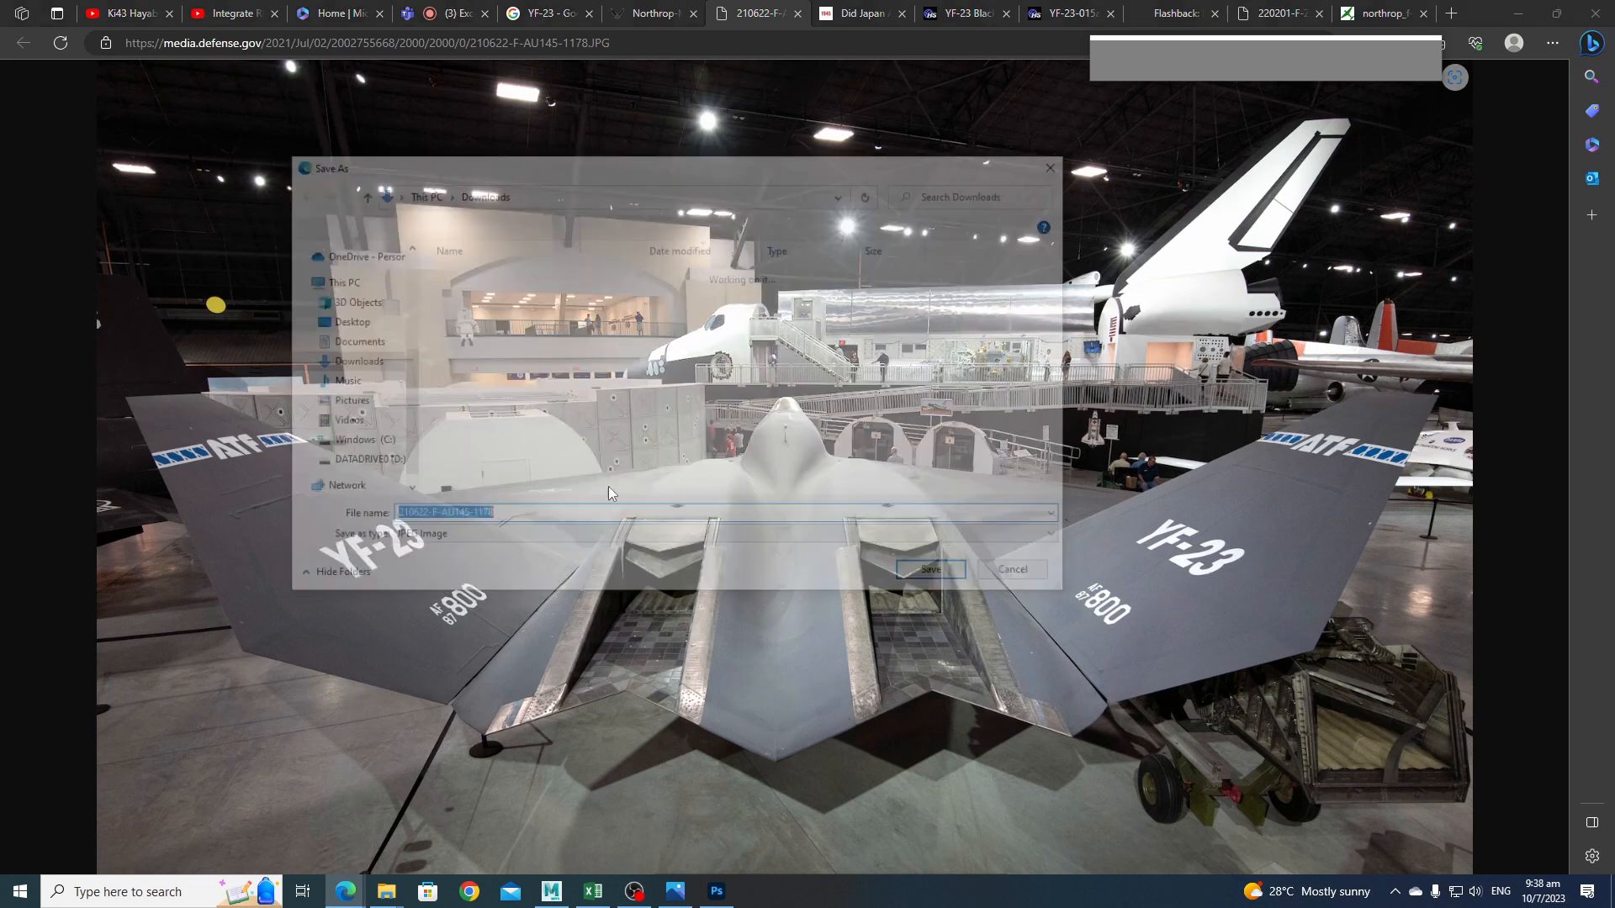
scroll(389, 342, "down", 1)
left_click(370, 435)
double_click(461, 361)
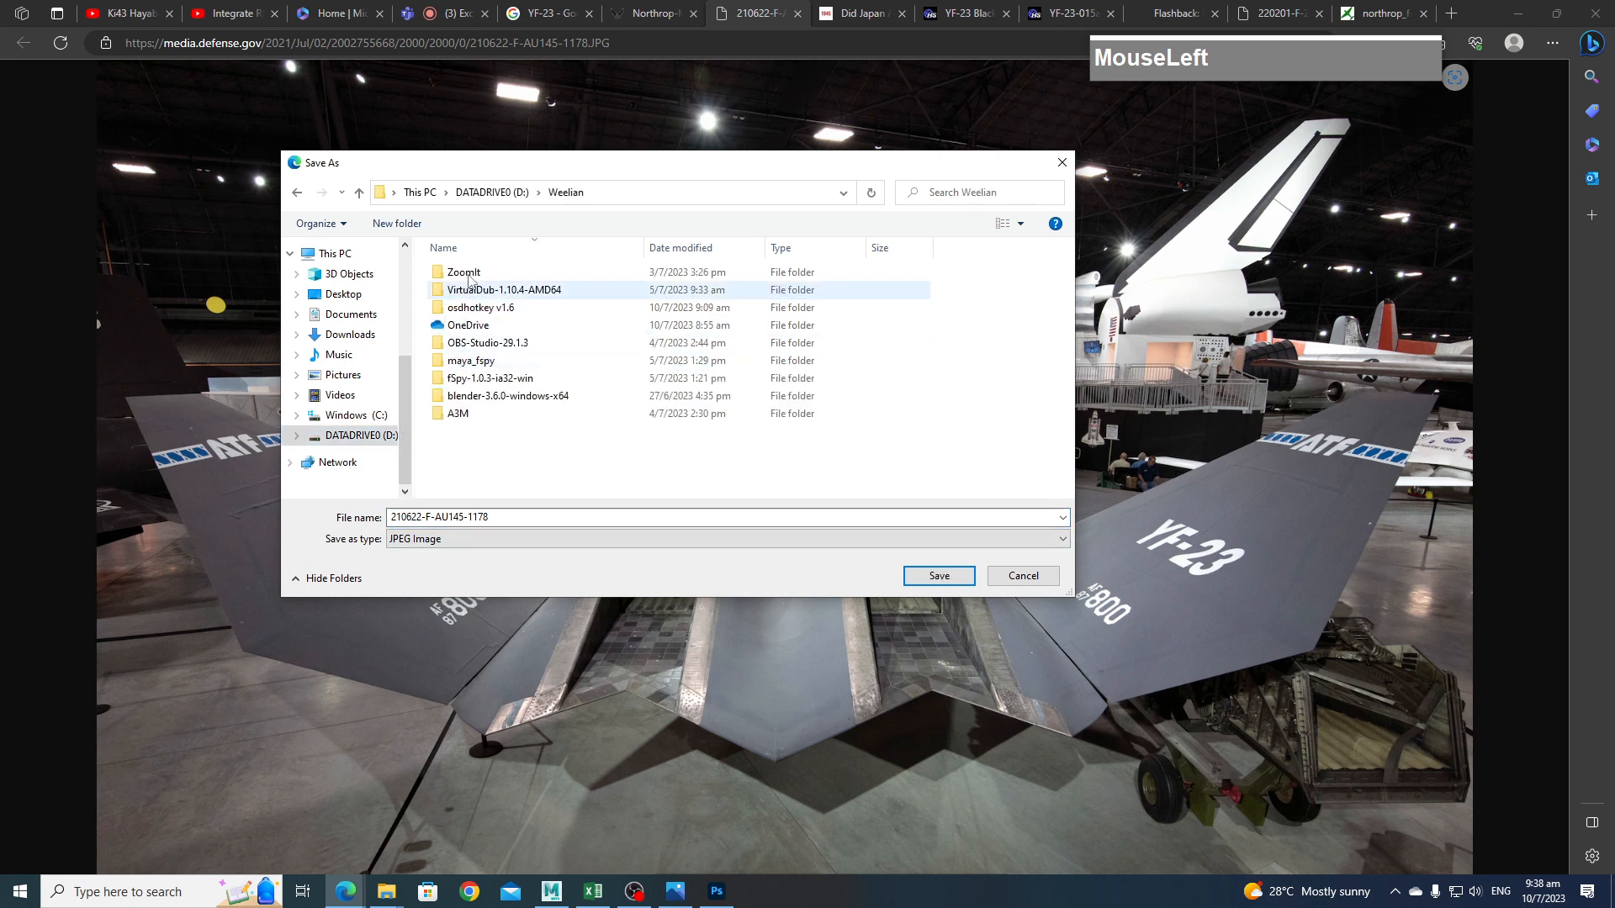
double_click(471, 413)
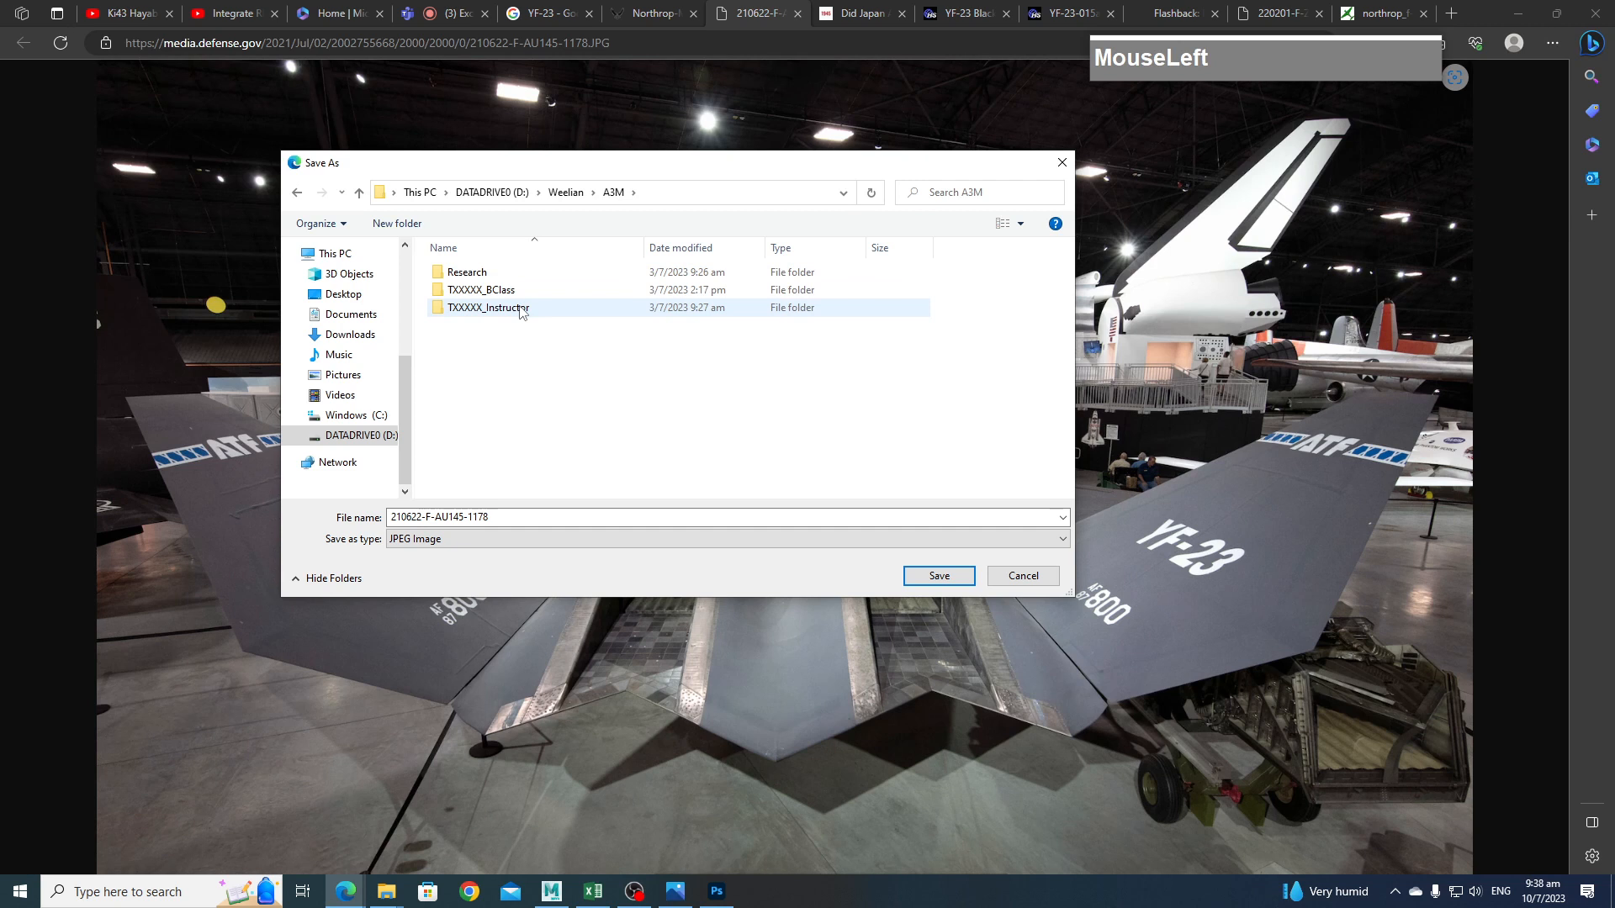
double_click(486, 309)
left_click_drag(492, 489, 494, 498)
double_click(476, 472)
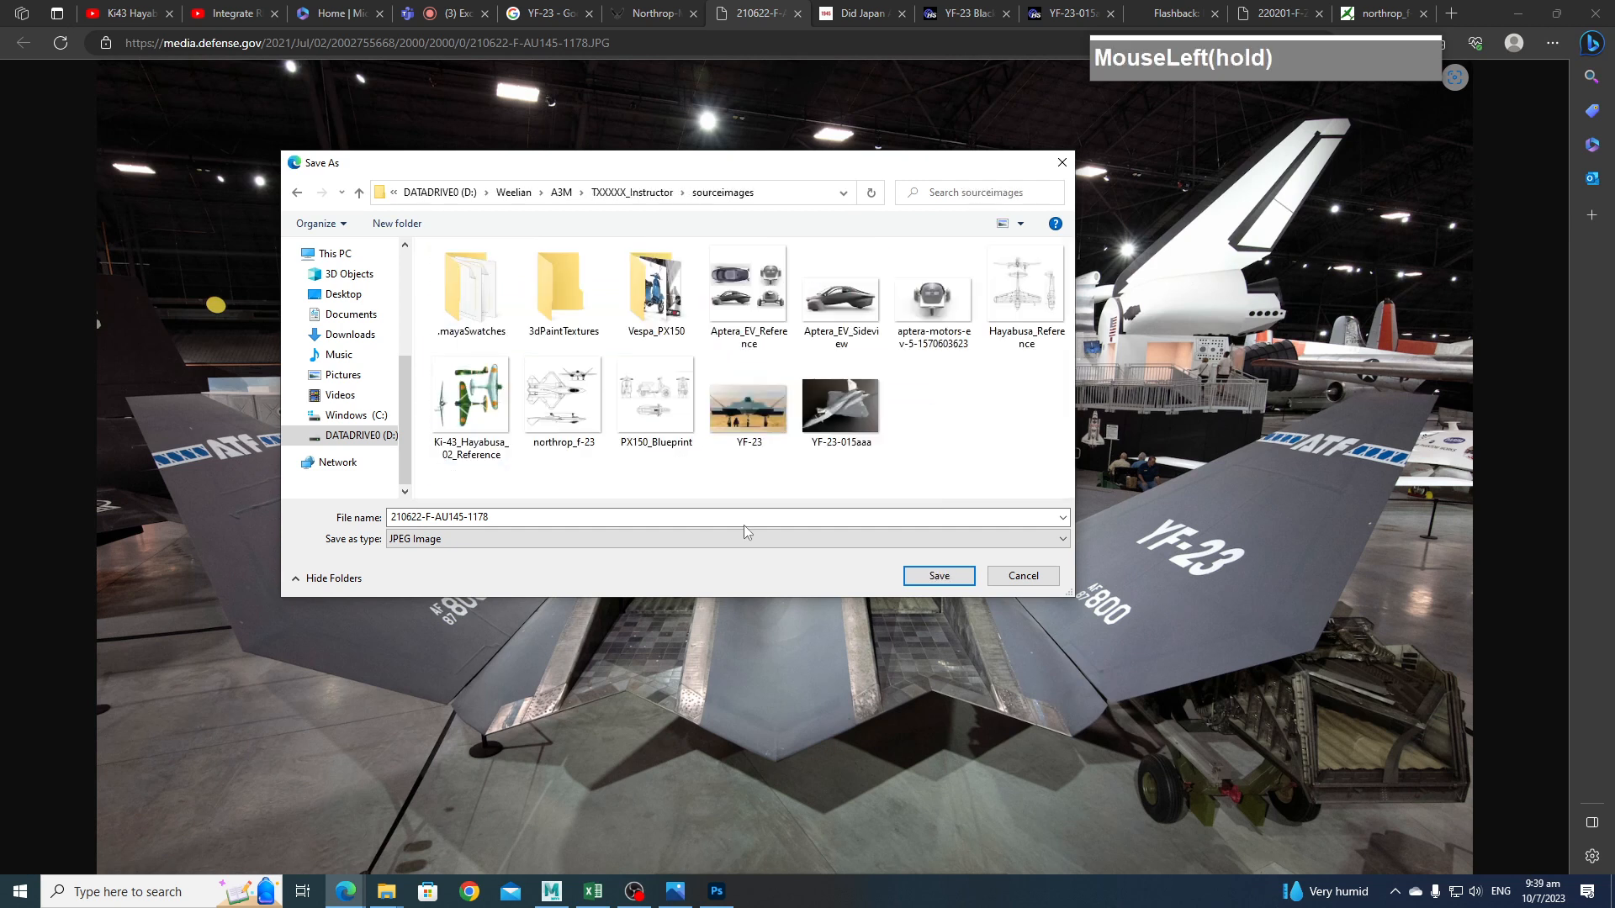
left_click(939, 579)
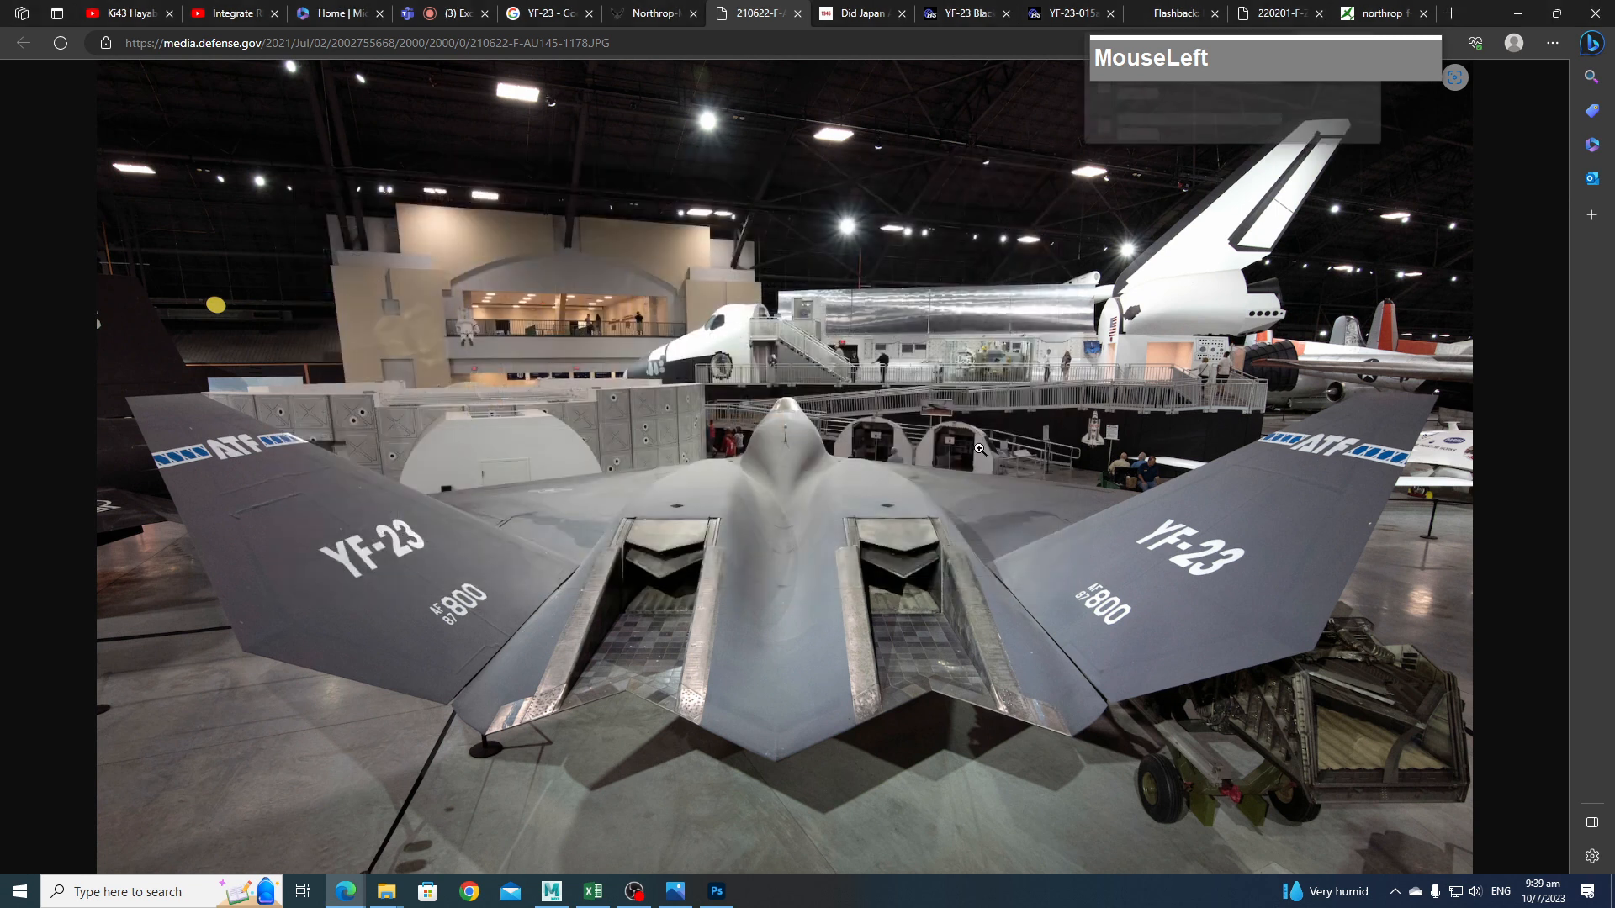
Go back to the YF-23 image results and look through the content related to the museum rear photo.
left_click(652, 13)
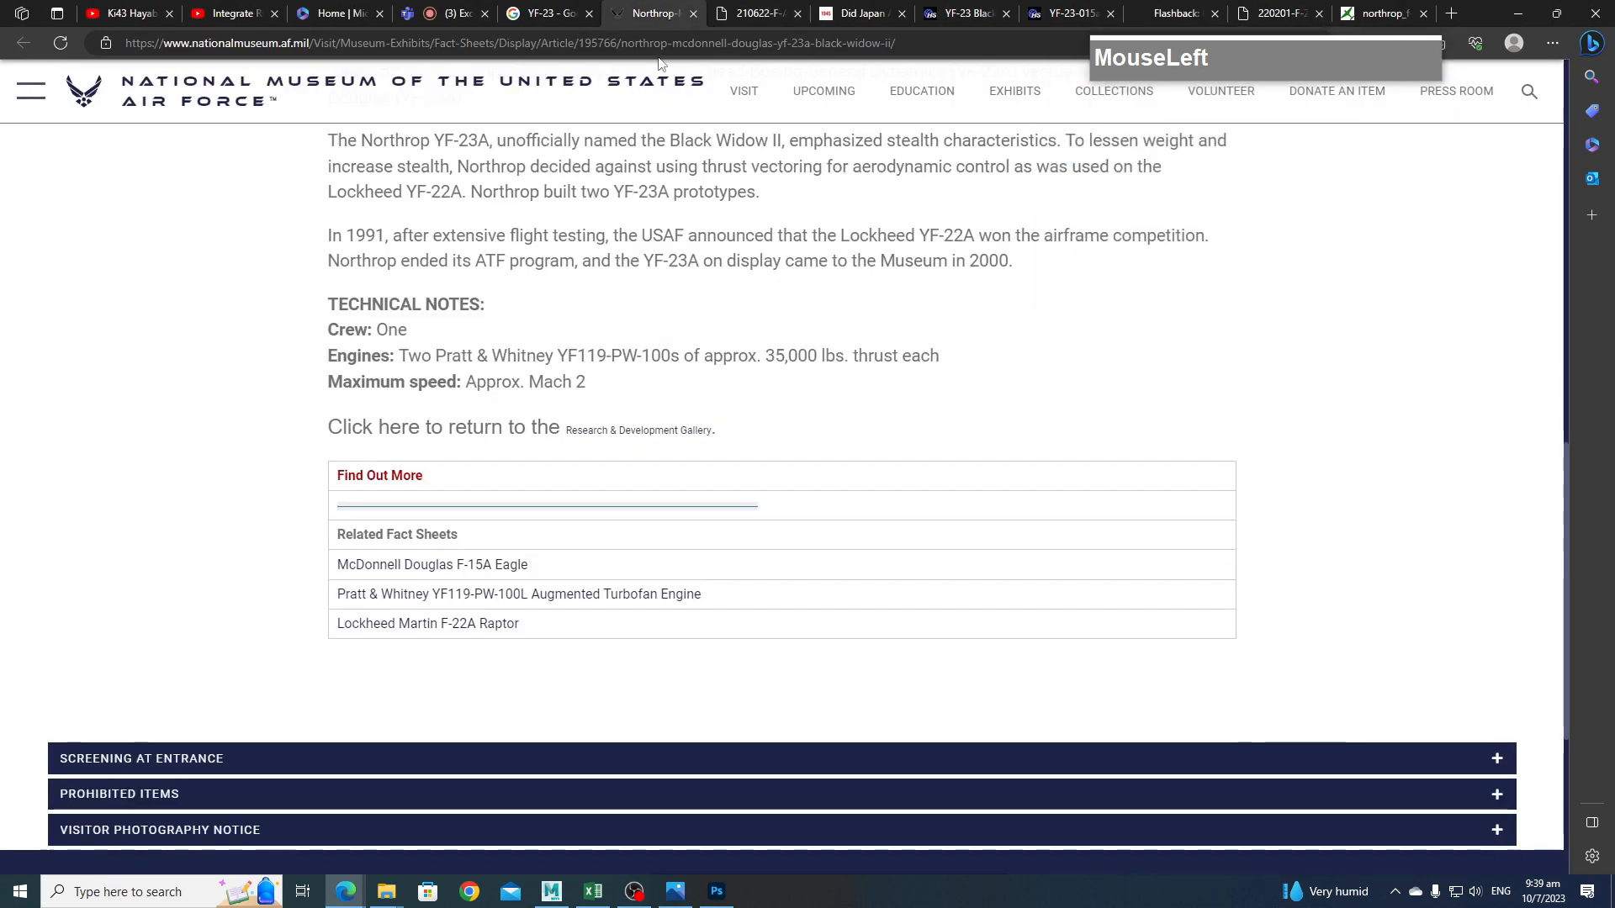
left_click(546, 14)
scroll(1366, 643, "down", 5)
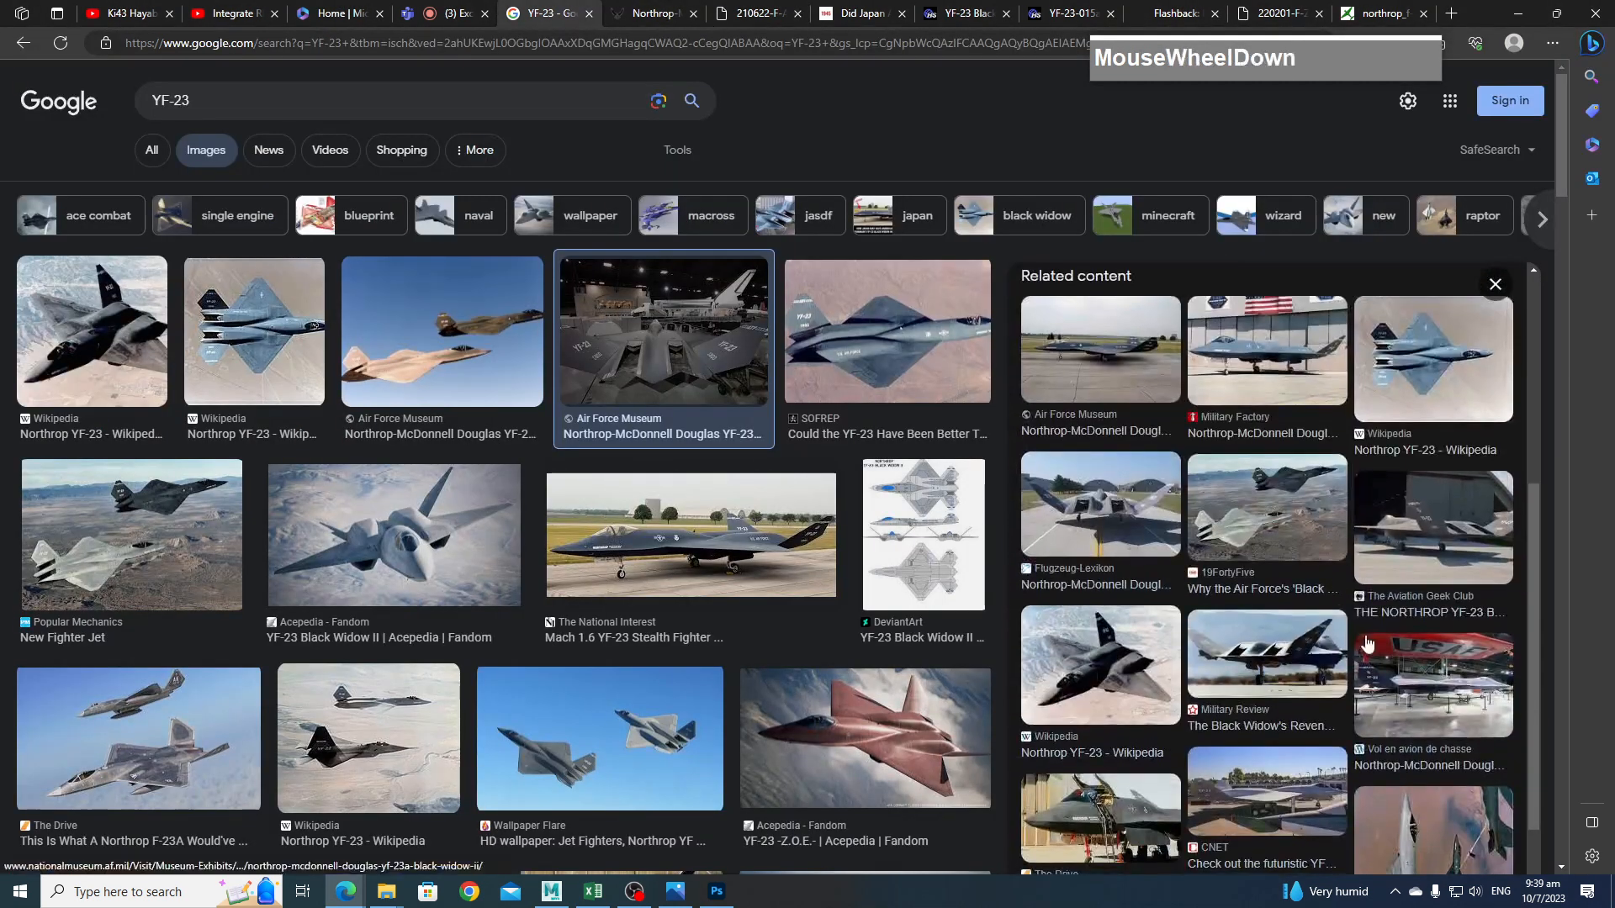
scroll(1315, 669, "down", 1)
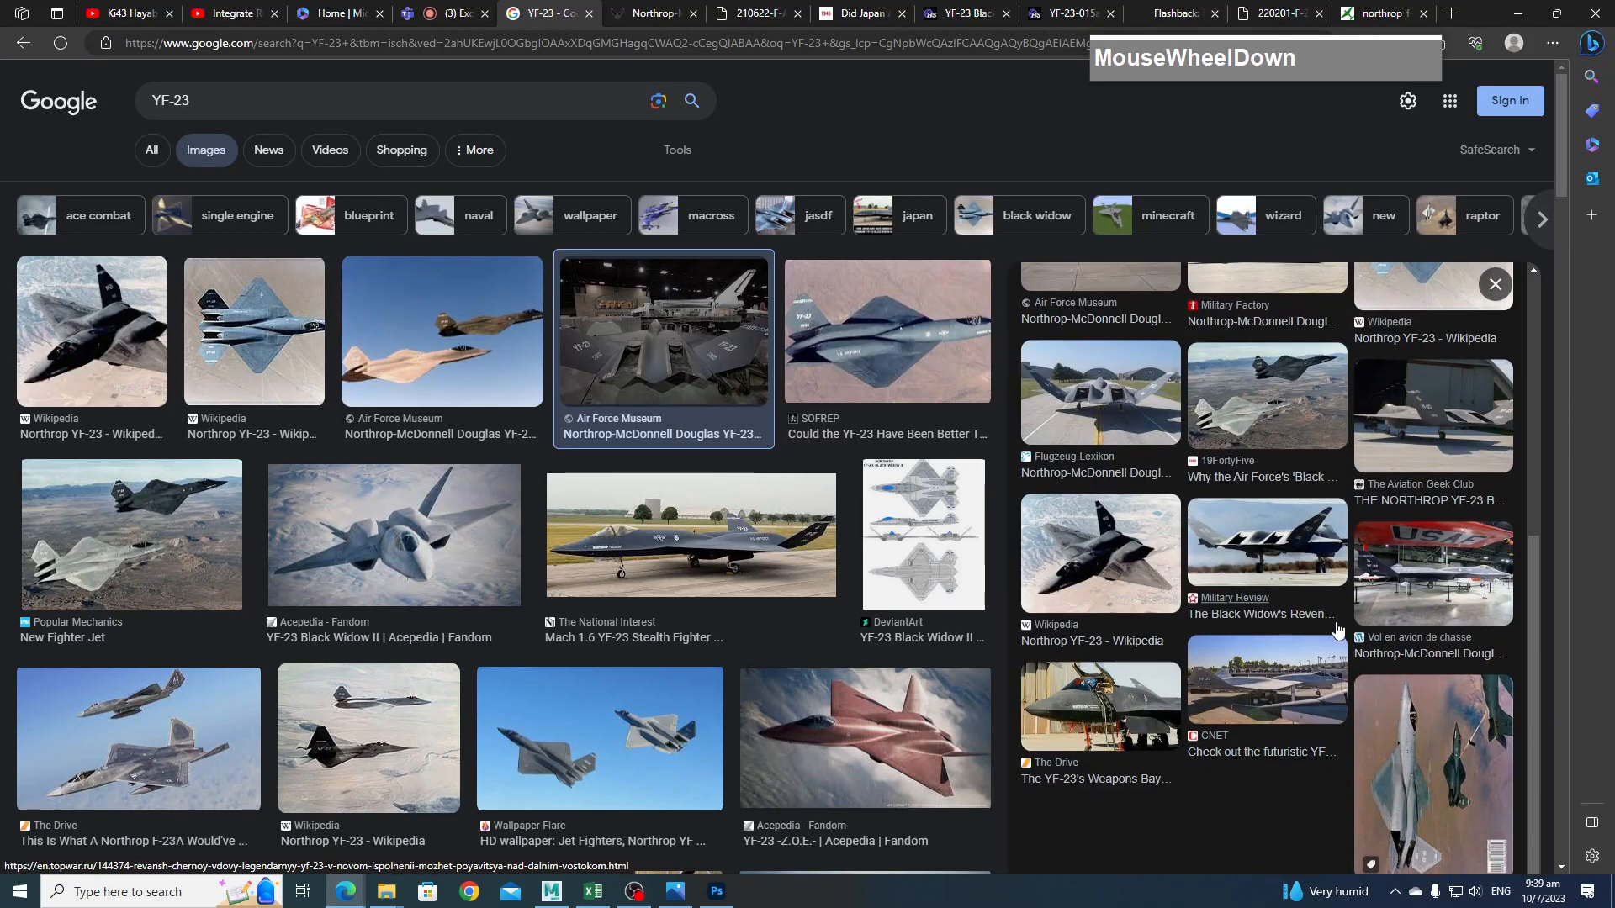
scroll(1339, 624, "down", 1)
scroll(1274, 684, "down", 1)
scroll(1271, 680, "up", 1)
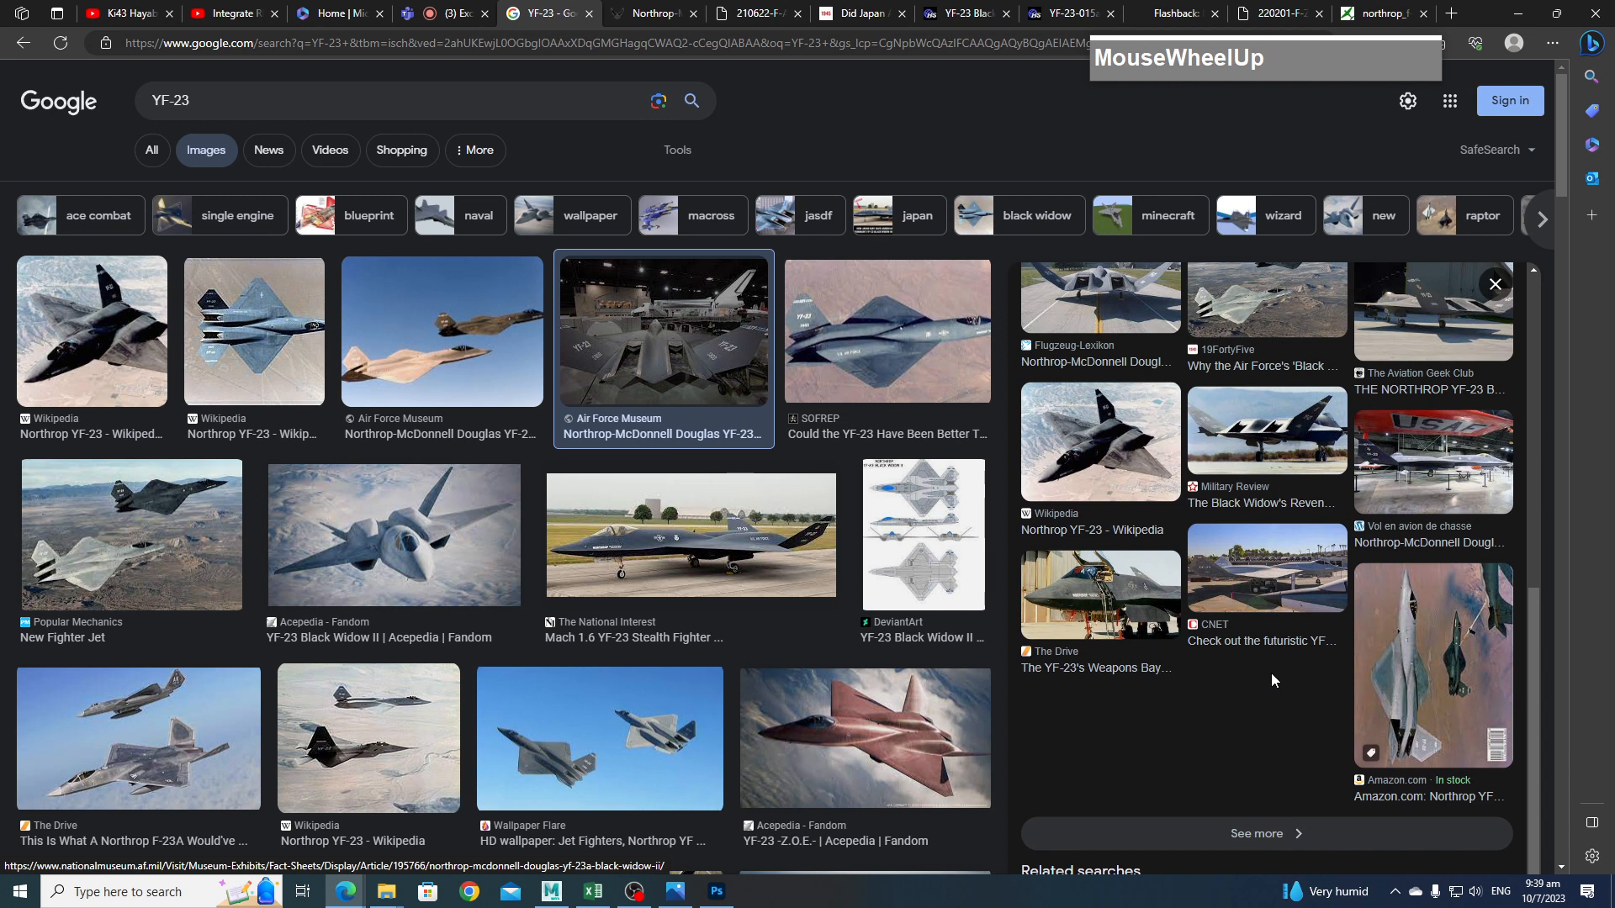
scroll(1272, 680, "down", 1)
scroll(1273, 673, "up", 4)
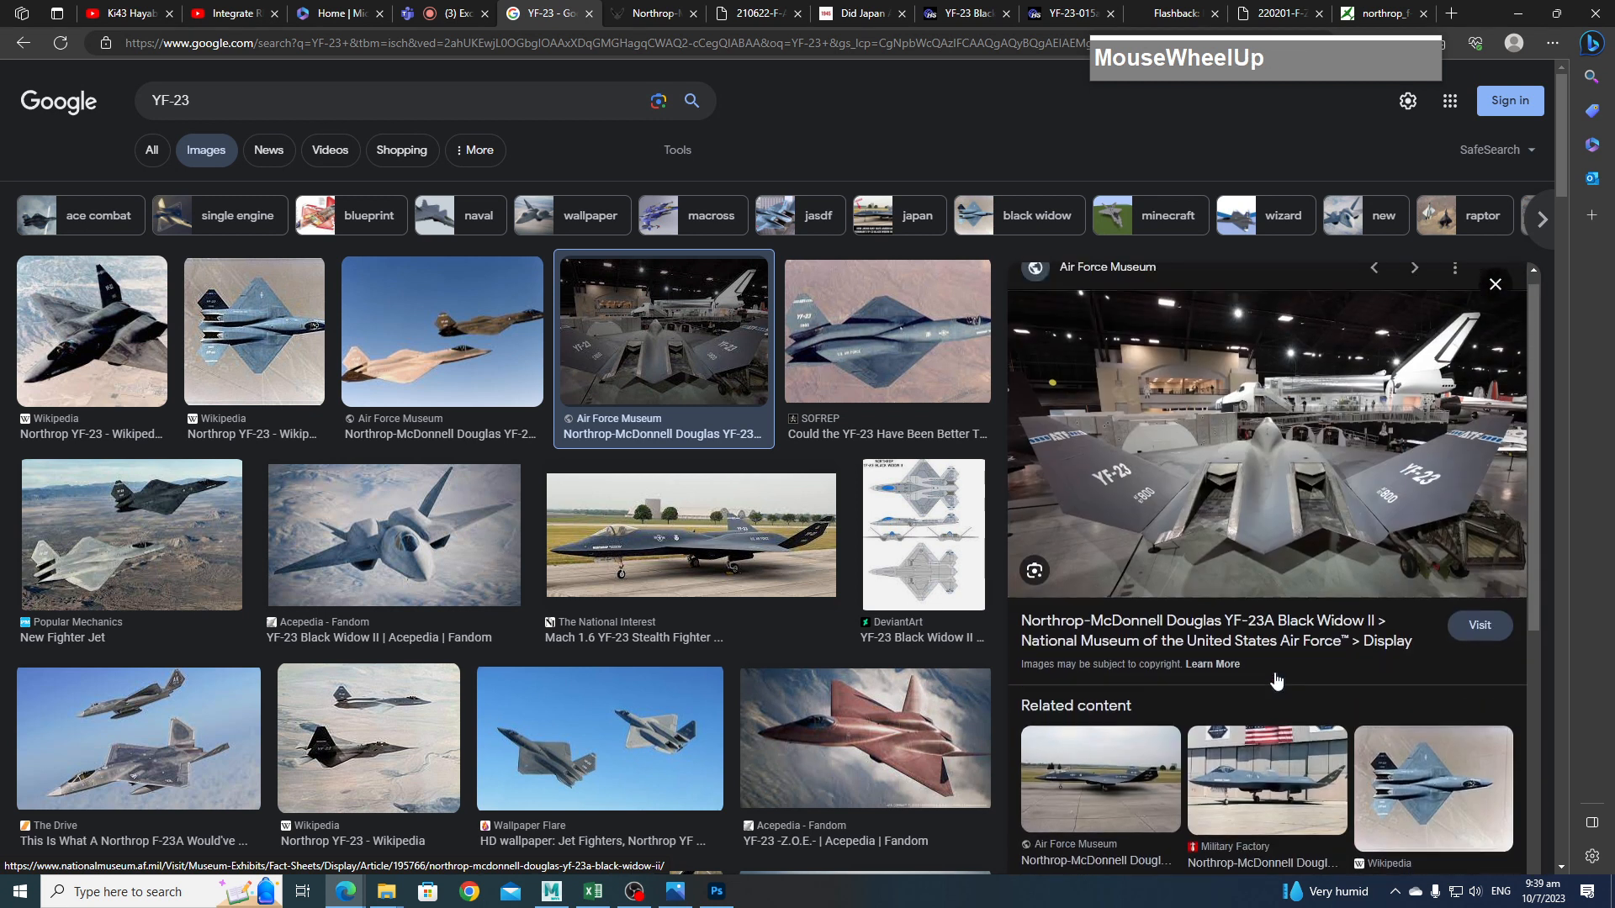
scroll(1276, 678, "down", 1)
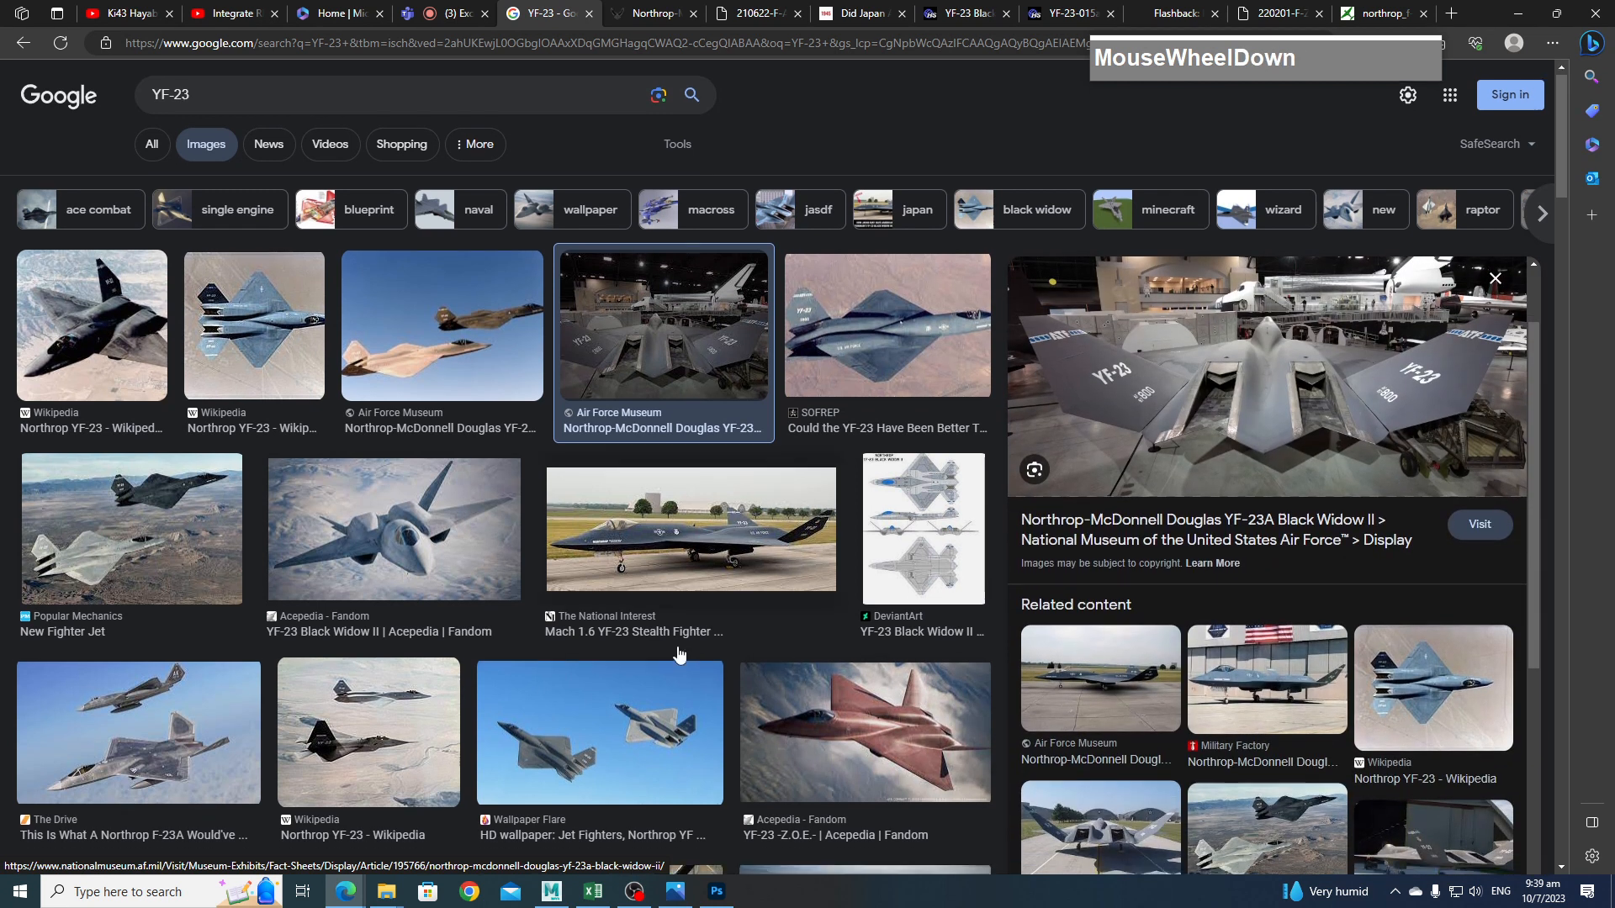
Browse further down the YF-23 image results for other angles and preview the Military Factory side photo.
scroll(698, 663, "down", 5)
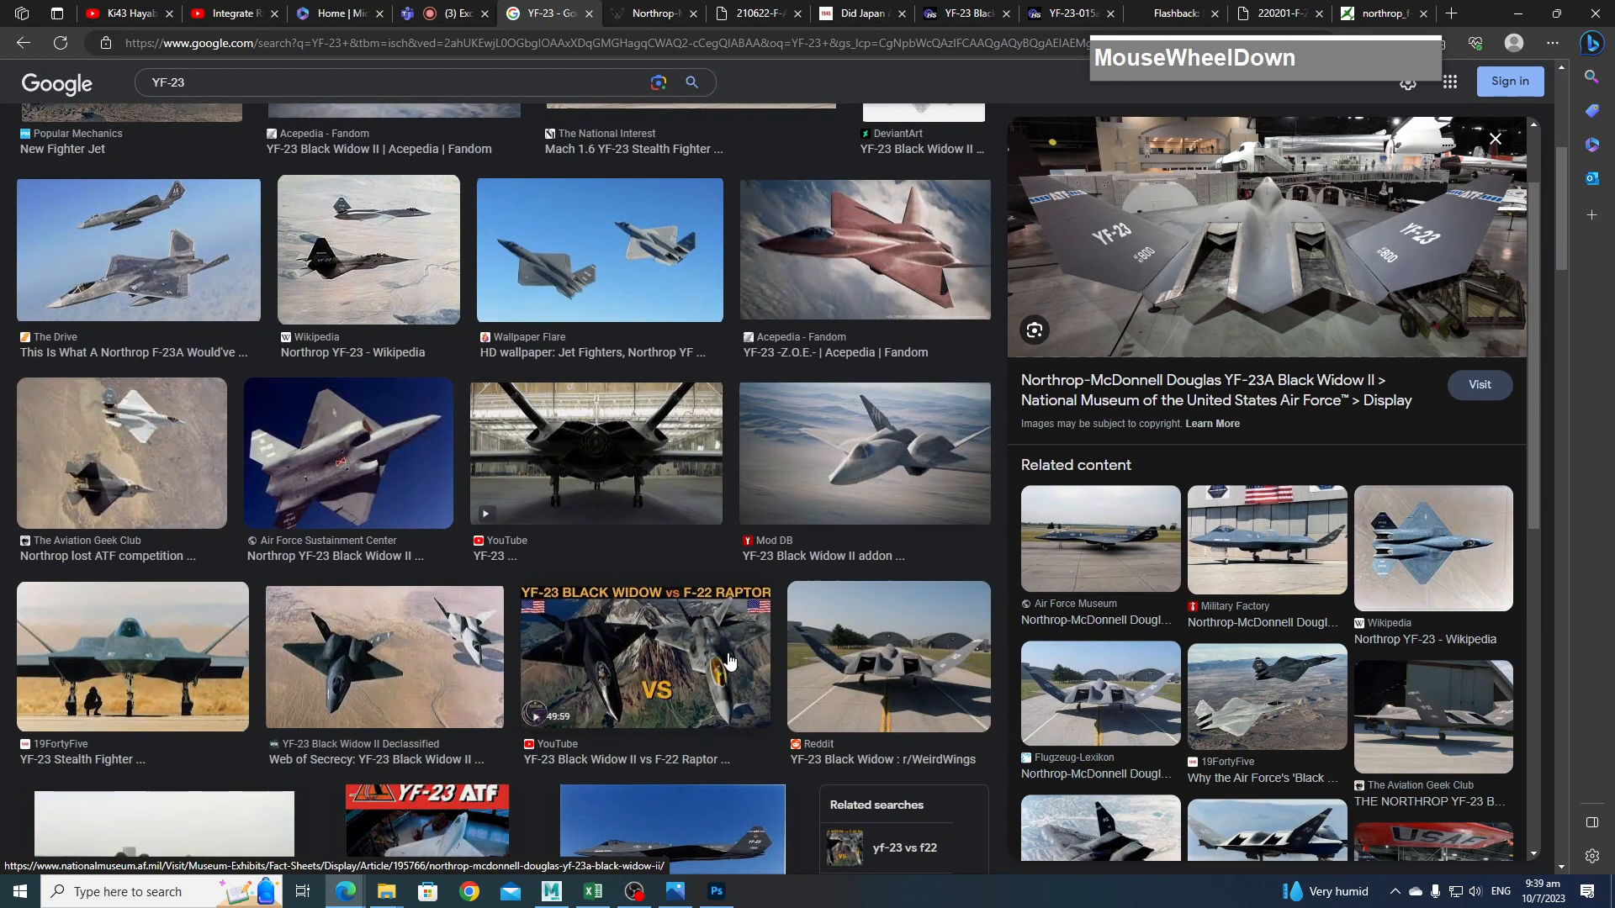
scroll(738, 659, "down", 4)
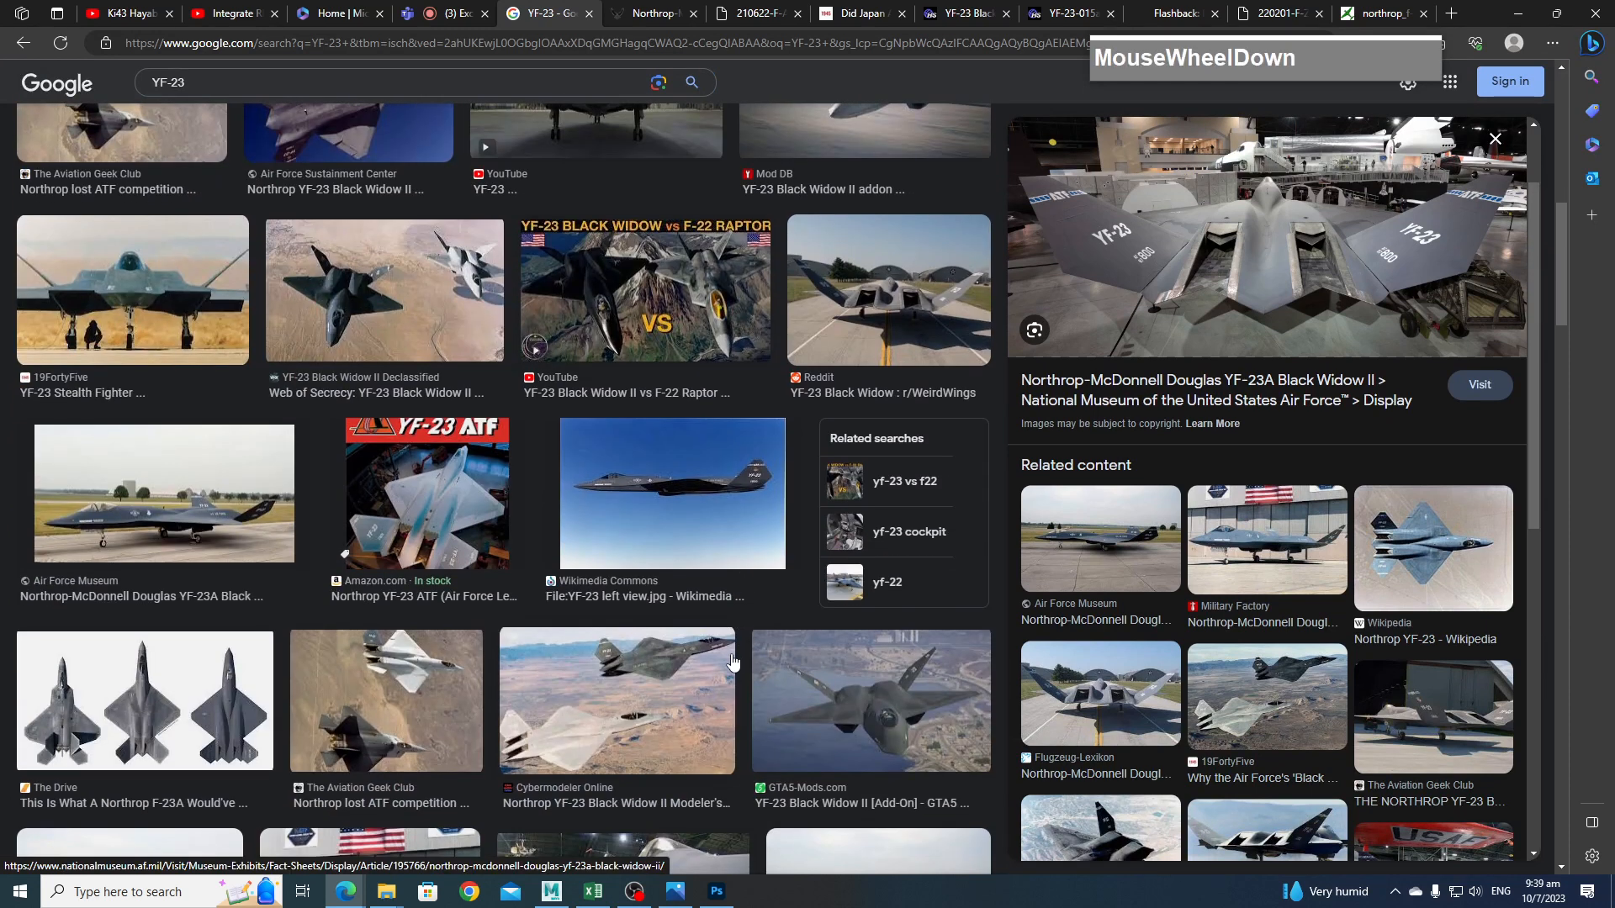
scroll(729, 665, "down", 4)
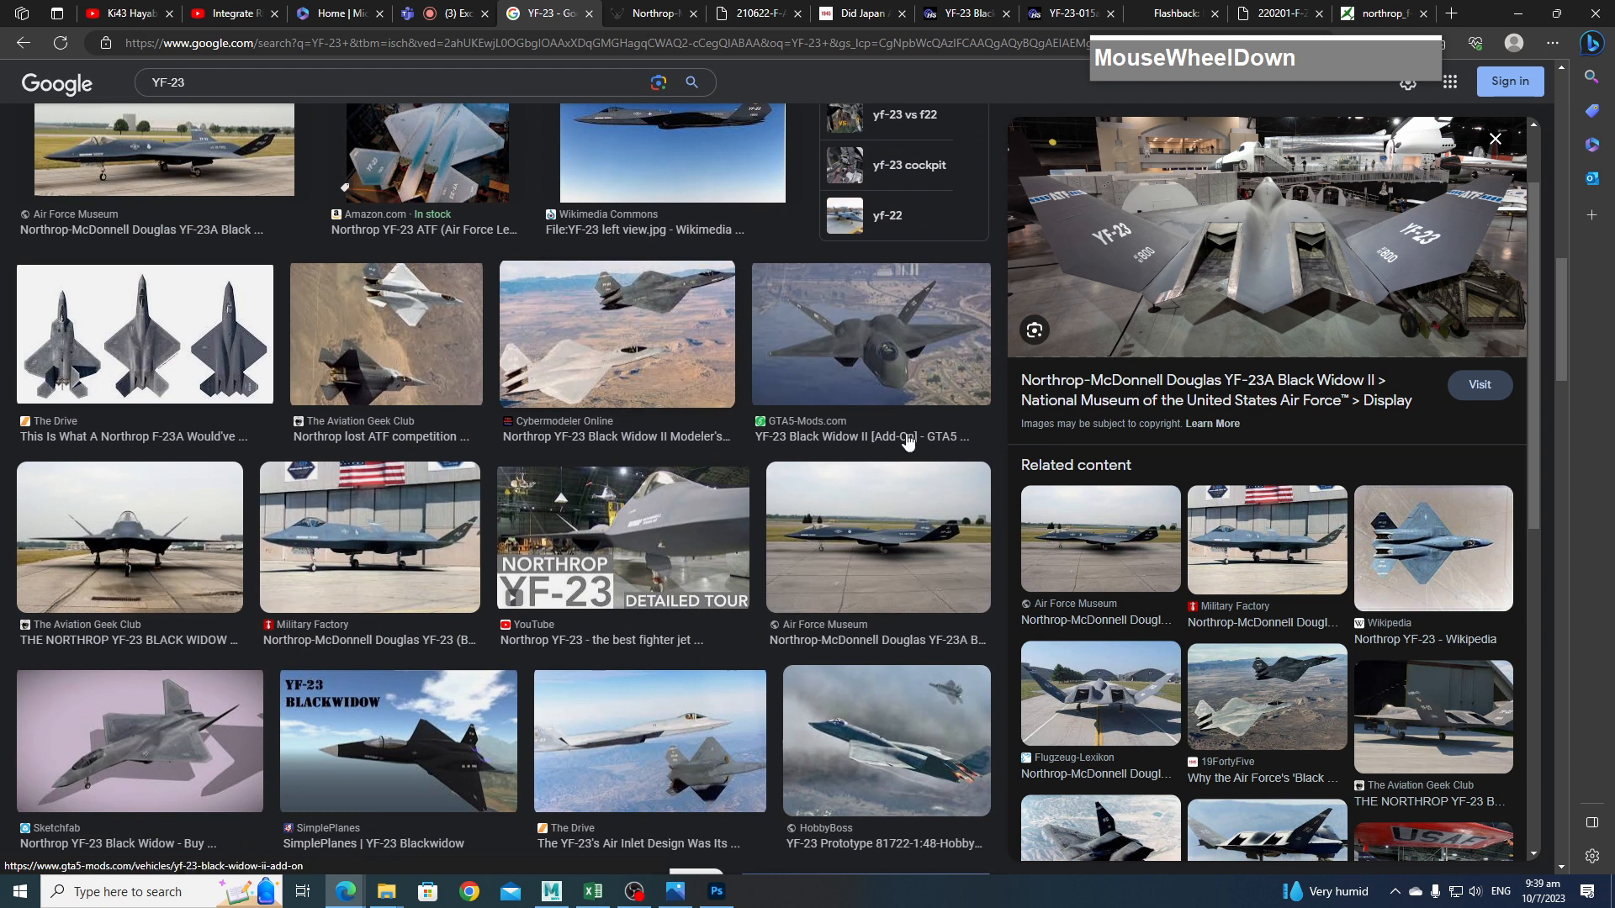
scroll(652, 527, "down", 8)
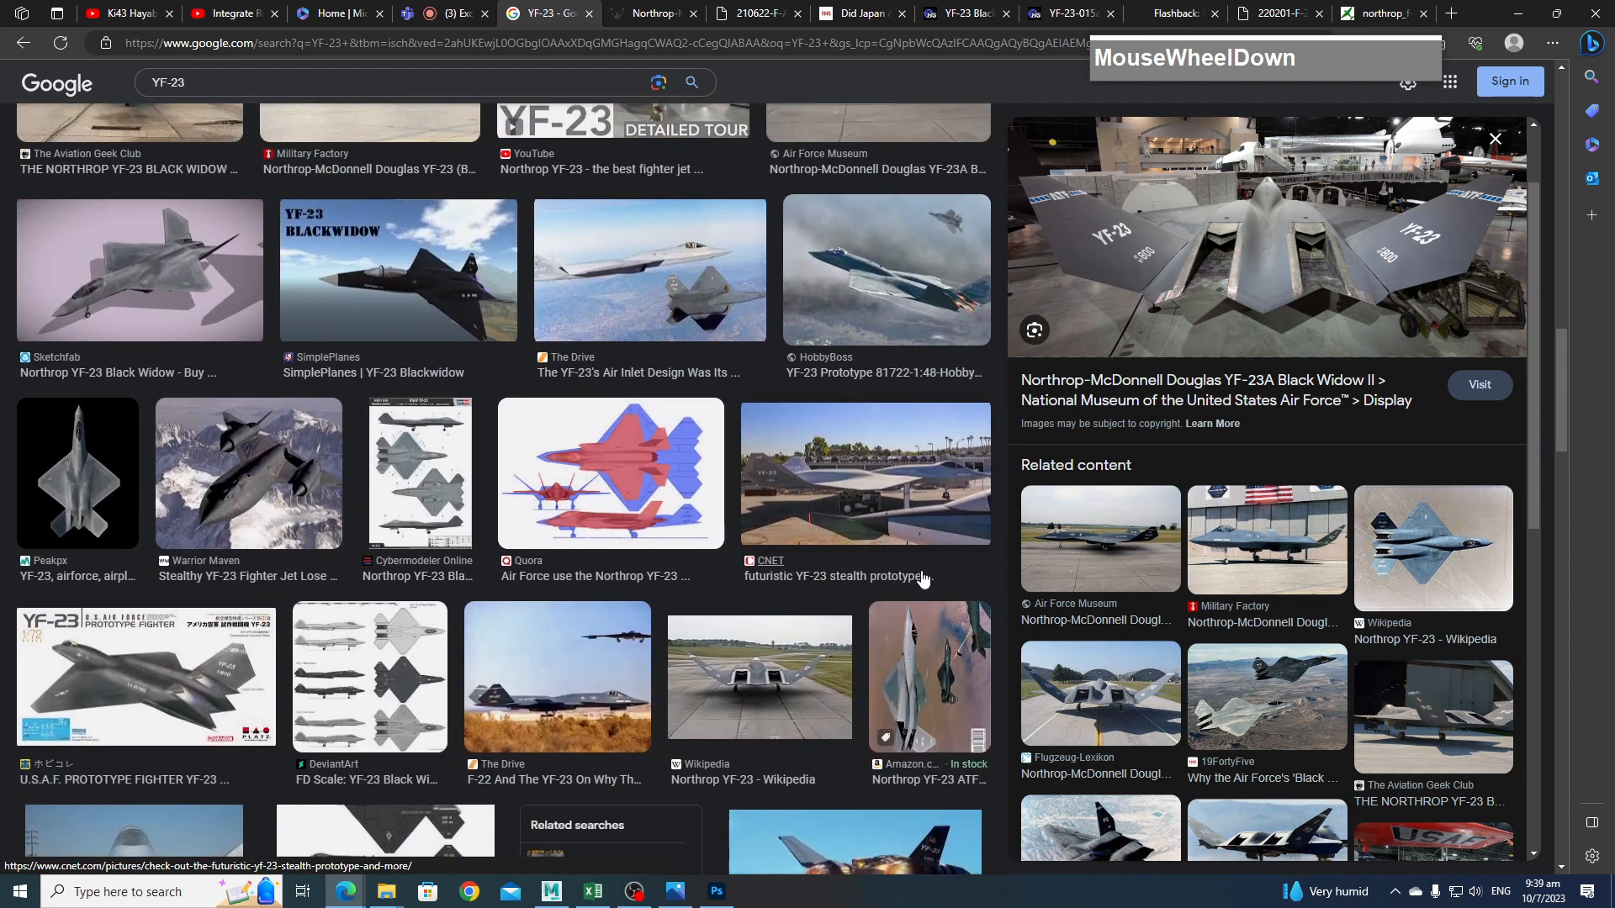
scroll(922, 578, "down", 3)
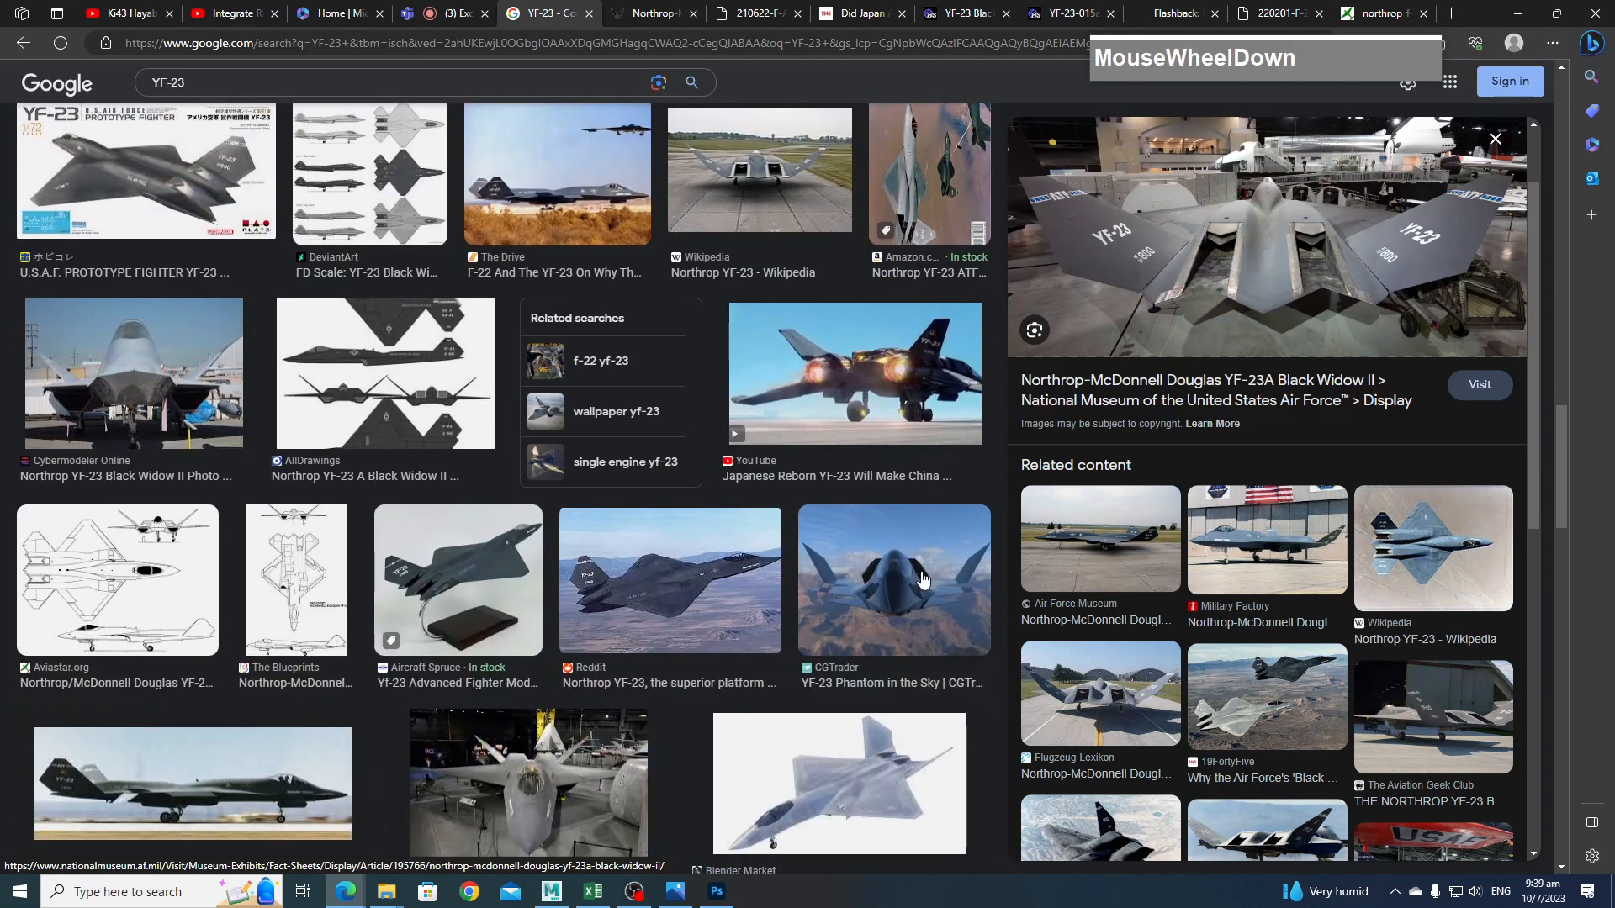
scroll(886, 663, "down", 7)
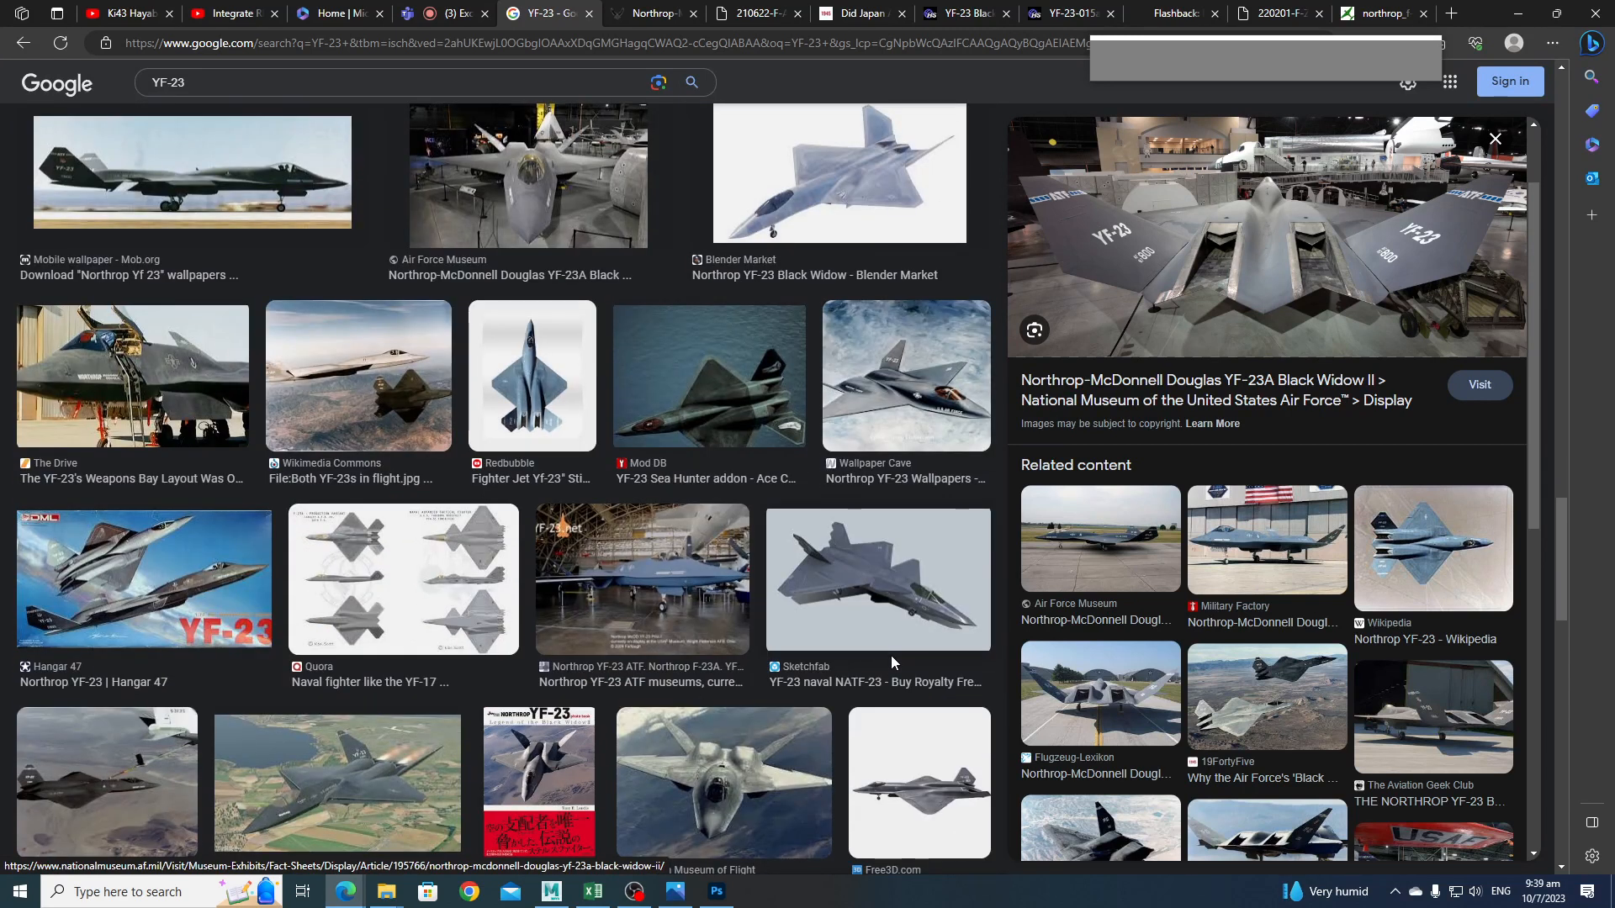
scroll(890, 663, "up", 2)
scroll(800, 357, "up", 3)
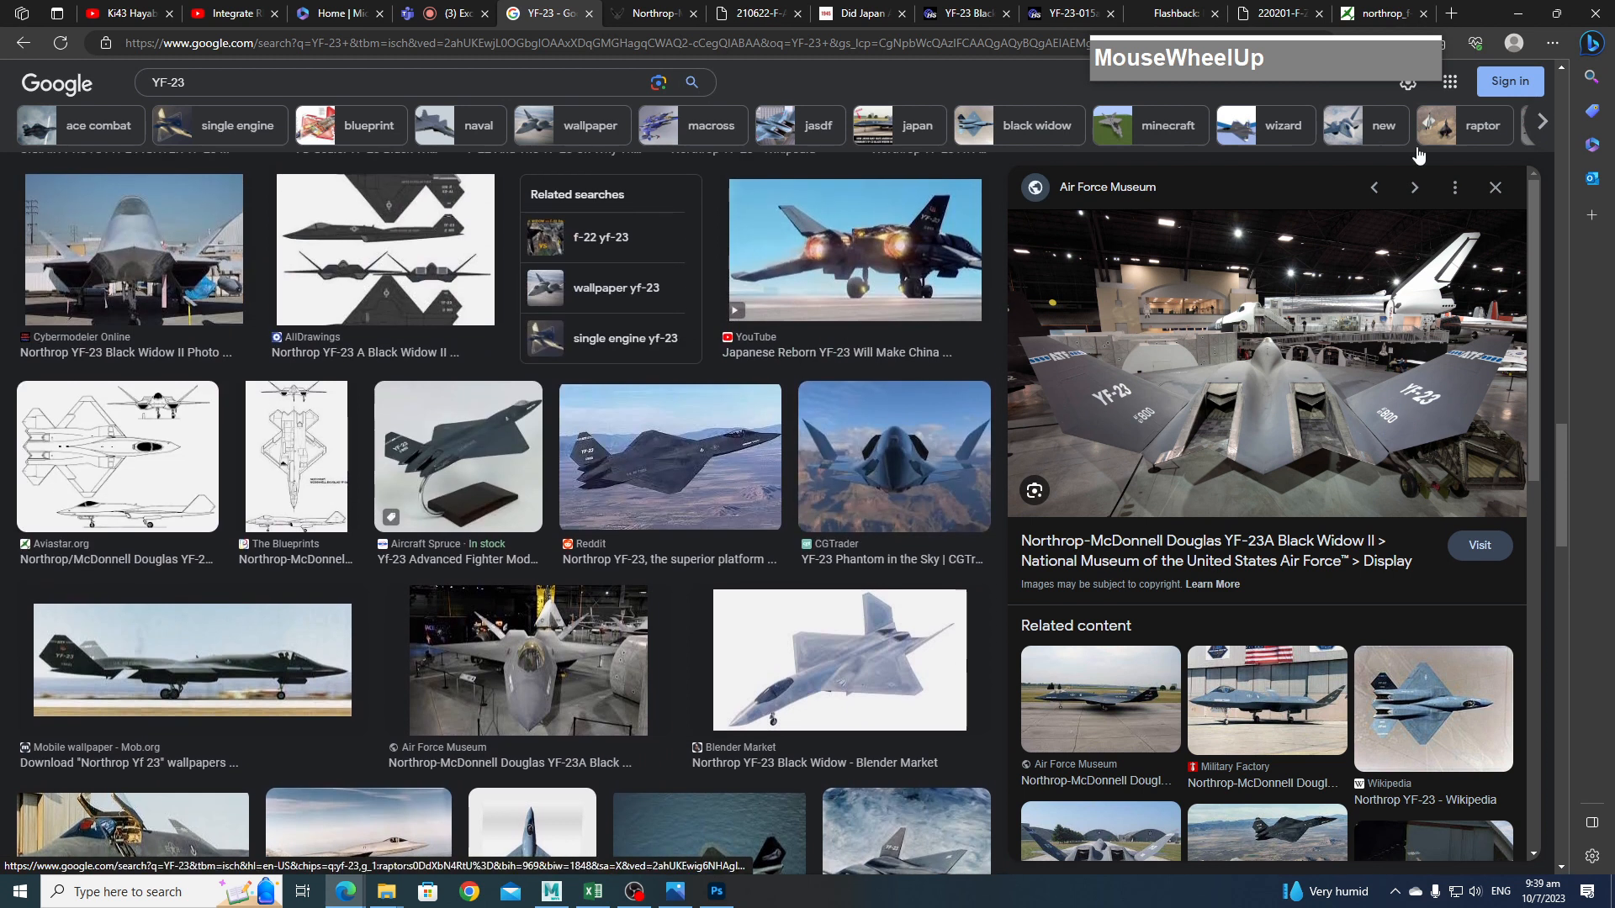
scroll(845, 446, "up", 3)
scroll(845, 446, "up", 4)
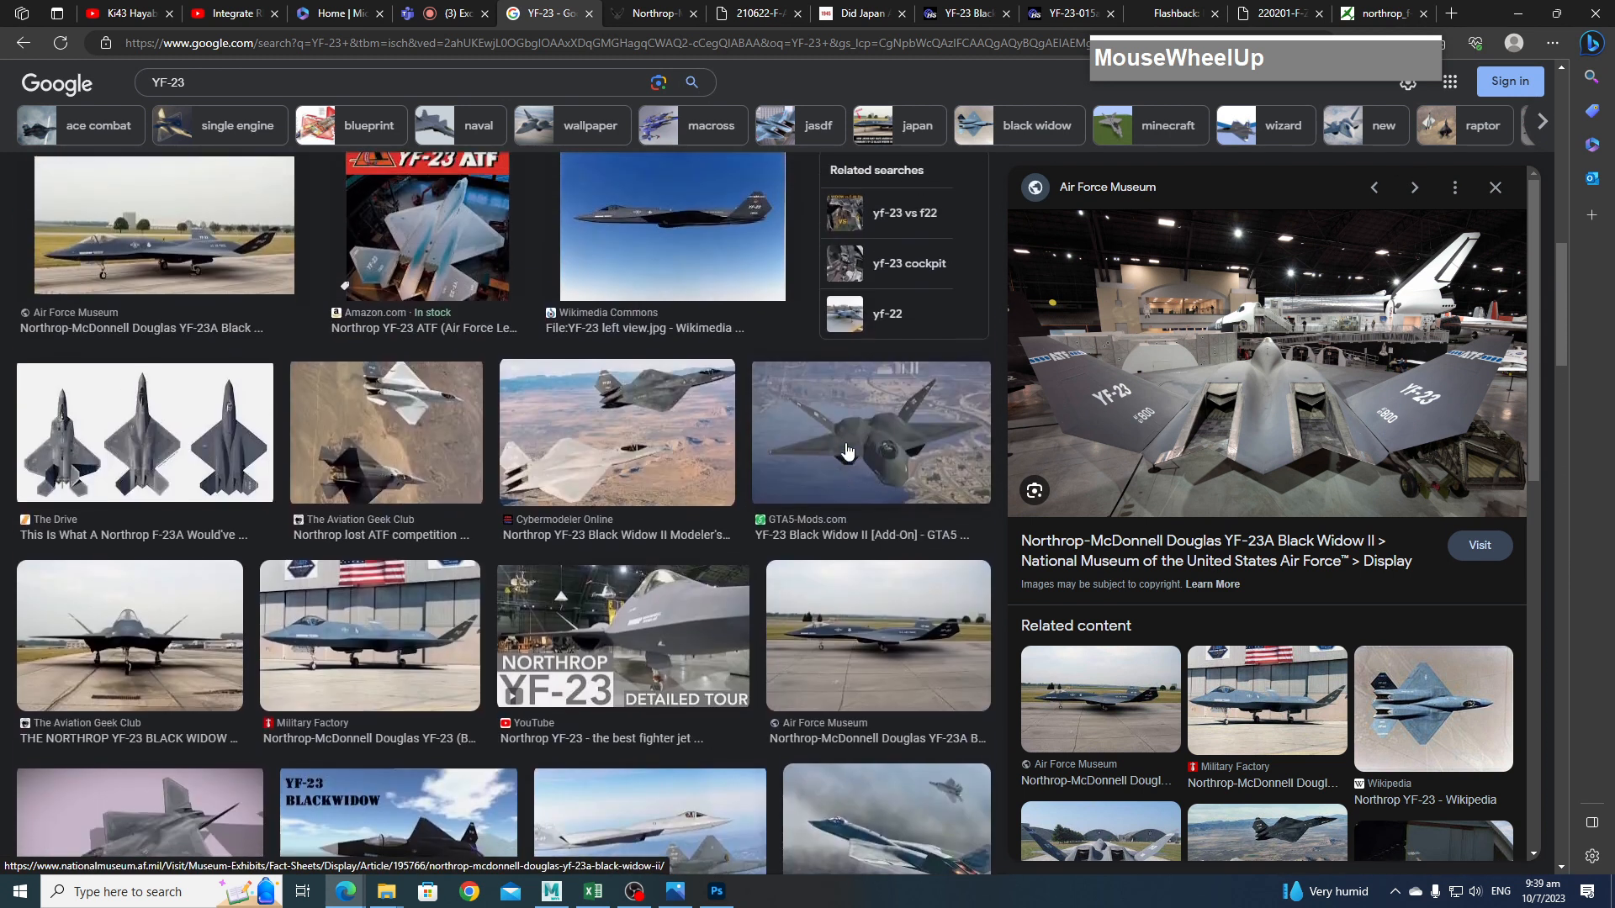
left_click(373, 646)
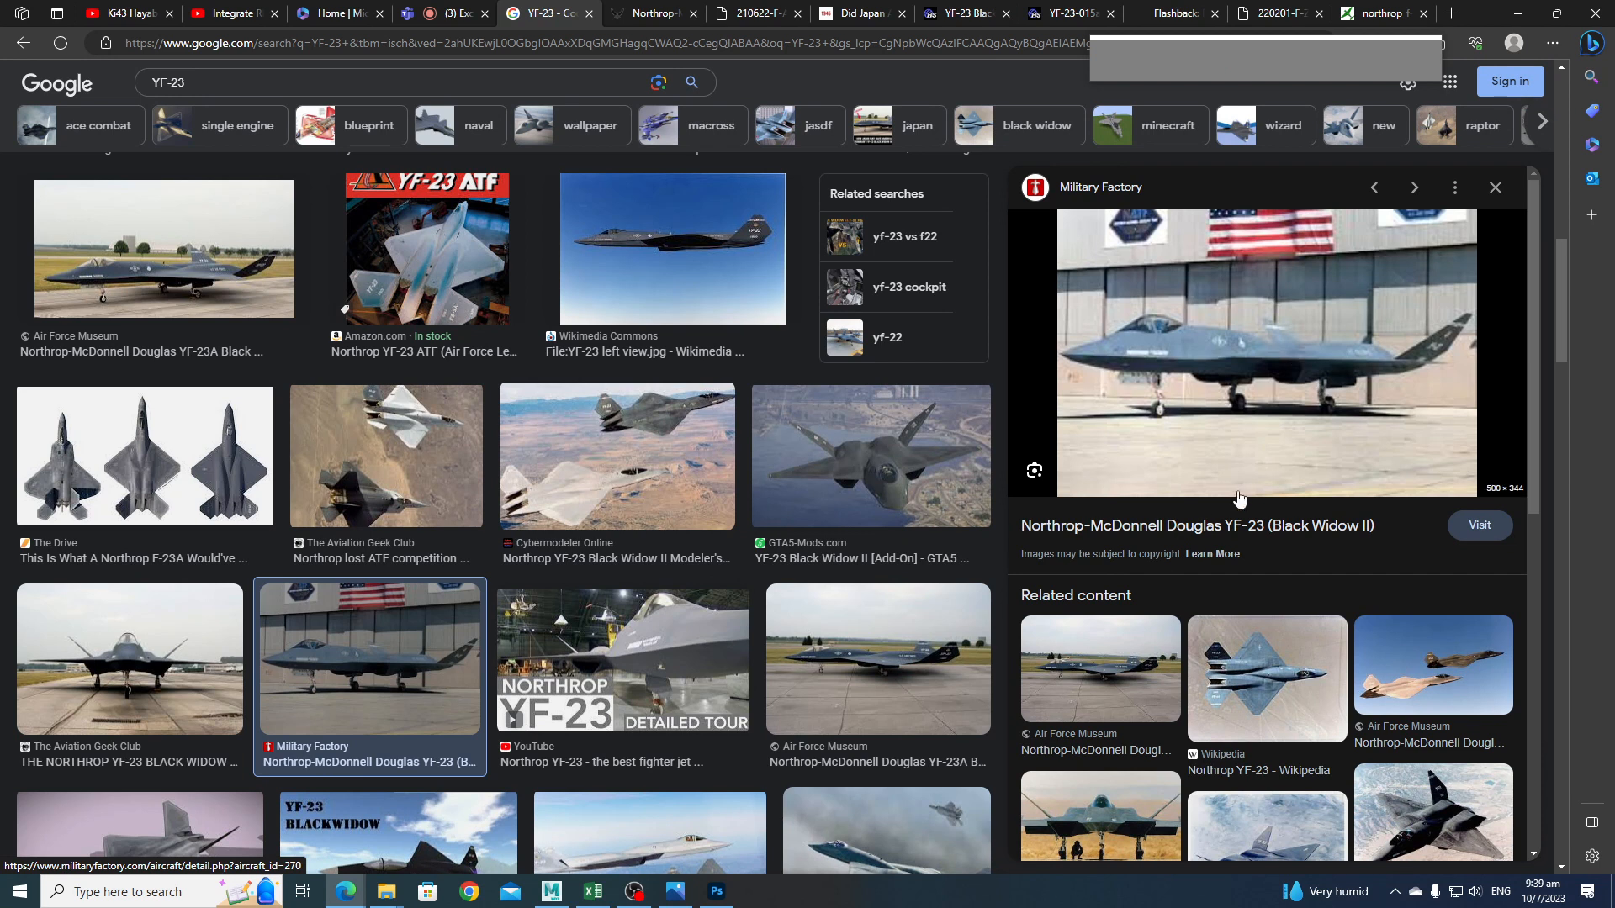
scroll(1126, 452, "up", 1)
Search images for "YF-23 front".
left_click(285, 86)
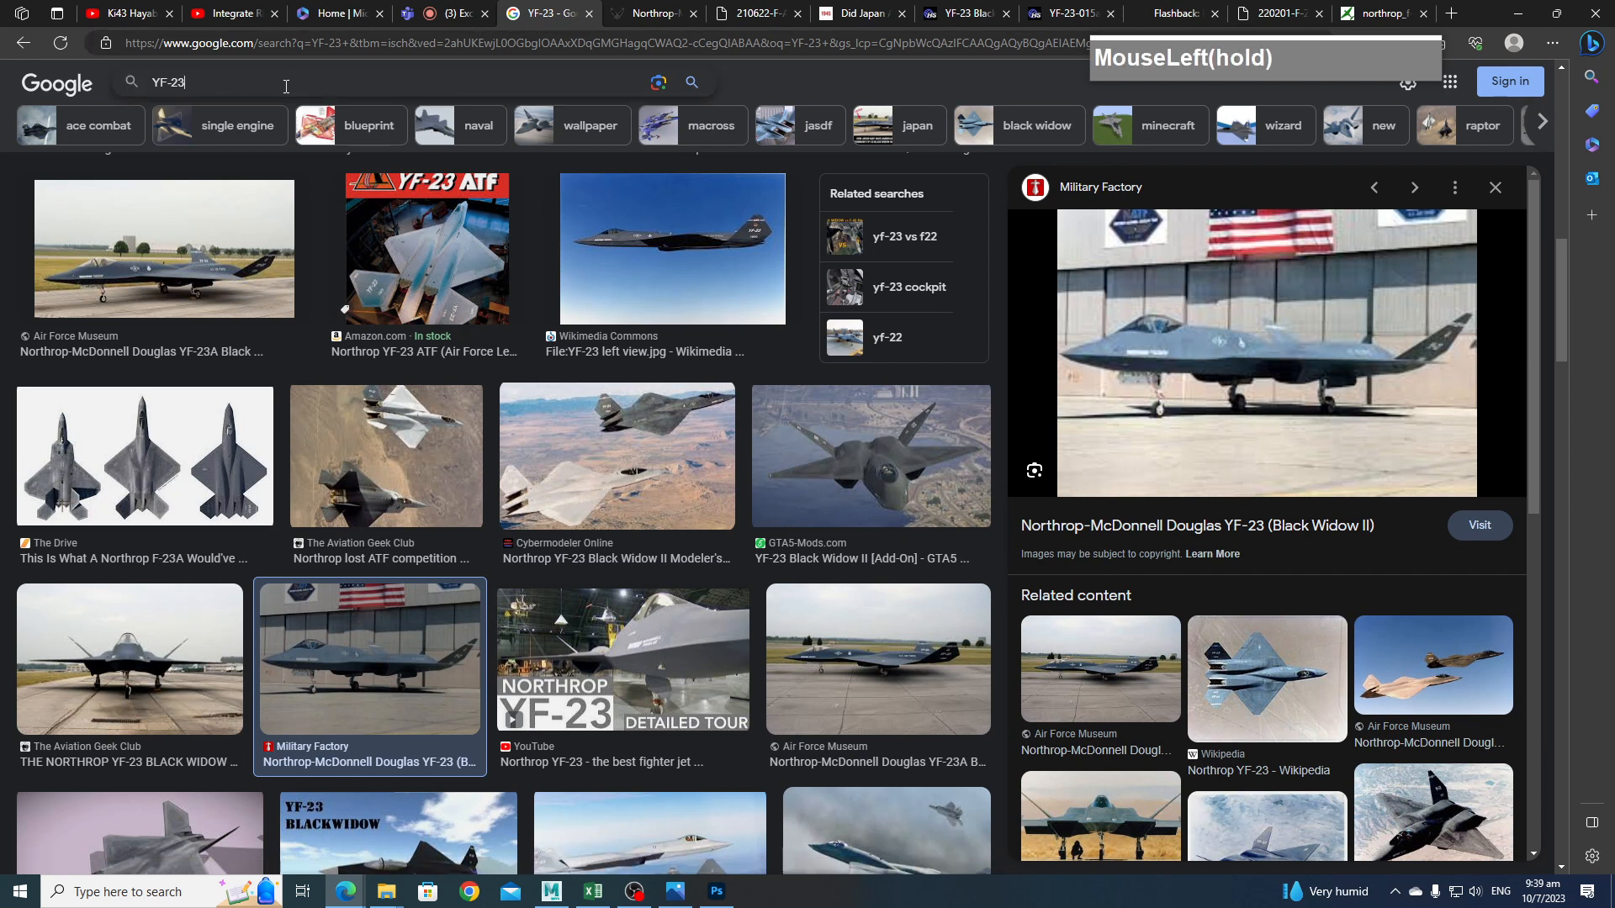
type("front")
key("Return")
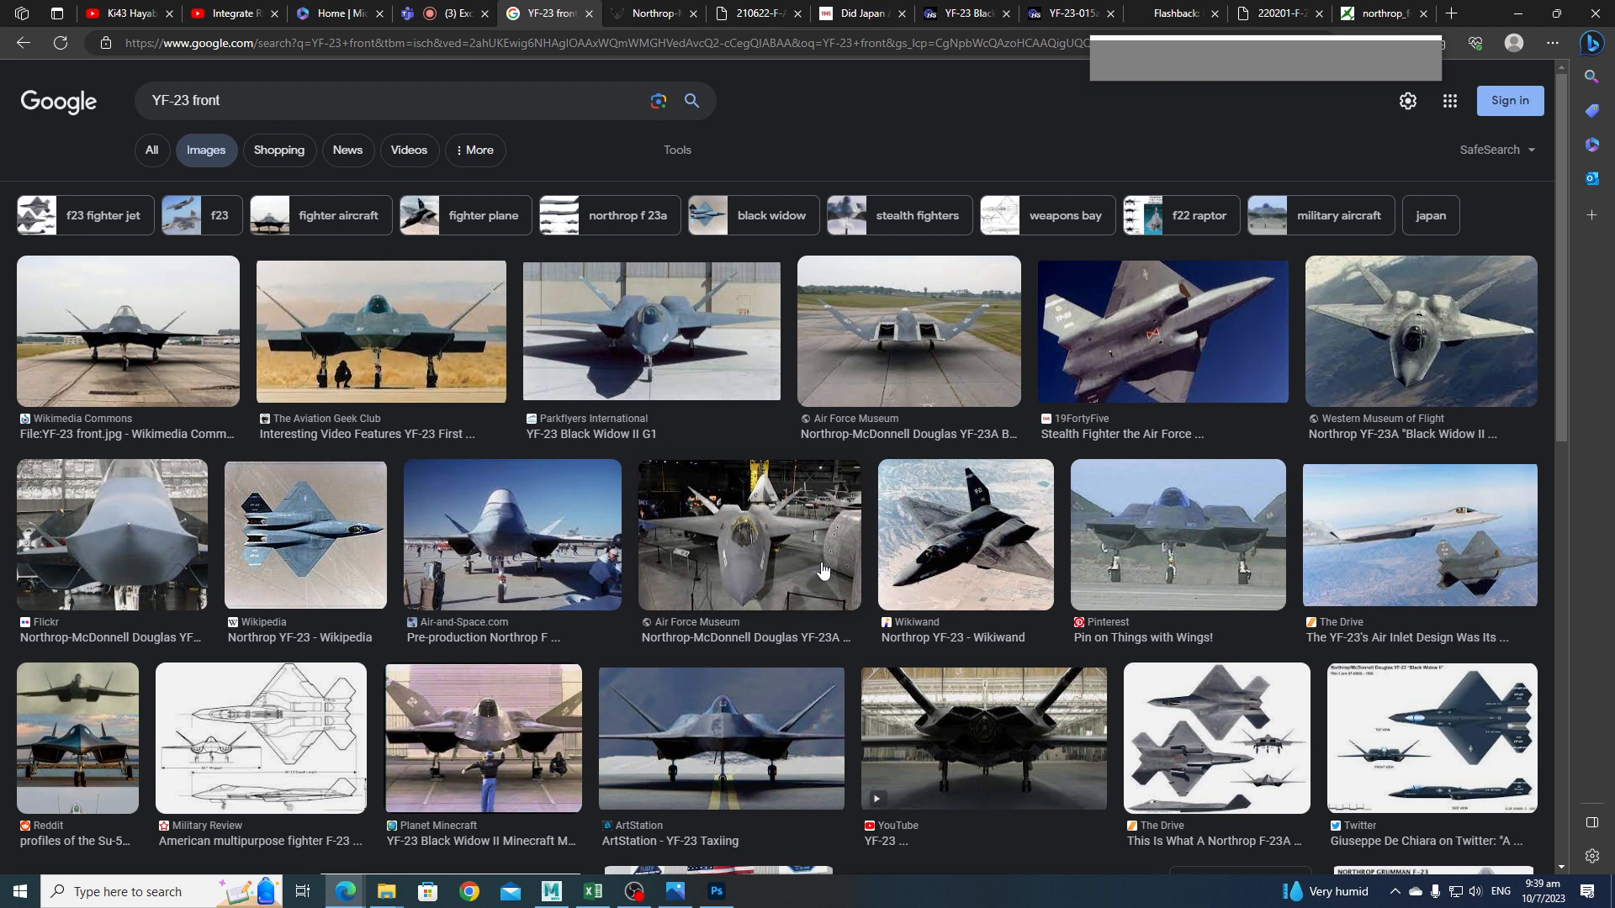
Preview the Pinterest head-on photo of the YF-23 and open the image in its own tab.
left_click(1211, 549)
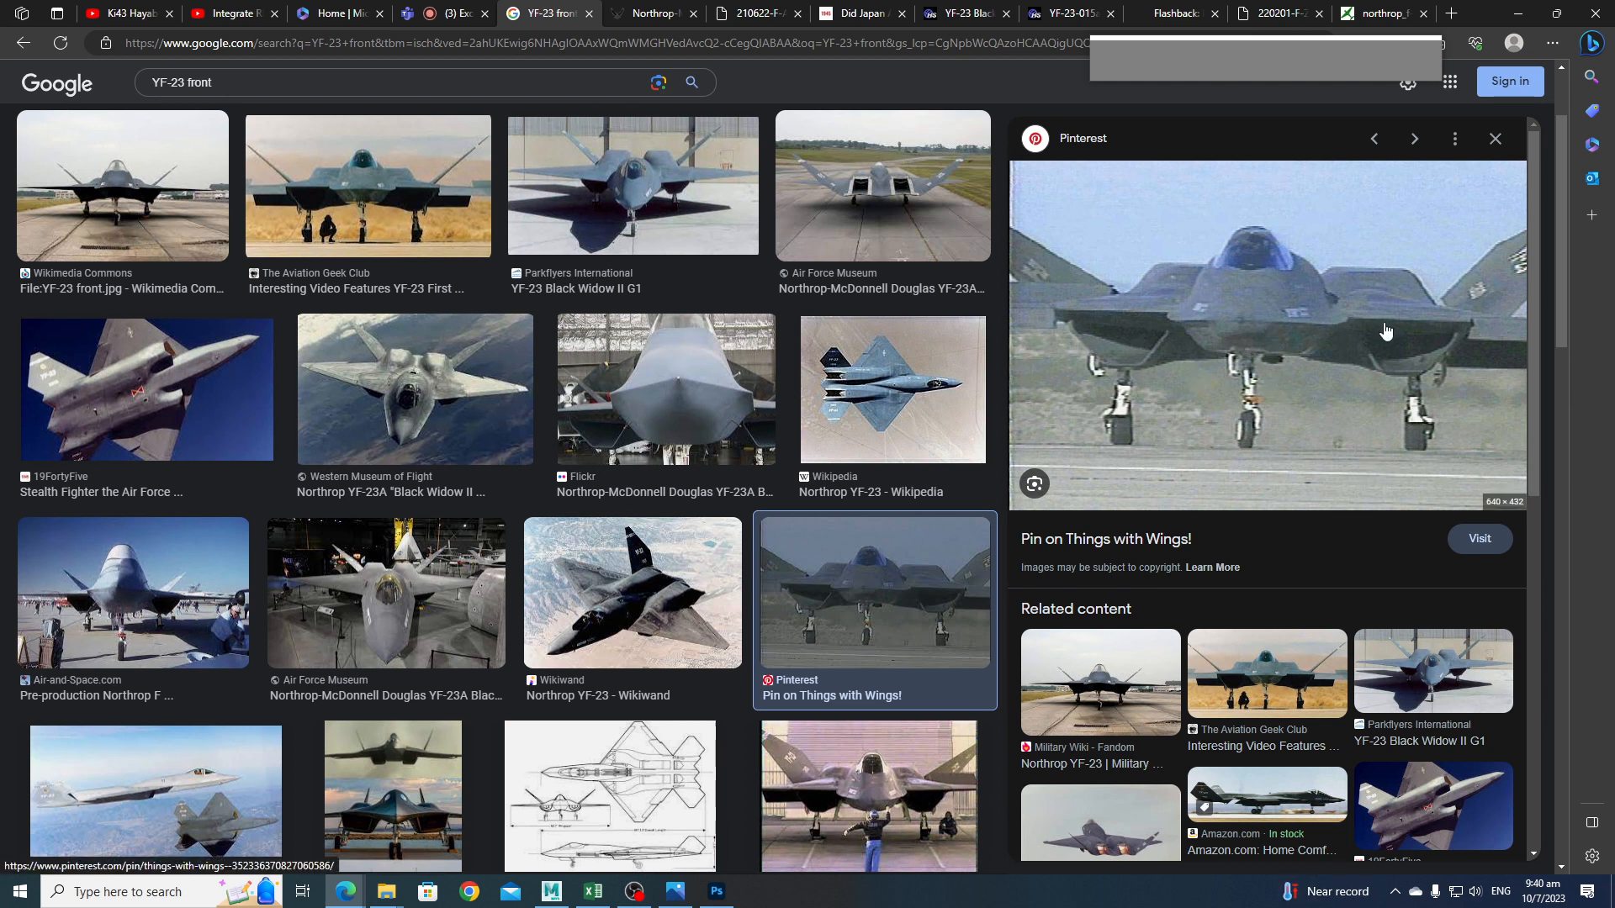
scroll(1346, 387, "down", 3)
scroll(1340, 394, "up", 3)
right_click_drag(1327, 340, 1403, 531)
left_click(1404, 528)
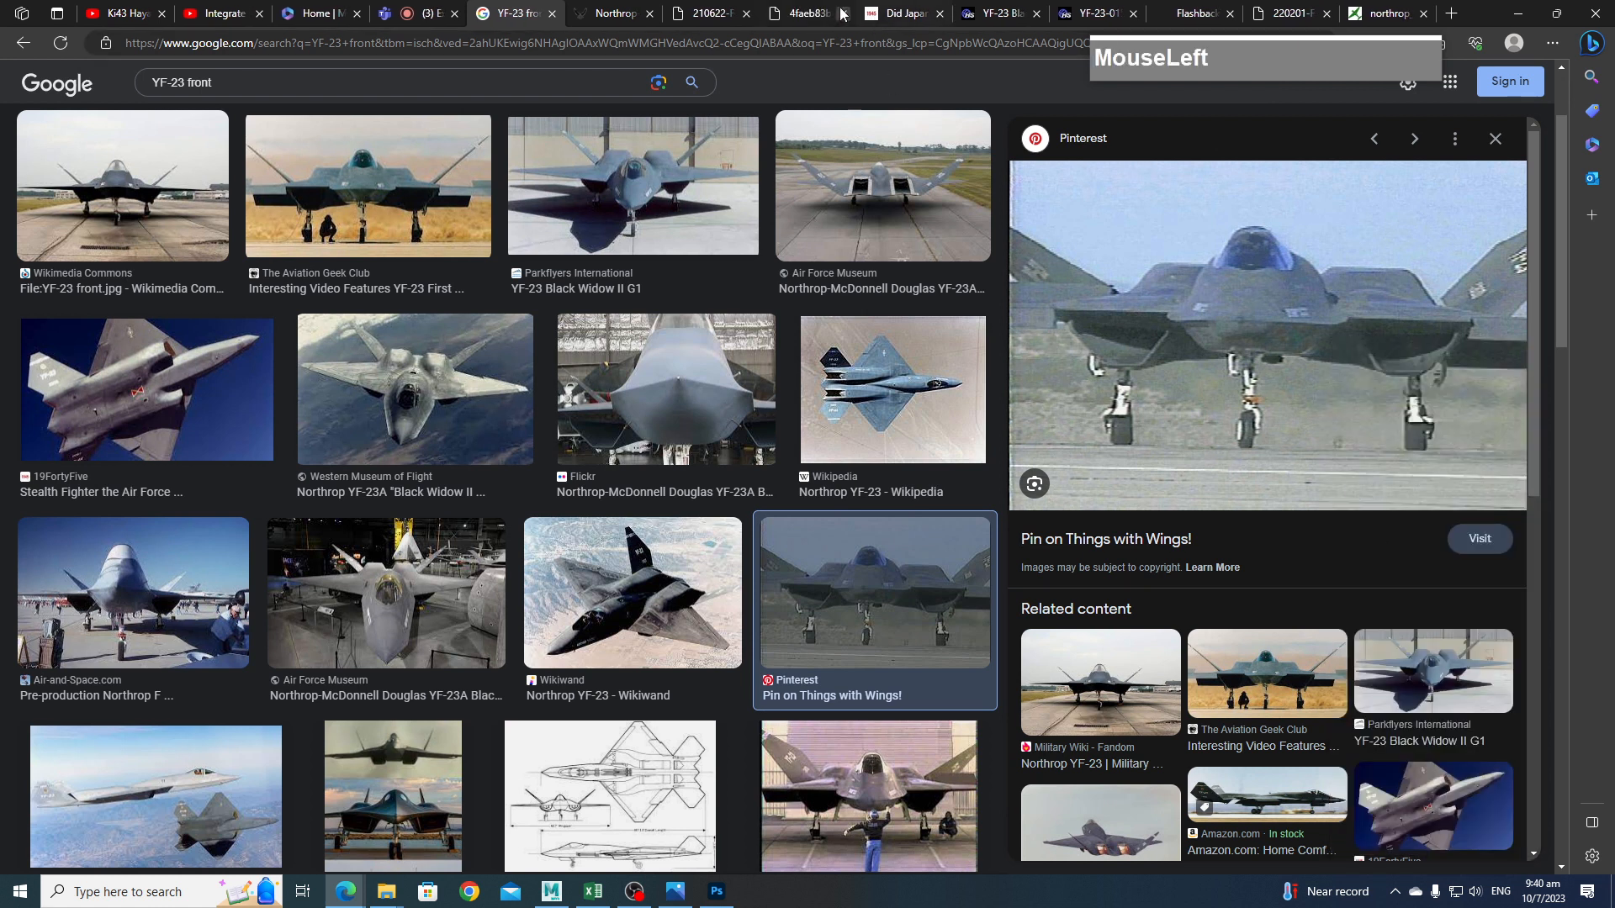
Save the Pinterest head-on photo of the YF-23 into the sourceimages folder.
left_click(807, 14)
right_click(829, 427)
left_click(896, 468)
left_click(933, 572)
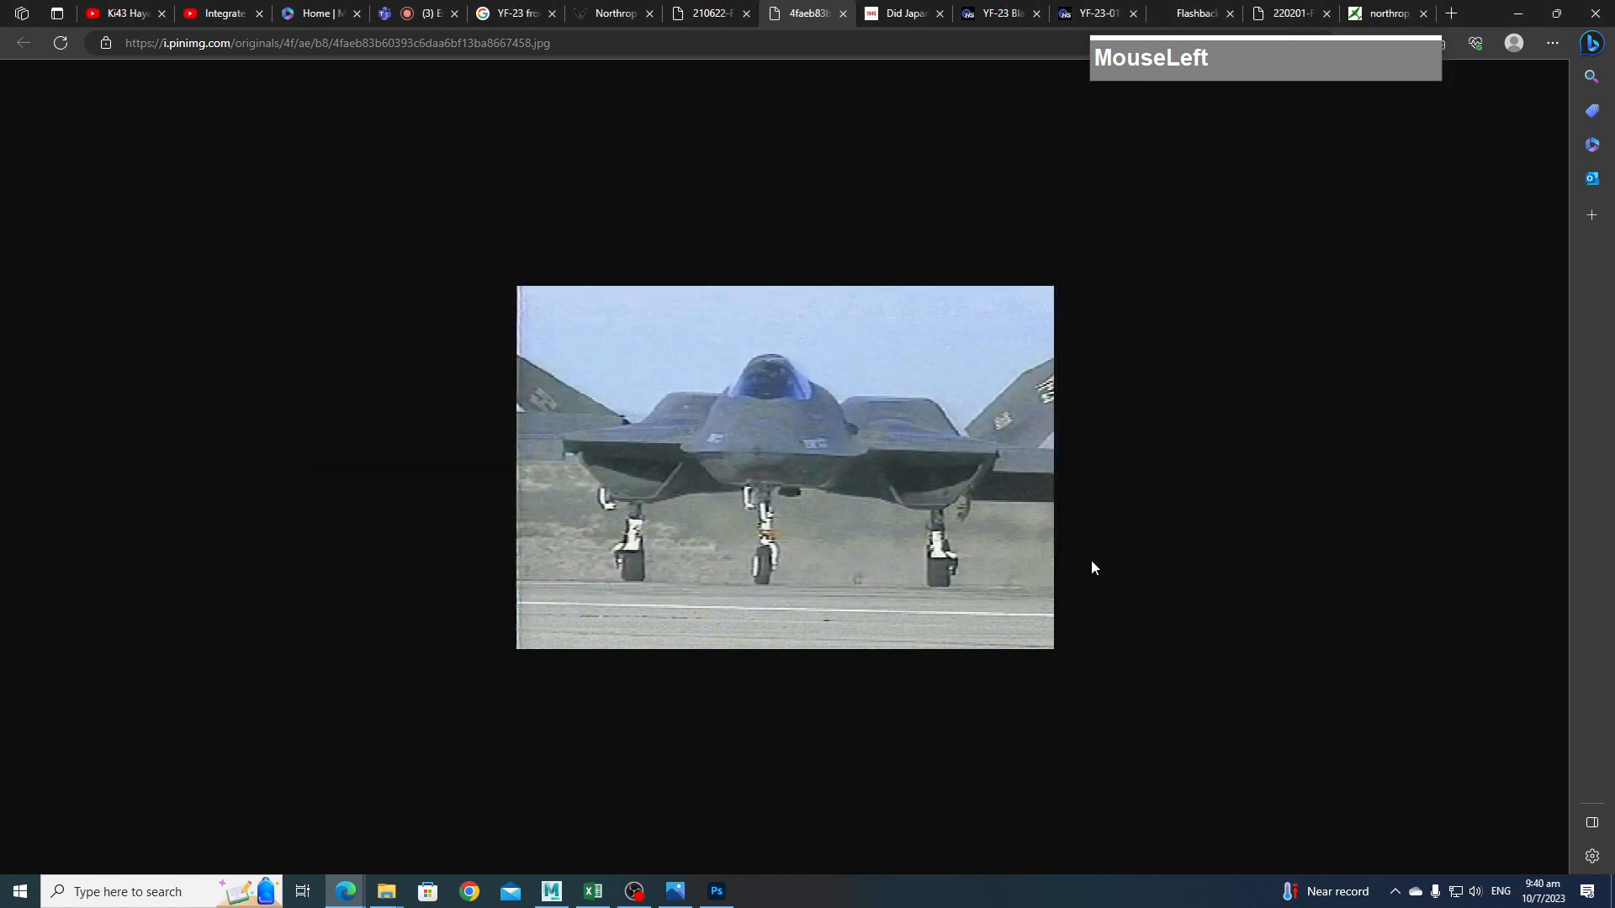
Open the underside photo 220201-F-ZS999-003 from the sourceimages folder in full size and examine the wing and intake layout.
left_click(386, 892)
left_click(469, 835)
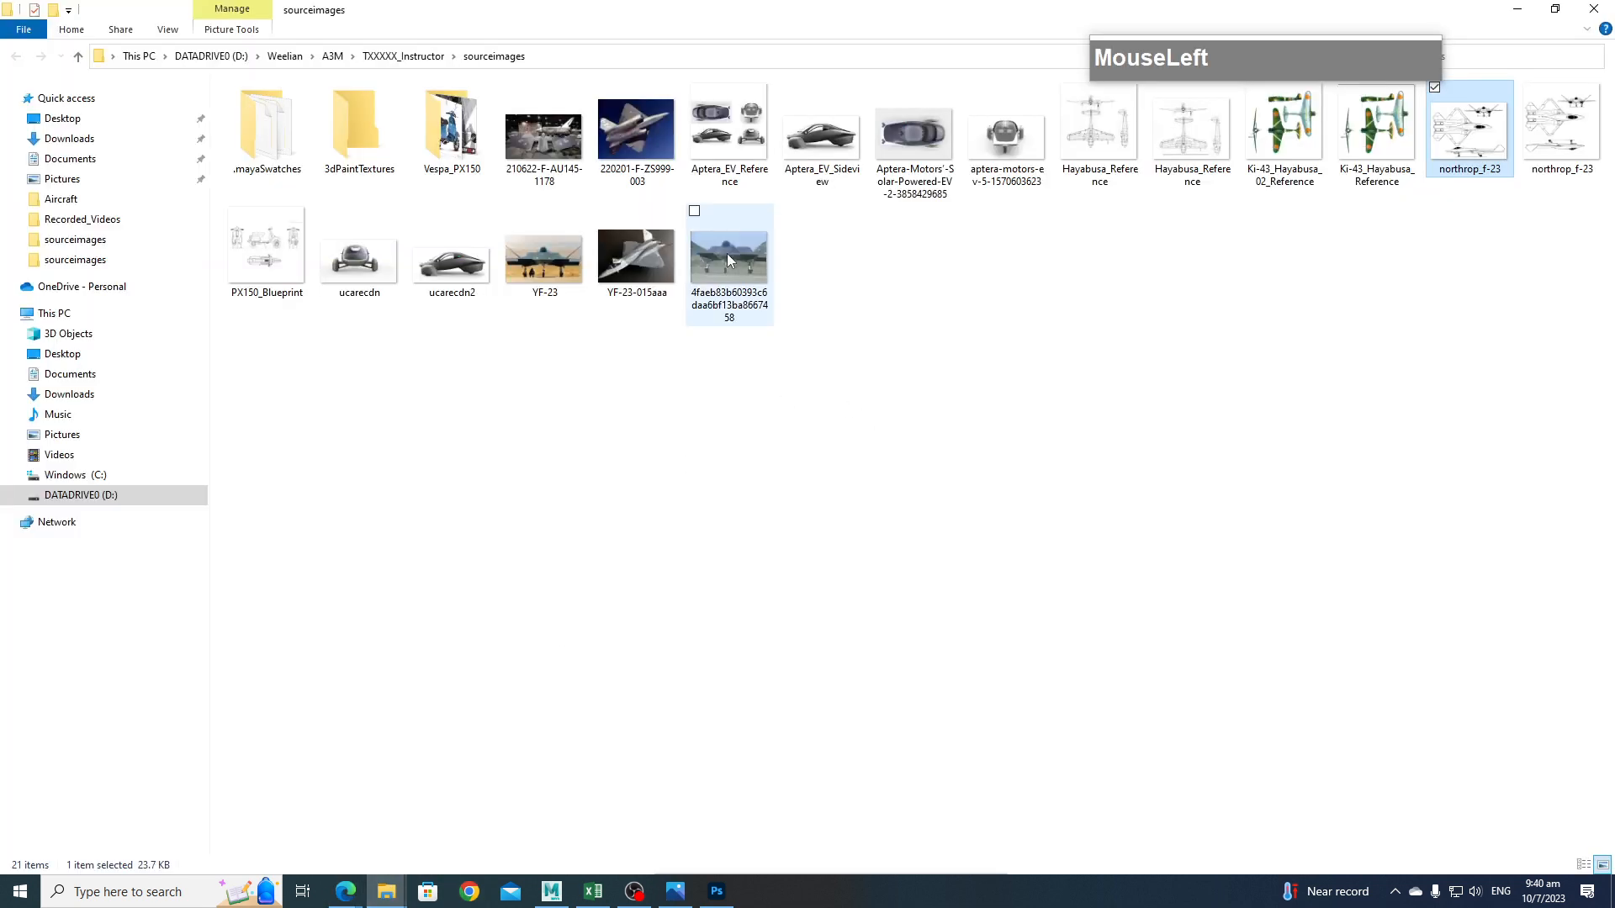
left_click(858, 425)
double_click(635, 131)
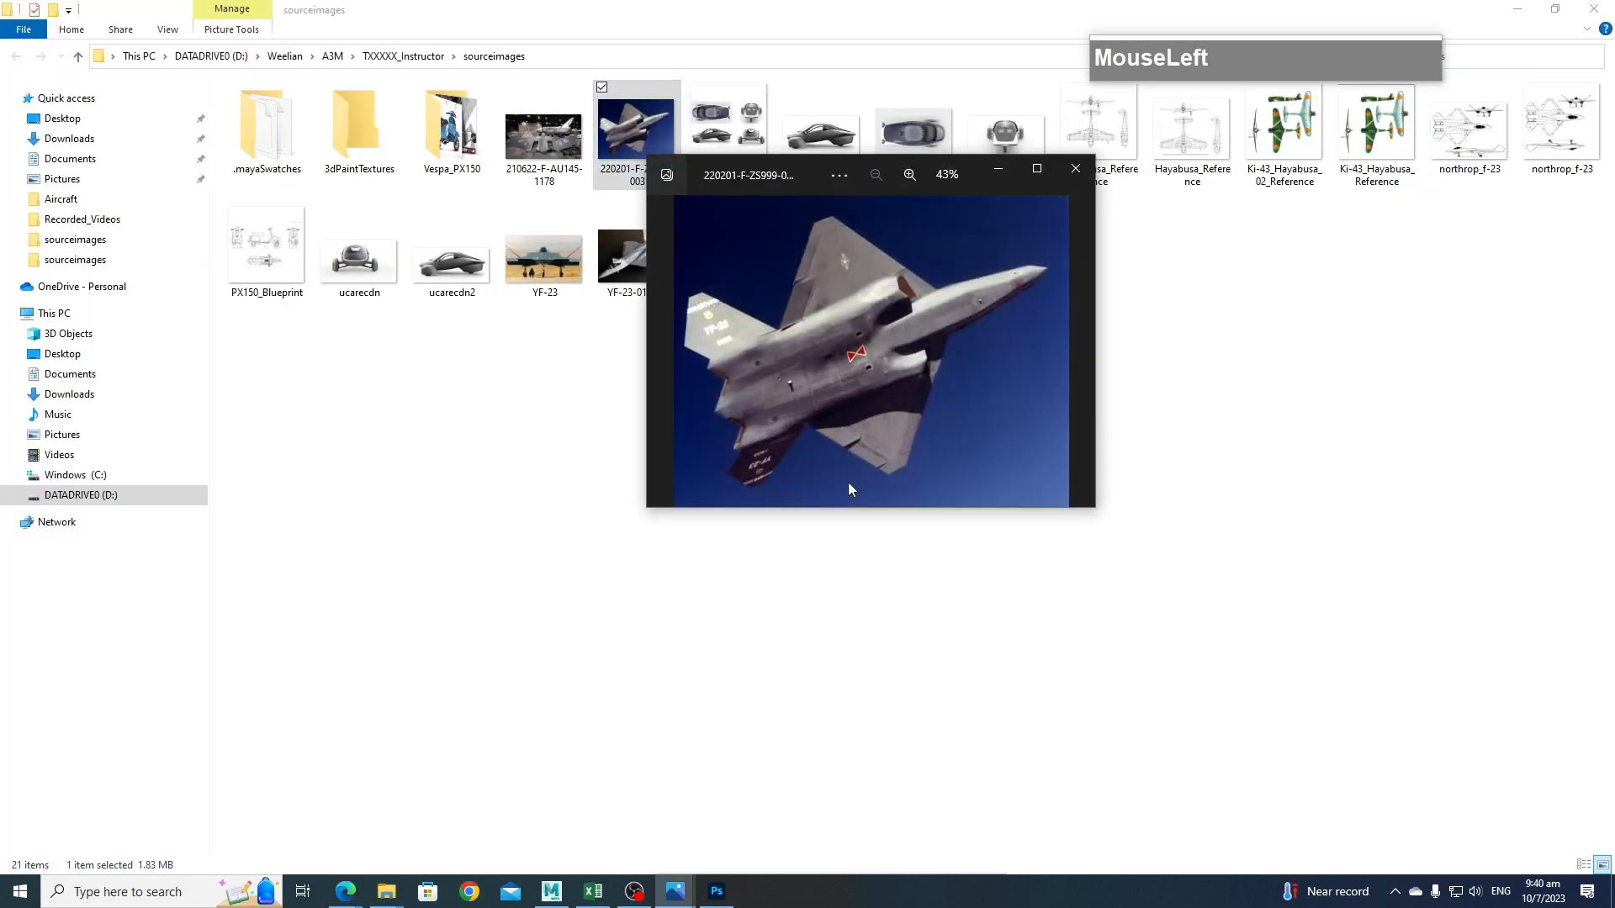
left_click(1036, 169)
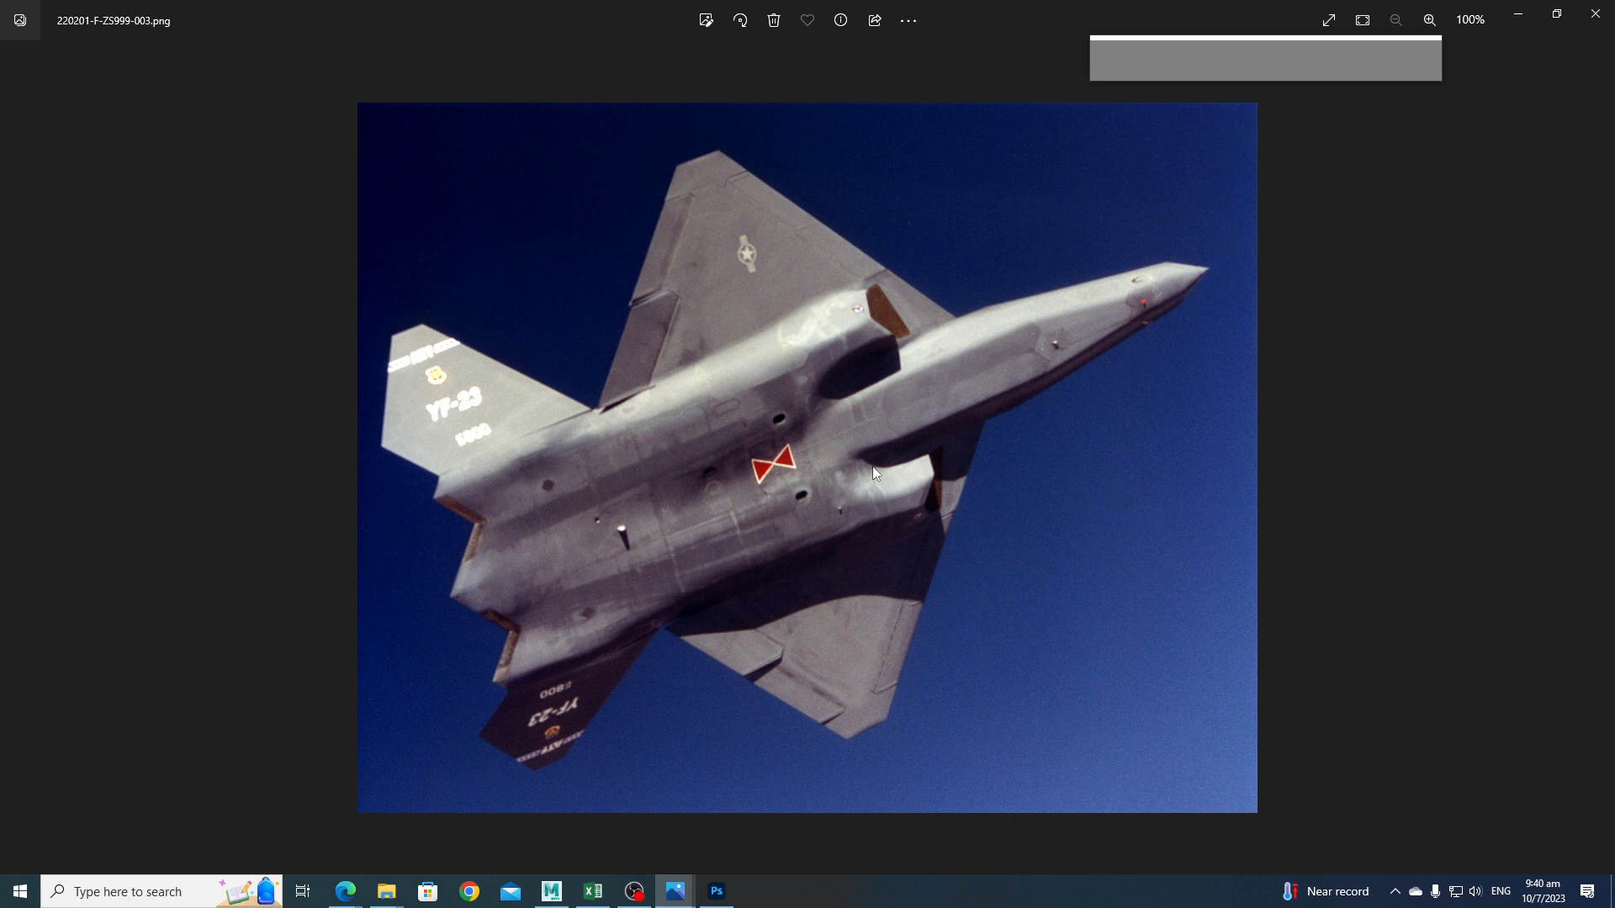
left_click(1519, 16)
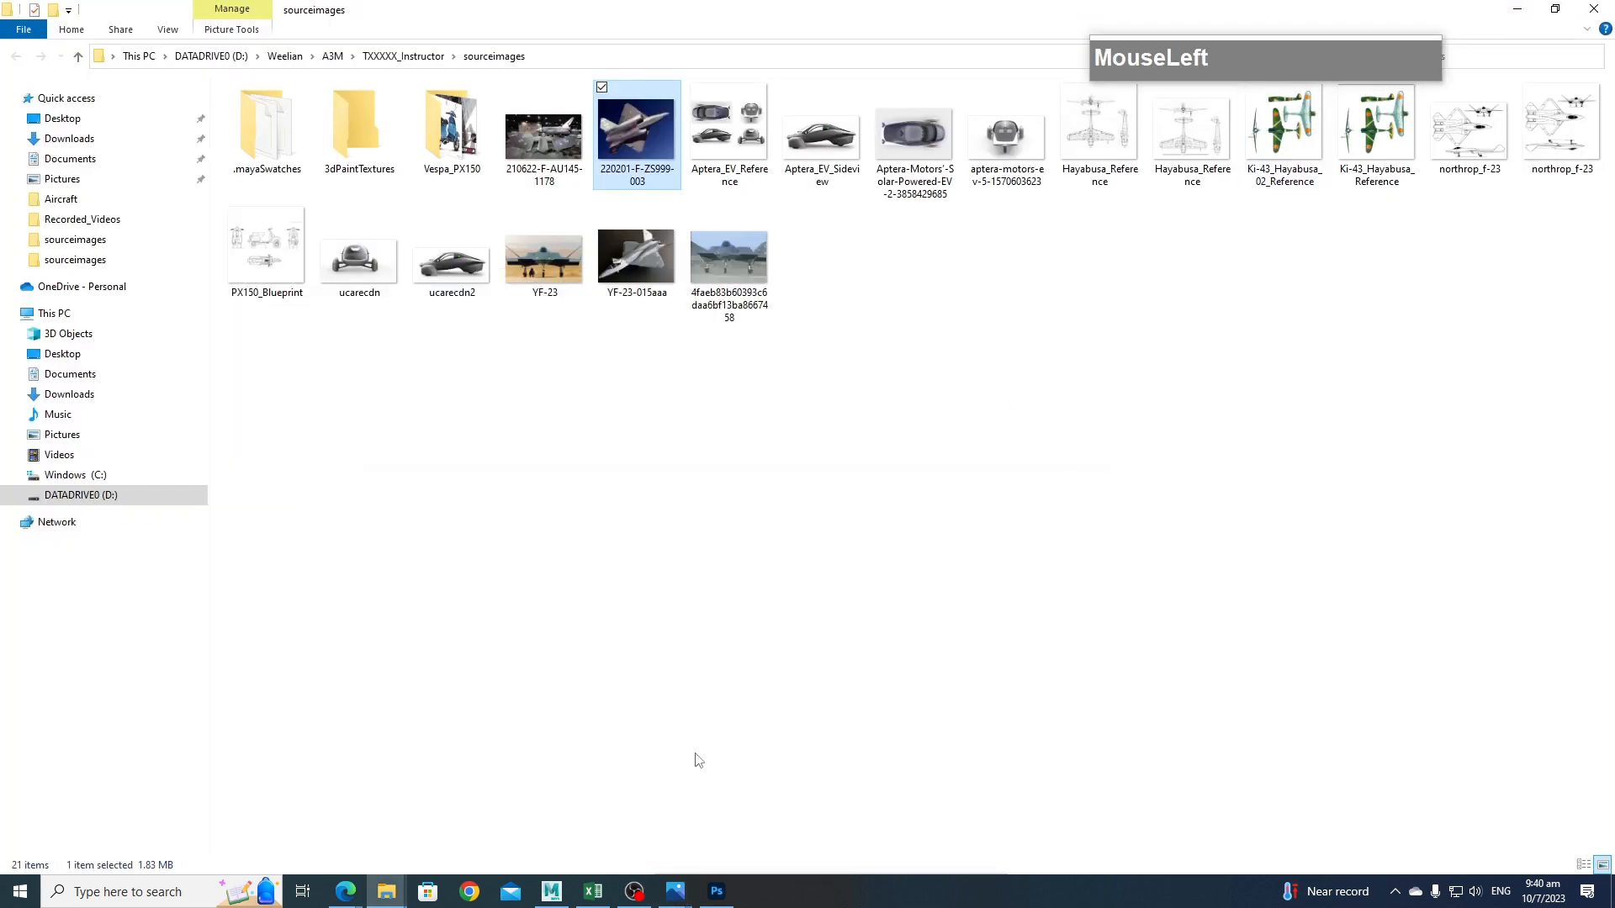
Switch back to Maya and compare the fuselage block with the side reference drawing.
left_click(340, 895)
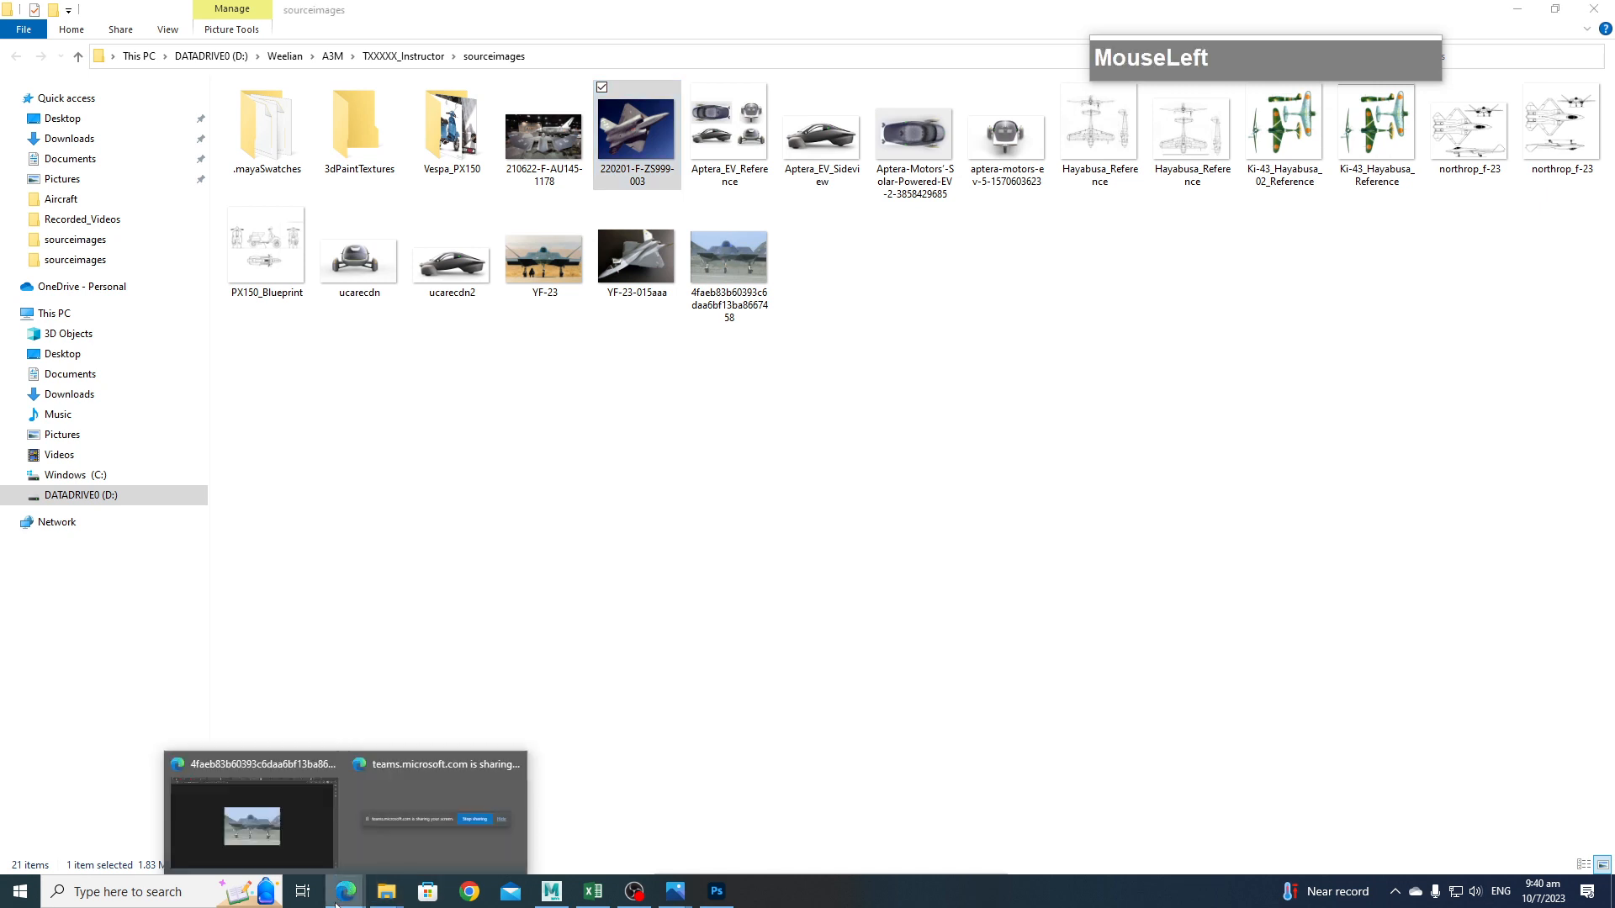
left_click(555, 893)
left_click_drag(893, 583, 780, 639, "alt")
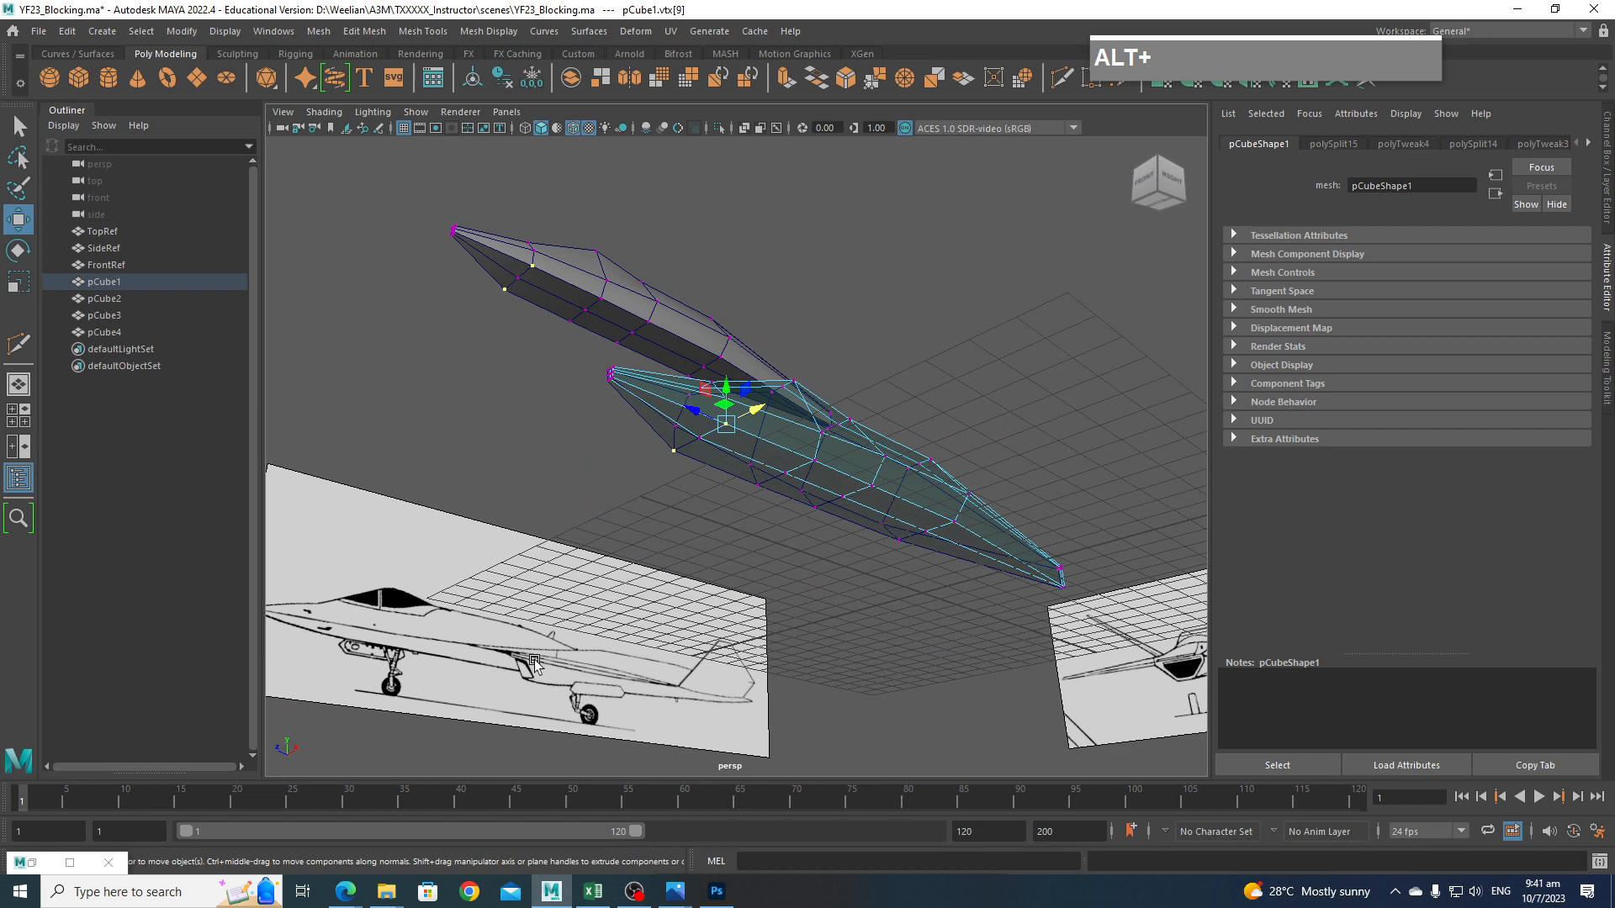
left_click_drag(502, 662, 795, 580, "alt")
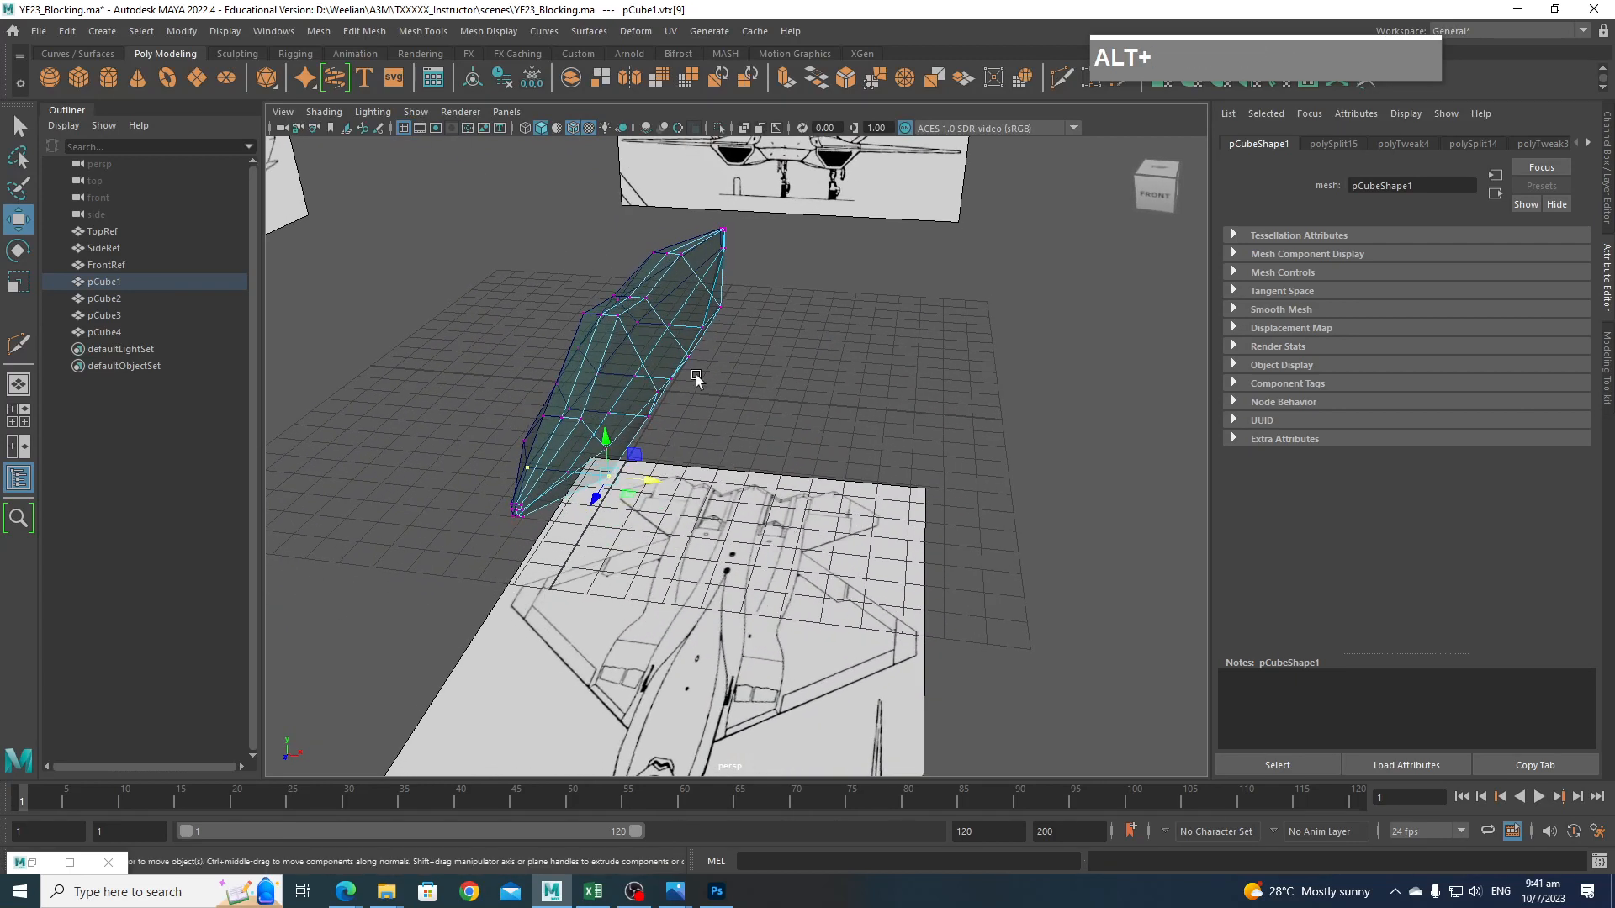
left_click_drag(818, 670, 798, 620, "alt")
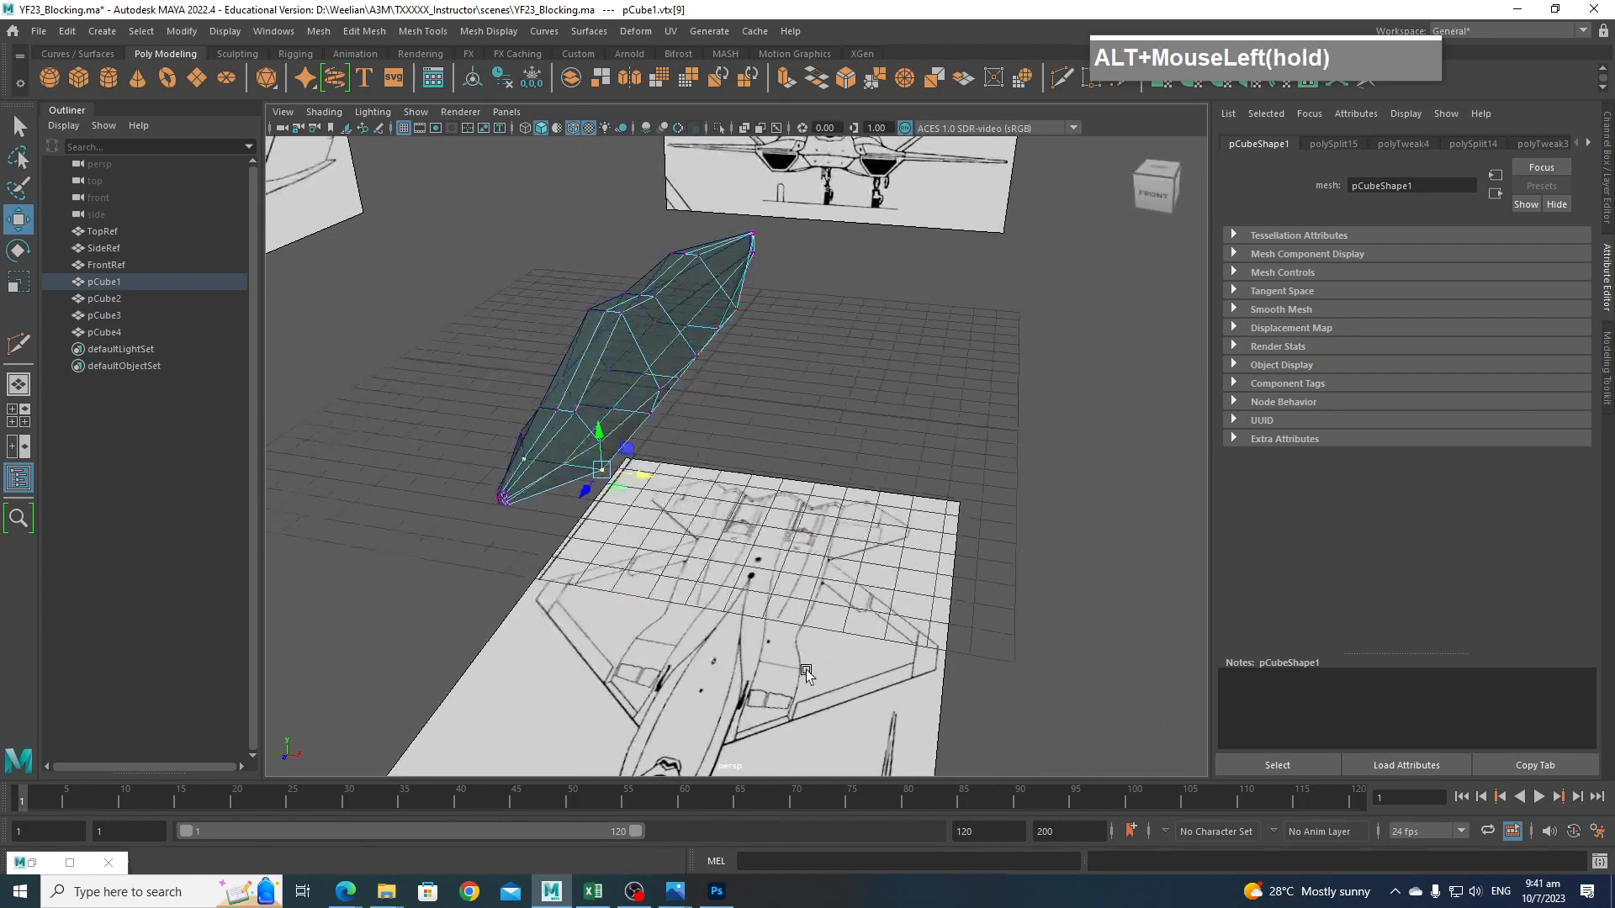
key("space")
left_click_drag(802, 515, 875, 518)
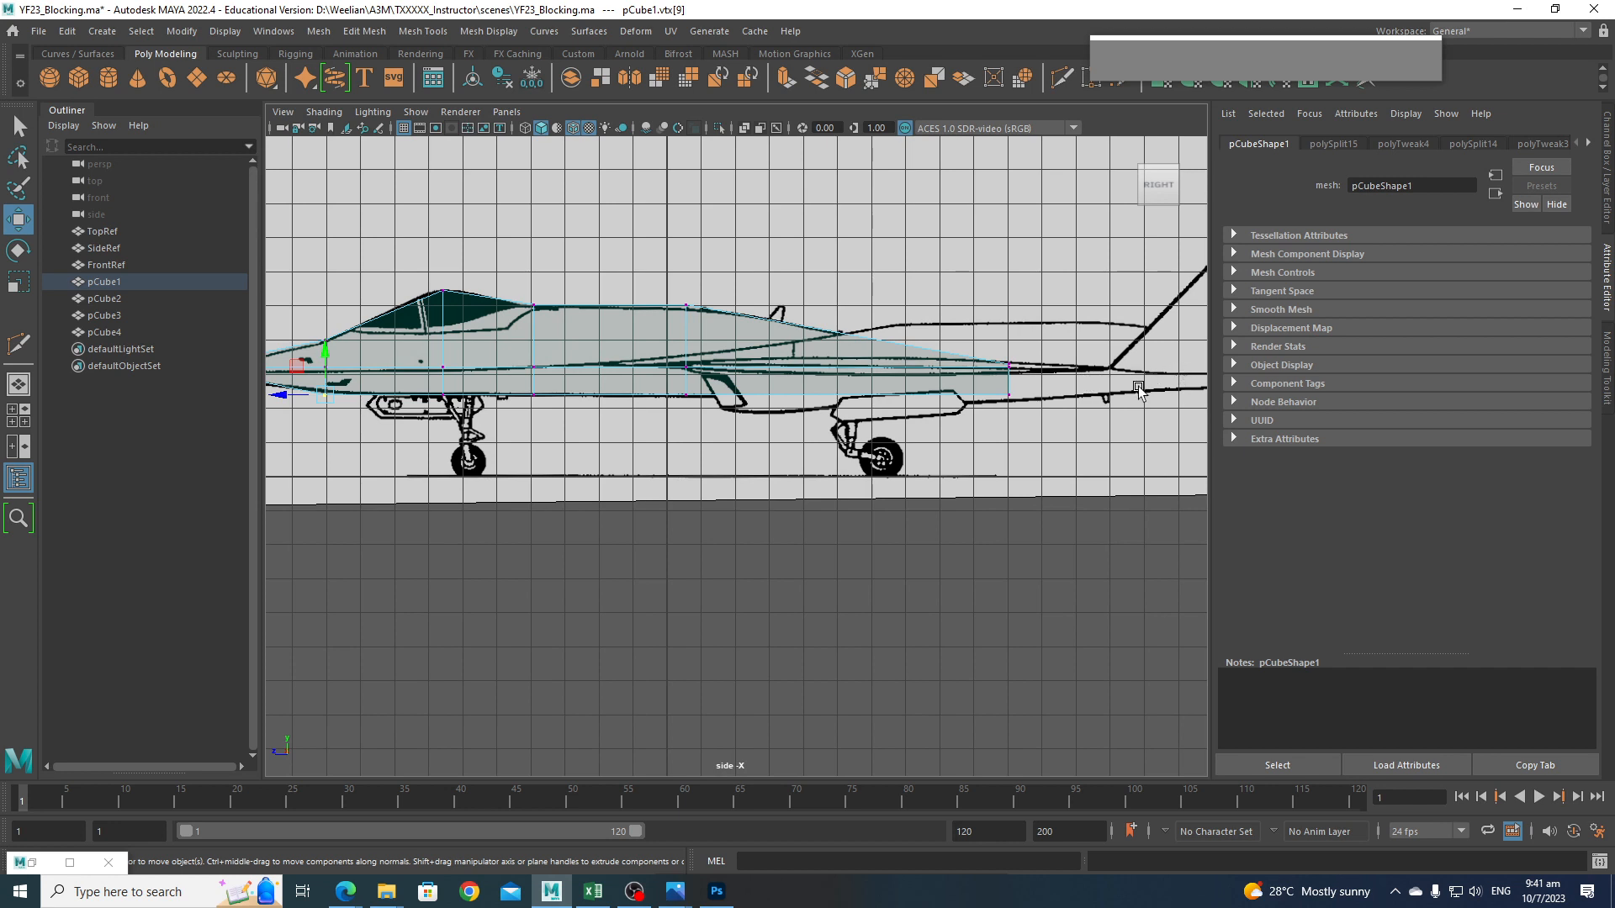
scroll(665, 391, "up", 4)
middle_click_drag(627, 346, 647, 424, "alt")
middle_click_drag(836, 414, 548, 416, "alt")
Bevel the lengthwise edge loop along the side of the pCube3 fuselage with a fraction of 1.
key("space")
left_click_drag(576, 427, 589, 386)
scroll(603, 391, "down", 3)
middle_click_drag(606, 392, 618, 559, "alt")
left_click_drag(618, 559, 617, 456, "alt")
scroll(617, 455, "up", 3)
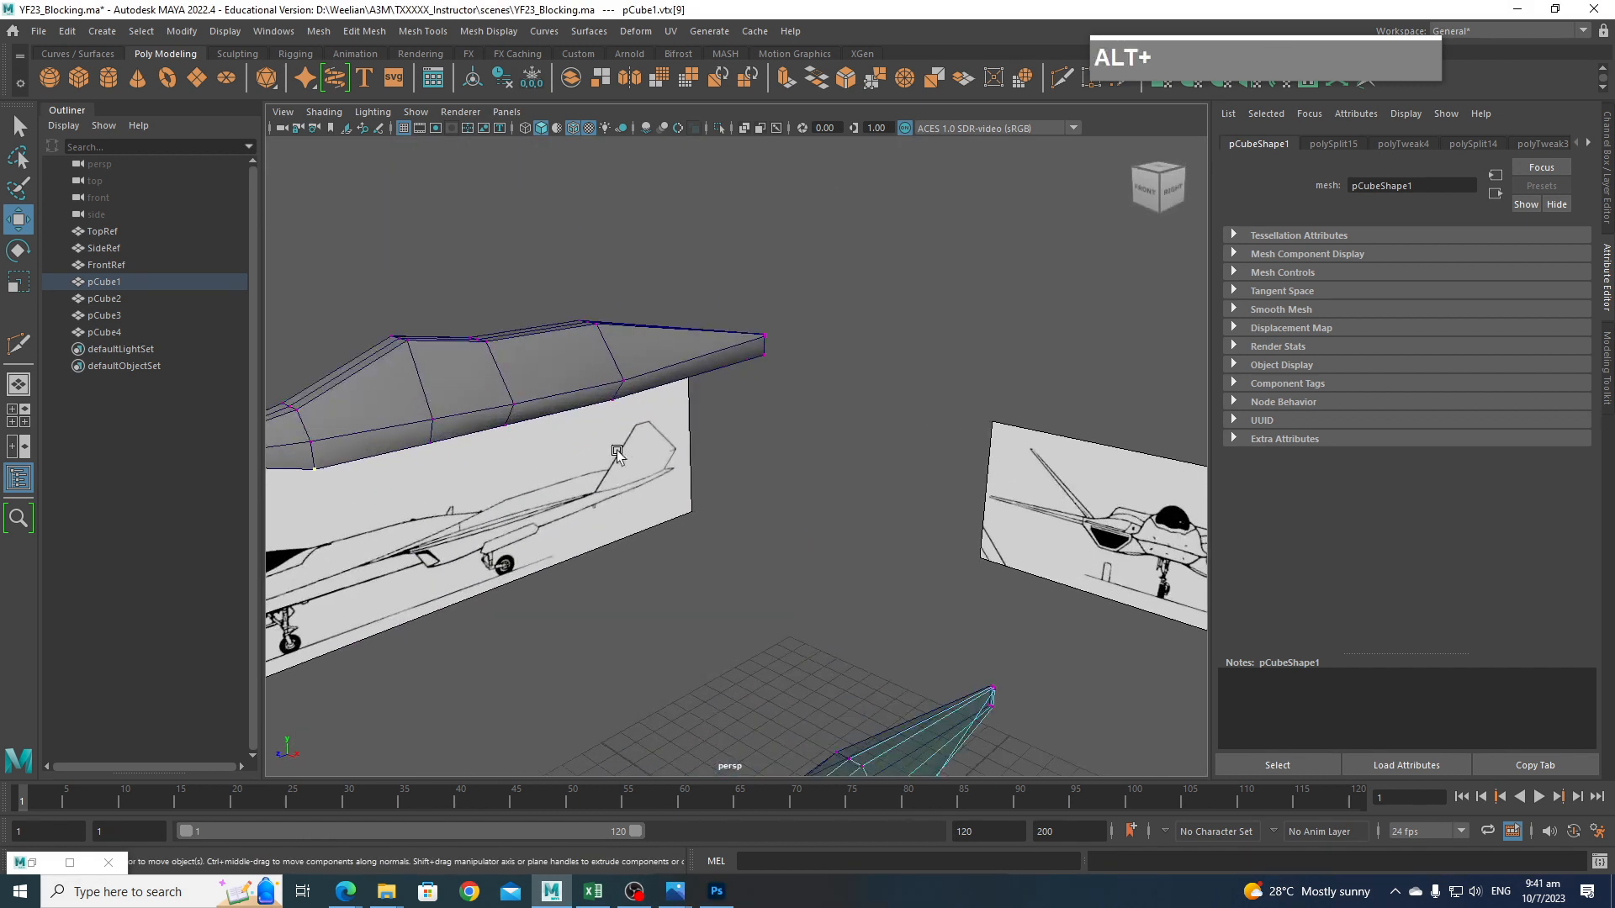
middle_click_drag(617, 454, 850, 577, "alt")
left_click_drag(850, 576, 946, 568, "alt")
middle_click_drag(946, 568, 944, 605, "alt")
left_click_drag(944, 606, 992, 612, "alt")
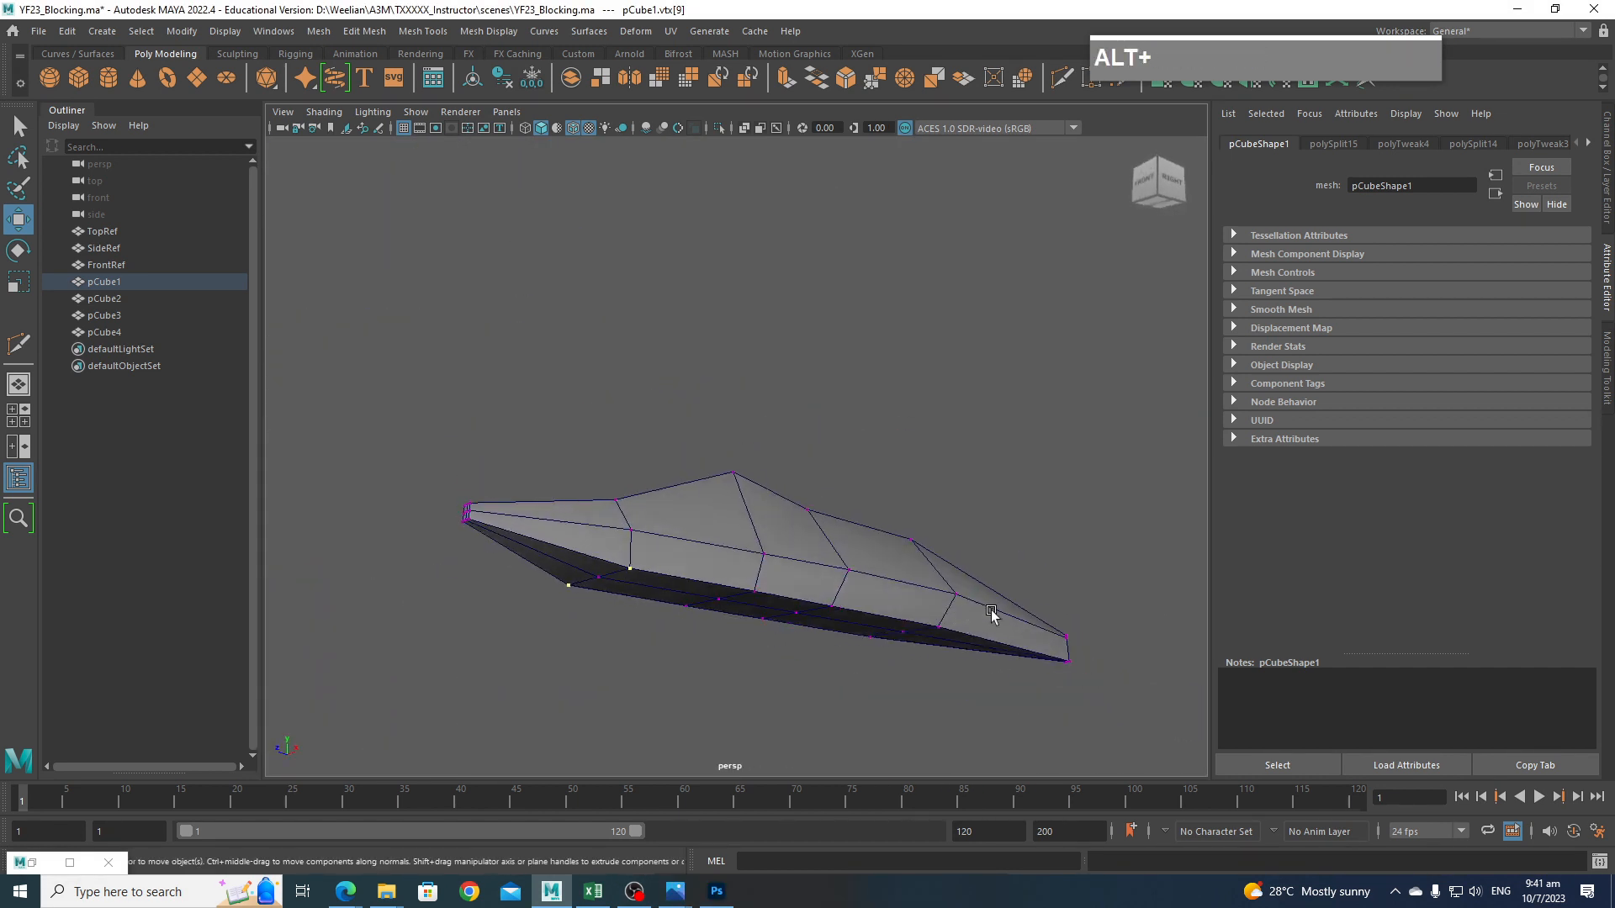
middle_click_drag(991, 612, 838, 579, "alt")
left_click_drag(838, 579, 844, 586, "alt")
middle_click_drag(843, 586, 875, 581, "alt")
left_click_drag(875, 581, 871, 594, "alt")
right_click_drag(838, 525, 836, 383)
double_click(783, 534)
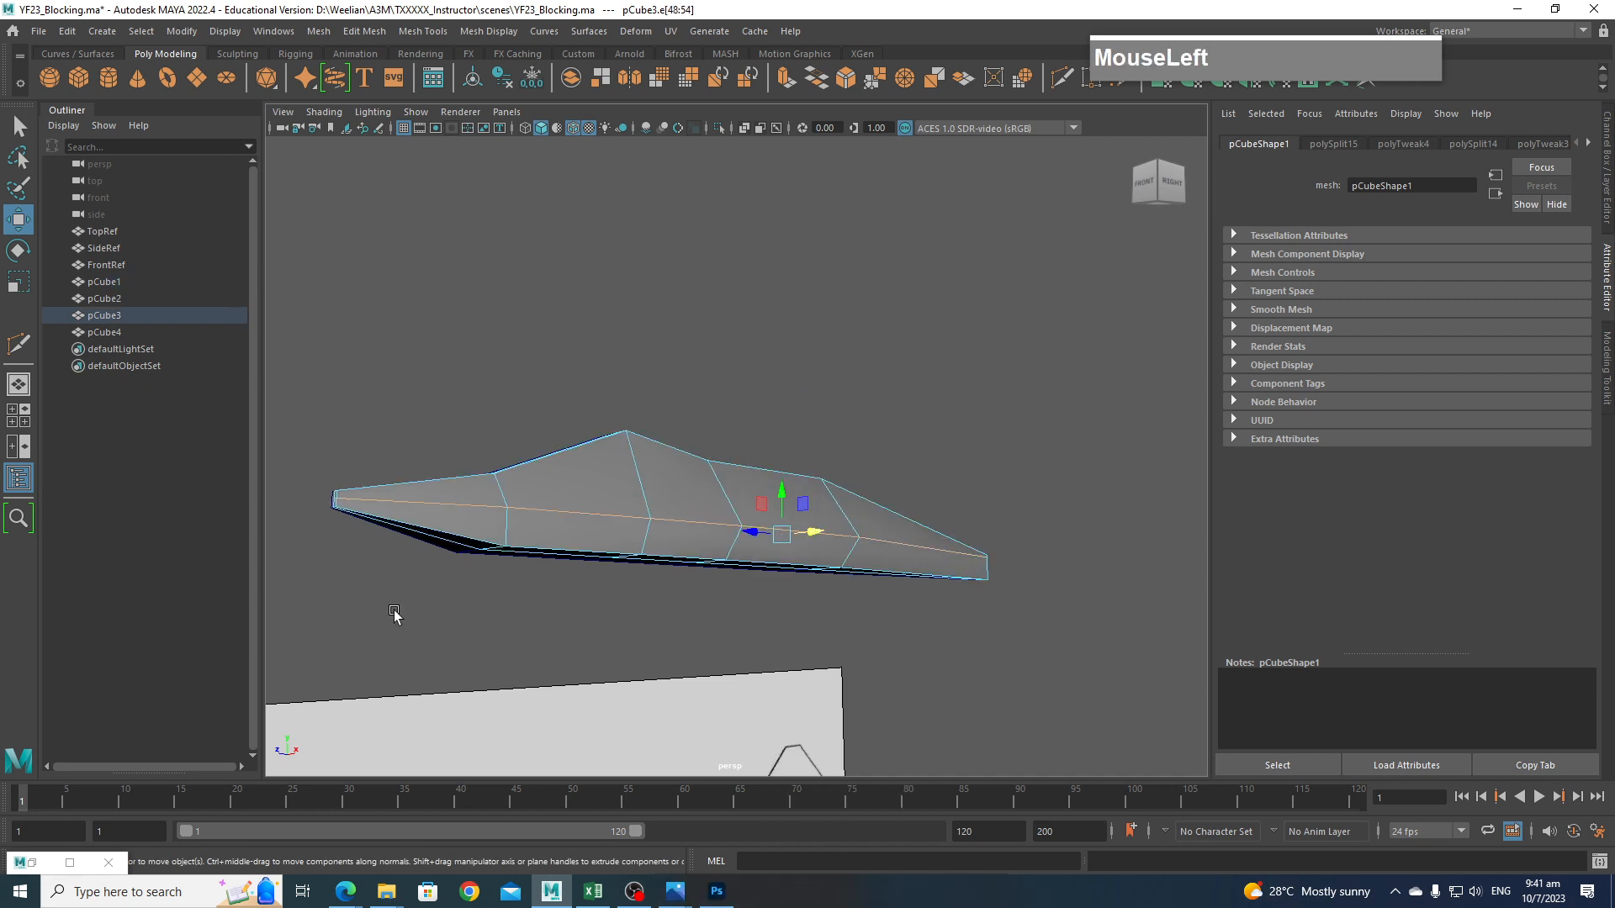
left_click_drag(656, 595, 724, 552, "alt")
right_click_drag(713, 521, 790, 523, "shift")
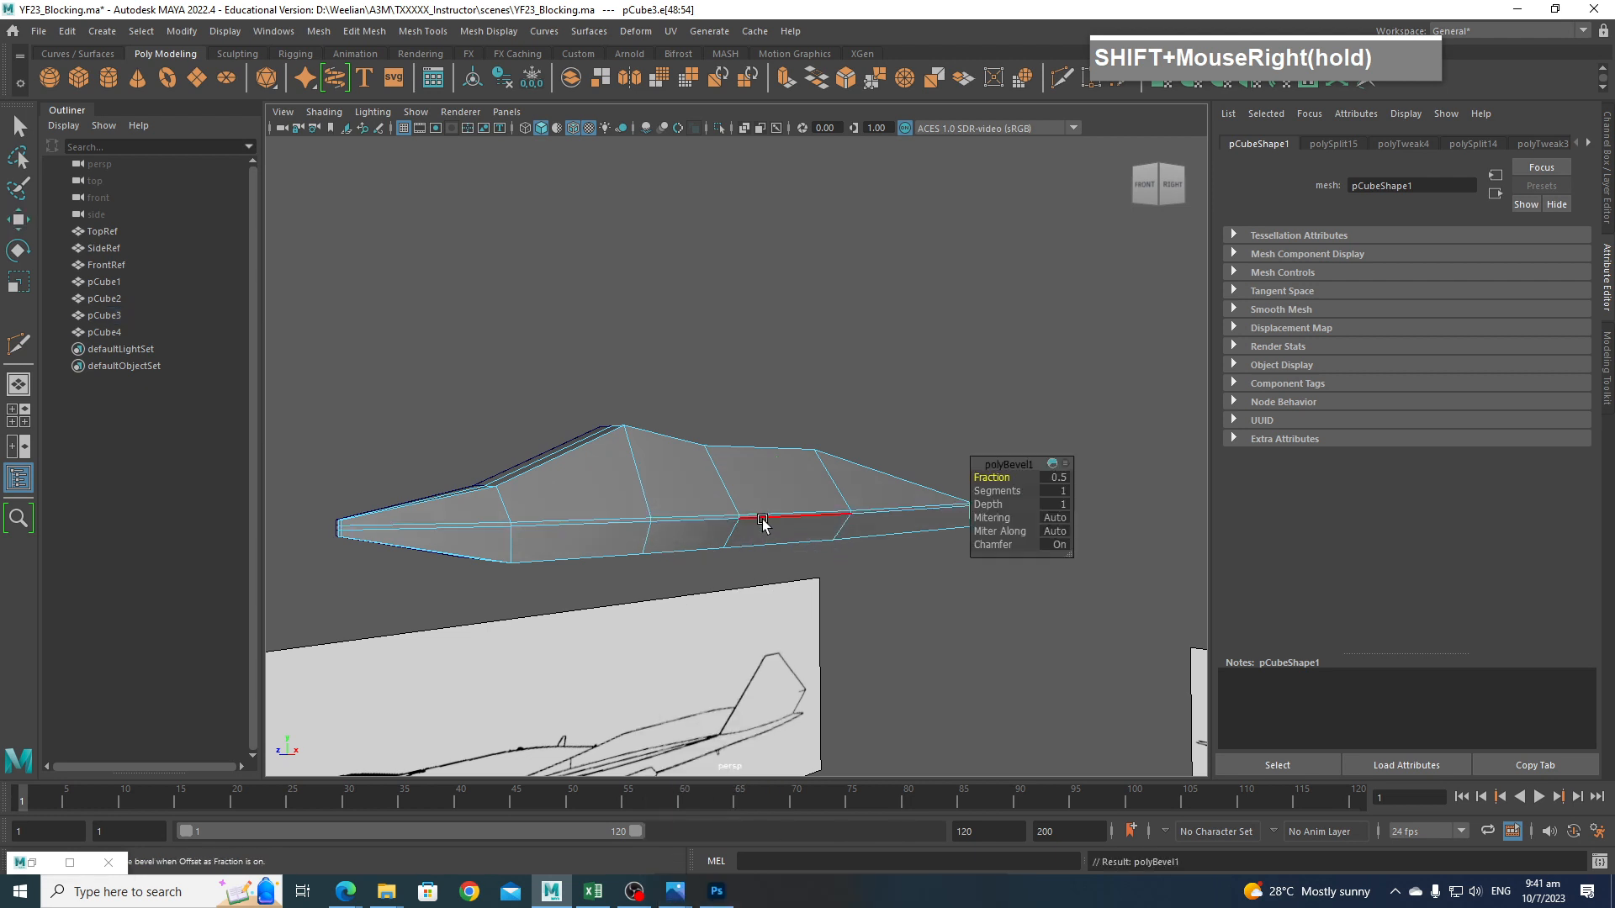
mouse_move(999, 478)
left_mouse_down()
mouse_move(1023, 484)
mouse_move(1006, 491)
left_mouse_up()
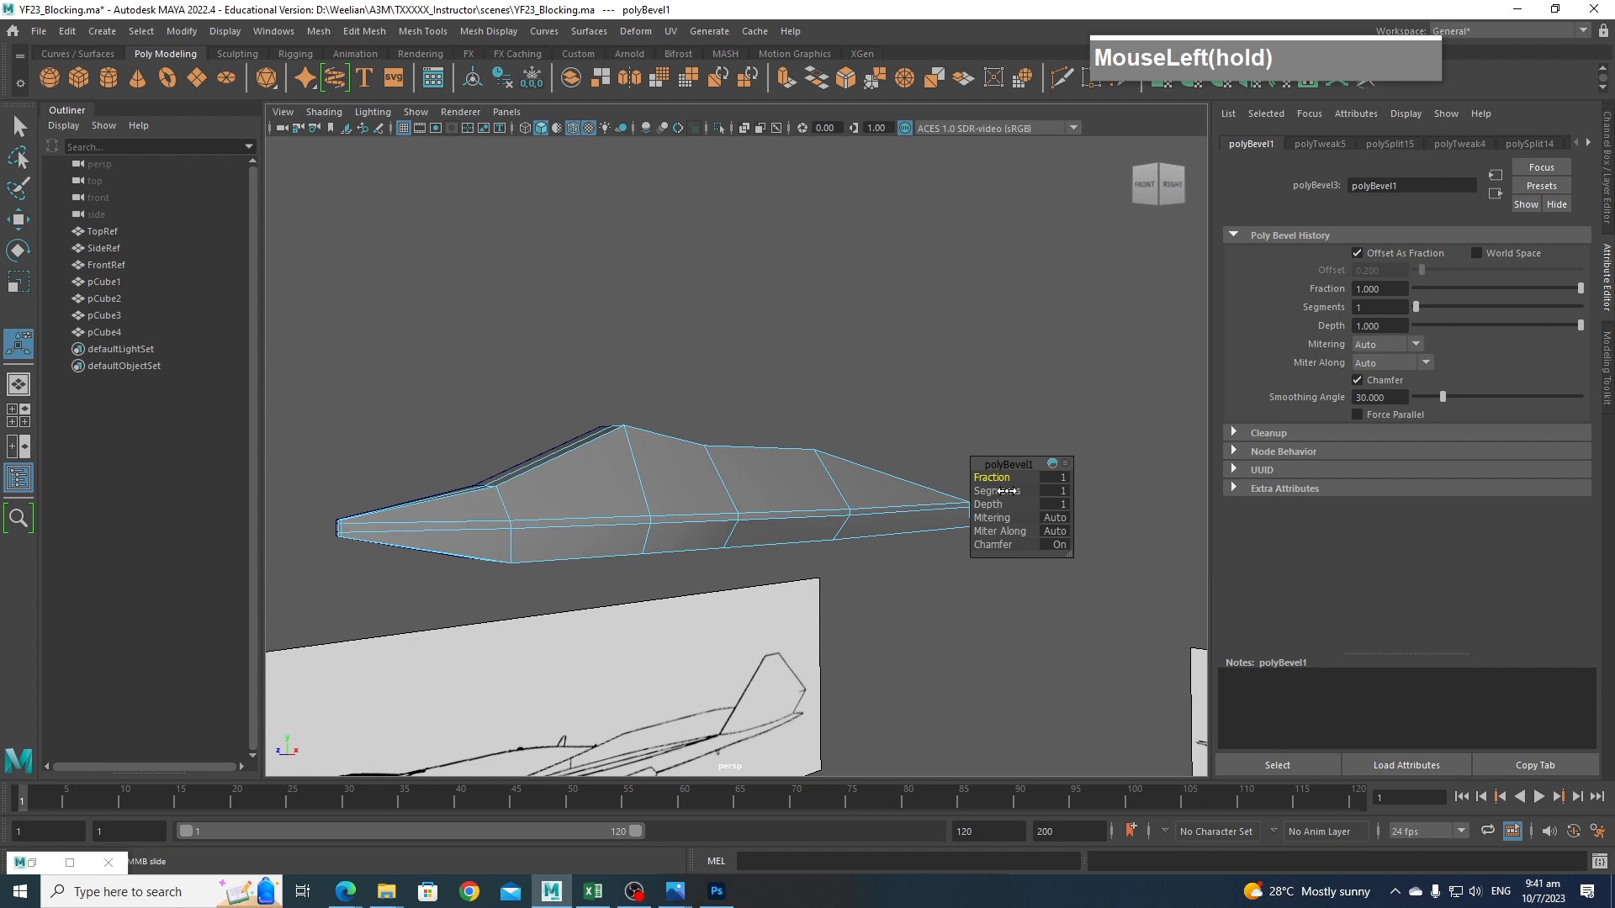
left_click(906, 639)
Insert a vertical edge loop with Multi-Cut across the fuselage, about midway between the canopy's rear end and the start of the tail taper.
middle_click_drag(959, 627, 944, 602, "alt")
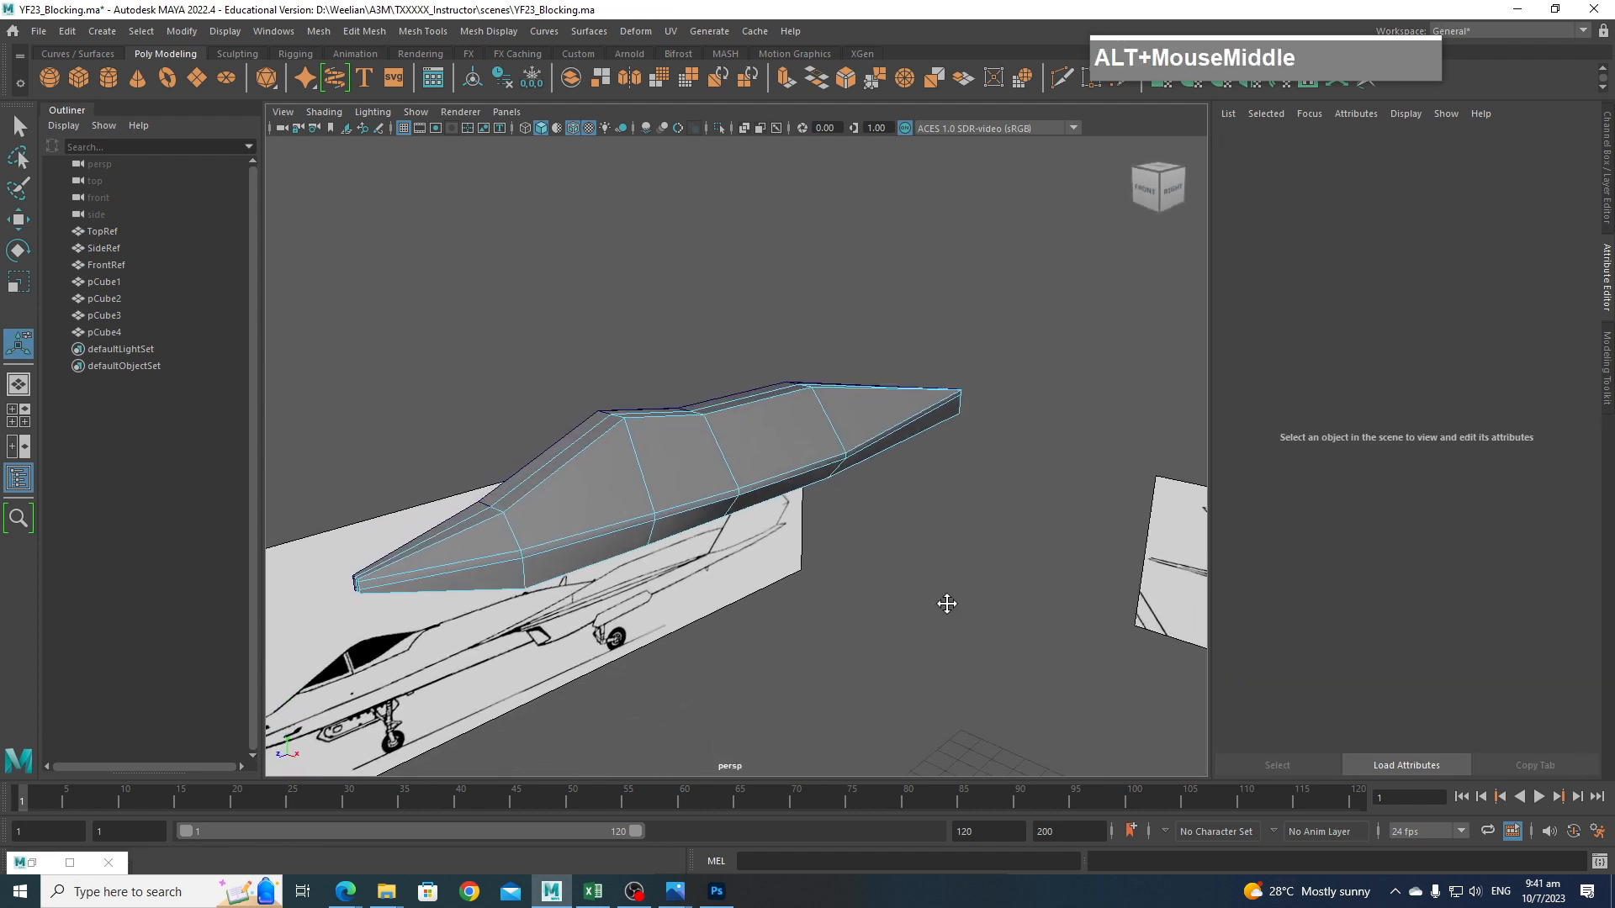
left_click_drag(944, 602, 897, 598, "alt")
middle_click_drag(897, 598, 900, 635, "alt")
mouse_move(736, 428)
right_mouse_down()
mouse_move(757, 485)
mouse_move(738, 429)
right_mouse_up()
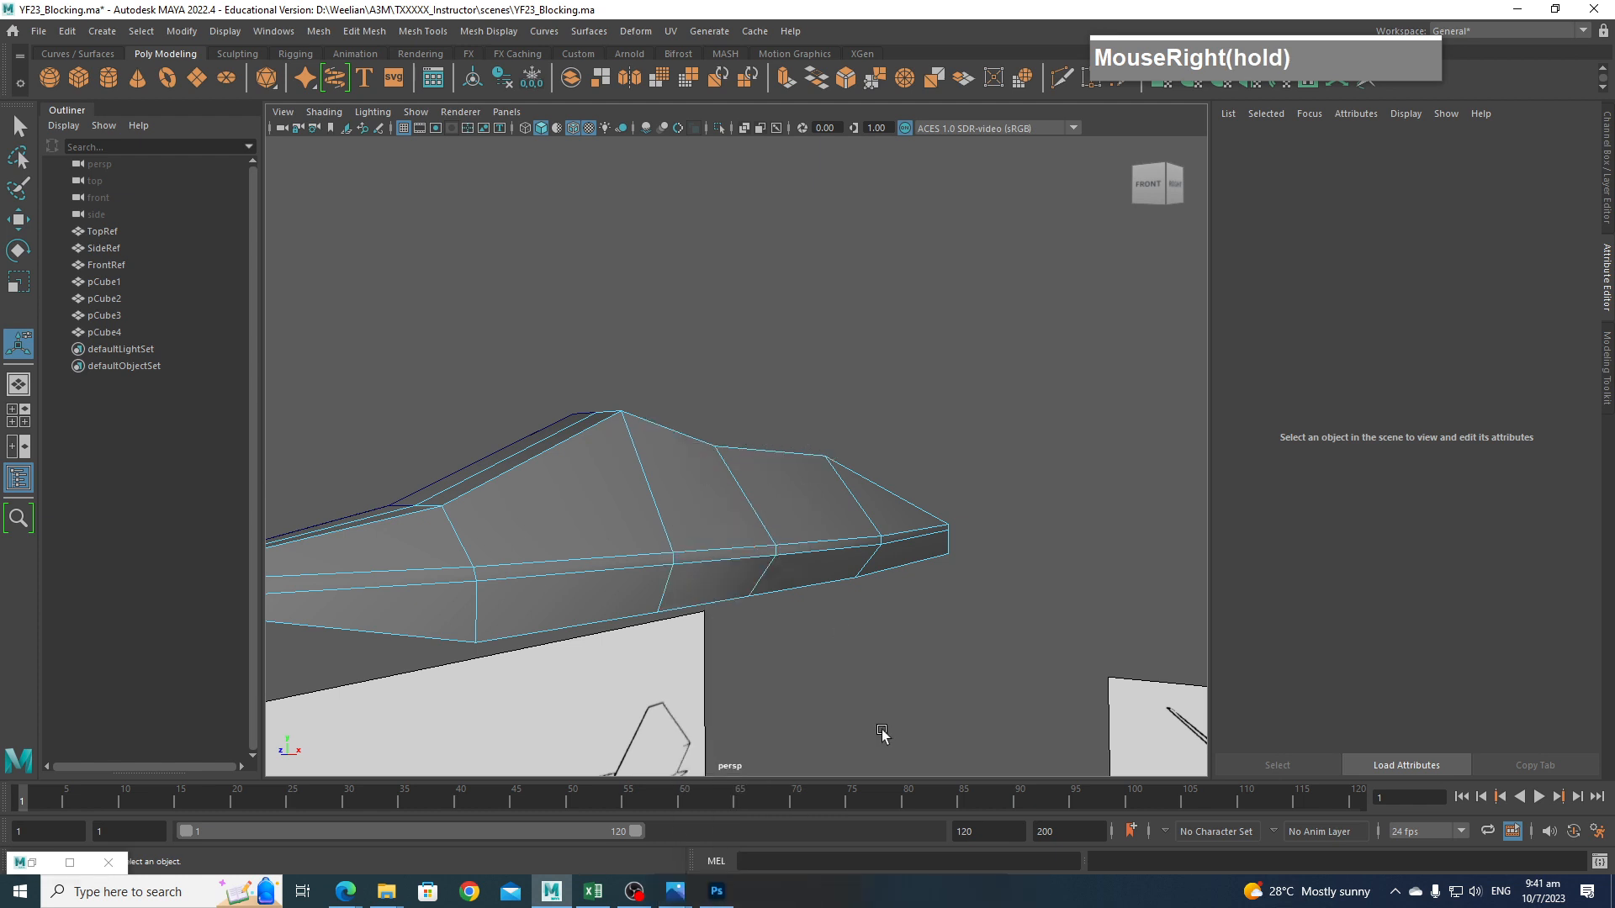
left_click_drag(883, 734, 800, 663, "alt")
middle_click_drag(800, 663, 773, 569, "alt")
key("space")
left_click_drag(740, 424, 813, 431)
middle_click_drag(800, 530, 1013, 526, "alt")
scroll(841, 530, "up", 3)
middle_click_drag(690, 528, 904, 520, "alt")
right_click_drag(790, 467, 710, 471, "shift")
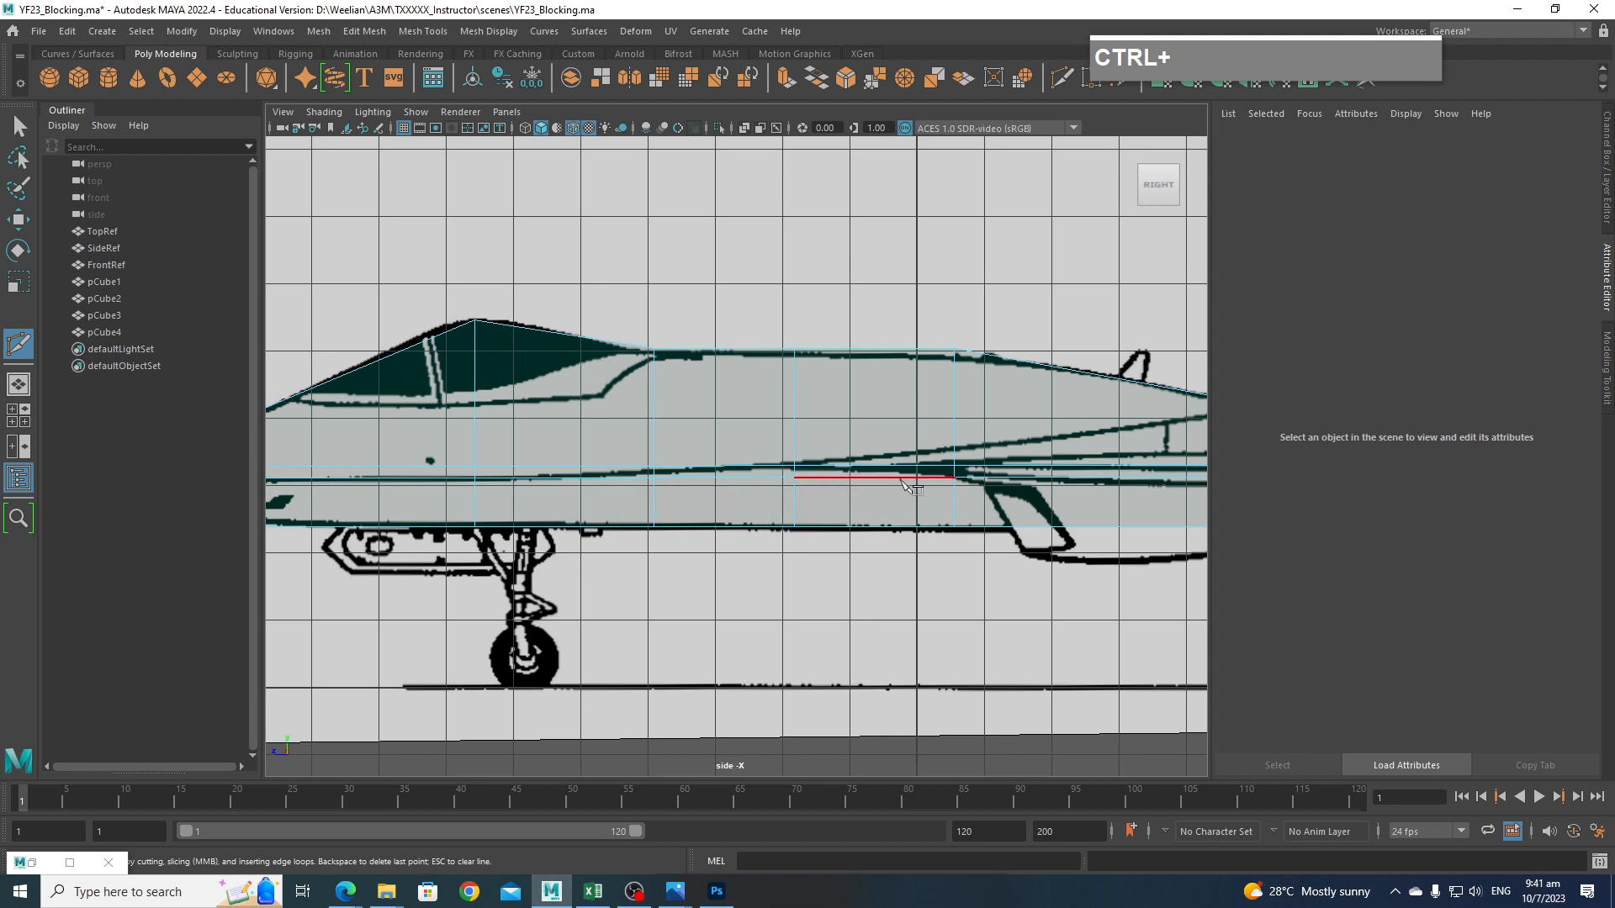
scroll(961, 552, "down", 3)
middle_click_drag(938, 562, 371, 491, "alt")
scroll(847, 561, "up", 3)
scroll(559, 488, "down", 3)
middle_click_drag(559, 488, 858, 528, "alt")
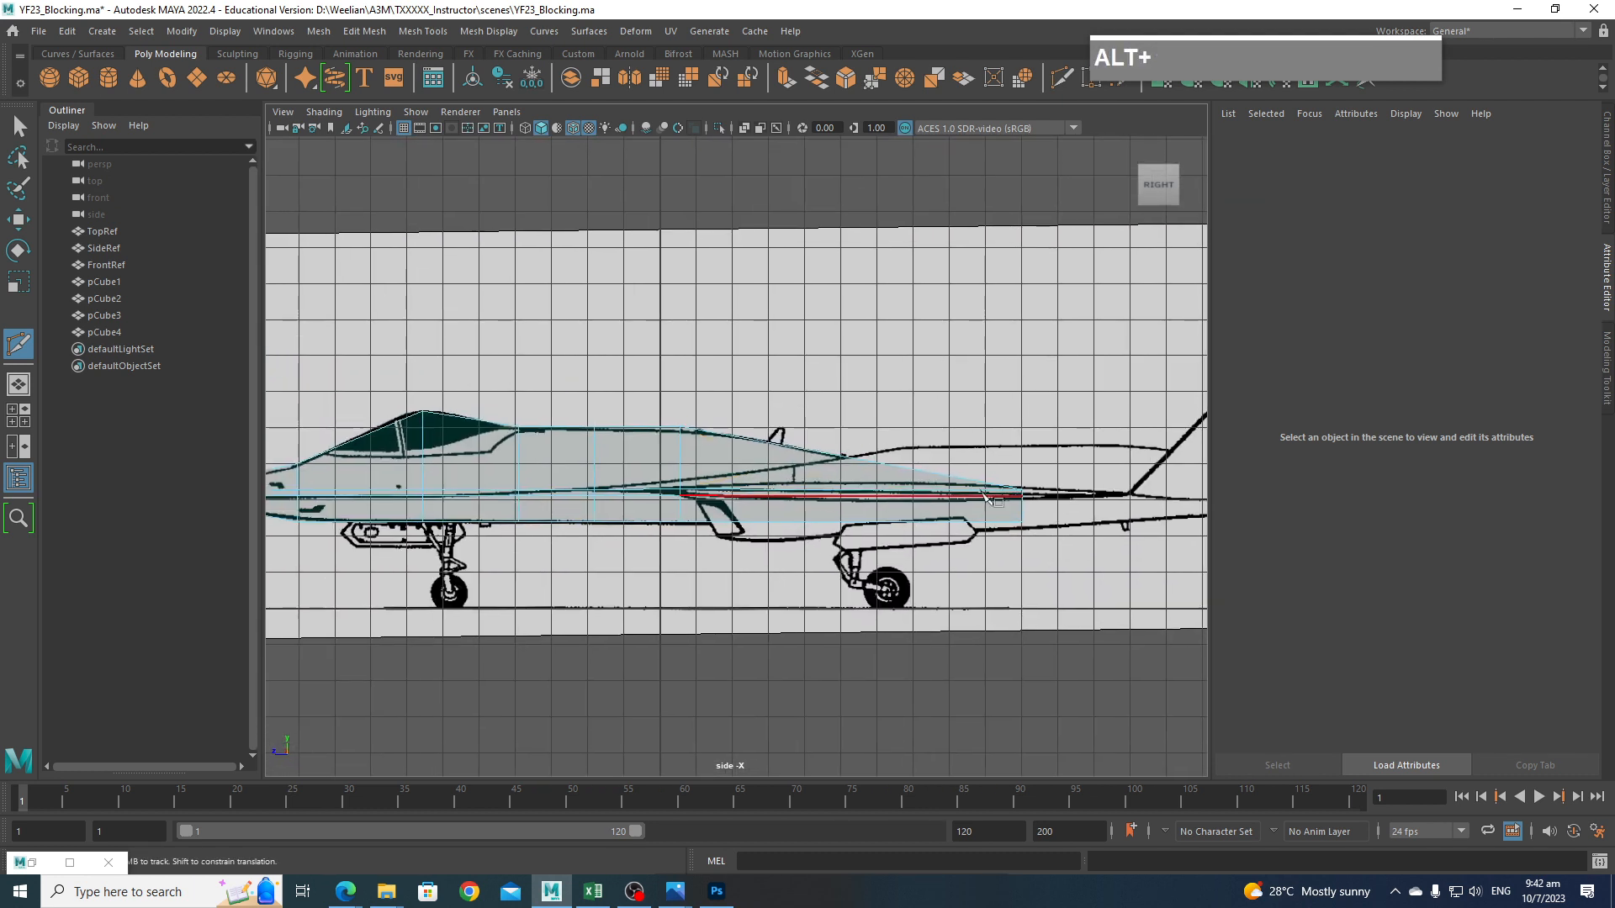
scroll(788, 605, "up", 3)
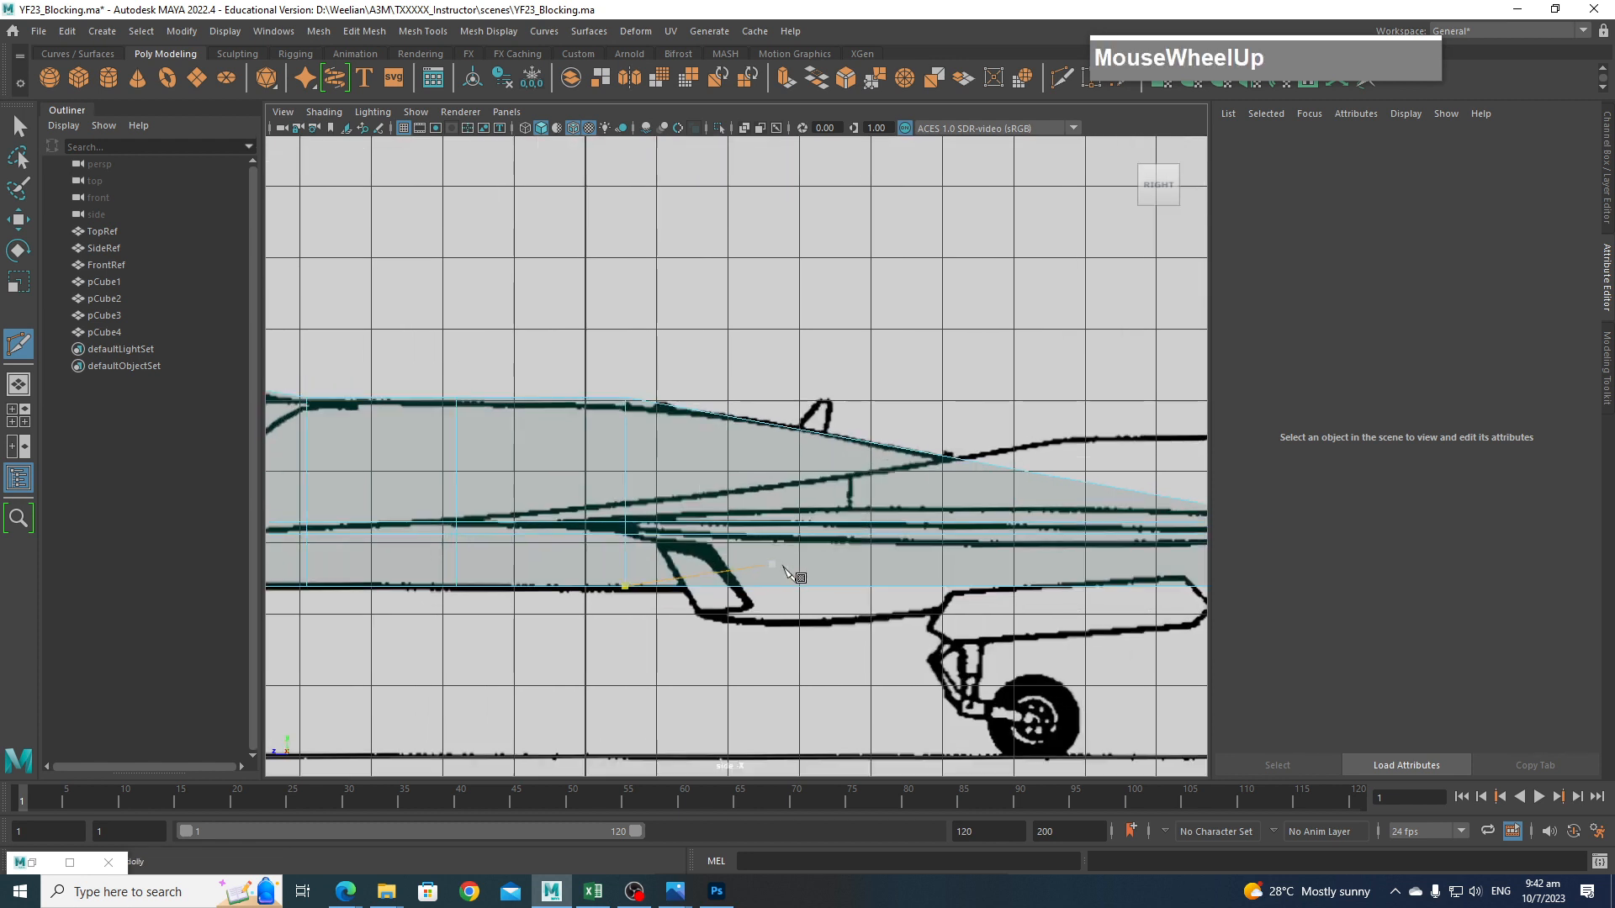
key("q")
Examine how the fuselage block's tapered rear lines up with the wing line and tail in the side reference.
middle_click_drag(903, 526, 813, 521, "super")
scroll(865, 516, "down", 2)
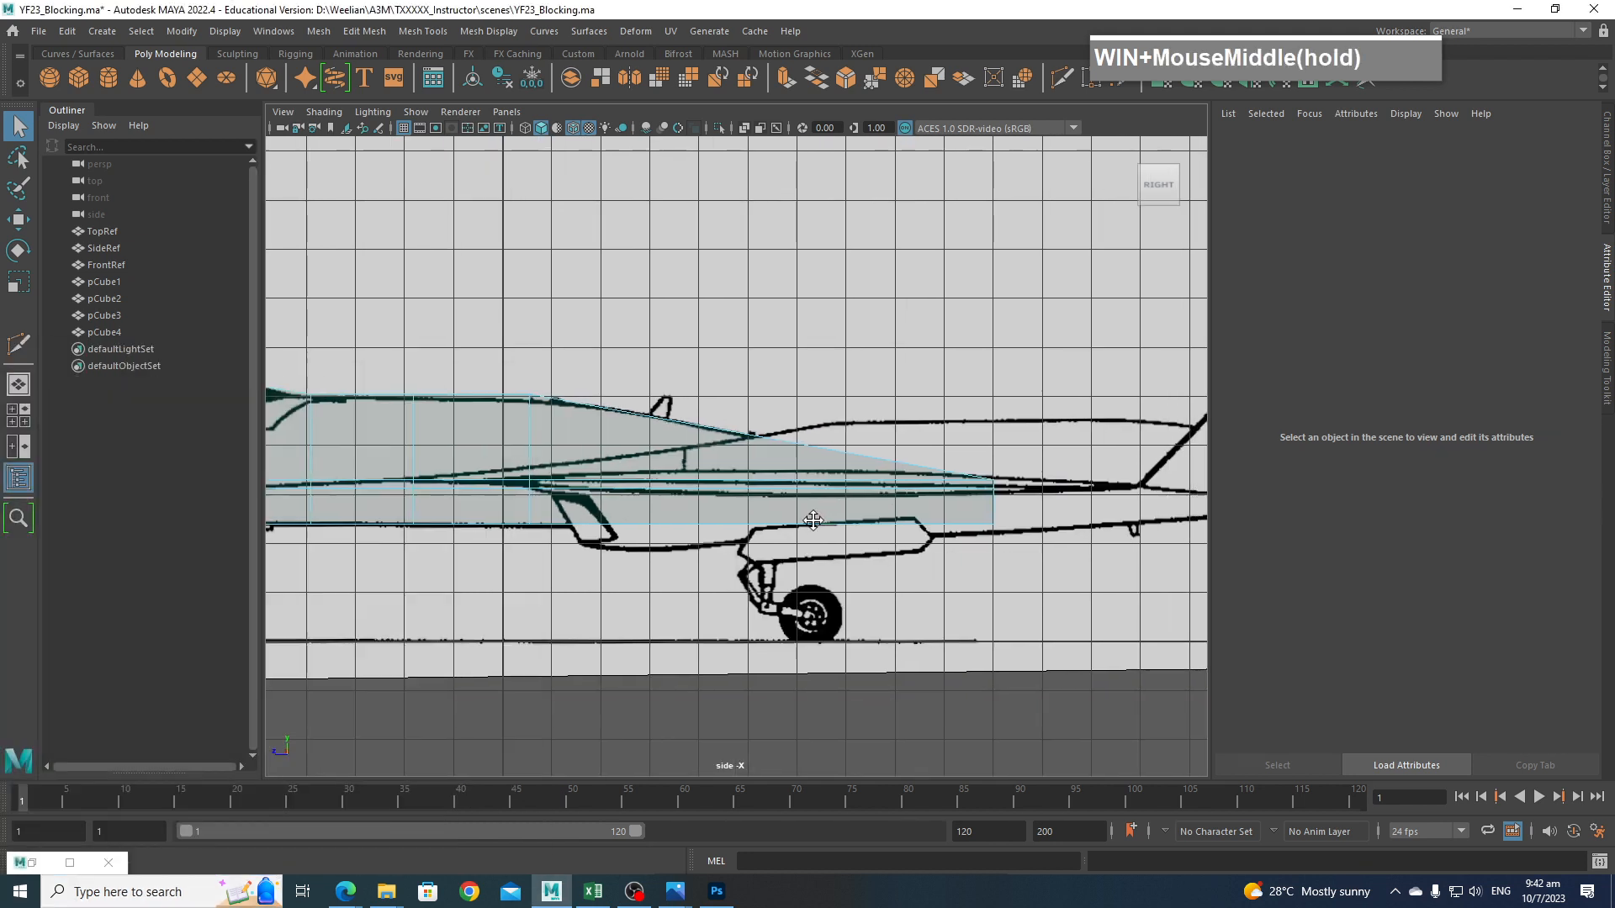
key("f")
scroll(815, 484, "up", 10)
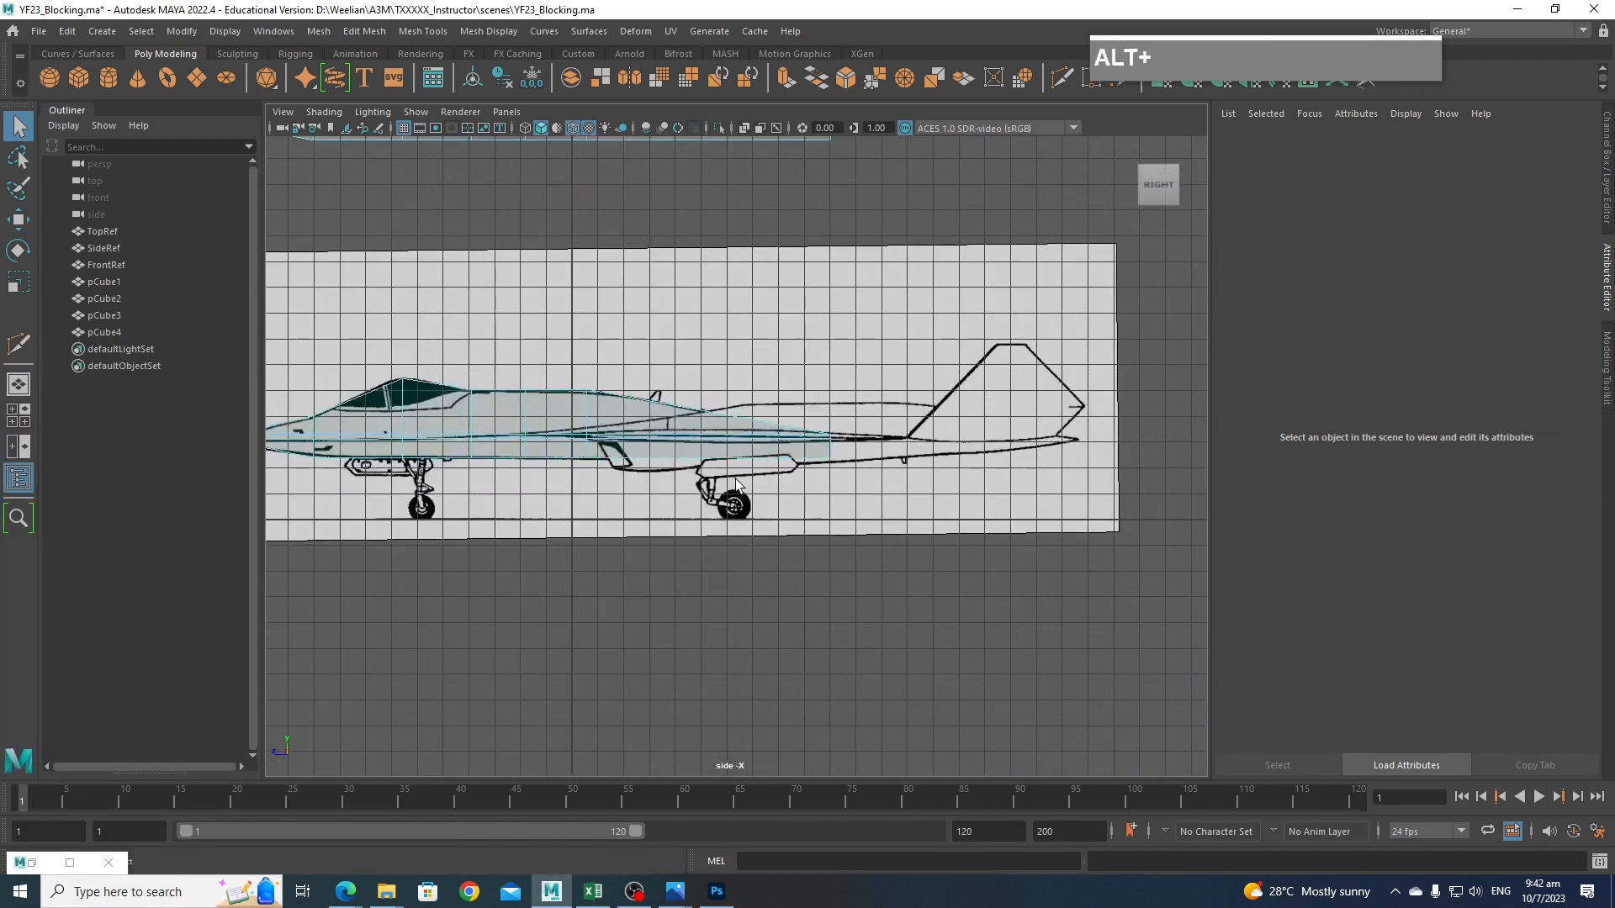
scroll(915, 512, "up", 7)
middle_click_drag(735, 480, 549, 463, "alt")
middle_click_drag(911, 463, 999, 467, "alt")
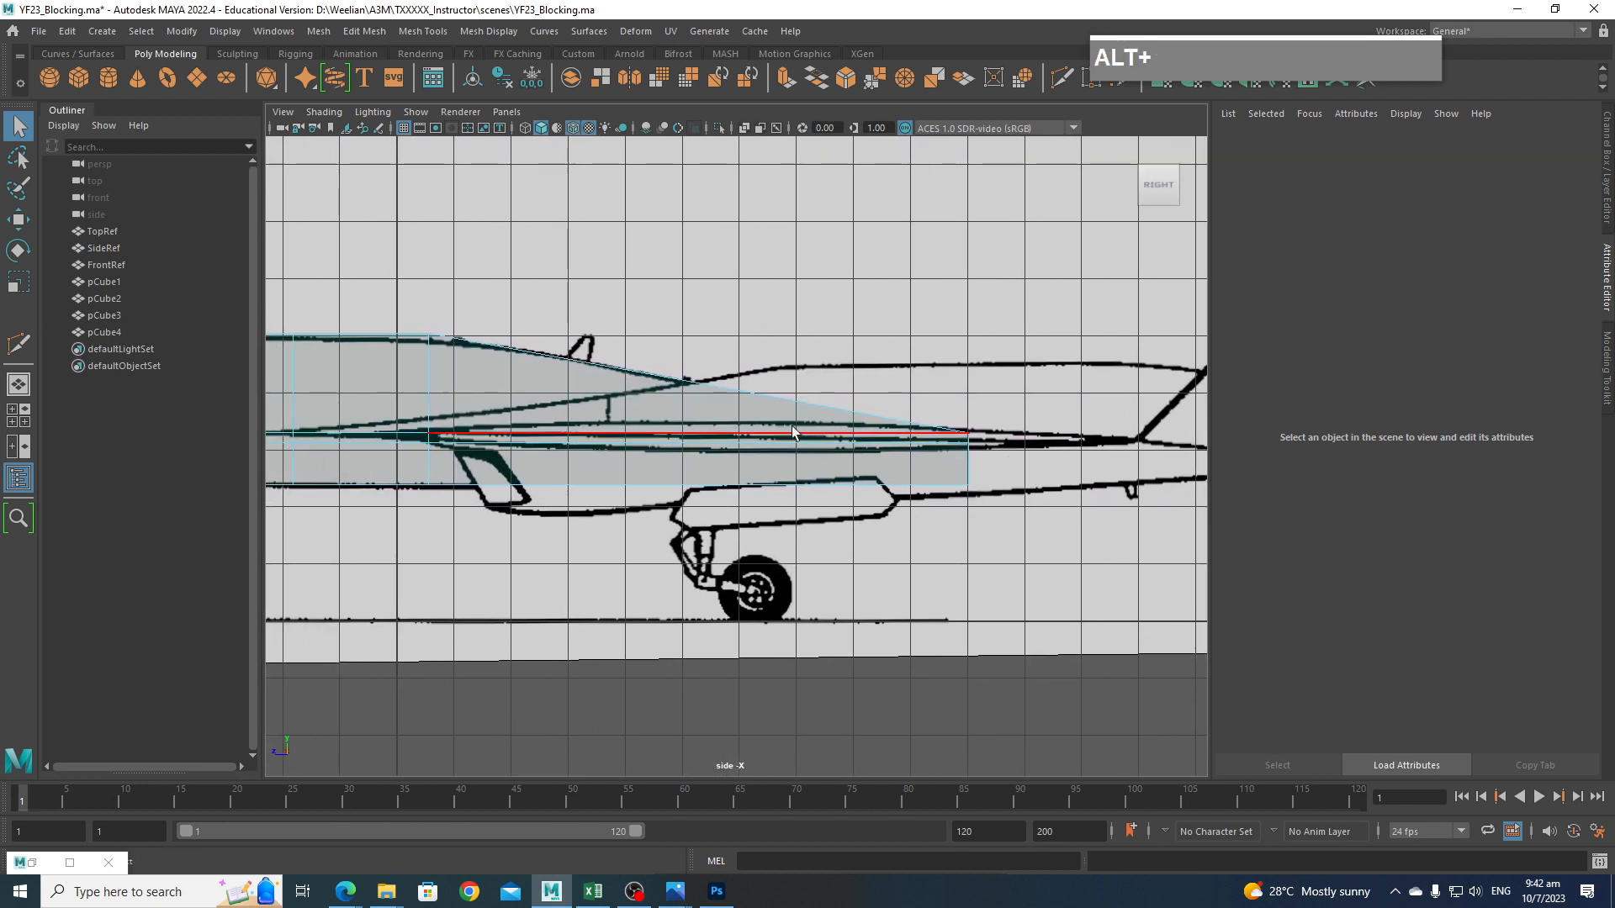
middle_click_drag(792, 433, 863, 452, "alt")
middle_click_drag(1016, 445, 749, 438, "alt")
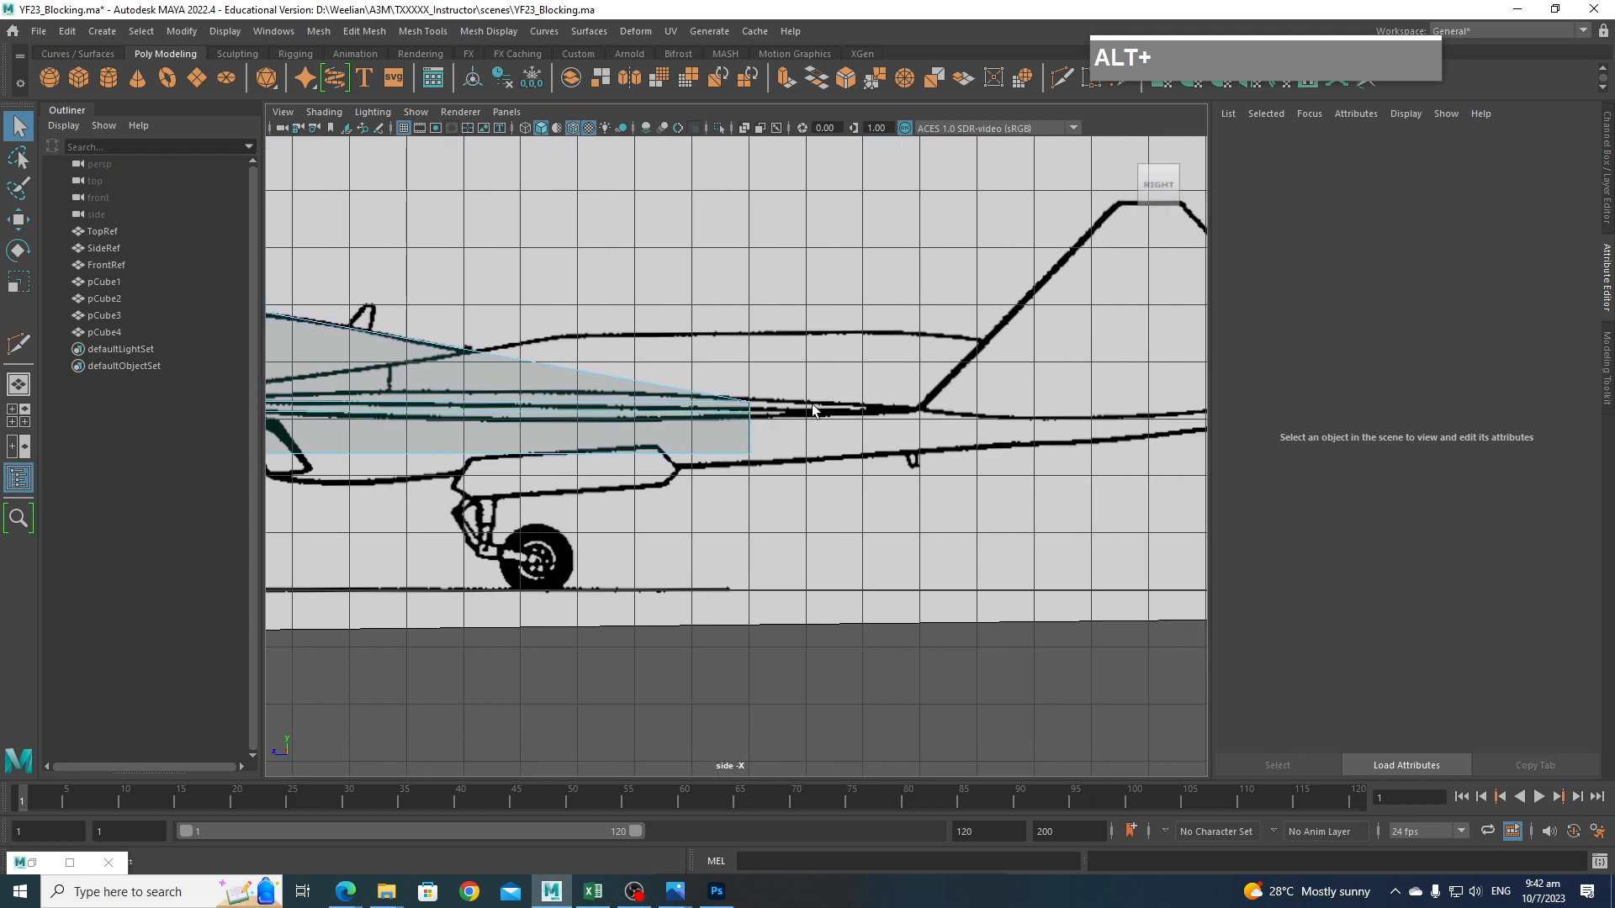
Examine the wings, engine nacelles and tail outline behind the fuselage block in the top reference.
key("space")
left_click_drag(839, 438, 767, 443)
middle_click_drag(874, 202, 782, 648, "alt")
scroll(782, 496, "down", 5, "alt")
middle_click_drag(789, 335, 792, 593, "alt")
middle_click_drag(784, 475, 780, 649, "alt")
middle_click_drag(743, 592, 745, 605, "alt")
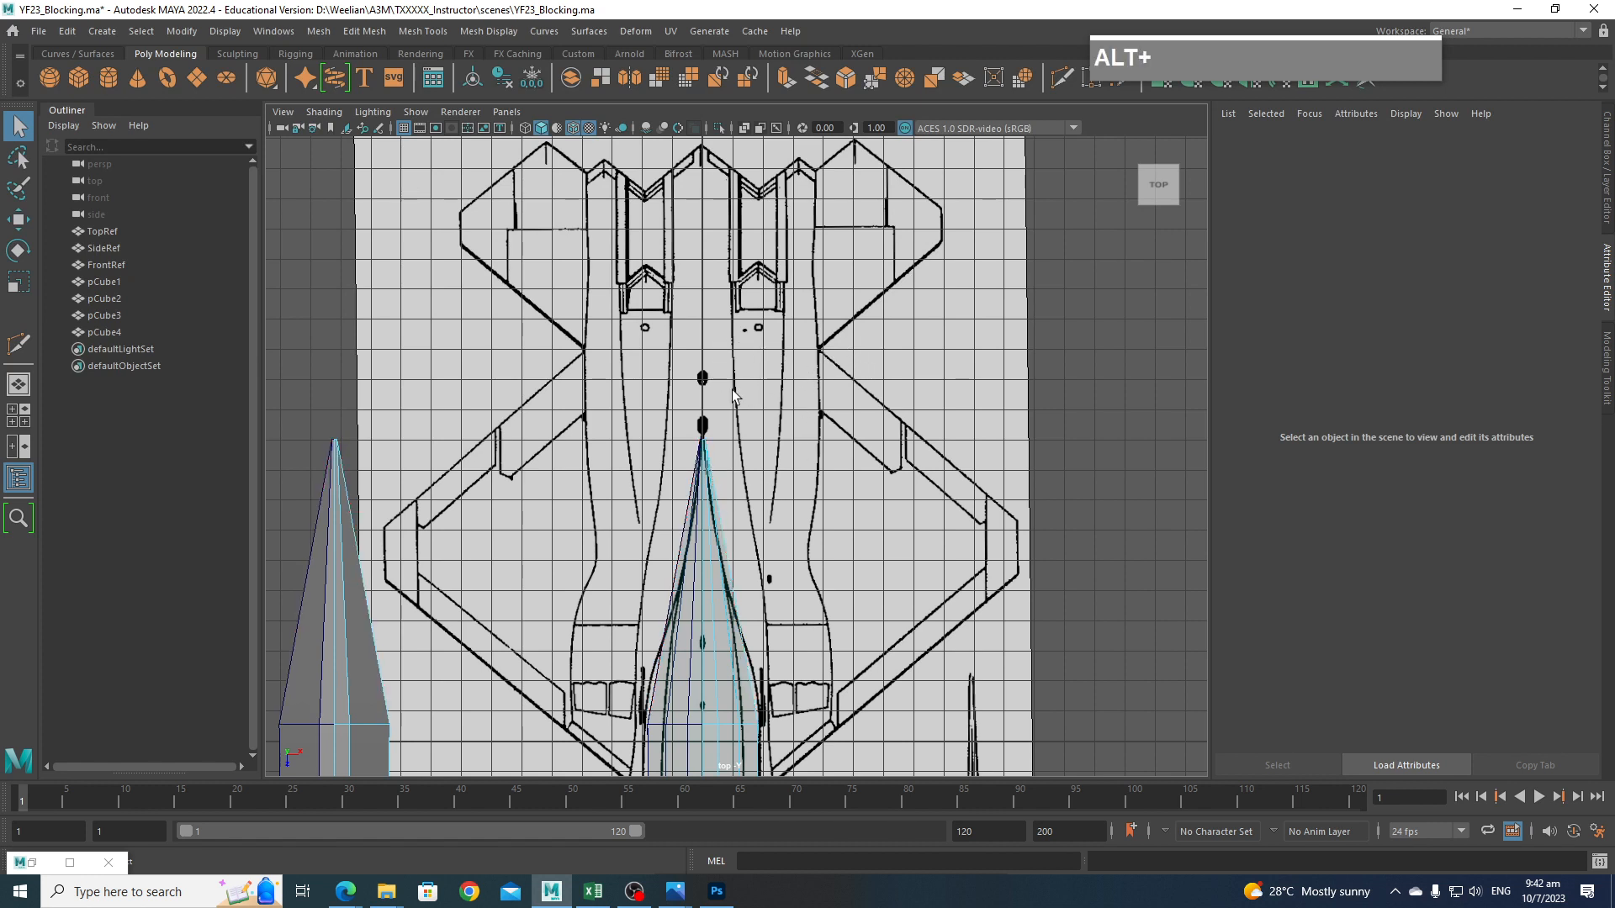
middle_click_drag(732, 391, 748, 451, "alt")
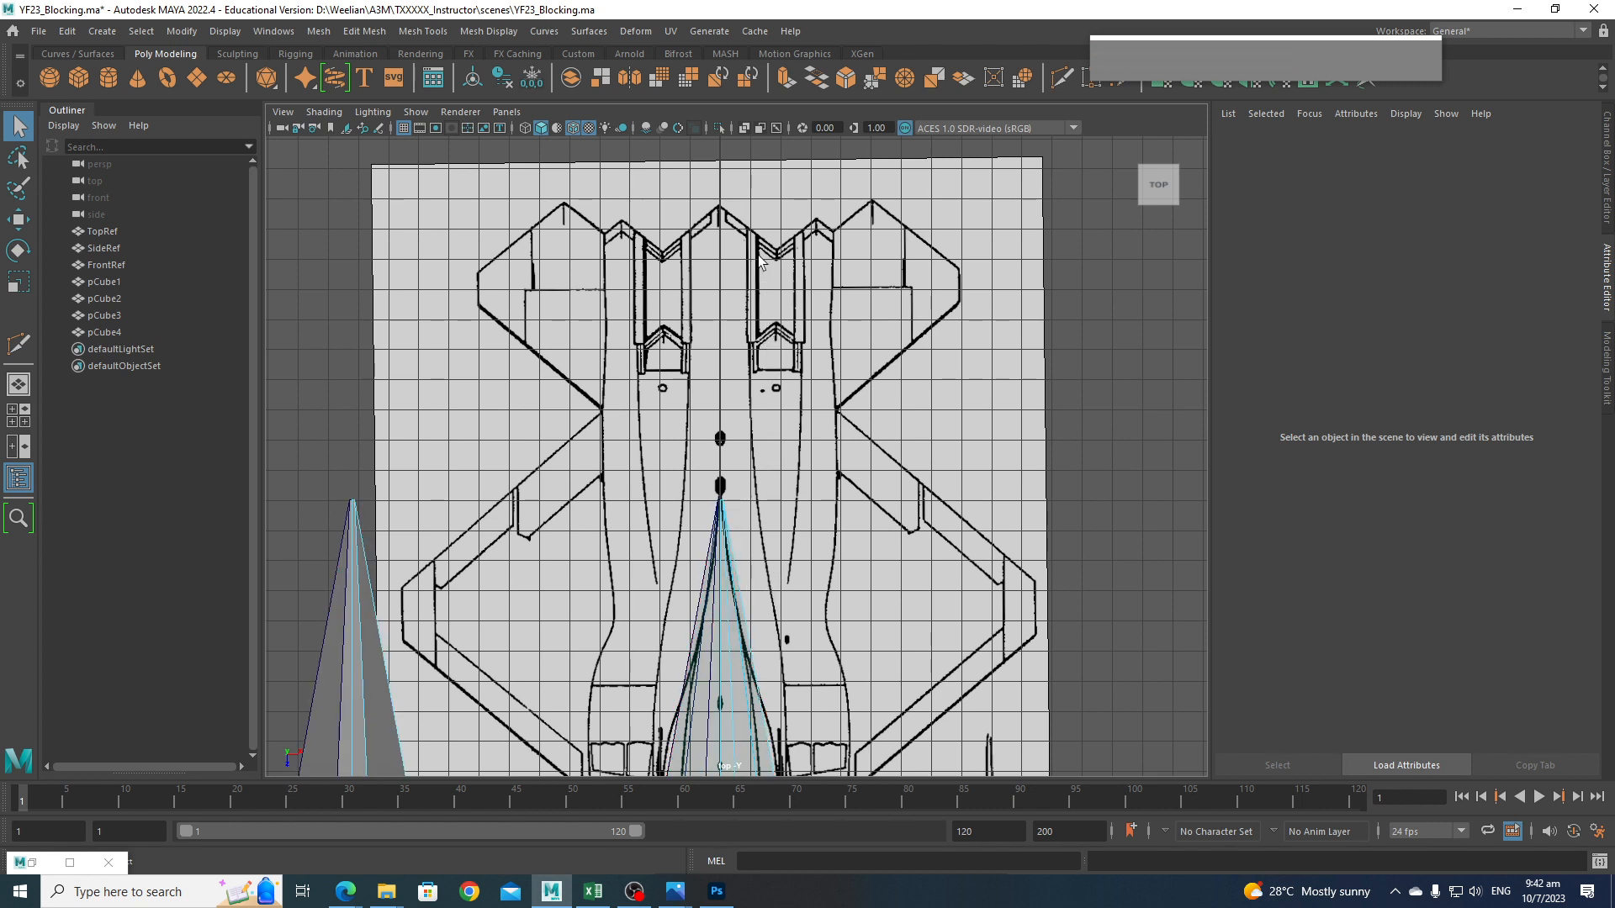
Extrude the narrow bevelled side face of the pCube3 fuselage's tail taper rearward past the tail tip.
key("space")
left_click_drag(775, 562, 688, 584)
scroll(703, 588, "up", 3)
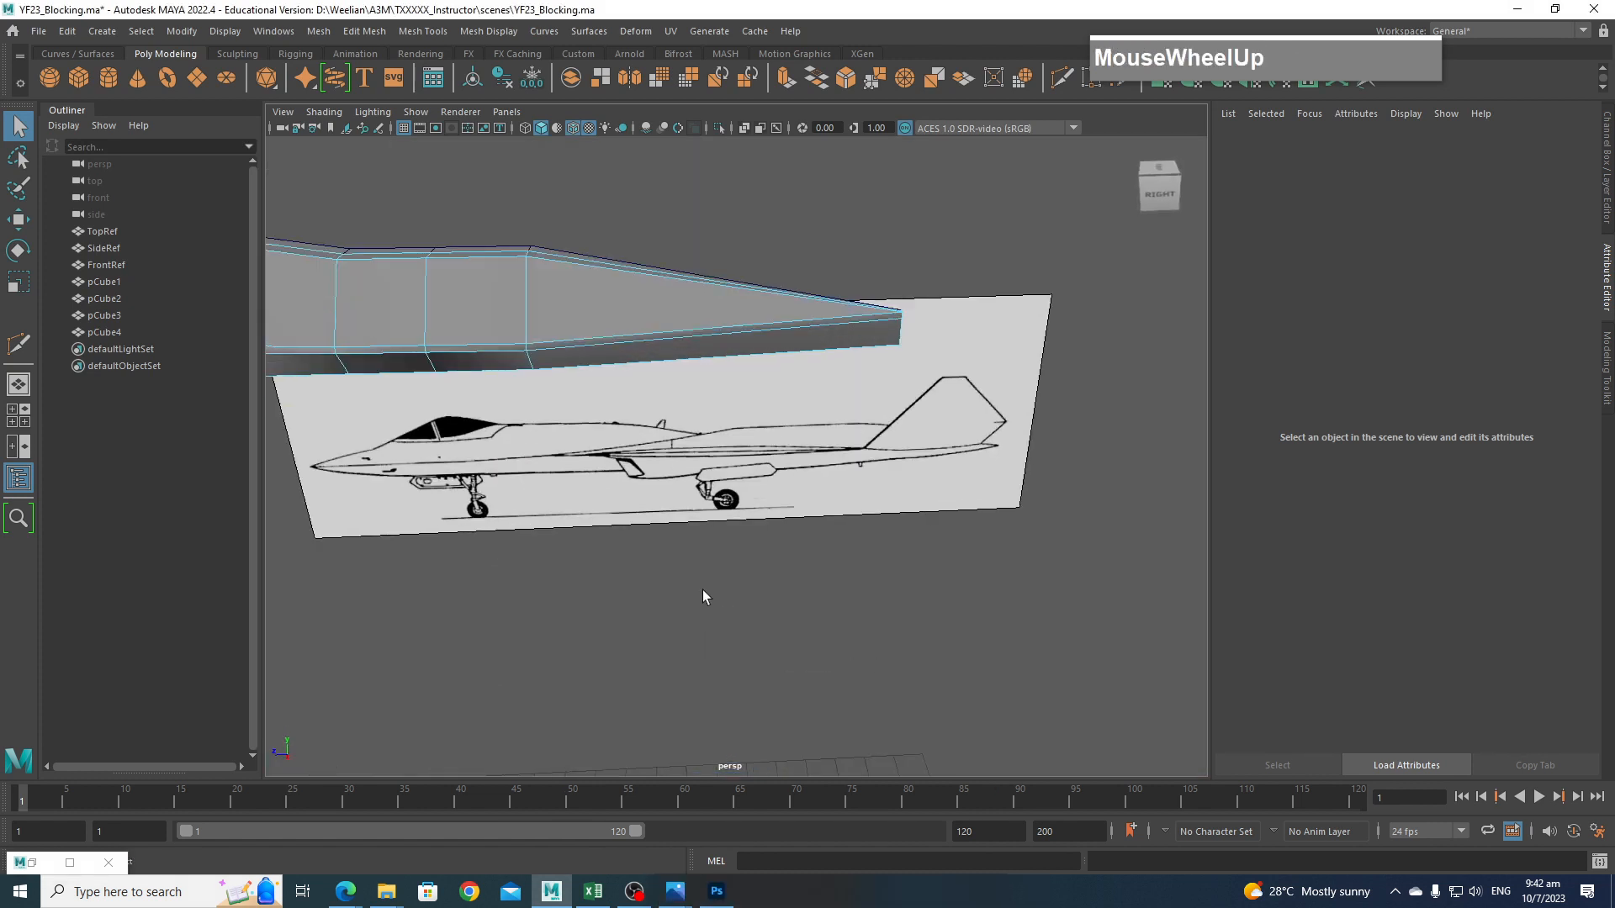
middle_click_drag(703, 589, 780, 622, "alt")
scroll(778, 622, "up", 2)
left_click_drag(768, 602, 749, 470, "alt")
scroll(747, 454, "up", 2)
right_click(747, 428)
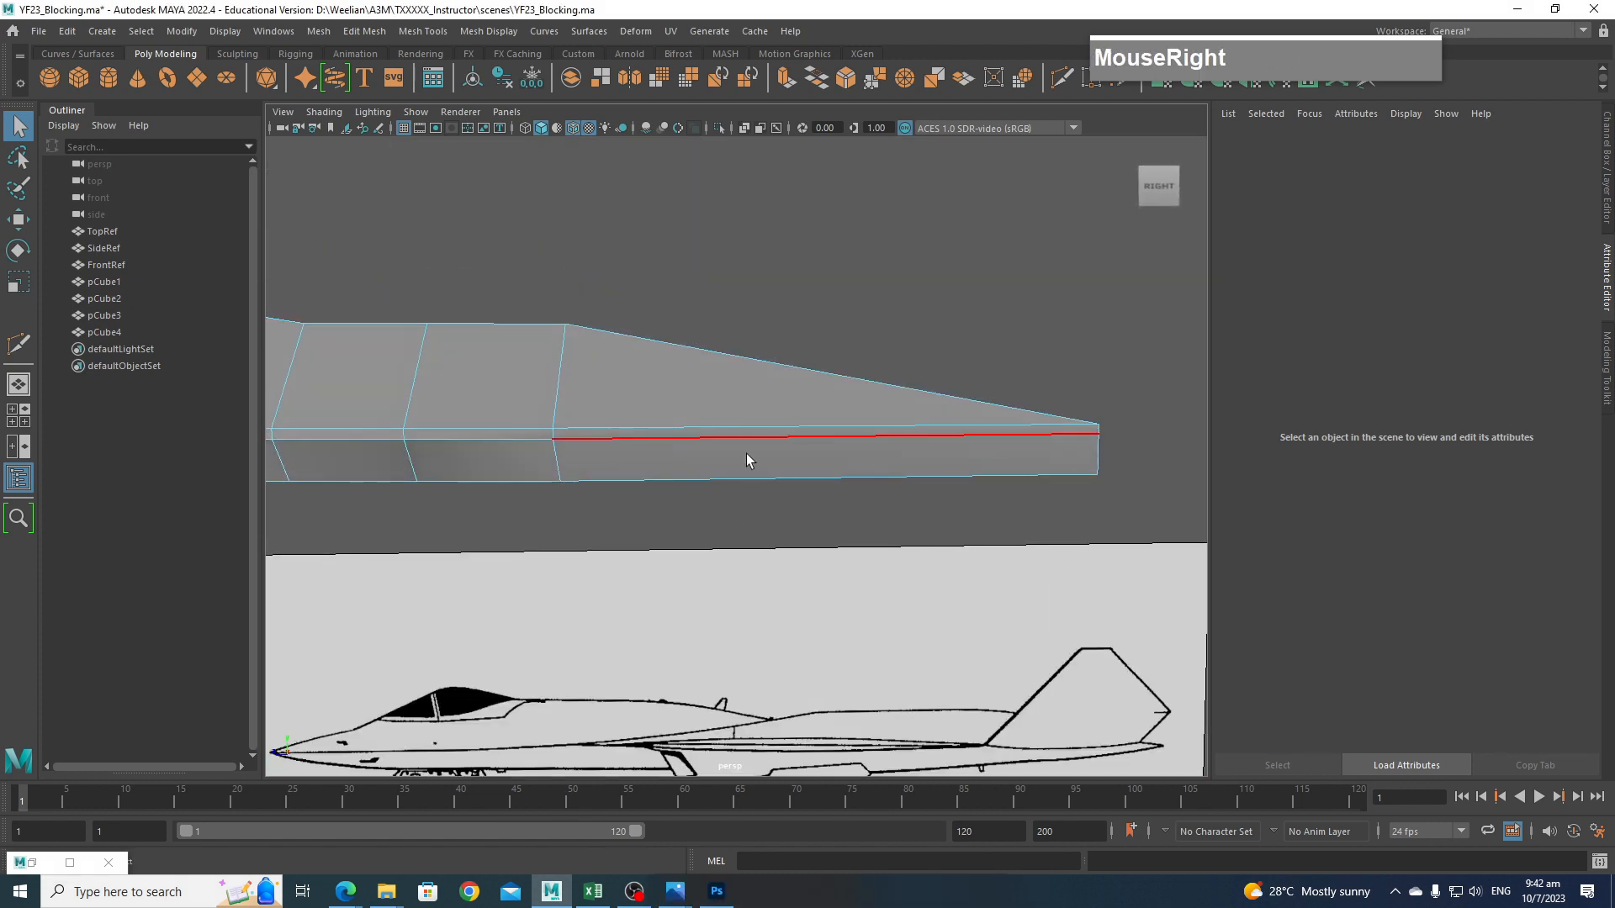
right_click_drag(755, 437, 745, 473)
left_click(743, 433)
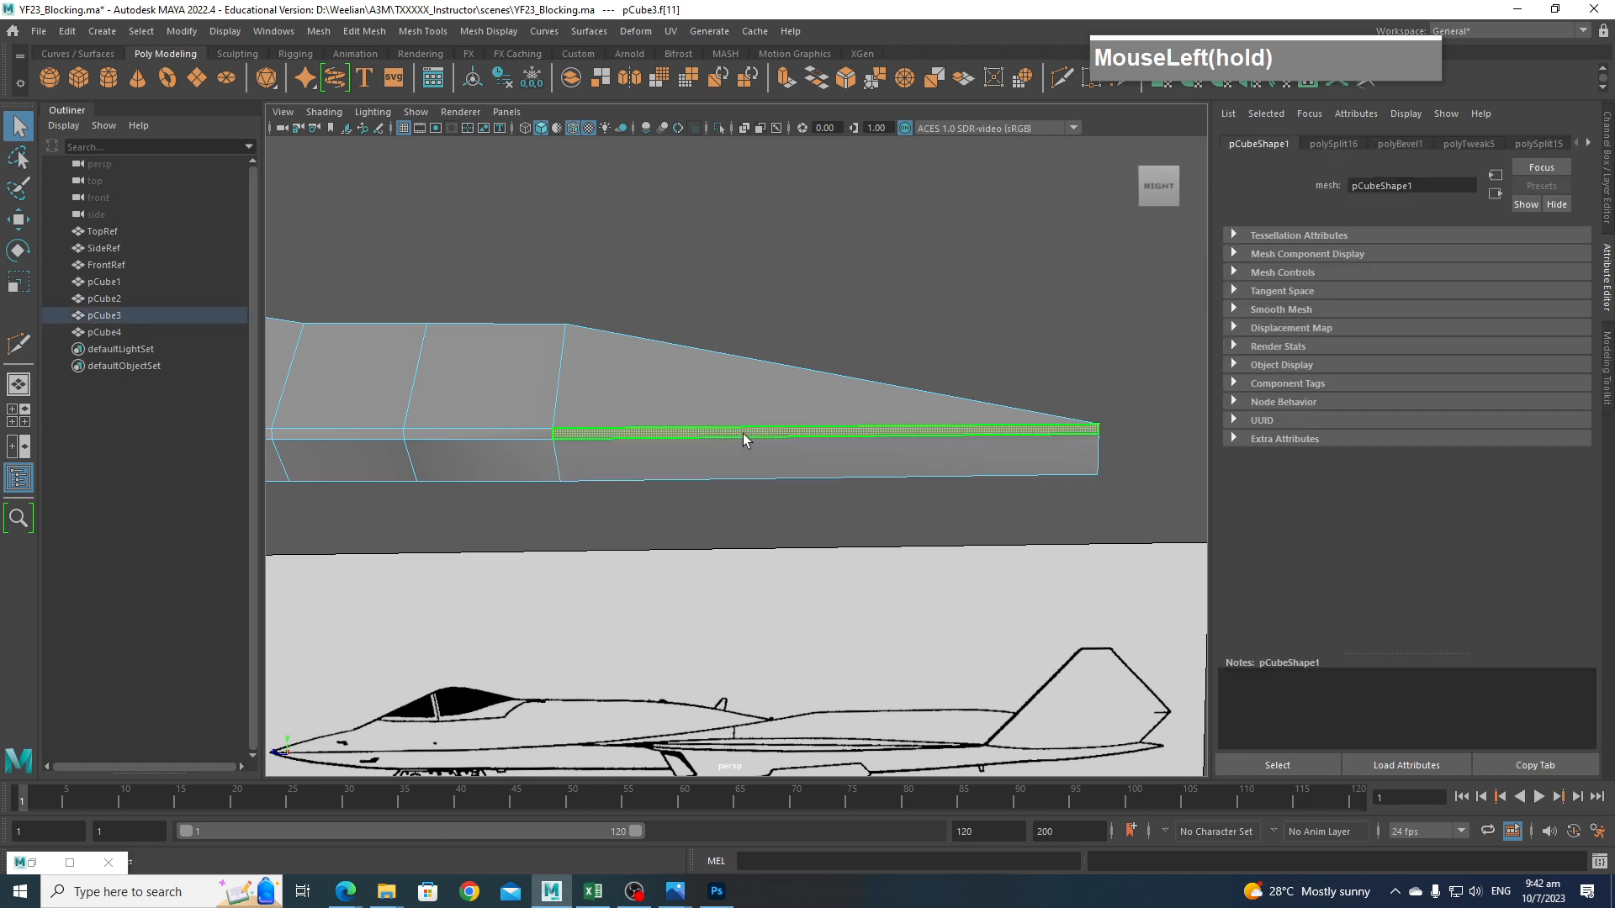
scroll(815, 507, "down", 2)
left_click_drag(815, 503, 659, 539, "alt")
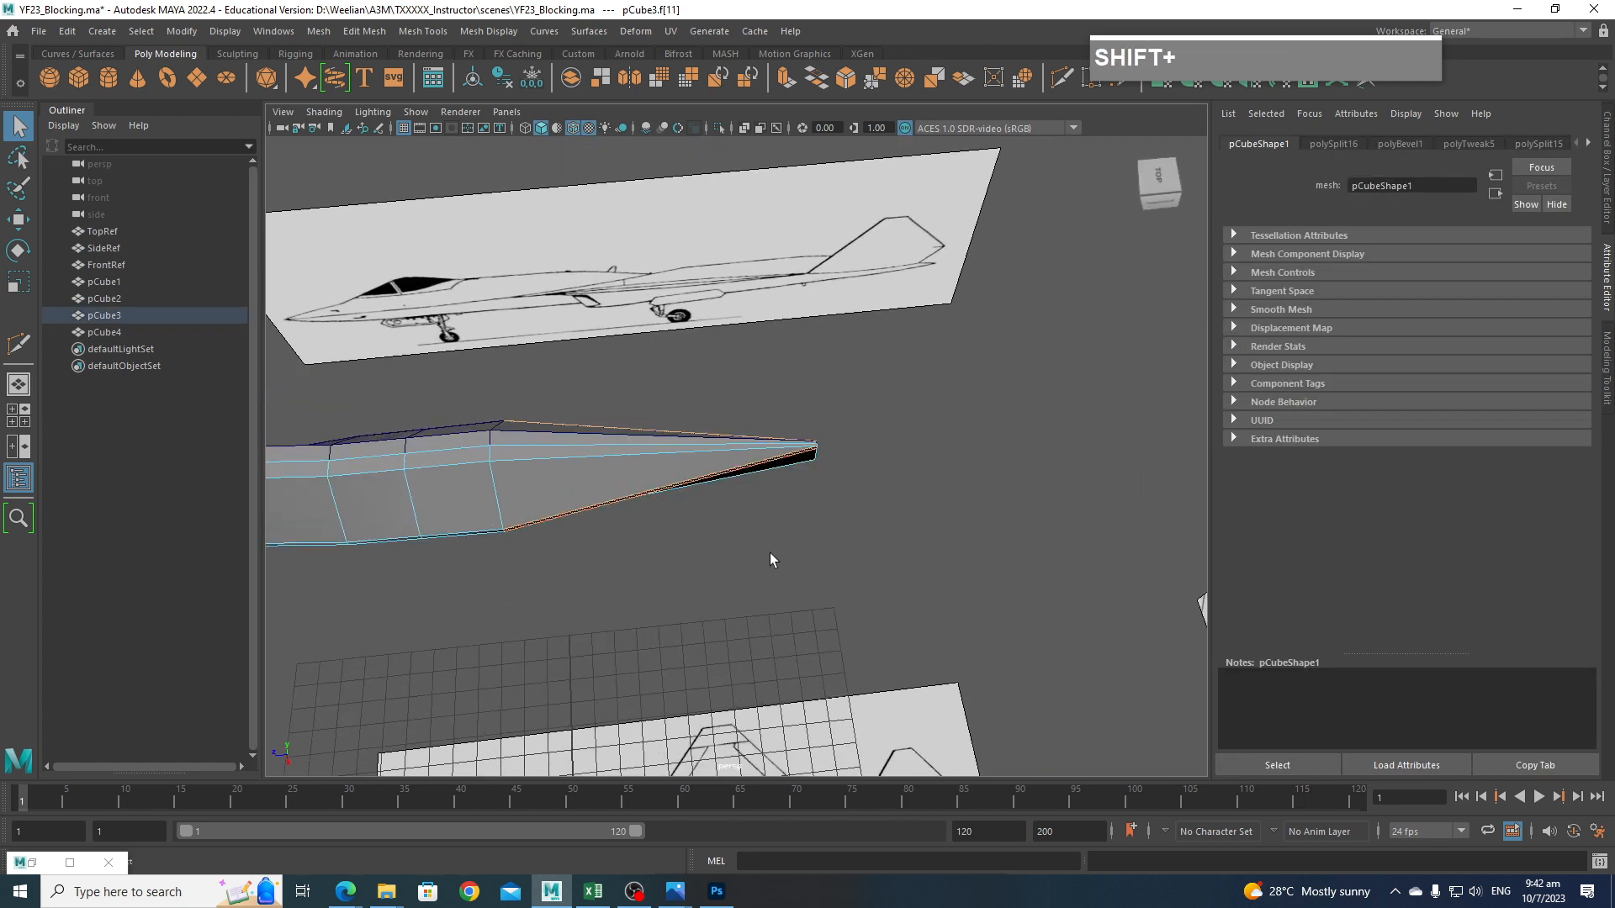
key("w")
left_click_drag(622, 496, 981, 583, "shift")
middle_click_drag(981, 584, 742, 600, "alt")
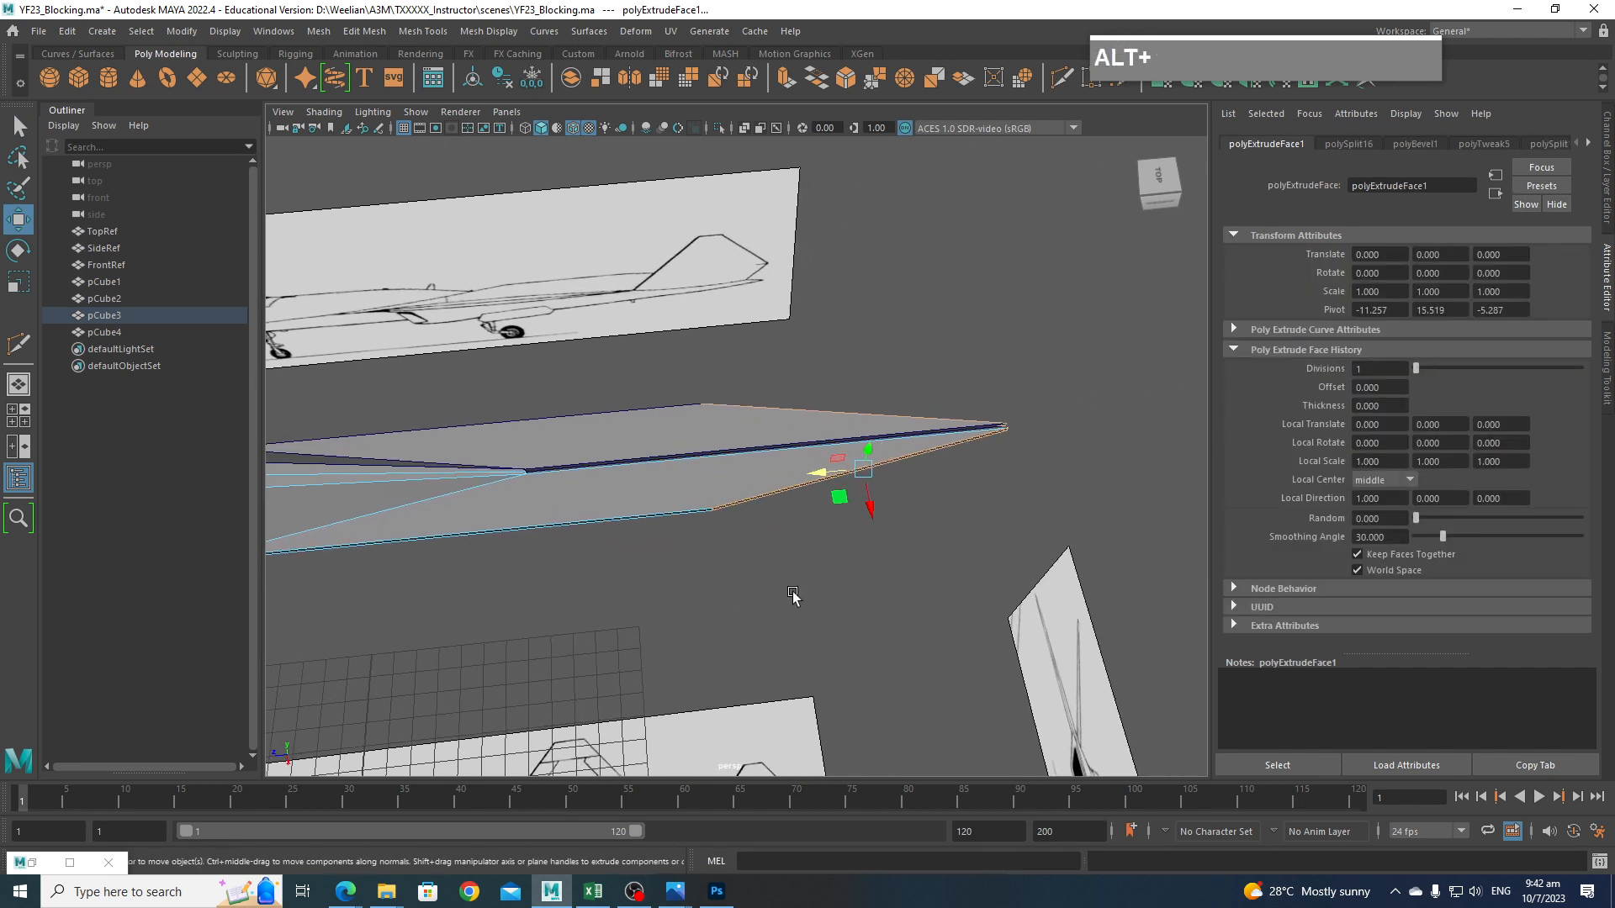
Scale the extruded face along the fuselage's length so its slanted rear edge becomes straight across.
key("alt+r")
left_click_drag(830, 475, 815, 664)
scroll(883, 601, "up", 2)
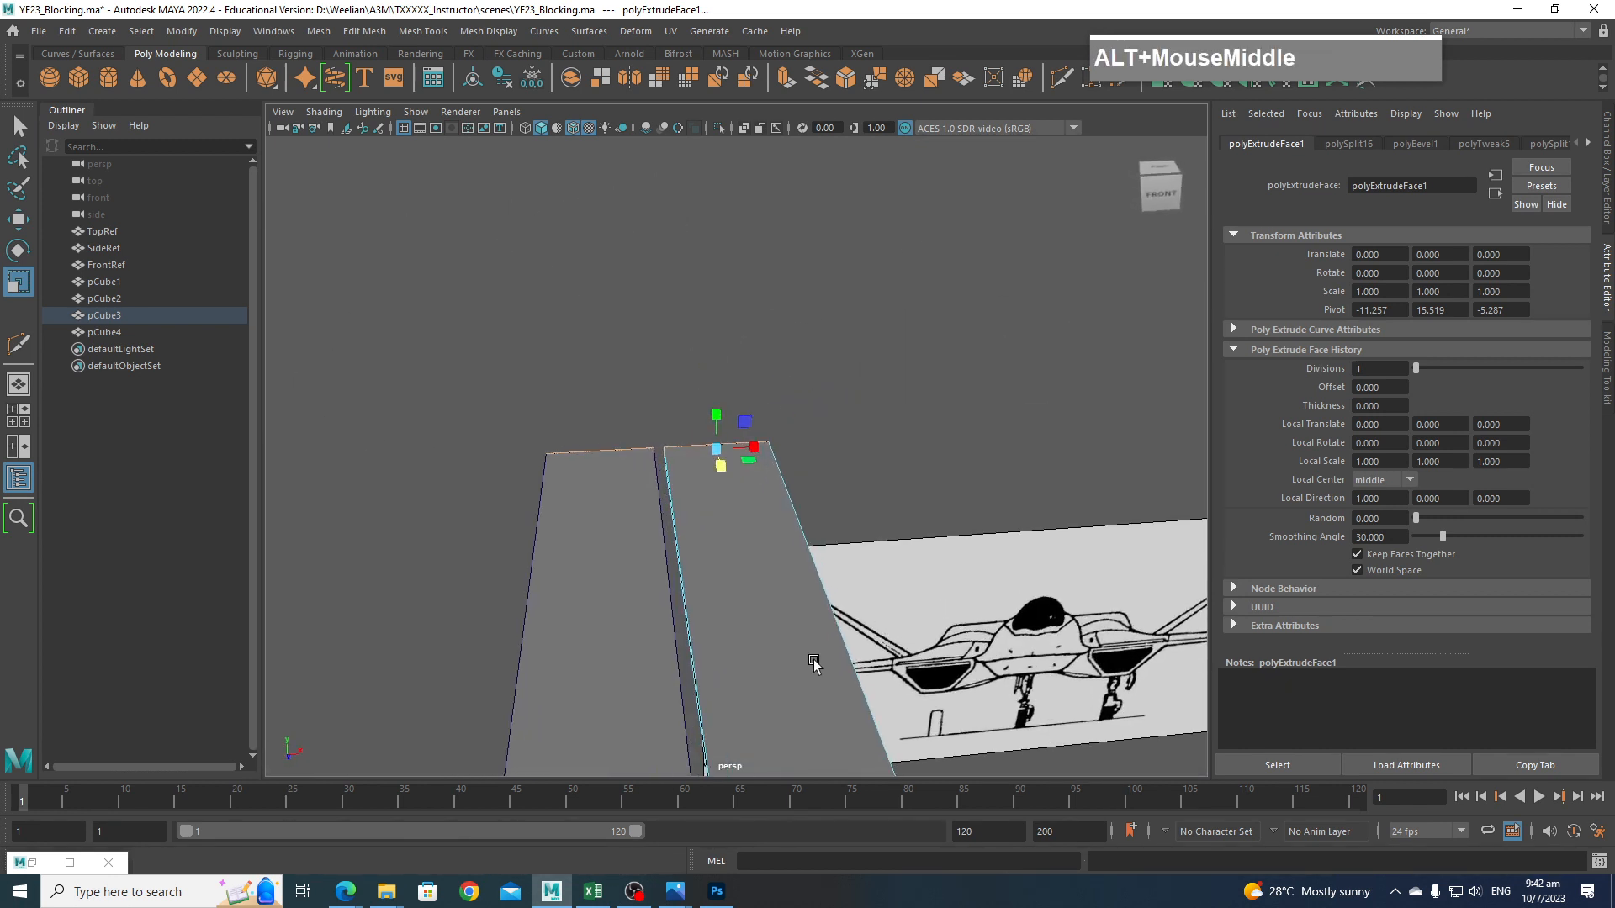
Delete the narrow inner faces of the extrusion along the centreline behind the tail tip.
middle_click_drag(815, 663, 883, 673, "alt")
left_click_drag(883, 673, 1168, 648, "alt")
middle_click_drag(1168, 648, 760, 587, "alt")
left_click_drag(760, 588, 877, 588, "alt")
scroll(877, 589, "up", 1)
middle_click_drag(877, 588, 853, 493, "alt")
right_click_drag(861, 428, 866, 491)
left_click(870, 506)
left_click(872, 555, "shift")
left_click_drag(849, 624, 753, 588, "alt")
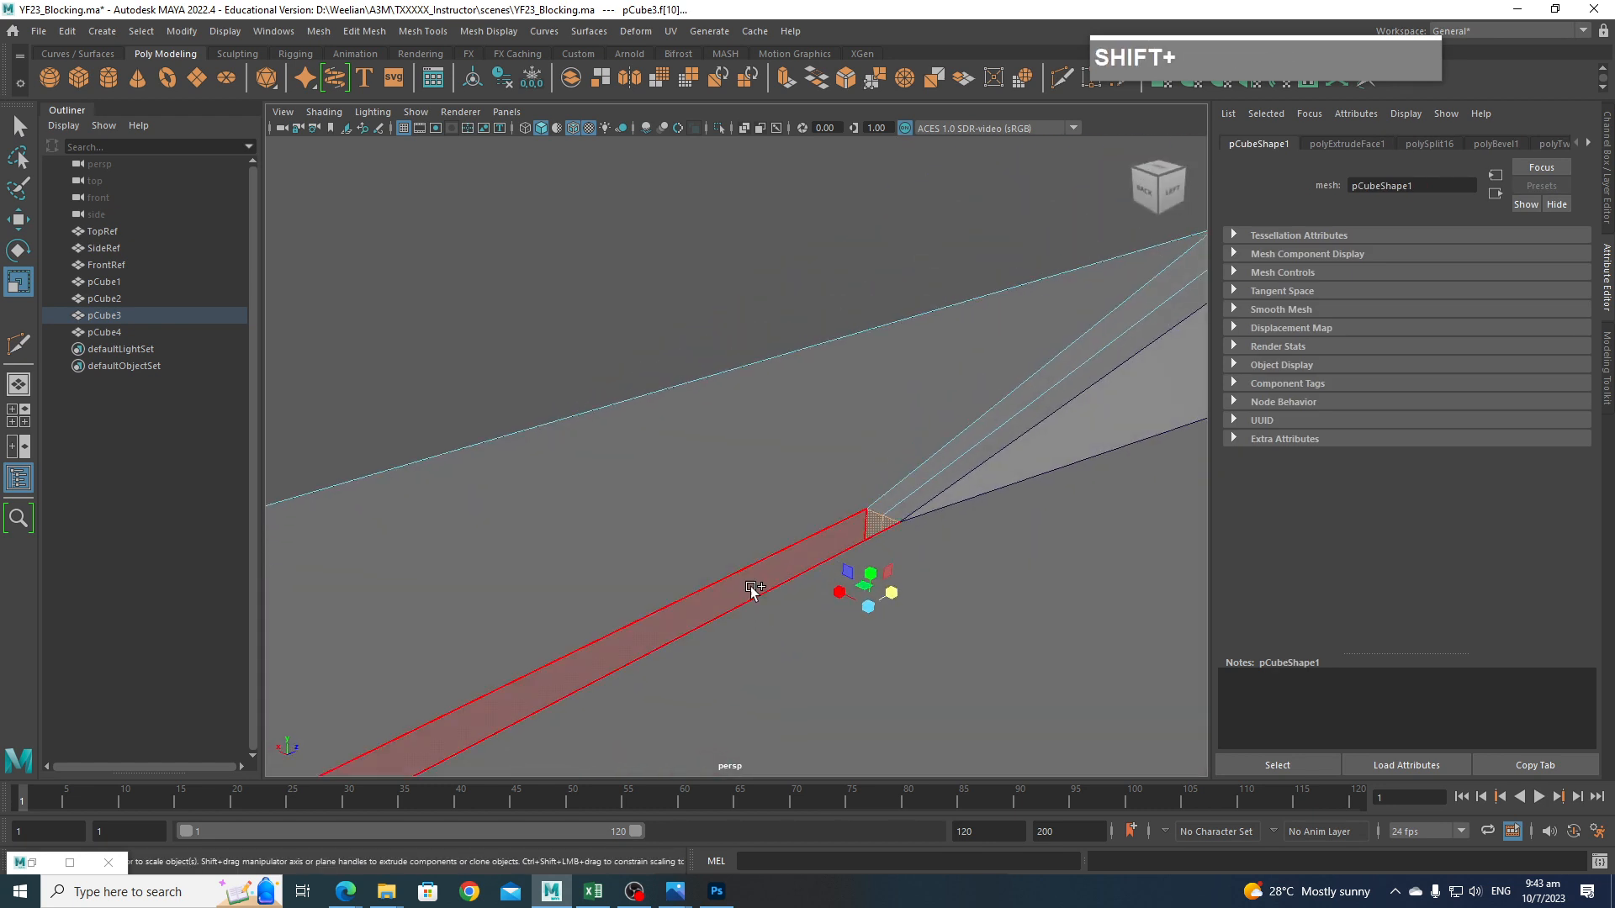
left_click(753, 585, "shift")
key("Delete")
left_click(815, 235)
Move the extrusion's rear face forward to line up with the fuselage's tail end.
left_click_drag(815, 234, 744, 535, "alt")
middle_click_drag(743, 535, 739, 566, "alt")
scroll(829, 527, "up", 2)
middle_click_drag(829, 527, 656, 504, "alt")
left_click_drag(656, 505, 833, 433, "alt")
right_click_drag(835, 435, 836, 479)
left_click(791, 468)
middle_click_drag(791, 468, 999, 590, "alt")
key("w")
left_click_drag(917, 510, 350, 419)
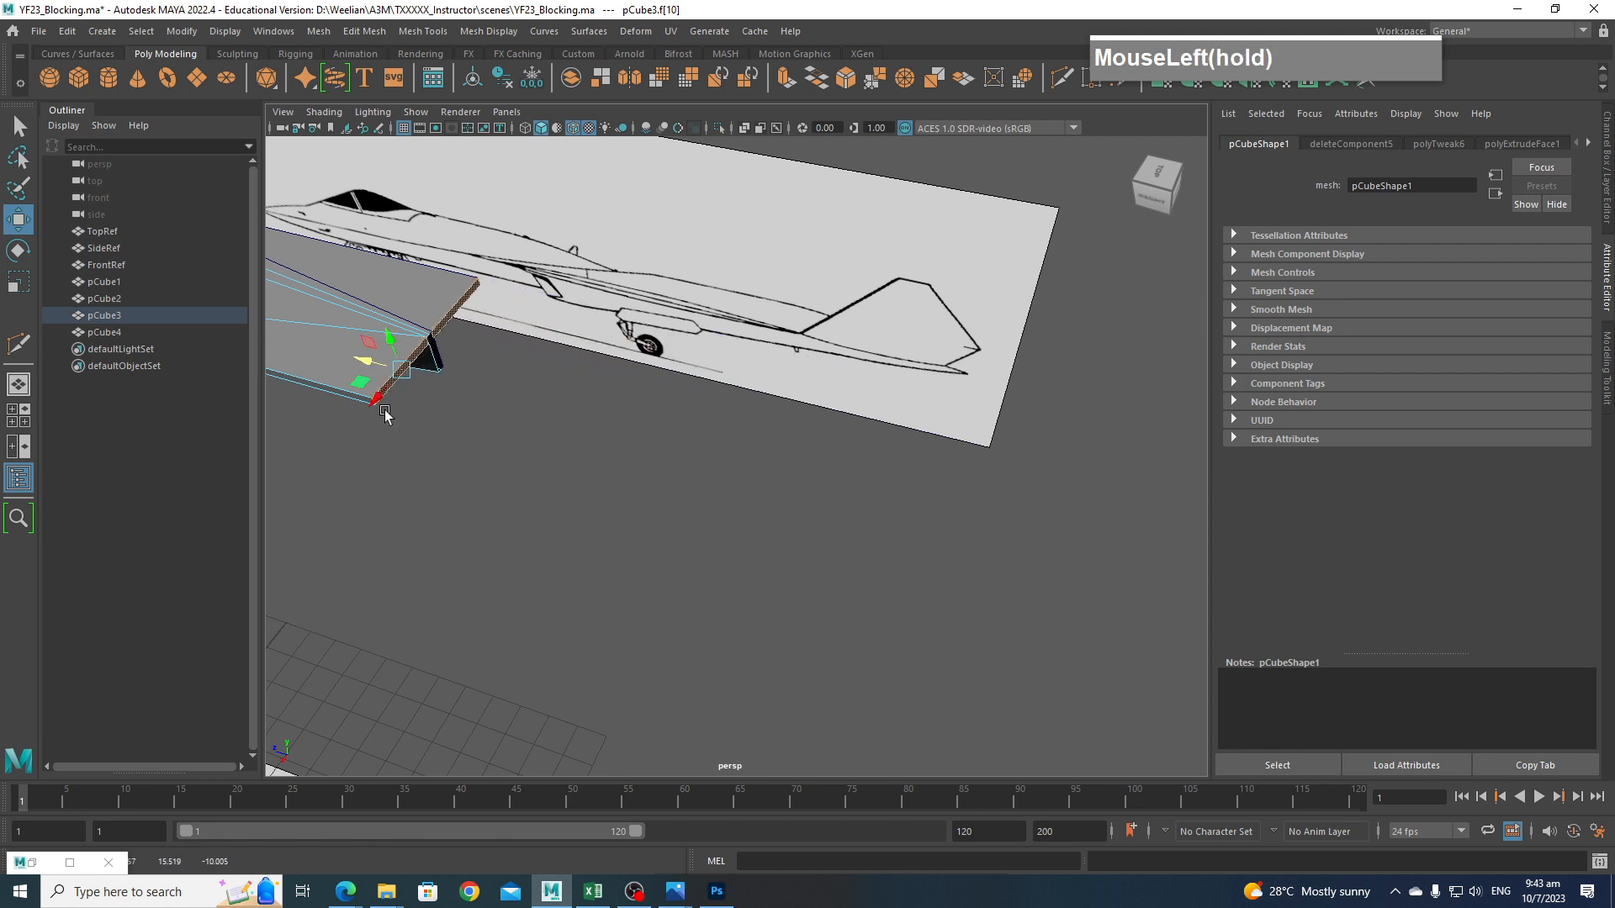
left_click_drag(505, 446, 353, 381, "alt")
scroll(677, 242, "up", 5, "alt")
middle_click_drag(678, 241, 742, 460, "alt")
scroll(602, 376, "up", 3, "alt")
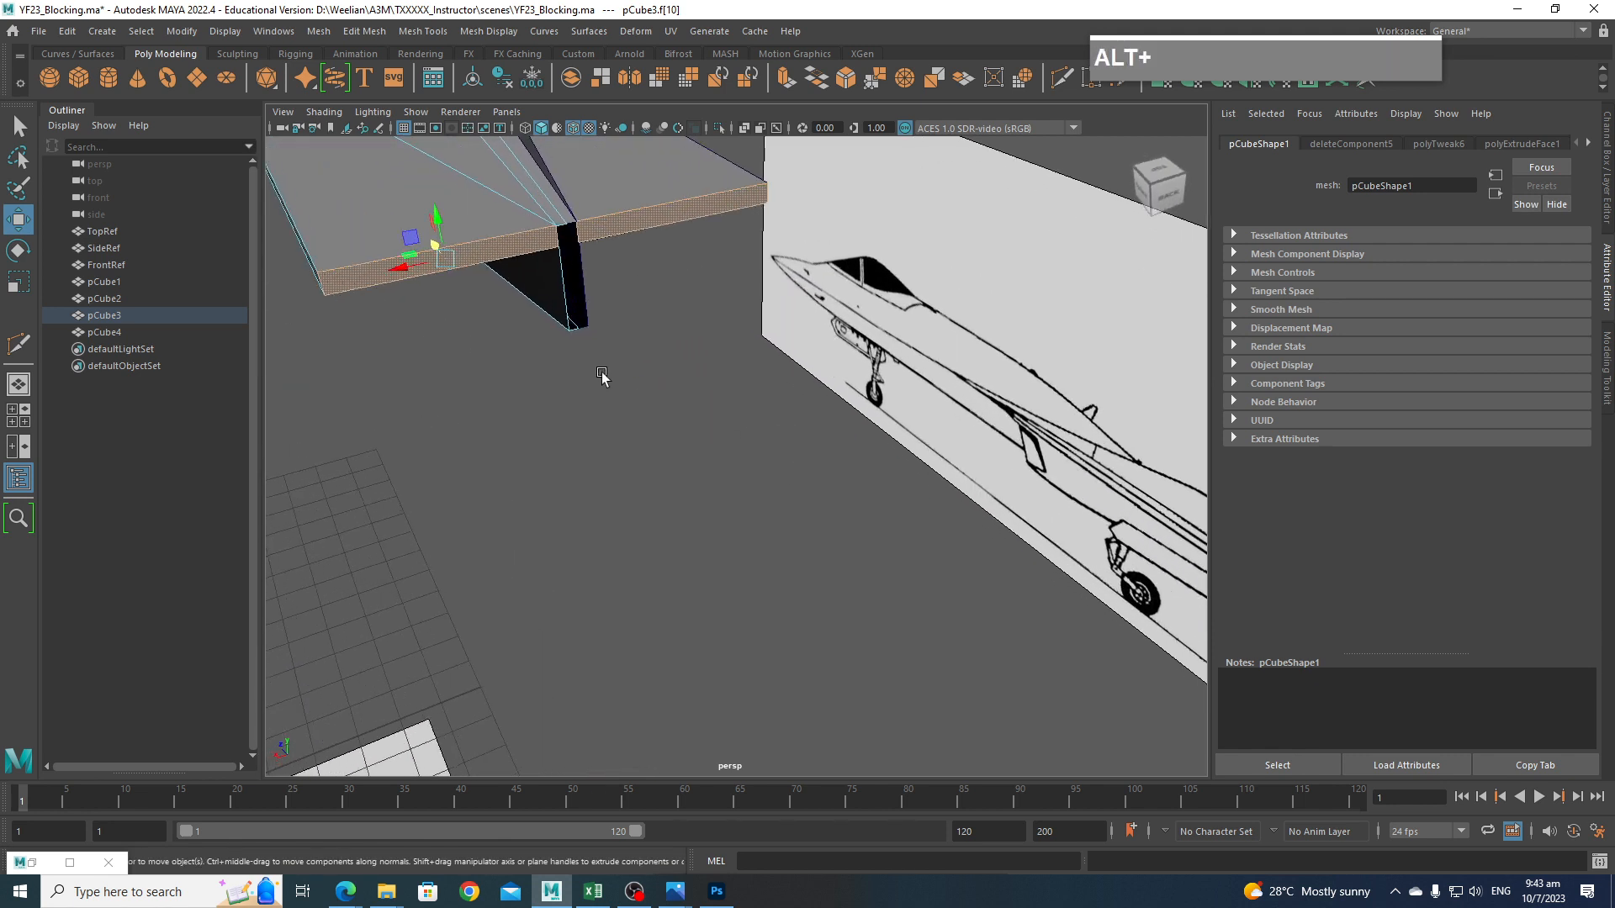
Bridge the open edges at the fuselage's tail end to close the gap between the side extrusions and down to the bottom edge.
middle_click_drag(602, 376, 839, 683, "alt")
right_click_drag(579, 296, 594, 290)
left_click(593, 289)
key("f")
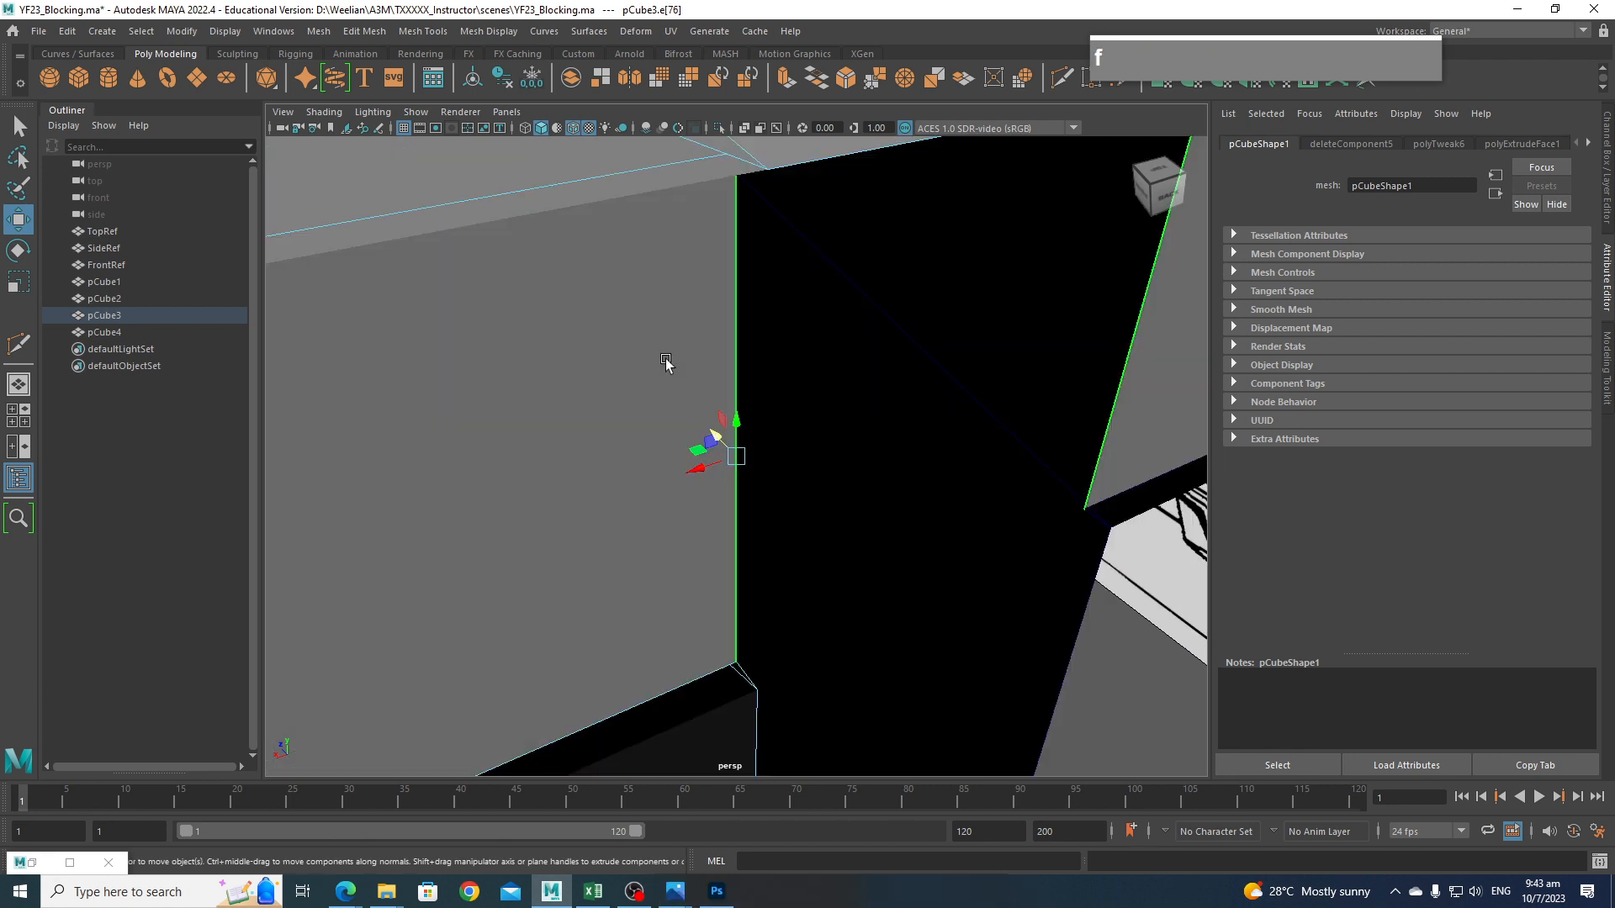
scroll(667, 362, "down", 8)
scroll(795, 542, "up", 3)
left_click_drag(874, 572, 798, 524, "alt")
scroll(797, 525, "up", 4)
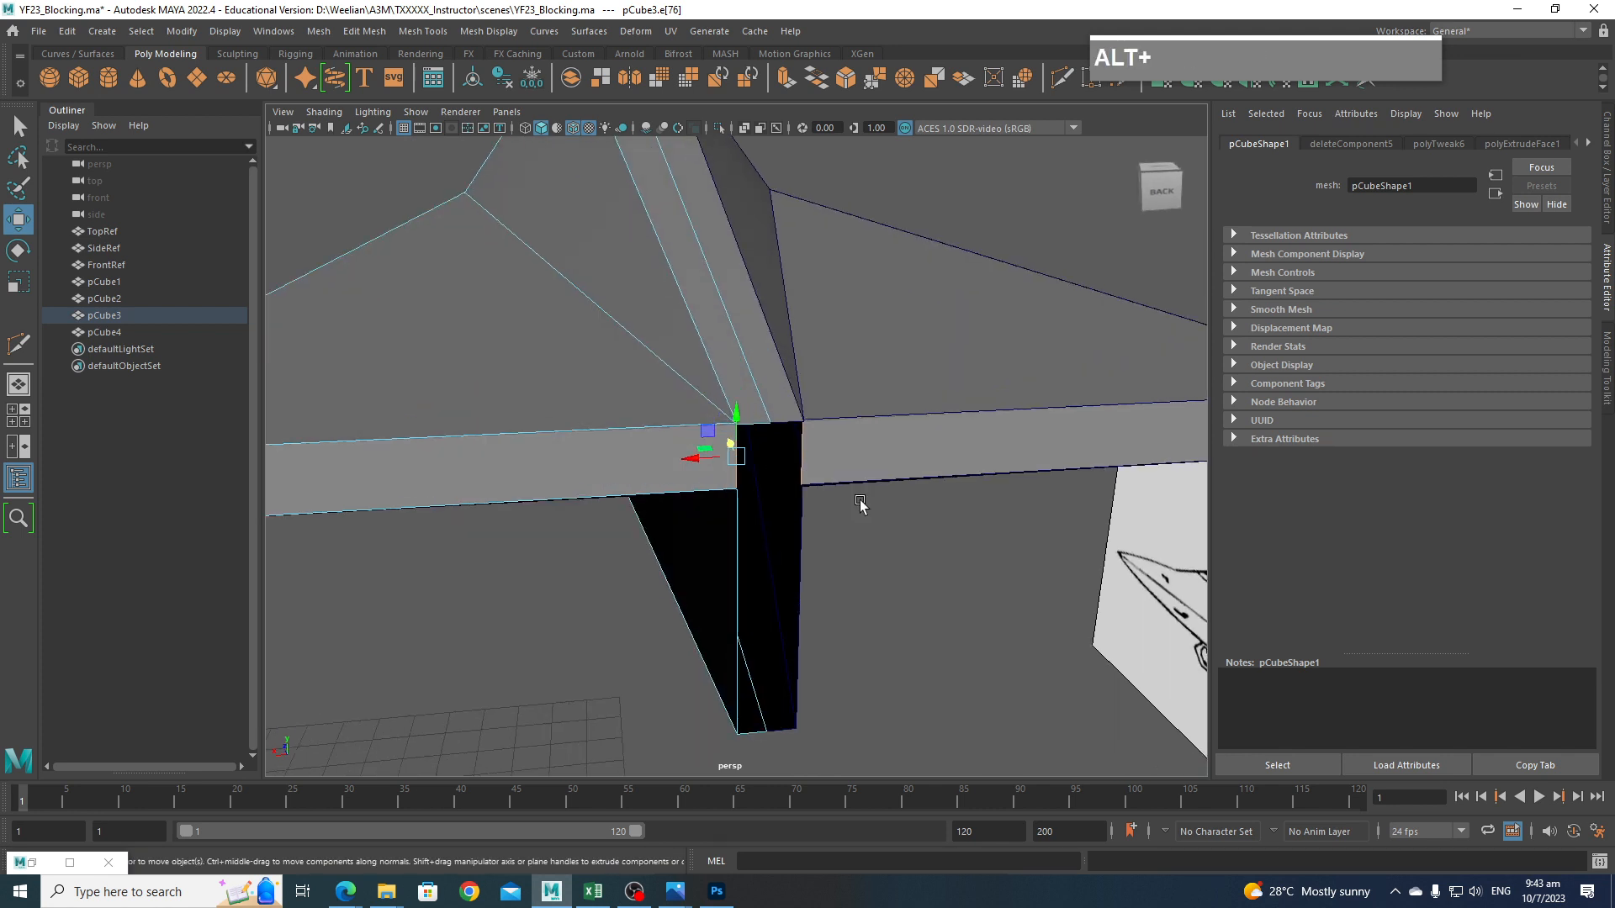
middle_click_drag(846, 501, 804, 452, "alt")
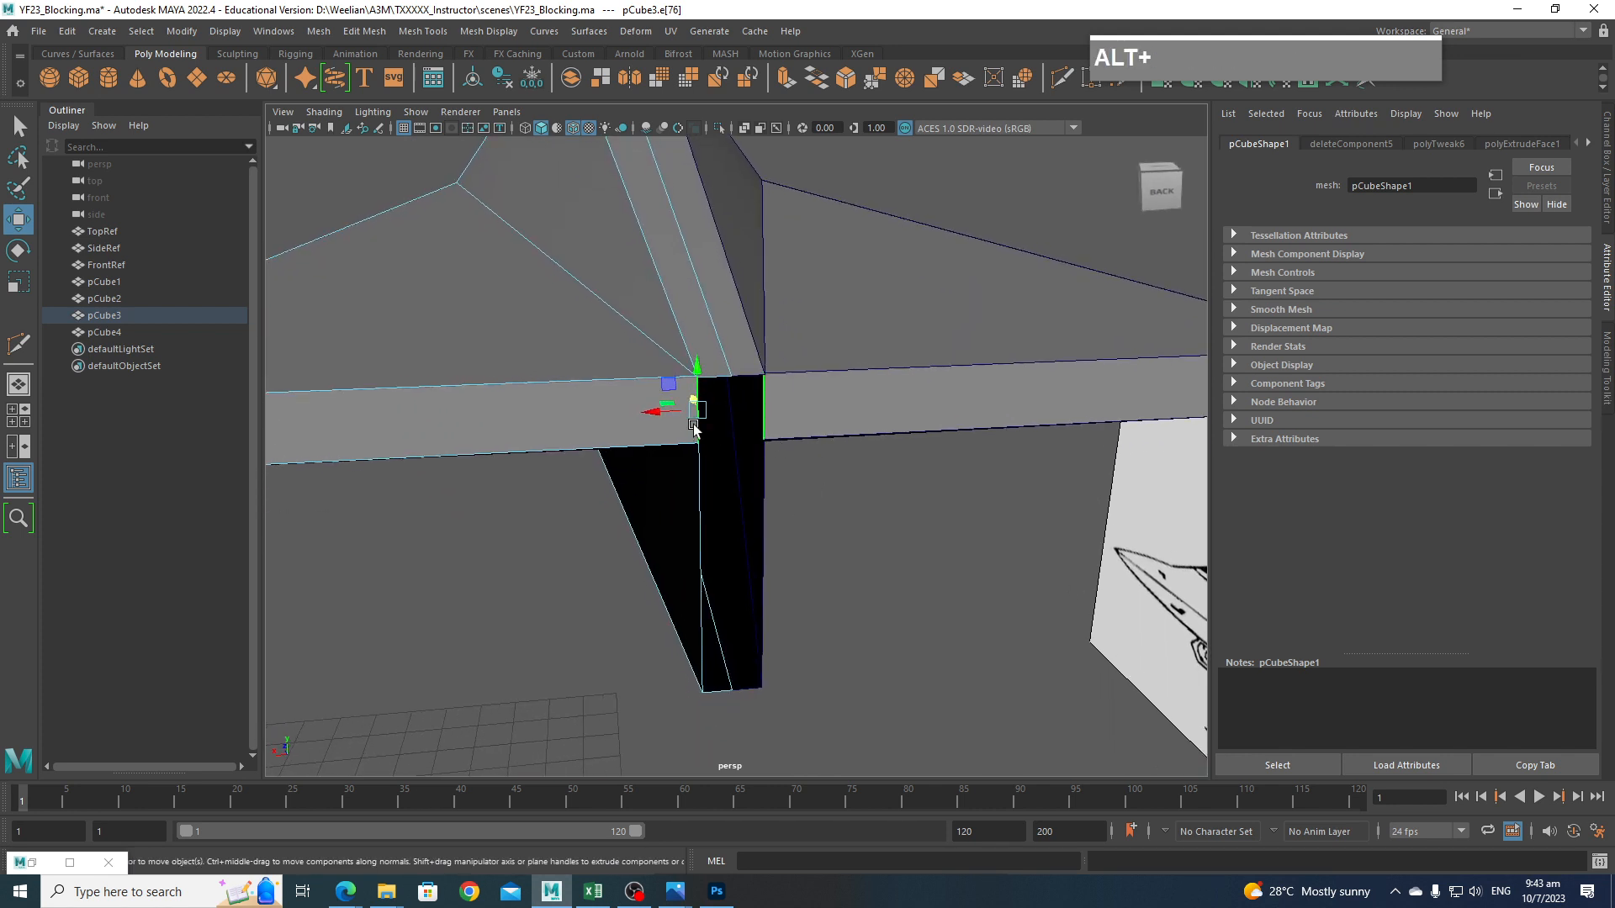
left_click_drag(657, 414, 691, 417, "shift")
right_click_drag(717, 454, 720, 409)
left_click(715, 691, "shift")
right_click_drag(724, 688, 720, 777, "shift")
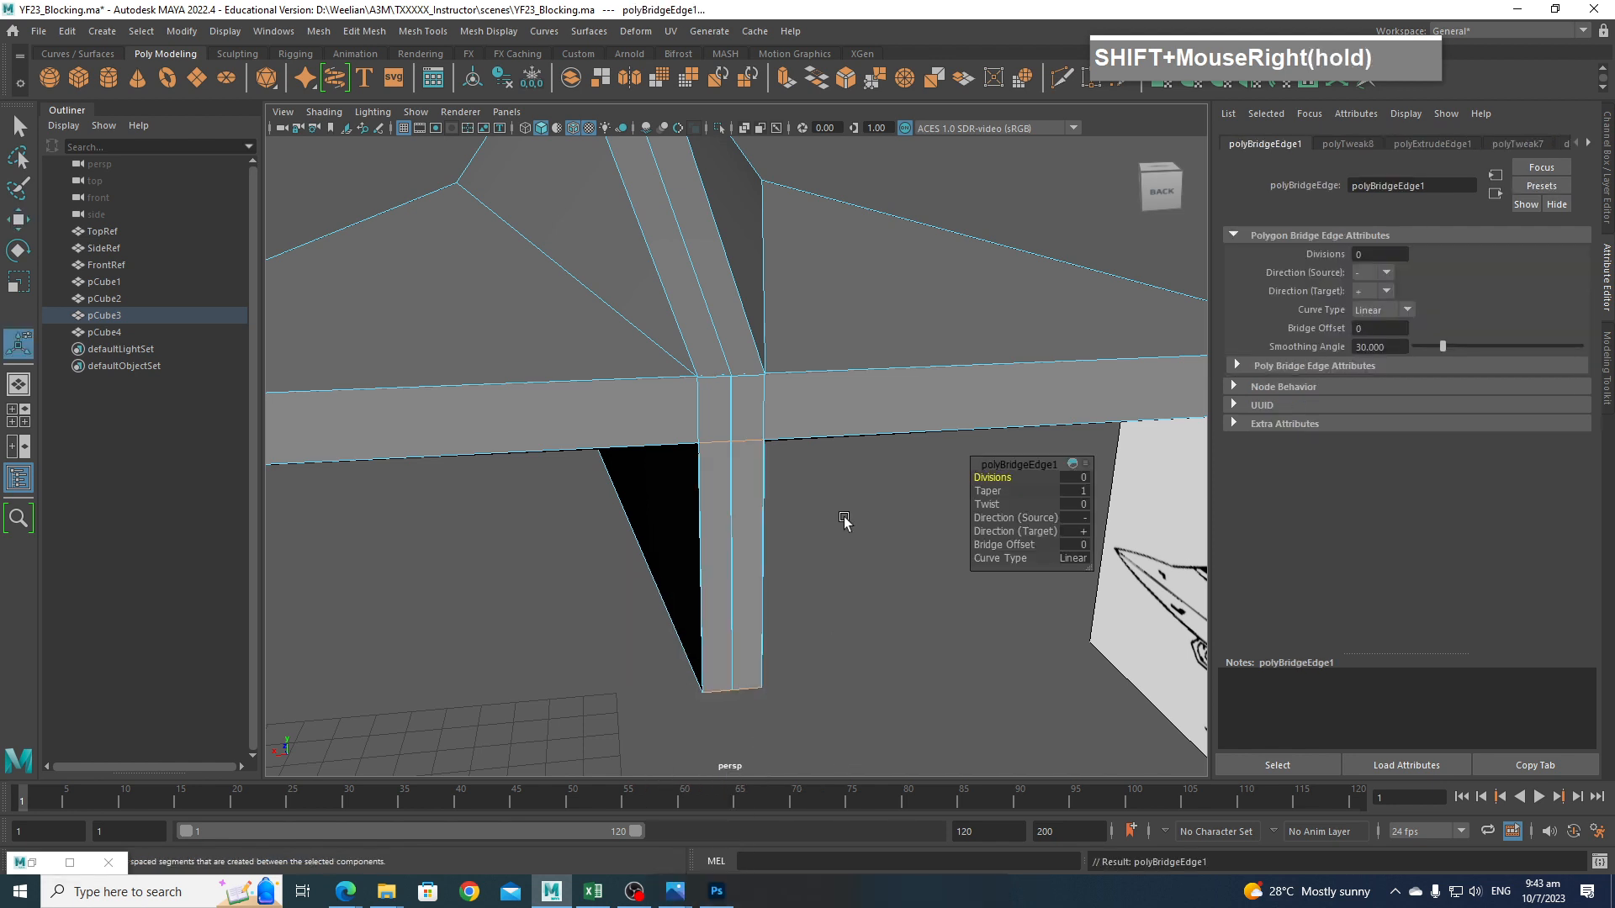
Select the corner vertices where the bridged strip meets the lower edge of the side extrusions, and turn on the heads-up Poly Count display.
scroll(855, 565, "up", 3)
middle_click_drag(860, 559, 750, 494, "alt")
scroll(749, 494, "down", 5)
middle_click_drag(901, 584, 933, 611, "alt")
scroll(736, 471, "up", 3)
scroll(735, 472, "up", 3)
middle_click_drag(663, 458, 652, 468, "alt")
right_click_drag(655, 427, 593, 428)
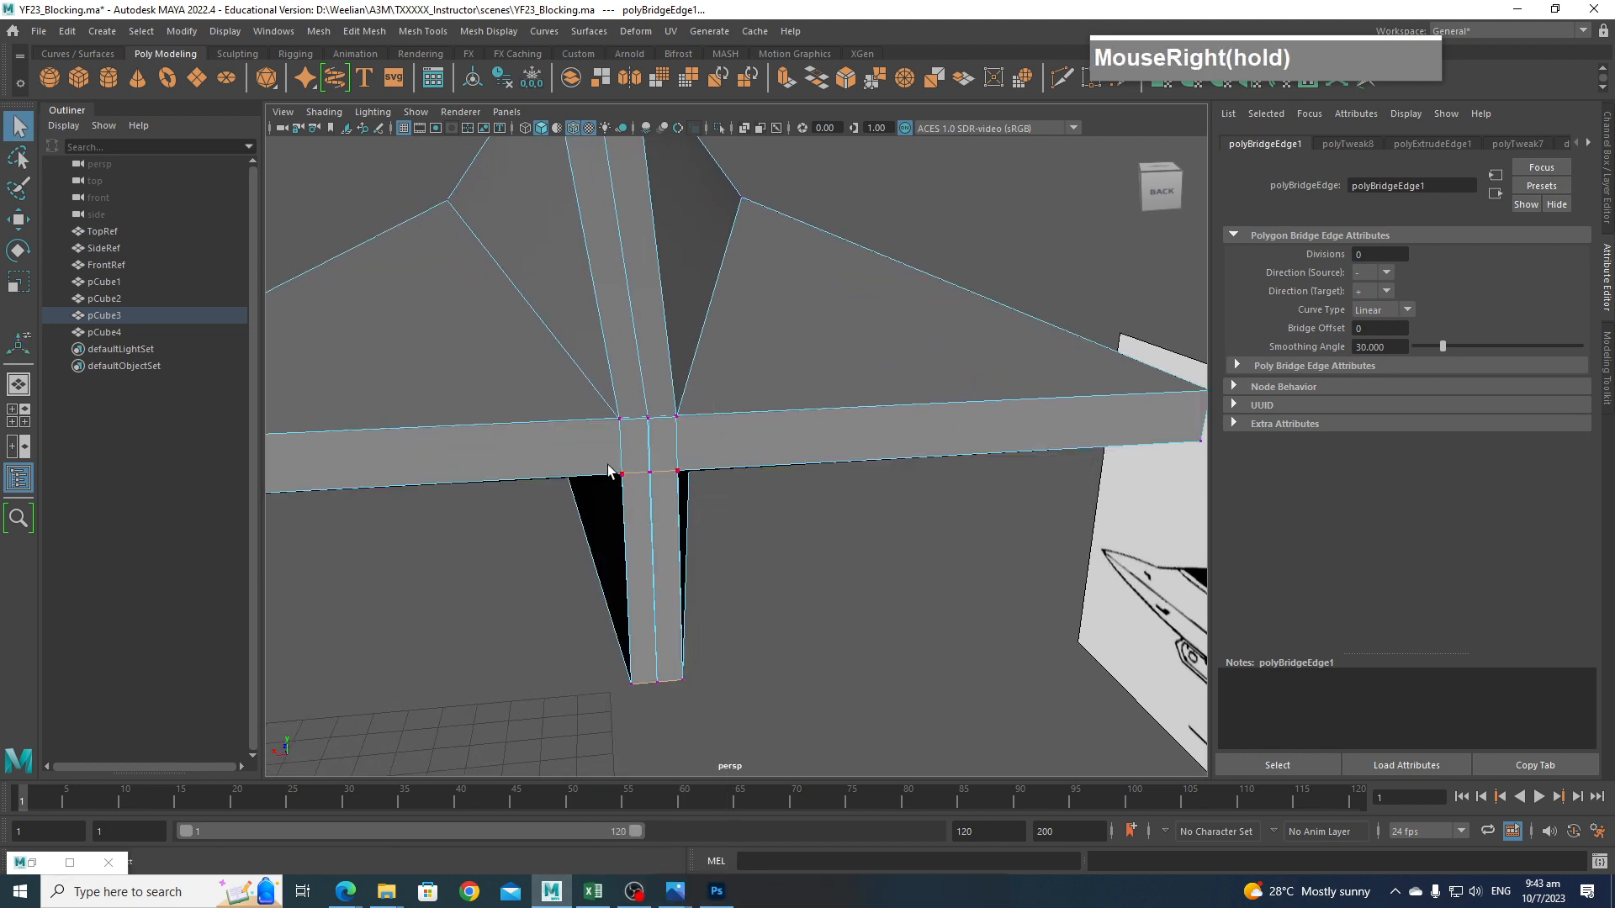
left_click_drag(609, 469, 633, 496)
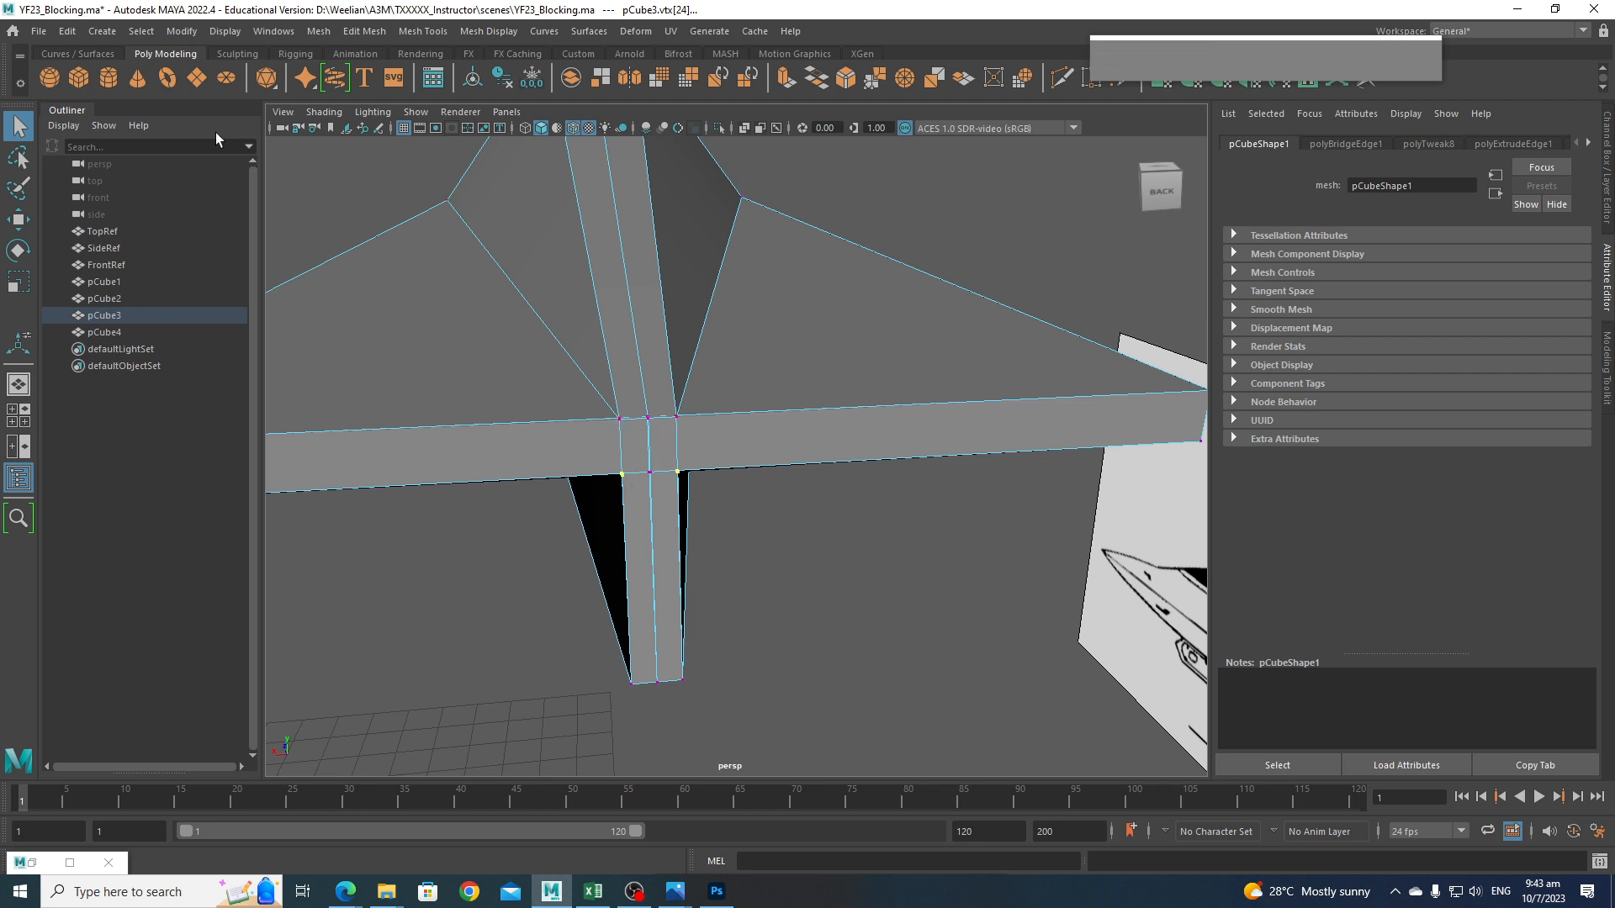
left_click(224, 32)
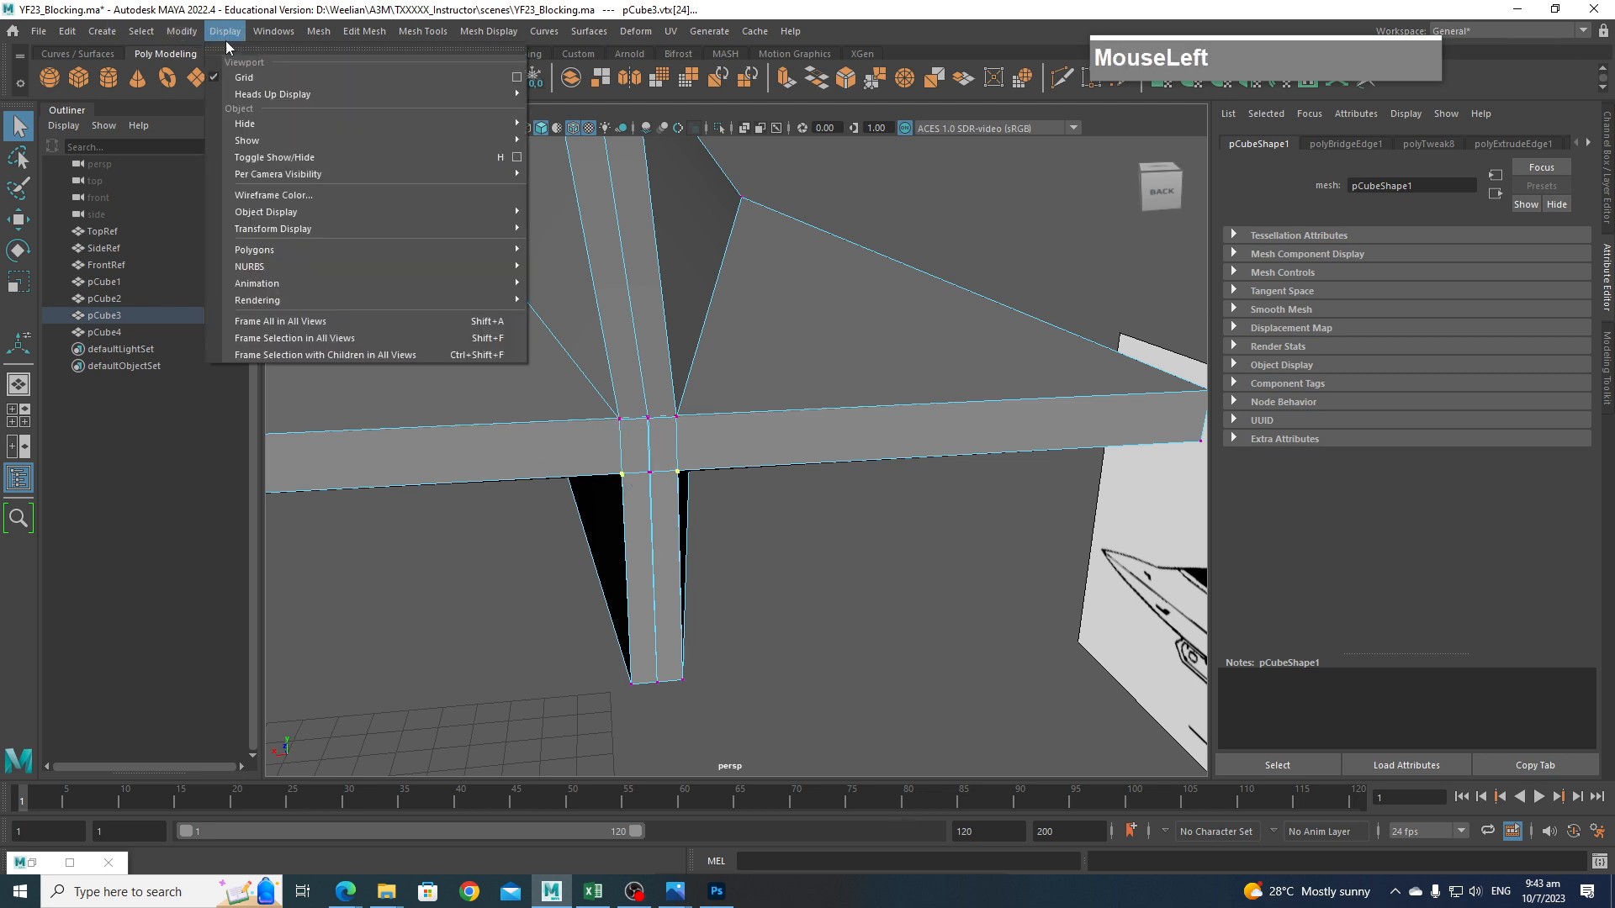
mouse_move(284, 92)
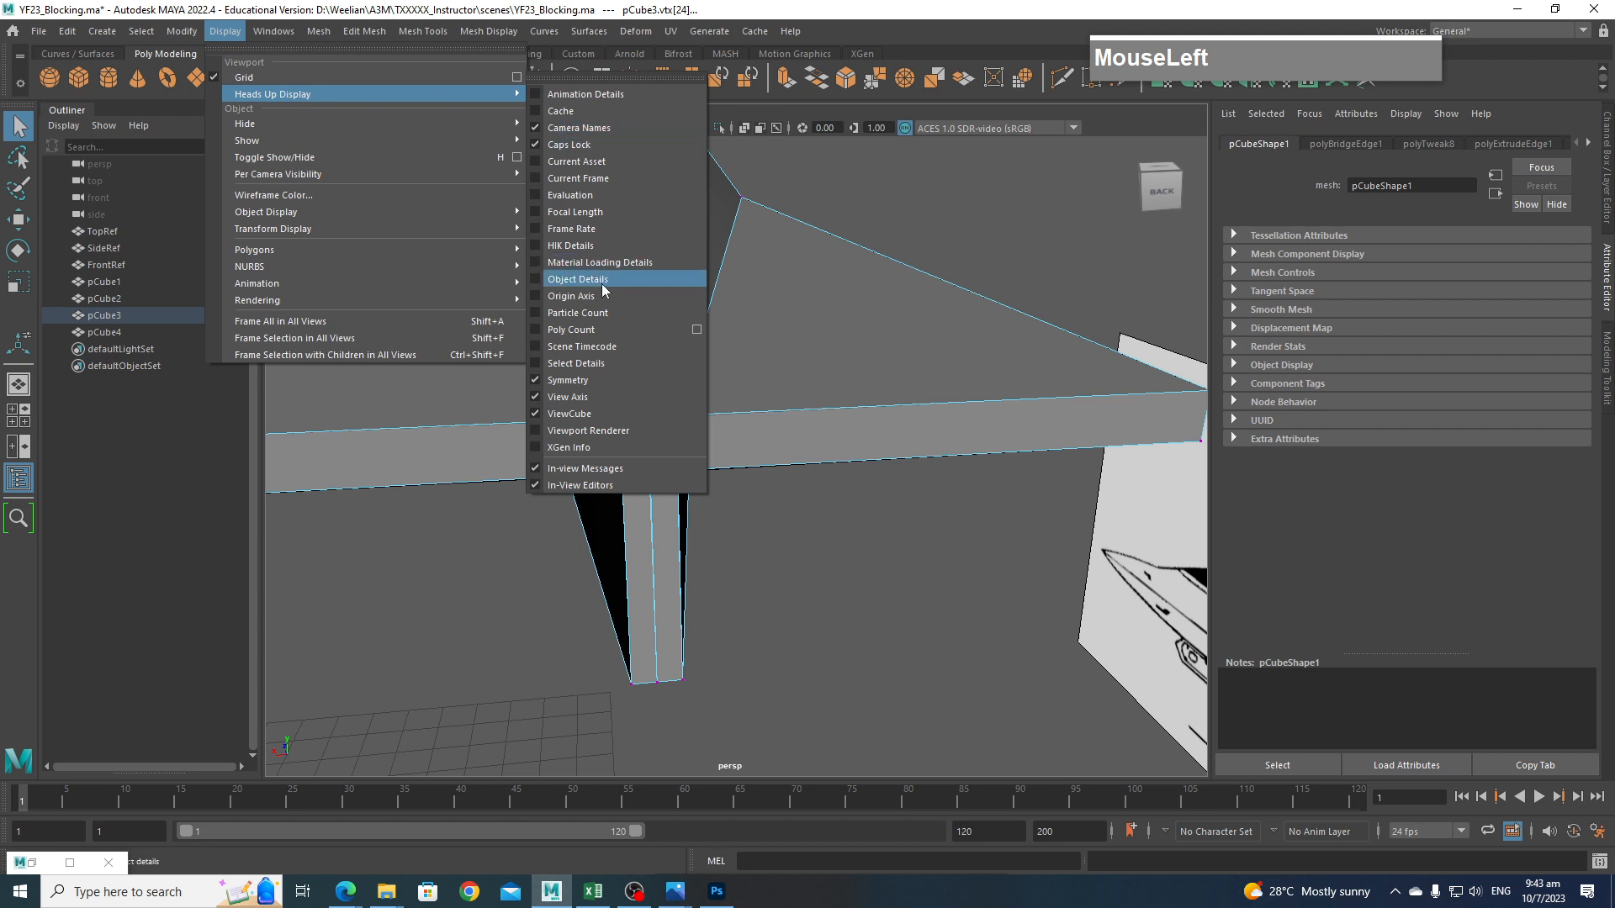
left_click(579, 331)
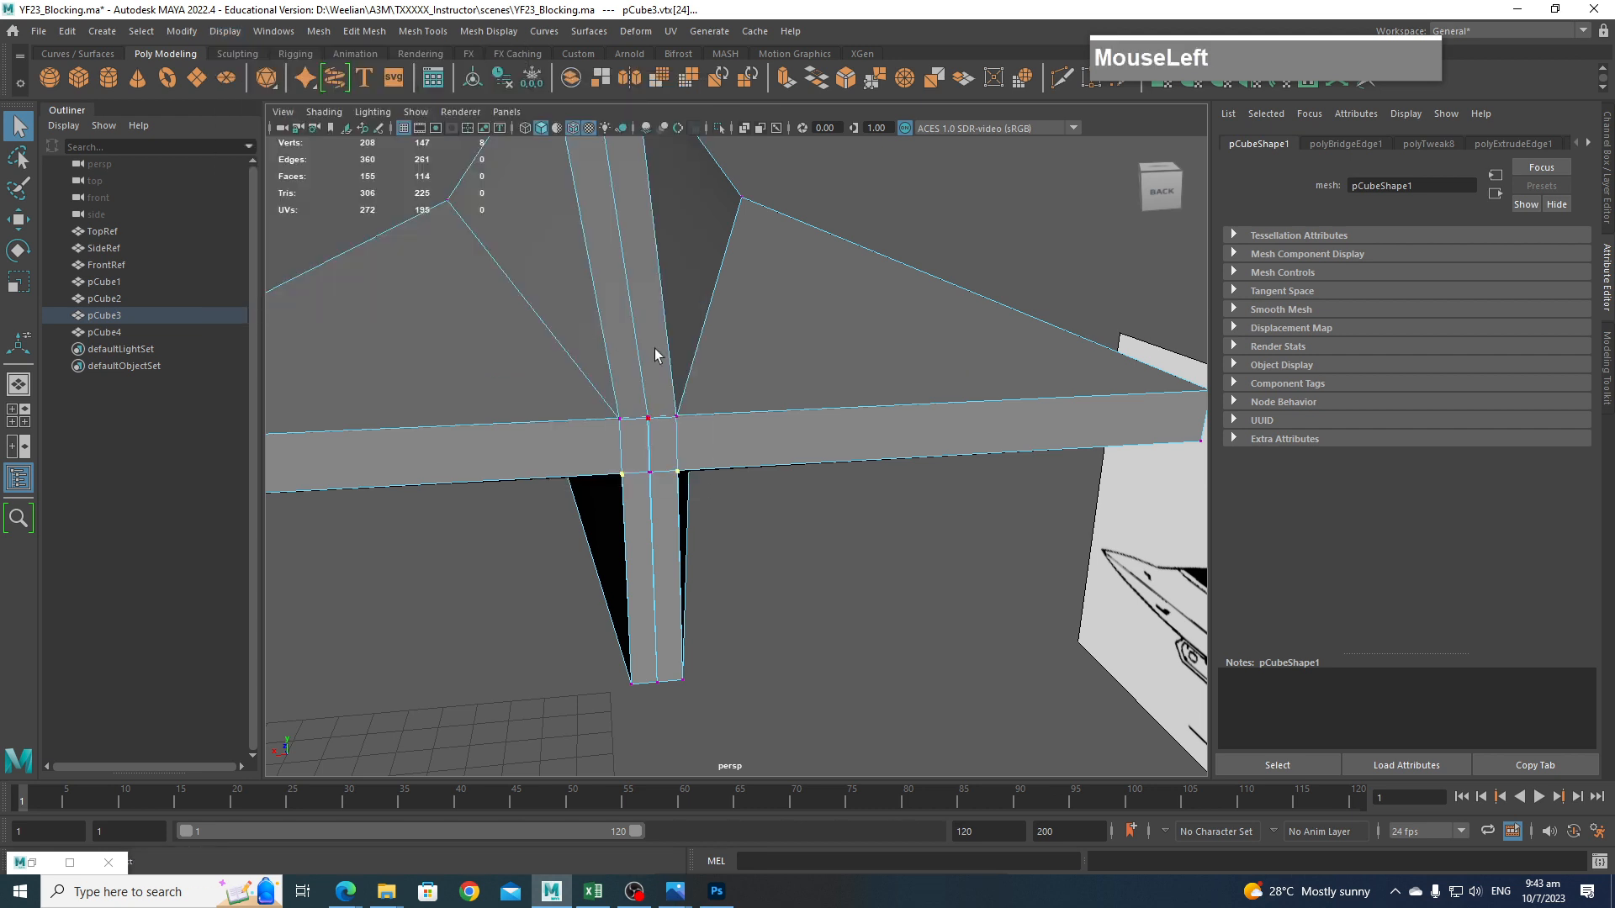
Merge the overlapping vertices at the two lower corners where the side extrusions meet the bridged strip.
left_click_drag(793, 532, 771, 512, "alt")
scroll(770, 512, "up", 3)
middle_click_drag(770, 513, 867, 418, "alt")
left_click_drag(869, 418, 808, 424, "alt")
scroll(808, 424, "down", 3)
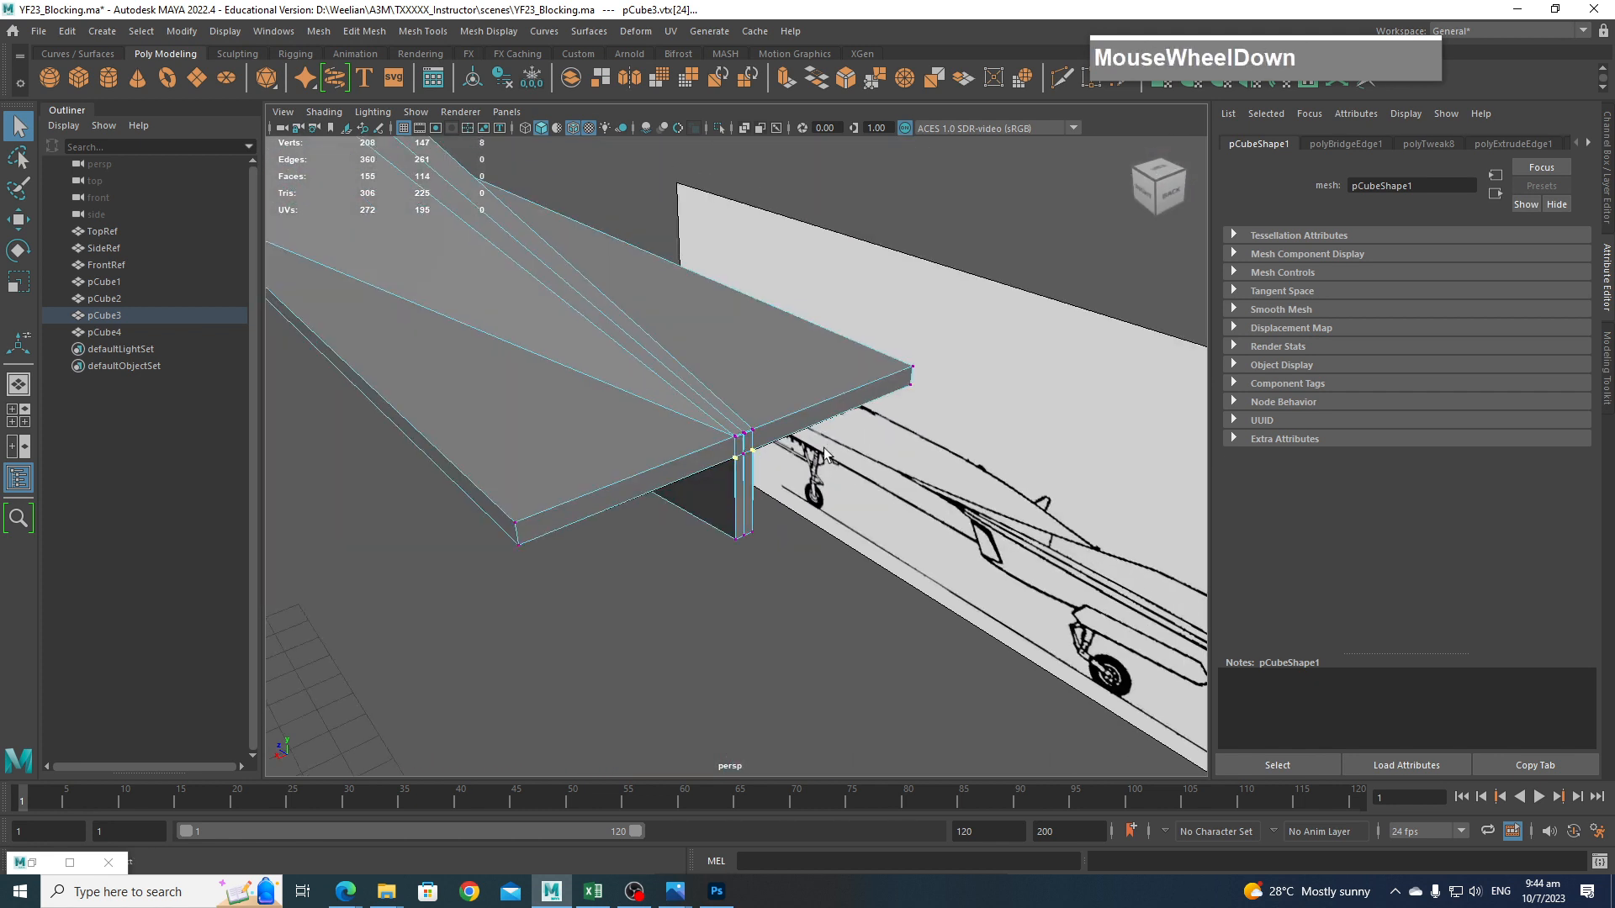
scroll(809, 424, "up", 5)
middle_click_drag(813, 385, 807, 479, "alt")
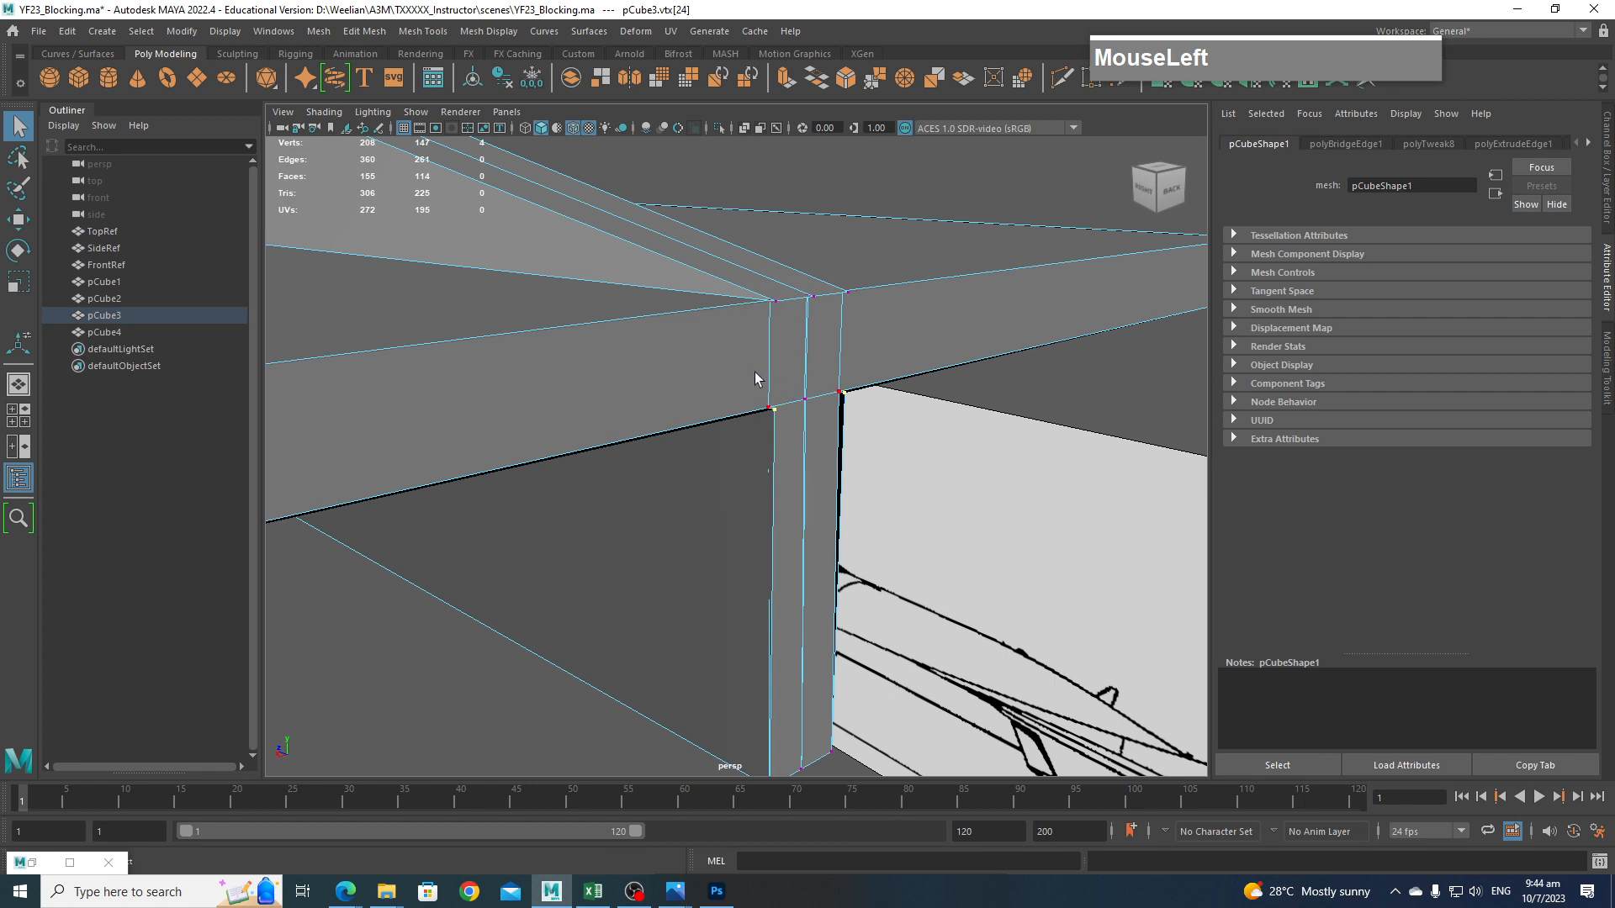
left_click_drag(656, 395, 737, 461, "alt")
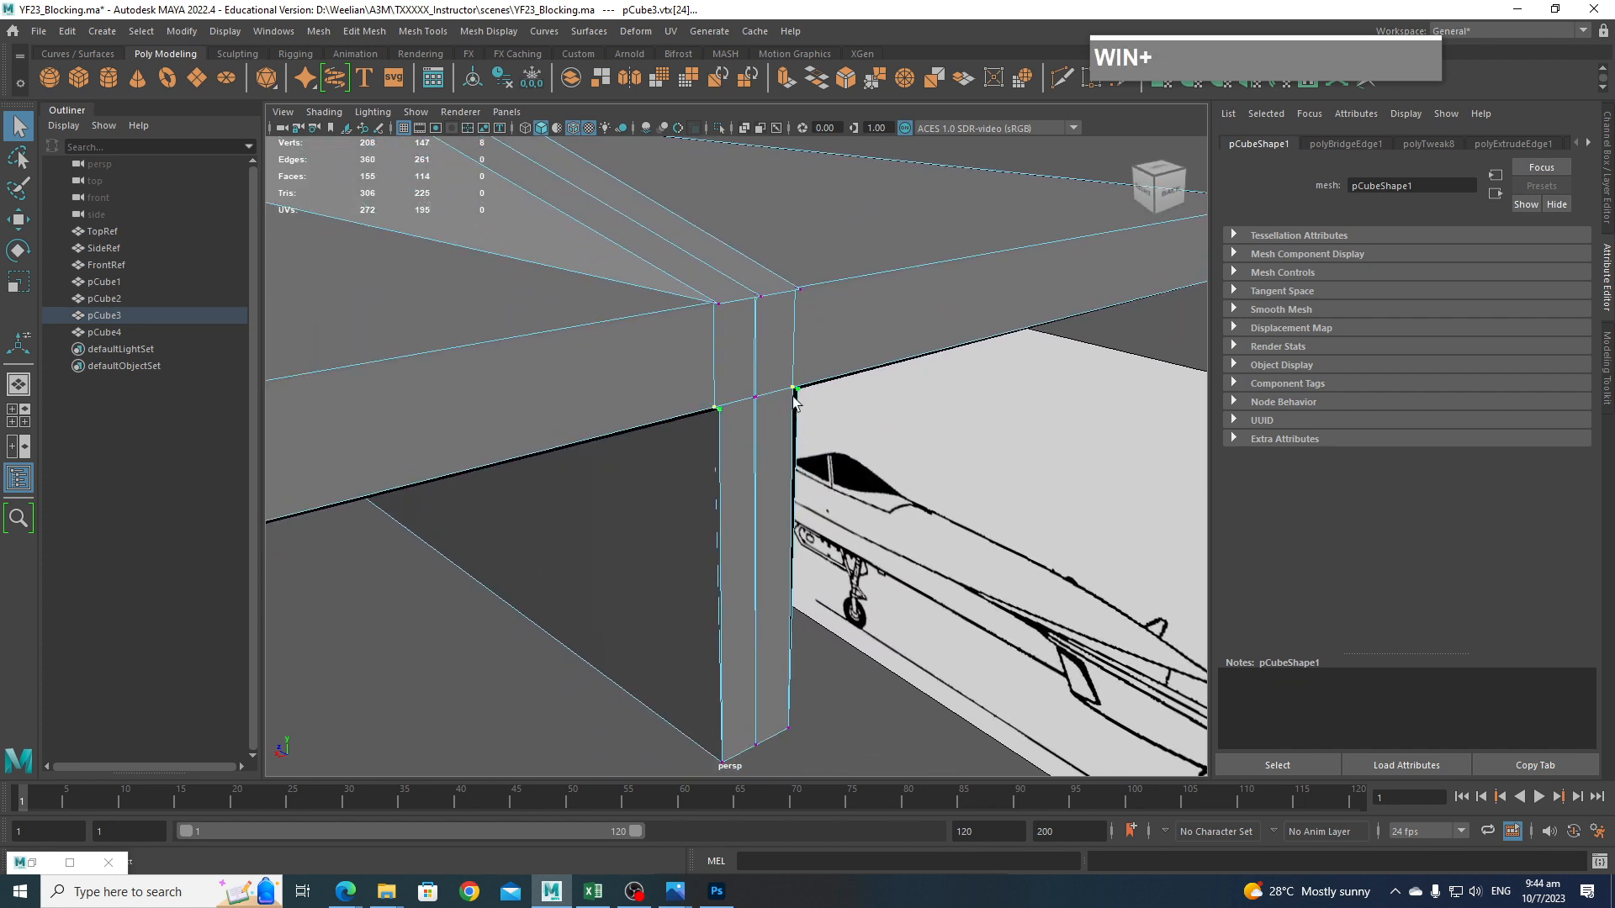
scroll(753, 436, "up", 3)
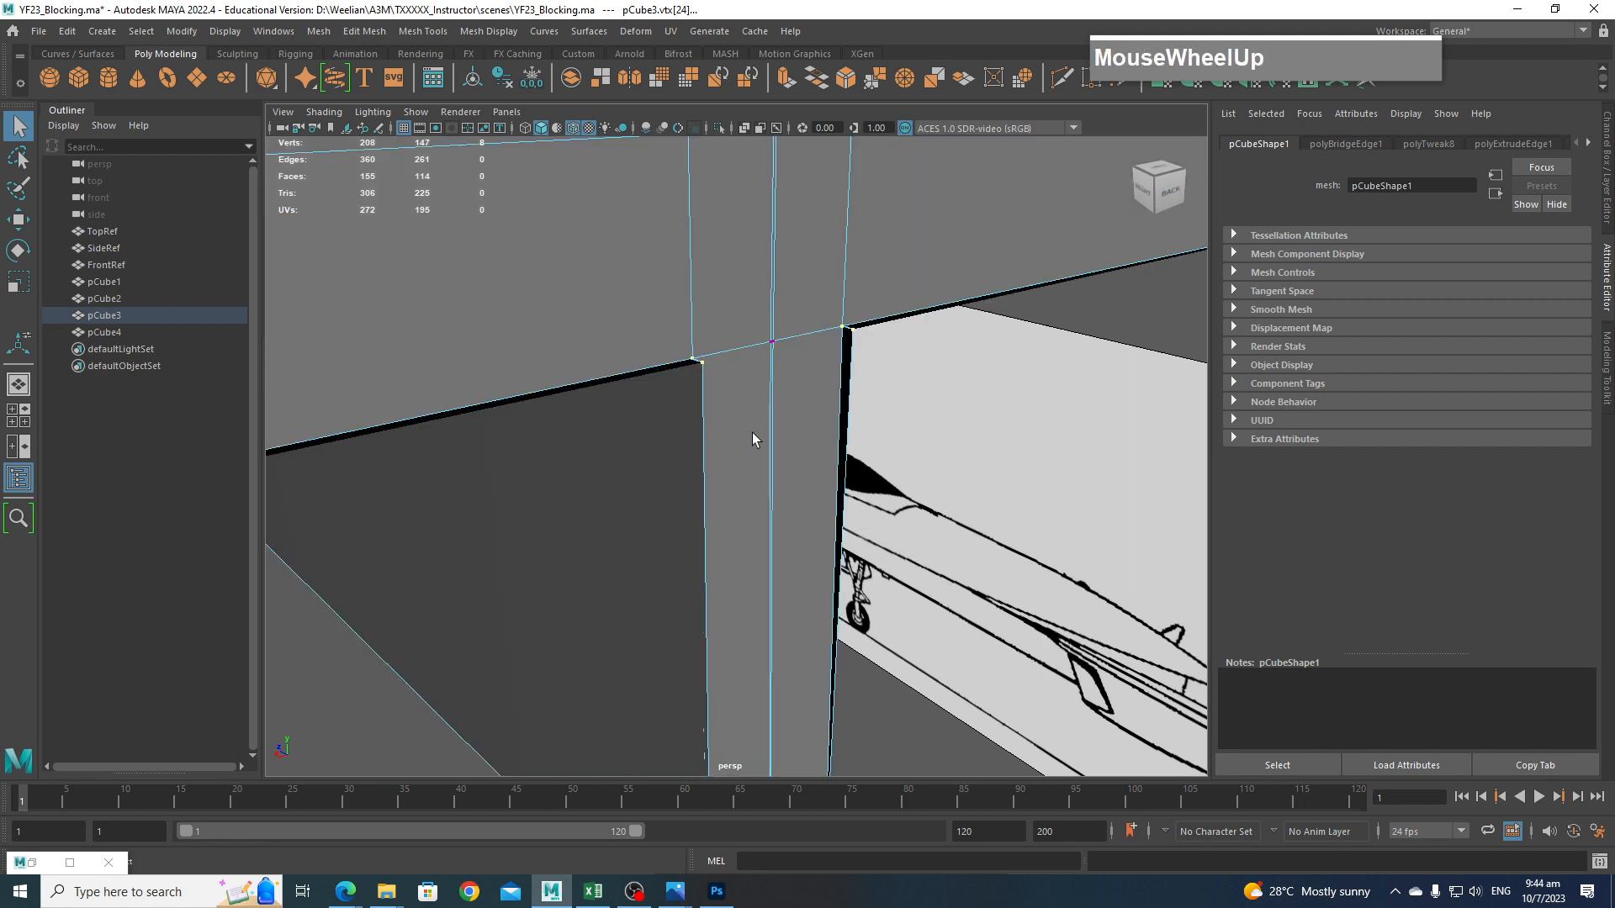
right_click(697, 360, "shift")
right_click_drag(696, 362, 745, 271, "shift")
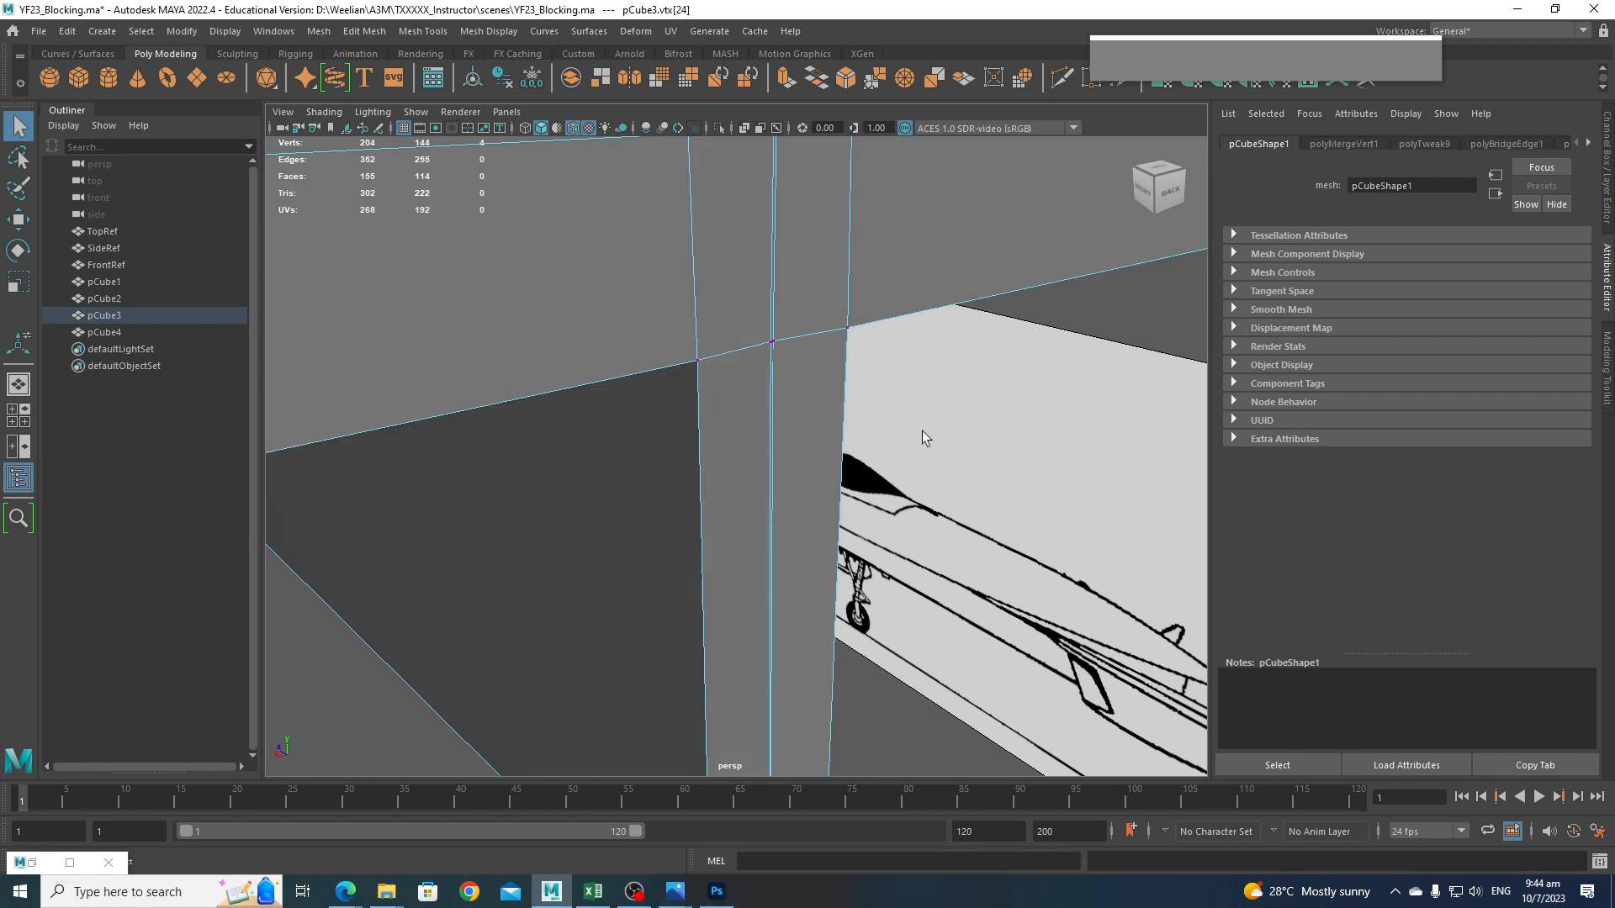
Merge the overlapping vertices at the two upper corners of the tail end, working in wireframe display.
middle_click_drag(848, 380, 698, 376, "alt")
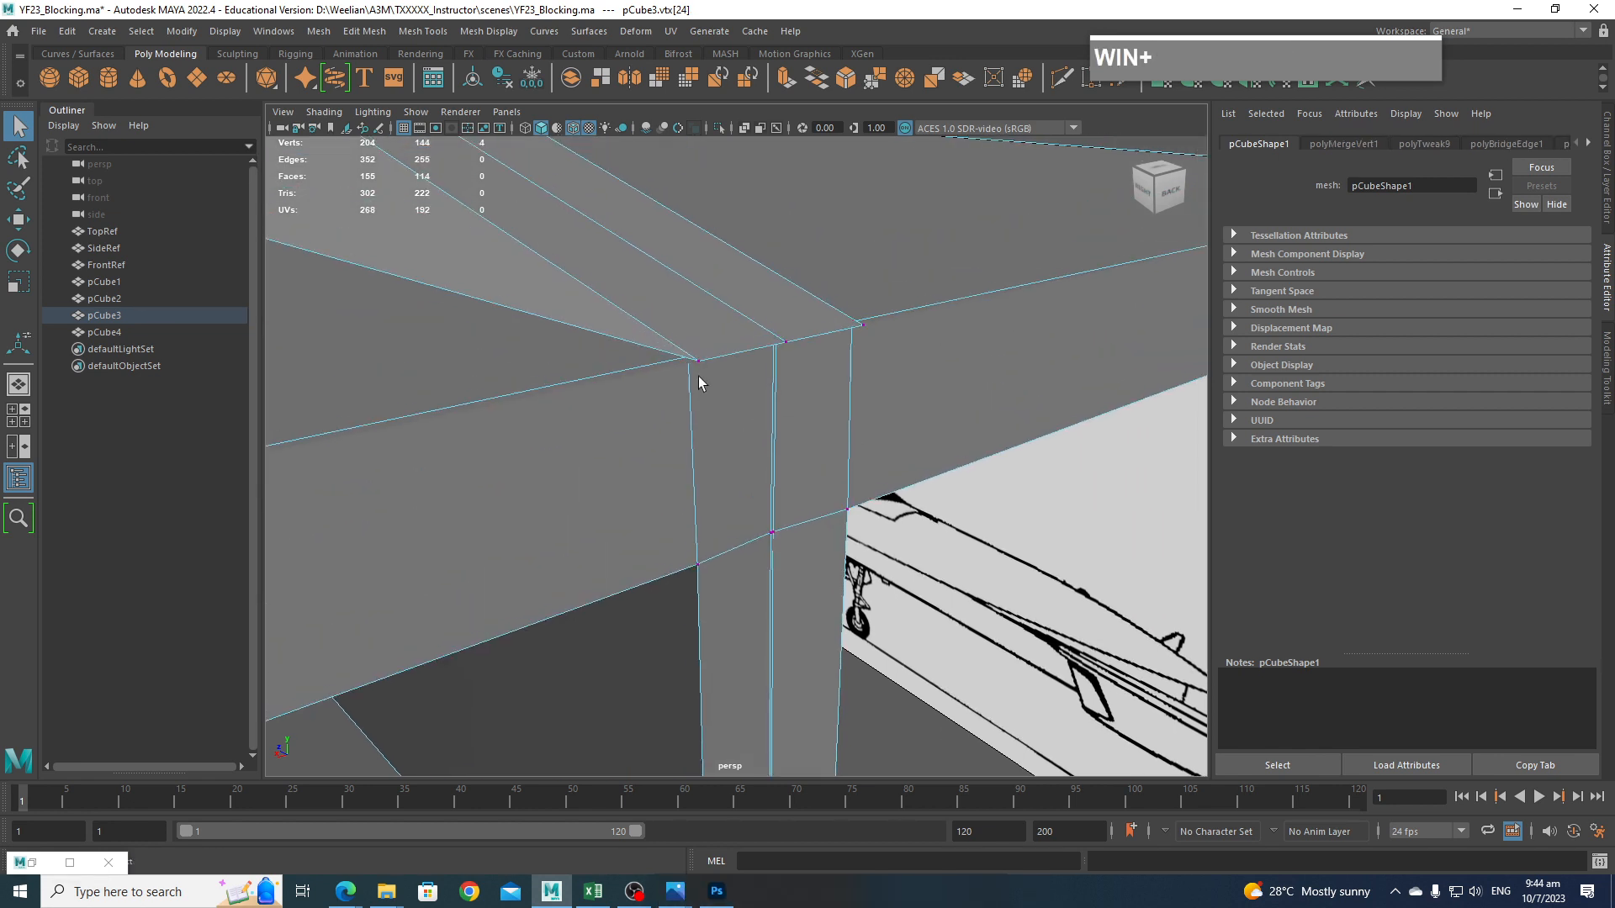
left_click_drag(664, 339, 727, 377)
key("4")
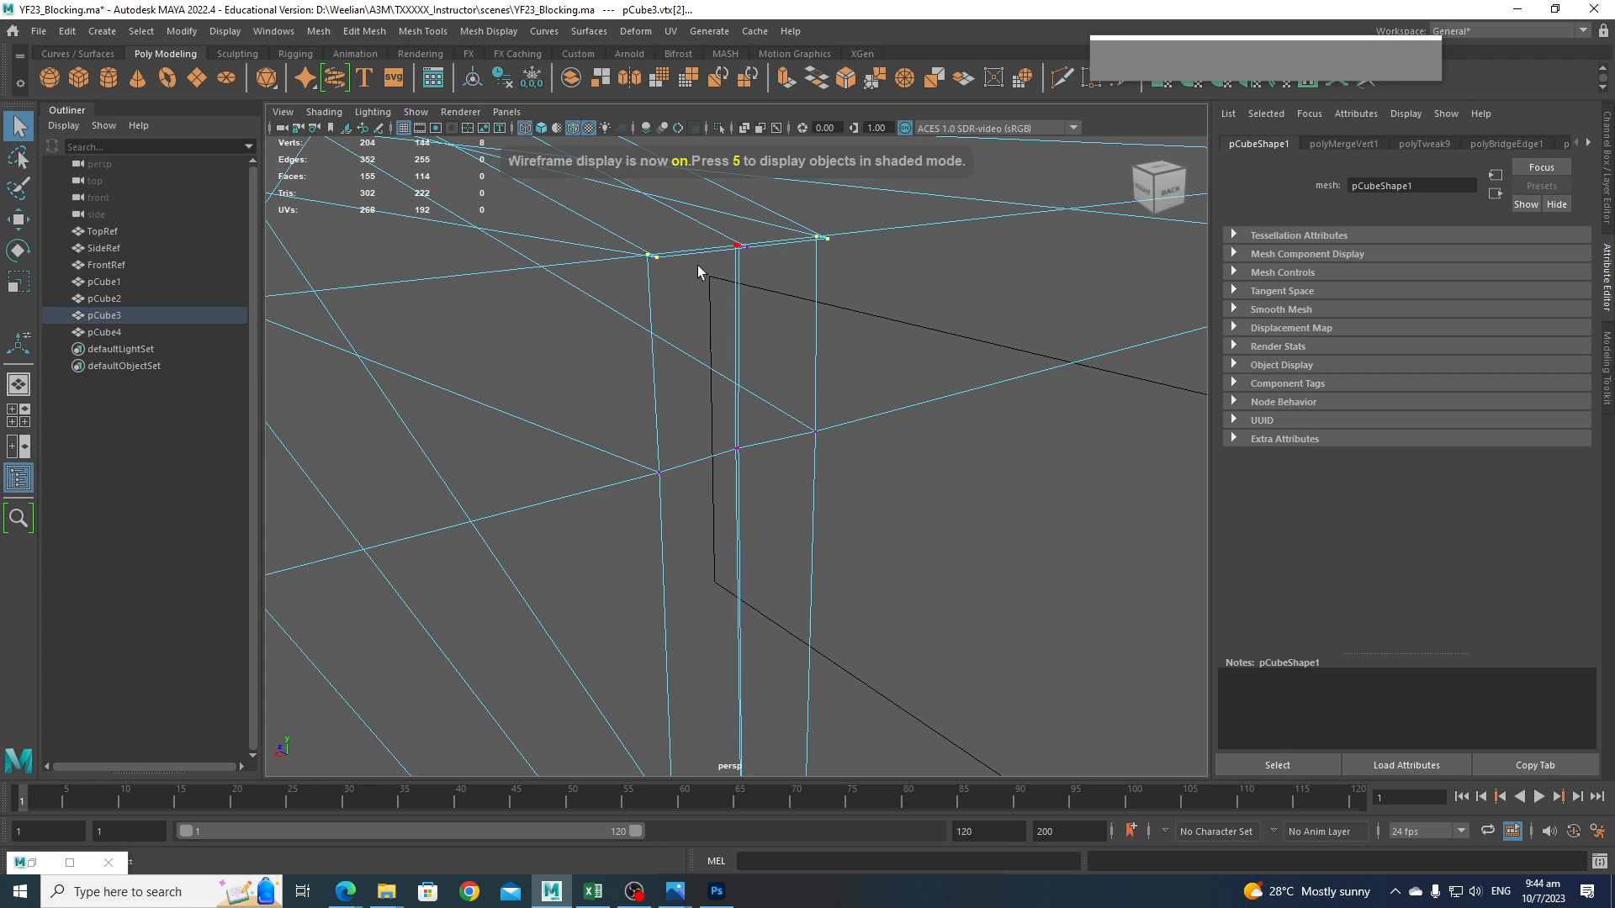
right_click(655, 257, "shift")
right_click_drag(657, 263, 647, 158, "shift")
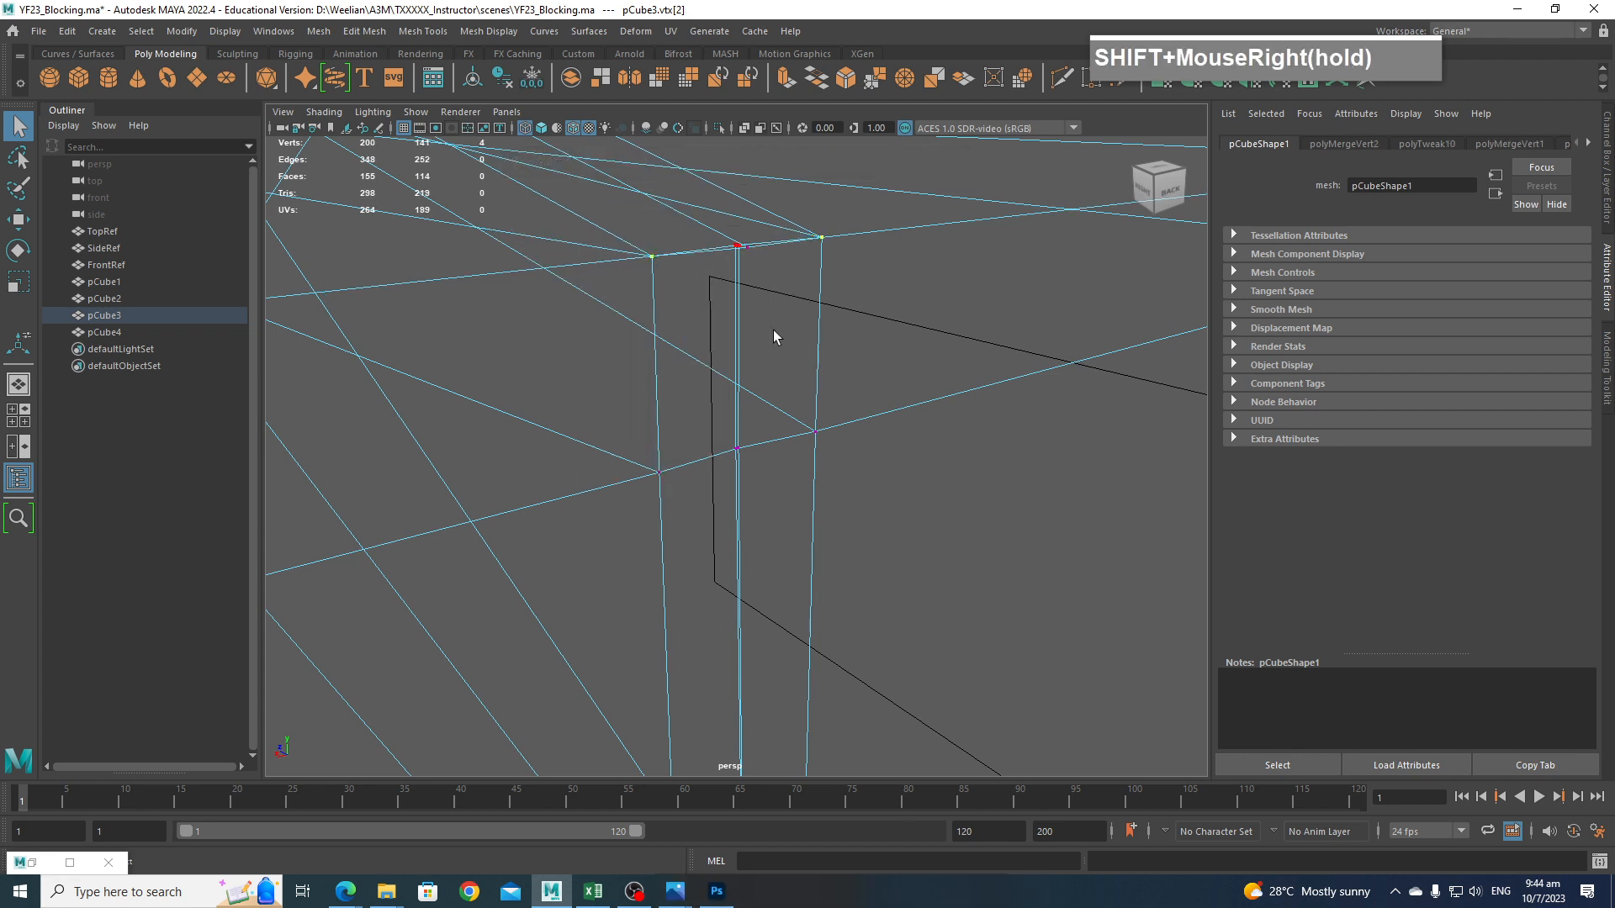
Merge the overlapping vertices at the top middle of the tail end and check the vertex counts of the neighbouring points.
scroll(787, 323, "down", 6)
middle_click_drag(789, 321, 757, 235, "alt")
scroll(607, 505, "up", 4)
middle_click_drag(607, 505, 885, 458, "alt")
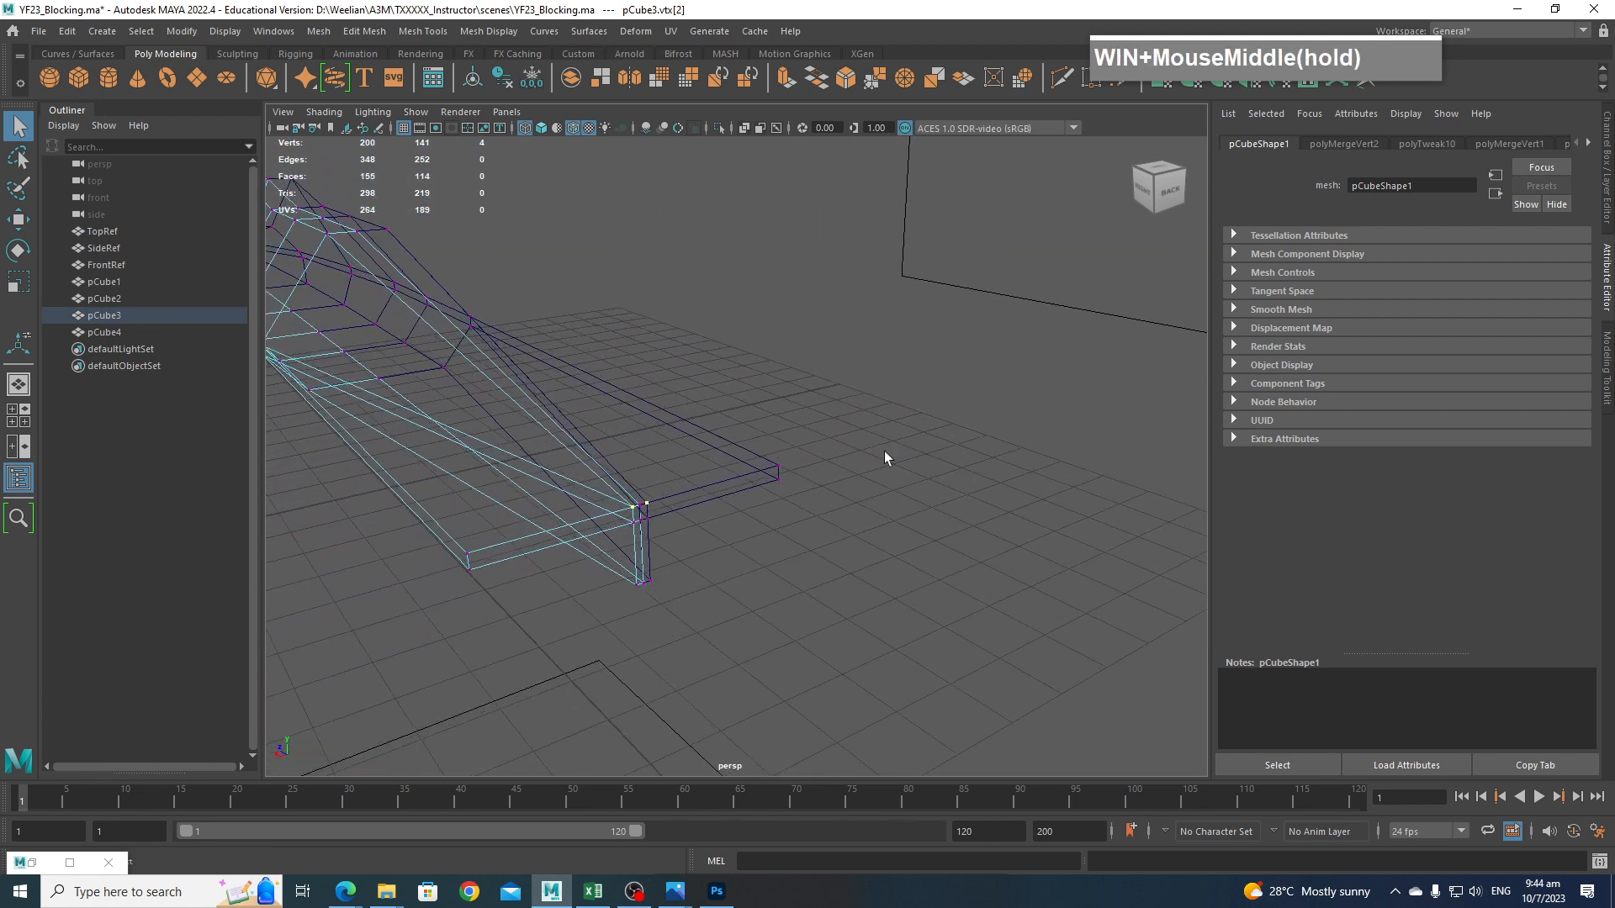
scroll(723, 404, "down", 4)
middle_click_drag(723, 404, 759, 385, "alt")
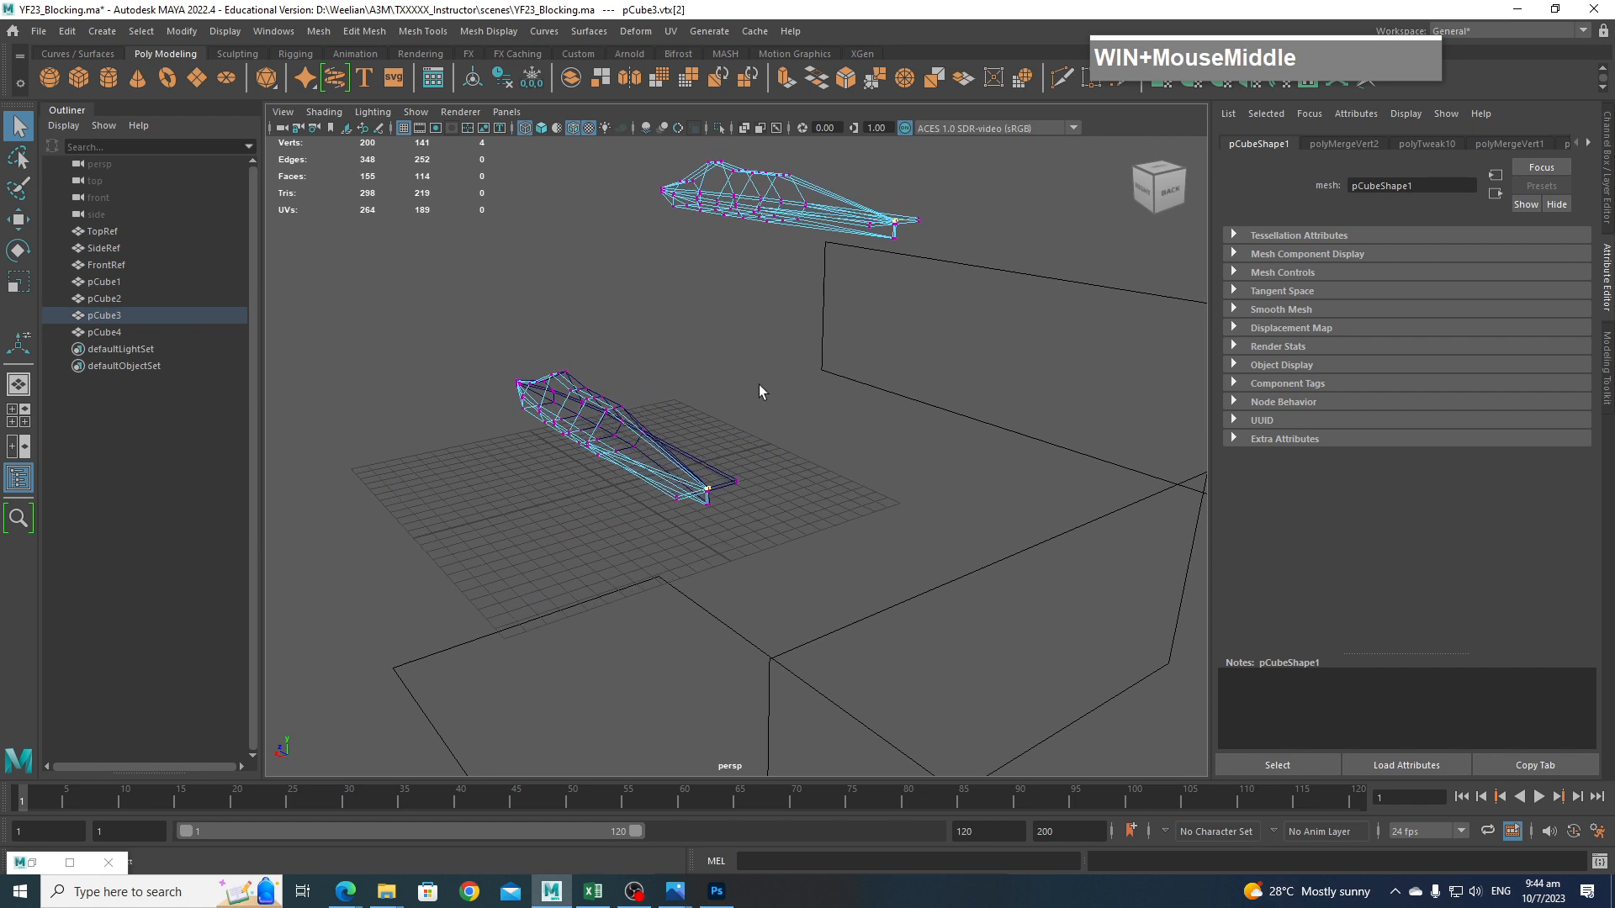
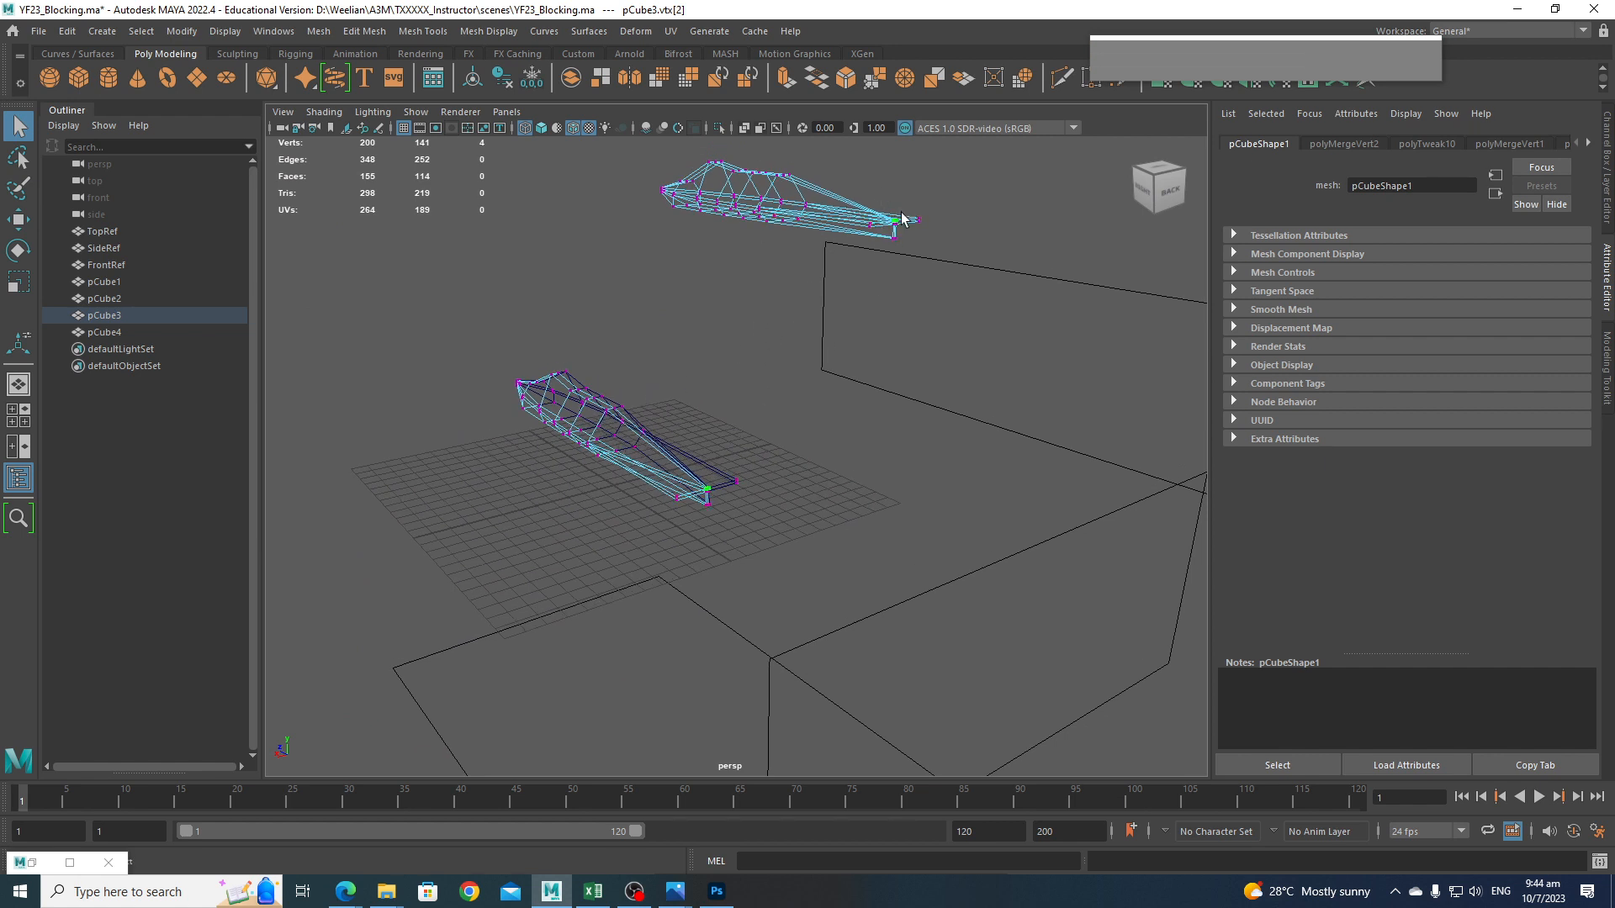
scroll(672, 471, "up", 3)
middle_click_drag(673, 471, 740, 489, "alt")
scroll(668, 471, "up", 4)
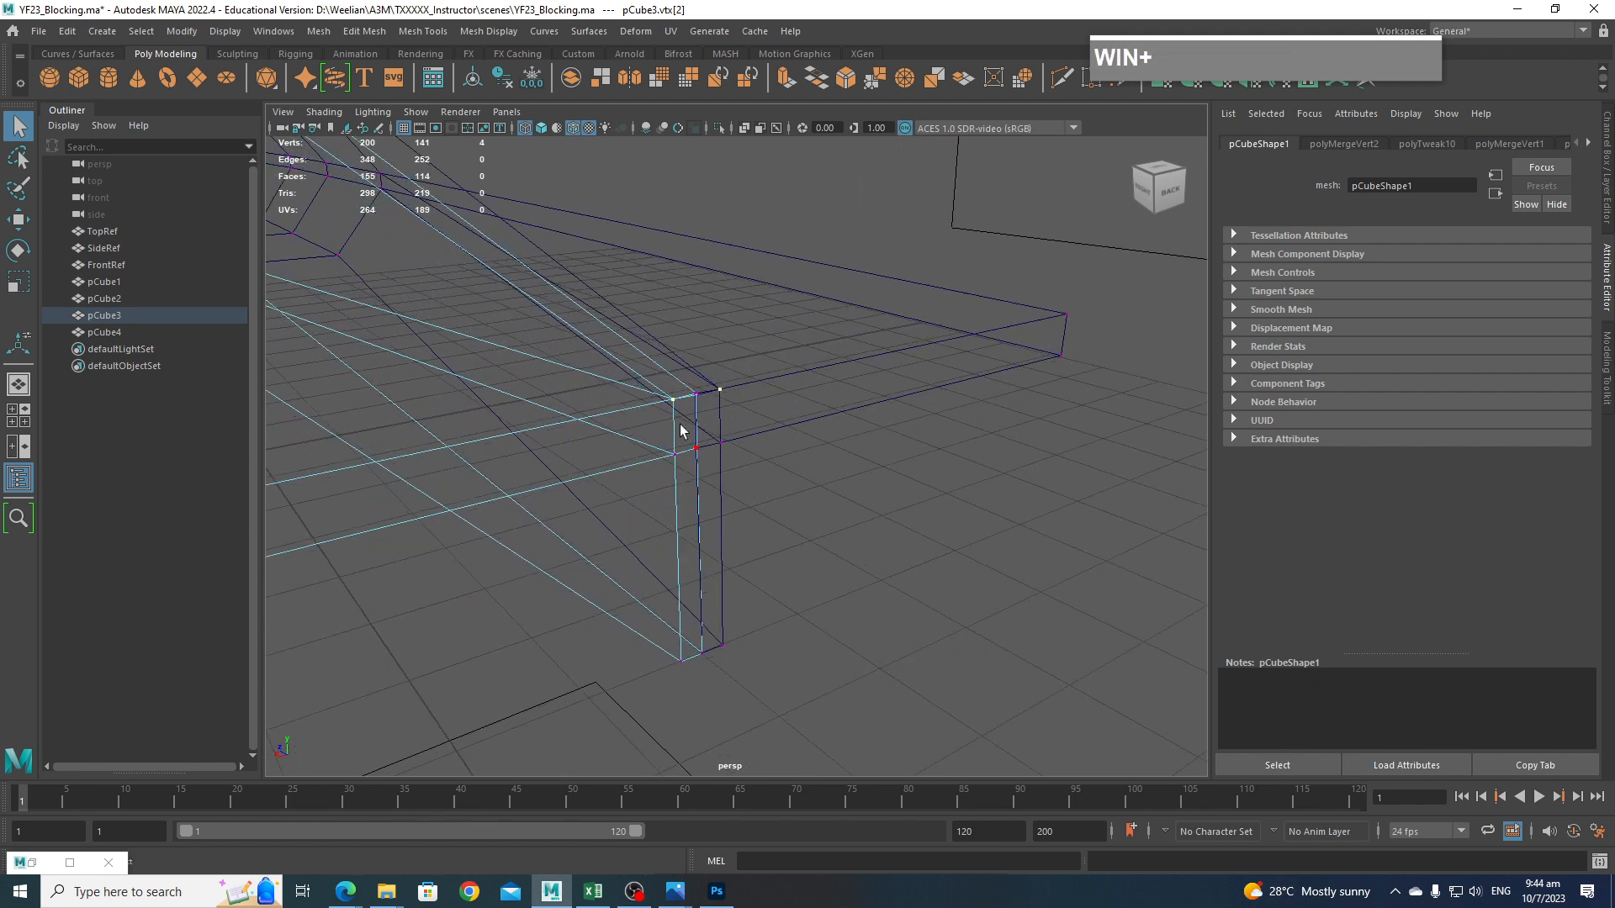
left_click_drag(676, 473, 678, 476)
scroll(704, 441, "up", 2)
key("super")
scroll(694, 432, "down", 1)
middle_click_drag(695, 432, 719, 473, "alt")
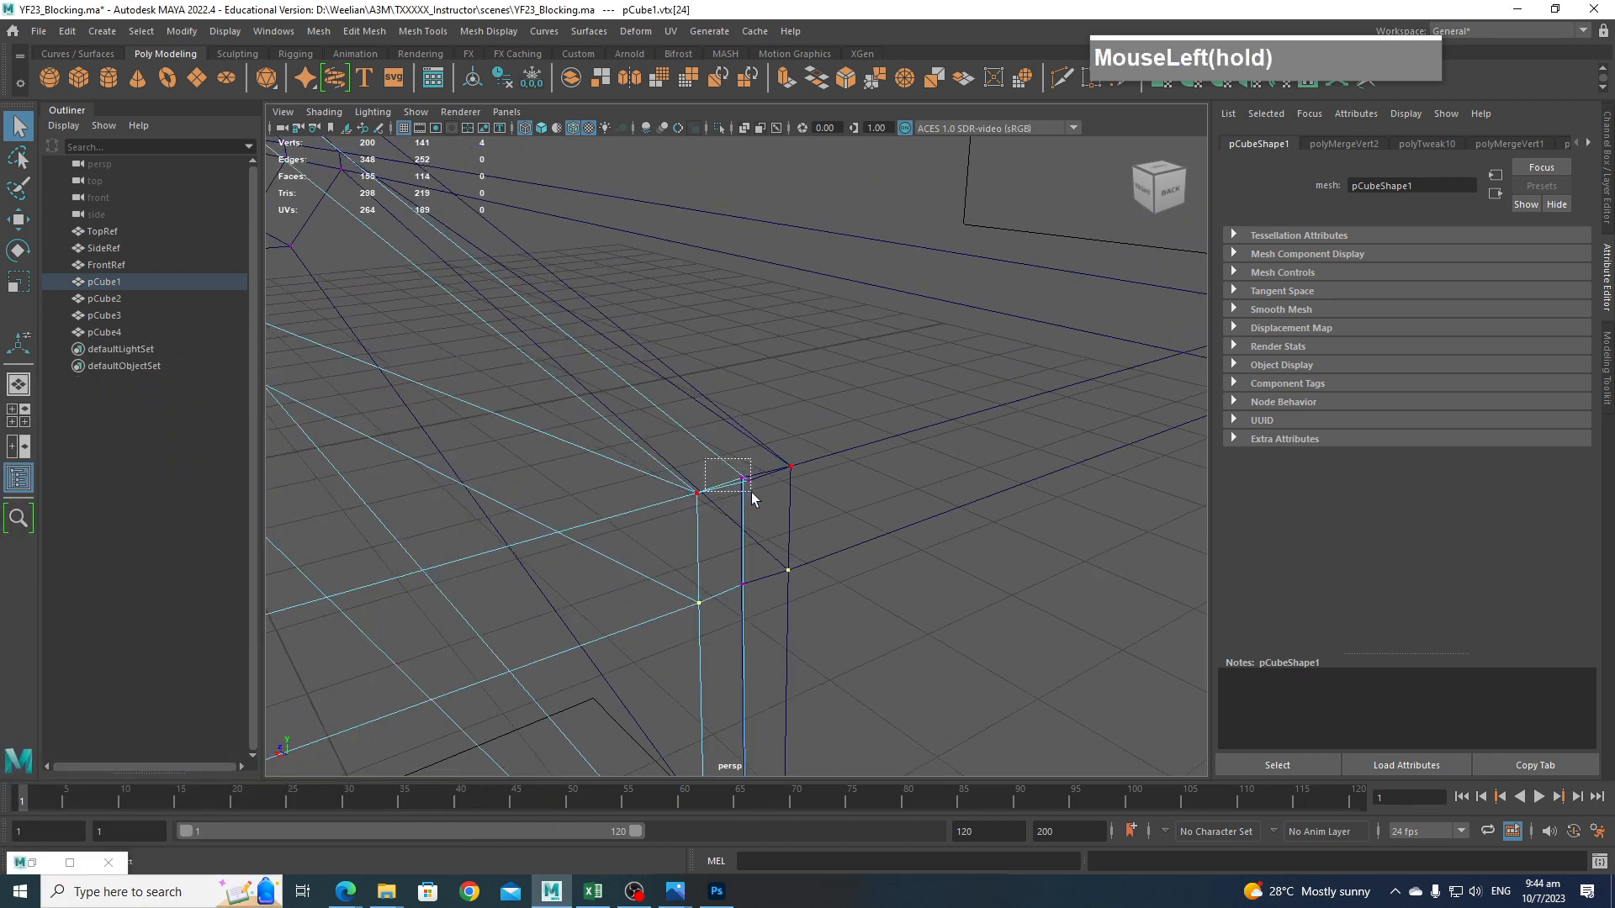
left_click_drag(755, 493, 750, 492)
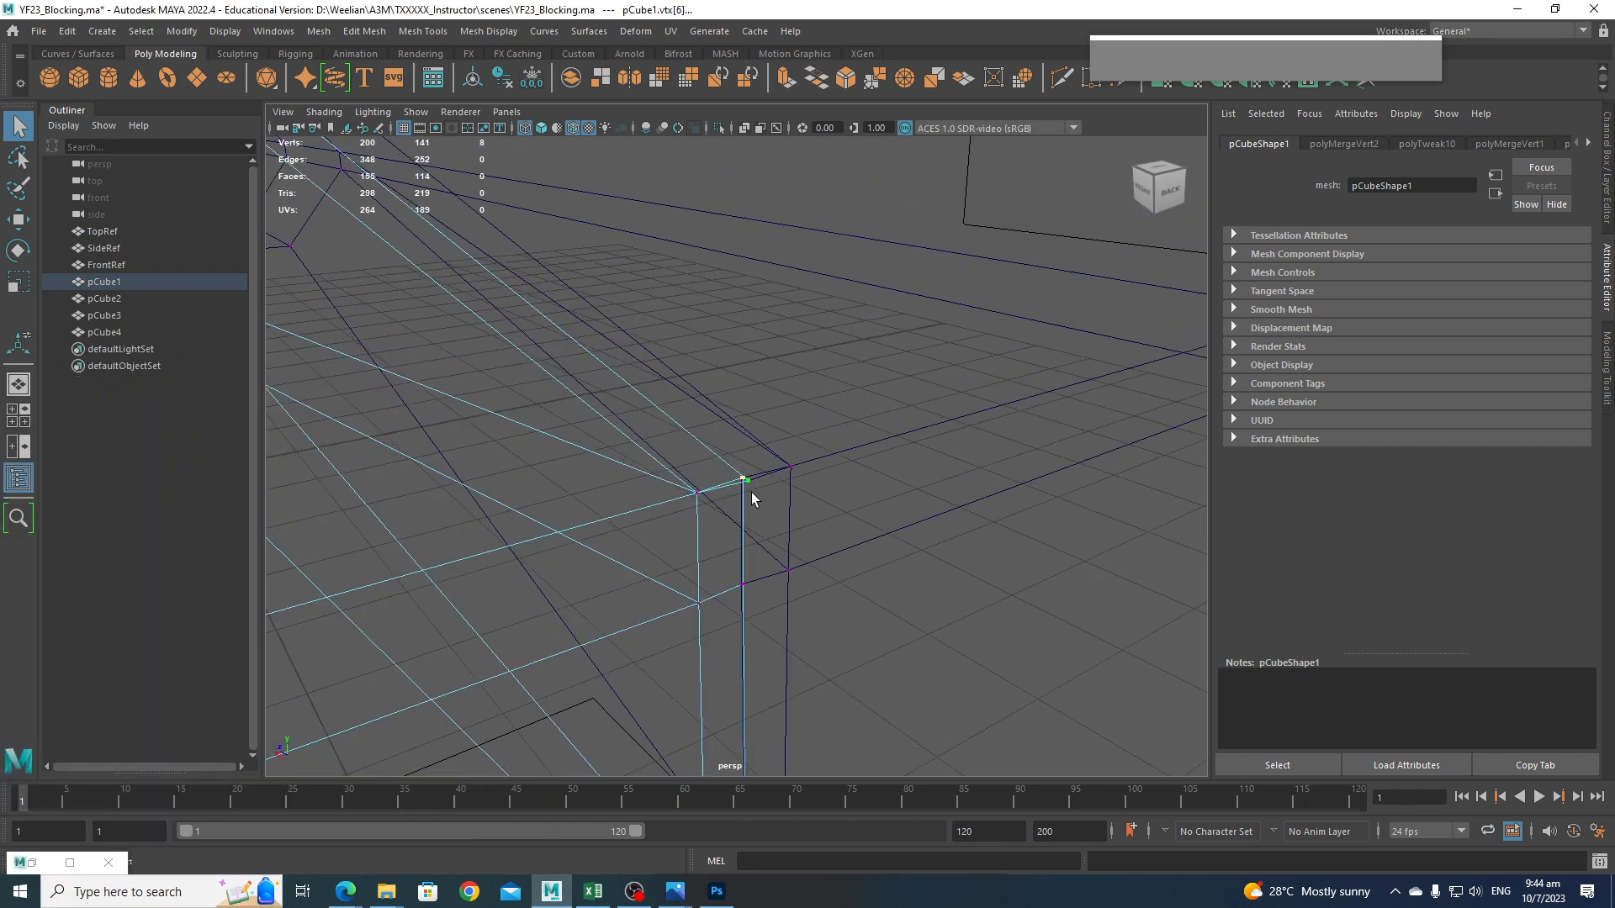
key("g")
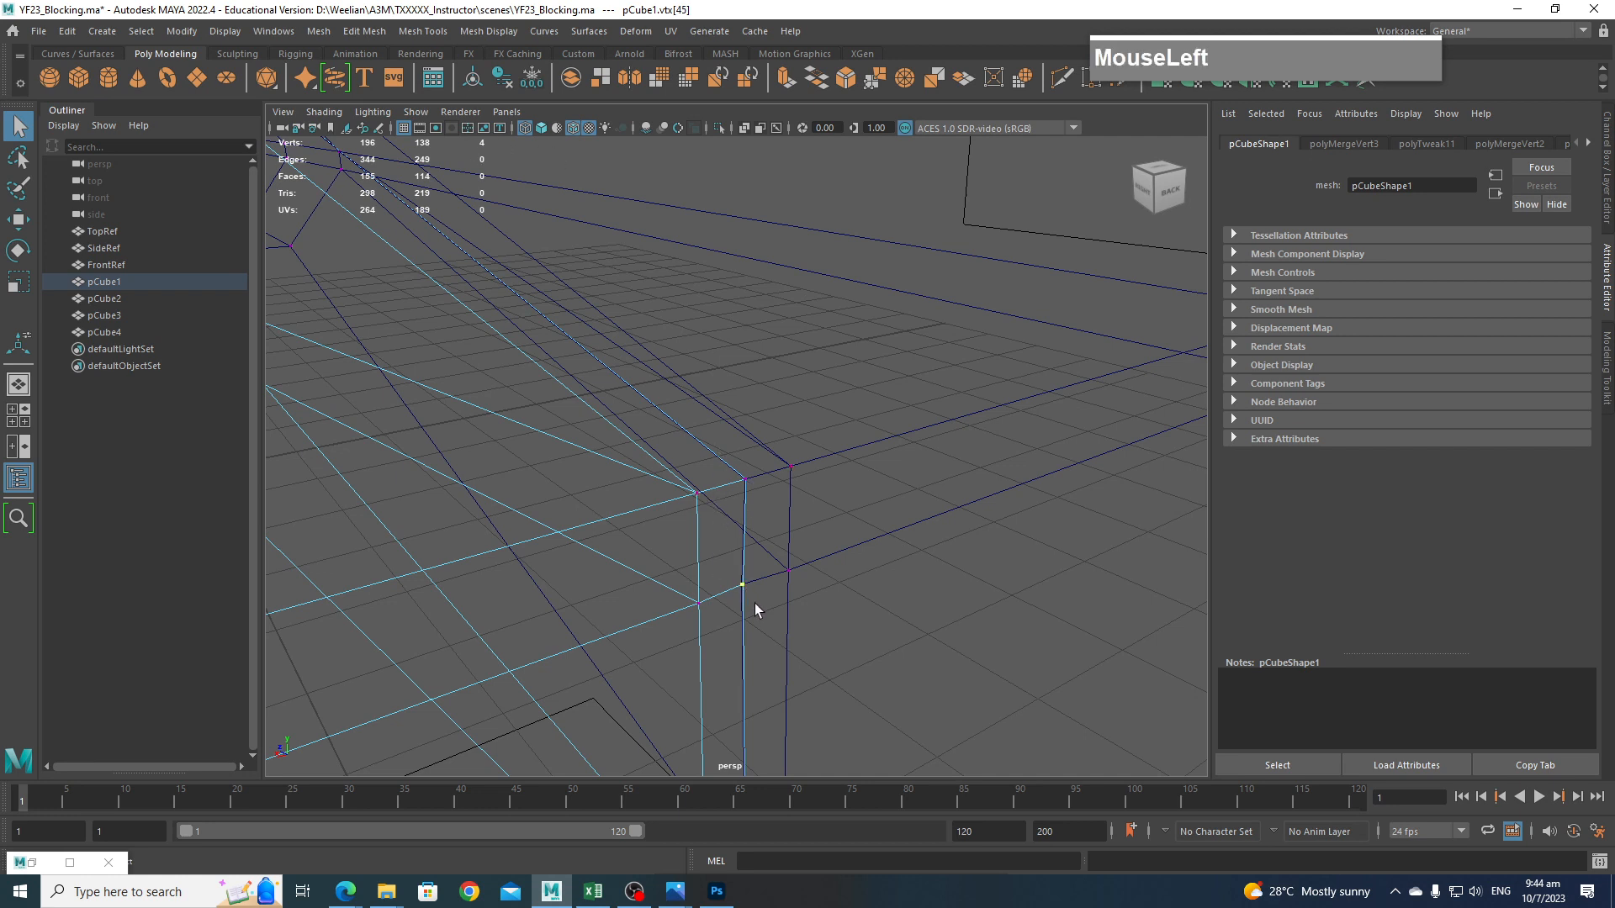
left_click(798, 573)
left_click(647, 562)
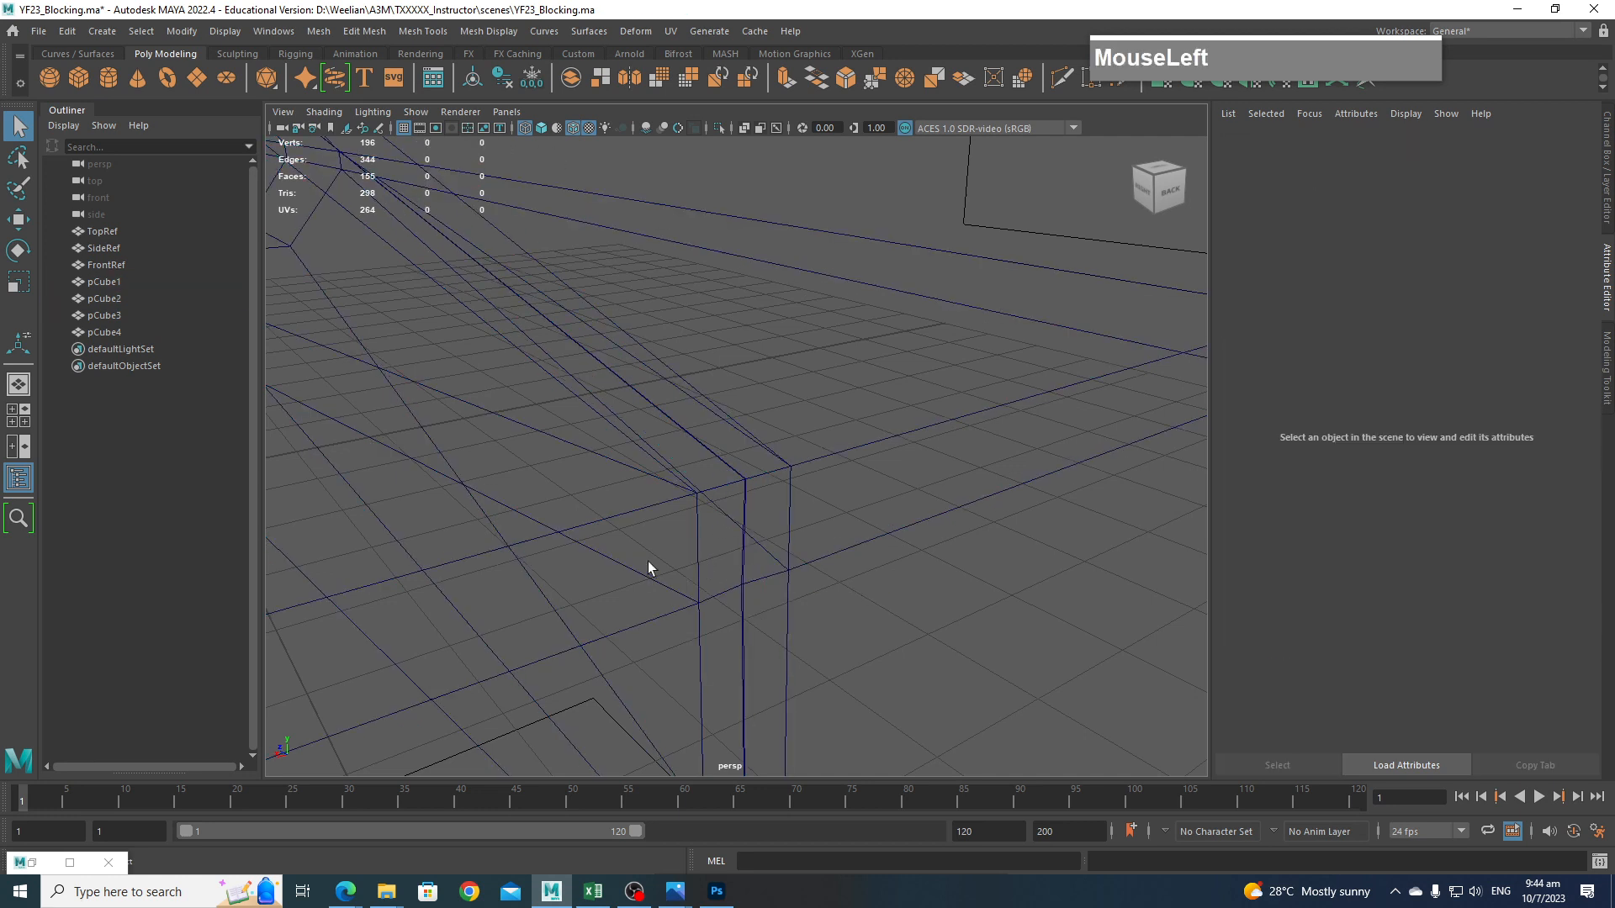
Extrude all the rear-facing faces of the pCube1 tail end rearward to the rear body area of the top reference drawing.
scroll(672, 564, "down", 3)
right_click_drag(709, 471, 675, 483)
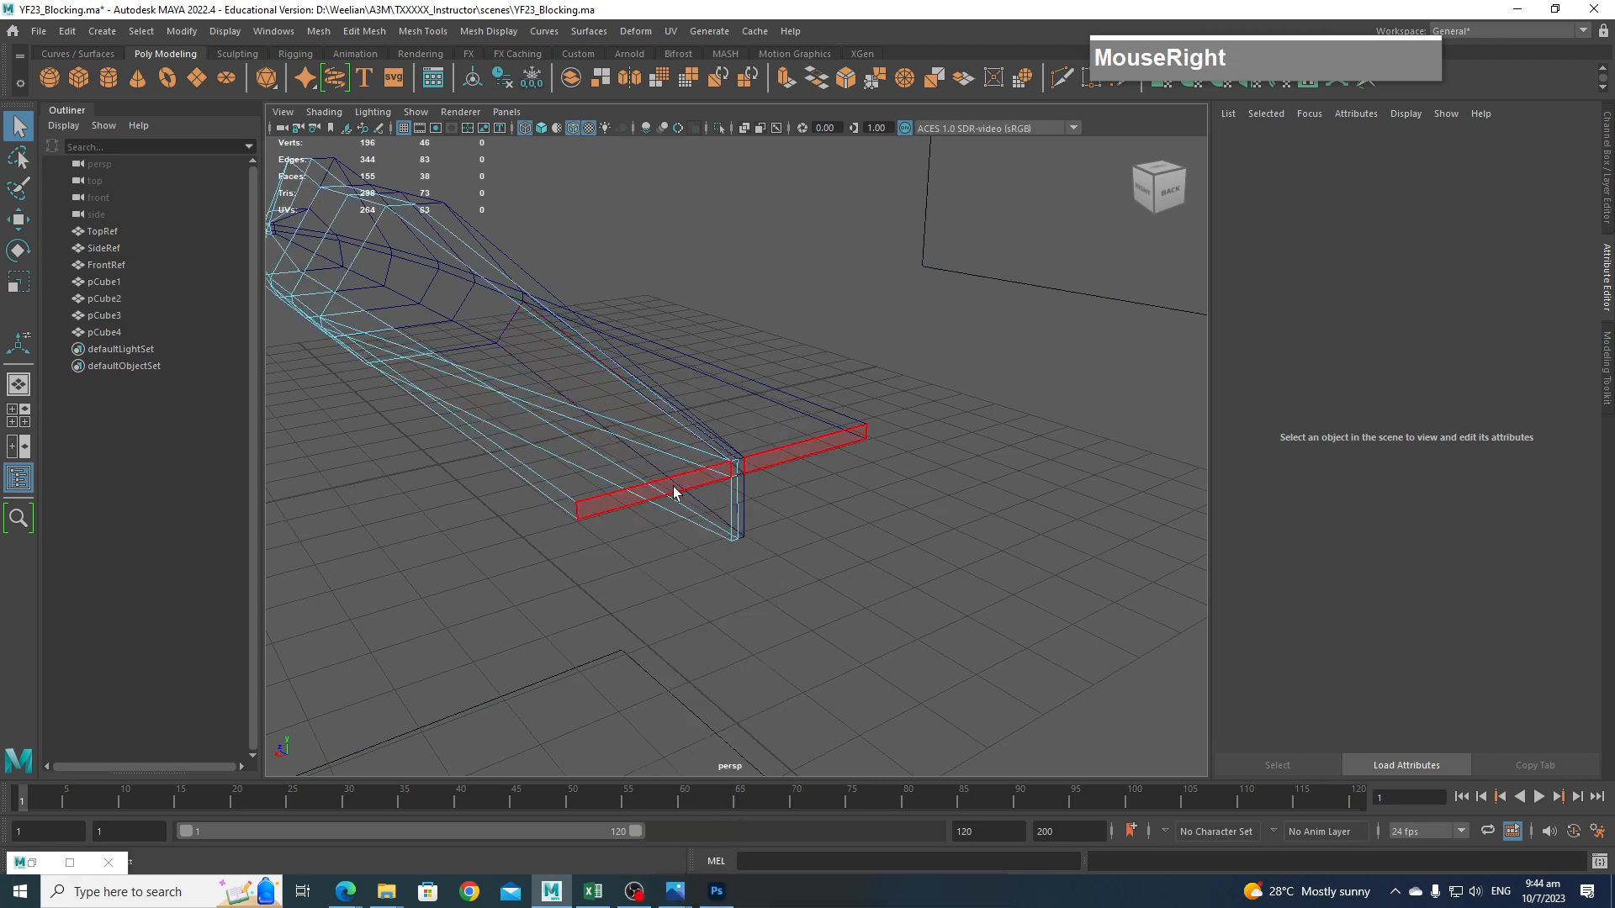
left_click(683, 484)
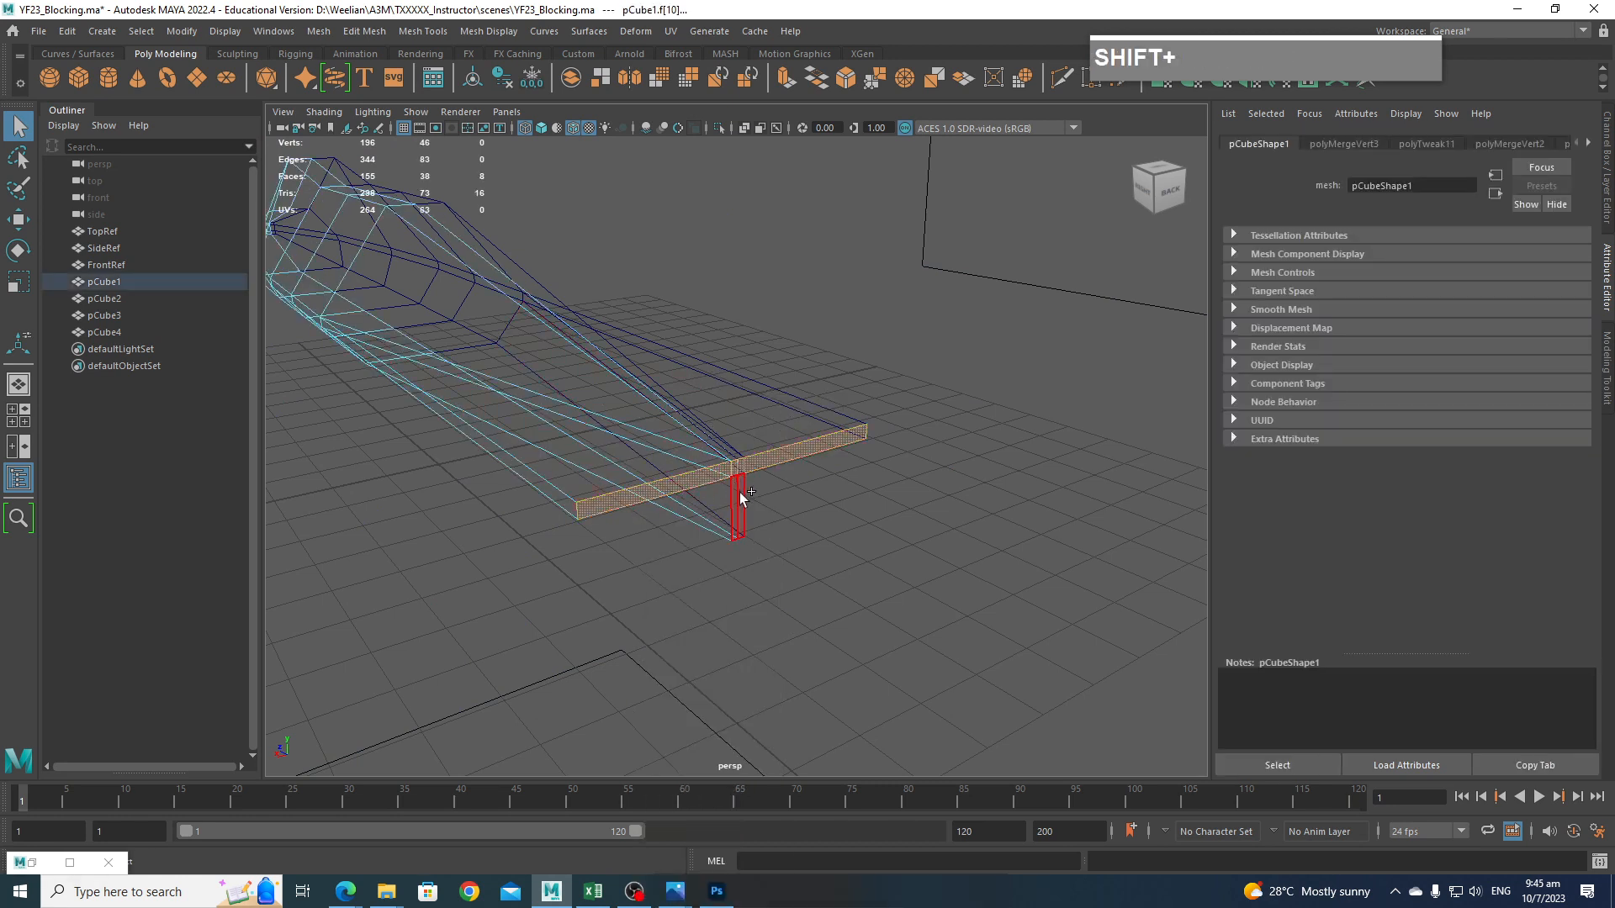
double_click(735, 492, "shift")
scroll(881, 587, "down", 3)
left_click_drag(824, 565, 854, 583, "alt")
key("6")
middle_click_drag(873, 608, 823, 458, "alt")
scroll(826, 459, "up", 4)
key("w")
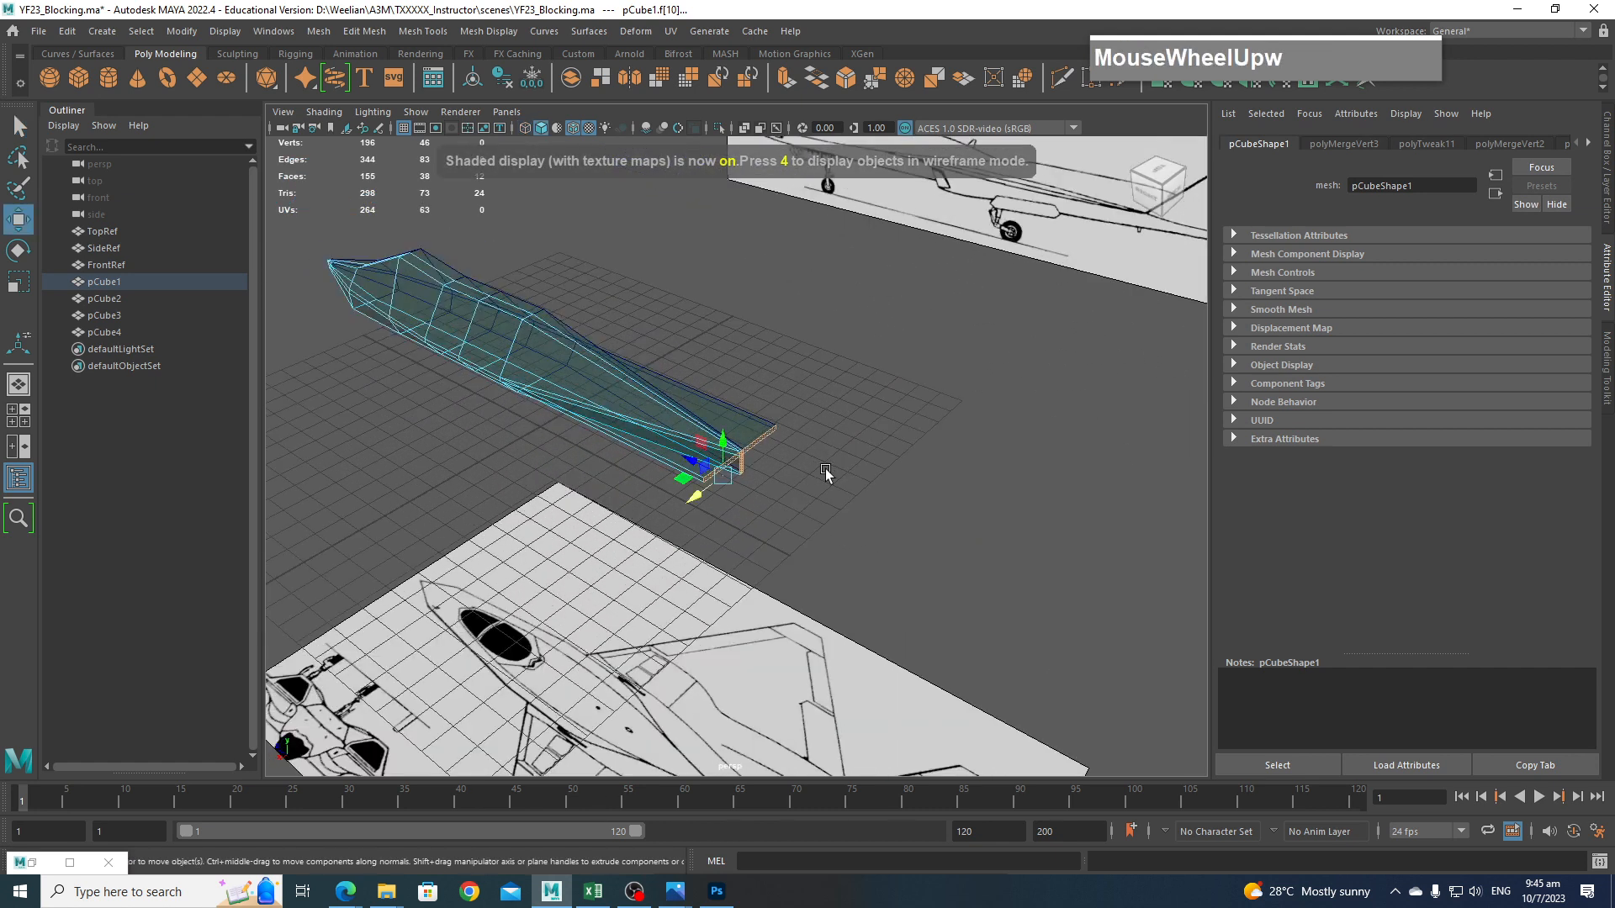
scroll(849, 508, "up", 3)
middle_click_drag(853, 515, 870, 471, "alt")
key("plus")
key("plus")
left_click_drag(675, 418, 840, 616, "shift")
key("space")
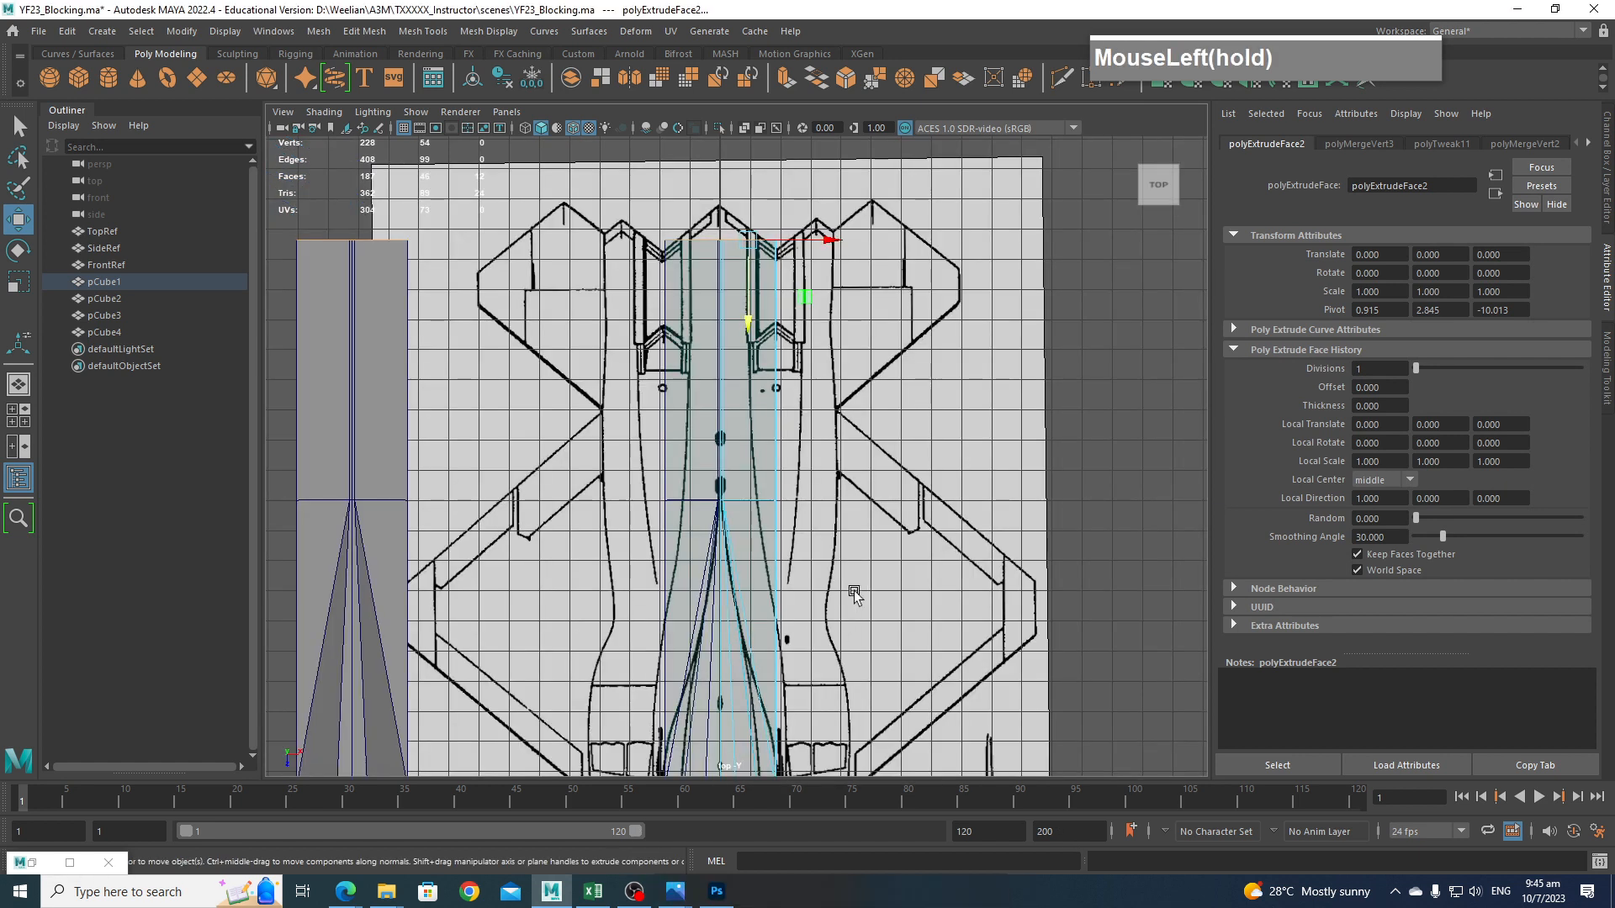
Move the rear centre vertices of the extrusion back to the pointed tail tip in the top reference drawing.
scroll(797, 490, "up", 6)
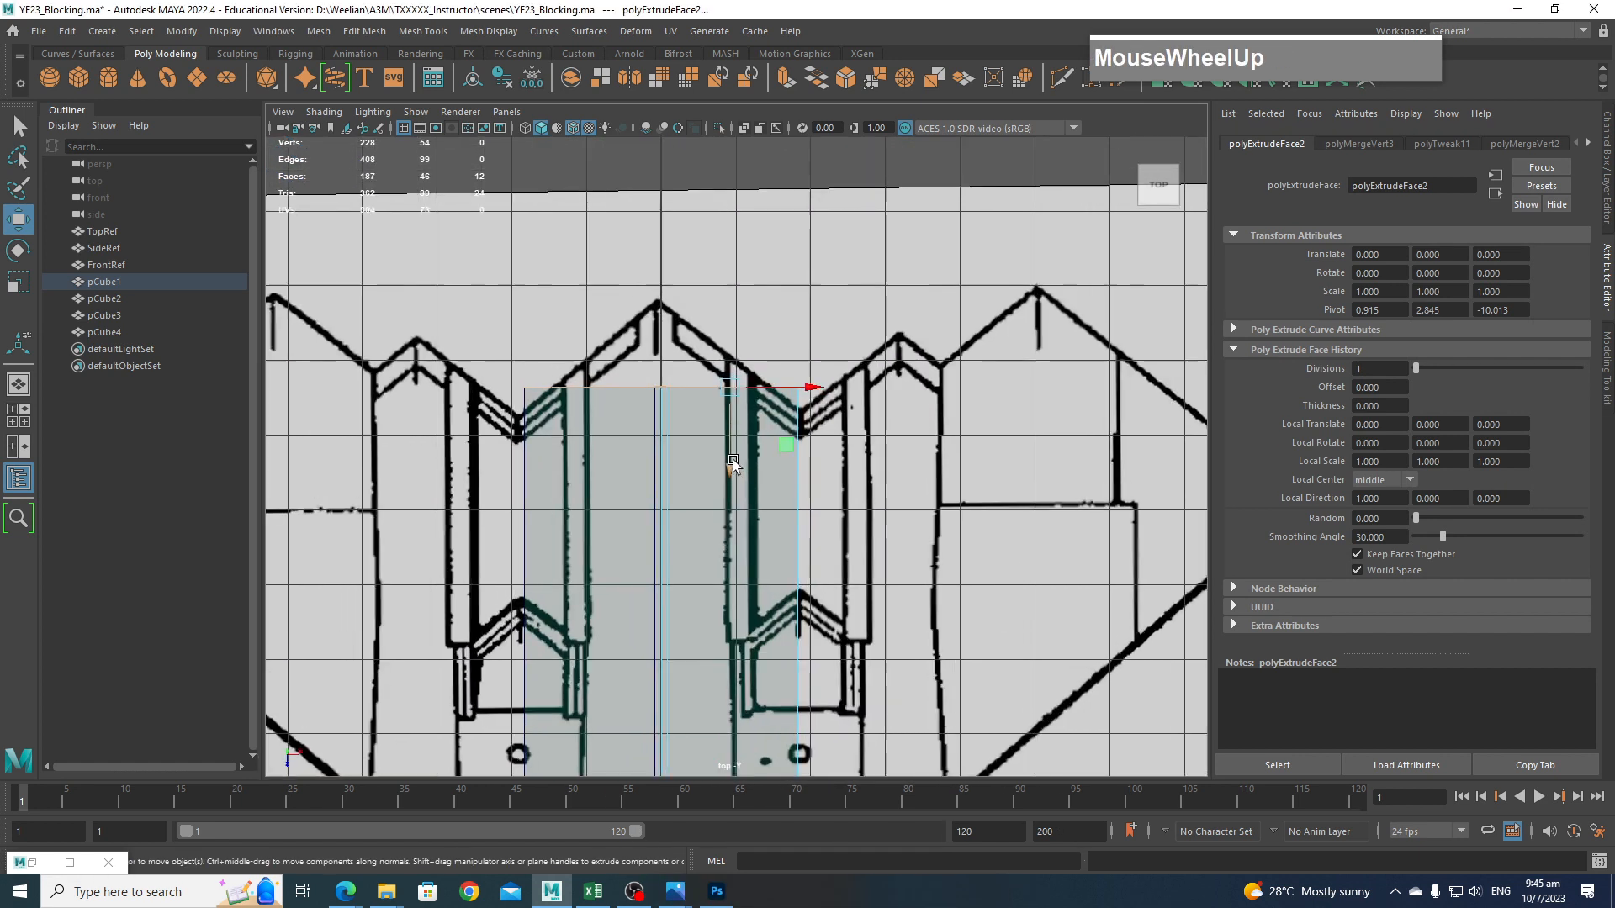
middle_click_drag(643, 383, 658, 398, "alt")
right_click_drag(658, 400, 605, 380)
mouse_move(622, 347)
left_mouse_down()
mouse_move(670, 415)
mouse_move(653, 457)
mouse_move(646, 340)
left_mouse_up()
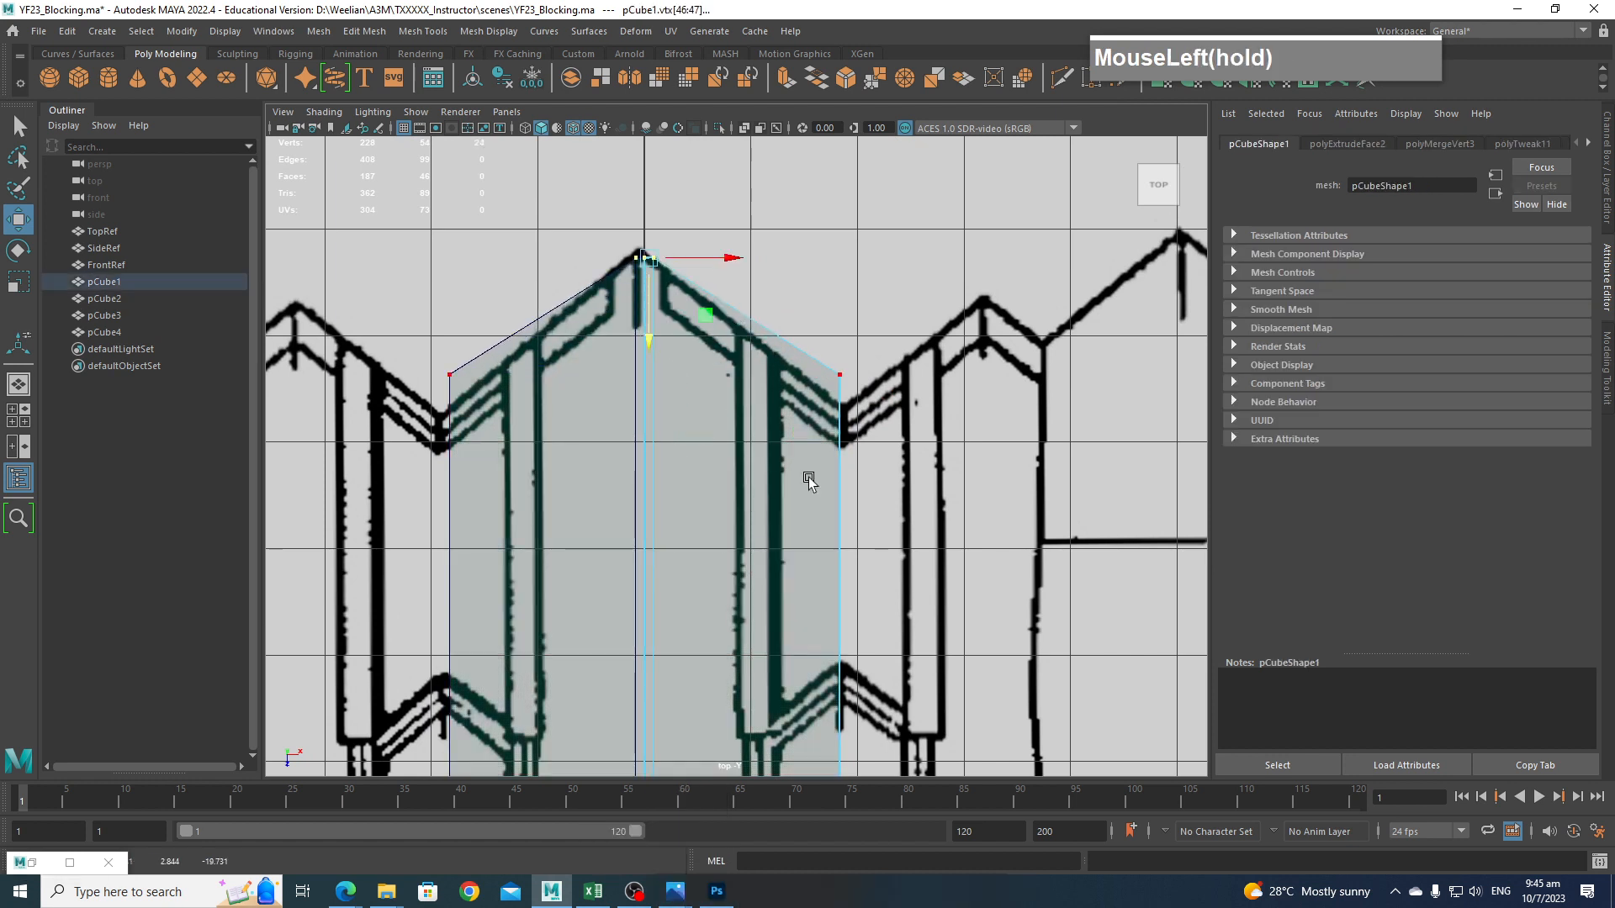
Examine the extended rear body against the top reference drawing, and from the side and behind in perspective.
scroll(808, 480, "down", 3)
middle_click_drag(799, 533, 798, 439, "alt")
scroll(801, 471, "down", 3, "alt")
middle_click_drag(784, 580, 741, 476, "alt")
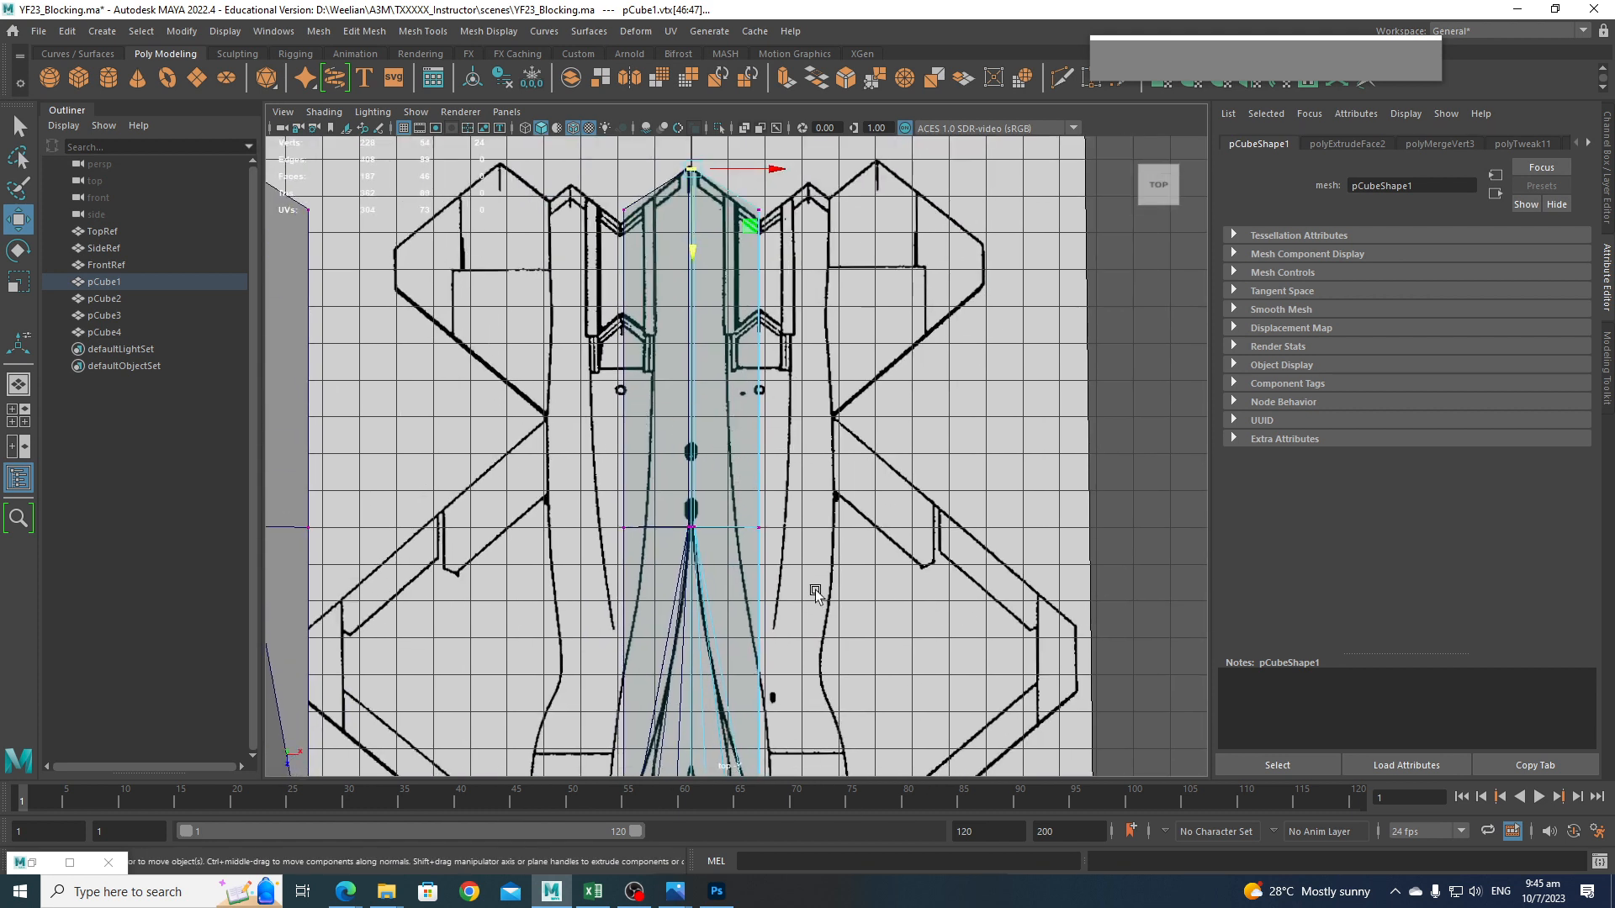
middle_click_drag(728, 483, 724, 525, "alt")
key("space")
left_click_drag(733, 507, 790, 424)
middle_click_drag(790, 425, 782, 533, "alt")
left_click_drag(783, 533, 589, 514, "alt")
middle_click_drag(588, 515, 925, 530, "alt")
scroll(927, 529, "up", 3, "alt")
left_click_drag(985, 545, 836, 548, "alt")
middle_click_drag(836, 548, 949, 565, "alt")
left_click_drag(948, 565, 950, 559, "alt")
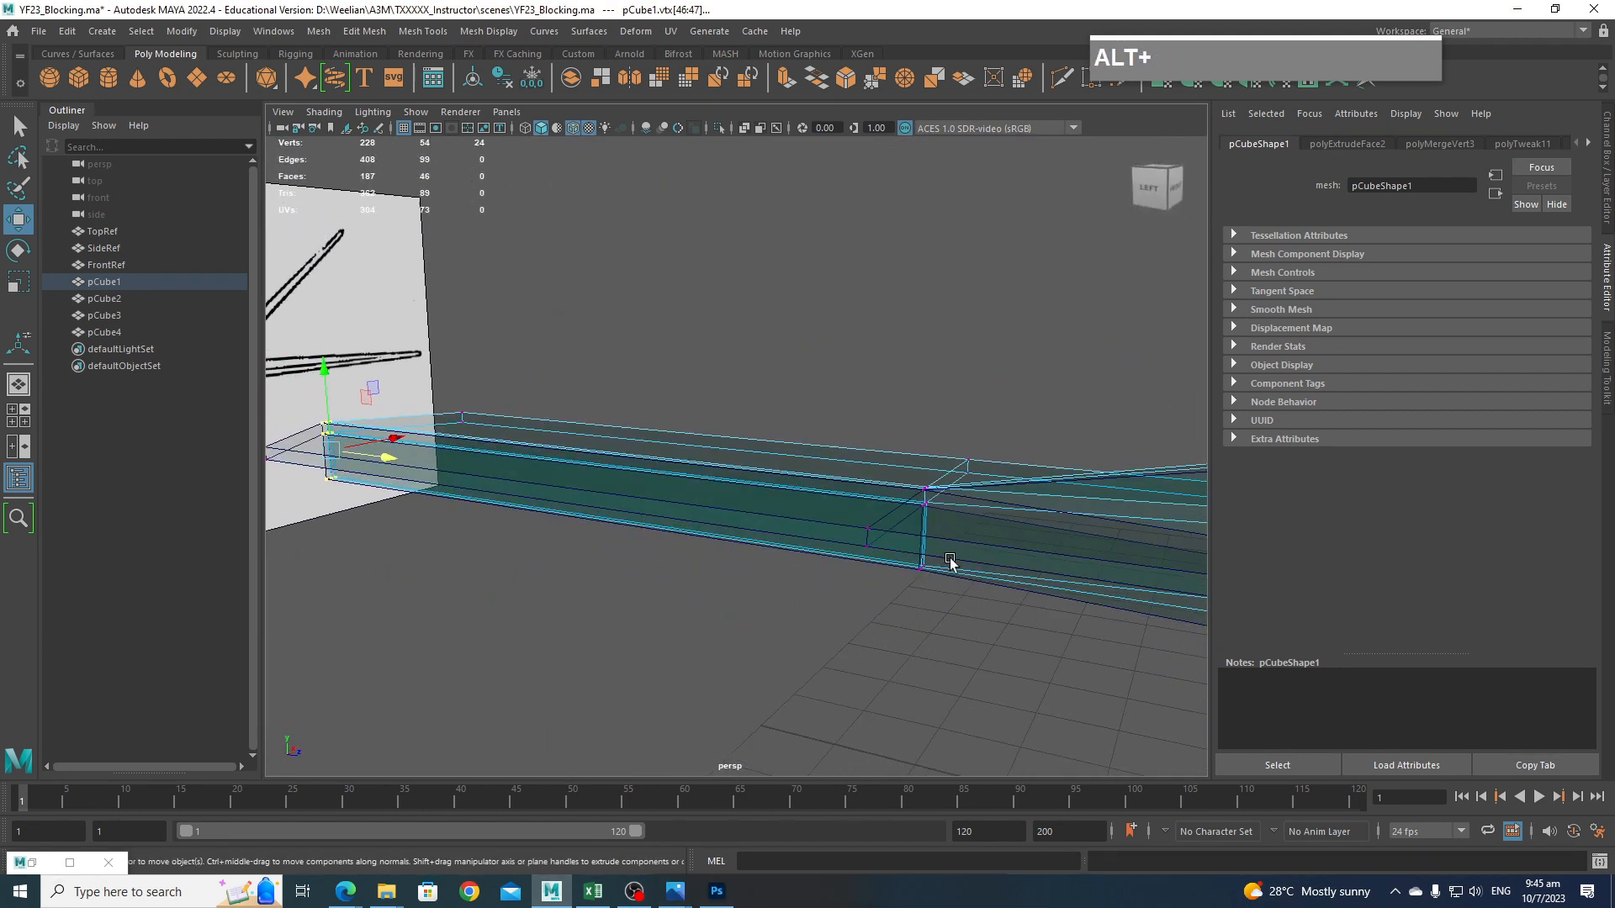
right_click_drag(950, 559, 955, 572, "alt")
left_click_drag(955, 572, 982, 609, "alt")
middle_click_drag(982, 609, 981, 515, "alt")
right_click_drag(981, 515, 987, 476)
mouse_move(1021, 520)
left_mouse_down("alt")
mouse_move(909, 510)
mouse_move(1183, 530)
mouse_move(1006, 548)
left_mouse_up("alt")
middle_click_drag(1007, 548, 1080, 573, "alt")
left_click_drag(1080, 573, 1032, 577, "alt")
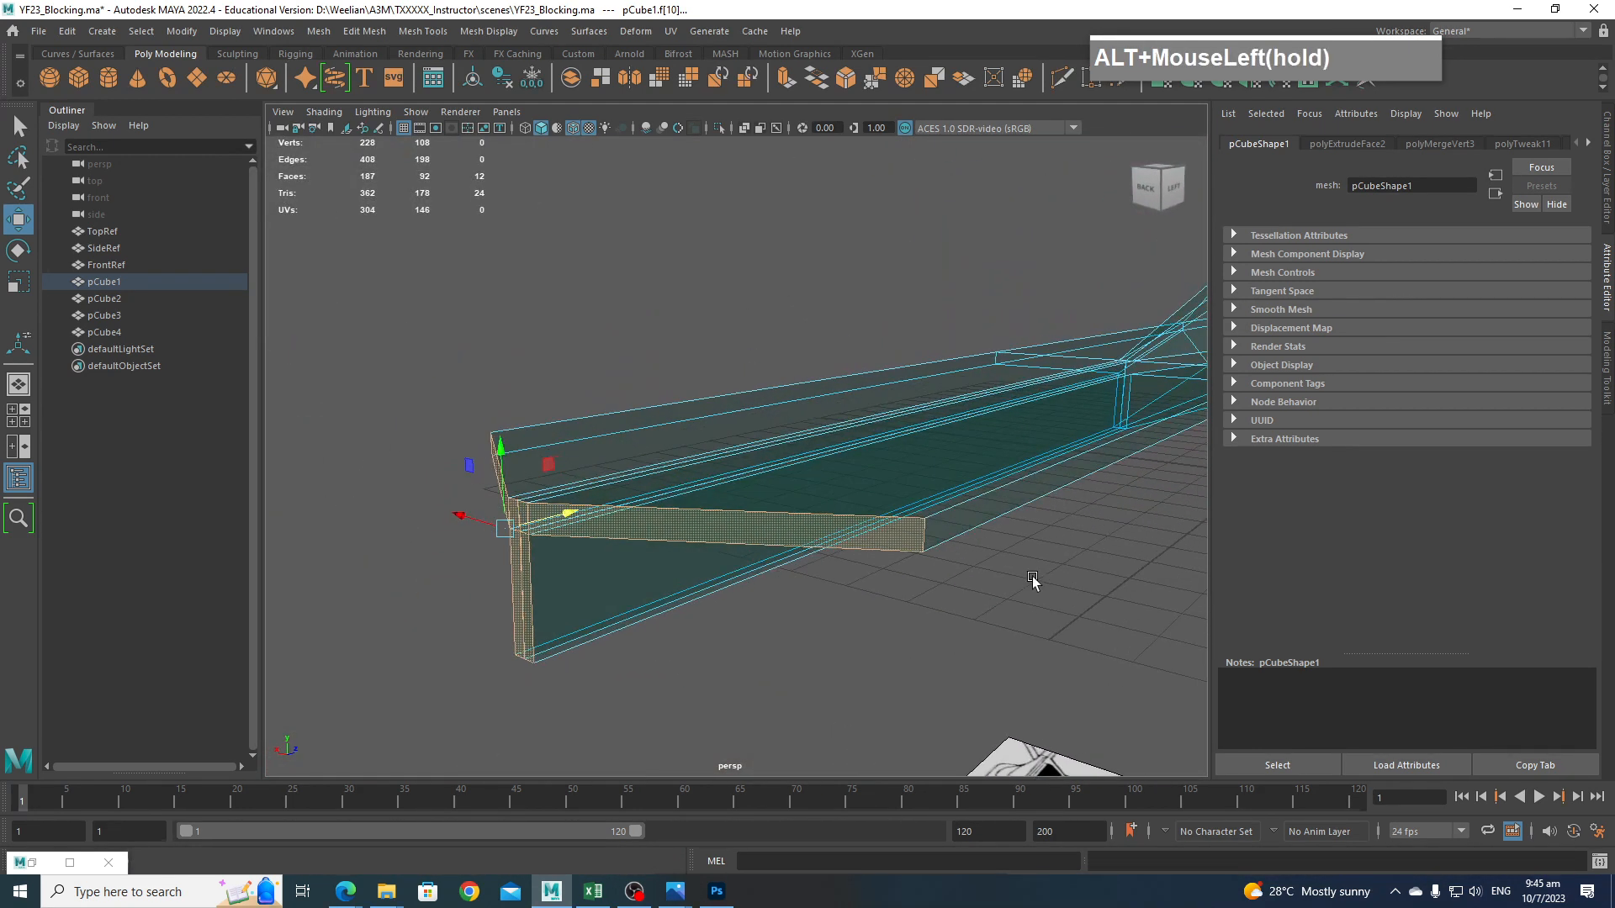
scroll(1032, 577, "up", 5)
scroll(994, 442, "down", 5)
left_click_drag(884, 482, 876, 476, "alt")
scroll(876, 475, "up", 2)
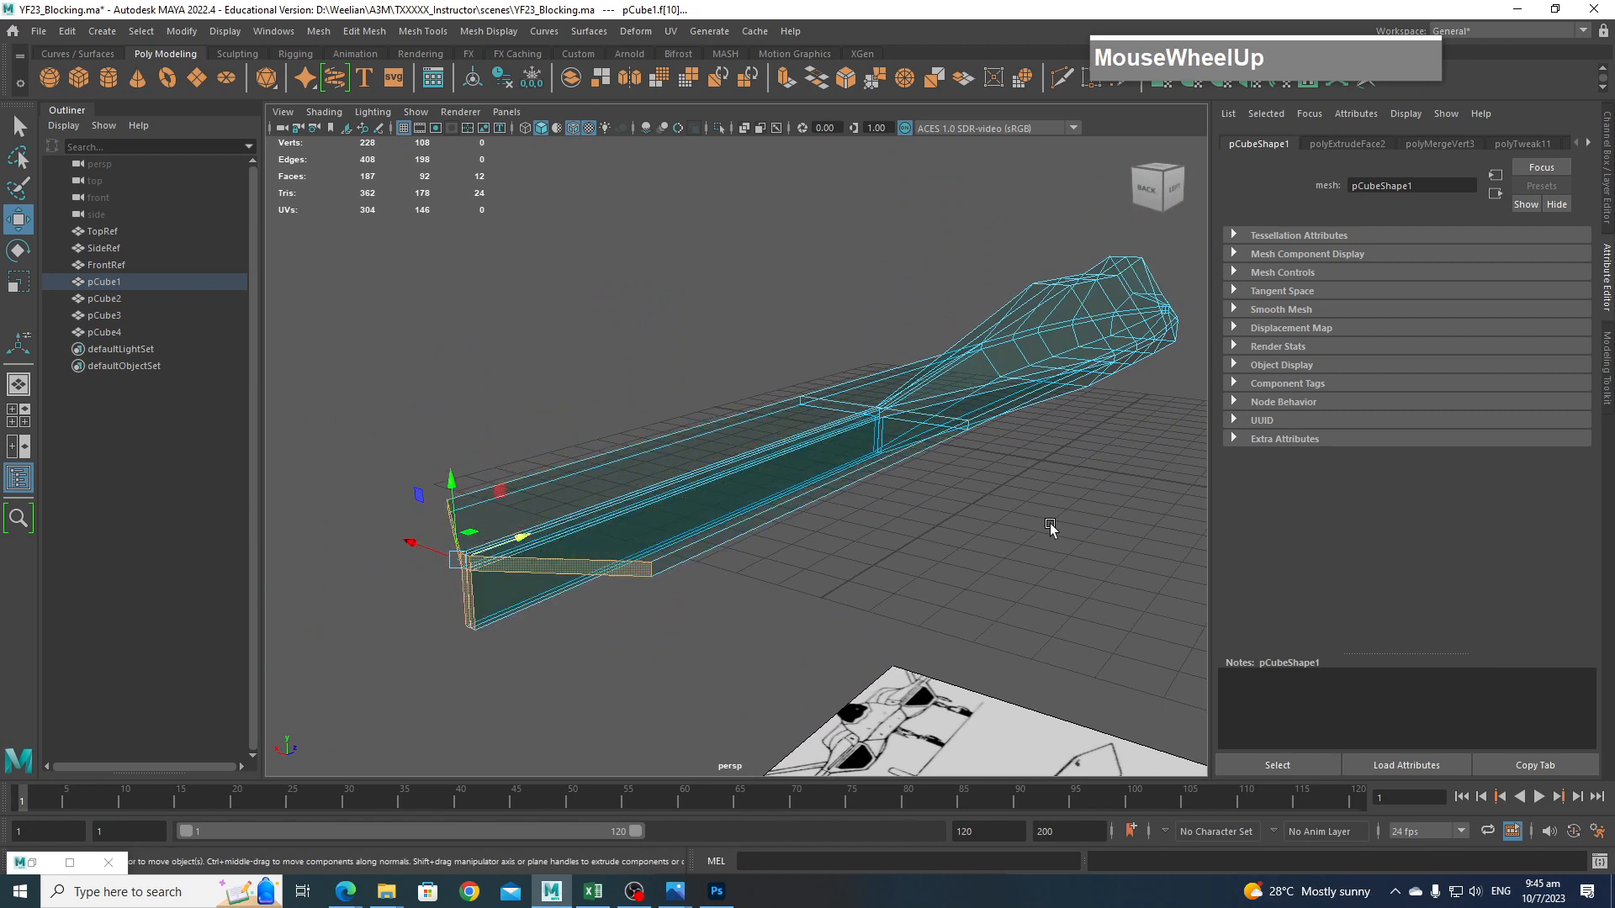
Return to whole-object selection and hide the mirrored half pCube2.
scroll(1049, 528, "down", 3, "alt")
left_click_drag(967, 364, 952, 412, "alt")
right_click_drag(947, 346, 1051, 311)
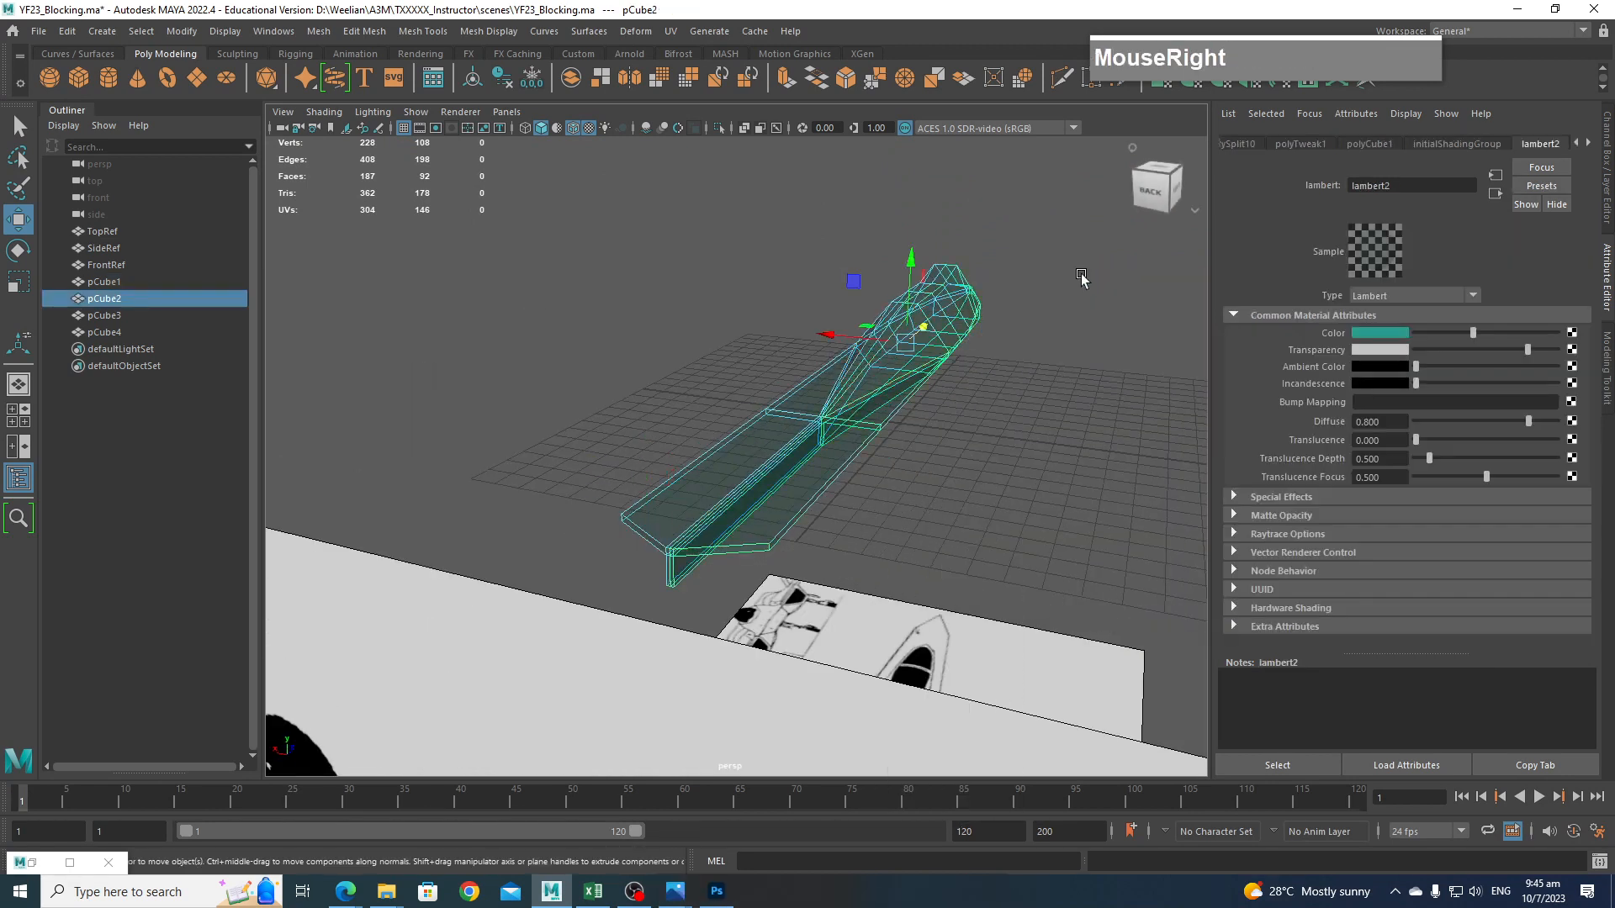
left_click(1082, 278)
left_click(951, 338)
right_click_drag(958, 329, 1050, 305)
left_click(1044, 309)
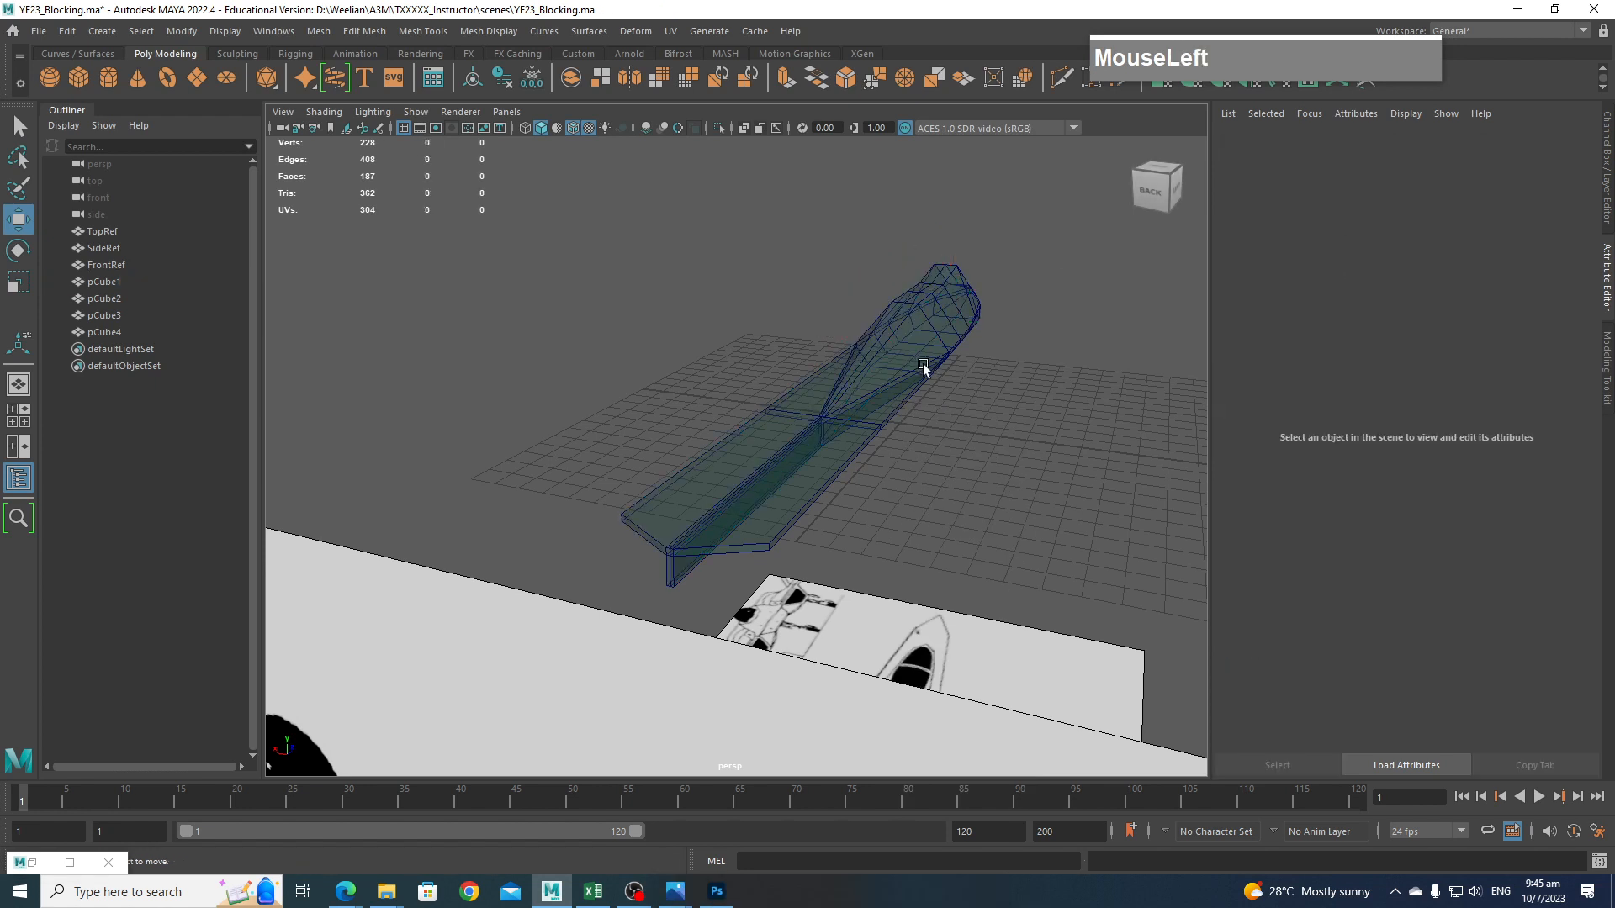
left_click(922, 362)
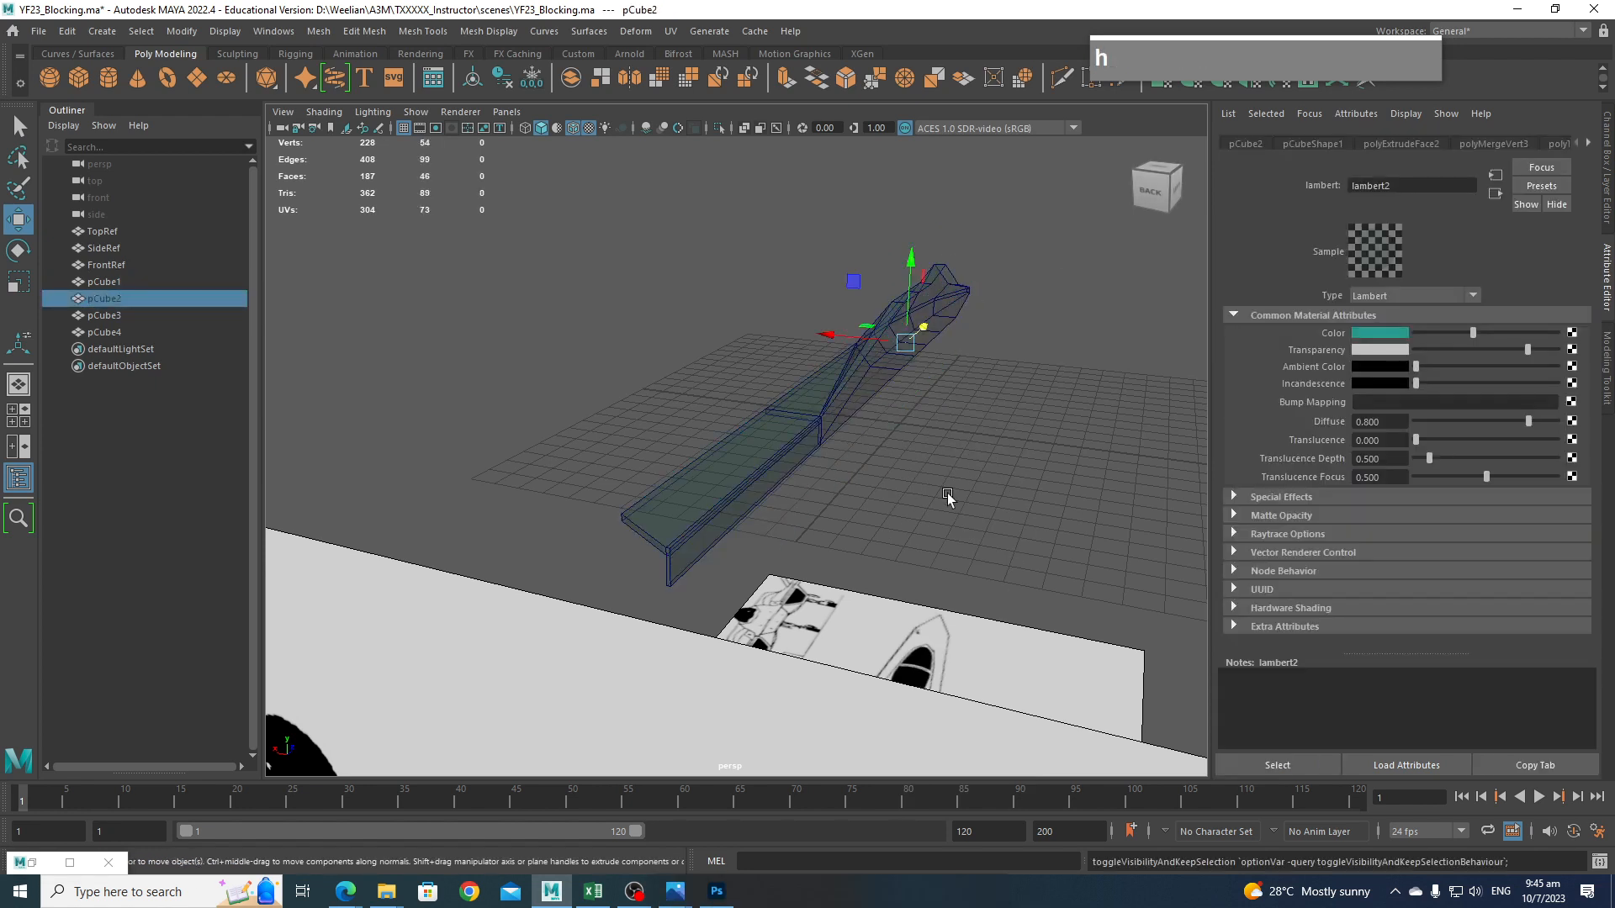
Delete the inner side faces along the centre line of pCube1's rear body extension.
left_click_drag(1002, 516, 903, 514, "alt")
scroll(903, 515, "up", 3)
middle_click_drag(903, 515, 997, 473, "alt")
right_click_drag(967, 435, 974, 461)
left_click(990, 407)
left_click(990, 410)
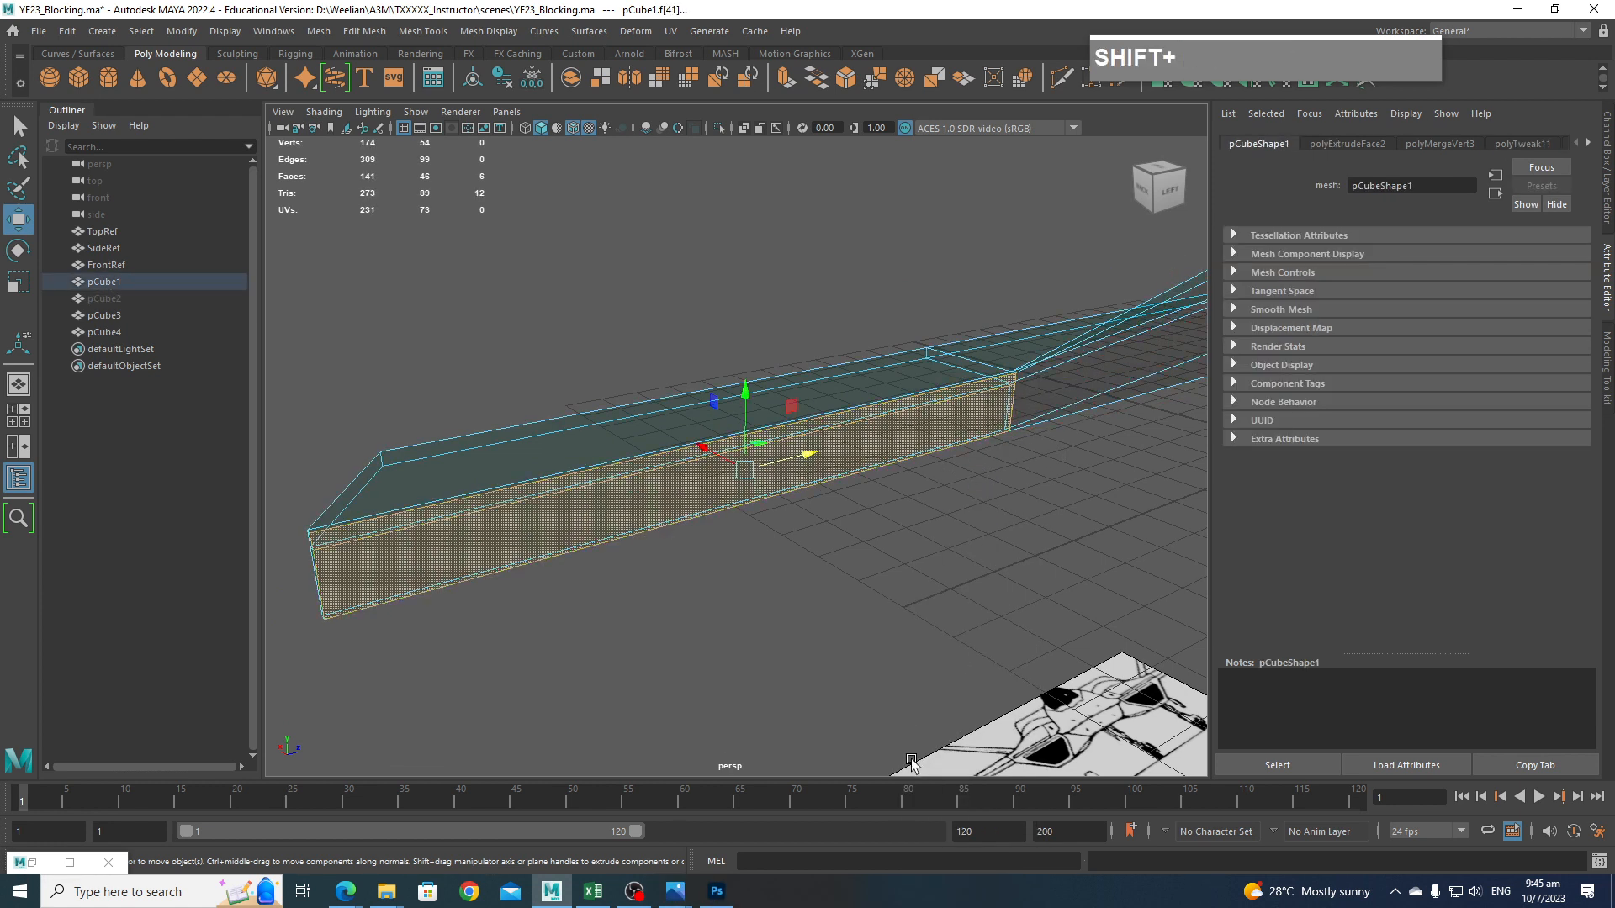
key("shift+Delete")
Examine the opened half body and its copies in perspective against the side, front and top reference drawings.
scroll(957, 696, "down", 5)
left_click_drag(957, 696, 1030, 459, "alt")
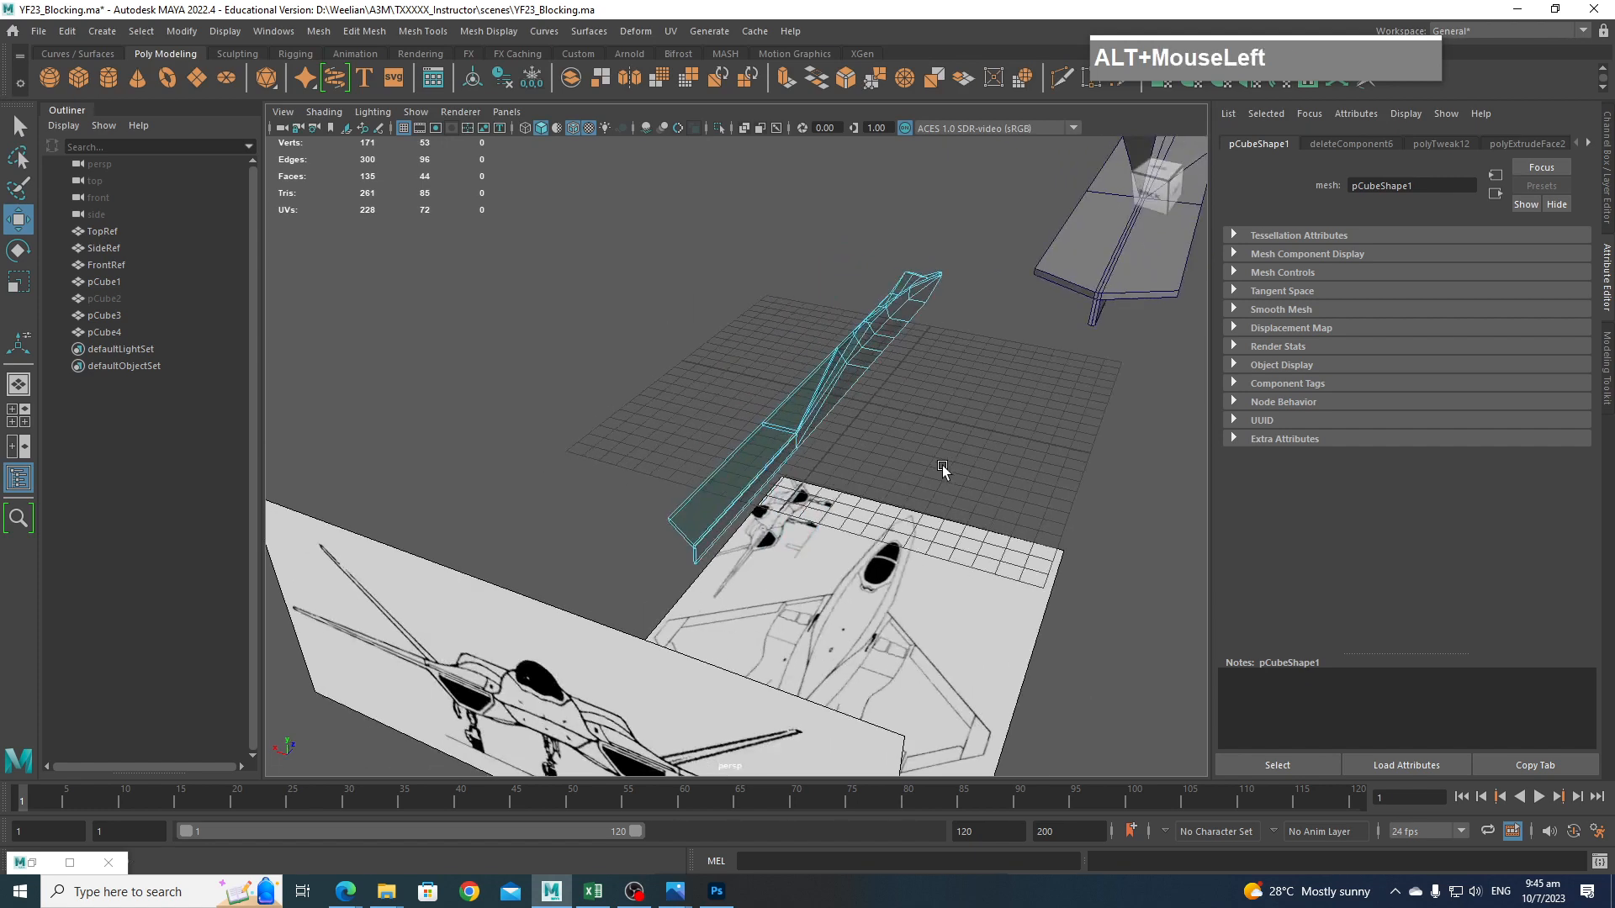
middle_click_drag(1030, 458, 1009, 471, "alt")
left_click_drag(1009, 471, 991, 479, "alt")
middle_click_drag(991, 479, 960, 455, "alt")
left_click_drag(959, 455, 793, 516, "alt")
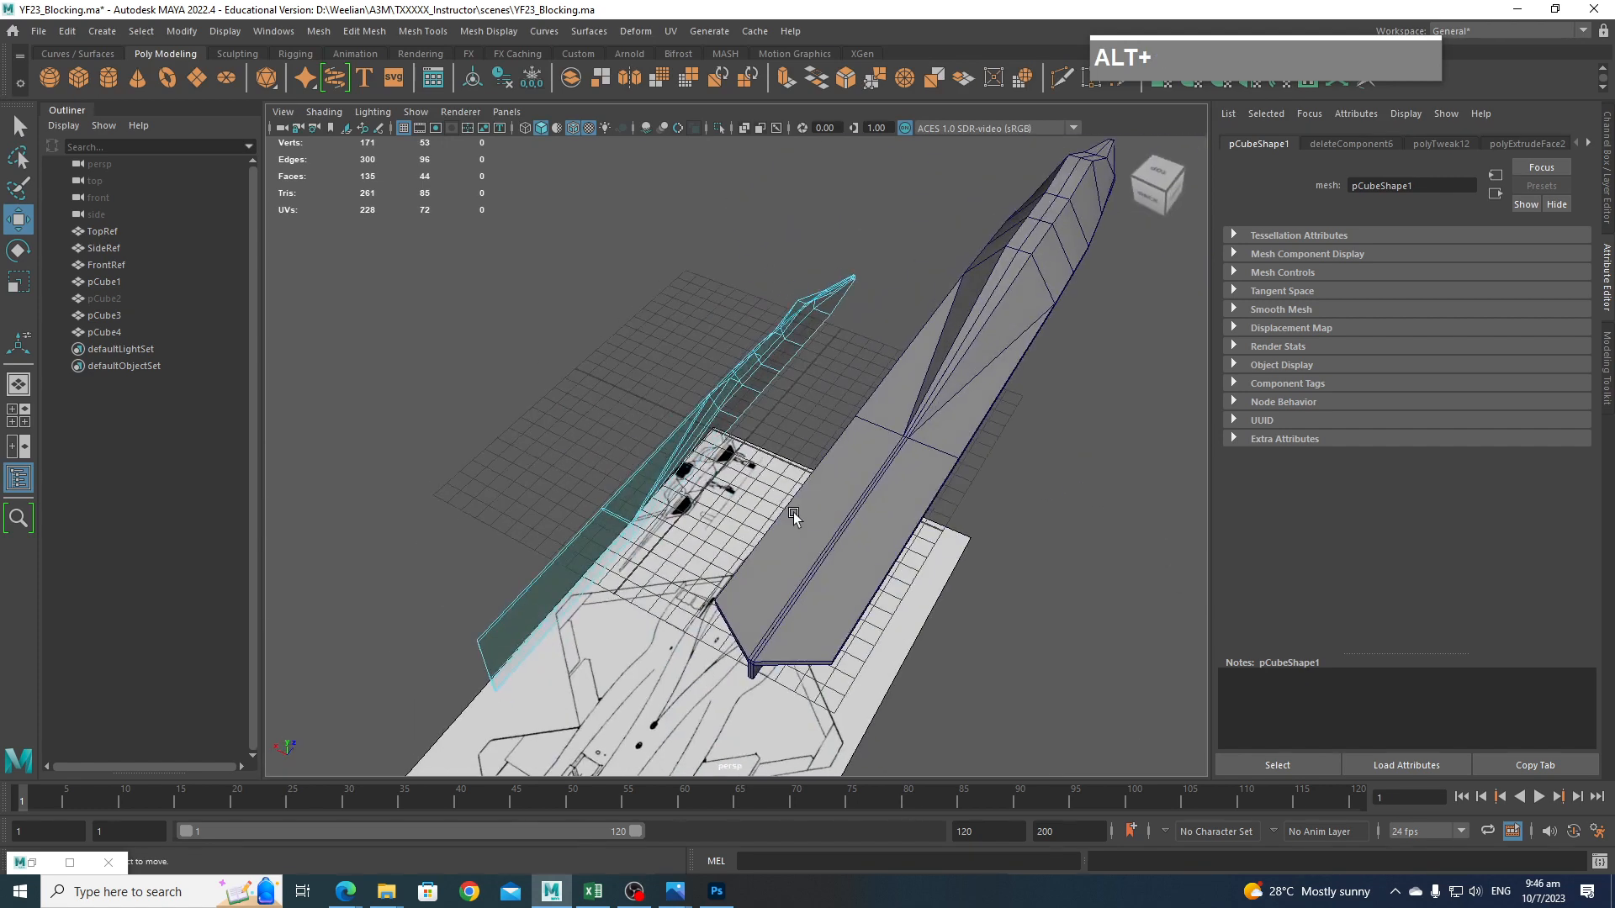
left_click_drag(1068, 444, 1000, 519, "alt")
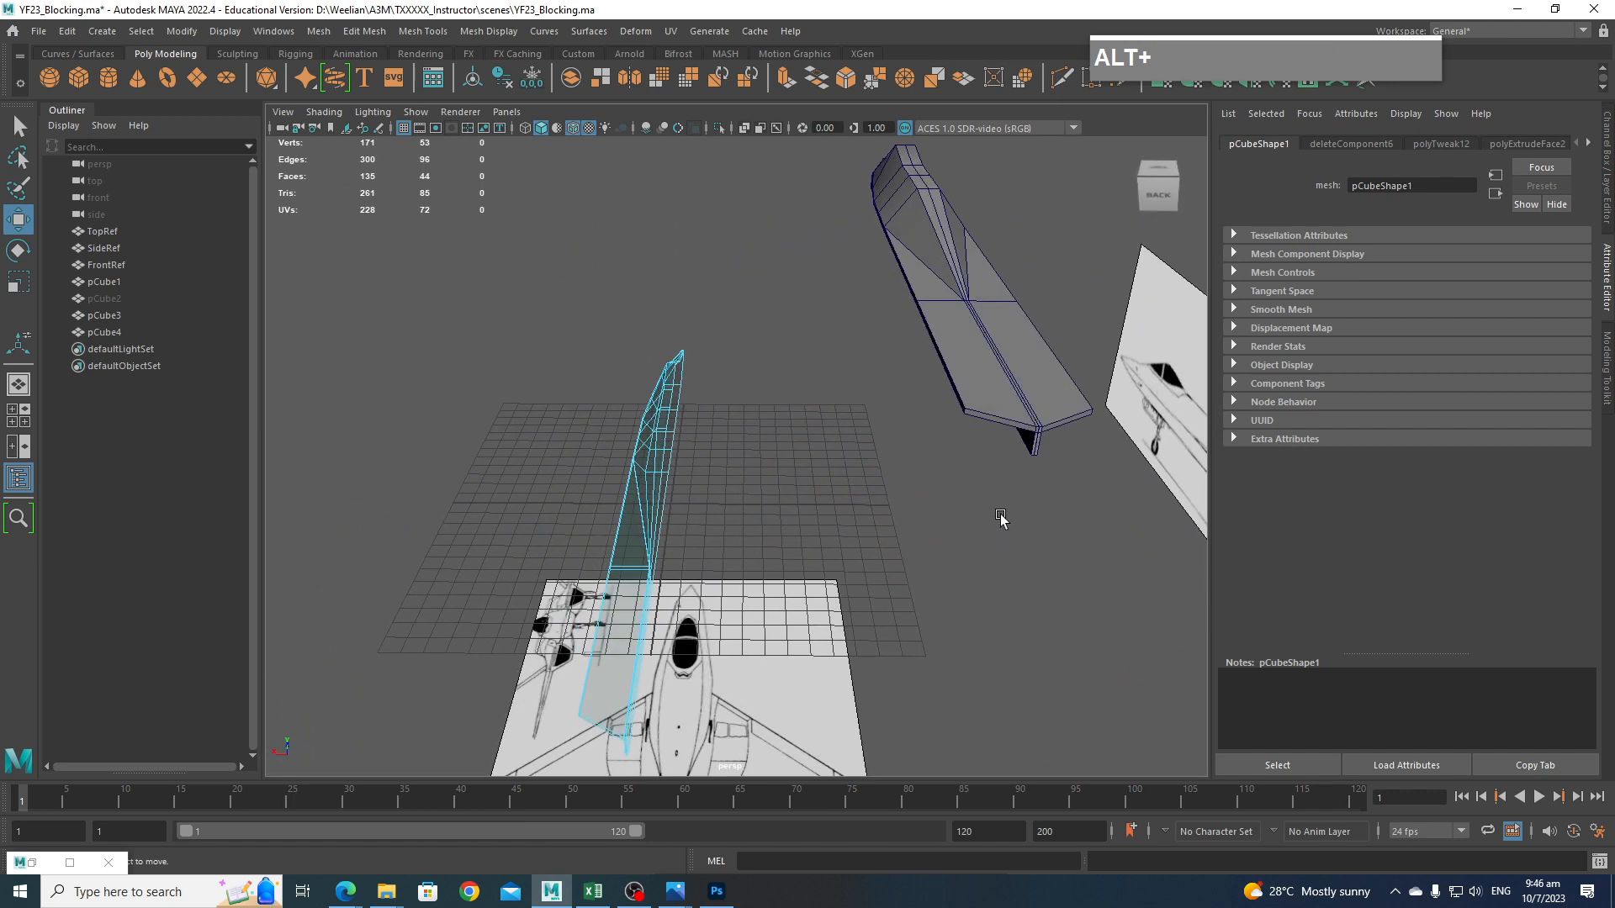
left_click_drag(793, 591, 664, 538, "alt")
middle_click_drag(664, 538, 839, 437, "alt")
left_click_drag(840, 438, 815, 511, "alt")
scroll(813, 504, "down", 5, "alt")
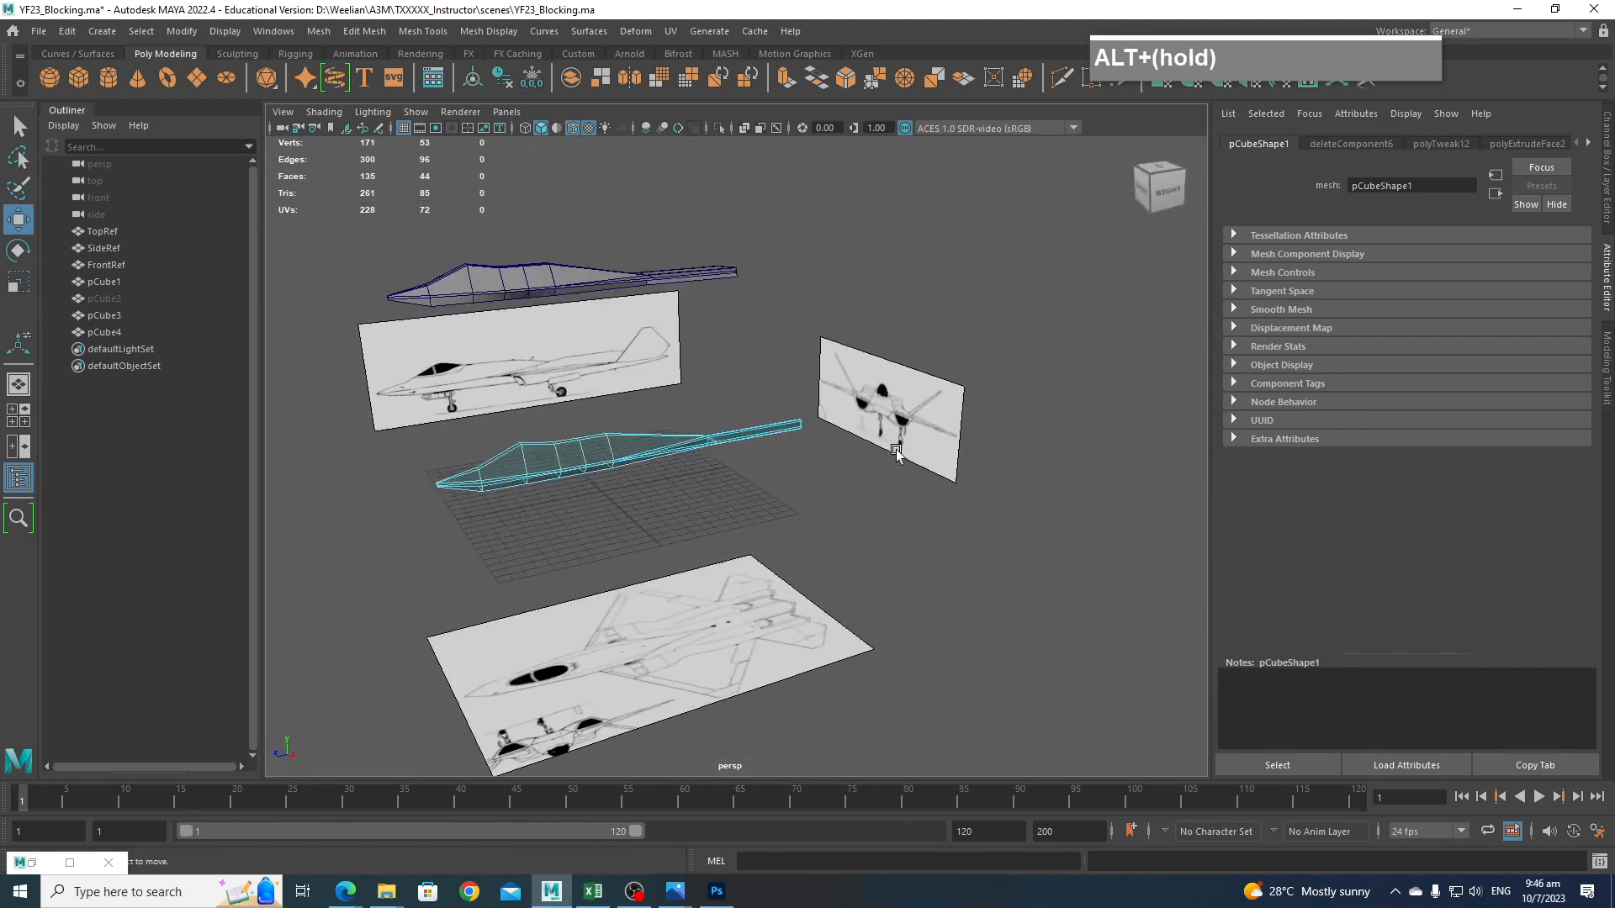
scroll(896, 449, "up", 2, "alt")
scroll(807, 488, "up", 3, "alt")
middle_click_drag(826, 498, 866, 358, "alt")
mouse_move(866, 357)
left_mouse_down("alt")
mouse_move(805, 458)
mouse_move(821, 350)
mouse_move(875, 370)
mouse_move(866, 350)
left_mouse_up("alt")
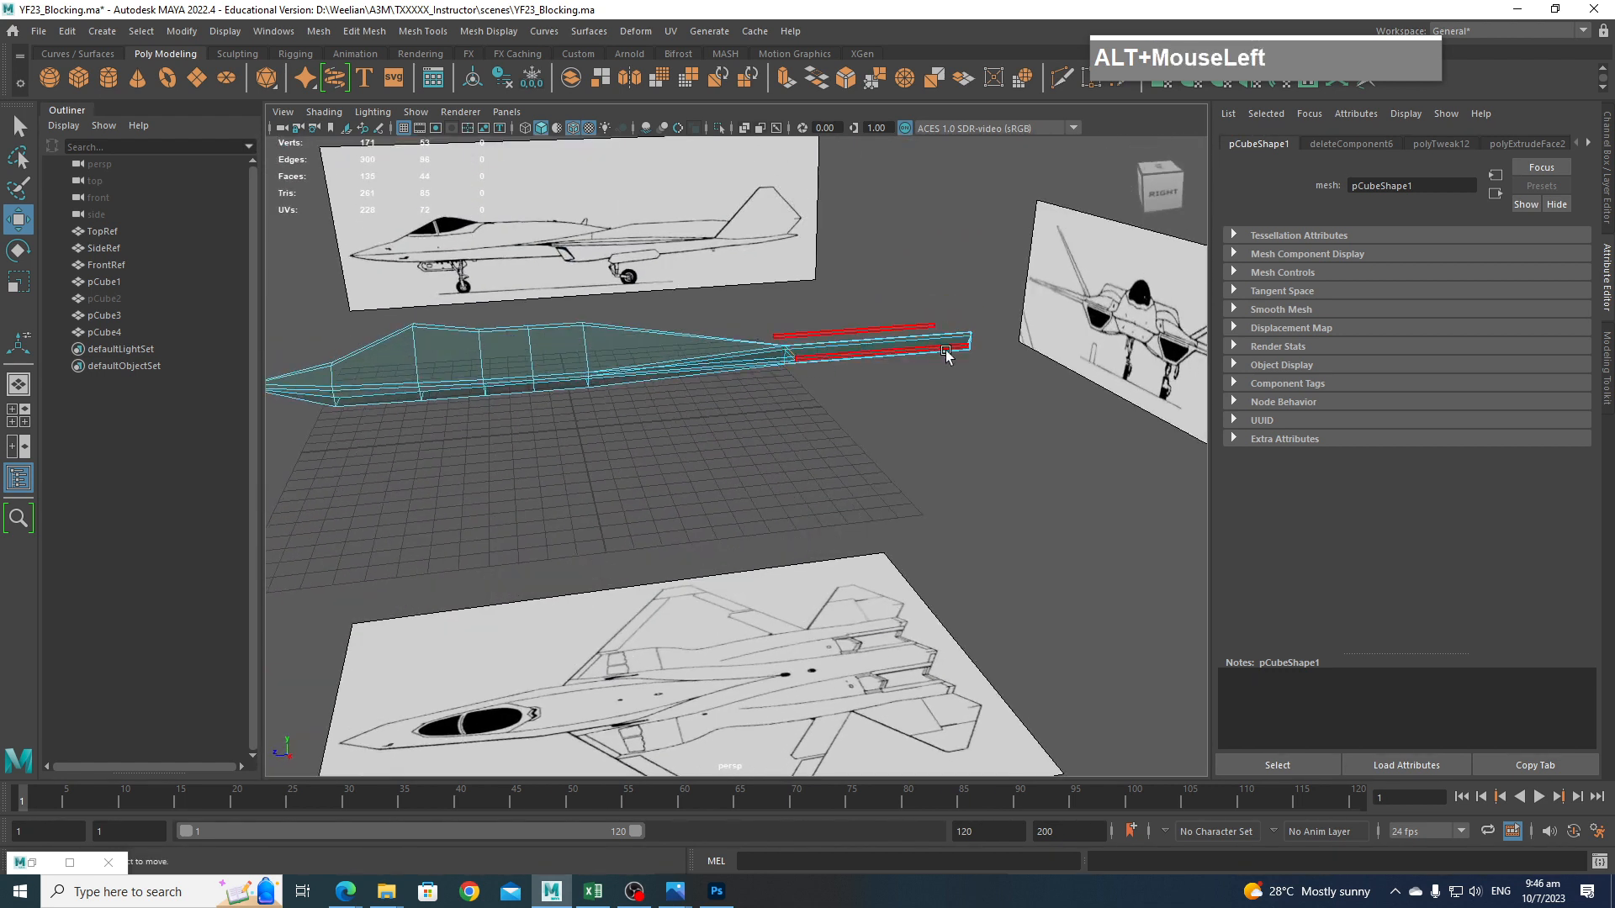
middle_click_drag(934, 510, 935, 592, "alt")
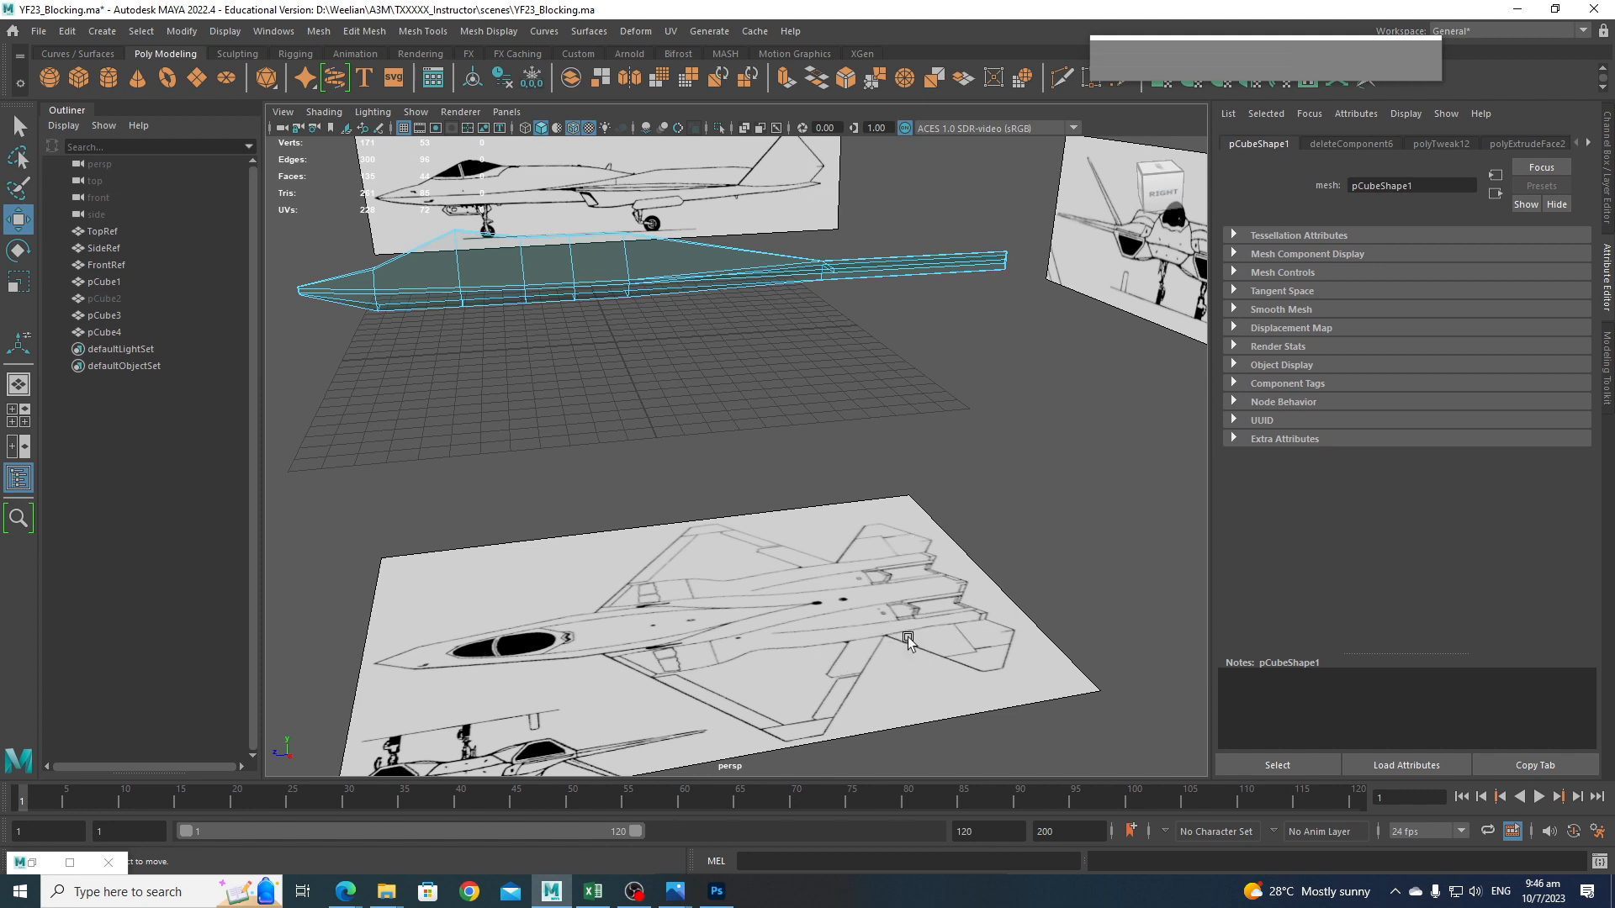
middle_click_drag(887, 462, 886, 589, "alt")
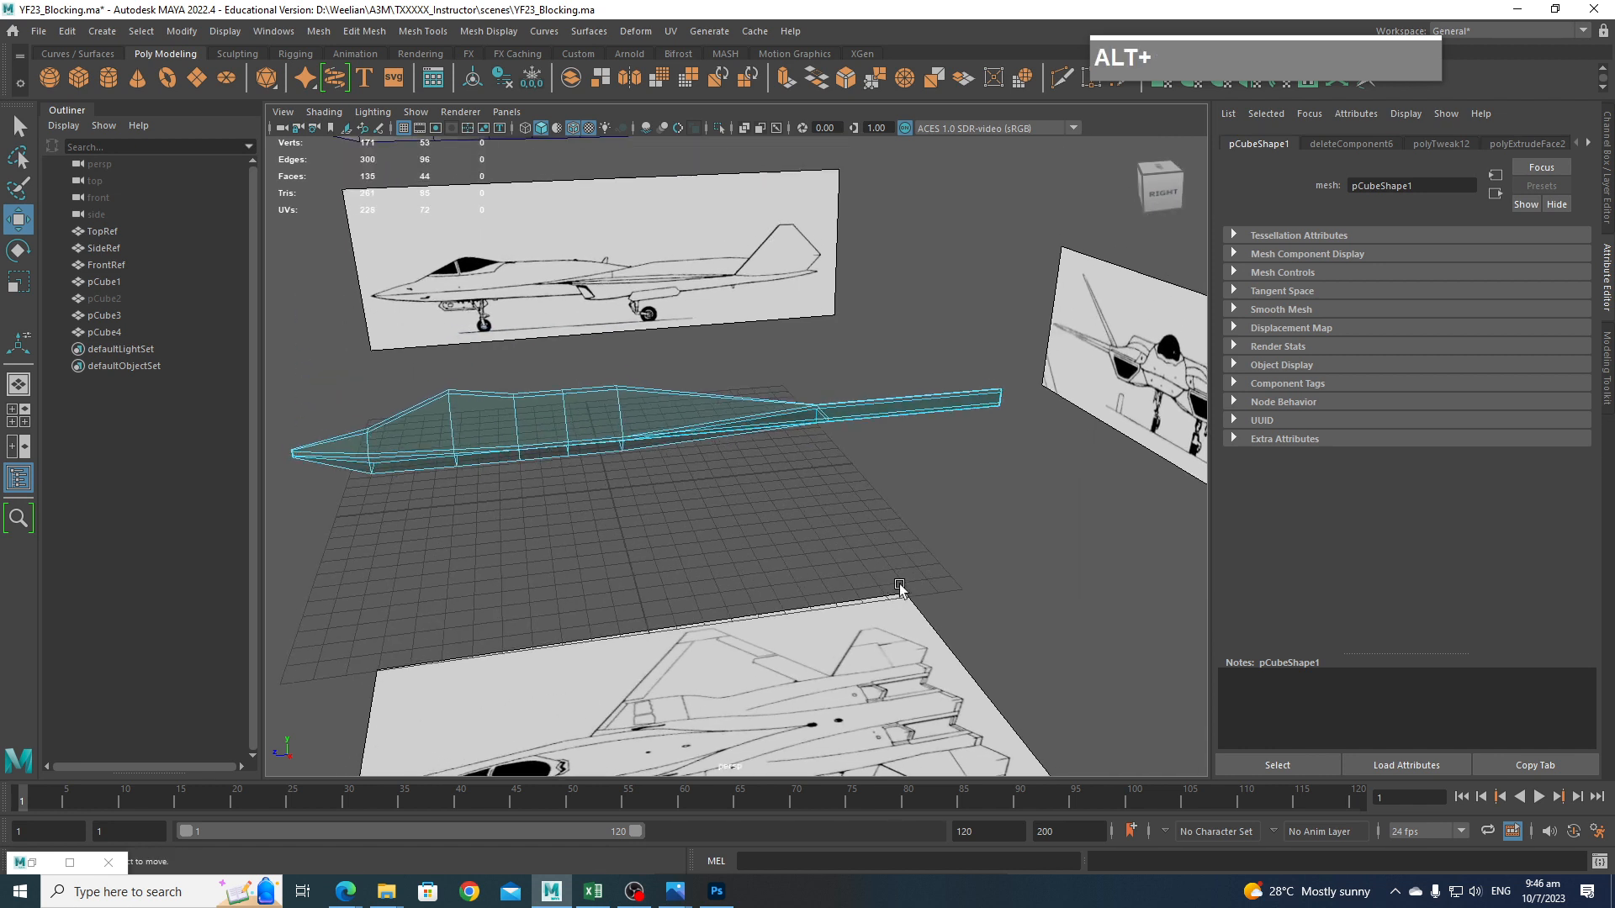
scroll(900, 584, "down", 3)
left_click_drag(900, 583, 896, 629, "alt")
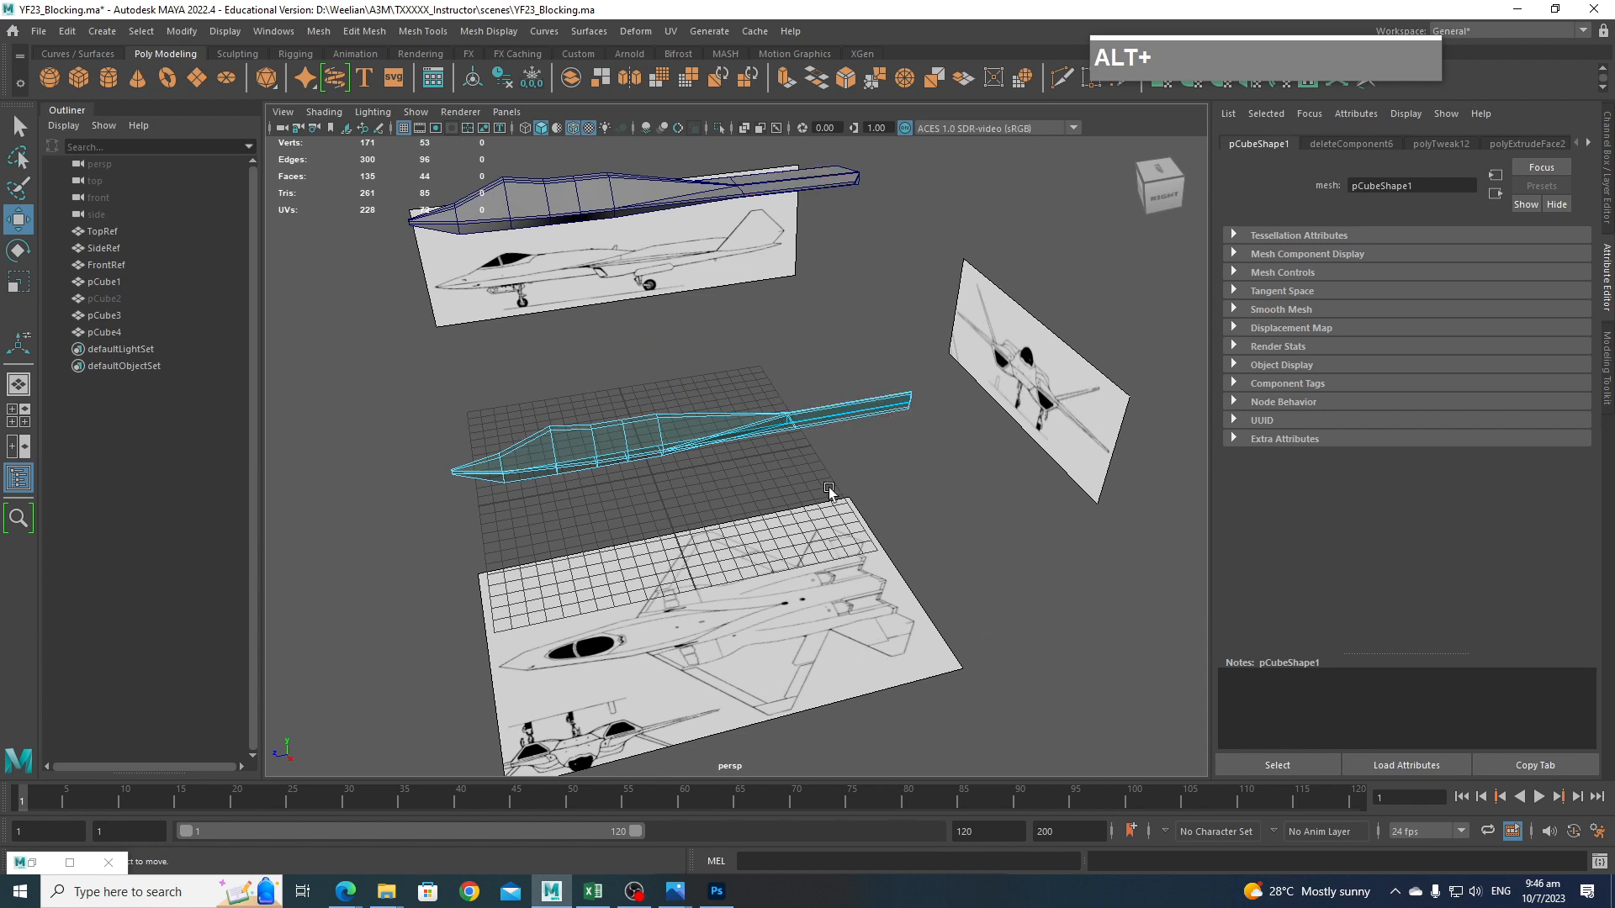
Insert an edge loop with Multi-Cut across pCube1 above the rear wheel in the side reference drawing.
scroll(874, 453, "up", 3)
middle_click_drag(874, 452, 915, 471, "alt")
key("space")
left_click_drag(915, 471, 957, 474)
scroll(867, 472, "down", 3)
middle_click_drag(867, 473, 955, 506, "alt")
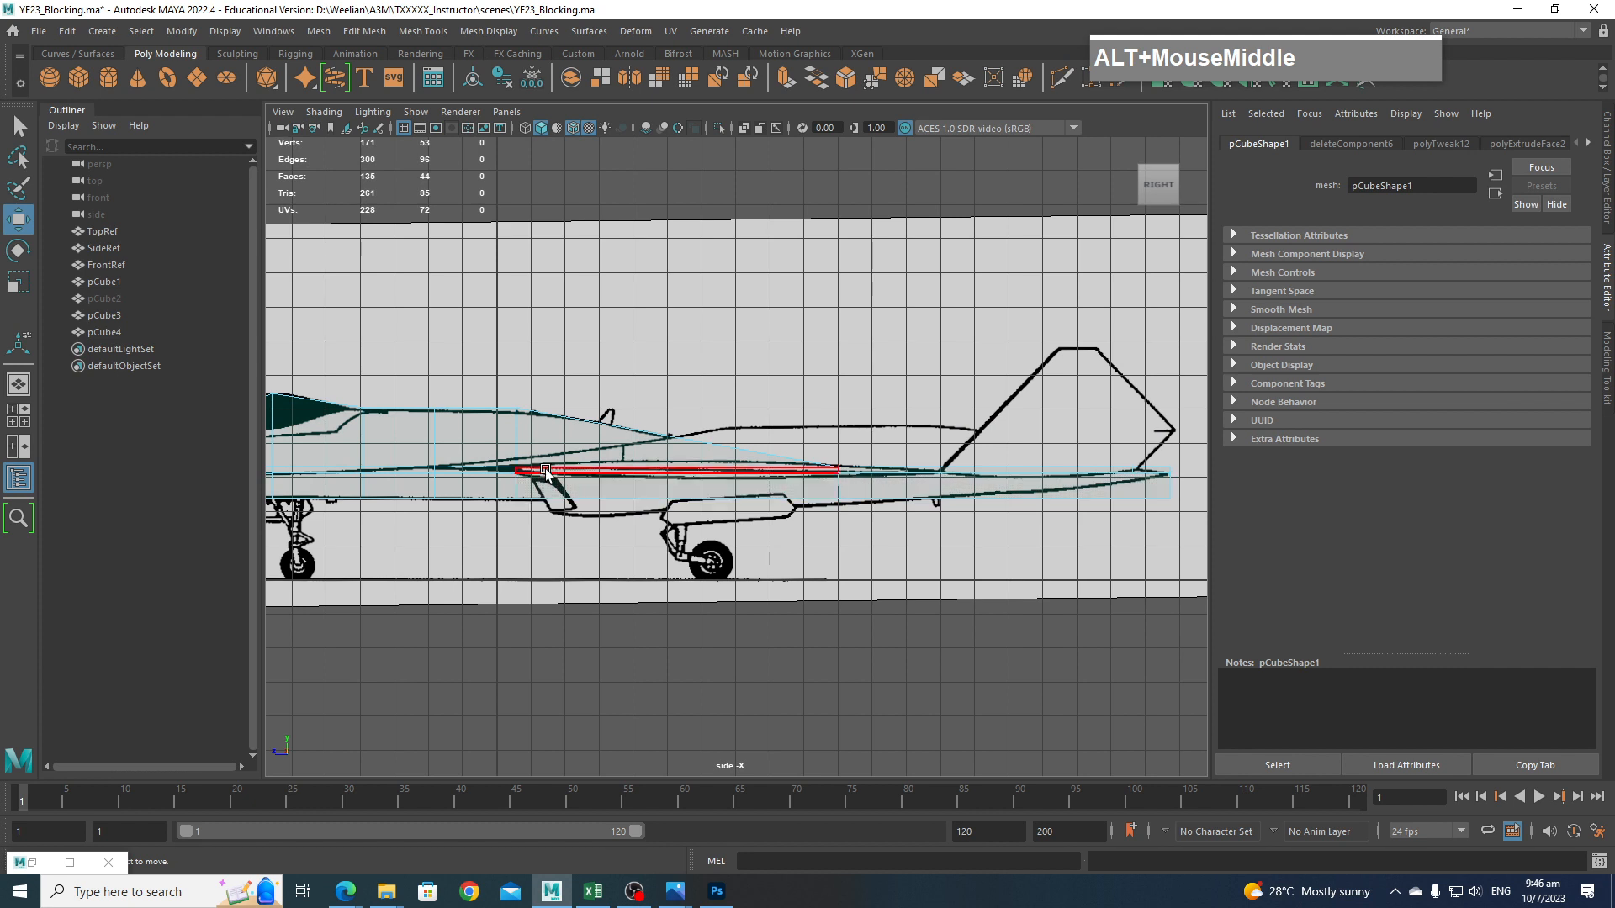
scroll(991, 494, "up", 2)
middle_click_drag(845, 483, 970, 474, "alt")
right_click_drag(814, 461, 738, 462, "shift")
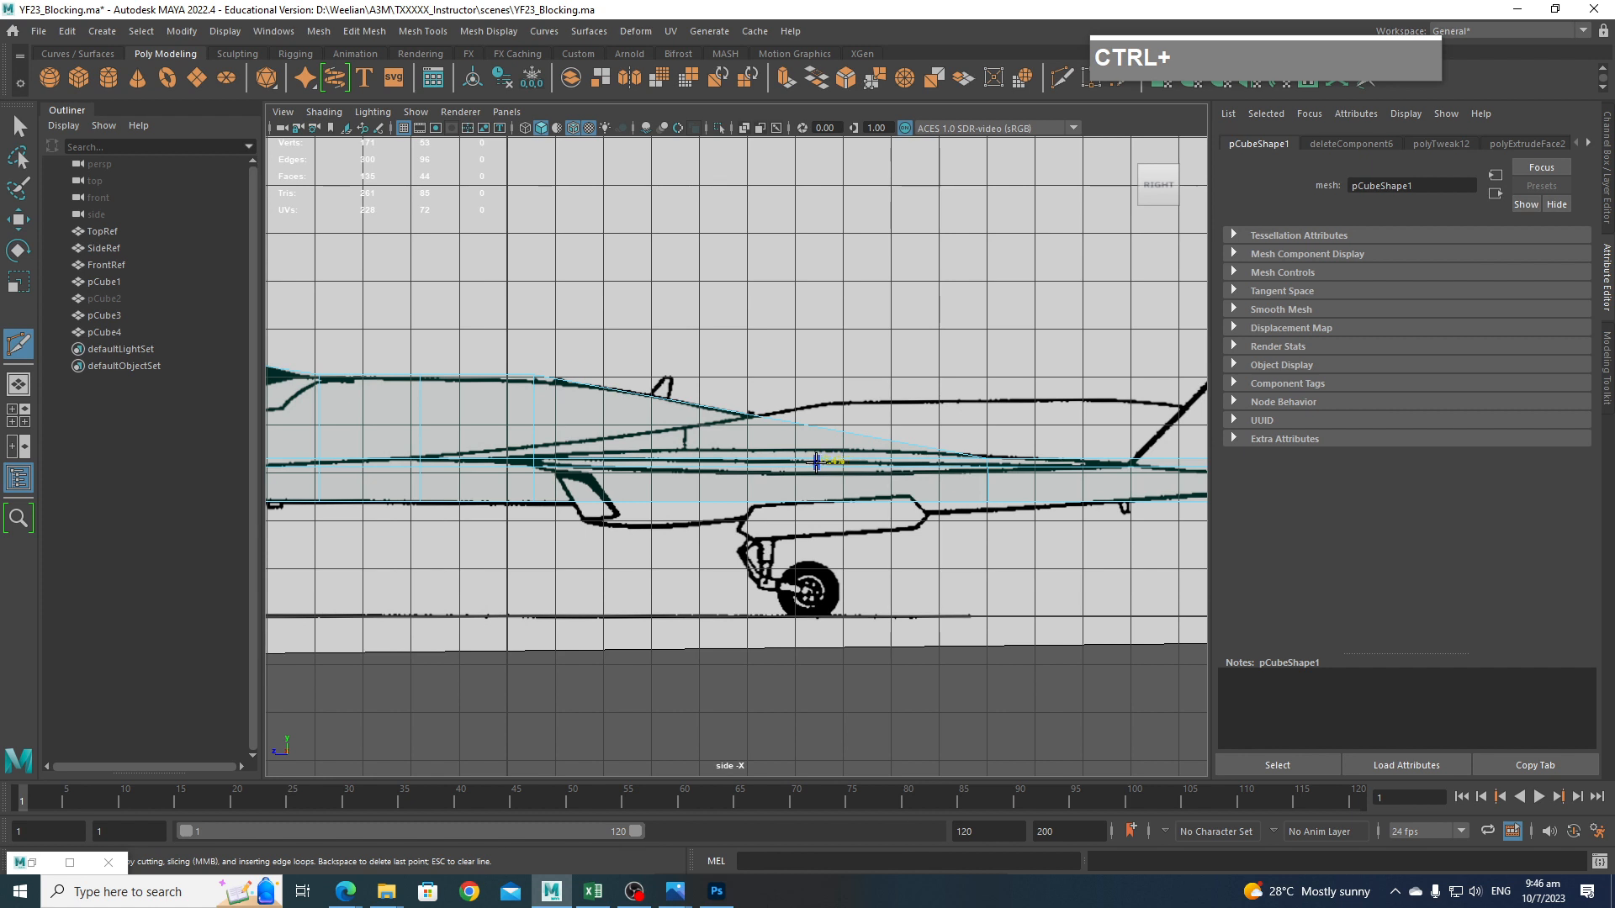
left_click(815, 461, "ctrl")
Cut from the upper end of the short new loop across the side faces to the body's top centre edge.
key("space")
left_click_drag(872, 583, 911, 494)
middle_click_drag(915, 508, 1024, 555, "alt")
left_click_drag(1024, 555, 786, 328, "alt")
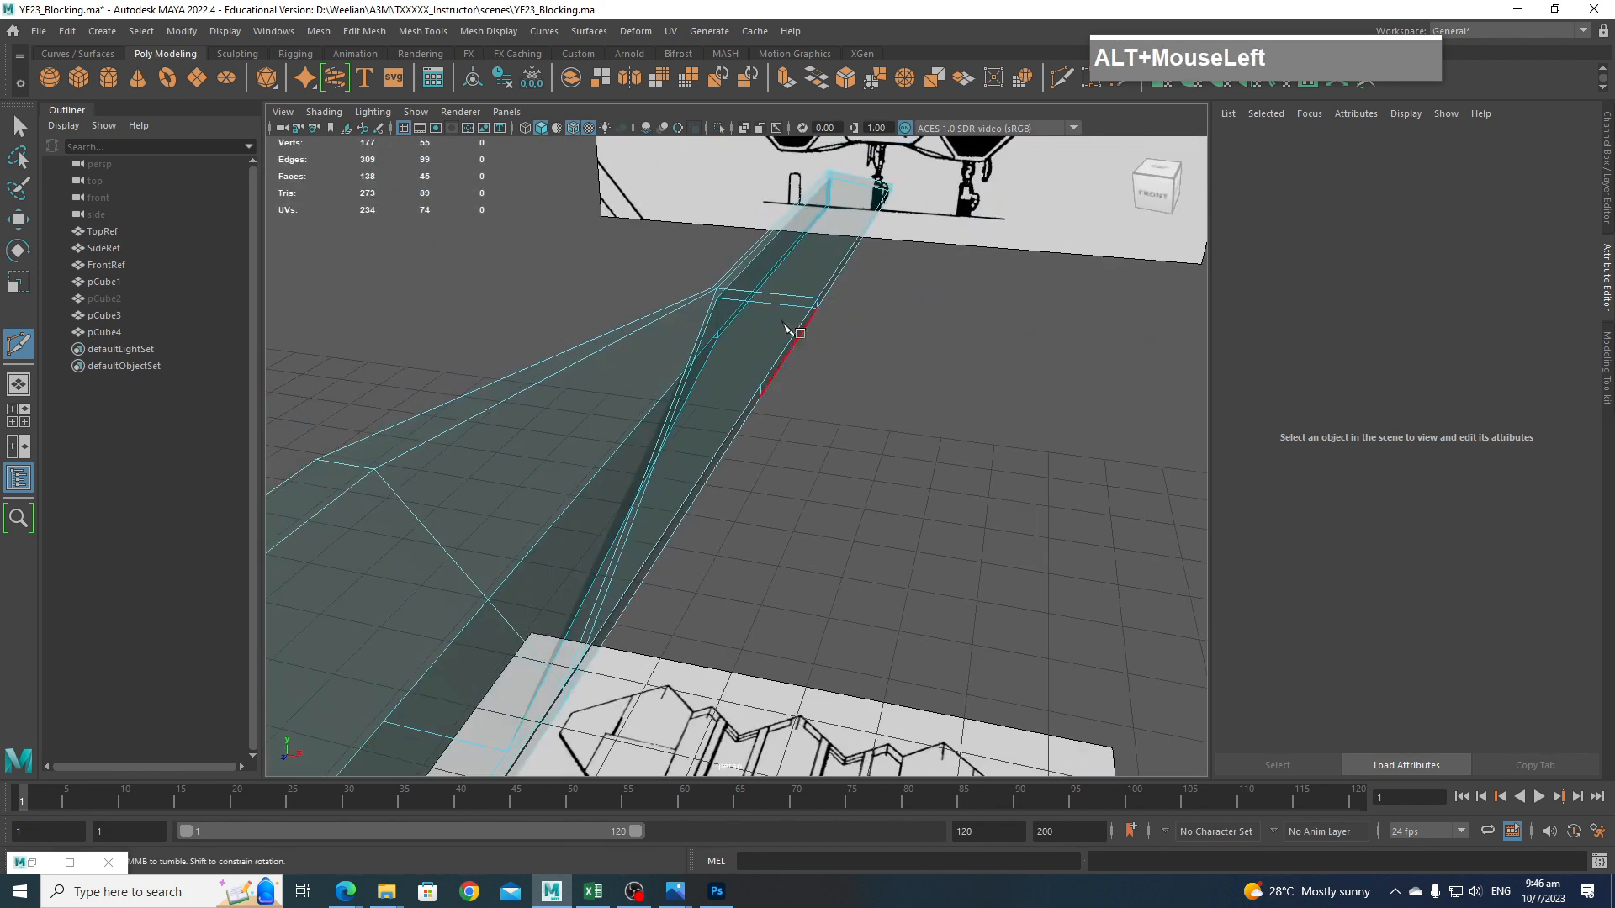
left_click_drag(971, 487, 789, 495, "alt")
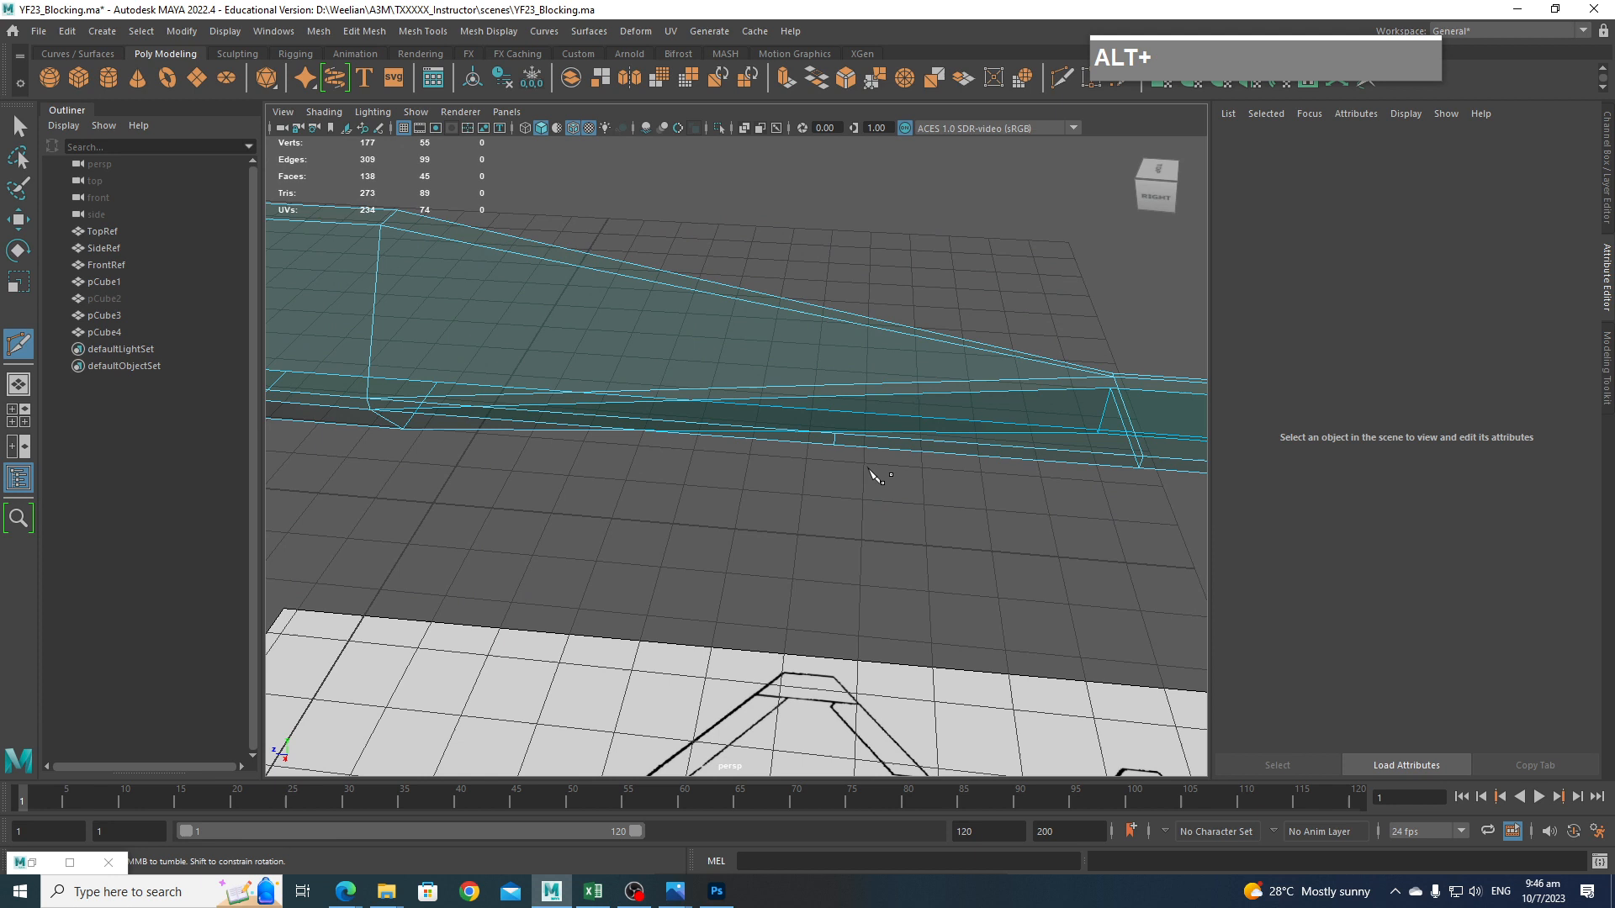
middle_click_drag(880, 404, 1081, 494, "alt")
scroll(566, 563, "up", 3)
scroll(642, 617, "down", 2)
middle_click_drag(728, 528, 973, 526, "alt")
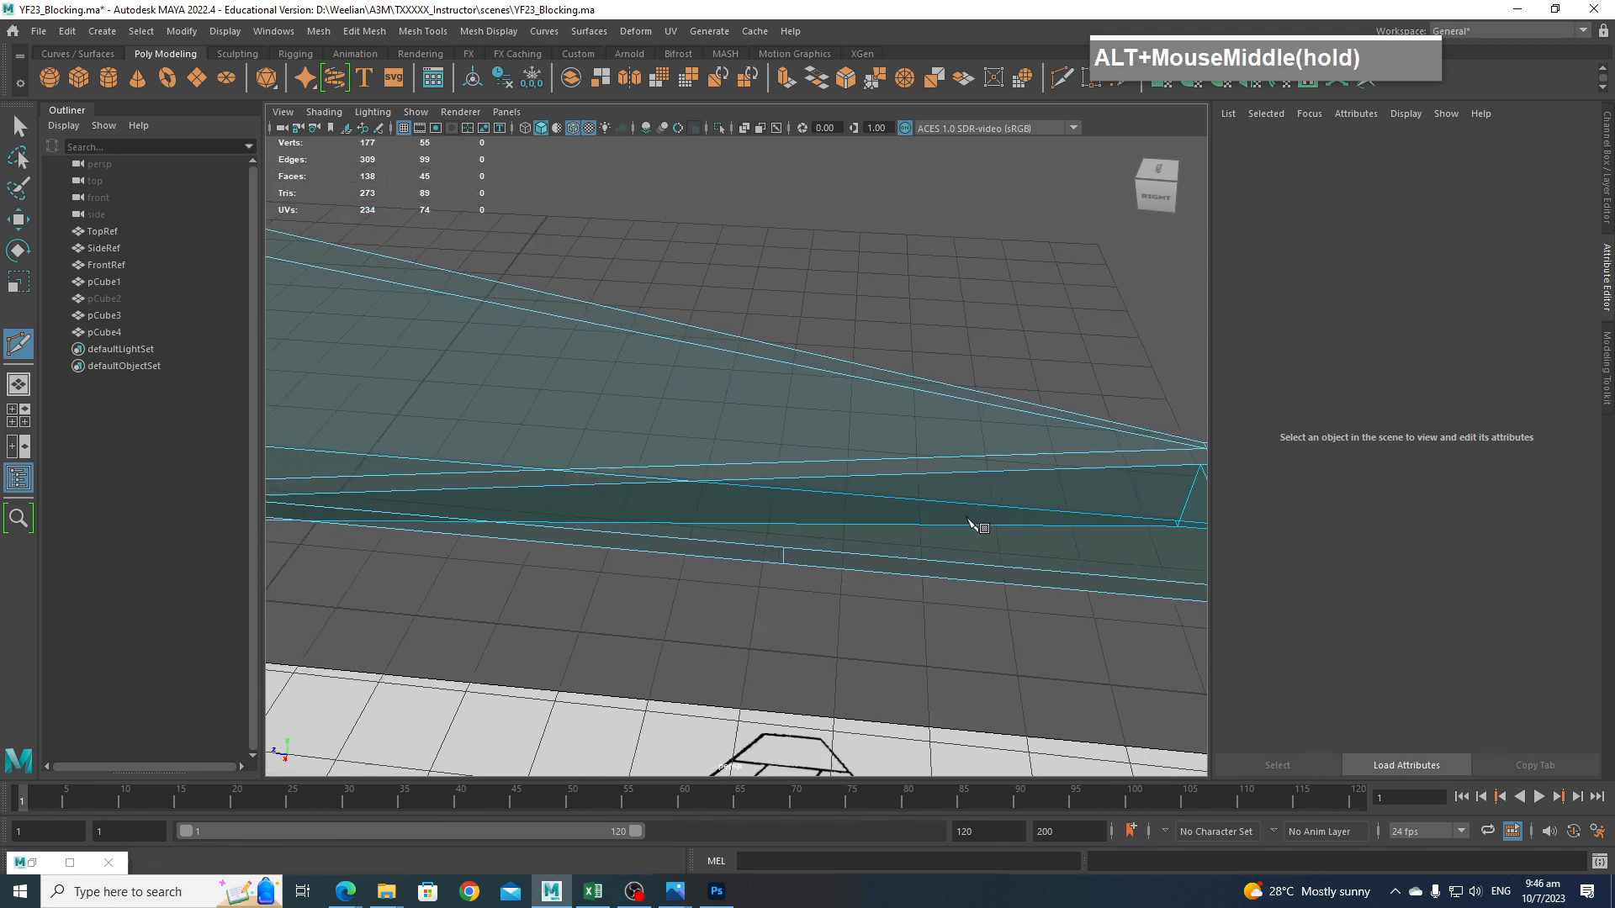
left_click(798, 542)
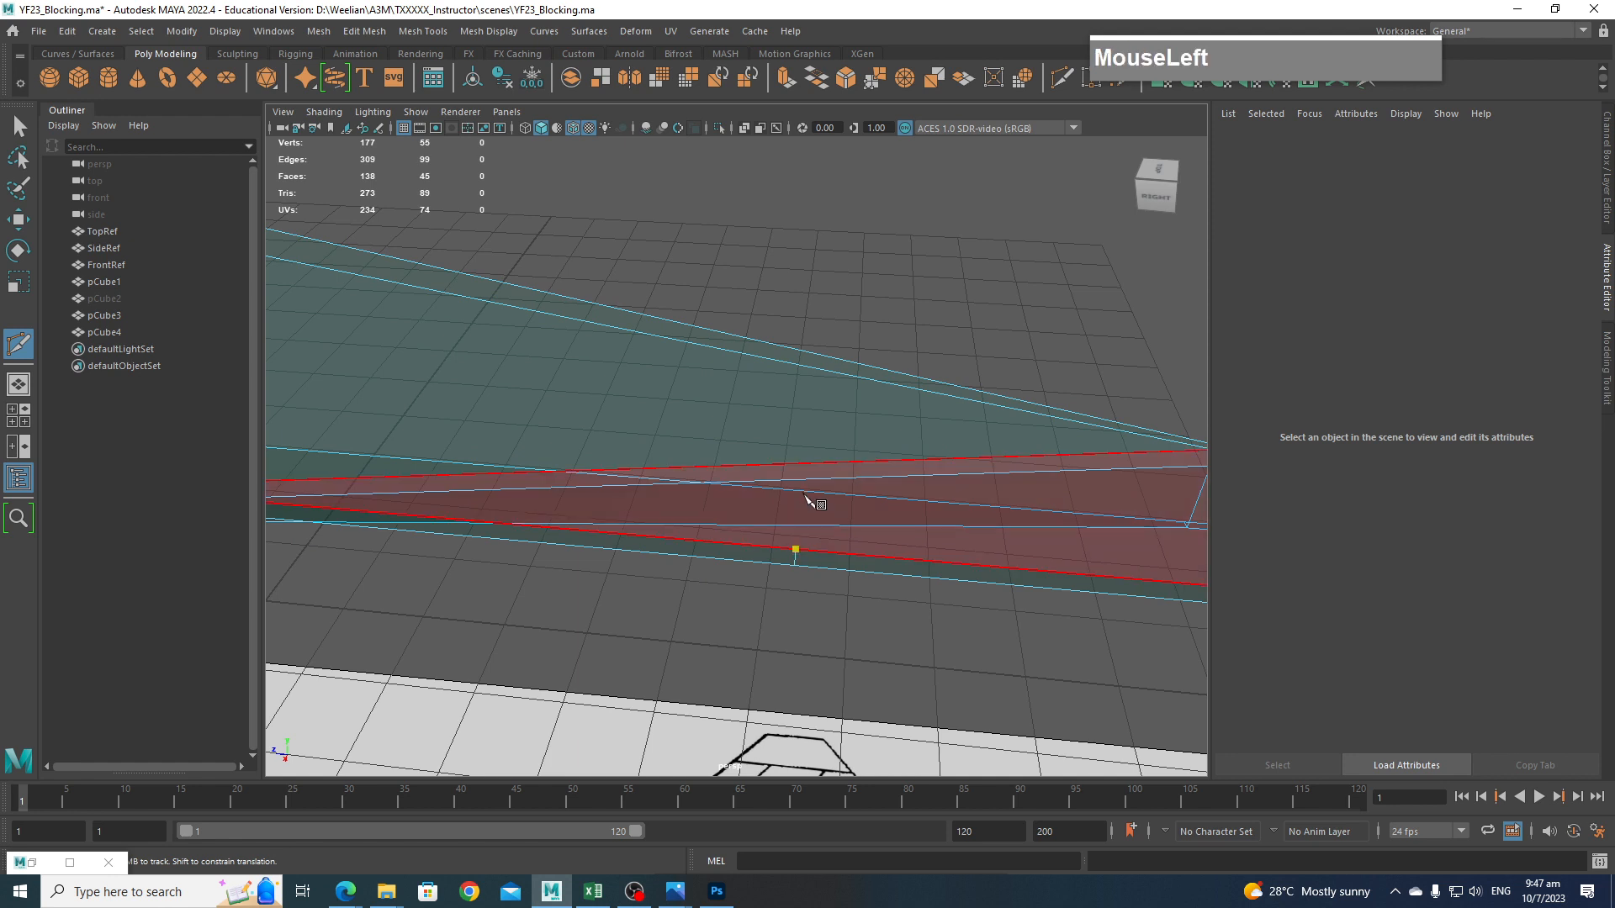
left_click_drag(803, 463, 811, 367)
left_click(813, 361)
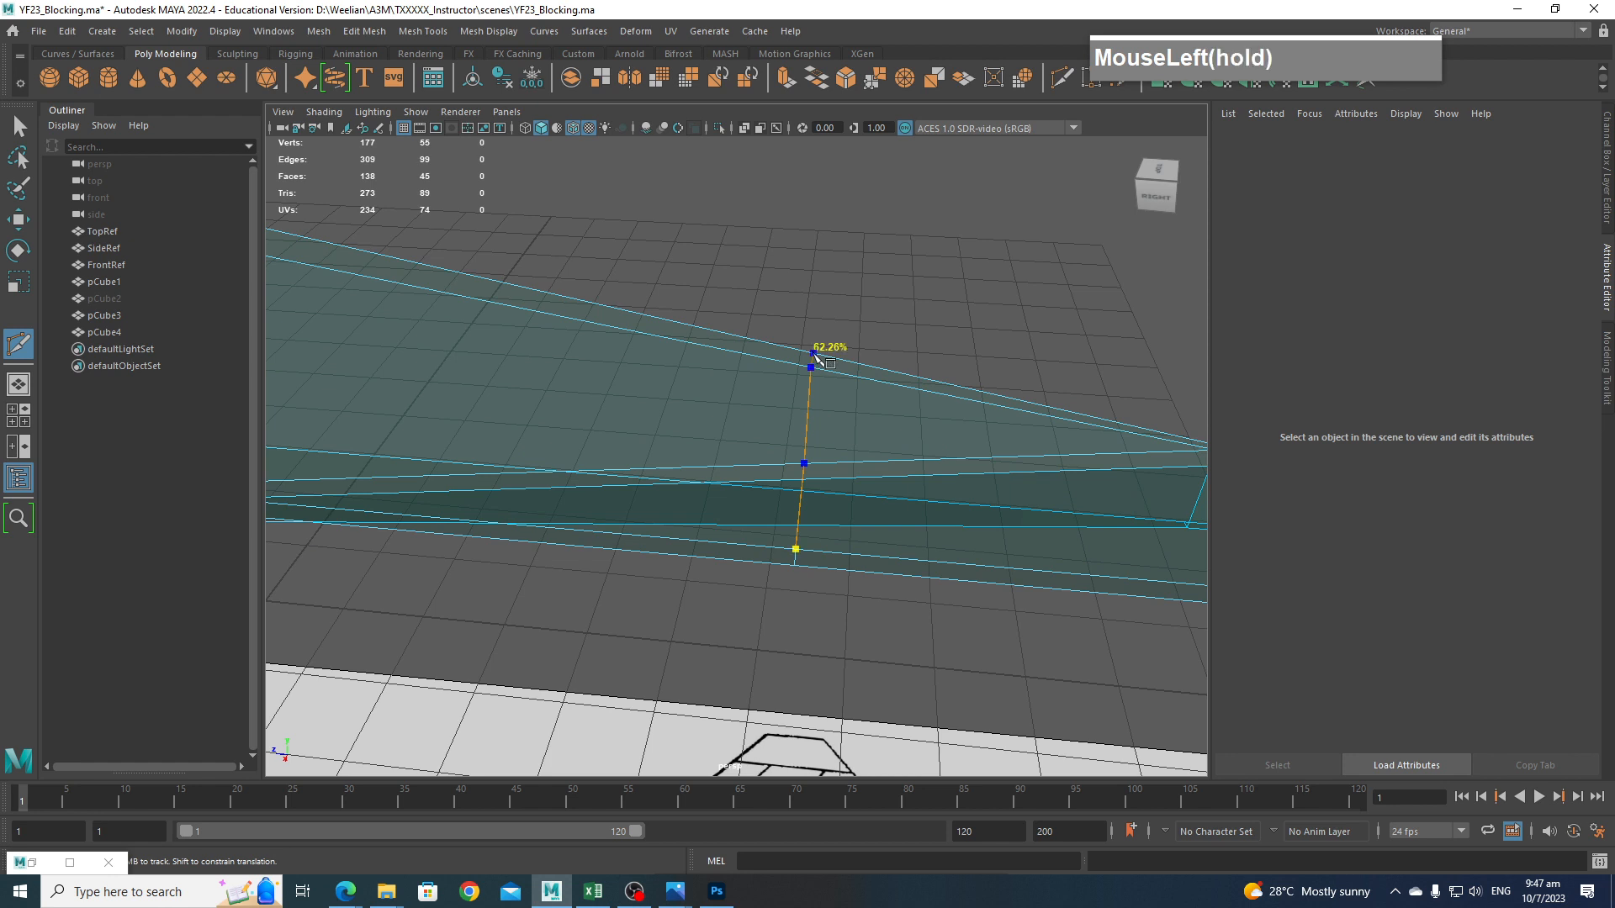
key("Return")
scroll(872, 445, "down", 3)
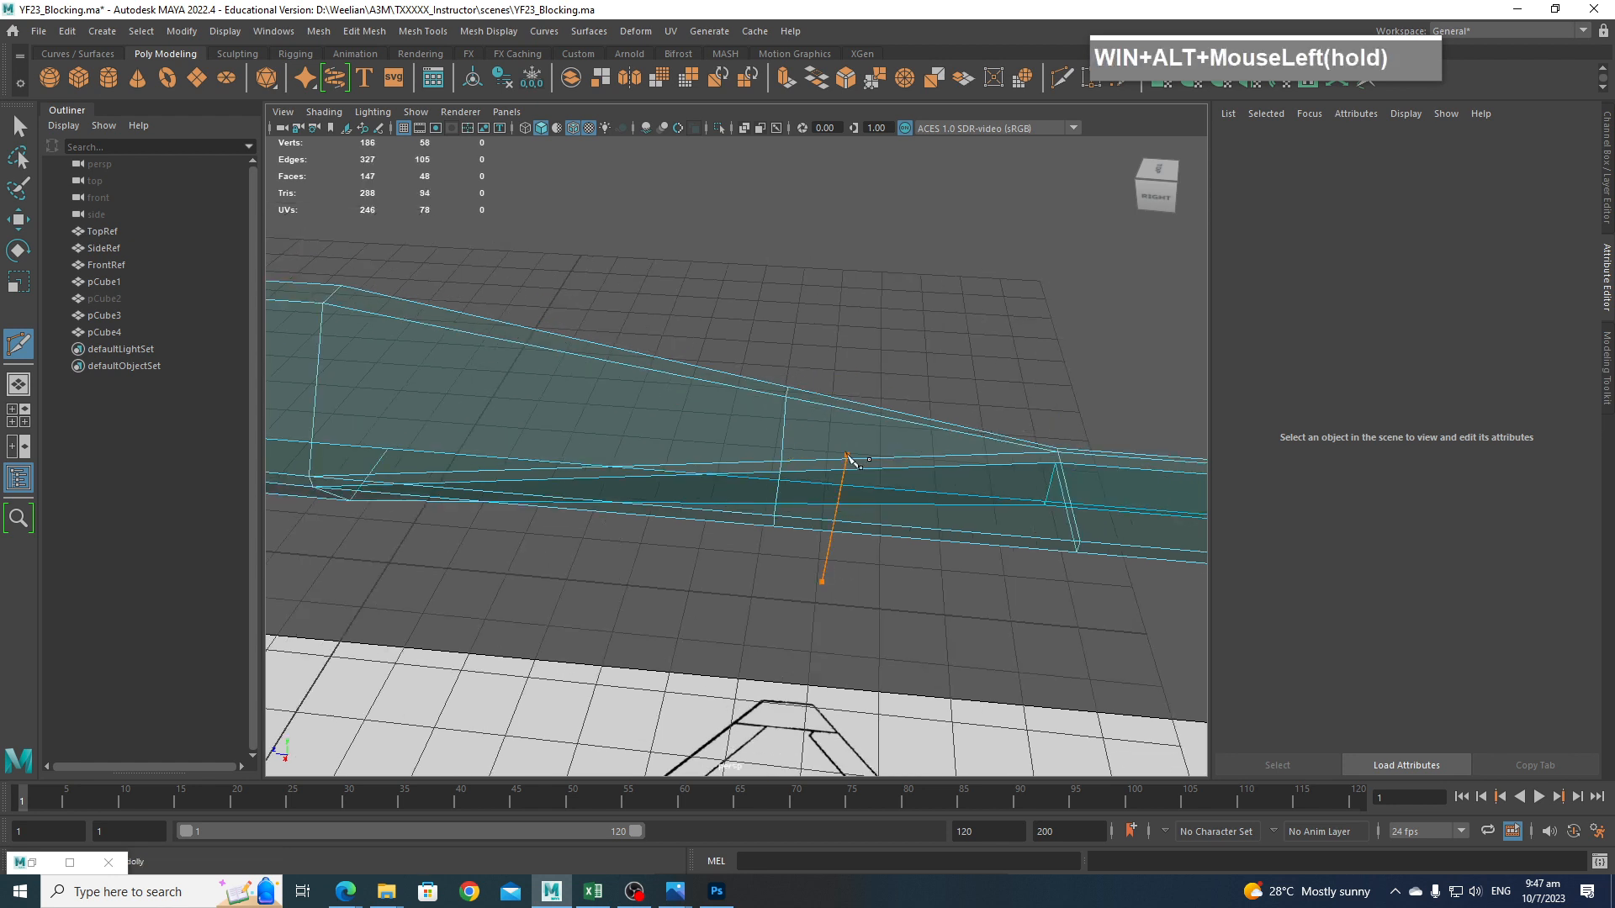
Continue the cut from the loop's other end across the remaining lower faces to the open centre edge.
left_click_drag(828, 579, 850, 551, "alt")
scroll(850, 552, "up", 5)
middle_click_drag(855, 548, 861, 548, "alt")
left_click_drag(861, 548, 898, 556, "alt")
left_click(774, 471)
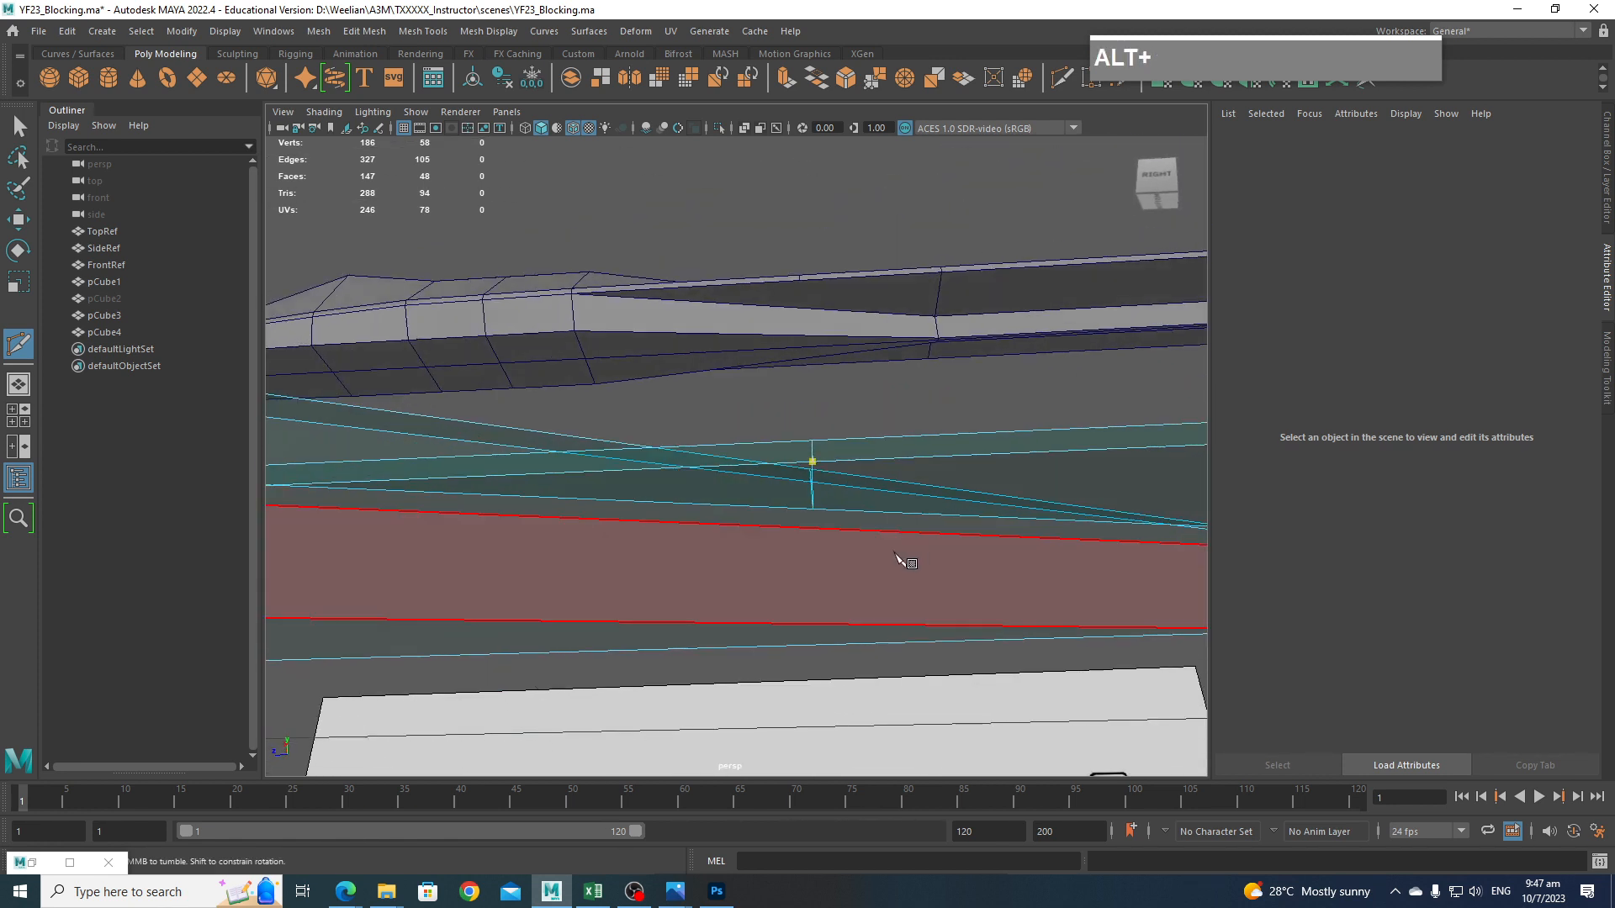
left_click(822, 646)
left_click_drag(822, 628, 820, 624)
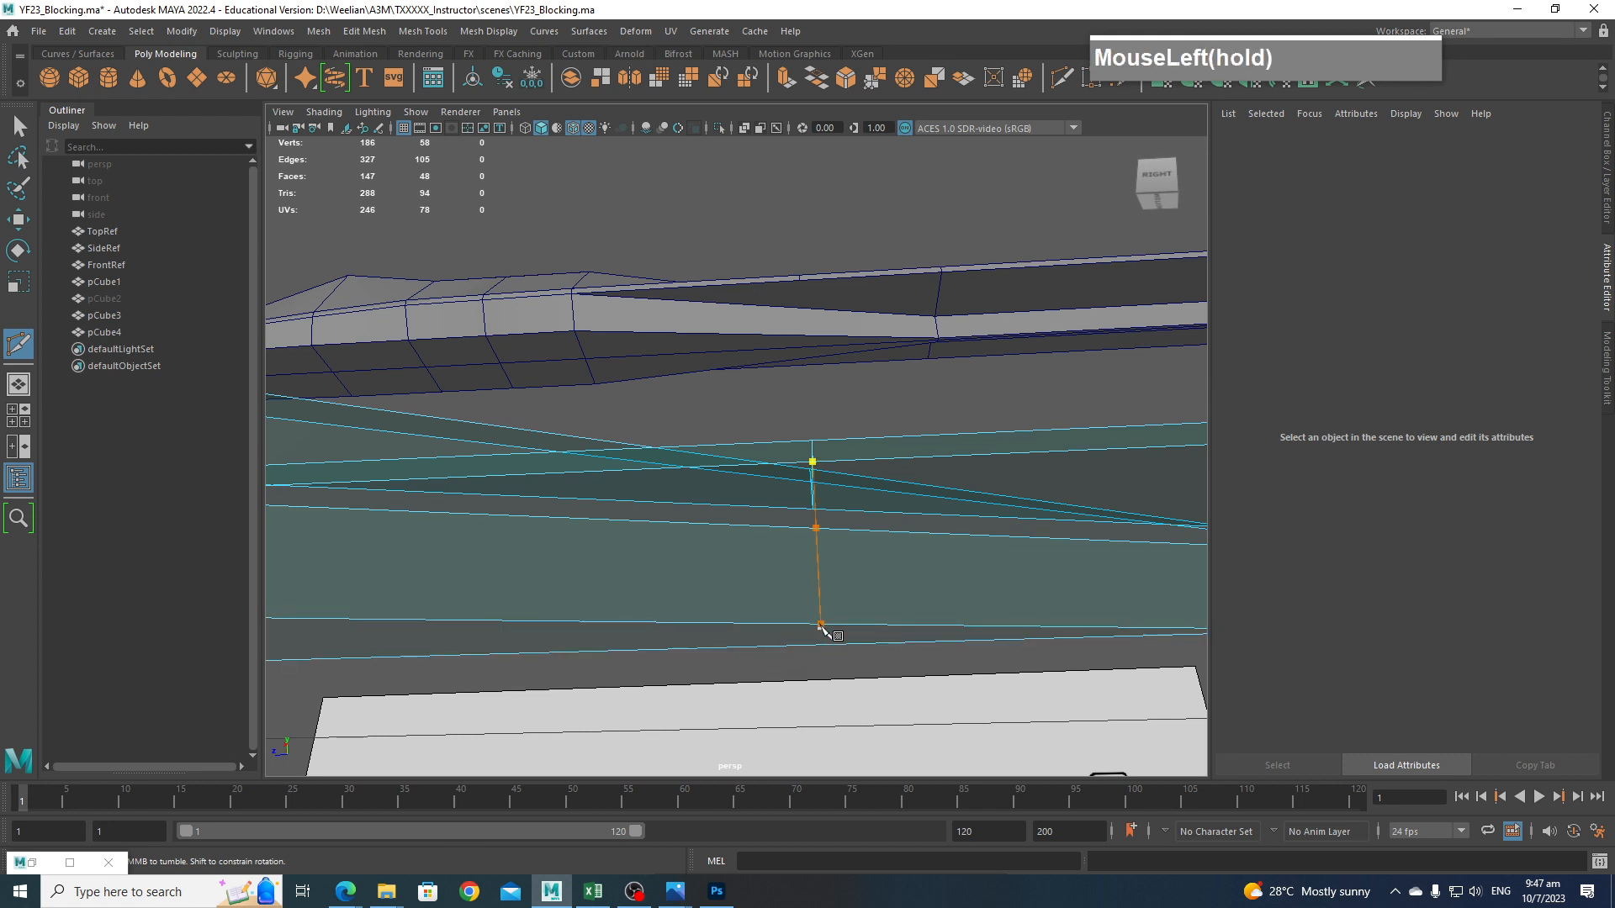
key("Return")
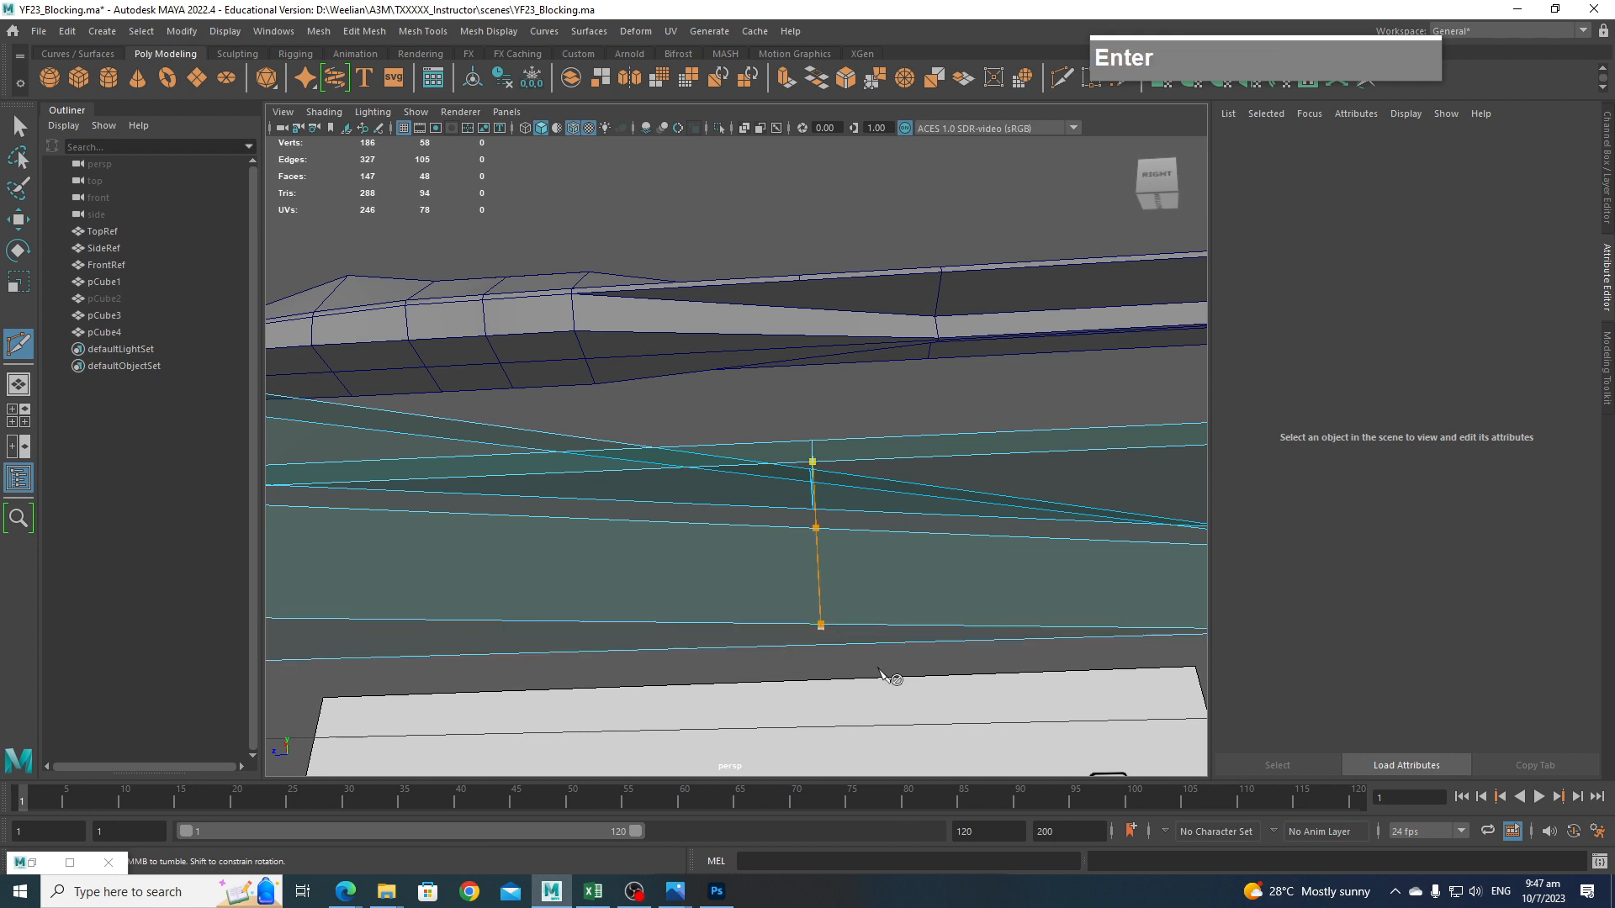
key("Return")
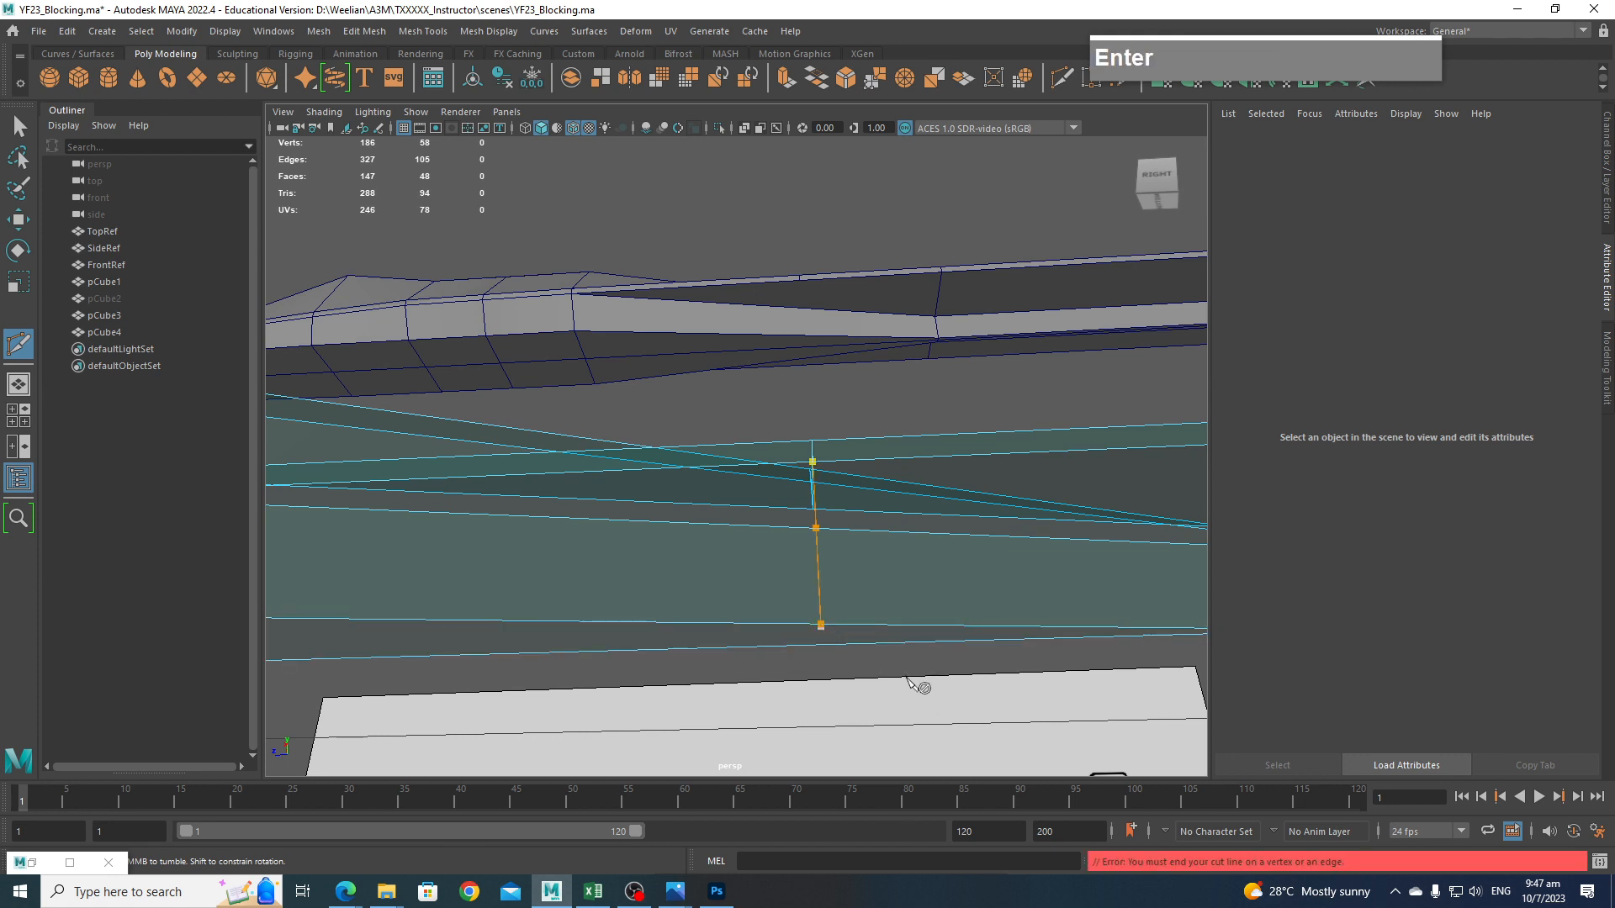
left_click(836, 661)
left_click_drag(860, 671, 912, 567, "alt")
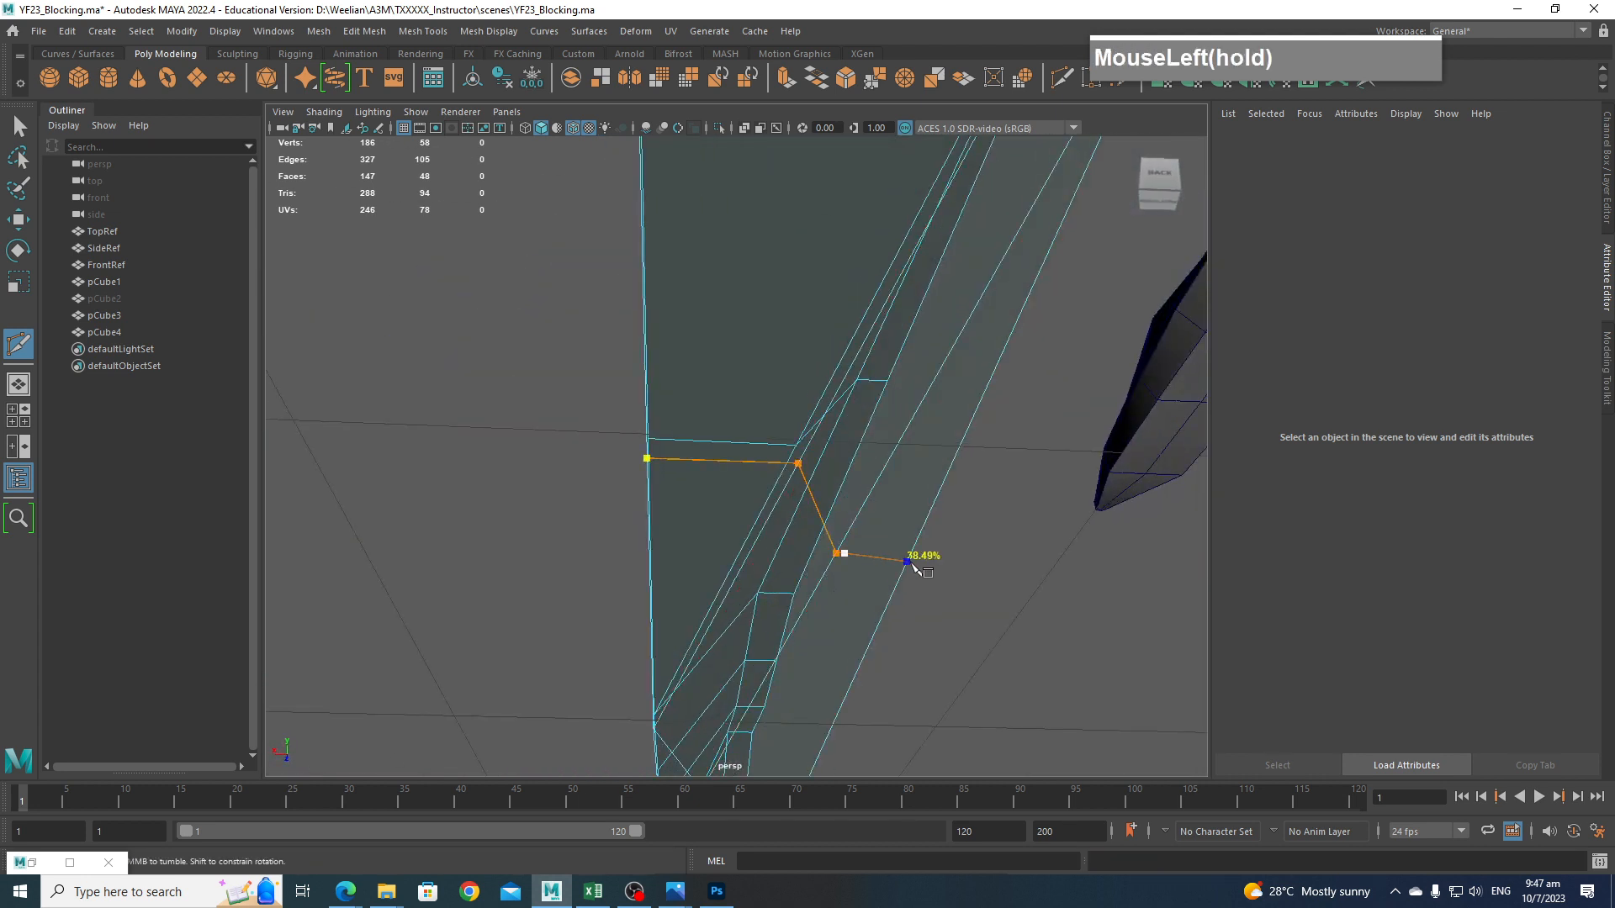
key("Return")
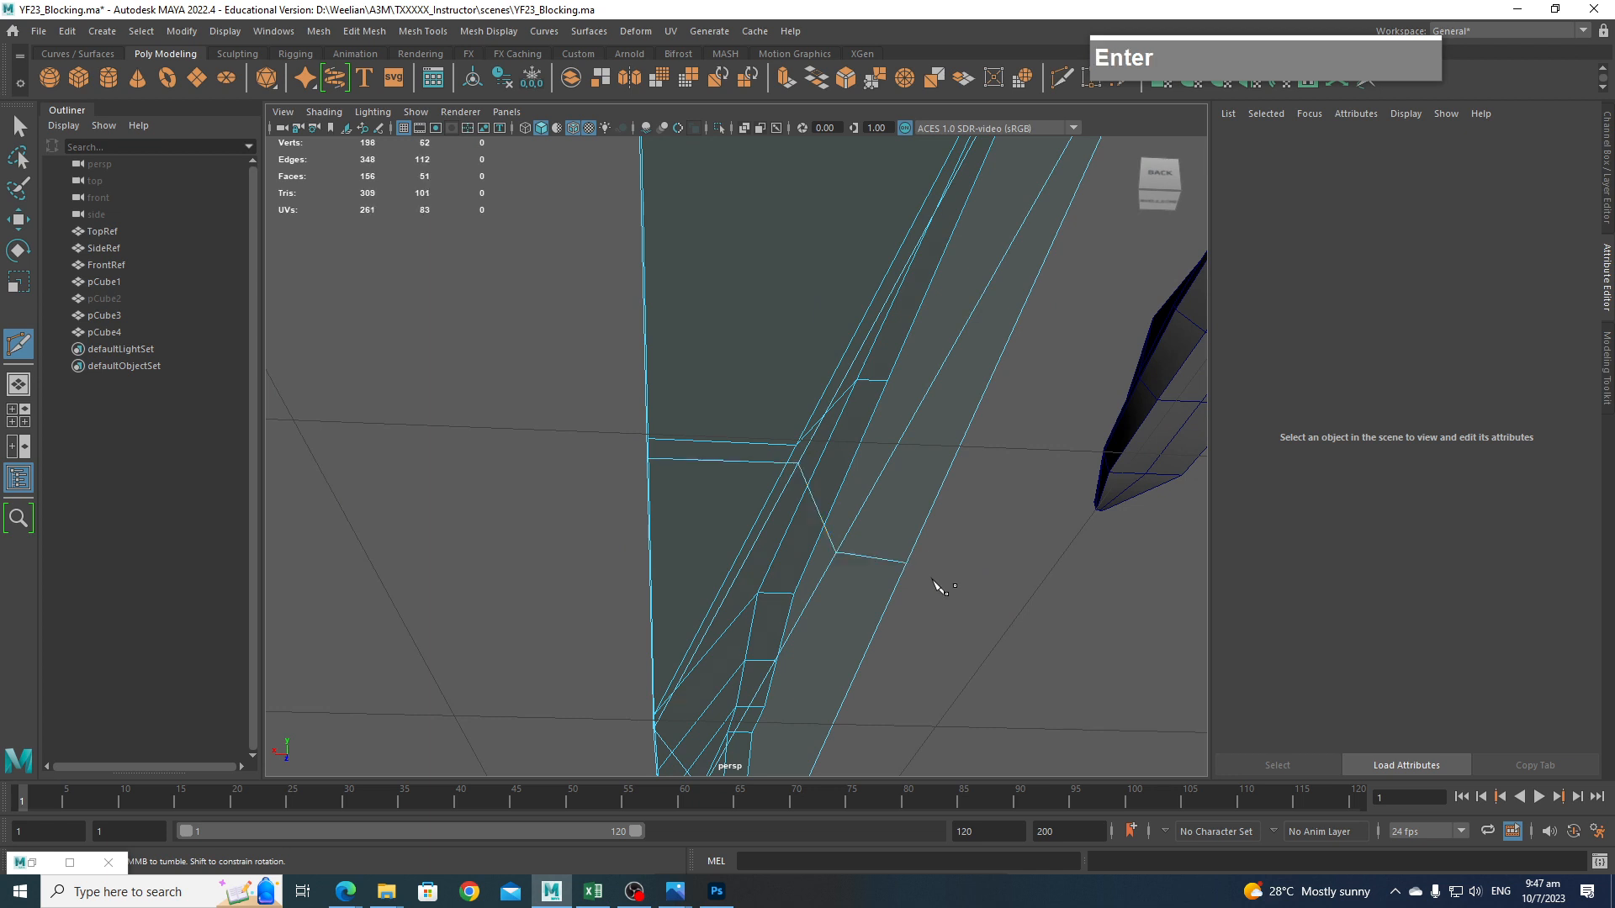
Delete the stray extra vertex left beside the new cut on the body's lower faces.
scroll(942, 635, "up", 2)
key("q")
right_click_drag(950, 632, 872, 431)
left_click(929, 624)
key("Delete")
Select all vertices of the new cross-section cut and flatten them lengthwise into one vertical line in the side view.
scroll(1021, 666, "down", 4)
key("super")
left_click_drag(917, 610, 783, 399, "alt")
left_click_drag(717, 318, 820, 617)
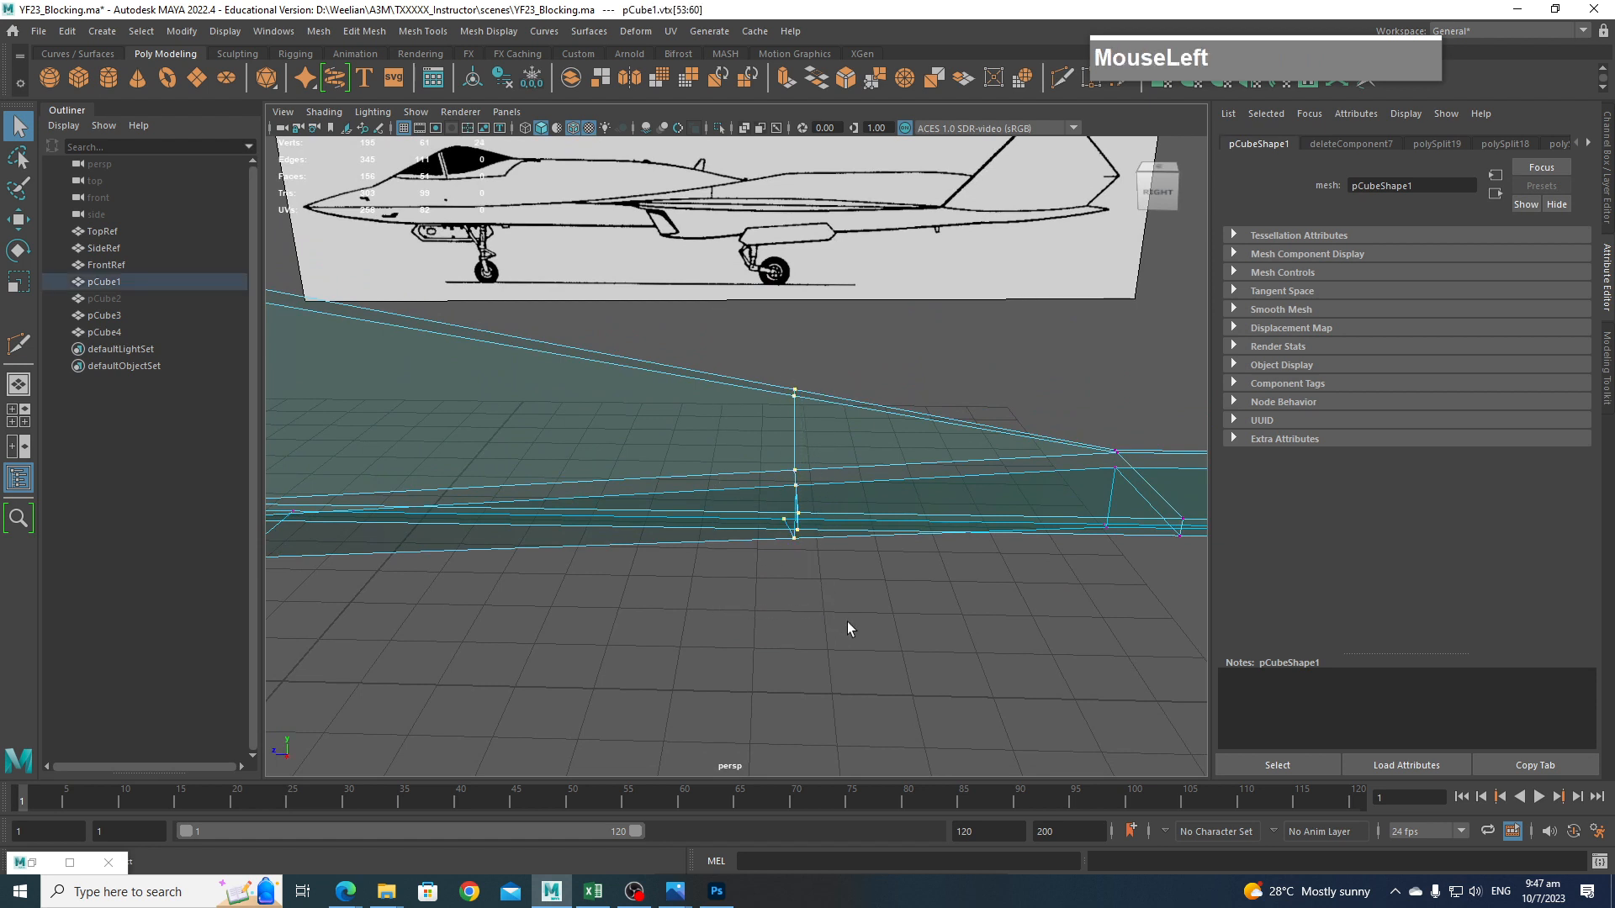
key("space")
left_click_drag(950, 627, 948, 626)
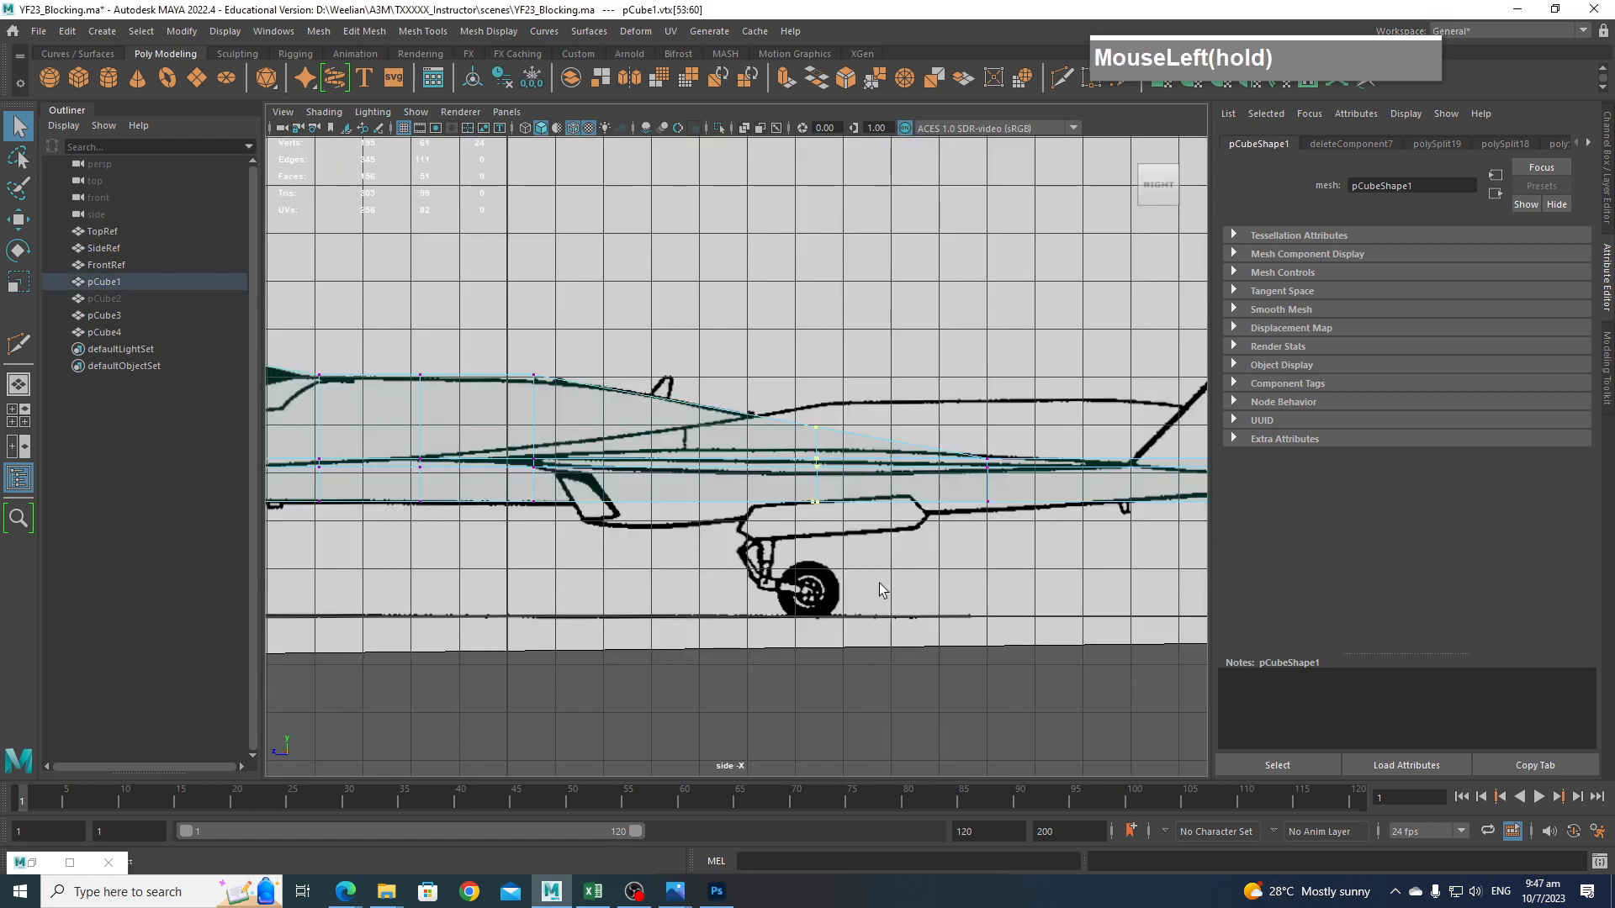
key("r")
scroll(828, 516, "up", 2)
left_click_drag(776, 473, 928, 483)
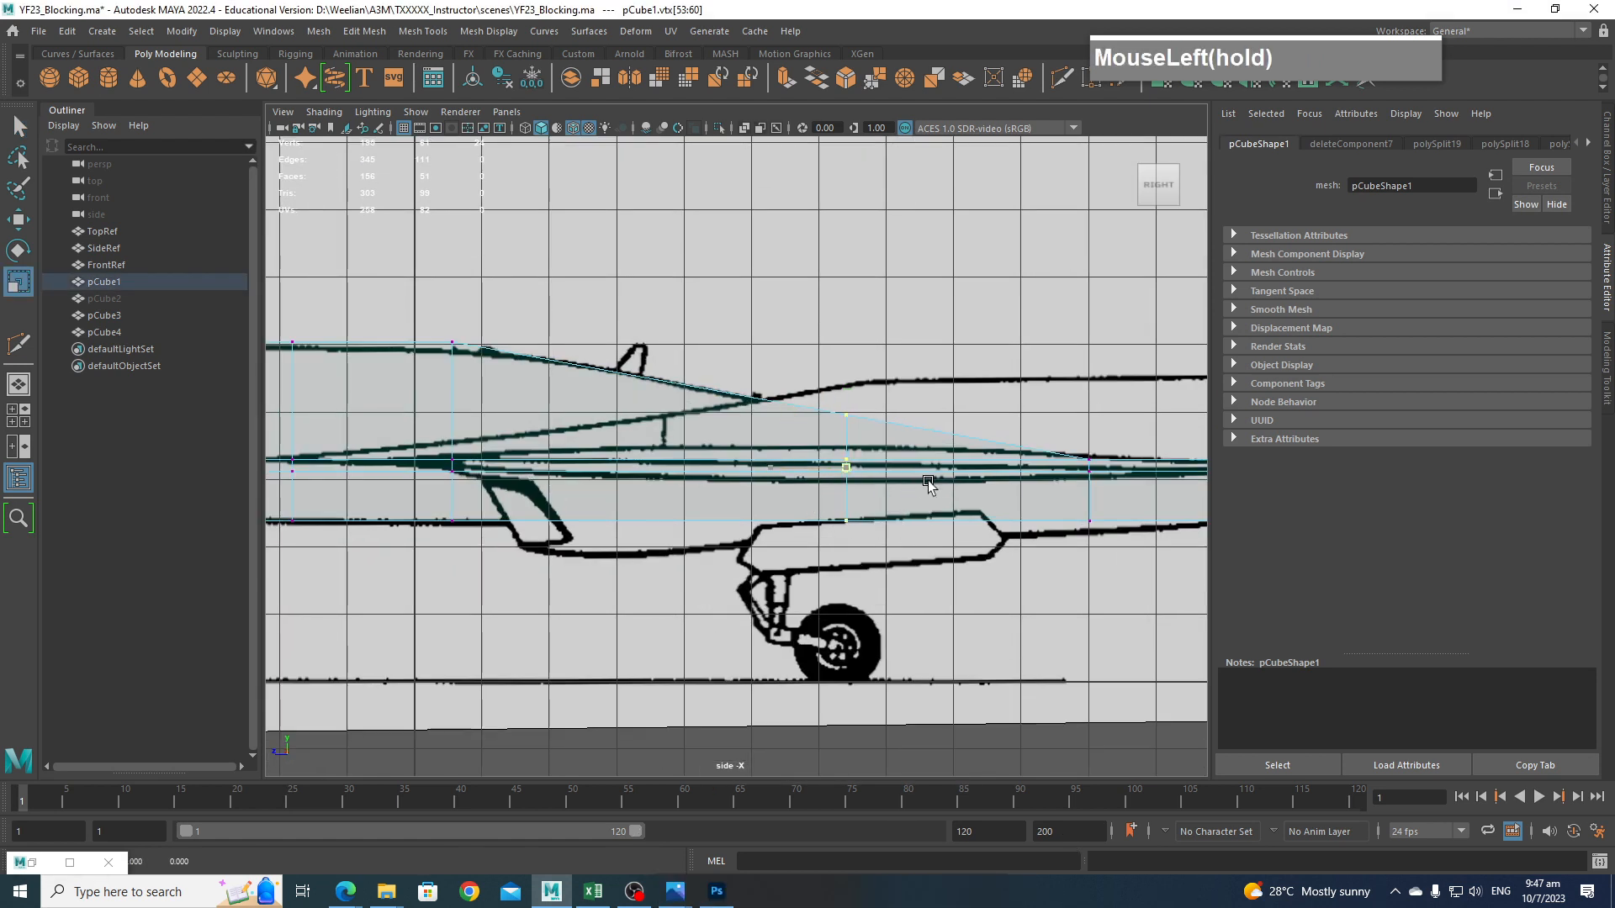
left_click_drag(1046, 492, 1005, 570)
middle_click_drag(1004, 569, 1015, 521, "alt")
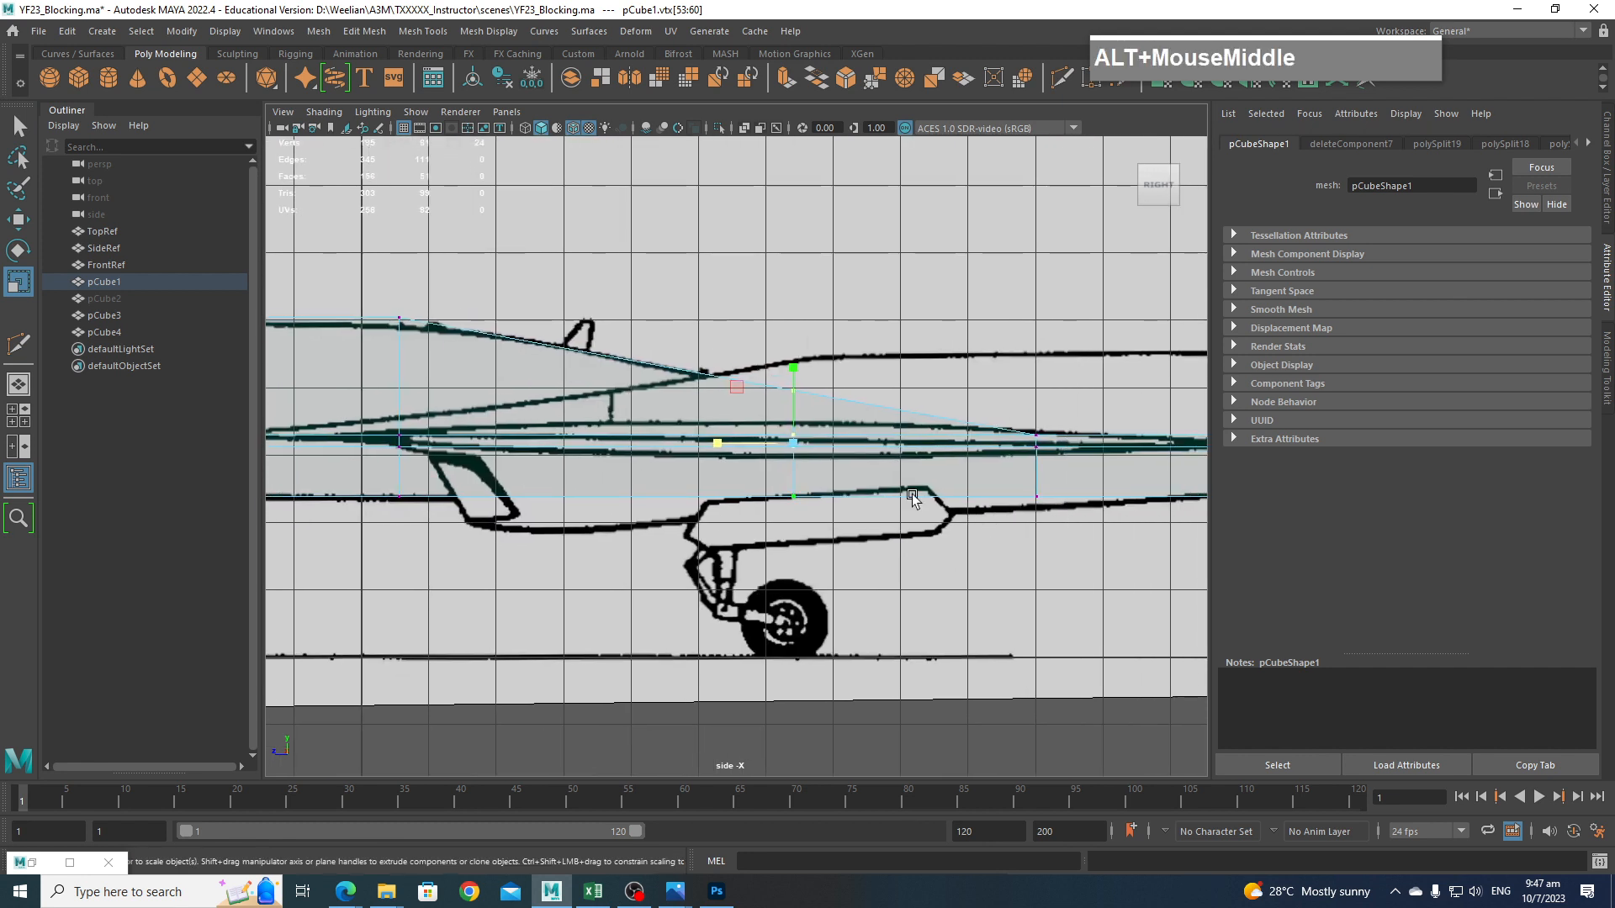
Reduce the selection within the new section and scale those vertices vertically against the side reference drawing.
scroll(915, 495, "up", 2)
key("q")
right_click_drag(863, 430, 847, 434)
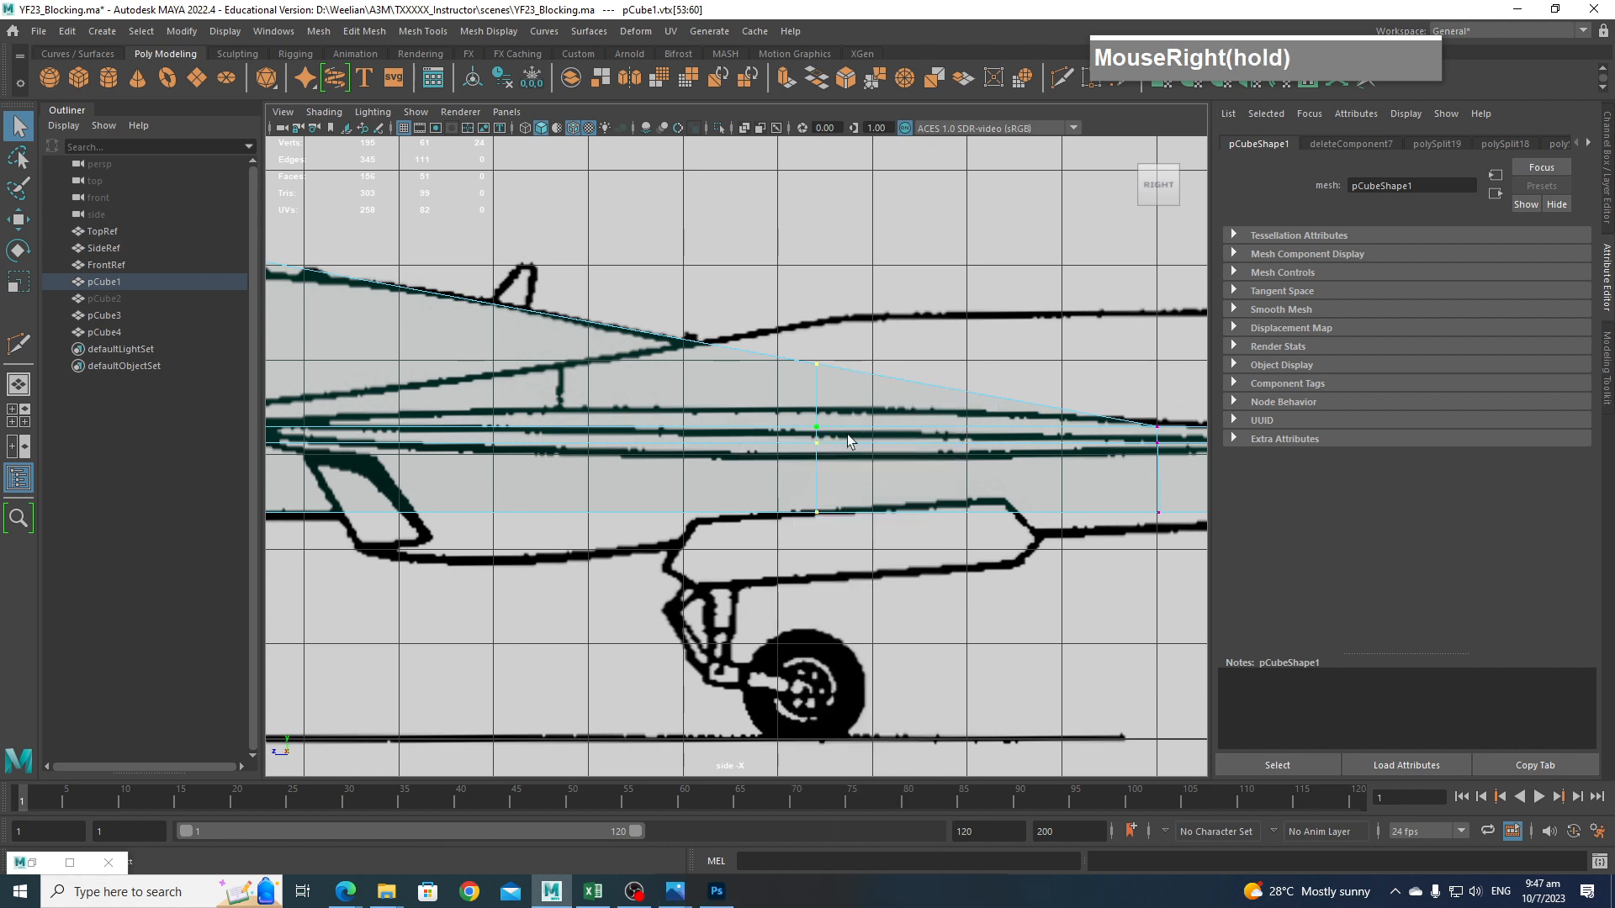
key("w")
key("e")
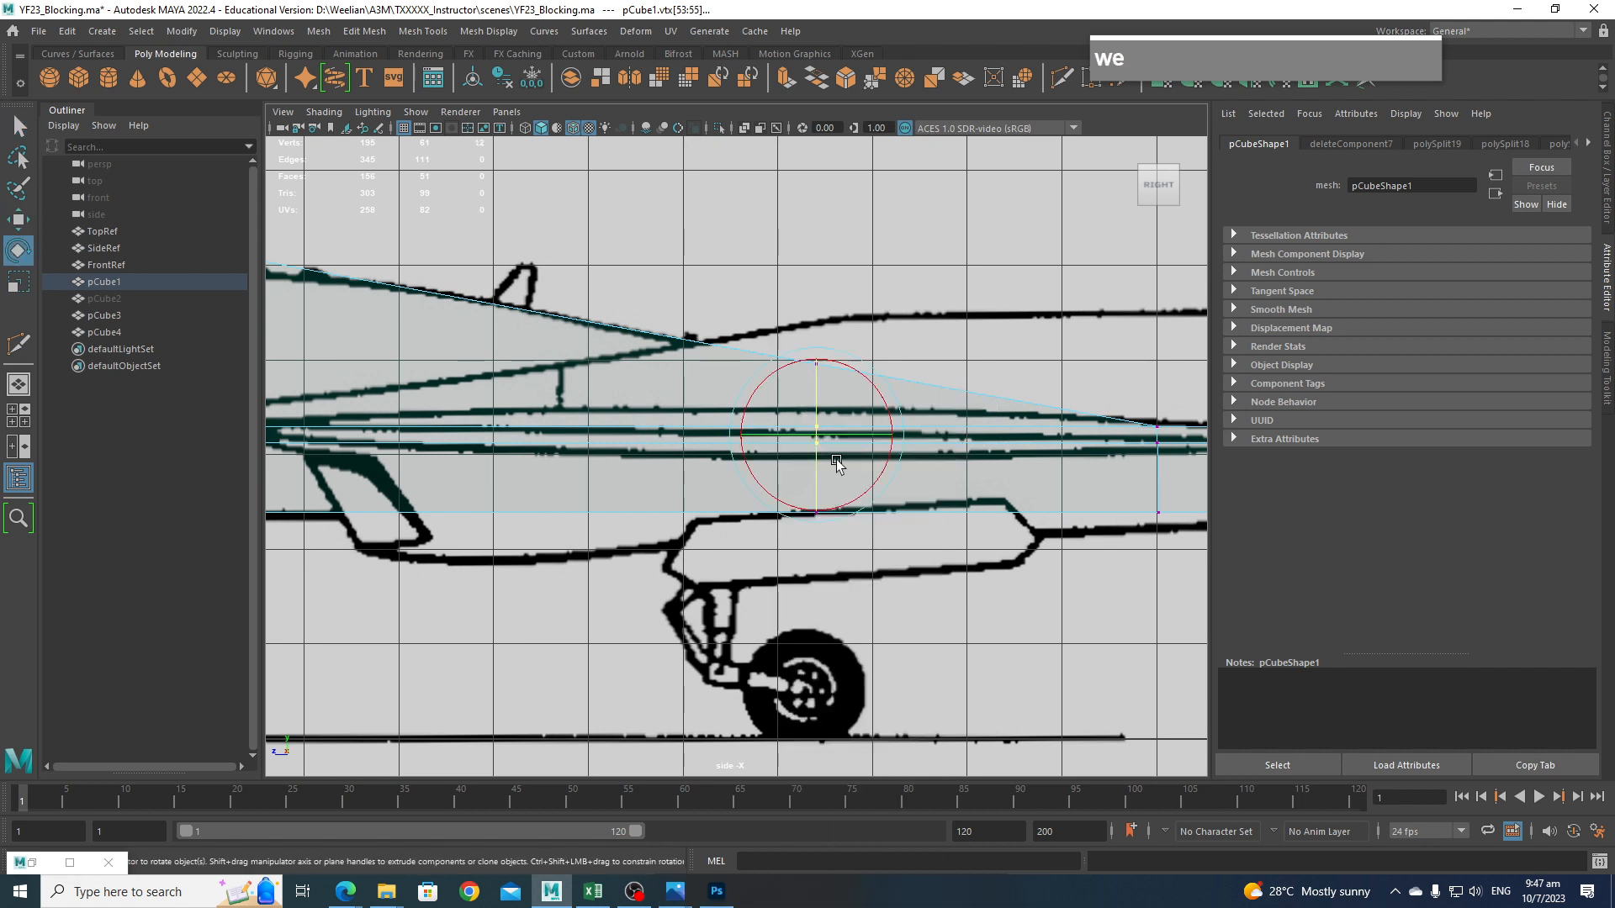
key("w")
key("e")
key("w")
key("r")
left_click_drag(828, 374, 821, 269)
Insert an edge loop across the rear extension, just behind the two dark centreline marks in the top reference drawing.
middle_click_drag(1009, 509, 748, 502, "alt")
middle_click_drag(957, 536, 917, 566, "alt")
scroll(854, 538, "down", 3)
key("space")
left_click_drag(854, 539, 820, 555)
scroll(882, 547, "down", 3, "alt")
key("space")
middle_click_drag(780, 481, 826, 330, "alt")
middle_click_drag(834, 483, 816, 540, "alt")
right_click_drag(745, 365, 677, 366, "shift")
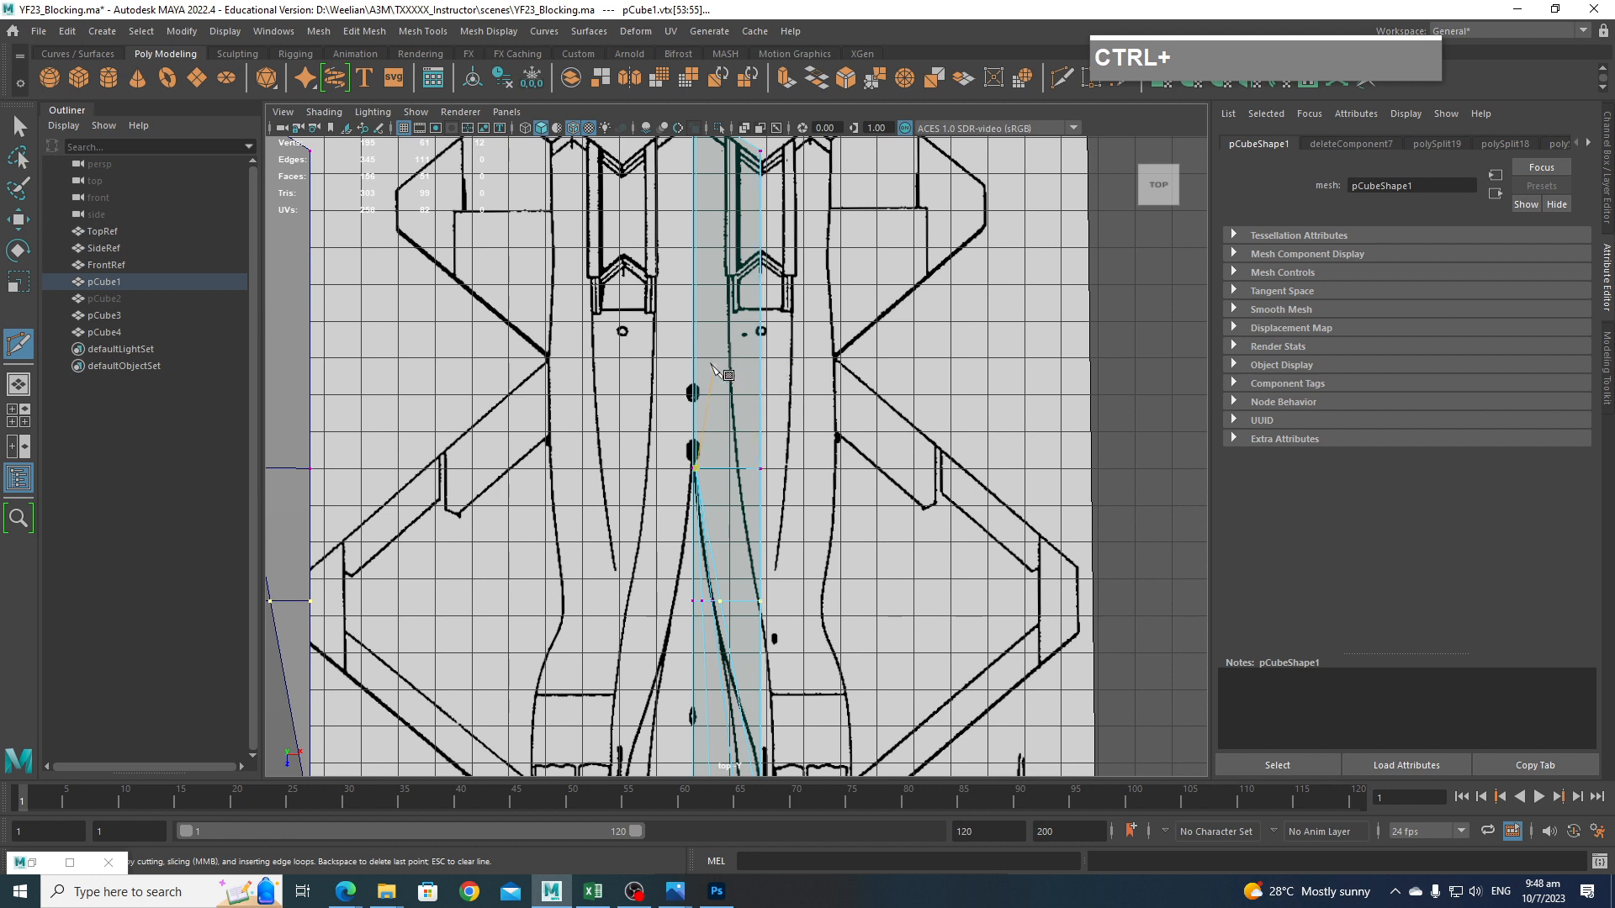
left_click(730, 360, "ctrl")
Select the new edge loop's vertices in the top view, flatten them lengthwise into a straight line and nudge it into place.
key("q")
right_click_drag(672, 384, 614, 383)
left_click_drag(685, 319, 791, 389)
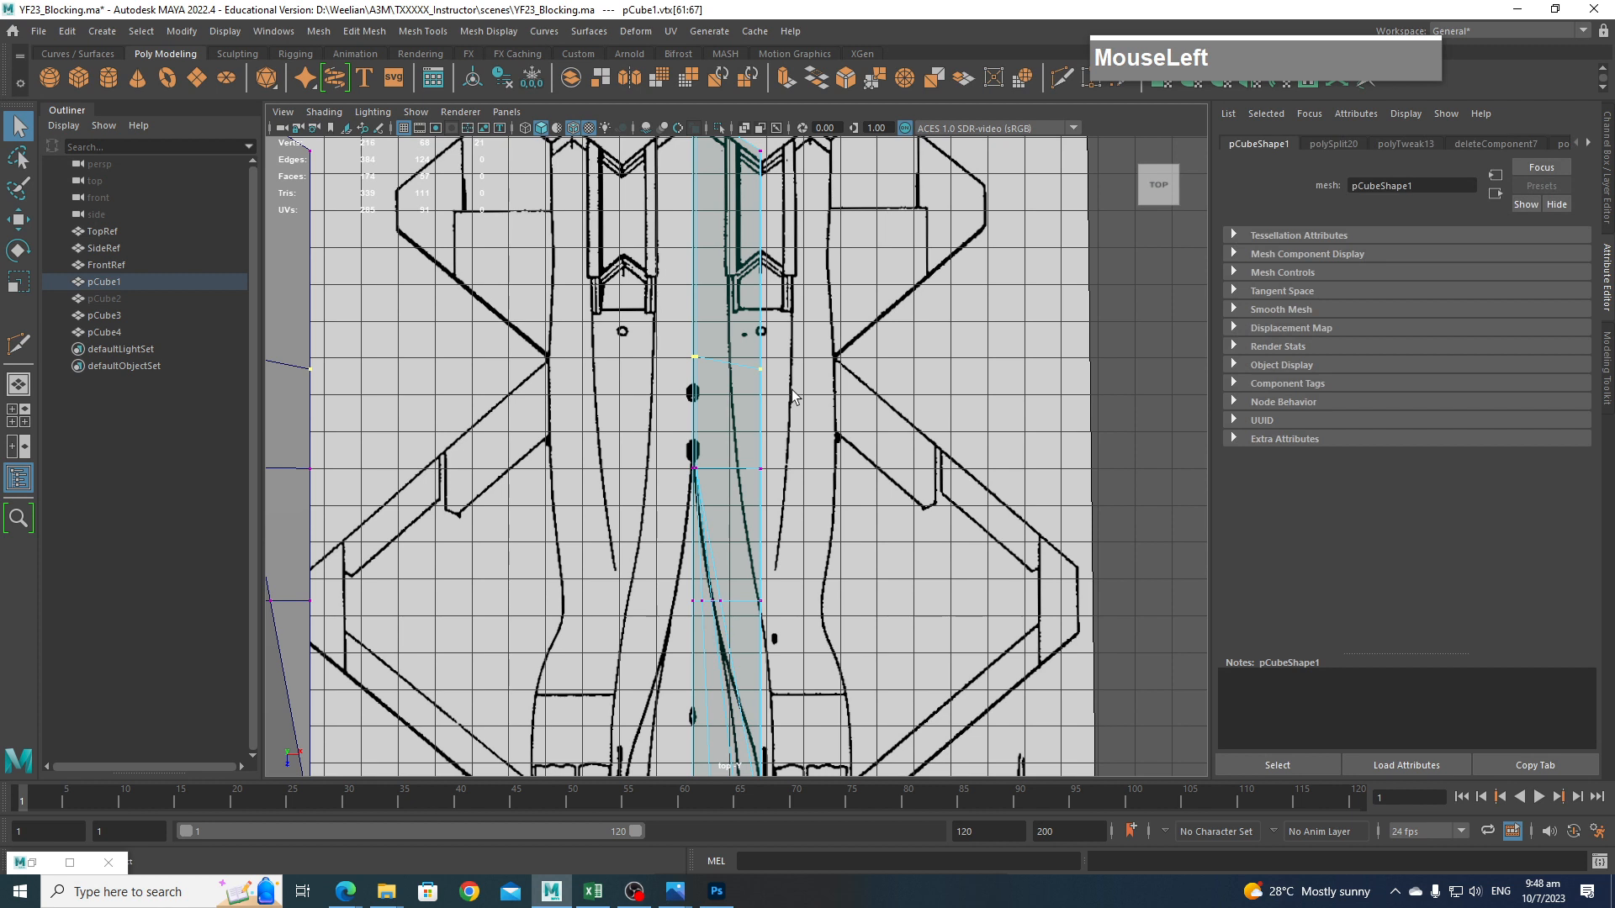
key("r")
left_click_drag(739, 437, 749, 380)
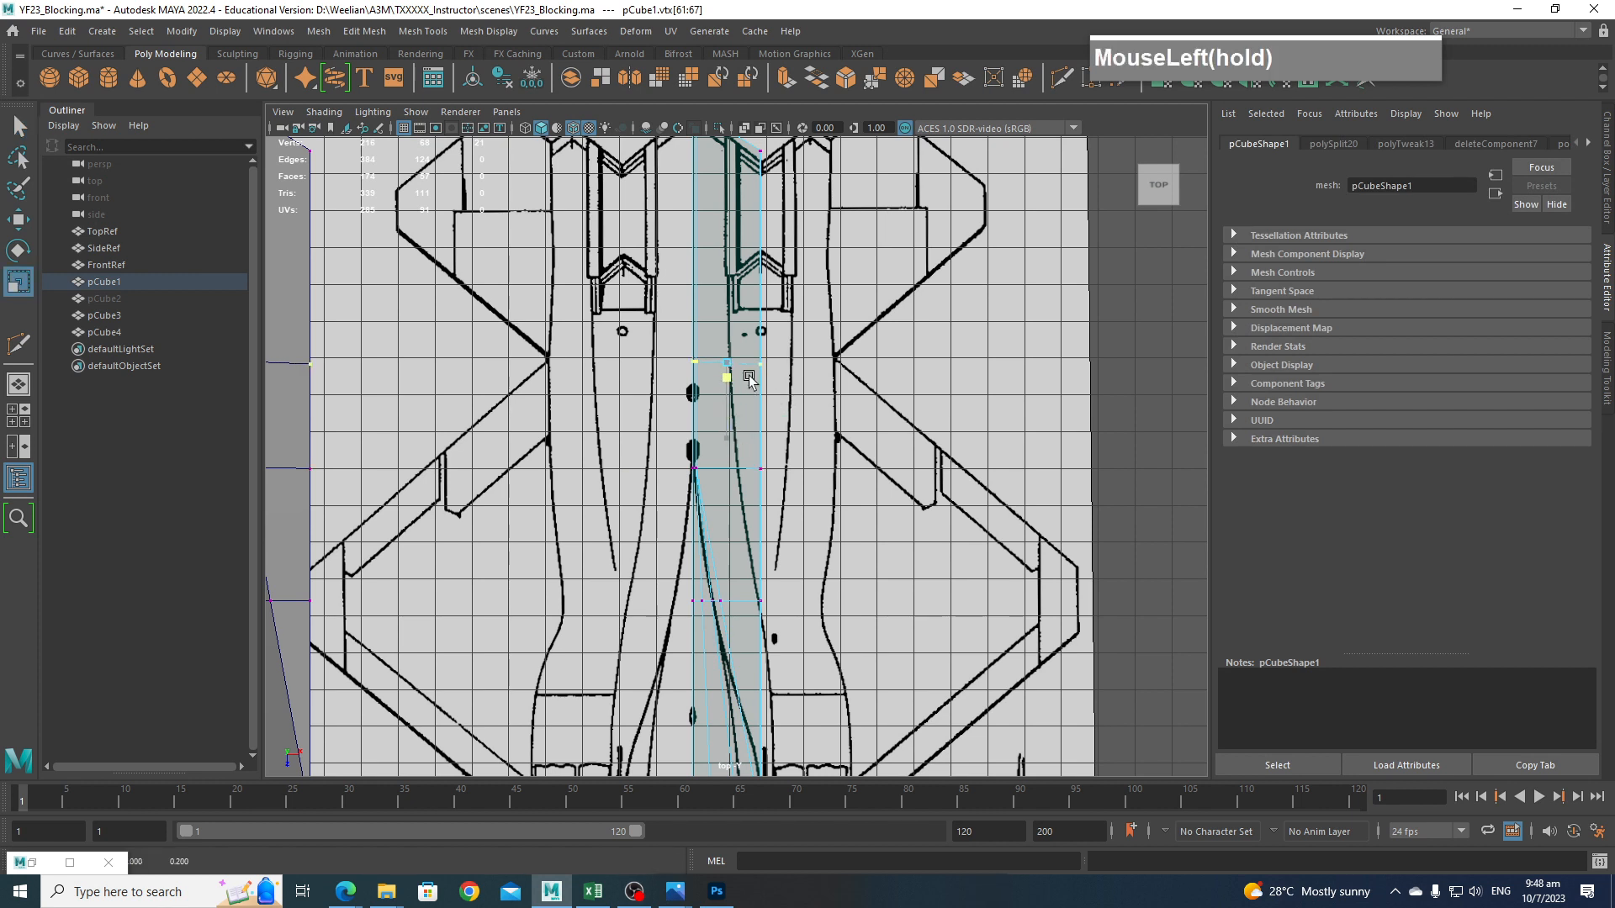
key("w")
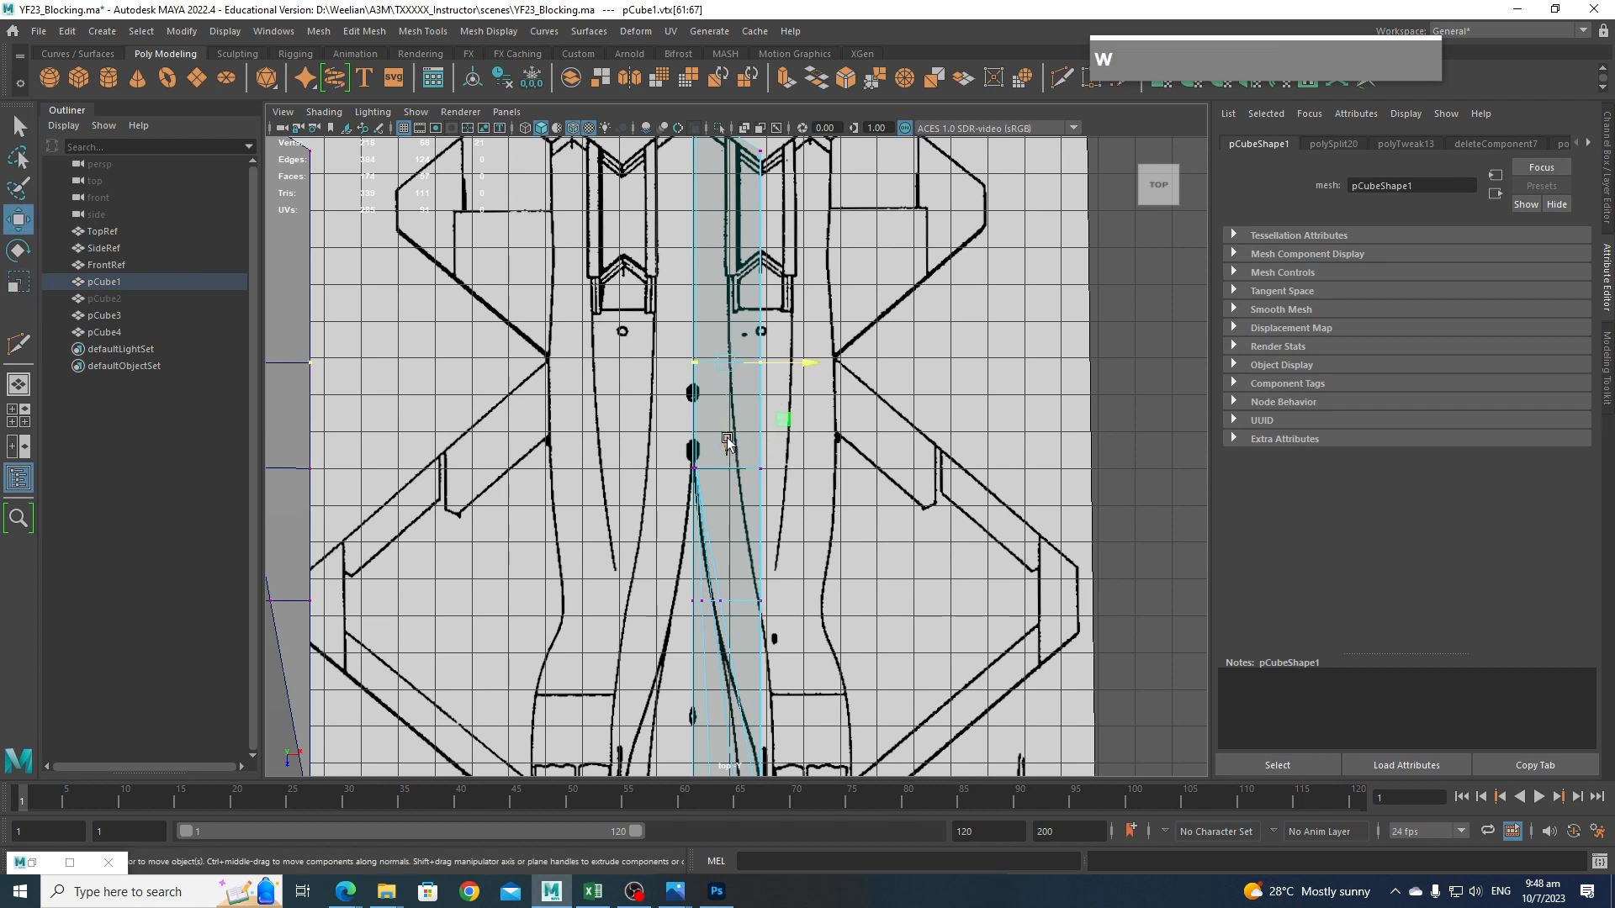
left_click_drag(728, 443, 729, 437)
Vertically scale the middle side vertices of the cross-section behind the main landing gear to fit the side reference drawing.
middle_click_drag(821, 400, 785, 352, "alt")
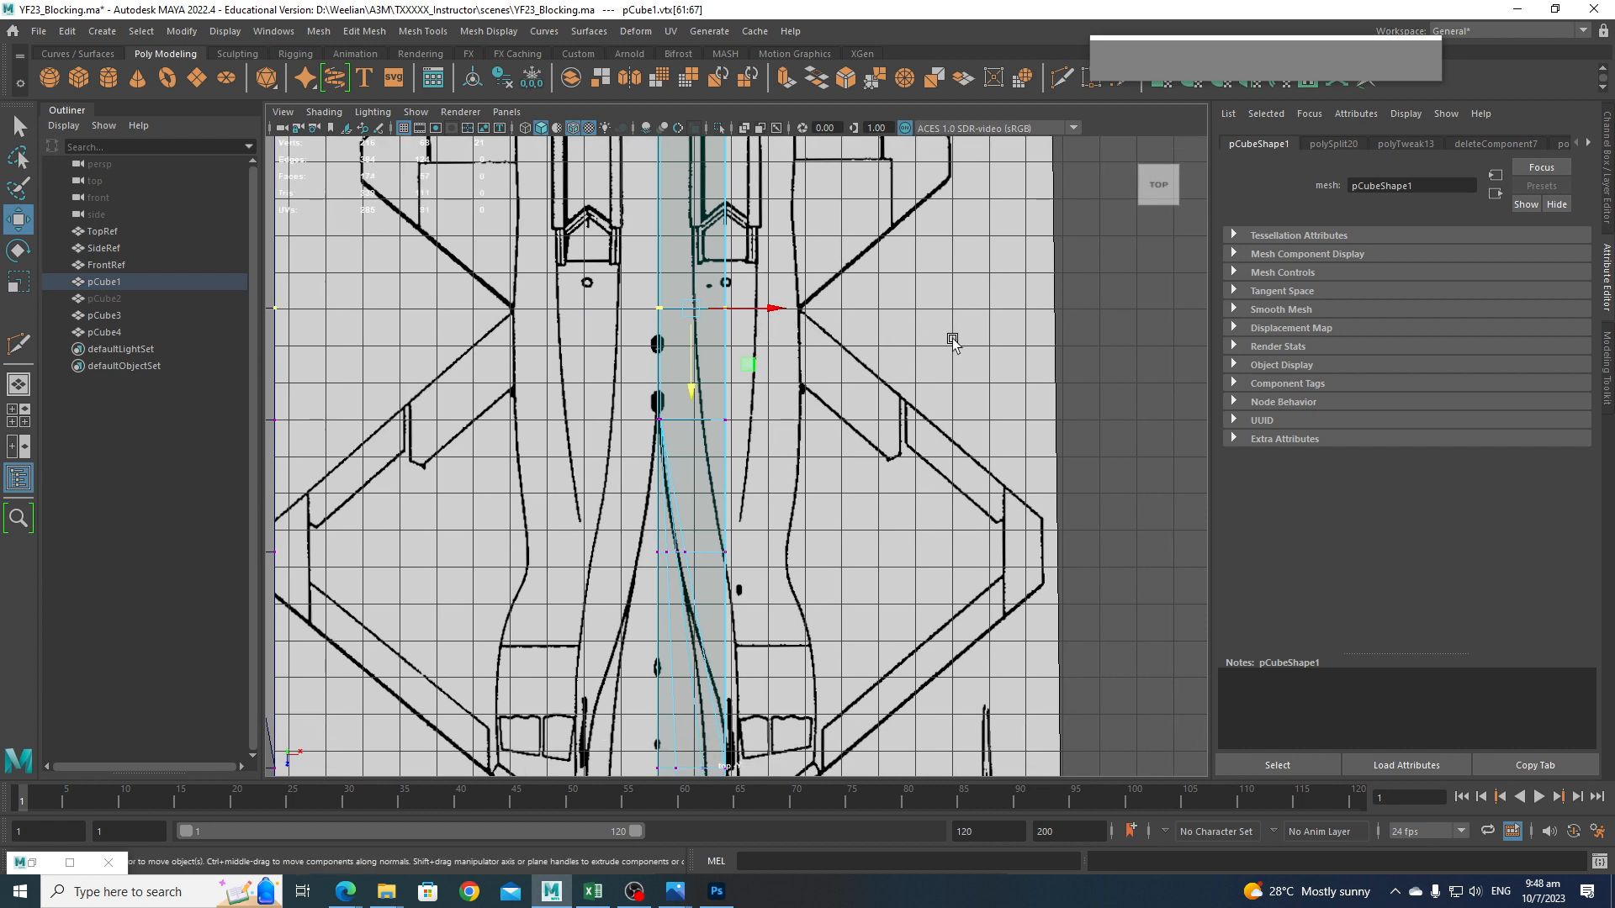
scroll(774, 380, "down", 2)
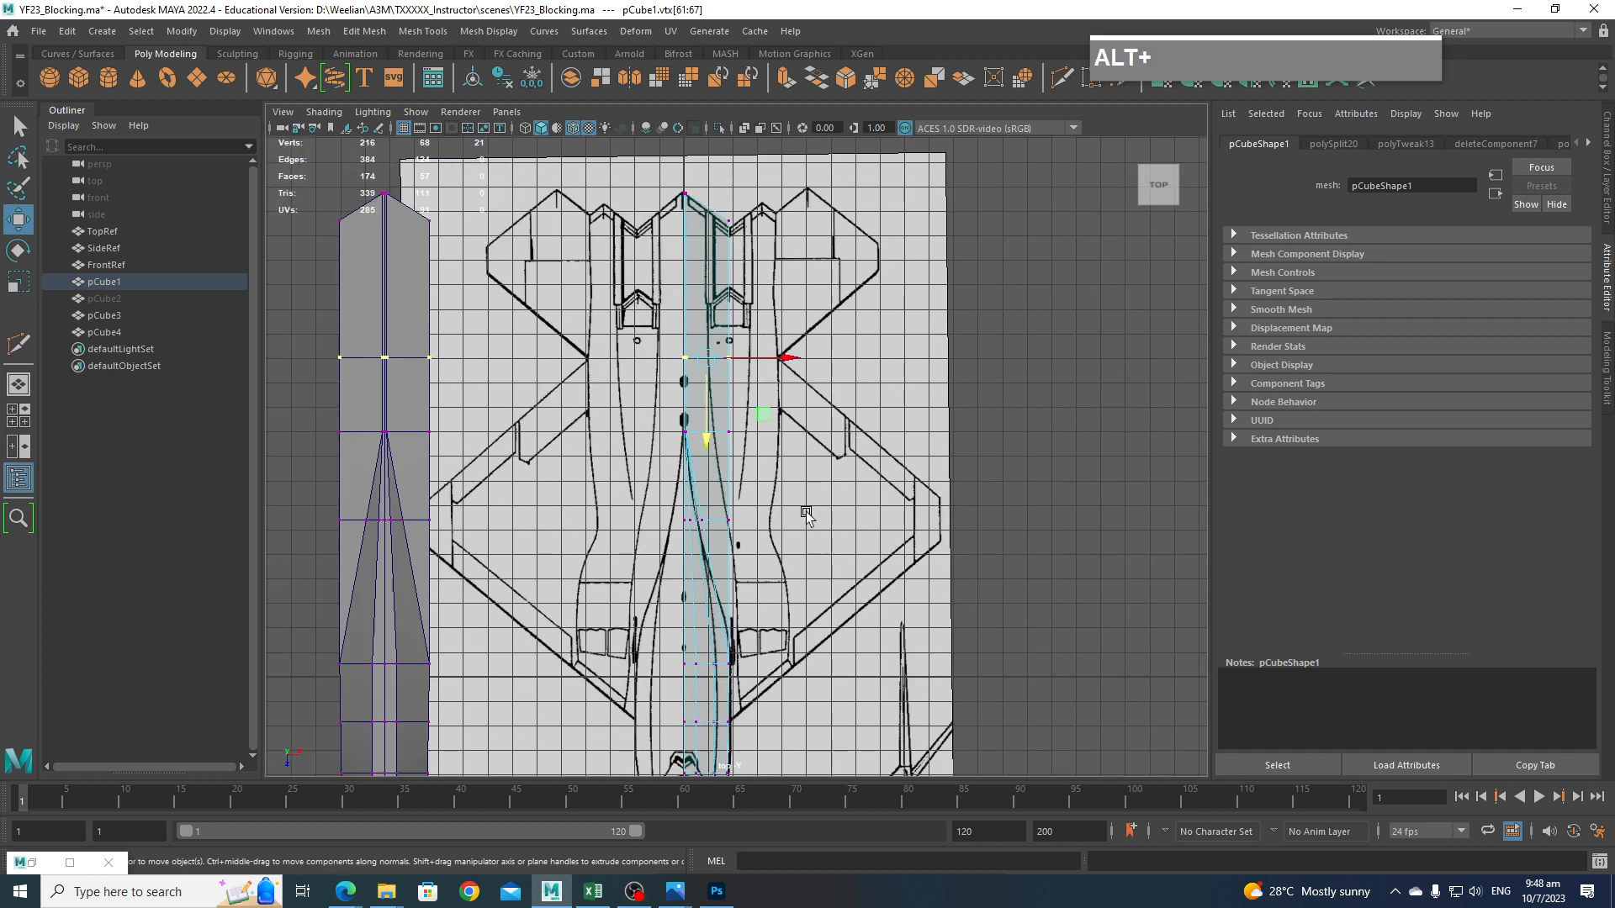
middle_click_drag(803, 510, 760, 420, "alt")
key("space")
left_click_drag(785, 474, 789, 433)
left_click_drag(833, 496, 869, 494, "alt")
scroll(995, 464, "up", 4)
middle_click_drag(869, 494, 846, 496, "alt")
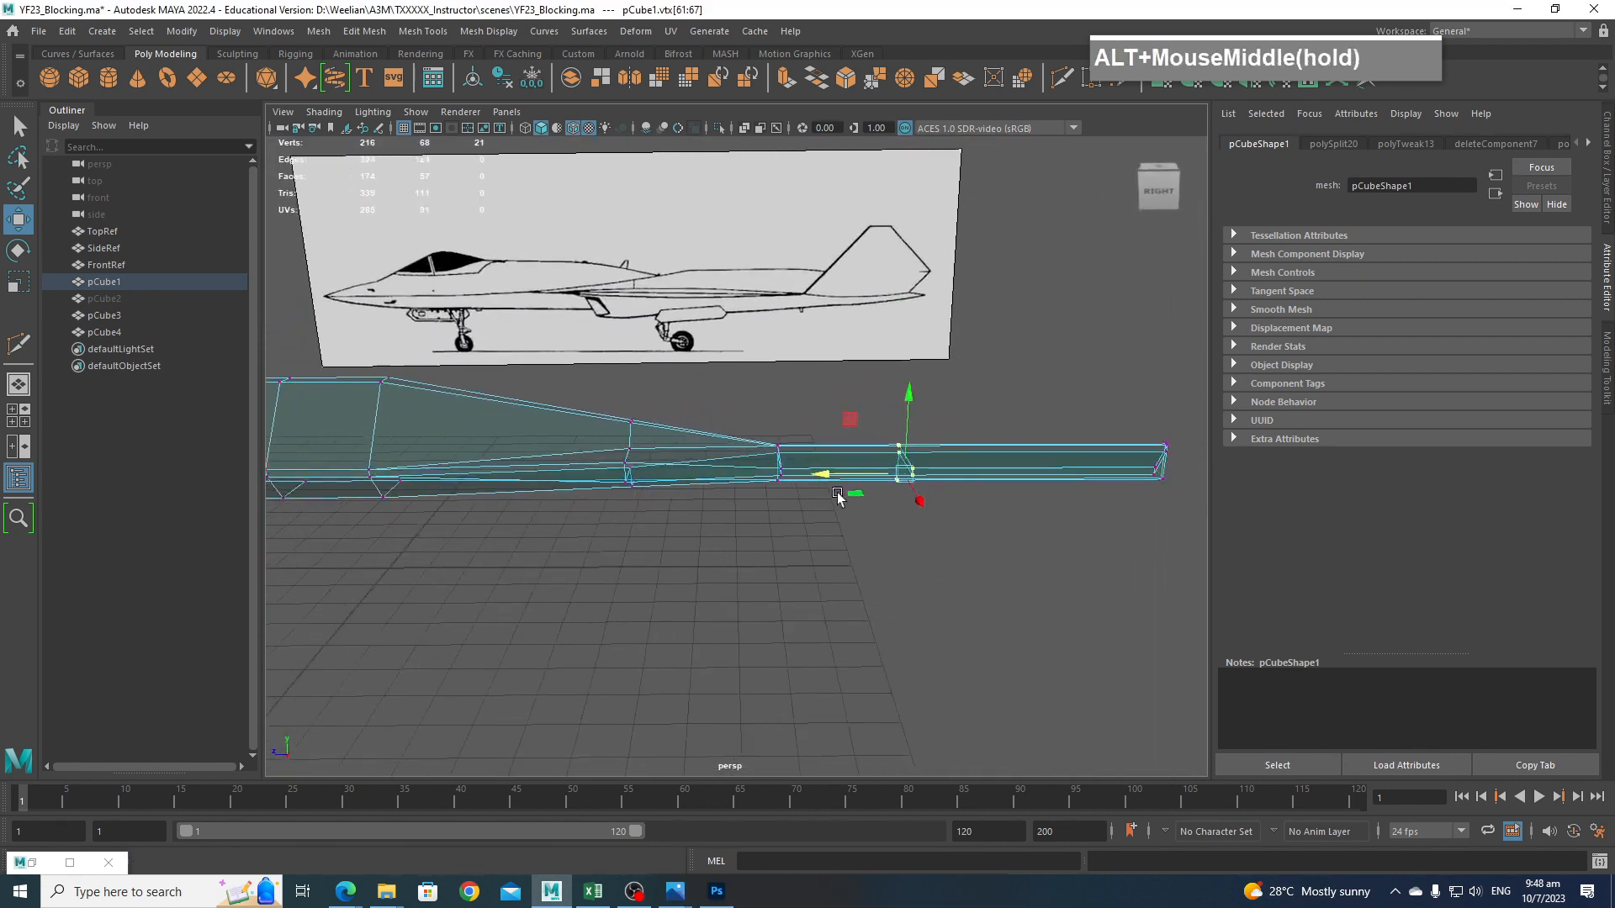
key("space")
left_click_drag(919, 514, 875, 504)
middle_click_drag(875, 505, 872, 432, "alt")
scroll(902, 438, "up", 2)
scroll(975, 432, "up", 2)
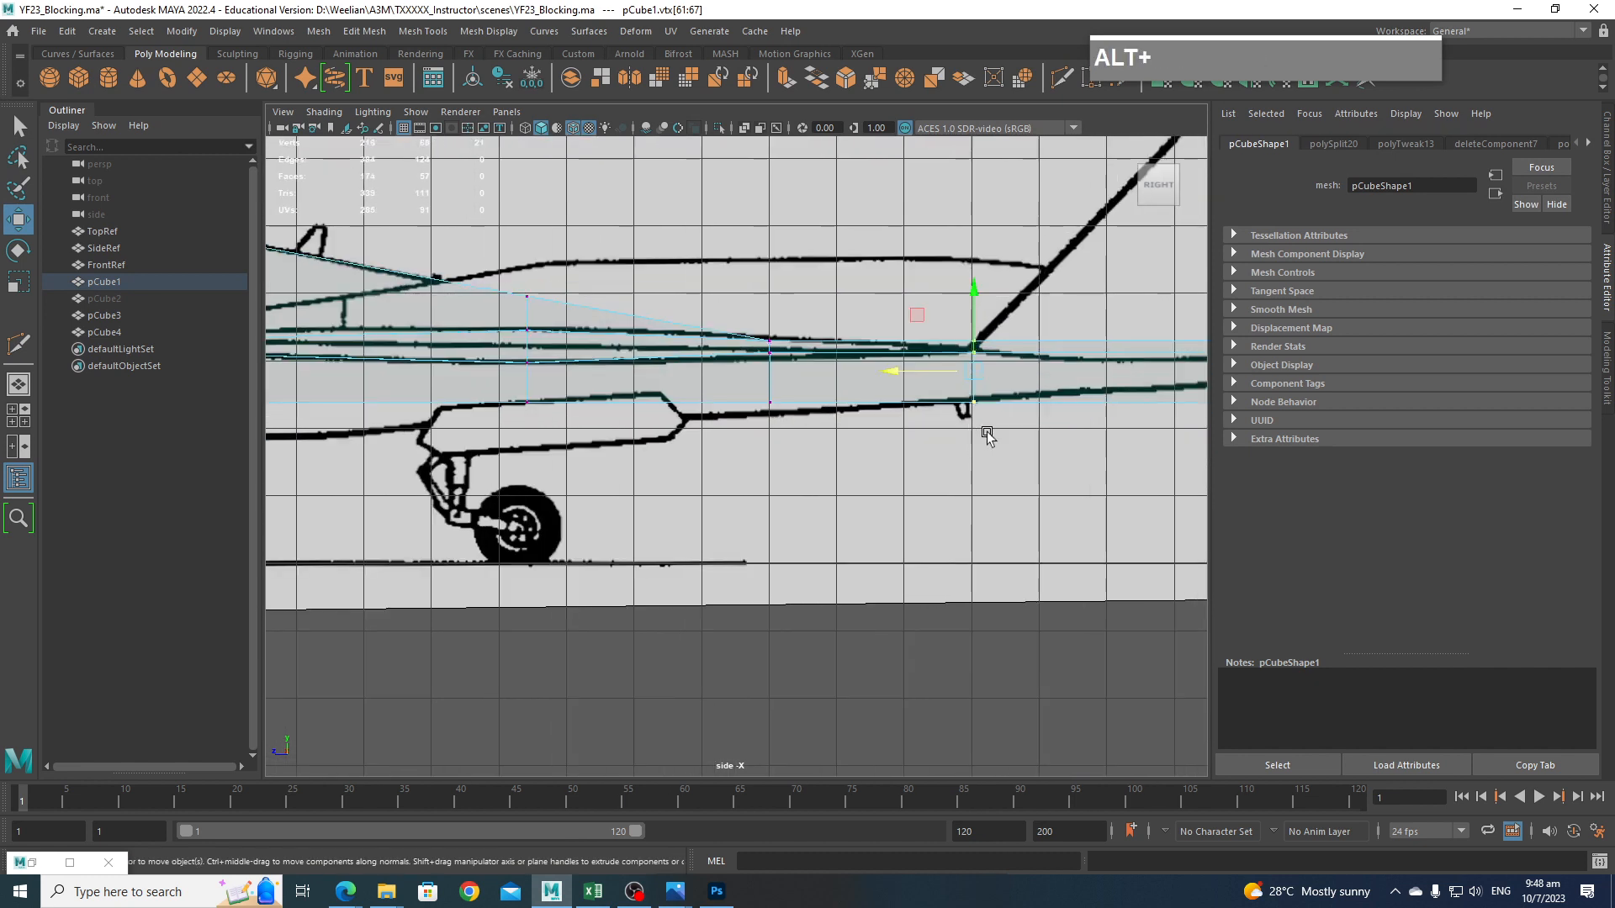
middle_click_drag(989, 388, 913, 433, "alt")
left_click_drag(928, 418, 898, 339)
middle_click_drag(898, 342, 1036, 339, "alt")
left_click_drag(817, 370, 848, 413)
key("r")
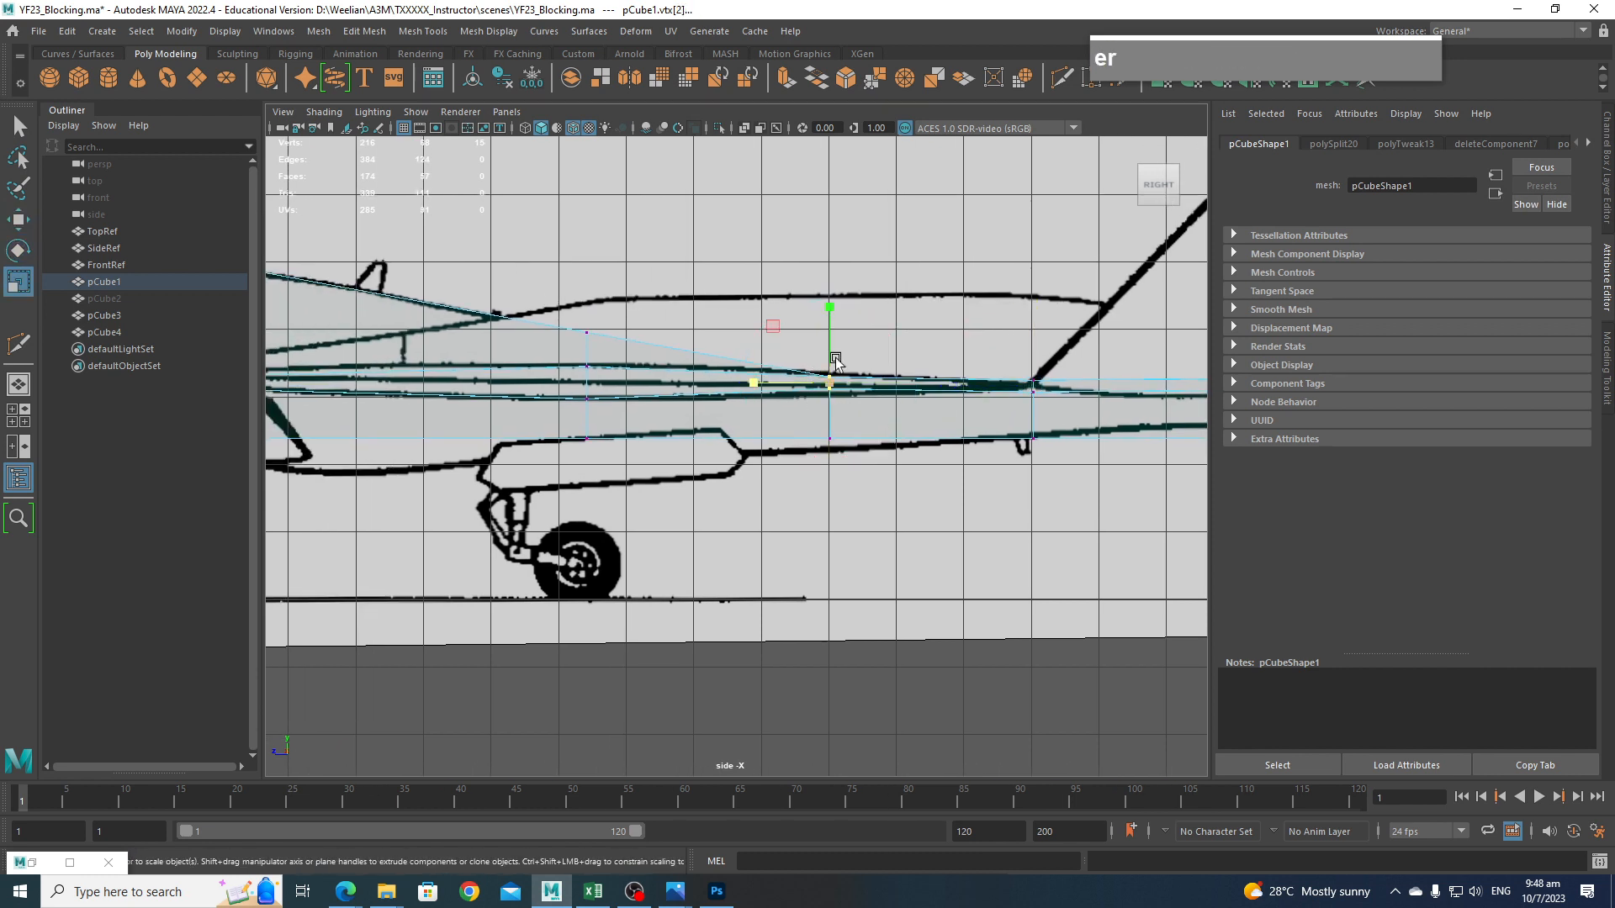
mouse_move(831, 315)
left_mouse_down()
mouse_move(831, 292)
mouse_move(831, 309)
left_mouse_up()
key("w")
Select the middle side vertices of the cross-section just ahead of the air intake and scale them vertically closer together.
middle_click_drag(700, 391, 960, 391, "alt")
middle_click_drag(575, 397, 853, 462, "alt")
scroll(843, 420, "up", 5)
left_click_drag(686, 354, 733, 408)
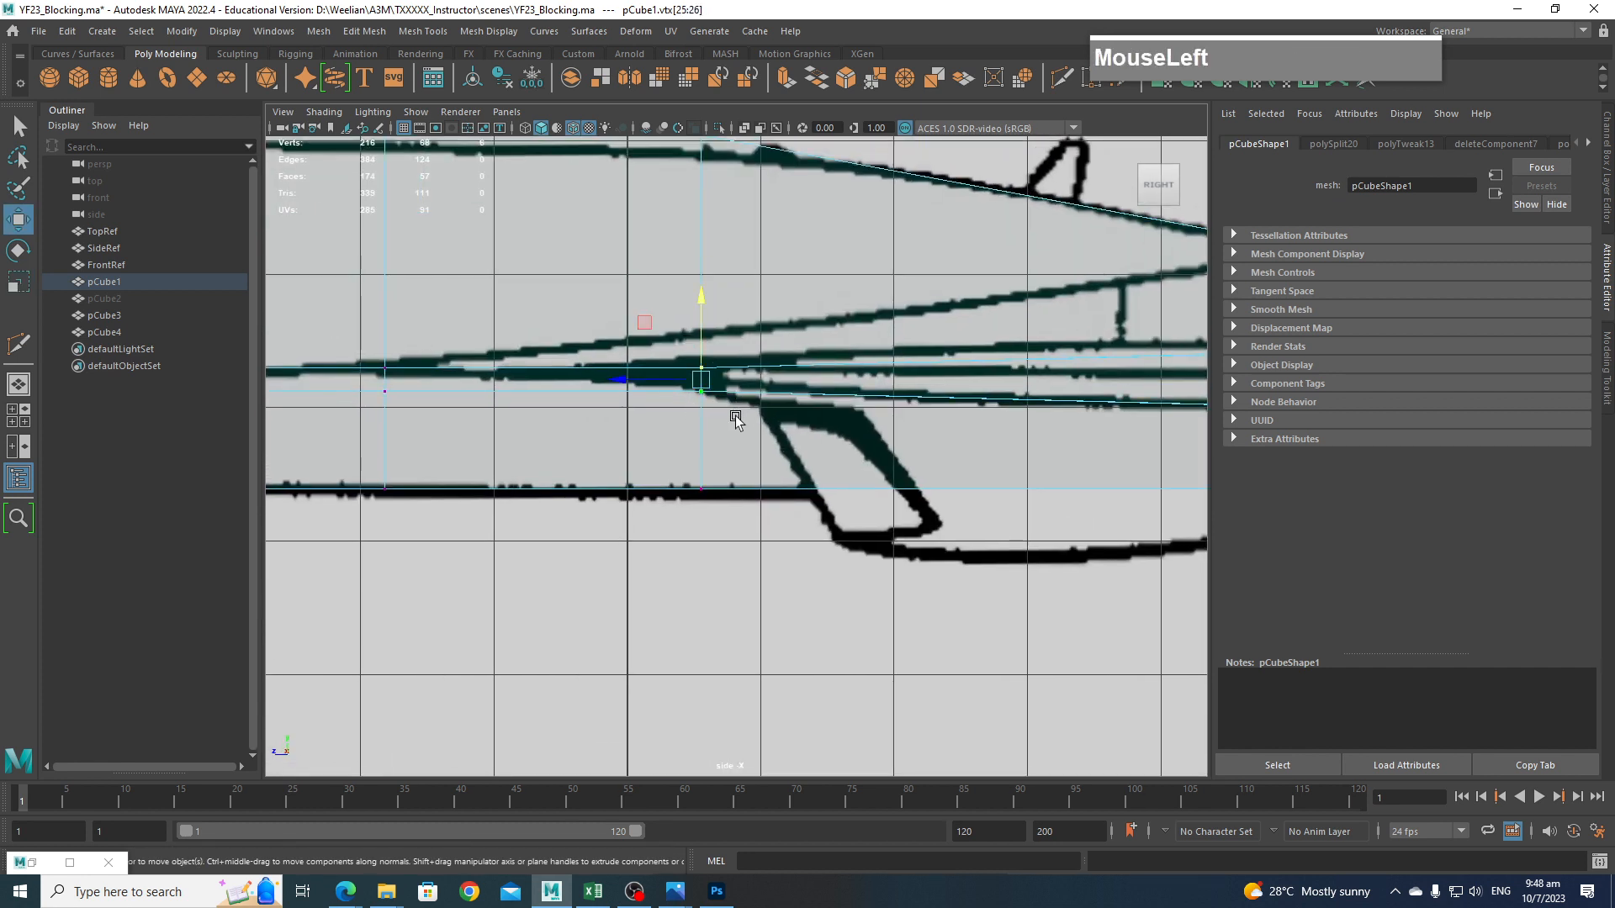
key("r")
left_click_drag(701, 304, 707, 331)
Select the narrow side-strip faces running from the air intake area back to the tail fin root.
middle_click_drag(1074, 487, 613, 479, "alt")
scroll(613, 479, "down", 5)
middle_click_drag(926, 546, 886, 554, "alt")
scroll(951, 621, "up", 5)
right_click_drag(856, 454, 859, 478)
left_click(763, 473)
left_click(925, 469, "shift")
middle_click_drag(945, 496, 659, 498, "alt")
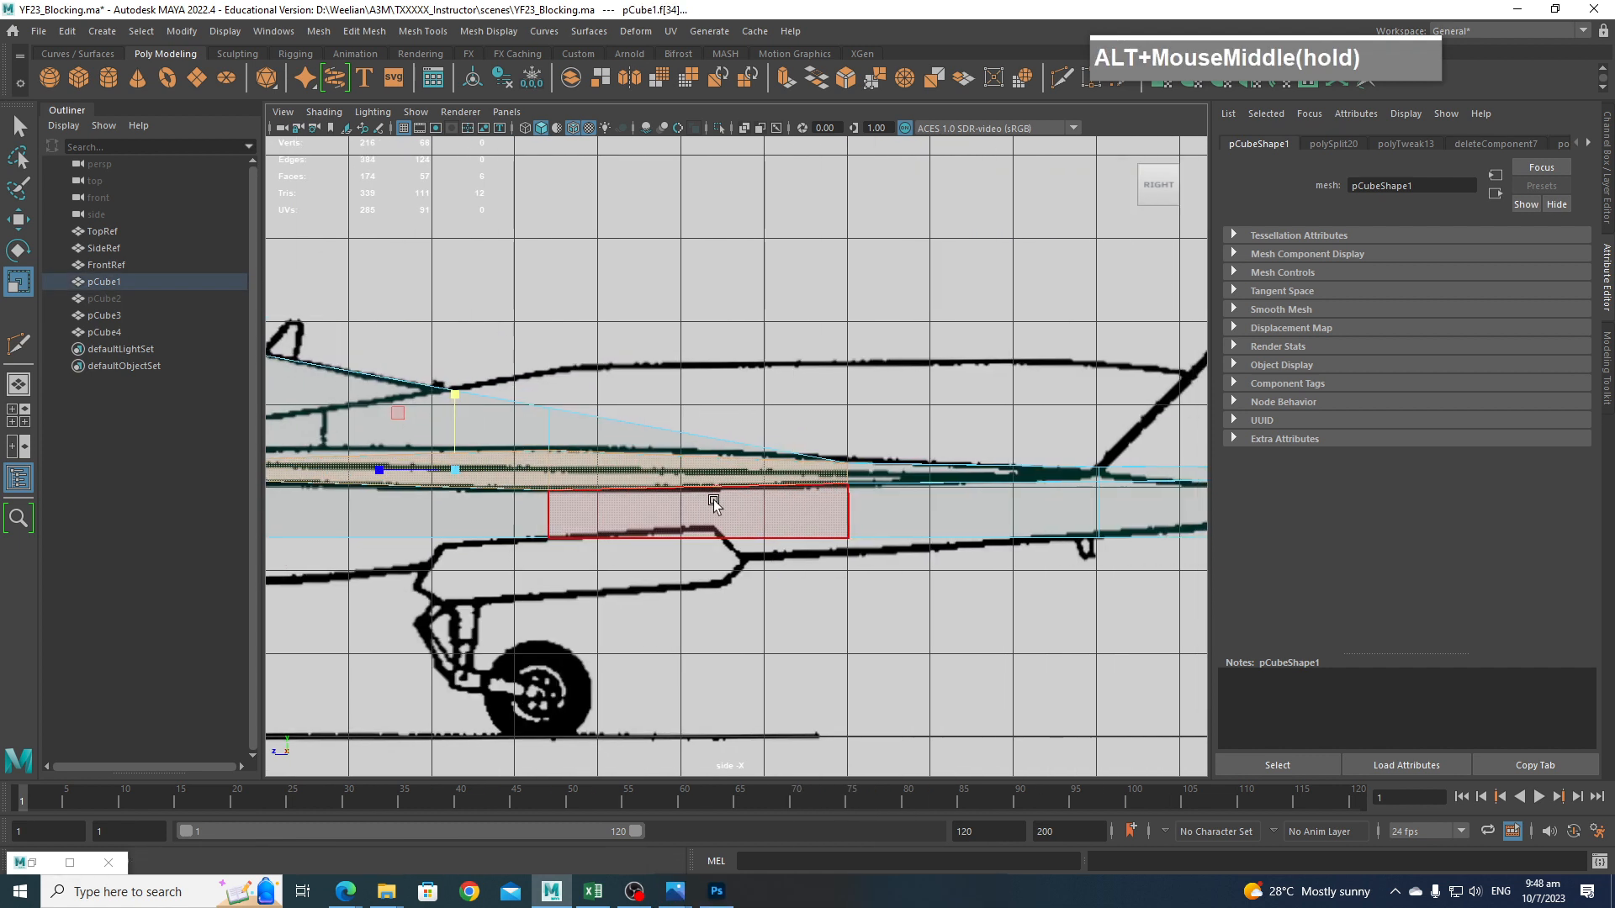
left_click(963, 473, "shift")
Try to extrude the selected side-strip faces straight outward beyond the wingtip of the top reference drawing.
scroll(841, 521, "down", 6)
left_click_drag(841, 522, 773, 502, "alt")
key("space")
left_click_drag(799, 551, 910, 594, "alt")
right_click_drag(910, 593, 736, 702, "alt")
middle_click_drag(736, 702, 742, 619, "alt")
left_click_drag(742, 619, 805, 553, "alt")
key("w")
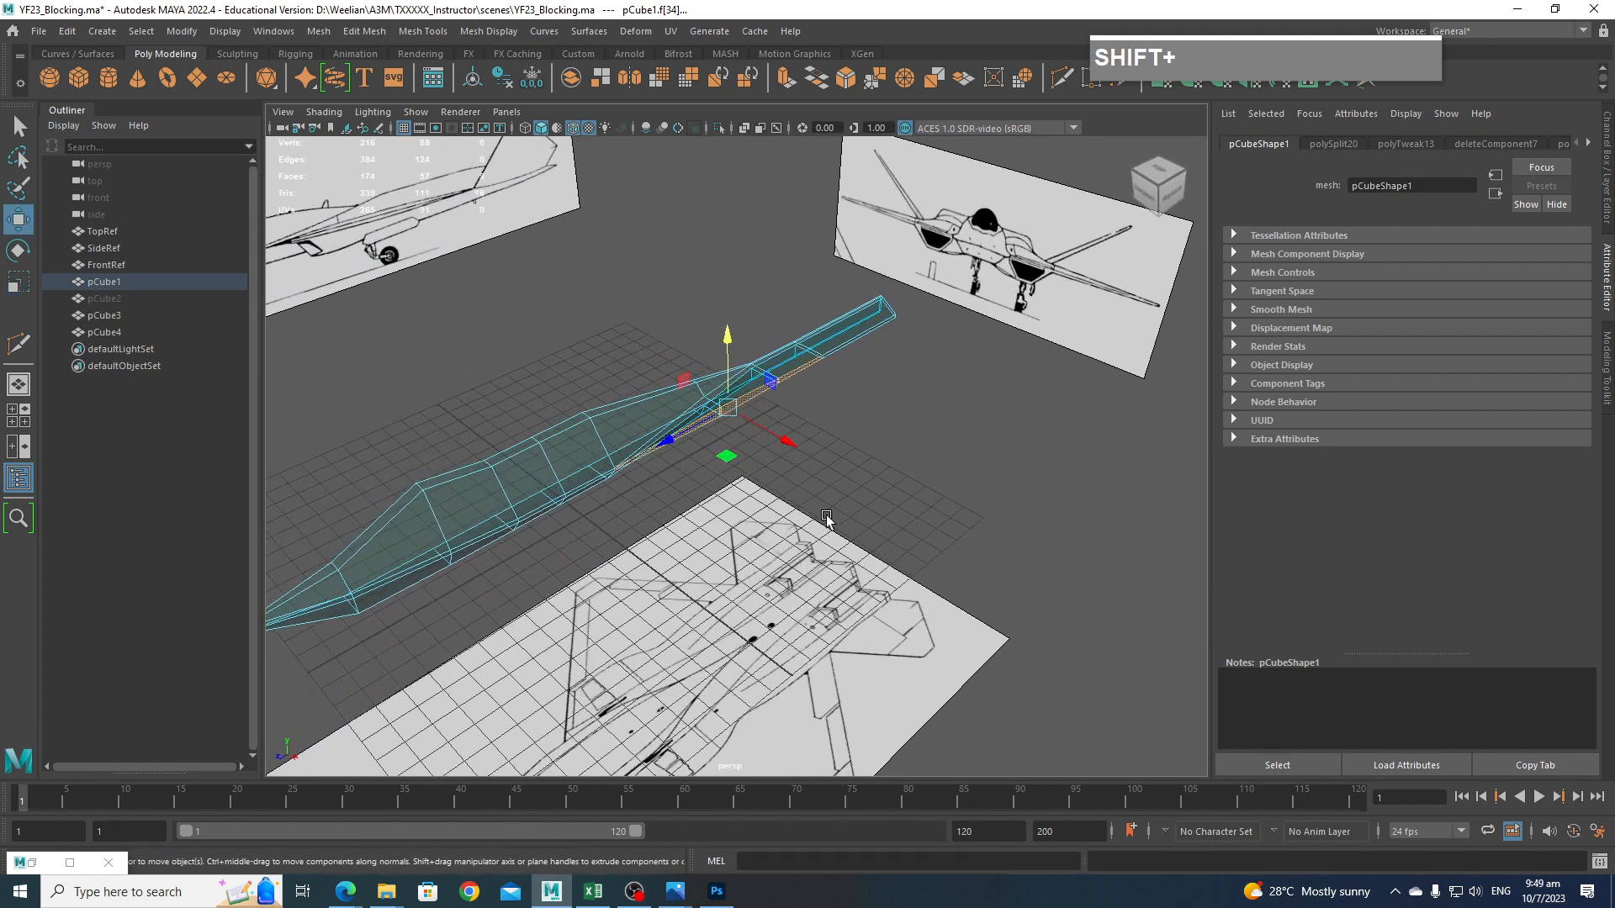
left_click_drag(780, 446, 975, 555, "shift")
key("space")
left_click_drag(1022, 631, 936, 621)
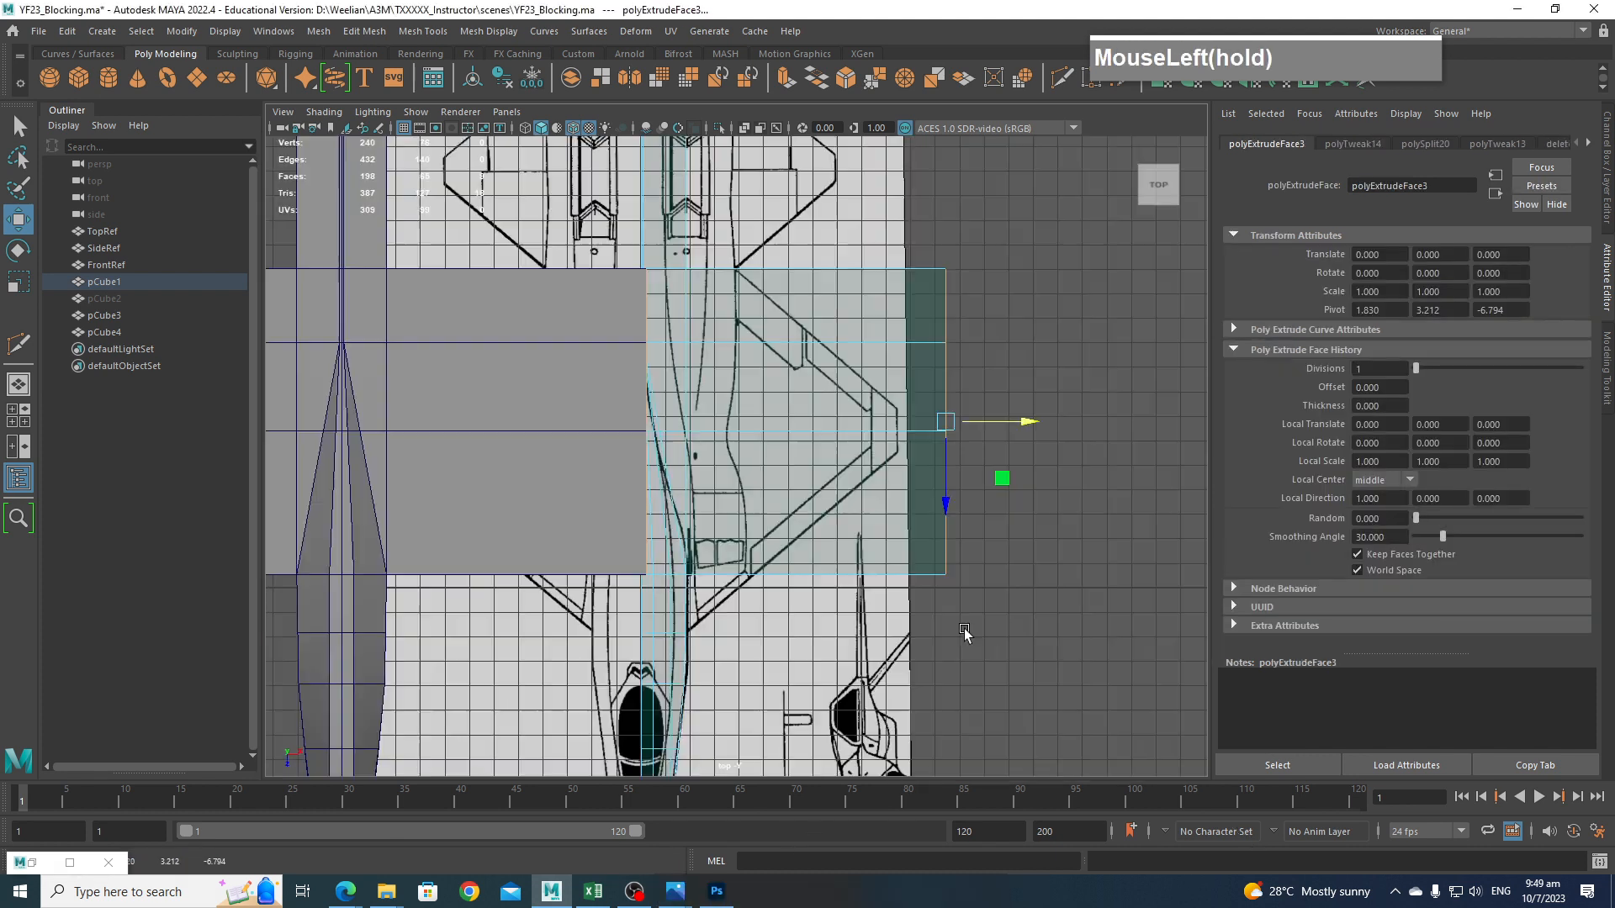
middle_click_drag(1034, 613, 1012, 662, "alt")
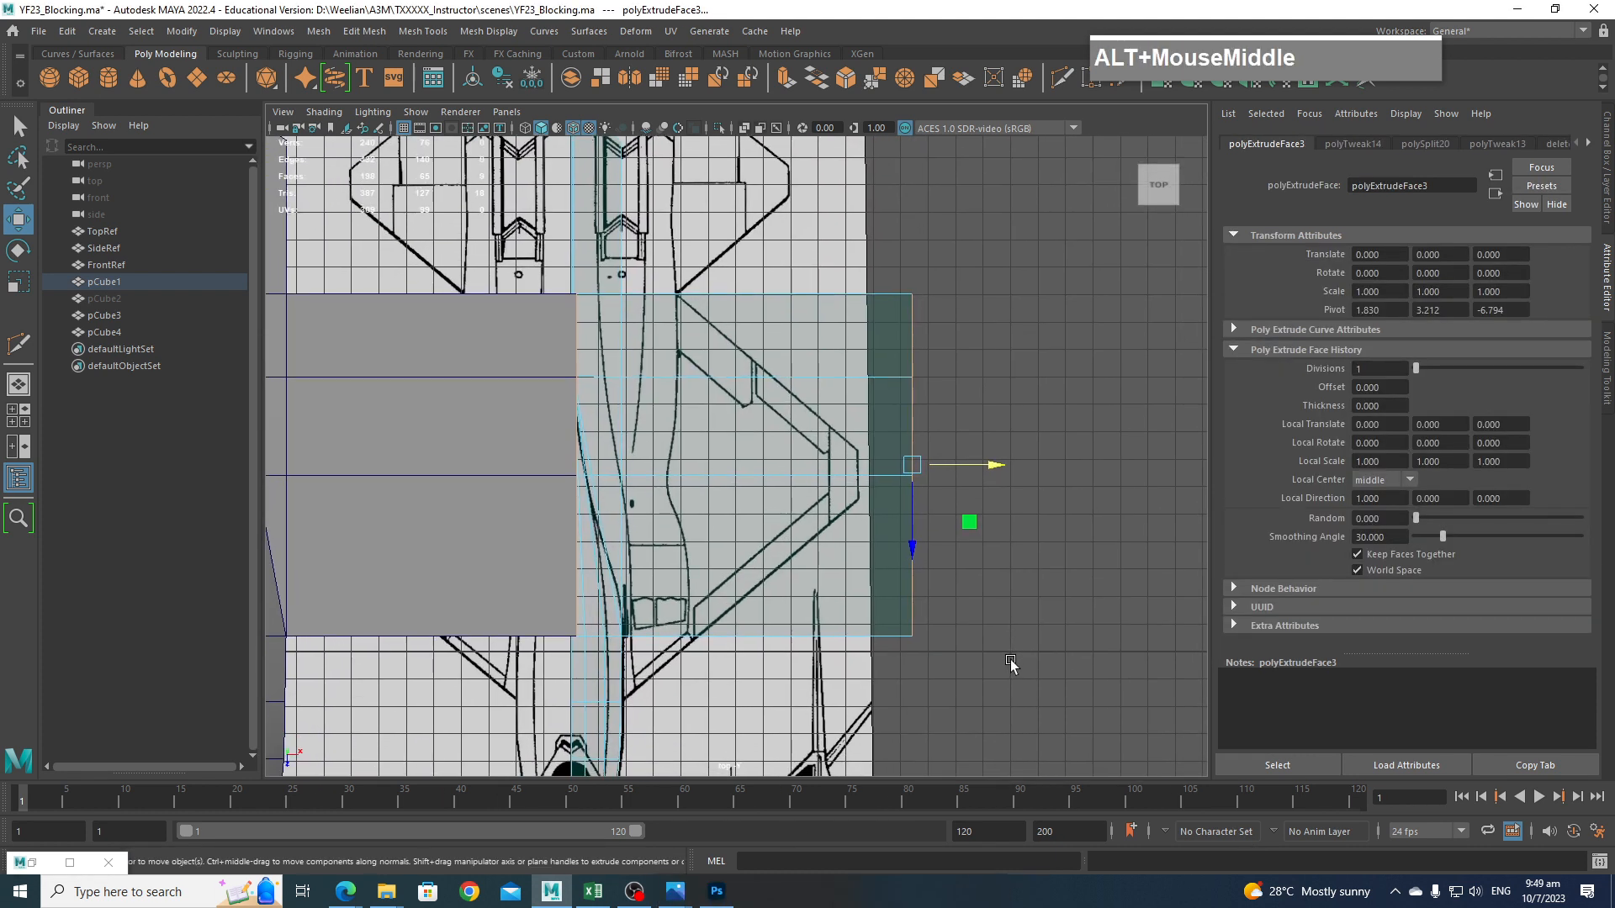
Scale the extruded end faces lengthwise into a tapered wing and pull them back in to the drawn wingtip.
key("e")
key("r")
left_click_drag(935, 551, 930, 482)
key("w")
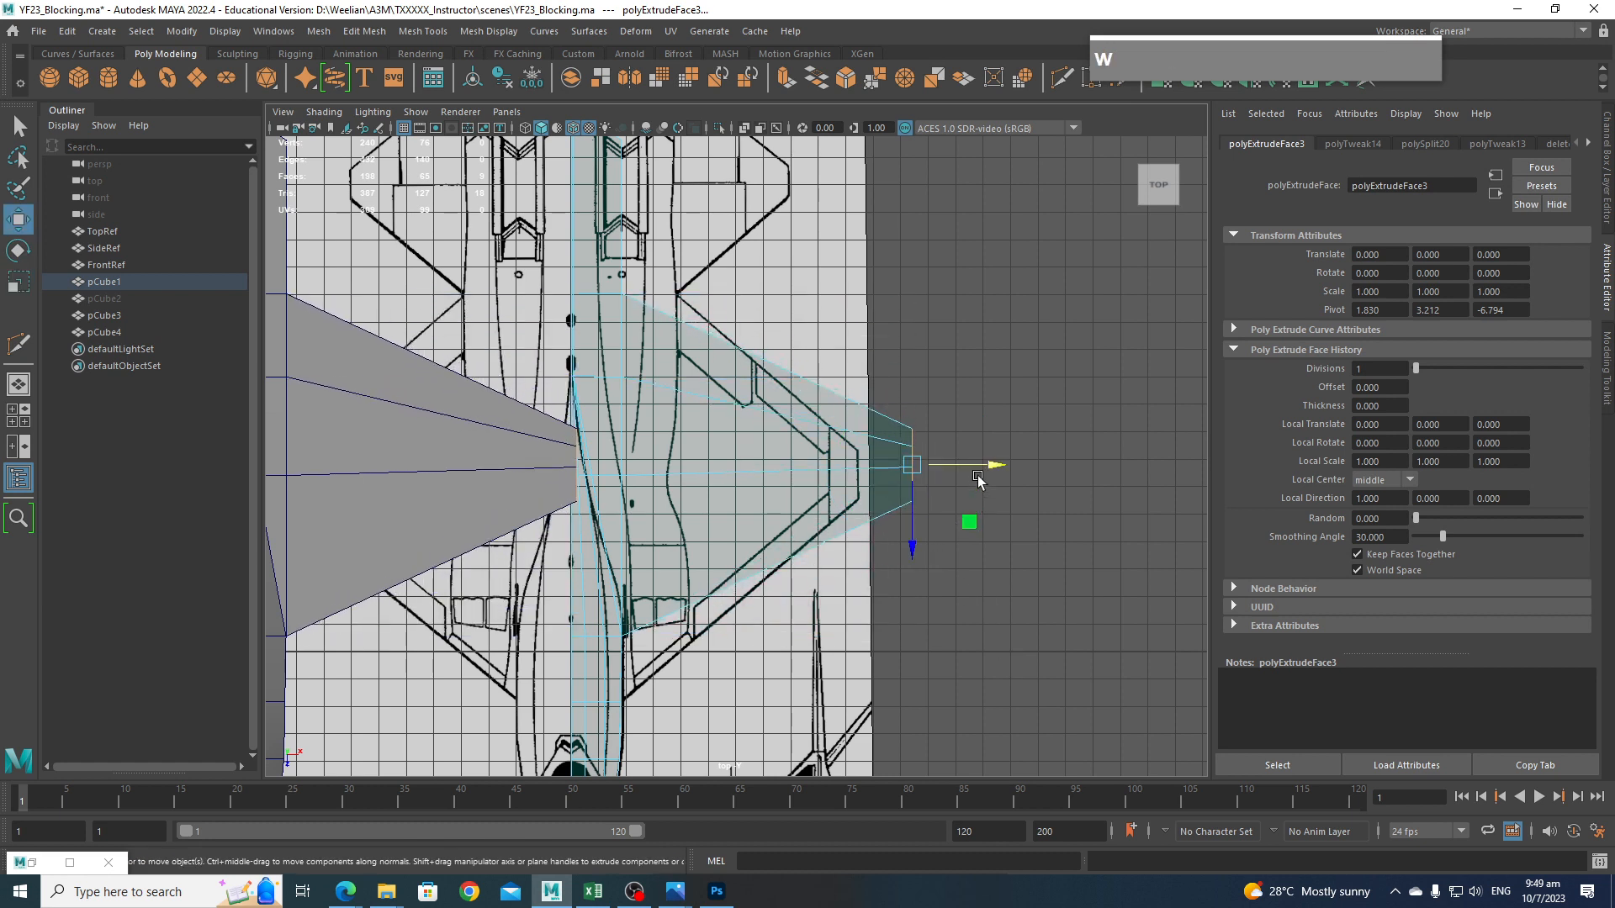
left_click(987, 467)
key("z")
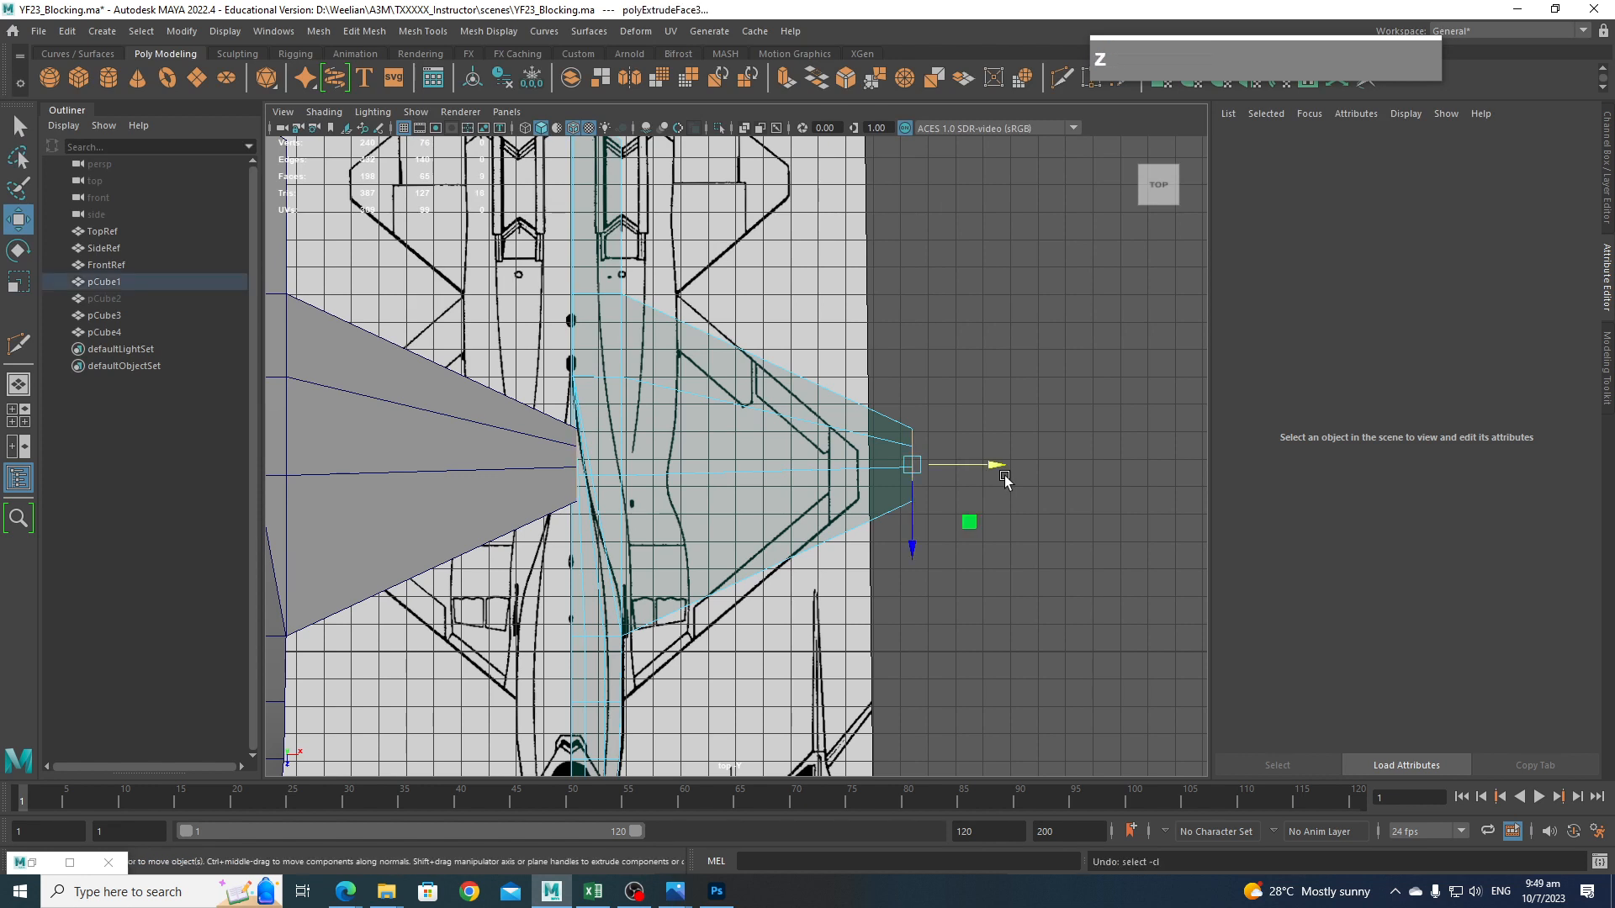
left_click_drag(992, 470, 939, 482)
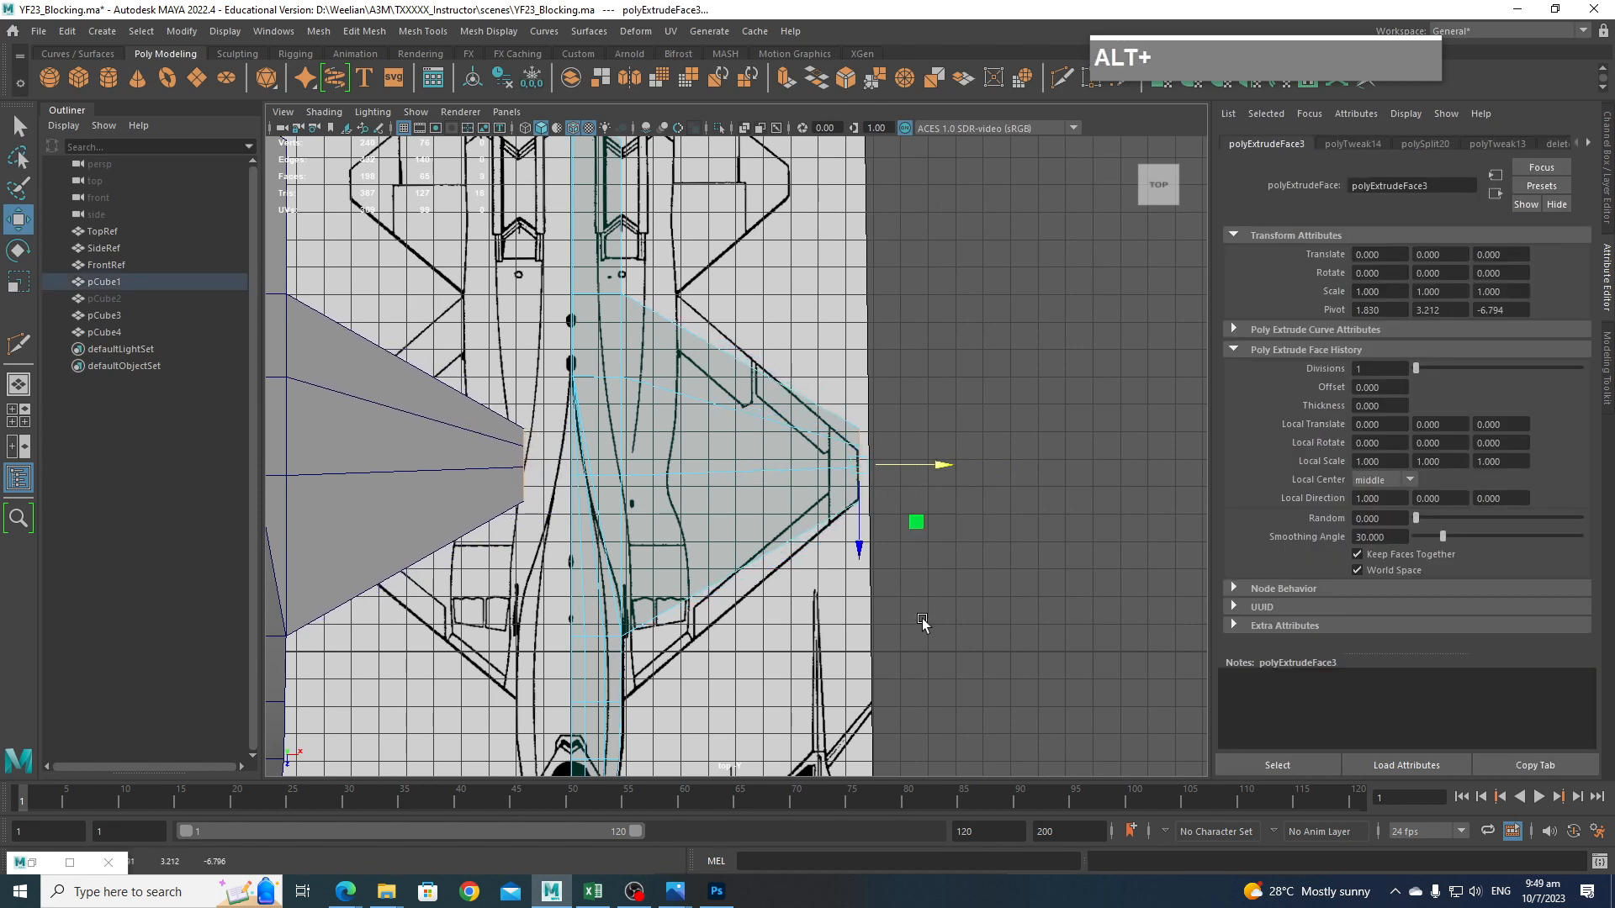
Check the trial wing in perspective and side views and undo the extrusion back to the face selection.
middle_click_drag(939, 481, 934, 352, "alt")
left_click_drag(757, 608, 721, 548, "alt")
key("space")
left_click_drag(722, 546, 833, 513, "alt")
key("space")
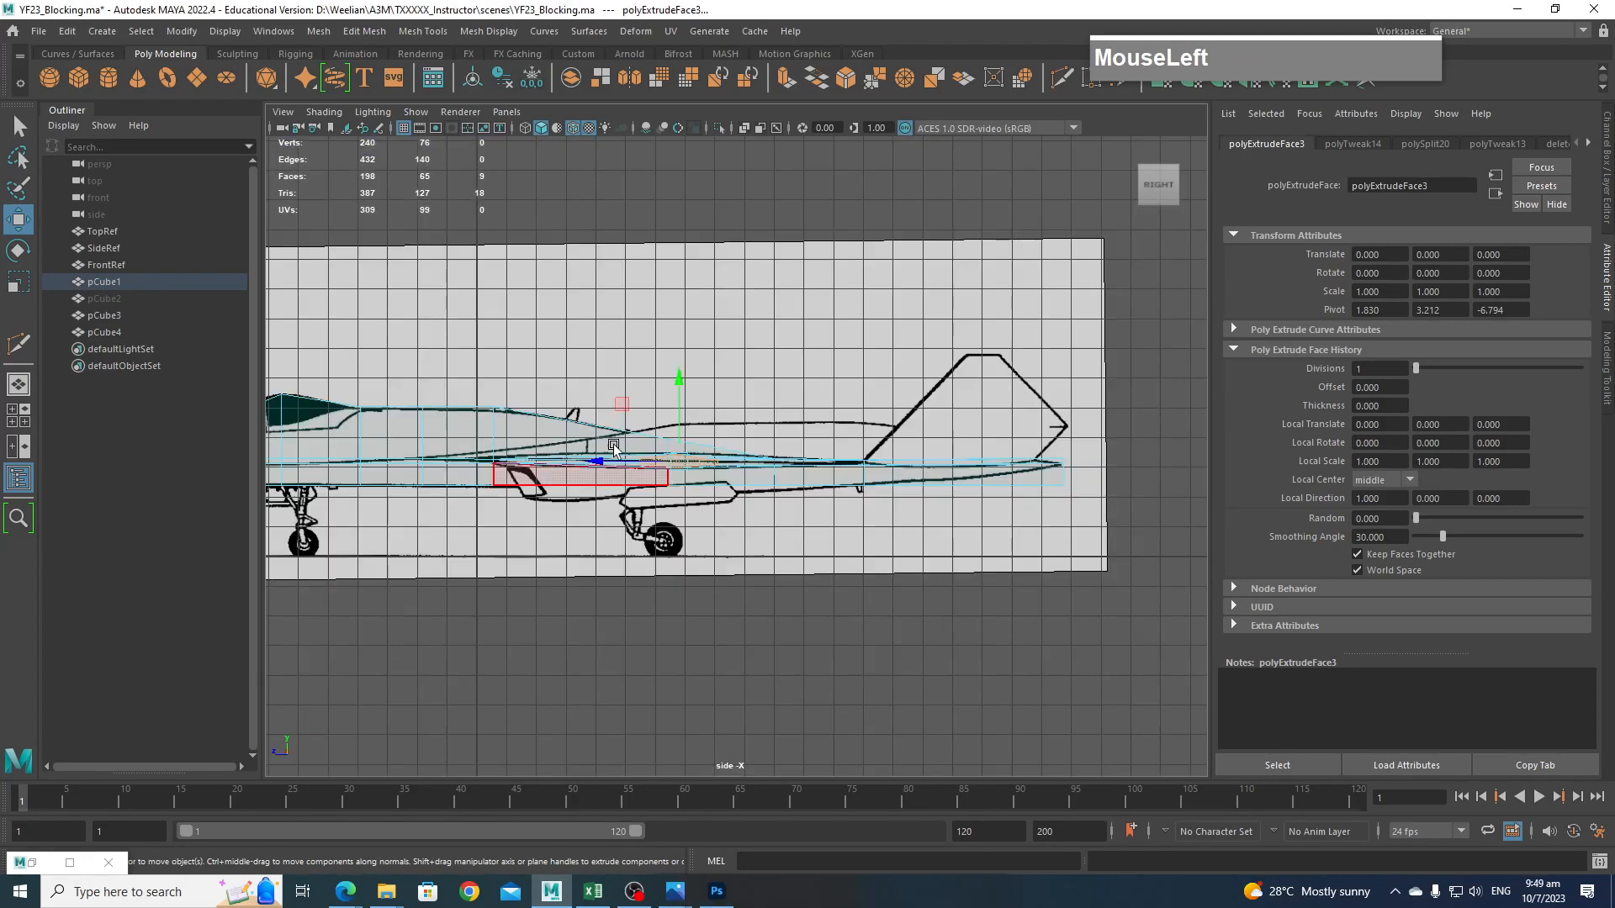
middle_click_drag(832, 513, 835, 498, "alt")
scroll(835, 498, "up", 3)
scroll(835, 498, "up", 2)
key("space")
left_click_drag(881, 555, 905, 586)
key("z")
key("z")
key("z")
key("z")
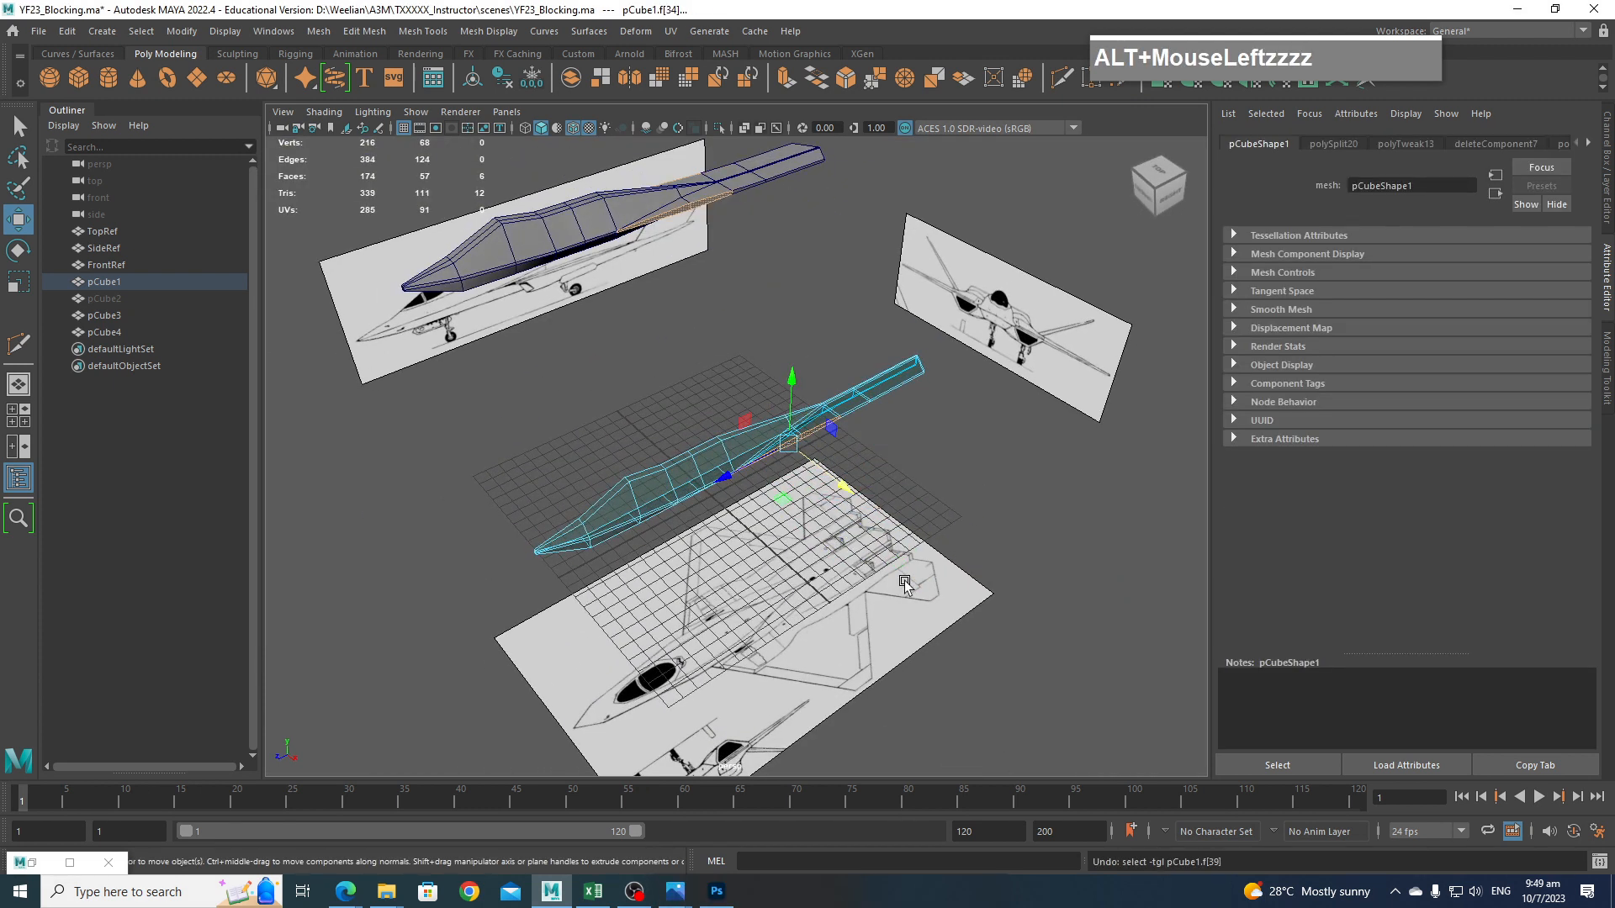
Return to object mode, select the duplicate copies pCube3 and pCube4, and move them clear of the main body.
scroll(905, 587, "up", 3)
left_click_drag(904, 586, 731, 515, "alt")
middle_click_drag(731, 515, 743, 458, "alt")
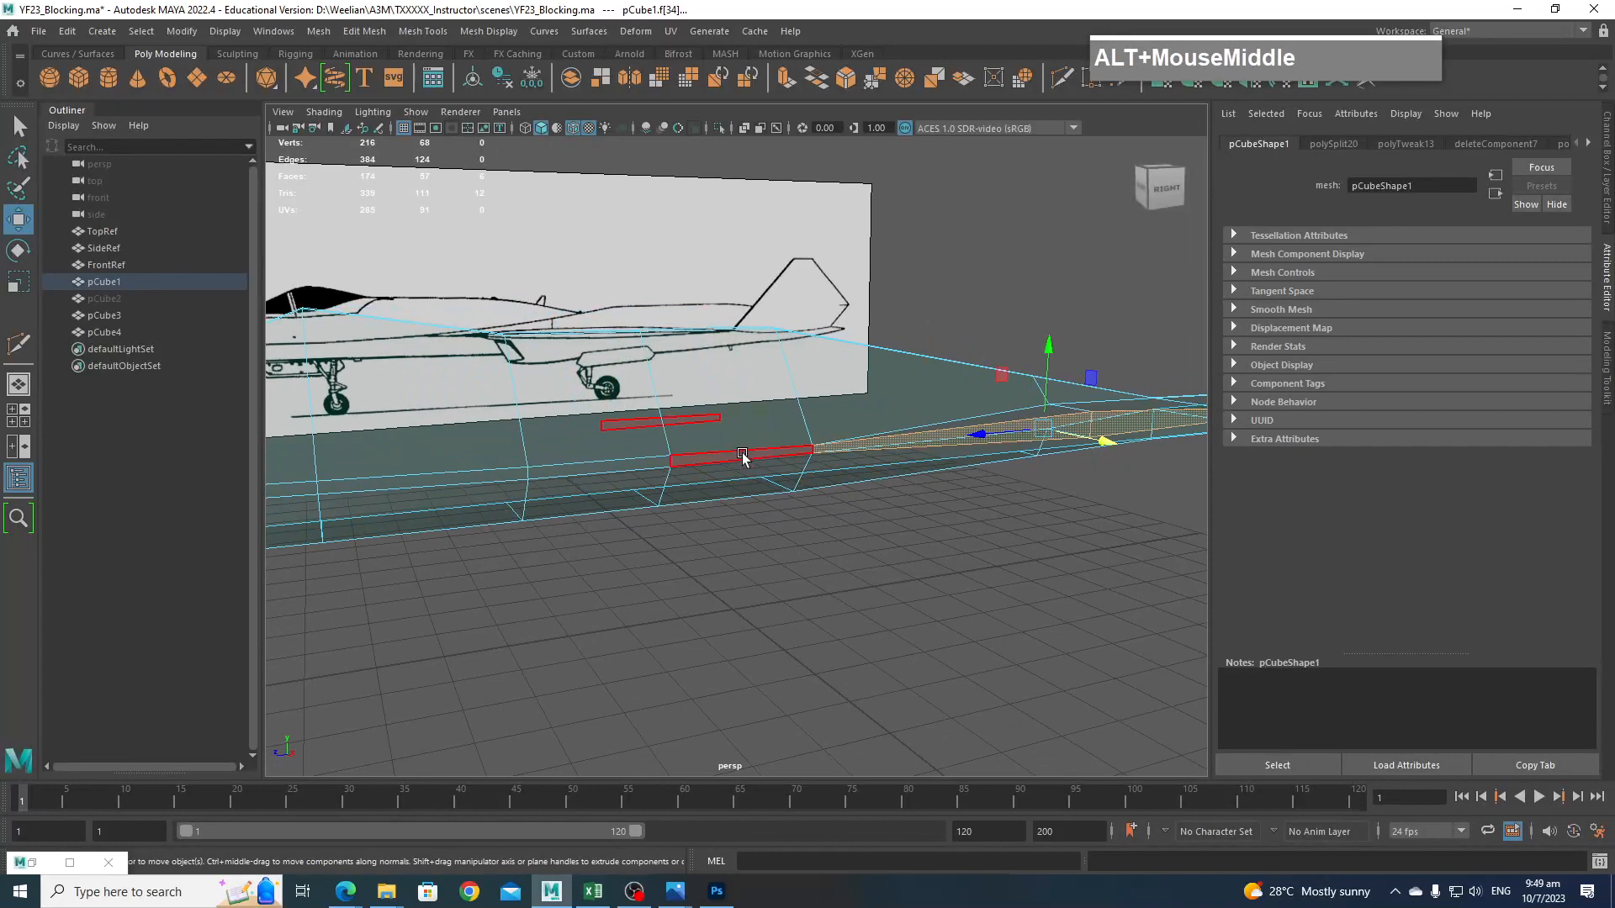
scroll(790, 517, "down", 5)
left_click_drag(796, 522, 850, 522, "alt")
scroll(850, 522, "up", 2)
right_click_drag(687, 291, 766, 269)
left_click(700, 290)
middle_click_drag(703, 310, 753, 335, "alt")
left_click_drag(592, 290, 618, 315)
left_click_drag(897, 554, 1015, 612, "alt")
scroll(899, 555, "up", 3)
Raise the middle side vertices of the section where the wing-root lines begin to match the side reference drawing.
key("space")
scroll(837, 558, "up", 2, "alt")
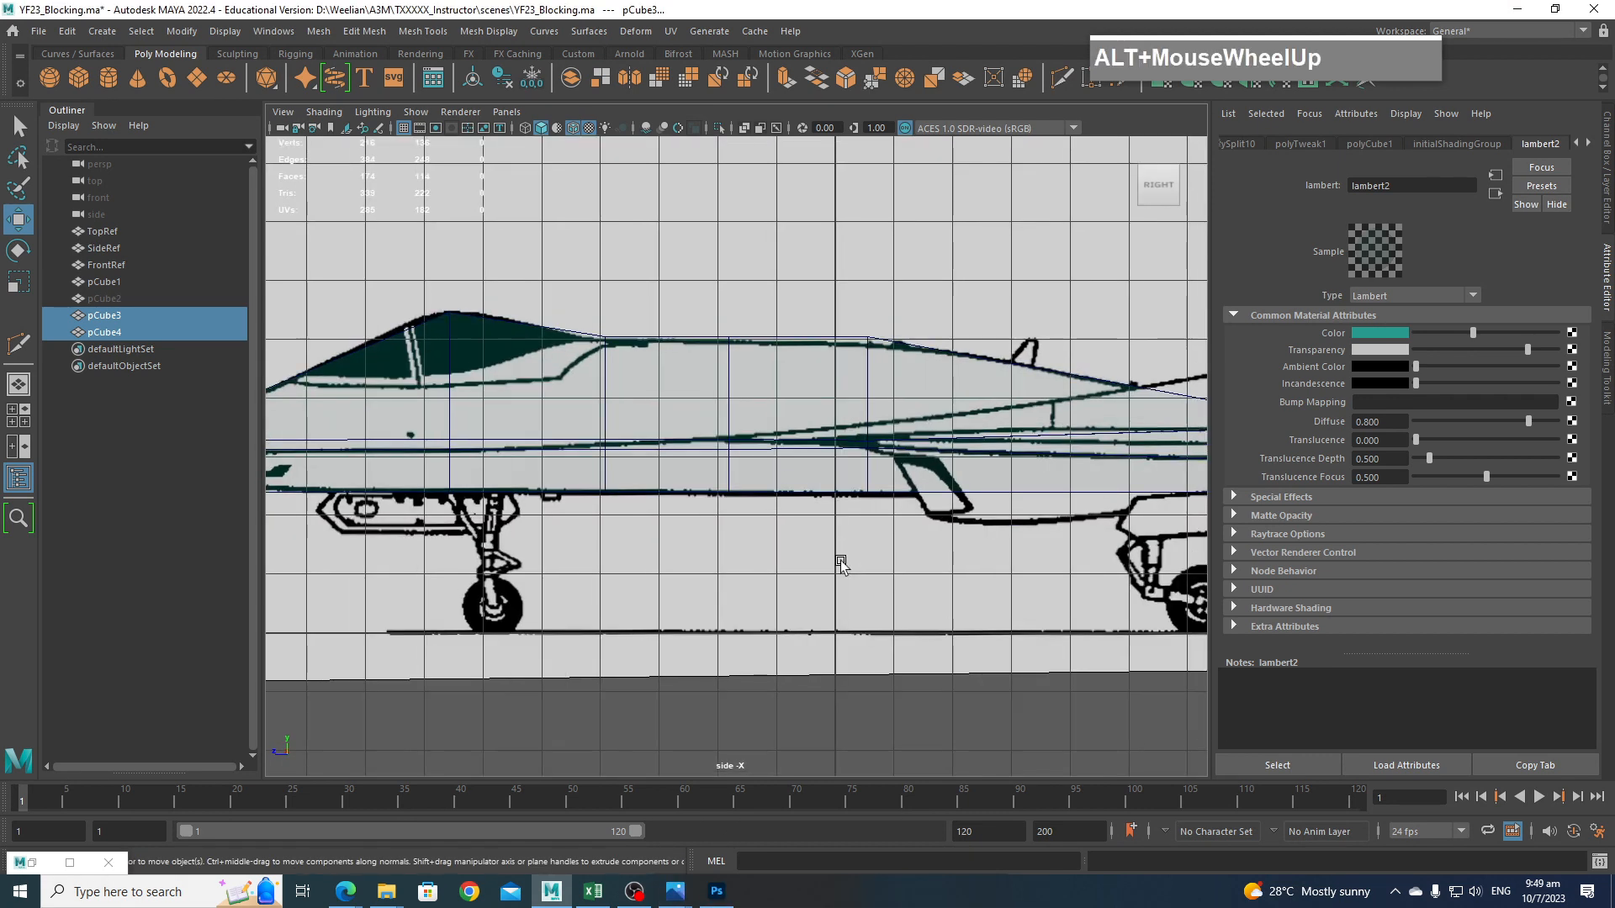
scroll(840, 558, "up", 3)
middle_click_drag(772, 551, 1028, 615, "alt")
scroll(913, 542, "up", 2)
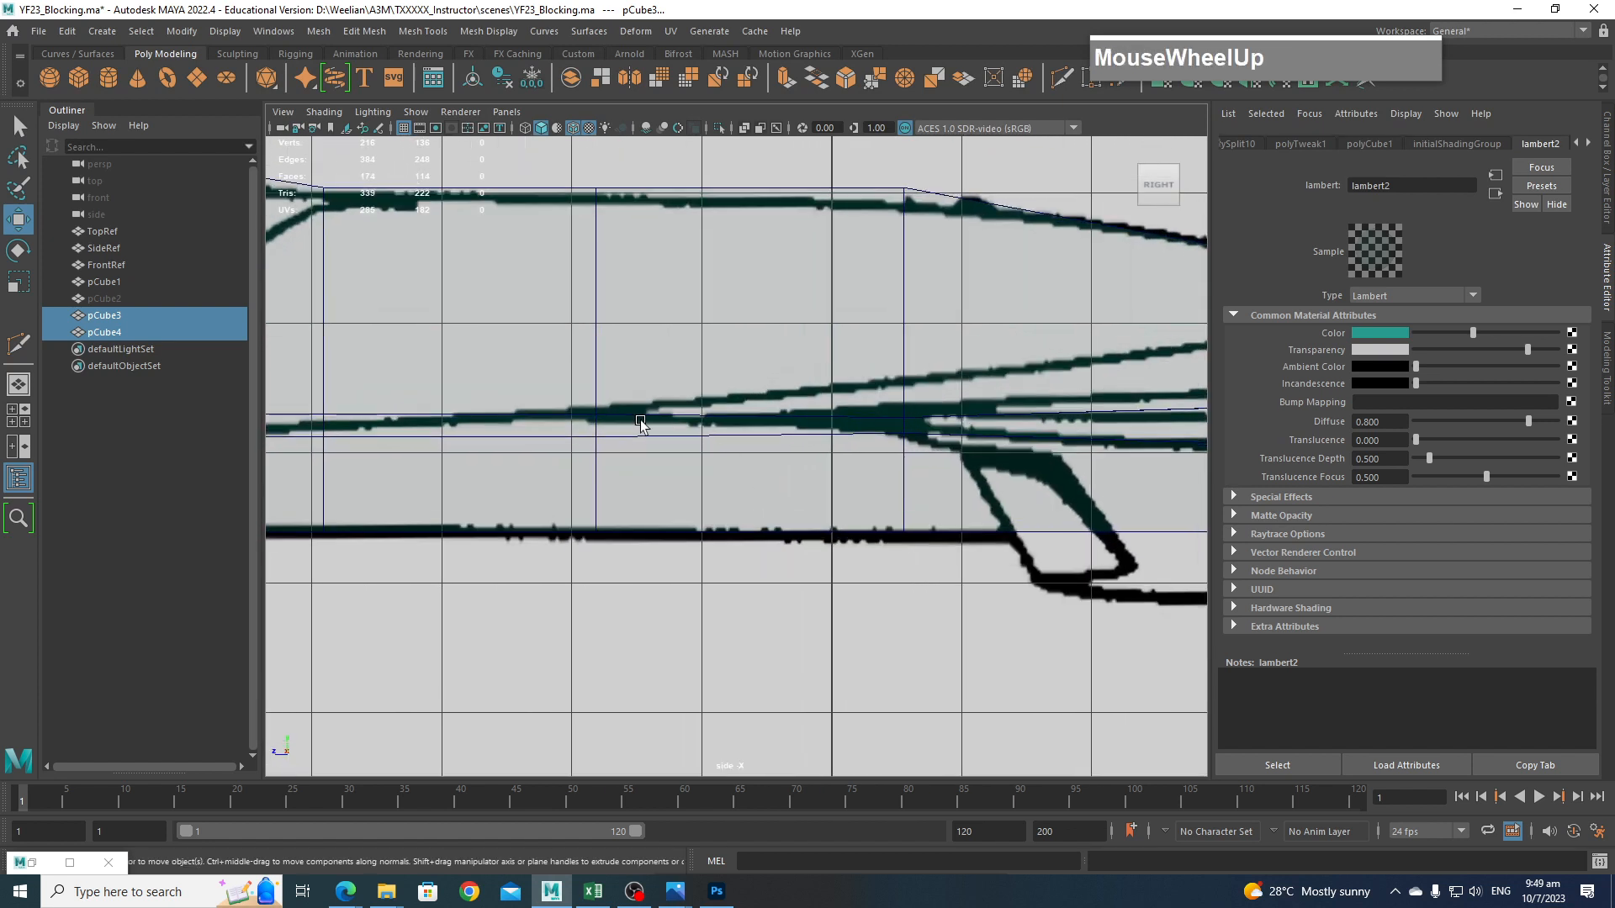
right_click_drag(602, 427, 548, 398)
left_click_drag(587, 403, 623, 443)
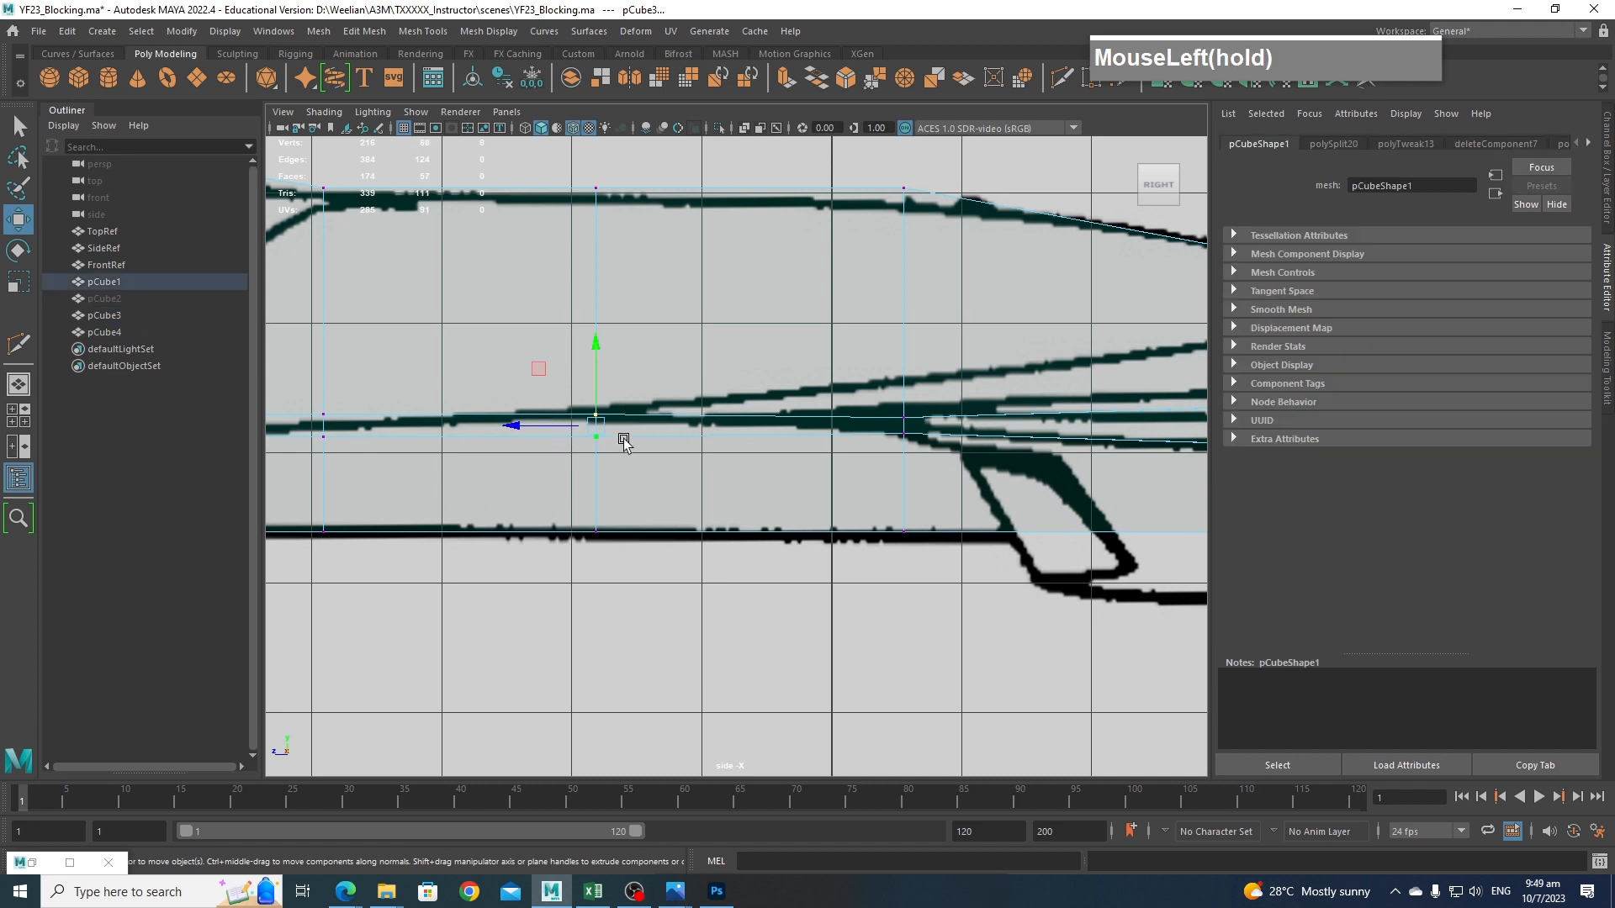
left_click_drag(599, 383, 595, 370)
Scale the side vertices of the section just ahead of the air intake vertically and adjust their height slightly.
left_click_drag(883, 402, 923, 441)
key("e")
key("r")
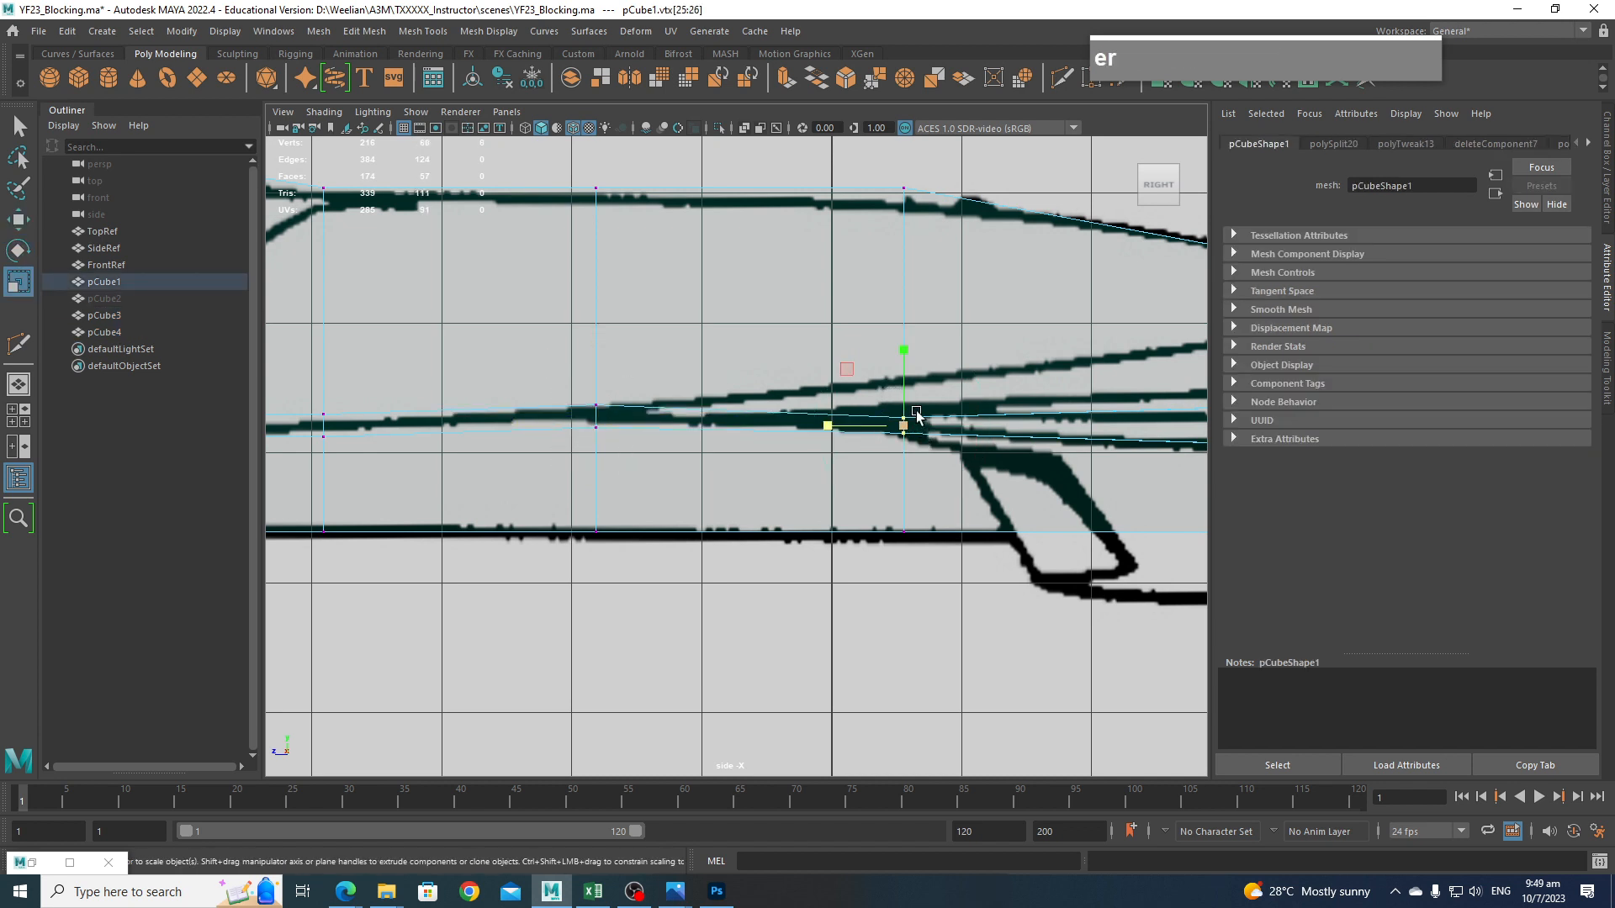
left_click(898, 337)
left_click_drag(923, 449, 886, 405)
left_click_drag(904, 346, 908, 290)
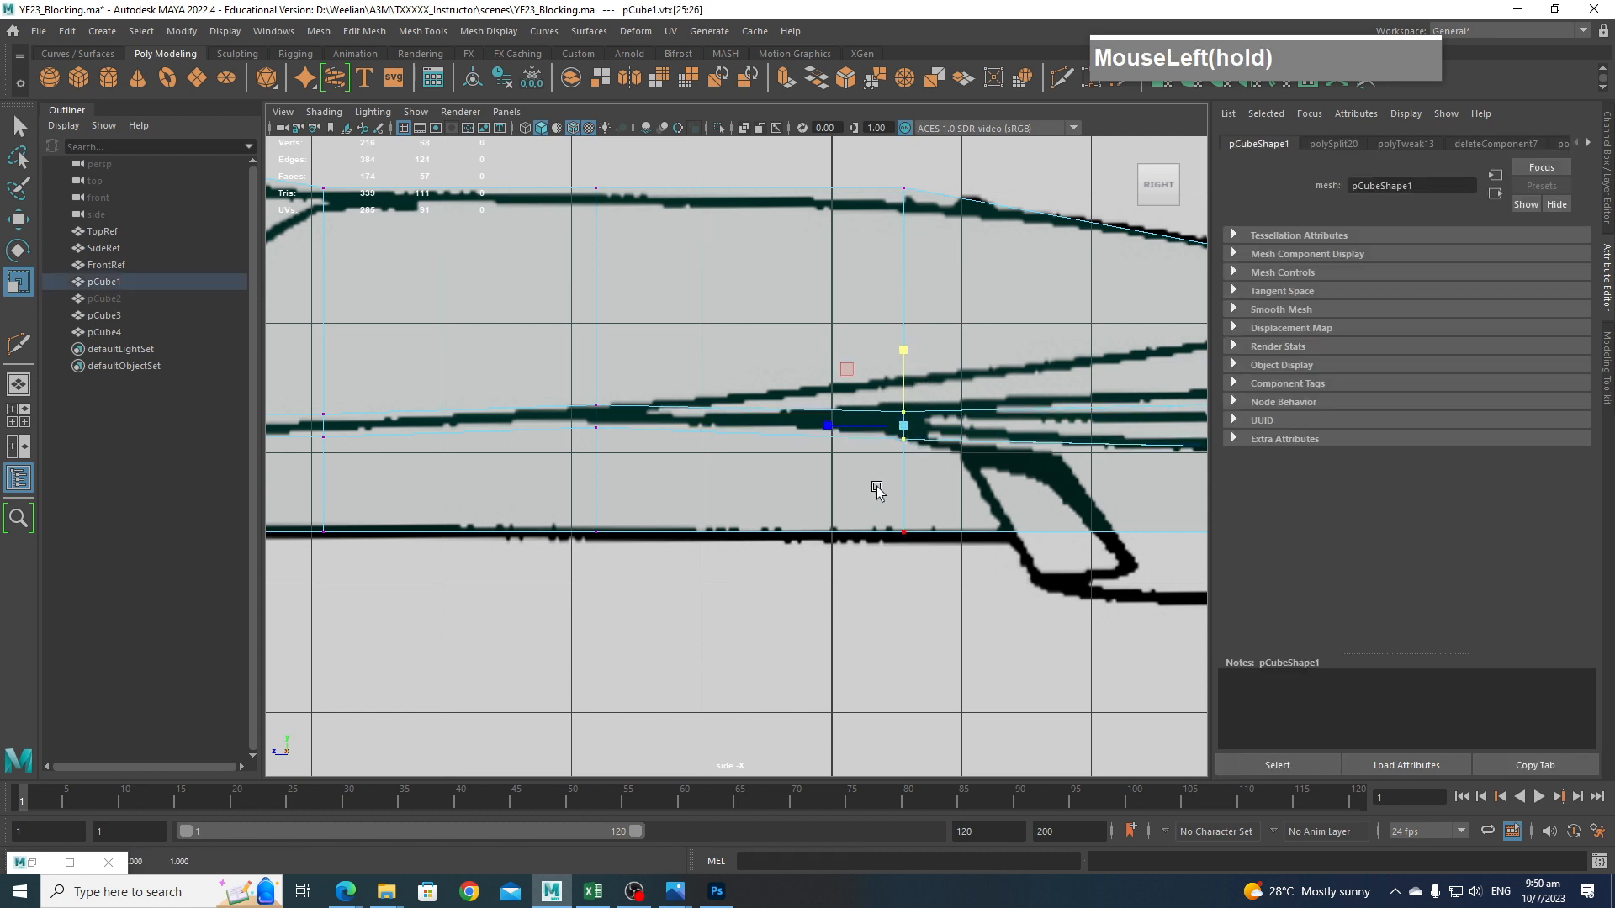
key("w")
left_click_drag(903, 384, 901, 383)
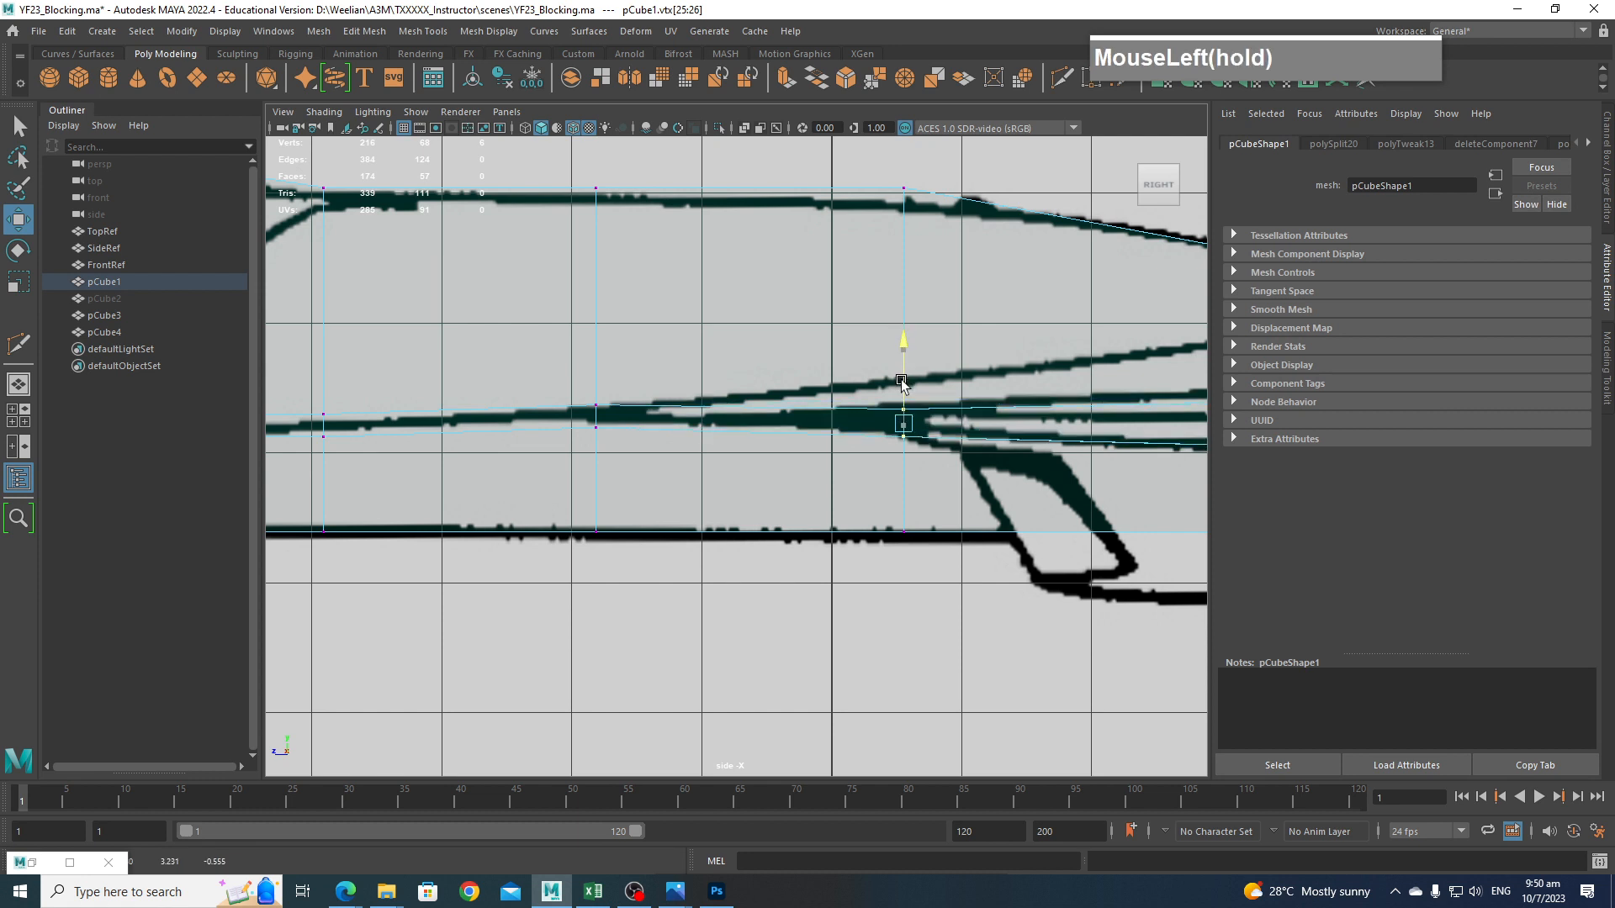
Select the side-strip faces from the start of the wing-root lines ahead of the intake back to the tail fin root.
scroll(931, 483, "down", 3)
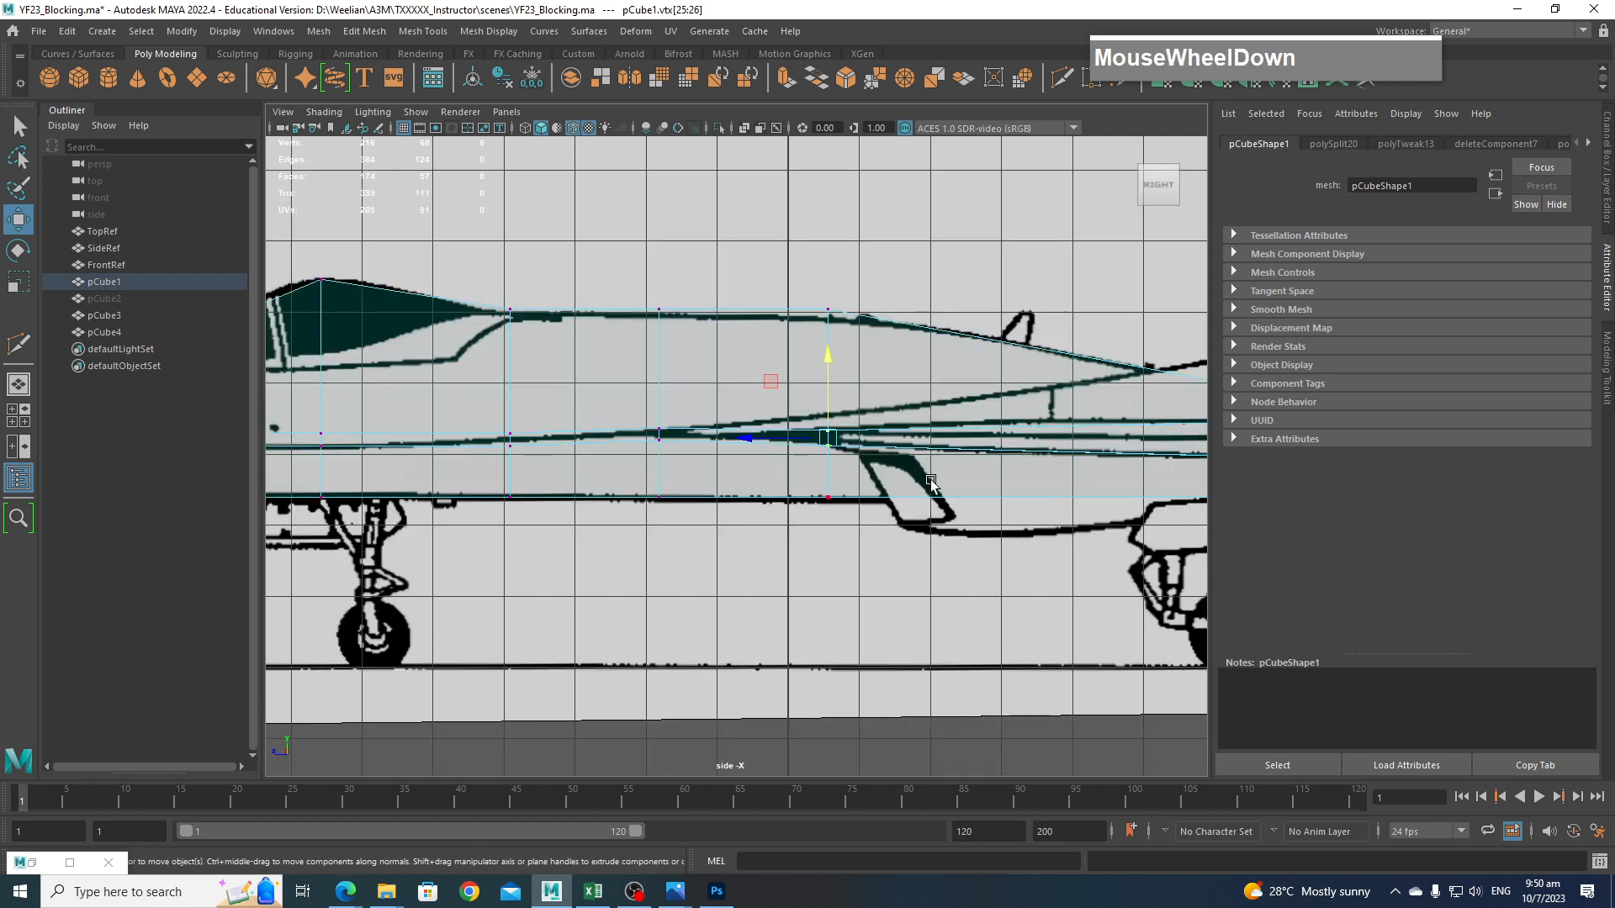
right_click(844, 422)
right_click_drag(848, 467, 848, 469)
left_click(805, 436)
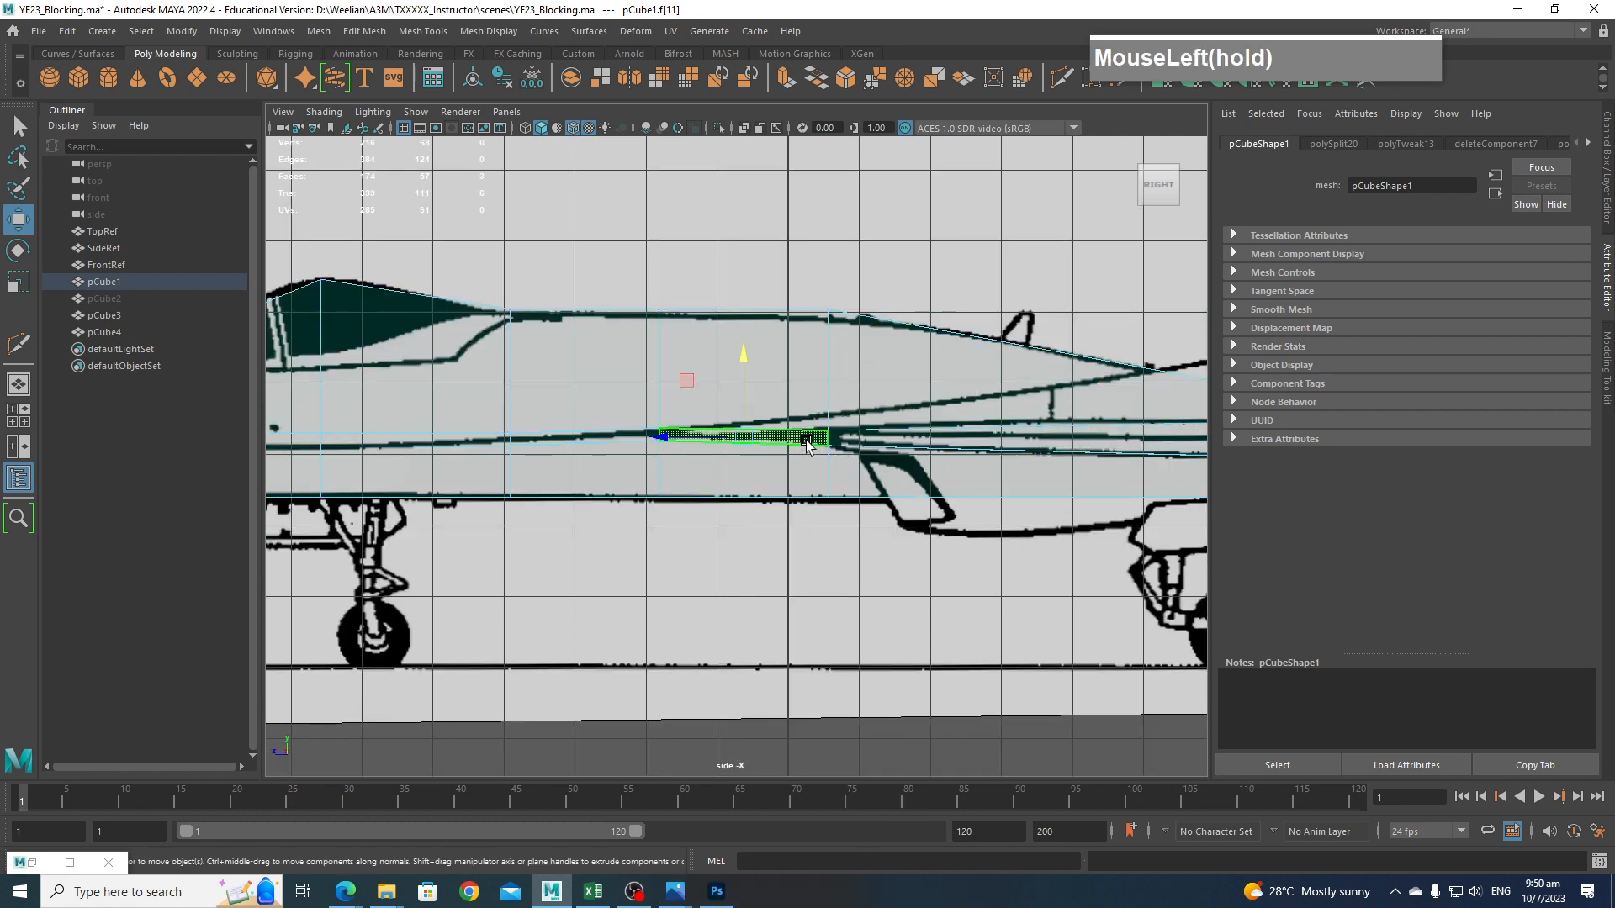
left_click(809, 438, "shift")
scroll(859, 498, "down", 4)
middle_click_drag(1027, 547, 937, 551, "alt")
middle_click_drag(1051, 506, 748, 492, "alt")
scroll(859, 498, "up", 3, "alt")
scroll(748, 492, "up", 7)
left_click(807, 444, "shift")
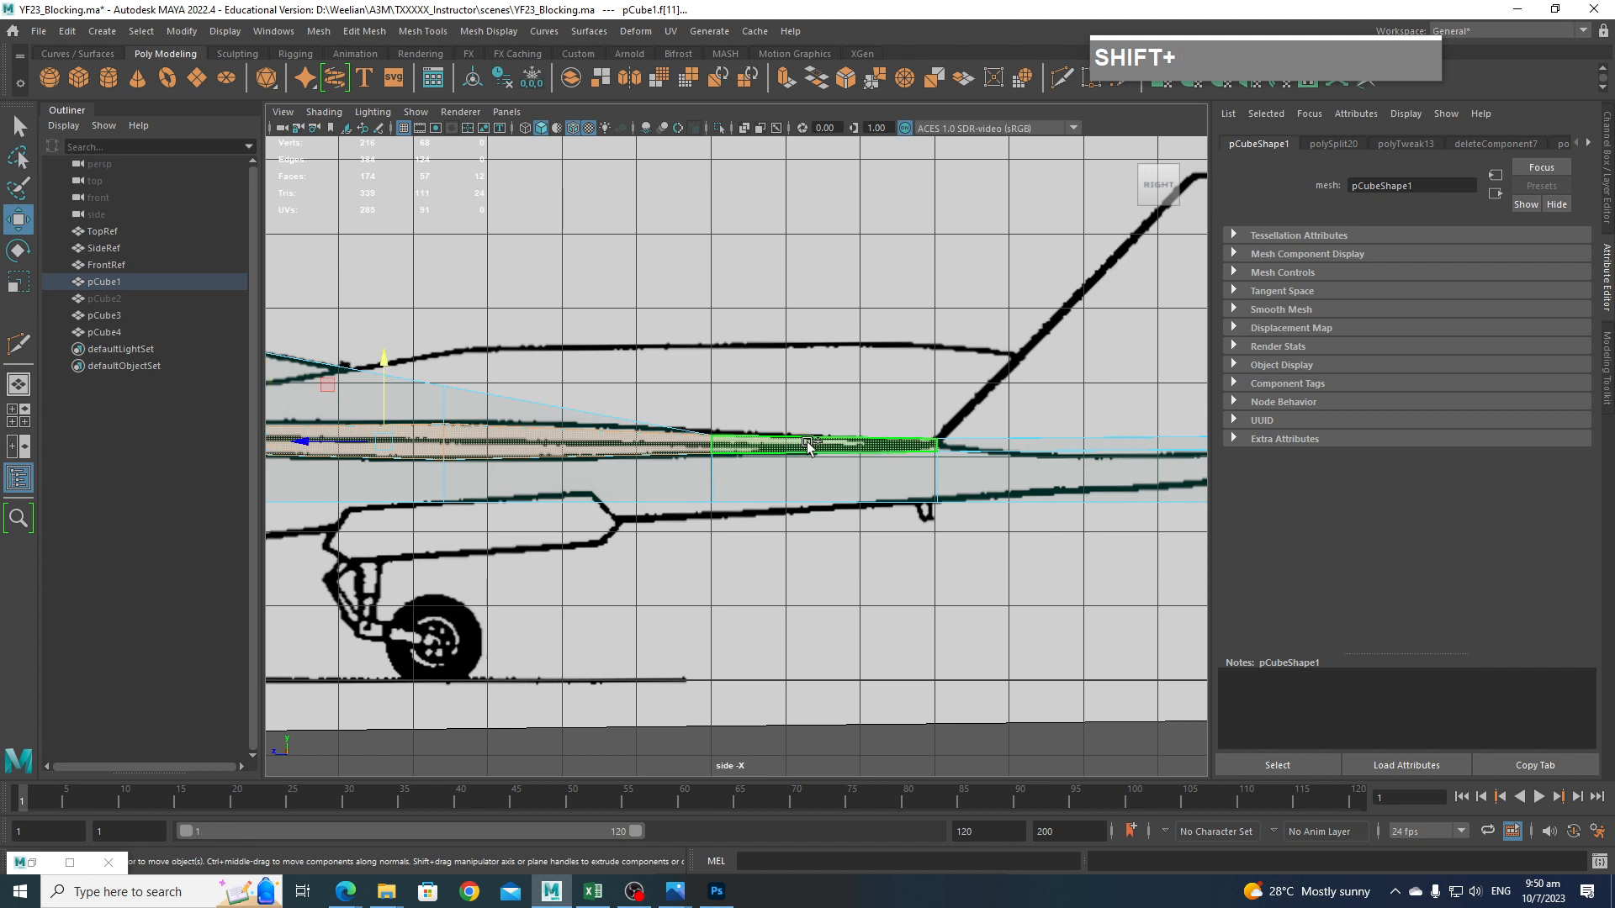
scroll(504, 446, "down", 5)
middle_click_drag(471, 446, 664, 440, "alt")
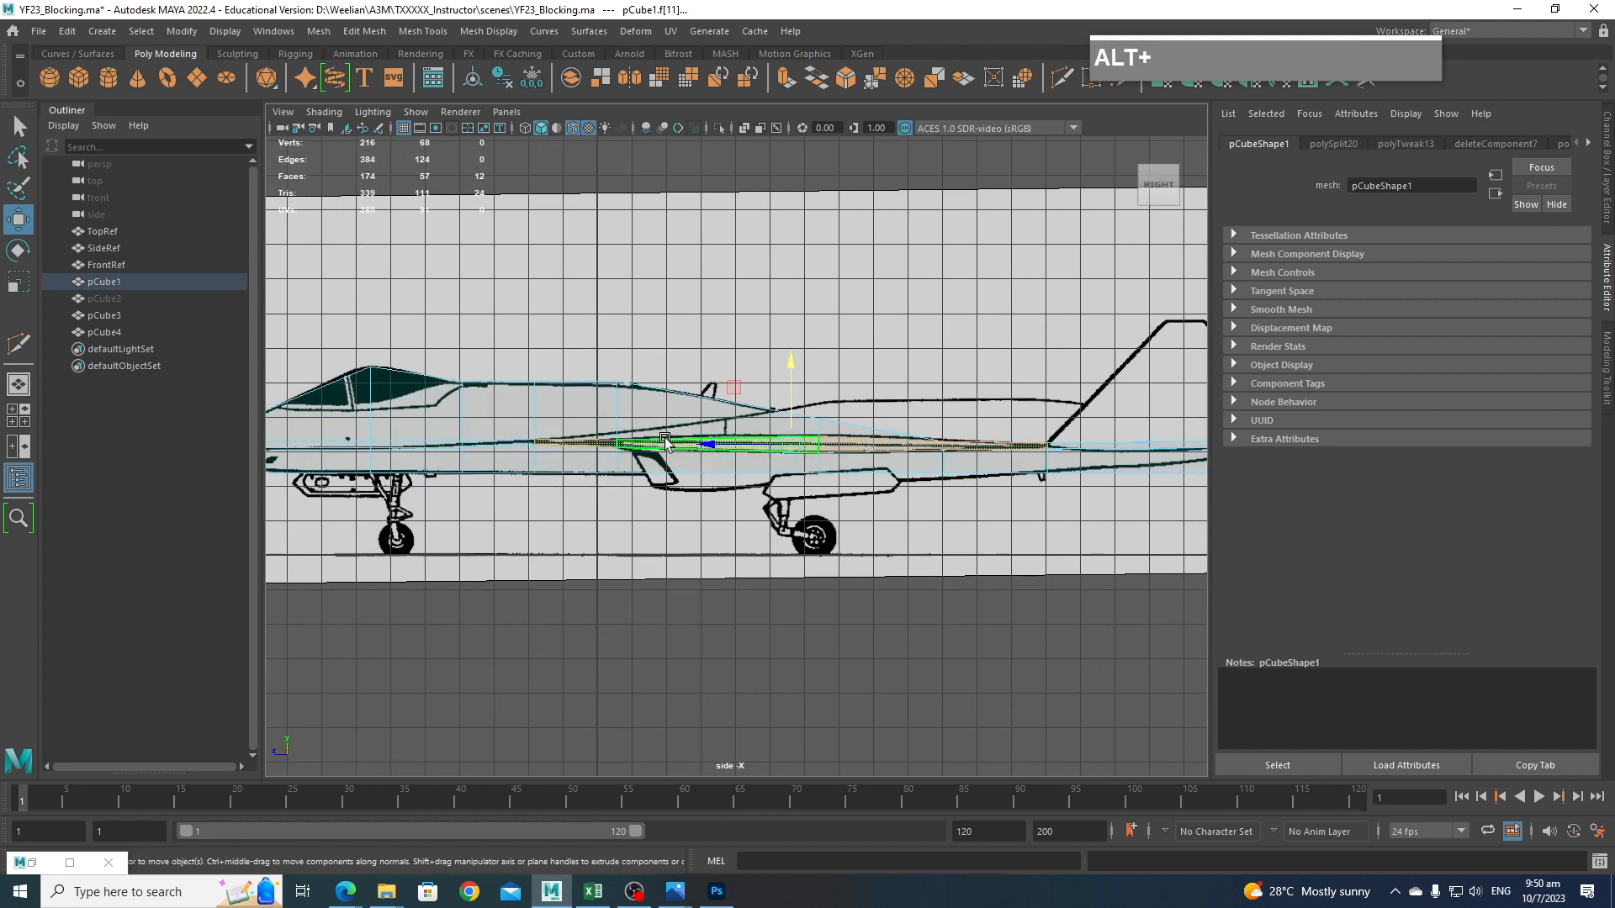
Extrude the selected side-strip faces outward to the engine nacelle's outer edge in the top reference drawing.
key("space")
left_click_drag(946, 523, 947, 478)
left_click_drag(799, 509, 954, 540, "alt")
scroll(953, 540, "up", 5)
middle_click_drag(946, 508, 724, 462, "alt")
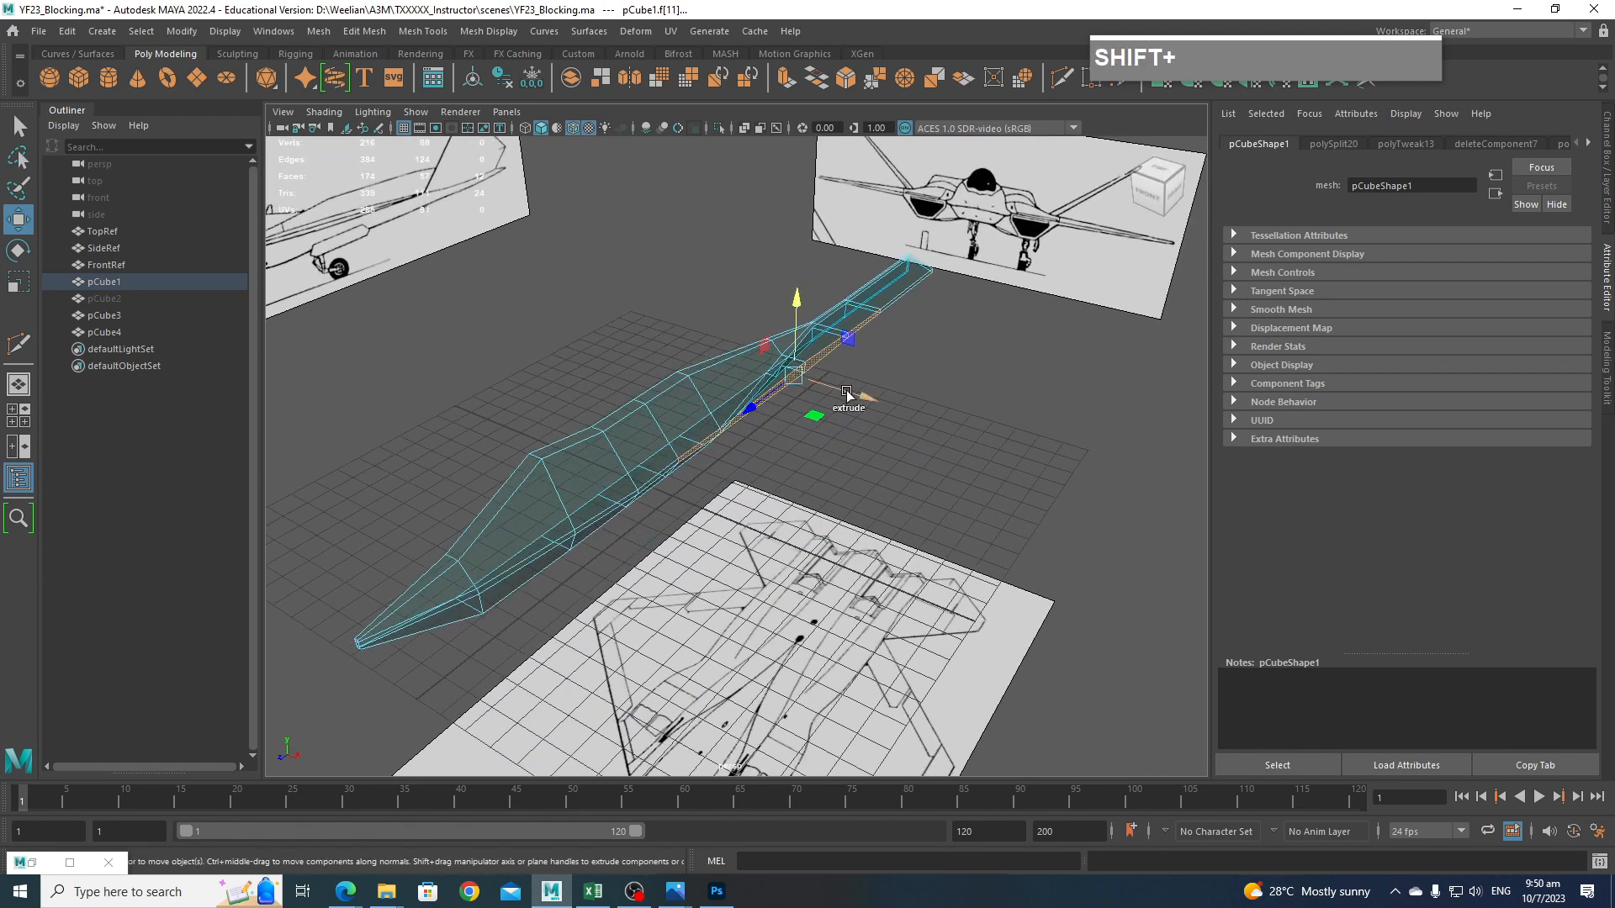
key("space")
left_click_drag(869, 483, 784, 486)
middle_click_drag(797, 469, 905, 542, "alt")
left_click_drag(820, 447, 870, 454, "shift")
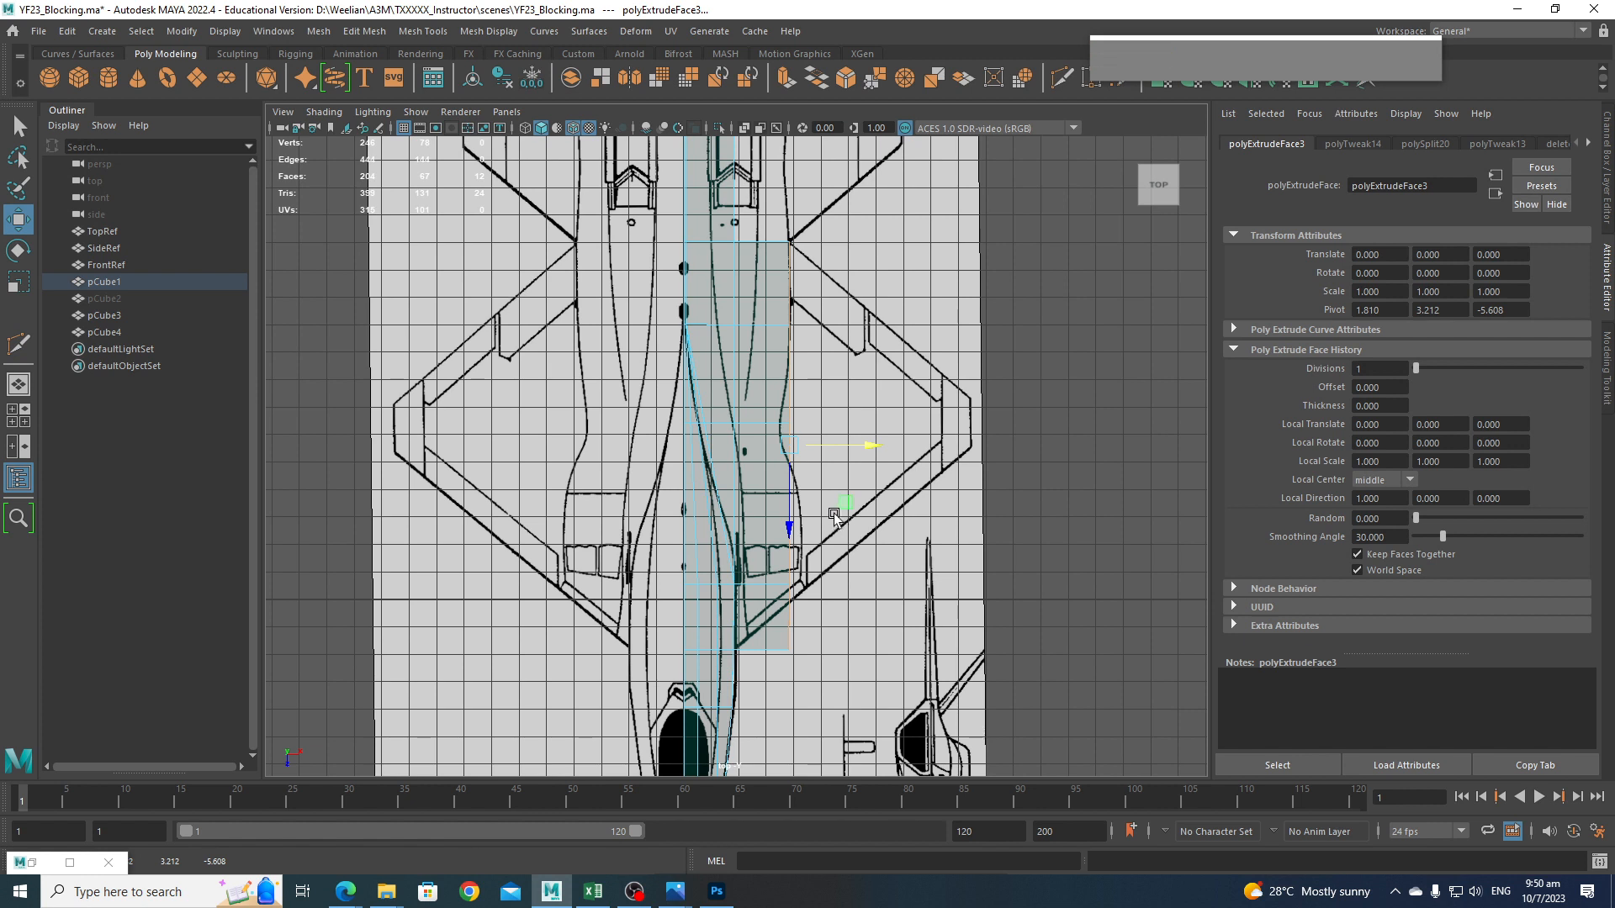
Scale the extruded outer faces shorter lengthwise and shift them toward the tail to follow the drawn wing root.
key("e")
key("r")
mouse_move(793, 522)
left_mouse_down()
mouse_move(793, 250)
mouse_move(788, 639)
mouse_move(782, 236)
left_mouse_up()
key("w")
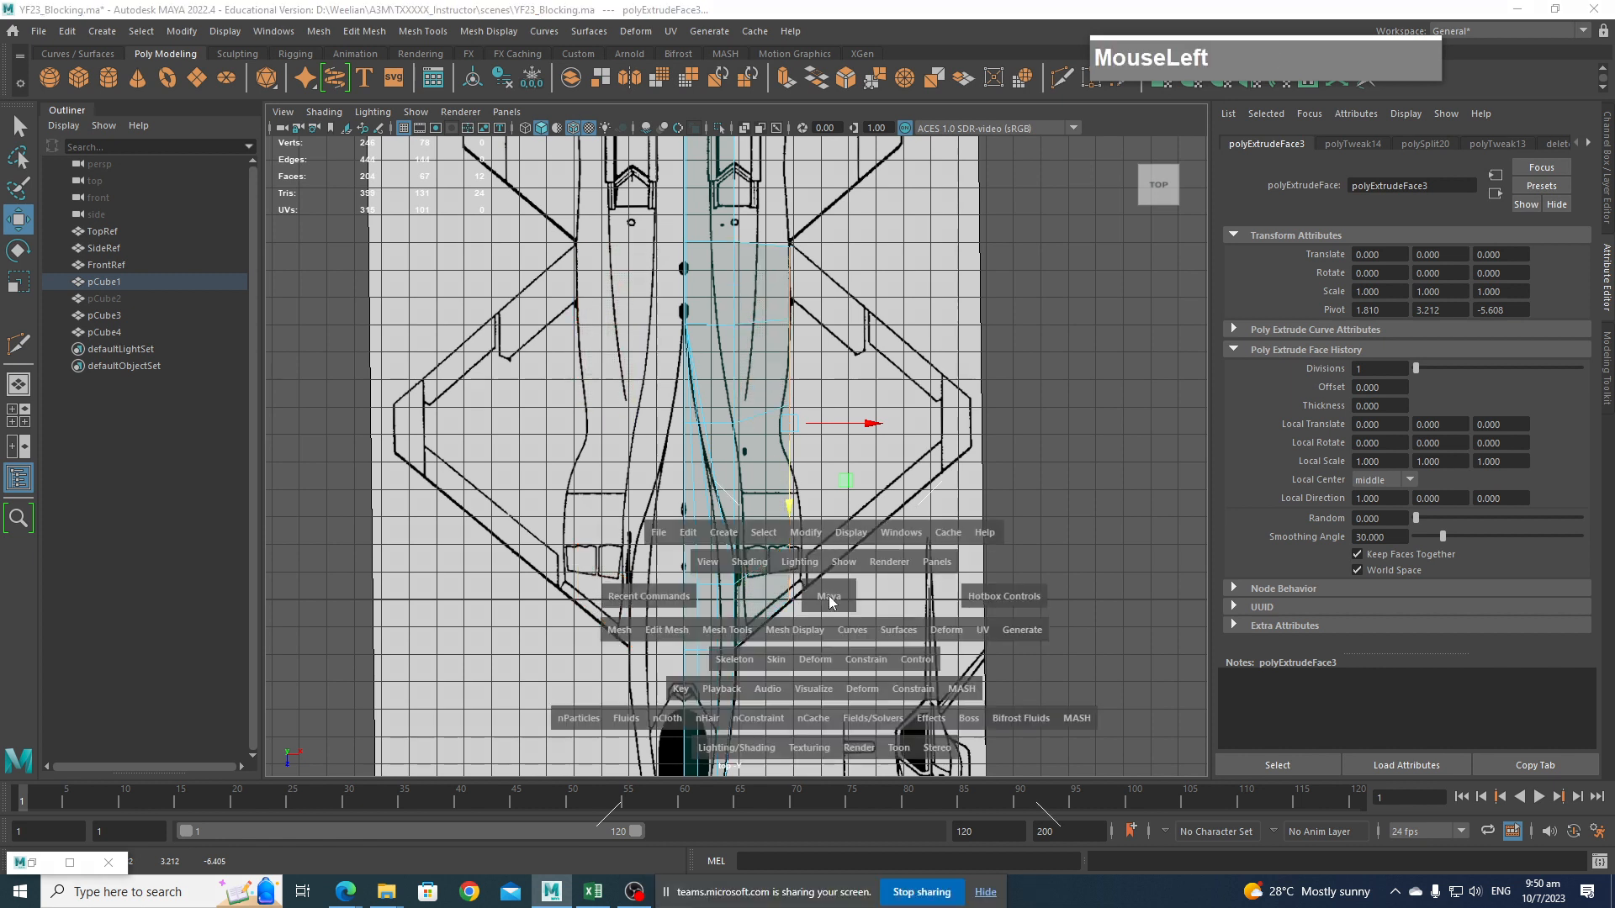
Extrude the outer faces again, straight outward beyond the wingtip in the top reference drawing, as the wing.
left_click_drag(813, 602, 851, 548, "alt")
middle_click_drag(851, 549, 773, 602, "alt")
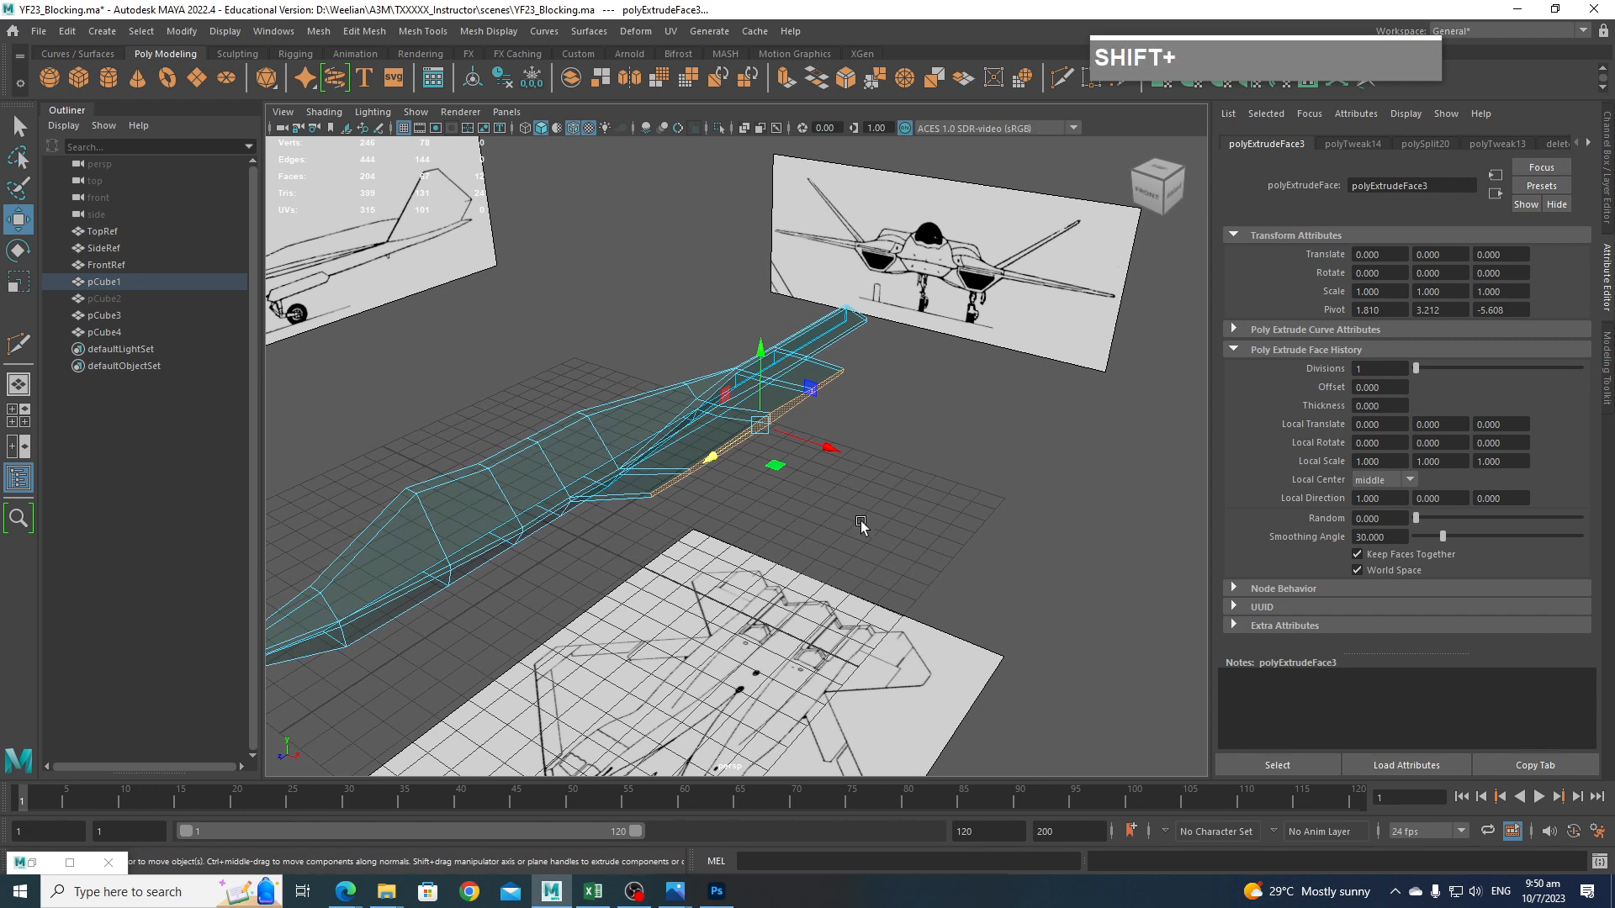
left_click_drag(828, 448, 1031, 558, "shift")
key("space")
left_click_drag(1005, 616, 951, 622)
middle_click_drag(950, 623, 970, 544, "alt")
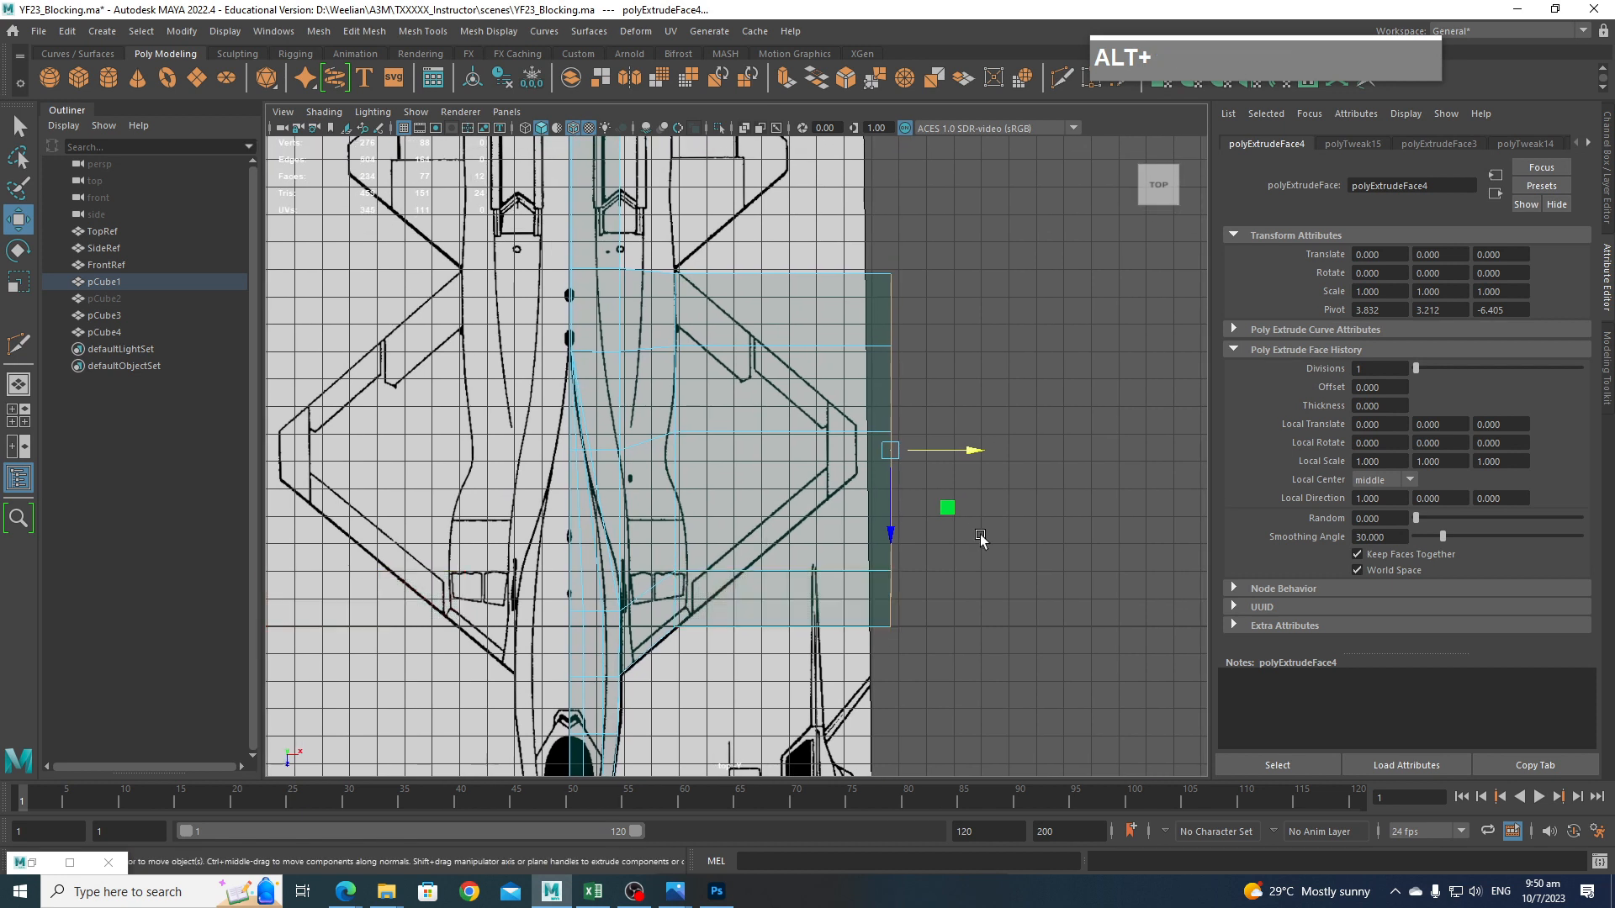
Scale the wing's end faces lengthwise so the wing tapers toward the tip chord of the top reference drawing.
key("e")
key("r")
left_click_drag(893, 529, 921, 453)
key("w")
right_click(922, 452)
key("r")
left_click_drag(855, 528, 897, 527)
key("w")
Scale the wingtip faces vertically until the tip is a thin edge.
key("space")
scroll(904, 530, "up", 3)
middle_click_drag(904, 531, 943, 545, "alt")
scroll(943, 546, "up", 3)
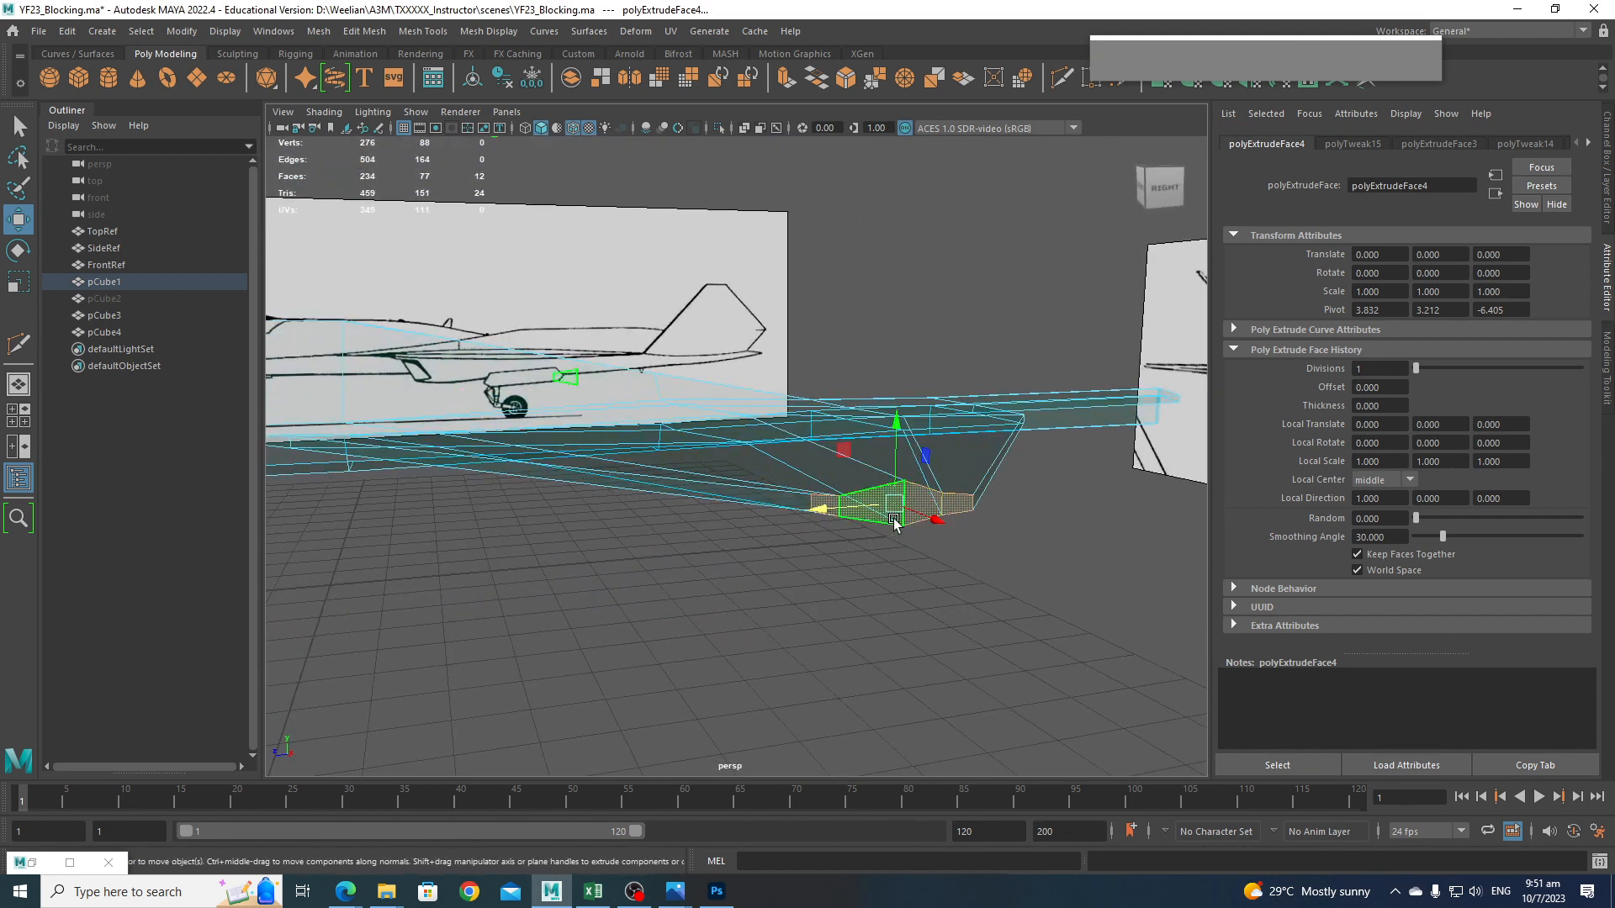
key("e")
key("r")
left_click_drag(901, 431, 909, 487)
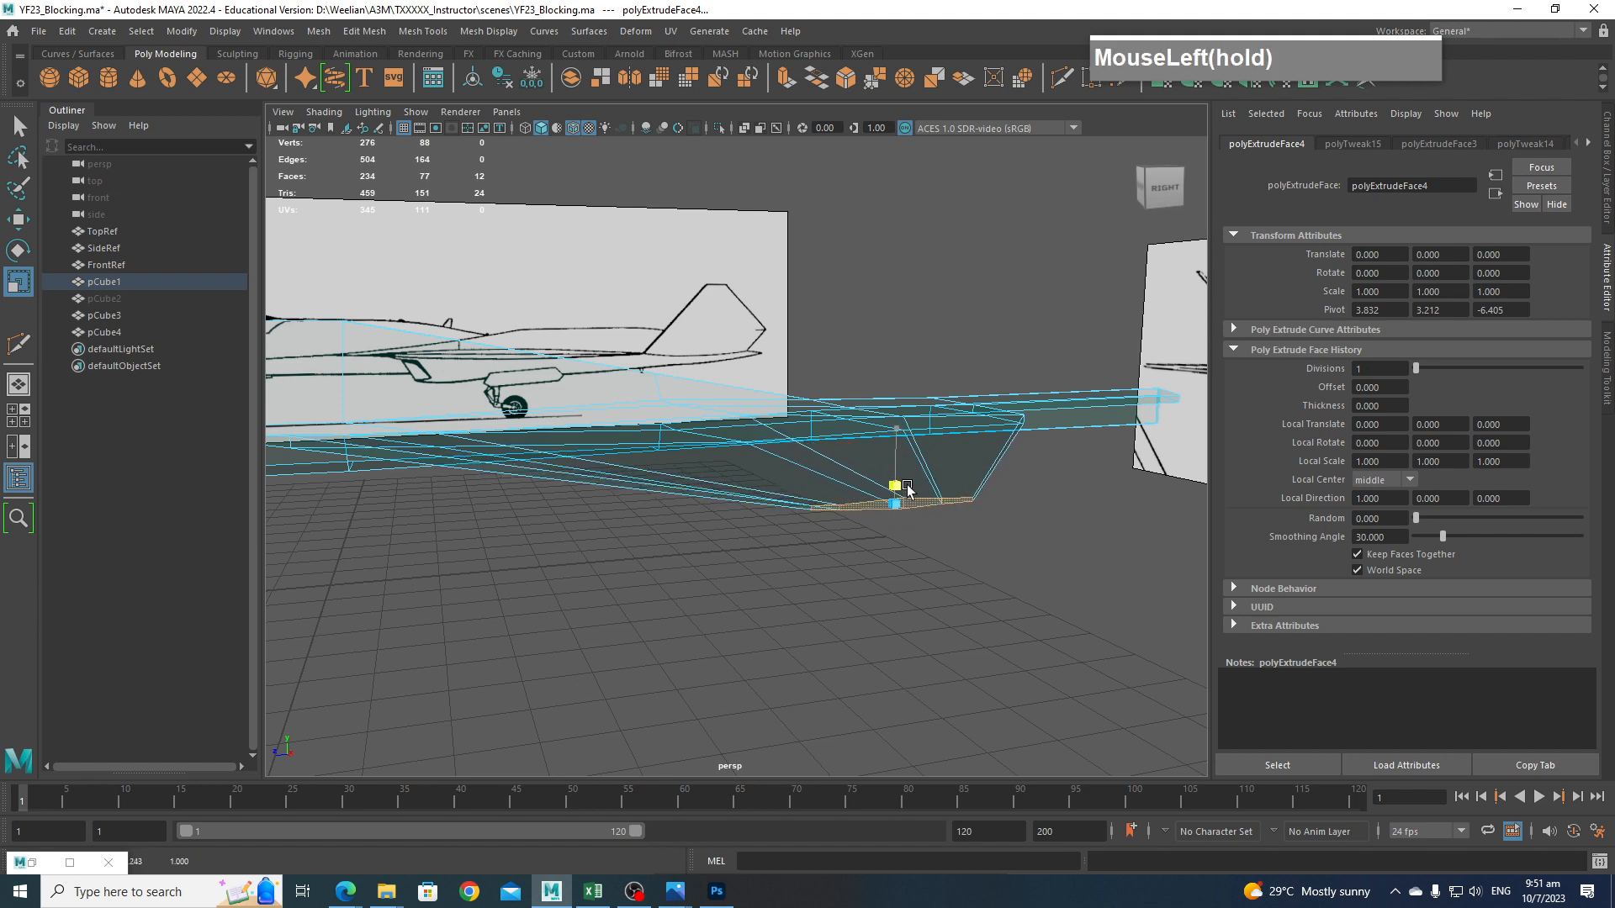
right_click(907, 487)
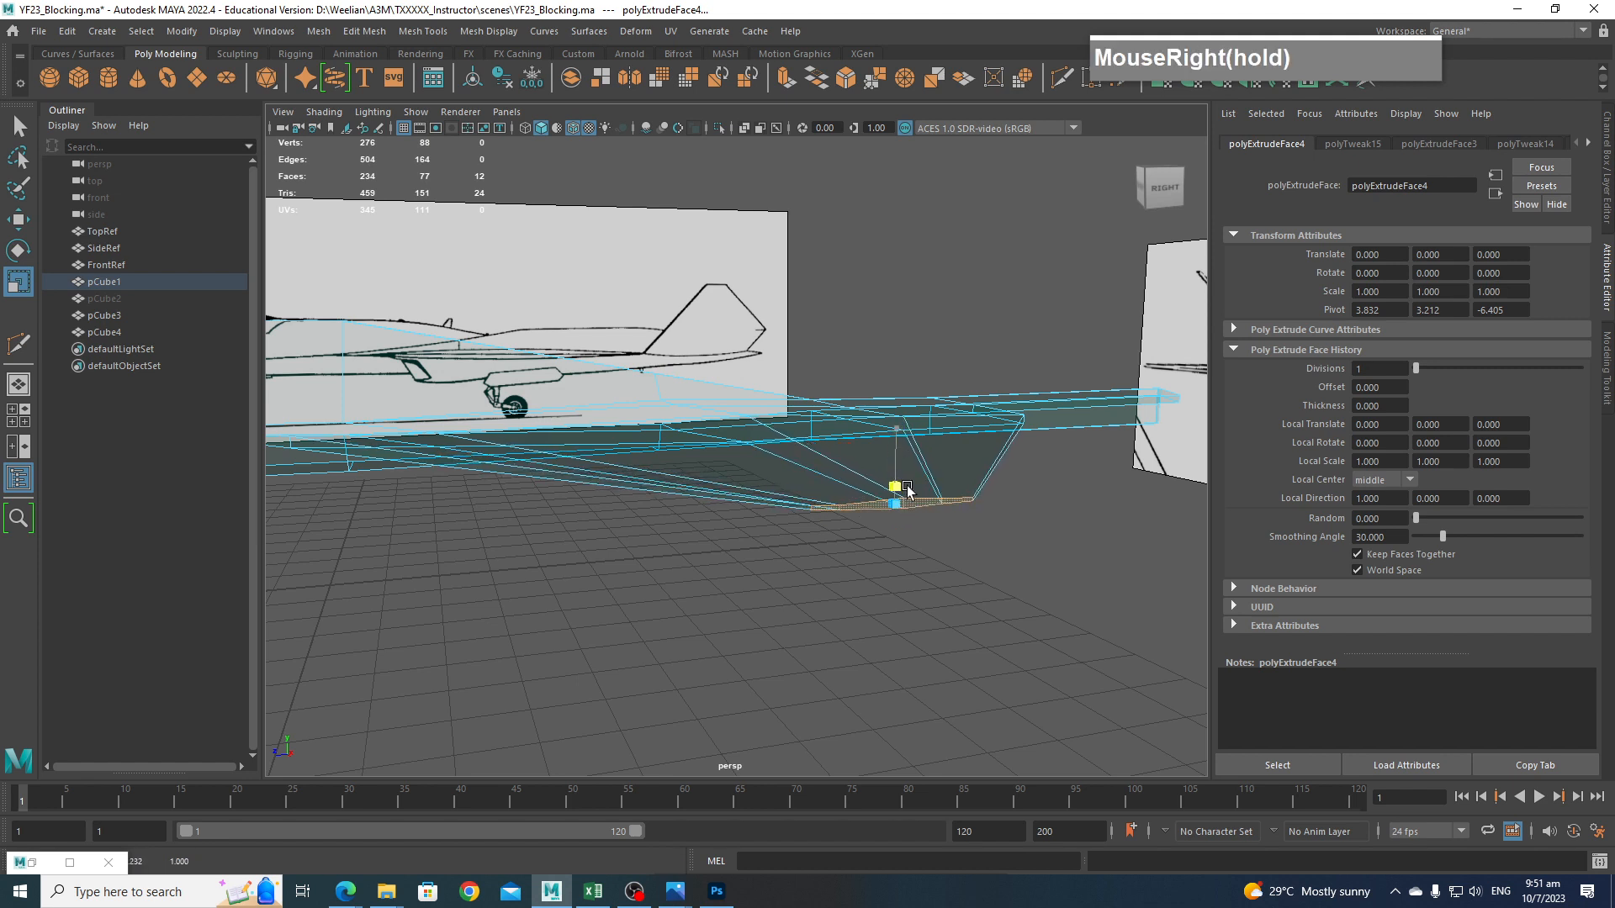
left_click_drag(907, 488, 909, 496)
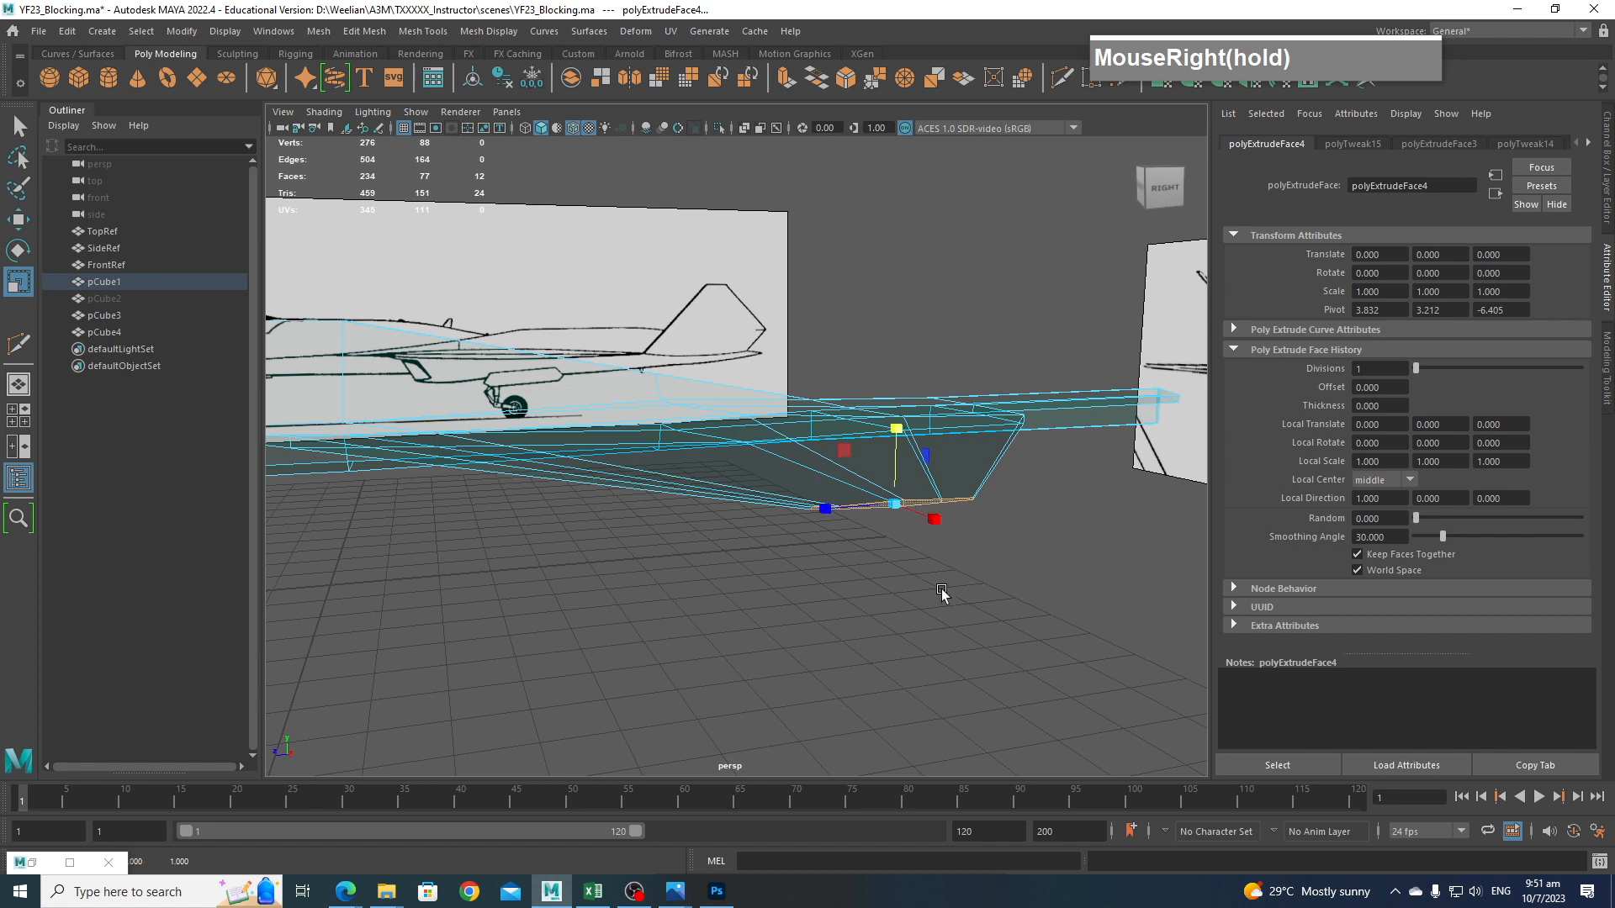
Deselect the wingtip faces and inspect the extruded wing and body from several angles against the side, front and top reference drawings.
left_click(1012, 568)
left_click_drag(1013, 568, 1009, 504, "alt")
scroll(1020, 575, "down", 2)
middle_click_drag(1009, 505, 925, 471, "alt")
left_click_drag(925, 471, 906, 461, "alt")
middle_click_drag(907, 461, 1139, 421, "alt")
left_click_drag(1138, 421, 1176, 425, "alt")
middle_click_drag(1176, 425, 791, 478, "alt")
scroll(743, 420, "up", 2)
left_click_drag(735, 396, 1117, 530, "alt")
middle_click_drag(1117, 530, 838, 595, "alt")
scroll(828, 461, "down", 3)
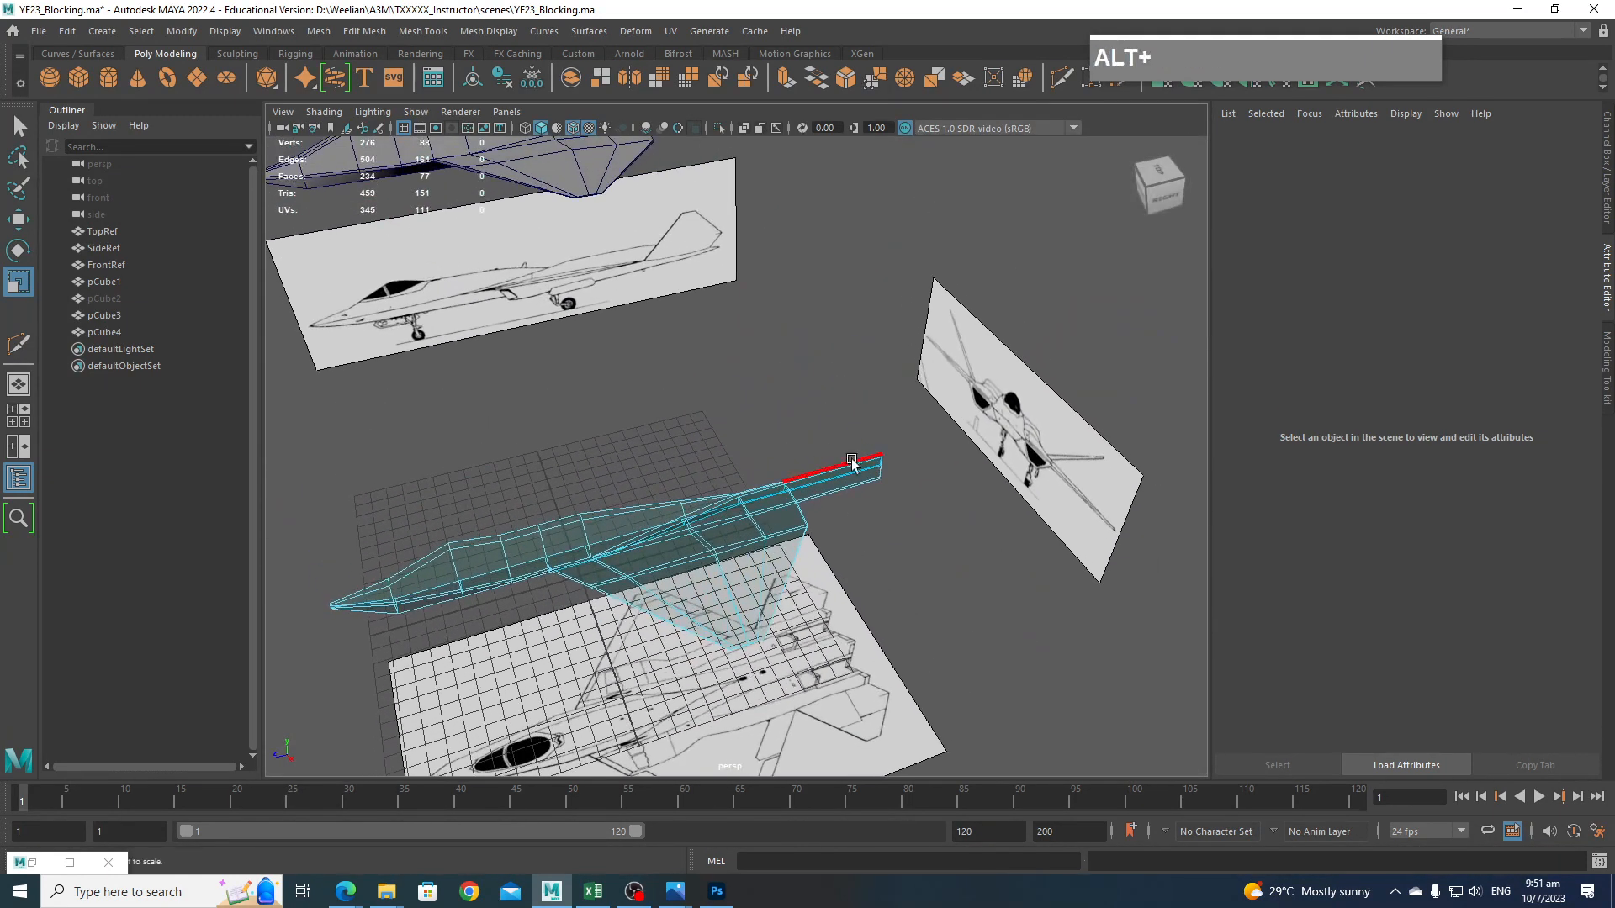
Compare the rear fuselage extension with the tail outline in the top reference drawing.
key("space")
left_click_drag(879, 507, 799, 506)
middle_click_drag(799, 303, 790, 505, "alt")
scroll(823, 628, "up", 4)
scroll(967, 494, "up", 2)
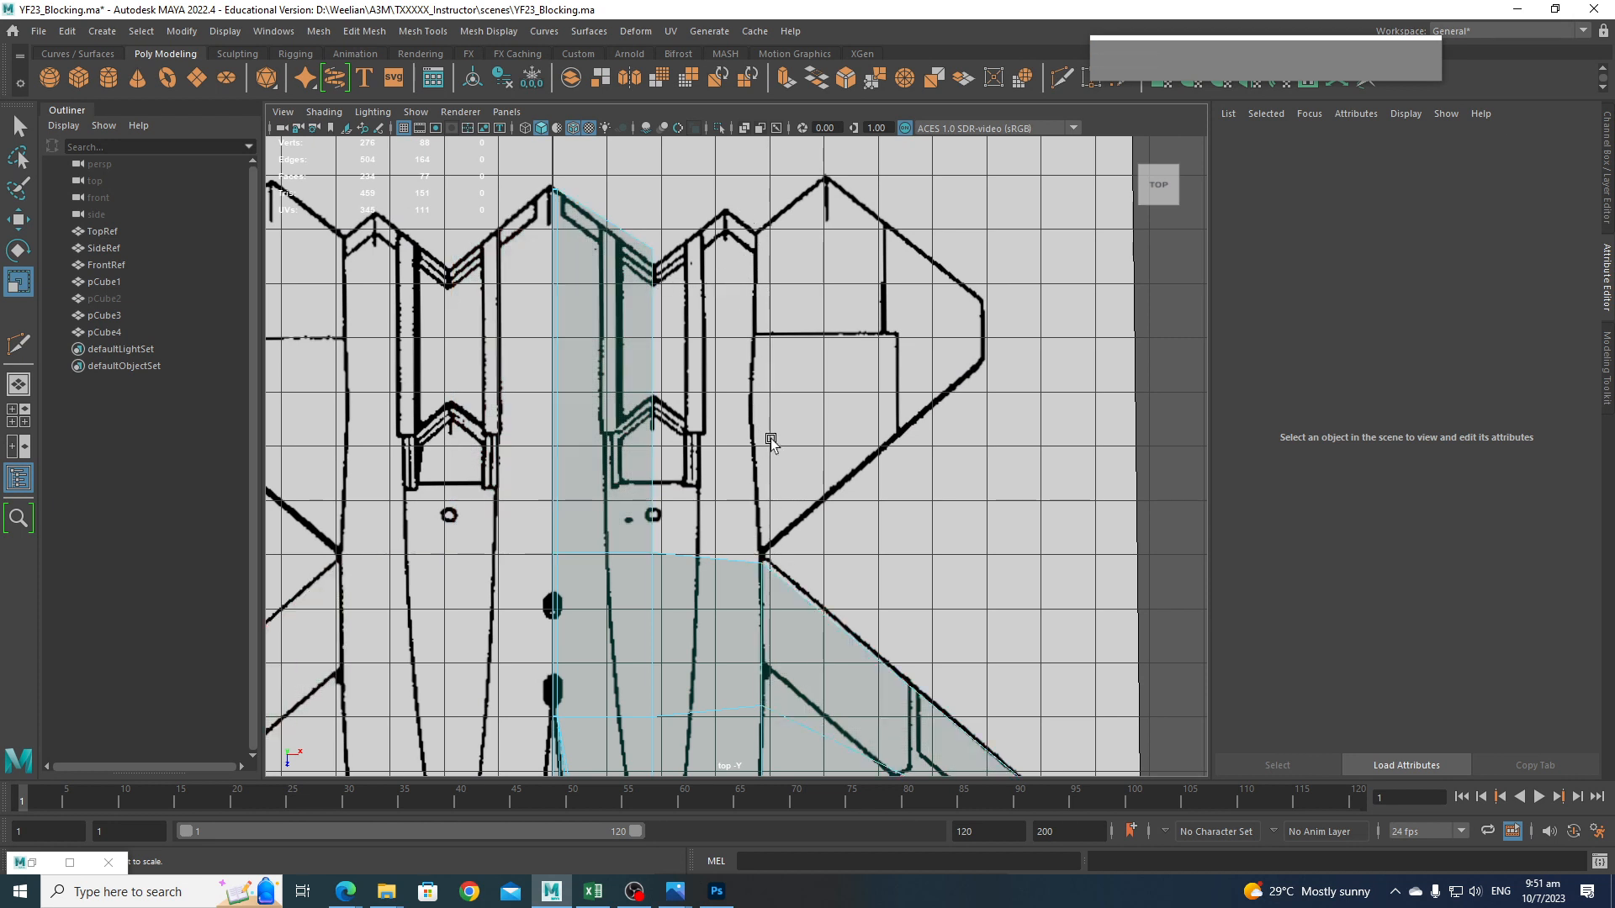
key("space")
left_click_drag(782, 459, 789, 413)
left_click_drag(791, 417, 891, 583, "alt")
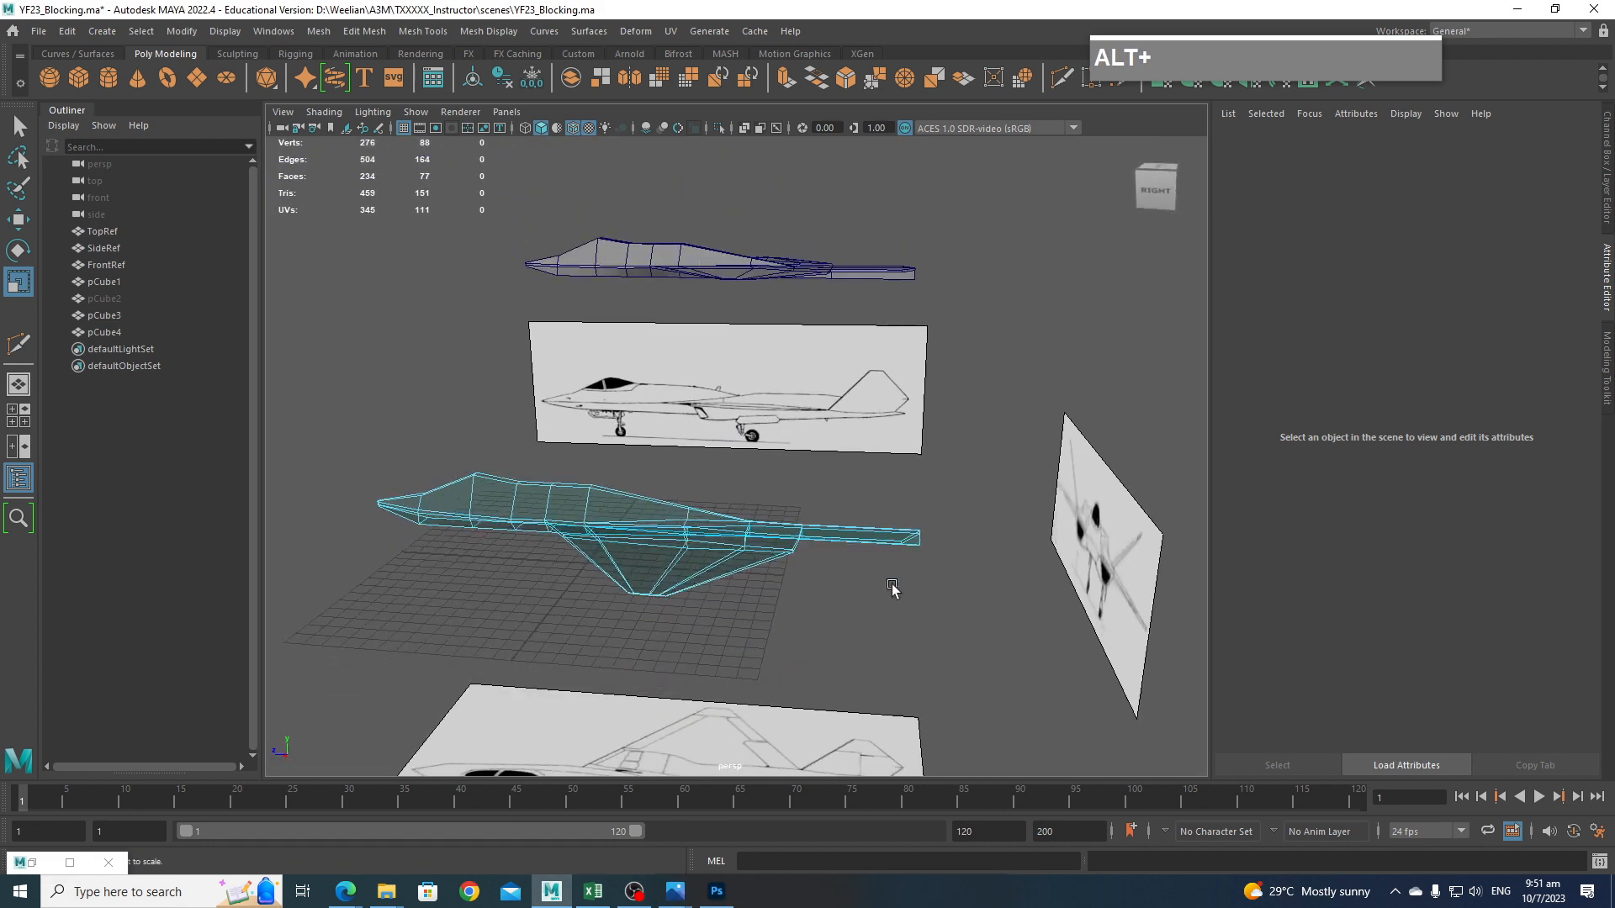
Delete the outer side face of the rear fuselage extension.
scroll(891, 583, "up", 5)
middle_click_drag(891, 584, 728, 419, "alt")
scroll(936, 542, "up", 3)
middle_click_drag(935, 543, 896, 510, "alt")
mouse_move(896, 509)
left_mouse_down("alt")
mouse_move(864, 499)
mouse_move(886, 486)
left_mouse_up("alt")
right_click_drag(887, 487, 883, 468)
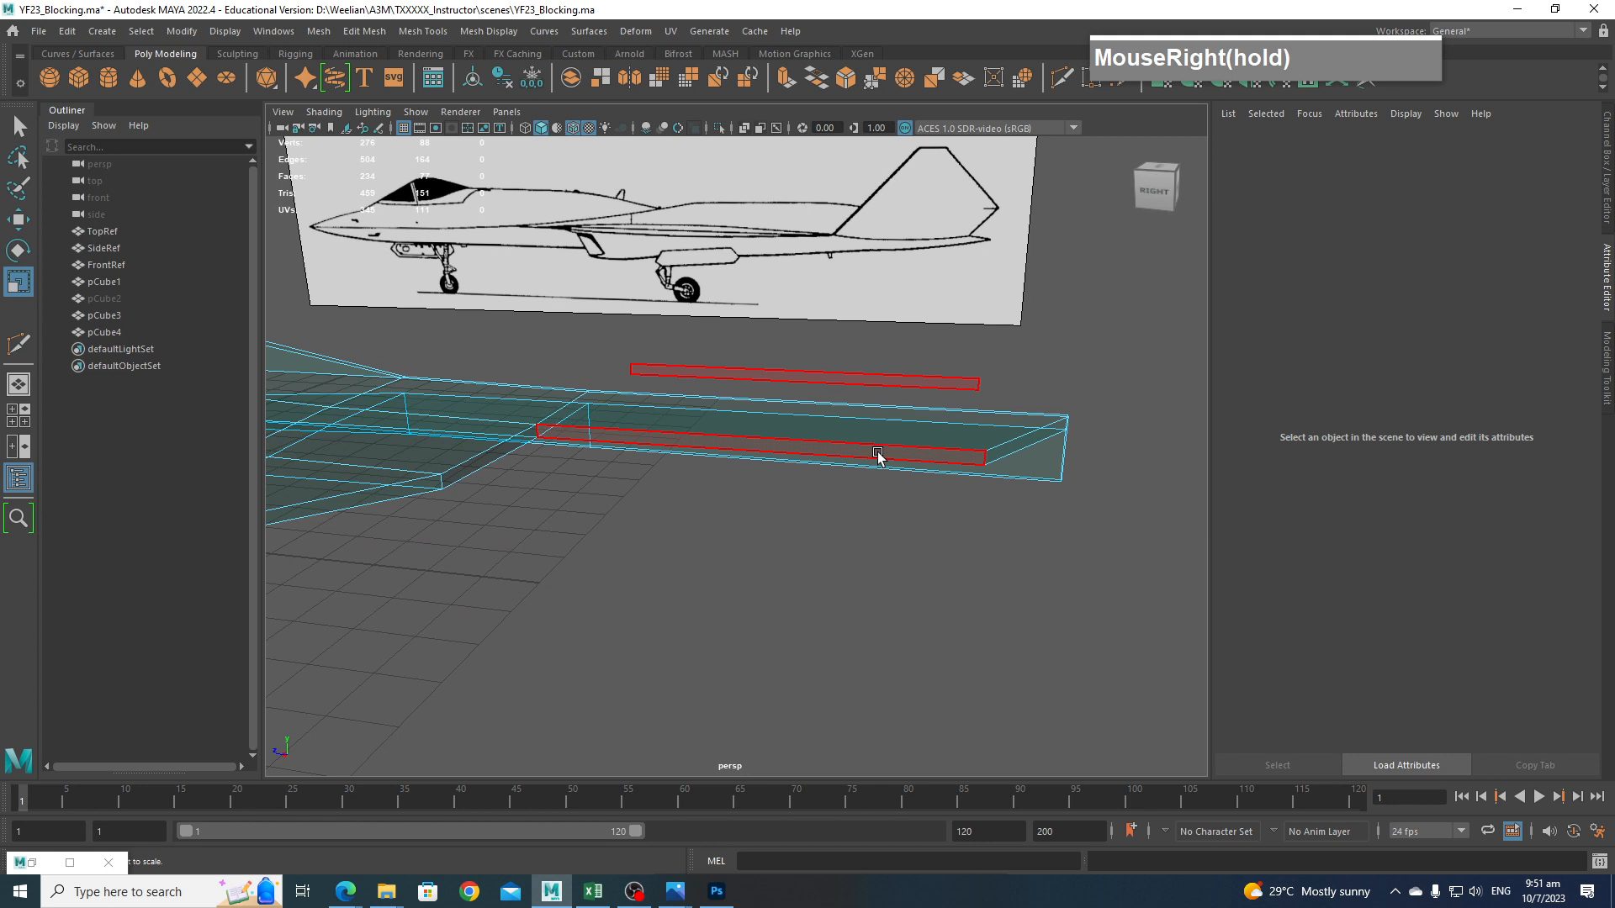
left_click(877, 455)
key("Delete")
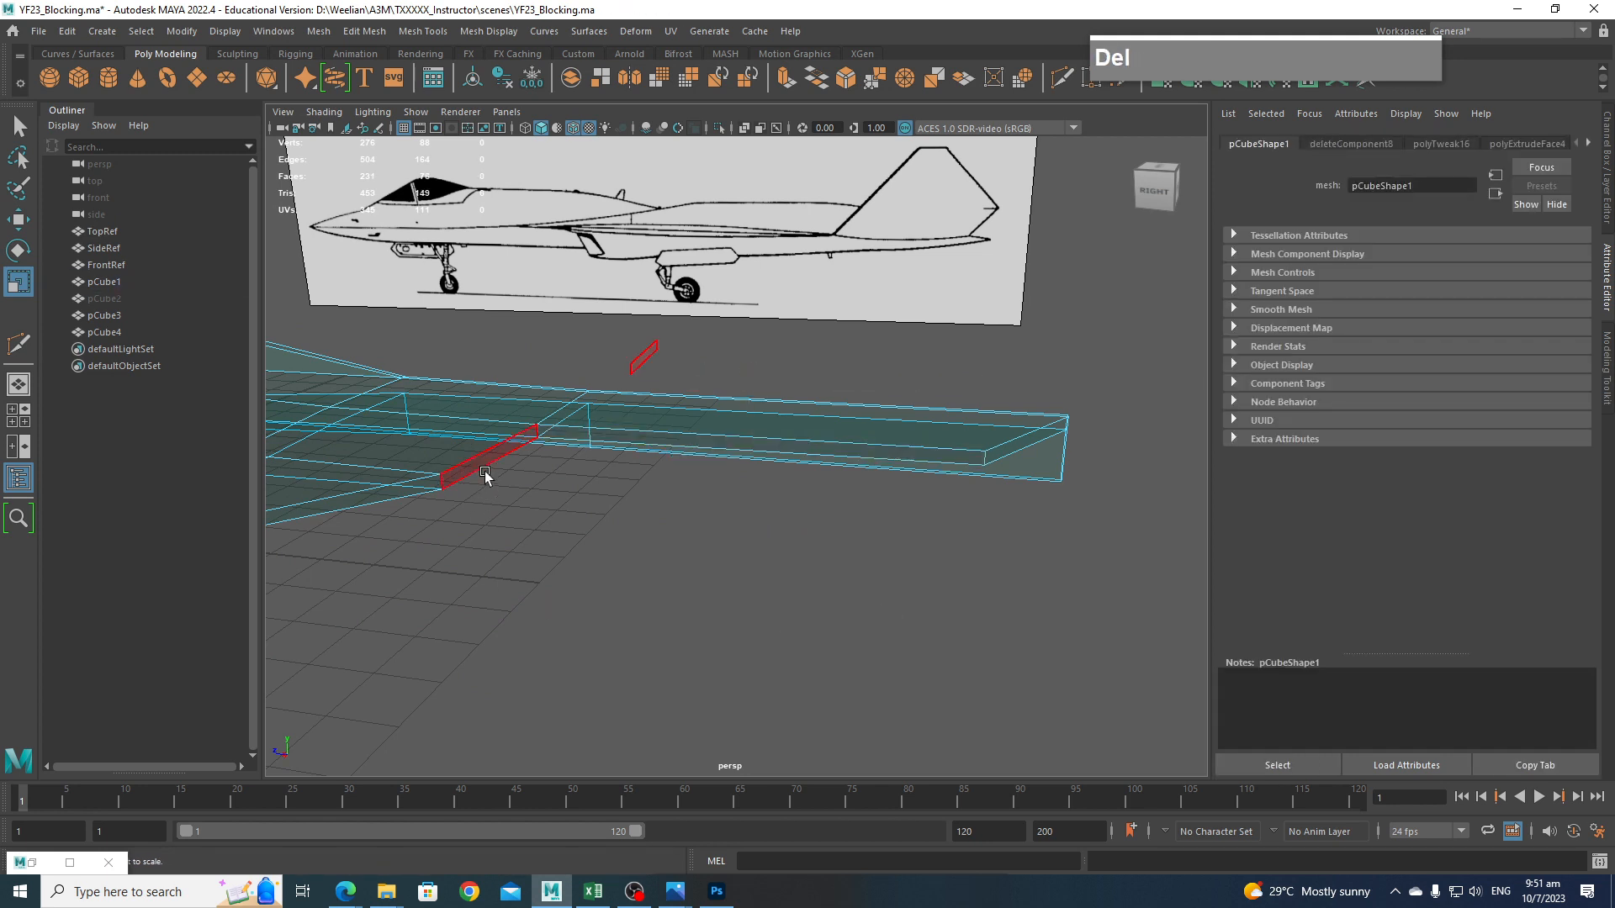
Extrude the rear-facing face beside the fuselage extension backwards to the tail end.
left_click(488, 456)
key("w")
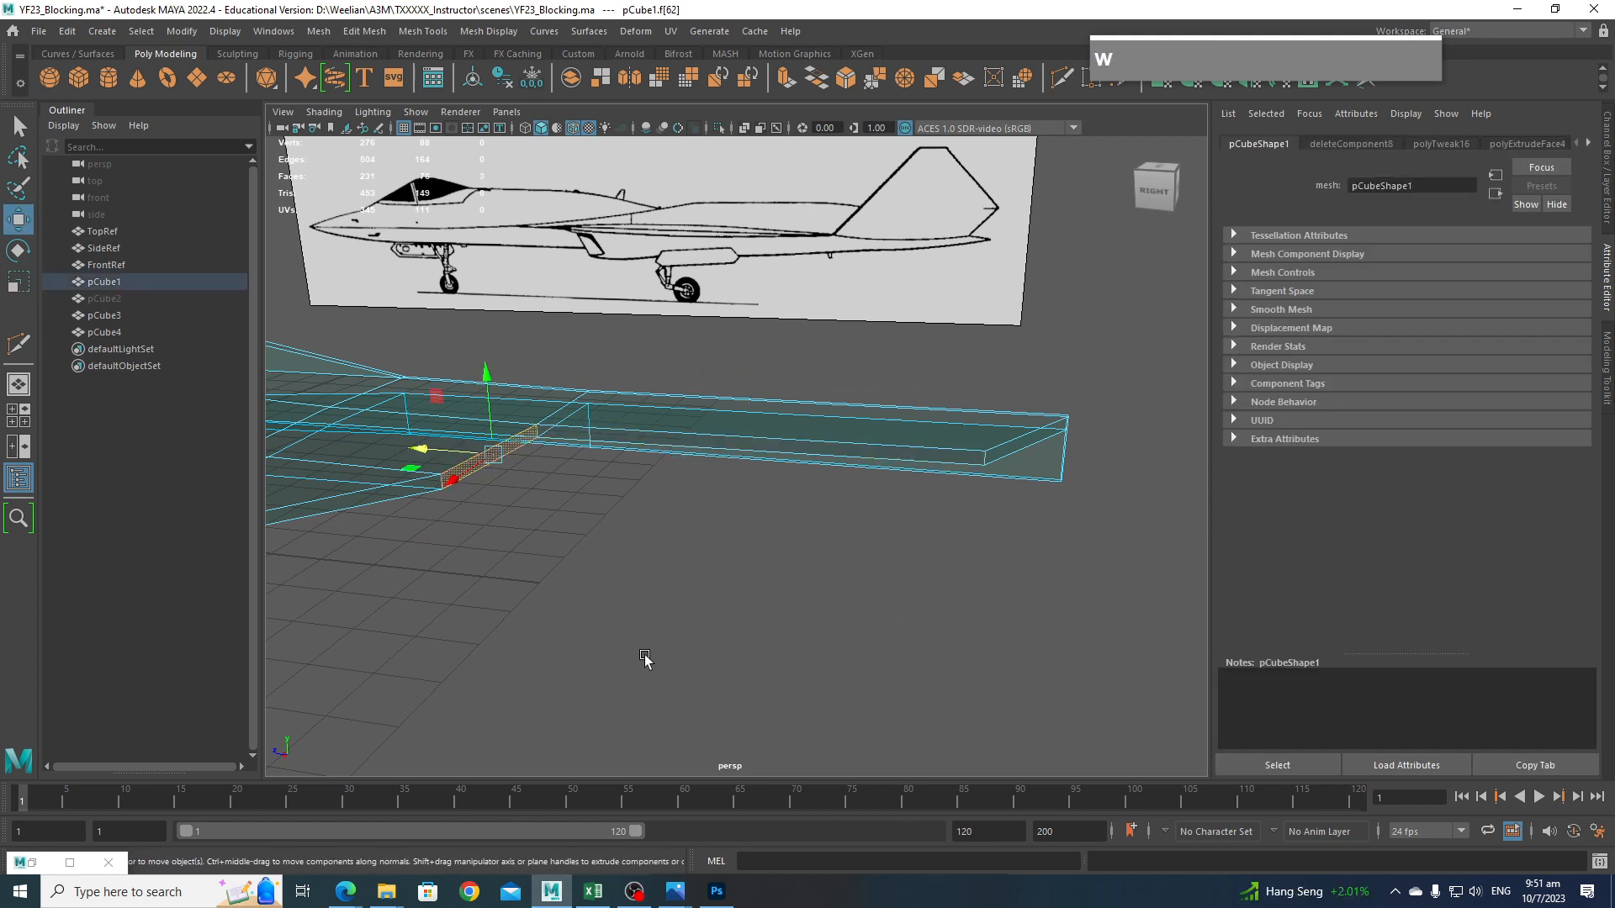
left_click_drag(443, 452, 904, 647, "shift")
Snap the upper and lower inner end vertices of the new extrusion onto the matching corner vertices of the fuselage extension.
middle_click_drag(904, 648, 921, 673, "alt")
scroll(921, 673, "up", 5, "alt")
right_click_drag(835, 428, 755, 430)
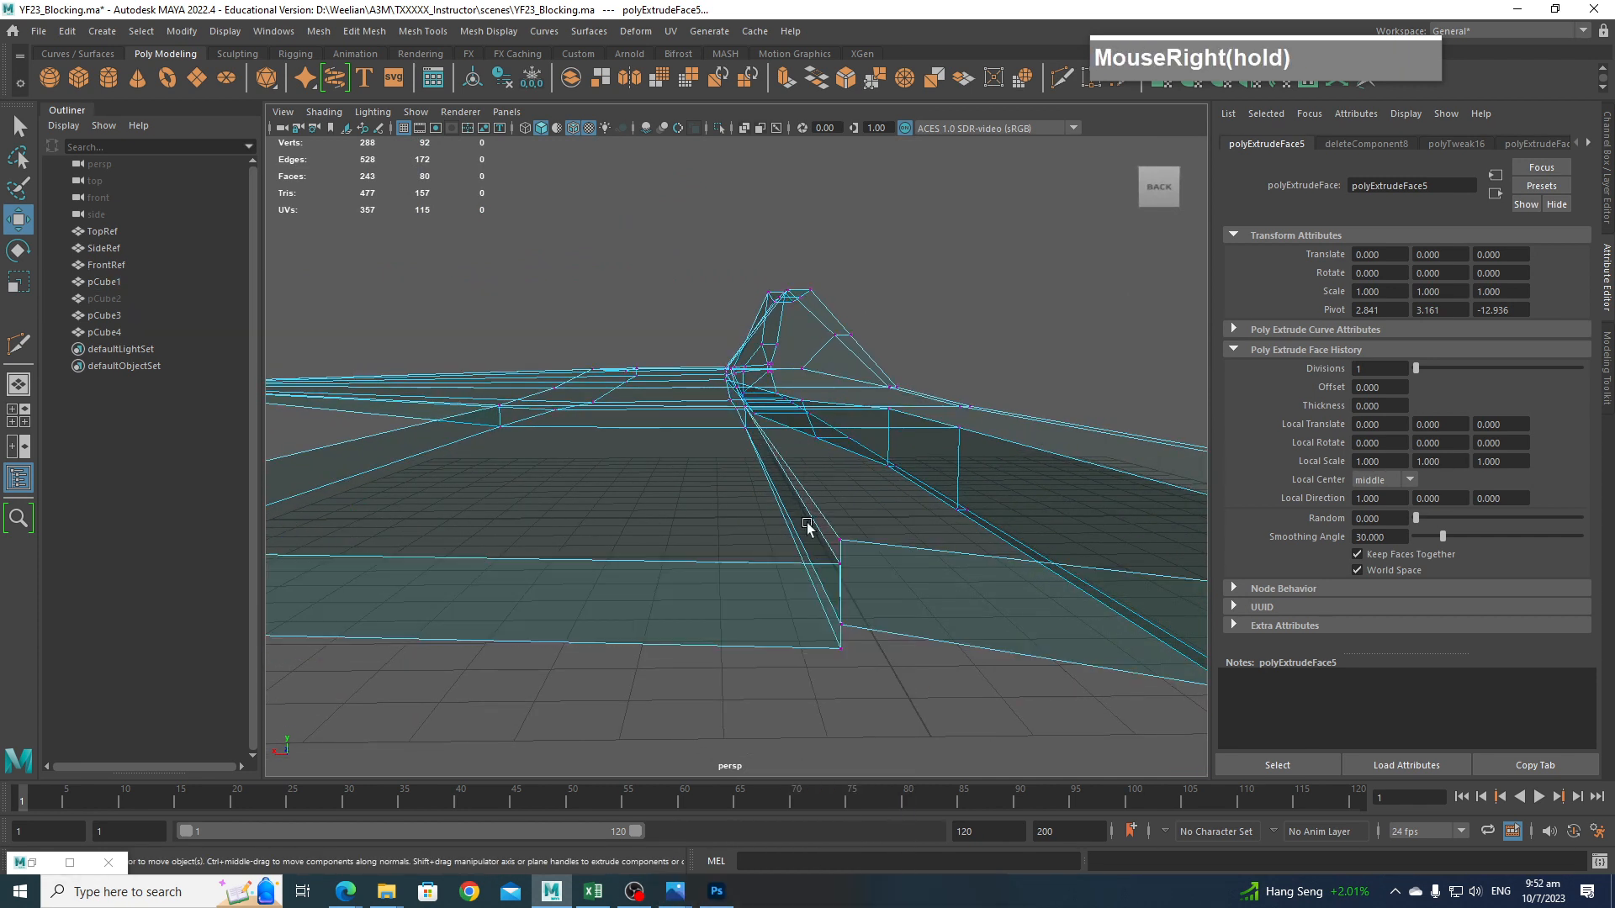
left_click(841, 571)
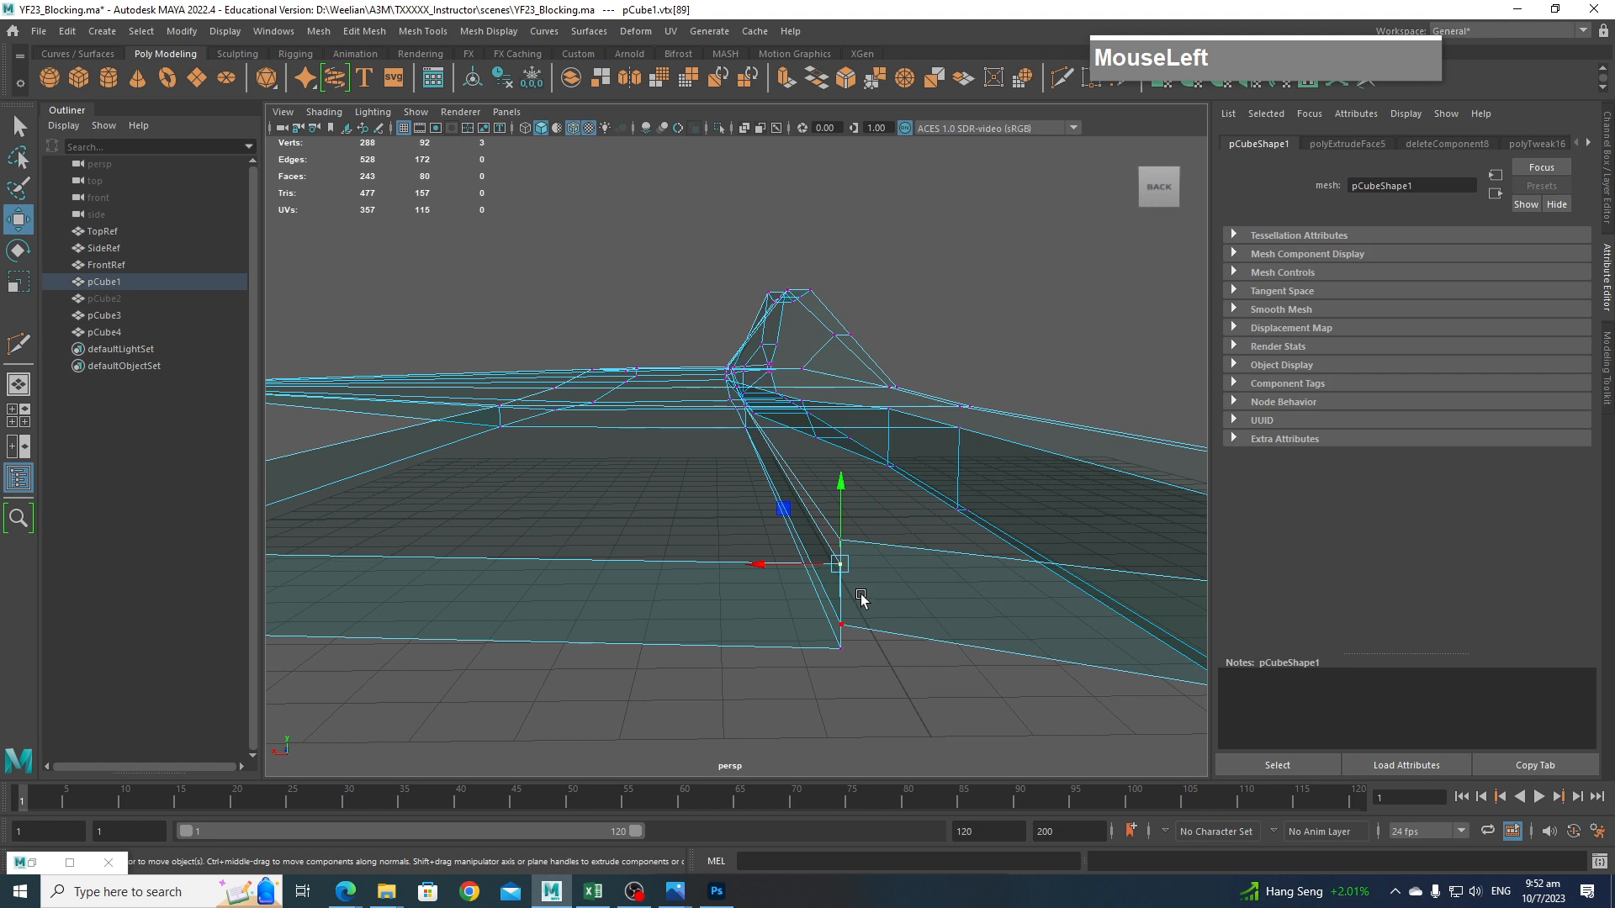
key("v")
left_click_drag(840, 564, 836, 547)
left_click(840, 648)
key("v")
left_click_drag(845, 647, 848, 637)
Merge the overlapping vertices at the shared rear corner with a threshold of 0.0100.
scroll(875, 696, "down", 1)
scroll(875, 696, "up", 1)
left_click_drag(894, 715, 802, 504)
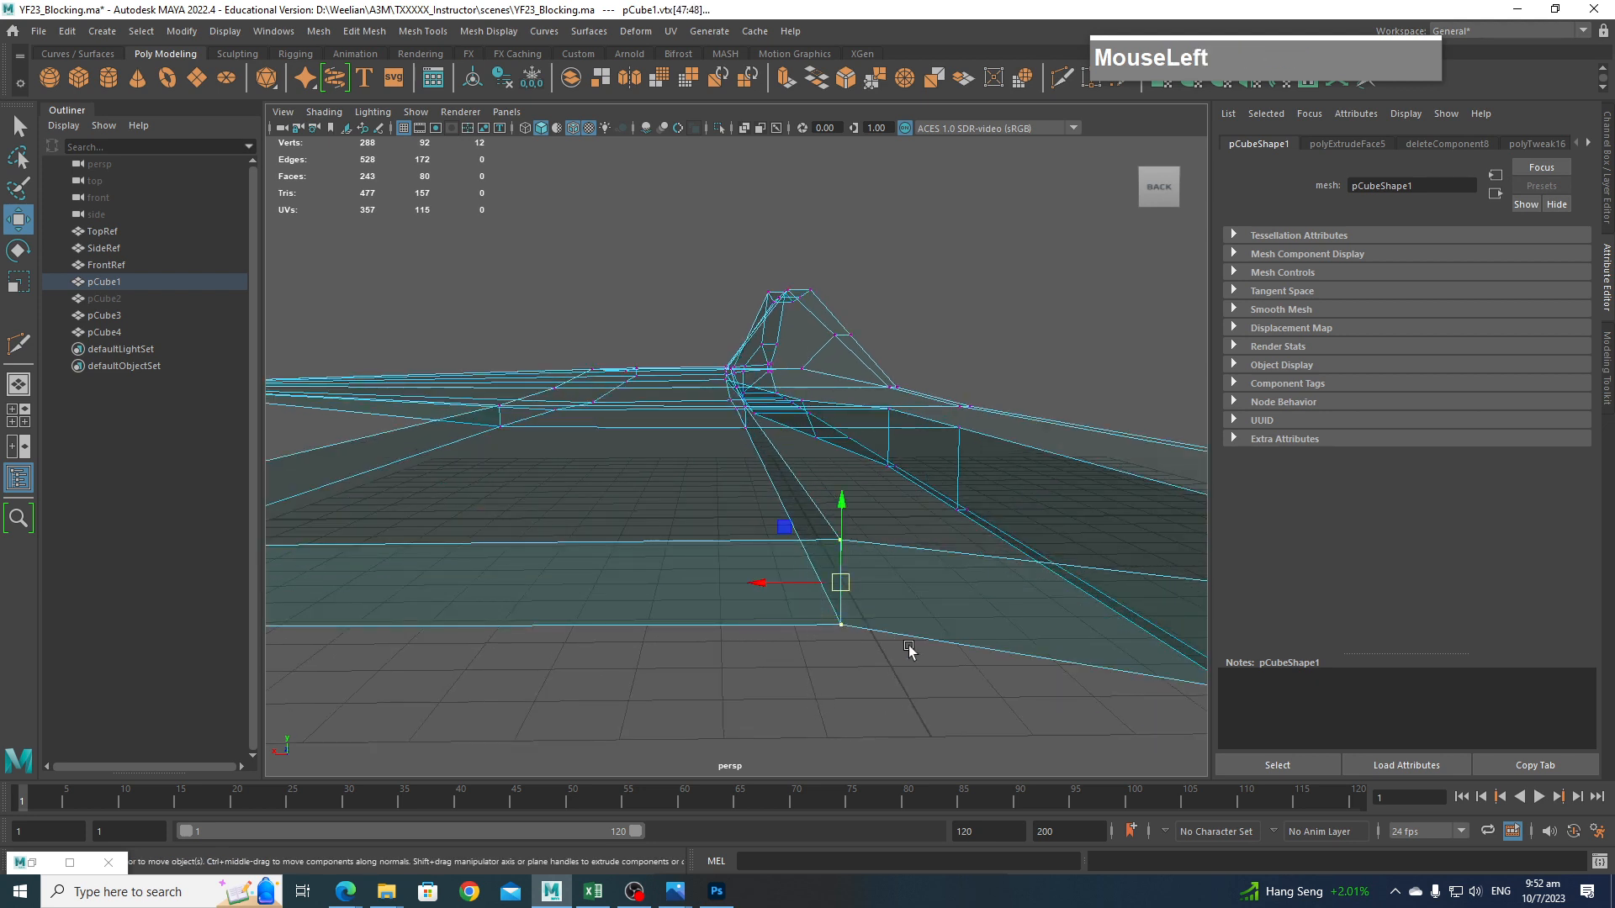
left_click(834, 534)
left_click_drag(883, 581, 810, 508)
left_click_drag(900, 729, 806, 514)
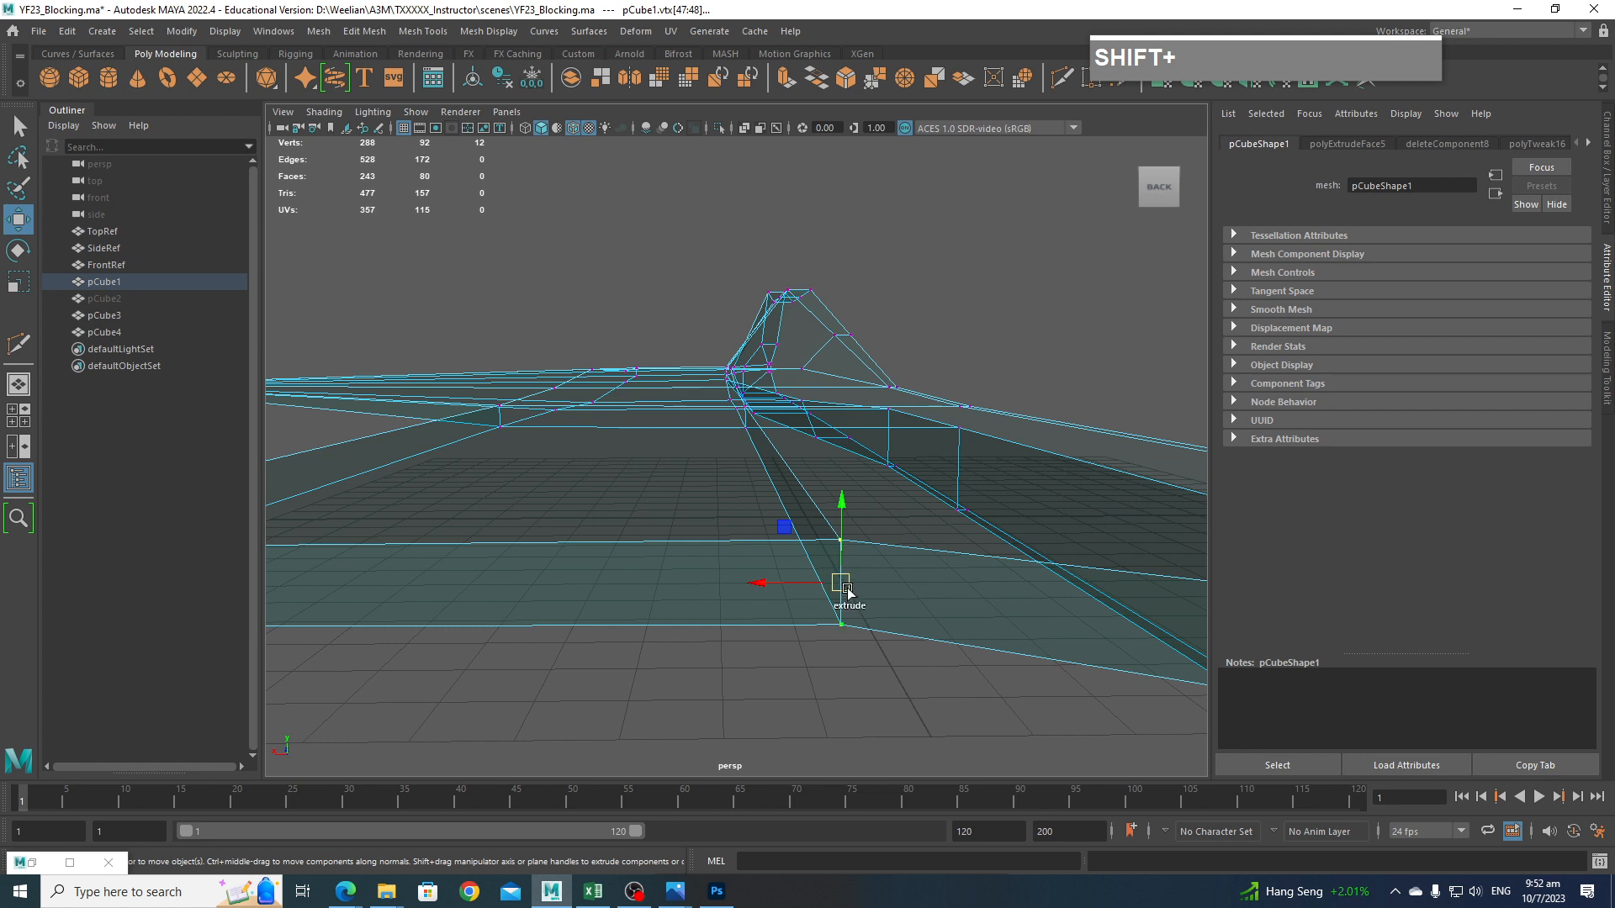
right_click(843, 550, "shift")
right_click_drag(842, 550, 986, 479, "shift")
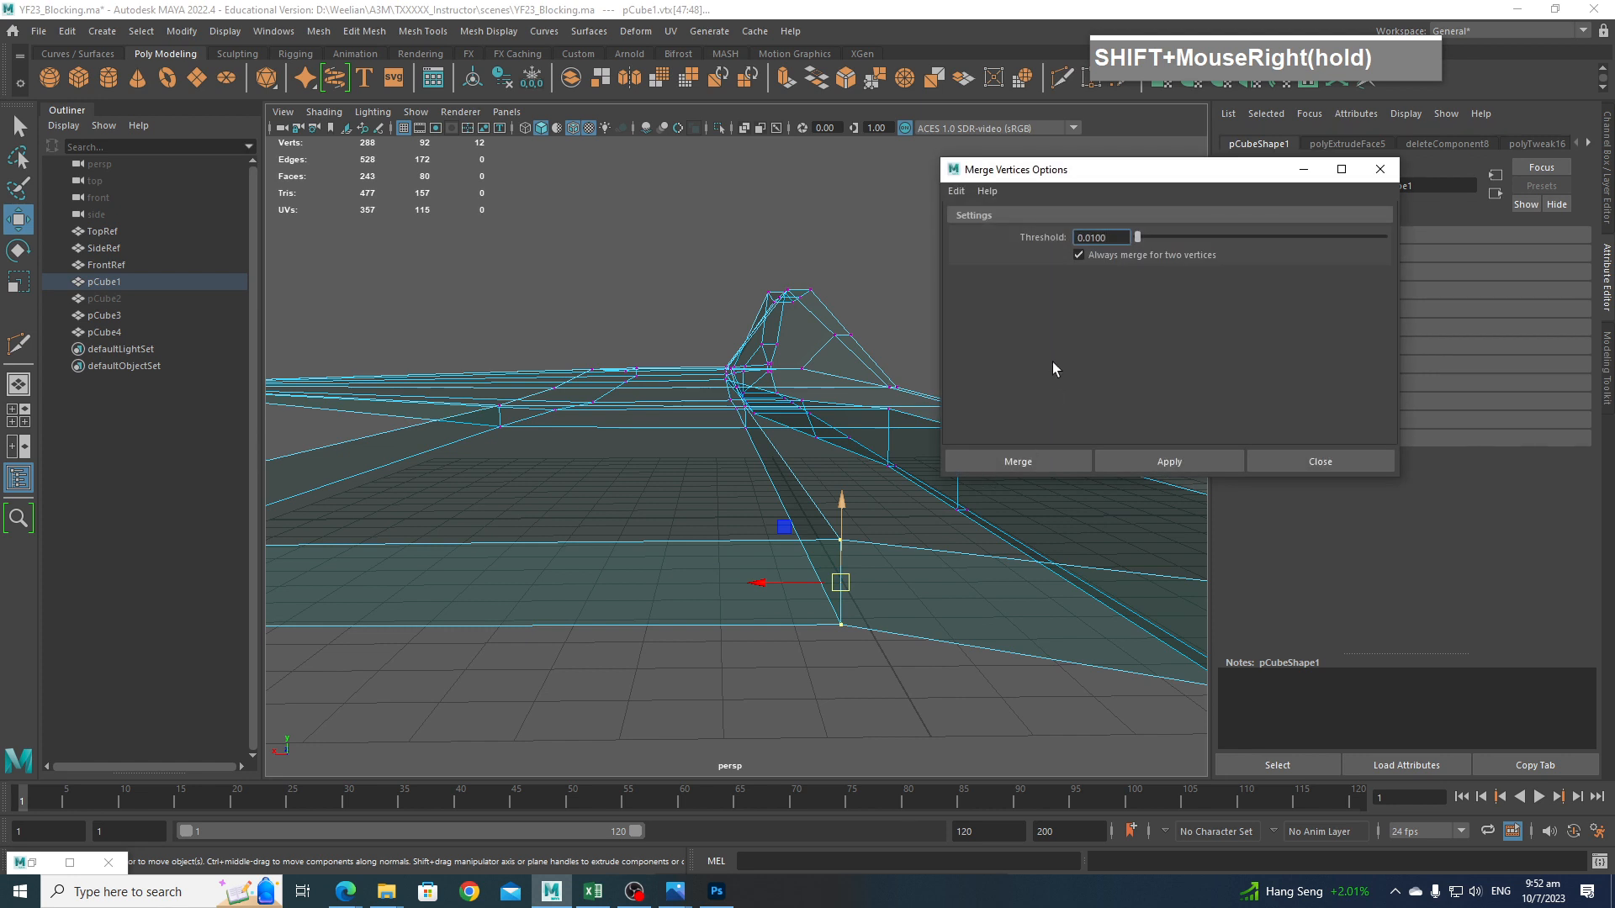
left_click(1042, 459)
Test the merged rear corner by shifting its lower vertex sideways, and undo the move.
left_click(901, 690)
left_click_drag(869, 608, 805, 656)
left_click_drag(901, 581, 770, 507)
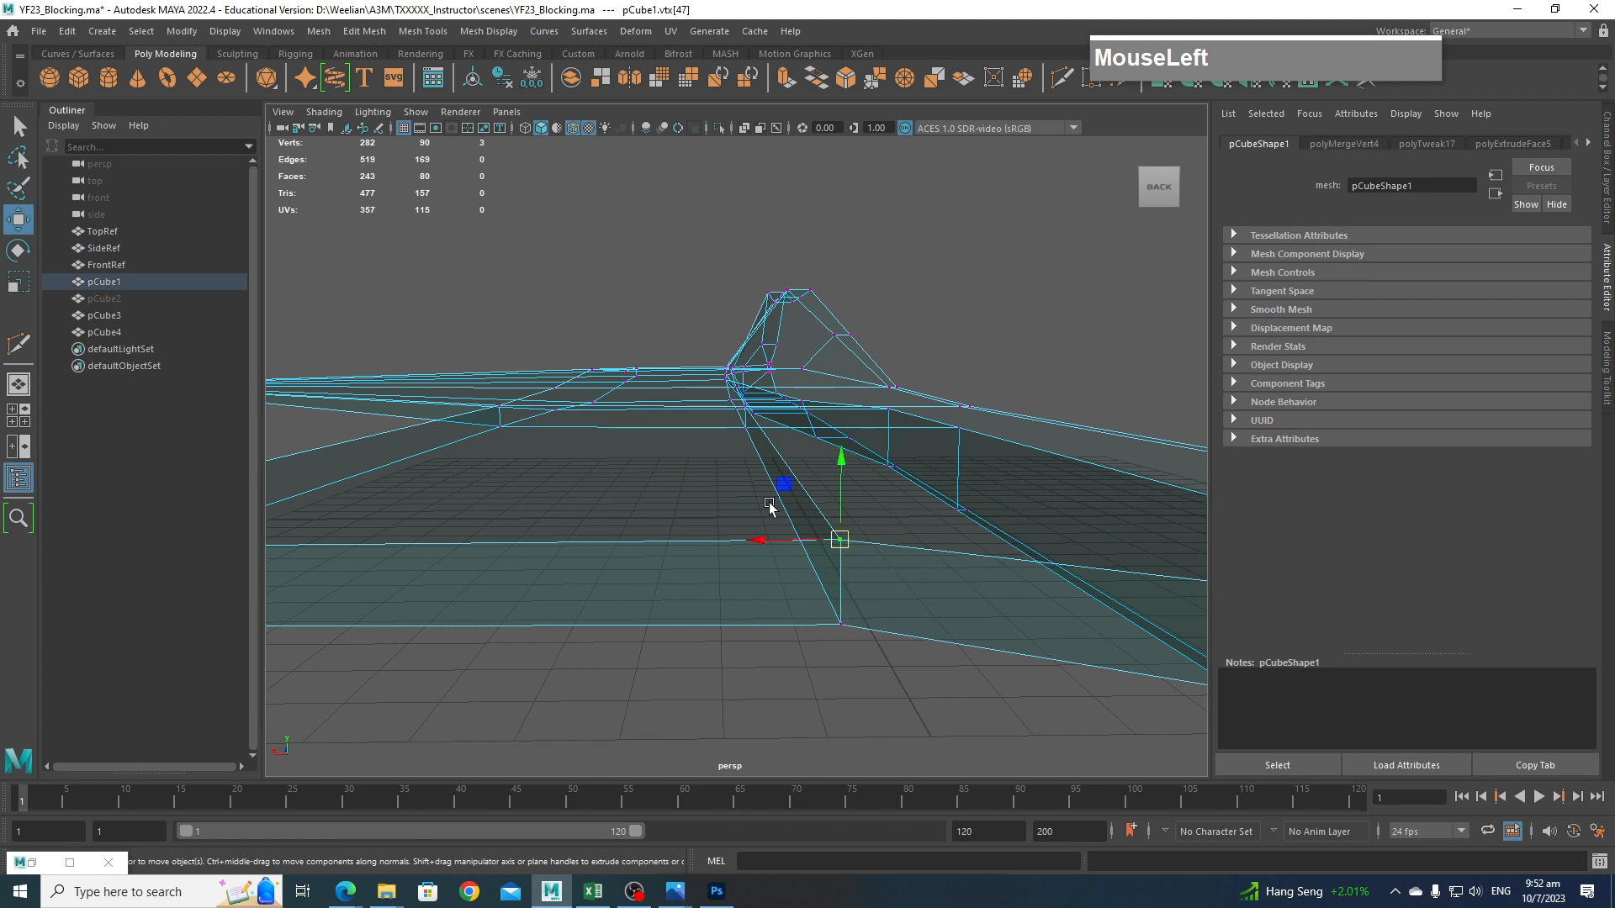
left_click(856, 641)
left_click_drag(850, 602, 801, 530)
left_click(844, 627)
mouse_move(761, 626)
left_mouse_down()
mouse_move(730, 628)
mouse_move(788, 628)
mouse_move(765, 629)
left_mouse_up()
left_click_drag(856, 520, 807, 539)
key("ctrl+z")
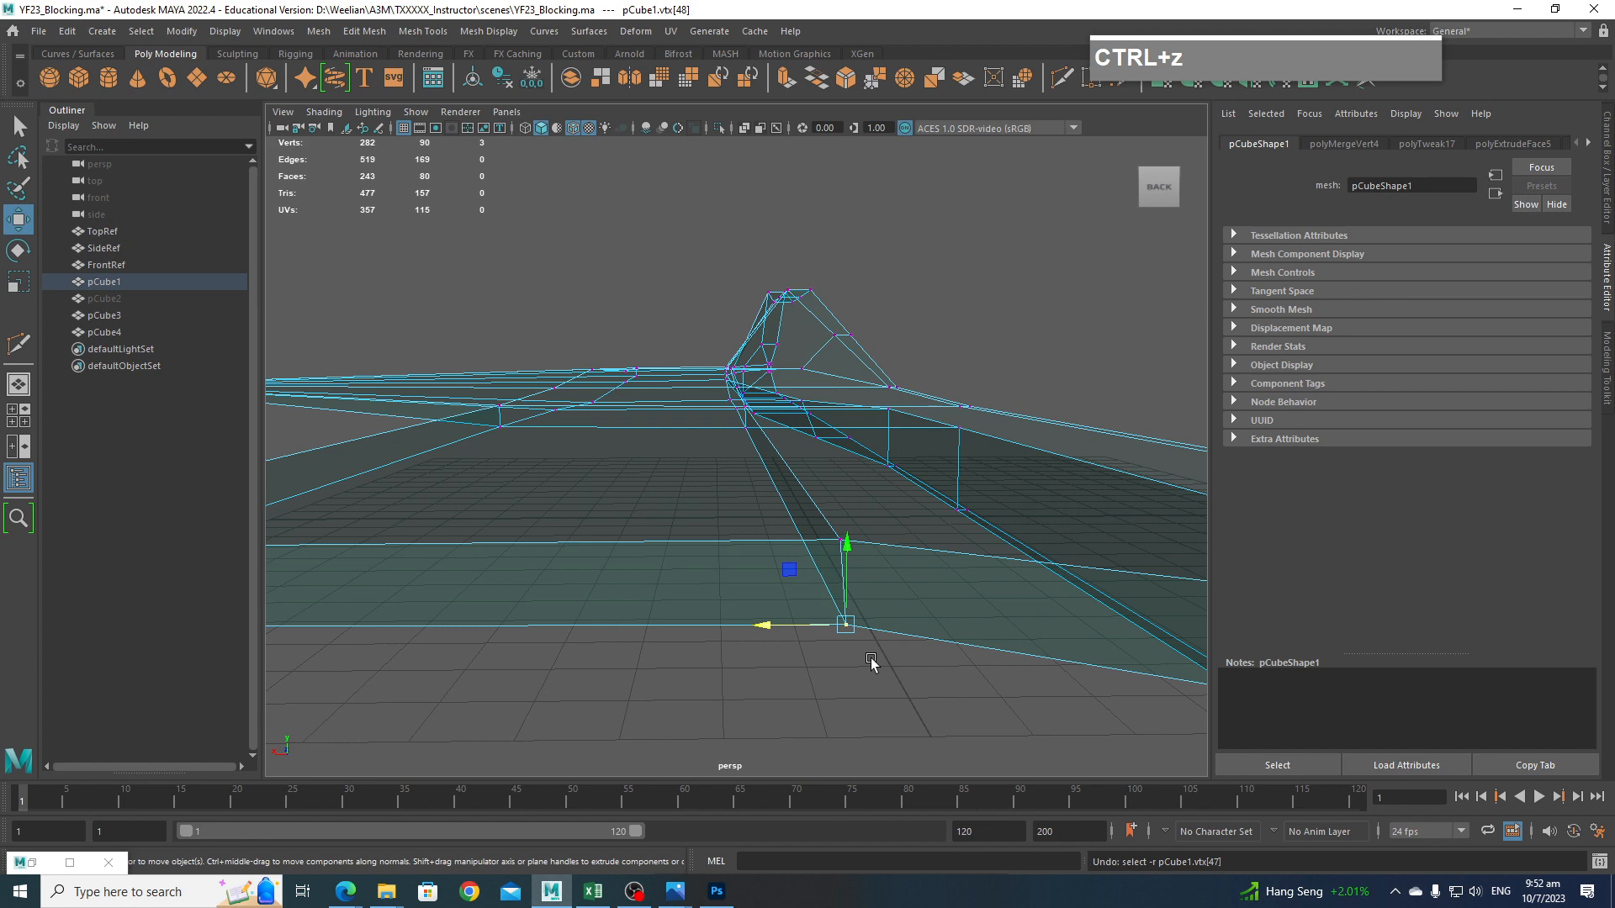
key("ctrl+z")
Move the outer rear corner vertices of the new section onto the fuselage outline in the top reference.
left_click_drag(861, 659, 718, 431, "alt")
scroll(865, 634, "down", 3)
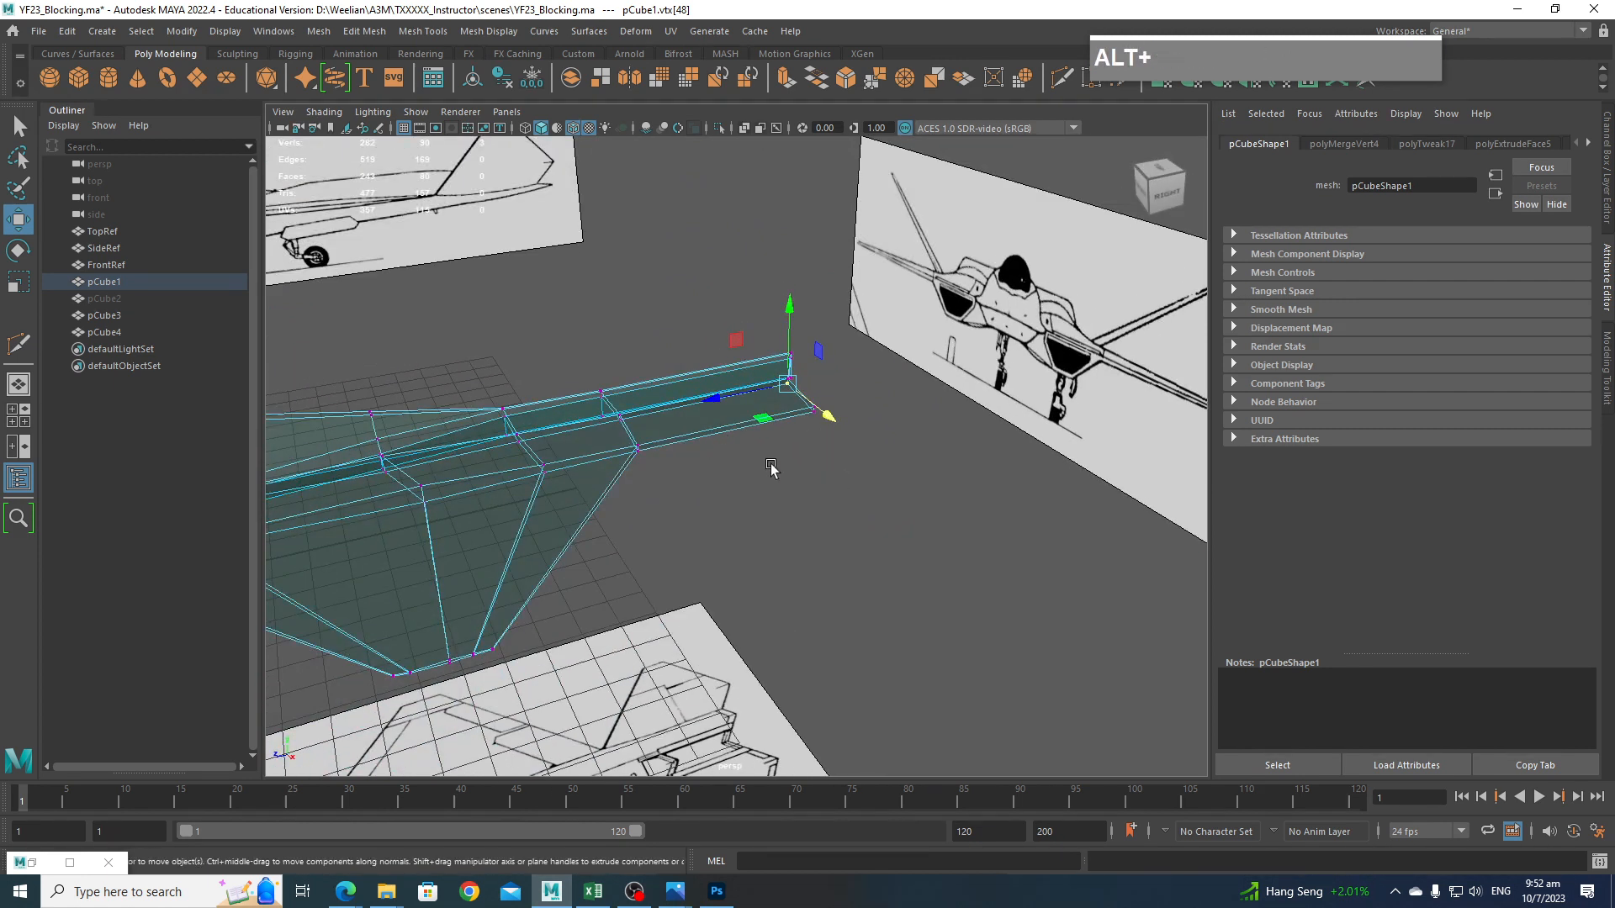
middle_click_drag(771, 469, 946, 519, "alt")
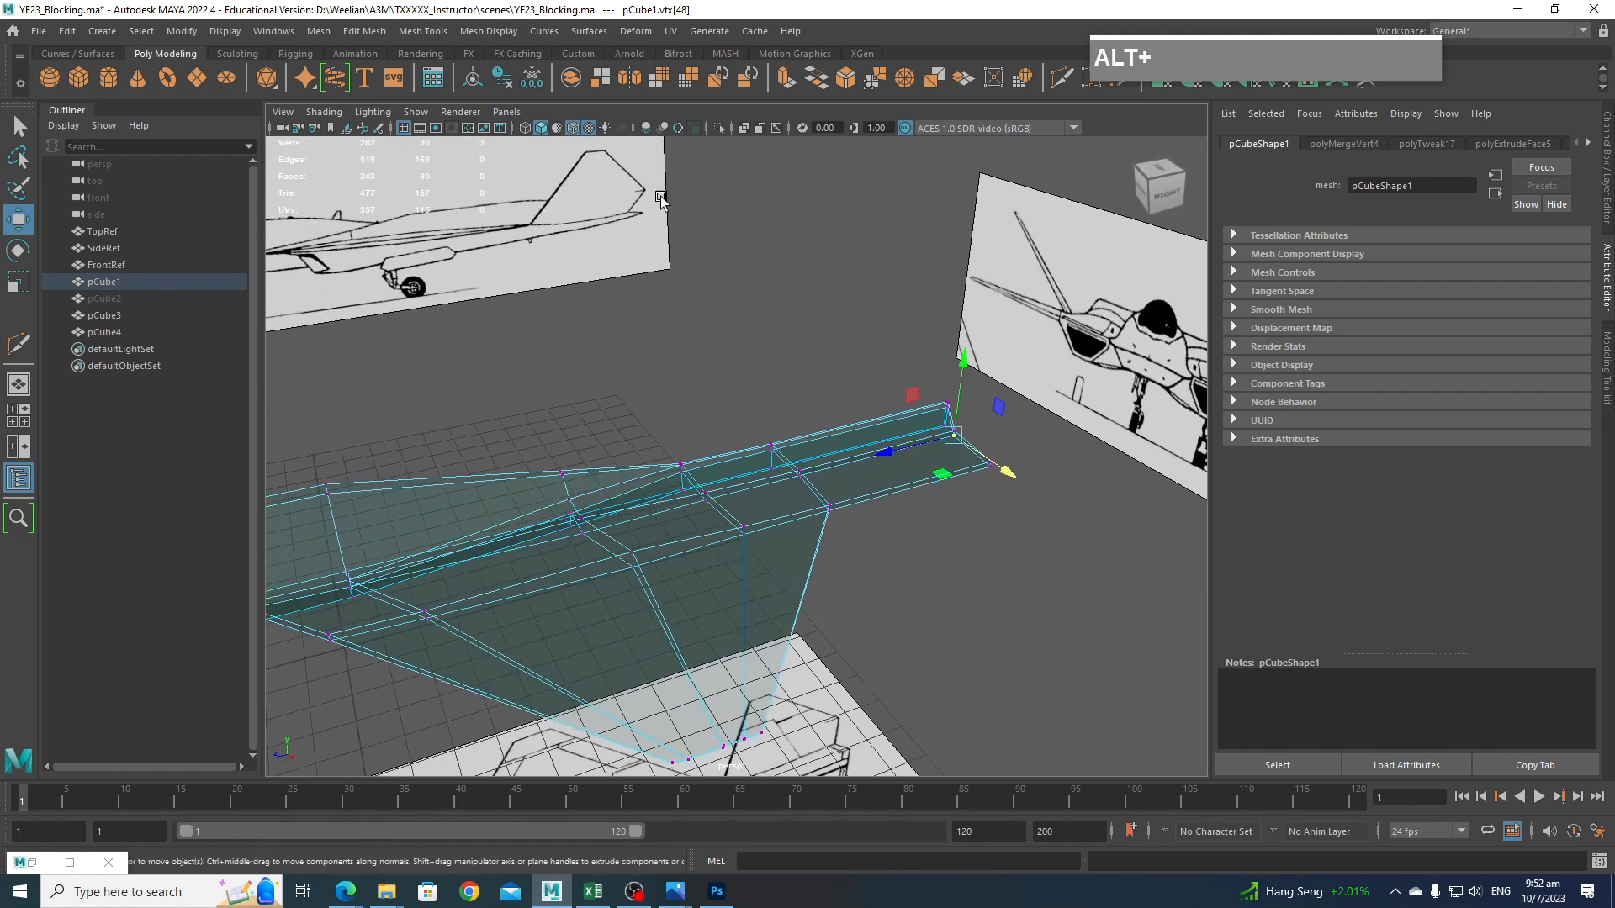
key("space")
left_click_drag(665, 233, 684, 191)
middle_click_drag(931, 567, 677, 513, "alt")
key("space")
left_click_drag(678, 511, 655, 493)
middle_click_drag(655, 493, 650, 481, "alt")
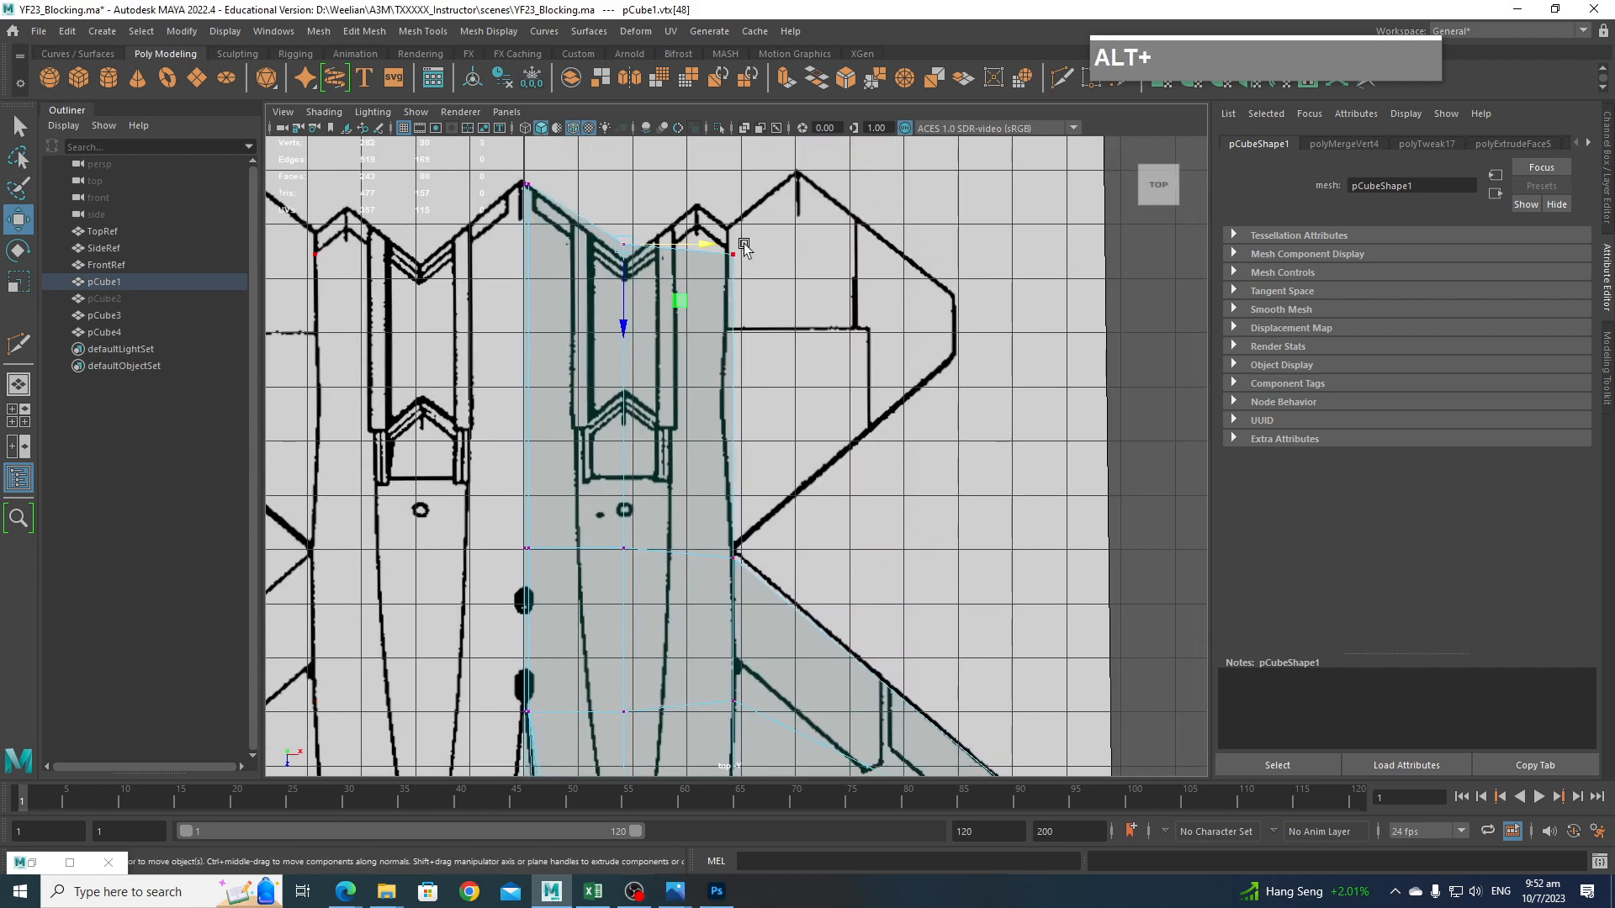
left_click_drag(746, 281, 722, 253)
left_click_drag(802, 327, 789, 293)
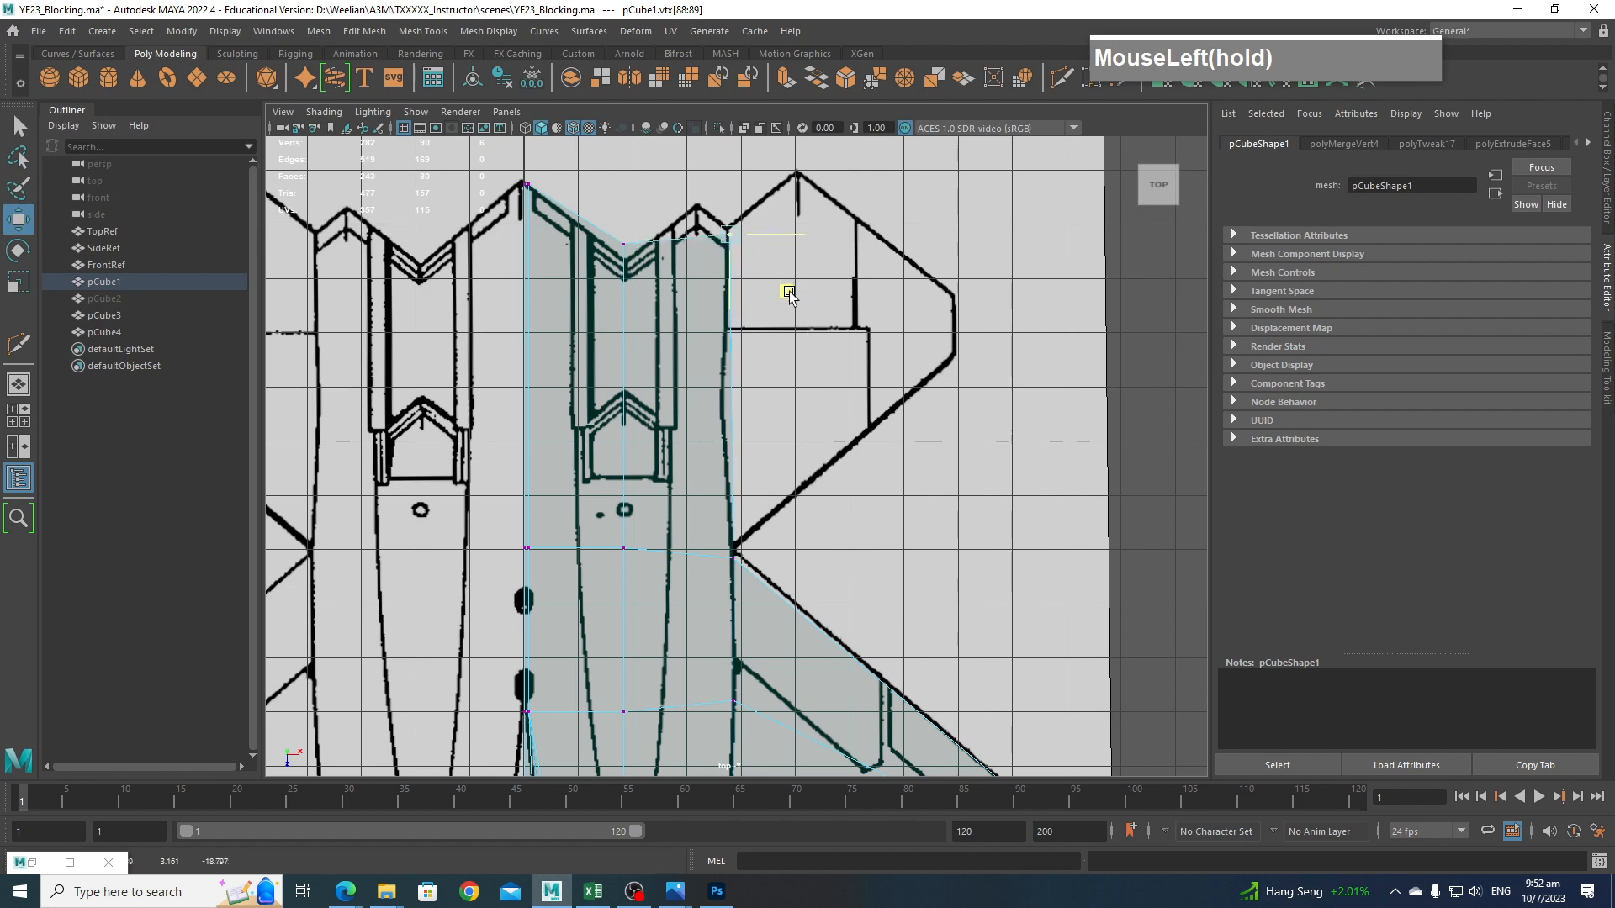
Examine the outer side of the rear section and the tail fin in the side reference drawing.
mouse_move(756, 576)
left_mouse_down()
mouse_move(702, 537)
mouse_move(737, 558)
left_mouse_up()
key("space")
left_click_drag(844, 574, 867, 505)
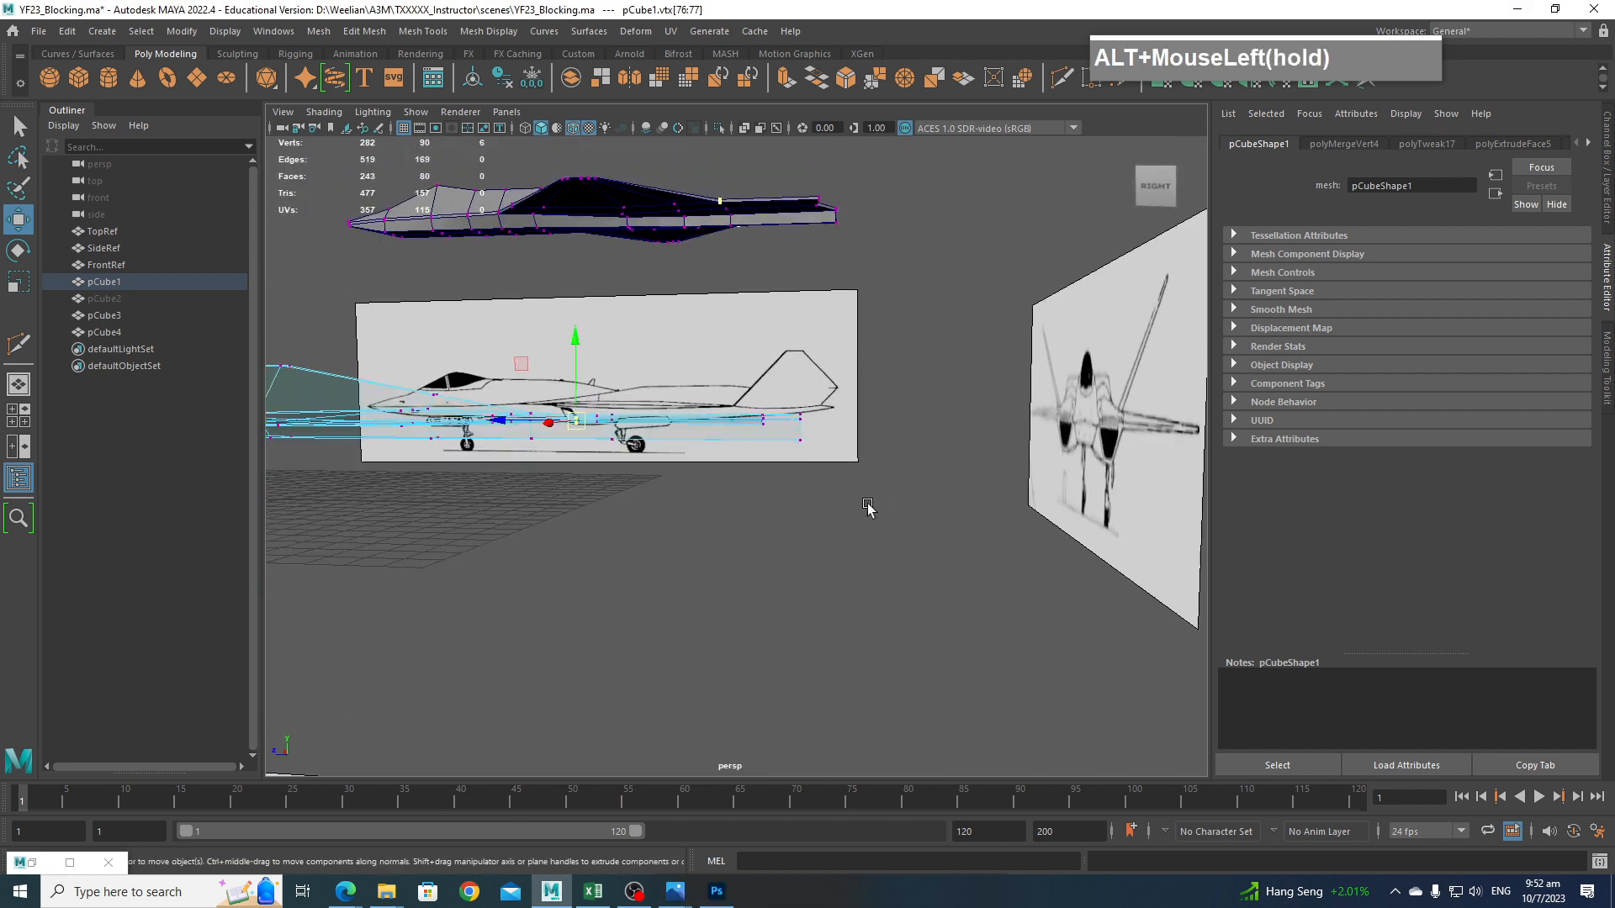
scroll(868, 505, "up", 4, "alt")
middle_click_drag(685, 454, 749, 558, "alt")
scroll(757, 551, "up", 3, "alt")
left_click_drag(764, 541, 792, 556, "alt")
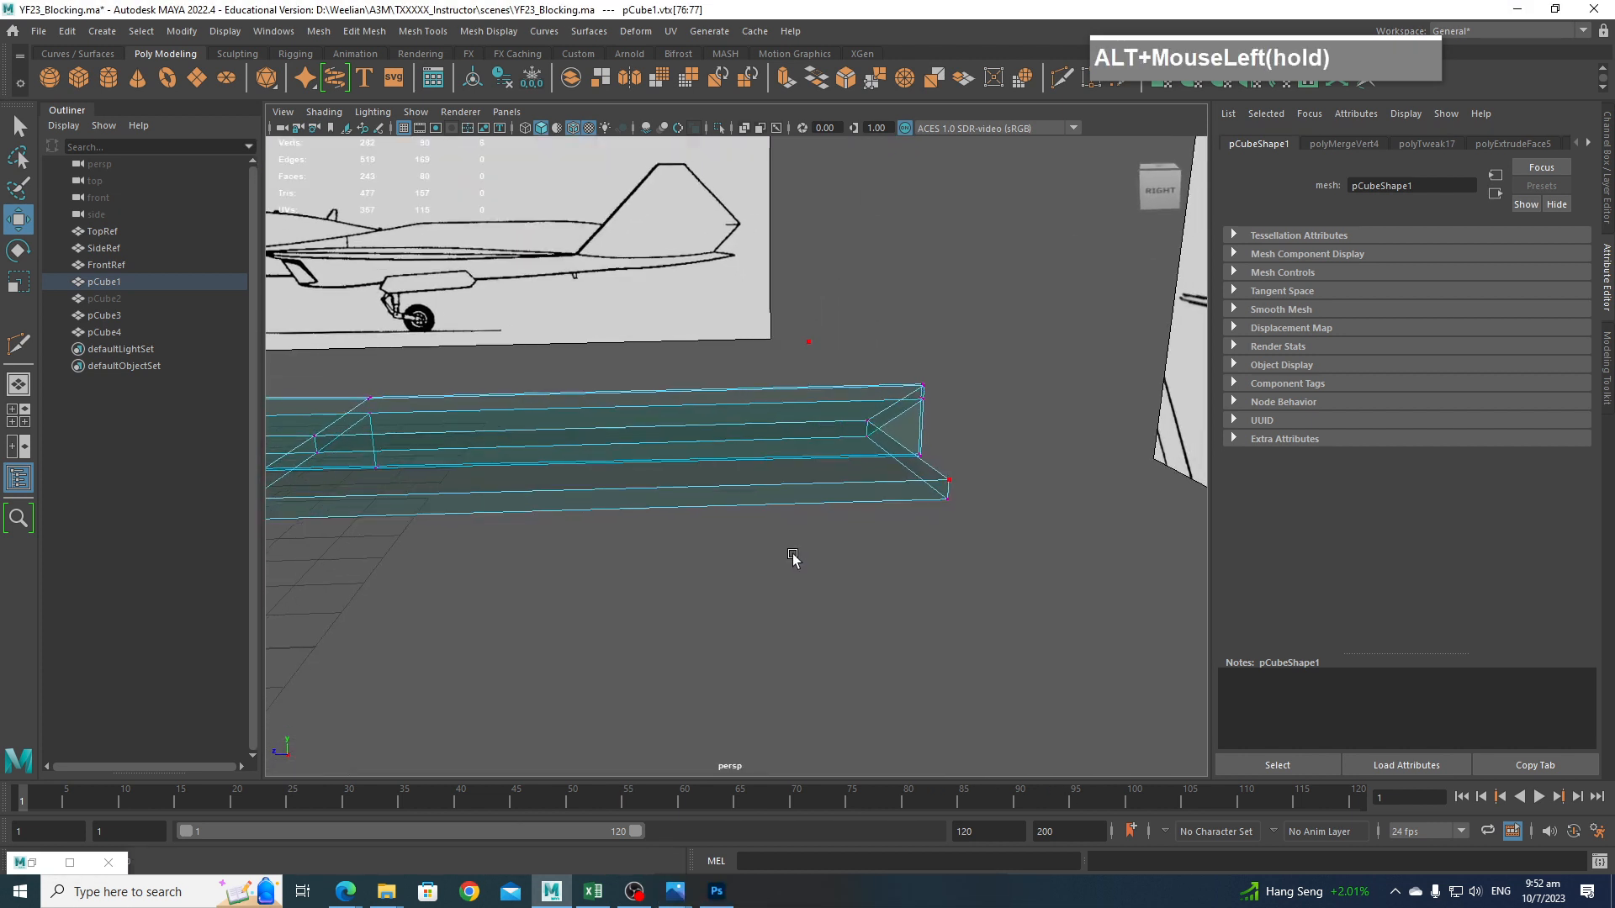
left_click_drag(707, 522, 835, 516, "alt")
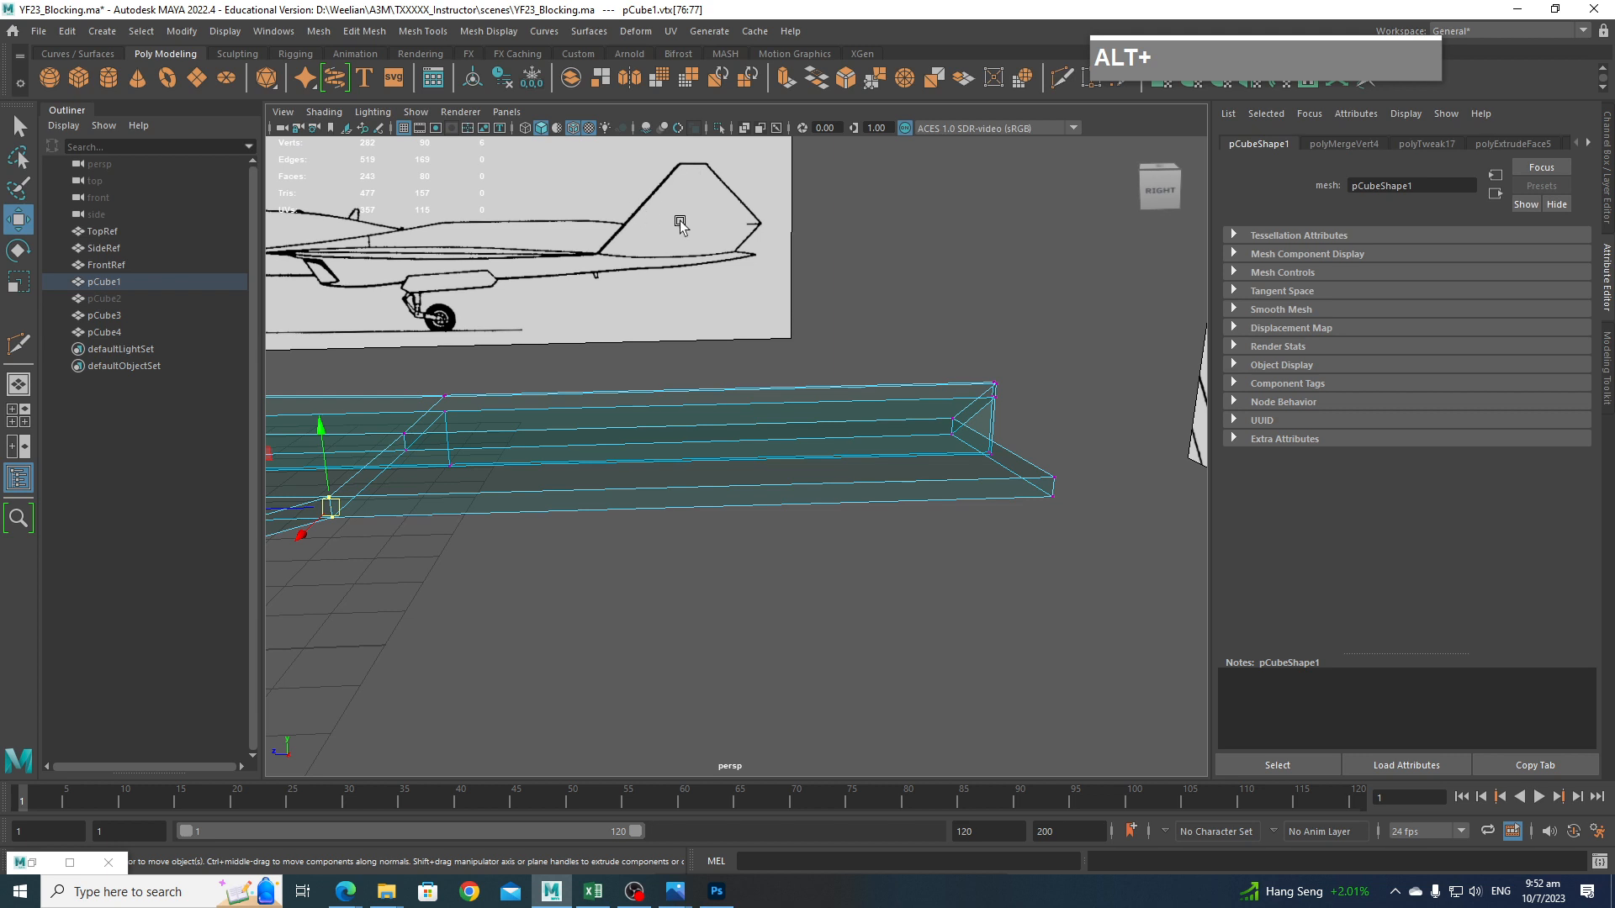
middle_click_drag(710, 250, 734, 293, "alt")
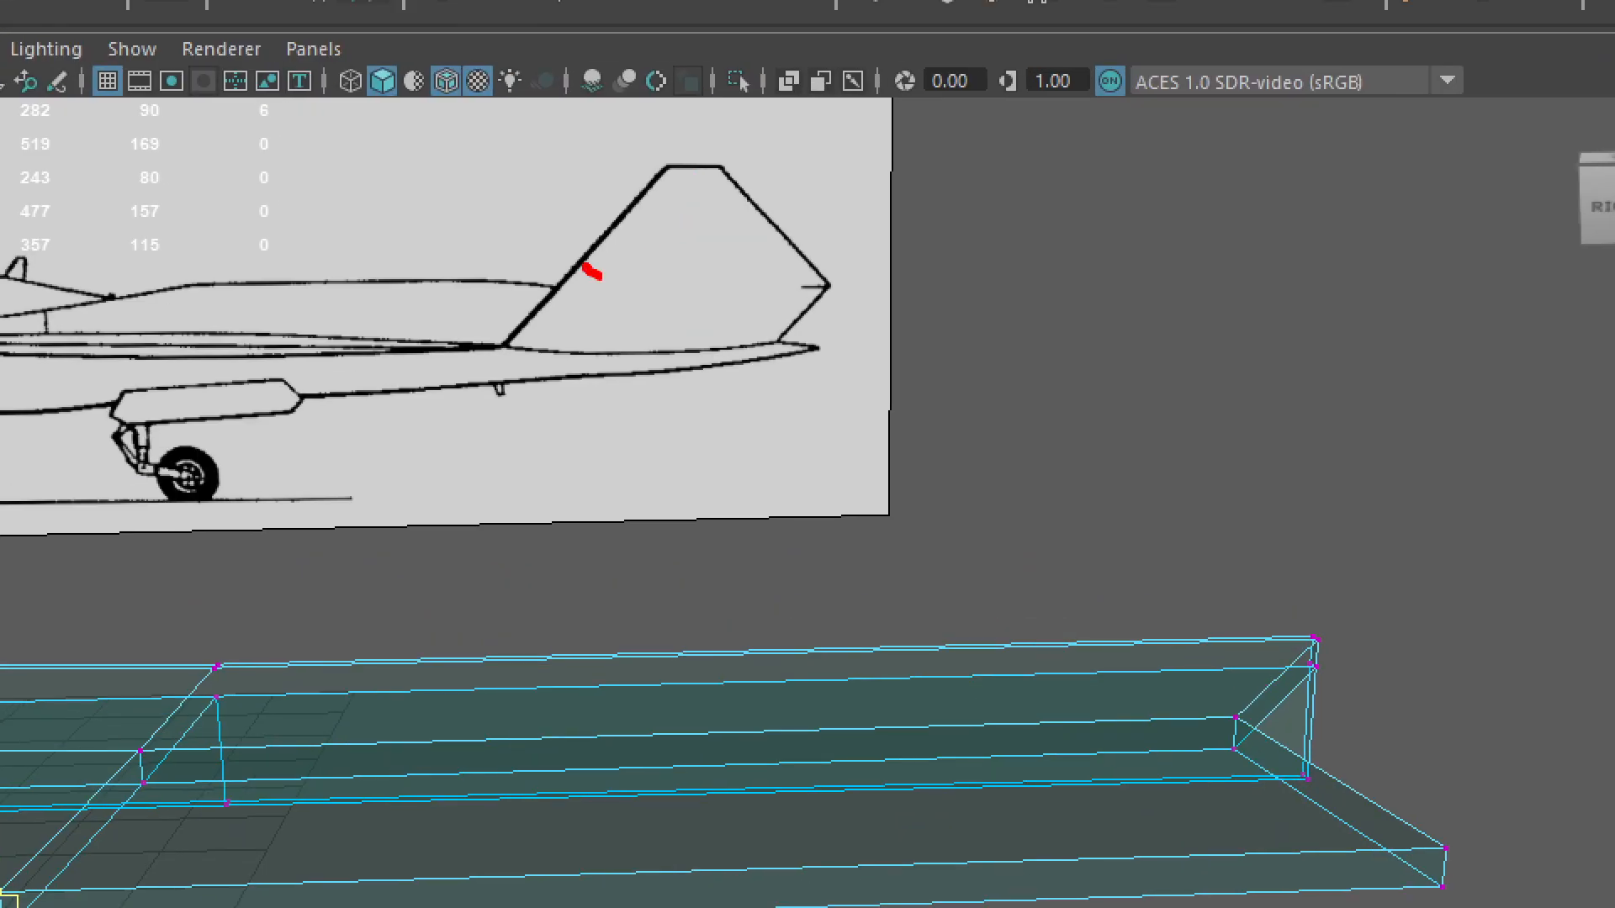
left_click_drag(599, 277, 791, 288)
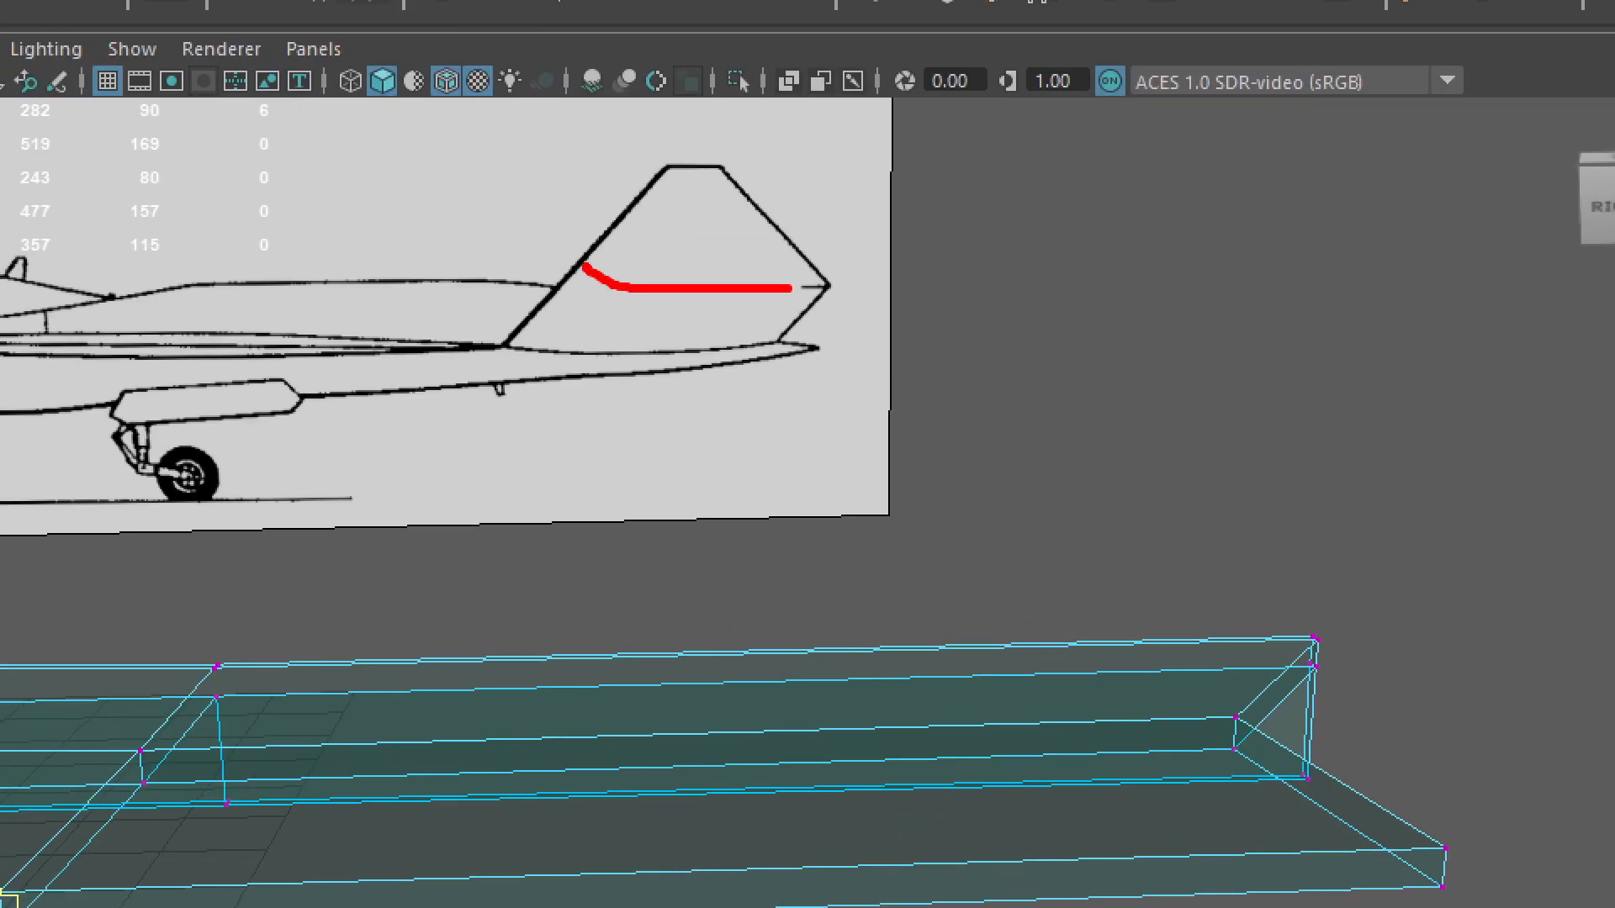
mouse_move(546, 453)
left_mouse_down()
mouse_move(699, 433)
mouse_move(814, 453)
left_mouse_up()
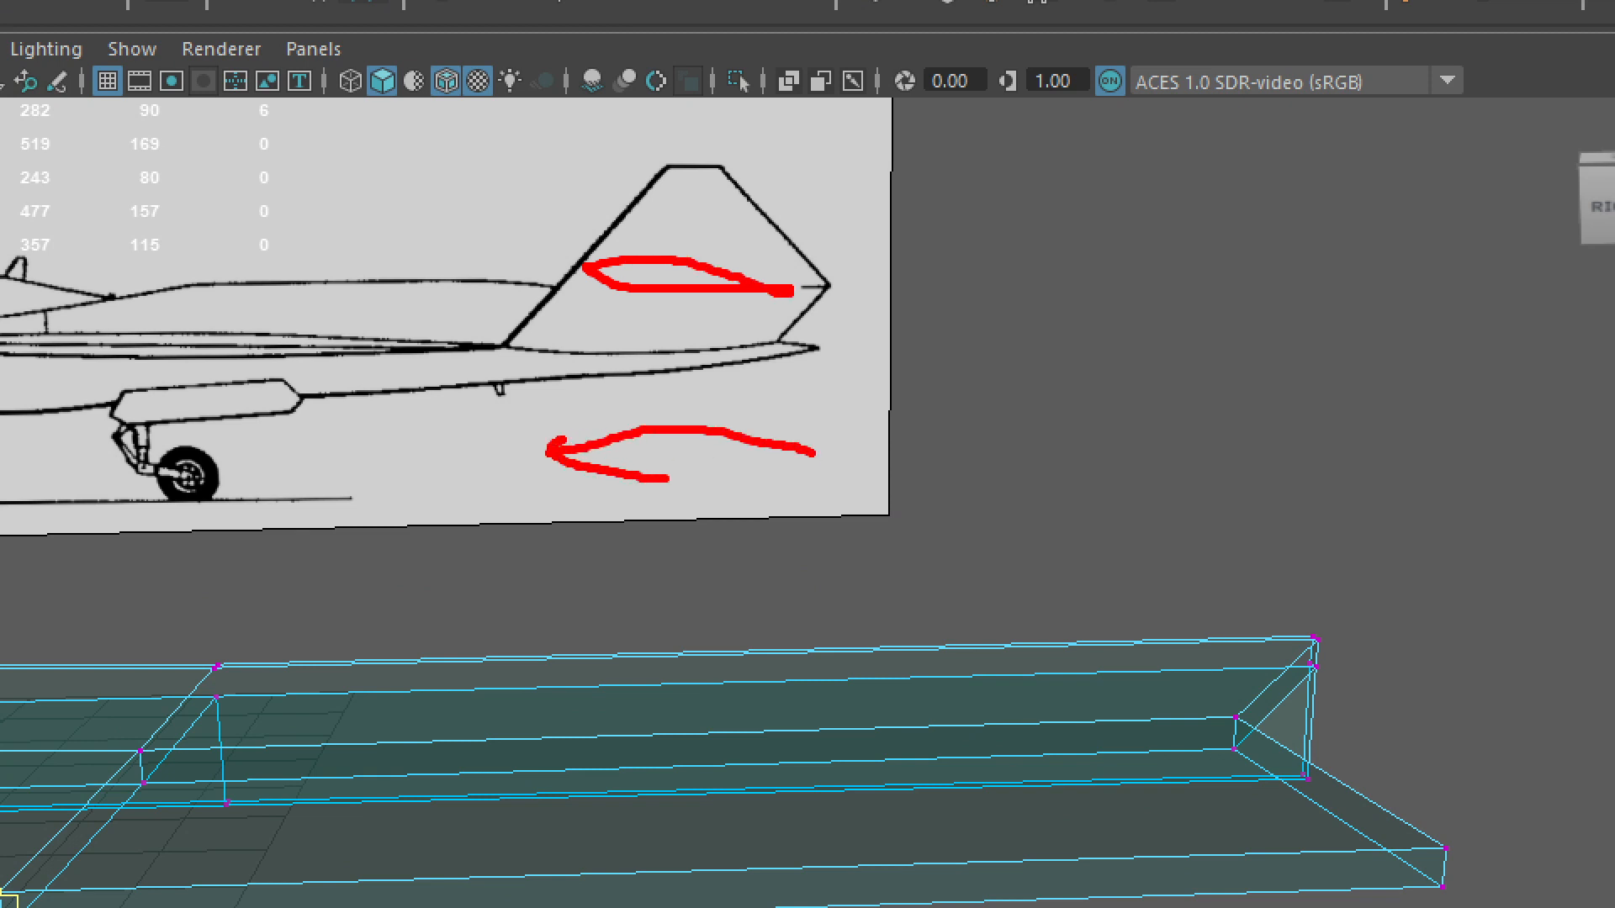
key("ctrl+1")
key("Escape")
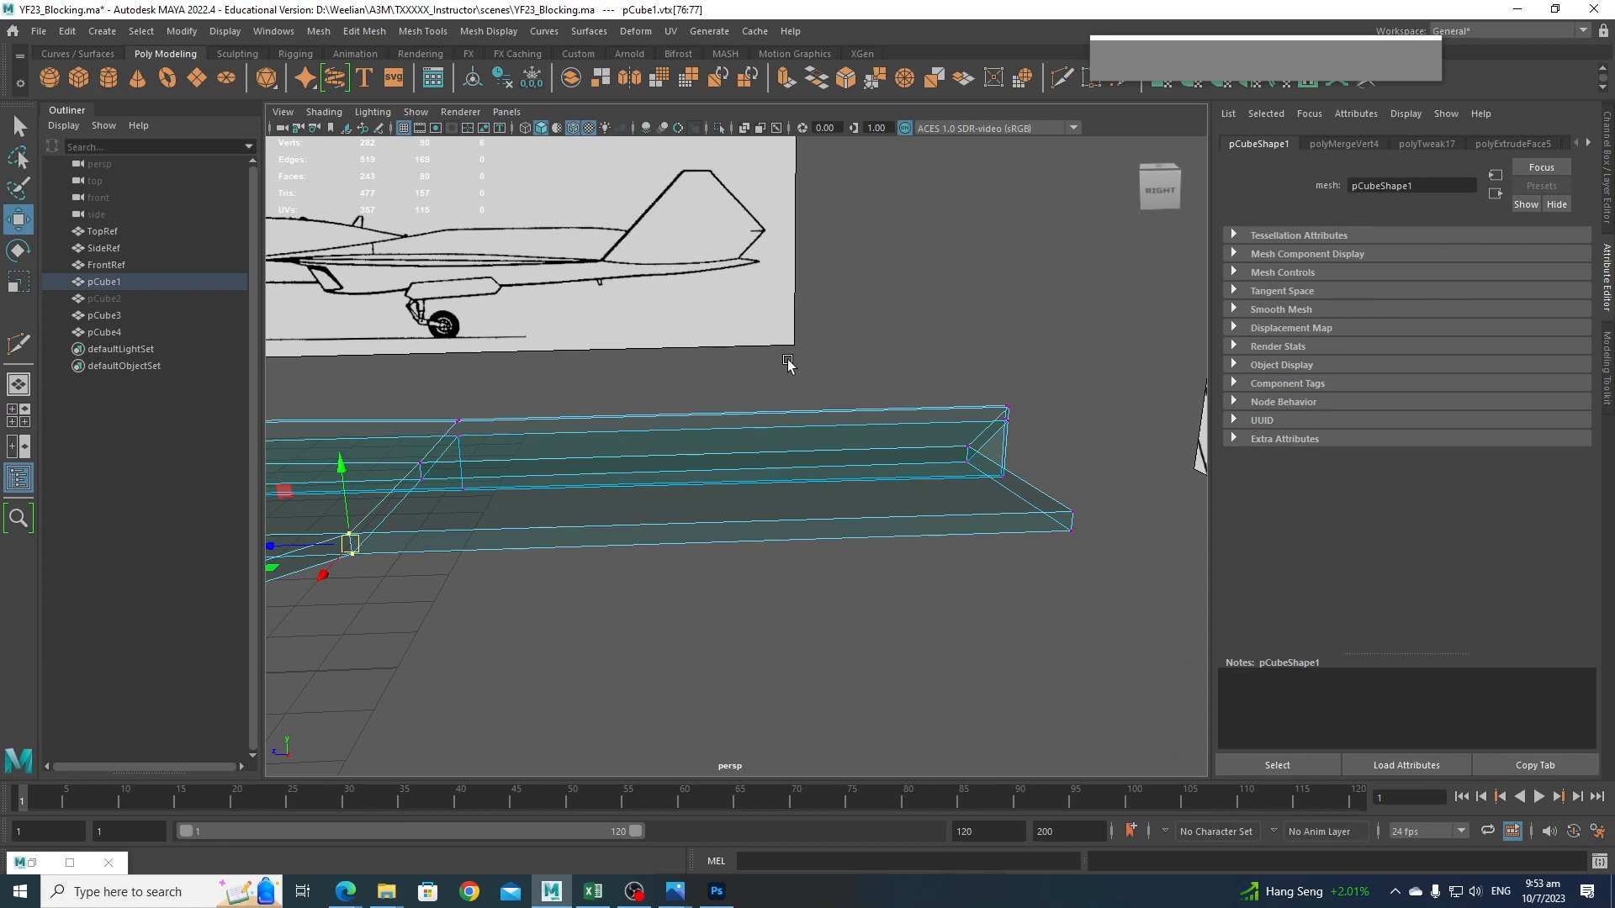
Insert an edge loop across the outer rear section and scale its outer vertices taller to form an airfoil-like side profile.
right_click_drag(665, 527, 568, 536, "shift")
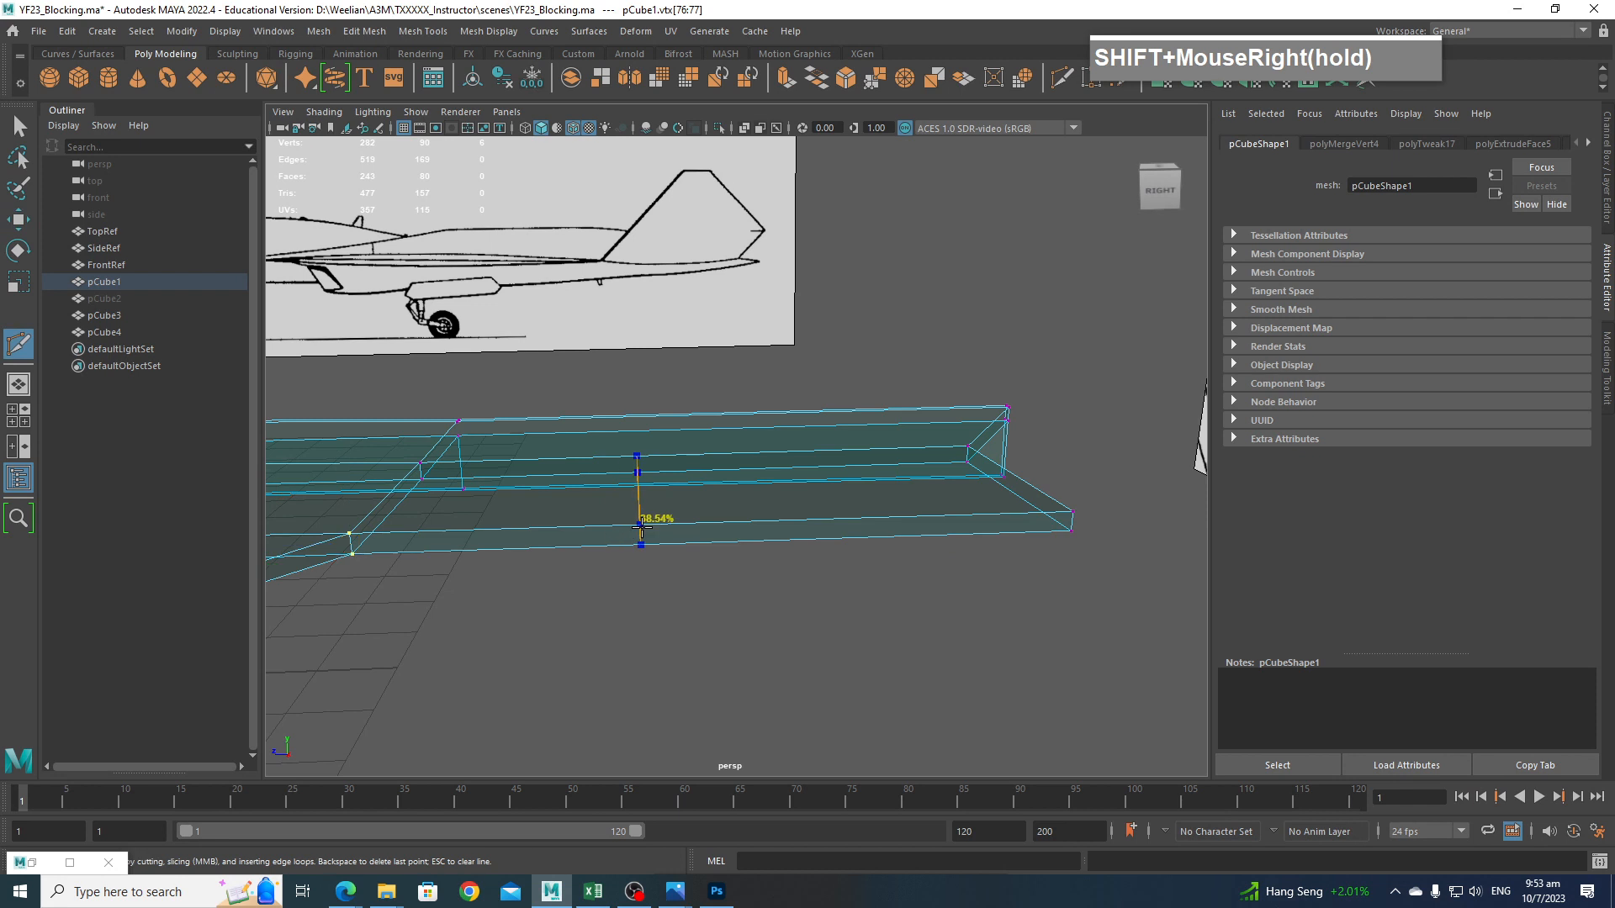
left_click(595, 527, "ctrl")
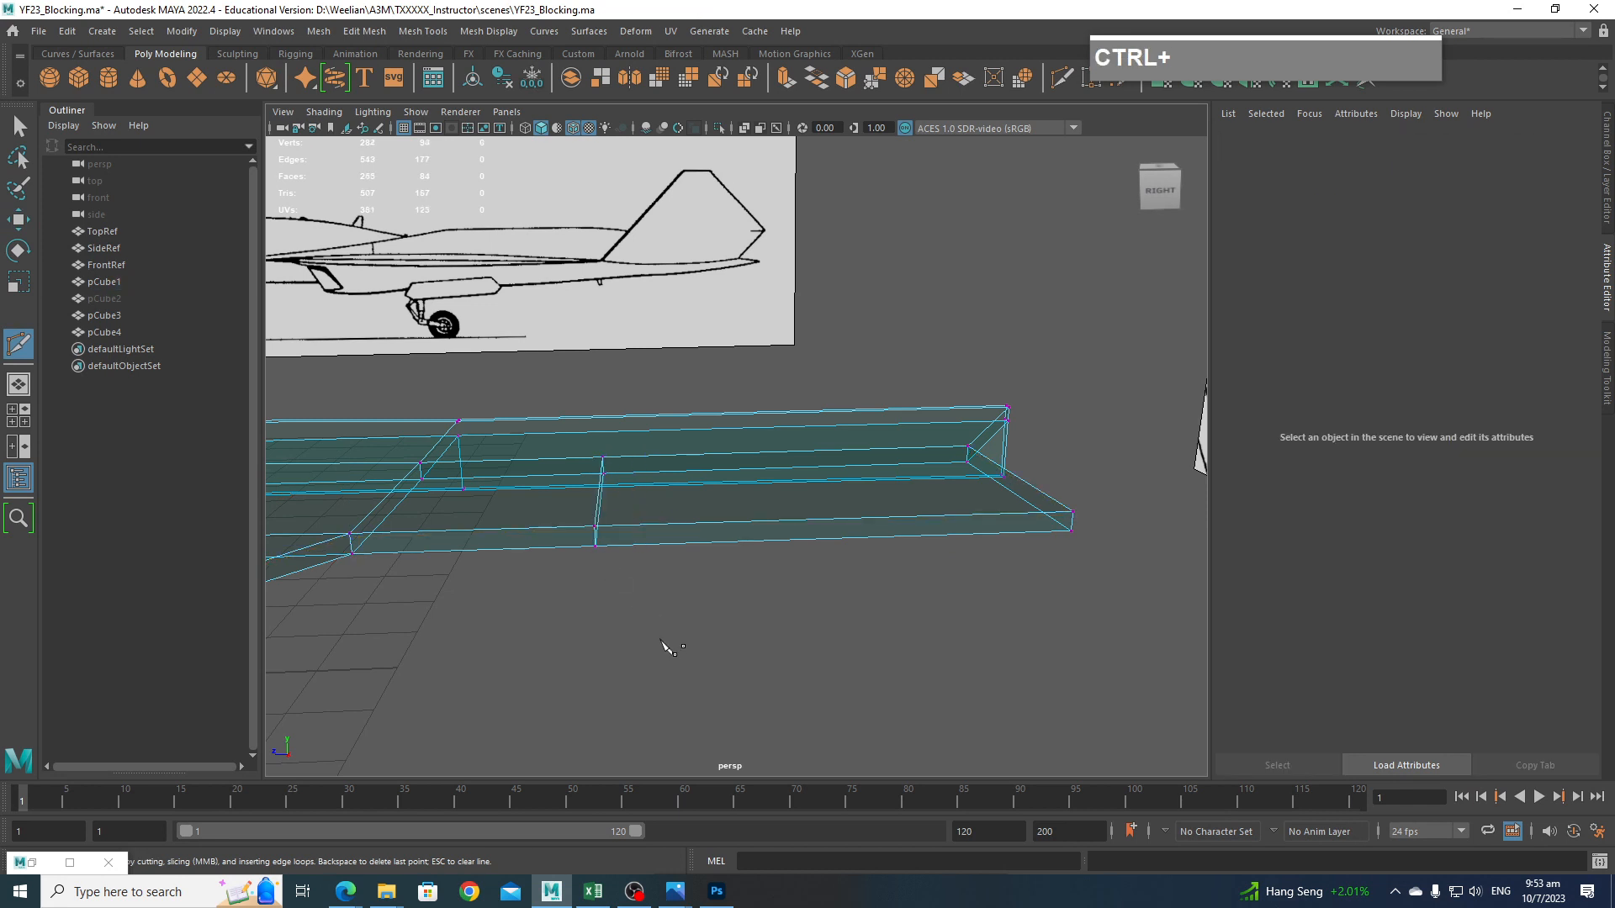
key("w")
left_click_drag(629, 610, 576, 395)
key("r")
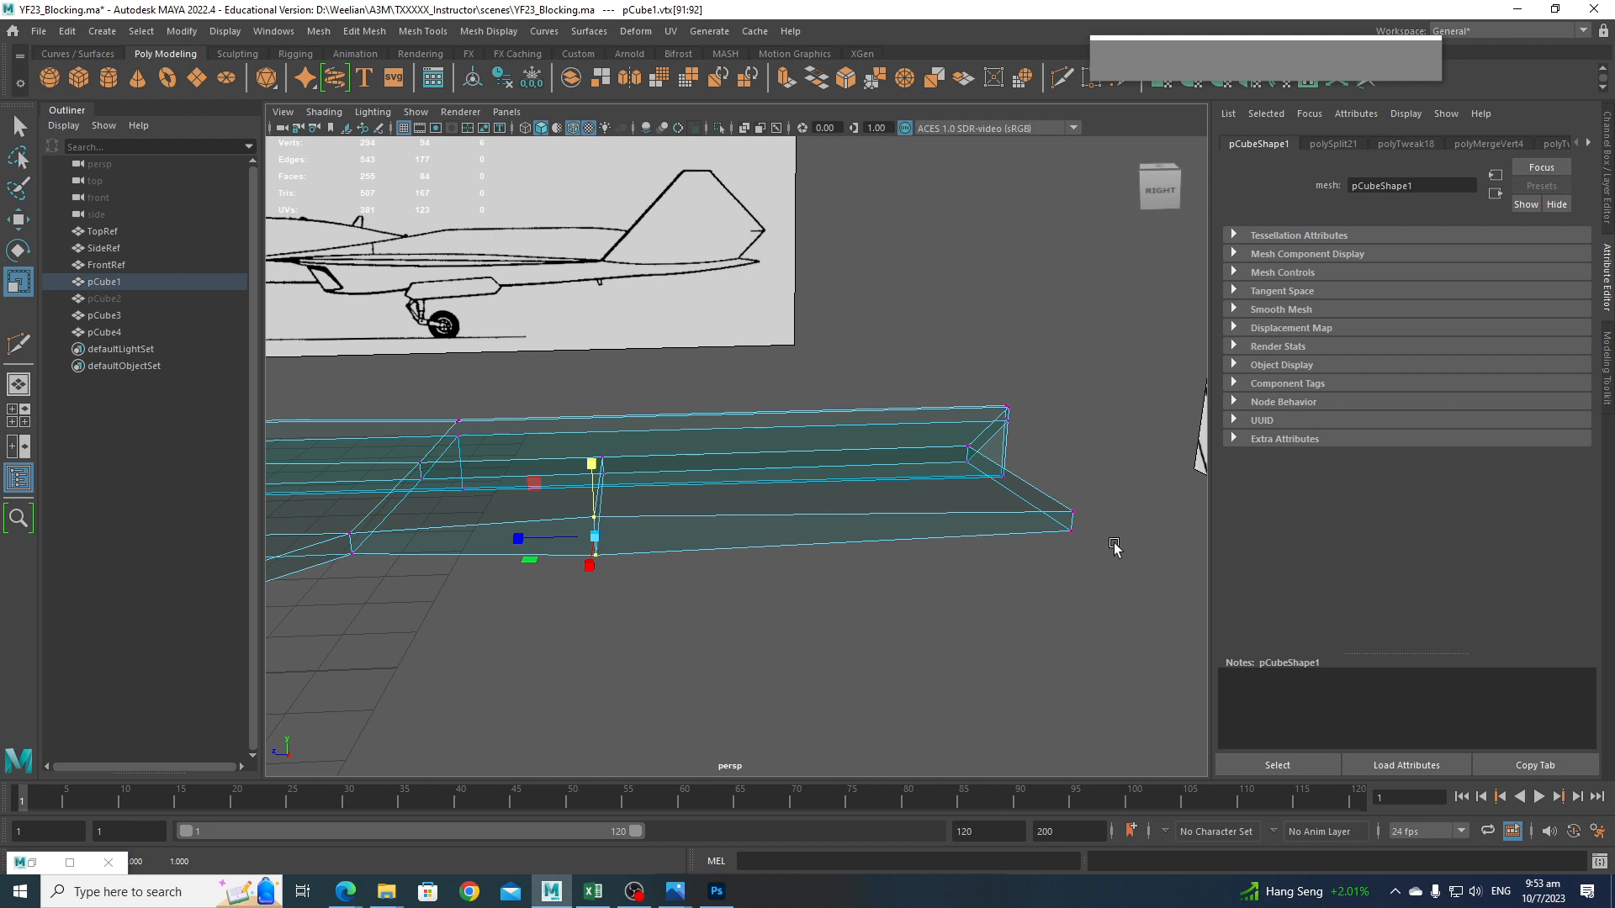
Extrude the two outer side faces of the rear section outwards and raise them to start the tail fin.
mouse_move(522, 546)
right_mouse_down()
mouse_move(505, 541)
mouse_move(514, 576)
mouse_move(505, 521)
right_mouse_up()
left_click(508, 545)
left_click(710, 542, "shift")
left_click_drag(710, 577, 822, 598, "alt")
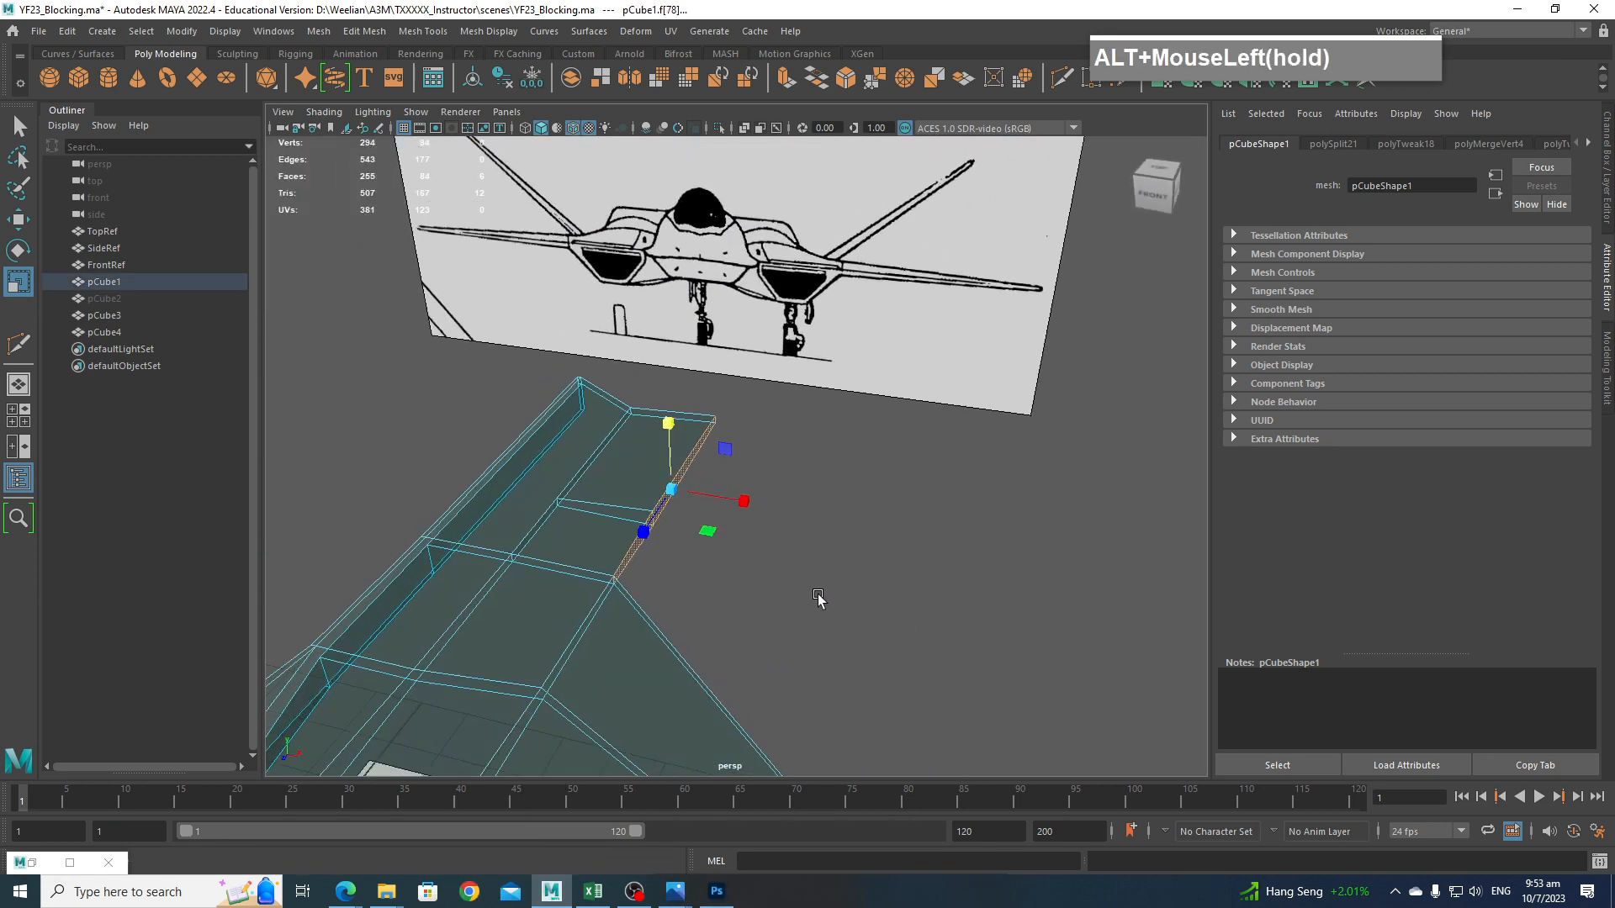
key("alt+w")
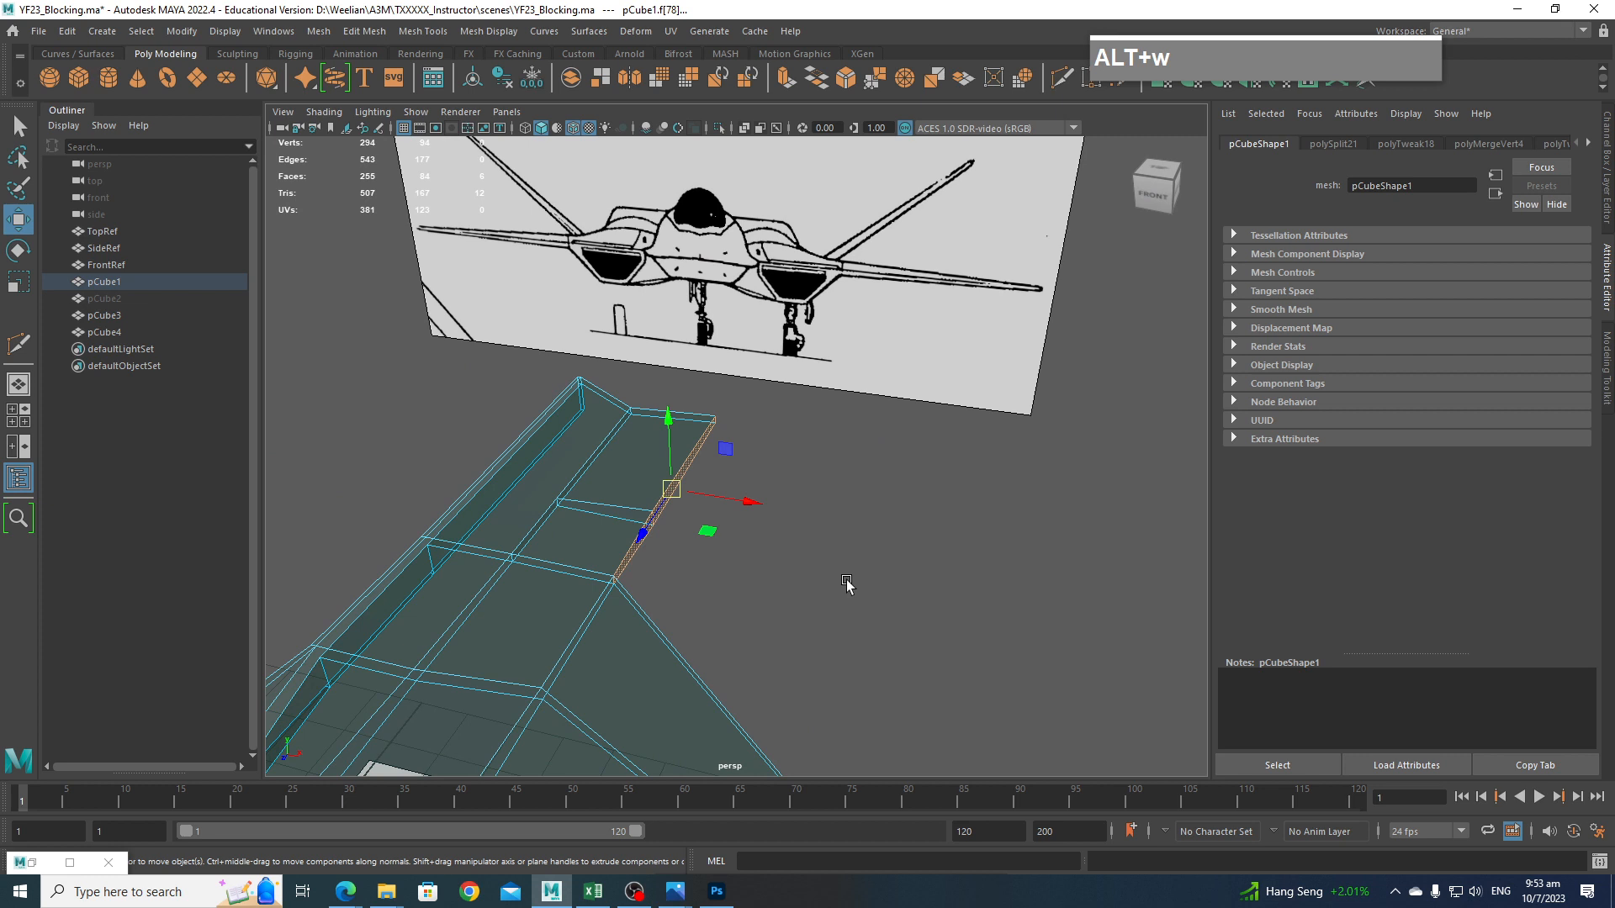
left_click_drag(748, 502, 1051, 614, "shift")
left_click_drag(989, 475, 973, 327, "shift")
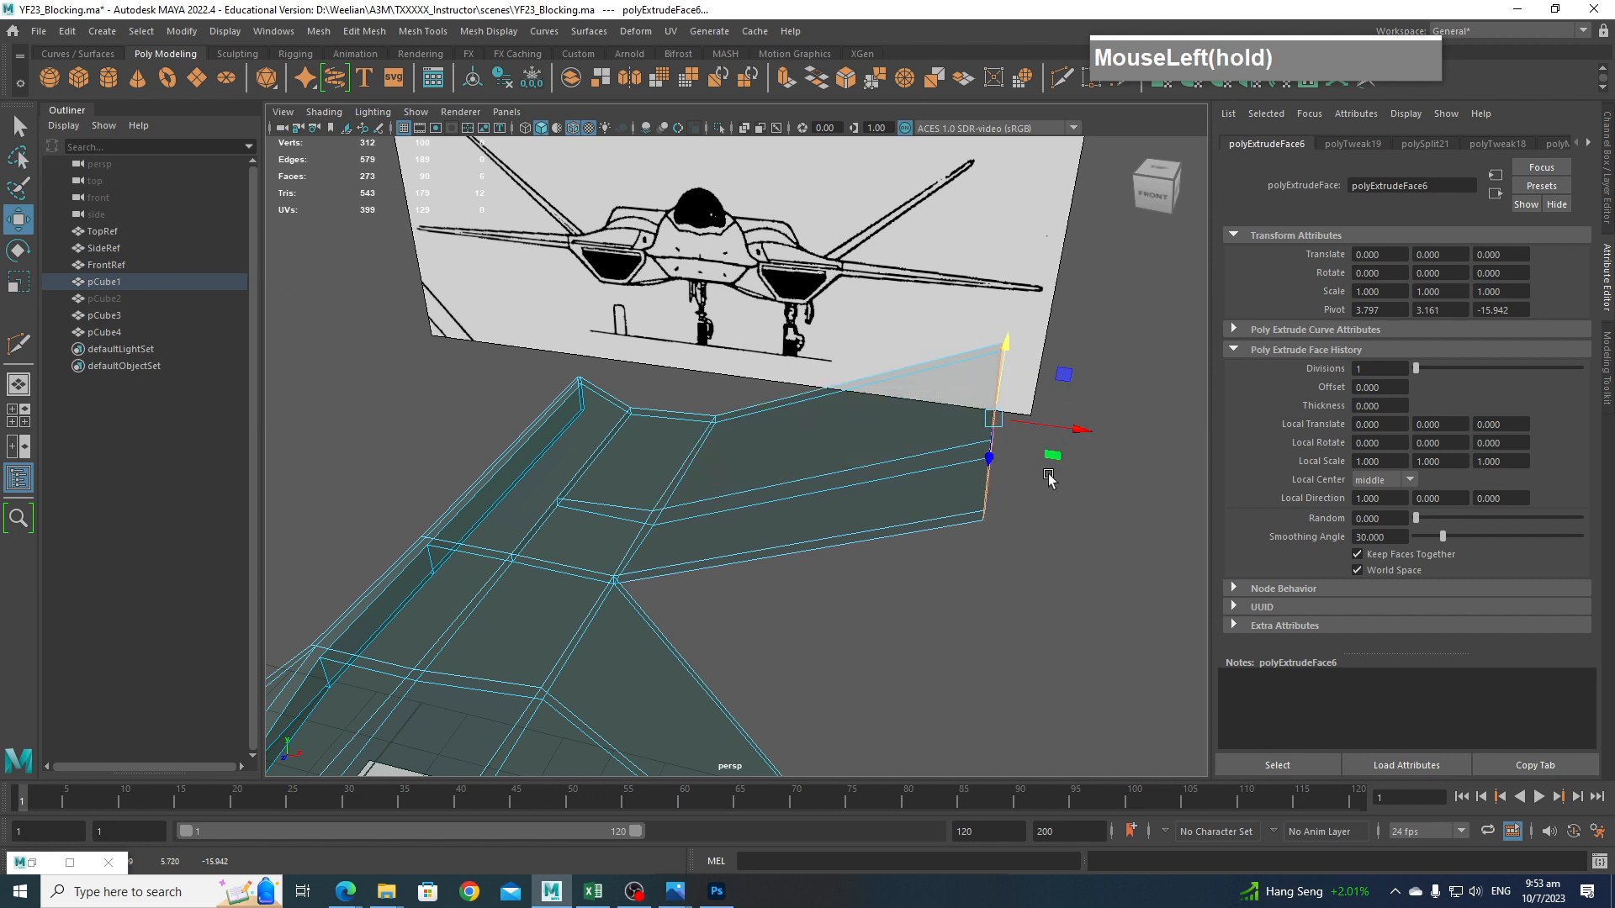
Tilt the fin's end faces and move them onto the fin tip in the front reference drawing.
key("e")
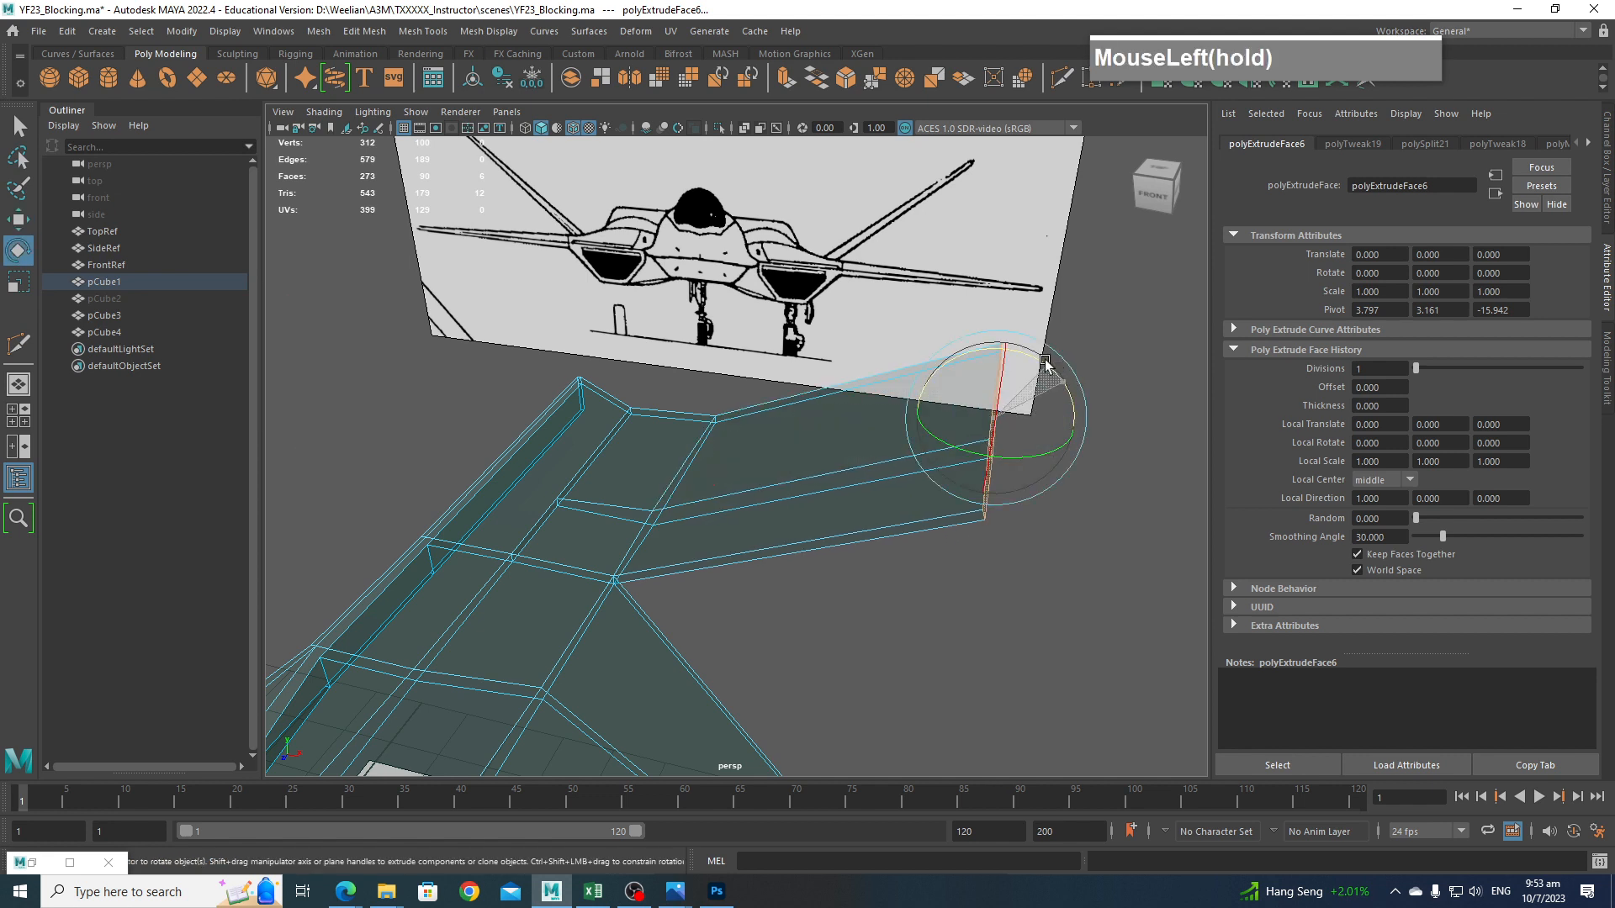
key("space")
left_click_drag(1060, 577, 1065, 623)
middle_click_drag(866, 489, 376, 693, "alt")
scroll(822, 480, "down", 5)
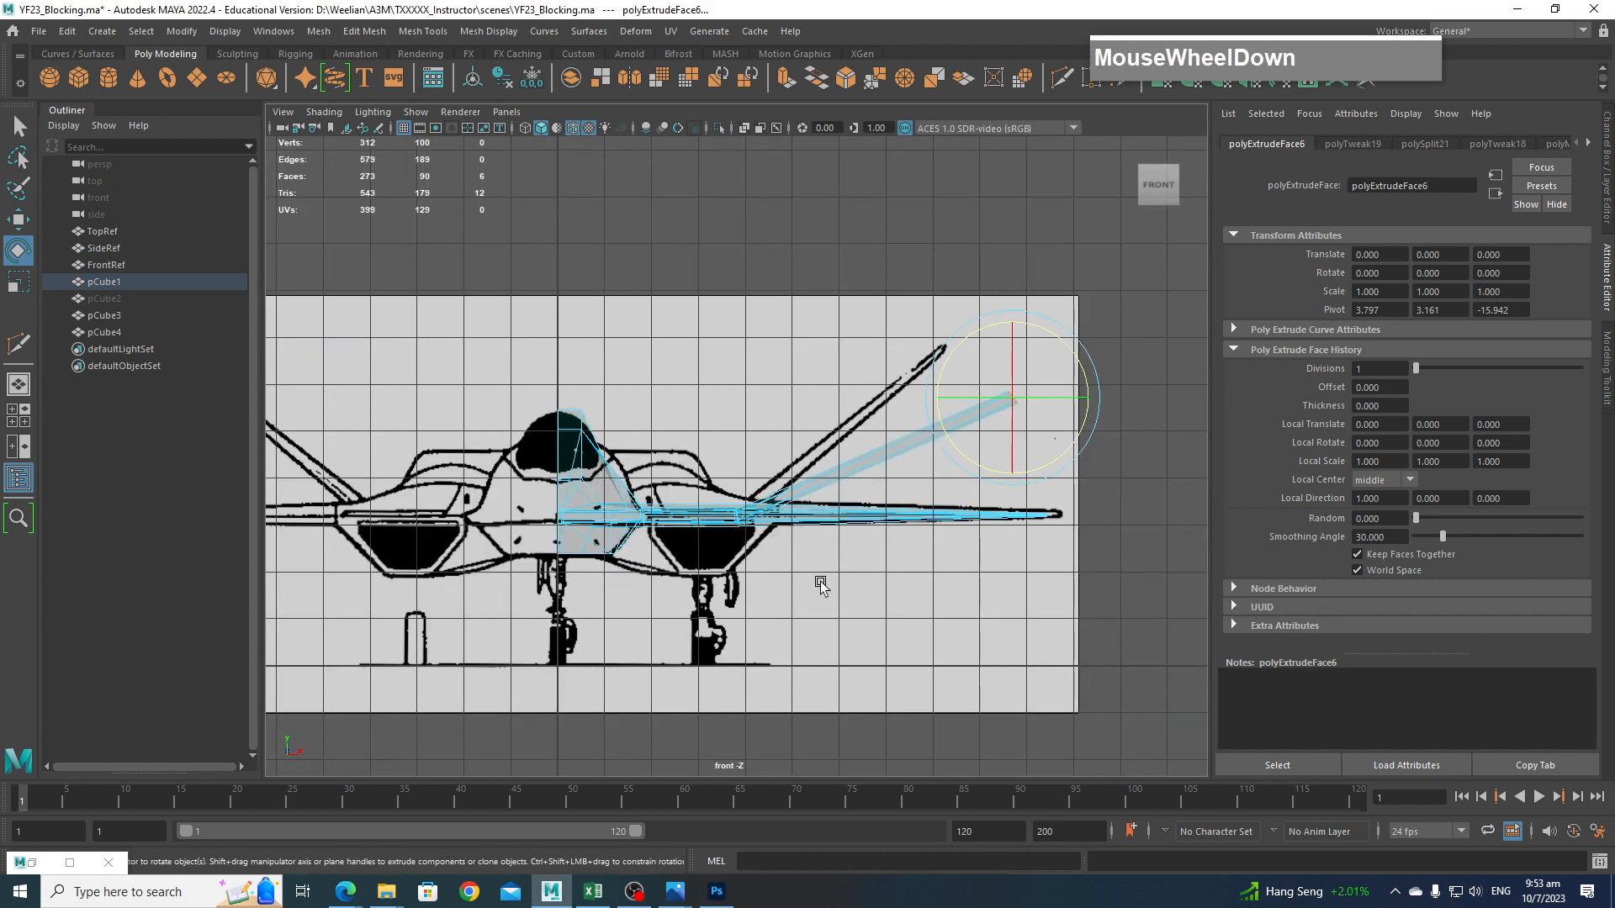
scroll(728, 587, "up", 3)
scroll(559, 415, "up", 3, "alt")
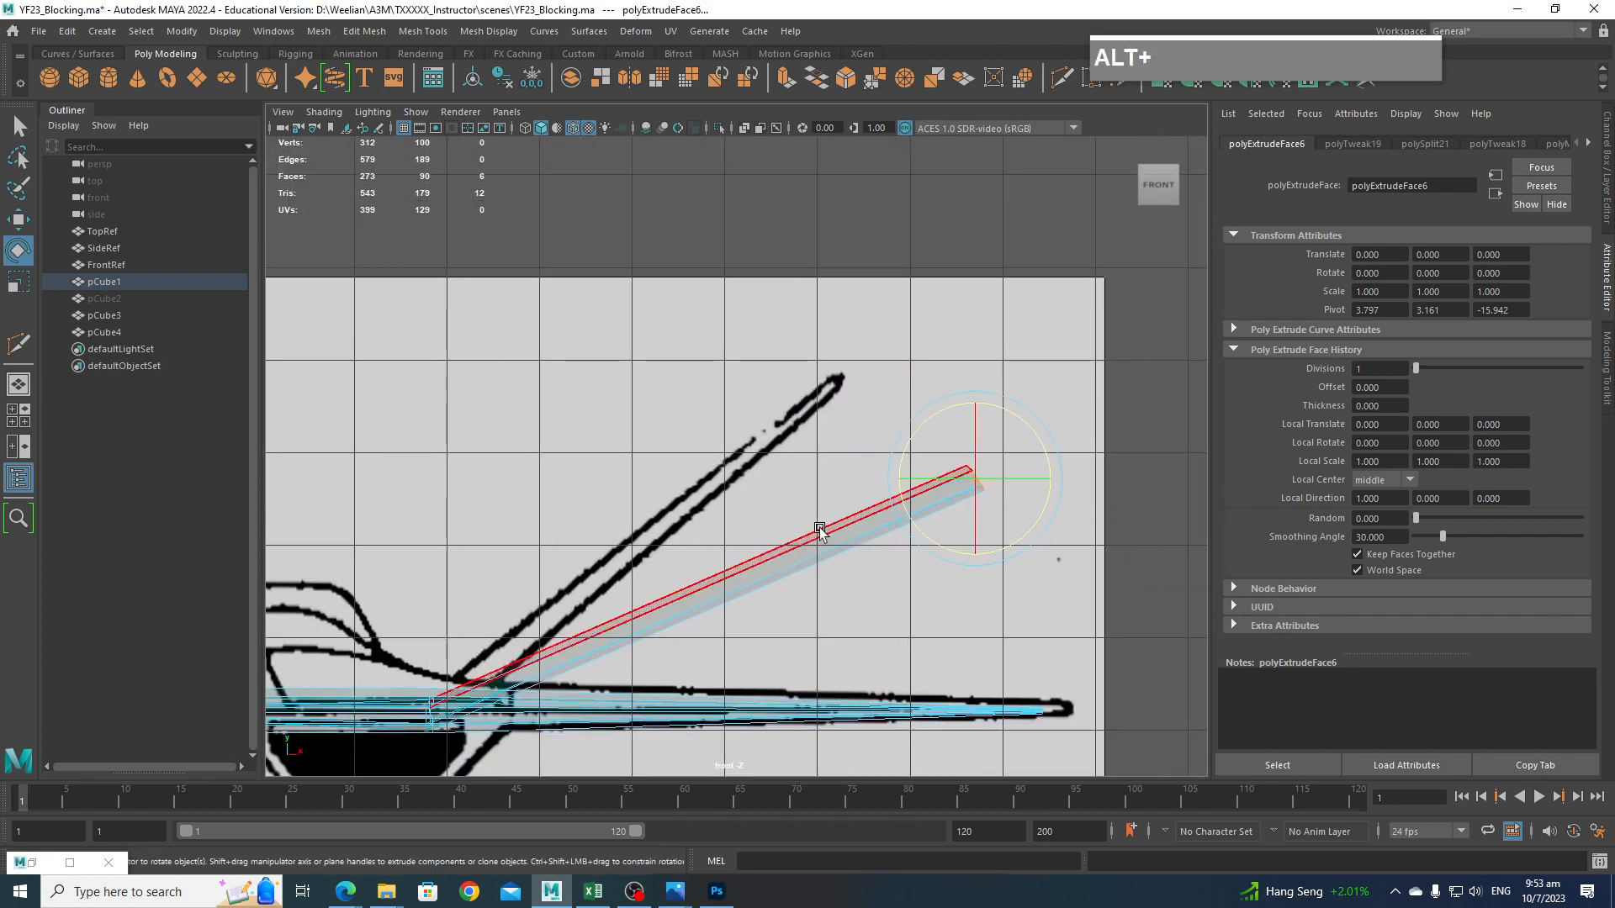
key("alt+w")
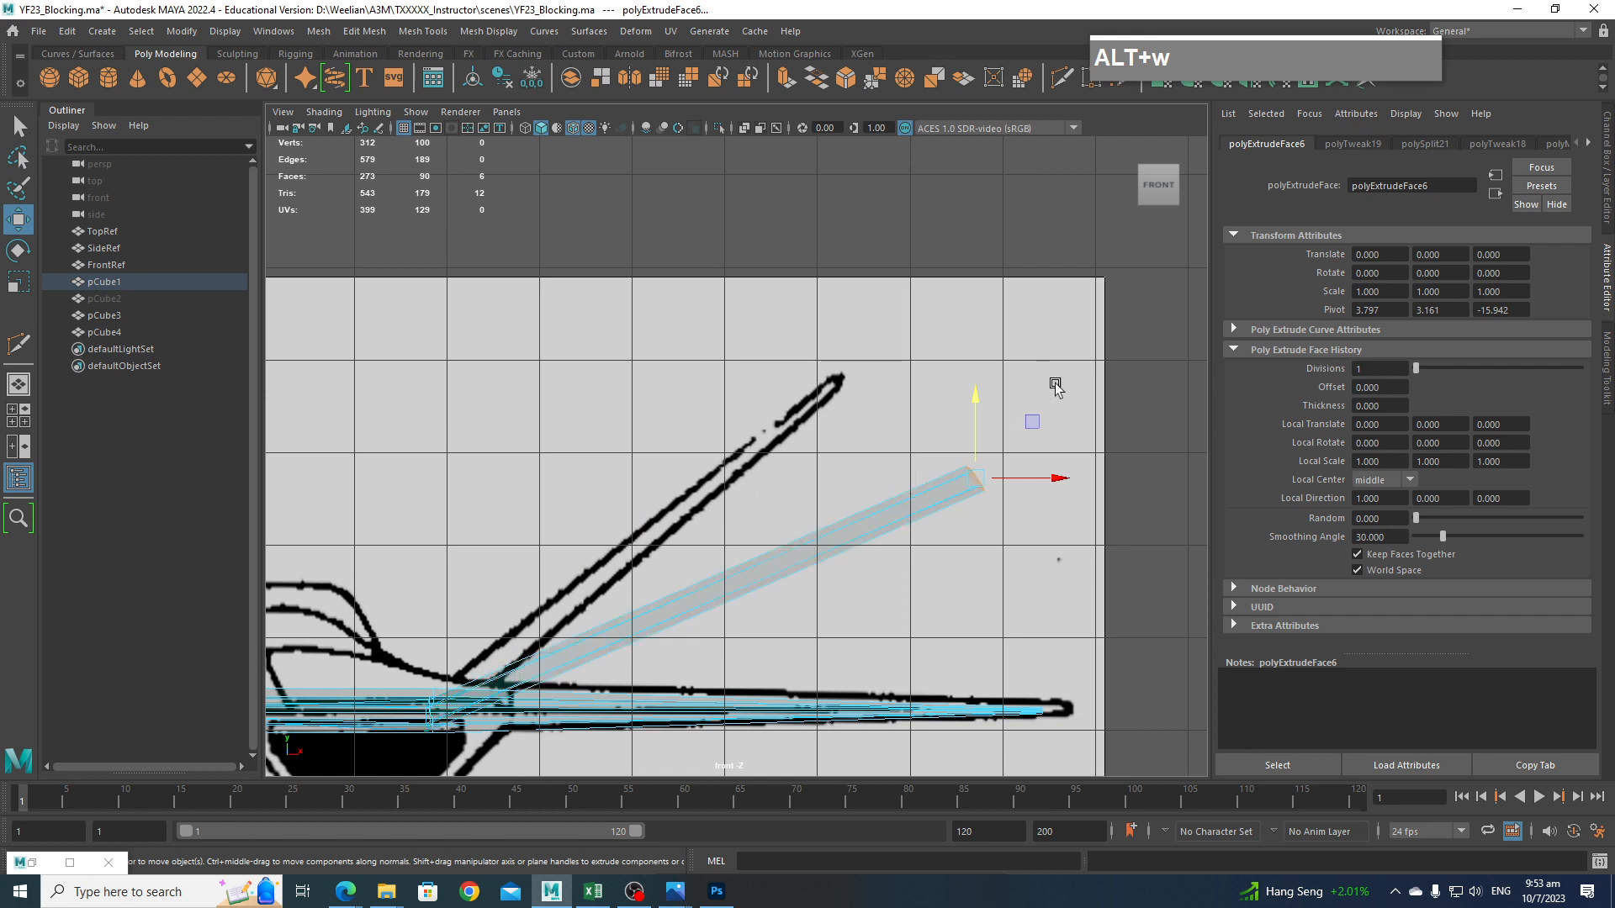
left_click_drag(1036, 420, 897, 329)
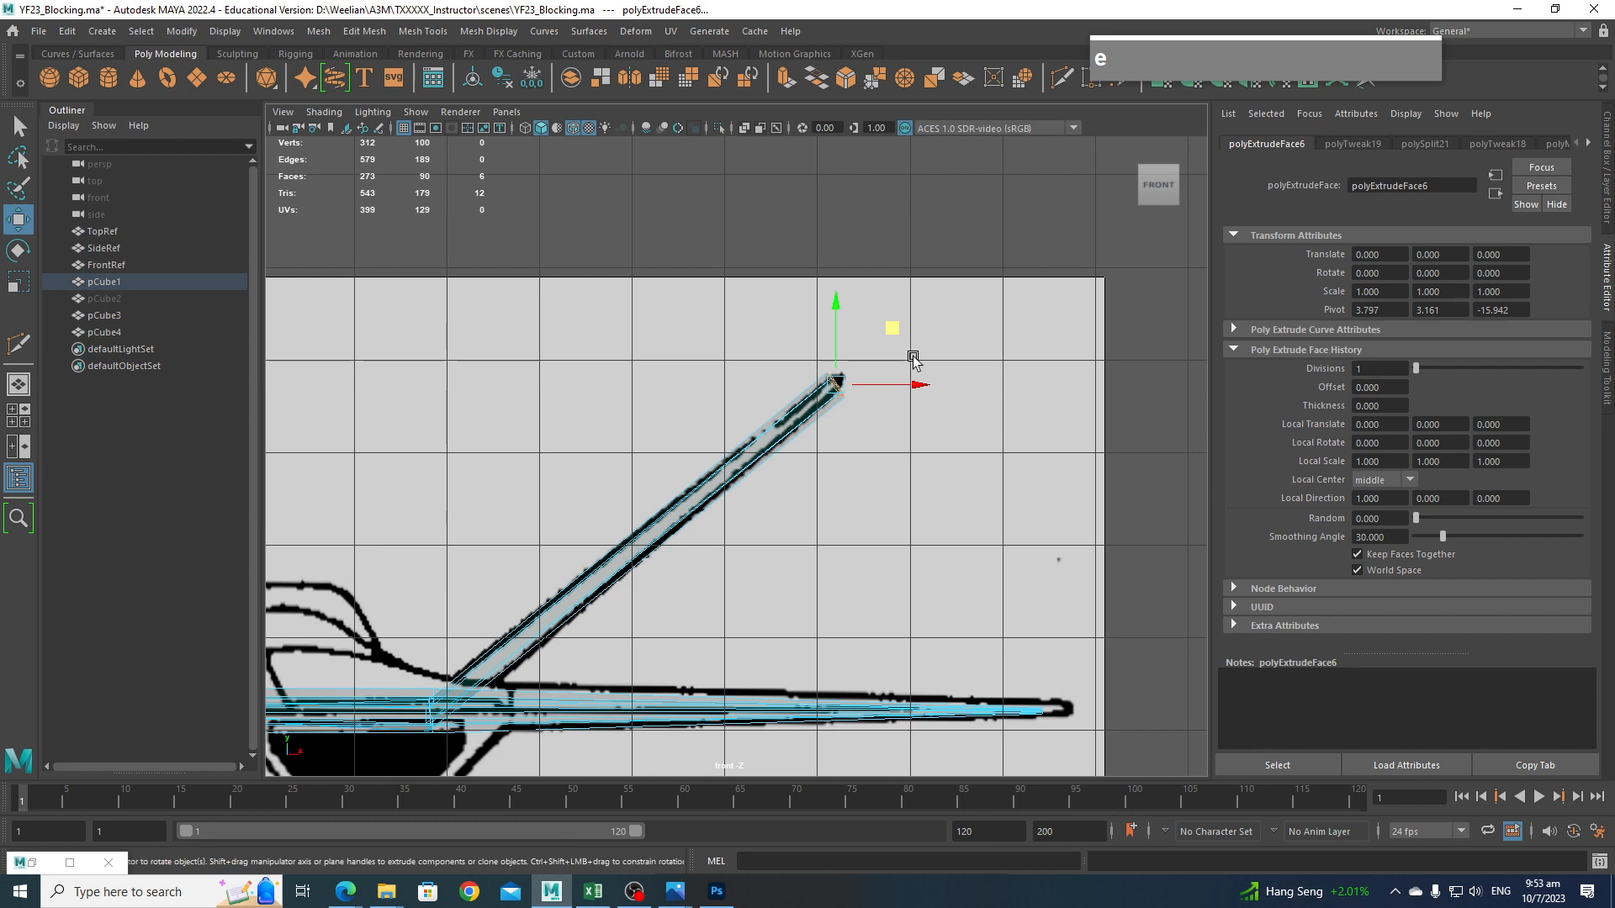
Scale down the tail fin's end faces and fit them to the fin's outer tip edge in the top reference drawing.
key("e")
key("r")
left_click_drag(838, 387, 728, 389)
key("space")
left_click_drag(871, 494, 797, 494)
mouse_move(897, 535)
middle_mouse_down("alt")
mouse_move(754, 505)
mouse_move(791, 495)
middle_mouse_up("alt")
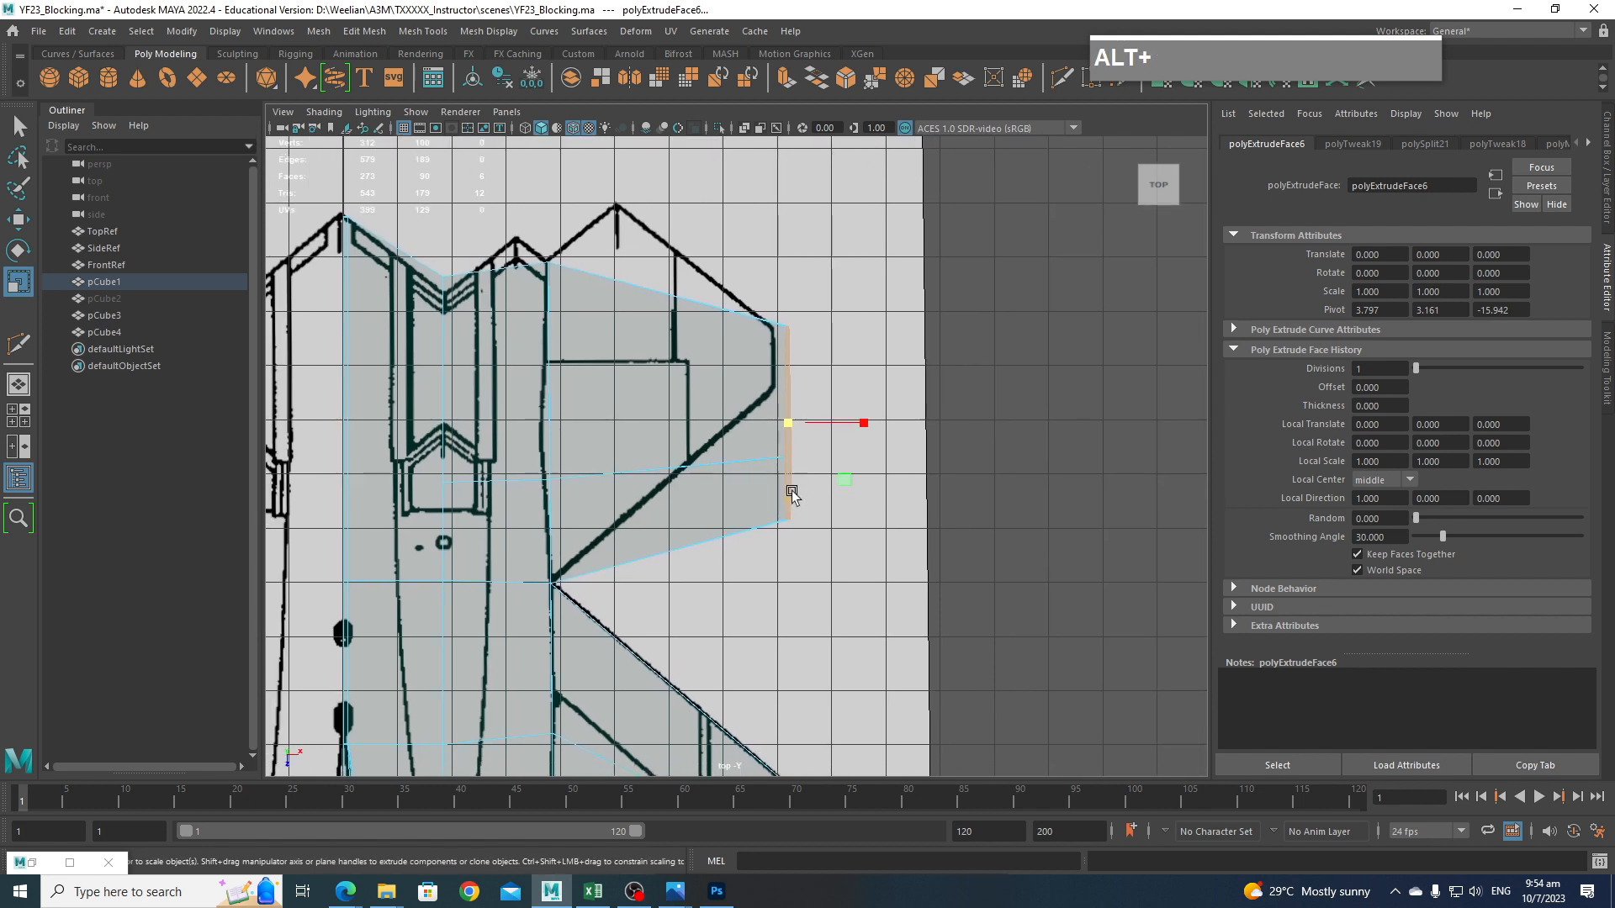
key("w")
left_click_drag(793, 508, 791, 443)
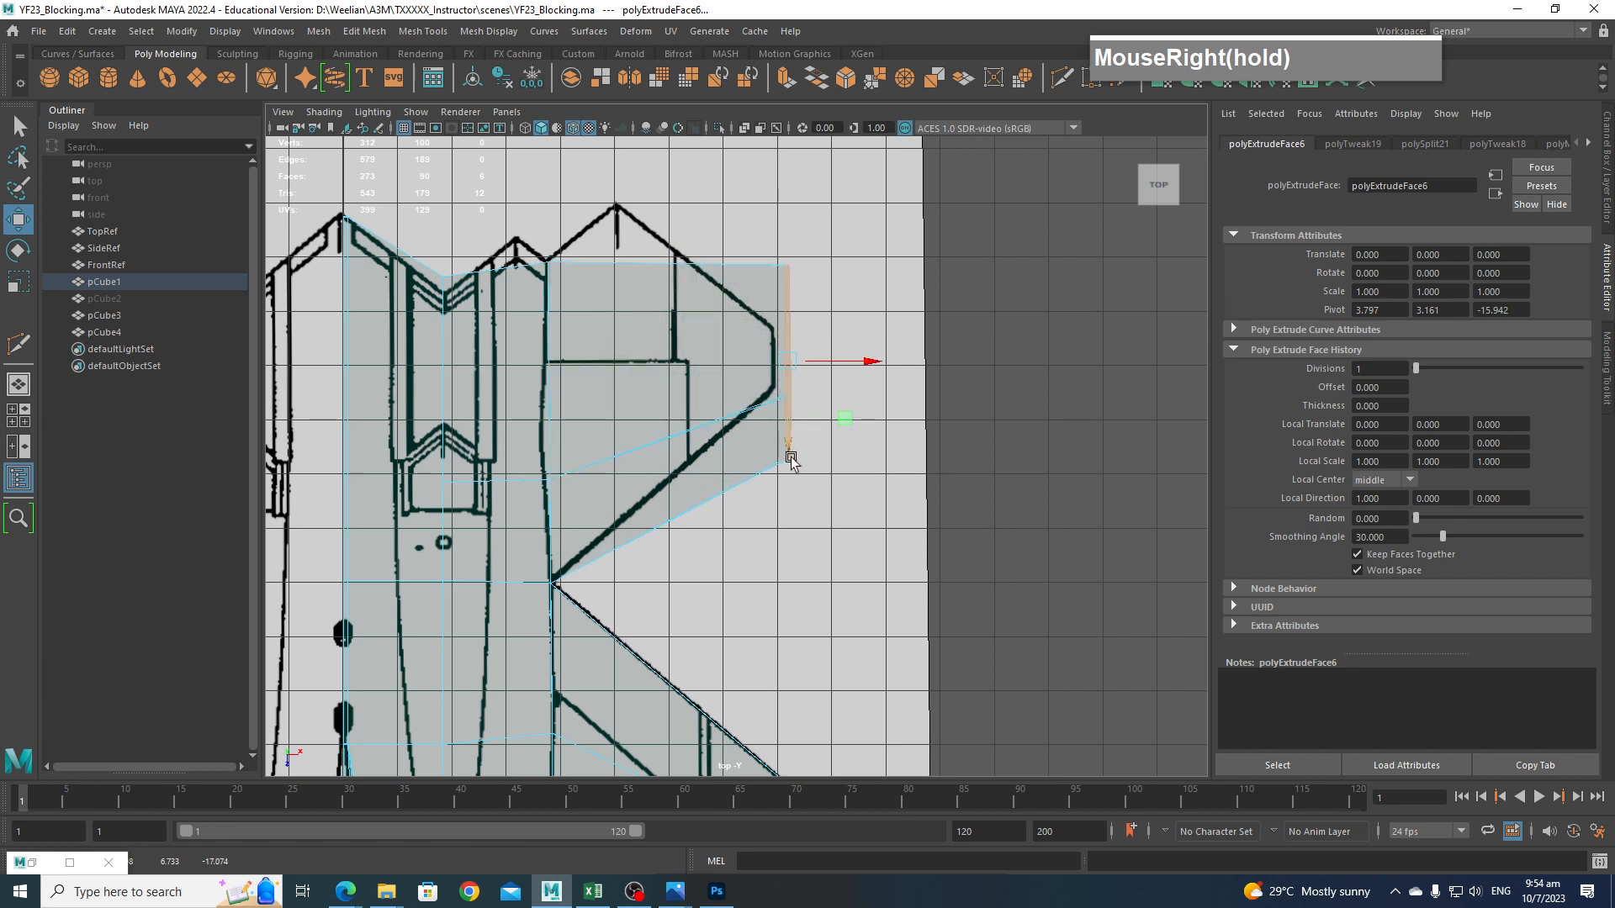
key("r")
left_click_drag(792, 449, 792, 388)
key("w")
left_click(863, 362)
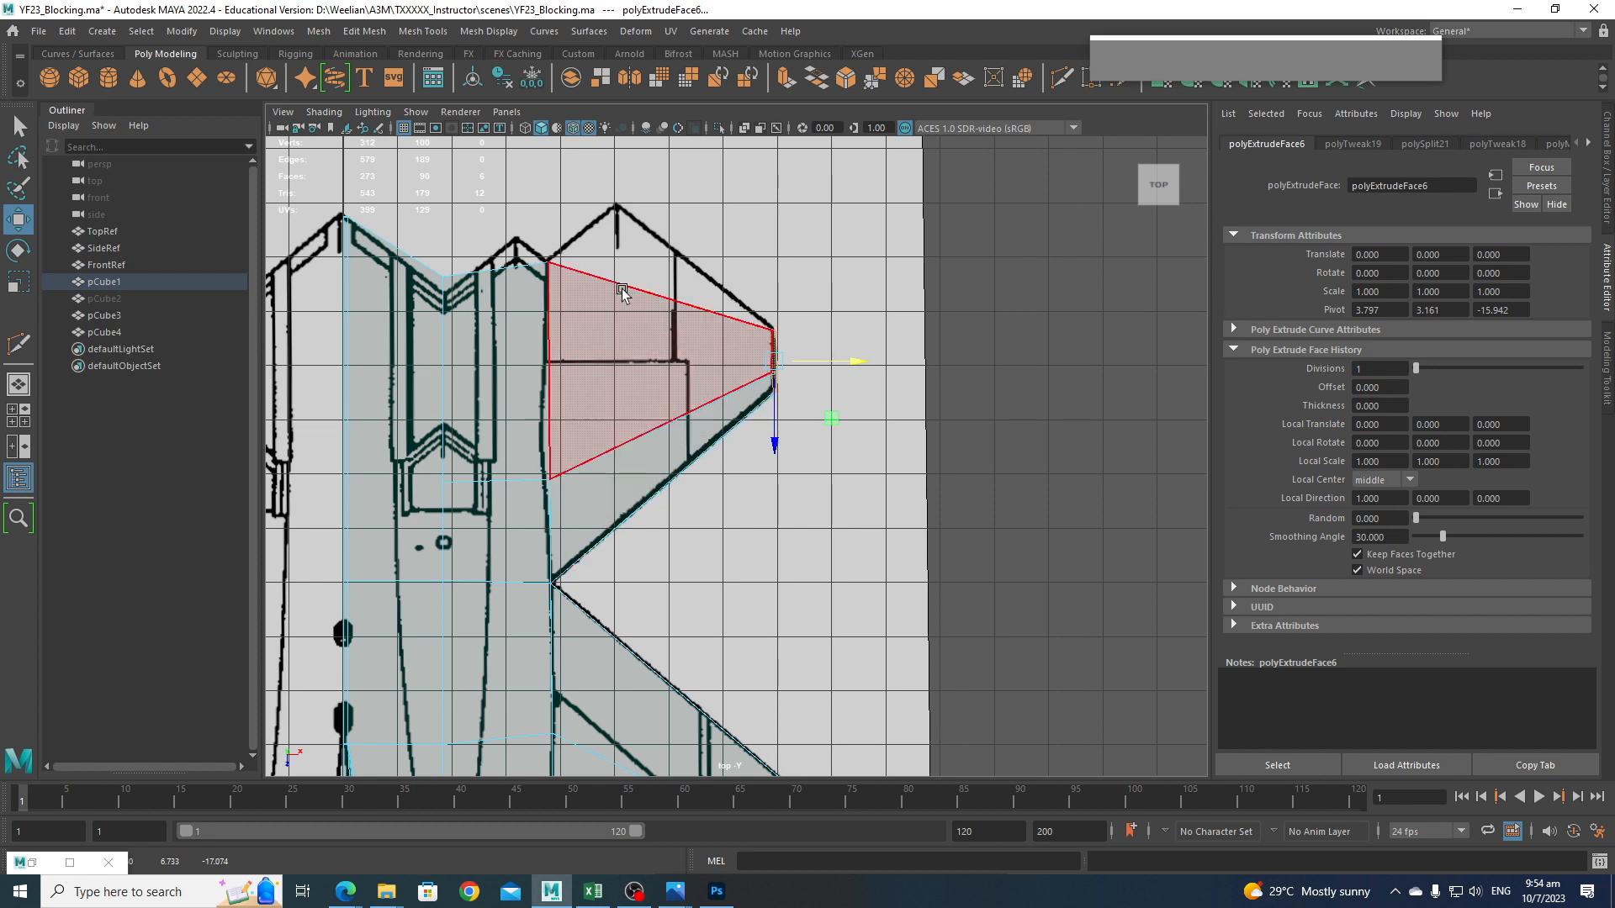
Insert an edge loop across the tail fin and pull its rear vertices back to the fin's pointed corner in the top reference drawing.
right_click_drag(622, 292, 538, 305, "shift")
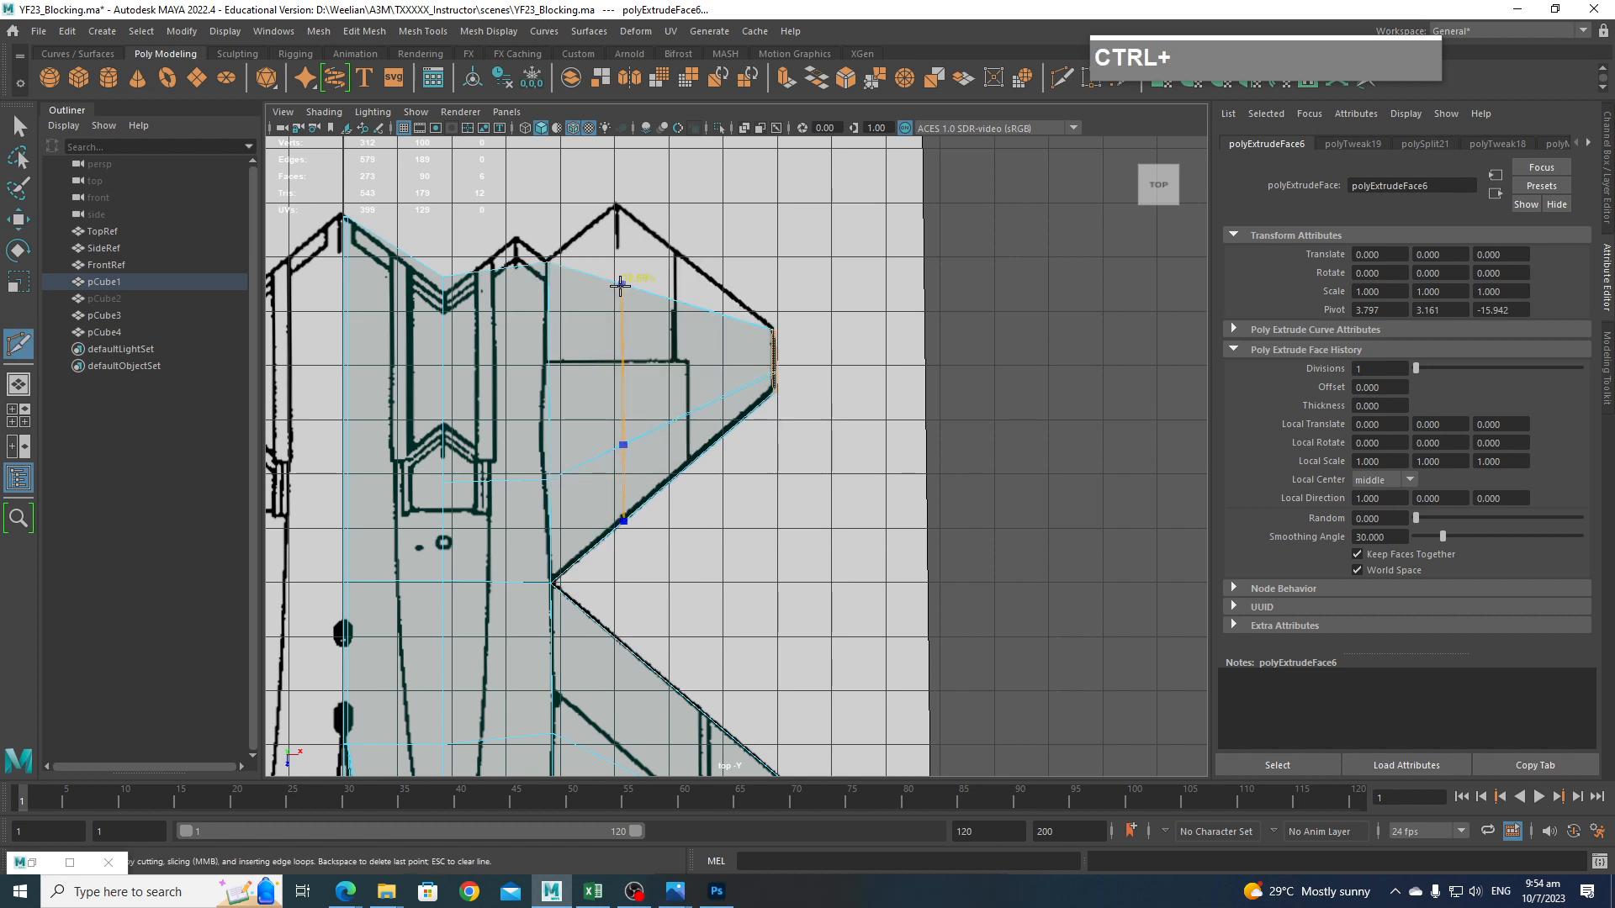
left_click(614, 283, "ctrl")
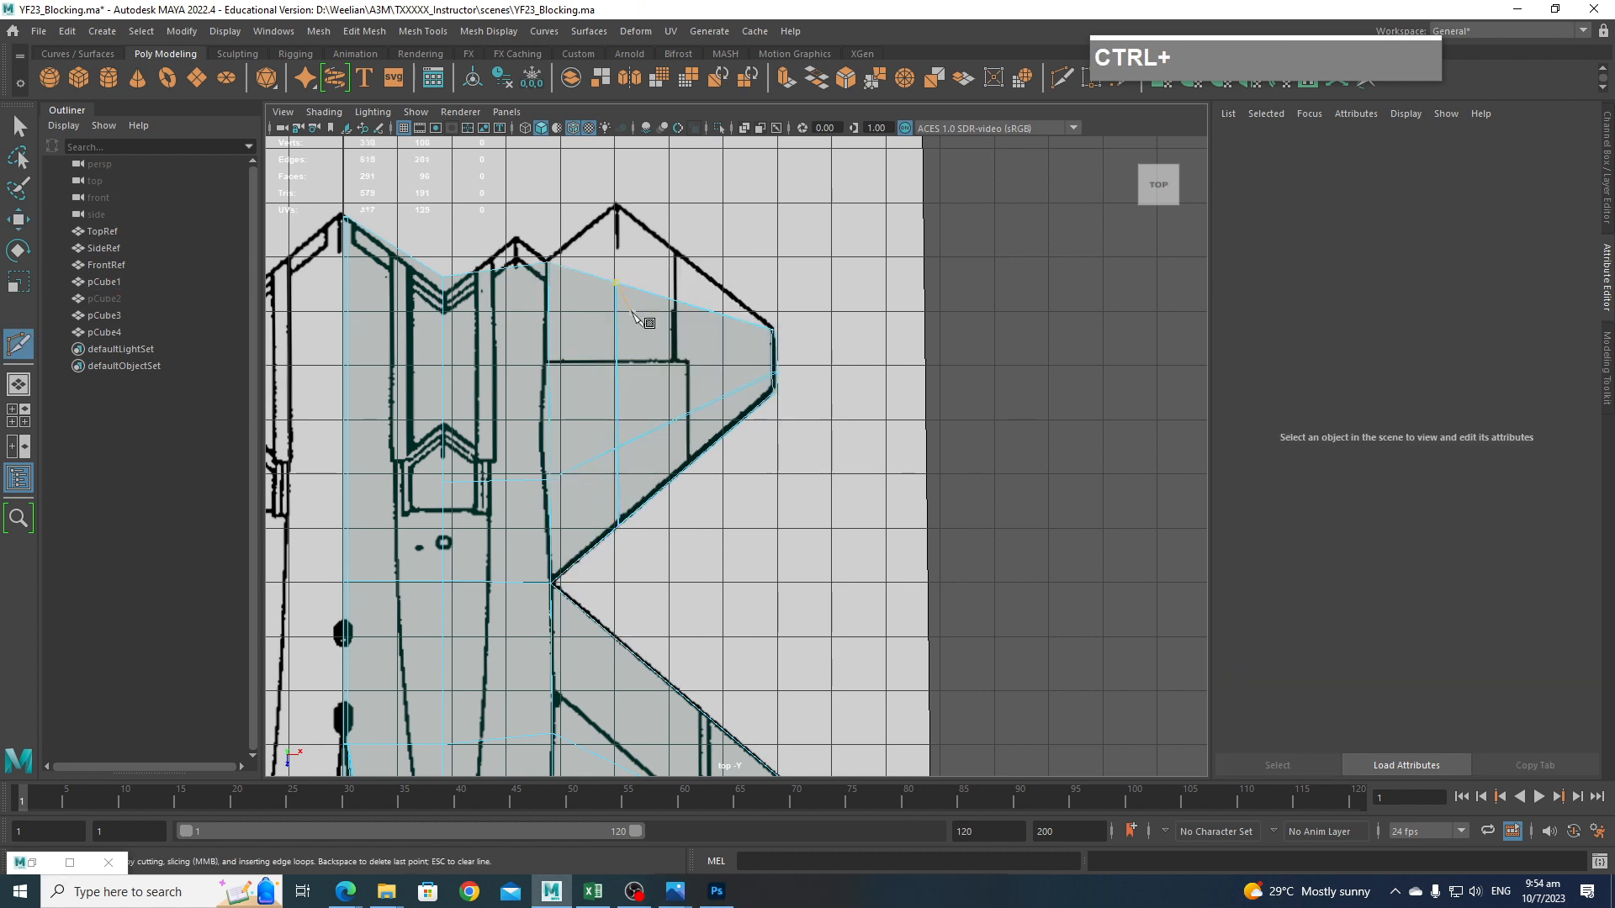
key("ctrl+q")
left_click_drag(612, 272, 611, 271)
right_click(612, 296)
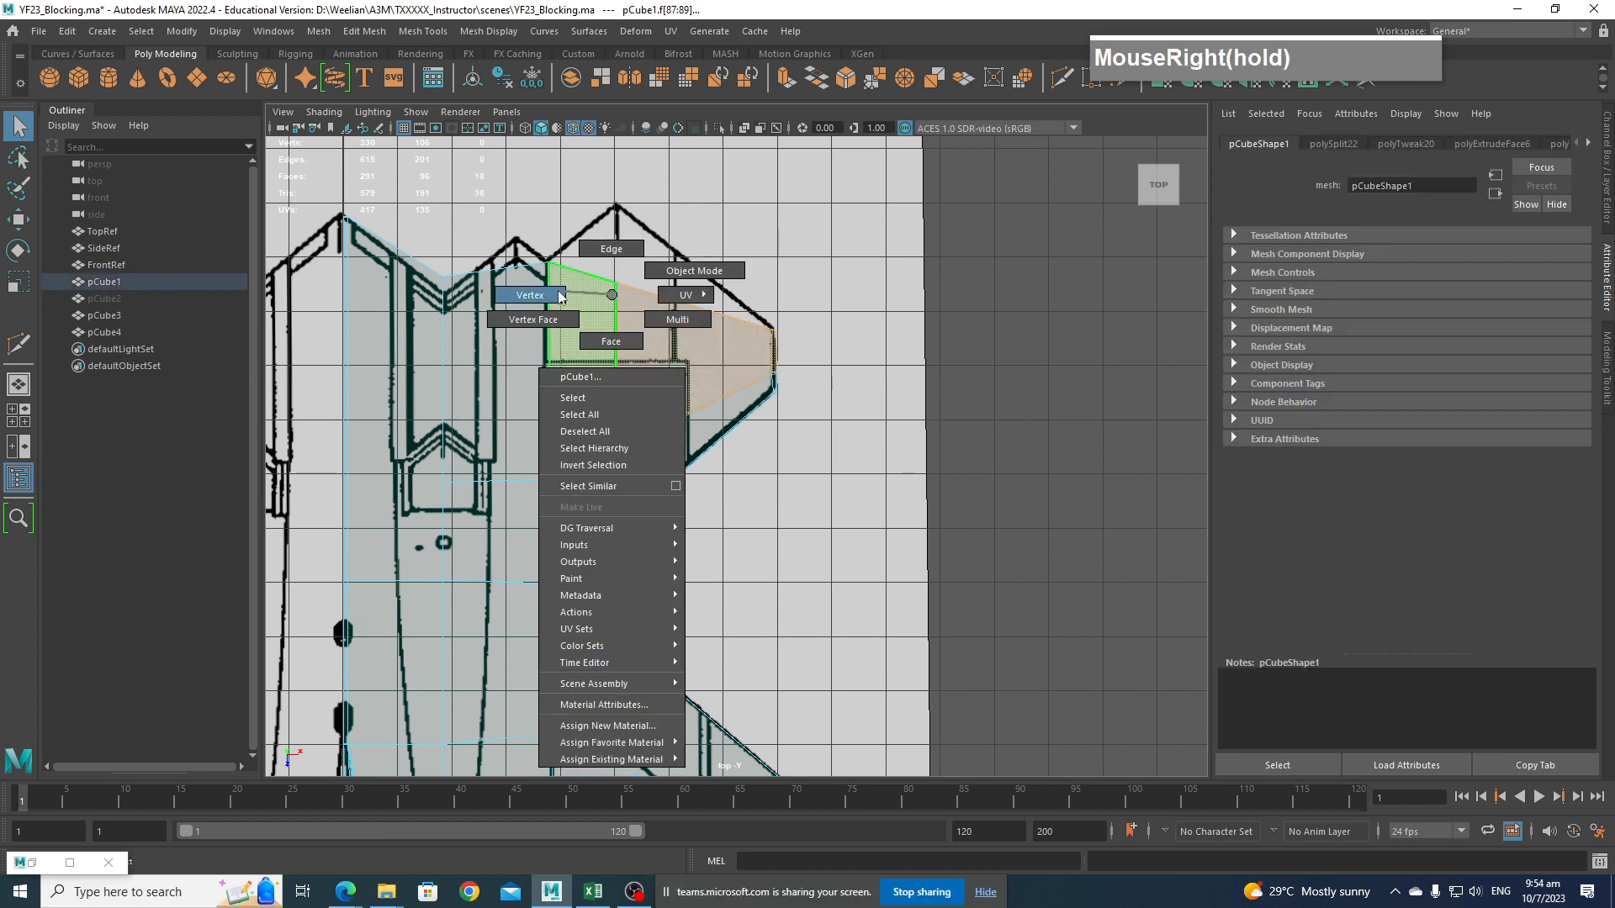
right_click_drag(559, 296, 559, 296)
left_click_drag(607, 269, 613, 277)
key("w")
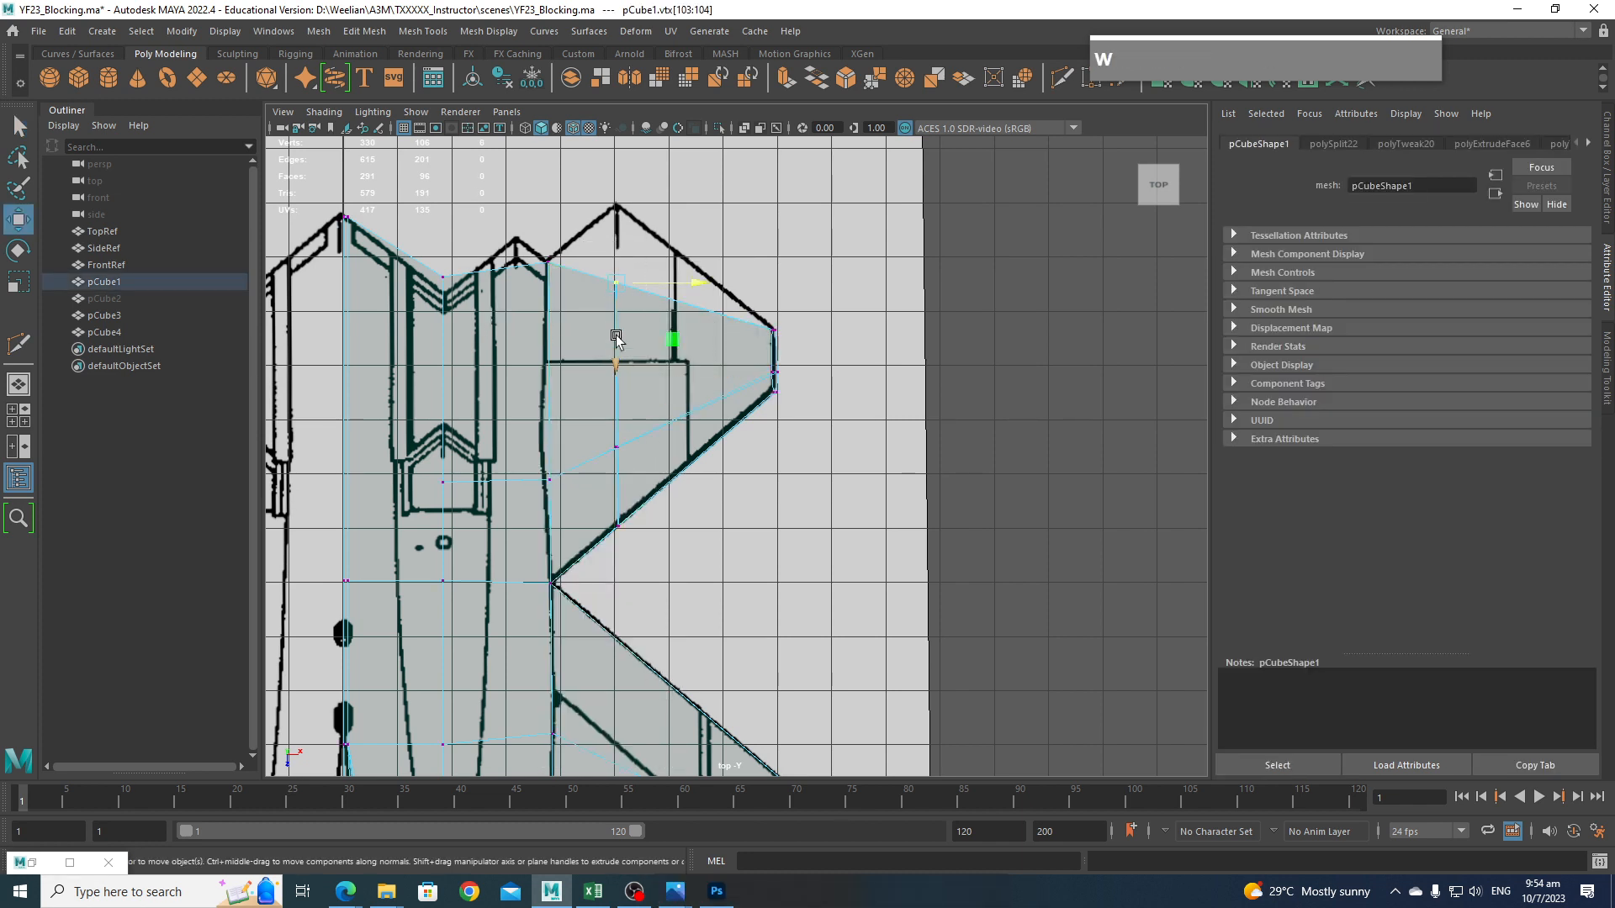
left_click_drag(616, 337, 619, 306)
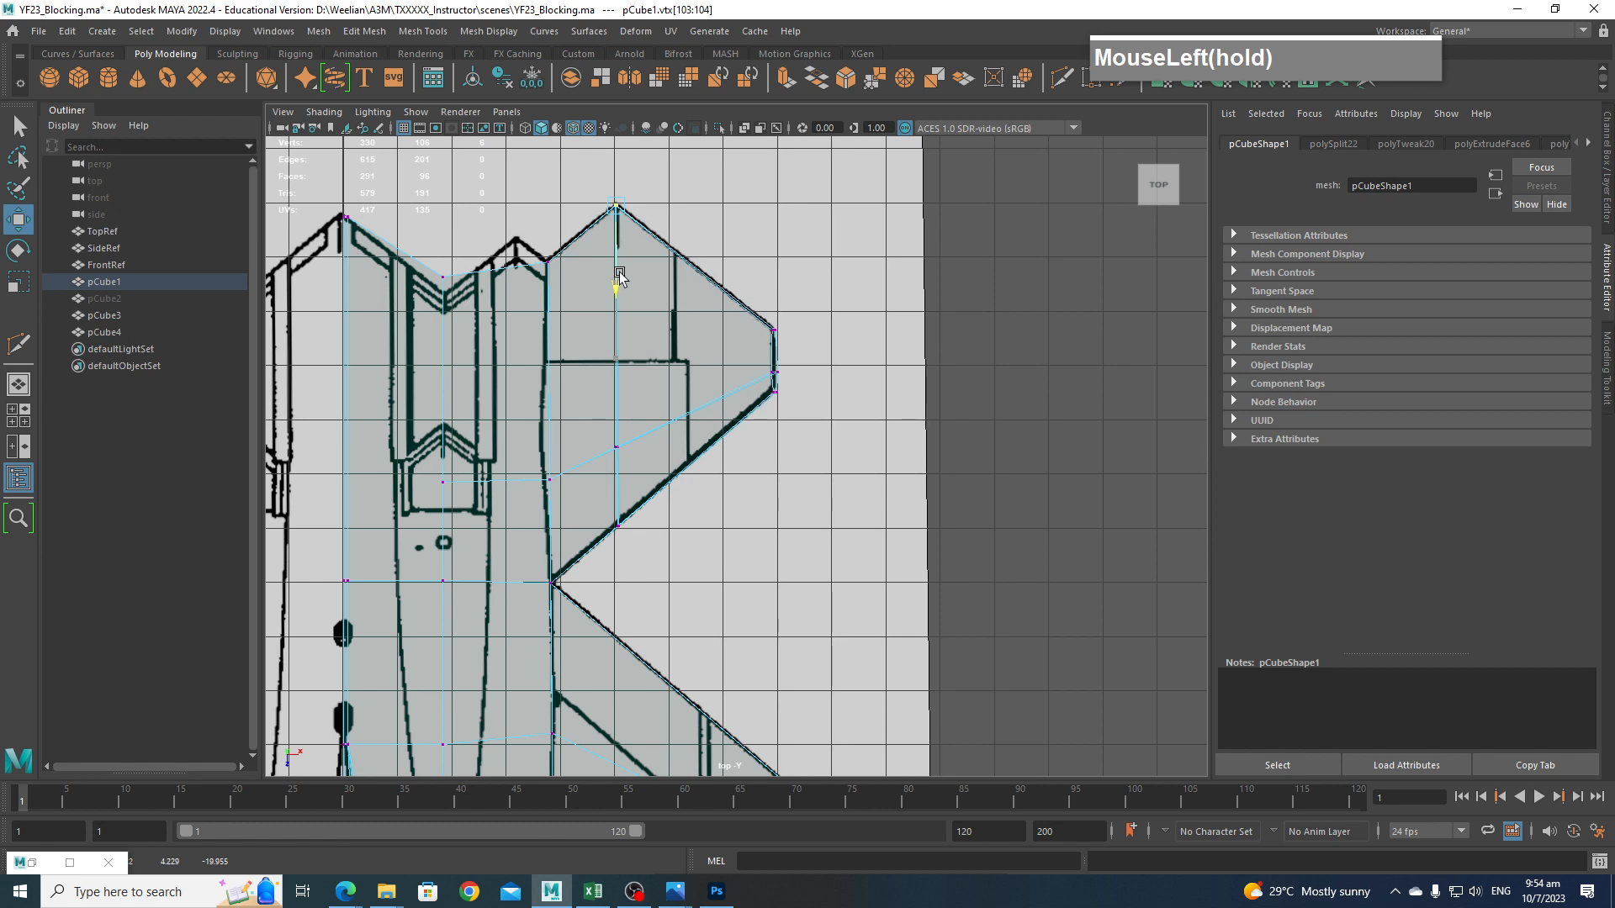
Examine the tail fin and the edge that stops midway across the rear fuselage in the perspective view.
key("space")
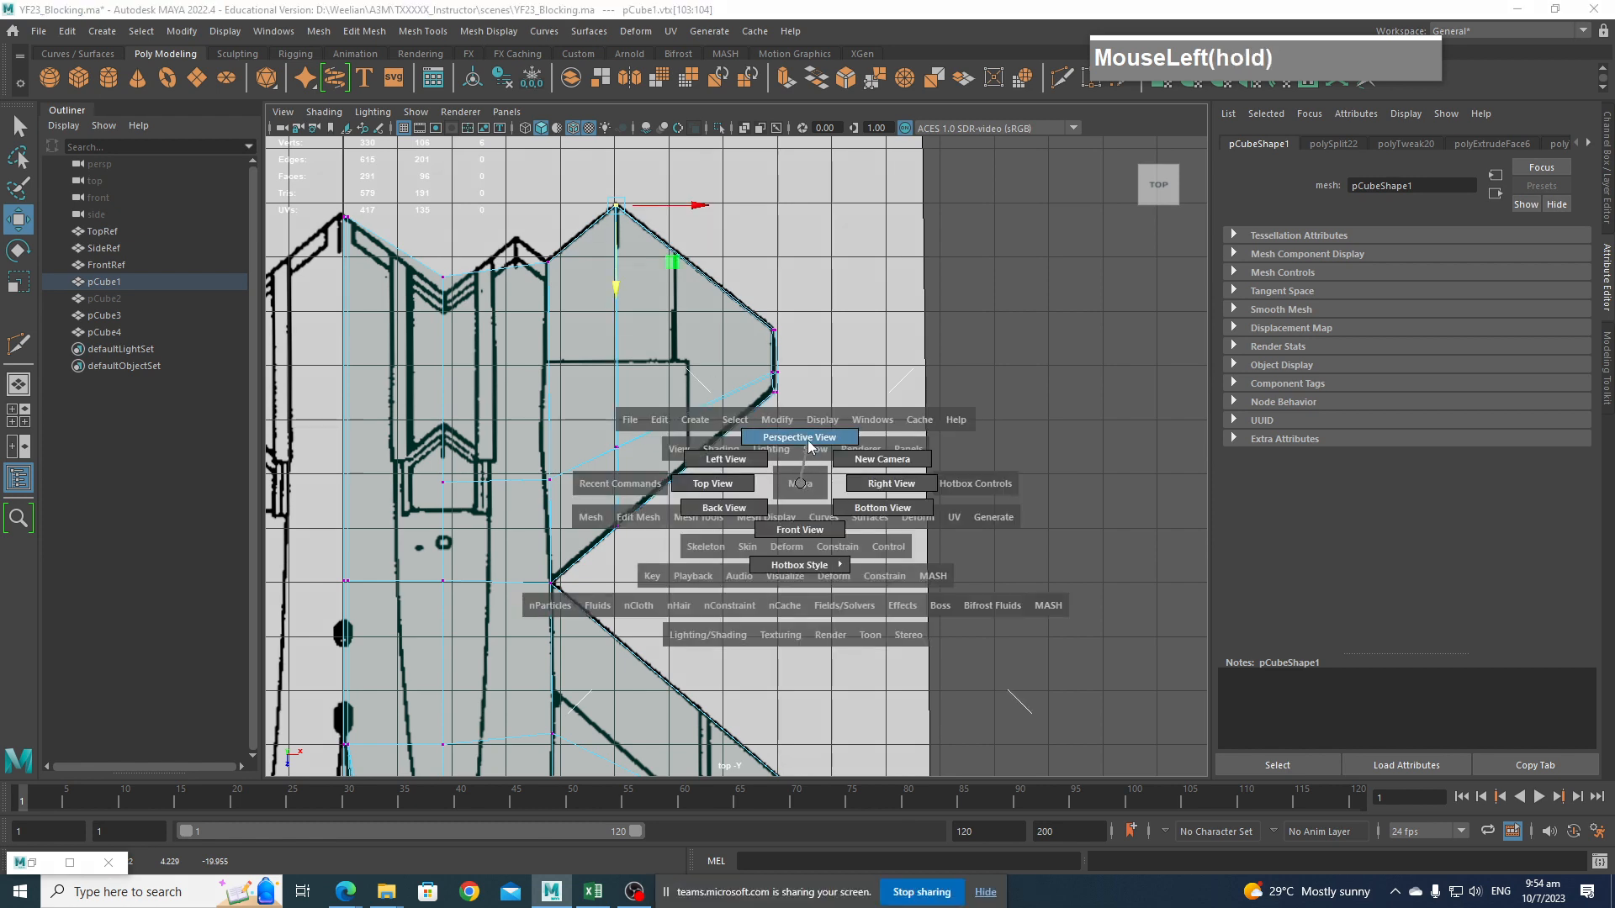
left_click_drag(810, 448, 809, 446)
scroll(821, 519, "down", 3)
left_click_drag(822, 518, 702, 519, "alt")
scroll(702, 519, "down", 3)
middle_click_drag(703, 519, 754, 501, "alt")
left_click_drag(754, 501, 809, 542, "alt")
middle_click_drag(809, 542, 811, 522, "alt")
left_click_drag(812, 521, 923, 418, "alt")
middle_click_drag(923, 418, 847, 393, "alt")
left_click_drag(847, 394, 767, 527, "alt")
scroll(767, 527, "up", 4)
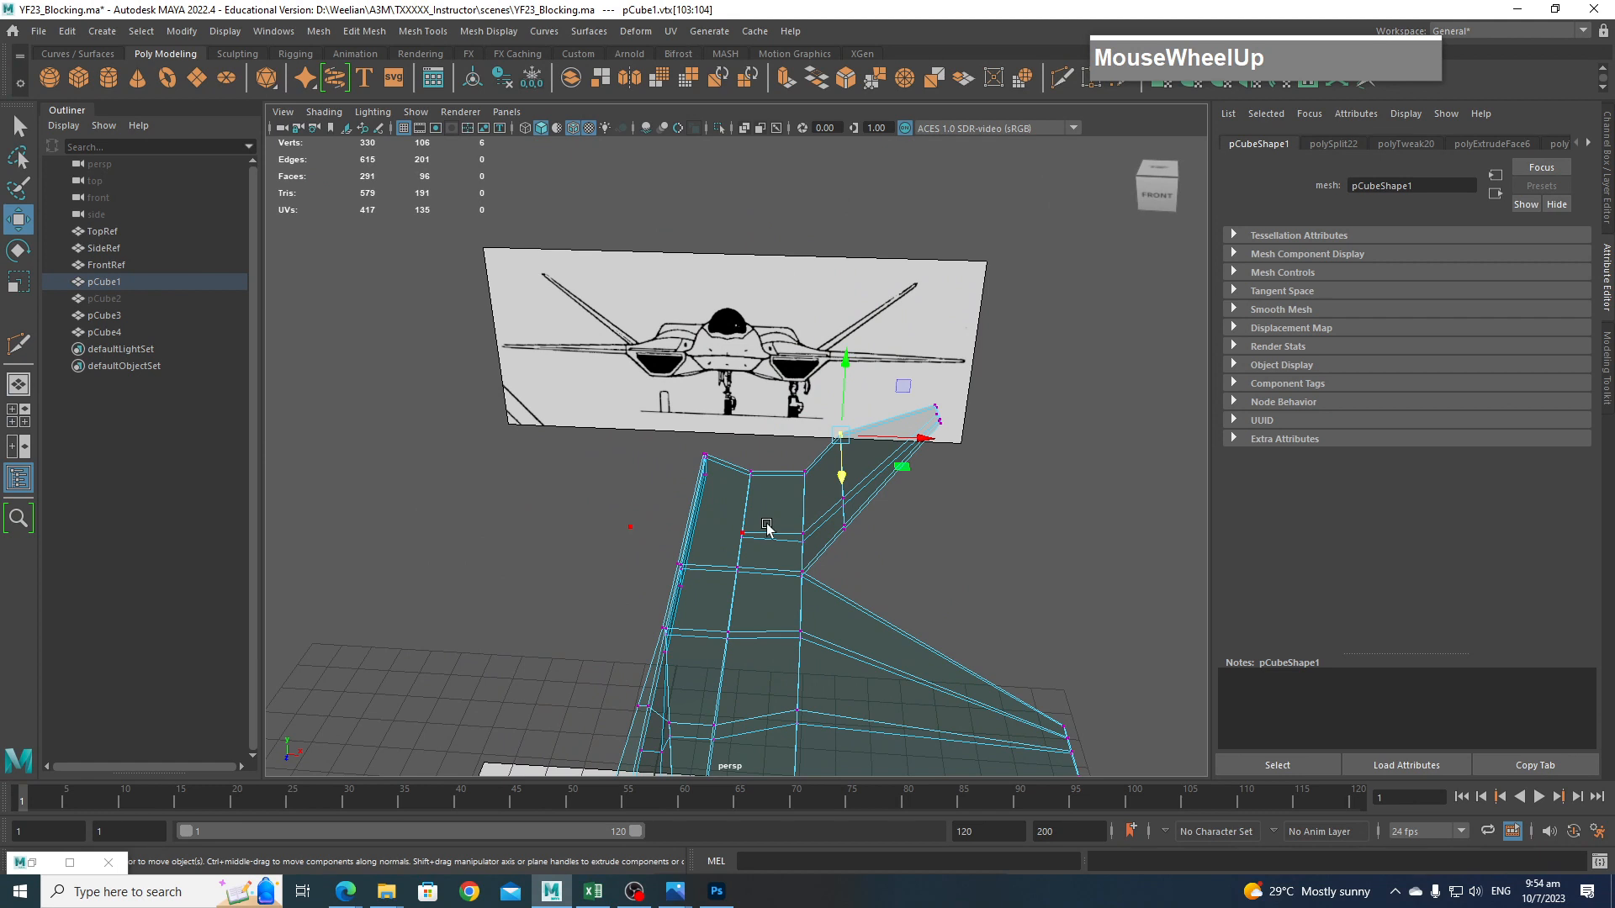
middle_click_drag(771, 443, 783, 355, "alt")
left_click_drag(828, 465, 756, 545, "alt")
scroll(755, 545, "up", 2)
middle_click_drag(755, 545, 754, 549, "alt")
left_click_drag(754, 548, 818, 535, "alt")
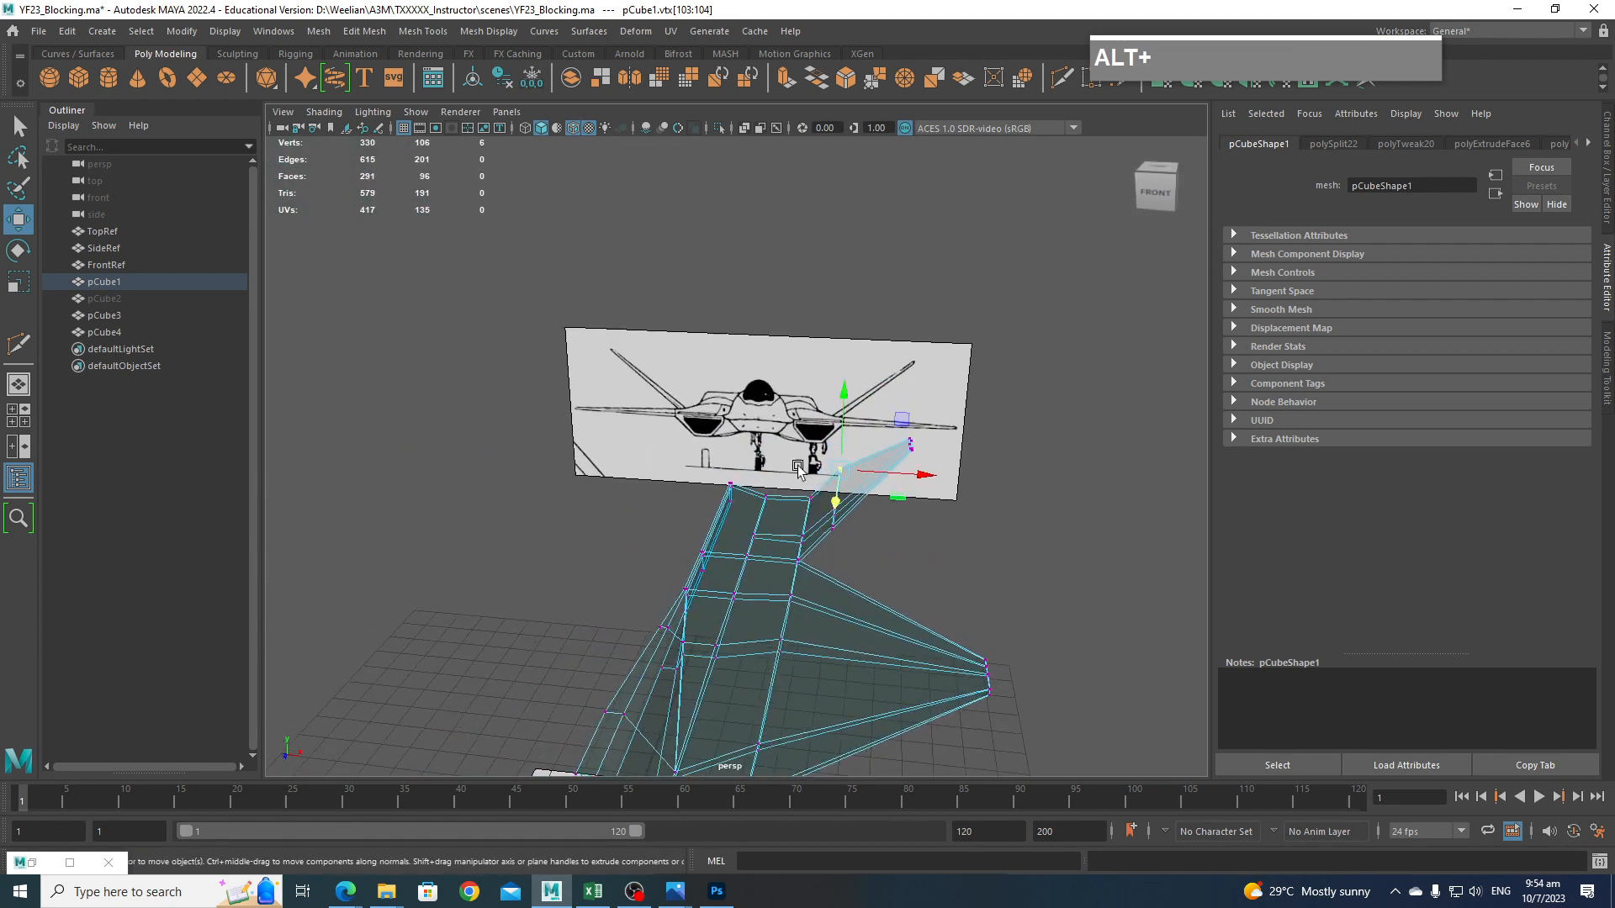
middle_click_drag(798, 469, 821, 540, "alt")
scroll(799, 435, "down", 2)
left_click_drag(798, 435, 899, 508, "alt")
scroll(818, 559, "up", 2)
scroll(804, 591, "up", 3)
scroll(771, 631, "down", 1)
middle_click_drag(839, 574, 908, 512, "alt")
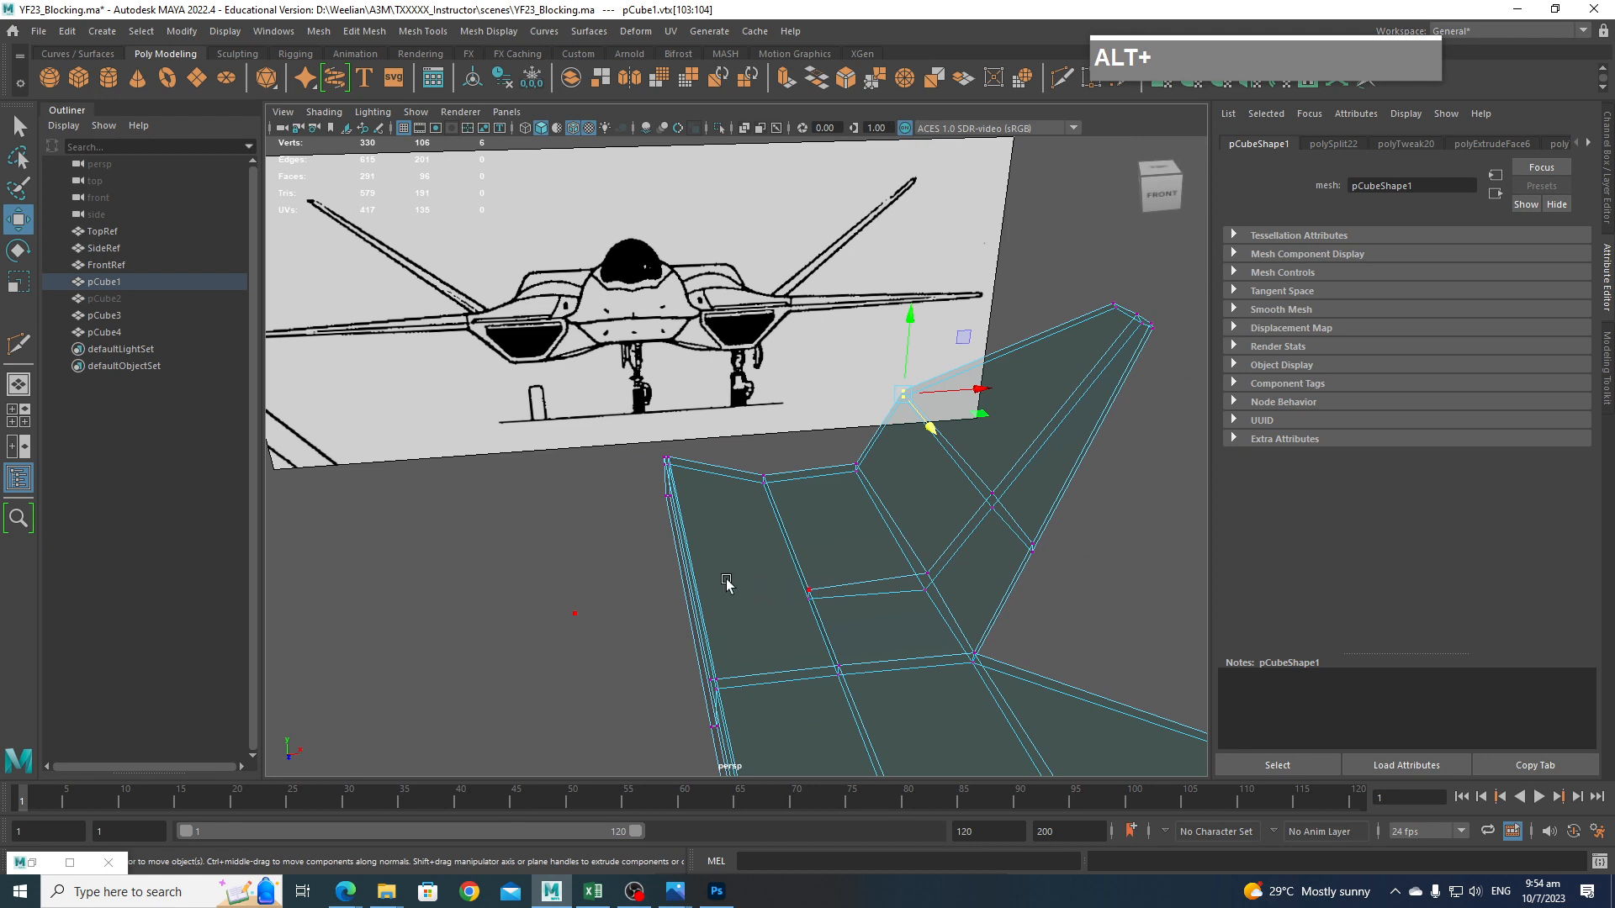
left_click_drag(756, 616, 882, 630, "alt")
middle_click_drag(883, 631, 775, 552, "alt")
scroll(829, 462, "up", 2)
middle_click_drag(829, 462, 815, 508, "alt")
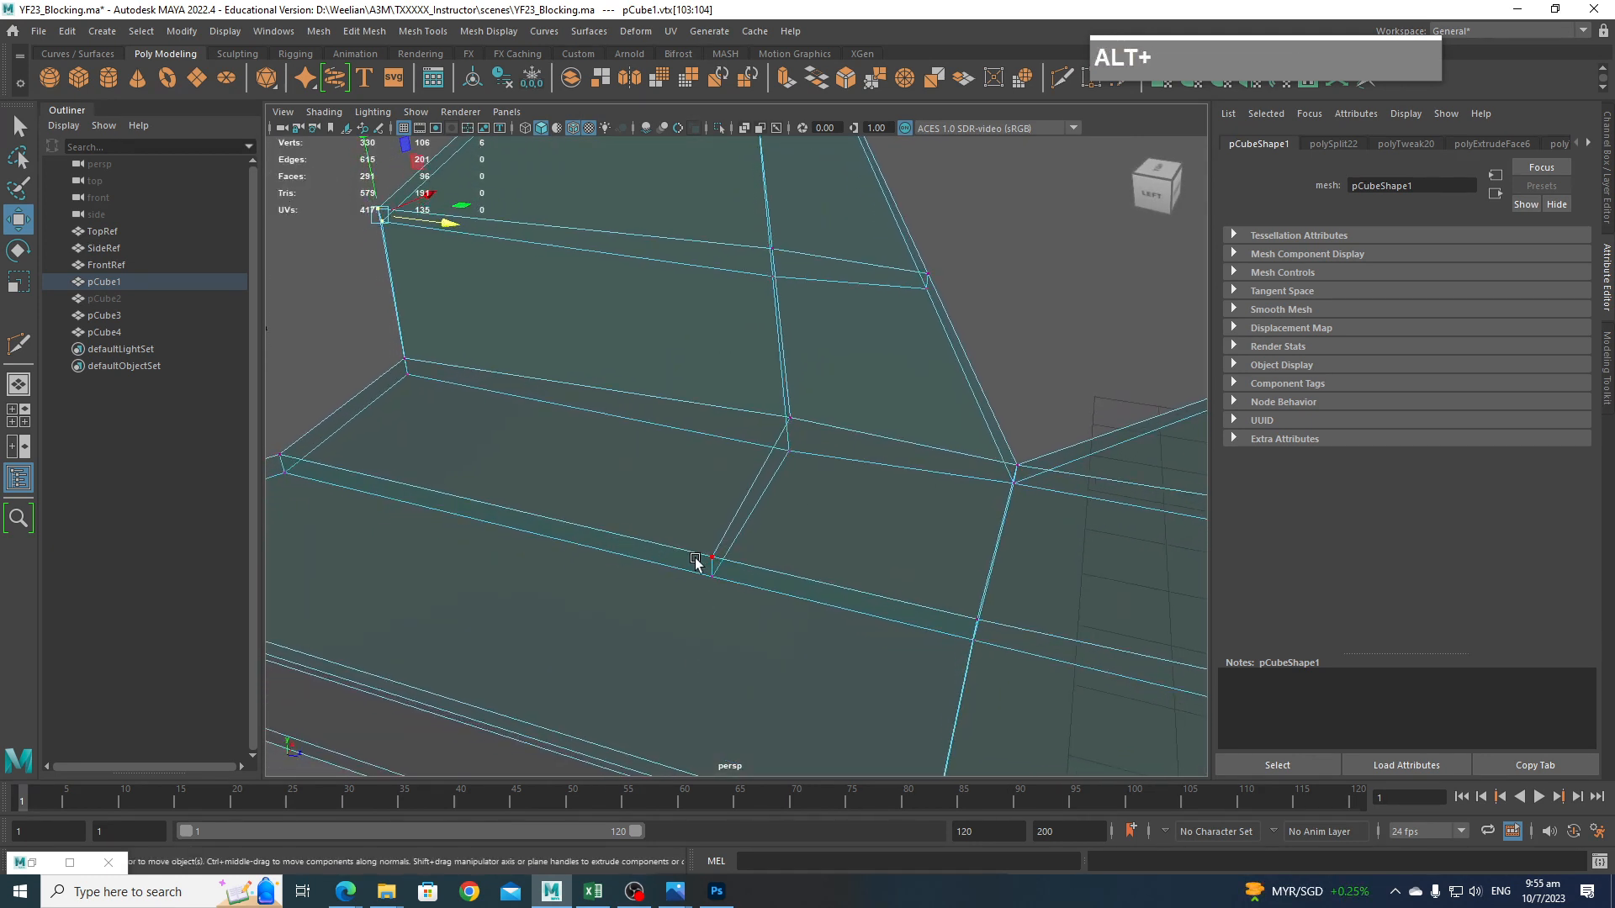
scroll(695, 562, "down", 3)
left_click_drag(721, 569, 753, 523, "alt")
middle_click_drag(753, 522, 732, 451, "alt")
left_click_drag(703, 564, 703, 547, "alt")
scroll(696, 577, "up", 2)
middle_click_drag(695, 577, 811, 486, "alt")
Delete the two narrow vertical faces along the inner side of the rear fuselage at the centre line.
right_click_drag(777, 568, 764, 475)
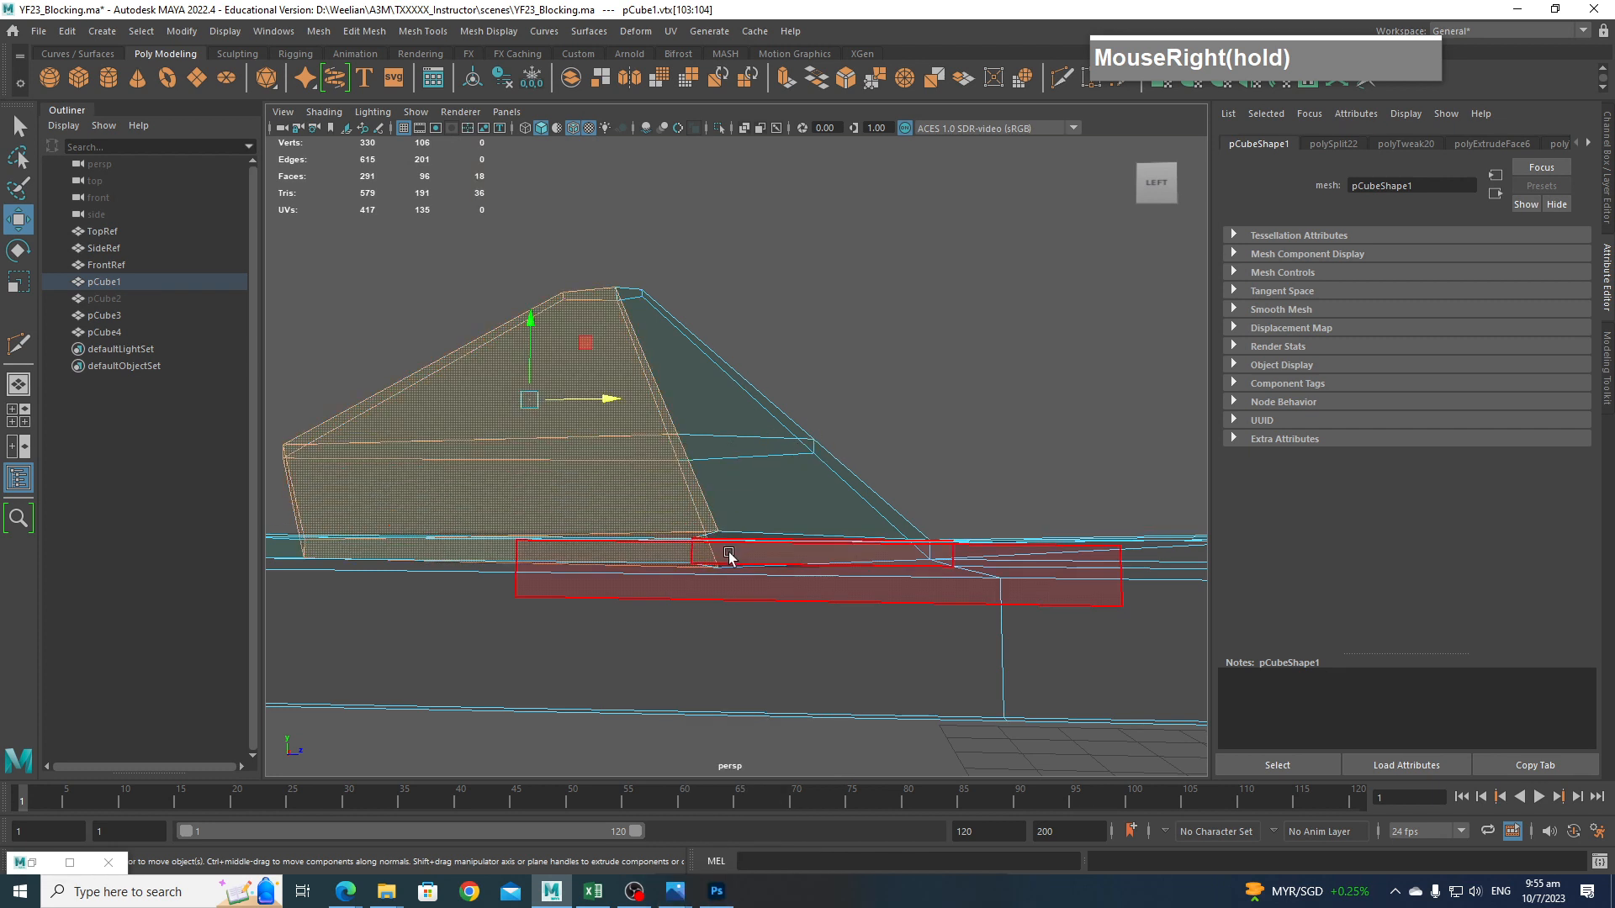
left_click_drag(729, 557, 840, 626, "alt")
scroll(714, 642, "down", 3, "alt")
scroll(907, 665, "up", 4, "alt")
middle_click_drag(908, 665, 804, 541, "alt")
left_click_drag(804, 541, 883, 597, "alt")
scroll(803, 561, "up", 2, "alt")
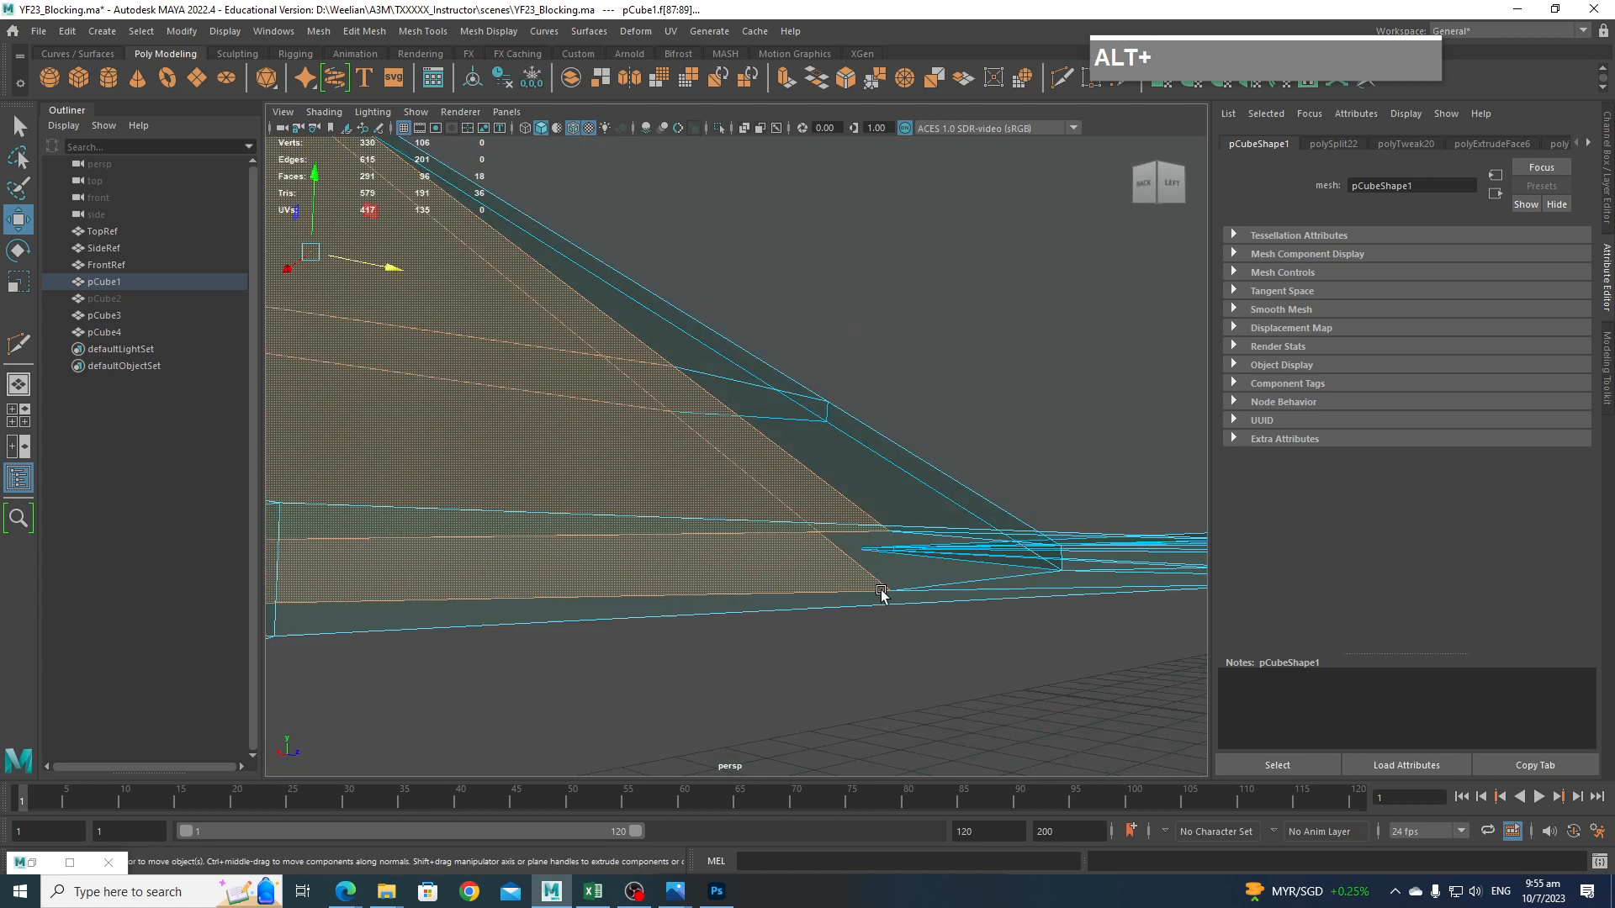
left_click(886, 585)
key("Delete")
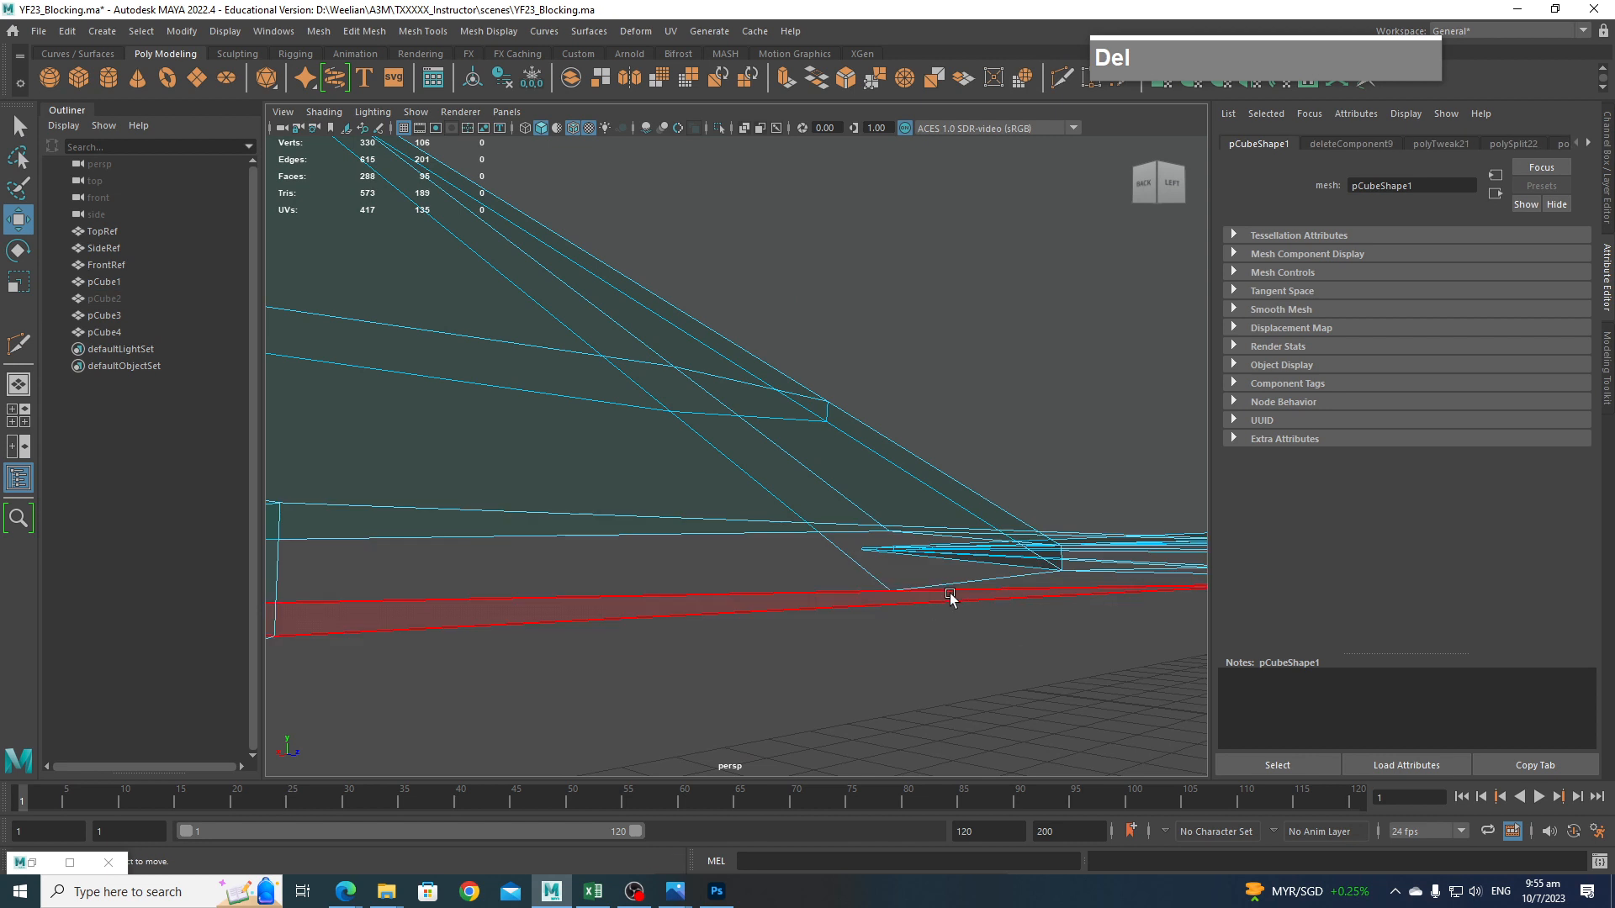
left_click_drag(1102, 650, 1125, 652, "alt")
middle_click_drag(324, 642, 840, 612, "alt")
left_click_drag(939, 611, 926, 642, "alt")
left_click(432, 624)
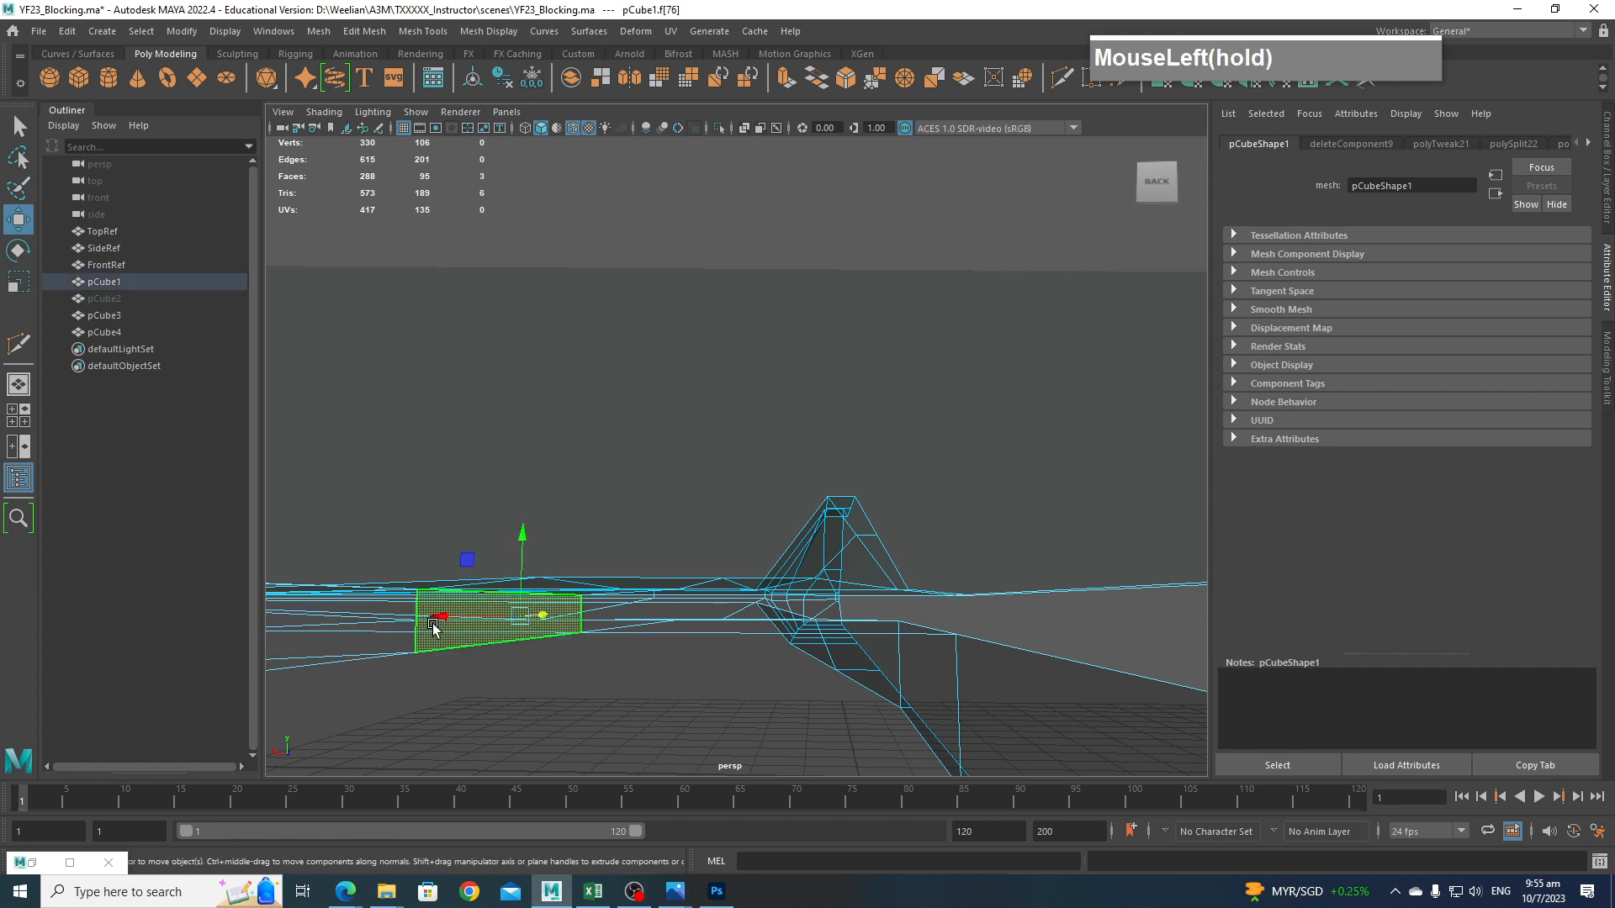
key("Delete")
Cut a new edge with Multi-Cut across the rear fuselage's top face, from the dead-end vertex to the centre-line edge.
scroll(591, 653, "down", 3)
left_click_drag(591, 652, 798, 592, "alt")
scroll(799, 592, "up", 4)
middle_click_drag(799, 592, 793, 670, "alt")
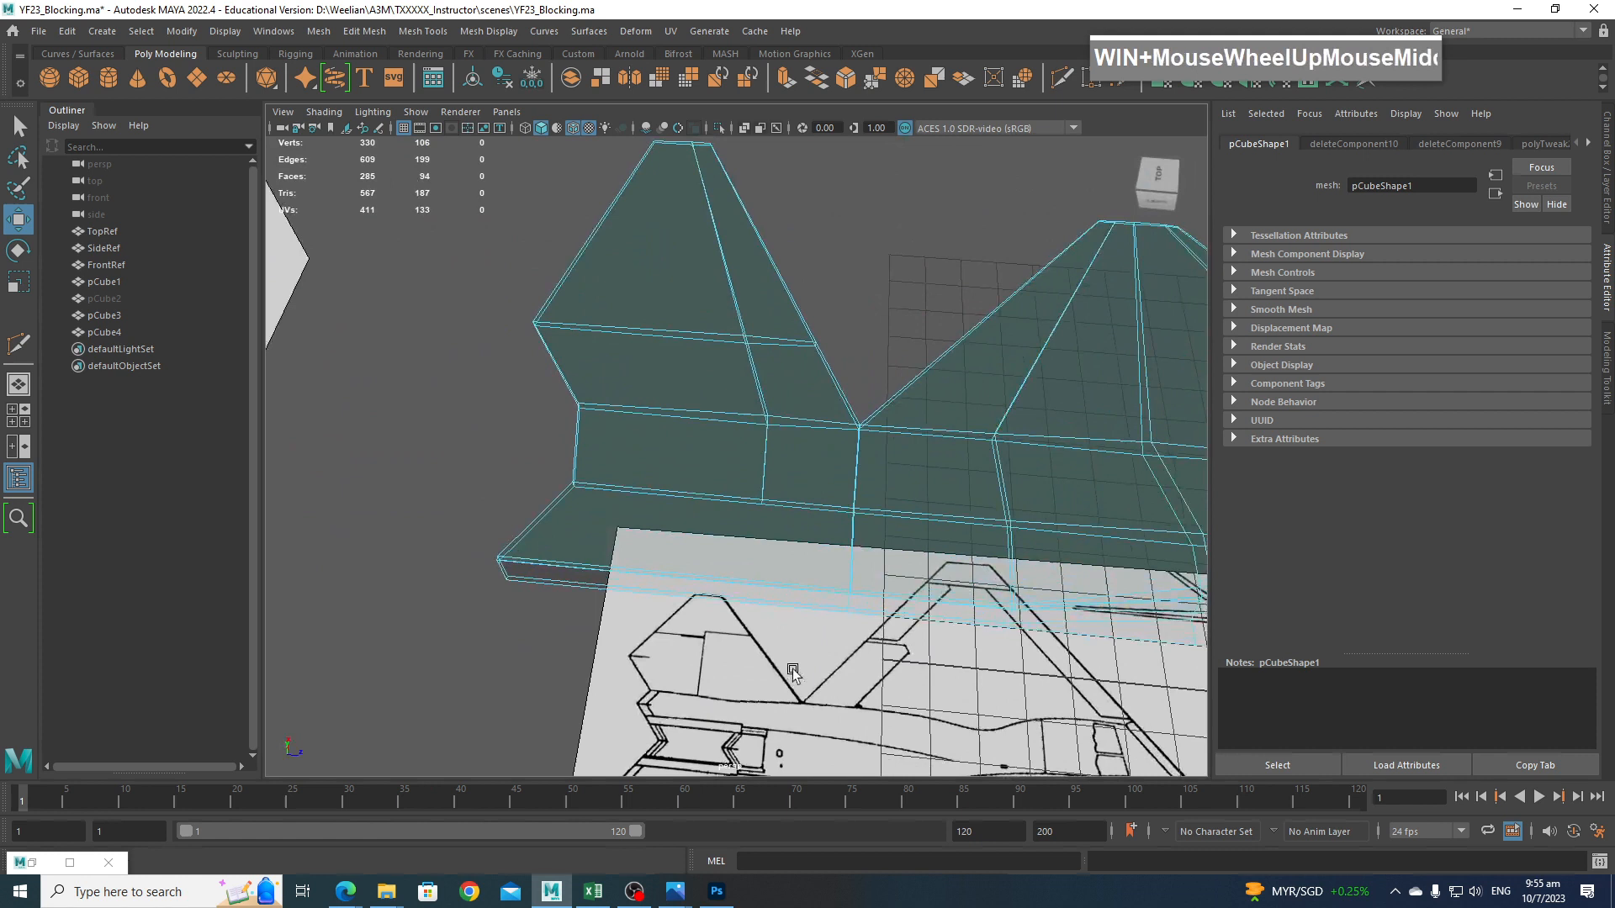
right_click(682, 294)
right_click_drag(688, 250, 688, 250)
scroll(782, 433, "down", 3)
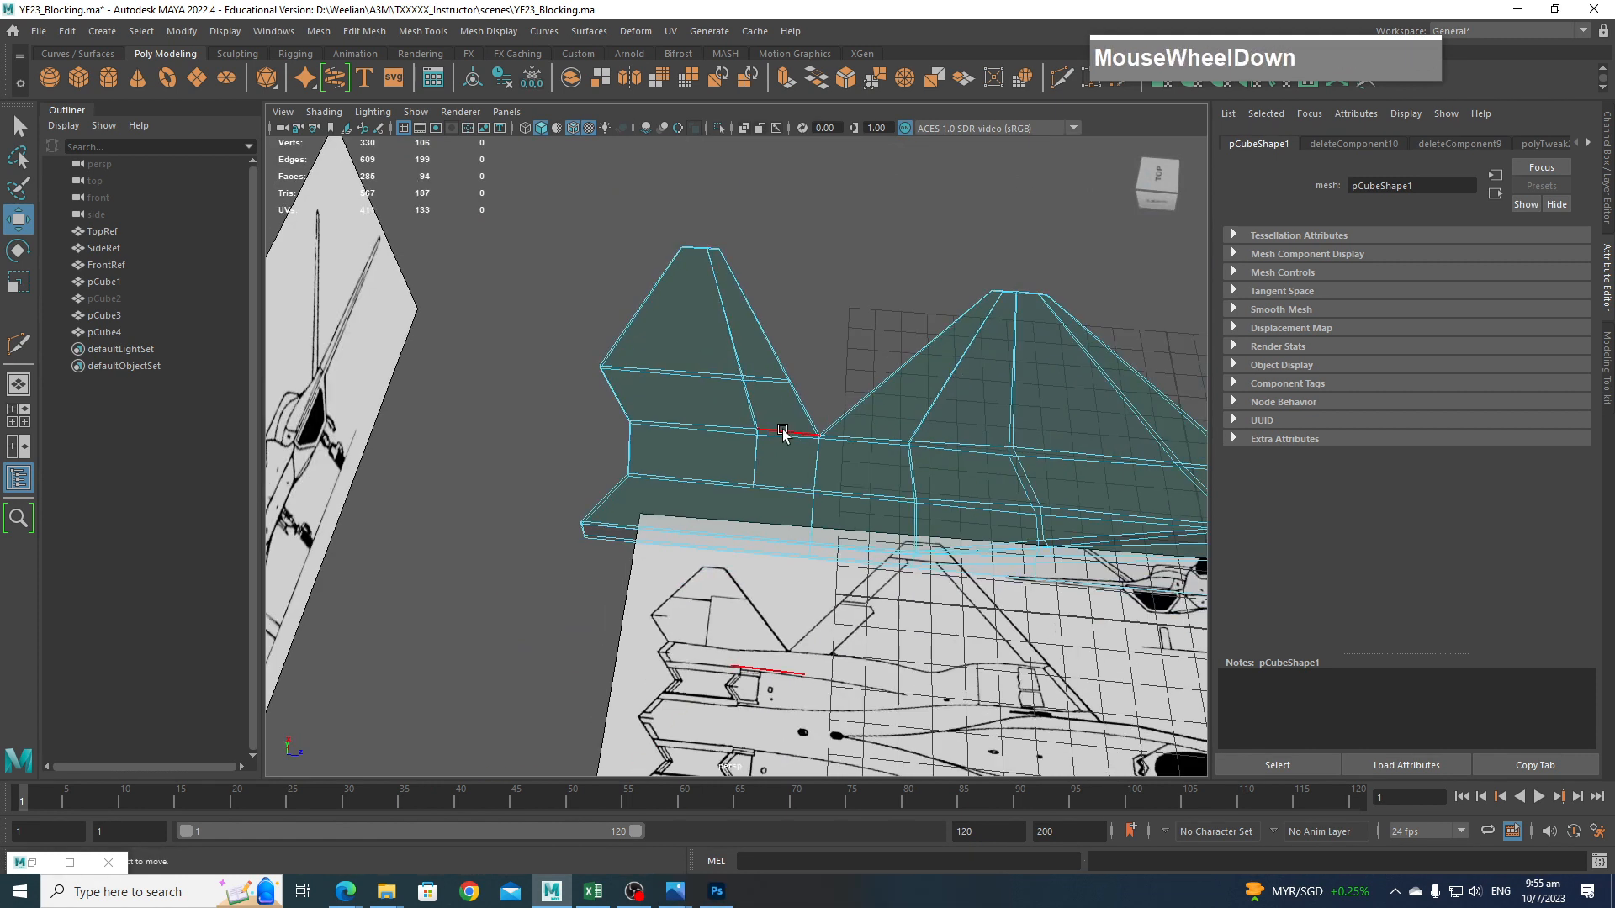
left_click_drag(814, 436, 731, 457, "alt")
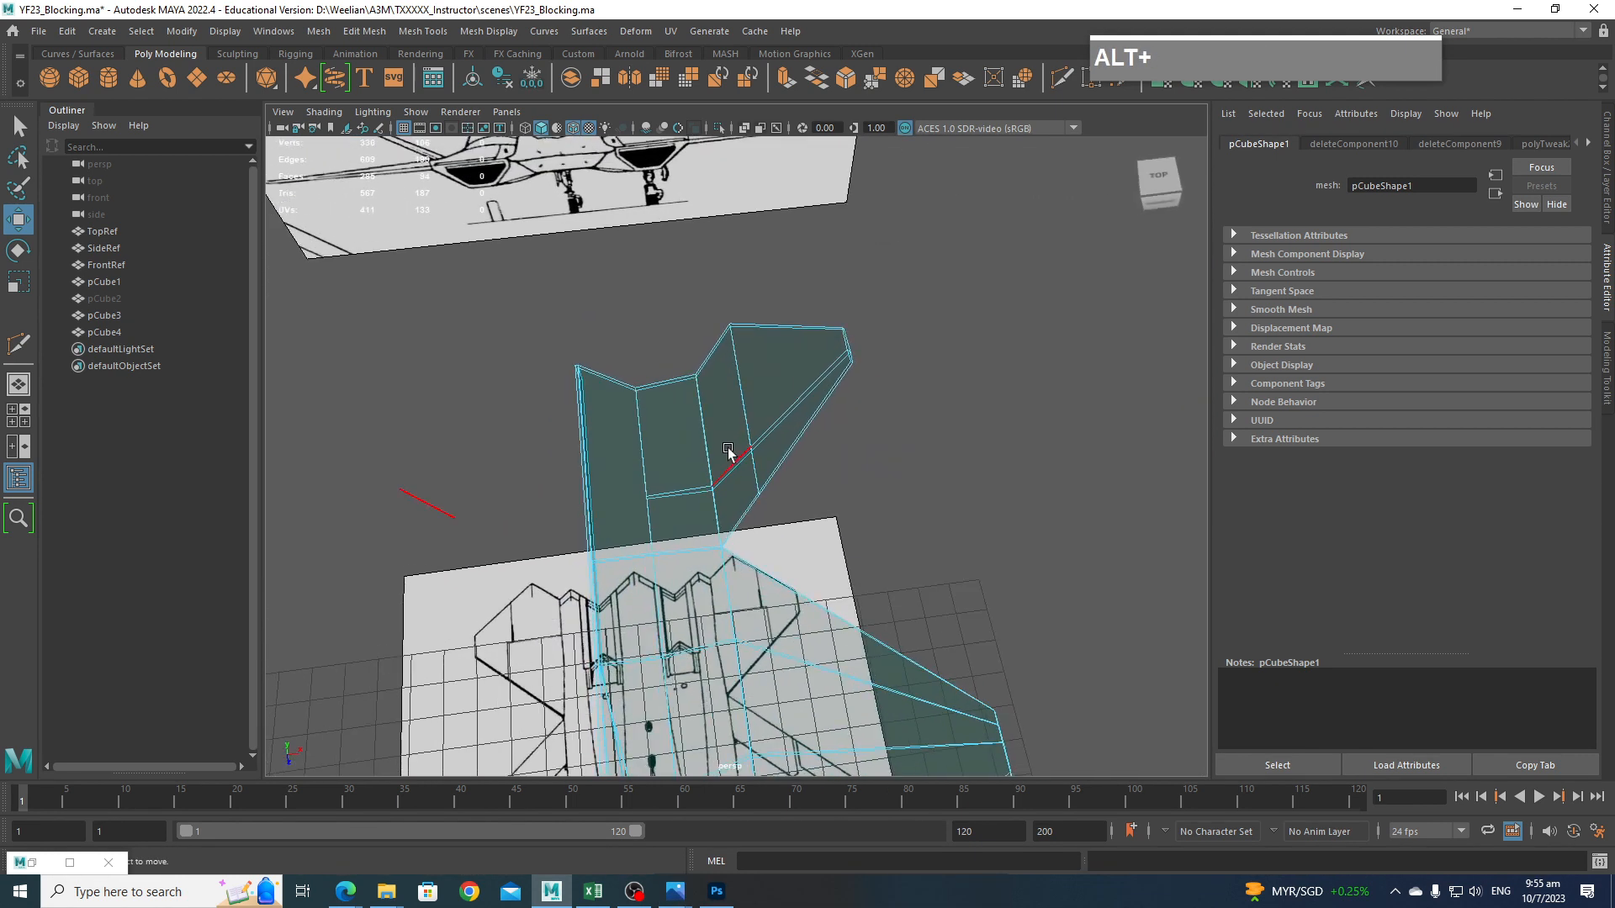
middle_click_drag(732, 457, 821, 402, "alt")
scroll(759, 446, "up", 3)
left_click_drag(759, 446, 724, 414, "alt")
left_click(650, 415)
right_click(650, 412, "shift")
left_click(650, 409)
left_click(783, 365)
left_click_drag(790, 412, 843, 438, "alt")
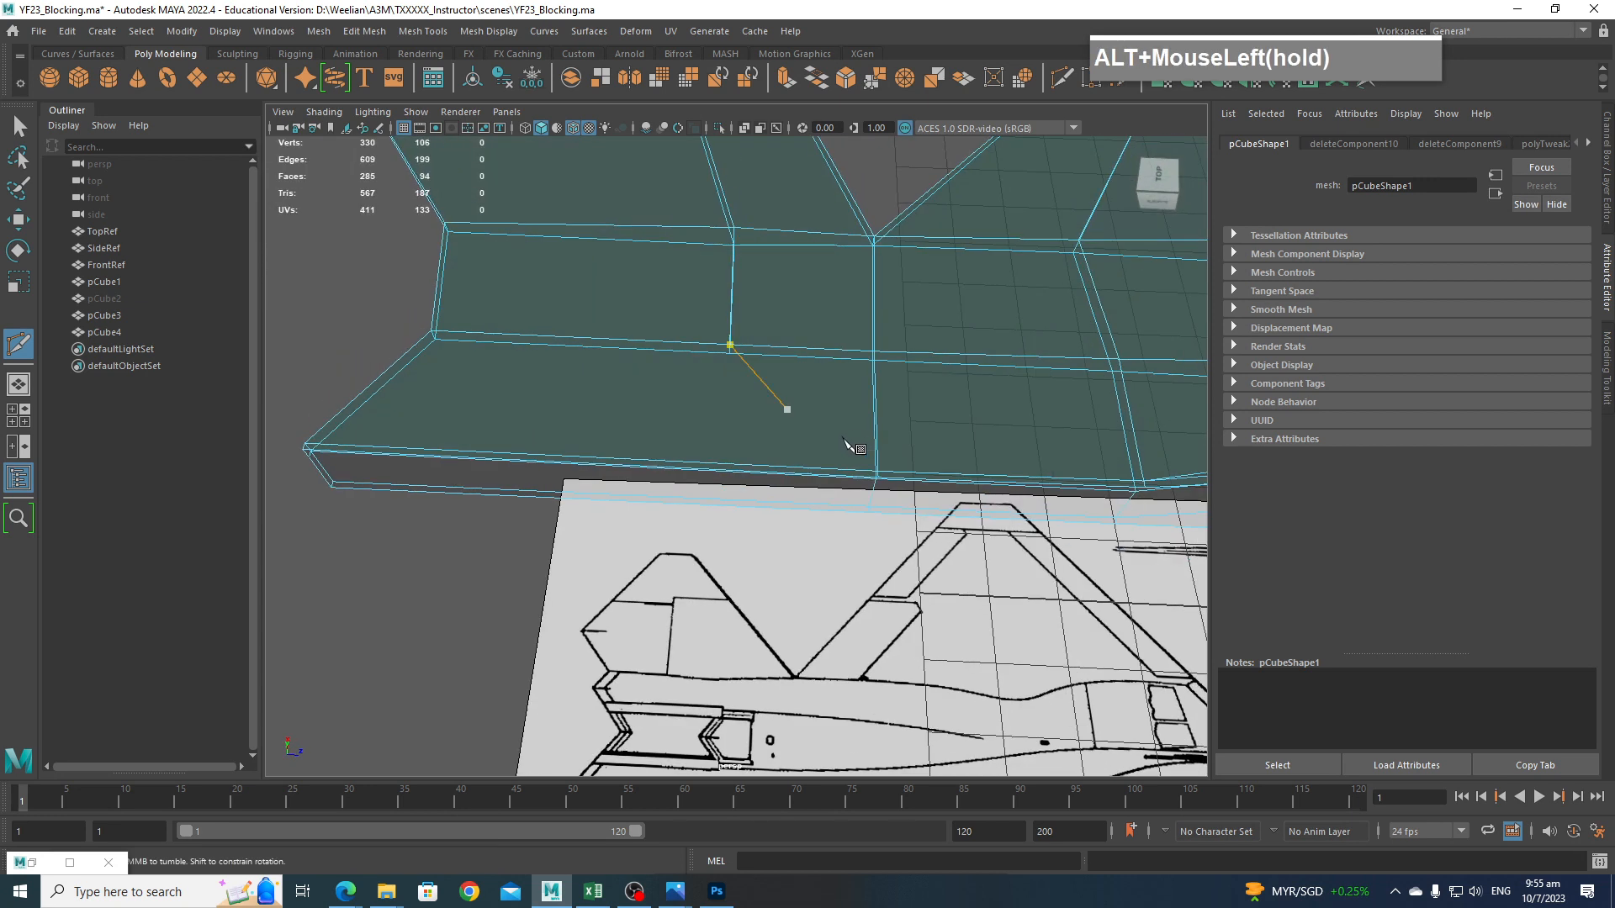
left_click(730, 346)
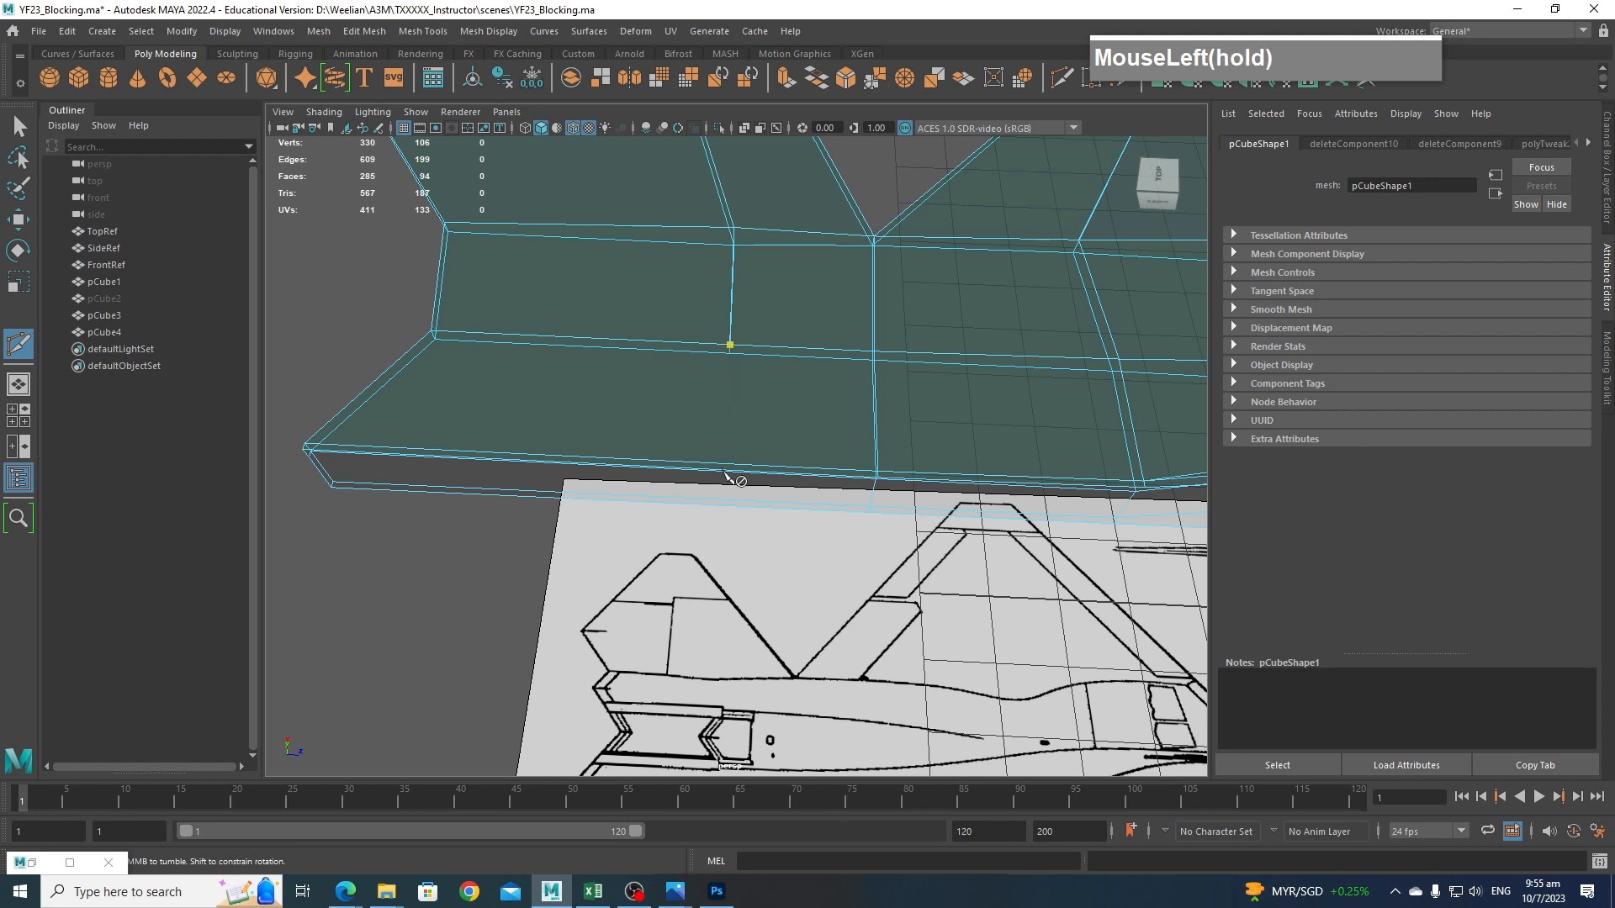
left_click(723, 463)
key("Return")
scroll(801, 544, "up", 5)
left_click_drag(800, 540, 665, 492, "alt")
scroll(672, 494, "up", 2)
middle_click_drag(674, 493, 852, 572, "alt")
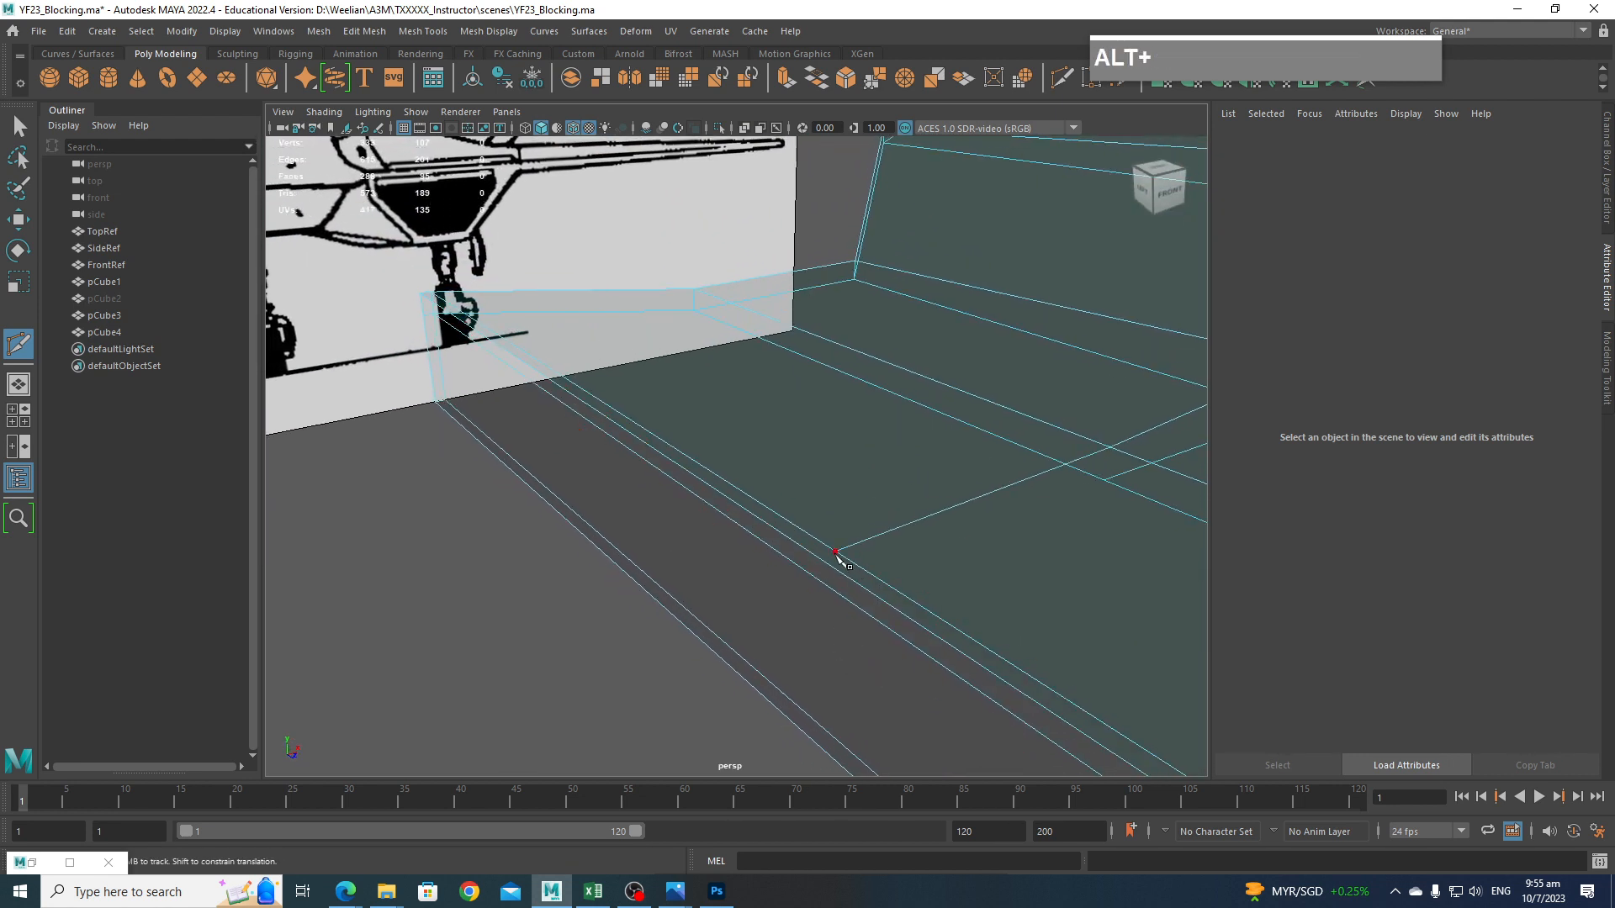
left_click(832, 560)
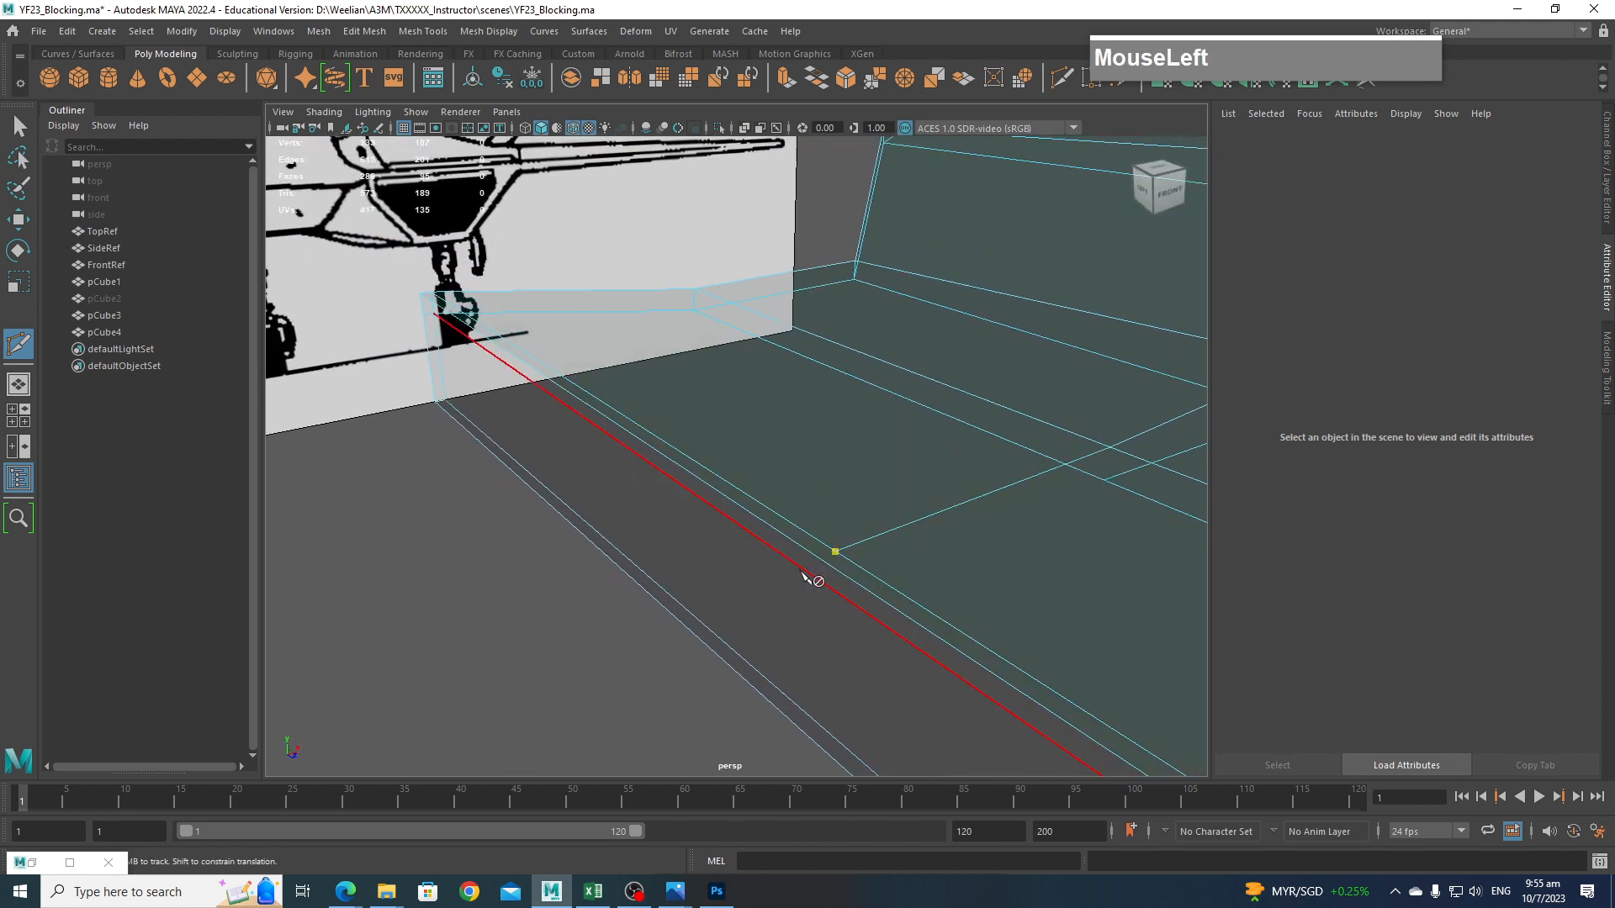
left_click_drag(791, 570, 919, 562, "alt")
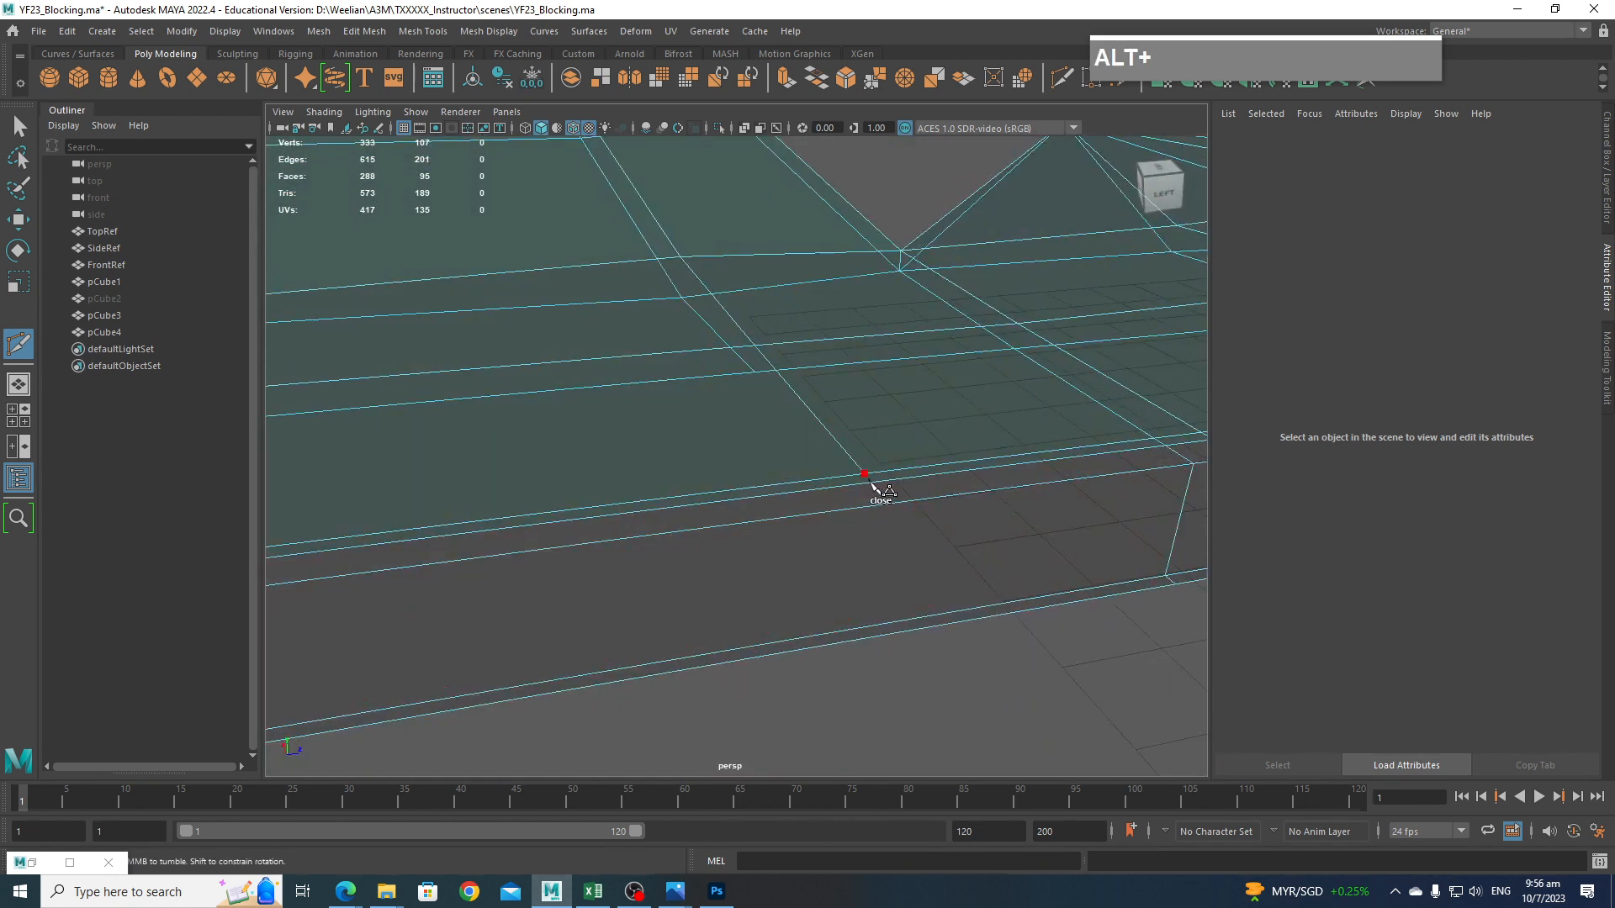
key("Escape")
Continue the new edge with Multi-Cut across the narrow strip at the centre line of the rear fuselage.
left_click_drag(944, 559, 856, 512, "alt")
scroll(904, 572, "up", 3)
scroll(902, 568, "up", 3)
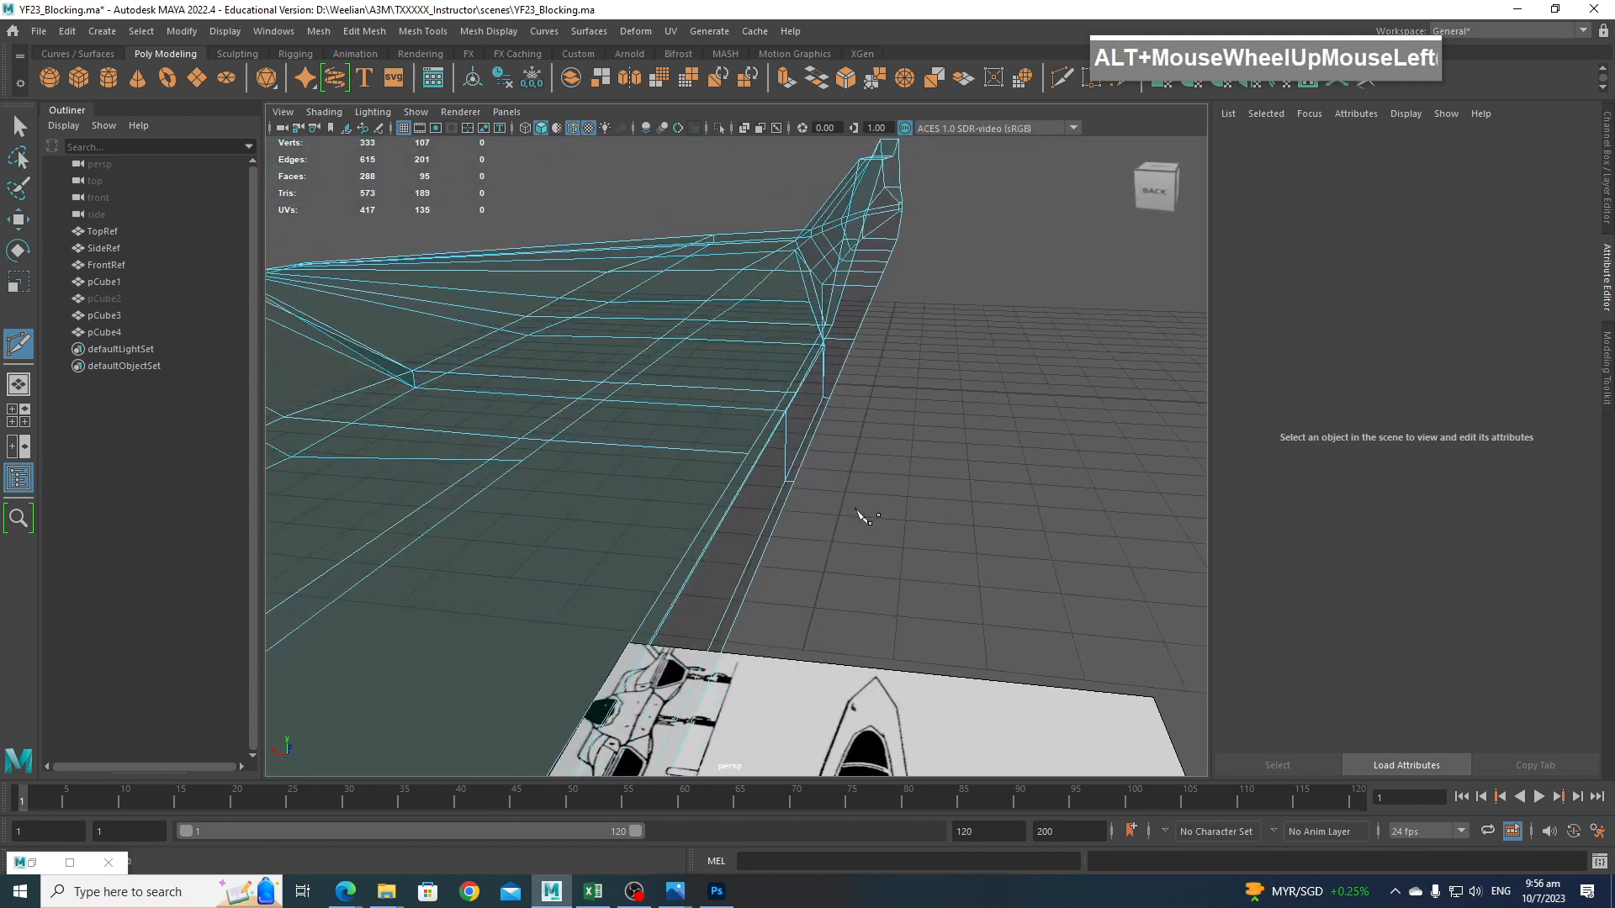
scroll(879, 518, "down", 8)
middle_click_drag(885, 523, 845, 580, "alt")
scroll(933, 505, "up", 10)
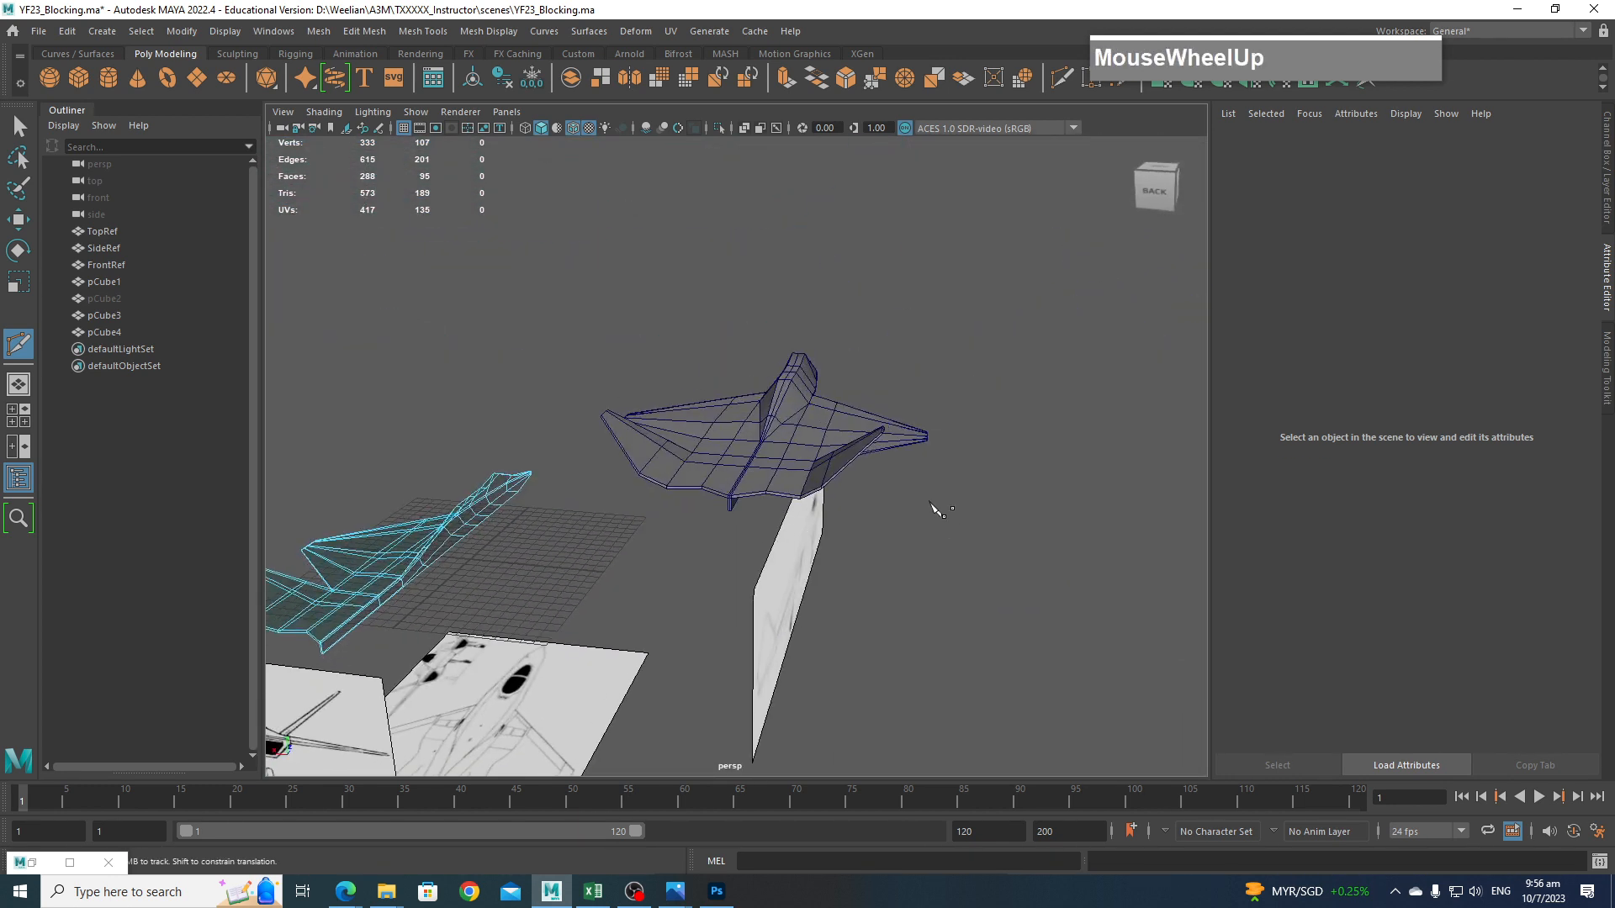
middle_click_drag(901, 629, 871, 547, "alt")
left_click_drag(870, 561, 880, 566, "alt")
middle_click_drag(880, 566, 809, 543, "alt")
left_click(829, 554)
right_click_drag(809, 543, 719, 492)
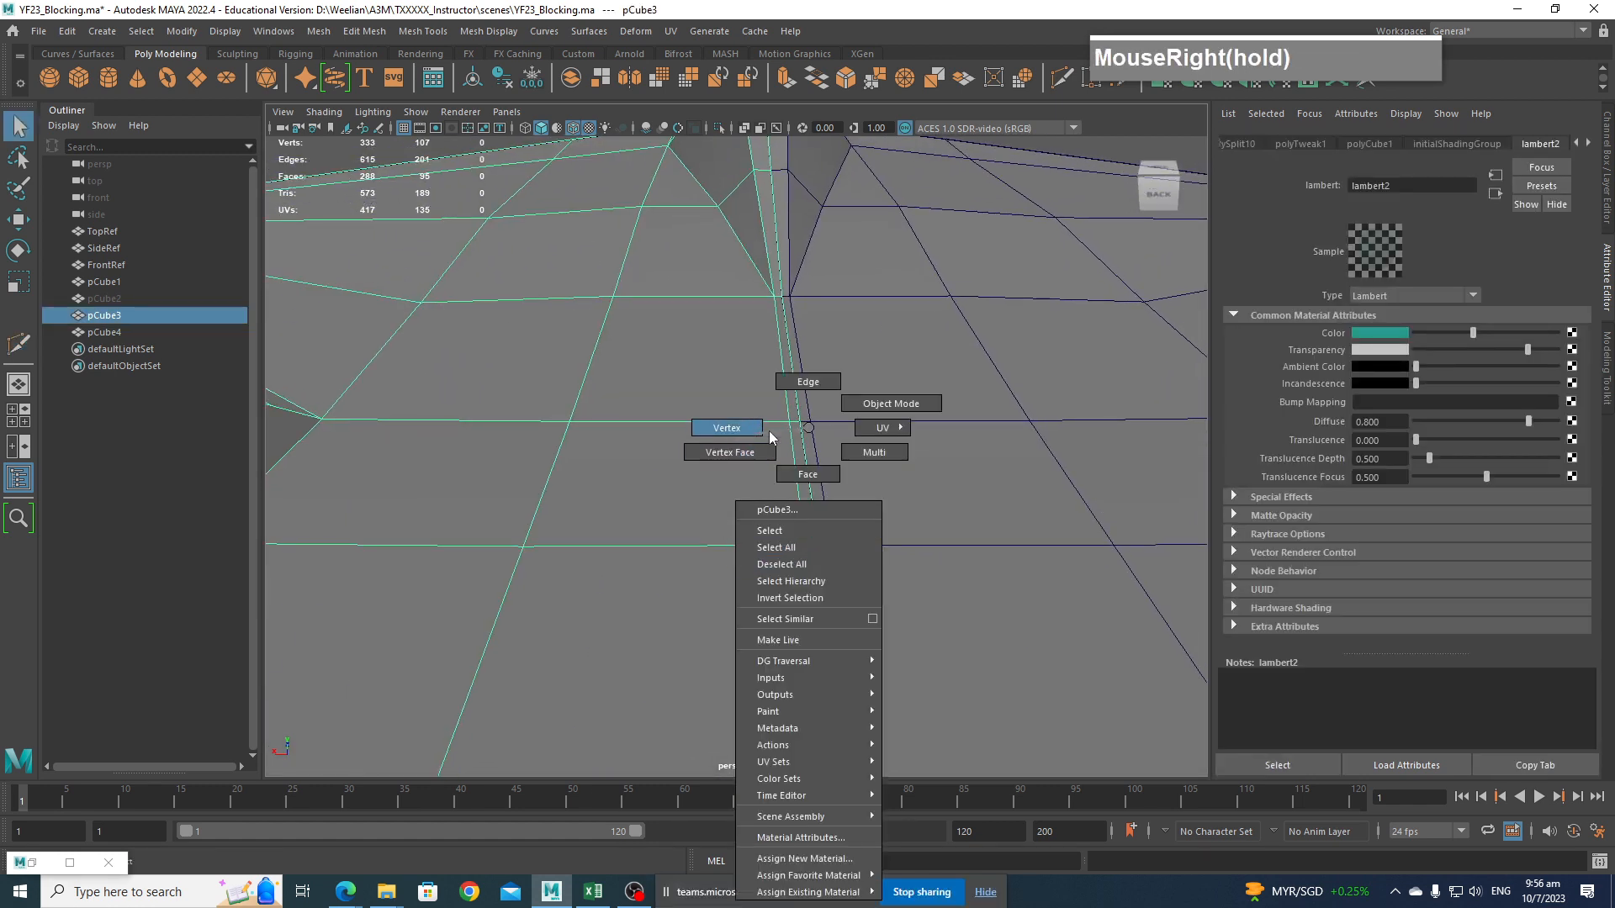
right_click_drag(806, 431, 823, 565)
left_click(805, 546)
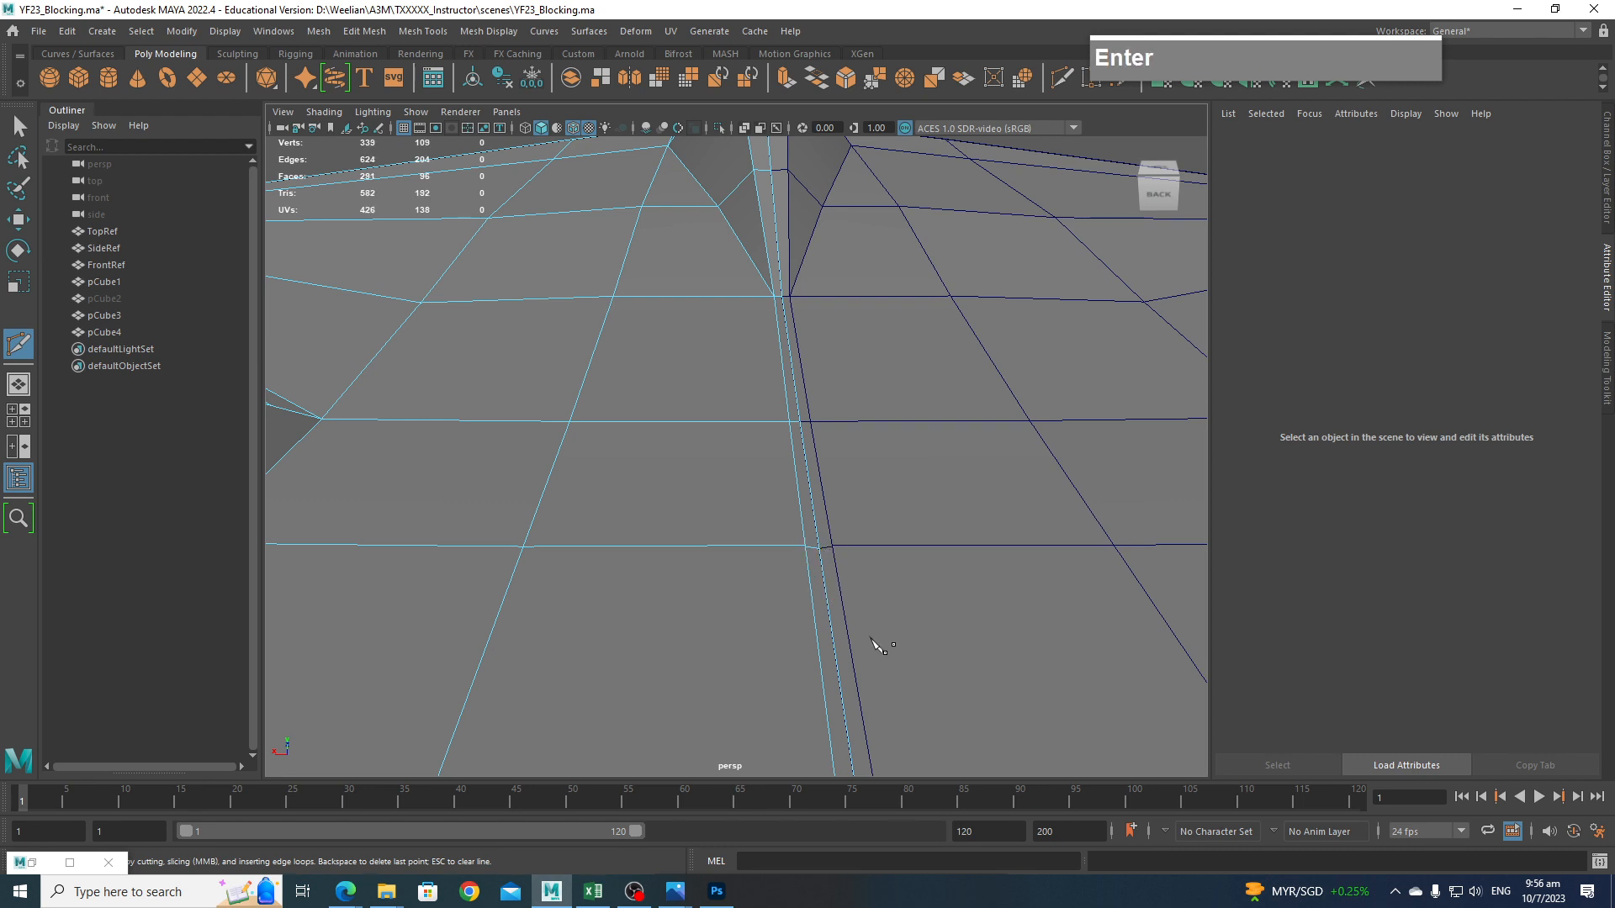
Cut a matching edge with Multi-Cut across the rear fuselage's underside, from the dead-end vertex through to the centre line.
scroll(871, 641, "down", 3)
middle_click_drag(871, 641, 822, 501, "alt")
scroll(932, 521, "up", 3)
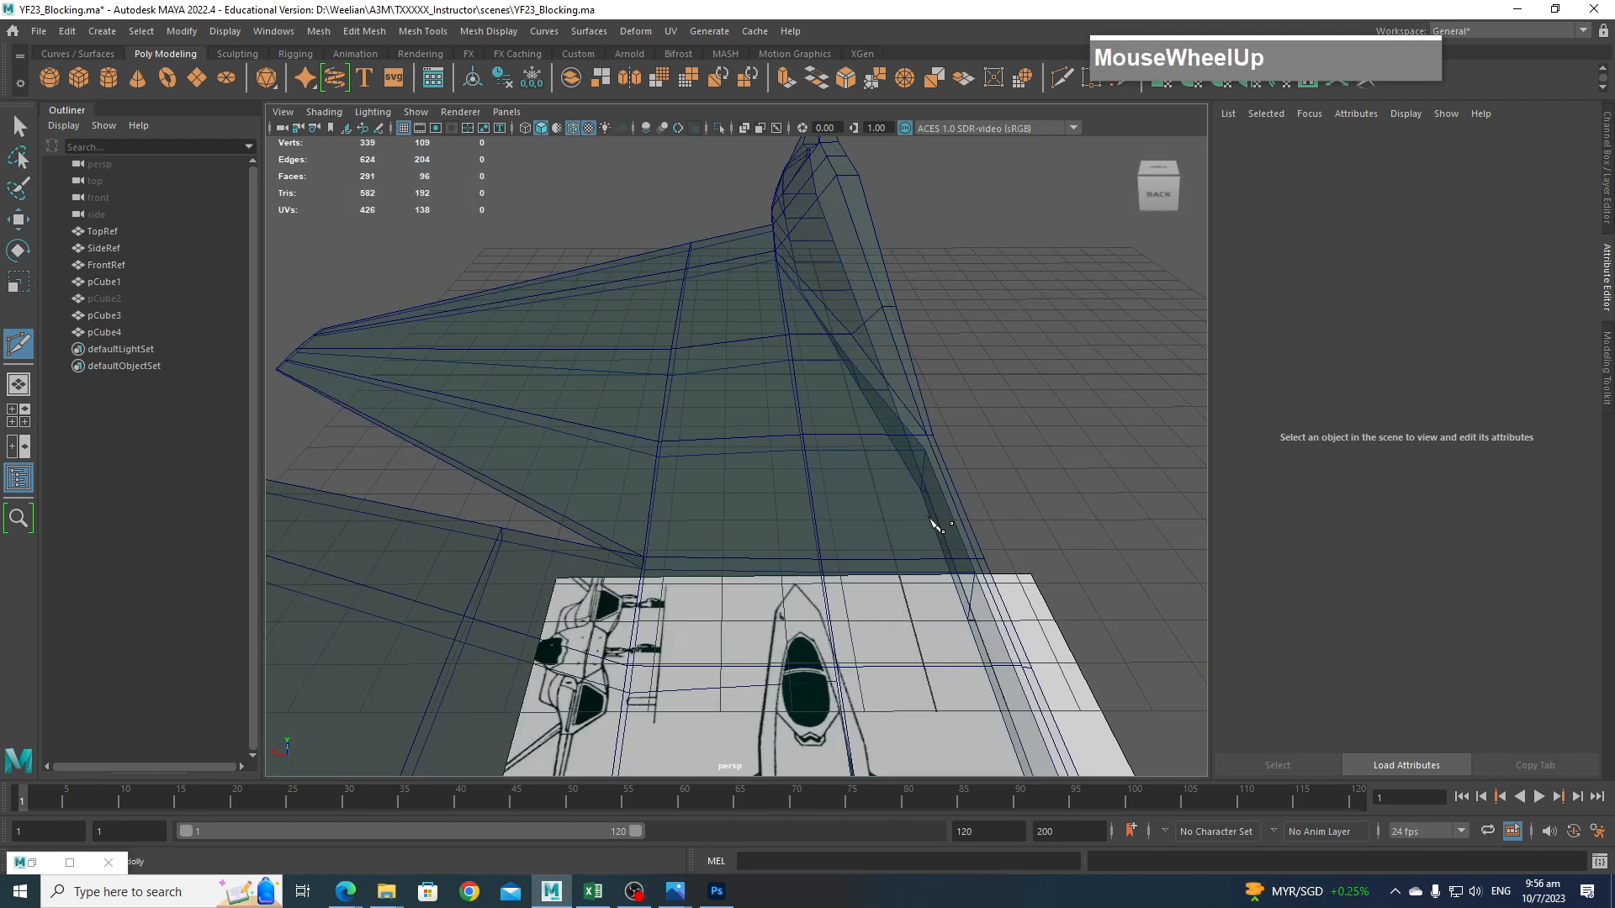
middle_click_drag(934, 525, 921, 517, "alt")
left_click_drag(921, 517, 991, 404, "alt")
middle_click_drag(991, 403, 896, 471, "alt")
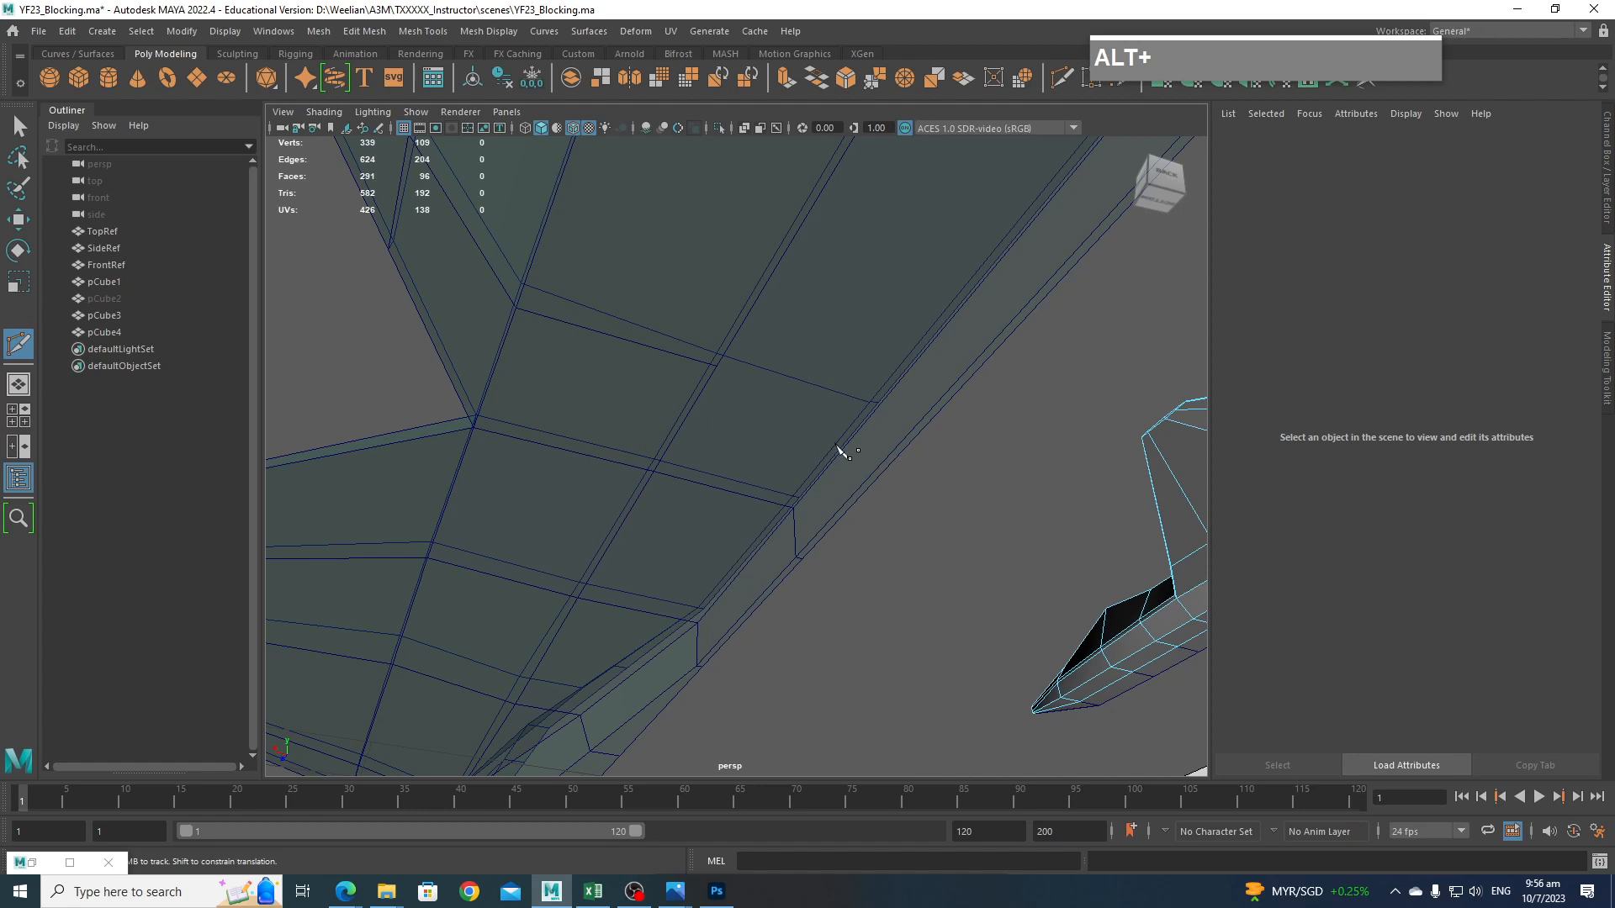
scroll(813, 395, "down", 10, "alt")
scroll(747, 562, "down", 1, "alt")
middle_click_drag(904, 496, 862, 330, "alt")
scroll(777, 565, "up", 6)
scroll(775, 565, "up", 1)
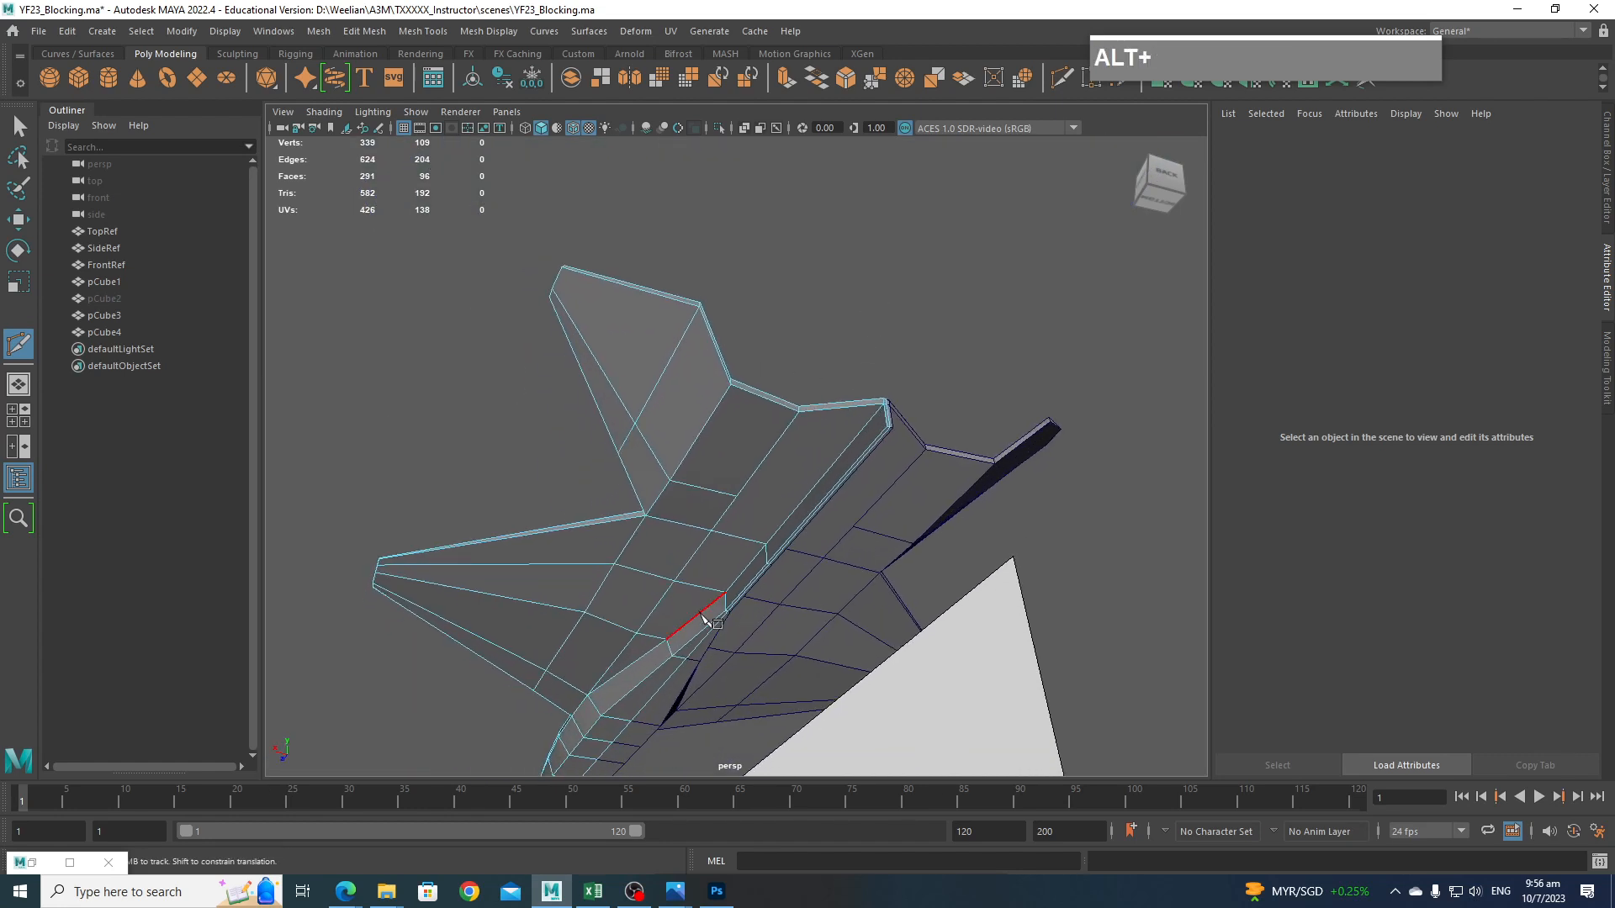
middle_click_drag(711, 621, 766, 362, "alt")
scroll(778, 370, "up", 5)
left_click(808, 404)
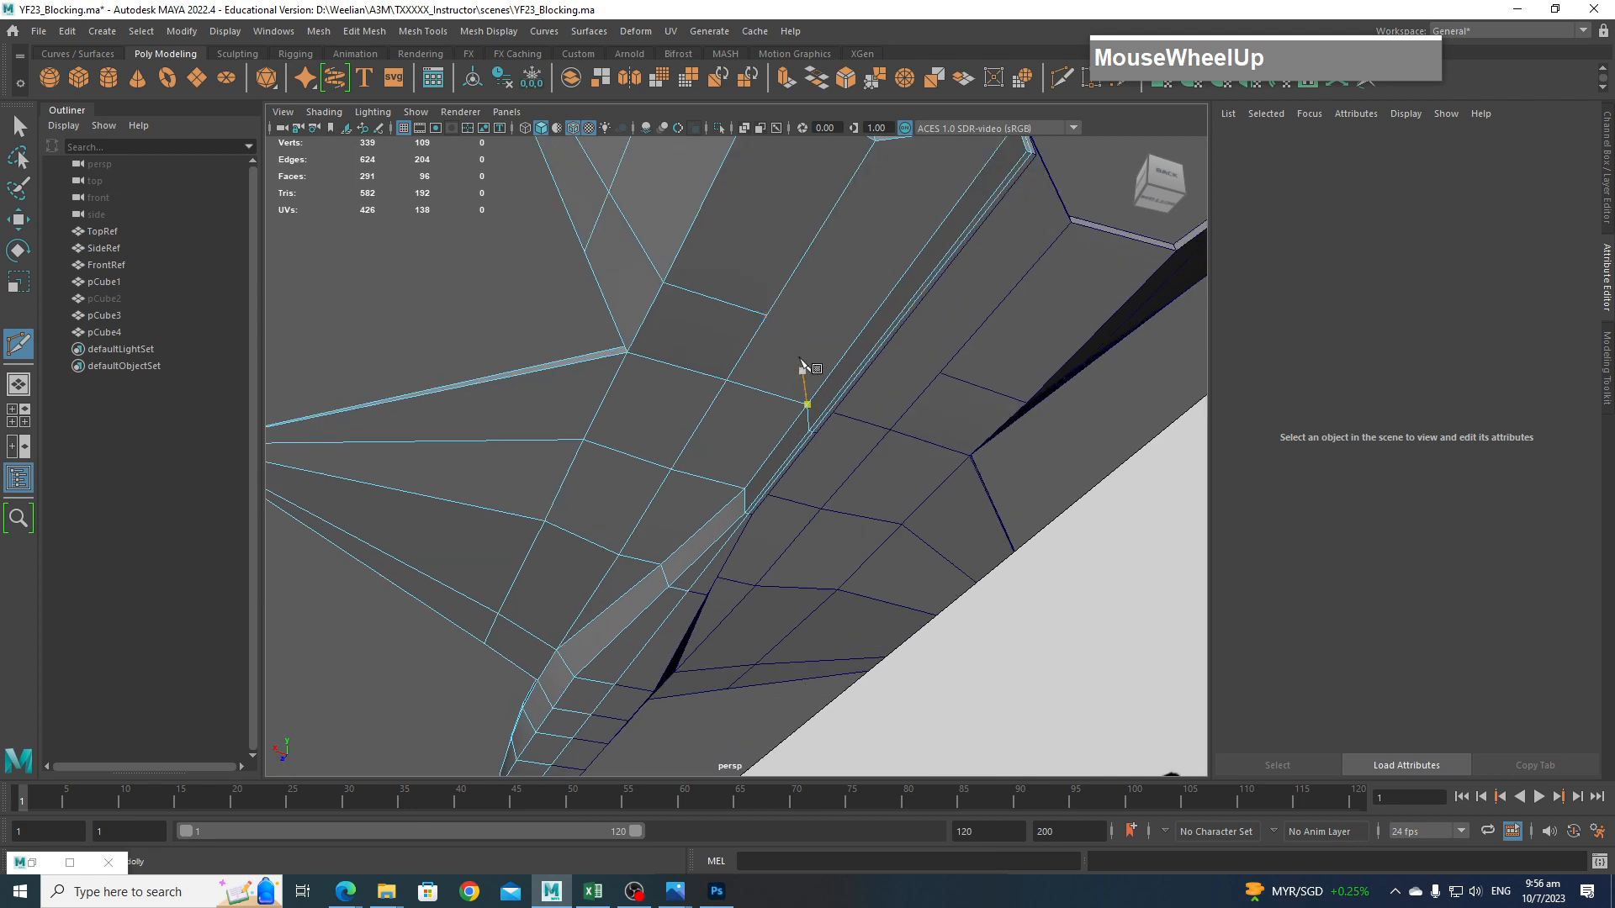
left_click(767, 316)
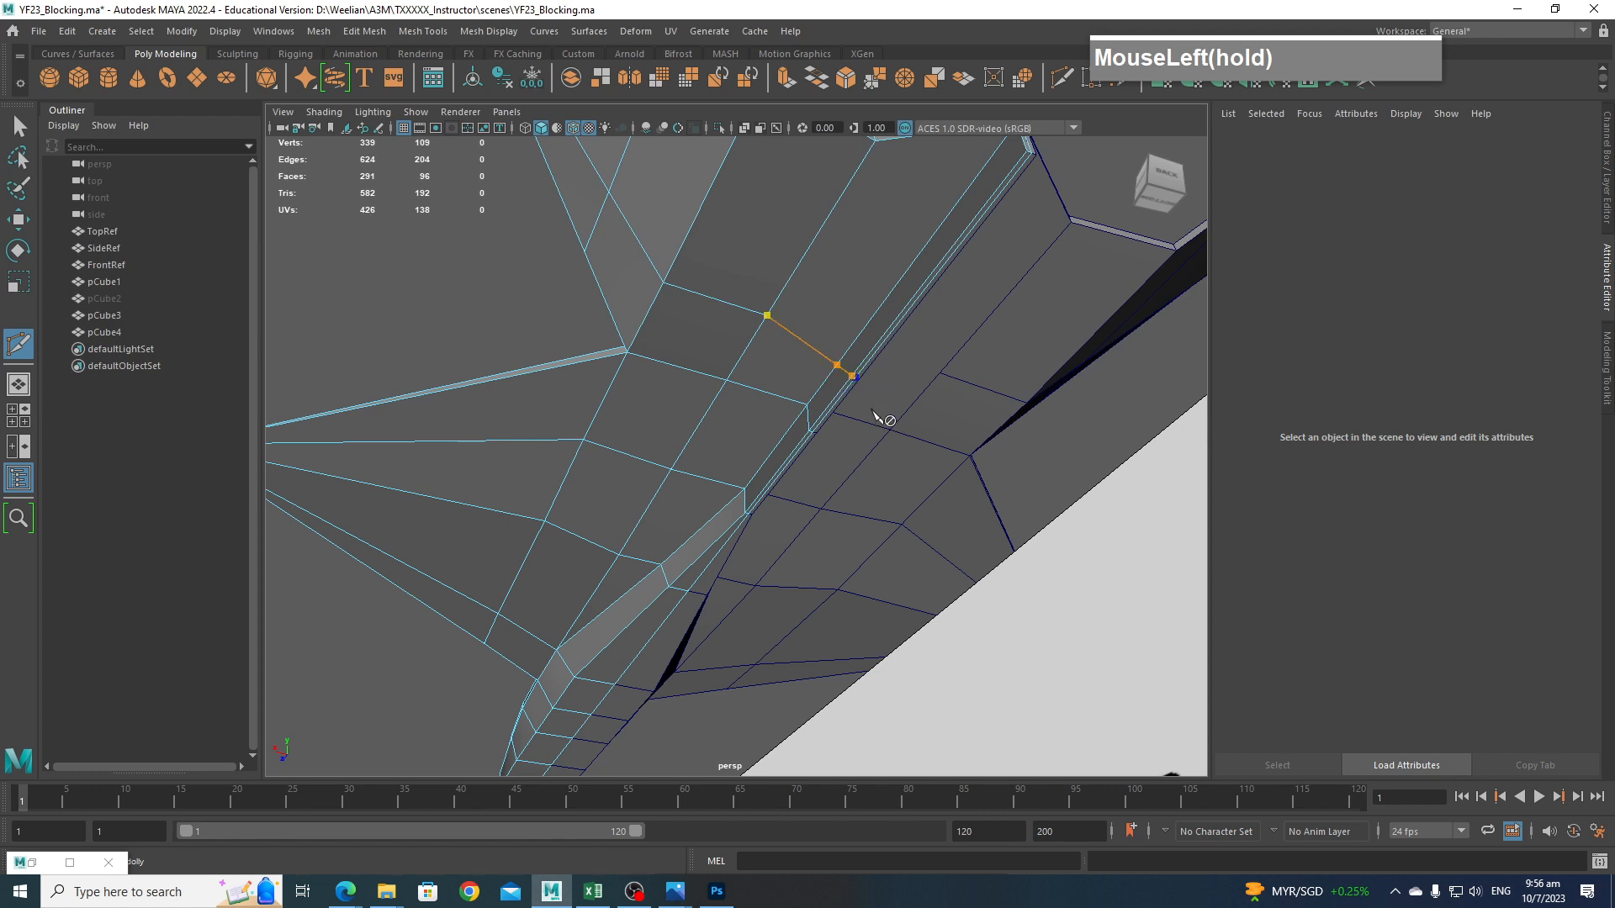
left_click_drag(887, 433, 973, 396, "alt")
middle_click_drag(973, 396, 1042, 699, "alt")
middle_click_drag(648, 440, 879, 485, "alt")
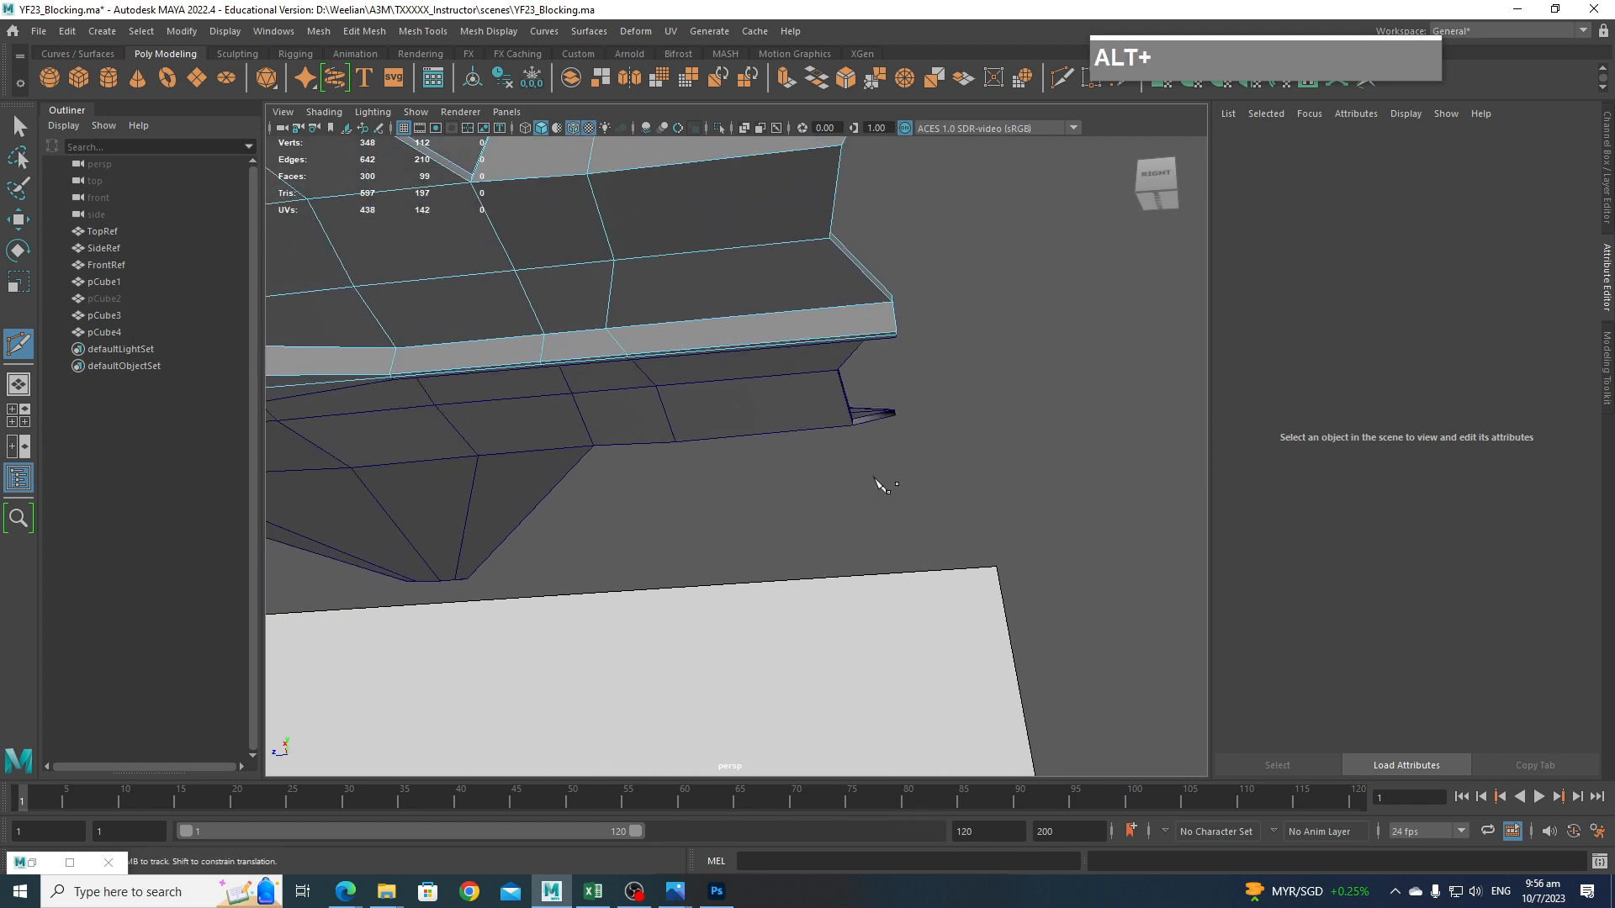
Select the new edge loop around the rear fuselage, leaving out its edges on the tail fin.
key("w")
right_click_drag(615, 292, 619, 222)
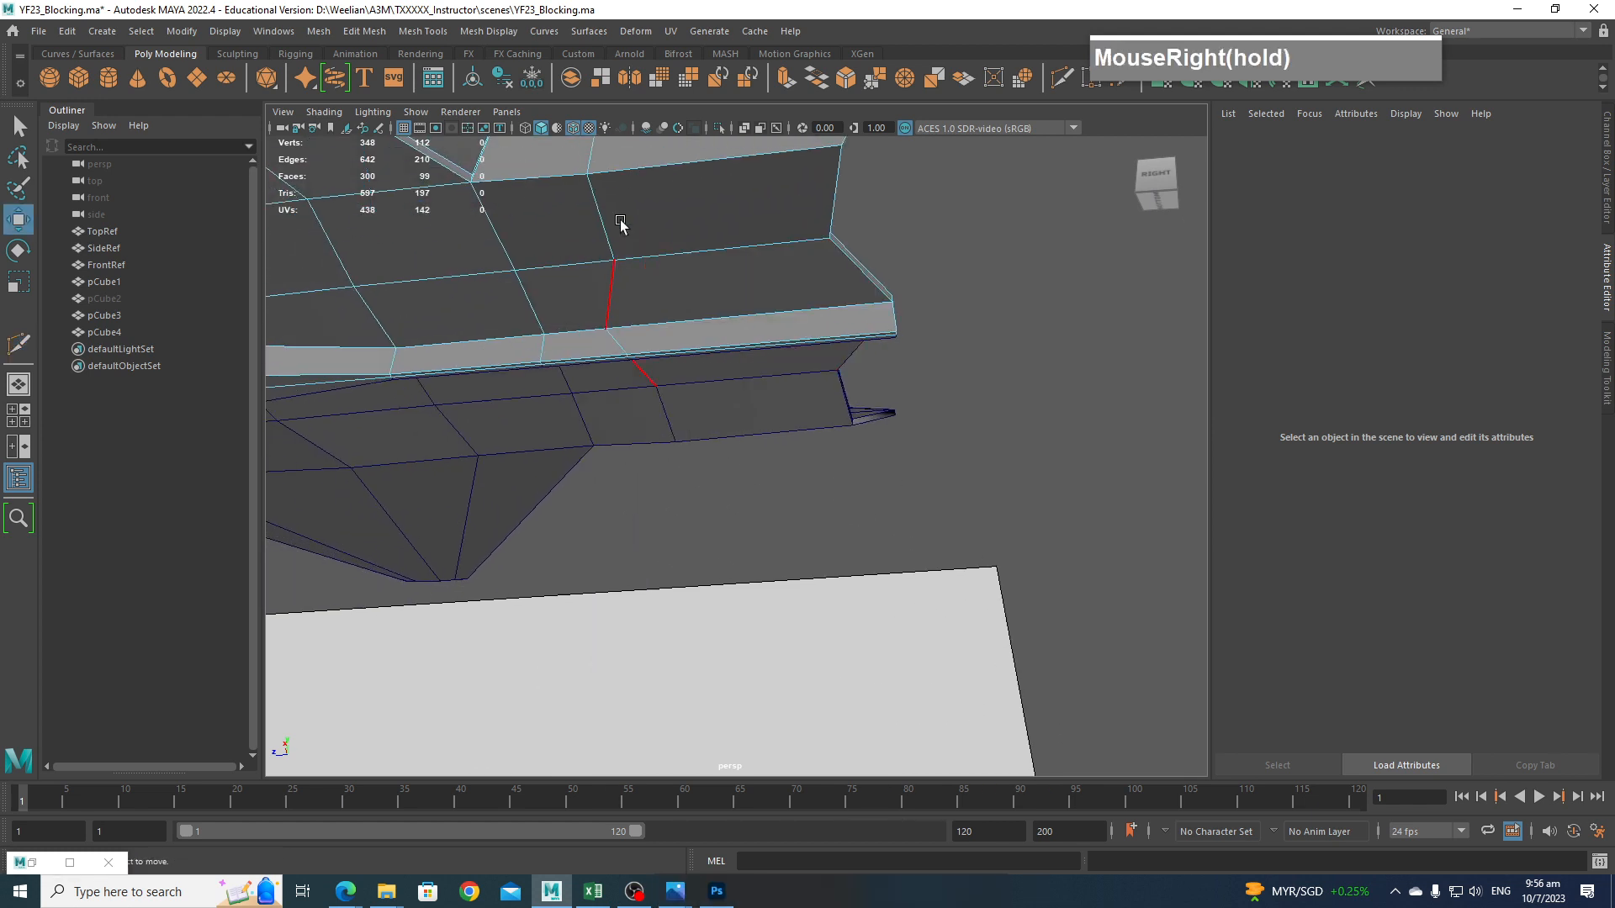
left_click(613, 288)
scroll(652, 300, "down", 2)
middle_click_drag(653, 299, 820, 458, "alt")
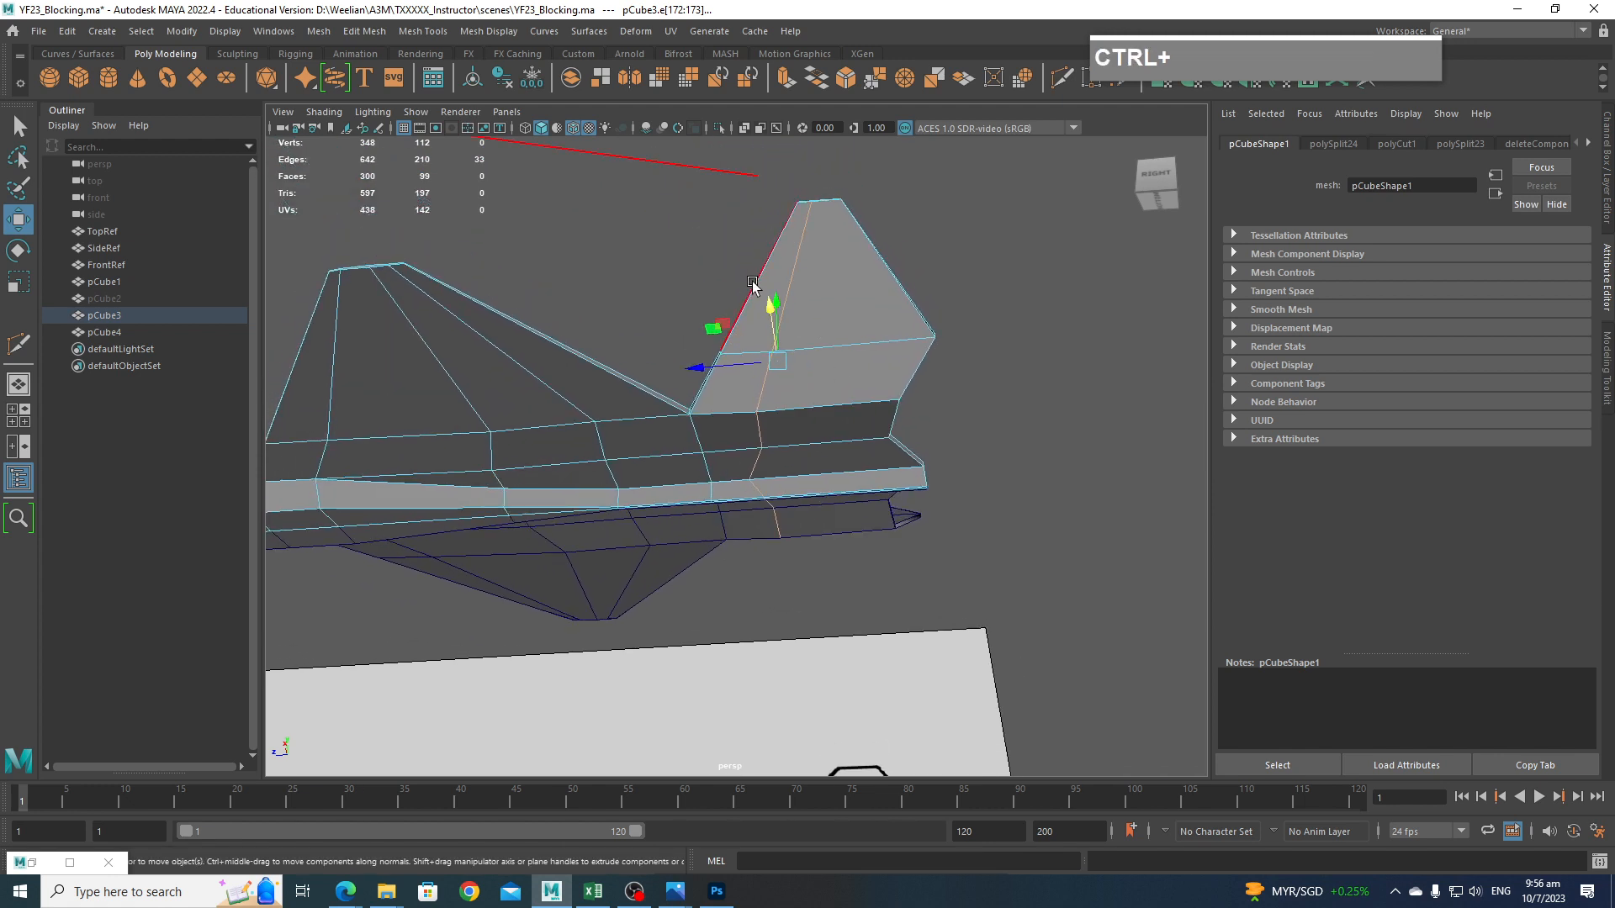
scroll(780, 360, "down", 3)
scroll(780, 360, "up", 5)
middle_click_drag(753, 429, 721, 324, "alt")
left_click_drag(657, 250, 757, 382, "ctrl")
right_click(731, 315)
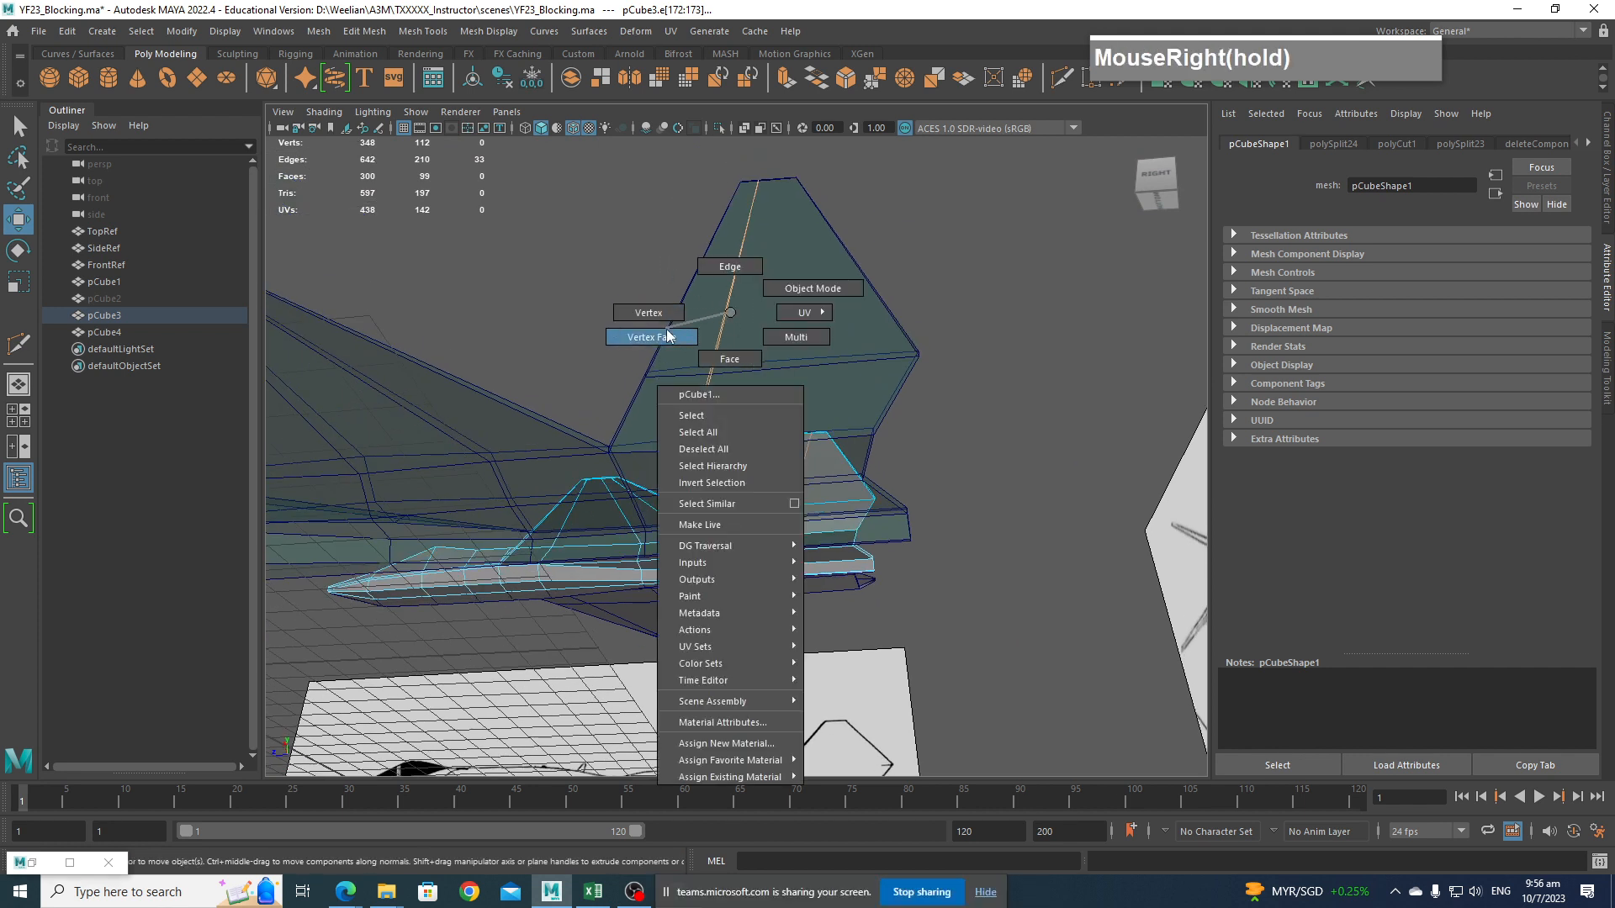
right_click_drag(668, 336, 669, 338)
left_click_drag(669, 313, 744, 378, "ctrl")
middle_click_drag(725, 446, 739, 391, "alt")
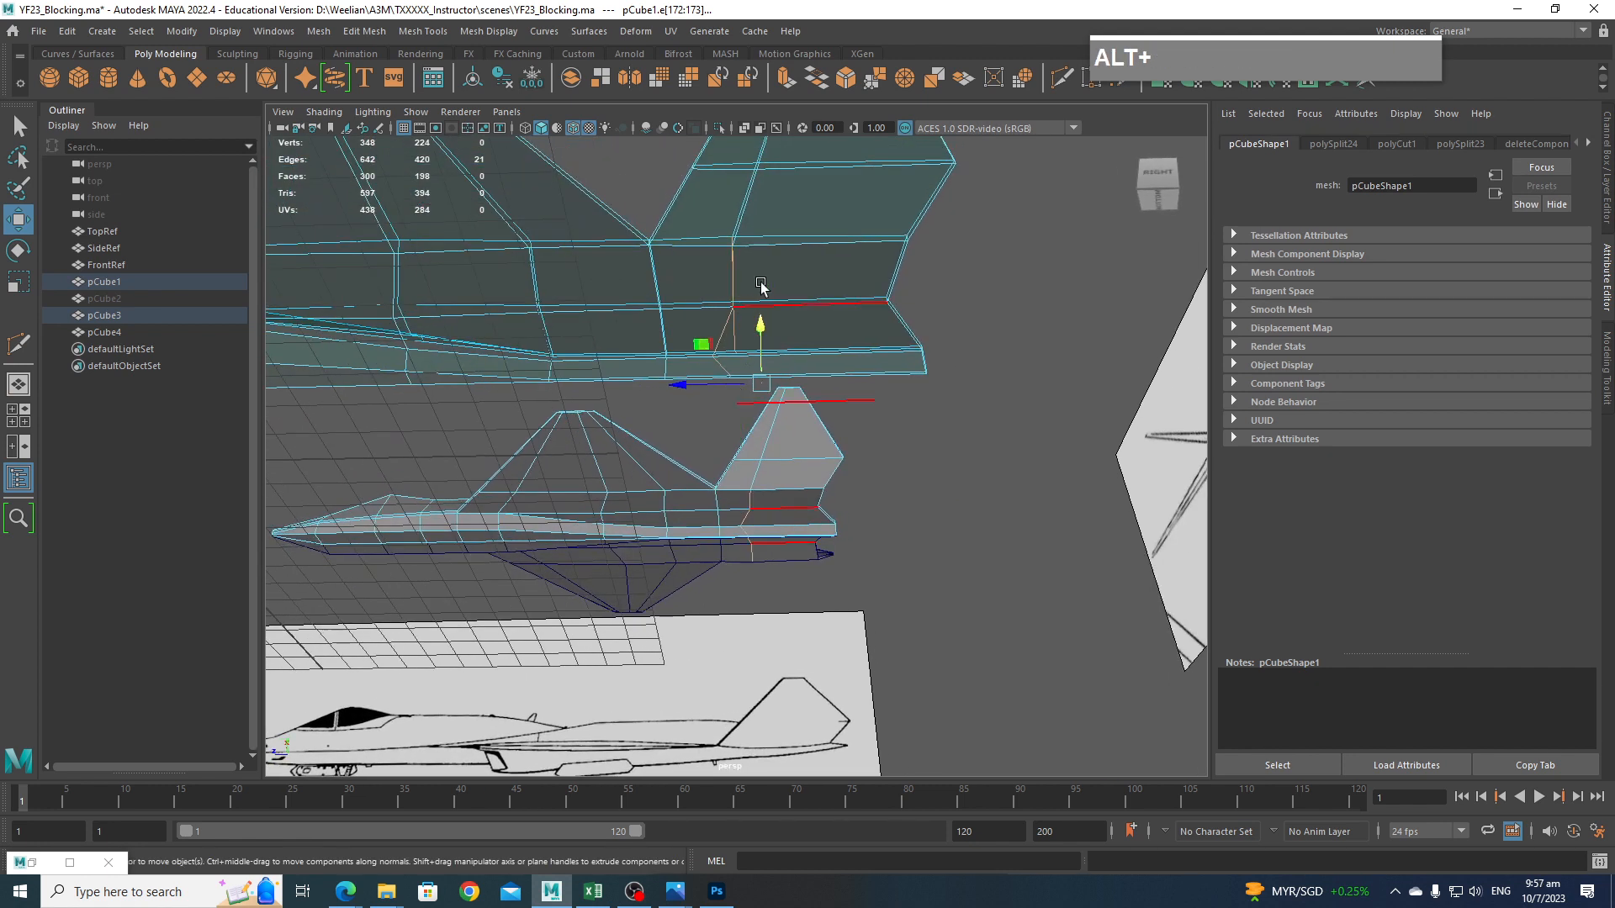
left_click_drag(784, 278, 797, 577, "alt")
middle_click_drag(797, 577, 771, 386, "alt")
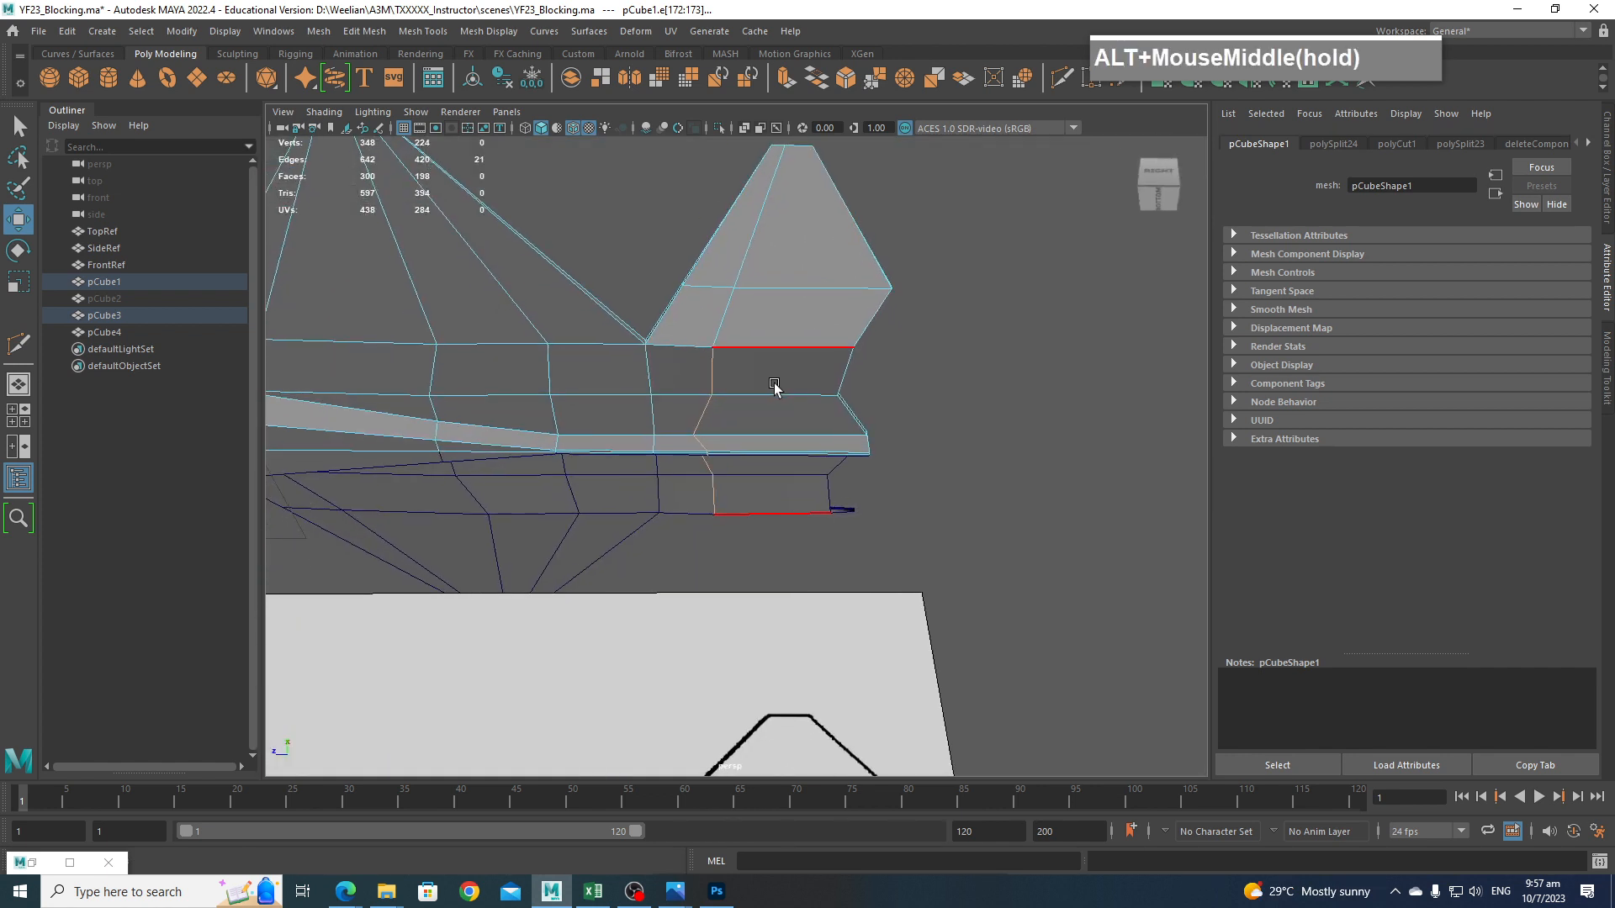
Try to flatten the selected rear fuselage edges by scaling them along the aircraft's length, and undo the scaling.
key("r")
key("t")
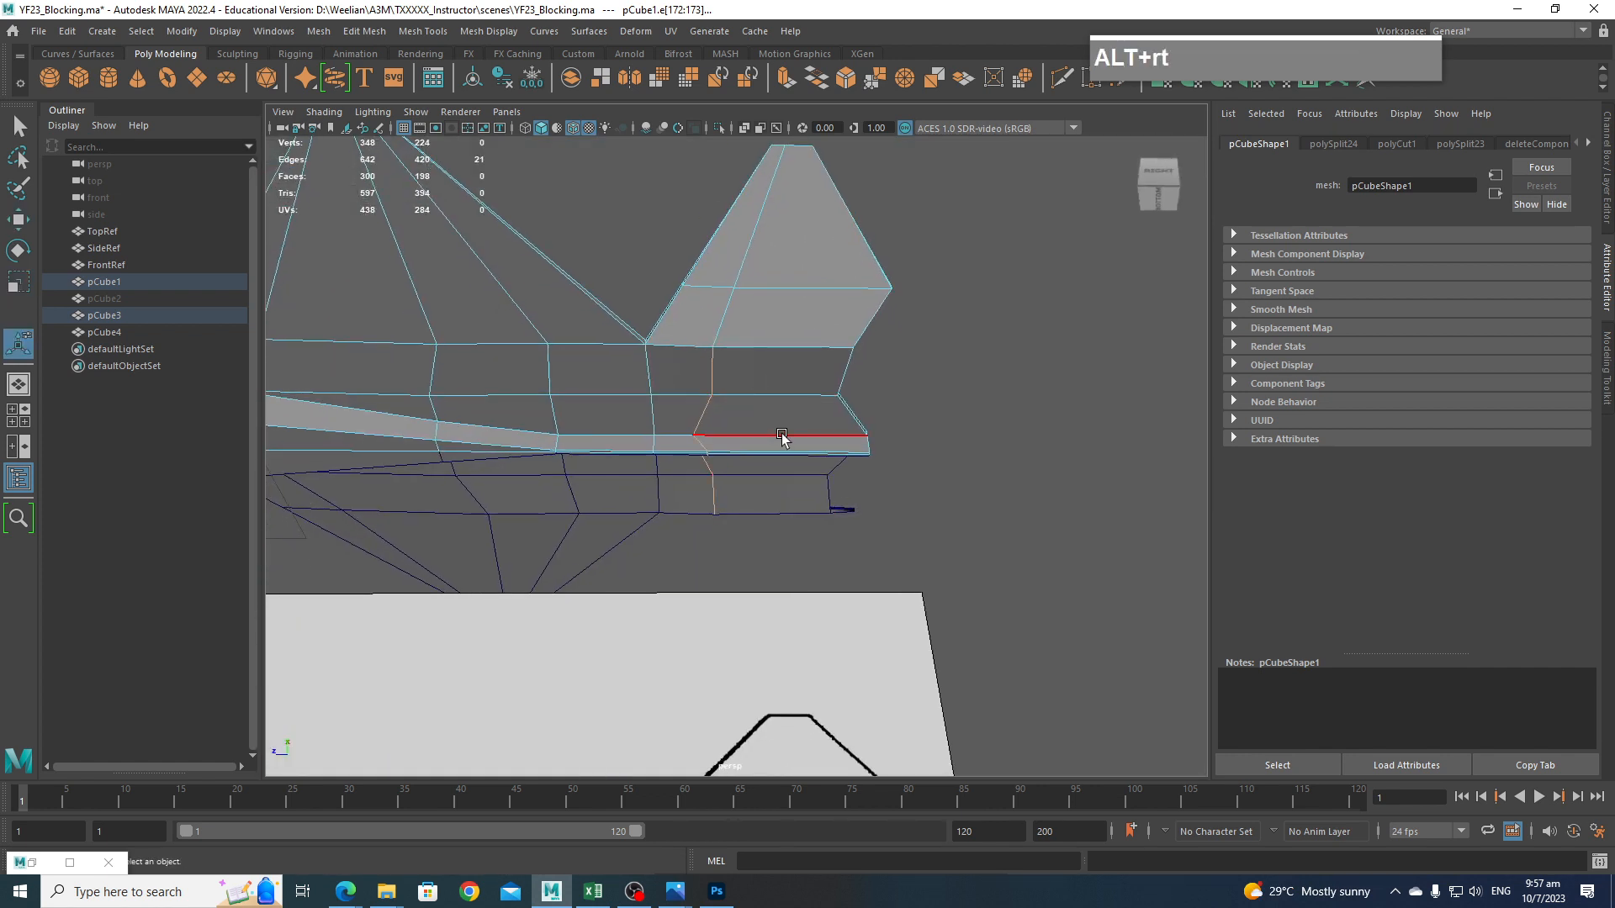
key("r")
scroll(760, 440, "down", 3)
scroll(761, 447, "up", 4)
scroll(764, 447, "down", 5)
mouse_move(764, 475)
middle_mouse_down("alt")
mouse_move(761, 605)
mouse_move(765, 505)
middle_mouse_up("alt")
mouse_move(765, 505)
left_mouse_down("alt")
mouse_move(778, 538)
mouse_move(761, 496)
left_mouse_up("alt")
middle_click_drag(761, 496, 753, 424, "alt")
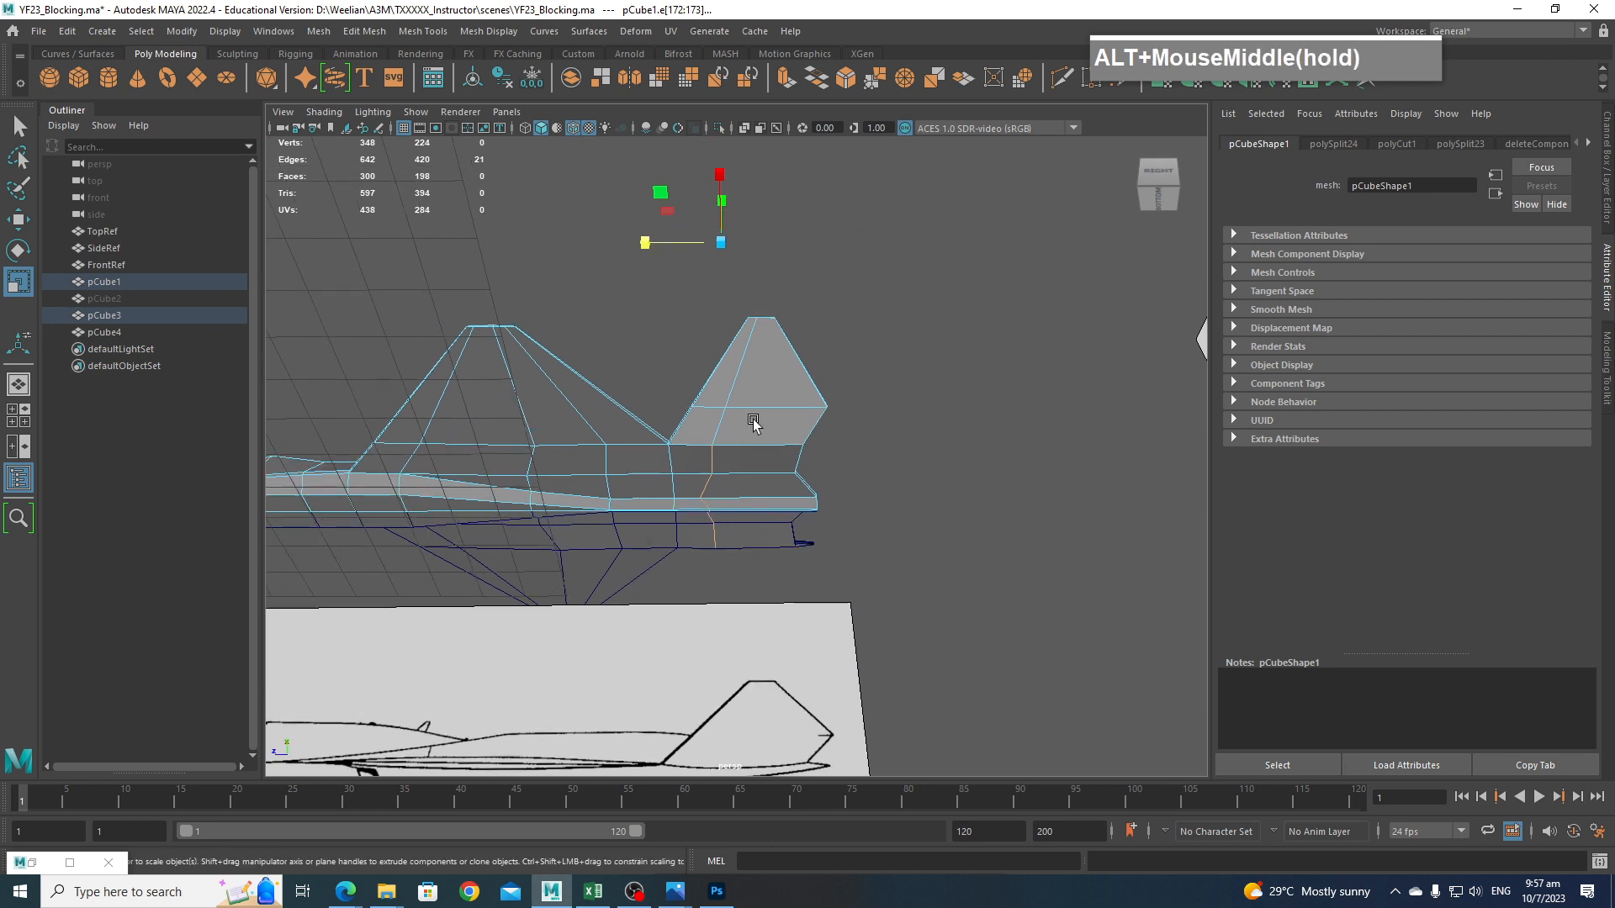
left_click_drag(645, 249, 763, 342)
key("ctrl+z")
Scale the new cut's vertices on the rear fuselage side flat along the aircraft's length and shift them slightly rearward.
scroll(814, 513, "up", 2)
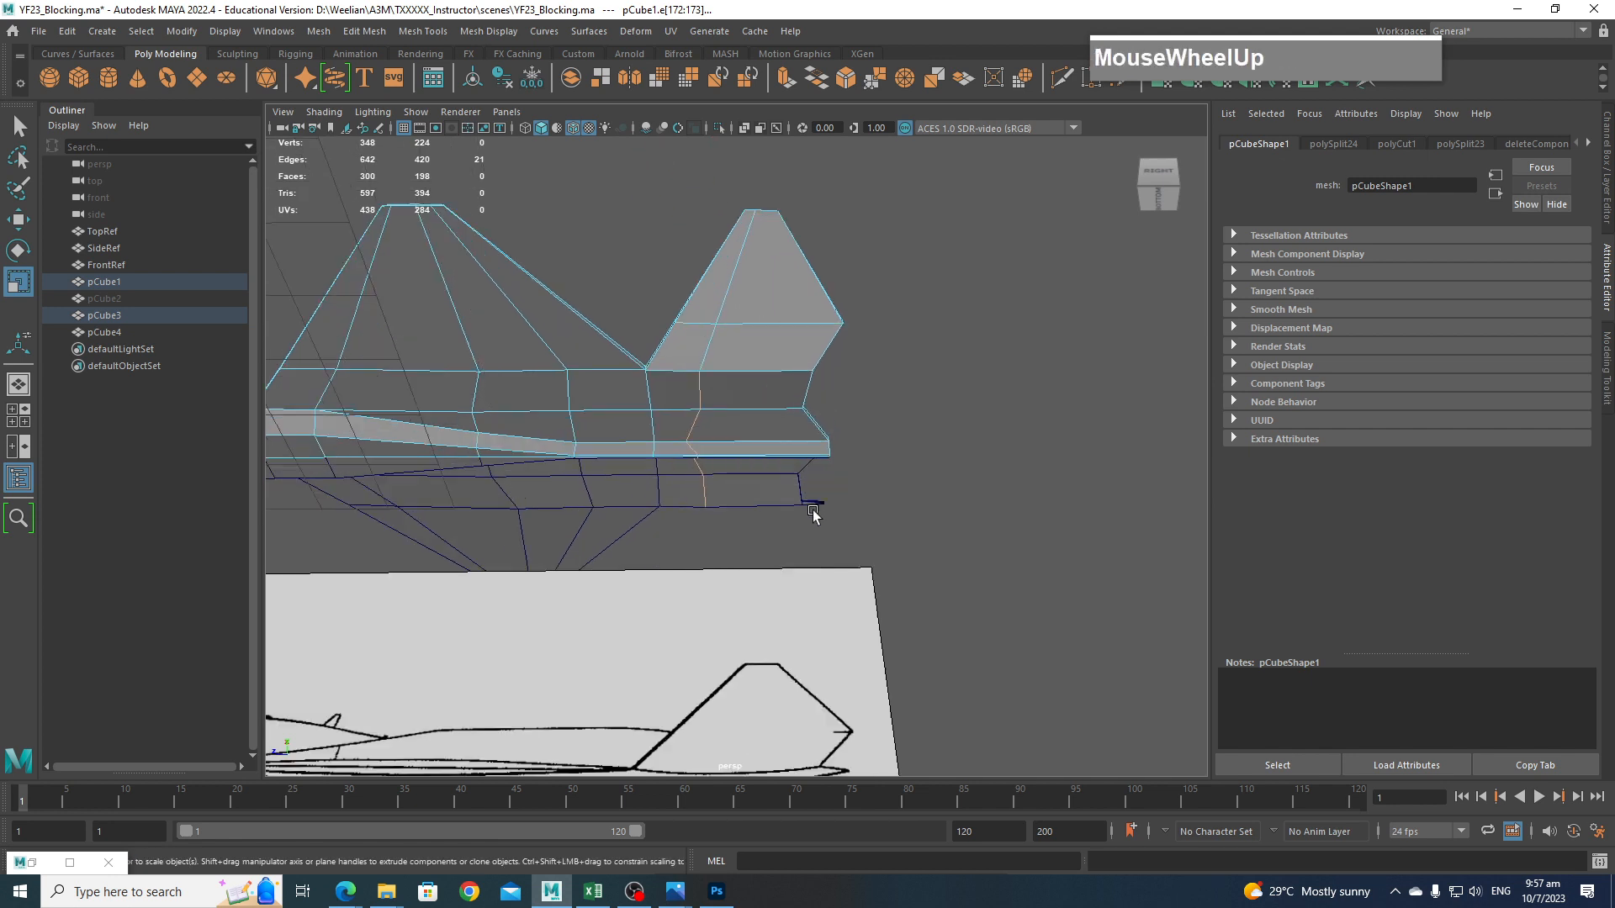
scroll(813, 513, "up", 2)
right_click(715, 384)
right_click_drag(683, 361, 681, 402)
left_click_drag(684, 389, 686, 391)
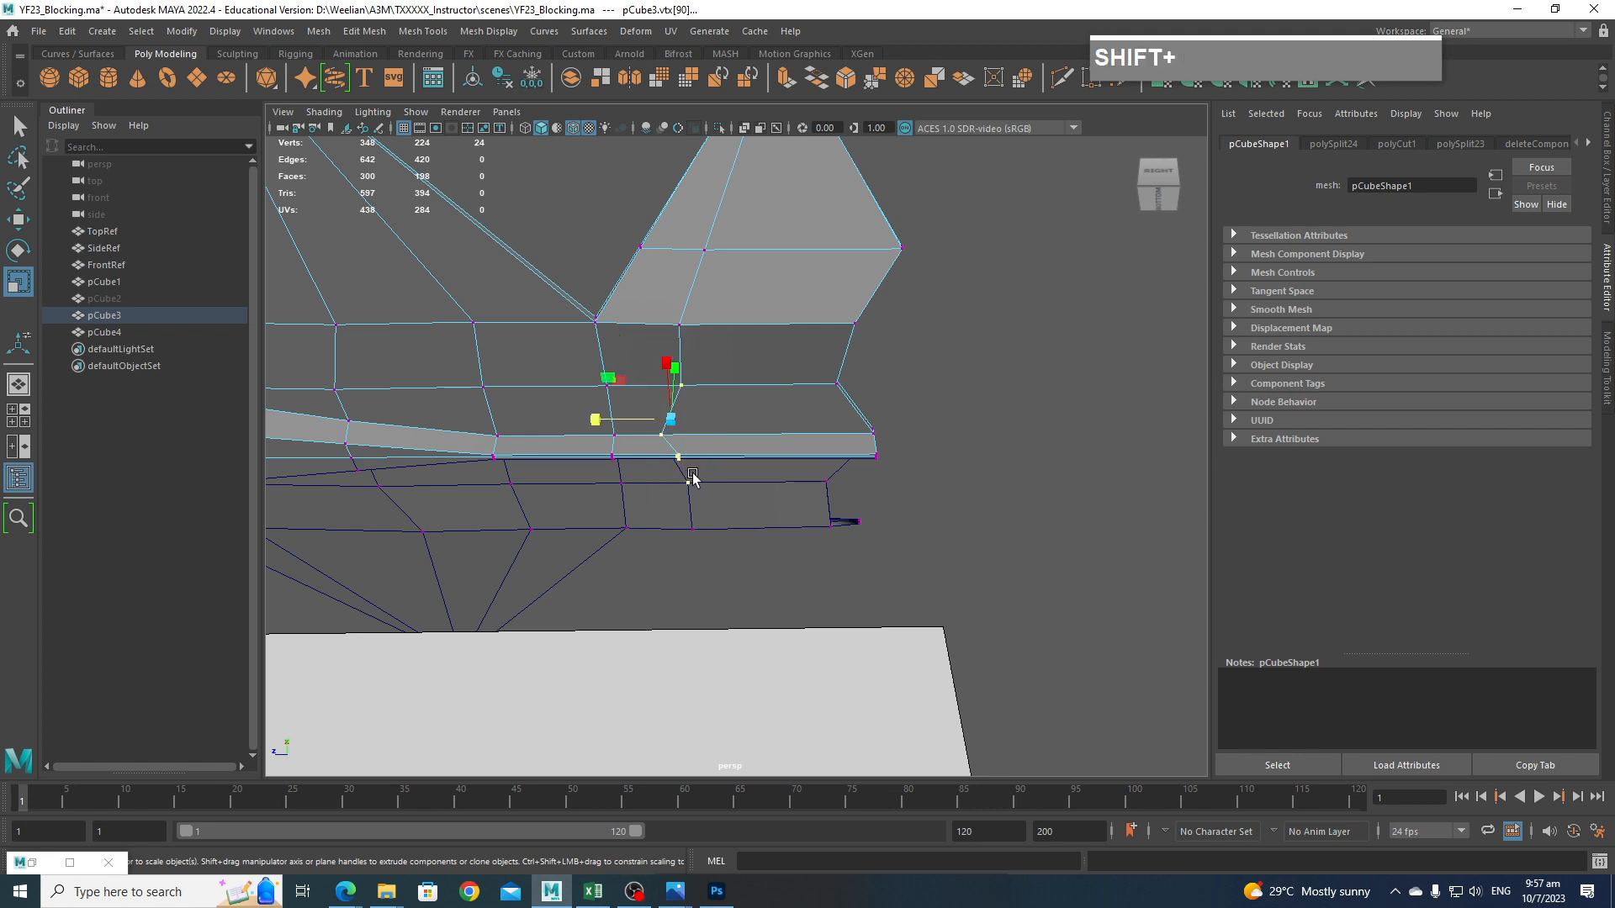
left_click_drag(590, 416, 646, 421)
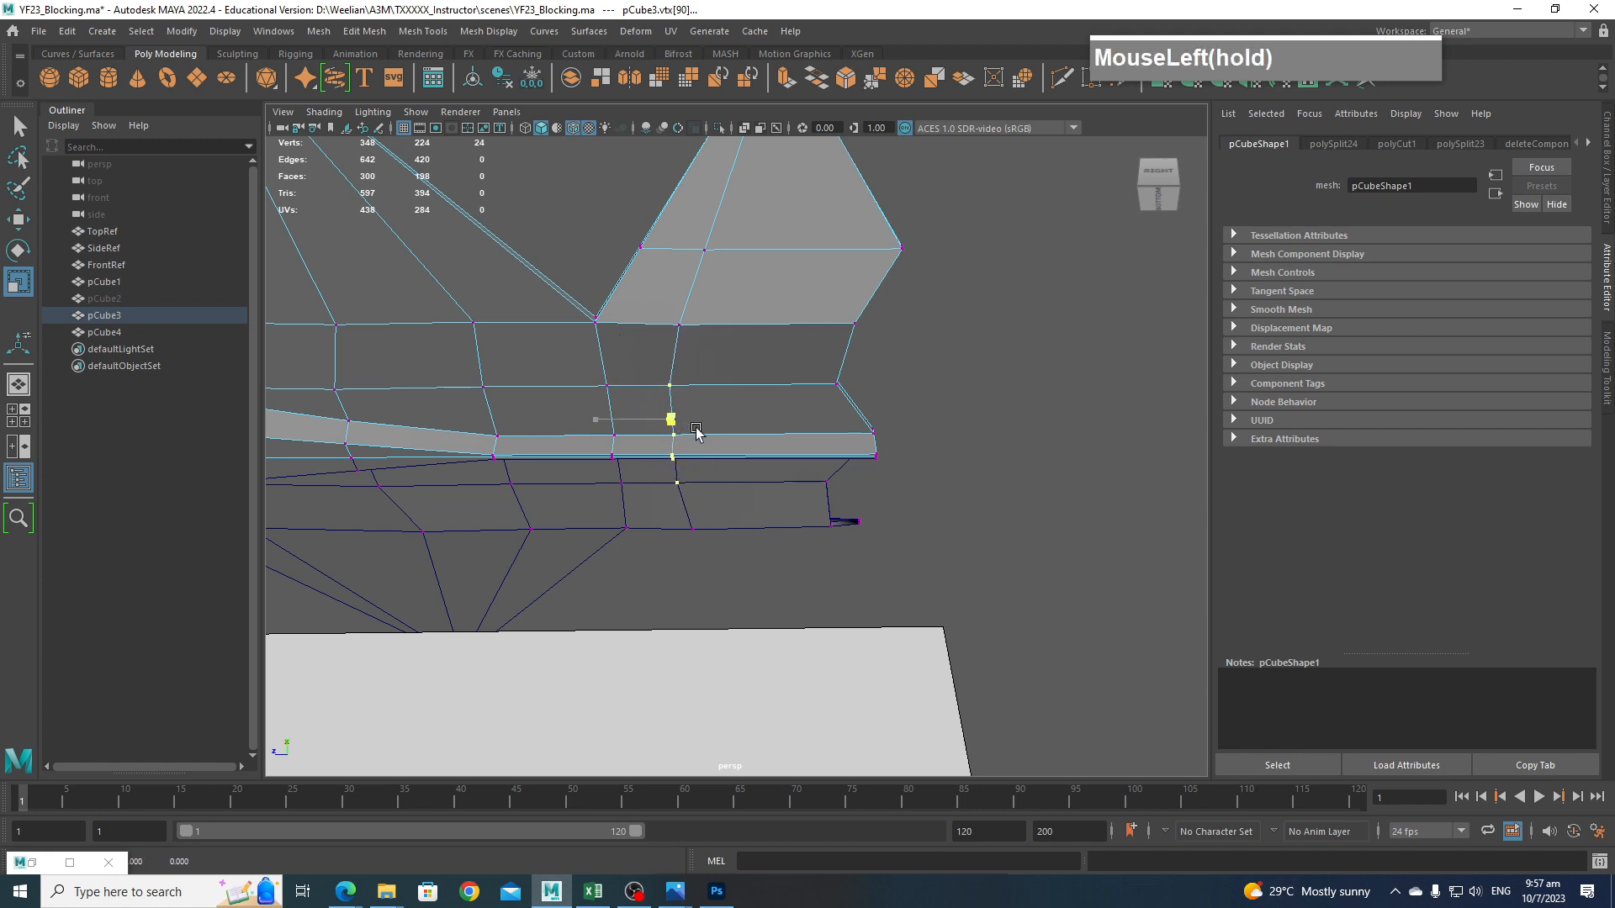
key("w")
left_click(621, 420)
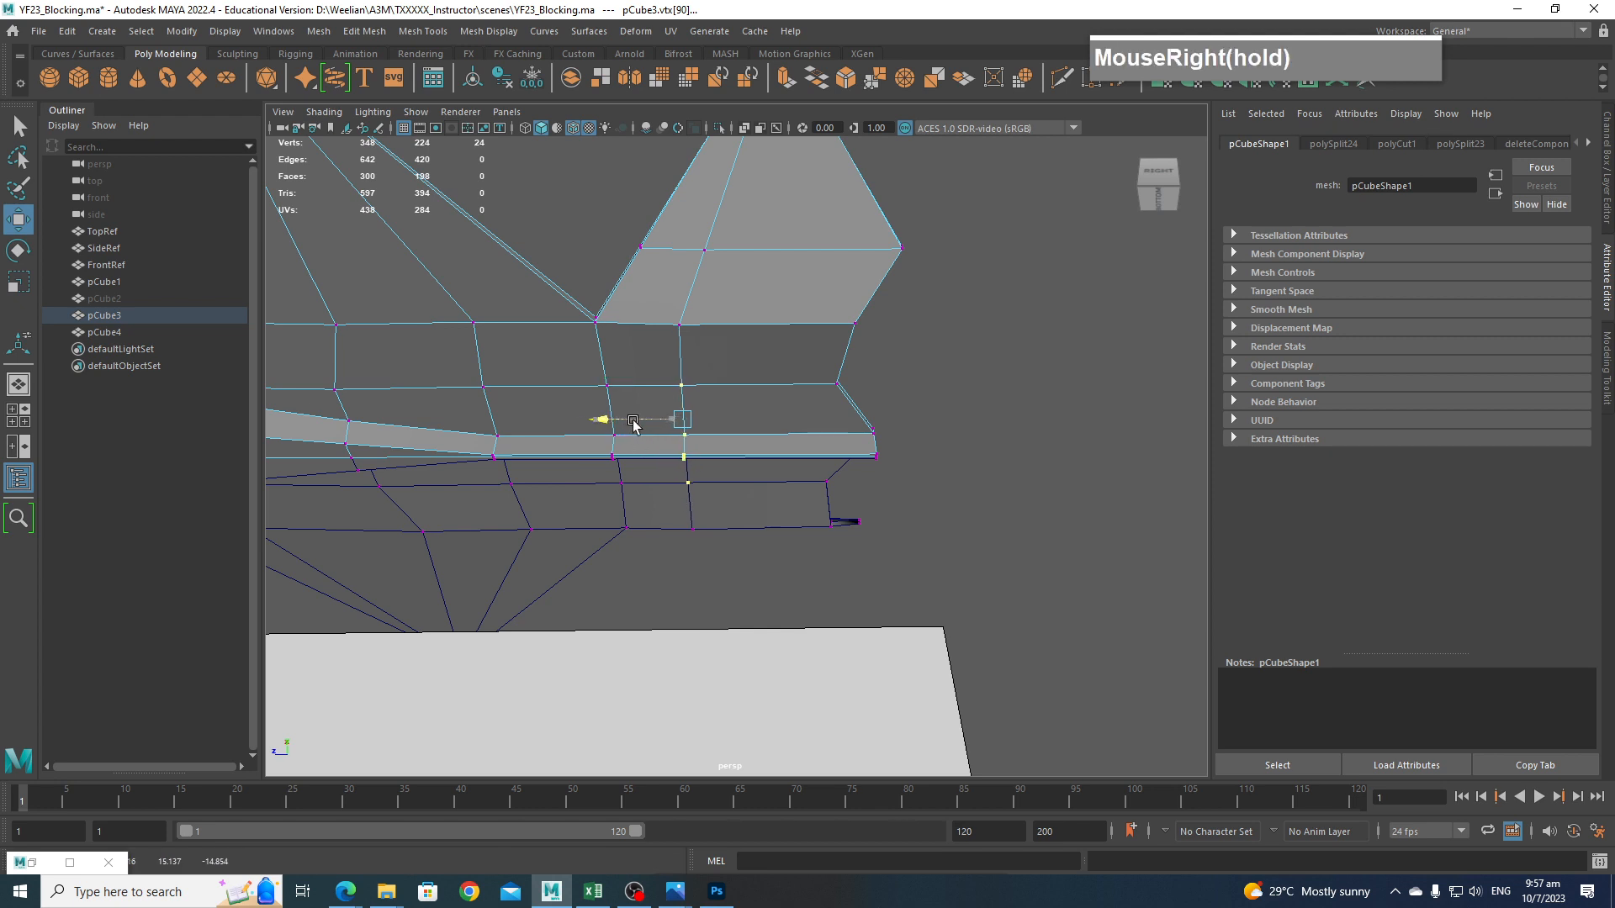
right_click(772, 481)
left_click(799, 451)
Examine the aircraft's wings, tail fins and rear fuselage from behind, the side and the front beside the reference images.
left_click_drag(800, 451, 656, 492, "alt")
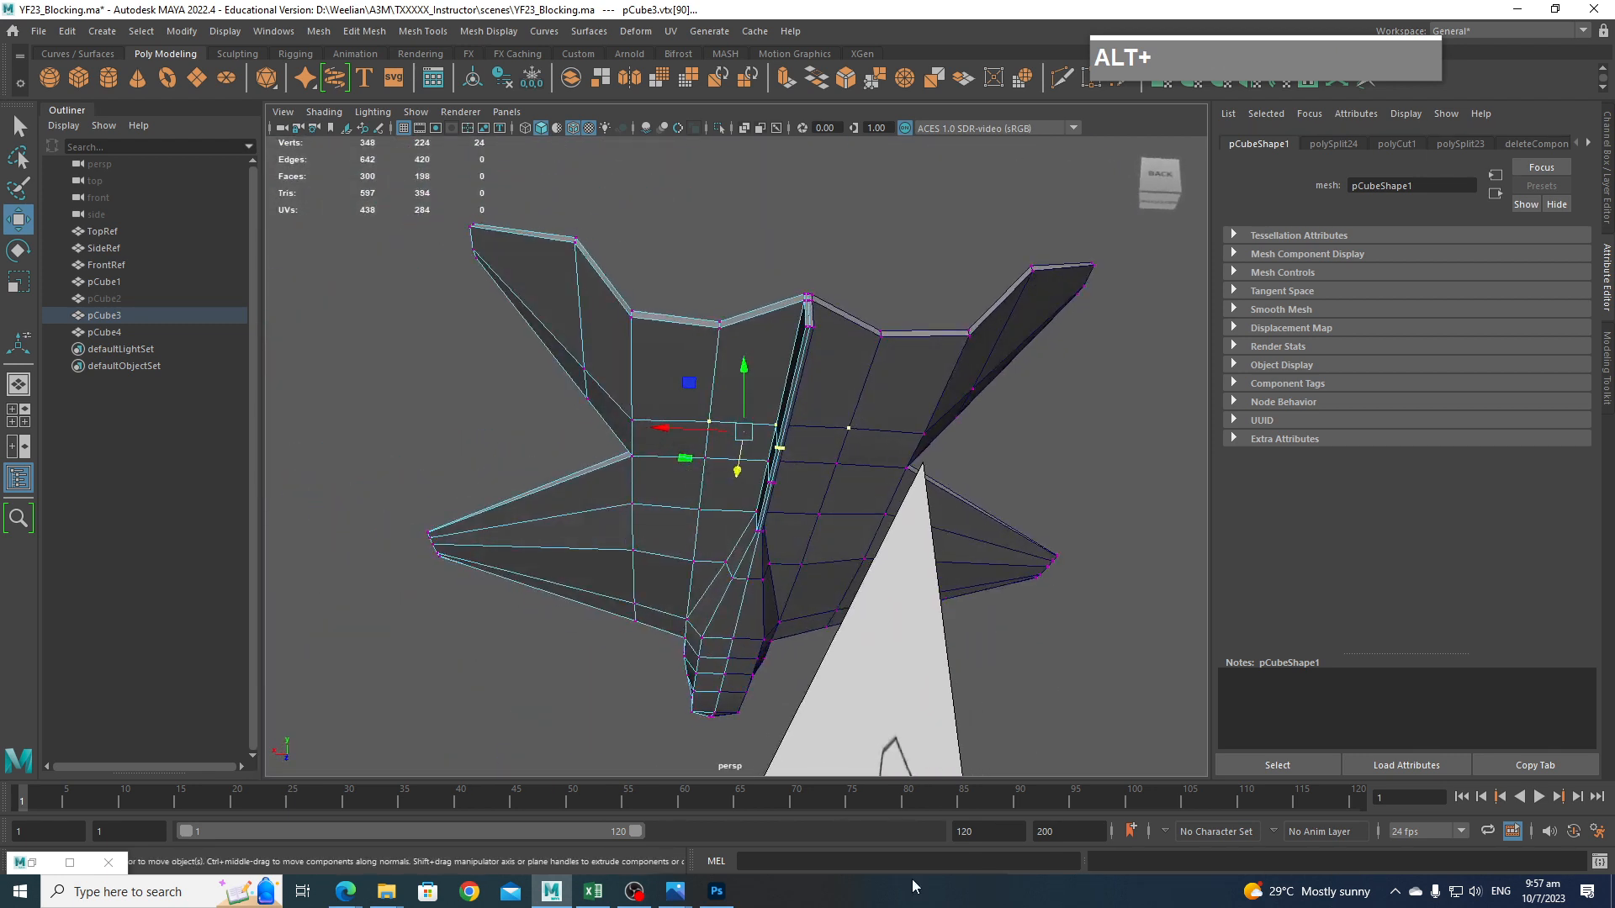
left_click_drag(740, 378, 931, 477, "alt")
middle_click_drag(930, 478, 948, 548, "alt")
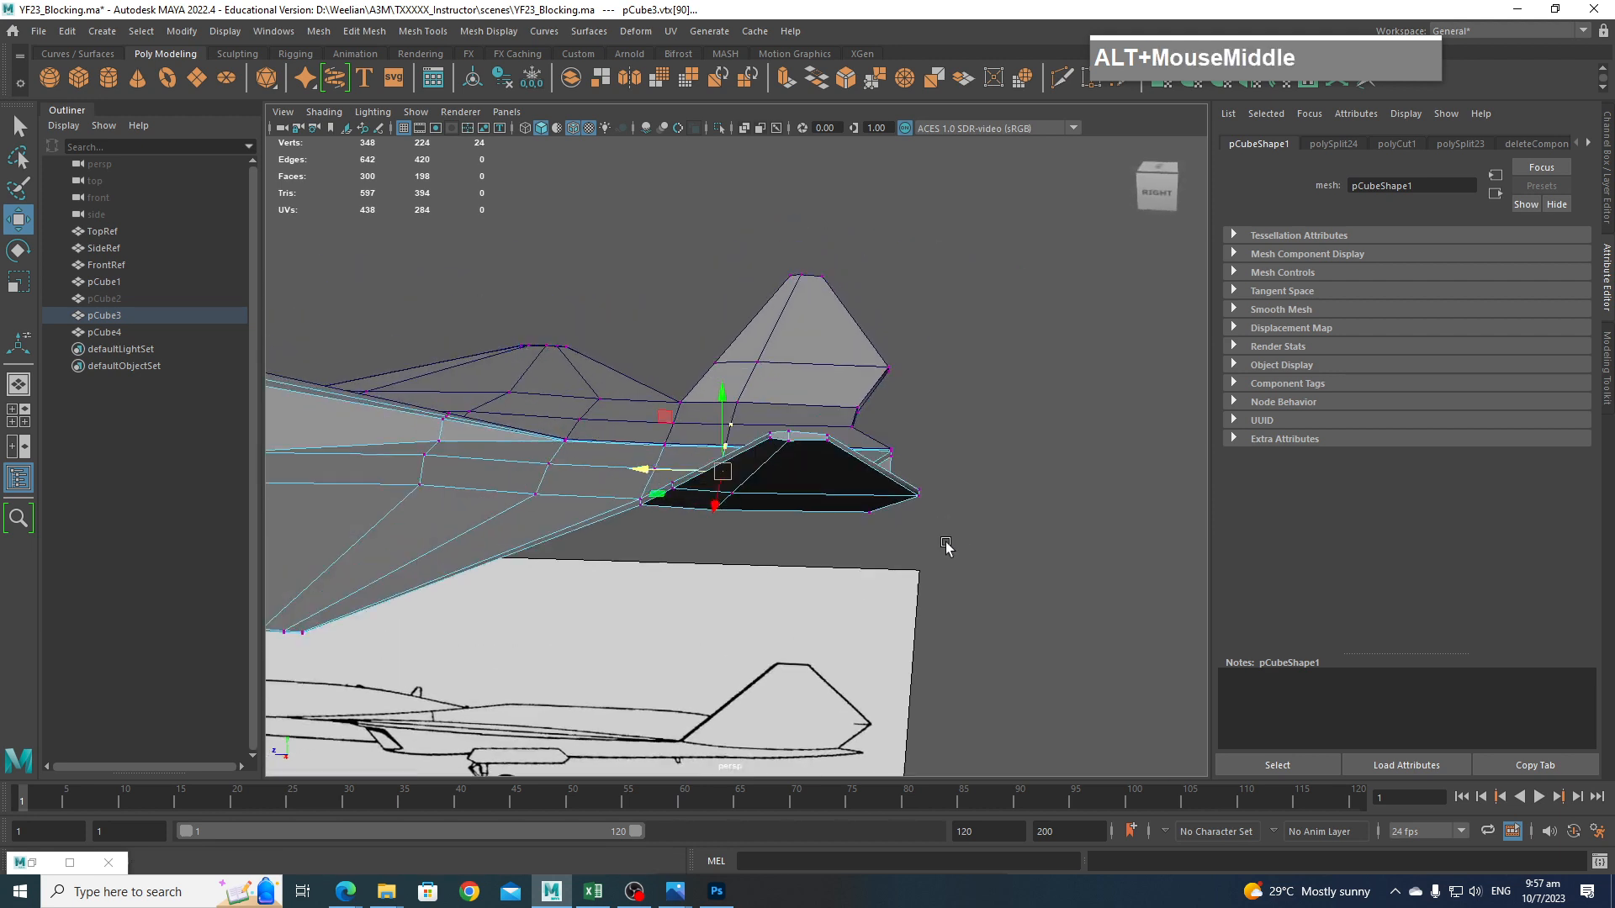
left_click_drag(946, 548, 992, 505, "alt")
middle_click_drag(993, 505, 1110, 600, "alt")
left_click_drag(1108, 601, 1160, 558, "alt")
middle_click_drag(1110, 550, 1081, 483, "alt")
scroll(1099, 286, "down", 3)
scroll(1081, 484, "up", 5)
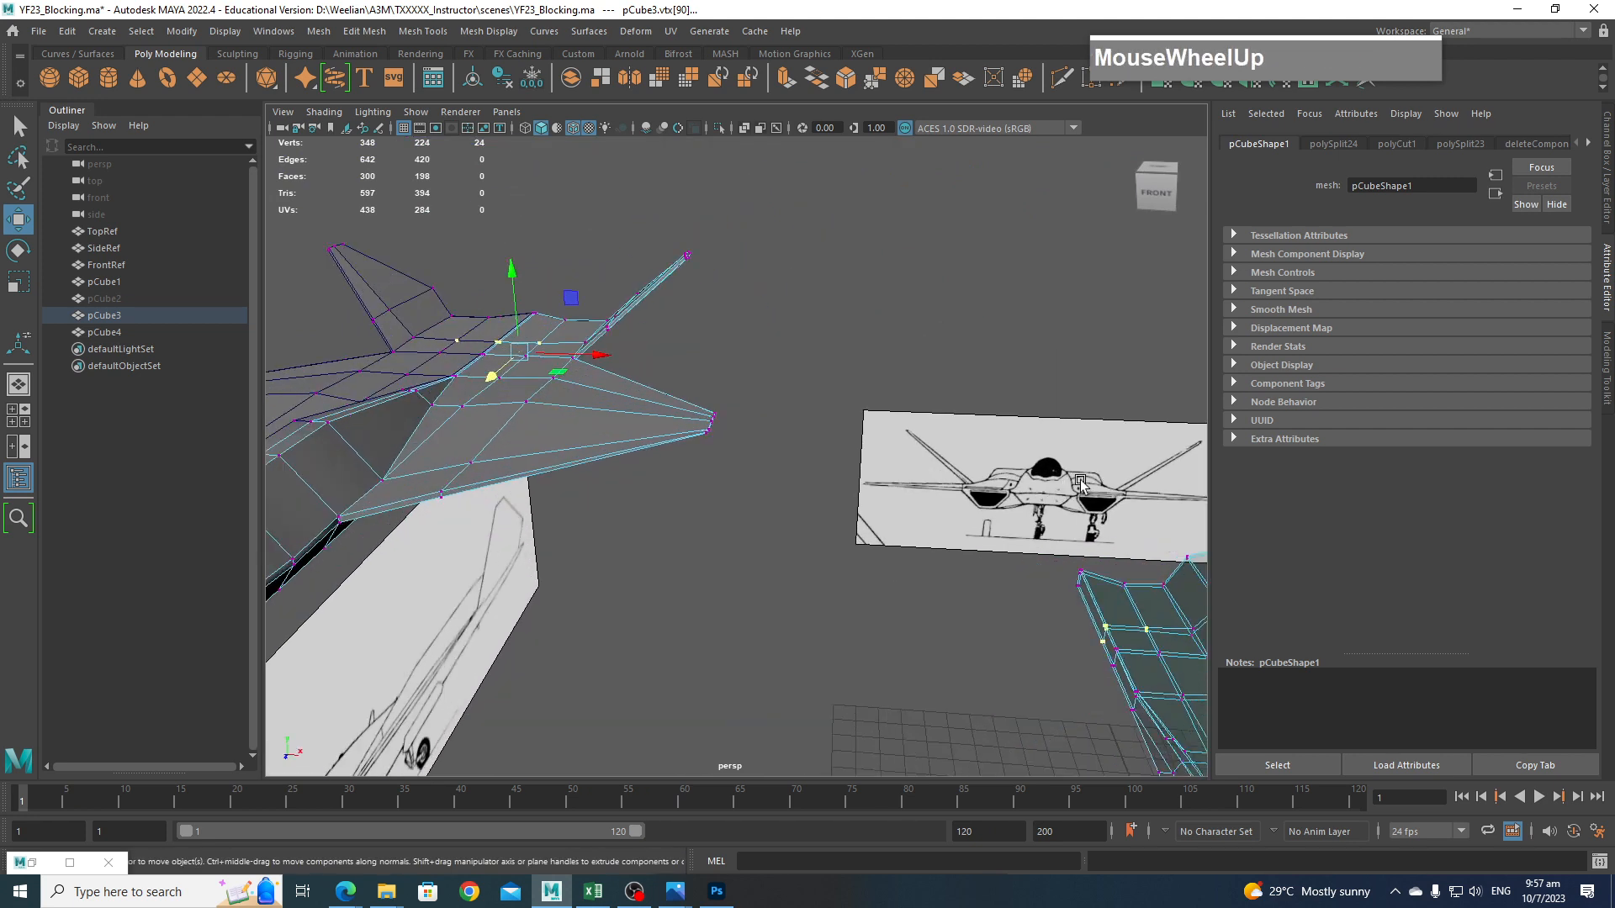
scroll(1096, 477, "down", 5)
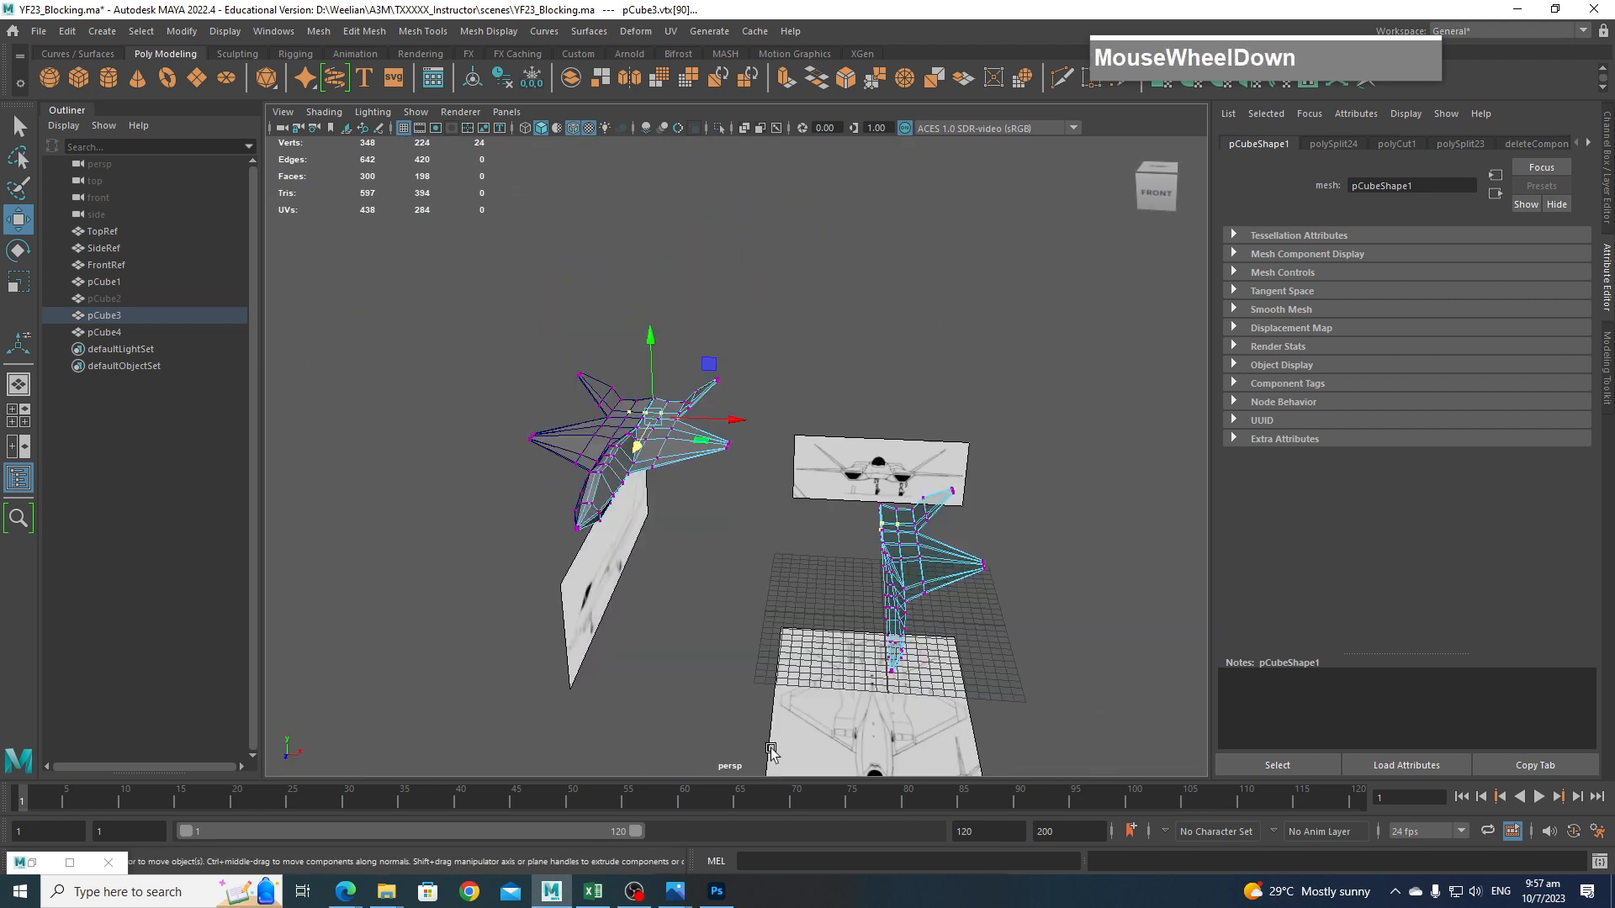
Switch to File Explorer, view the YF-23_03 photo from the Aircraft folder, and return to Maya.
left_click(395, 896)
left_click(353, 851)
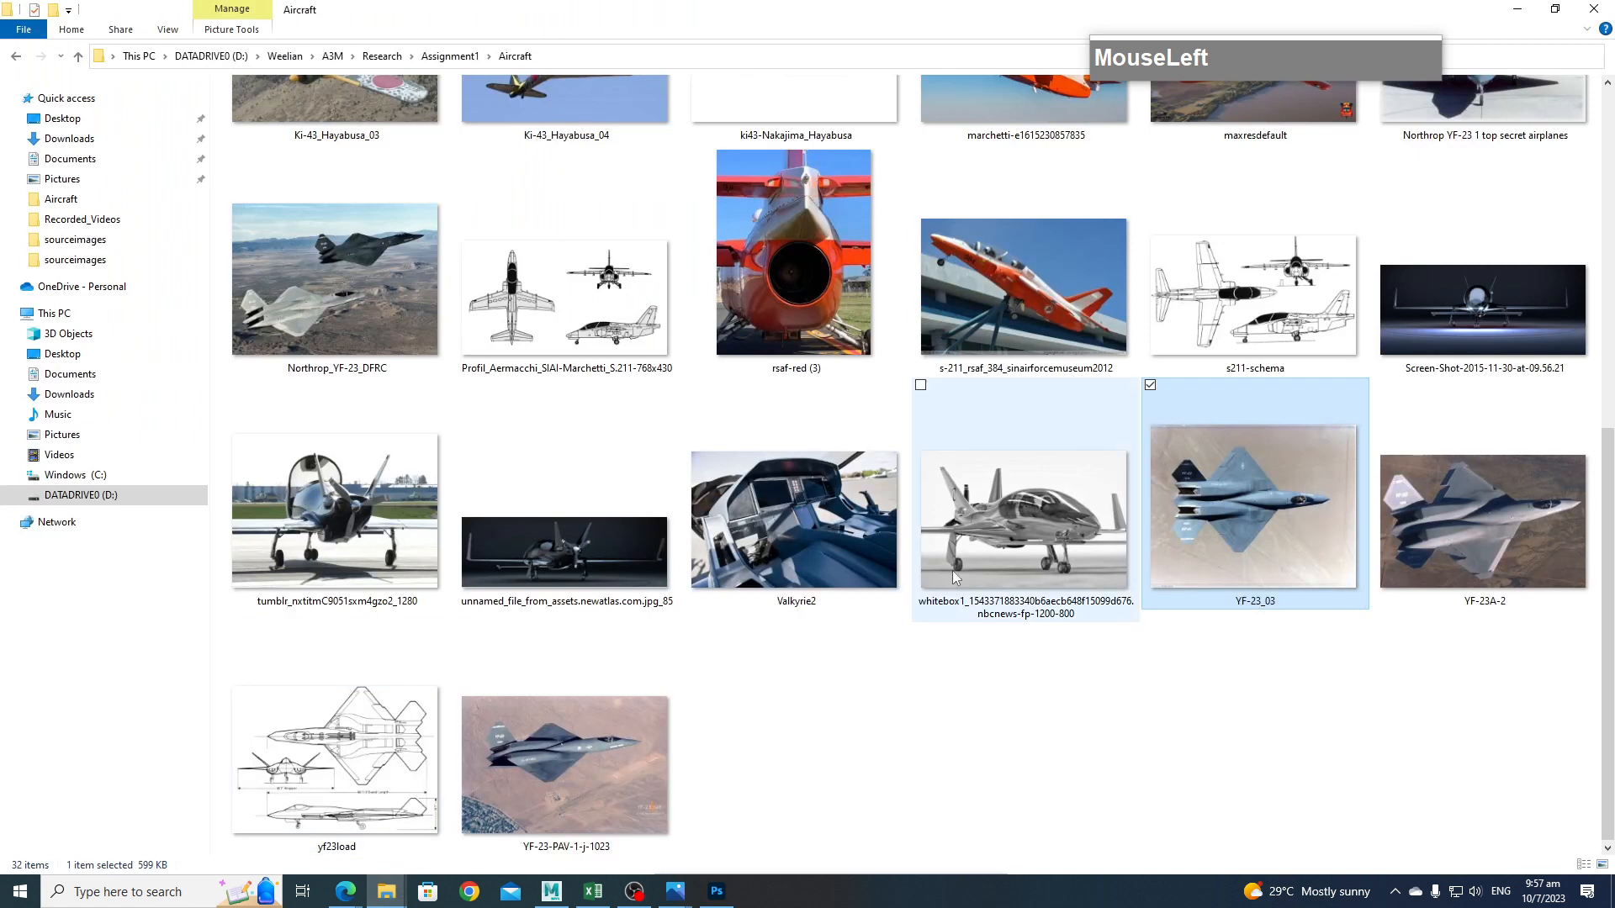
double_click(1278, 503)
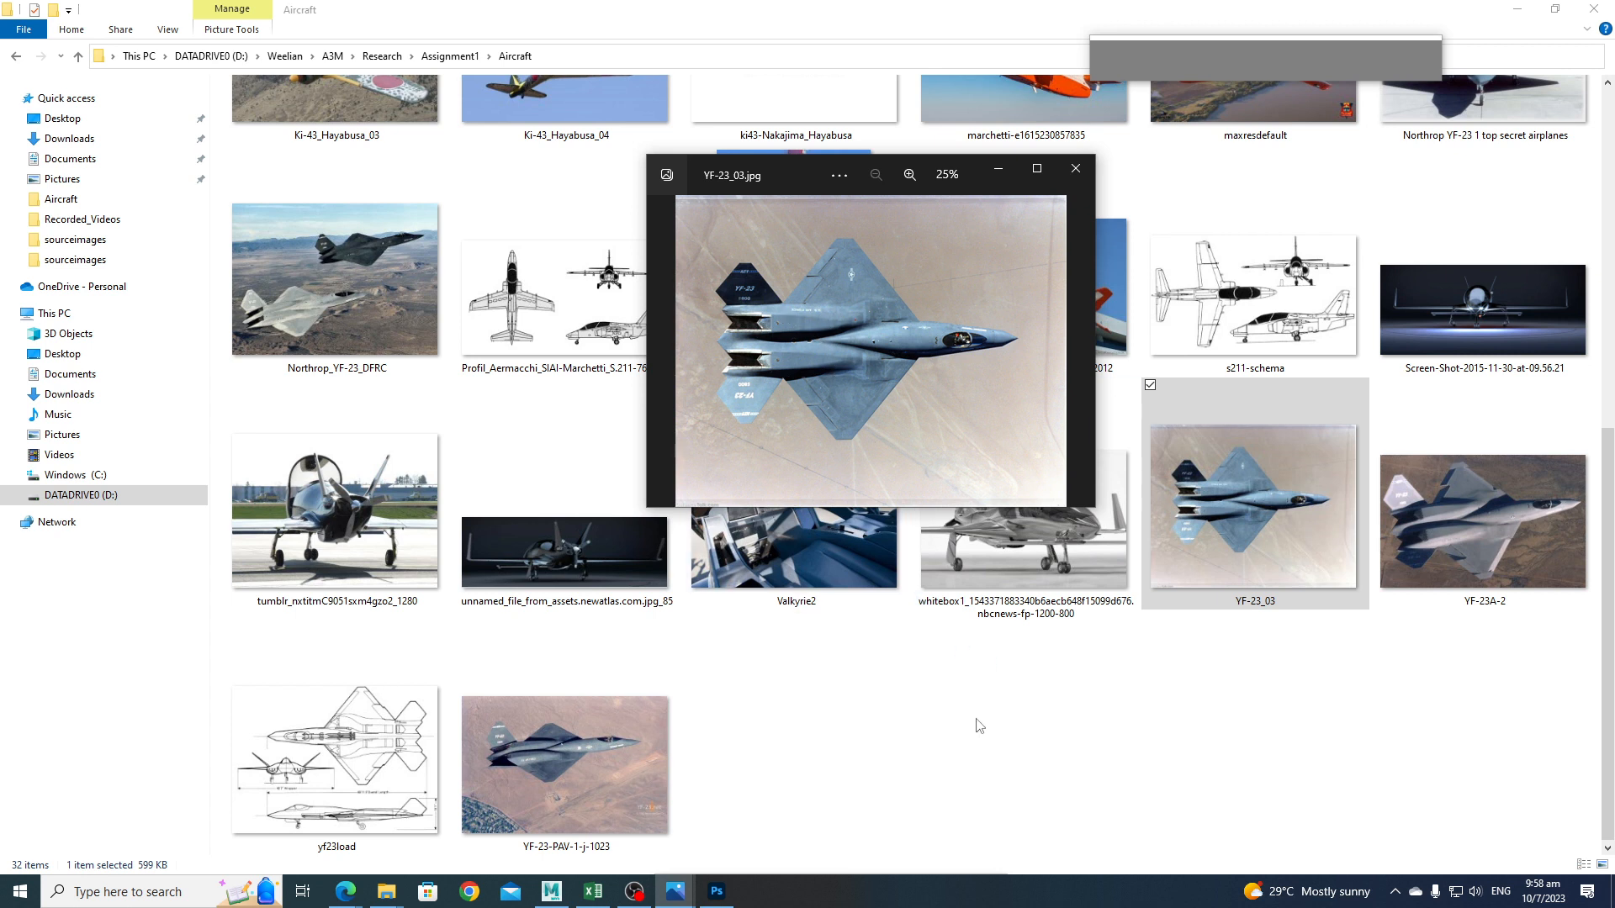
left_click(551, 892)
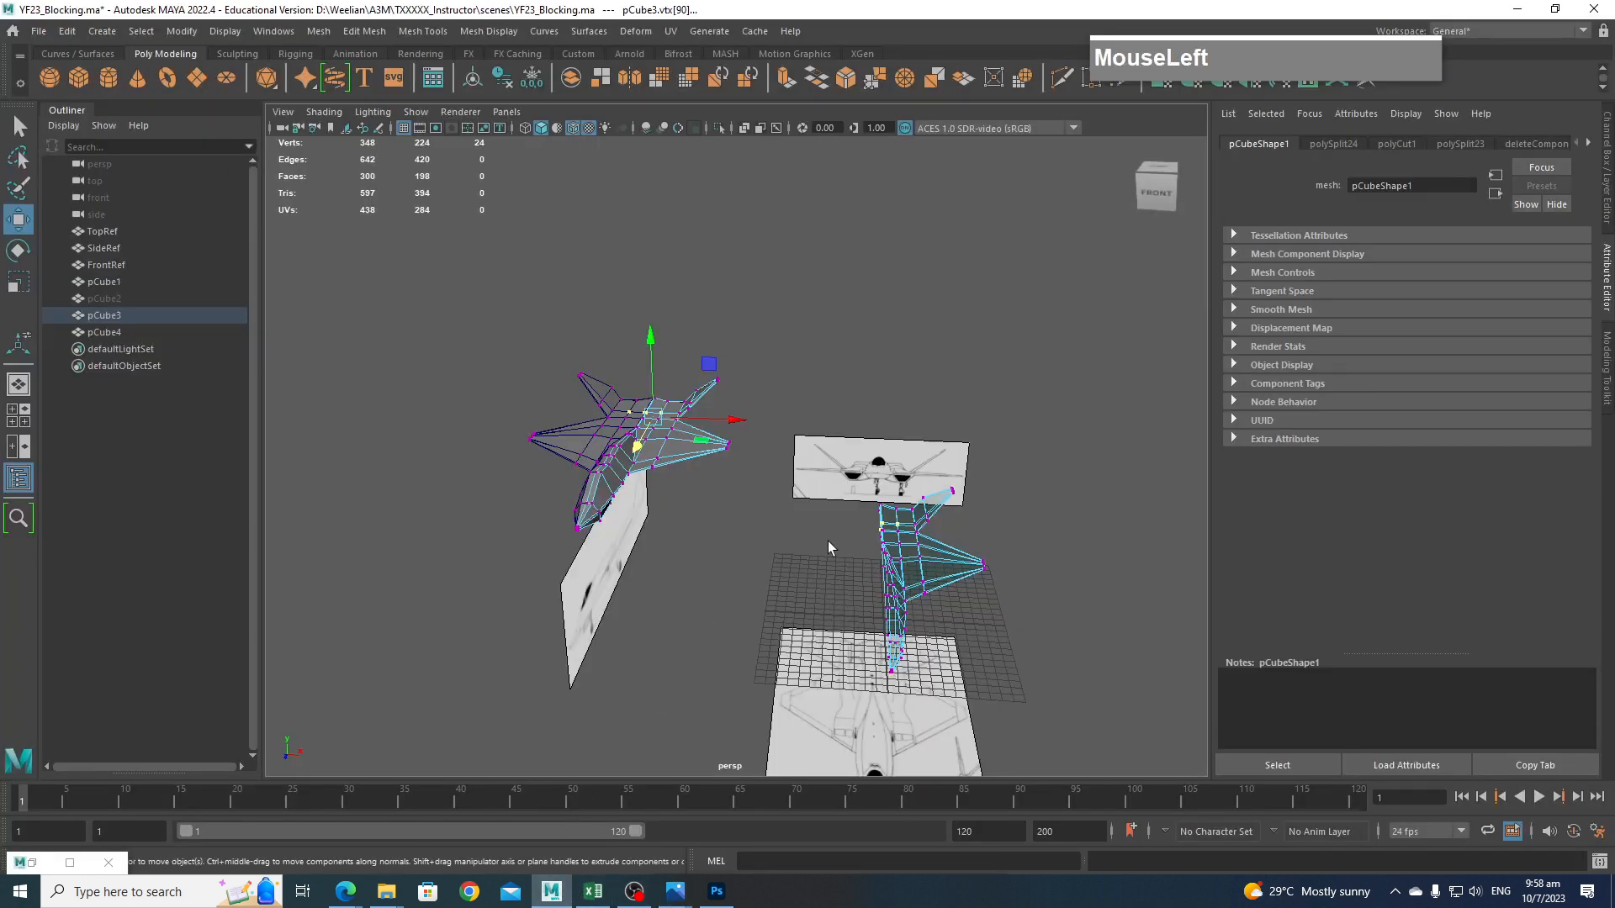
Insert a lengthwise edge loop with Multi-Cut through the engine area of the fuselage in the top view.
left_click_drag(827, 542, 721, 491, "alt")
middle_click_drag(721, 492, 839, 617, "alt")
left_click_drag(838, 617, 766, 620, "alt")
key("space")
middle_click_drag(1001, 538, 1063, 220, "alt")
scroll(886, 375, "down", 4, "alt")
middle_click_drag(890, 429, 824, 360, "alt")
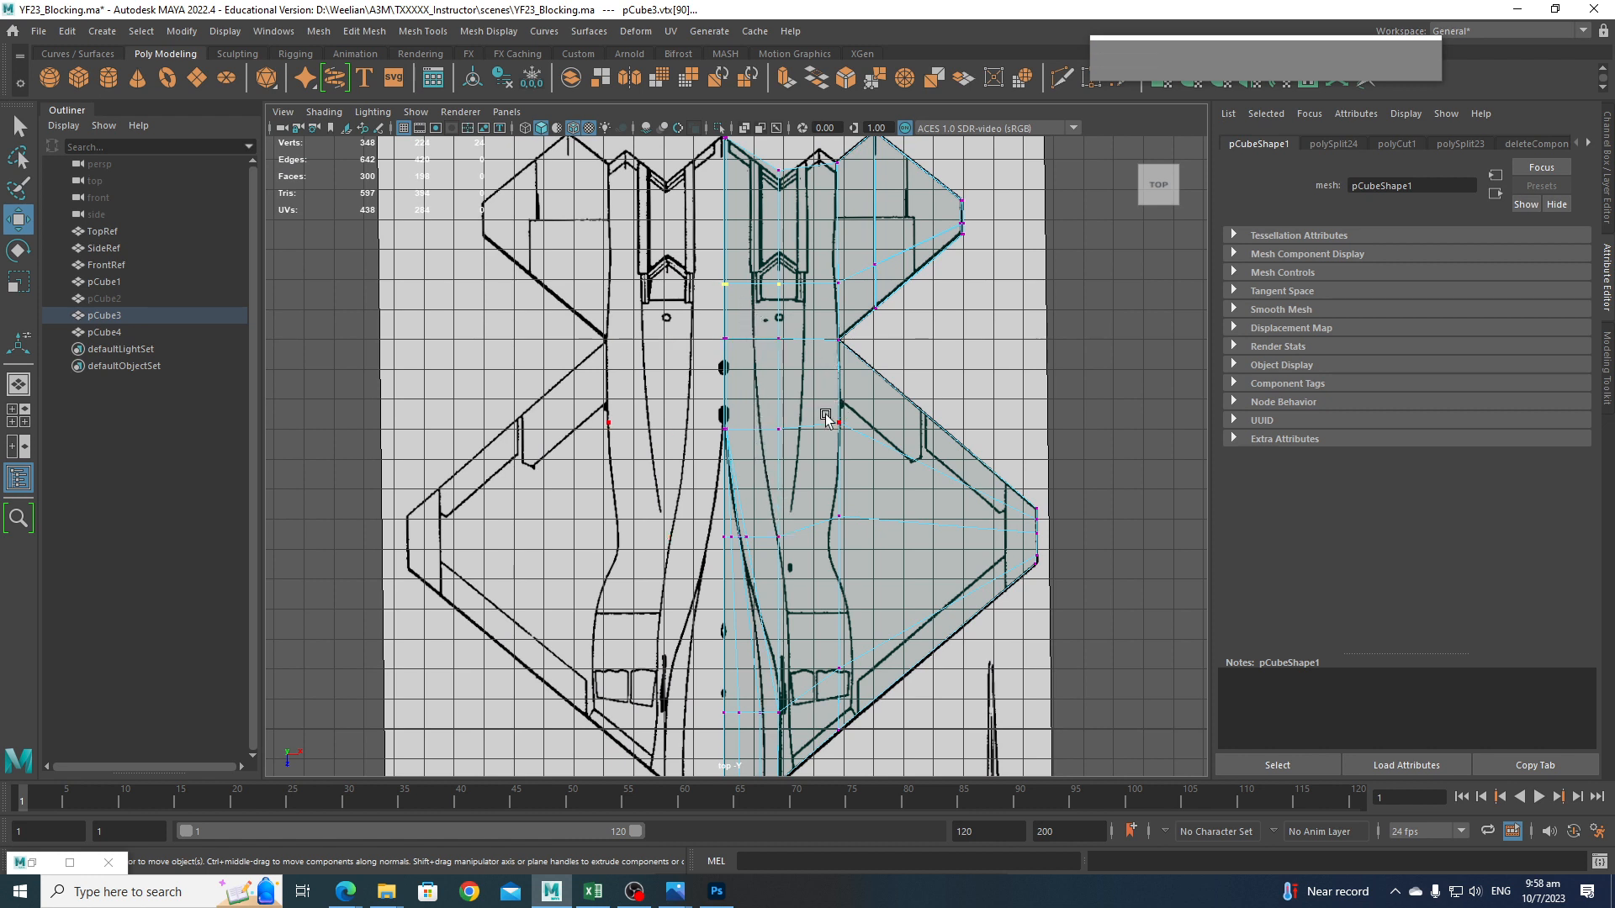
scroll(847, 423, "up", 2)
middle_click_drag(854, 422, 813, 494, "alt")
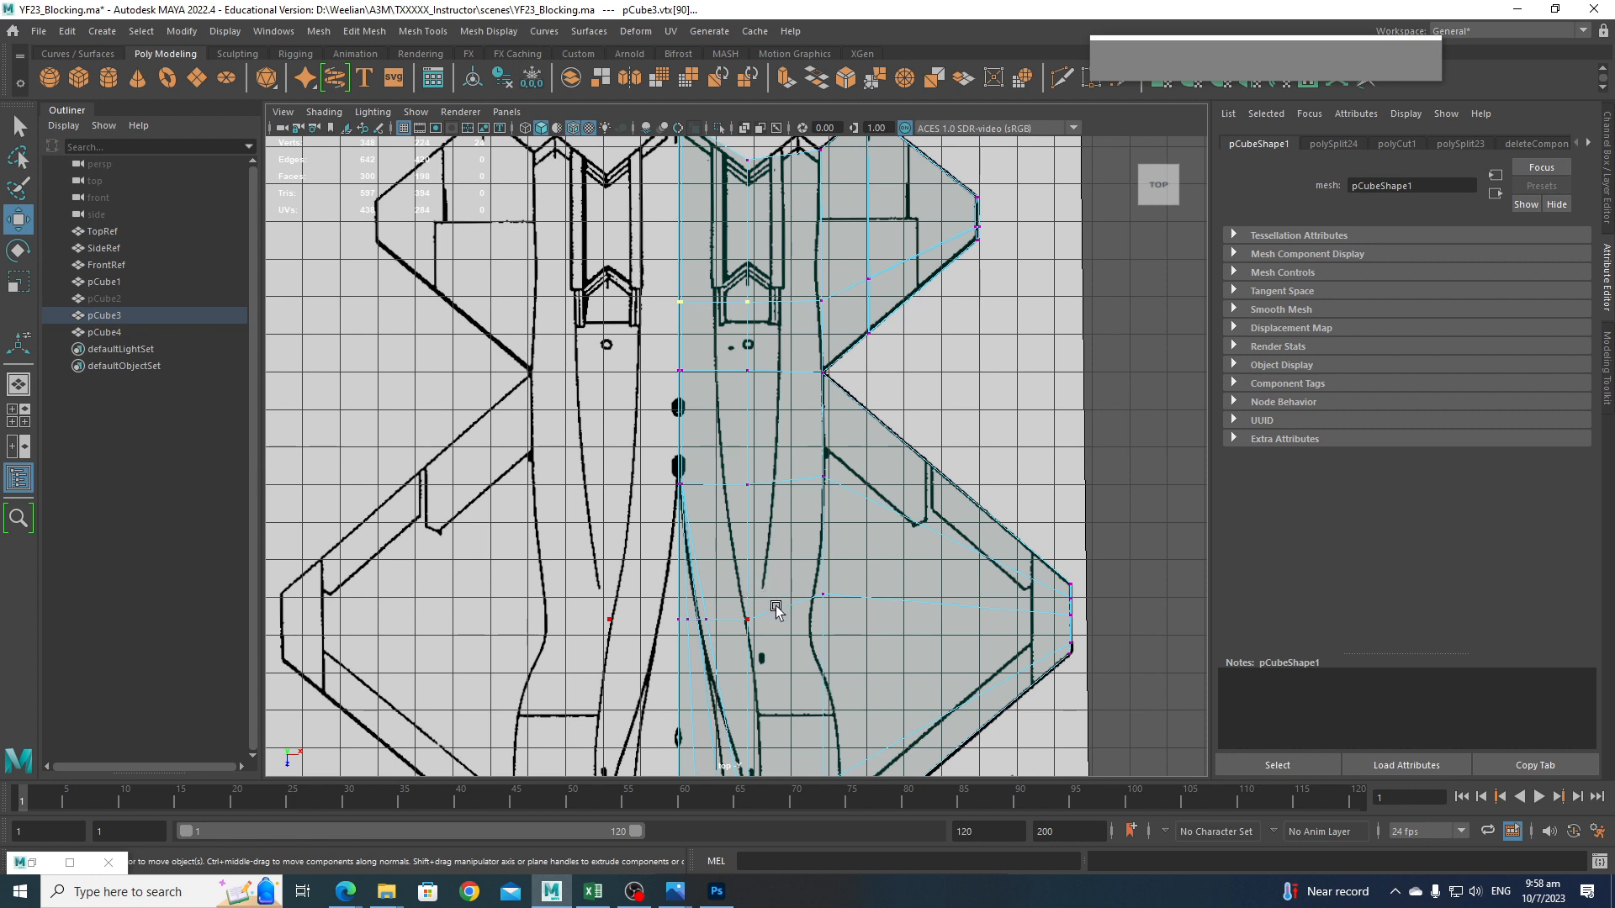
scroll(775, 608, "down", 2, "alt")
middle_click_drag(775, 608, 749, 409, "alt")
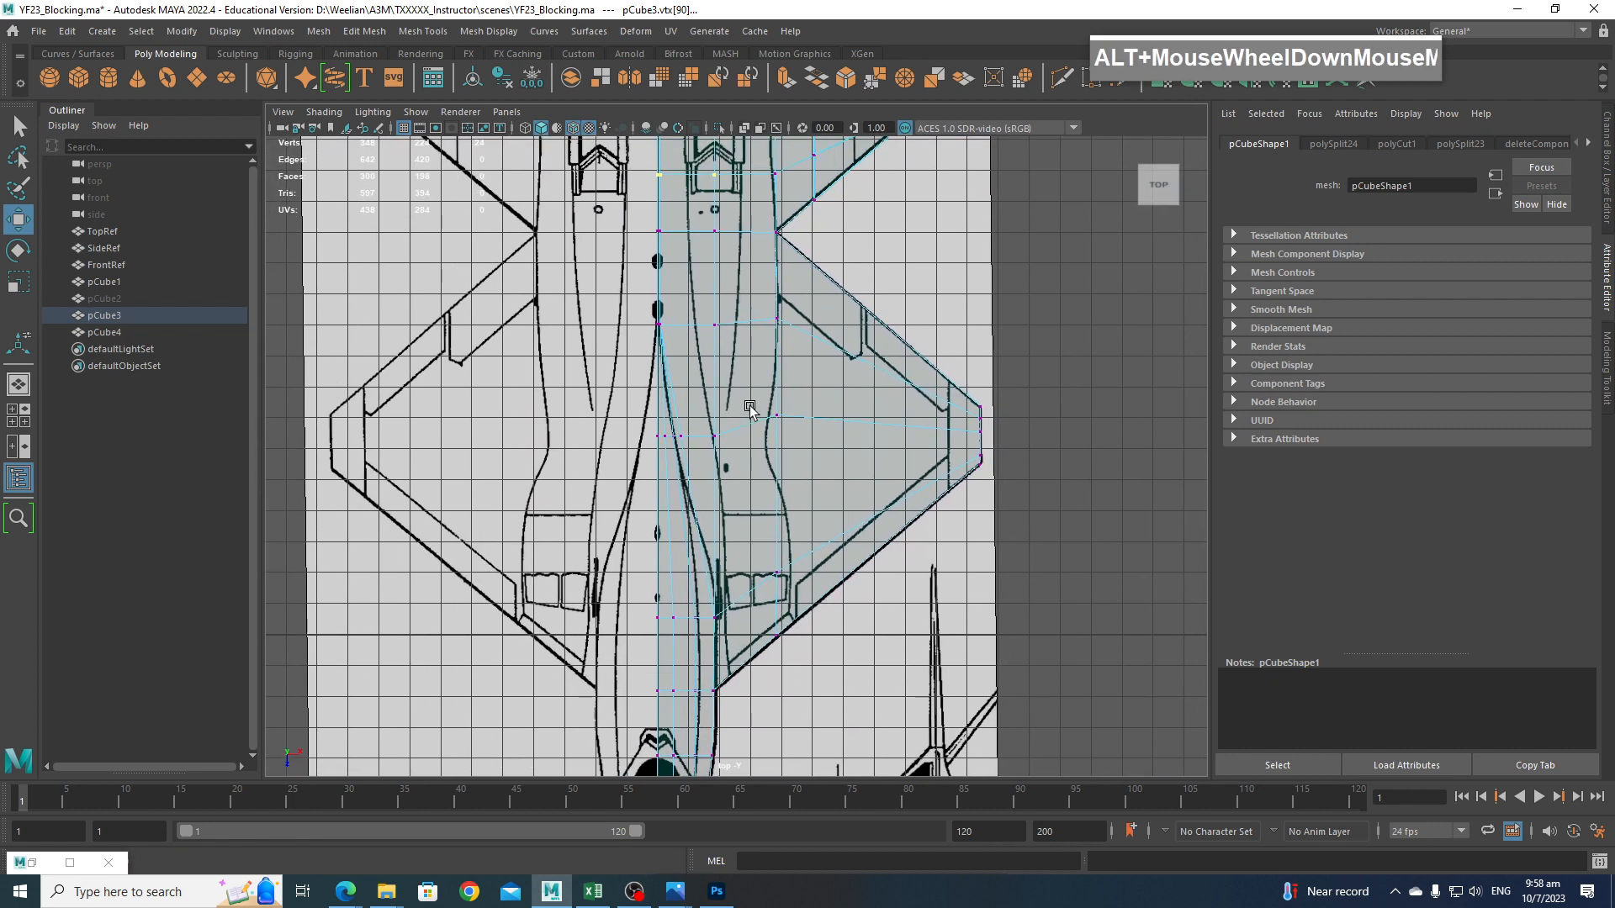
right_click_drag(735, 427, 661, 428, "shift")
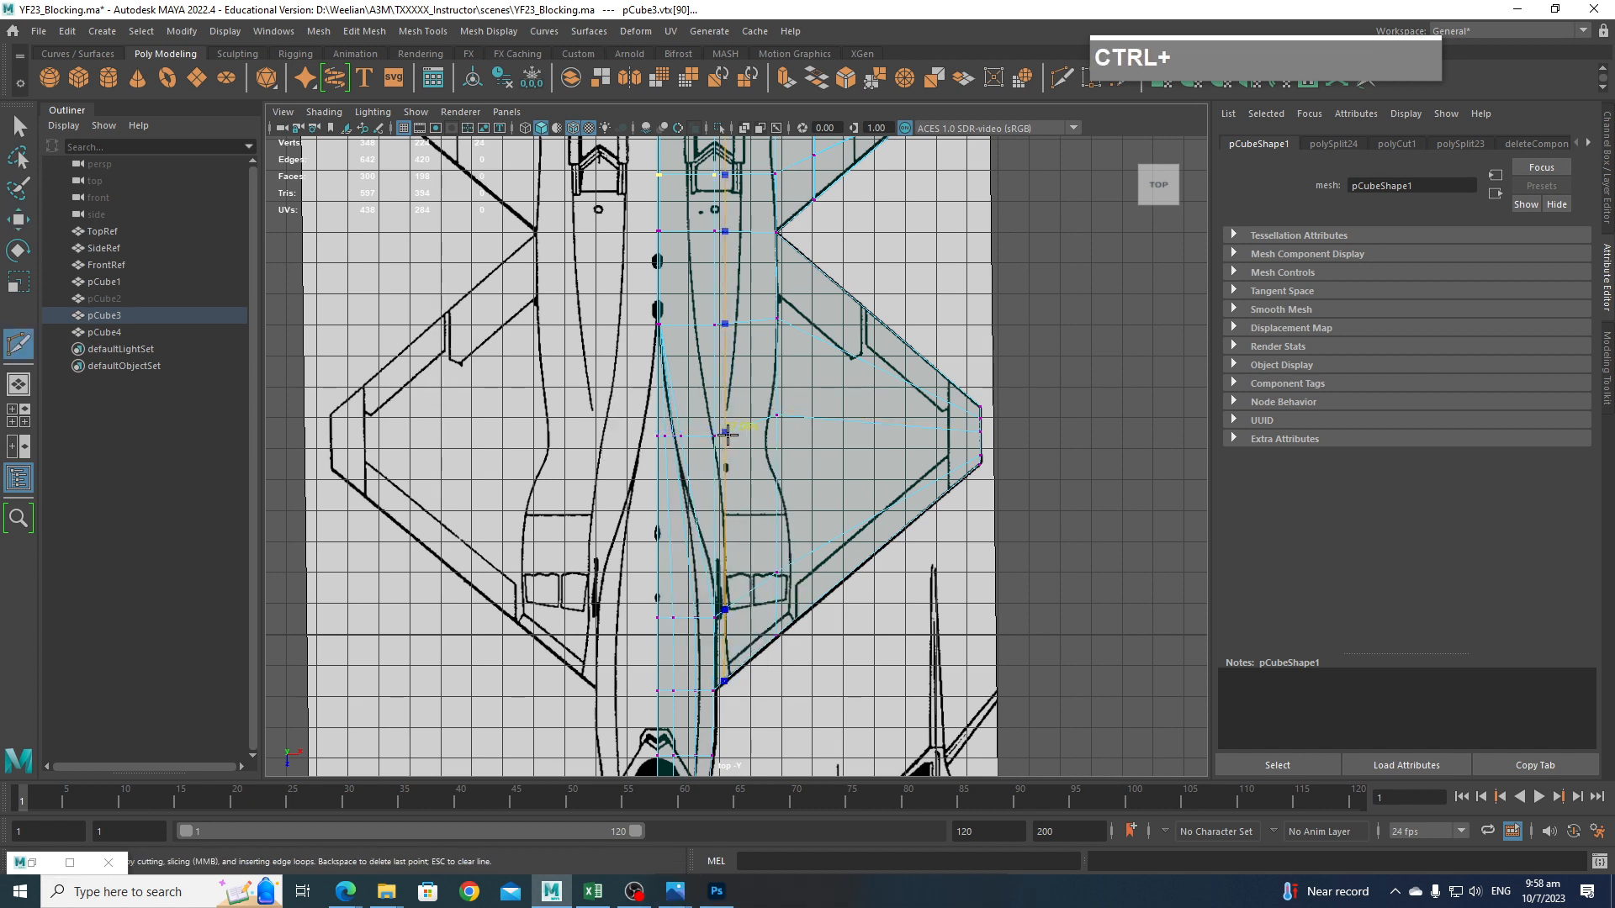
left_click(728, 433, "ctrl")
scroll(747, 335, "up", 2)
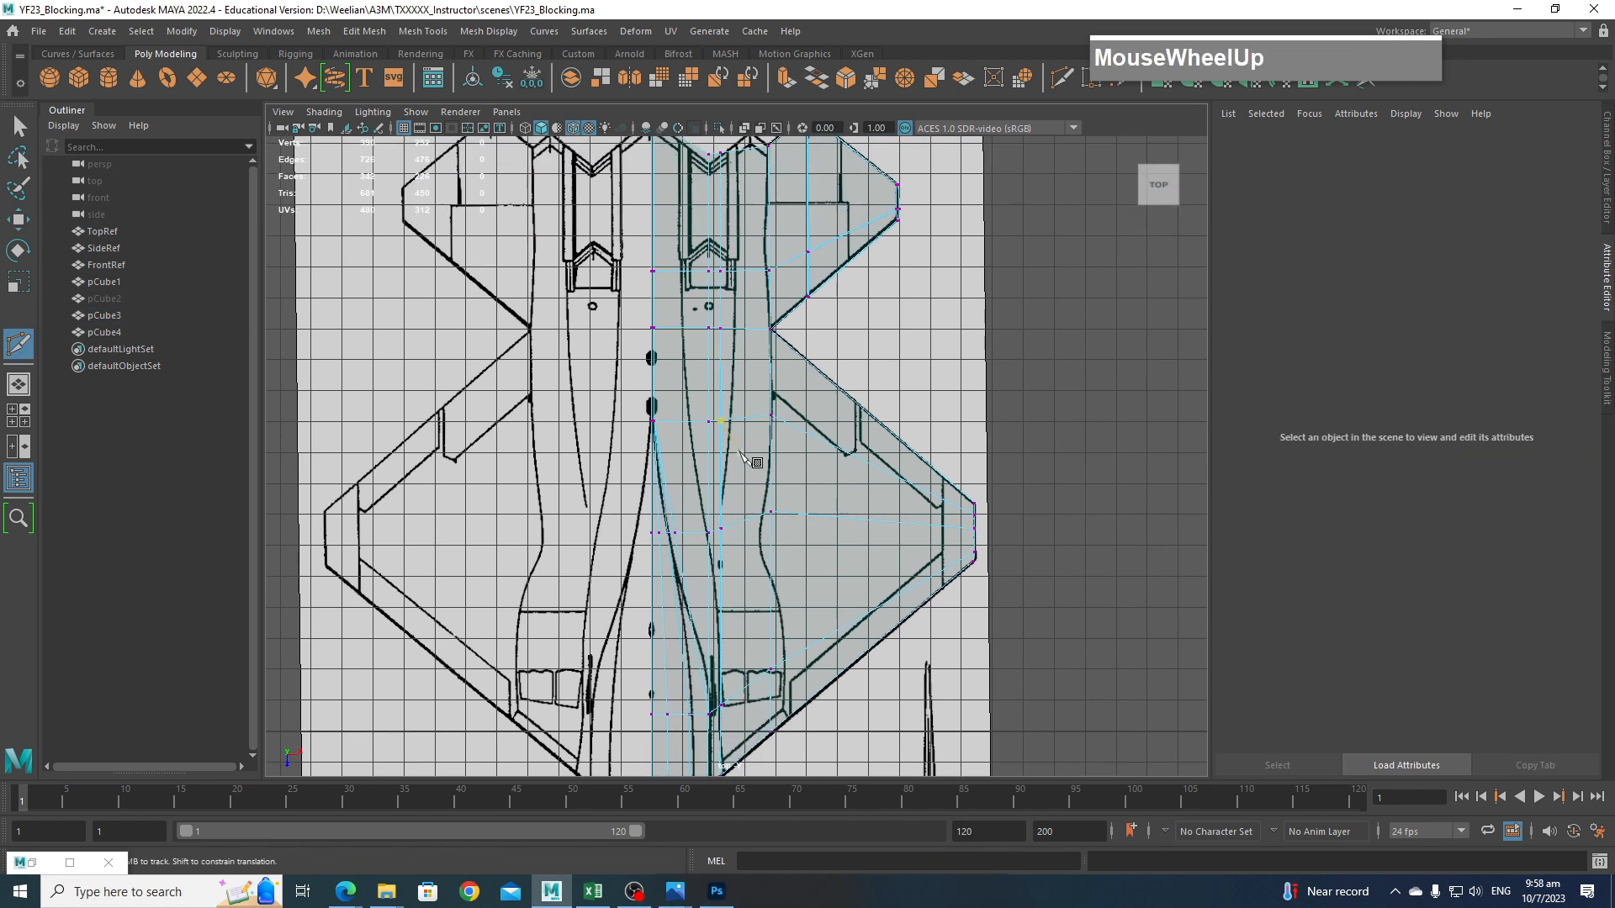
Scale and shift the two engine vertices in the mid-wing row sideways to fit the engine outline in the top reference.
key("q")
scroll(757, 455, "up", 3)
middle_click_drag(705, 397, 712, 427, "alt")
right_click_drag(712, 427, 646, 433)
left_click_drag(669, 411, 732, 443)
key("r")
left_click_drag(708, 496, 920, 460)
key("e")
key("r")
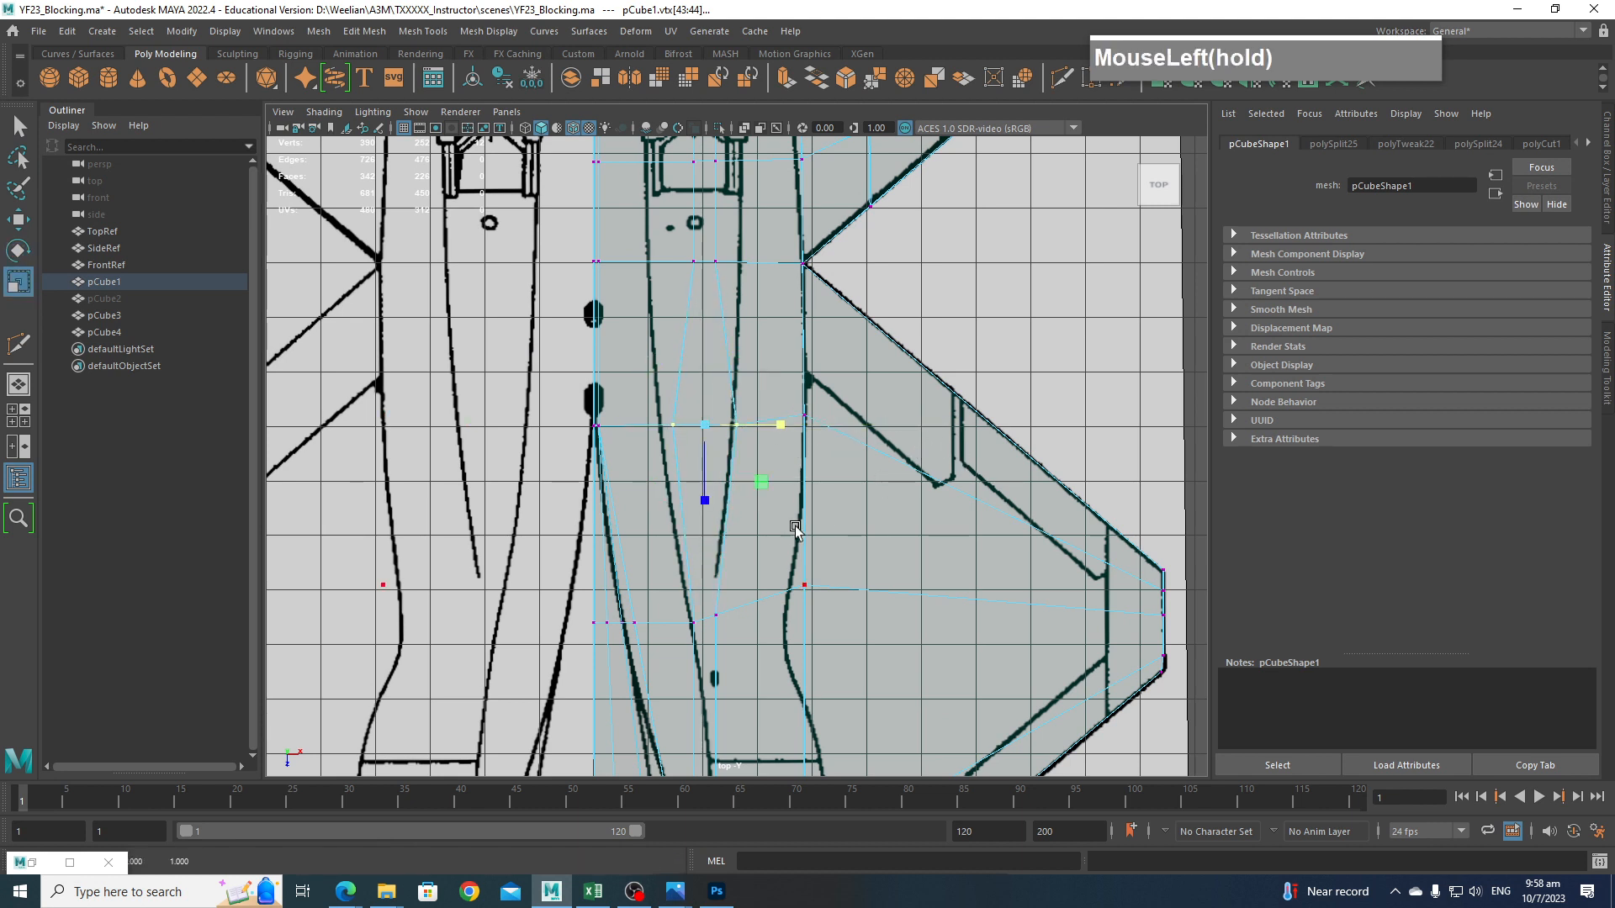
key("w")
left_click(783, 425)
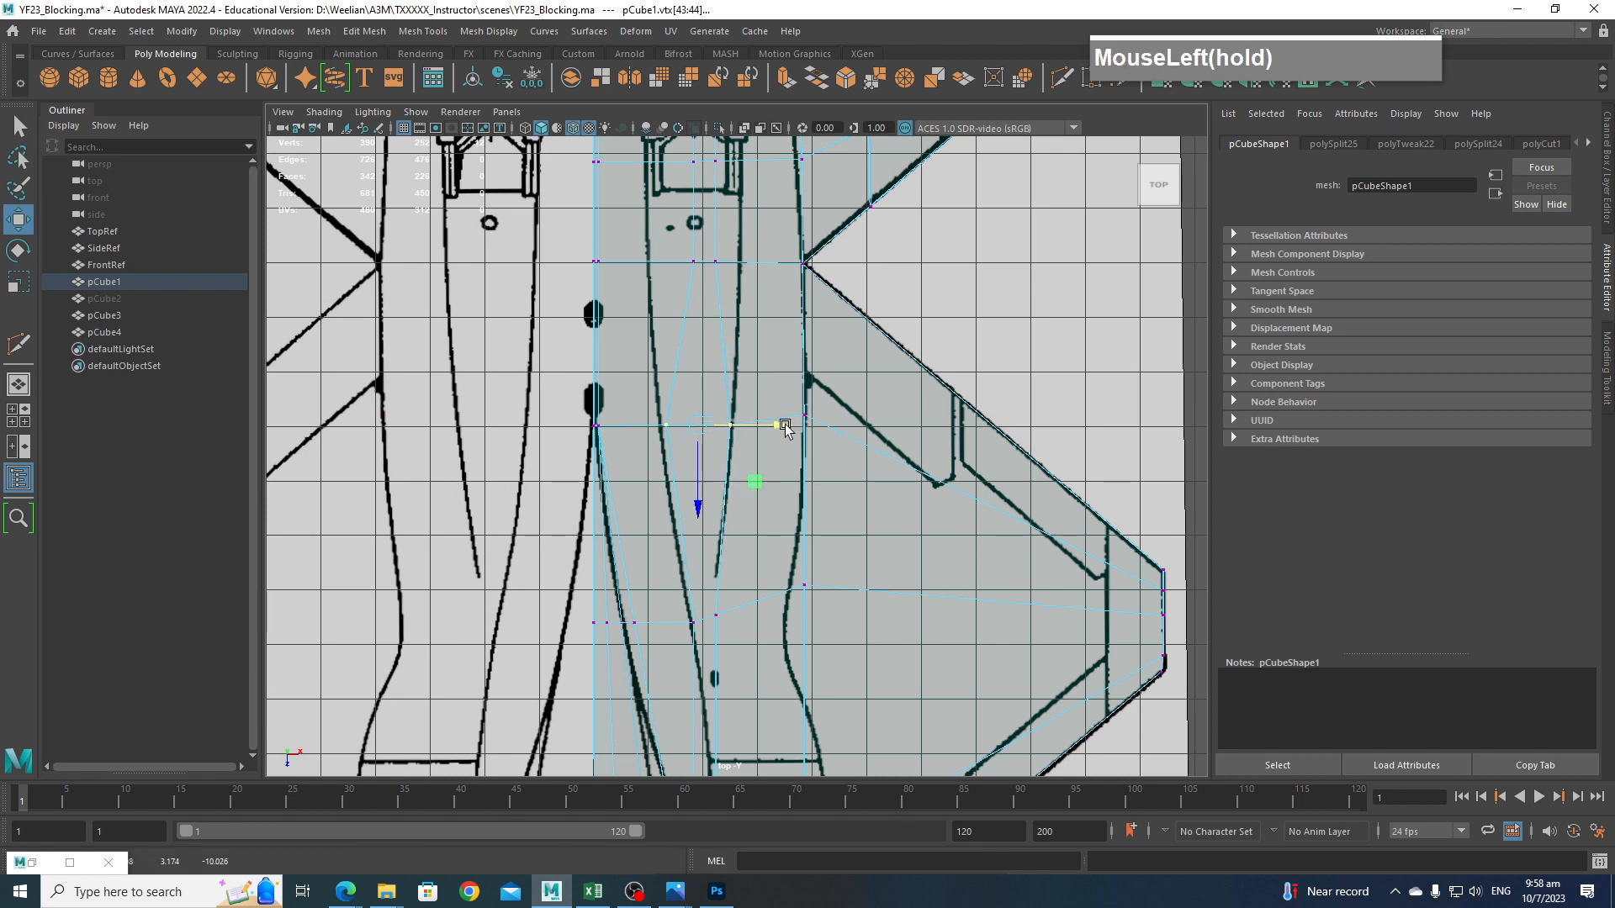
Widen and shift the two engine vertices level with the wing's trailing-edge root to match the reference engine outline.
middle_click_drag(615, 285, 614, 449, "alt")
left_click_drag(667, 403, 964, 450)
key("r")
key("w")
left_click(790, 427)
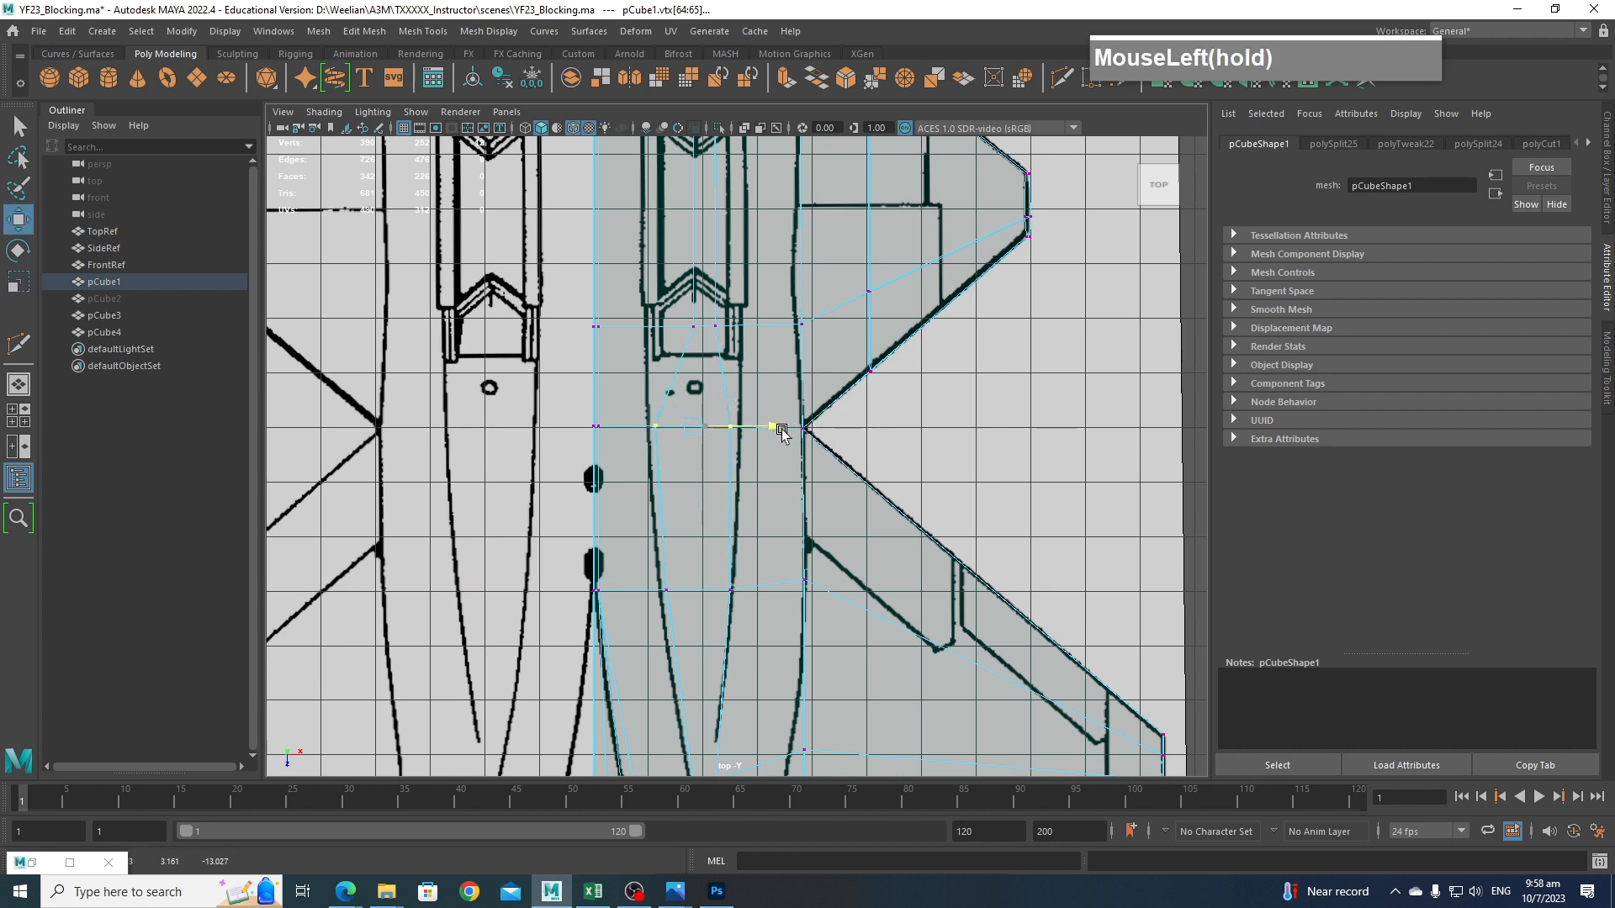
key("r")
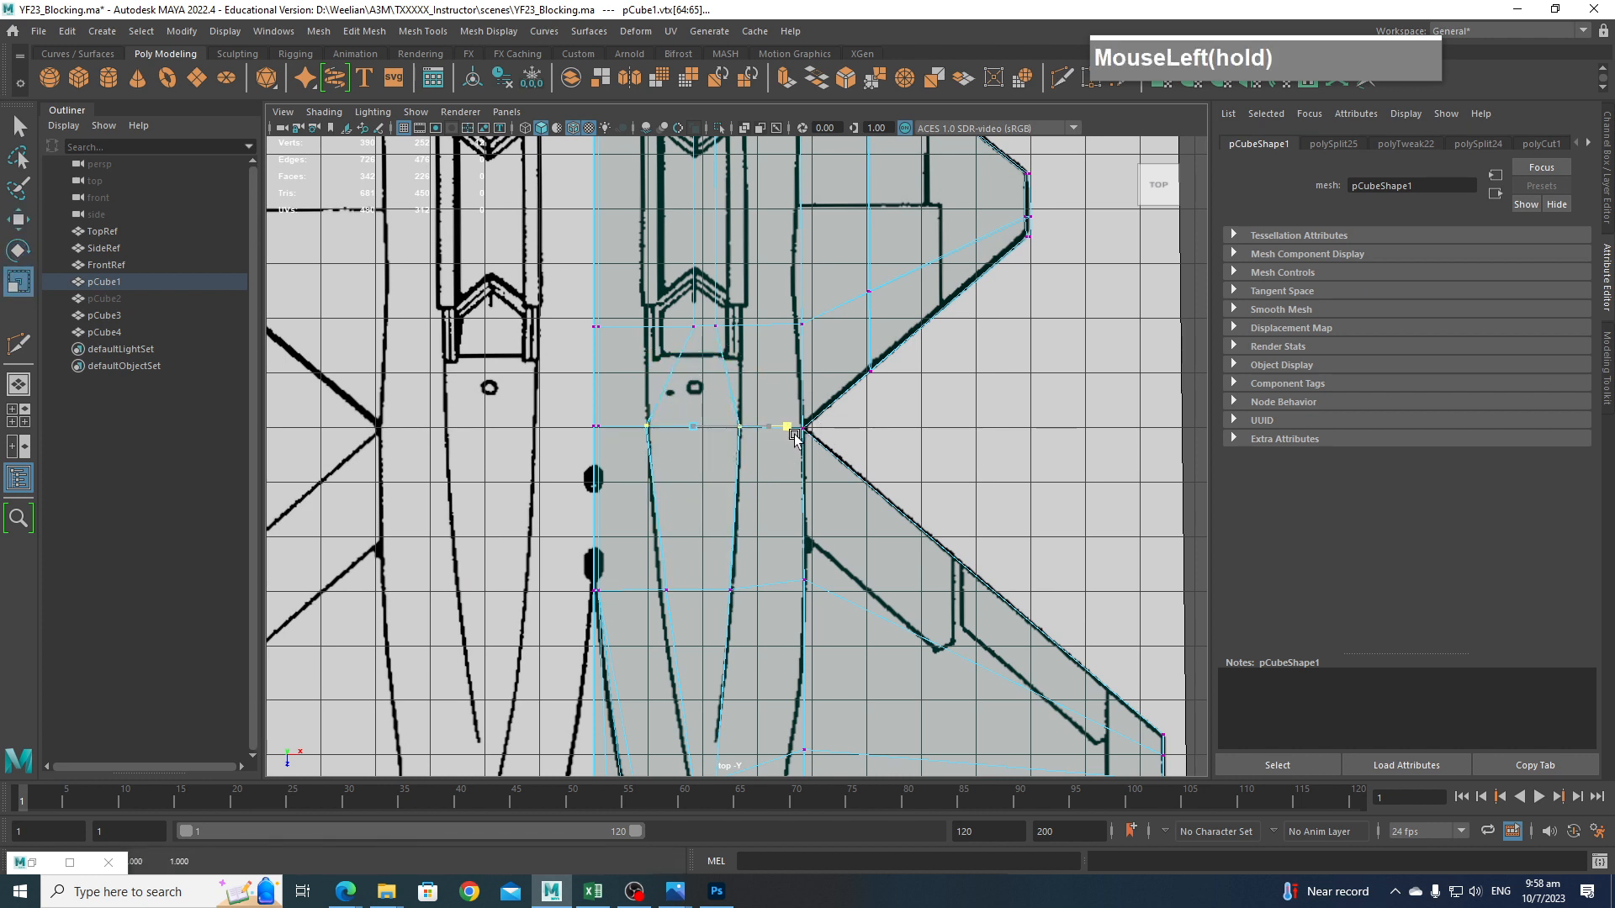
key("w")
left_click_drag(795, 437, 788, 427)
left_click(784, 426)
Spread the two engine vertices in the row at the front of the exhaust trough to the reference outline's width.
middle_click_drag(790, 375, 792, 521, "alt")
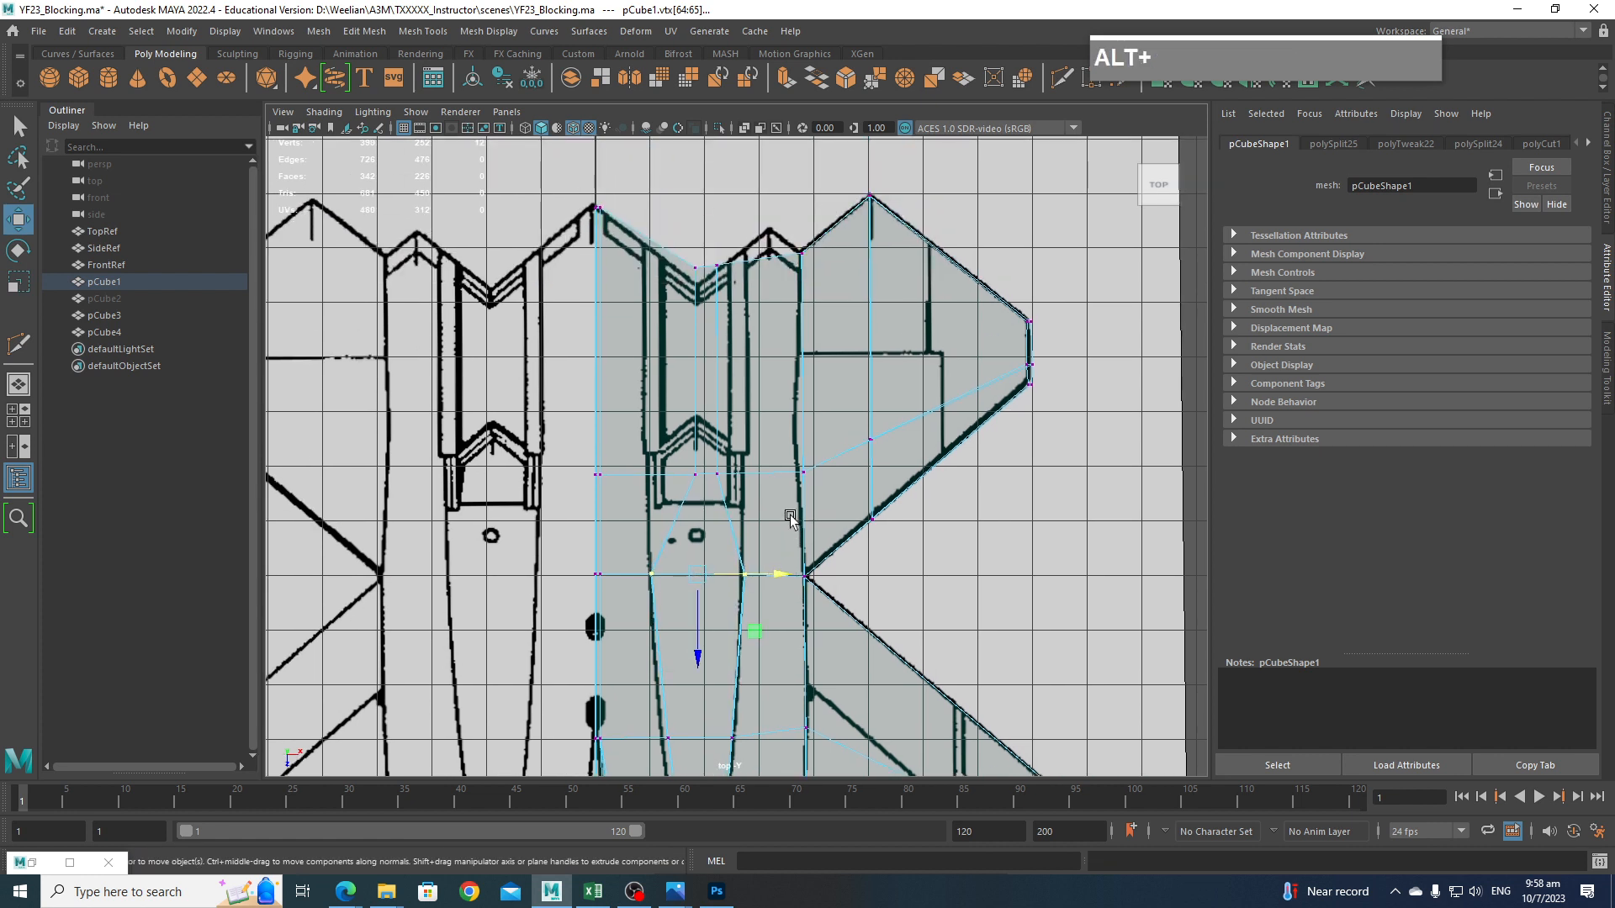
middle_click_drag(664, 499, 716, 499, "alt")
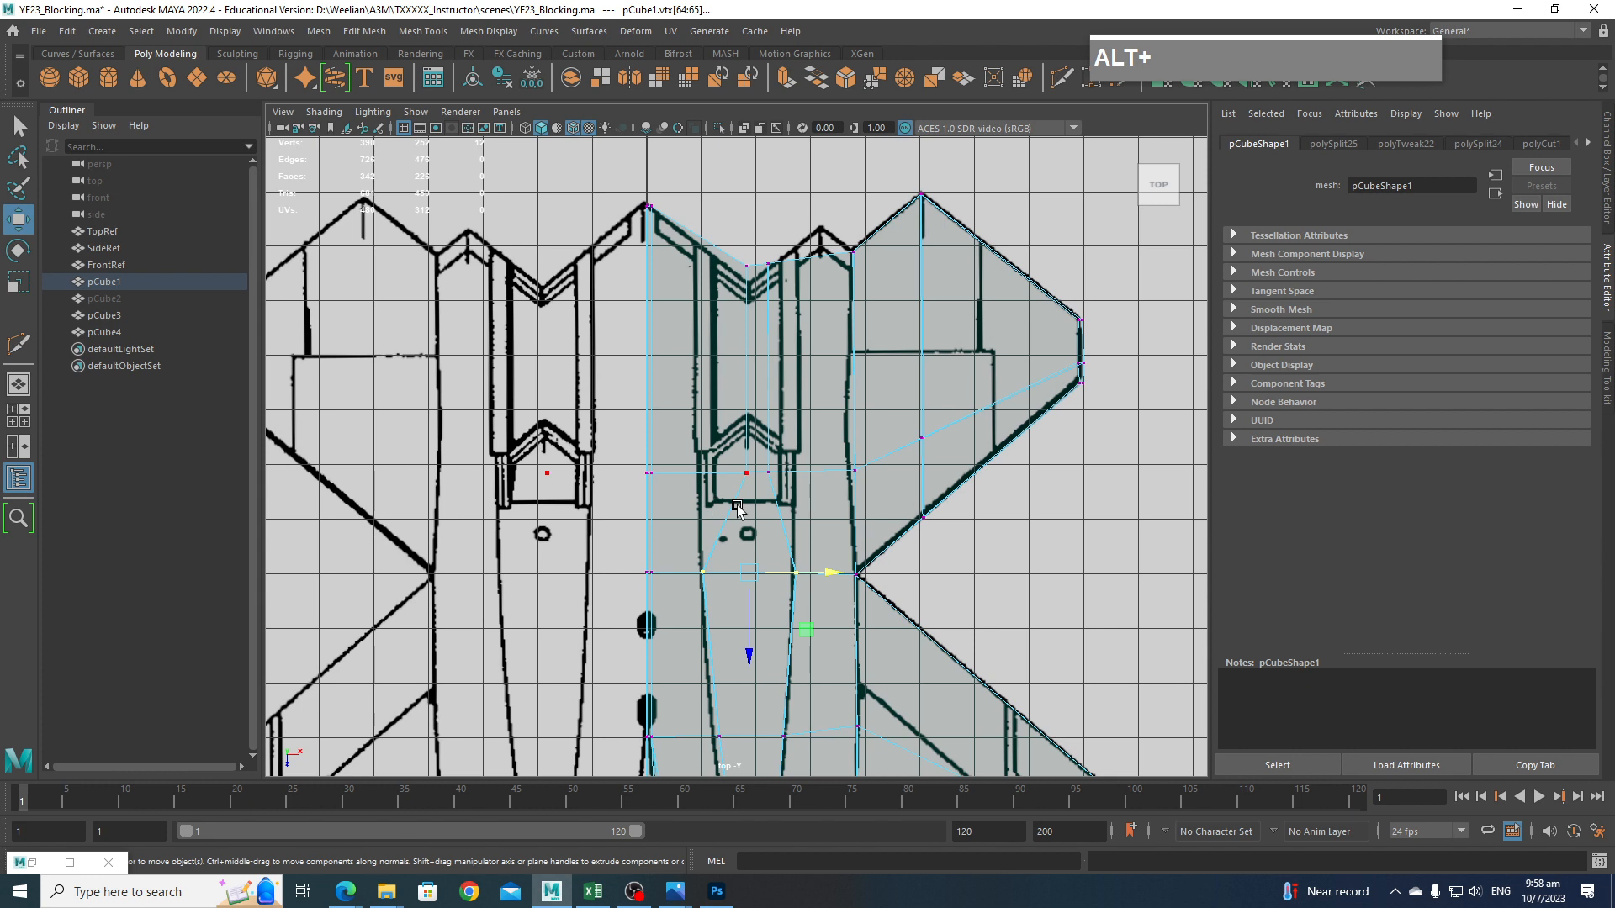
left_click_drag(715, 456, 1063, 480)
key("e")
key("r")
mouse_move(855, 480)
left_mouse_down()
mouse_move(787, 480)
mouse_move(846, 472)
left_mouse_up()
key("w")
key("r")
middle_click_drag(821, 424, 826, 456, "alt")
Scale the two vertices at the engine's rear end to the exhaust's width, flatten them lengthwise and adjust their position.
left_click_drag(730, 286, 1095, 315)
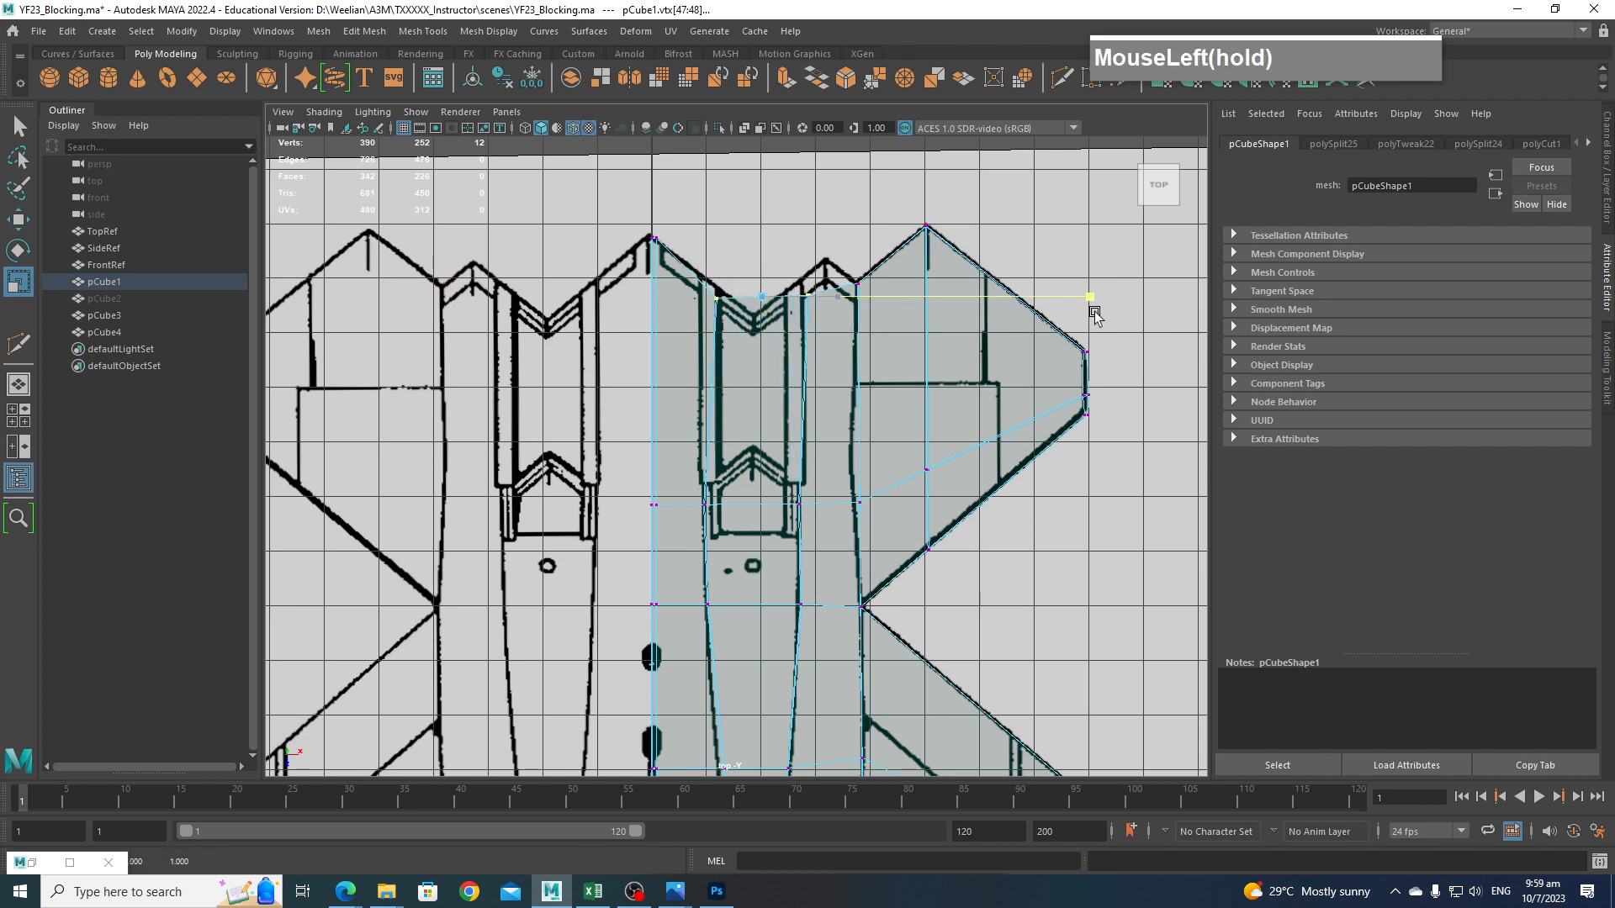
key("w")
left_click_drag(853, 302, 845, 302)
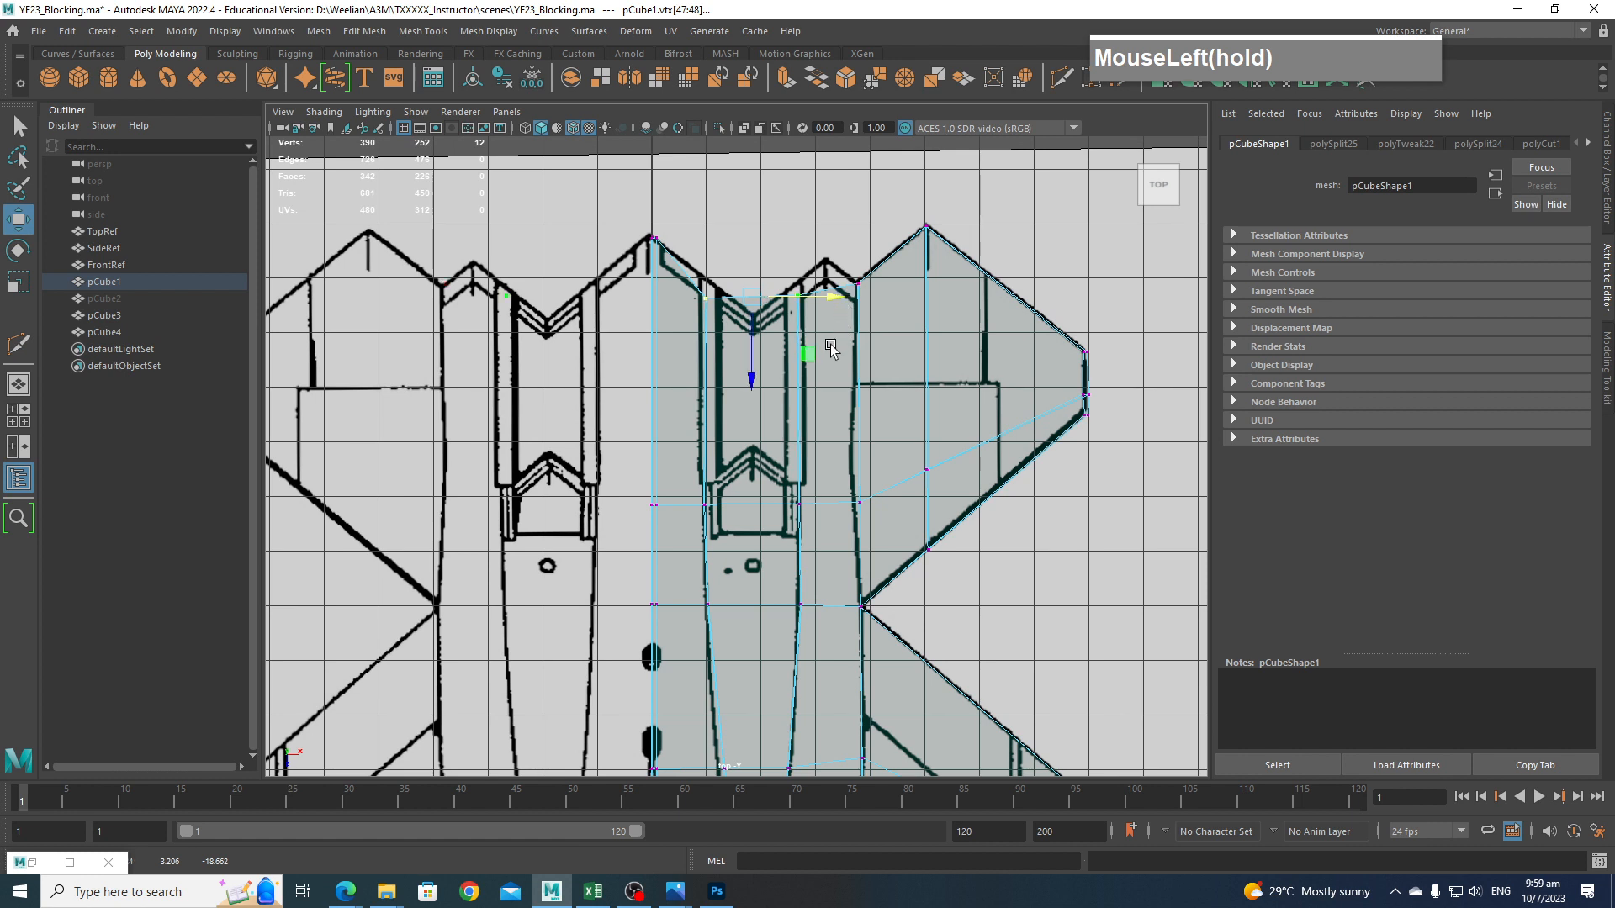
key("r")
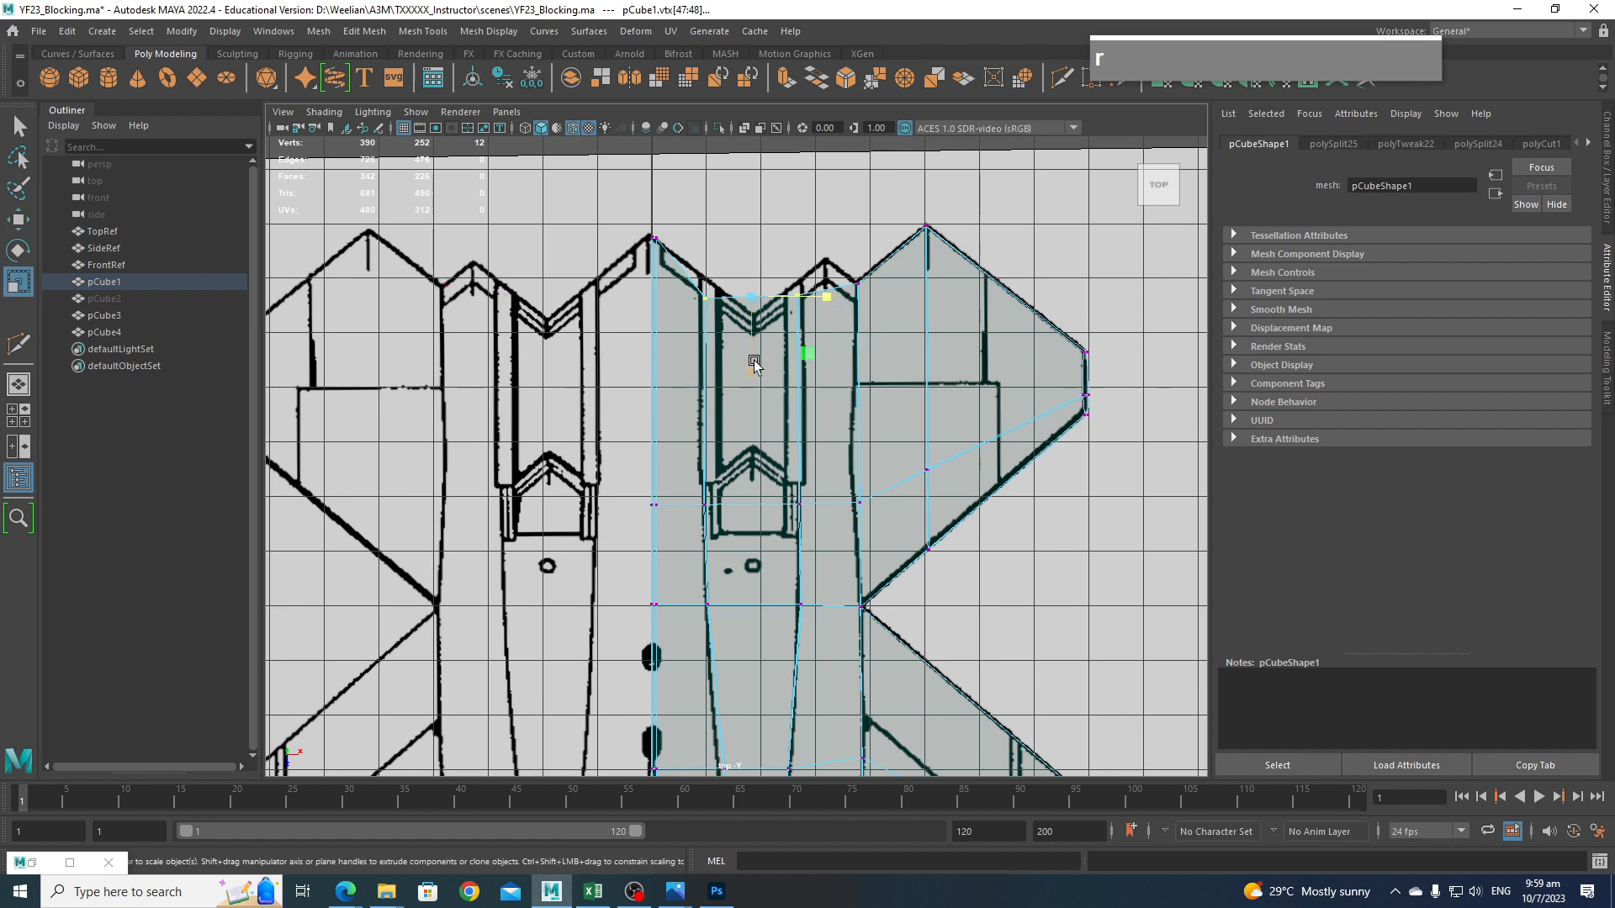
left_click_drag(753, 371, 766, 196)
left_click_drag(749, 297, 749, 298)
key("w")
left_click_drag(750, 380, 750, 373)
Move the engine vertex in the forward wing row sideways to follow the engine outline in the top reference.
middle_click_drag(765, 454, 766, 261, "alt")
middle_click_drag(801, 445, 793, 270, "alt")
middle_click_drag(795, 466, 803, 350, "alt")
scroll(816, 482, "up", 1)
mouse_move(821, 480)
left_mouse_down()
mouse_move(779, 458)
mouse_move(845, 471)
left_mouse_up()
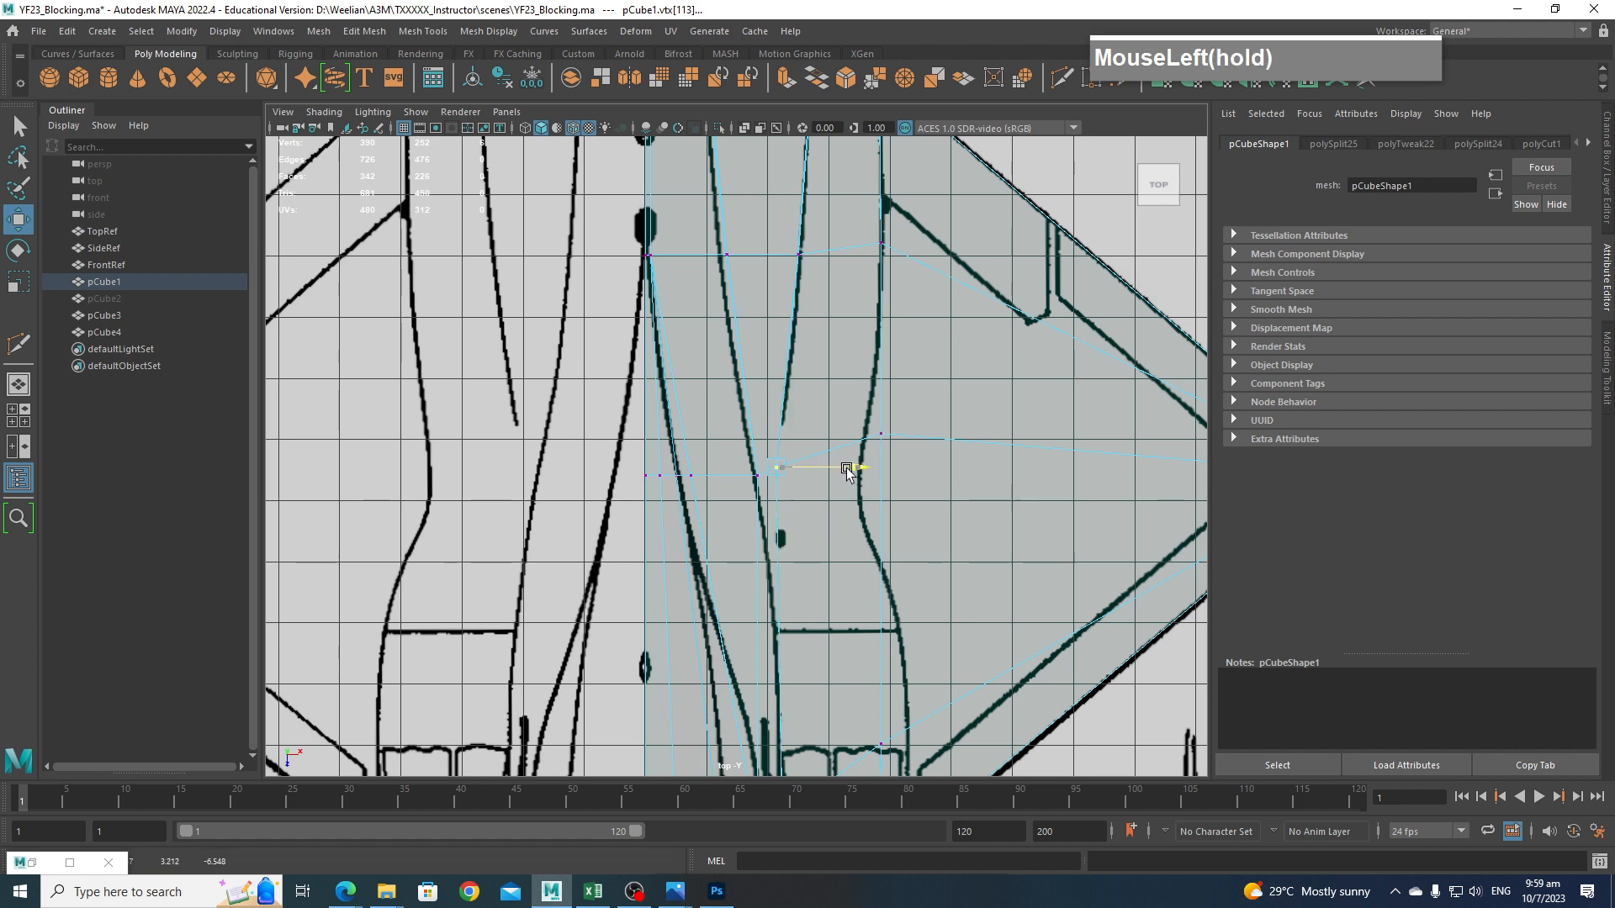
left_click_drag(790, 550, 779, 548)
Extrude the strip of top faces between the two lengthwise engine edges upward to raise the engine hump.
scroll(803, 433, "down", 3)
middle_click_drag(807, 443, 811, 644, "alt")
key("space")
left_click_drag(831, 543, 835, 508)
left_click_drag(836, 507, 845, 486, "alt")
scroll(653, 631, "up", 3)
middle_click_drag(652, 631, 779, 487, "alt")
scroll(689, 580, "up", 3)
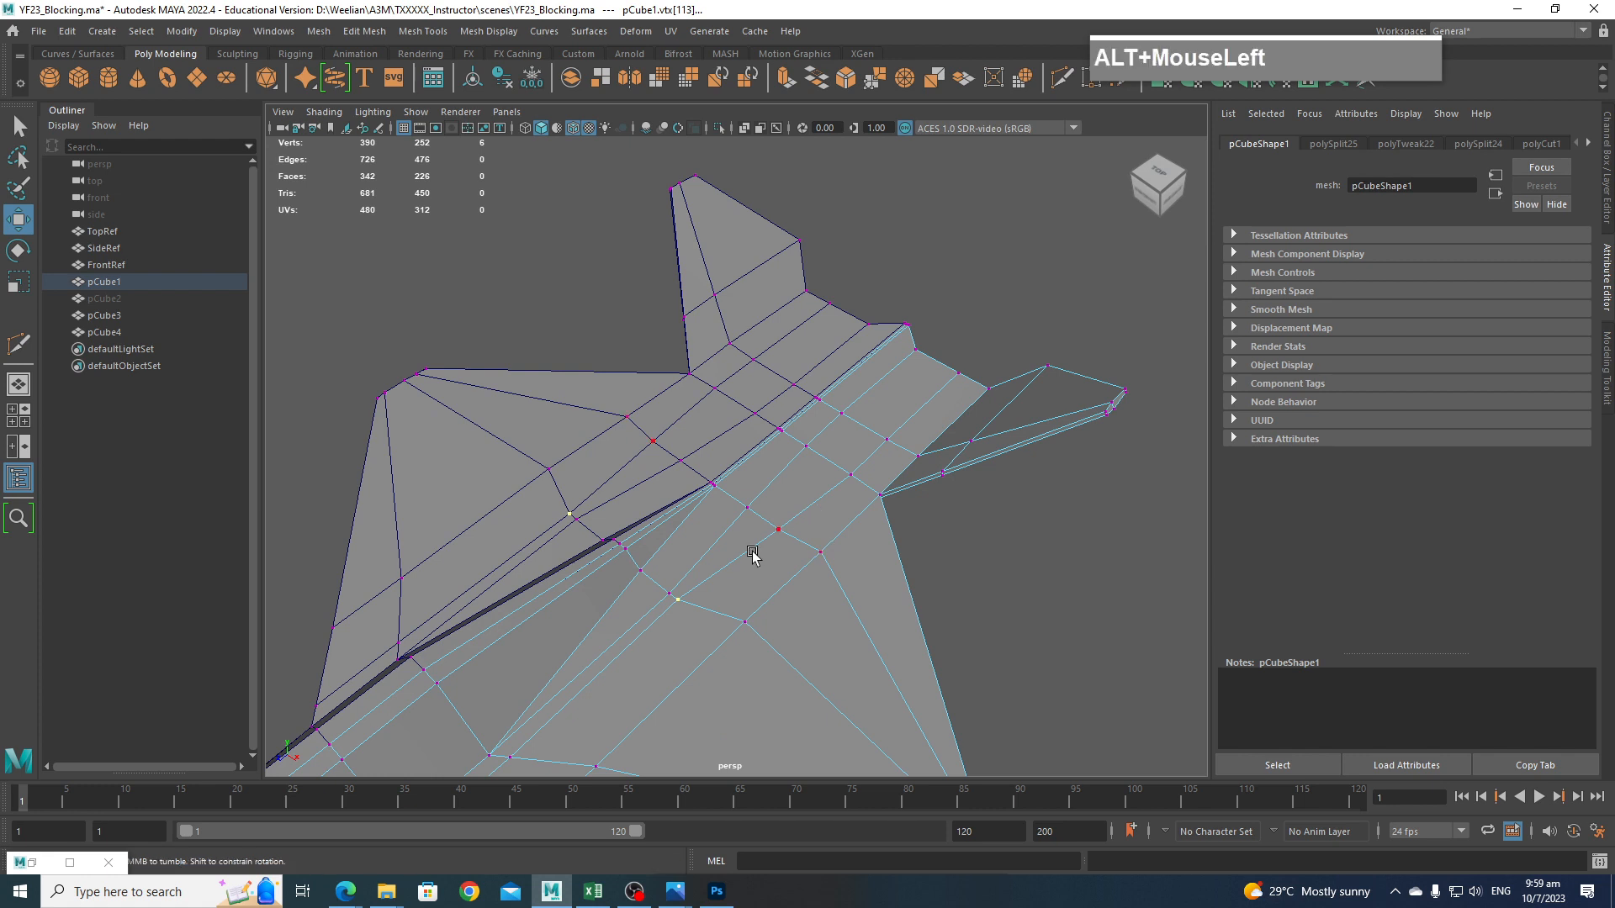
middle_click_drag(757, 551, 800, 533, "alt")
scroll(818, 523, "up", 2)
right_click_drag(817, 528, 820, 475)
left_click(784, 545)
left_click(920, 421, "shift")
left_click(972, 390, "shift")
left_click_drag(973, 390, 947, 522, "alt")
left_click(921, 416, "shift")
left_click_drag(849, 420, 851, 370, "shift")
Scale the engine hump's extruded top faces for a tapered profile and fine-tune their height.
key("e")
key("r")
left_click_drag(843, 438, 892, 444)
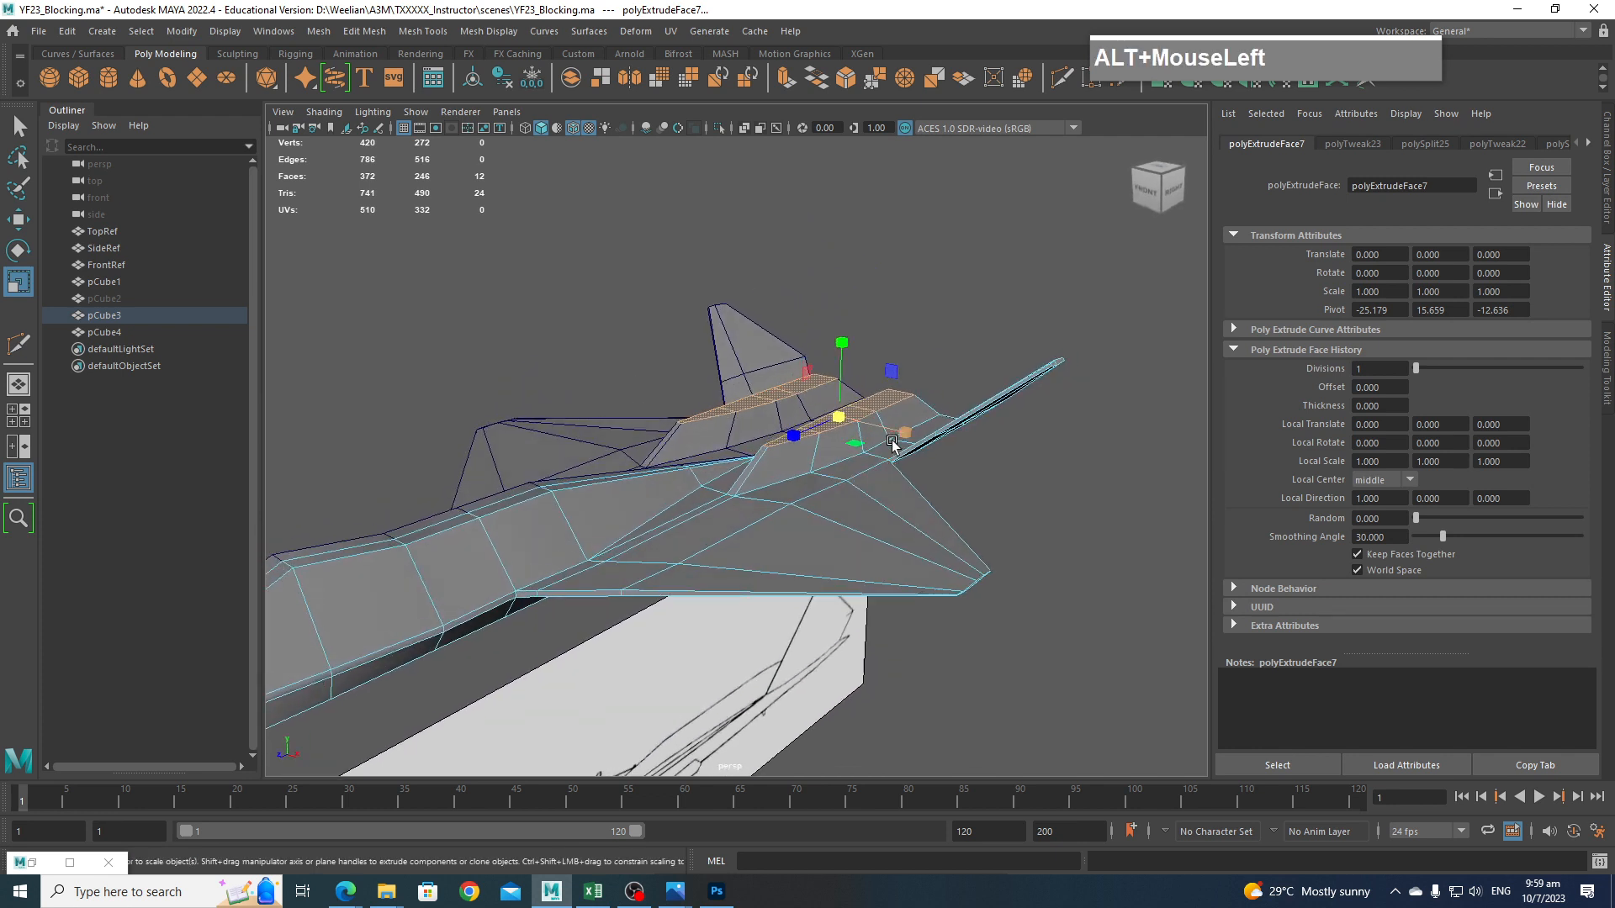
key("w")
left_click_drag(845, 355, 846, 361)
Compare the raised engine hump's height and width with the front reference drawing.
left_click_drag(883, 433, 937, 544, "alt")
key("space")
middle_click_drag(853, 532, 1268, 468, "alt")
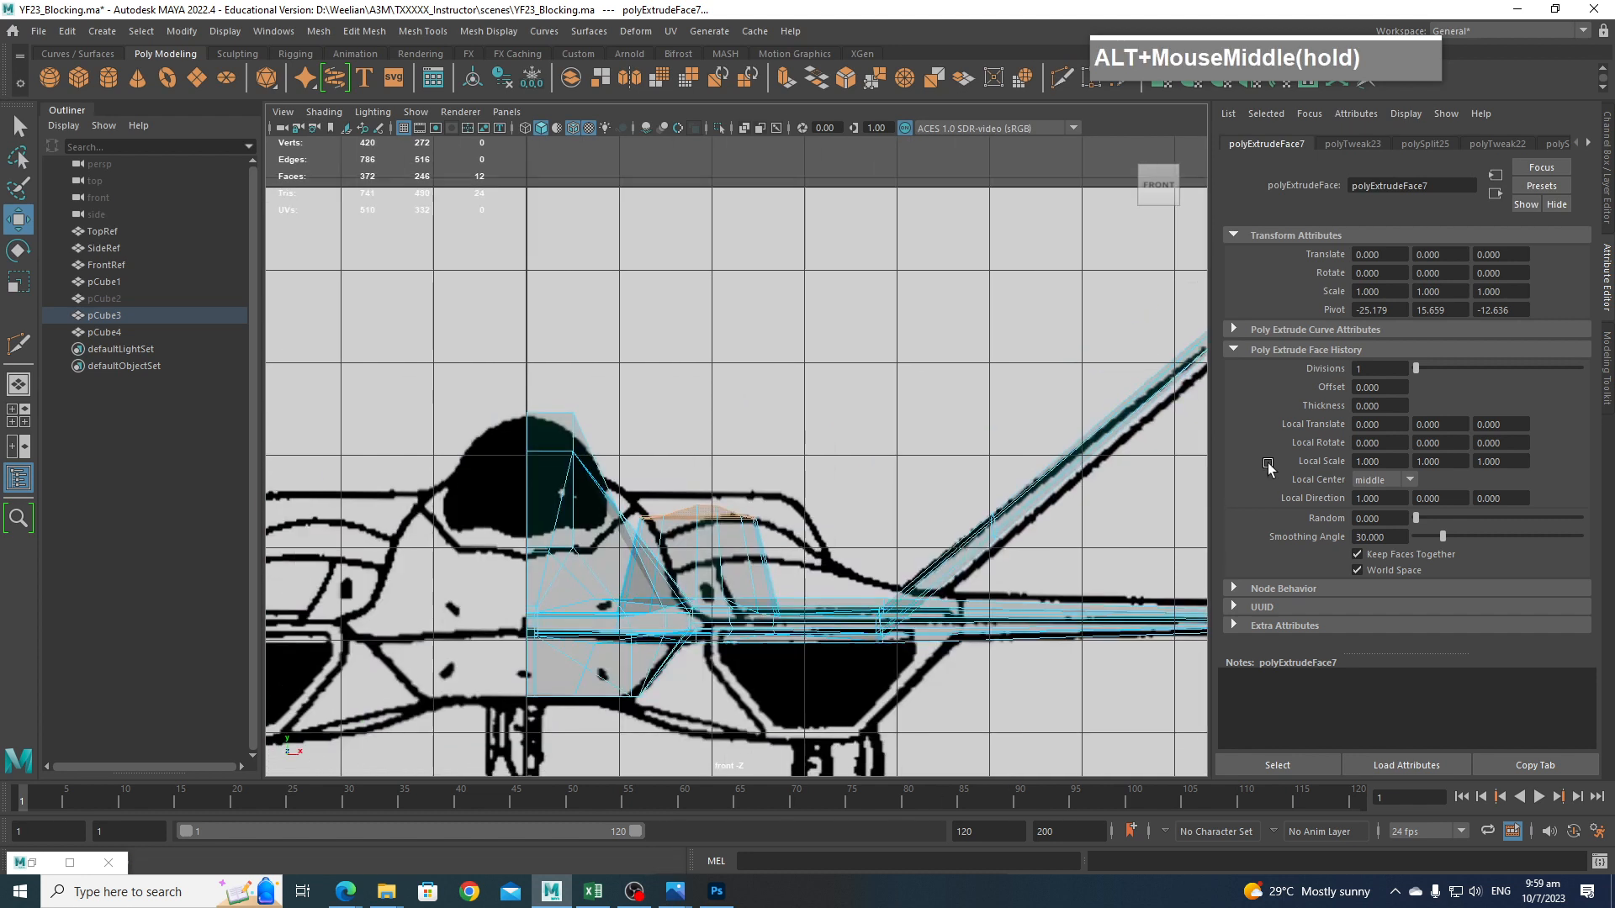
scroll(933, 594, "up", 3)
middle_click_drag(934, 594, 1007, 473, "alt")
scroll(1016, 486, "up", 2)
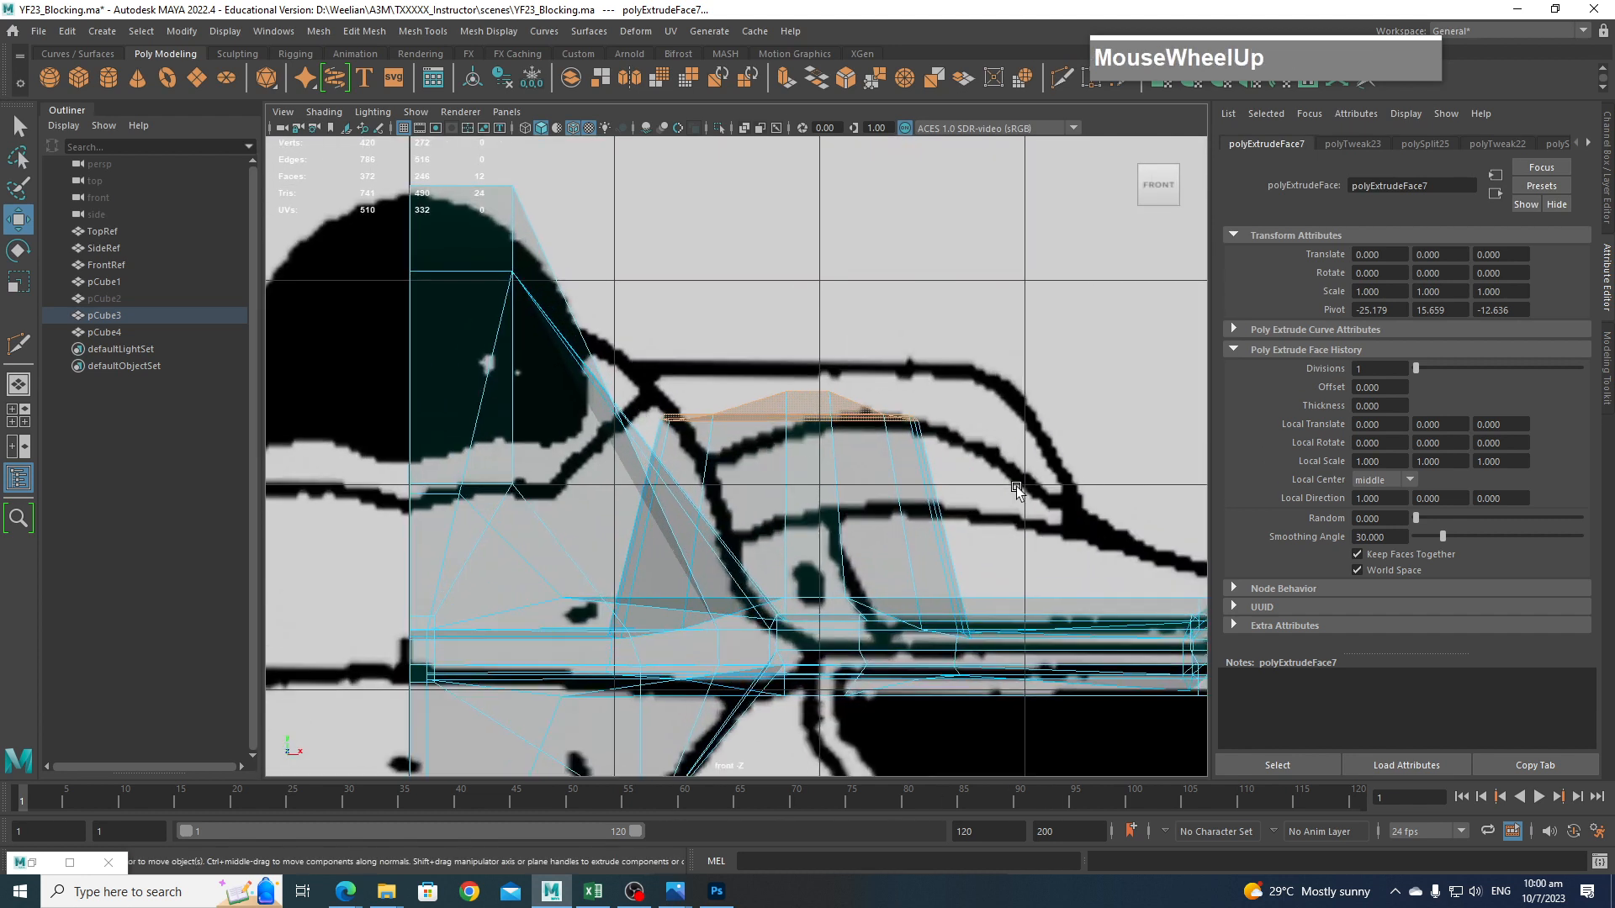
scroll(1016, 486, "down", 5)
scroll(995, 502, "up", 4)
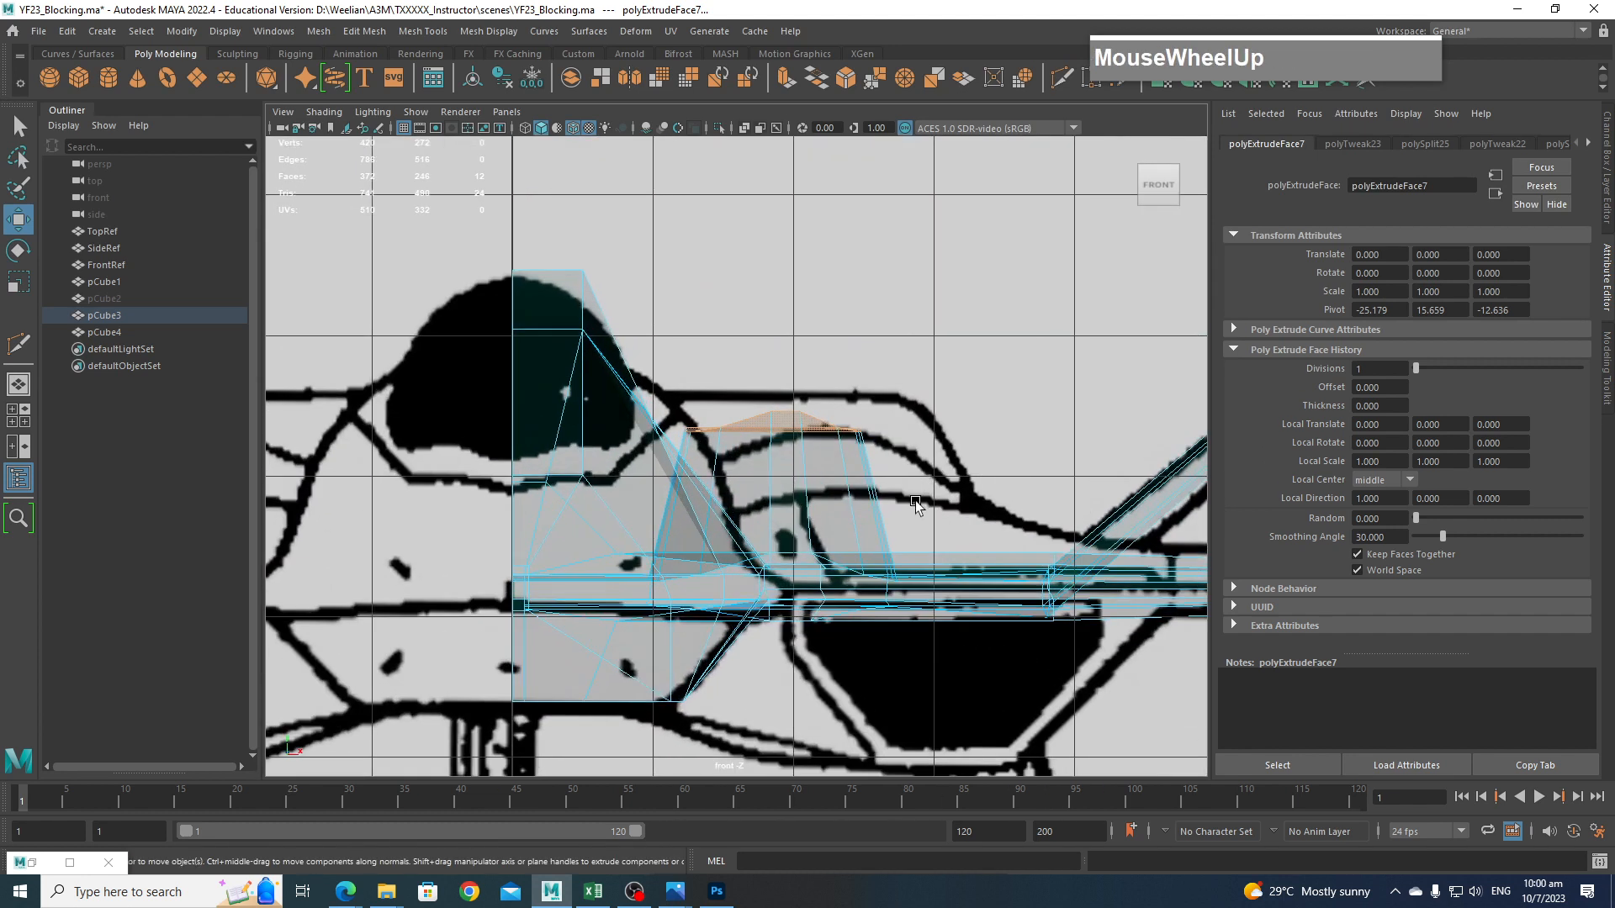
key("r")
scroll(881, 472, "down", 4)
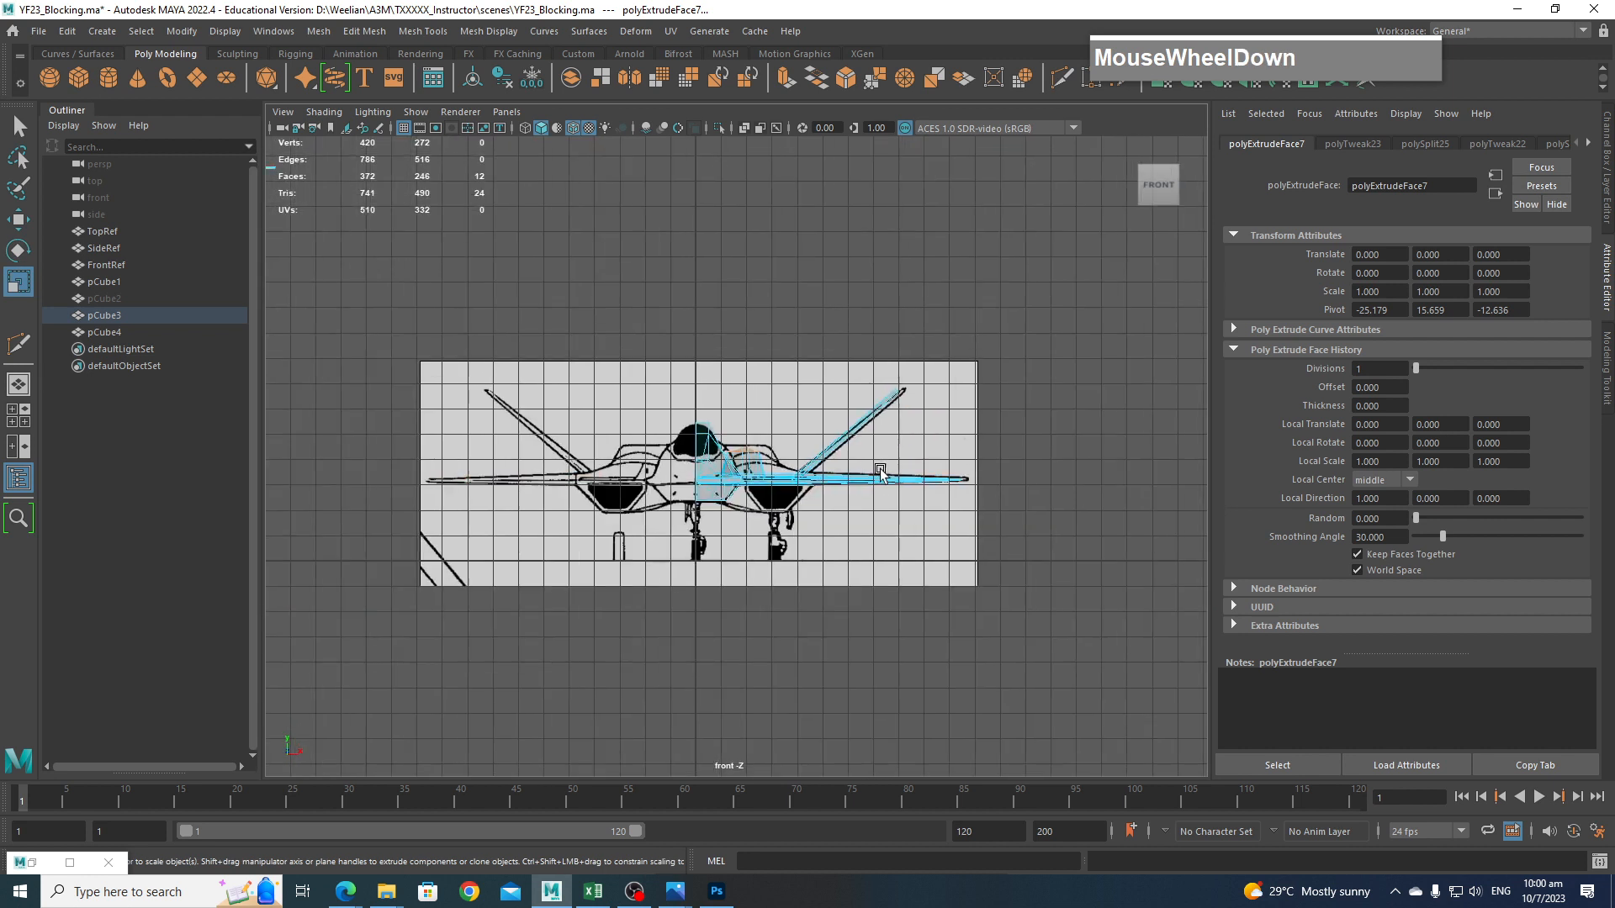
scroll(881, 472, "down", 2)
scroll(857, 487, "up", 2)
scroll(857, 515, "up", 3)
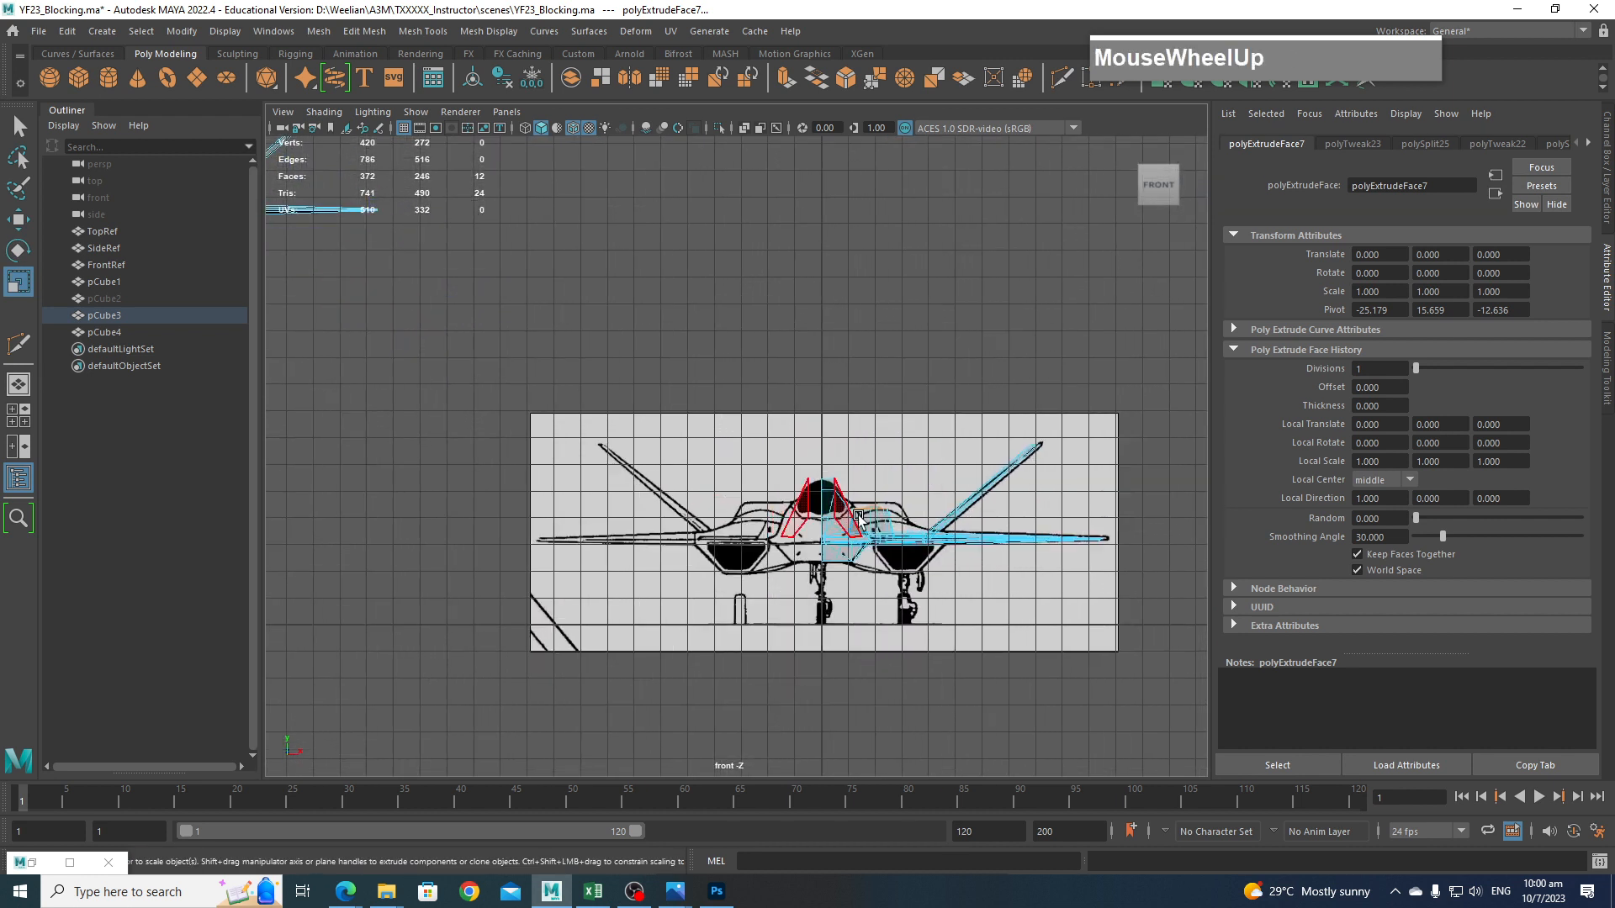
scroll(858, 516, "up", 3)
middle_click_drag(857, 515, 809, 521, "alt")
Select the strip of faces on top of the engine hump and scale them flat vertically.
key("space")
left_click_drag(821, 517, 941, 528)
left_click(1032, 550)
scroll(1033, 550, "down", 5)
middle_click_drag(1033, 550, 814, 412, "alt")
scroll(903, 519, "up", 4)
left_click_drag(903, 520, 1062, 588, "alt")
left_click(1065, 599)
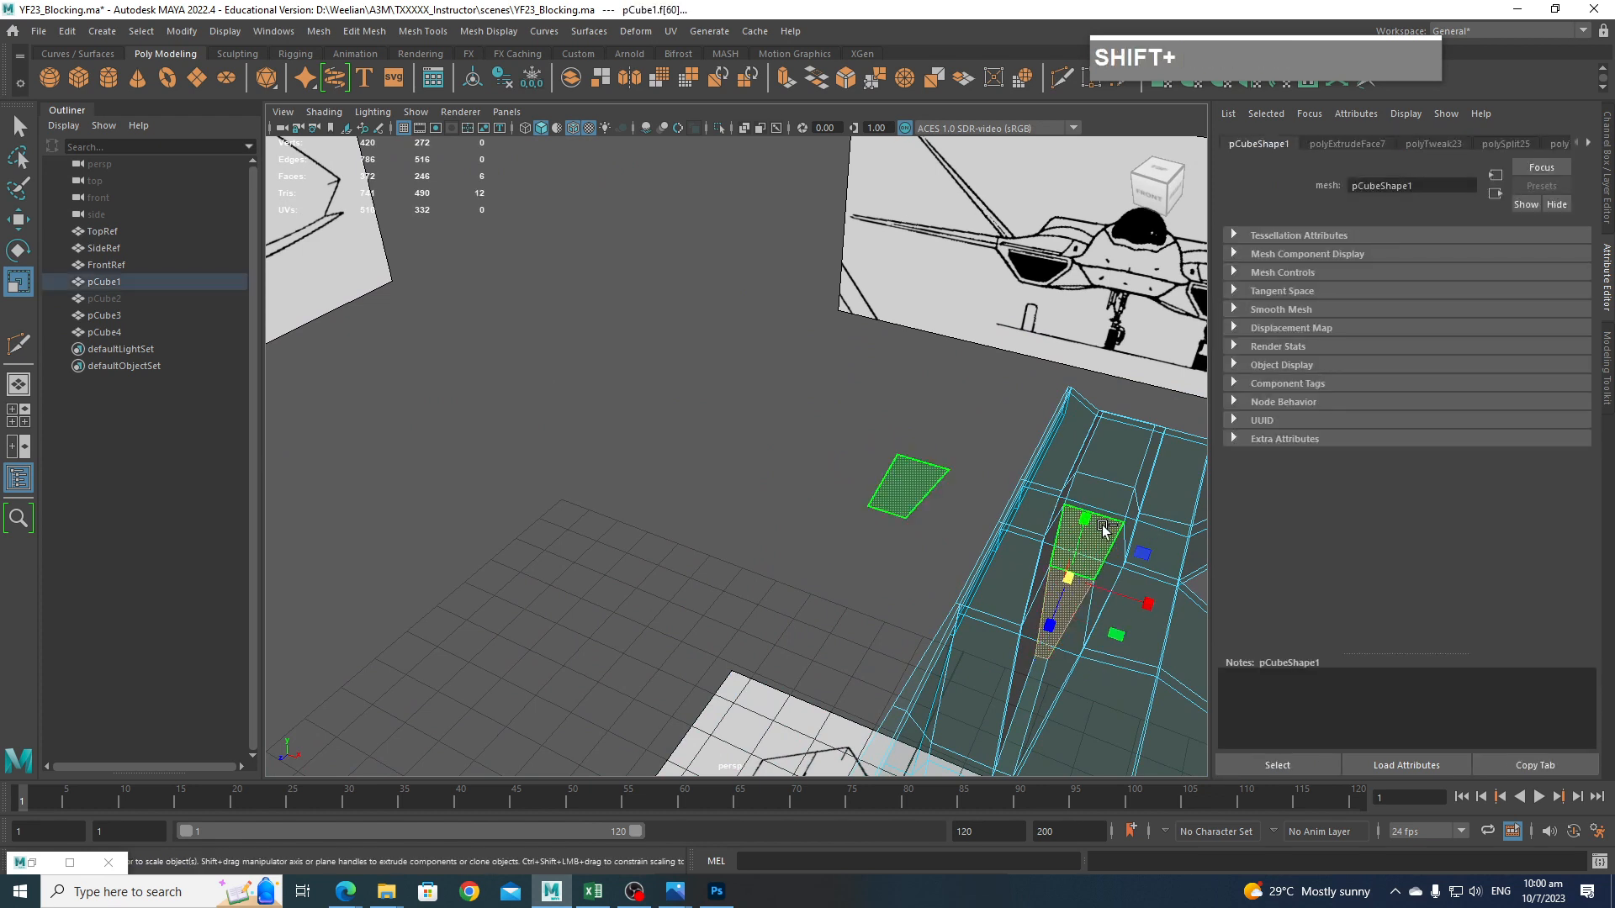
left_click(1111, 499, "shift")
left_click(1119, 475, "shift")
key("space")
left_click_drag(1117, 489, 1108, 539)
scroll(950, 558, "up", 5)
left_click_drag(724, 389, 726, 496)
scroll(782, 517, "up", 2)
middle_click_drag(828, 525, 753, 425, "alt")
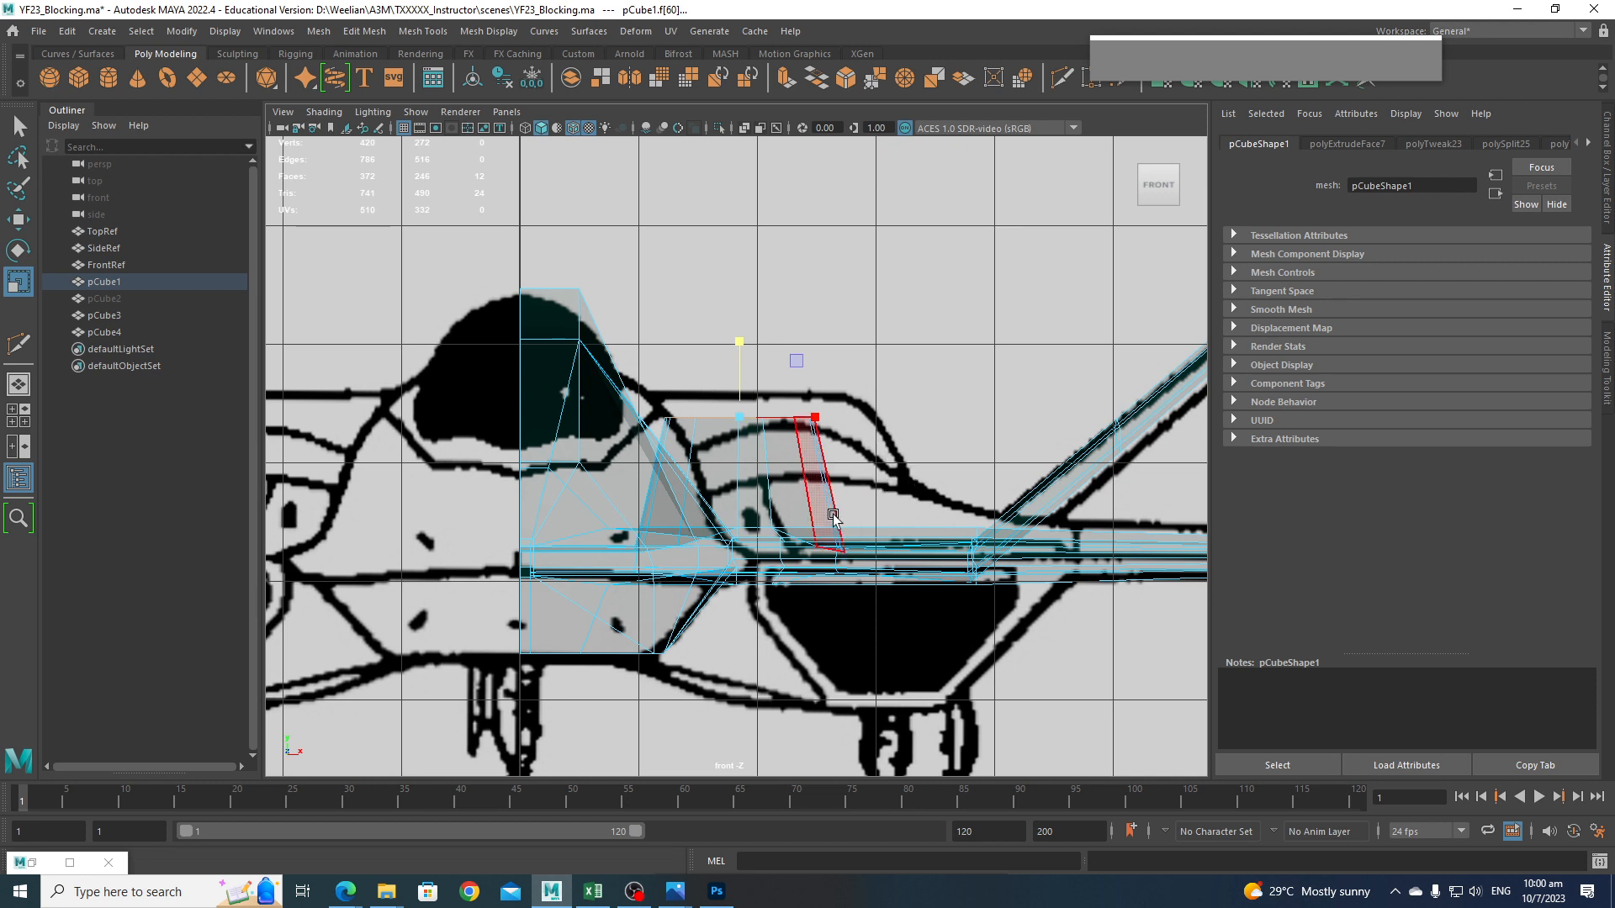
Grow the face selection down the engine hump's sides and raise it to the engine's upper line in the front reference.
key("space")
left_click_drag(910, 499, 911, 458)
left_click_drag(908, 467, 976, 418, "alt")
scroll(883, 510, "down", 5)
scroll(919, 443, "up", 3, "alt")
middle_click_drag(976, 418, 886, 528, "alt")
scroll(885, 527, "up", 4)
left_click_drag(885, 527, 889, 526, "alt")
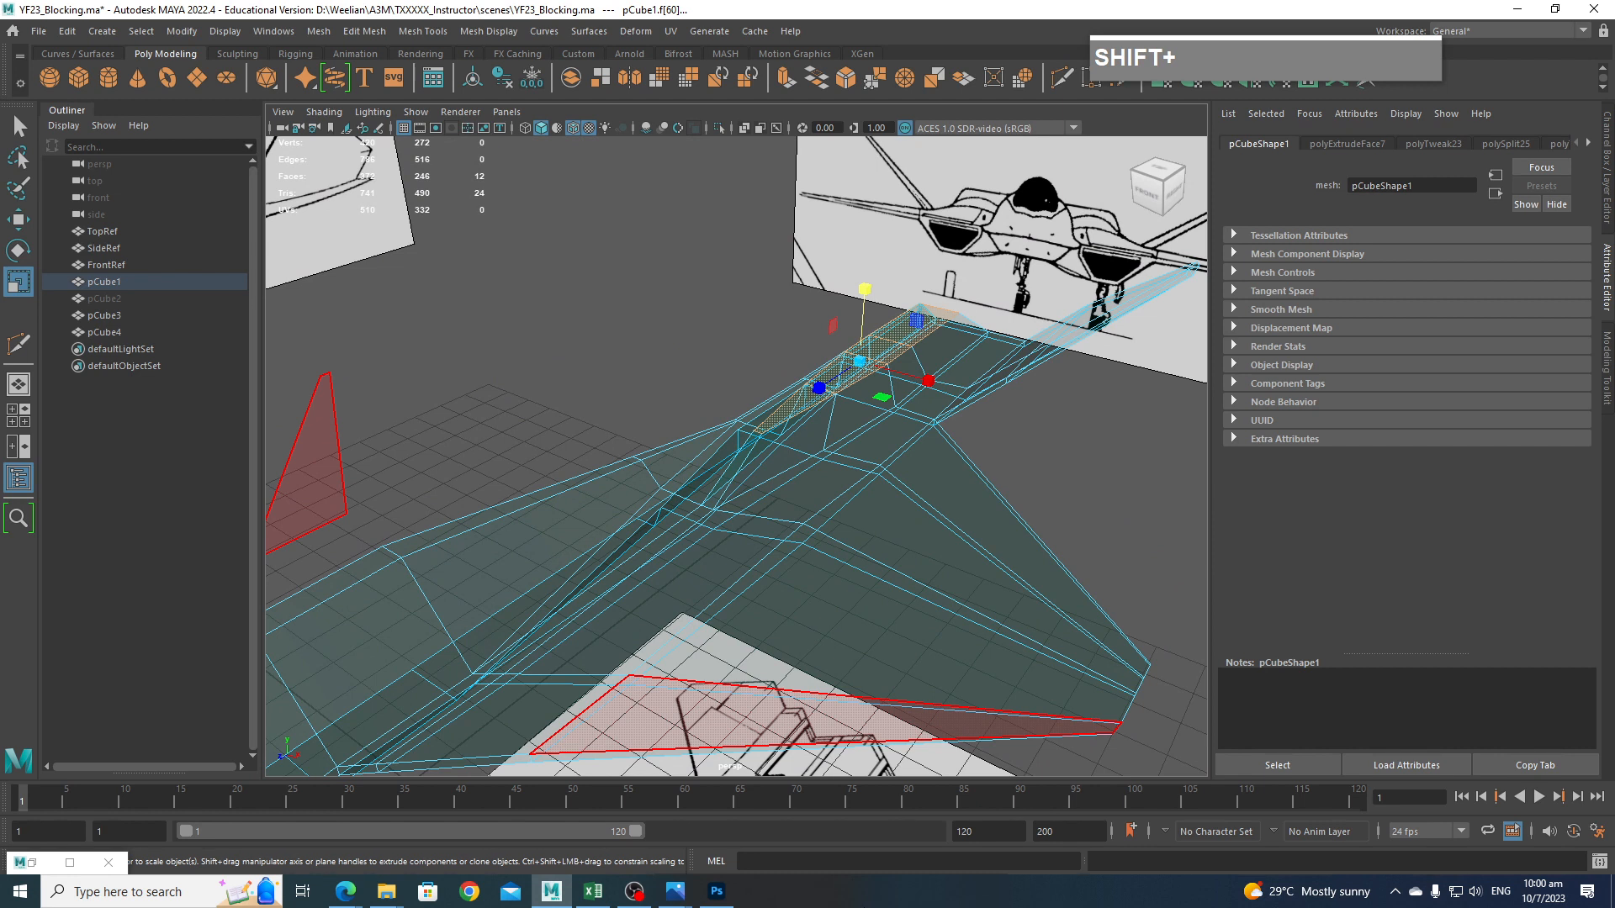
key("shift+period")
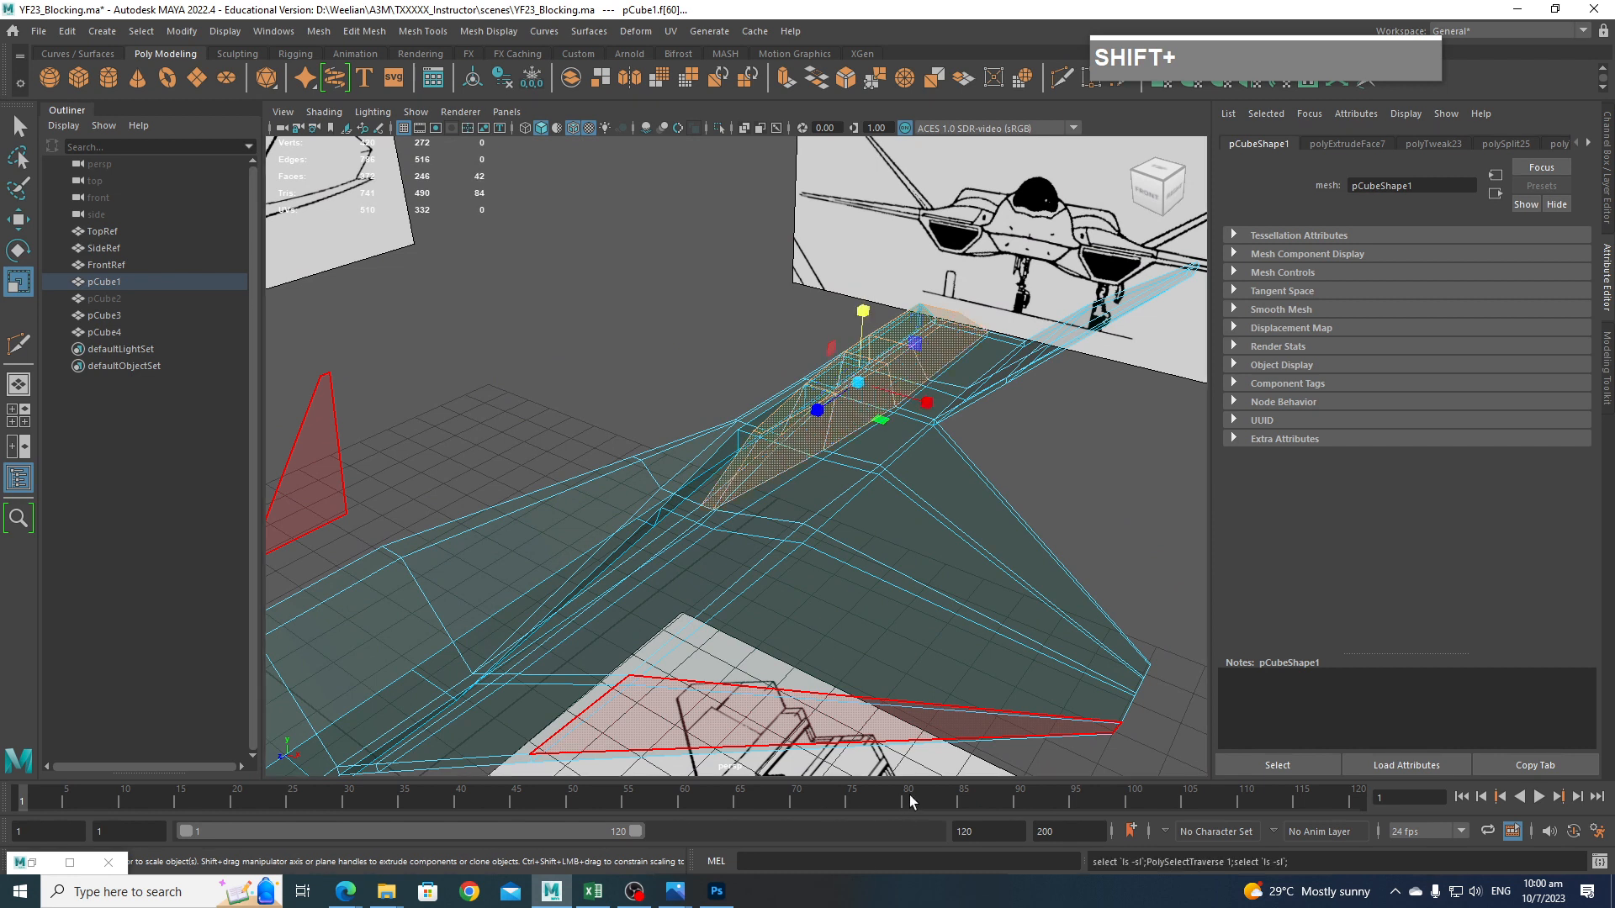
key("w")
left_click_drag(856, 301, 865, 290)
key("space")
left_click_drag(905, 406, 908, 448)
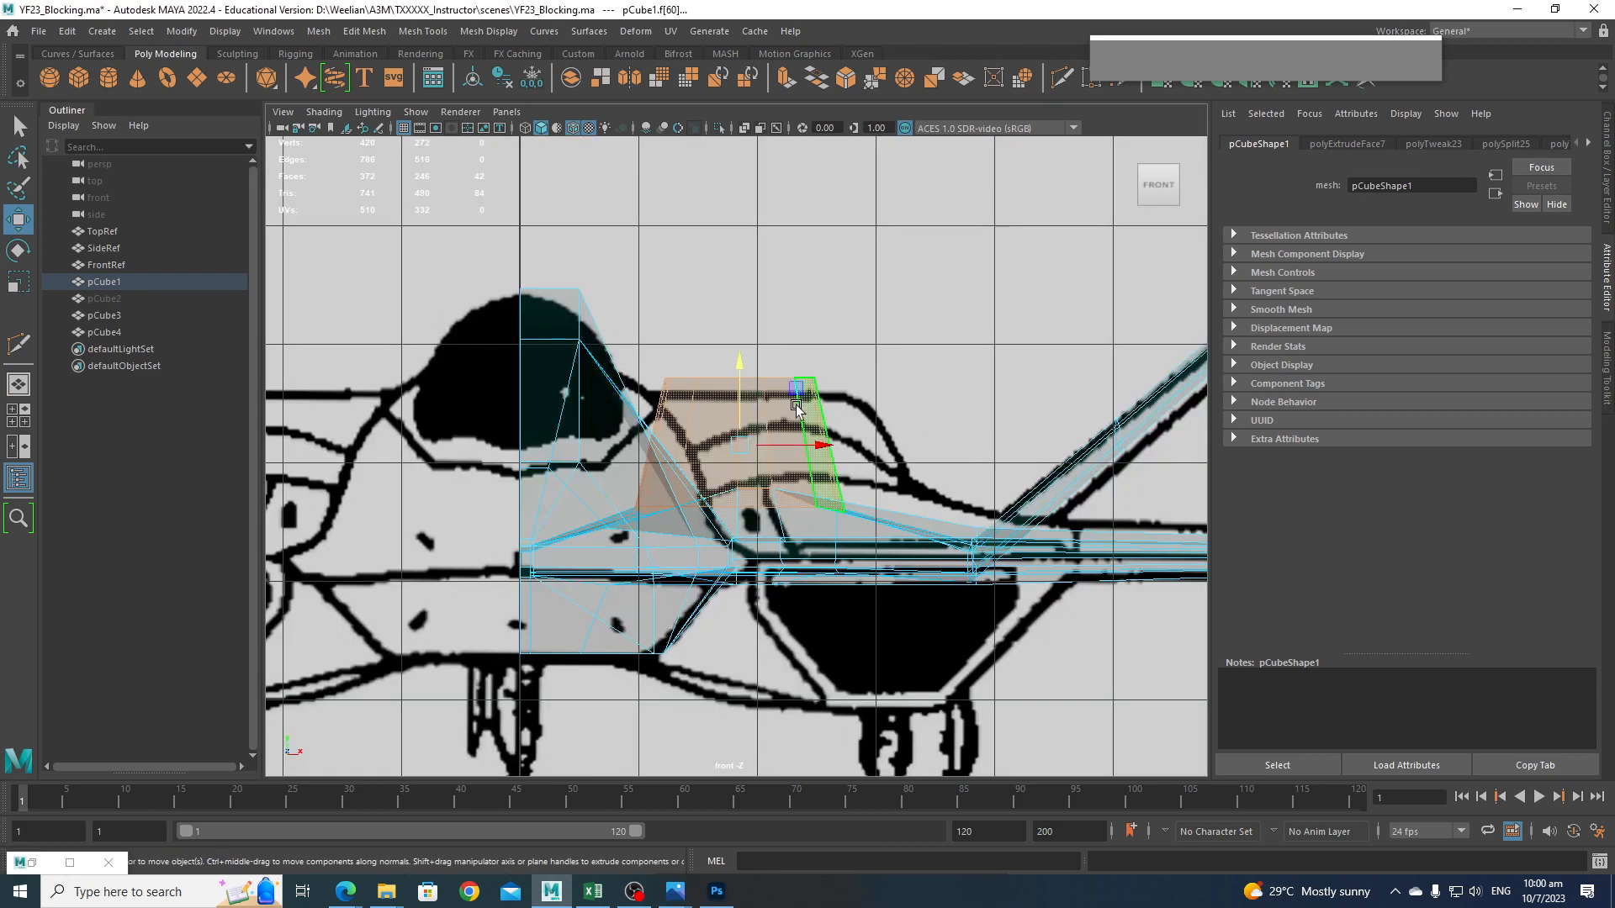
left_click_drag(742, 367, 741, 363)
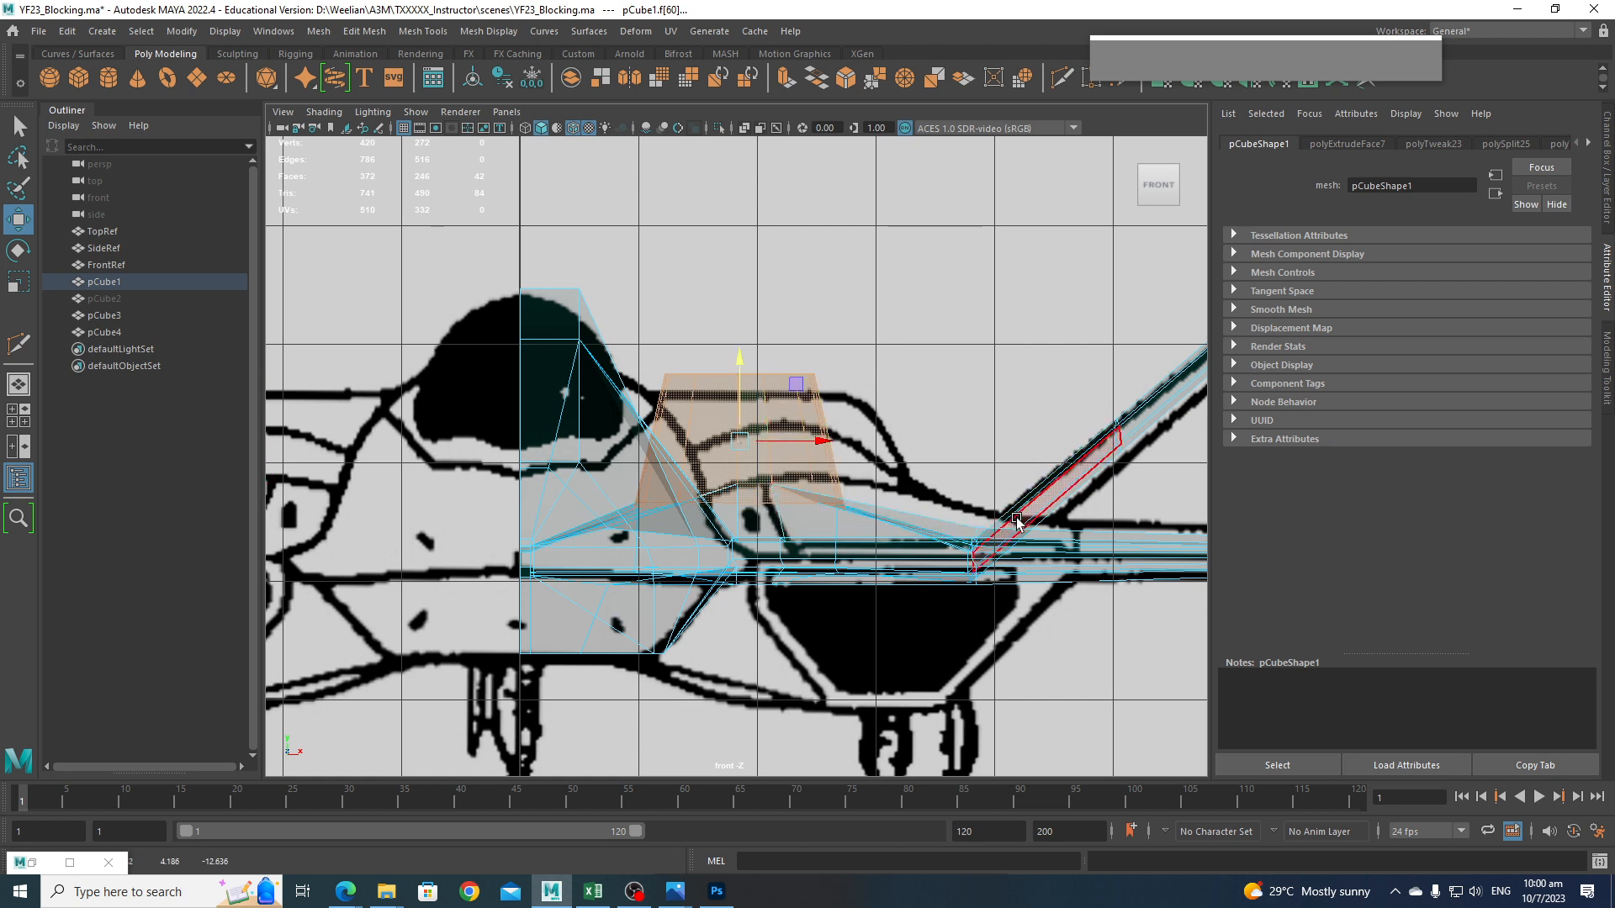
In the top view, move three vertices along the hump's outer base edge outward to widen its base.
key("space")
left_click_drag(901, 497, 730, 519)
key("space")
left_click_drag(730, 518, 656, 515)
middle_click_drag(936, 453, 926, 496, "alt")
scroll(828, 487, "up", 2)
middle_click_drag(828, 488, 798, 445, "alt")
scroll(795, 420, "up", 2)
right_click_drag(799, 409, 744, 431)
left_click_drag(782, 385, 783, 387)
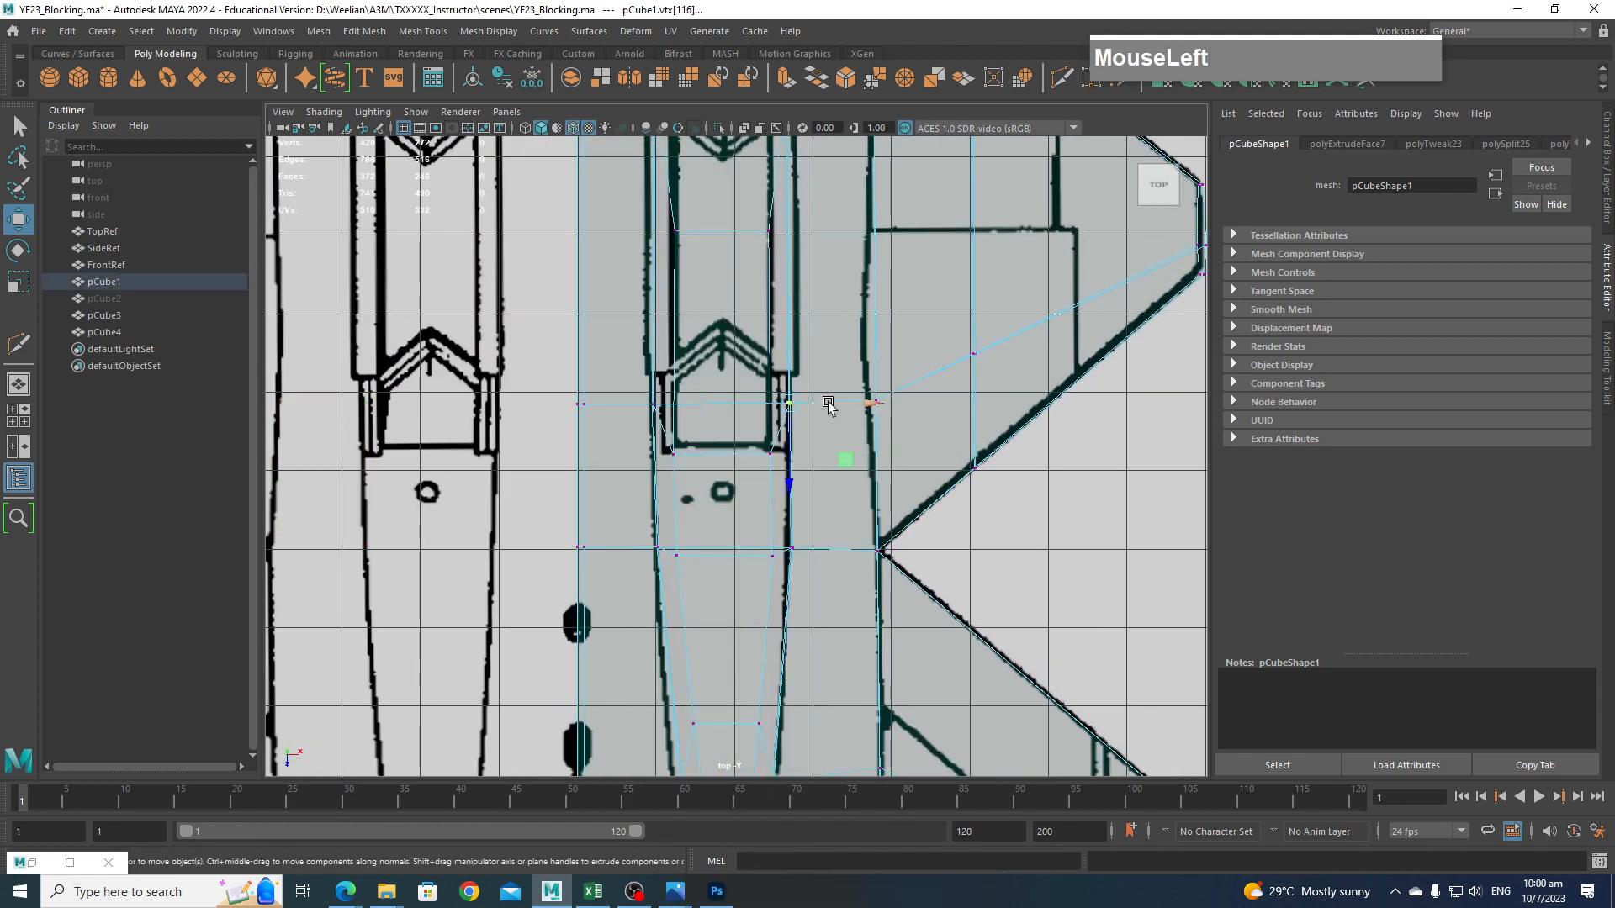
middle_click_drag(843, 364, 812, 242, "alt")
left_click(772, 412)
left_click_drag(843, 436, 875, 436)
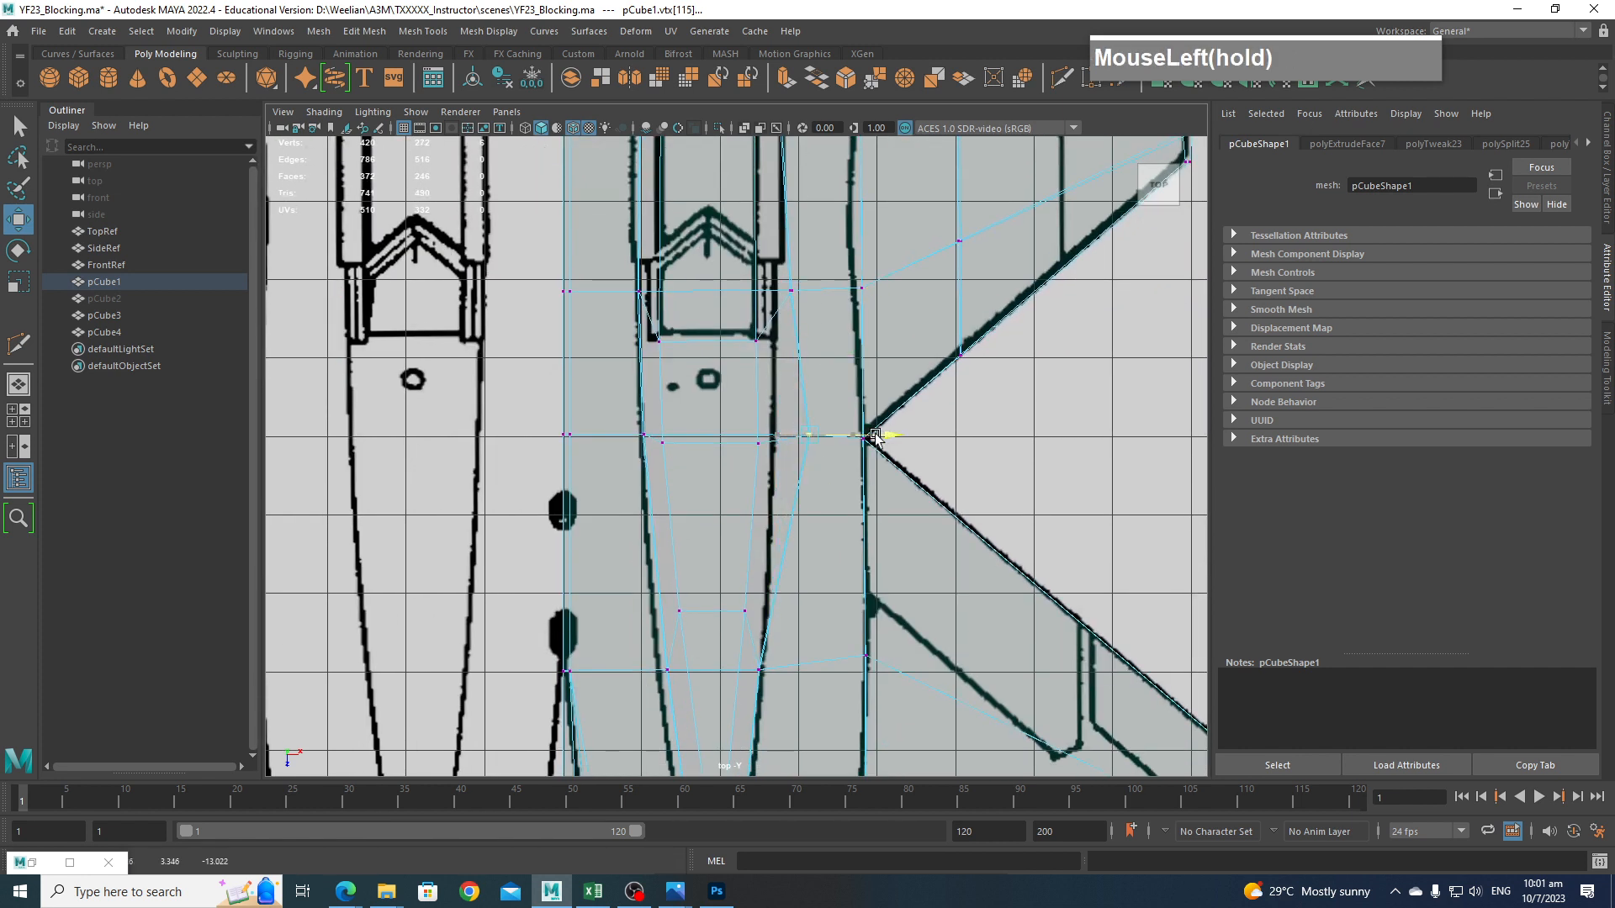
left_click_drag(775, 272, 876, 291)
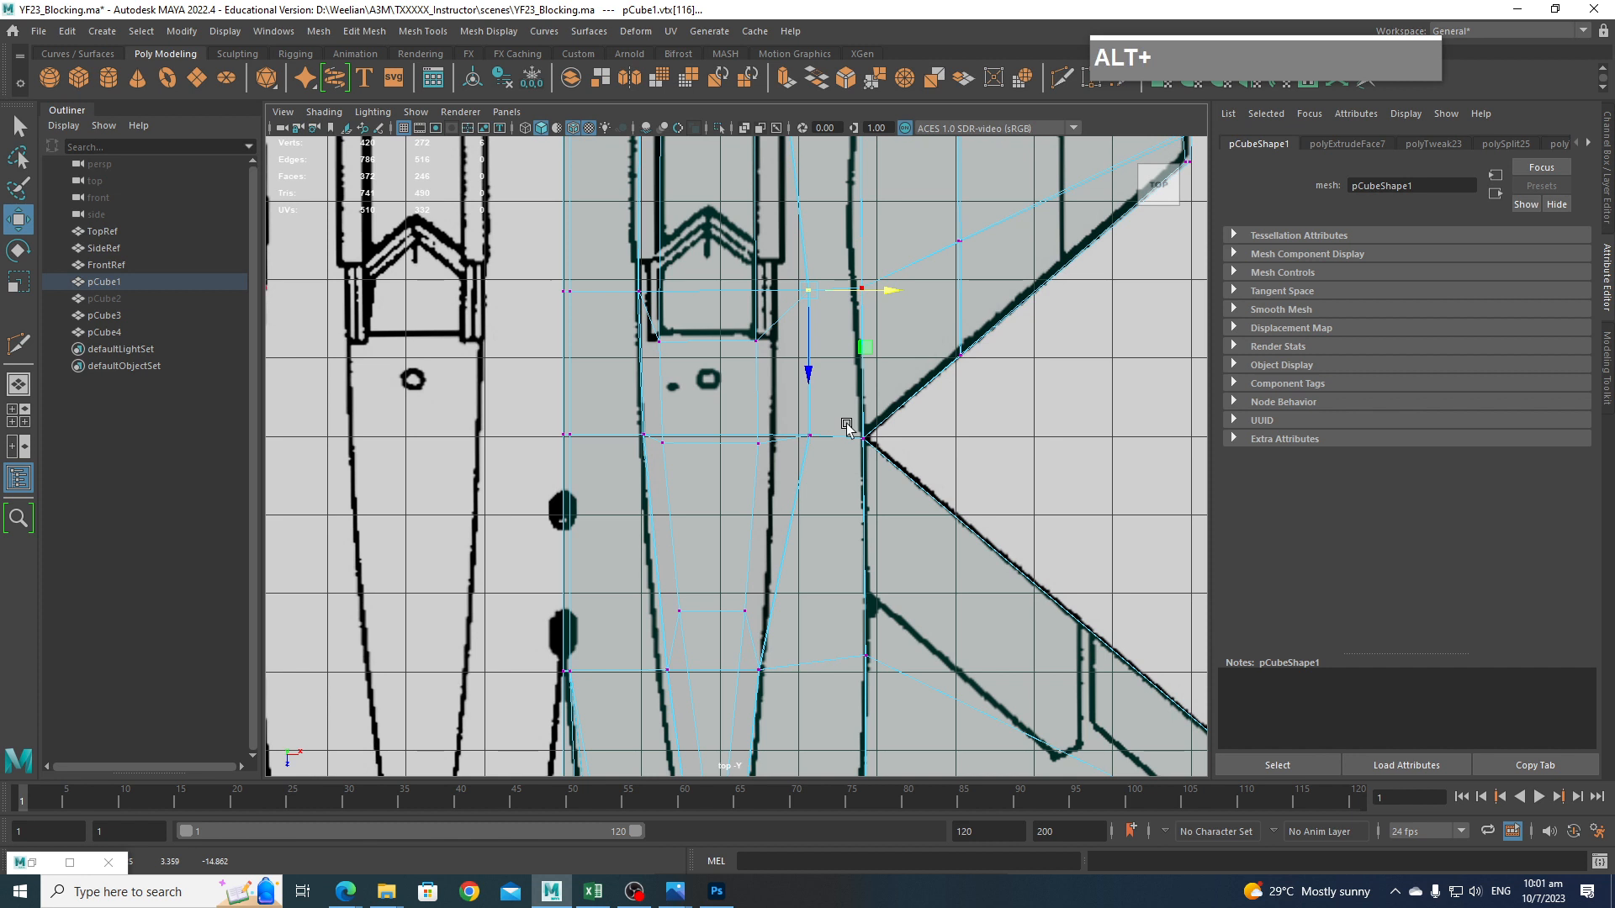
middle_click_drag(810, 657, 808, 424, "alt")
left_click_drag(811, 461, 848, 437)
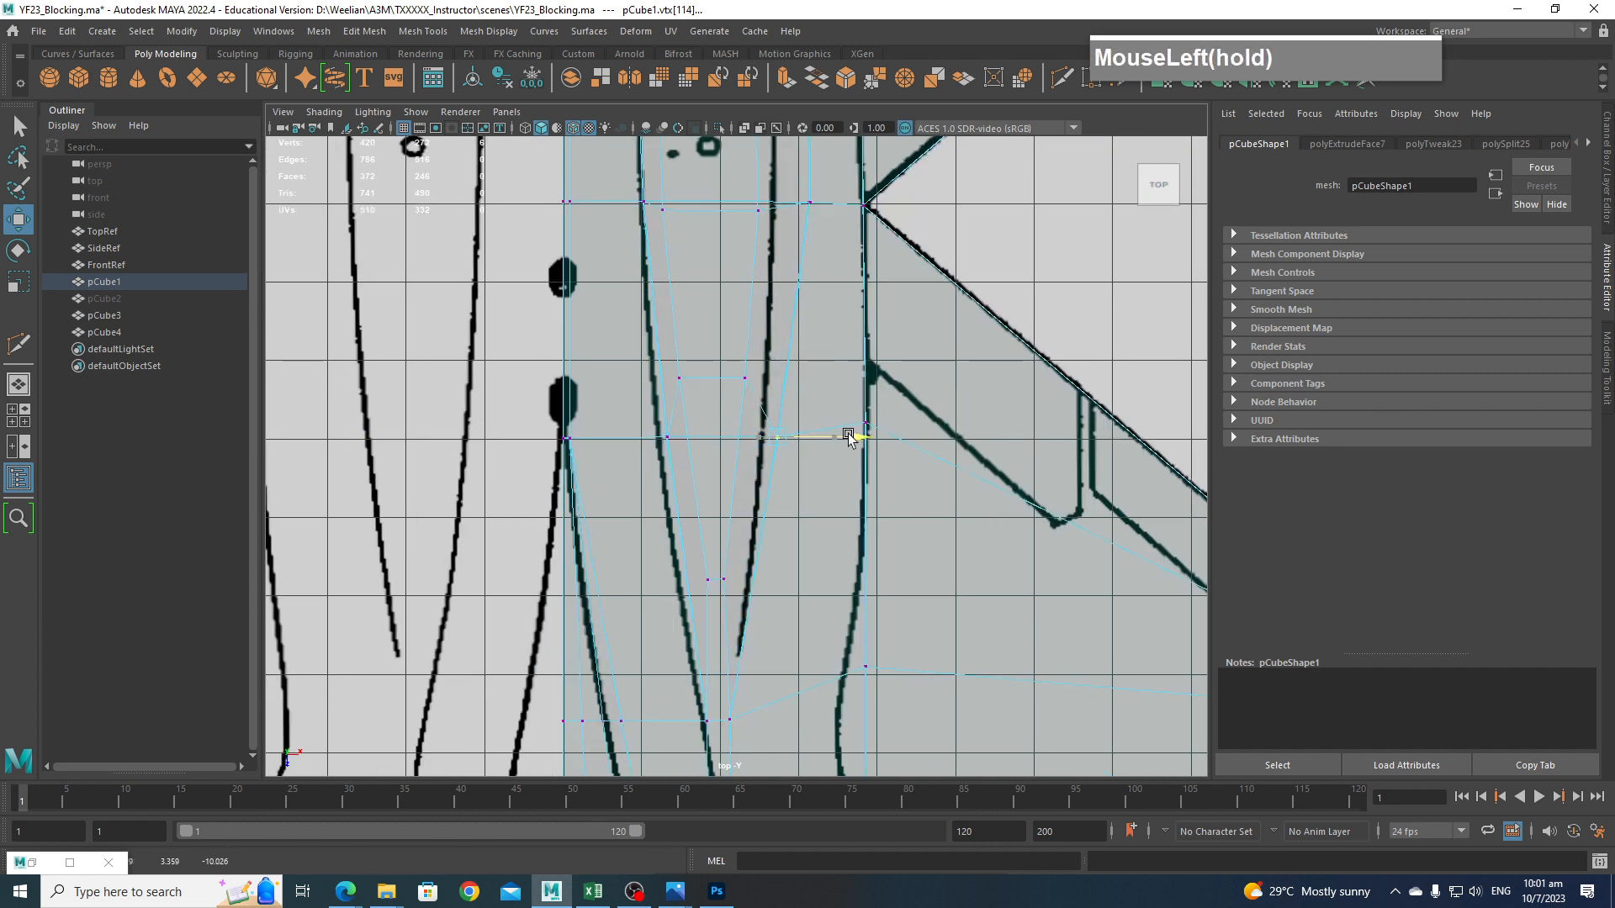
Move the vertices along the hump's inner base edge toward the fuselage centreline in the top view.
left_click_drag(704, 363, 751, 380)
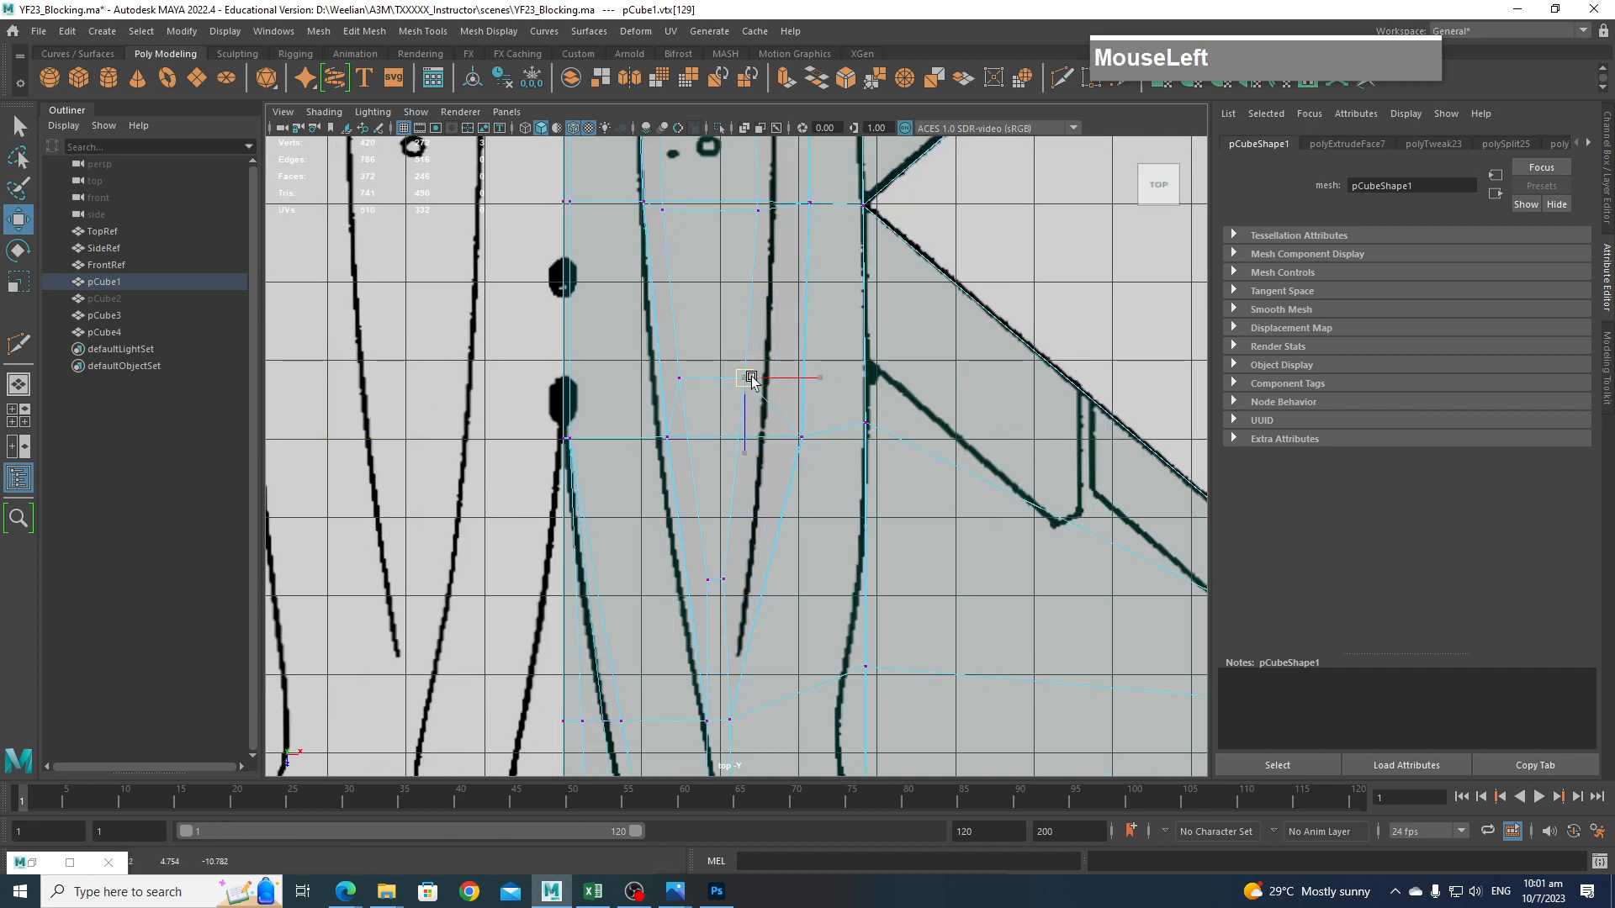
left_click_drag(670, 465, 626, 446)
middle_click_drag(636, 227, 650, 349, "alt")
mouse_move(640, 300)
left_mouse_down()
mouse_move(662, 354)
mouse_move(618, 324)
left_mouse_up()
middle_click_drag(658, 330, 671, 463, "alt")
left_click(666, 309)
left_click_drag(666, 309, 637, 309)
Move the hump's inner top vertices and front vertices to follow the engine outline in the top reference.
left_click(689, 462)
left_click_drag(689, 462, 673, 462)
left_click(710, 379)
left_click_drag(711, 379, 694, 375)
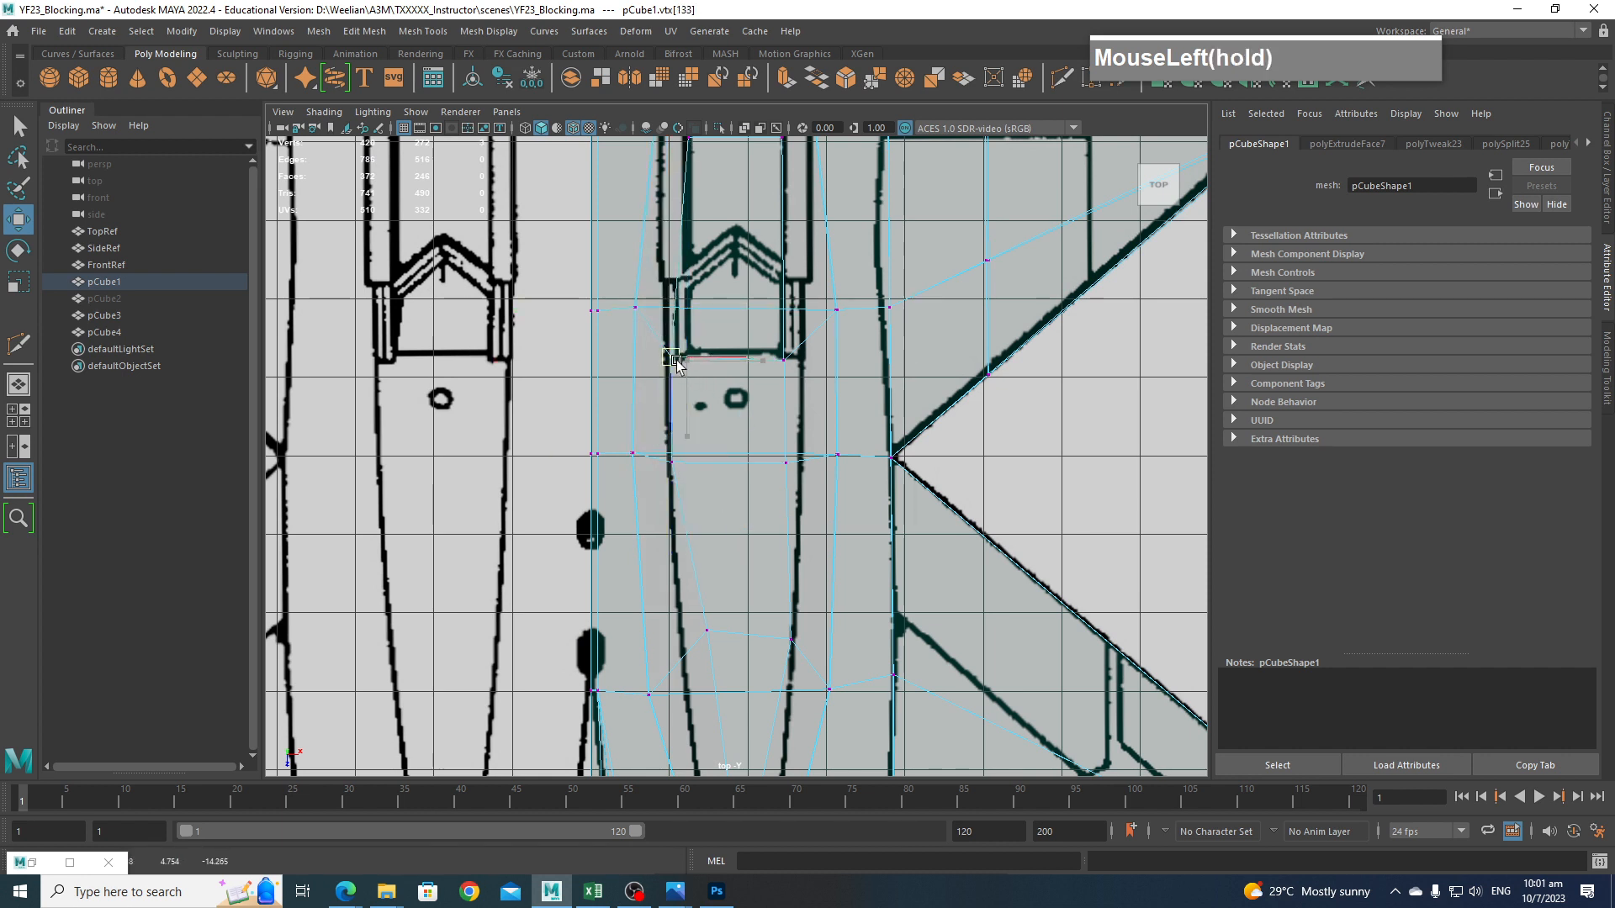
middle_click_drag(694, 374, 699, 227, "alt")
left_click(709, 497)
middle_click_drag(692, 516, 761, 374, "alt")
left_click(792, 386)
left_click_drag(792, 386, 795, 405)
middle_click_drag(779, 453, 787, 377, "alt")
Move the hump's outer top vertices onto the outer side of the engine outline in the top reference.
left_click_drag(724, 478, 777, 499)
left_click(758, 502)
middle_click_drag(820, 378, 785, 652, "alt")
left_click_drag(745, 586, 770, 611)
middle_click_drag(772, 577, 759, 703, "alt")
left_click_drag(729, 504, 760, 532)
left_click_drag(738, 429, 756, 439)
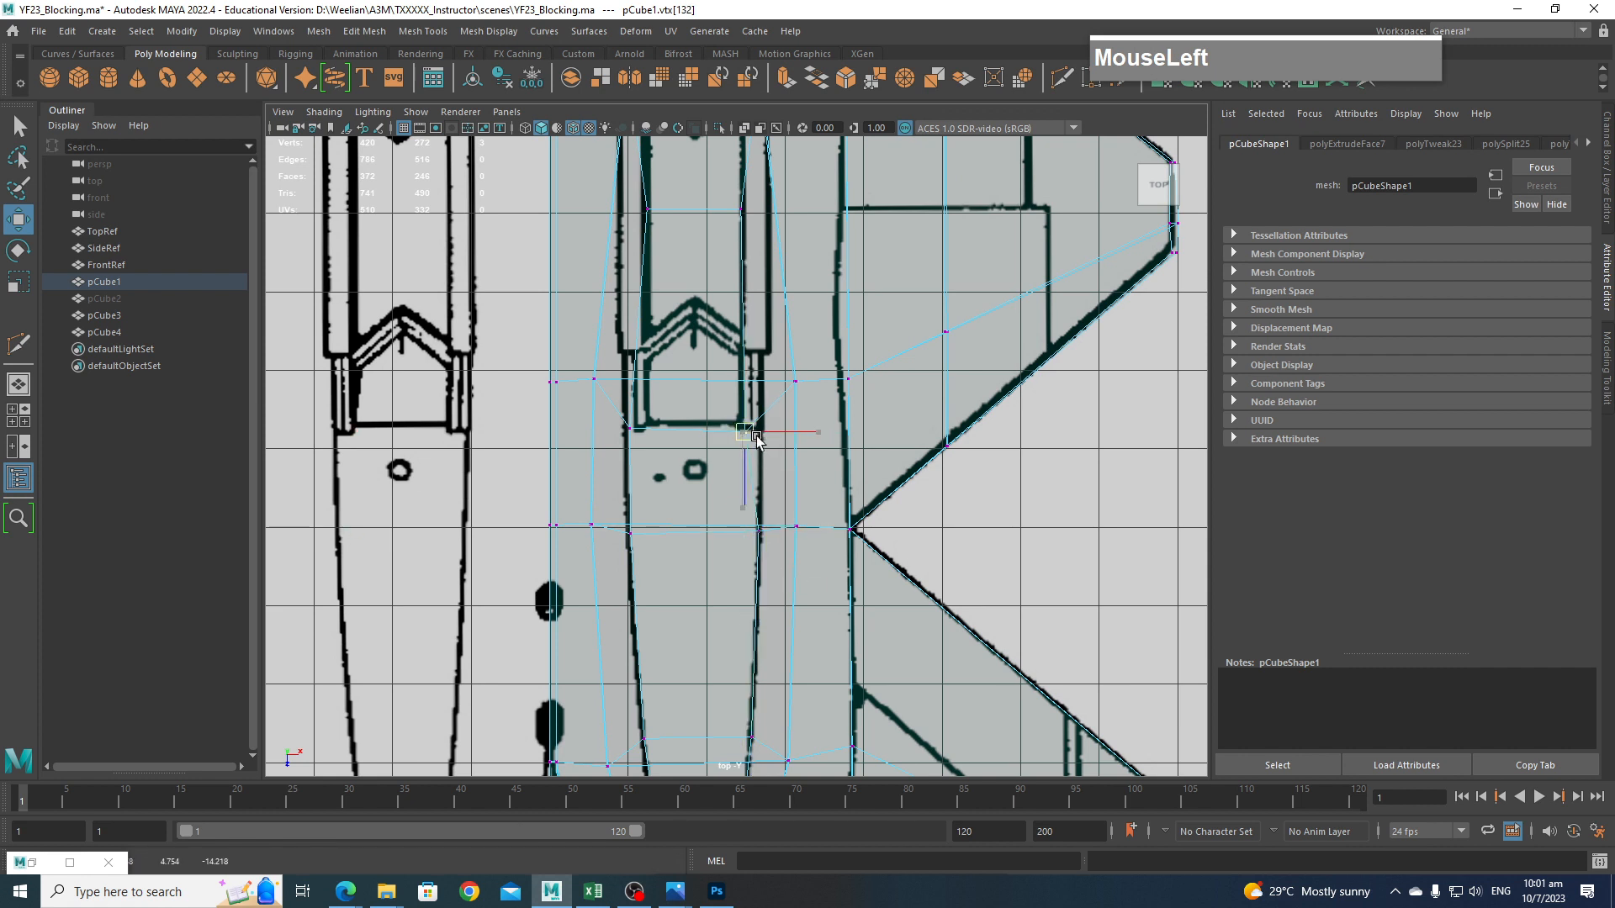
Align the top vertices over the exhaust trough and the rear inner corner vertices with the top reference outline.
middle_click_drag(664, 429, 672, 648, "alt")
left_click(658, 428)
left_click_drag(660, 430, 635, 418)
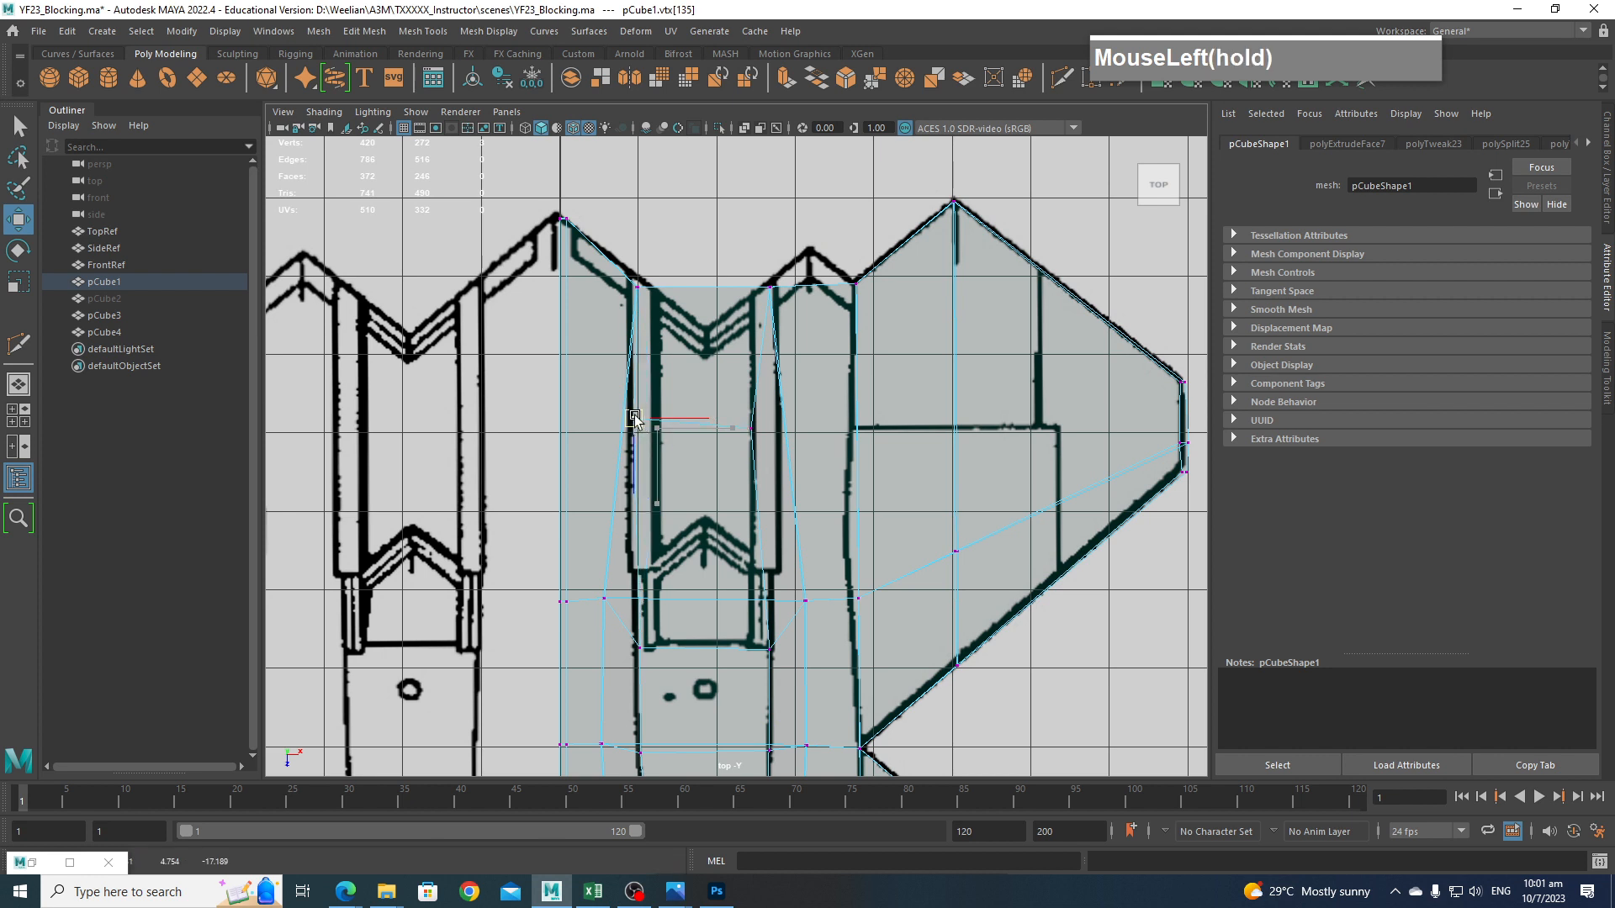
left_click(769, 418)
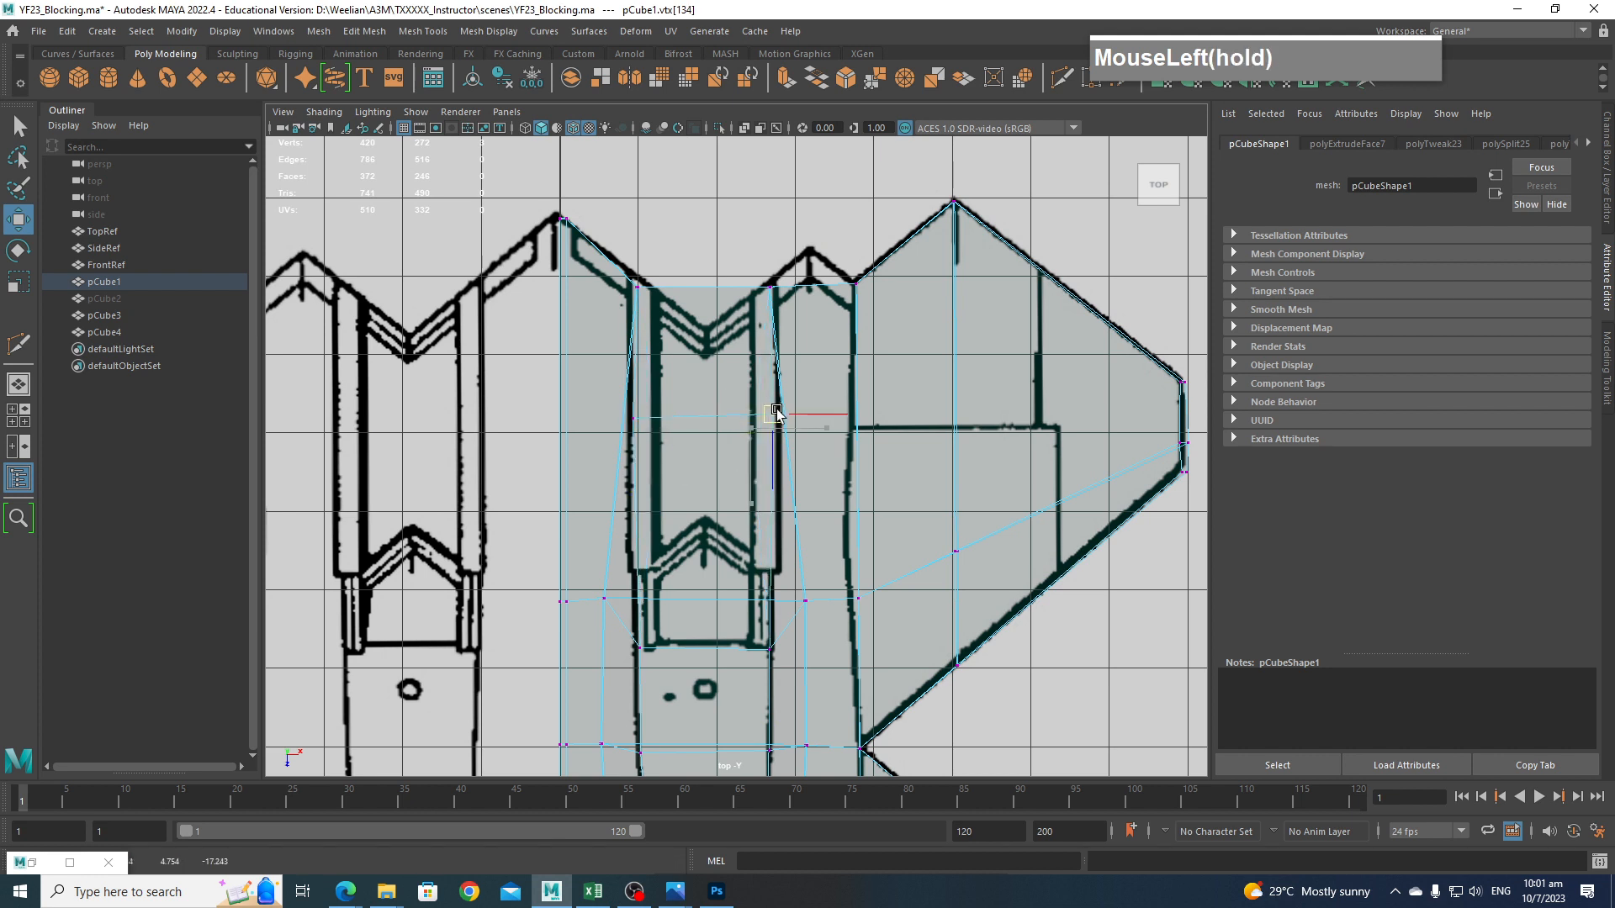
middle_click_drag(779, 490, 777, 352, "alt")
middle_click_drag(470, 283, 485, 400, "alt")
middle_click_drag(645, 297, 654, 363, "alt")
left_click_drag(668, 276, 647, 226)
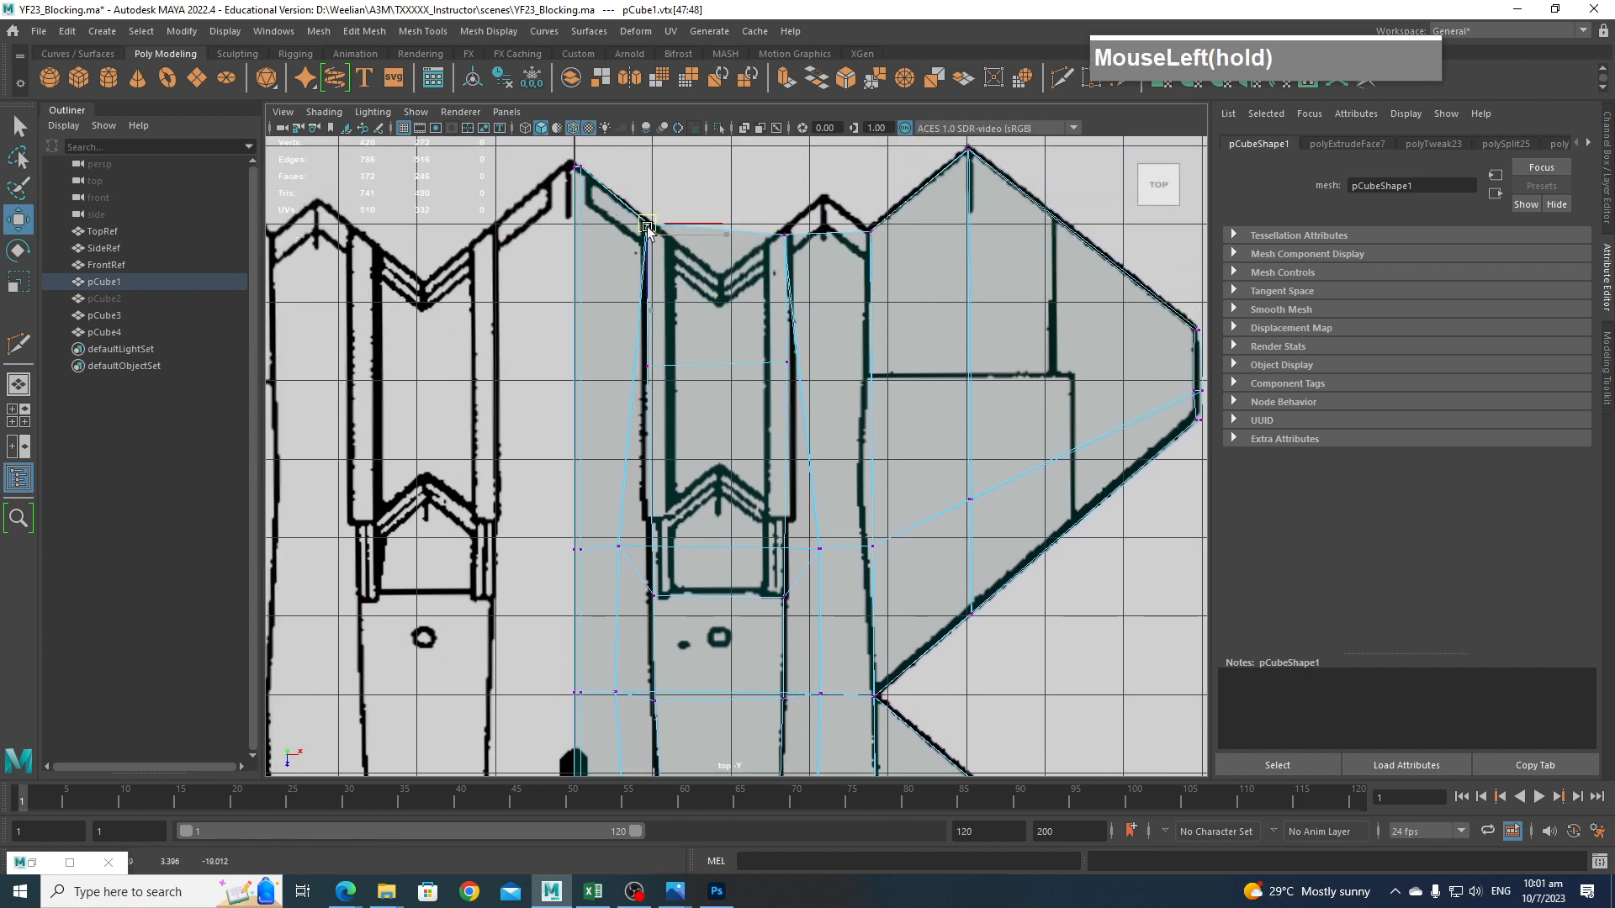
In the side view, adjust the hump's two forward rows of top vertices to the reference's upper engine line.
left_click(621, 550)
scroll(736, 580, "down", 2)
middle_click_drag(805, 517, 774, 398, "alt")
key("space")
left_click_drag(759, 481, 765, 439)
left_click_drag(825, 501, 894, 496, "alt")
scroll(730, 478, "down", 4)
key("space")
scroll(840, 538, "up", 3)
middle_click_drag(913, 492, 820, 522, "alt")
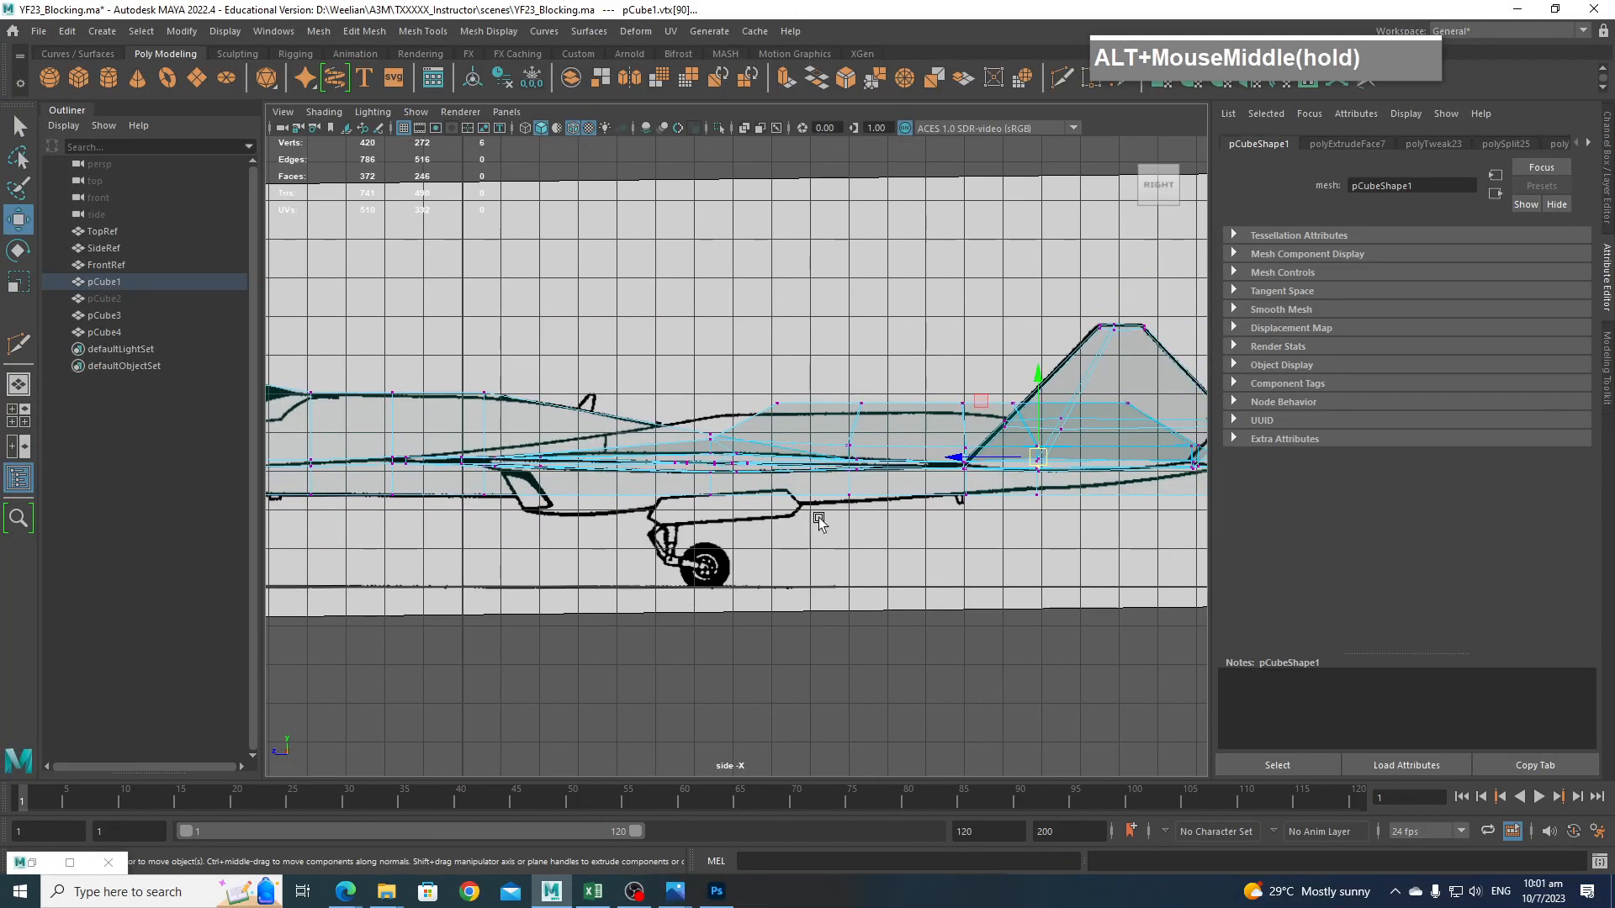
scroll(820, 517, "up", 2)
left_click(795, 385)
left_click_drag(789, 347, 919, 403)
left_click(894, 394)
left_click(888, 345)
left_click_drag(891, 329, 892, 336)
Lower the hump's three rear rows of top vertices to follow the engine contour sloping toward the tail.
left_click_drag(996, 361, 1030, 413)
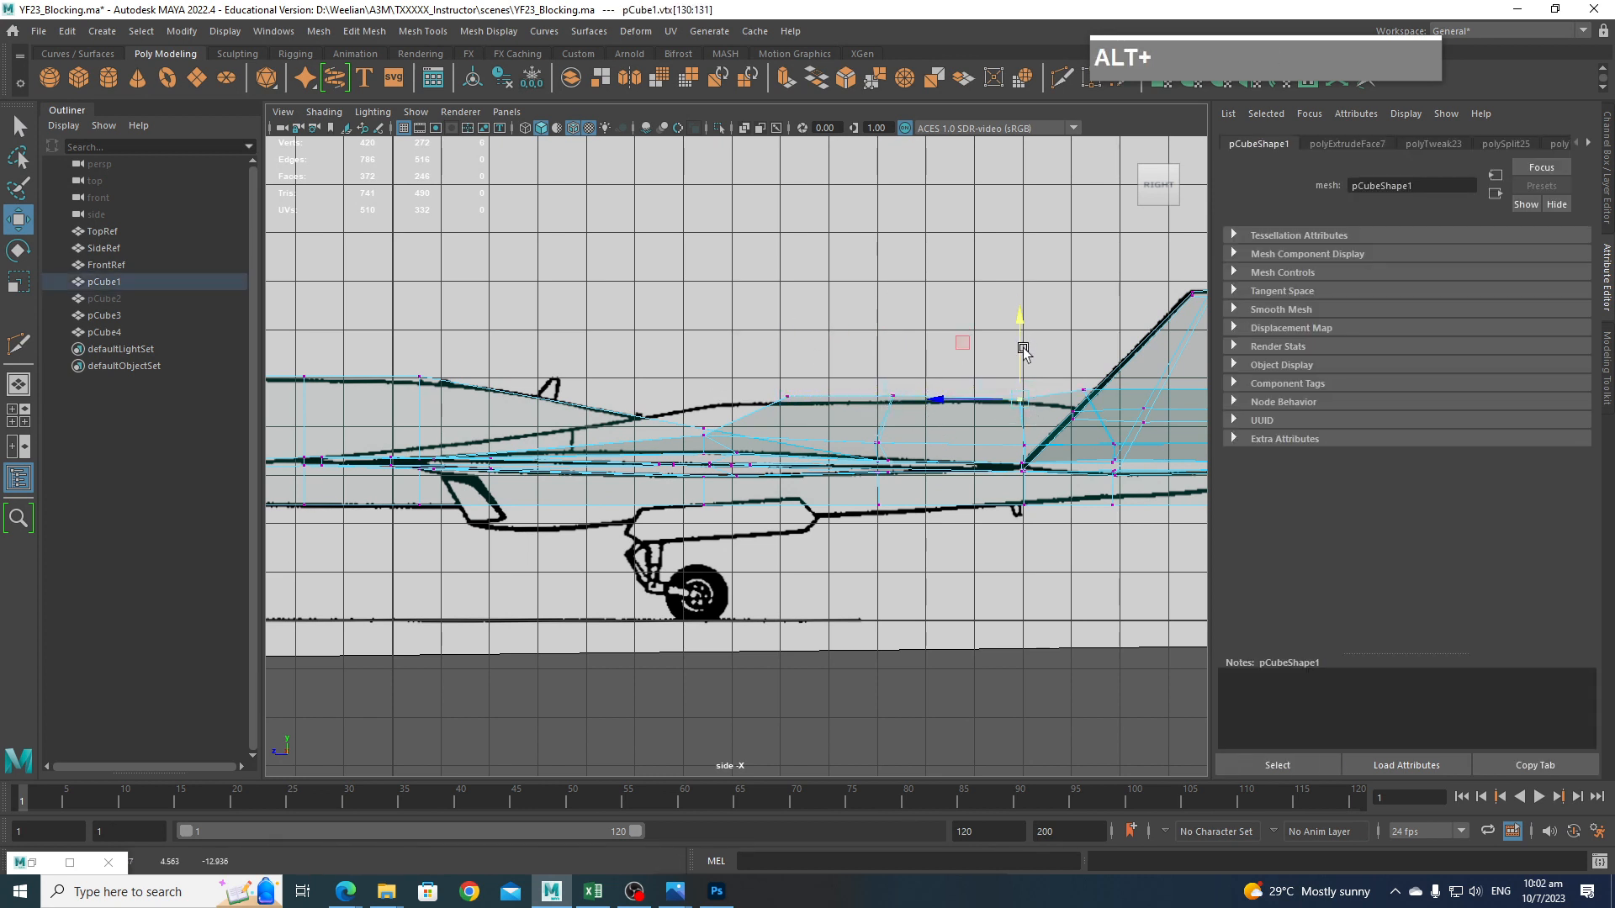
middle_click_drag(1023, 352, 715, 311, "alt")
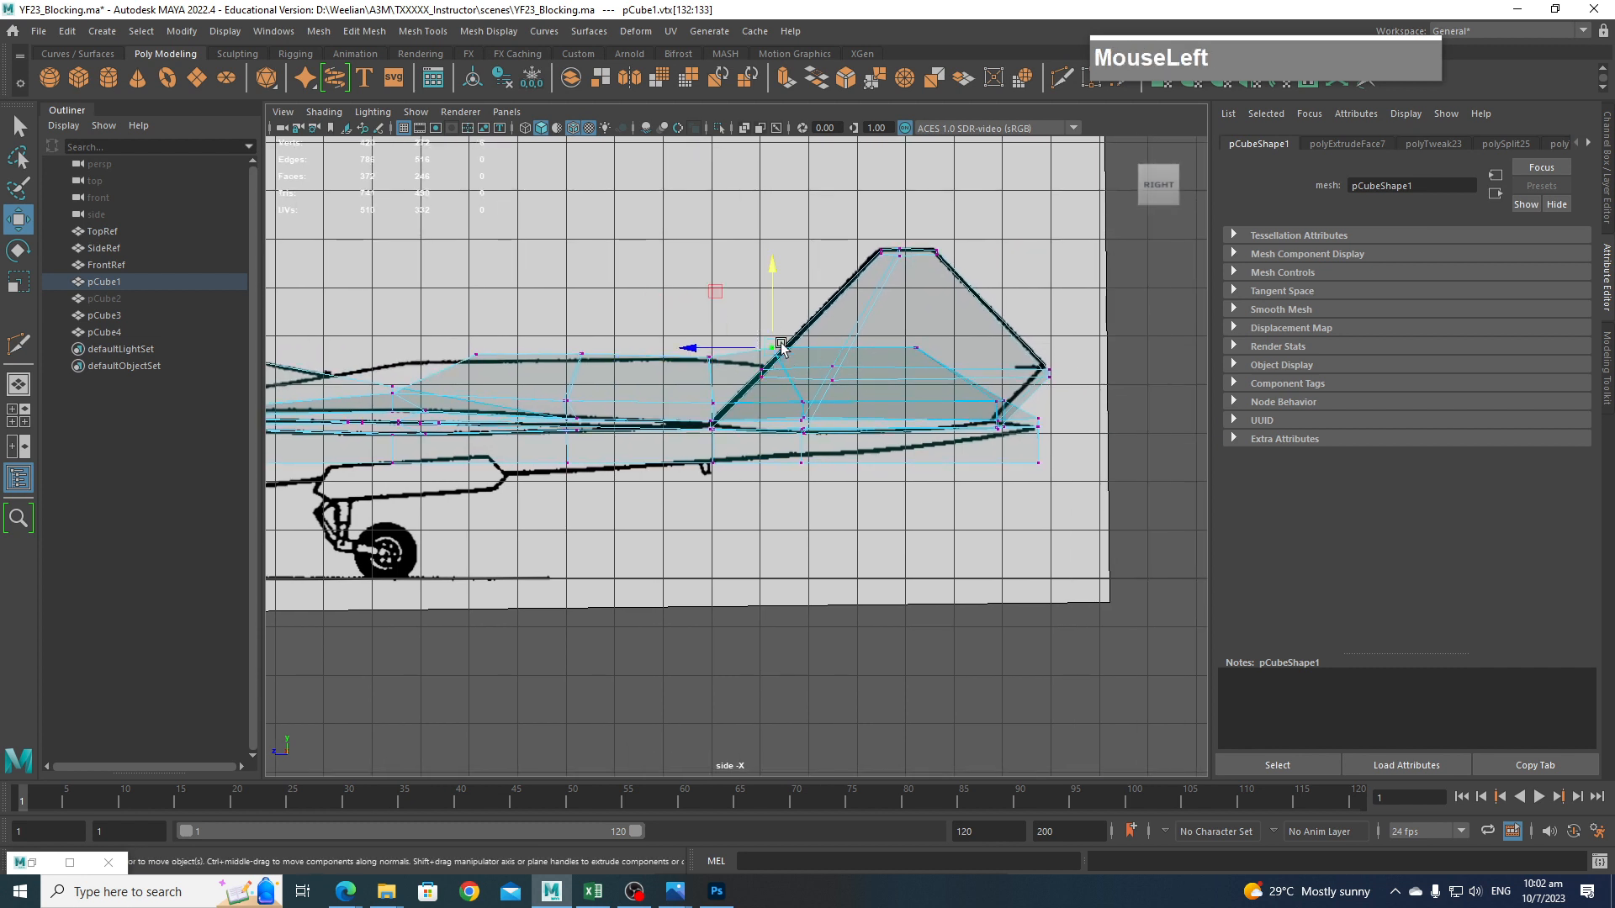
left_click_drag(777, 293, 774, 300)
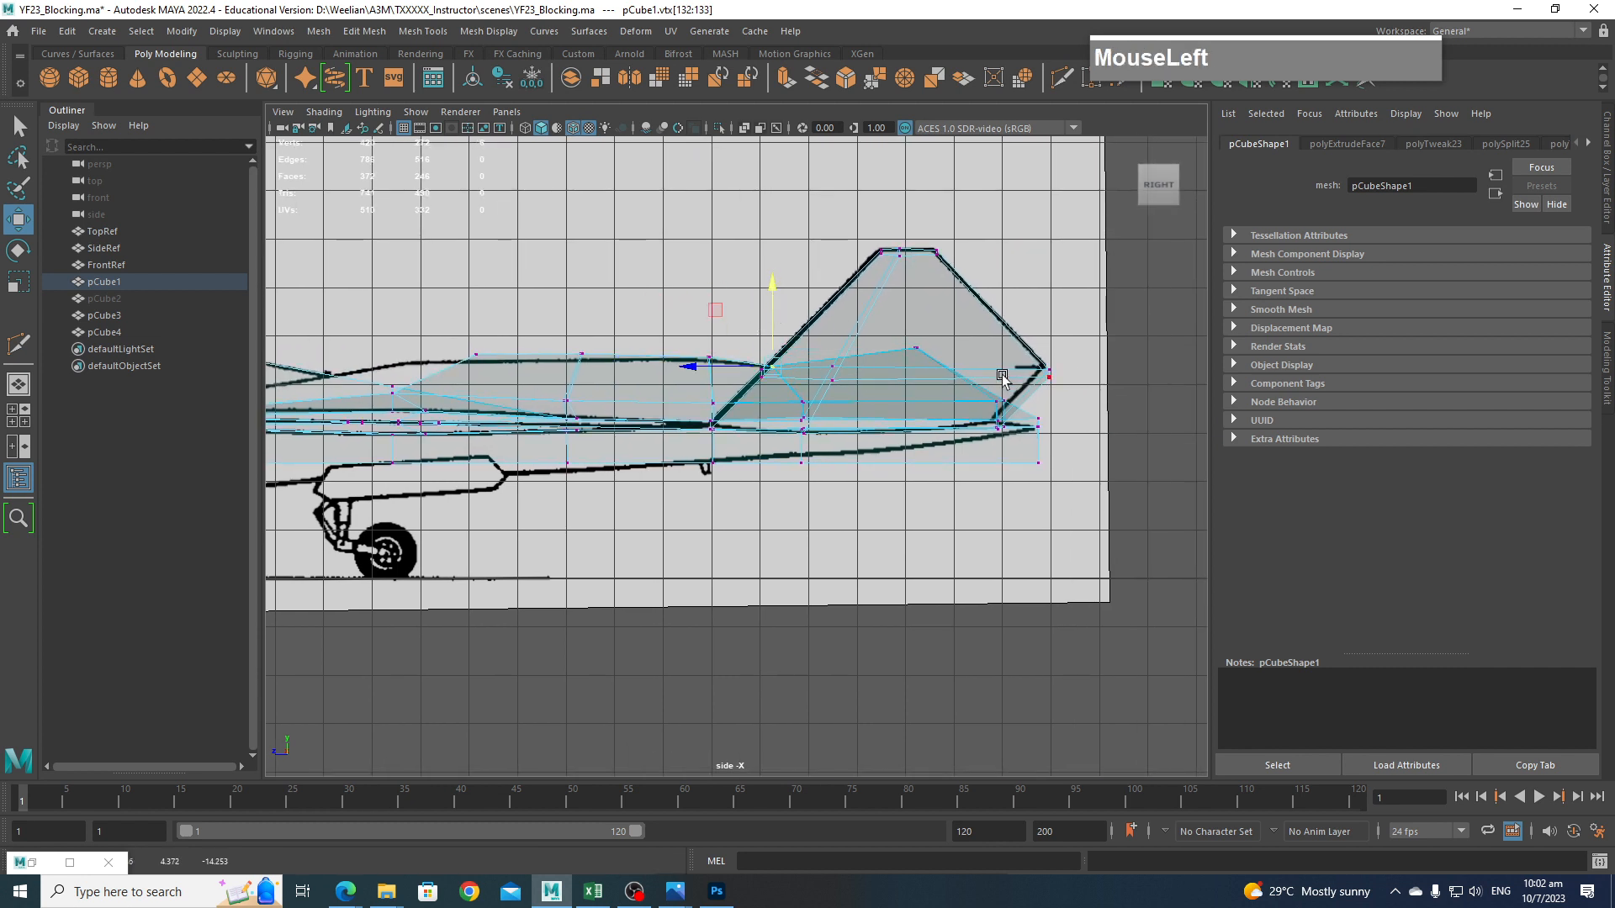
left_click_drag(893, 333, 932, 360)
left_click_drag(911, 278, 924, 324)
middle_click_drag(700, 353, 1006, 351, "alt")
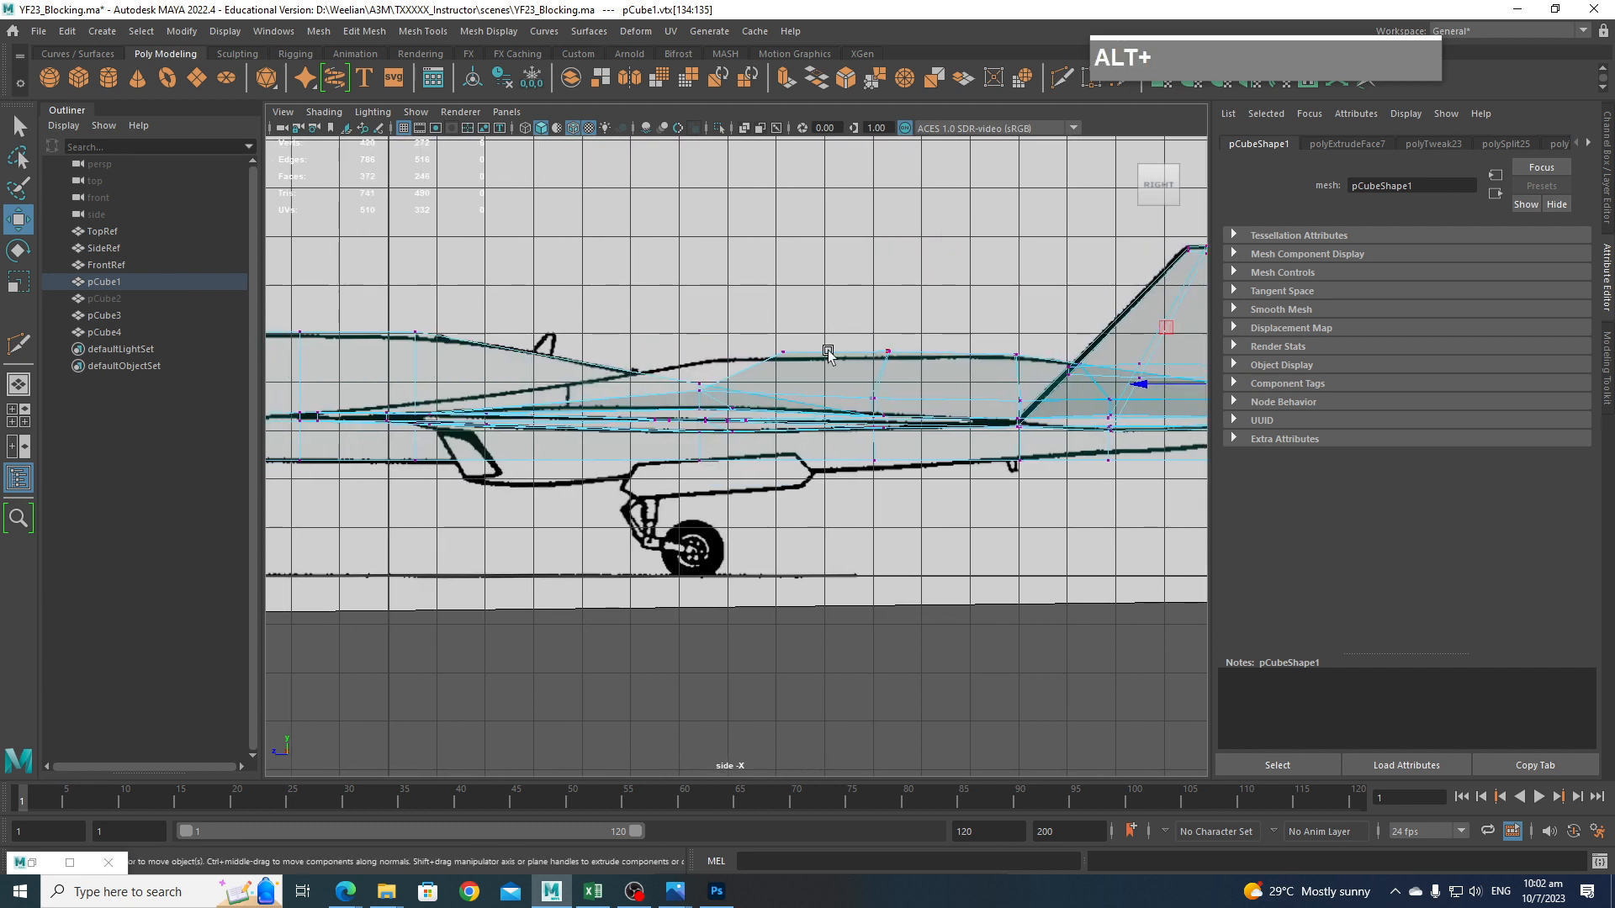
Move the hump's front tip vertices onto the side reference contour and fine-tune the next two top rows.
left_click_drag(747, 338, 814, 360)
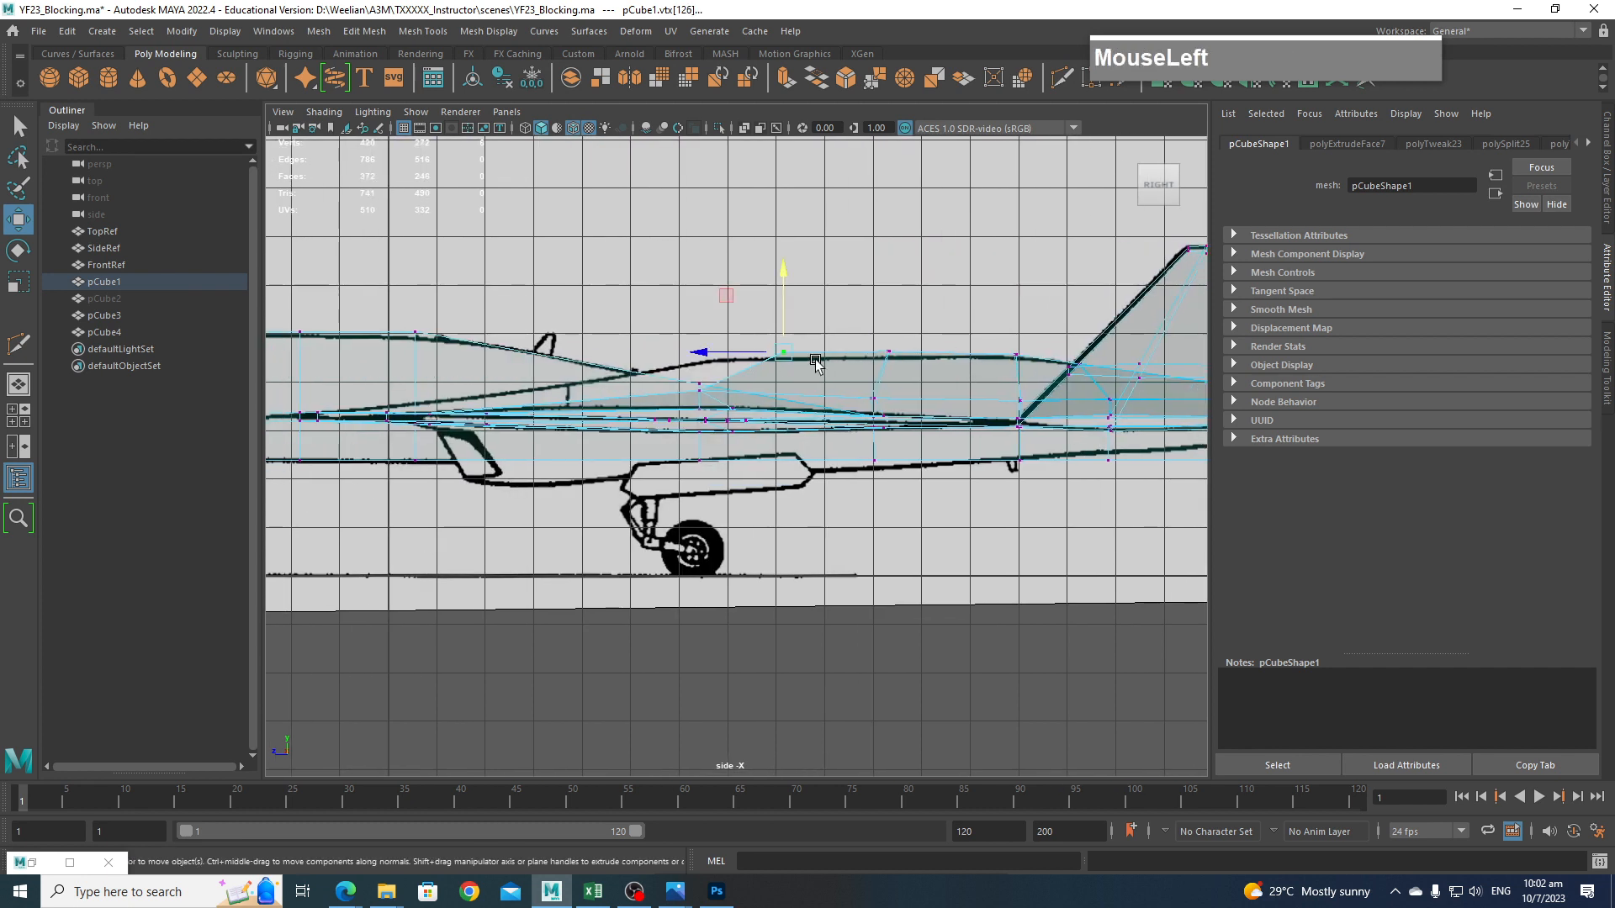
left_click(709, 407)
left_click_drag(709, 406, 677, 377)
left_click_drag(764, 327, 803, 374)
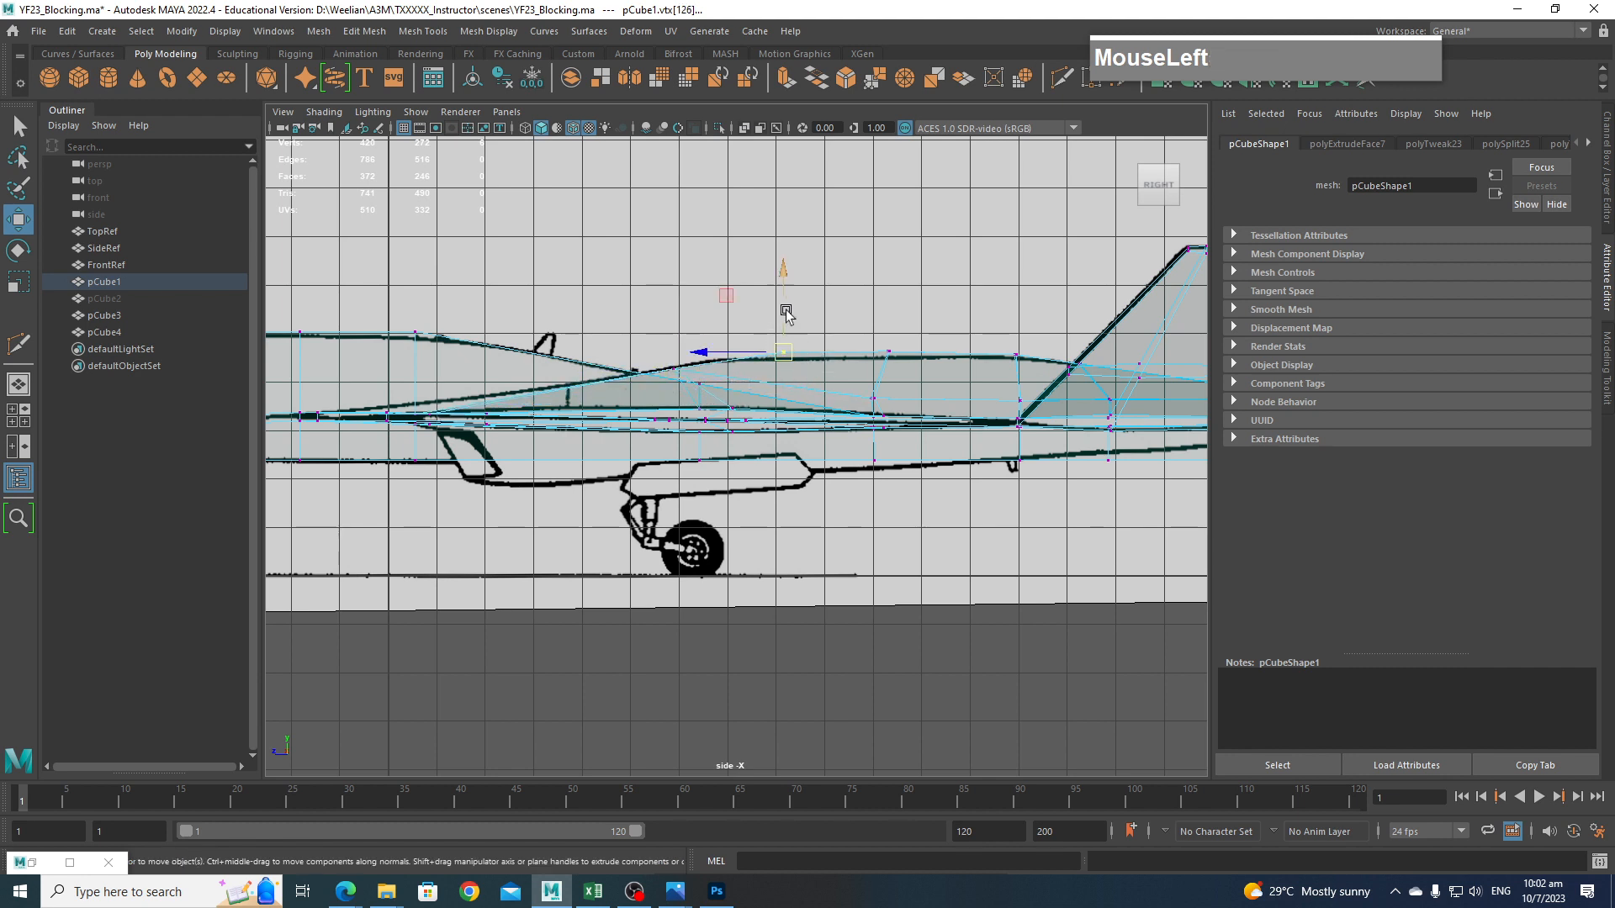
left_click(888, 351)
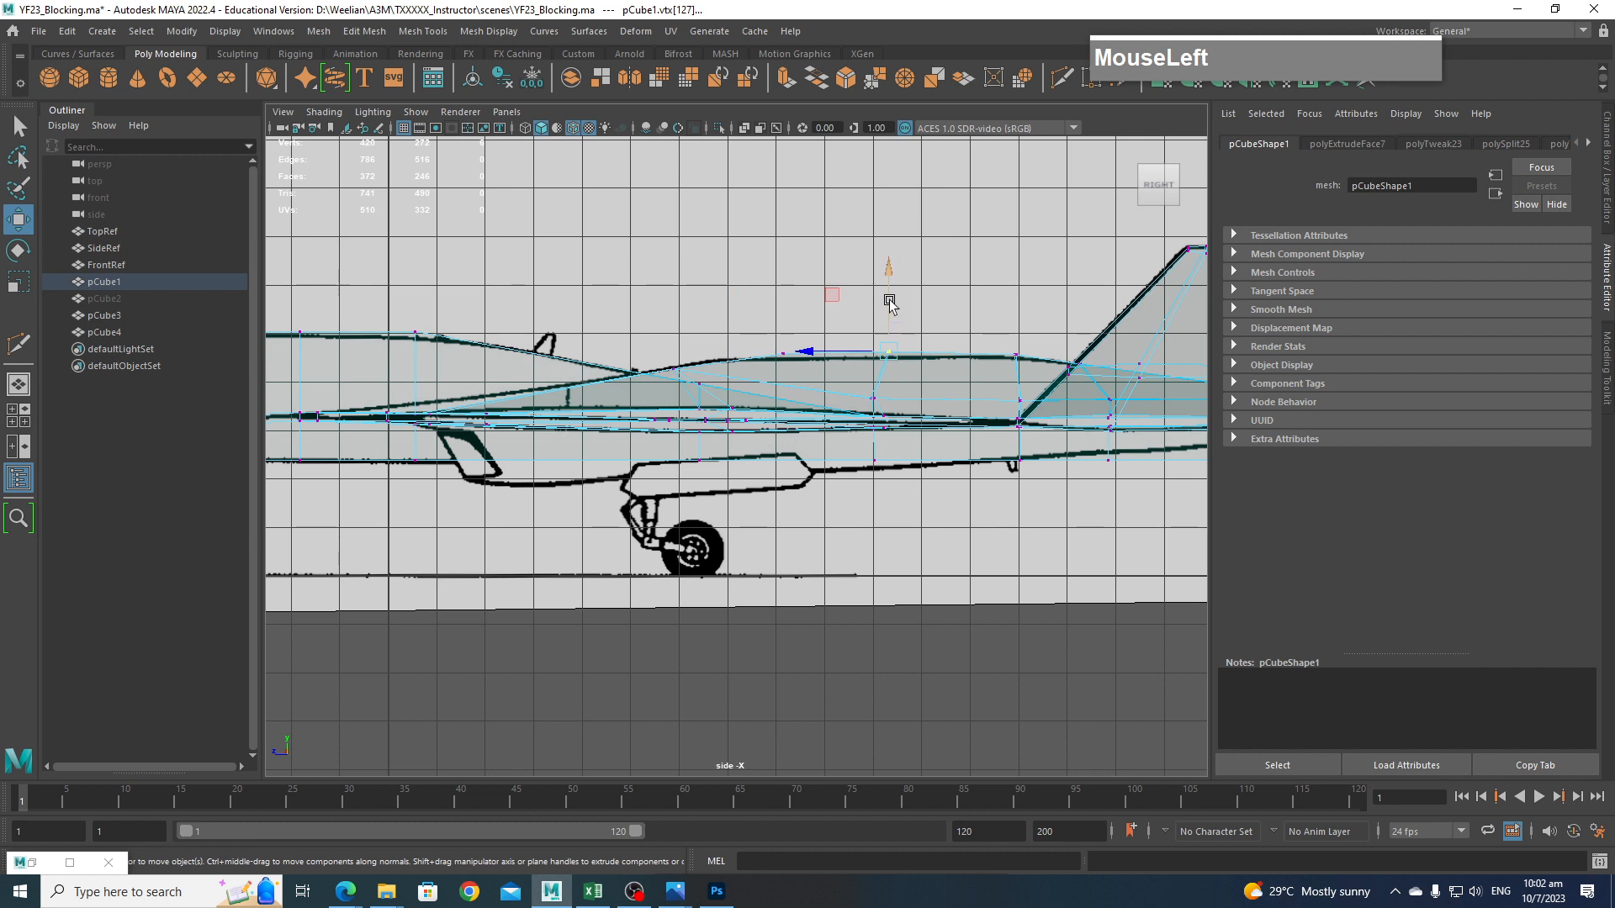
Examine the forward fuselage against the side reference and the reshaped engine hump and wing edges in perspective.
middle_click_drag(818, 337, 912, 336, "alt")
scroll(912, 336, "up", 5)
middle_click_drag(707, 386, 796, 446, "alt")
scroll(797, 447, "up", 2)
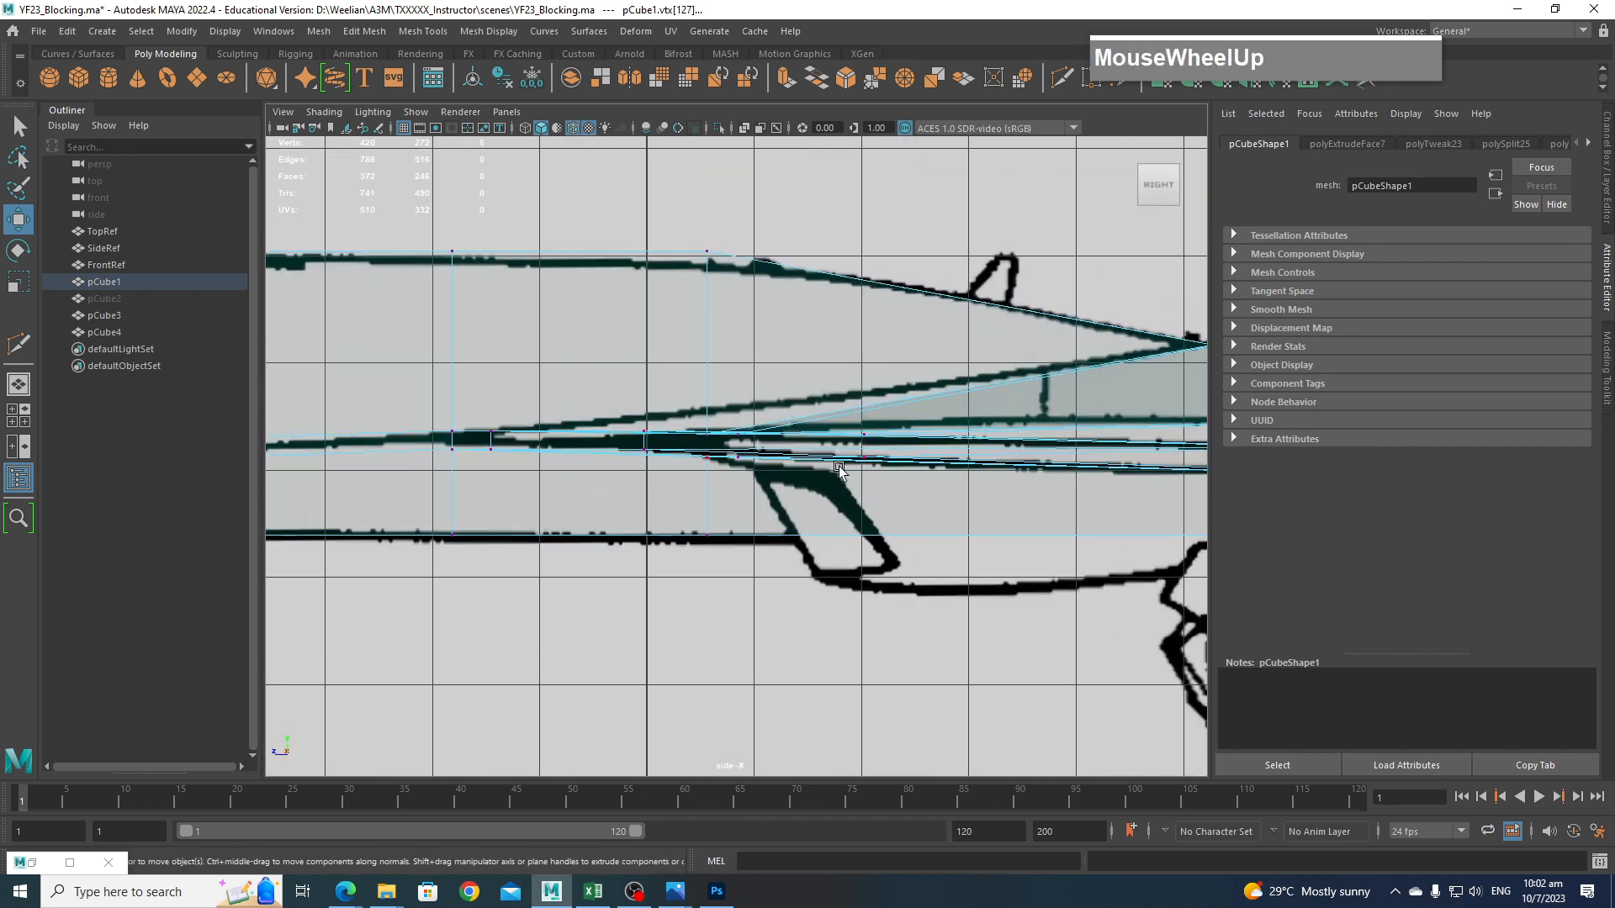
scroll(969, 505, "down", 6)
middle_click_drag(990, 505, 767, 508, "alt")
key("space")
mouse_move(933, 521)
left_mouse_down()
mouse_move(958, 496)
mouse_move(938, 518)
mouse_move(942, 488)
mouse_move(930, 544)
mouse_move(928, 494)
left_mouse_up()
scroll(807, 479, "down", 6)
middle_click_drag(731, 471, 984, 750, "alt")
middle_click_drag(833, 572, 871, 481, "alt")
left_click(1023, 535)
left_click_drag(1022, 535, 966, 541, "alt")
scroll(998, 533, "up", 3)
scroll(979, 534, "up", 4)
middle_click_drag(984, 529, 967, 531, "alt")
left_click_drag(966, 532, 851, 496, "alt")
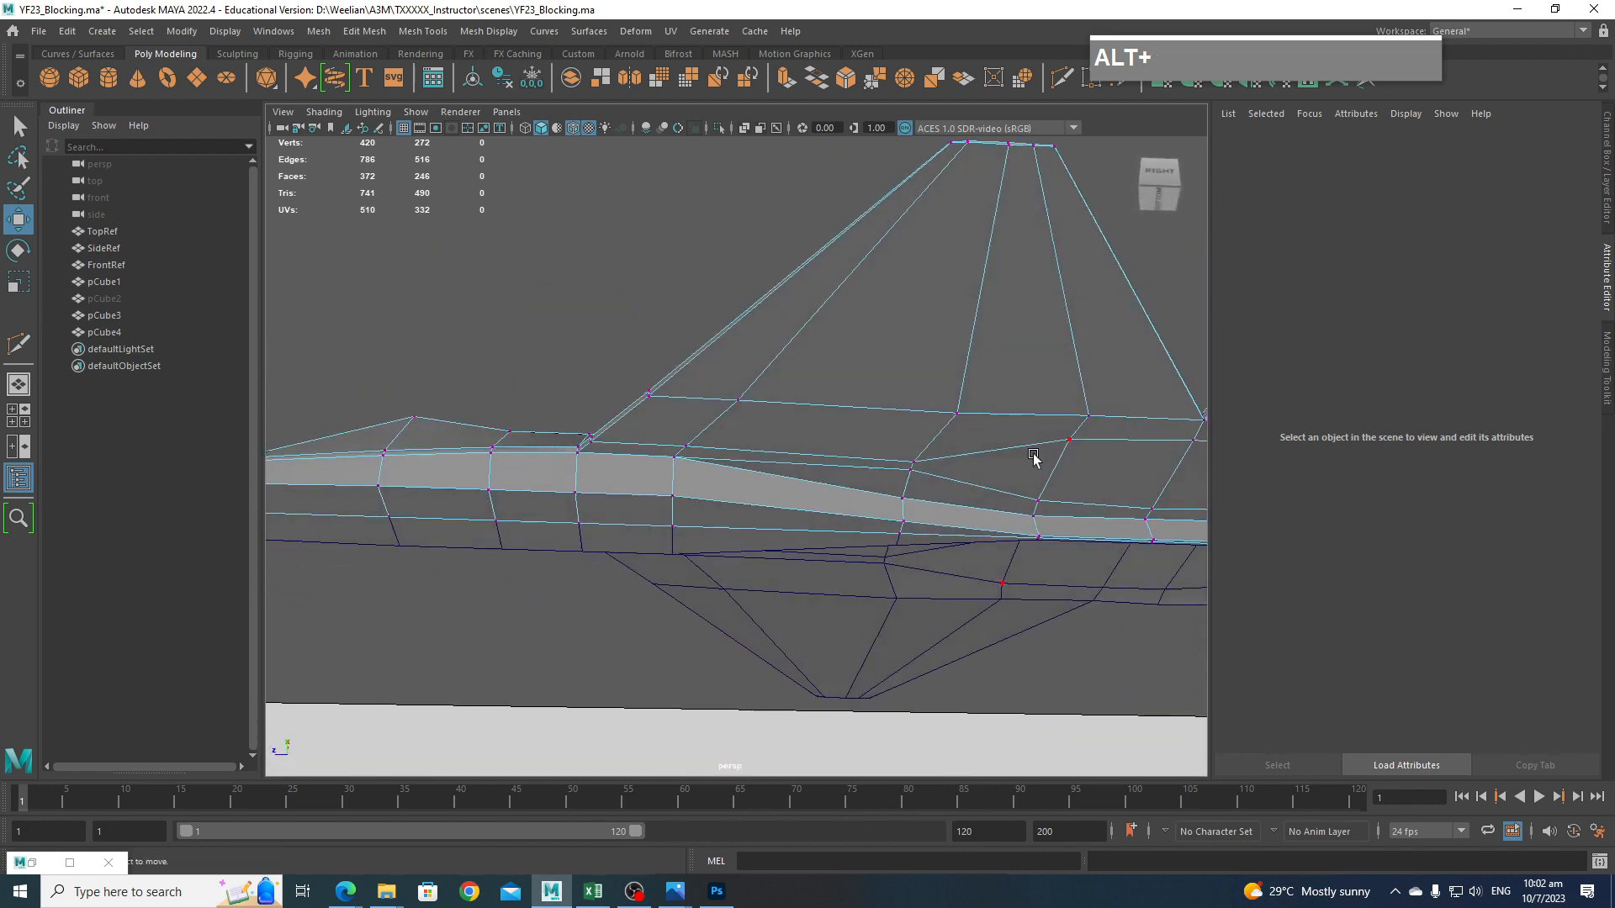
middle_click_drag(1018, 464, 890, 462, "alt")
middle_click_drag(779, 476, 681, 478, "alt")
left_click_drag(1001, 511, 788, 477, "alt")
middle_click_drag(1031, 441, 714, 465, "alt")
scroll(706, 465, "up", 2)
scroll(673, 479, "down", 2)
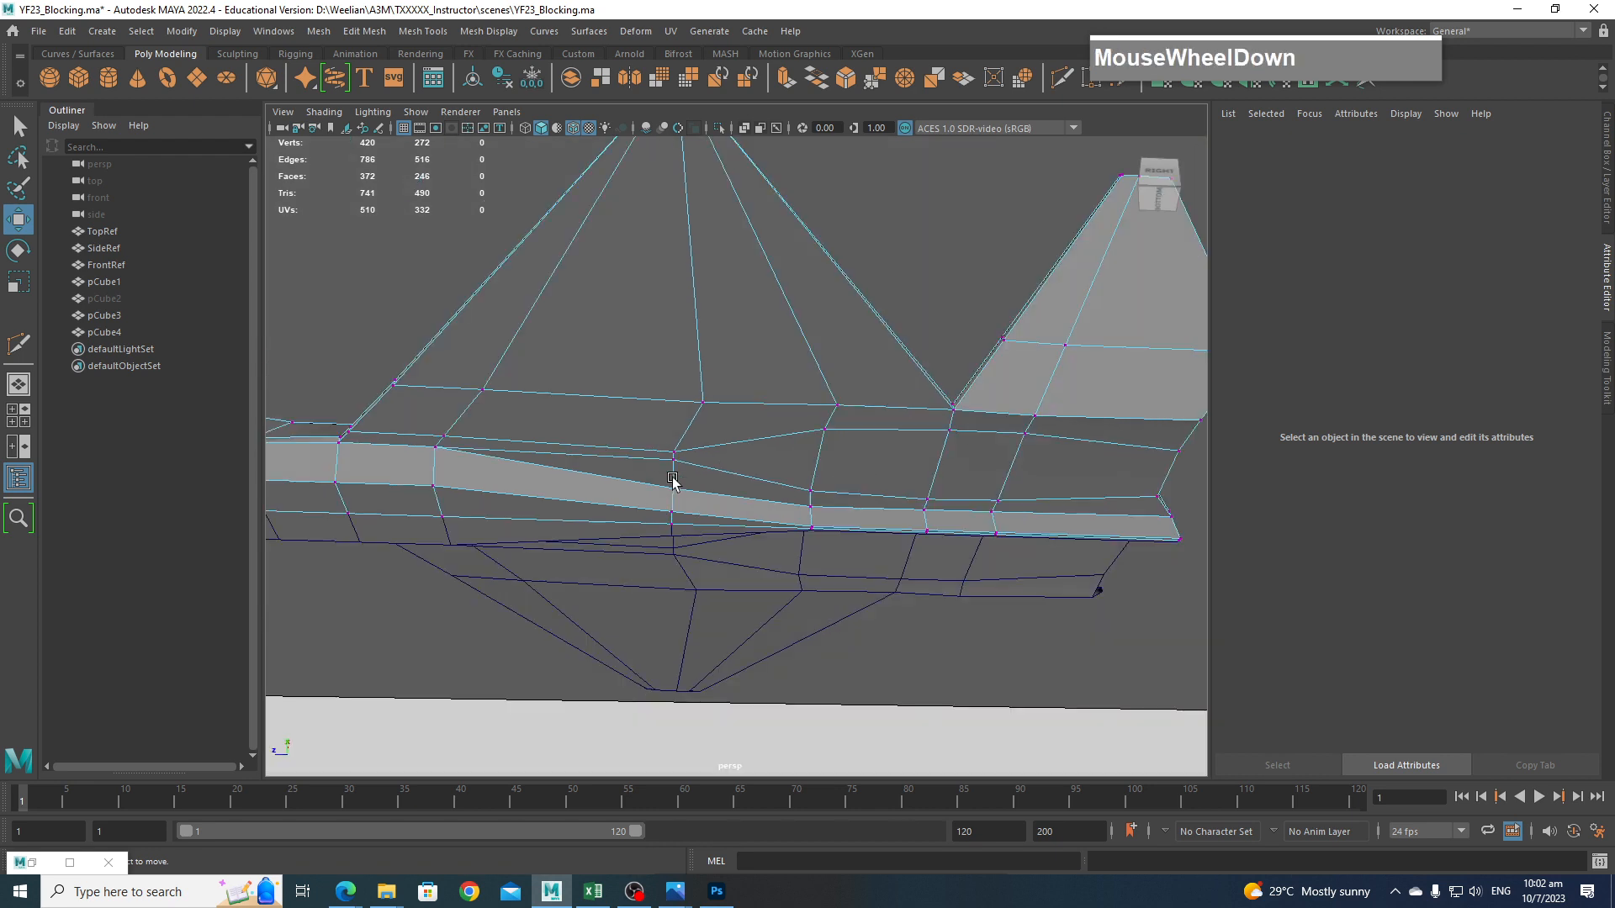
scroll(673, 480, "down", 2)
scroll(710, 550, "up", 4)
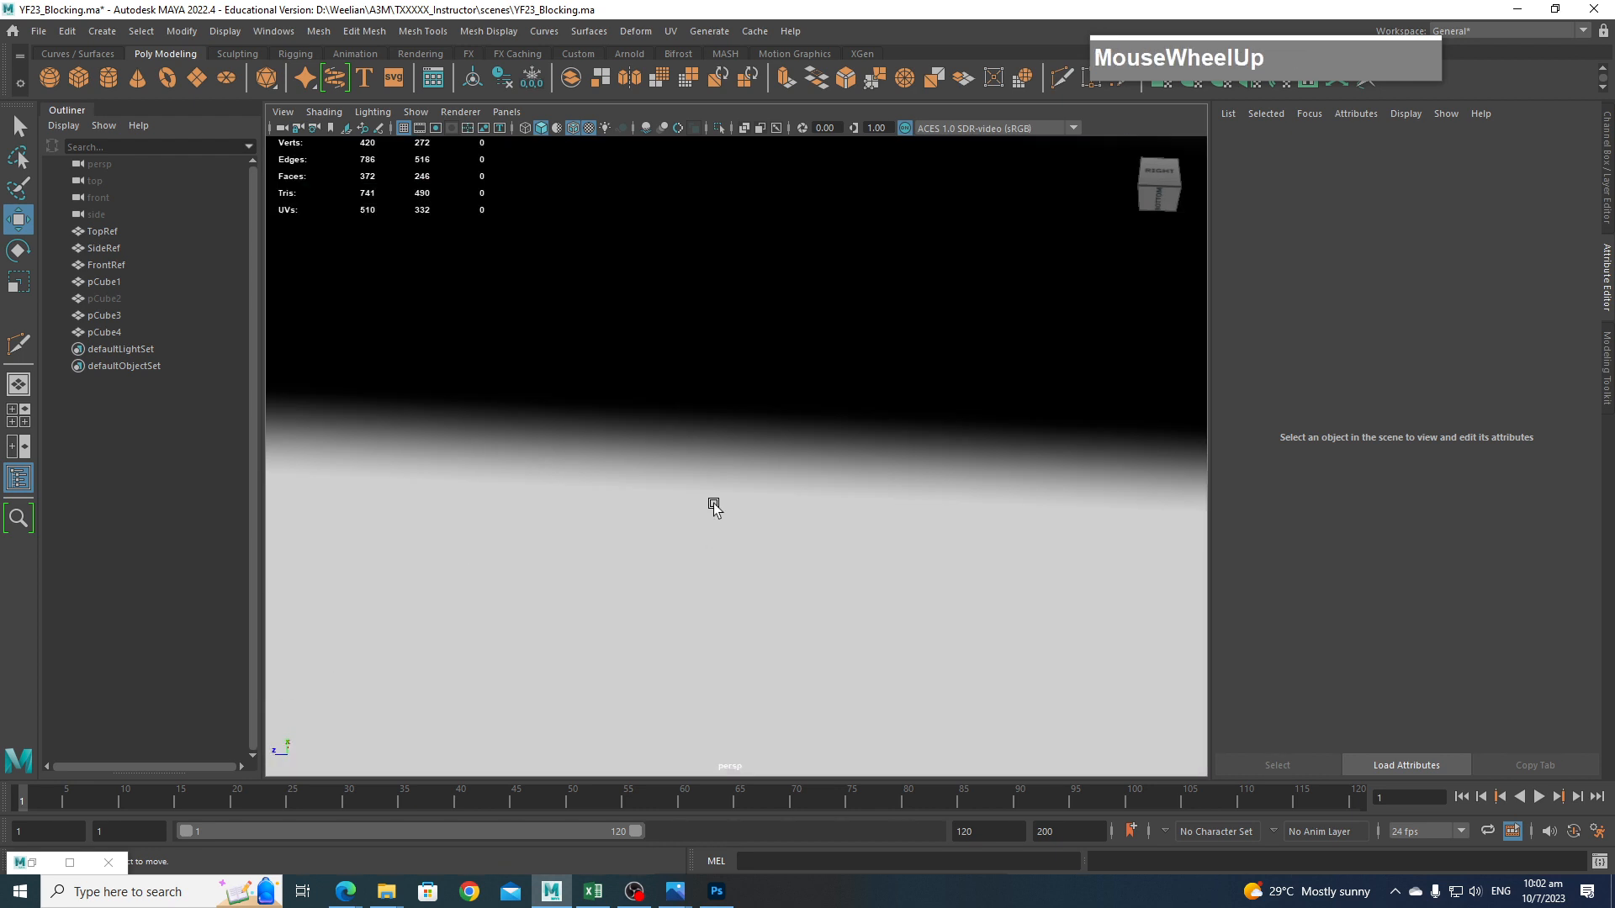
Compare the model's rear underside with the underside photo 220201-F-ZS999-003.png in Photos, and return to Maya.
scroll(714, 507, "up", 2)
left_click_drag(721, 504, 880, 490, "alt")
middle_click_drag(881, 489, 738, 535, "alt")
left_click(728, 536)
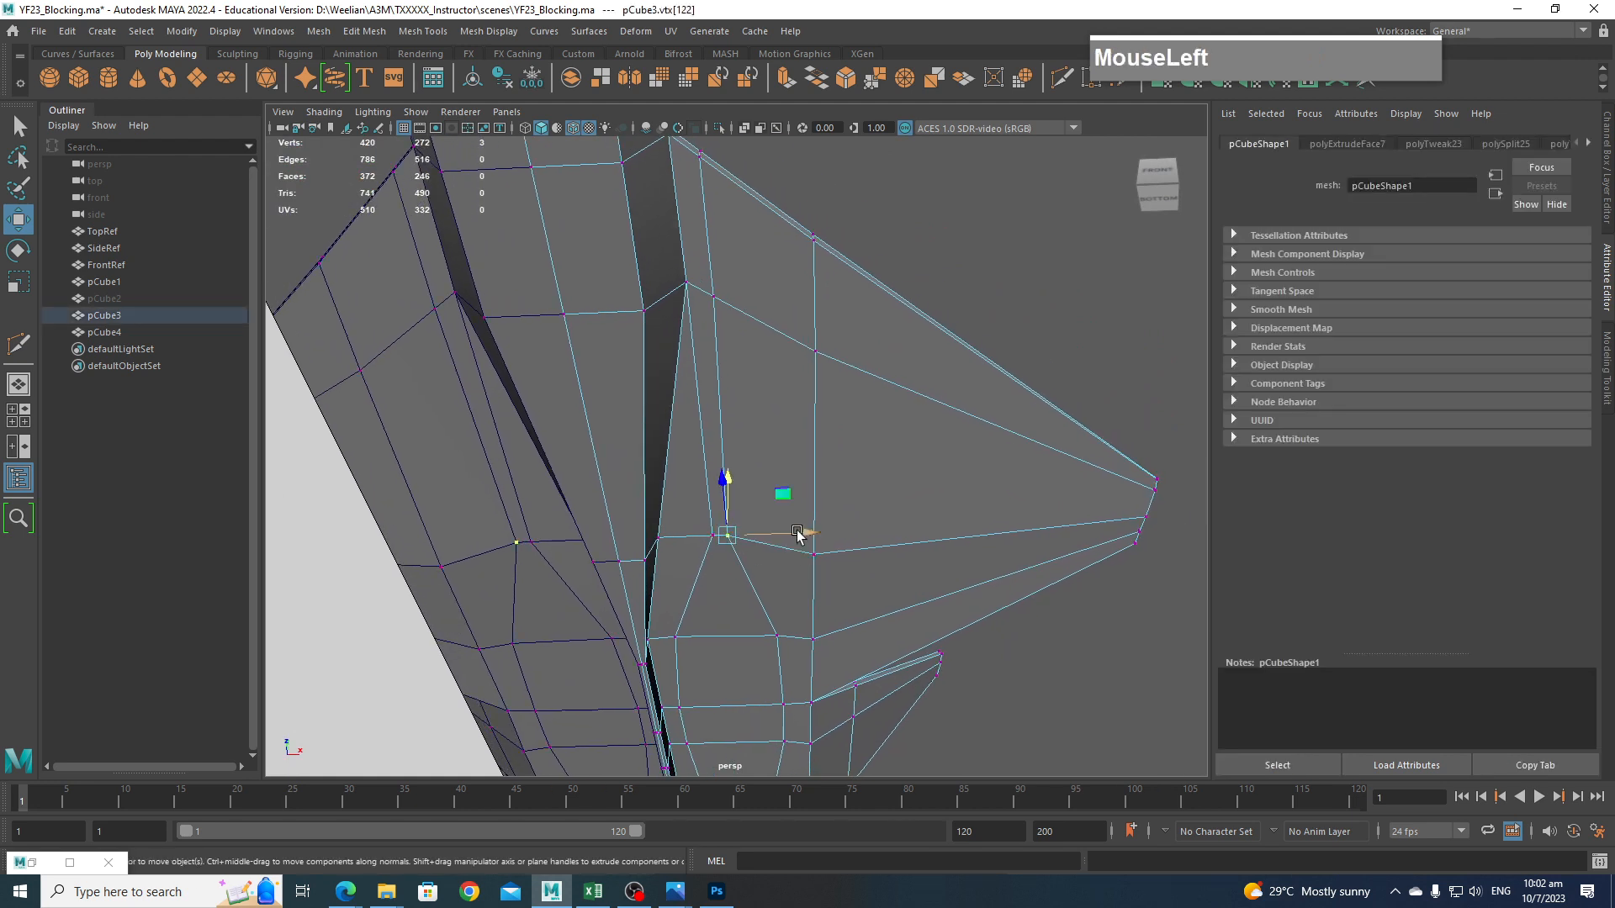
key("space")
left_click_drag(757, 547, 812, 667)
mouse_move(678, 895)
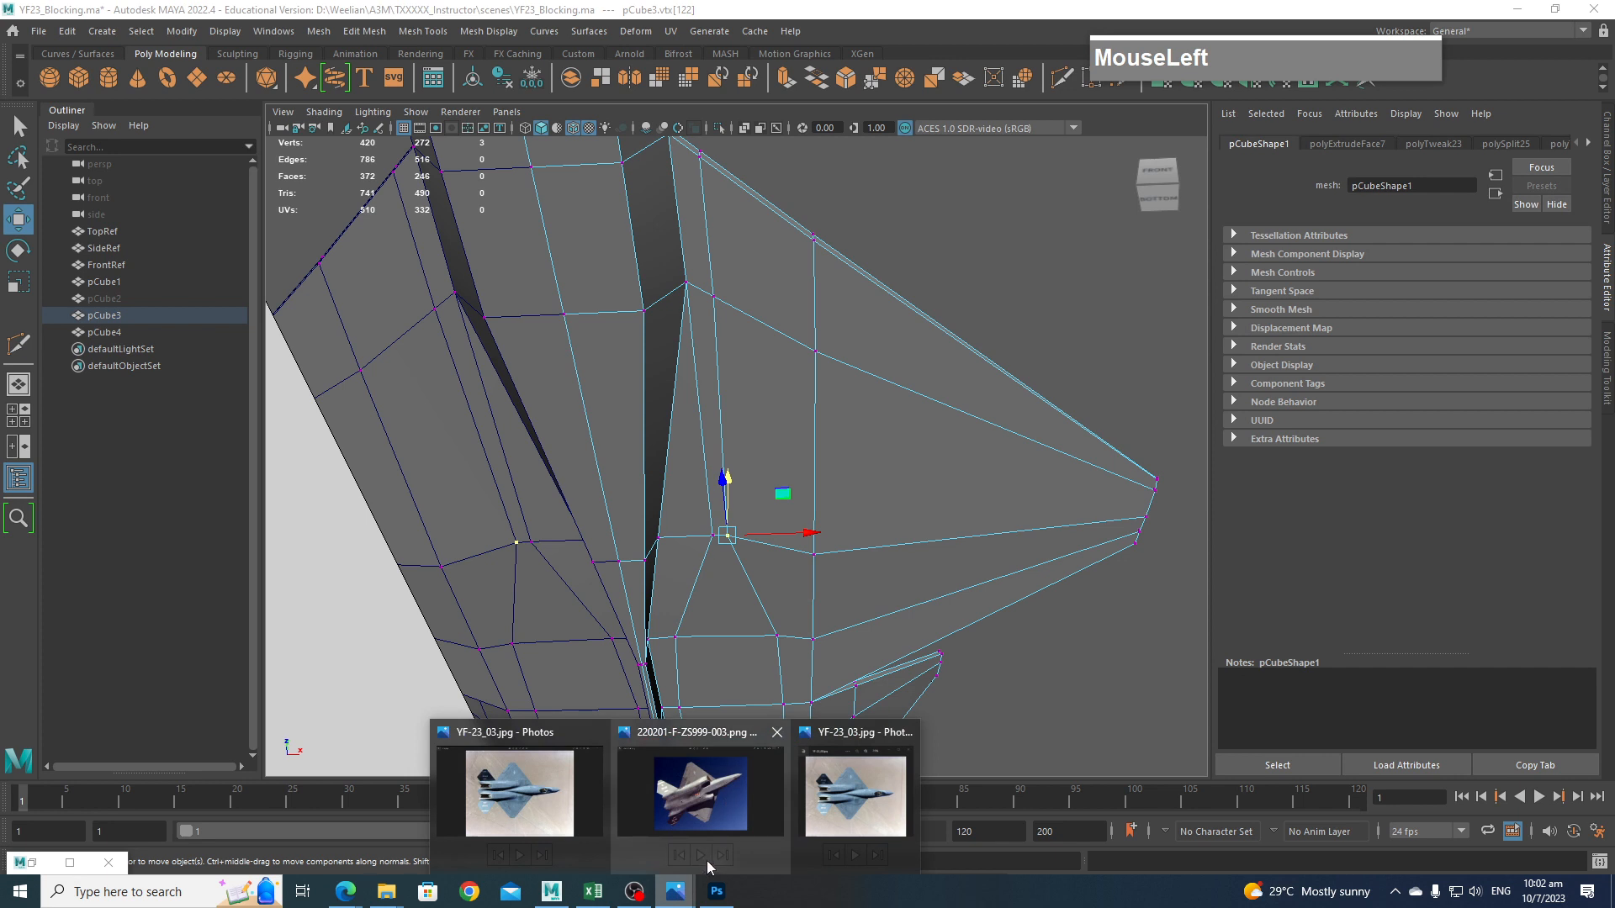
left_click(706, 857)
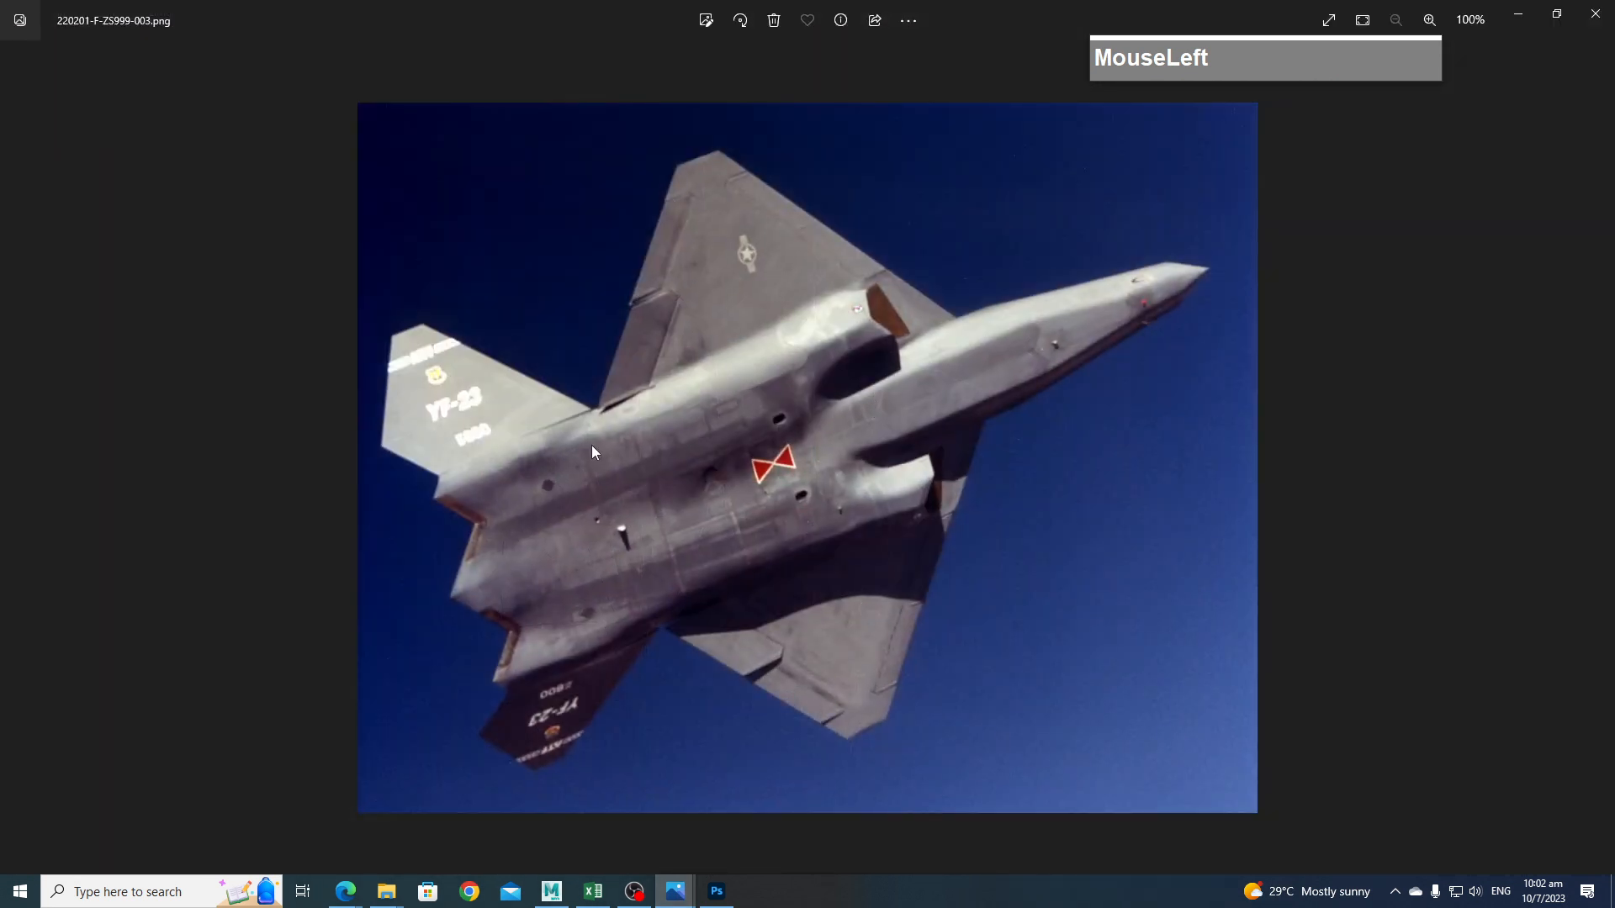
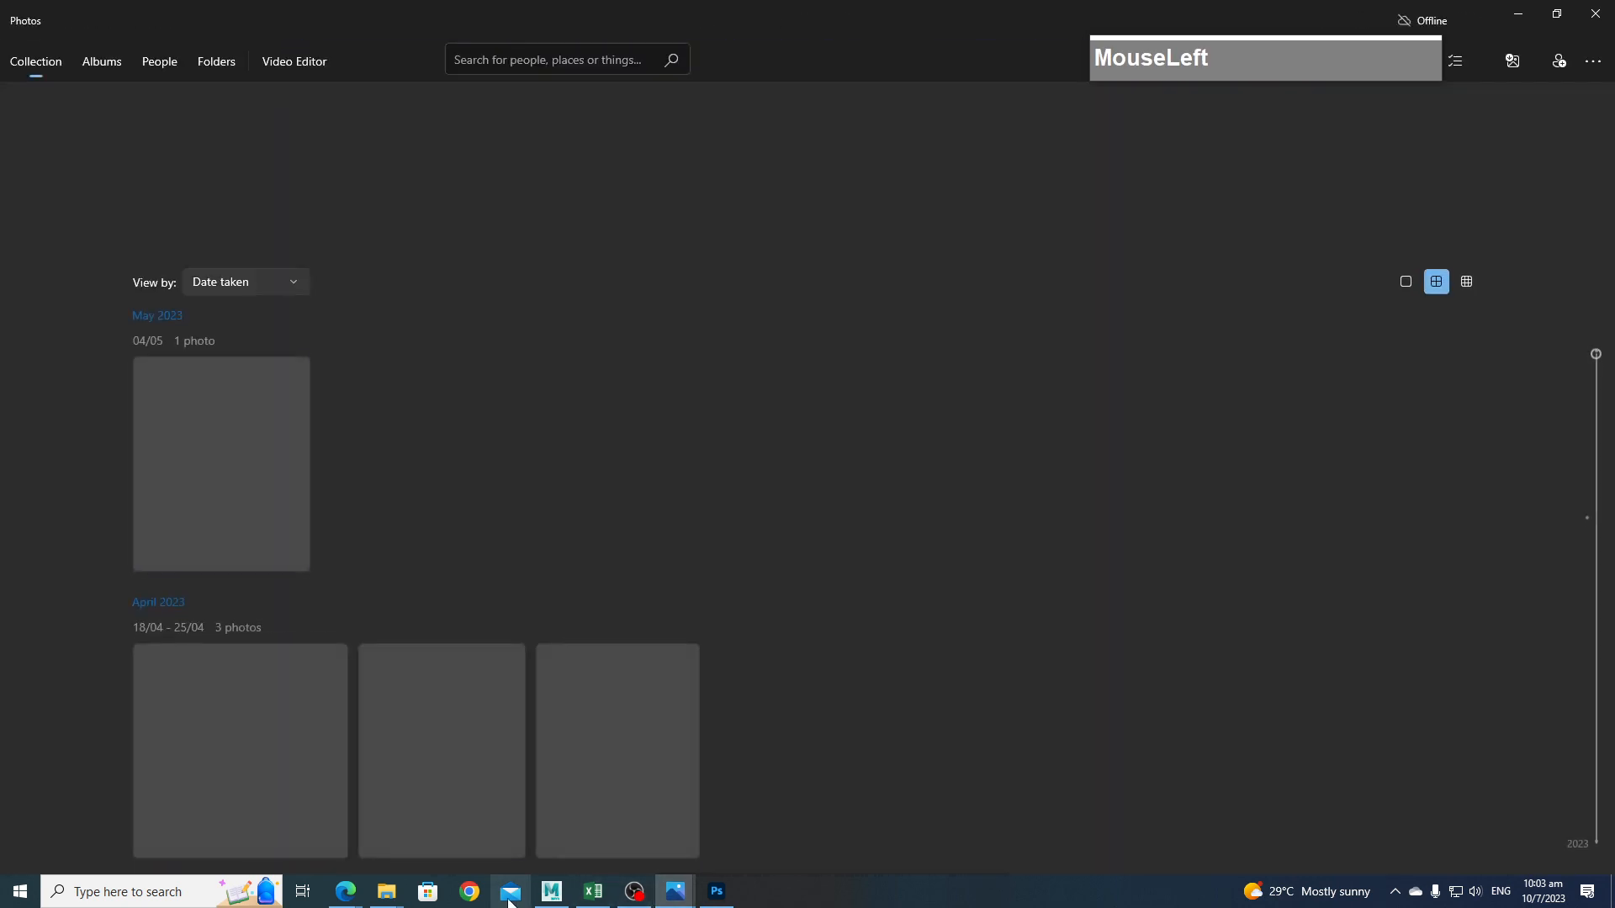
left_click(548, 893)
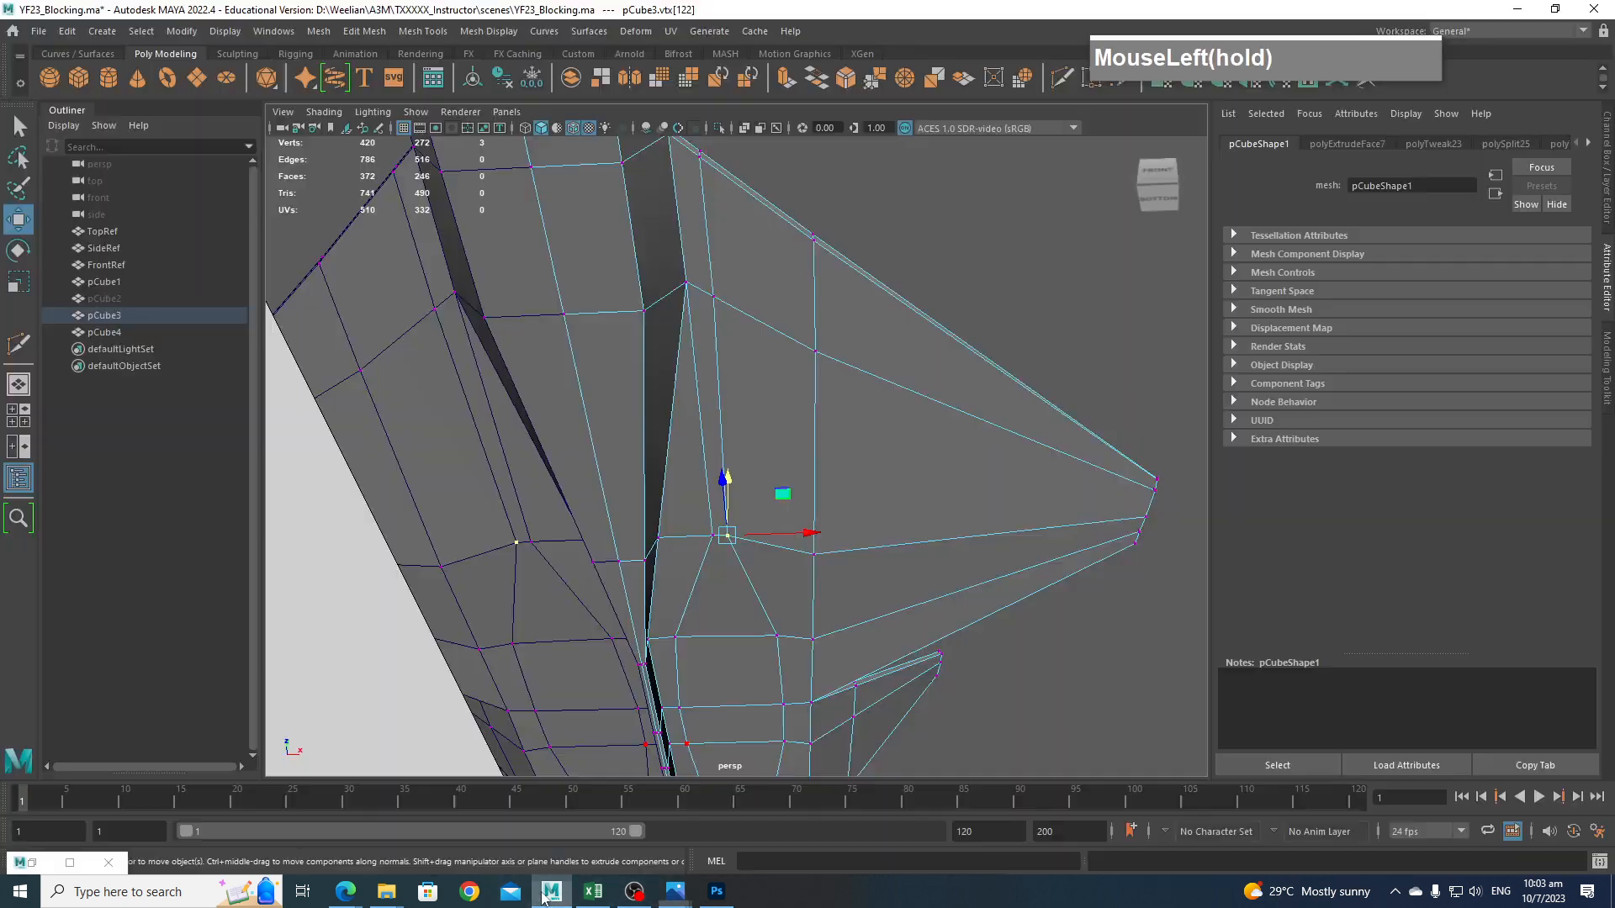
Move the rear fuselage's outer underside vertices sideways toward the tail fin's root.
scroll(891, 609, "down", 4)
middle_click_drag(873, 602, 865, 577, "alt")
left_click_drag(865, 577, 850, 443, "alt")
scroll(851, 443, "up", 2)
middle_click_drag(850, 446, 832, 530, "alt")
mouse_move(832, 532)
left_mouse_down("alt")
mouse_move(785, 552)
mouse_move(820, 525)
left_mouse_up("alt")
mouse_move(820, 525)
middle_mouse_down("alt")
mouse_move(836, 508)
mouse_move(822, 518)
middle_mouse_up("alt")
left_click_drag(822, 518, 915, 488, "alt")
left_click(915, 489)
left_click_drag(866, 429, 853, 395)
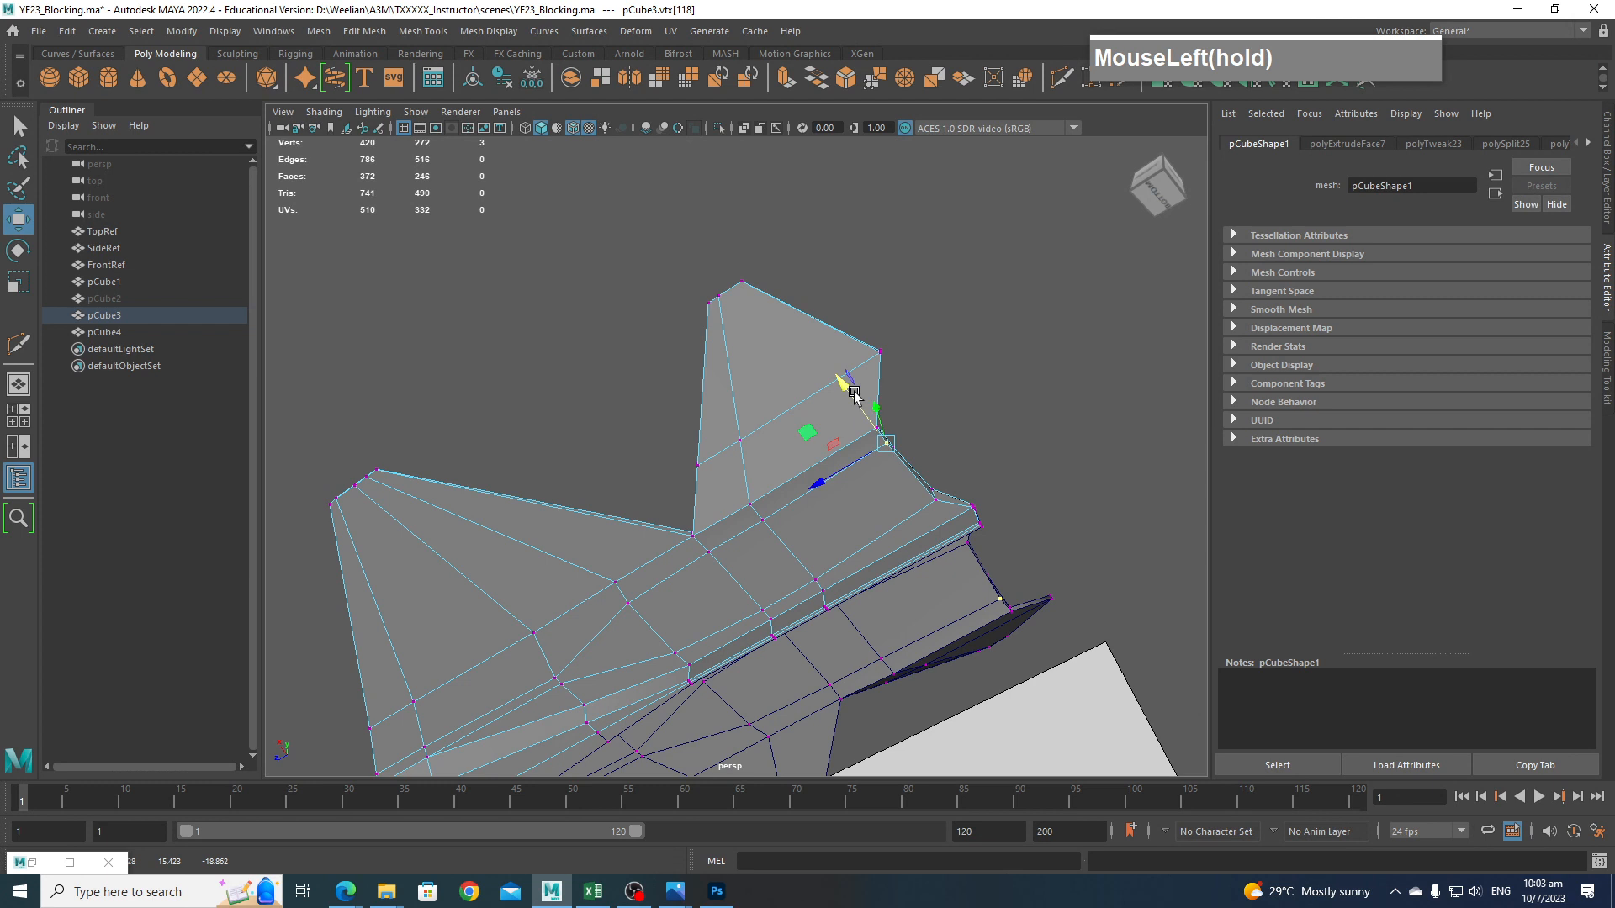
middle_click_drag(853, 394, 915, 477, "alt")
left_click(851, 438)
Examine the whole underside, checking the air intakes against the photo 220201-F-ZS999-003.png, and return to Maya.
middle_click_drag(829, 396, 799, 548, "alt")
left_click_drag(800, 547, 909, 558, "alt")
middle_click_drag(805, 606, 772, 713, "alt")
scroll(772, 710, "down", 3, "alt")
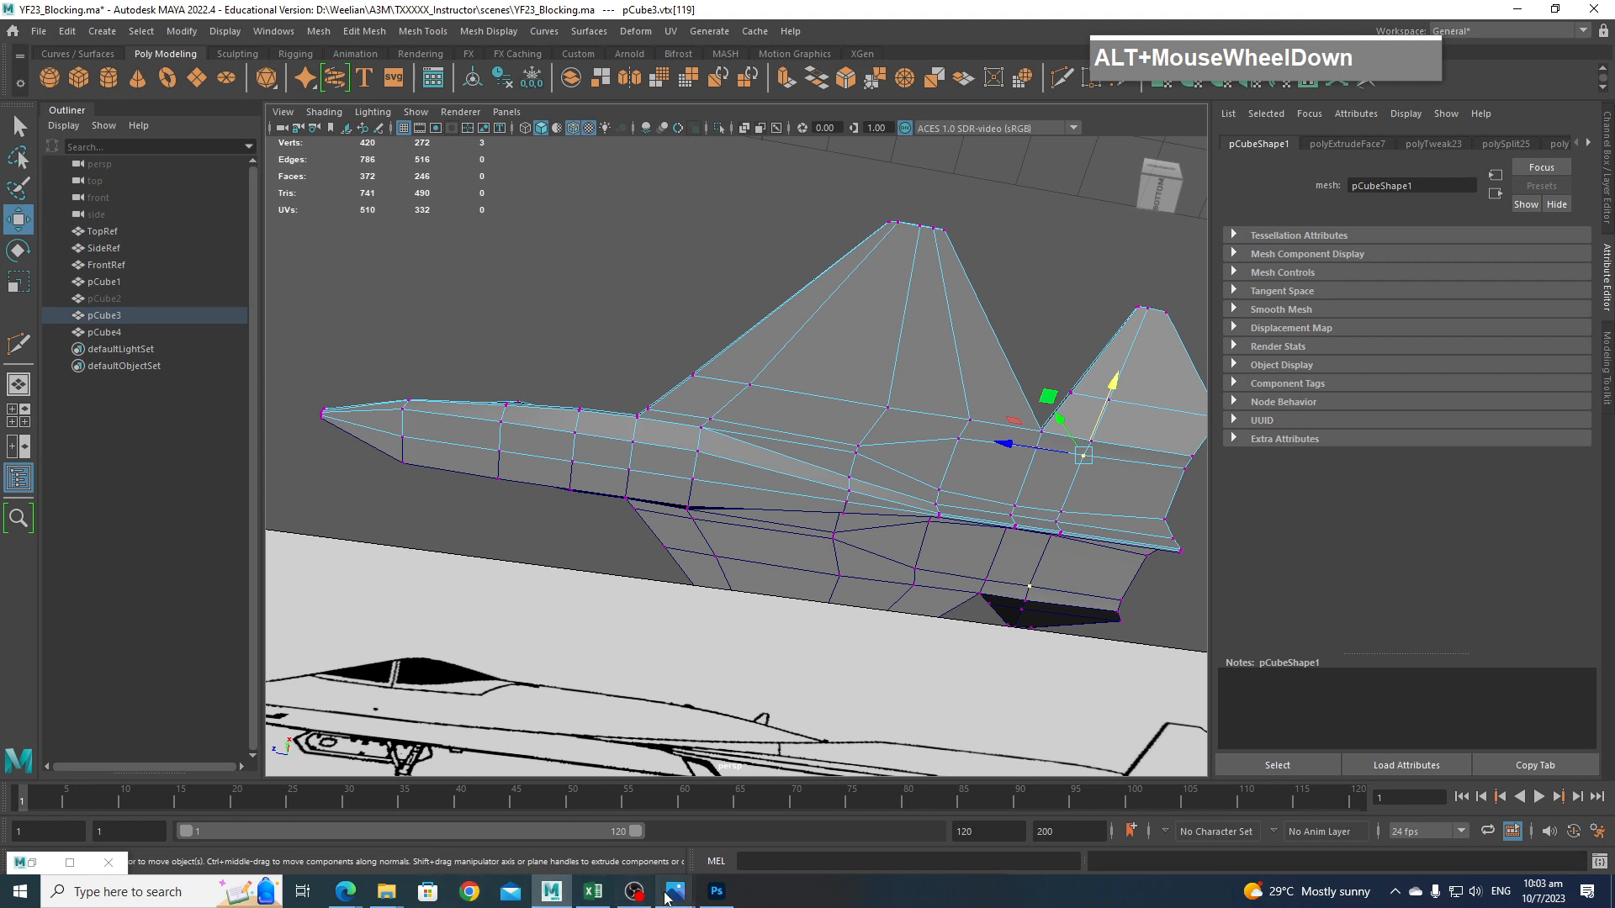
left_click(668, 894)
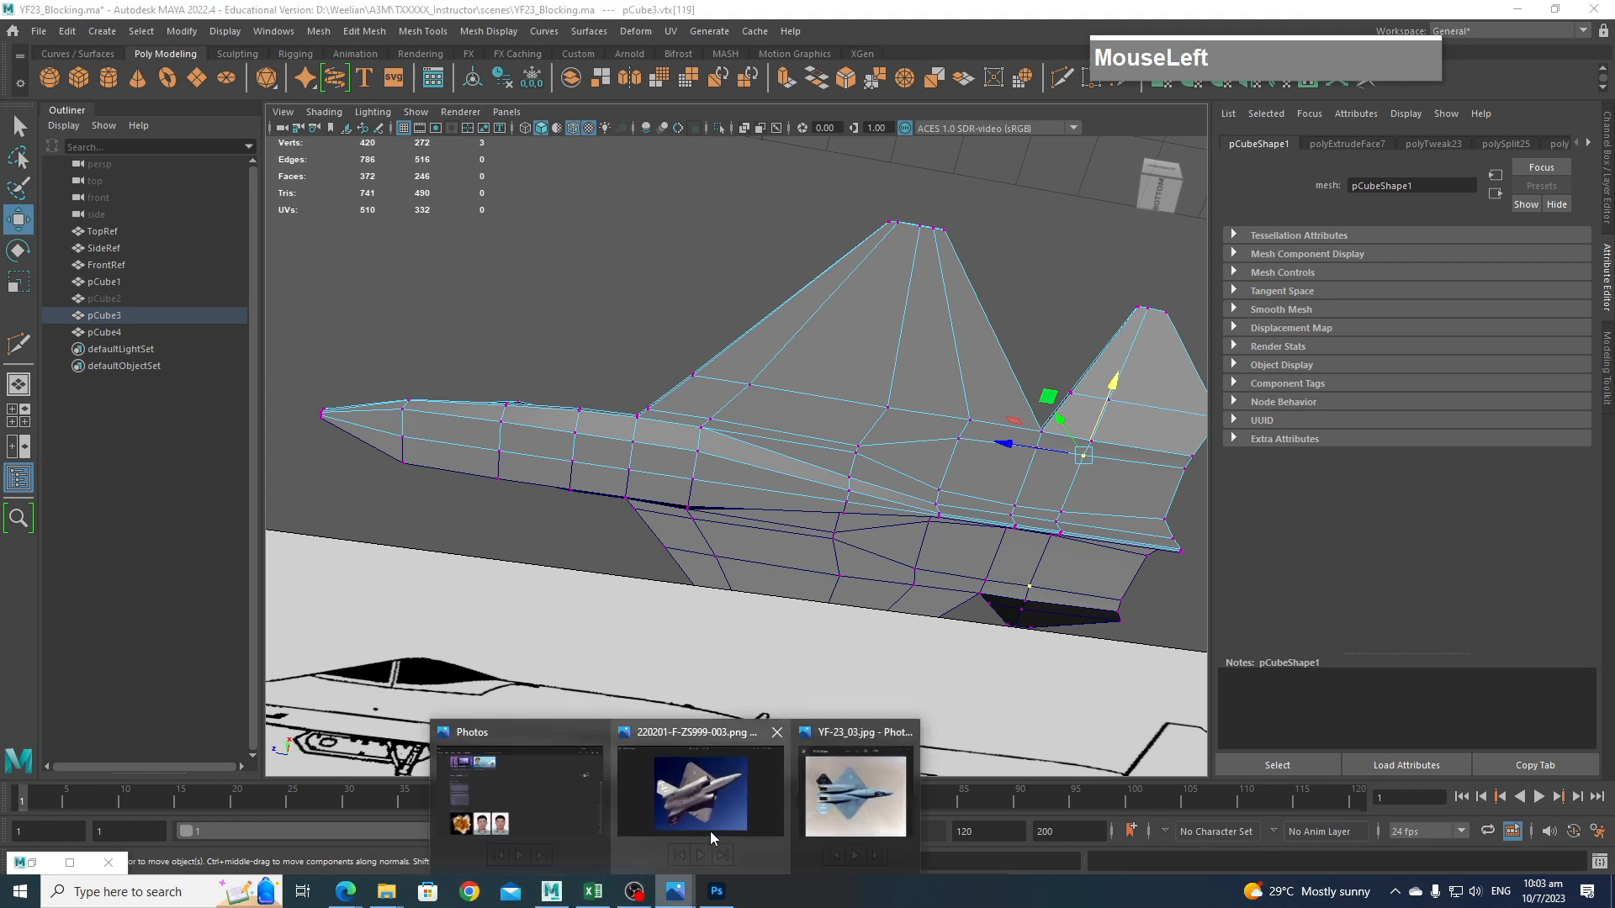
left_click(721, 799)
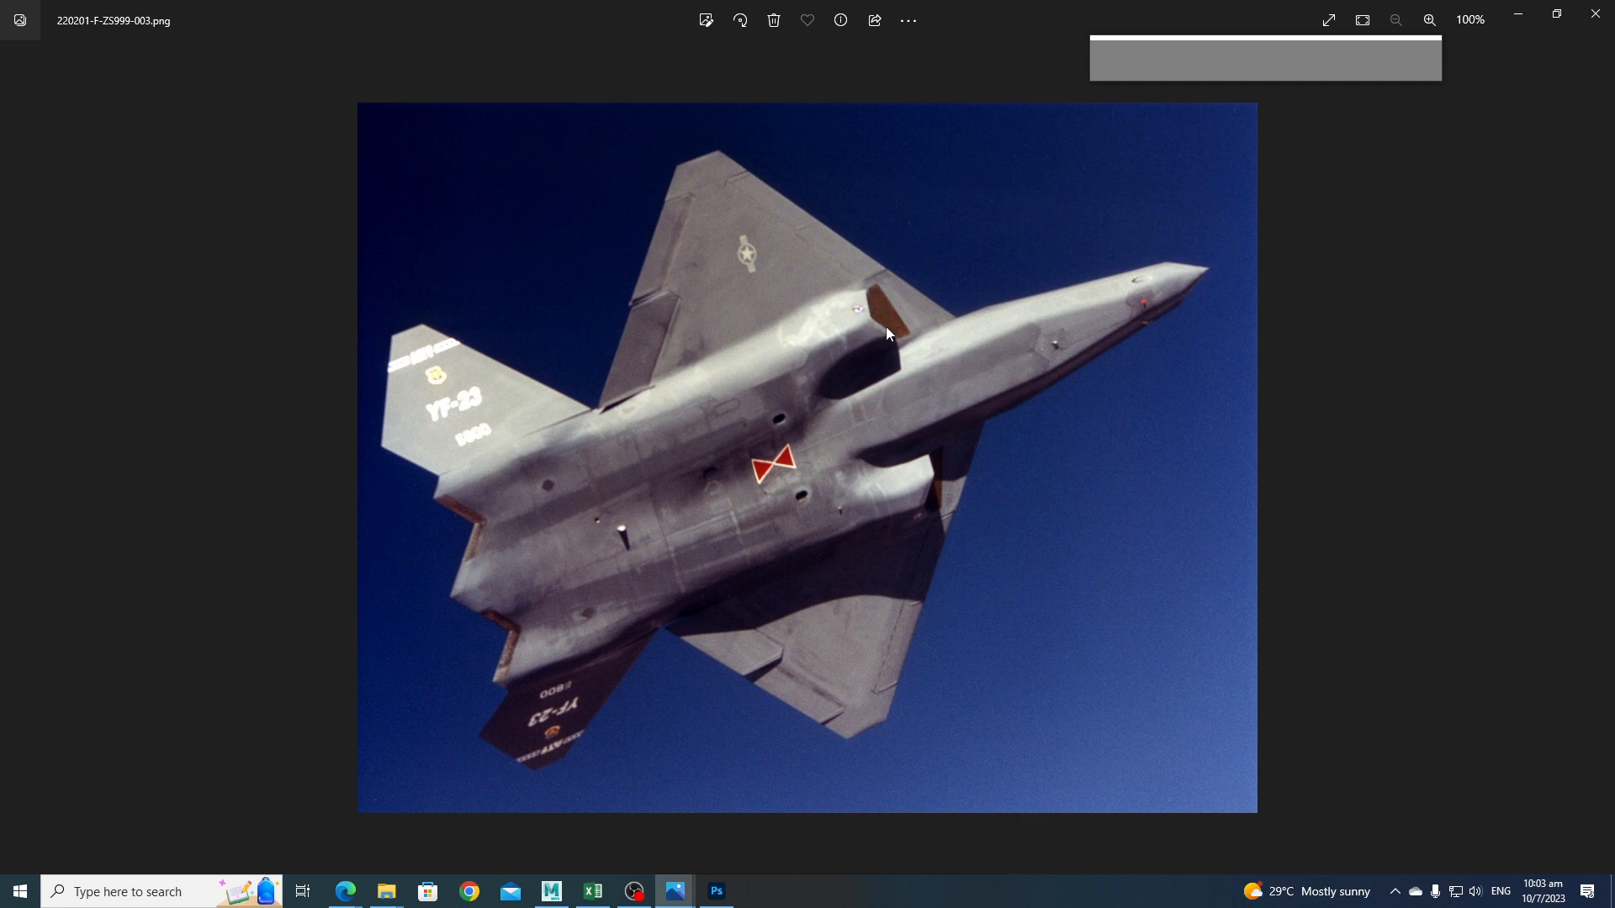
left_click(677, 898)
left_click(557, 896)
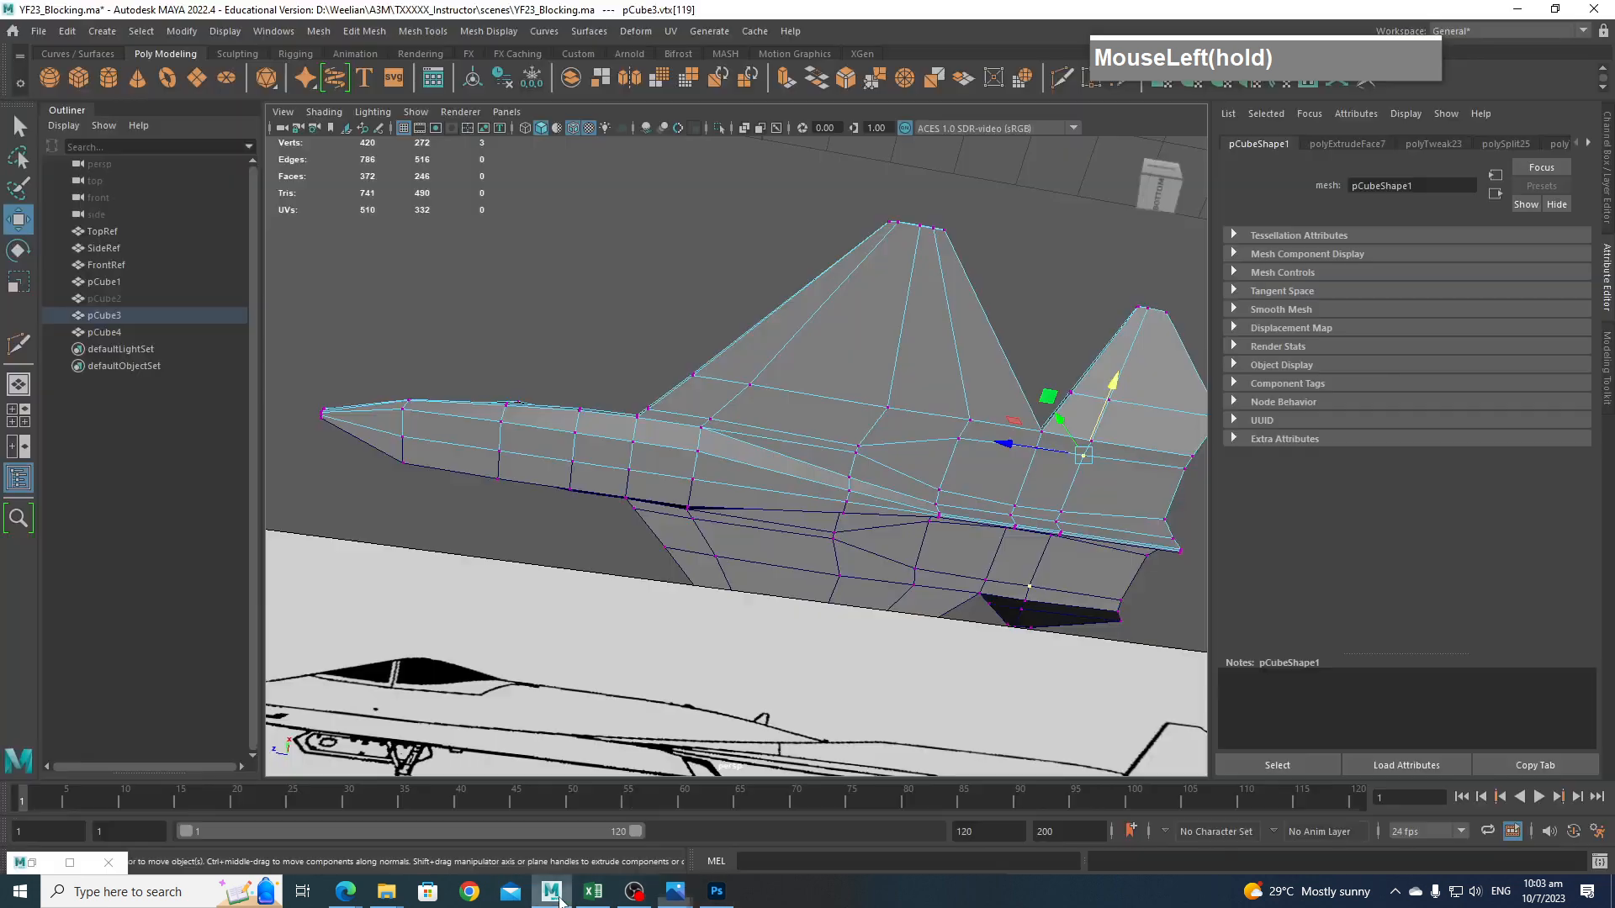
In the side view, locate and select the underside vertex at the front of the reference's air intake.
left_click_drag(754, 609, 728, 627, "alt")
scroll(718, 630, "up", 3)
middle_click_drag(719, 631, 702, 644, "alt")
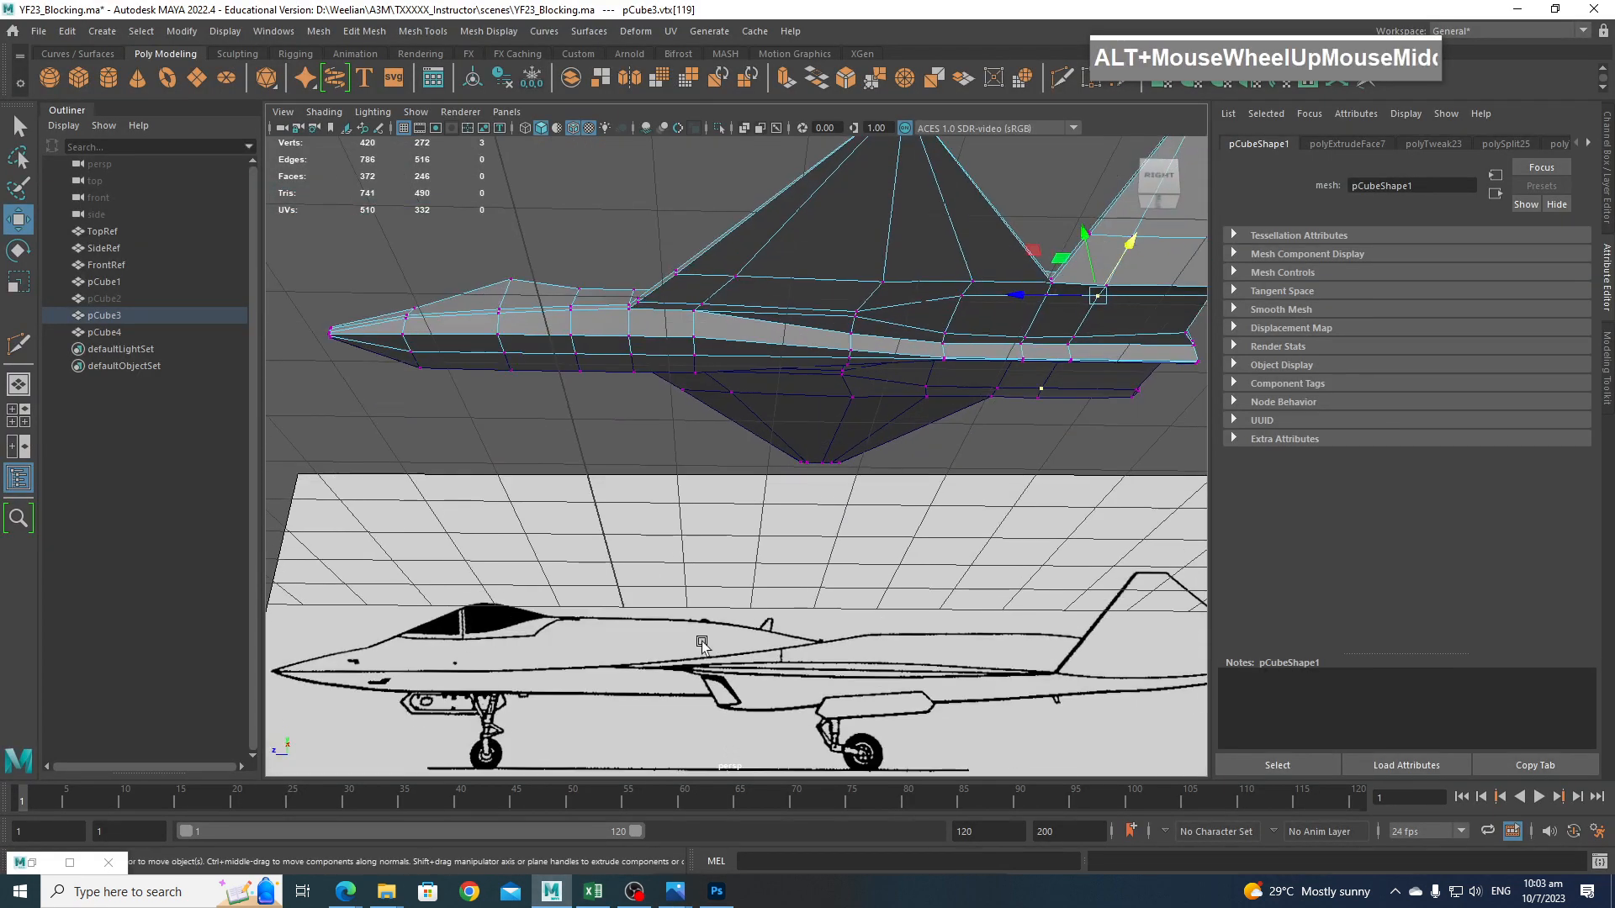
key("space")
left_click_drag(803, 505, 879, 510)
middle_click_drag(755, 531, 909, 516, "alt")
scroll(910, 516, "up", 5)
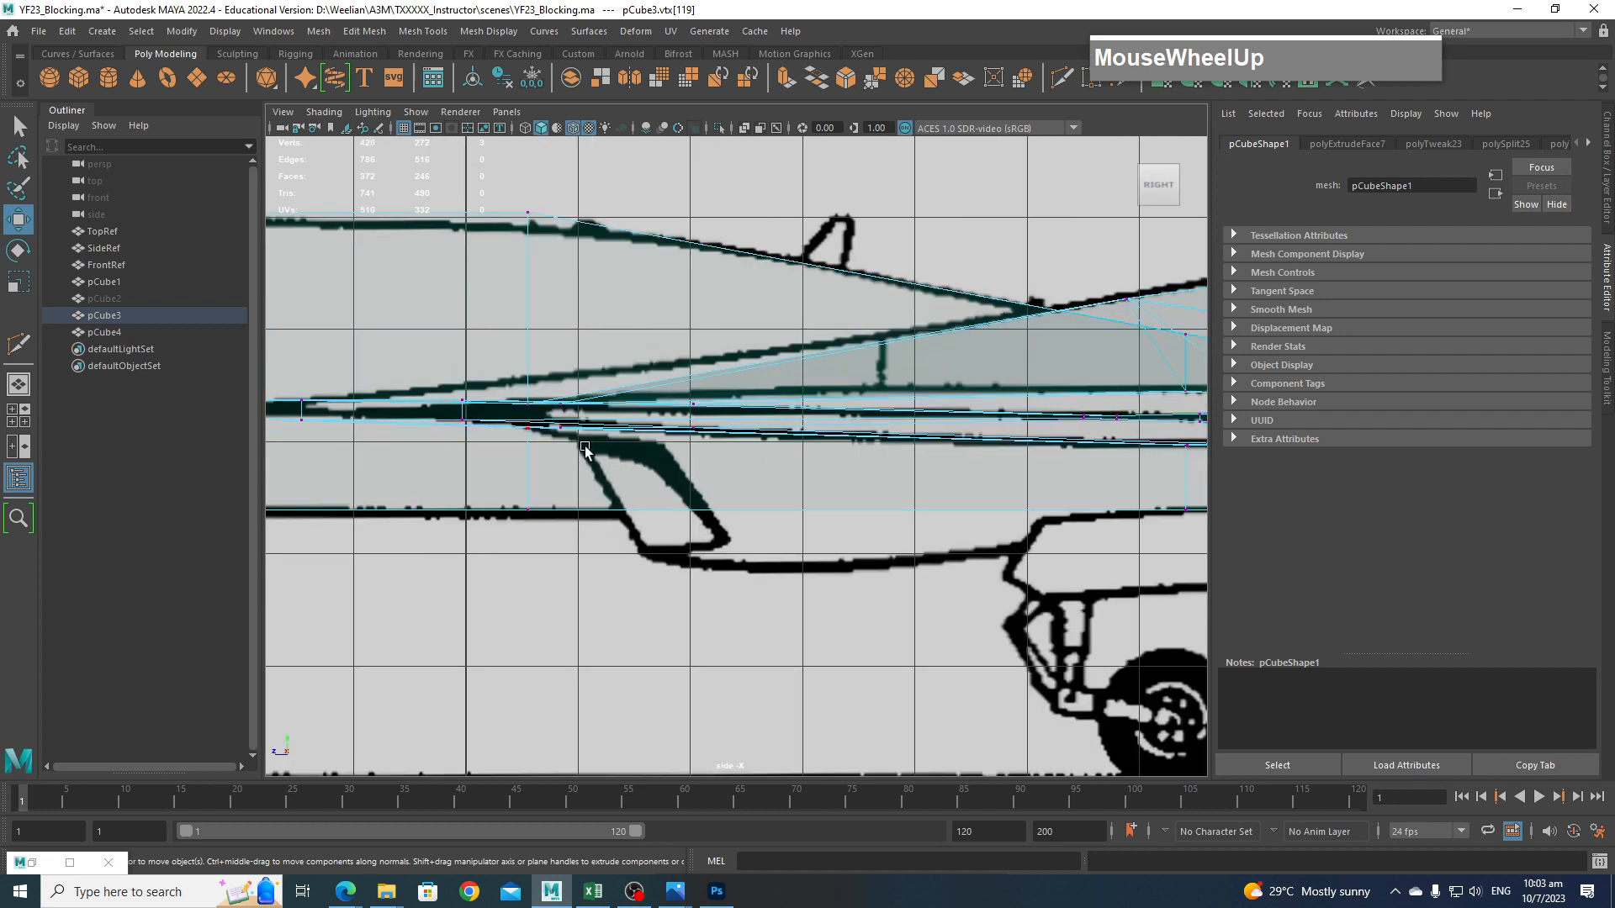
left_click_drag(549, 418, 630, 454)
In perspective, examine the underside edge flow from the selected intake vertex back to the tail.
key("space")
left_click_drag(835, 514, 836, 440, "alt")
scroll(841, 436, "up", 6, "alt")
middle_click_drag(719, 475, 606, 350, "alt")
left_click_drag(605, 350, 705, 354, "alt")
middle_click_drag(705, 353, 829, 421, "alt")
left_click_drag(829, 422, 883, 419, "alt")
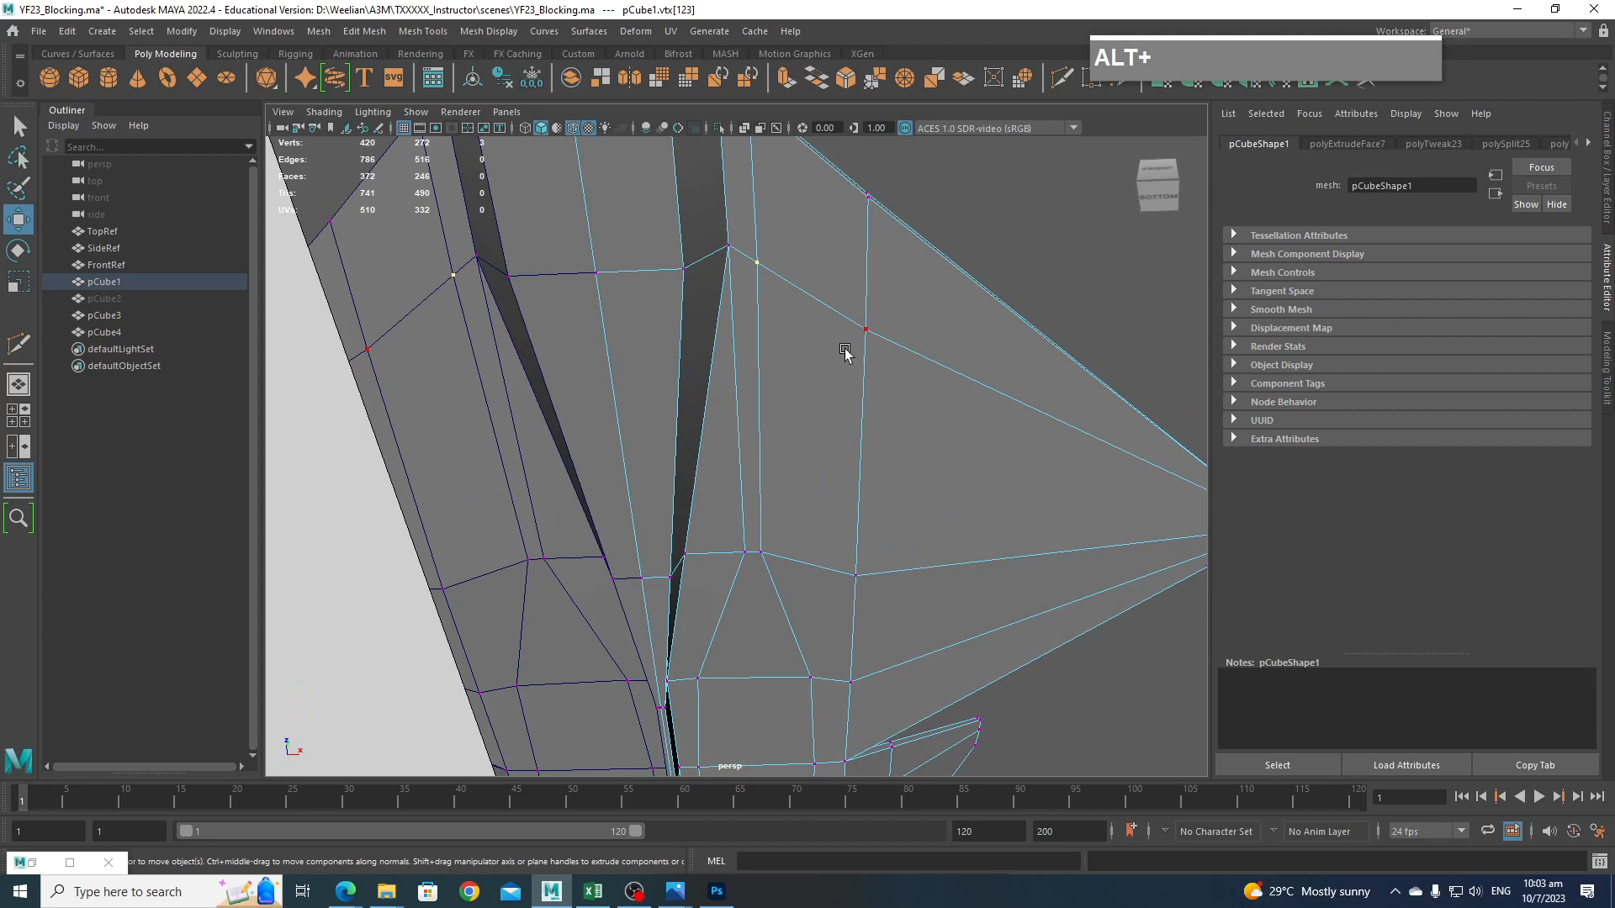
middle_click_drag(818, 365, 794, 320, "alt")
scroll(809, 402, "up", 1)
scroll(752, 486, "up", 1)
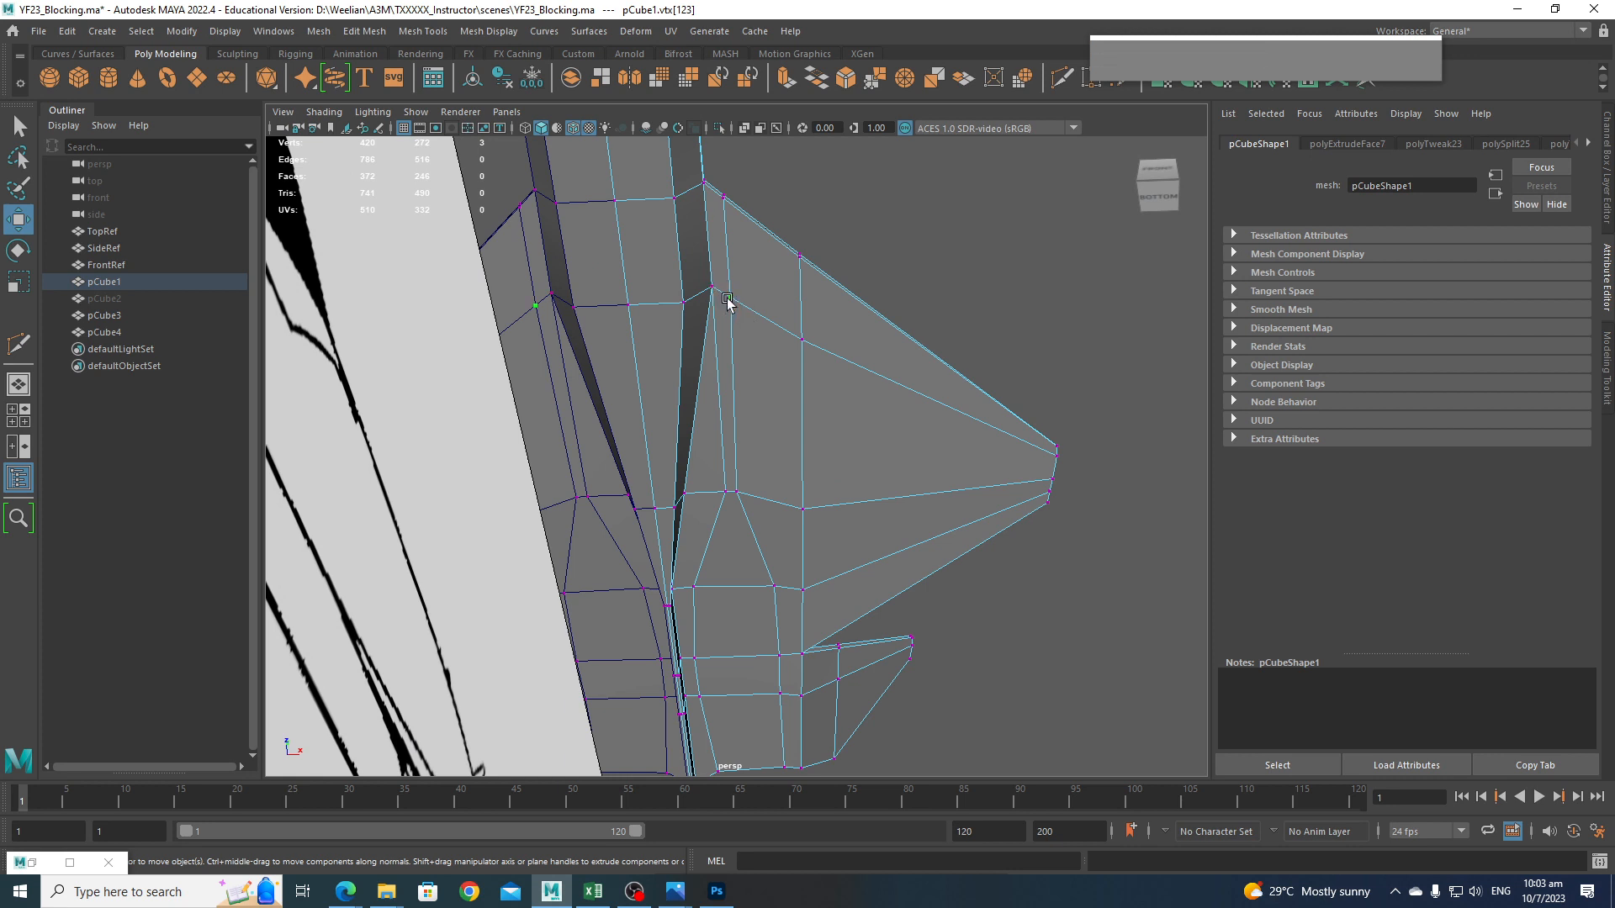
left_click_drag(737, 313, 723, 348, "alt")
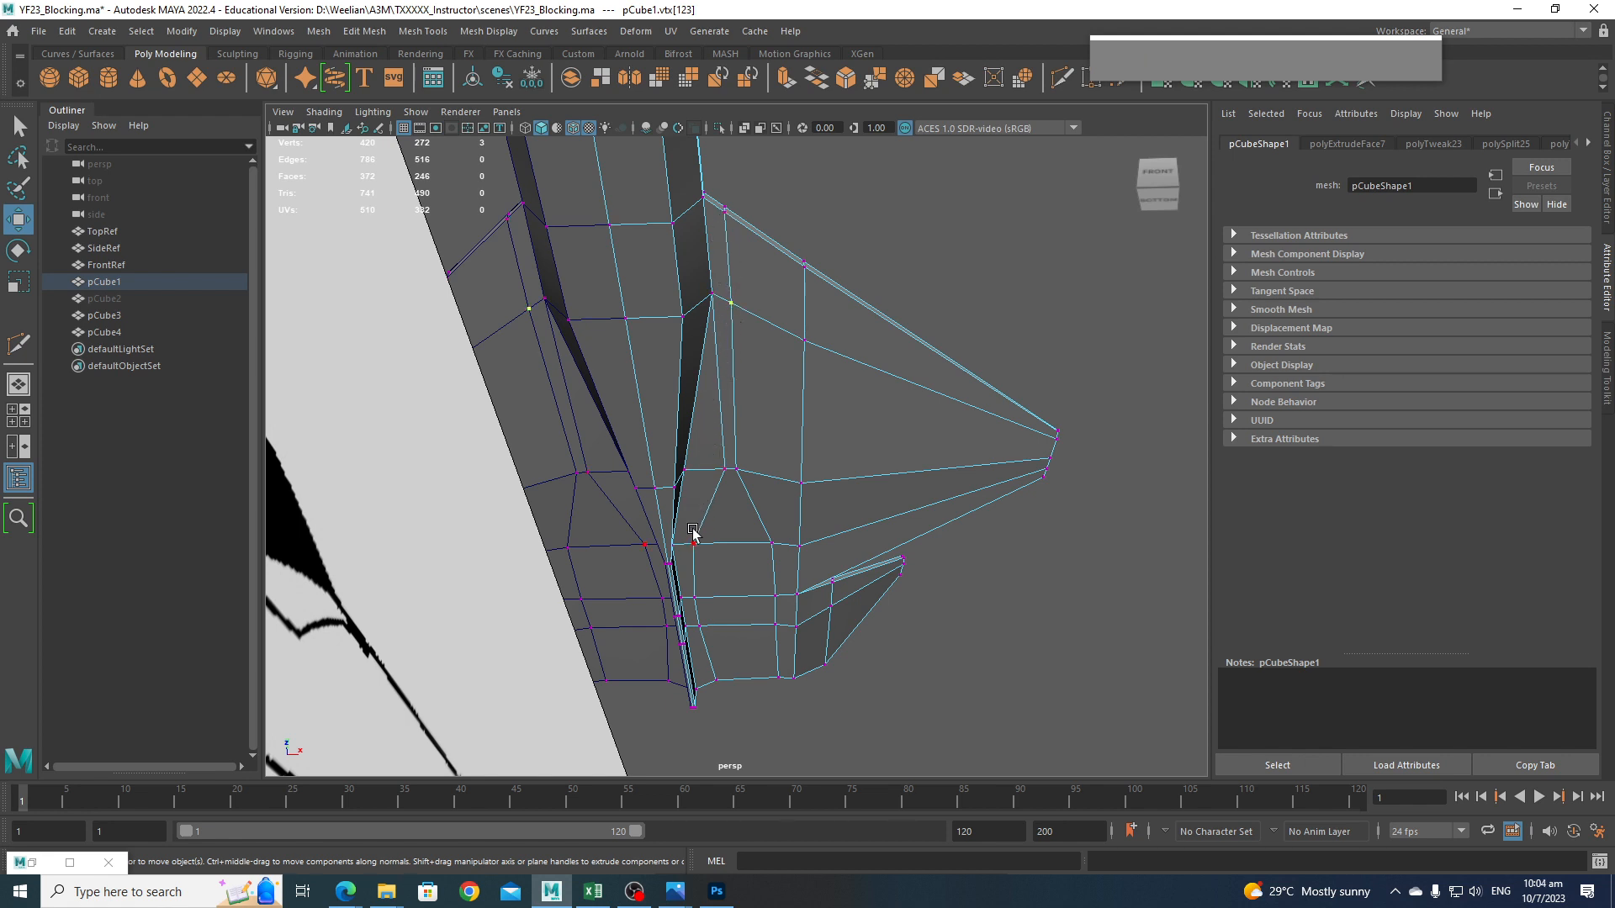
scroll(729, 462, "up", 2)
middle_click_drag(729, 375, 727, 246, "alt")
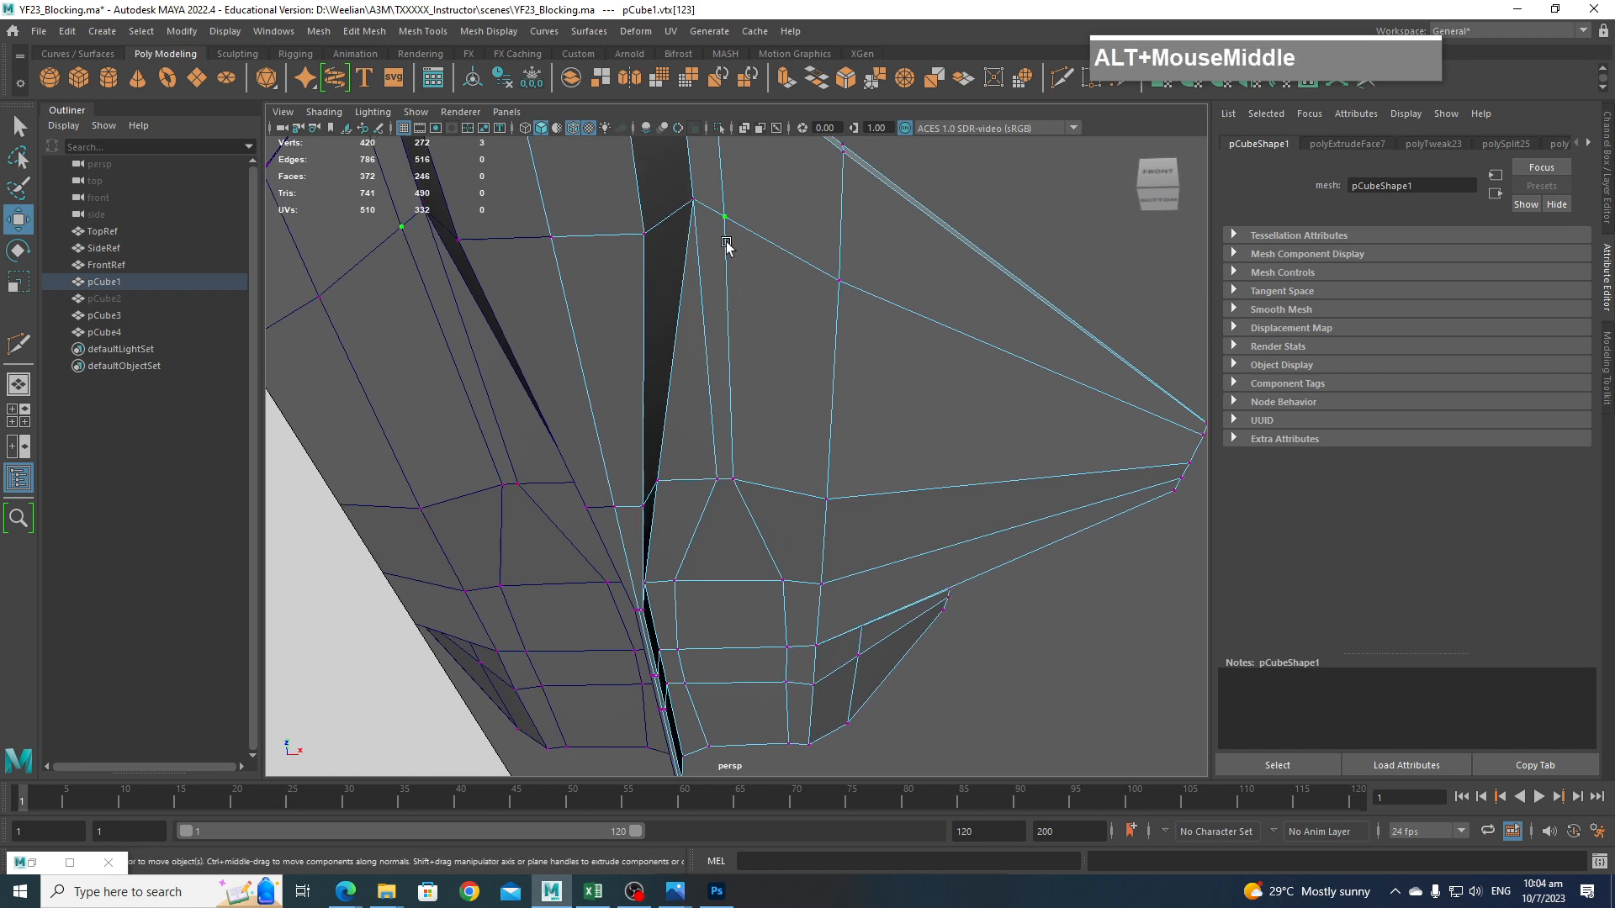
Cut an edge from the intake vertex back to the next underside row, and delete the slanted edge on its inner side.
right_click_drag(714, 292, 626, 295, "shift")
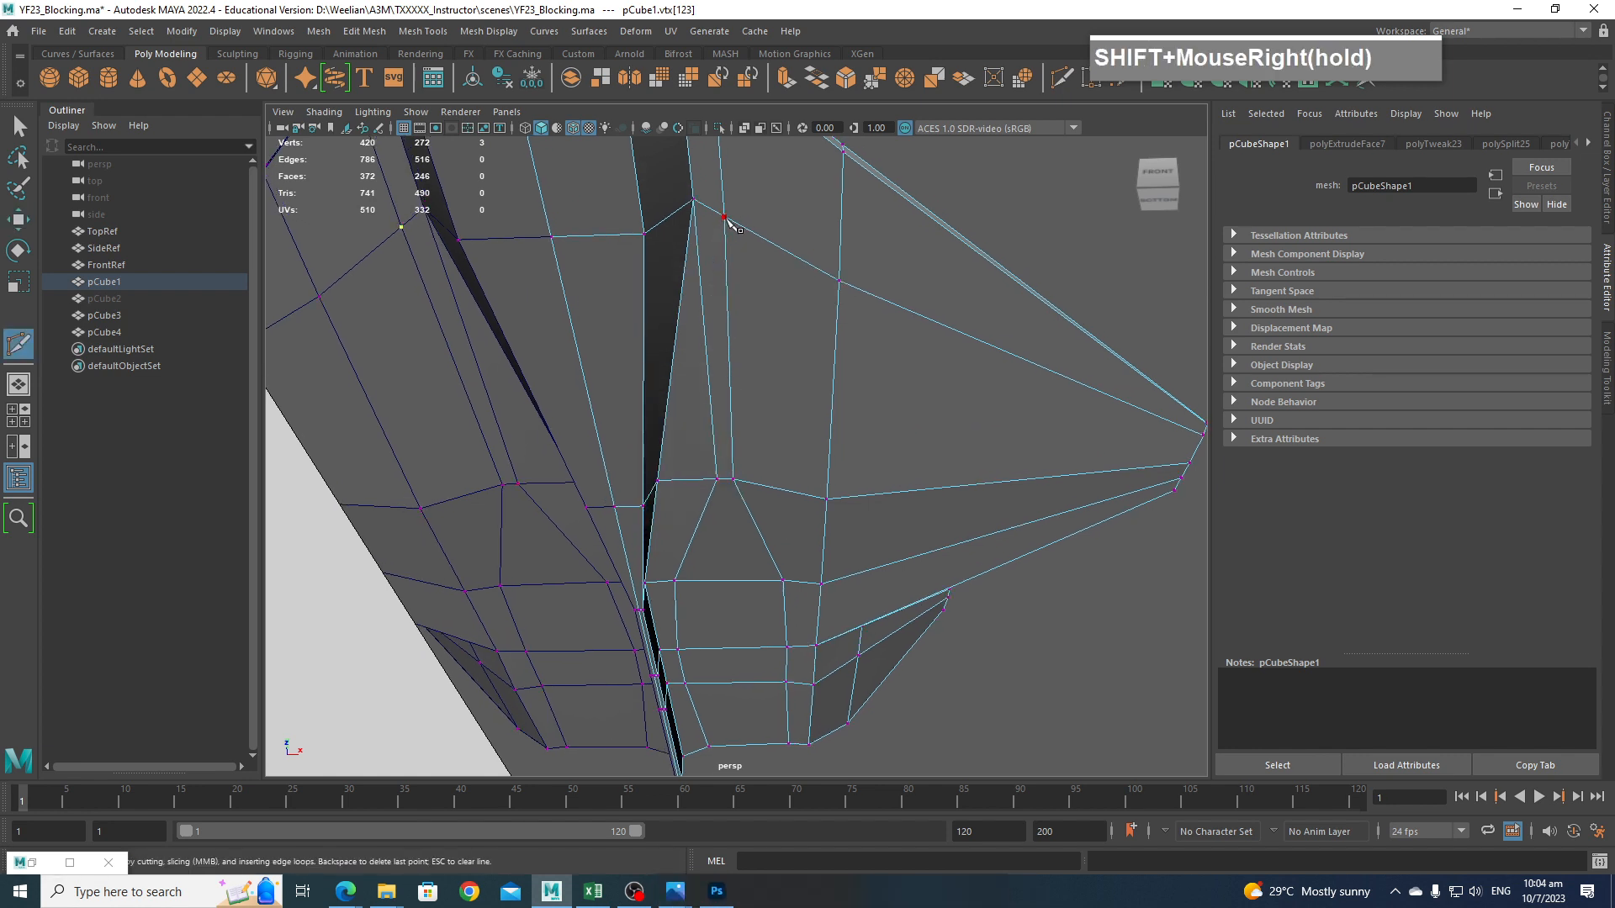
left_click(727, 219)
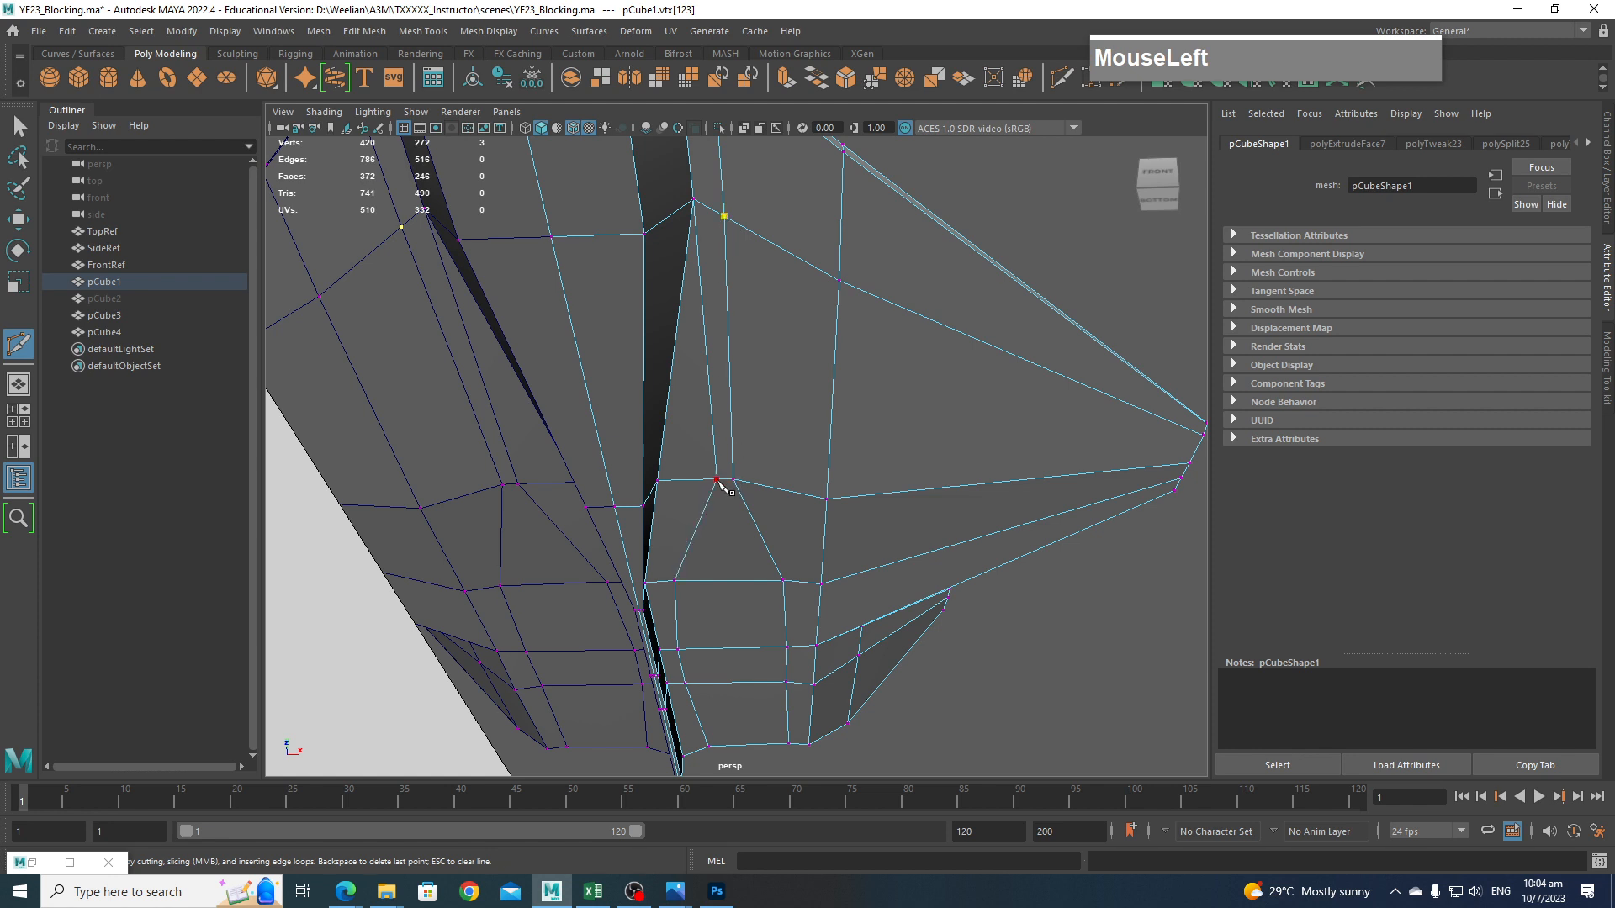
key("Return")
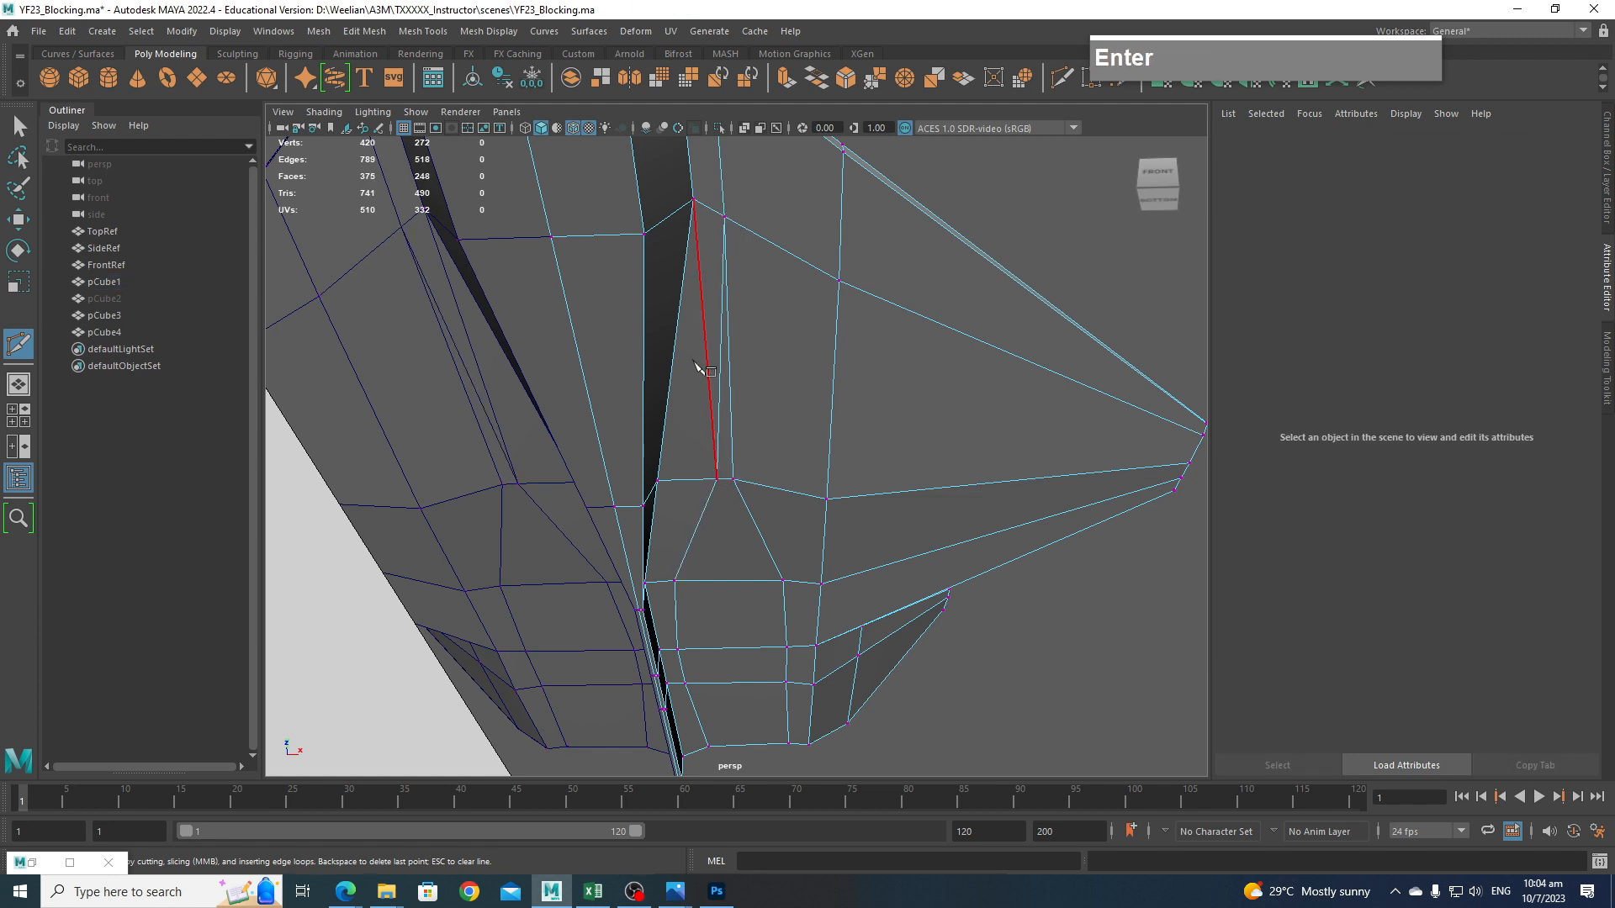
mouse_move(717, 307)
right_mouse_down()
mouse_move(673, 290)
mouse_move(704, 280)
right_mouse_up()
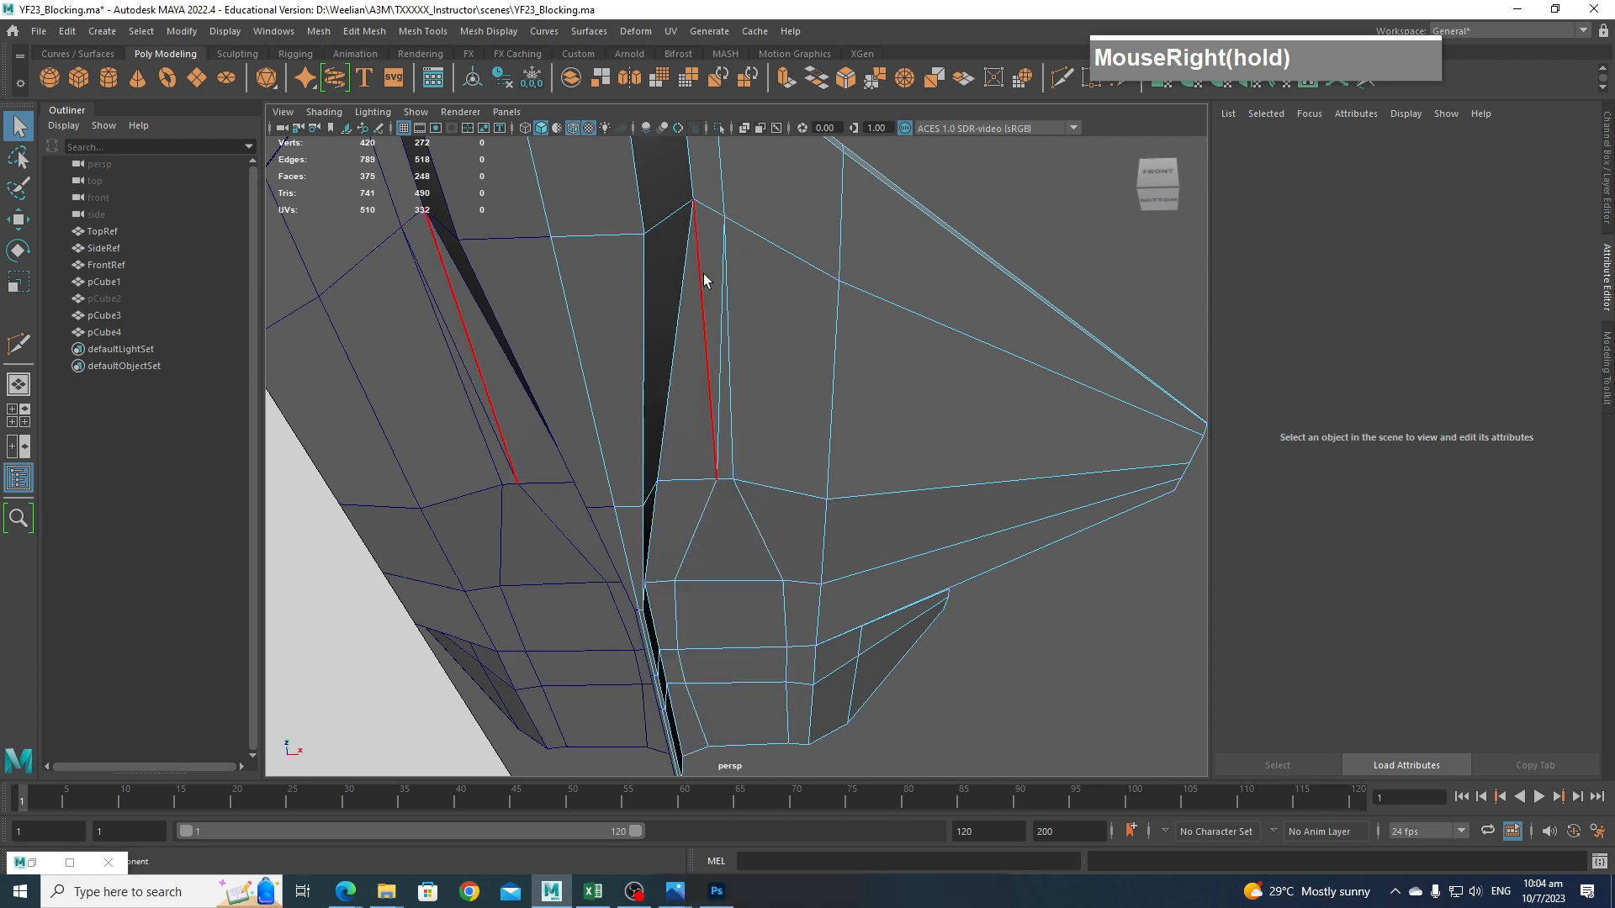
left_click(704, 282)
key("ctrl+Delete")
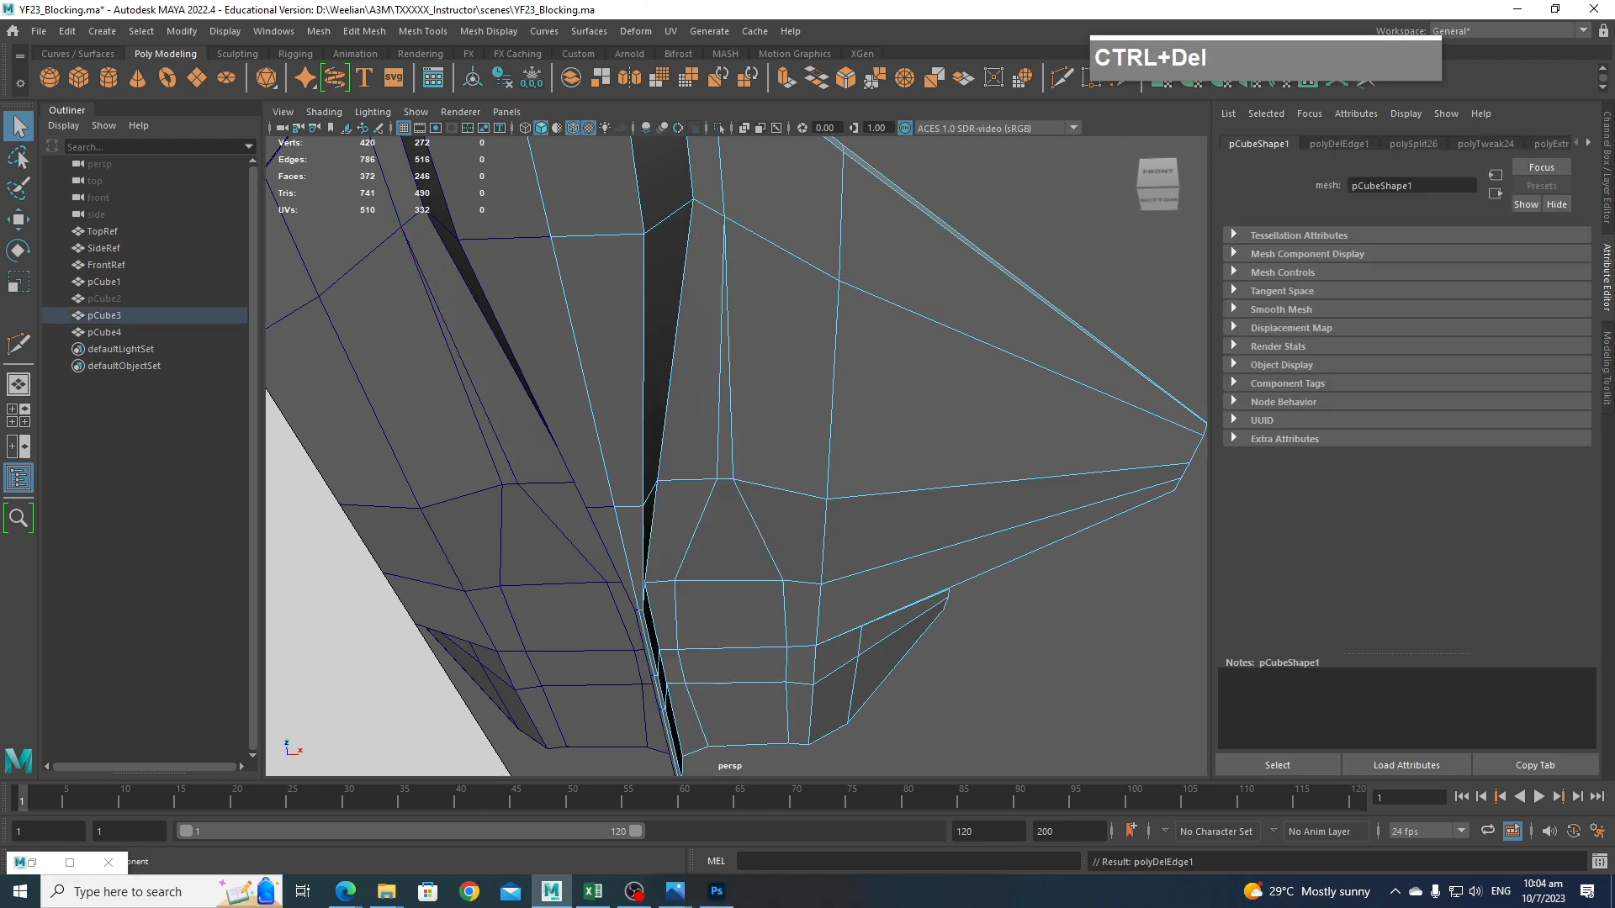
Delete the redundant lengthwise edge outside the new cut and the diagonal edge that continues it toward the tail.
middle_click_drag(735, 410, 779, 370, "alt")
scroll(785, 431, "down", 2)
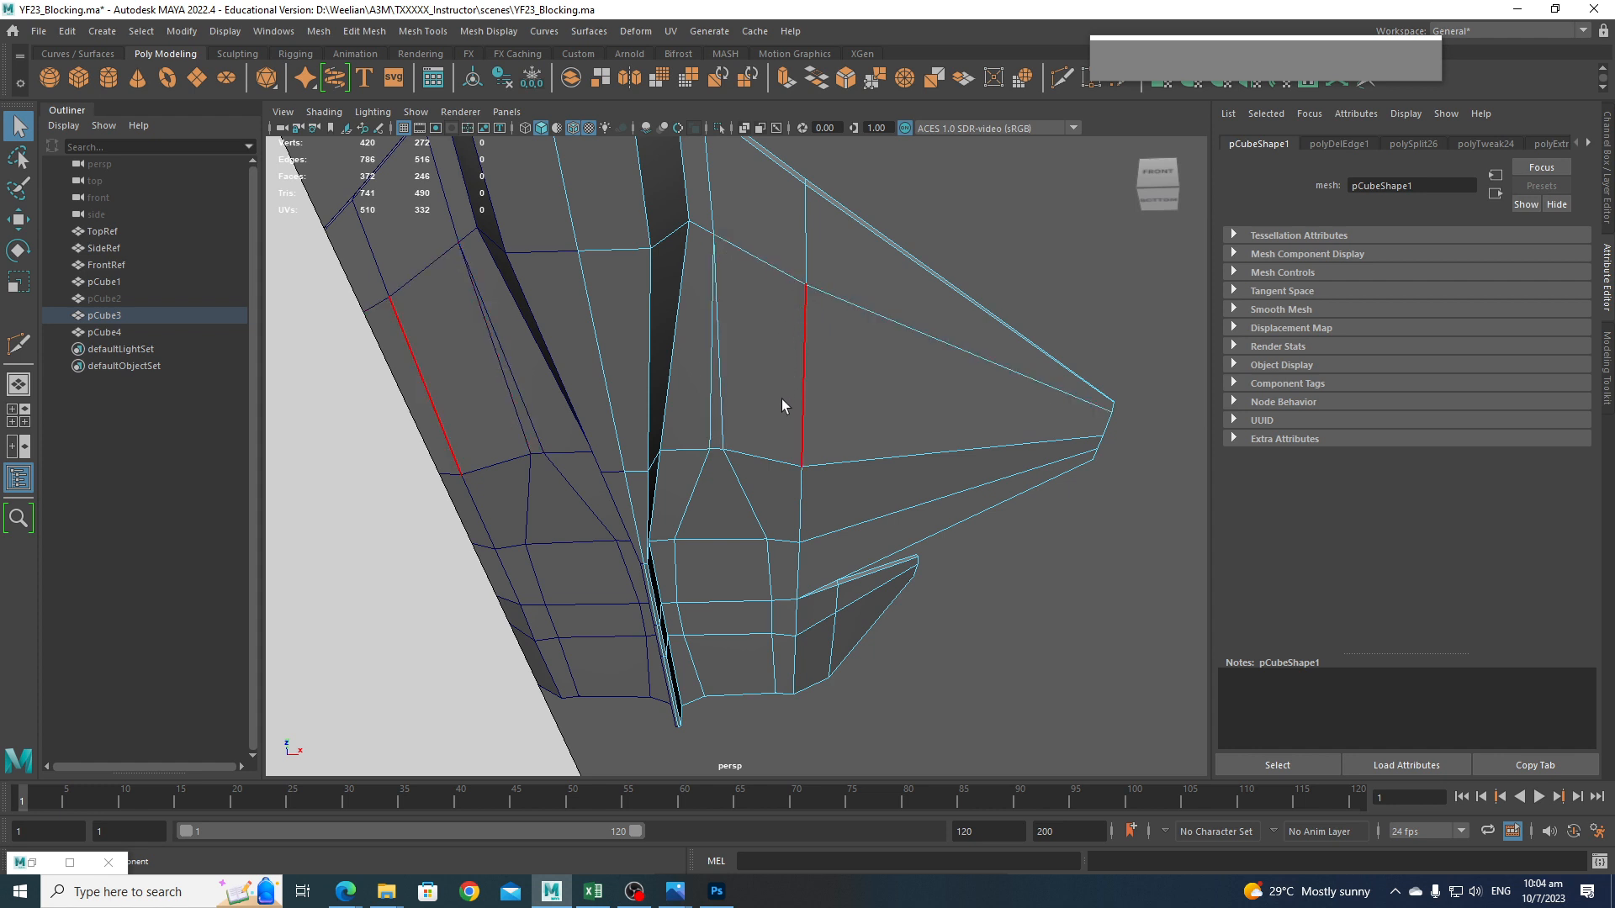
mouse_move(748, 395)
middle_mouse_down("alt")
mouse_move(732, 588)
mouse_move(764, 417)
middle_mouse_up("alt")
scroll(760, 431, "up", 3)
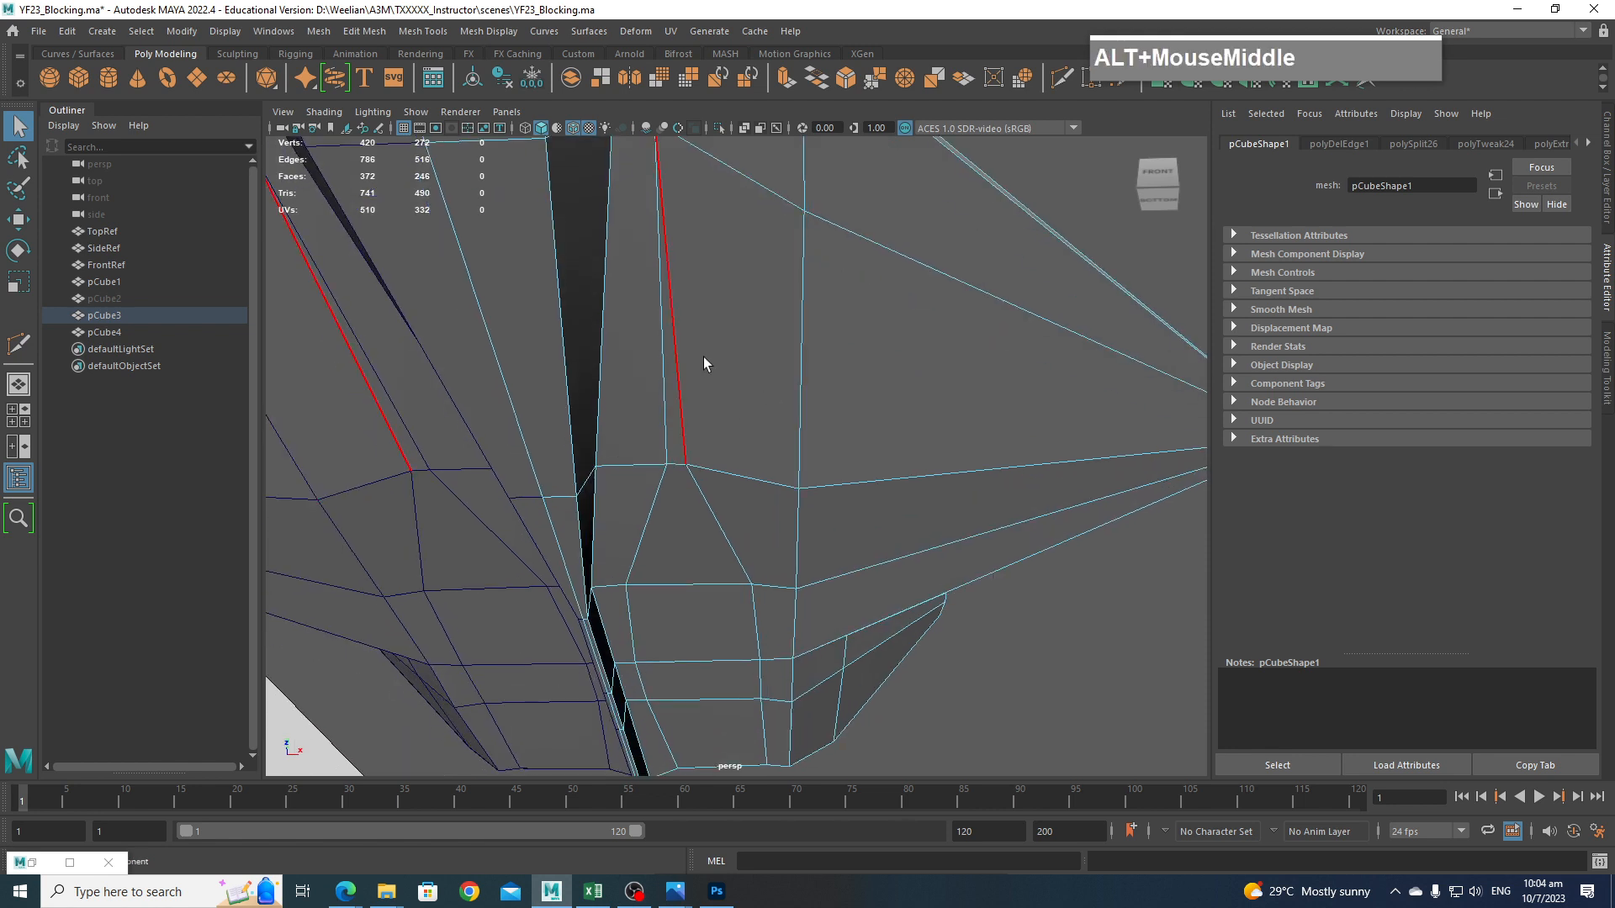
left_click(678, 345)
key("ctrl+Delete")
left_click(722, 548)
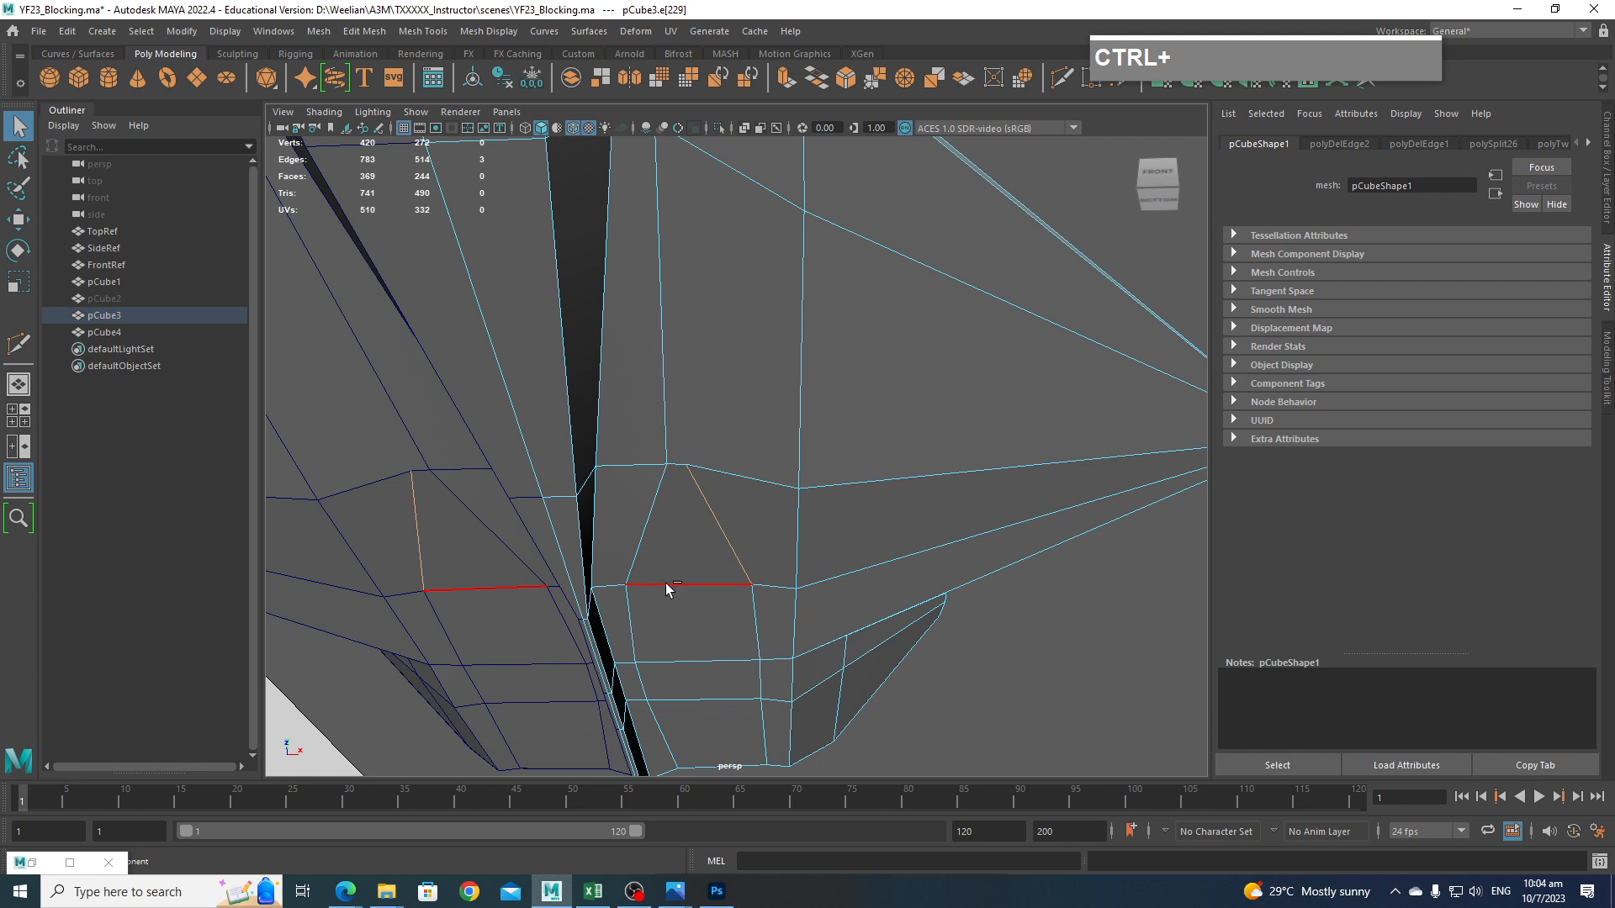
key("ctrl+Delete")
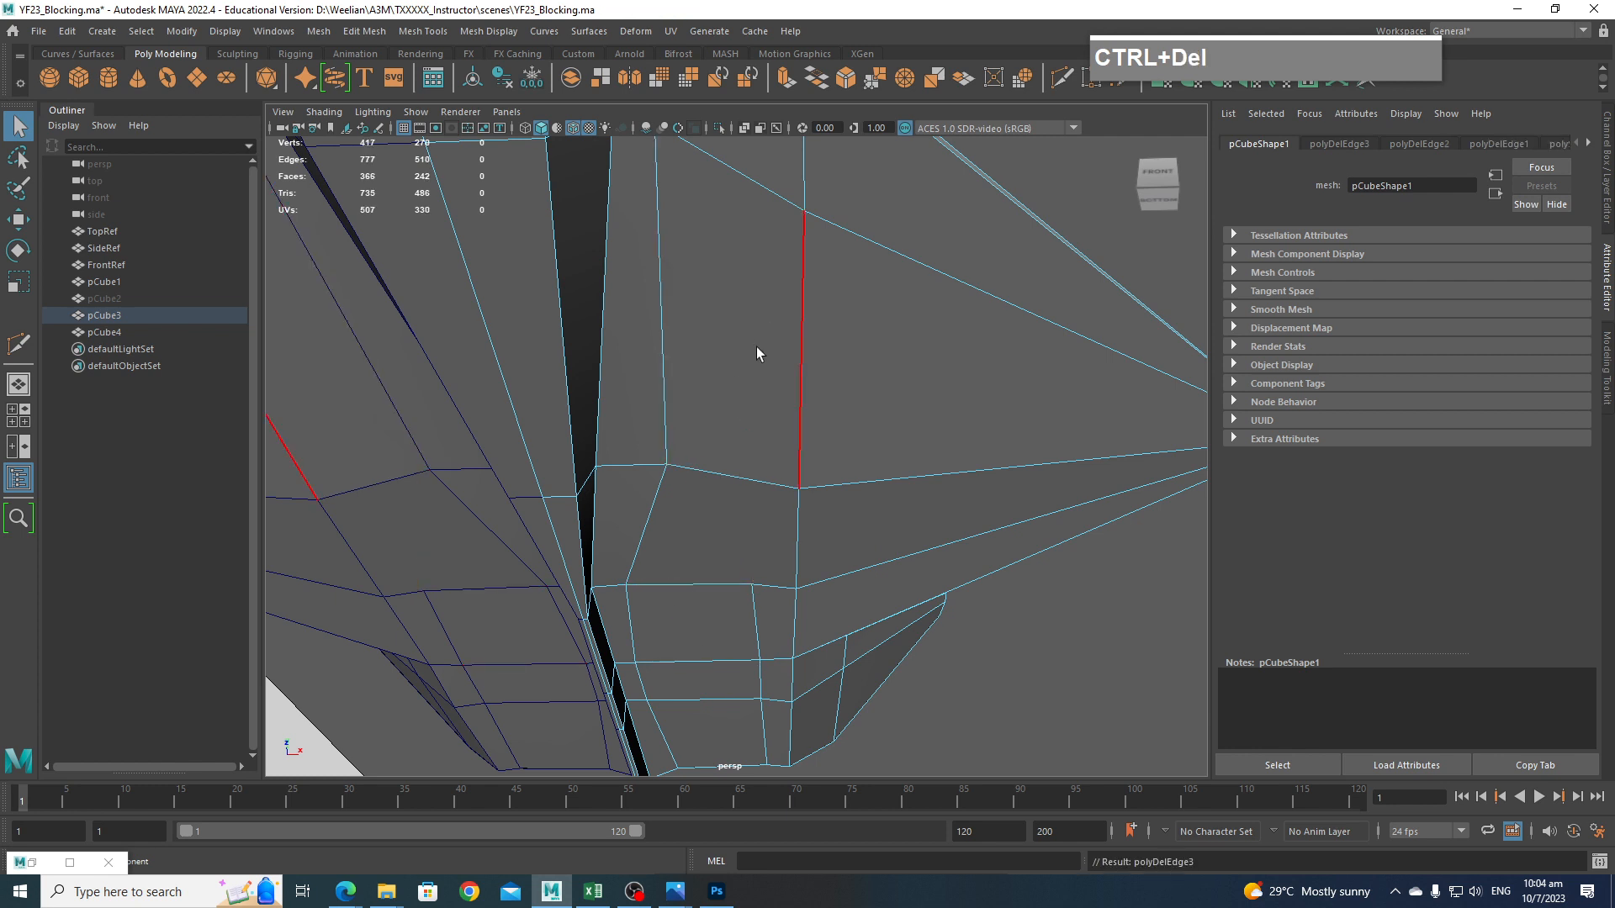
Delete the lengthwise edge loop running around the rear fuselage just inside the tail fin's root.
scroll(749, 371, "down", 2)
middle_click_drag(749, 371, 749, 451, "alt")
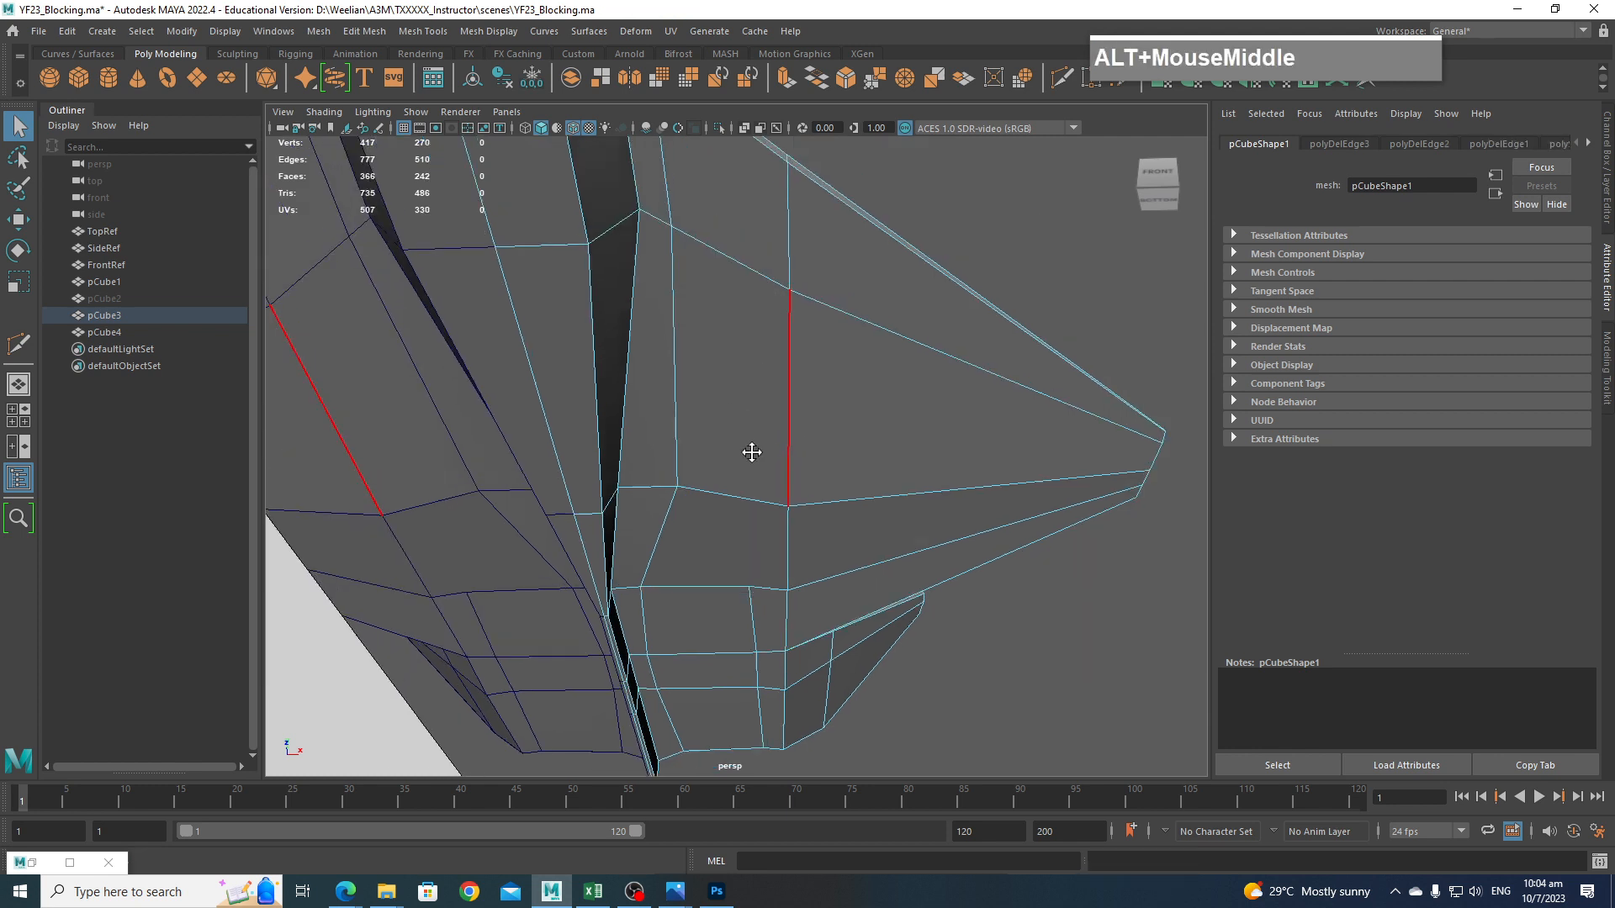
scroll(757, 487, "down", 3)
mouse_move(764, 513)
left_mouse_down("alt")
mouse_move(767, 631)
mouse_move(771, 539)
left_mouse_up("alt")
scroll(783, 569, "up", 2)
middle_click_drag(782, 569, 768, 404, "alt")
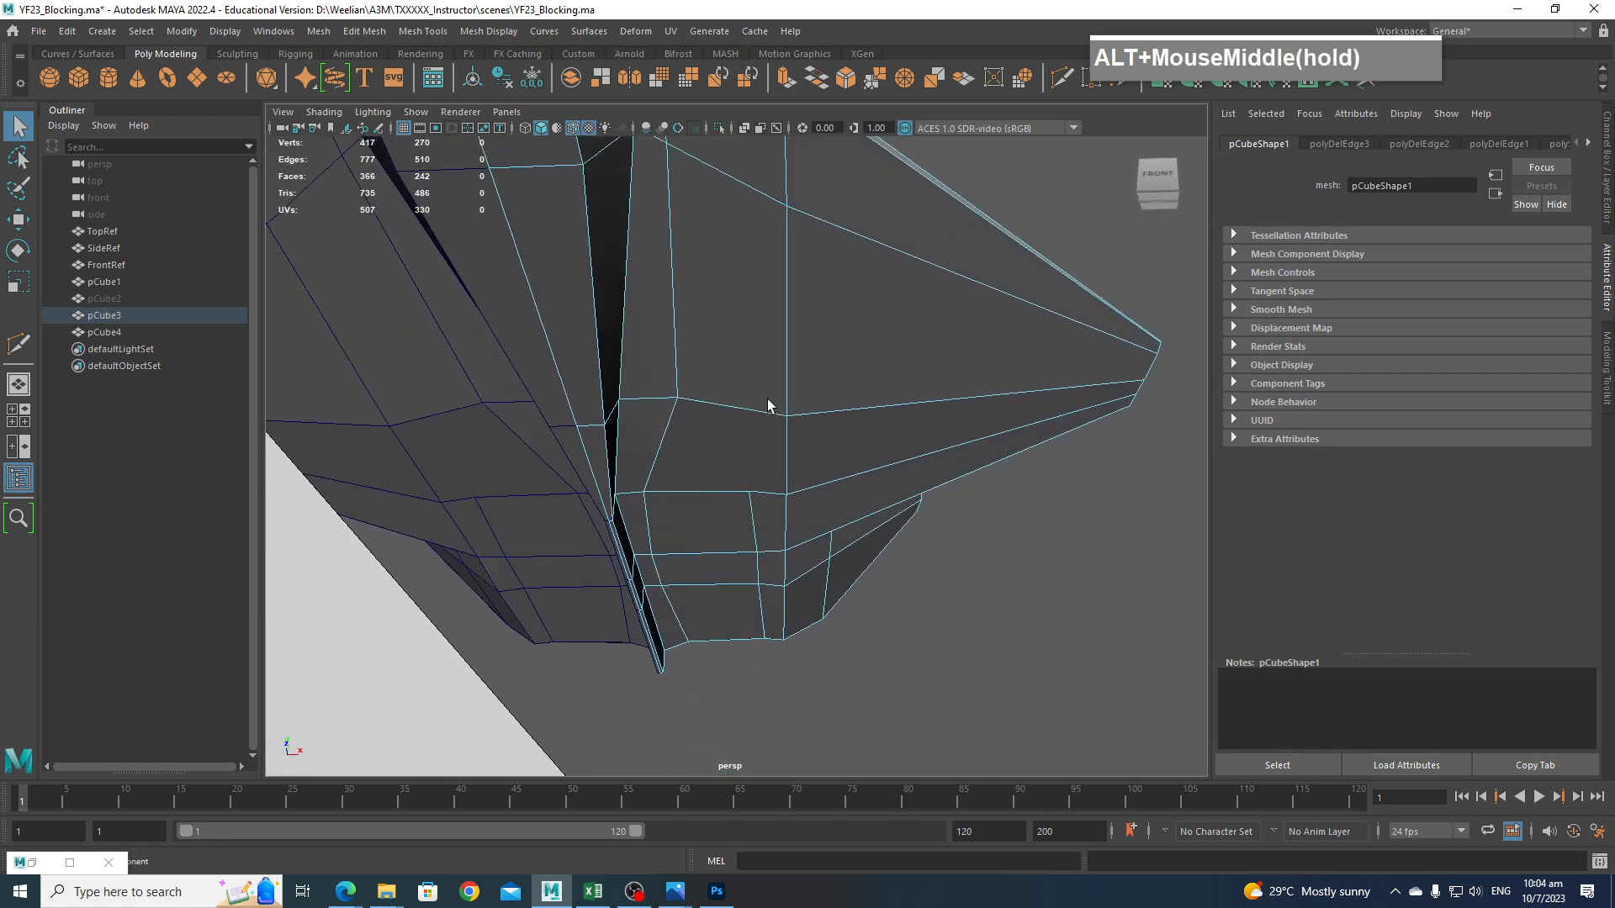
left_click(756, 526)
left_click_drag(756, 525, 825, 656, "alt")
middle_click_drag(825, 655, 796, 482, "alt")
left_click_drag(797, 483, 885, 524, "alt")
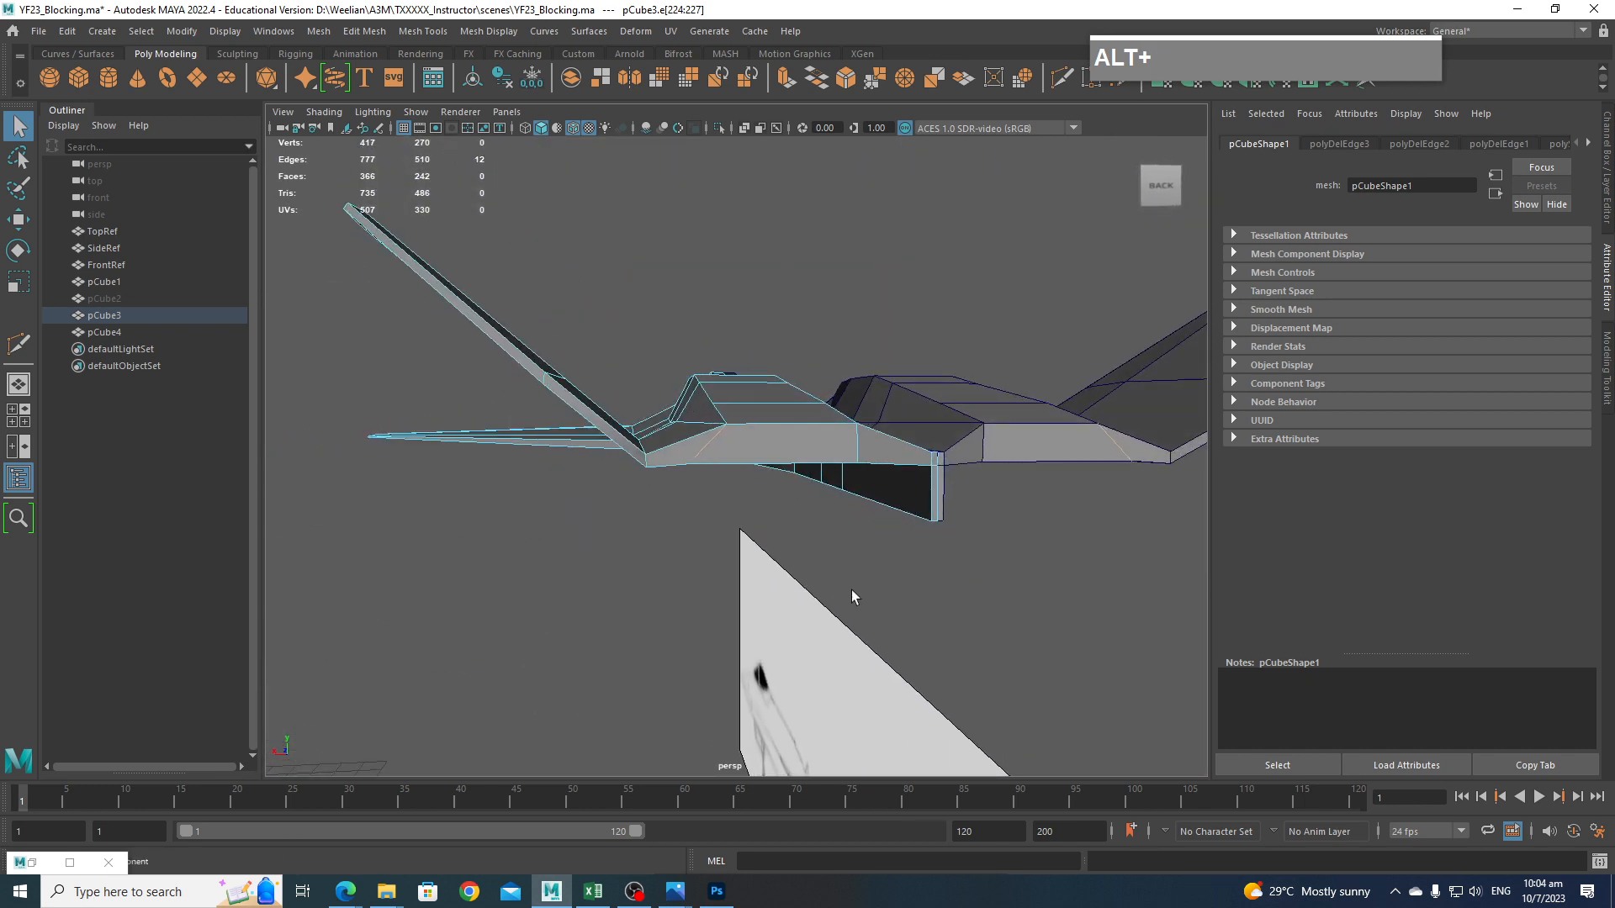
key("ctrl+Delete")
Select the underside vertex at the rear end of the new cut and set the Transform Constraint to Edge.
left_click_drag(792, 632, 784, 346, "alt")
mouse_move(906, 625)
left_mouse_down("alt")
mouse_move(810, 649)
mouse_move(785, 620)
mouse_move(900, 619)
left_mouse_up("alt")
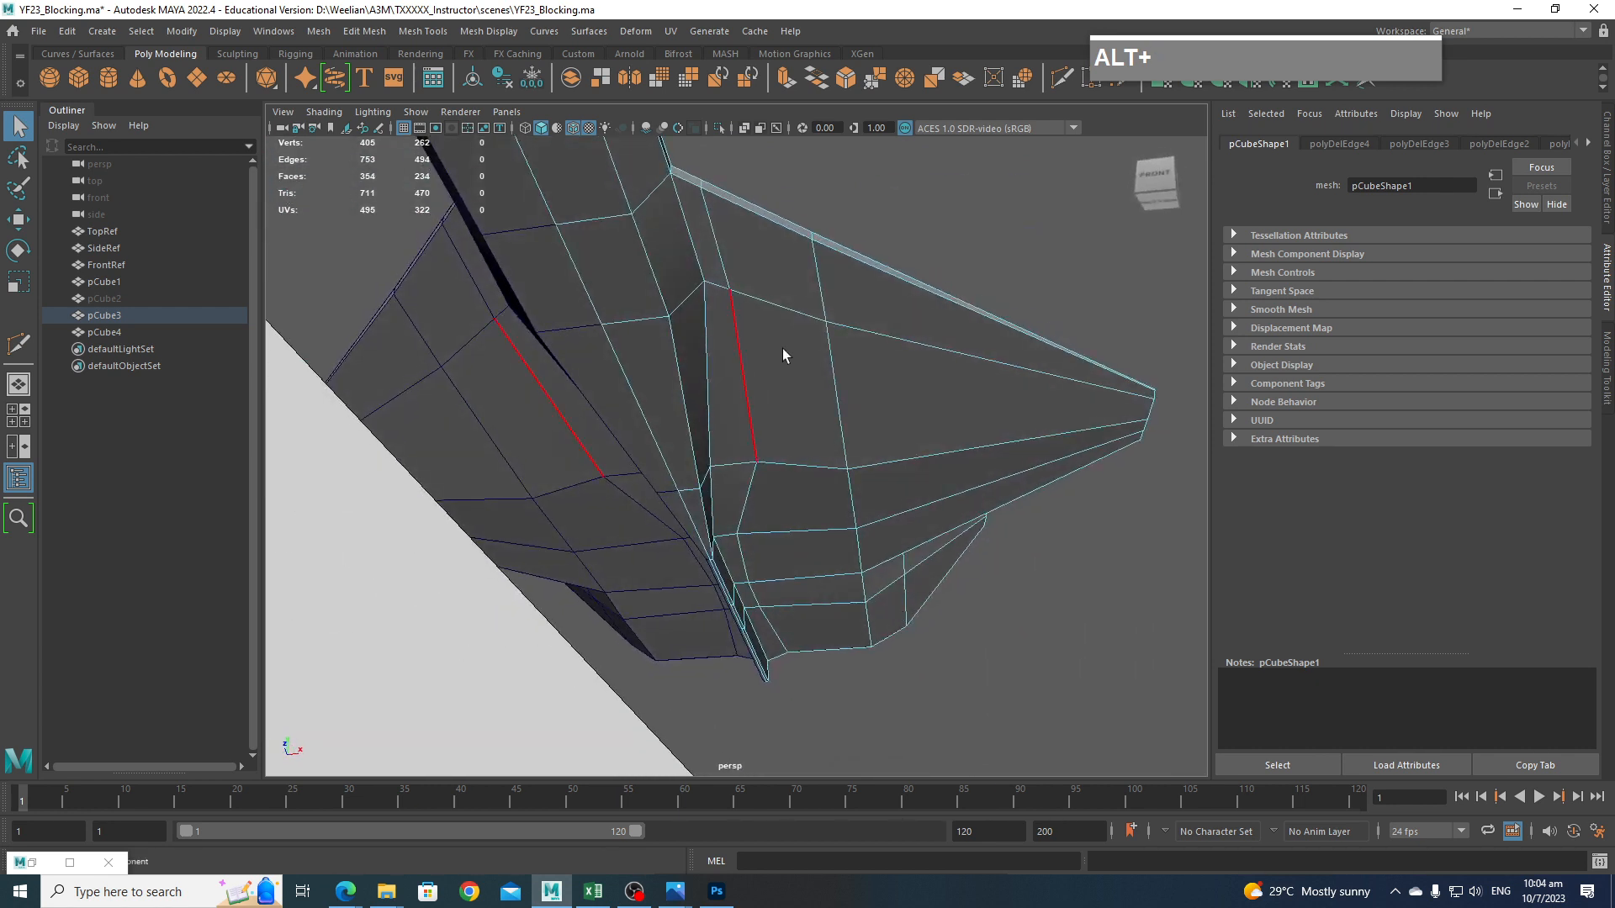
scroll(850, 472, "up", 3)
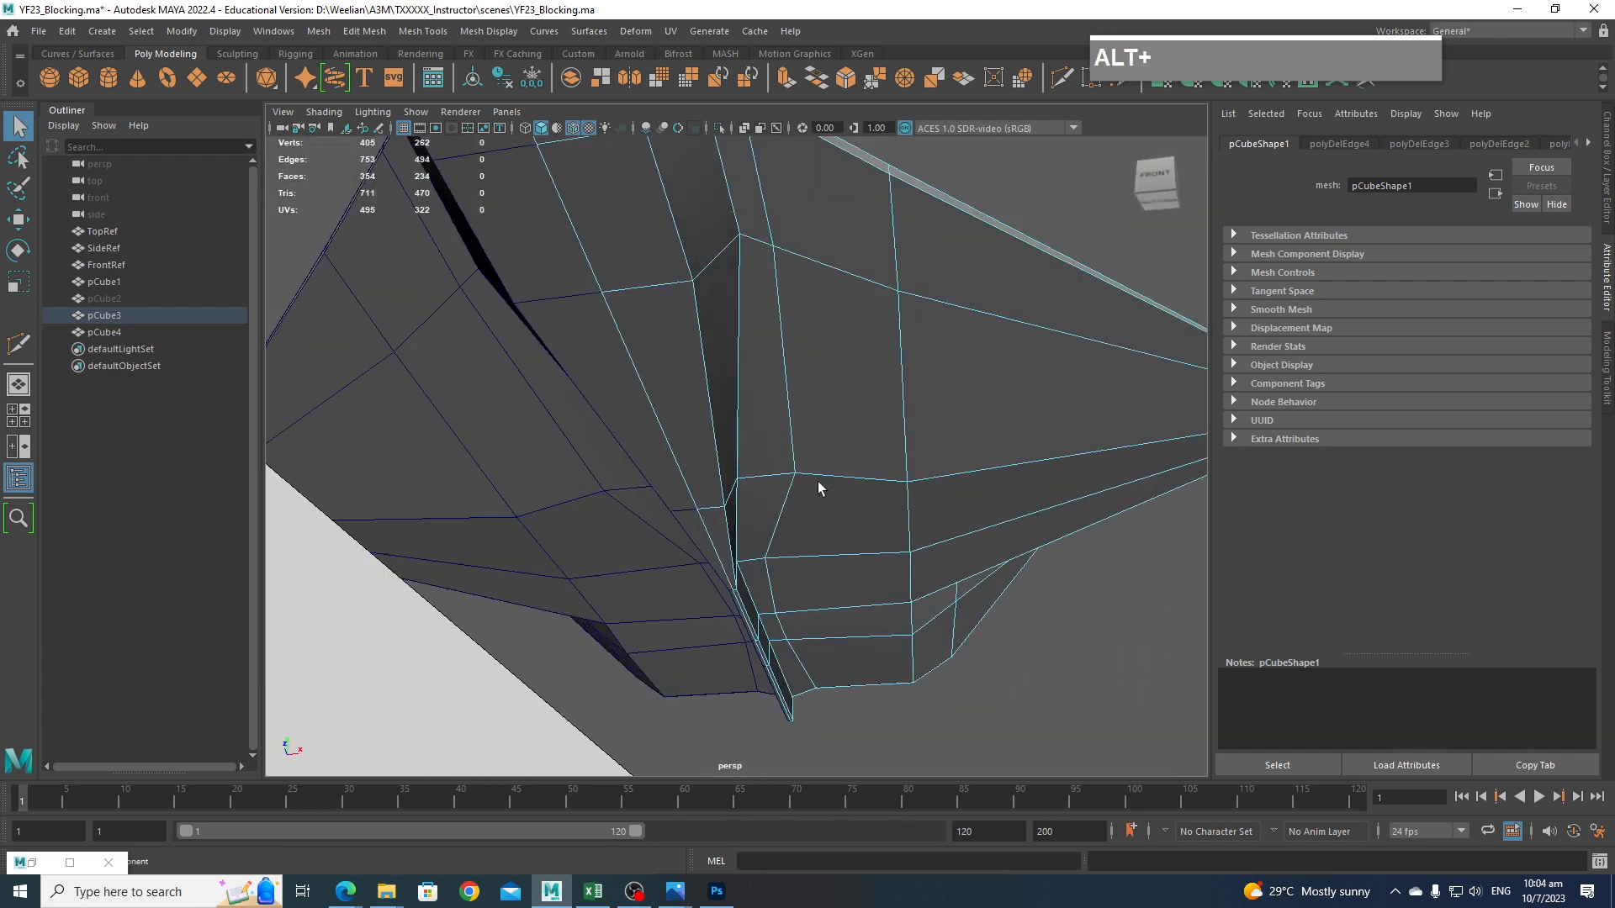
middle_click_drag(817, 481, 815, 502, "alt")
right_click_drag(816, 502, 744, 458)
left_click(824, 504)
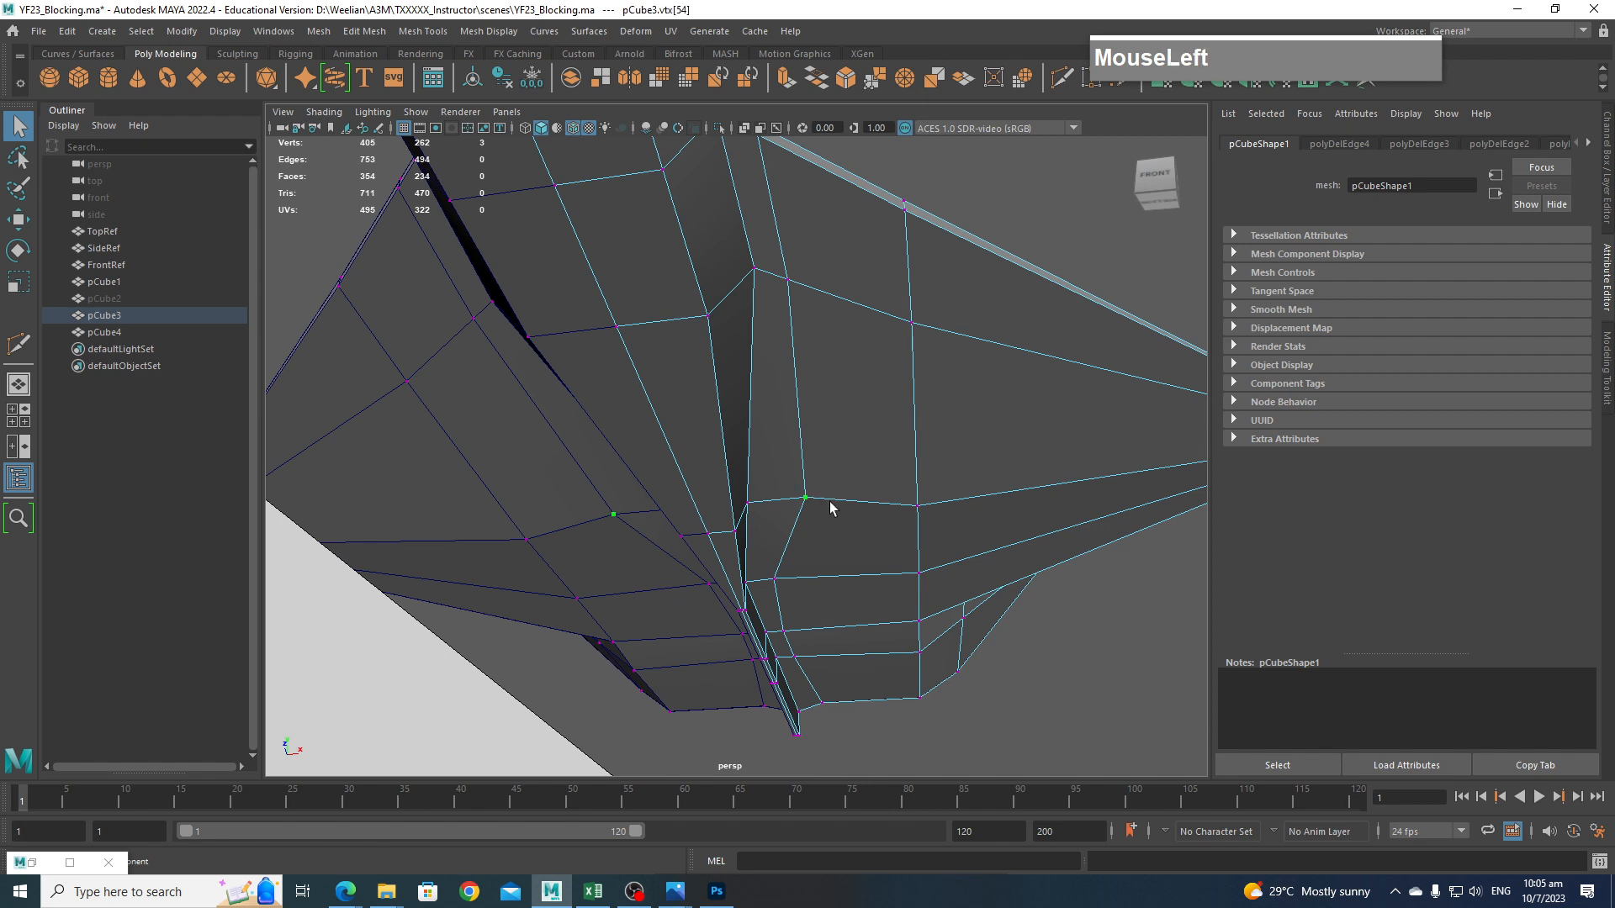
left_click(1605, 362)
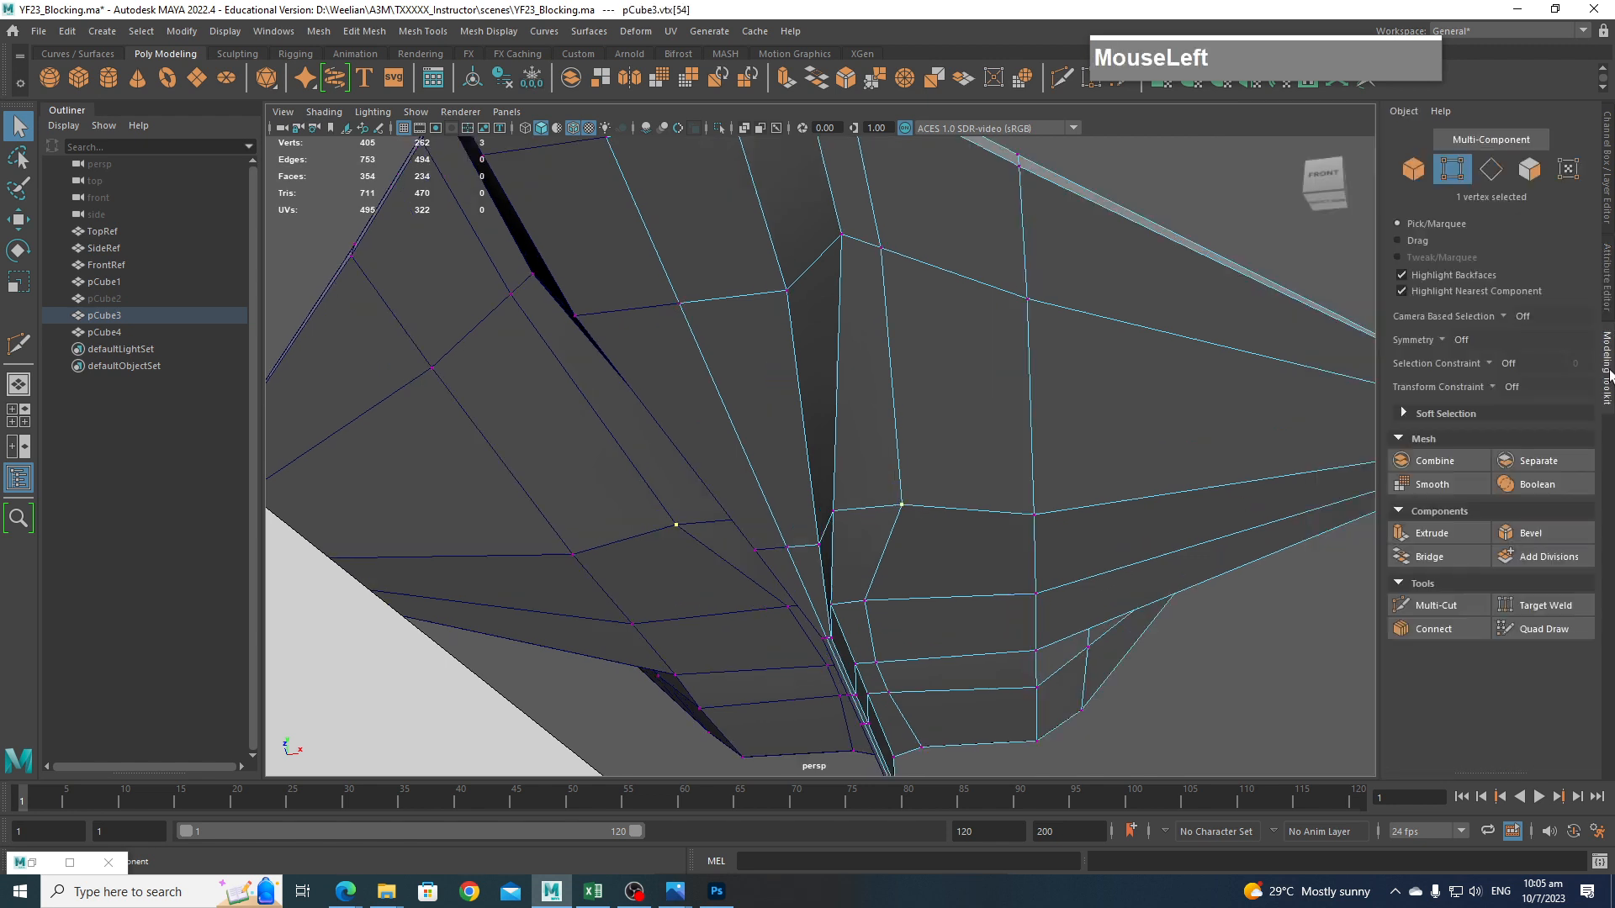
left_click(1501, 319)
left_click(1454, 375)
left_click(1500, 393)
right_click(1514, 418)
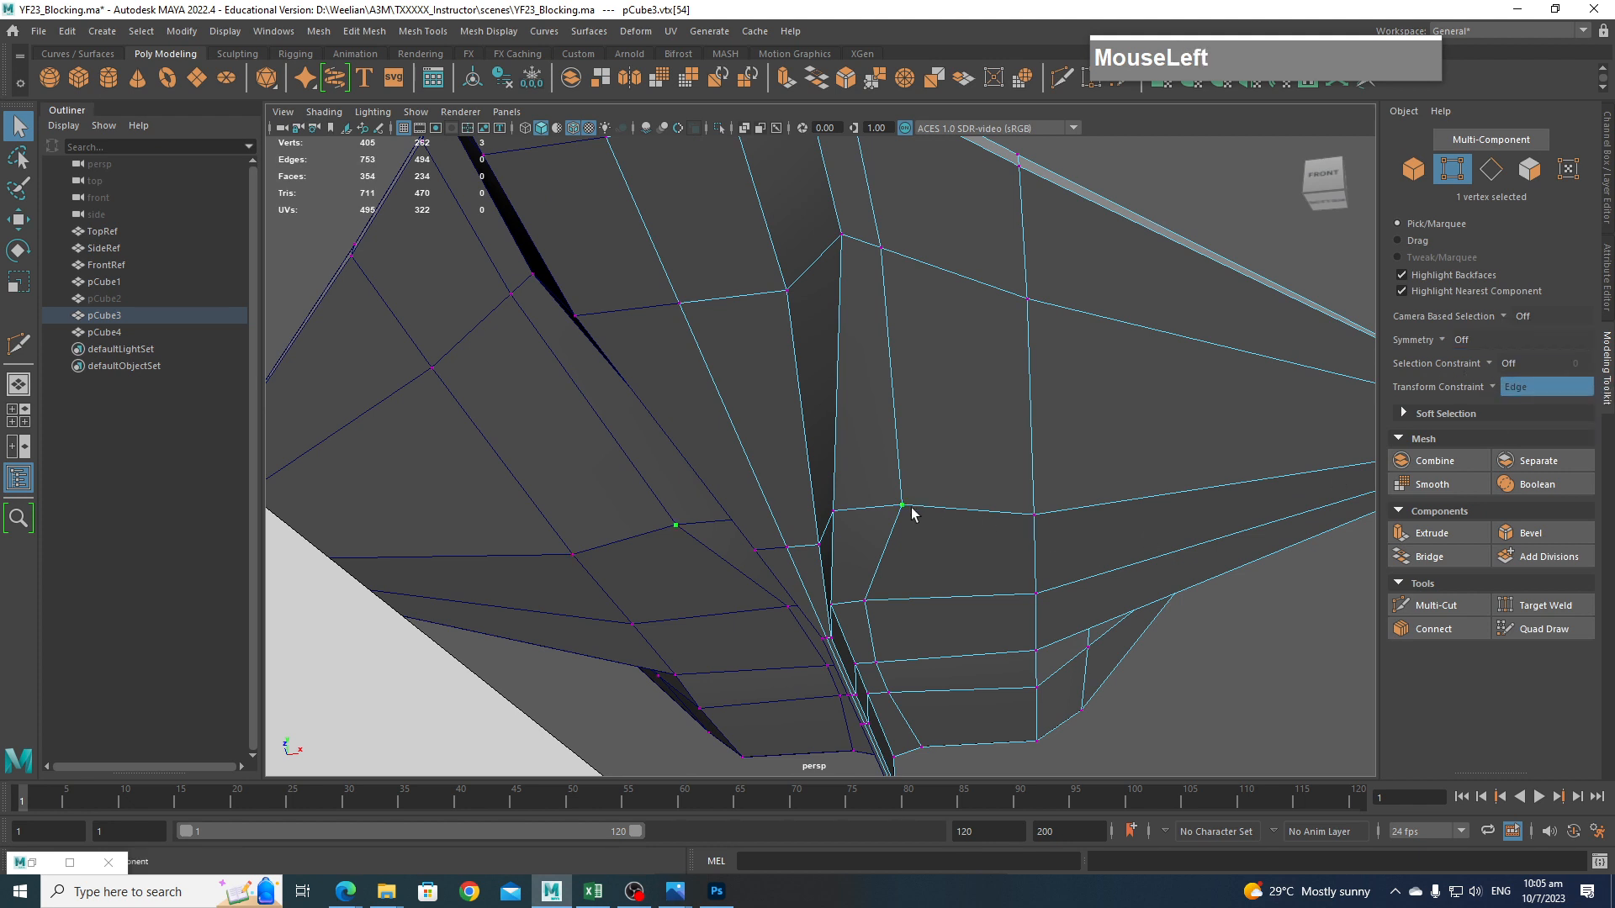
Slide the selected underside vertex inward along its crosswise edge to straighten the lengthwise edge flow.
key("w")
left_click_drag(899, 505, 874, 515)
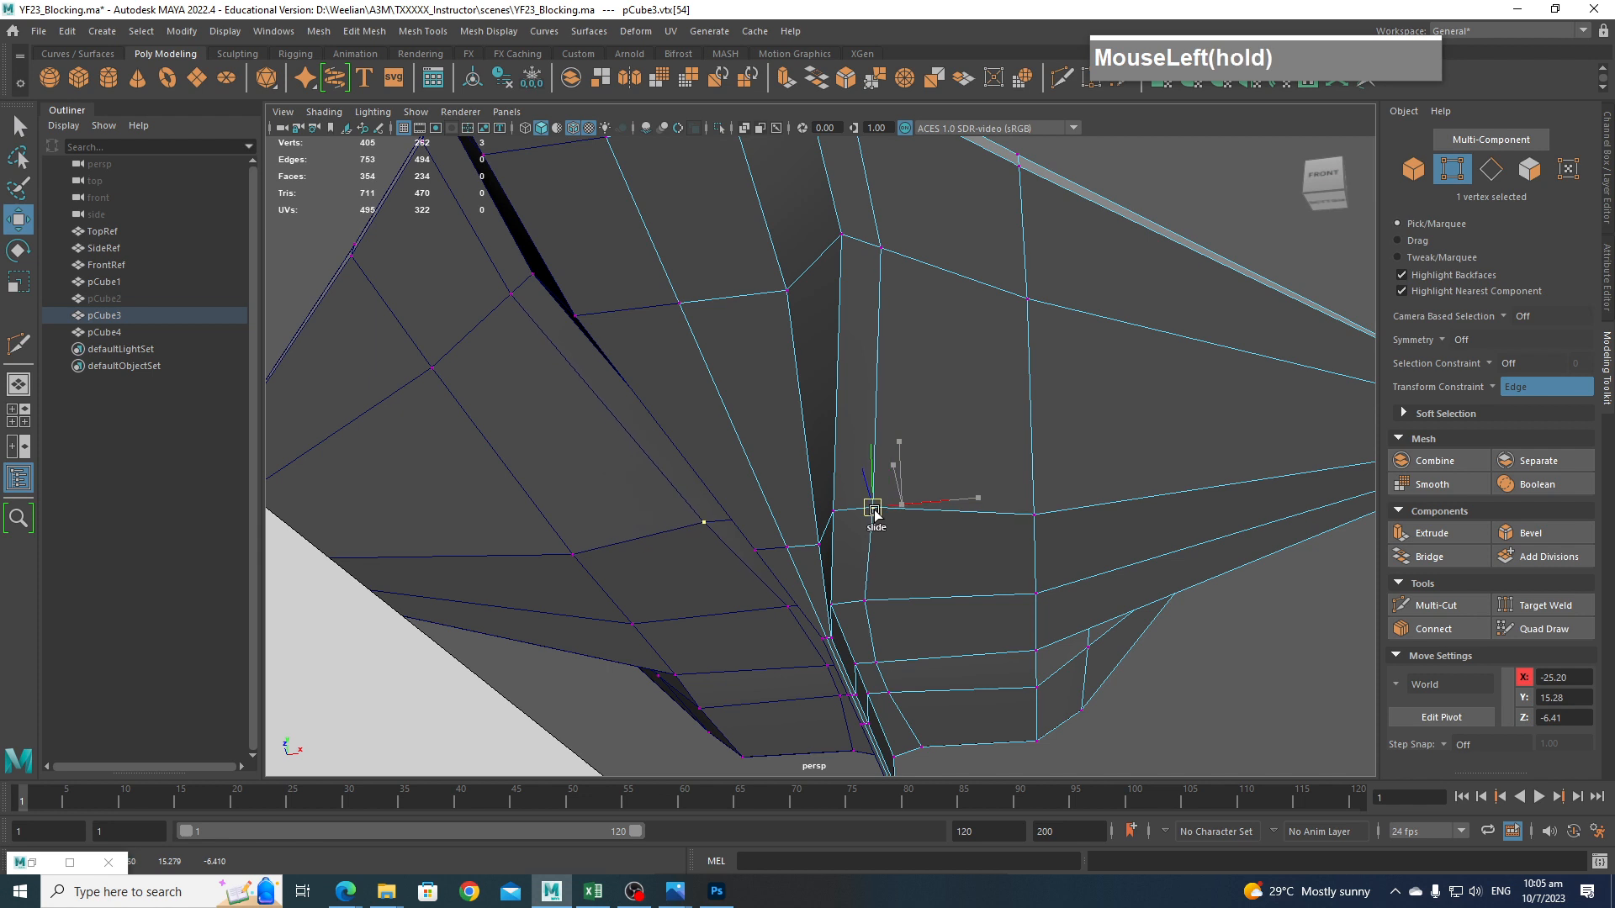
left_click_drag(939, 559, 896, 622, "alt")
middle_click_drag(898, 599, 967, 586, "alt")
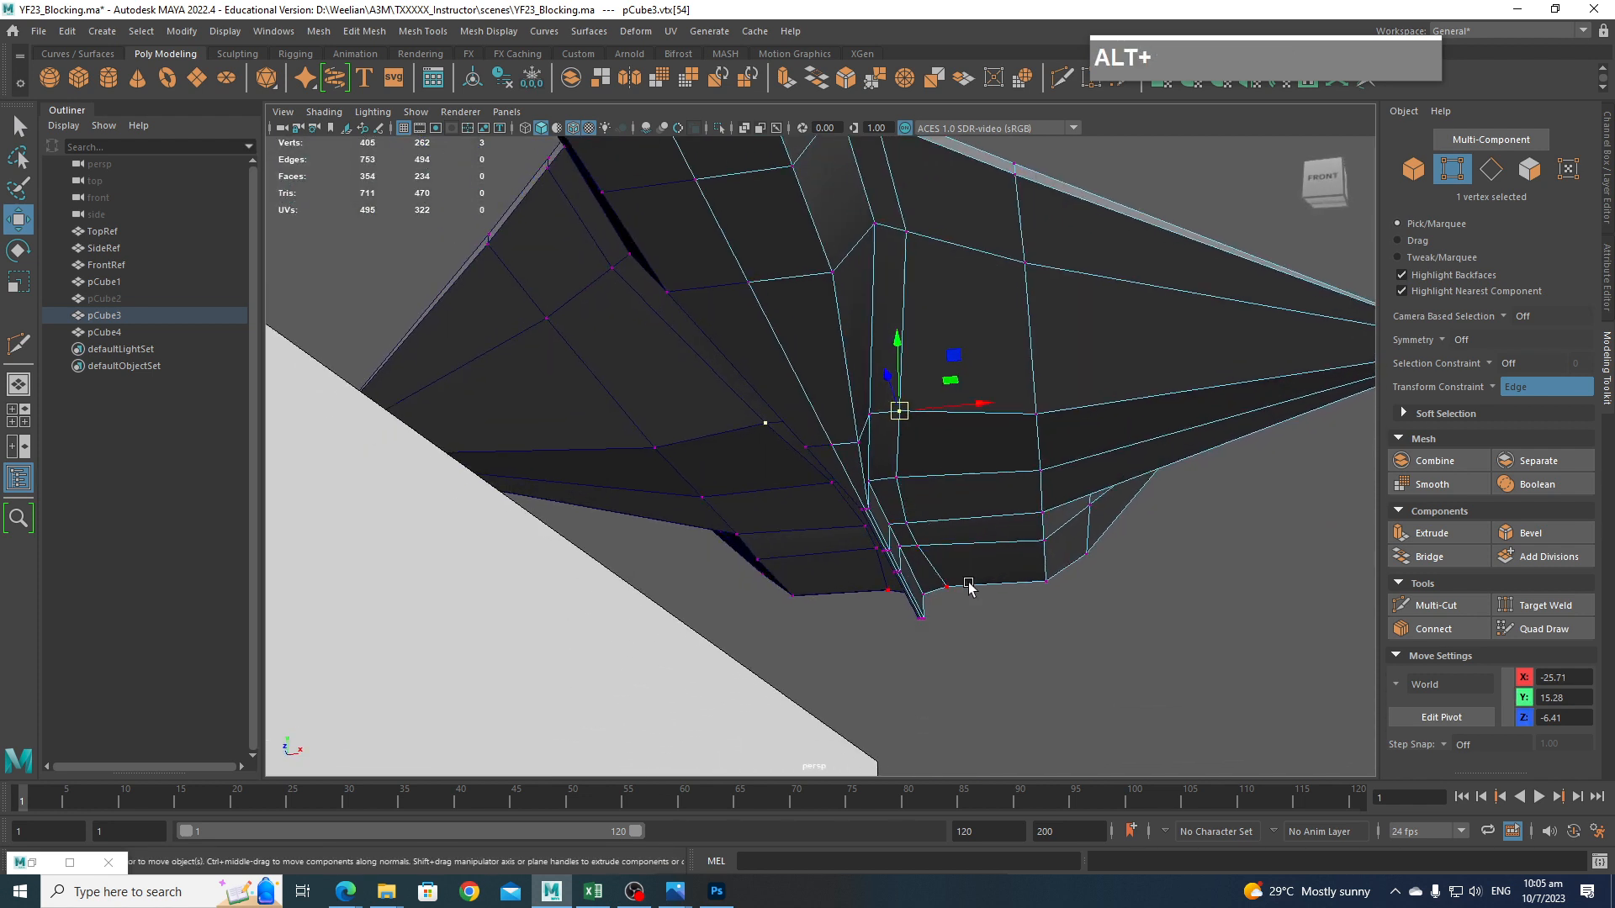
Switch to Photos to examine the YF-23 underside photo 220201-F-ZS999-003.png, and return to Maya.
mouse_move(682, 900)
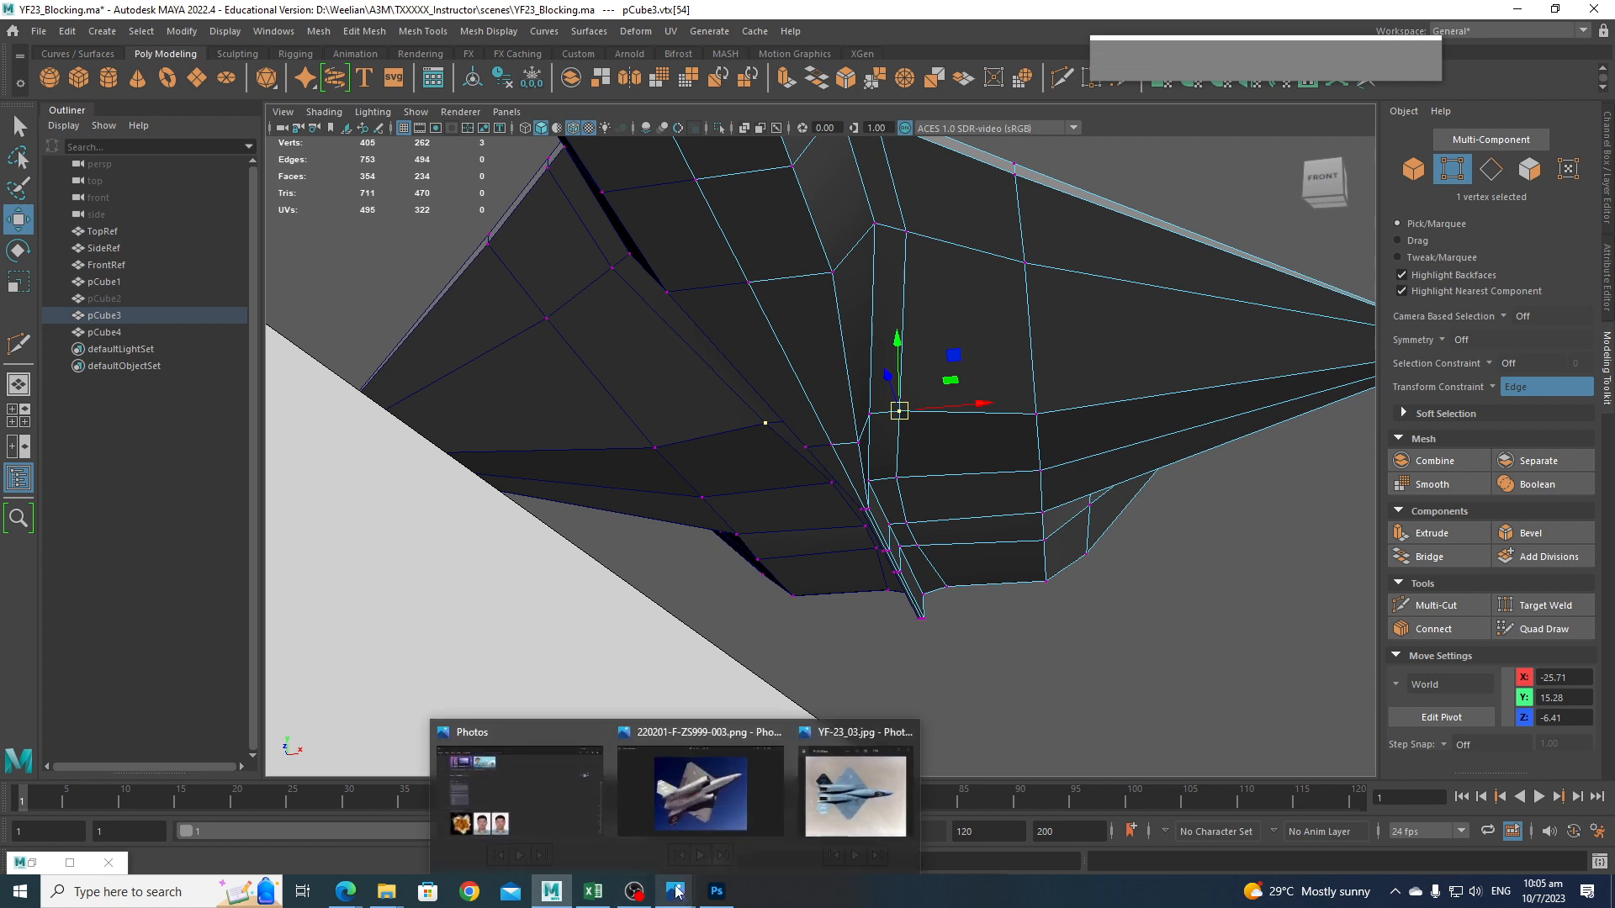
left_click(774, 760)
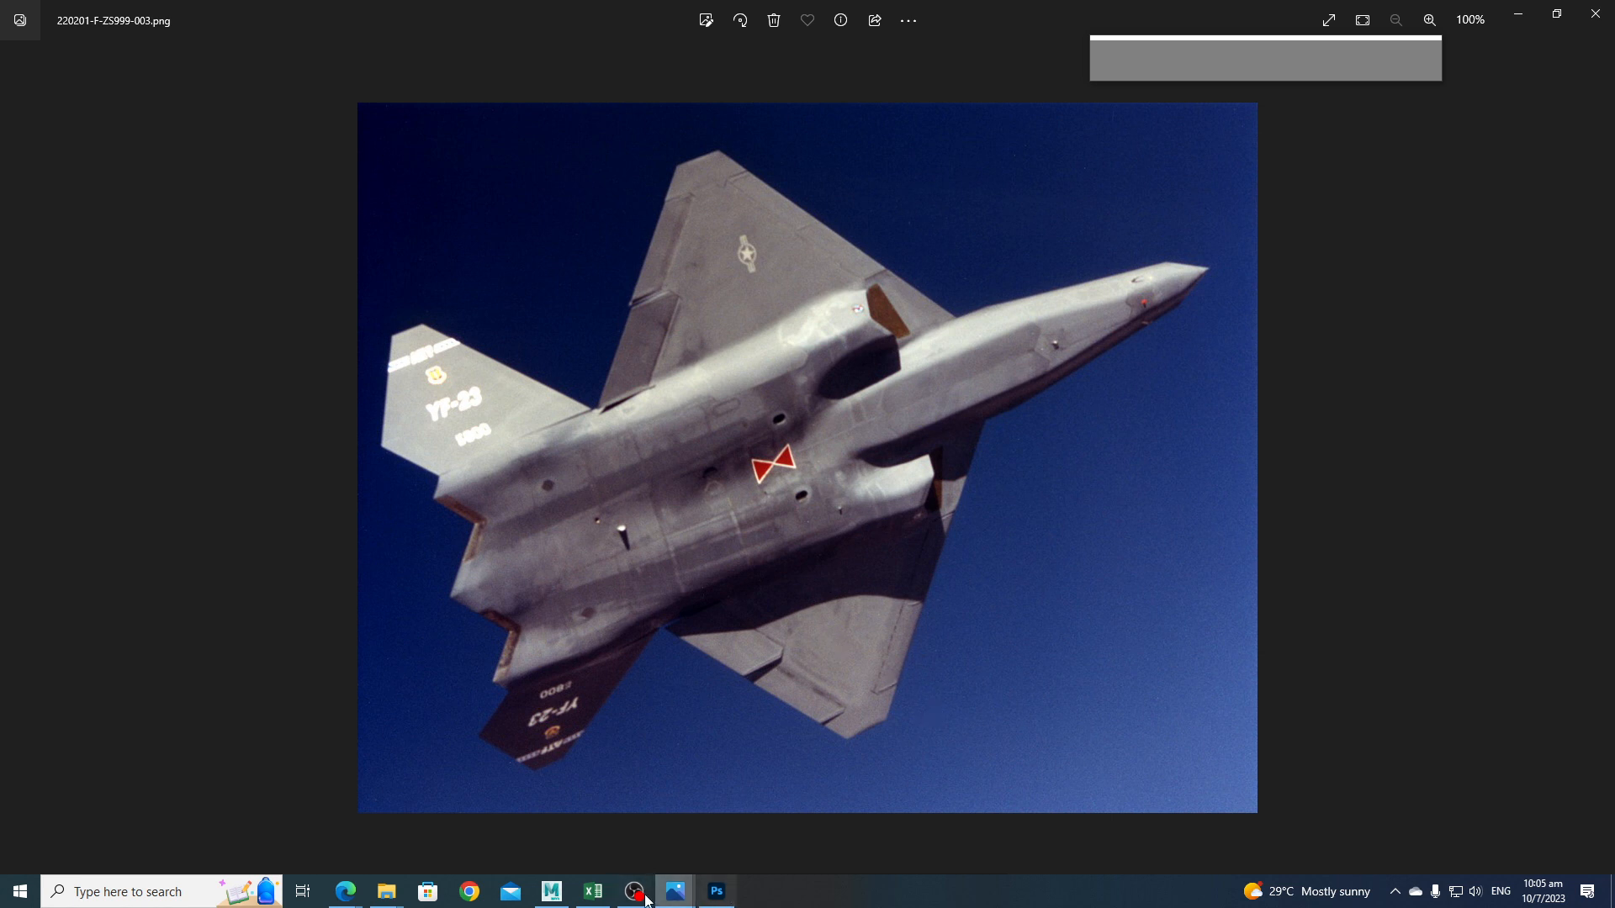
left_click(593, 891)
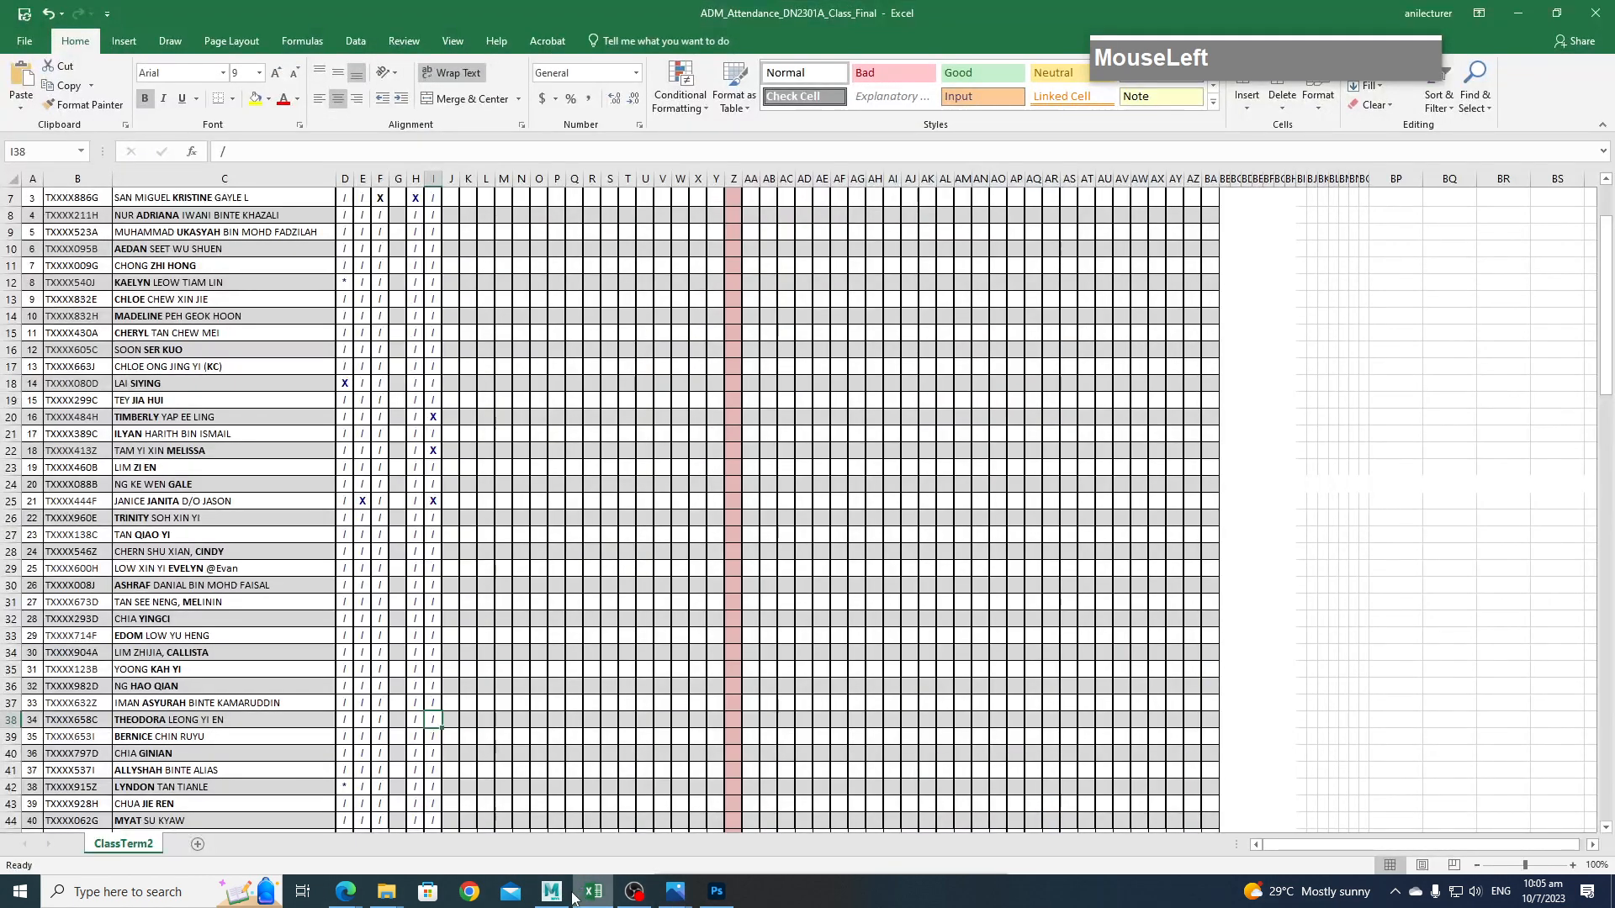
left_click(552, 893)
Select the lengthwise strip of five narrow underside faces running beside the centreline to the tail end.
left_click_drag(978, 561, 963, 545, "alt")
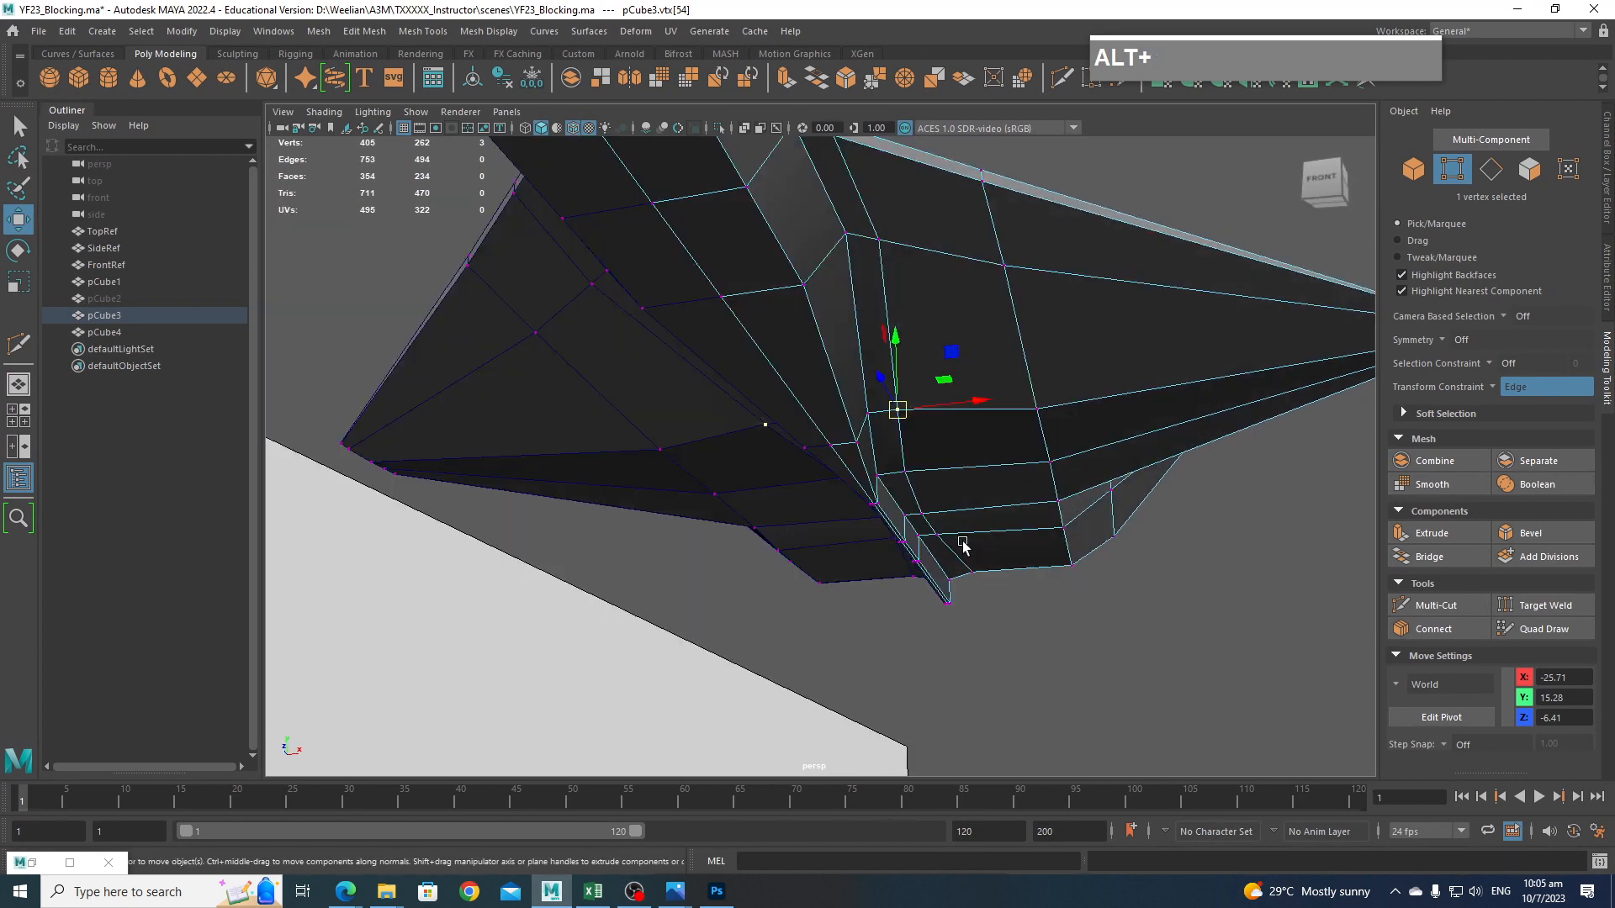
left_click_drag(905, 464, 888, 407, "alt")
right_click_drag(889, 407, 896, 426)
left_click(895, 426)
left_click(925, 485, "shift")
left_click(954, 516, "shift")
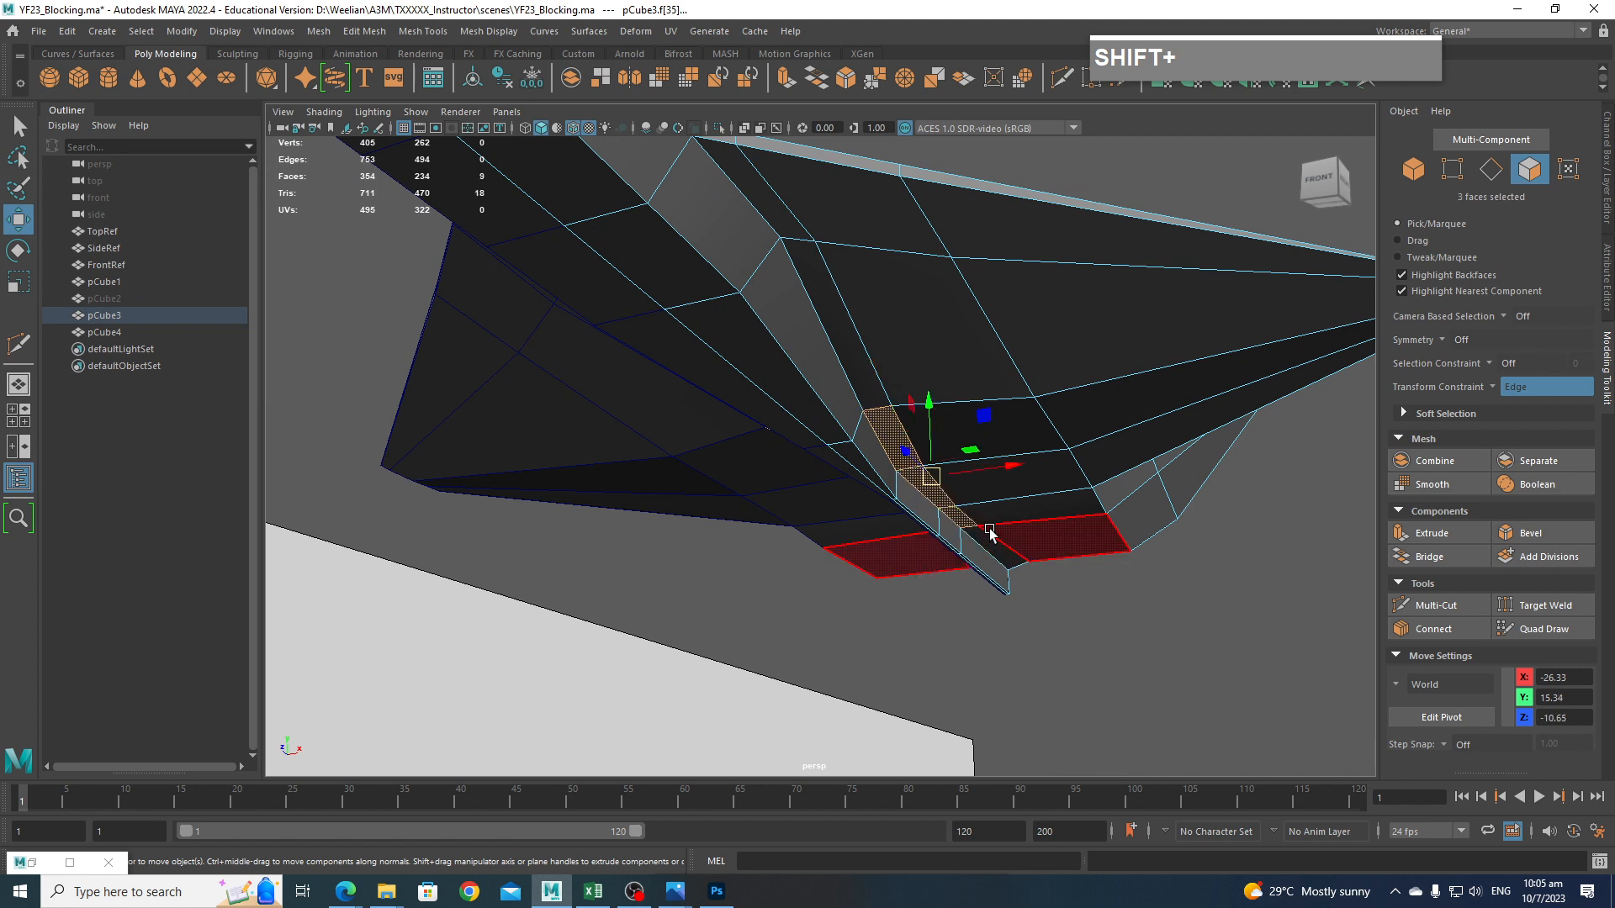
right_click_drag(885, 454, 885, 459)
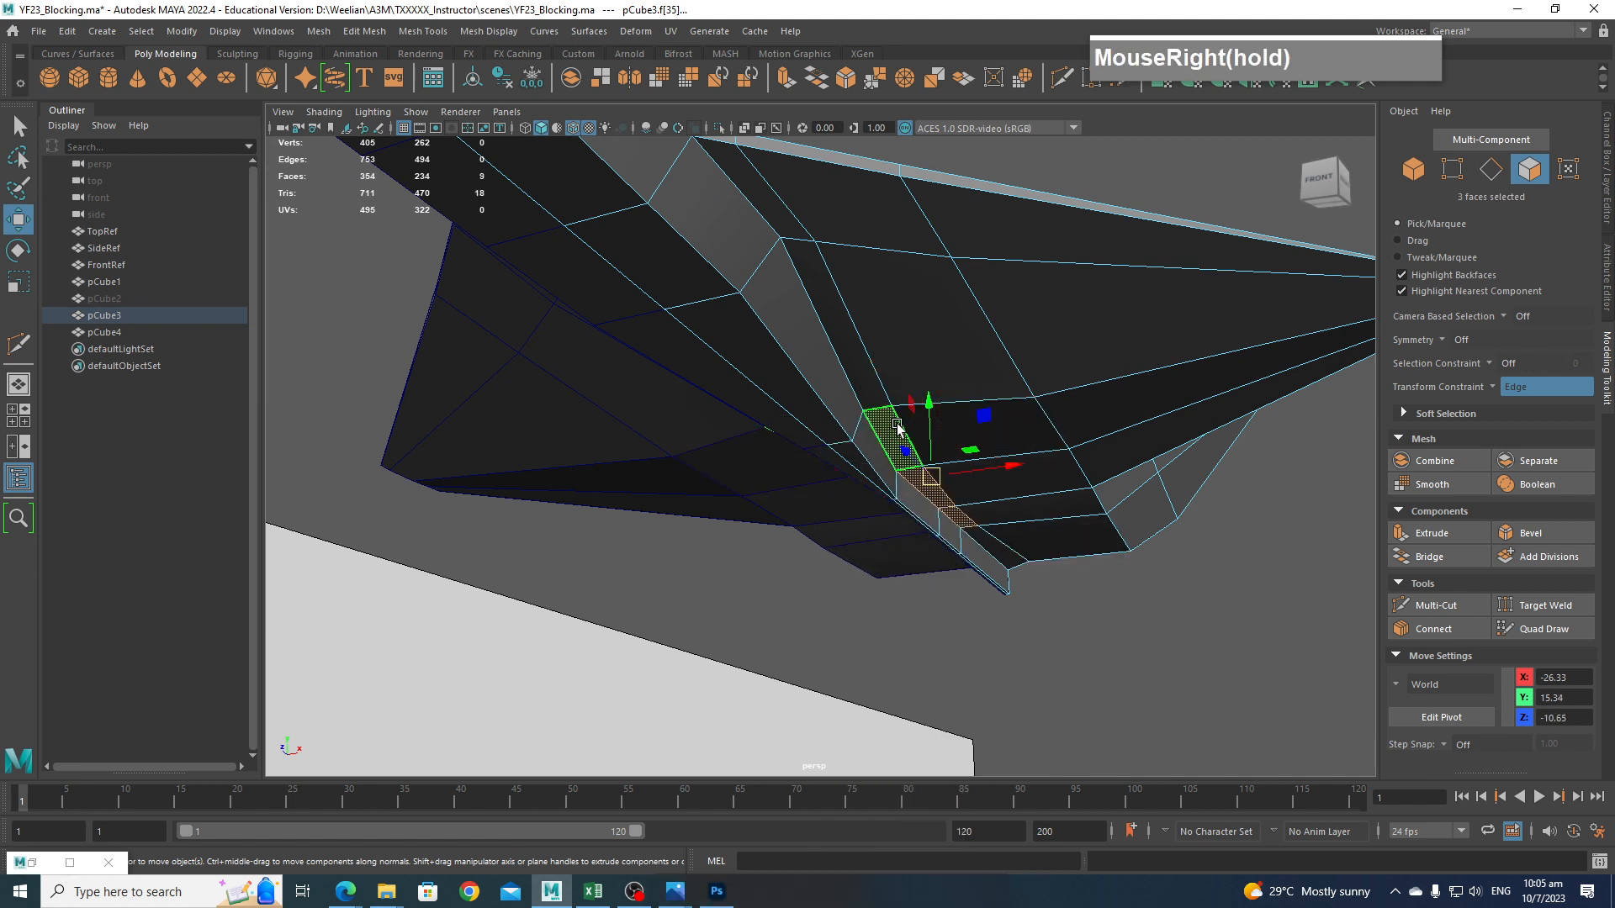
left_click(995, 548, "shift")
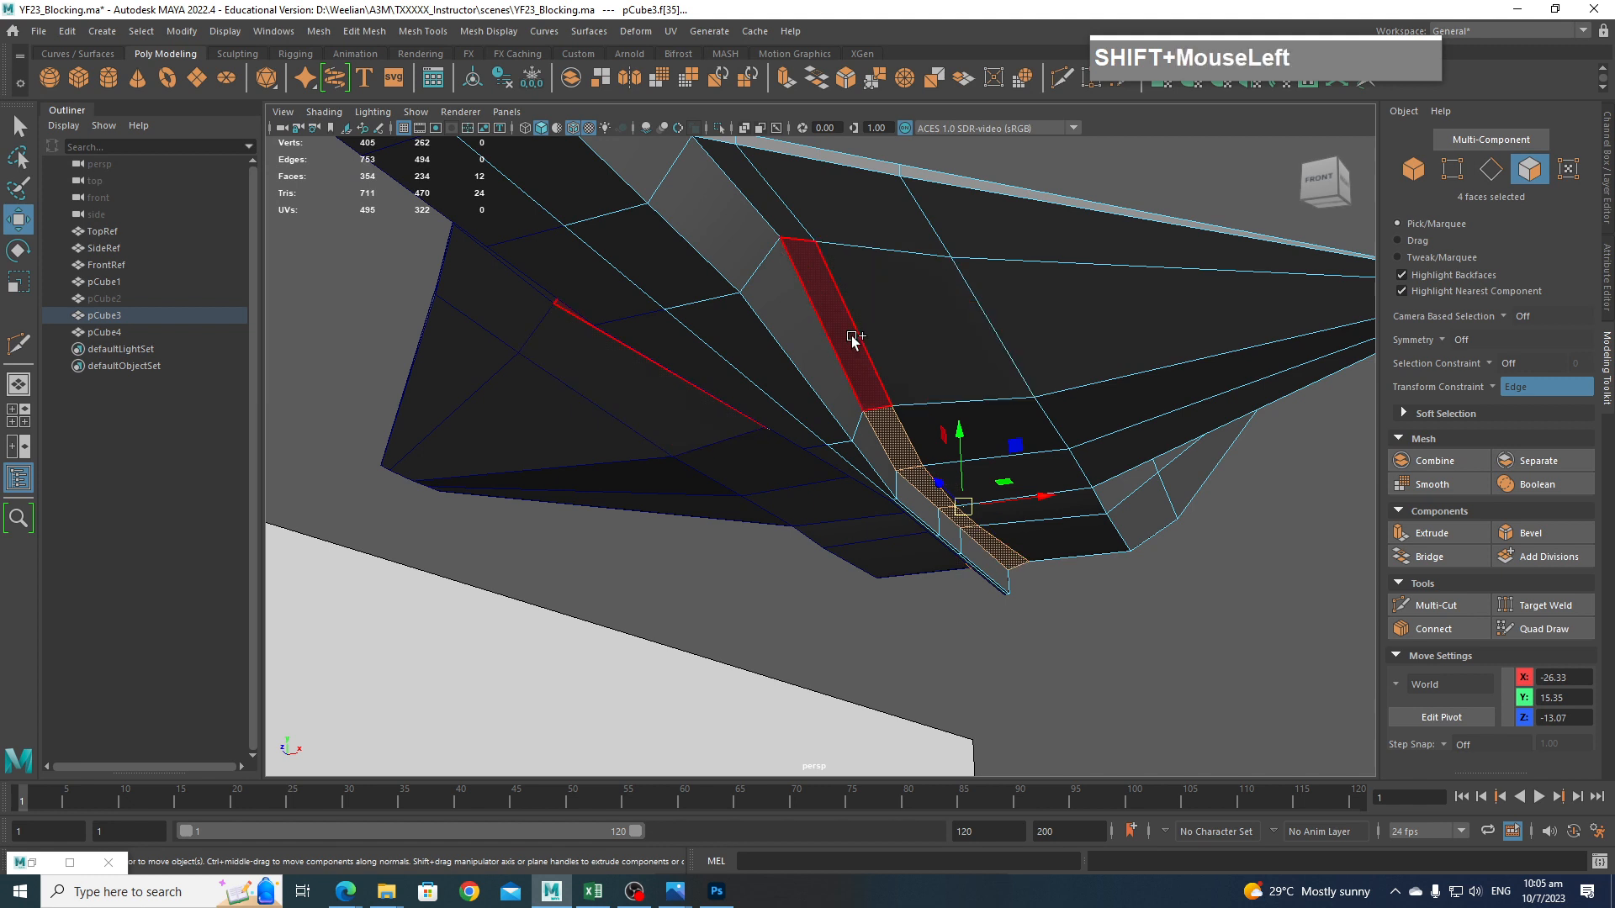
left_click(851, 335, "shift")
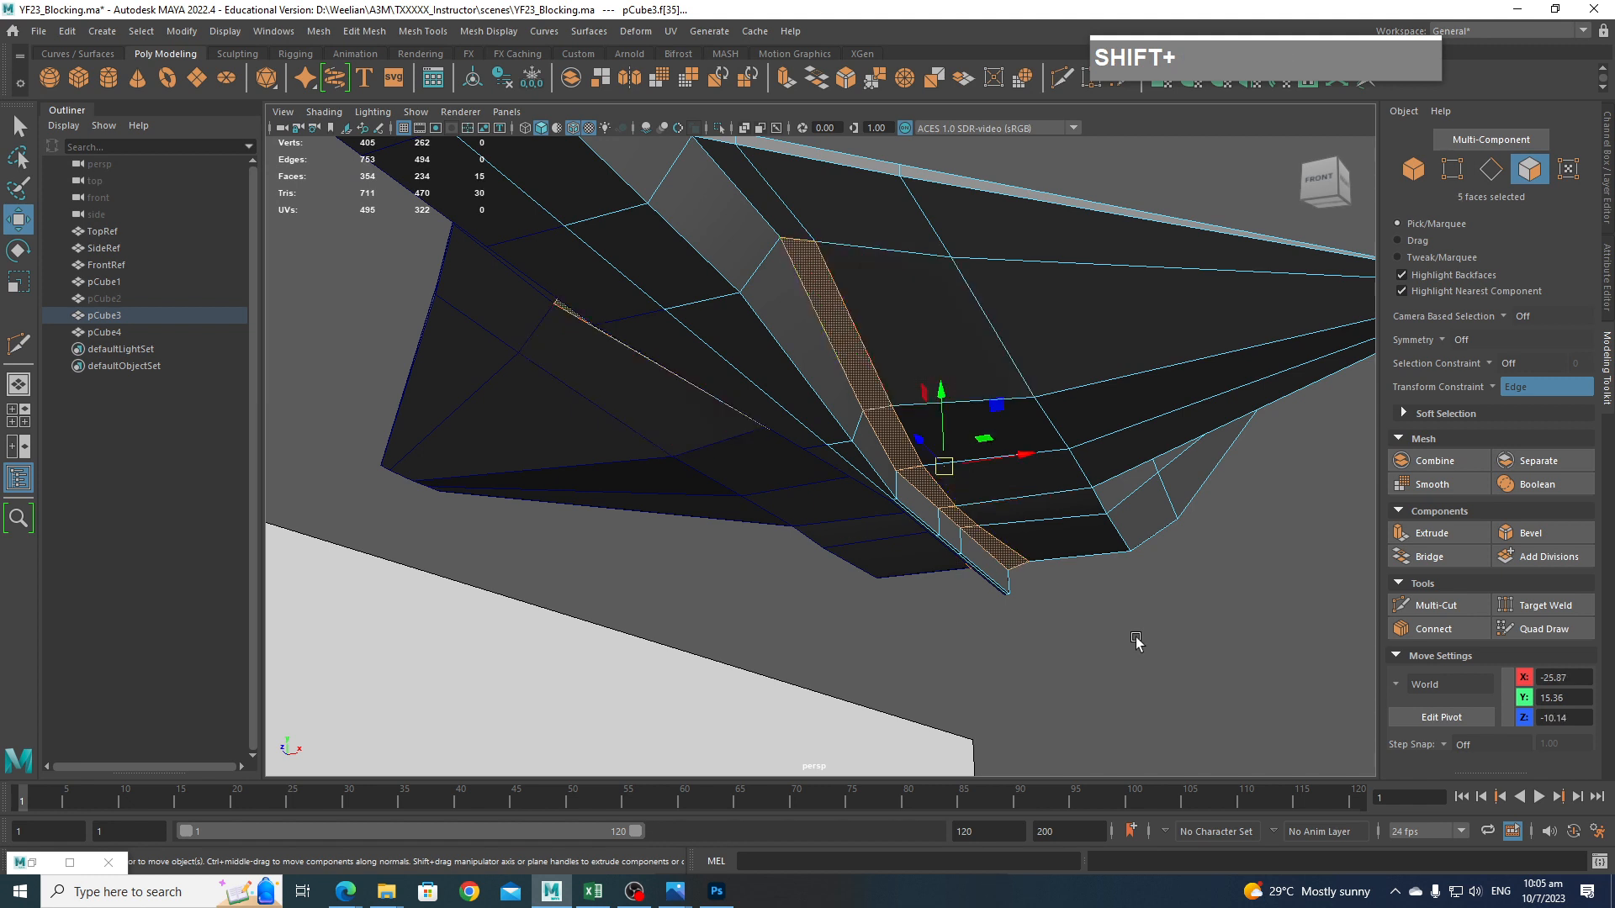
Turn the Transform Constraint off and lower the selected strip of underside faces to Y 14.67.
left_click_drag(943, 393, 961, 397, "shift")
key("ctrl+z")
left_click(1507, 385)
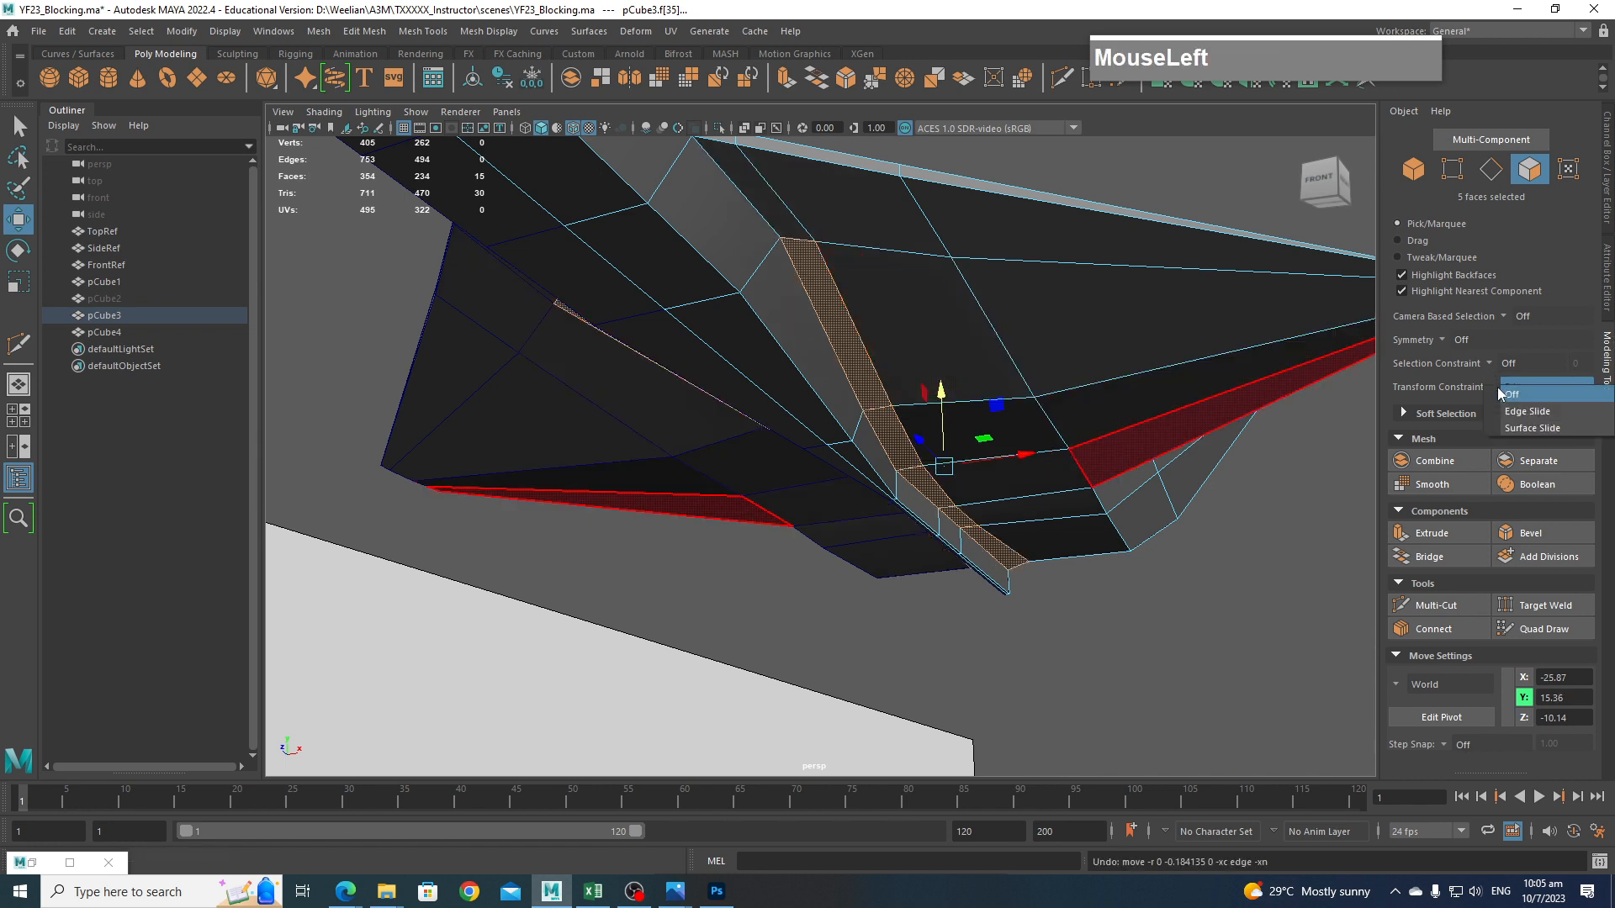
left_click(1497, 386)
left_click_drag(943, 397, 1137, 452)
Select the strip of five wide underside faces outside the lowered strip, from the intake position back to the tail.
middle_click_drag(1138, 452, 1127, 427, "alt")
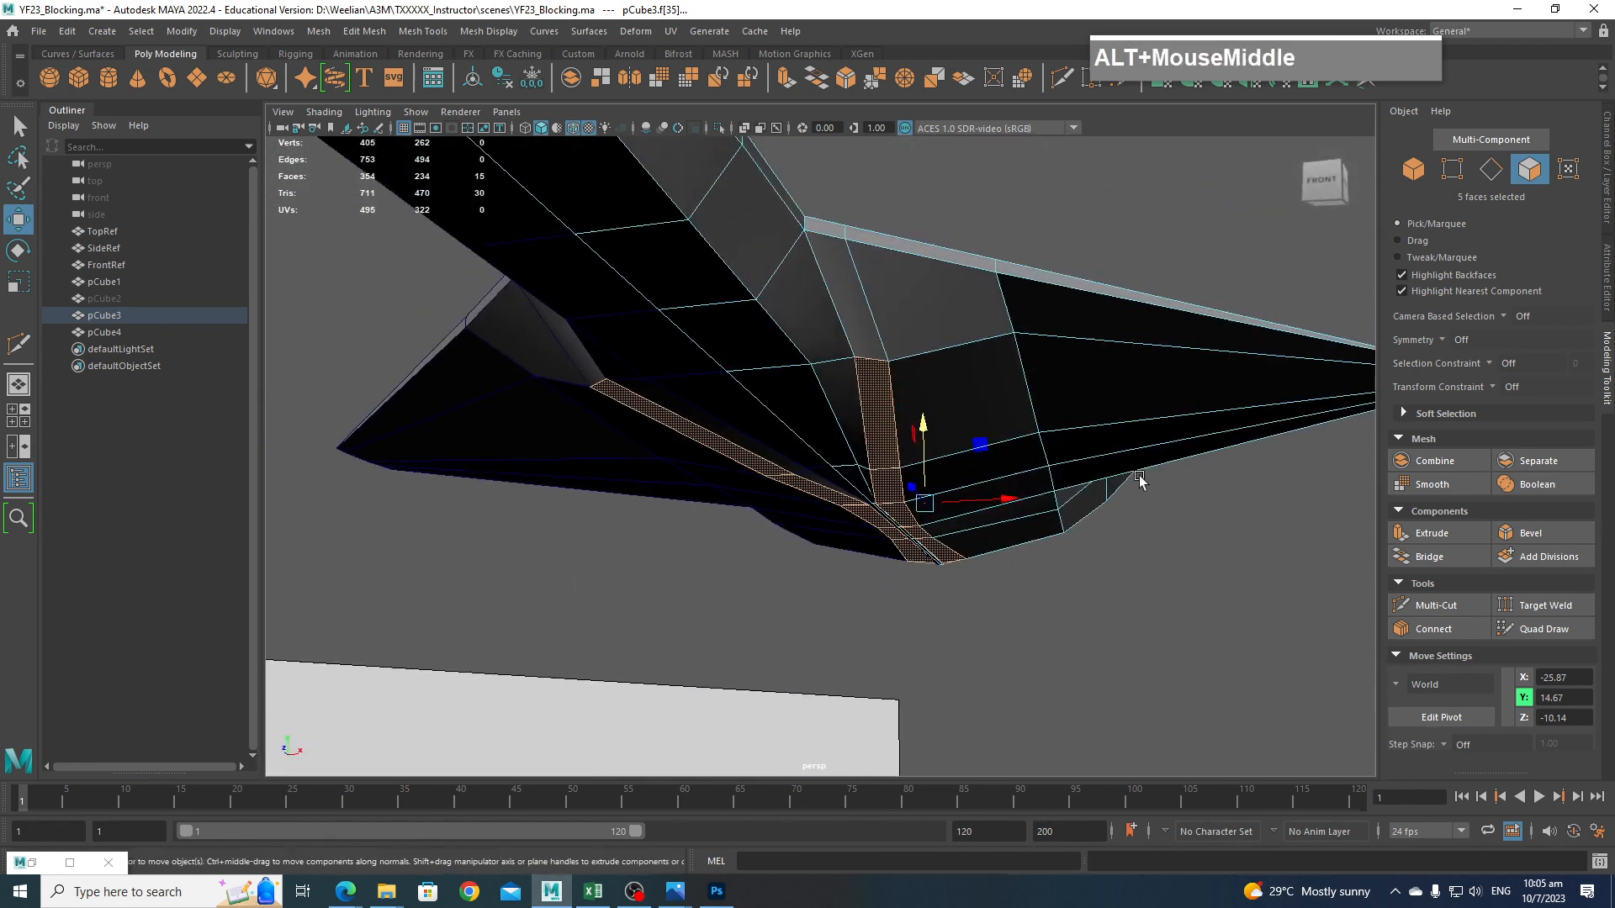
left_click_drag(1128, 426, 1094, 470, "alt")
middle_click_drag(1093, 471, 1082, 489, "alt")
left_click_drag(1082, 489, 850, 461, "alt")
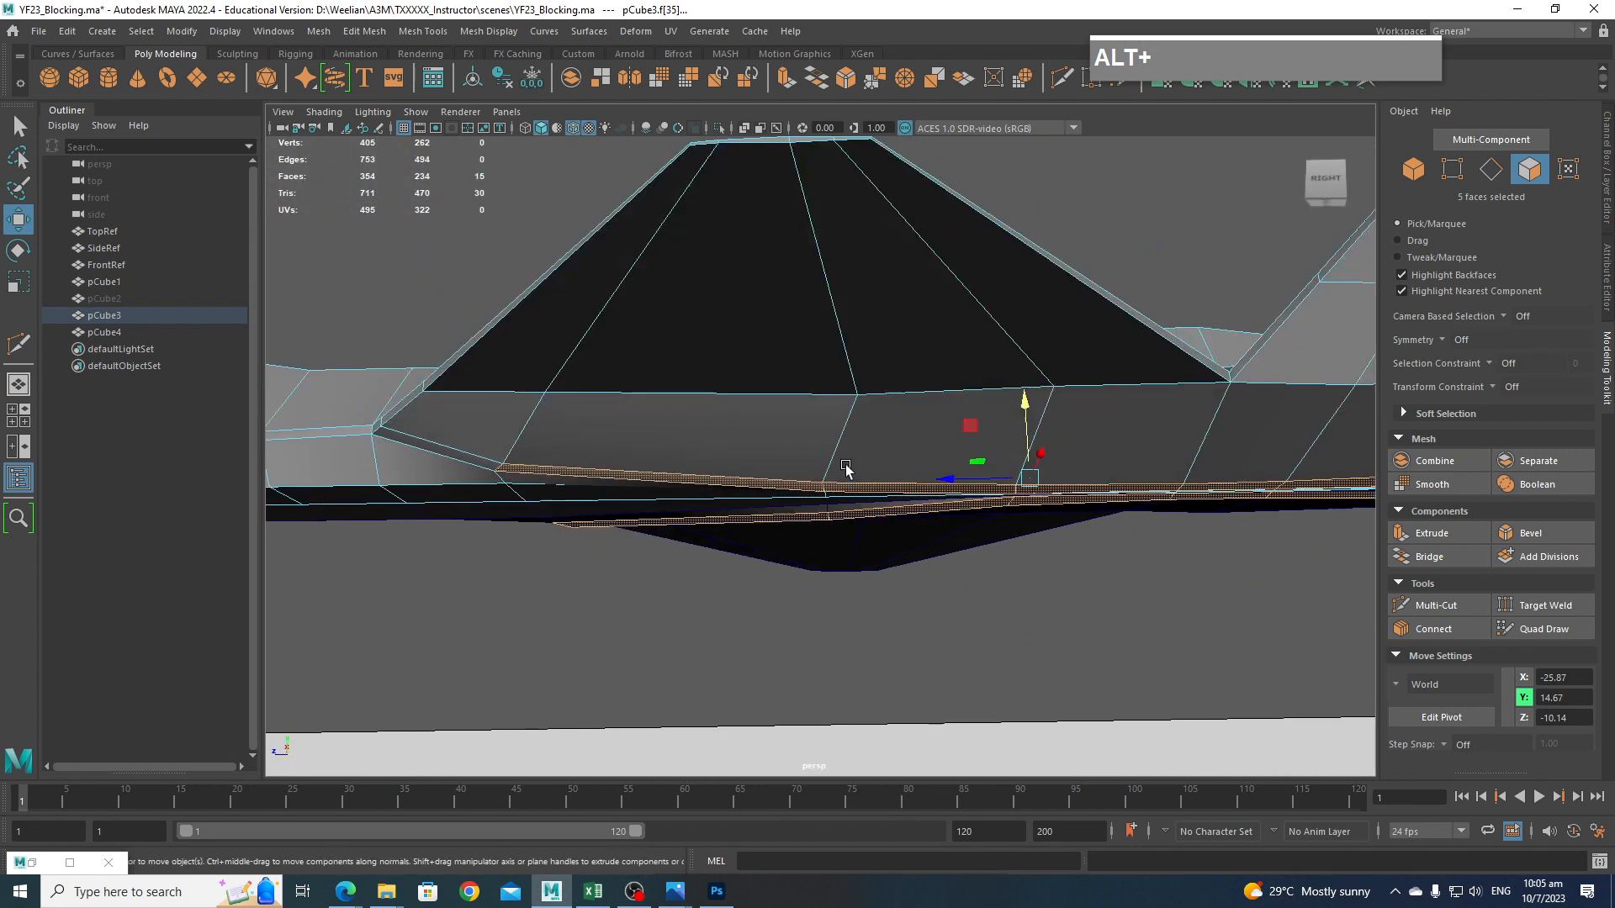
middle_click_drag(850, 460, 1071, 462, "alt")
left_click(850, 454)
left_click_drag(1068, 462, 1004, 508, "alt")
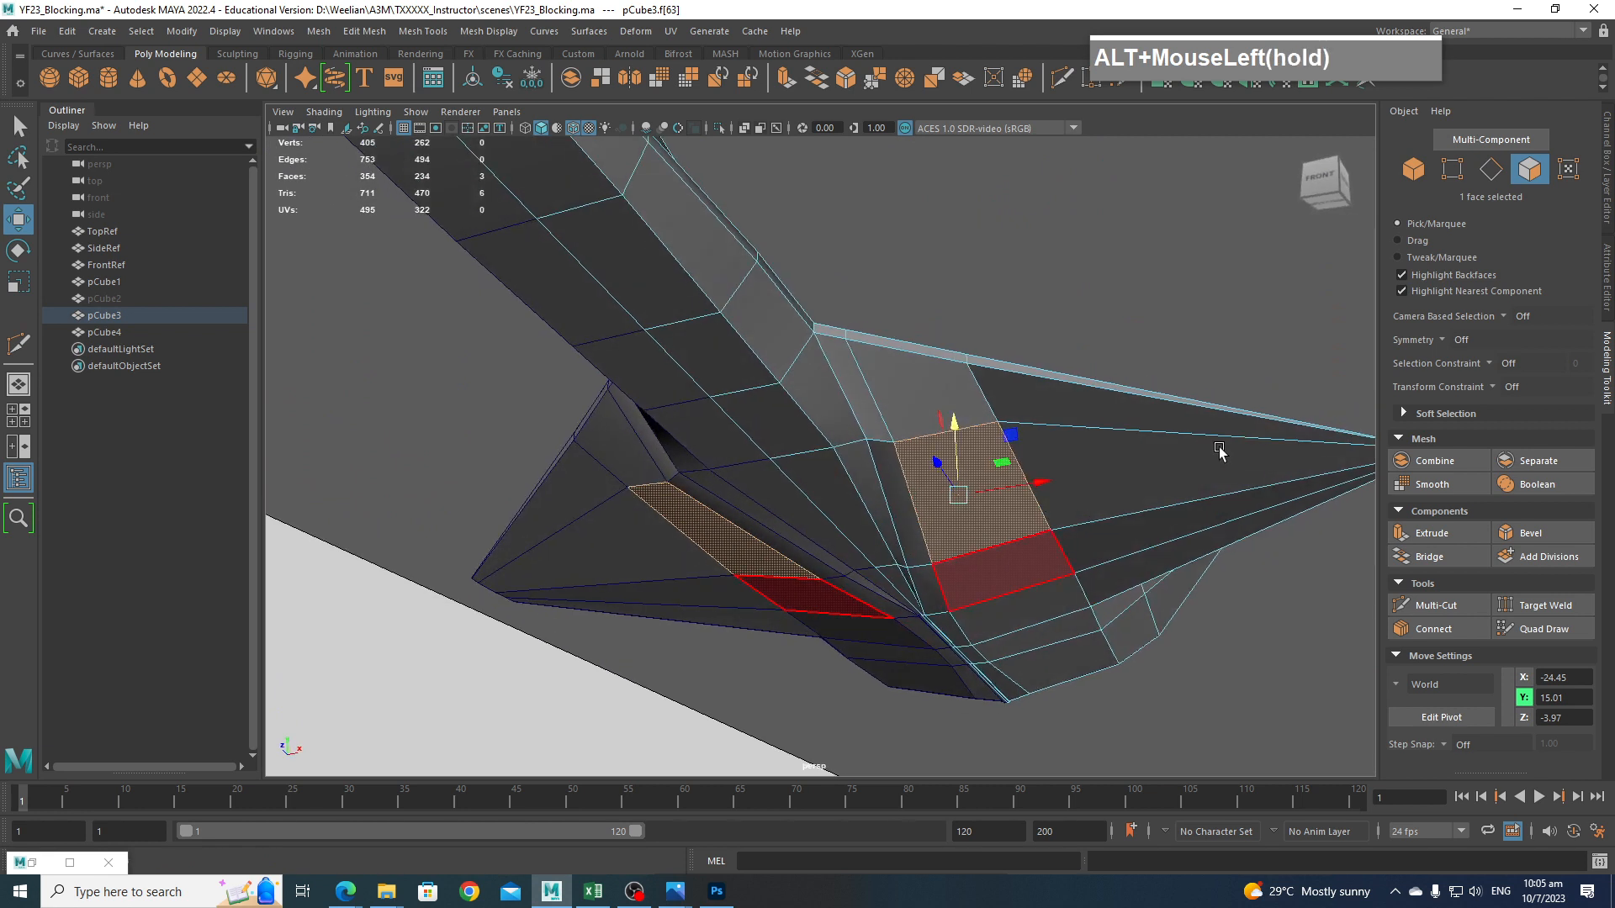
left_click(999, 579, "shift")
left_click(1027, 618, "shift")
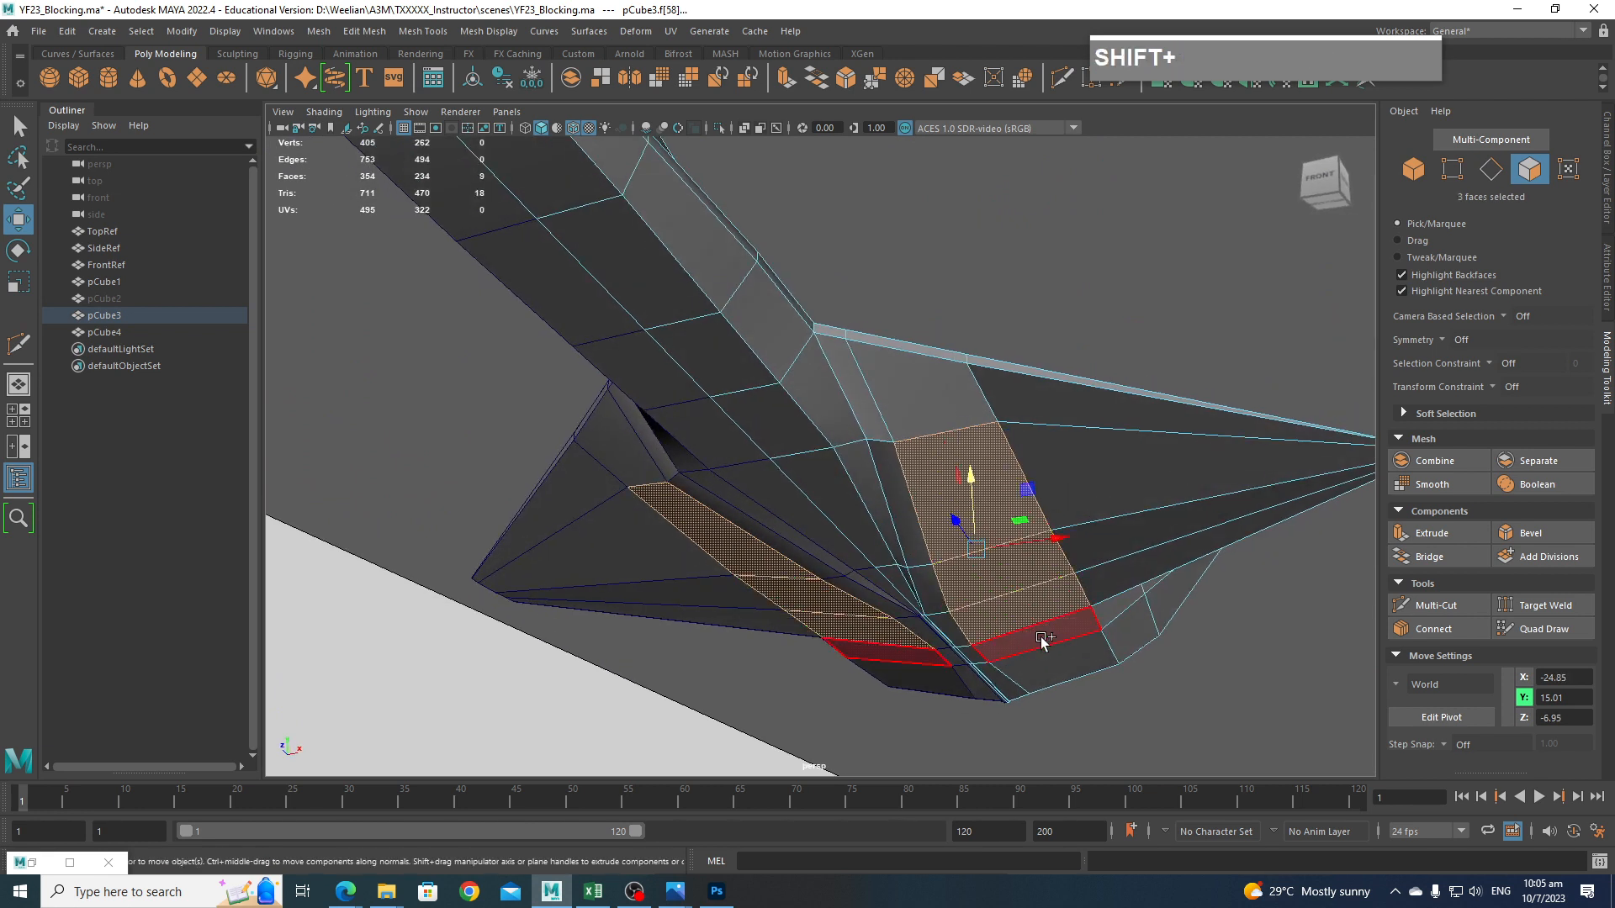
left_click(1041, 637, "shift")
mouse_move(1053, 659)
left_mouse_down("alt")
mouse_move(1174, 737)
mouse_move(1084, 658)
left_mouse_up("alt")
Extrude the five selected underside faces downward, narrow the extruded faces along X and flatten them vertically.
left_click_drag(952, 497, 952, 545, "shift")
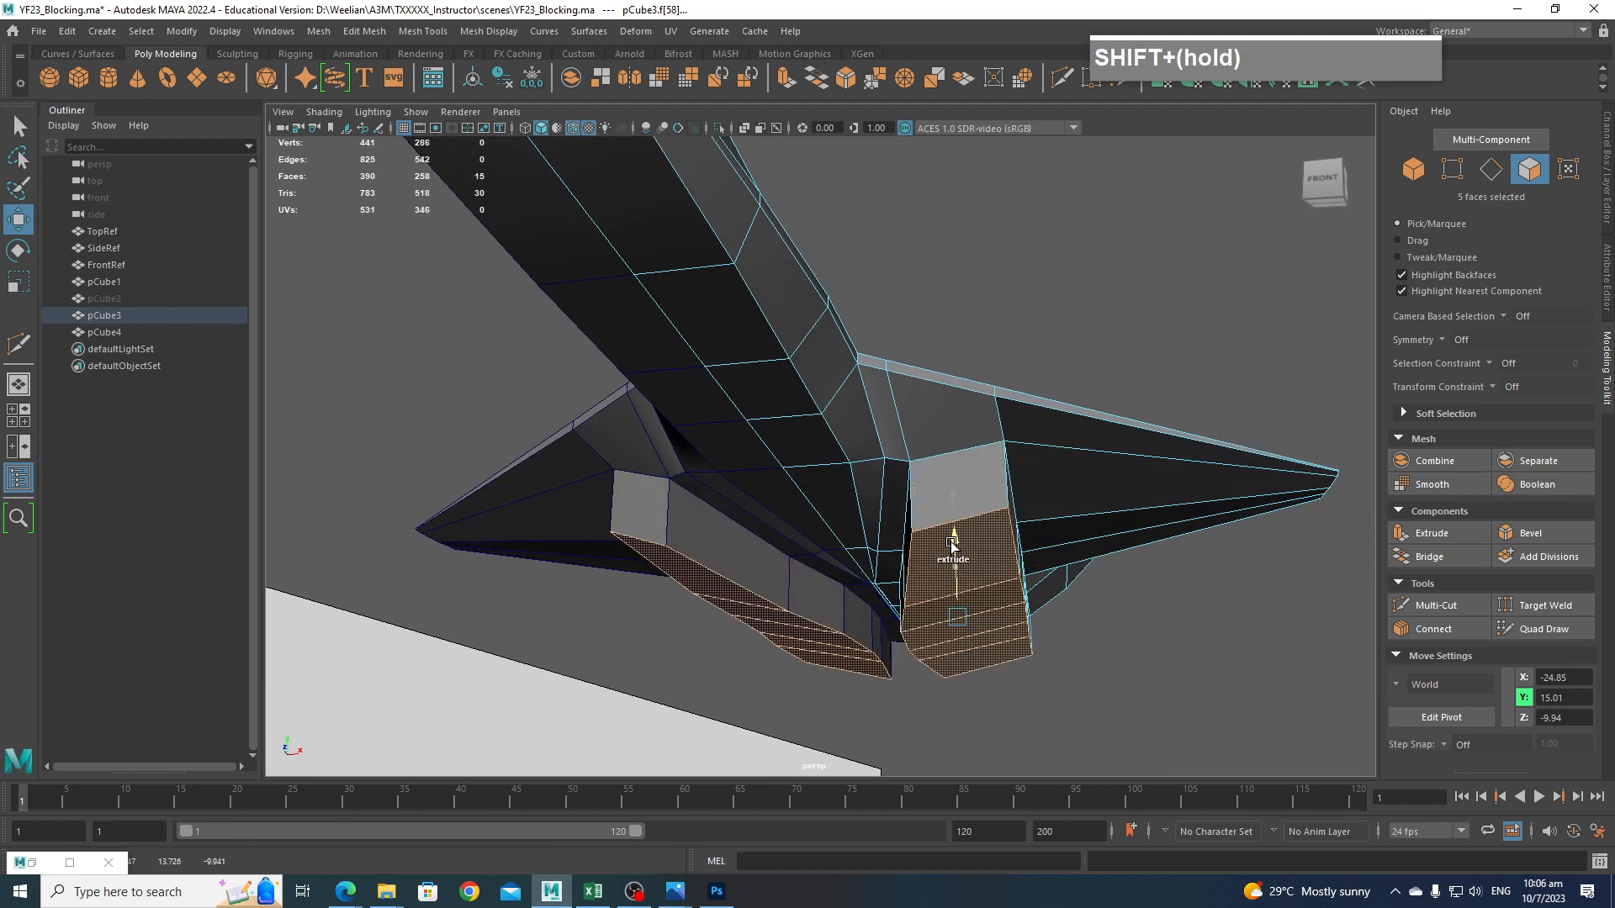
key("e")
key("r")
left_click_drag(1031, 616, 1004, 620)
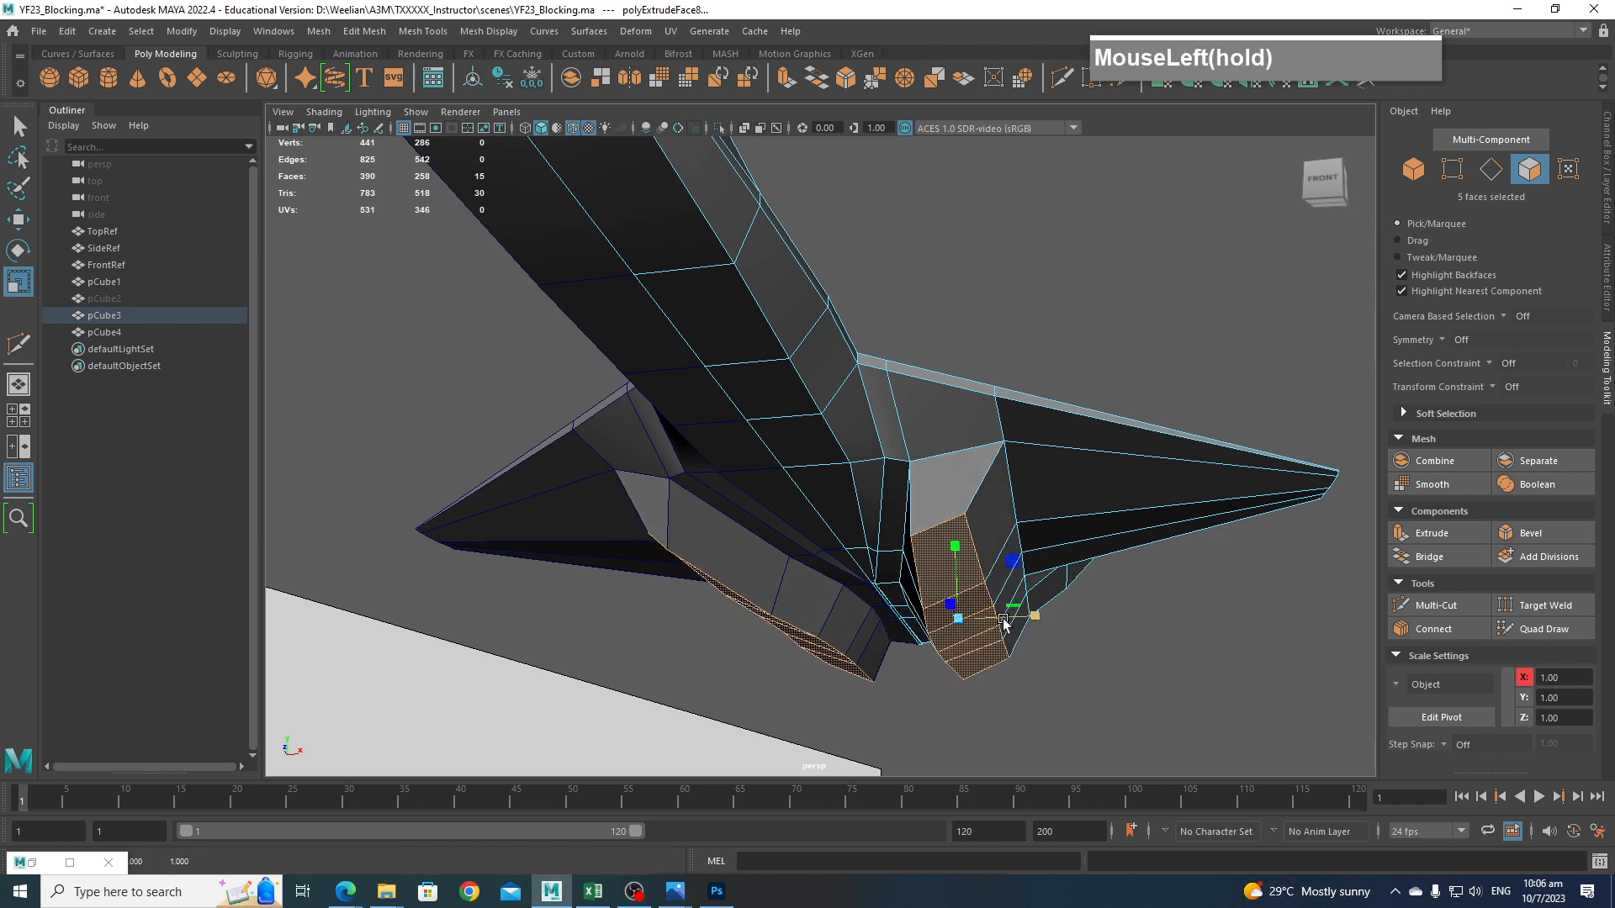
mouse_move(946, 538)
left_mouse_down()
mouse_move(965, 636)
mouse_move(950, 636)
mouse_move(933, 623)
mouse_move(959, 559)
left_mouse_up()
In the side view, raise the rear pair of bottom vertices of the extruded engine housing toward the reference's underside line.
middle_click_drag(959, 559, 892, 544, "alt")
key("space")
left_click_drag(892, 544, 978, 557)
middle_click_drag(905, 508, 673, 482, "alt")
scroll(841, 483, "down", 5)
middle_click_drag(1278, 479, 660, 472, "alt")
scroll(1072, 480, "up", 2)
scroll(966, 530, "up", 2)
right_click_drag(1018, 427, 939, 429)
left_click_drag(1006, 552, 990, 457)
key("w")
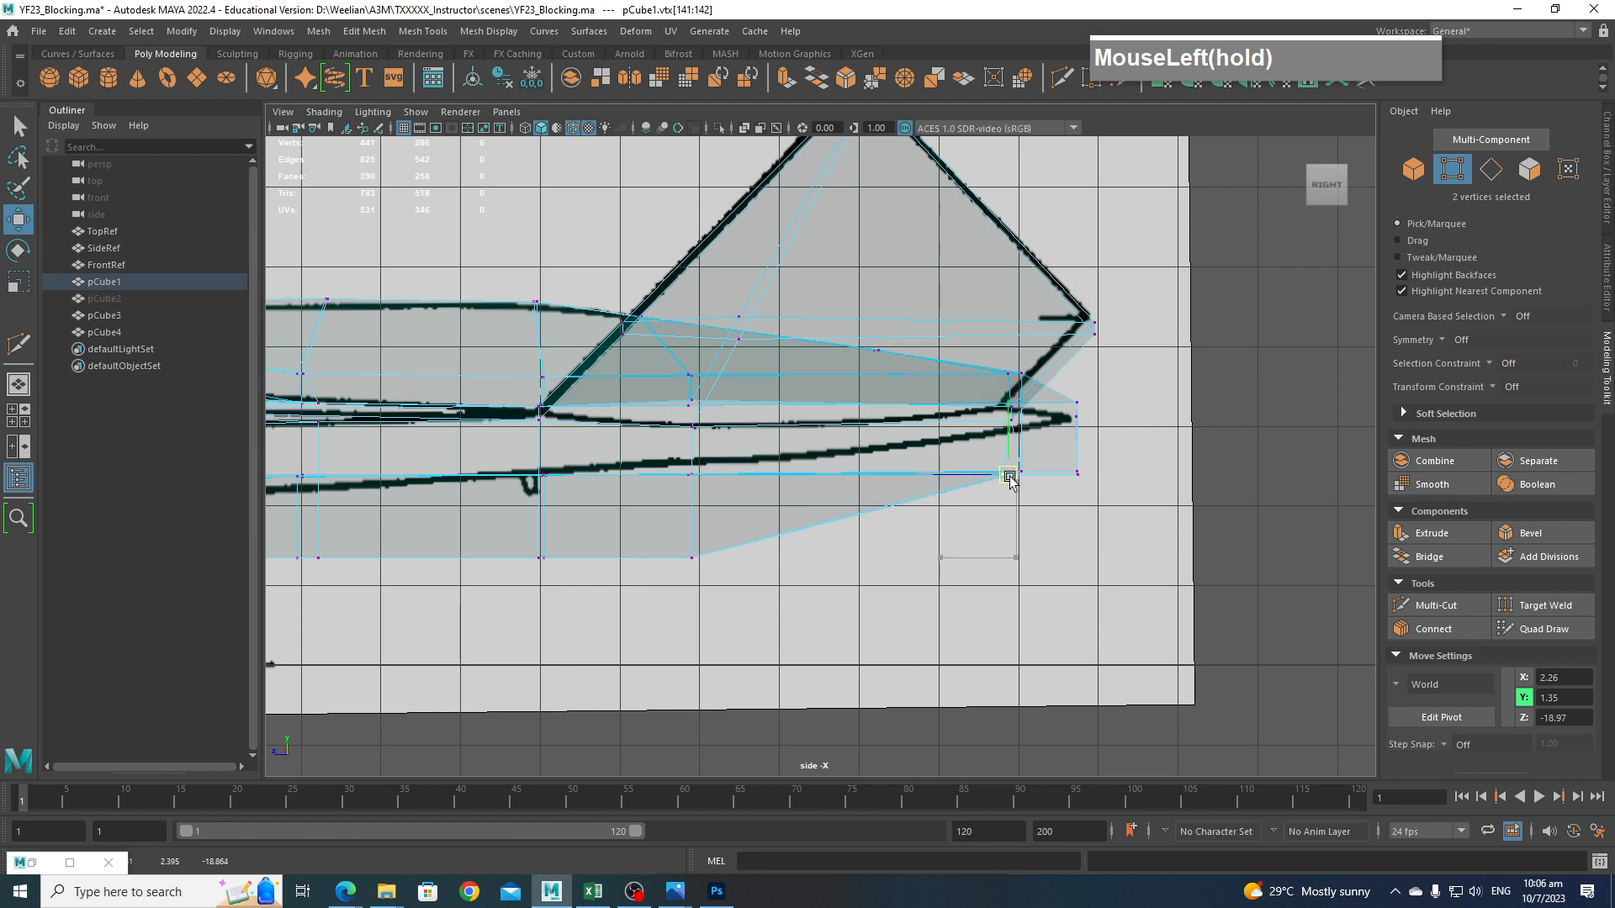
Raise the next bottom vertex pairs ahead of the tail to follow the side reference's underside line.
middle_click_drag(837, 535, 1038, 483, "alt")
left_click_drag(940, 550, 816, 465)
left_click_drag(894, 510, 887, 427)
left_click_drag(790, 548, 738, 435)
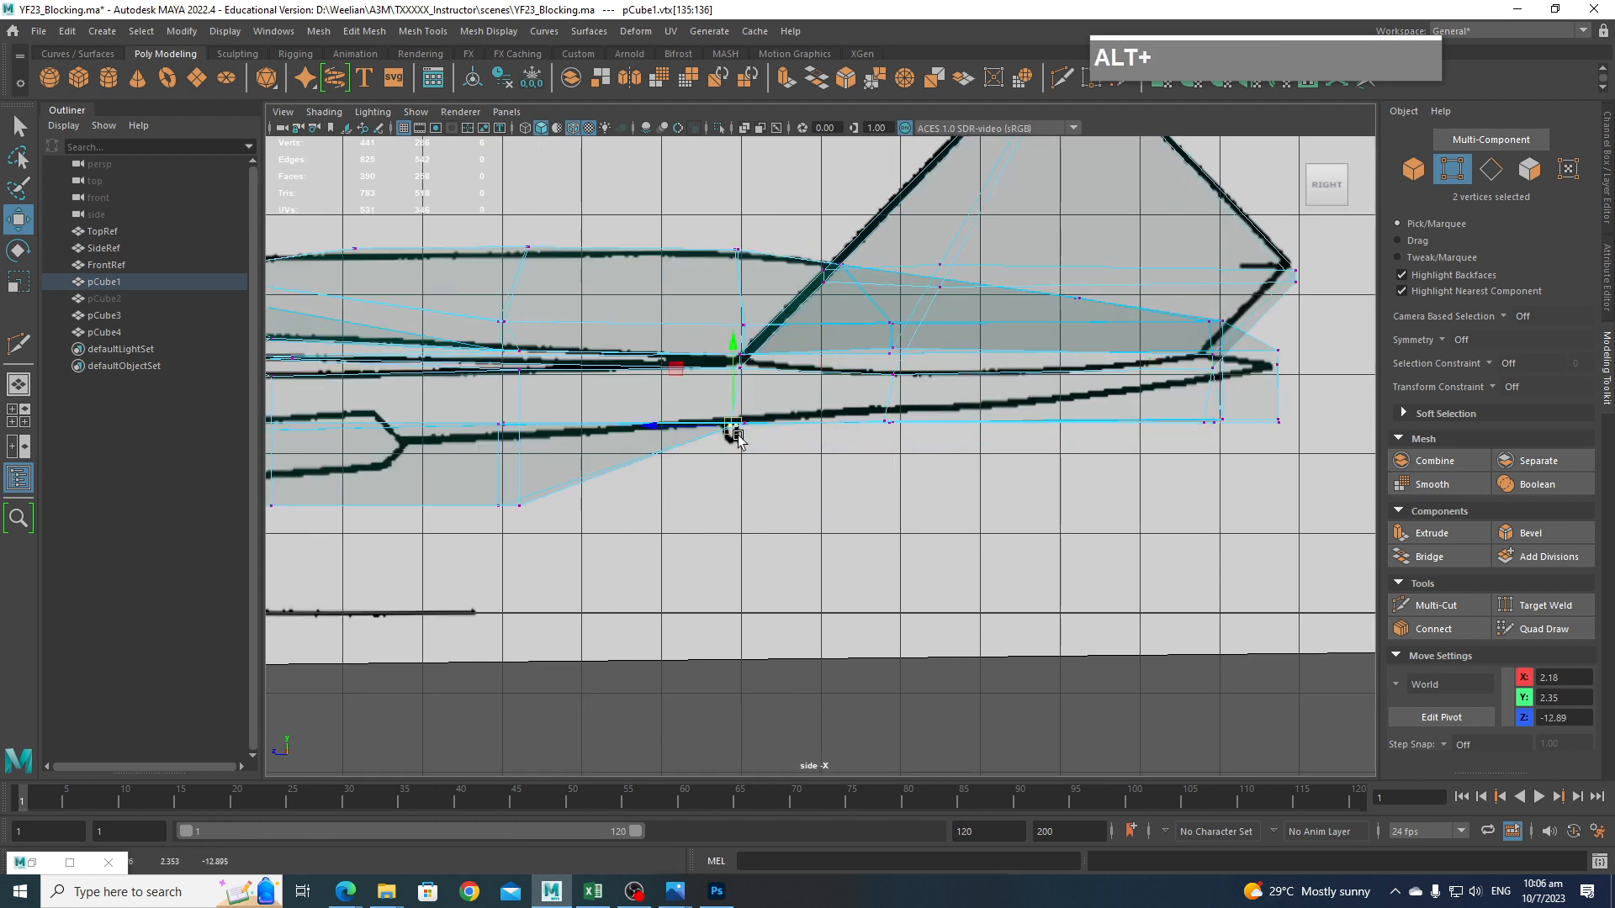
Raise the forward bottom vertex pairs of the extrusion to the reference outline, up to the air intake's lower lip.
middle_click_drag(738, 435, 1069, 438, "alt")
left_click_drag(895, 535, 832, 443)
middle_click_drag(828, 444, 1118, 451, "alt")
left_click_drag(971, 522, 894, 444)
middle_click_drag(742, 464, 1028, 436, "alt")
left_click_drag(886, 522, 761, 440)
middle_click_drag(606, 378, 641, 424, "alt")
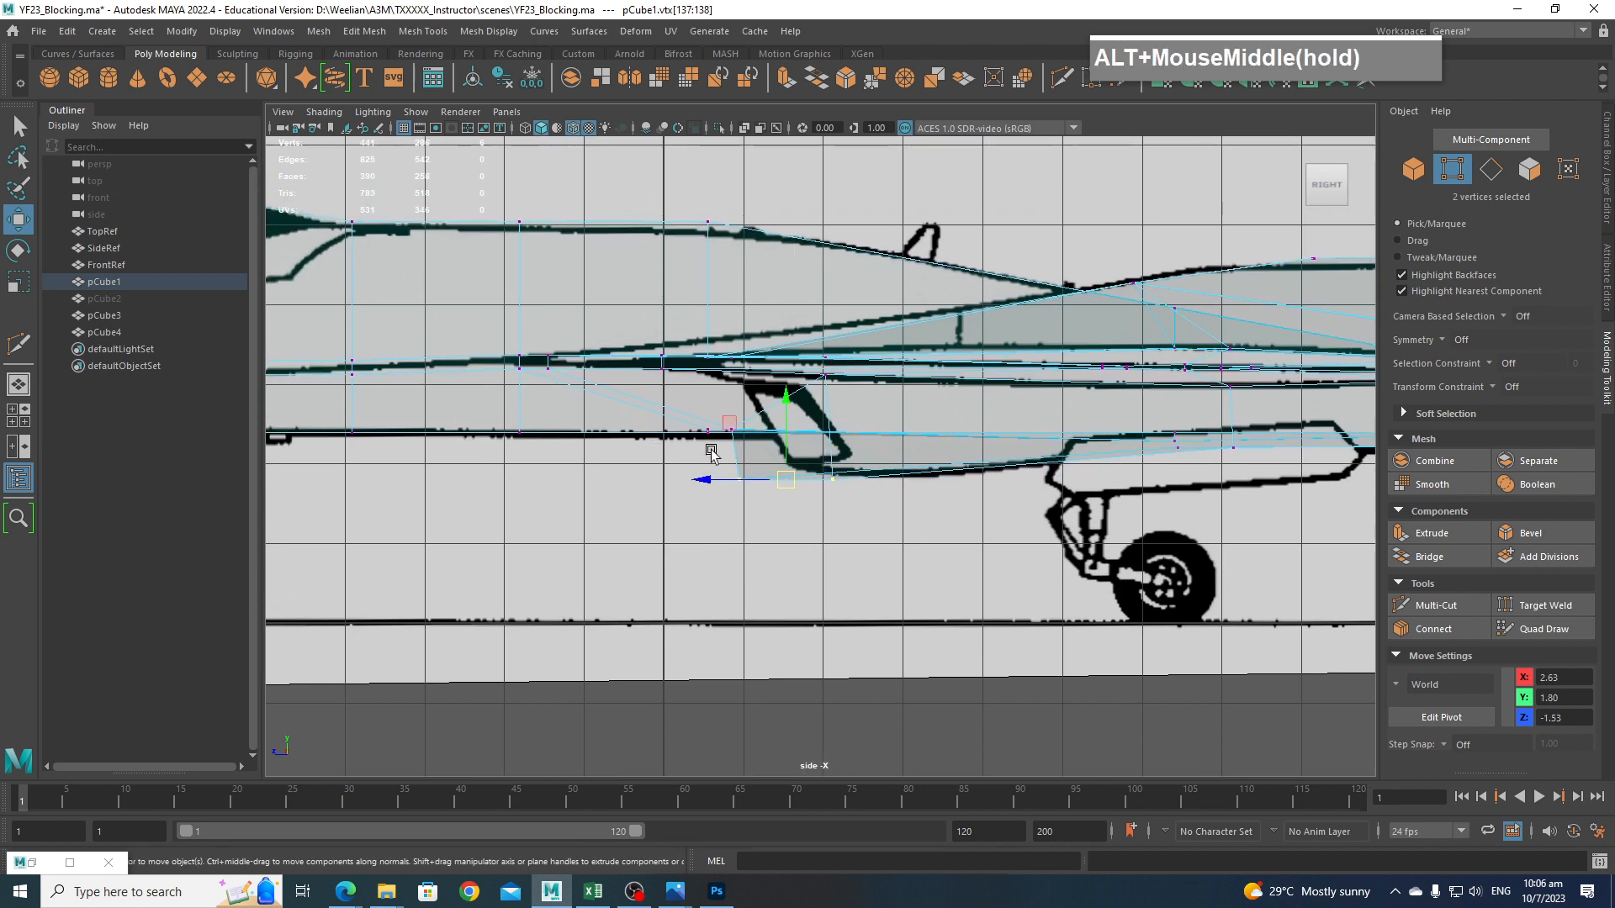
Check the extruded intake housings against the front reference and in the perspective view.
key("space")
left_click_drag(783, 545, 797, 586)
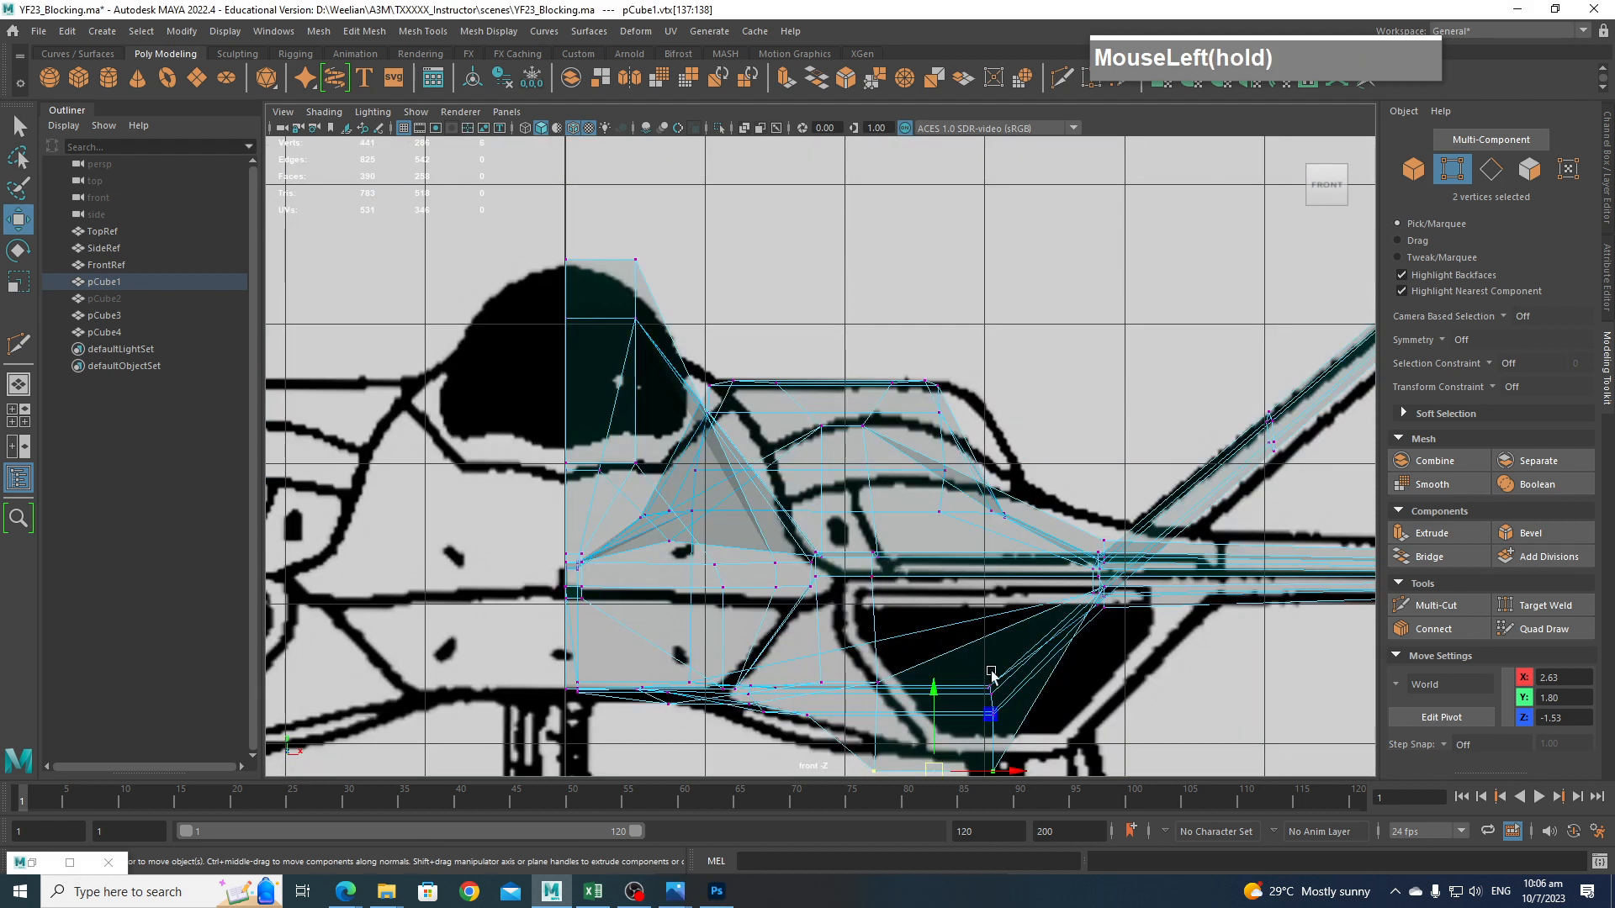
scroll(991, 667, "down", 5)
middle_click_drag(944, 547, 1009, 589, "alt")
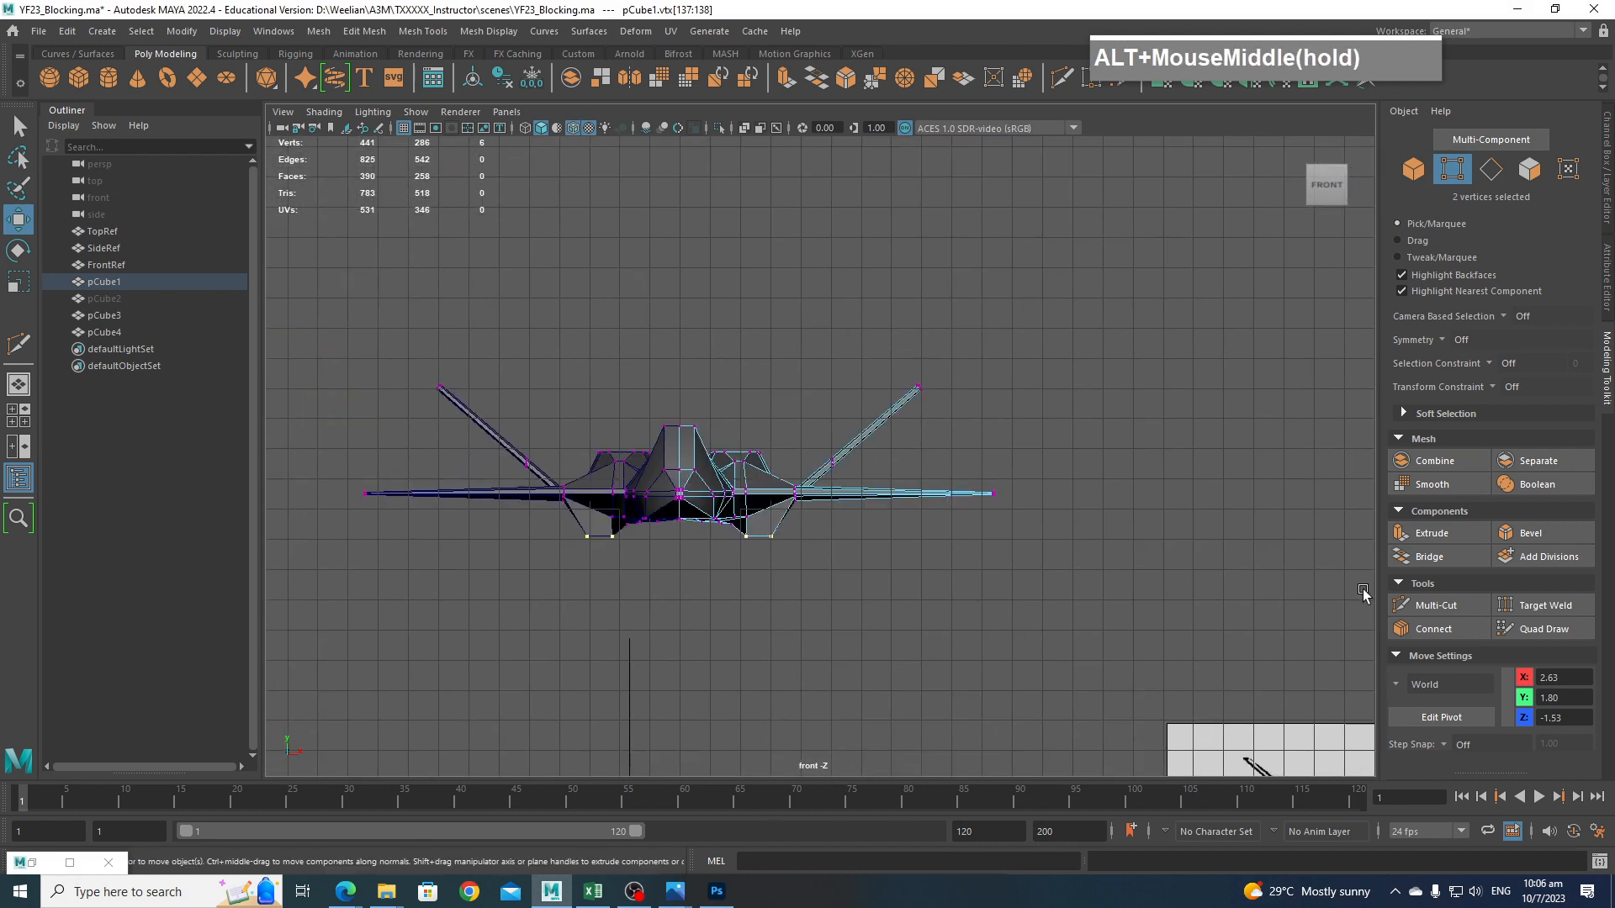
key("space")
left_click_drag(1018, 614, 1013, 551)
left_click_drag(1014, 551, 1098, 580, "alt")
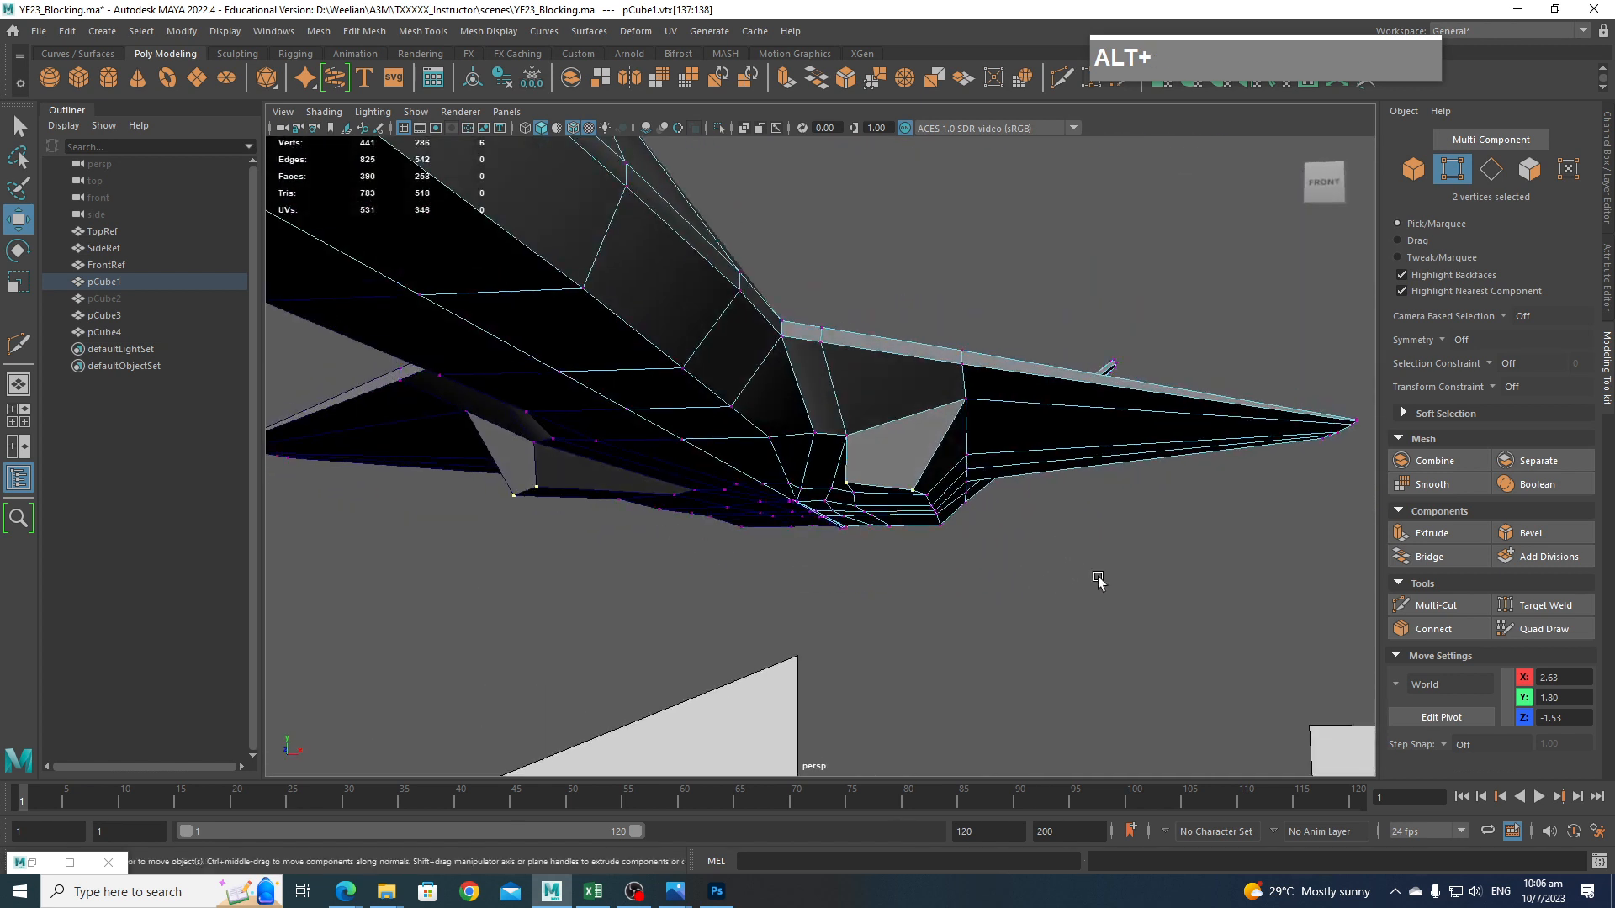
Shift the underside vertex beside the centreline, next to the intake housing, sideways to X -26.86.
left_click(858, 444)
mouse_move(846, 393)
left_mouse_down()
mouse_move(840, 363)
mouse_move(821, 383)
left_mouse_up()
left_click(811, 436)
left_click_drag(1014, 472, 1023, 442, "alt")
scroll(1000, 438, "up", 2, "alt")
middle_click_drag(1001, 438, 1085, 501, "alt")
left_click_drag(1085, 502, 868, 420, "alt")
left_click_drag(868, 421, 871, 523, "alt")
left_click_drag(871, 458, 872, 515, "alt")
left_click_drag(943, 468, 826, 471)
left_click(872, 483)
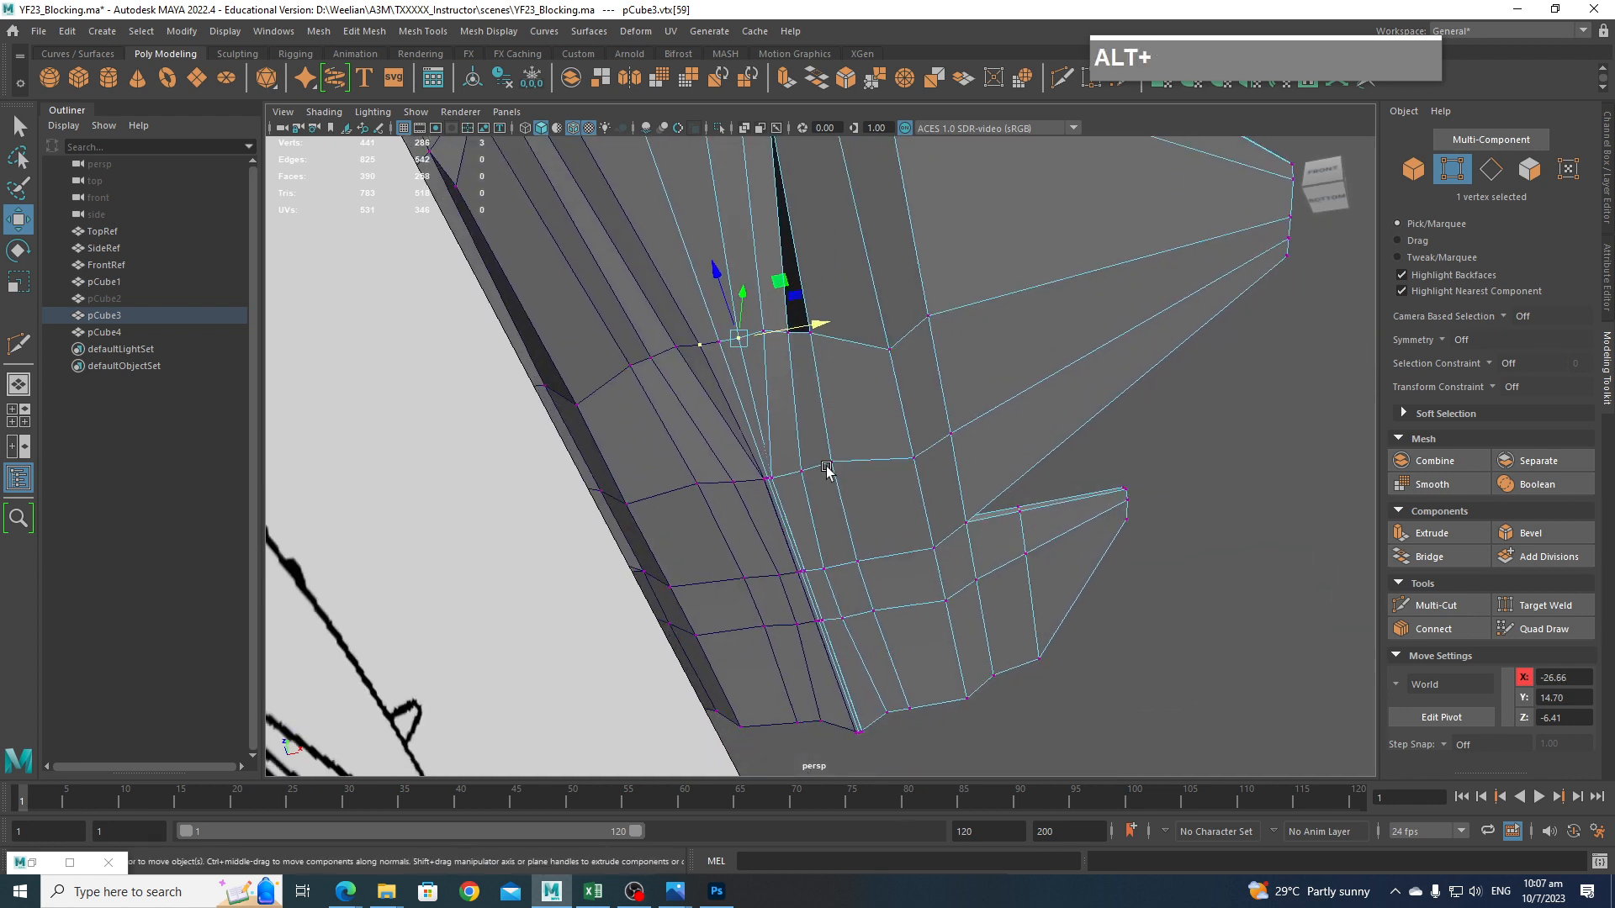
left_click(783, 480)
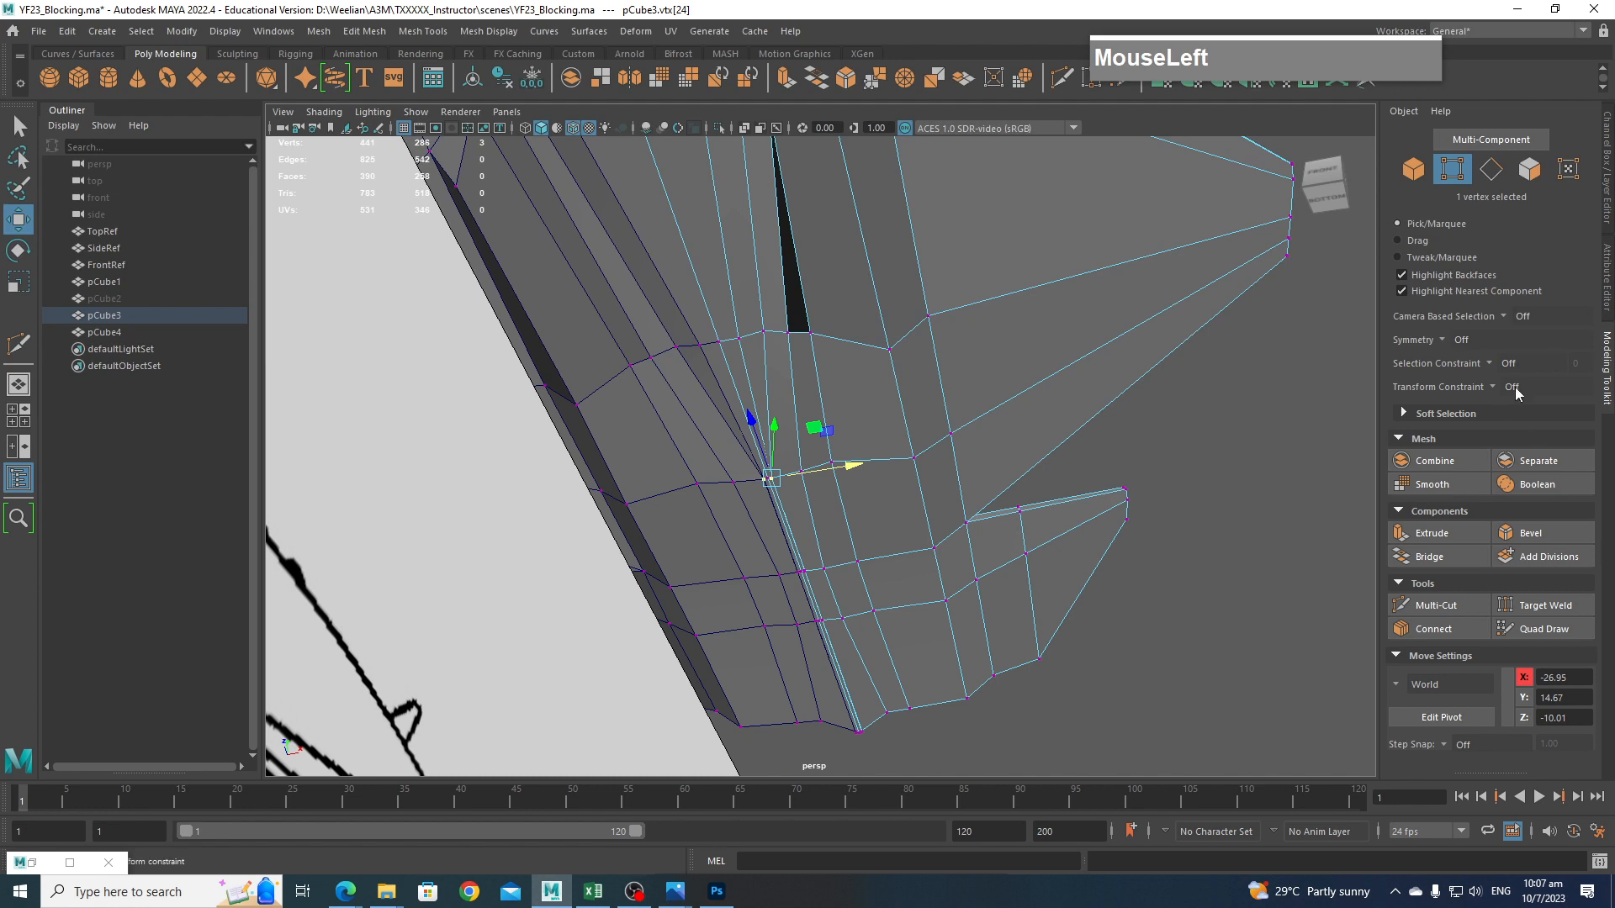
Try to slide the three lengthwise edges beside the rear centreline outward with the Slide Edge Tool.
right_click_drag(812, 461, 812, 382)
left_click(795, 515)
left_click(820, 604, "shift")
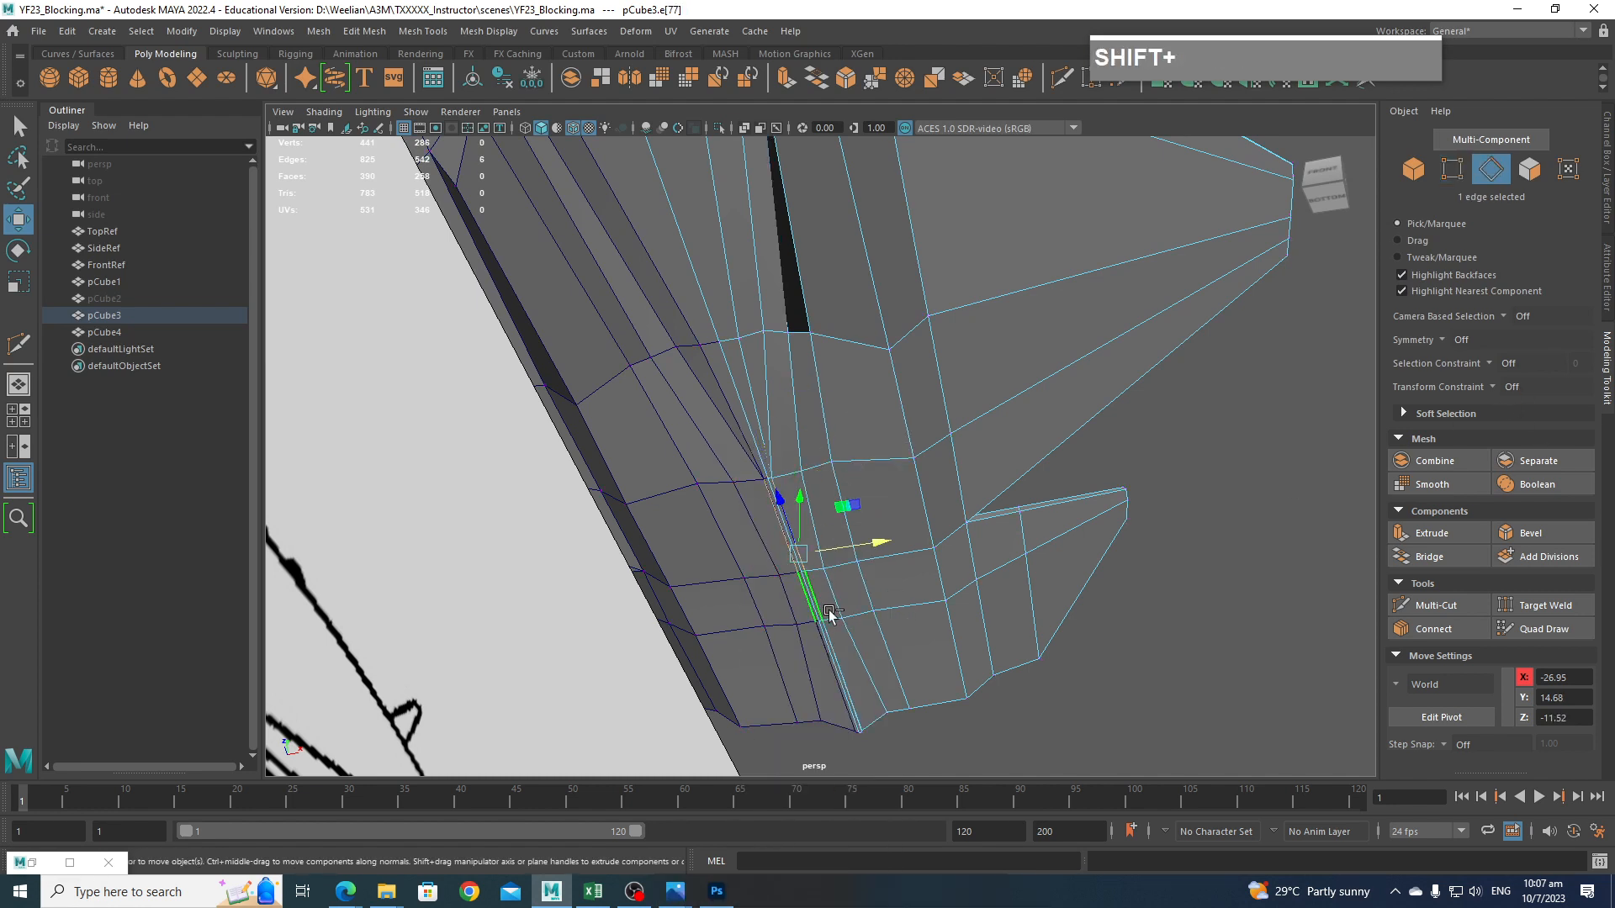
left_click(852, 679, "shift")
right_click(852, 681, "shift")
right_click_drag(852, 683, 847, 716, "shift")
middle_click_drag(861, 577, 925, 539)
scroll(881, 624, "up", 2)
Move the forward lengthwise edge beside the rear centreline outward to X -26.72.
left_click(850, 596)
left_click(850, 412)
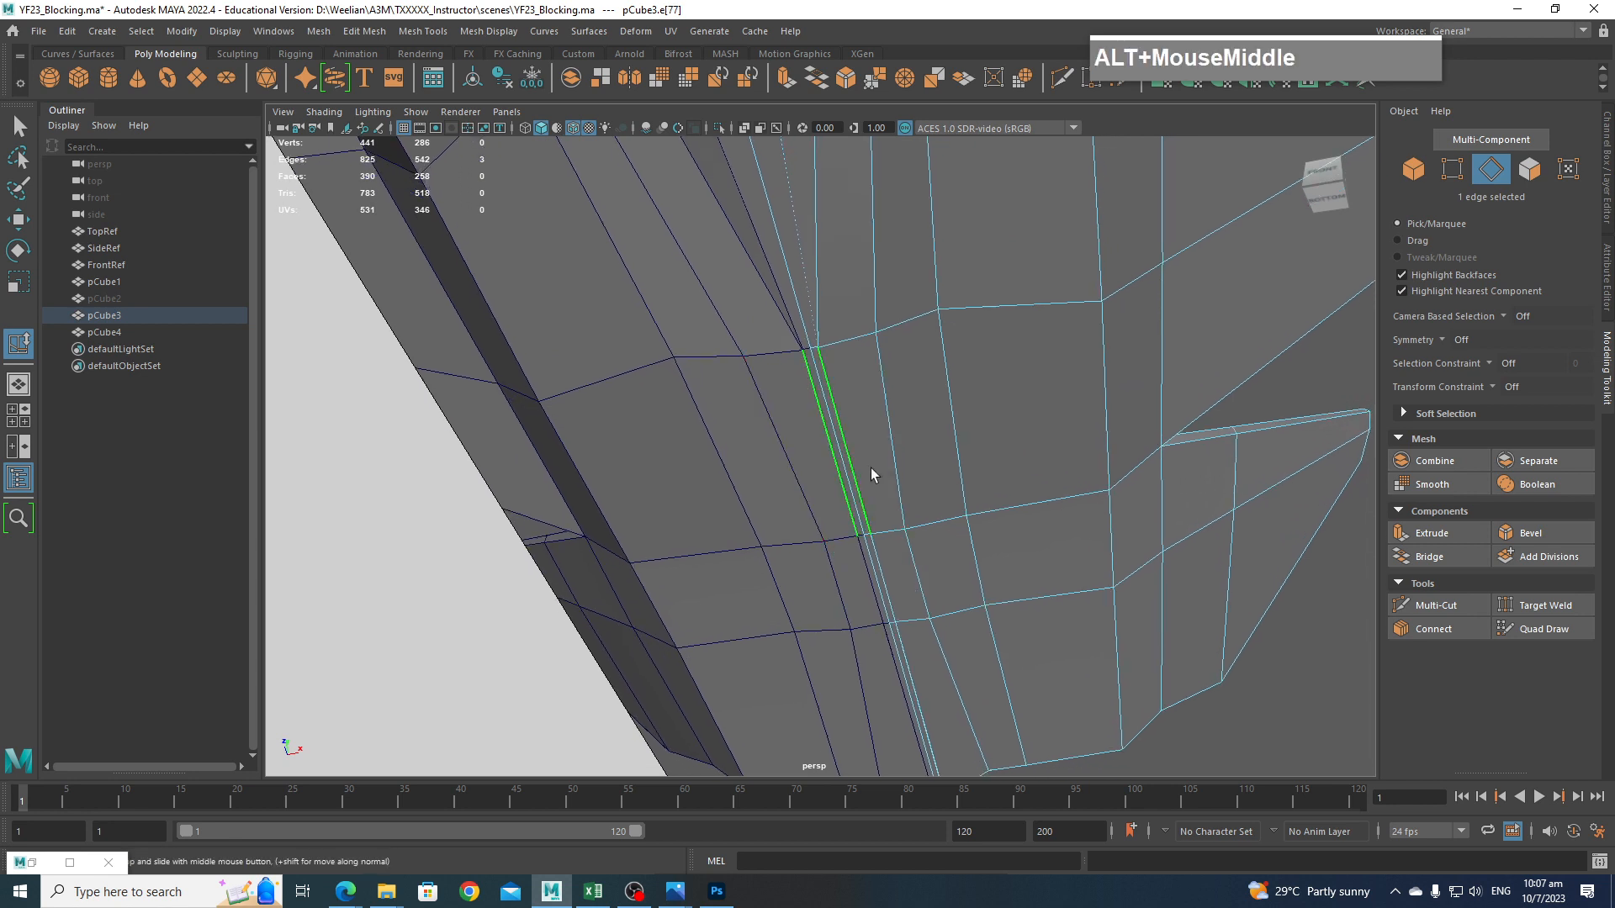
key("w")
left_click_drag(891, 439, 922, 444)
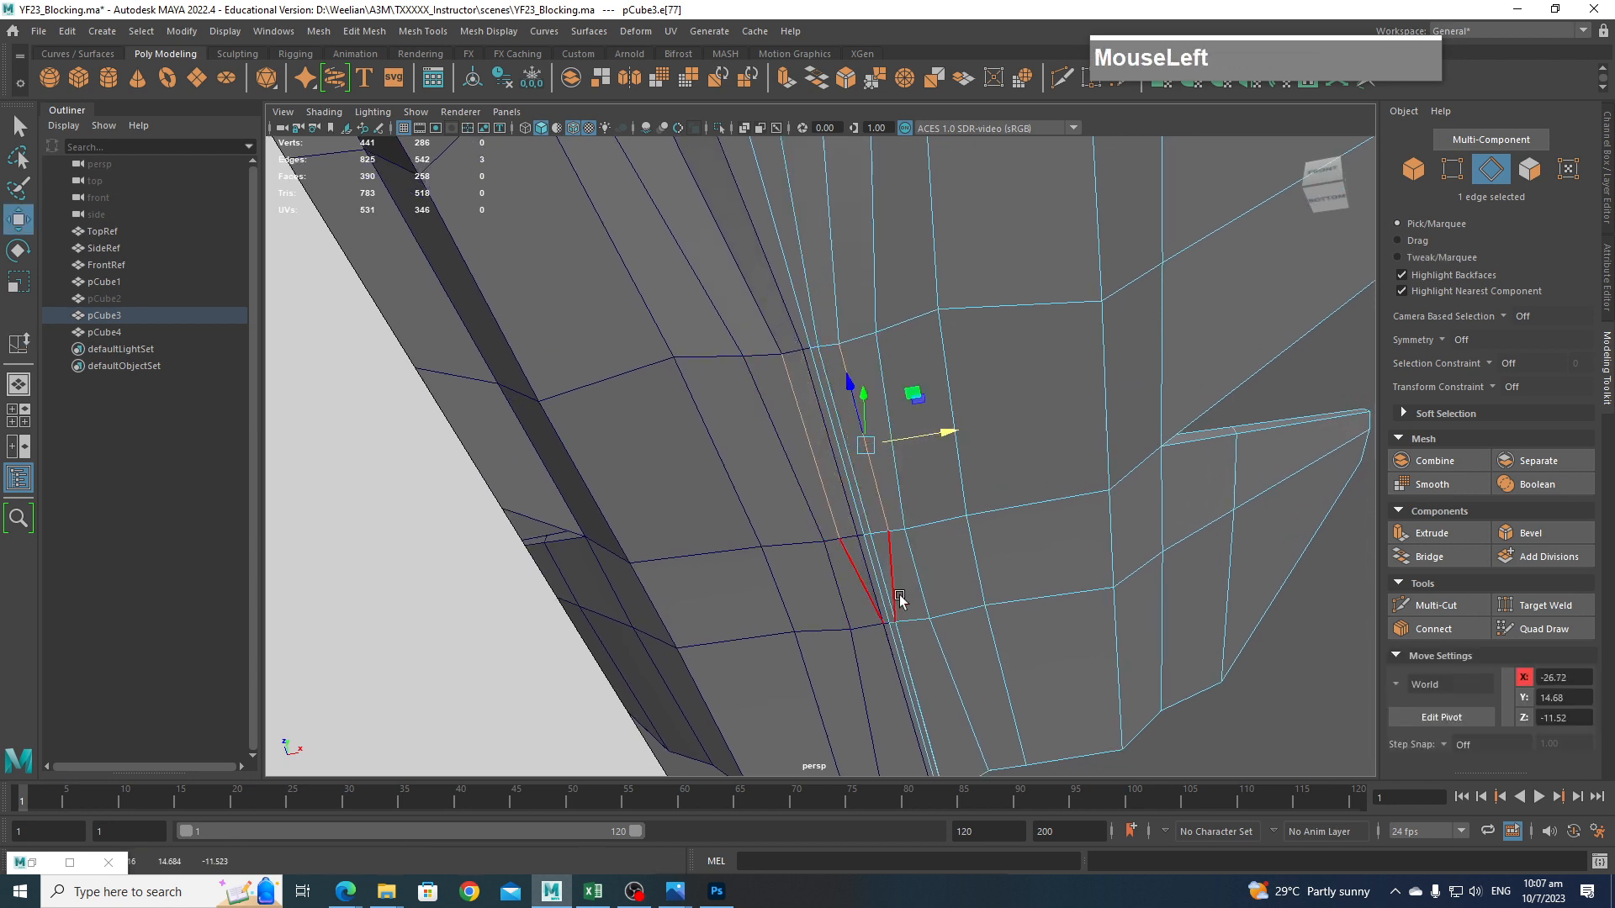
middle_click_drag(900, 599, 891, 568, "alt")
Try to shift the vertices beside the centreline in the next crosswise row along X, and undo the moves.
right_click_drag(883, 425, 835, 426)
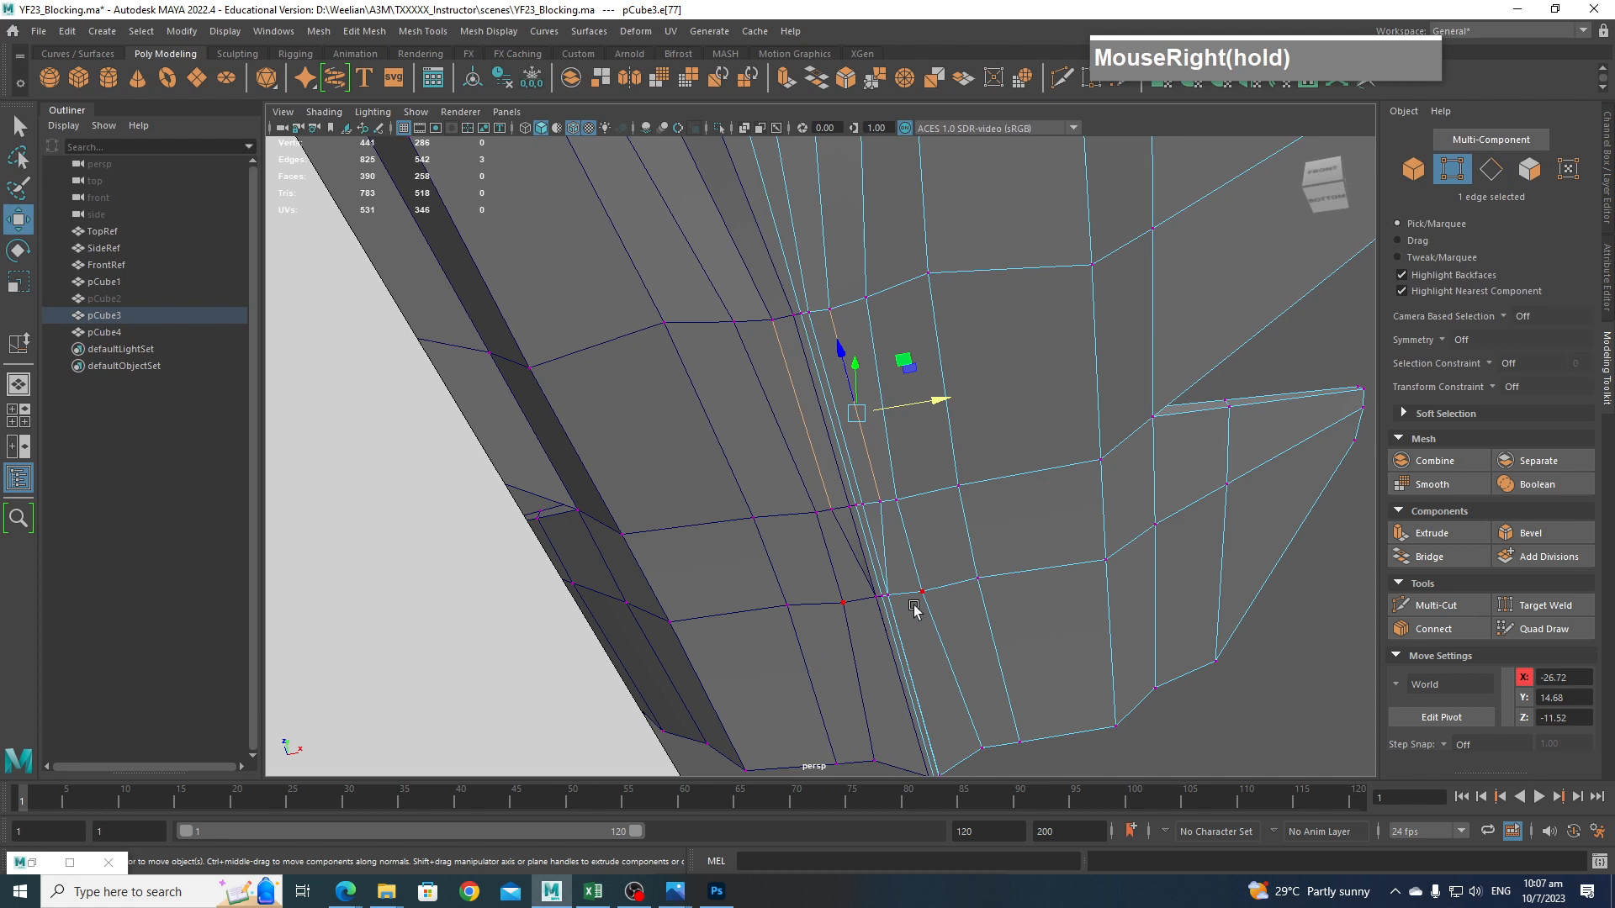
left_click(925, 603)
left_click_drag(969, 586, 962, 590)
left_click(916, 594)
left_click(879, 597)
left_click_drag(942, 592, 944, 659)
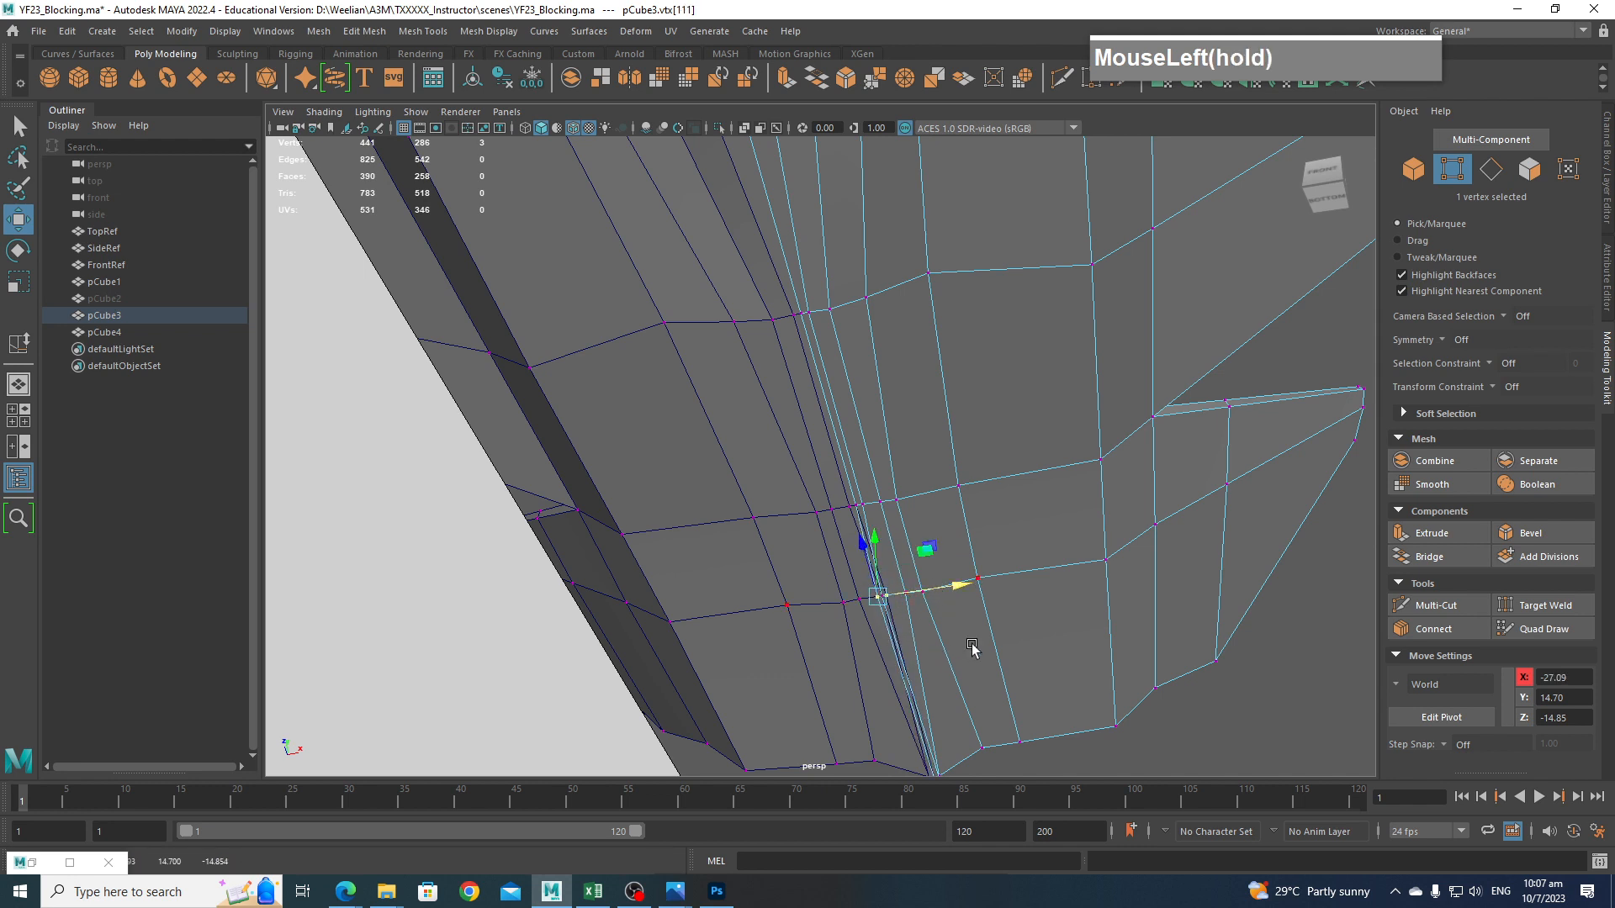
key("z")
key("z")
Move the vertex beside the centreline in the crosswise row ahead of the tail end outward to X -26.90.
scroll(961, 638, "up", 2)
middle_click_drag(960, 637, 961, 496, "alt")
left_click_drag(921, 565, 968, 562)
left_click(910, 575)
left_click(916, 578)
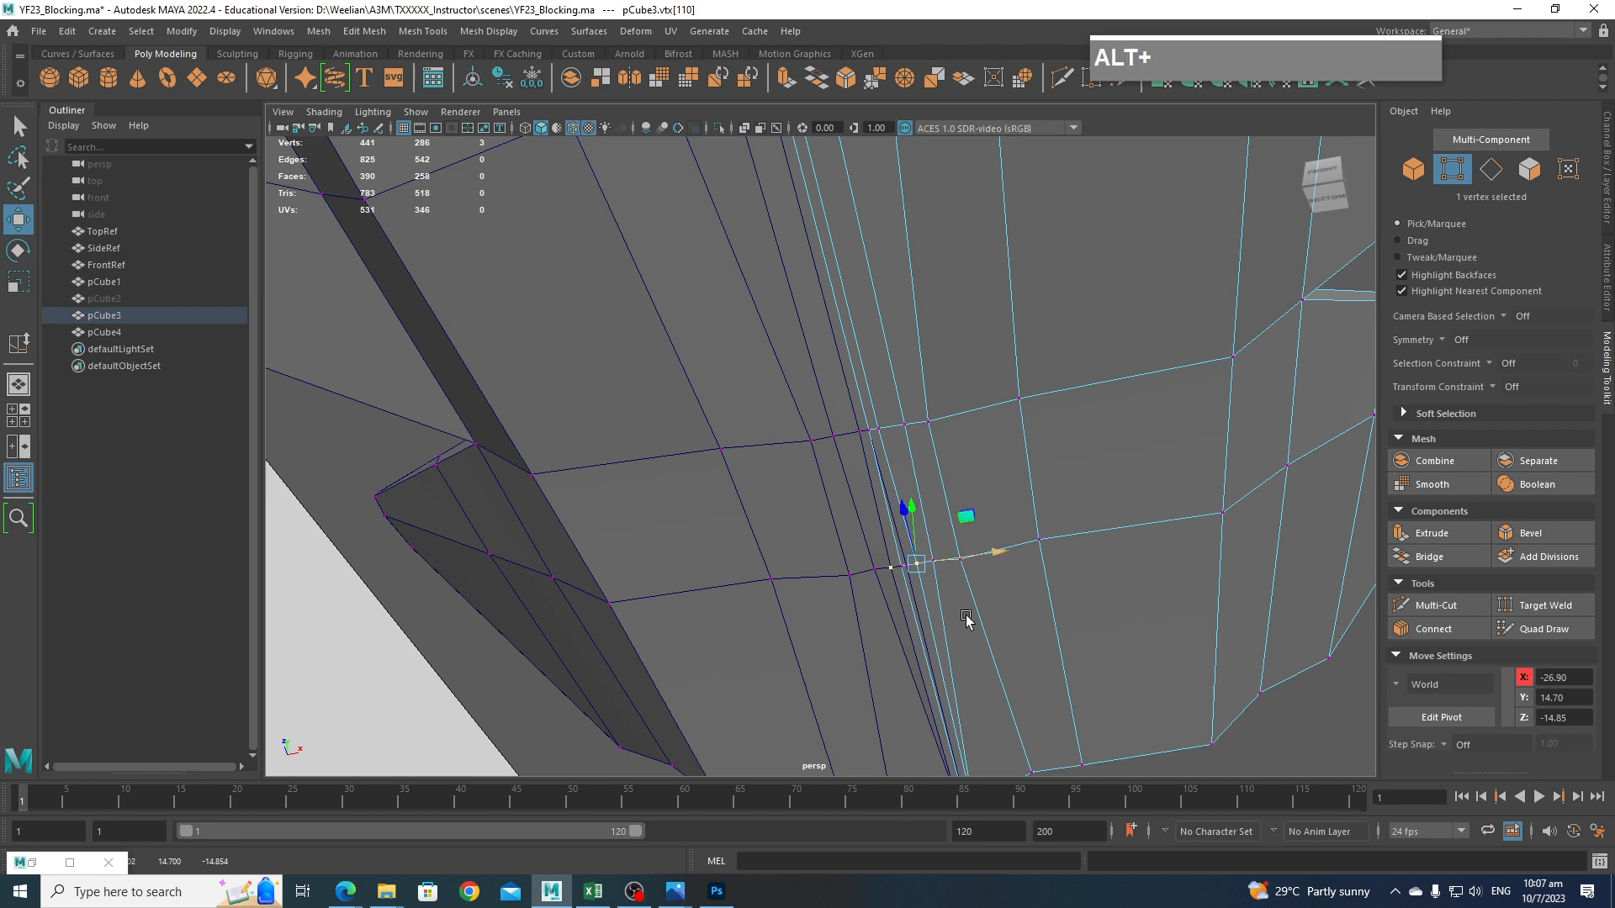
Move the vertices beside the centreline at the very tail end outward along X, placing the upper one at X -26.64.
middle_click_drag(966, 613, 921, 372, "alt")
left_click(950, 706)
left_click_drag(1005, 701, 1013, 702)
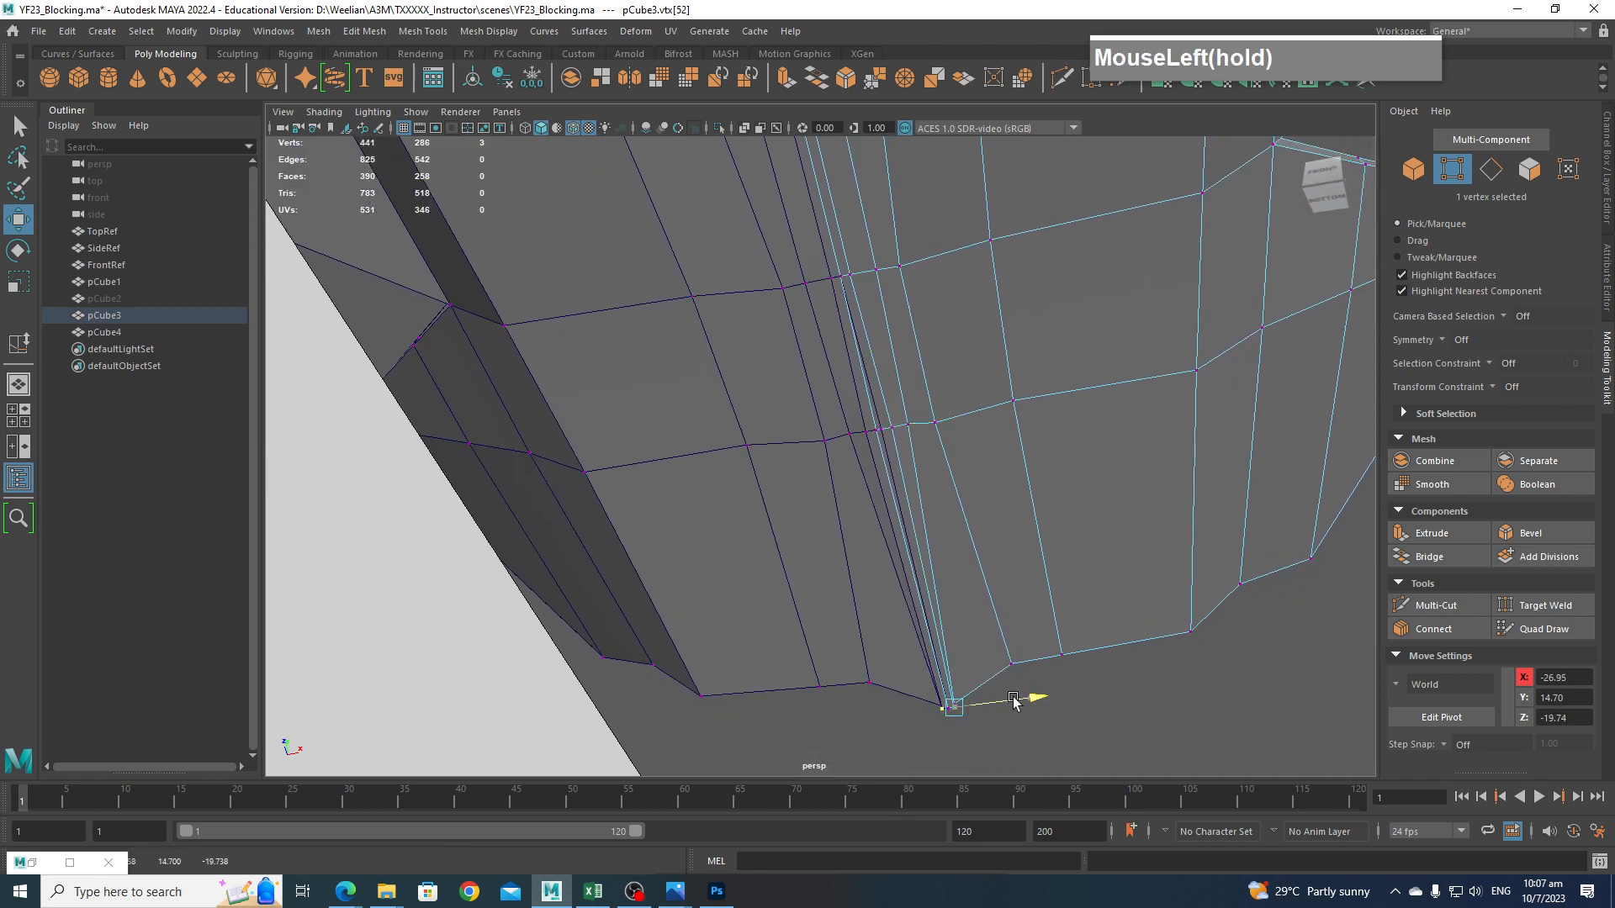
left_click(997, 740)
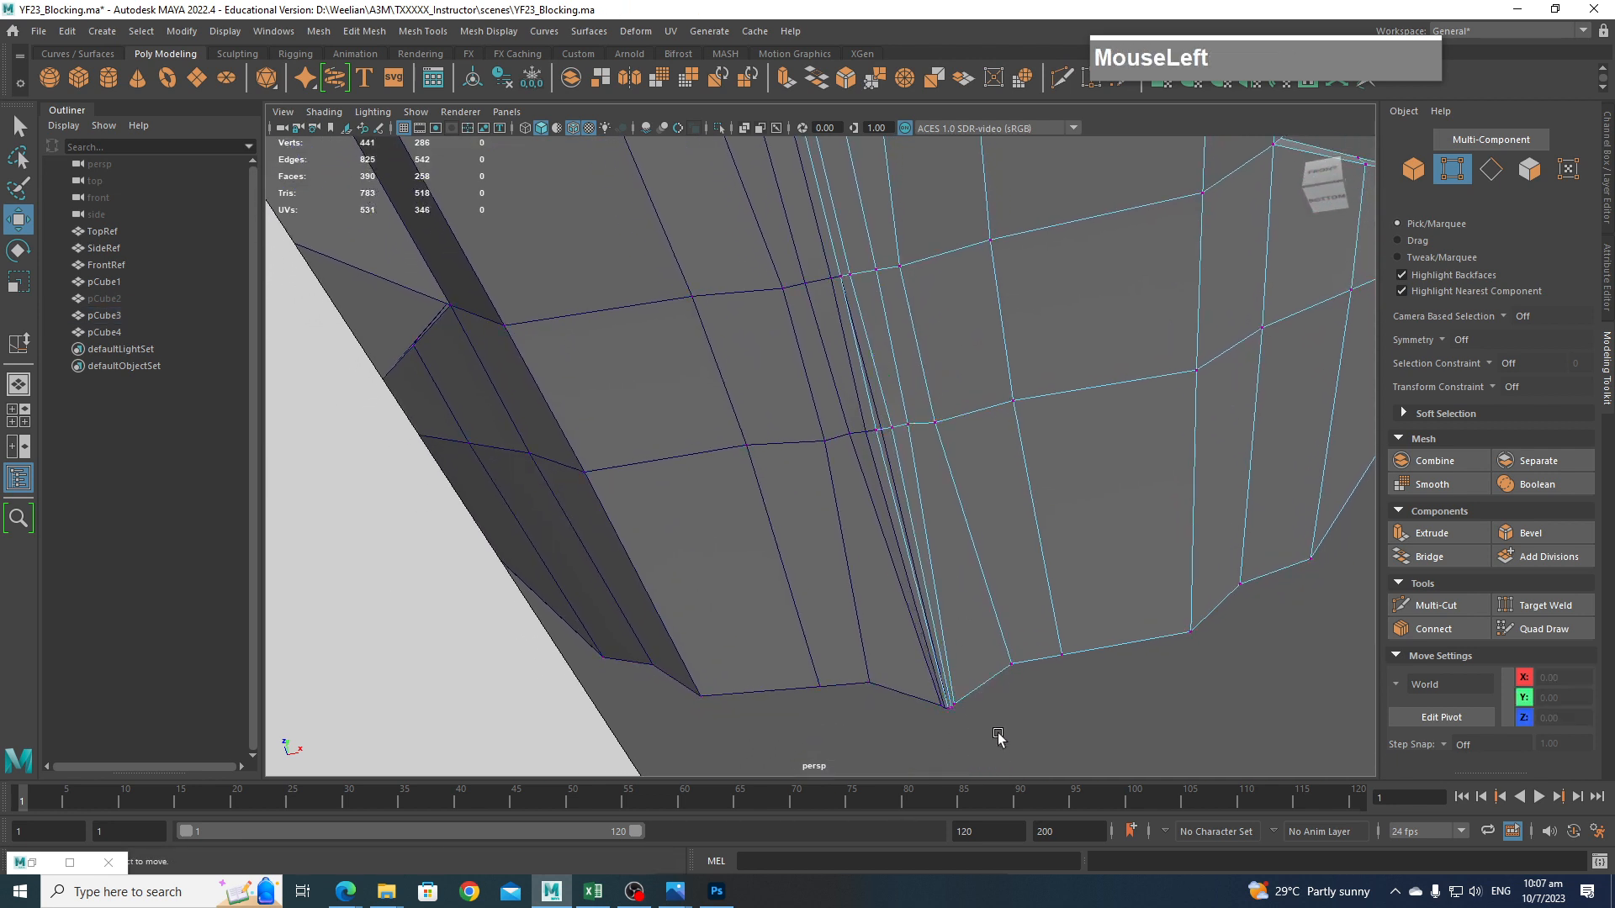
left_click(966, 713)
left_click_drag(1013, 705, 1037, 695)
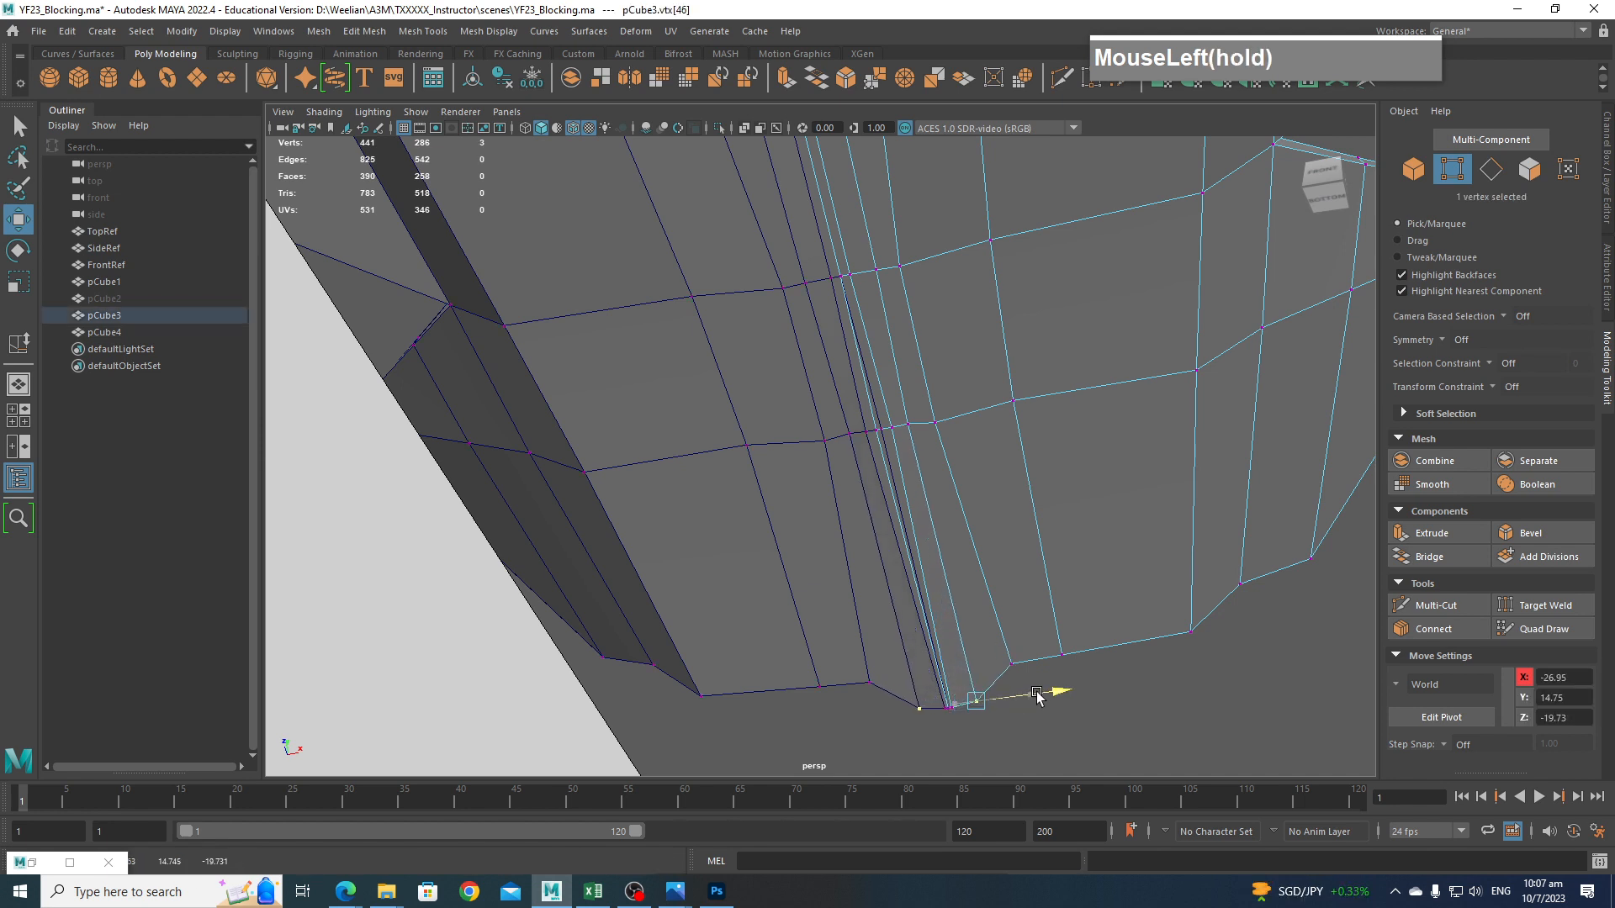
Examine the underside from the tail forward to the front opening of the extruded intake housing.
middle_click_drag(1038, 695, 1049, 642, "alt")
left_click_drag(1049, 642, 1046, 722, "alt")
scroll(1057, 598, "down", 3)
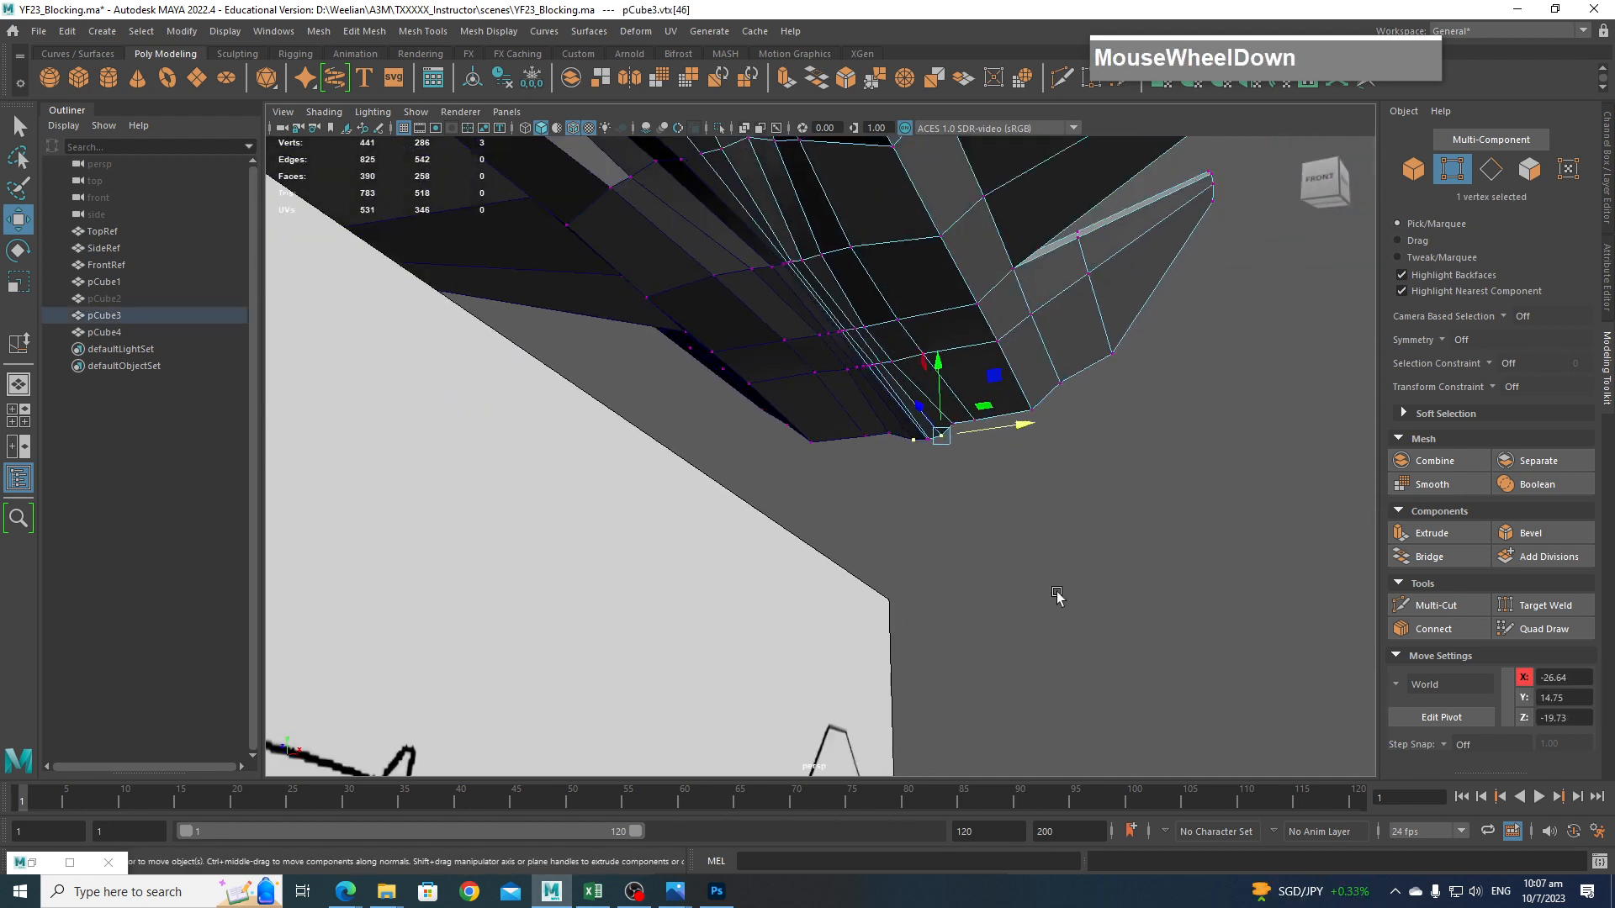
left_click_drag(1056, 598, 1053, 698, "alt")
middle_click_drag(1053, 698, 1050, 777, "alt")
left_click_drag(991, 672, 873, 645, "alt")
middle_click_drag(873, 645, 1067, 549, "alt")
scroll(1067, 549, "up", 8, "alt")
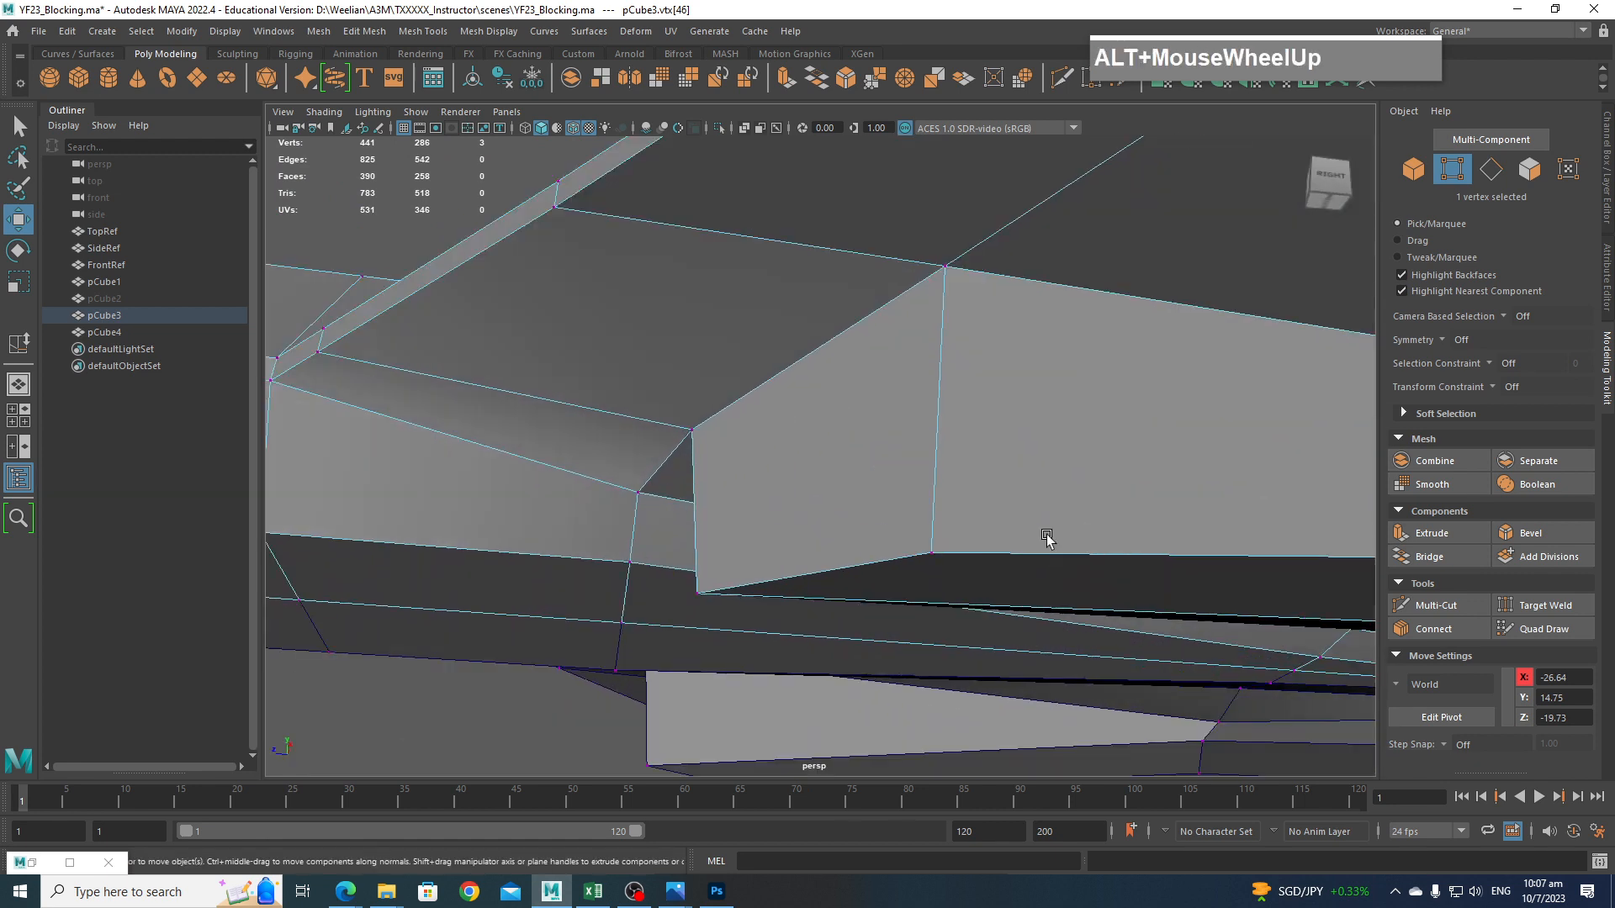
Move the intake housing's lower front edge rearward to Z -2.30 and compare it with the side reference.
left_click_drag(1048, 537, 1080, 500, "alt")
scroll(1076, 496, "down", 3, "alt")
middle_click_drag(1070, 493, 981, 403, "alt")
right_click_drag(981, 404, 977, 349)
left_click(925, 427)
left_click_drag(956, 424, 1218, 475)
key("space")
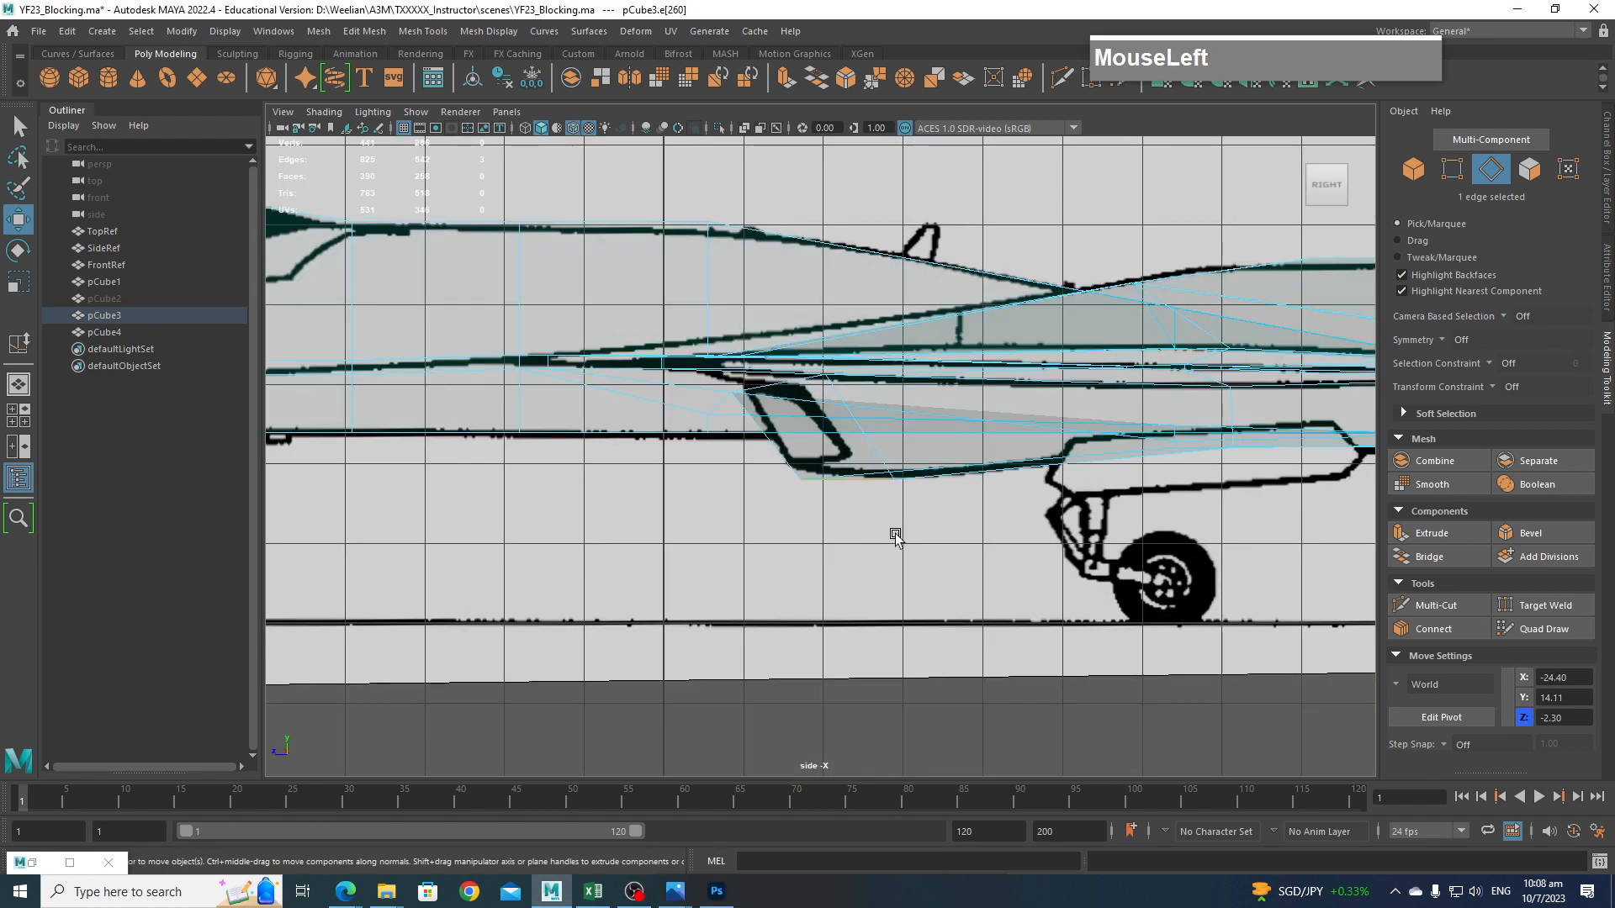
Align the intake opening's lower vertices with the side reference, placing the front one at Z -1.52, and move the vertex ahead of it to Y 2.81.
scroll(851, 479, "up", 1)
scroll(896, 511, "up", 1)
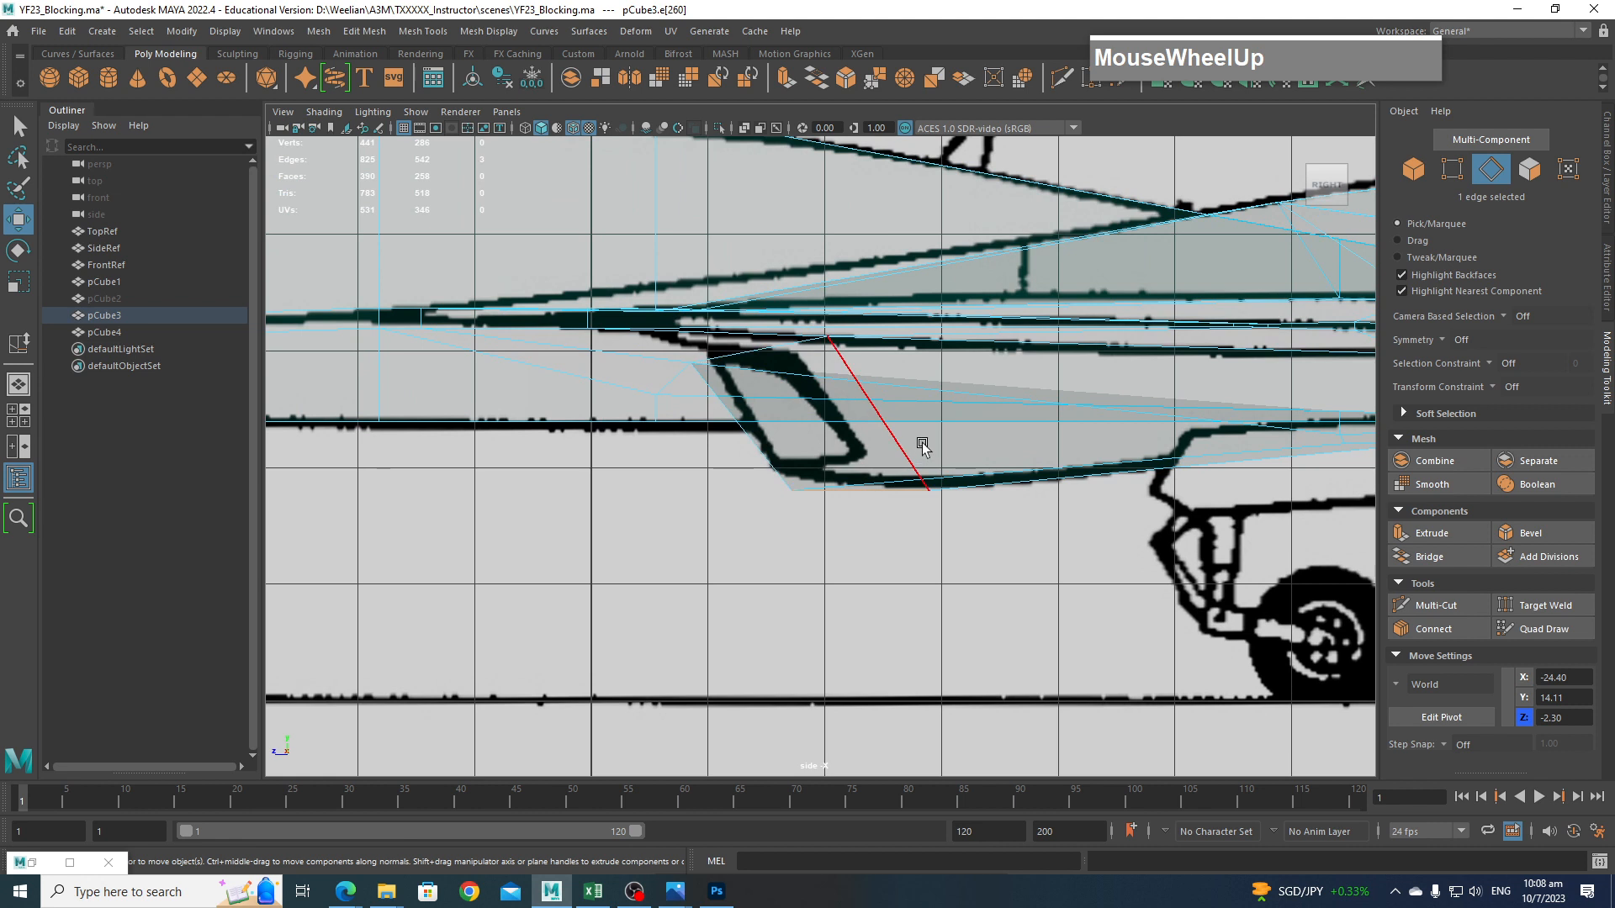
right_click_drag(945, 478, 828, 430)
left_click_drag(986, 514, 877, 465)
left_click_drag(724, 480, 805, 504)
left_click_drag(802, 499, 778, 485)
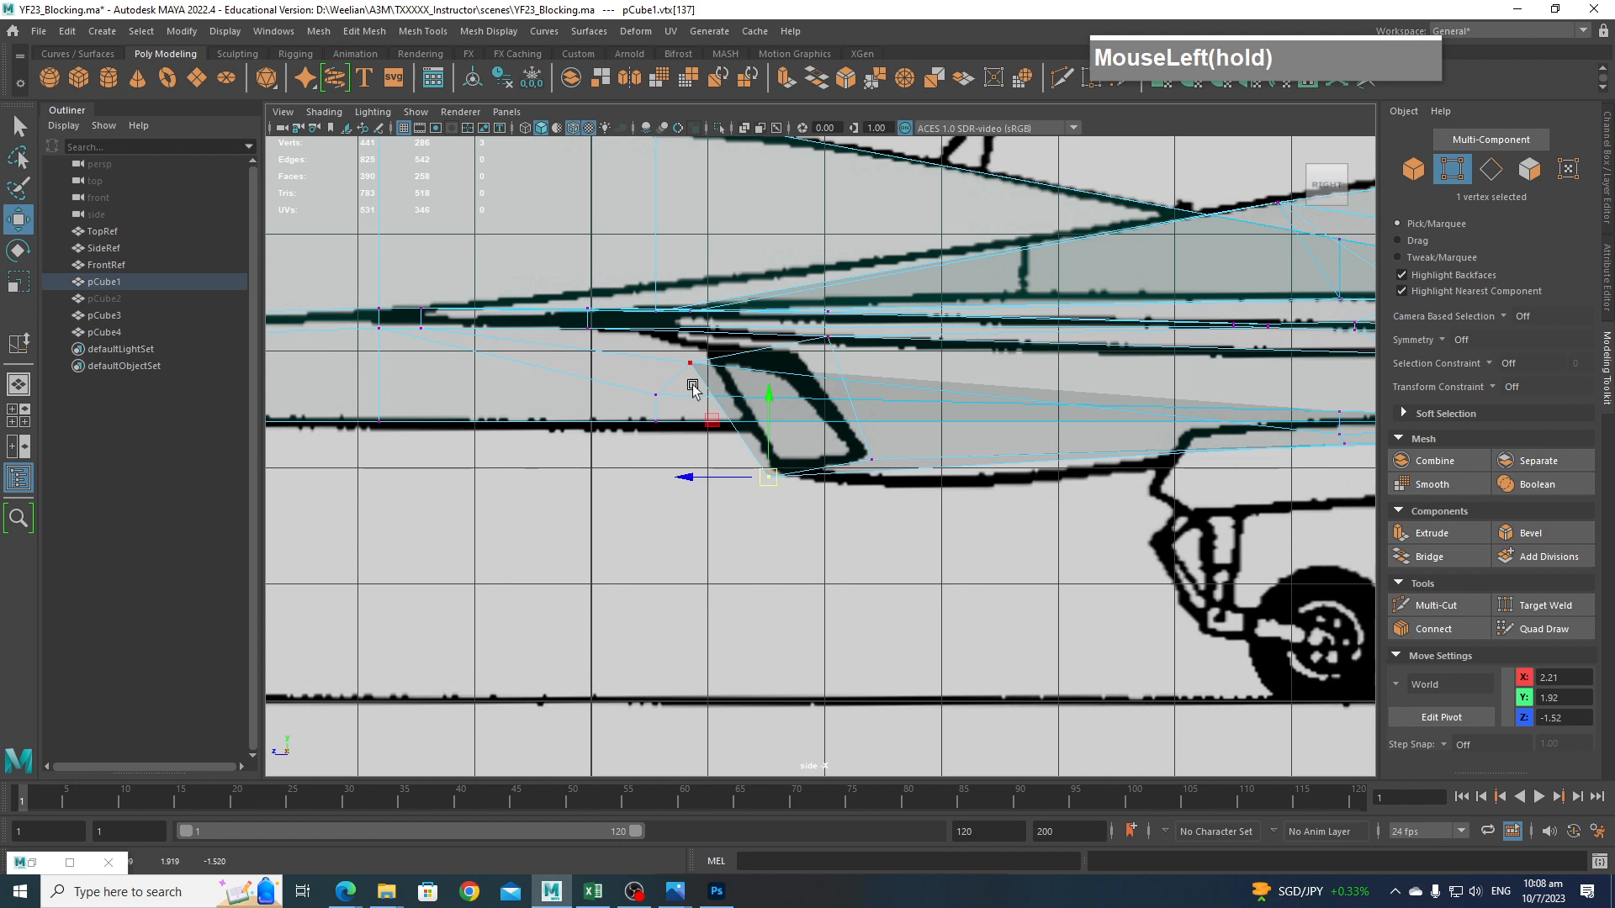
left_click_drag(699, 392, 661, 372)
Move the two vertices at the canopy's peak to Y 5.48, Z 6.59 against the side reference.
scroll(987, 379, "down", 5)
middle_click_drag(1073, 412, 856, 430, "alt")
scroll(857, 432, "up", 8)
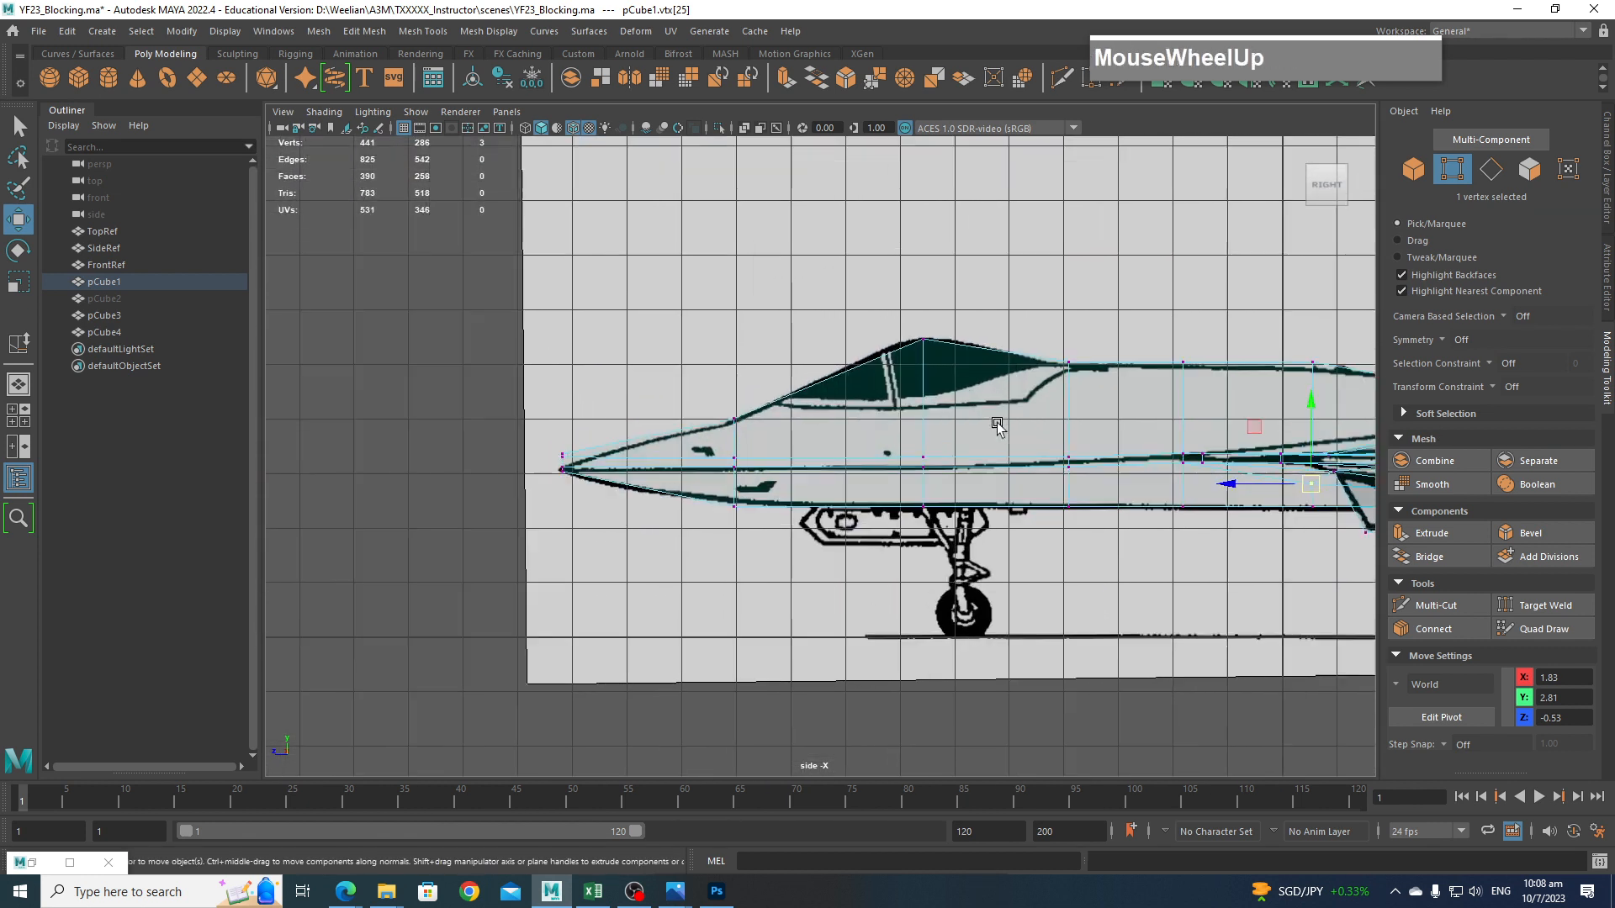
left_click_drag(995, 276, 994, 276)
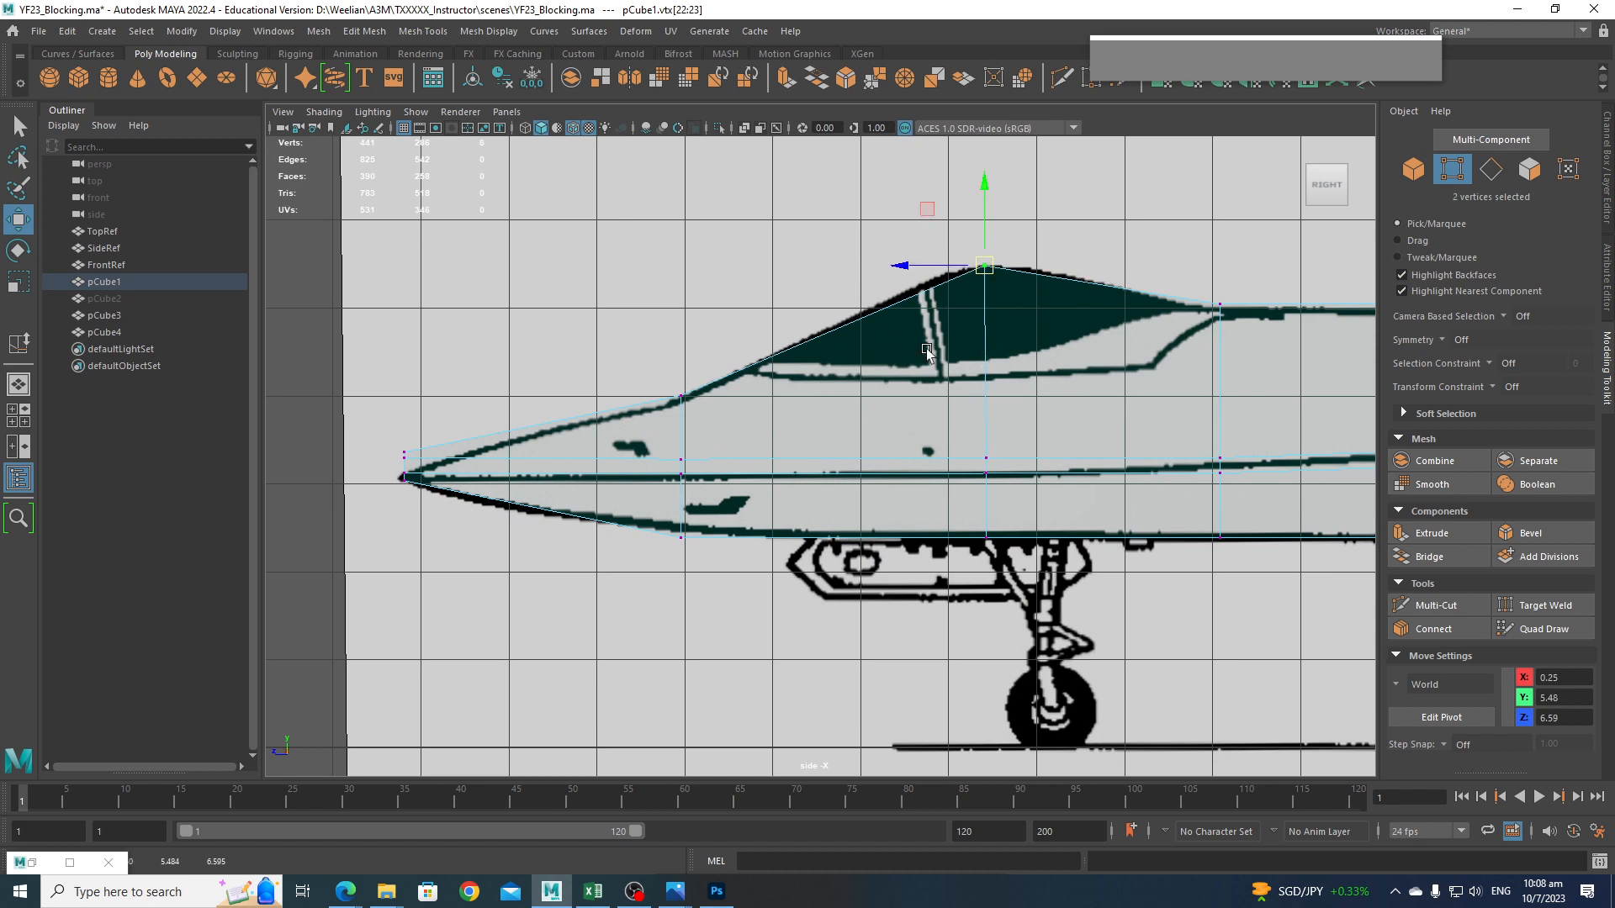
Examine the whole model from above and behind, checking the tail end, exhaust faces and underside.
scroll(926, 349, "down", 7)
middle_click_drag(1196, 354, 699, 347, "alt")
key("space")
left_click_drag(982, 428, 868, 596)
scroll(991, 387, "down", 5)
scroll(965, 443, "down", 5)
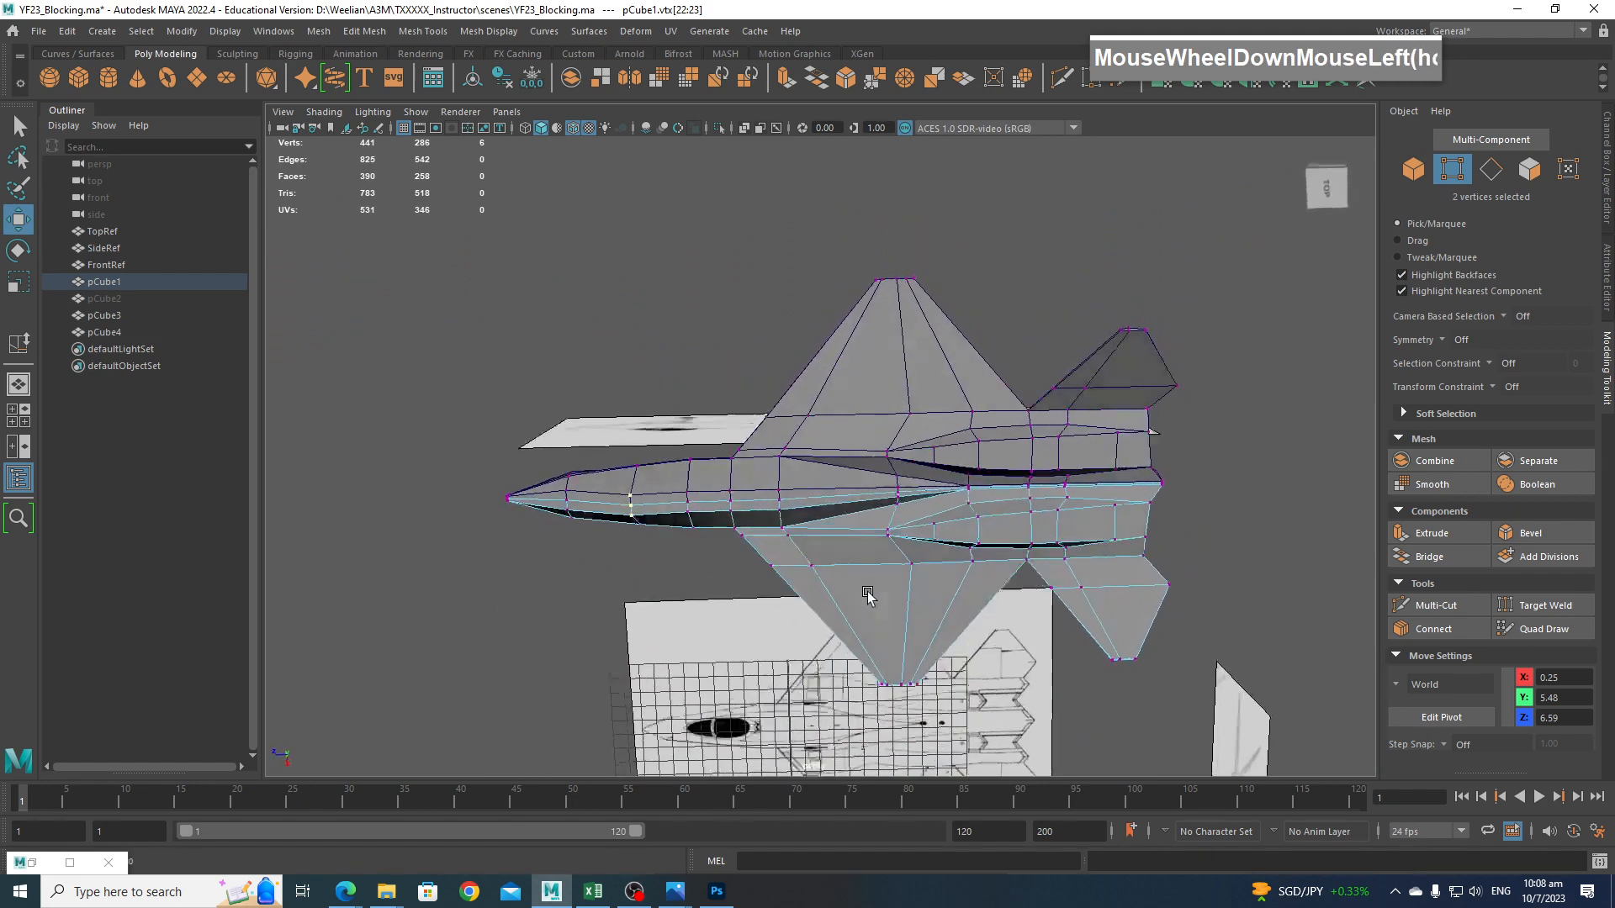
left_click_drag(965, 559, 1034, 429, "alt")
scroll(1123, 431, "up", 10)
middle_click_drag(1034, 429, 962, 317, "alt")
left_click_drag(962, 317, 954, 459, "alt")
mouse_move(954, 458)
middle_mouse_down("alt")
mouse_move(937, 425)
mouse_move(980, 462)
middle_mouse_up("alt")
scroll(909, 437, "up", 3)
left_click_drag(981, 461, 980, 468, "alt")
middle_click_drag(980, 467, 964, 578, "alt")
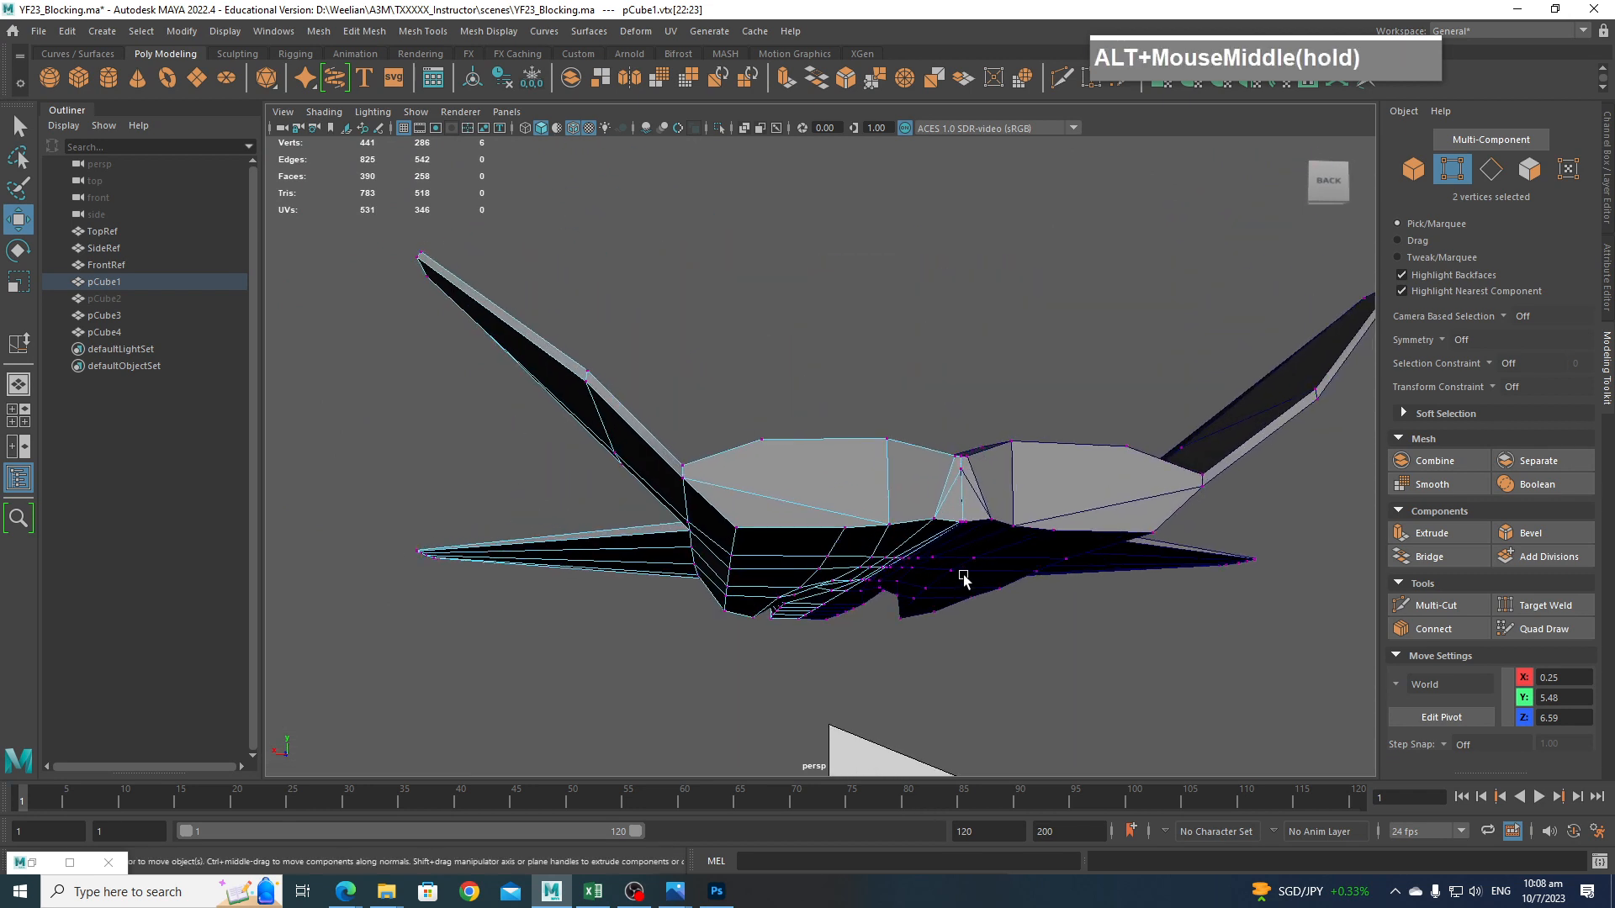
left_click_drag(963, 579, 959, 611, "alt")
middle_click_drag(958, 611, 941, 458, "alt")
scroll(958, 495, "up", 4)
left_click_drag(958, 495, 997, 459, "alt")
scroll(954, 503, "down", 4)
scroll(1017, 487, "down", 2)
middle_click_drag(997, 458, 995, 339, "alt")
left_click_drag(995, 340, 1198, 386, "alt")
scroll(1009, 422, "up", 3)
Move and rotate the lower tail-end vertices to follow the rear underside line in the side reference.
key("space")
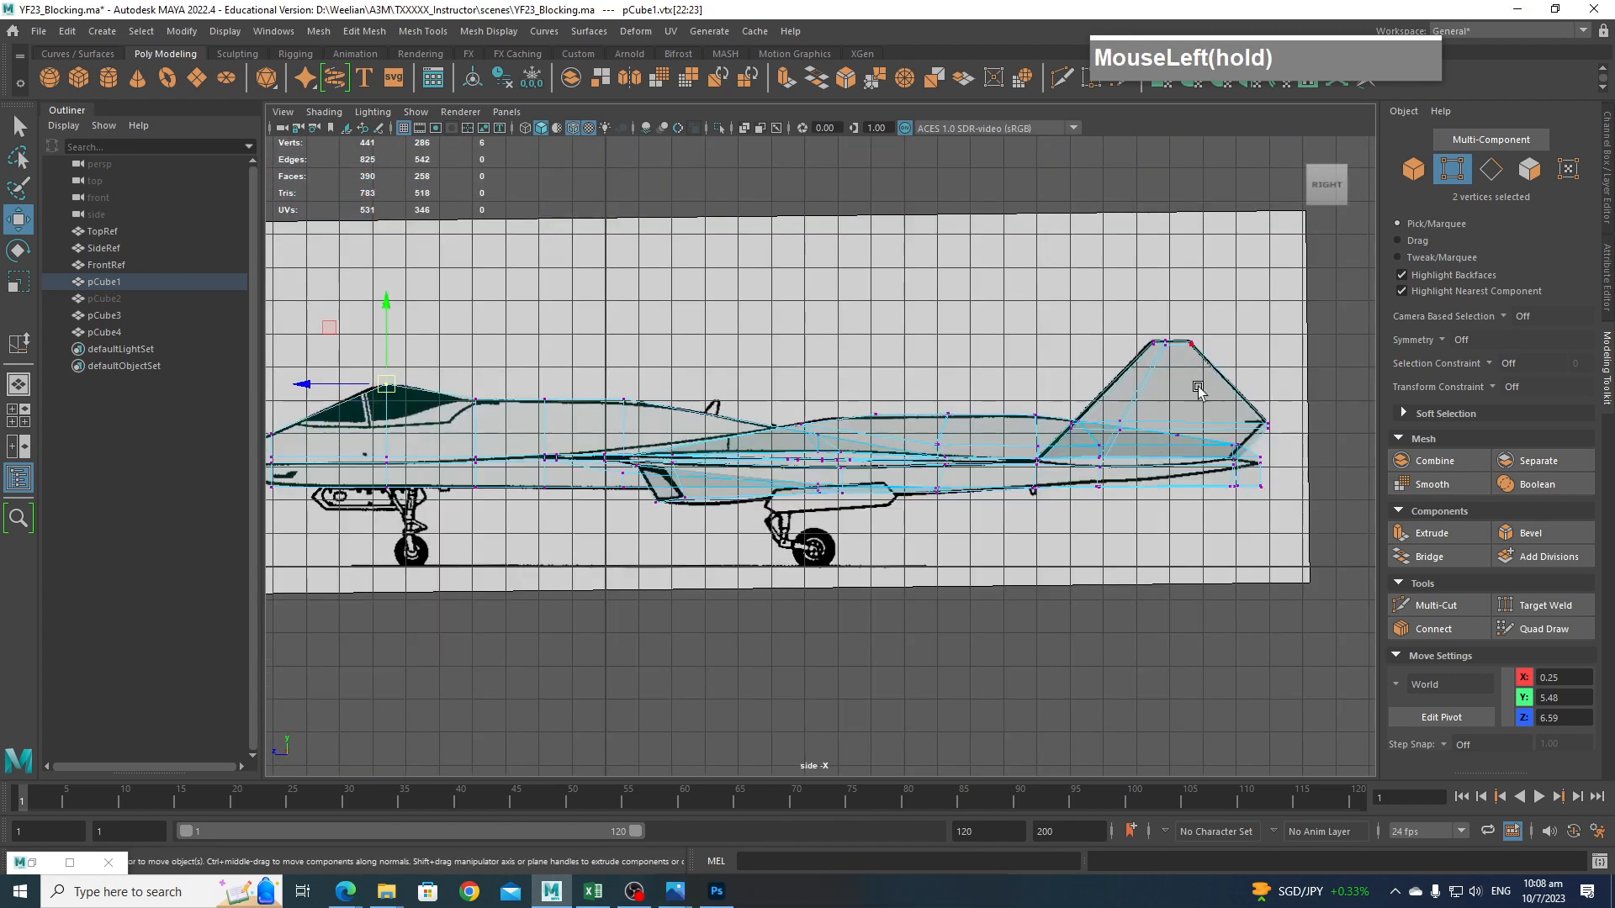
middle_click_drag(1198, 388, 942, 257, "alt")
scroll(1069, 371, "up", 5)
middle_click_drag(1069, 371, 890, 454, "alt")
left_click_drag(979, 409, 903, 328)
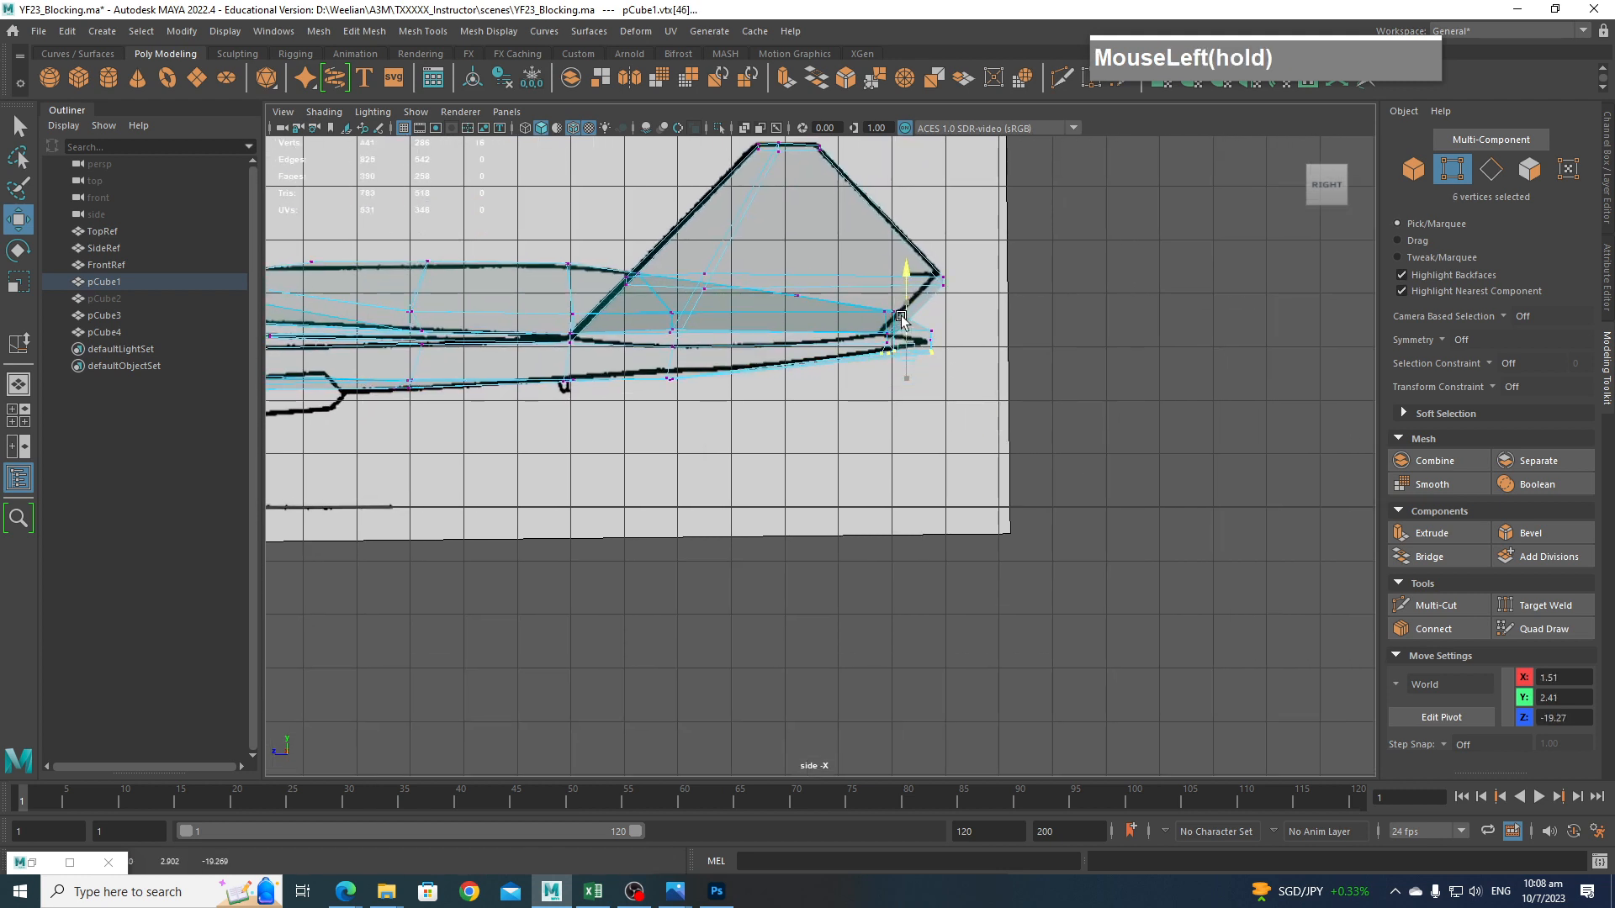
key("e")
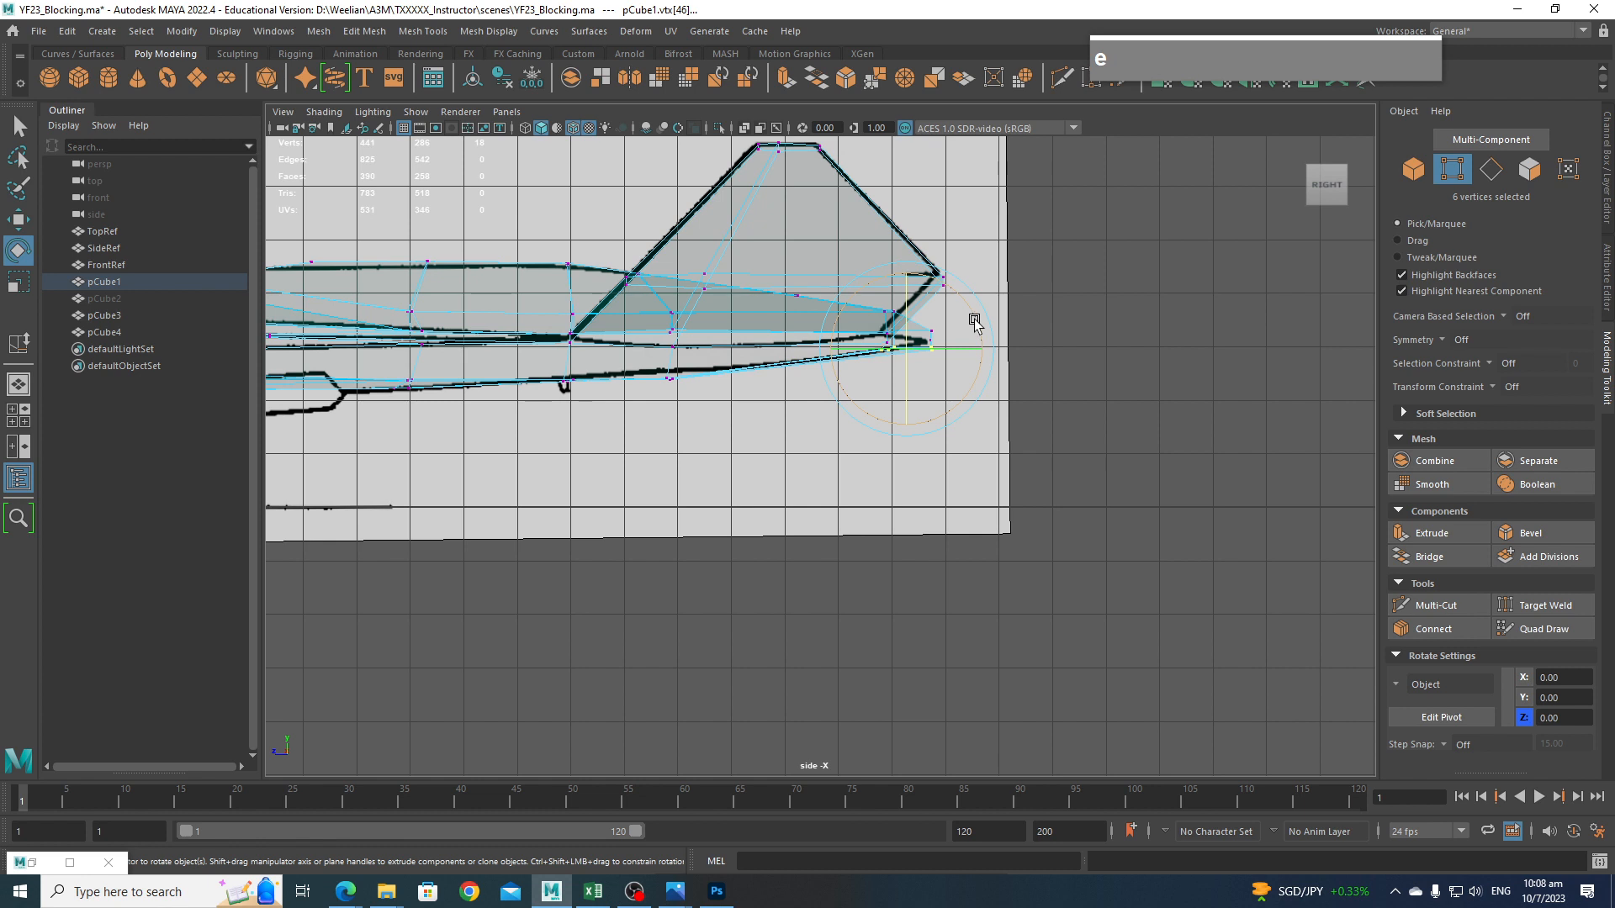
left_click(974, 317)
left_click(1164, 417)
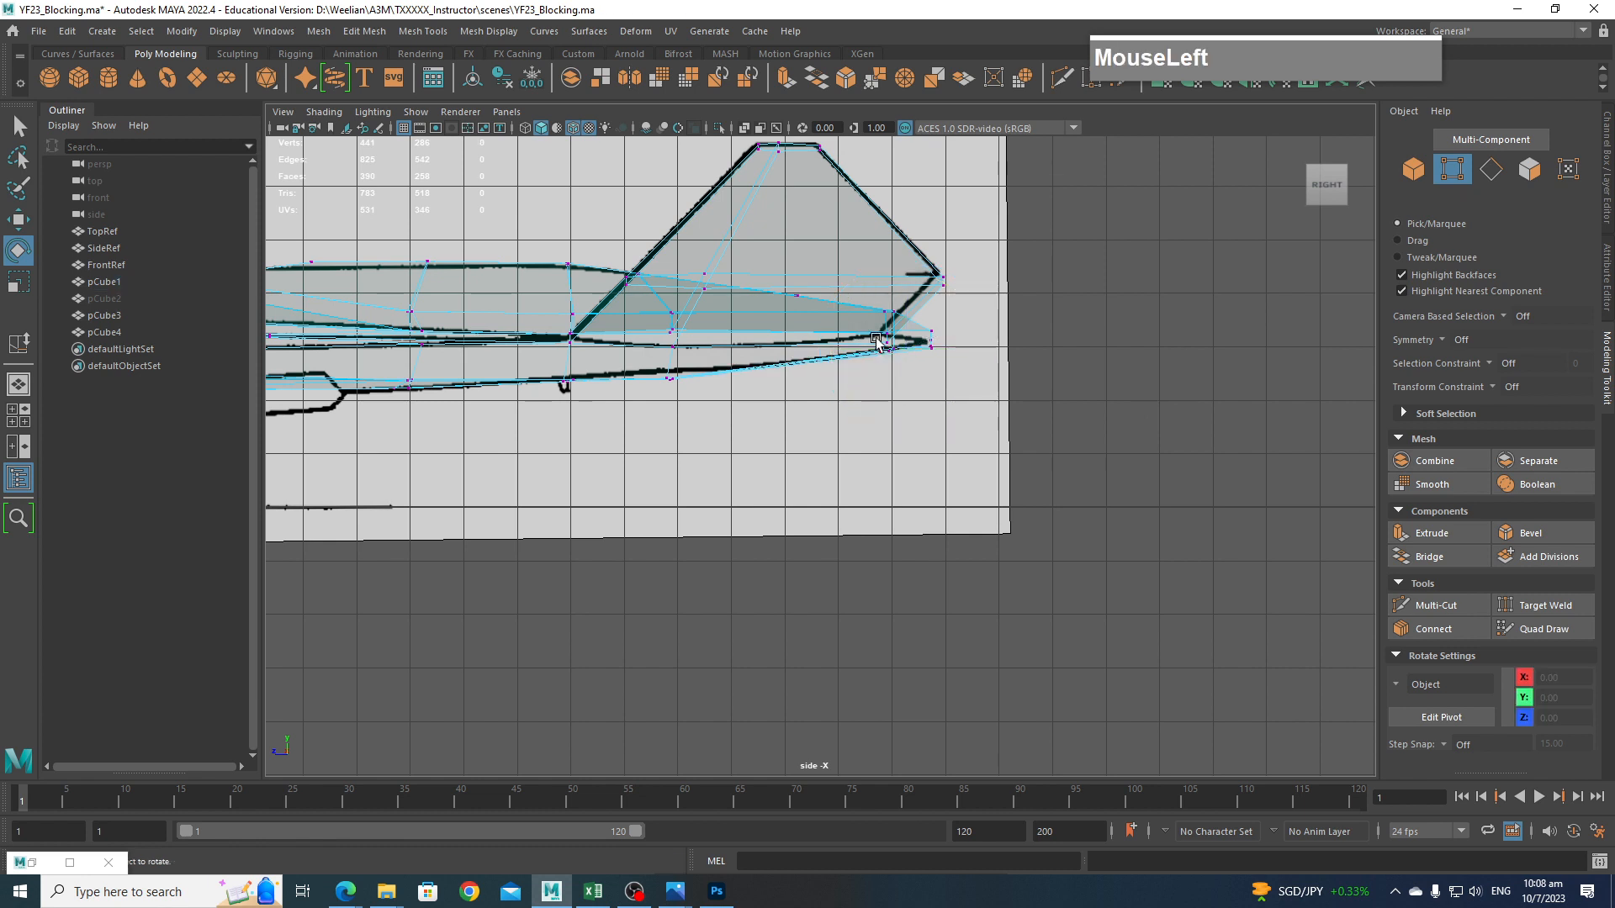
Scale the rearmost tail vertices vertically to match the thickness of the tail tip in the side reference.
left_click_drag(906, 315, 988, 363)
key("w")
key("e")
key("r")
left_click_drag(935, 266, 936, 276)
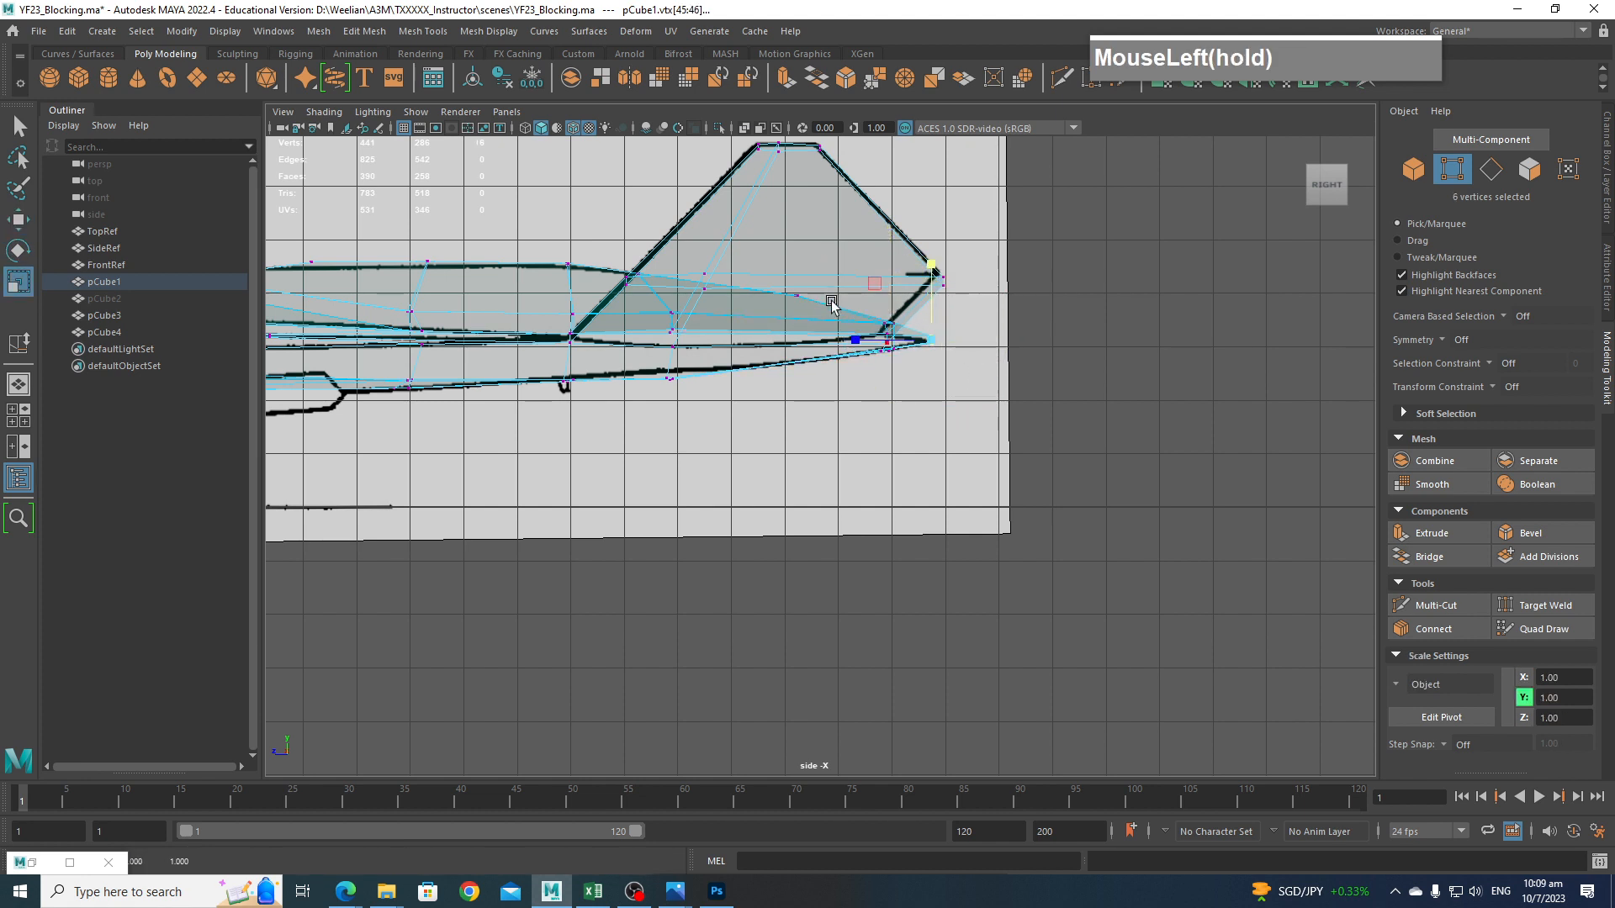
Move the two vertices on top of the rear engine housing vertically to Y 3.83.
left_click_drag(832, 305, 798, 291)
key("w")
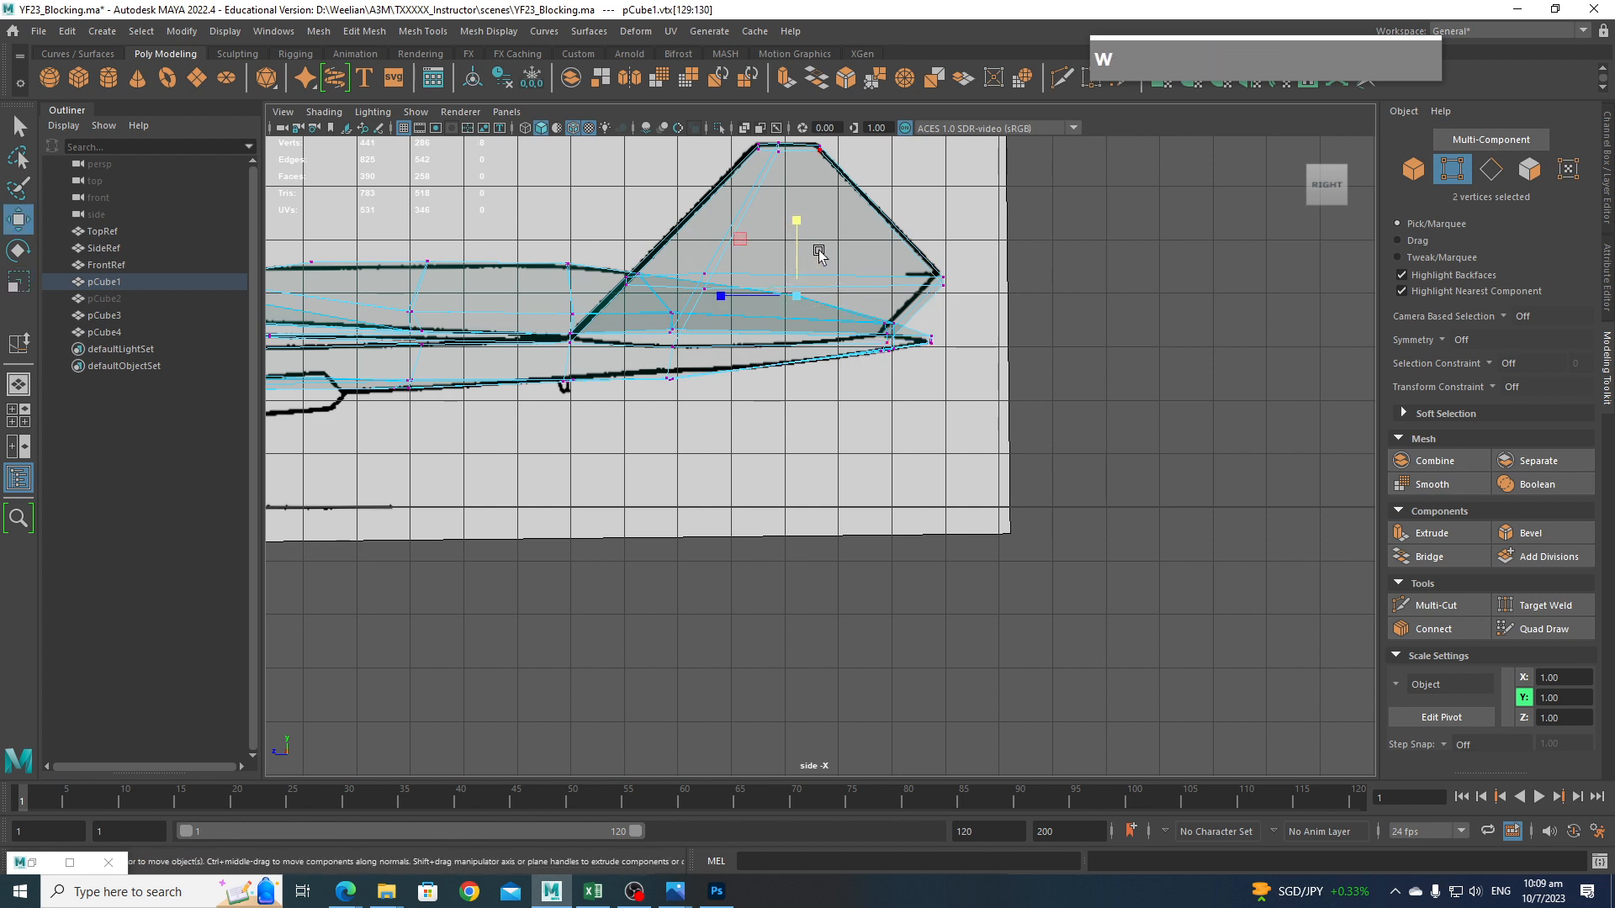
left_click_drag(796, 233, 793, 234)
Examine the reshaped engine housings and tail from behind and below, continuing around the aircraft to the nose.
right_click_drag(875, 337, 782, 347, "alt")
middle_click_drag(457, 414, 926, 403, "alt")
key("space")
left_click_drag(926, 404, 924, 374)
left_click_drag(923, 374, 983, 486, "alt")
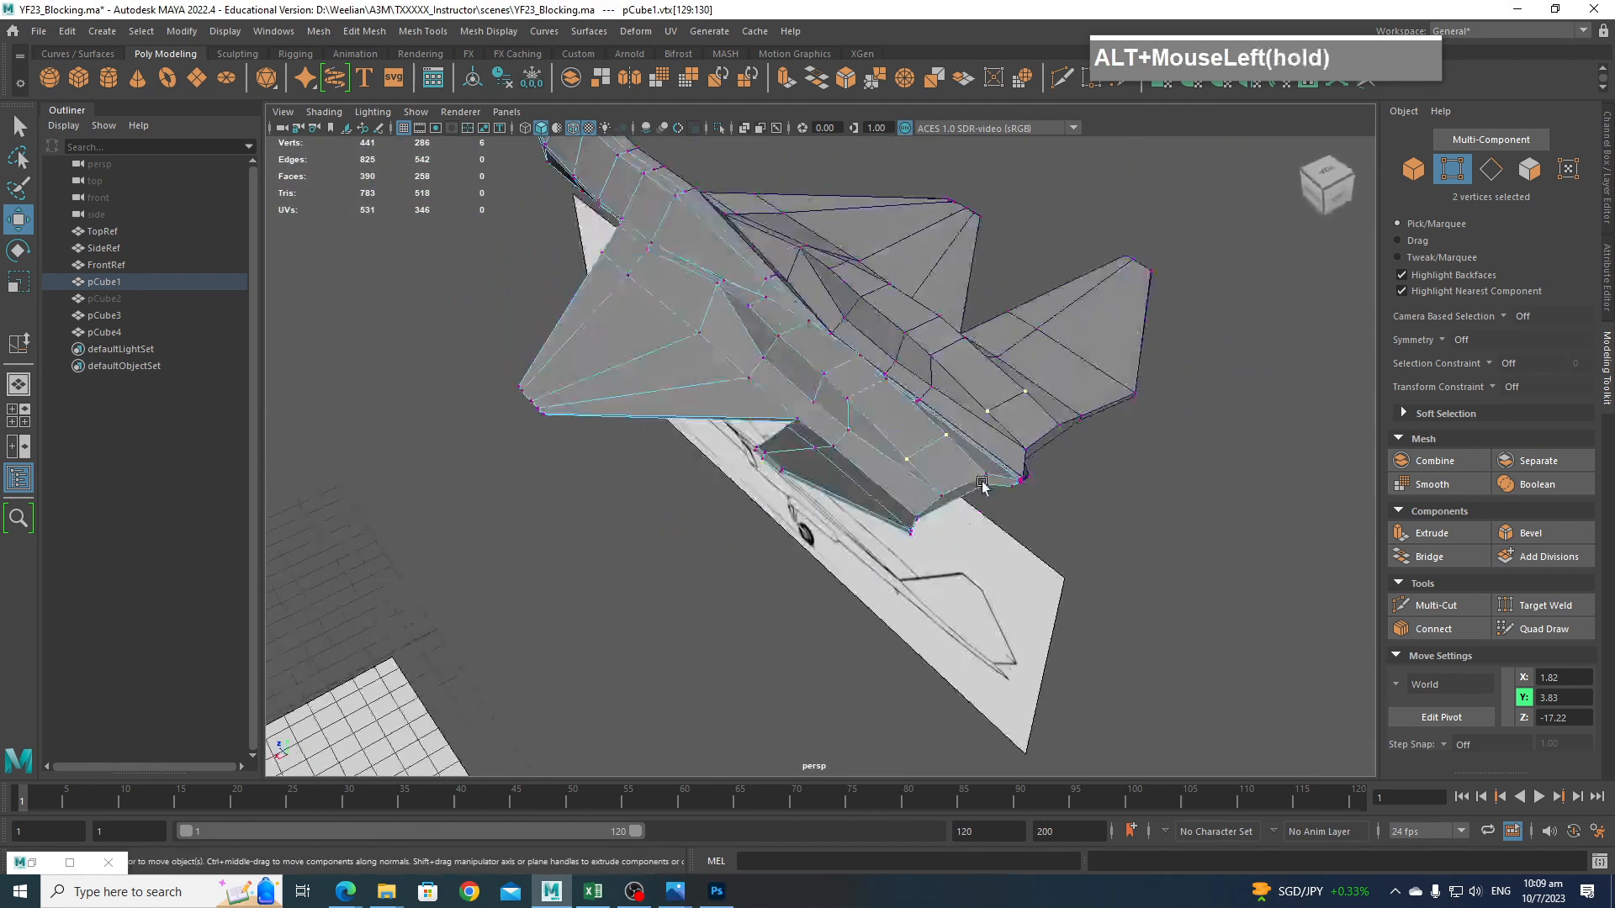
right_click_drag(982, 486, 872, 437, "alt")
middle_click_drag(871, 437, 845, 444, "alt")
left_click_drag(955, 465, 862, 405, "alt")
right_click_drag(862, 406, 904, 431, "alt")
middle_click_drag(905, 430, 964, 452, "alt")
scroll(966, 529, "up", 3)
scroll(968, 523, "down", 1)
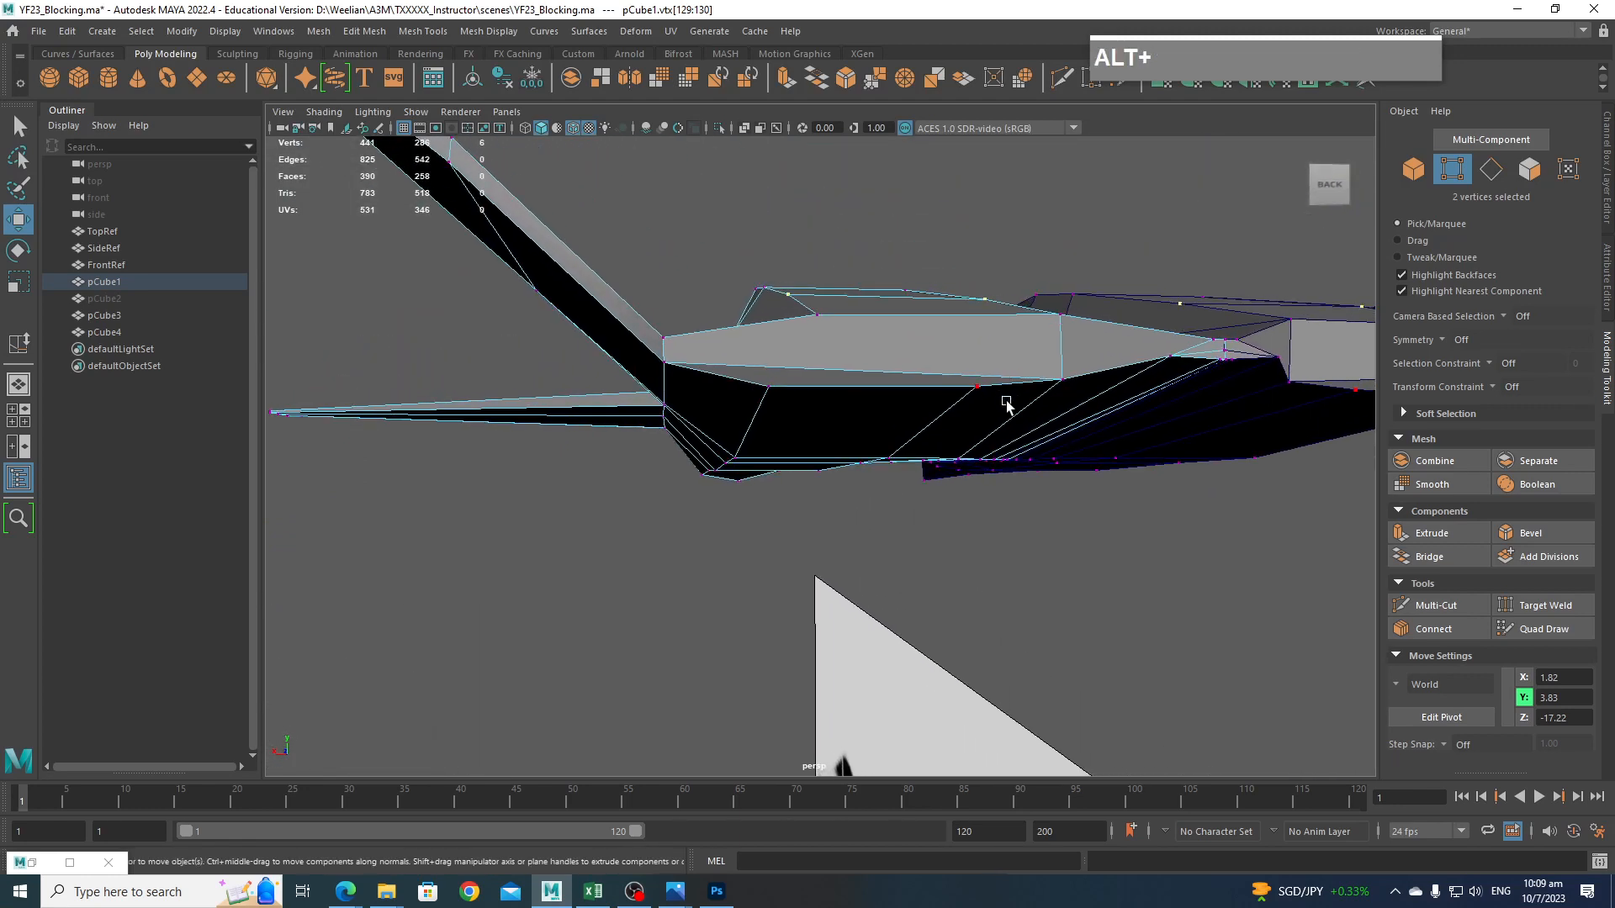
left_click_drag(1007, 405, 875, 445, "alt")
left_click_drag(802, 400, 880, 451, "alt")
scroll(944, 371, "down", 2)
left_click_drag(945, 371, 1177, 437, "alt")
scroll(962, 472, "down", 4)
middle_click_drag(1177, 438, 1298, 392, "alt")
left_click_drag(1297, 392, 1287, 392, "alt")
middle_click_drag(1286, 391, 1228, 393, "alt")
left_click_drag(1229, 393, 1129, 426, "alt")
scroll(1129, 425, "up", 3)
scroll(1129, 425, "down", 3)
middle_click_drag(1129, 426, 1056, 405, "alt")
left_click_drag(1056, 405, 1078, 464, "alt")
scroll(1142, 385, "down", 4)
middle_click_drag(1102, 460, 953, 496, "alt")
scroll(1020, 443, "up", 2)
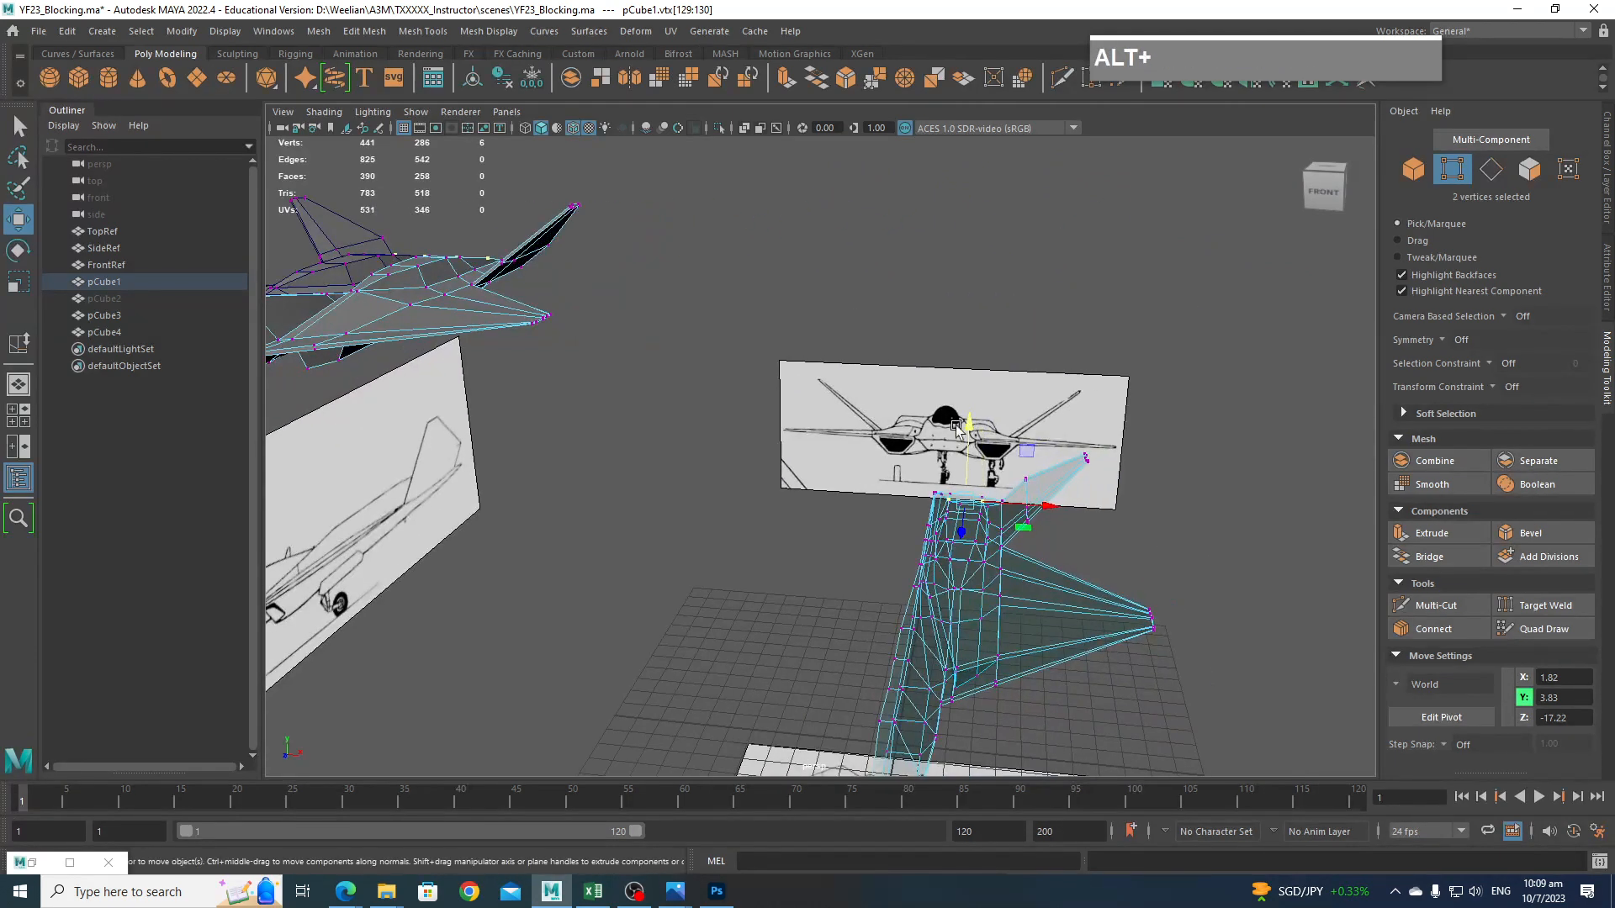
middle_click_drag(811, 396, 1195, 400, "alt")
scroll(765, 360, "up", 2)
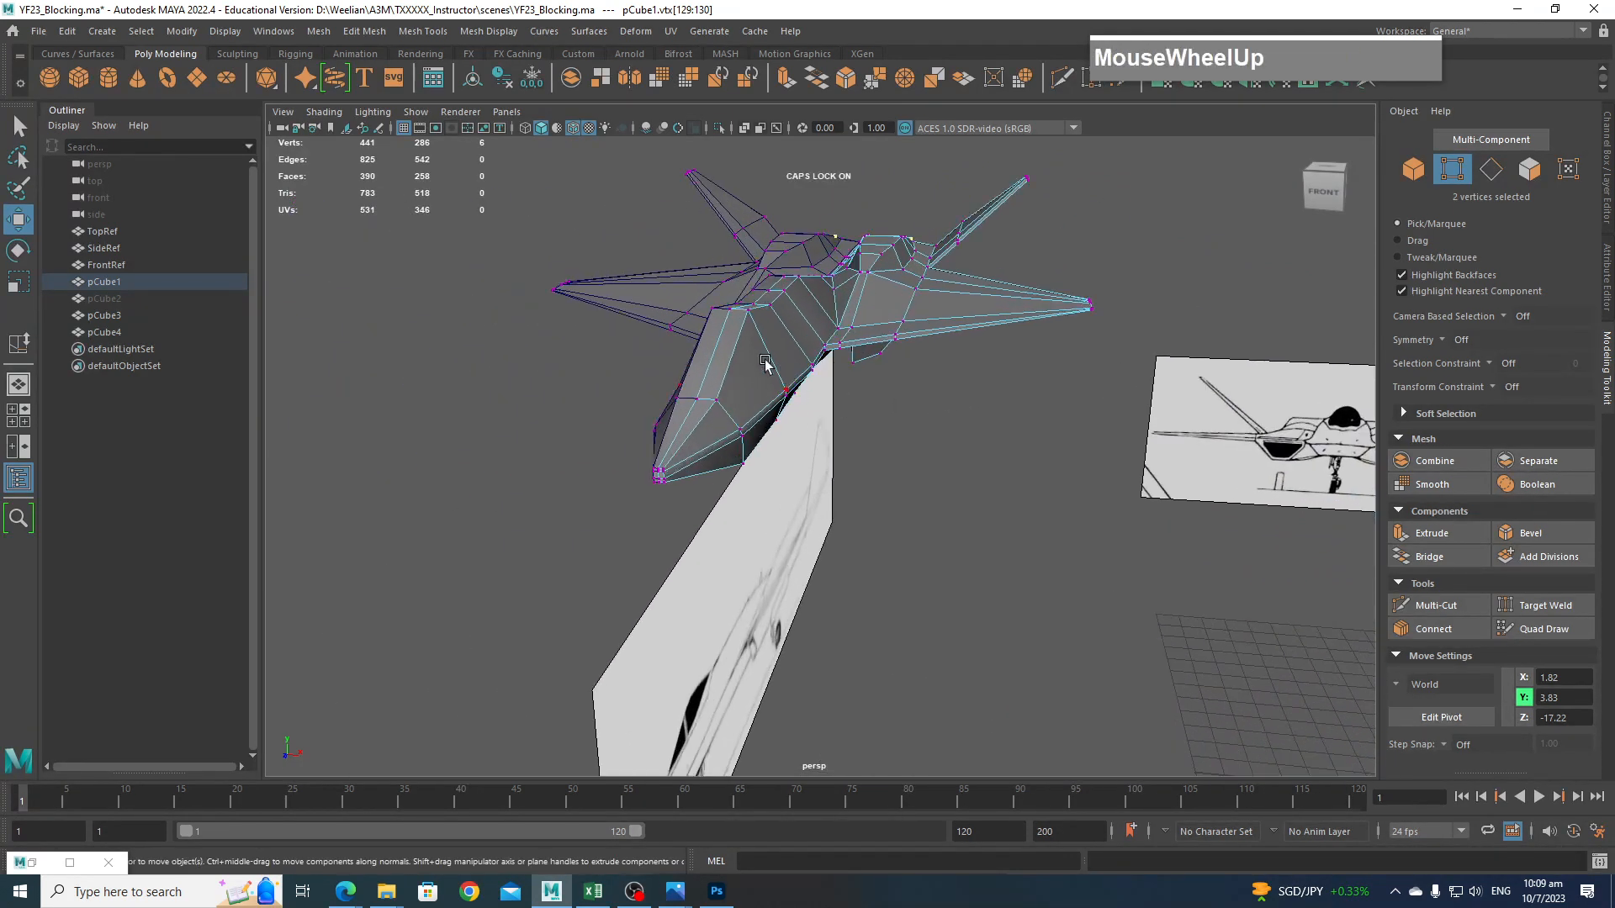
Insert a lengthwise edge loop along the fuselage's side below the canopy with the Multi-Cut tool.
left_click(775, 359)
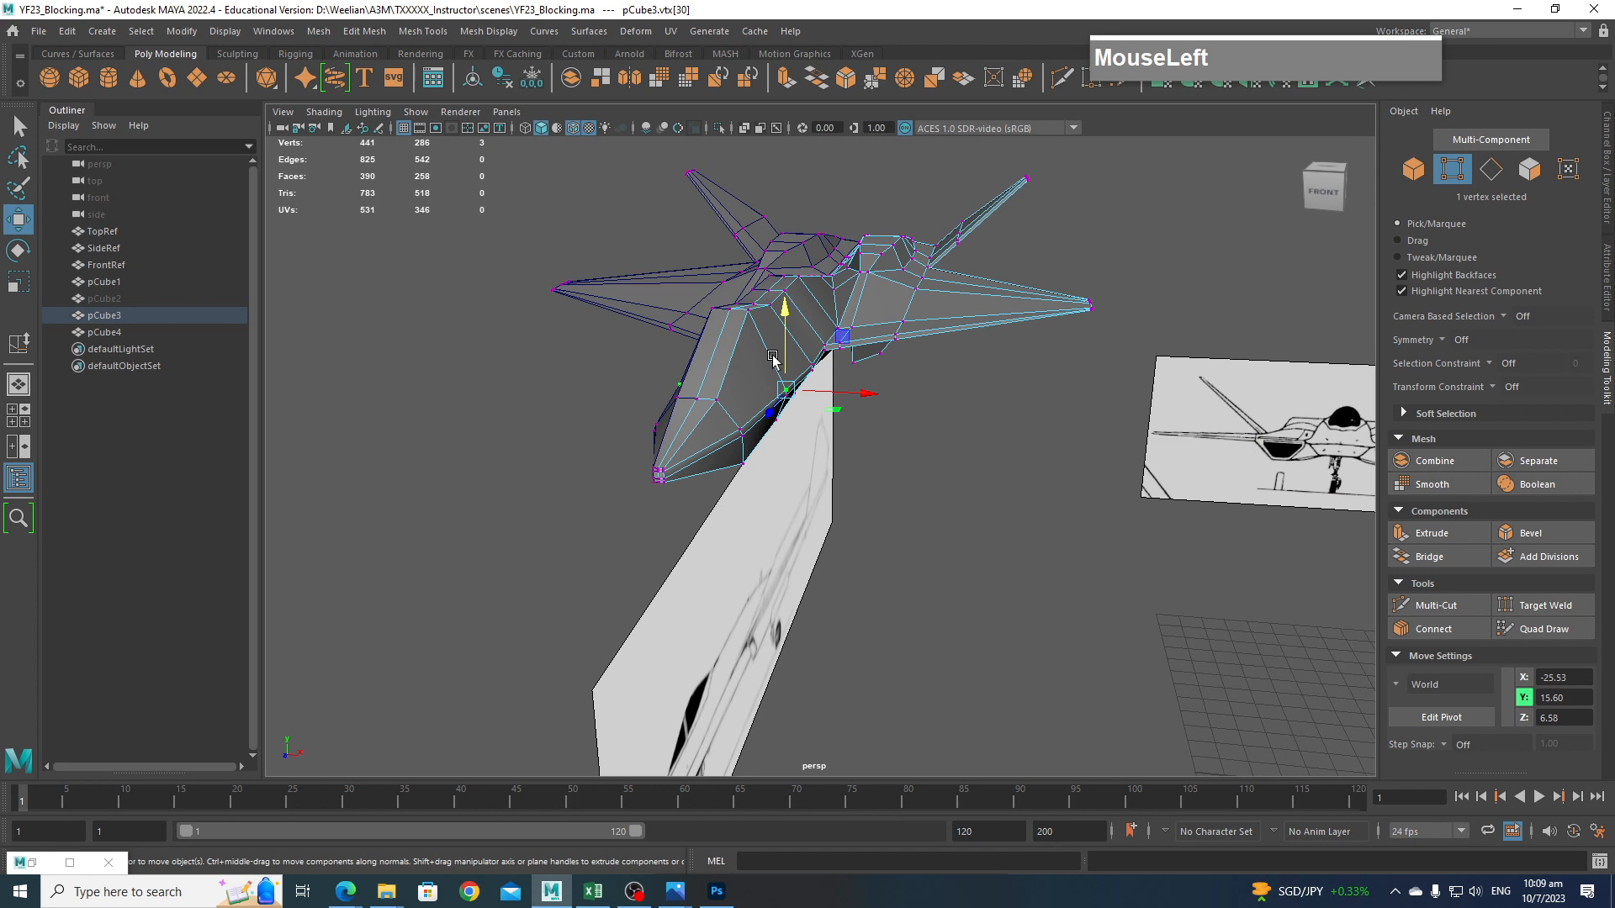
right_click(773, 360, "shift")
right_click_drag(723, 387, 691, 362, "shift")
left_click(764, 357, "ctrl")
scroll(900, 423, "up", 2)
scroll(910, 431, "up", 1)
Move the new loop's vertices below and behind the canopy onto the canopy's lower outline in the side reference.
key("space")
left_click_drag(950, 468, 1034, 462)
middle_click_drag(659, 450, 1224, 443, "alt")
scroll(1051, 396, "up", 2)
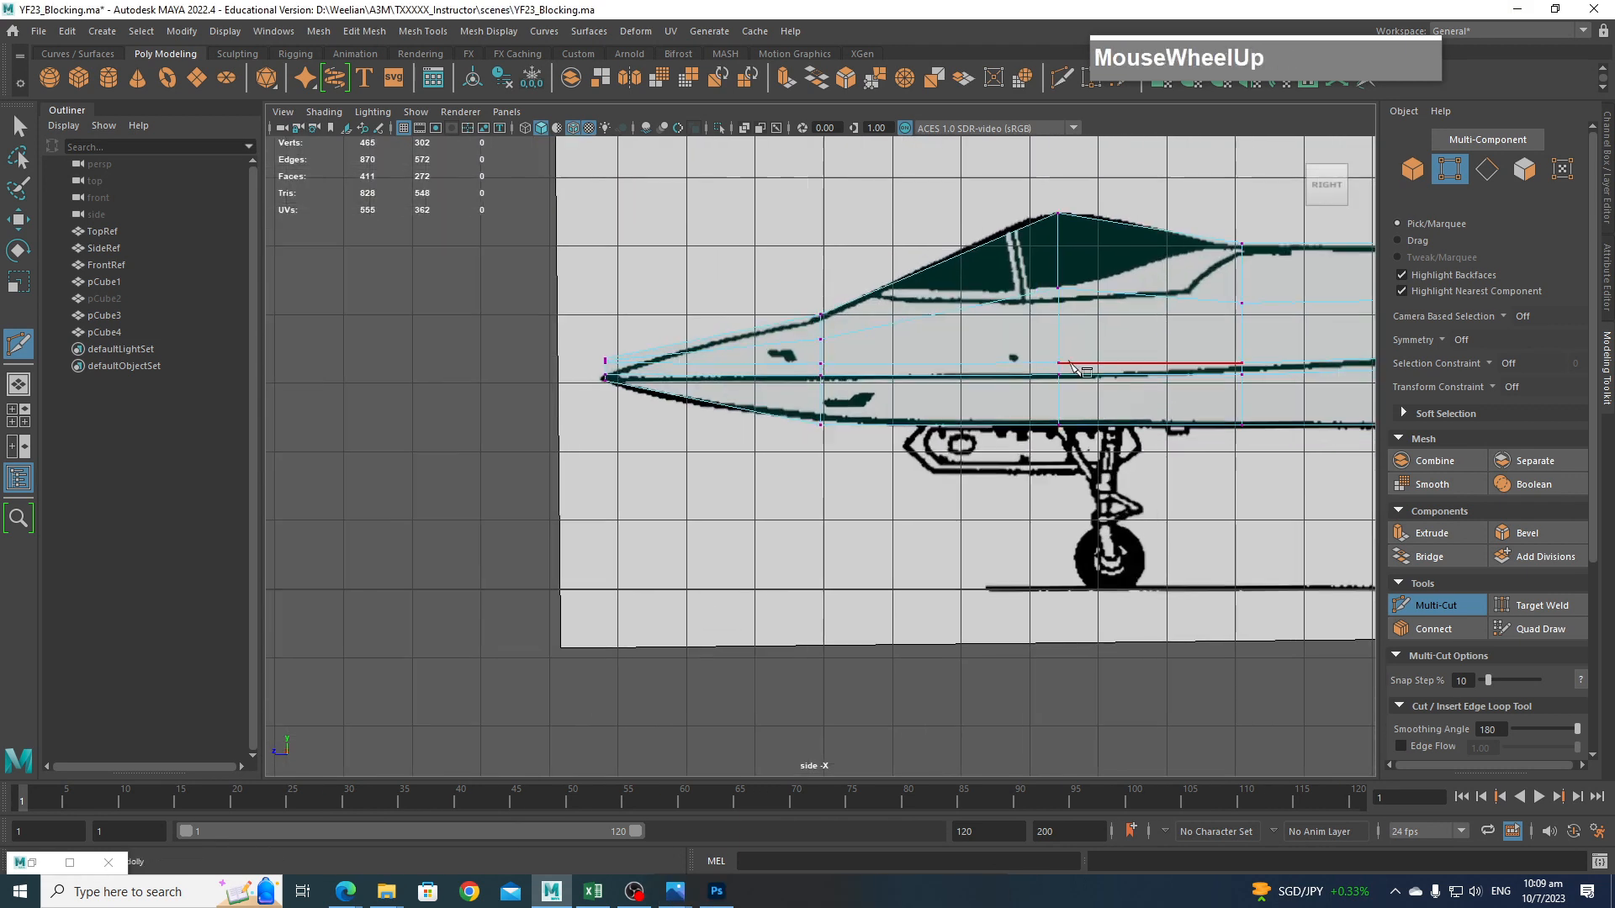
middle_click_drag(1051, 357, 944, 349, "alt")
right_click_drag(944, 350, 862, 348)
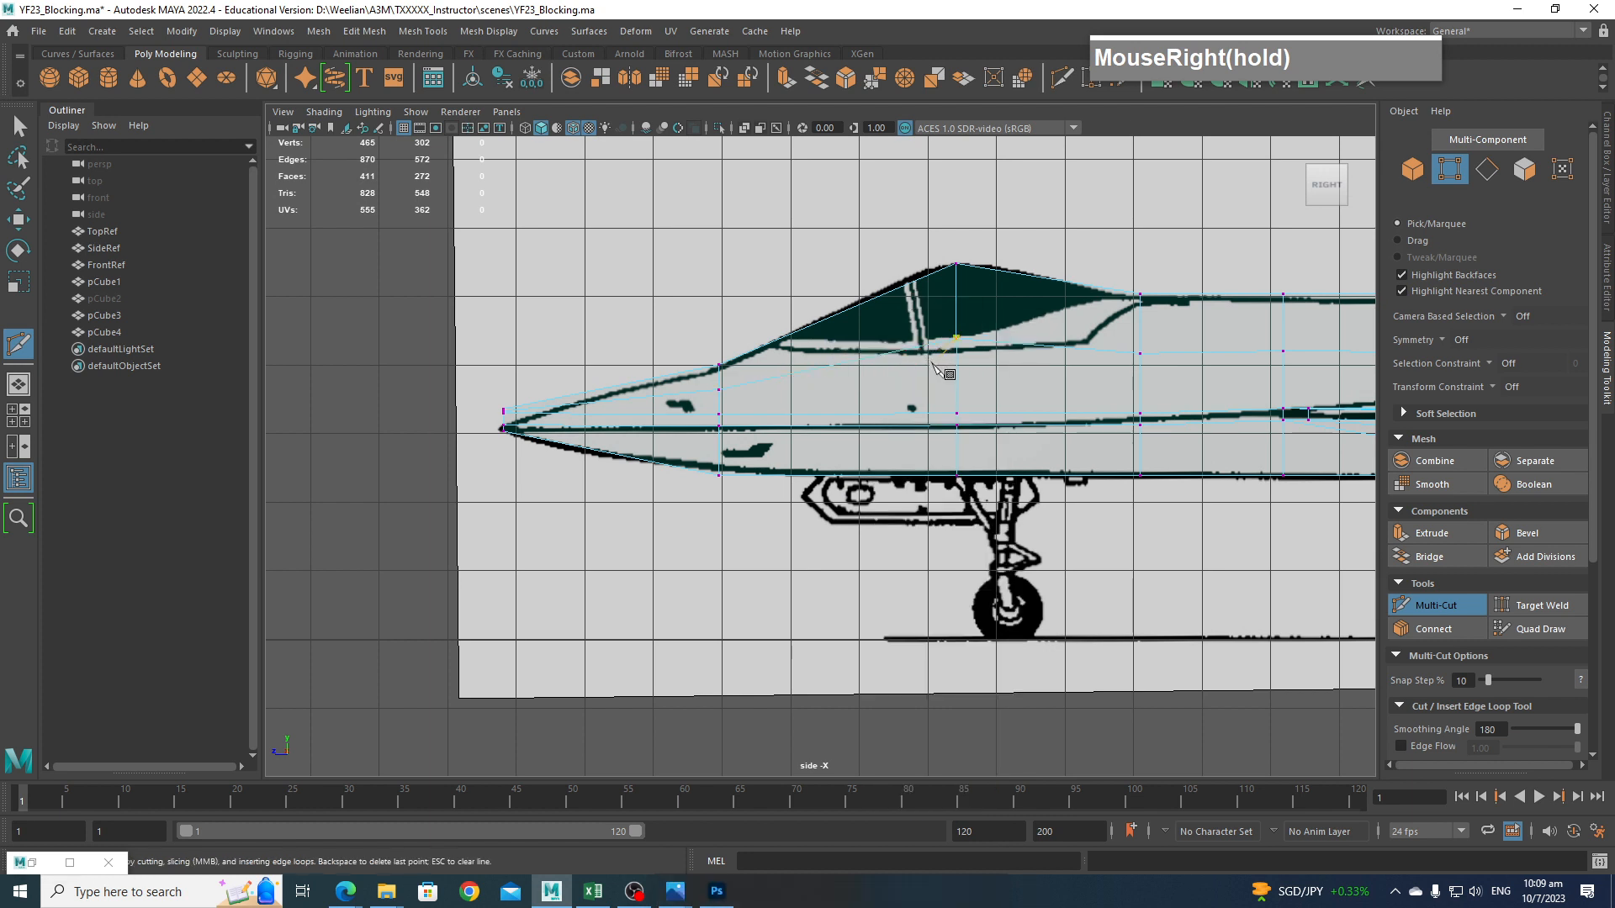
left_click(941, 364)
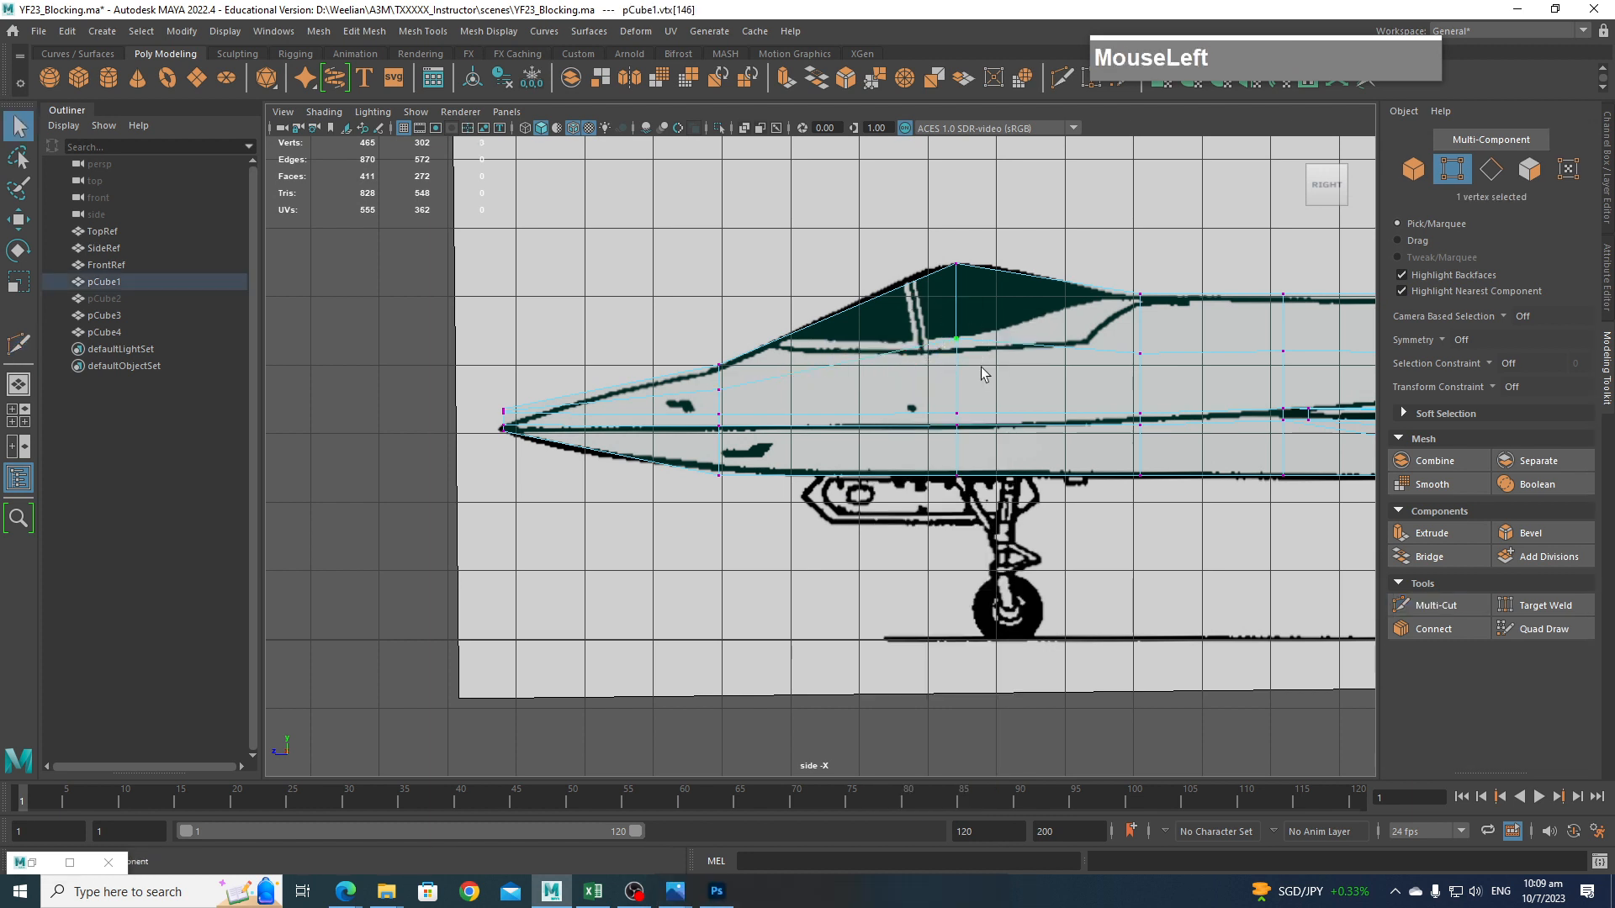
key("w")
left_click_drag(957, 339, 959, 348)
left_click_drag(1171, 376, 1097, 347)
middle_click_drag(1054, 349, 1152, 339, "alt")
scroll(880, 395, "up", 1)
middle_click_drag(970, 363, 912, 398, "alt")
Insert a crosswise edge loop around the forward fuselage through the front half of the canopy.
mouse_move(890, 366)
right_mouse_down("shift")
mouse_move(849, 347)
mouse_move(879, 343)
right_mouse_up("shift")
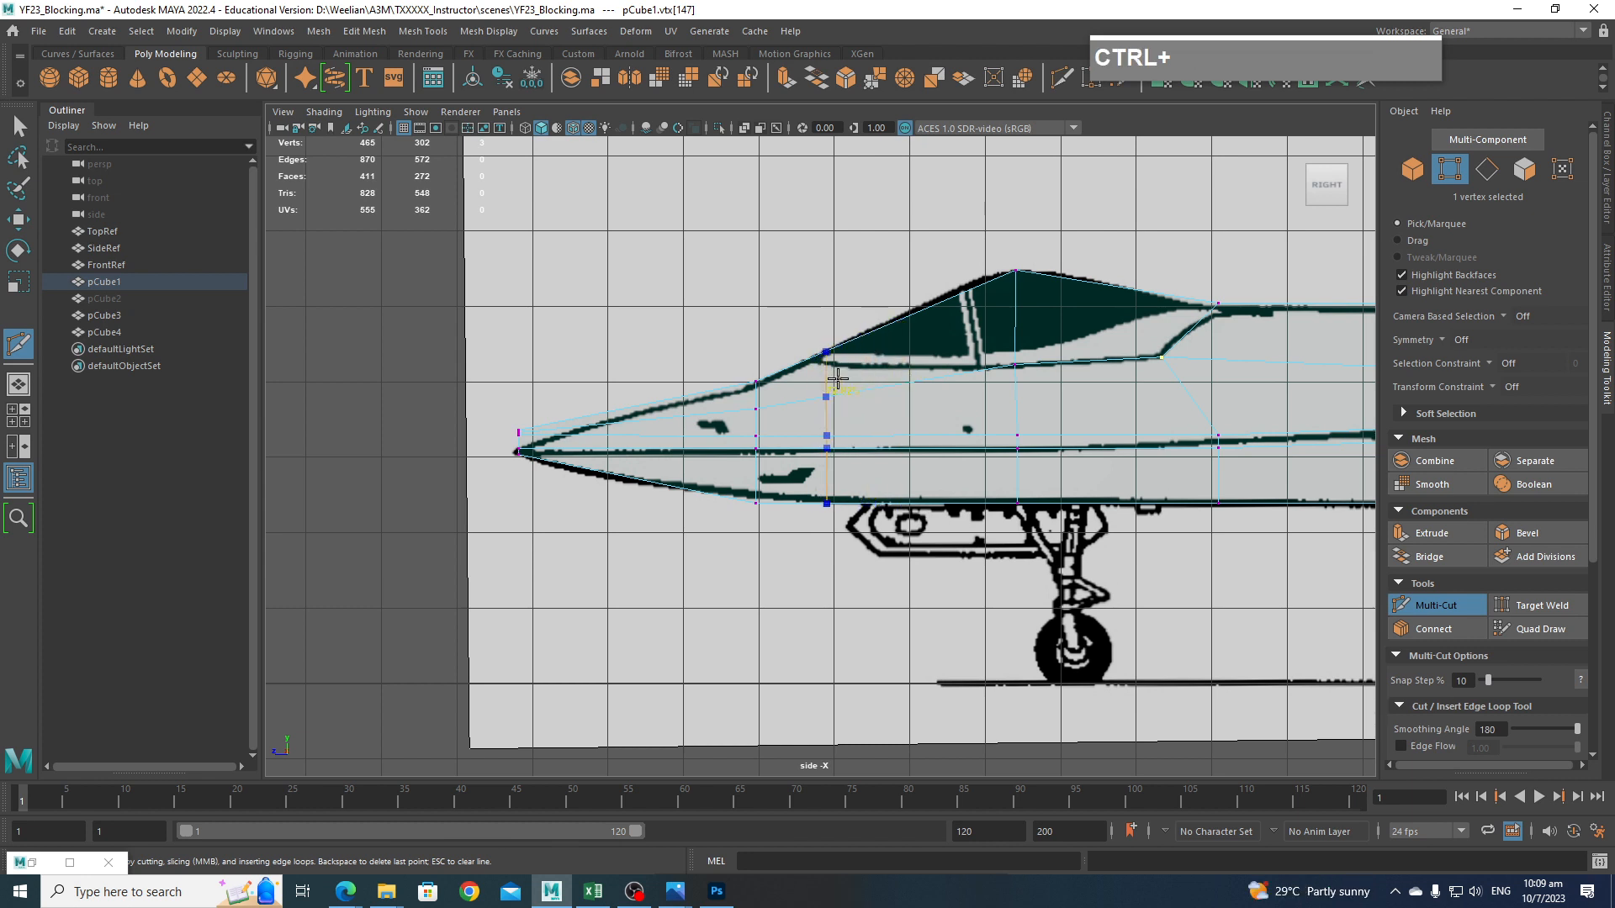
left_click(894, 367, "ctrl")
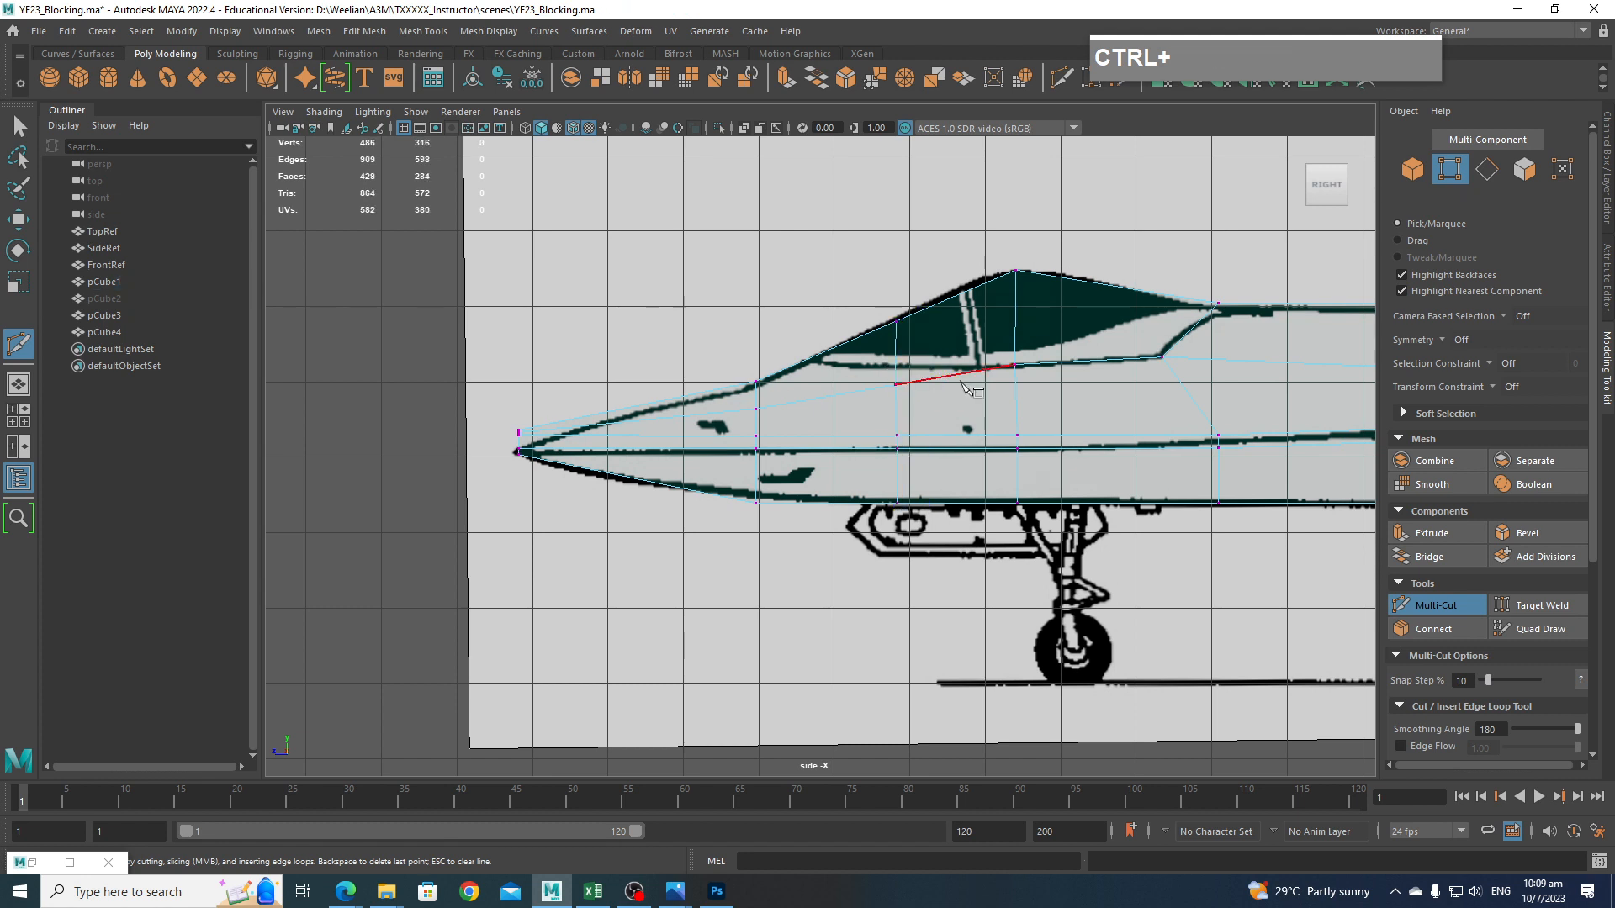
key("q")
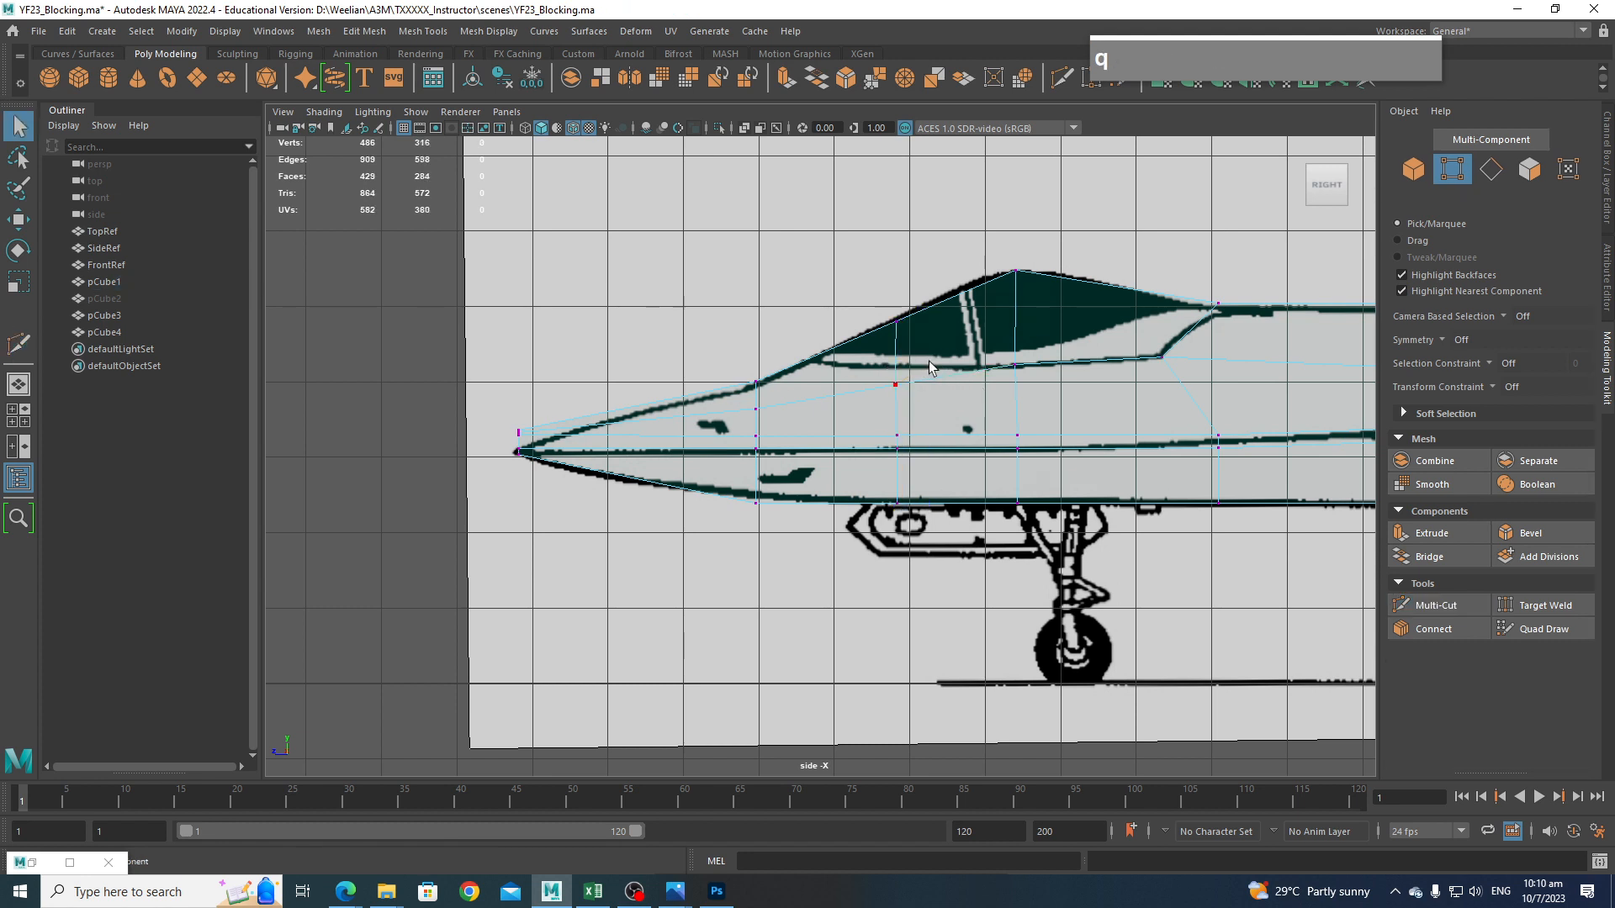
Move the crosswise loop's upper vertices forward and down along the canopy outline towards its front tip.
right_click(917, 361)
right_click_drag(849, 352, 851, 352)
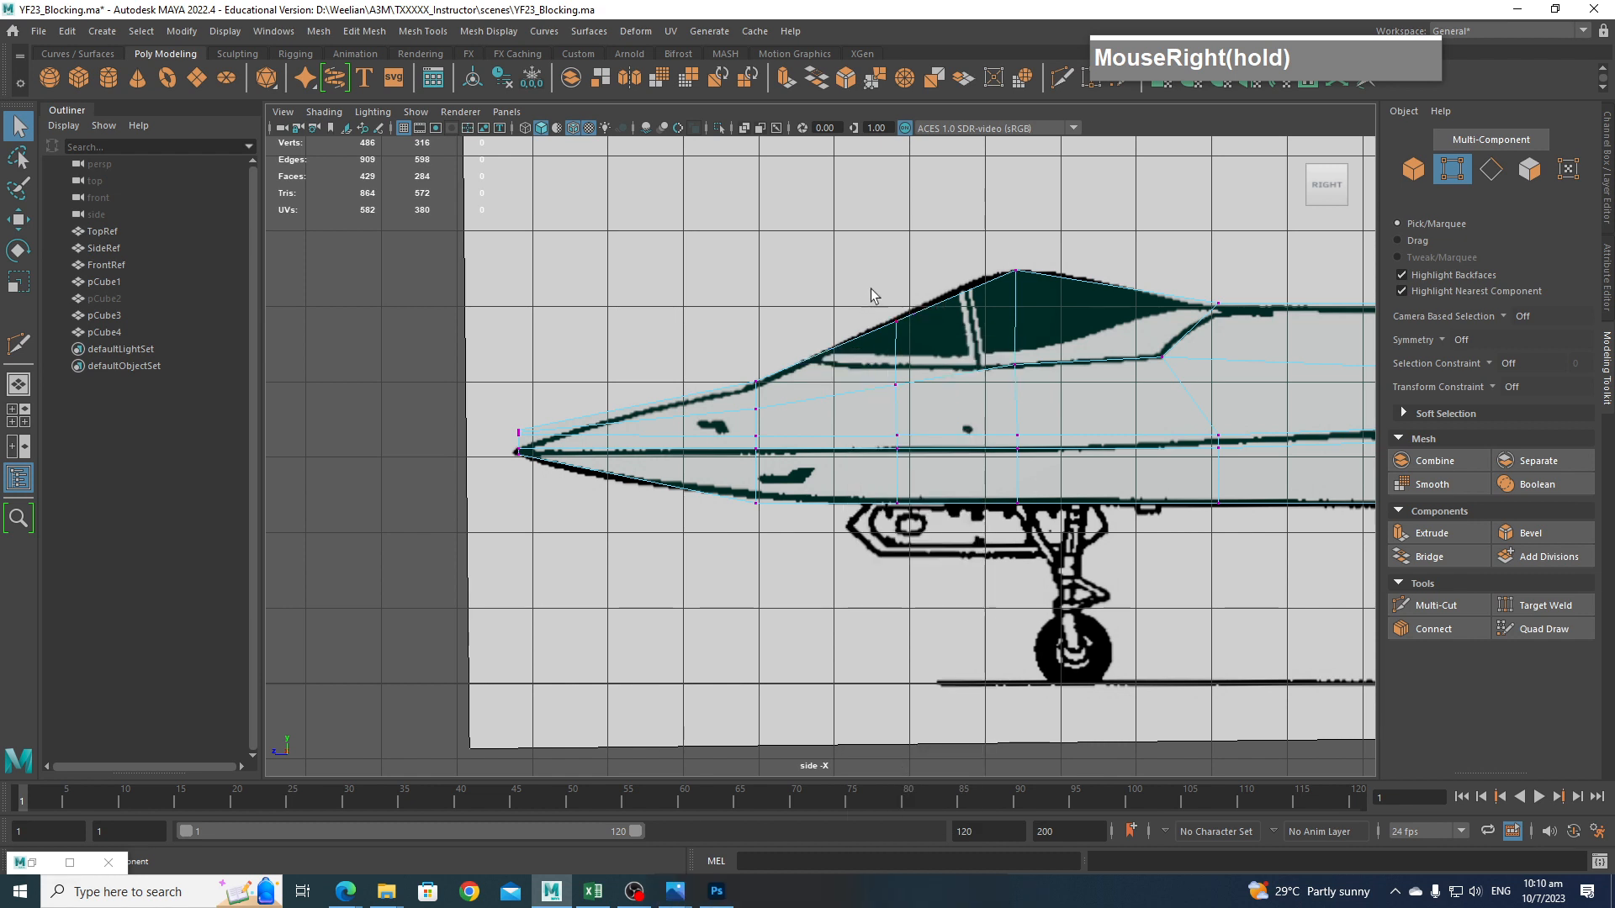
left_click(897, 322)
key("w")
left_click_drag(900, 330, 848, 352)
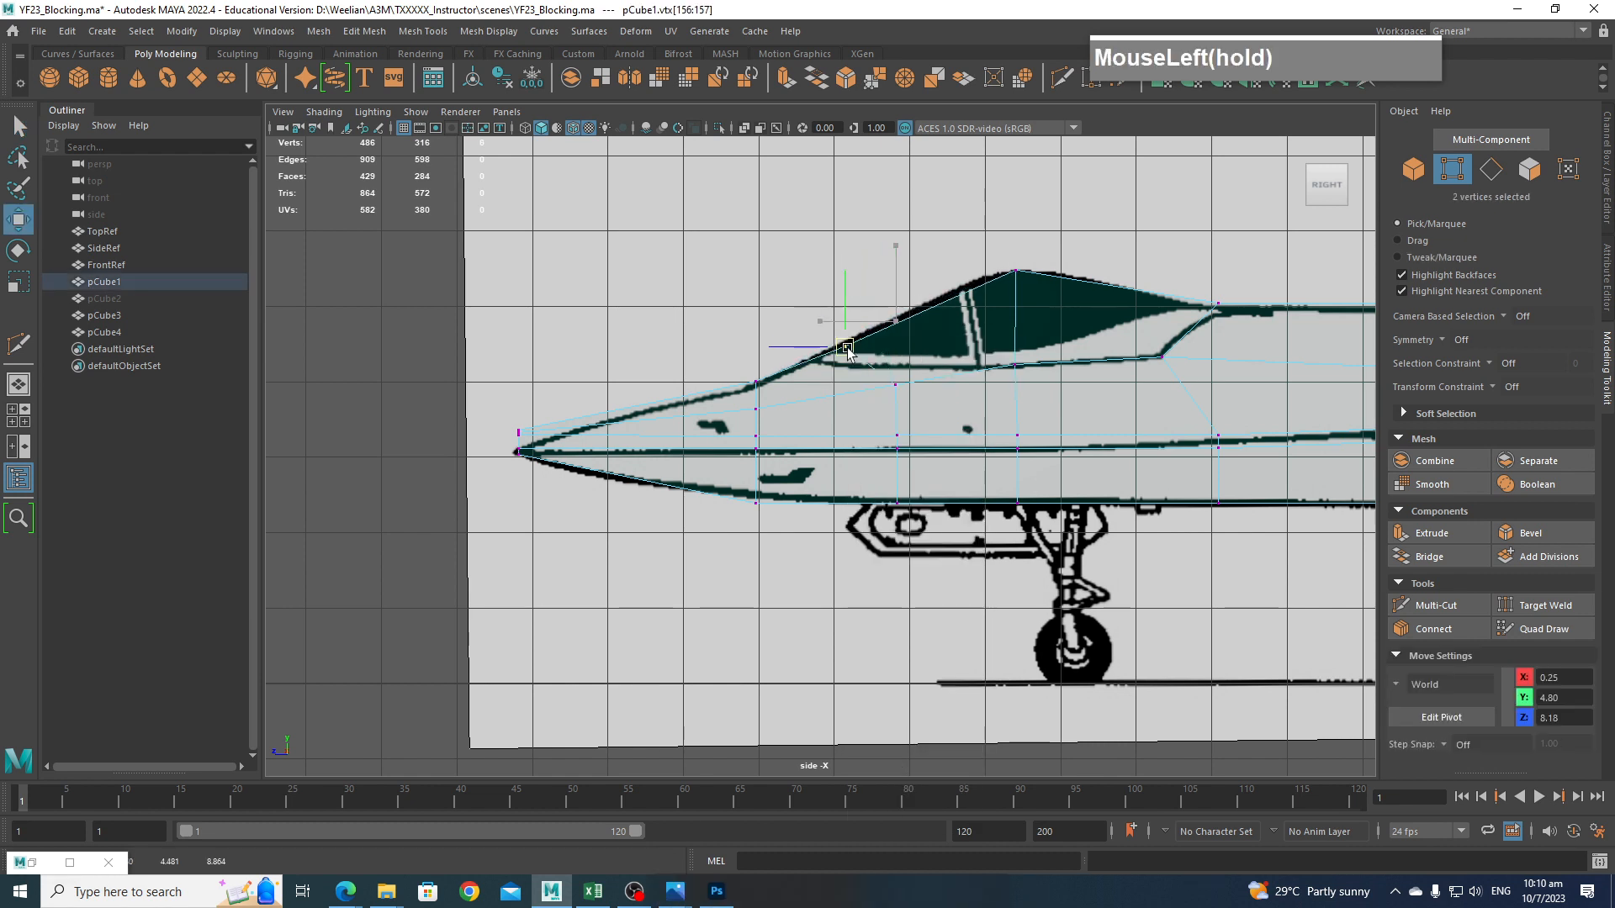
Shift the canopy's peak vertices forward and move the crosswise loop's side vertex to Y 4.17, Z 8.78 on the canopy outline.
left_click(1015, 272)
left_click_drag(1015, 271, 976, 271)
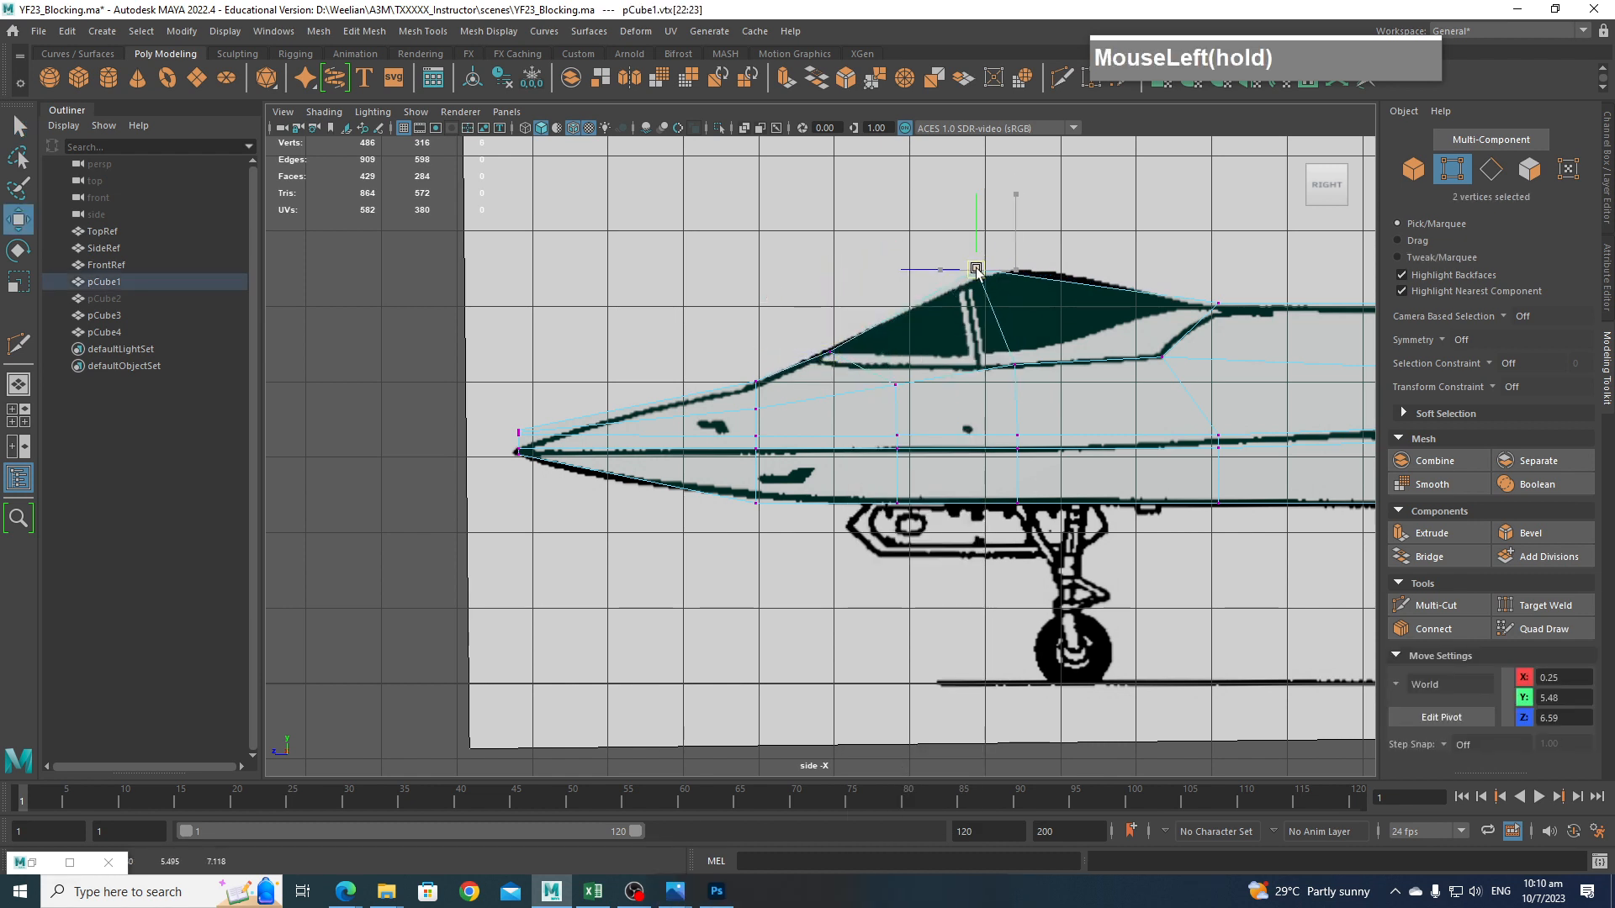
left_click(896, 384)
left_click_drag(897, 384, 870, 381)
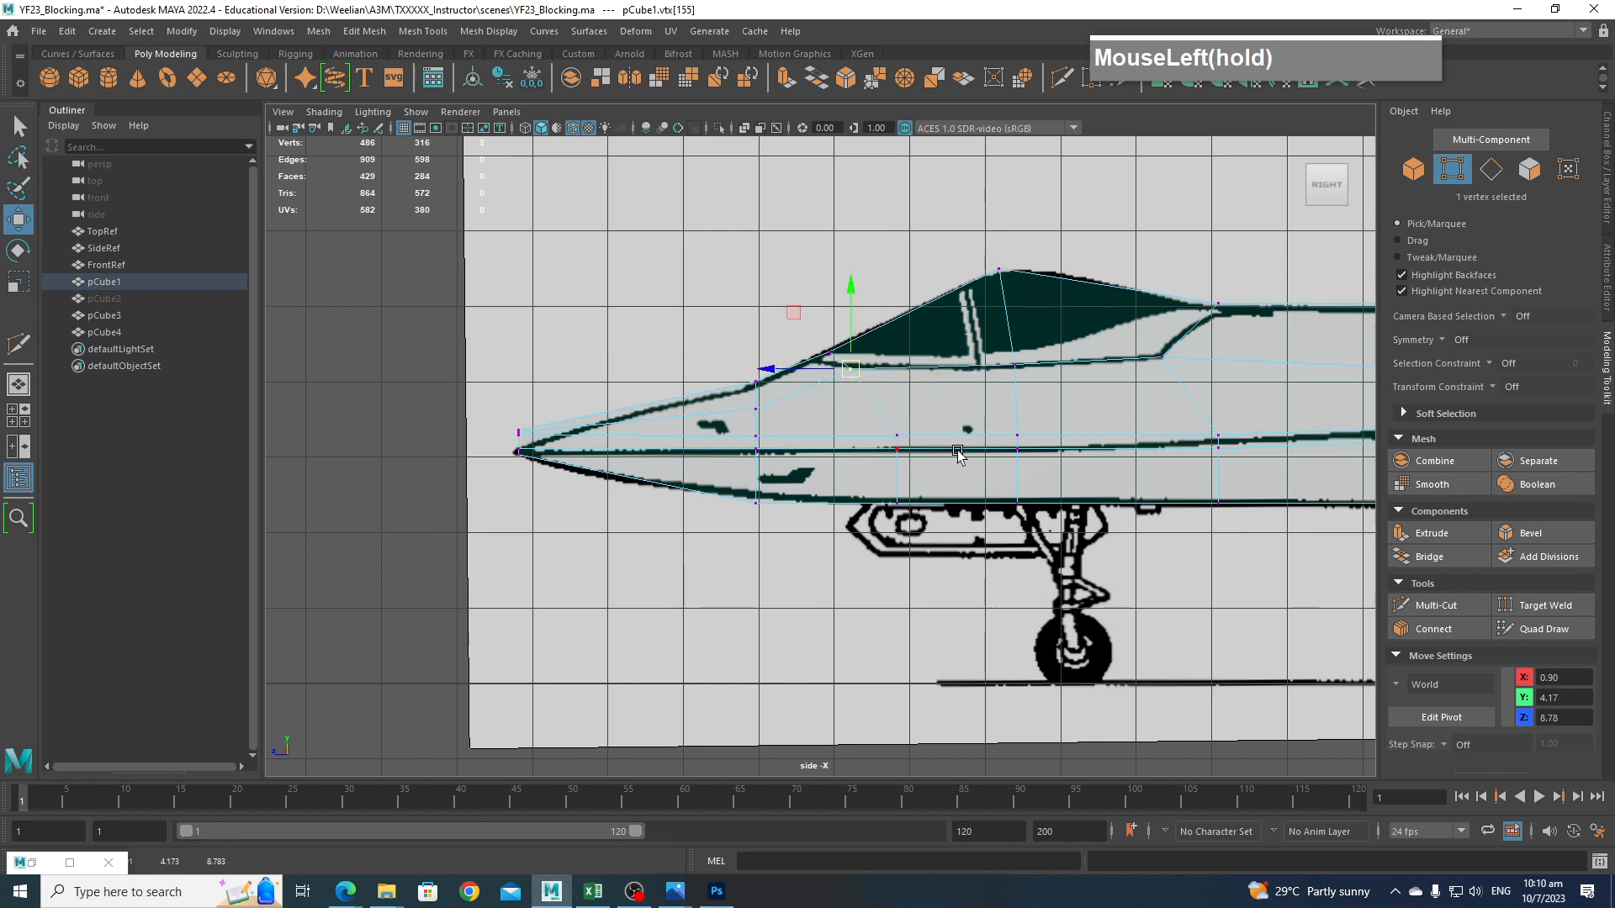
Move the centreline vertex at the canopy's front tip forward to Z 9.54 against the top reference.
key("space")
left_click_drag(1009, 439, 926, 438)
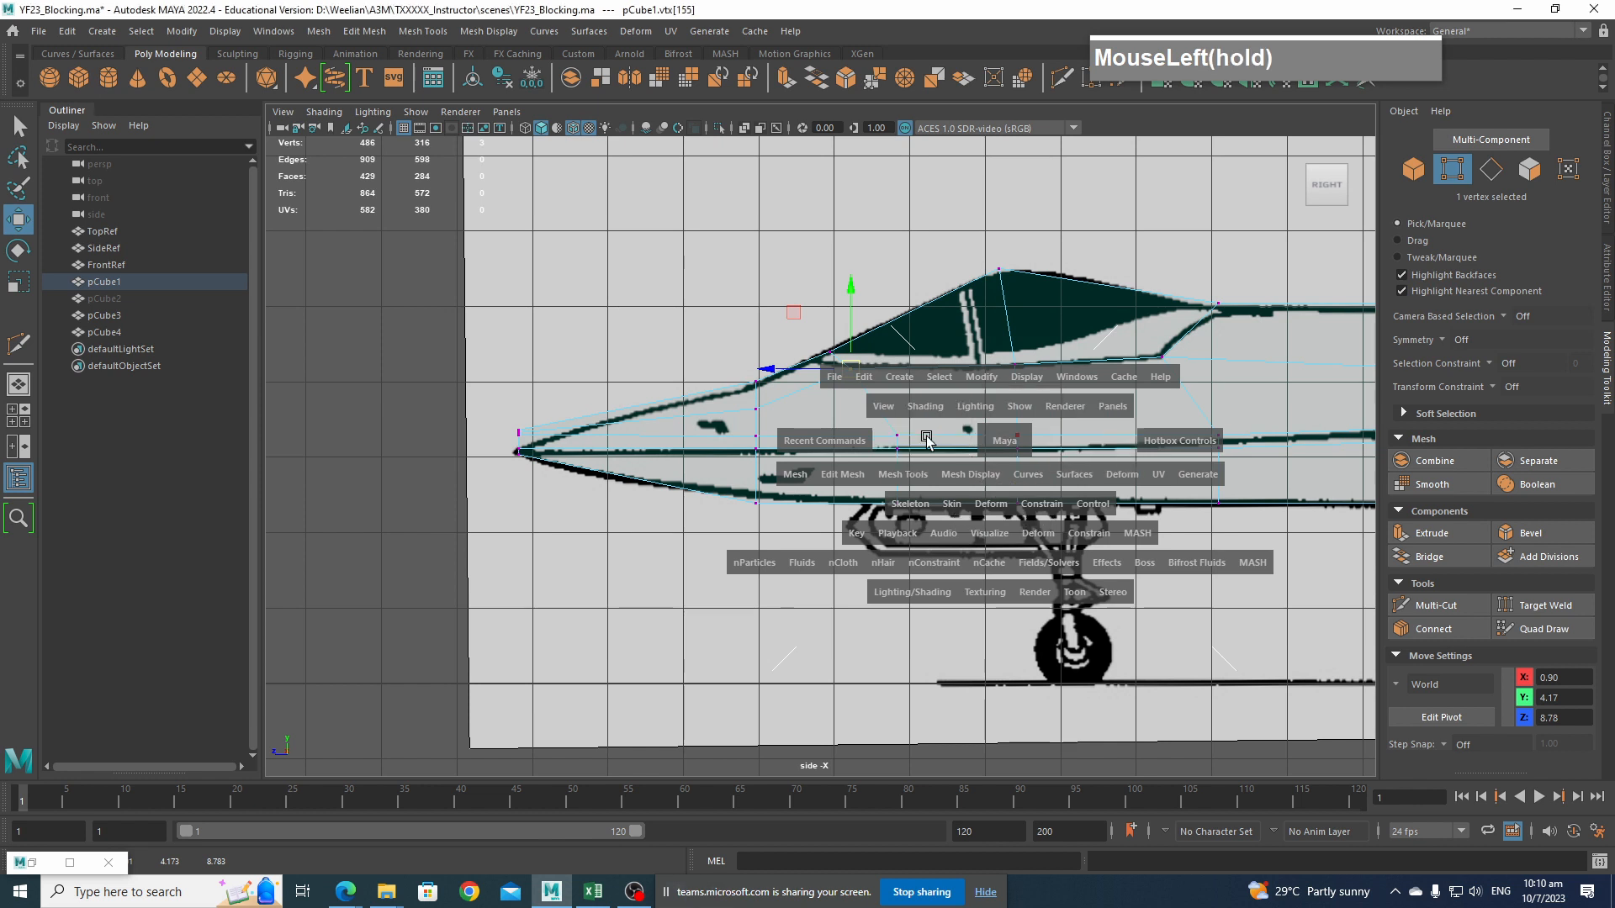
middle_click_drag(946, 503, 969, 176, "alt")
scroll(930, 396, "down", 4)
middle_click_drag(832, 748, 887, 259, "alt")
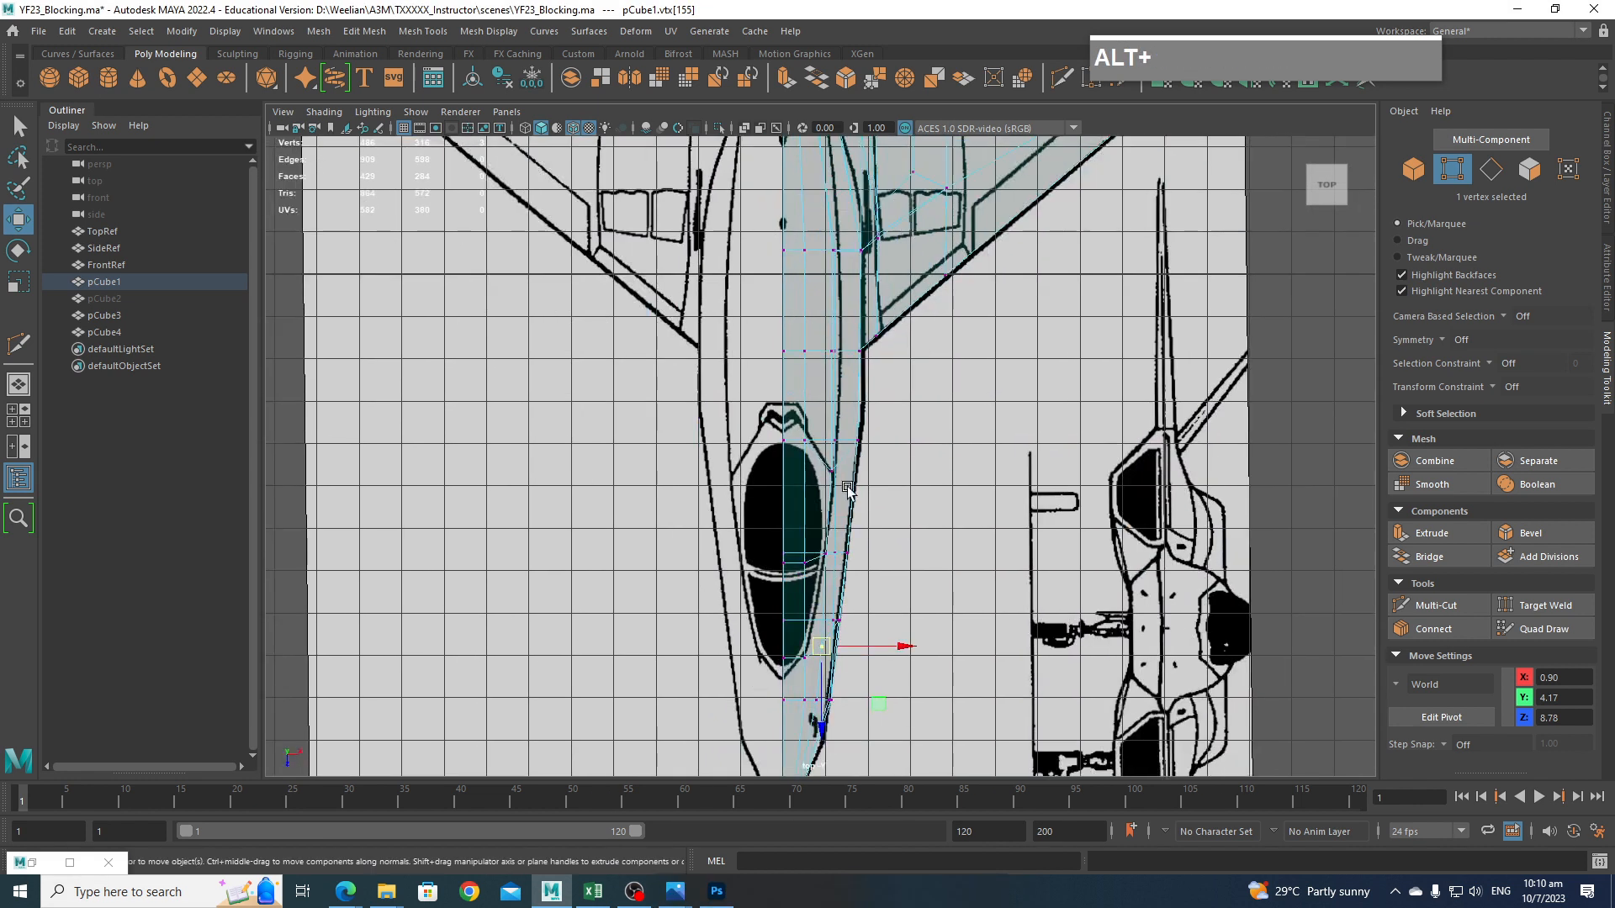
scroll(881, 530, "up", 4)
middle_click_drag(866, 483, 915, 227, "alt")
scroll(866, 471, "up", 3, "alt")
middle_click(860, 481, "alt")
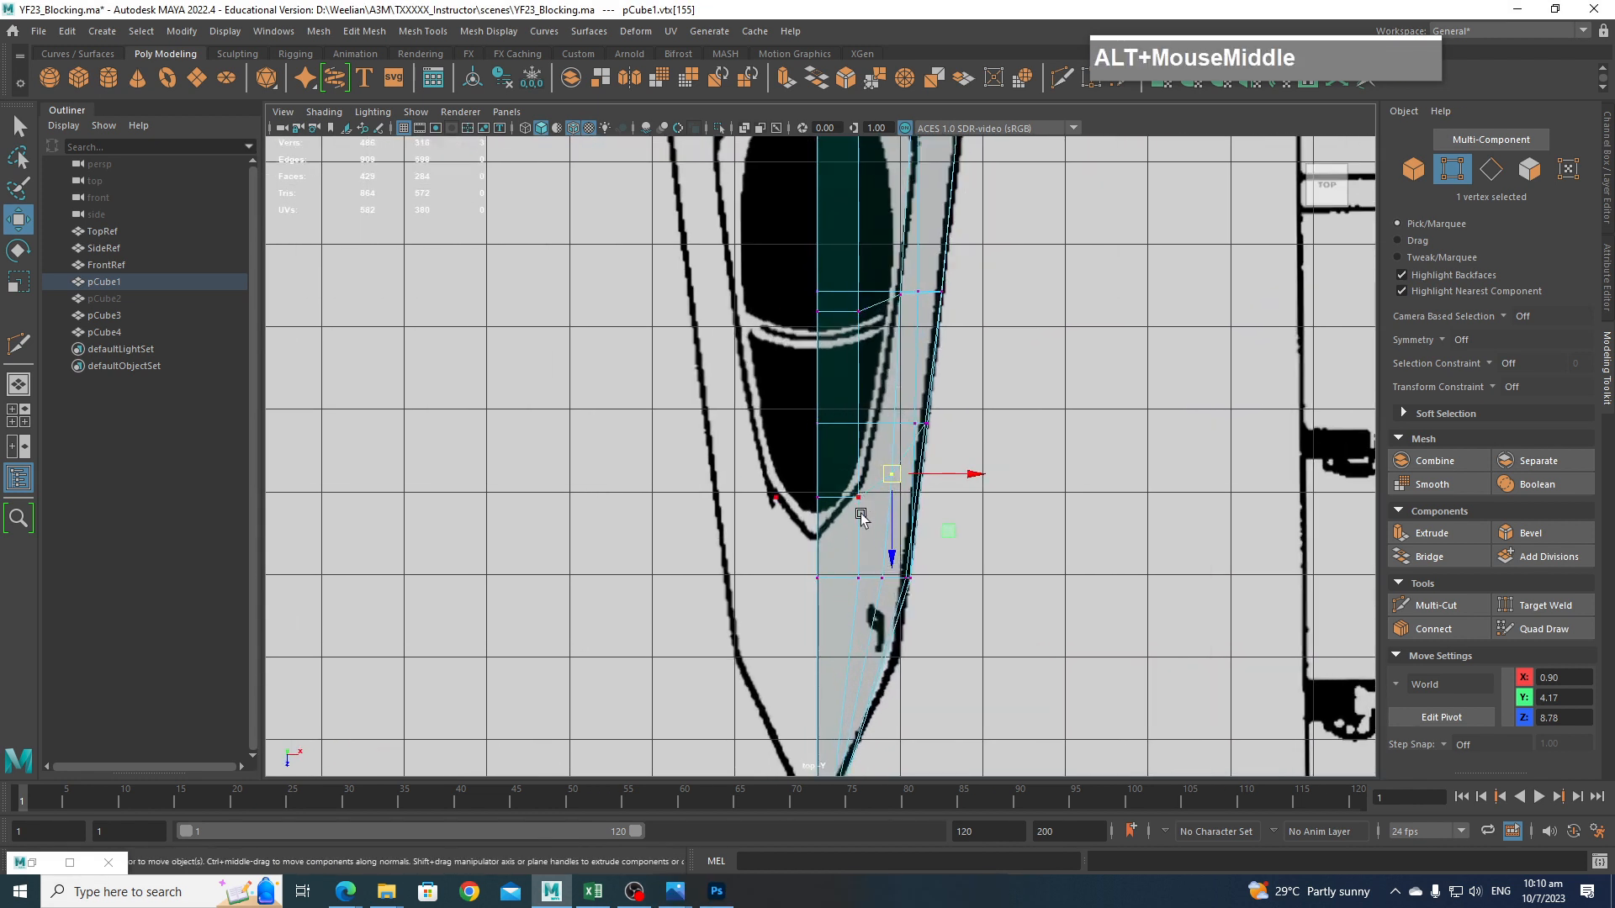
left_click_drag(797, 480, 824, 518)
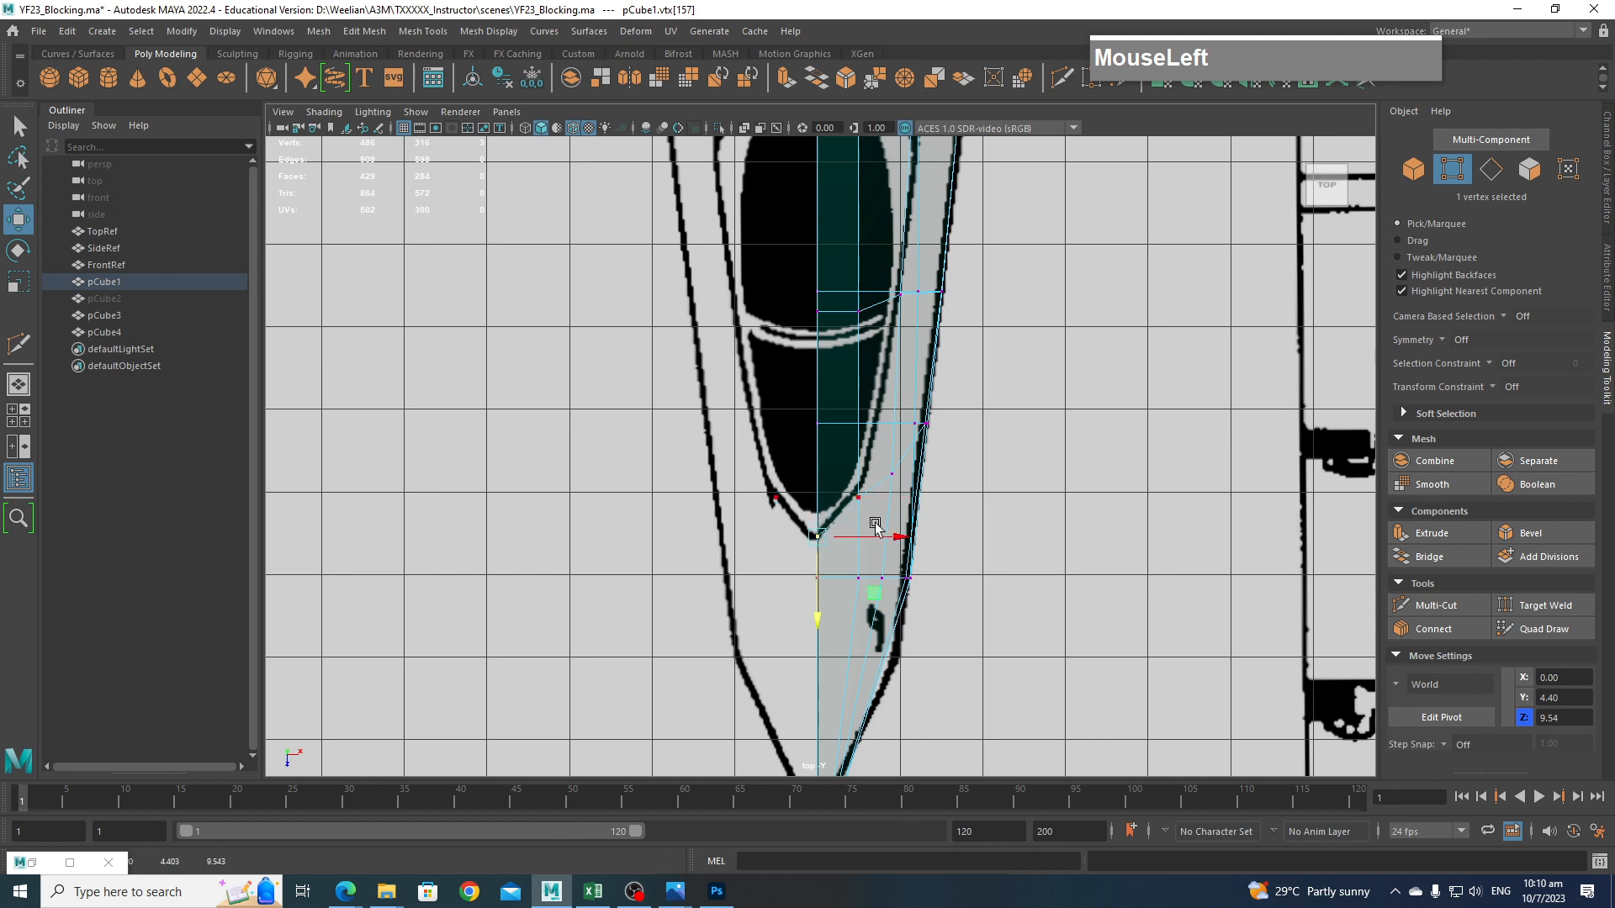
Fit the canopy's mid-side vertex to its width in the top reference and move the rear canopy vertex to X 0.43, Z 4.09.
middle_click_drag(875, 527, 857, 480, "alt")
left_click_drag(920, 346, 944, 349)
middle_click_drag(944, 350, 930, 501, "alt")
left_click(828, 261)
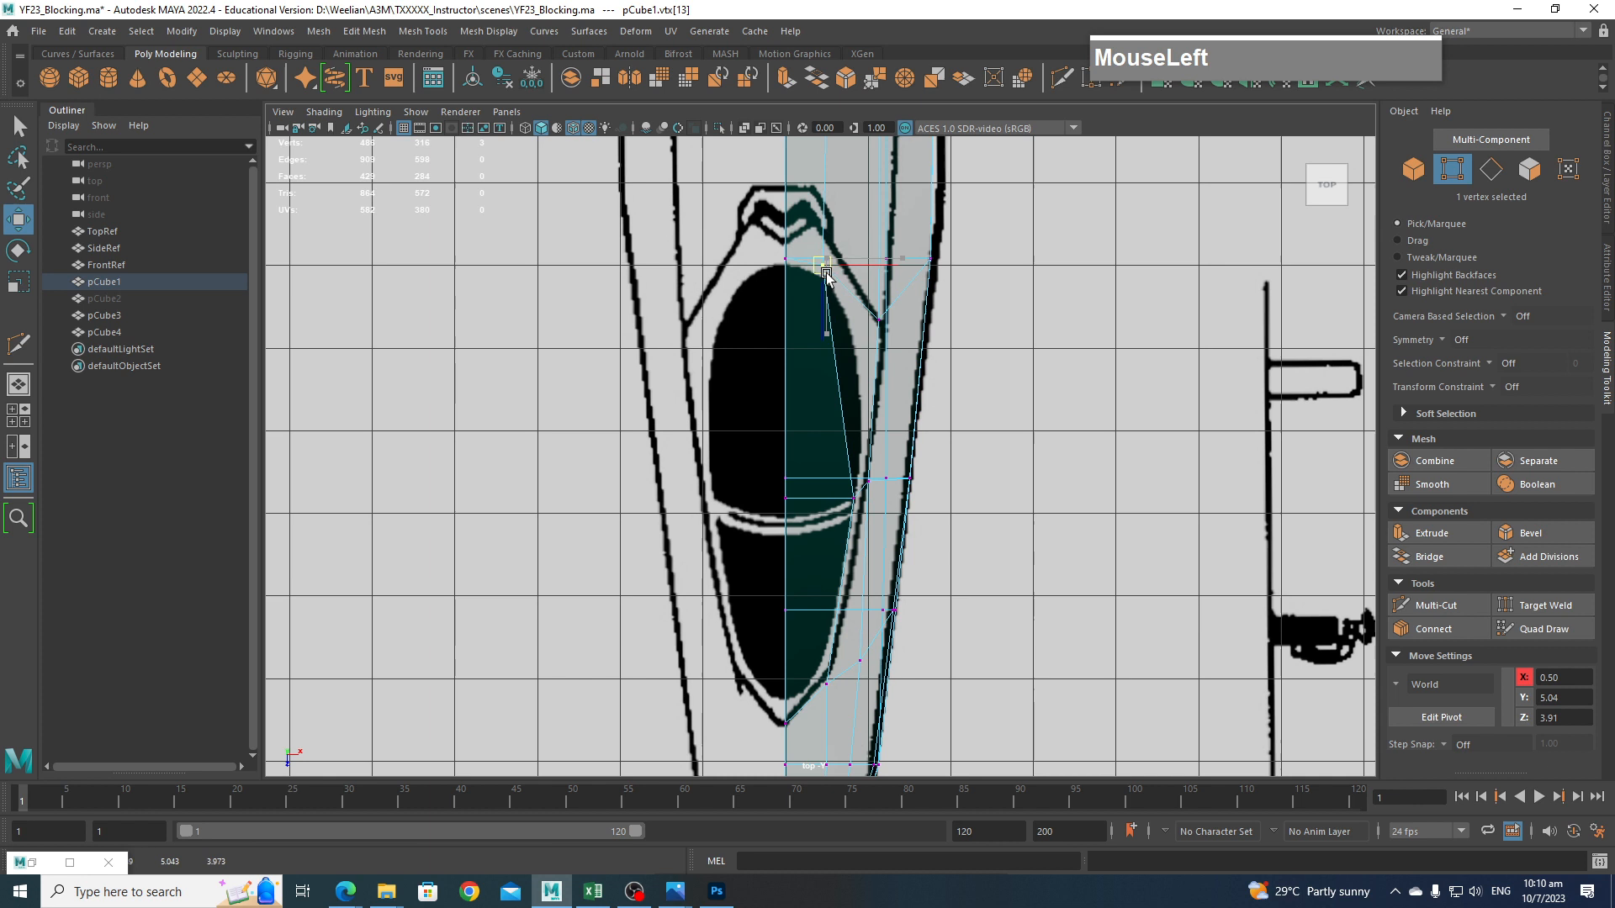
left_click(961, 463)
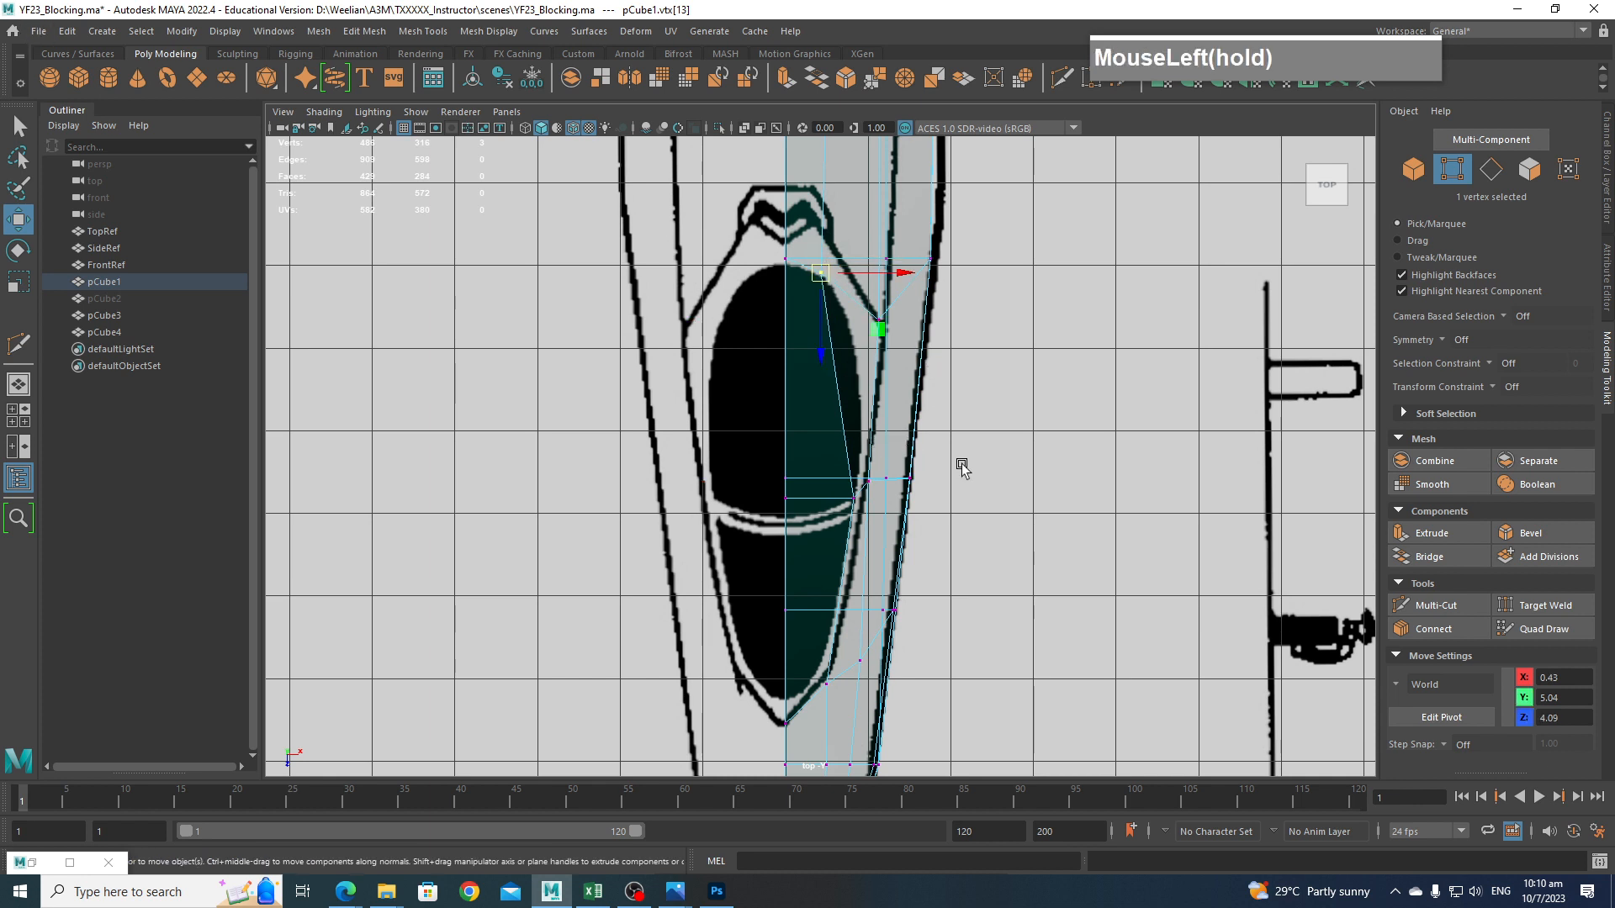
Move the side vertex at the canopy's peak slightly inward along X in the perspective view.
key("space")
left_click_drag(971, 473, 977, 433)
left_click_drag(980, 445, 1022, 513, "alt")
left_click(887, 427)
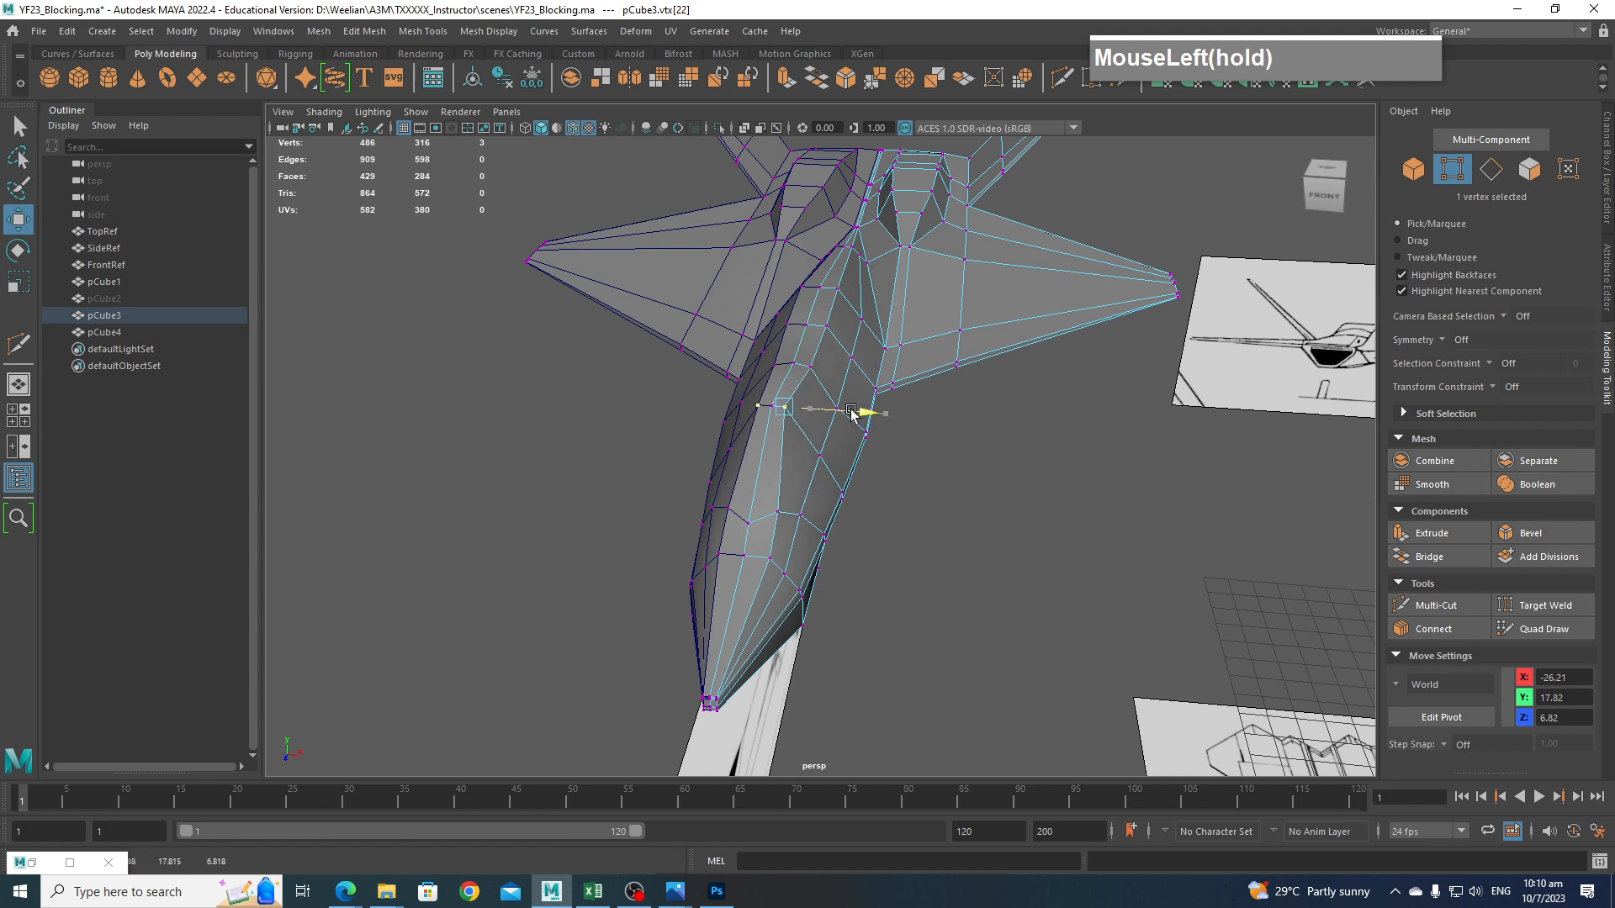
left_click_drag(855, 412, 848, 413)
Move the forward fuselage's underside vertex beside the centreline on the new crosswise loop along X to -25.97.
left_click_drag(848, 413, 695, 450, "alt")
scroll(925, 496, "down", 4)
left_click_drag(968, 515, 1007, 459, "alt")
middle_click_drag(1008, 458, 1005, 498, "alt")
left_click_drag(1006, 497, 1045, 541, "alt")
left_click_drag(871, 534, 1000, 478, "alt")
scroll(959, 526, "up", 2, "alt")
scroll(1000, 478, "up", 2)
middle_click_drag(1000, 478, 975, 484, "alt")
left_click_drag(976, 485, 986, 467, "alt")
left_click_drag(897, 383, 864, 370, "alt")
left_click(855, 367)
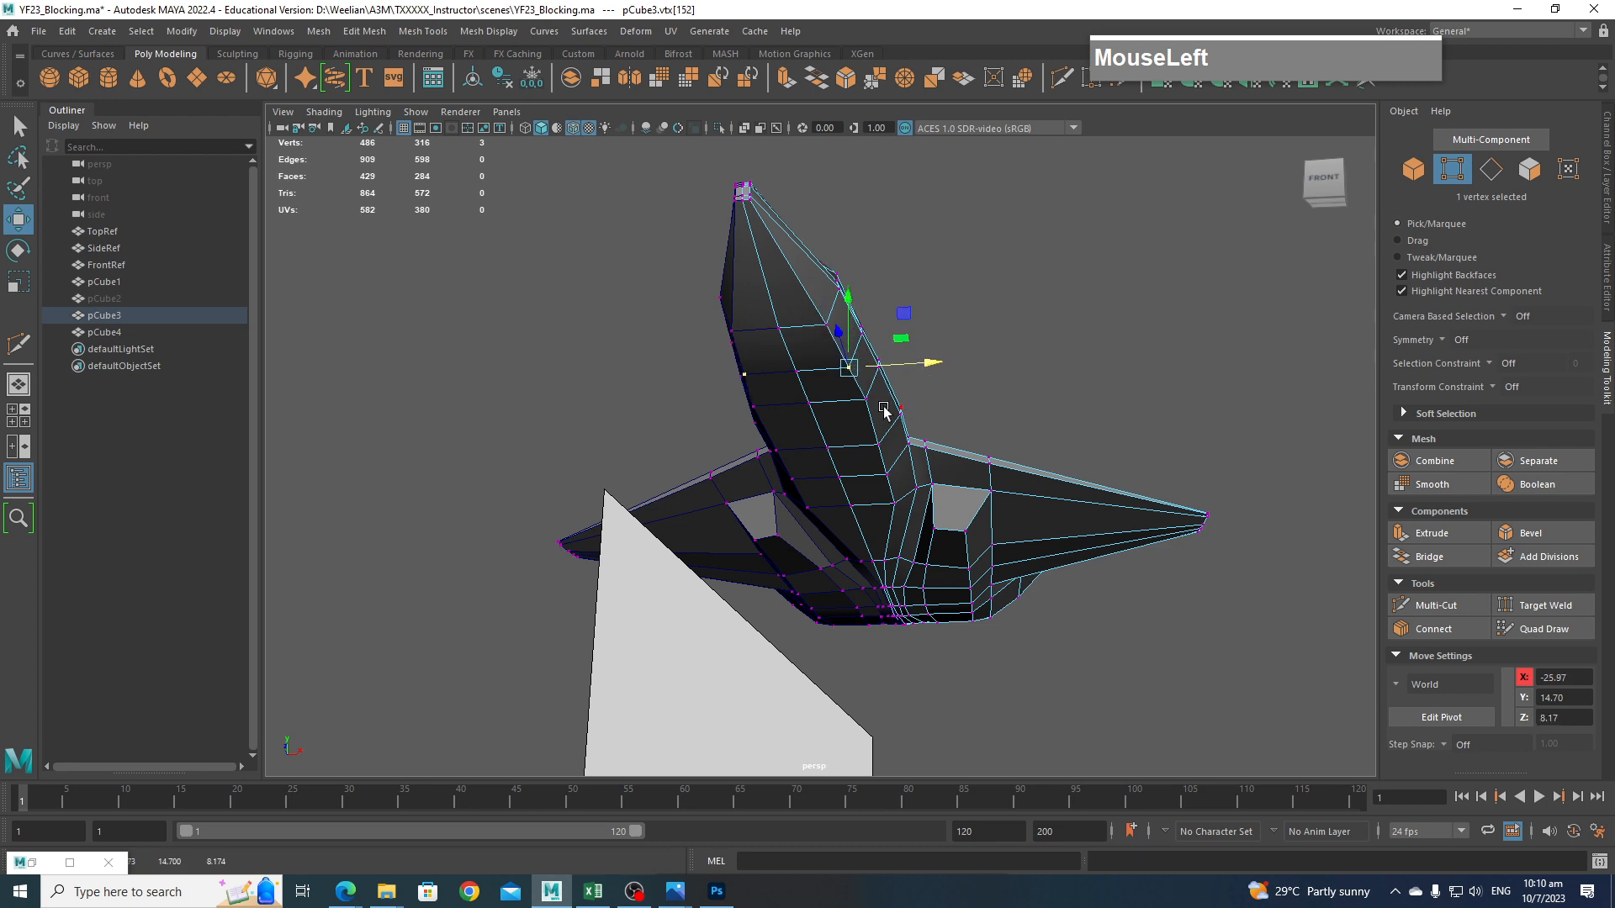
Nudge the vertices on the fuselage's underside slightly along X to even out the lower contour.
left_click_drag(912, 401, 920, 400)
left_click_drag(918, 464, 973, 566, "alt")
middle_click_drag(973, 566, 928, 397, "alt")
left_click_drag(895, 371, 929, 386, "alt")
middle_click_drag(929, 386, 1061, 555, "alt")
scroll(1121, 459, "up", 3)
mouse_move(938, 439)
left_mouse_down()
mouse_move(954, 440)
mouse_move(918, 441)
left_mouse_up()
left_click(846, 441)
left_click_drag(917, 441, 930, 481, "alt")
middle_click_drag(932, 523, 995, 474, "alt")
left_click_drag(995, 480, 998, 458, "alt")
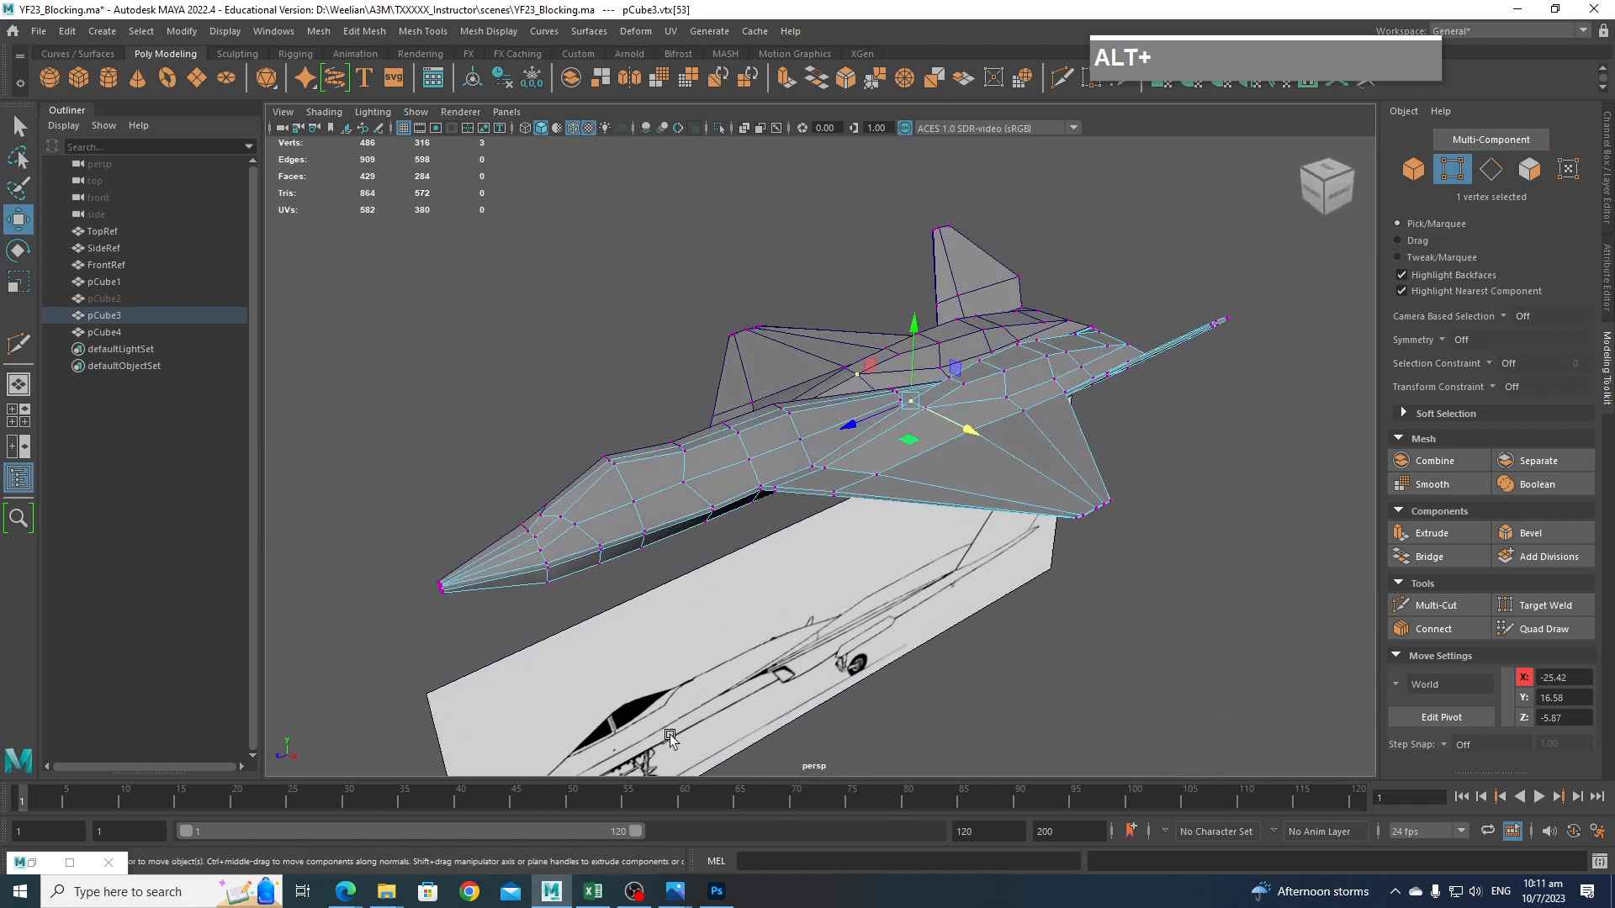
Review the front-view YF-23 photo in Edge and the YF-23-PAV-1-j-1023 photo from the Aircraft folder, and return to Maya.
left_click(358, 890)
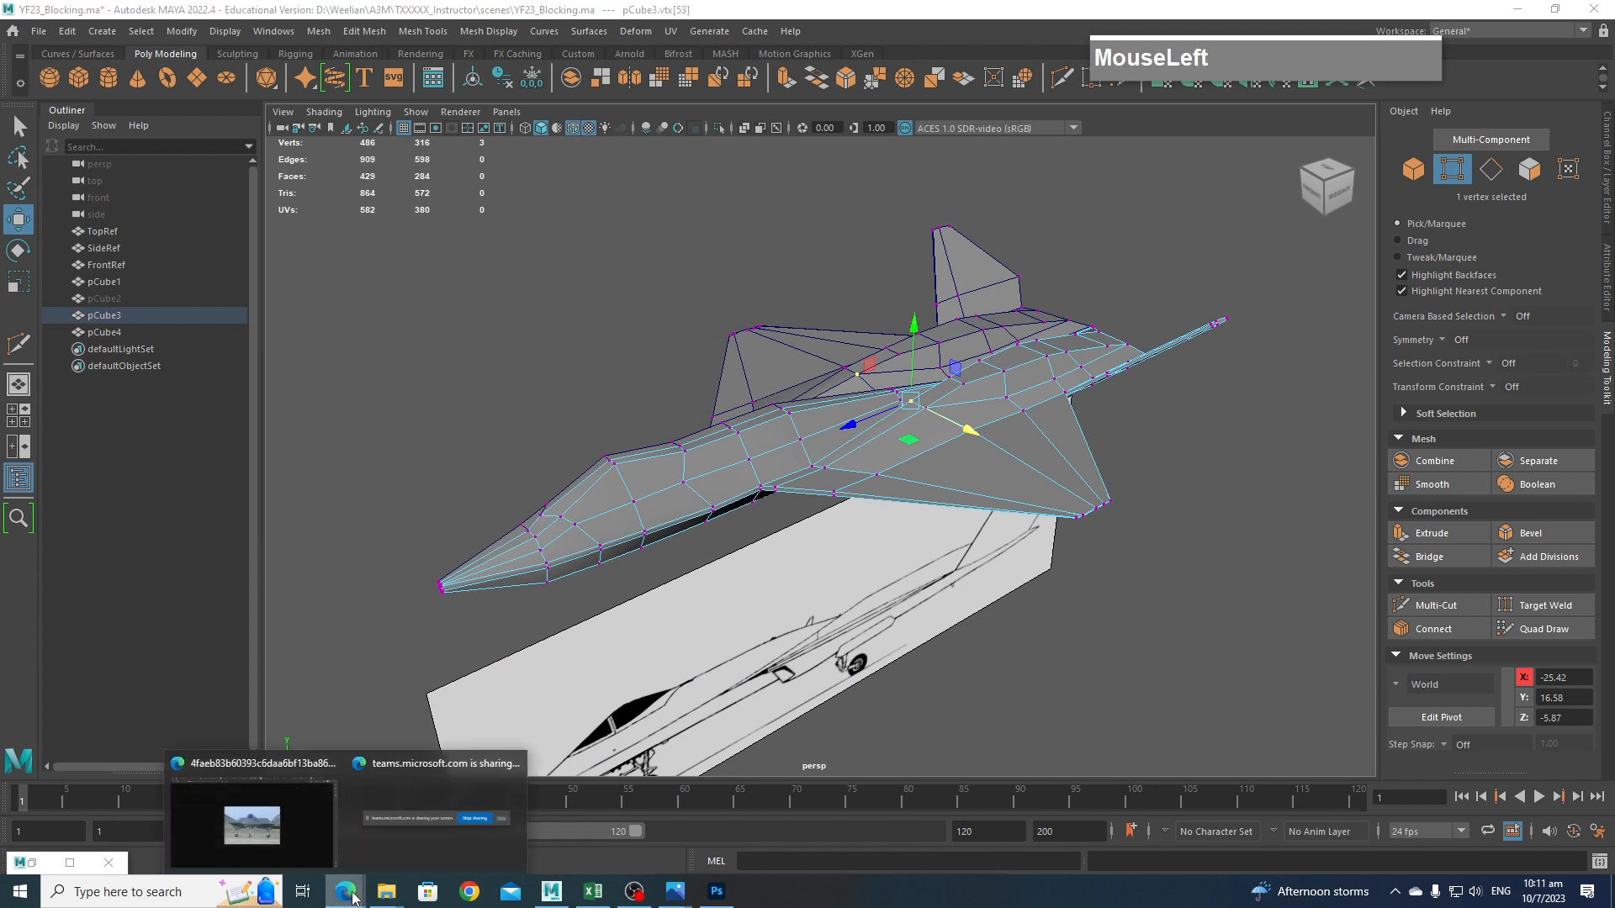
left_click(320, 835)
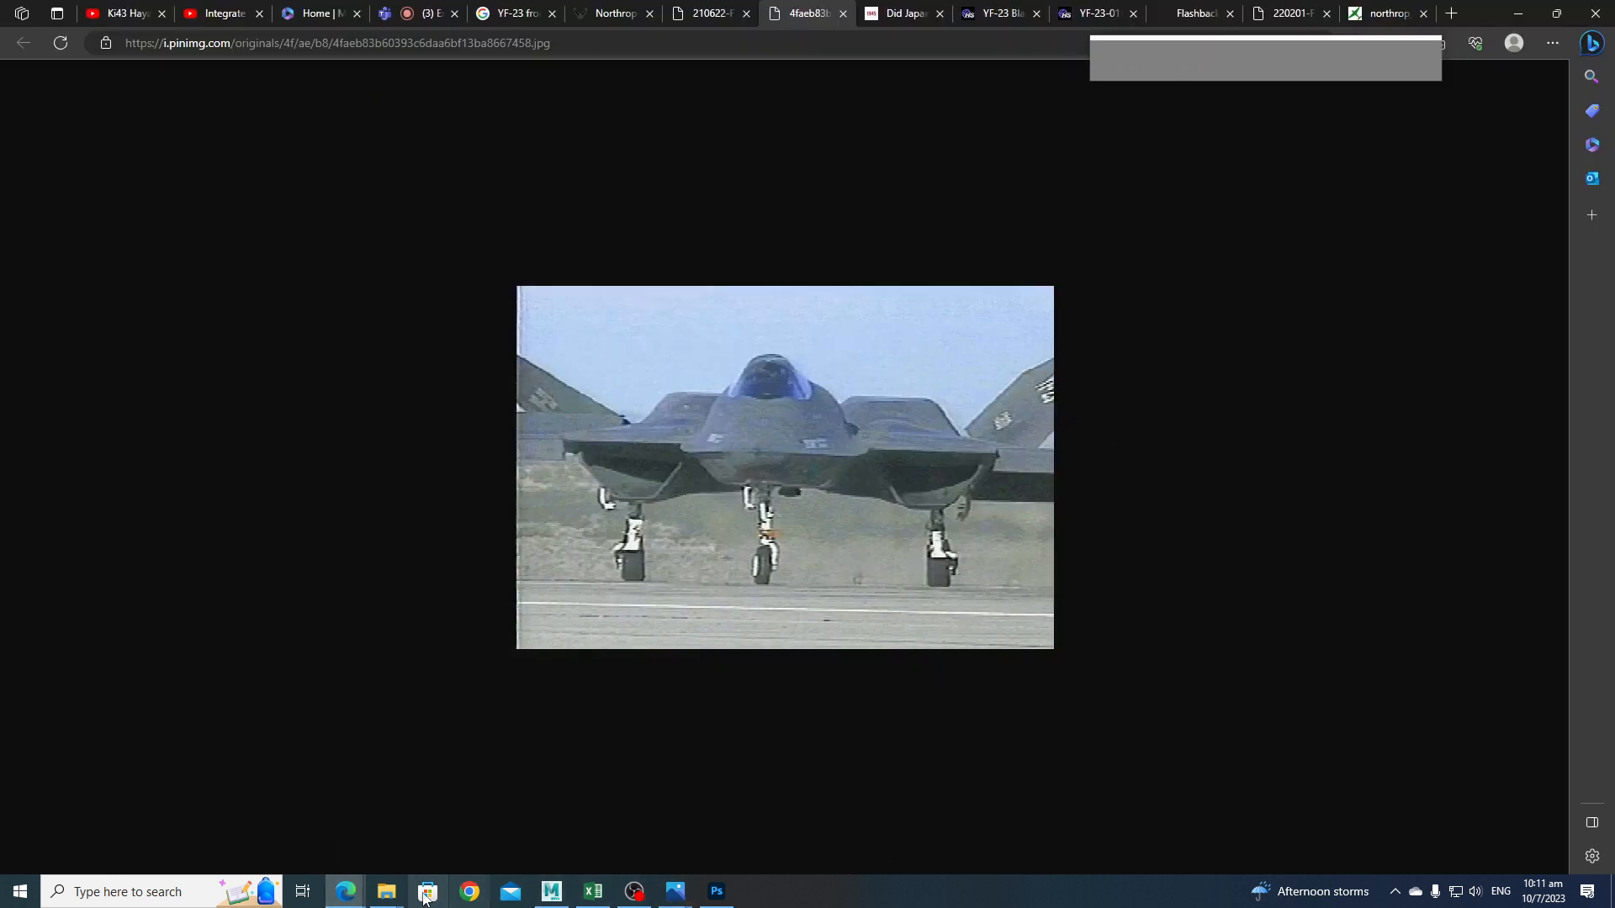
left_click(395, 896)
left_click(296, 820)
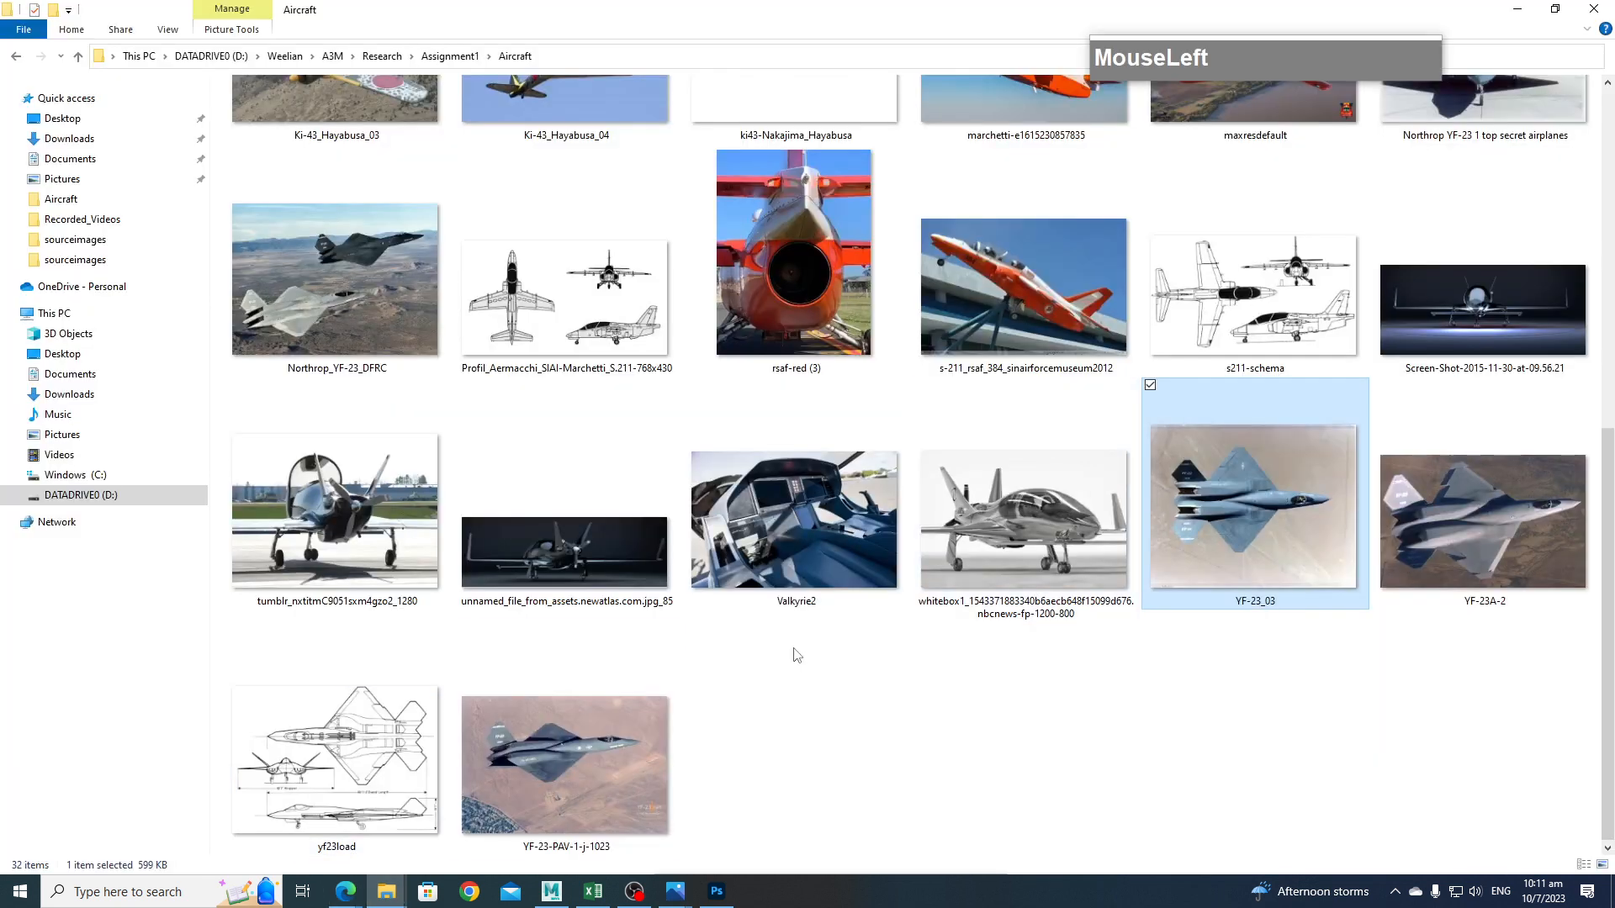
double_click(544, 770)
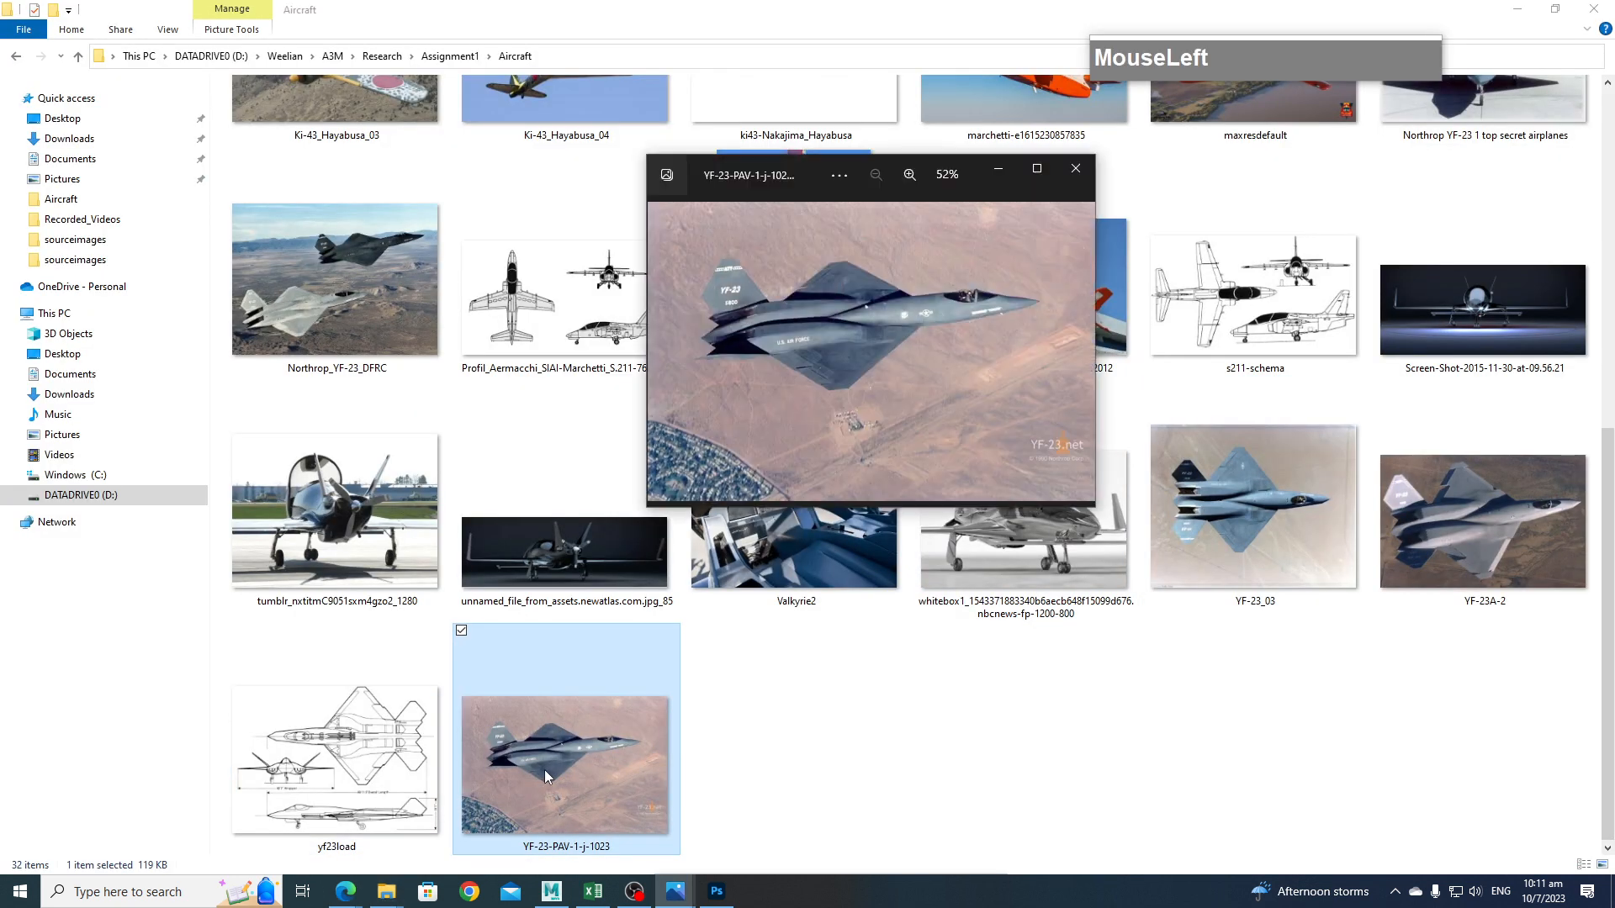
left_click(1041, 172)
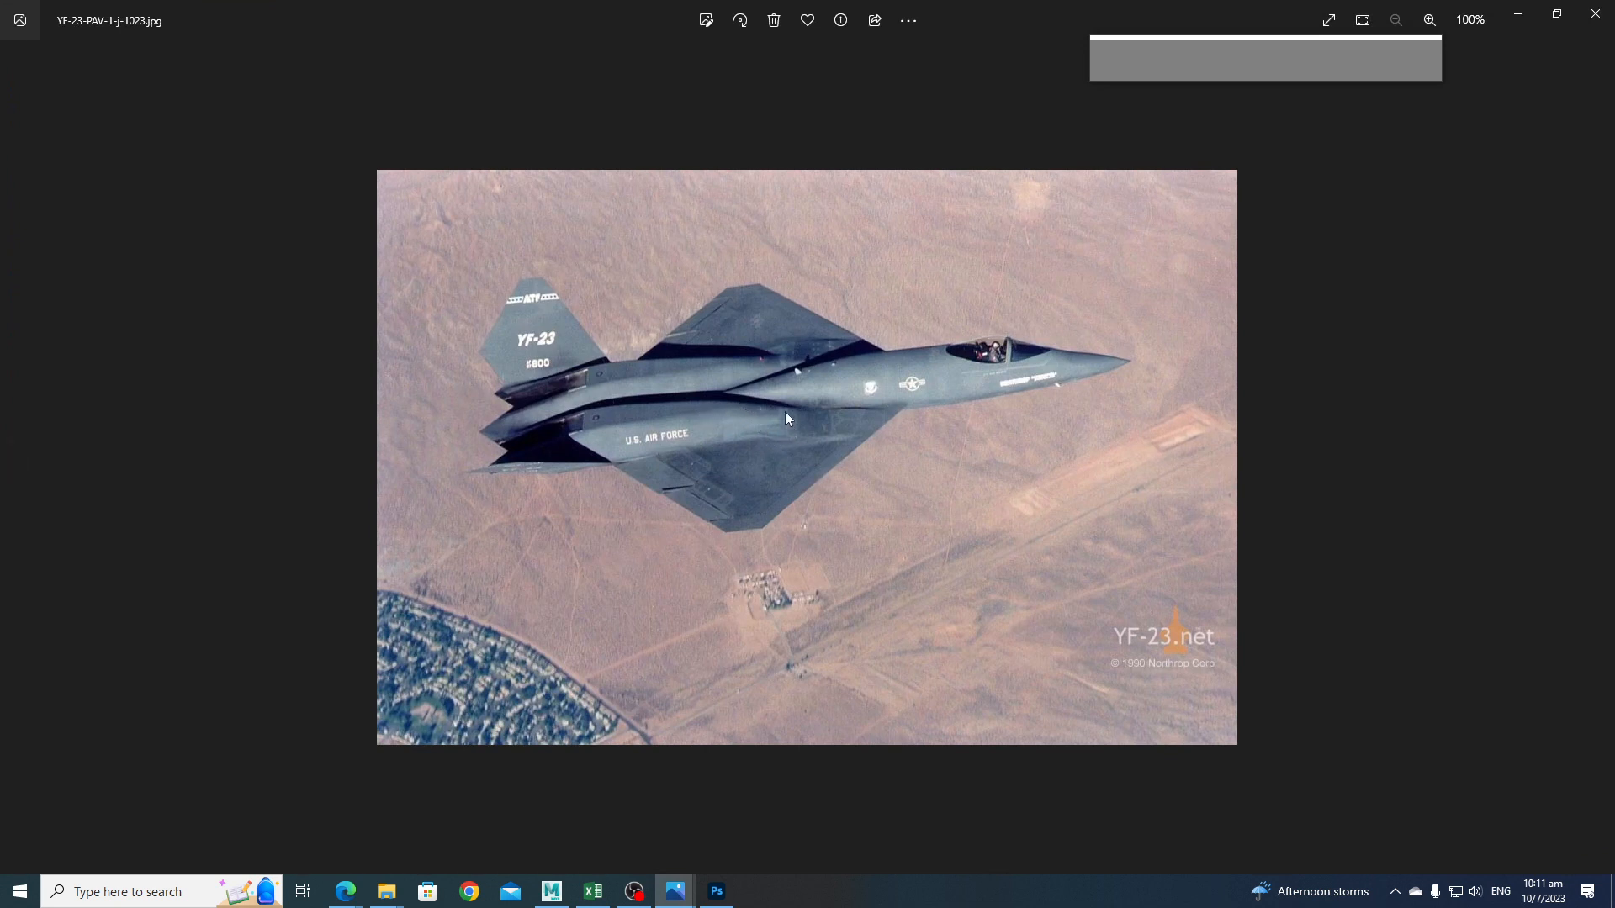
left_click(1520, 14)
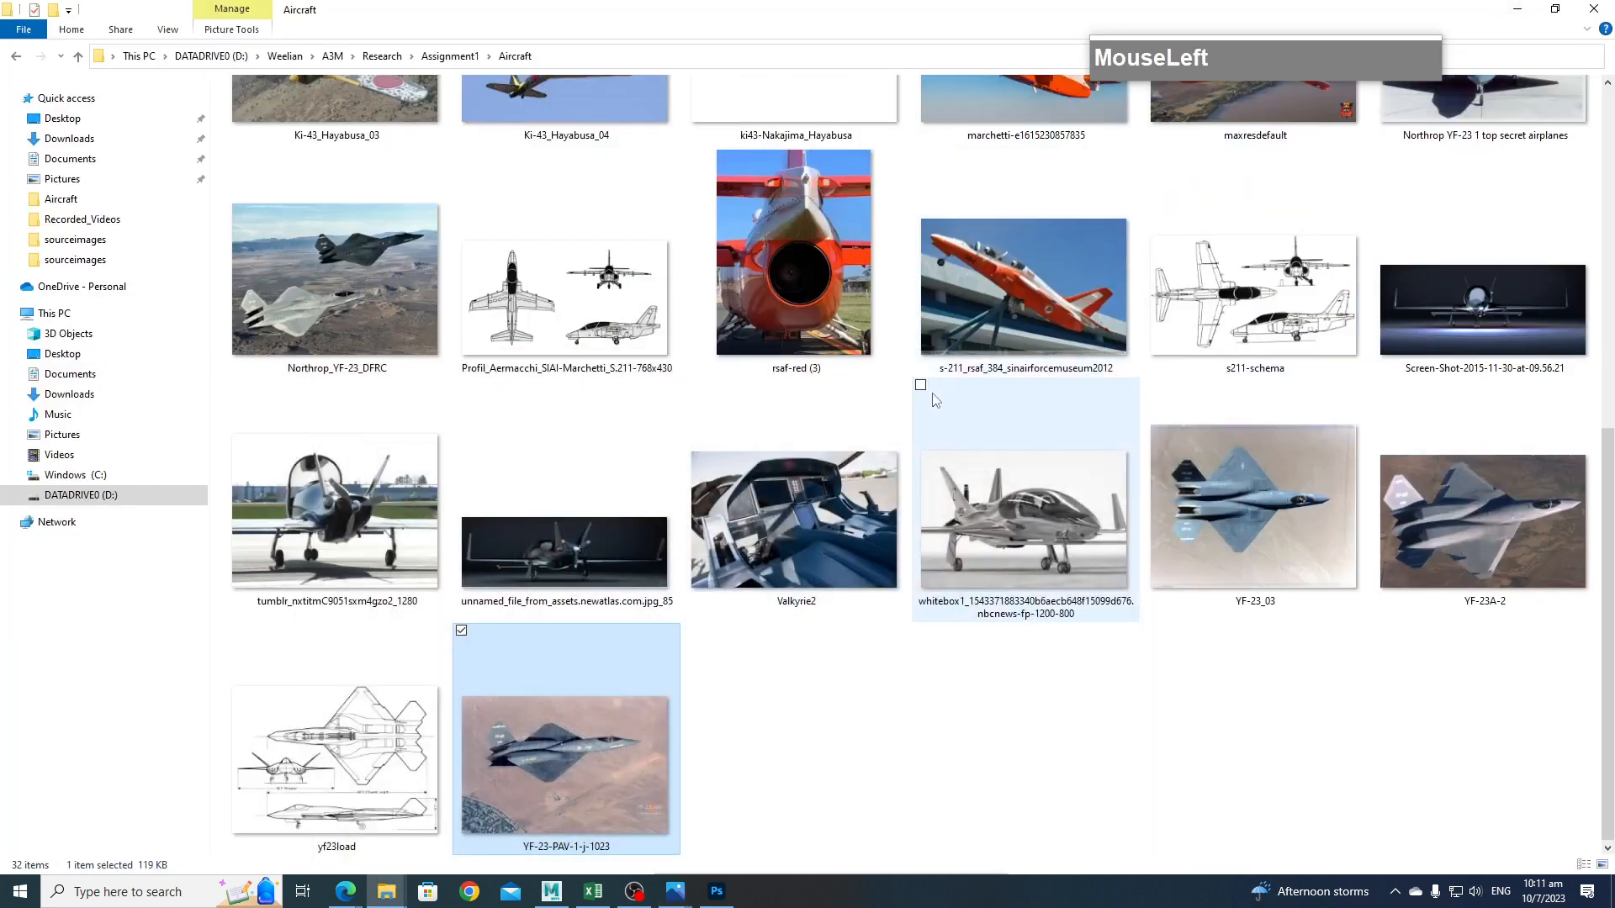
left_click(552, 903)
left_click_drag(805, 595, 912, 584, "alt")
scroll(917, 505, "up", 2)
middle_click_drag(924, 422, 919, 433, "alt")
scroll(925, 441, "up", 3)
left_click_drag(930, 451, 899, 539, "alt")
left_click_drag(770, 536, 745, 516)
mouse_move(838, 535)
left_mouse_down()
mouse_move(822, 533)
mouse_move(966, 642)
mouse_move(924, 502)
mouse_move(859, 461)
mouse_move(911, 468)
mouse_move(867, 476)
left_mouse_up()
key("shift+r")
Against the front reference, move the engine hump's two upper outer vertices to X 2.62 and the vertex just below to X 2.67.
key("space")
left_click_drag(896, 530, 904, 551)
middle_click_drag(939, 551, 336, 292, "alt")
scroll(644, 376, "up", 5)
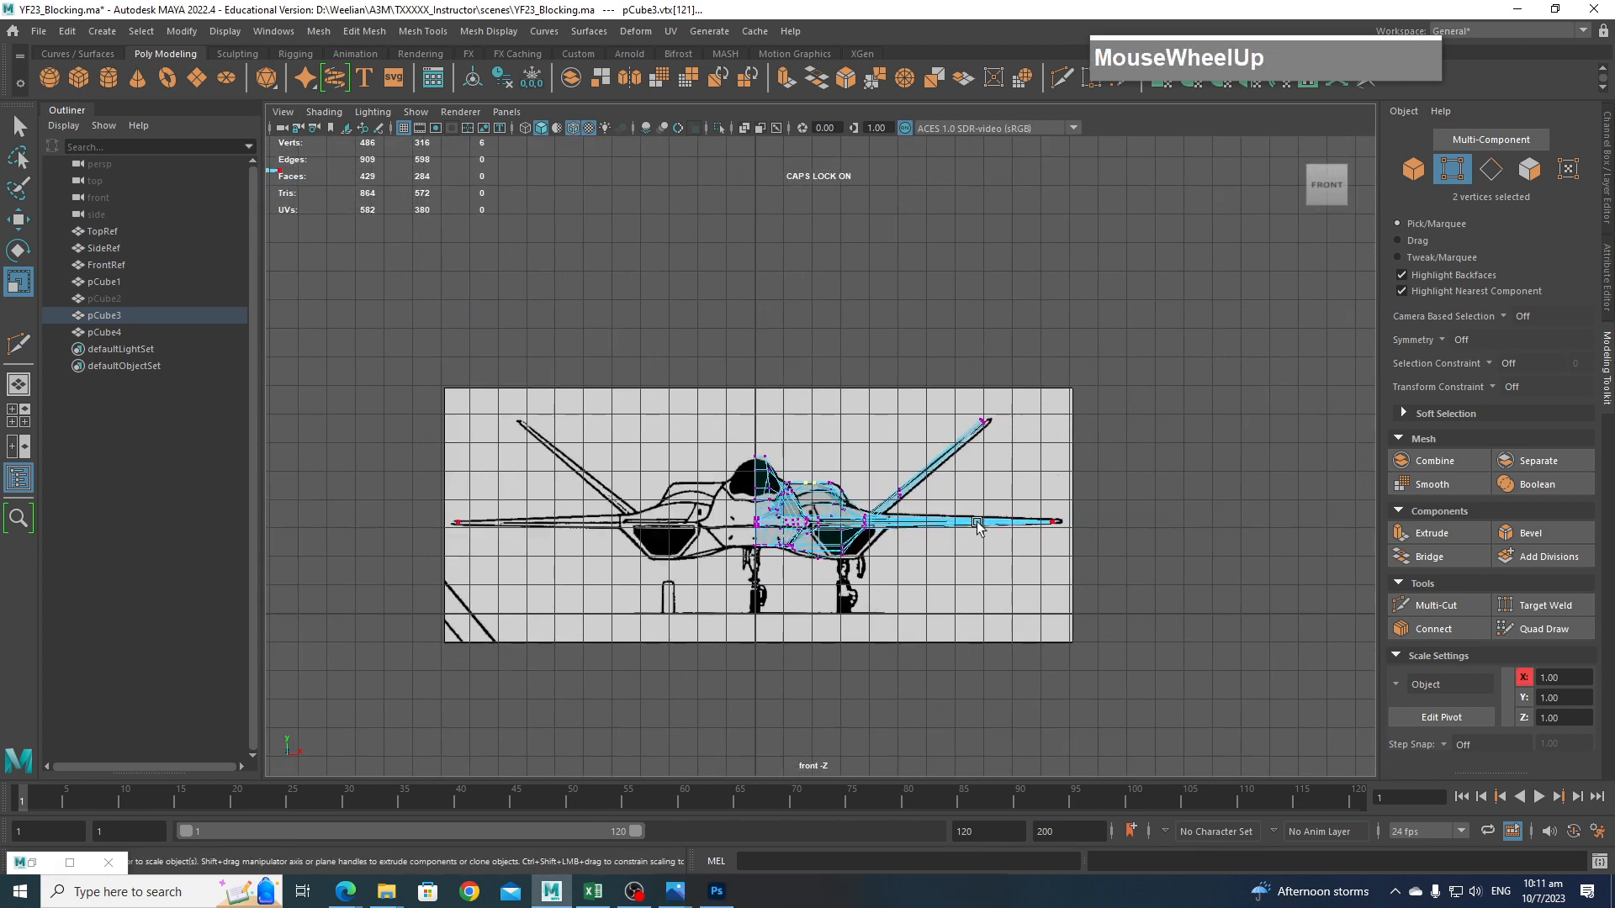
middle_click_drag(944, 541, 1035, 422, "alt")
scroll(965, 413, "up", 2)
scroll(964, 413, "up", 2)
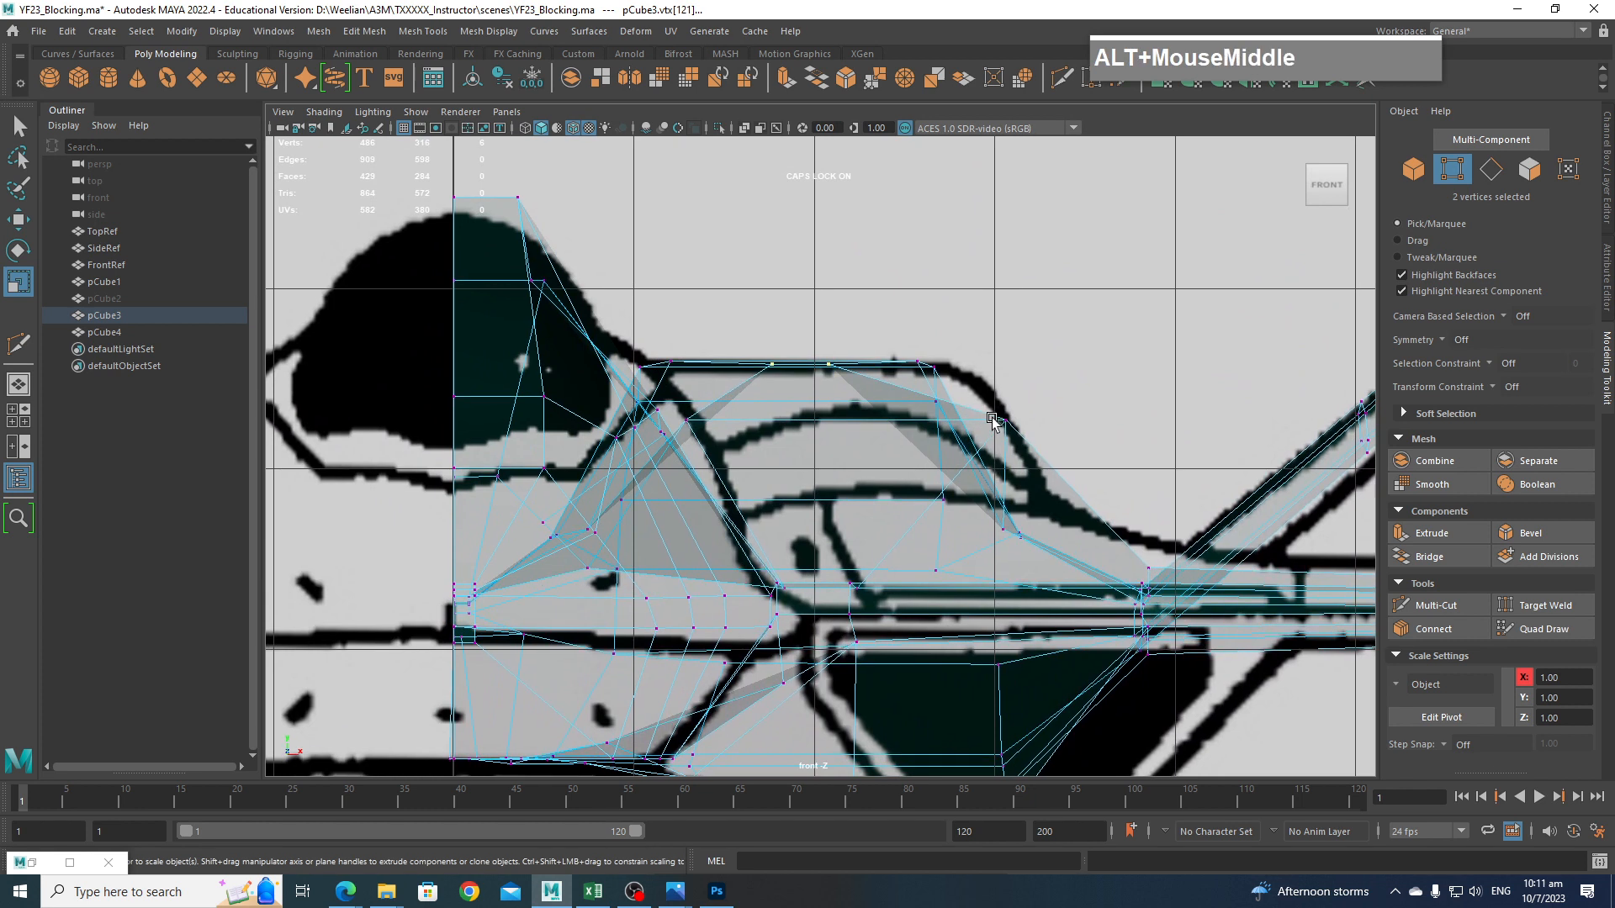
left_click(1034, 422)
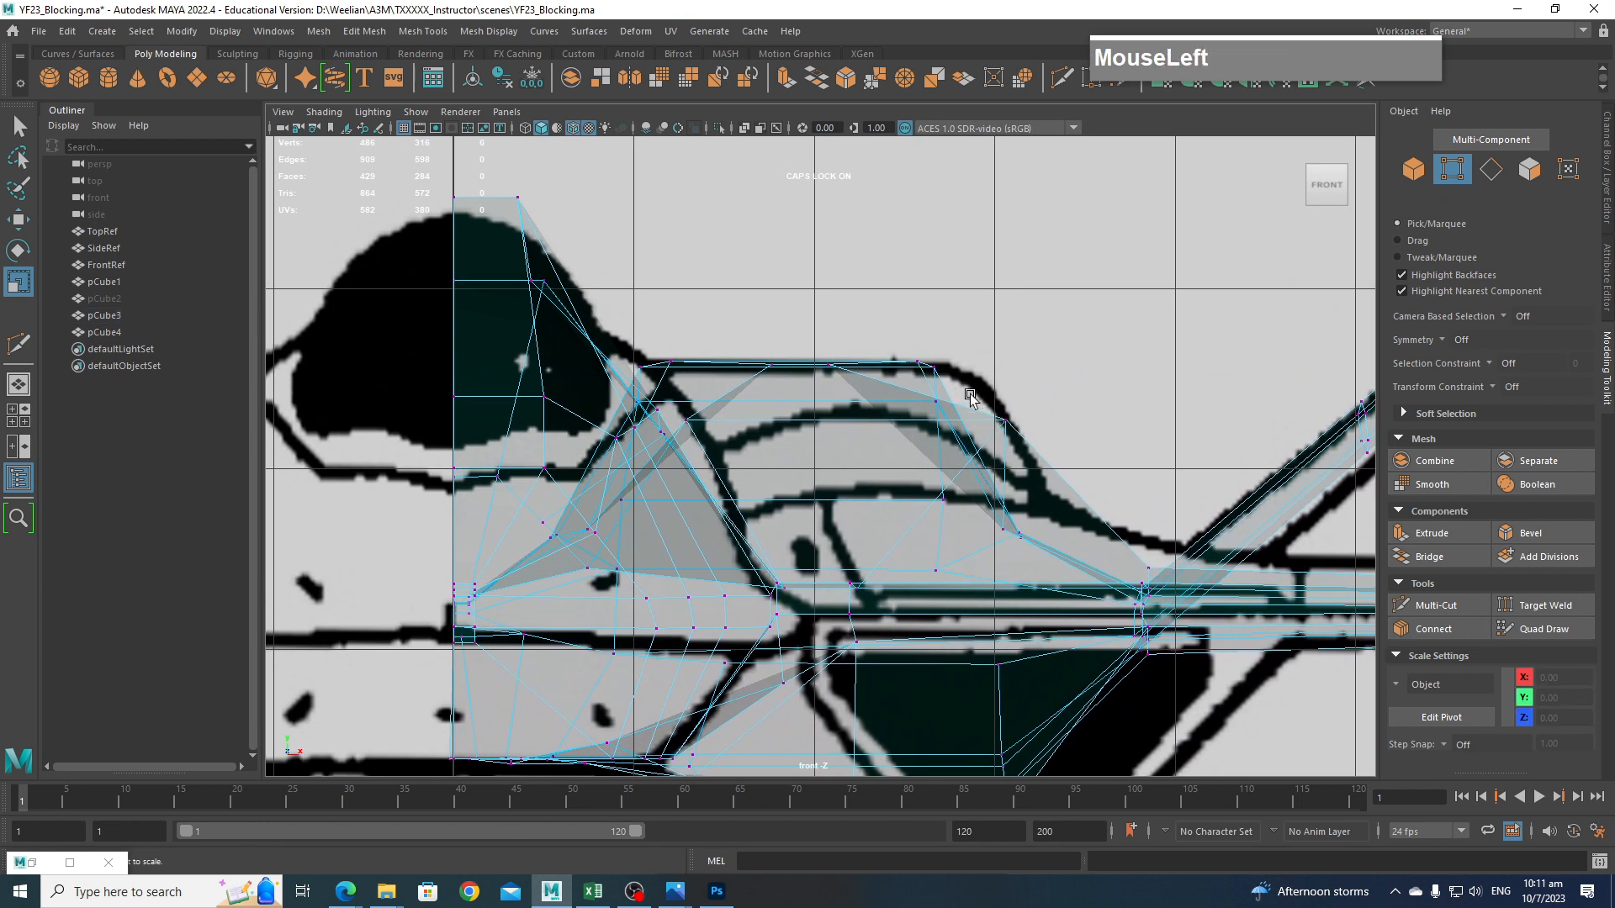
left_click_drag(960, 395, 1039, 374)
key("w")
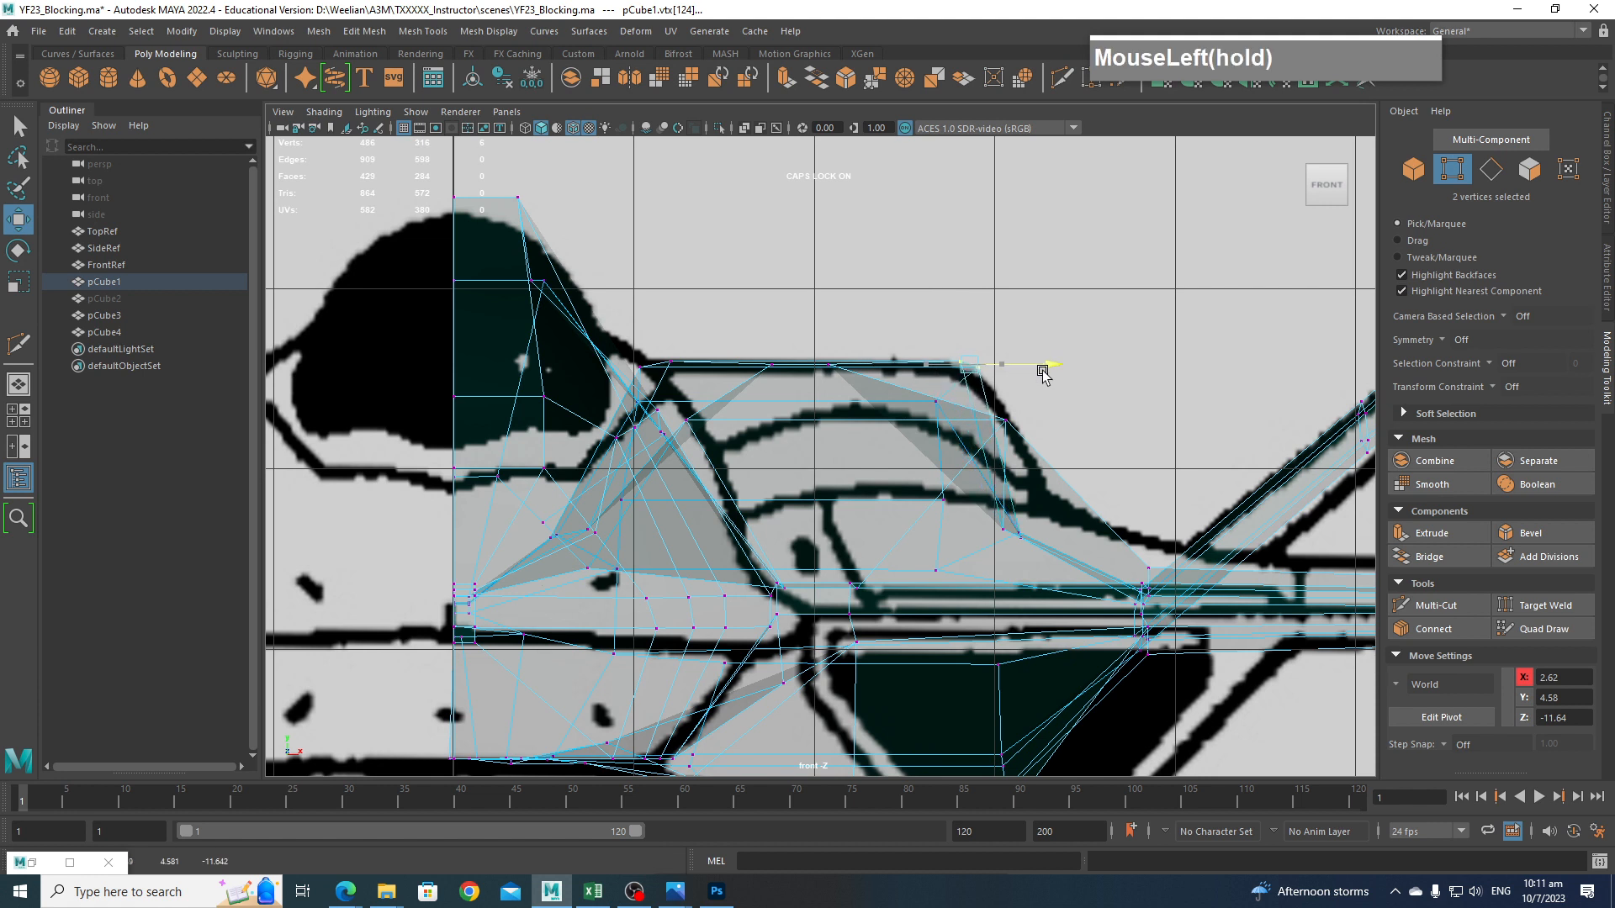
left_click_drag(923, 413, 1037, 405)
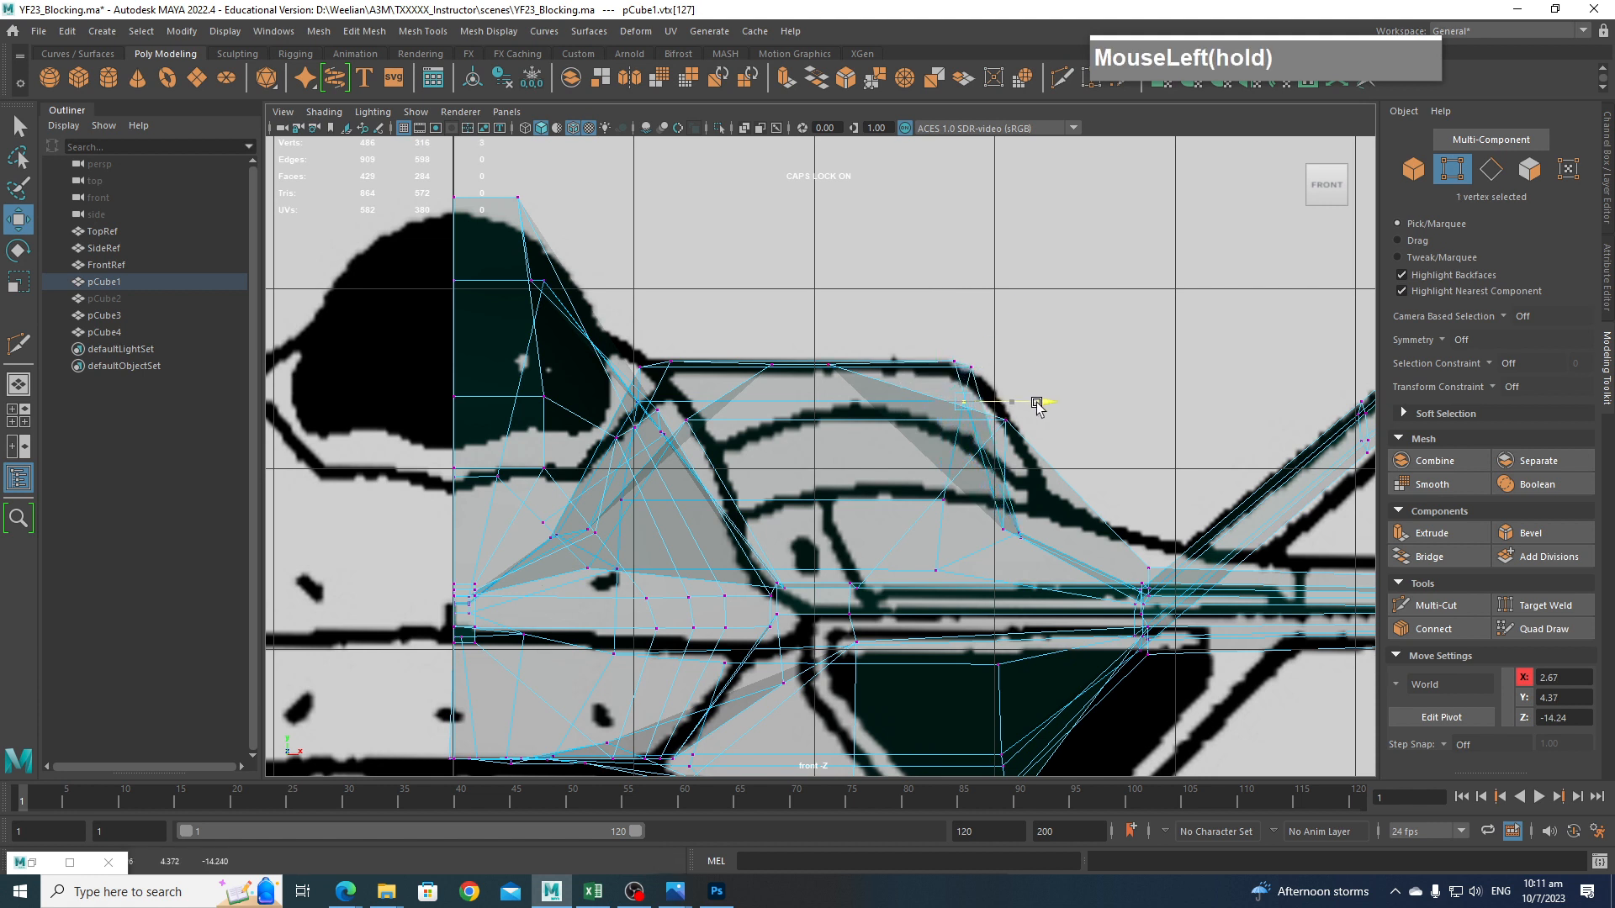
Move the three vertices on the engine hump's lower slope to X 3.48 and the seven wing-root vertices to Y 3.44.
left_click_drag(1057, 553, 978, 521)
left_click_drag(1079, 541, 1147, 547)
middle_click_drag(1143, 555, 942, 492, "alt")
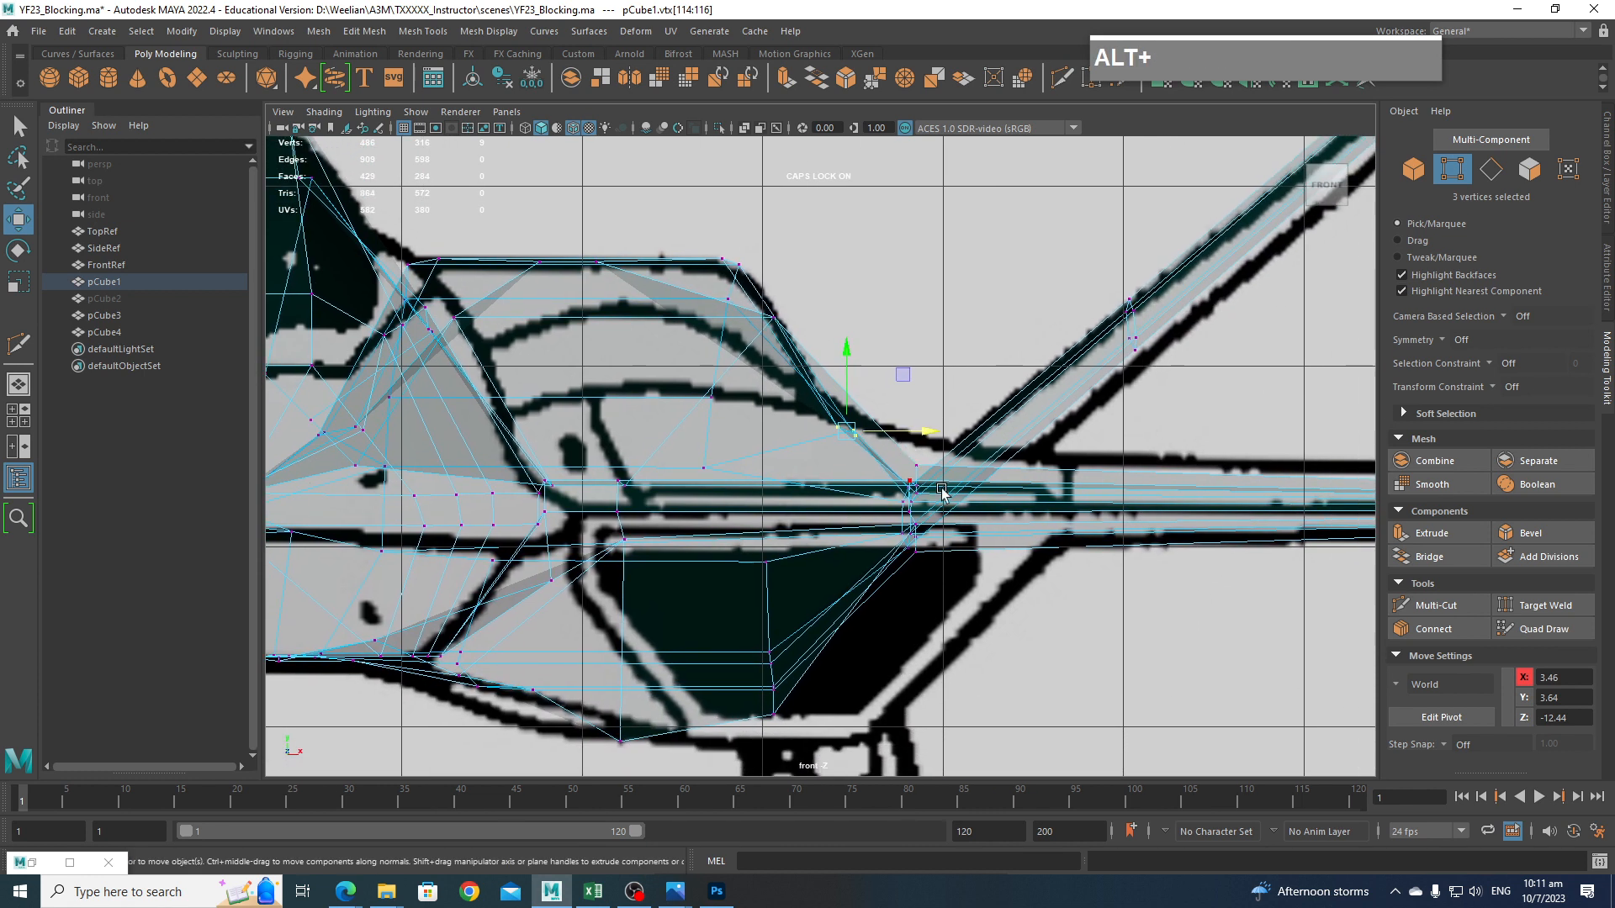
left_click_drag(941, 440, 935, 435)
middle_click_drag(987, 501, 790, 475, "alt")
left_click_drag(745, 431, 770, 468)
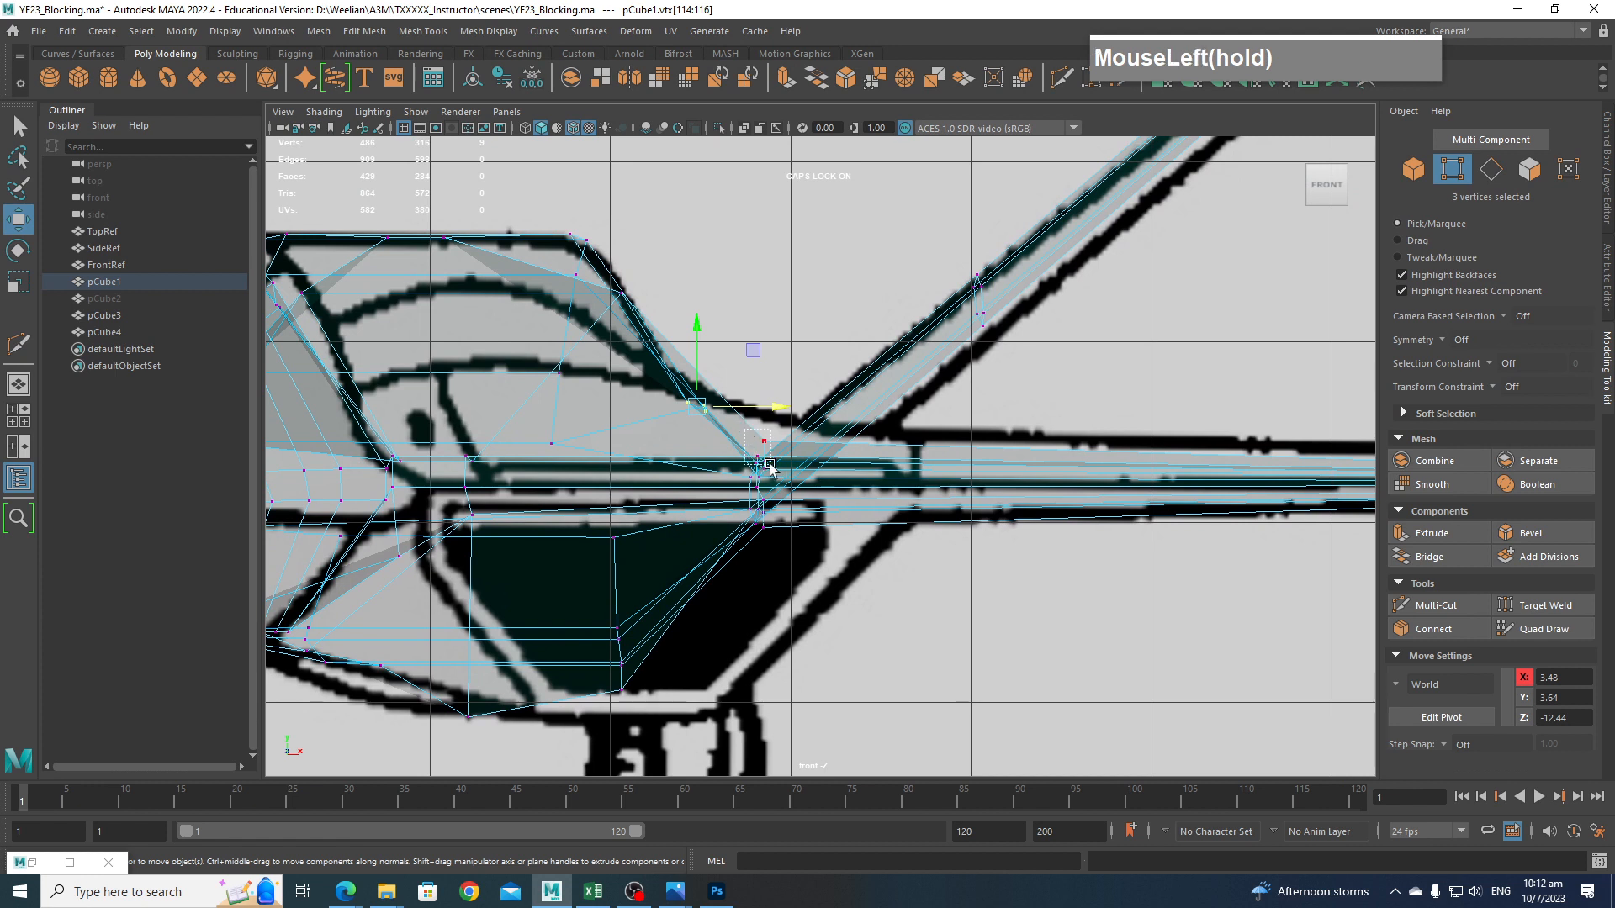
mouse_move(762, 407)
left_mouse_down()
mouse_move(757, 365)
mouse_move(759, 386)
left_mouse_up()
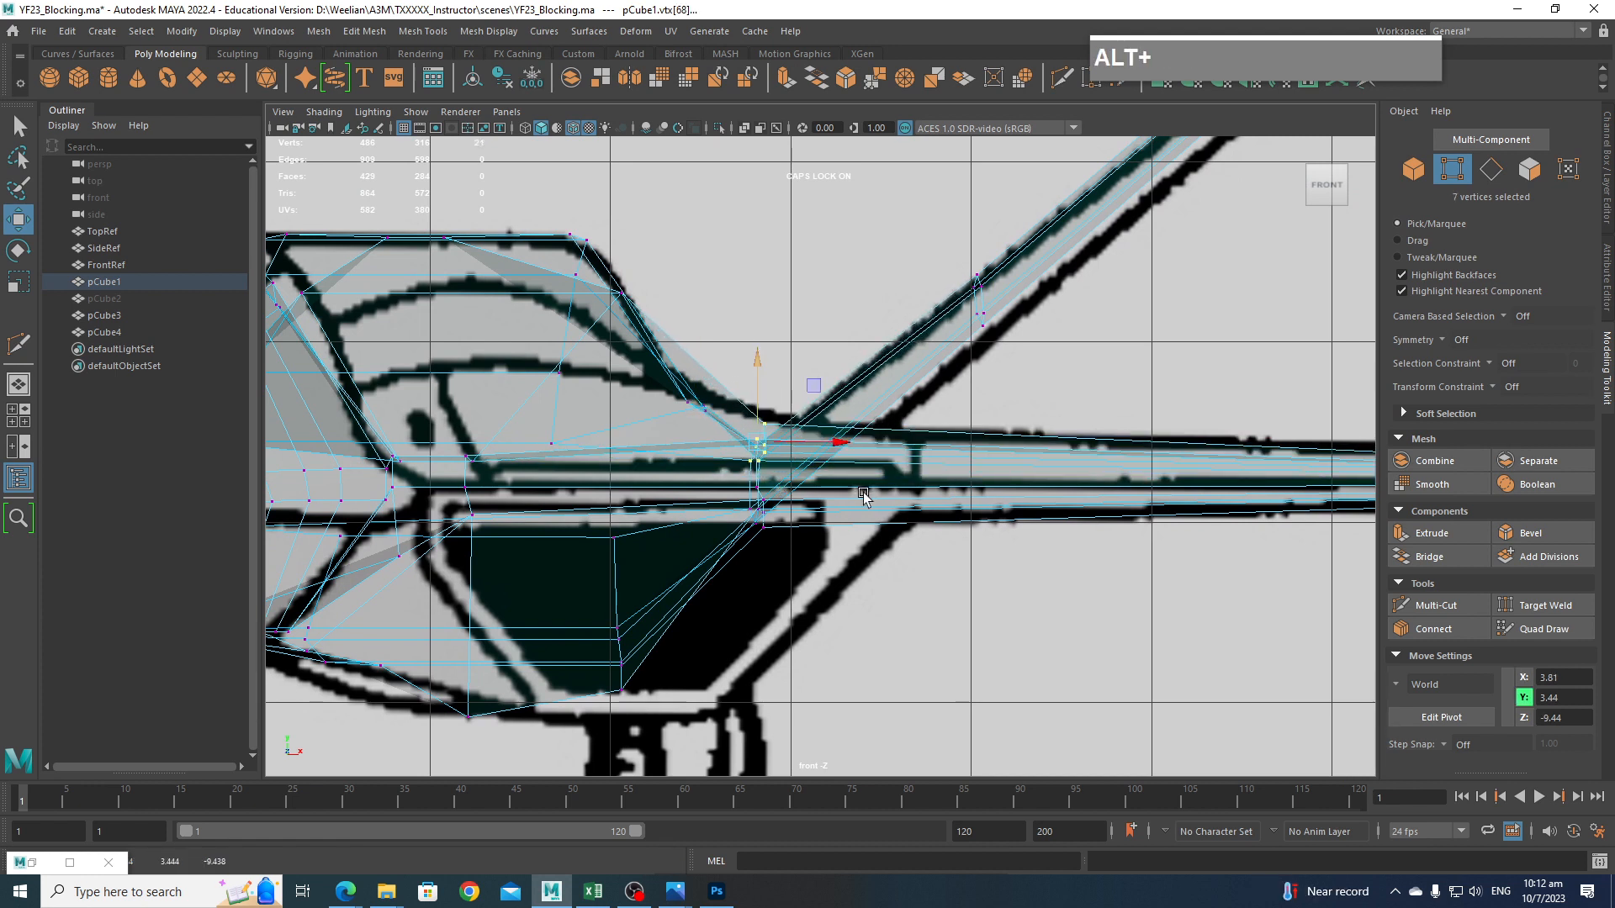
Move the five vertices at the intake's lower outer corner to X 3.58, Y 2.07 against the front reference.
middle_click_drag(864, 496, 946, 493, "alt")
middle_click_drag(702, 473, 1000, 609, "alt")
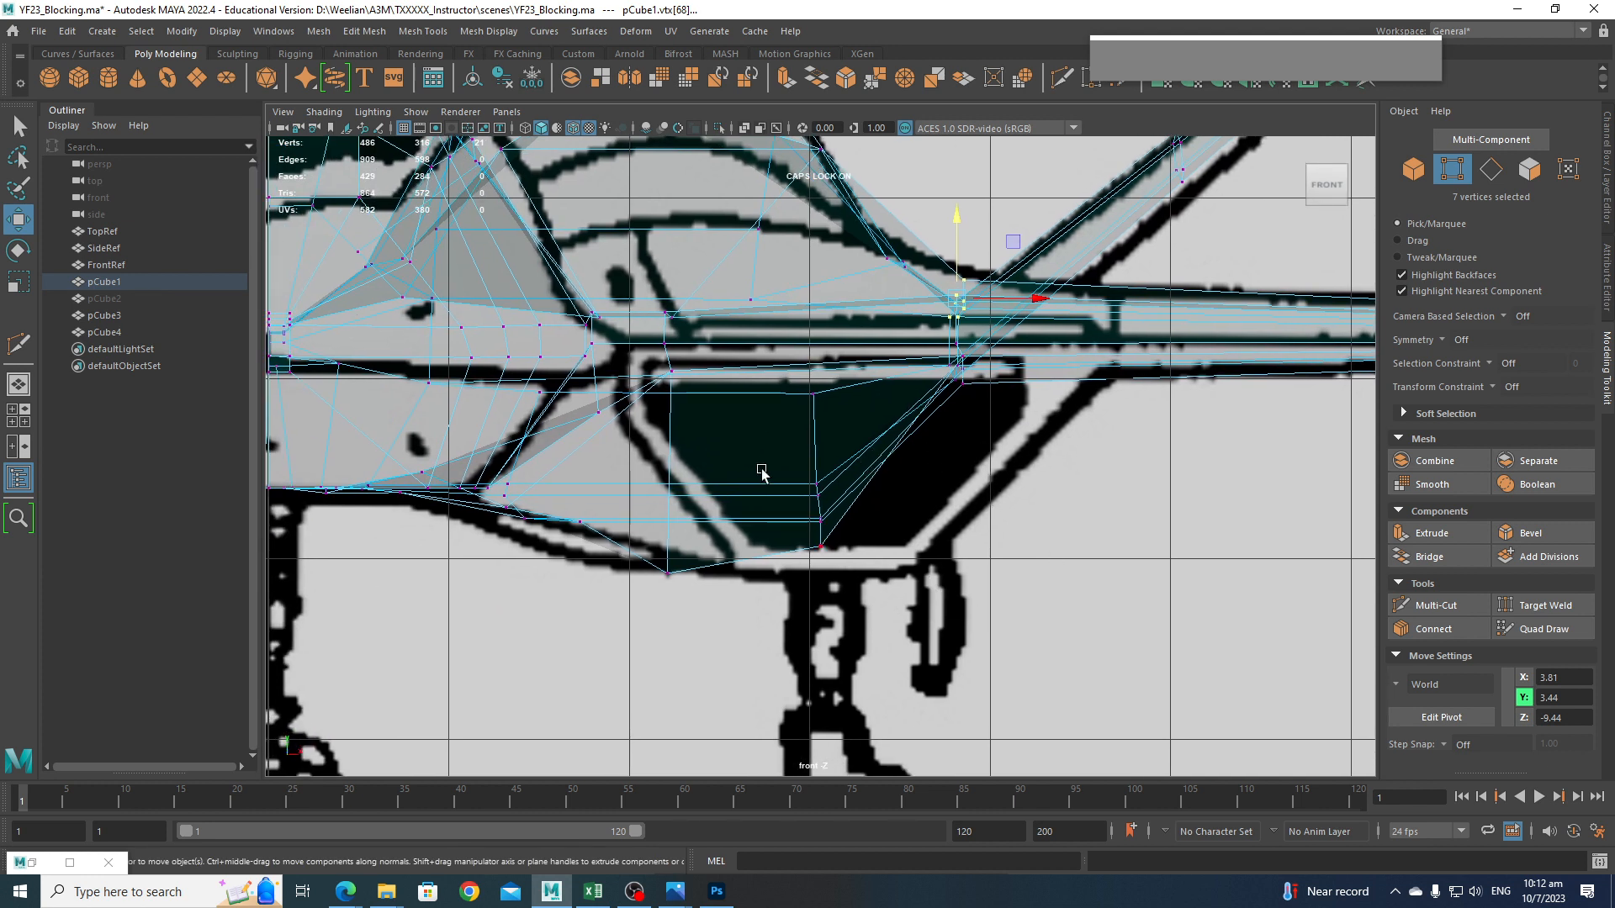
left_click_drag(782, 462, 782, 462)
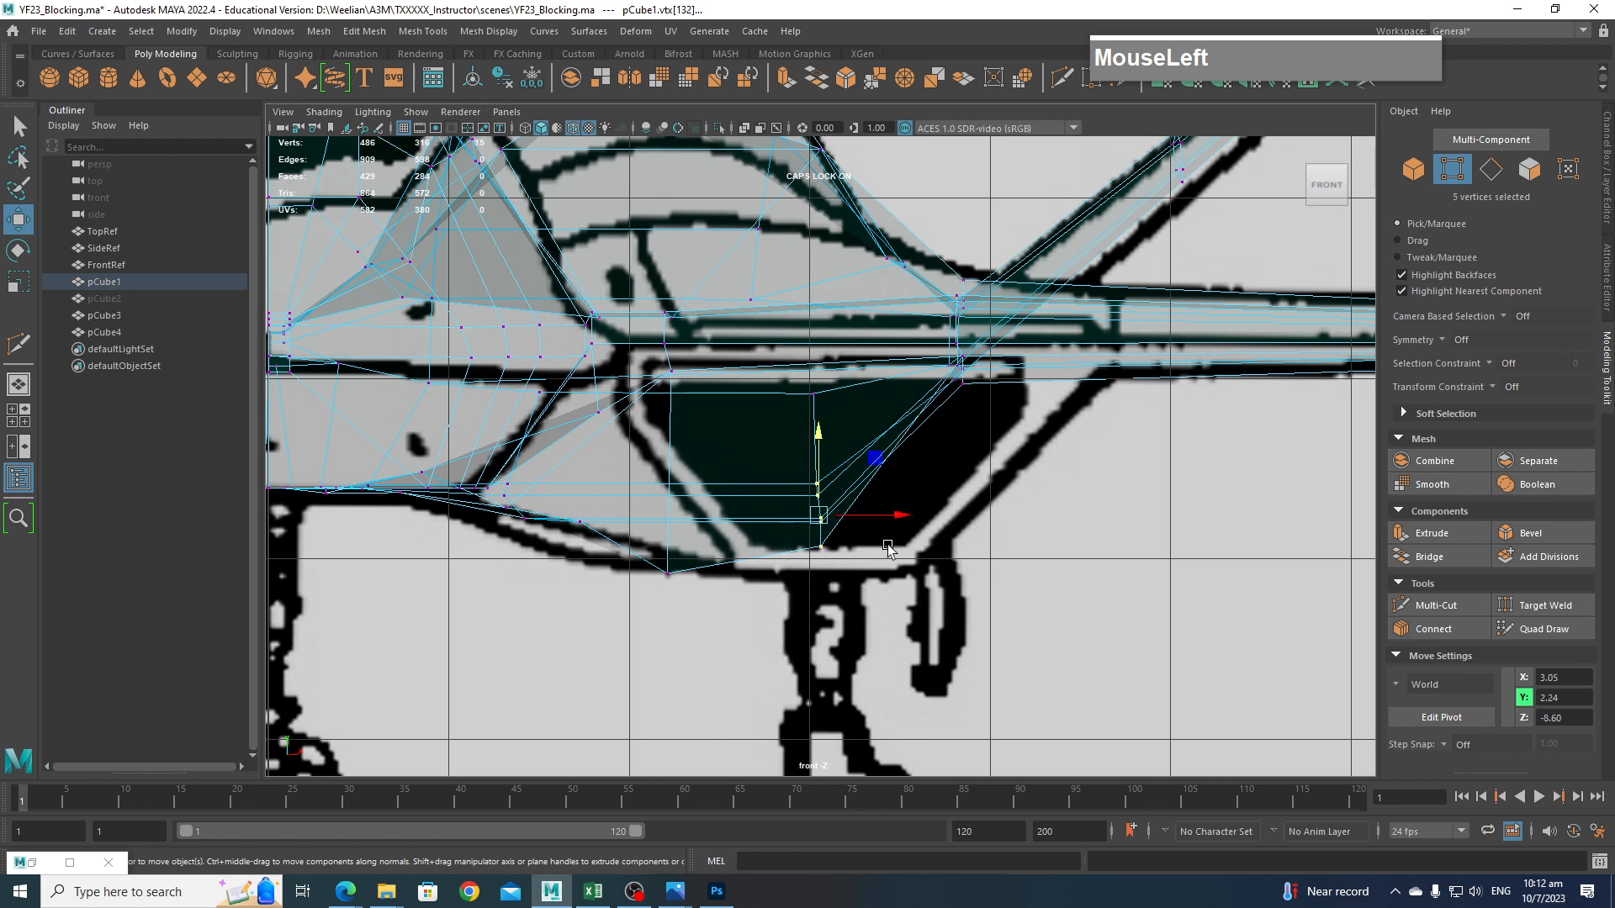
right_click_drag(842, 486, 328, 198, "alt")
middle_click_drag(328, 199, 618, 299, "alt")
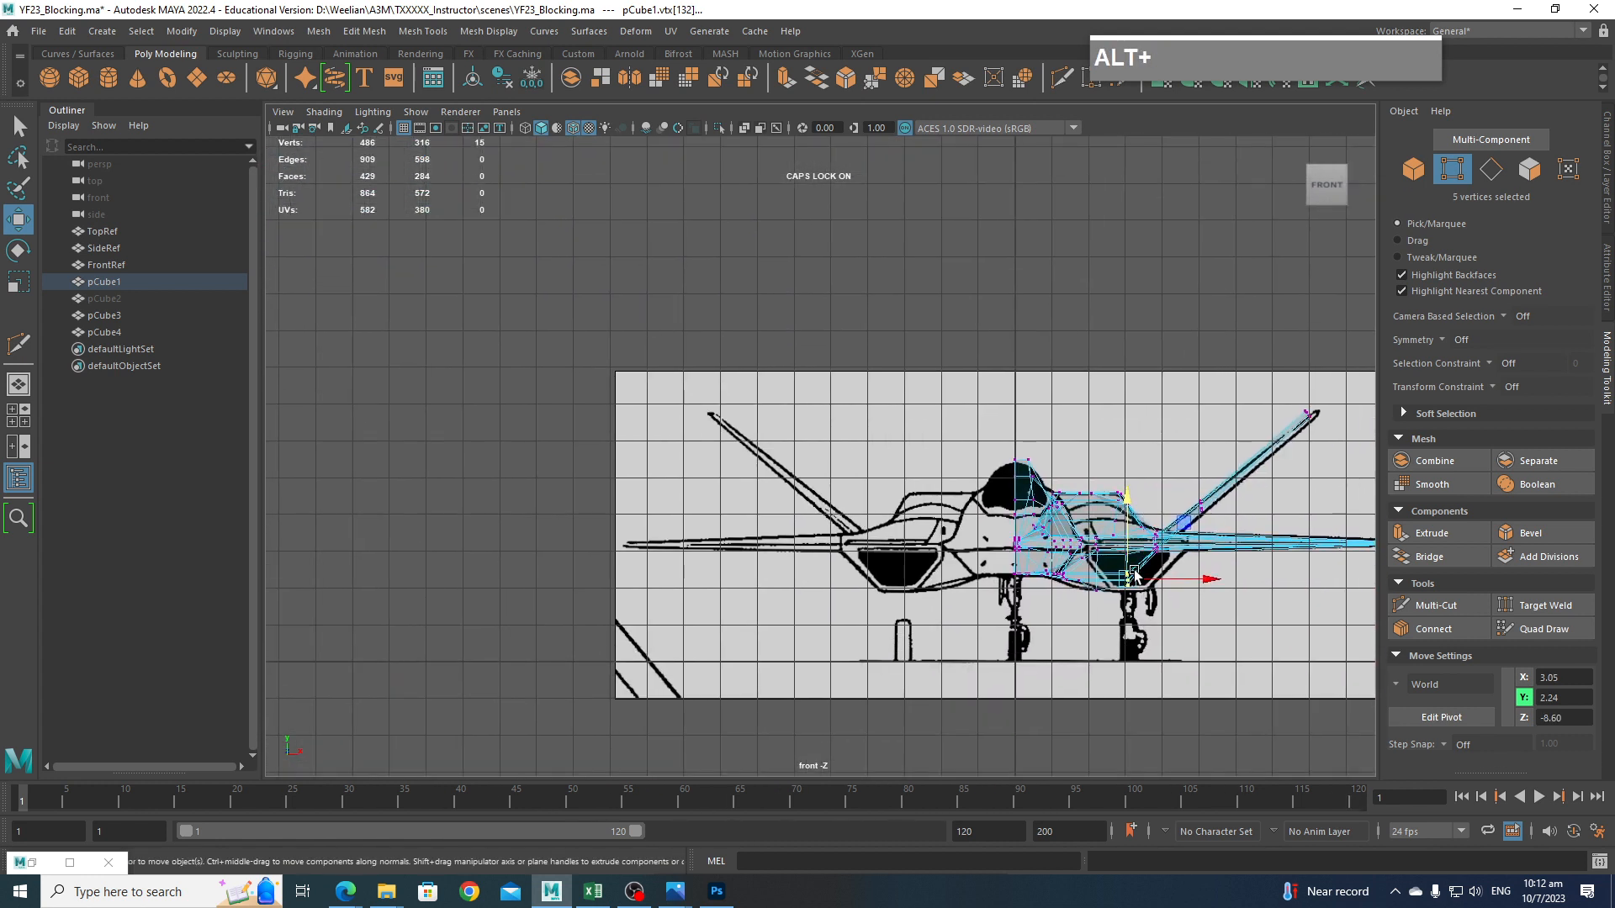
middle_click_drag(1131, 566, 868, 440, "alt")
scroll(950, 468, "up", 8)
left_click_drag(973, 462, 1043, 476)
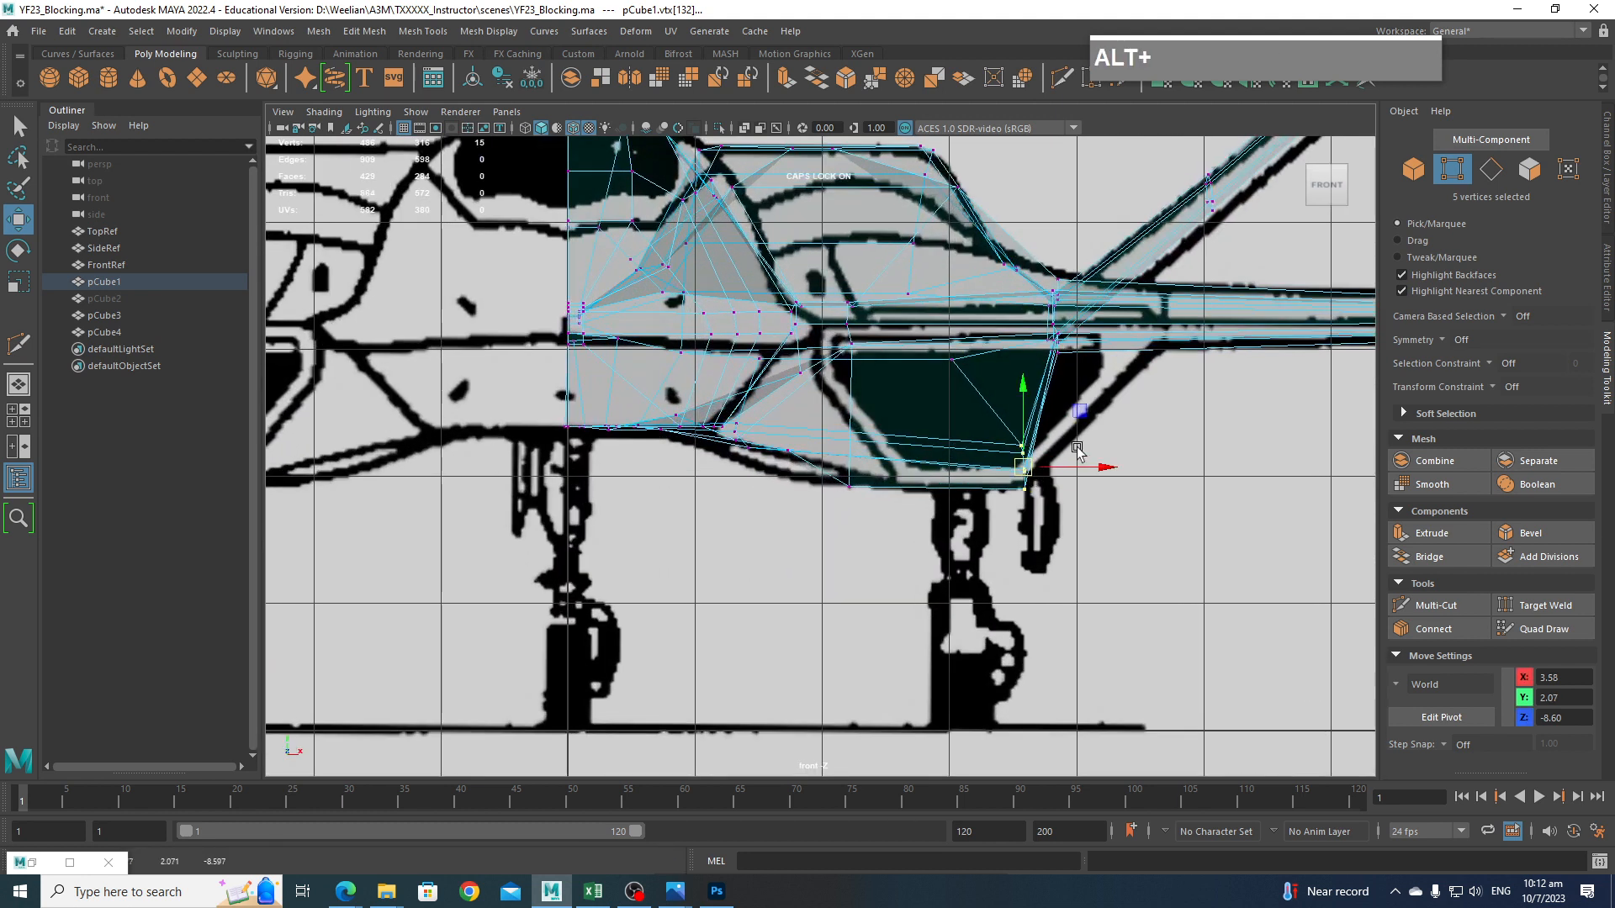
middle_click_drag(1093, 432, 986, 454, "alt")
left_click_drag(922, 370, 1010, 378)
key("space")
scroll(1014, 475, "down", 5)
left_click_drag(1051, 432, 915, 500, "alt")
scroll(914, 500, "up", 4)
middle_click_drag(907, 498, 911, 502, "alt")
left_click(777, 393)
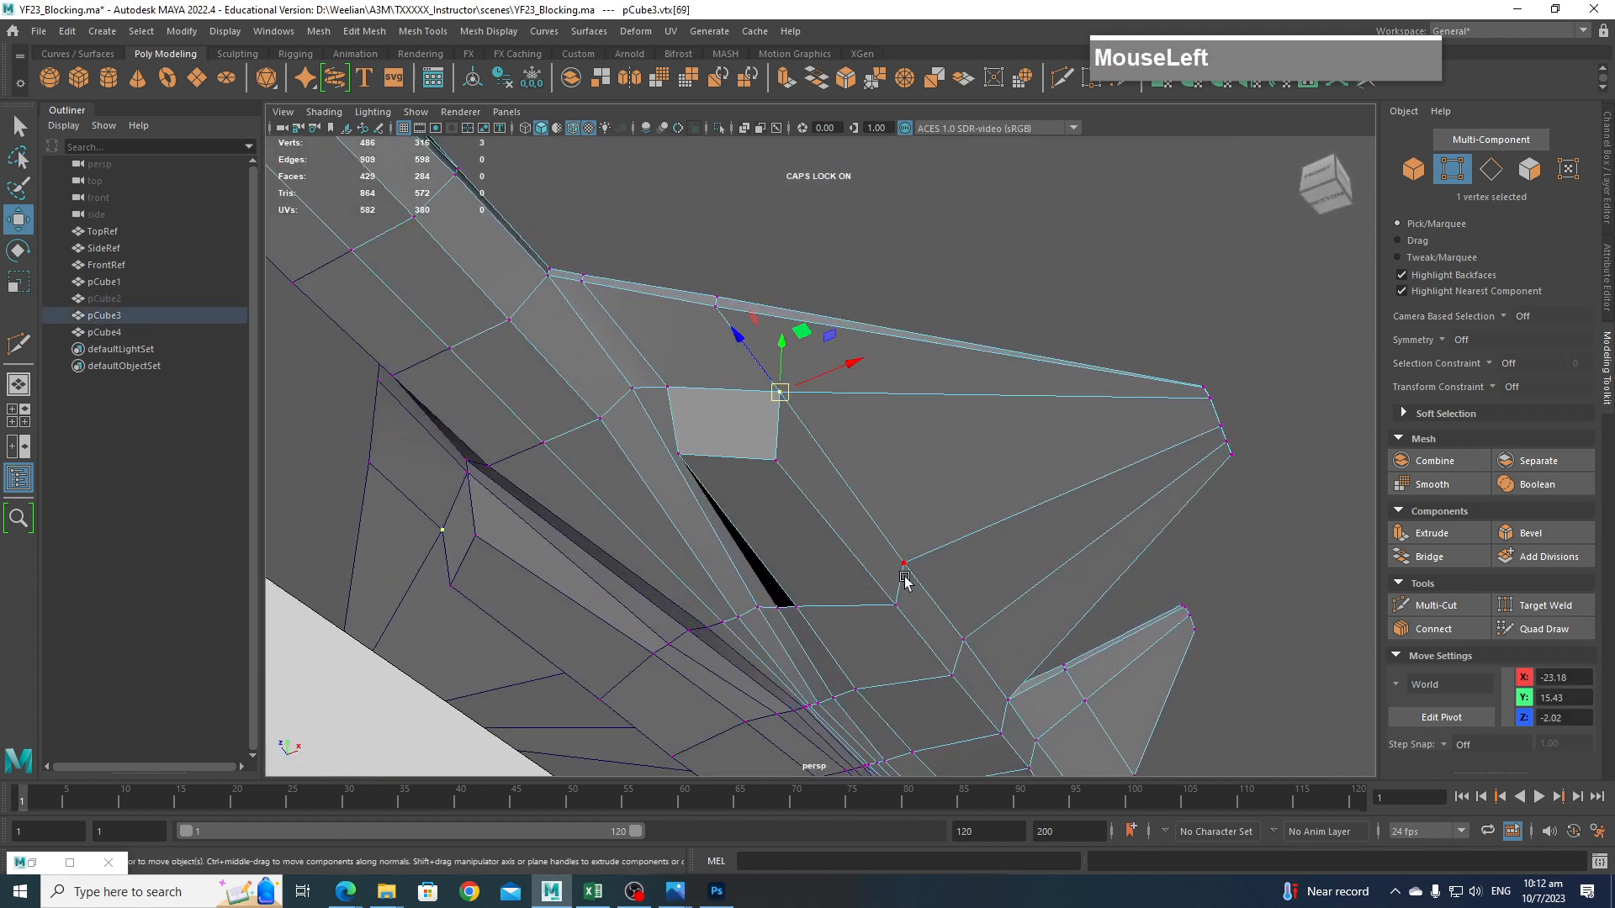
left_click(904, 561, "shift")
key("space")
left_click_drag(963, 587, 972, 626)
middle_click_drag(1022, 602, 984, 646, "alt")
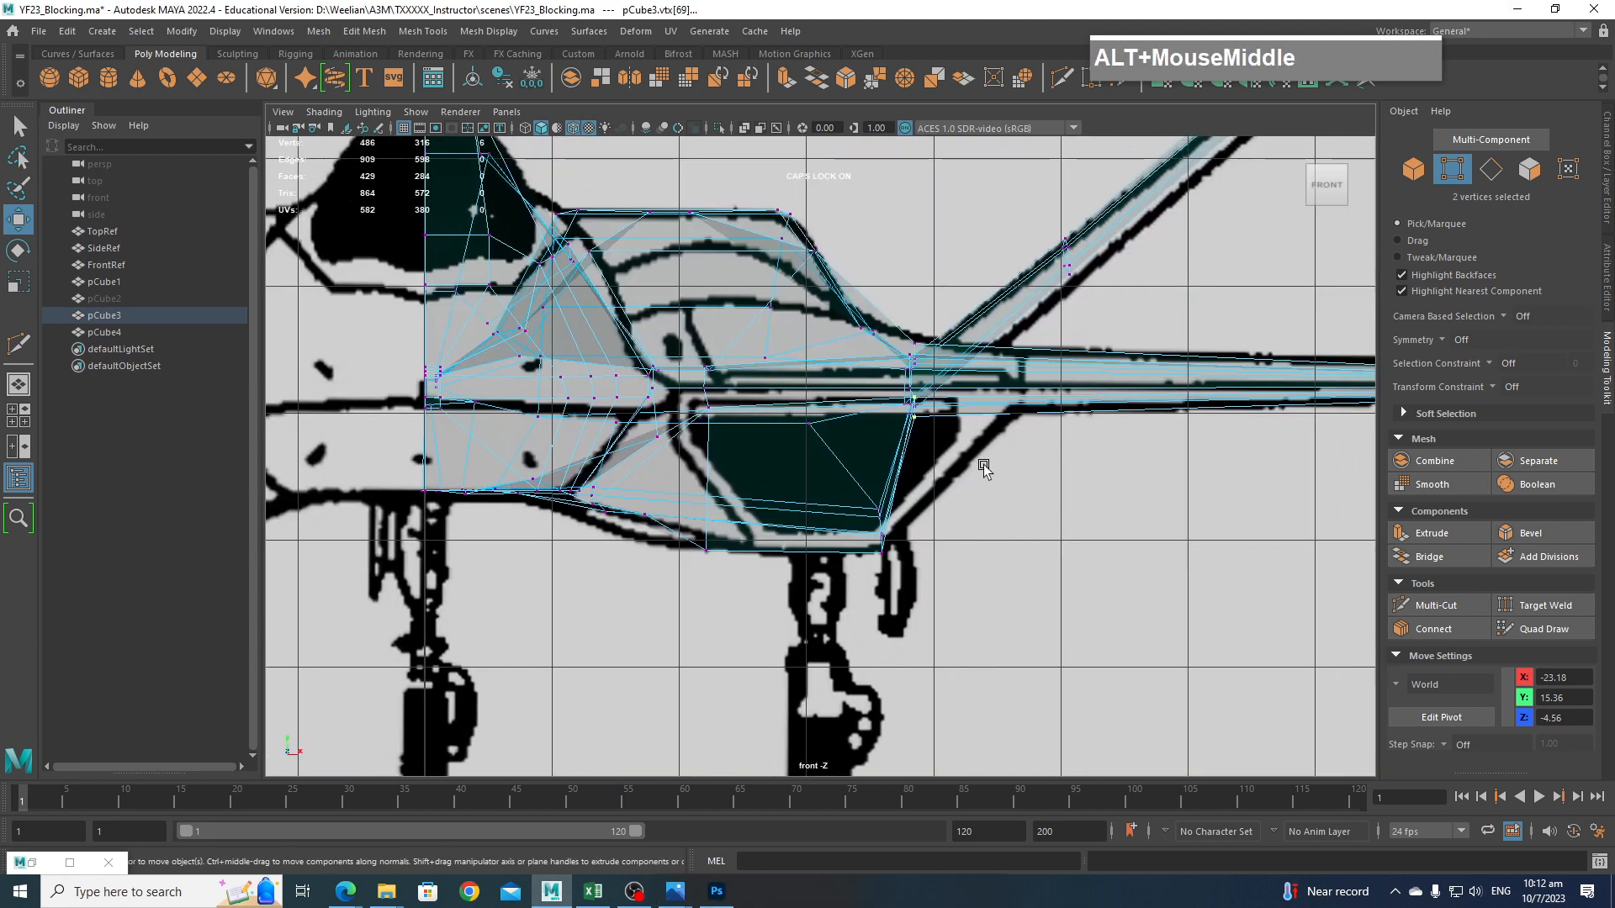
scroll(973, 396, "down", 5)
scroll(981, 457, "up", 4)
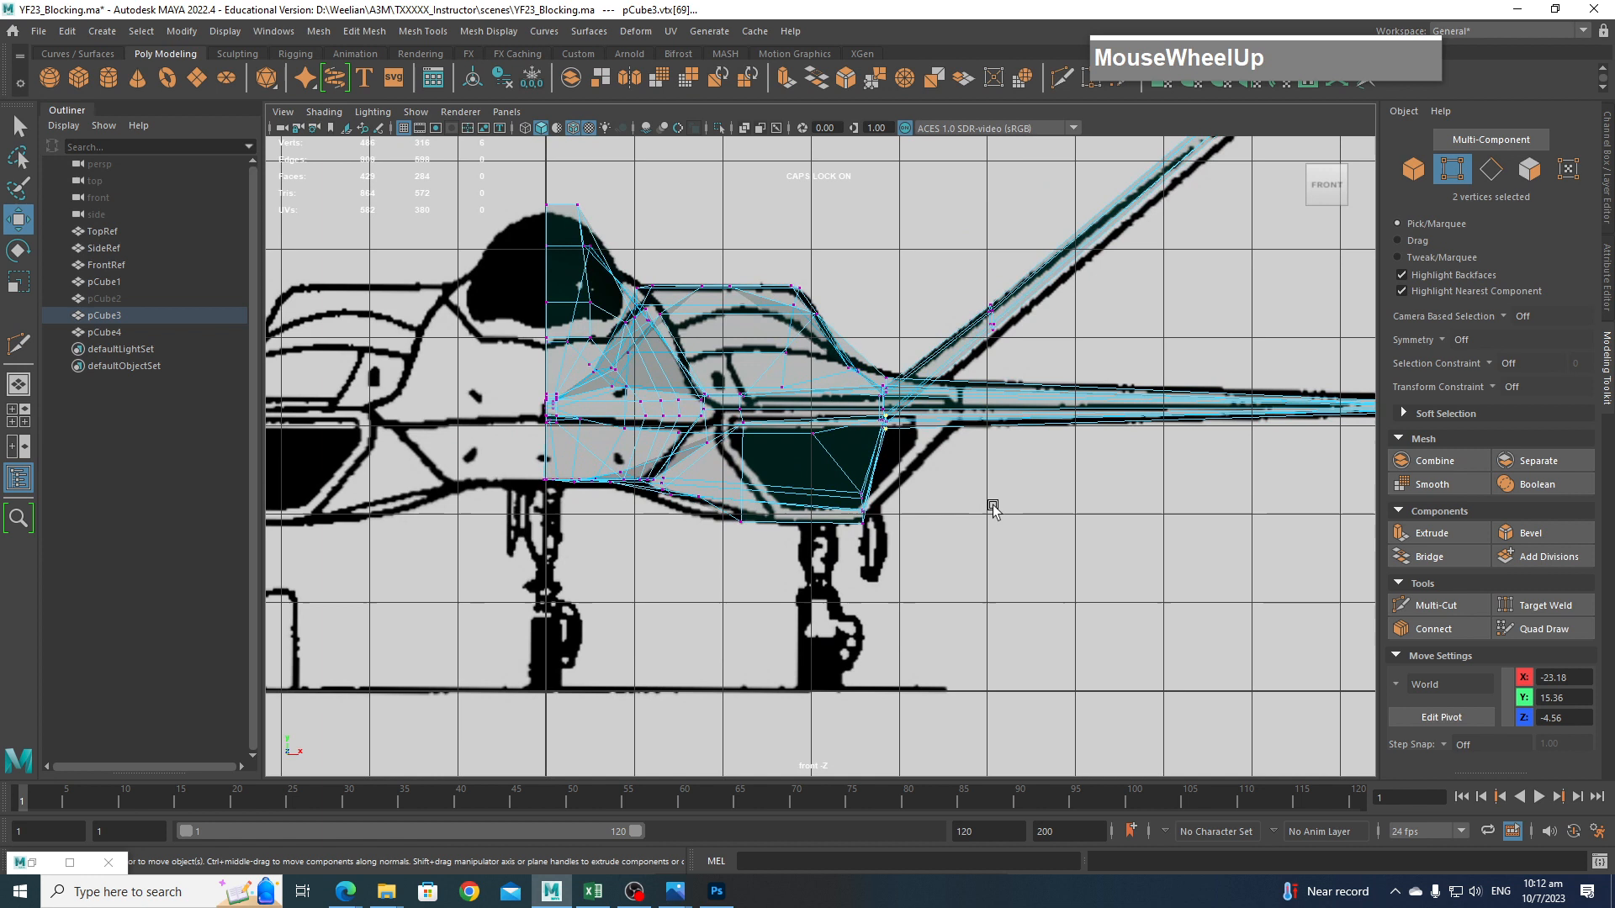
scroll(990, 504, "down", 5)
scroll(988, 504, "up", 5)
left_click(984, 503)
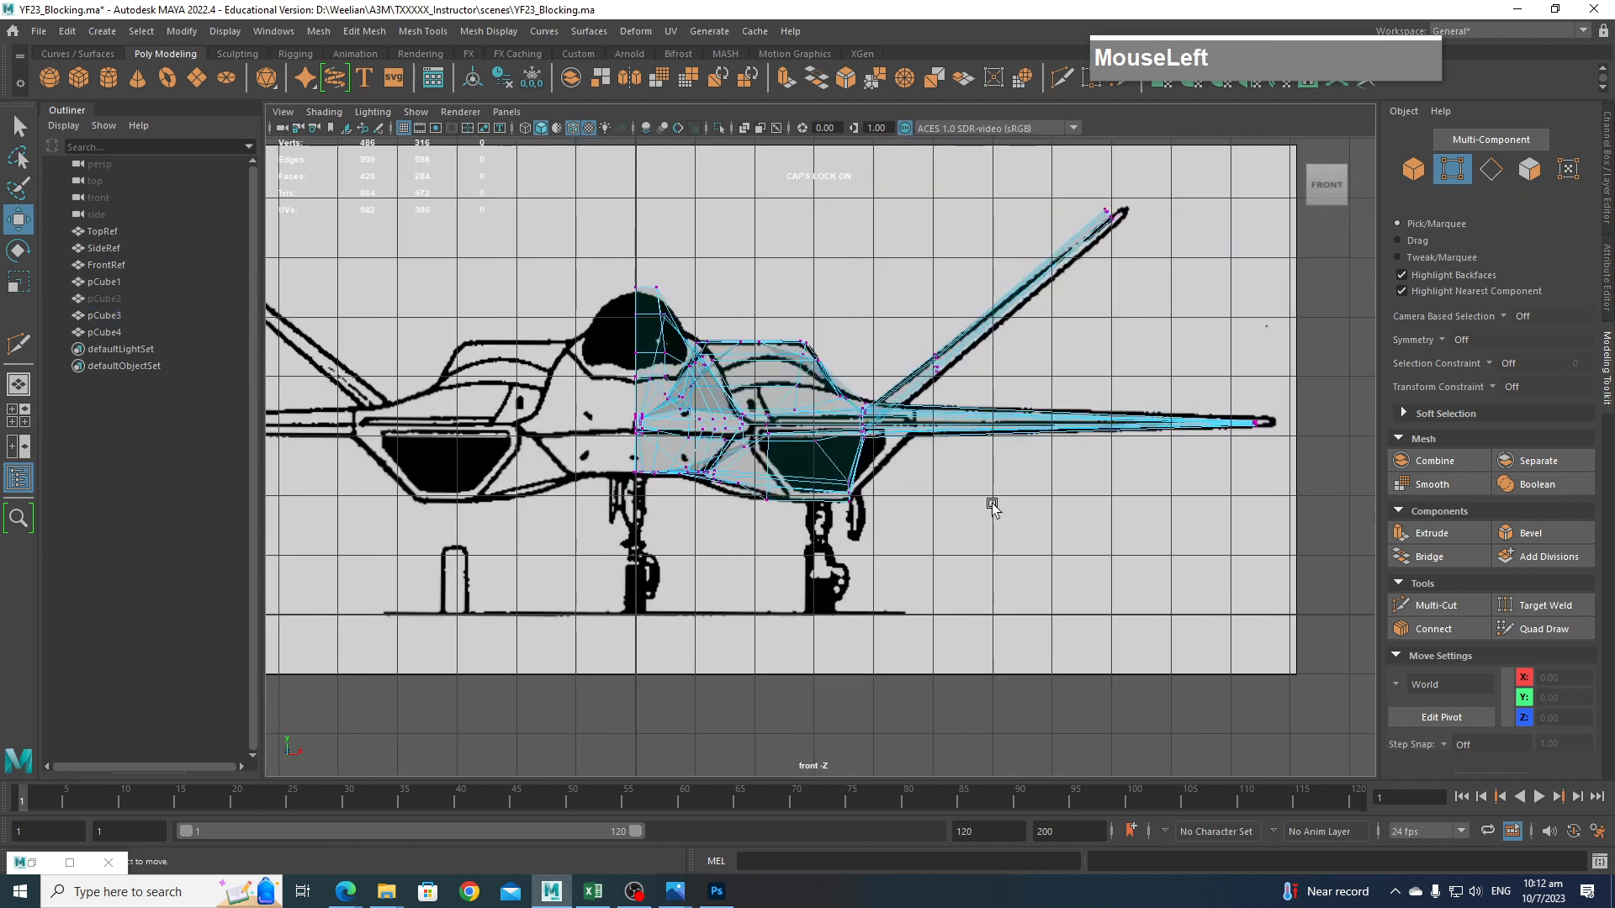
scroll(979, 503, "up", 3)
scroll(980, 503, "up", 2)
Select the intake's upper outer edge under the wing and move it outward to X 4.61 against the front reference.
key("space")
left_click_drag(996, 483, 994, 443)
left_click_drag(998, 512, 1002, 563, "alt")
scroll(985, 508, "down", 5)
middle_click_drag(984, 511, 720, 353, "alt")
scroll(791, 536, "up", 3)
left_click(707, 337)
right_click_drag(753, 365, 761, 333)
left_click(776, 394)
key("space")
left_click_drag(854, 411, 865, 457)
middle_click_drag(938, 499, 875, 482, "alt")
left_click_drag(945, 395, 1036, 406)
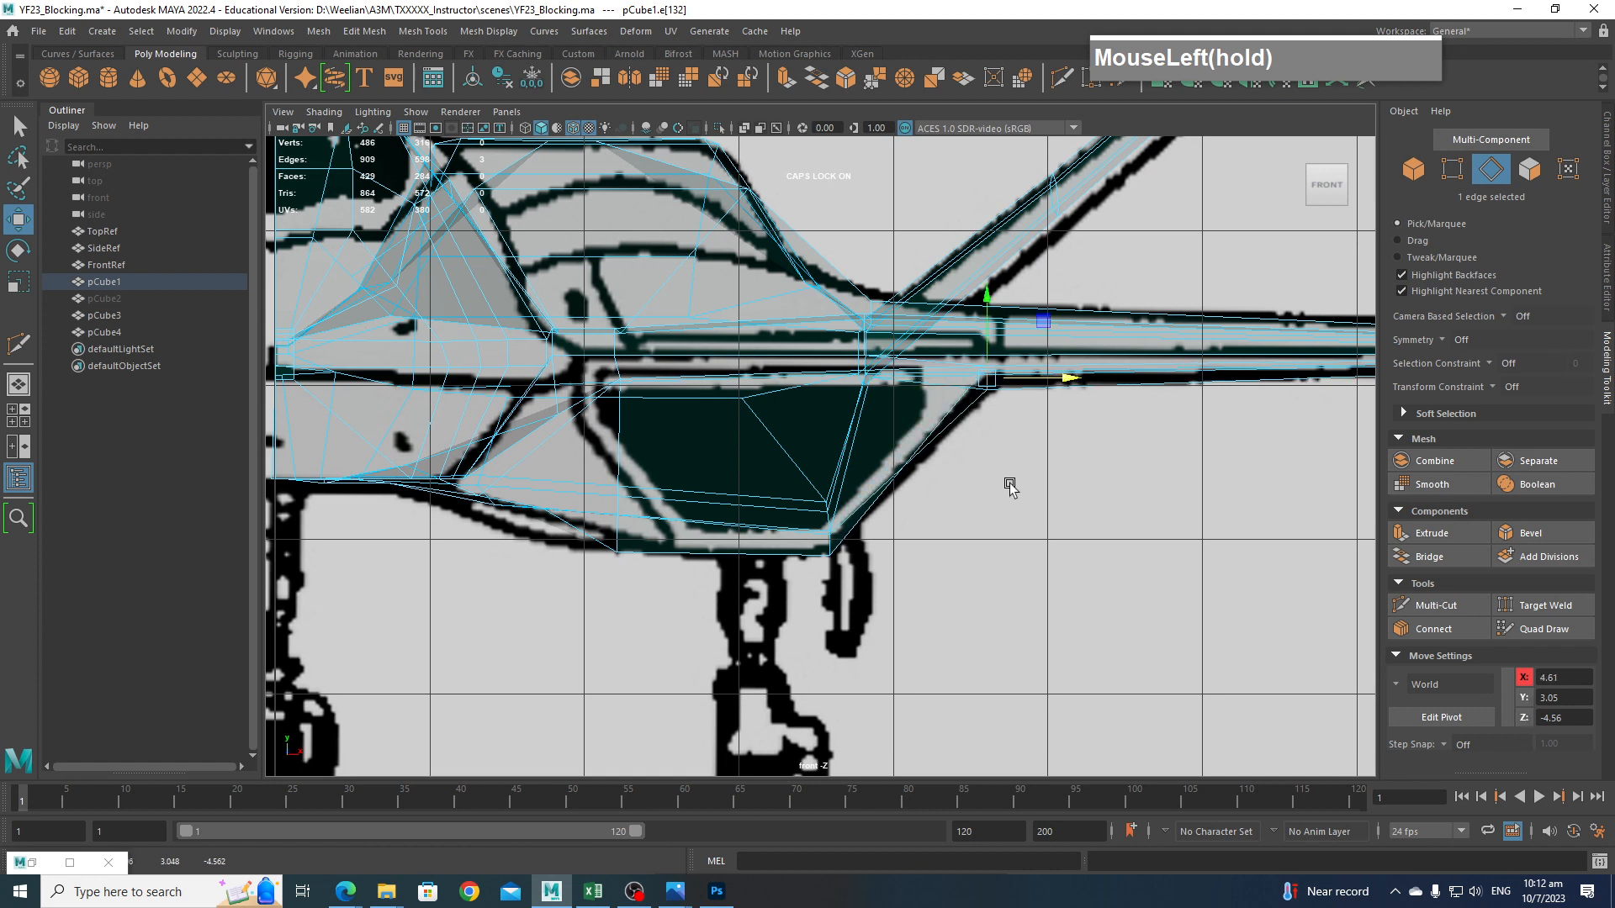
Select the intake opening's face and compare its outline with the intake in the front reference.
key("space")
left_click_drag(977, 479, 915, 473)
middle_click_drag(1099, 515, 829, 471, "alt")
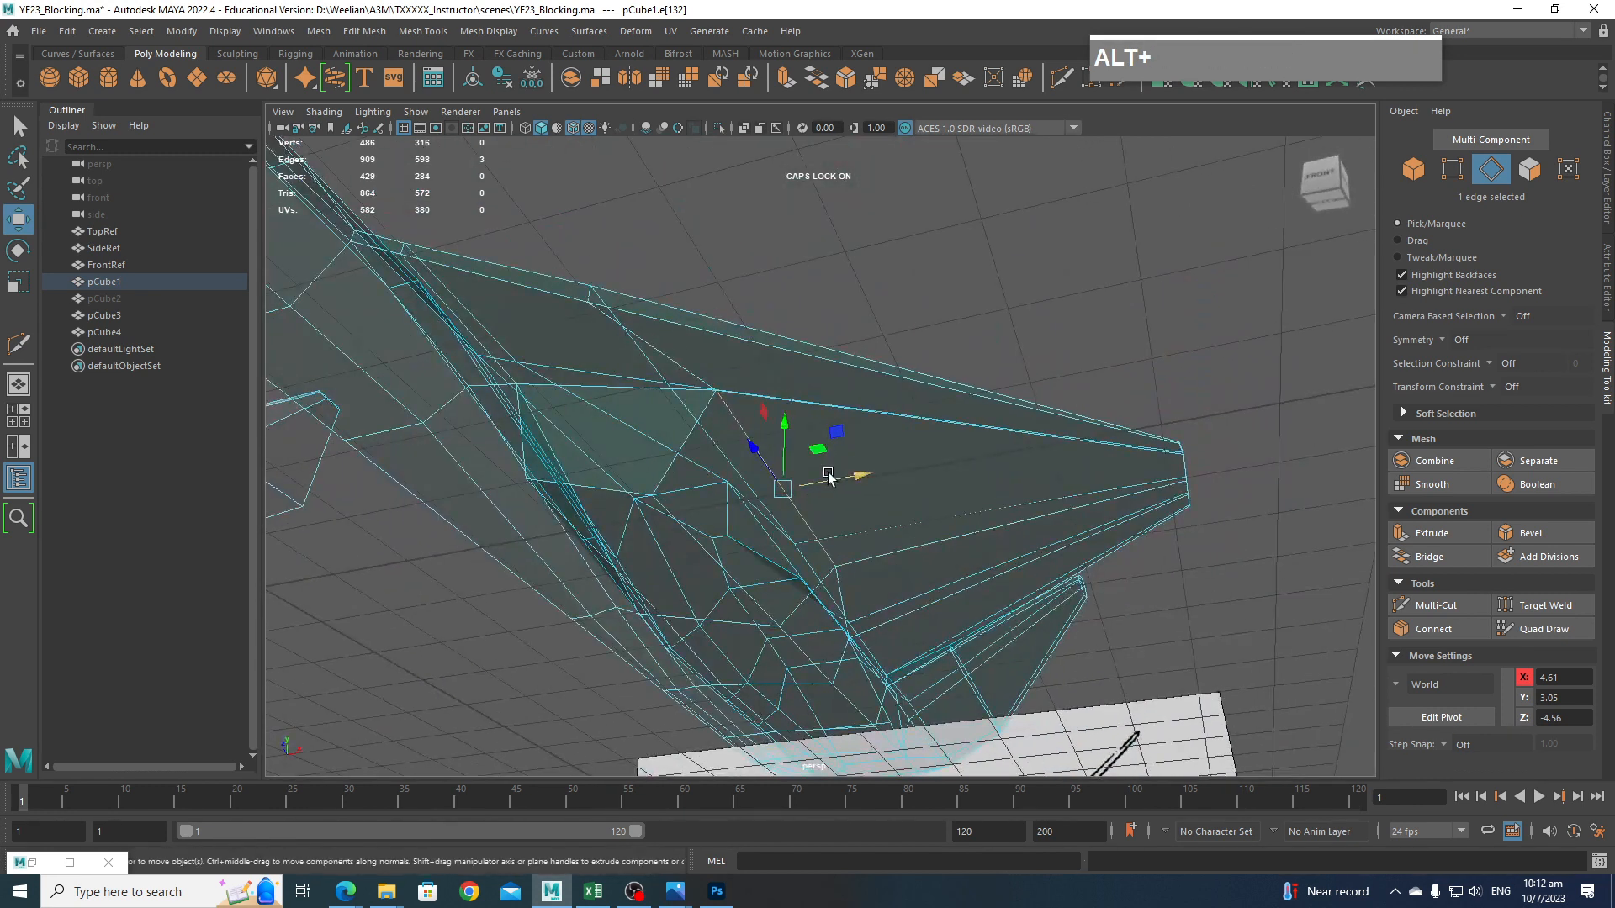
right_click_drag(665, 458, 635, 510)
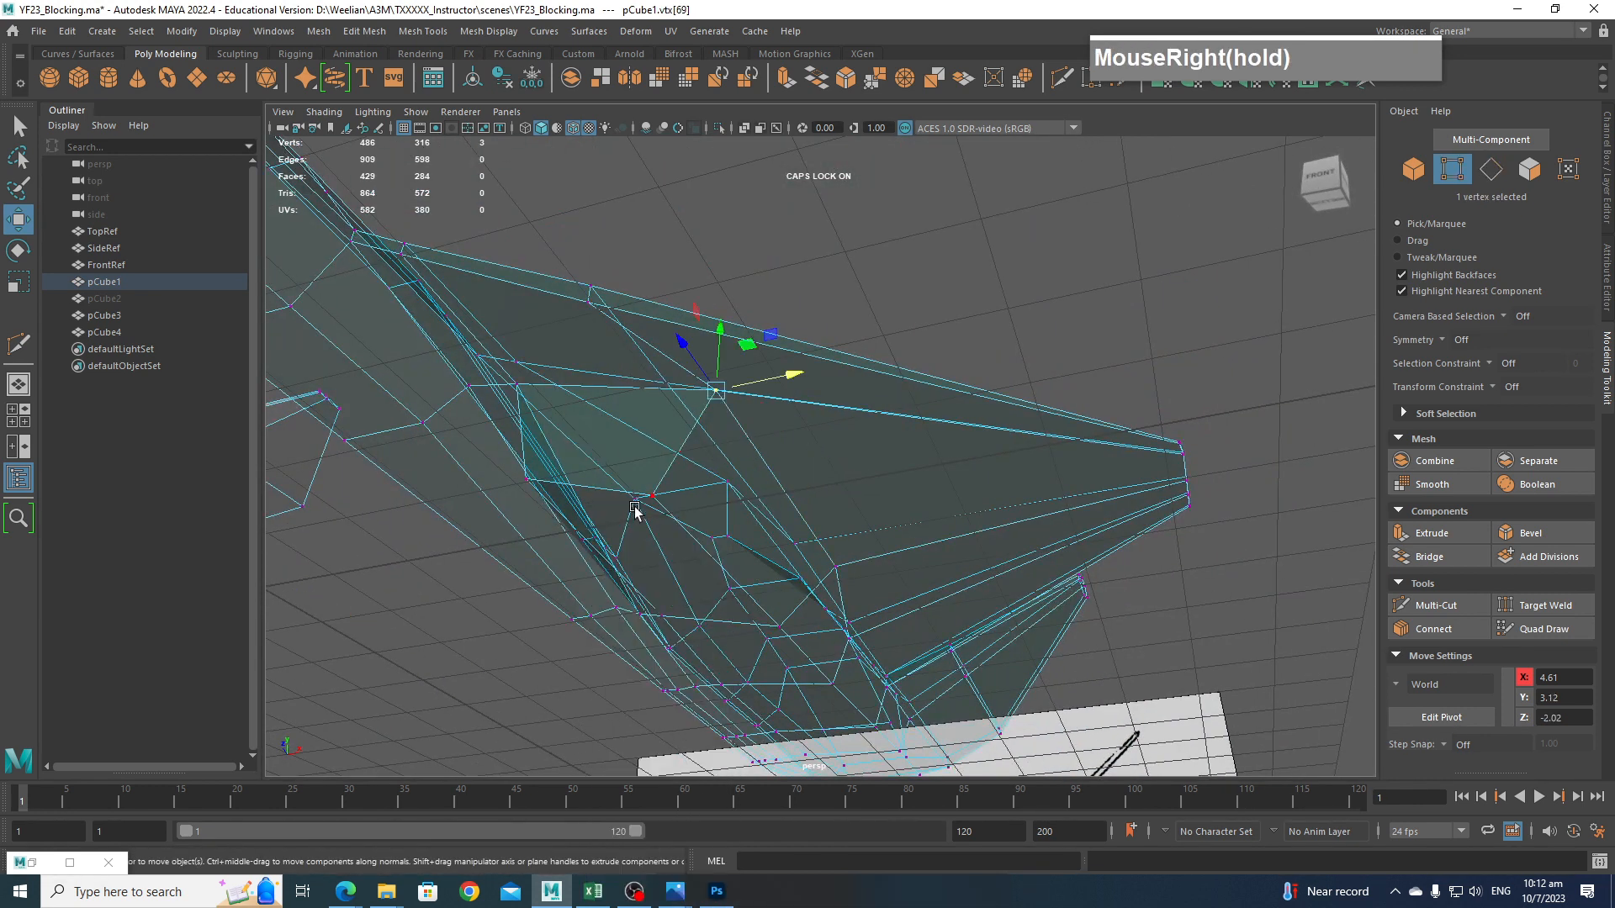
left_click(655, 496)
right_click_drag(602, 439, 619, 474)
left_click(617, 459)
key("space")
left_click_drag(778, 518, 803, 549)
middle_click_drag(805, 553, 761, 538, "alt")
scroll(577, 385, "up", 2)
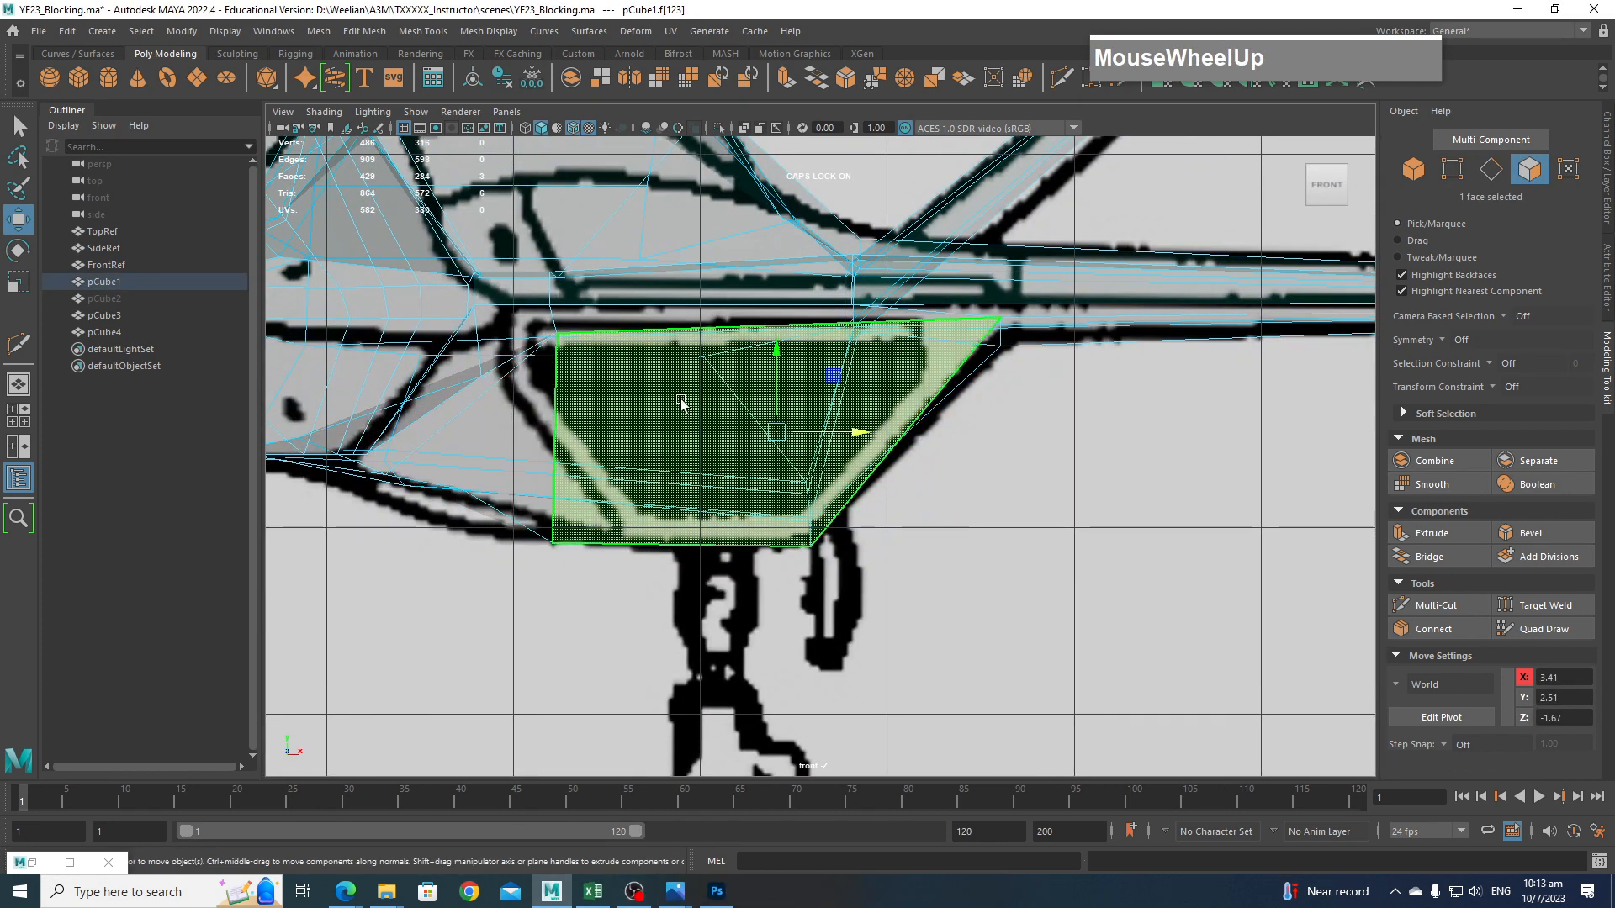
middle_click_drag(623, 391, 729, 403, "alt")
Fit the intake opening's inner corner vertices to the front reference and move its lower outer vertex to X 3.57, Y 1.92.
right_click_drag(702, 395, 687, 378)
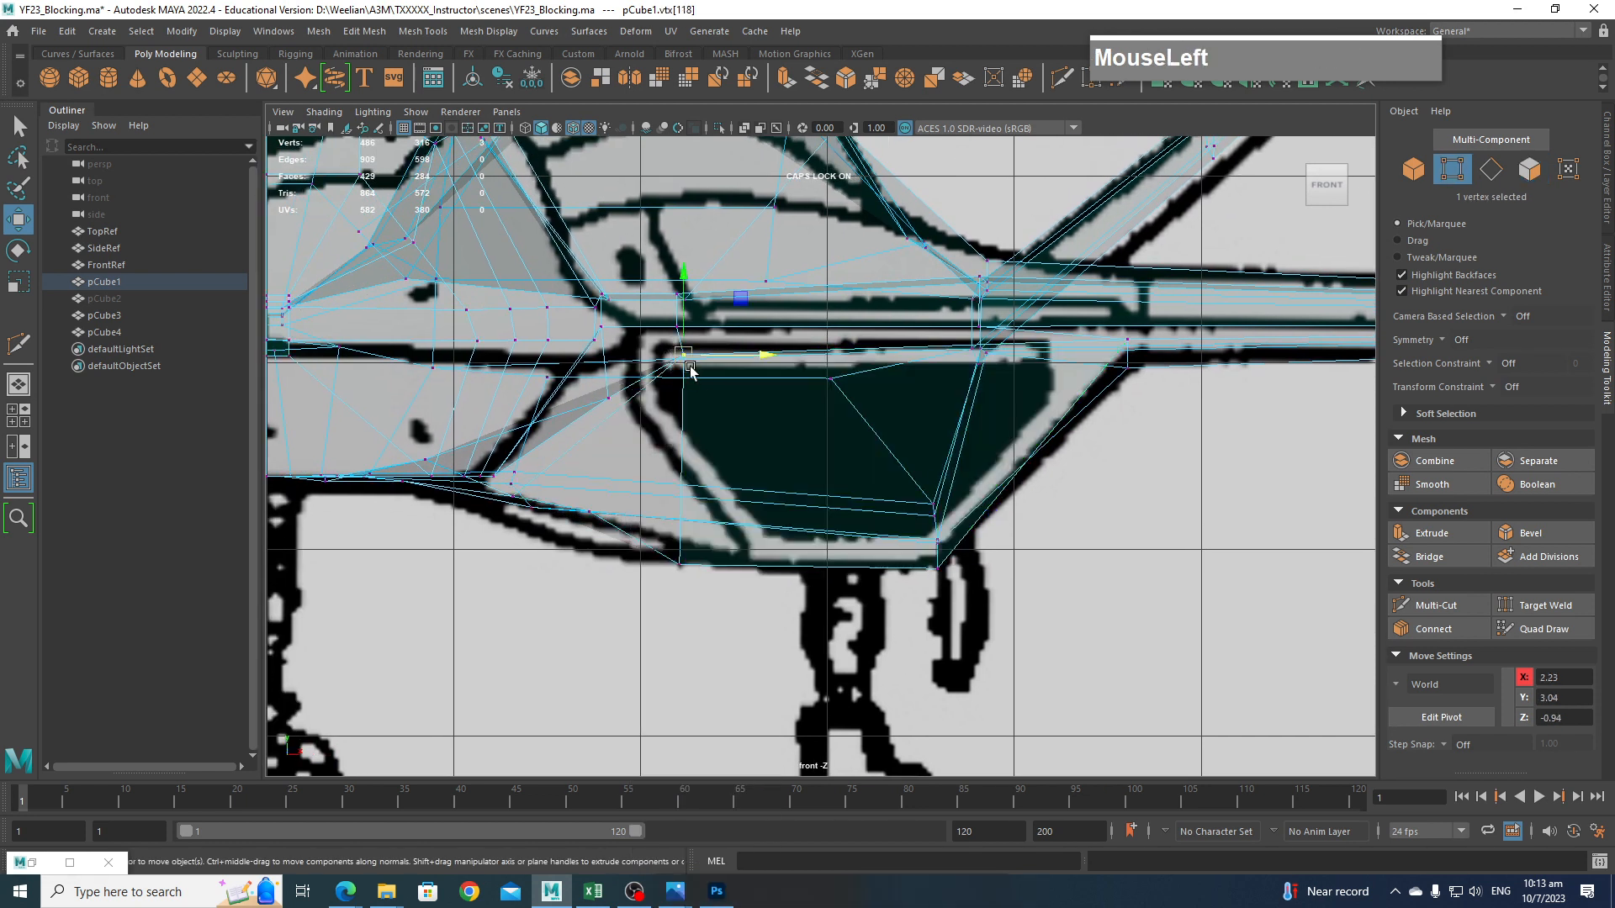
left_click_drag(689, 367, 665, 355)
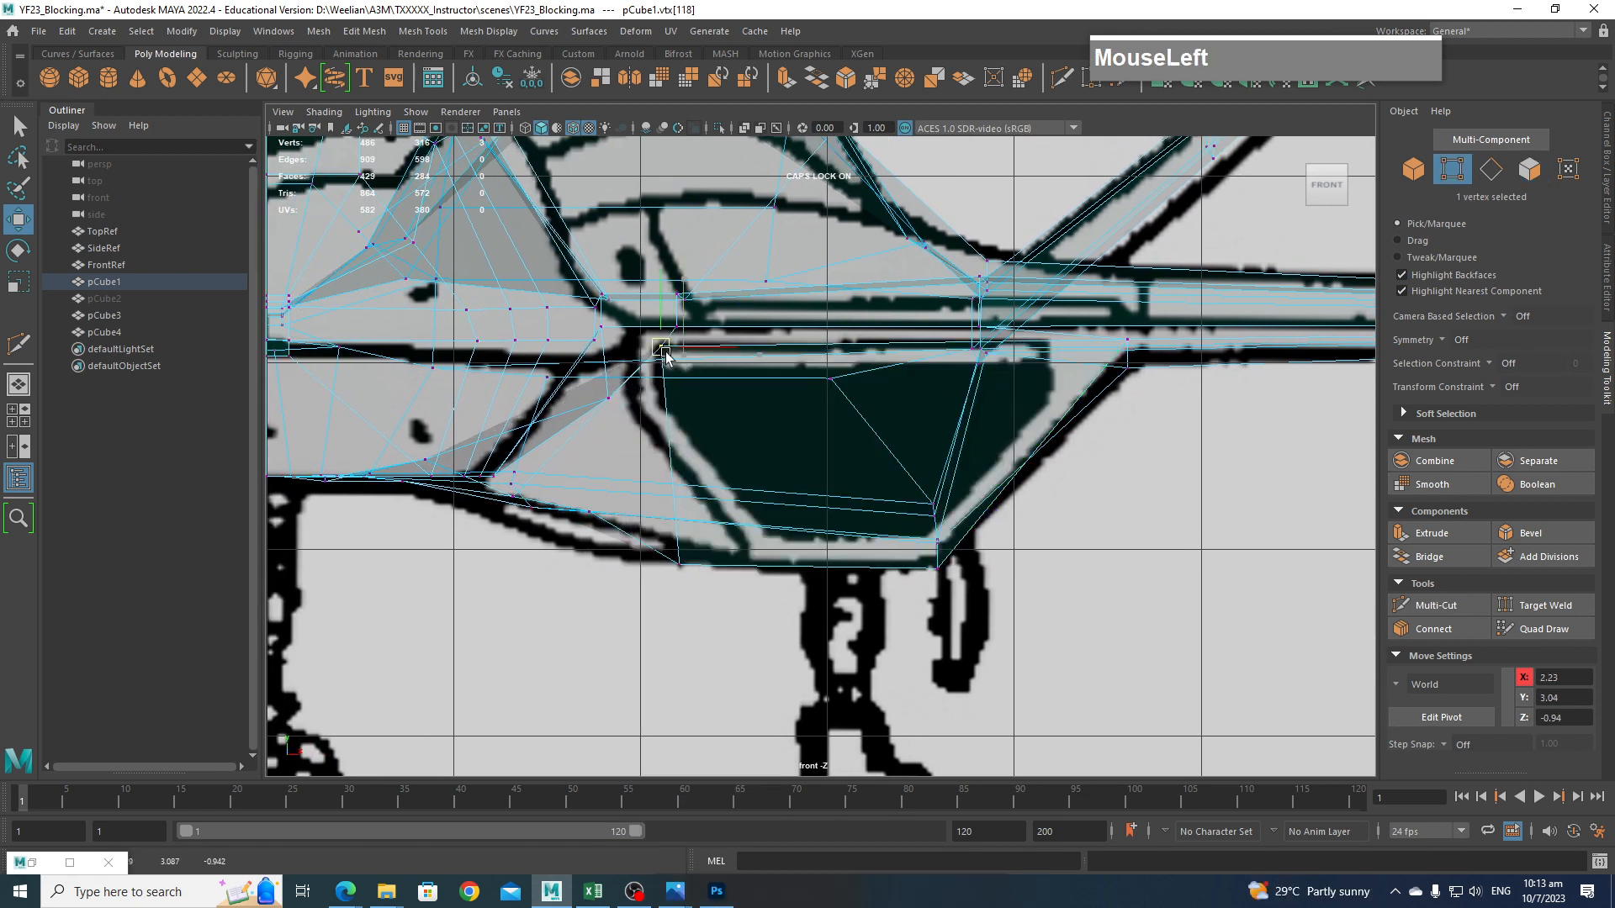
left_click(681, 565)
left_click_drag(681, 566, 773, 573)
left_click_drag(983, 576, 939, 572)
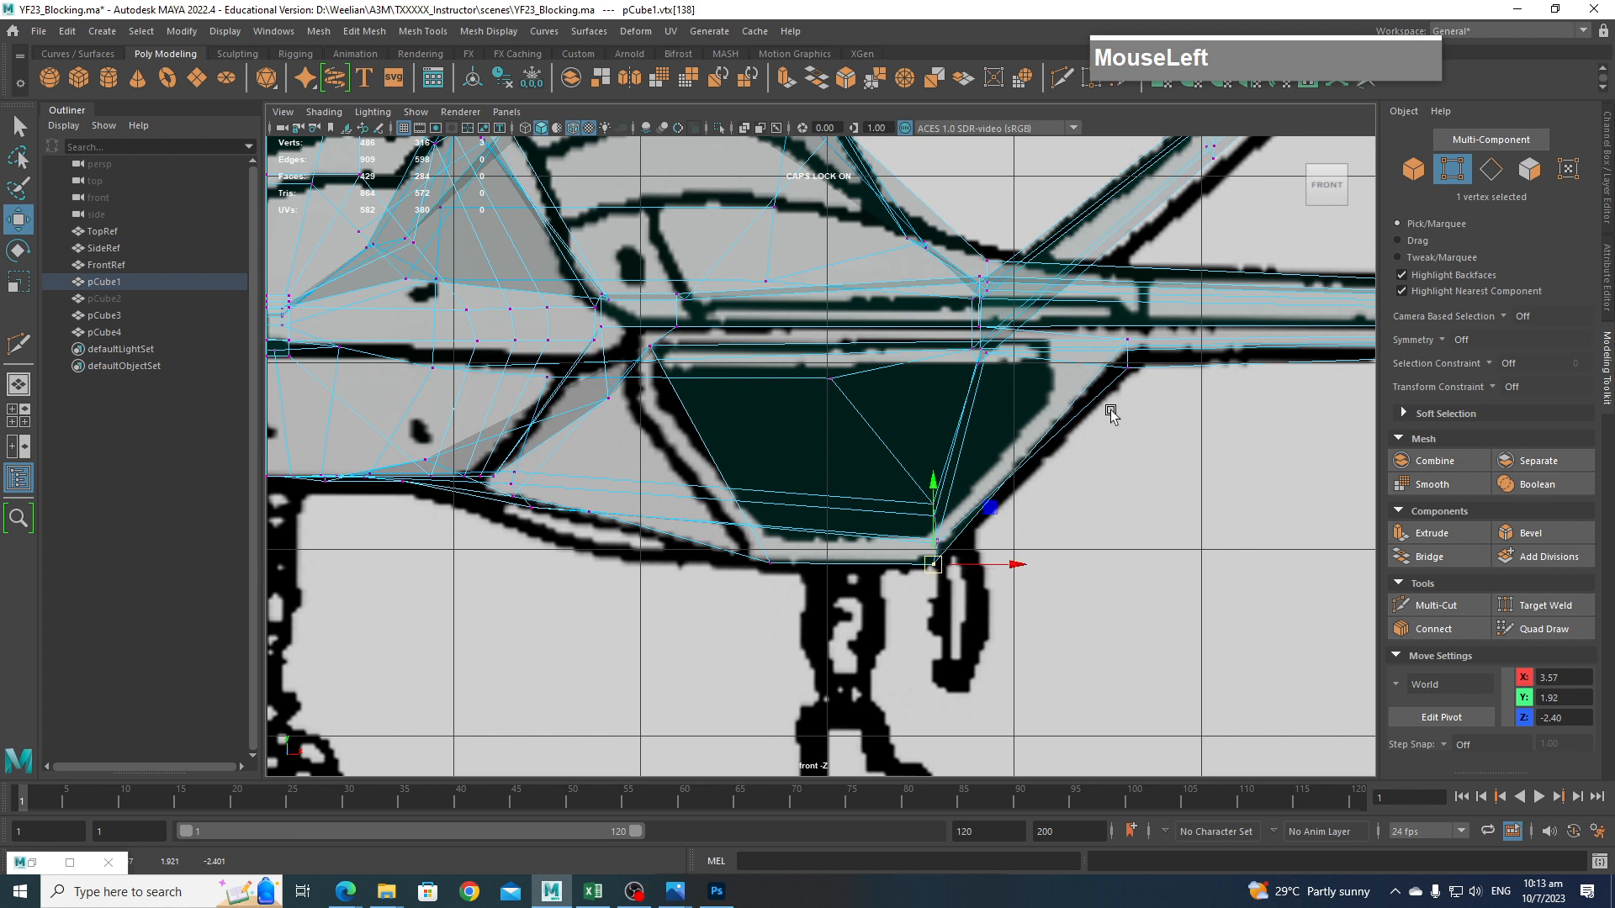
left_click(1128, 370)
Return to object mode in the perspective view and examine the whole jet's shape with nothing selected.
scroll(1015, 496, "down", 8)
key("space")
left_click_drag(969, 508, 977, 468)
scroll(967, 503, "down", 5)
left_click_drag(936, 531, 918, 603, "alt")
right_click_drag(918, 603, 907, 611, "alt")
left_click_drag(906, 612, 882, 599, "alt")
middle_click_drag(882, 599, 963, 545, "alt")
left_click_drag(964, 545, 966, 531, "alt")
right_click_drag(943, 426, 1086, 381)
left_click(1087, 383)
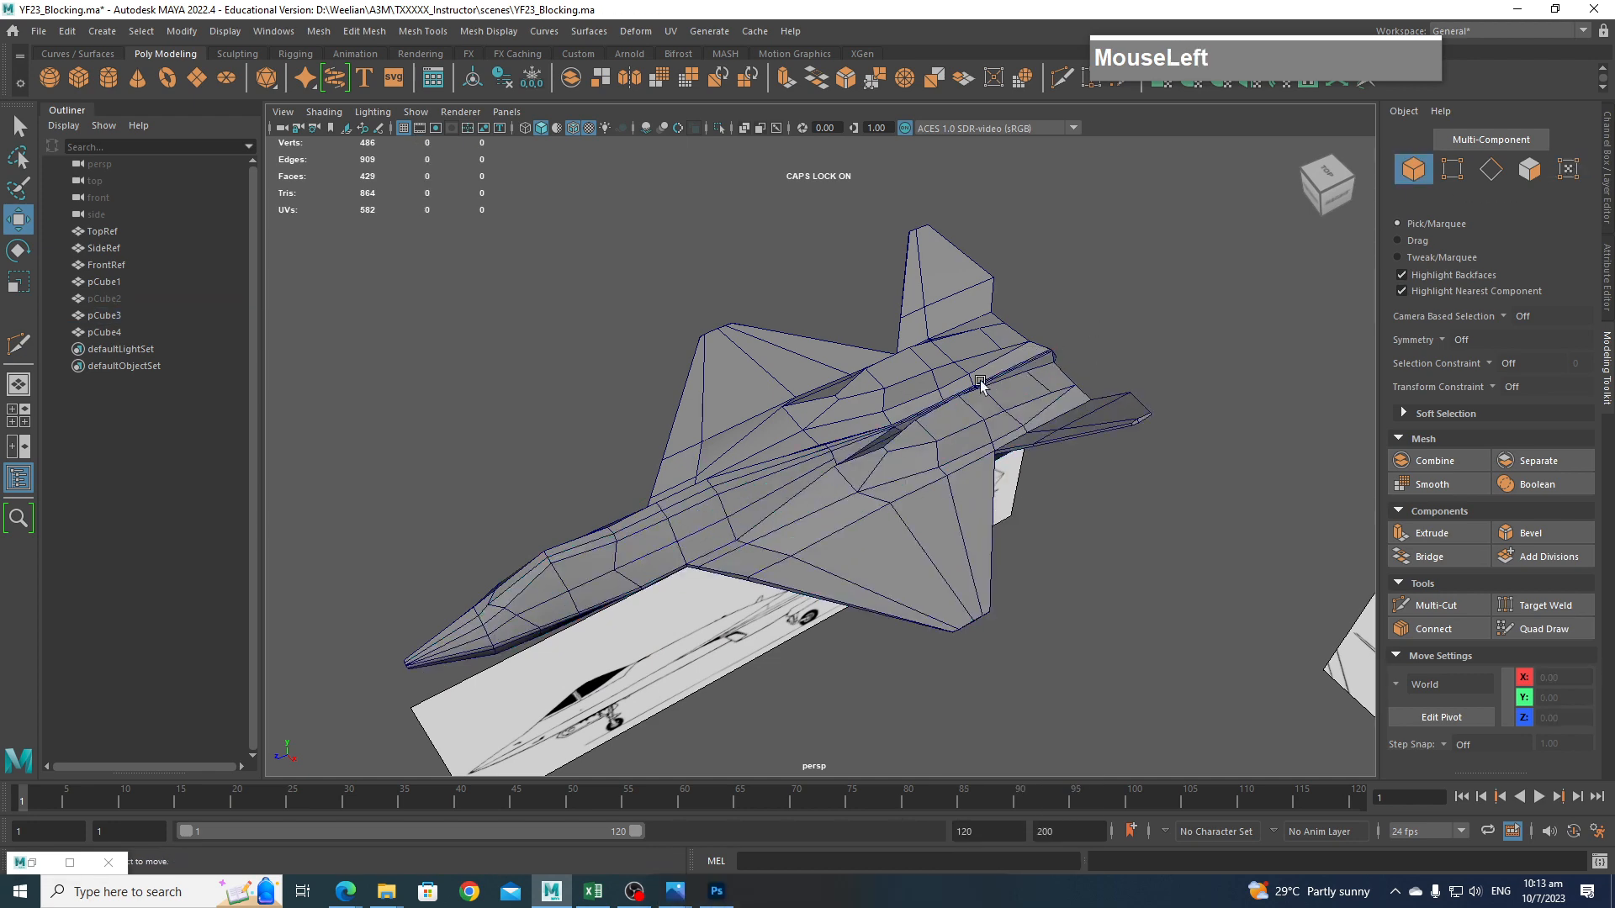
middle_click_drag(935, 416, 1023, 396, "alt")
left_click_drag(1023, 397, 1036, 383, "alt")
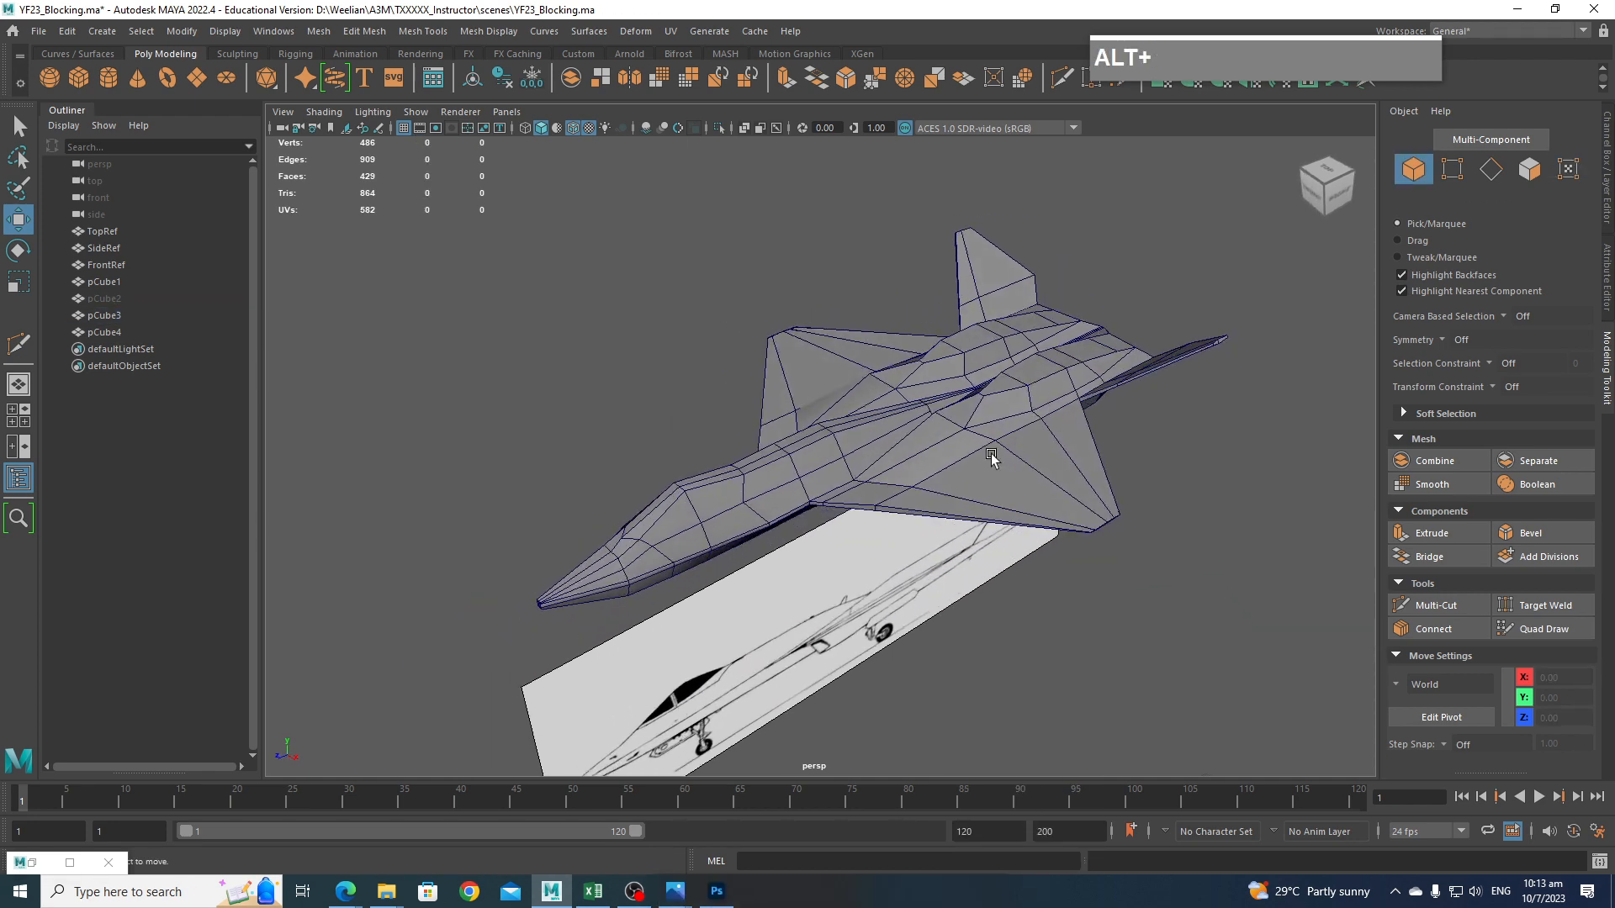
Select the two lengthwise edges on the upper fuselage just behind the canopy and move them along Y to 17.21.
scroll(990, 456, "up", 2)
left_click_drag(1042, 443, 834, 396, "alt")
scroll(942, 459, "down", 2)
scroll(966, 470, "up", 2)
right_click_drag(834, 395, 845, 362)
left_click(791, 399)
left_click(712, 461, "shift")
left_click_drag(759, 363, 760, 370)
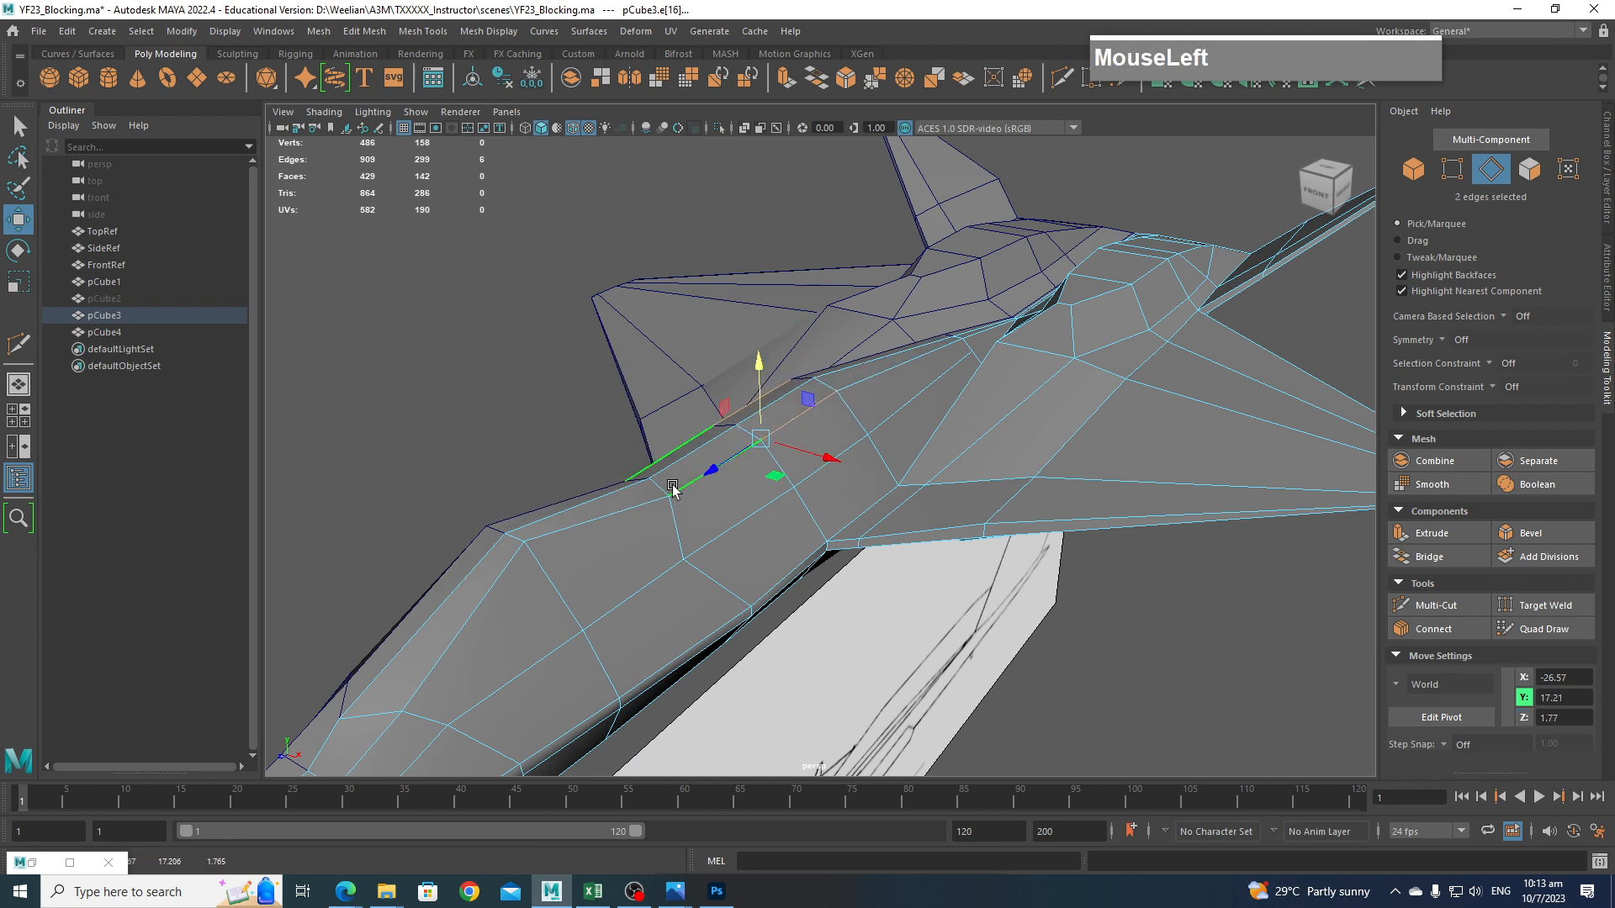
Enlarge the viewport to full screen and examine the jet from several angles in the perspective view.
left_click_drag(869, 451, 998, 519, "alt")
scroll(909, 463, "down", 5)
scroll(1008, 507, "down", 2, "alt")
left_click_drag(830, 500, 963, 448, "alt")
scroll(962, 454, "down", 4, "alt")
middle_click_drag(961, 458, 851, 430, "alt")
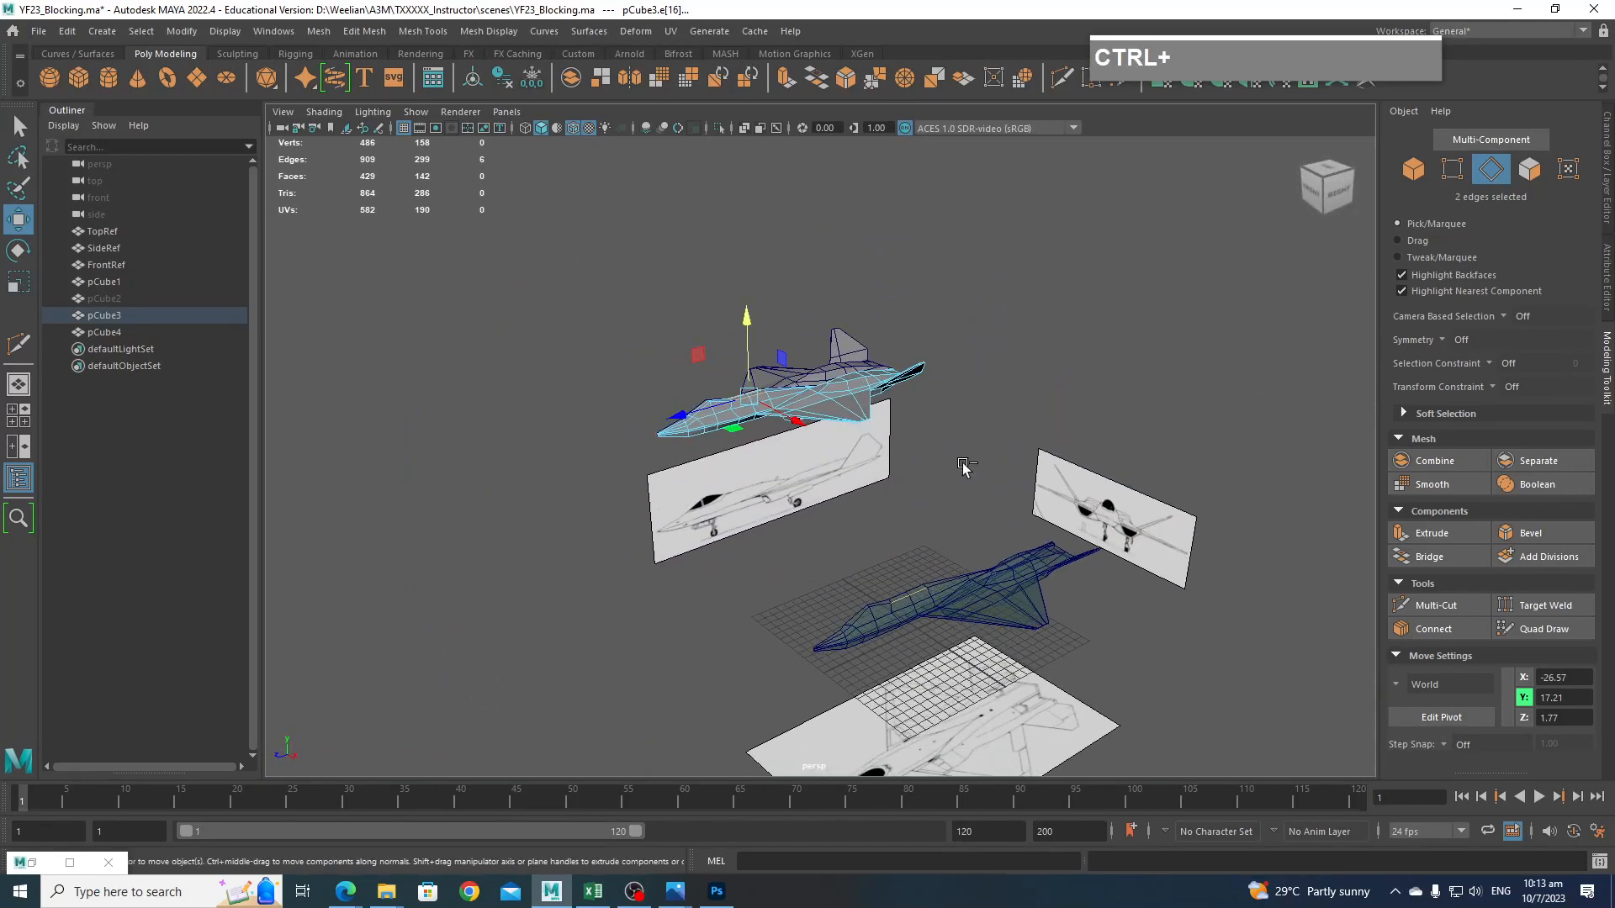
key("ctrl+space")
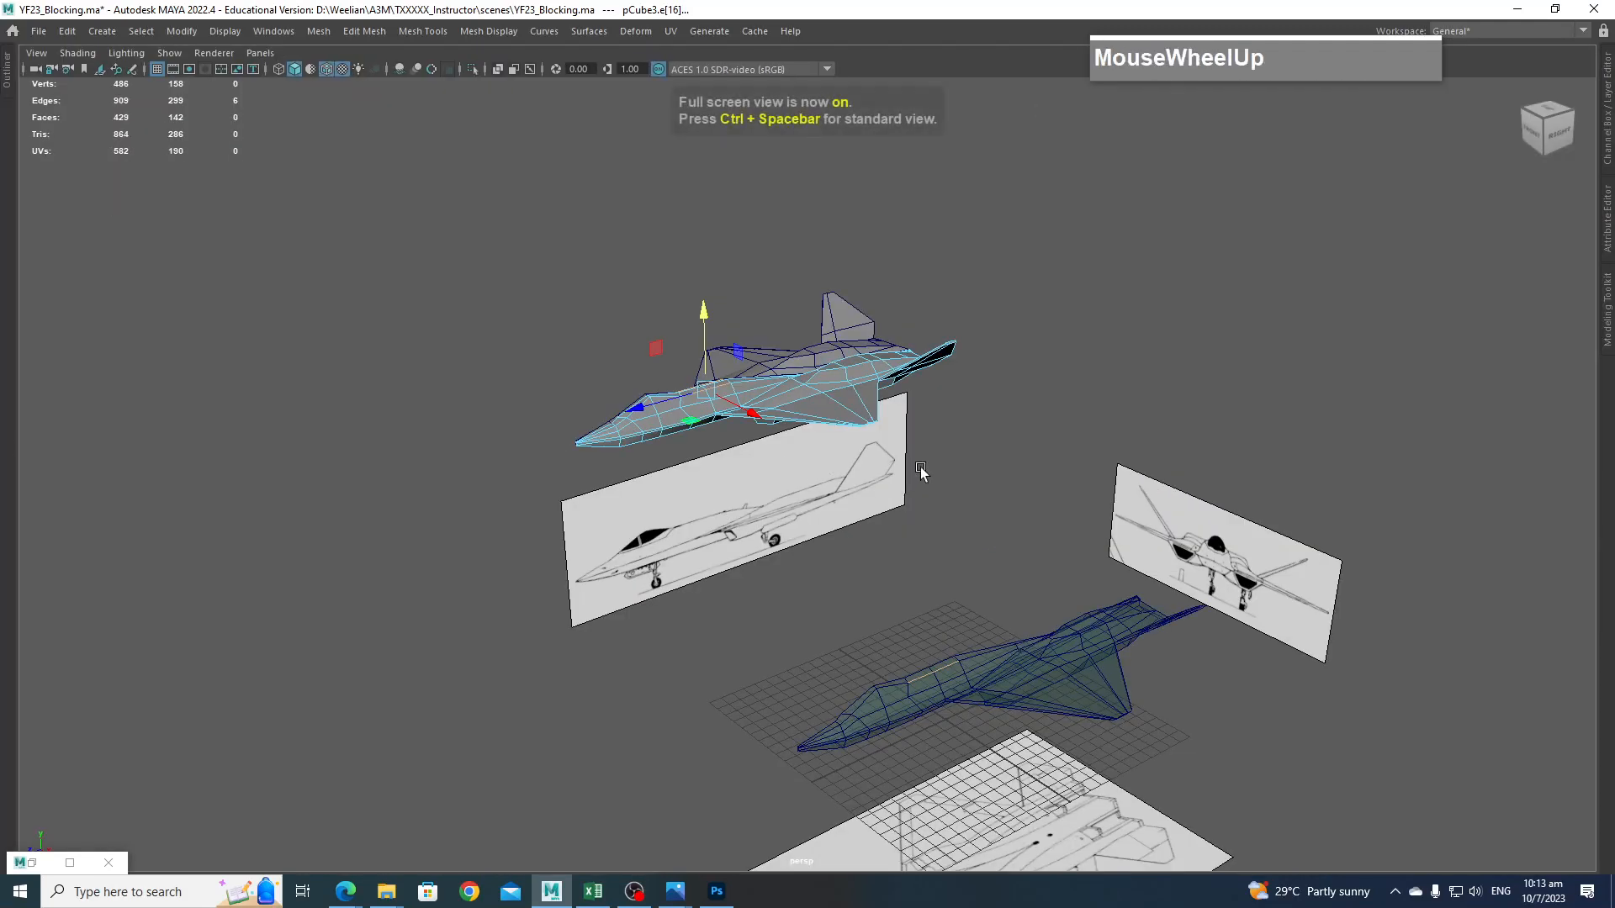
scroll(922, 468, "up", 3)
key("space")
middle_click_drag(923, 468, 948, 555)
key("space")
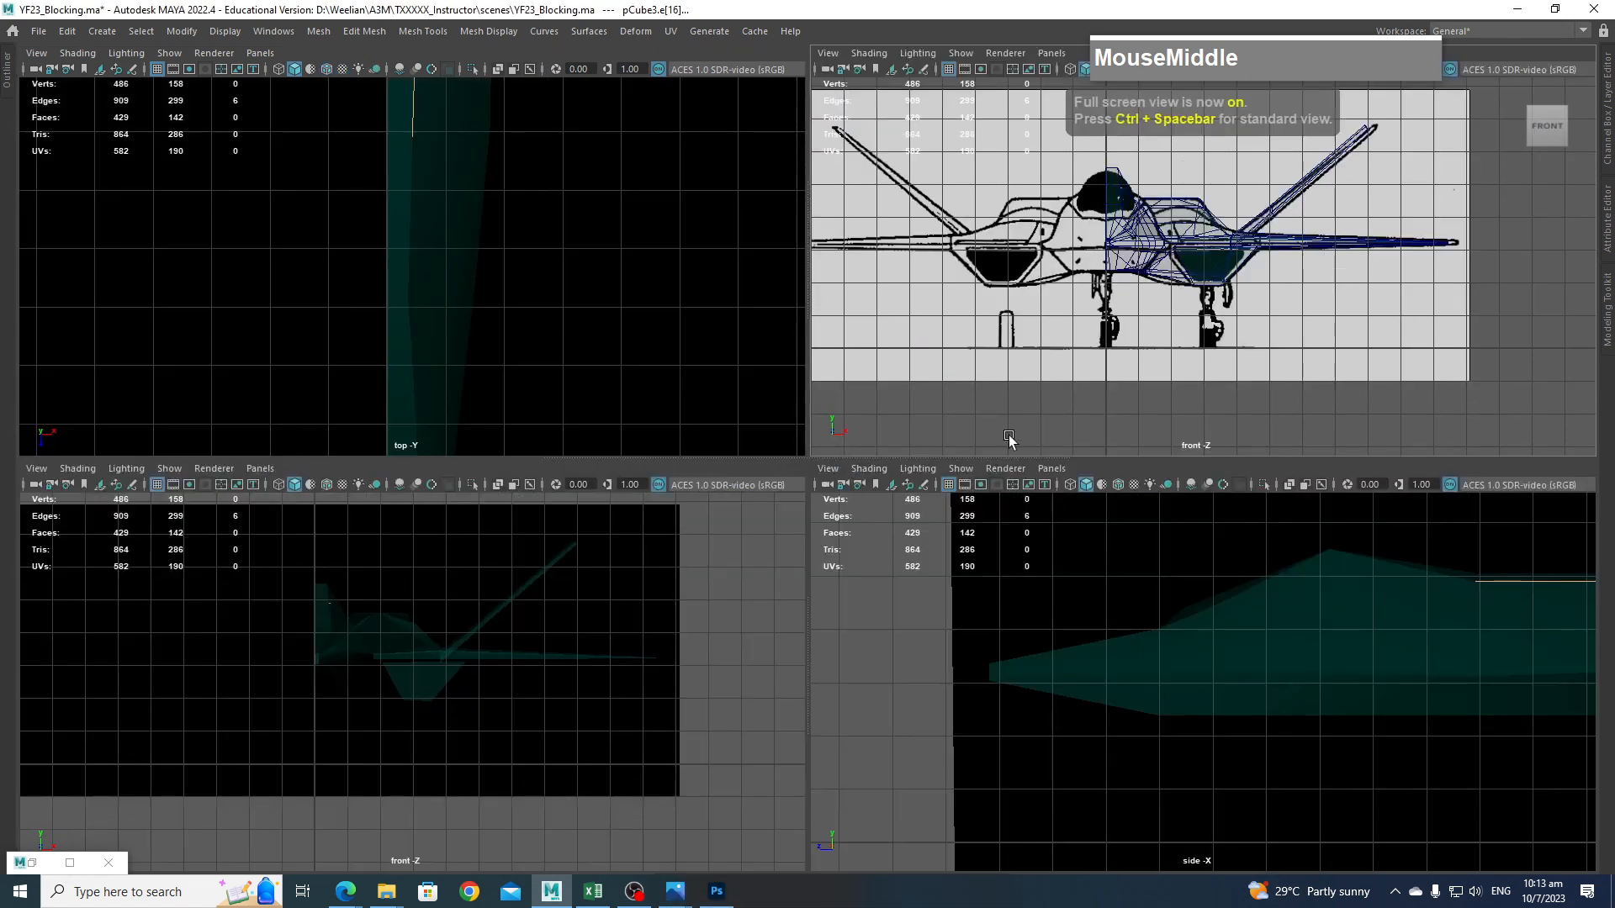
key("space")
key("space")
left_click_drag(1053, 404, 955, 591)
scroll(961, 647, "up", 3)
scroll(1009, 635, "down", 3)
left_click_drag(1100, 709, 1014, 586, "alt")
scroll(1049, 639, "up", 6)
middle_click_drag(1012, 582, 1052, 749, "alt")
left_click_drag(1052, 750, 1050, 737, "alt")
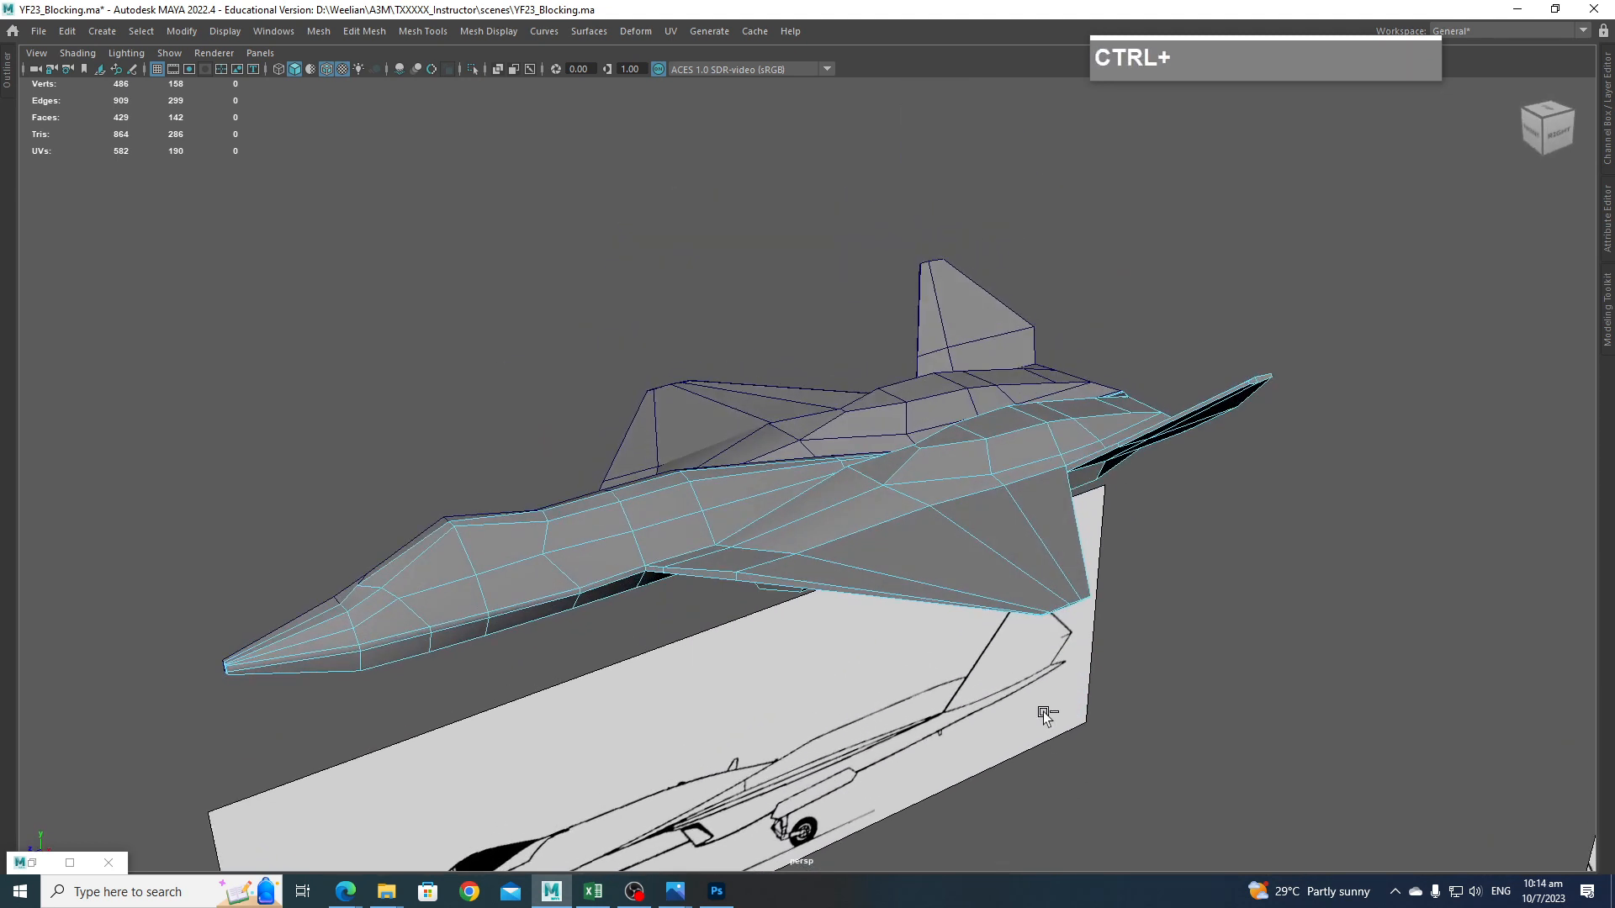